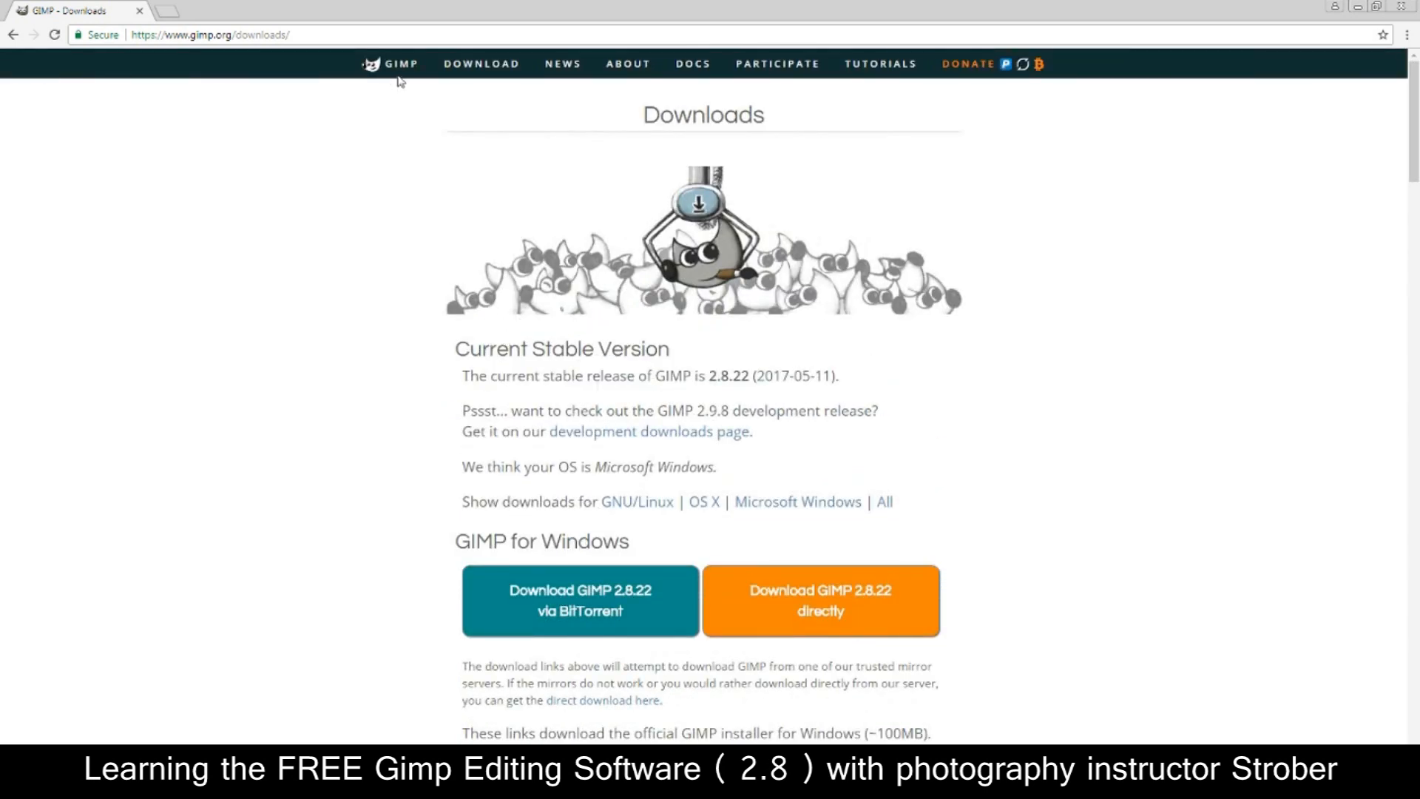
Review the feature overview on the GIMP home page and open the GIMP 2.8.22 download
{"action": "left_click", "coordinate": [401, 72]}
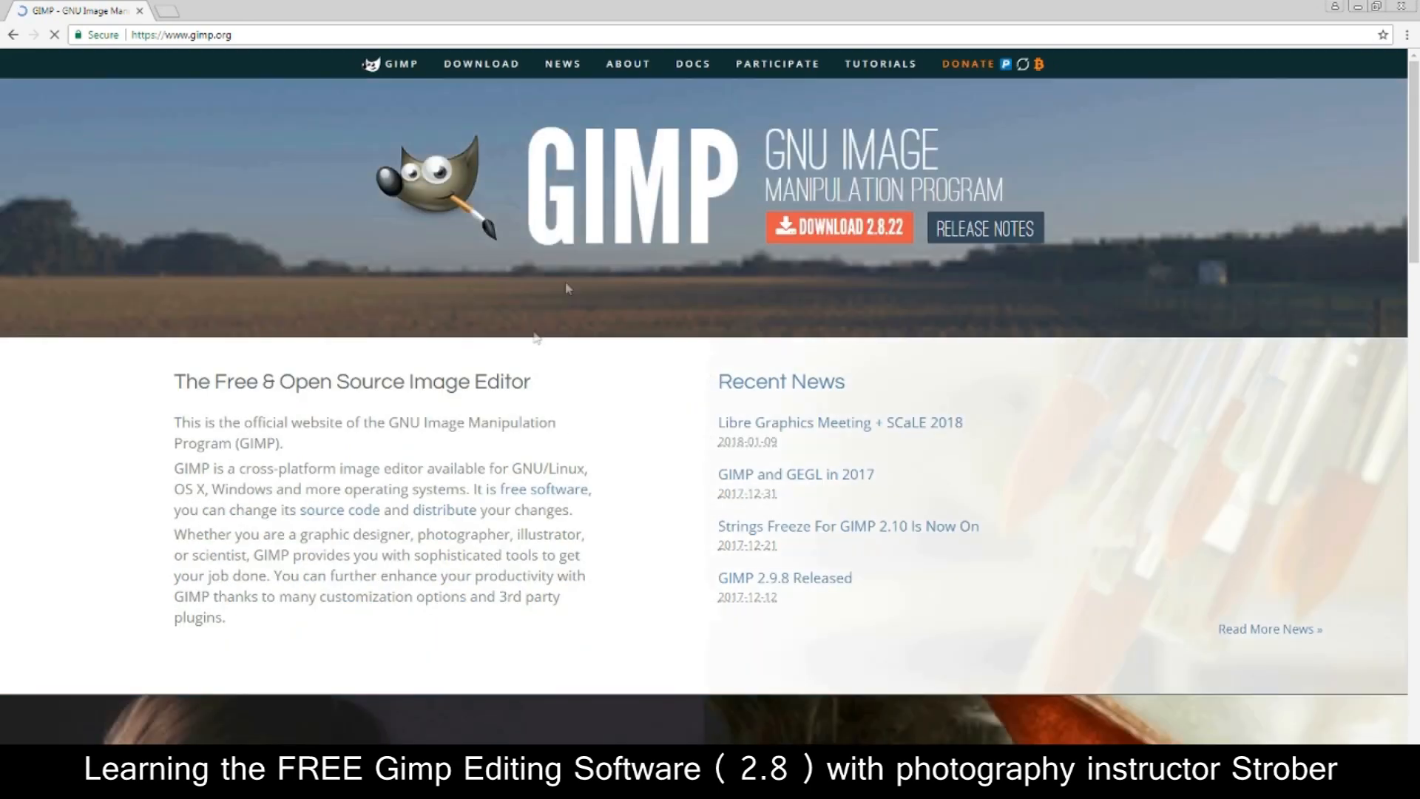
{"action": "scroll", "coordinate": [726, 247], "scroll_direction": "down", "scroll_amount": 3}
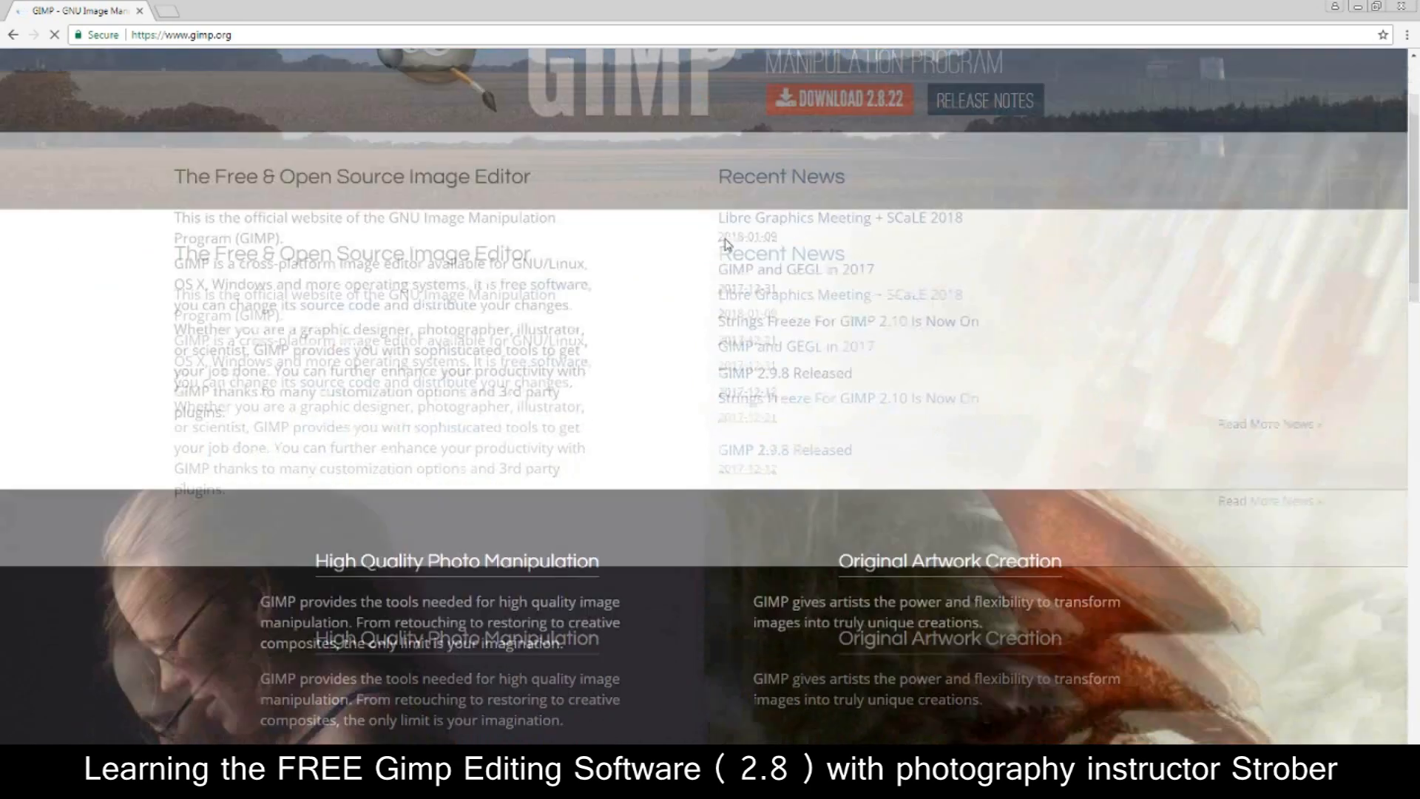
{"action": "scroll", "coordinate": [581, 204], "scroll_direction": "down", "scroll_amount": 1}
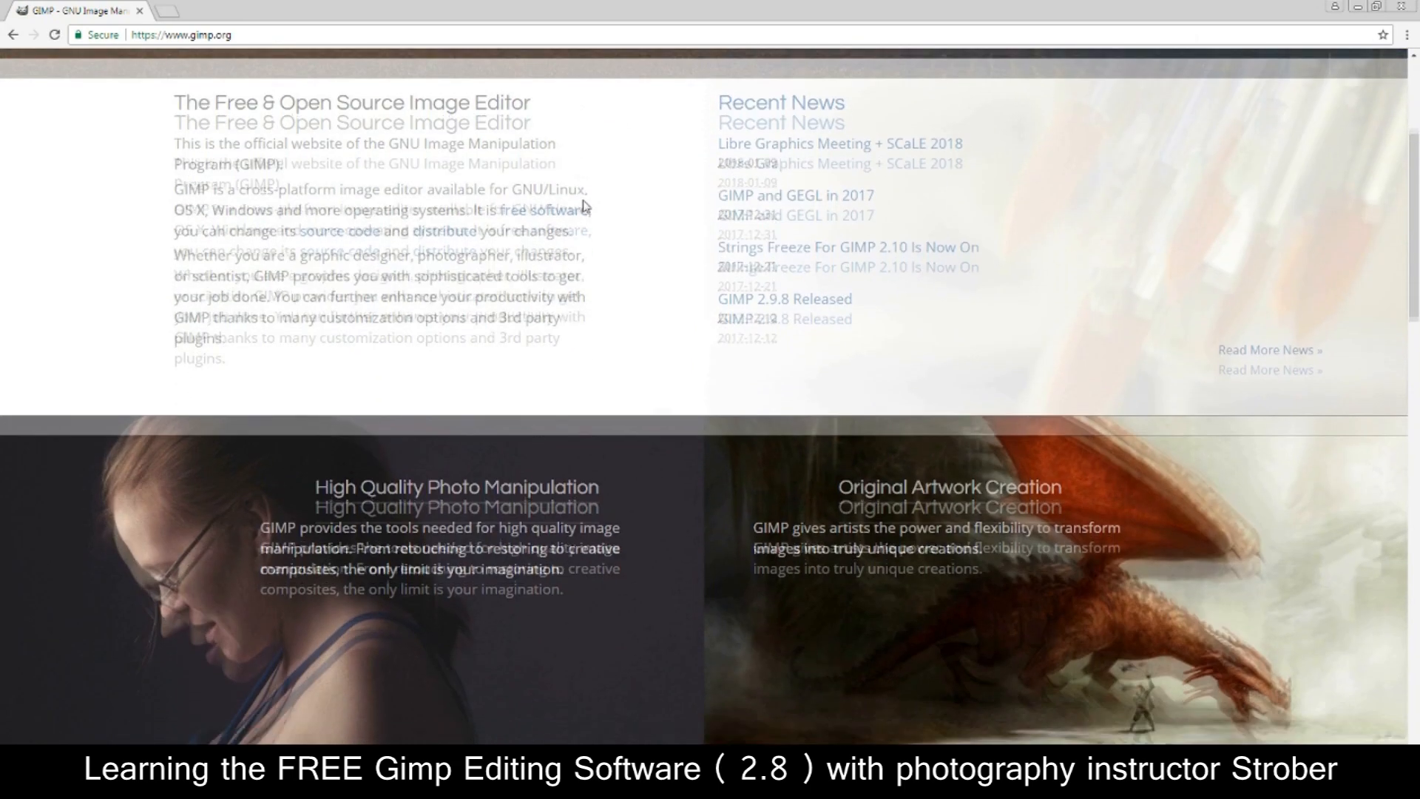
{"action": "scroll", "coordinate": [586, 206], "scroll_direction": "down", "scroll_amount": 4}
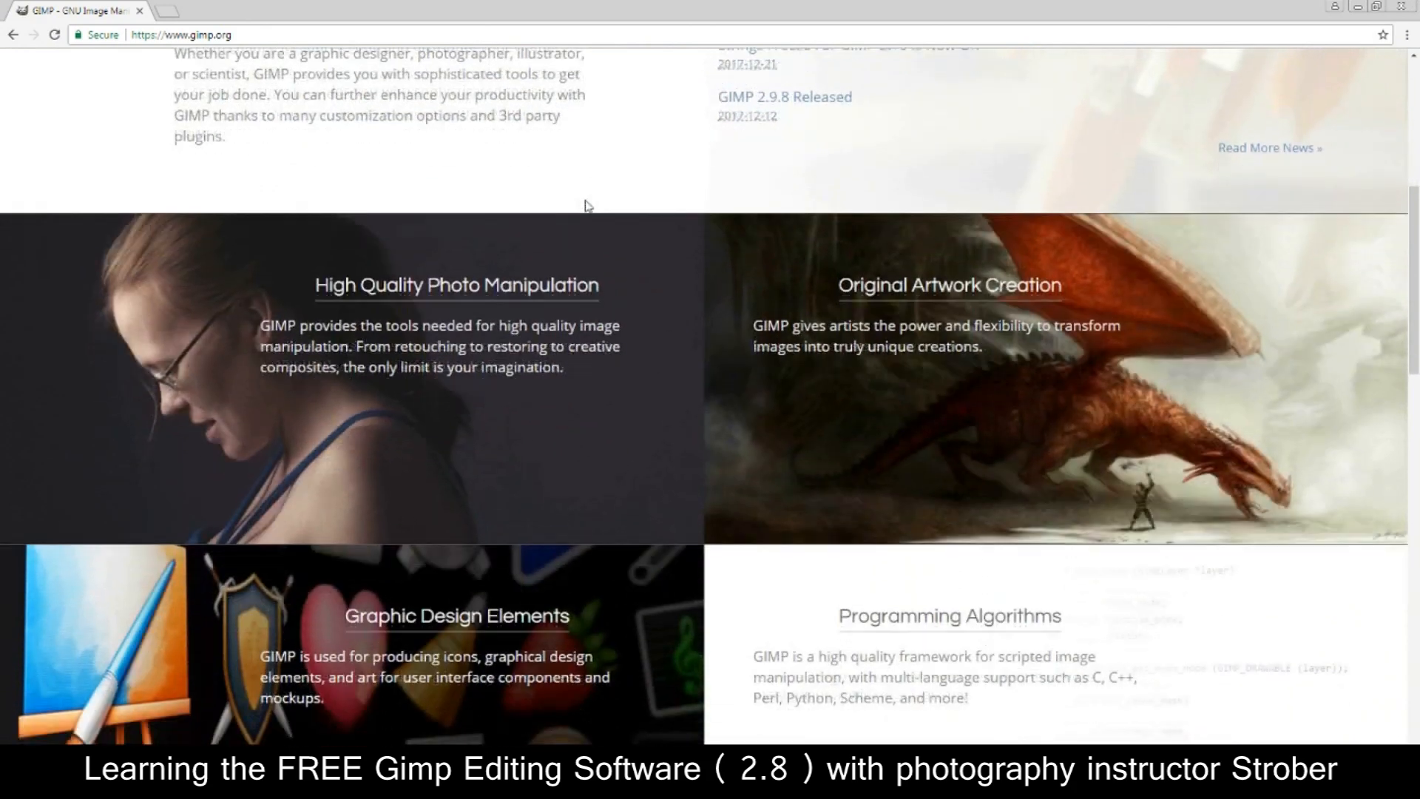
{"action": "scroll", "coordinate": [587, 205], "scroll_direction": "down", "scroll_amount": 1}
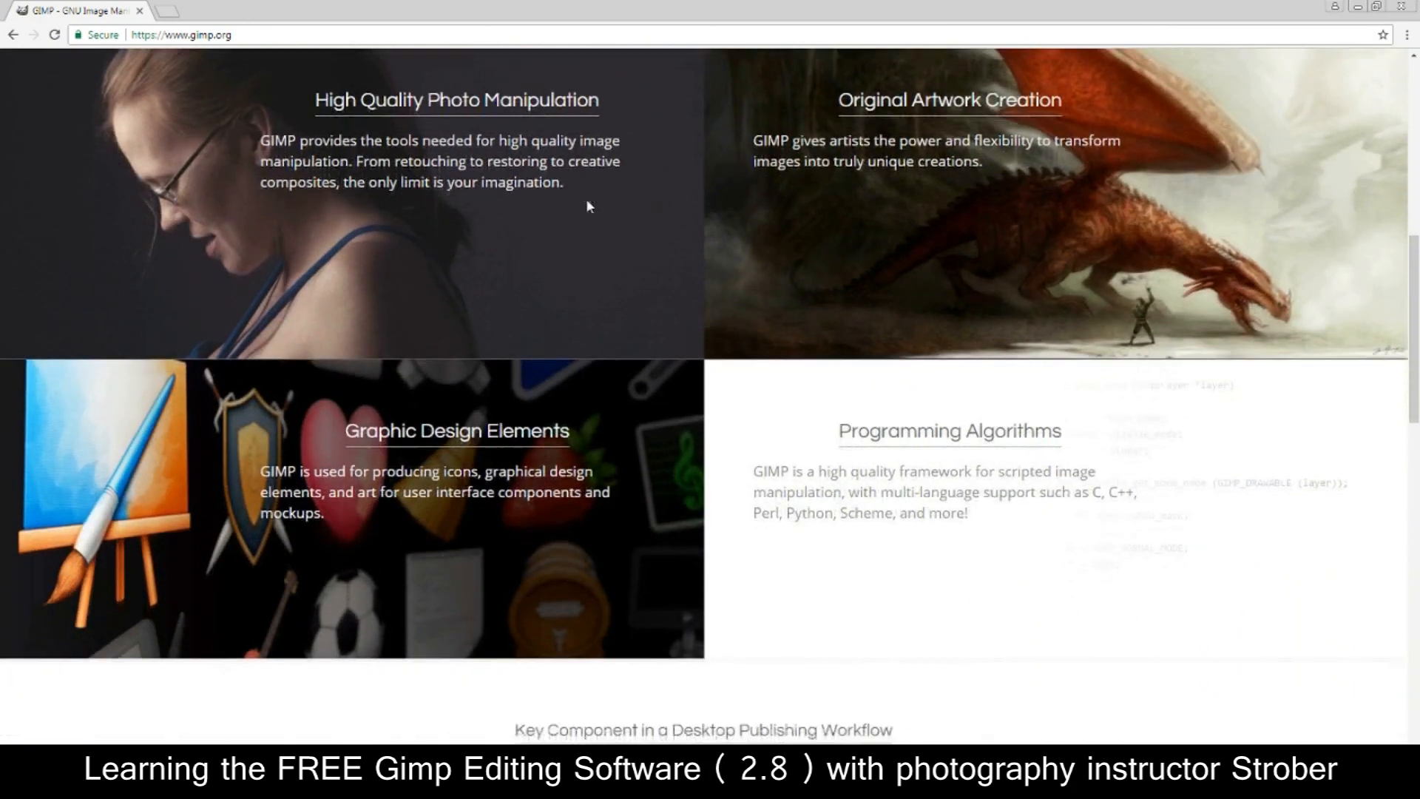
{"action": "scroll", "coordinate": [625, 241], "scroll_direction": "up", "scroll_amount": 6}
{"action": "scroll", "coordinate": [625, 240], "scroll_direction": "up", "scroll_amount": 3}
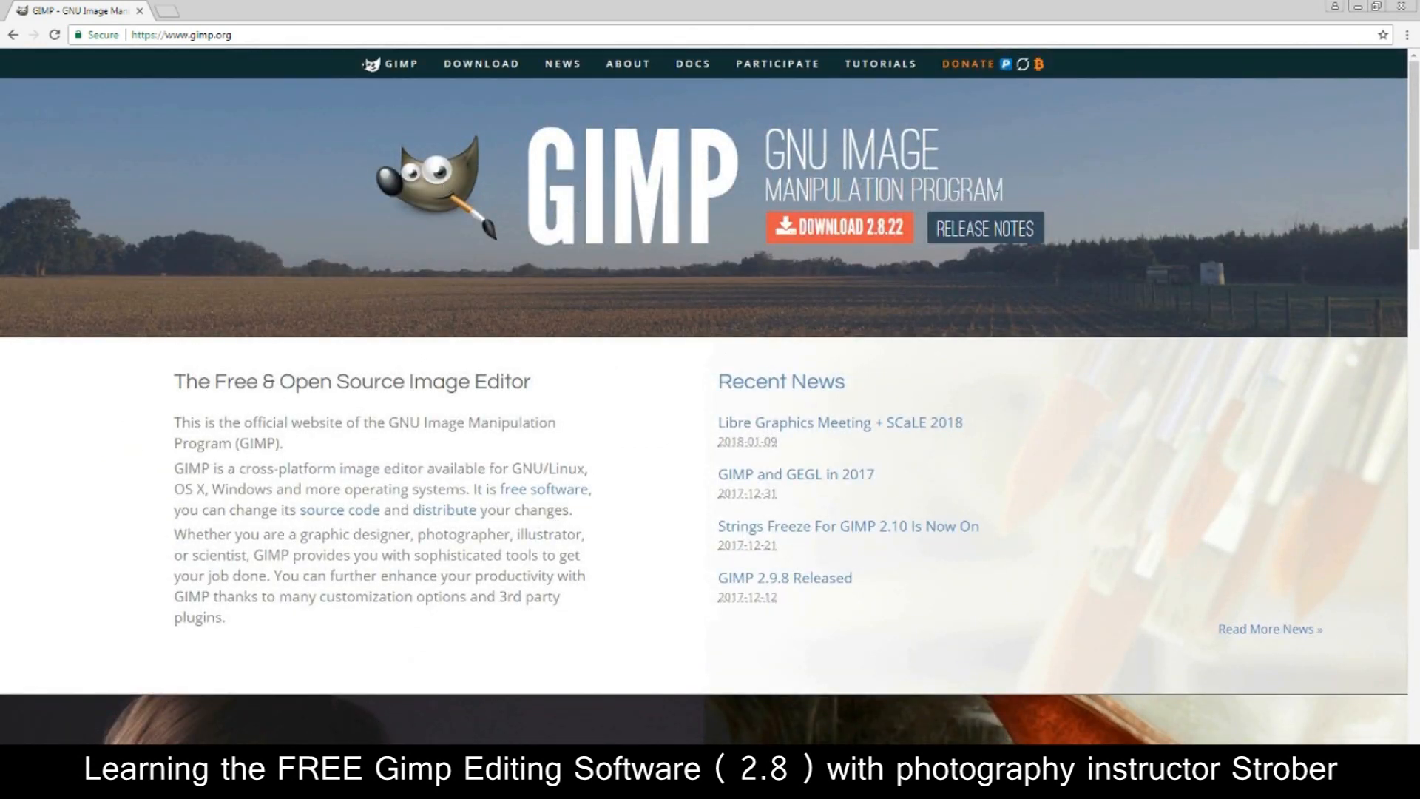
{"action": "left_click", "coordinate": [821, 237]}
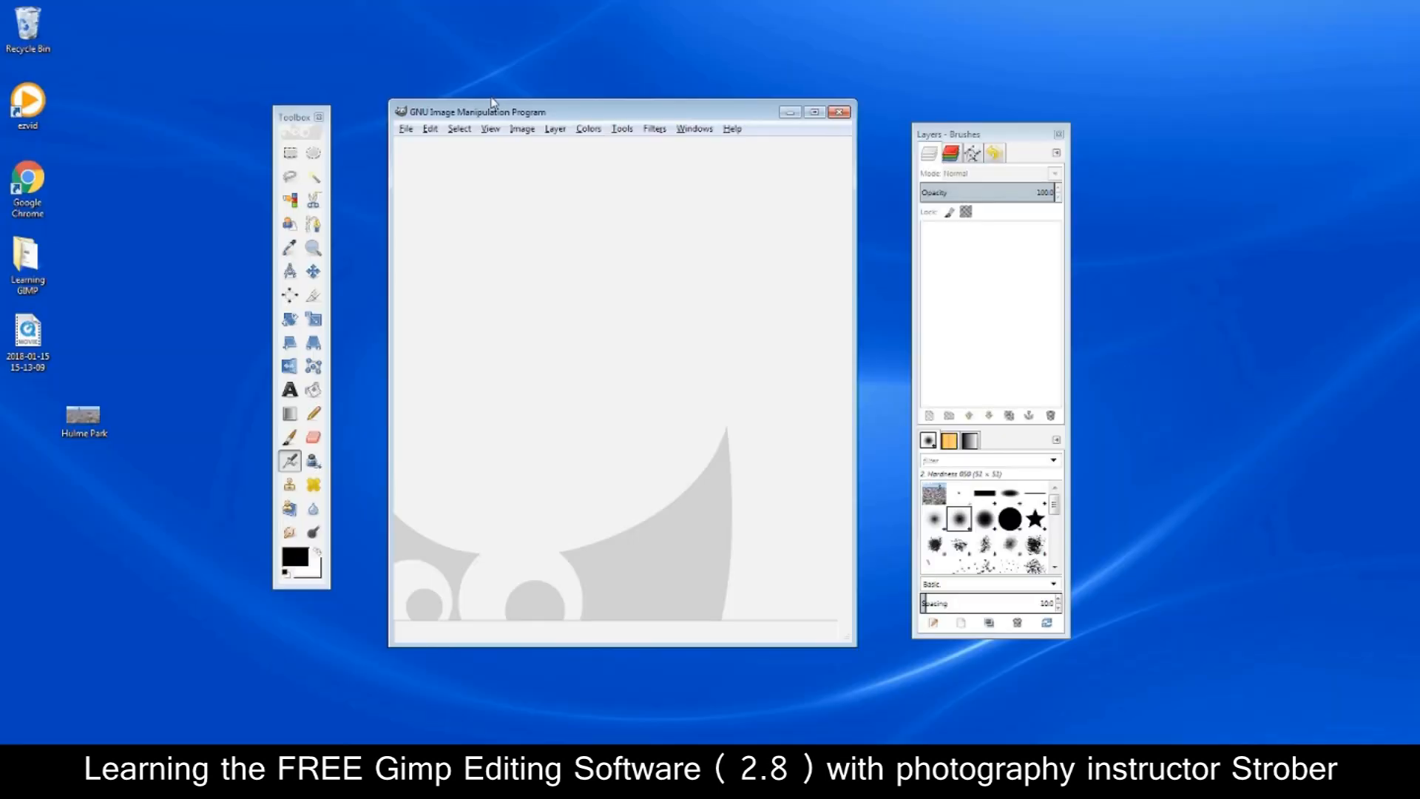
Switch to GIMP and space out the toolbox, empty image window and Layers - Brushes dock across the desktop
{"action": "left_click_drag", "start_coordinate": [965, 135], "coordinate": [984, 108]}
{"action": "left_click", "coordinate": [642, 118]}
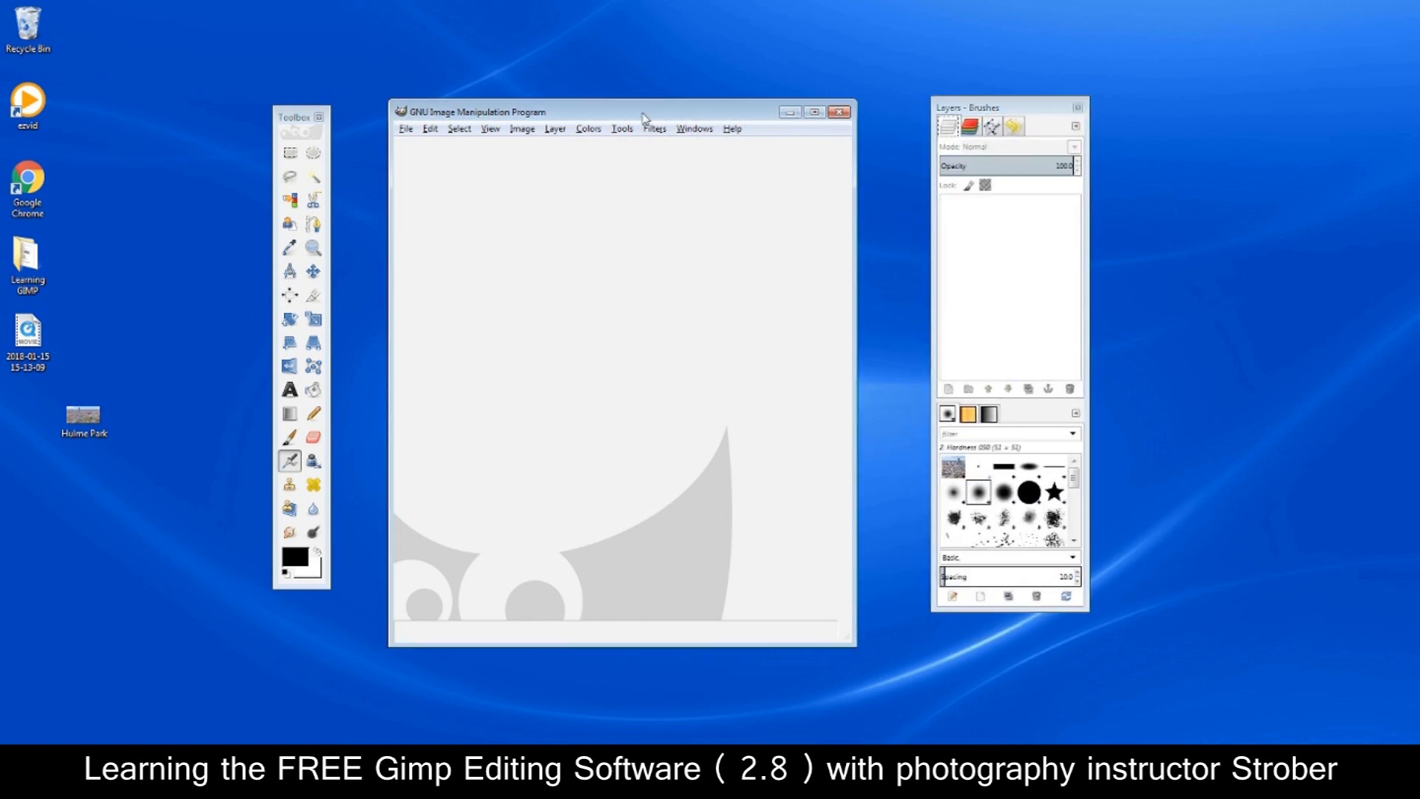
{"action": "left_click_drag", "start_coordinate": [643, 119], "coordinate": [665, 117]}
{"action": "left_click_drag", "start_coordinate": [296, 117], "coordinate": [328, 142]}
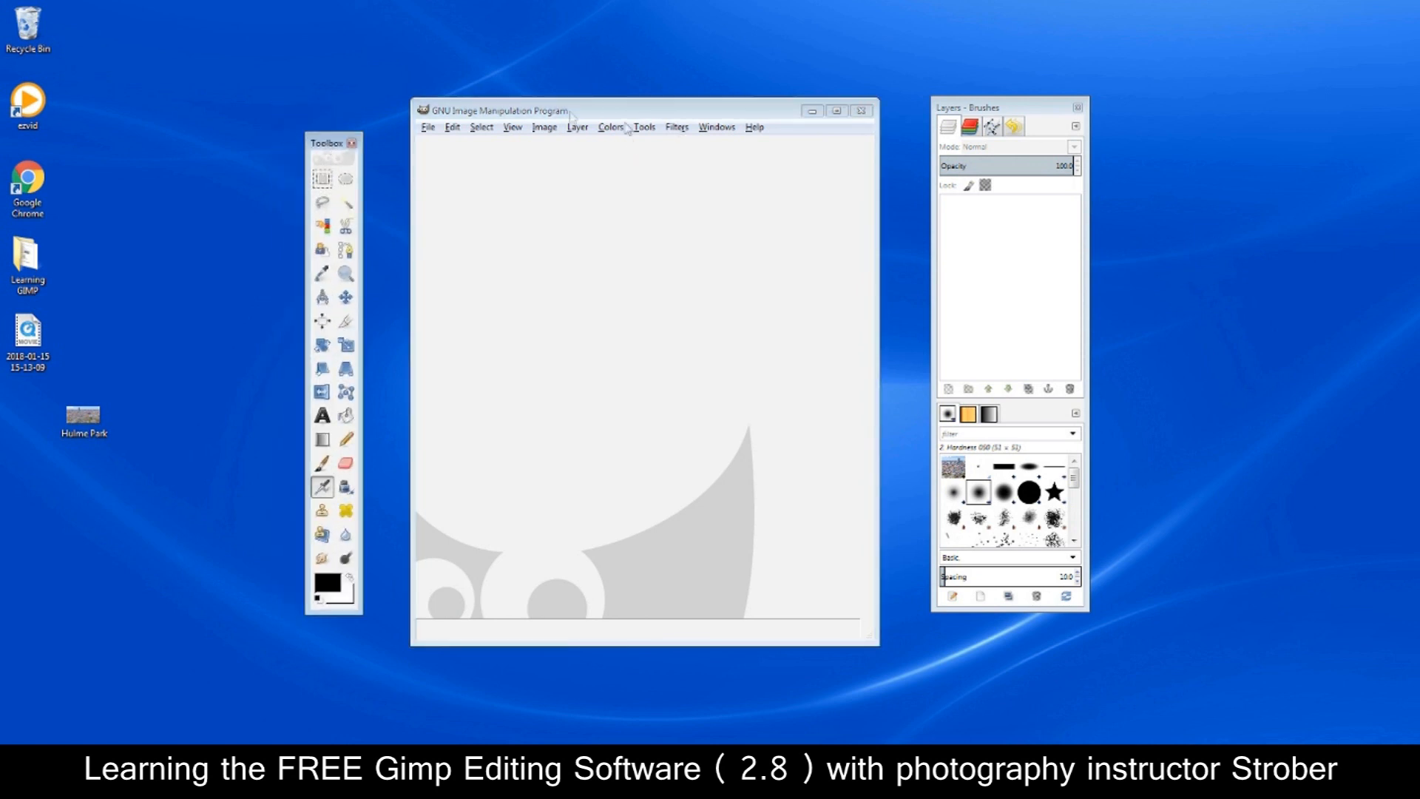
{"action": "mouse_move", "coordinate": [614, 113]}
{"action": "left_mouse_down"}
{"action": "mouse_move", "coordinate": [608, 297]}
{"action": "mouse_move", "coordinate": [614, 57]}
{"action": "mouse_move", "coordinate": [634, 168]}
{"action": "mouse_move", "coordinate": [627, 107]}
{"action": "left_mouse_up"}
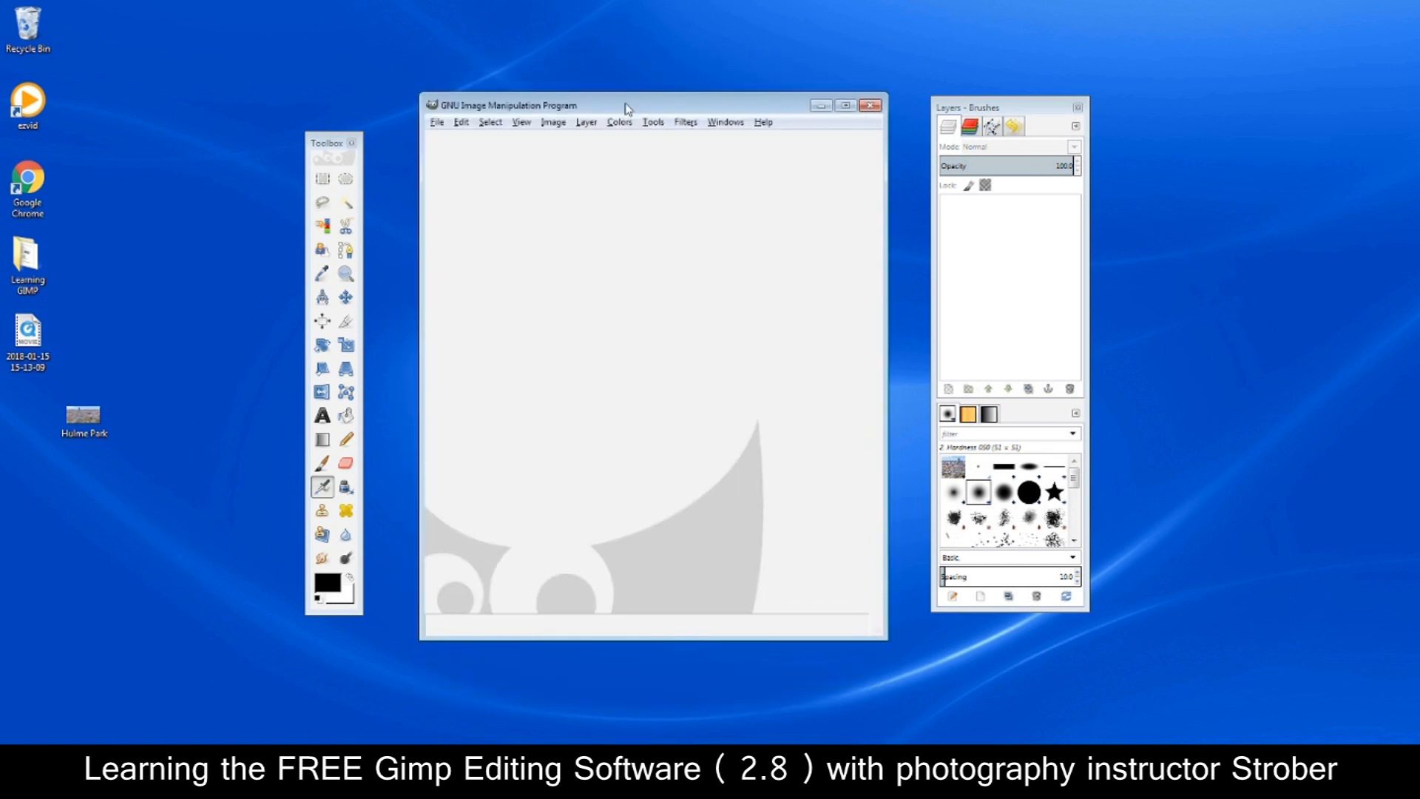
{"action": "mouse_move", "coordinate": [334, 142]}
{"action": "left_mouse_down"}
{"action": "mouse_move", "coordinate": [301, 127]}
{"action": "mouse_move", "coordinate": [237, 134]}
{"action": "mouse_move", "coordinate": [323, 141]}
{"action": "mouse_move", "coordinate": [243, 141]}
{"action": "mouse_move", "coordinate": [291, 140]}
{"action": "left_mouse_up"}
{"action": "mouse_move", "coordinate": [986, 110]}
{"action": "left_mouse_down"}
{"action": "mouse_move", "coordinate": [1074, 108]}
{"action": "mouse_move", "coordinate": [970, 118]}
{"action": "mouse_move", "coordinate": [1047, 118]}
{"action": "mouse_move", "coordinate": [1007, 117]}
{"action": "left_mouse_up"}
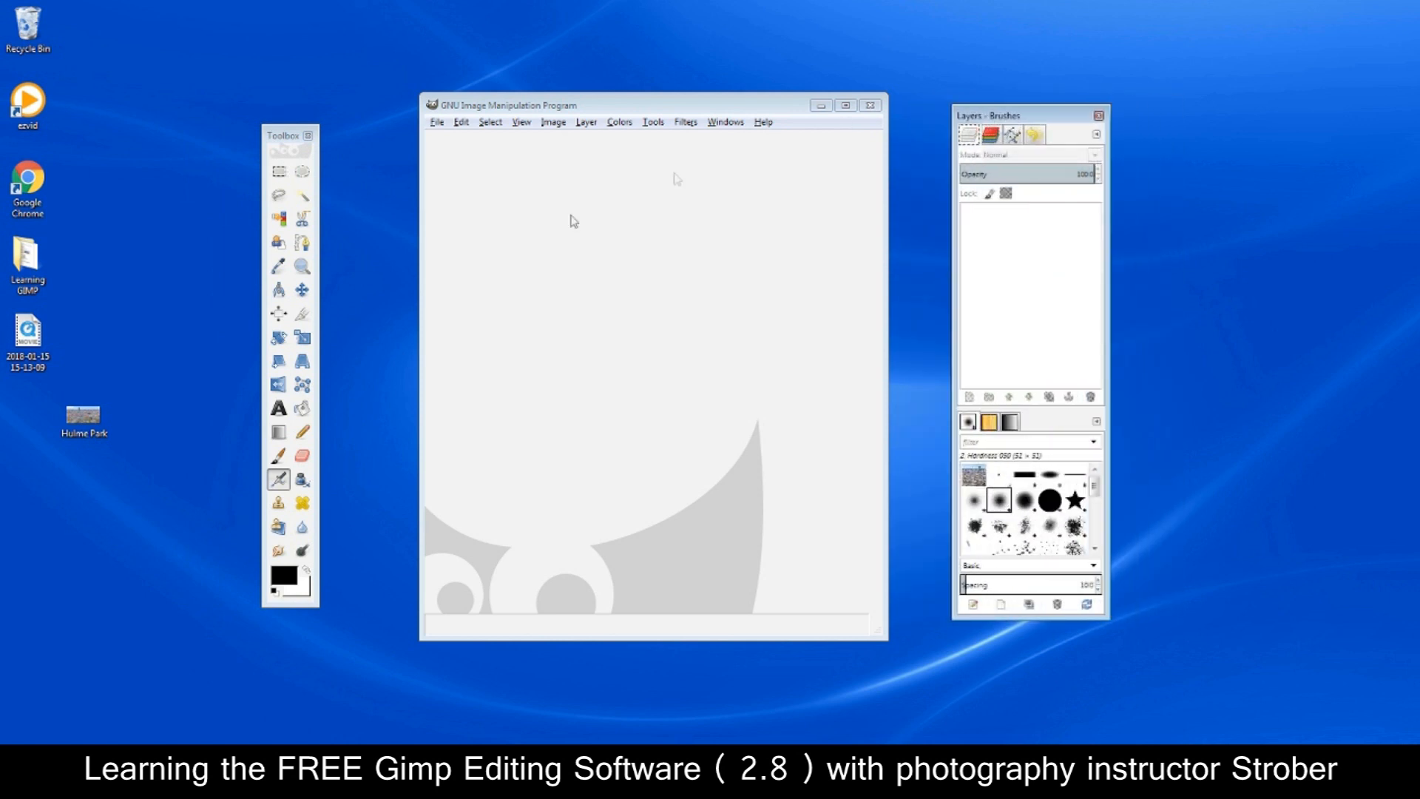
Open the Hulme Park picture from the desktop in GIMP and reposition its window, with the toolbox and Layers - Brushes dock over the image
{"action": "left_click_drag", "start_coordinate": [74, 413], "coordinate": [600, 395]}
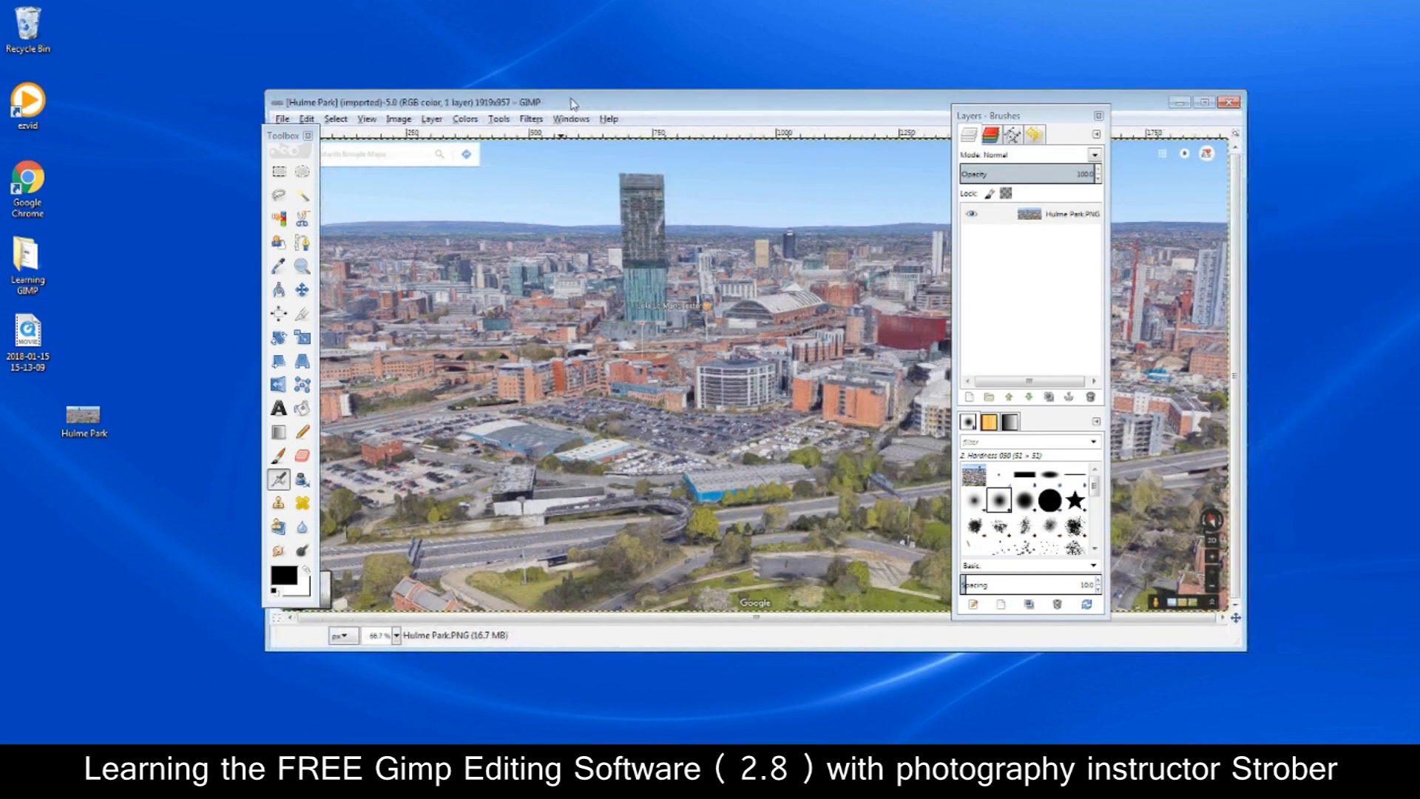
{"action": "left_click_drag", "start_coordinate": [574, 103], "coordinate": [499, 115]}
{"action": "mouse_move", "coordinate": [1034, 117]}
{"action": "left_mouse_down"}
{"action": "mouse_move", "coordinate": [991, 118]}
{"action": "mouse_move", "coordinate": [869, 263]}
{"action": "mouse_move", "coordinate": [993, 278]}
{"action": "left_mouse_up"}
{"action": "mouse_move", "coordinate": [283, 136]}
{"action": "left_mouse_down"}
{"action": "mouse_move", "coordinate": [331, 347]}
{"action": "mouse_move", "coordinate": [300, 281]}
{"action": "mouse_move", "coordinate": [167, 245]}
{"action": "mouse_move", "coordinate": [407, 222]}
{"action": "mouse_move", "coordinate": [363, 236]}
{"action": "left_mouse_up"}
{"action": "left_click_drag", "start_coordinate": [995, 281], "coordinate": [1014, 242]}
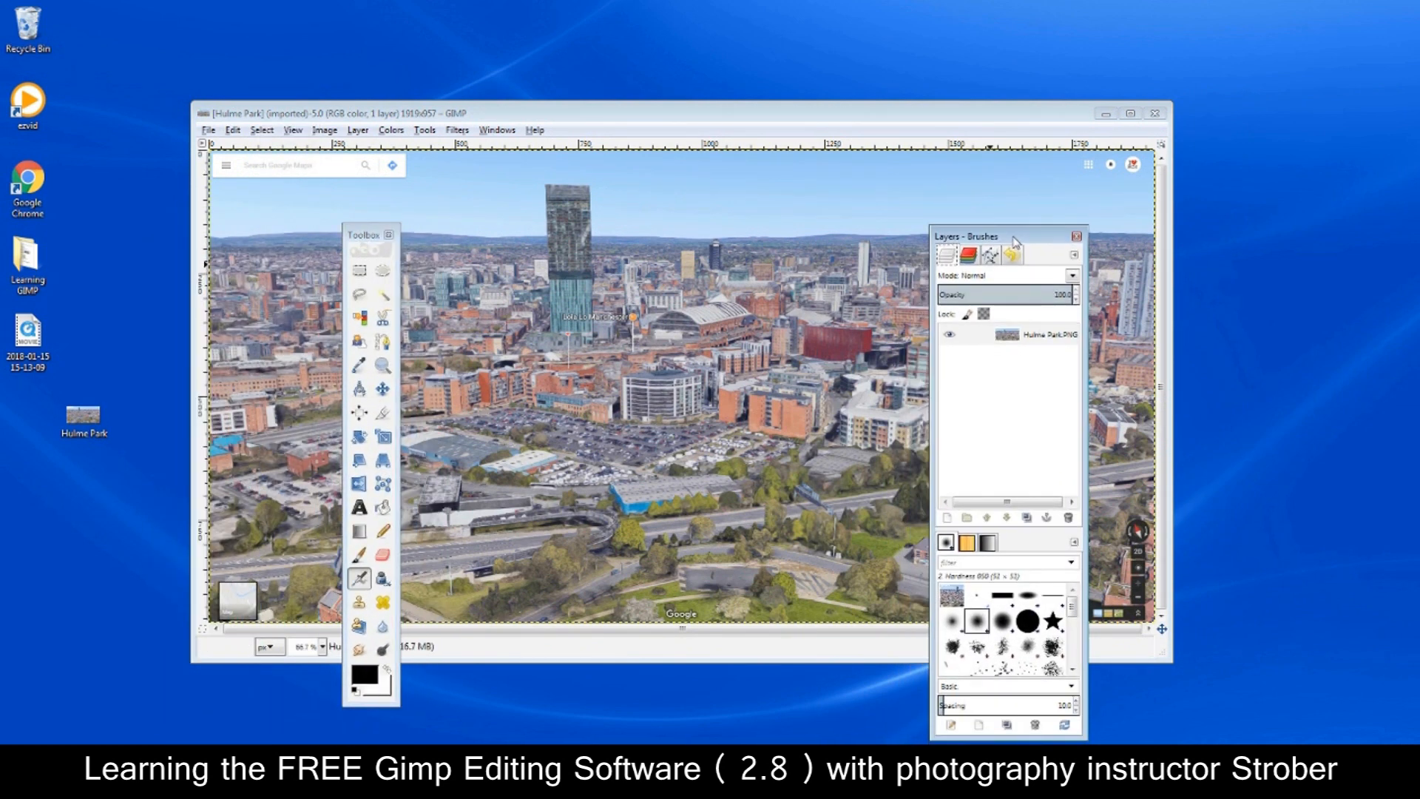
{"action": "left_click_drag", "start_coordinate": [709, 116], "coordinate": [732, 114]}
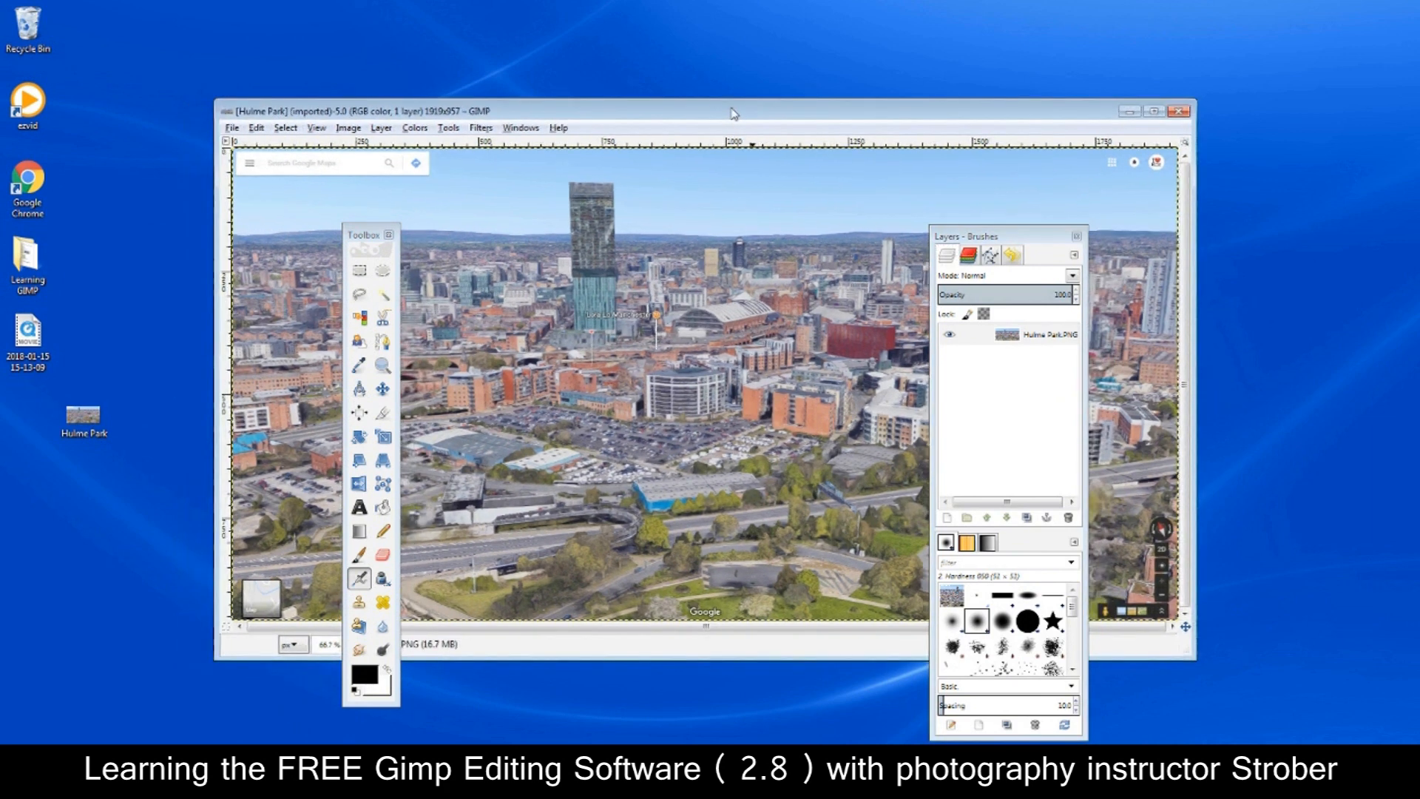
{"action": "left_click_drag", "start_coordinate": [1015, 235], "coordinate": [1026, 220]}
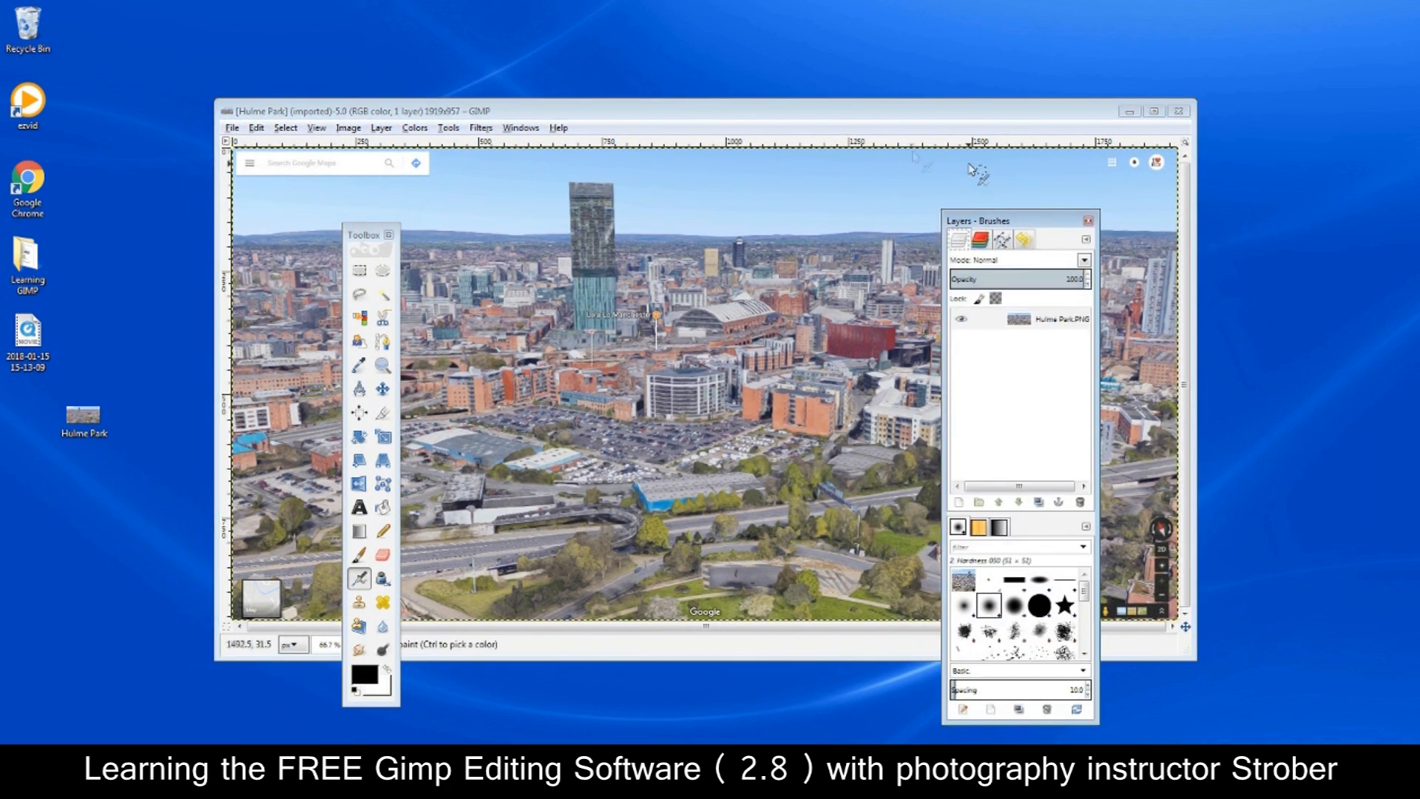
Enable Single-Window Mode and enlarge the combined window slightly
{"action": "left_click", "coordinate": [519, 129]}
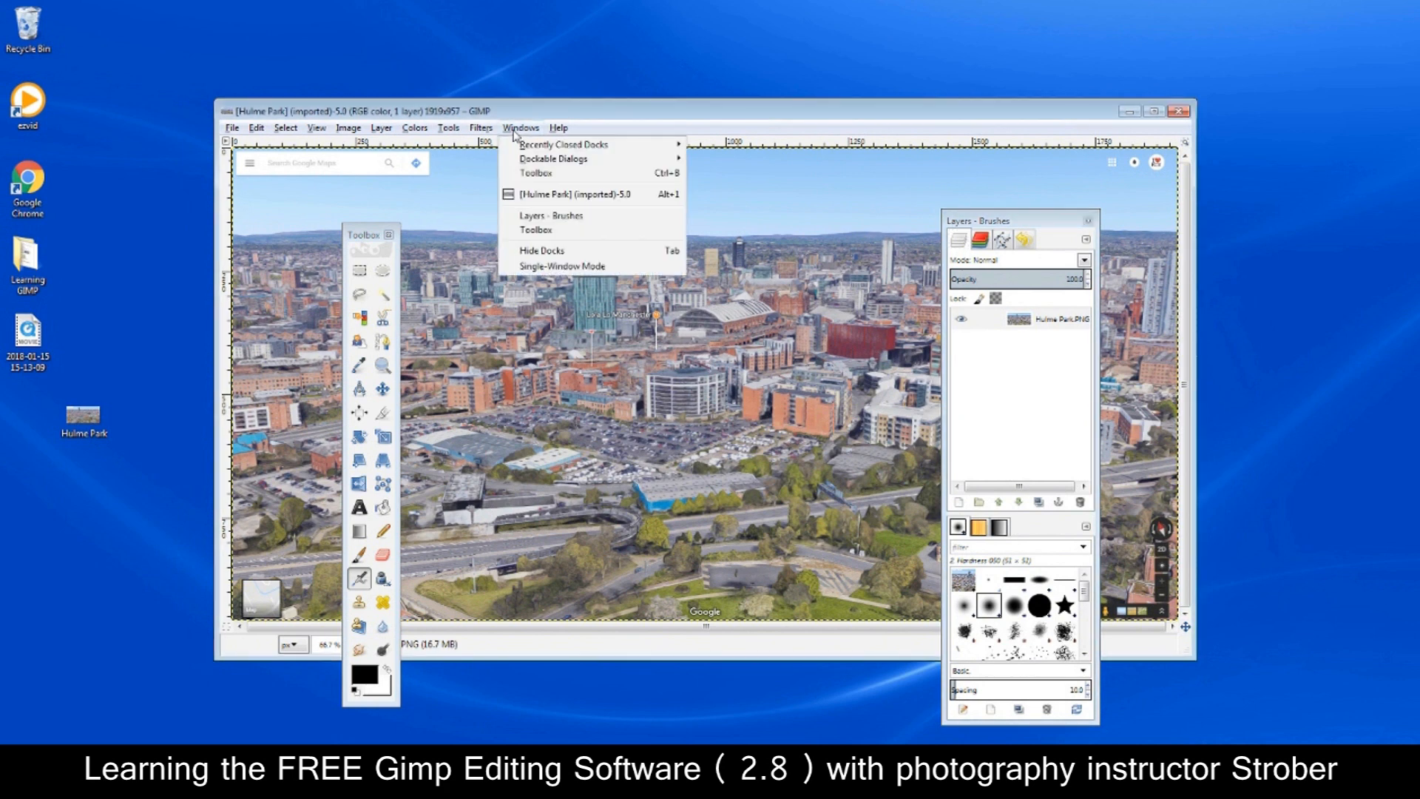
{"action": "left_click", "coordinate": [551, 266]}
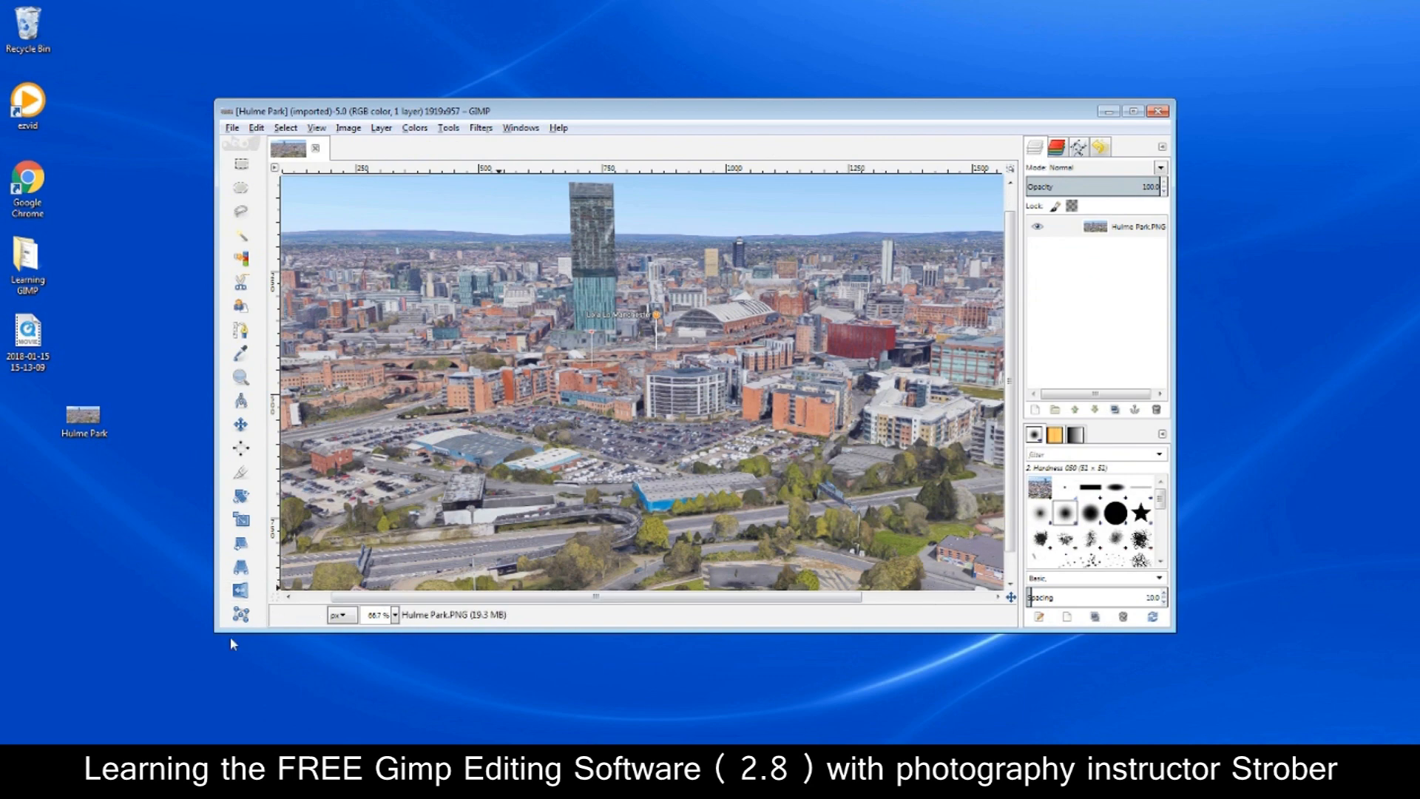
{"action": "left_click_drag", "start_coordinate": [214, 631], "coordinate": [150, 640]}
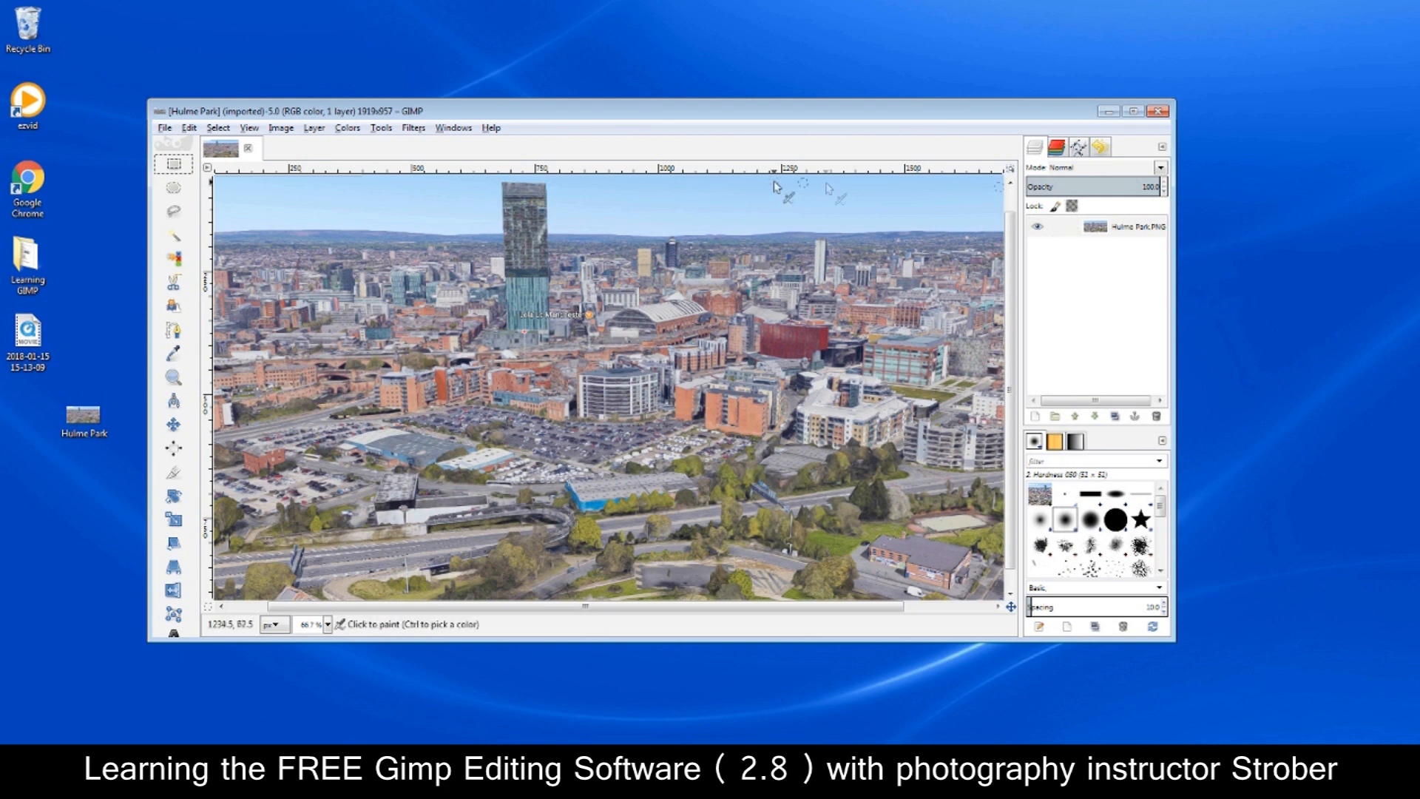
Disable Single-Window Mode and place the toolbox and Layers - Brushes dock on opposite sides of the image window
{"action": "left_click", "coordinate": [453, 127]}
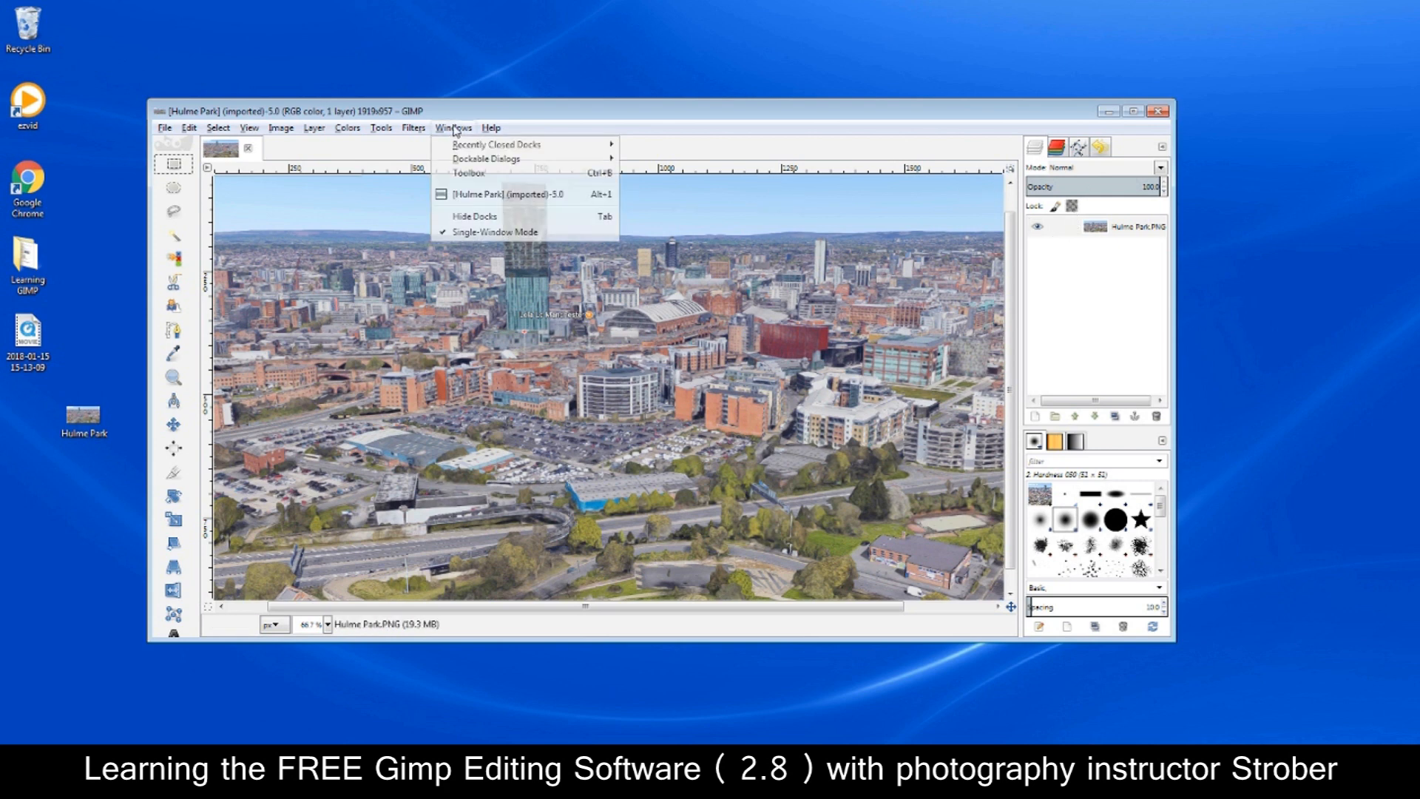
{"action": "left_click", "coordinate": [495, 232]}
{"action": "left_click_drag", "start_coordinate": [12, 14], "coordinate": [61, 144]}
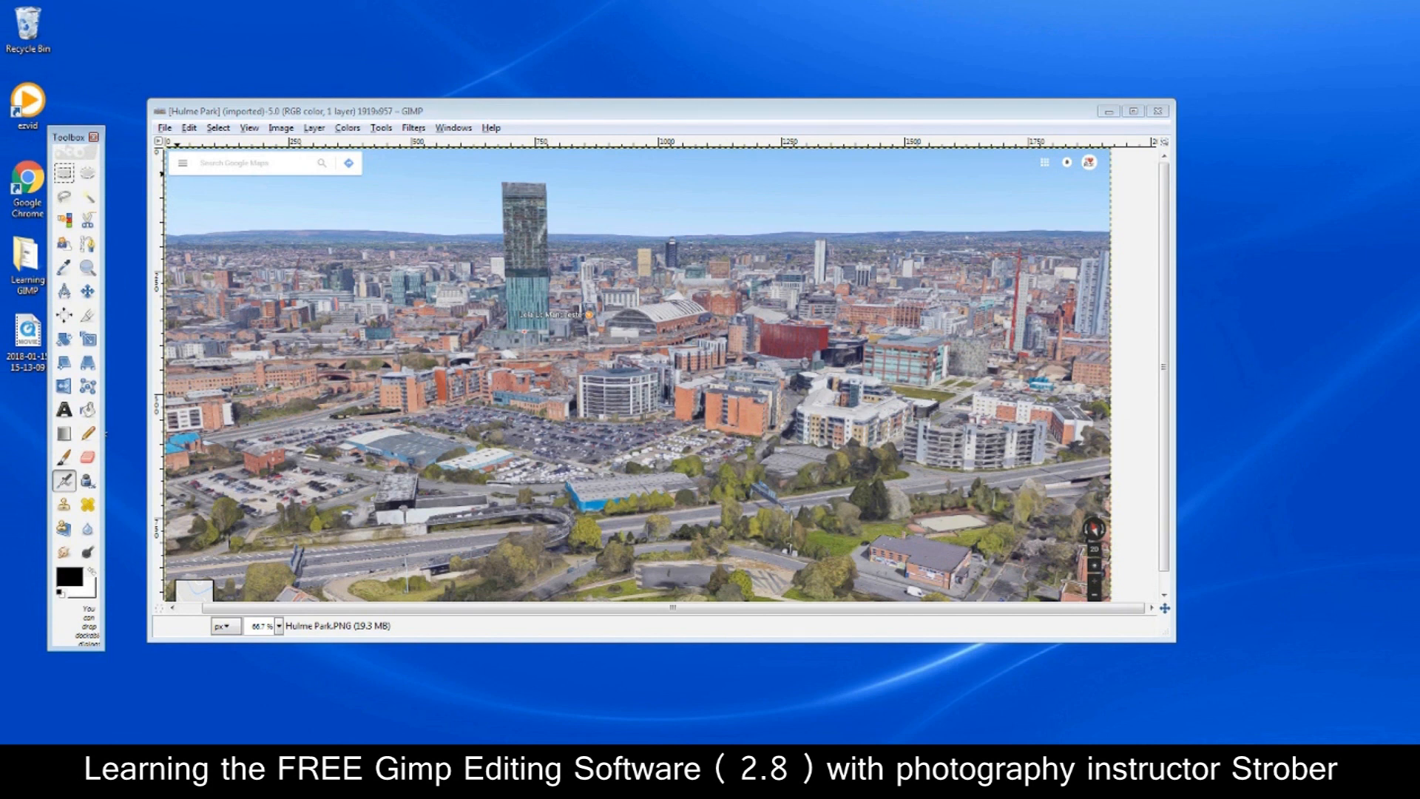
{"action": "mouse_move", "coordinate": [1282, 9]}
{"action": "left_mouse_down"}
{"action": "mouse_move", "coordinate": [1235, 114]}
{"action": "mouse_move", "coordinate": [1269, 126]}
{"action": "left_mouse_up"}
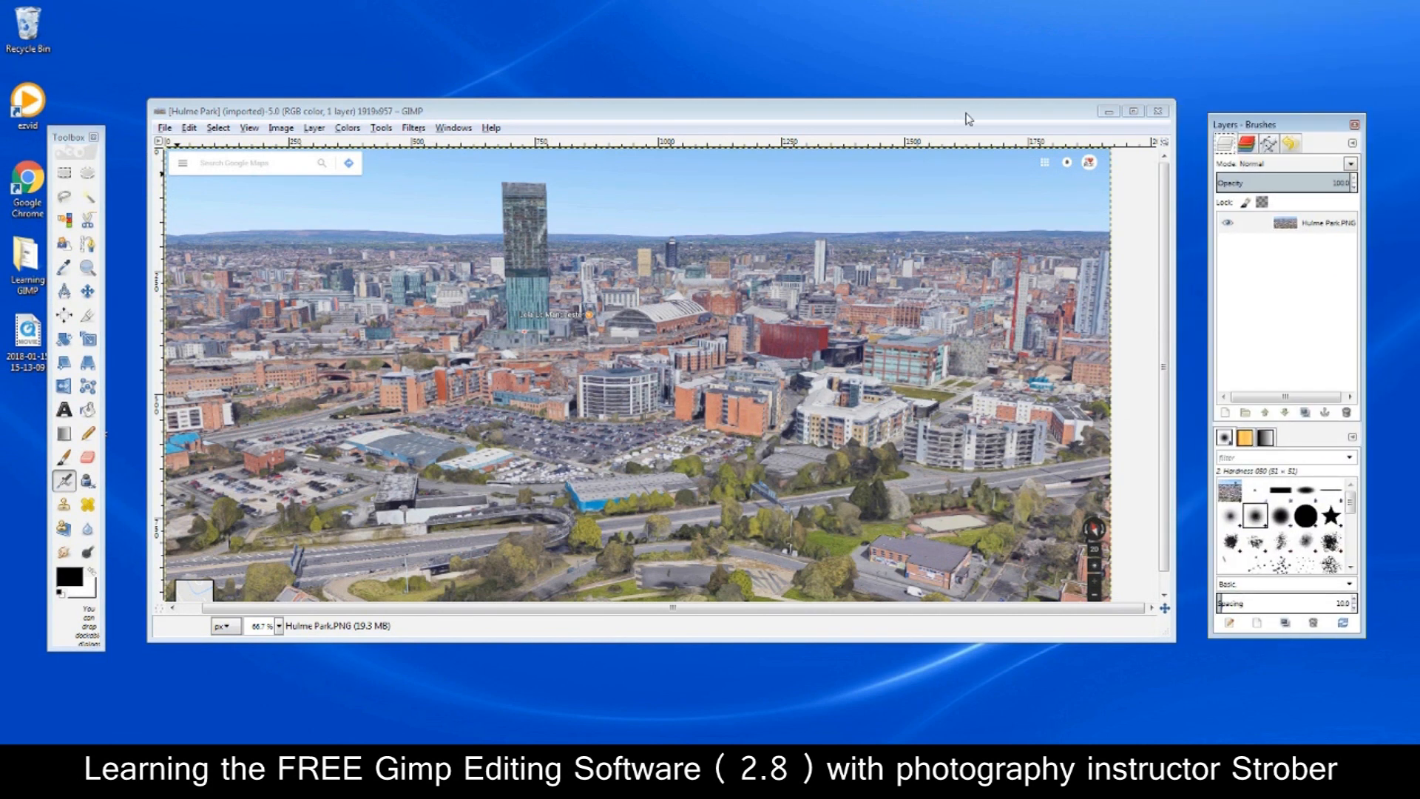
Re-enable Single-Window Mode and reposition the combined window on the desktop
{"action": "left_click", "coordinate": [448, 129]}
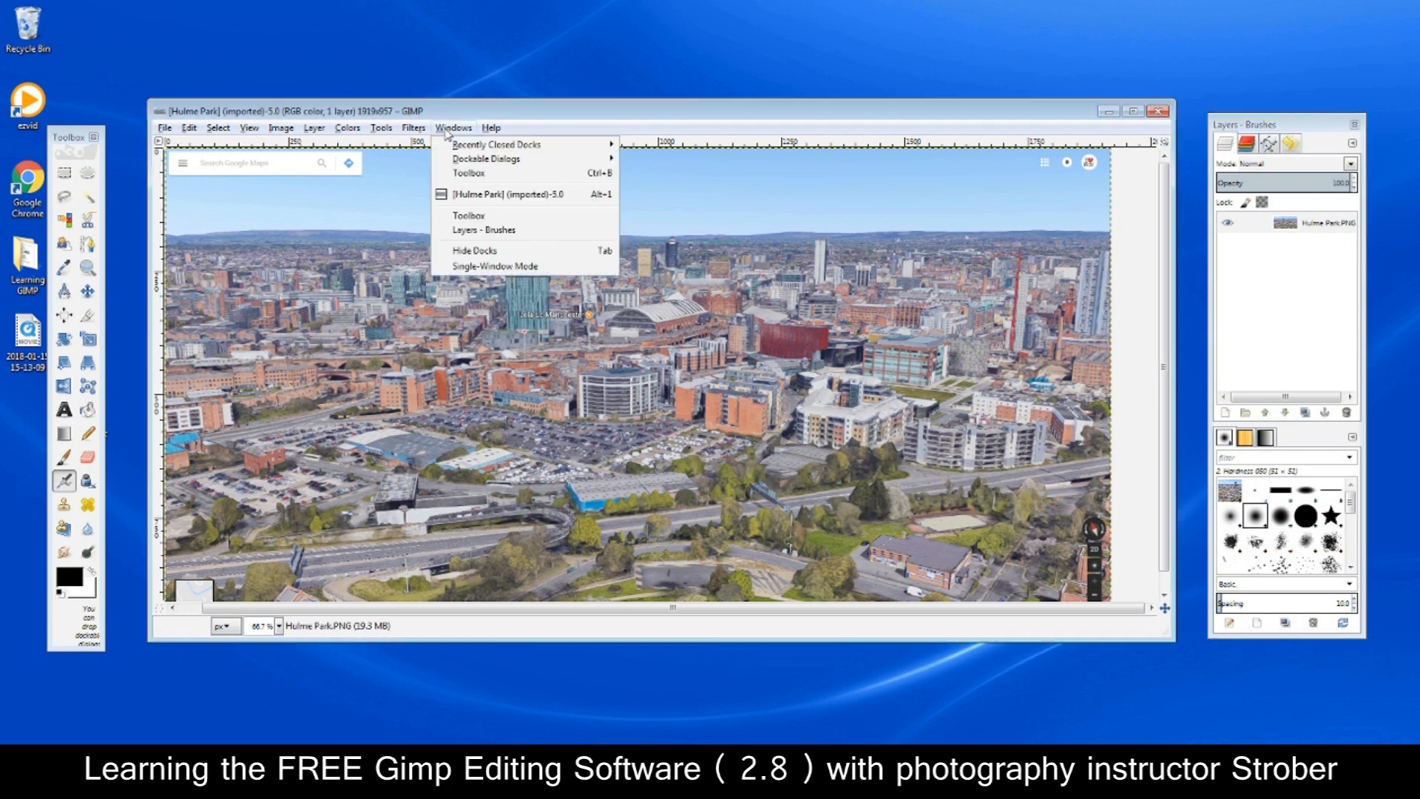
{"action": "left_click", "coordinate": [483, 266]}
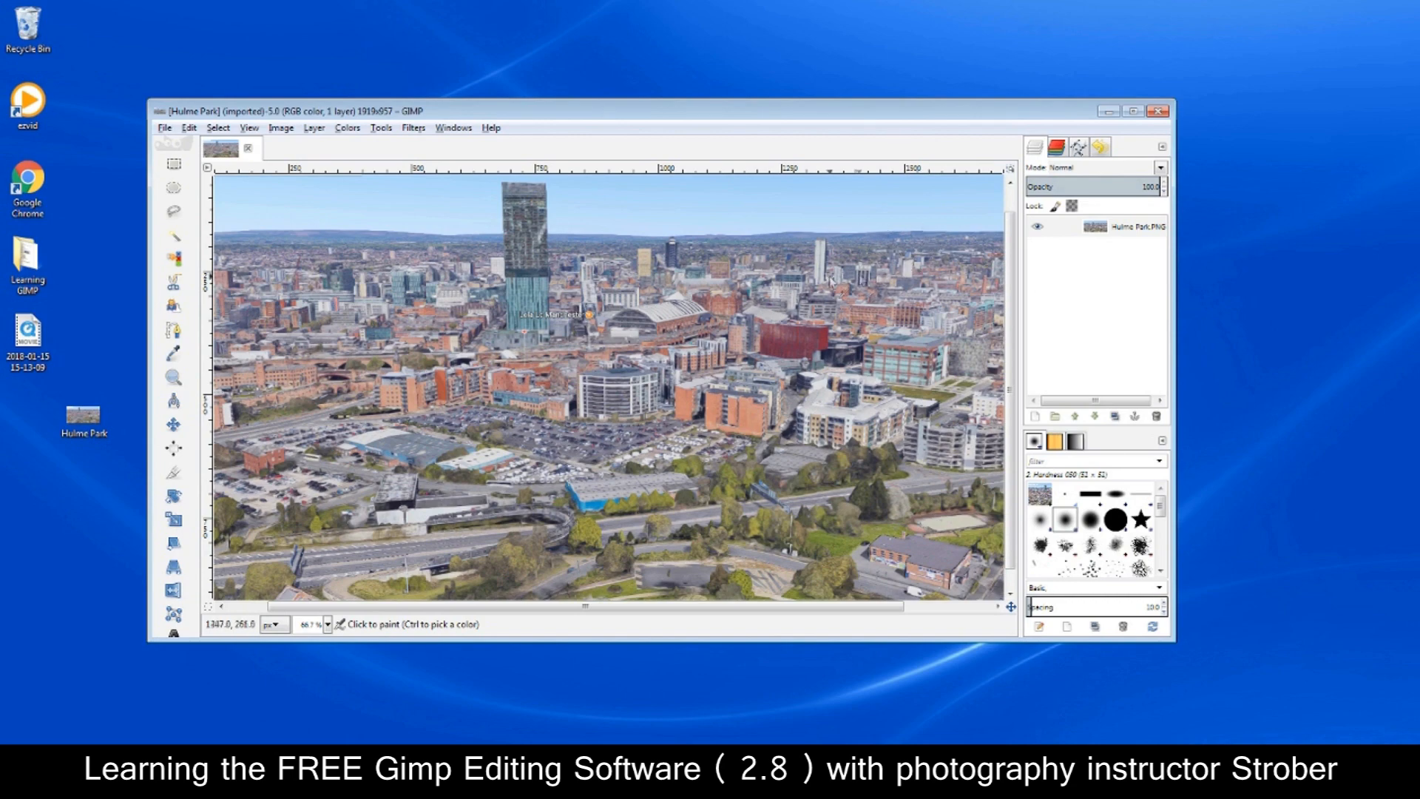
{"action": "left_click_drag", "start_coordinate": [770, 116], "coordinate": [813, 95]}
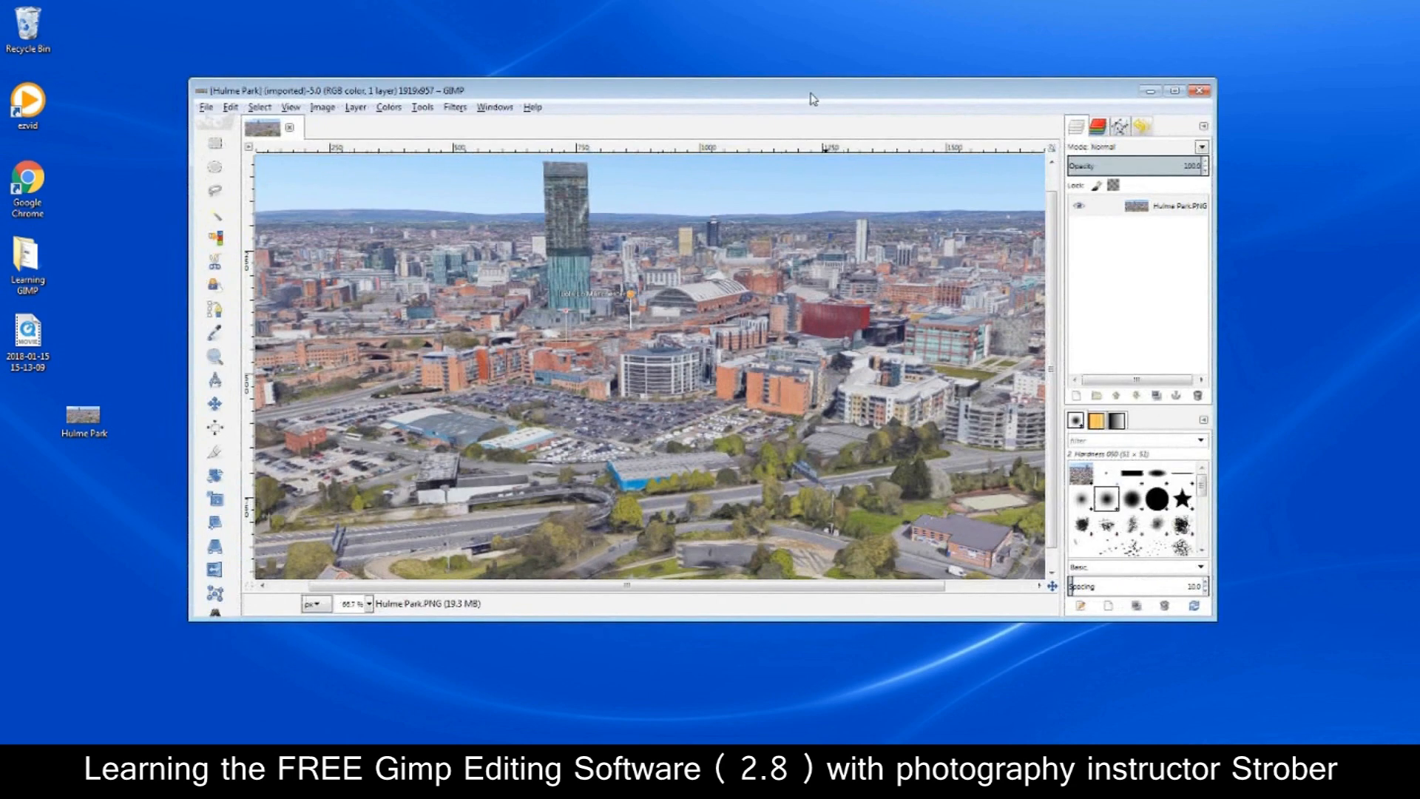
Look through the main command groups, including the Edit, Select, Colors and Windows commands
{"action": "left_click", "coordinate": [206, 108]}
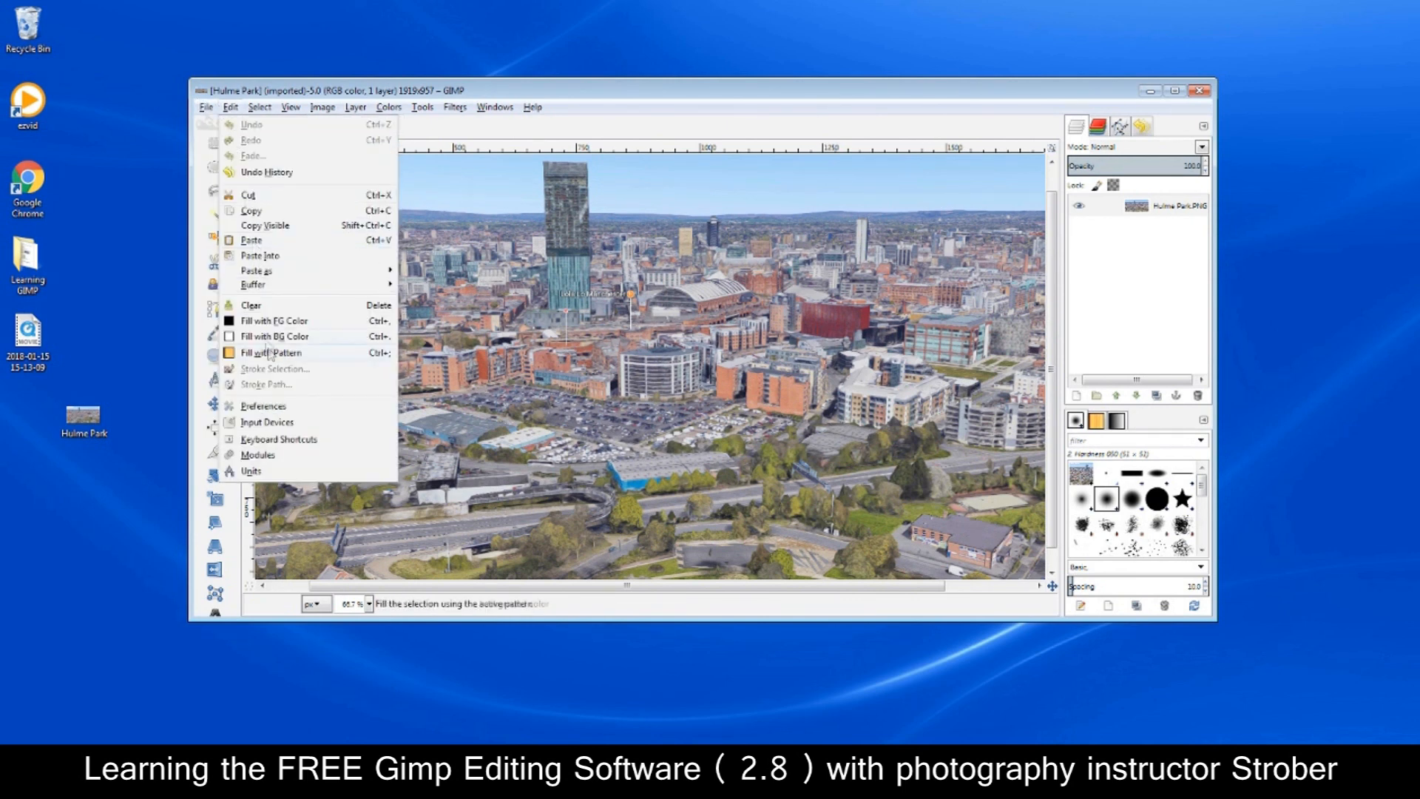
{"action": "mouse_move", "coordinate": [256, 107]}
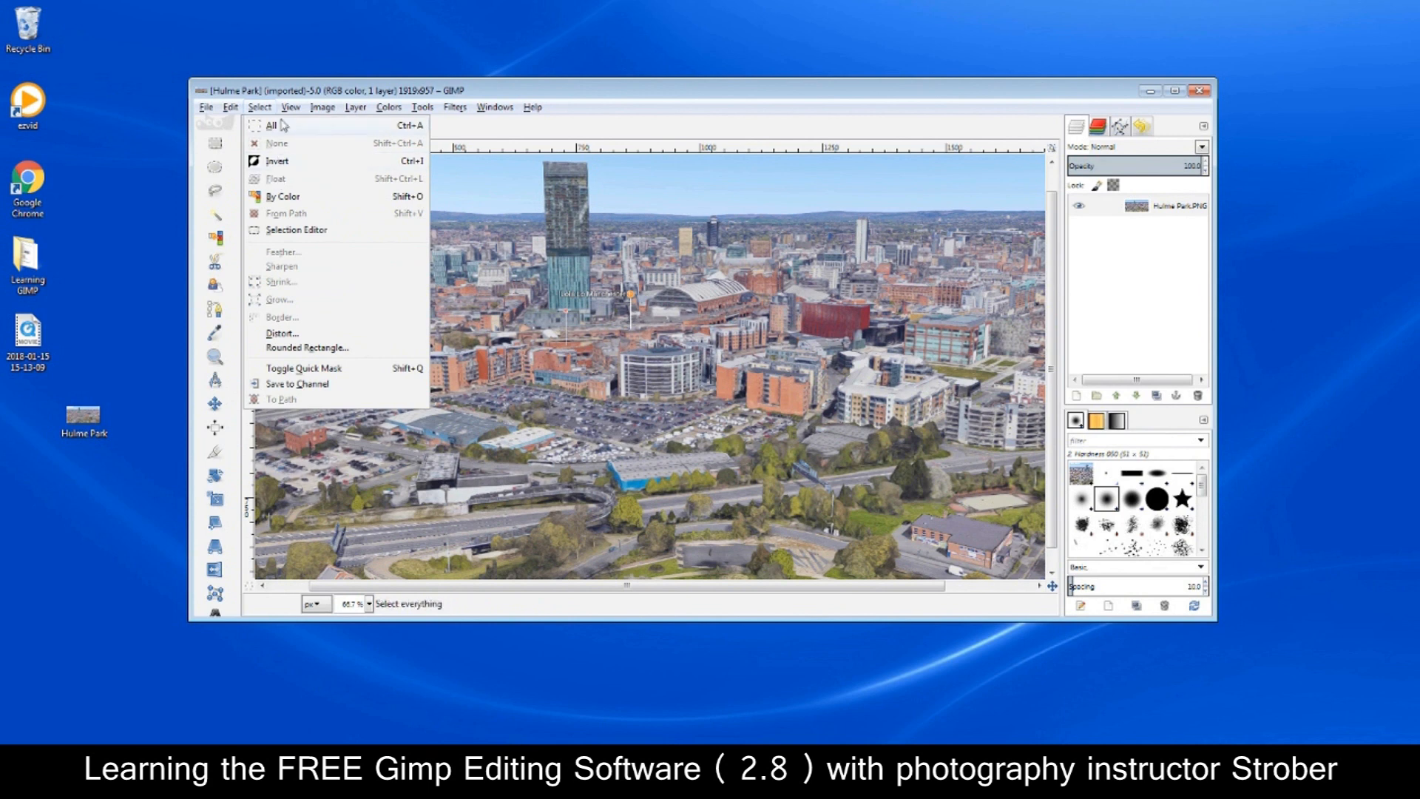
{"action": "mouse_move", "coordinate": [312, 112]}
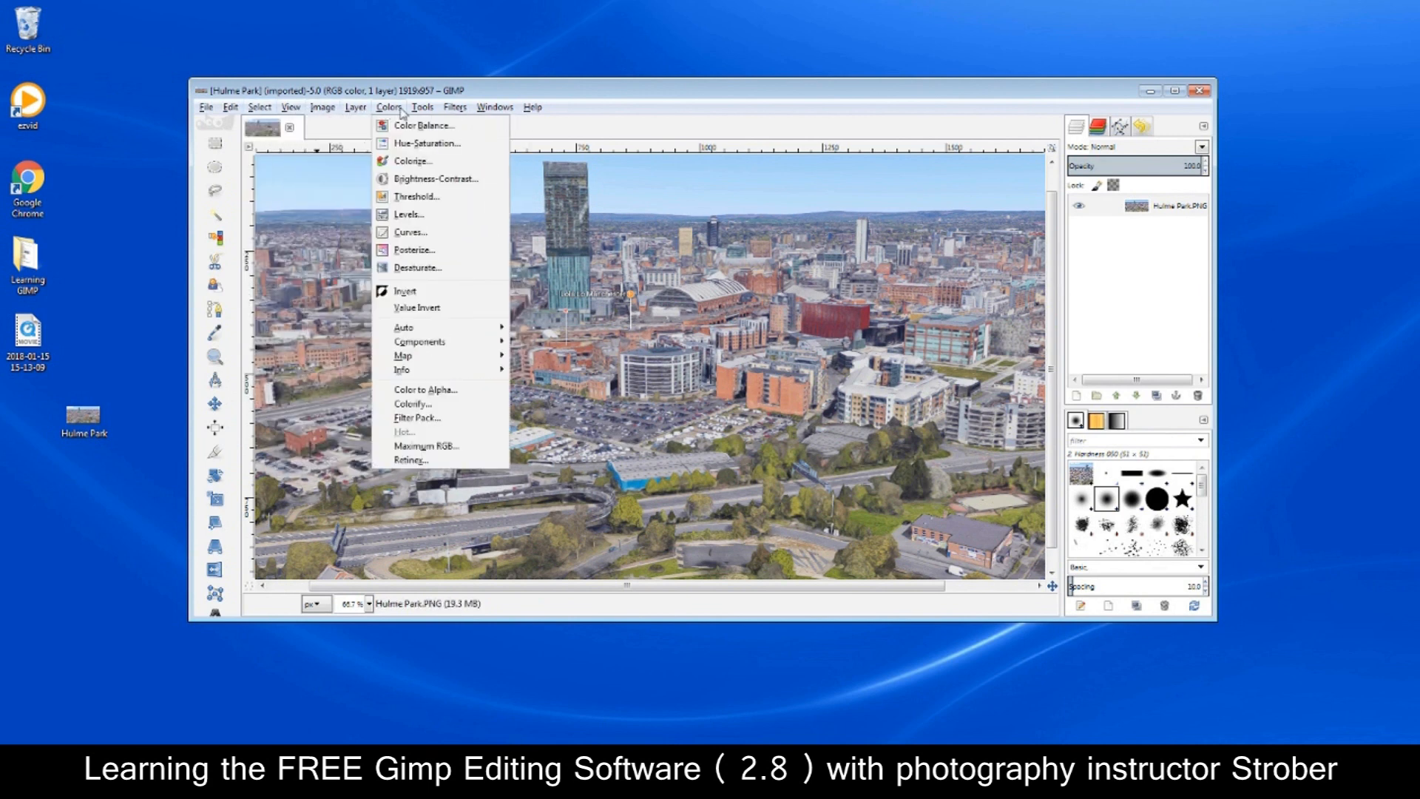
{"action": "mouse_move", "coordinate": [483, 111]}
{"action": "mouse_move", "coordinate": [529, 114]}
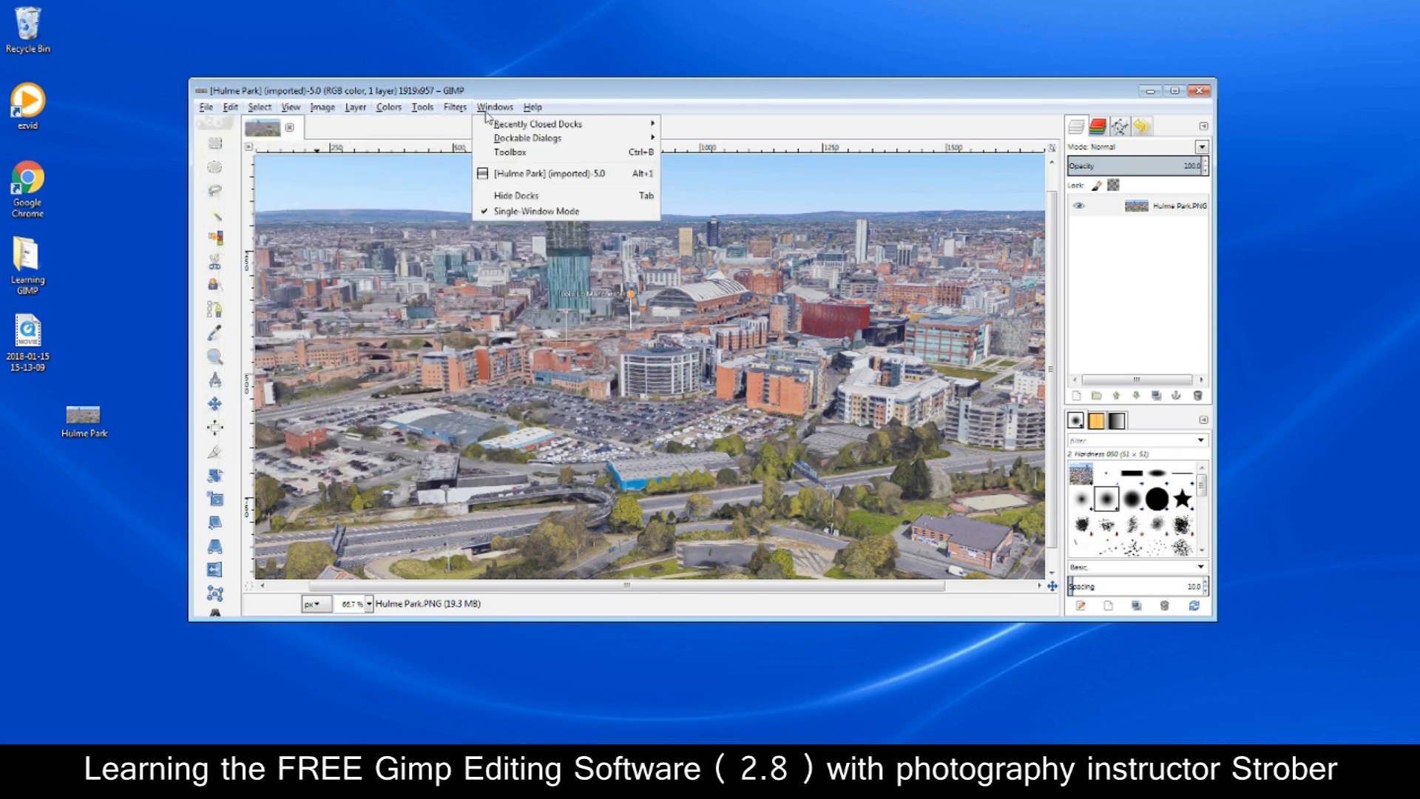
{"action": "left_click", "coordinate": [696, 406]}
Examine the same command groups through the image's context commands and compare the Colors group with the main one
{"action": "right_click", "coordinate": [675, 374]}
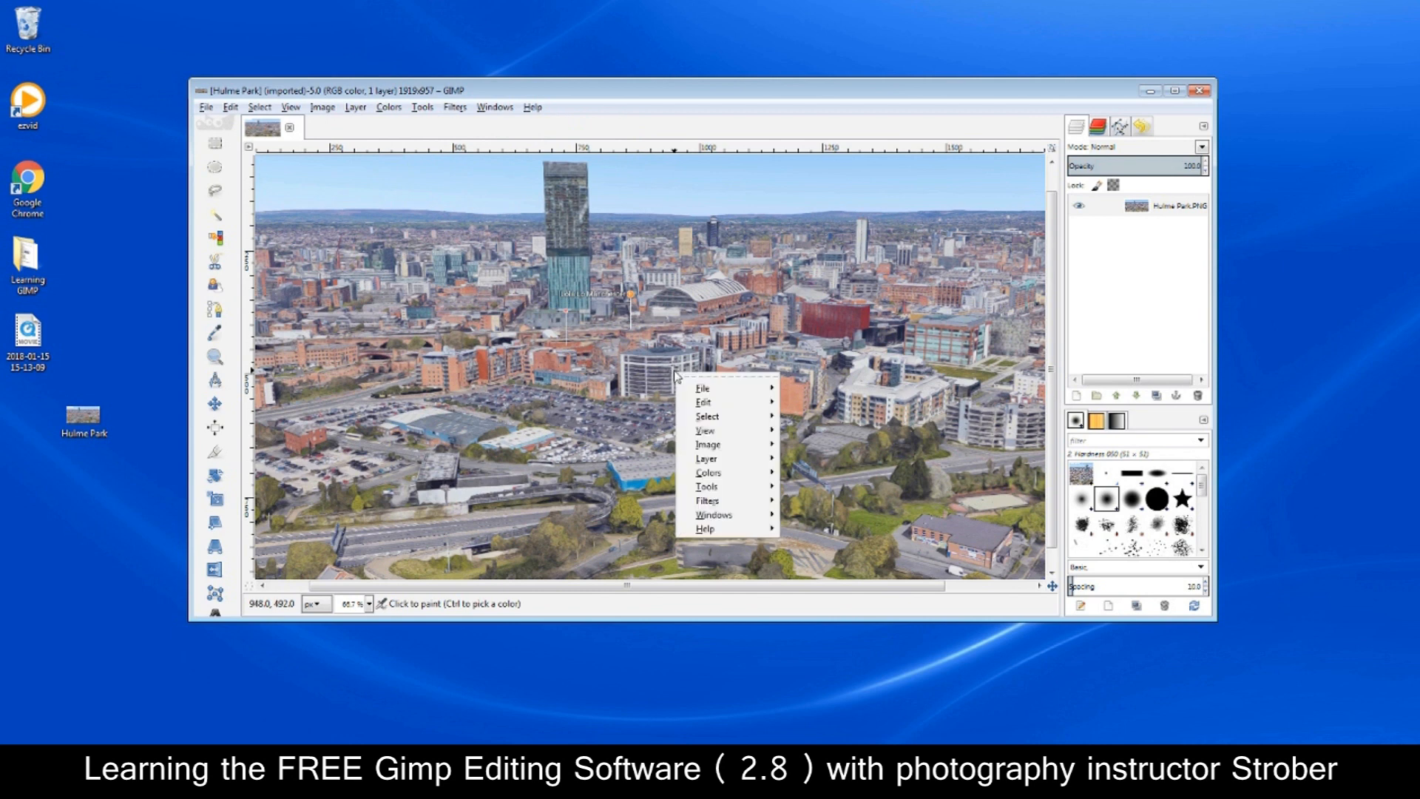
{"action": "mouse_move", "coordinate": [690, 387]}
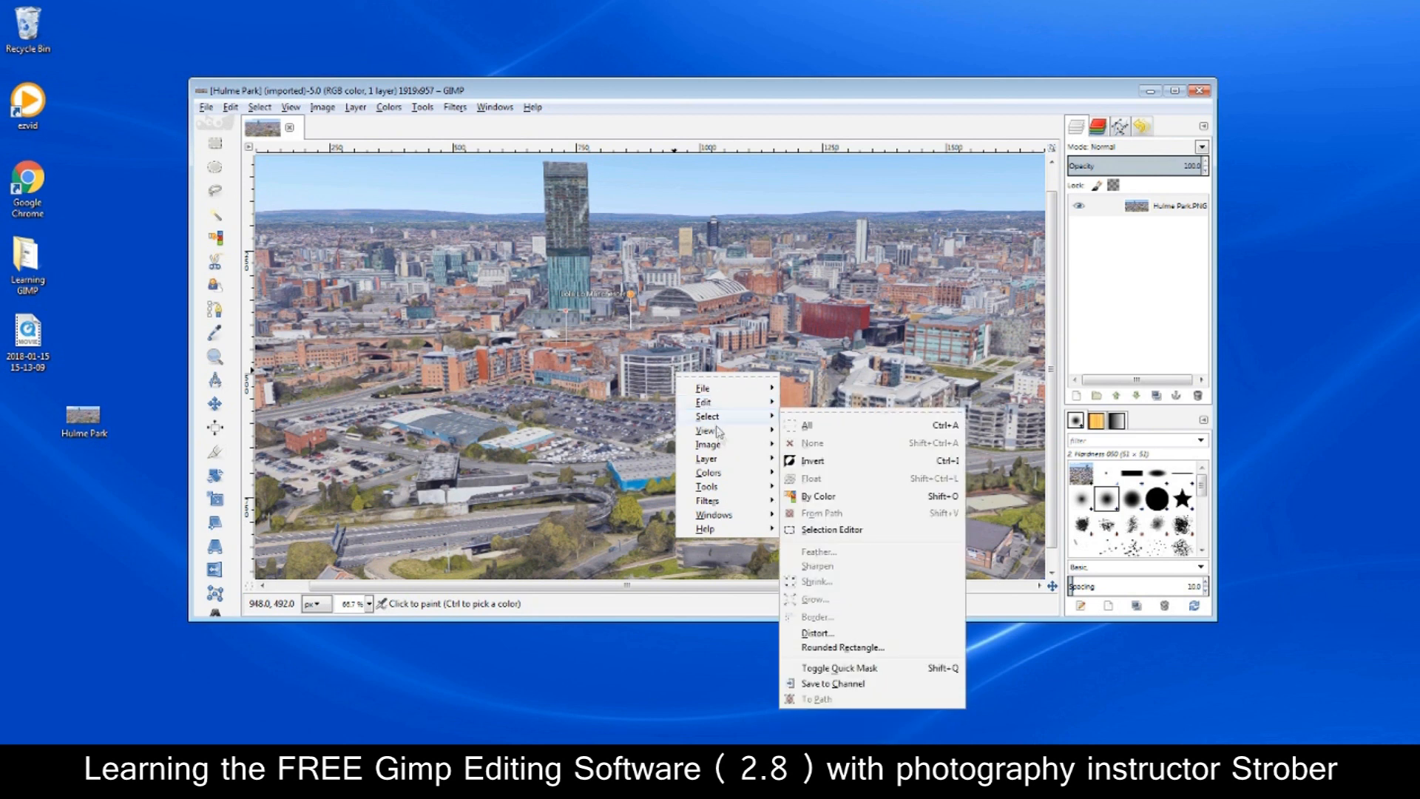
{"action": "mouse_move", "coordinate": [722, 449]}
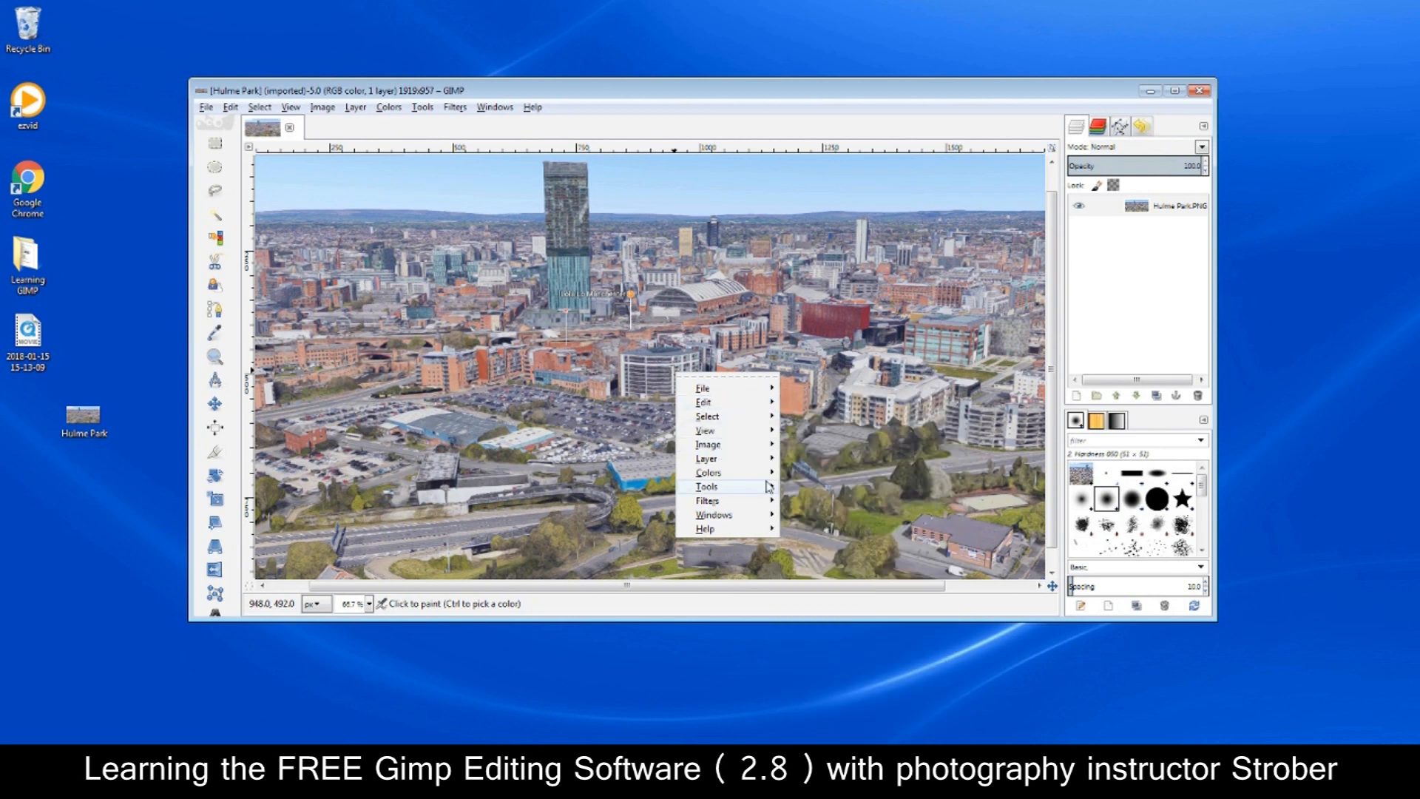
{"action": "mouse_move", "coordinate": [758, 492]}
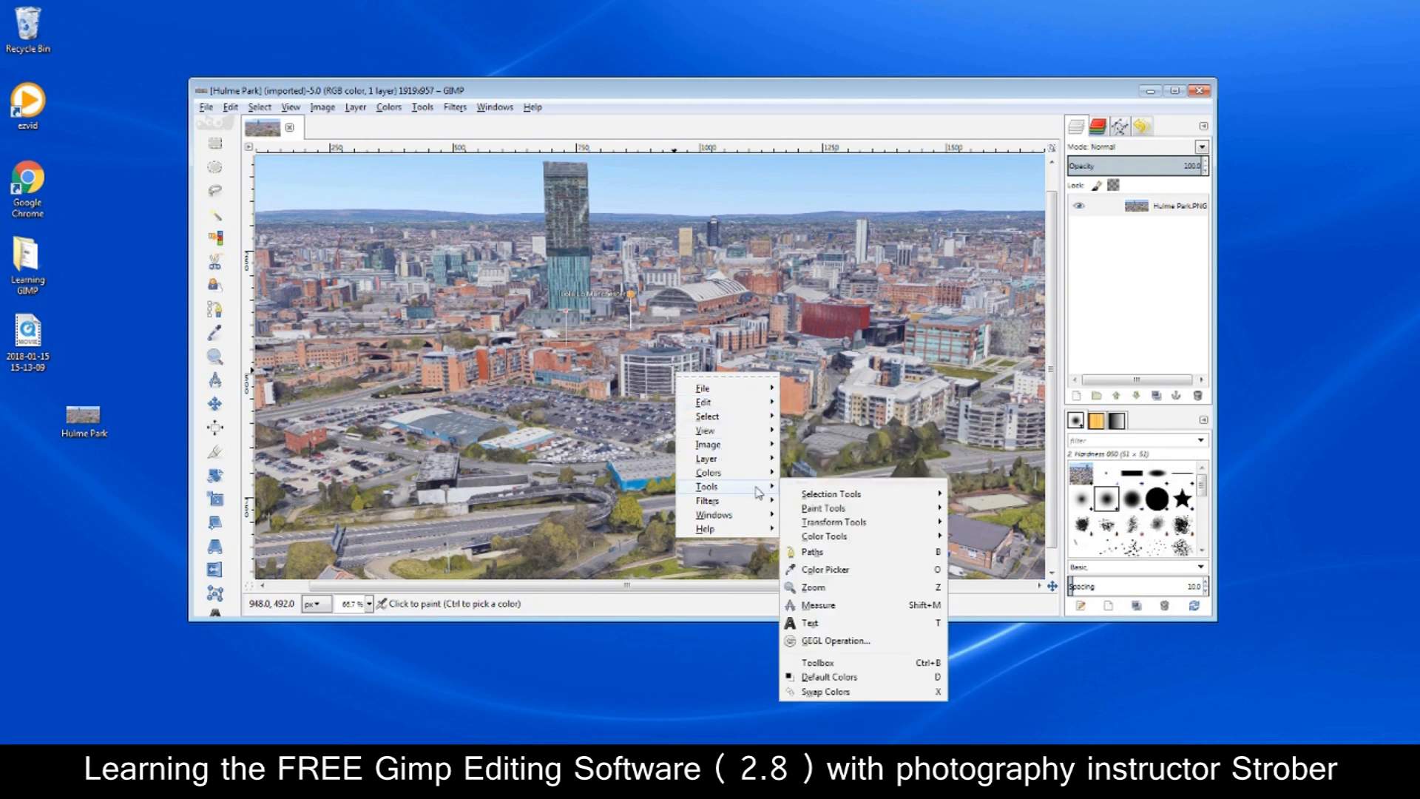
{"action": "right_click", "coordinate": [634, 320]}
{"action": "right_click", "coordinate": [634, 320]}
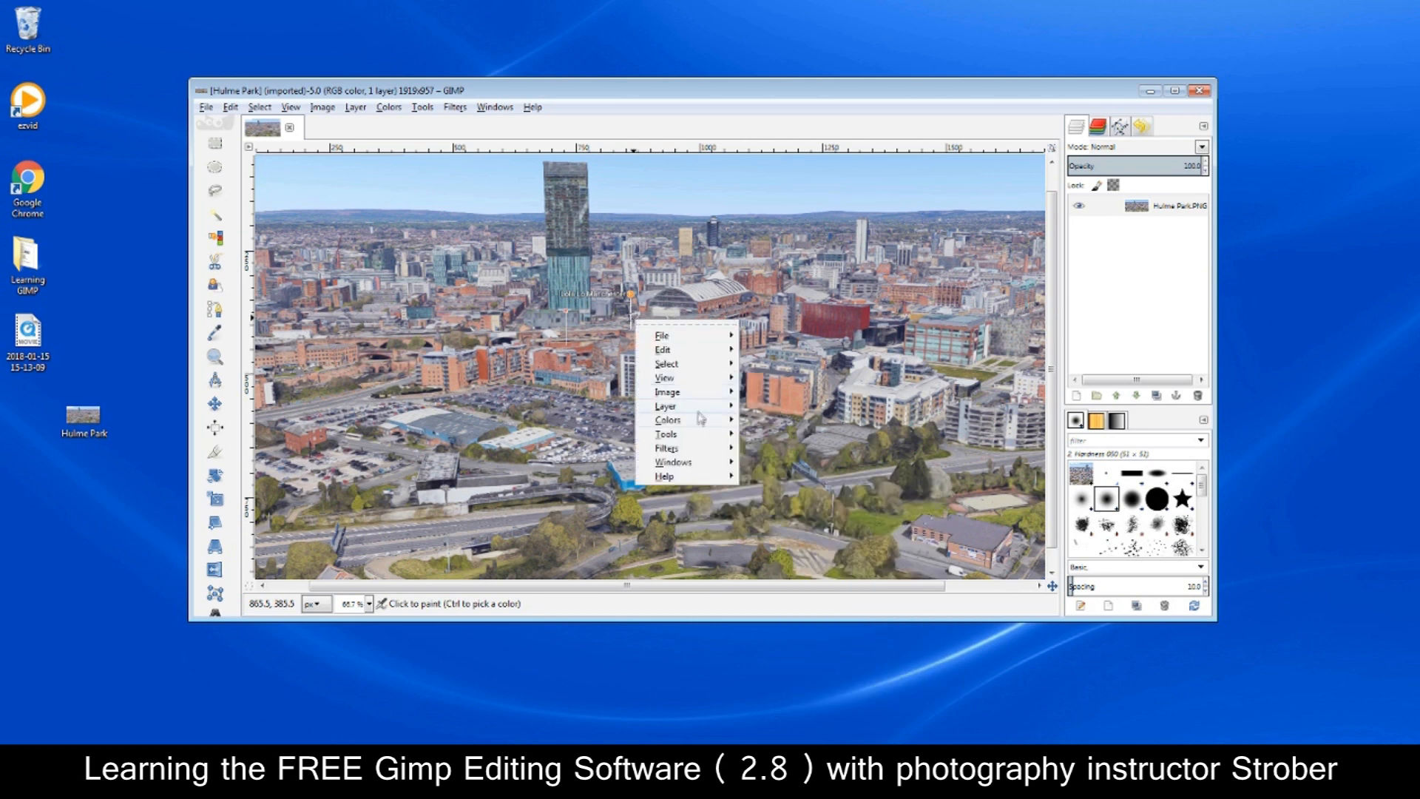
{"action": "mouse_move", "coordinate": [699, 420]}
{"action": "left_click", "coordinate": [786, 387]}
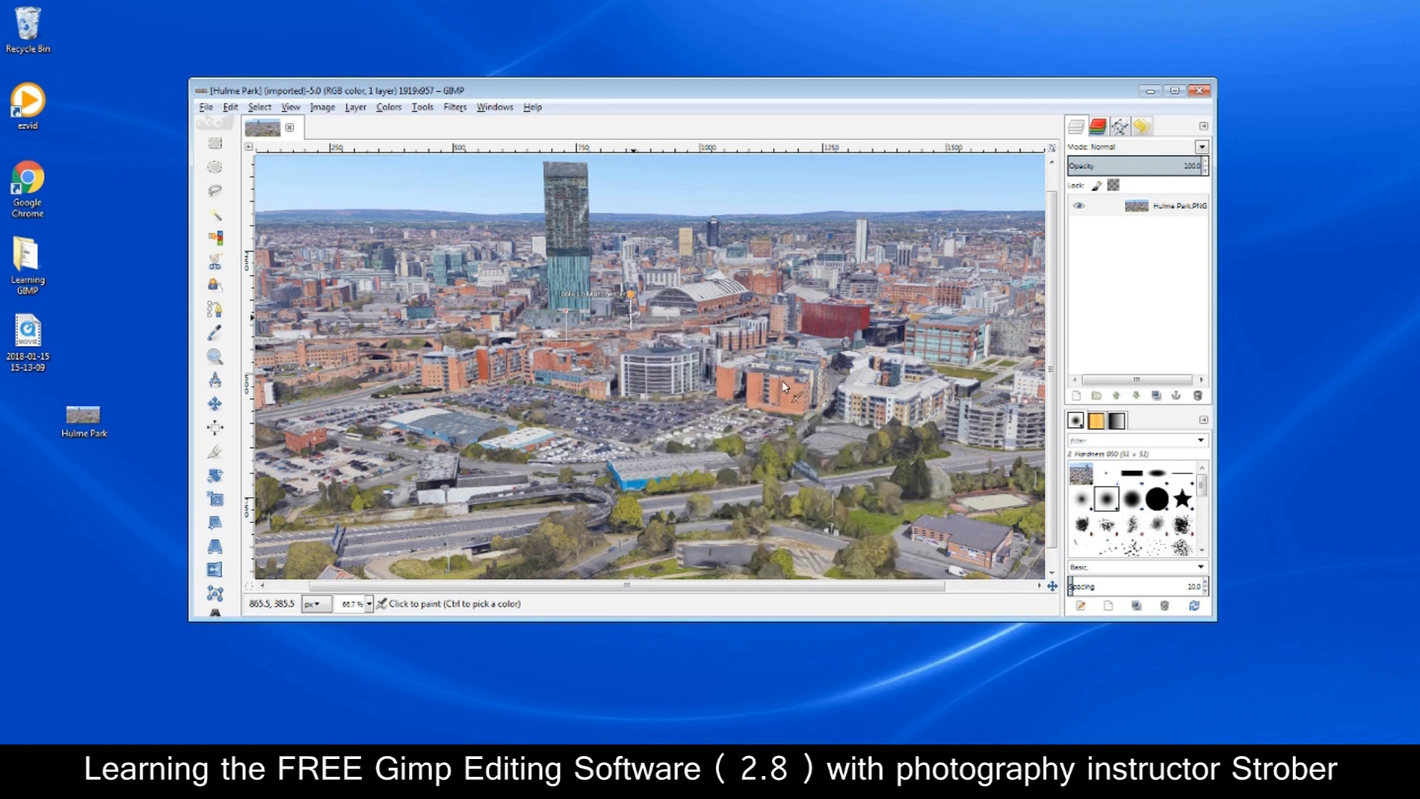
{"action": "left_click", "coordinate": [403, 109]}
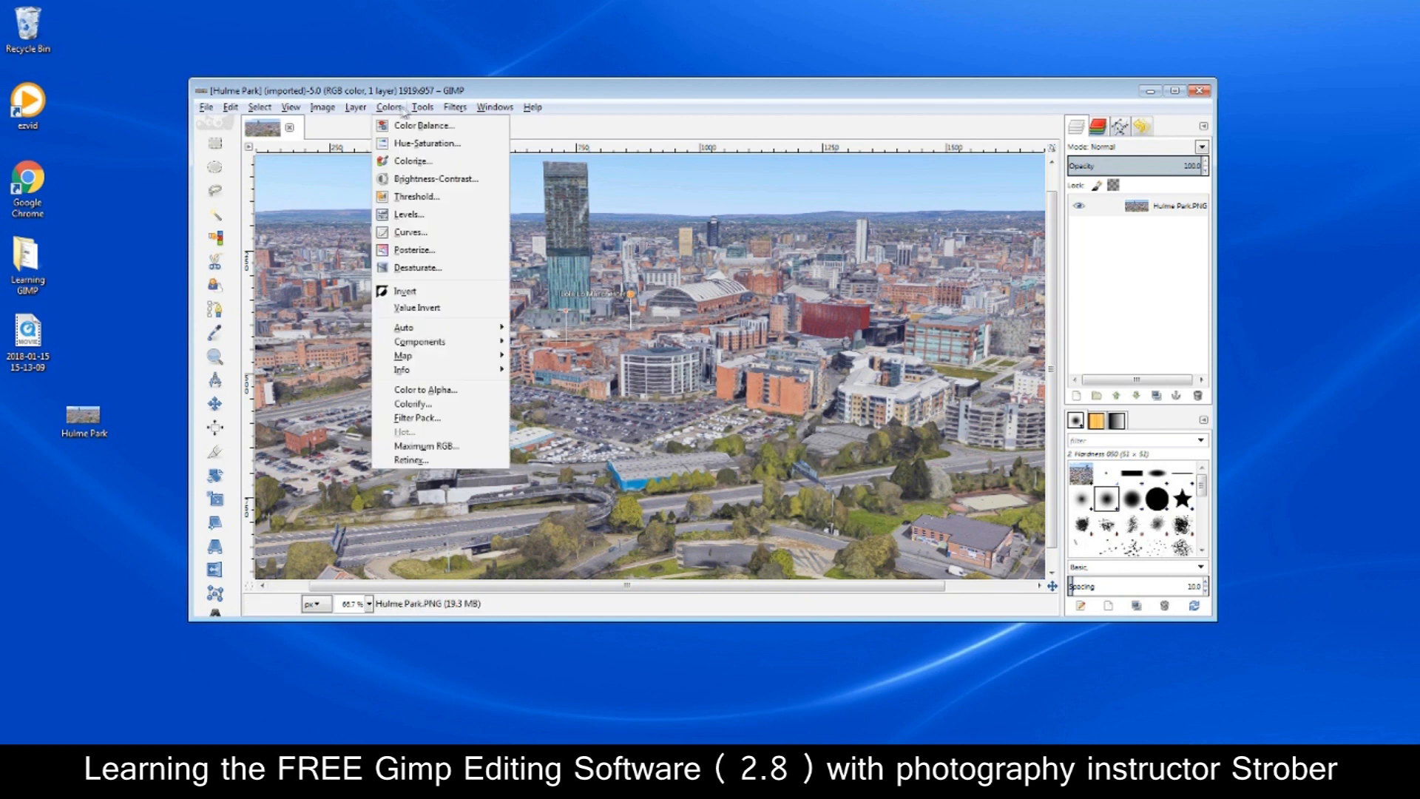
Close the open command list, reposition the combined image window on the desktop and maximize it
{"action": "mouse_move", "coordinate": [447, 112]}
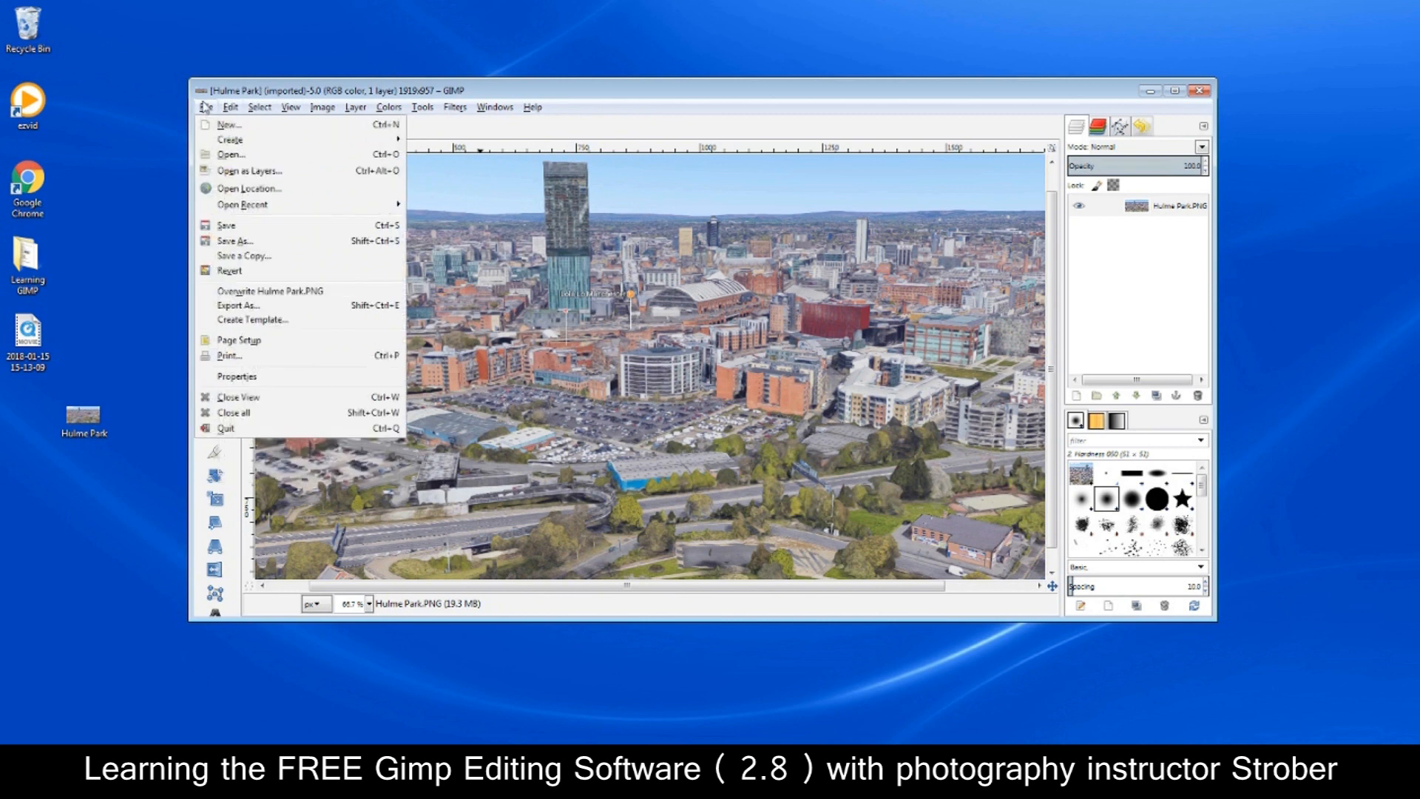
{"action": "left_click", "coordinate": [646, 100]}
{"action": "left_click_drag", "start_coordinate": [646, 98], "coordinate": [671, 115]}
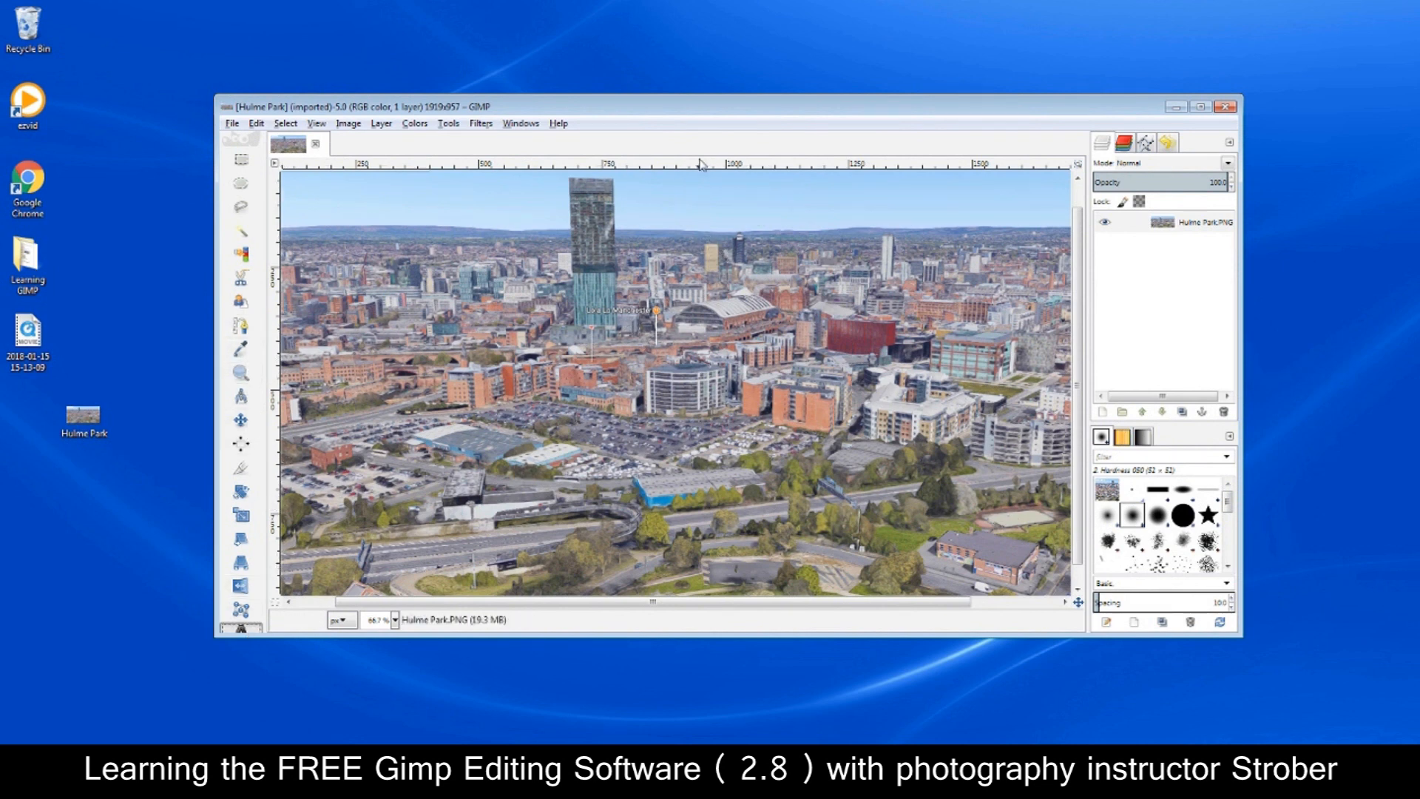
{"action": "left_click", "coordinate": [1203, 107]}
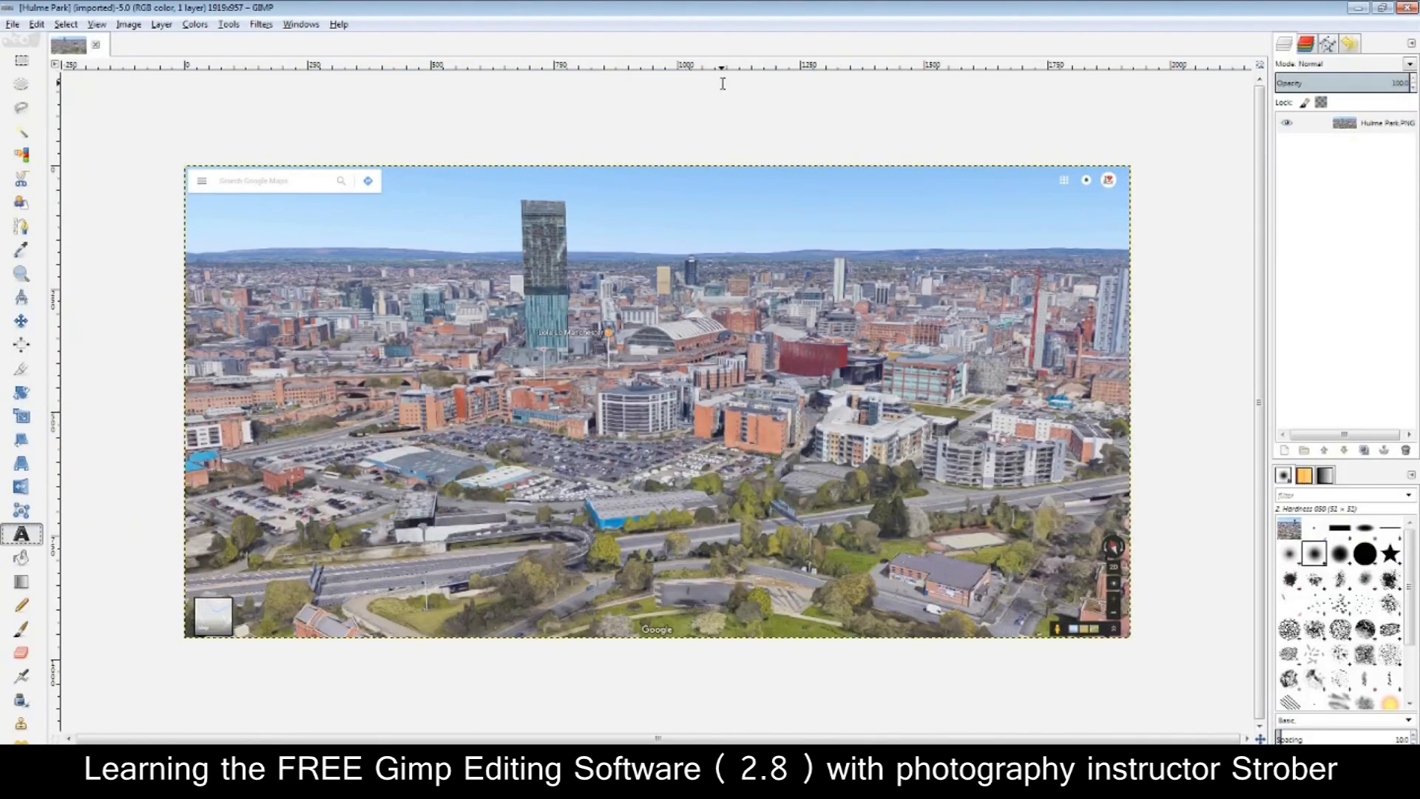
Add a wide text box across the sky beside the tower reading "working on an image"
{"action": "left_click_drag", "start_coordinate": [598, 180], "coordinate": [1082, 231]}
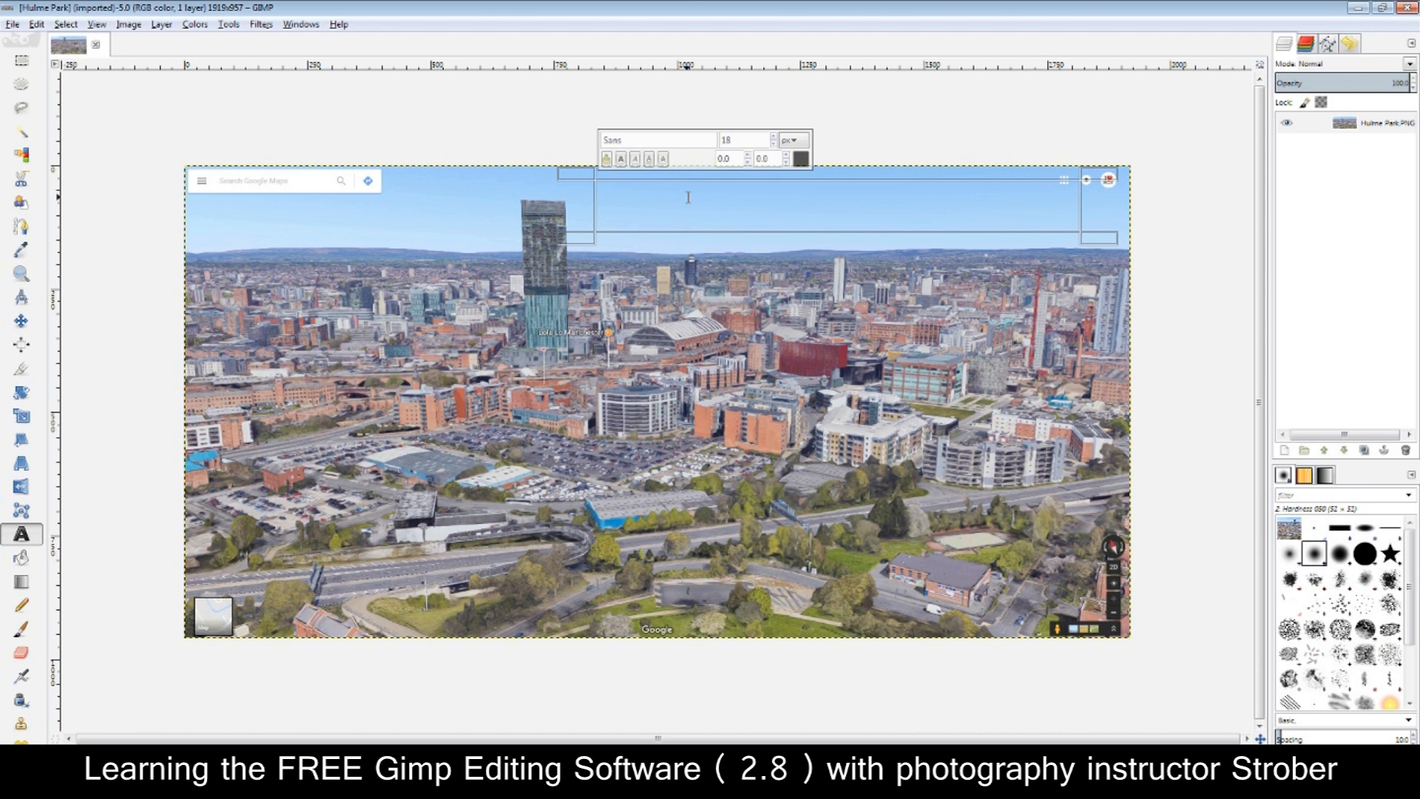
{"action": "type", "text": "working"}
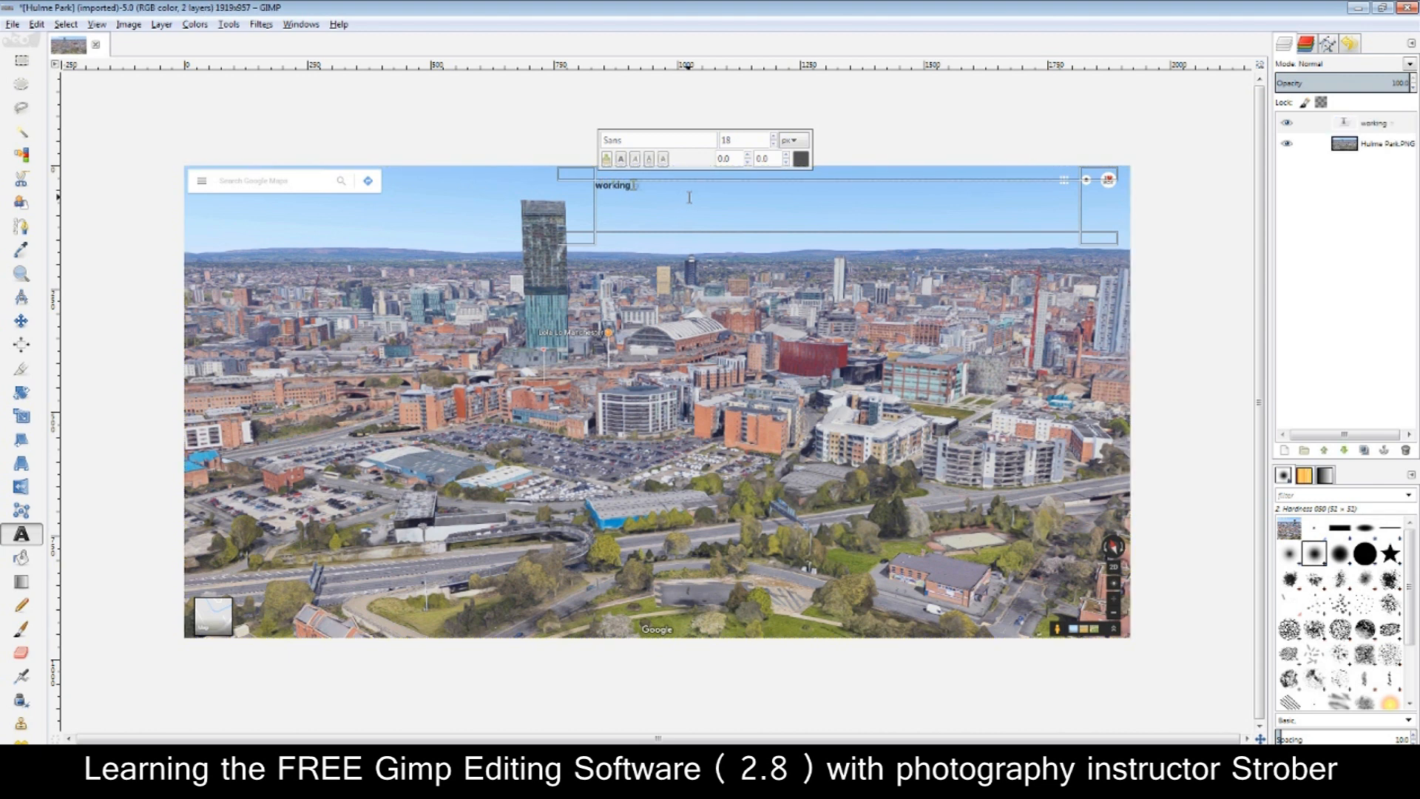
{"action": "type", "text": " on an image"}
Enlarge all the text in the sky caption to 73 px, keeping pixels as the unit
{"action": "key", "text": "ctrl+a"}
{"action": "left_click", "coordinate": [773, 138]}
{"action": "left_click", "coordinate": [775, 137]}
{"action": "left_click", "coordinate": [775, 138]}
{"action": "left_click", "coordinate": [776, 137]}
{"action": "left_click", "coordinate": [775, 137]}
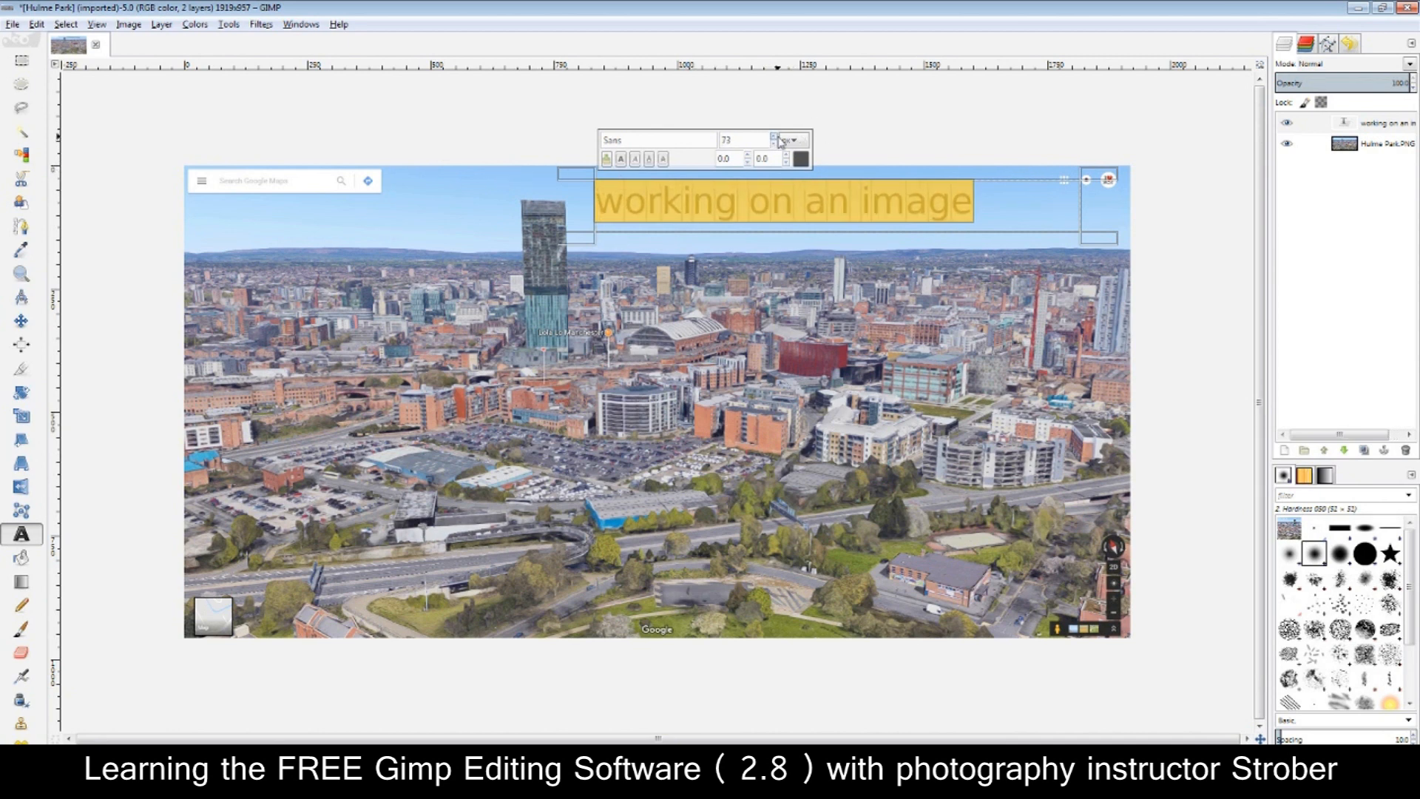
{"action": "left_click", "coordinate": [782, 140]}
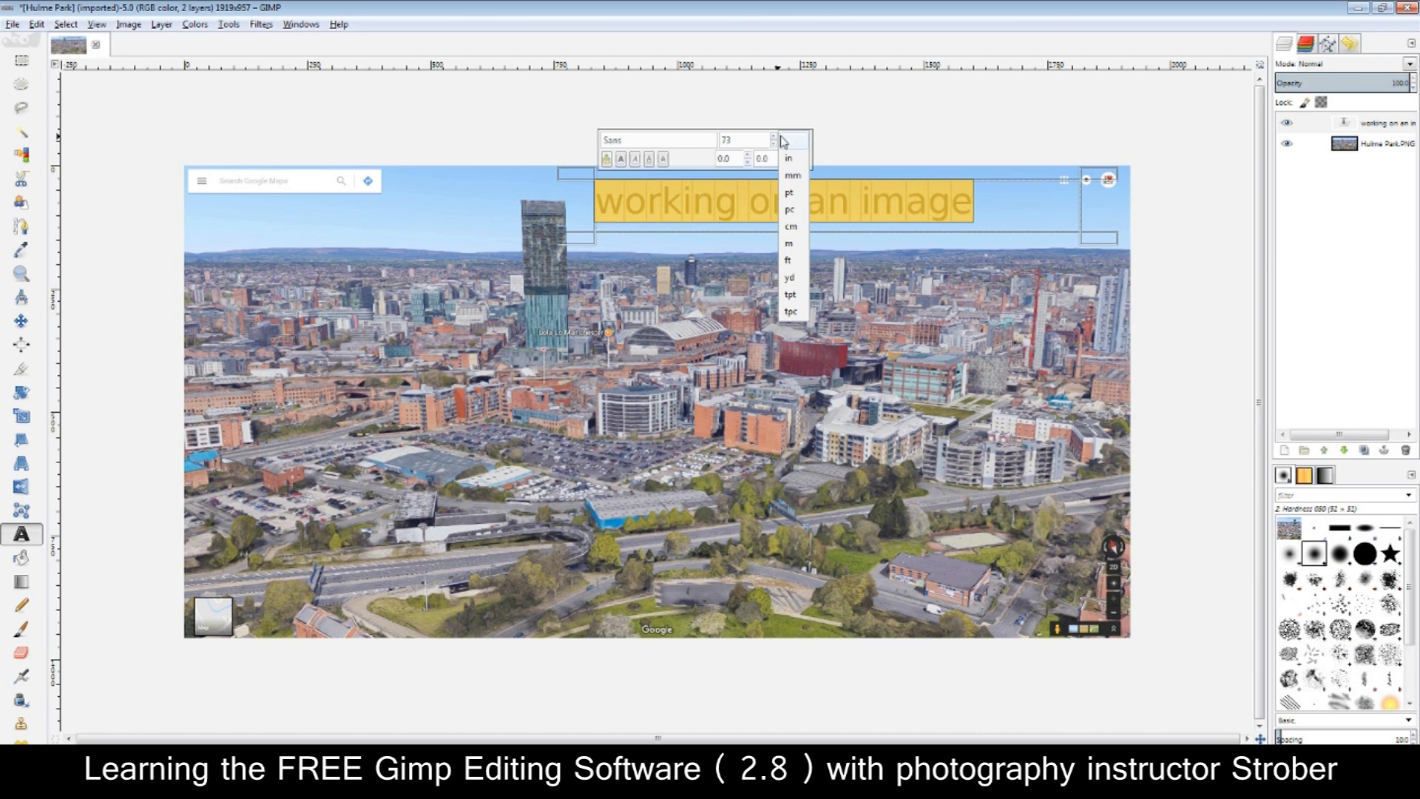
{"action": "left_click", "coordinate": [1325, 152]}
{"action": "left_click", "coordinate": [851, 207]}
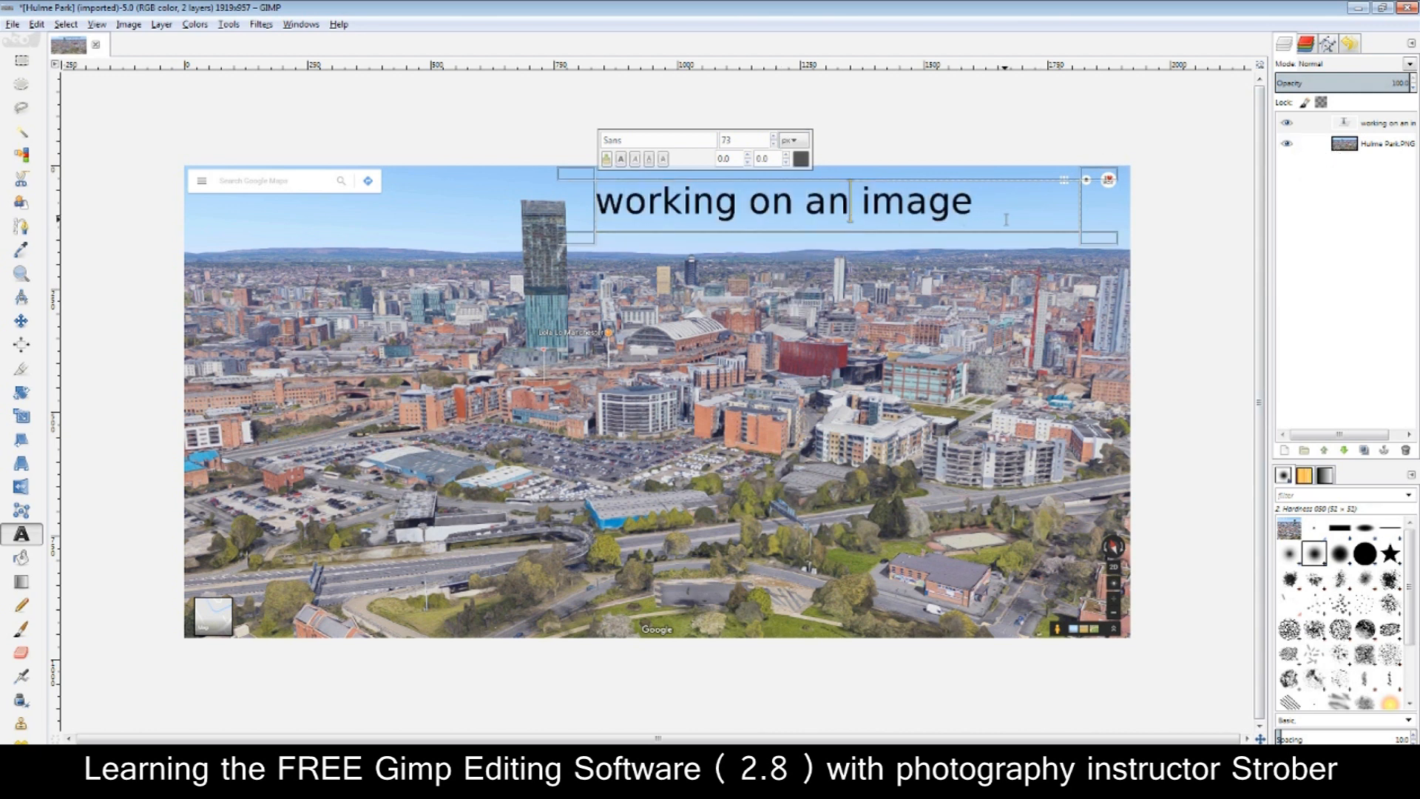
Finish editing the caption and make the Hulme Park.PNG layer active
{"action": "left_click", "coordinate": [726, 333]}
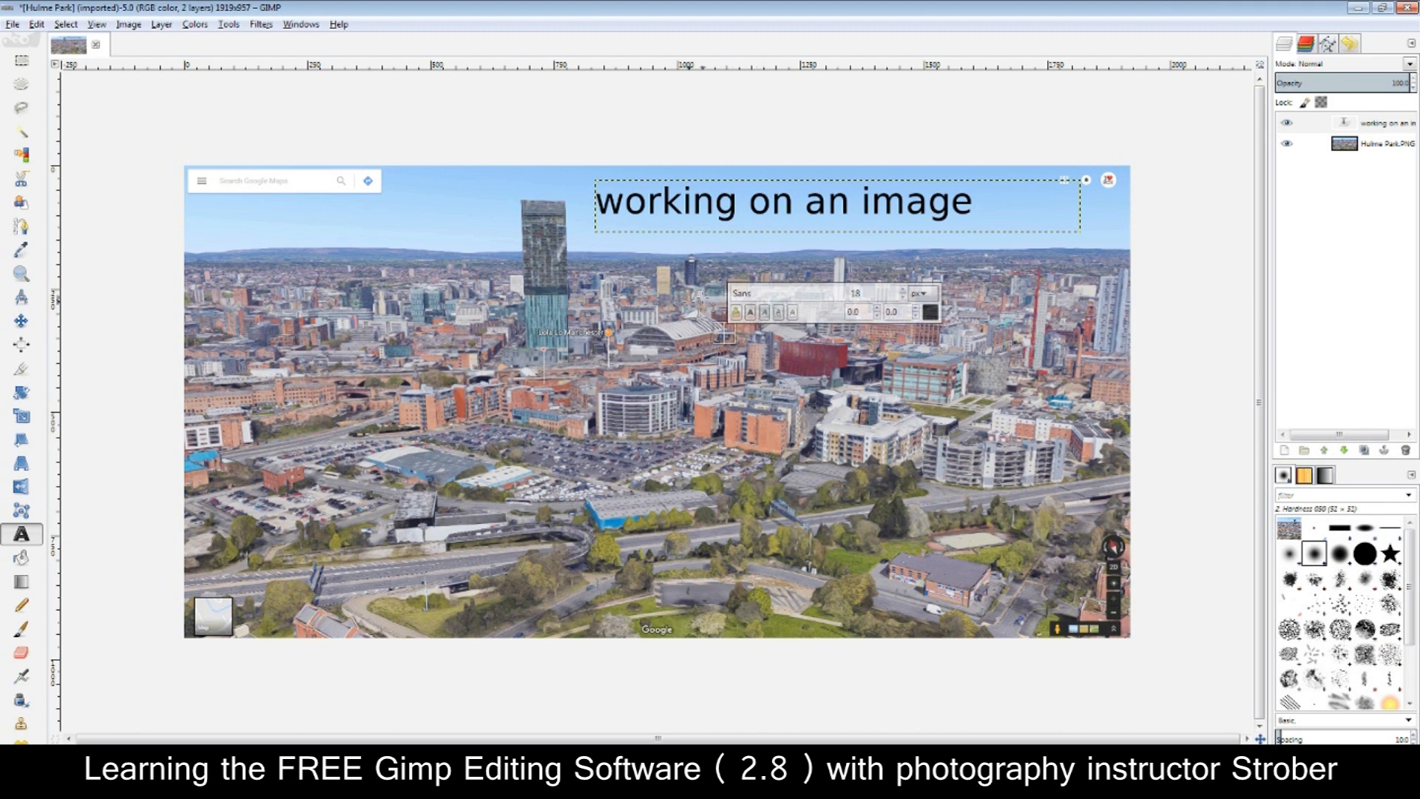
{"action": "left_click", "coordinate": [572, 368]}
{"action": "left_click", "coordinate": [537, 137]}
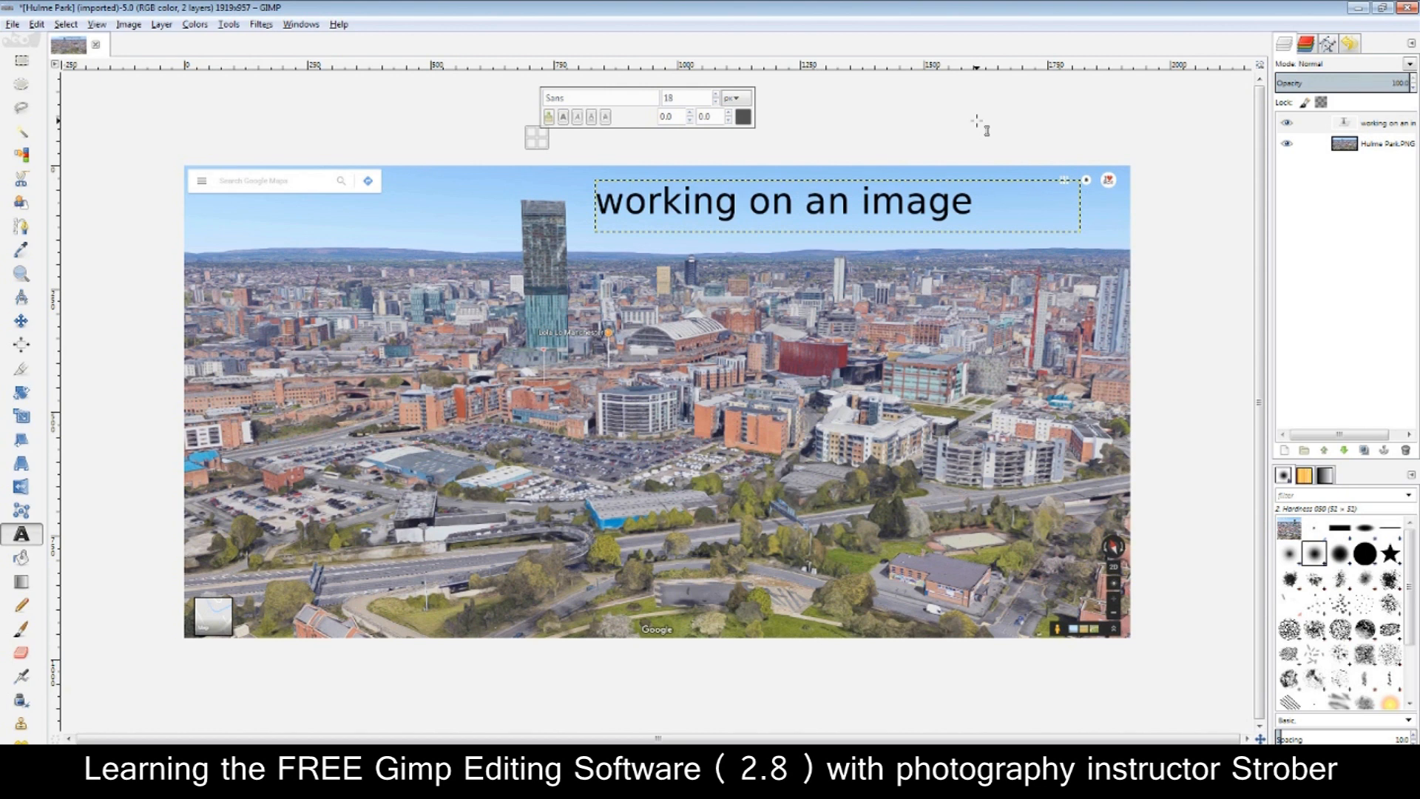
{"action": "left_click", "coordinate": [1328, 144]}
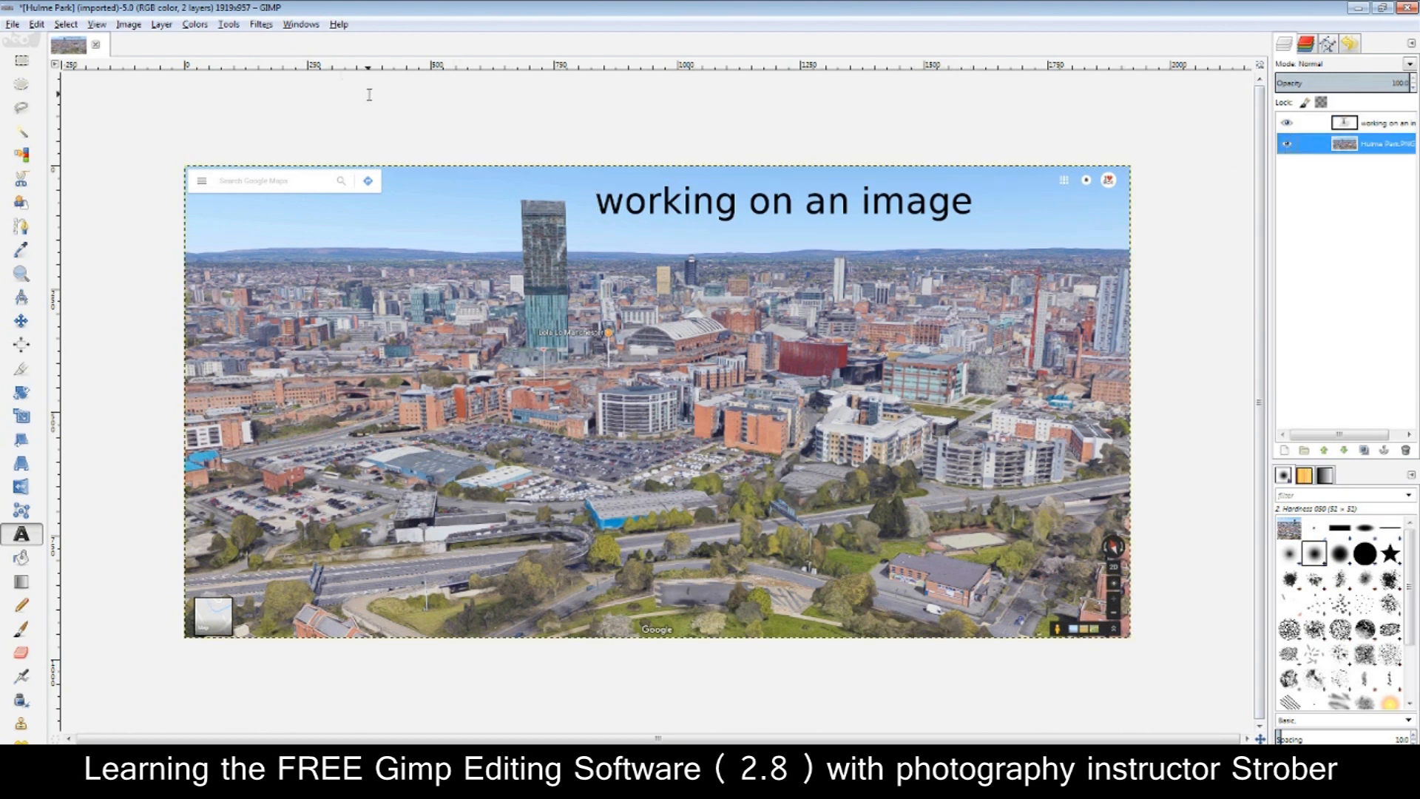
Bring up the image export dialog through the context commands and again through the File commands, cancelling it each time
{"action": "right_click", "coordinate": [617, 333]}
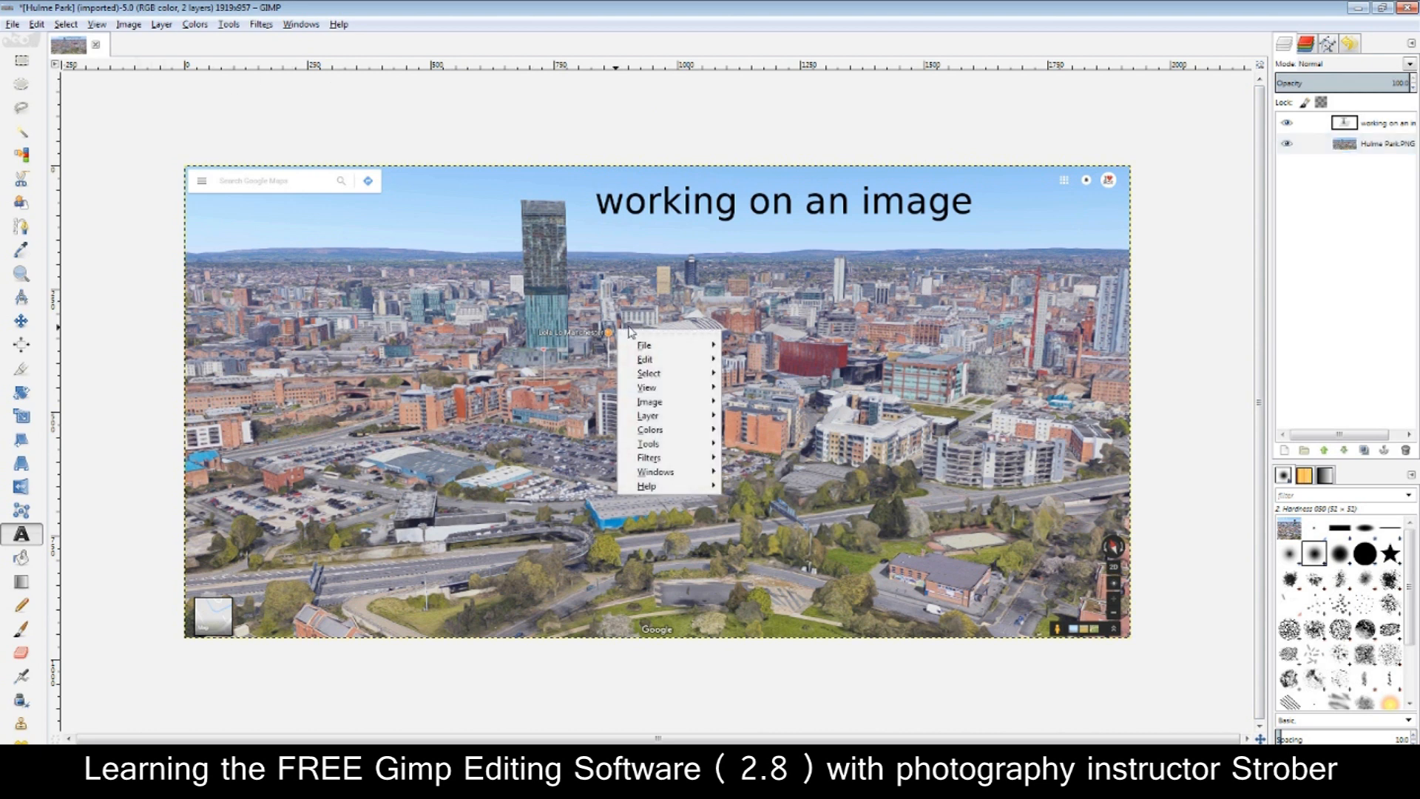
{"action": "mouse_move", "coordinate": [674, 350]}
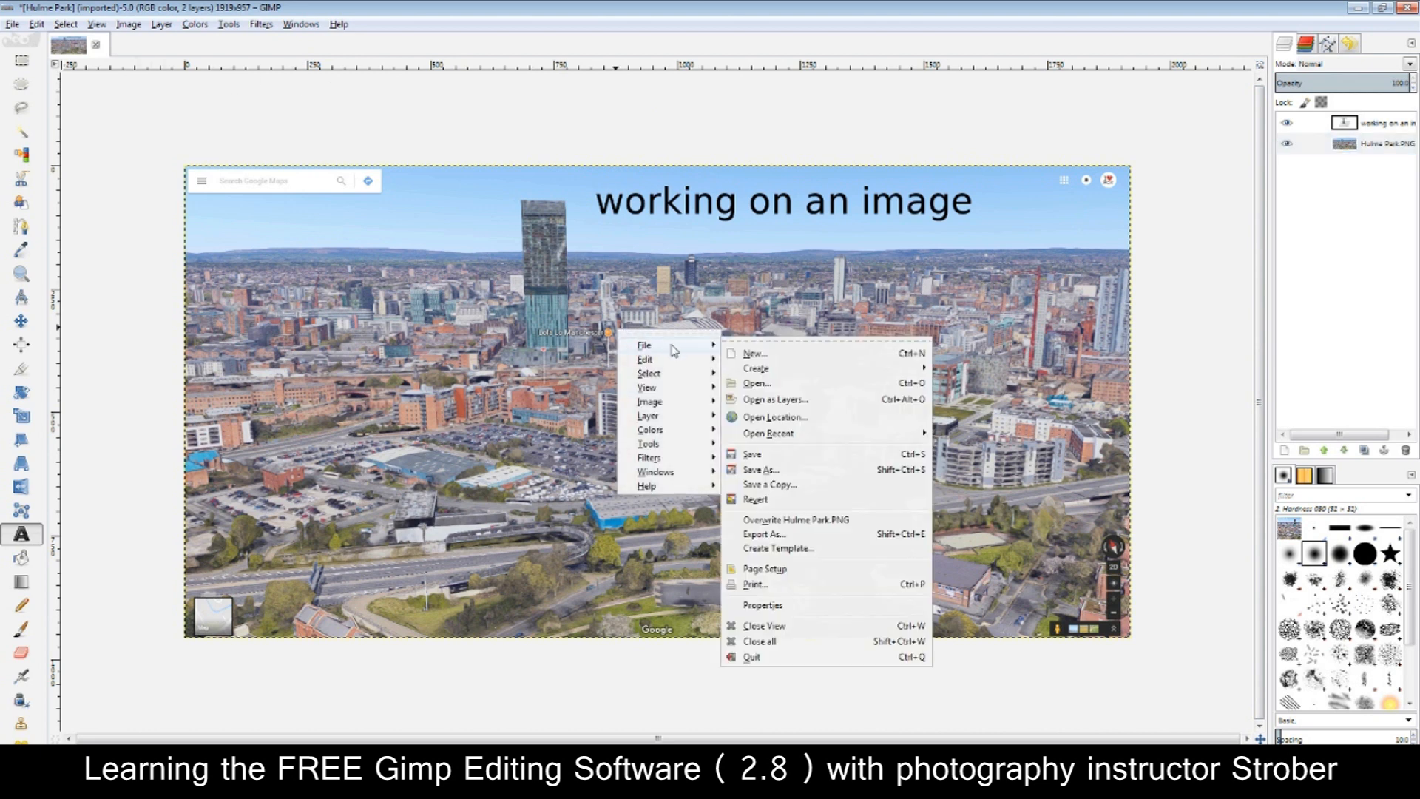
{"action": "left_click", "coordinate": [781, 535]}
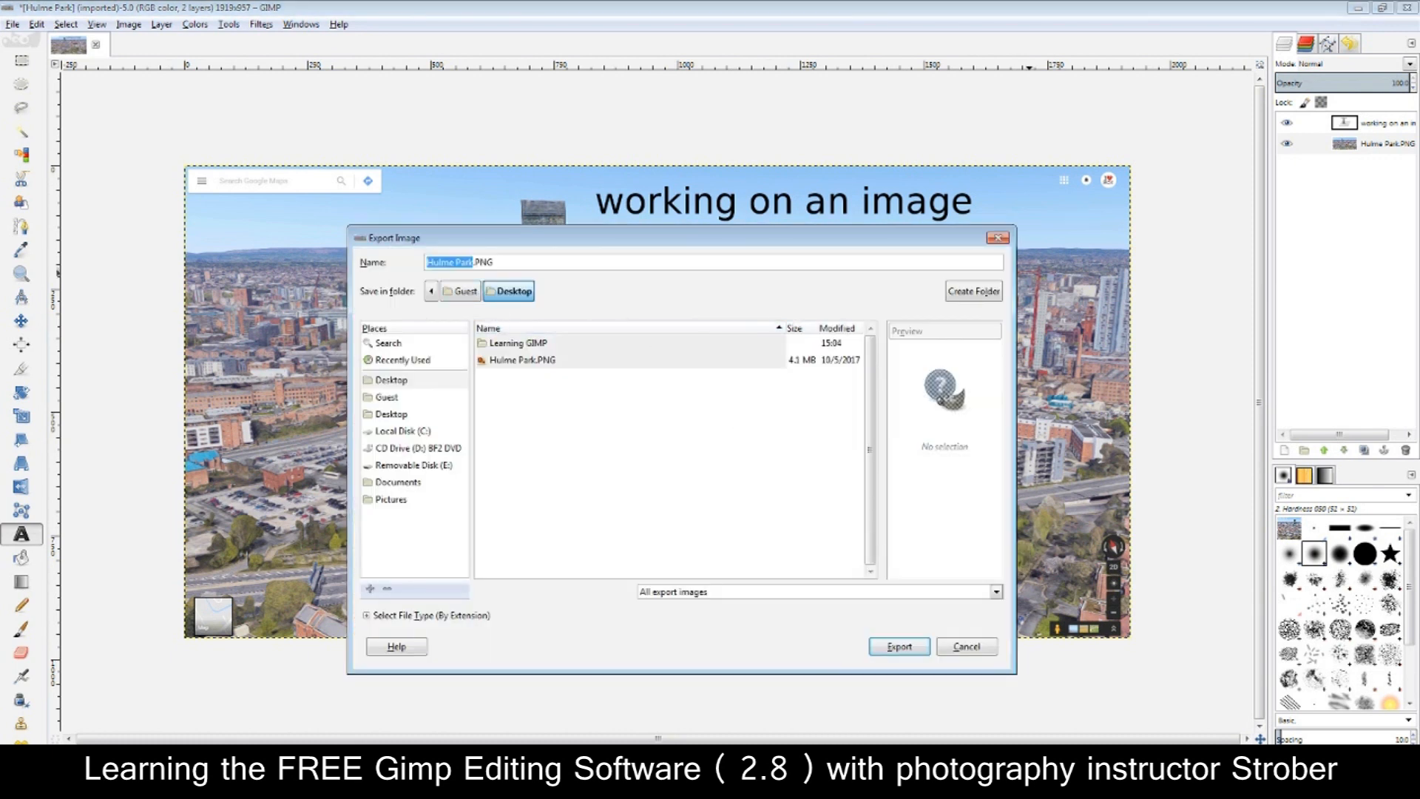
{"action": "left_click", "coordinate": [998, 239]}
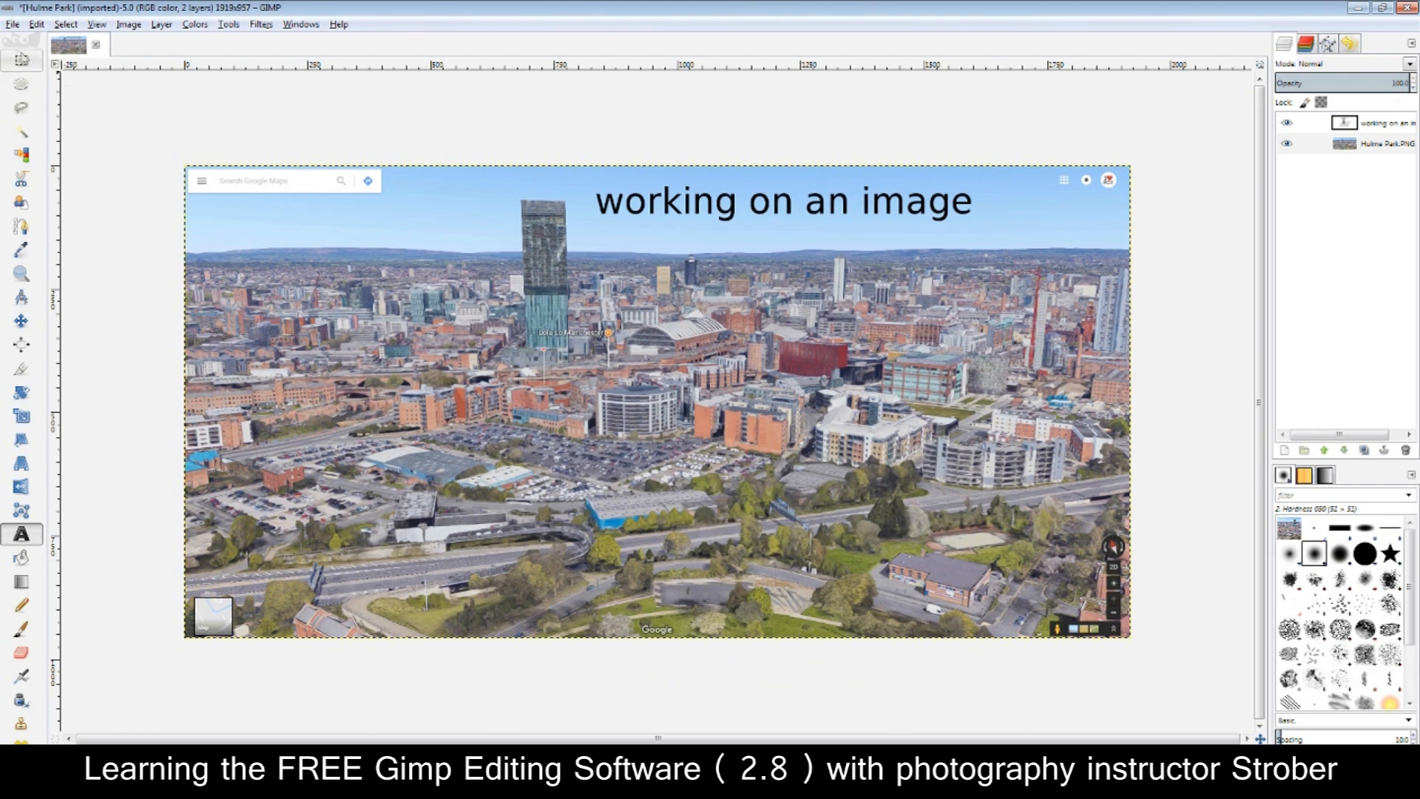
{"action": "left_click", "coordinate": [13, 24]}
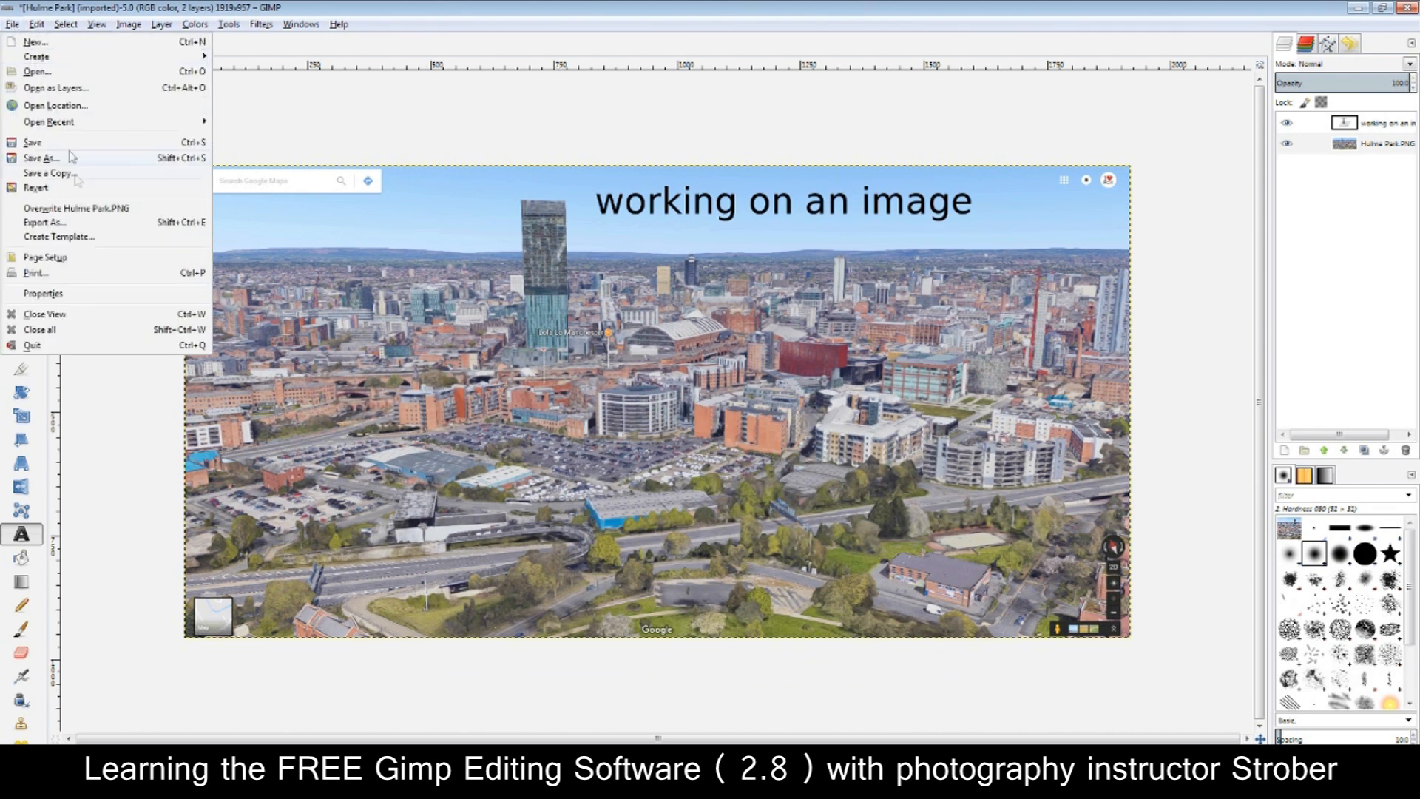
{"action": "left_click", "coordinate": [95, 223]}
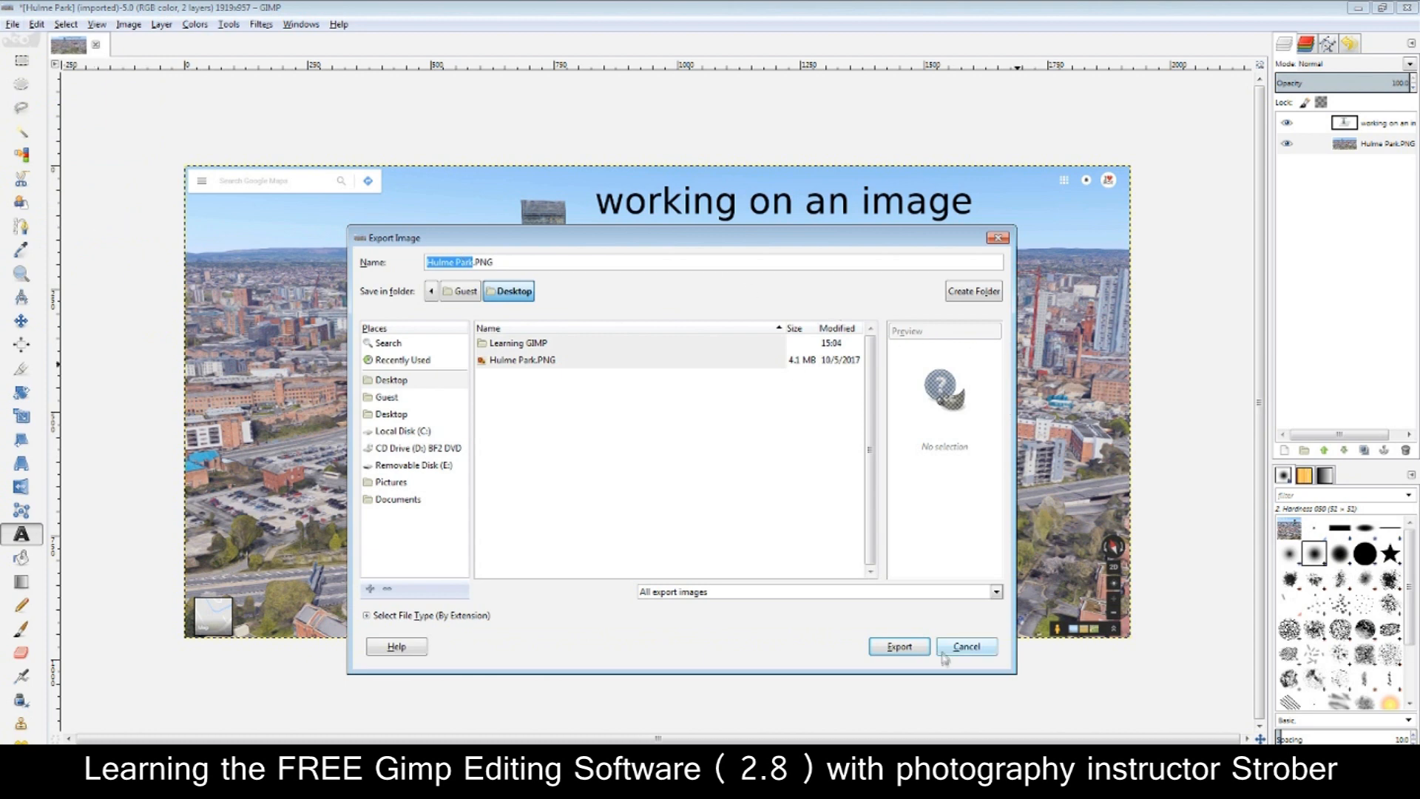
{"action": "left_click", "coordinate": [966, 647]}
Look through the File commands in the image's context commands for the Export As entry and its shortcut
{"action": "right_click", "coordinate": [717, 372]}
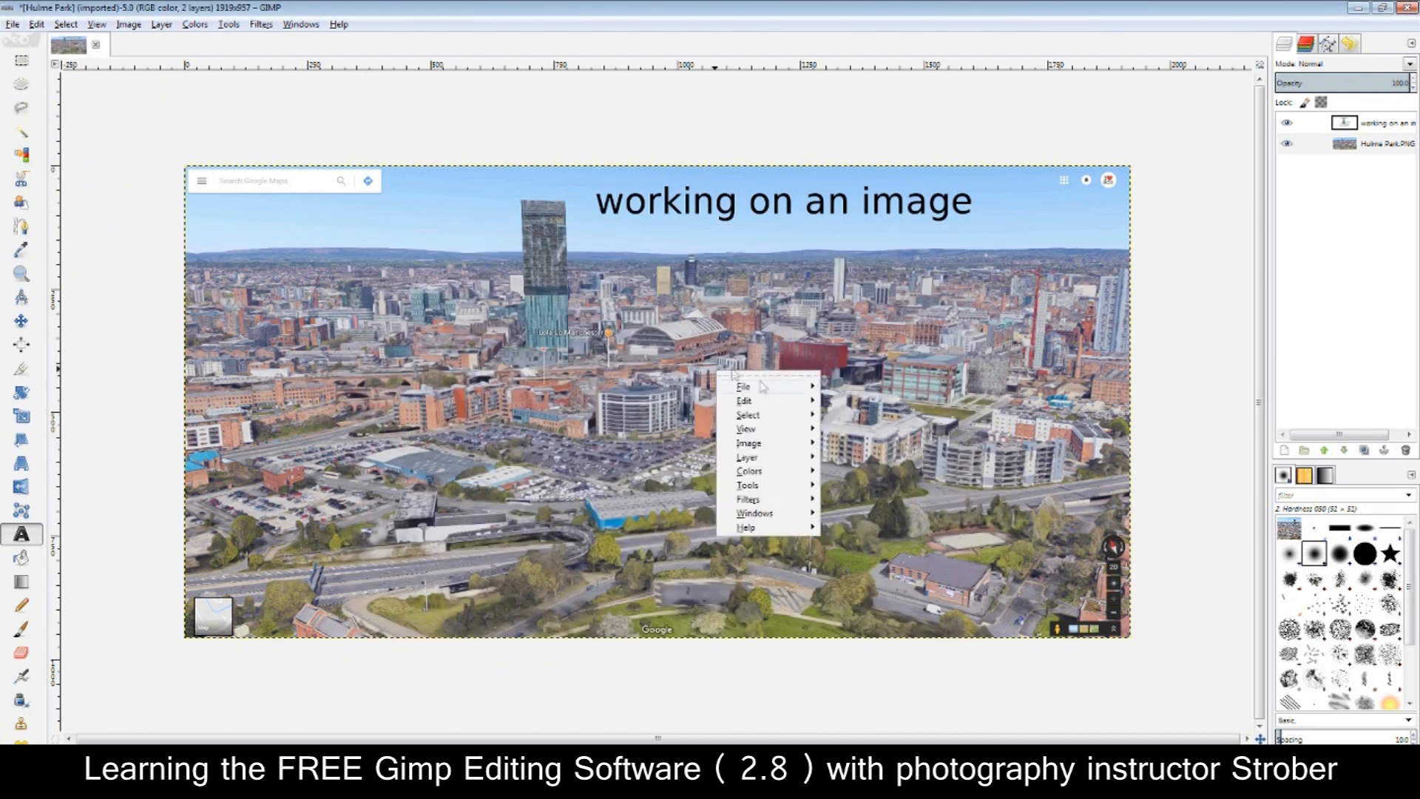
{"action": "mouse_move", "coordinate": [764, 397]}
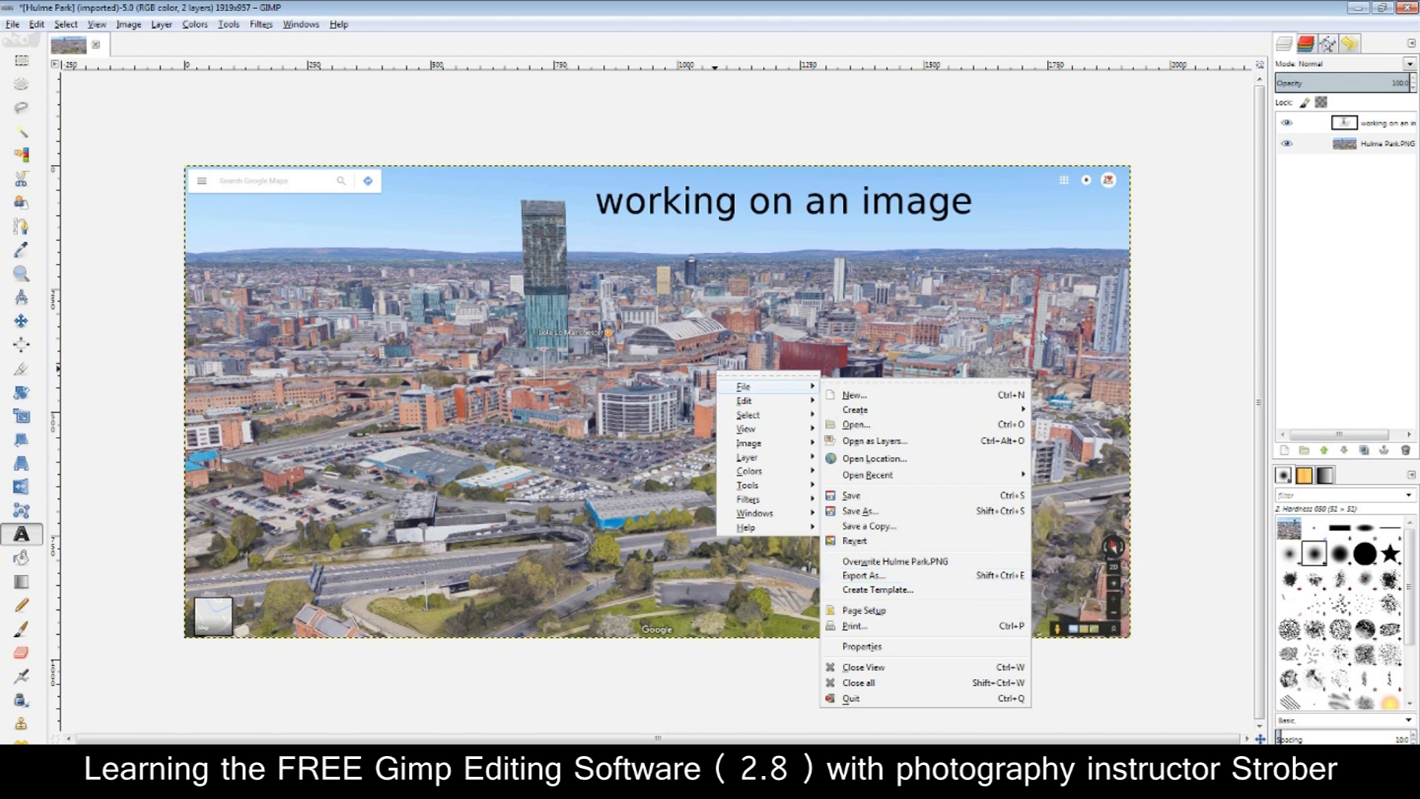
{"action": "left_click", "coordinate": [958, 141]}
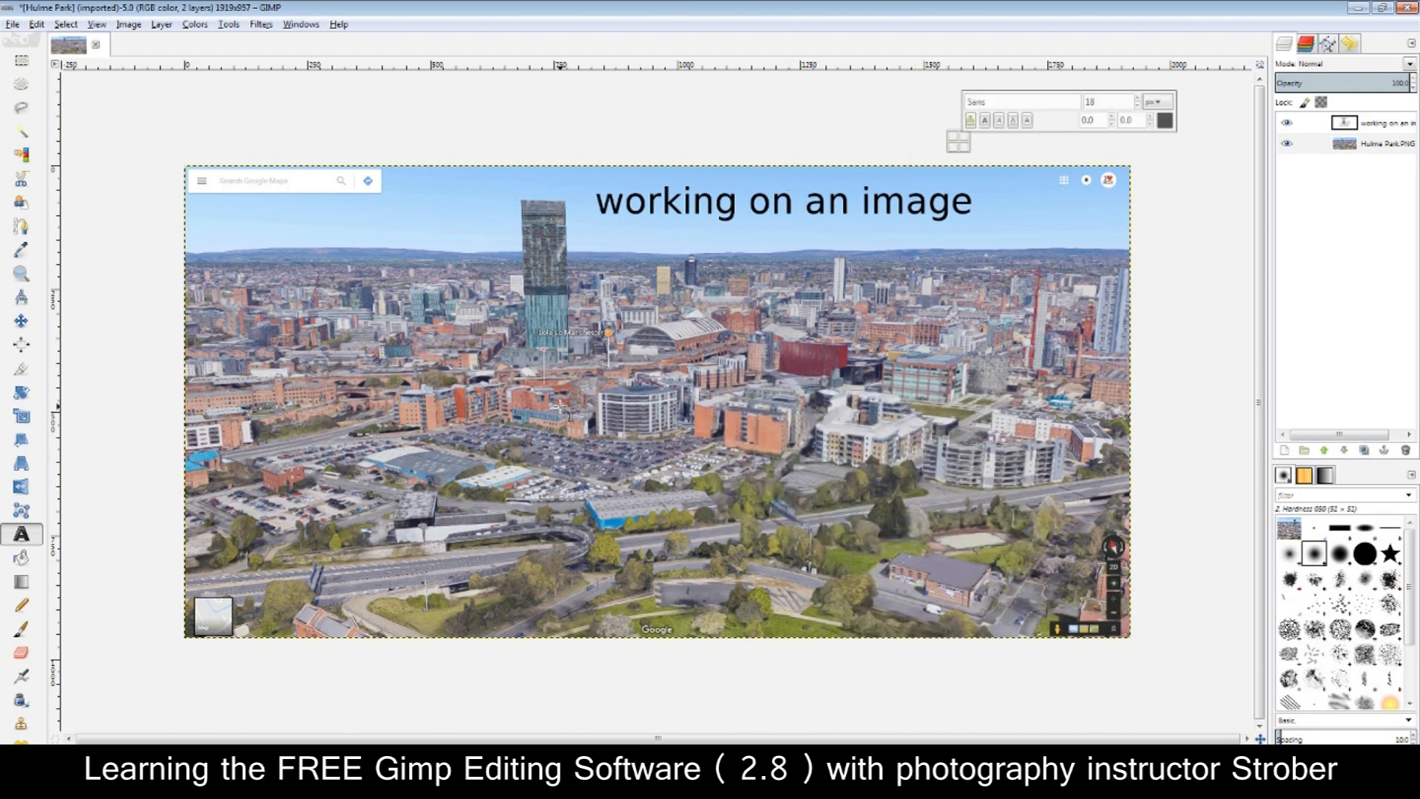
{"action": "left_click", "coordinate": [563, 408]}
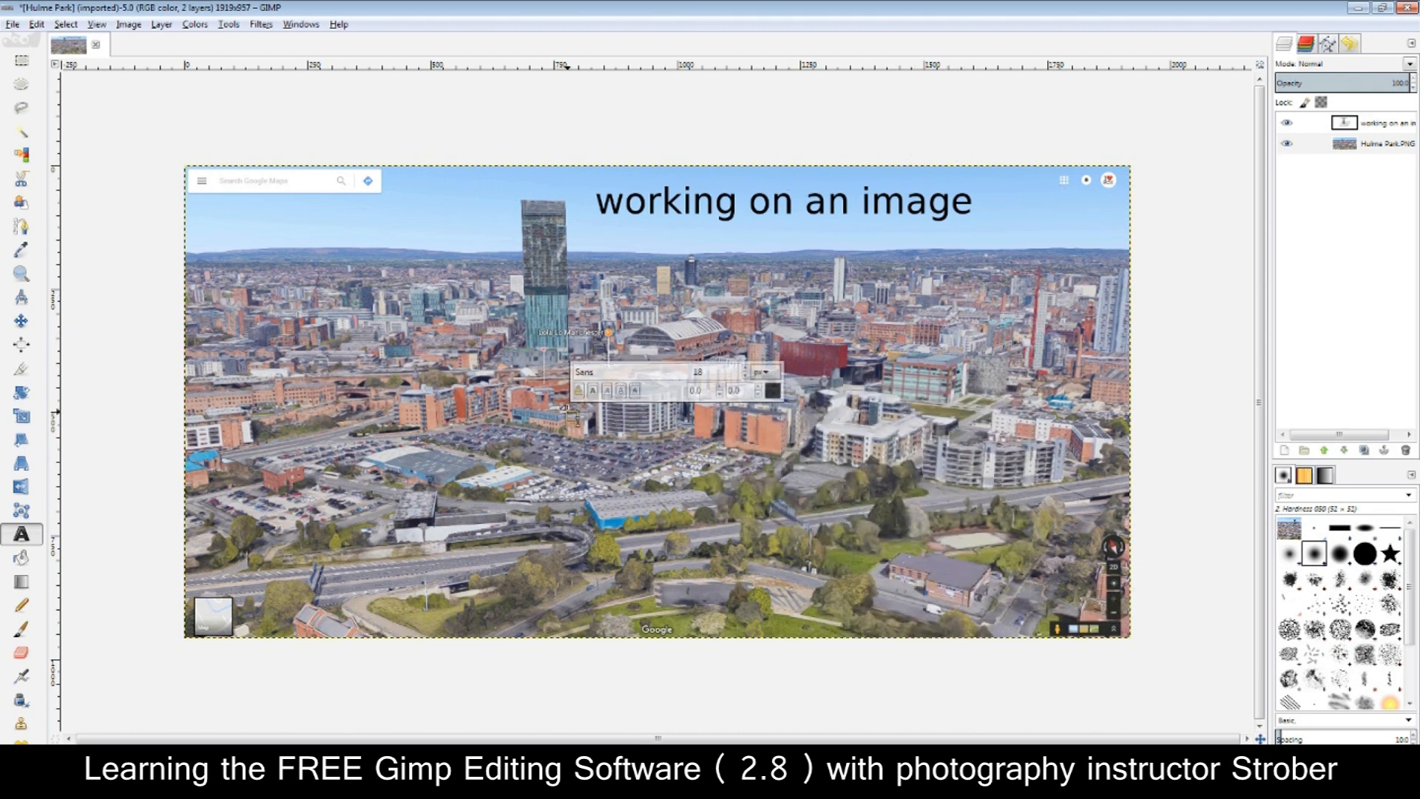
Export the captioned image to the Desktop as Hulme Park.jpg with the default JPEG options
{"action": "key", "text": "ctrl+shift+e"}
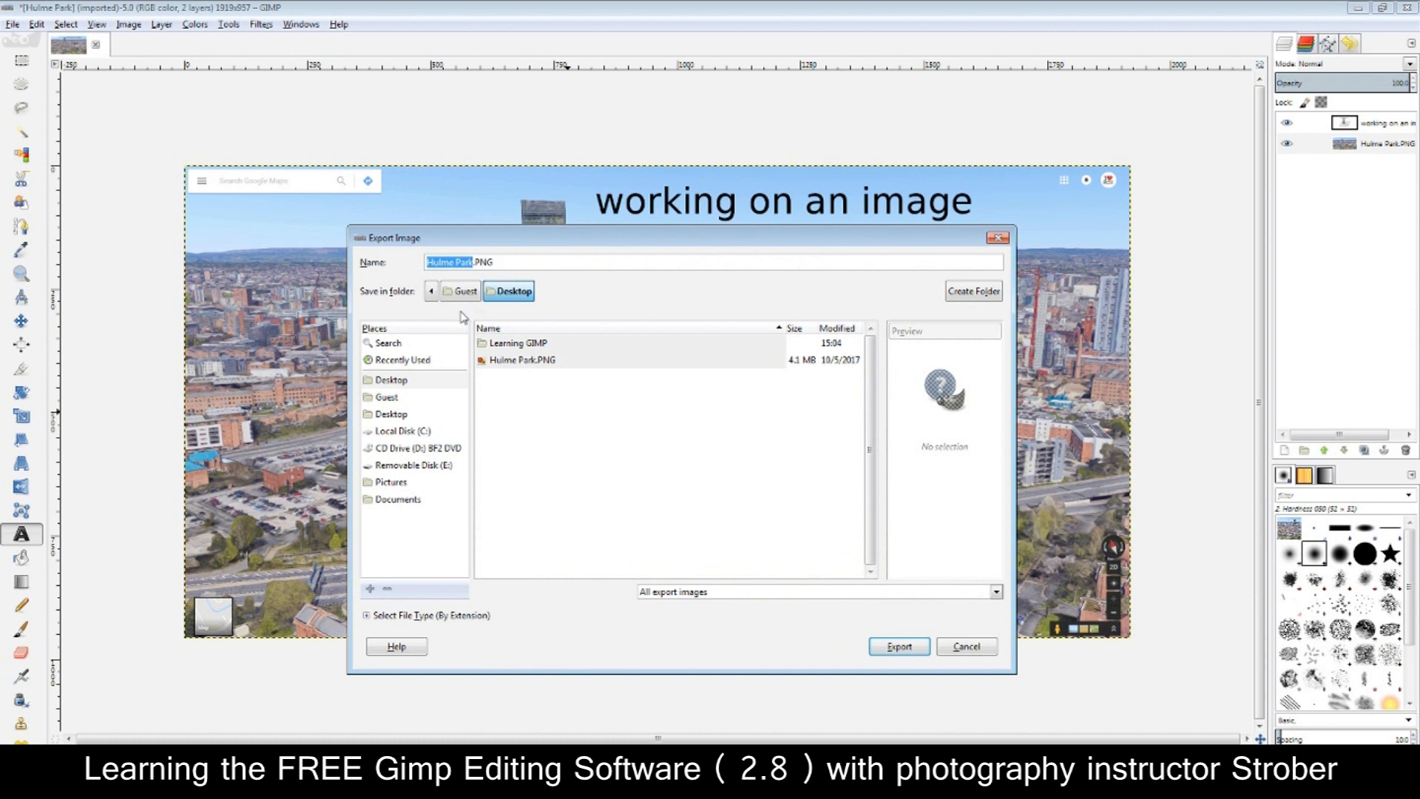
{"action": "left_click", "coordinate": [505, 262]}
{"action": "key", "text": "BackSpace"}
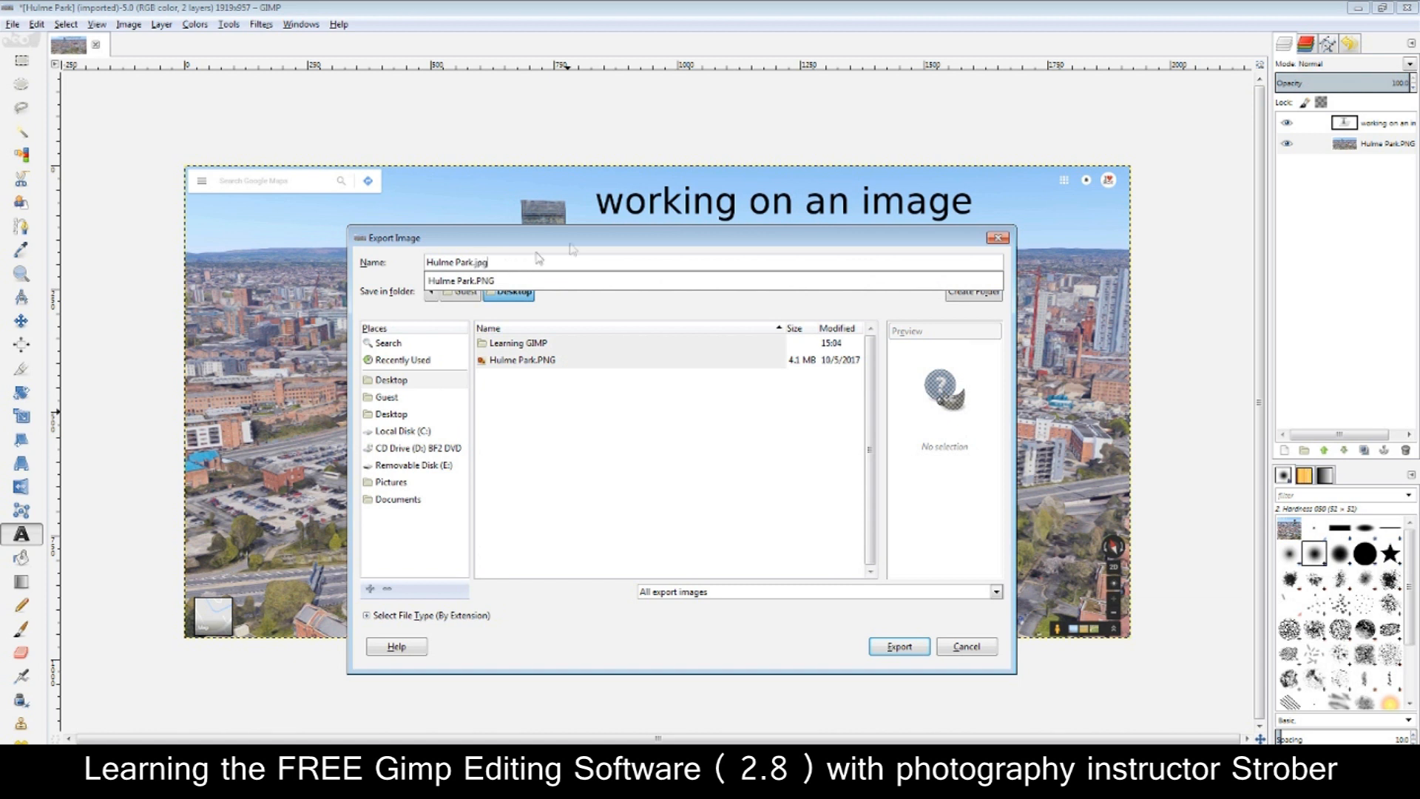
{"action": "left_click", "coordinate": [898, 648]}
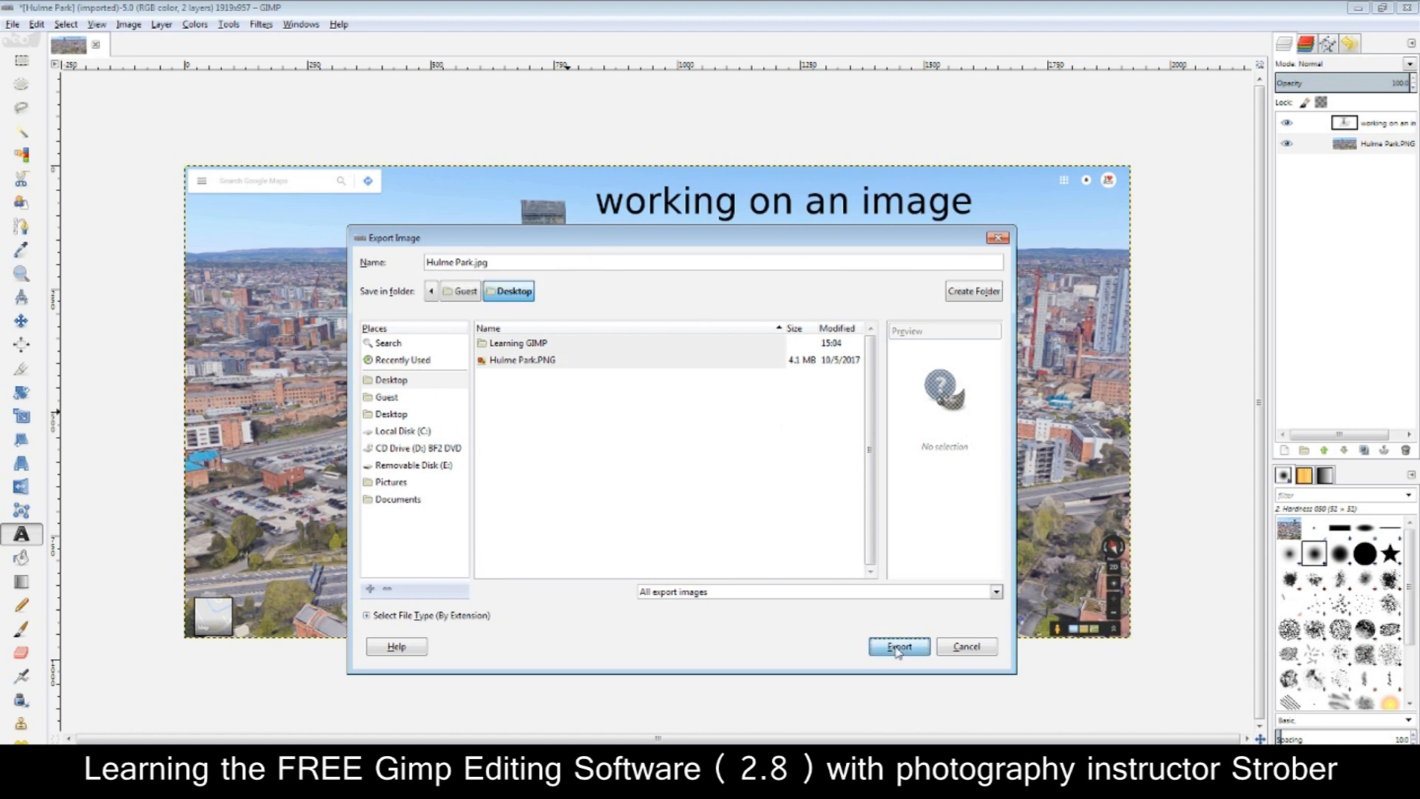
{"action": "left_click", "coordinate": [724, 493]}
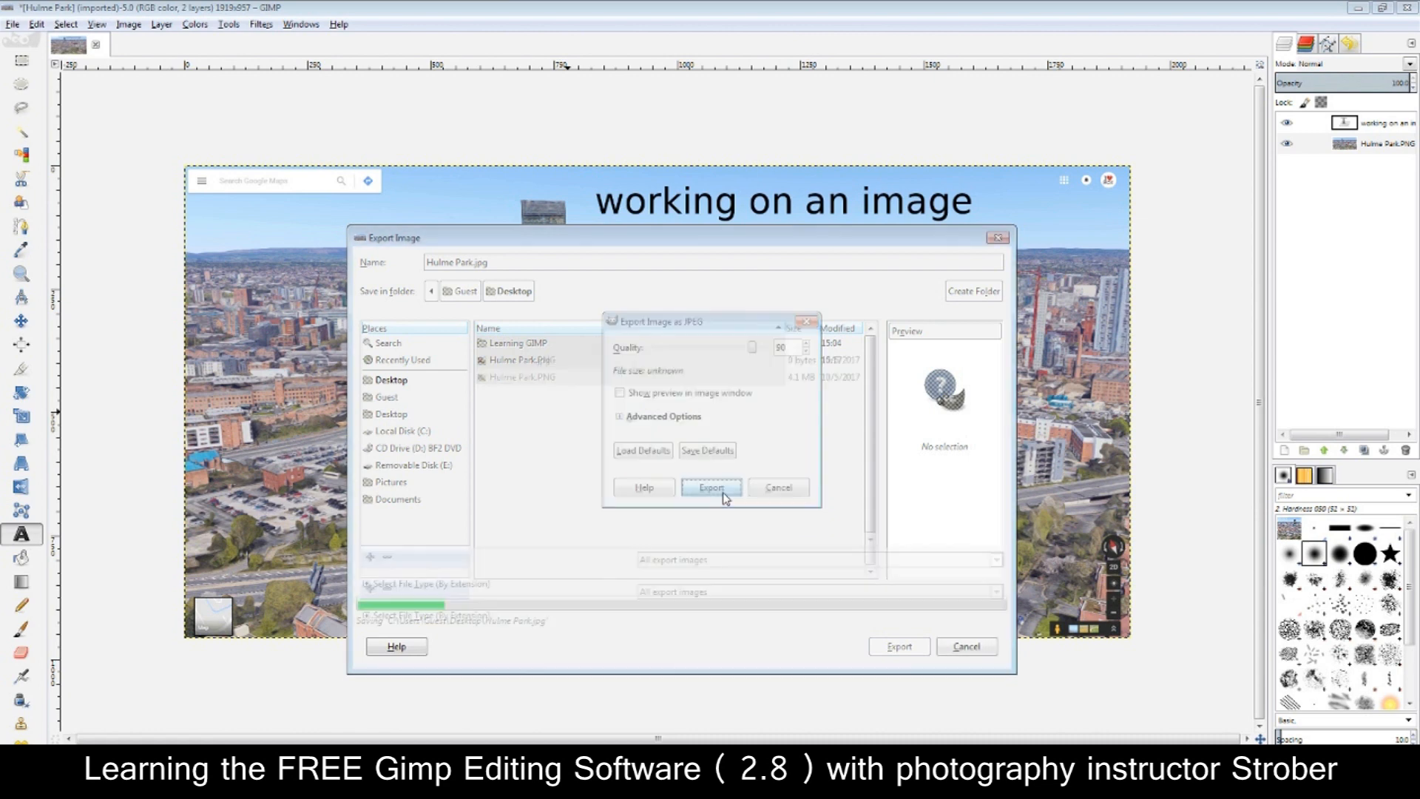
Shrink the image window to reveal the desktop and check the file type and size in the exported Hulme Park JPEG's properties
{"action": "double_click", "coordinate": [776, 7]}
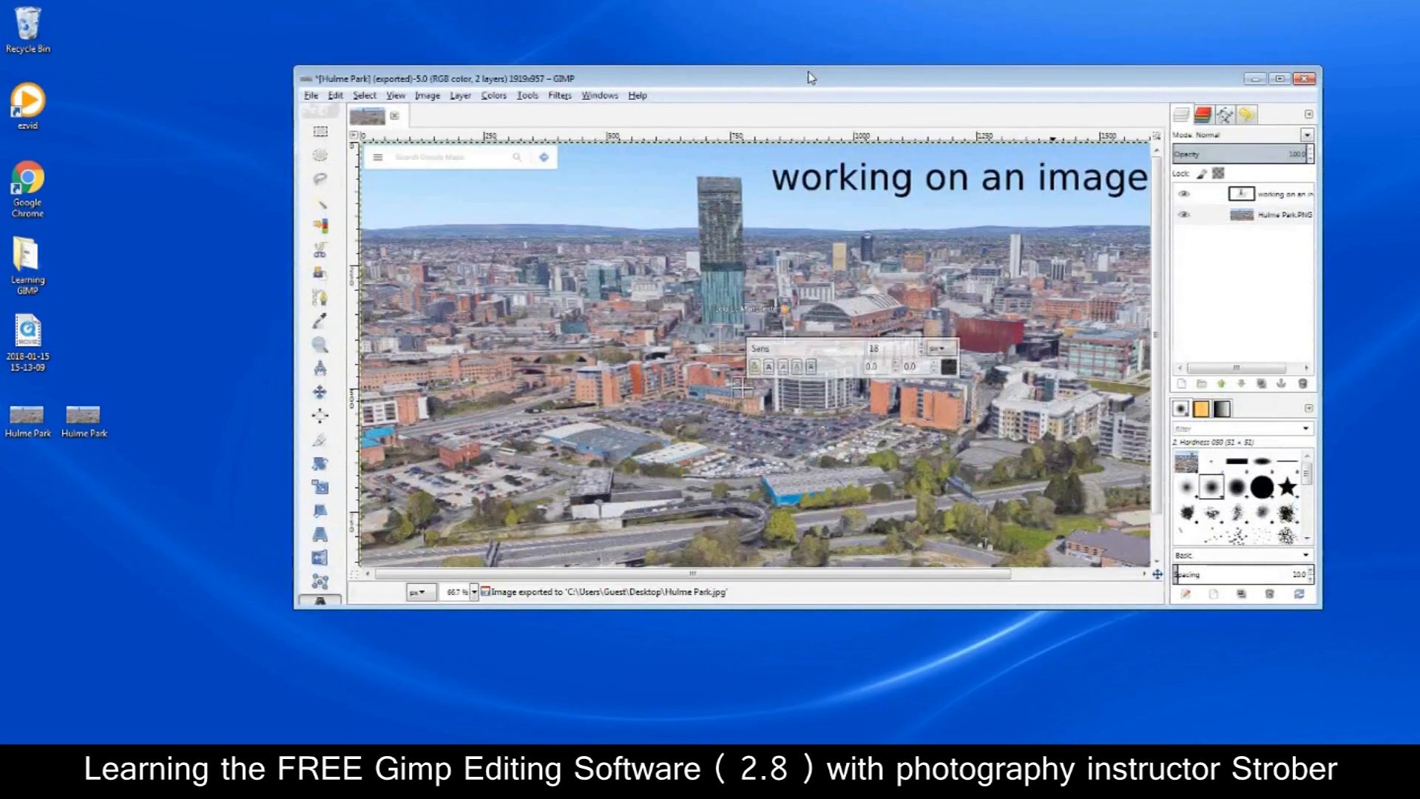
{"action": "left_click", "coordinate": [42, 412]}
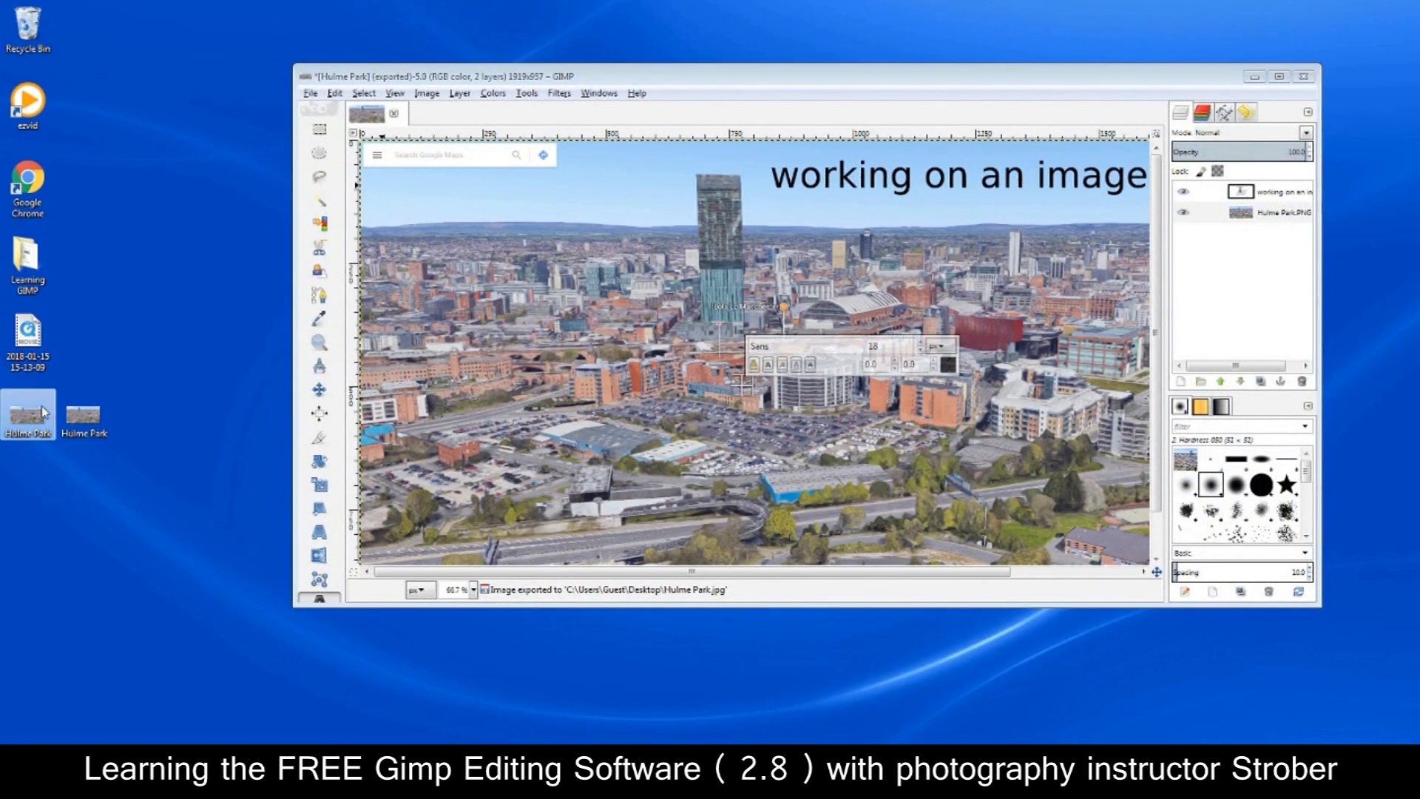
{"action": "right_click", "coordinate": [44, 409]}
{"action": "left_click", "coordinate": [178, 750]}
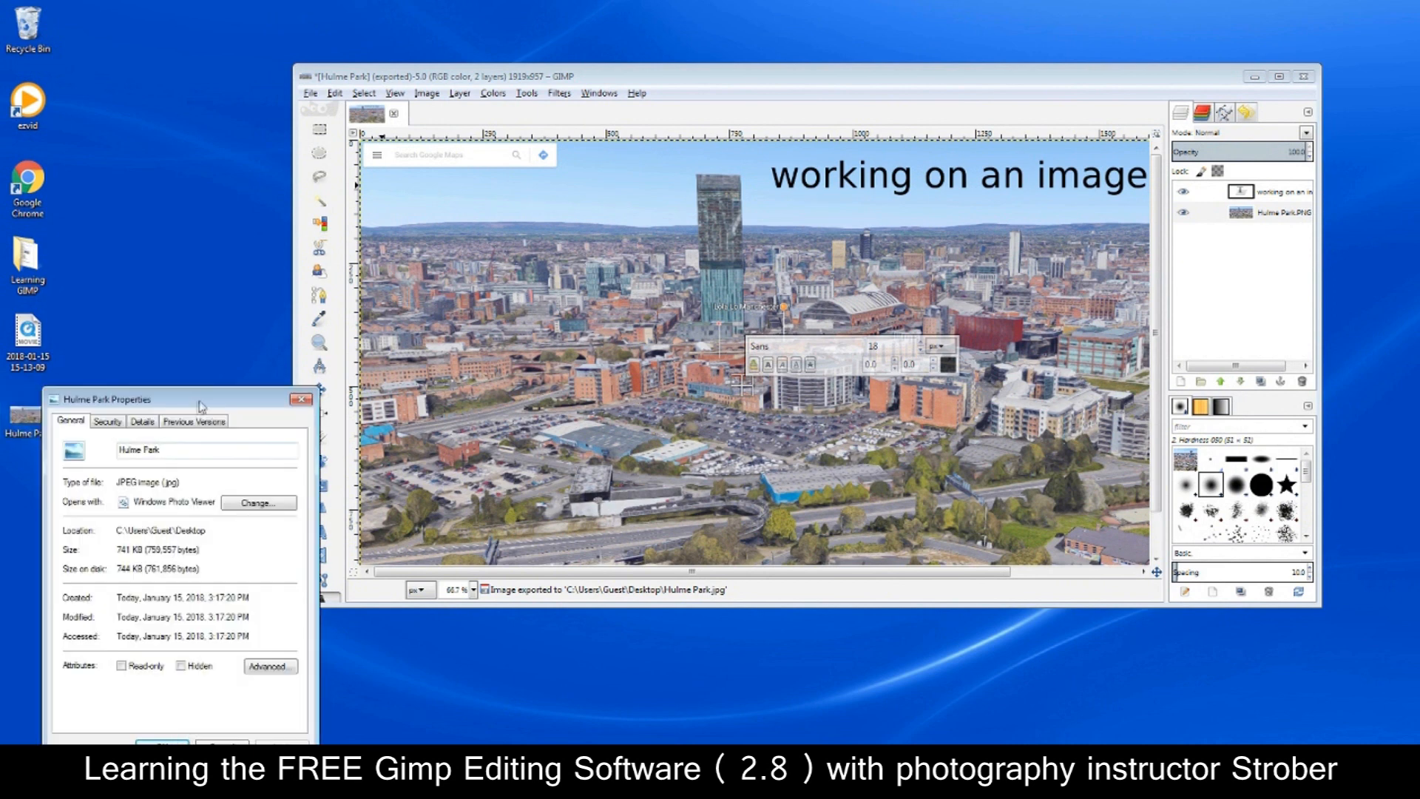
{"action": "left_click_drag", "start_coordinate": [196, 399], "coordinate": [669, 298]}
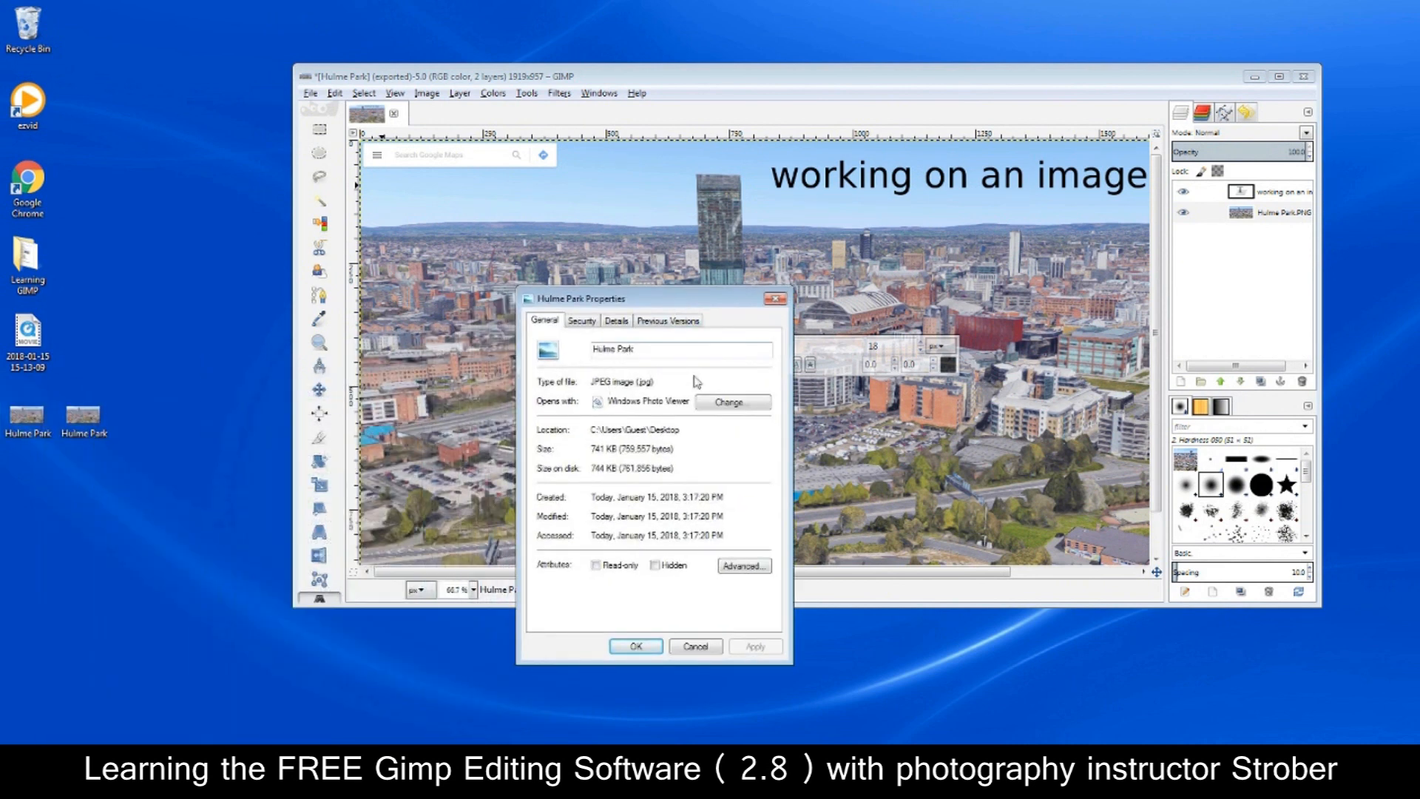
{"action": "left_click", "coordinate": [775, 298]}
Check the file properties of the original Hulme Park PNG and reopen those of the JPEG for comparison
{"action": "right_click", "coordinate": [81, 423]}
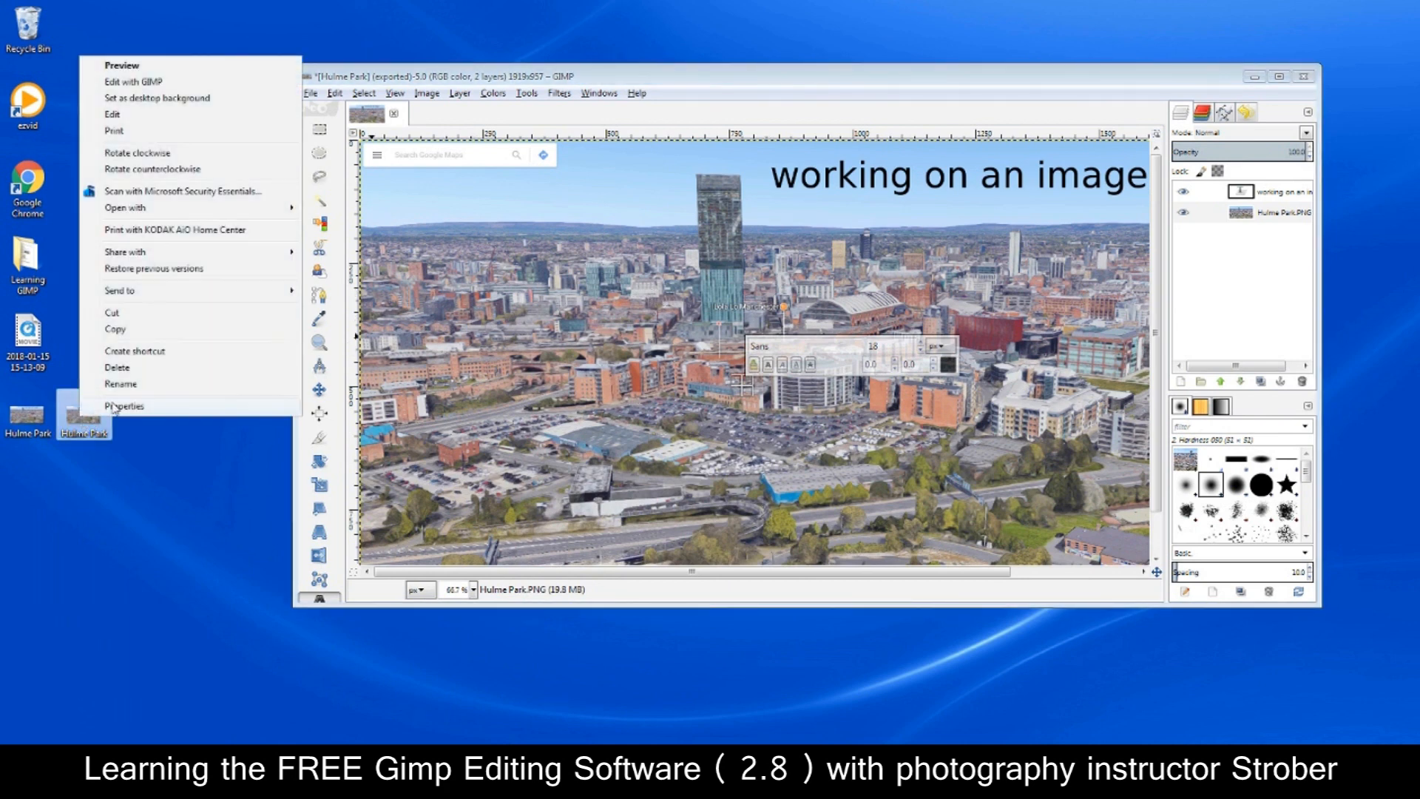
{"action": "left_click", "coordinate": [116, 409]}
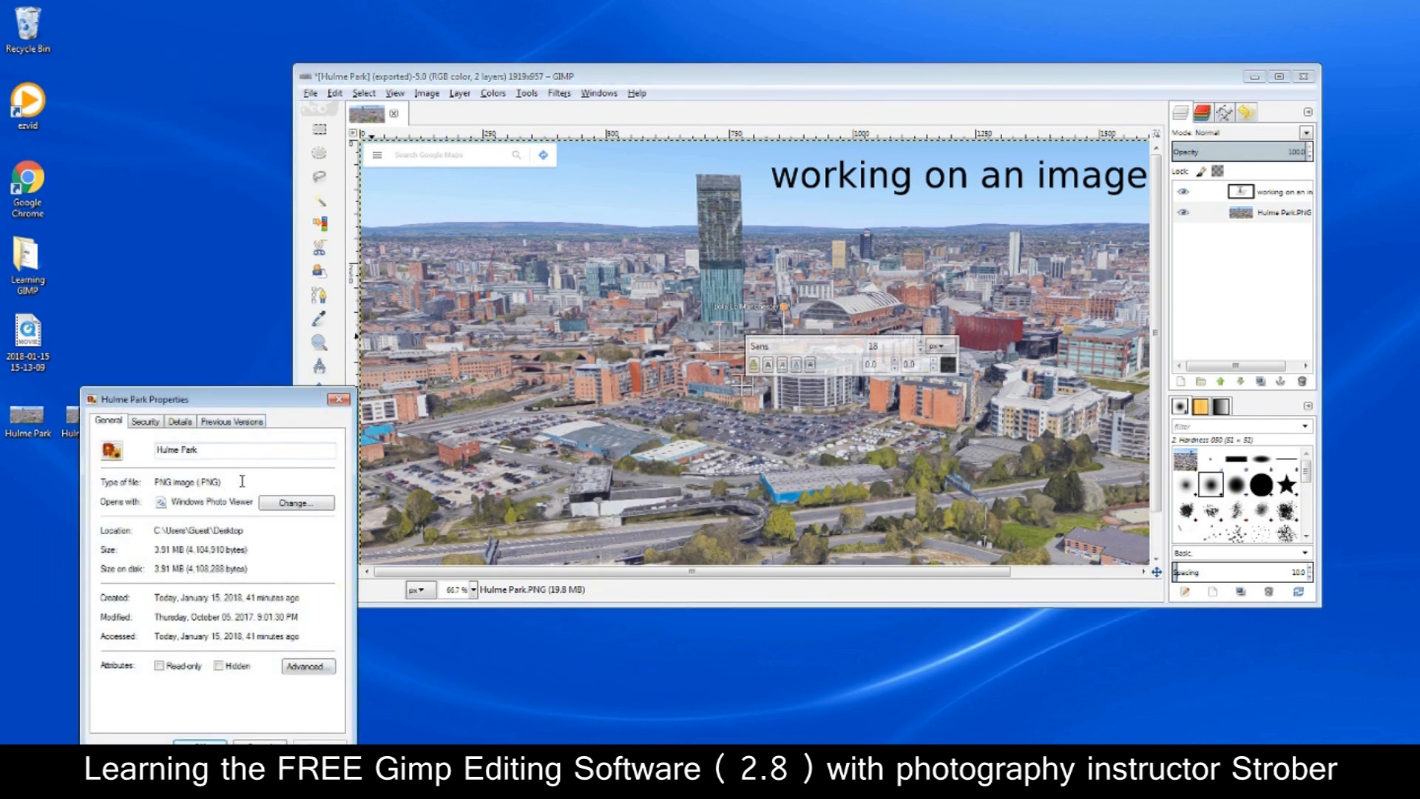
{"action": "left_click", "coordinate": [338, 399]}
{"action": "right_click", "coordinate": [58, 433]}
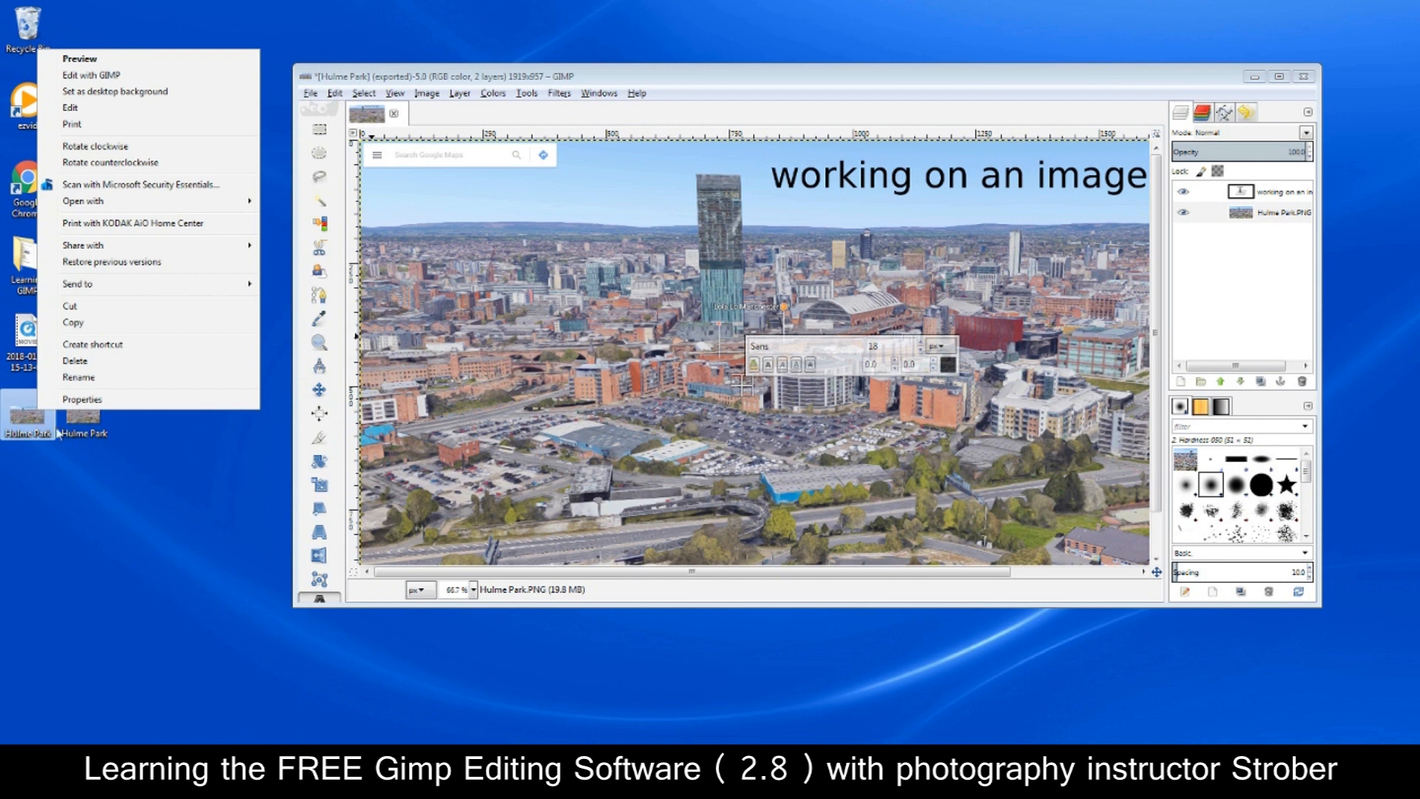
{"action": "left_click", "coordinate": [81, 399]}
{"action": "left_click", "coordinate": [296, 397]}
Preview the exported Hulme Park JPEG in Windows Photo Viewer and maximize the viewer
{"action": "right_click", "coordinate": [26, 411]}
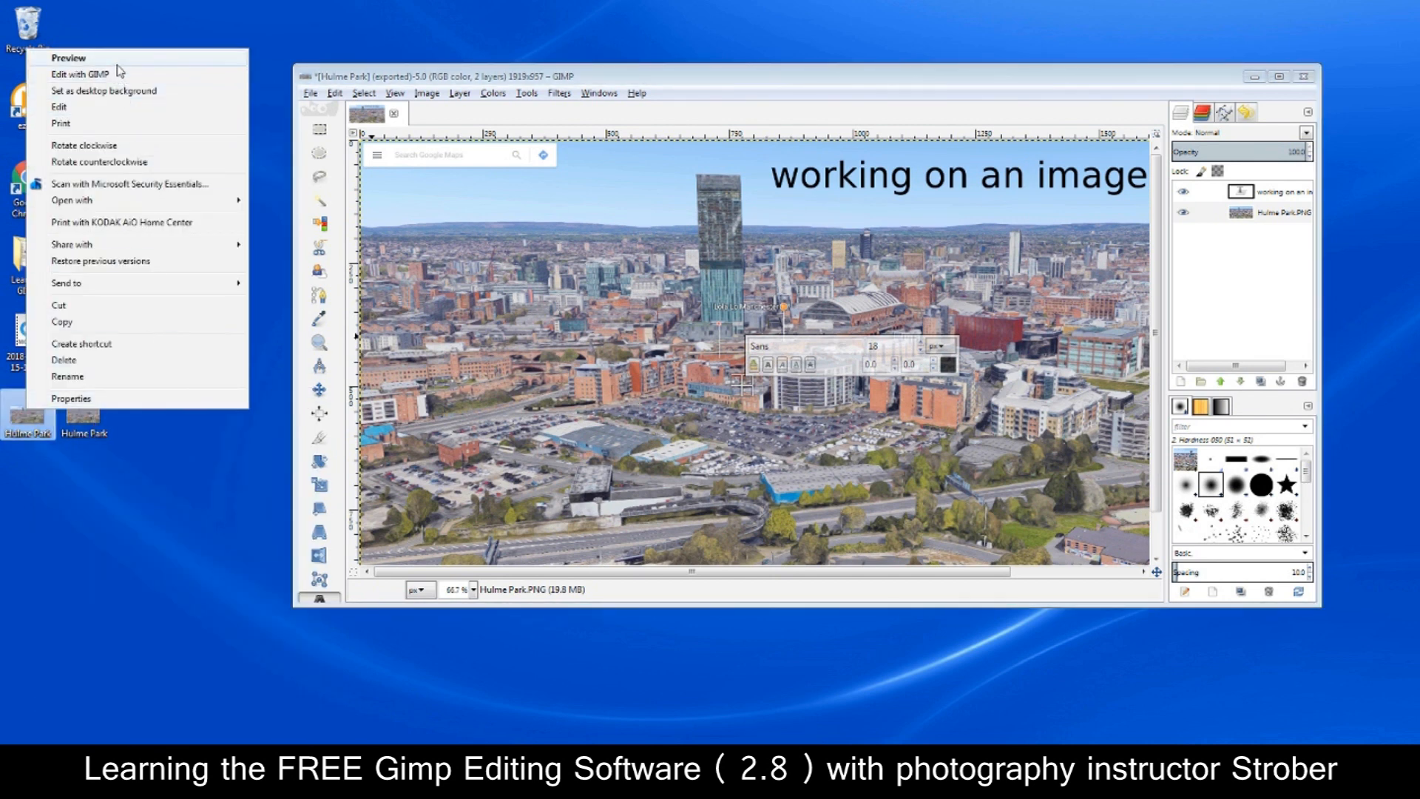
{"action": "left_click", "coordinate": [117, 58]}
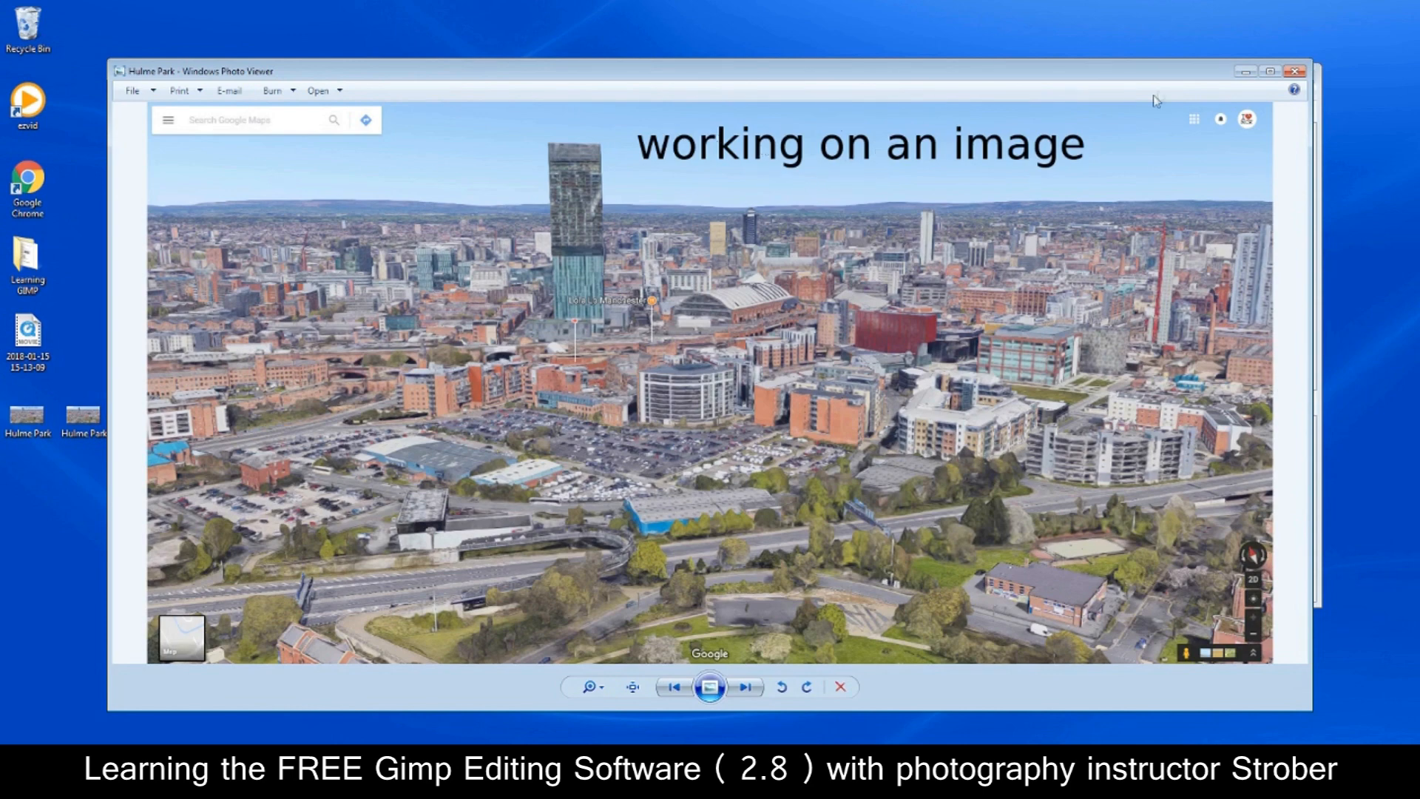
{"action": "left_click", "coordinate": [1271, 71]}
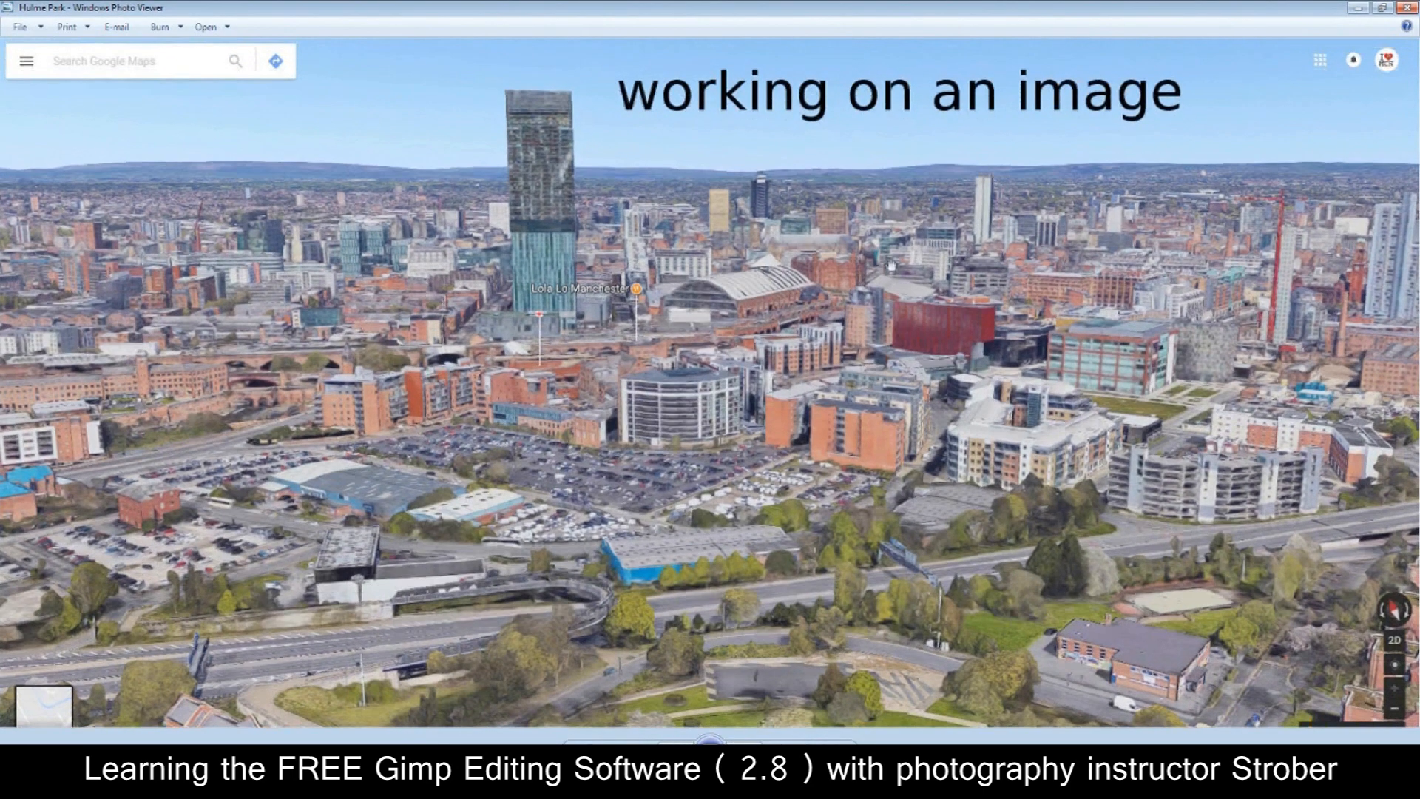
Zoom into and pan around the exported Hulme Park JPEG, fit it back into view and close the viewer
{"action": "scroll", "coordinate": [668, 101], "scroll_direction": "up", "scroll_amount": 3}
{"action": "left_click_drag", "start_coordinate": [698, 159], "coordinate": [498, 301]}
{"action": "left_click_drag", "start_coordinate": [1056, 301], "coordinate": [1000, 376]}
{"action": "scroll", "coordinate": [895, 319], "scroll_direction": "down", "scroll_amount": 3}
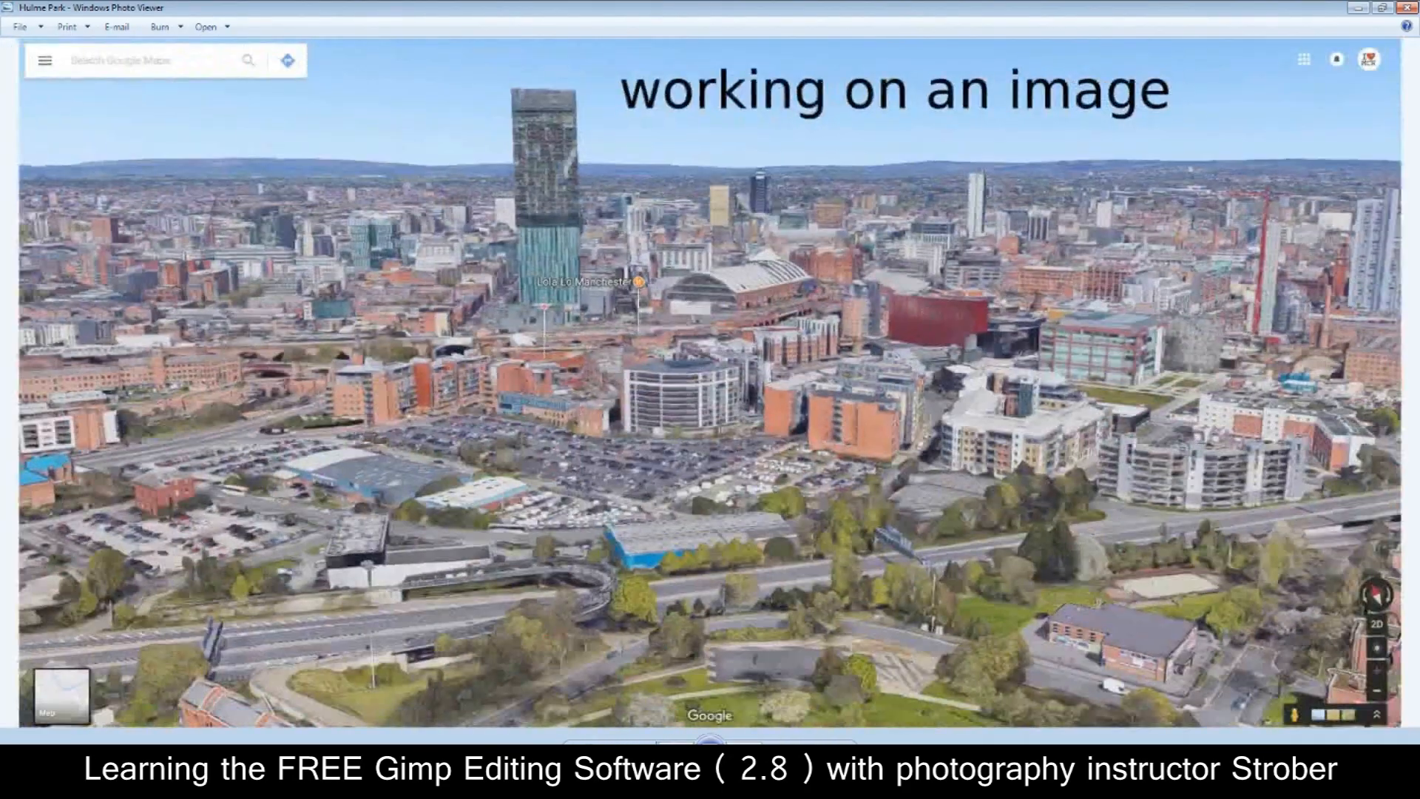
{"action": "left_click", "coordinate": [1408, 7]}
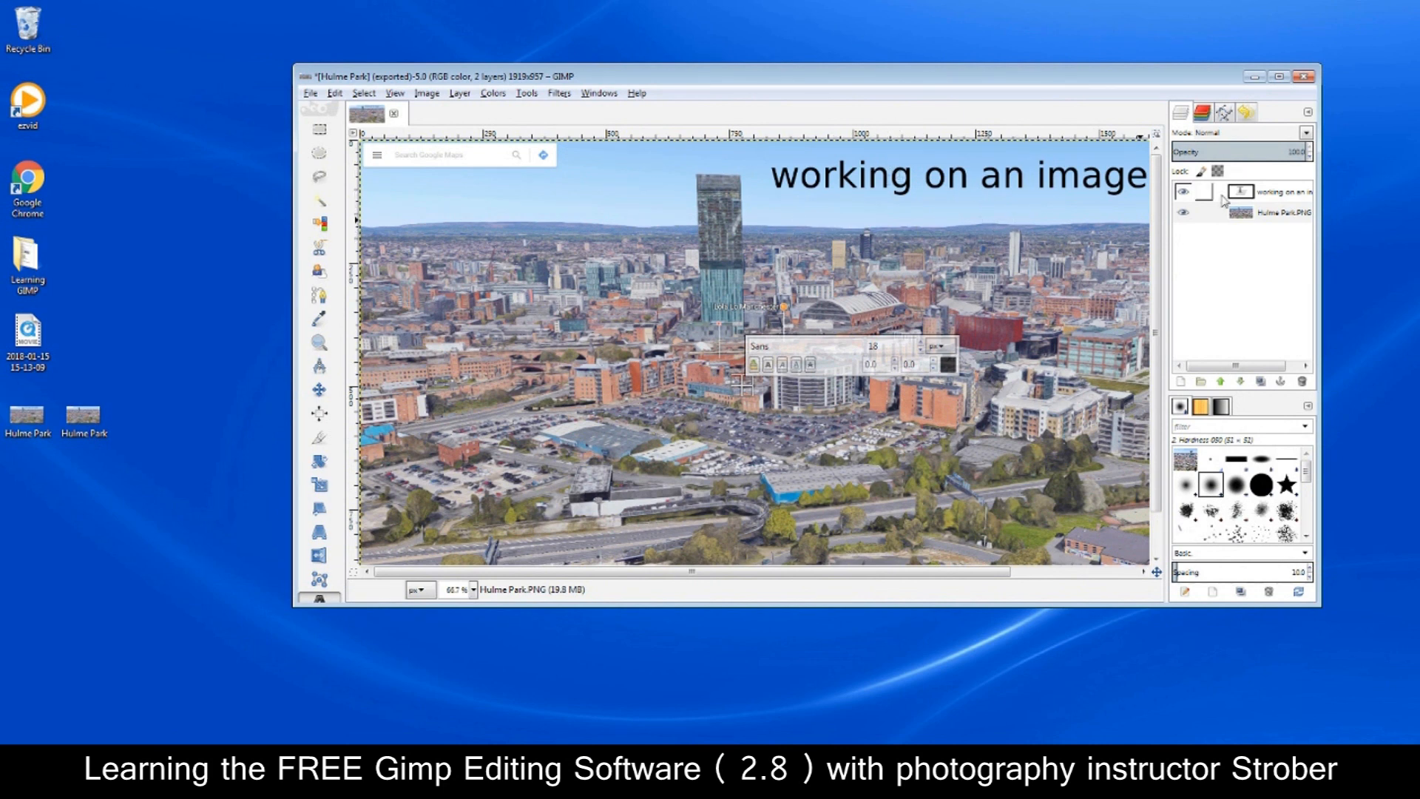
Add the text "Doing some more work here, men at work......." in a box about 561 × 87 px in the sky beside the tower
{"action": "left_click", "coordinate": [576, 187]}
{"action": "left_click_drag", "start_coordinate": [401, 179], "coordinate": [678, 222]}
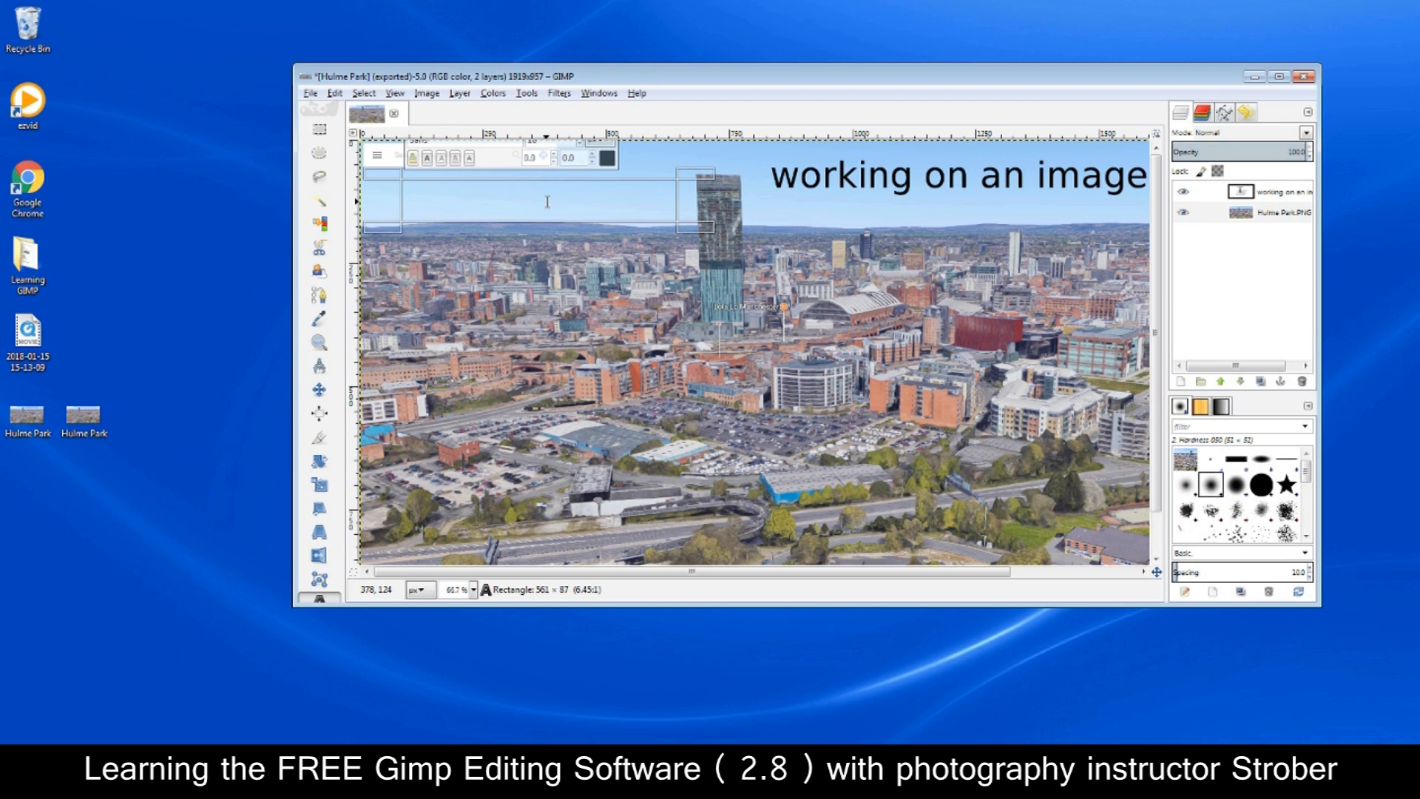
{"action": "type", "text": "F"}
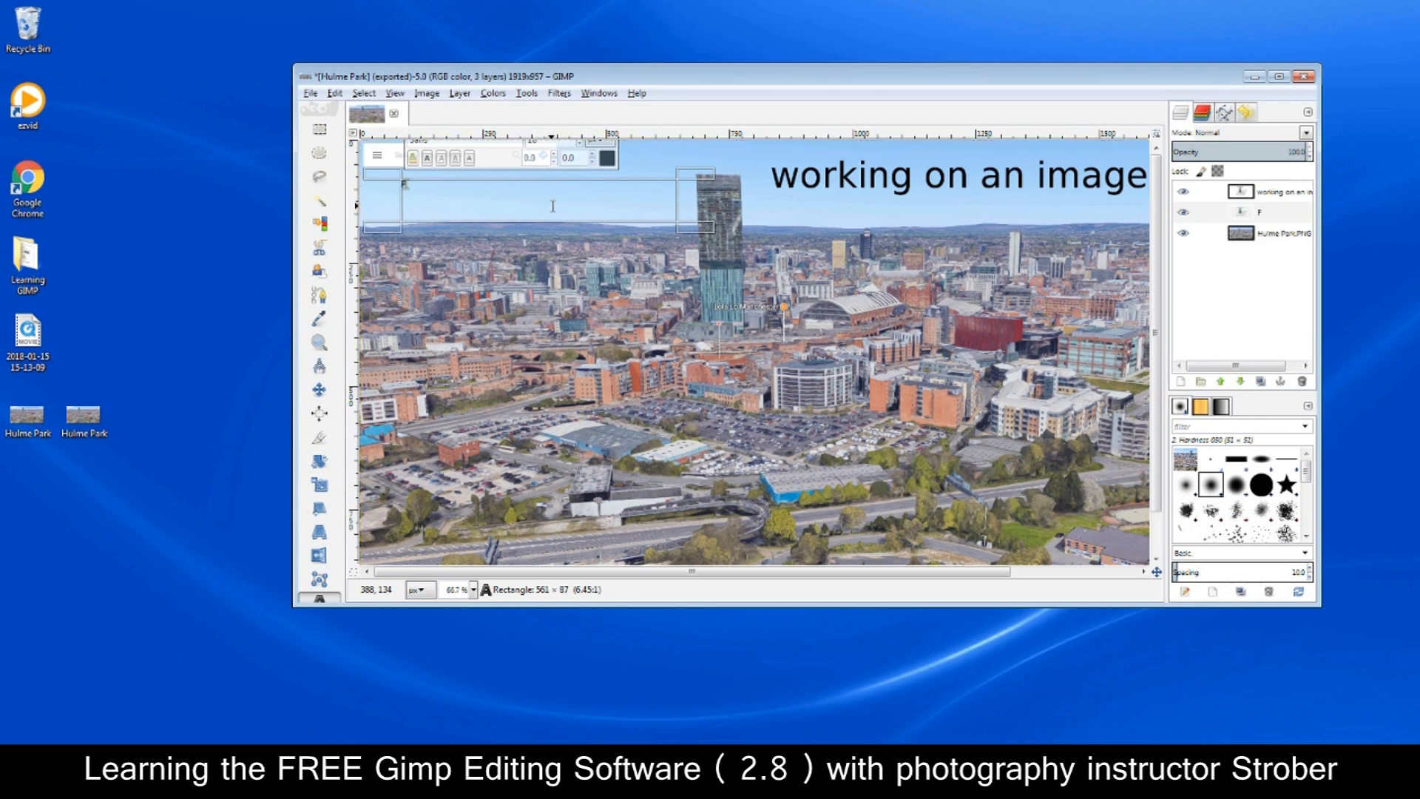
{"action": "type", "text": "o"}
{"action": "key", "text": "BackSpace"}
{"action": "key", "text": "BackSpace"}
{"action": "type", "text": "Doing some more work here, men at work......"}
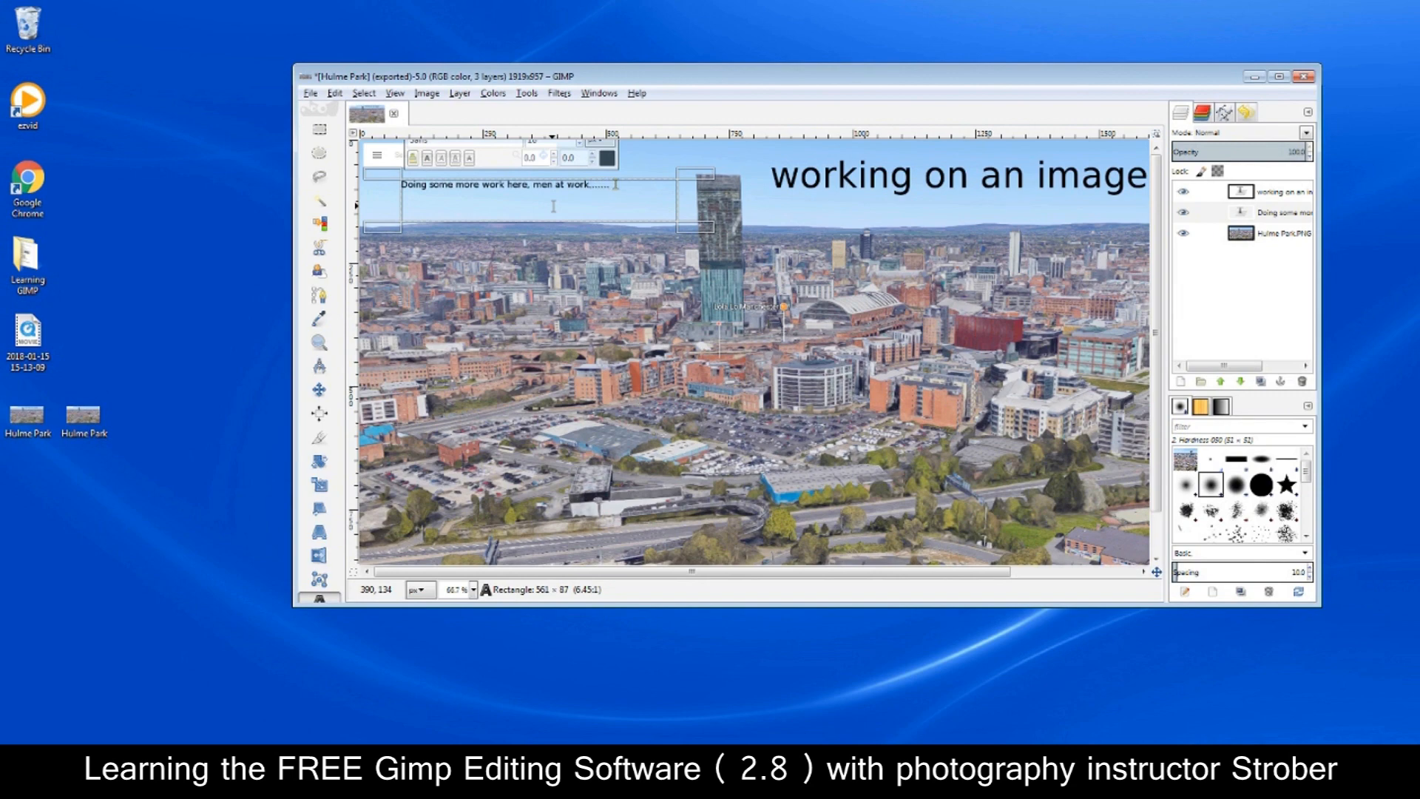
Maximize the image window, enlarge the new caption to 38 px and widen its text box
{"action": "left_click_drag", "start_coordinate": [643, 194], "coordinate": [396, 161]}
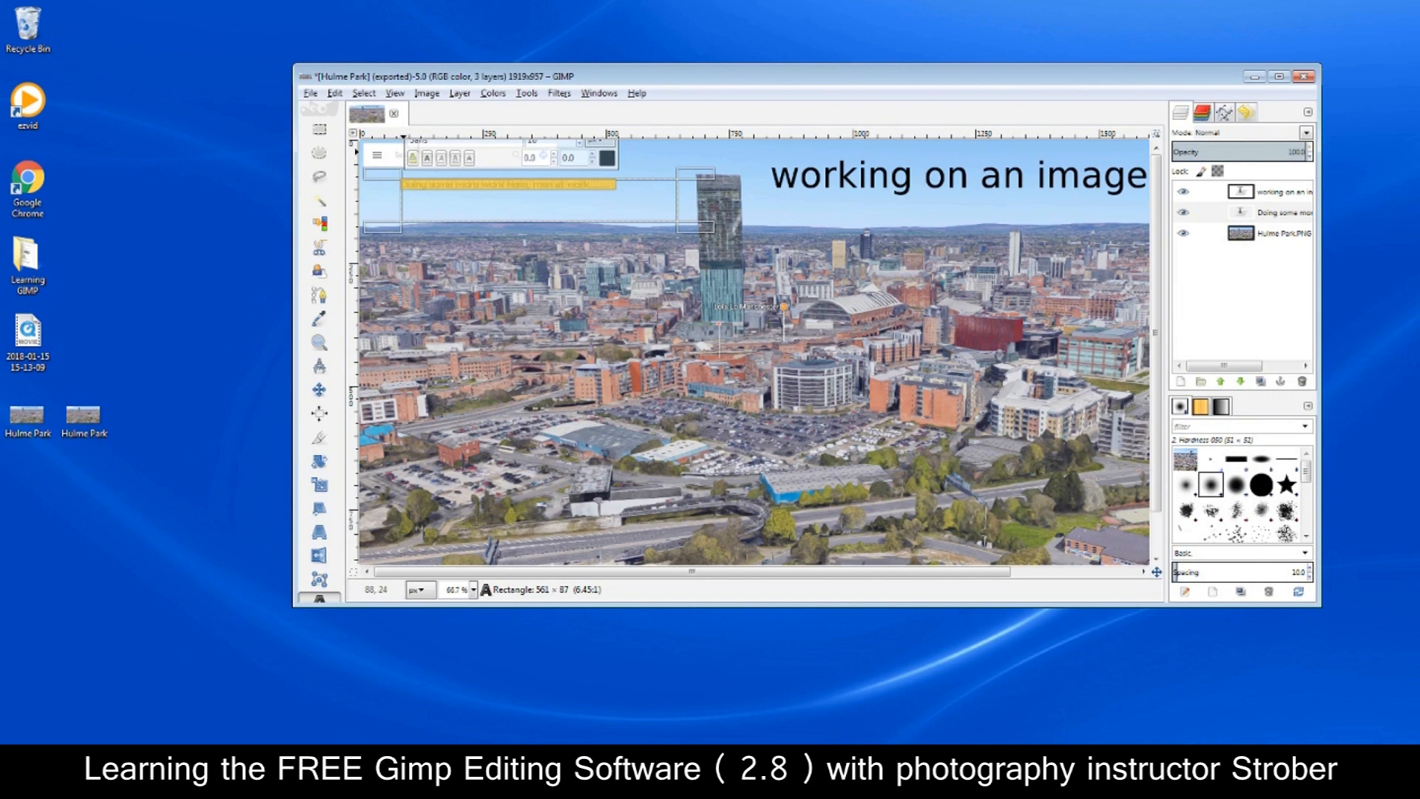
{"action": "left_click_drag", "start_coordinate": [928, 76], "coordinate": [872, 12]}
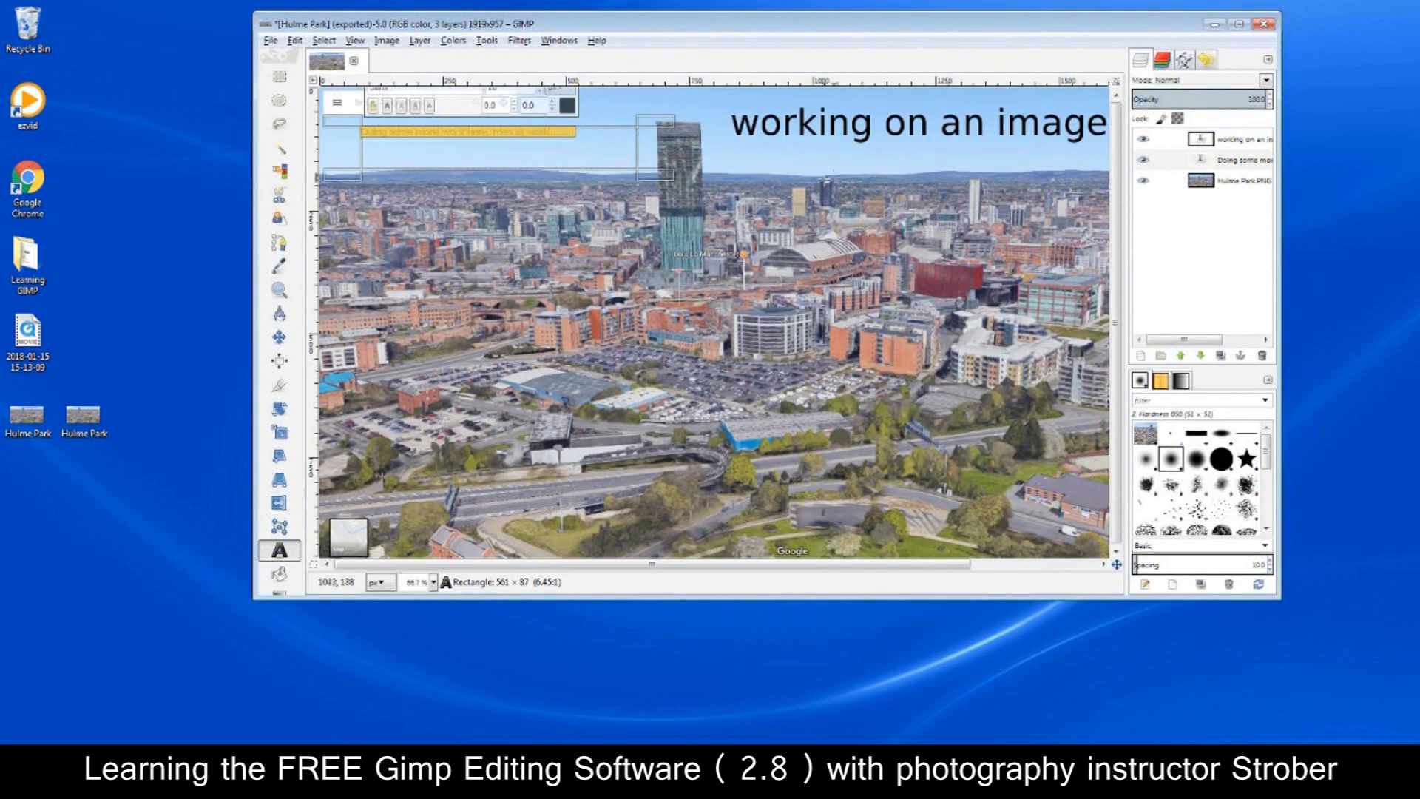
{"action": "left_click", "coordinate": [1239, 23]}
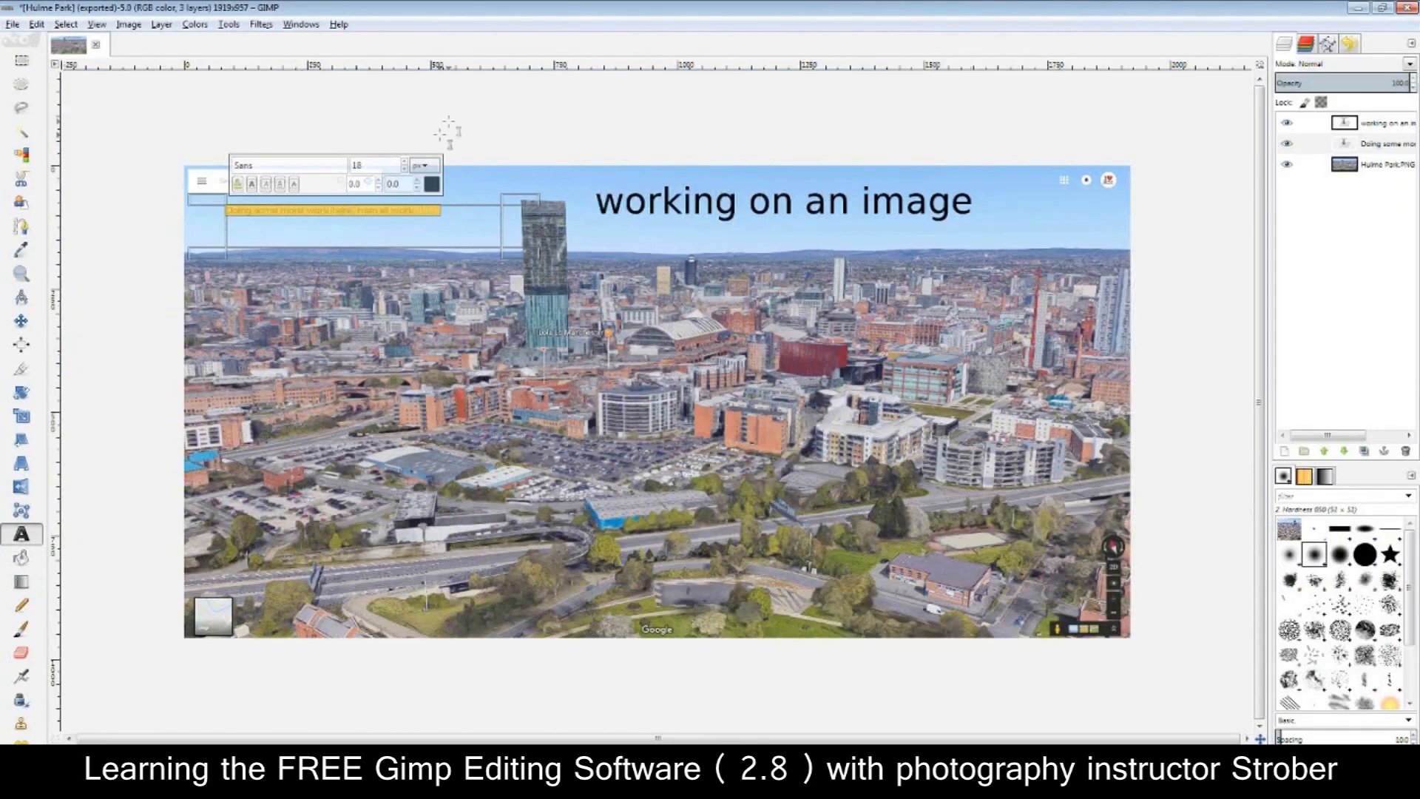
{"action": "left_click", "coordinate": [404, 162]}
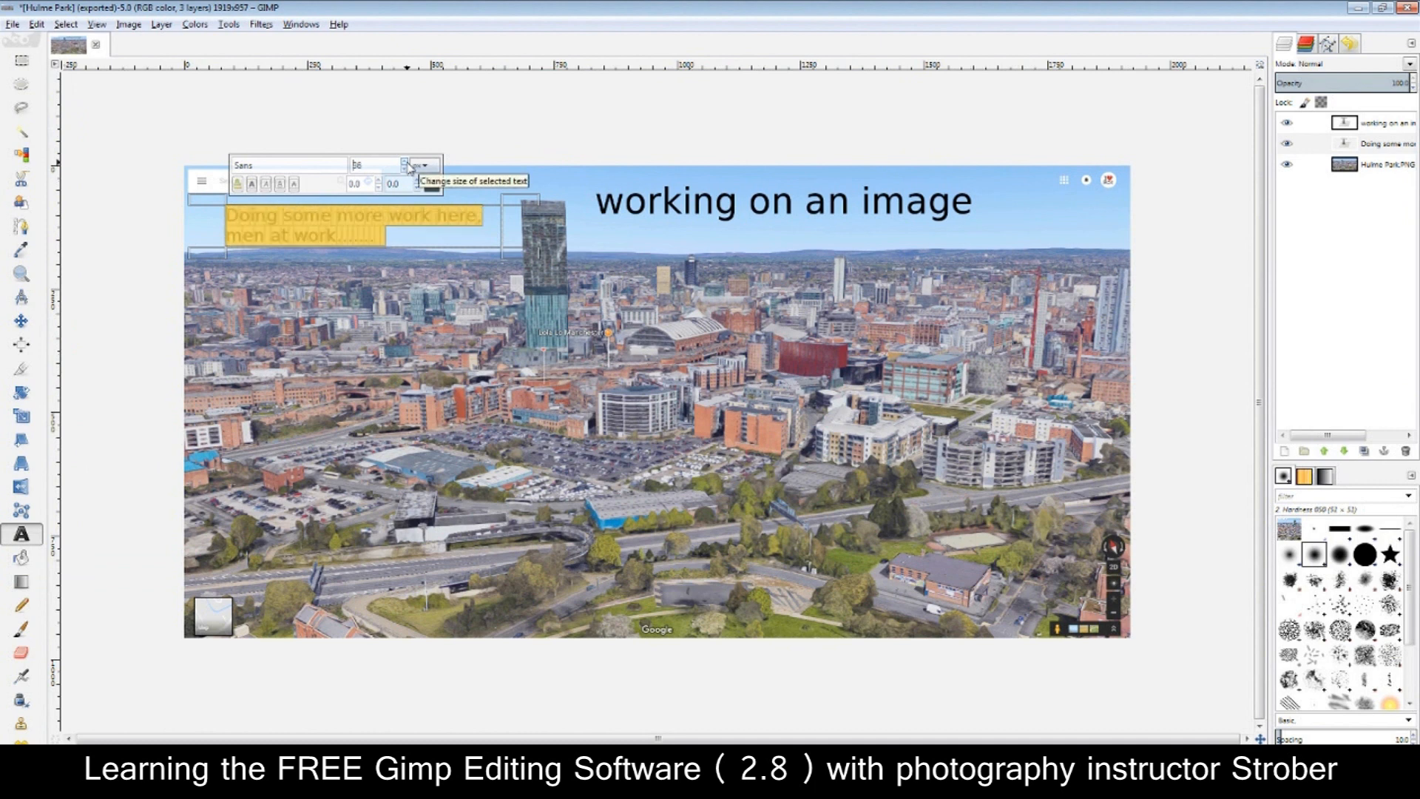
{"action": "left_click_drag", "start_coordinate": [539, 265], "coordinate": [607, 264]}
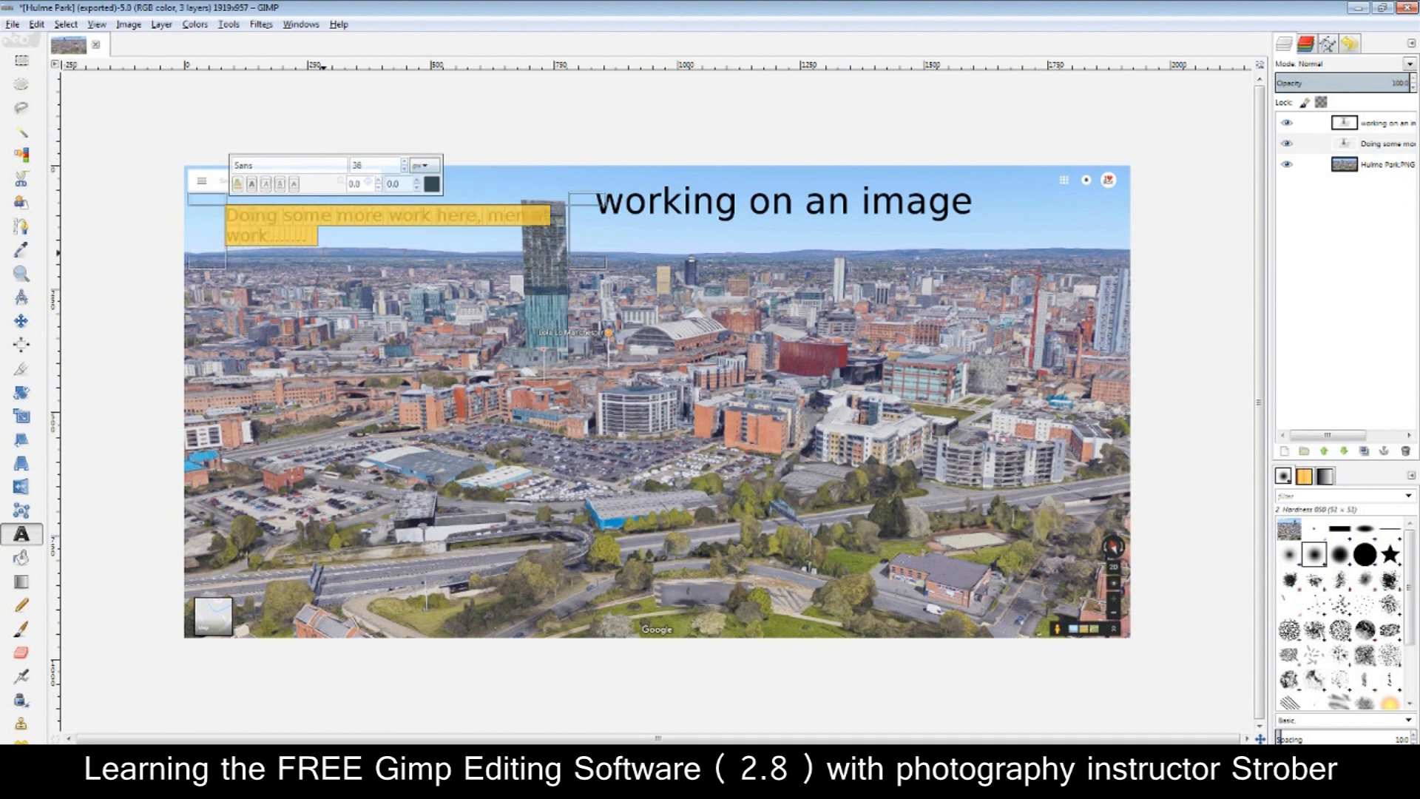
{"action": "left_click", "coordinate": [566, 339]}
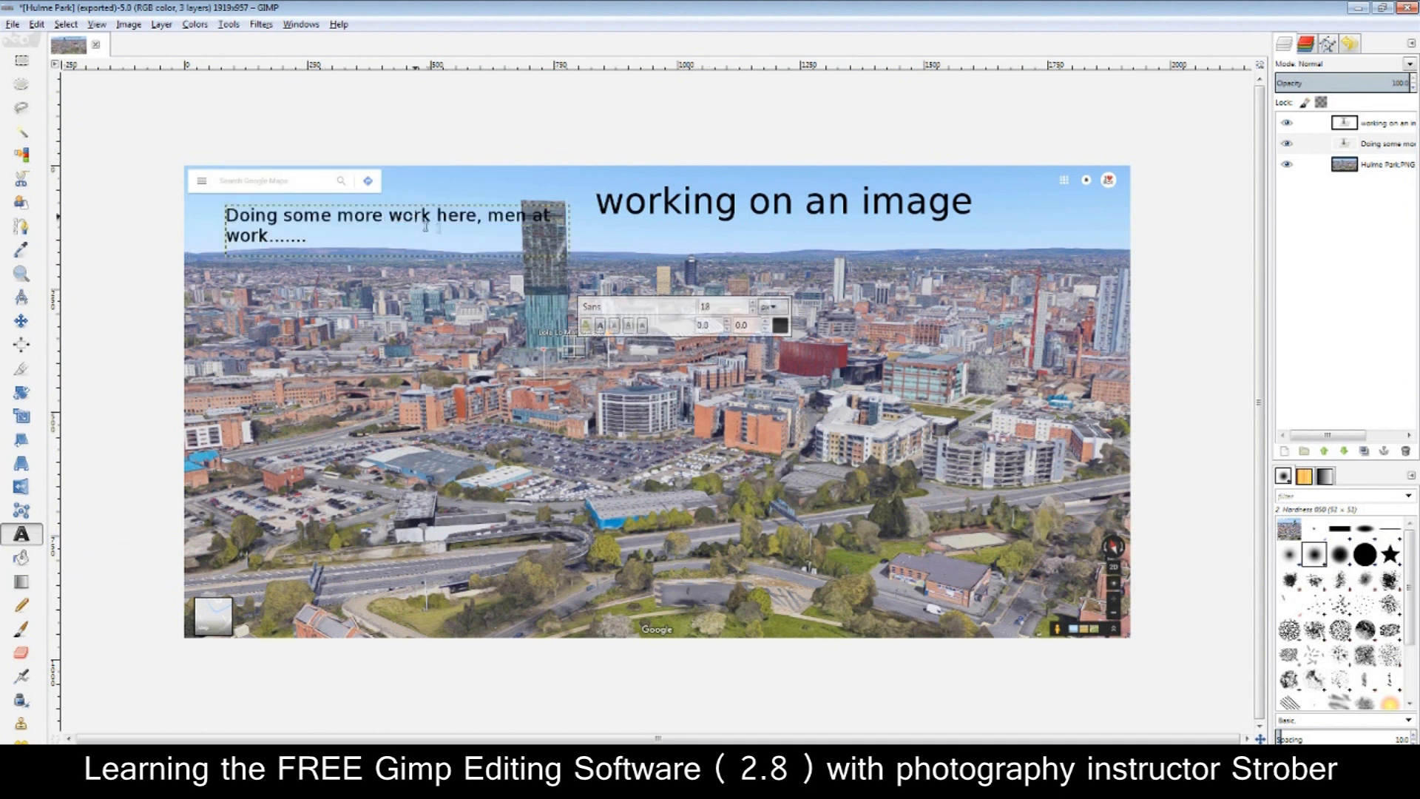
Shift the new caption slightly up and to the left, undoing any stray move, and make the Hulme Park.PNG layer active
{"action": "left_click", "coordinate": [21, 320]}
{"action": "left_click_drag", "start_coordinate": [266, 220], "coordinate": [222, 214]}
{"action": "key", "text": "ctrl+z"}
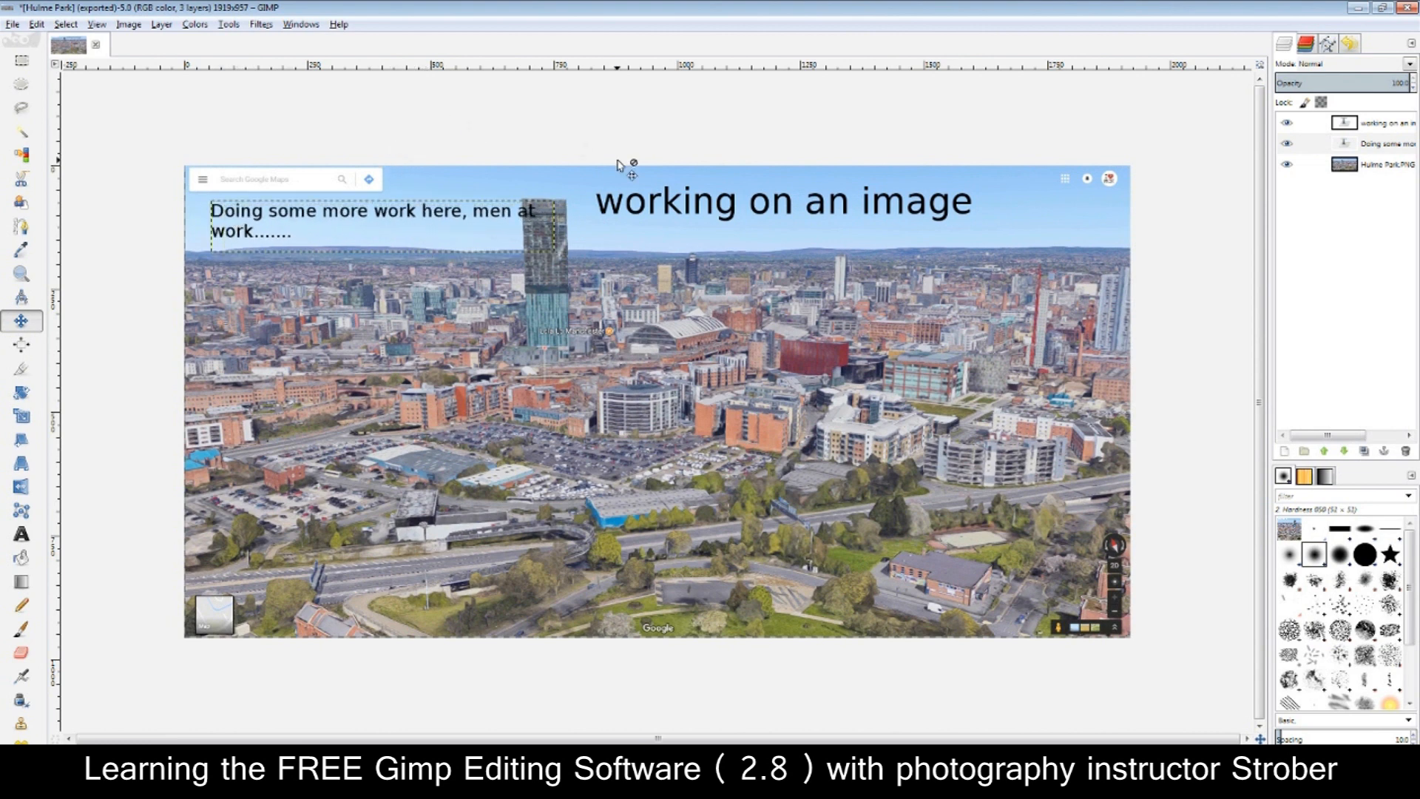
{"action": "left_click", "coordinate": [22, 370]}
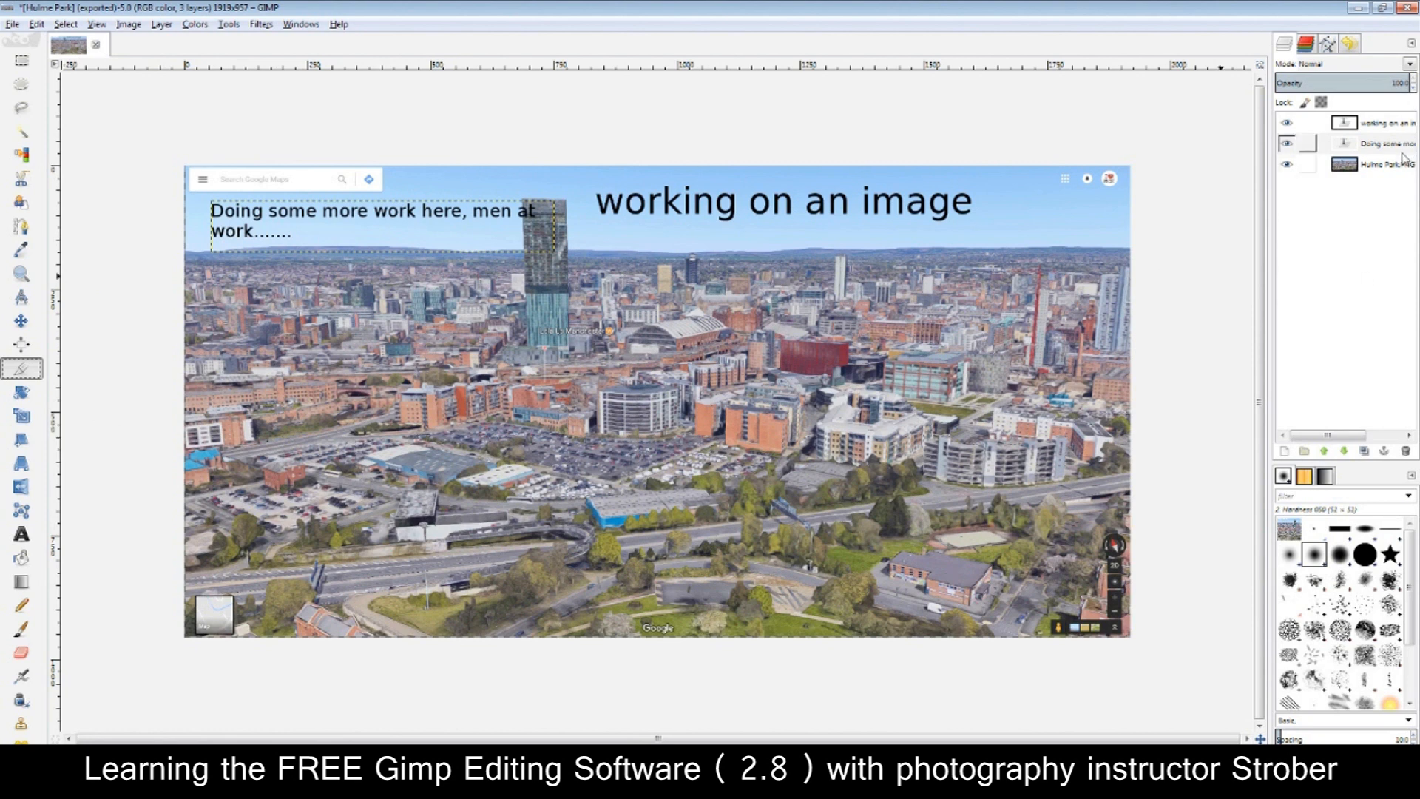
{"action": "left_click", "coordinate": [1304, 164]}
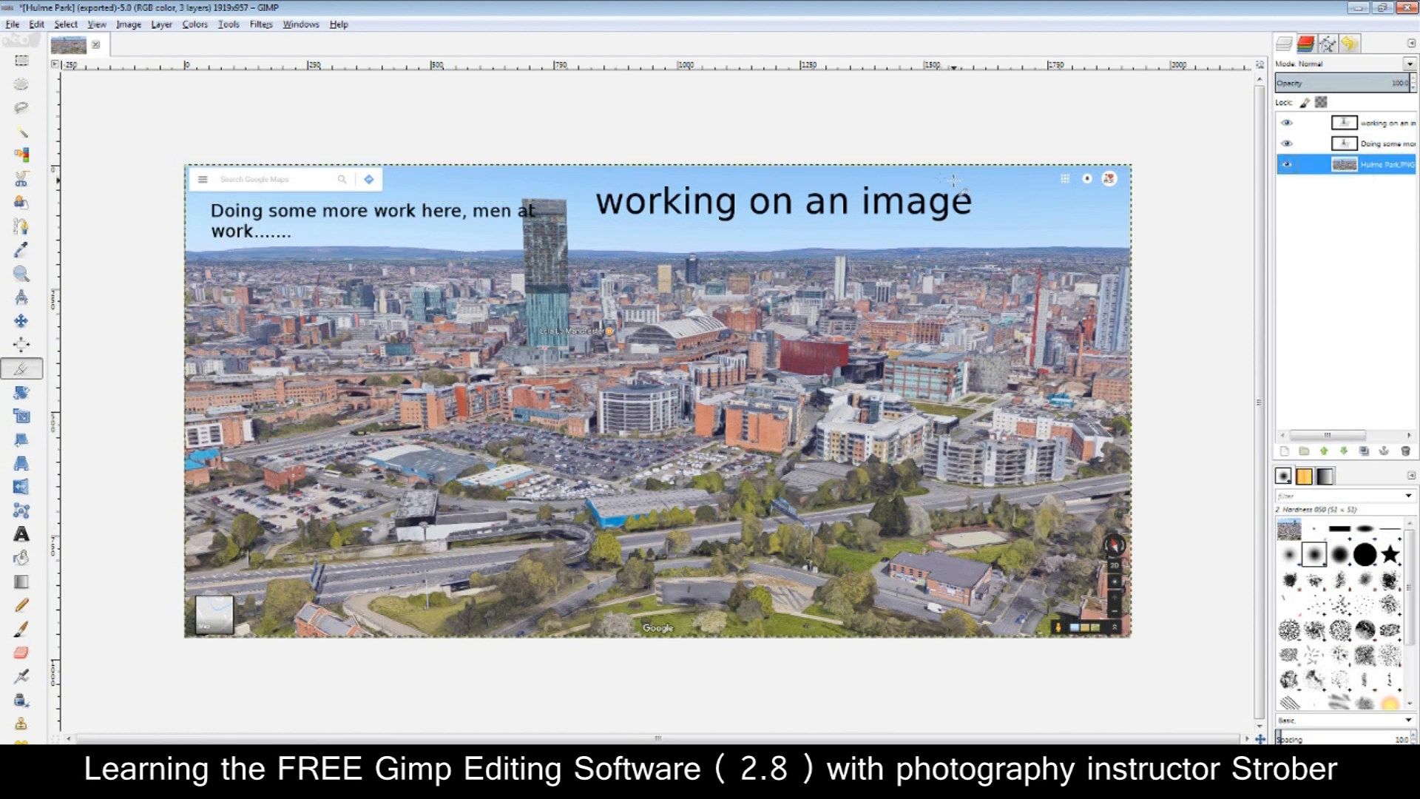
{"action": "left_click", "coordinate": [11, 25]}
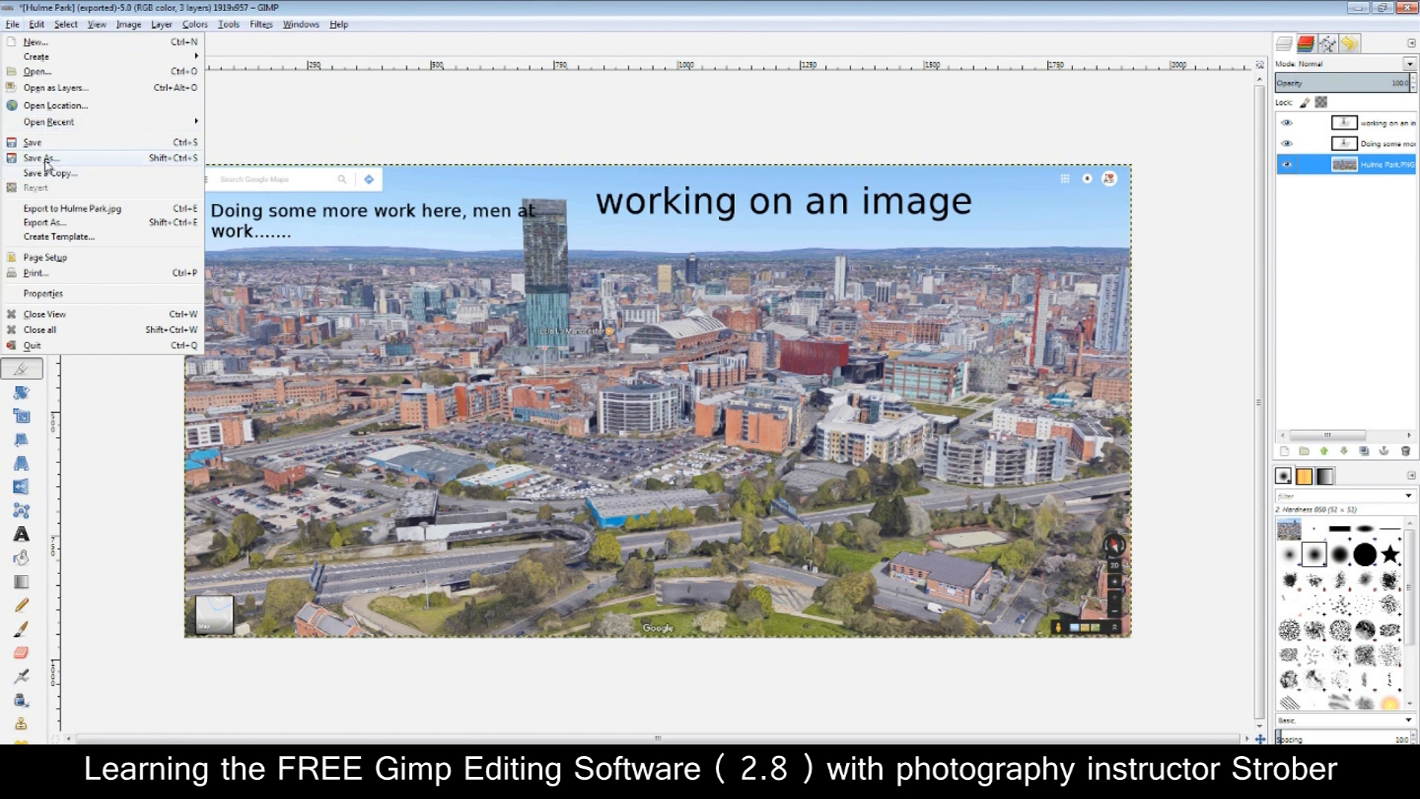
{"action": "left_click", "coordinate": [46, 159]}
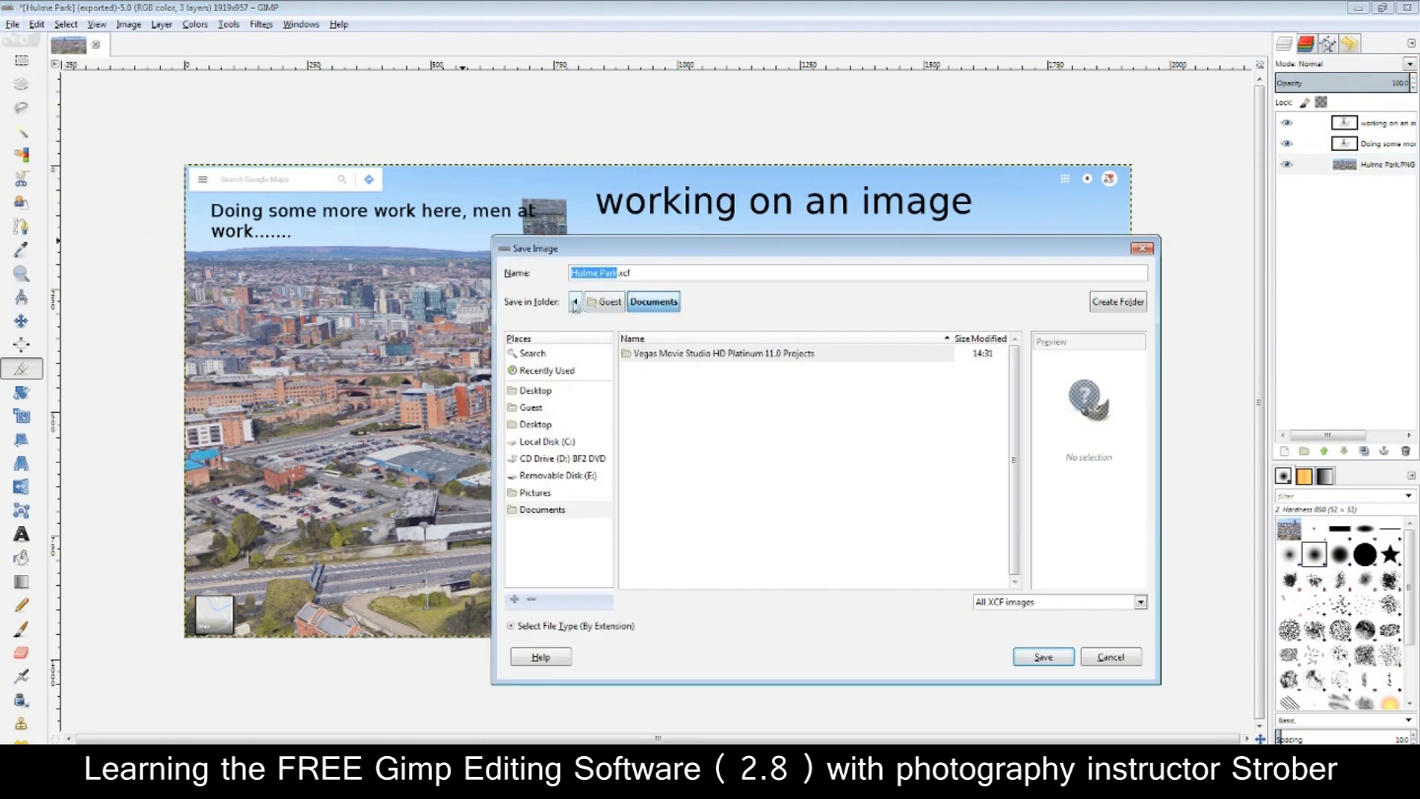
{"action": "left_click", "coordinate": [1144, 252]}
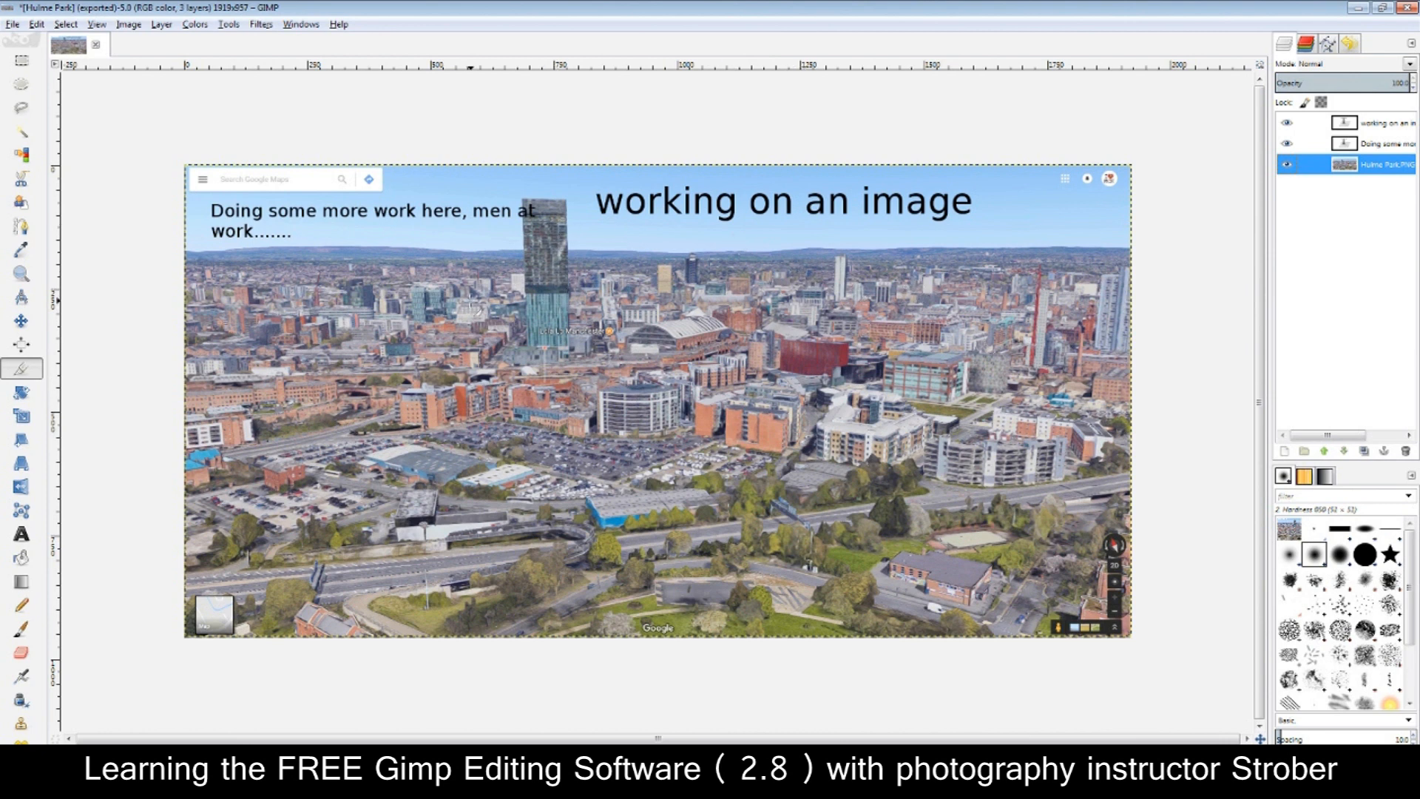
{"action": "left_click", "coordinate": [13, 24]}
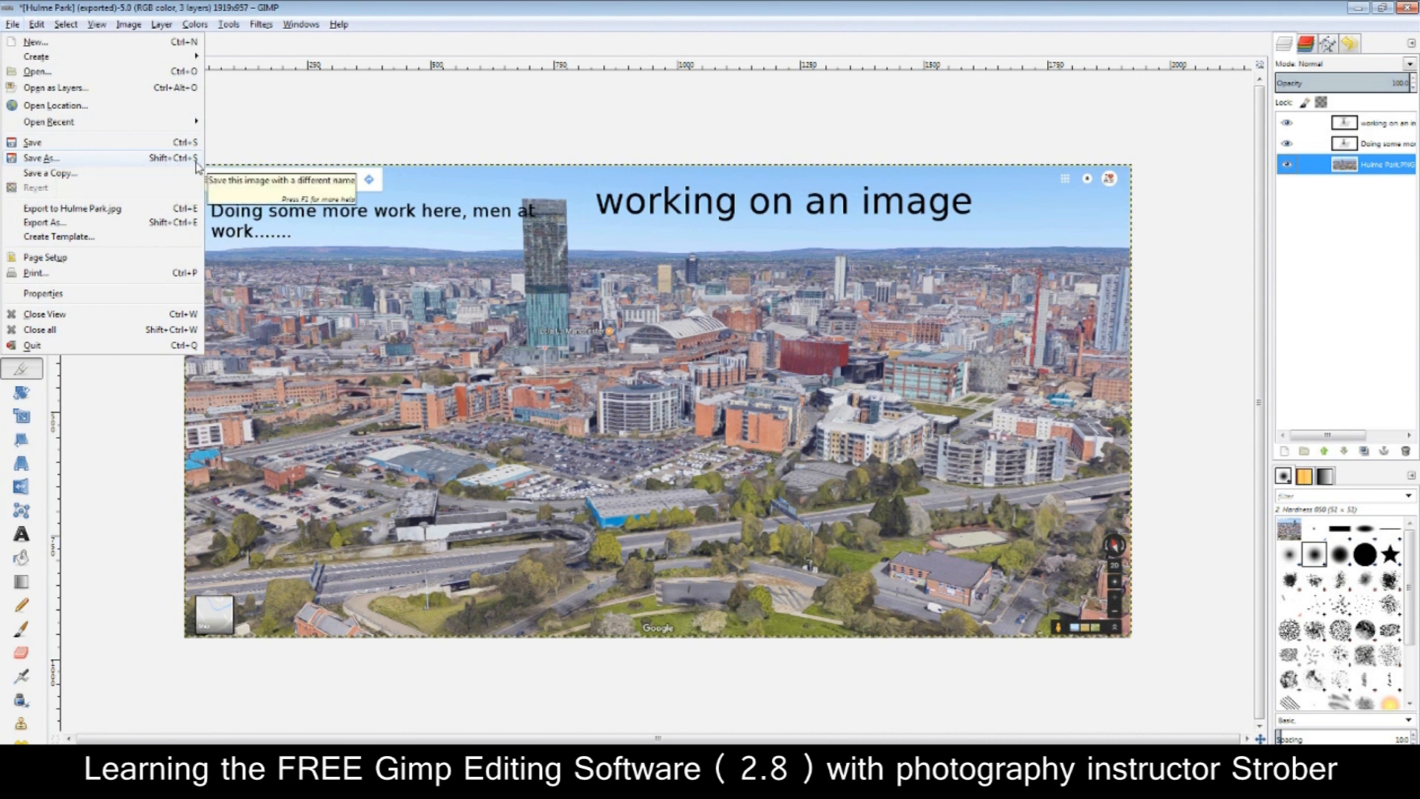
{"action": "left_click", "coordinate": [333, 127]}
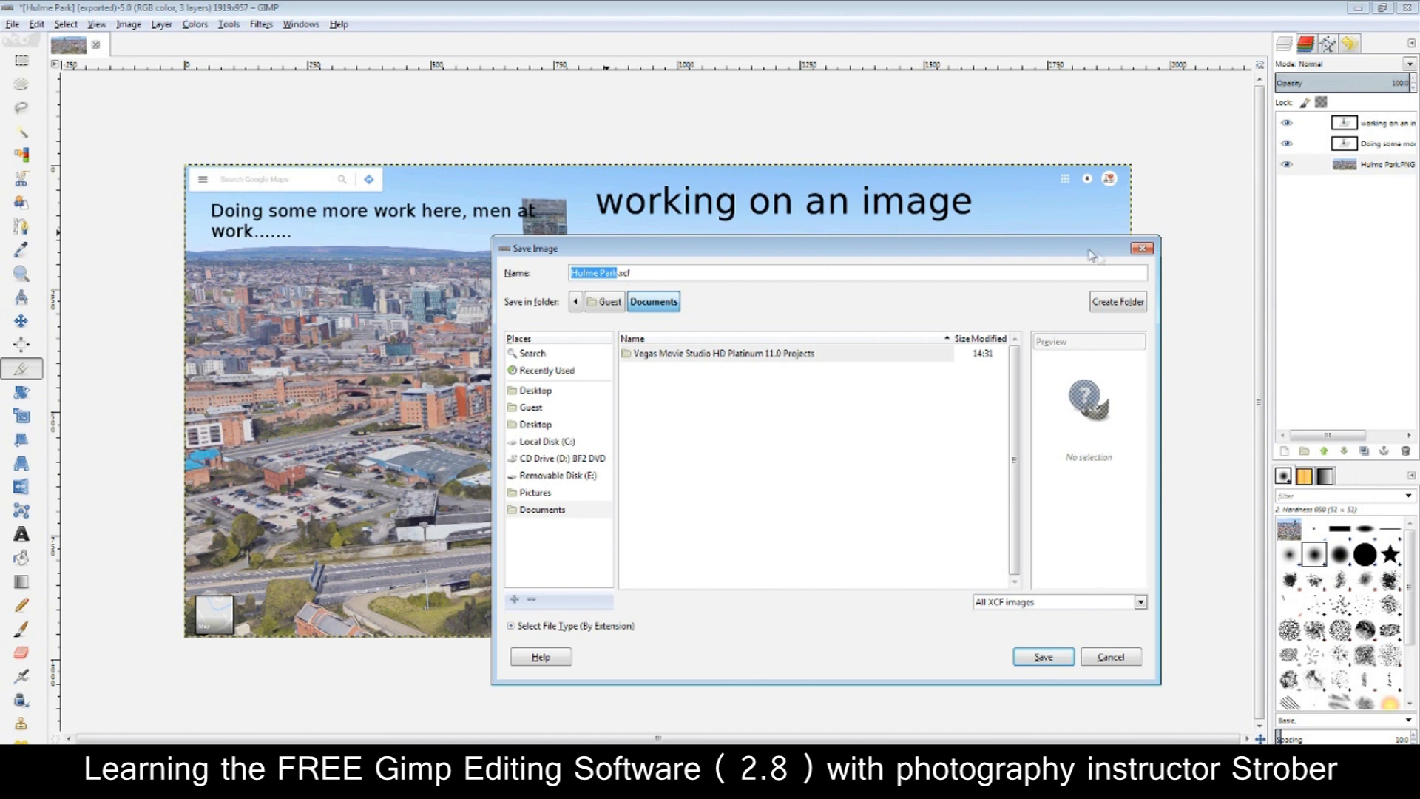
{"action": "left_click", "coordinate": [1142, 248]}
Save the layered image to the Desktop as work on friday.xcf
{"action": "right_click", "coordinate": [658, 360]}
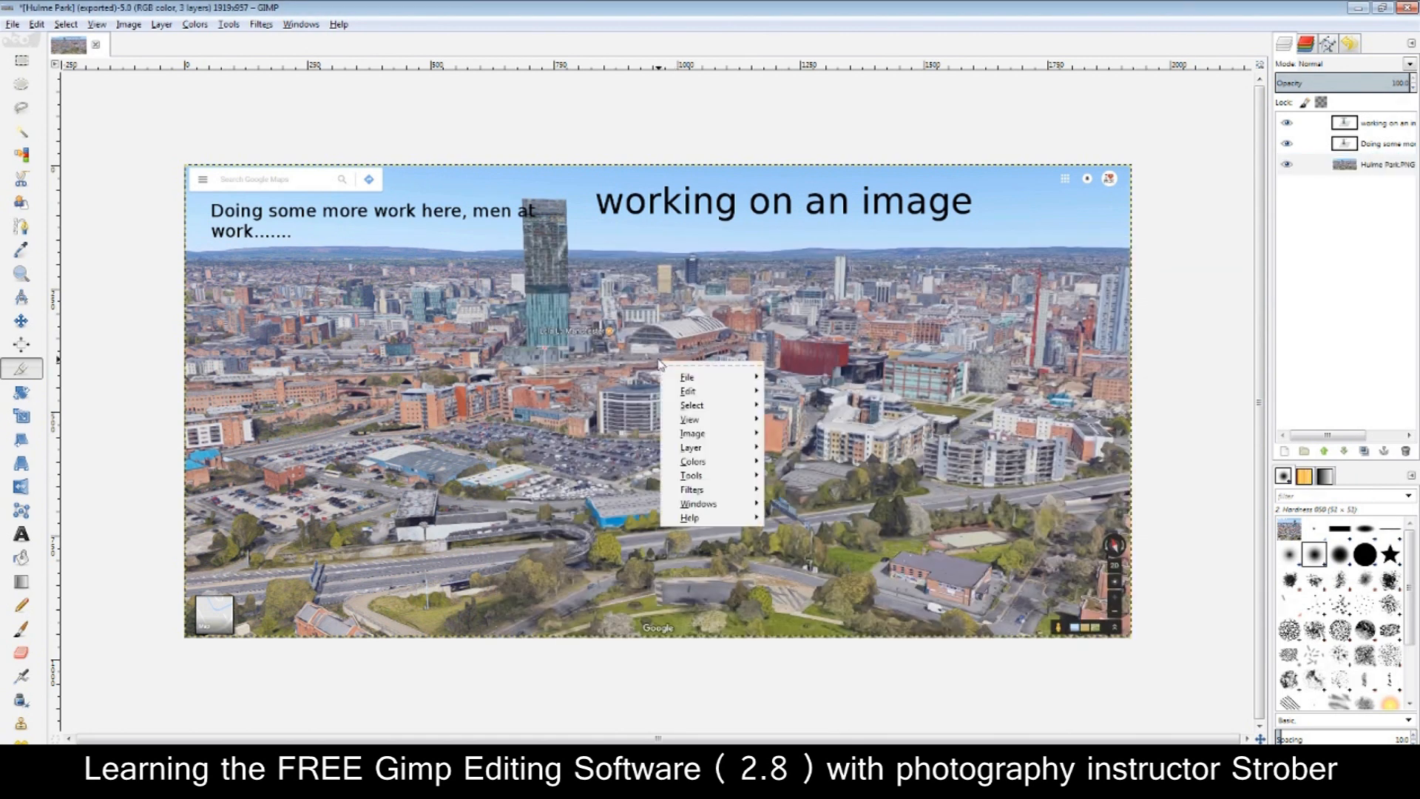
{"action": "mouse_move", "coordinate": [702, 377]}
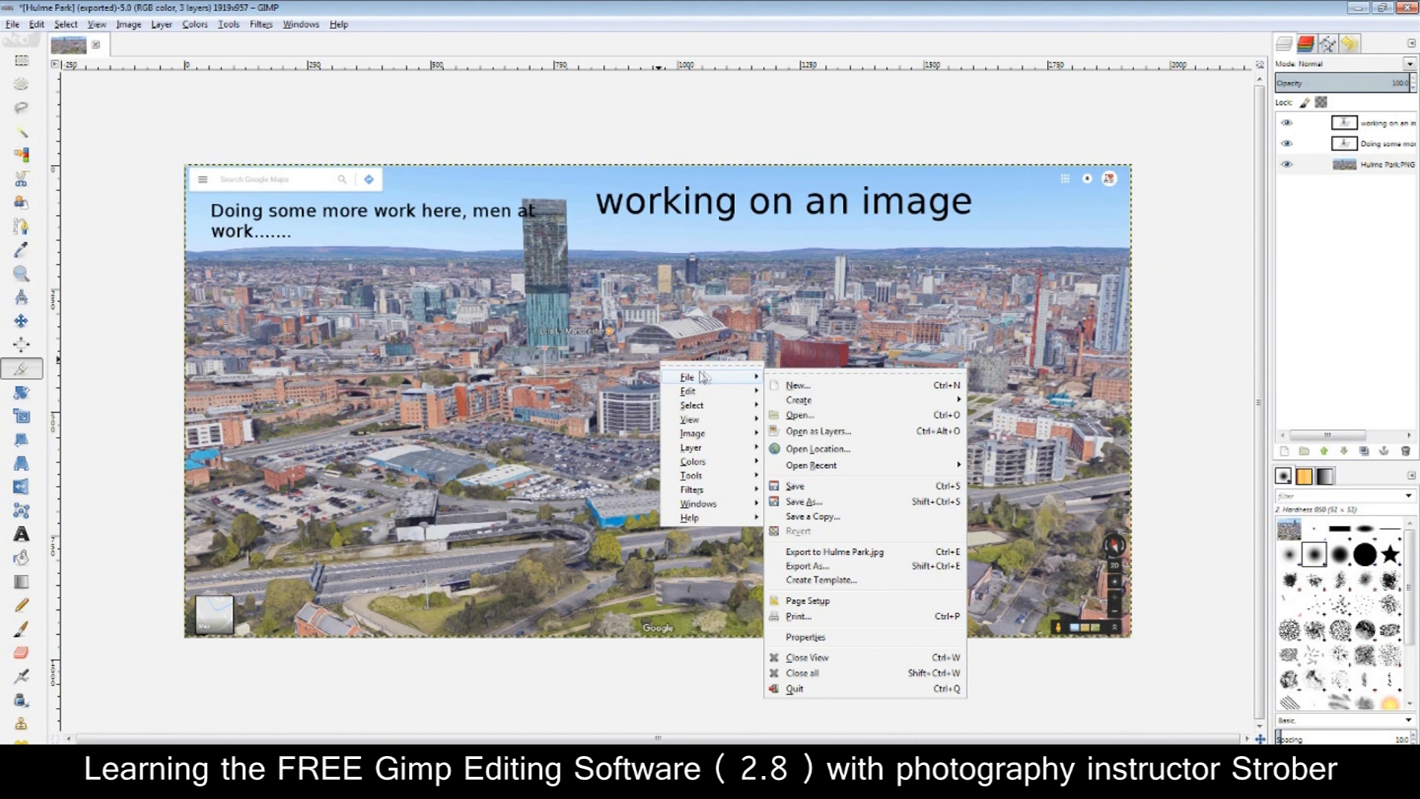
{"action": "left_click", "coordinate": [833, 502]}
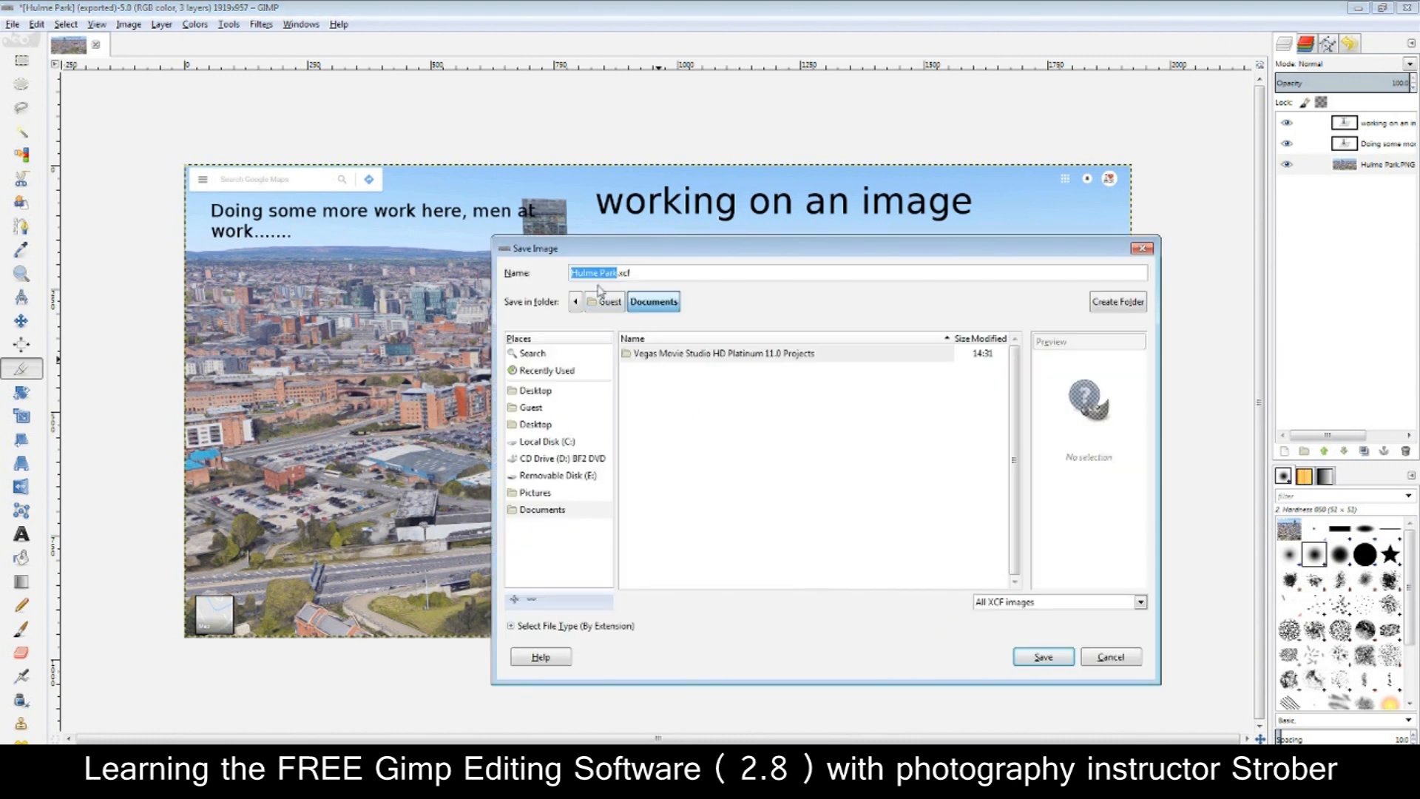
{"action": "type", "text": "work on friday"}
{"action": "left_click", "coordinate": [538, 392]}
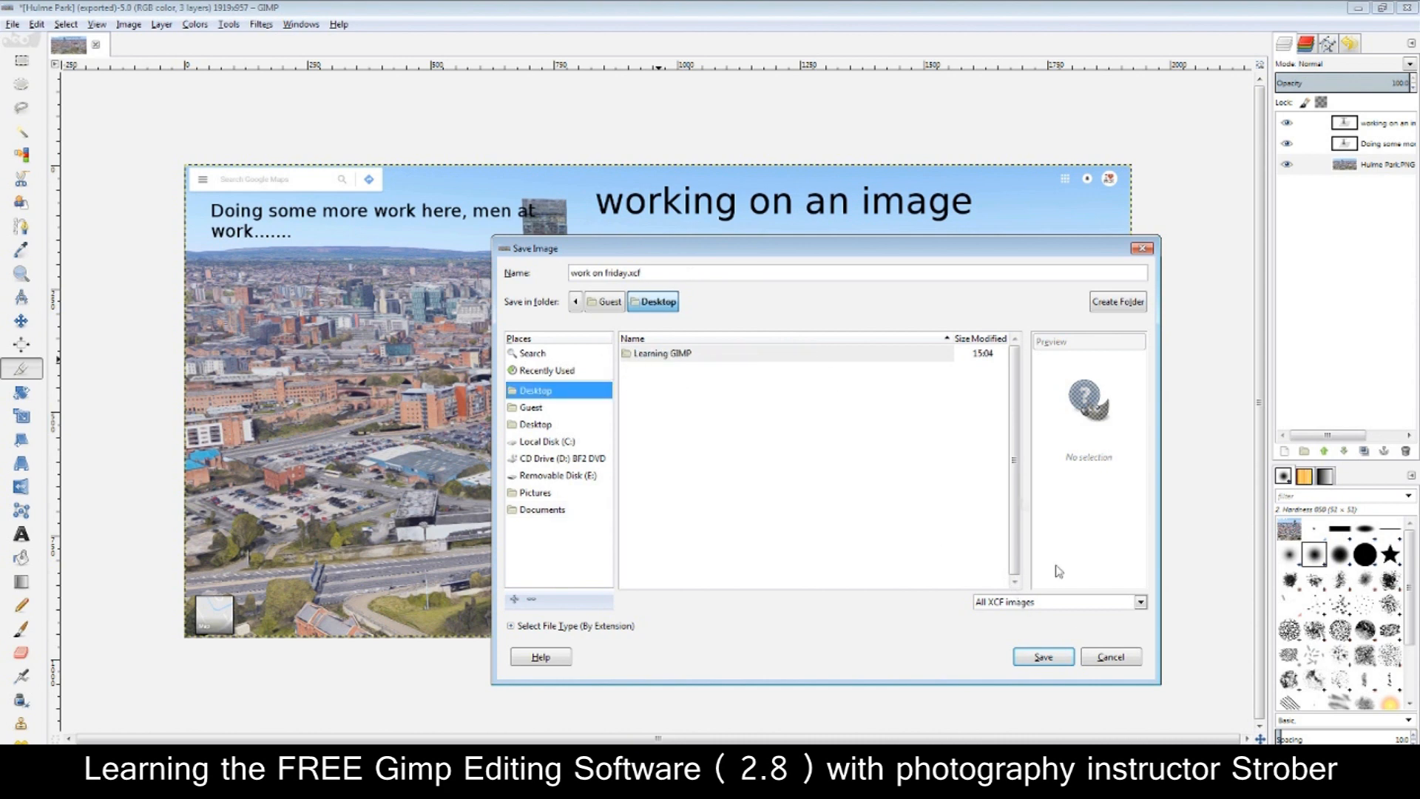
{"action": "left_click", "coordinate": [1054, 656]}
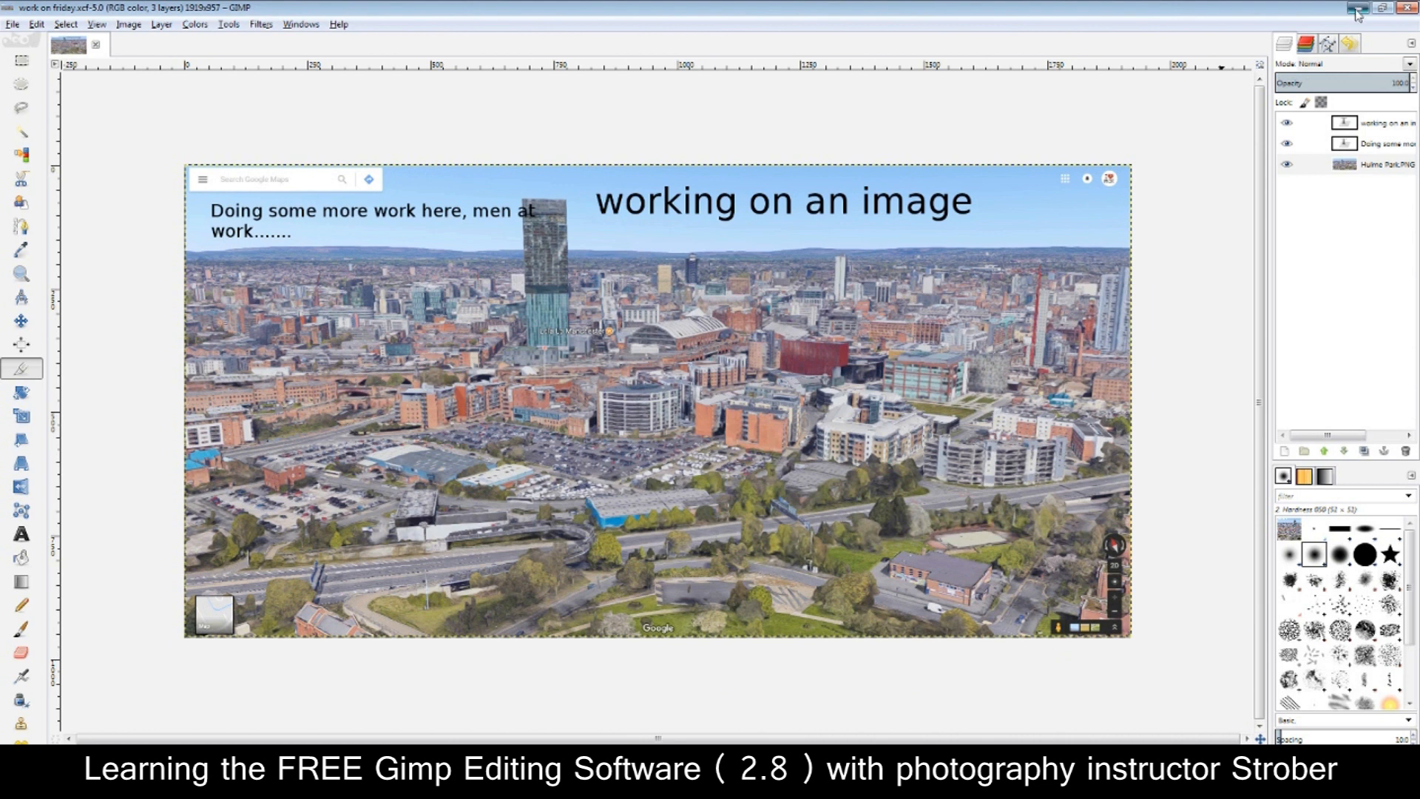
Close GIMP, move the work on friday file toward the middle of the desktop and reopen it from there
{"action": "left_click", "coordinate": [1405, 9]}
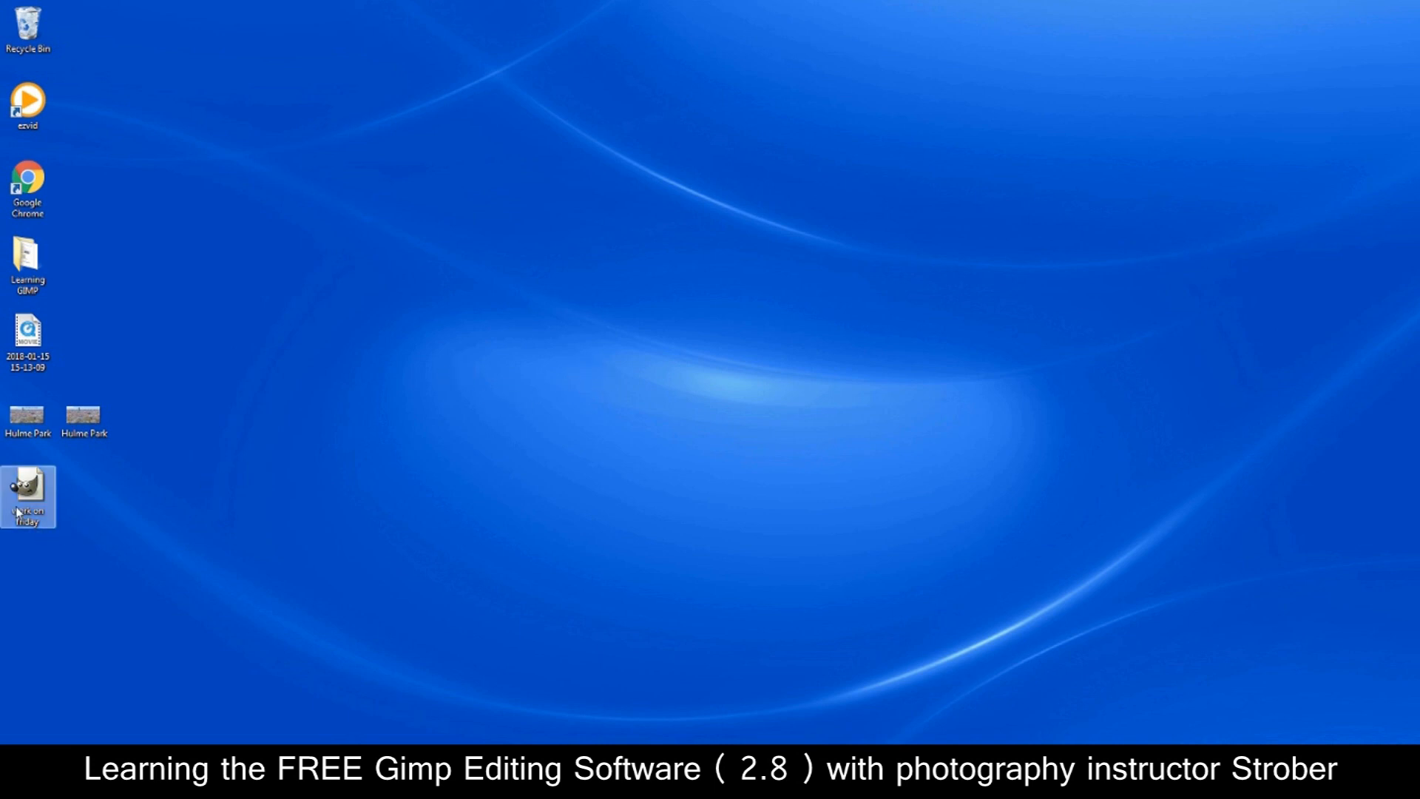
{"action": "left_click_drag", "start_coordinate": [28, 485], "coordinate": [389, 410]}
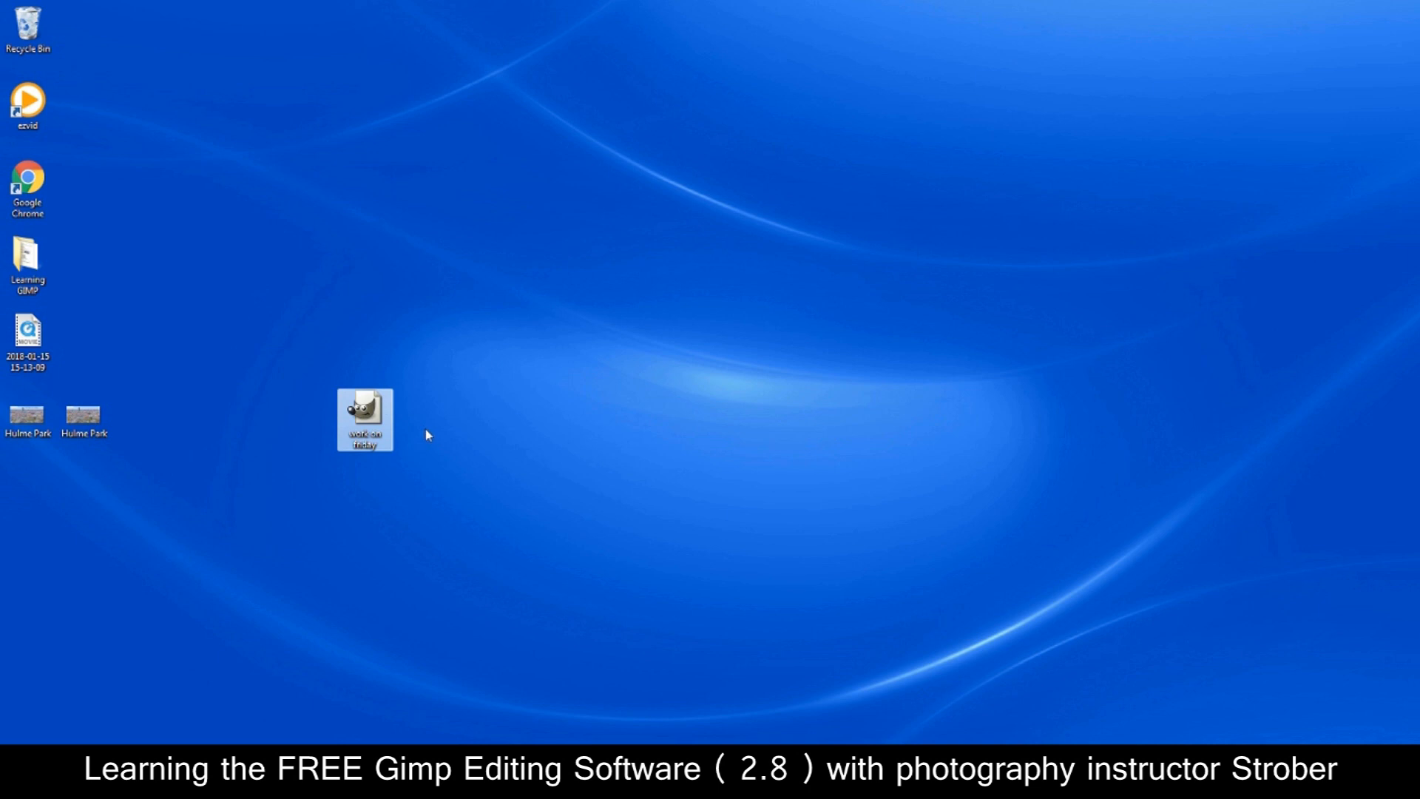
{"action": "double_click", "coordinate": [366, 418]}
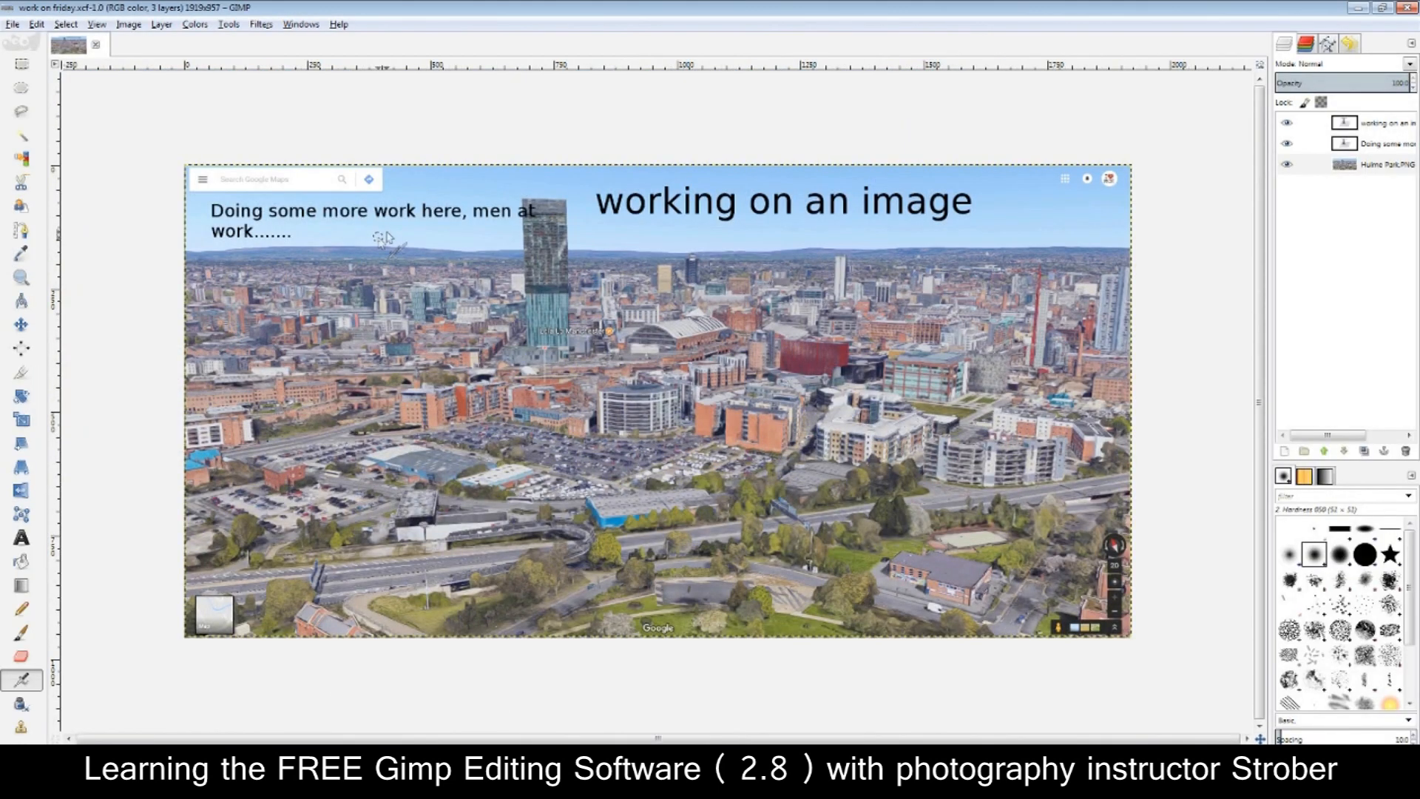
Toggle the visibility of the two text layers to test them, leaving both captions hidden
{"action": "left_click", "coordinate": [1287, 148]}
{"action": "left_click", "coordinate": [1288, 149]}
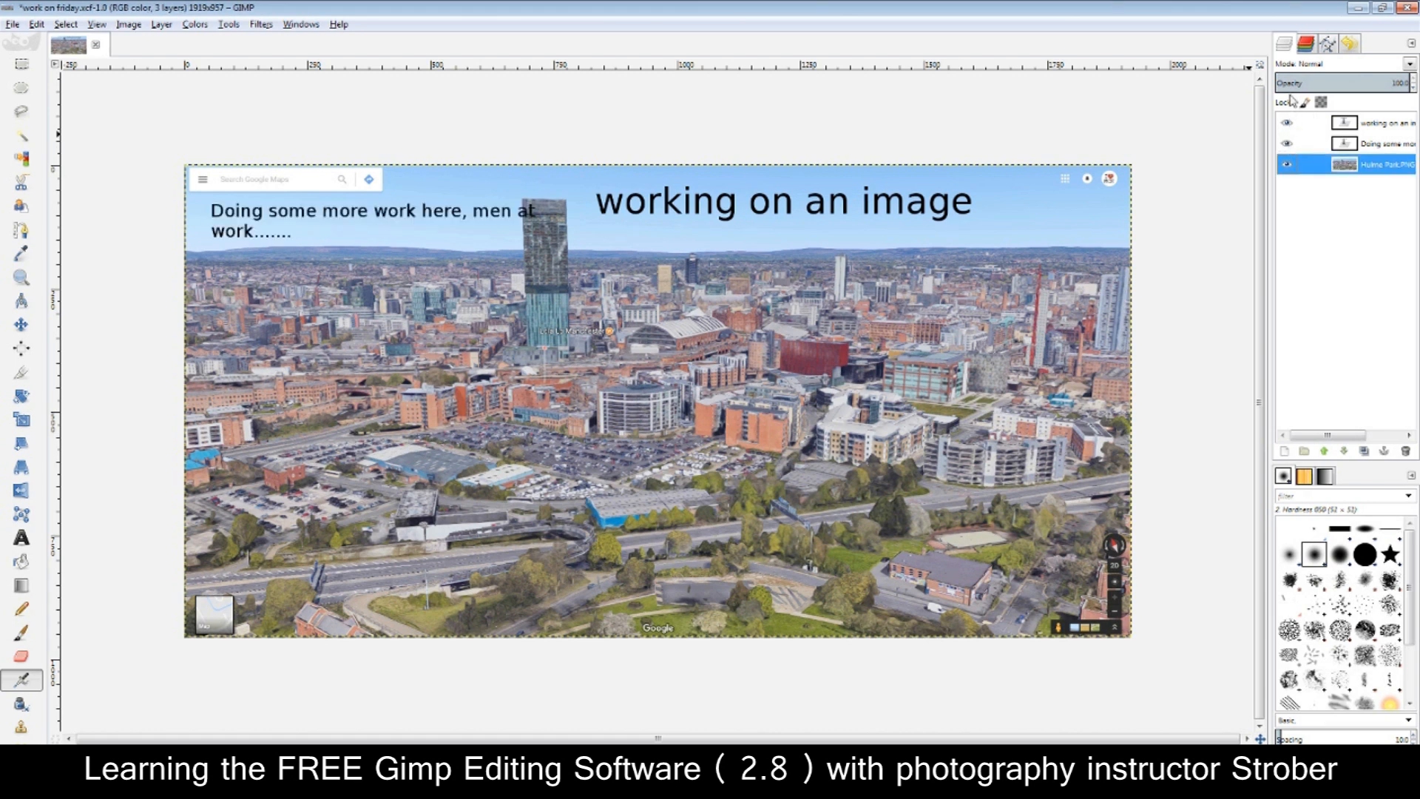
{"action": "left_click", "coordinate": [1293, 124]}
{"action": "left_click", "coordinate": [1293, 124]}
{"action": "left_click", "coordinate": [1293, 124]}
{"action": "left_click", "coordinate": [1293, 124]}
{"action": "left_click", "coordinate": [1293, 125]}
{"action": "left_click", "coordinate": [1291, 146]}
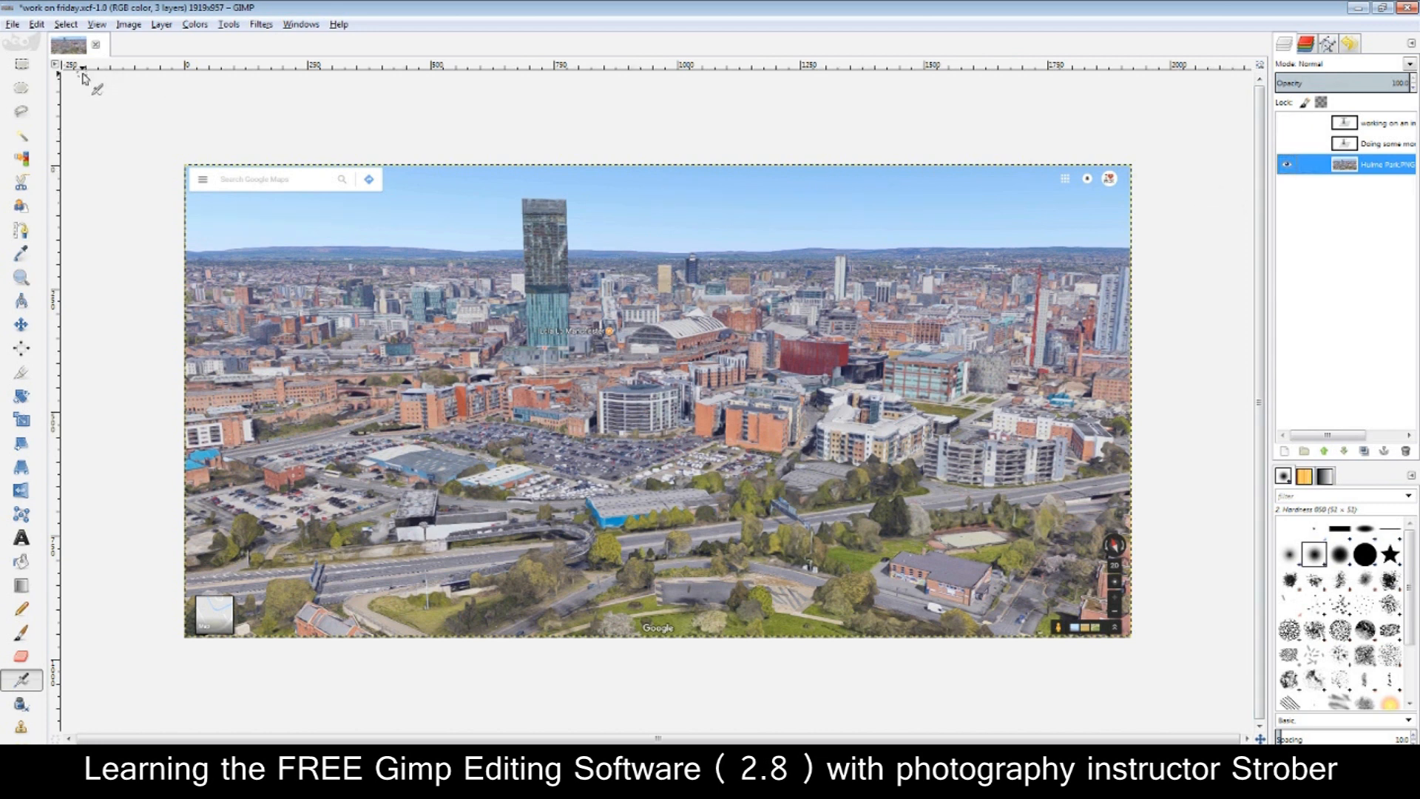
{"action": "left_click", "coordinate": [12, 24]}
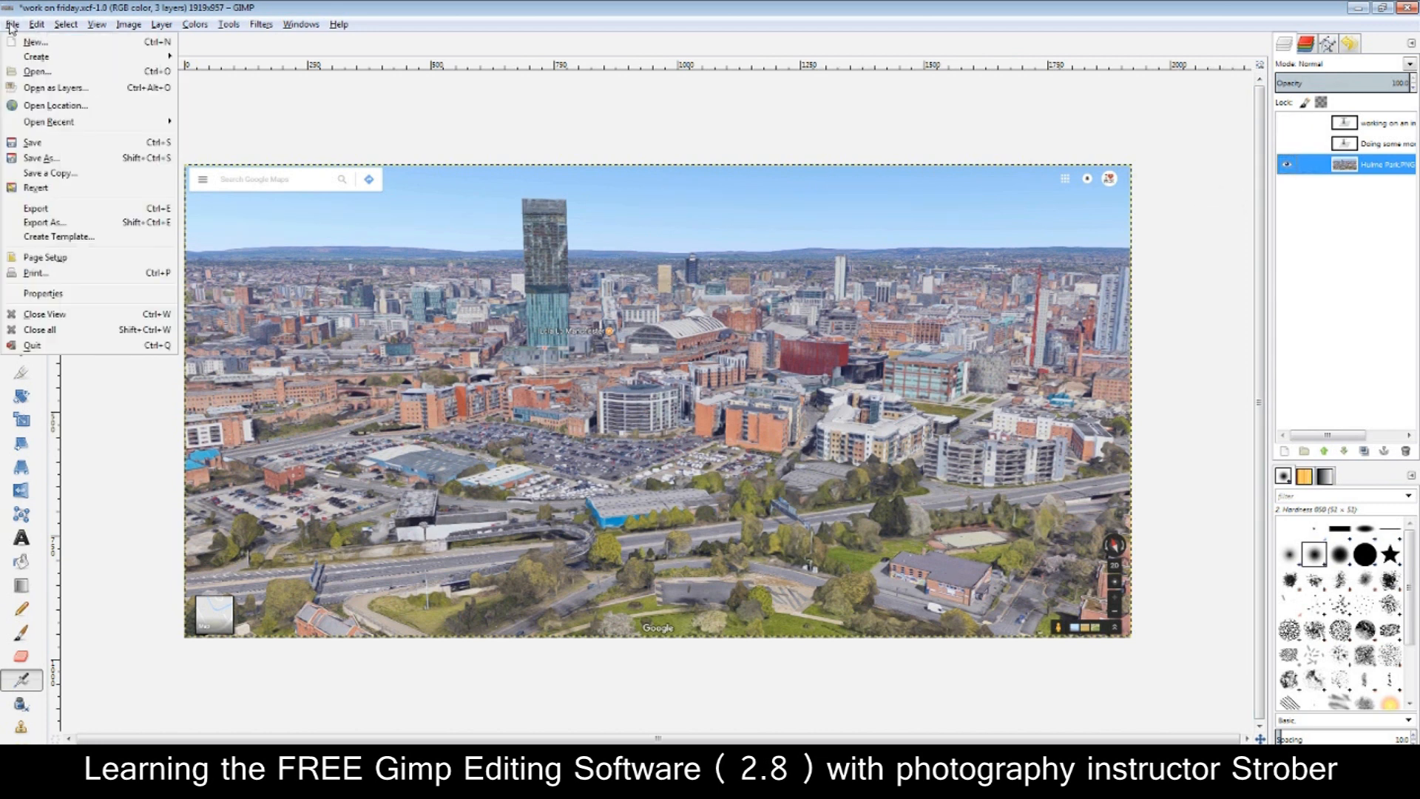
{"action": "left_click", "coordinate": [70, 158]}
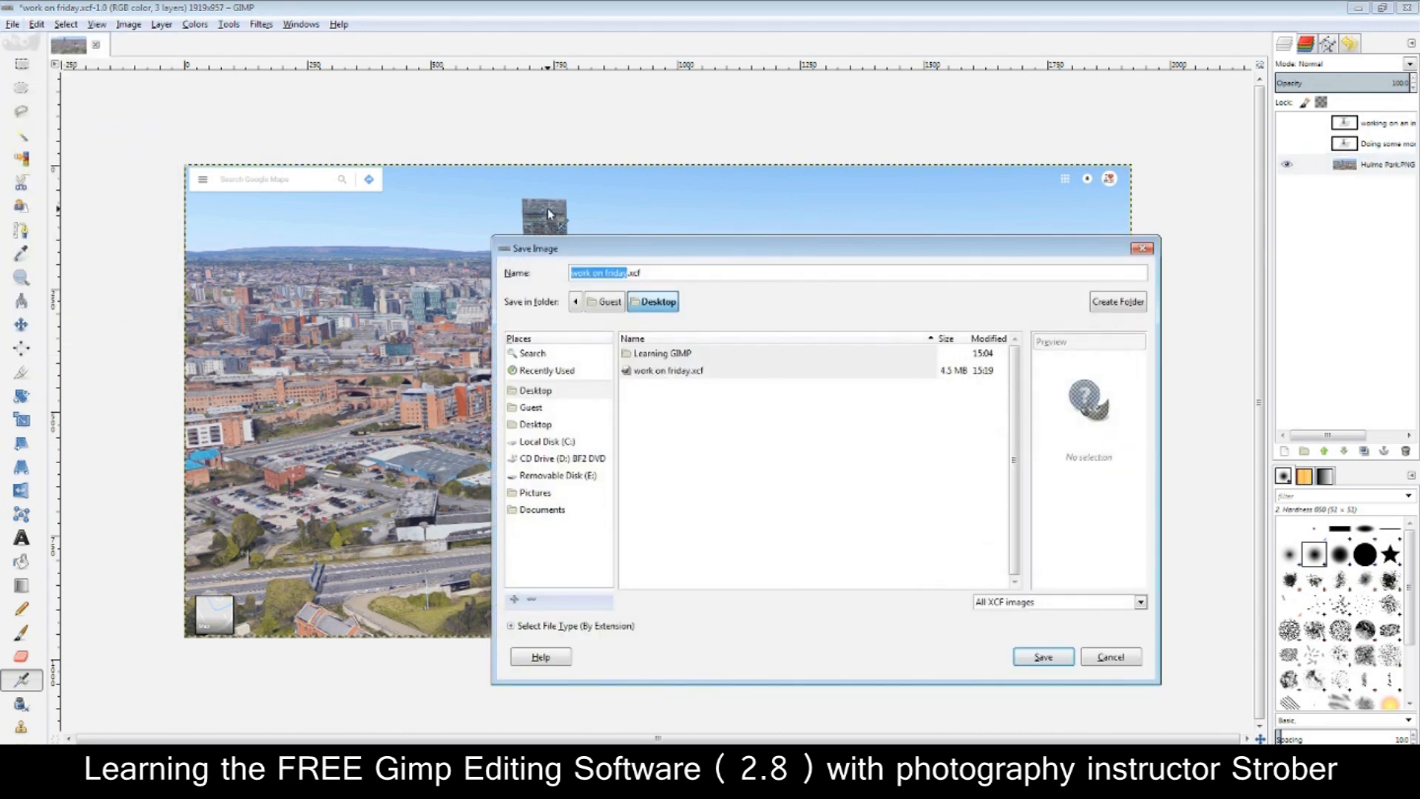
{"action": "left_click", "coordinate": [1142, 247]}
{"action": "left_click", "coordinate": [13, 24]}
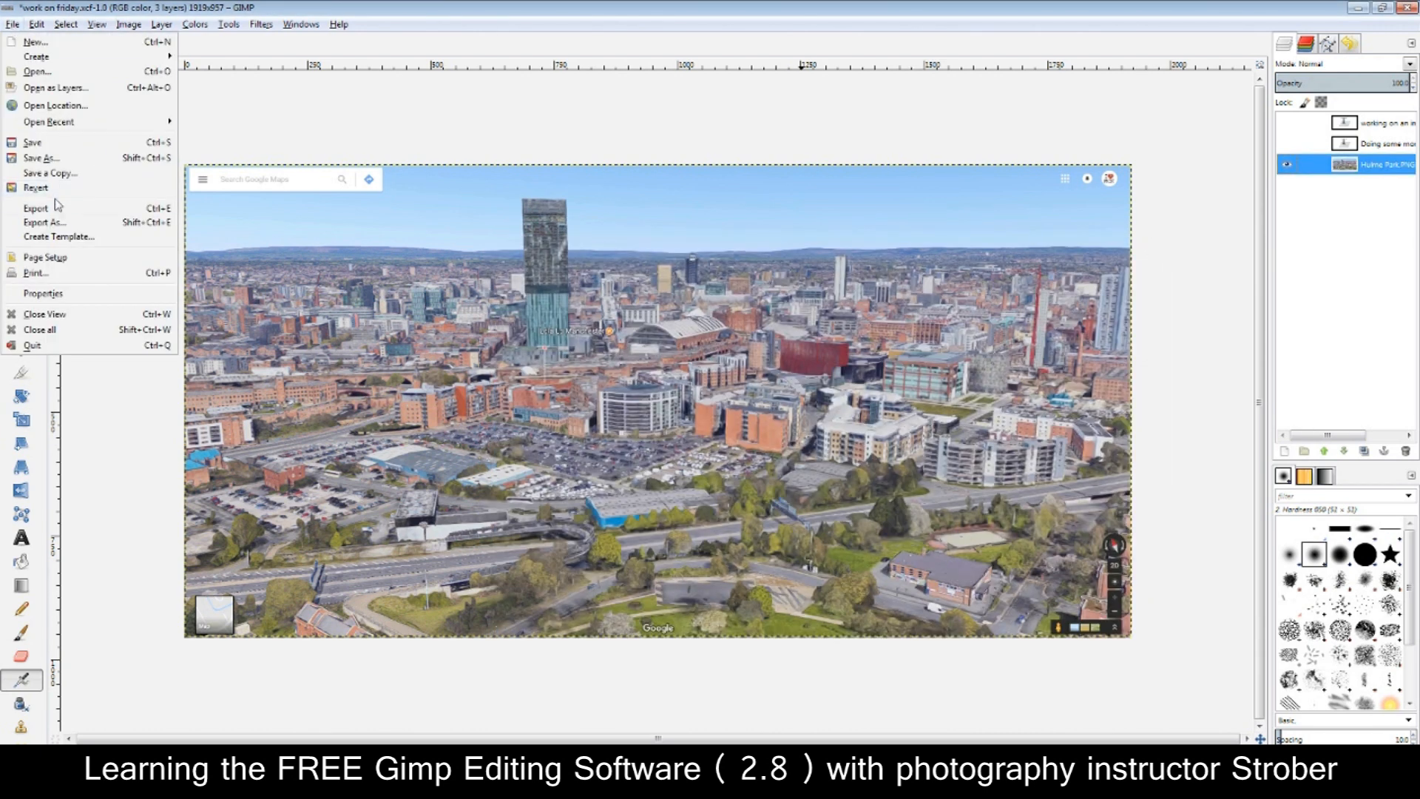
{"action": "left_click", "coordinate": [55, 223]}
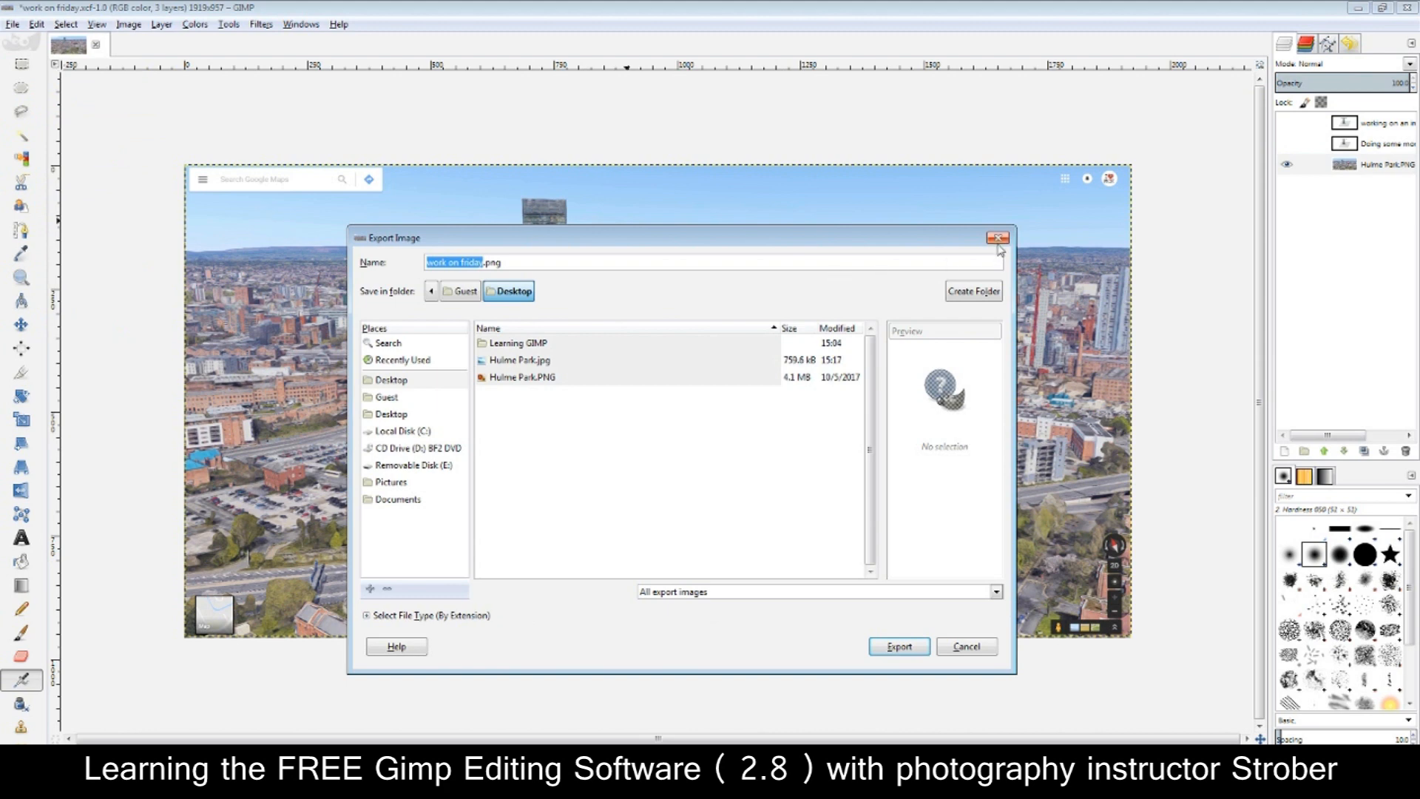
{"action": "left_click", "coordinate": [997, 238]}
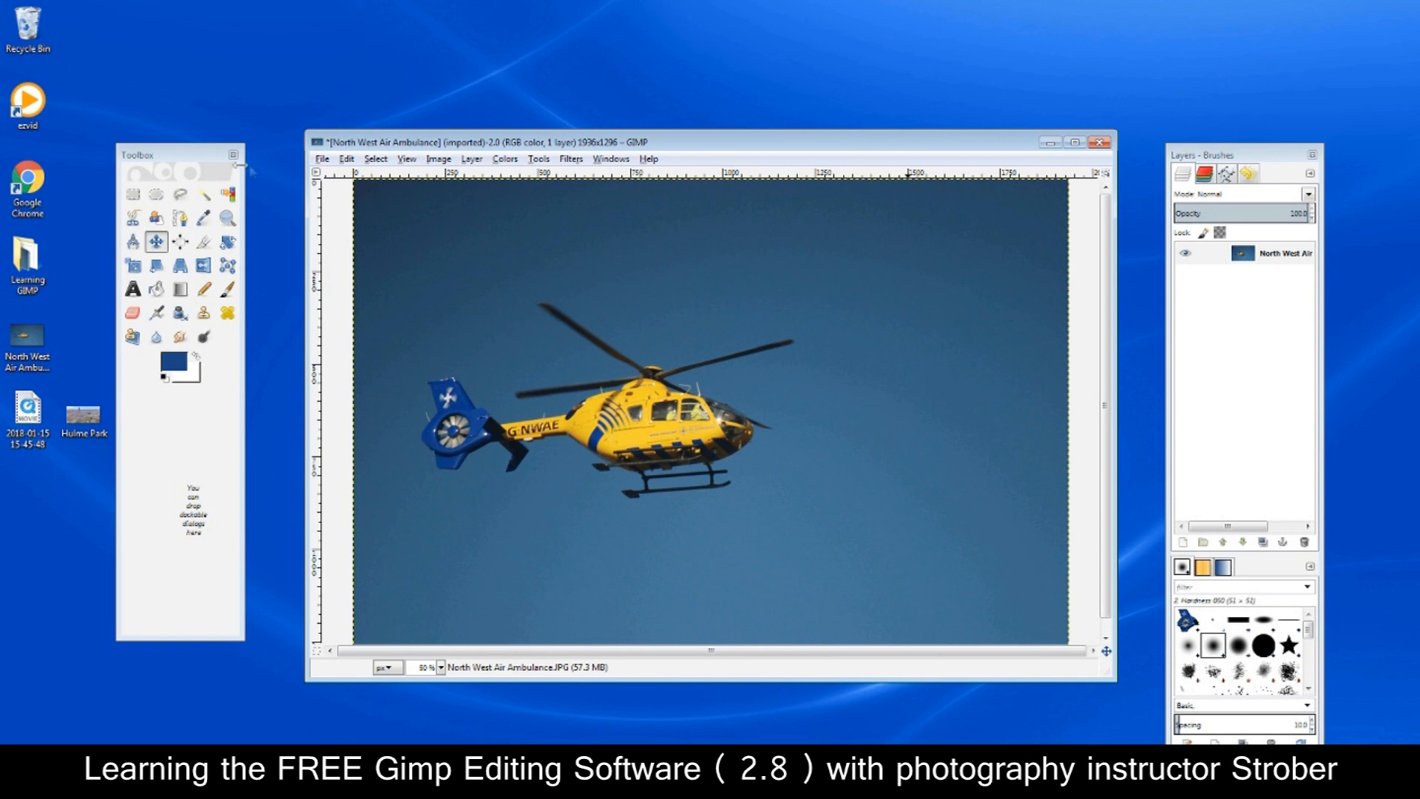
Switch to a maximized single-window layout and widen the toolbox so its tools fill several columns
{"action": "left_click_drag", "start_coordinate": [184, 160], "coordinate": [222, 182]}
{"action": "left_click", "coordinate": [612, 160]}
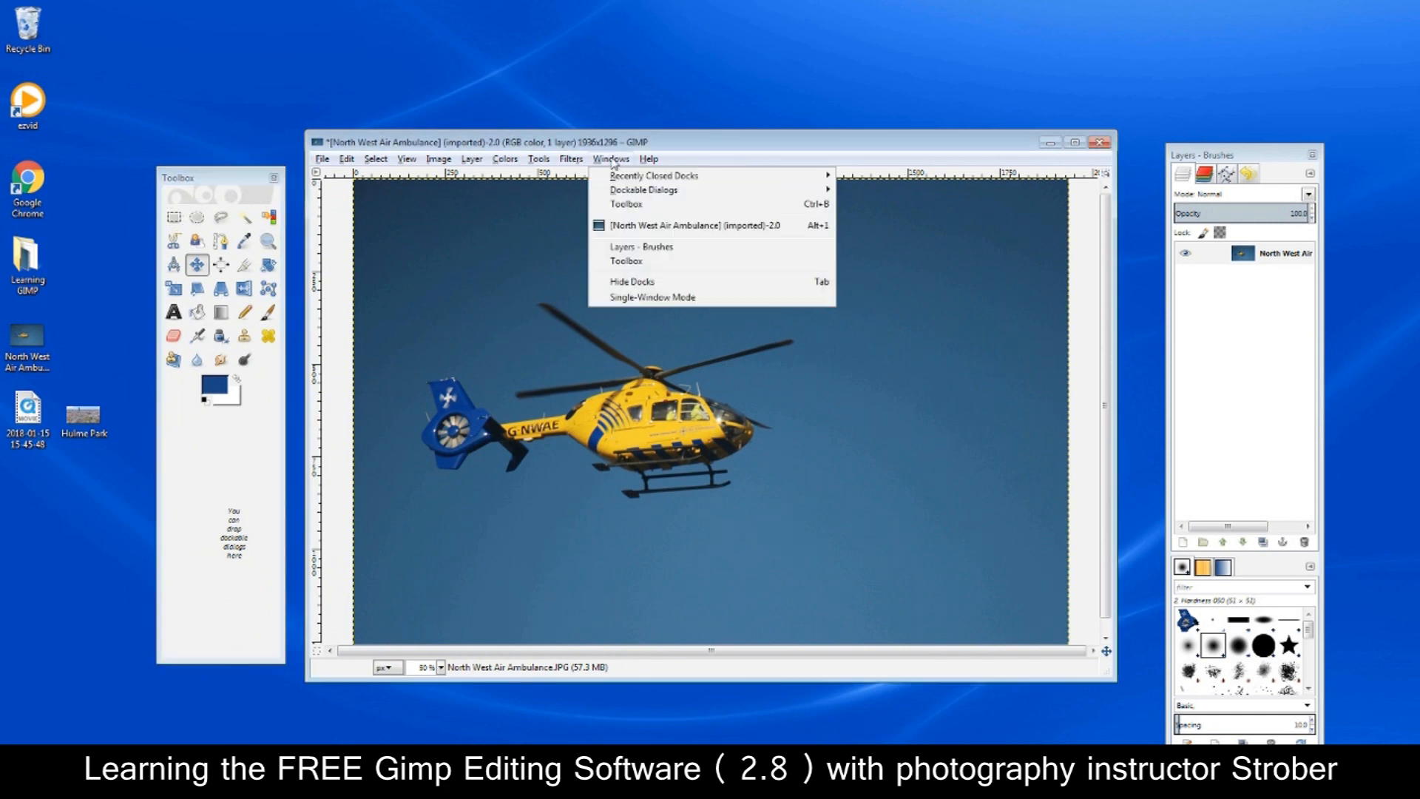
{"action": "left_click", "coordinate": [622, 298]}
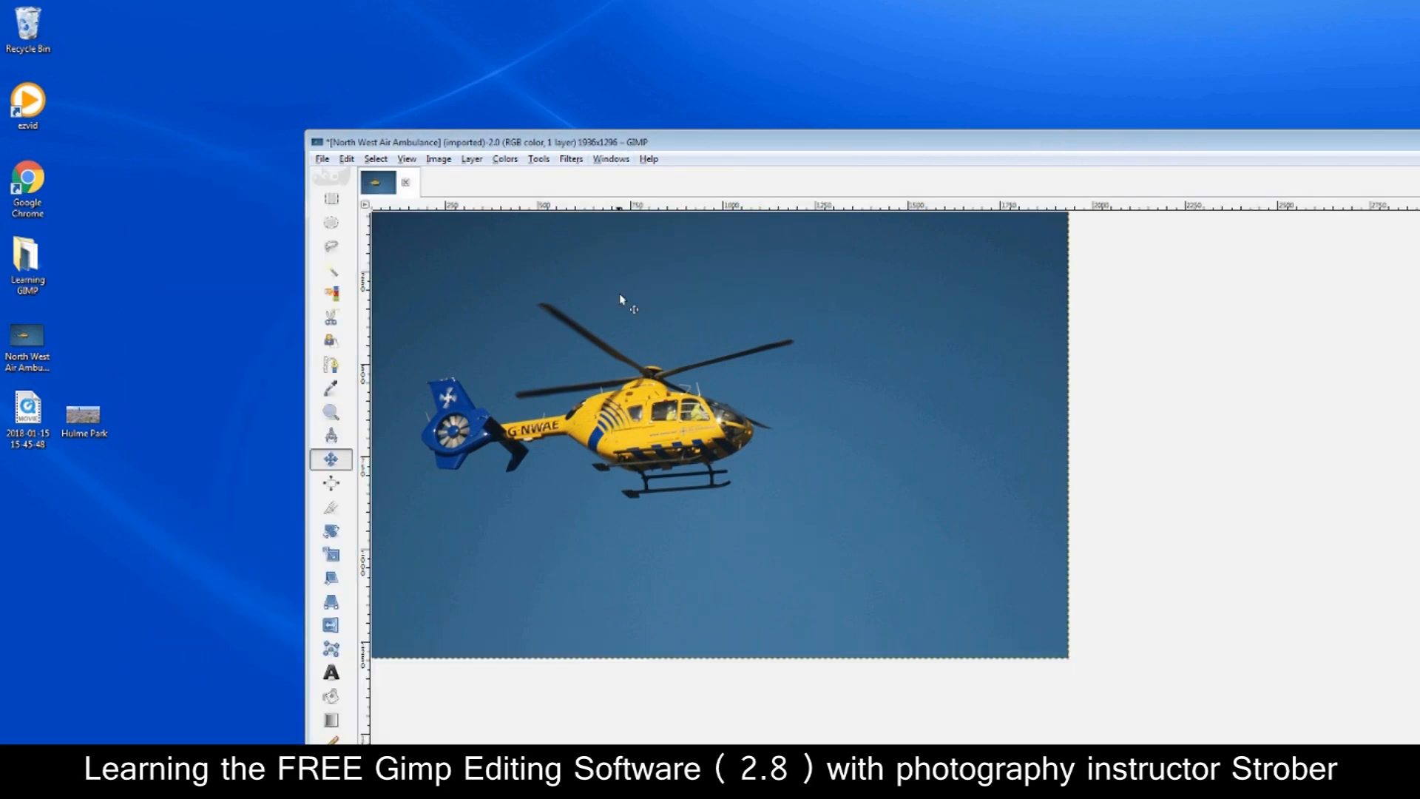
{"action": "left_click_drag", "start_coordinate": [1252, 159], "coordinate": [960, 68]}
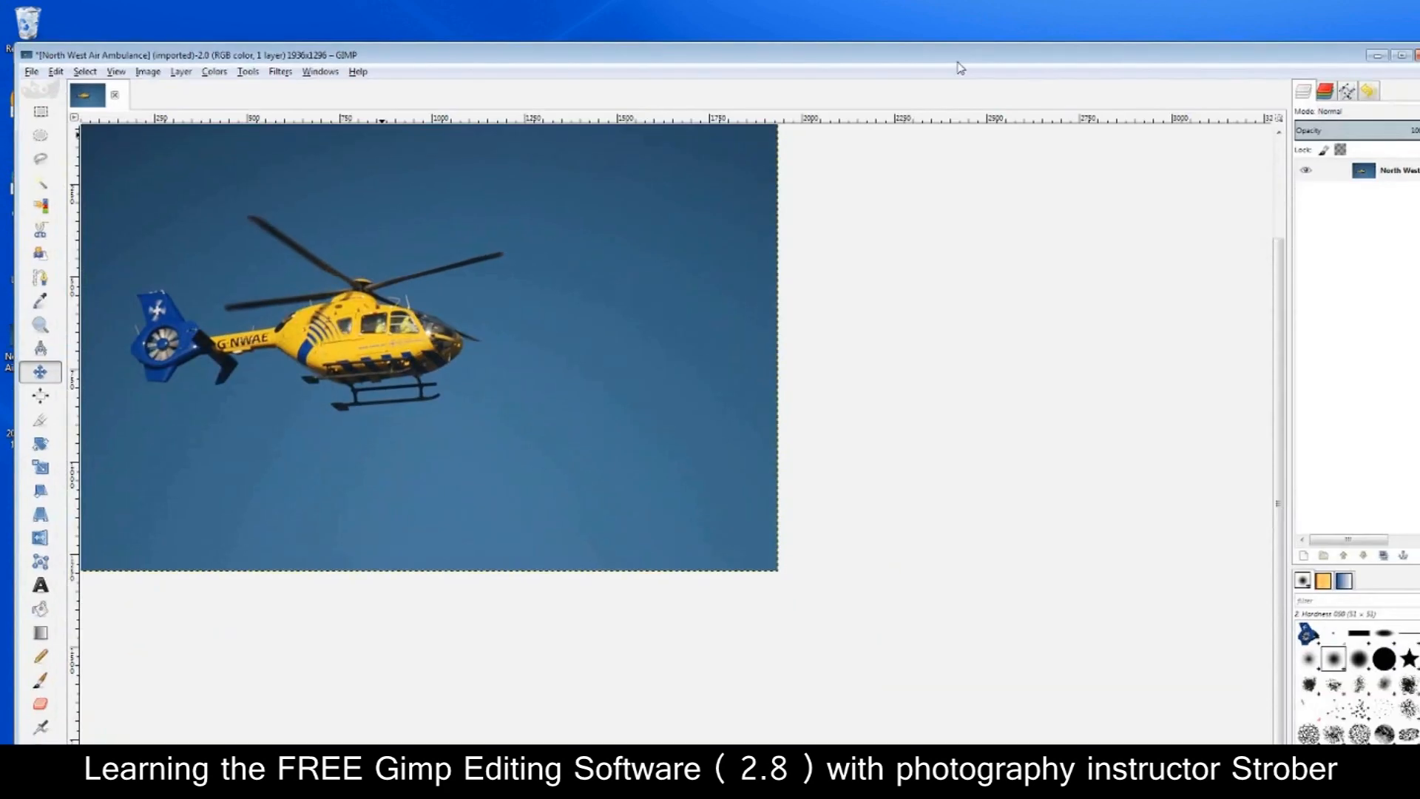
{"action": "left_click", "coordinate": [1400, 55]}
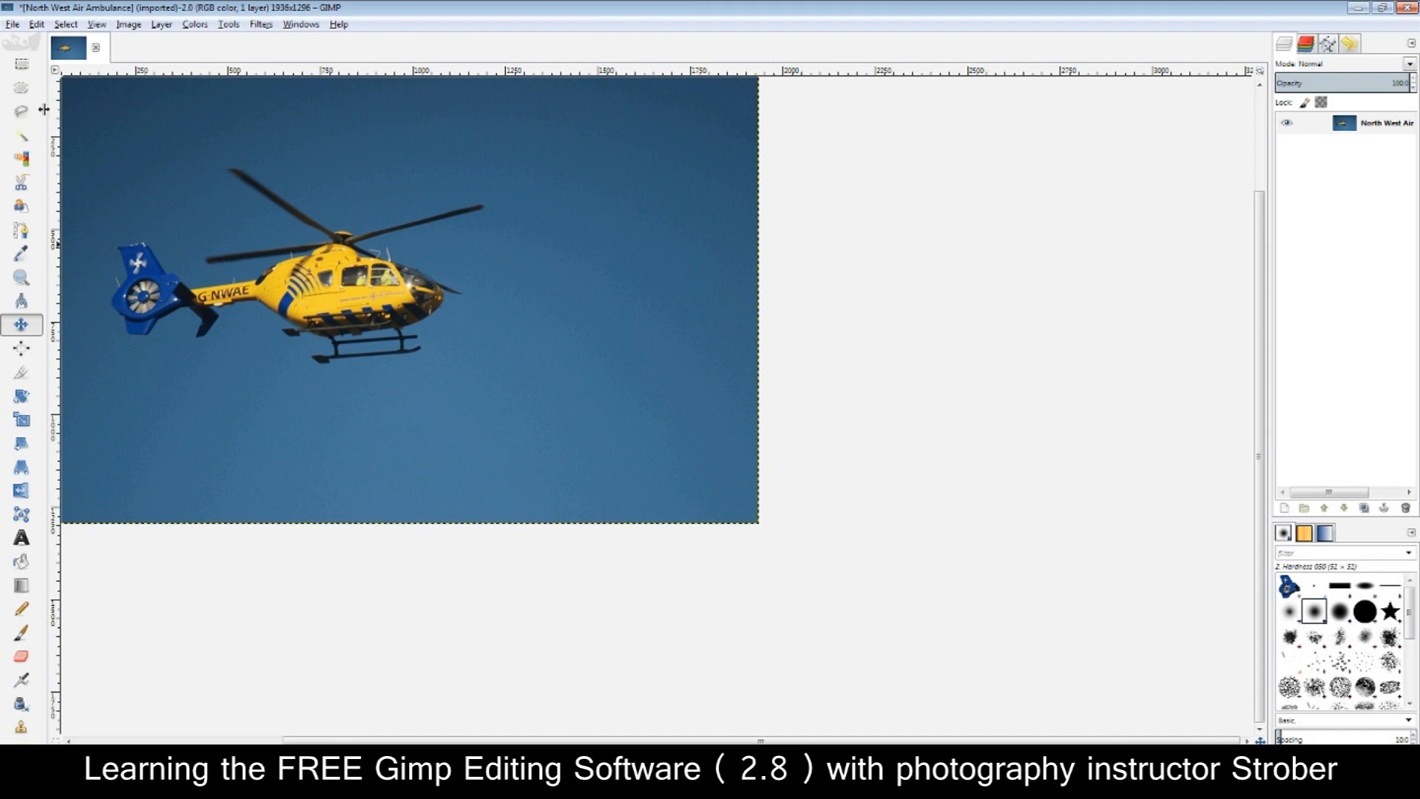
{"action": "left_click_drag", "start_coordinate": [44, 109], "coordinate": [171, 111]}
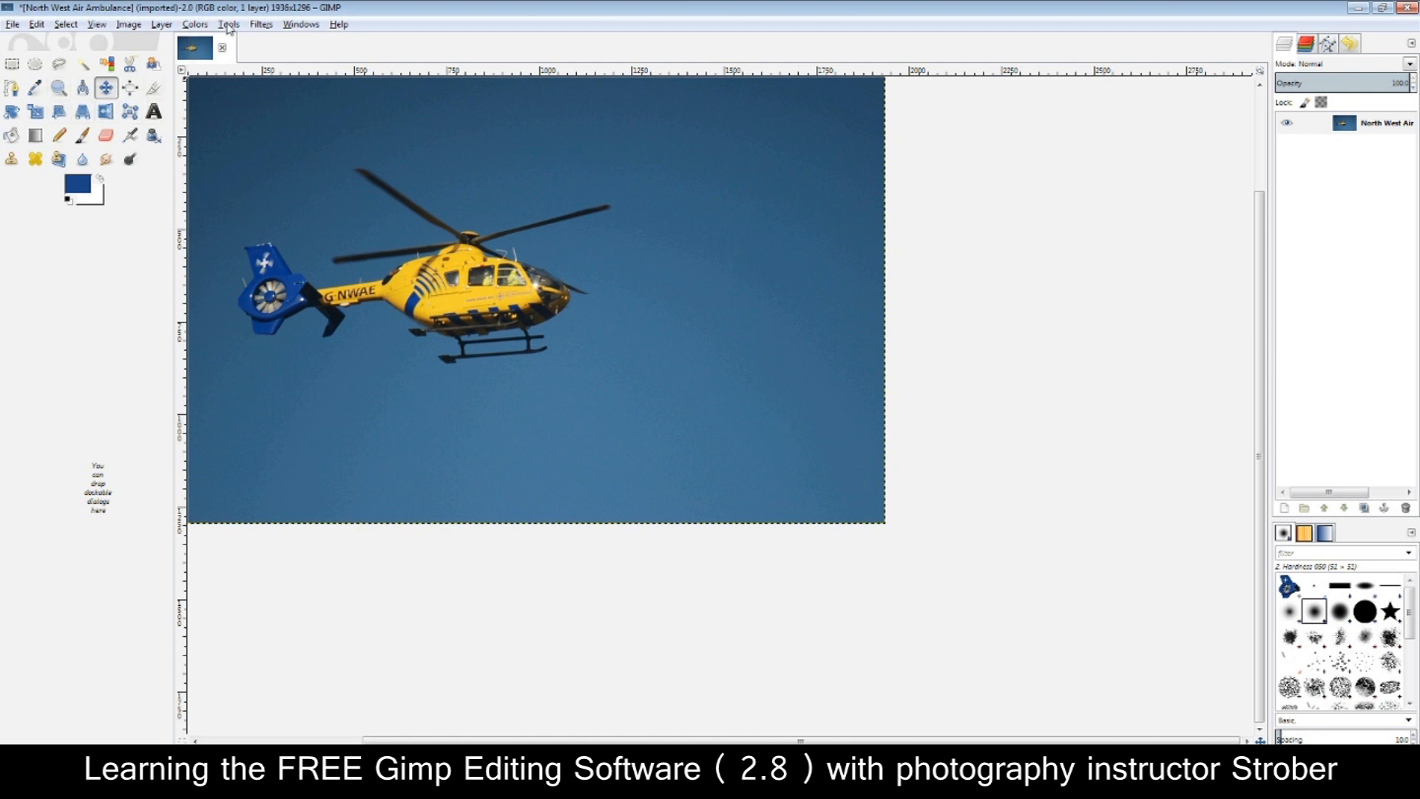
{"action": "left_click", "coordinate": [229, 25]}
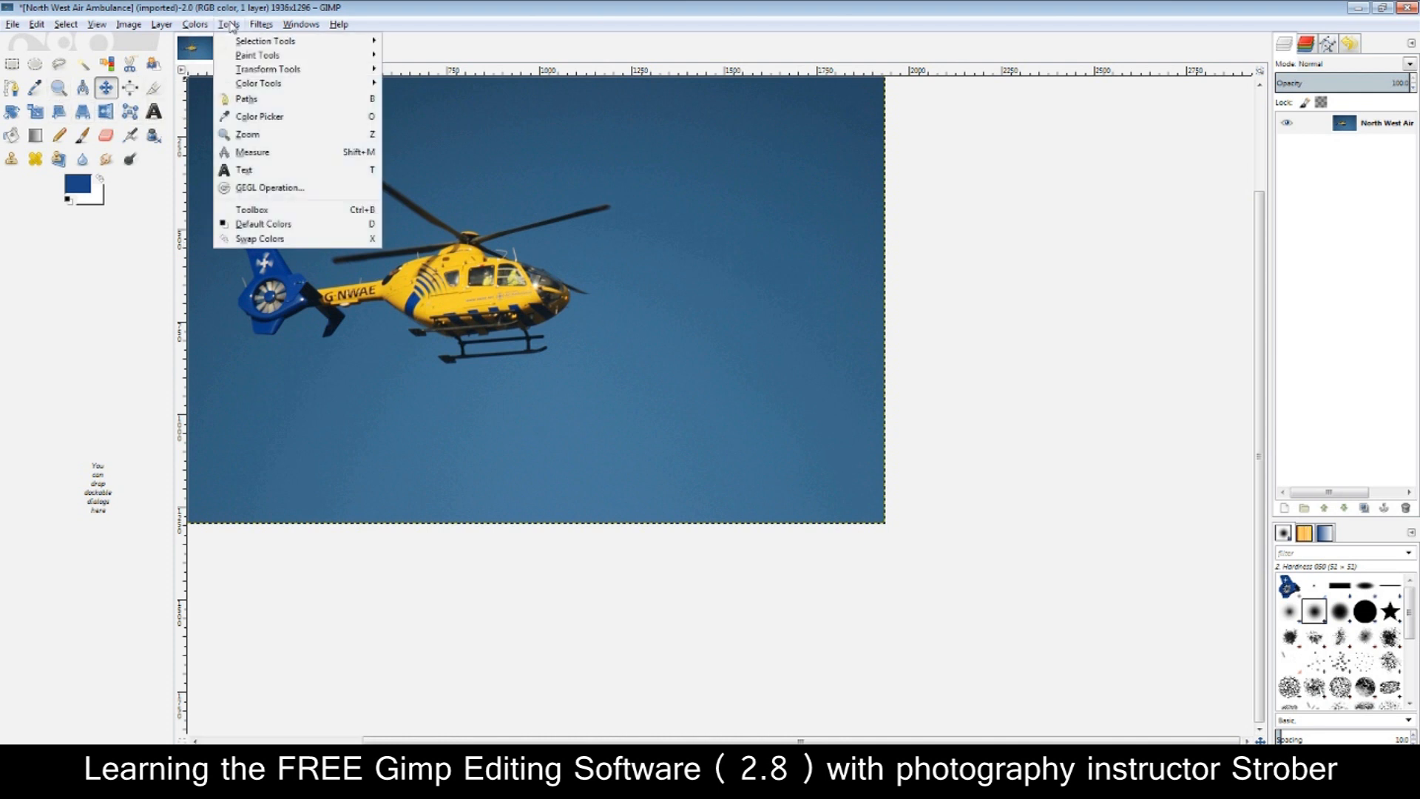
{"action": "left_click", "coordinate": [493, 307]}
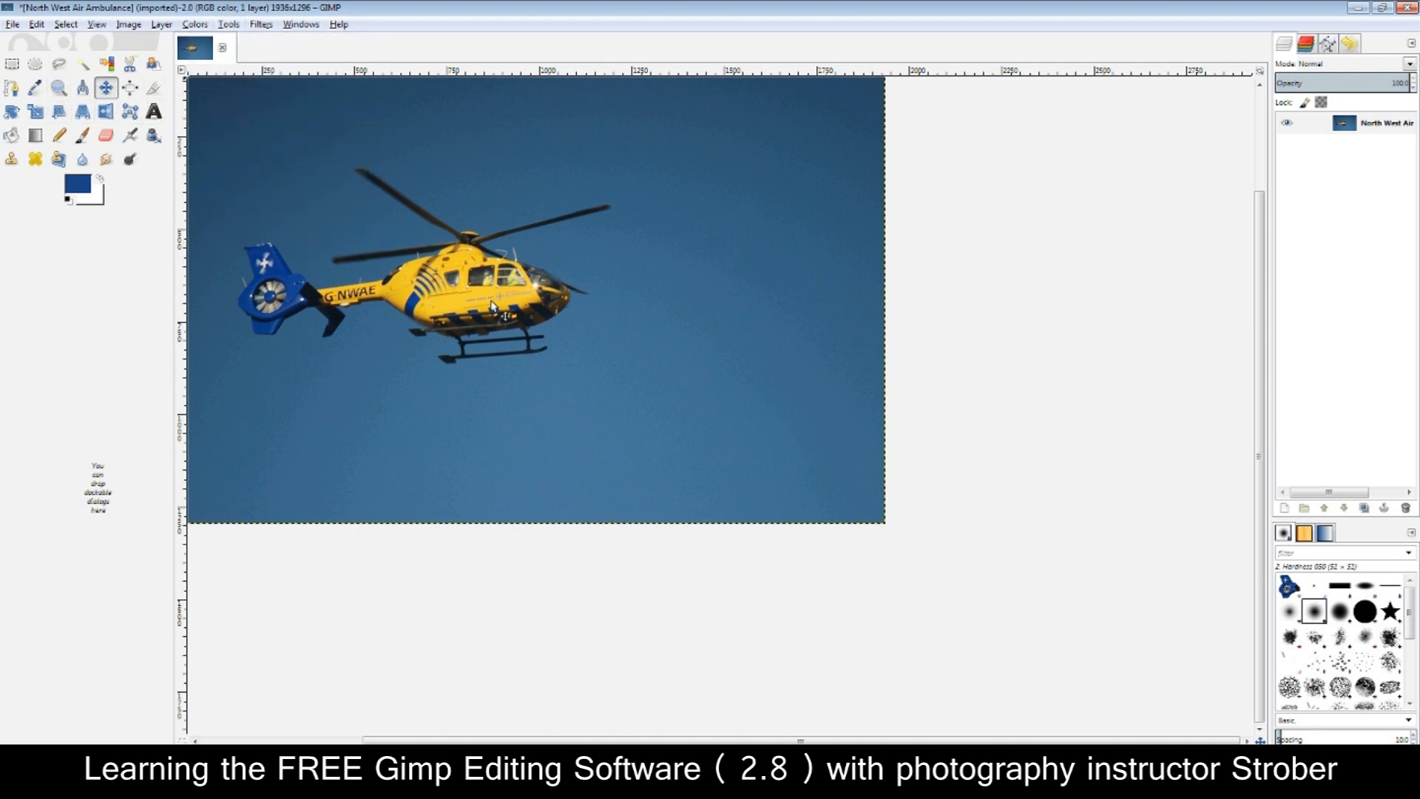
{"action": "right_click", "coordinate": [493, 306]}
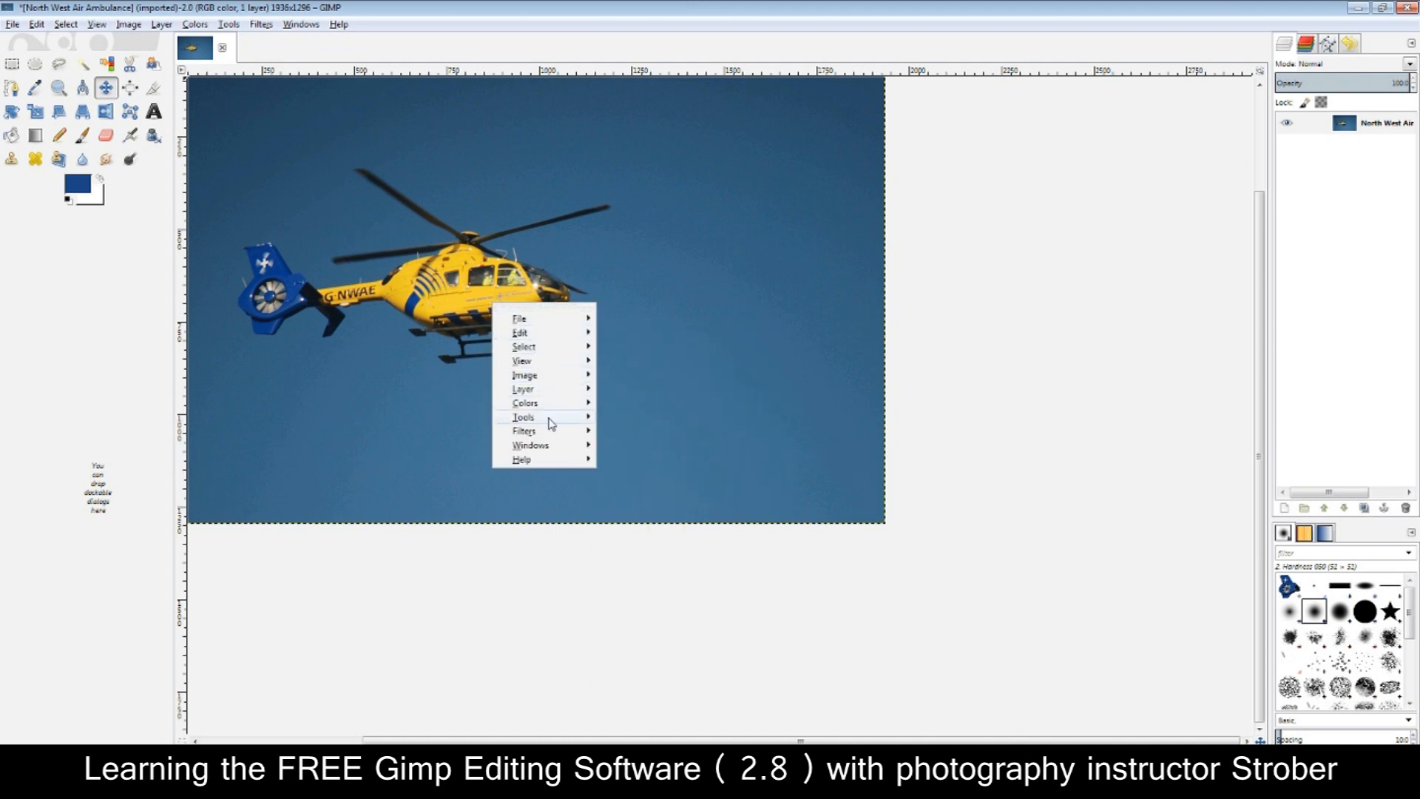
{"action": "mouse_move", "coordinate": [550, 423]}
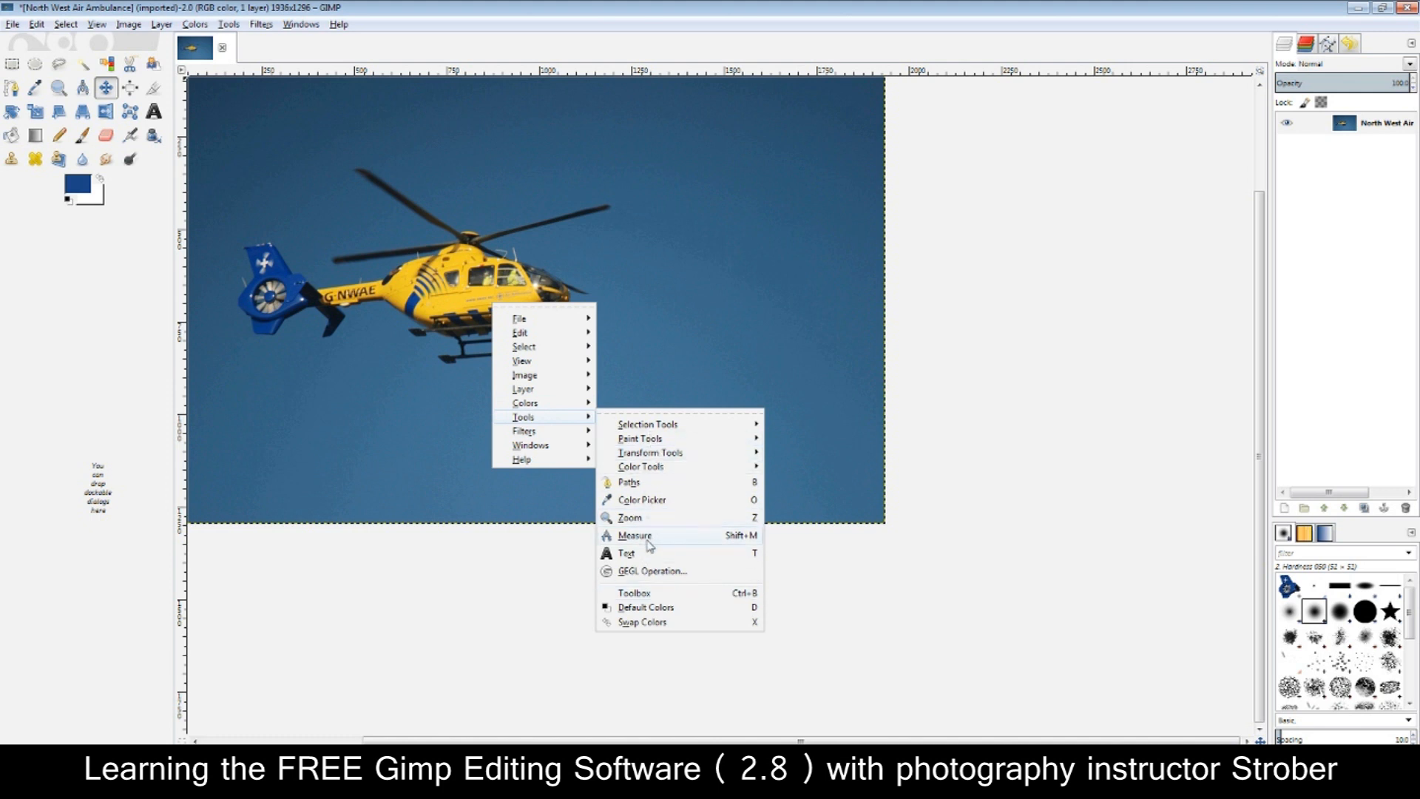
{"action": "left_click", "coordinate": [77, 306]}
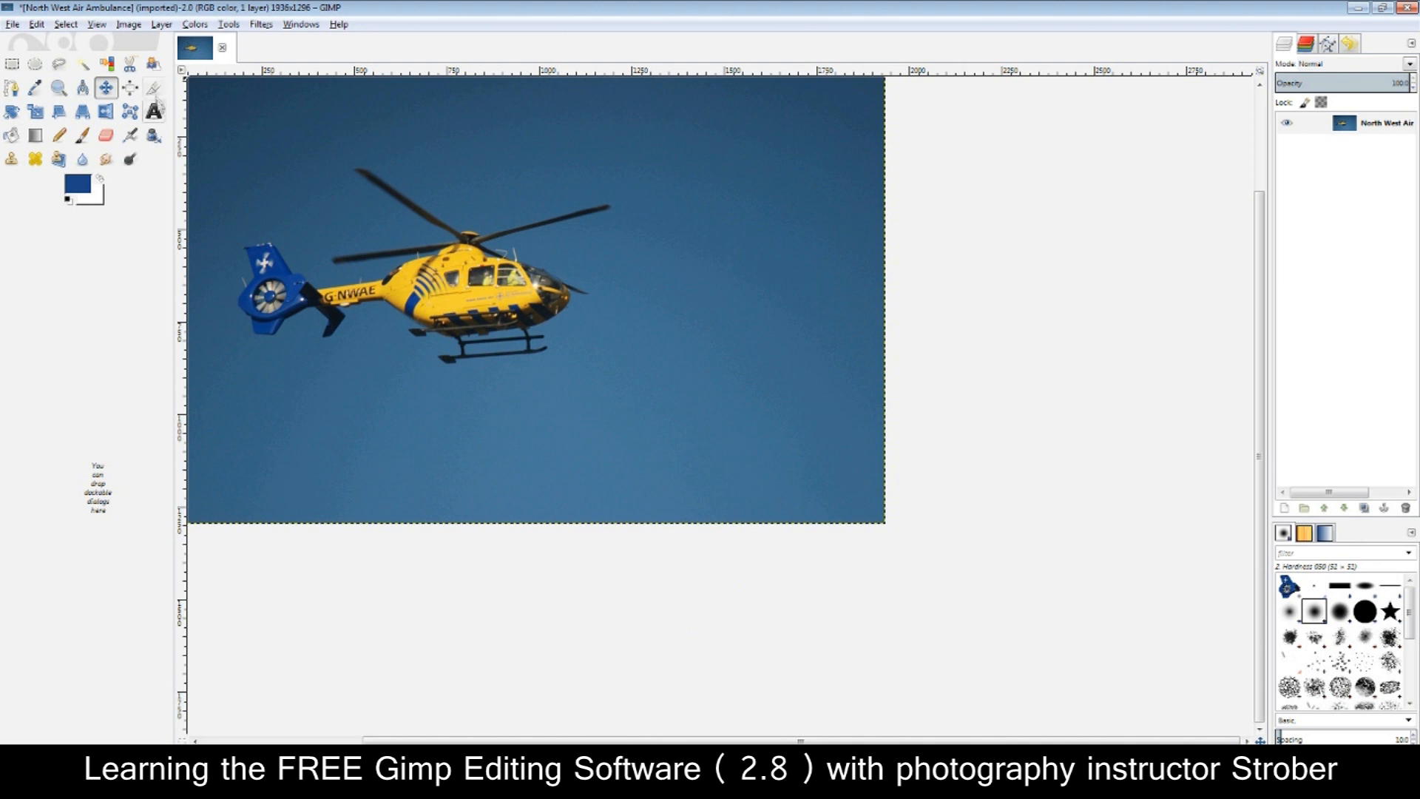
Make a rectangular selection around the whole helicopter, clear its contents and undo the clearing
{"action": "left_click", "coordinate": [12, 65]}
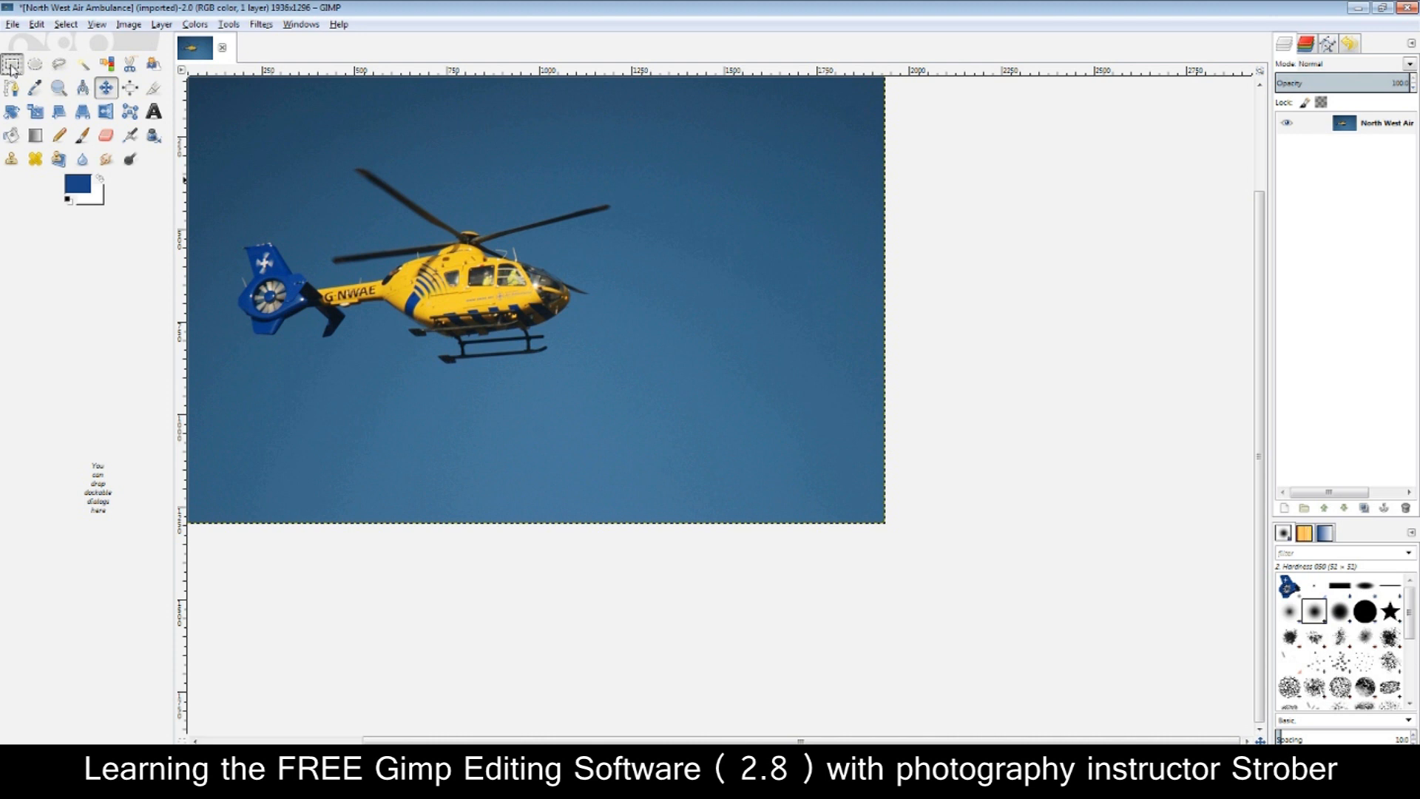
{"action": "left_click_drag", "start_coordinate": [218, 110], "coordinate": [752, 420]}
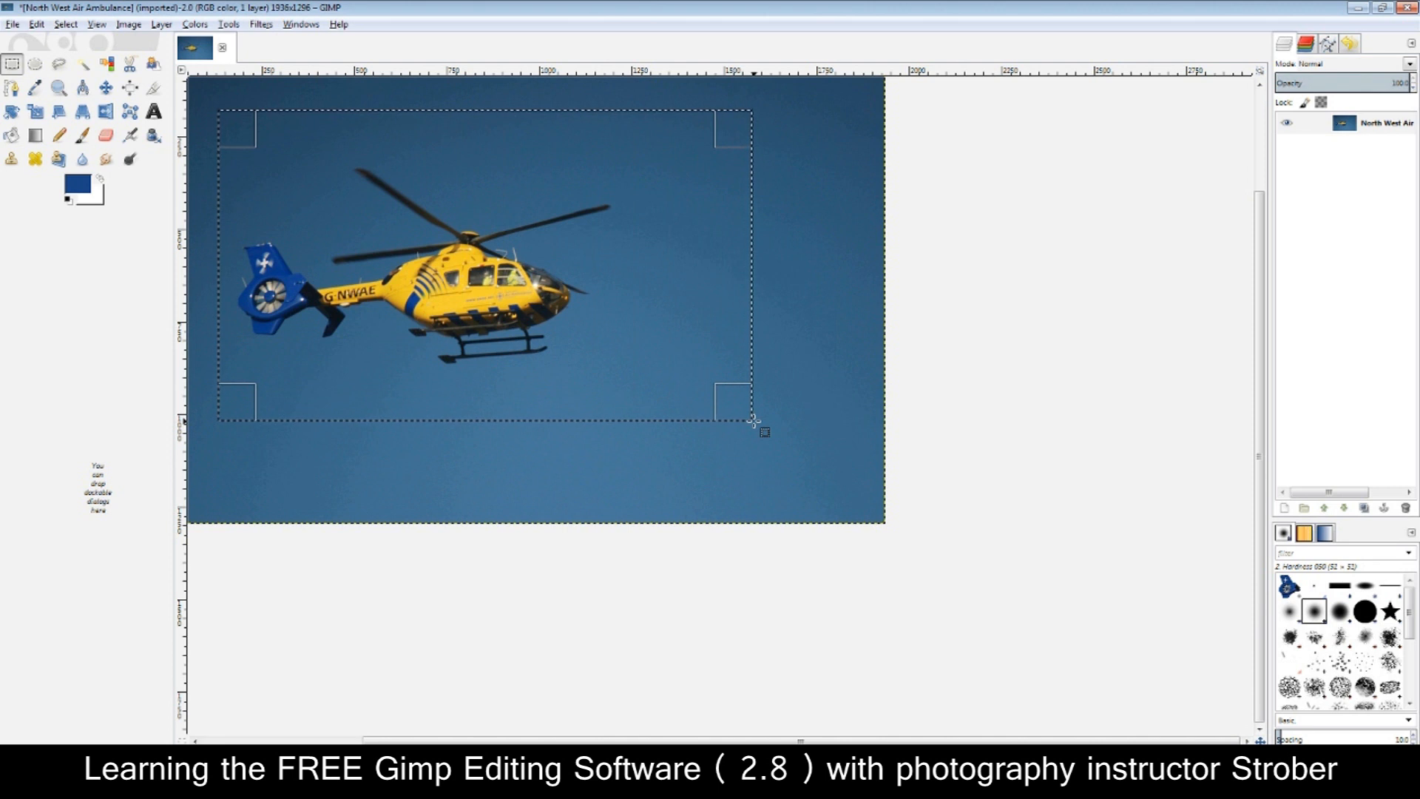
{"action": "key", "text": "Delete"}
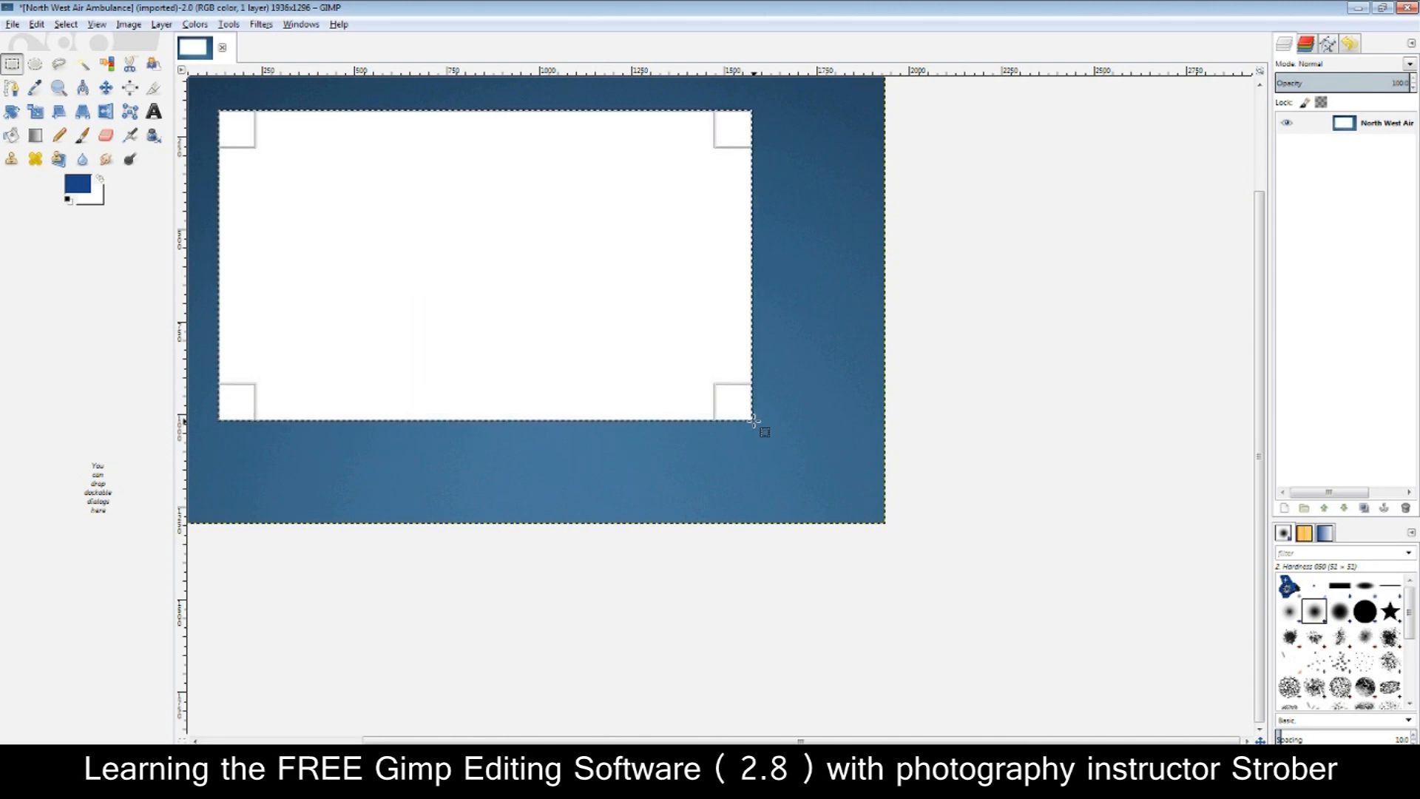
{"action": "left_click", "coordinate": [37, 24]}
{"action": "left_click", "coordinate": [52, 42]}
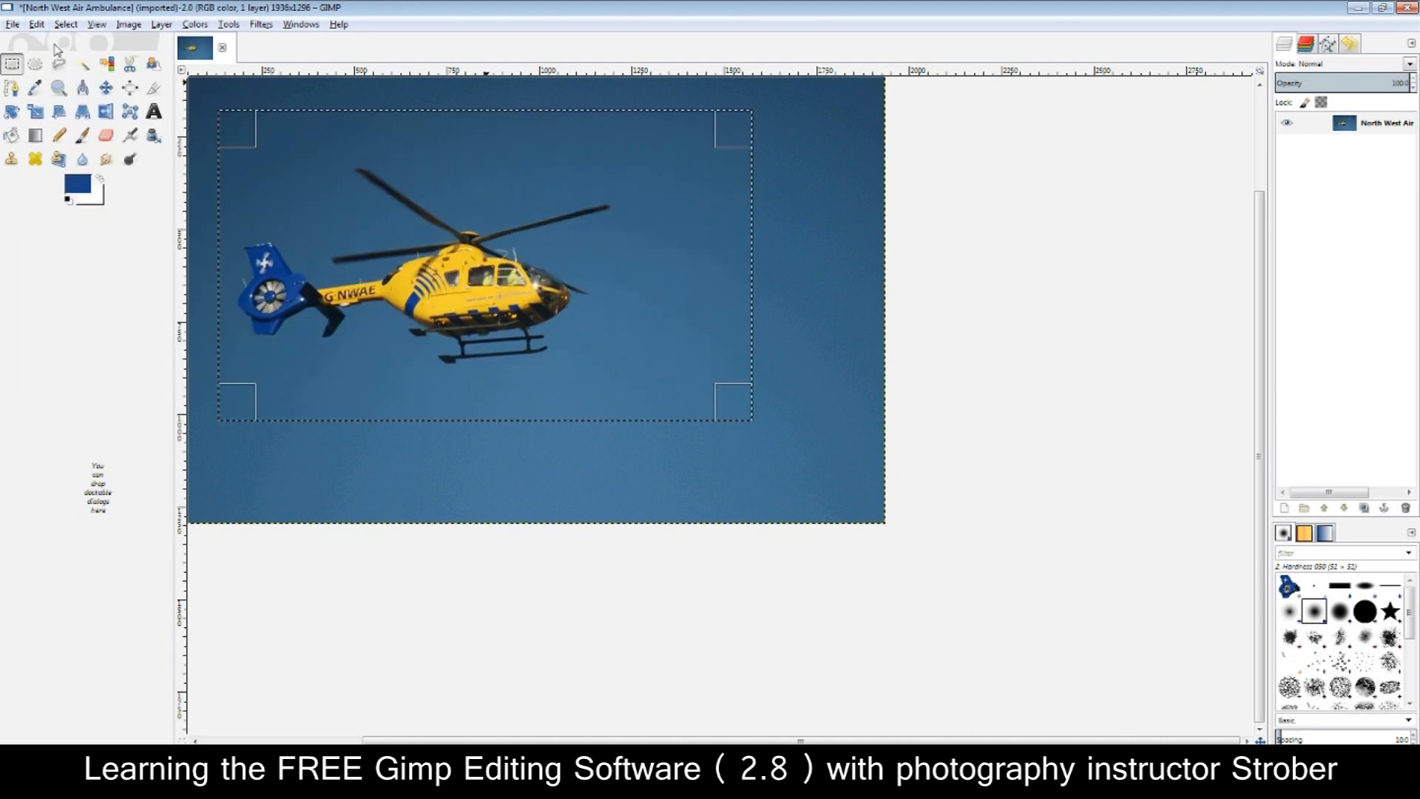
Copy the rectangular selection around the helicopter and paste it as a new layer
{"action": "left_click", "coordinate": [38, 24]}
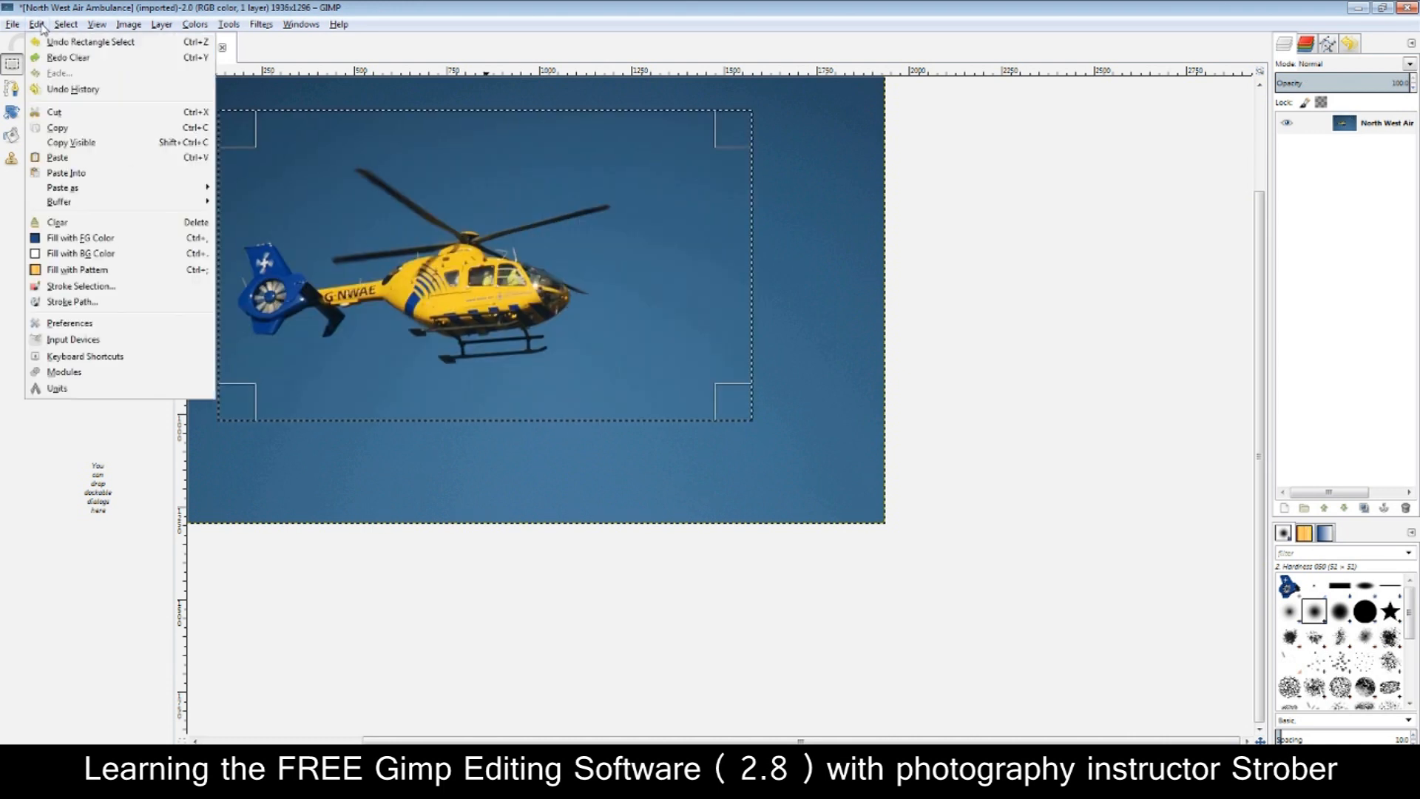
{"action": "left_click", "coordinate": [96, 130]}
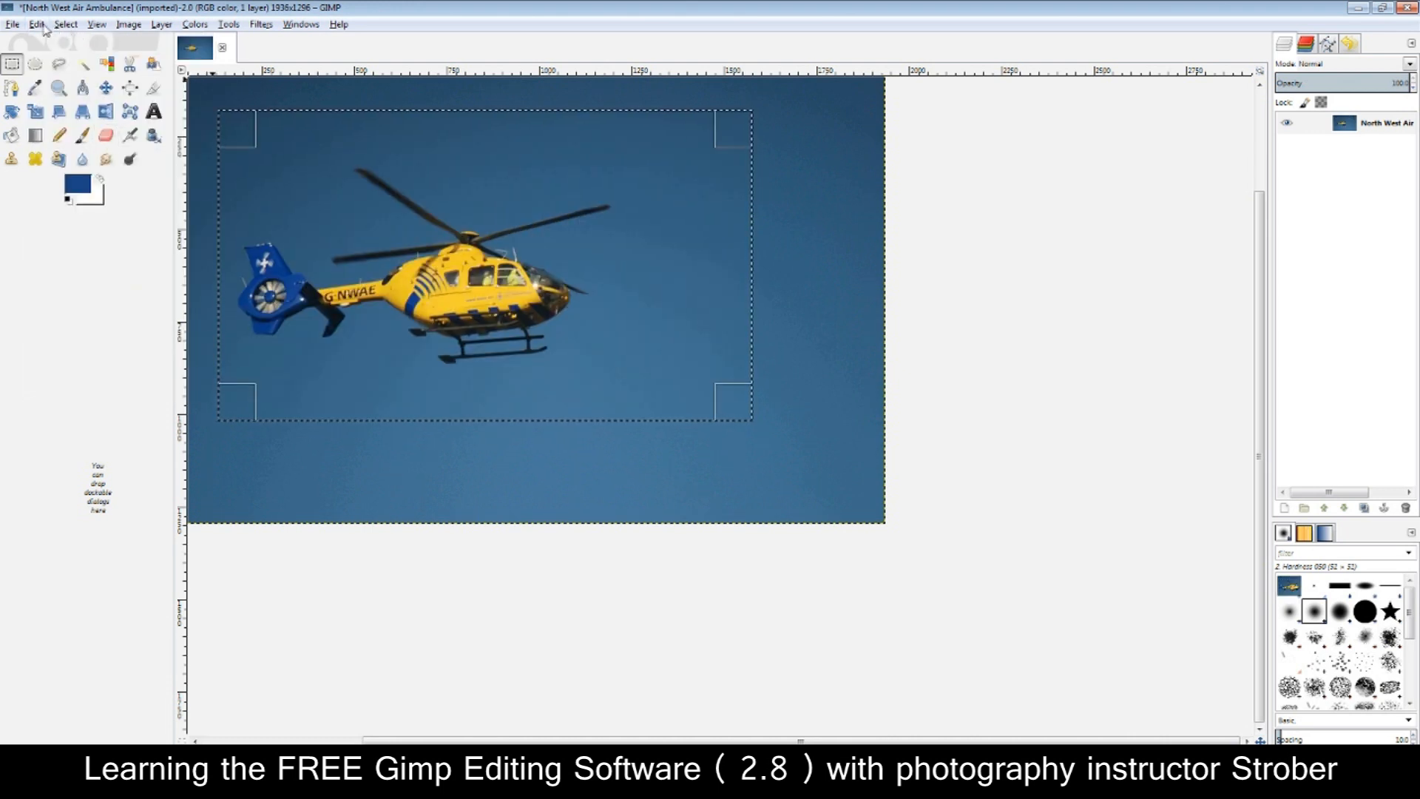
{"action": "left_click", "coordinate": [38, 26]}
{"action": "left_click", "coordinate": [90, 160]}
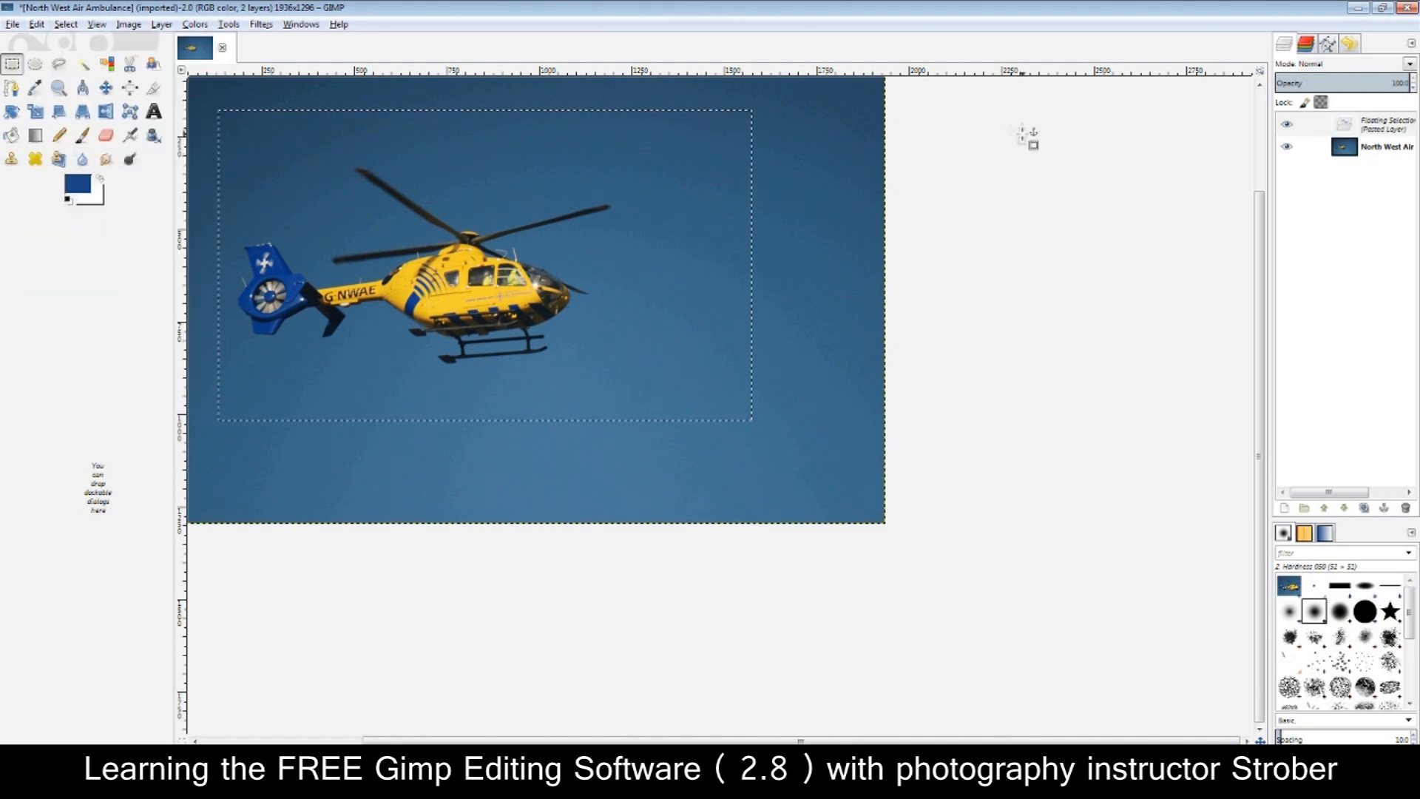
{"action": "left_click", "coordinate": [1301, 506]}
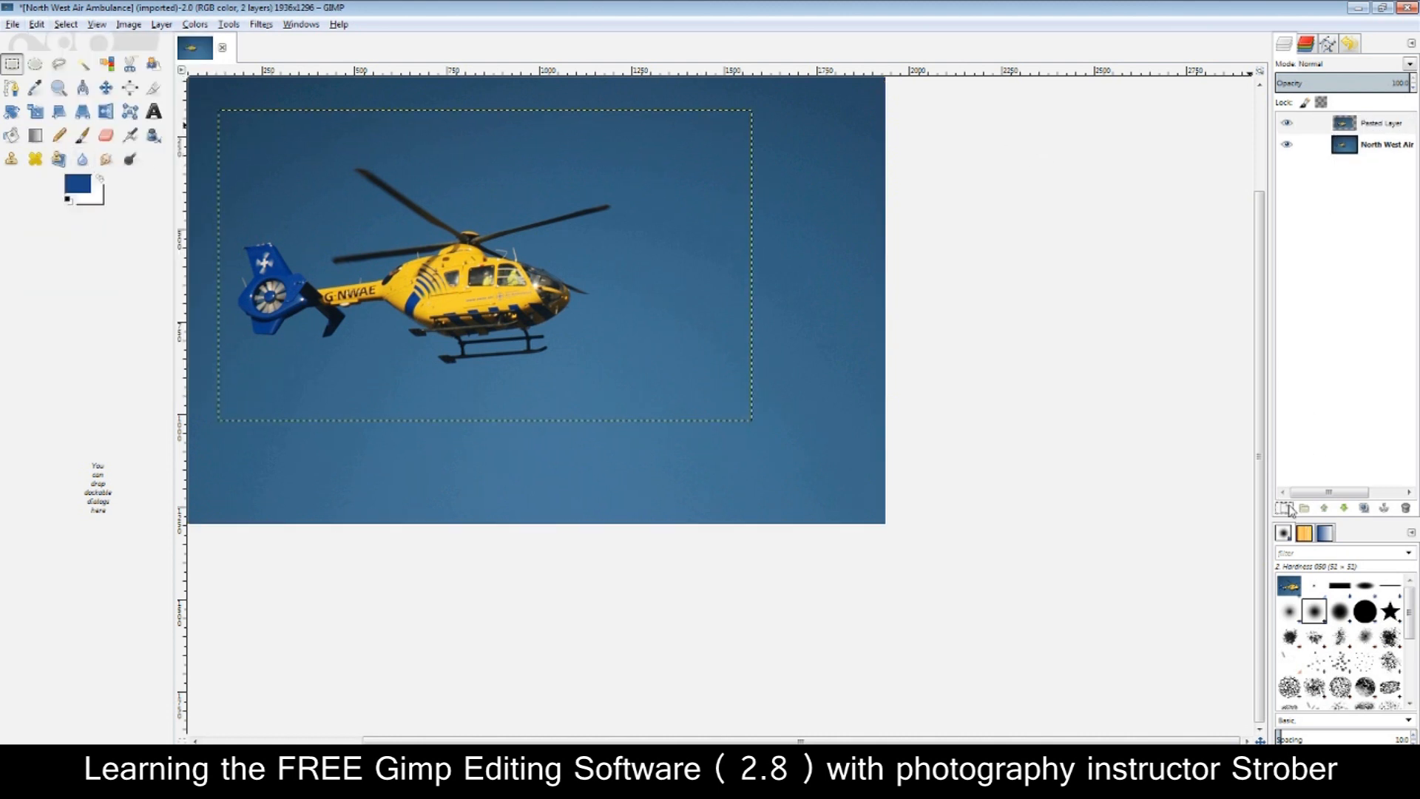
Toggle the visibility of the original and pasted layers to compare them, leaving only the pasted layer shown
{"action": "left_click", "coordinate": [1288, 145]}
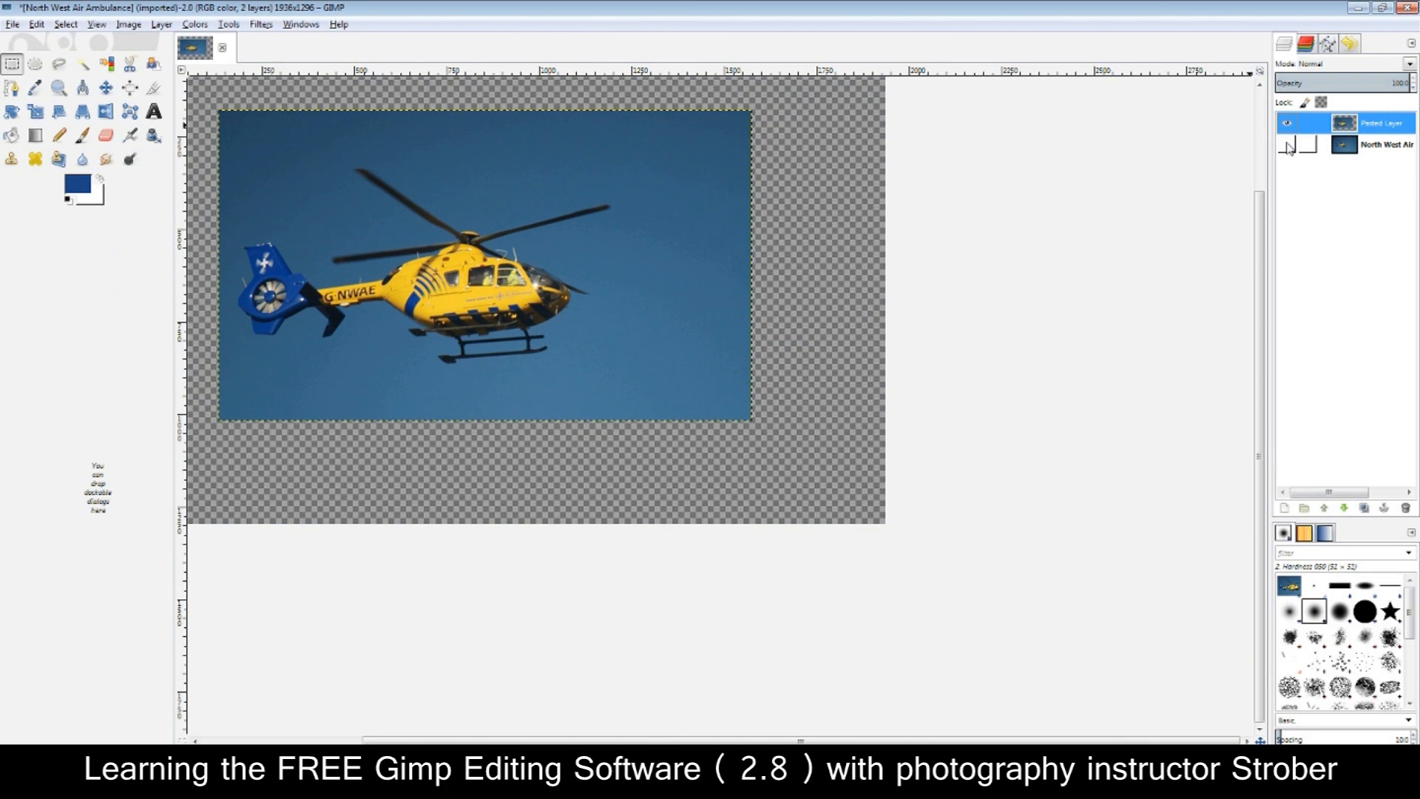
{"action": "left_click", "coordinate": [1288, 145]}
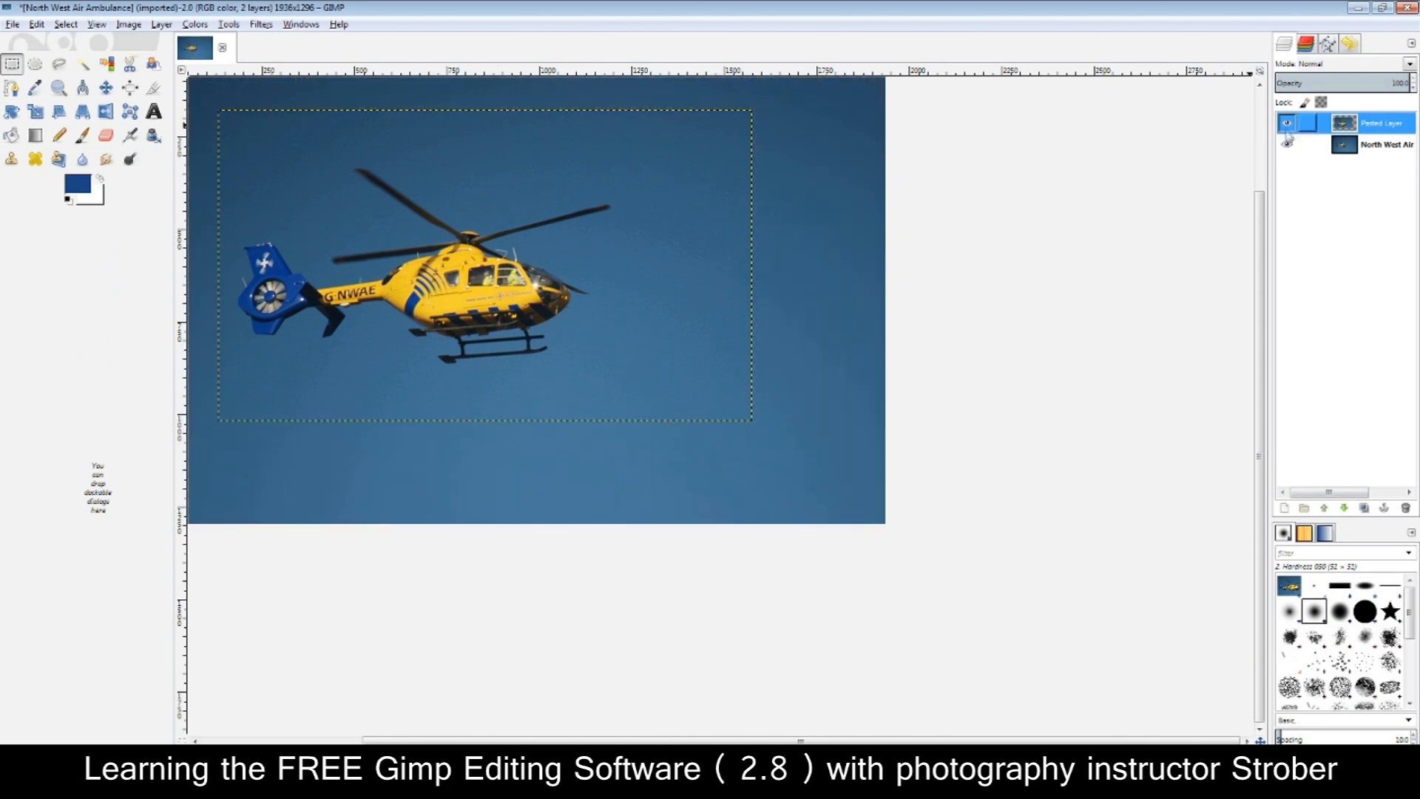
{"action": "left_click", "coordinate": [1288, 145]}
{"action": "left_click", "coordinate": [1288, 145]}
{"action": "left_click", "coordinate": [1286, 146]}
{"action": "left_click", "coordinate": [1287, 146]}
{"action": "left_click", "coordinate": [1287, 146]}
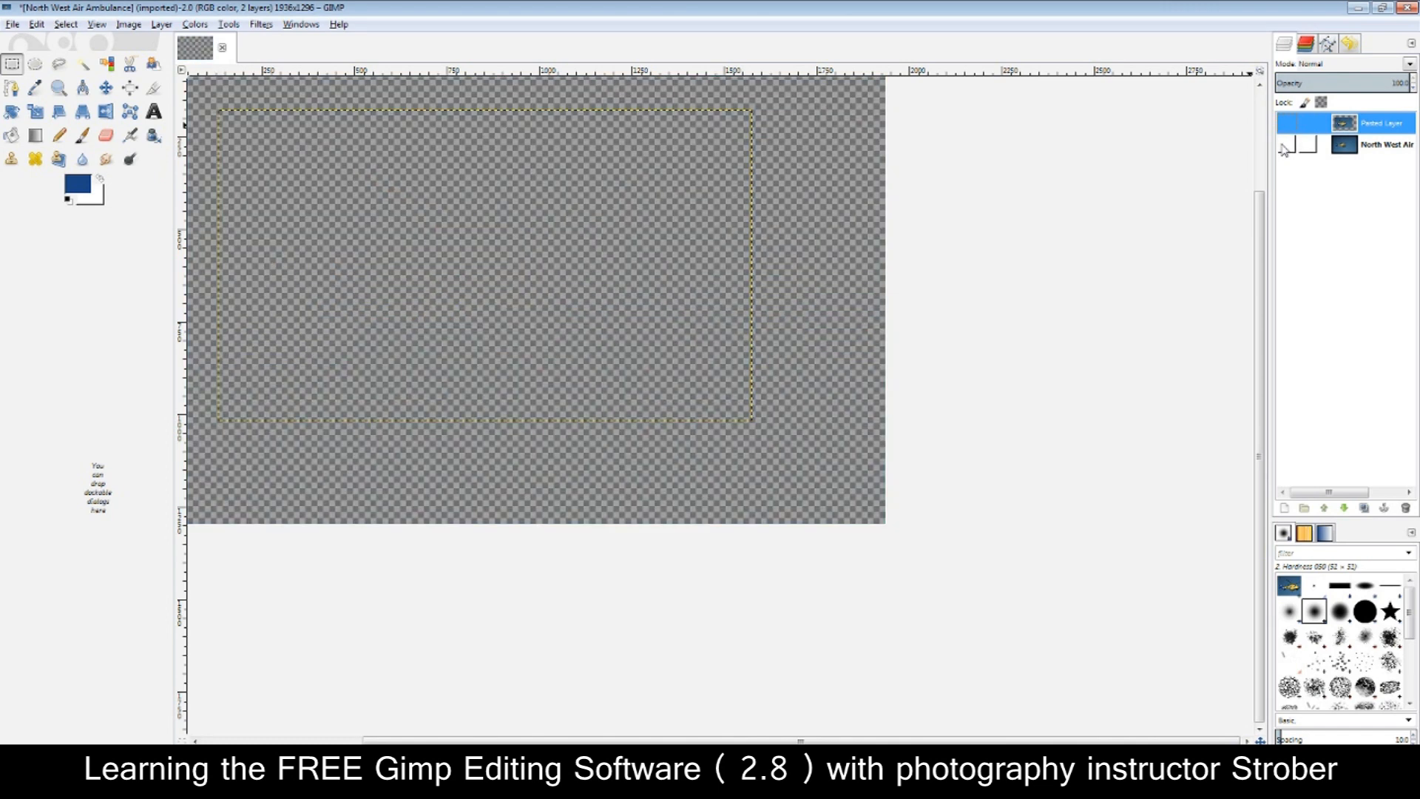
{"action": "left_click", "coordinate": [1287, 124]}
{"action": "left_click", "coordinate": [1287, 126]}
{"action": "left_click", "coordinate": [1286, 126]}
{"action": "left_click", "coordinate": [1287, 126]}
{"action": "left_click", "coordinate": [1286, 126]}
{"action": "left_click", "coordinate": [1287, 125]}
{"action": "left_click", "coordinate": [1286, 126]}
{"action": "left_click", "coordinate": [1286, 126]}
{"action": "left_click", "coordinate": [1286, 125]}
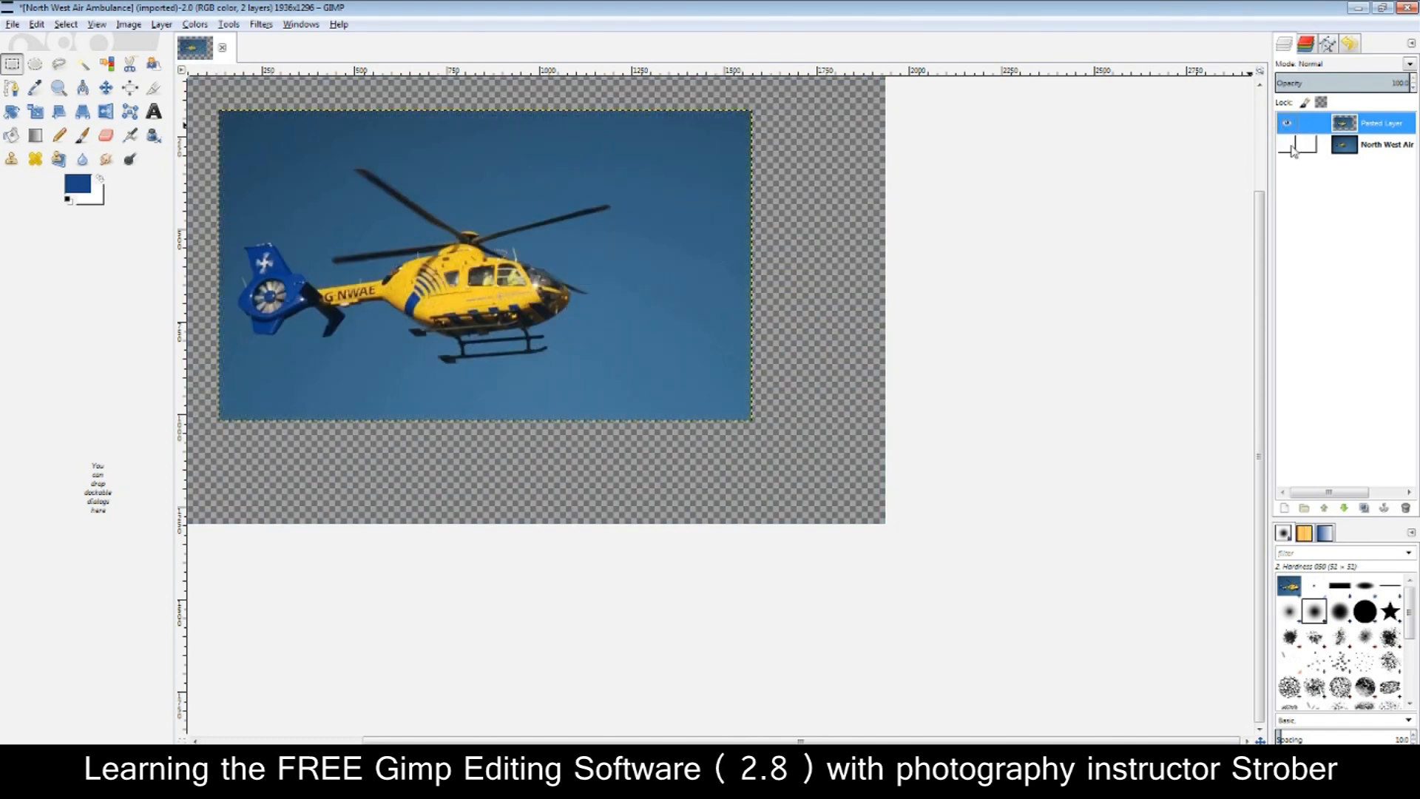
Show the original North West Air Ambulance layer again and delete the pasted layer
{"action": "left_click", "coordinate": [1287, 145]}
{"action": "left_click", "coordinate": [1358, 125]}
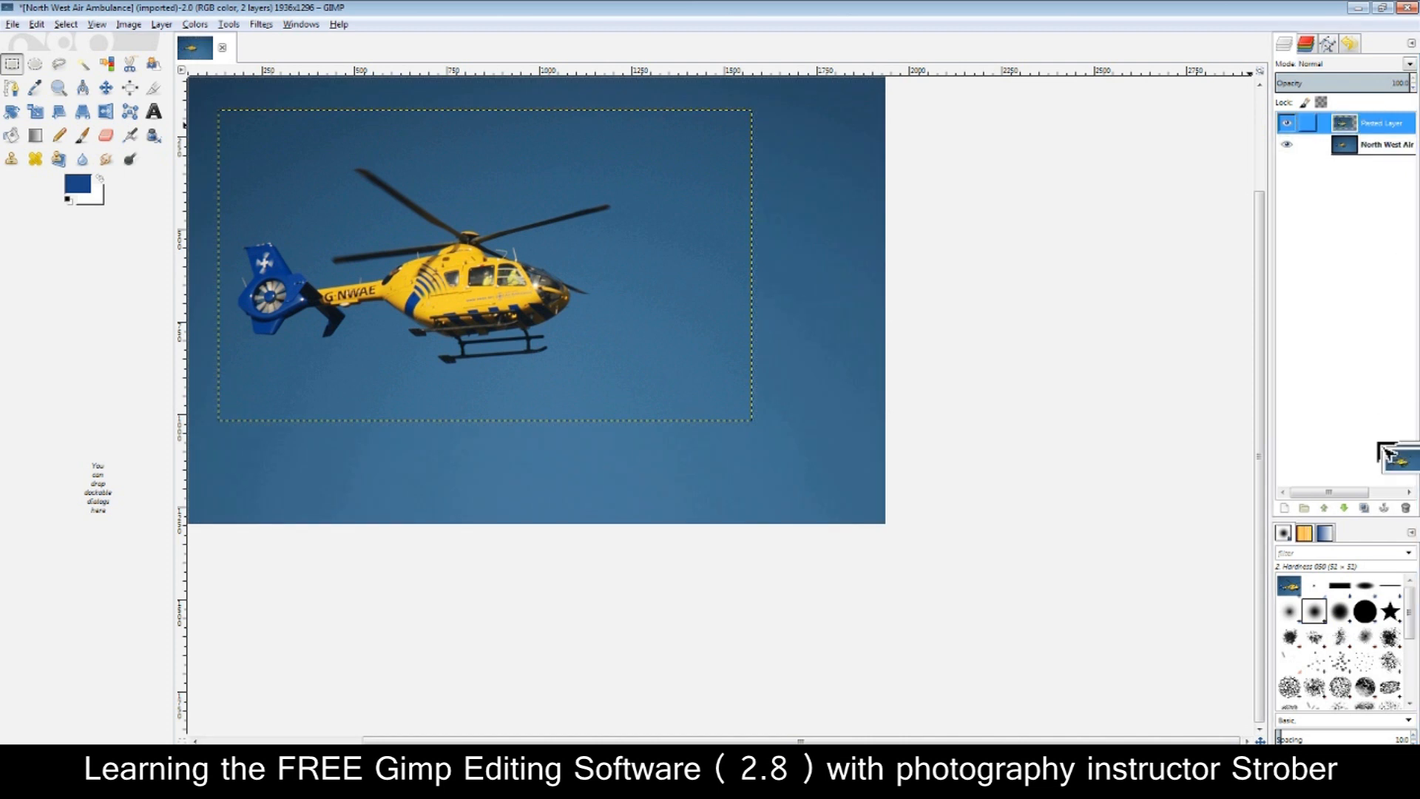
{"action": "left_click", "coordinate": [1406, 508]}
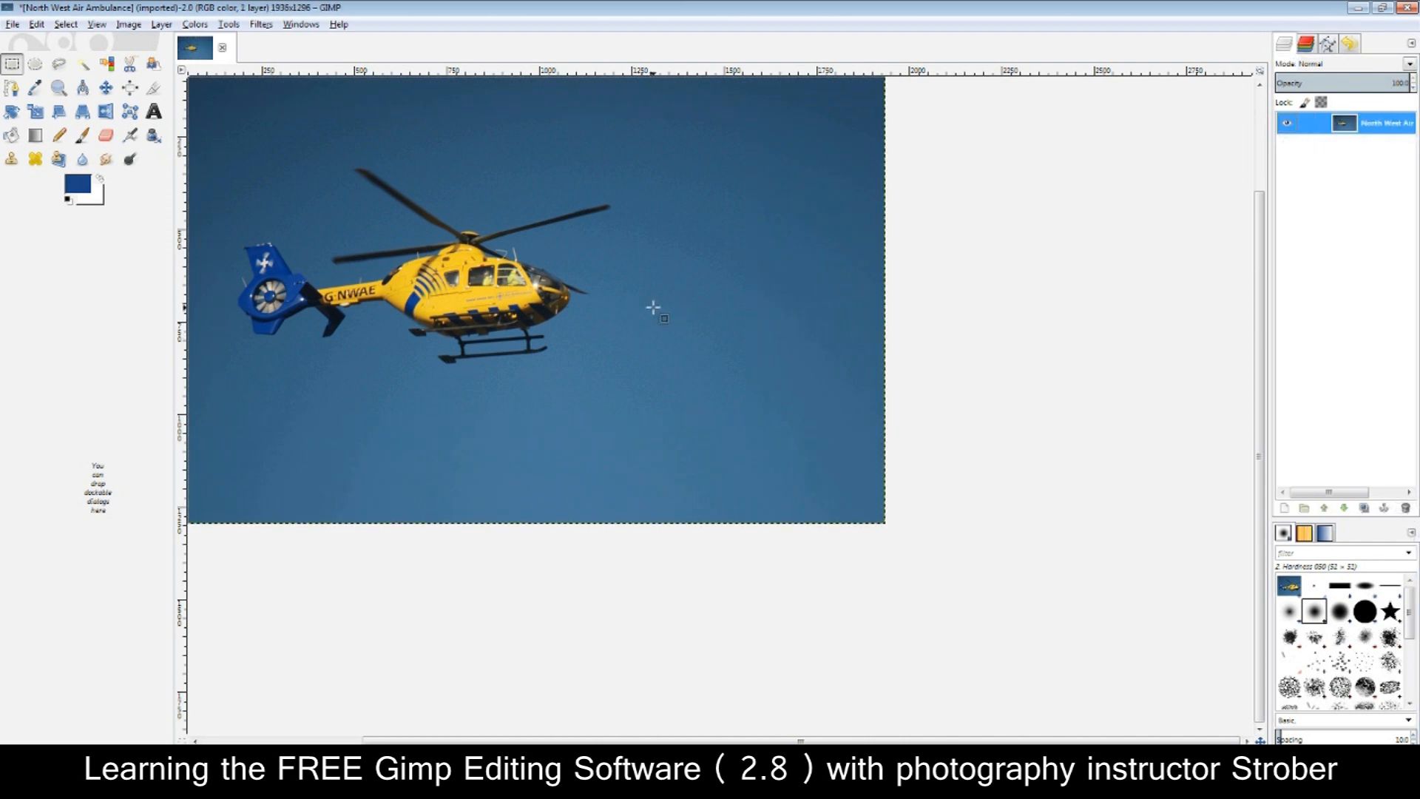
Make an elliptical selection around the helicopter, clear its contents and undo the clearing
{"action": "left_click", "coordinate": [34, 66]}
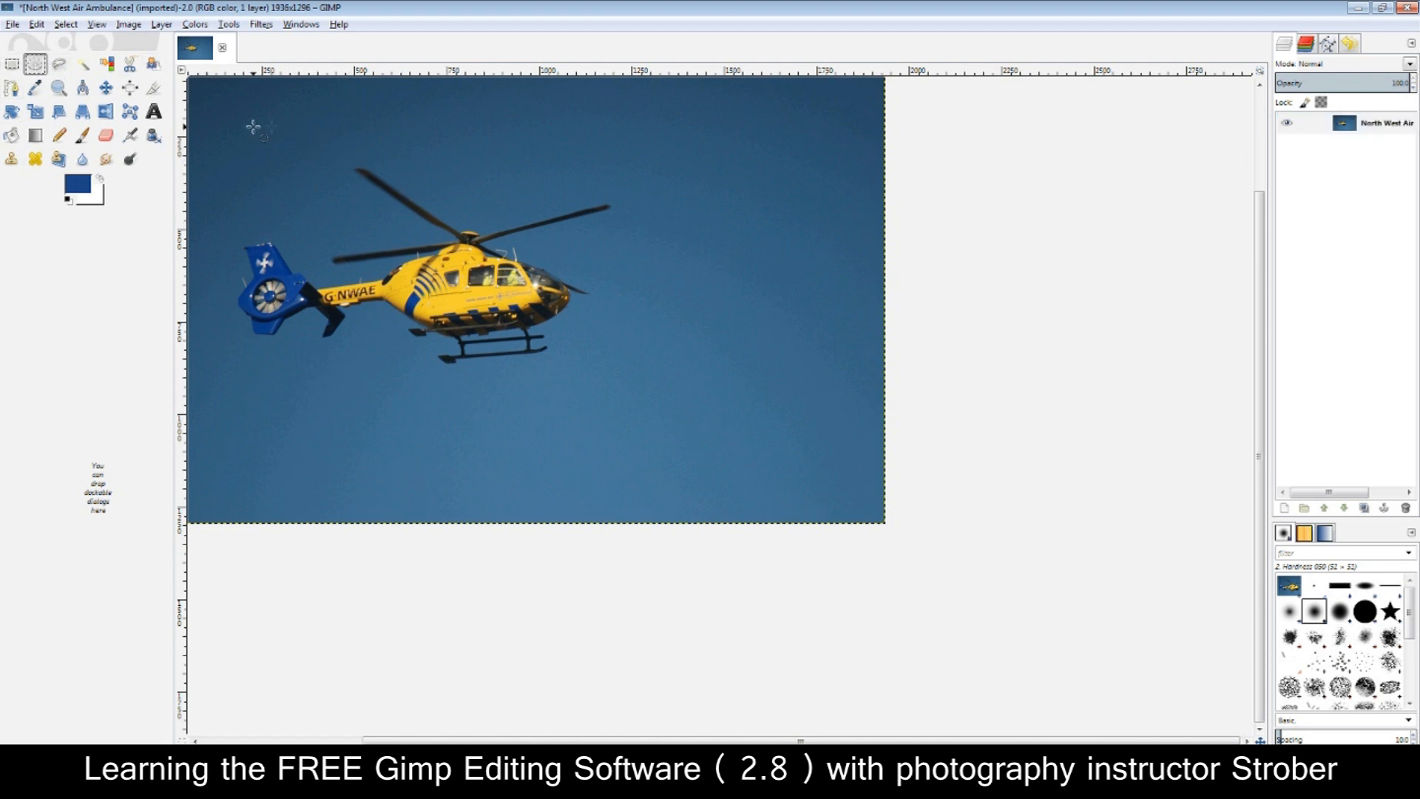
{"action": "left_click_drag", "start_coordinate": [687, 415], "coordinate": [705, 429]}
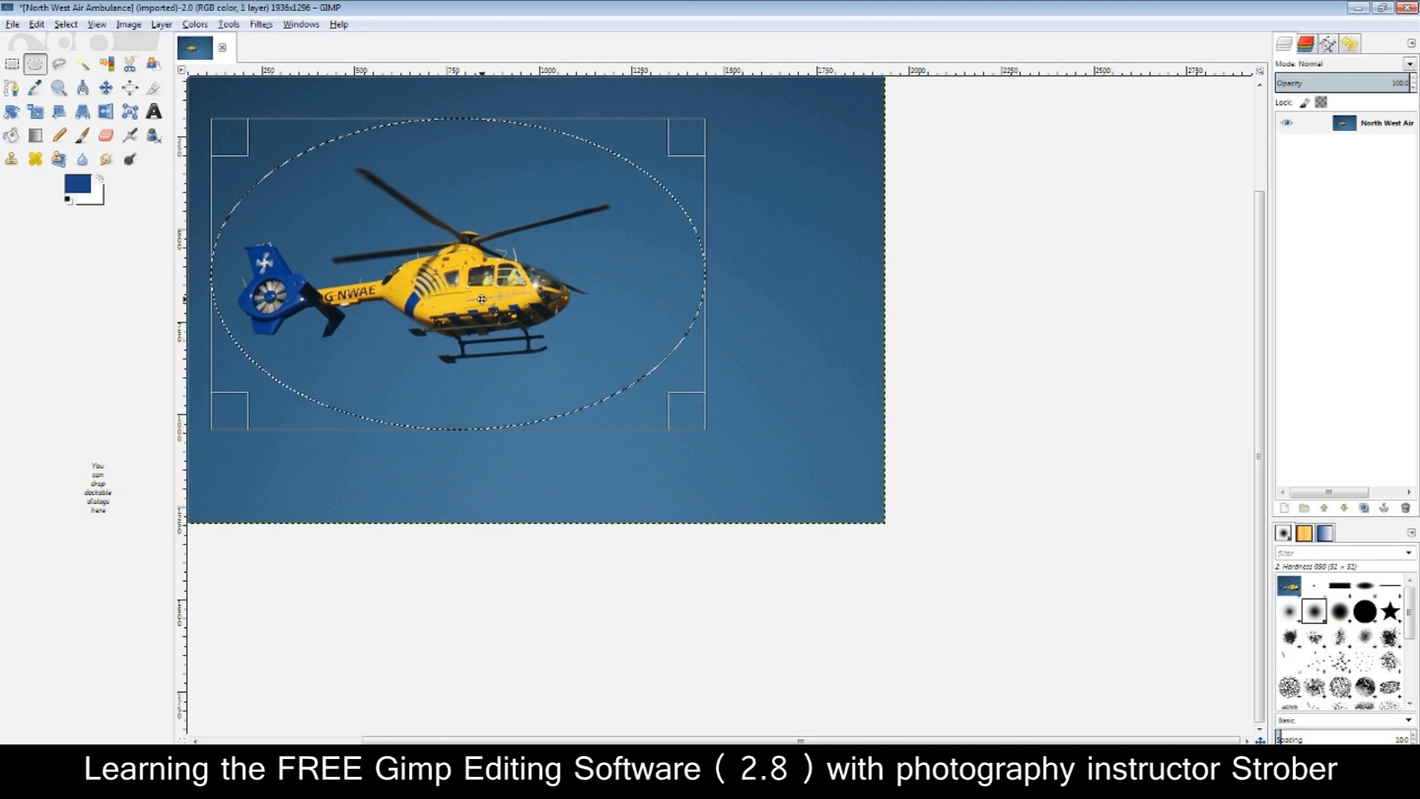
{"action": "key", "text": "Delete"}
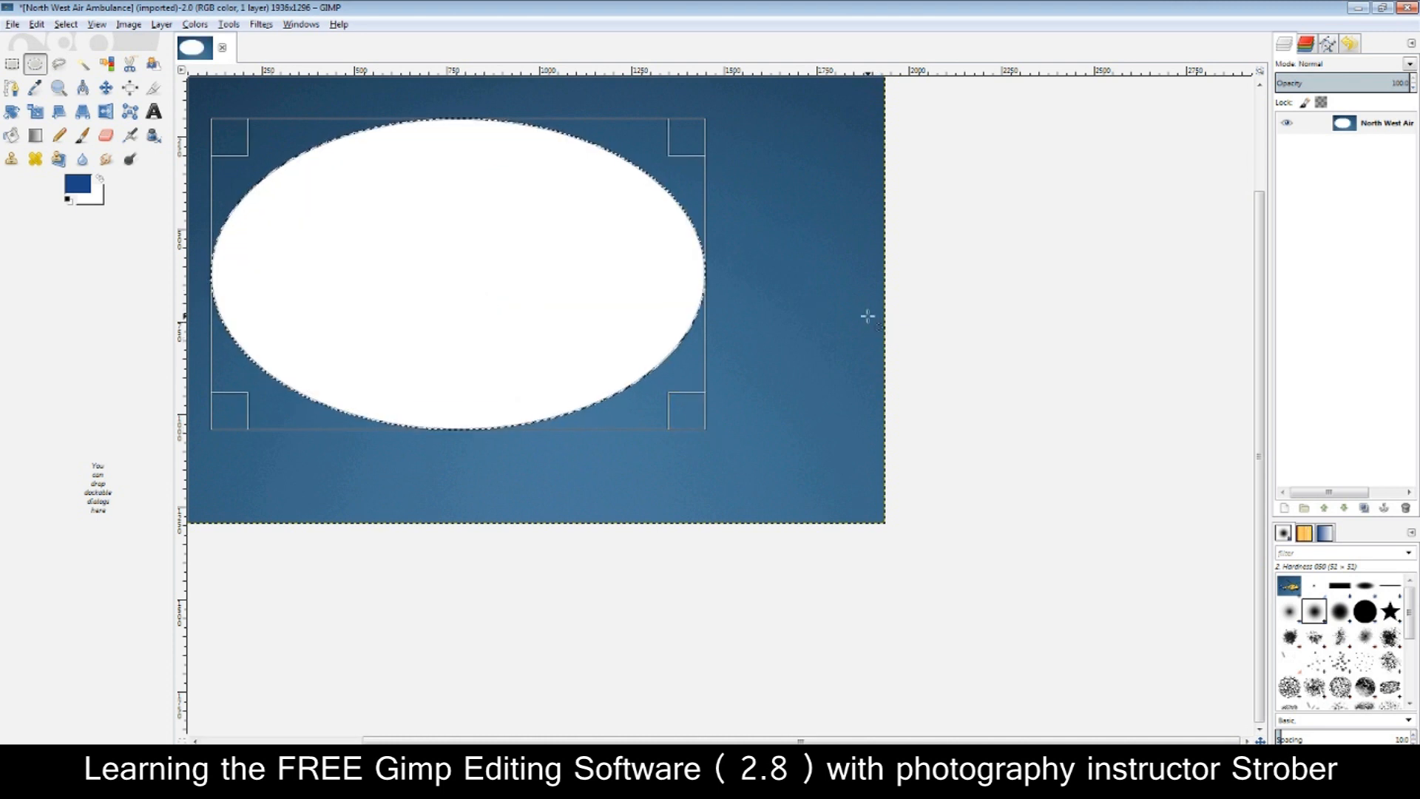
{"action": "left_click", "coordinate": [36, 24]}
{"action": "left_click", "coordinate": [55, 43]}
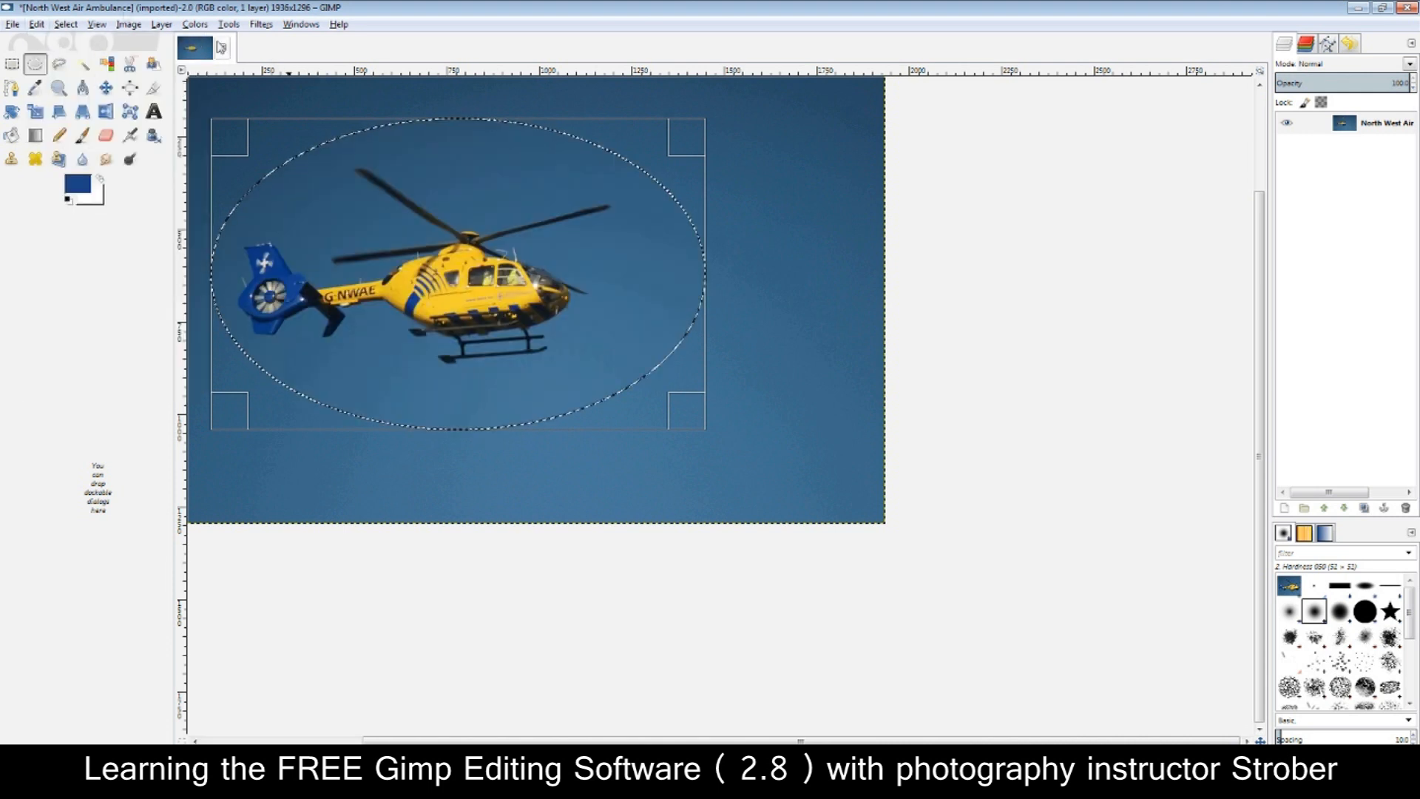
Cut the elliptical selection onto a new layer by pasting it, and hide the original layer to isolate it
{"action": "left_click", "coordinate": [36, 24]}
{"action": "left_click", "coordinate": [53, 108]}
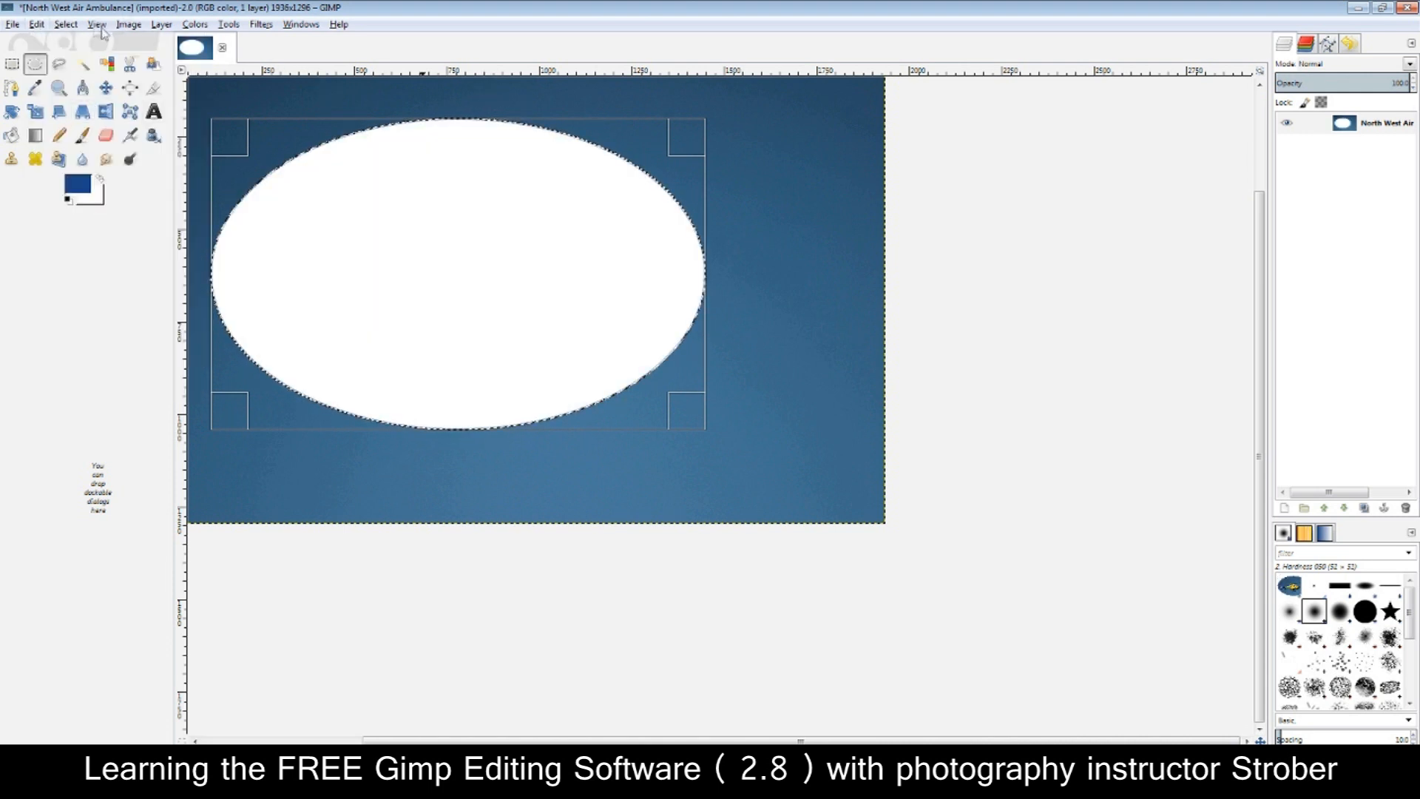
{"action": "left_click", "coordinate": [37, 23]}
{"action": "left_click", "coordinate": [56, 159]}
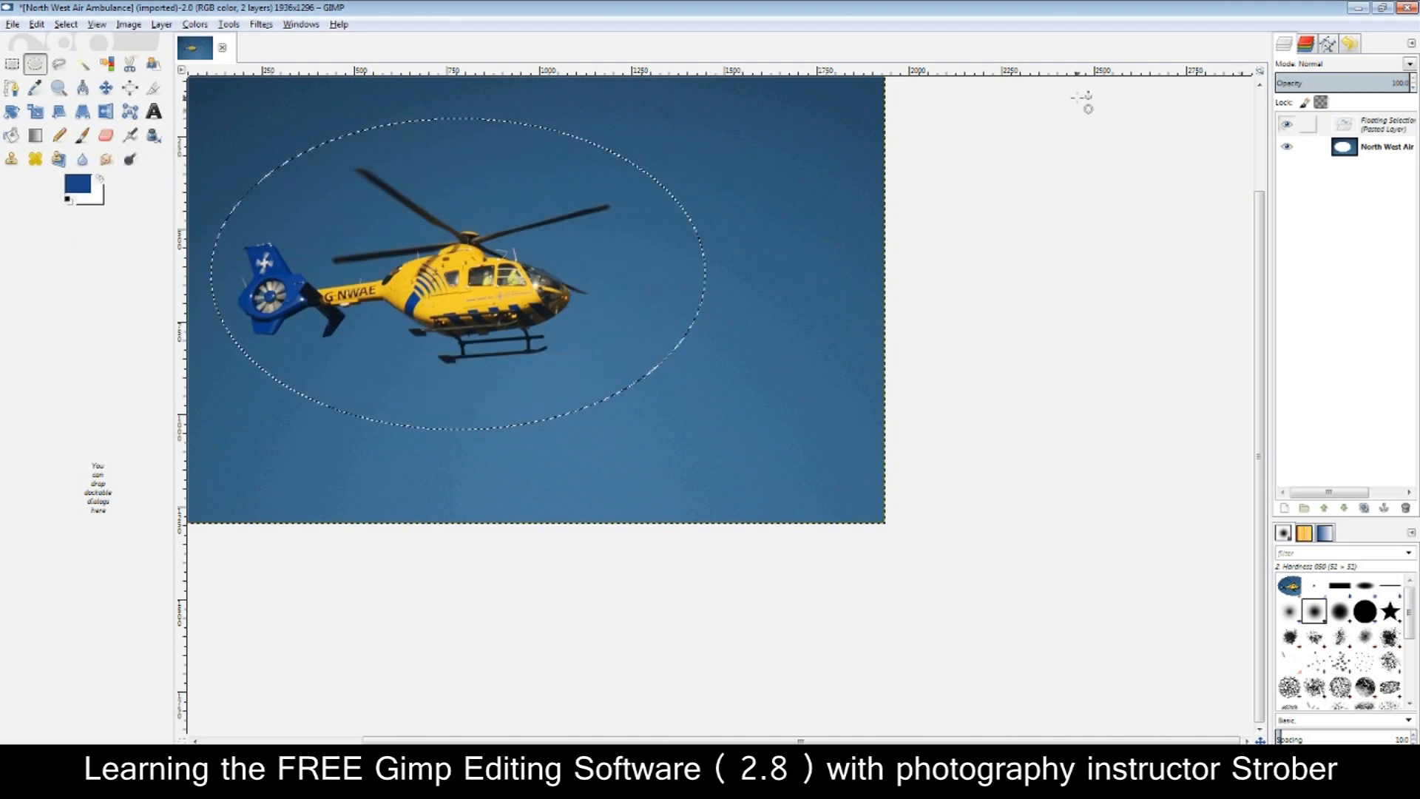
{"action": "left_click", "coordinate": [1283, 508]}
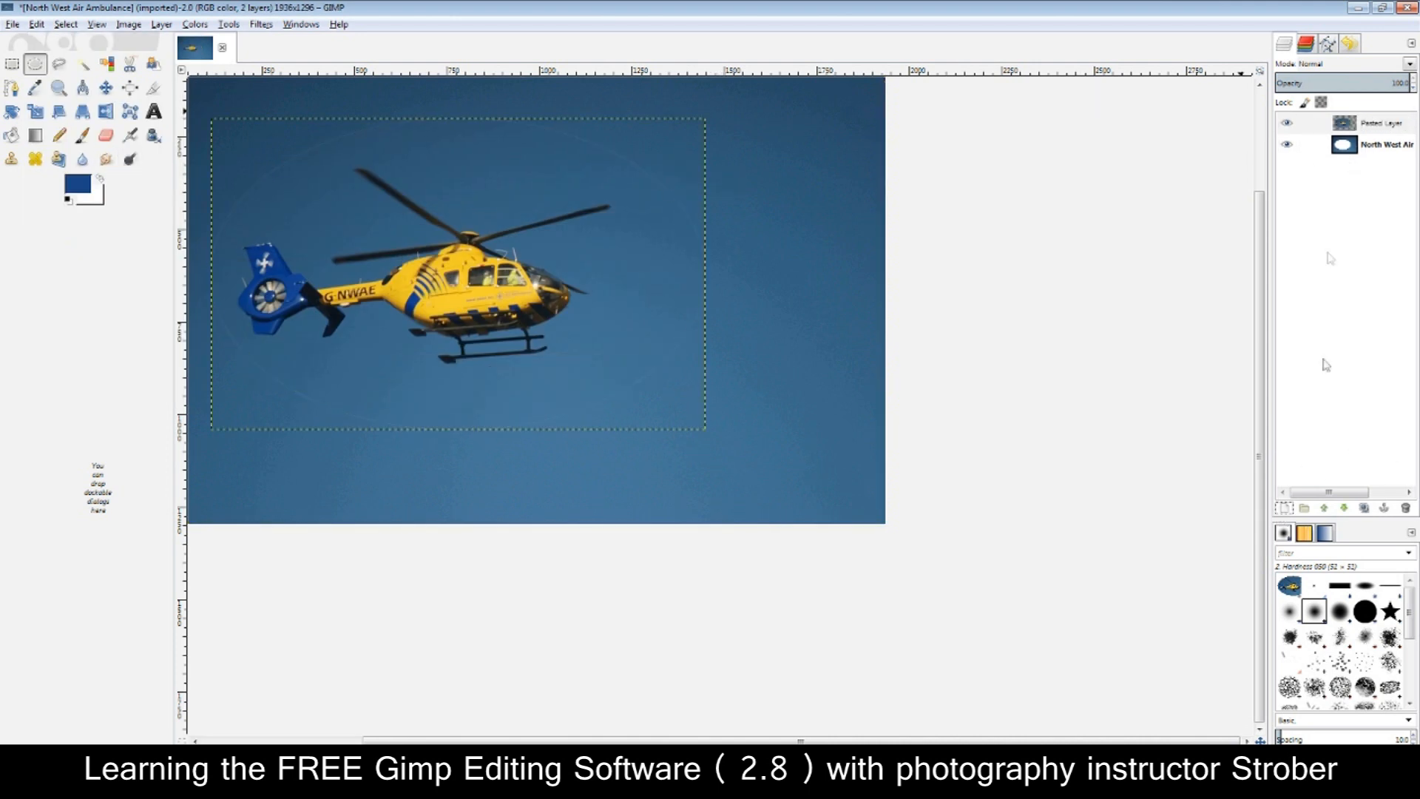
{"action": "left_click", "coordinate": [1288, 144]}
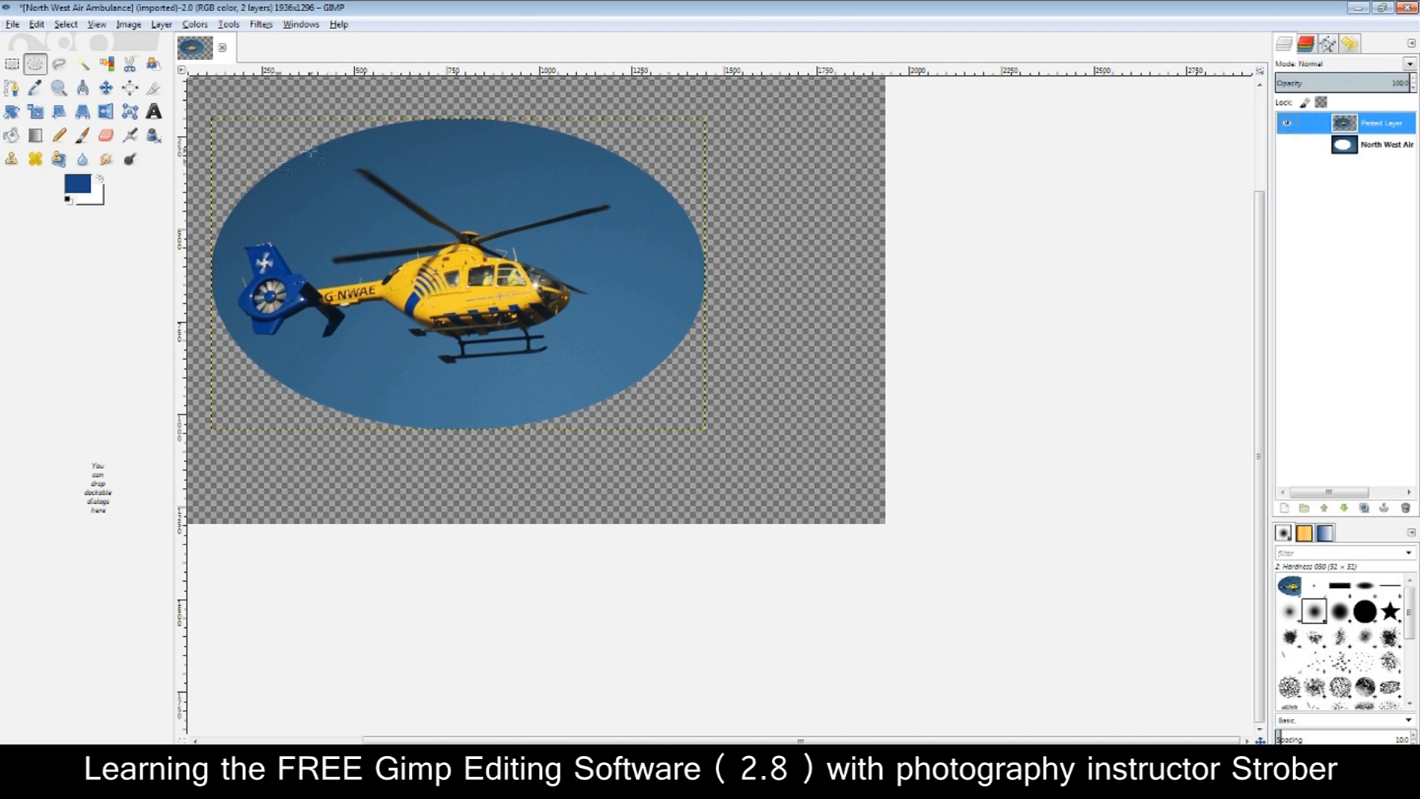
Undo the layer hiding, the pasted layer and the cut, back to the single-layer photo with its elliptical selection
{"action": "left_click", "coordinate": [35, 24]}
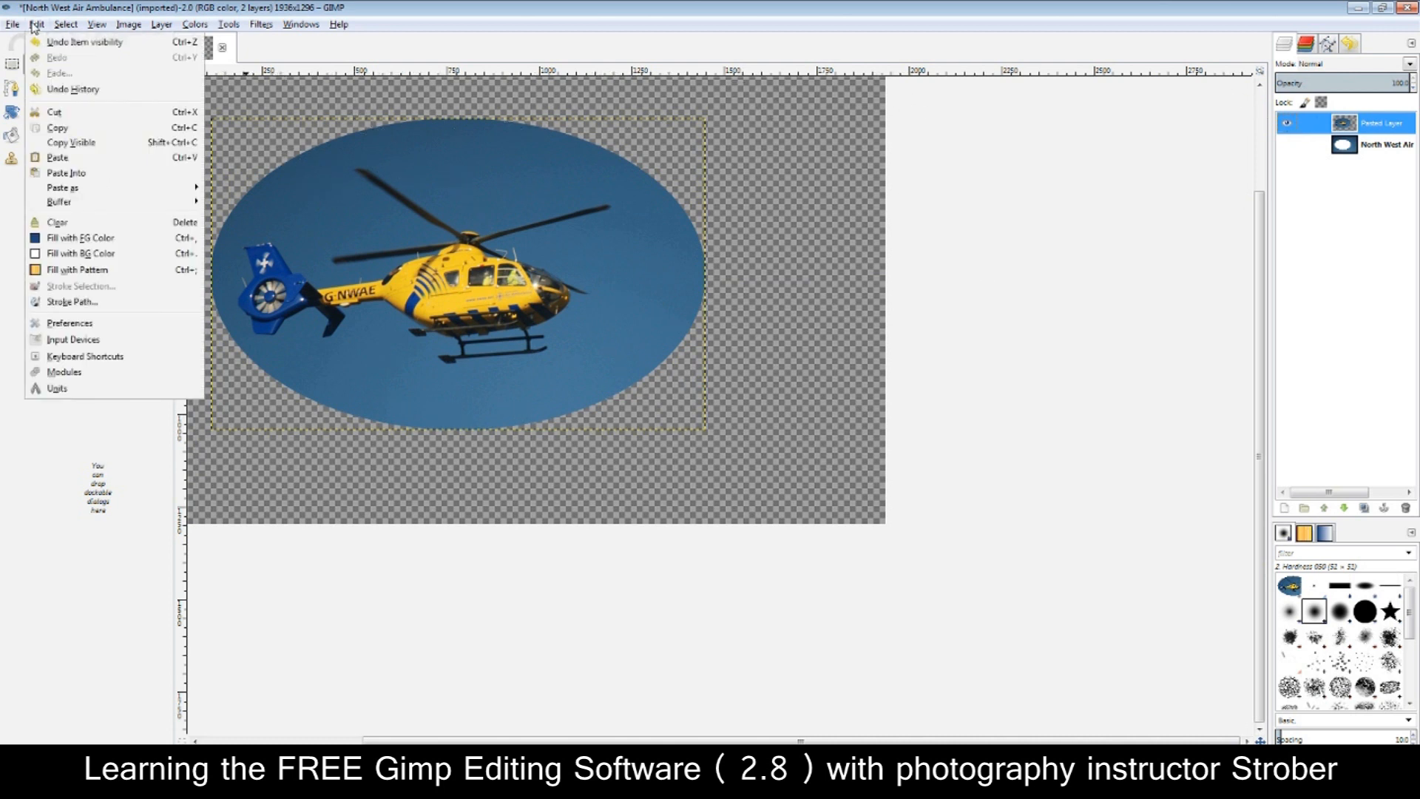
{"action": "left_click", "coordinate": [42, 43]}
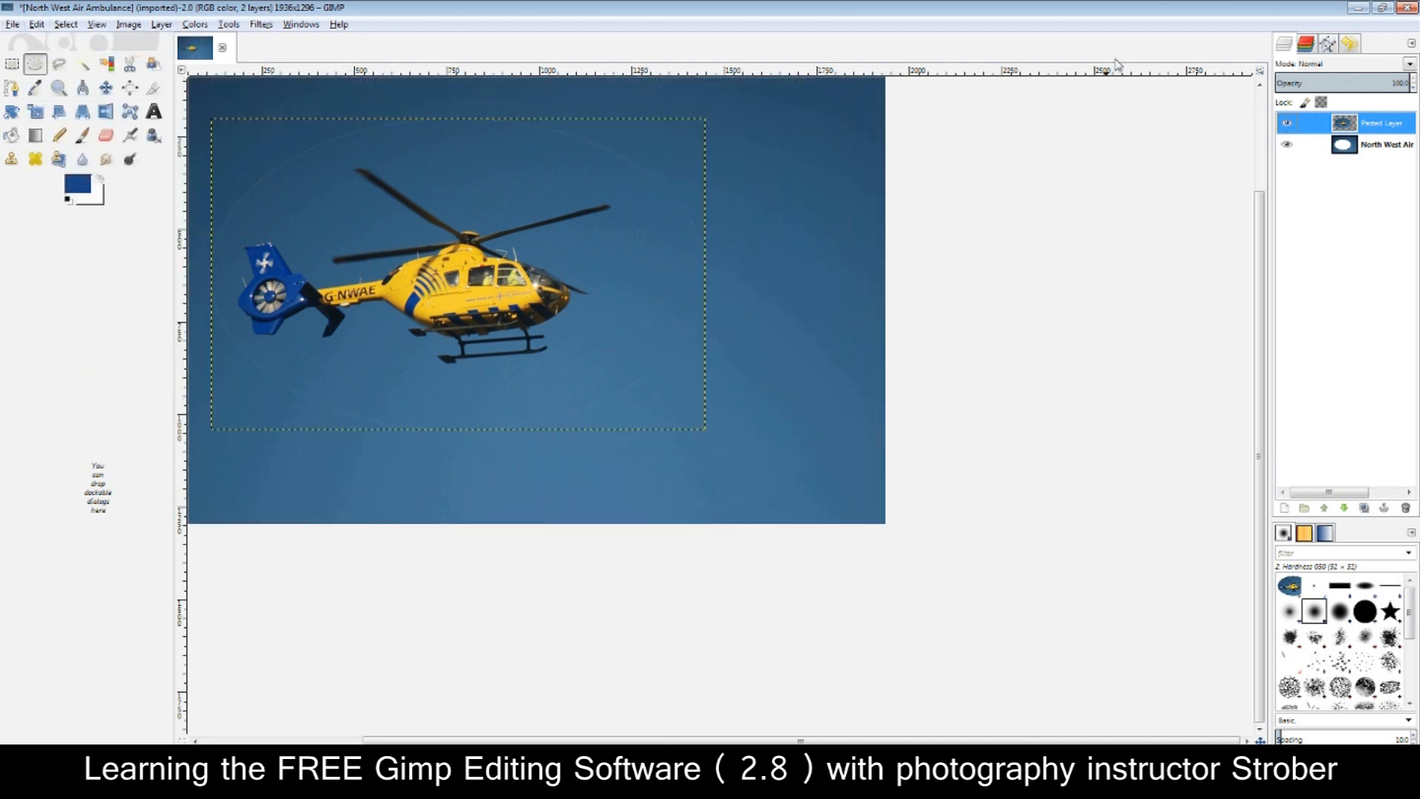
{"action": "key", "text": "ctrl+z"}
{"action": "key", "text": "ctrl+z"}
{"action": "key", "text": "ctrl+z"}
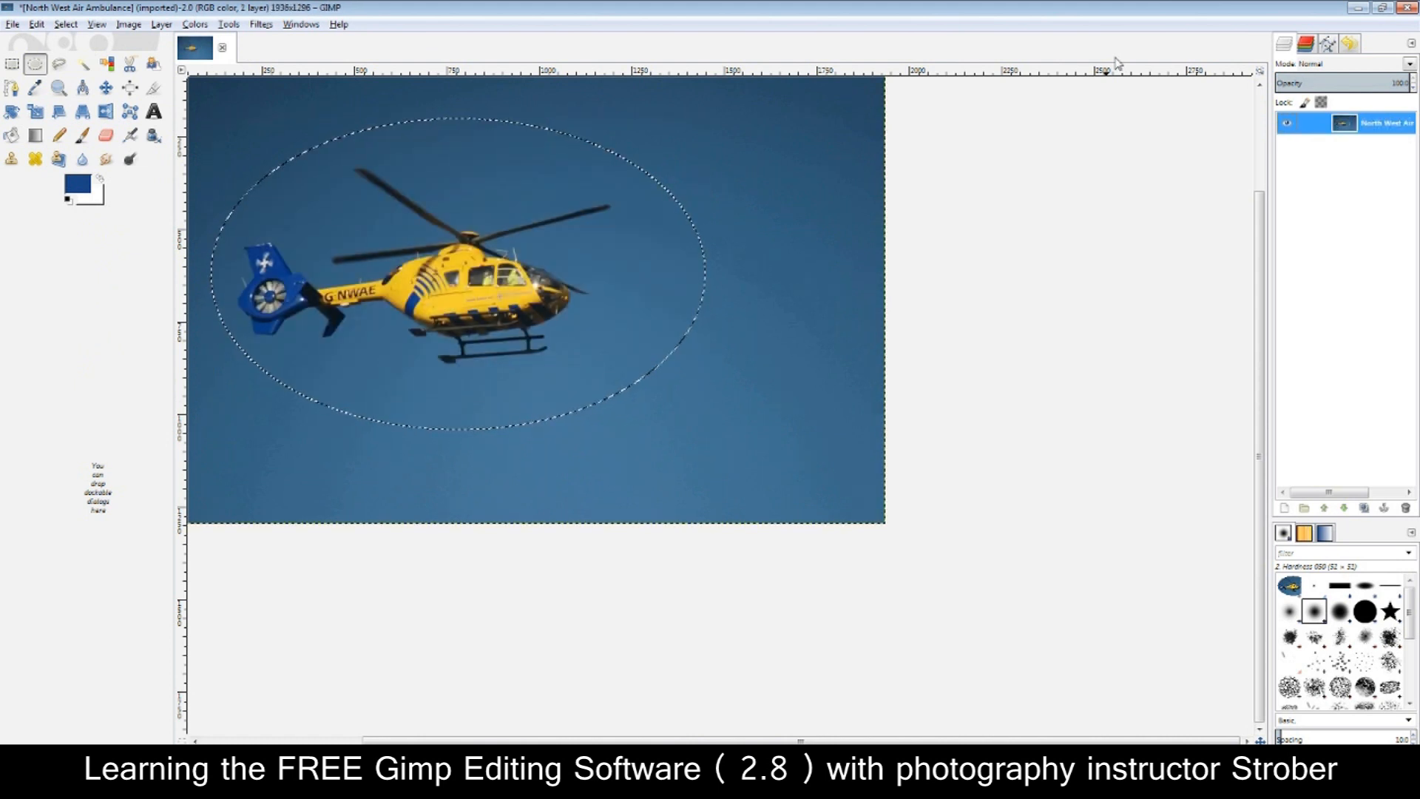
Try the Fuzzy Select tool on several separate spots of the blue sky around the helicopter
{"action": "left_click", "coordinate": [84, 65]}
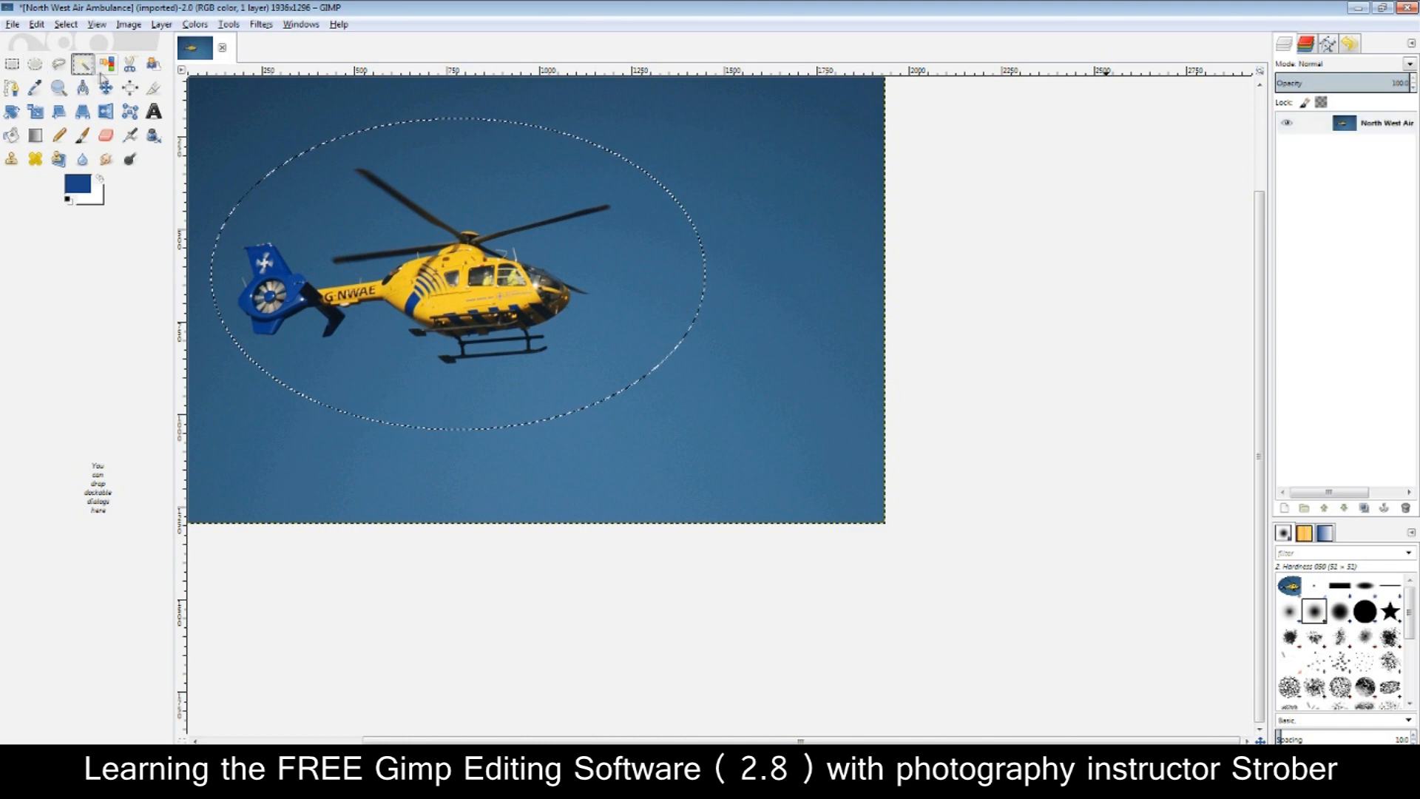
{"action": "left_click", "coordinate": [1031, 301]}
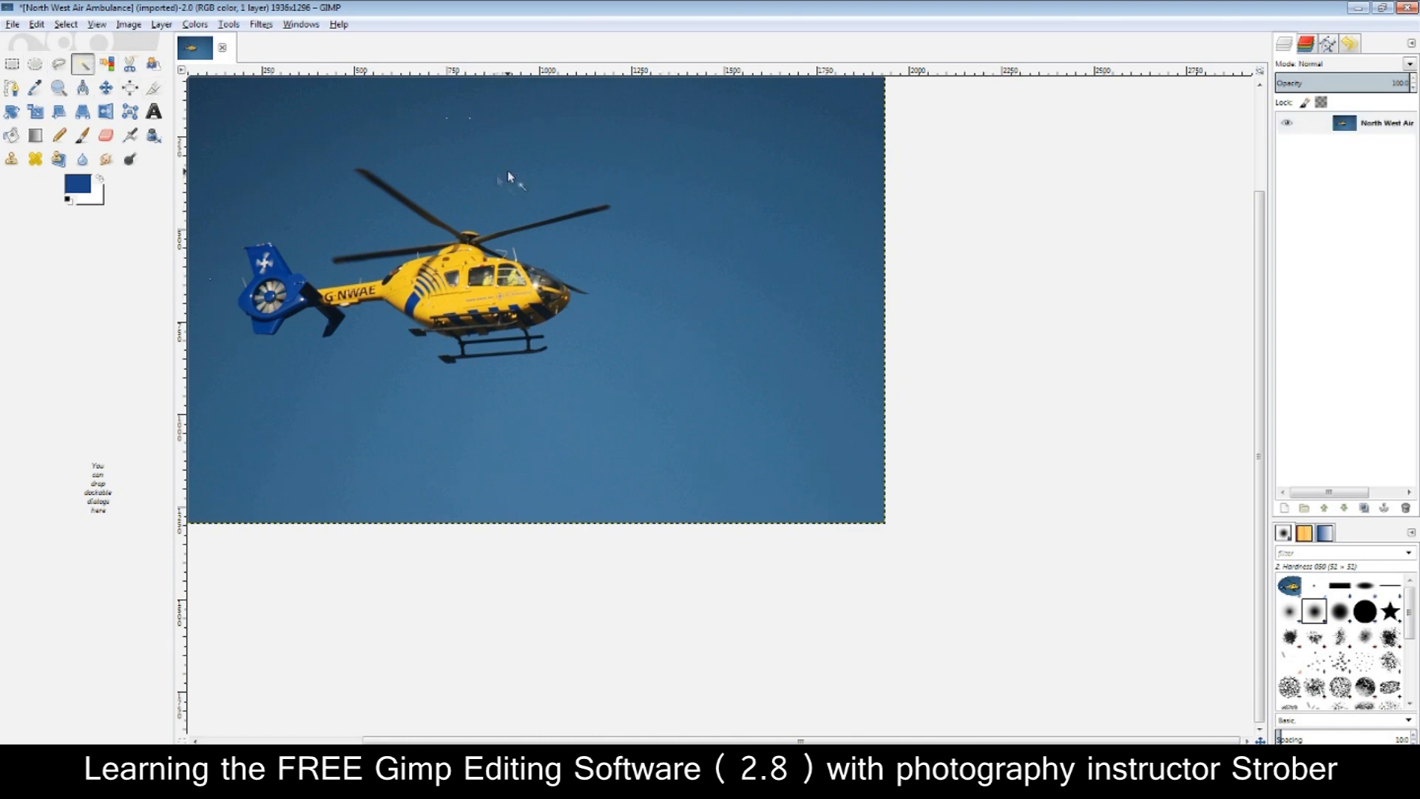
{"action": "left_click", "coordinate": [650, 163]}
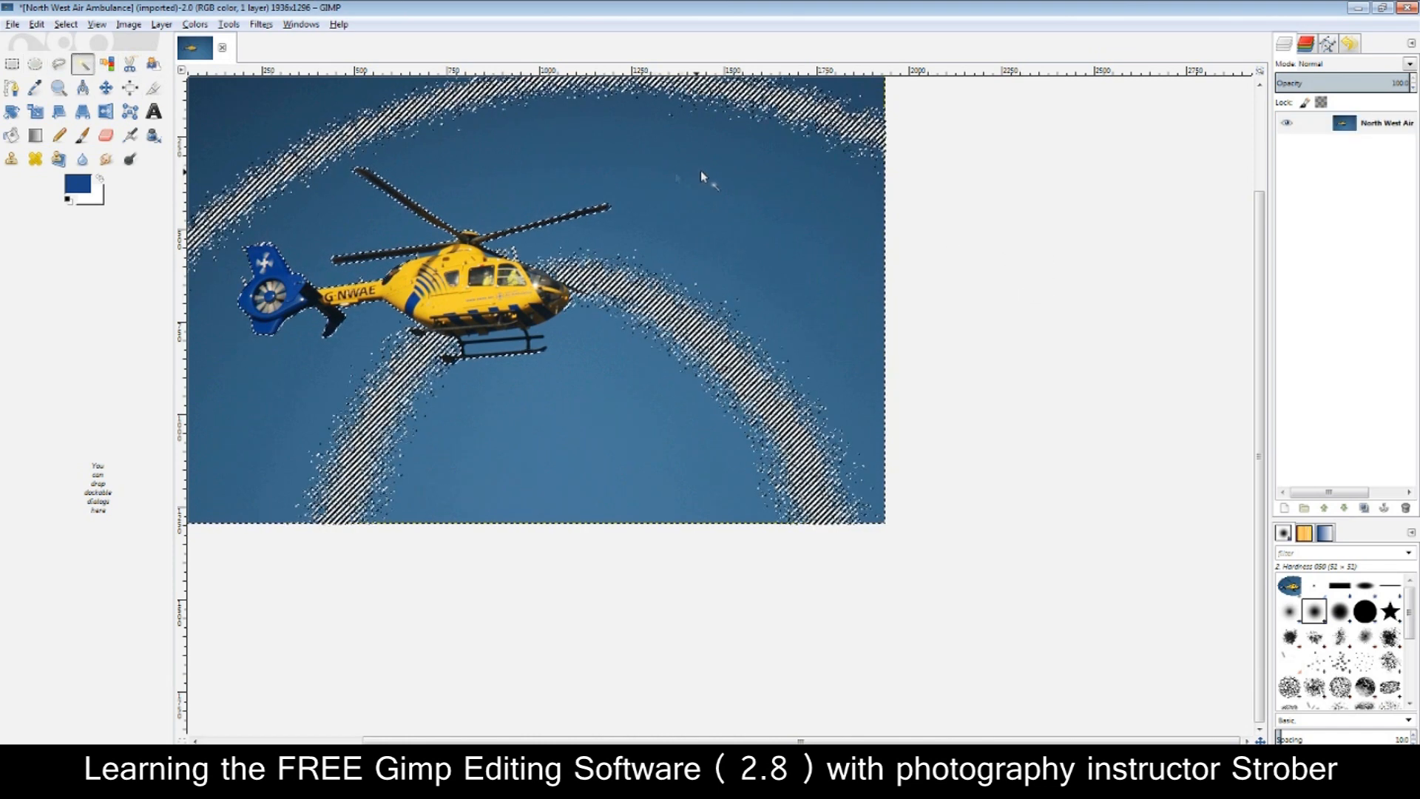
{"action": "left_click", "coordinate": [566, 386]}
{"action": "left_click", "coordinate": [232, 399]}
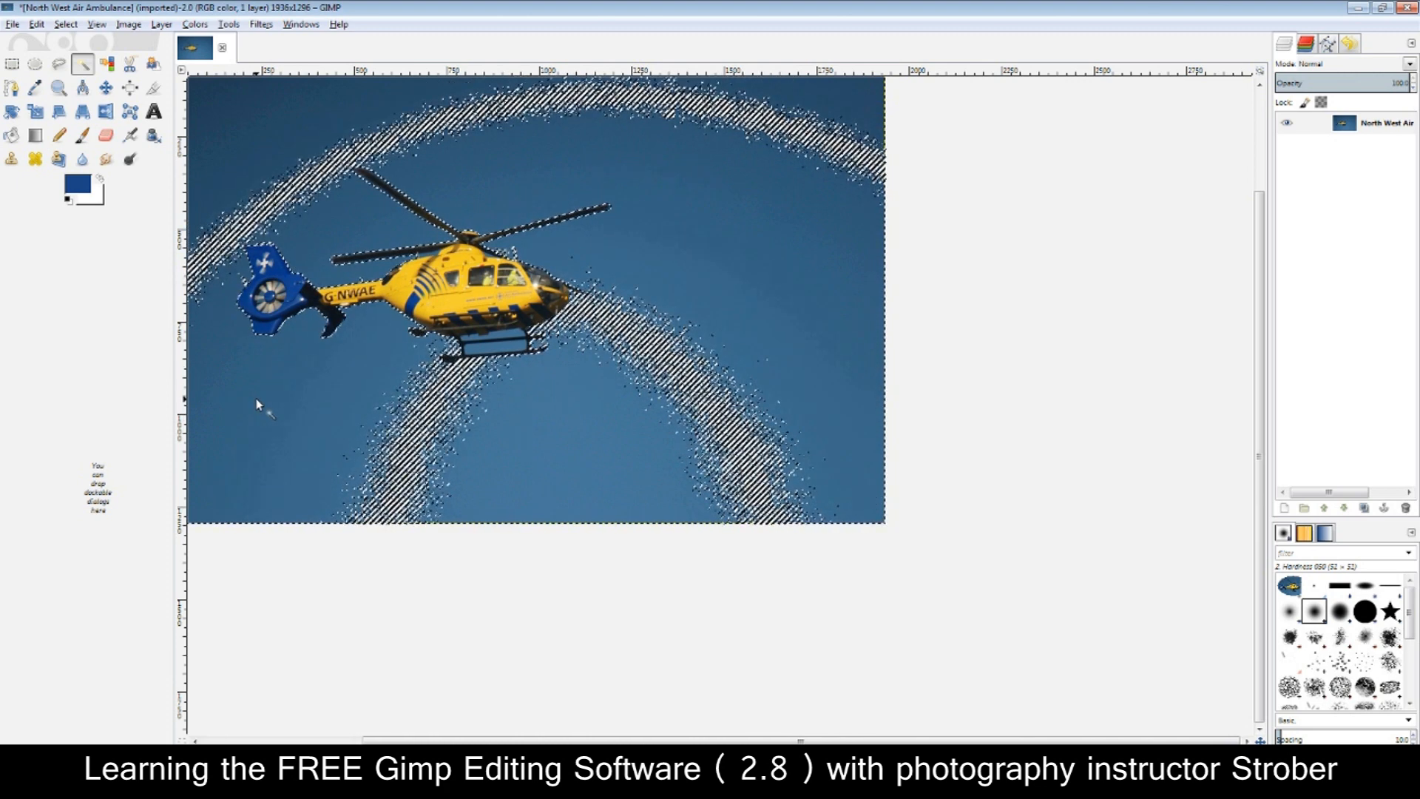
{"action": "left_click", "coordinate": [407, 284]}
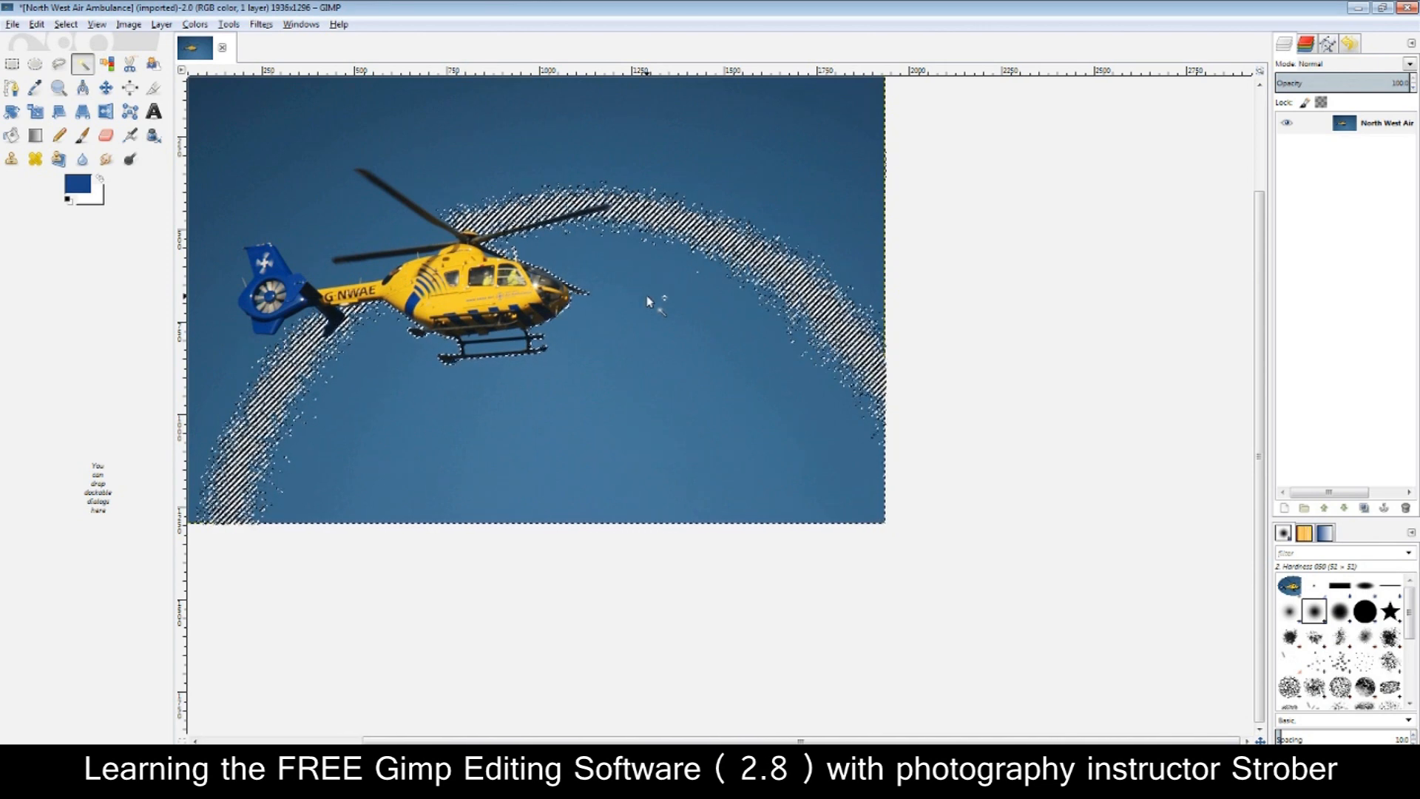
Extend the fuzzy selection over the remaining sky areas until it covers the whole sky around the helicopter
{"action": "key", "text": "ctrl+z"}
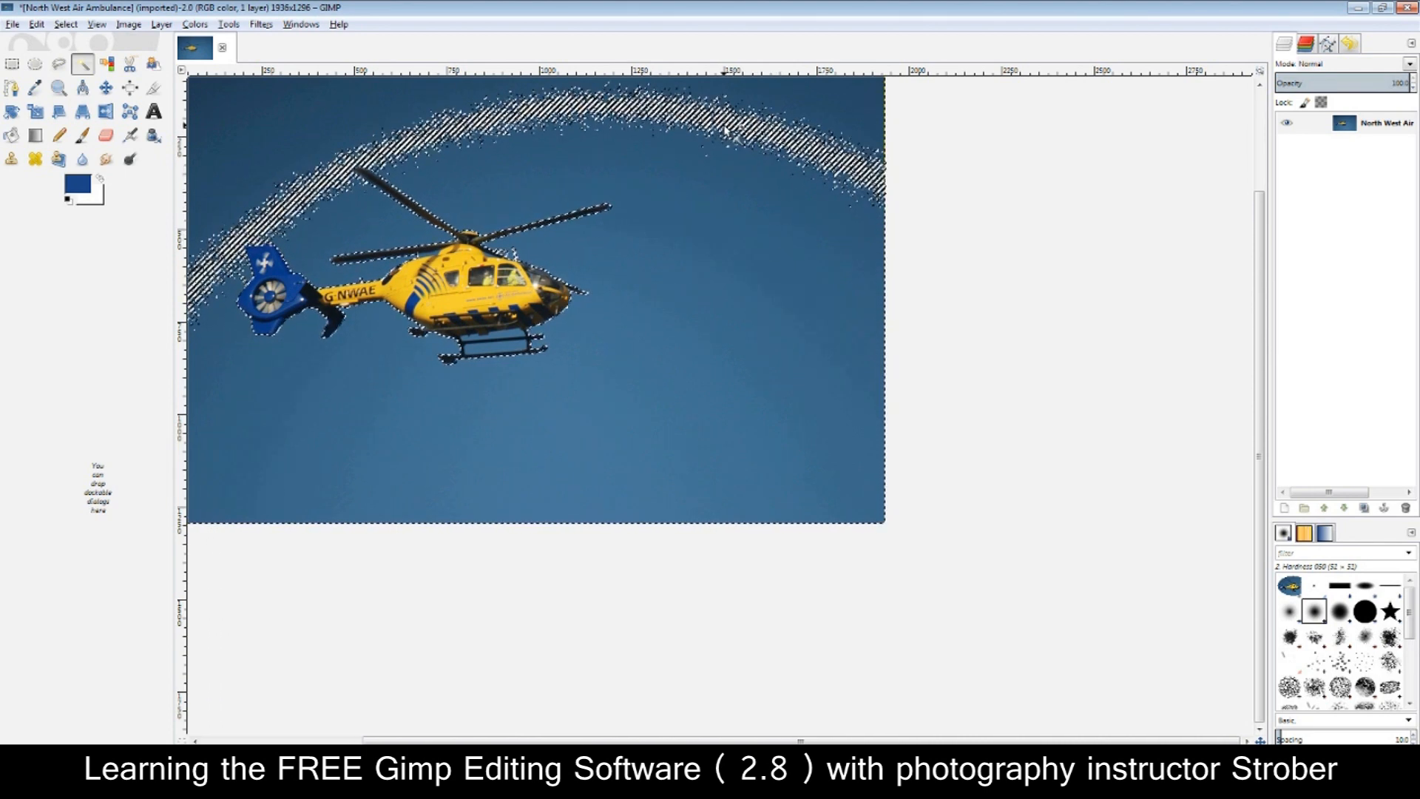
{"action": "key", "text": "ctrl+z"}
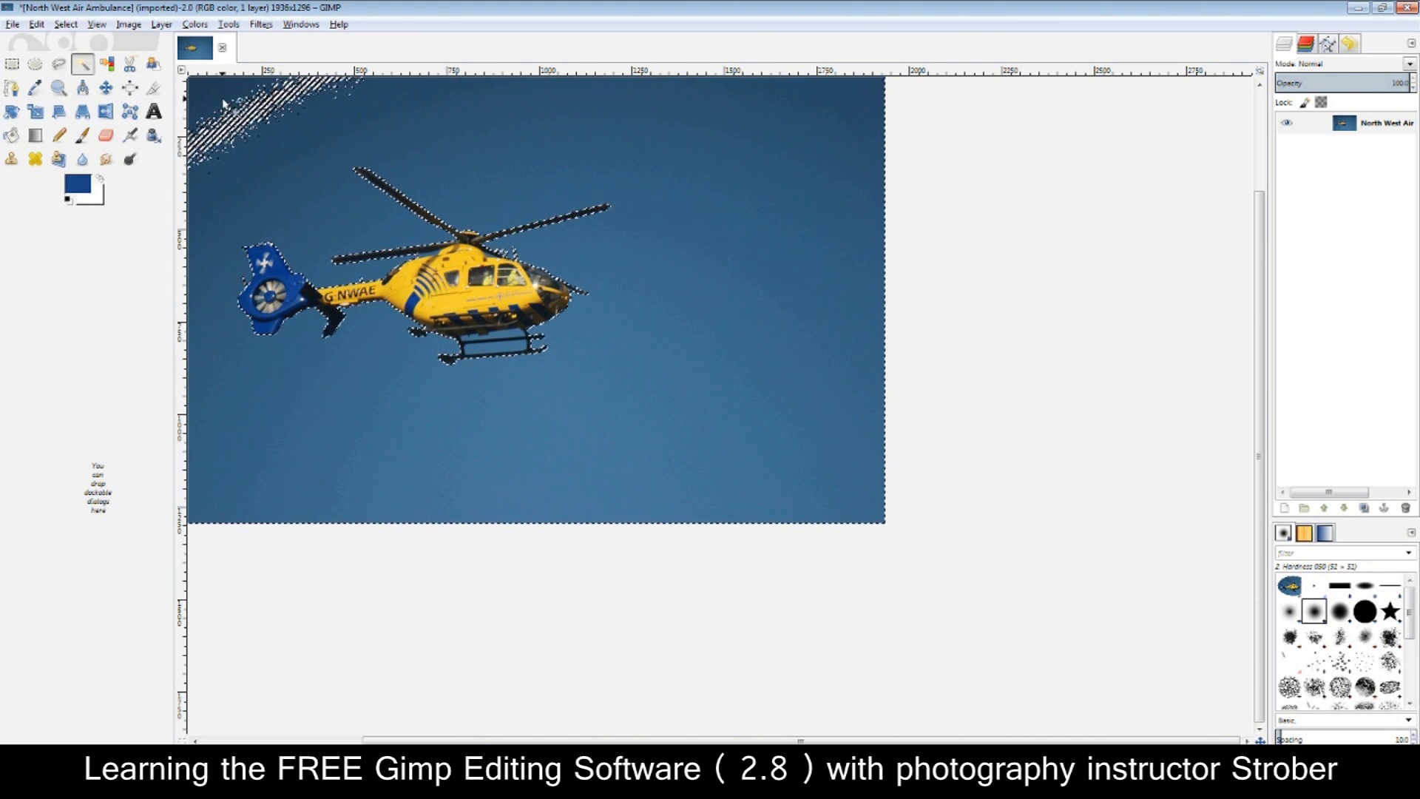
{"action": "key", "text": "ctrl+z"}
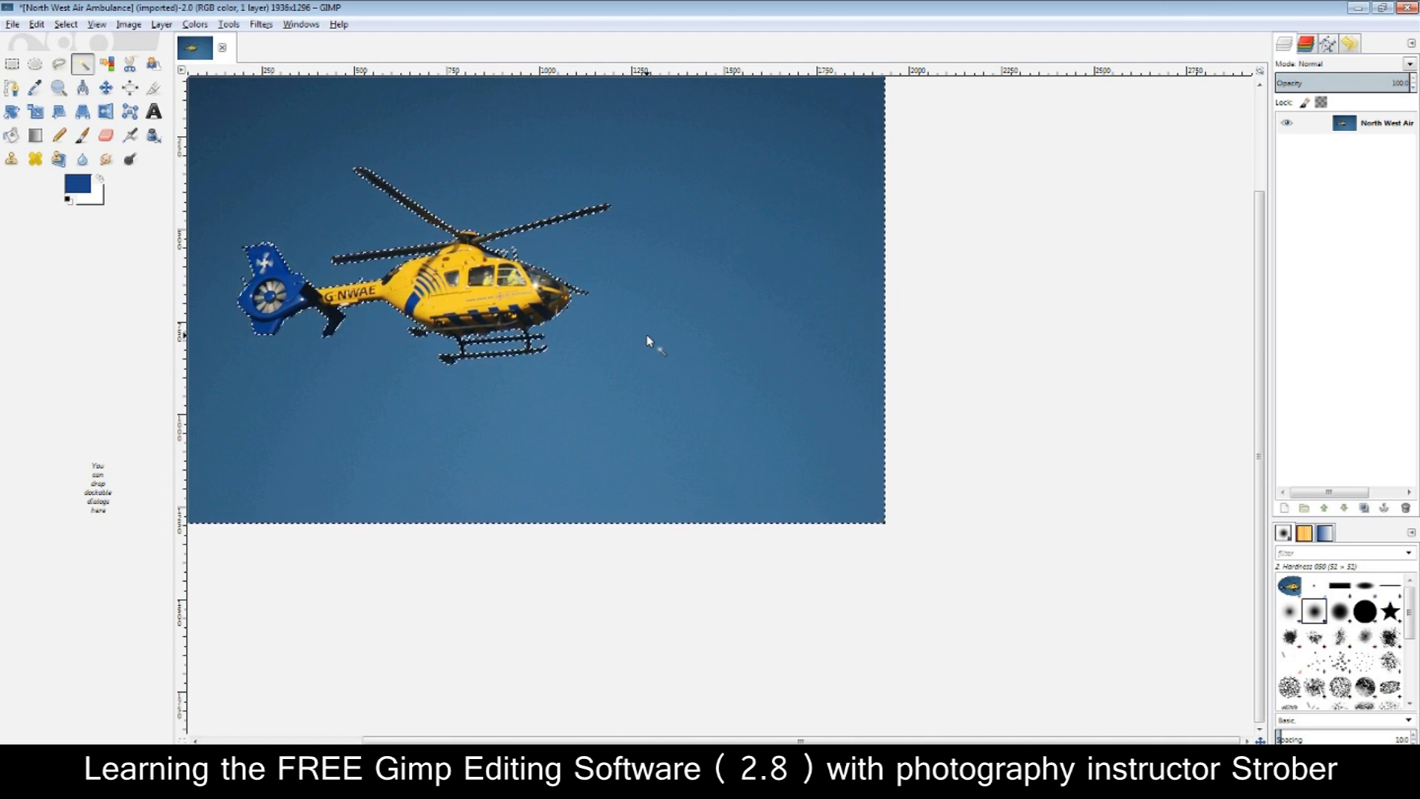
Clear the selected sky, undo the clearing and deselect everything
{"action": "key", "text": "Delete"}
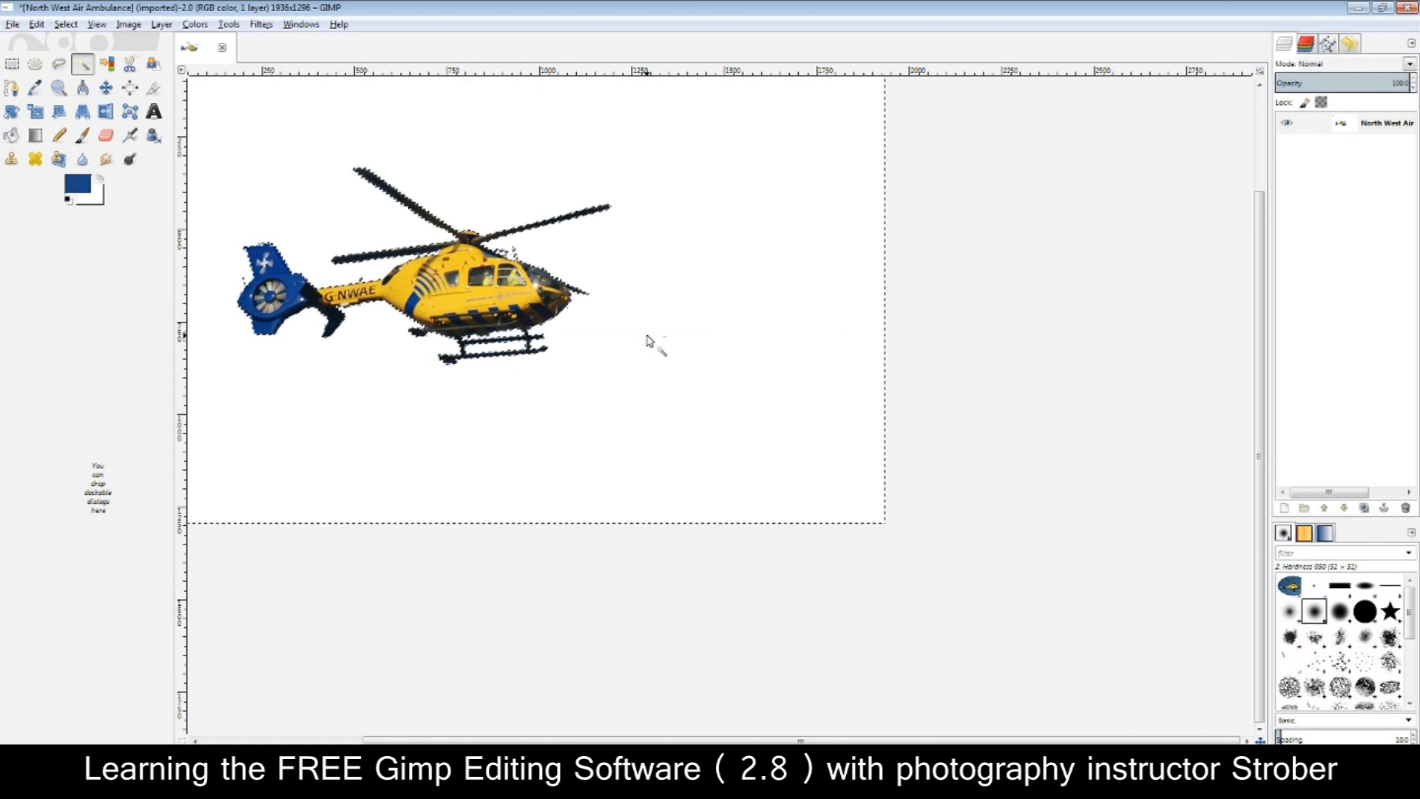
{"action": "key", "text": "ctrl+z"}
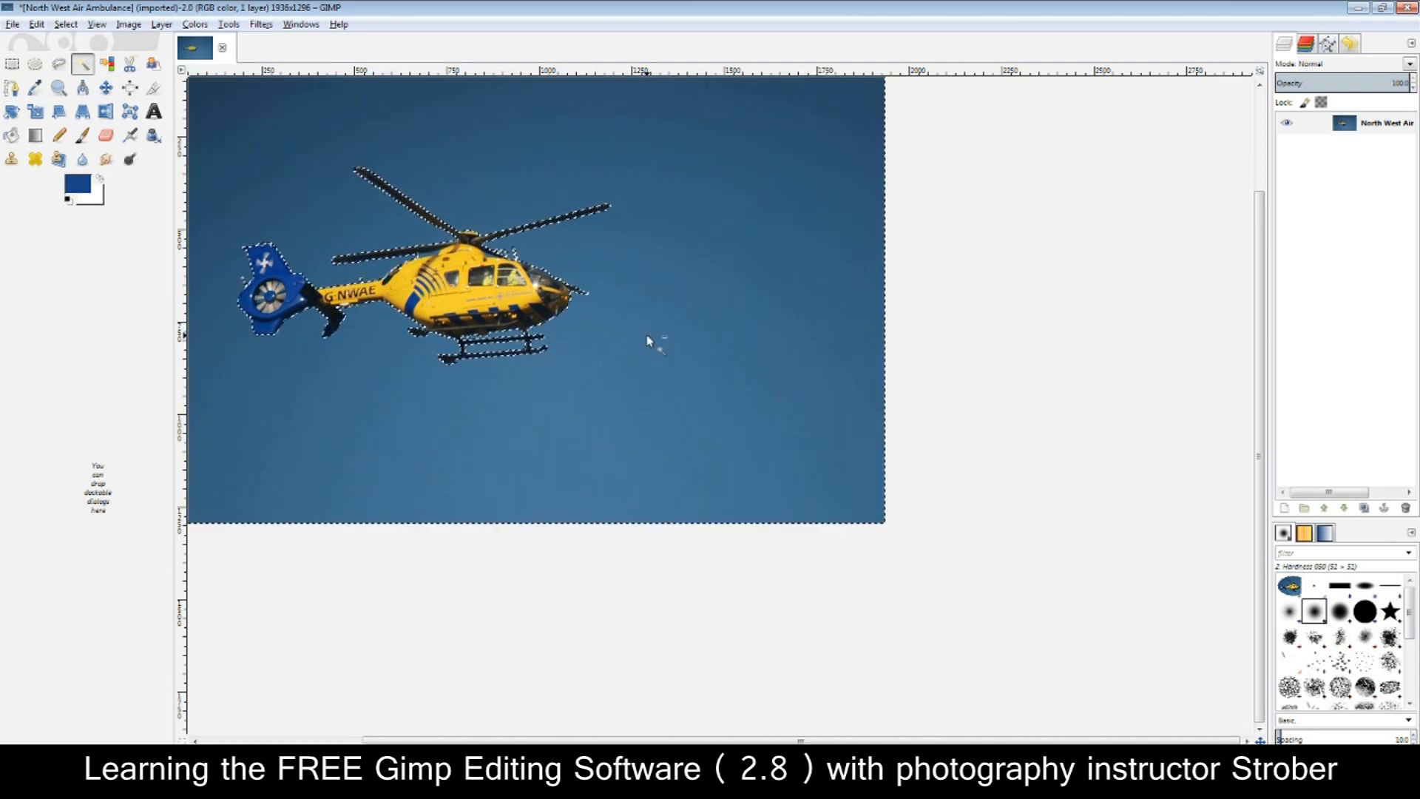
{"action": "key", "text": "ctrl+shift+a"}
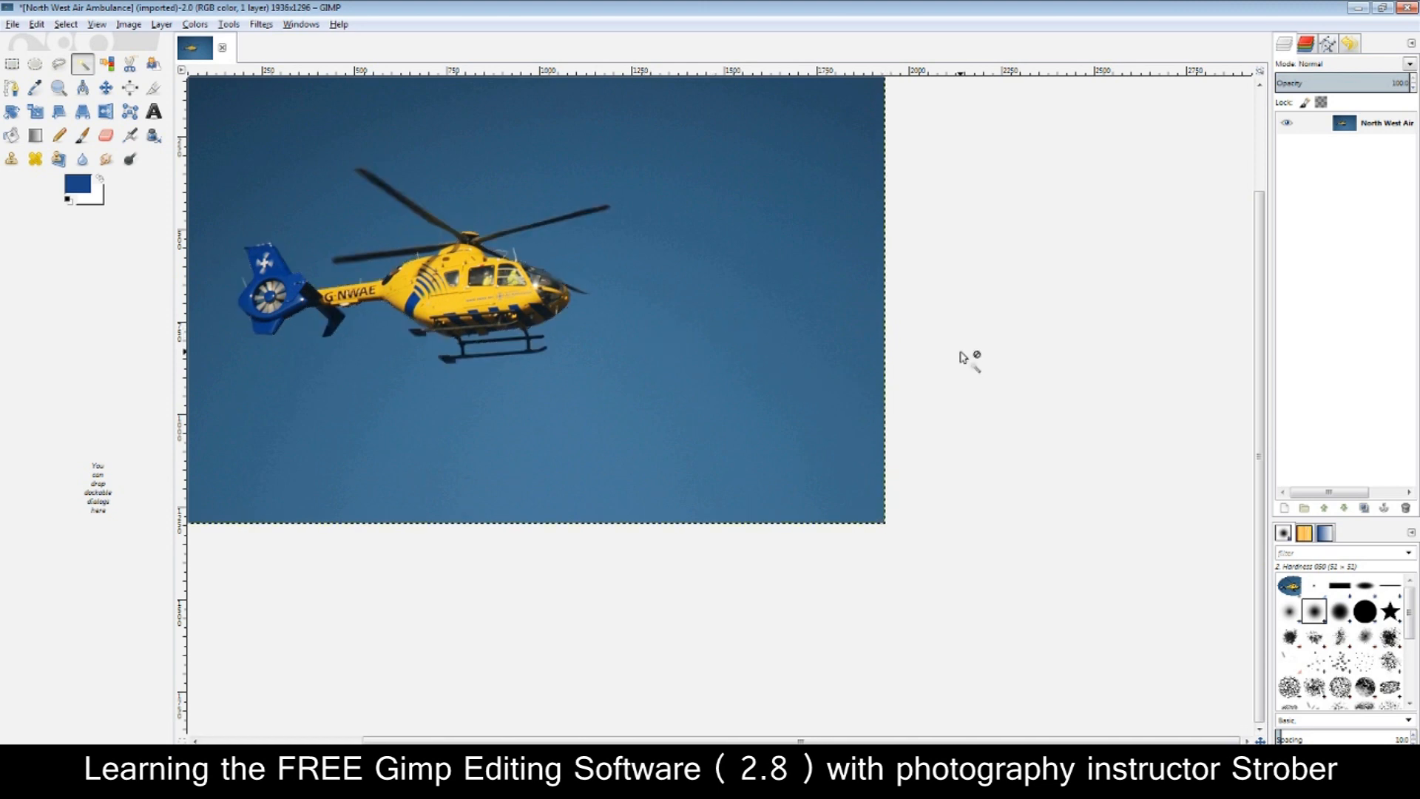
Fuzzy-select the whole sky around the helicopter once more, adding area by area, and drop the selection
{"action": "key", "text": "ctrl+z"}
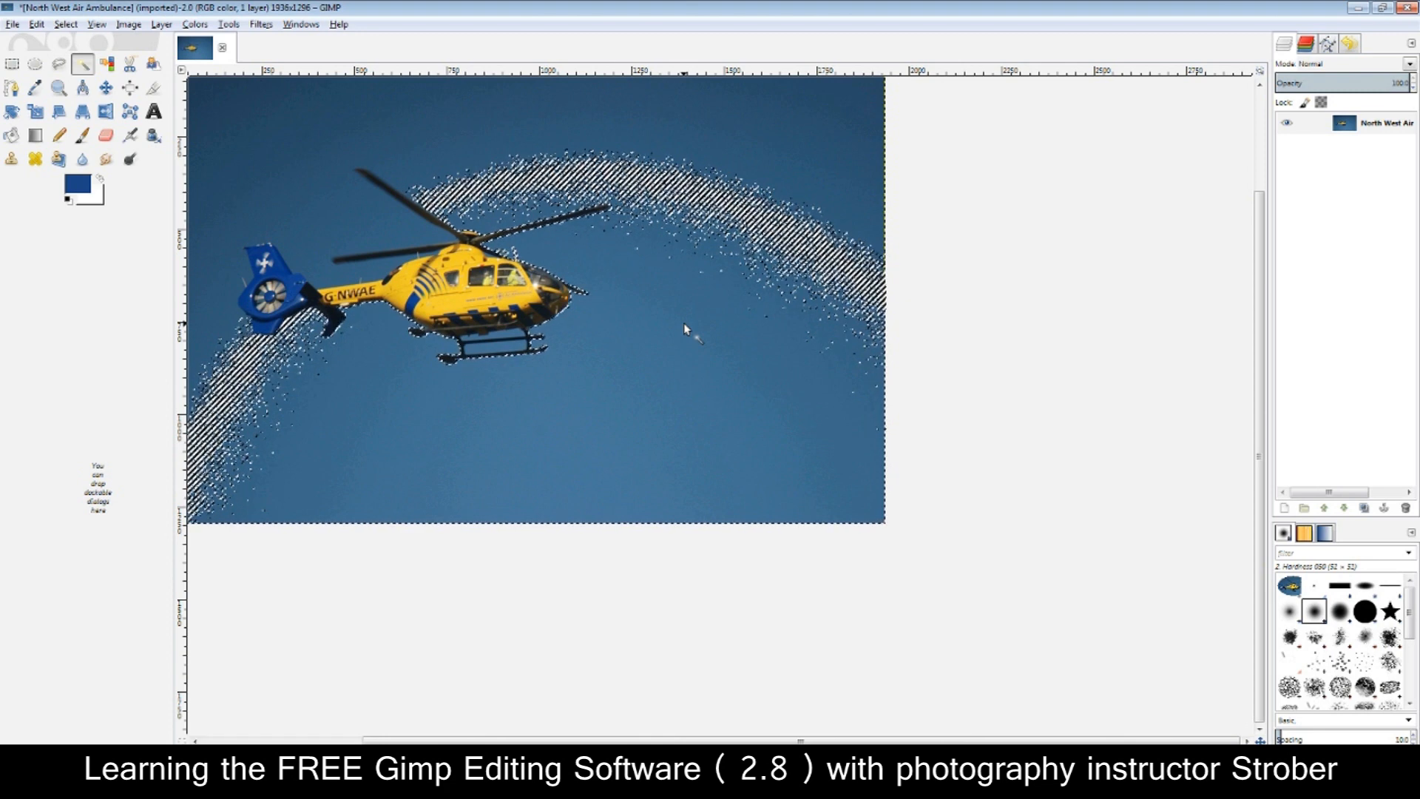
{"action": "left_click", "coordinate": [331, 230]}
{"action": "left_click_drag", "start_coordinate": [238, 130], "coordinate": [244, 134]}
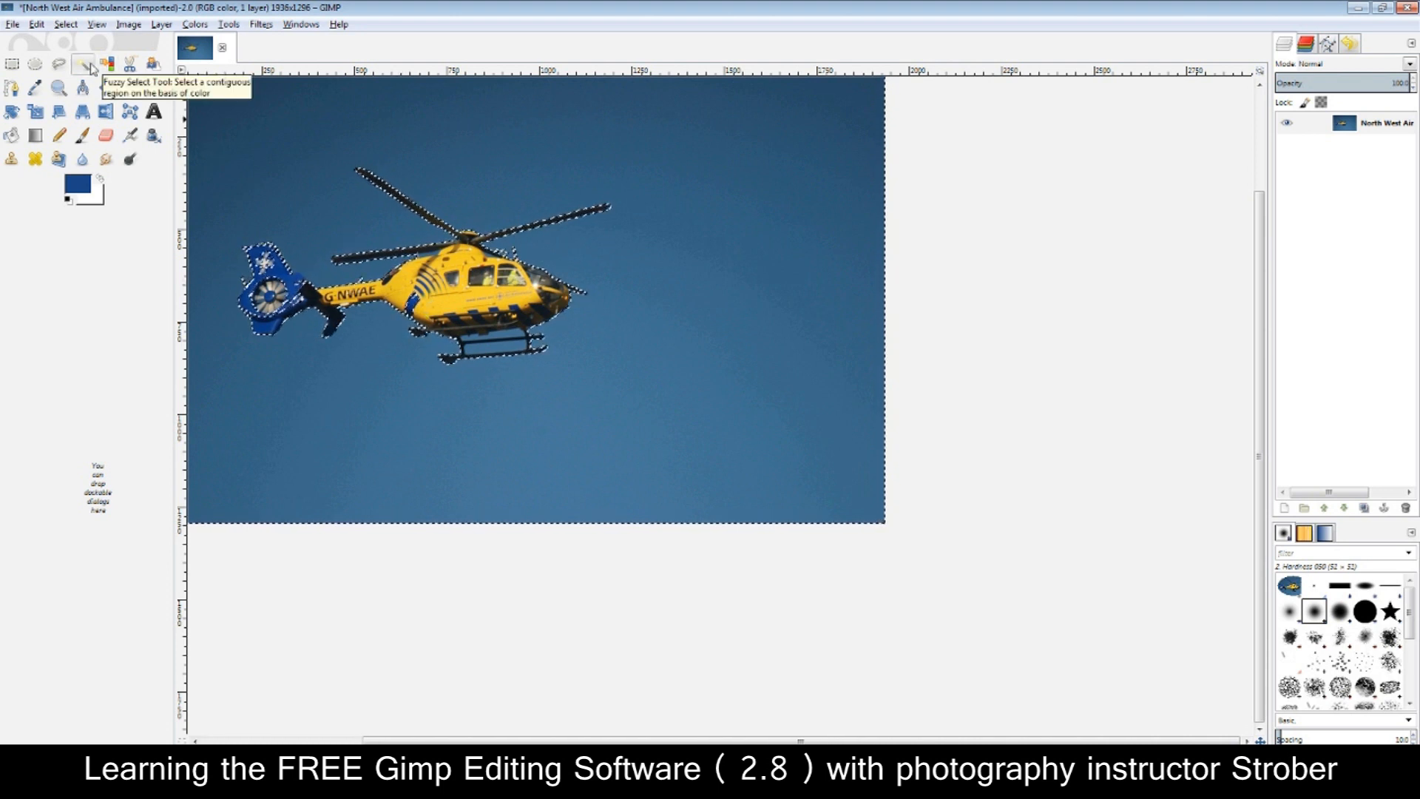
{"action": "left_click", "coordinate": [999, 367]}
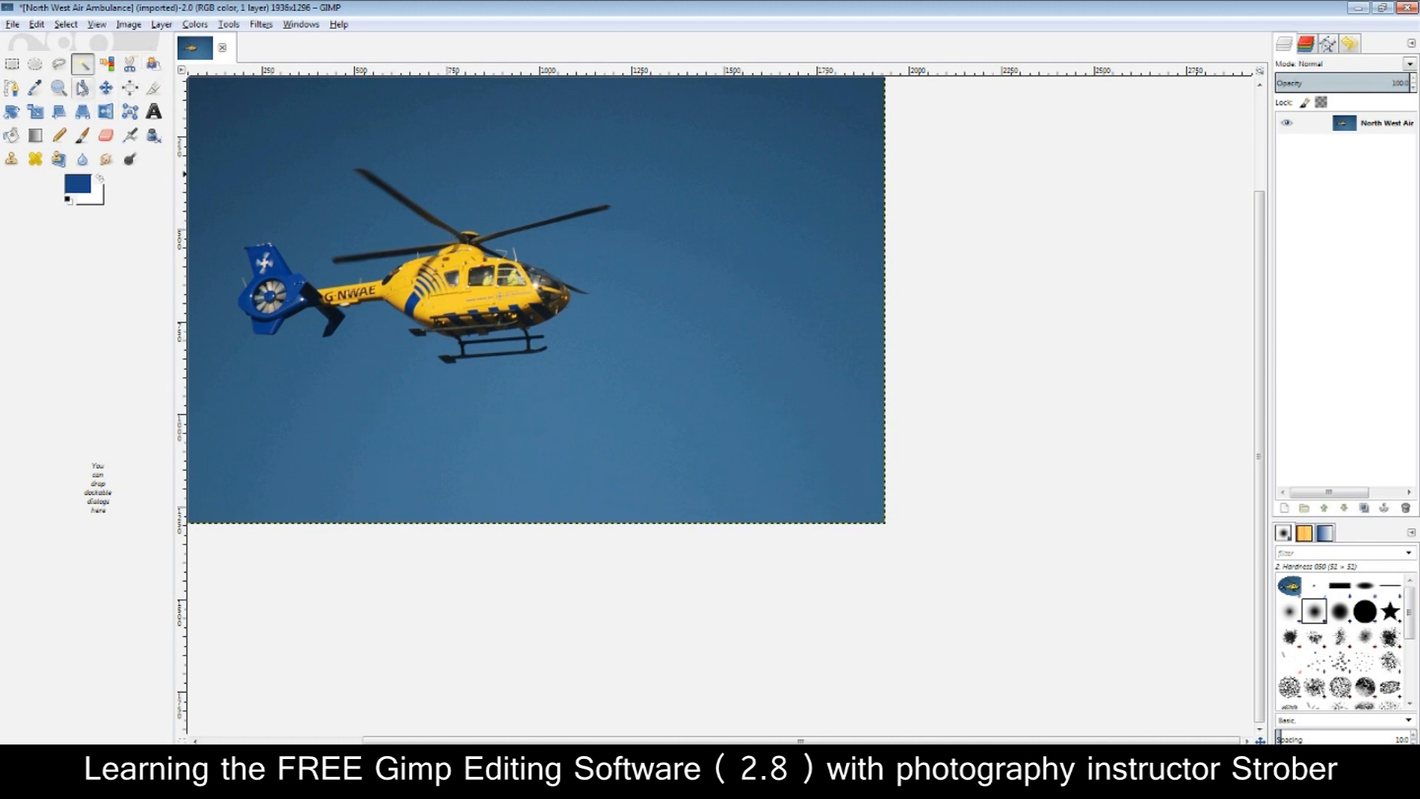
Outline the helicopter loosely with a many-sided straight-segment path using the Paths tool, leaving a gap below the skids
{"action": "left_click", "coordinate": [11, 89]}
{"action": "left_click", "coordinate": [500, 444]}
{"action": "left_click", "coordinate": [627, 446]}
{"action": "left_click", "coordinate": [705, 394]}
{"action": "left_click", "coordinate": [702, 294]}
{"action": "left_click", "coordinate": [694, 218]}
{"action": "left_click", "coordinate": [608, 152]}
{"action": "left_click", "coordinate": [466, 152]}
{"action": "left_click", "coordinate": [410, 156]}
{"action": "left_click", "coordinate": [338, 151]}
{"action": "left_click", "coordinate": [271, 162]}
{"action": "left_click", "coordinate": [227, 187]}
{"action": "left_click", "coordinate": [208, 279]}
{"action": "left_click", "coordinate": [231, 358]}
{"action": "left_click", "coordinate": [326, 394]}
{"action": "left_click", "coordinate": [416, 390]}
Create a selection from the path, clear its contents, and undo the clearing and the selection
{"action": "right_click", "coordinate": [504, 420]}
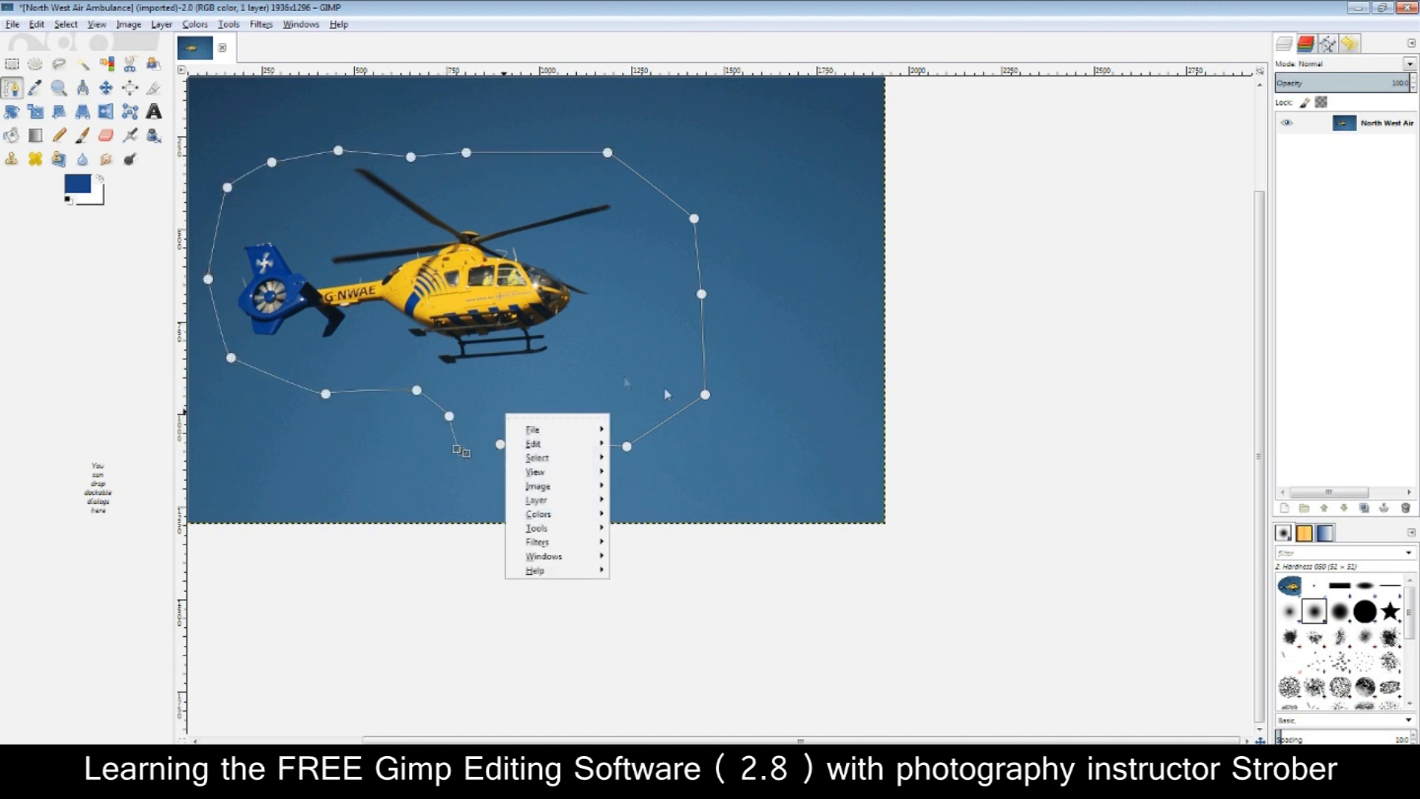
{"action": "mouse_move", "coordinate": [580, 460]}
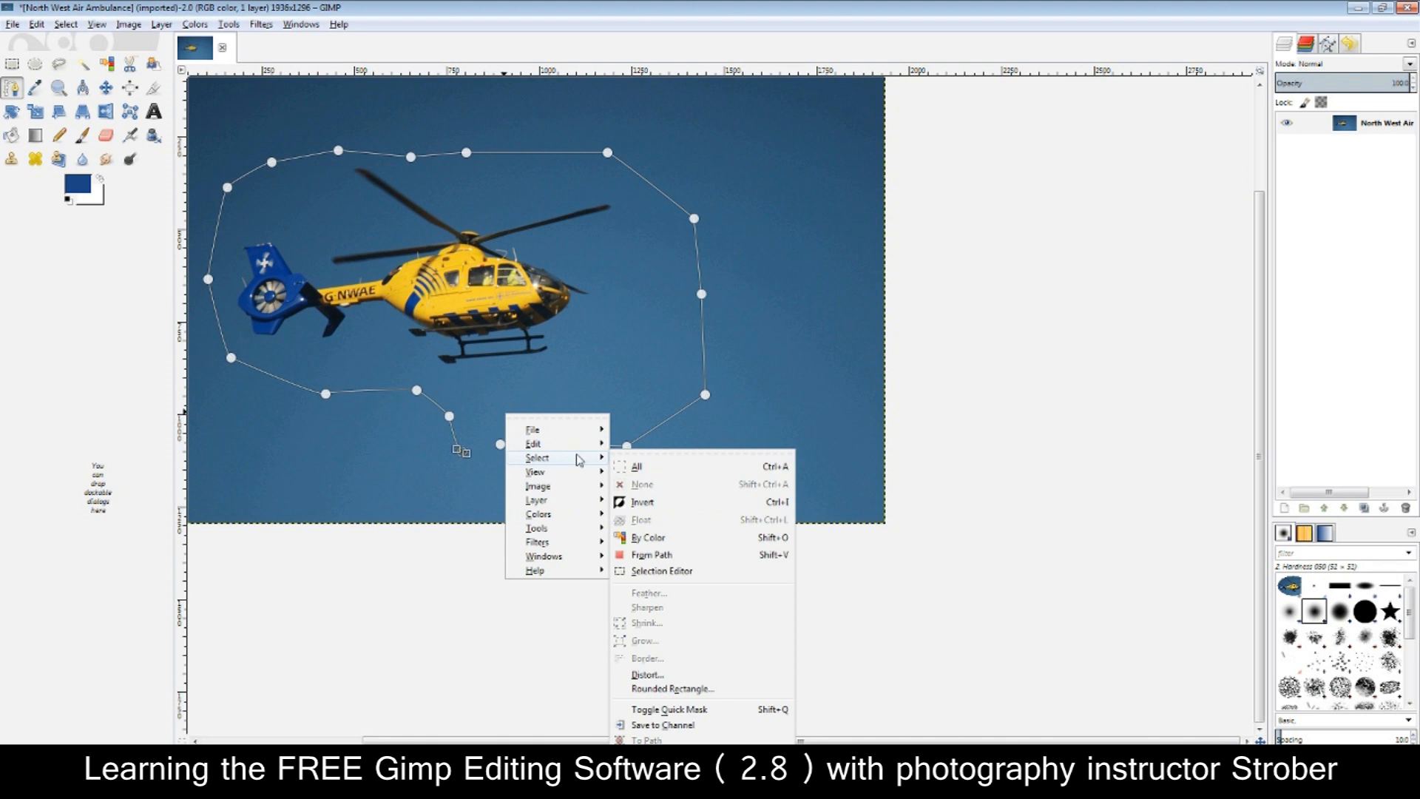
{"action": "left_click", "coordinate": [662, 560]}
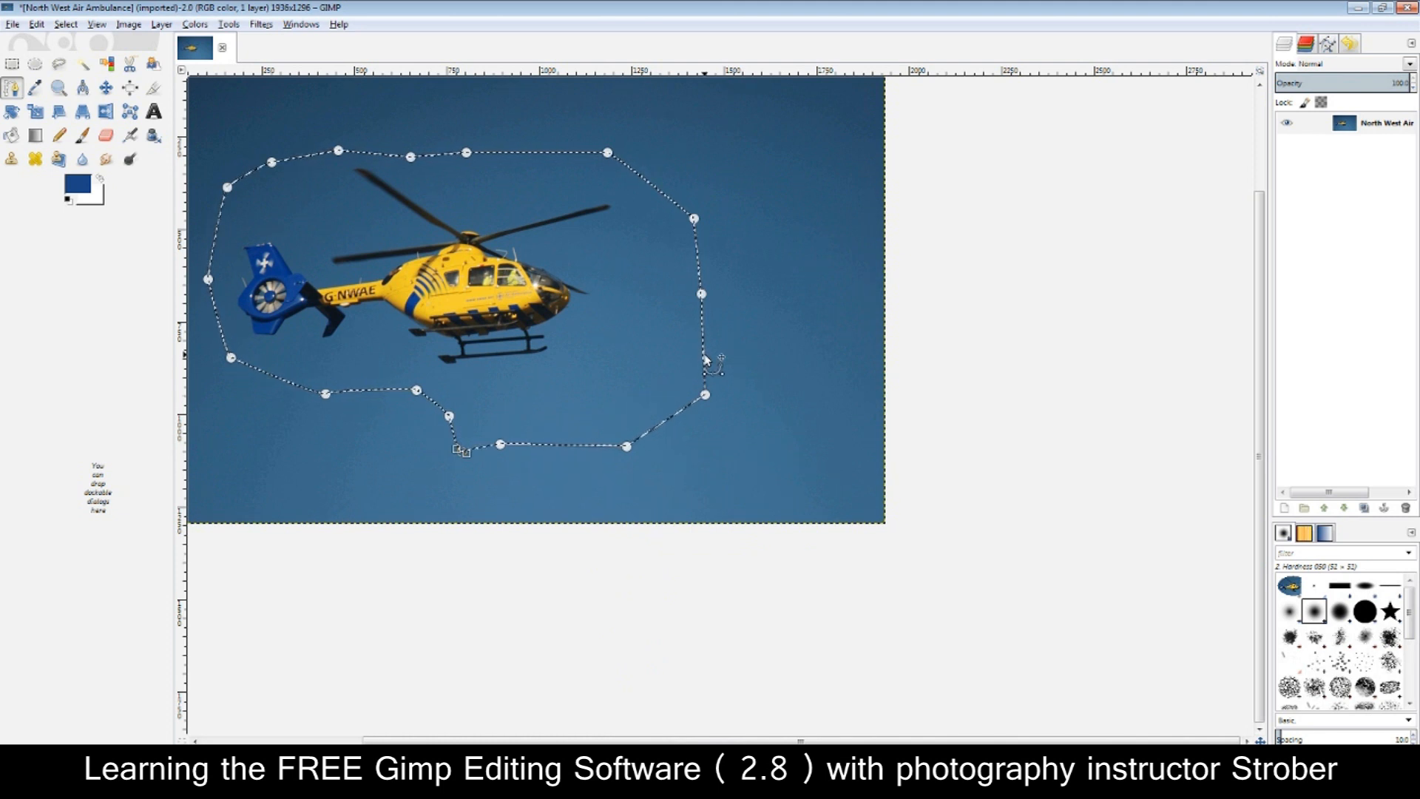
{"action": "key", "text": "Delete"}
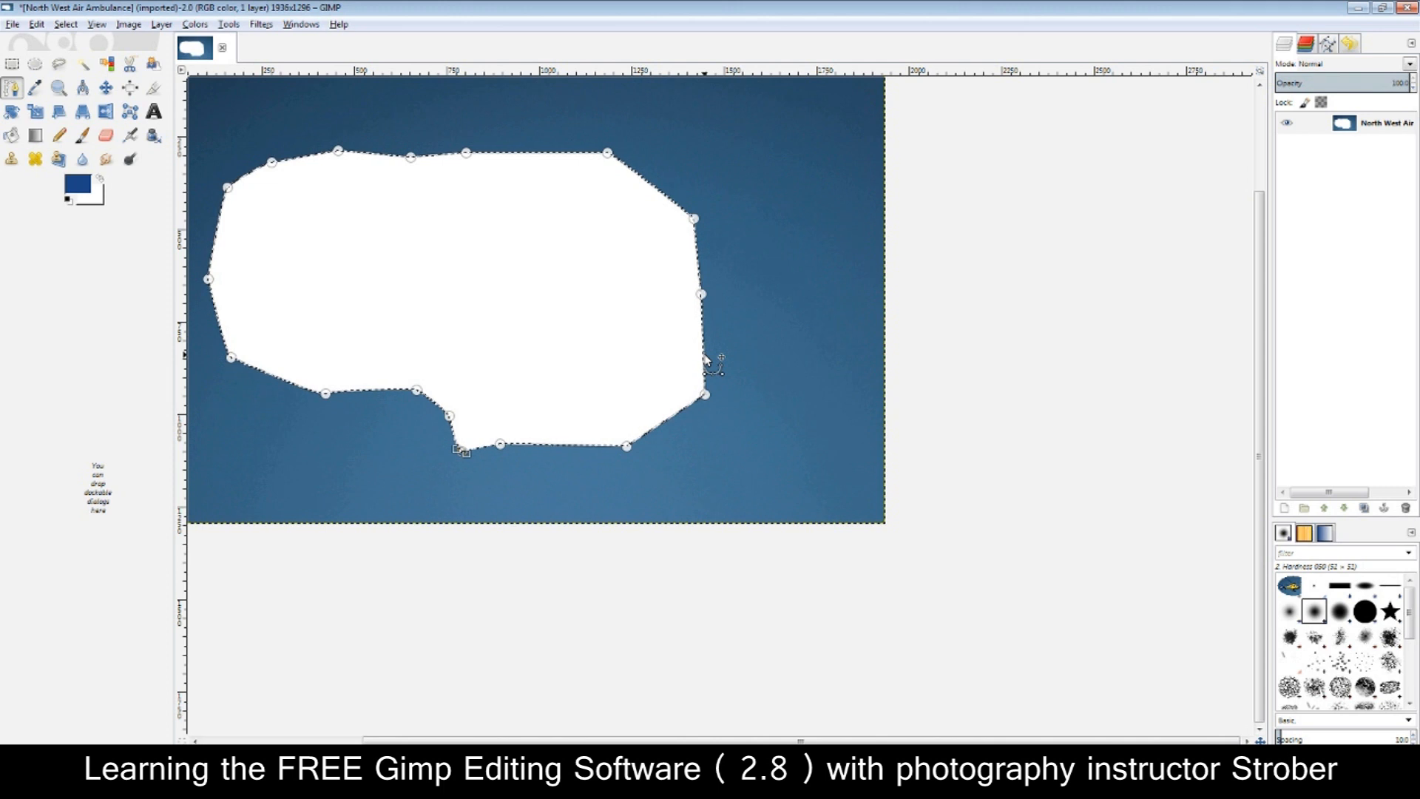
{"action": "key", "text": "ctrl+z"}
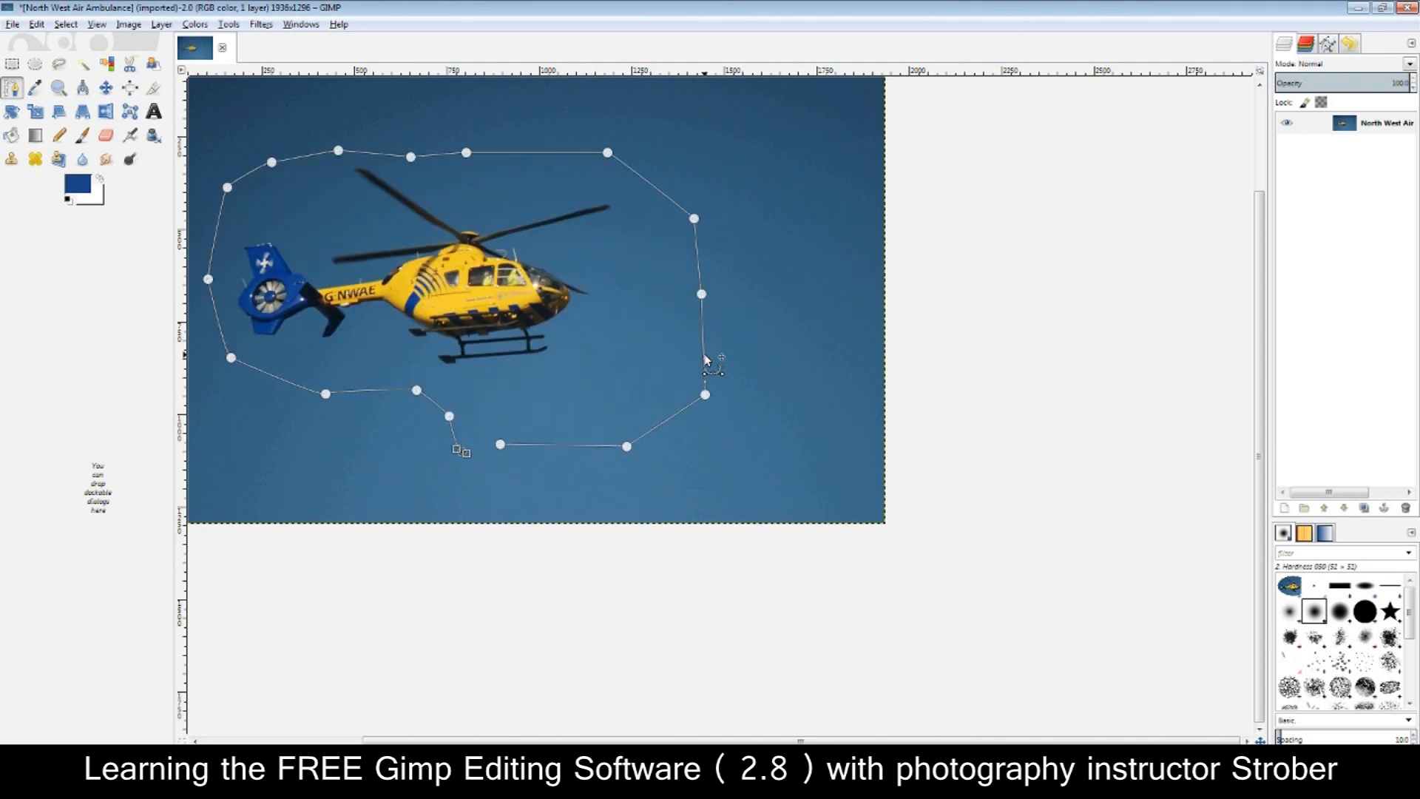
Activate the Color Picker tool and change the foreground colour to magenta with HTML notation f613de
{"action": "left_click", "coordinate": [36, 93]}
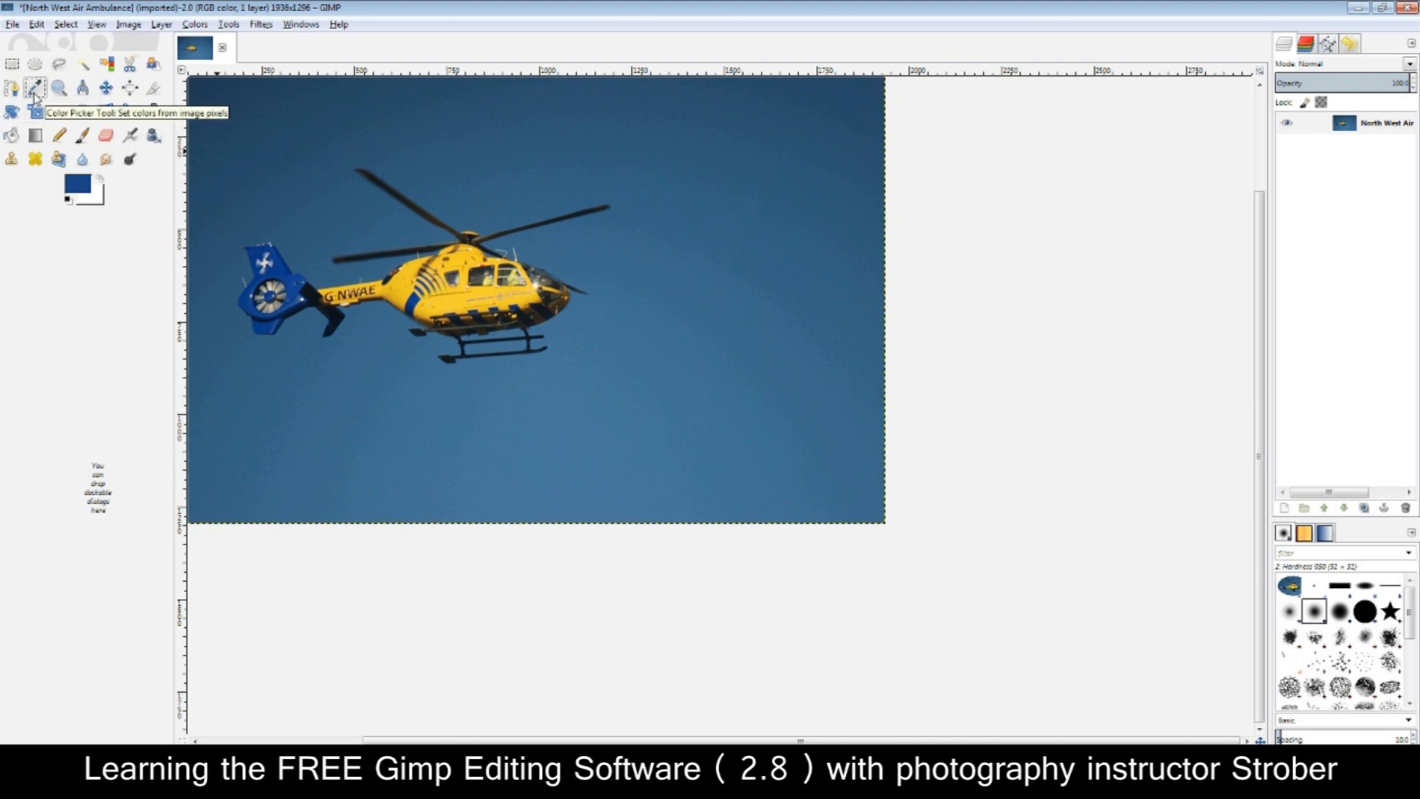
{"action": "left_click", "coordinate": [77, 183]}
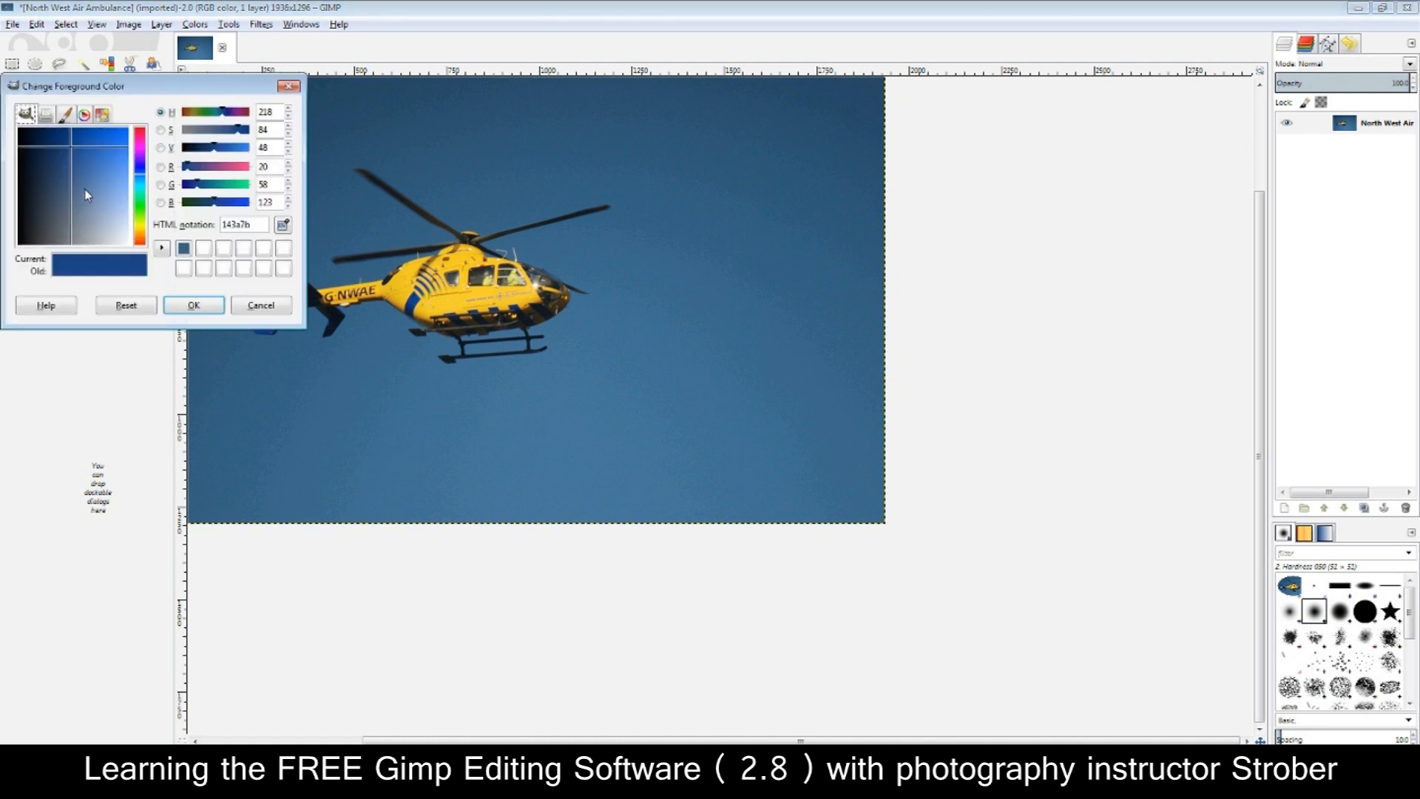
{"action": "left_click", "coordinate": [251, 308]}
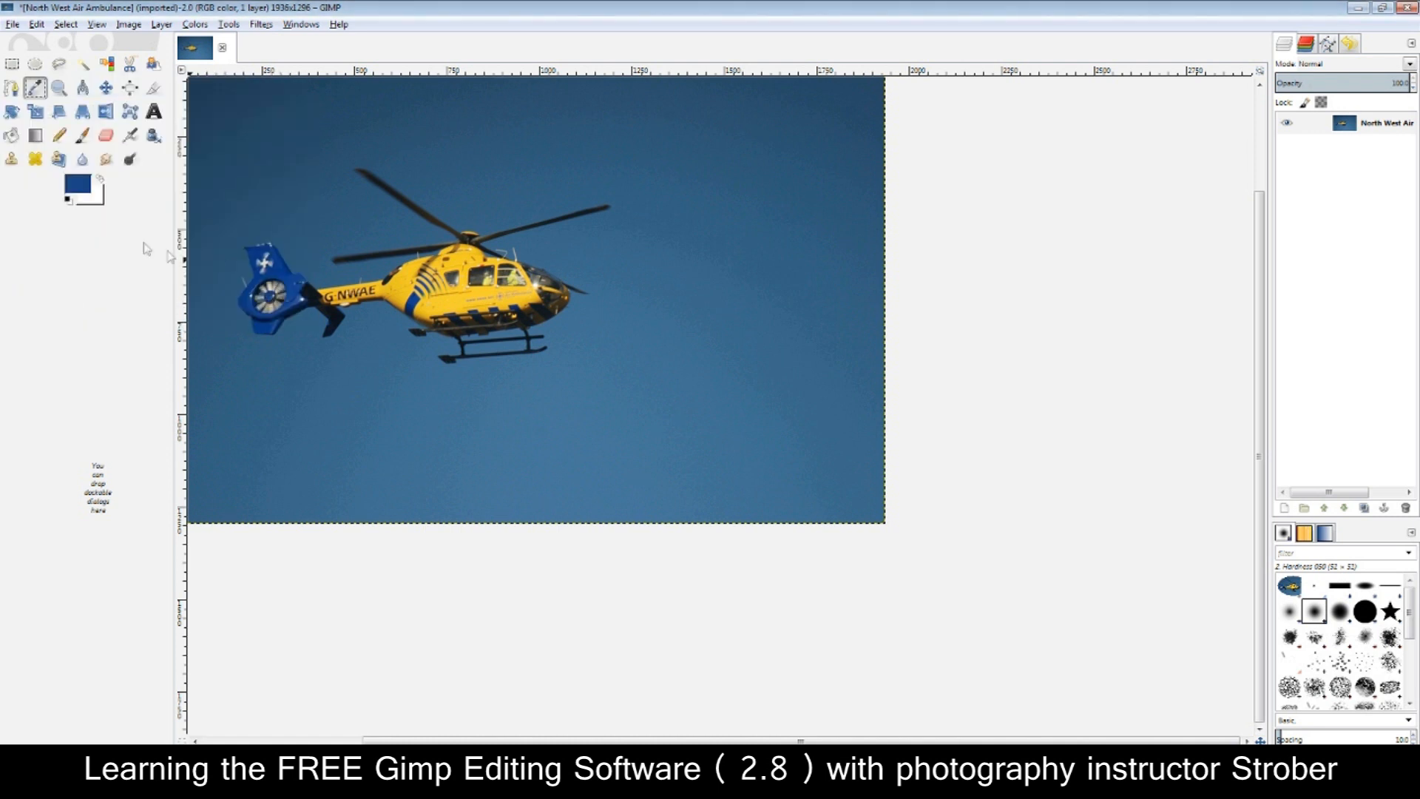
{"action": "left_click", "coordinate": [78, 190]}
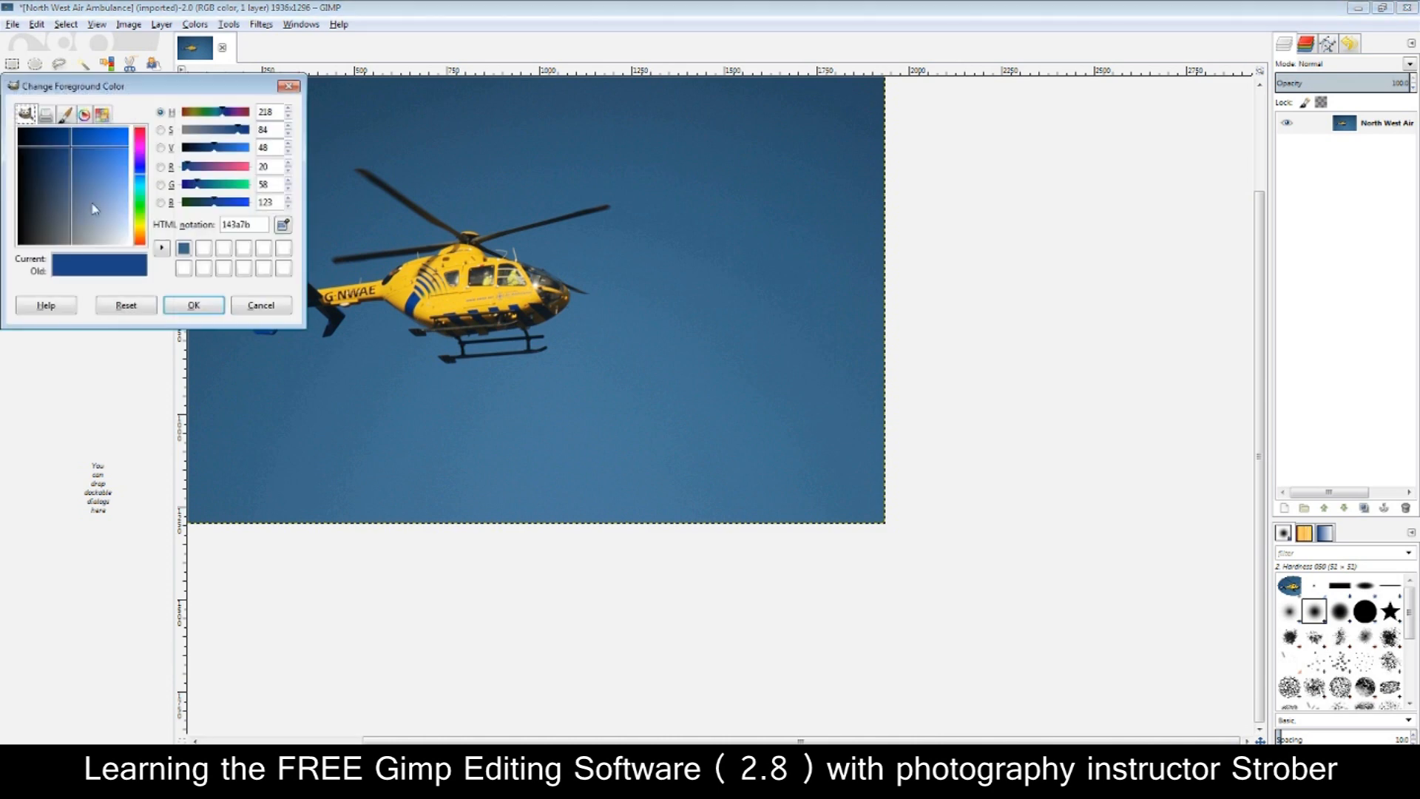
{"action": "left_click_drag", "start_coordinate": [135, 90], "coordinate": [589, 174]}
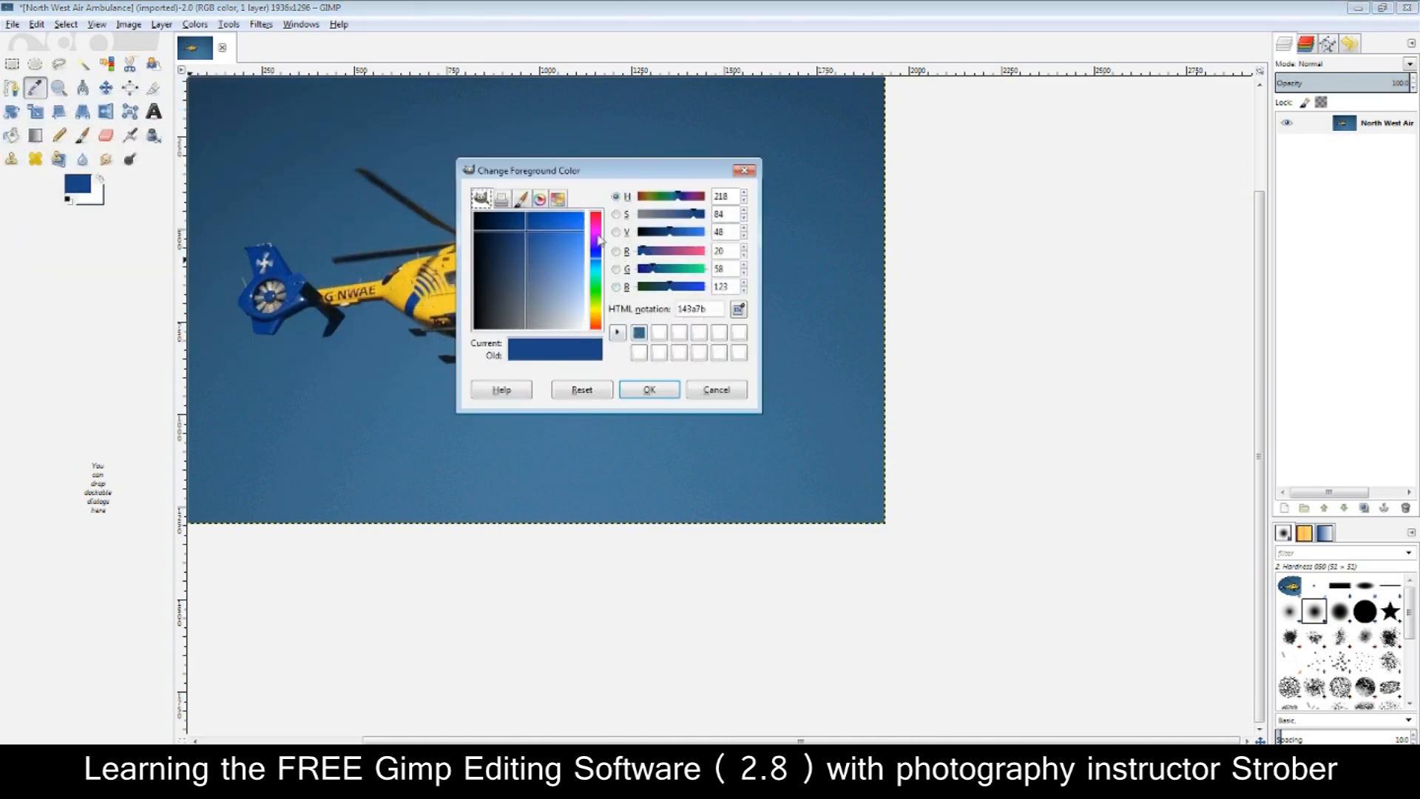
{"action": "left_click_drag", "start_coordinate": [598, 241], "coordinate": [613, 231]}
{"action": "left_click", "coordinate": [582, 228]}
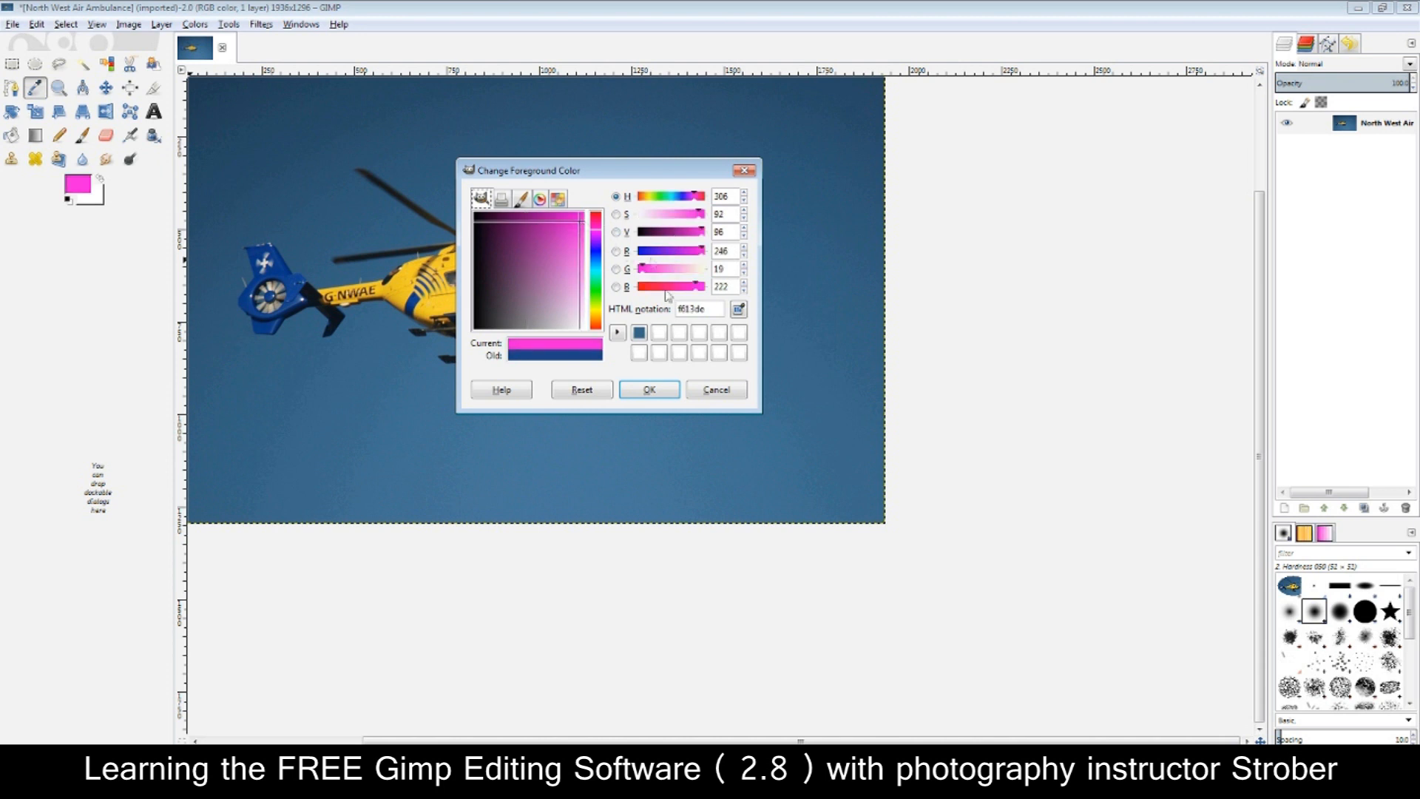
{"action": "left_click", "coordinate": [650, 390]}
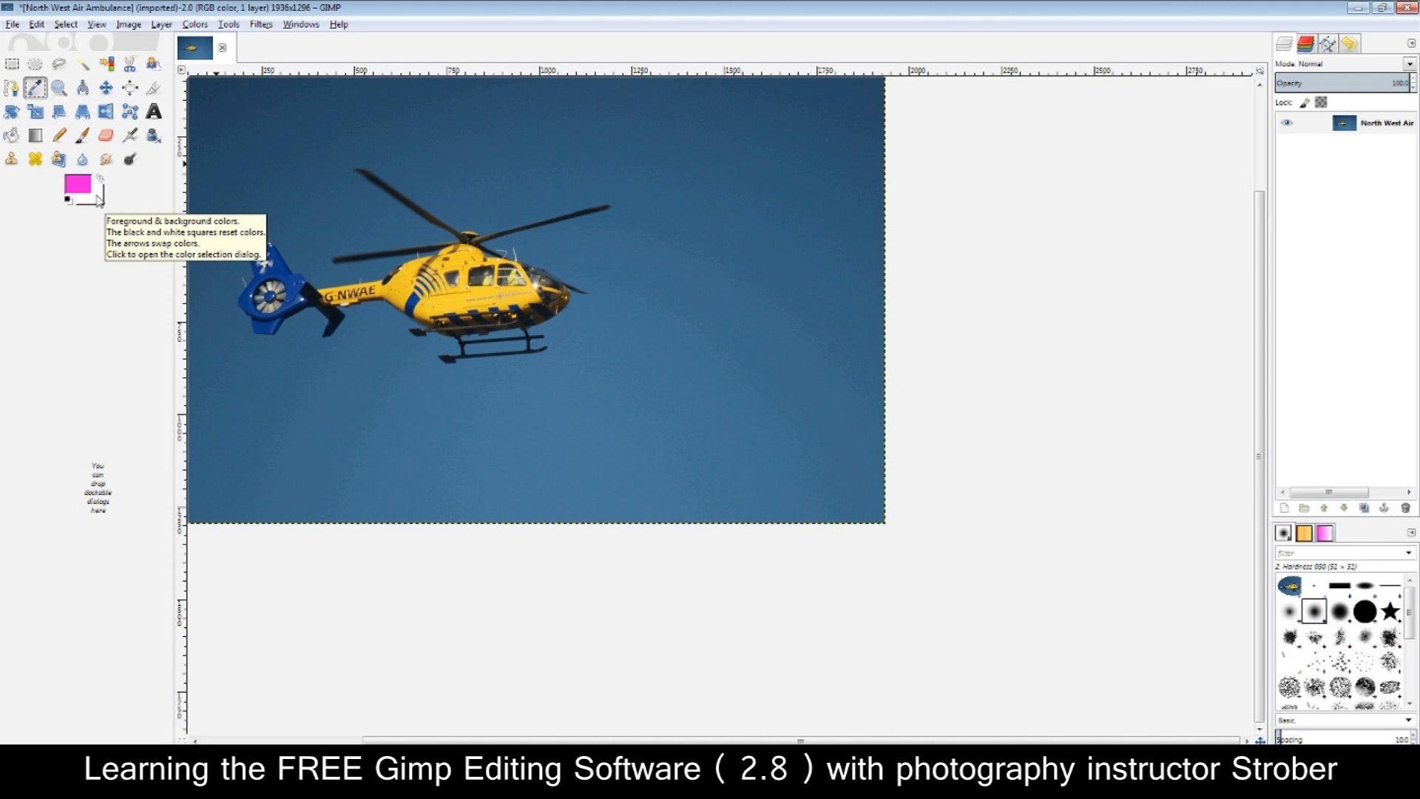
Bucket-fill the sky beside the helicopter with the magenta foreground colour and undo the fill
{"action": "left_click", "coordinate": [11, 136]}
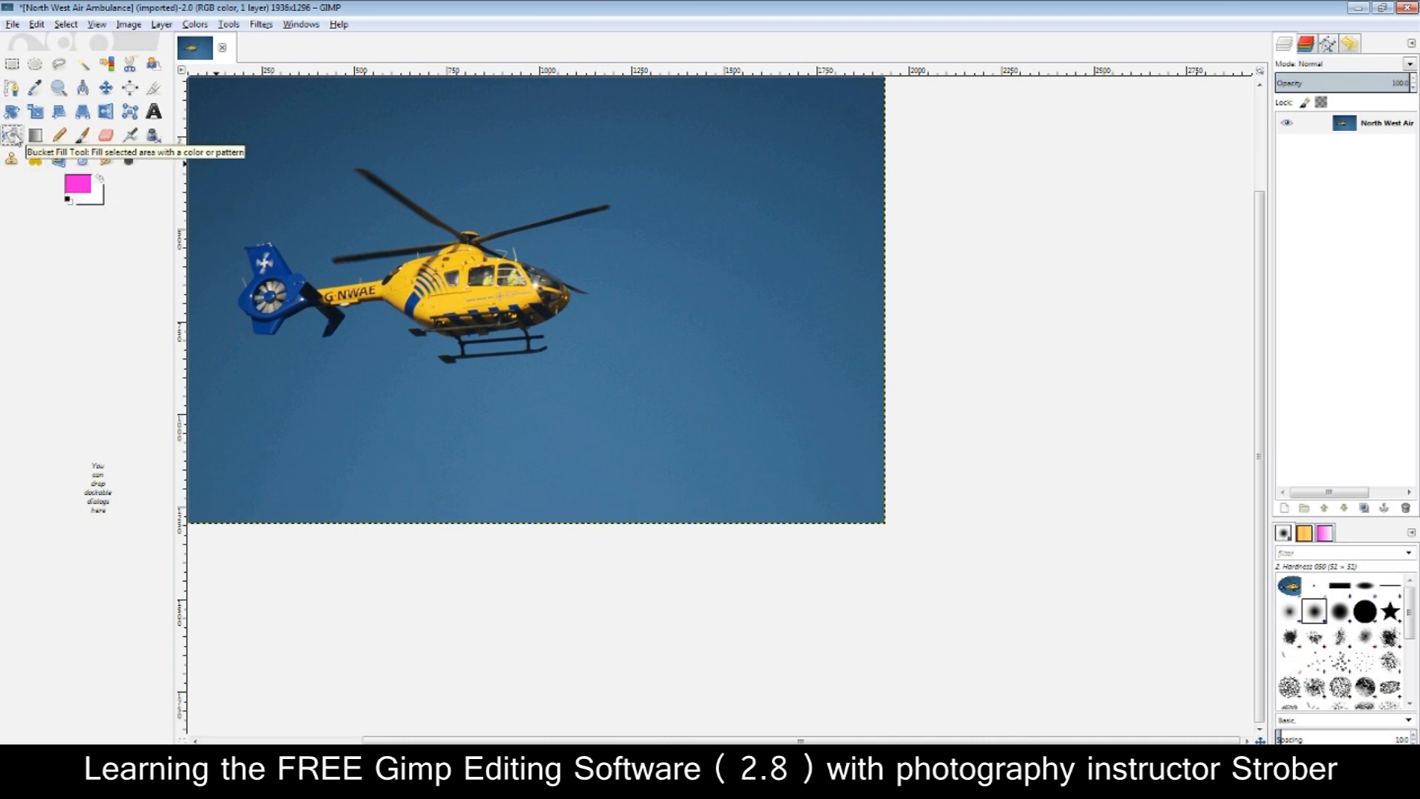
{"action": "left_click", "coordinate": [701, 309]}
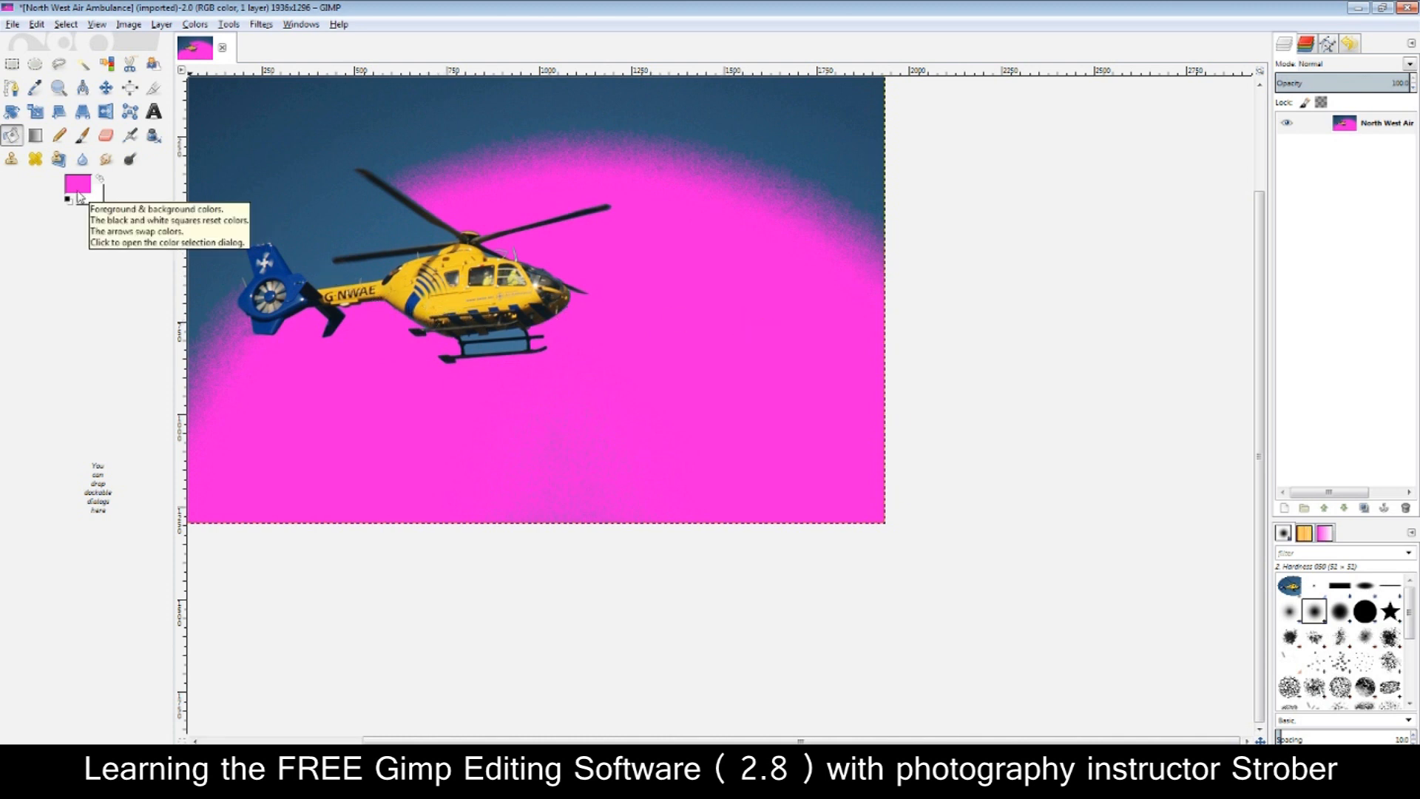
{"action": "key", "text": "ctrl+z"}
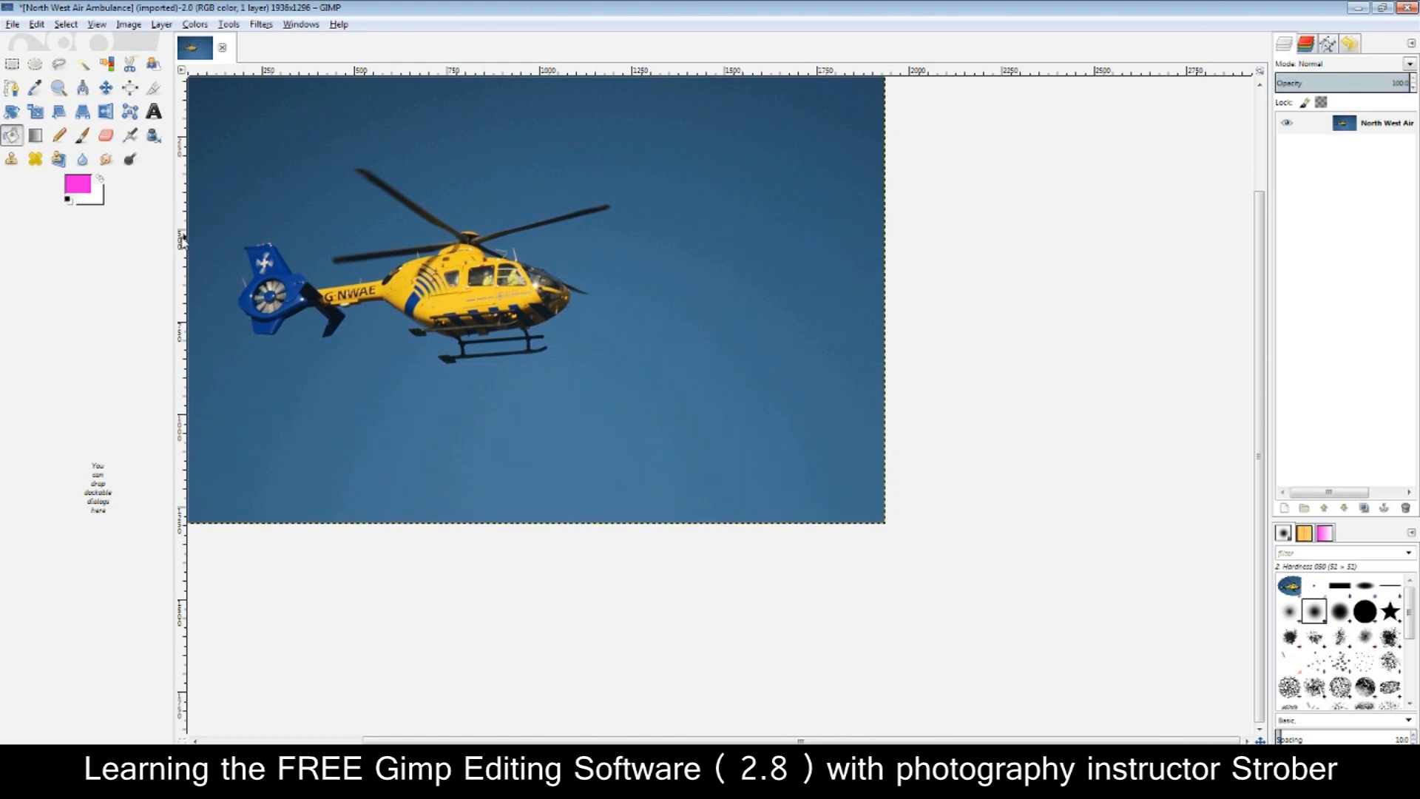
Swap the foreground and background colours and bucket-fill the sky beside the helicopter with white
{"action": "key", "text": "x"}
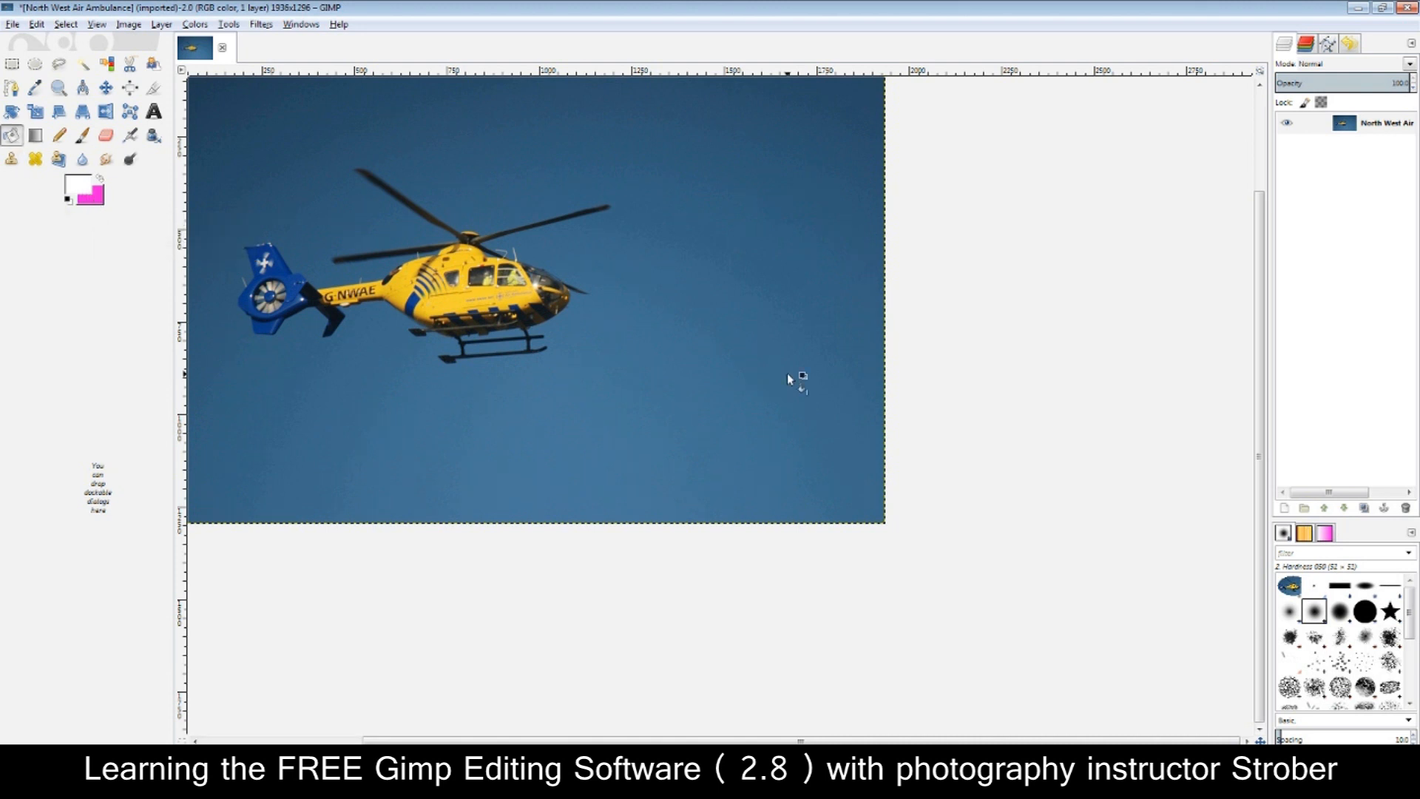
{"action": "left_click", "coordinate": [762, 370]}
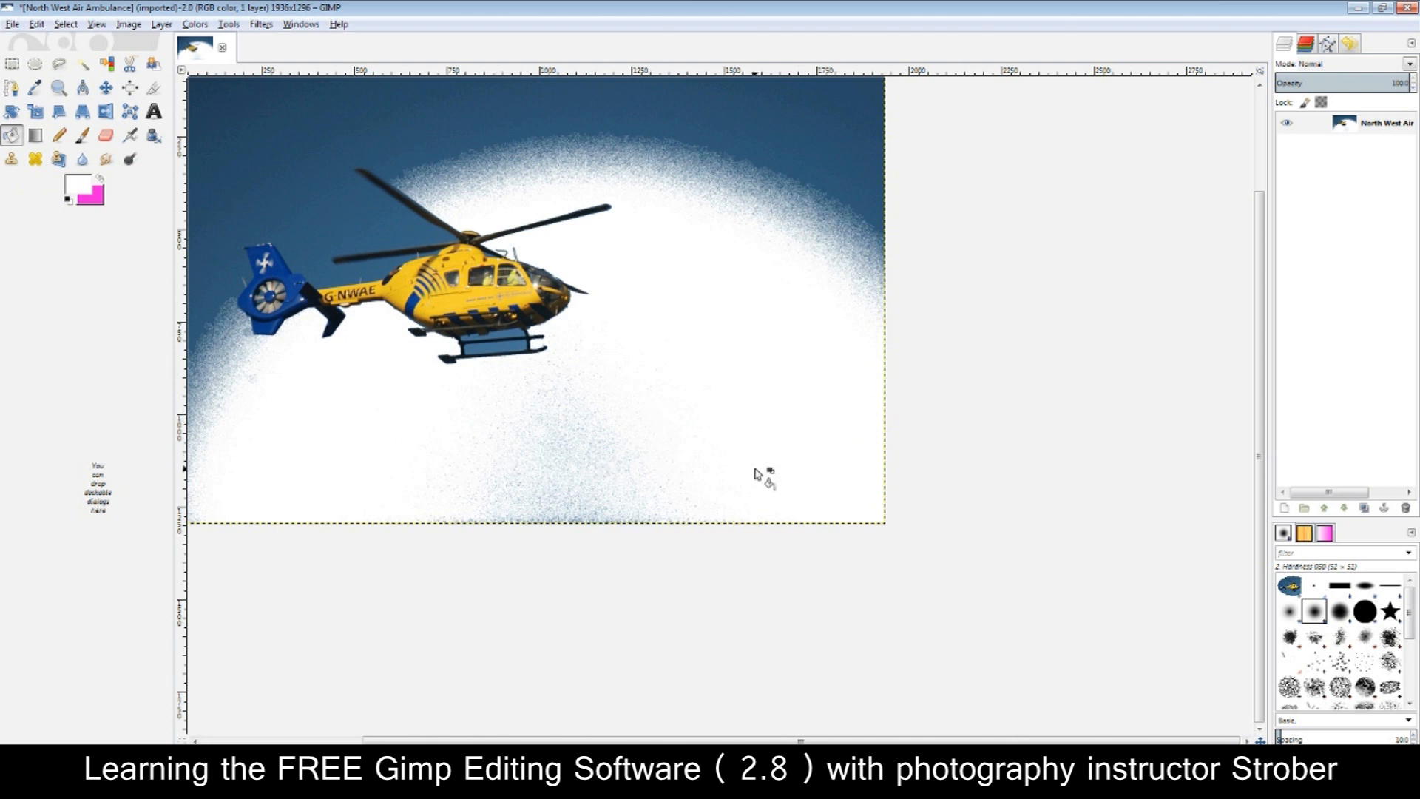
Swap the foreground and background colours back and forth, ending on magenta as foreground, and undo the white fill
{"action": "key", "text": "x"}
{"action": "key", "text": "x"}
{"action": "key", "text": "x"}
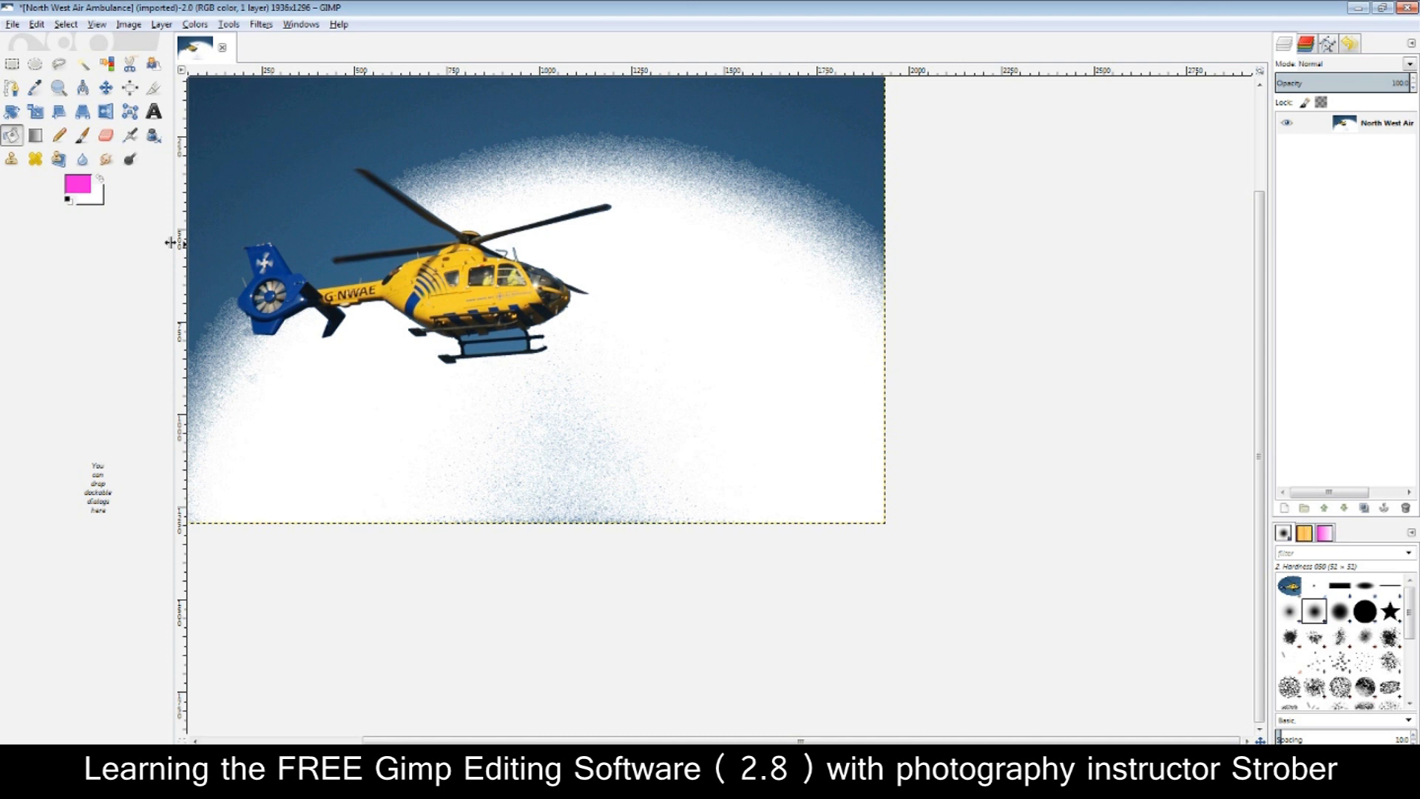
{"action": "key", "text": "x"}
{"action": "key", "text": "x"}
{"action": "key", "text": "x"}
{"action": "key", "text": "x"}
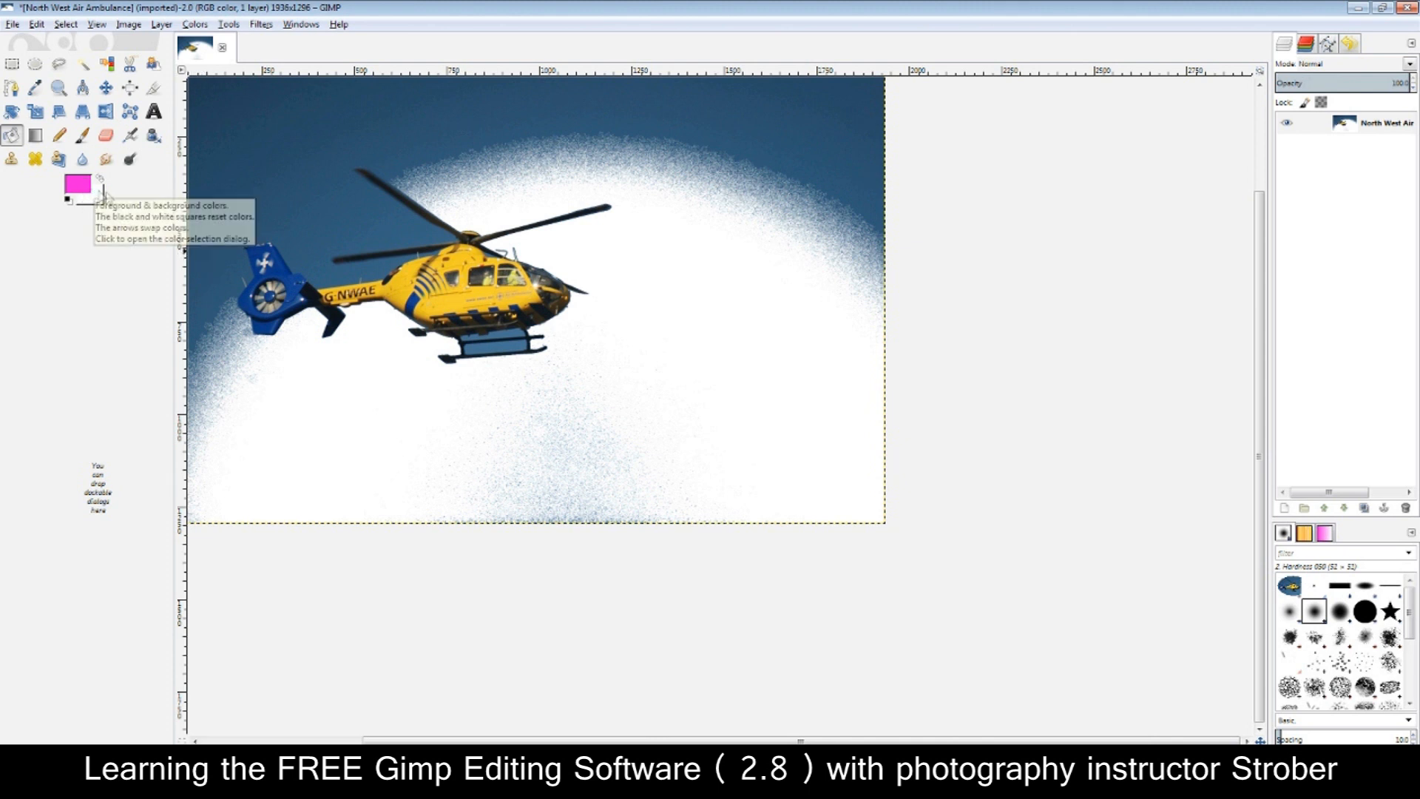
{"action": "key", "text": "ctrl+z"}
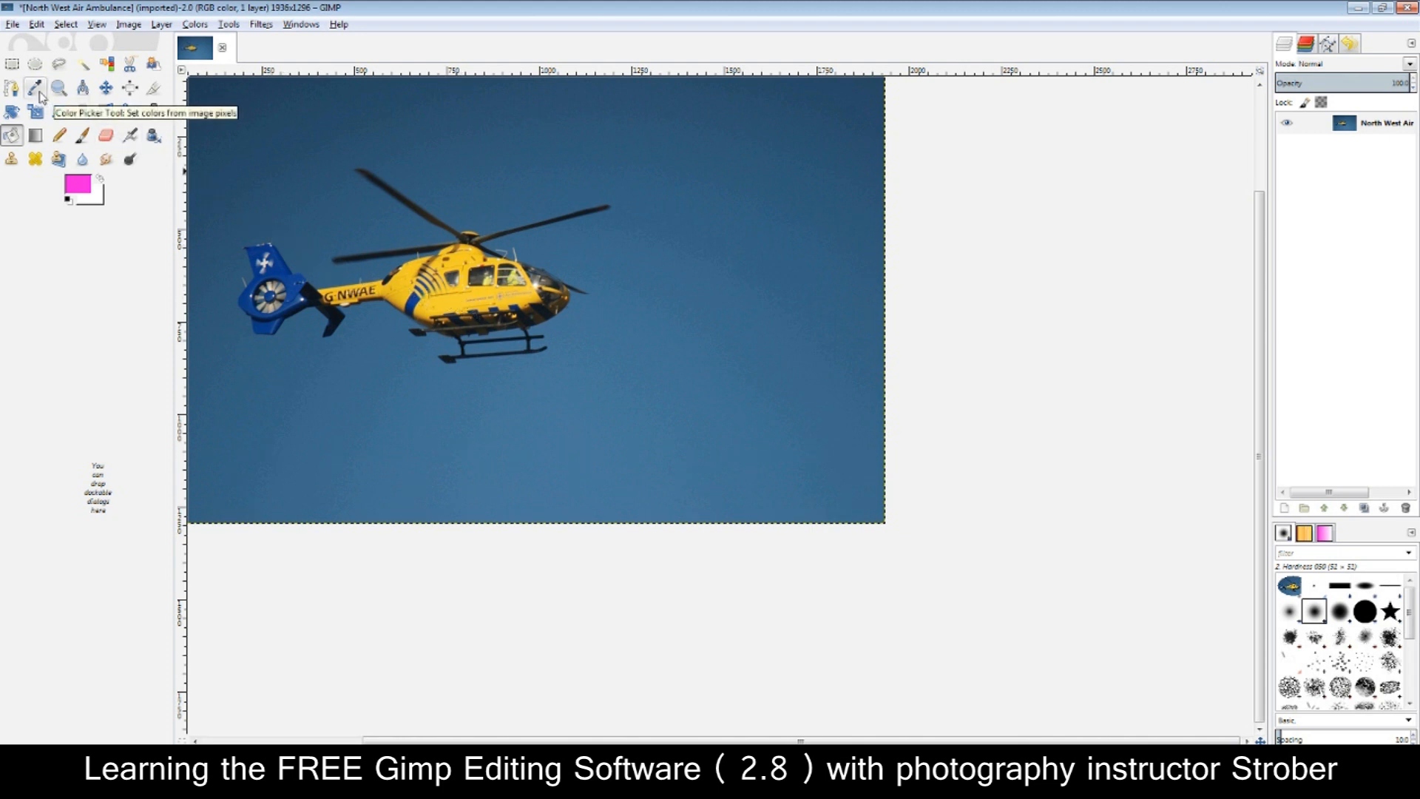
Sample the helicopter's yellow body with the Color Picker as foreground colour and confirm f2c31f in the foreground colour settings
{"action": "left_click", "coordinate": [37, 90]}
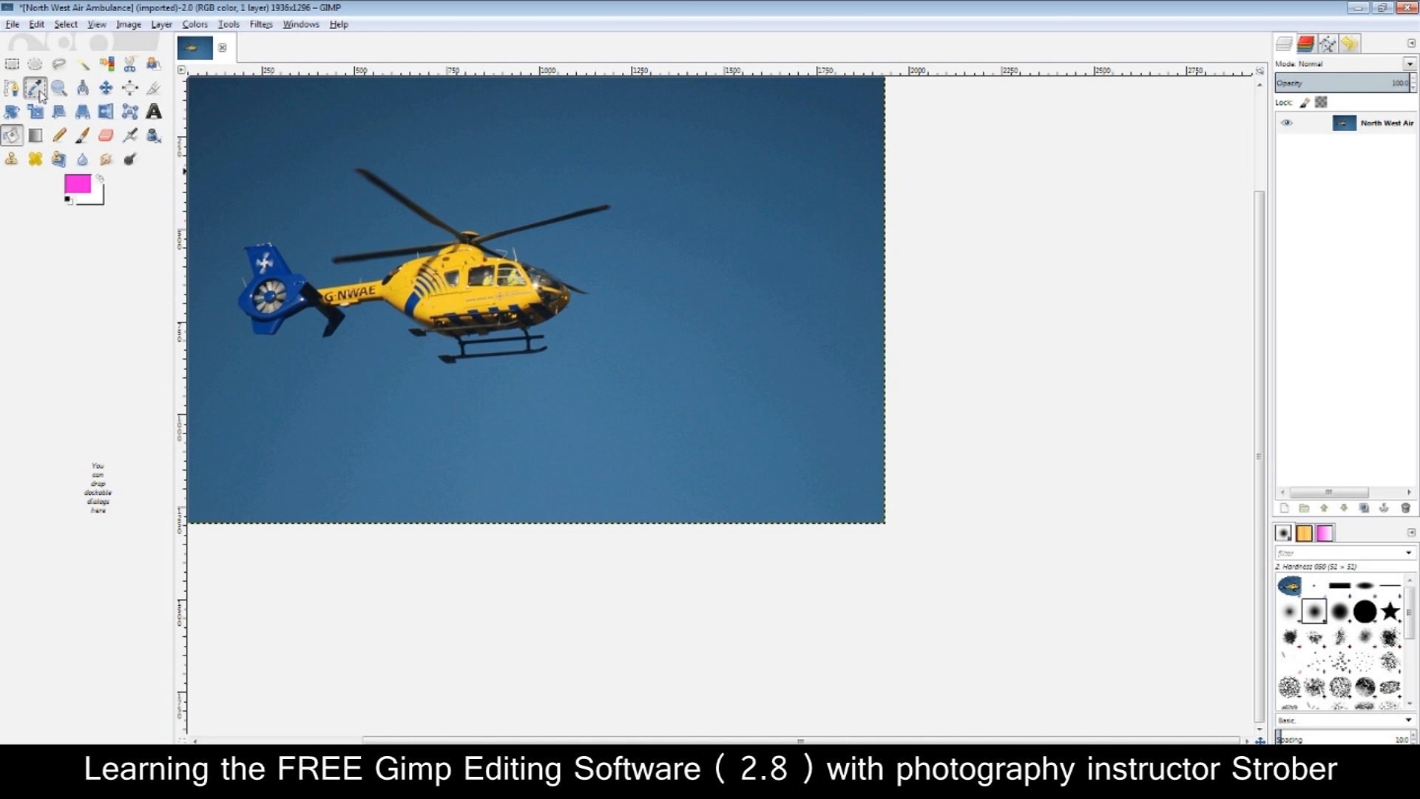
{"action": "left_click", "coordinate": [425, 254]}
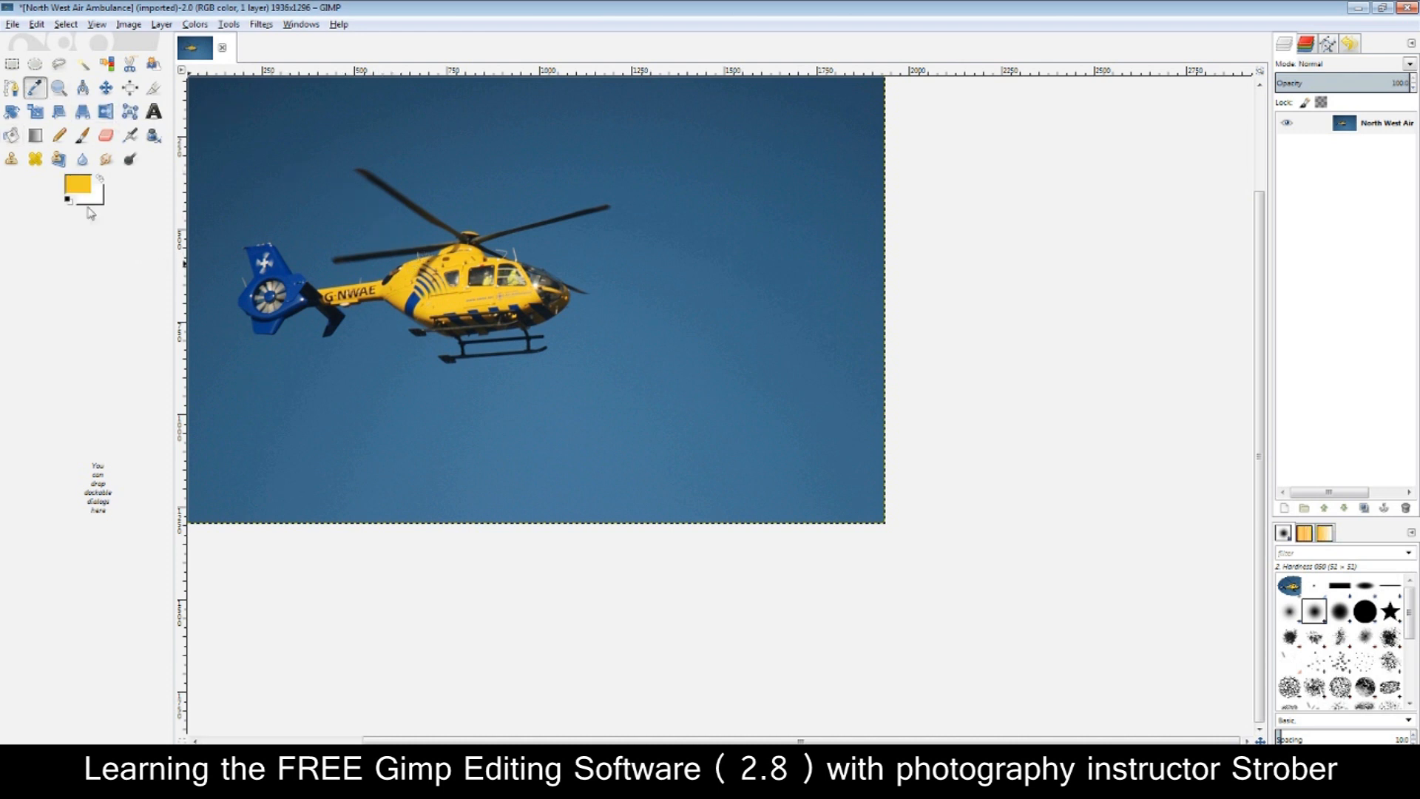
{"action": "left_click", "coordinate": [77, 186]}
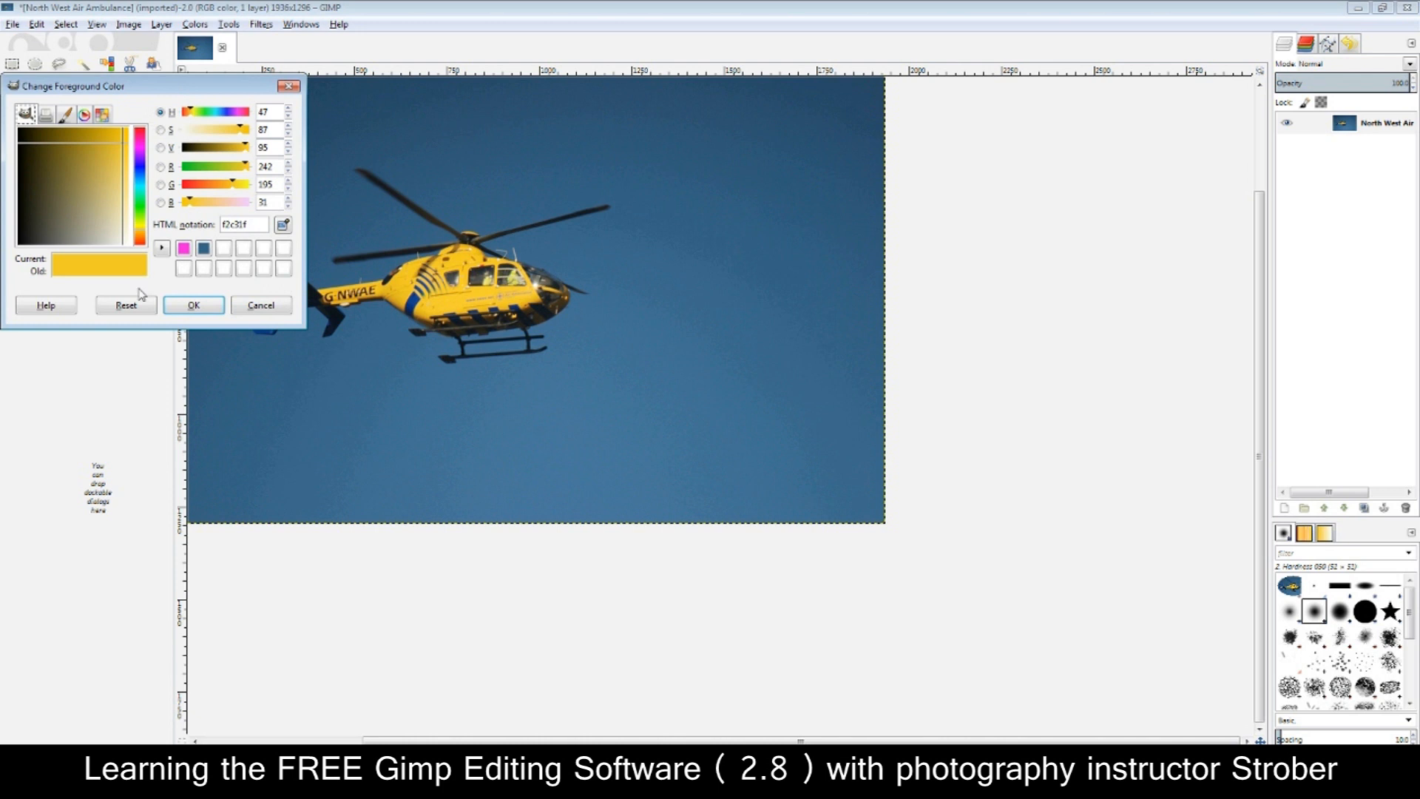
{"action": "left_click_drag", "start_coordinate": [152, 87], "coordinate": [761, 188]}
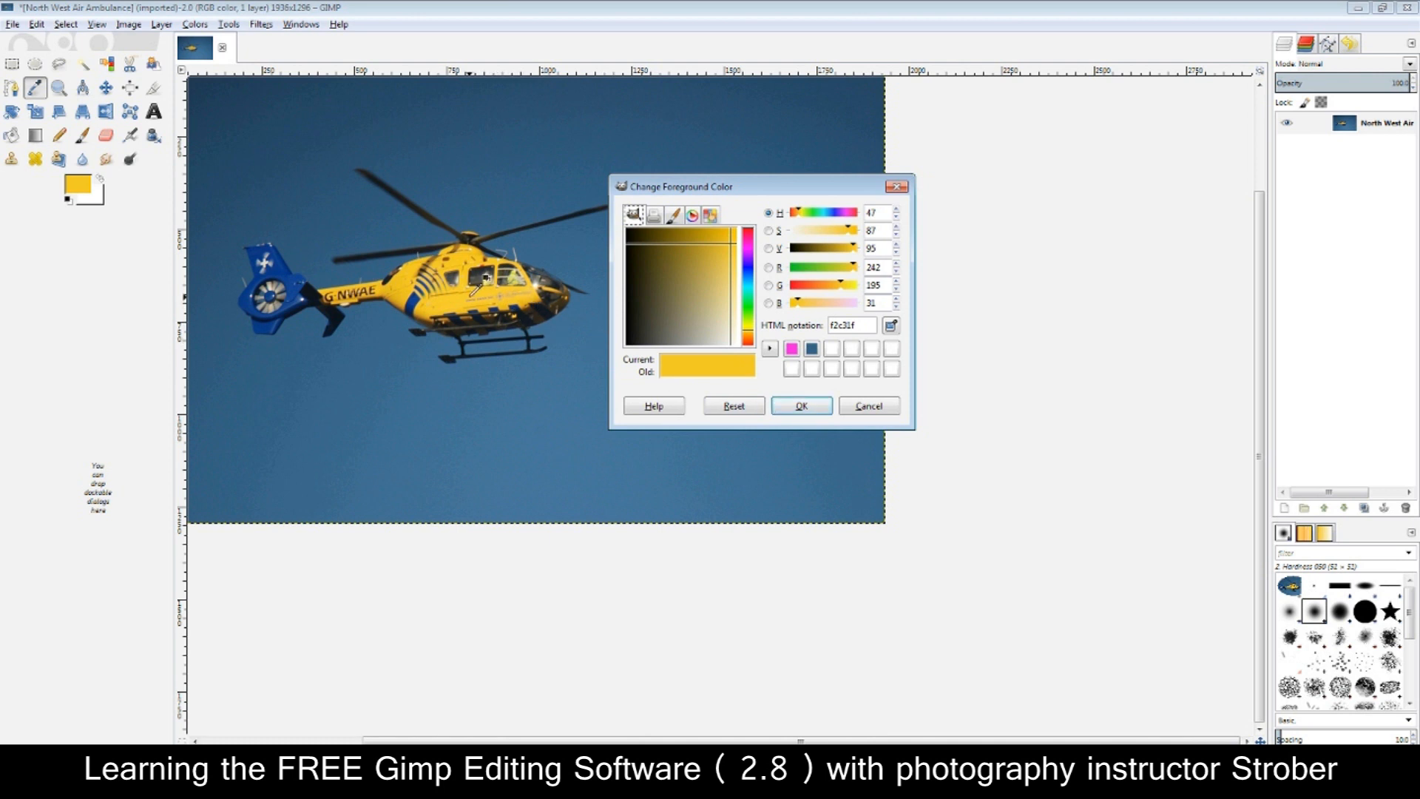
{"action": "left_click", "coordinate": [804, 409]}
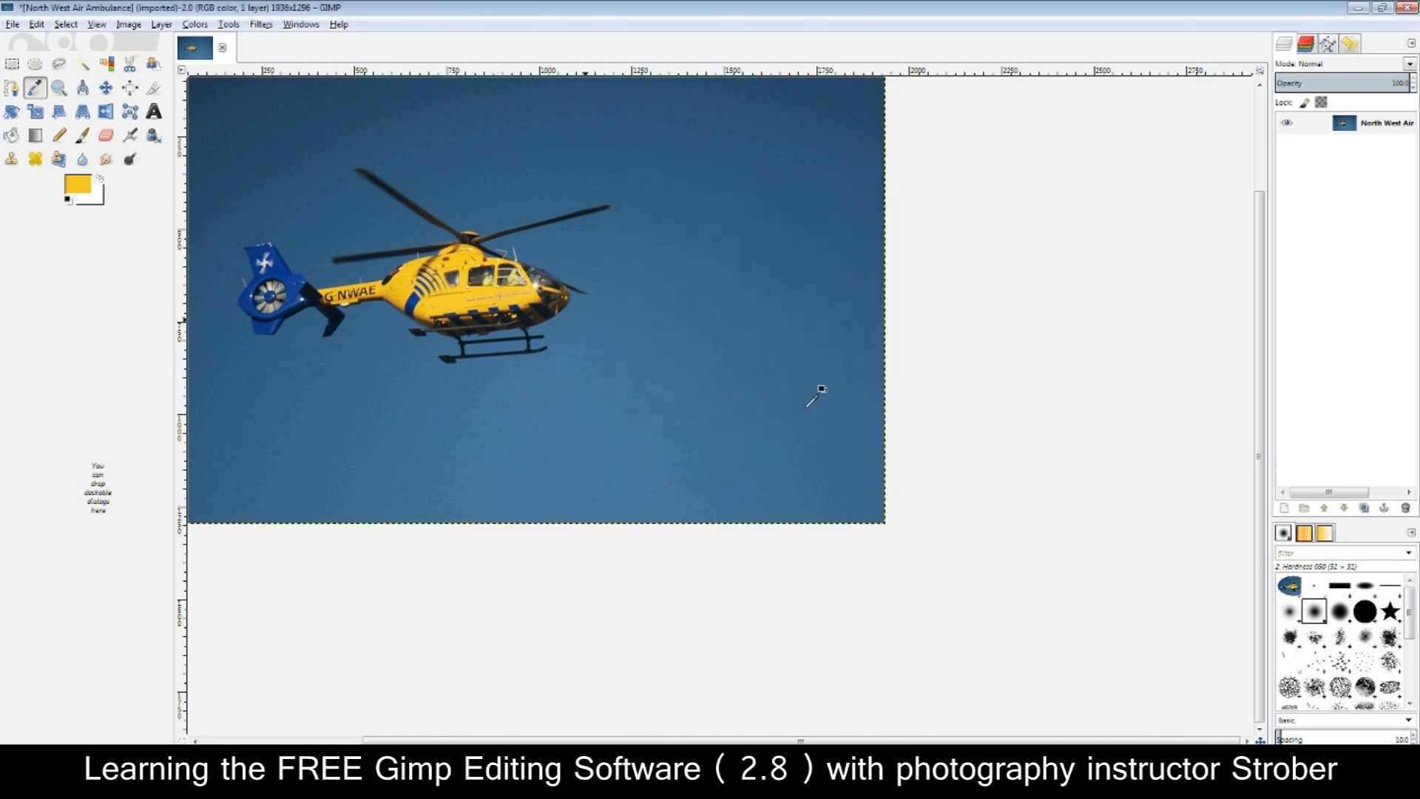
Bucket-fill the sky beneath the helicopter with the sampled yellow and undo the fill
{"action": "left_click_drag", "start_coordinate": [683, 394], "coordinate": [720, 422]}
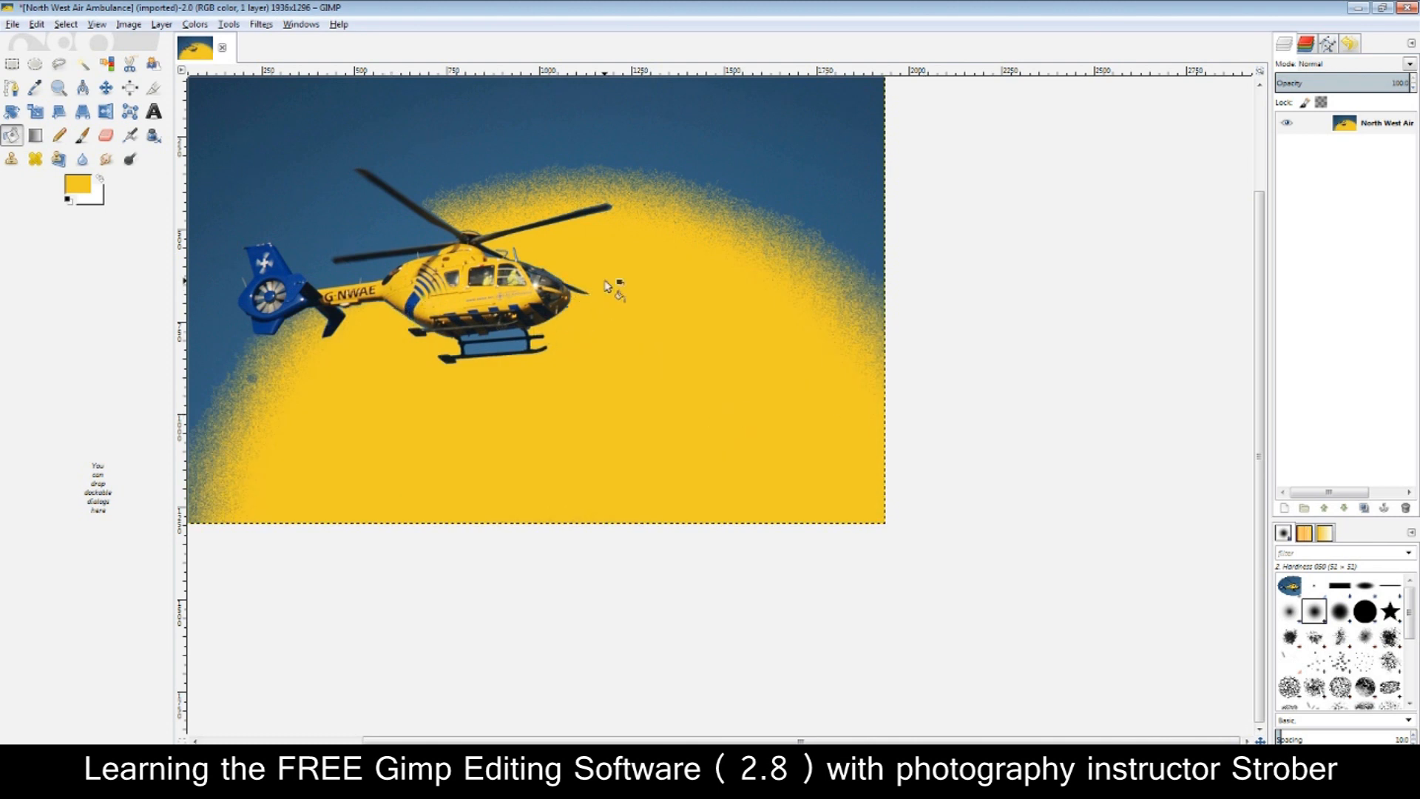
{"action": "key", "text": "ctrl+z"}
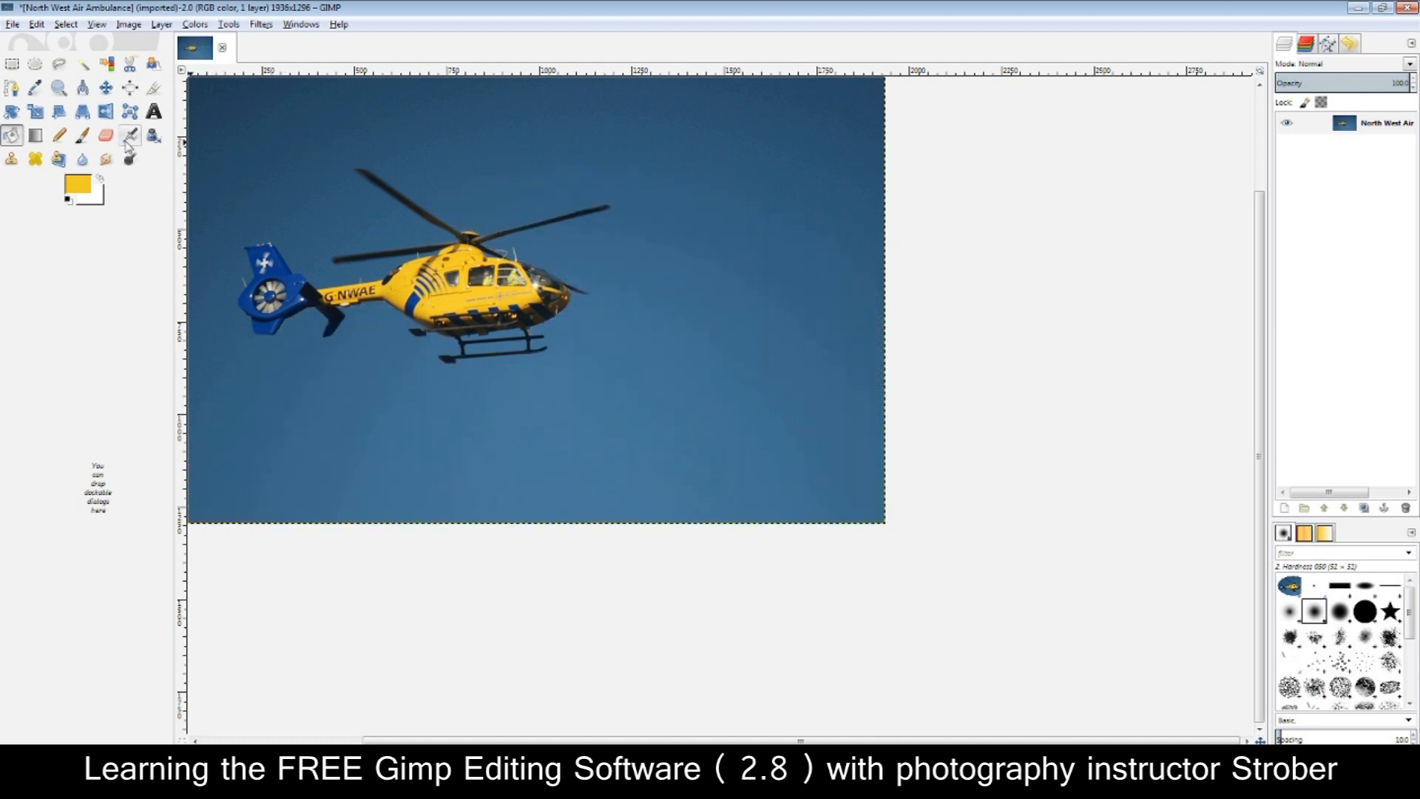
Paint freehand yellow strokes across the sky and around the helicopter with the Paintbrush and undo them
{"action": "left_click", "coordinate": [37, 115]}
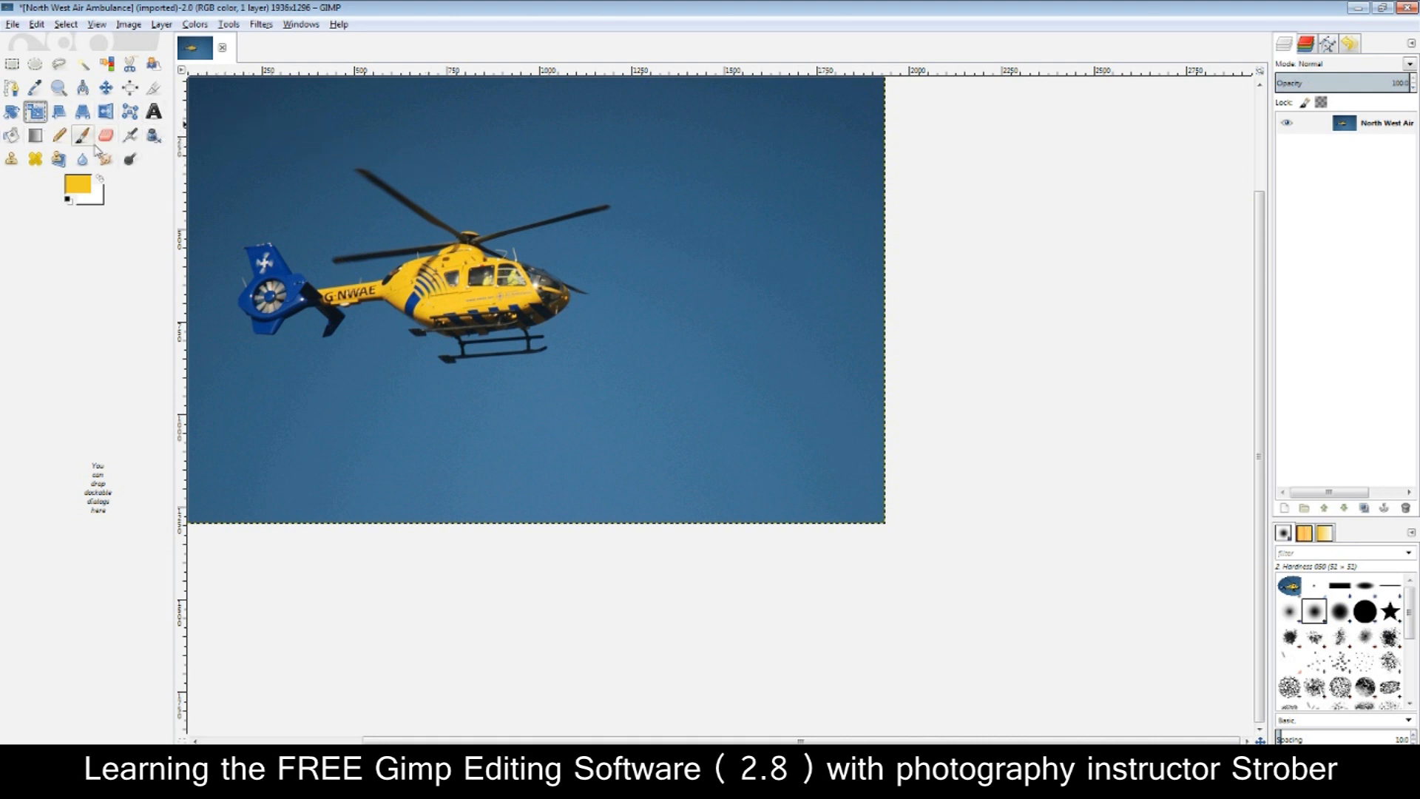
{"action": "left_click", "coordinate": [91, 138]}
{"action": "mouse_move", "coordinate": [756, 197]}
{"action": "left_mouse_down"}
{"action": "mouse_move", "coordinate": [717, 220]}
{"action": "mouse_move", "coordinate": [785, 275]}
{"action": "mouse_move", "coordinate": [657, 299]}
{"action": "left_mouse_up"}
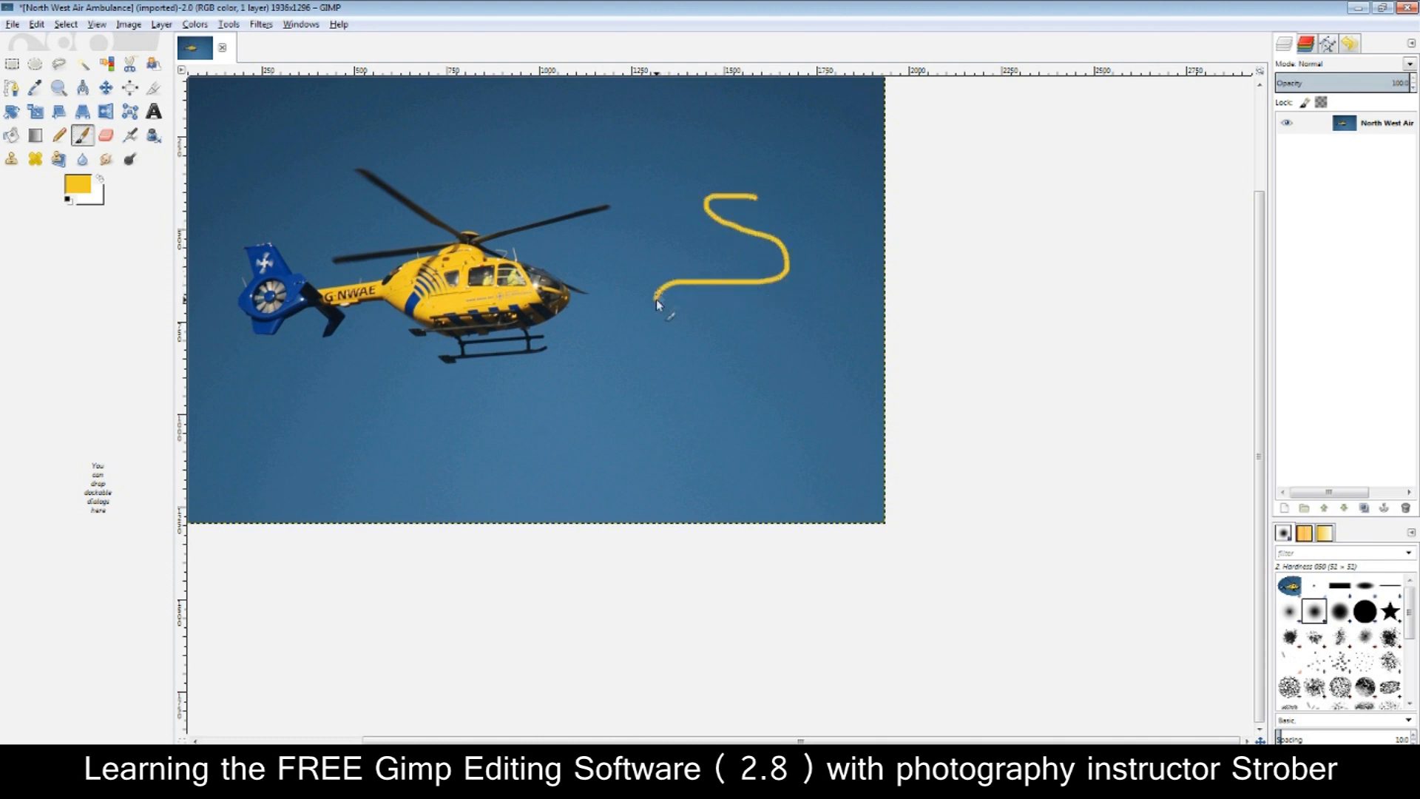
{"action": "mouse_move", "coordinate": [699, 379]}
{"action": "left_mouse_down"}
{"action": "mouse_move", "coordinate": [578, 390]}
{"action": "mouse_move", "coordinate": [518, 424]}
{"action": "mouse_move", "coordinate": [358, 391]}
{"action": "mouse_move", "coordinate": [253, 297]}
{"action": "mouse_move", "coordinate": [308, 178]}
{"action": "mouse_move", "coordinate": [522, 215]}
{"action": "mouse_move", "coordinate": [492, 241]}
{"action": "left_mouse_up"}
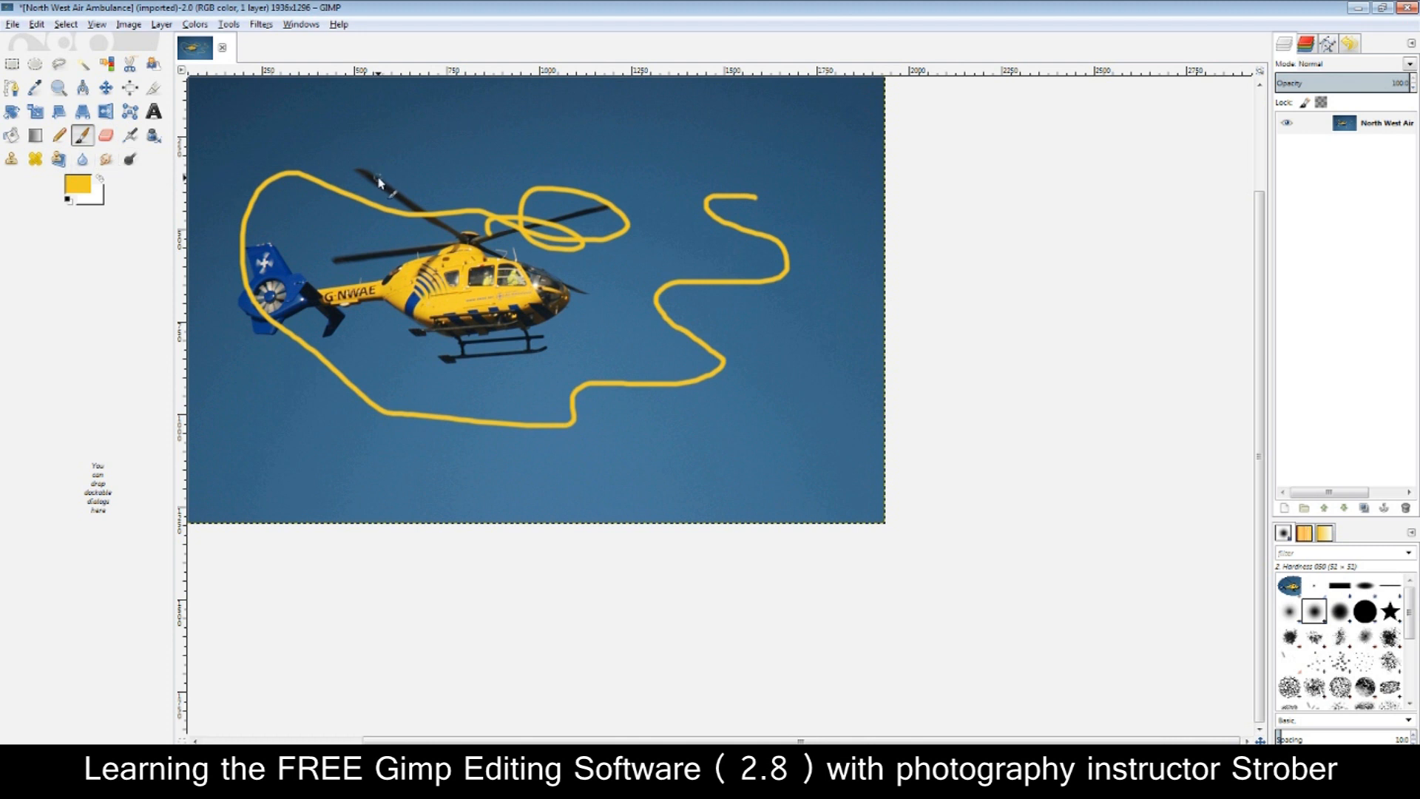
{"action": "key", "text": "ctrl+z"}
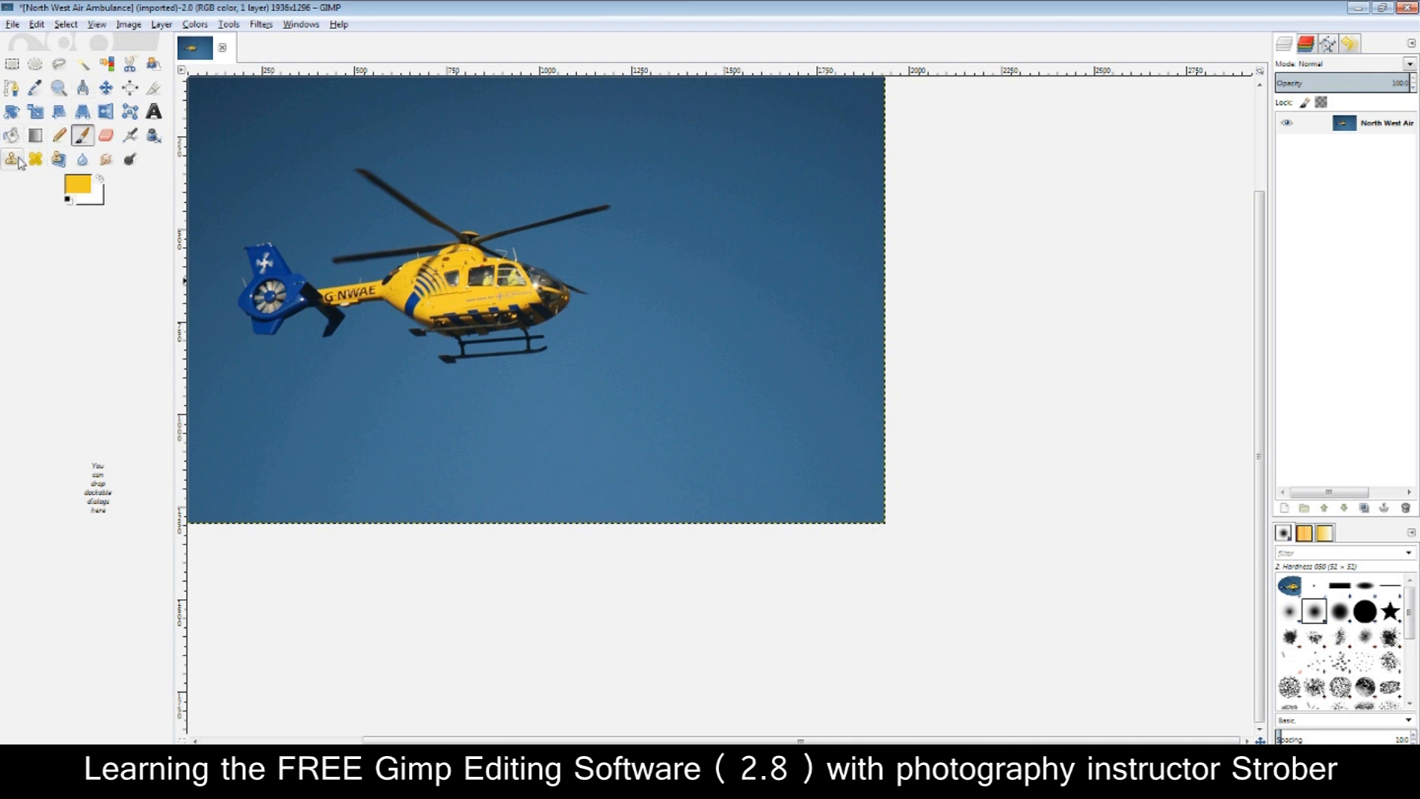
{"action": "left_click", "coordinate": [14, 159]}
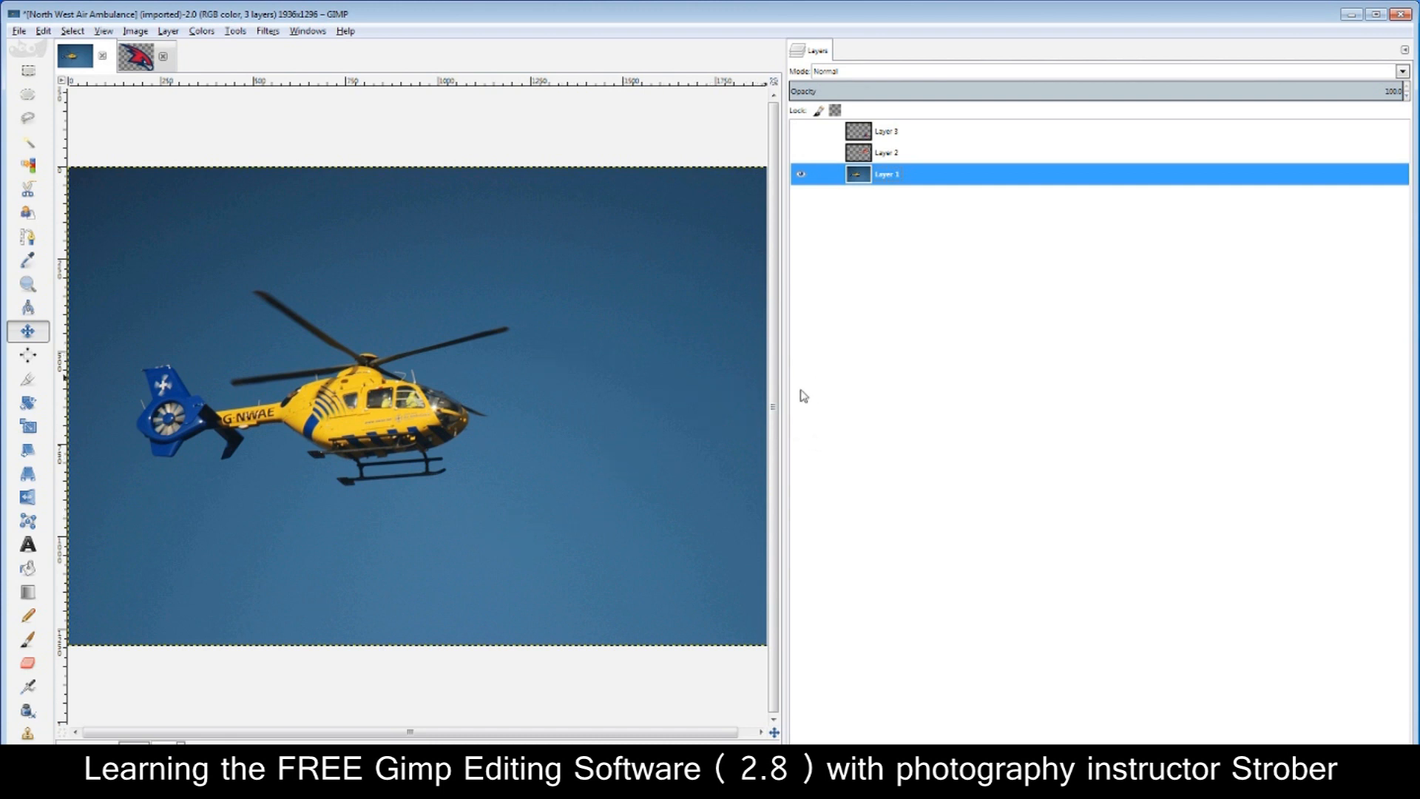
Show Layer 2 with the red jet and hide it again
{"action": "left_click", "coordinate": [801, 153]}
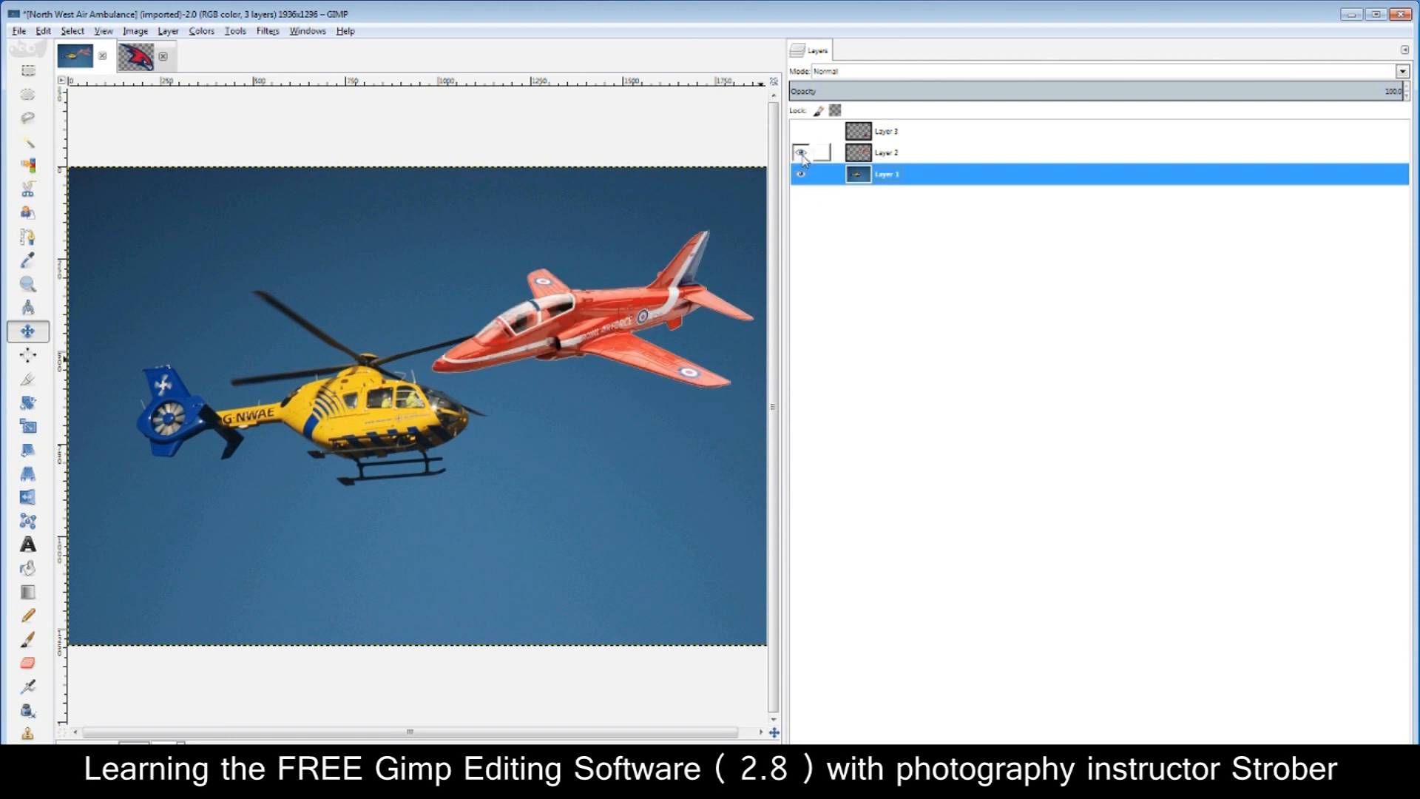
{"action": "left_click", "coordinate": [801, 153]}
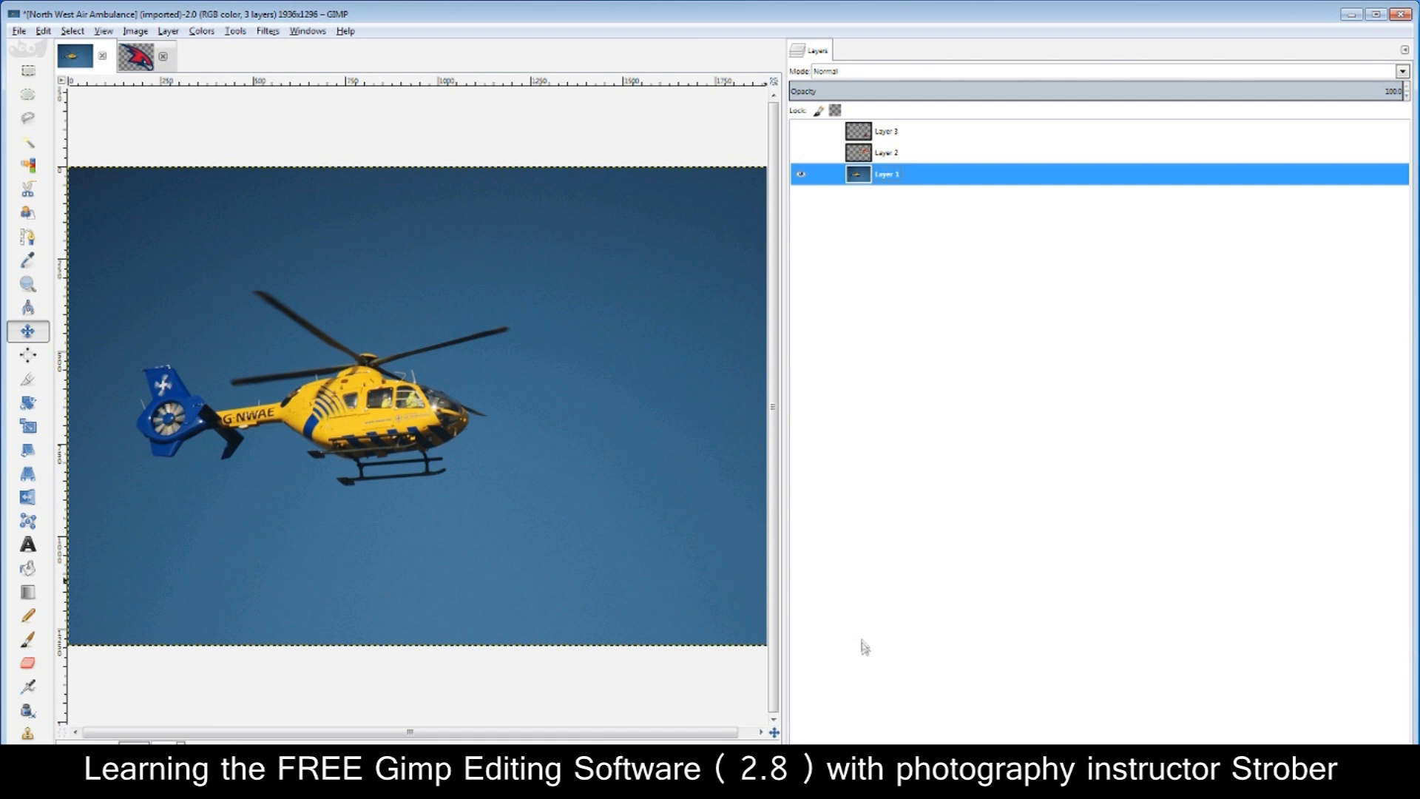
Create a new 1936 × 1296 px layer with transparency fill directly above Layer 1
{"action": "key", "text": "shift+ctrl+n"}
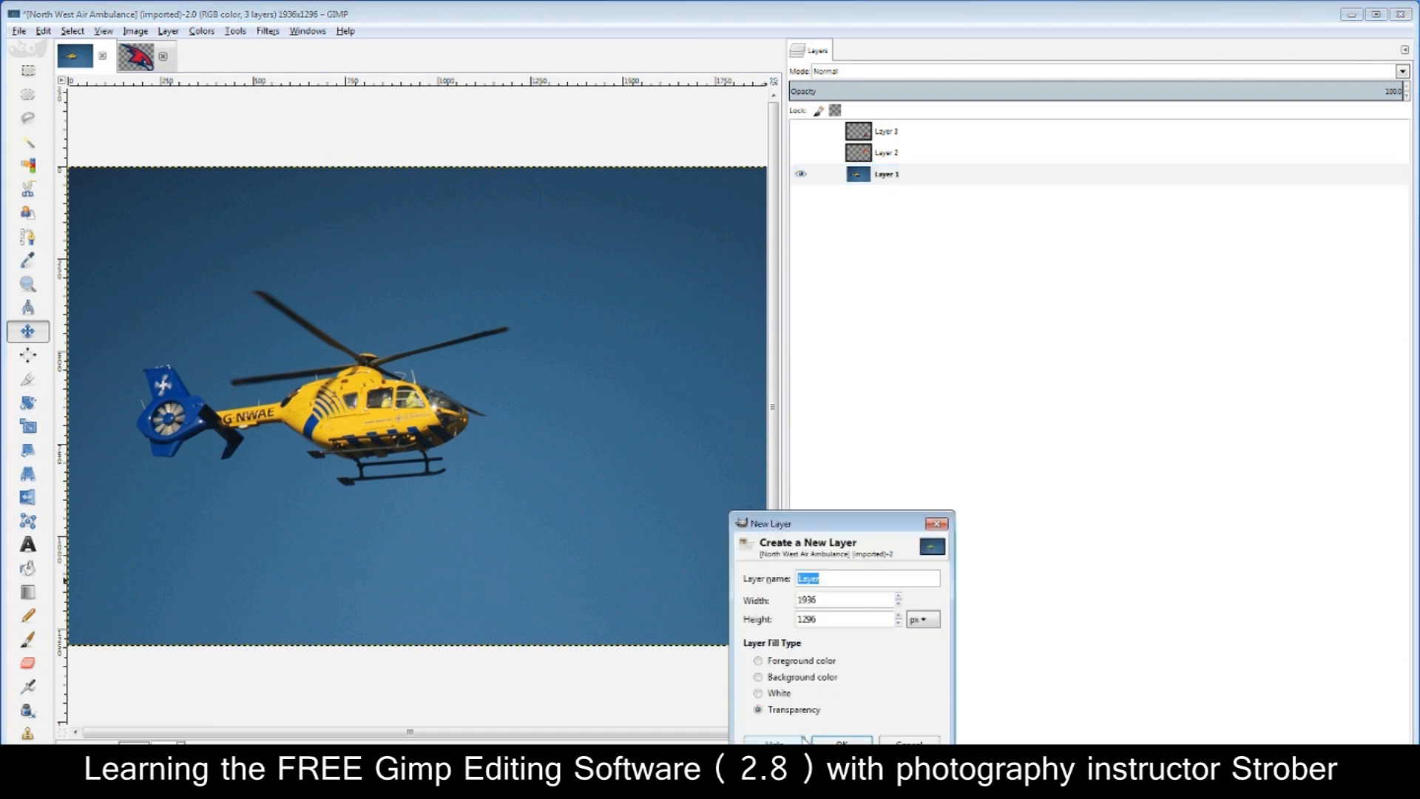
{"action": "left_click_drag", "start_coordinate": [827, 522], "coordinate": [584, 218]}
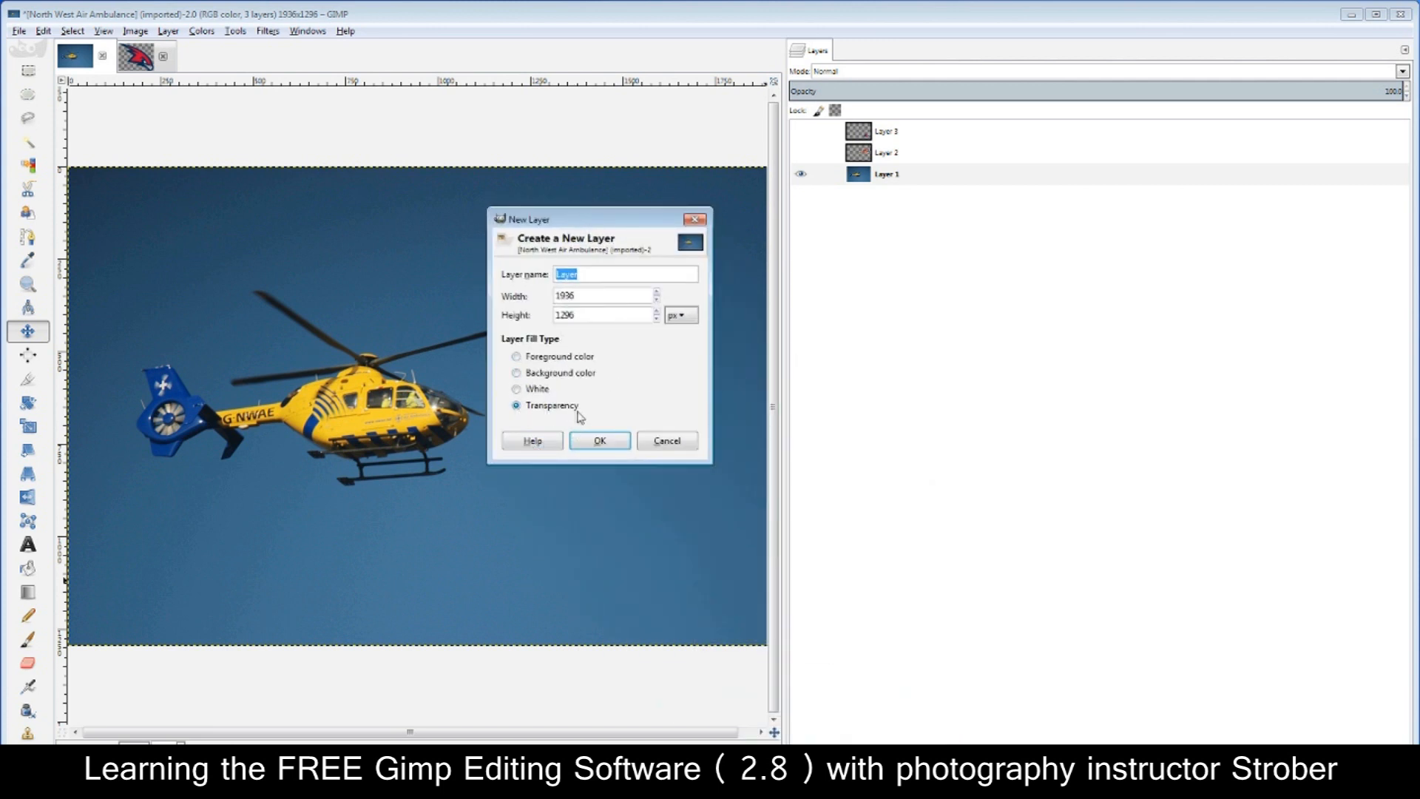
{"action": "left_click", "coordinate": [599, 441]}
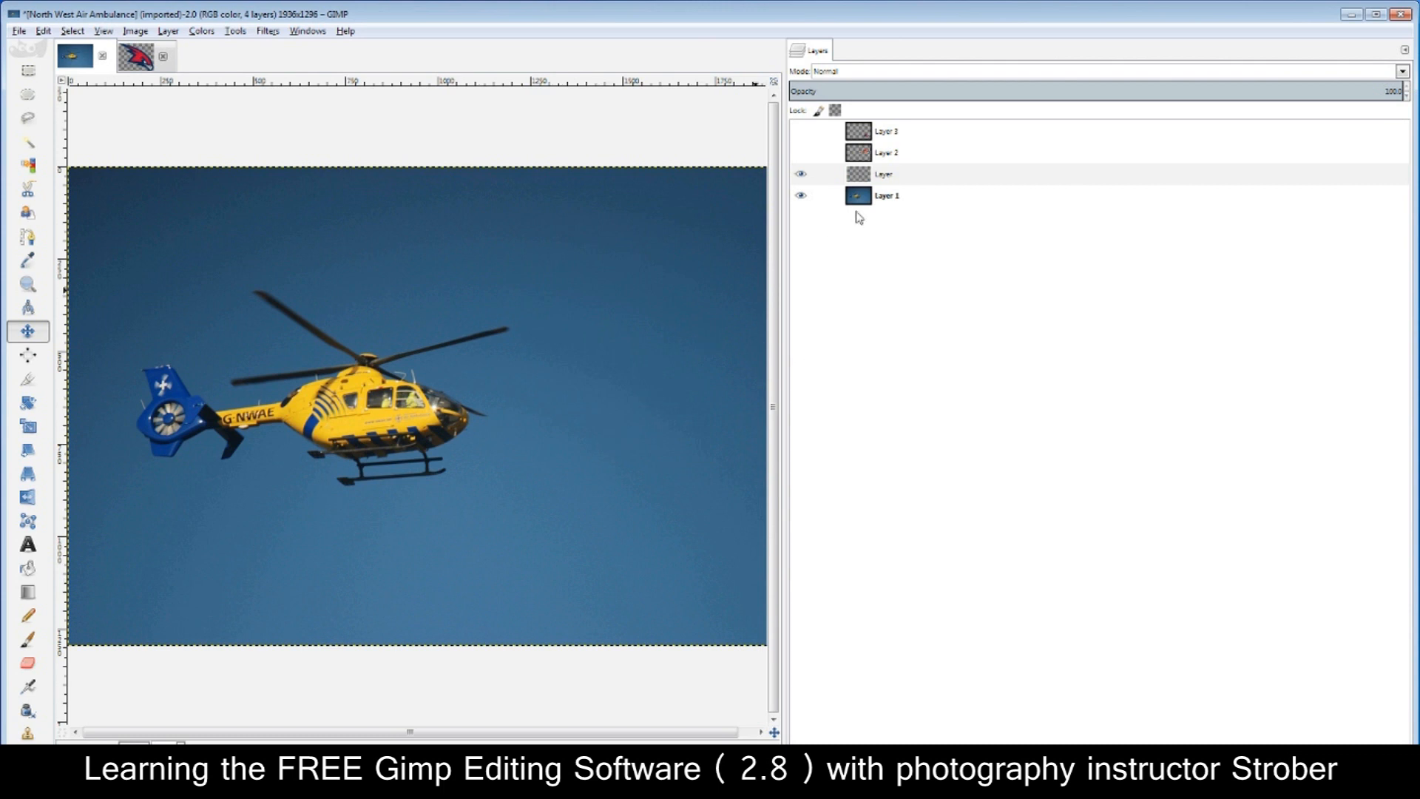
Rename the new empty layer to "Transparent" through its layer attributes
{"action": "left_click", "coordinate": [886, 176]}
{"action": "right_click", "coordinate": [885, 176]}
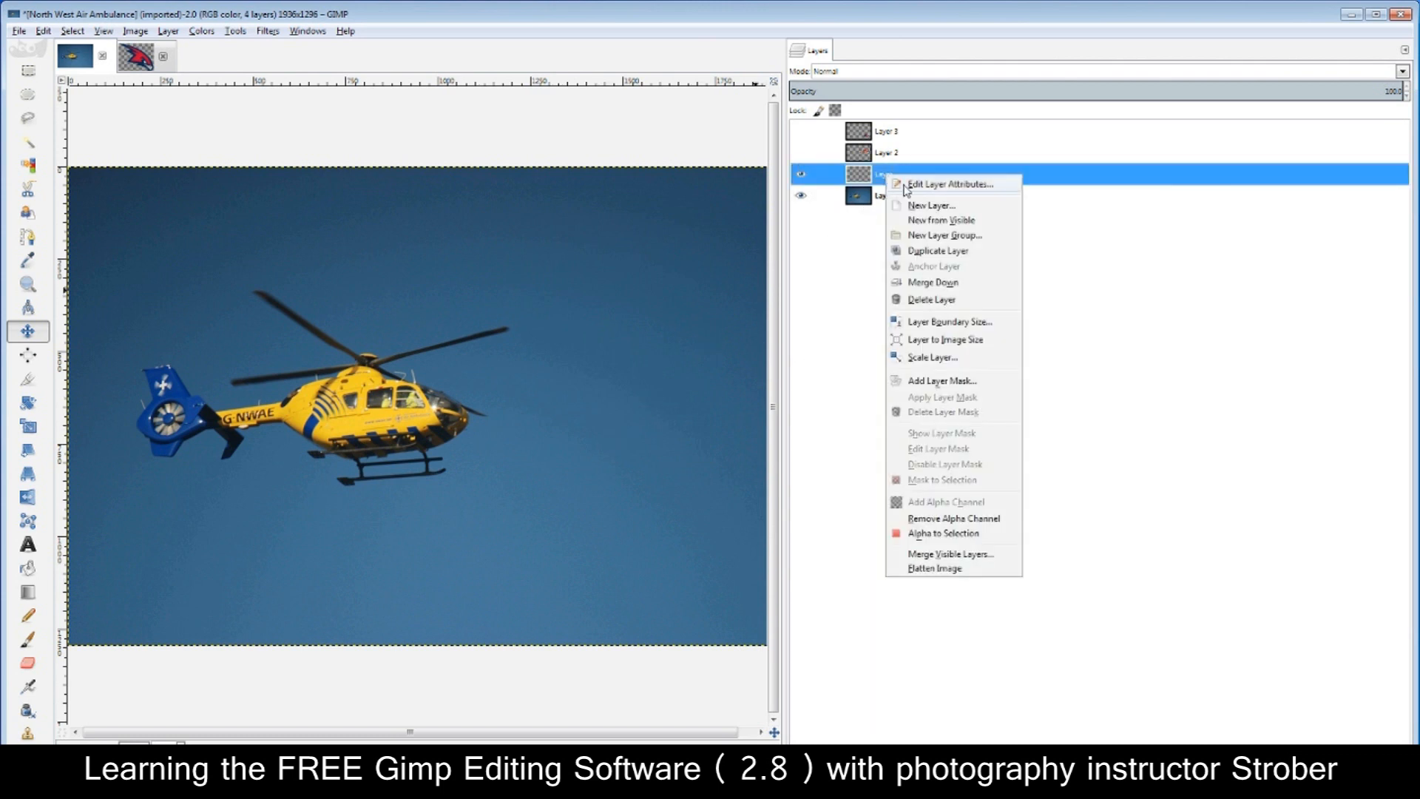
{"action": "left_click", "coordinate": [909, 185]}
{"action": "type", "text": "Transparrant"}
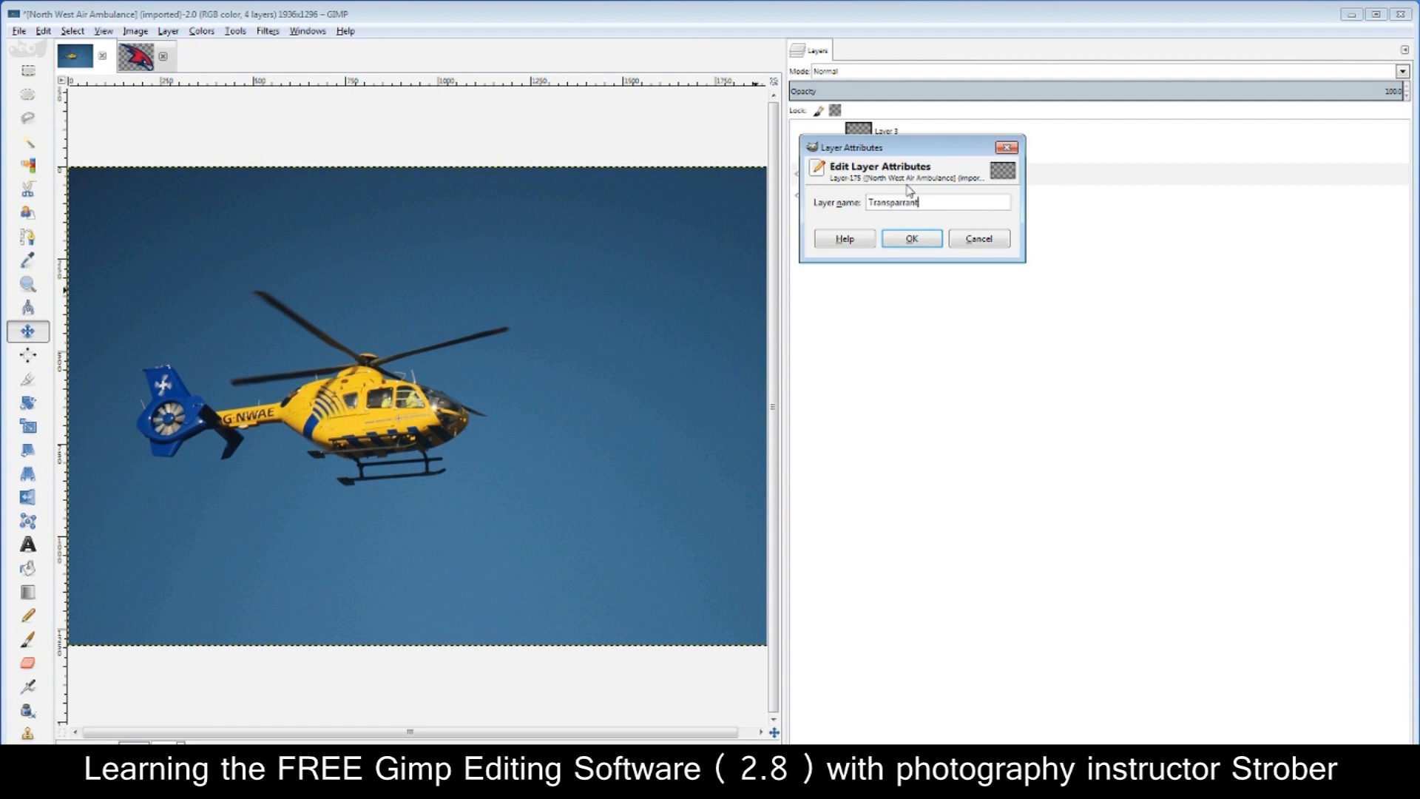
{"action": "key", "text": "Return"}
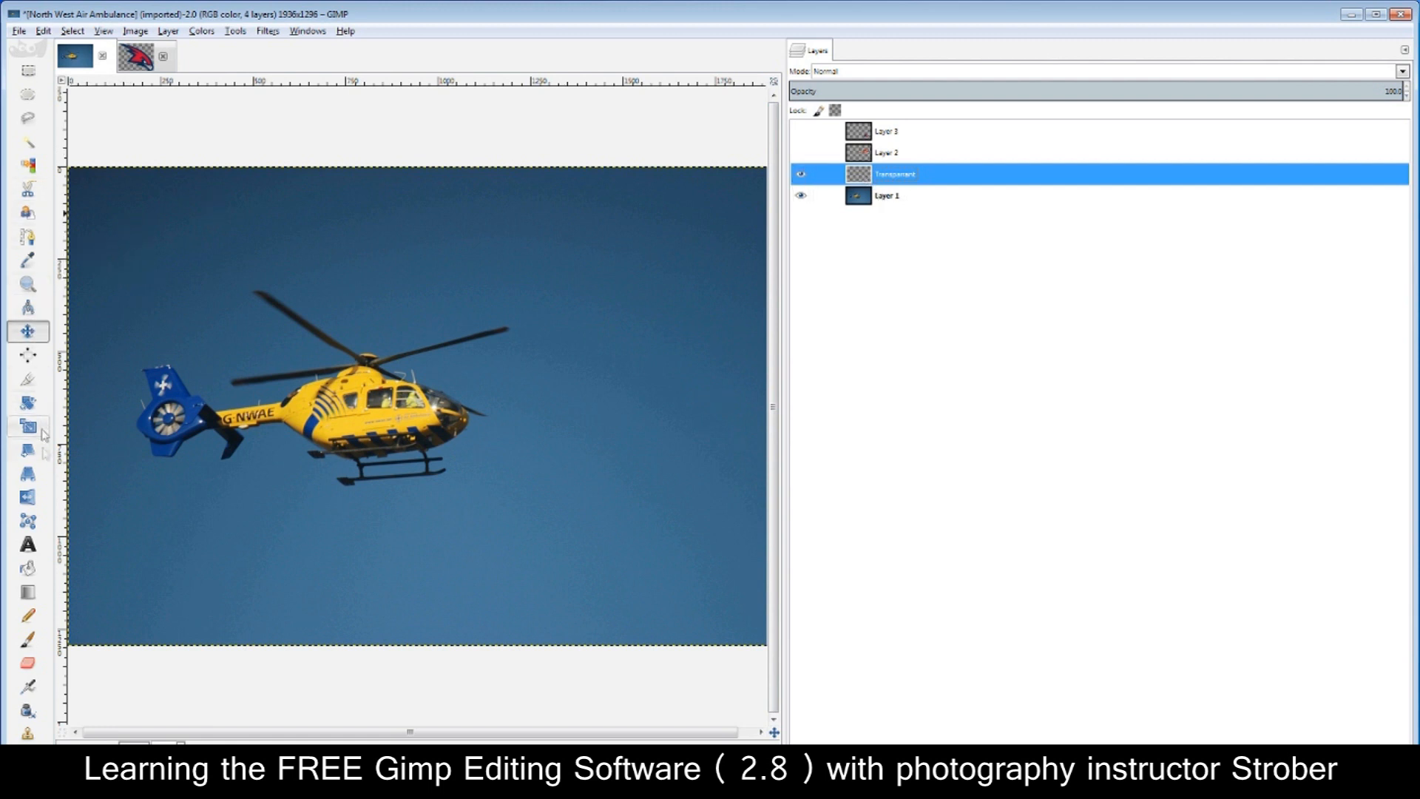
Paint a winding yellow freehand line around the helicopter on the Transparent layer with the Paintbrush
{"action": "left_click", "coordinate": [28, 620]}
{"action": "left_click", "coordinate": [27, 639]}
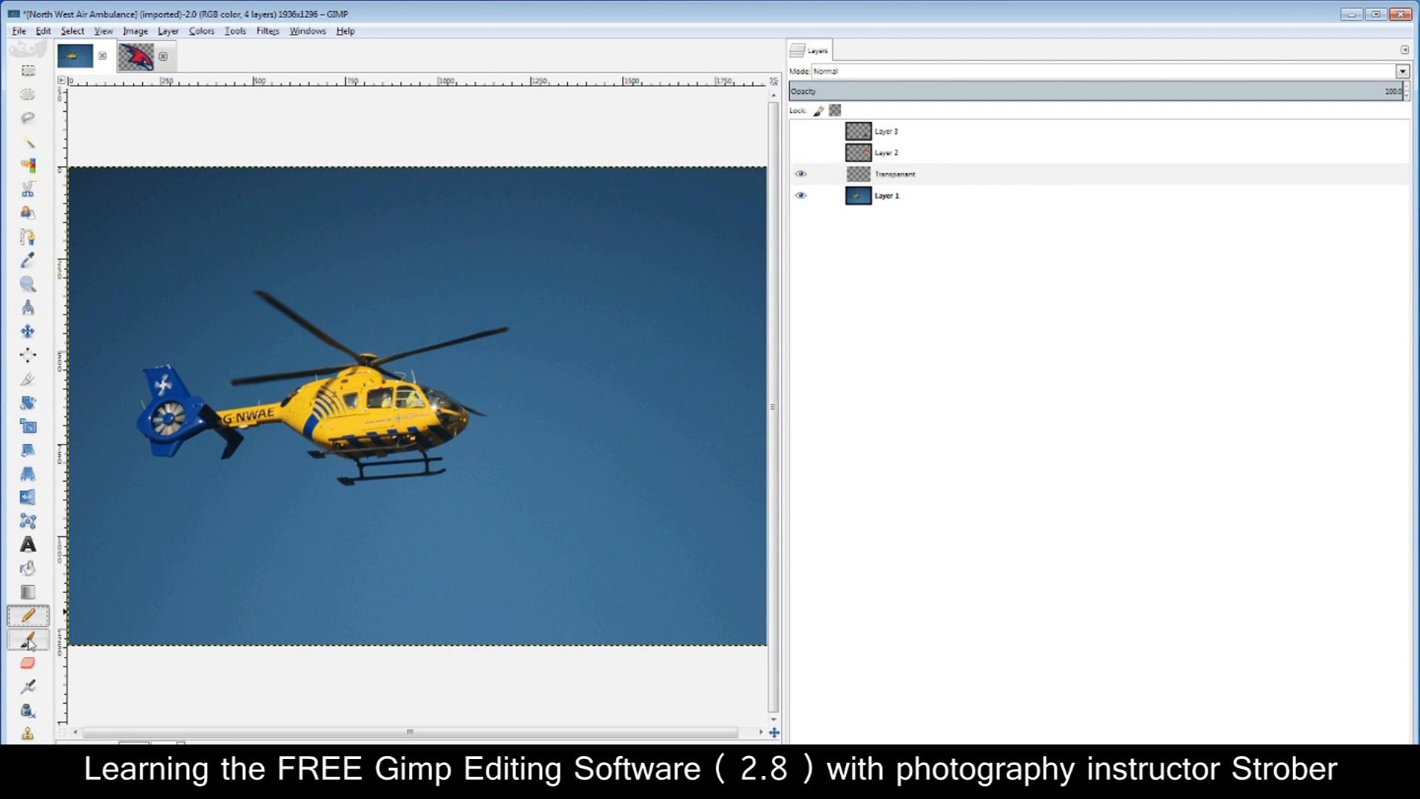
{"action": "mouse_move", "coordinate": [620, 232]}
{"action": "left_mouse_down"}
{"action": "mouse_move", "coordinate": [556, 224]}
{"action": "mouse_move", "coordinate": [548, 247]}
{"action": "mouse_move", "coordinate": [637, 261]}
{"action": "mouse_move", "coordinate": [622, 292]}
{"action": "mouse_move", "coordinate": [516, 279]}
{"action": "mouse_move", "coordinate": [652, 390]}
{"action": "mouse_move", "coordinate": [528, 438]}
{"action": "mouse_move", "coordinate": [481, 428]}
{"action": "mouse_move", "coordinate": [512, 500]}
{"action": "mouse_move", "coordinate": [435, 533]}
{"action": "mouse_move", "coordinate": [313, 533]}
{"action": "mouse_move", "coordinate": [170, 525]}
{"action": "mouse_move", "coordinate": [122, 484]}
{"action": "mouse_move", "coordinate": [105, 401]}
{"action": "mouse_move", "coordinate": [137, 322]}
{"action": "mouse_move", "coordinate": [250, 258]}
{"action": "mouse_move", "coordinate": [455, 233]}
{"action": "left_mouse_up"}
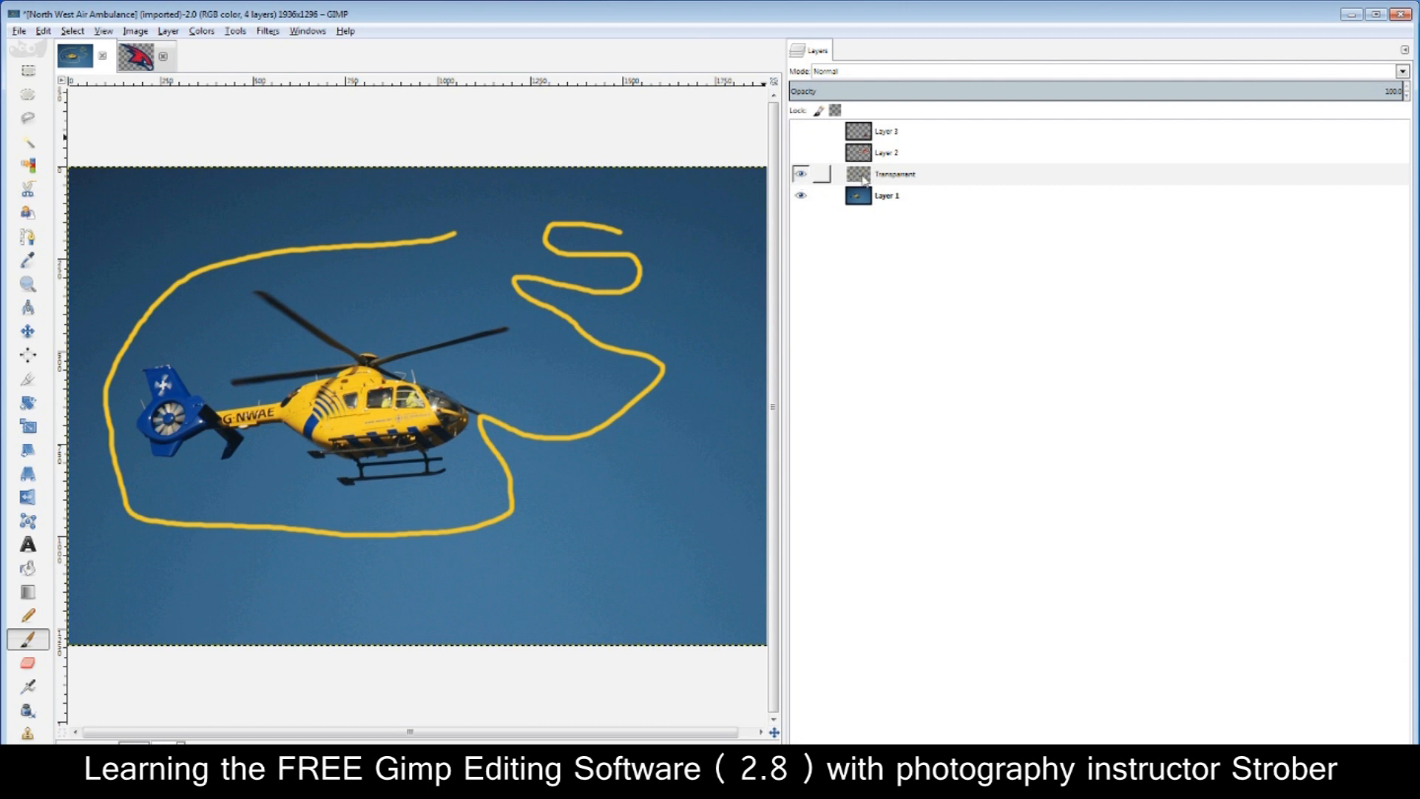
Select Layer 1 and toggle the Transparent layer's visibility off and on repeatedly to compare the image, leaving it hidden
{"action": "left_click", "coordinate": [801, 177]}
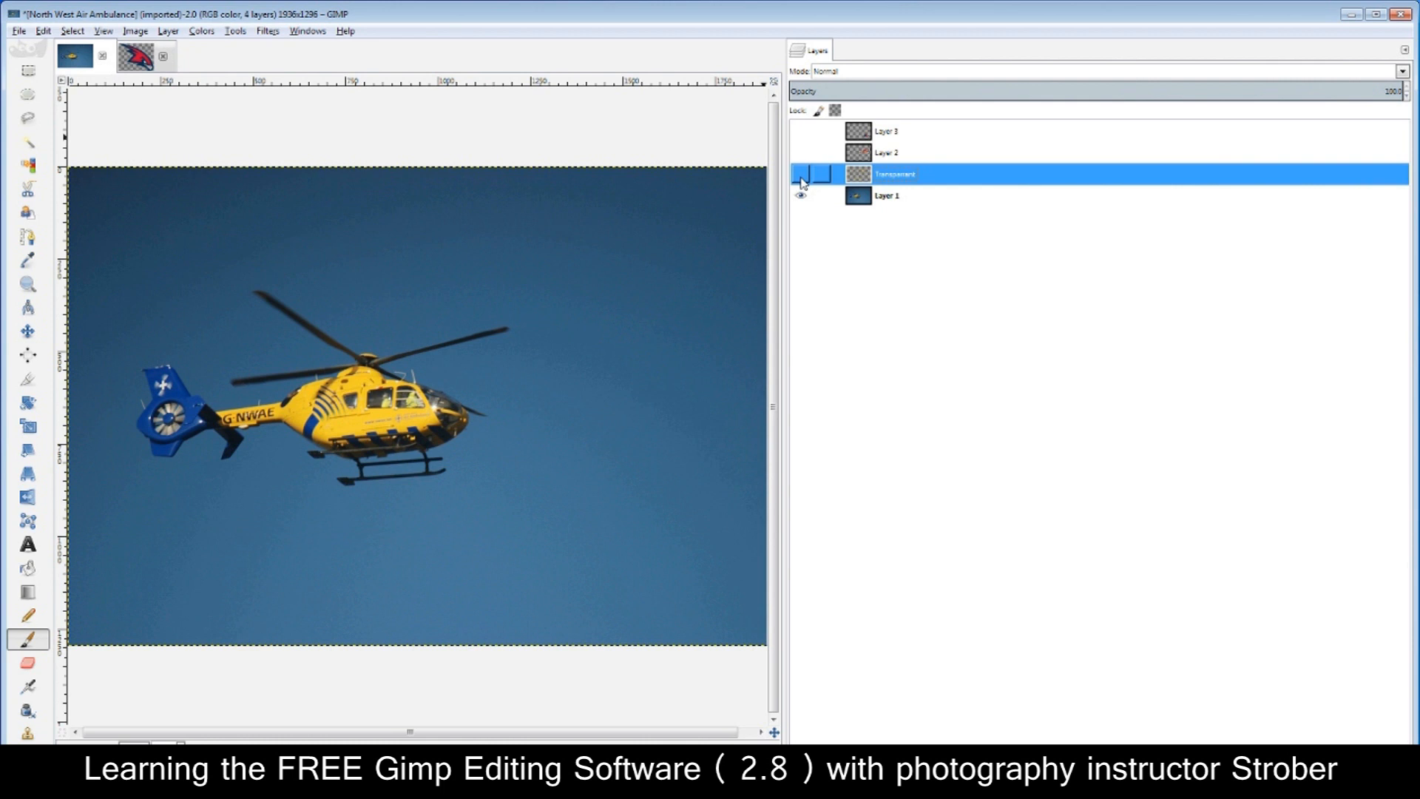
{"action": "left_click", "coordinate": [870, 197]}
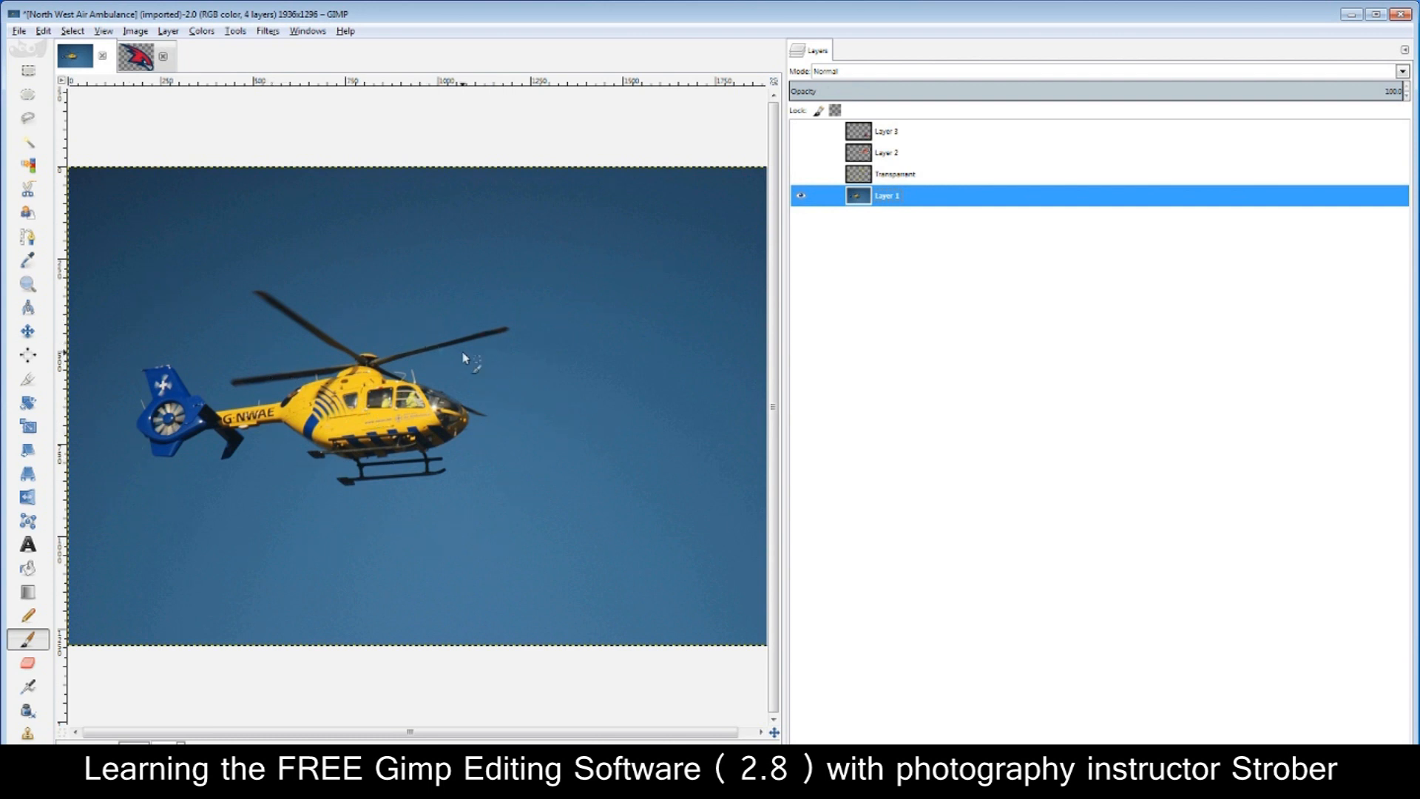
{"action": "left_click", "coordinate": [805, 182]}
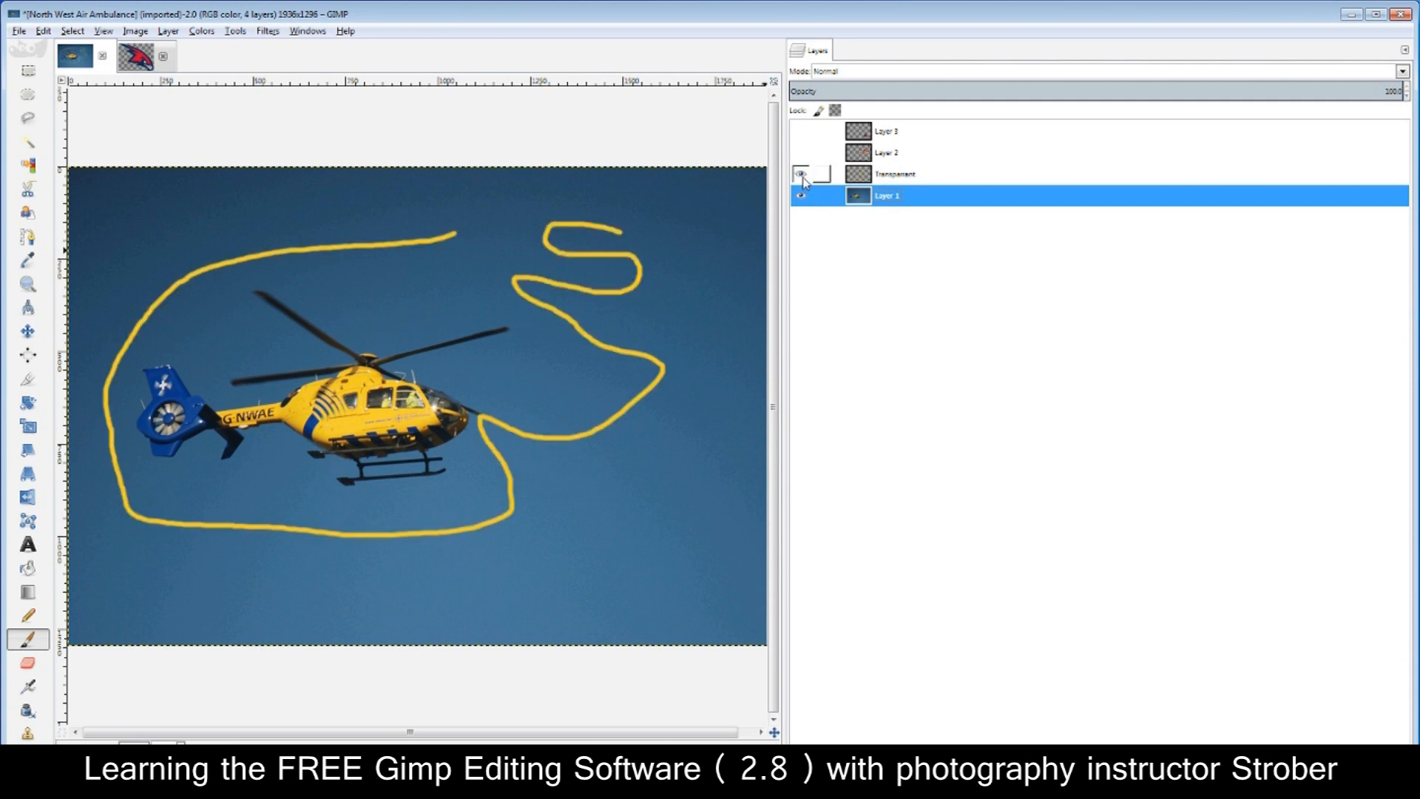
{"action": "left_click", "coordinate": [805, 183]}
{"action": "left_click", "coordinate": [805, 182]}
{"action": "left_click", "coordinate": [805, 183]}
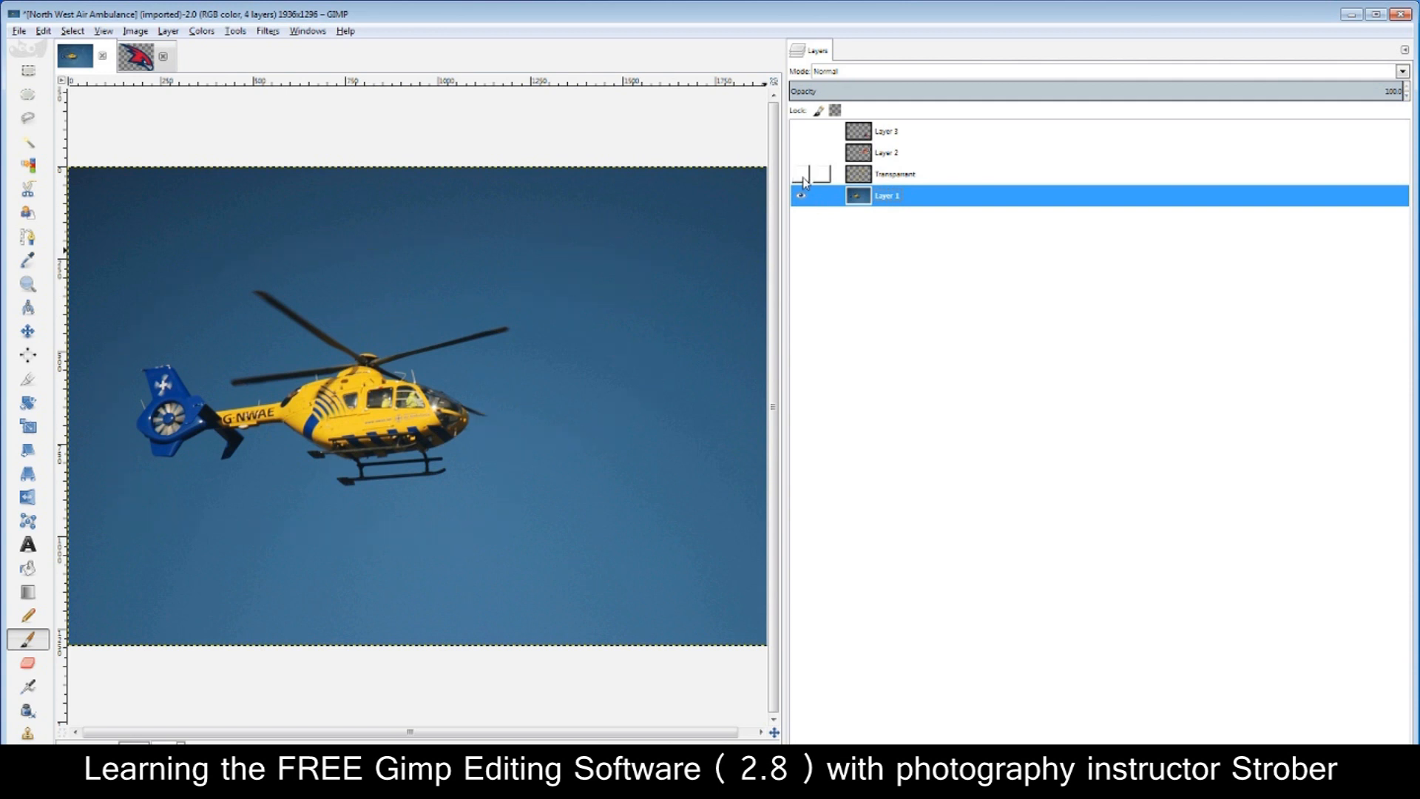
{"action": "left_click", "coordinate": [805, 183]}
{"action": "left_click", "coordinate": [805, 183]}
{"action": "left_click", "coordinate": [804, 183]}
{"action": "left_click", "coordinate": [805, 182]}
{"action": "left_click", "coordinate": [805, 183]}
{"action": "left_click", "coordinate": [805, 183]}
{"action": "left_click", "coordinate": [805, 183]}
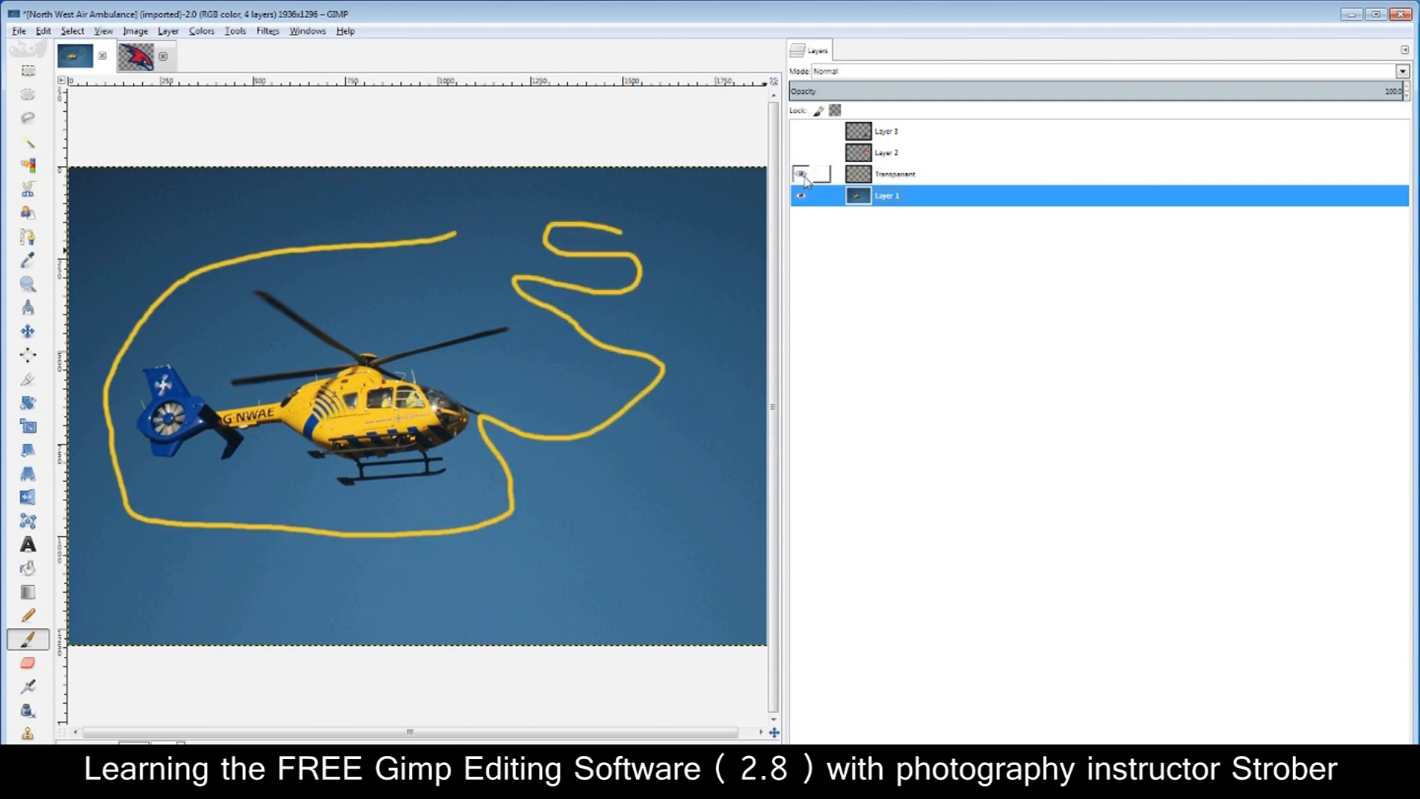
{"action": "left_click", "coordinate": [805, 183]}
{"action": "left_click", "coordinate": [805, 182]}
{"action": "left_click", "coordinate": [805, 182]}
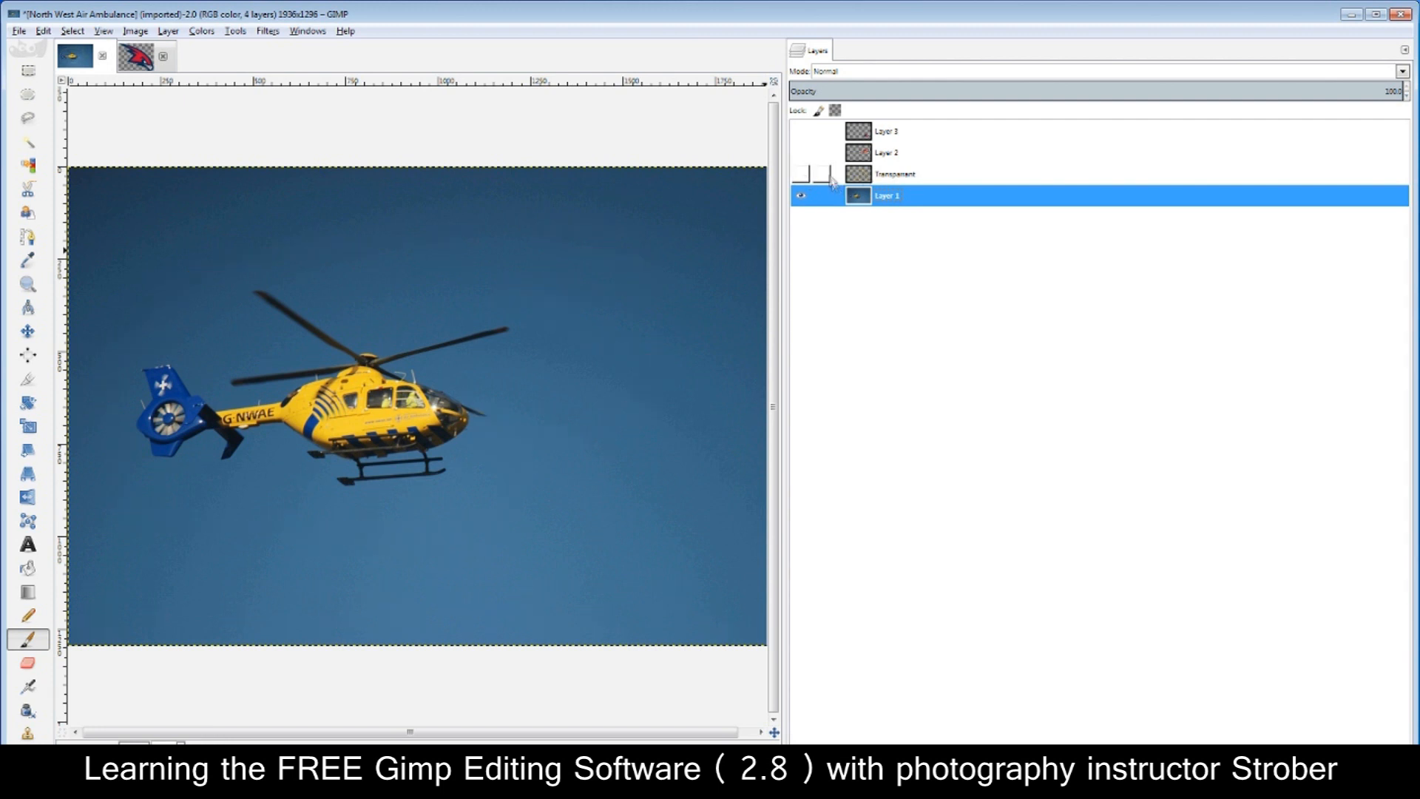
Delete the Transparent layer holding the painted yellow line
{"action": "left_click_drag", "start_coordinate": [857, 182], "coordinate": [1368, 755]}
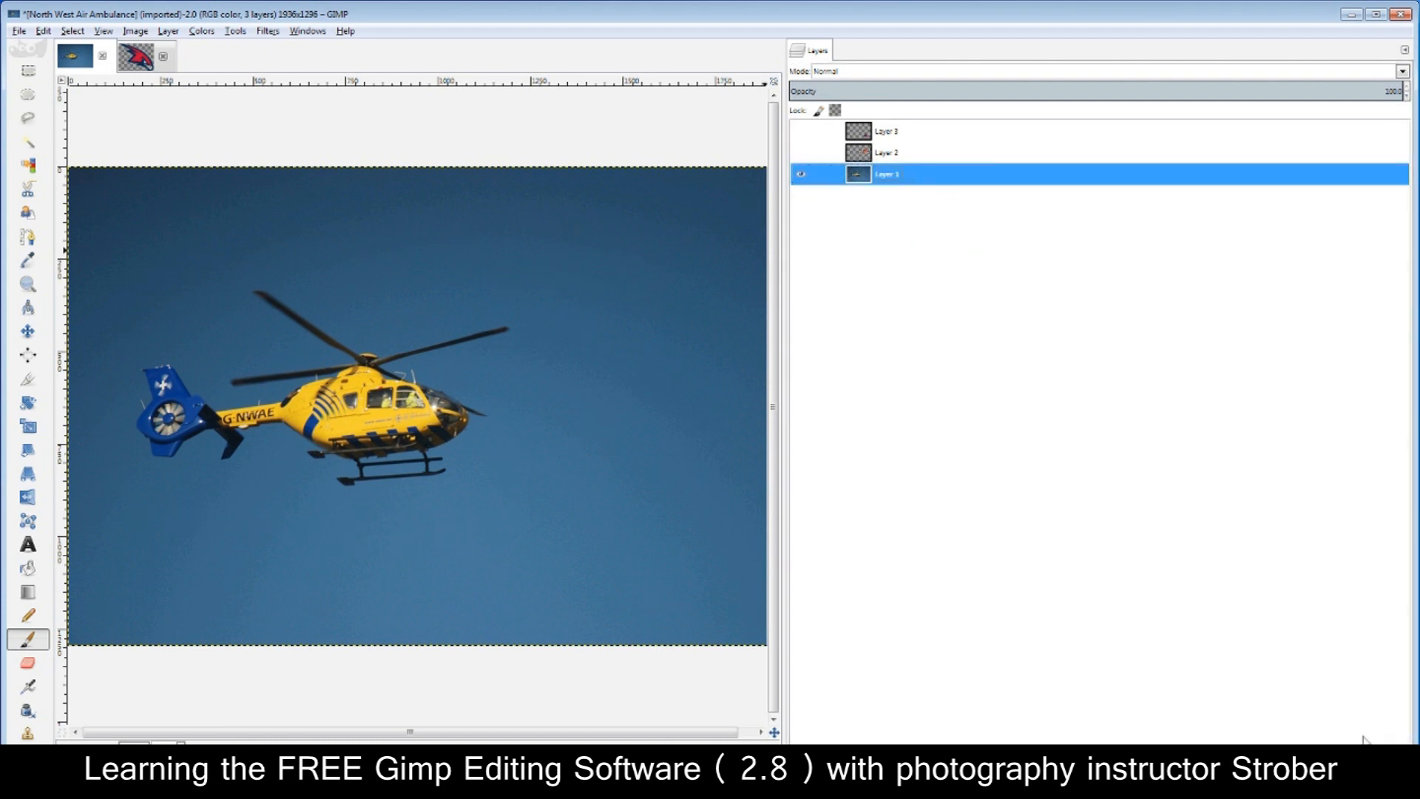
Show Layer 2 and move its red jet upward, clear of the helicopter's rotor, with the Move tool
{"action": "left_click", "coordinate": [800, 152]}
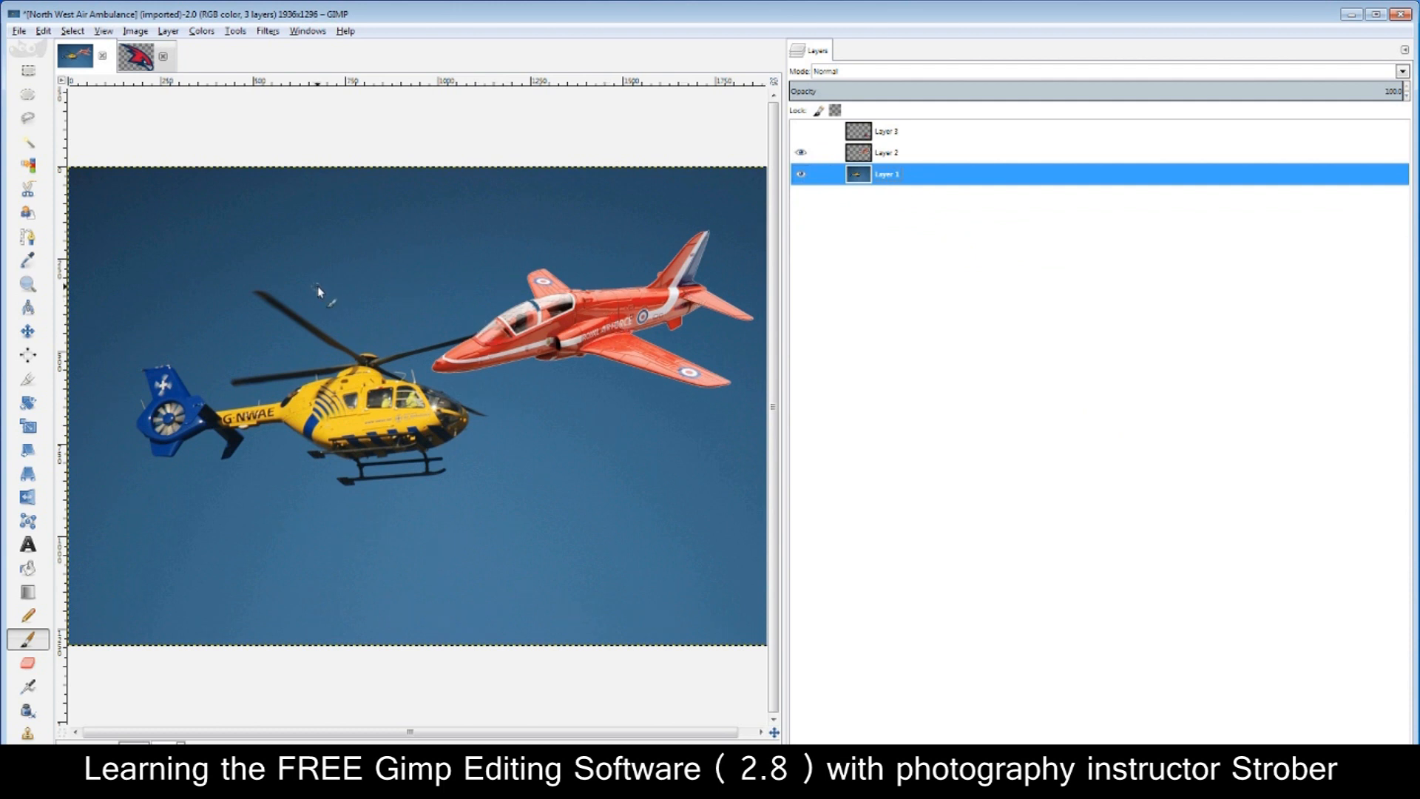
{"action": "left_click", "coordinate": [34, 337]}
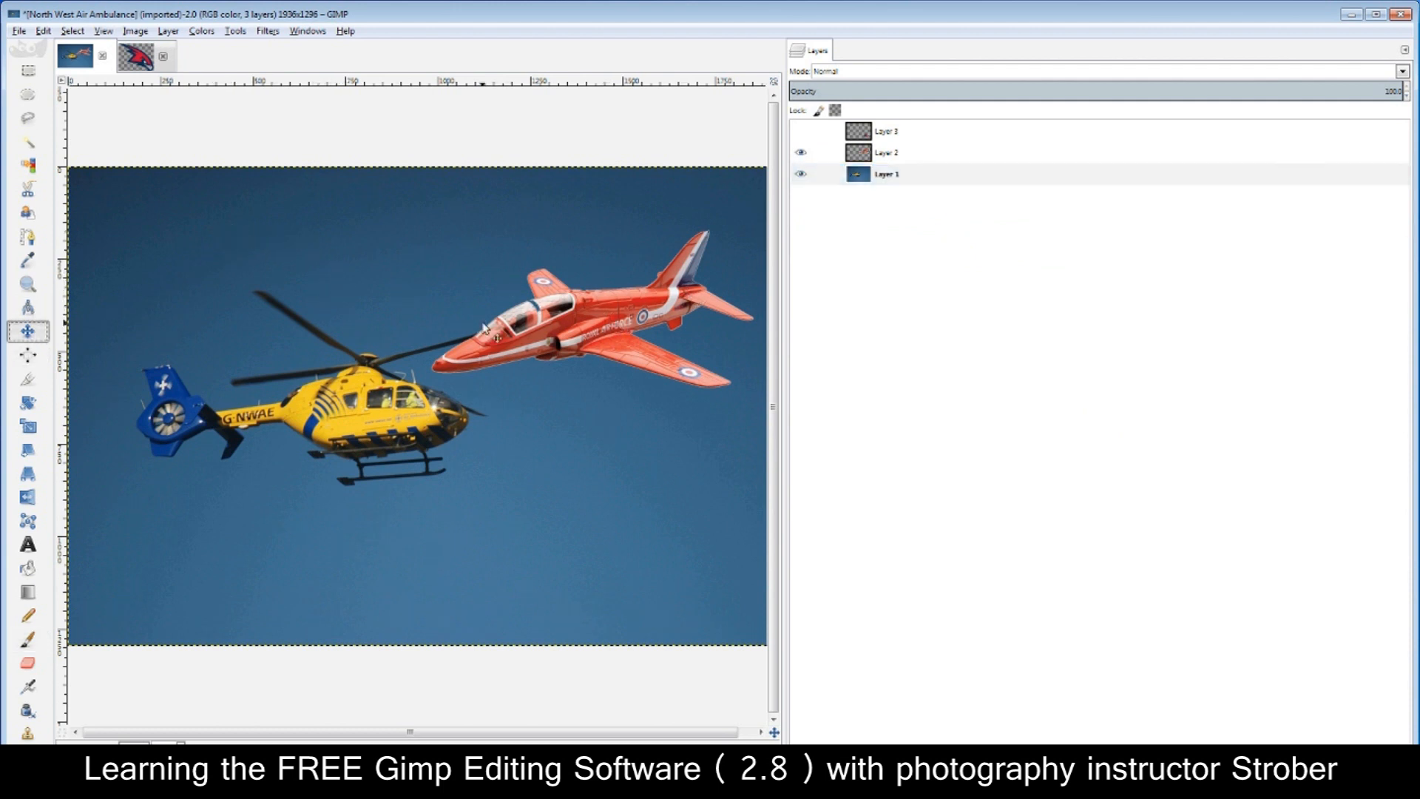
{"action": "left_click_drag", "start_coordinate": [571, 325], "coordinate": [576, 276]}
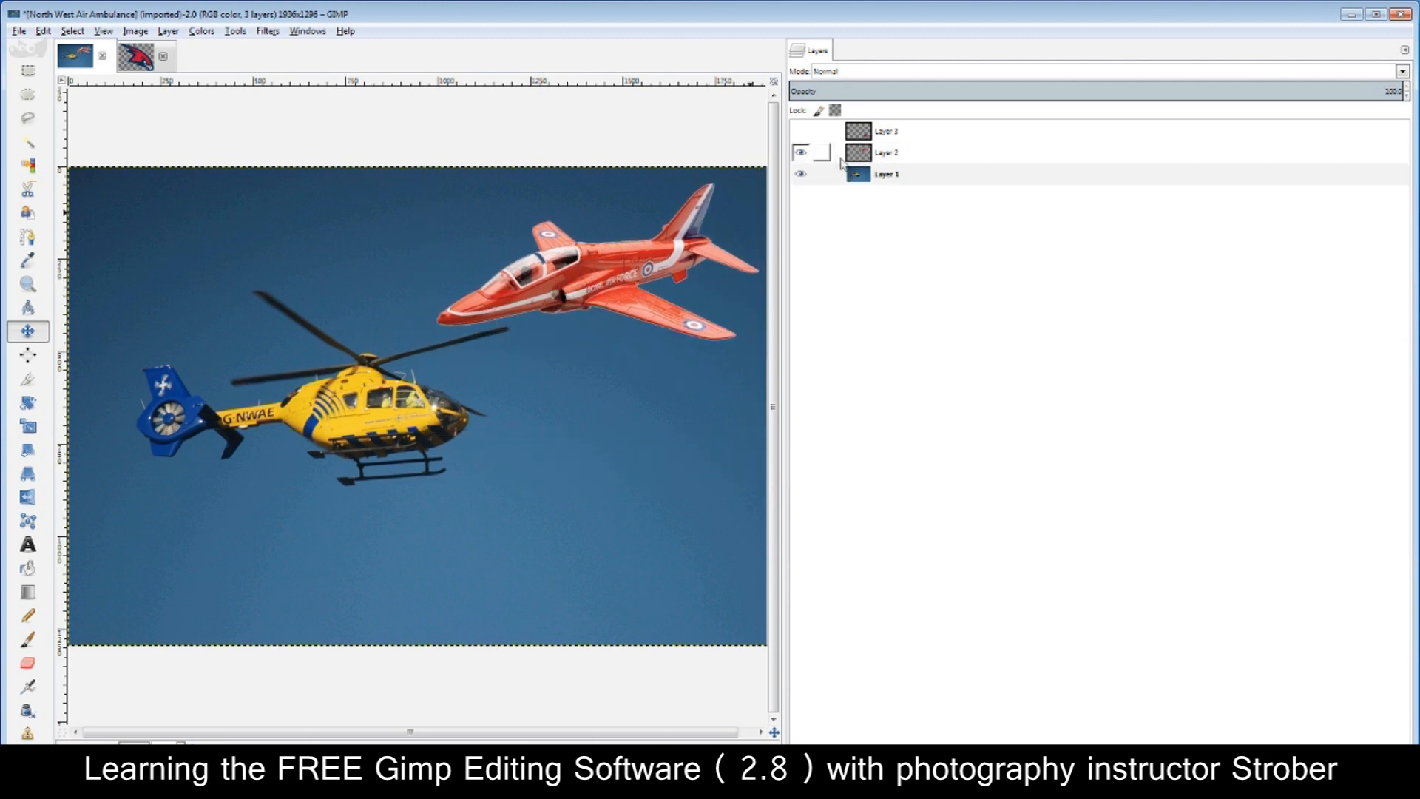
Toggle Layer 2's visibility several times, leaving it shown, and select Layer 2 followed by Layer 1 to compare them
{"action": "left_click", "coordinate": [802, 152]}
{"action": "left_click", "coordinate": [801, 153]}
{"action": "left_click", "coordinate": [803, 153]}
{"action": "left_click", "coordinate": [803, 153]}
{"action": "left_click", "coordinate": [803, 154]}
{"action": "left_click", "coordinate": [802, 153]}
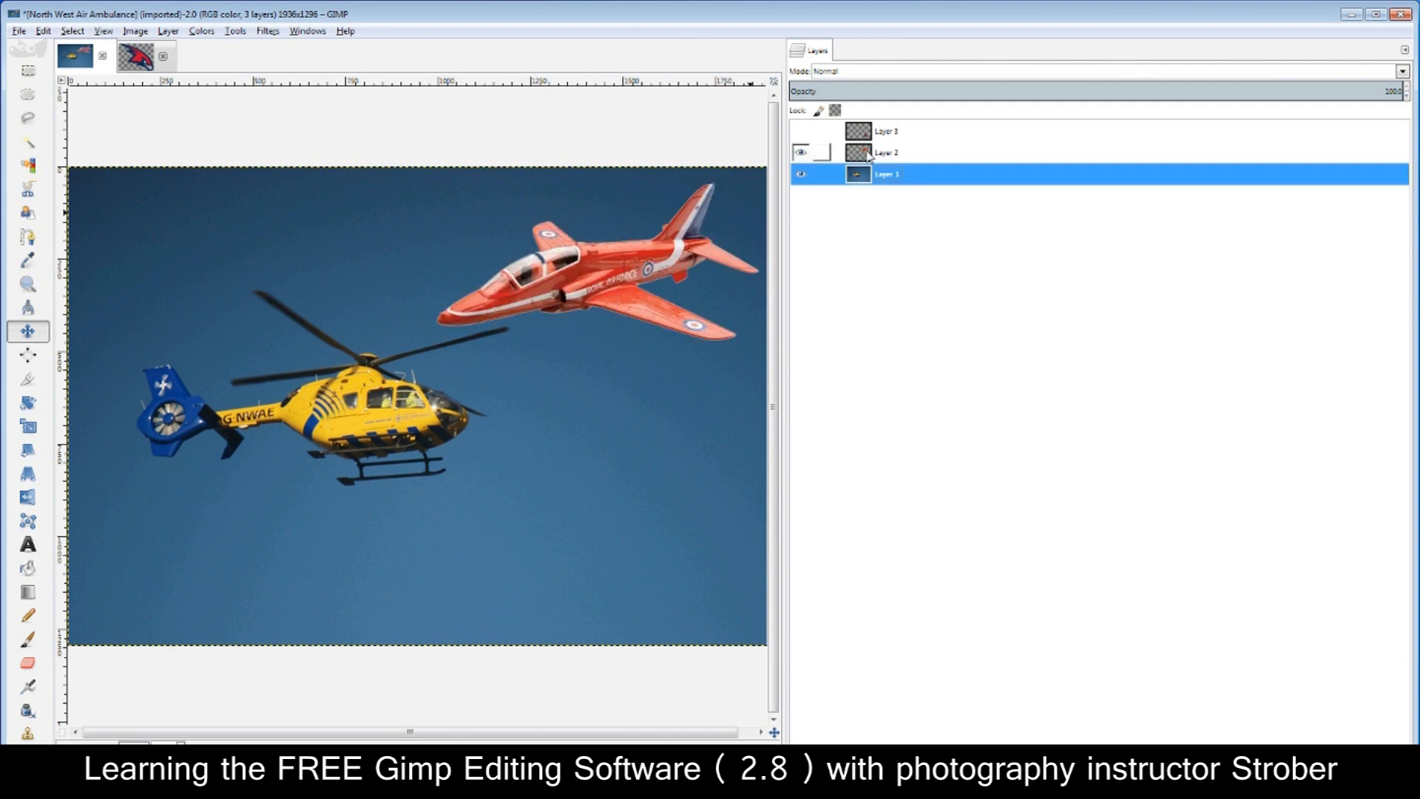
{"action": "left_click", "coordinate": [812, 154]}
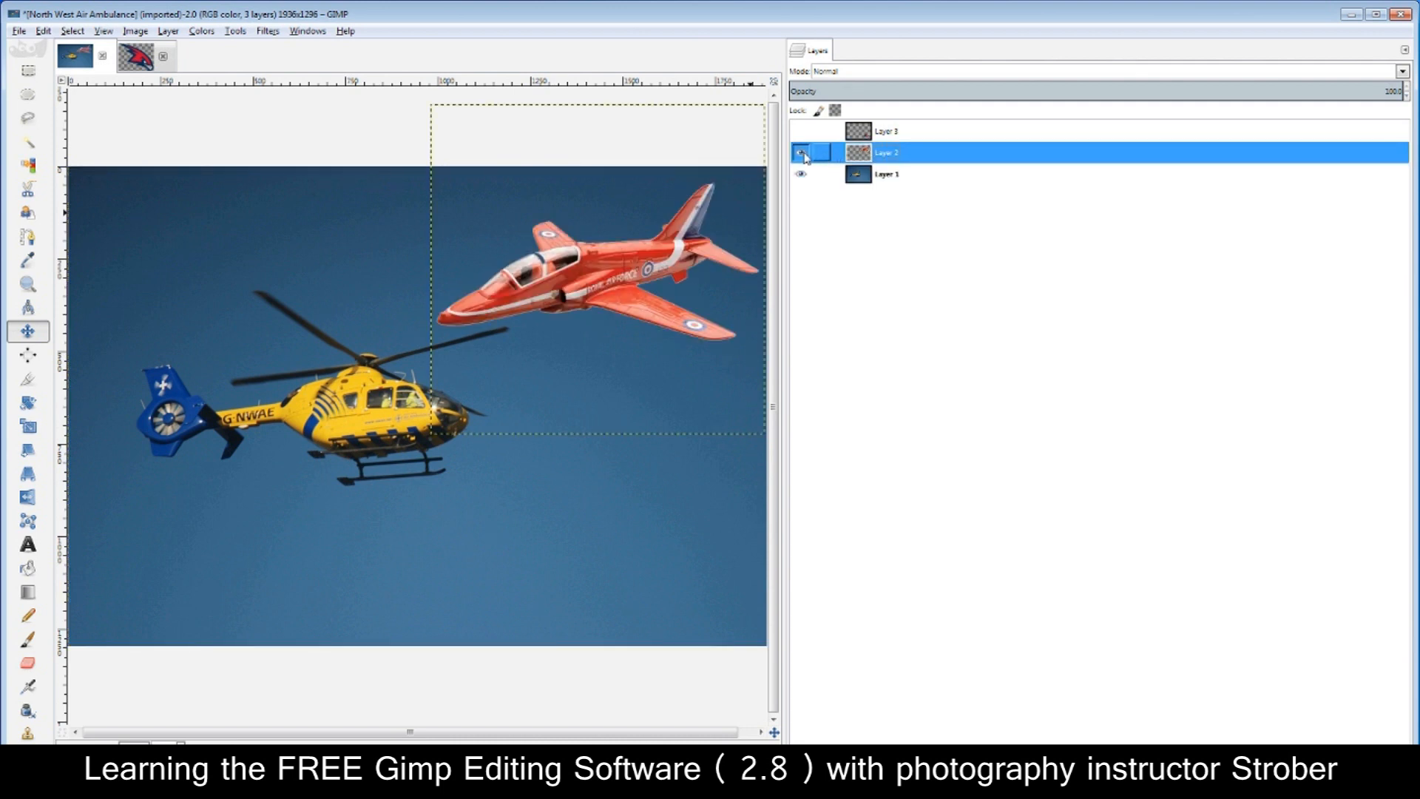
{"action": "left_click", "coordinate": [859, 180]}
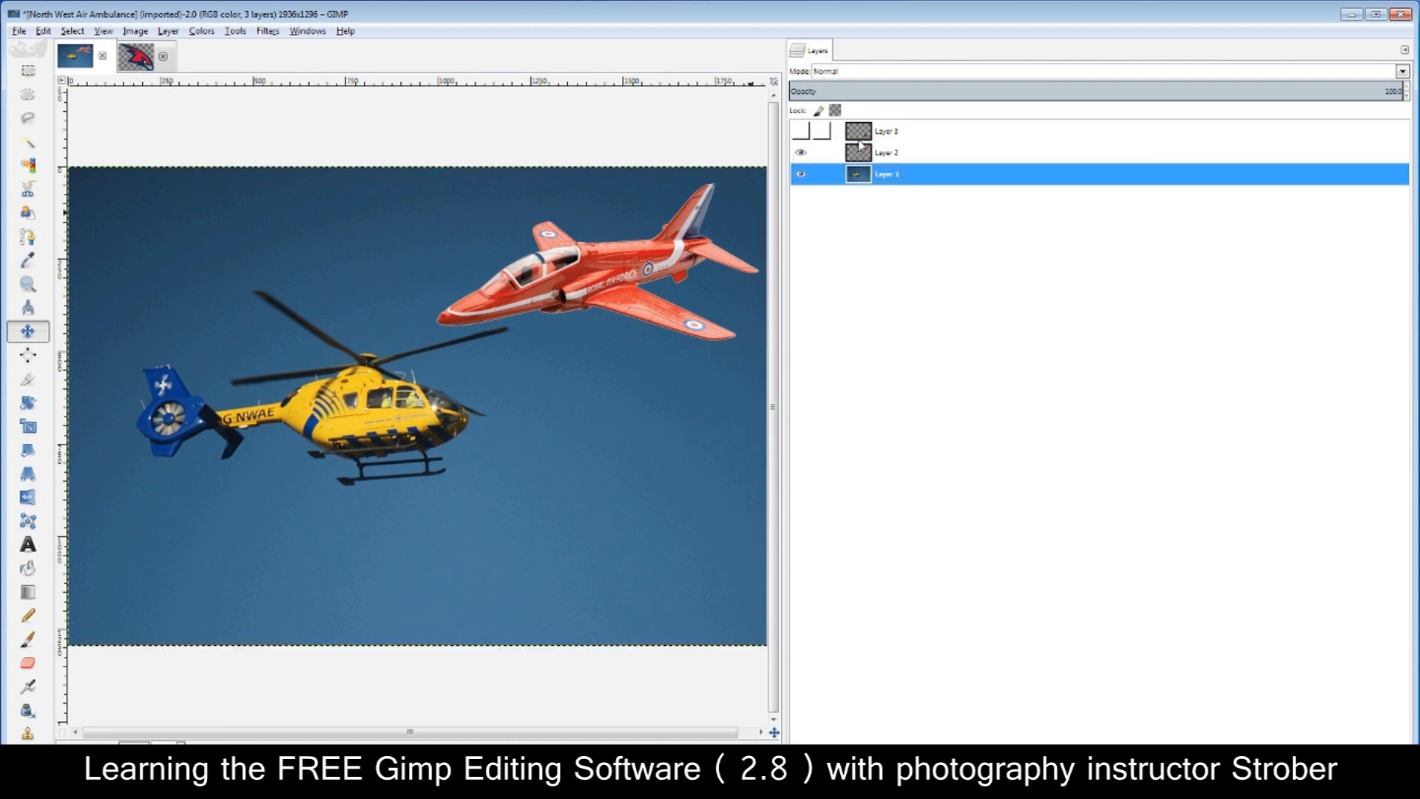
Show Layer 3 and nudge its bird logo slightly down and right, and nudge Layer 2's jet slightly down and left
{"action": "left_click", "coordinate": [801, 131]}
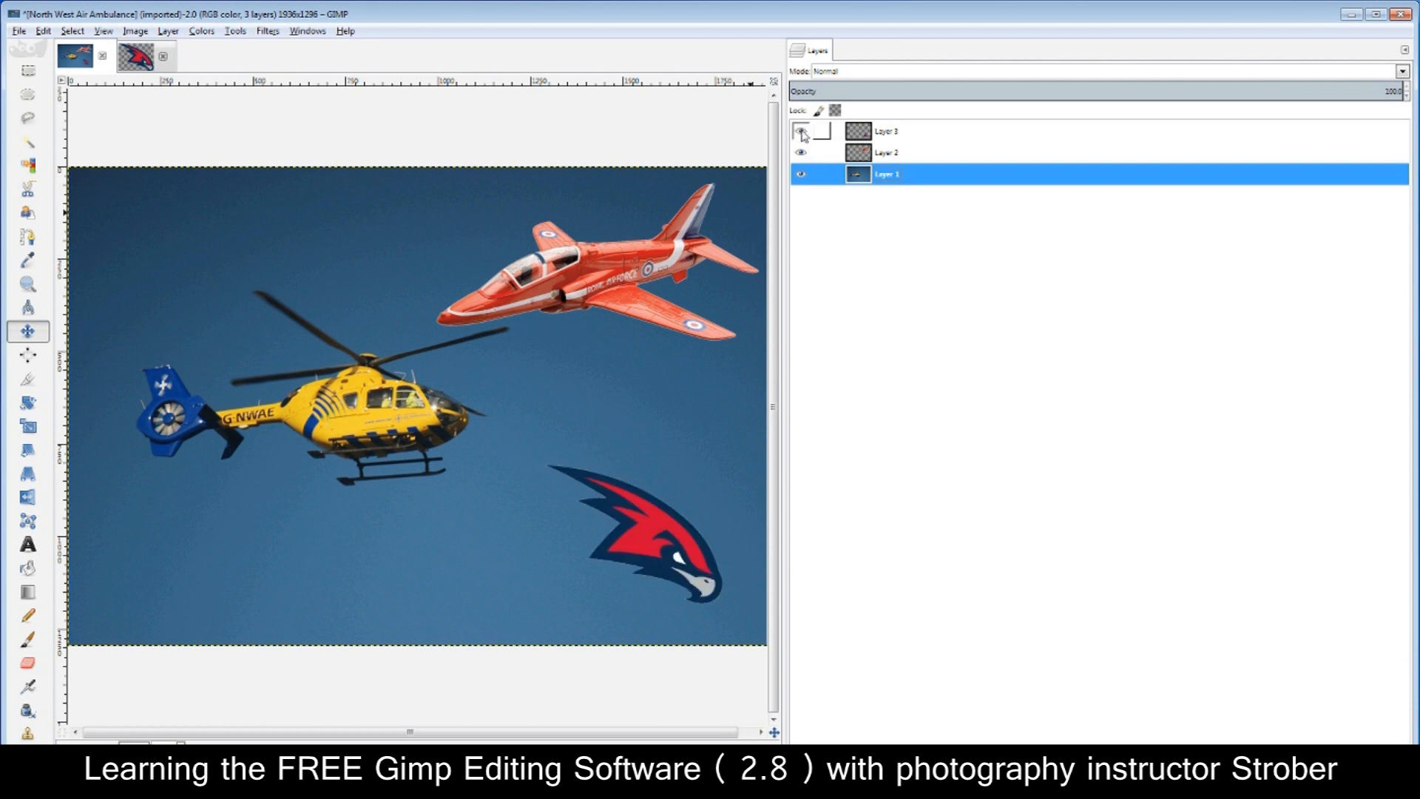
{"action": "left_click", "coordinate": [871, 135]}
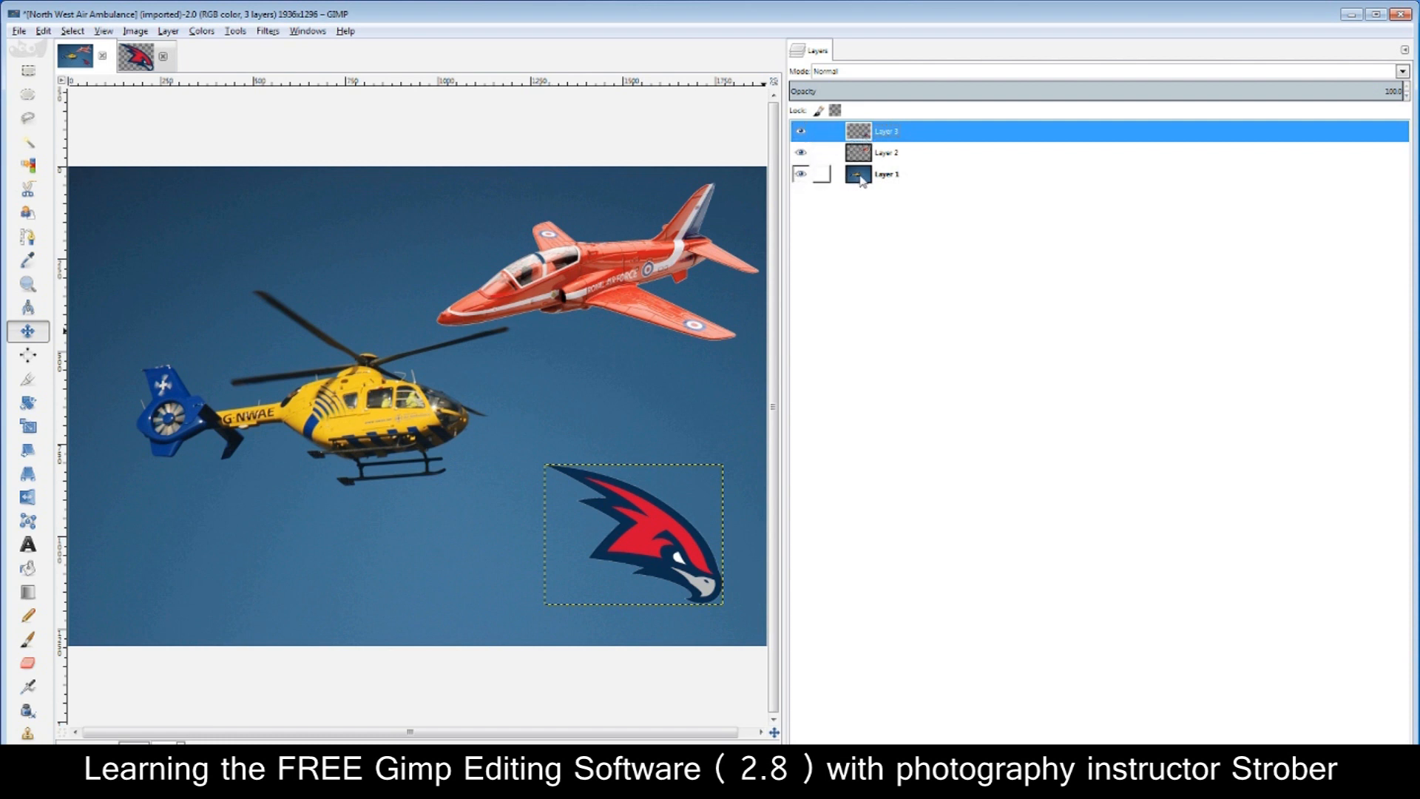
{"action": "mouse_move", "coordinate": [664, 537]}
{"action": "left_mouse_down"}
{"action": "mouse_move", "coordinate": [181, 240]}
{"action": "mouse_move", "coordinate": [211, 577]}
{"action": "mouse_move", "coordinate": [672, 556]}
{"action": "left_mouse_up"}
{"action": "left_click", "coordinate": [887, 152]}
{"action": "mouse_move", "coordinate": [606, 266]}
{"action": "left_mouse_down"}
{"action": "mouse_move", "coordinate": [551, 299]}
{"action": "mouse_move", "coordinate": [426, 474]}
{"action": "mouse_move", "coordinate": [240, 546]}
{"action": "mouse_move", "coordinate": [293, 567]}
{"action": "mouse_move", "coordinate": [315, 512]}
{"action": "mouse_move", "coordinate": [625, 260]}
{"action": "mouse_move", "coordinate": [605, 276]}
{"action": "mouse_move", "coordinate": [584, 262]}
{"action": "mouse_move", "coordinate": [584, 277]}
{"action": "mouse_move", "coordinate": [599, 273]}
{"action": "left_mouse_up"}
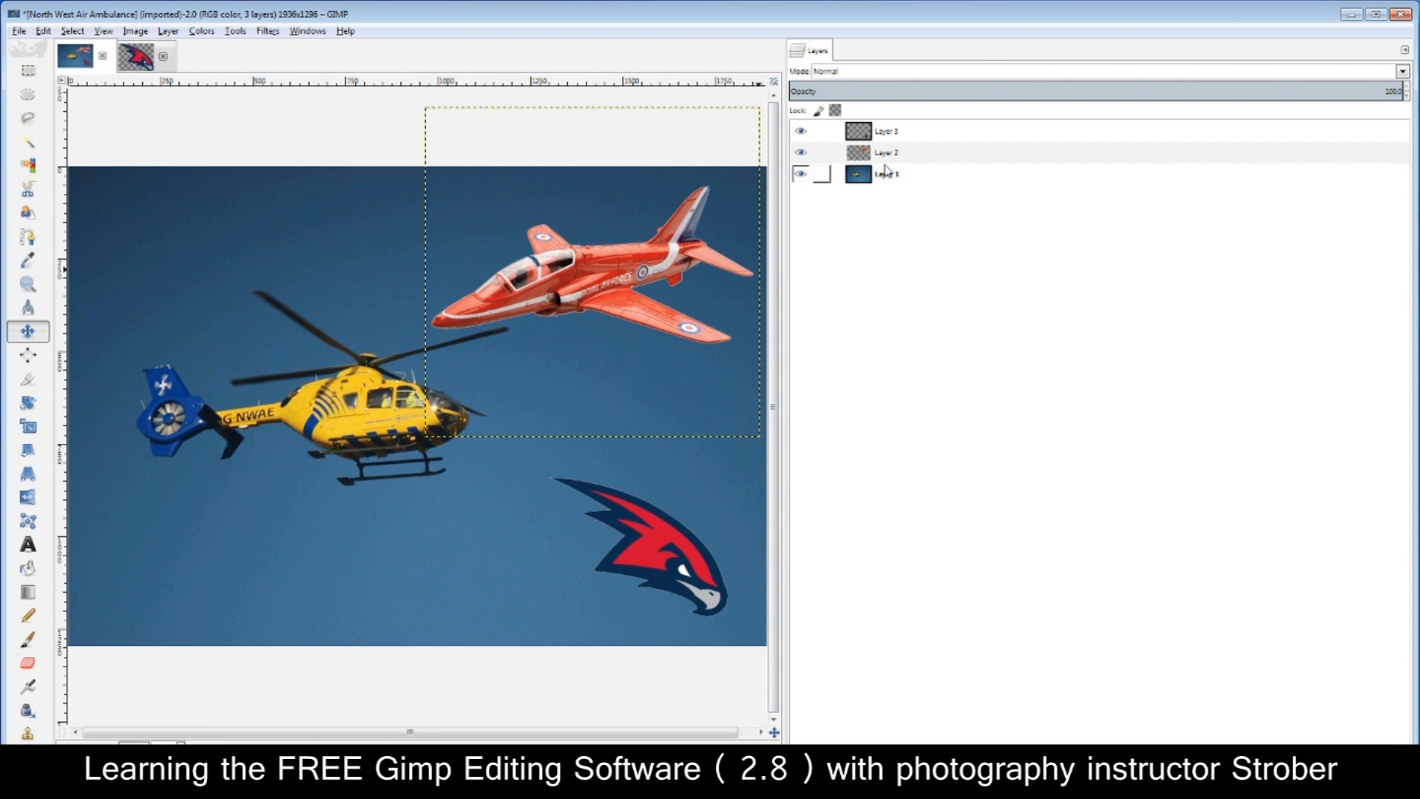
Select Layer 1, hide Layers 2 and 3 to view the helicopter alone, and show both layers again
{"action": "left_click", "coordinate": [868, 180]}
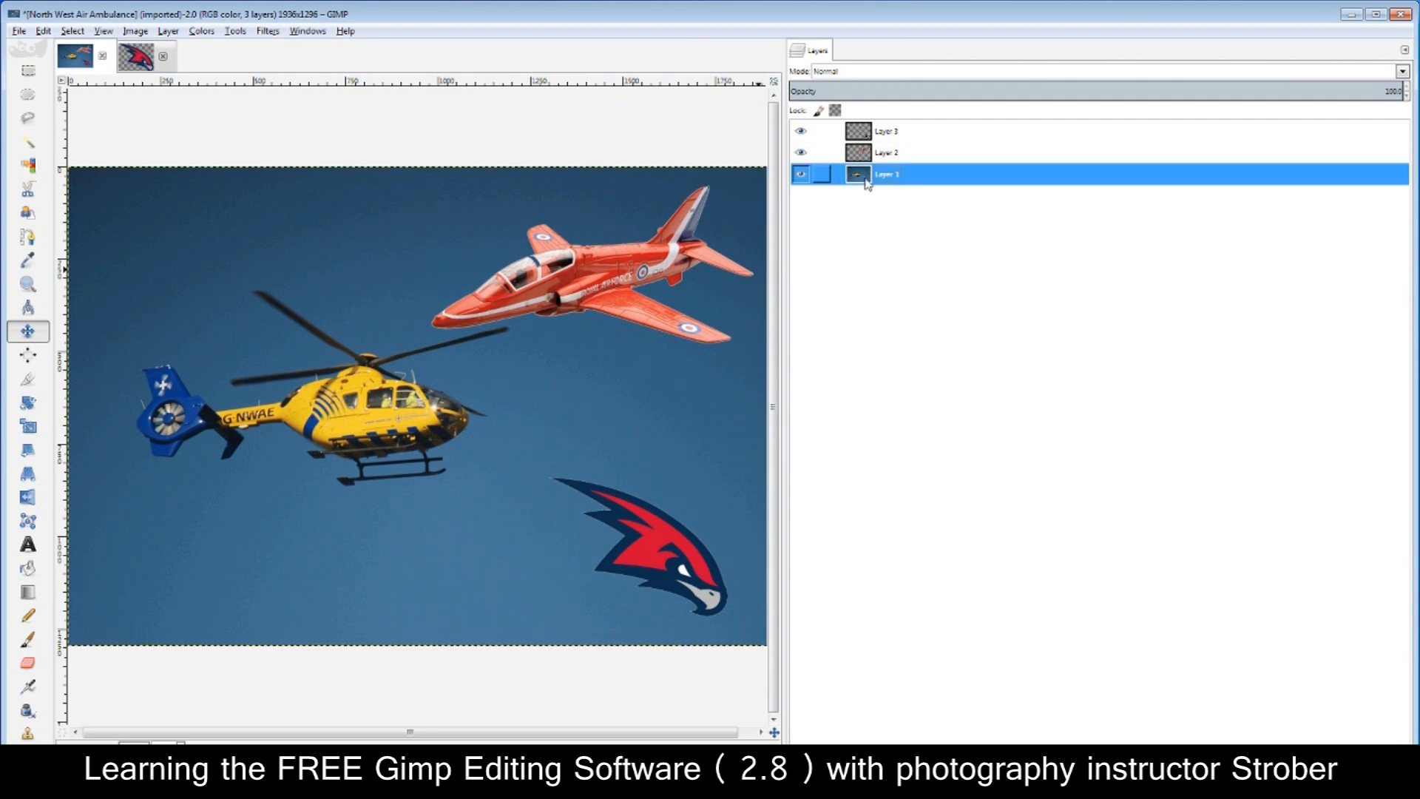
{"action": "left_click", "coordinate": [800, 153]}
{"action": "left_click", "coordinate": [800, 131]}
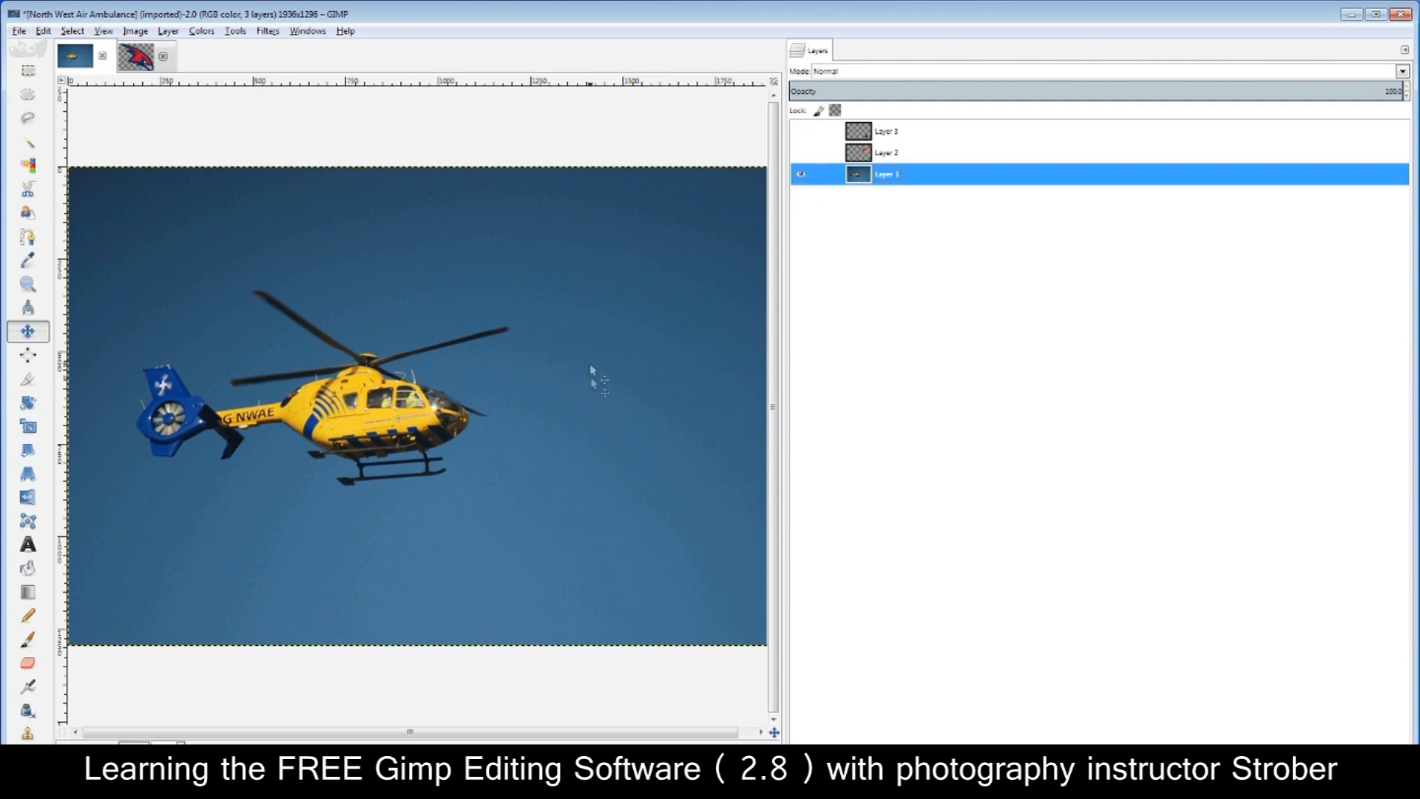
{"action": "left_click", "coordinate": [801, 152]}
{"action": "left_click", "coordinate": [801, 130]}
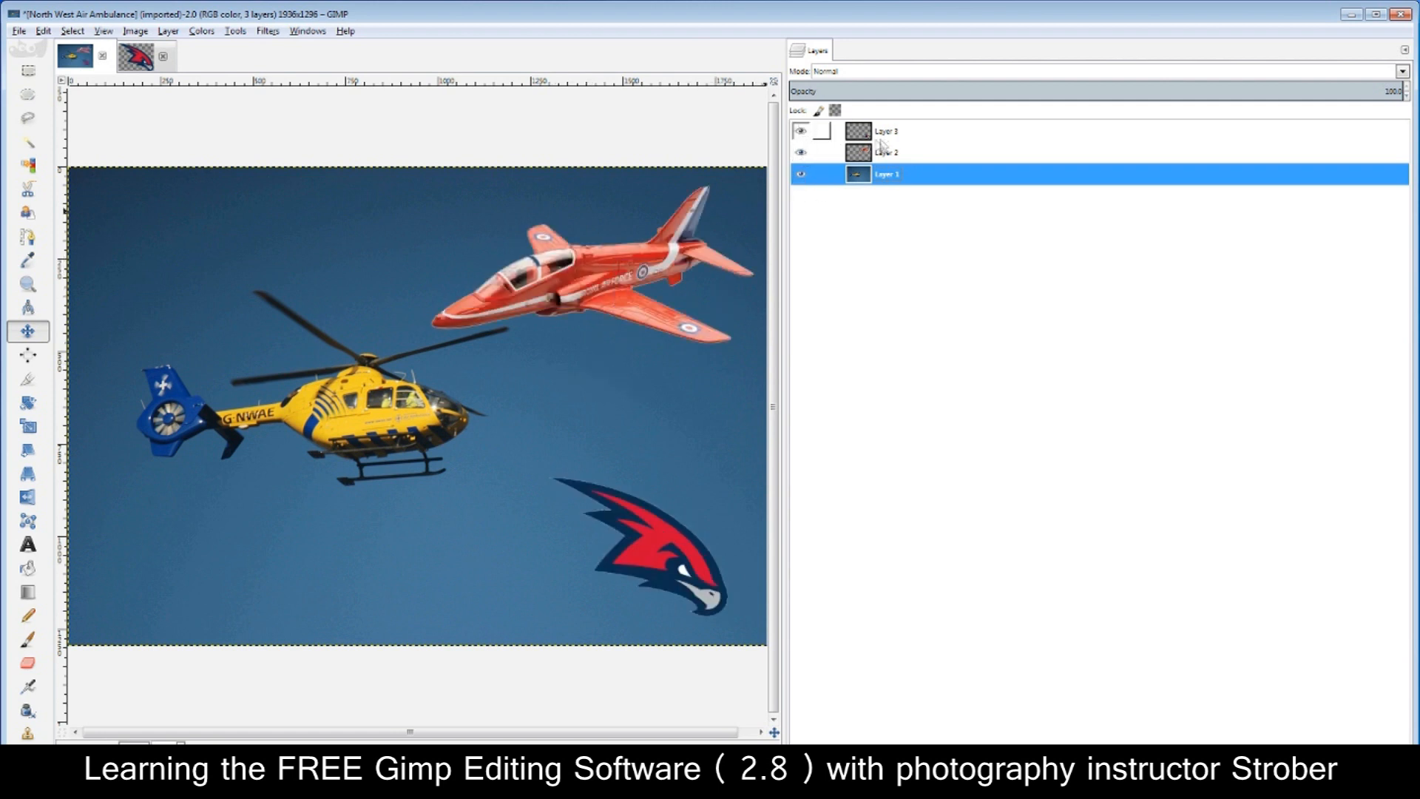
Flatten the image so that the helicopter, jet and bird logo share one layer
{"action": "left_click", "coordinate": [865, 137]}
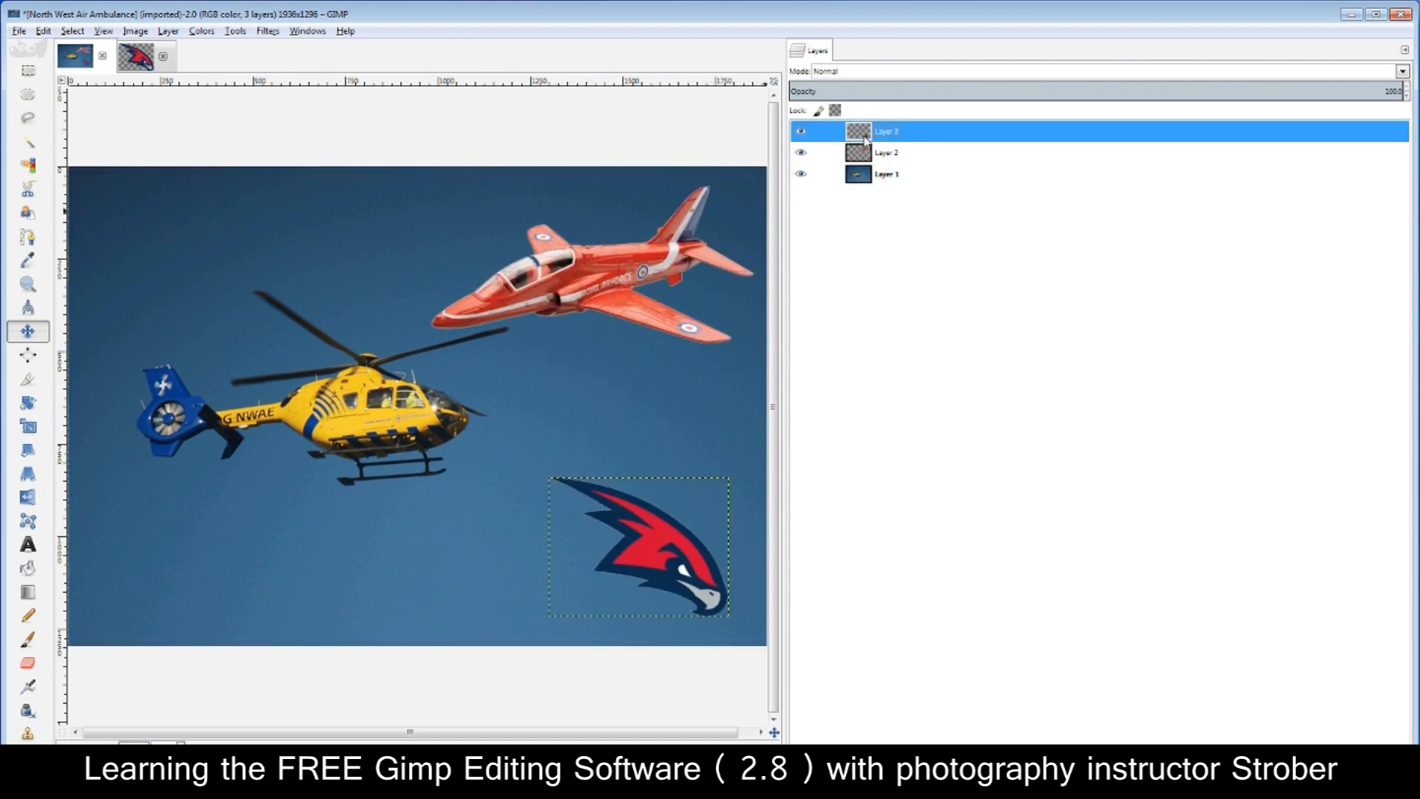
{"action": "left_click", "coordinate": [136, 32]}
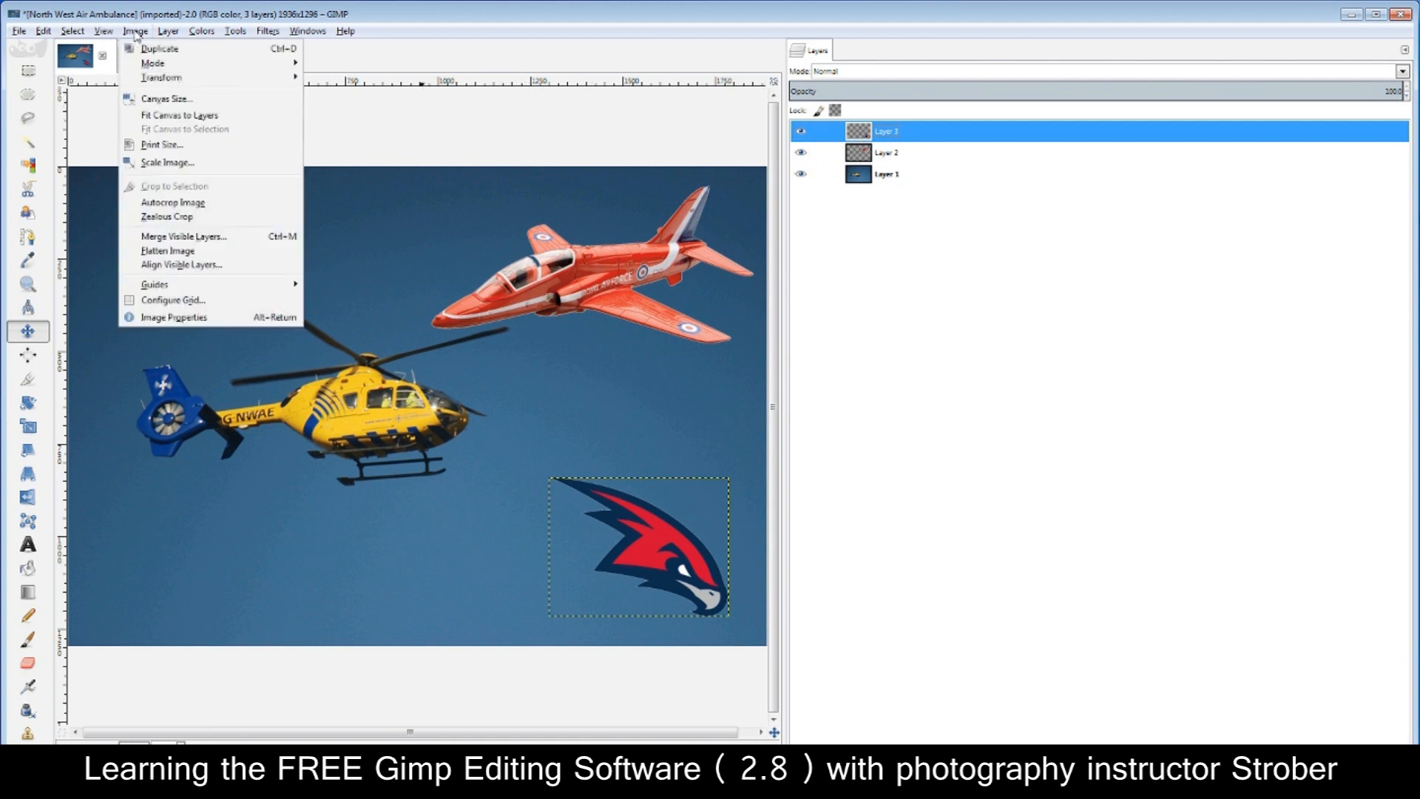
{"action": "left_click", "coordinate": [167, 250]}
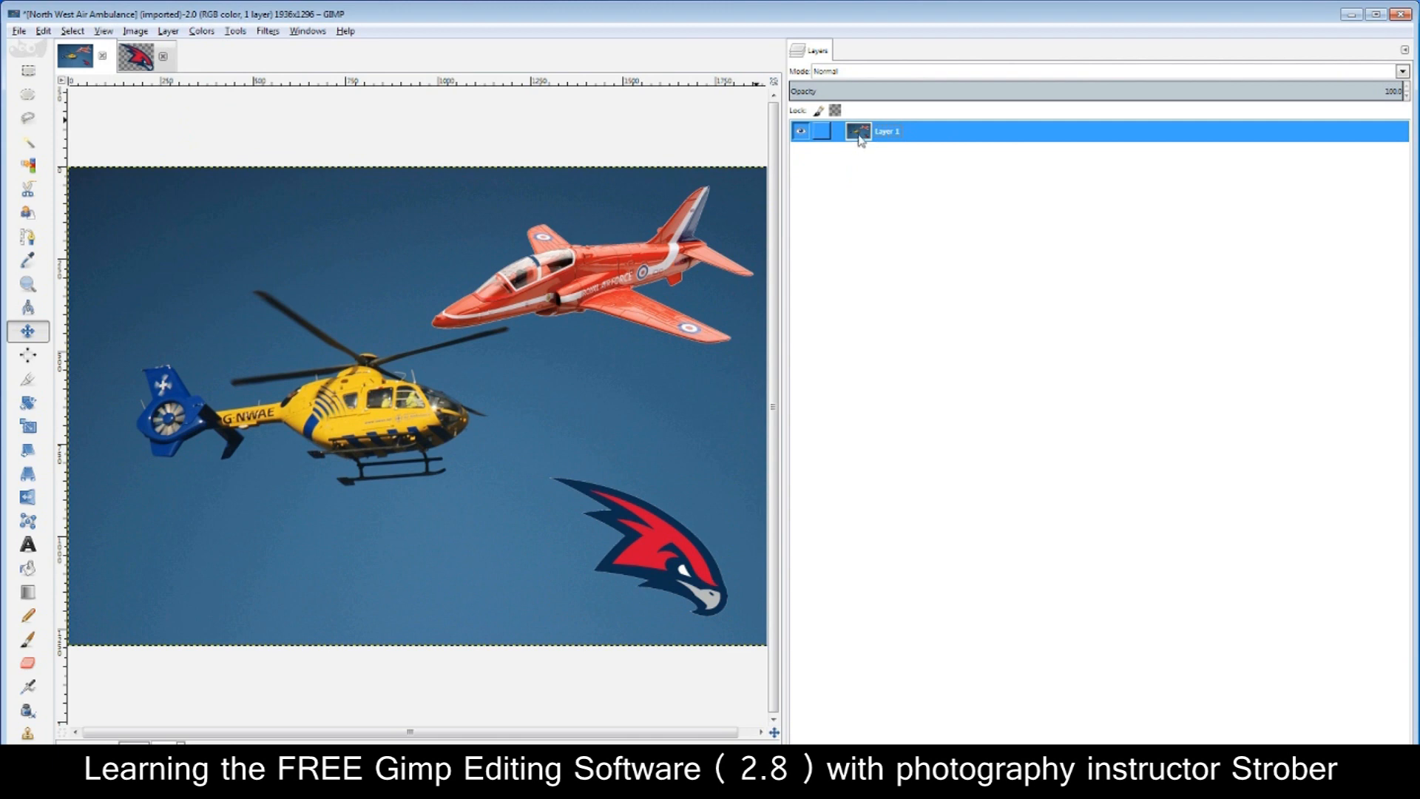
Toggle the flattened layer's visibility off and on several times, leaving it shown
{"action": "left_click", "coordinate": [800, 134]}
{"action": "left_click", "coordinate": [800, 134]}
{"action": "left_click", "coordinate": [802, 134]}
{"action": "left_click", "coordinate": [805, 135]}
{"action": "left_click", "coordinate": [802, 133]}
{"action": "left_click", "coordinate": [804, 135]}
Undo the flattening, and hide and show Layers 2 and 3 to check that they work separately
{"action": "key", "text": "ctrl+z"}
{"action": "left_click", "coordinate": [804, 153]}
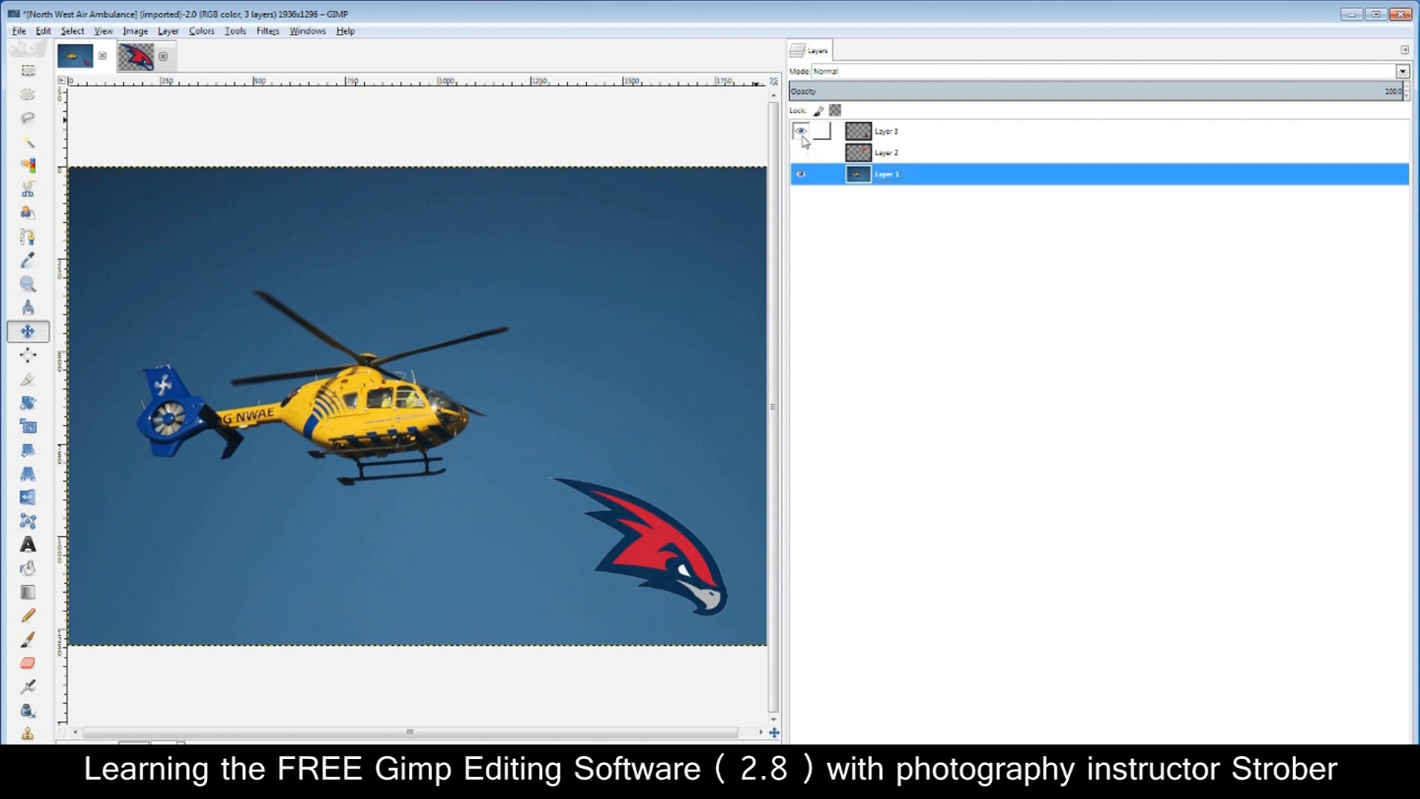
{"action": "left_click", "coordinate": [801, 131]}
{"action": "left_click", "coordinate": [801, 153]}
{"action": "left_click", "coordinate": [801, 132]}
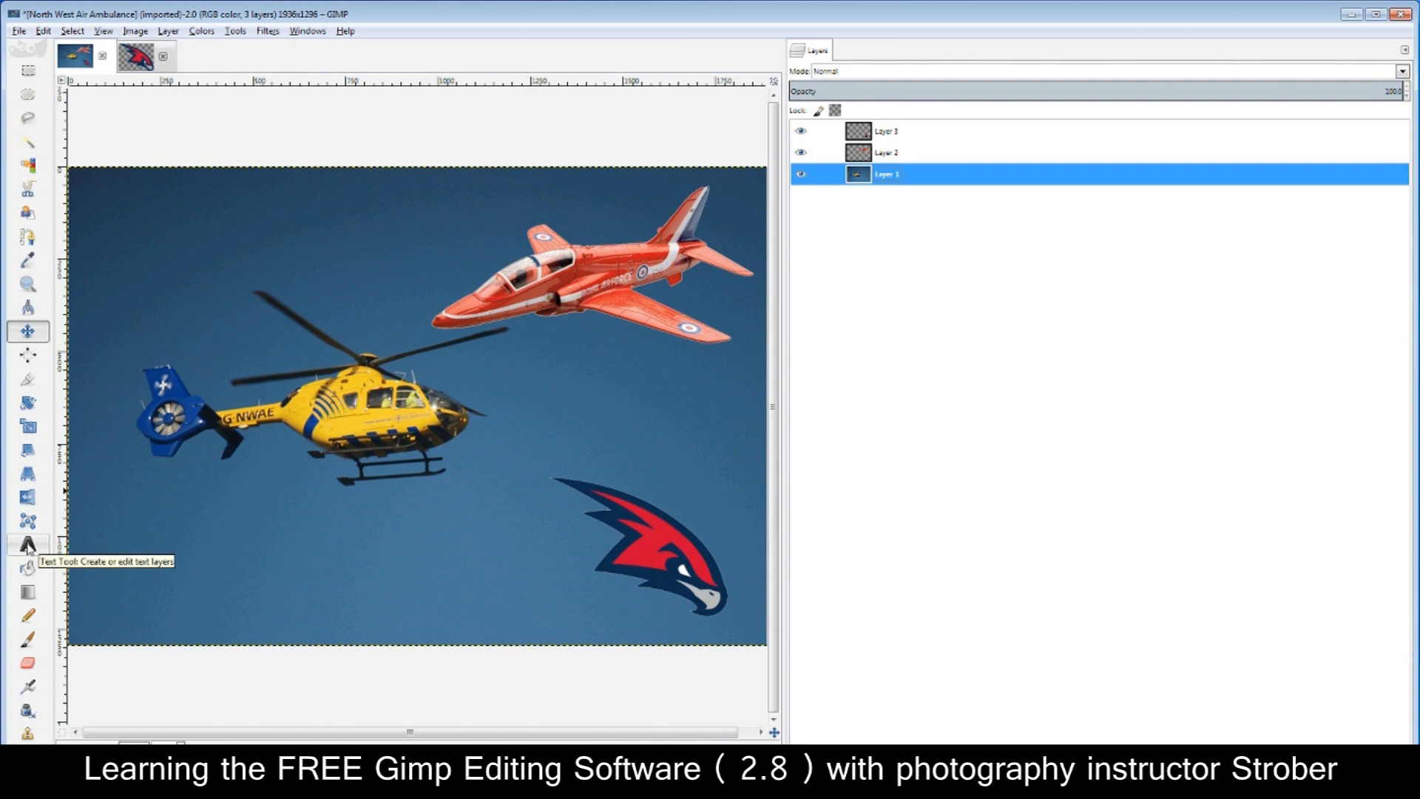
Create a text box above the helicopter with the Text tool and enter "I love things that Fly"
{"action": "left_click", "coordinate": [28, 546]}
{"action": "left_click_drag", "start_coordinate": [143, 191], "coordinate": [482, 273]}
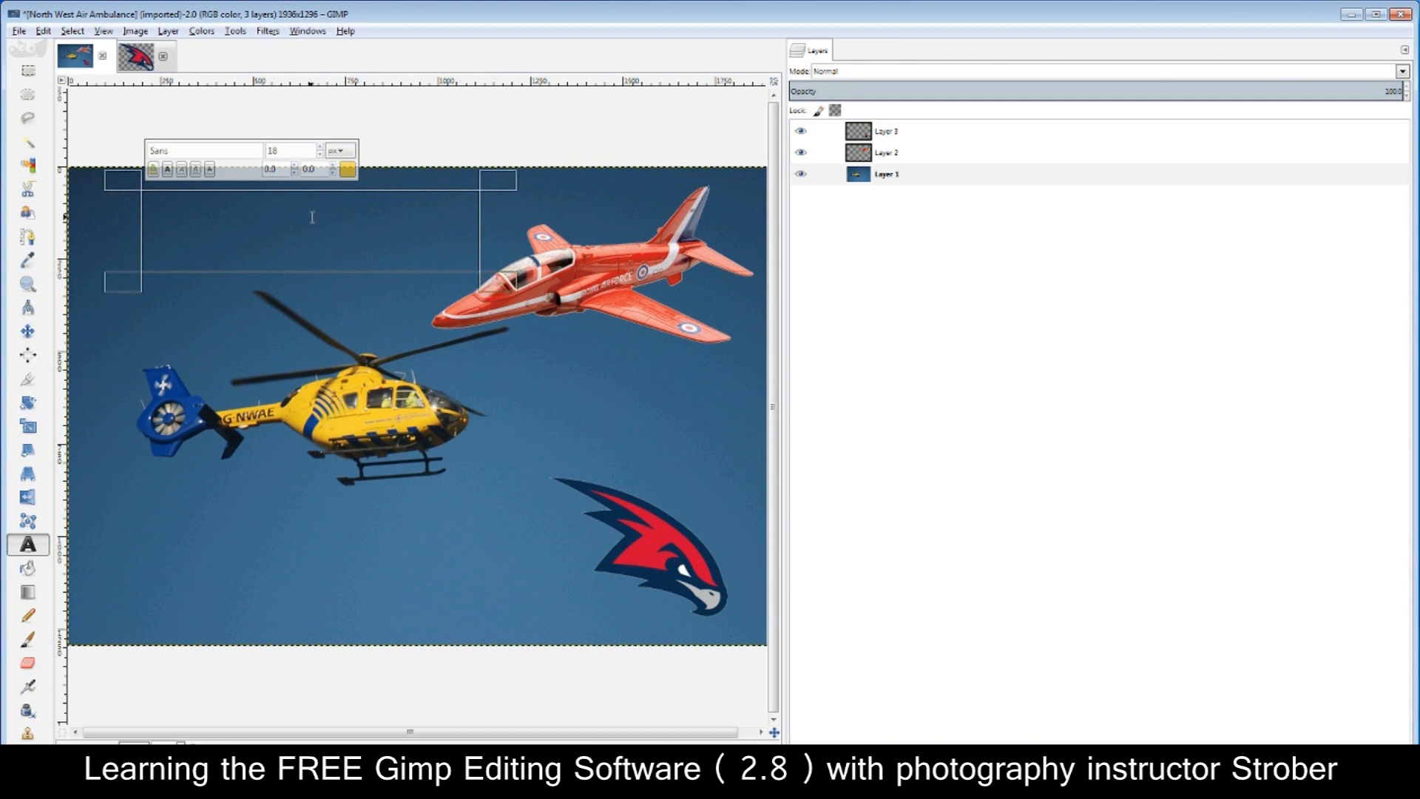
{"action": "type", "text": "ddddd"}
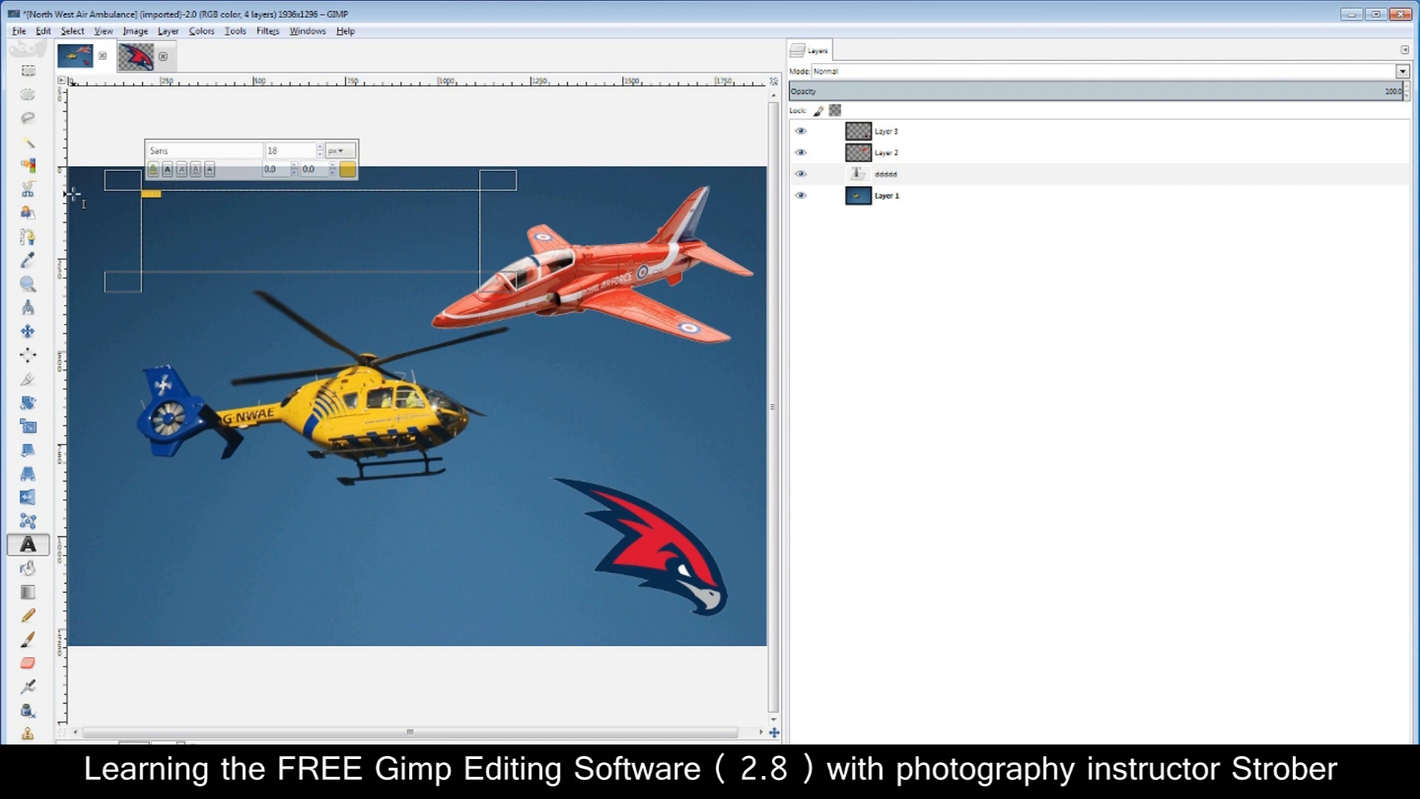
{"action": "key", "text": "BackSpace"}
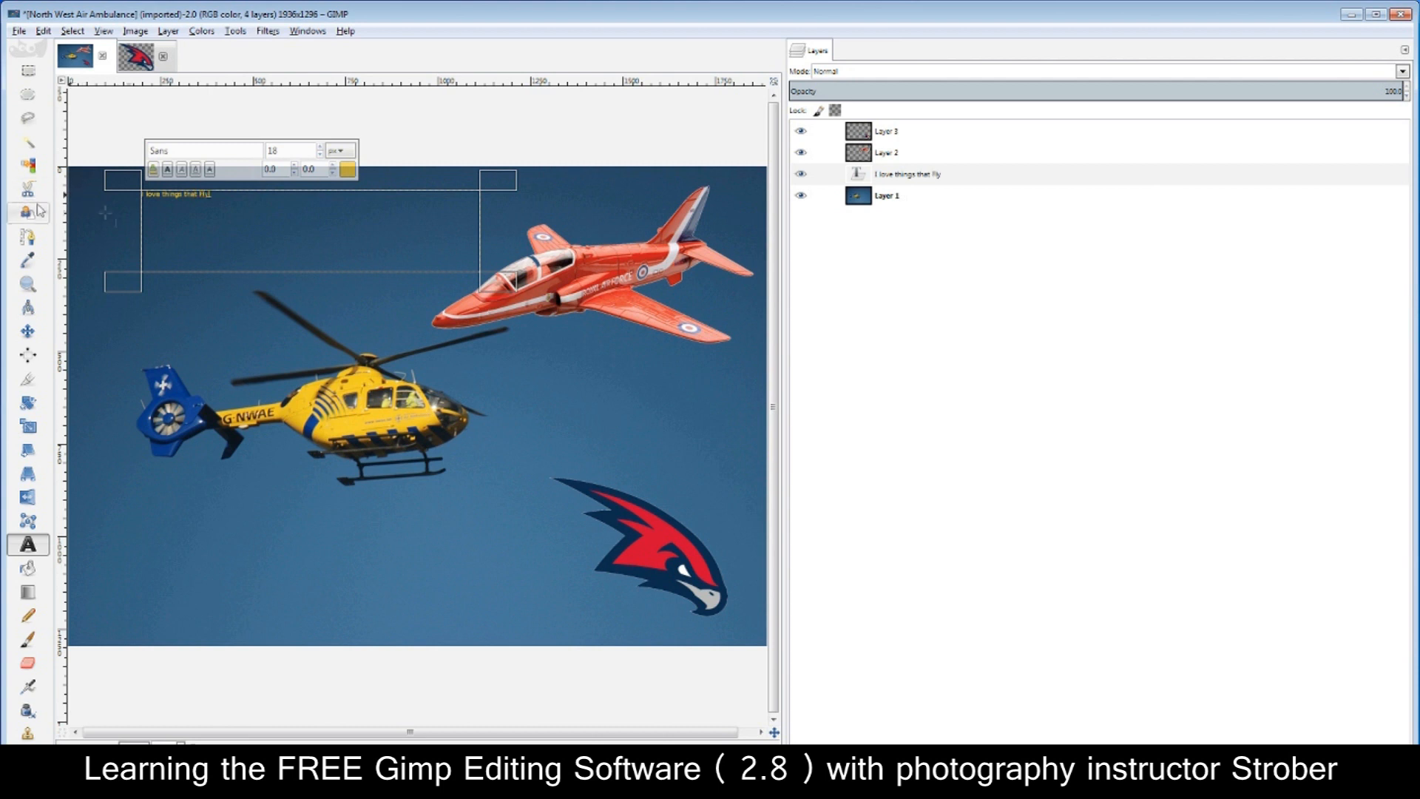
Set the whole text's size to 99 px and enlarge its text box so the sentence fits on one line
{"action": "key", "text": "ctrl+a"}
{"action": "left_click", "coordinate": [321, 148]}
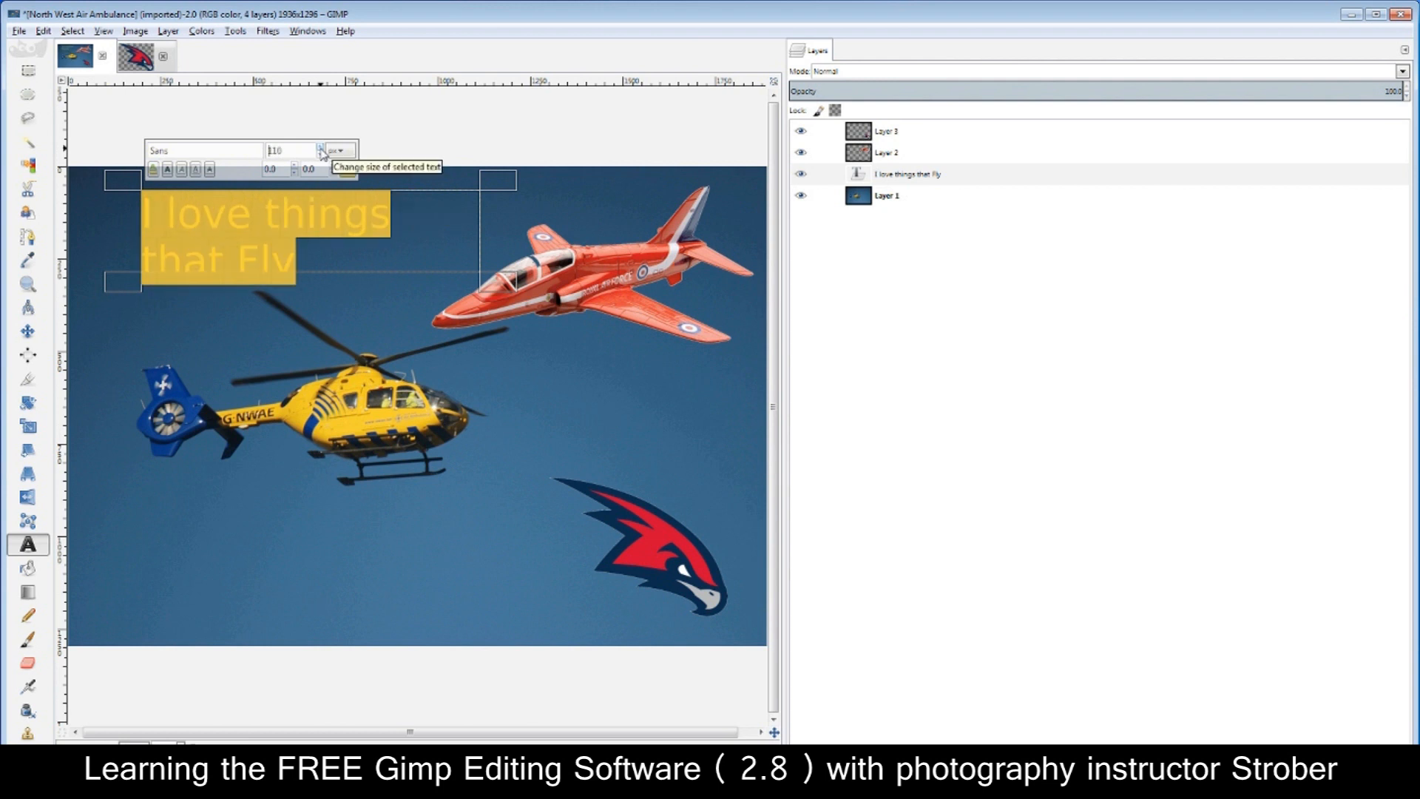
{"action": "left_click", "coordinate": [321, 156]}
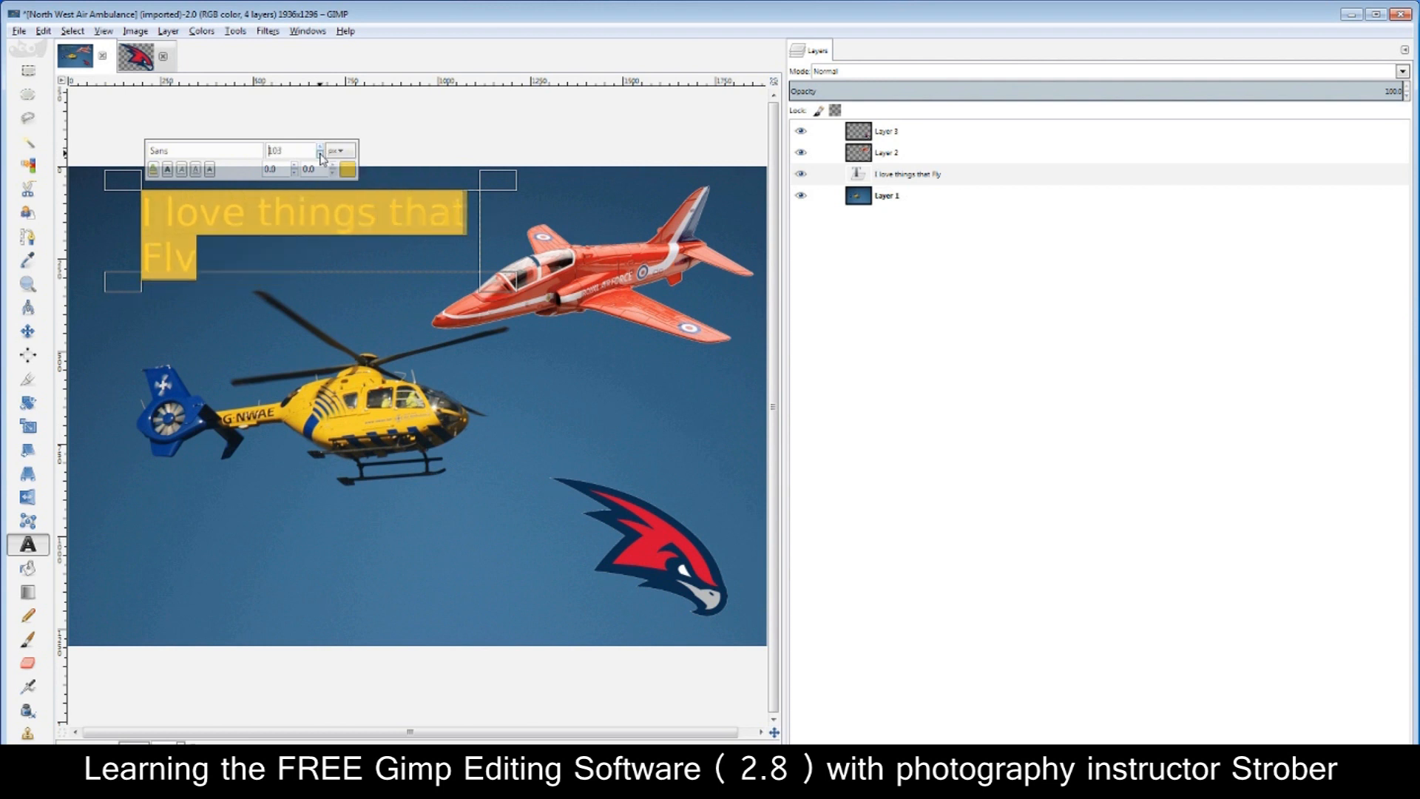
{"action": "left_click", "coordinate": [320, 154]}
{"action": "left_click", "coordinate": [320, 155]}
{"action": "left_click", "coordinate": [321, 155]}
{"action": "left_click", "coordinate": [320, 154]}
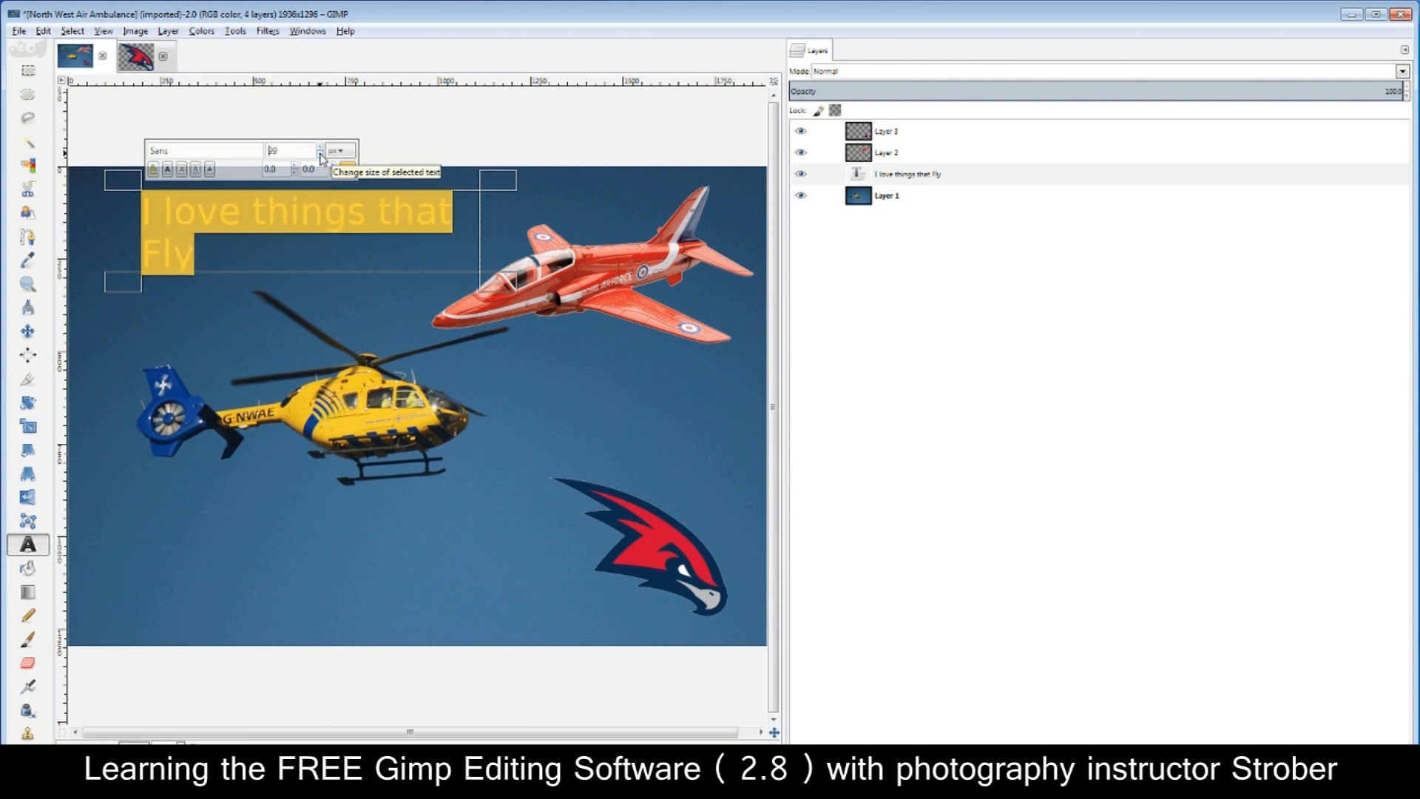
{"action": "left_click_drag", "start_coordinate": [509, 280], "coordinate": [701, 341]}
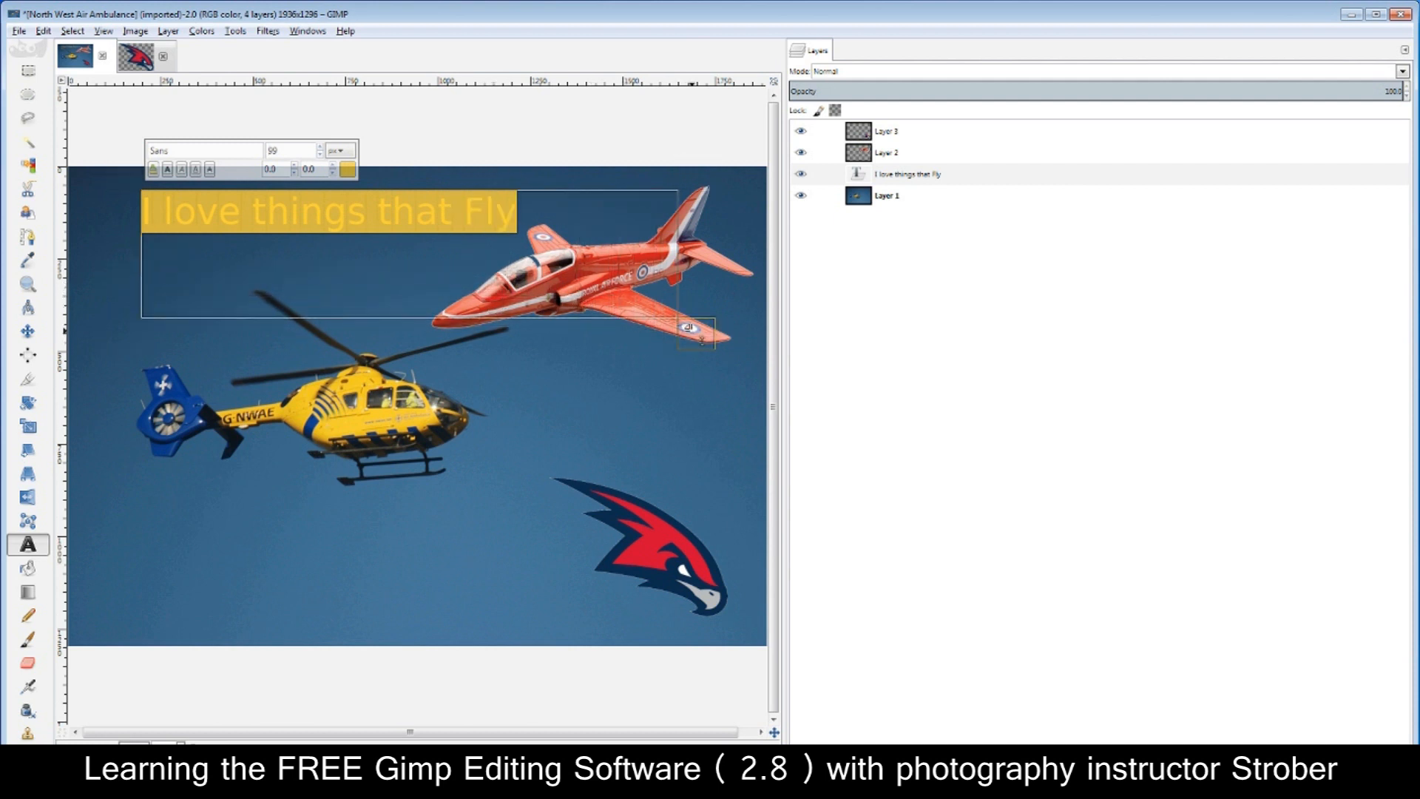
{"action": "left_click", "coordinate": [164, 366]}
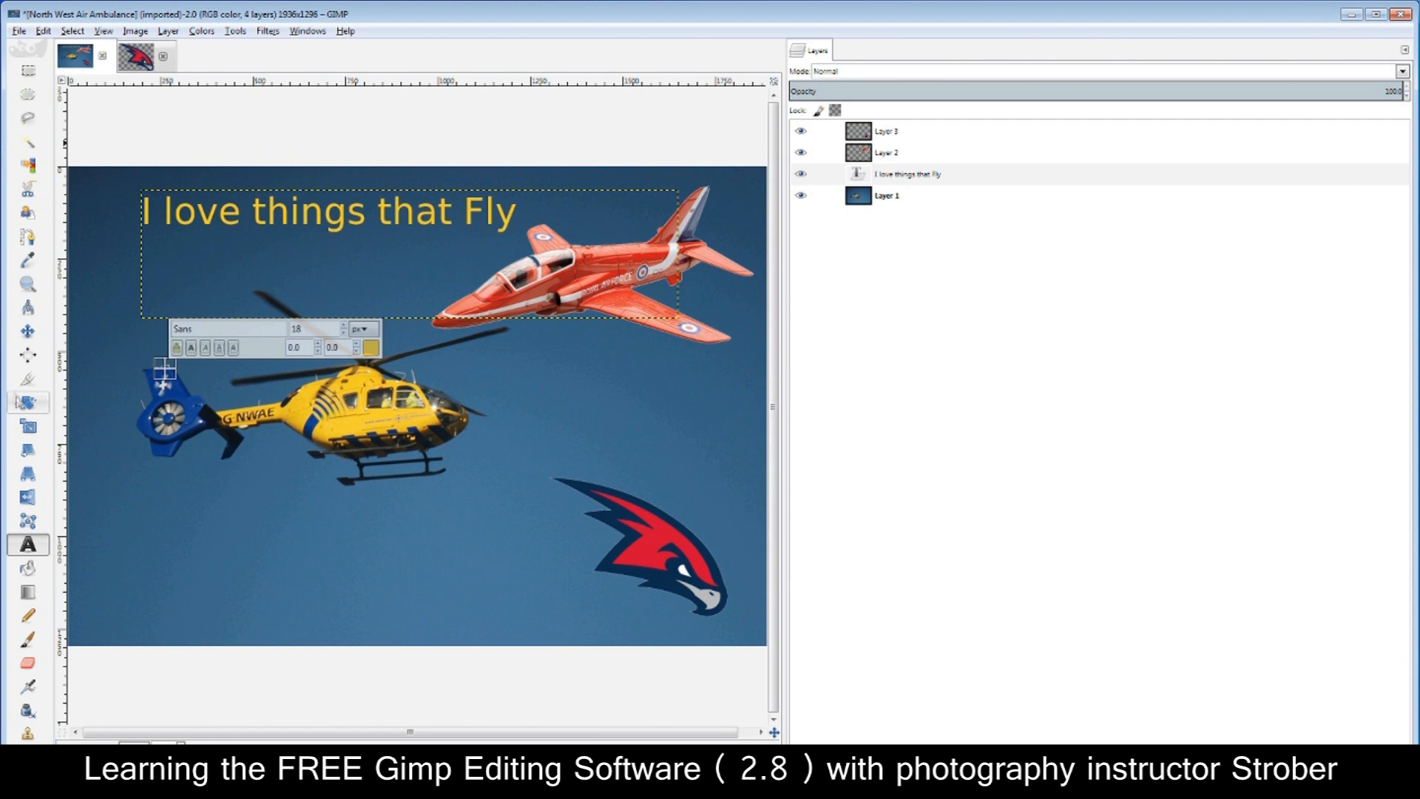
Move the text down and left with the Move tool, toggling its layer's visibility and leaving it shown
{"action": "left_click", "coordinate": [27, 331]}
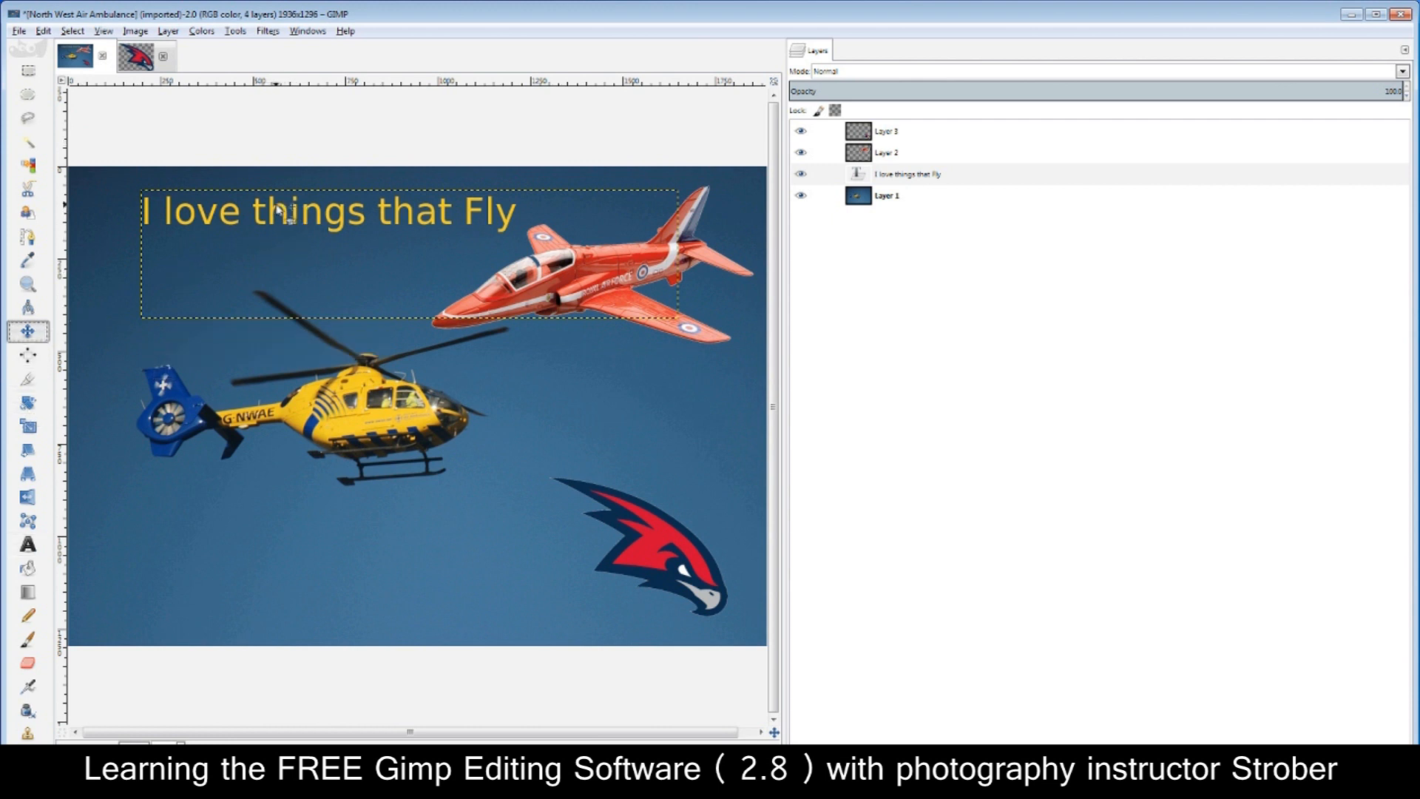
{"action": "left_click_drag", "start_coordinate": [274, 210], "coordinate": [241, 244]}
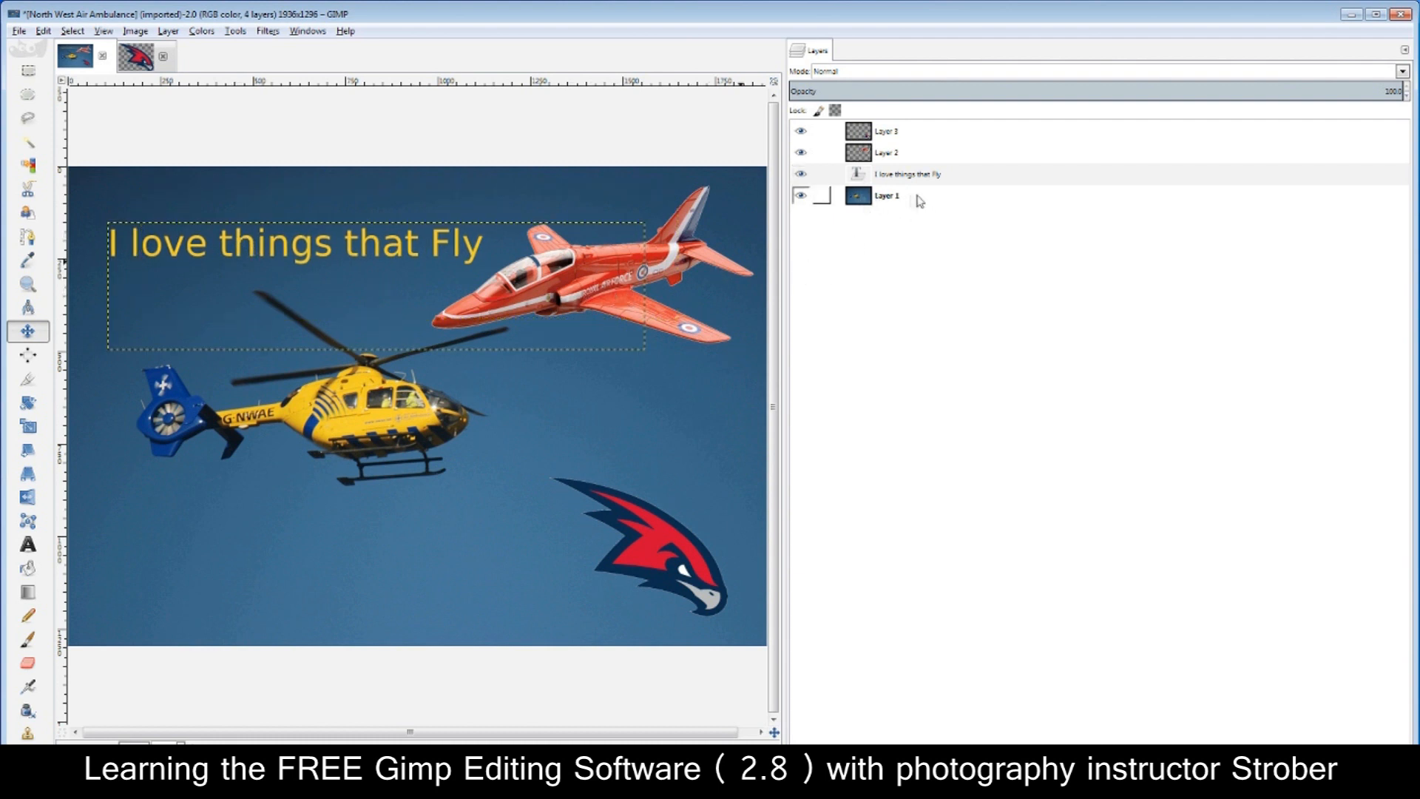
{"action": "left_click", "coordinate": [805, 180]}
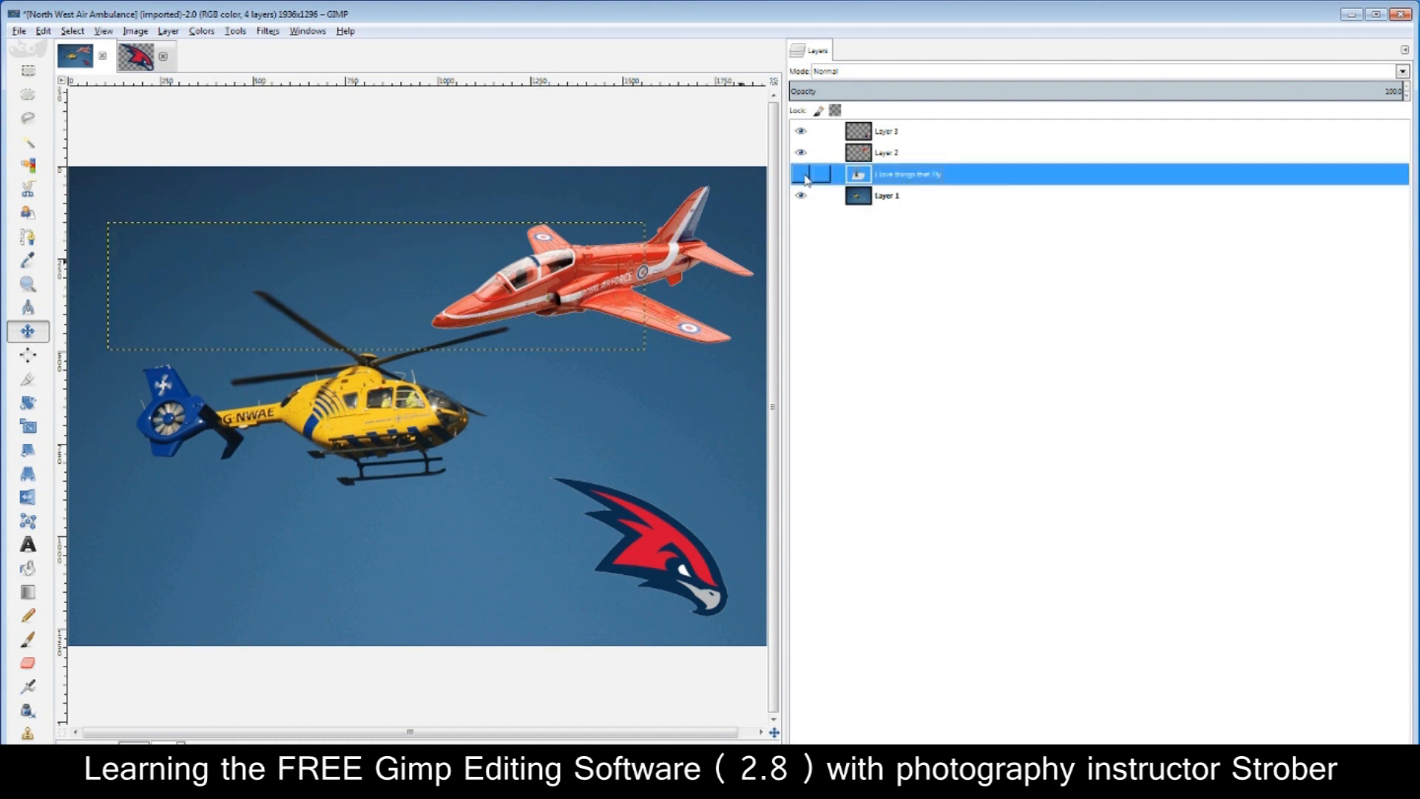
{"action": "left_click", "coordinate": [805, 180]}
{"action": "left_click", "coordinate": [806, 180]}
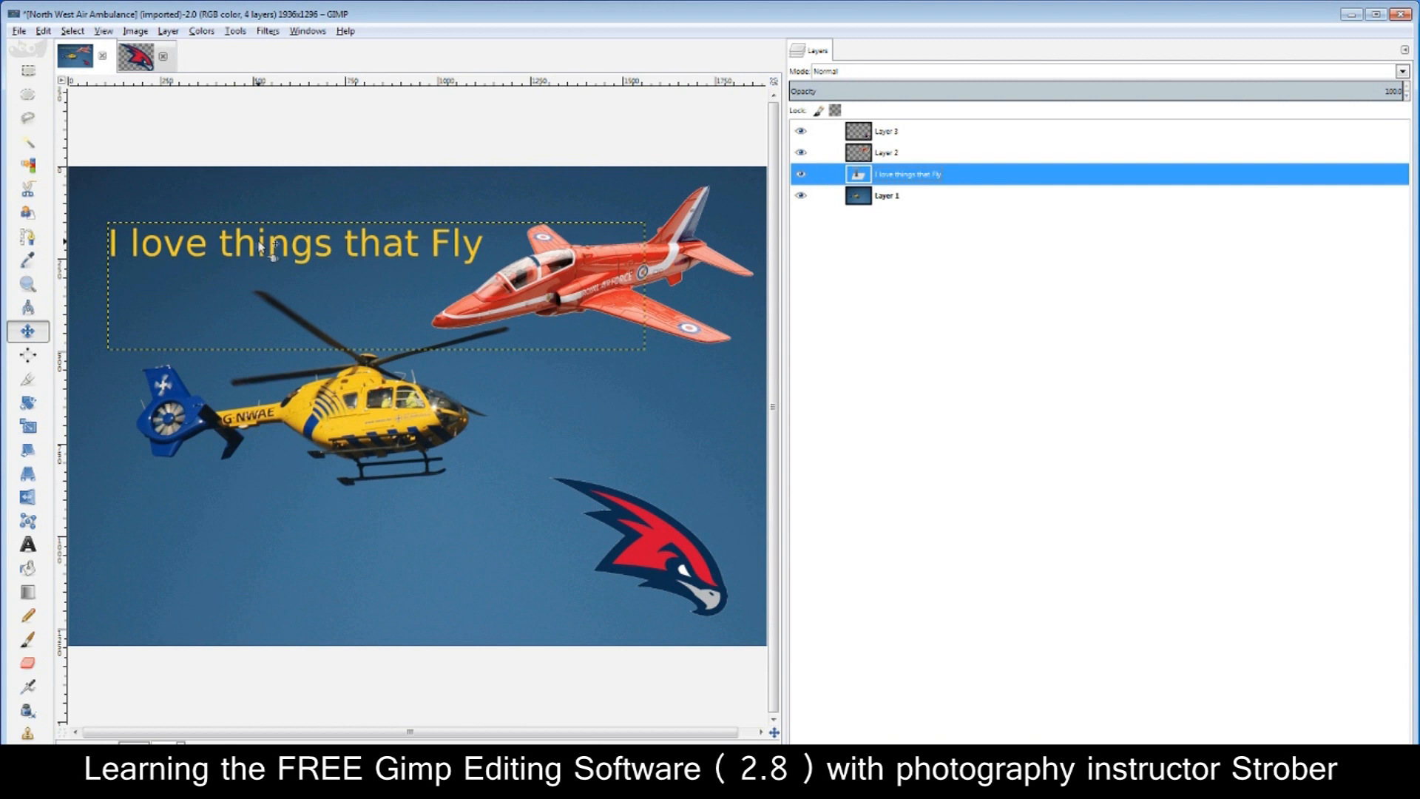
{"action": "mouse_move", "coordinate": [241, 247]}
{"action": "left_mouse_down"}
{"action": "mouse_move", "coordinate": [238, 476]}
{"action": "mouse_move", "coordinate": [219, 580]}
{"action": "mouse_move", "coordinate": [235, 589]}
{"action": "mouse_move", "coordinate": [259, 492]}
{"action": "mouse_move", "coordinate": [262, 250]}
{"action": "mouse_move", "coordinate": [234, 239]}
{"action": "left_mouse_up"}
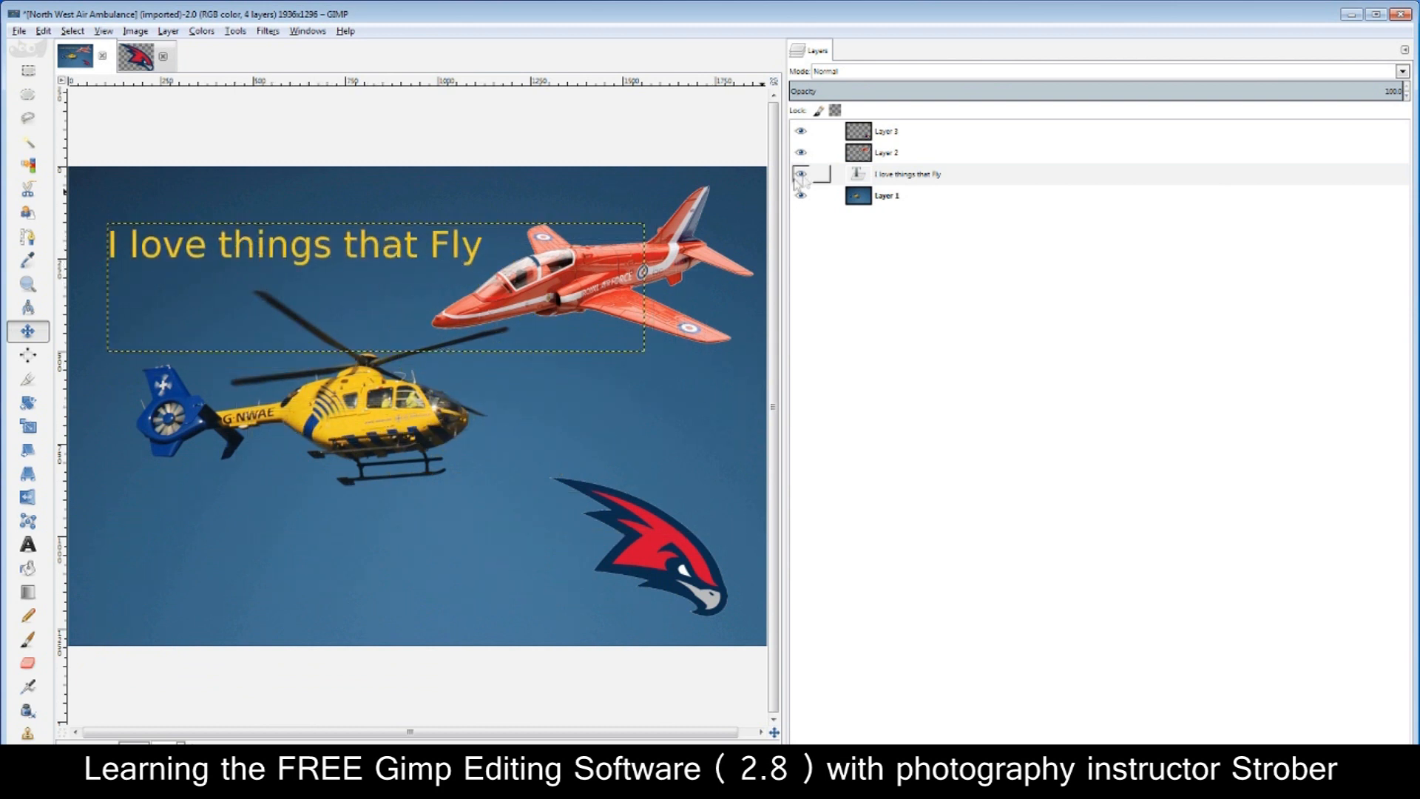
Activate the Color Picker and try to sample the helicopter tail's blue while the text layer is selected
{"action": "left_click", "coordinate": [857, 172]}
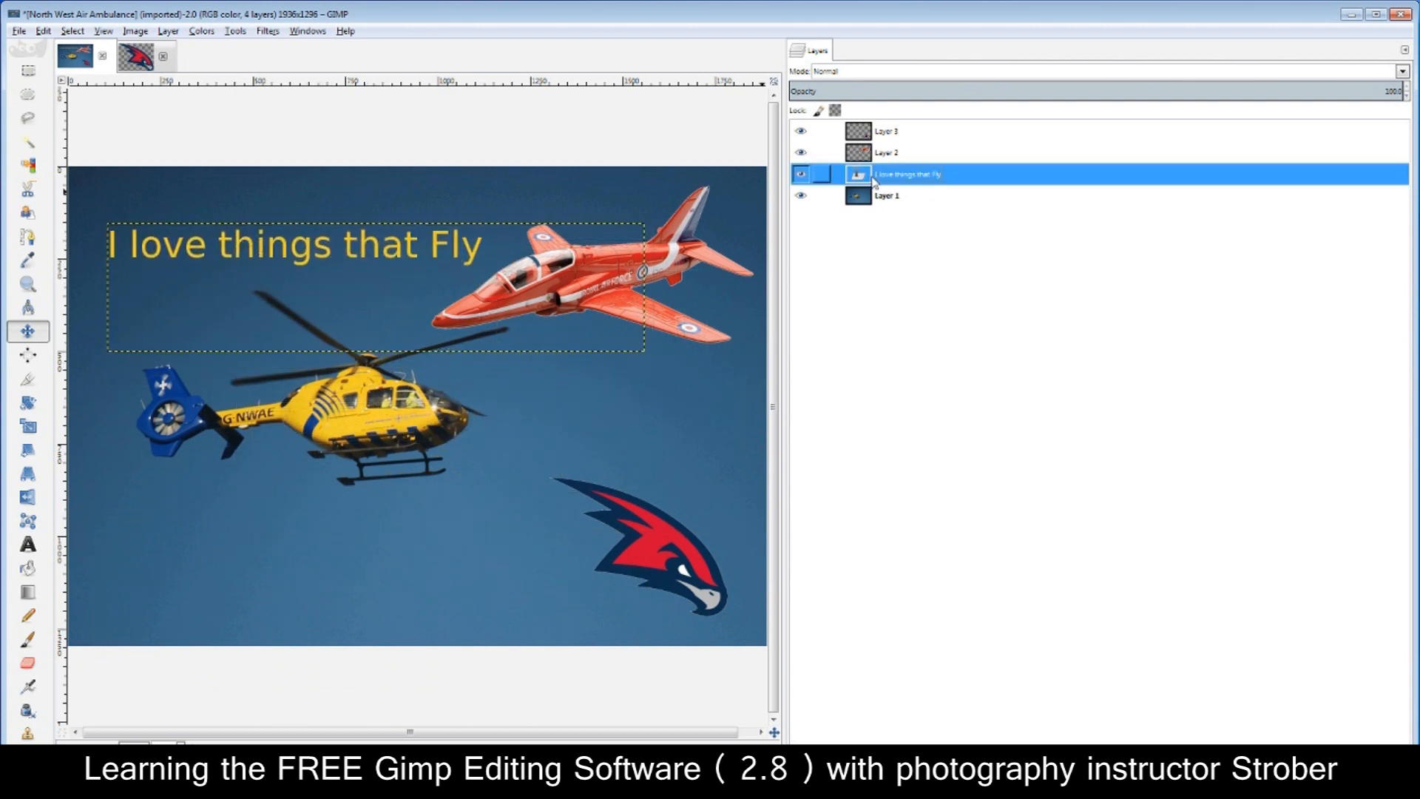
{"action": "left_click", "coordinate": [864, 197]}
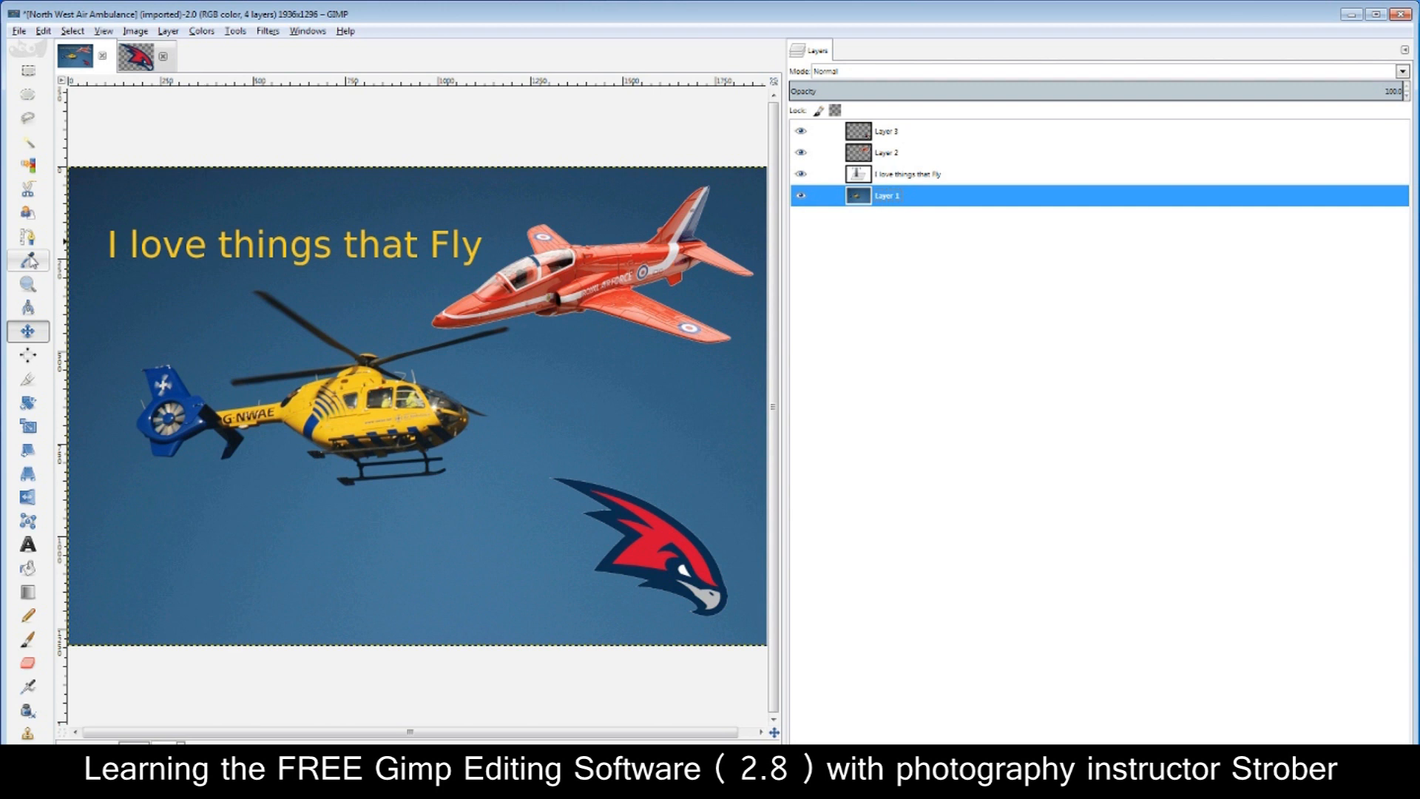
{"action": "left_click", "coordinate": [31, 261]}
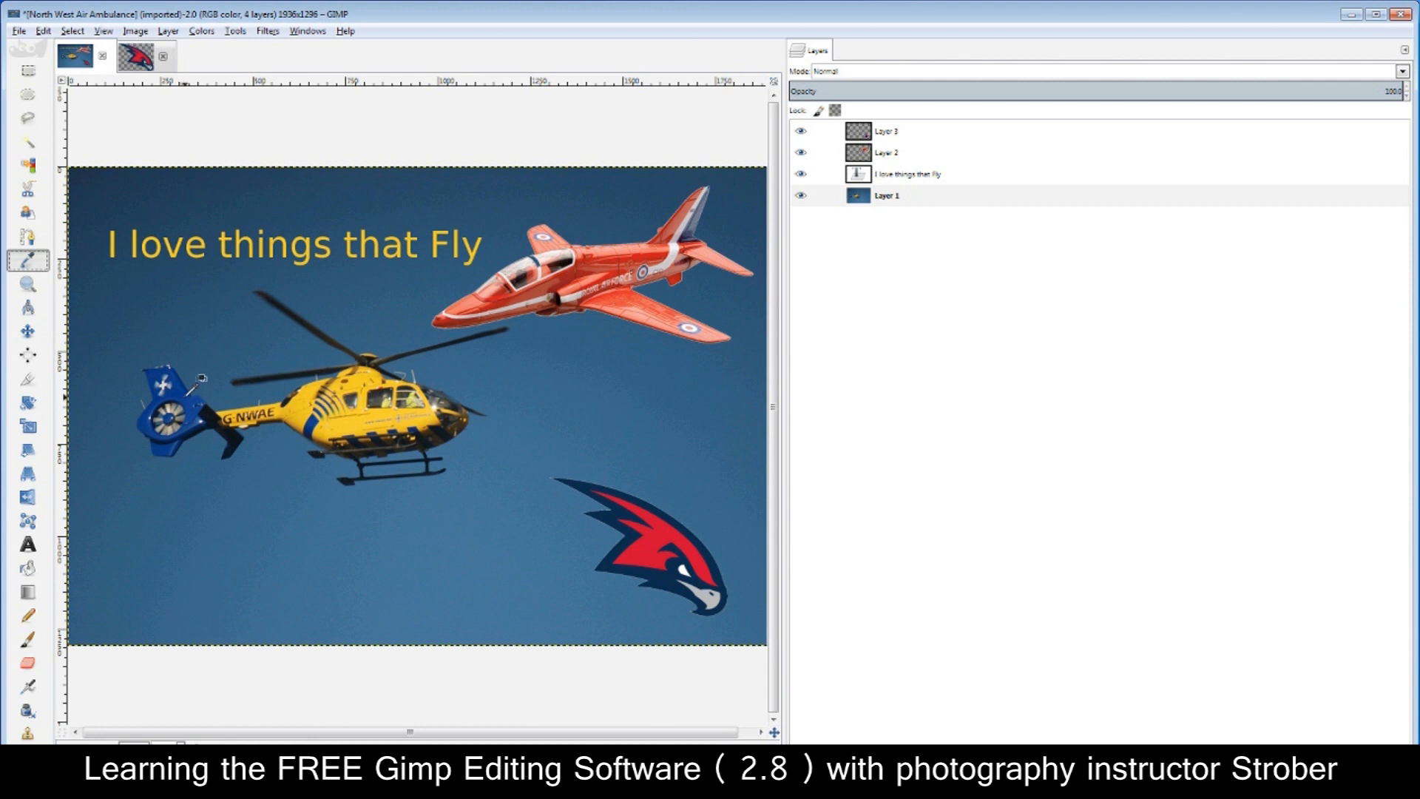
{"action": "left_click", "coordinate": [862, 177]}
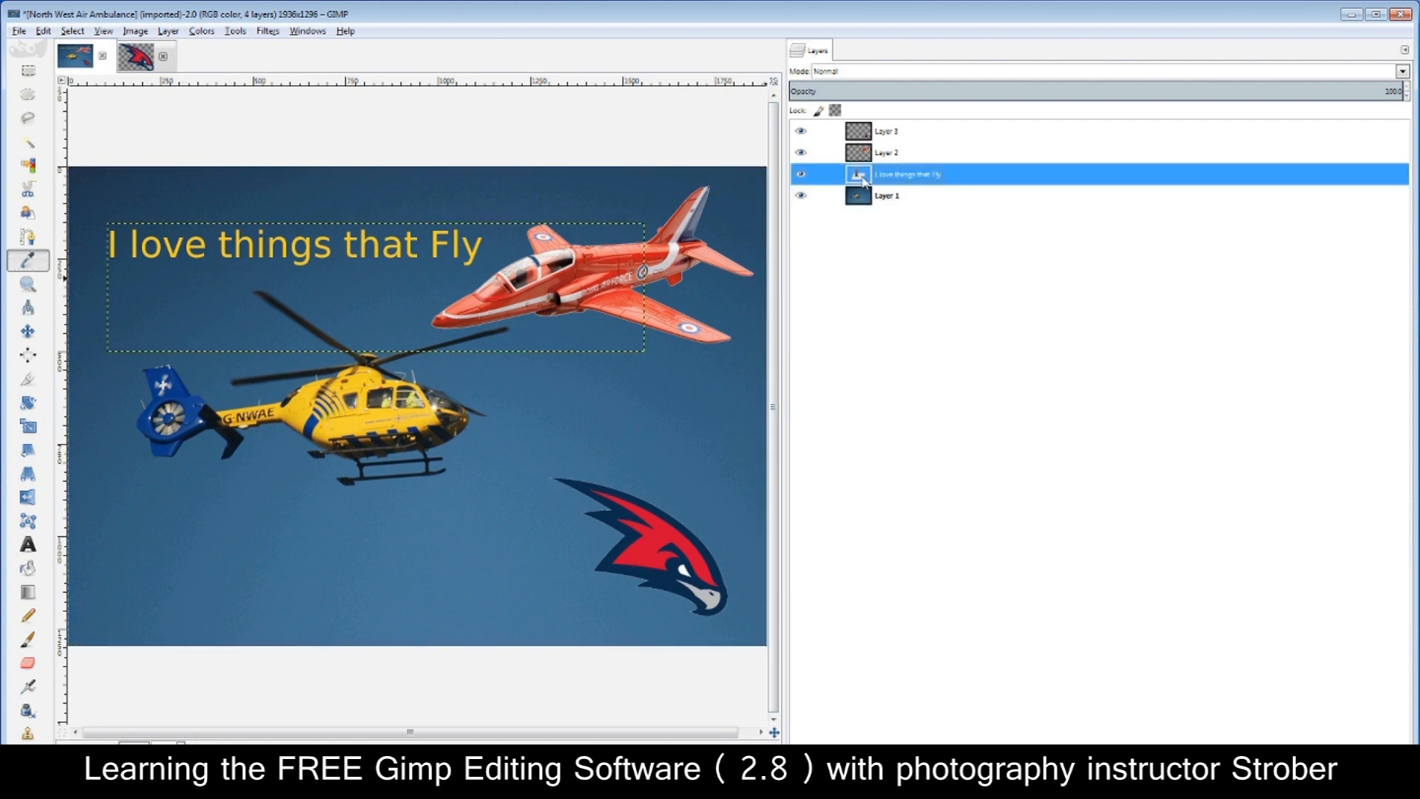
{"action": "left_click", "coordinate": [191, 393]}
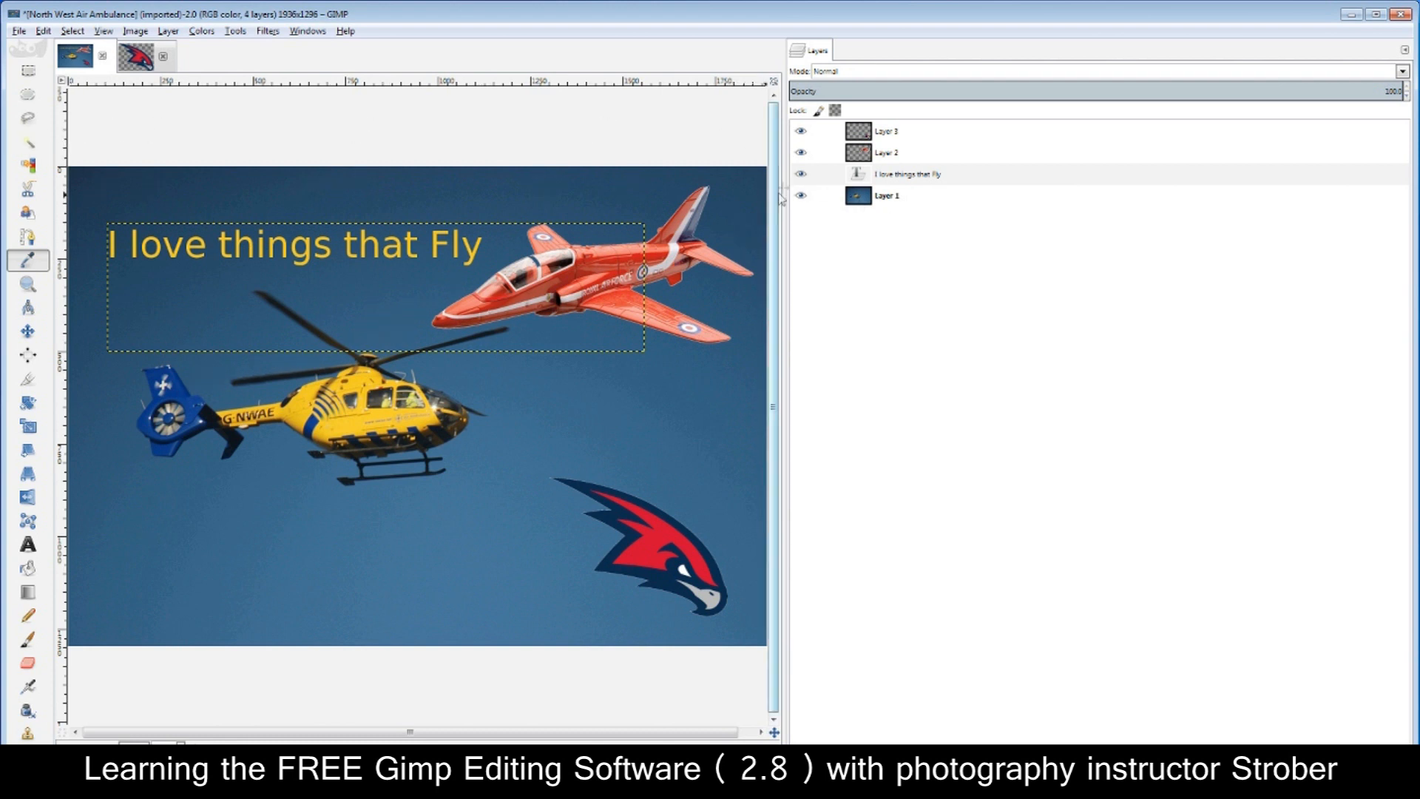
Select Layer 1, sample the helicopter tail's blue as the foreground color, and widen the toolbox to show the color swatches
{"action": "left_click", "coordinate": [864, 198]}
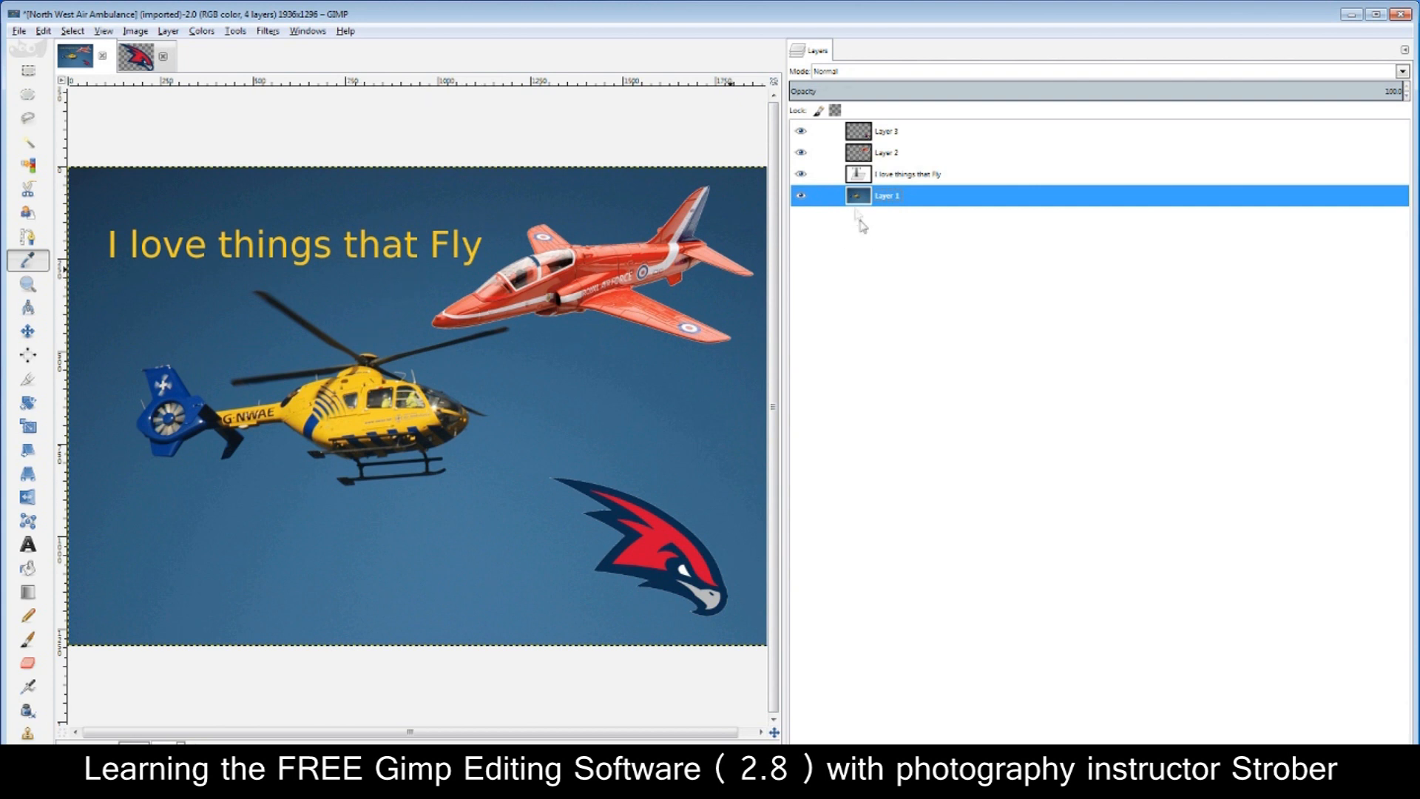
{"action": "double_click", "coordinate": [860, 197]}
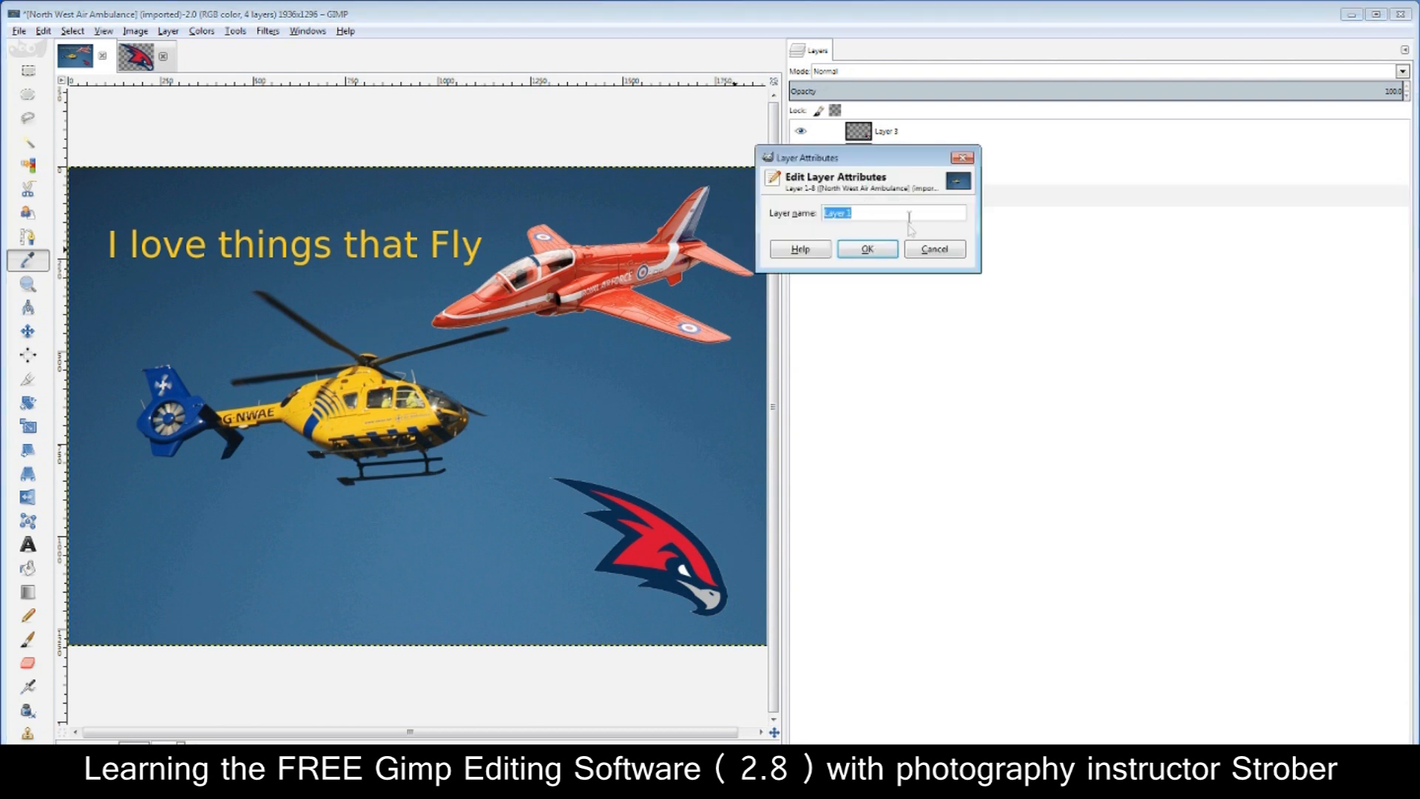
{"action": "left_click", "coordinate": [933, 250]}
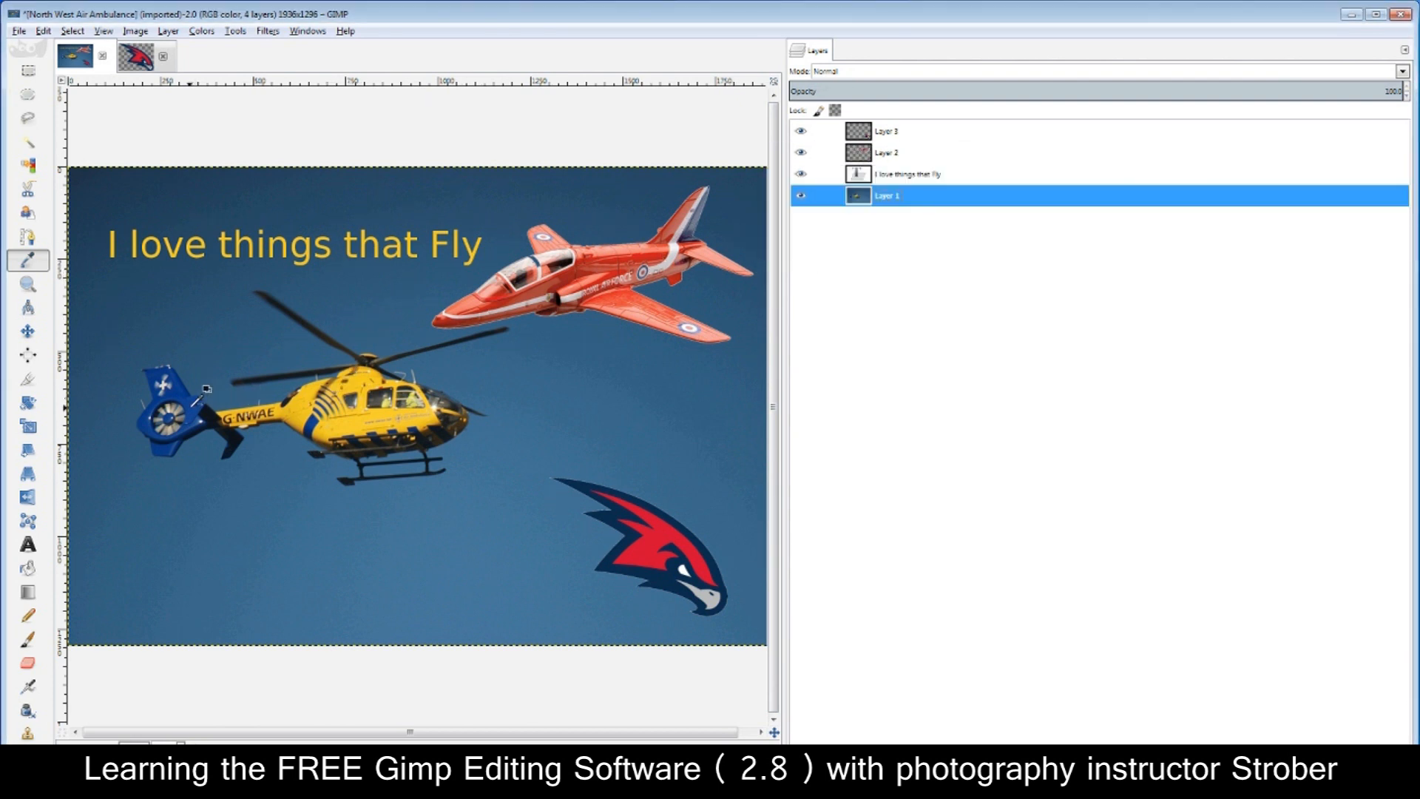
{"action": "left_click_drag", "start_coordinate": [53, 157], "coordinate": [291, 140]}
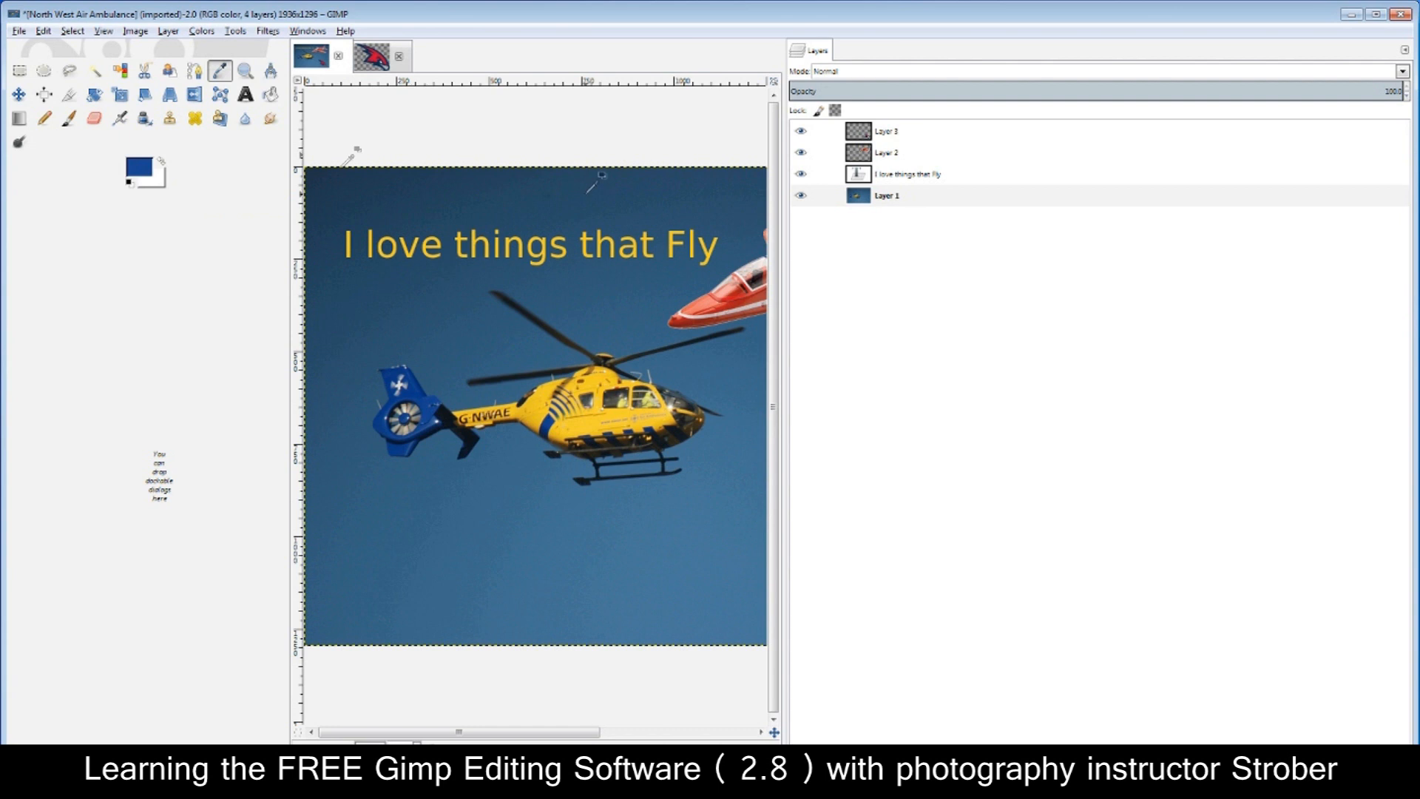
Select the text layer, toggle its visibility repeatedly, leaving it shown, and try to sample a color from the helicopter's body
{"action": "left_click", "coordinate": [858, 178]}
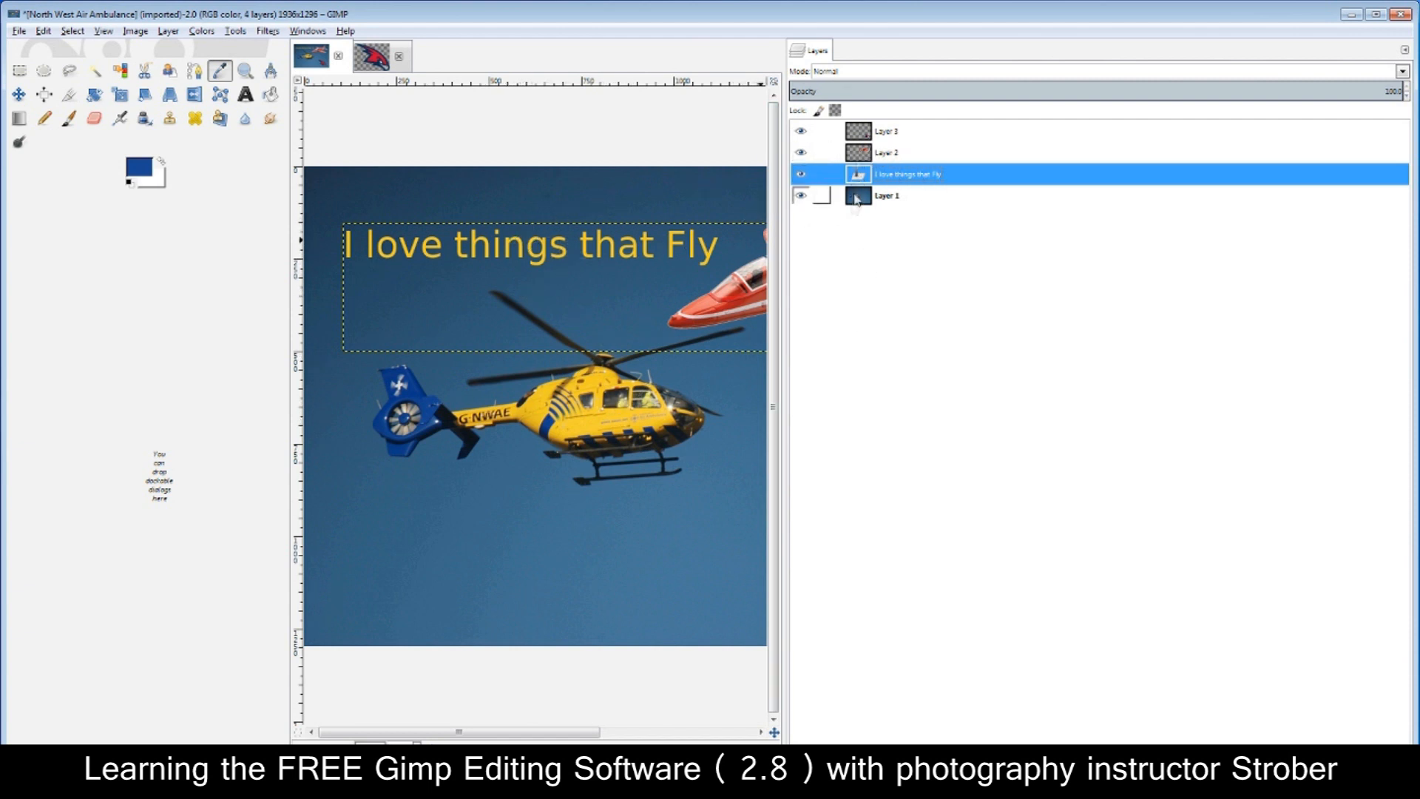
{"action": "left_click", "coordinate": [801, 175]}
{"action": "left_click", "coordinate": [801, 175]}
{"action": "left_click", "coordinate": [800, 175]}
{"action": "left_click", "coordinate": [802, 175]}
{"action": "left_click", "coordinate": [802, 176]}
{"action": "left_click", "coordinate": [802, 175]}
{"action": "left_click", "coordinate": [802, 175]}
{"action": "left_click", "coordinate": [801, 176]}
{"action": "left_click", "coordinate": [574, 427]}
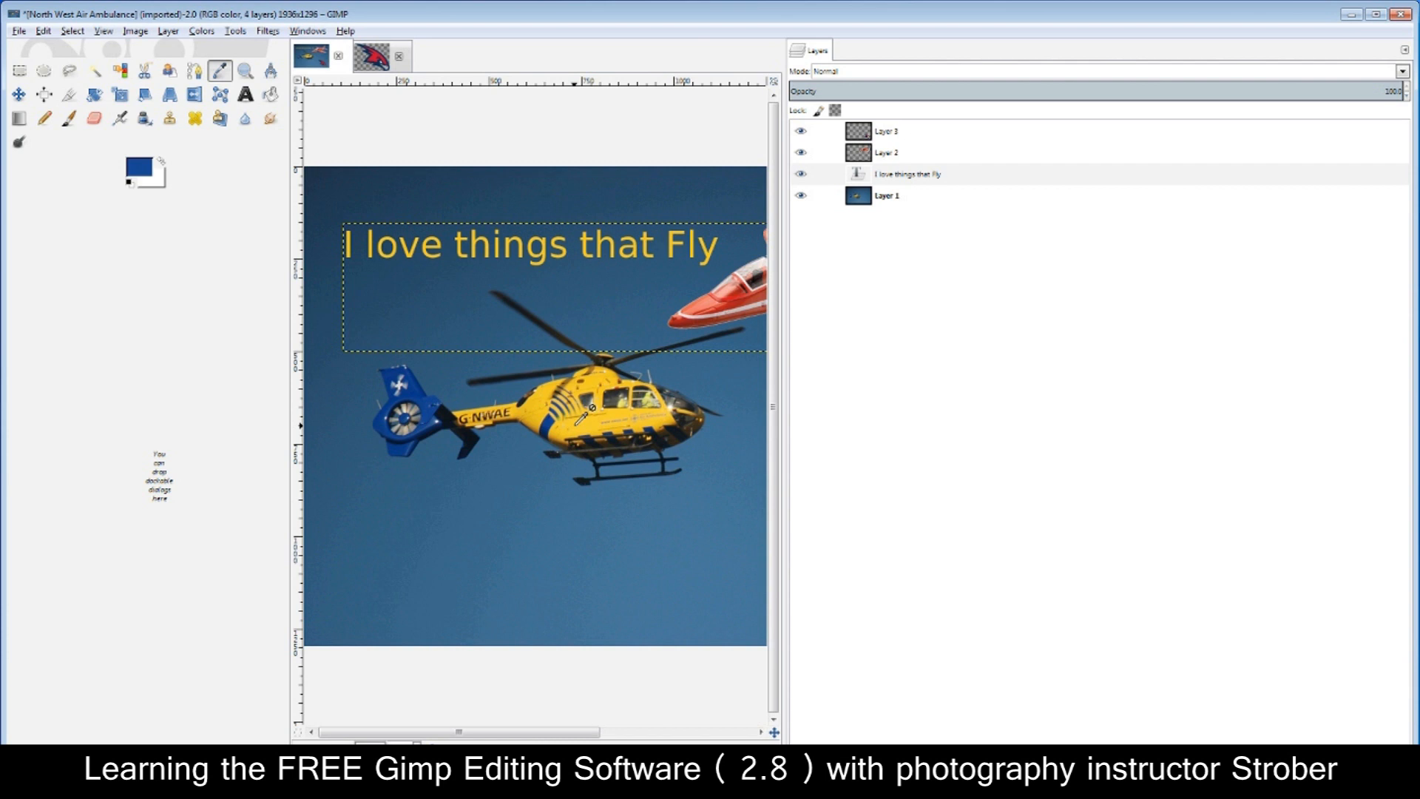
Select Layer 1 and sample the yellow of the helicopter's body as the foreground color
{"action": "left_click", "coordinate": [804, 176]}
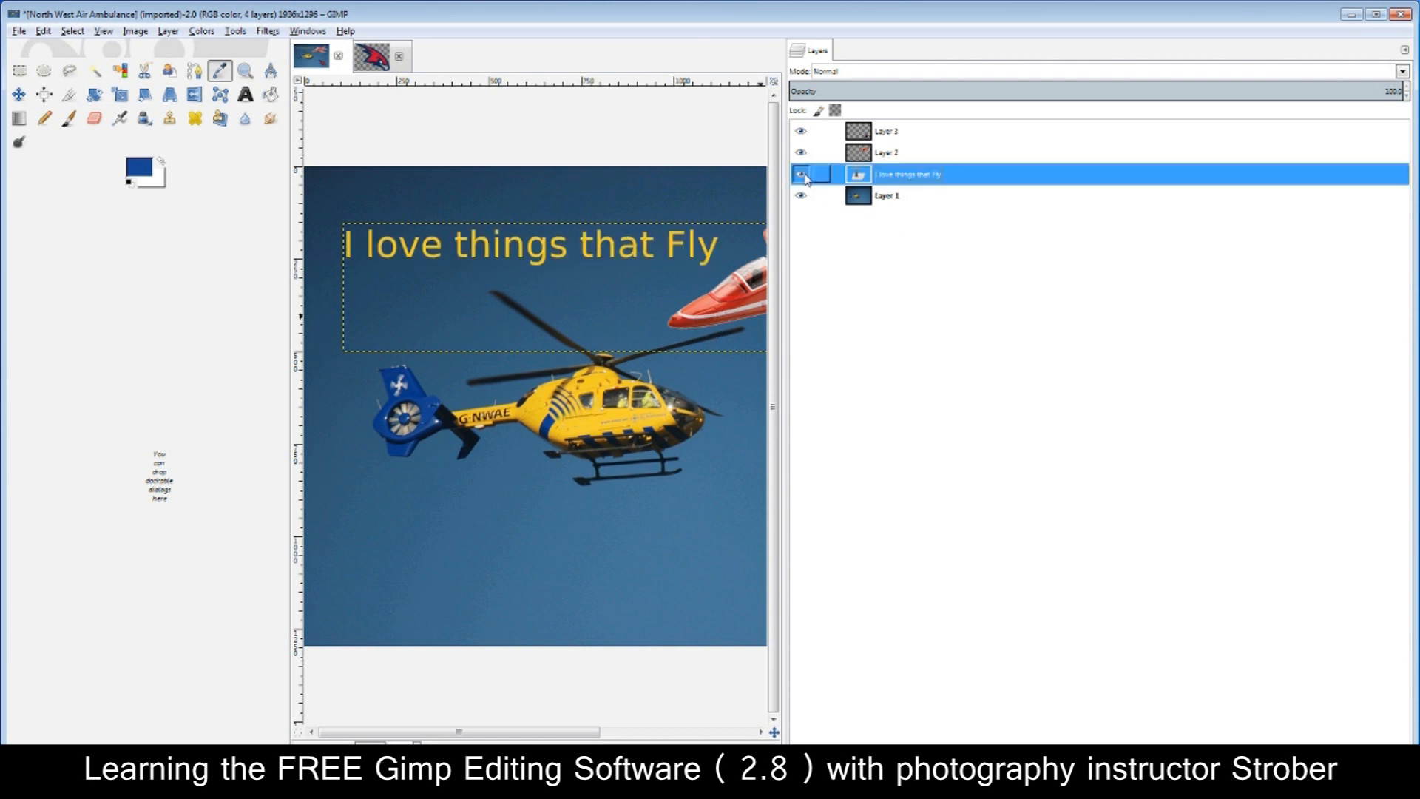
{"action": "left_click", "coordinate": [800, 196]}
{"action": "left_click", "coordinate": [800, 196]}
{"action": "left_click", "coordinate": [858, 197]}
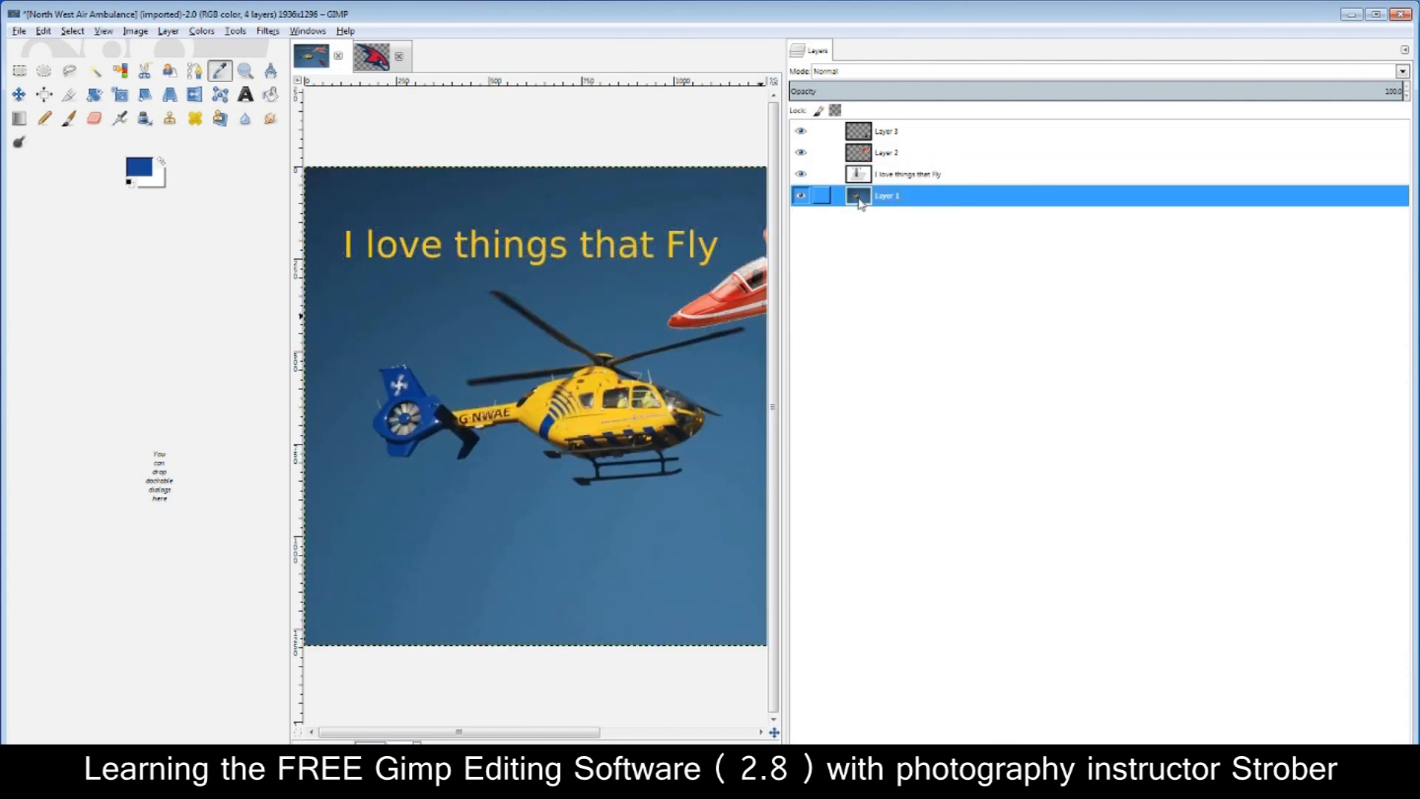
{"action": "left_click", "coordinate": [593, 406]}
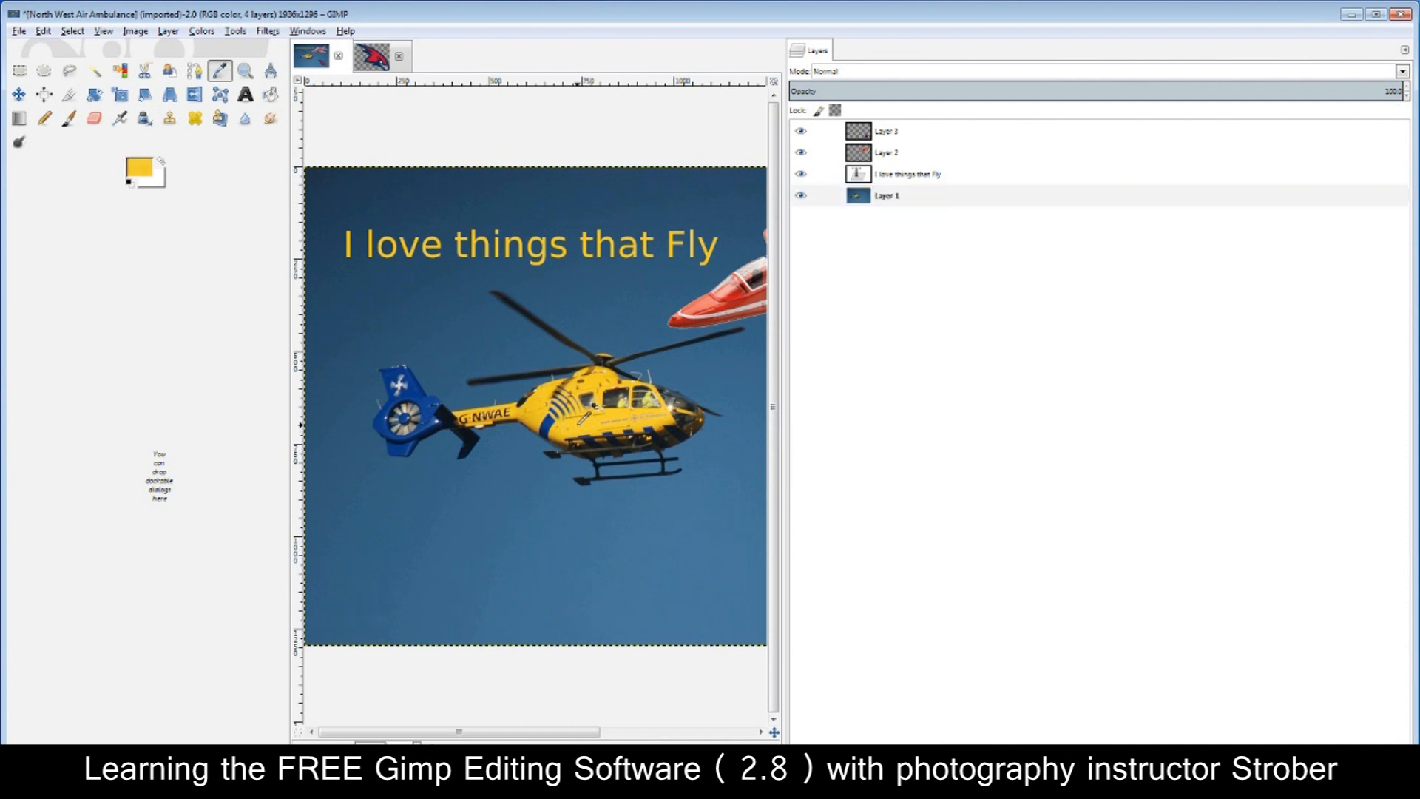
Examine the sampled yellow's values in the foreground color dialog, and cancel it without changing the color
{"action": "left_click", "coordinate": [147, 175]}
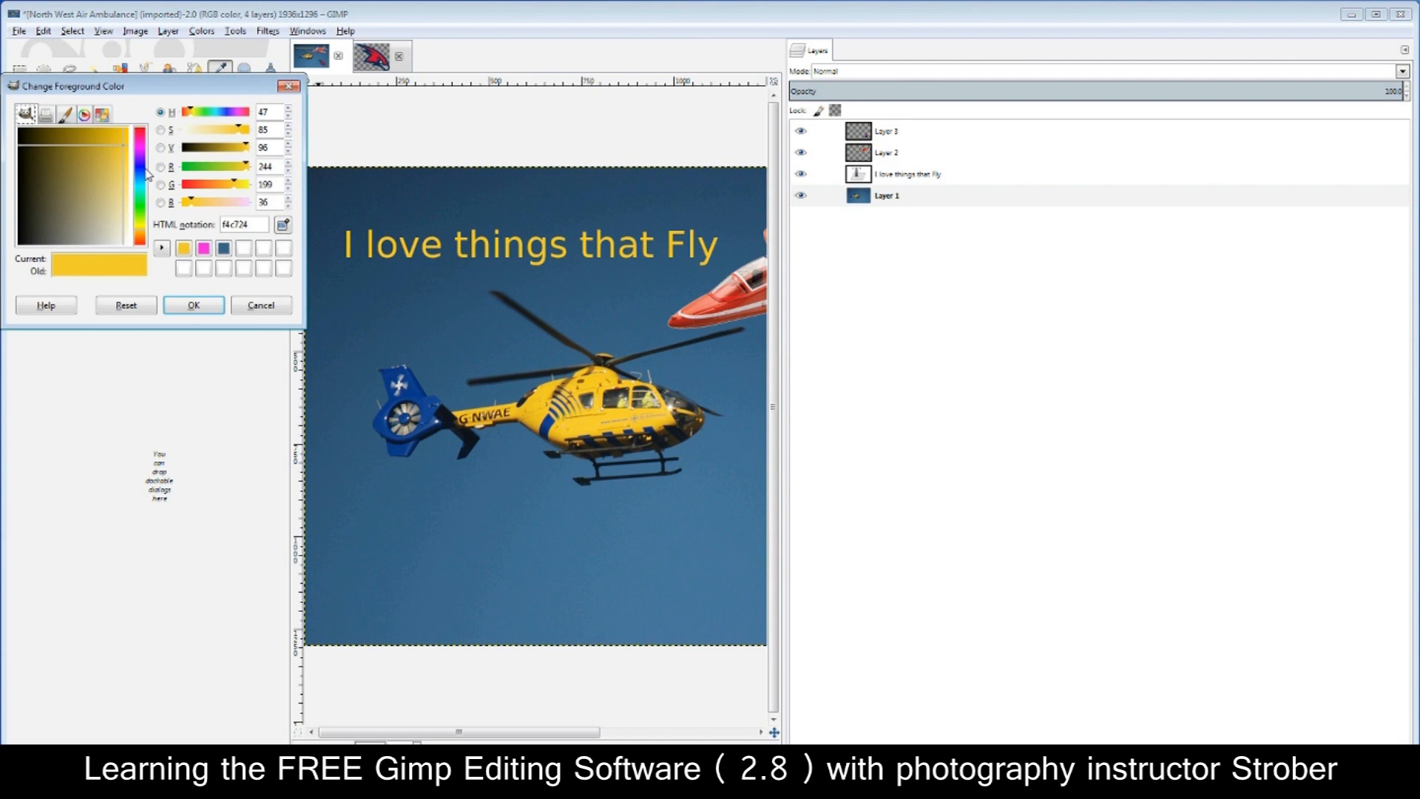
{"action": "left_click_drag", "start_coordinate": [171, 85], "coordinate": [599, 274]}
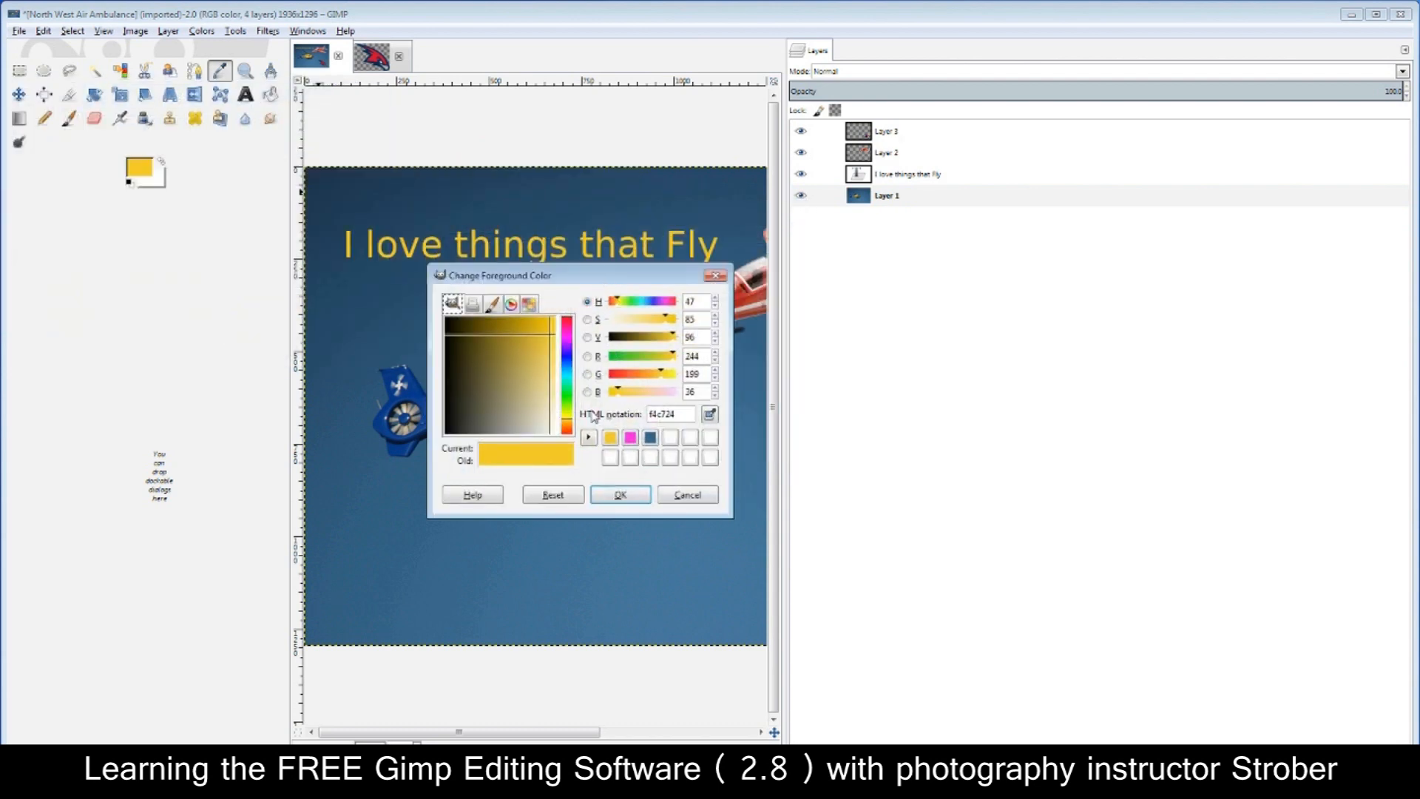
{"action": "left_click", "coordinate": [687, 495]}
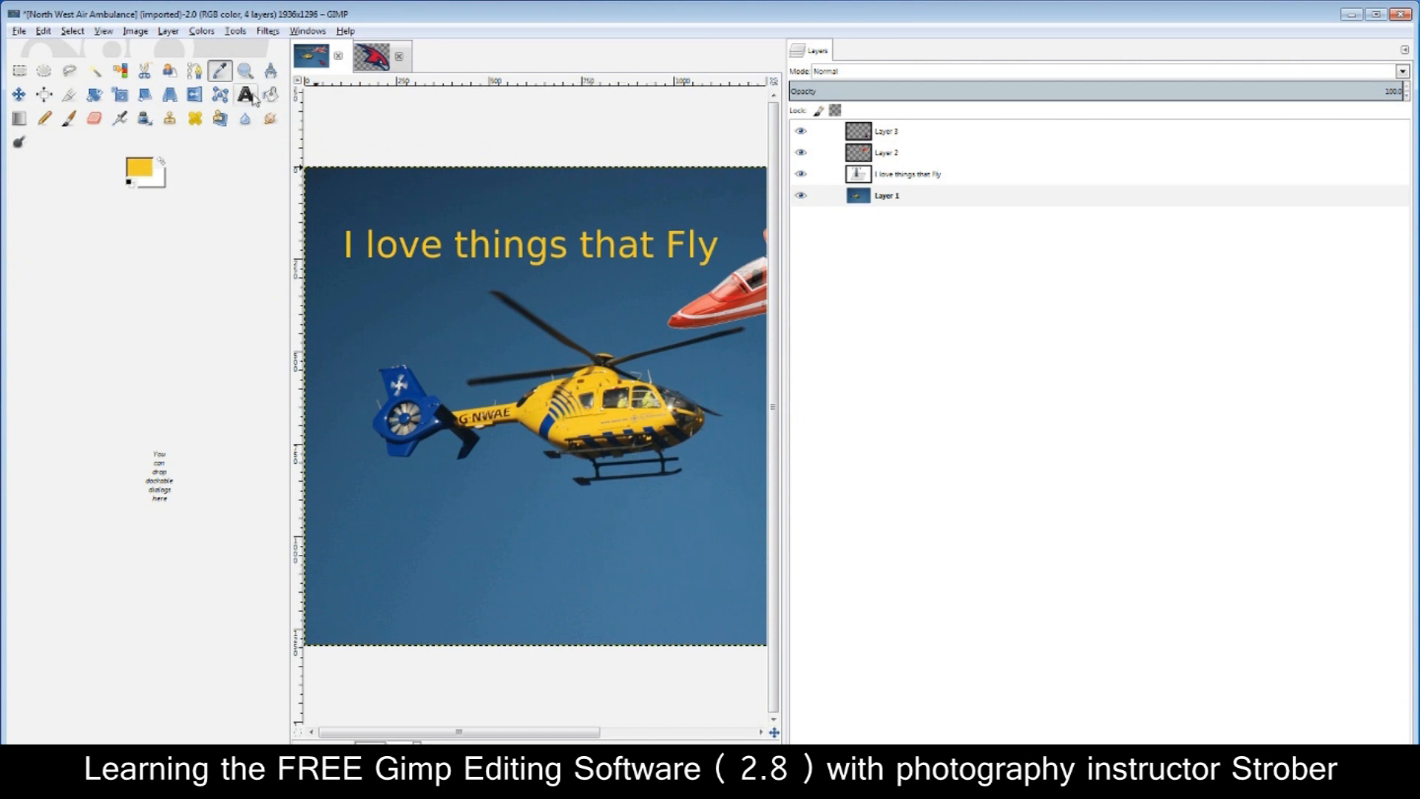
Narrow the toolbox to a single column and create a new 1936 × 1296 px layer filled with the foreground color
{"action": "left_click_drag", "start_coordinate": [287, 111], "coordinate": [49, 117]}
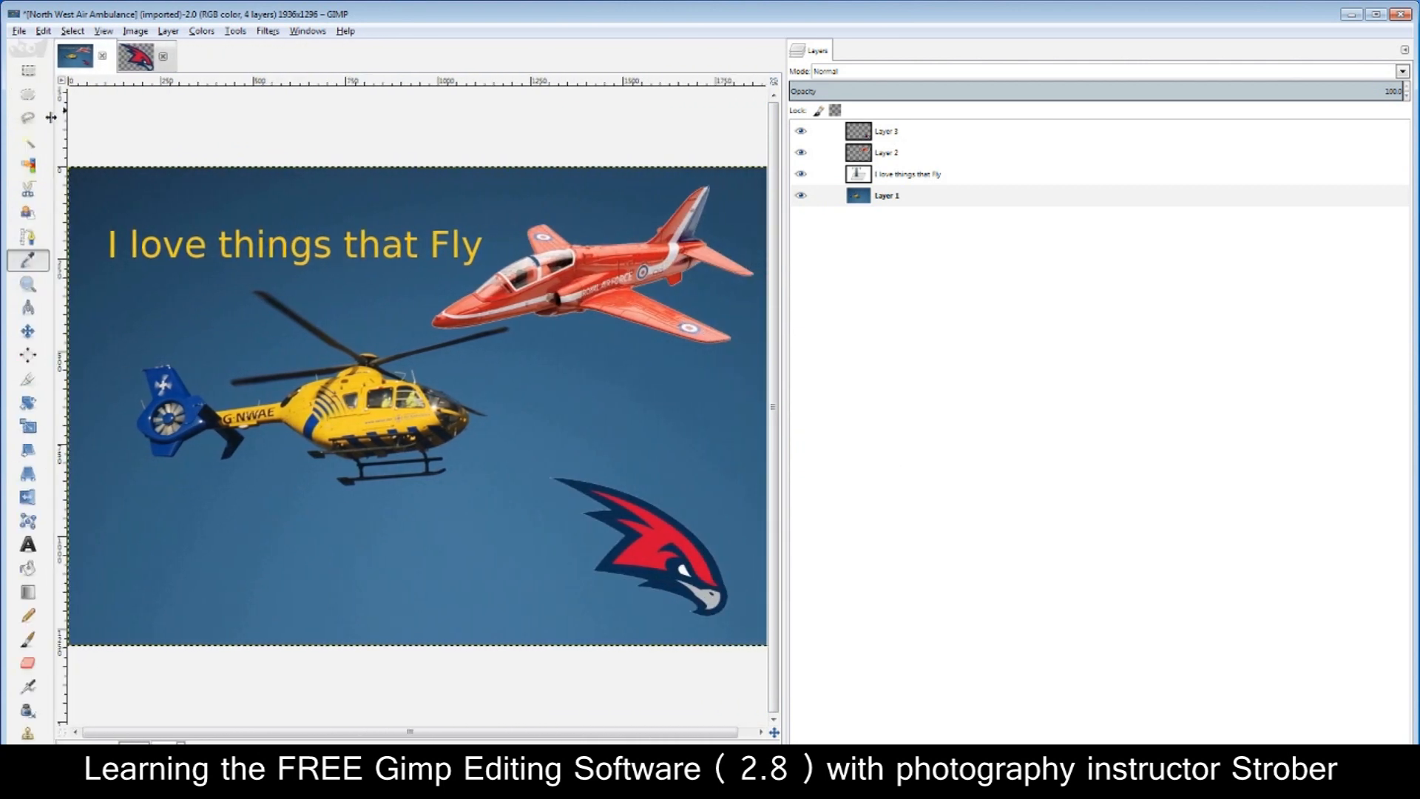
{"action": "left_click", "coordinate": [835, 755]}
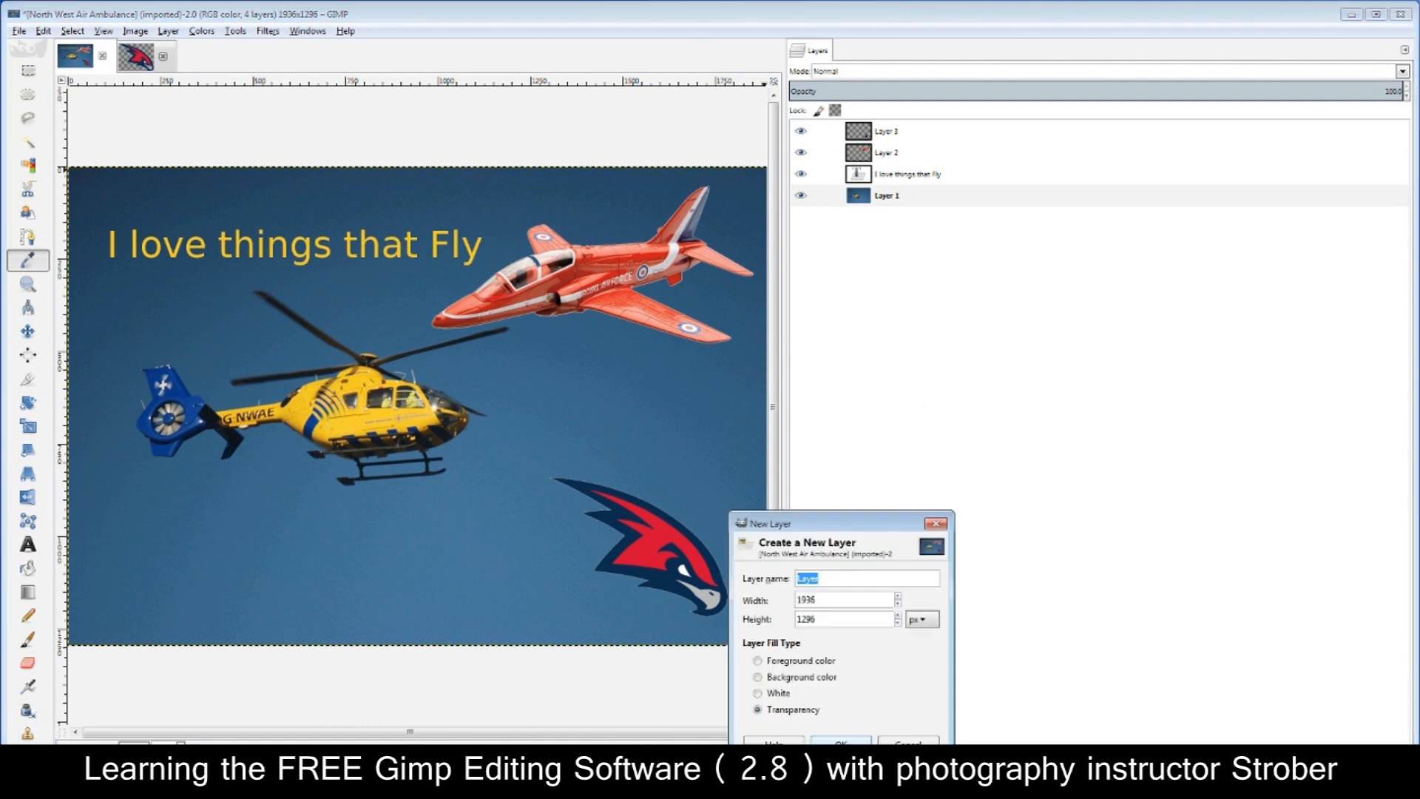
{"action": "left_click_drag", "start_coordinate": [806, 527], "coordinate": [611, 290]}
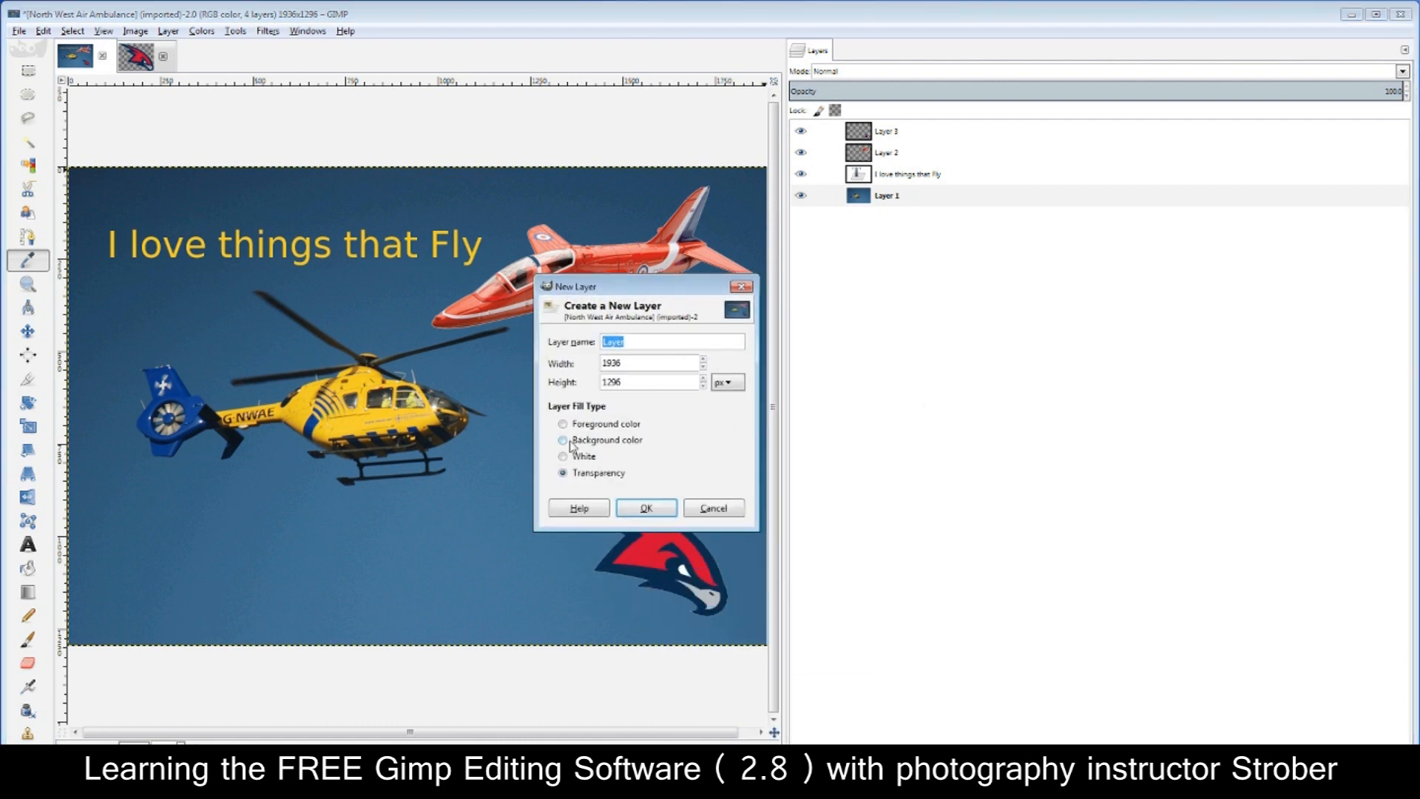
{"action": "left_click", "coordinate": [564, 425]}
{"action": "left_click", "coordinate": [646, 509]}
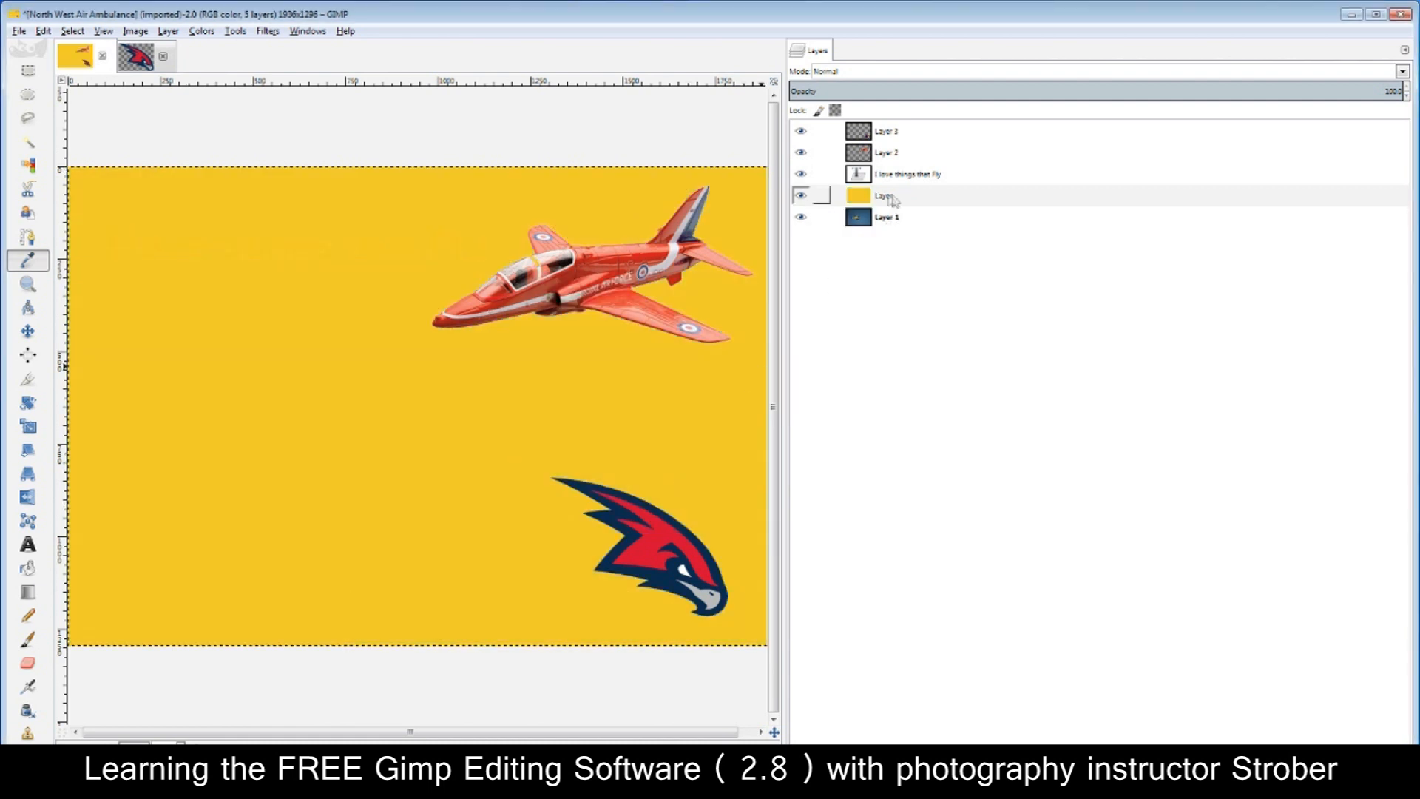
Move the yellow layer to the top of the layer stack and toggle its visibility repeatedly, leaving it hidden
{"action": "left_click_drag", "start_coordinate": [860, 198], "coordinate": [873, 134]}
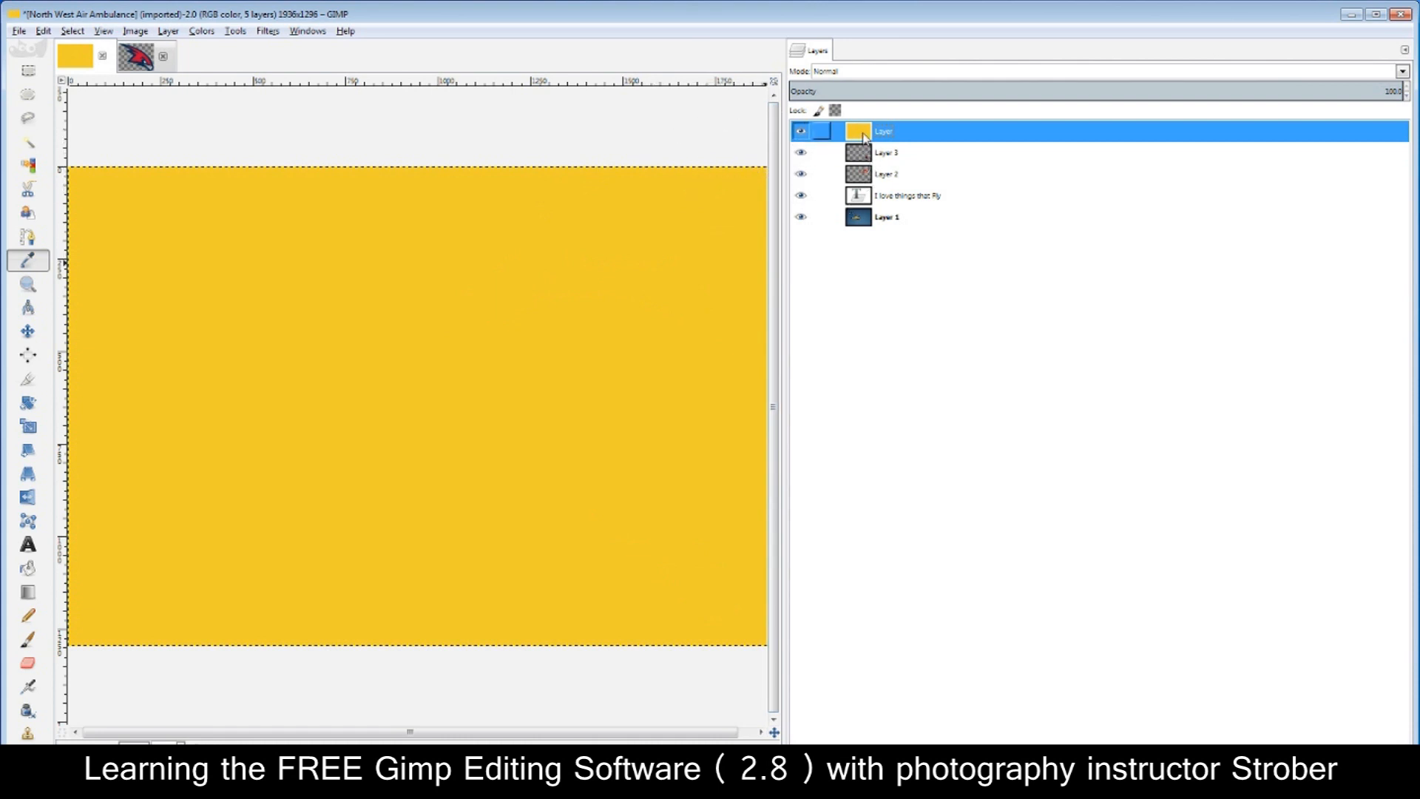
{"action": "left_click", "coordinate": [803, 134]}
{"action": "left_click", "coordinate": [803, 134]}
{"action": "left_click", "coordinate": [803, 134]}
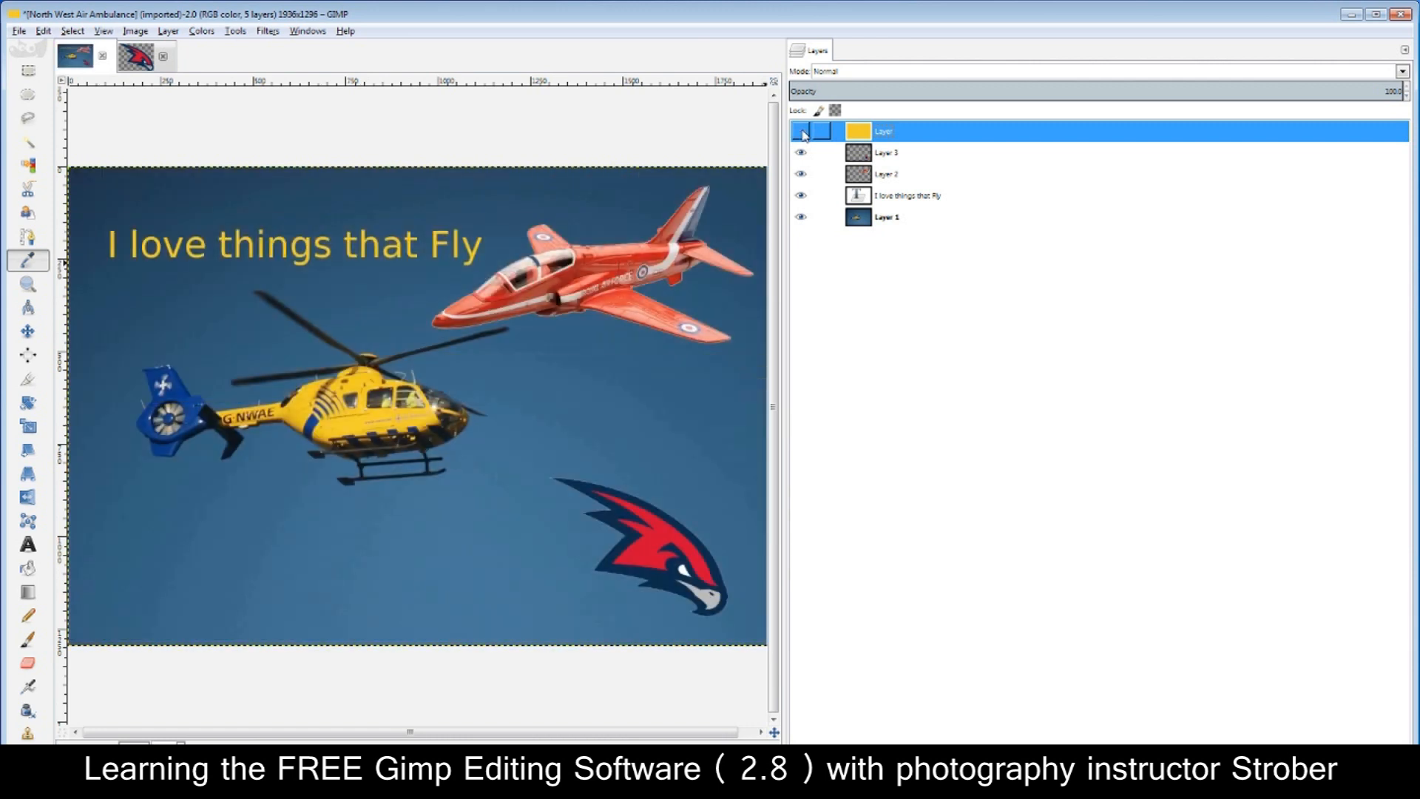
{"action": "left_click", "coordinate": [803, 134]}
{"action": "left_click", "coordinate": [803, 134]}
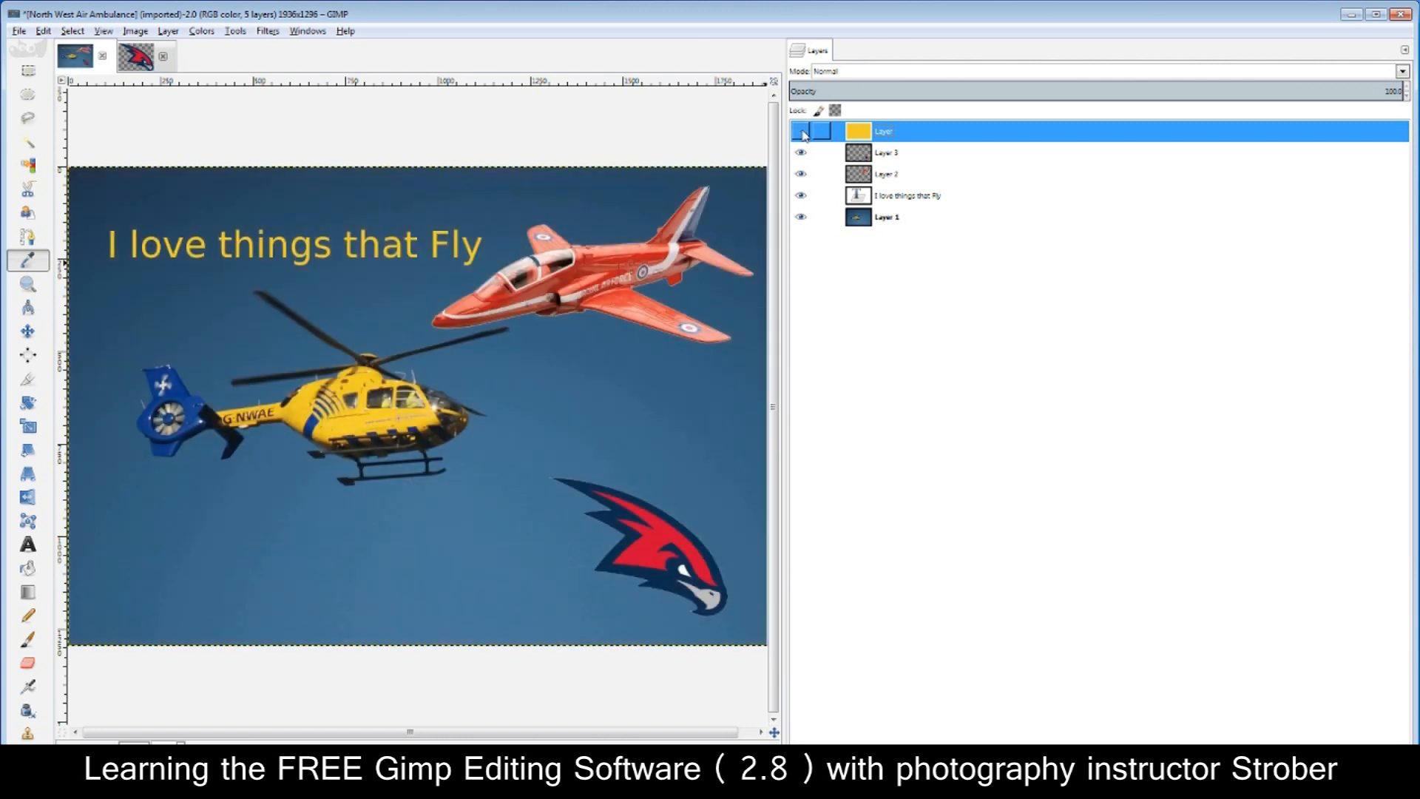
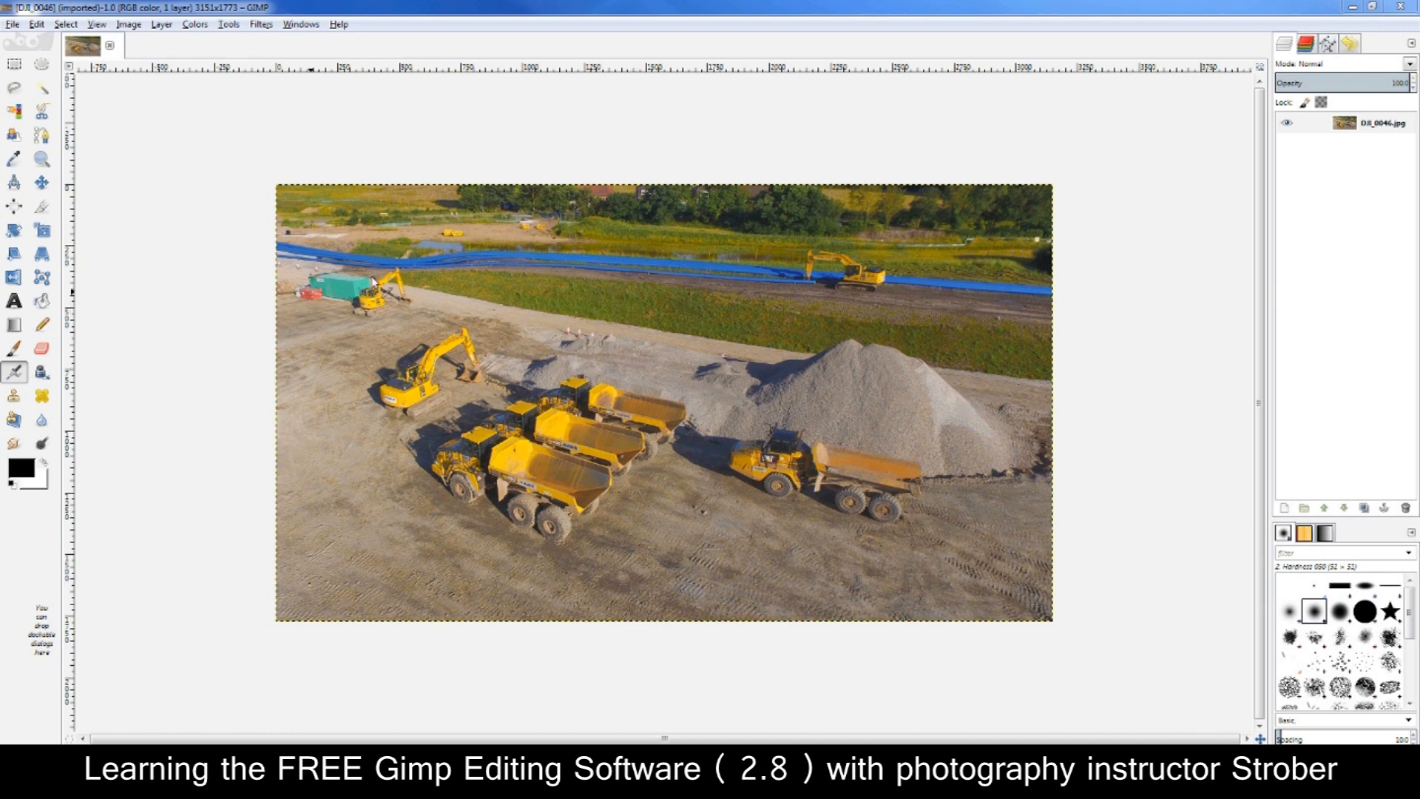
Try shifting the construction site photo's midtones between cyan and red with Color Balance, and reset the adjustment before closing
{"action": "left_click", "coordinate": [196, 25]}
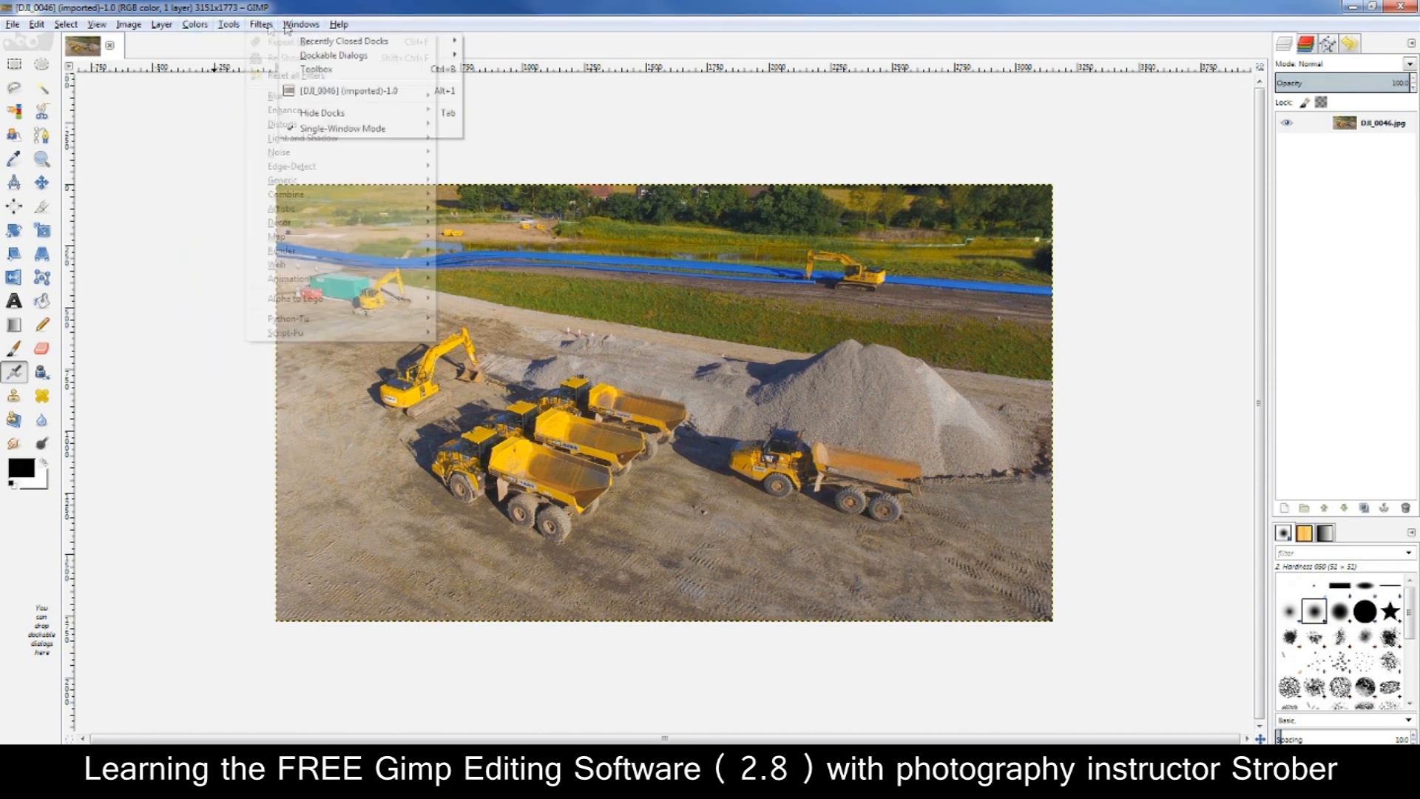
{"action": "mouse_move", "coordinate": [332, 26]}
{"action": "mouse_move", "coordinate": [202, 31]}
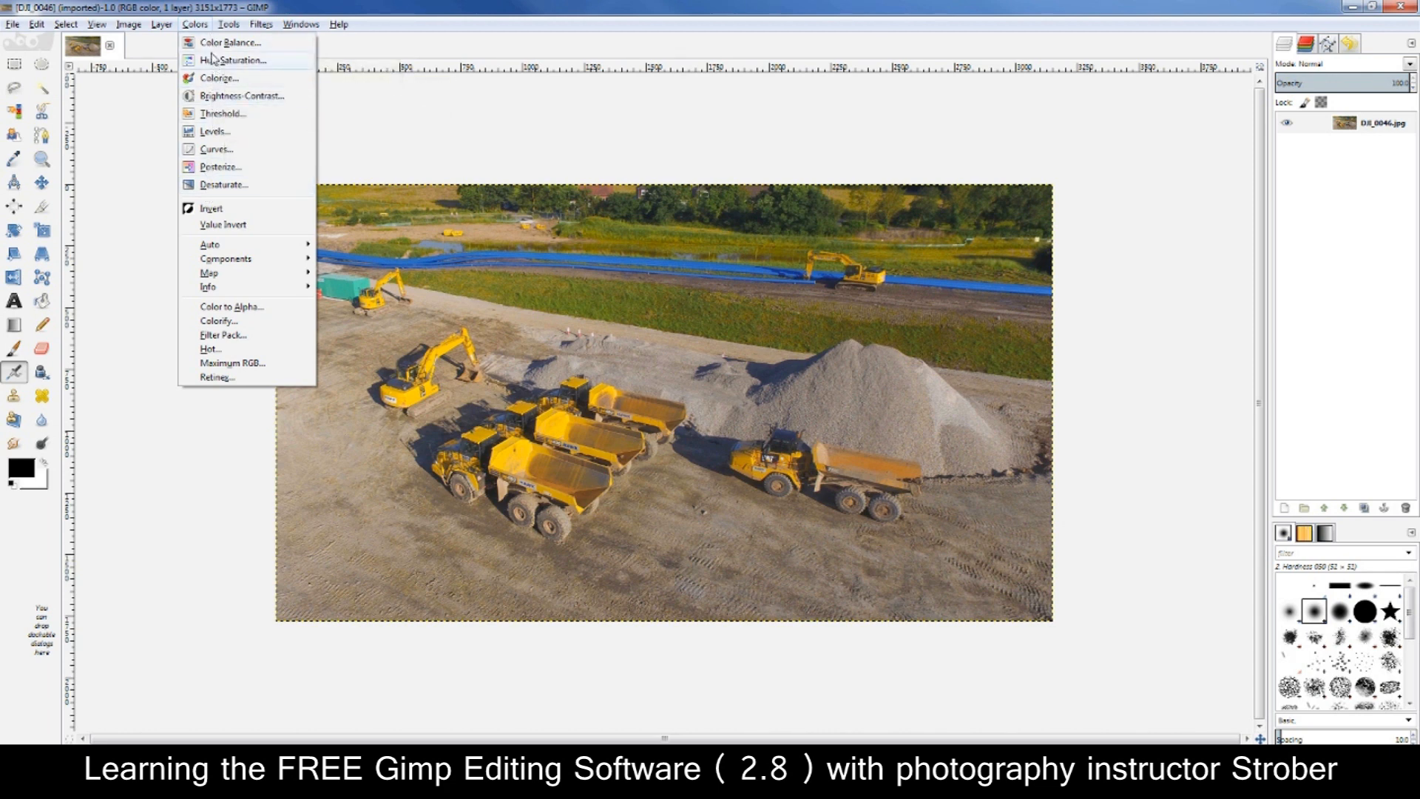
{"action": "left_click", "coordinate": [213, 45]}
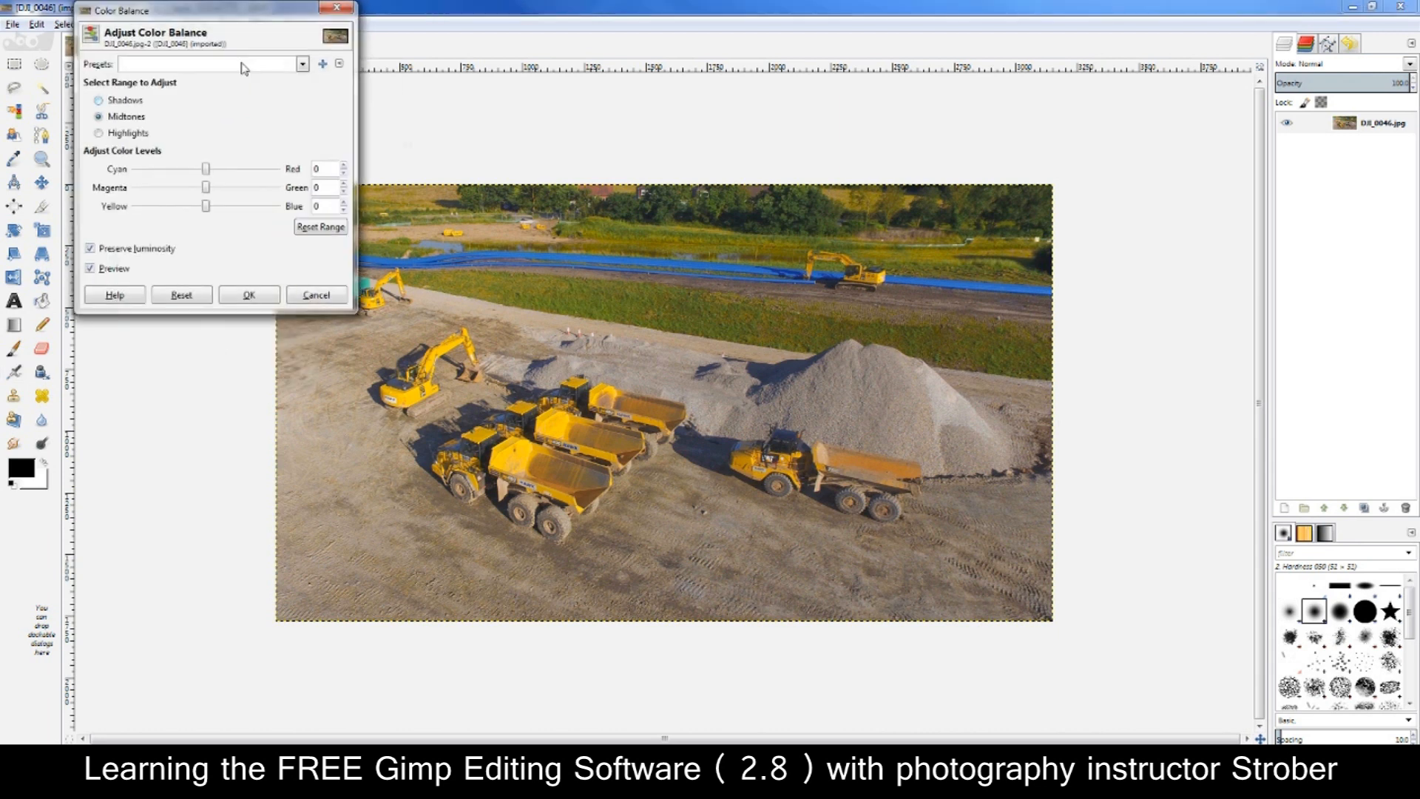
{"action": "left_click_drag", "start_coordinate": [254, 23], "coordinate": [281, 162]}
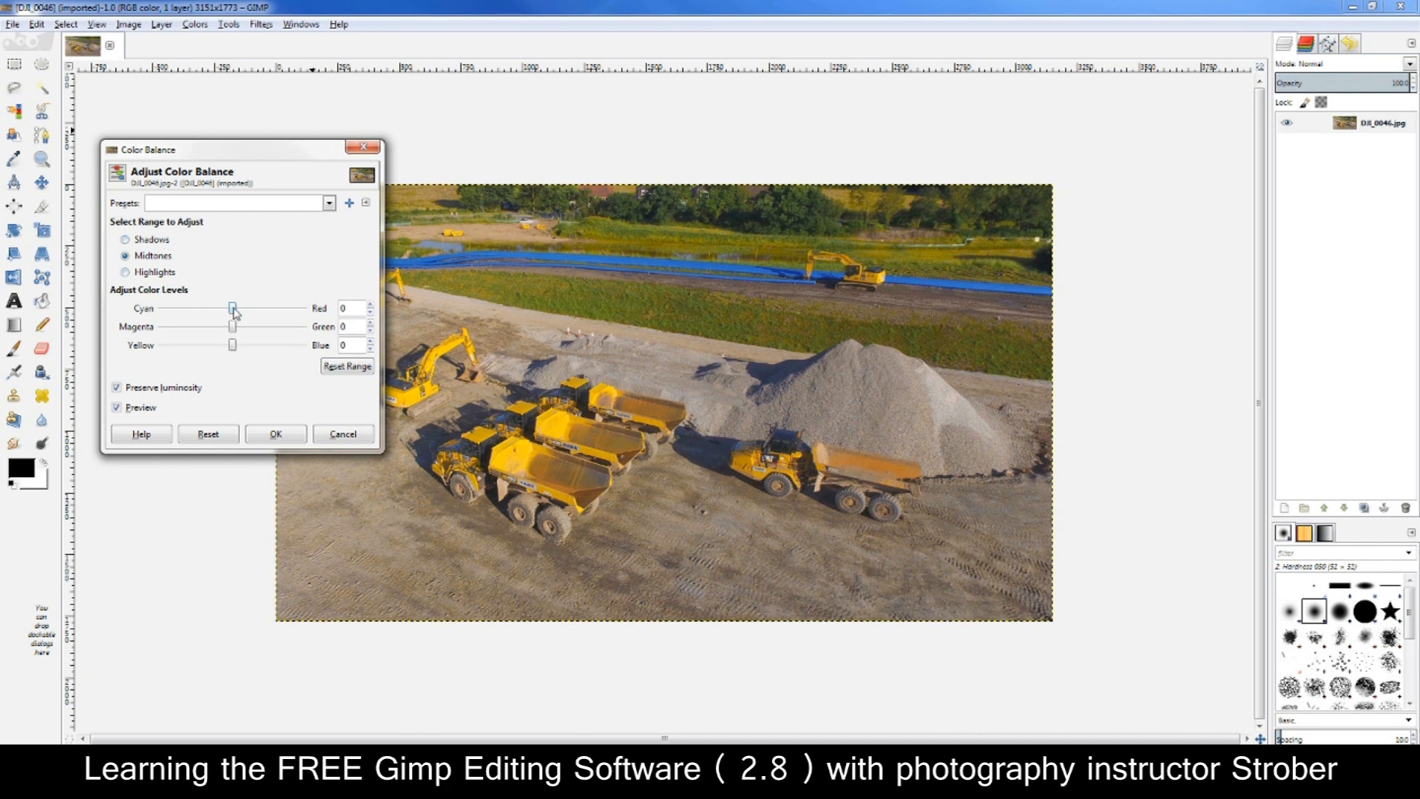
{"action": "mouse_move", "coordinate": [234, 313]}
{"action": "left_mouse_down"}
{"action": "mouse_move", "coordinate": [200, 310]}
{"action": "mouse_move", "coordinate": [227, 310]}
{"action": "left_mouse_up"}
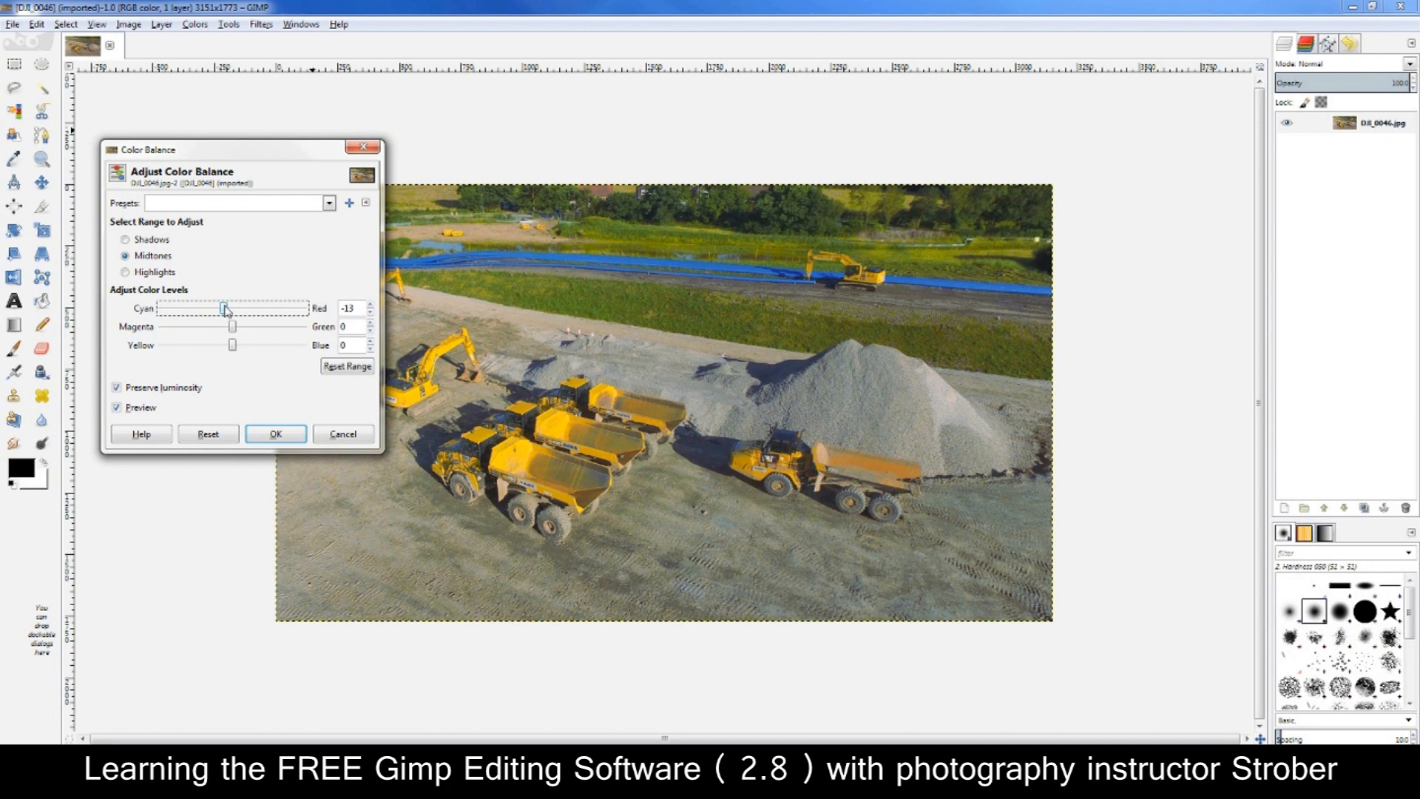
{"action": "left_click_drag", "start_coordinate": [226, 311], "coordinate": [238, 311]}
{"action": "left_click_drag", "start_coordinate": [237, 311], "coordinate": [228, 313]}
{"action": "left_click_drag", "start_coordinate": [227, 312], "coordinate": [235, 314]}
{"action": "left_click", "coordinate": [224, 435]}
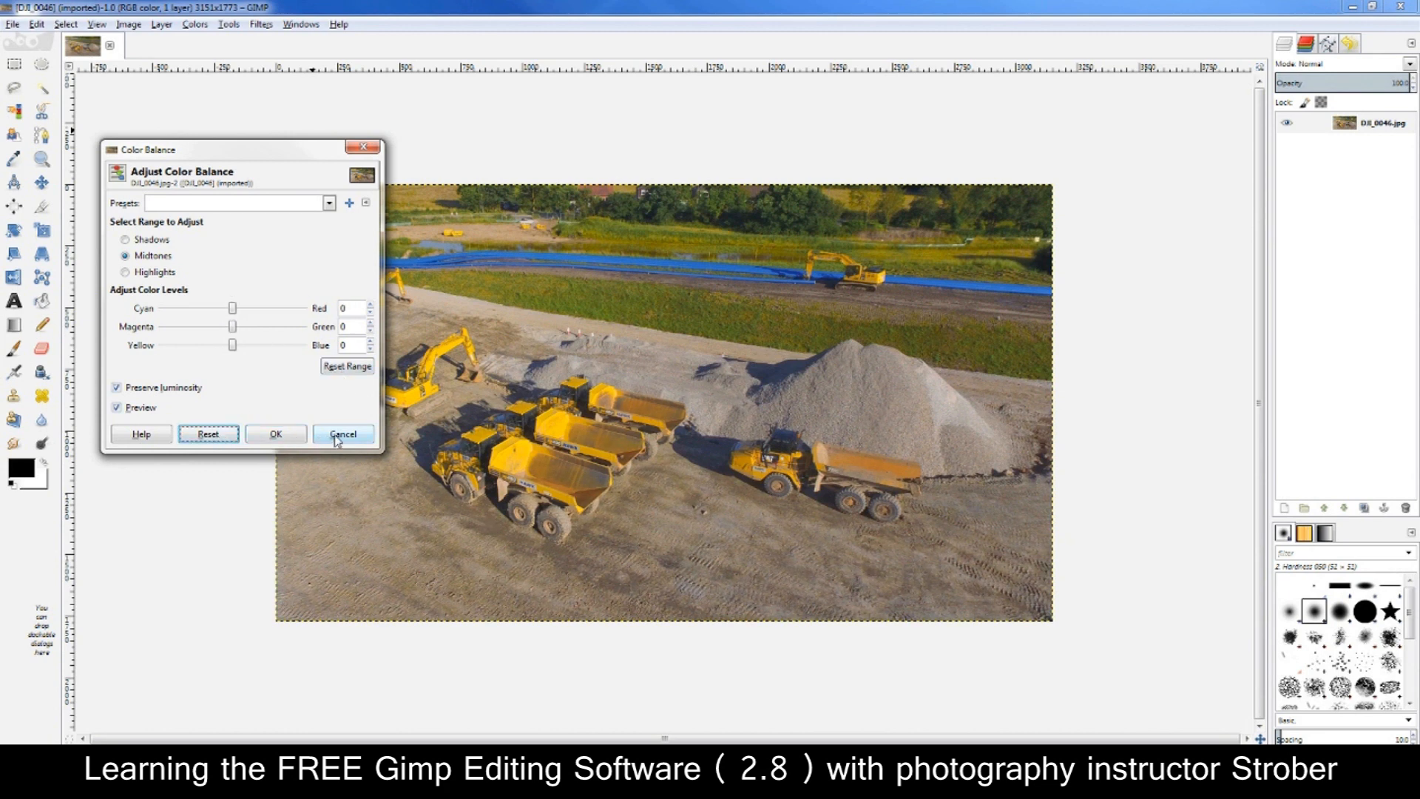
{"action": "left_click", "coordinate": [277, 435]}
Try a Hue-Saturation adjustment on the photo with saturation 57 and hue -18, and cancel it
{"action": "left_click", "coordinate": [195, 24]}
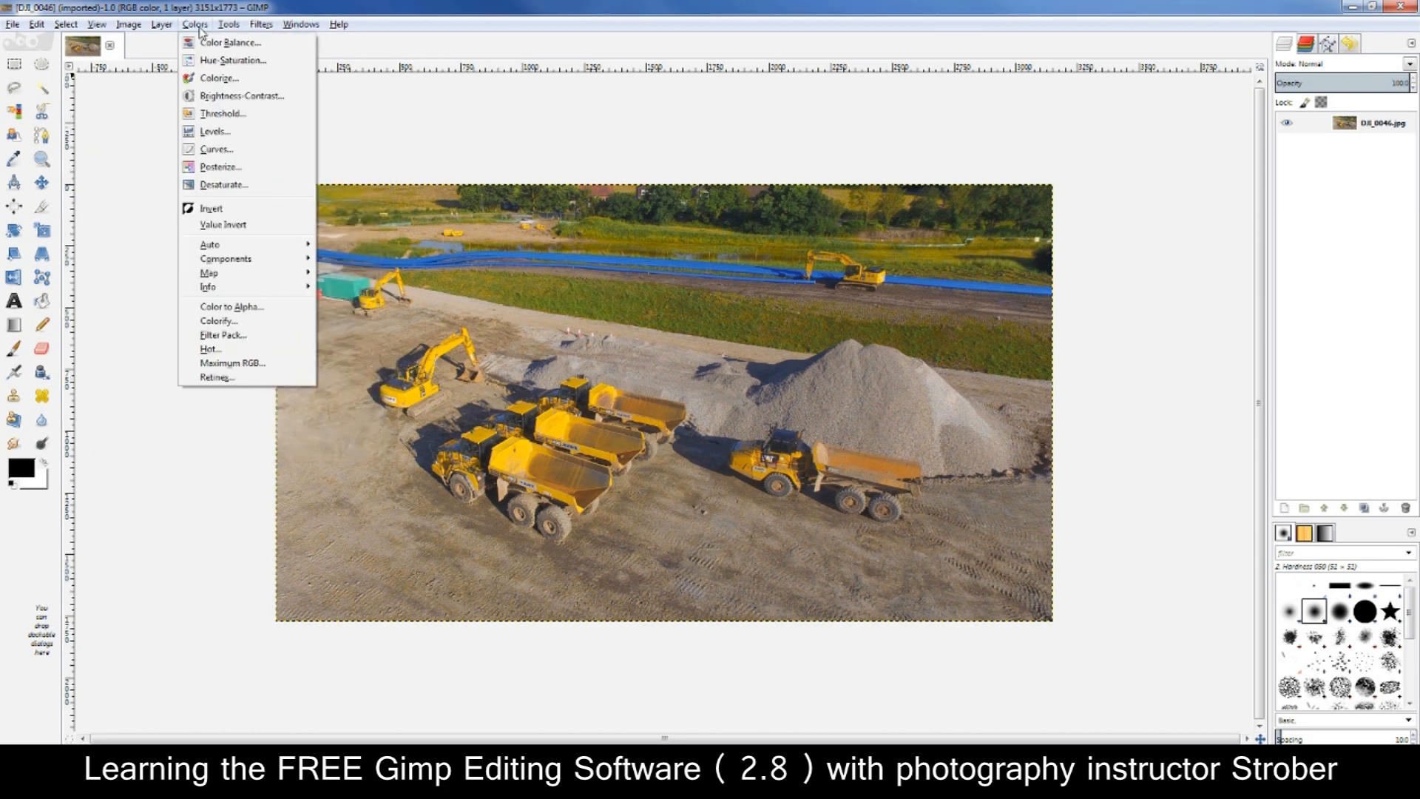
{"action": "left_click", "coordinate": [199, 66]}
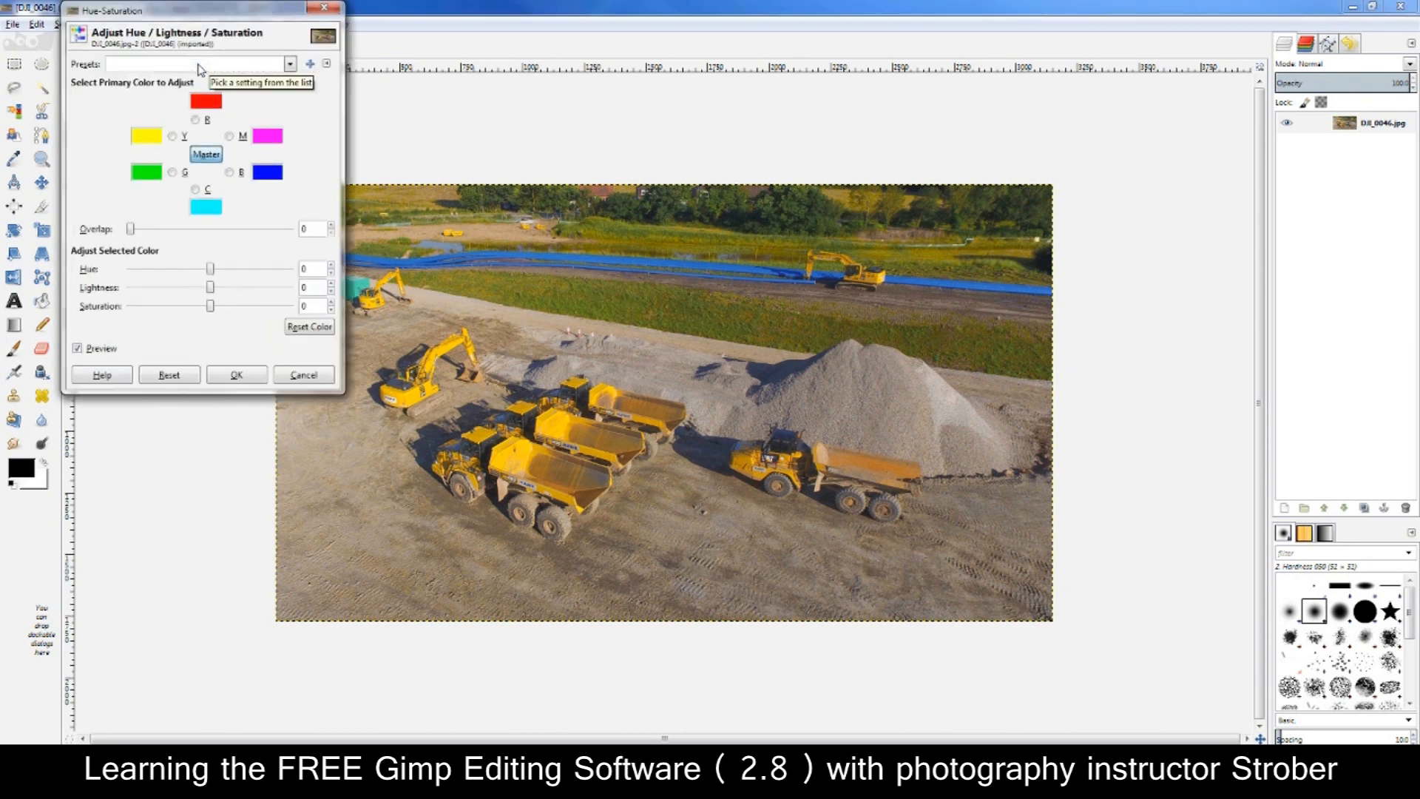
{"action": "left_click_drag", "start_coordinate": [210, 22], "coordinate": [815, 218]}
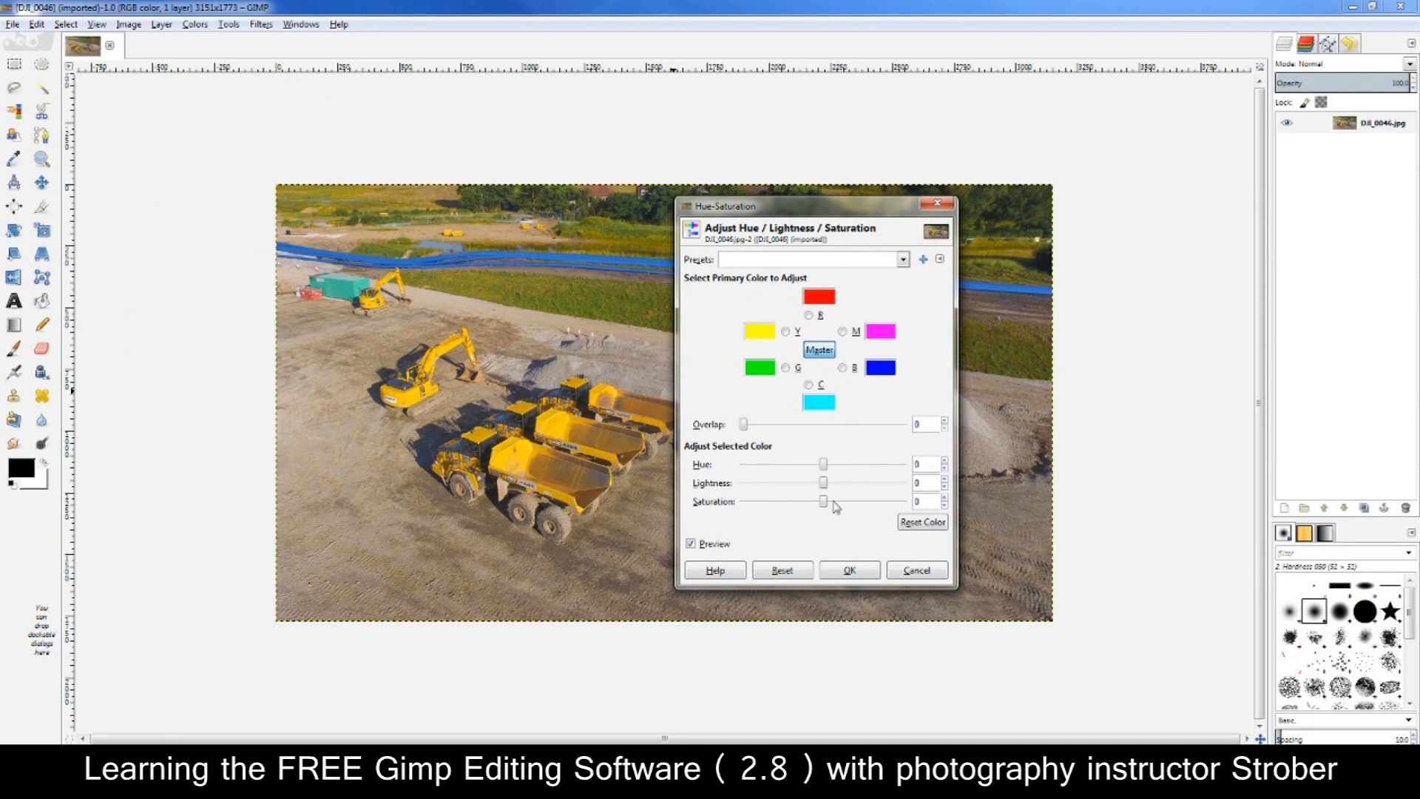
{"action": "left_click_drag", "start_coordinate": [824, 503], "coordinate": [872, 509]}
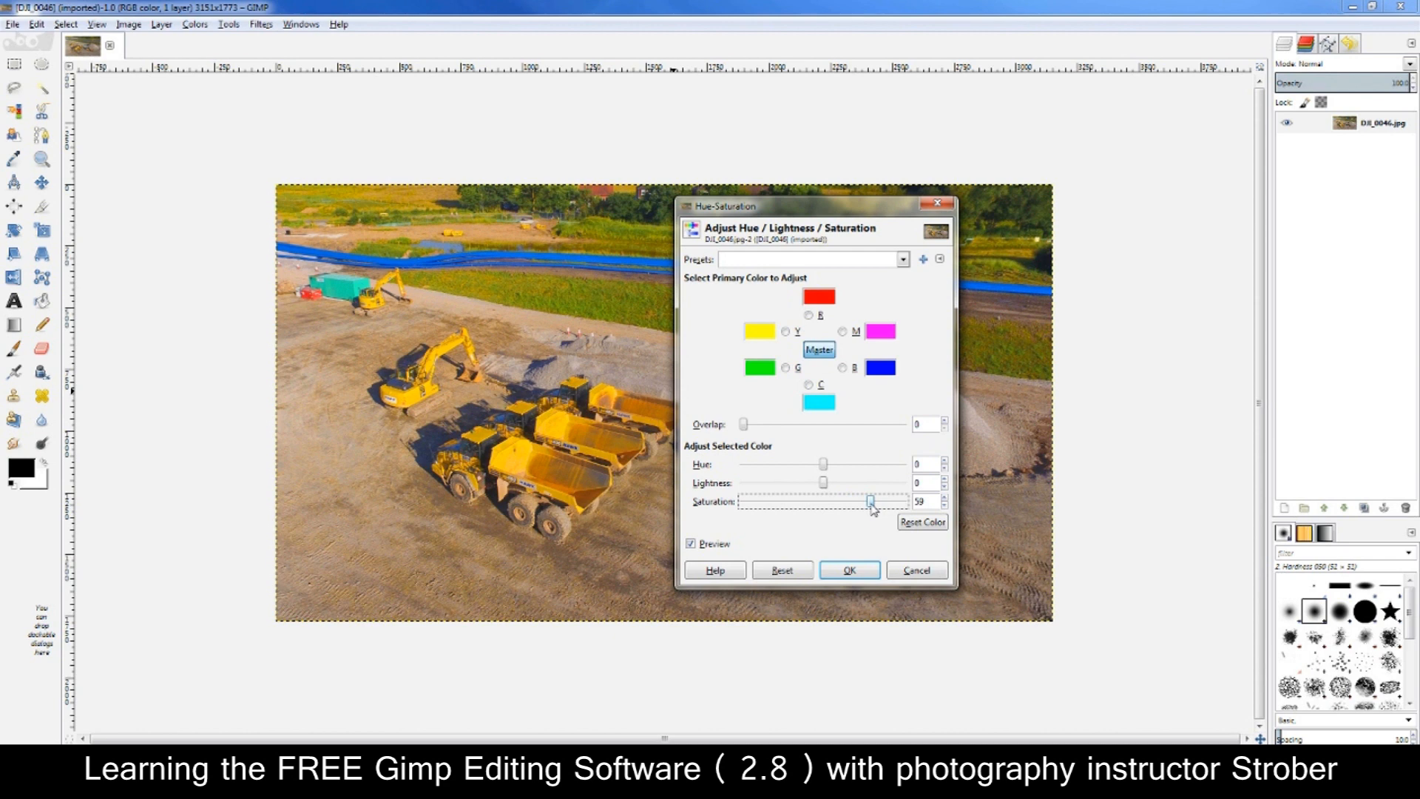
{"action": "mouse_move", "coordinate": [872, 507]}
{"action": "left_mouse_down"}
{"action": "mouse_move", "coordinate": [930, 506]}
{"action": "mouse_move", "coordinate": [871, 502]}
{"action": "left_mouse_up"}
{"action": "left_click", "coordinate": [824, 468]}
{"action": "mouse_move", "coordinate": [825, 472]}
{"action": "left_mouse_down"}
{"action": "mouse_move", "coordinate": [844, 471]}
{"action": "mouse_move", "coordinate": [816, 466]}
{"action": "left_mouse_up"}
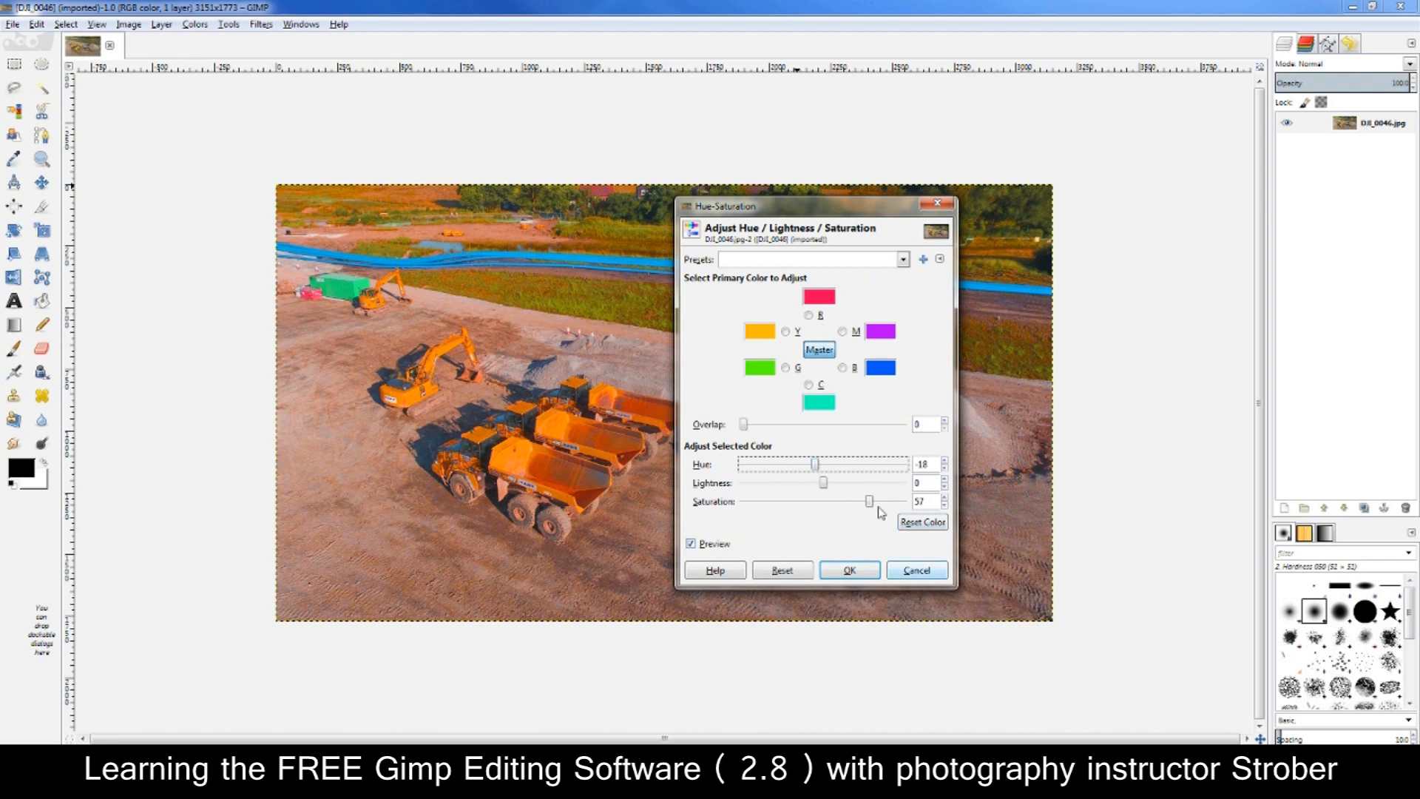
{"action": "left_click", "coordinate": [916, 571]}
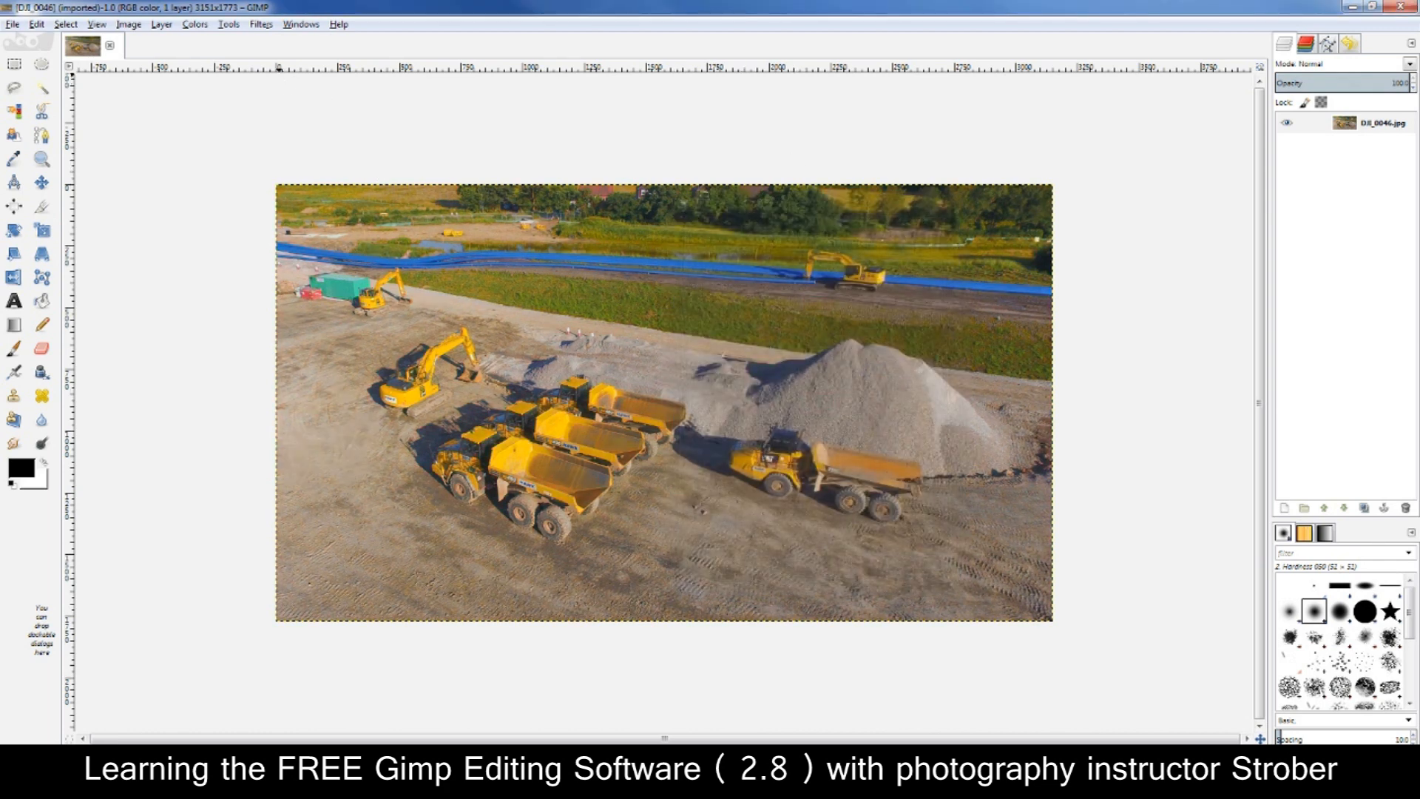
Try a Brightness-Contrast adjustment on the photo, and cancel it
{"action": "left_click", "coordinate": [196, 25]}
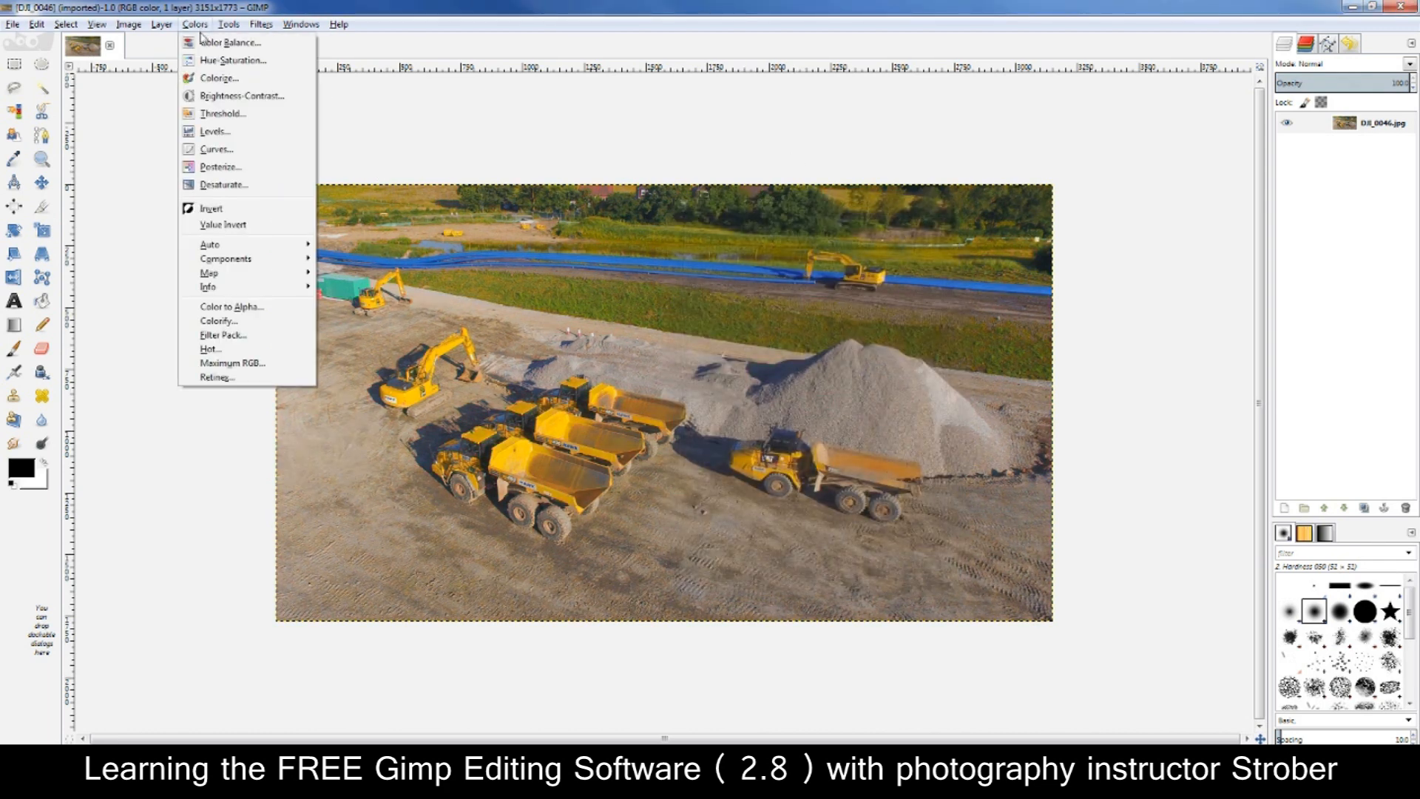
{"action": "left_click", "coordinate": [222, 96]}
{"action": "left_click_drag", "start_coordinate": [240, 9], "coordinate": [821, 293]}
{"action": "left_click", "coordinate": [838, 372]}
{"action": "mouse_move", "coordinate": [838, 374]}
{"action": "left_mouse_down"}
{"action": "mouse_move", "coordinate": [853, 375]}
{"action": "mouse_move", "coordinate": [839, 392]}
{"action": "mouse_move", "coordinate": [852, 390]}
{"action": "left_mouse_up"}
{"action": "left_click", "coordinate": [917, 473]}
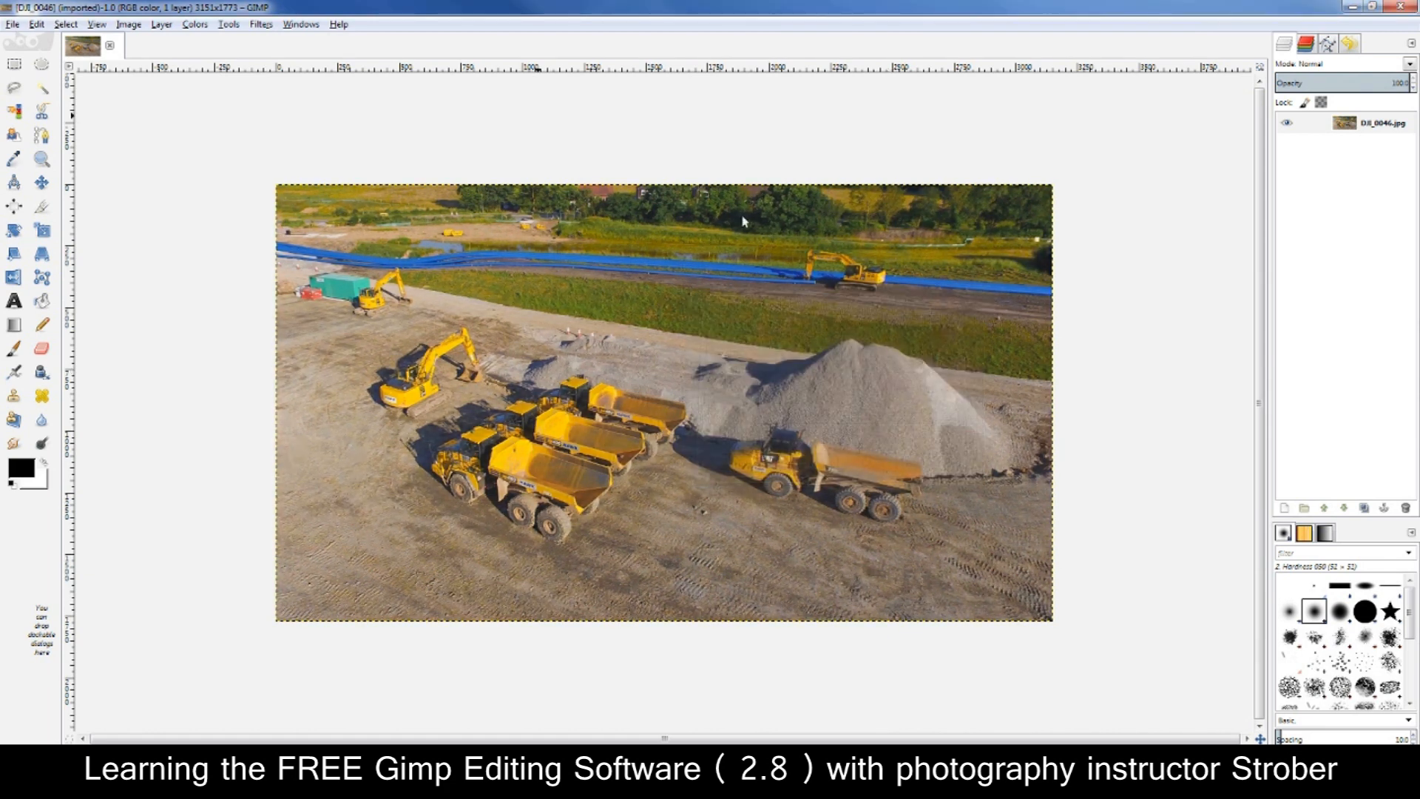
Try a Levels adjustment on the photo's Value channel with input black 0, gamma 0.88 and white 212, and cancel it
{"action": "left_click", "coordinate": [200, 27]}
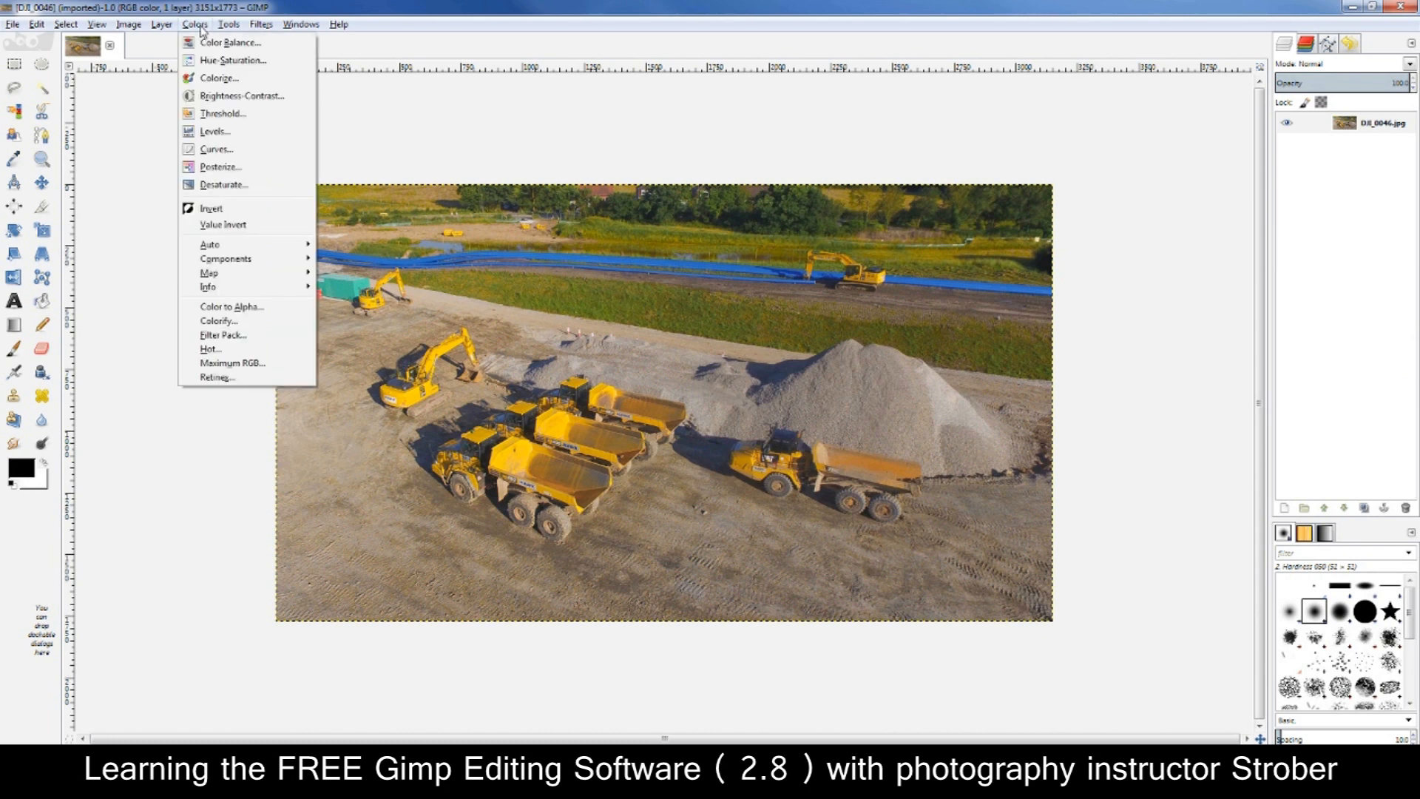
{"action": "left_click", "coordinate": [221, 133]}
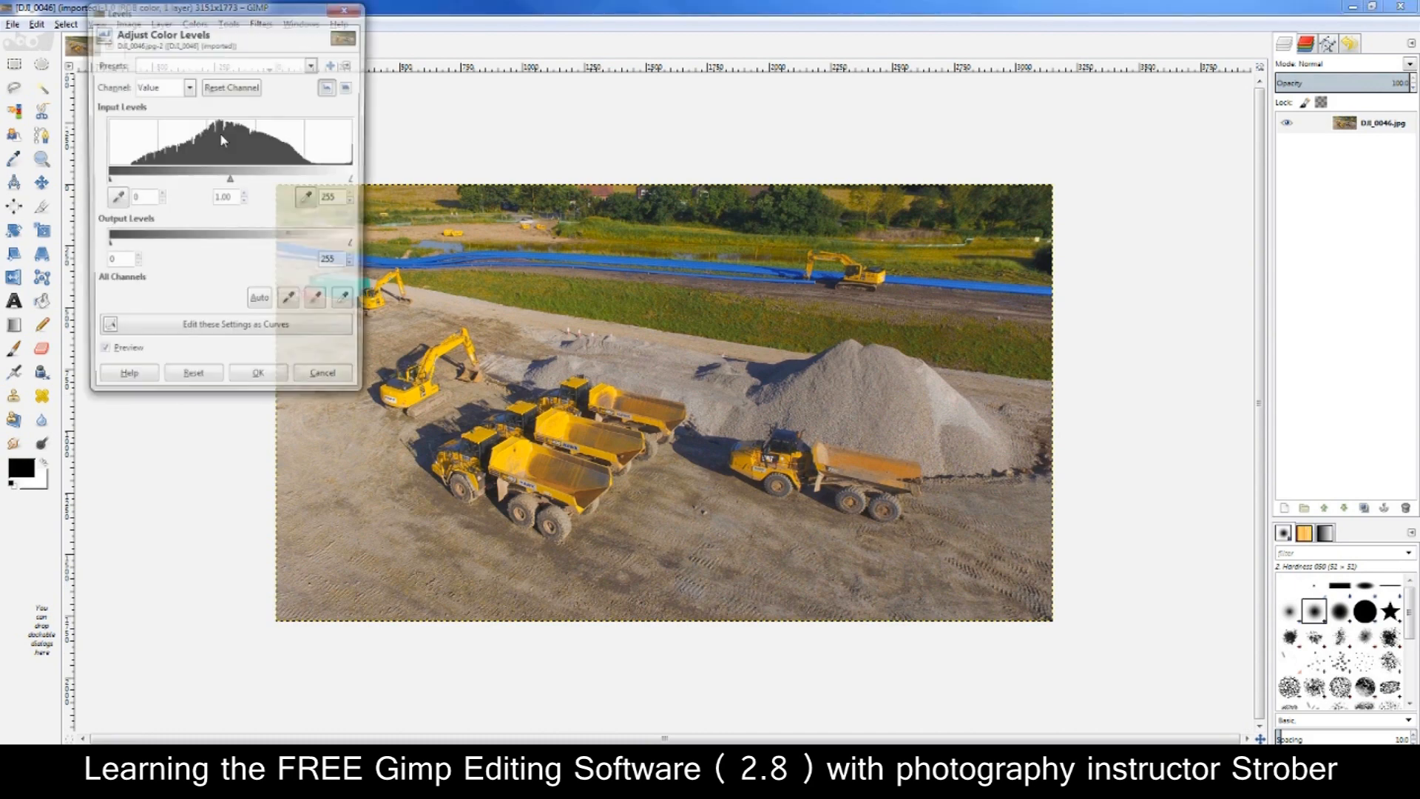
{"action": "left_click_drag", "start_coordinate": [289, 15], "coordinate": [1074, 216]}
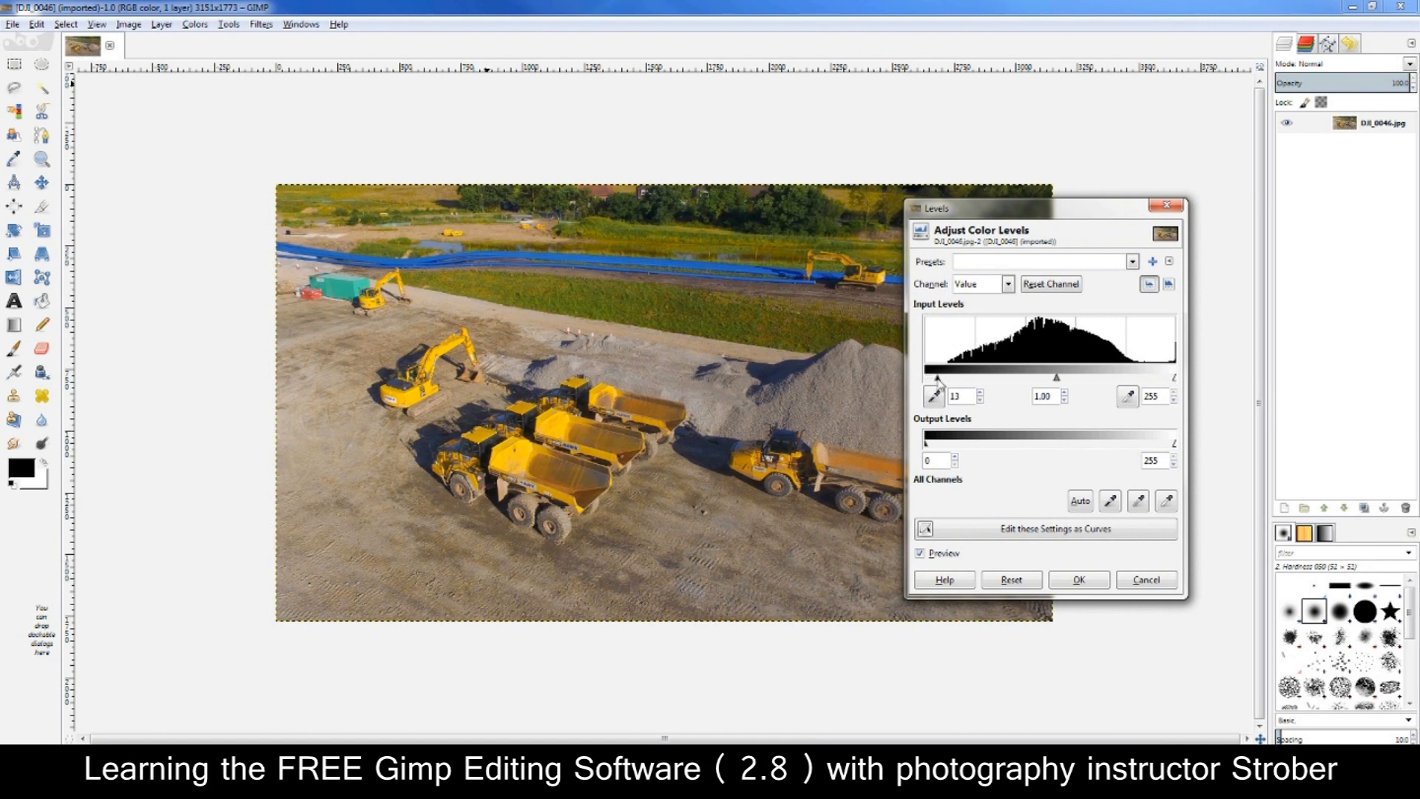
{"action": "left_click_drag", "start_coordinate": [1177, 380], "coordinate": [1151, 380]}
{"action": "left_click_drag", "start_coordinate": [1038, 378], "coordinate": [1047, 384]}
{"action": "left_click_drag", "start_coordinate": [926, 380], "coordinate": [926, 380]}
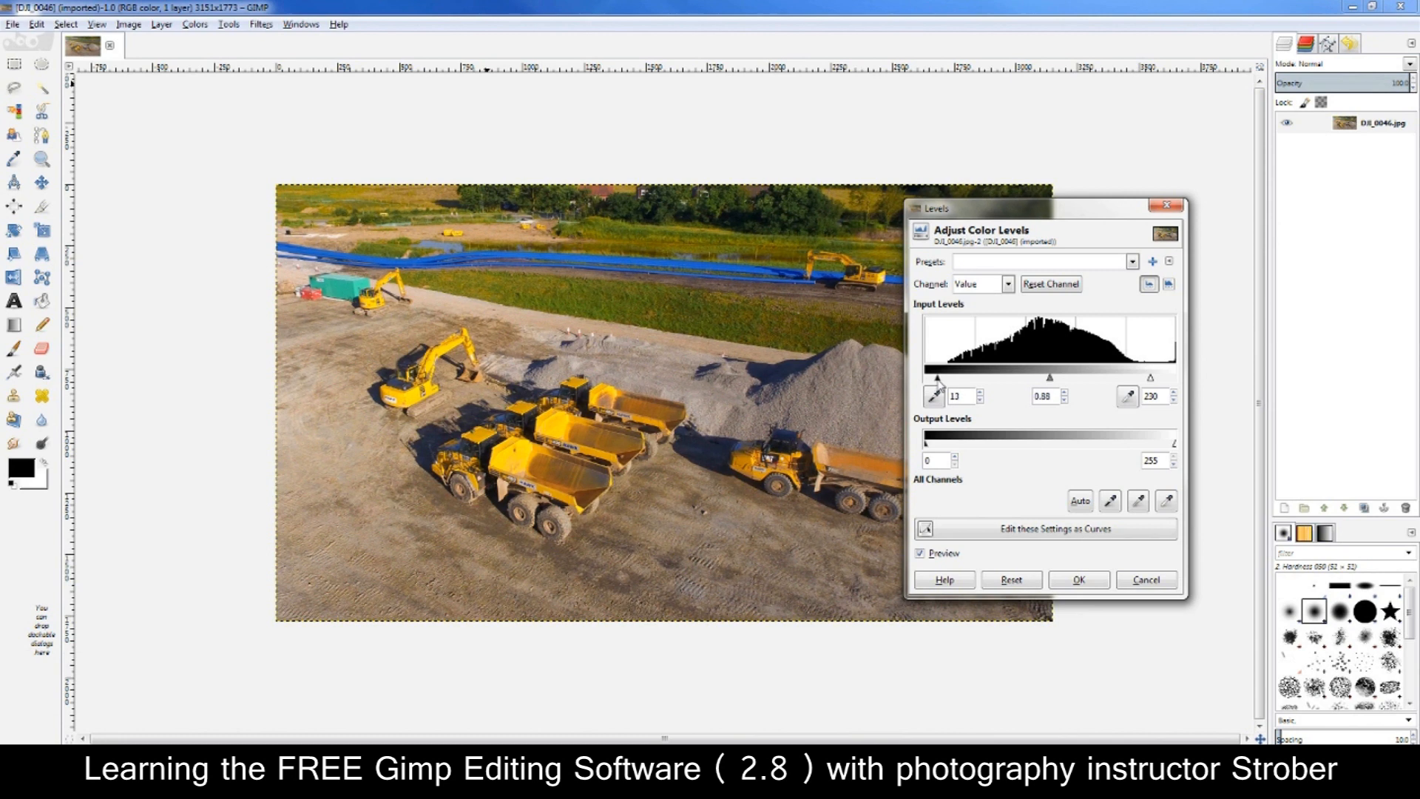
{"action": "left_click_drag", "start_coordinate": [1150, 382], "coordinate": [1134, 379]}
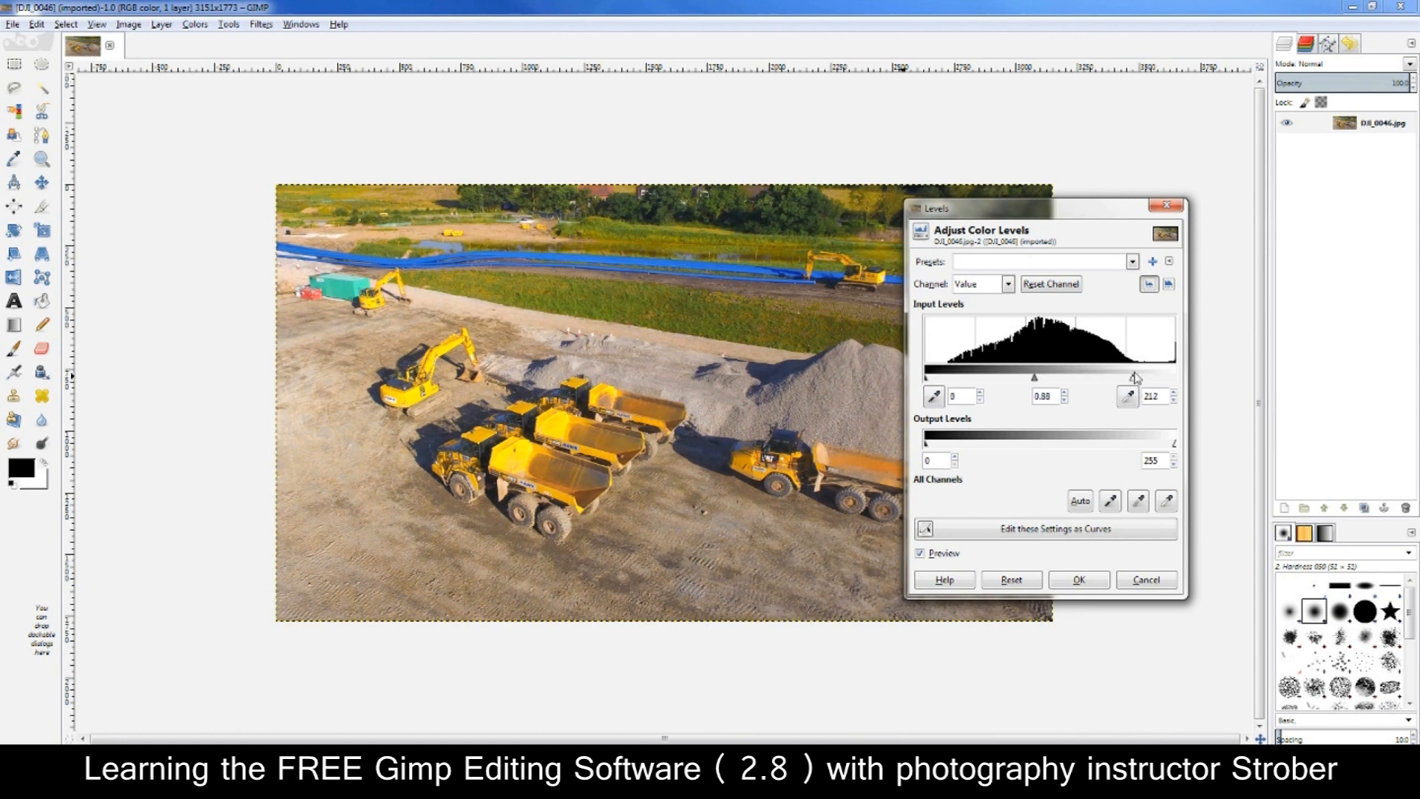
{"action": "left_click_drag", "start_coordinate": [1086, 215], "coordinate": [676, 220]}
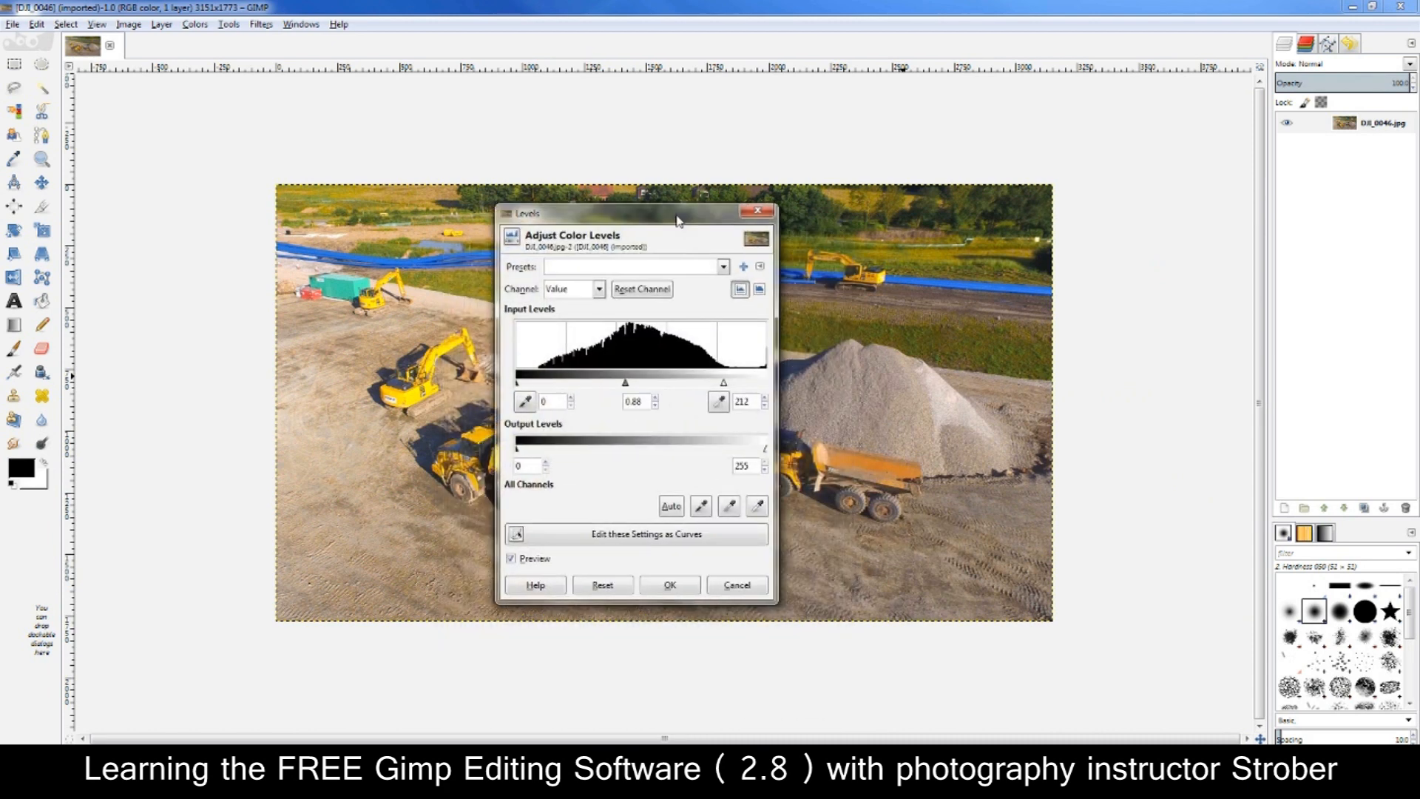
{"action": "left_click", "coordinate": [739, 585]}
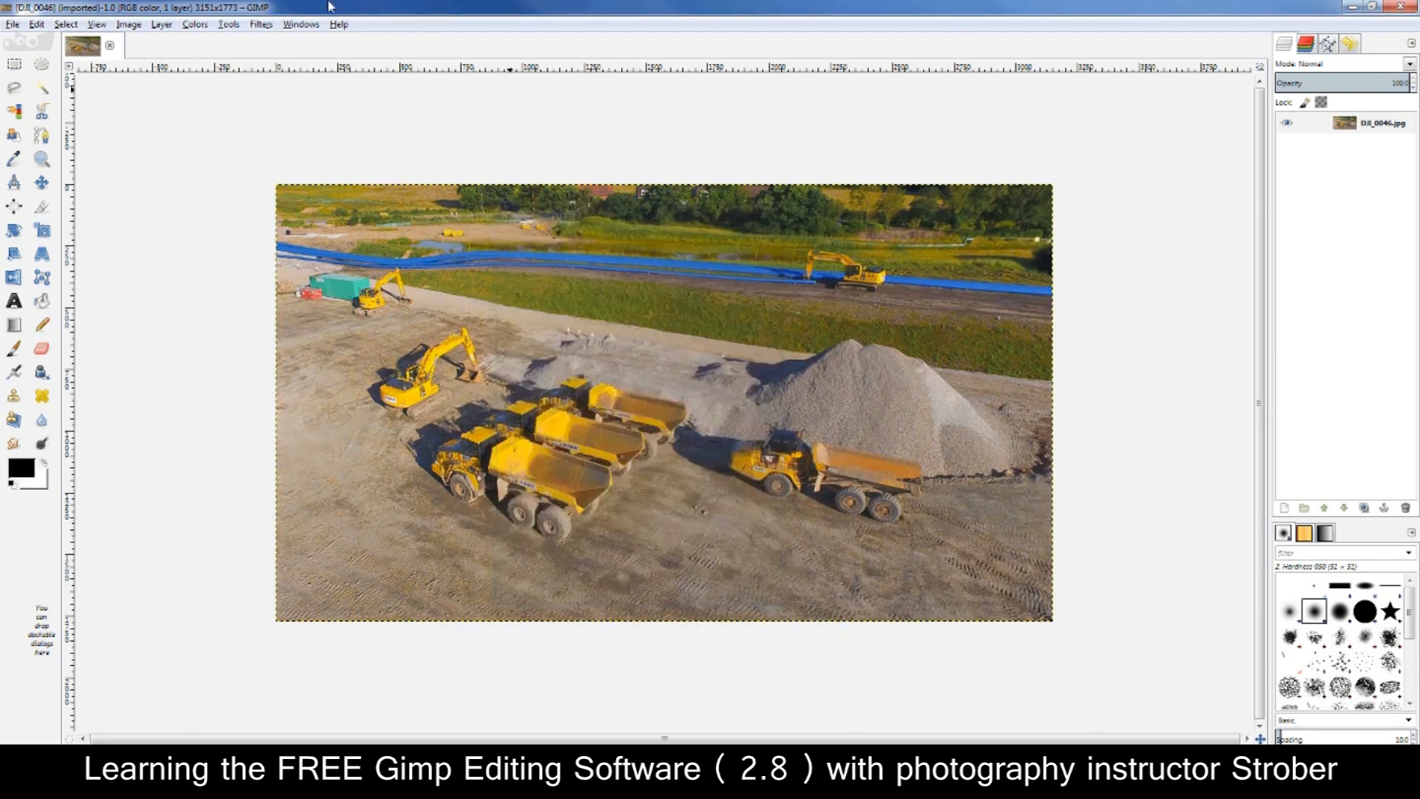
Try a Curves adjustment on the photo's Value channel, raising the shadow end point to about x 17, y 38 and lowering the highlight end point
{"action": "left_click", "coordinate": [191, 27]}
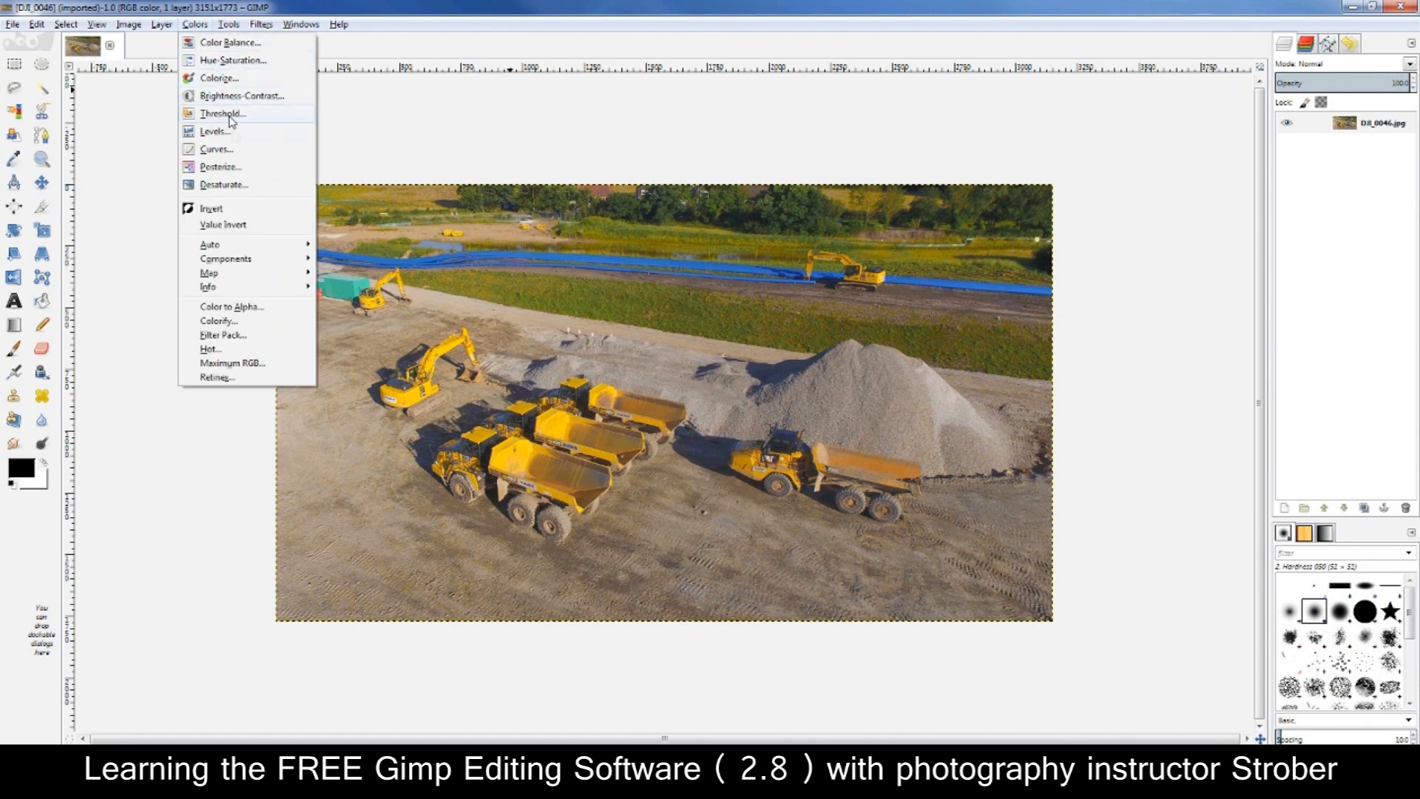
{"action": "left_click", "coordinate": [216, 148]}
{"action": "left_click_drag", "start_coordinate": [284, 17], "coordinate": [777, 220]}
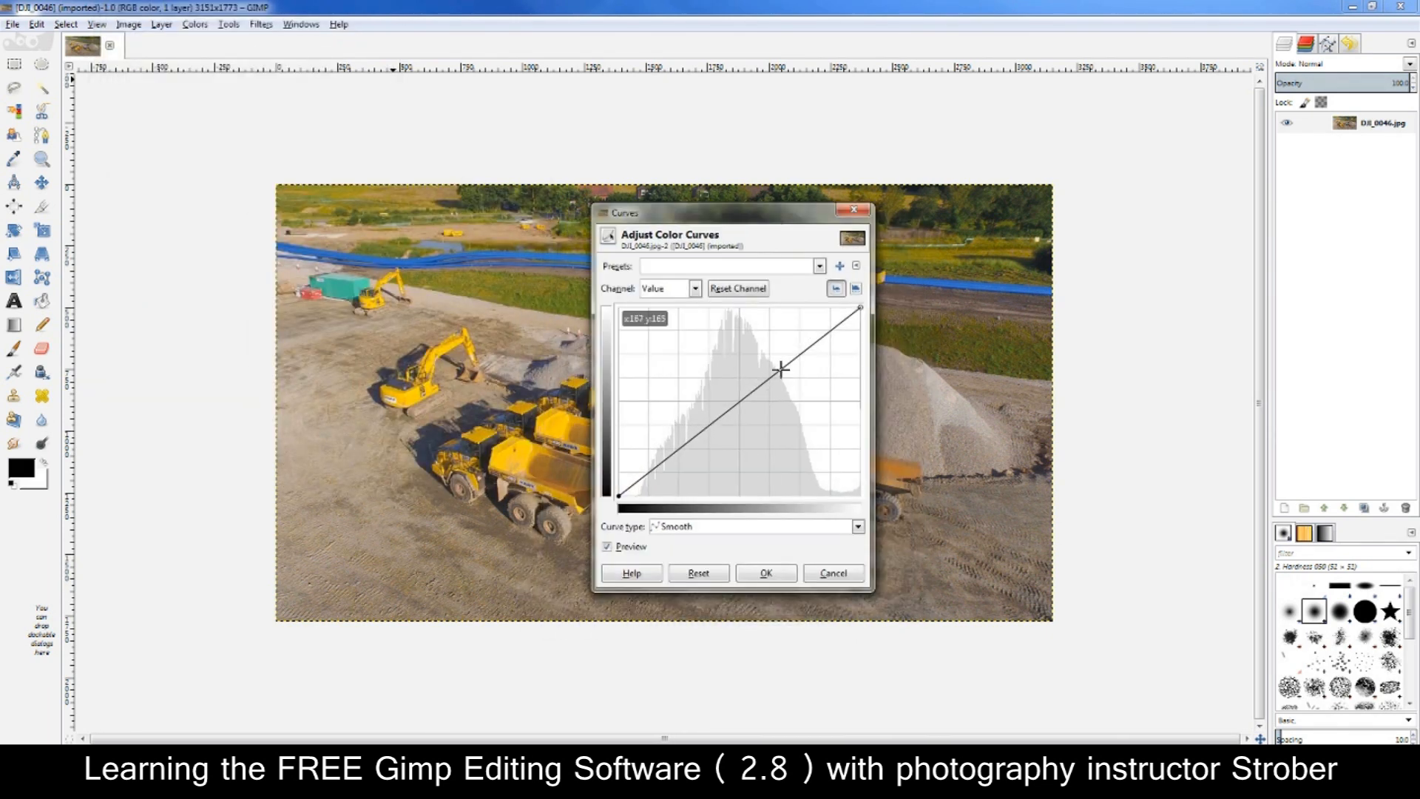
{"action": "left_click_drag", "start_coordinate": [619, 496], "coordinate": [629, 479]}
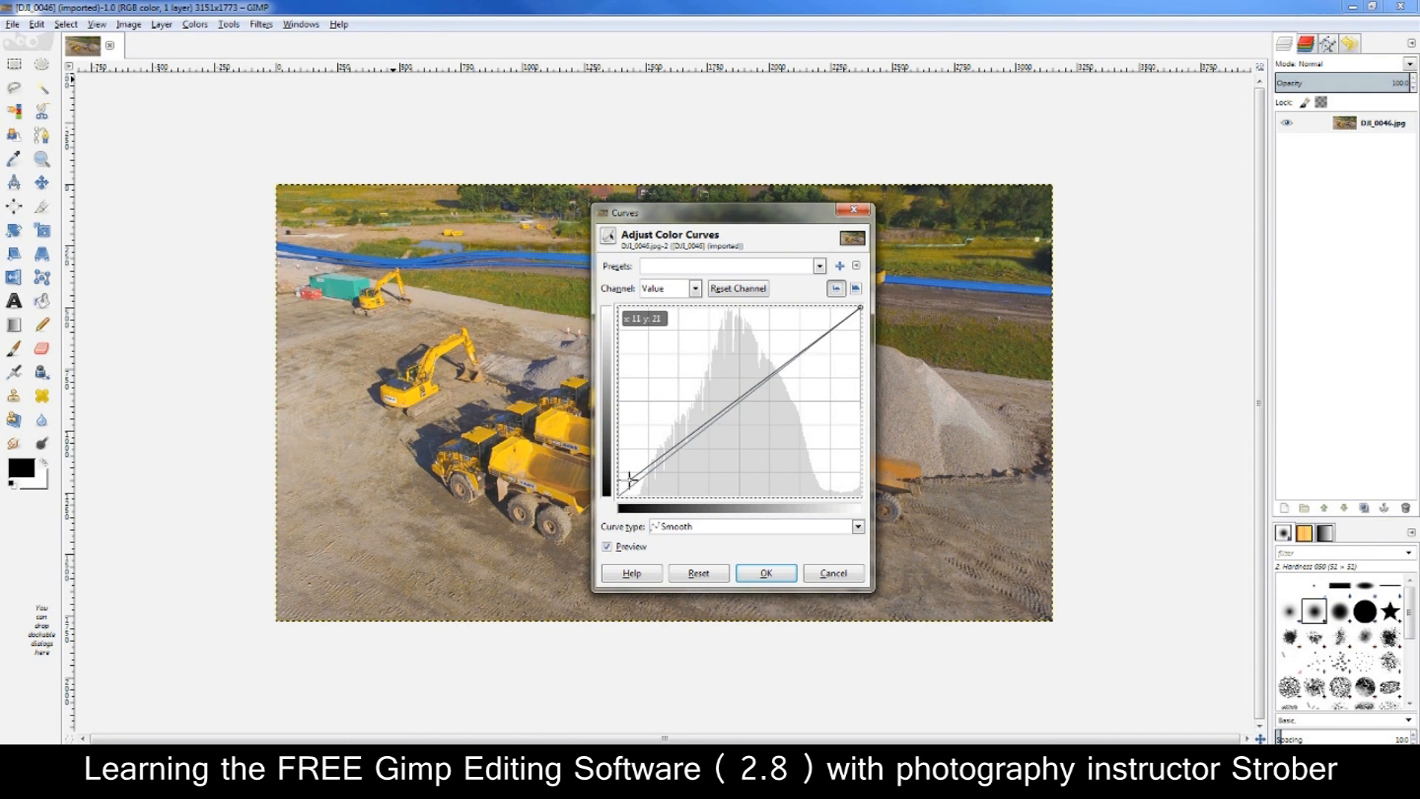
{"action": "left_click_drag", "start_coordinate": [861, 307], "coordinate": [853, 332]}
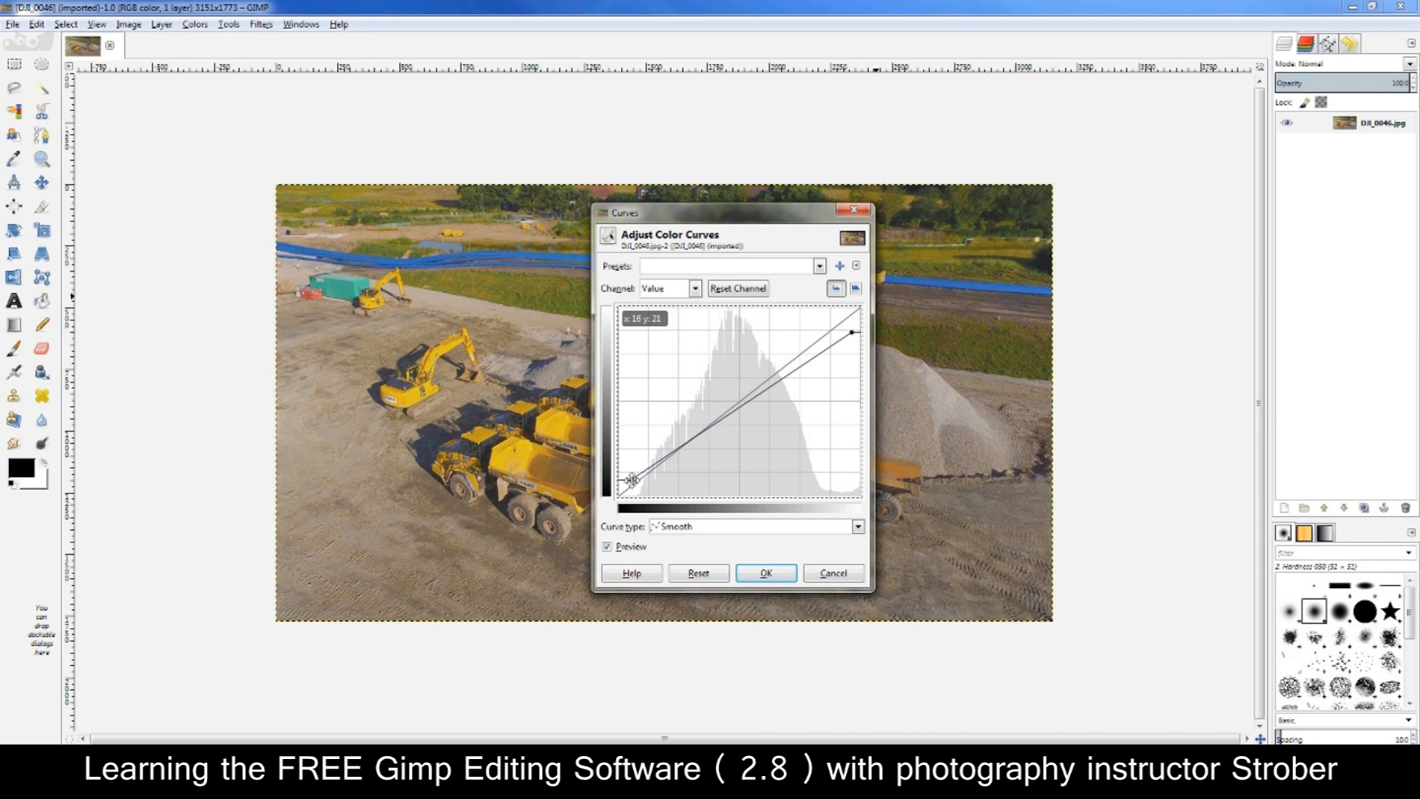
{"action": "left_click_drag", "start_coordinate": [630, 479], "coordinate": [636, 467]}
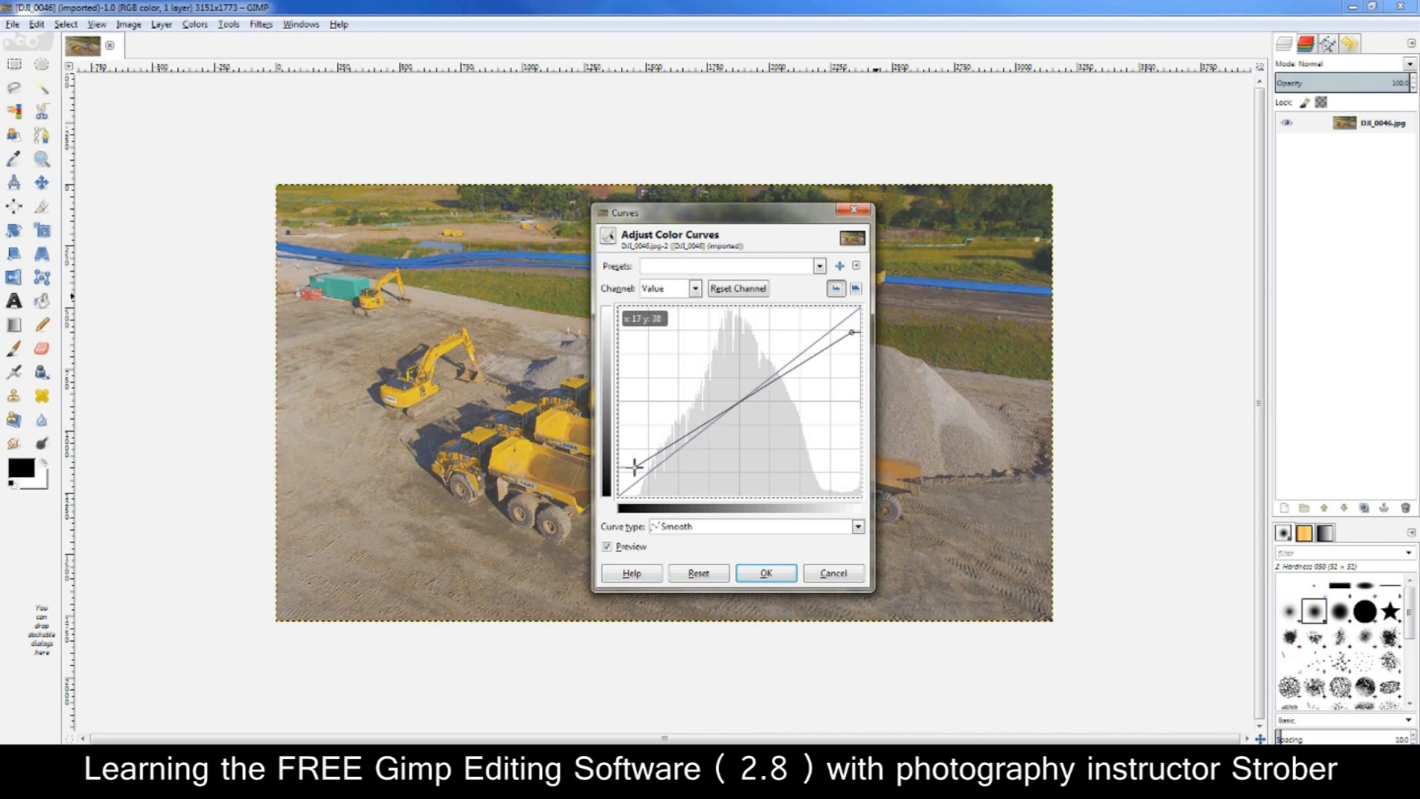
Add a midtone point to the Value curve at about x 118, y 121, lower the highlight point further, and cancel the Curves adjustment
{"action": "left_click", "coordinate": [738, 407]}
{"action": "left_click_drag", "start_coordinate": [737, 407], "coordinate": [735, 414]}
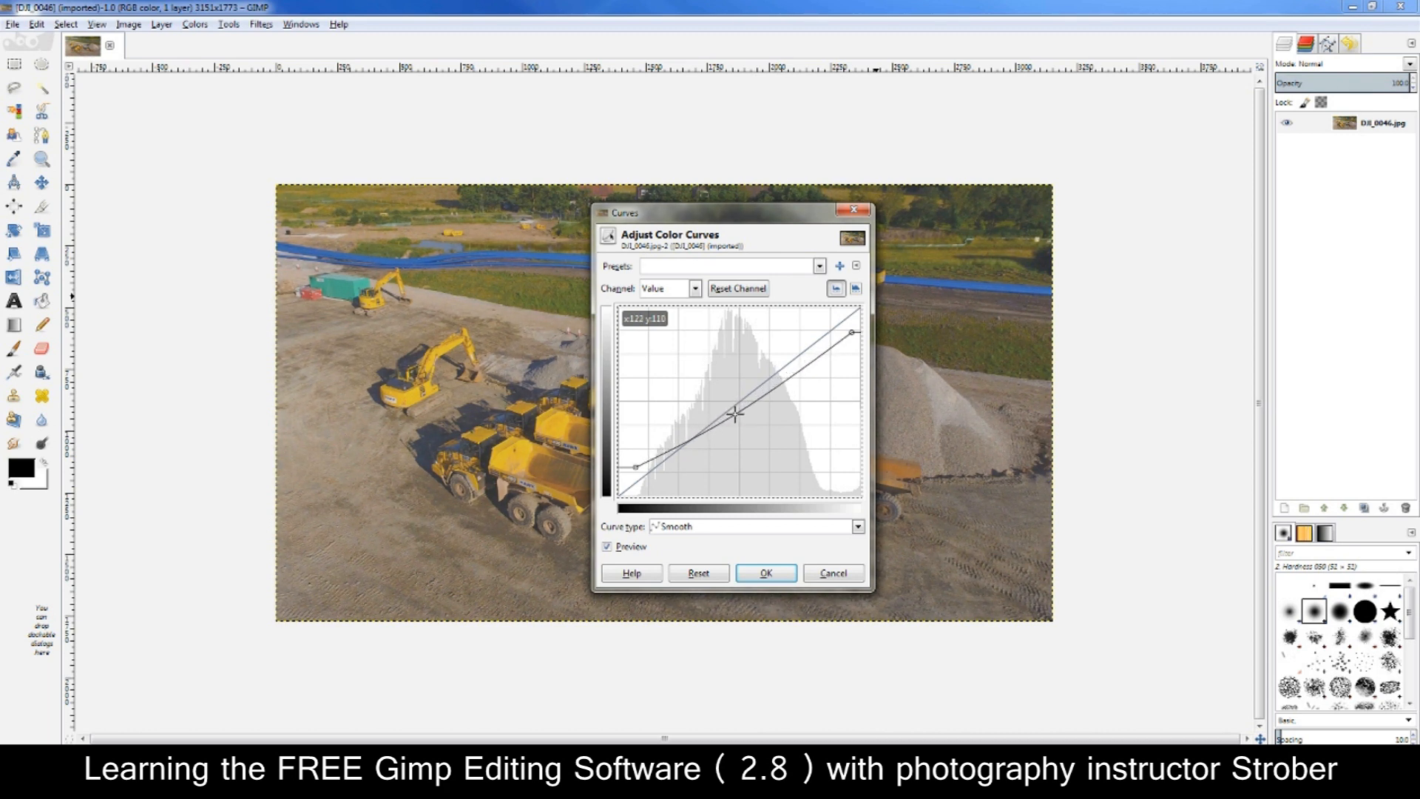
{"action": "left_click", "coordinate": [852, 331]}
{"action": "left_click_drag", "start_coordinate": [852, 332], "coordinate": [855, 342]}
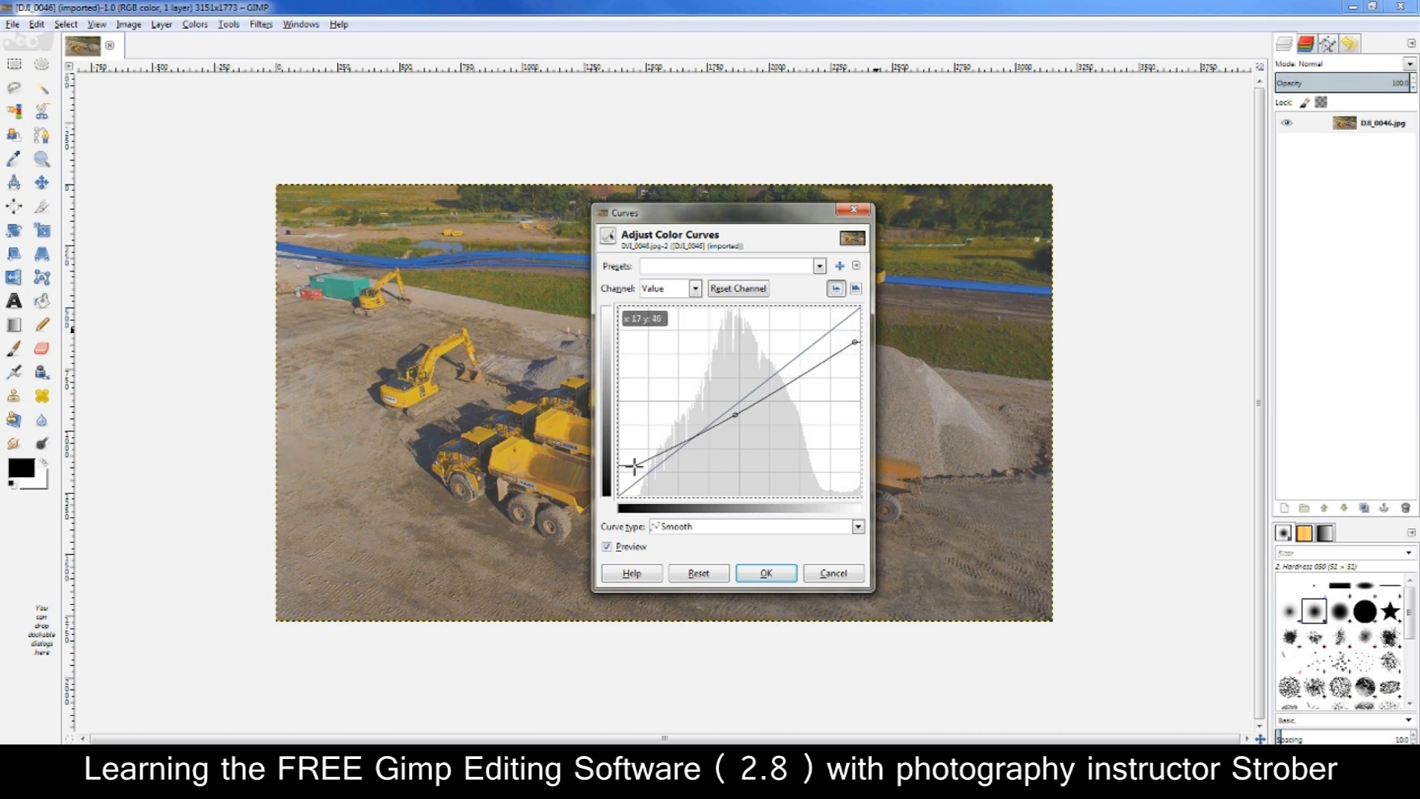
{"action": "left_click_drag", "start_coordinate": [736, 415], "coordinate": [730, 405]}
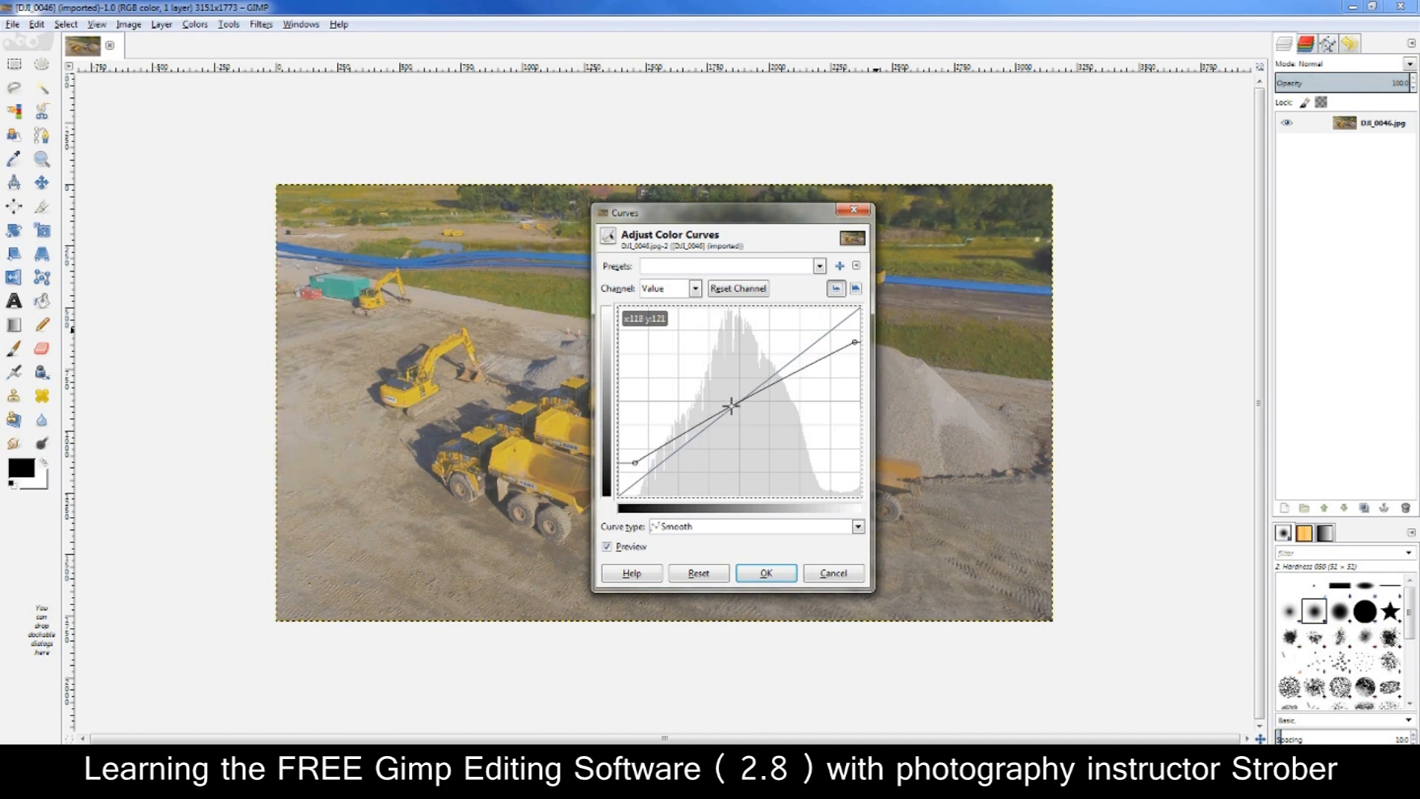
{"action": "left_click", "coordinate": [831, 573]}
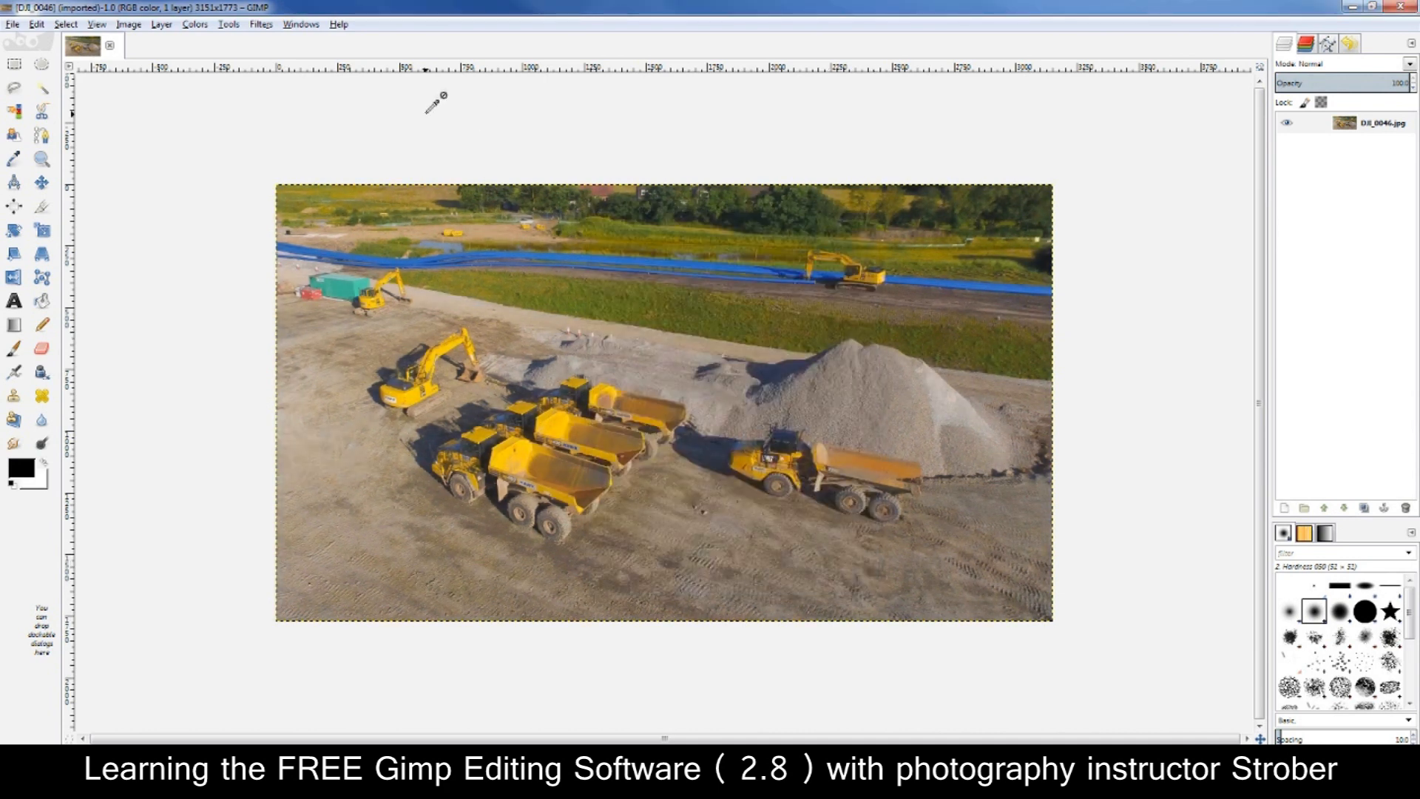
Try desaturating the photo, comparing the Lightness, Luminosity and Average shades of gray, and cancel it
{"action": "left_click", "coordinate": [196, 24]}
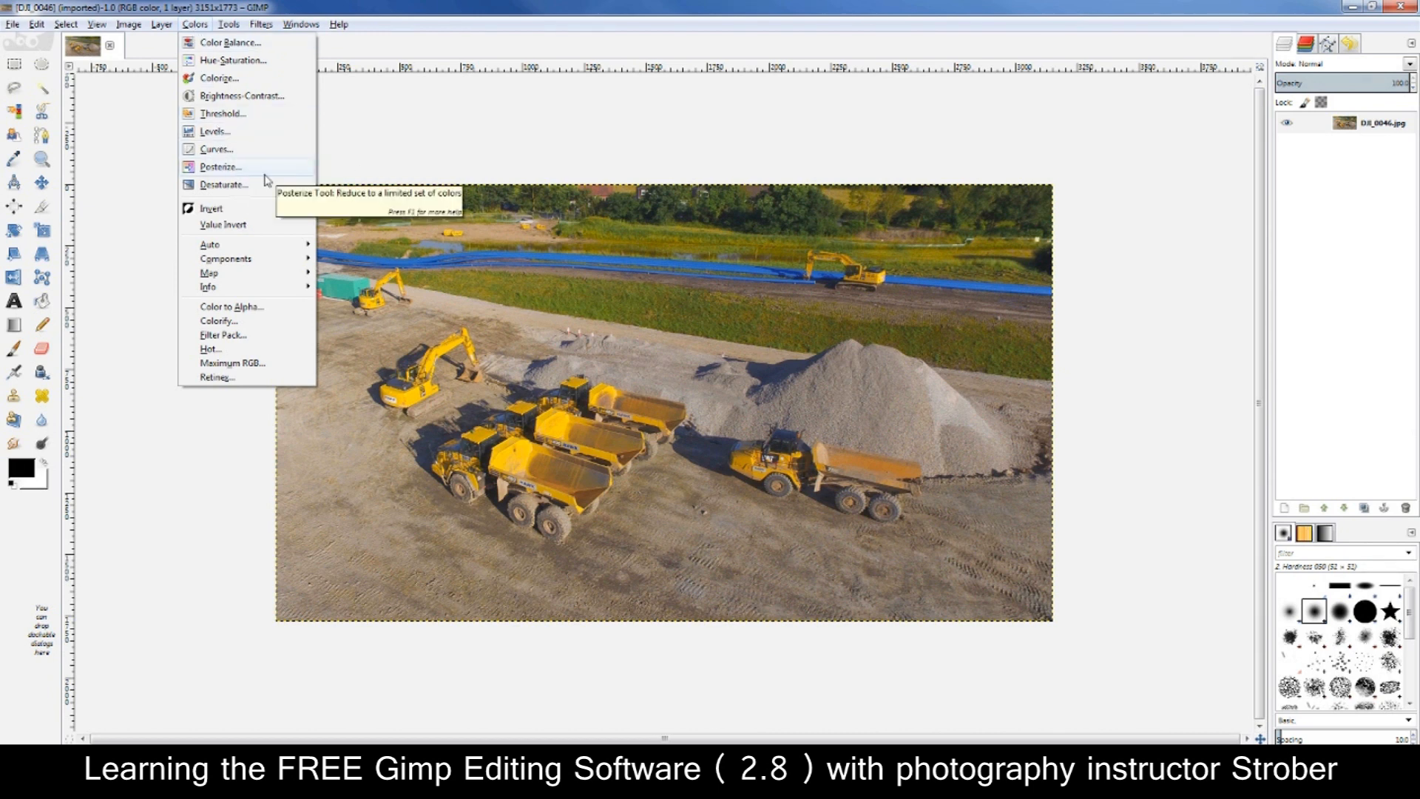
{"action": "left_click", "coordinate": [222, 185]}
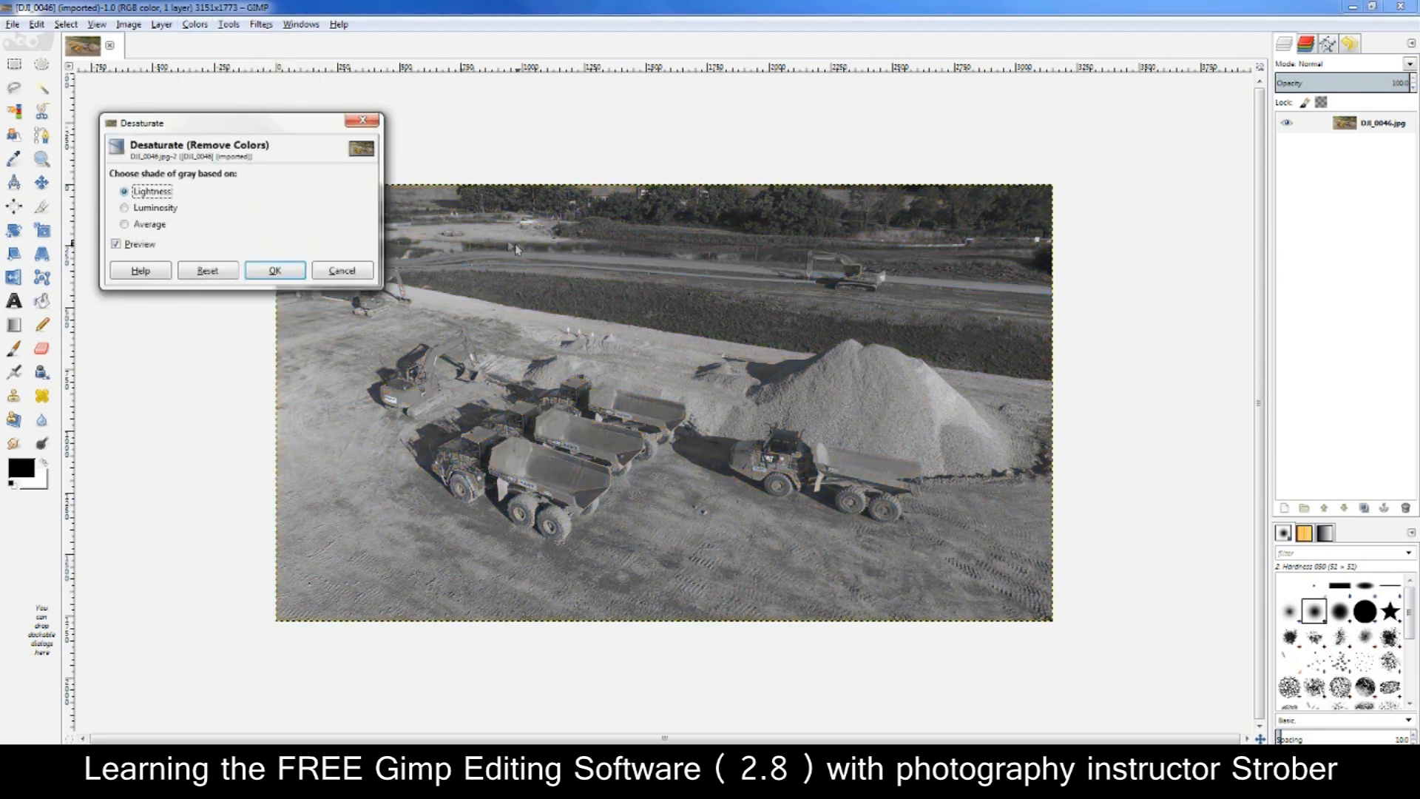
{"action": "left_click", "coordinate": [126, 208]}
{"action": "left_click", "coordinate": [126, 224]}
{"action": "left_click", "coordinate": [126, 208]}
{"action": "left_click", "coordinate": [126, 191]}
{"action": "left_click_drag", "start_coordinate": [251, 127], "coordinate": [655, 295]}
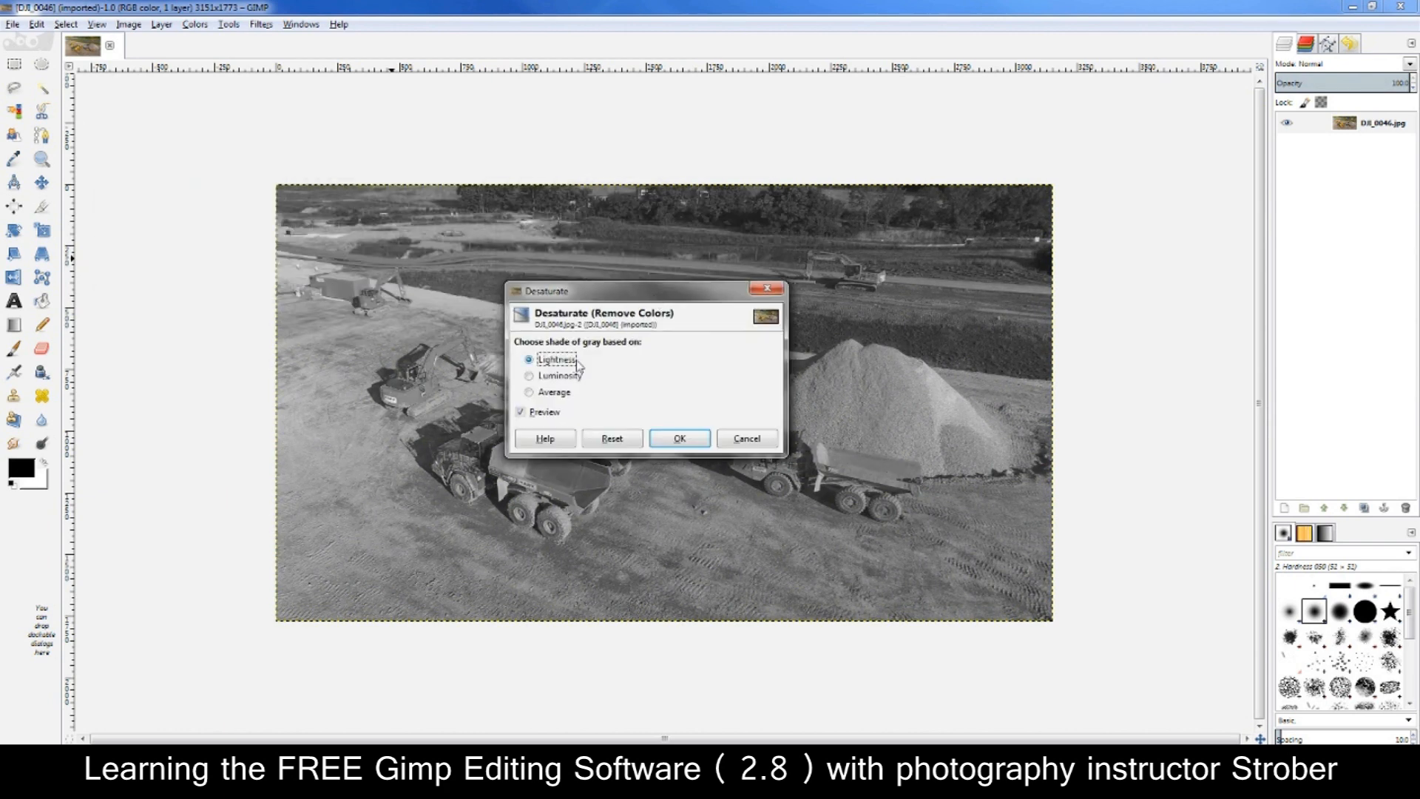
{"action": "left_click", "coordinate": [530, 376]}
{"action": "left_click", "coordinate": [530, 392]}
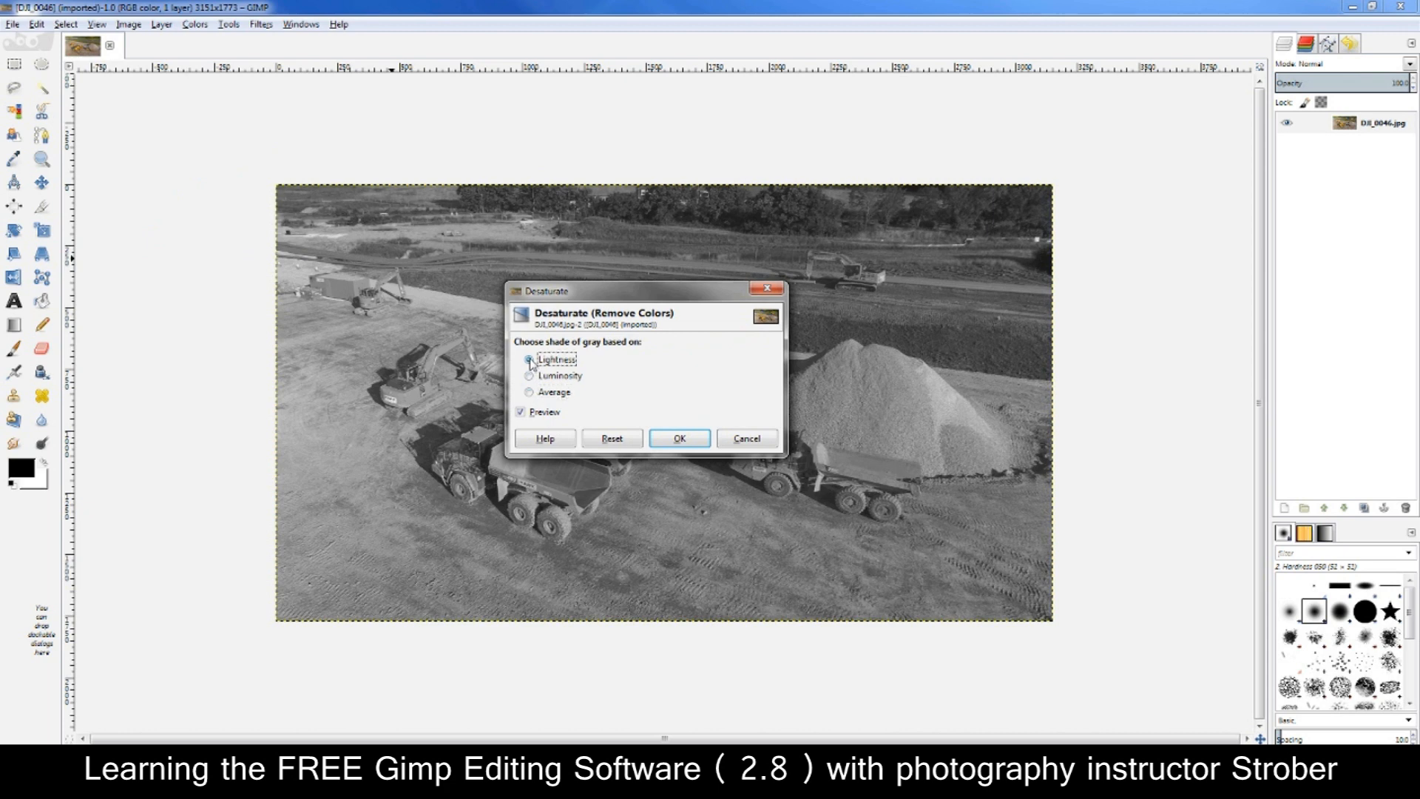
{"action": "left_click", "coordinate": [747, 439]}
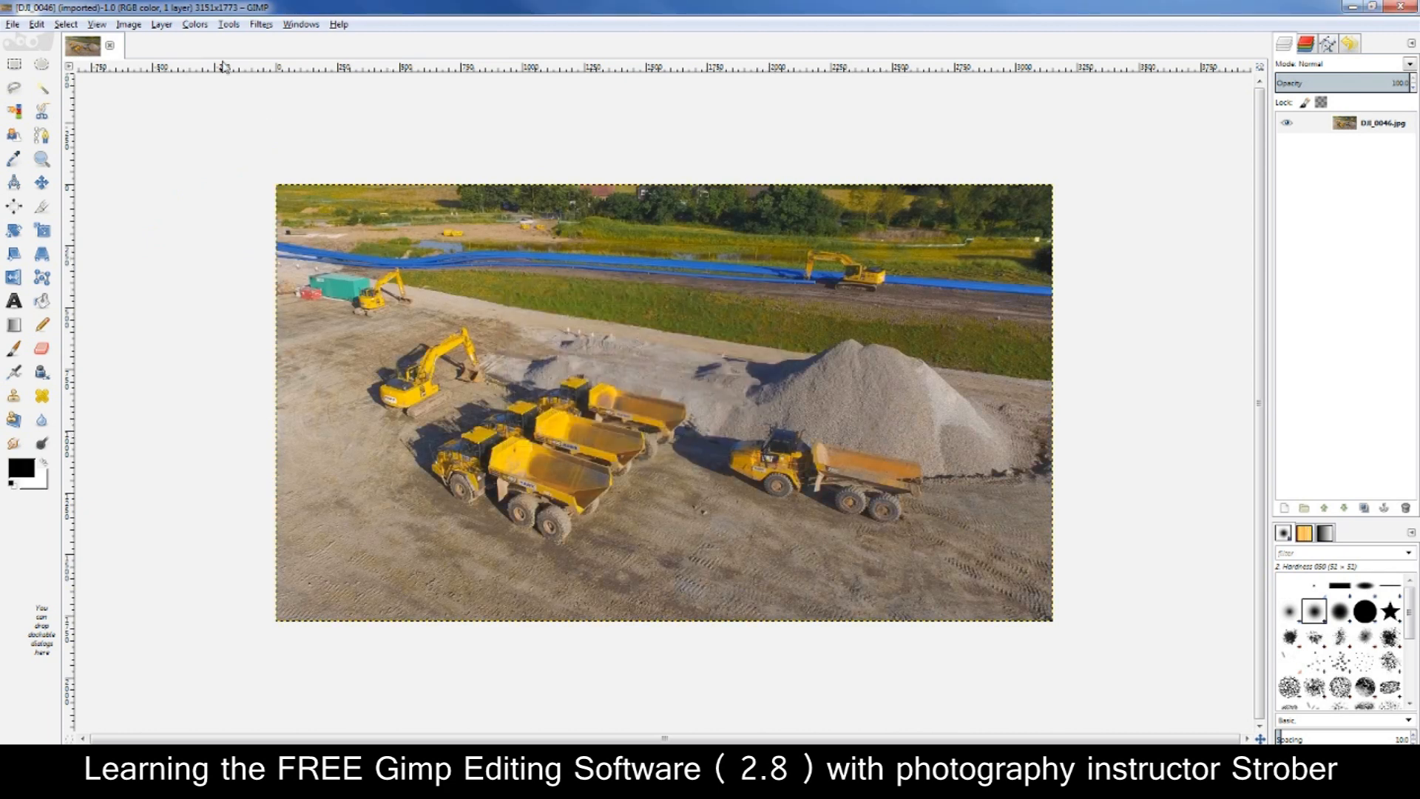
Preview the photo's desaturation based on Lightness once more, and cancel it
{"action": "left_click", "coordinate": [97, 25]}
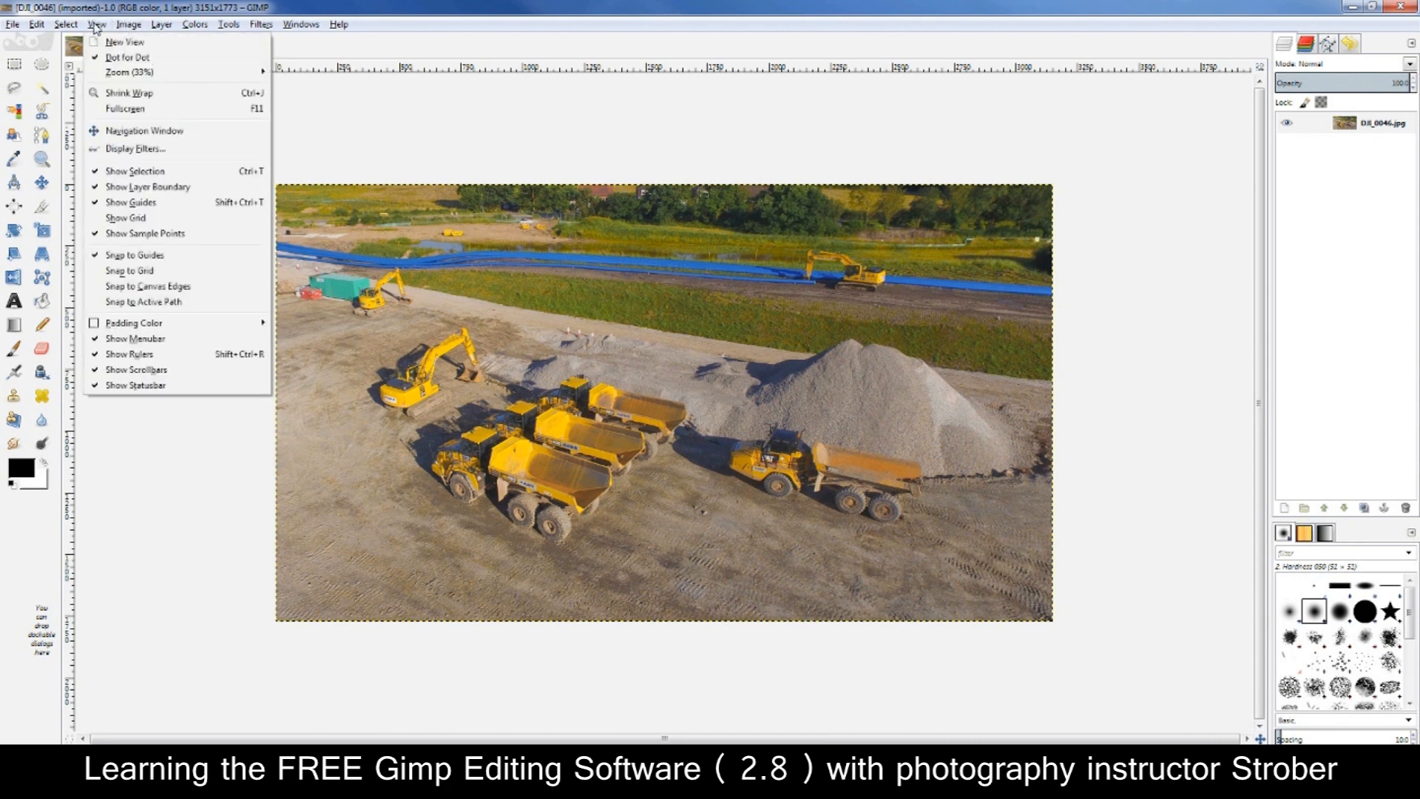
{"action": "mouse_move", "coordinate": [47, 28]}
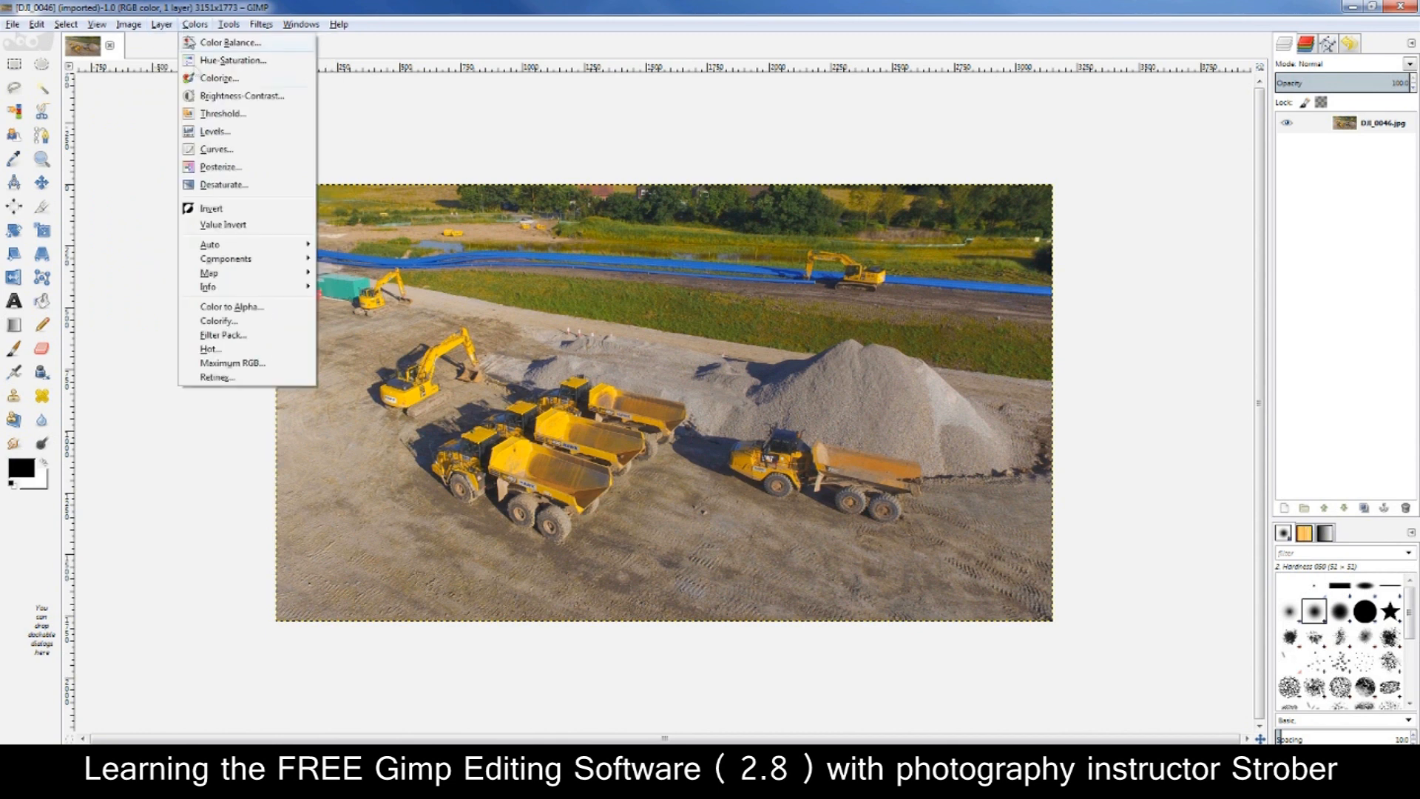
{"action": "left_click", "coordinate": [235, 184]}
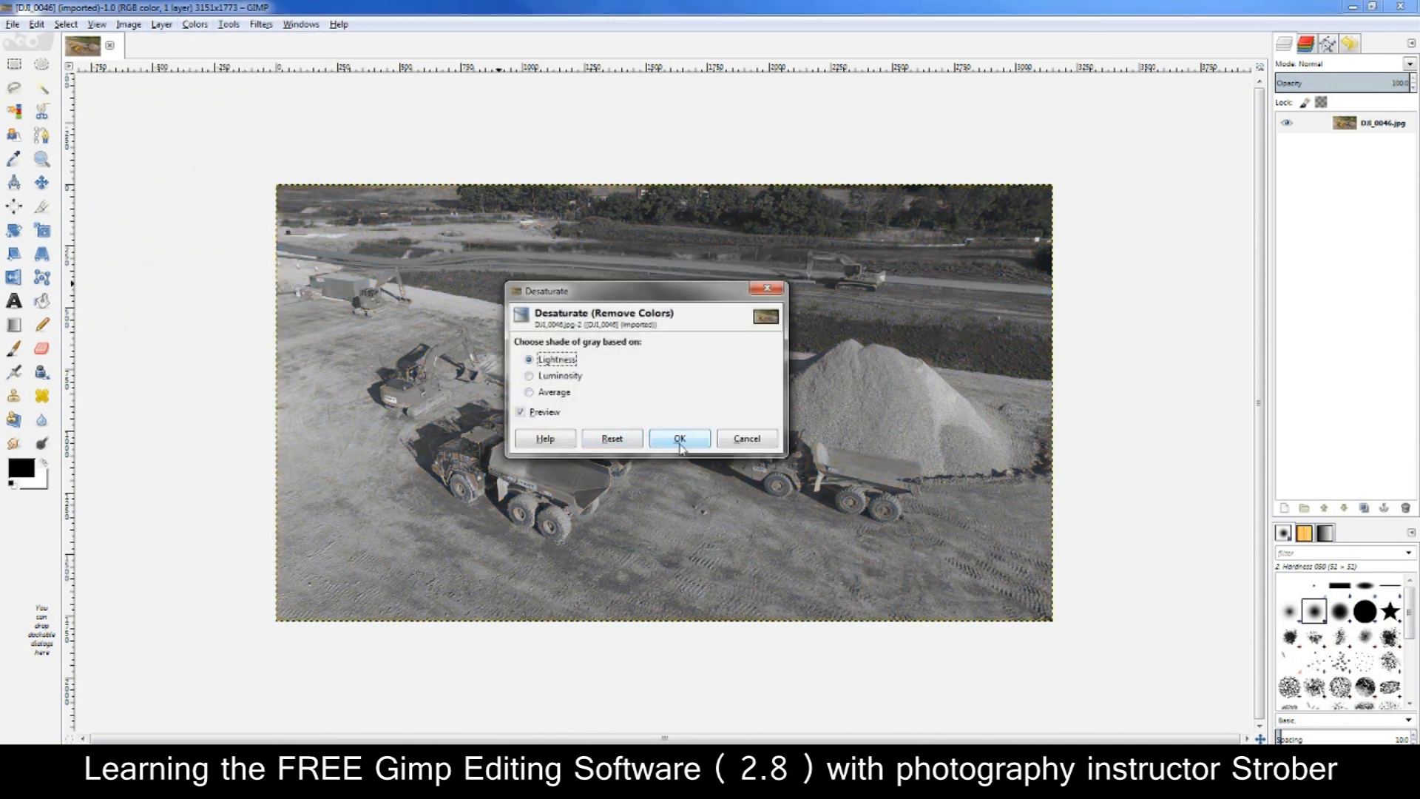
{"action": "left_click", "coordinate": [737, 444]}
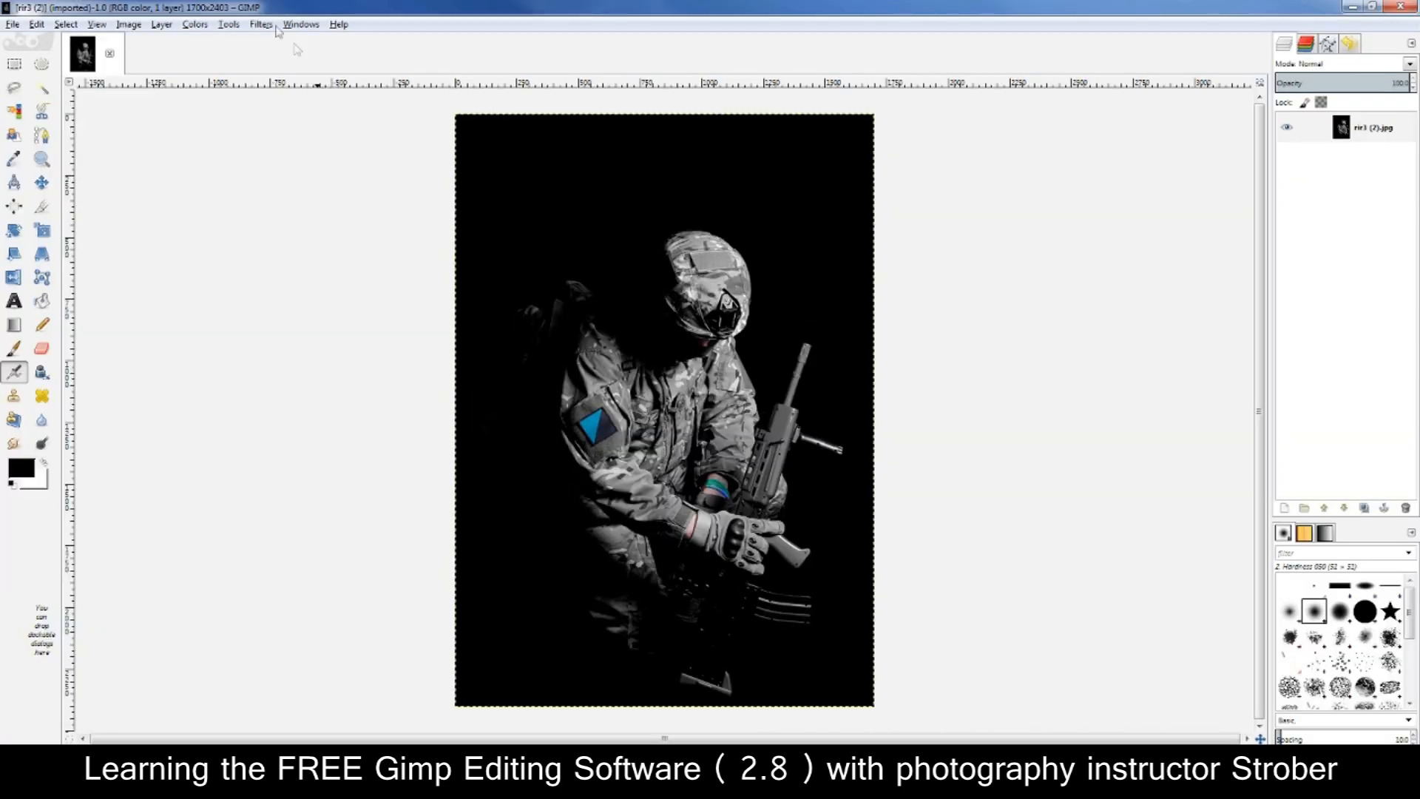
Apply an RLE Gaussian Blur of 5.0 px horizontally and vertically to the soldier photo, and inspect the blurred uniform up close
{"action": "left_click", "coordinate": [260, 24]}
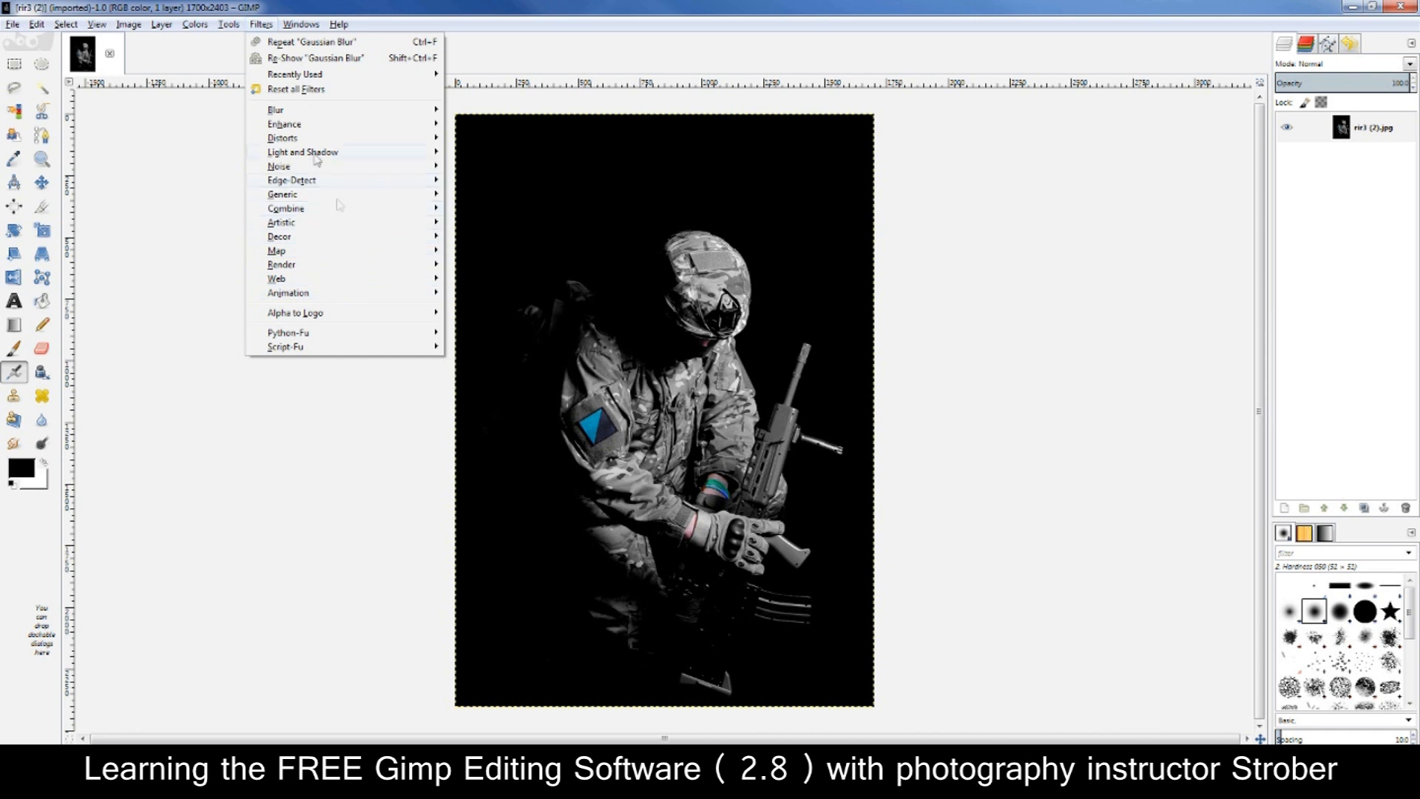
{"action": "mouse_move", "coordinate": [312, 155]}
{"action": "mouse_move", "coordinate": [310, 126]}
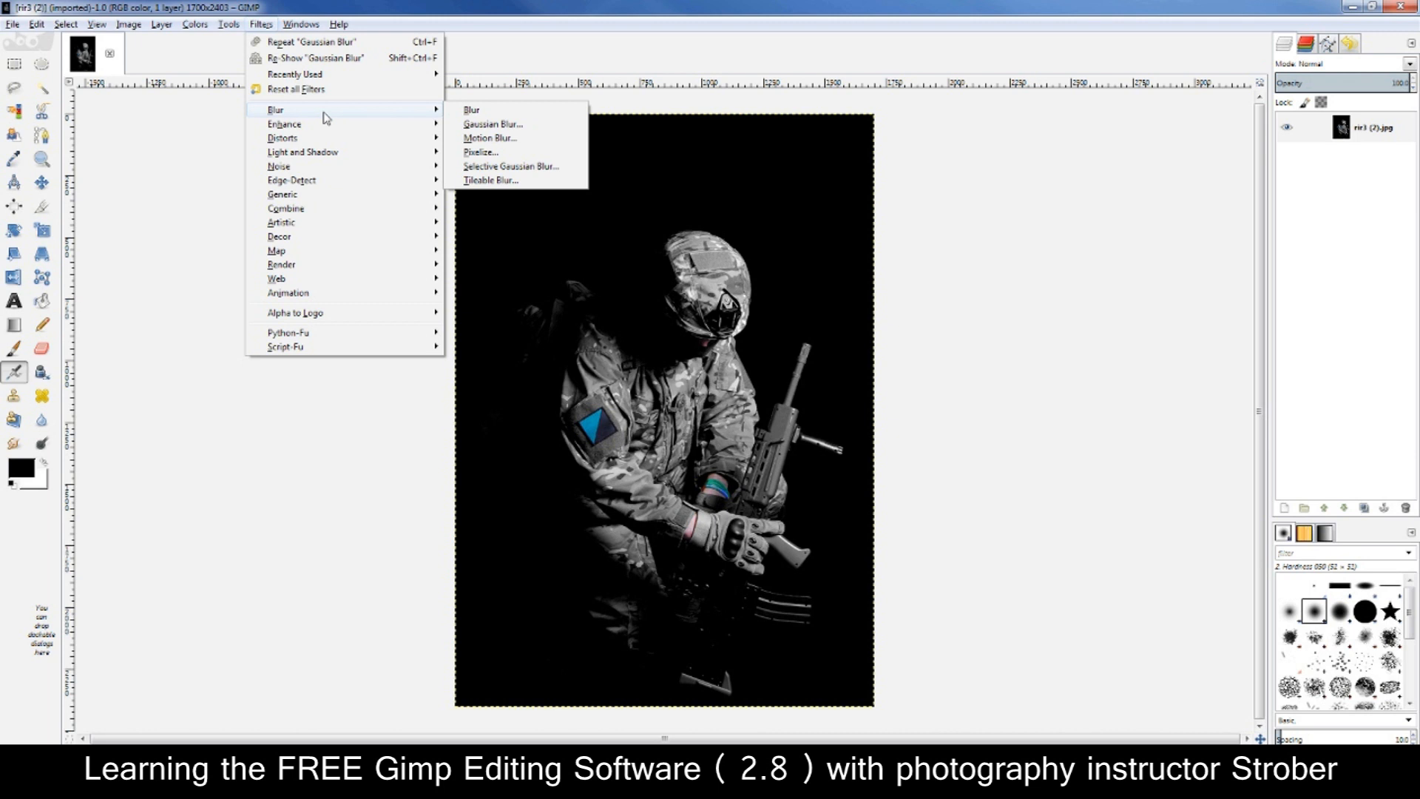
{"action": "left_click", "coordinate": [523, 126]}
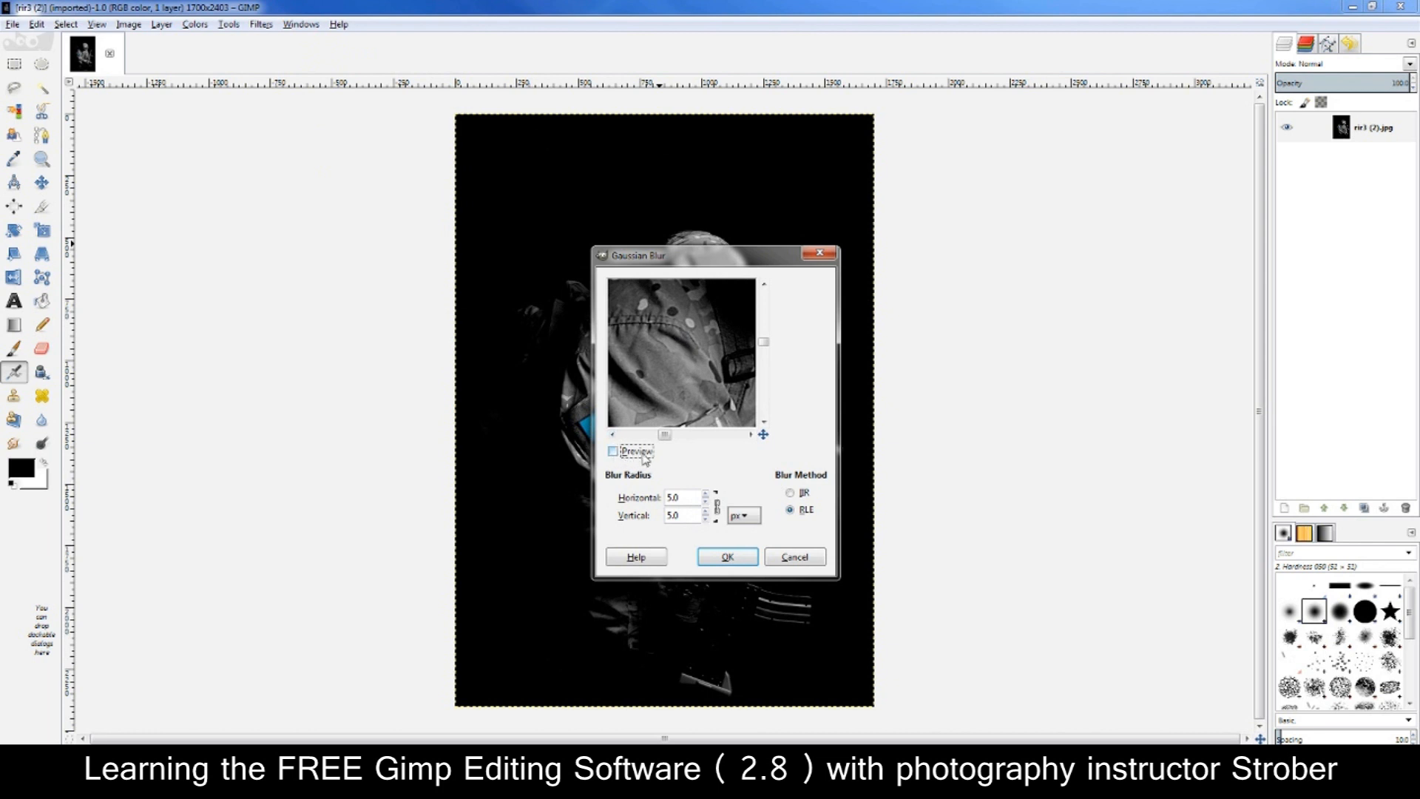
{"action": "left_click", "coordinate": [613, 452]}
{"action": "mouse_move", "coordinate": [673, 368]}
{"action": "left_mouse_down"}
{"action": "mouse_move", "coordinate": [686, 384]}
{"action": "mouse_move", "coordinate": [718, 348]}
{"action": "mouse_move", "coordinate": [653, 392]}
{"action": "mouse_move", "coordinate": [644, 365]}
{"action": "mouse_move", "coordinate": [714, 314]}
{"action": "mouse_move", "coordinate": [674, 313]}
{"action": "mouse_move", "coordinate": [700, 377]}
{"action": "mouse_move", "coordinate": [729, 336]}
{"action": "mouse_move", "coordinate": [688, 365]}
{"action": "mouse_move", "coordinate": [724, 370]}
{"action": "mouse_move", "coordinate": [689, 372]}
{"action": "left_mouse_up"}
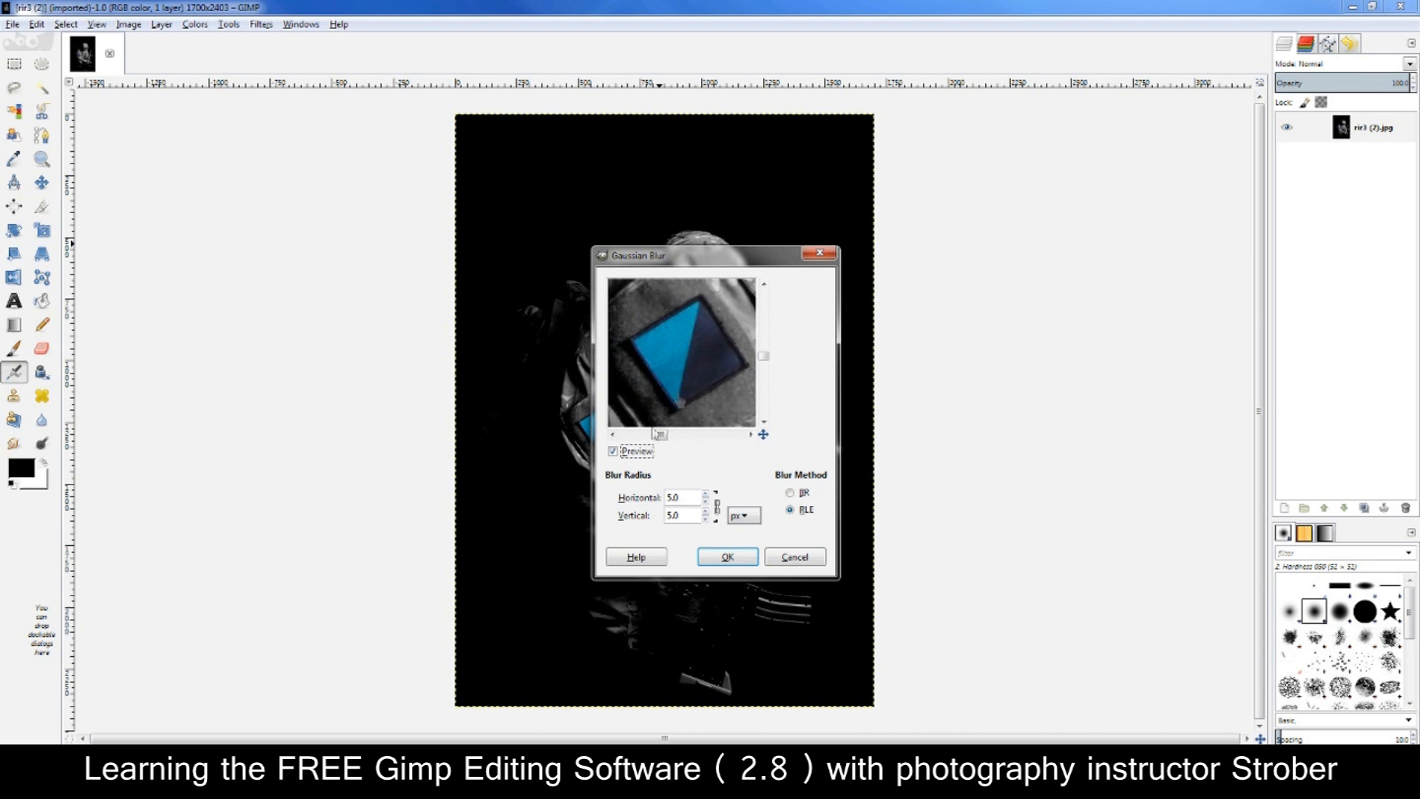
{"action": "left_click", "coordinate": [613, 451]}
{"action": "left_click", "coordinate": [723, 557]}
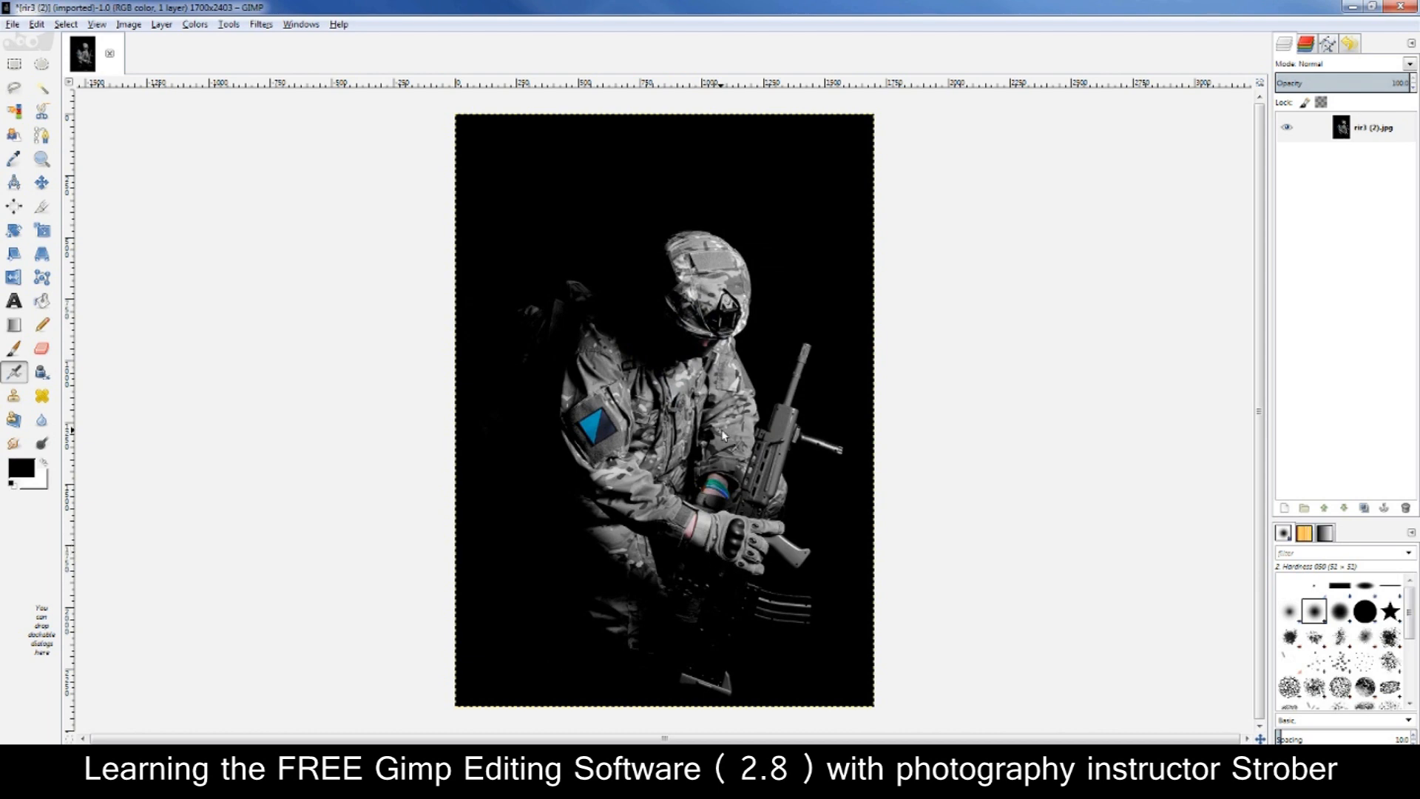
{"action": "scroll", "coordinate": [769, 409], "scroll_direction": "up", "scroll_amount": 4}
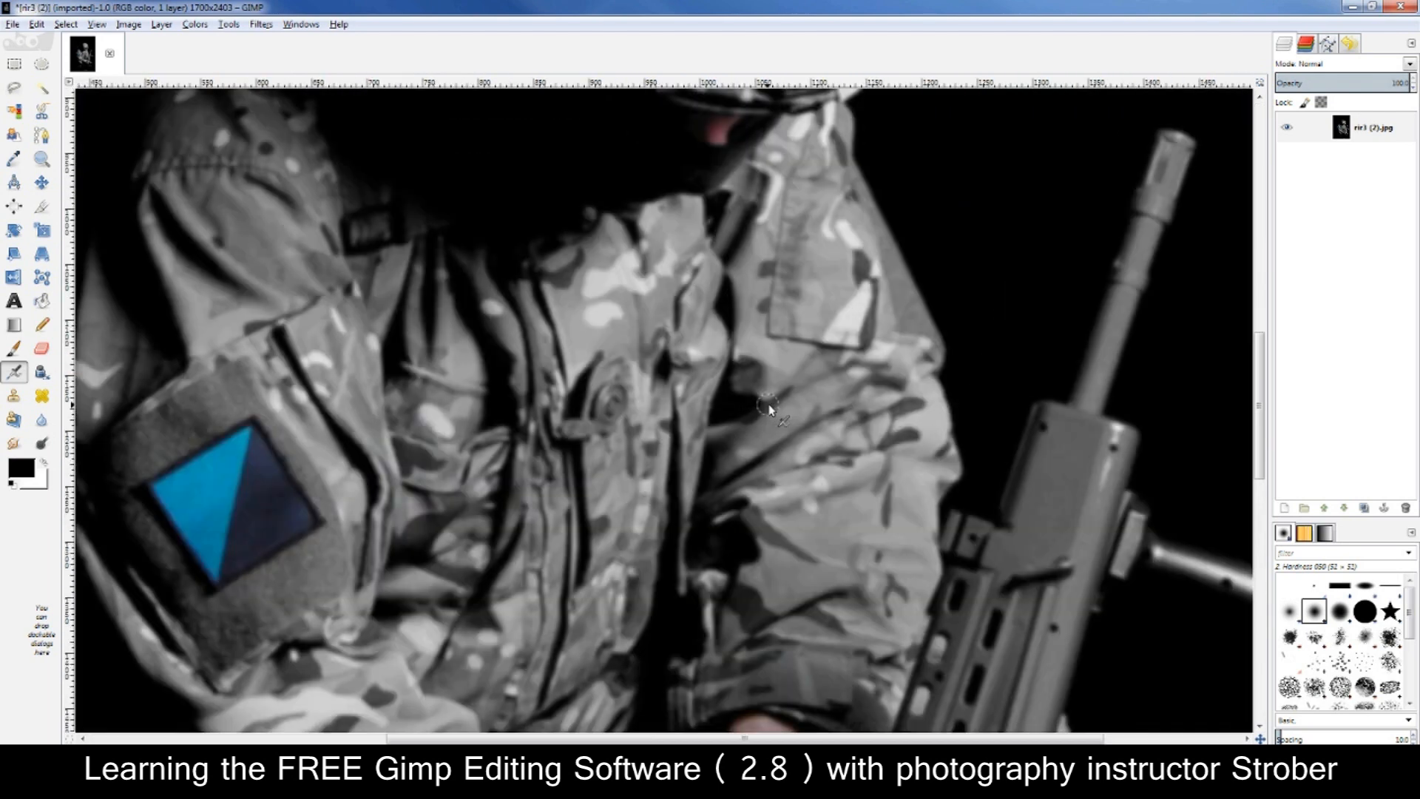
{"action": "scroll", "coordinate": [767, 408], "scroll_direction": "down", "scroll_amount": 4}
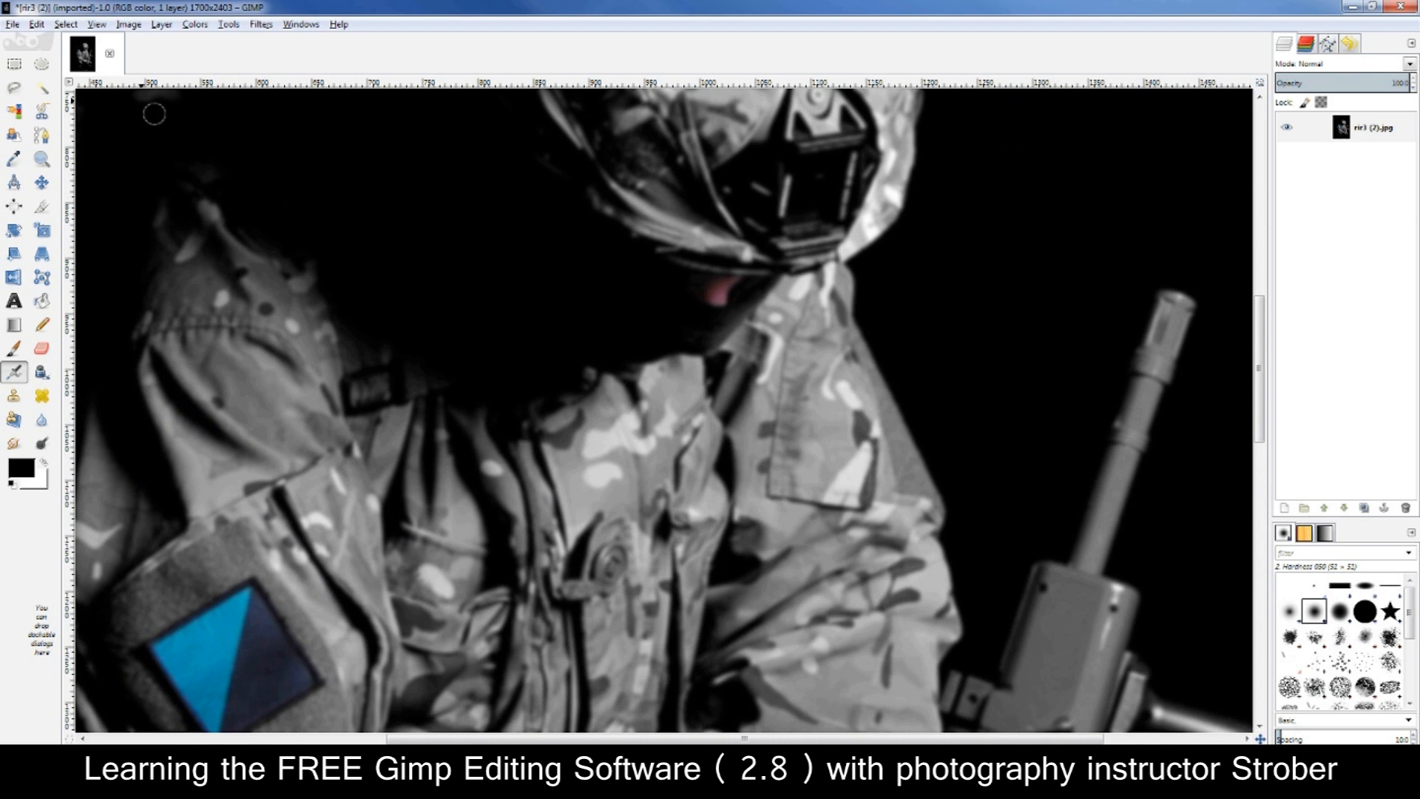
Undo the Gaussian Blur, redo it to compare the uniform's detail, and undo it again
{"action": "left_click", "coordinate": [36, 23]}
{"action": "left_click", "coordinate": [52, 34]}
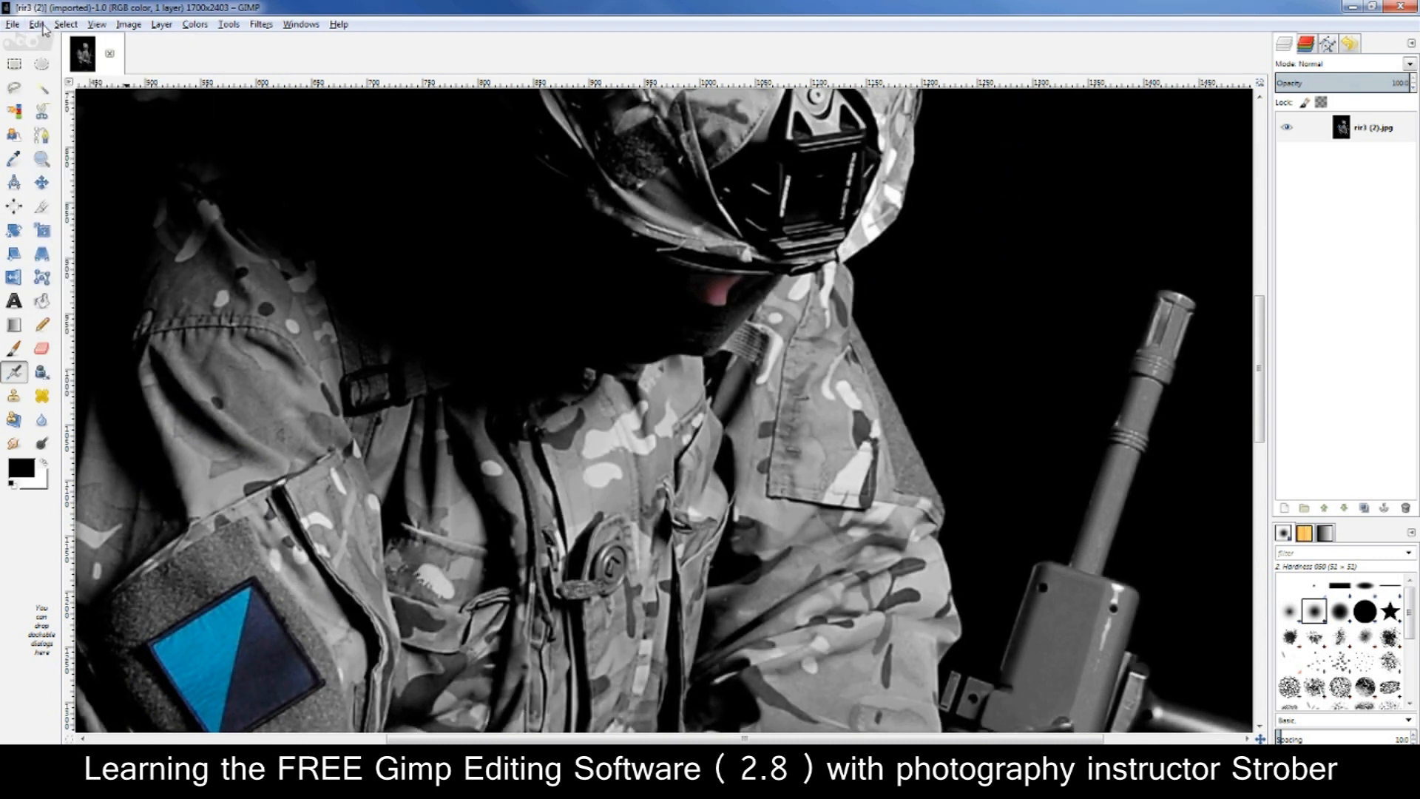
{"action": "left_click", "coordinate": [42, 25]}
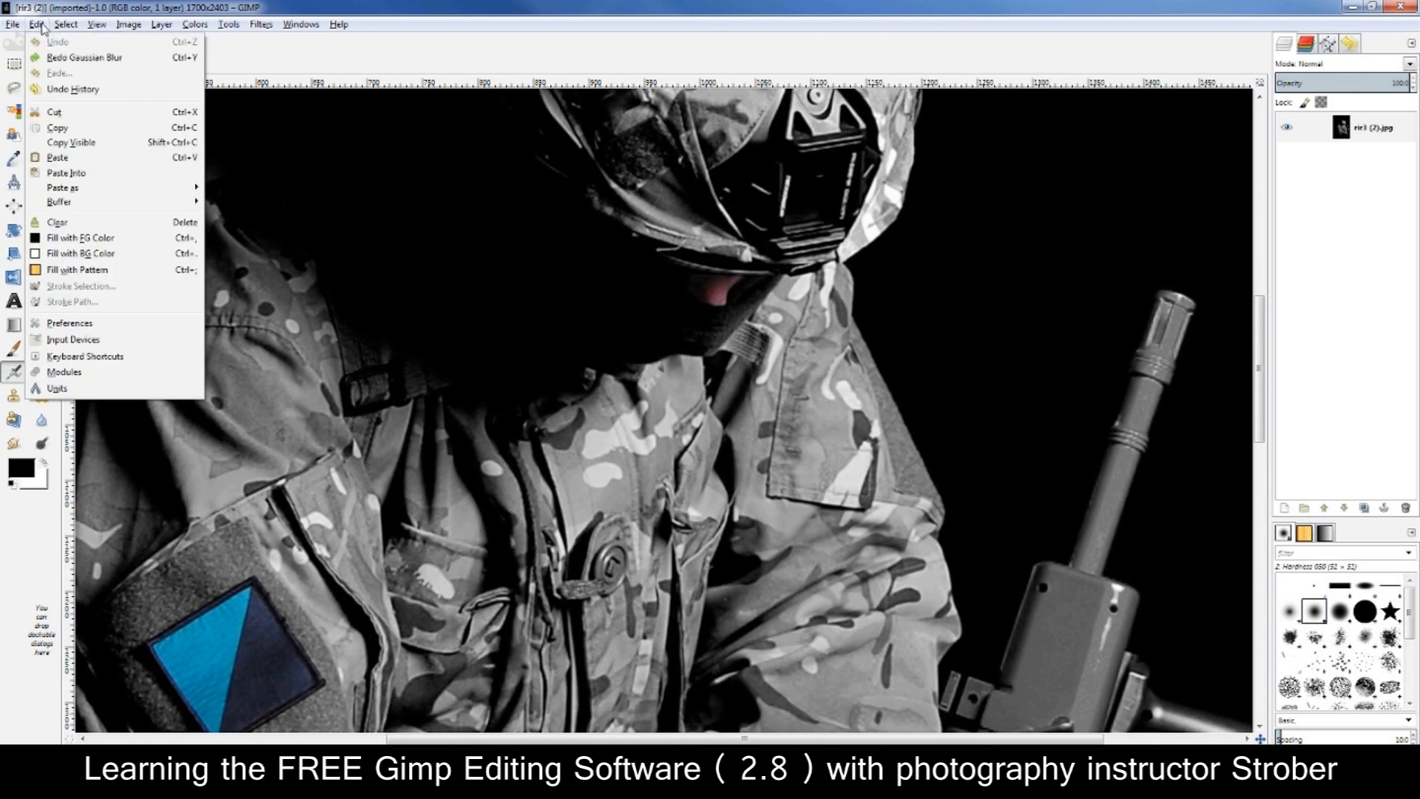
{"action": "left_click", "coordinate": [54, 59]}
{"action": "left_click", "coordinate": [41, 26]}
{"action": "left_click", "coordinate": [46, 42]}
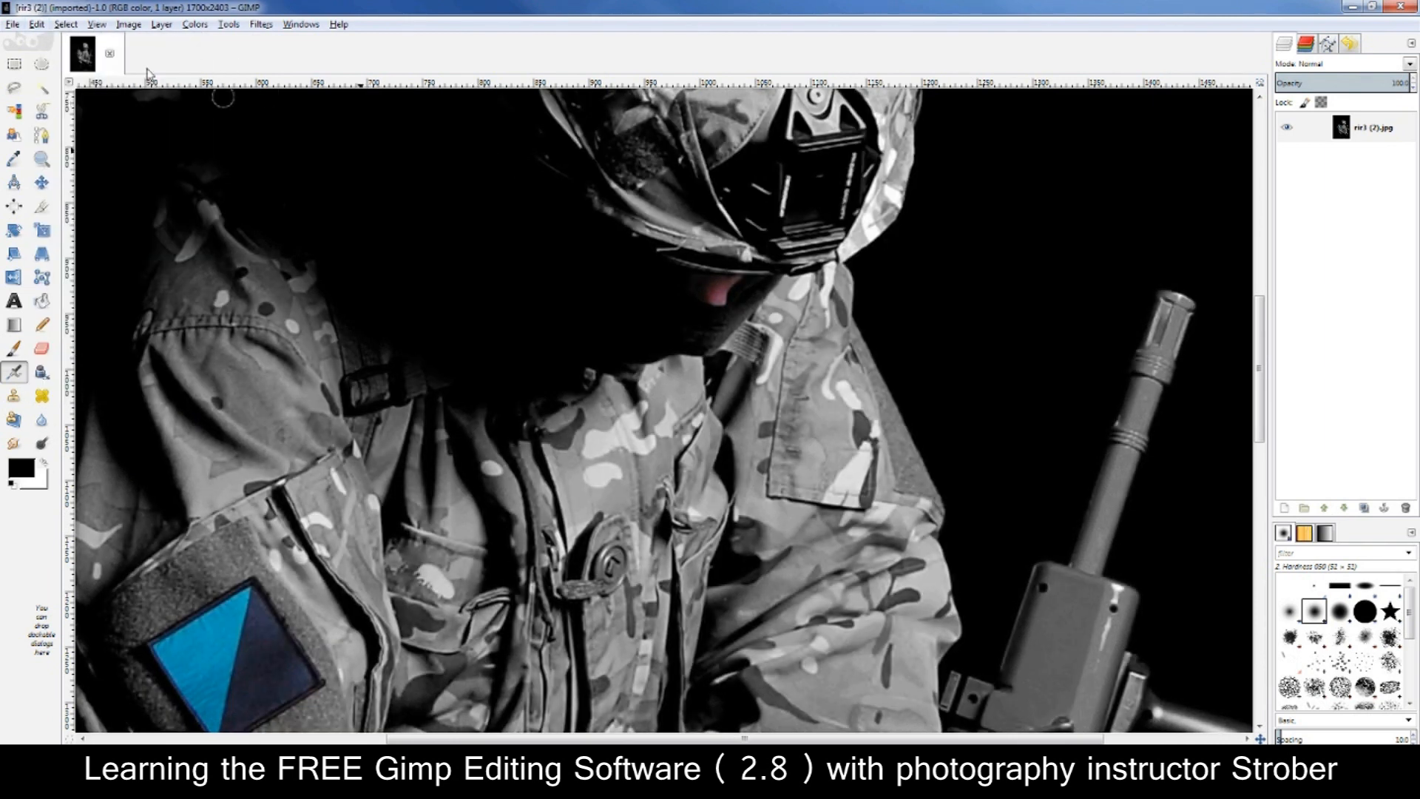
{"action": "scroll", "coordinate": [625, 317], "scroll_direction": "down", "scroll_amount": 2}
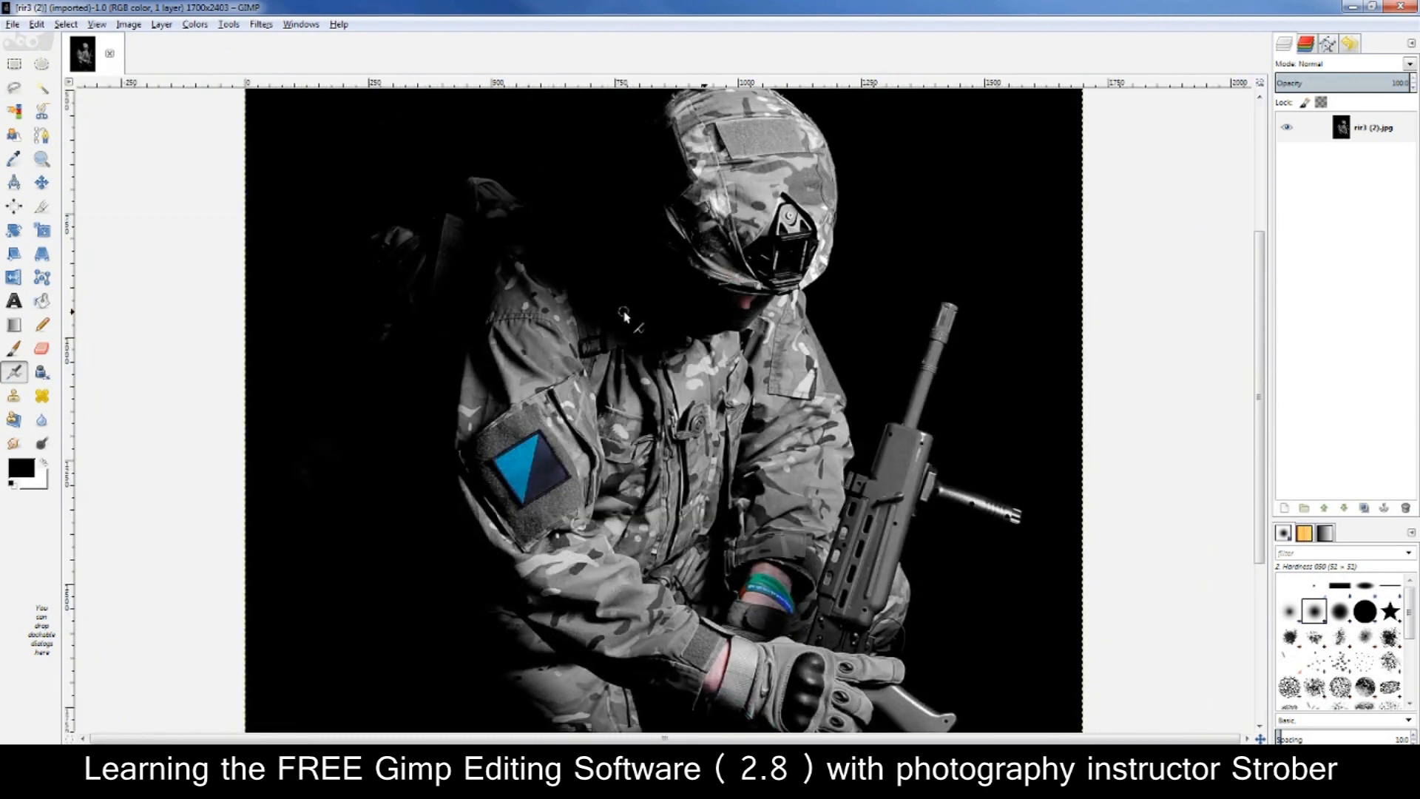
{"action": "scroll", "coordinate": [650, 368], "scroll_direction": "down", "scroll_amount": 1}
{"action": "scroll", "coordinate": [650, 368], "scroll_direction": "down", "scroll_amount": 3}
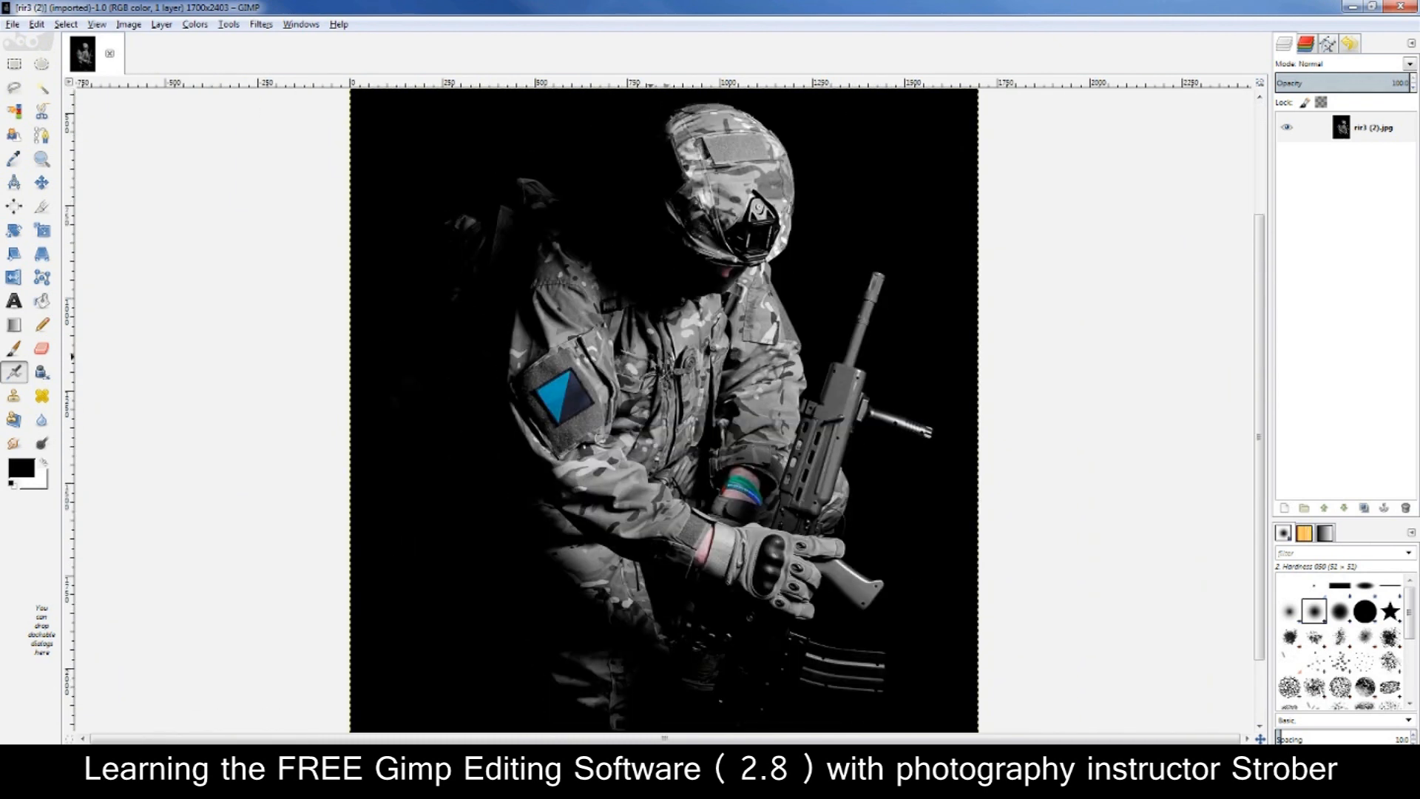
Open the Unsharp Mask filter, center its preview on the blue arm patch, and compare the patch with the preview off and on
{"action": "left_click", "coordinate": [305, 31]}
{"action": "mouse_move", "coordinate": [271, 34]}
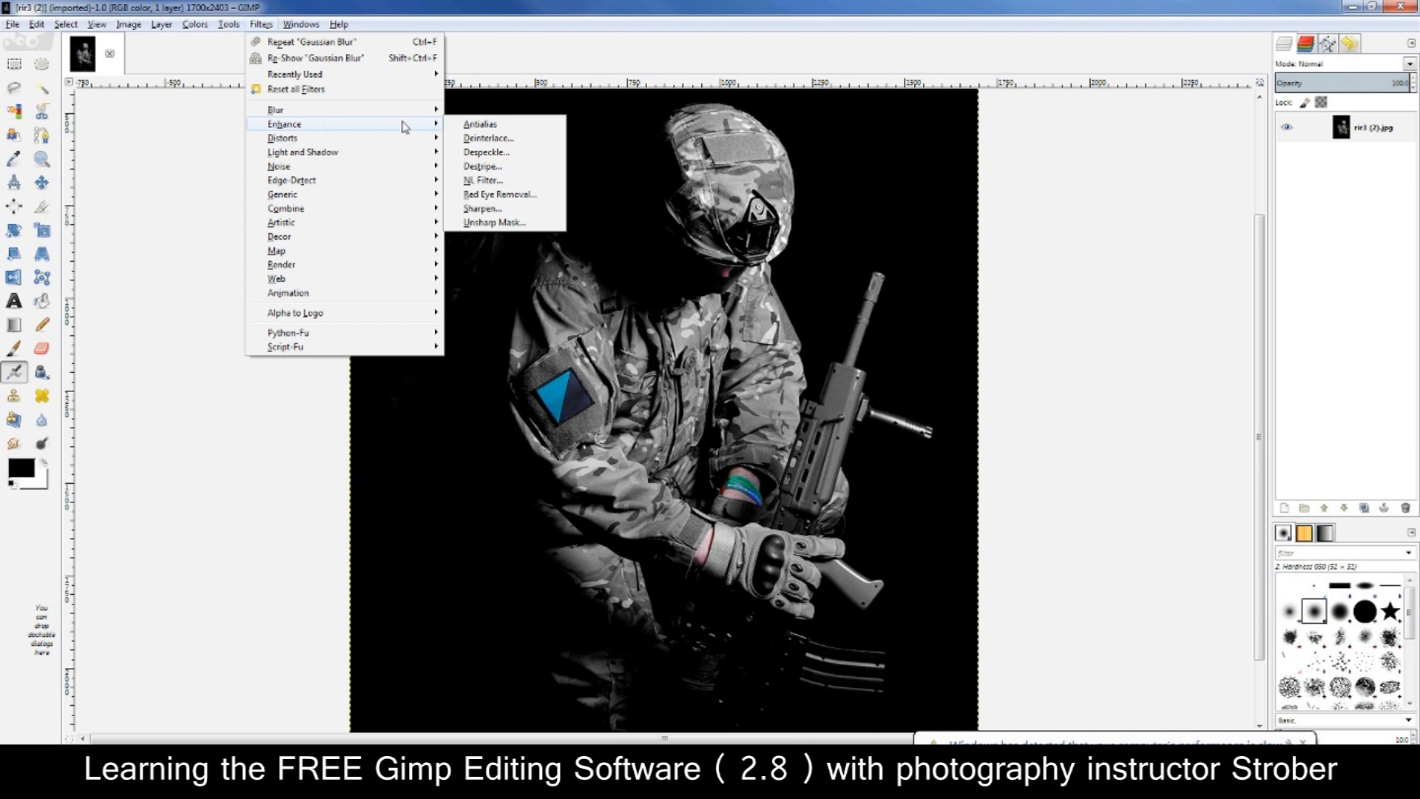
{"action": "left_click", "coordinate": [495, 222]}
{"action": "left_click_drag", "start_coordinate": [724, 394], "coordinate": [615, 213]}
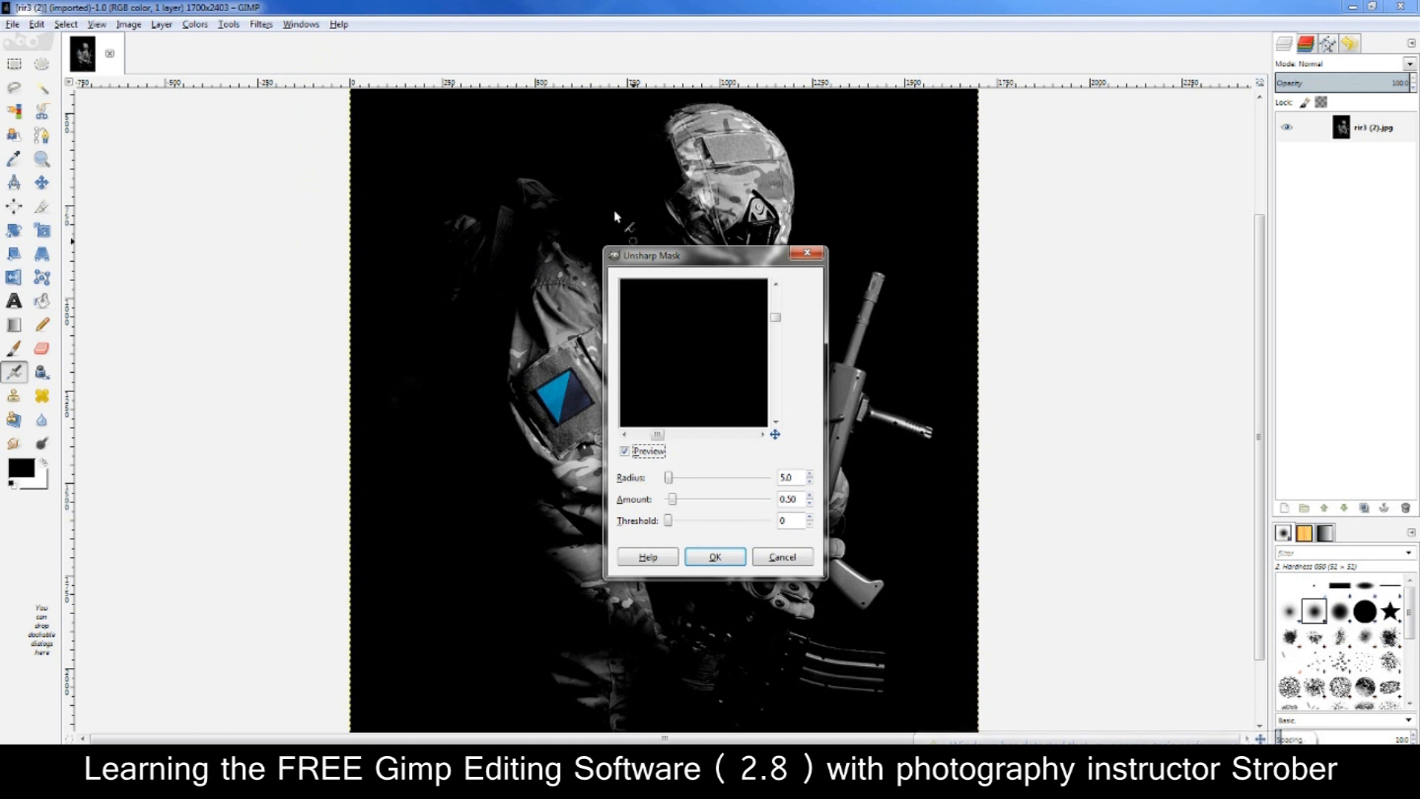
{"action": "left_click_drag", "start_coordinate": [704, 396], "coordinate": [593, 211]}
{"action": "left_click_drag", "start_coordinate": [694, 362], "coordinate": [789, 290]}
{"action": "left_click_drag", "start_coordinate": [681, 389], "coordinate": [584, 373]}
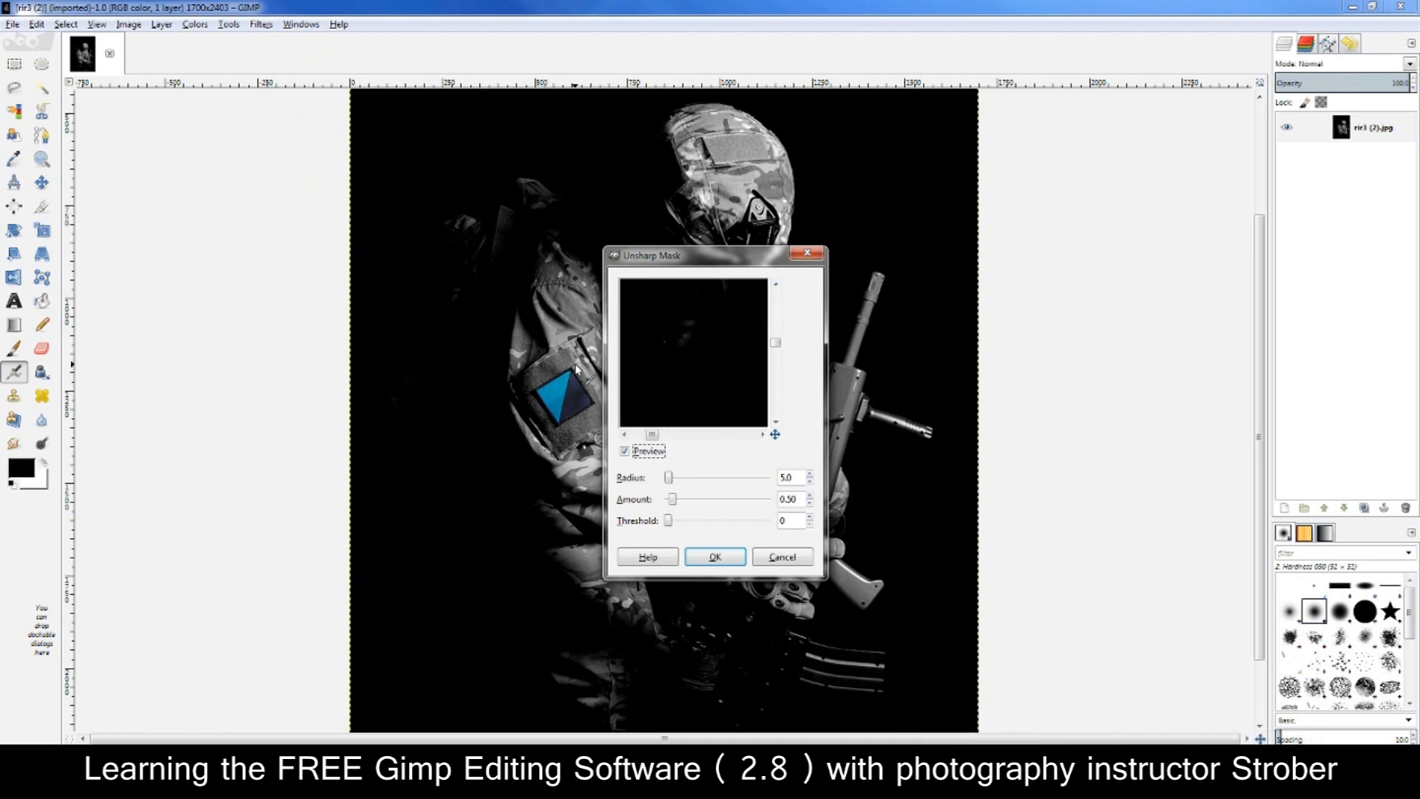
{"action": "left_click_drag", "start_coordinate": [703, 377], "coordinate": [665, 304]}
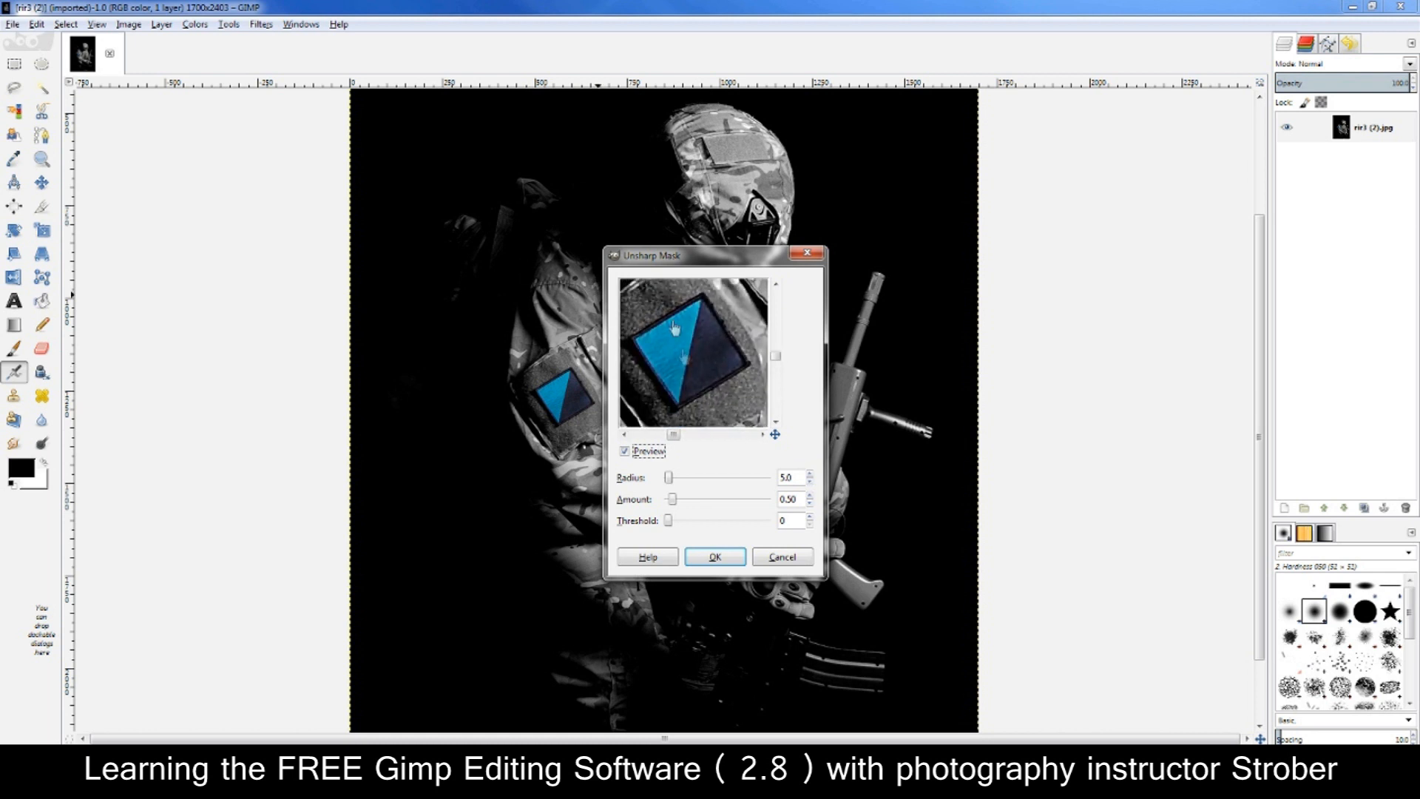
{"action": "left_click_drag", "start_coordinate": [678, 353], "coordinate": [685, 345]}
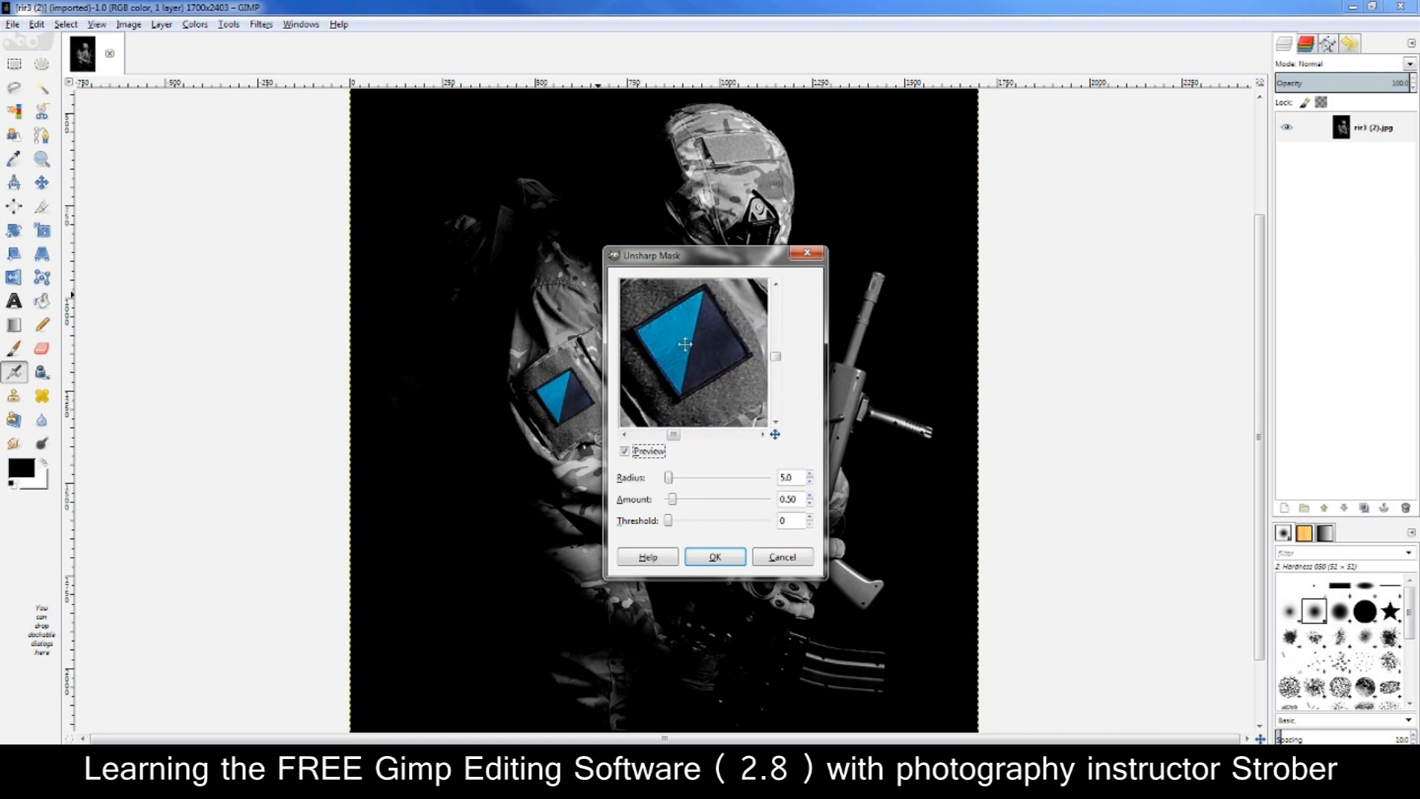
{"action": "left_click", "coordinate": [625, 451]}
{"action": "left_click", "coordinate": [625, 451]}
Set the Unsharp Mask radius to 100.8 and threshold to 46, compare the preview off and on, and apply the filter
{"action": "left_click_drag", "start_coordinate": [669, 482], "coordinate": [696, 520]}
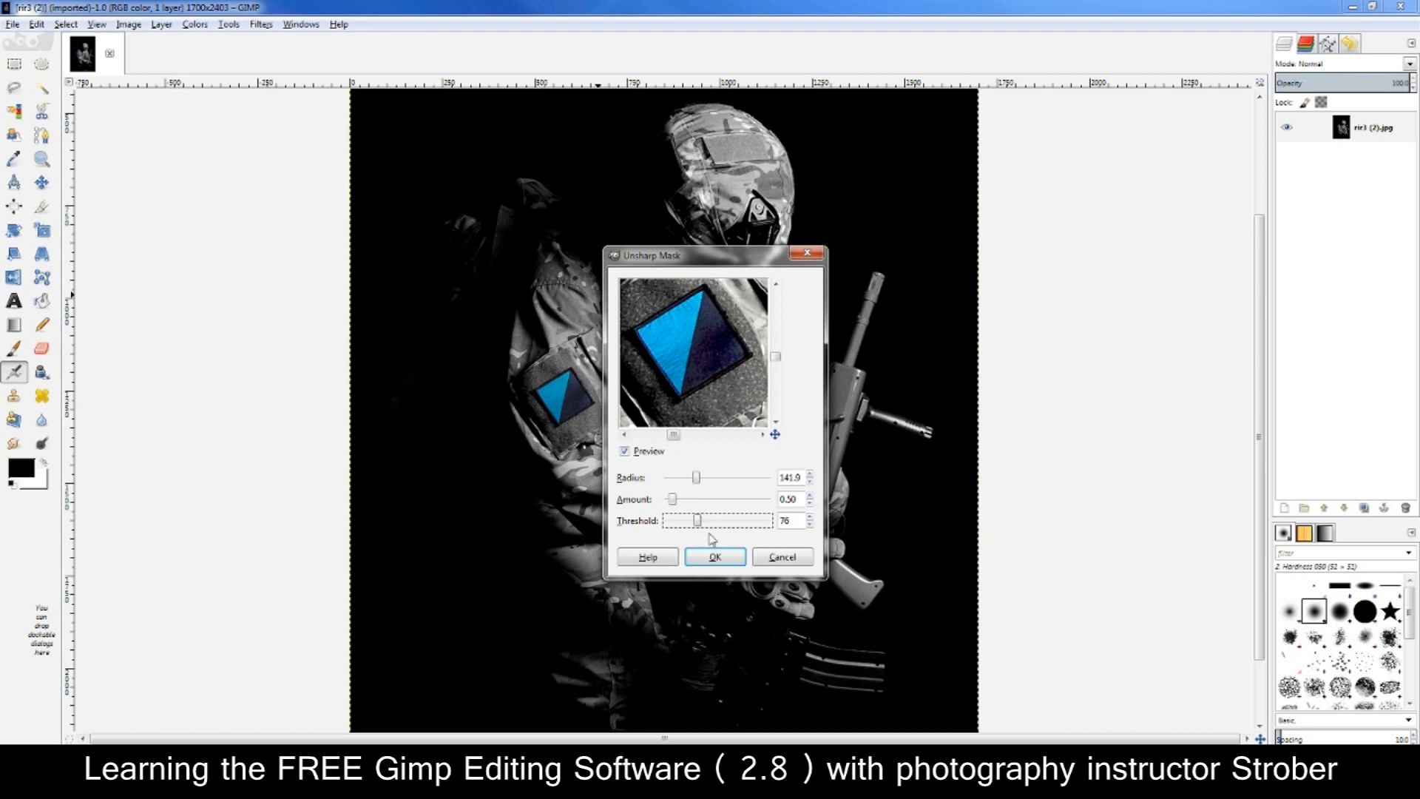
{"action": "left_click_drag", "start_coordinate": [697, 523], "coordinate": [688, 480]}
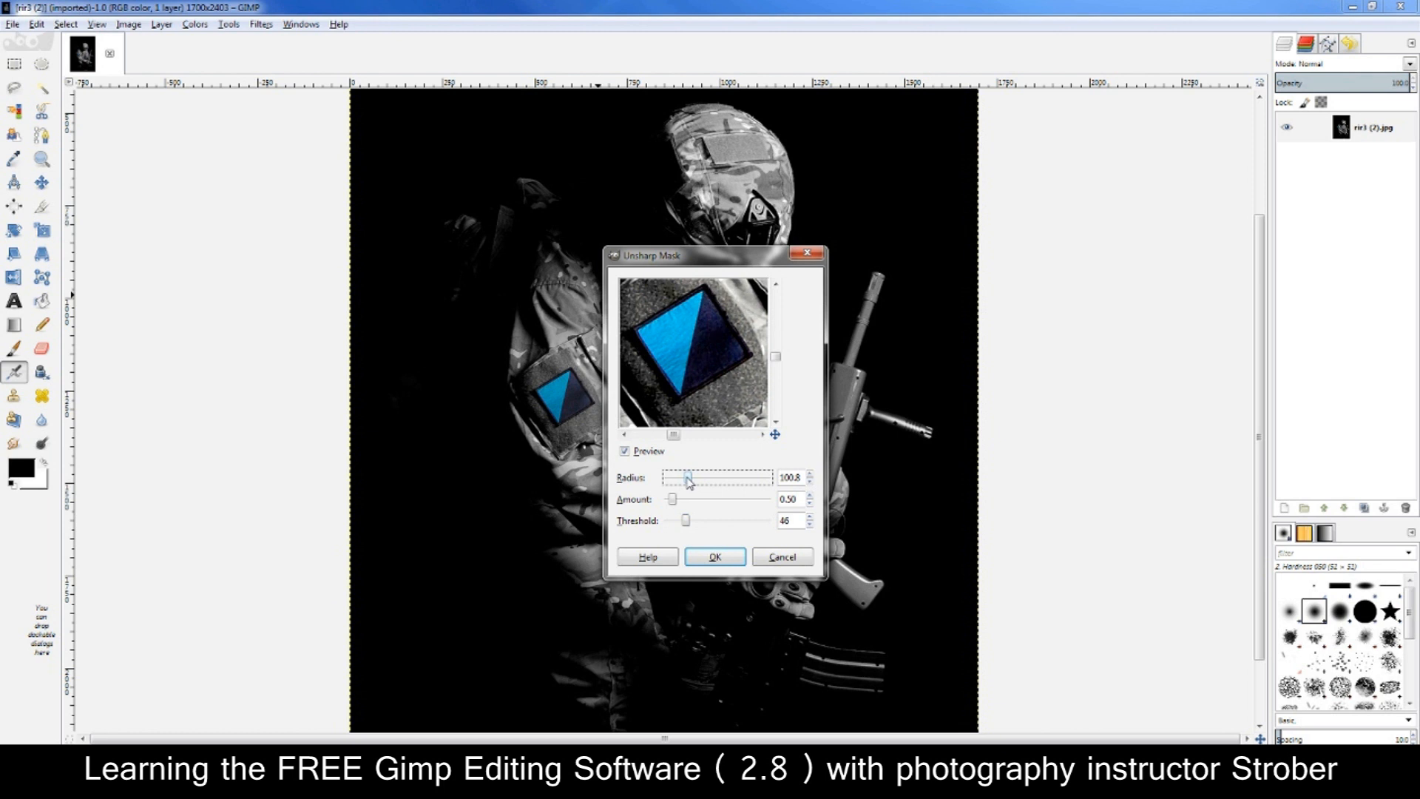
{"action": "left_click", "coordinate": [624, 452]}
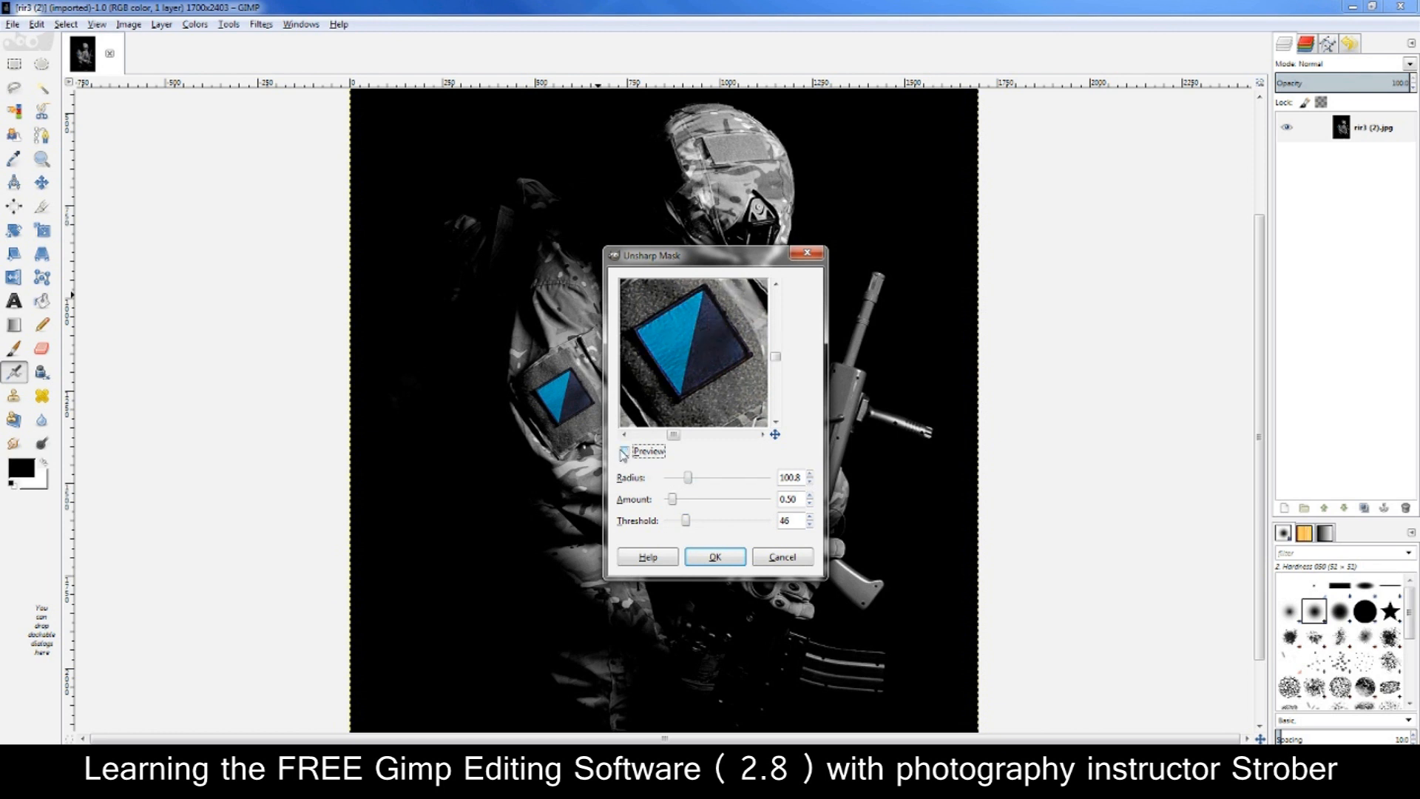
{"action": "left_click", "coordinate": [623, 452]}
{"action": "left_click", "coordinate": [624, 452]}
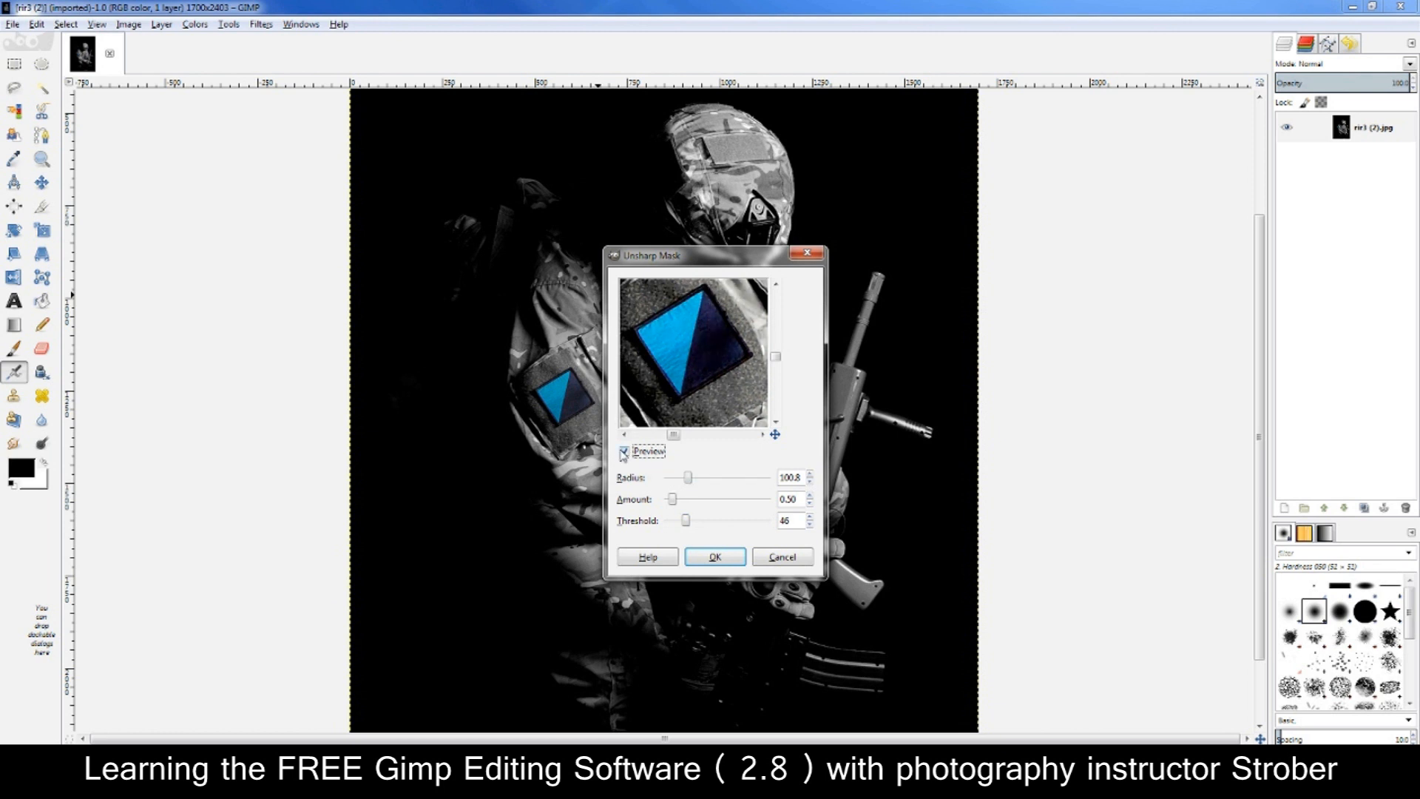
{"action": "left_click", "coordinate": [624, 452]}
{"action": "left_click", "coordinate": [623, 452]}
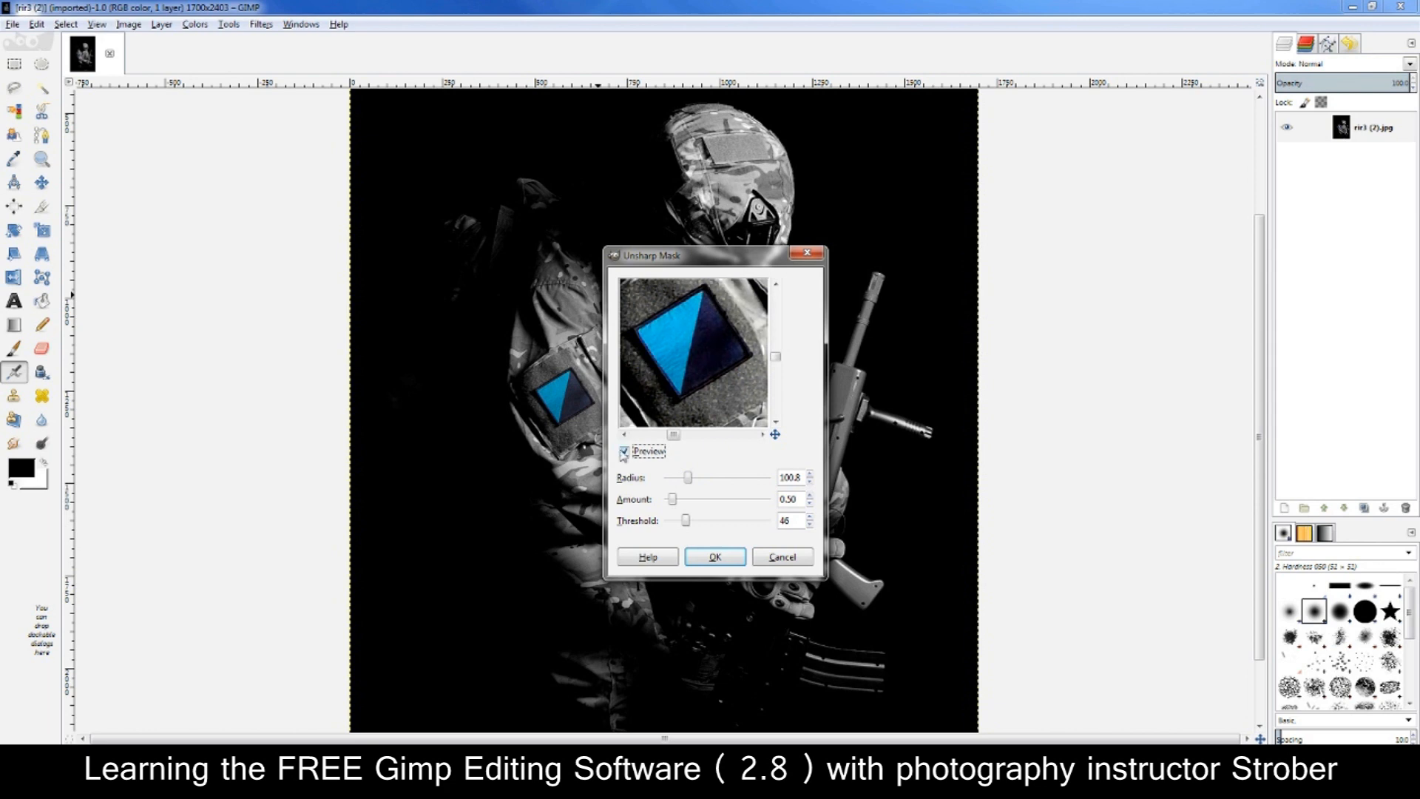
{"action": "left_click", "coordinate": [715, 557]}
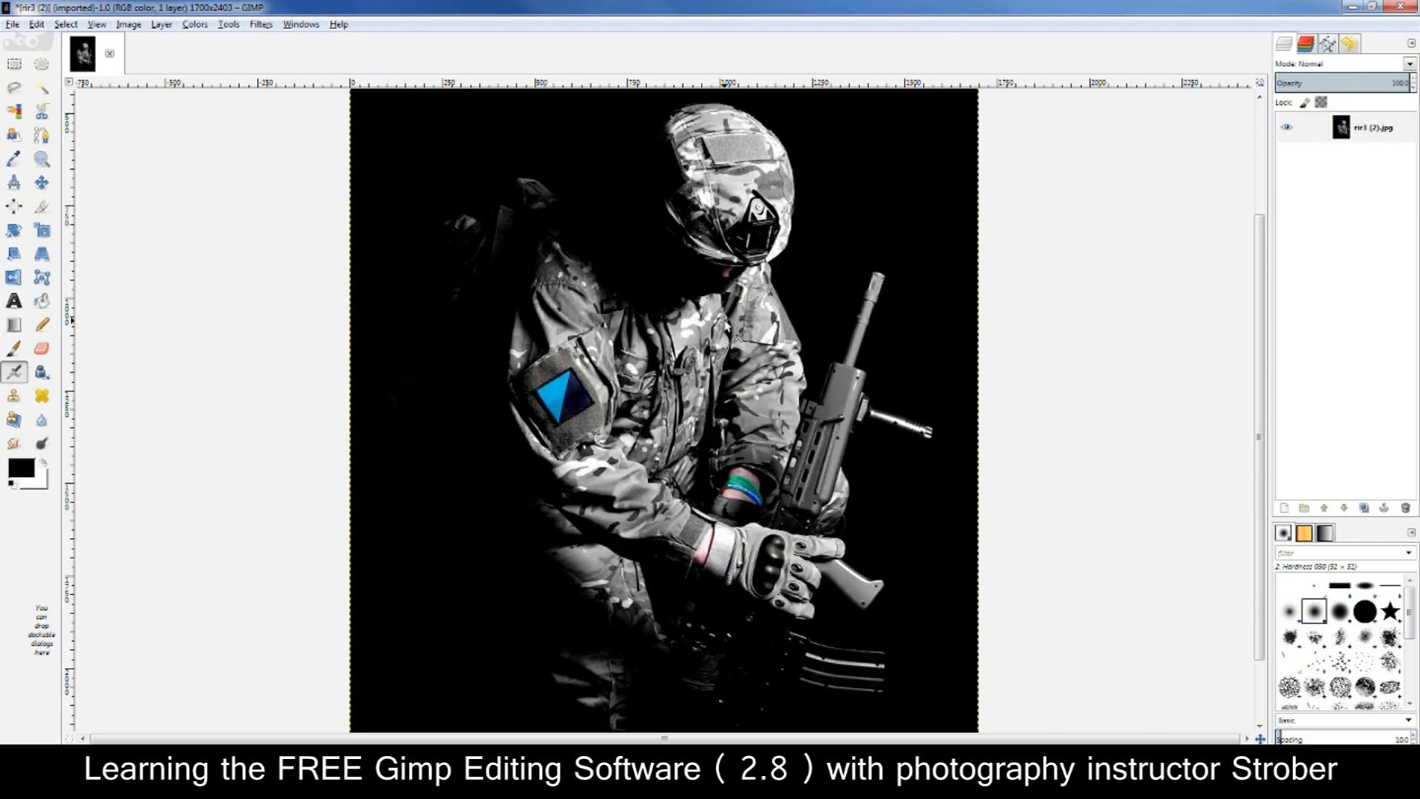
Inspect the sharpened helmet and uniform up close, and undo the Unsharp Mask to compare with the original
{"action": "scroll", "coordinate": [727, 325], "scroll_direction": "up", "scroll_amount": 3}
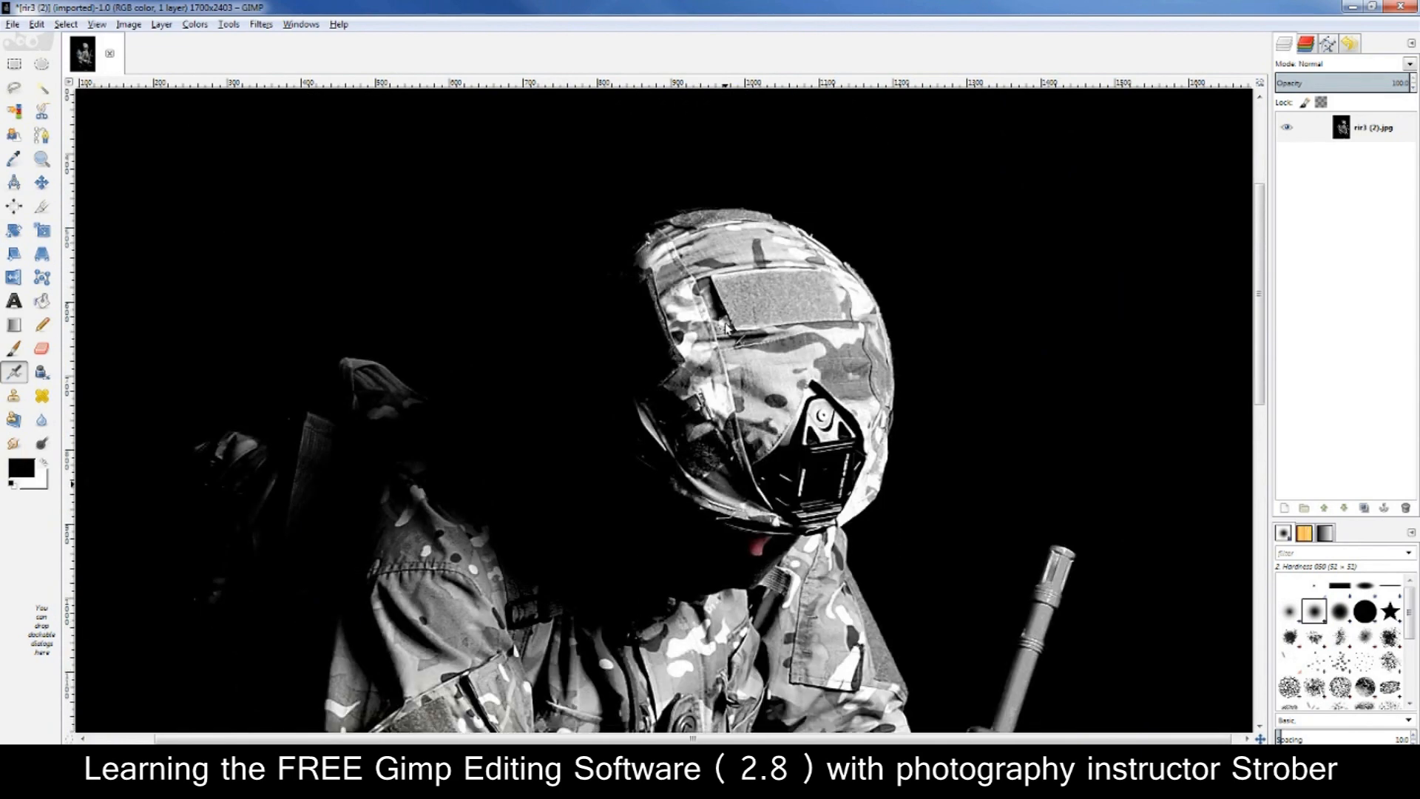
{"action": "scroll", "coordinate": [727, 325], "scroll_direction": "down", "scroll_amount": 3}
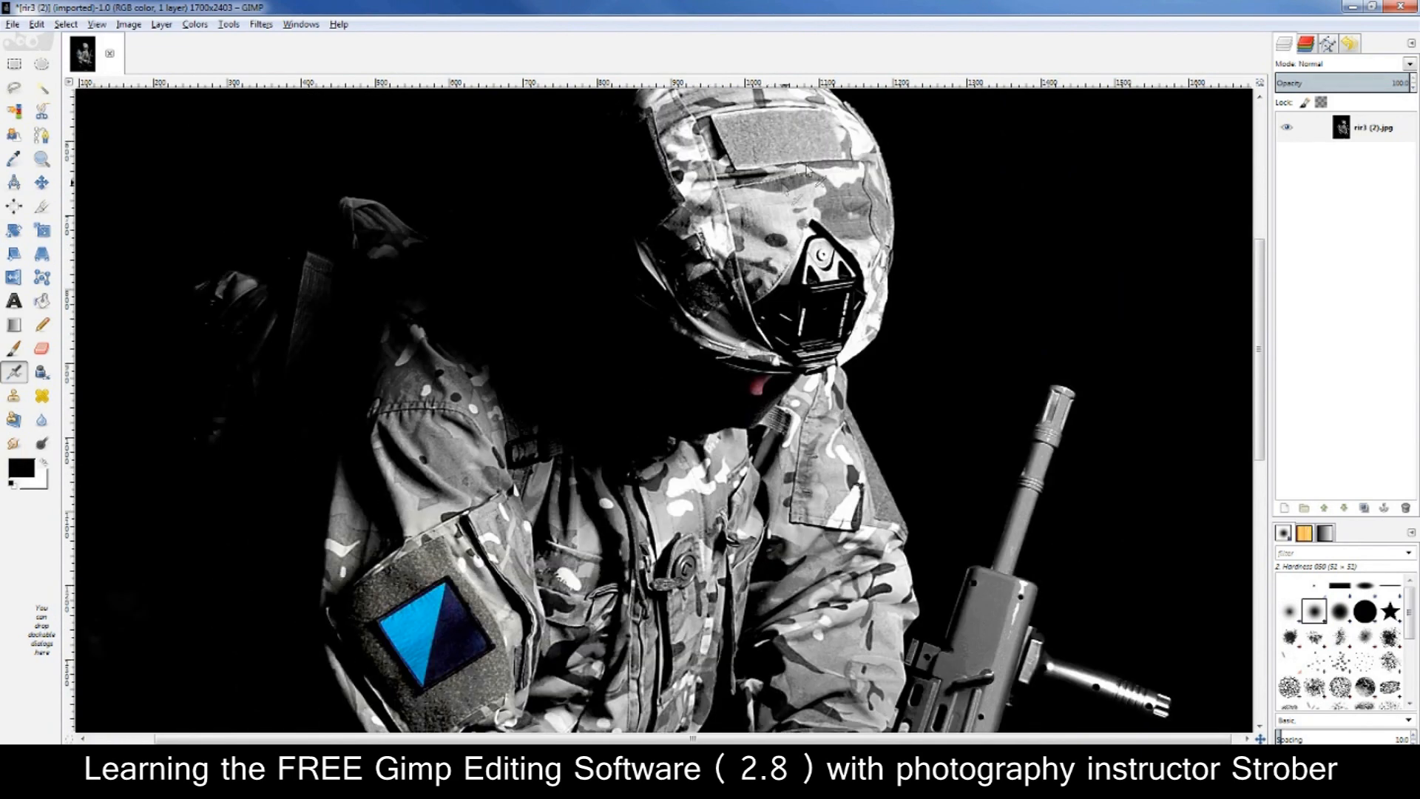
{"action": "scroll", "coordinate": [786, 295], "scroll_direction": "down", "scroll_amount": 8}
{"action": "scroll", "coordinate": [749, 339], "scroll_direction": "up", "scroll_amount": 11}
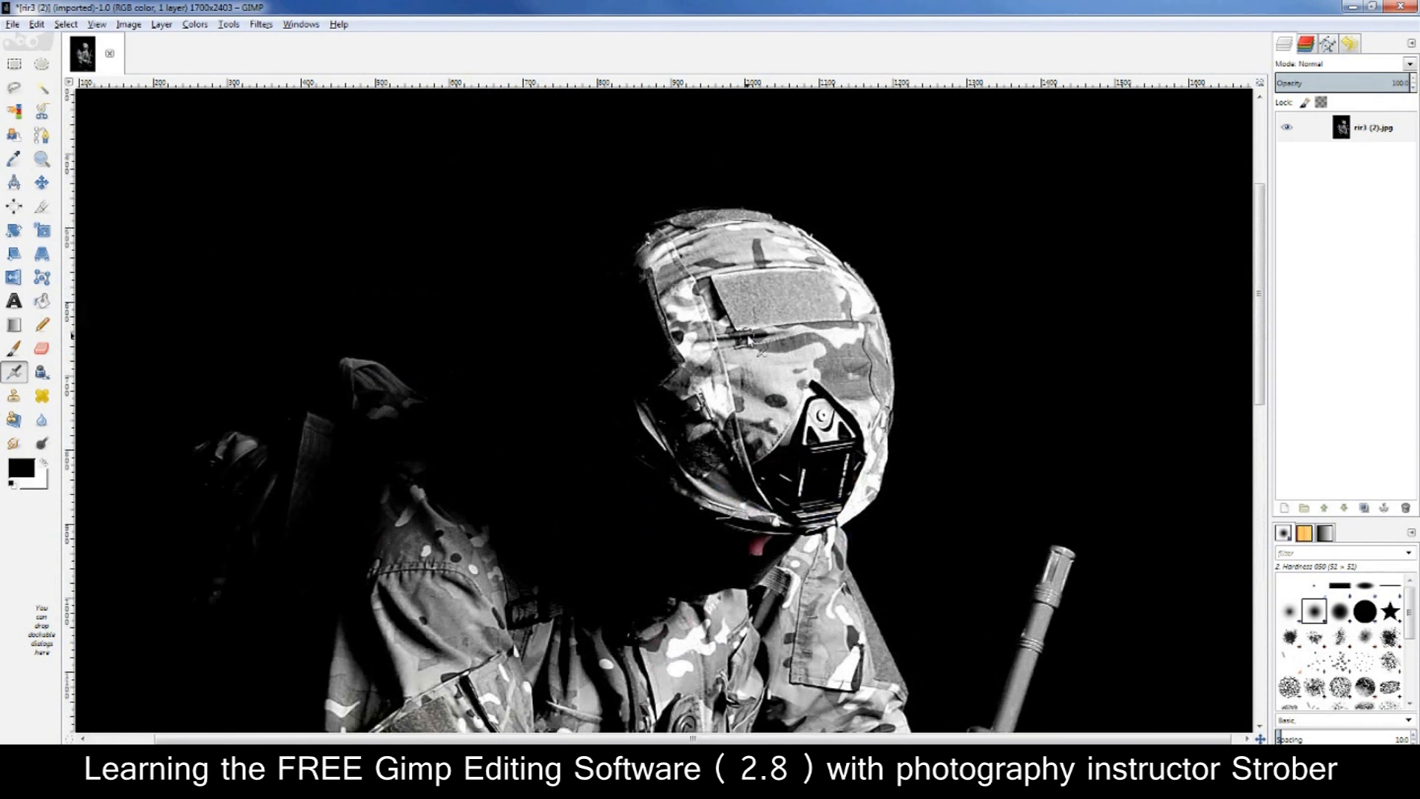
{"action": "scroll", "coordinate": [748, 338], "scroll_direction": "down", "scroll_amount": 3}
{"action": "left_click", "coordinate": [41, 25]}
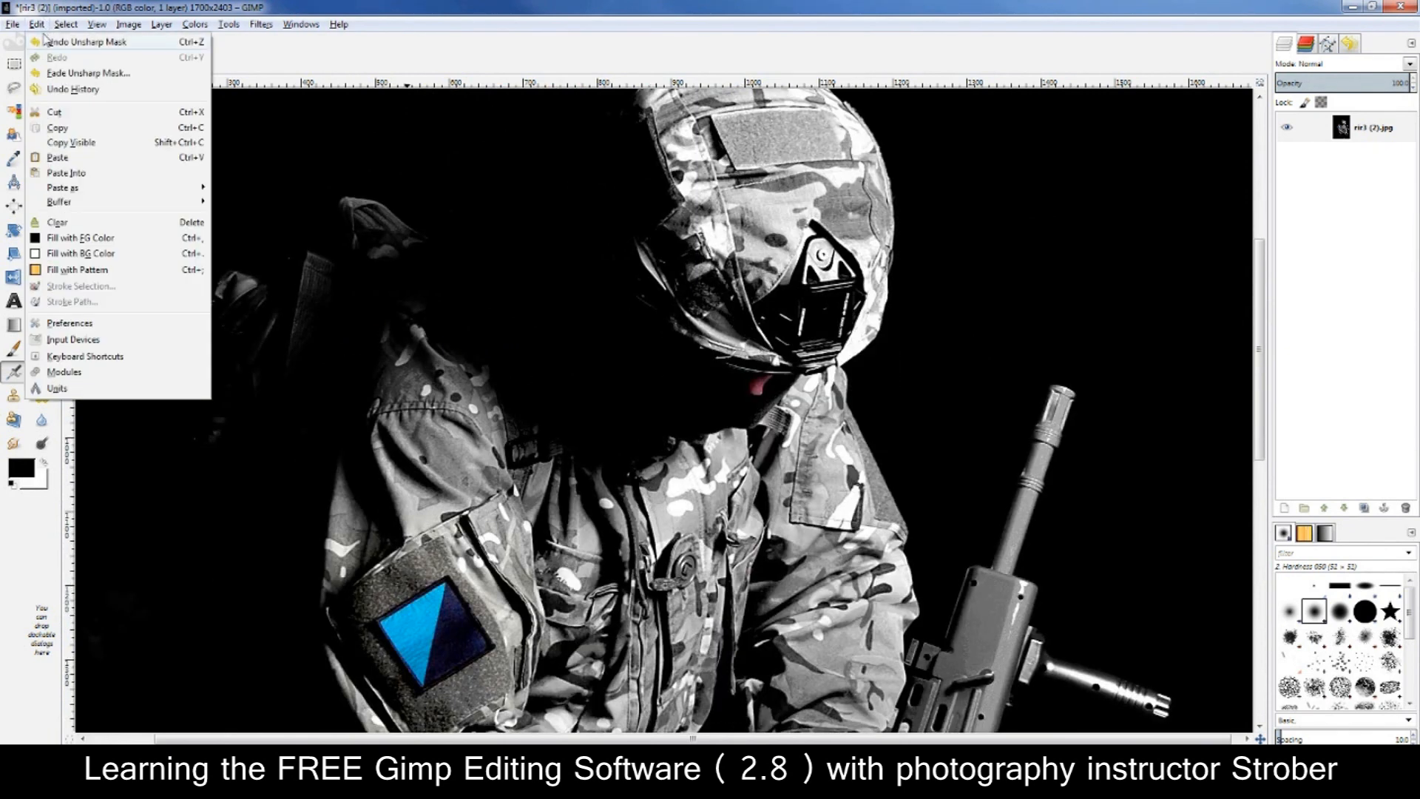
{"action": "left_click", "coordinate": [45, 43]}
{"action": "scroll", "coordinate": [673, 337], "scroll_direction": "down", "scroll_amount": 5}
{"action": "scroll", "coordinate": [673, 337], "scroll_direction": "up", "scroll_amount": 5}
Redo the Unsharp Mask to compare the uniform's detail, and undo it again
{"action": "left_click", "coordinate": [37, 24]}
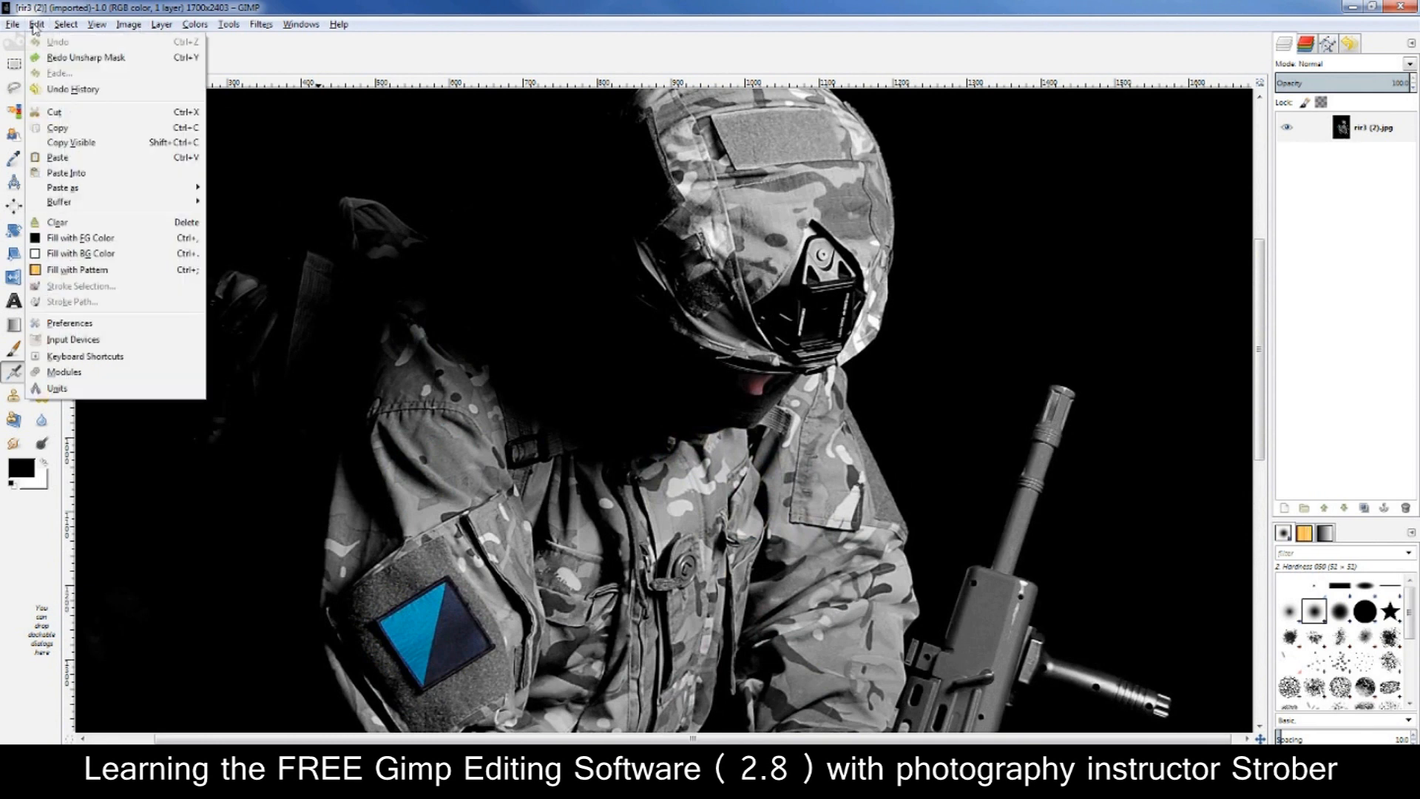
{"action": "left_click", "coordinate": [57, 59]}
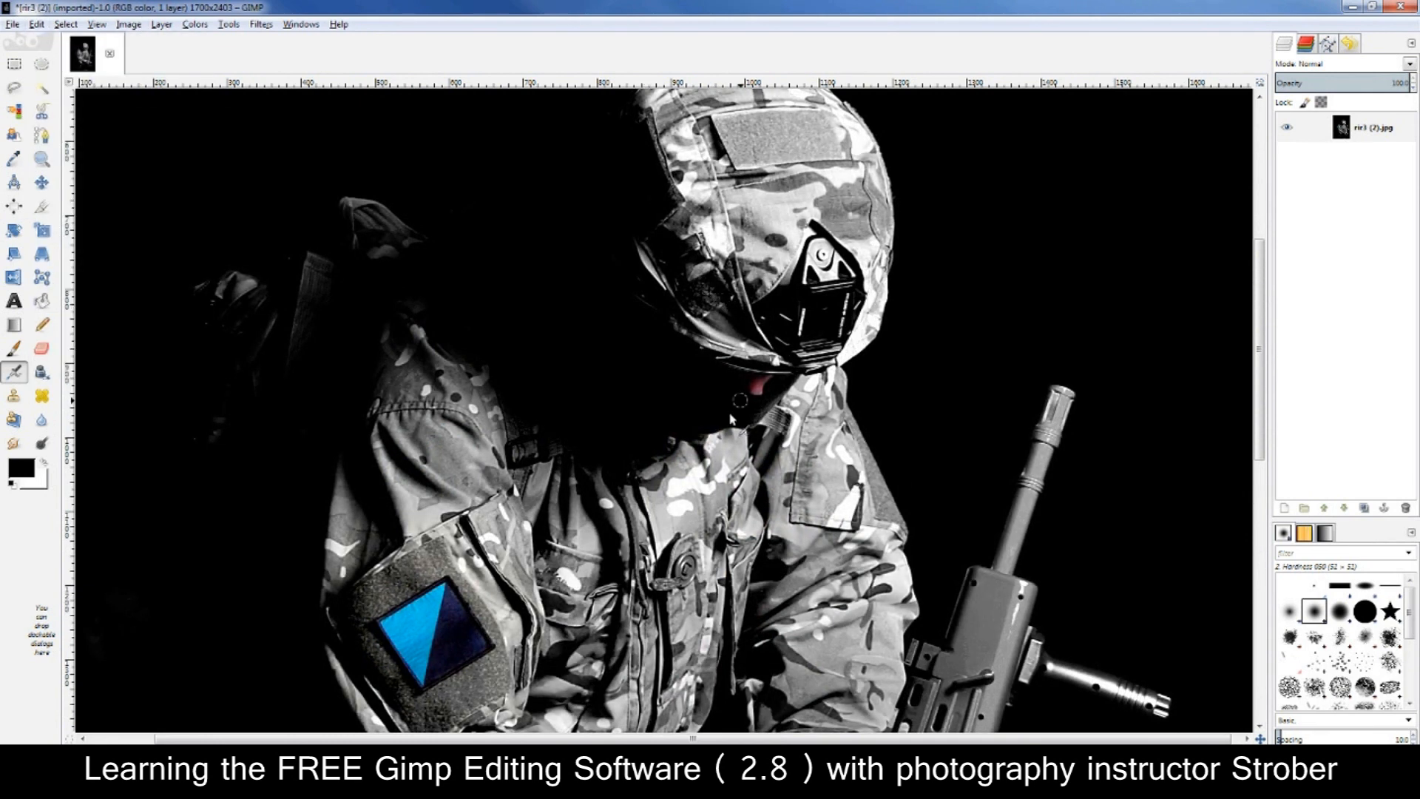
{"action": "left_click", "coordinate": [37, 24]}
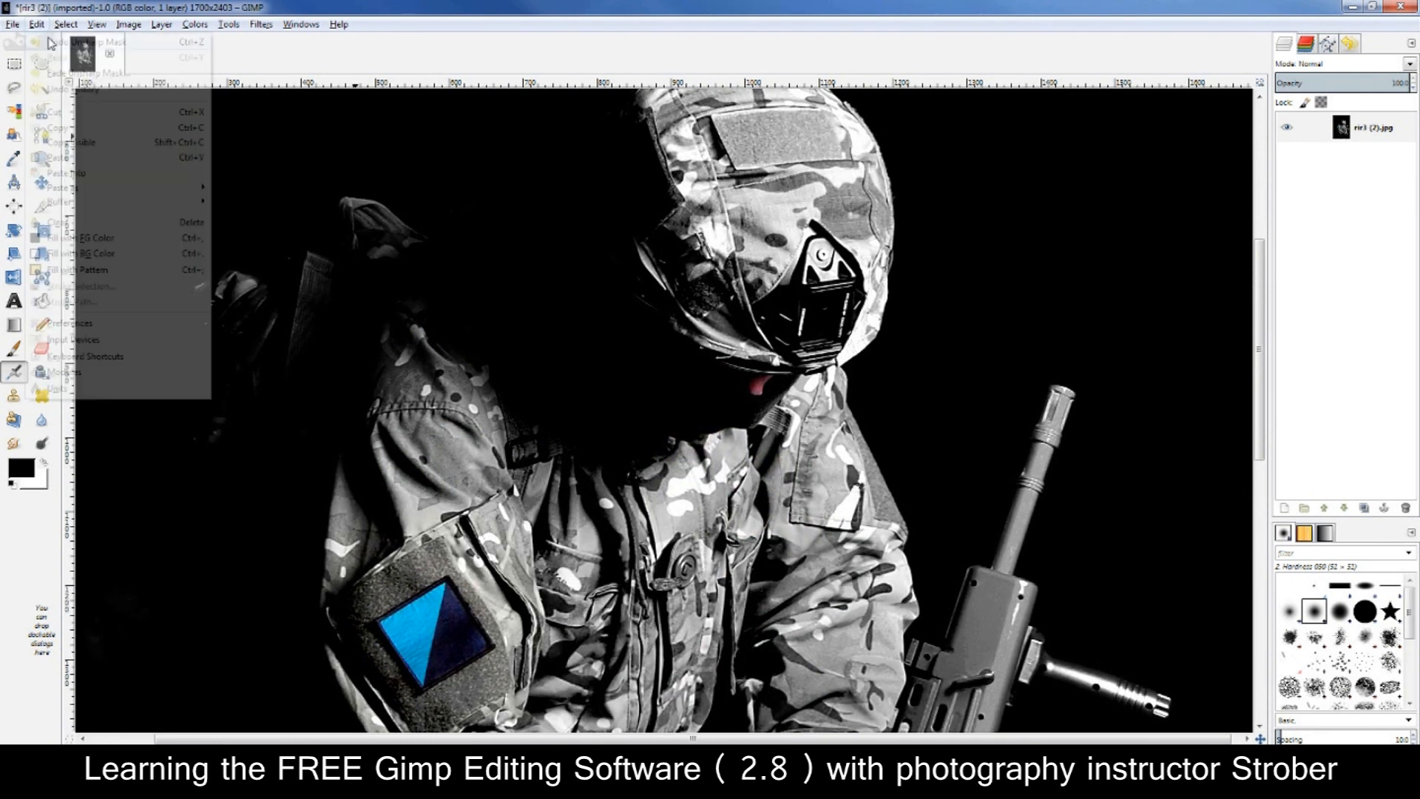
{"action": "left_click", "coordinate": [46, 42]}
Start a Supernova filter on the soldier photo with its center at X 253, Y 300 px and a radius of 100
{"action": "scroll", "coordinate": [423, 347], "scroll_direction": "down", "scroll_amount": 3}
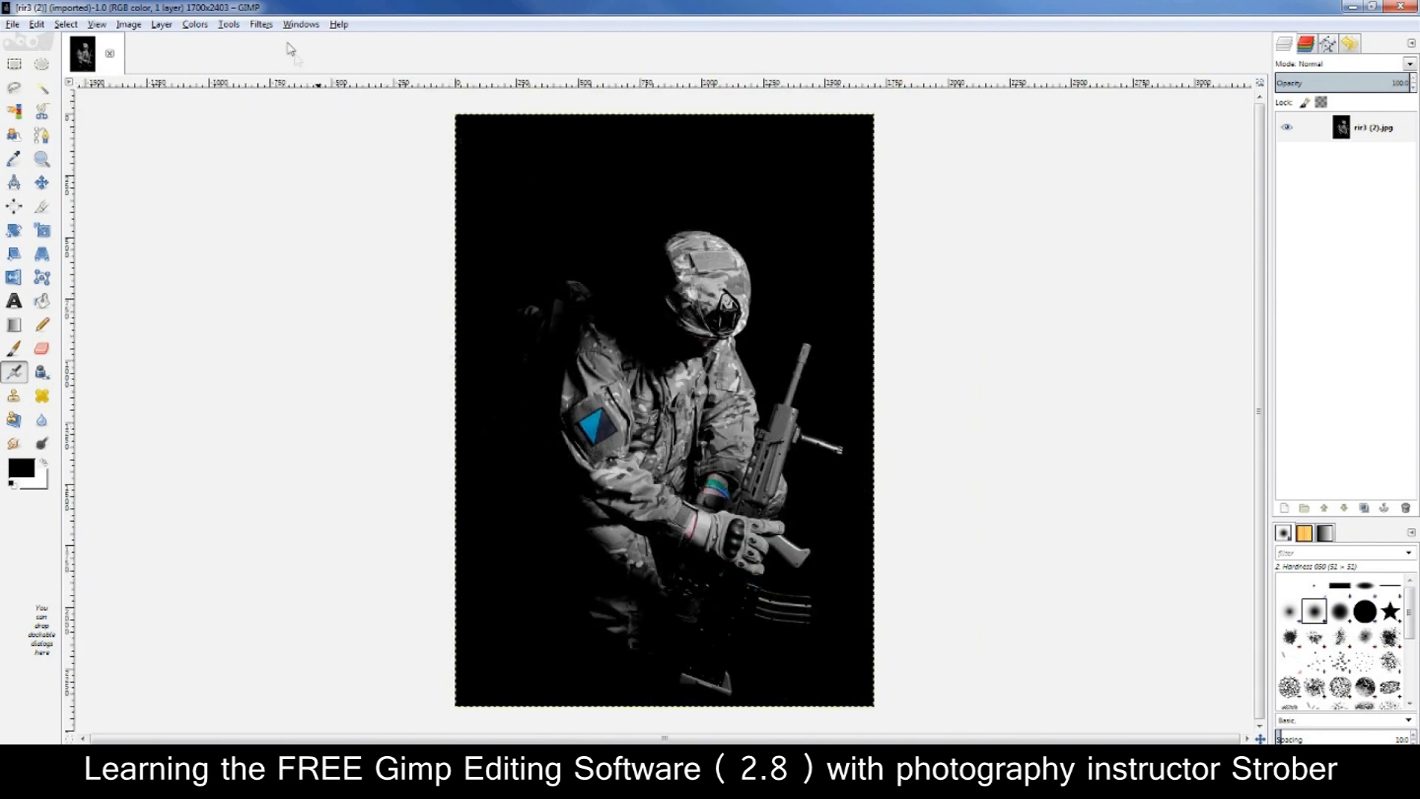
{"action": "left_click", "coordinate": [268, 27]}
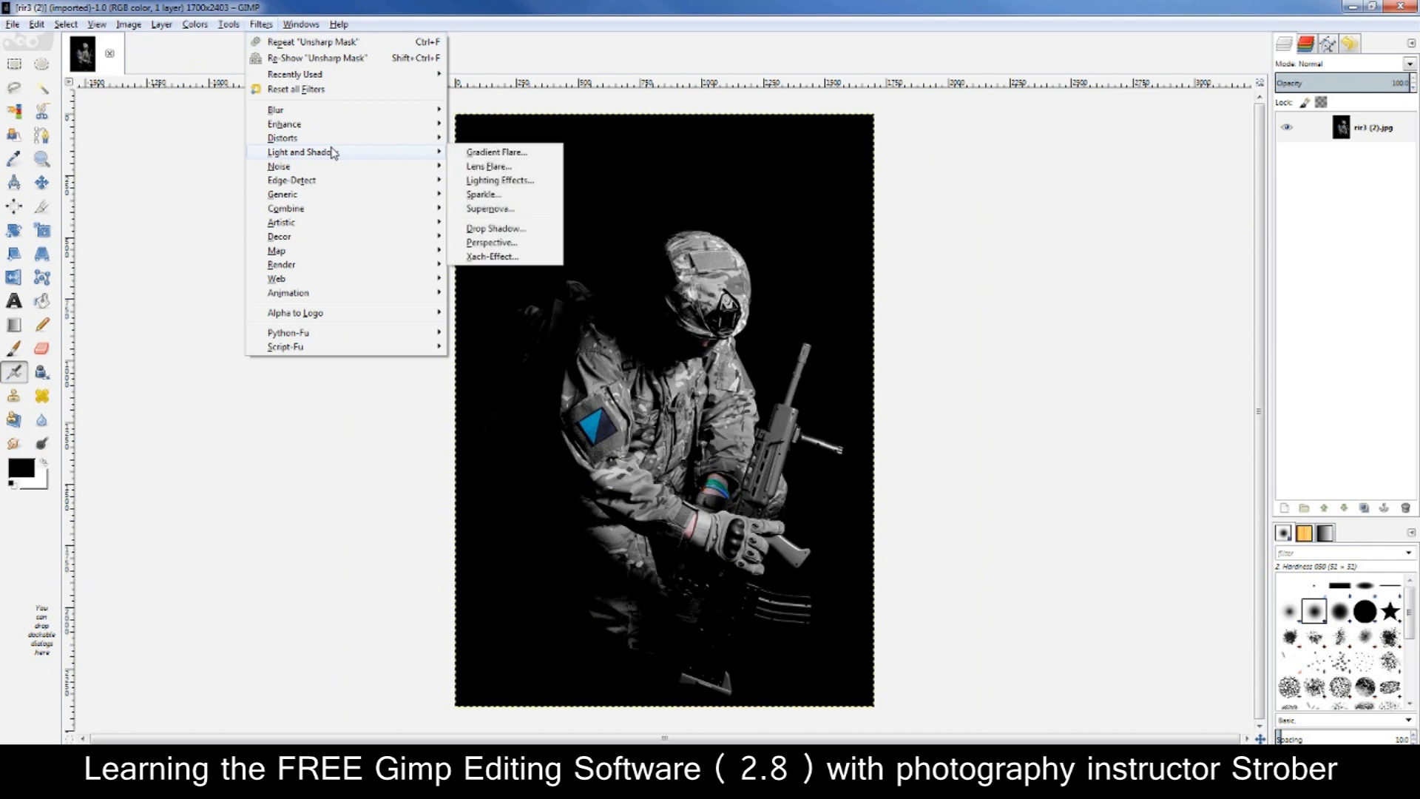
{"action": "mouse_move", "coordinate": [333, 143]}
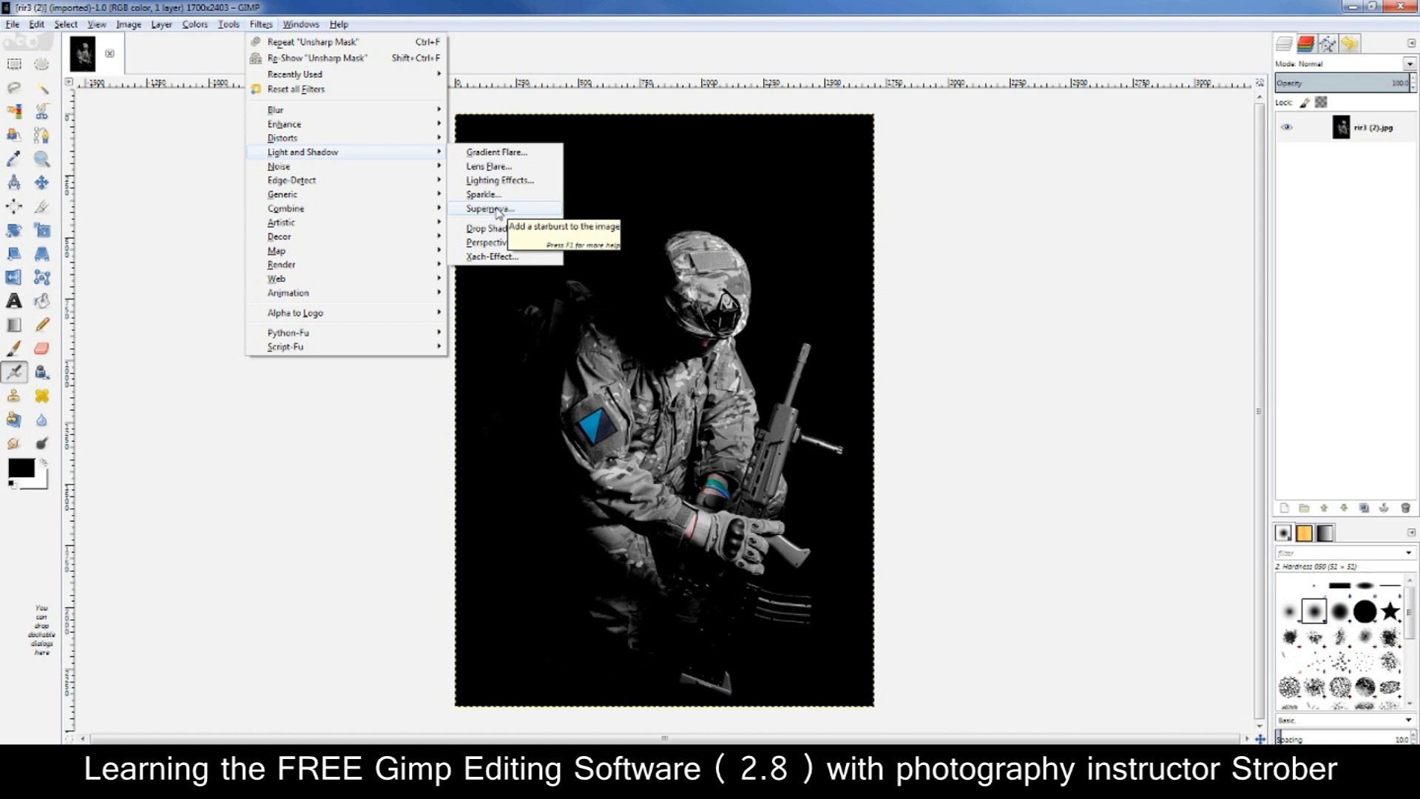
{"action": "left_click", "coordinate": [494, 210]}
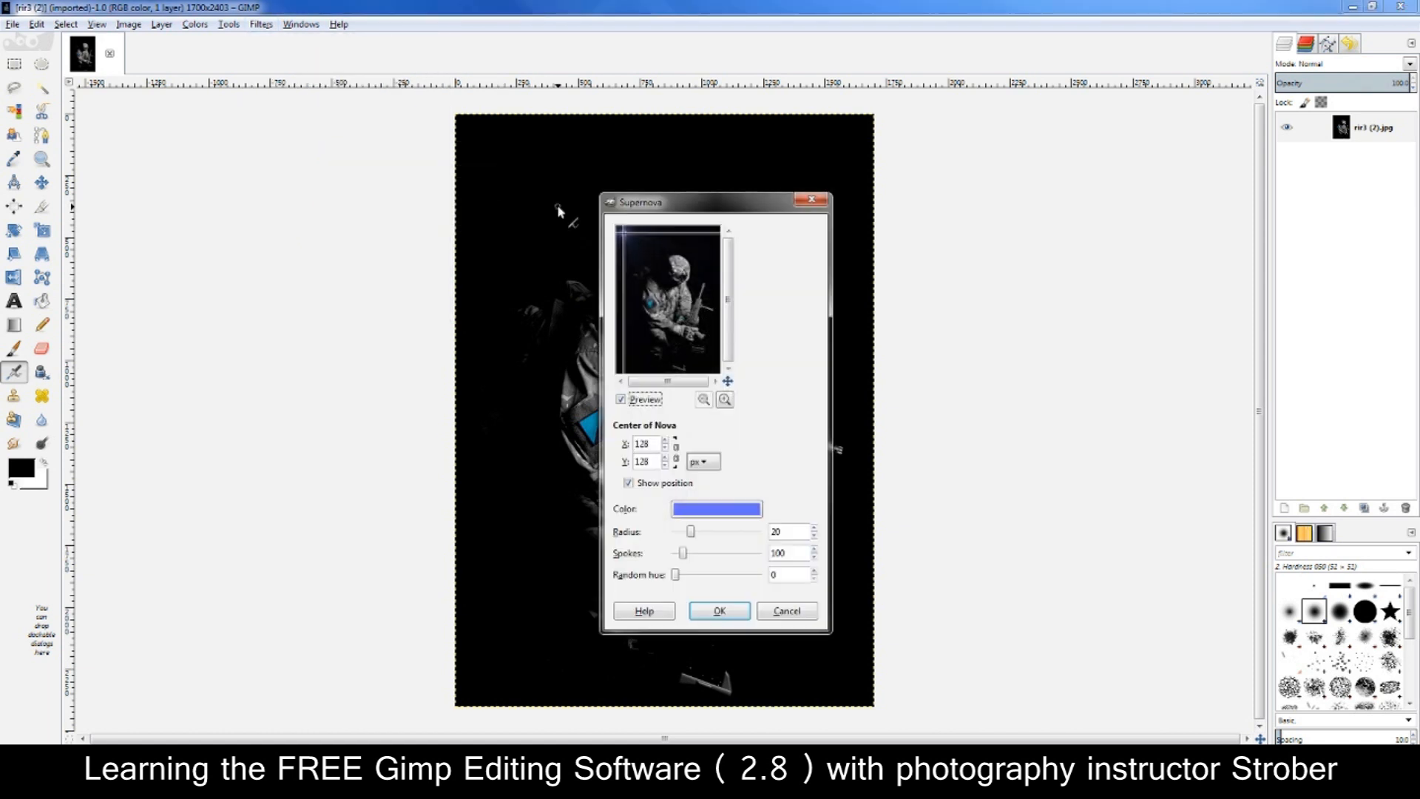
{"action": "left_click", "coordinate": [631, 244]}
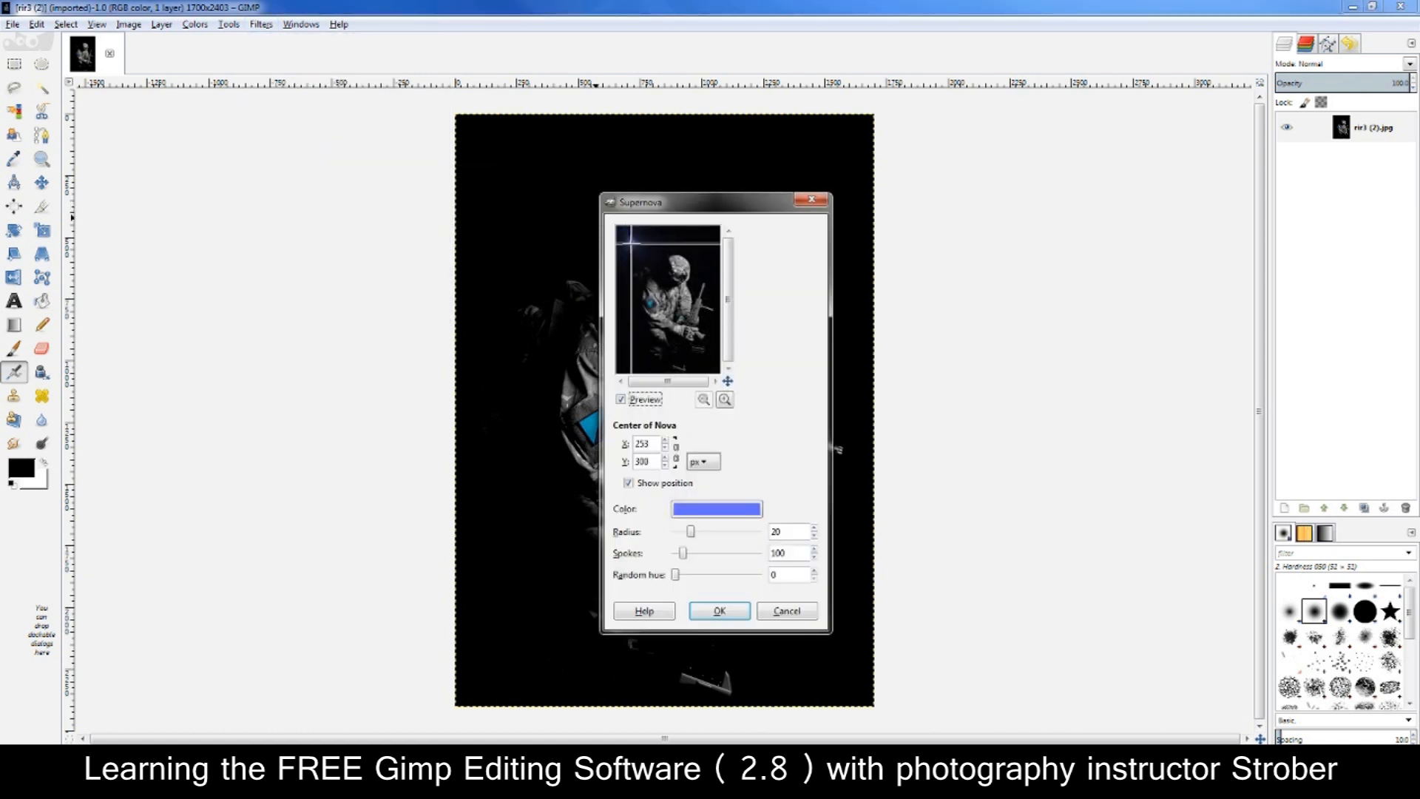
{"action": "left_click_drag", "start_coordinate": [695, 535], "coordinate": [762, 536]}
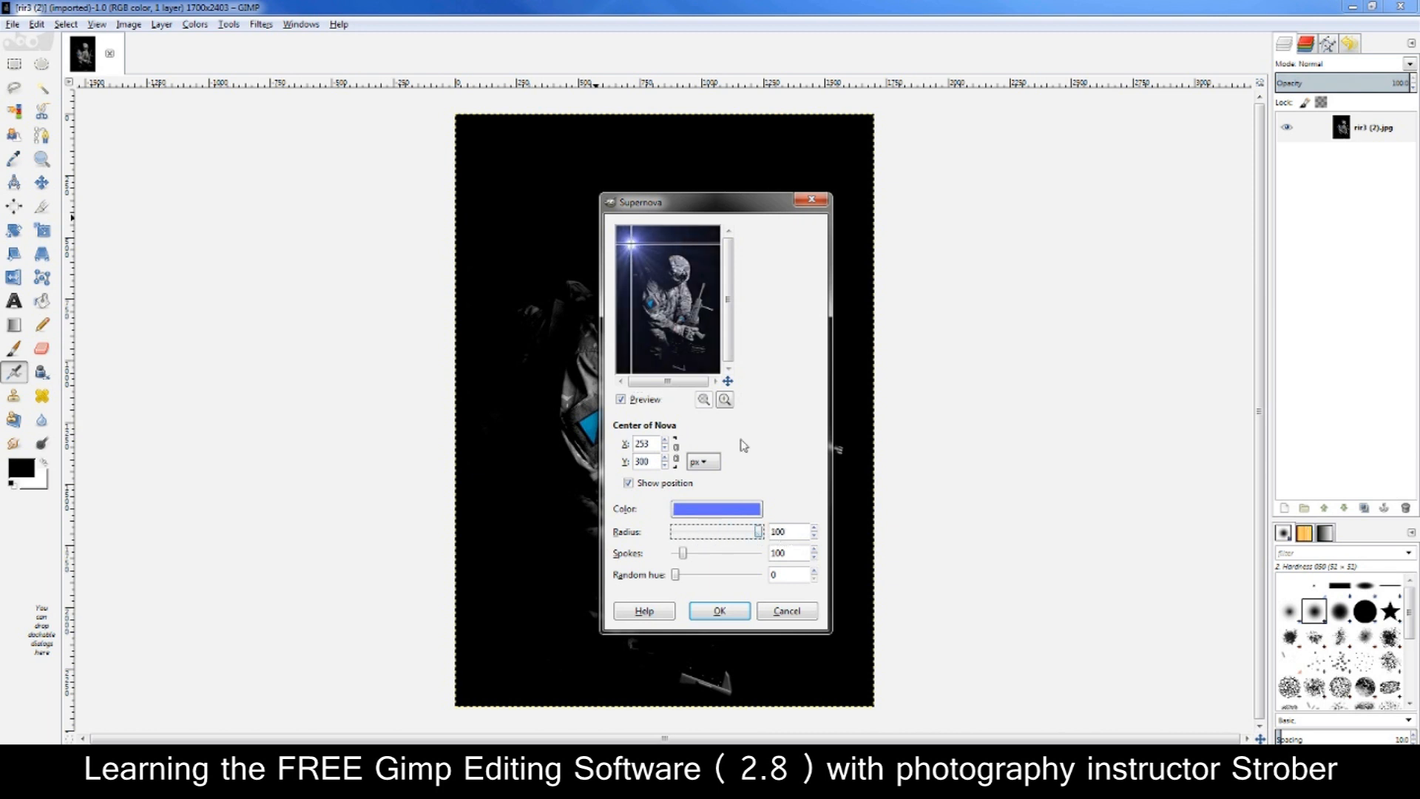
Move the nova's center to X 470, Y 528 px, keep the random hue at 0, apply the Supernova, and inspect the starburst
{"action": "left_click", "coordinate": [640, 252]}
{"action": "left_click", "coordinate": [641, 259]}
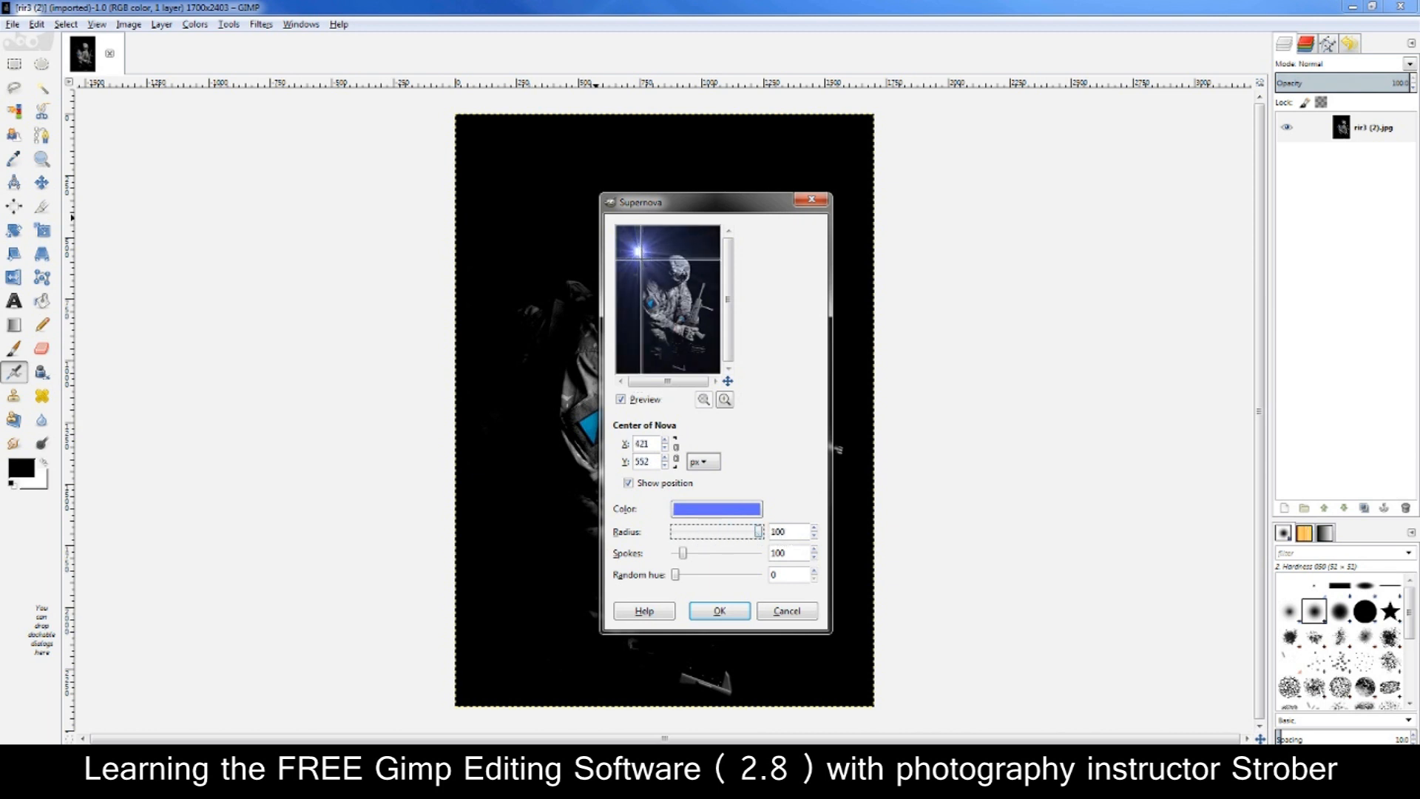
{"action": "left_click", "coordinate": [652, 266]}
{"action": "left_click", "coordinate": [645, 258]}
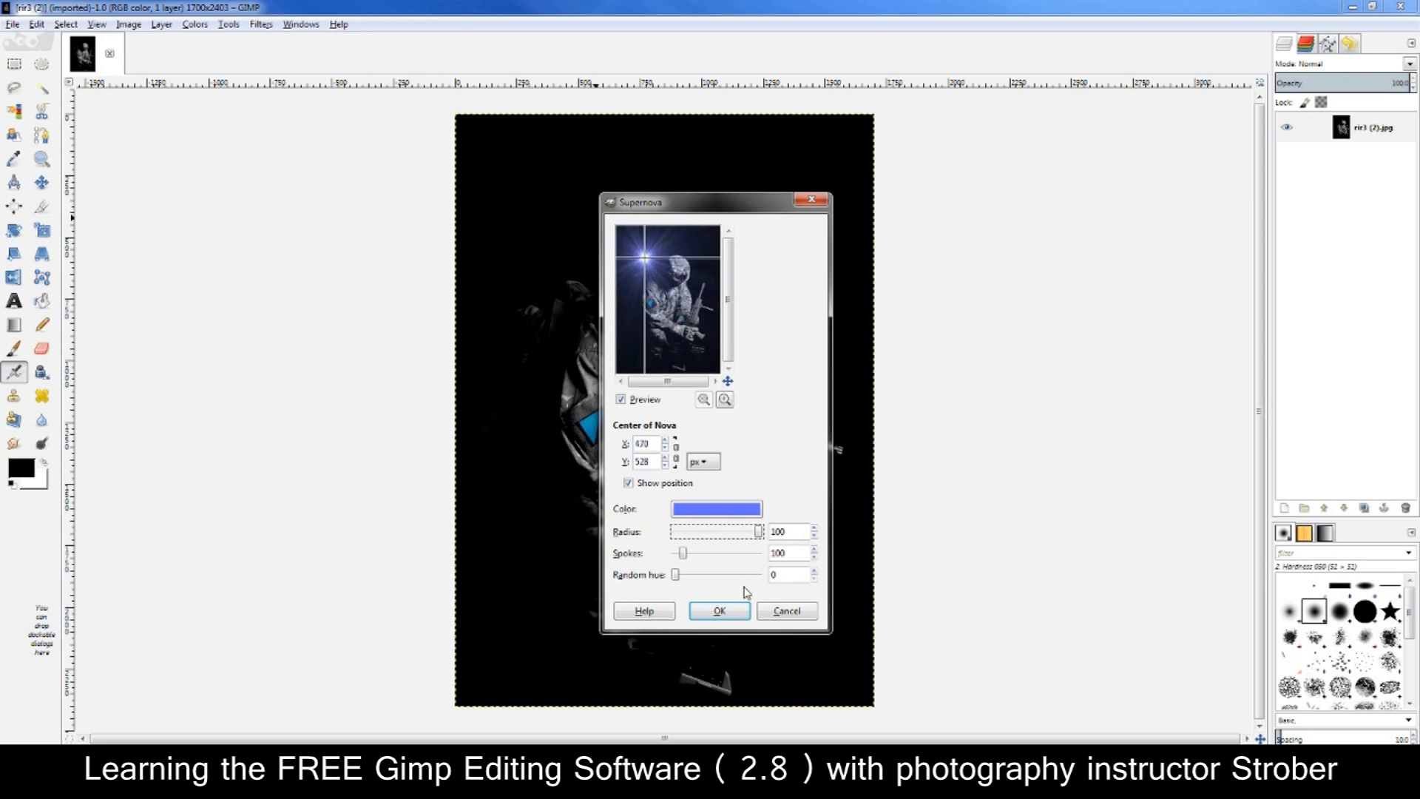
{"action": "mouse_move", "coordinate": [678, 576]}
{"action": "left_mouse_down"}
{"action": "mouse_move", "coordinate": [771, 577]}
{"action": "mouse_move", "coordinate": [670, 580]}
{"action": "left_mouse_up"}
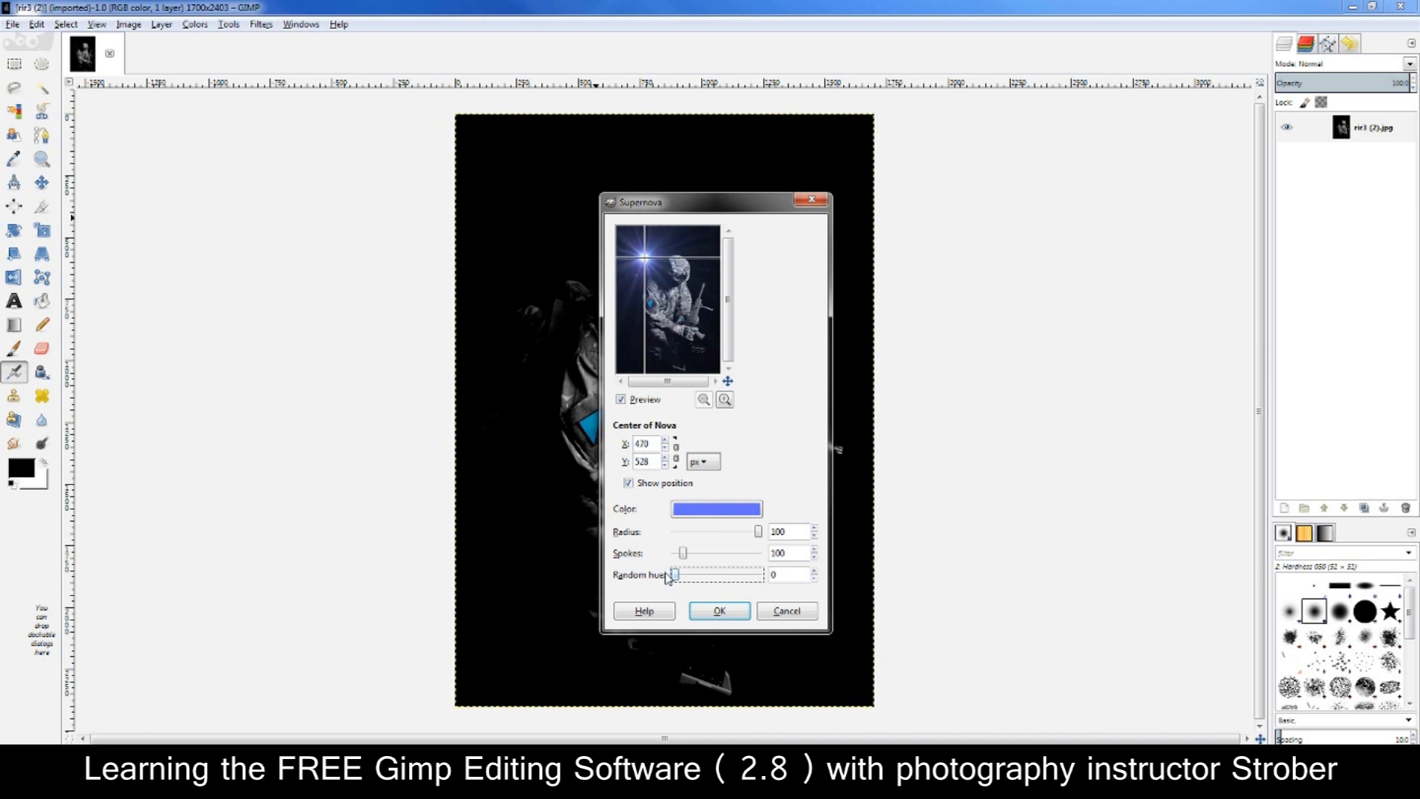
{"action": "left_click", "coordinate": [721, 612]}
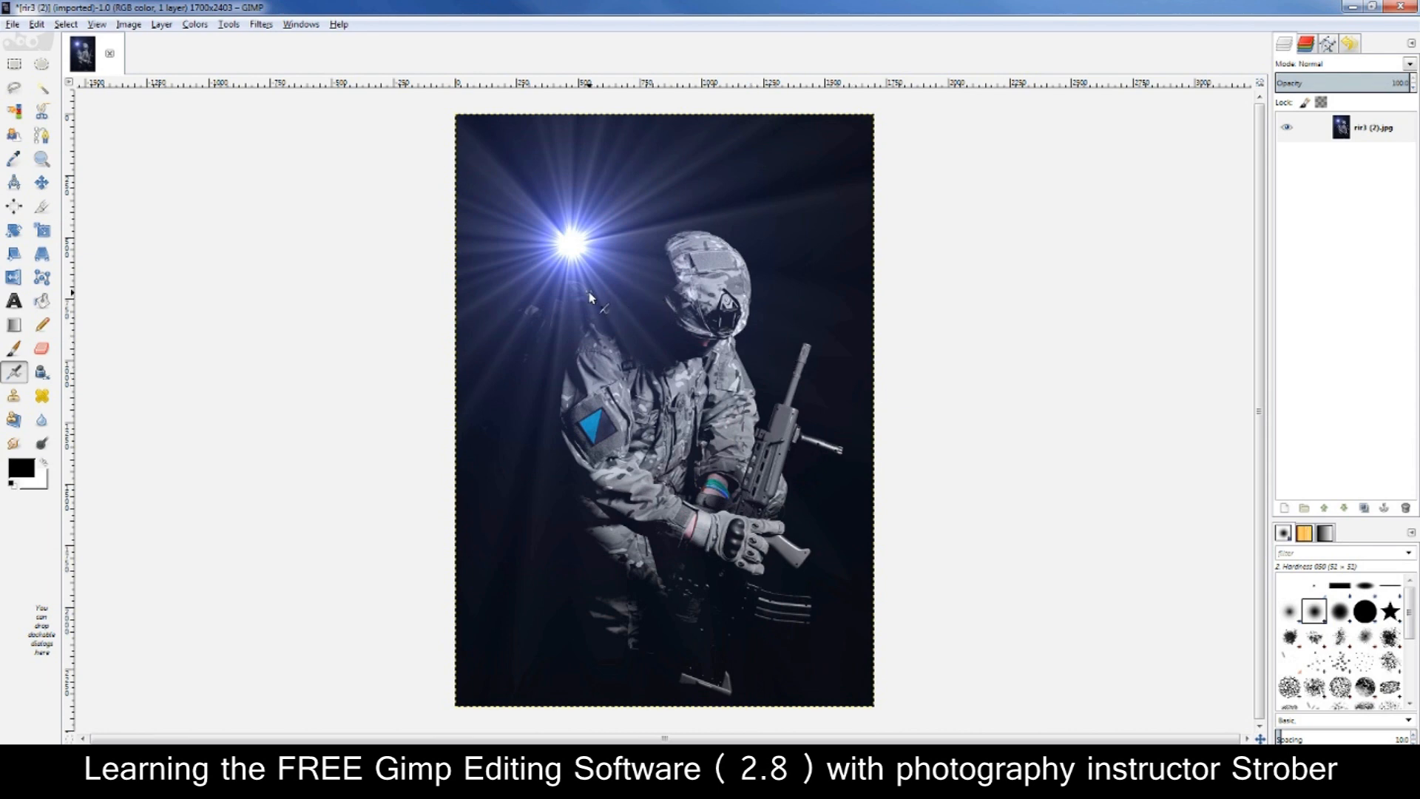
{"action": "scroll", "coordinate": [591, 294], "scroll_direction": "up", "scroll_amount": 3}
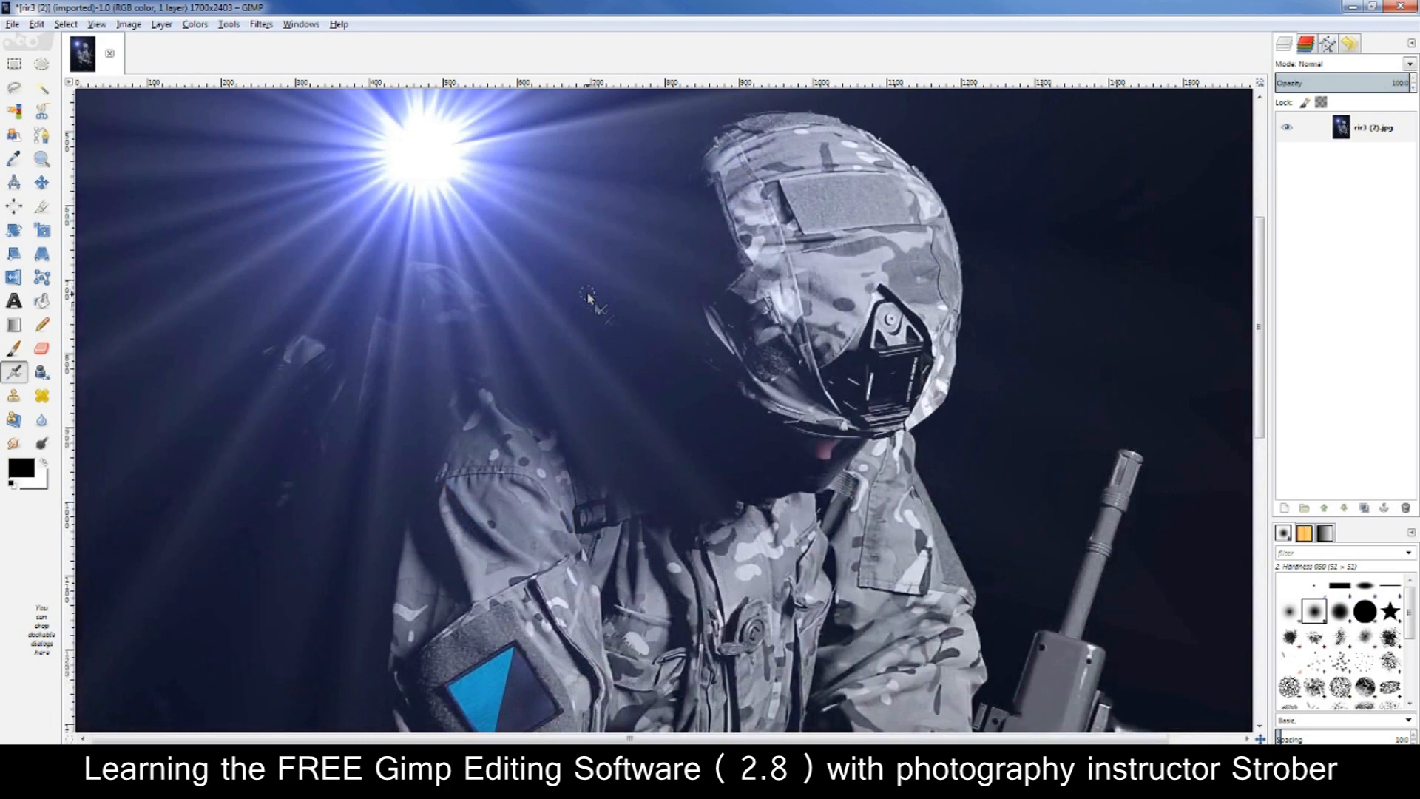
{"action": "scroll", "coordinate": [584, 332], "scroll_direction": "up", "scroll_amount": 2}
{"action": "scroll", "coordinate": [582, 333], "scroll_direction": "down", "scroll_amount": 1}
{"action": "scroll", "coordinate": [582, 336], "scroll_direction": "down", "scroll_amount": 2}
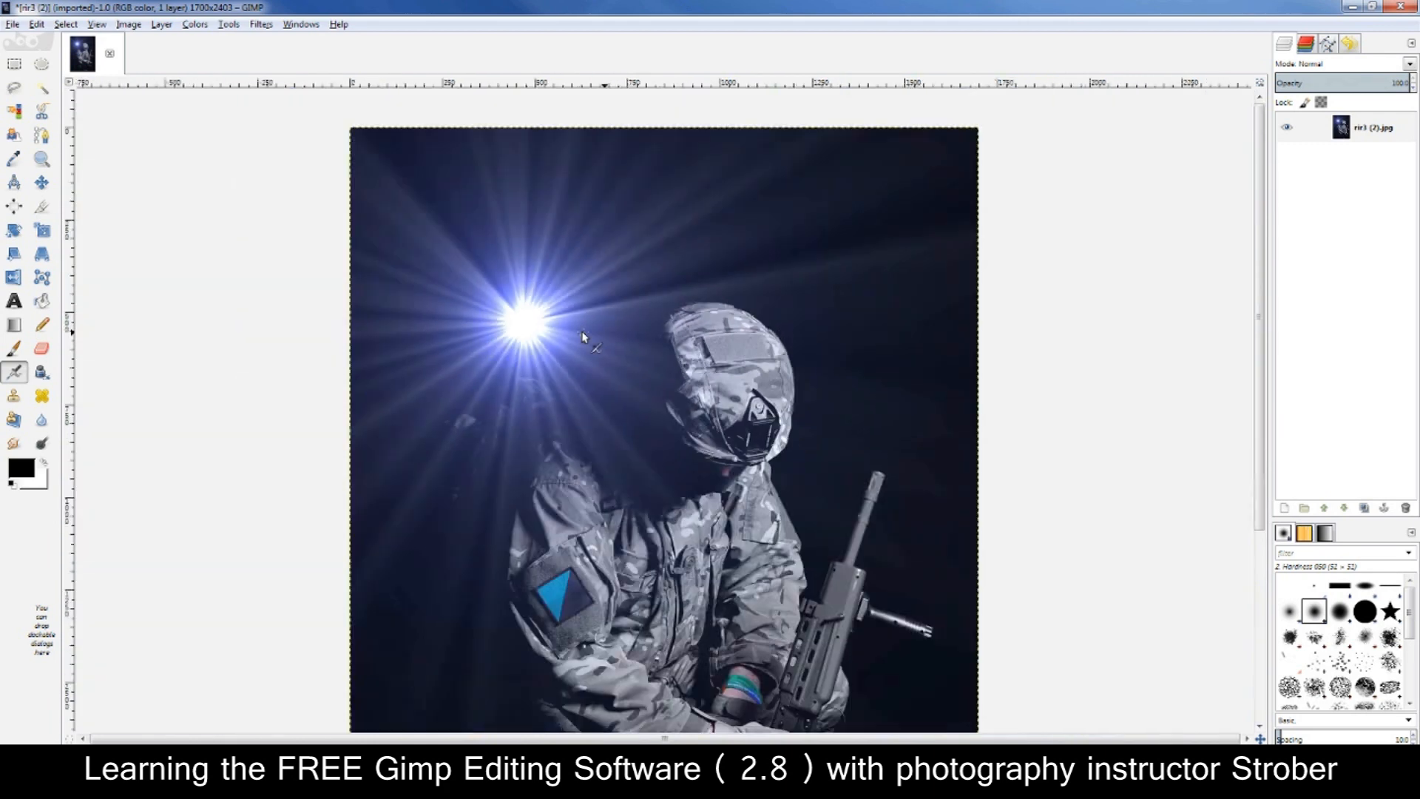
{"action": "scroll", "coordinate": [582, 336], "scroll_direction": "down", "scroll_amount": 1}
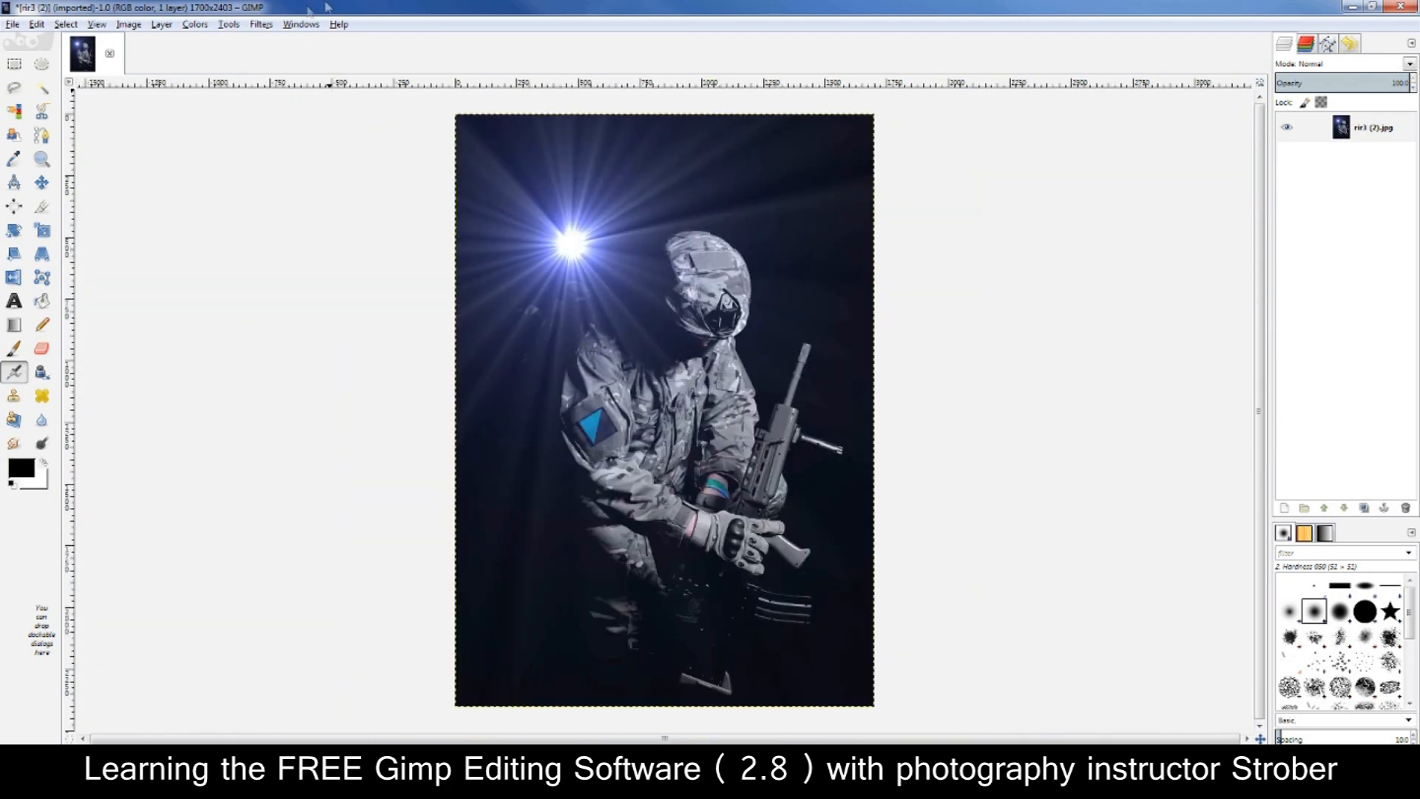
Browse the Light and Shadow filters
{"action": "left_click", "coordinate": [260, 25]}
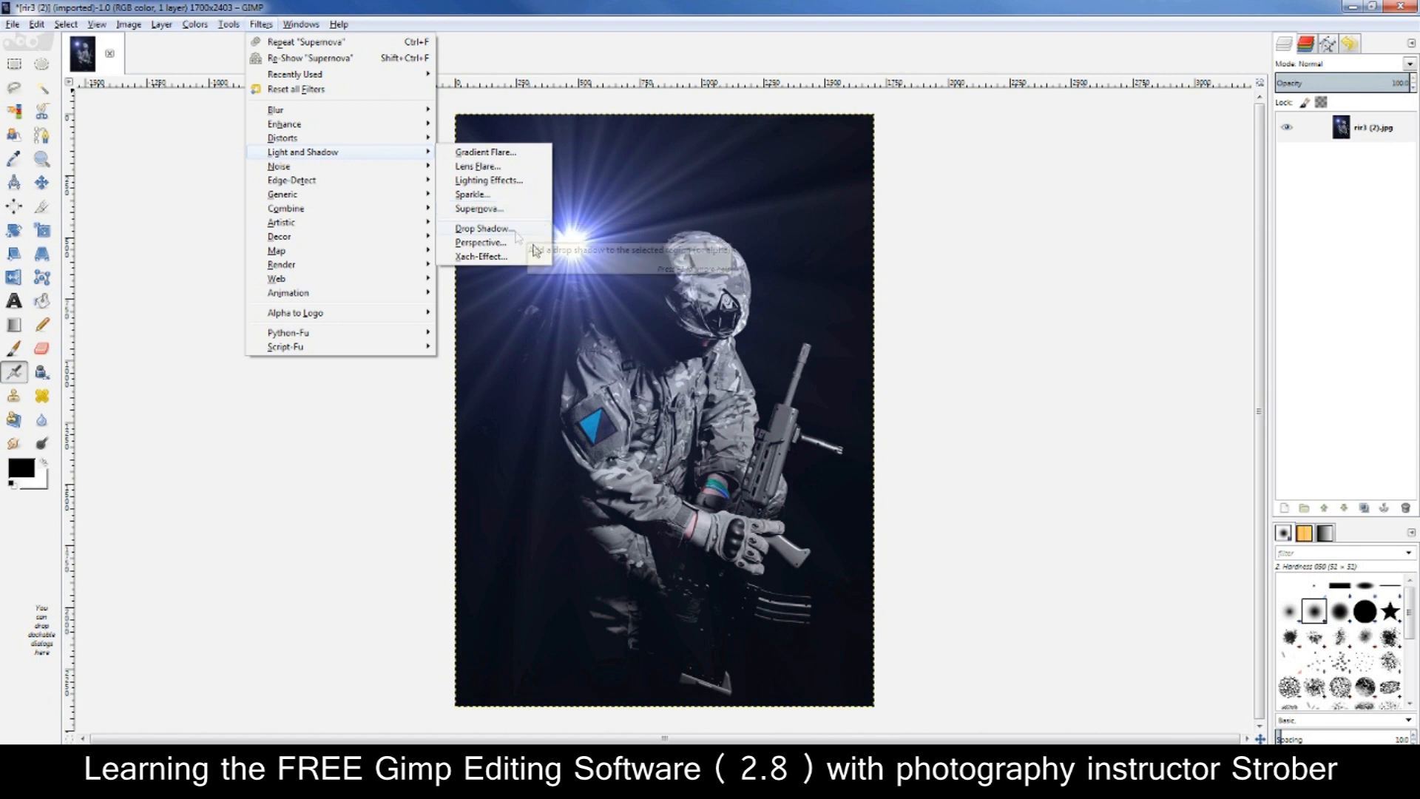
Undo the Supernova effect on the soldier photo
{"action": "left_click", "coordinate": [631, 372]}
{"action": "left_click", "coordinate": [36, 23]}
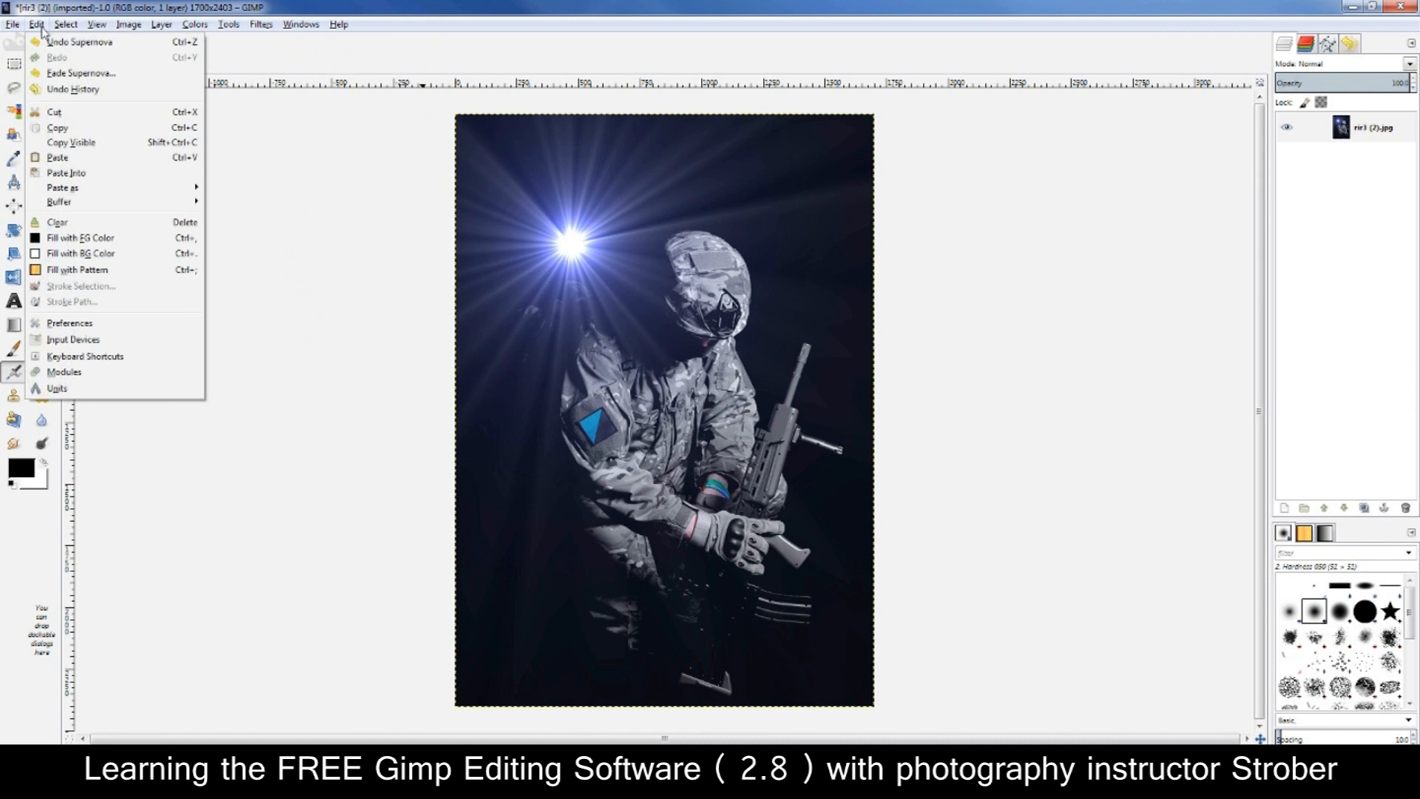
{"action": "left_click", "coordinate": [44, 41]}
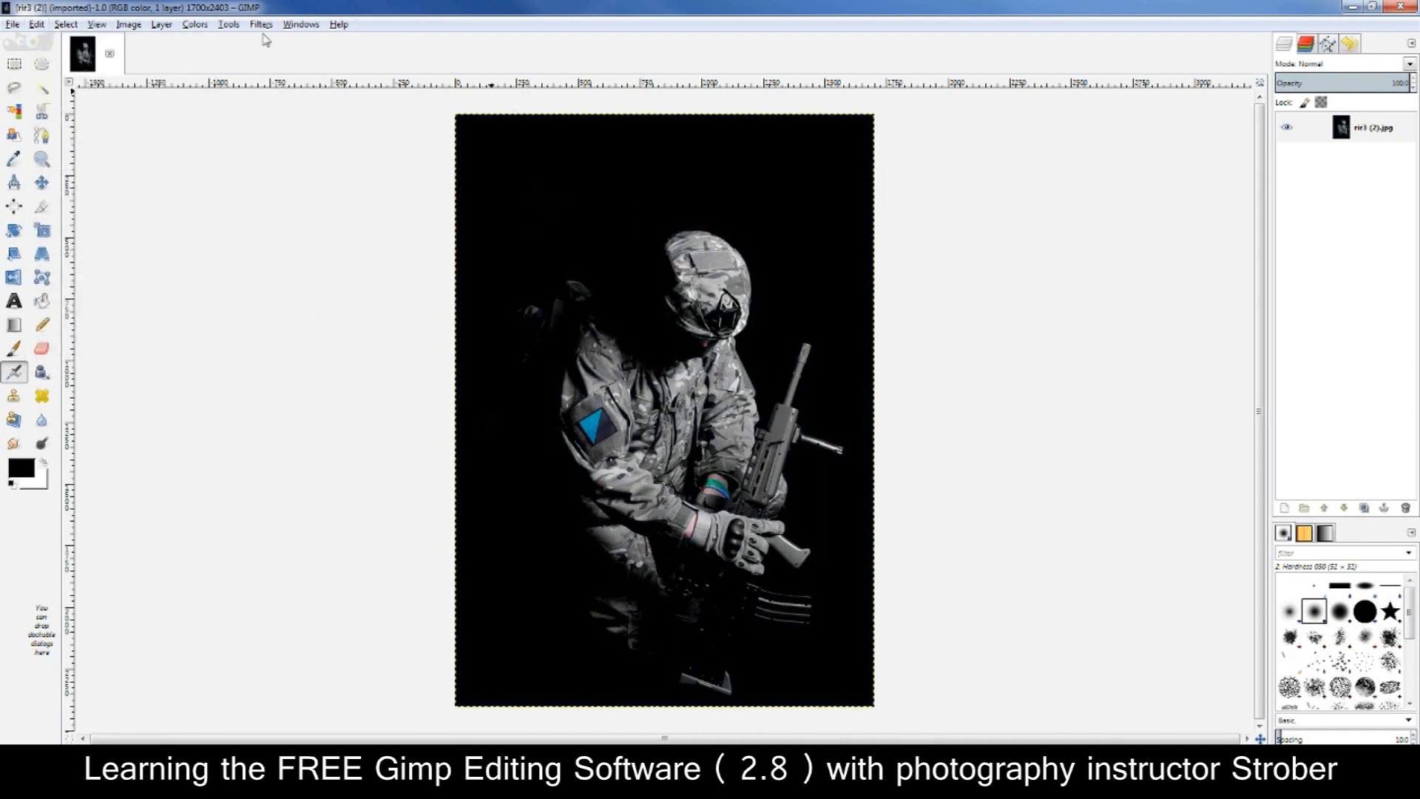
Open the Cartoon artistic filter, enlarge its dialog and position the preview on the soldier's jacket below the helmet
{"action": "left_click", "coordinate": [260, 24]}
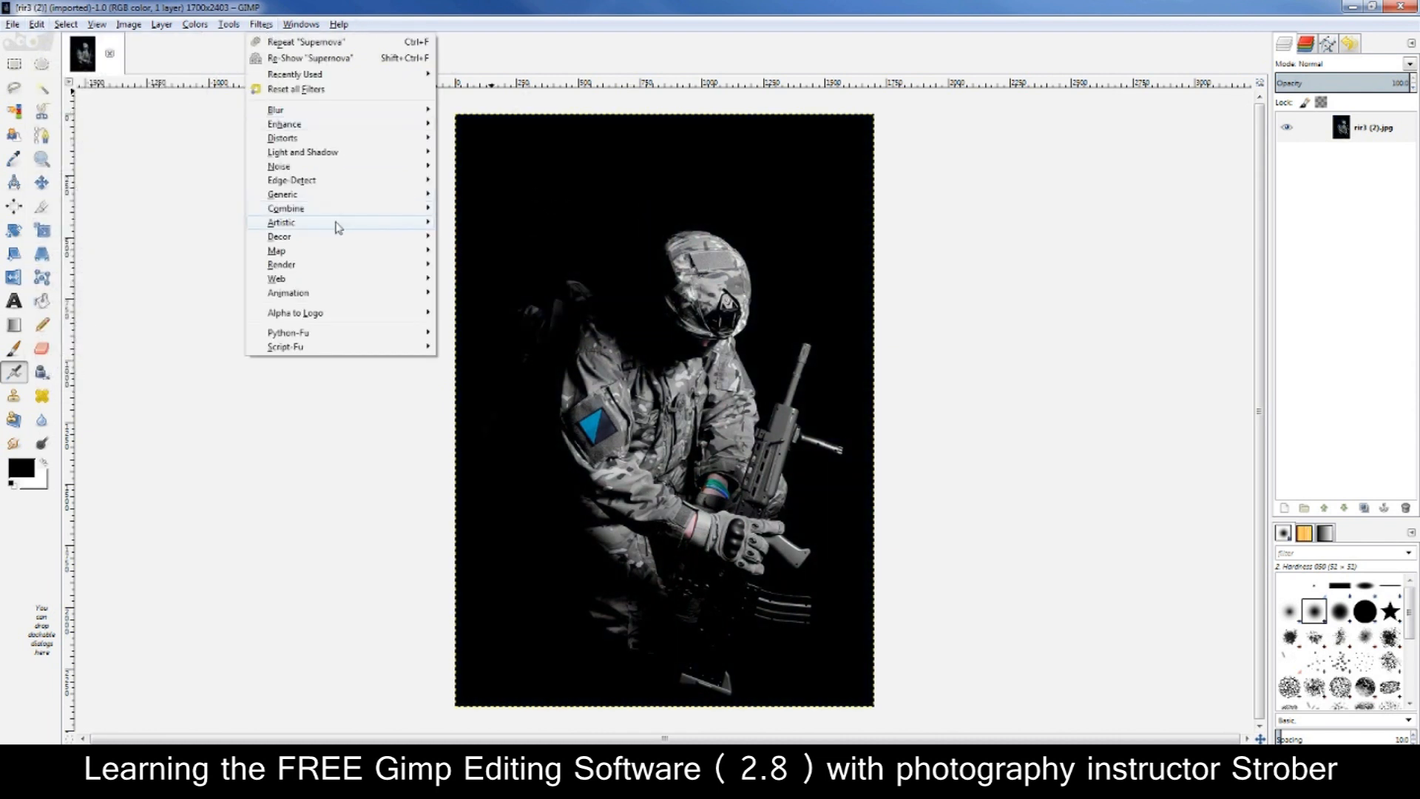
{"action": "mouse_move", "coordinate": [337, 229]}
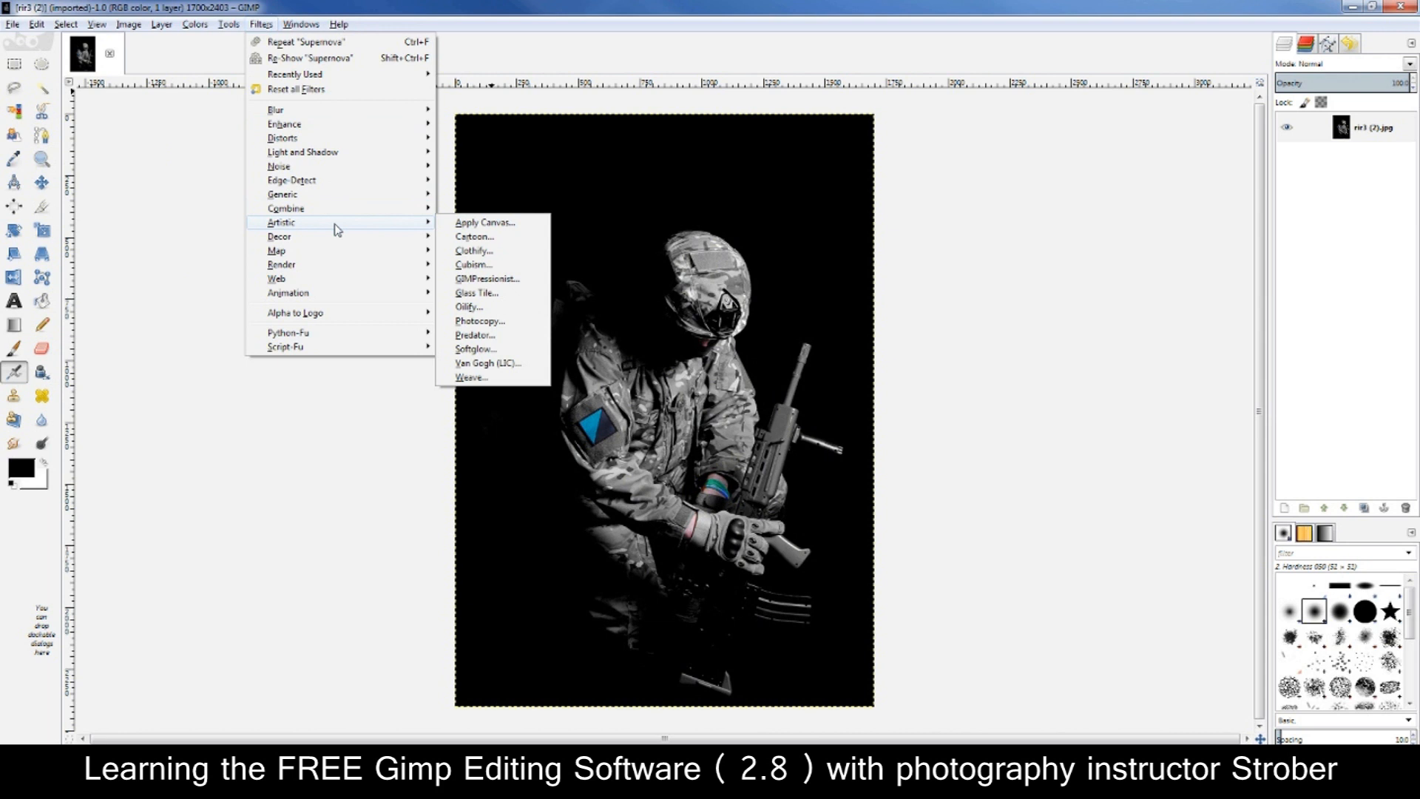
{"action": "left_click", "coordinate": [488, 238]}
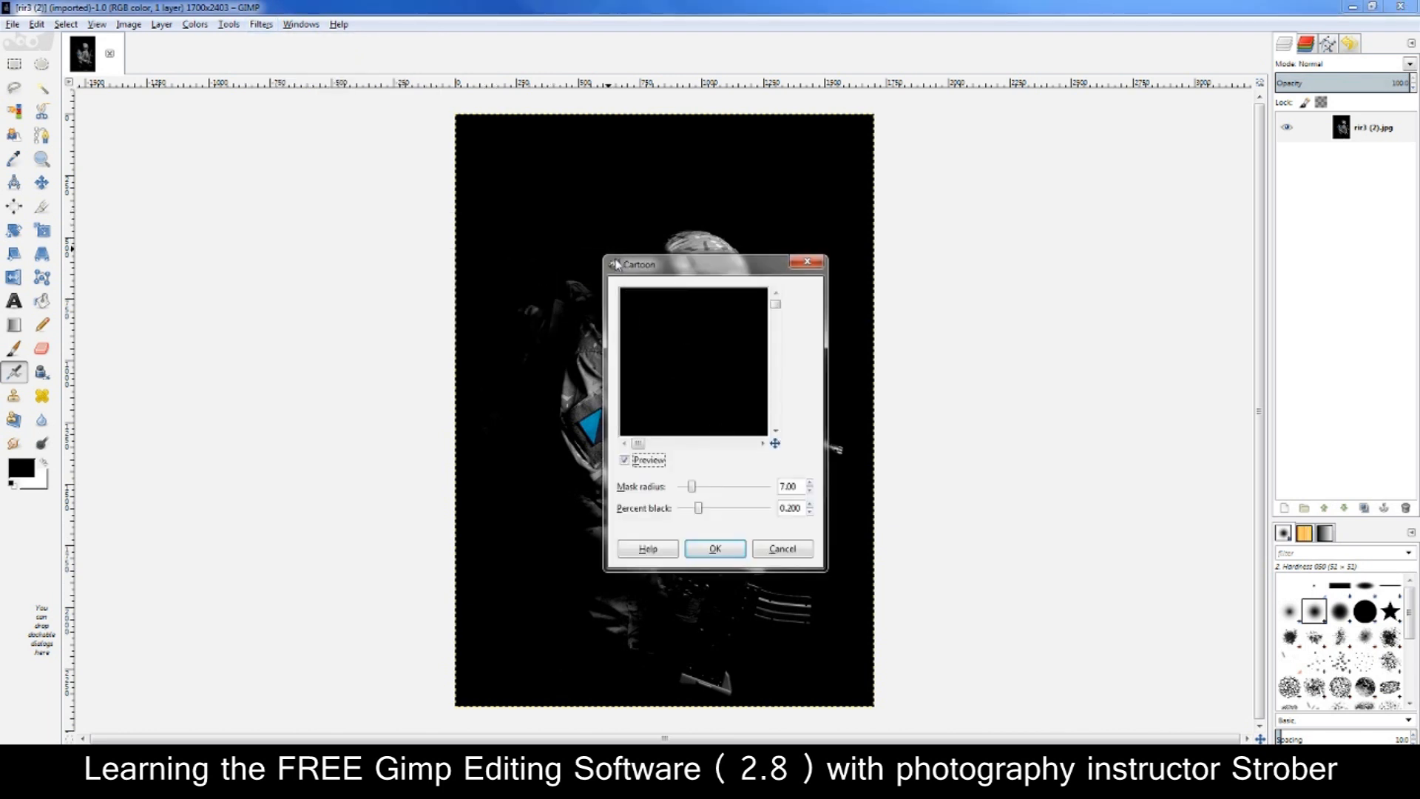
{"action": "left_click_drag", "start_coordinate": [600, 254], "coordinate": [371, 128]}
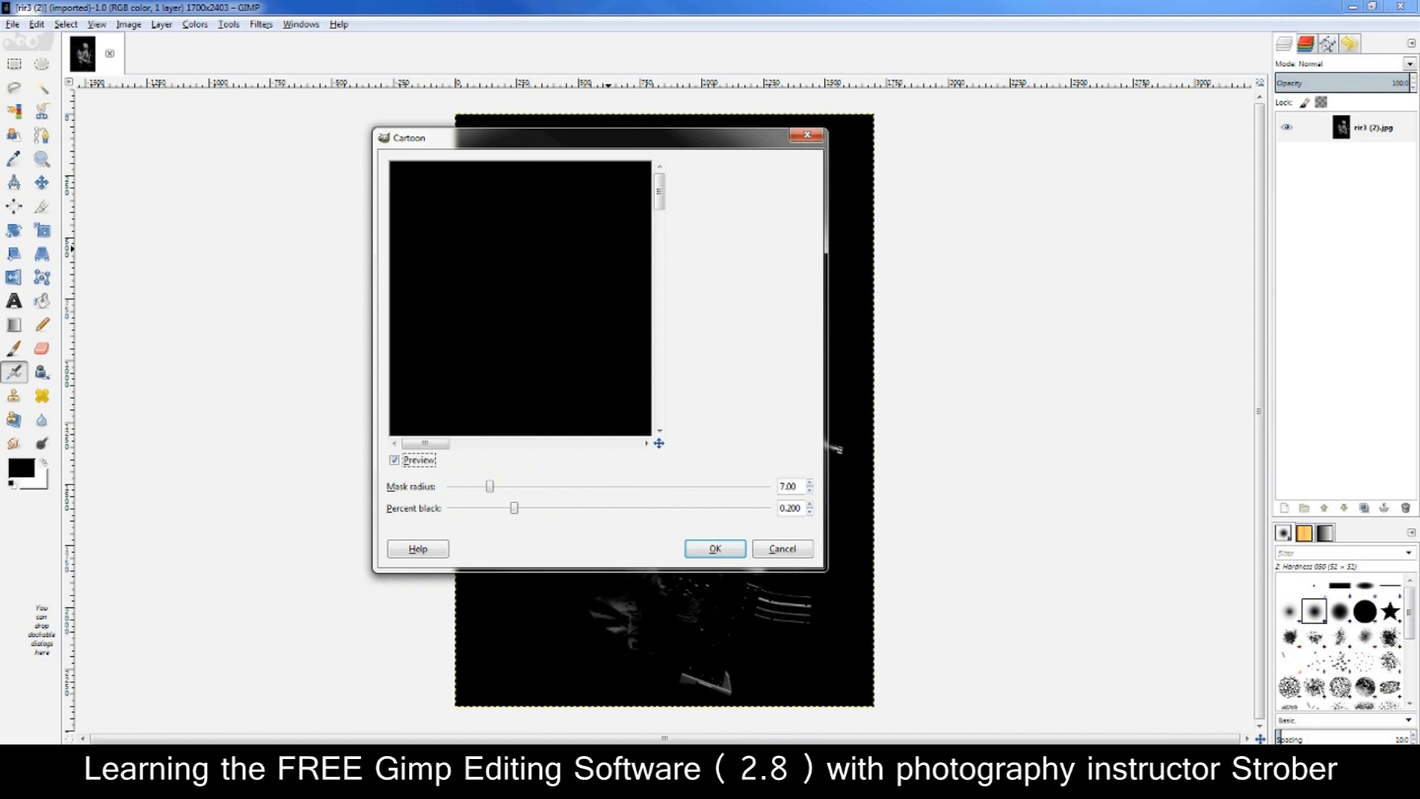
{"action": "left_click", "coordinate": [809, 560]}
{"action": "left_click_drag", "start_coordinate": [821, 569], "coordinate": [995, 652]}
{"action": "left_click_drag", "start_coordinate": [520, 526], "coordinate": [580, 540]}
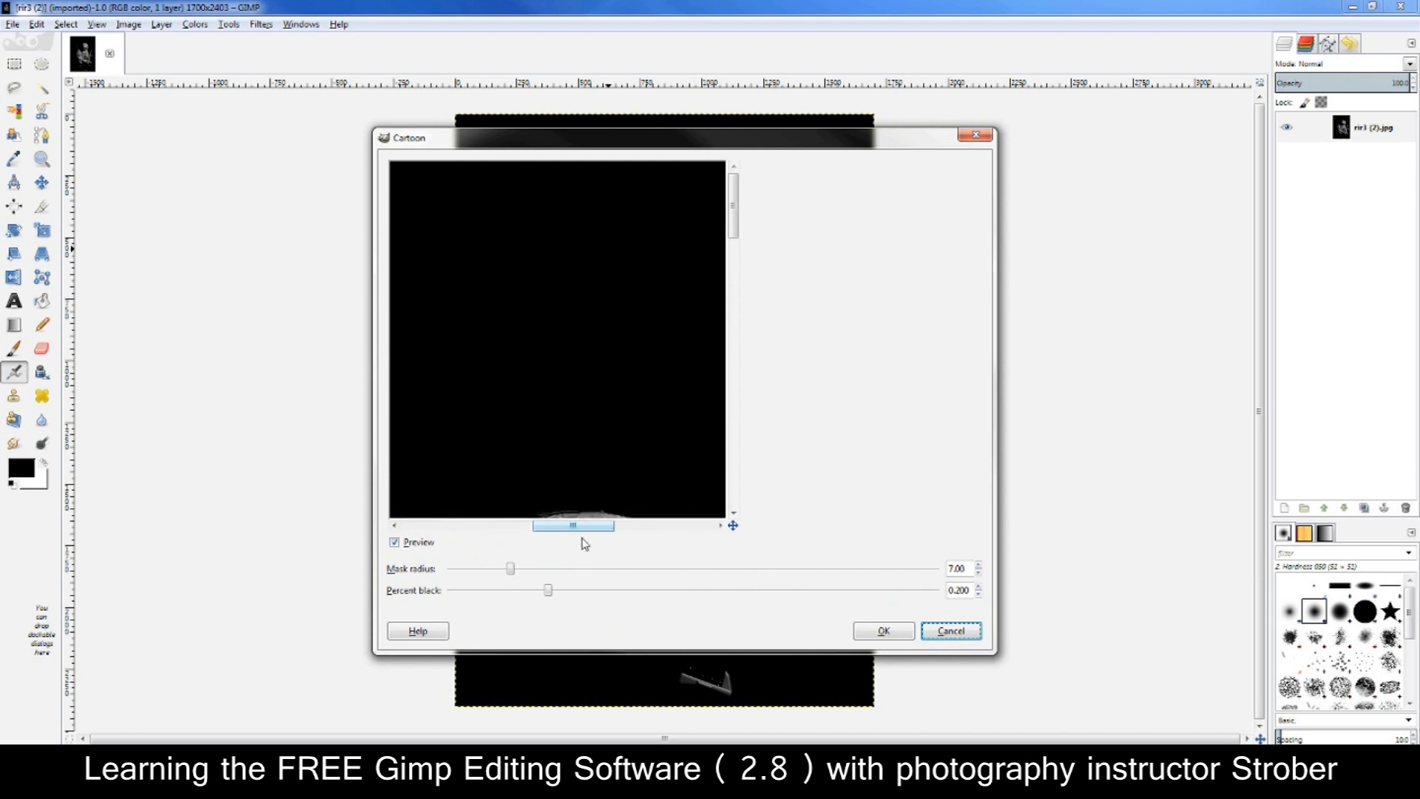
{"action": "left_click_drag", "start_coordinate": [735, 204], "coordinate": [744, 317]}
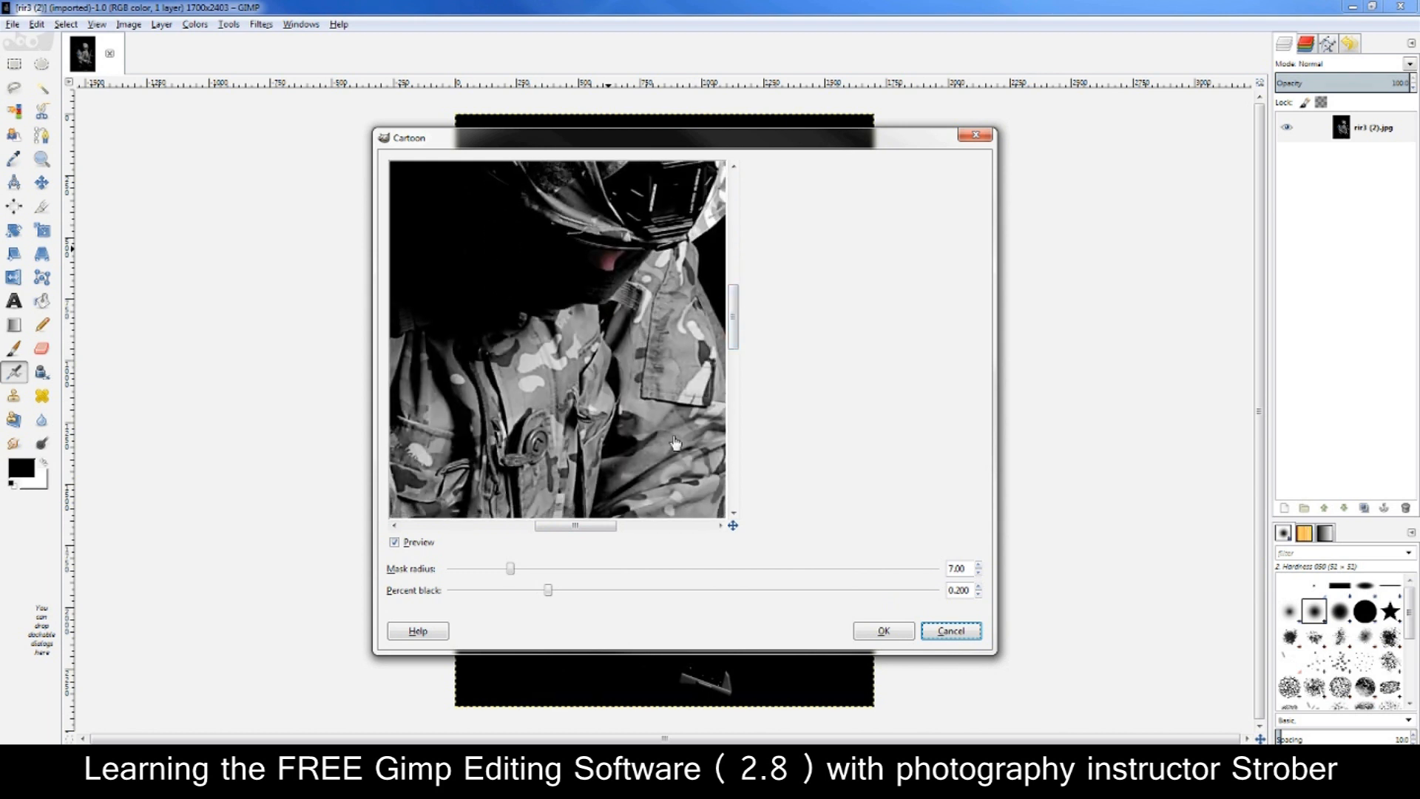
Apply the Cartoon filter with a mask radius of 37.28 and percent black of 0.959
{"action": "left_click_drag", "start_coordinate": [510, 569], "coordinate": [812, 574]}
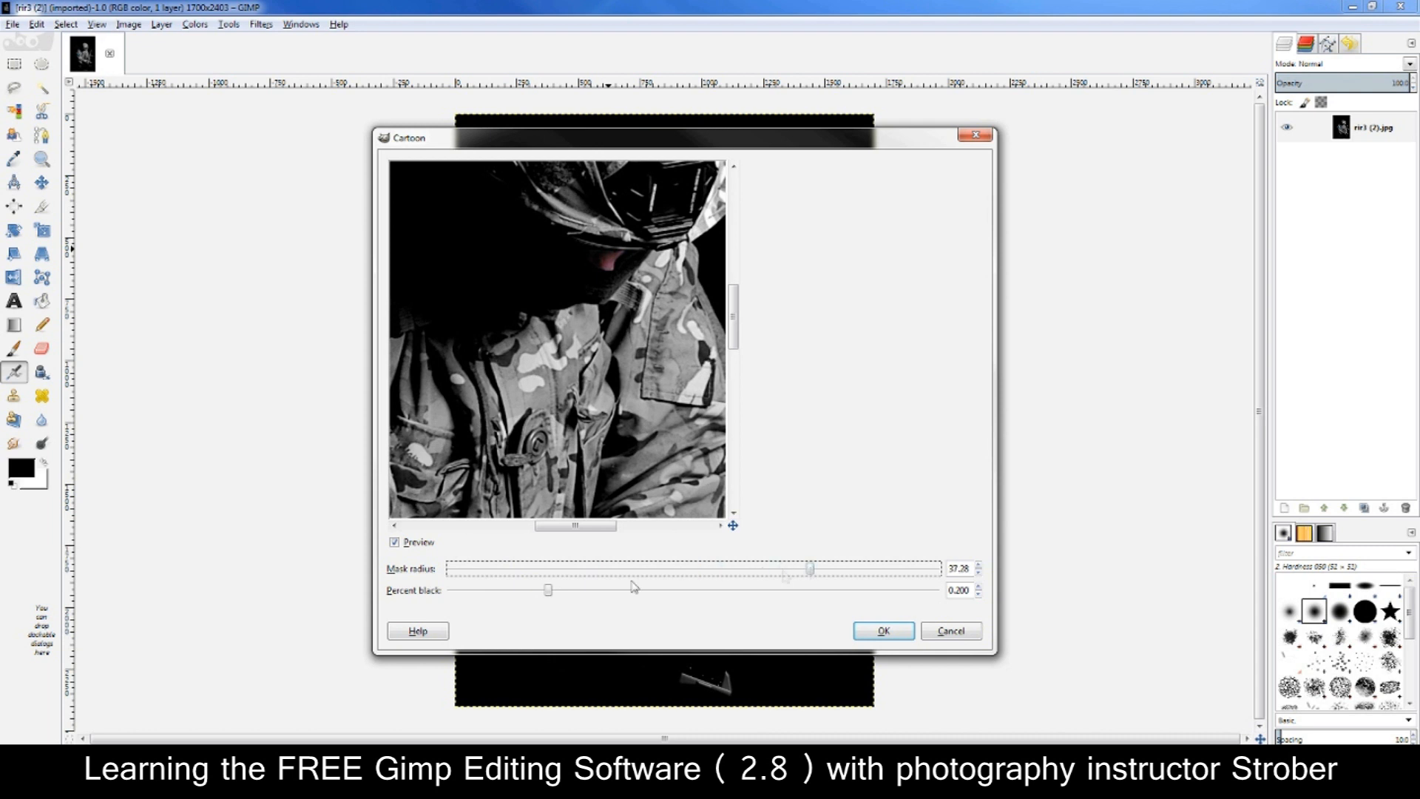
{"action": "left_click_drag", "start_coordinate": [549, 591], "coordinate": [917, 591]}
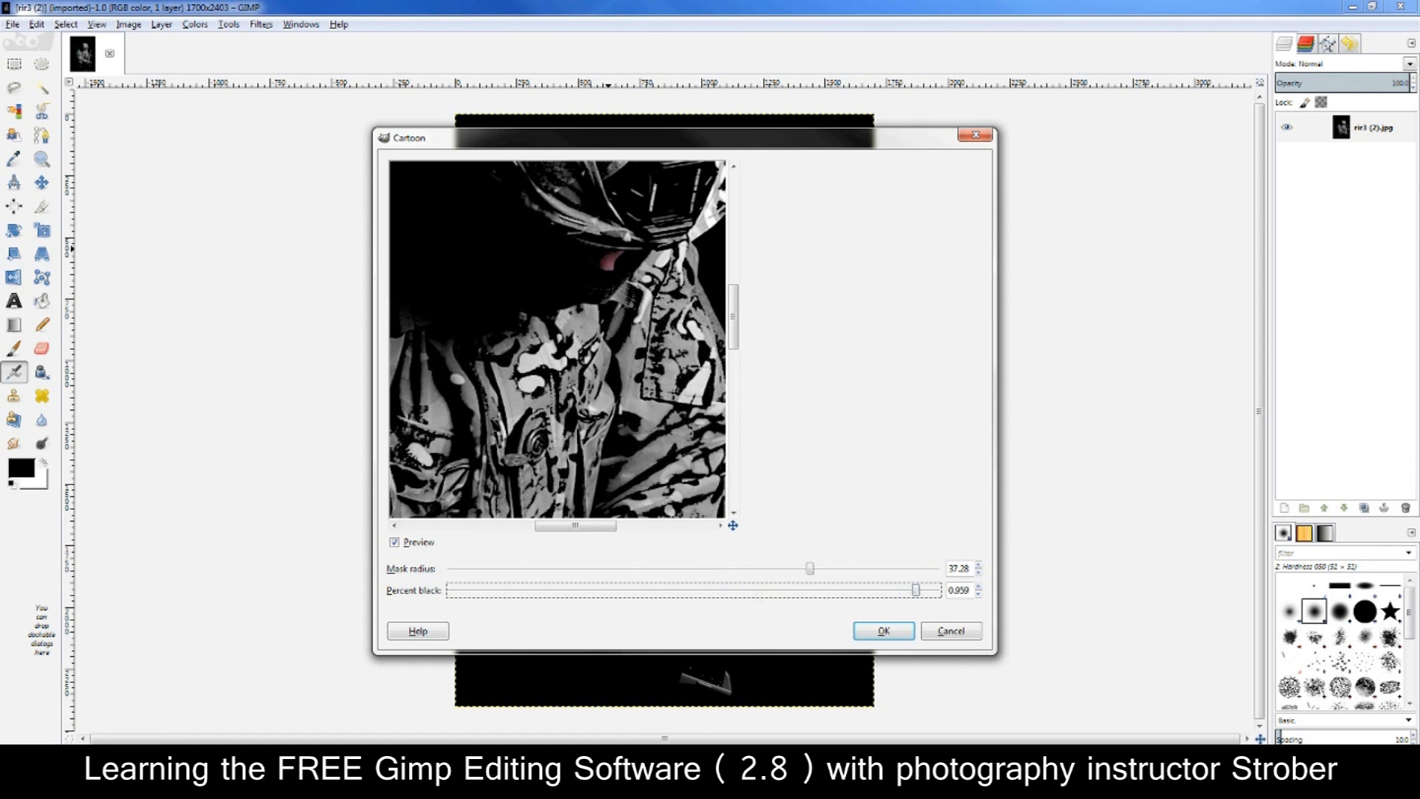
{"action": "left_click", "coordinate": [883, 629]}
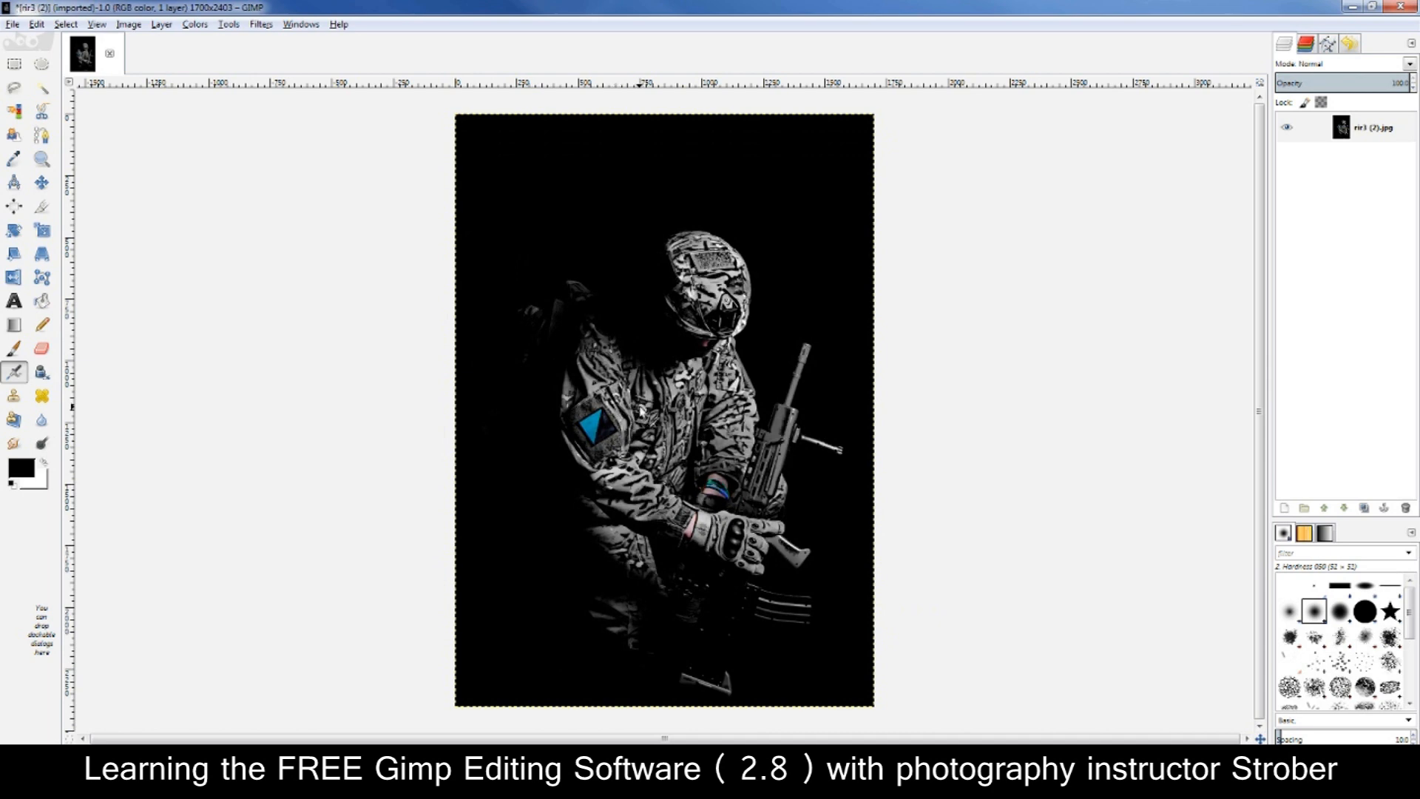
Undo the Cartoon effect, redo it to compare before and after, and undo it again
{"action": "scroll", "coordinate": [641, 409], "scroll_direction": "up", "scroll_amount": 3}
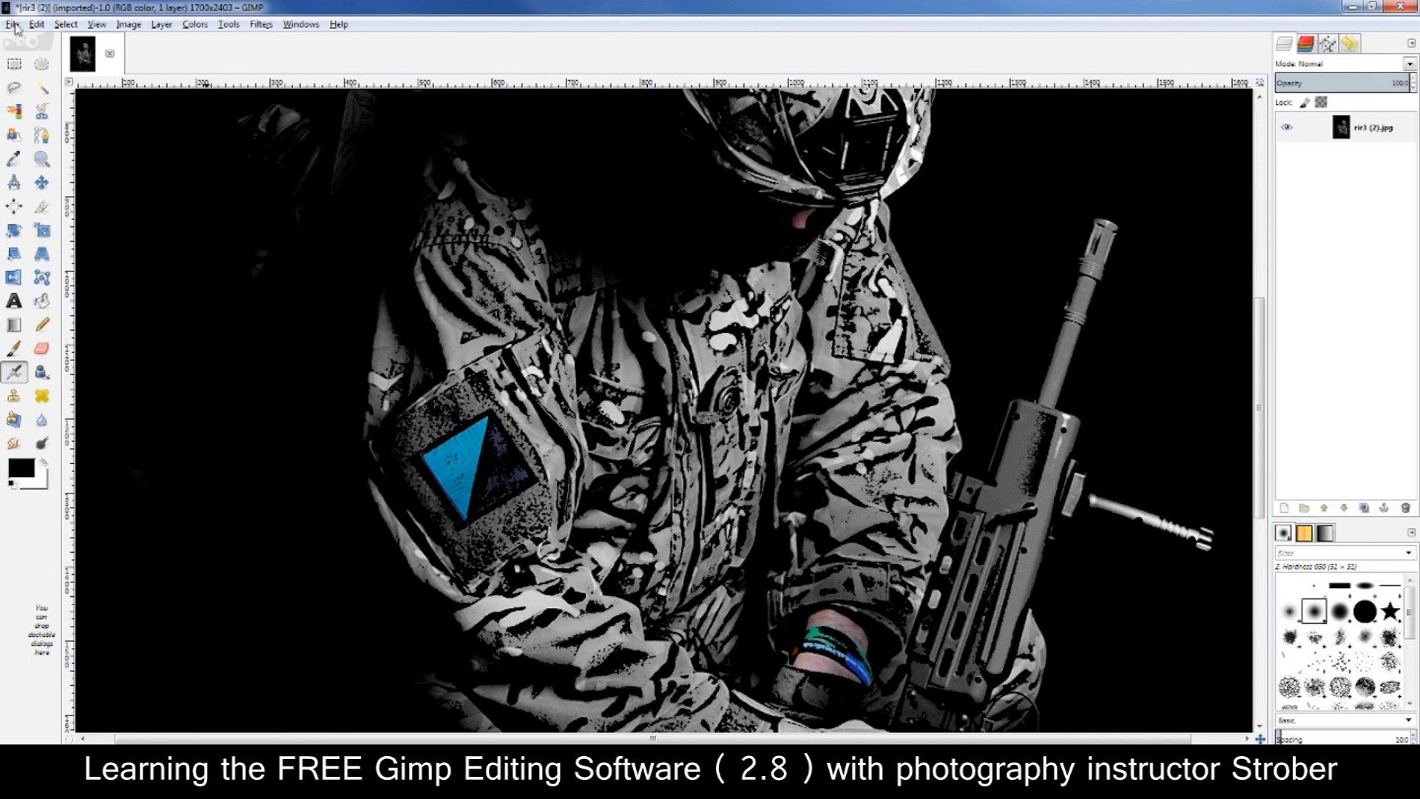
{"action": "left_click", "coordinate": [36, 24]}
{"action": "left_click", "coordinate": [46, 37]}
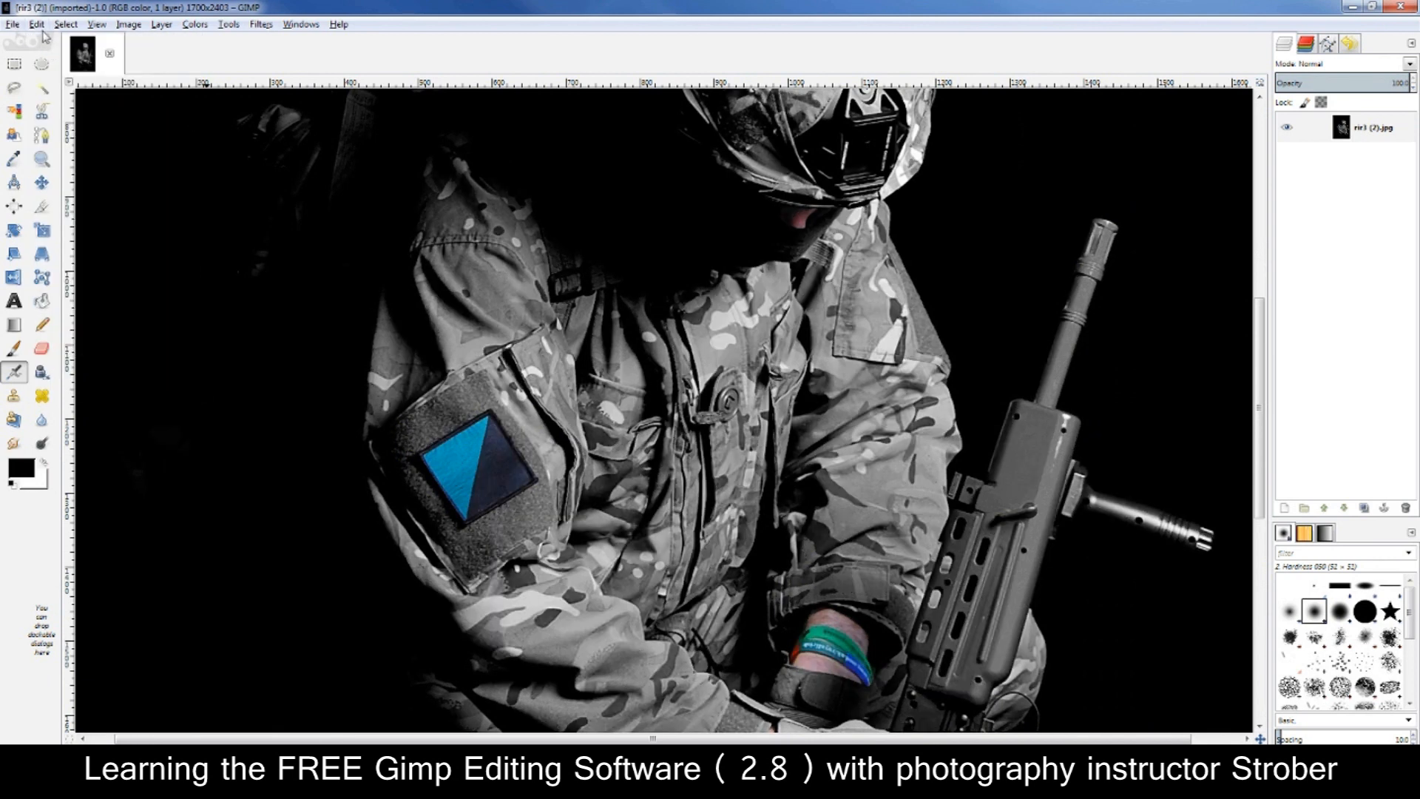
{"action": "left_click", "coordinate": [34, 24]}
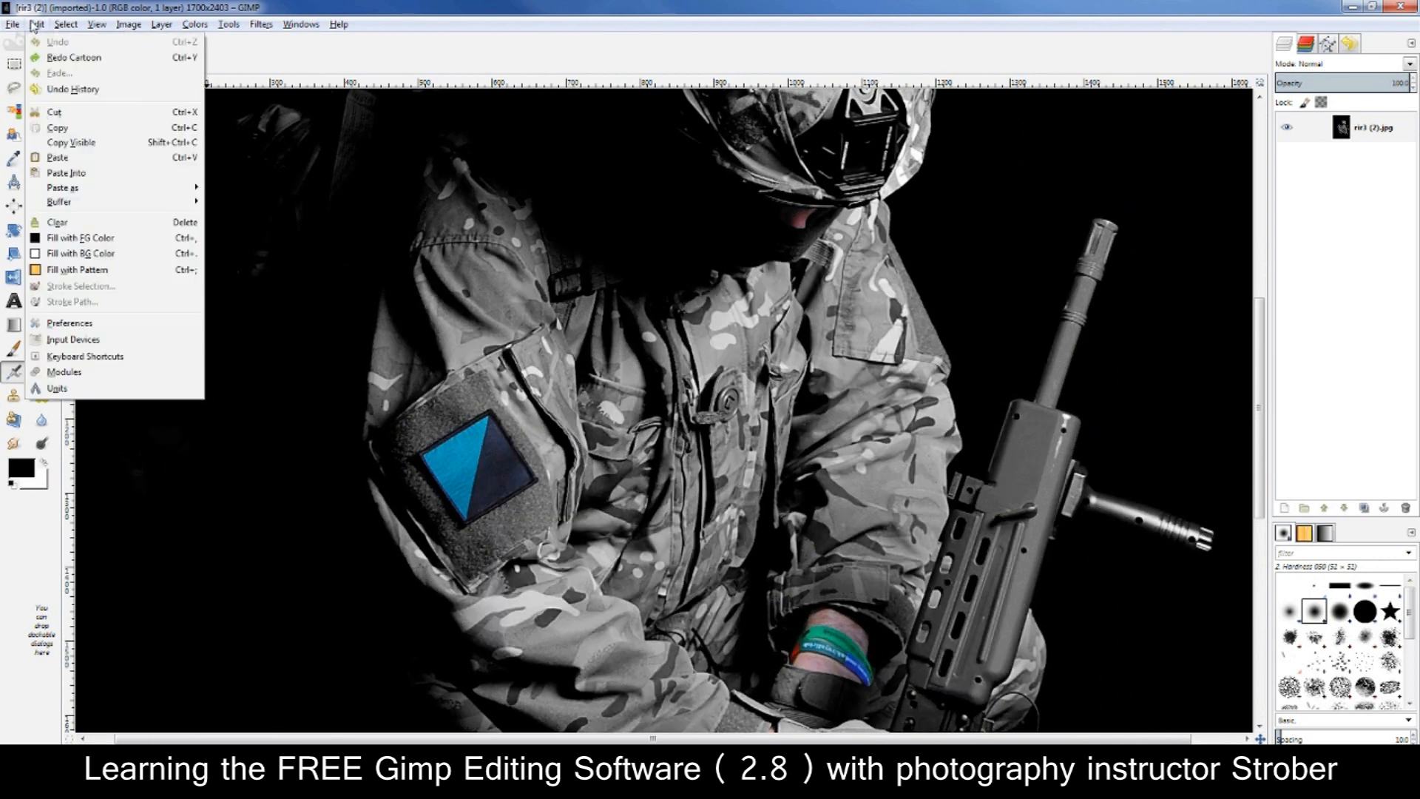
{"action": "left_click", "coordinate": [74, 58]}
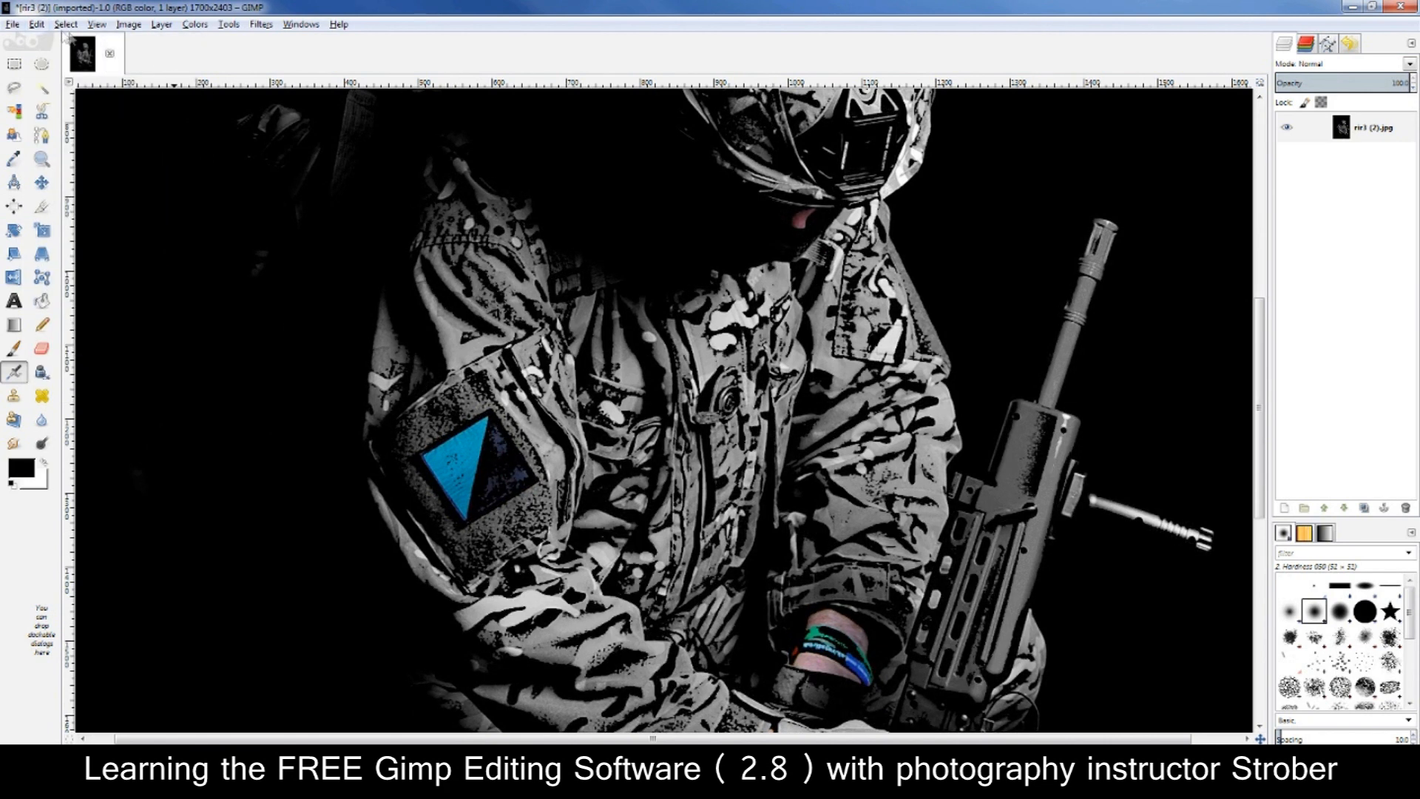
{"action": "left_click", "coordinate": [35, 24]}
{"action": "left_click", "coordinate": [52, 38]}
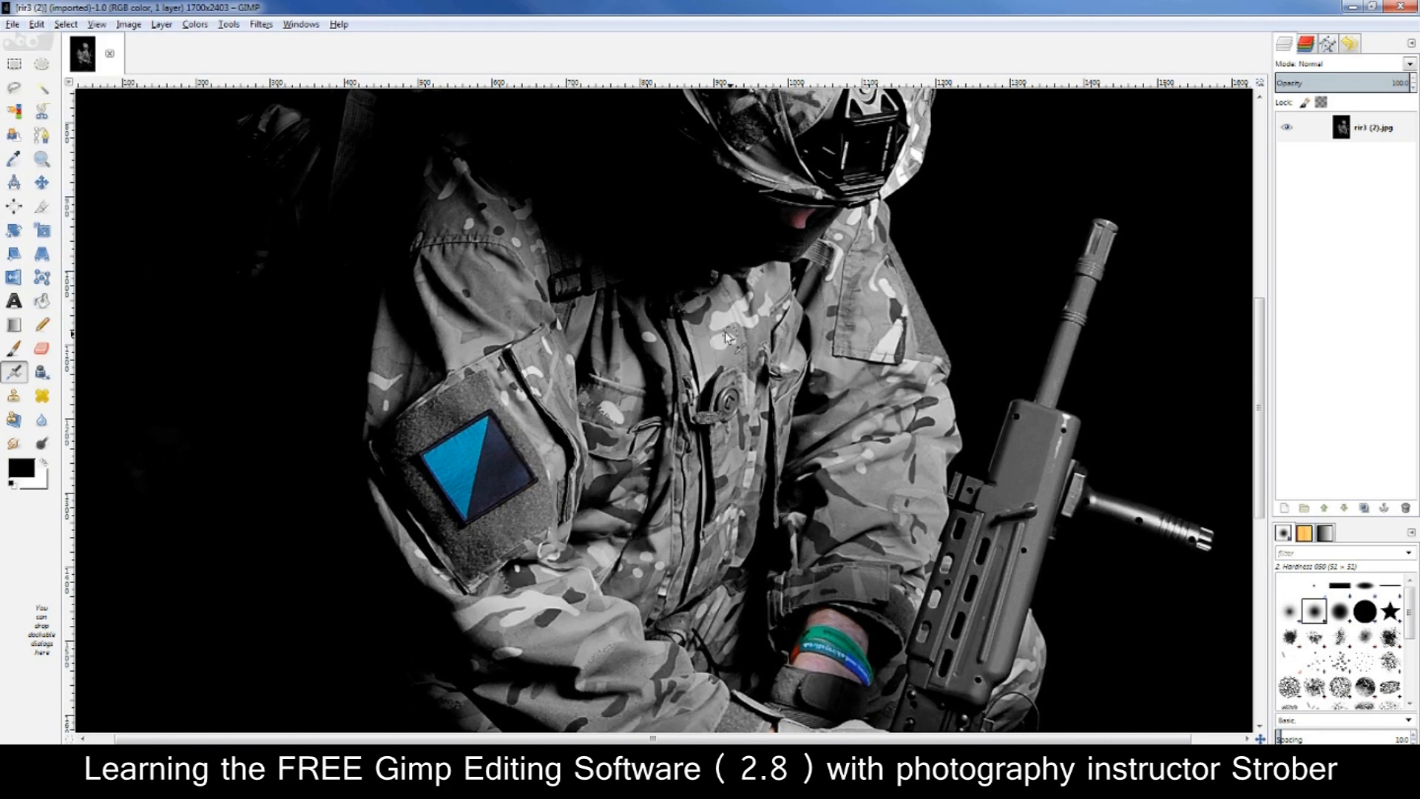
Apply the Supernova light effect with its existing settings, and undo it
{"action": "scroll", "coordinate": [738, 333], "scroll_direction": "down", "scroll_amount": 2}
{"action": "scroll", "coordinate": [739, 332], "scroll_direction": "down", "scroll_amount": 1}
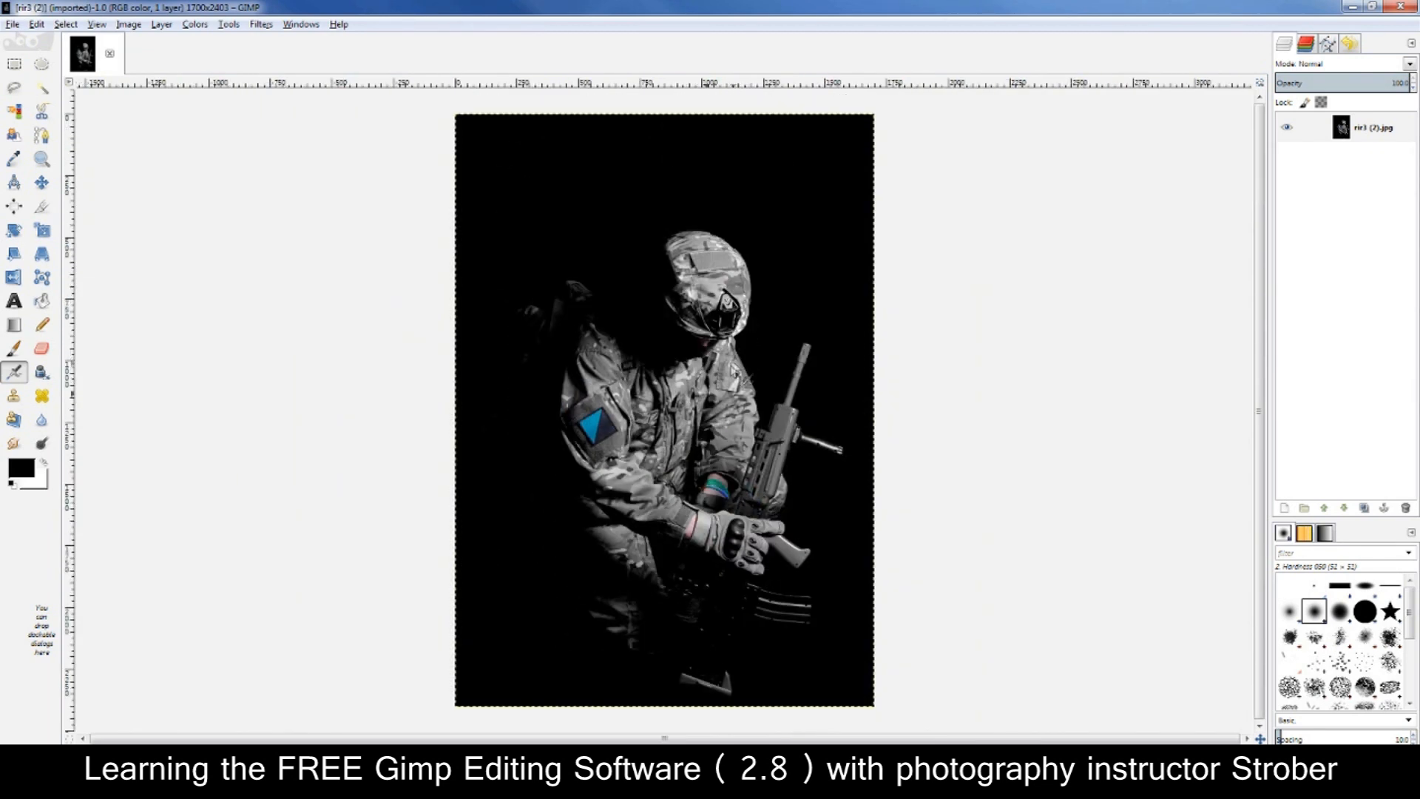
{"action": "left_click", "coordinate": [265, 25]}
{"action": "mouse_move", "coordinate": [416, 254]}
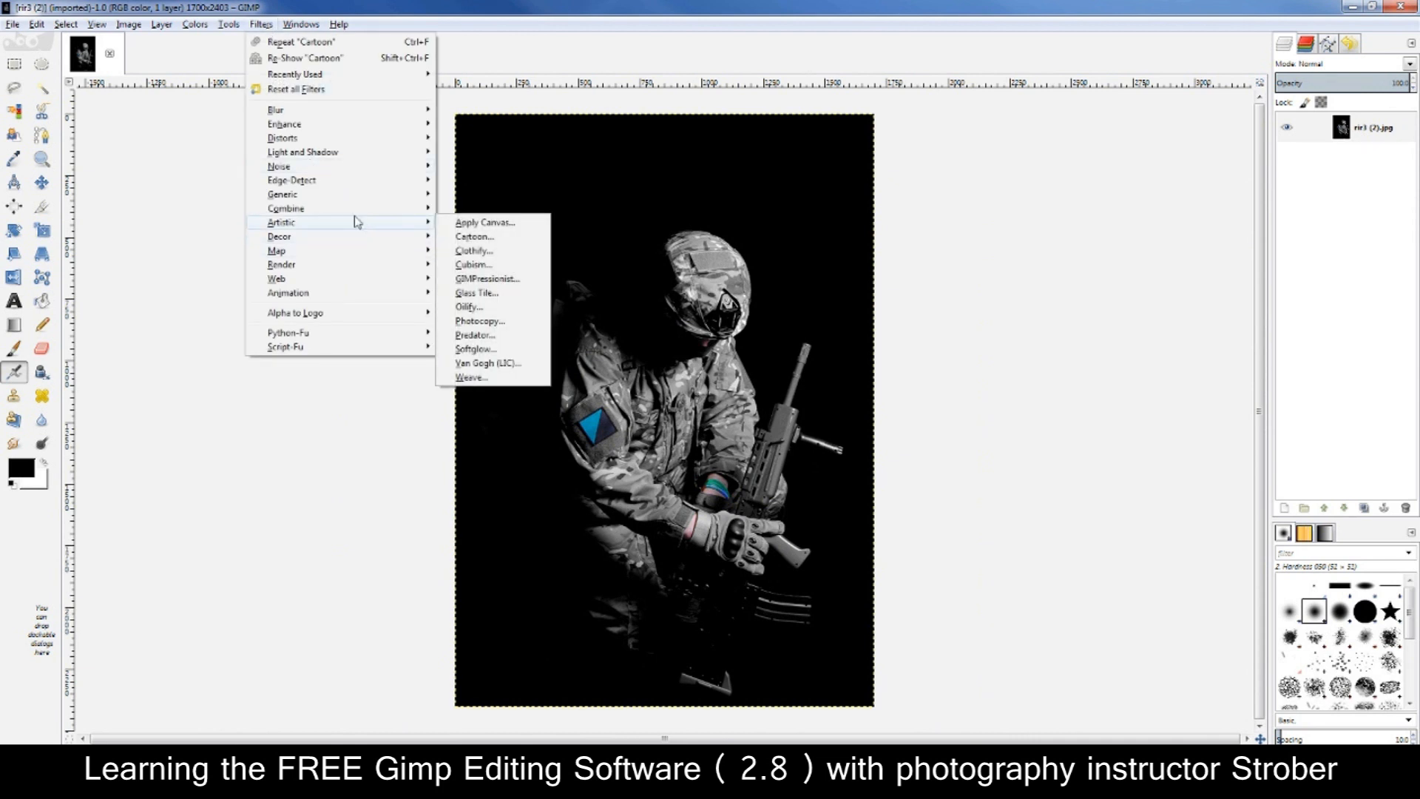
{"action": "mouse_move", "coordinate": [360, 151]}
{"action": "left_click", "coordinate": [522, 210]}
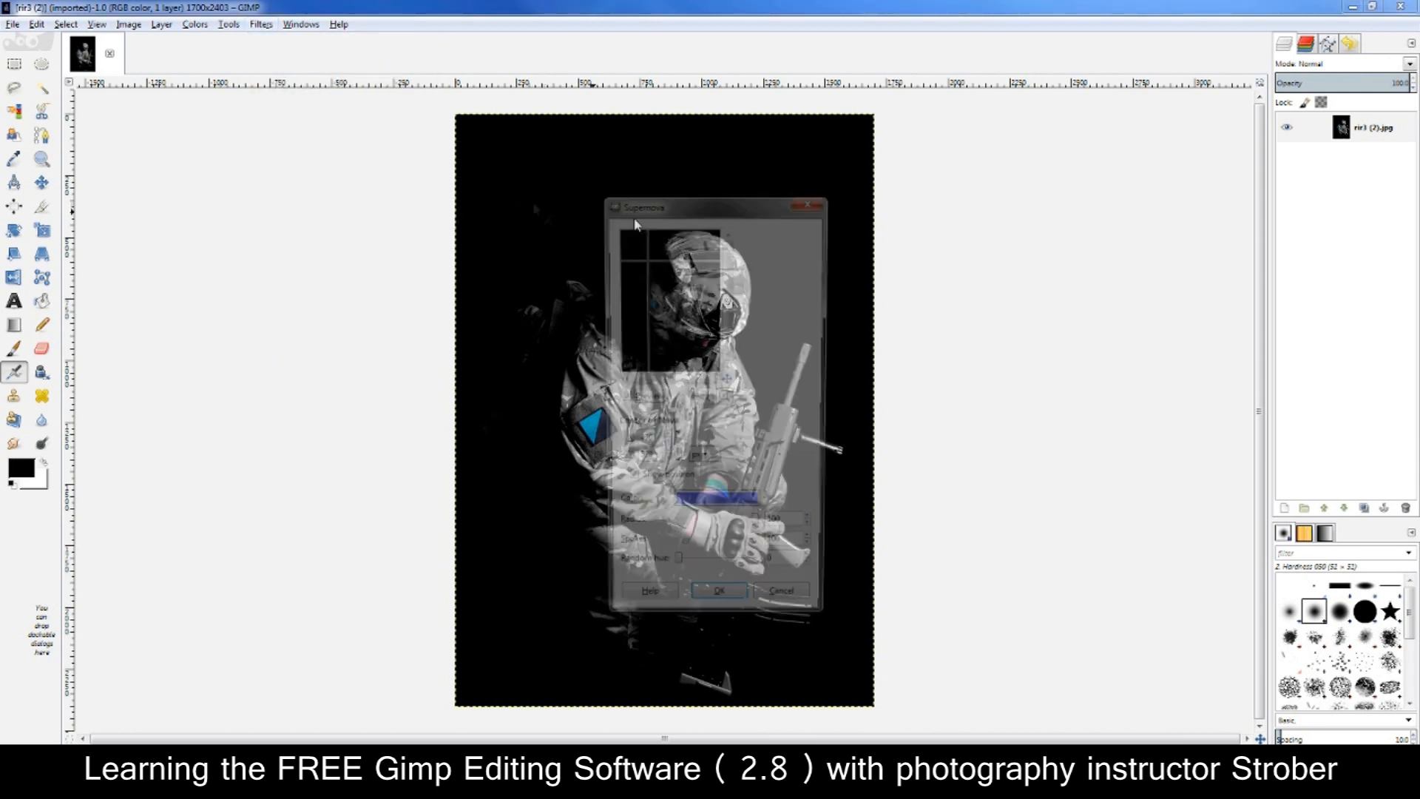
{"action": "left_click", "coordinate": [729, 611]}
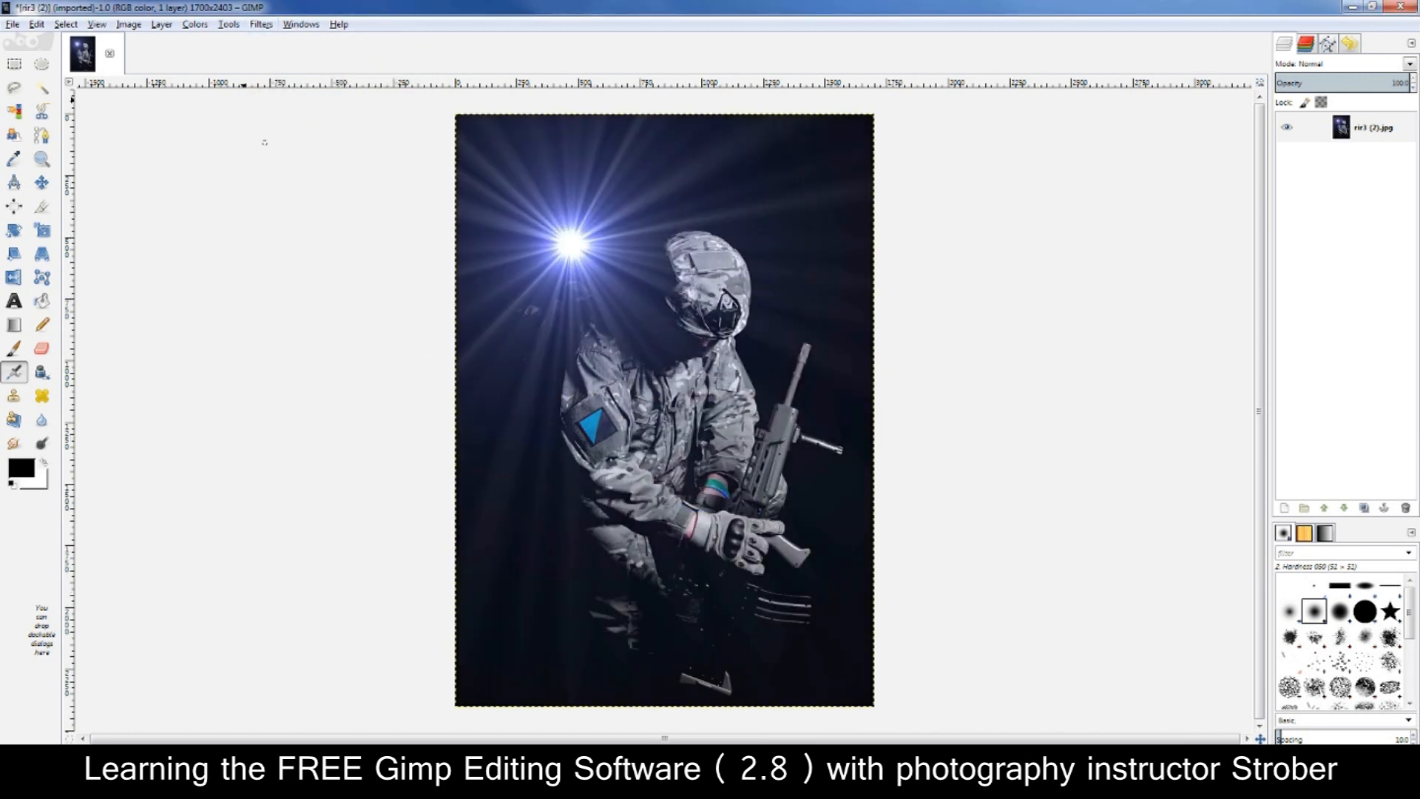
{"action": "left_click", "coordinate": [40, 28]}
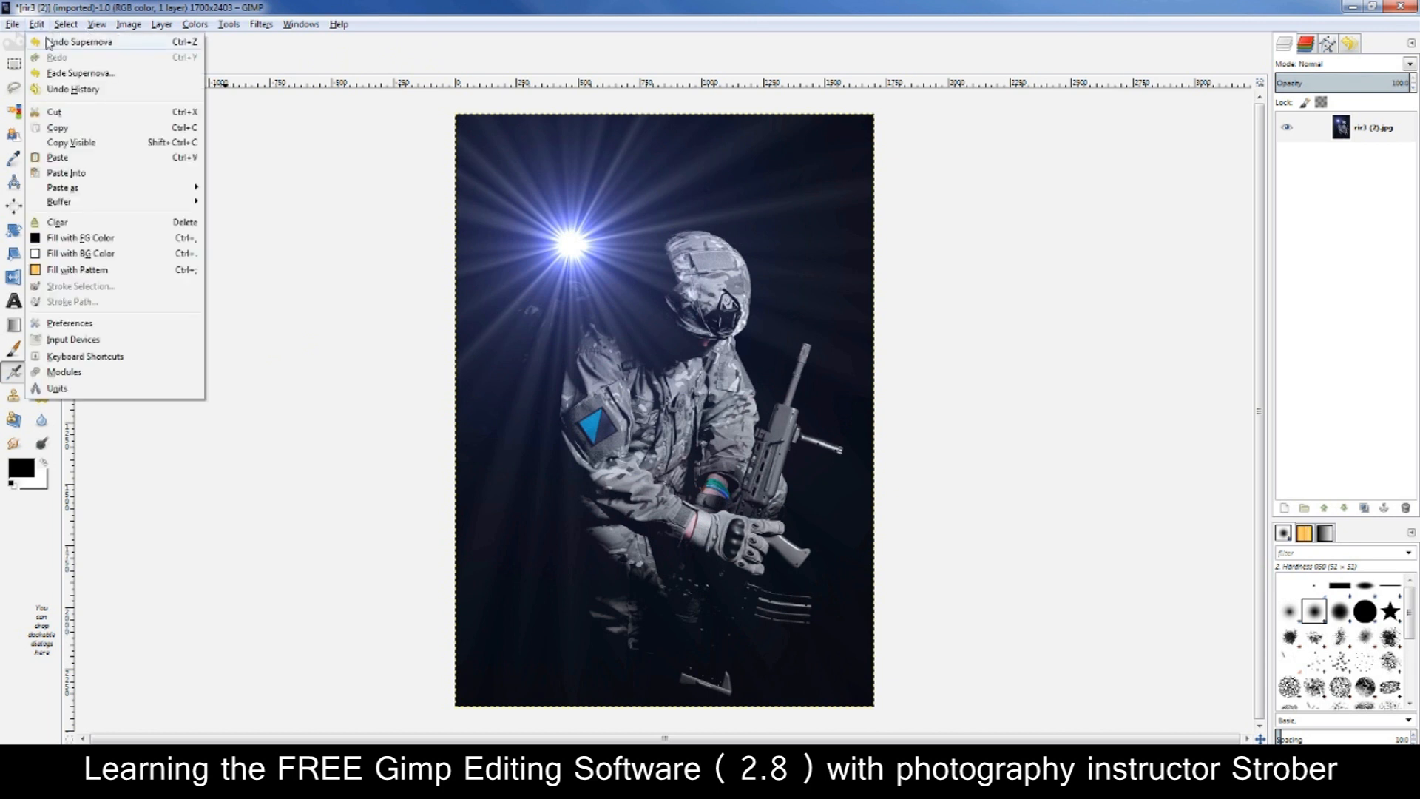
{"action": "left_click", "coordinate": [49, 42]}
Apply the Apply Canvas artistic filter to the photo with Top-right direction and a depth of 4
{"action": "left_click", "coordinate": [260, 25]}
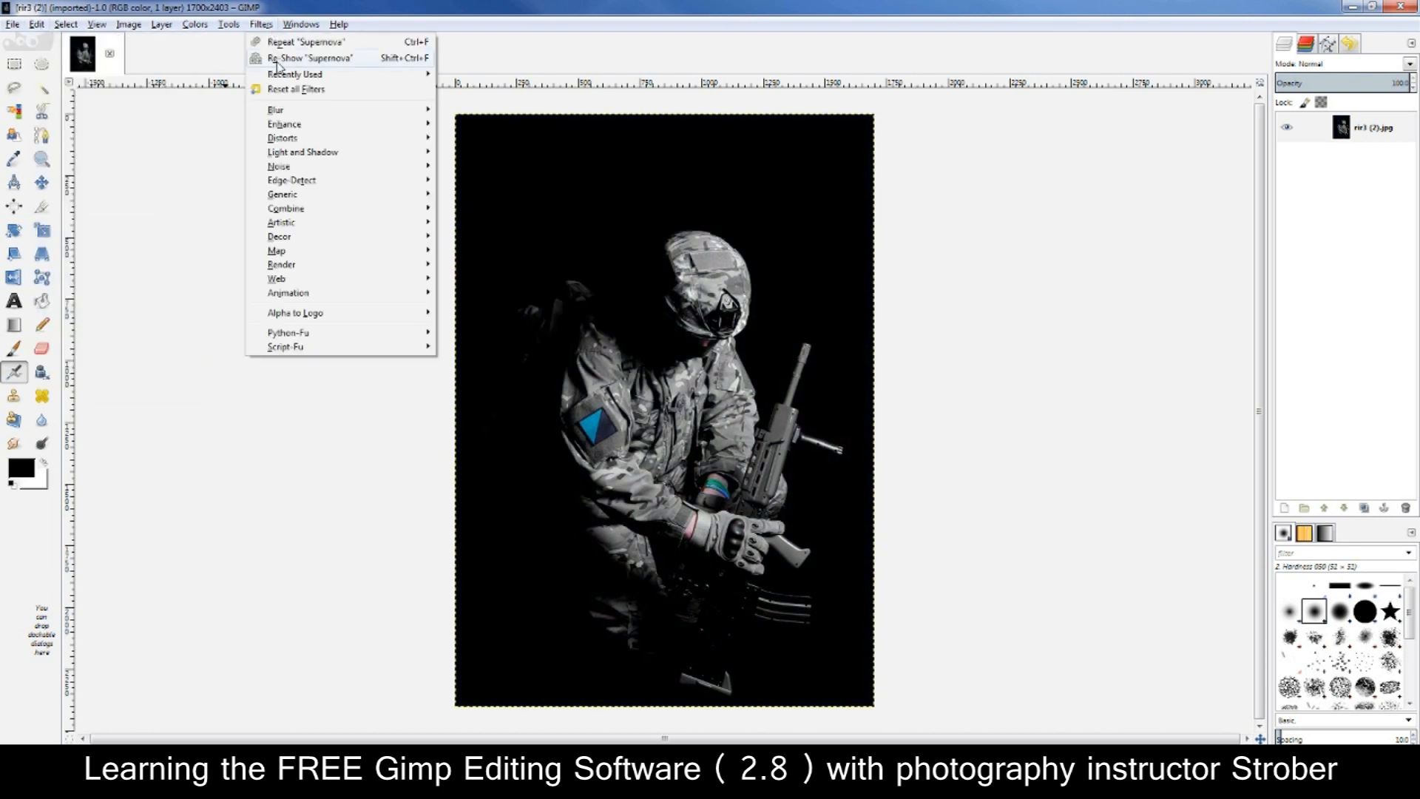
{"action": "mouse_move", "coordinate": [319, 279]}
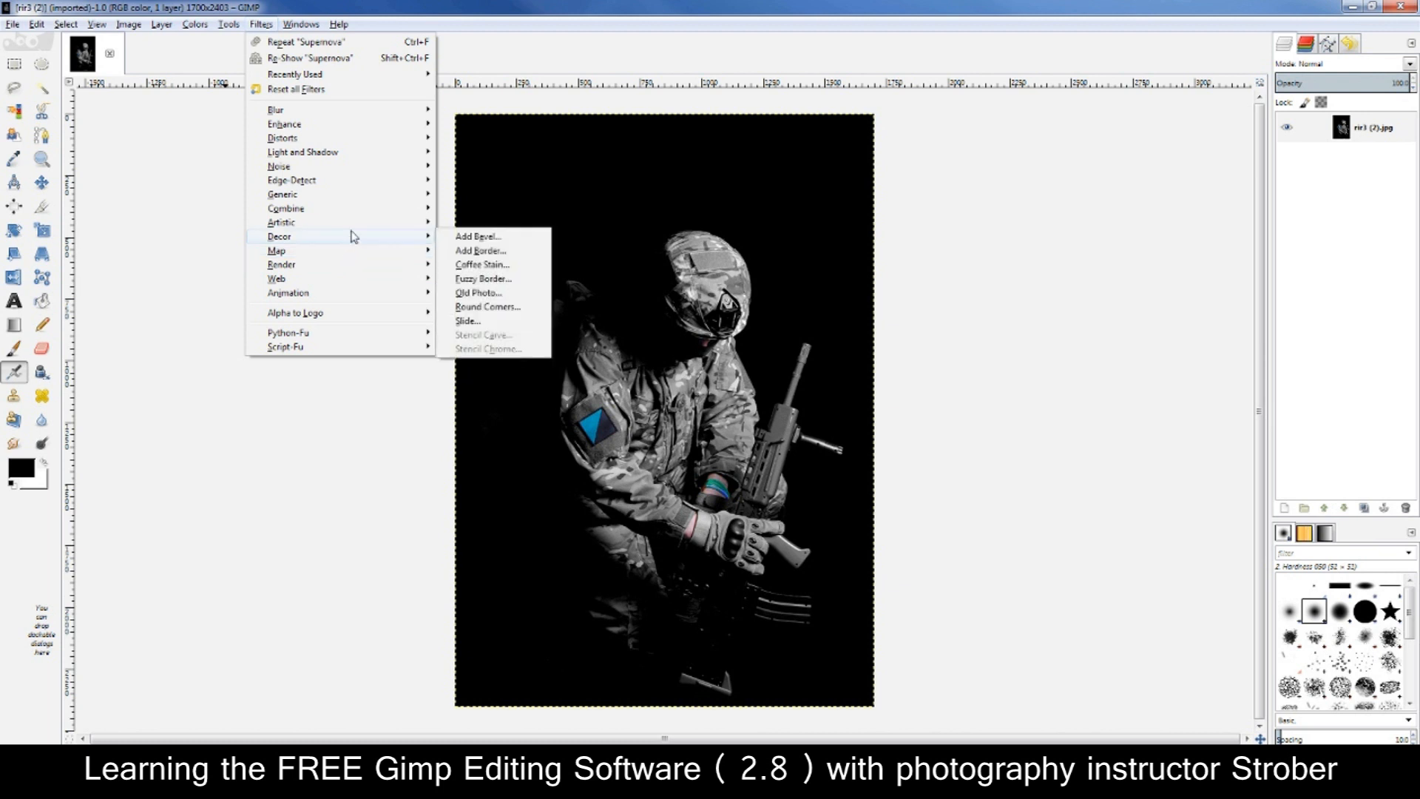
{"action": "mouse_move", "coordinate": [352, 227]}
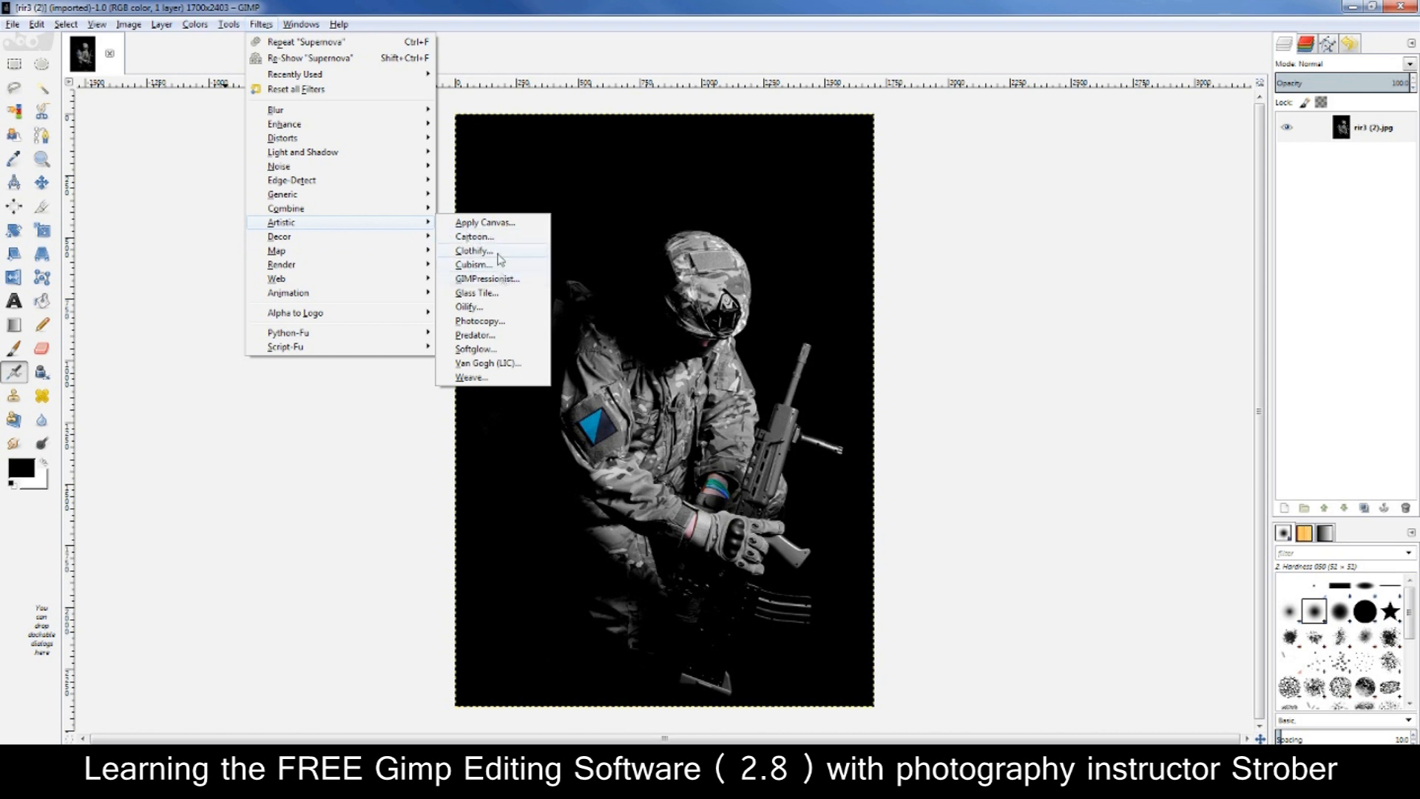
{"action": "left_click", "coordinate": [497, 224]}
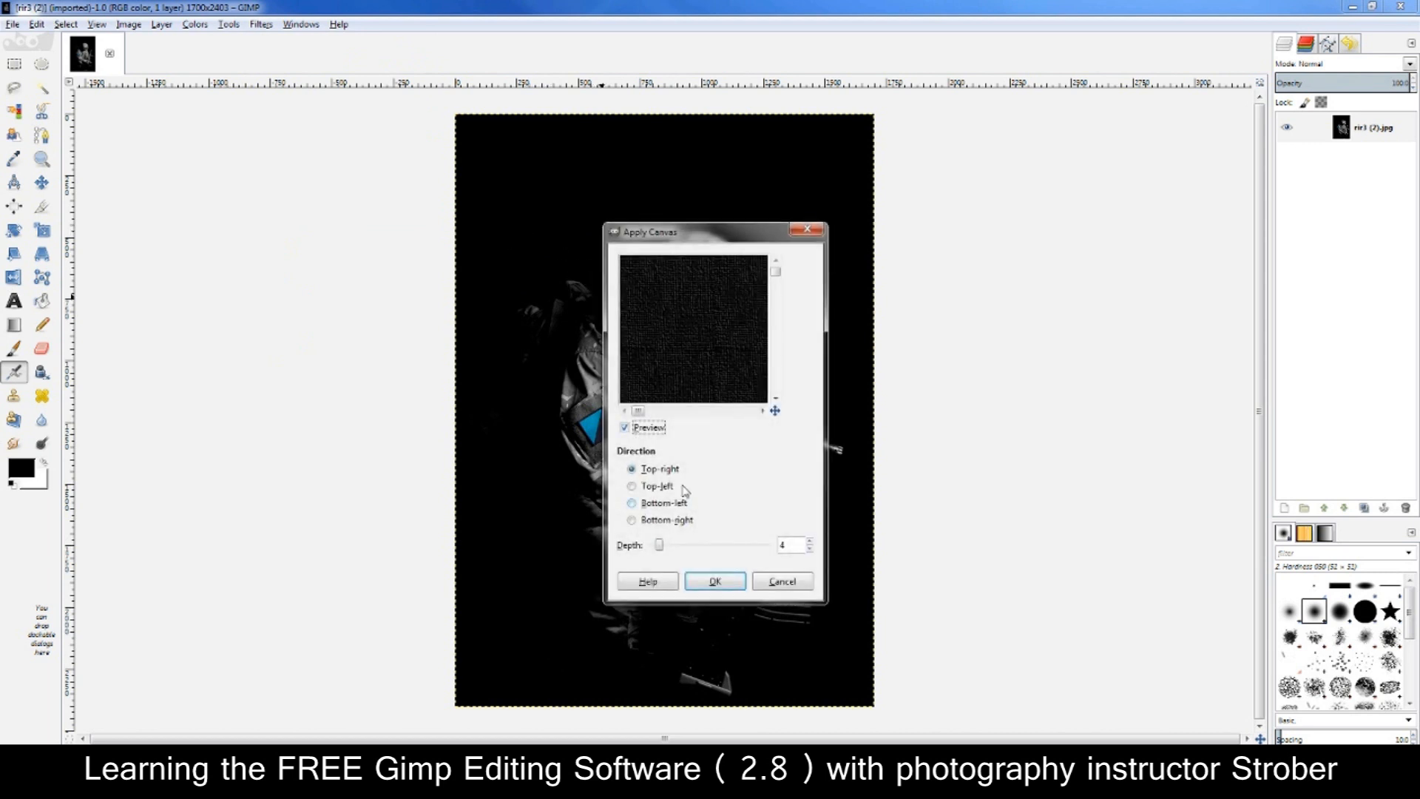
{"action": "left_click_drag", "start_coordinate": [700, 374], "coordinate": [710, 332]}
{"action": "scroll", "coordinate": [681, 355], "scroll_direction": "down", "scroll_amount": 2}
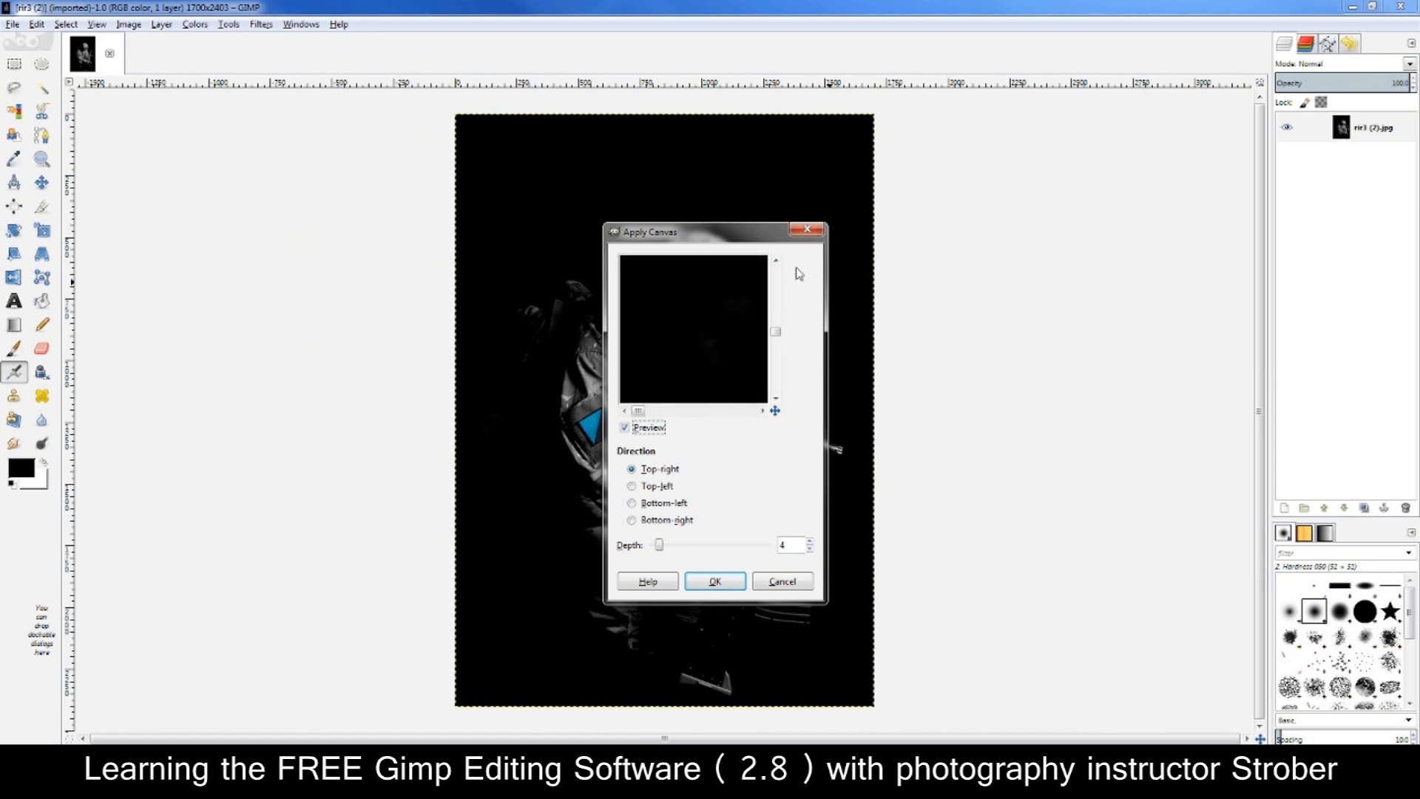
{"action": "left_click", "coordinate": [715, 581]}
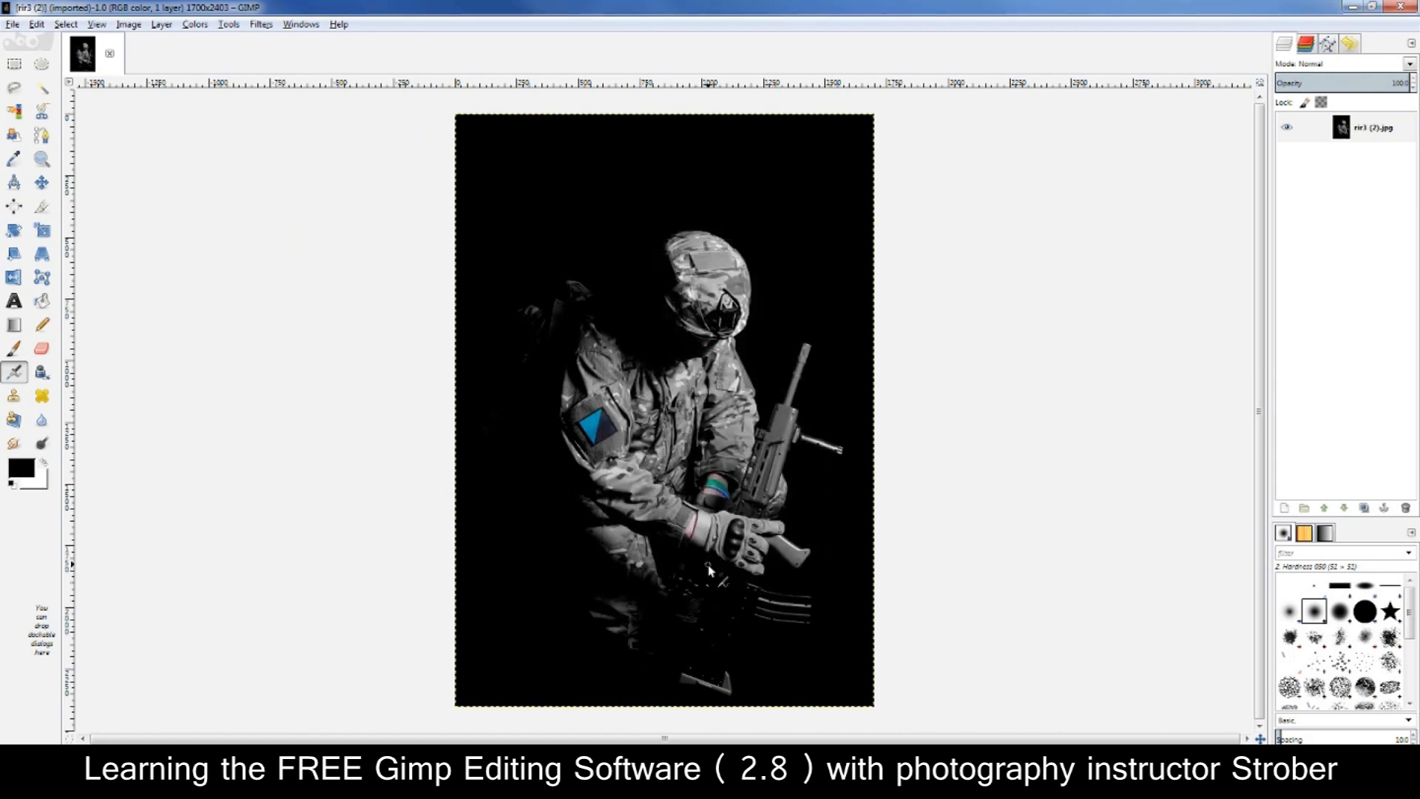
Examine the canvas texture up close on the soldier's jacket and the blue arm patch
{"action": "scroll", "coordinate": [660, 360], "scroll_direction": "up", "scroll_amount": 5}
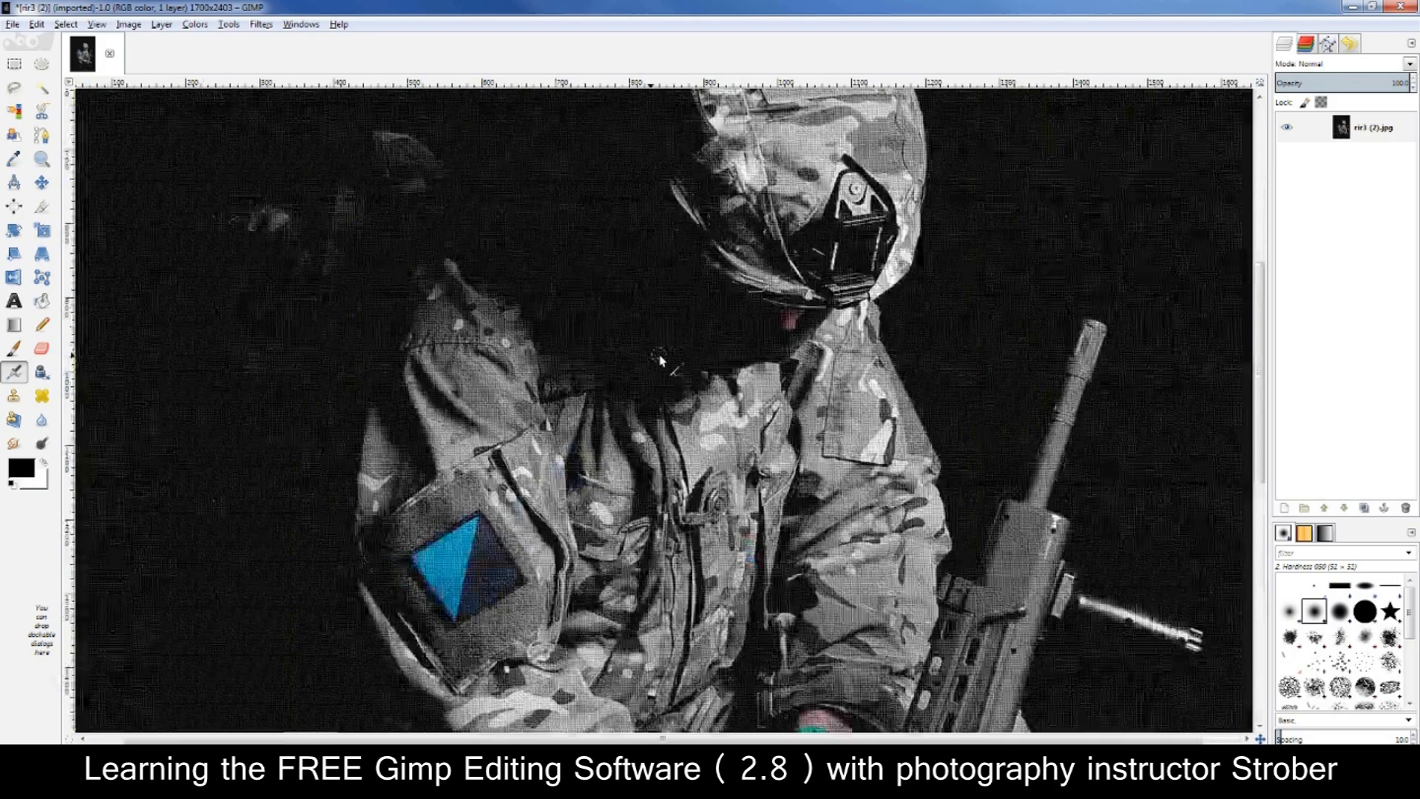
{"action": "scroll", "coordinate": [805, 381], "scroll_direction": "down", "scroll_amount": 8}
{"action": "scroll", "coordinate": [699, 309], "scroll_direction": "up", "scroll_amount": 5}
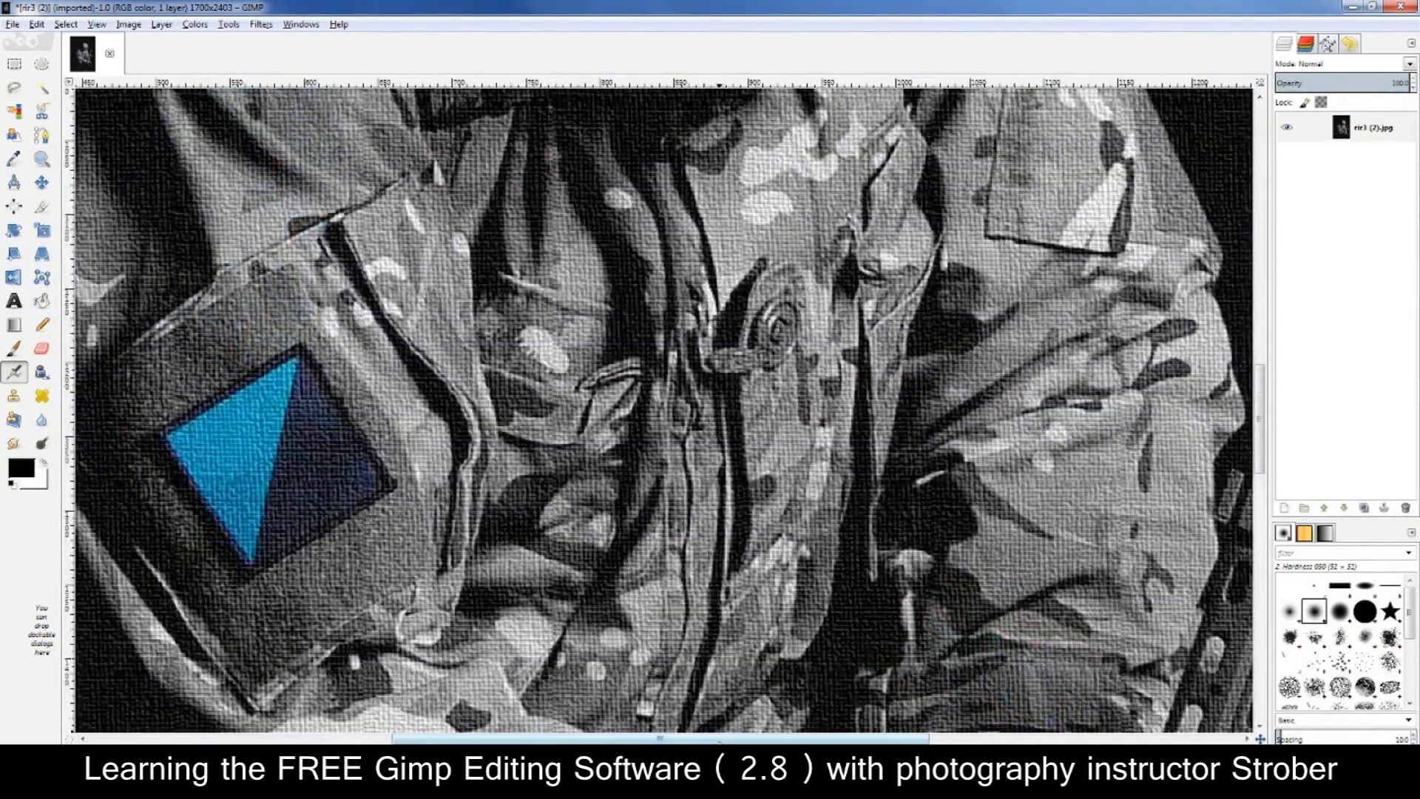
{"action": "scroll", "coordinate": [740, 644], "scroll_direction": "left", "scroll_amount": 5}
{"action": "scroll", "coordinate": [657, 568], "scroll_direction": "up", "scroll_amount": 2}
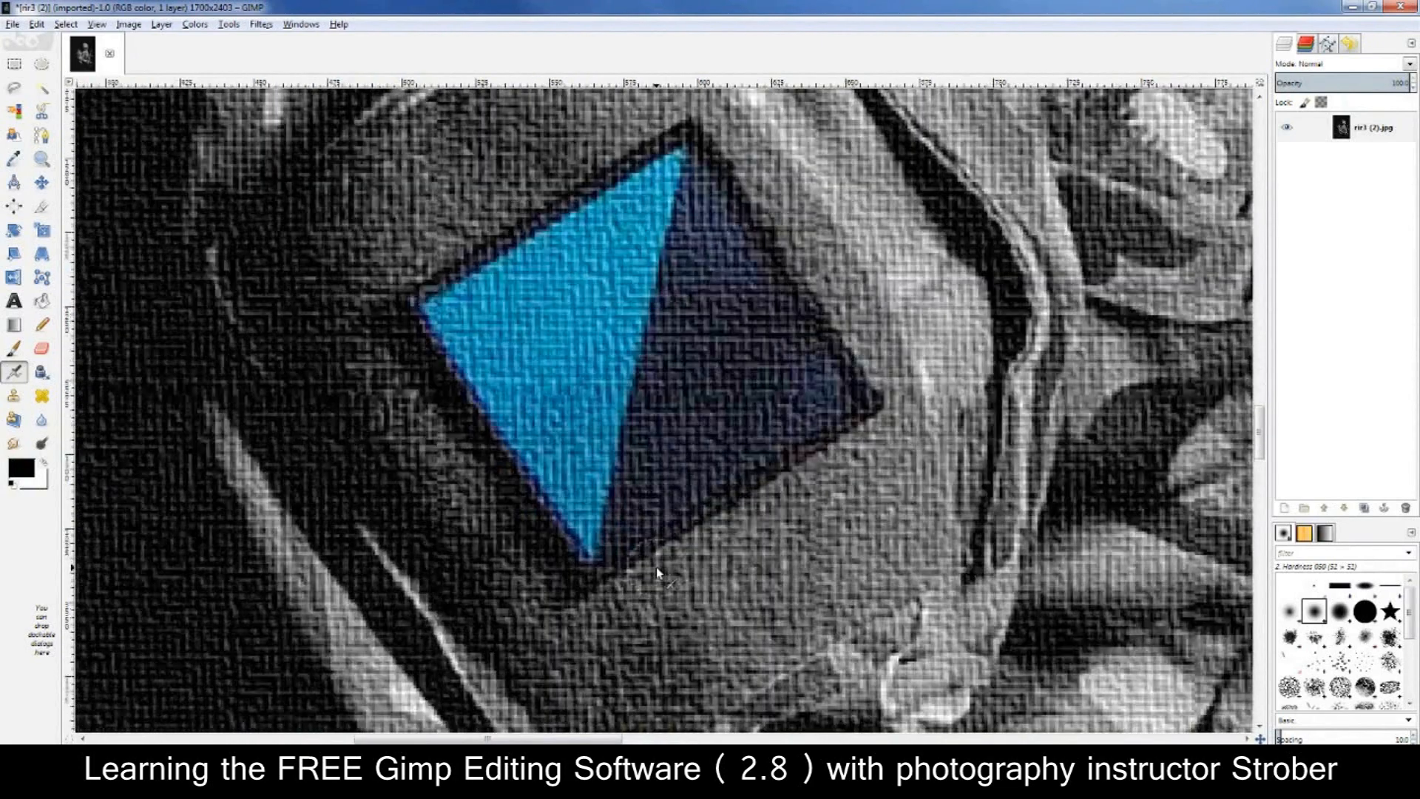
{"action": "scroll", "coordinate": [655, 568], "scroll_direction": "down", "scroll_amount": 1}
{"action": "scroll", "coordinate": [655, 570], "scroll_direction": "up", "scroll_amount": 1}
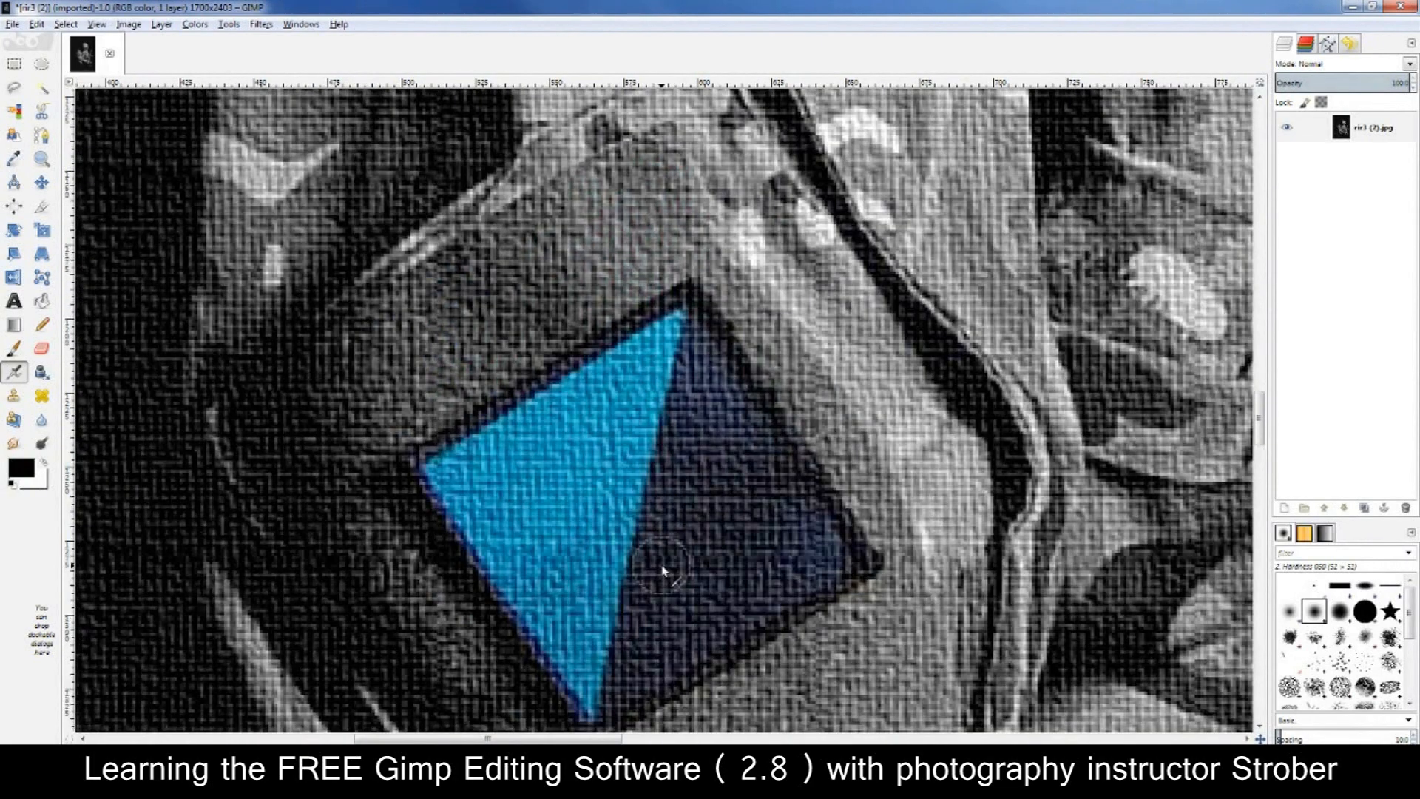
{"action": "scroll", "coordinate": [647, 450], "scroll_direction": "down", "scroll_amount": 3}
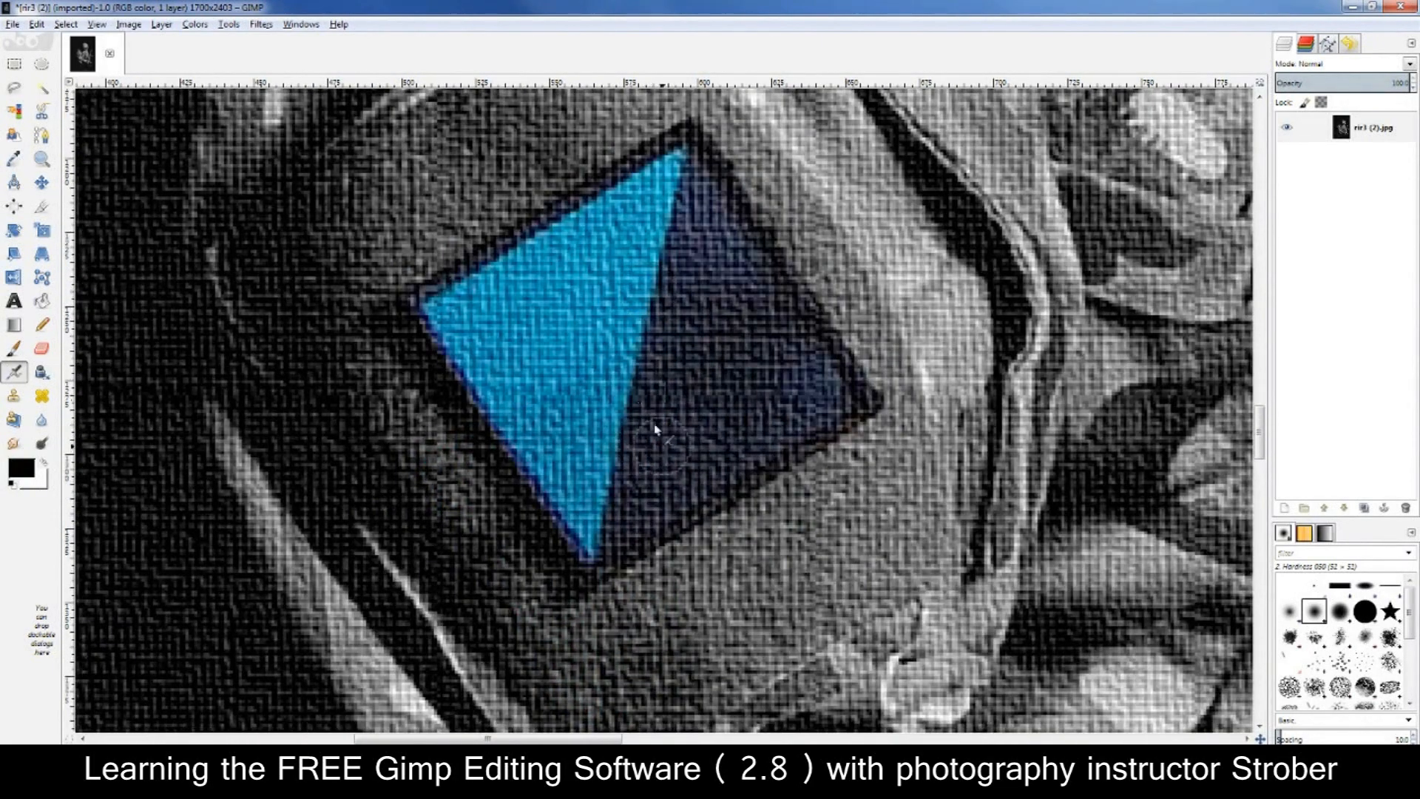
{"action": "scroll", "coordinate": [672, 451], "scroll_direction": "down", "scroll_amount": 1}
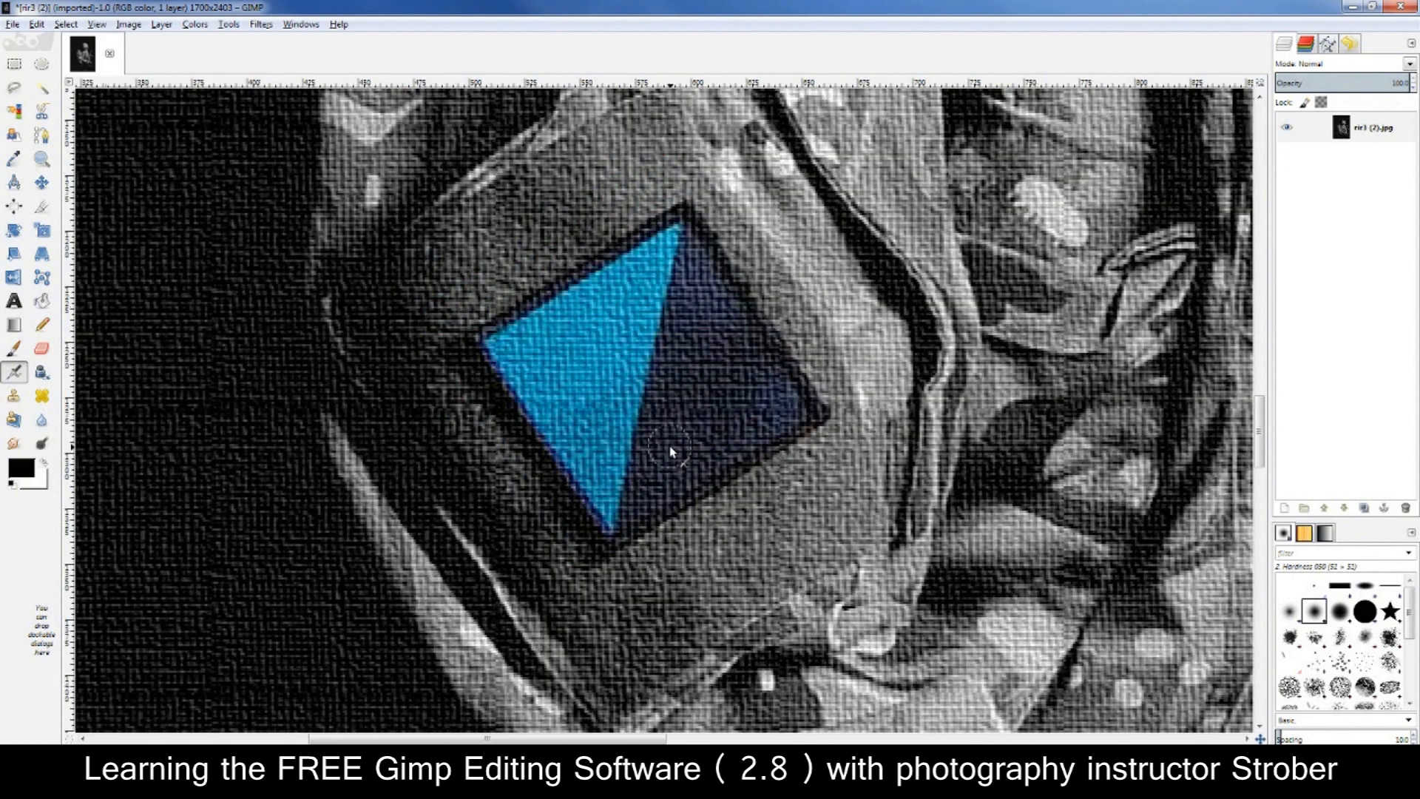
Undo the Apply Canvas effect
{"action": "left_click", "coordinate": [36, 25]}
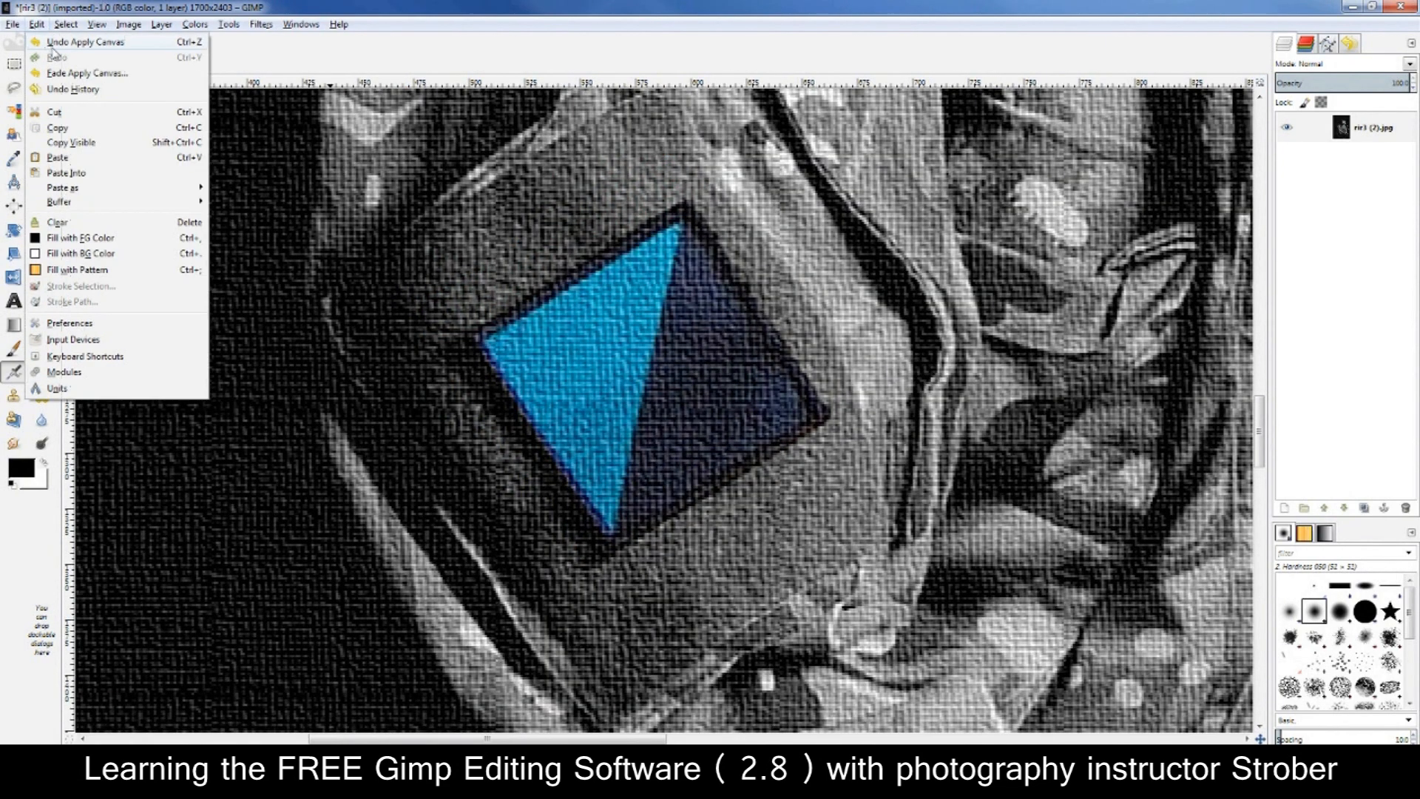
{"action": "left_click", "coordinate": [54, 43]}
{"action": "left_click", "coordinate": [43, 26]}
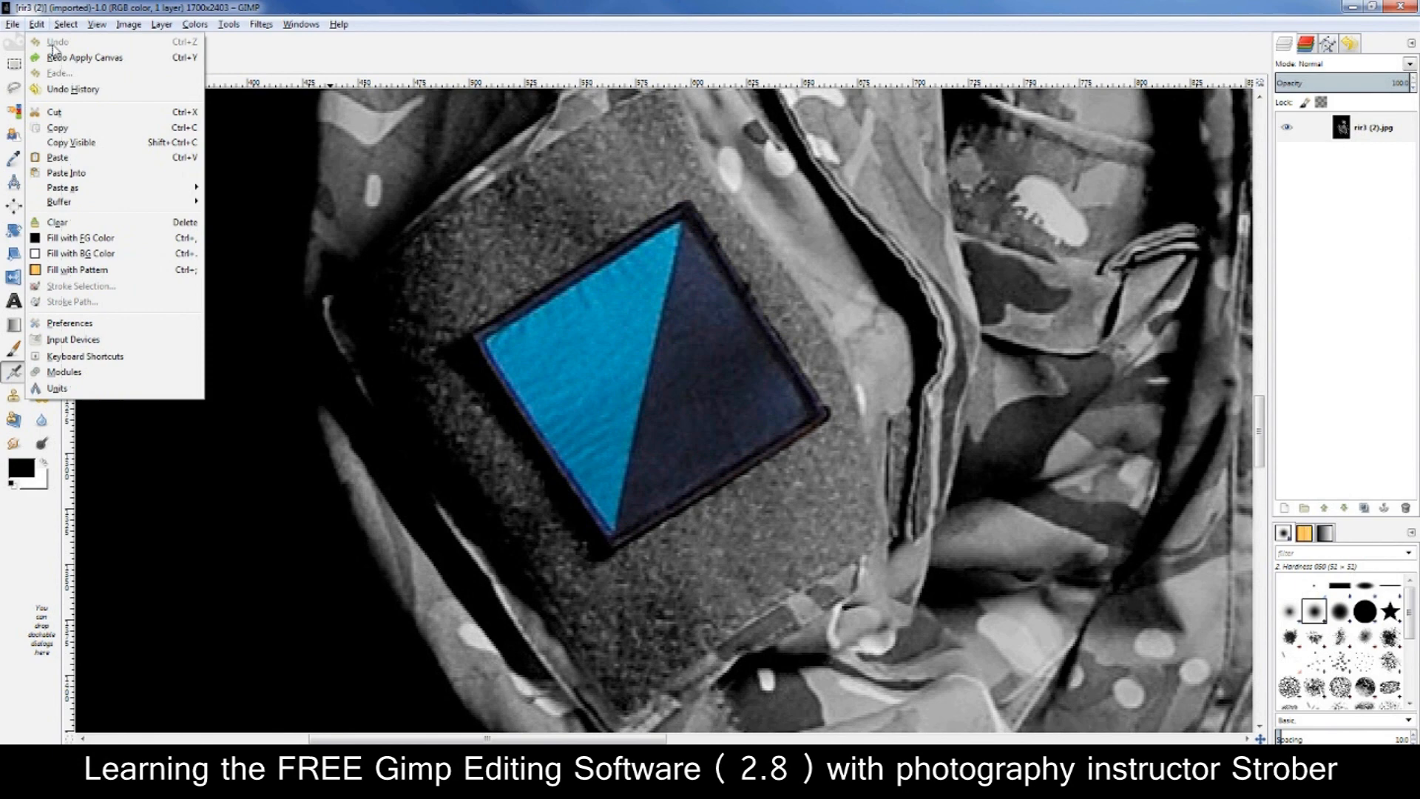
{"action": "left_click", "coordinate": [55, 56]}
{"action": "left_click", "coordinate": [37, 25]}
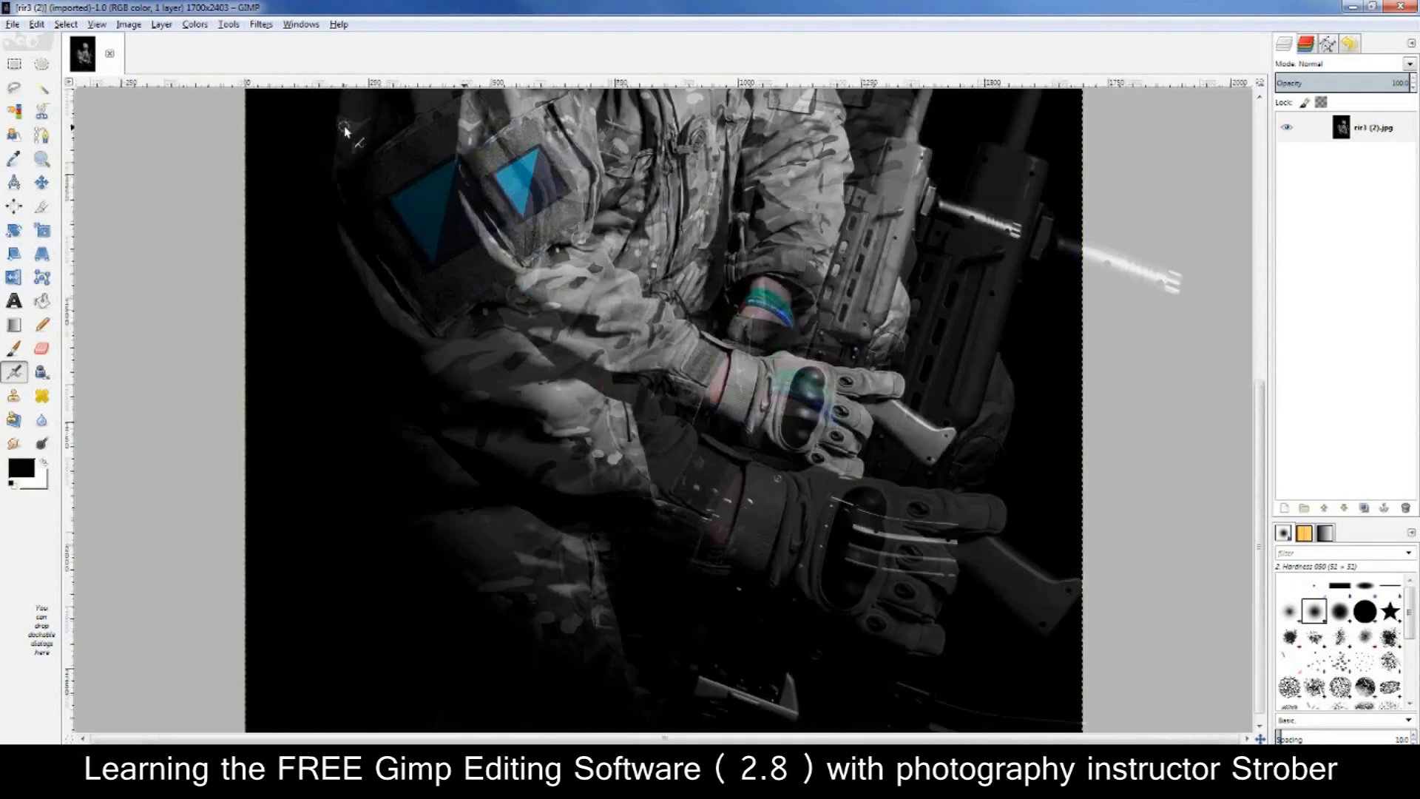
{"action": "scroll", "coordinate": [345, 132], "scroll_direction": "down", "scroll_amount": 1}
{"action": "scroll", "coordinate": [527, 306], "scroll_direction": "up", "scroll_amount": 3}
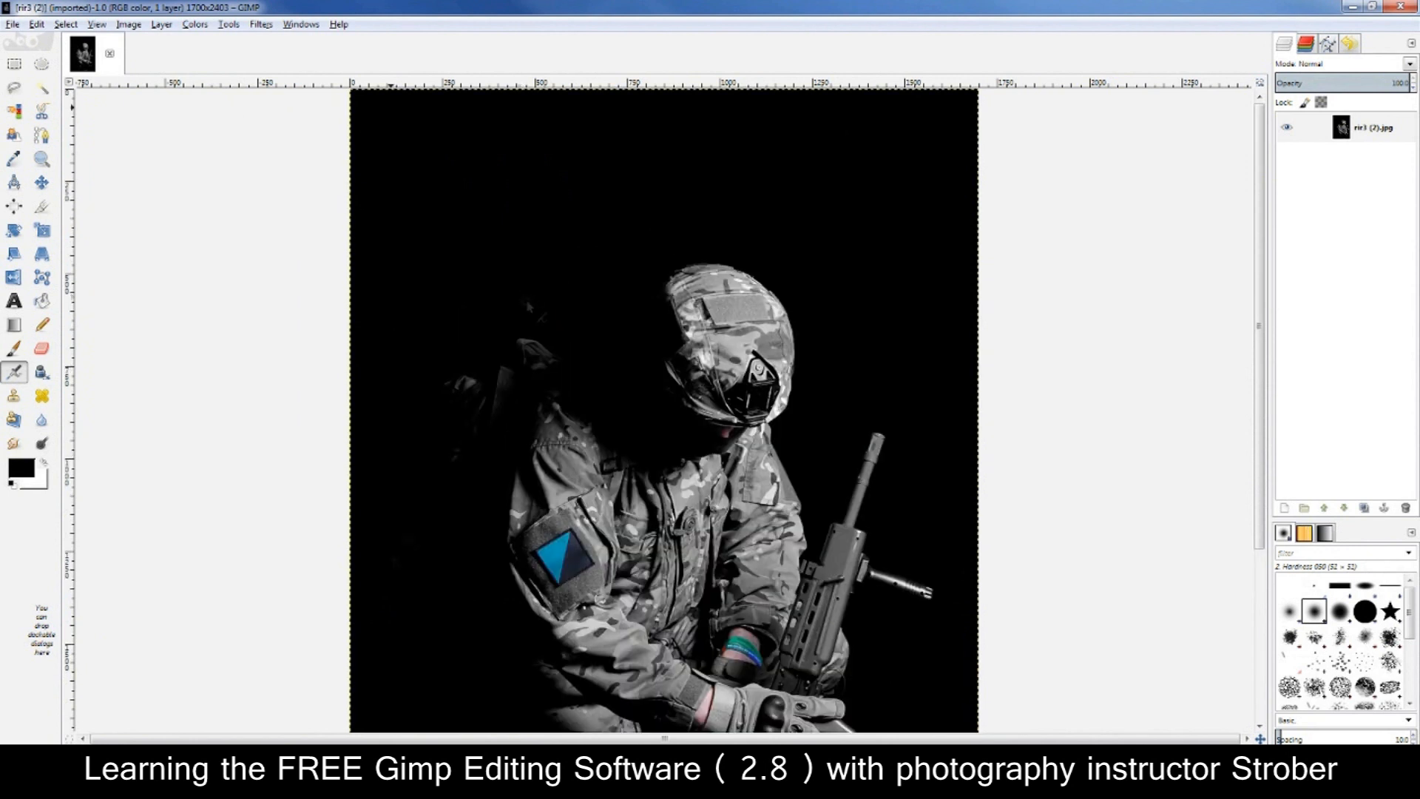
{"action": "left_click", "coordinate": [261, 24]}
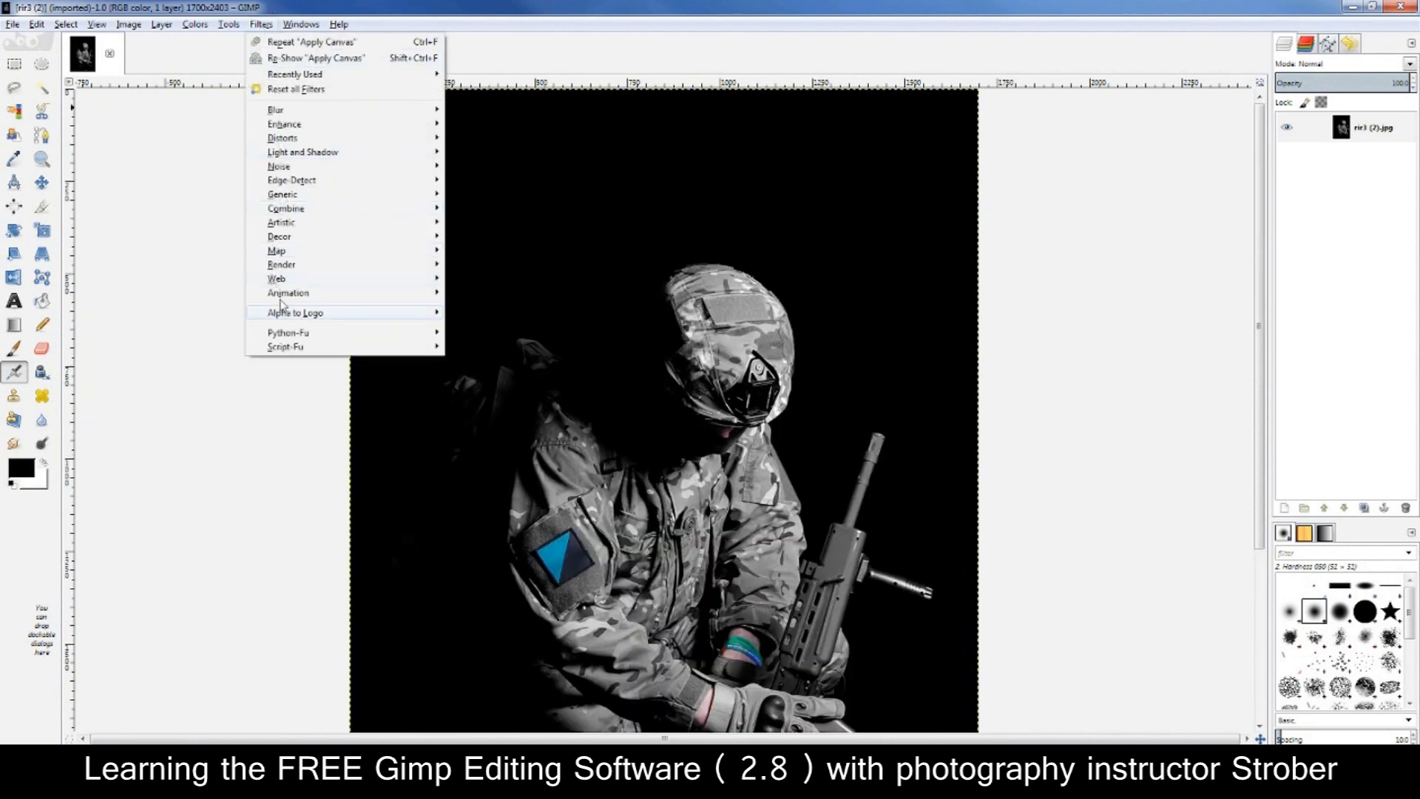
{"action": "mouse_move", "coordinate": [326, 111]}
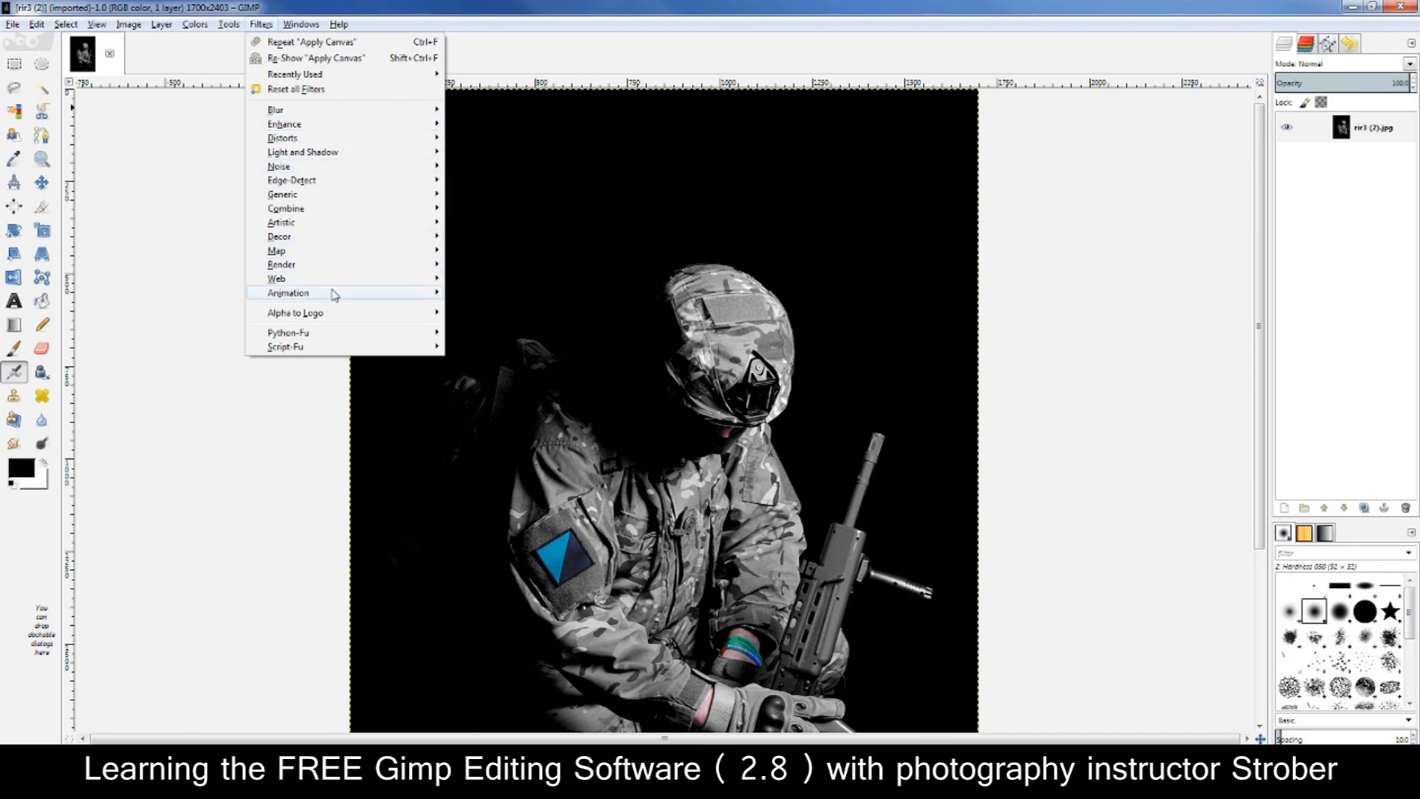
{"action": "mouse_move", "coordinate": [334, 296]}
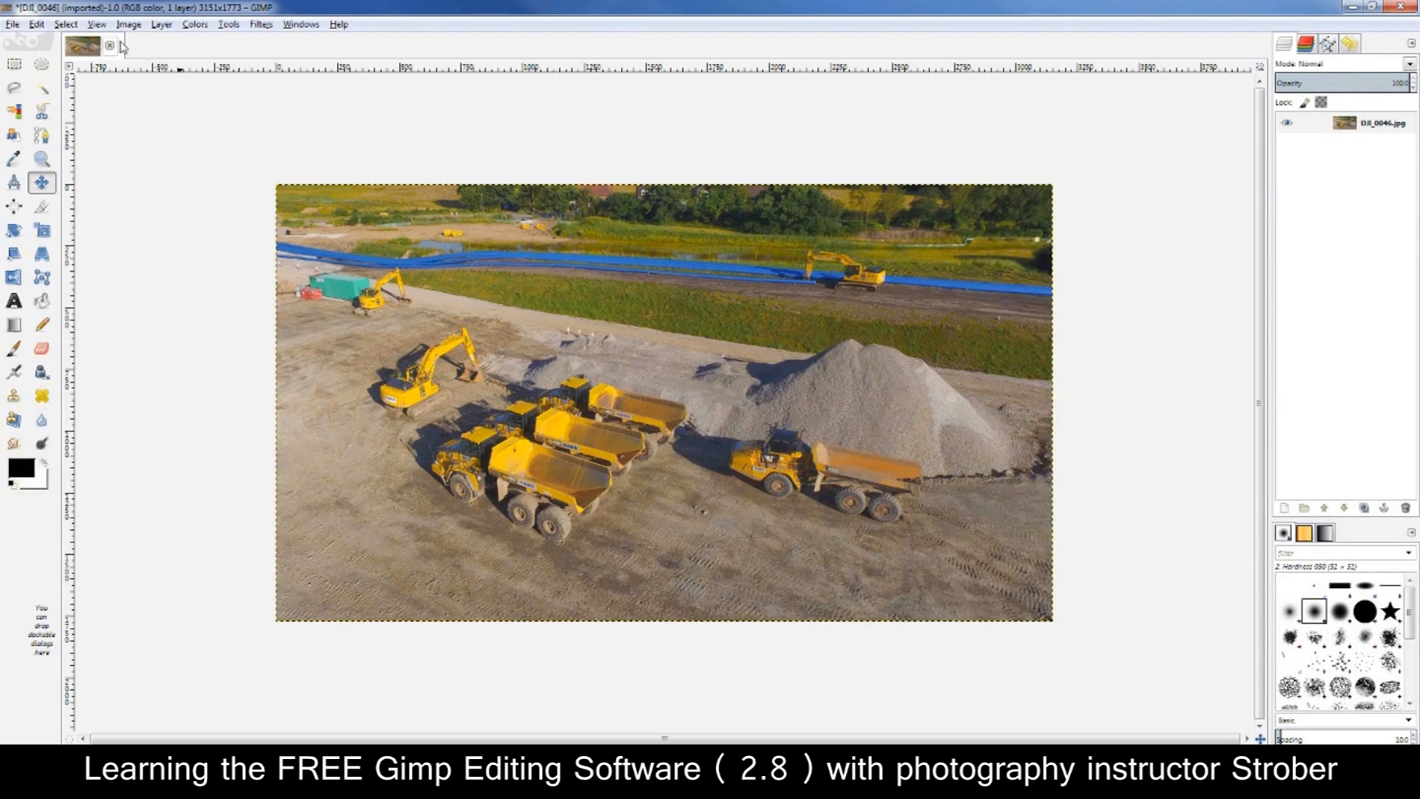
Show guides and place vertical guides at about 590, 1240, 1820 and 2470 px, discarding an extra one at about 380 px
{"action": "left_click", "coordinate": [102, 25]}
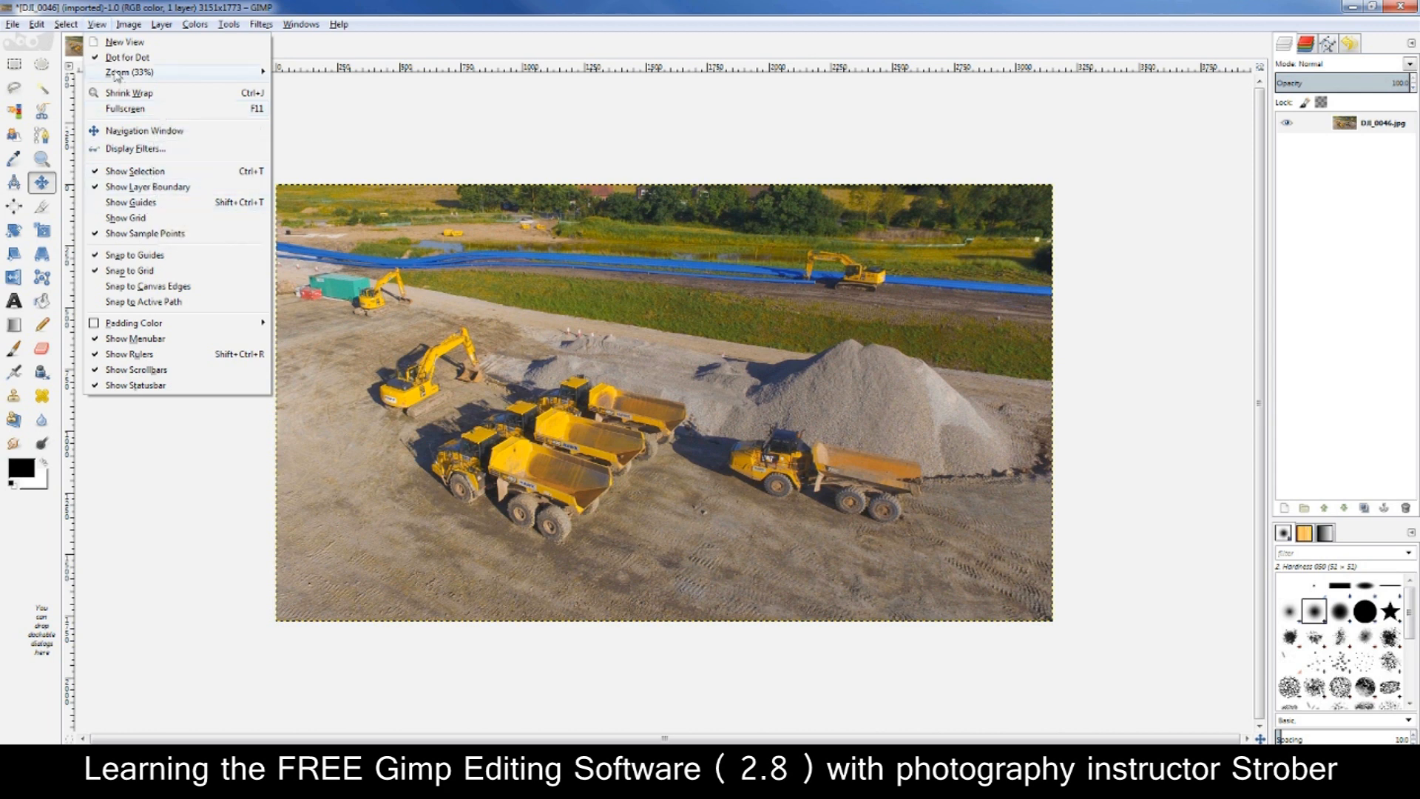
{"action": "left_click", "coordinate": [101, 204]}
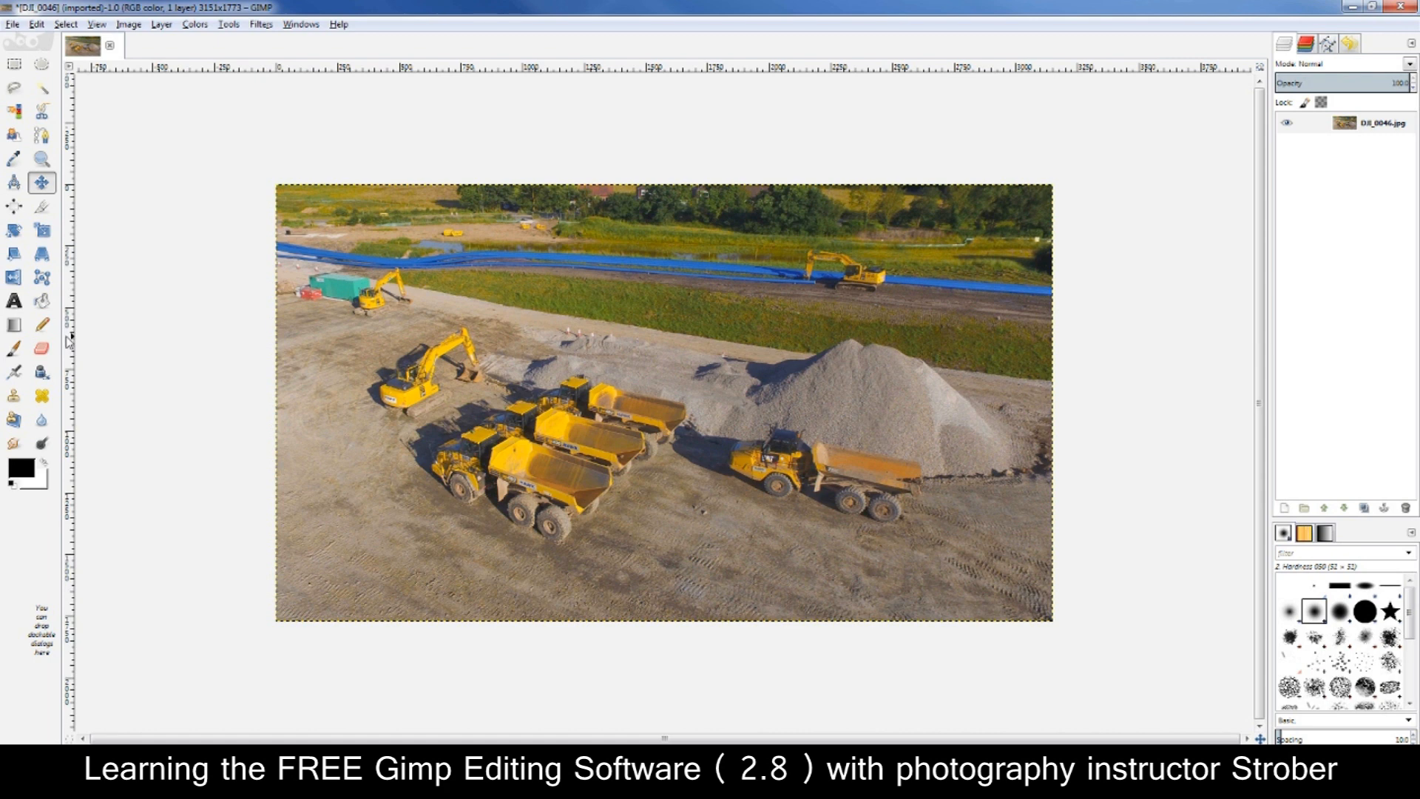
{"action": "left_click_drag", "start_coordinate": [69, 341], "coordinate": [423, 336]}
{"action": "left_click_drag", "start_coordinate": [72, 340], "coordinate": [583, 329]}
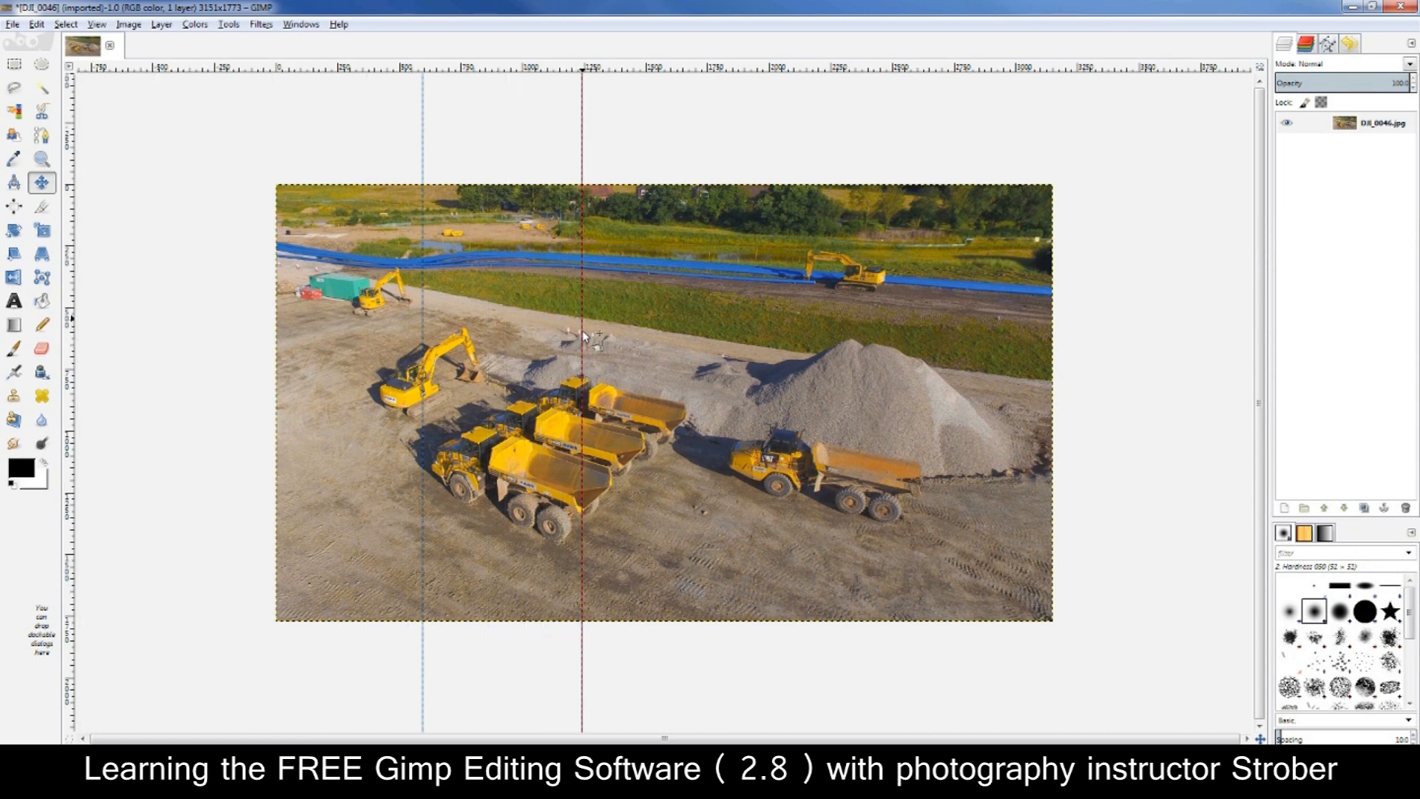
{"action": "left_click_drag", "start_coordinate": [72, 366], "coordinate": [725, 334]}
{"action": "left_click_drag", "start_coordinate": [71, 360], "coordinate": [885, 357]}
{"action": "left_click_drag", "start_coordinate": [71, 359], "coordinate": [373, 361]}
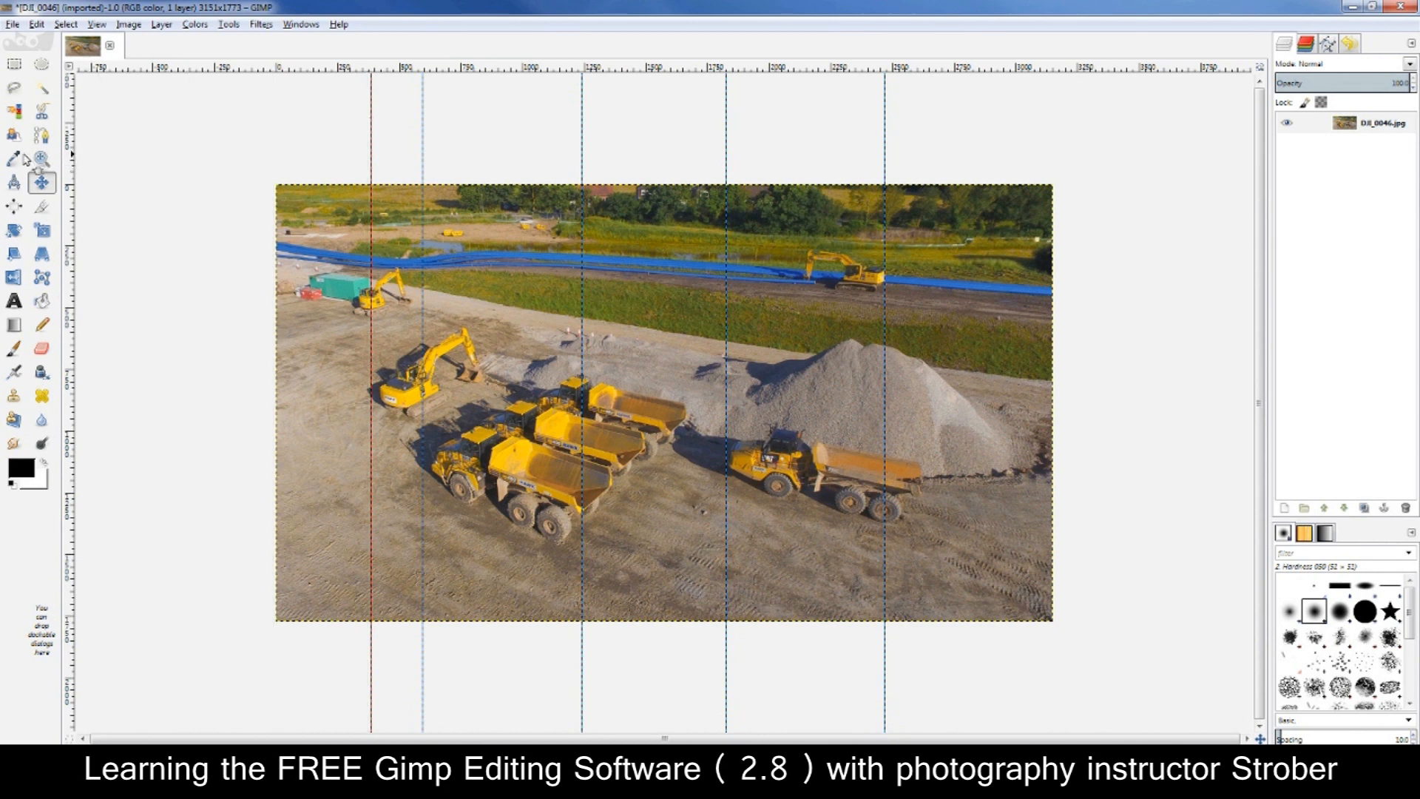
{"action": "left_click_drag", "start_coordinate": [26, 159], "coordinate": [26, 159]}
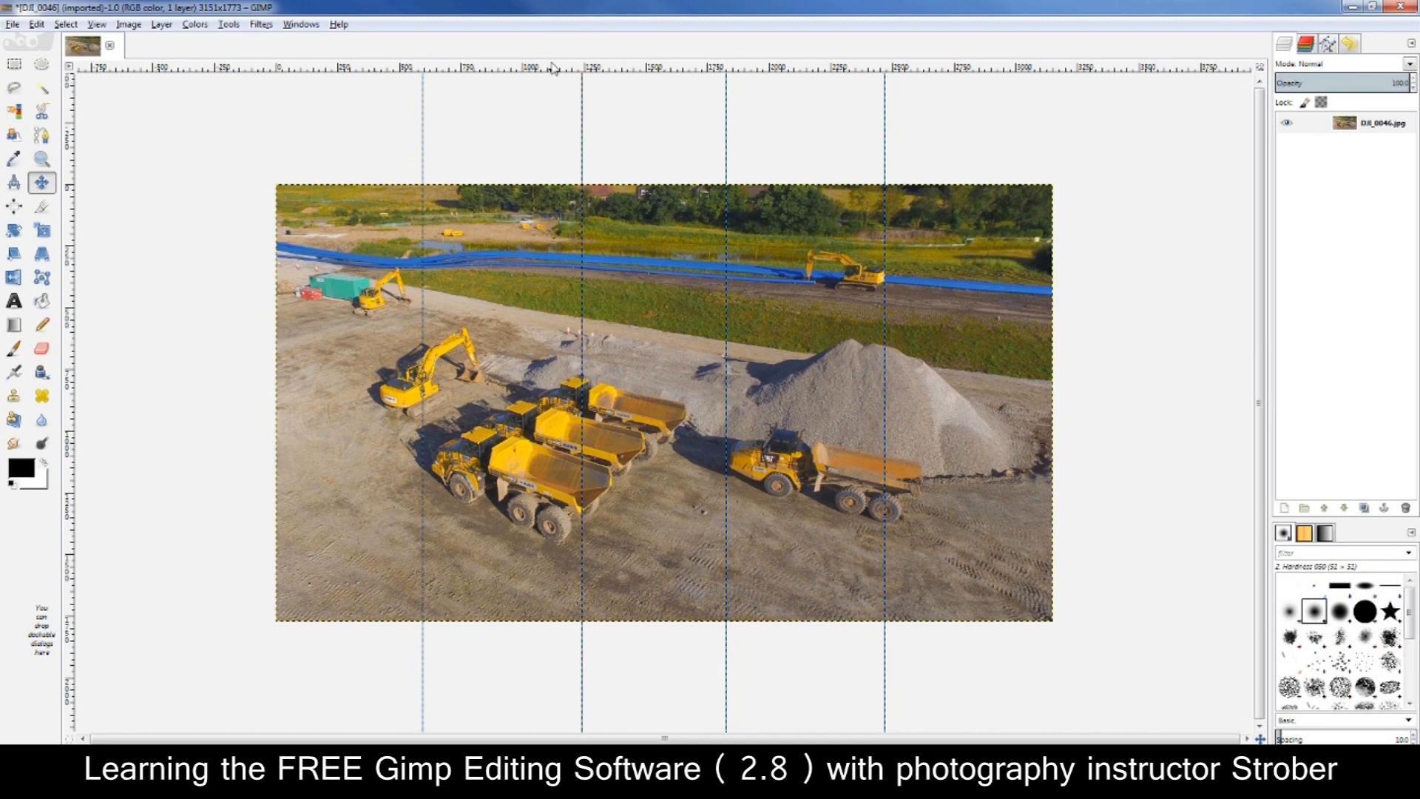
Place two horizontal guides across the construction site photo at about 550 and 1260 px
{"action": "left_click_drag", "start_coordinate": [550, 69], "coordinate": [562, 324]}
{"action": "left_click_drag", "start_coordinate": [555, 68], "coordinate": [602, 495]}
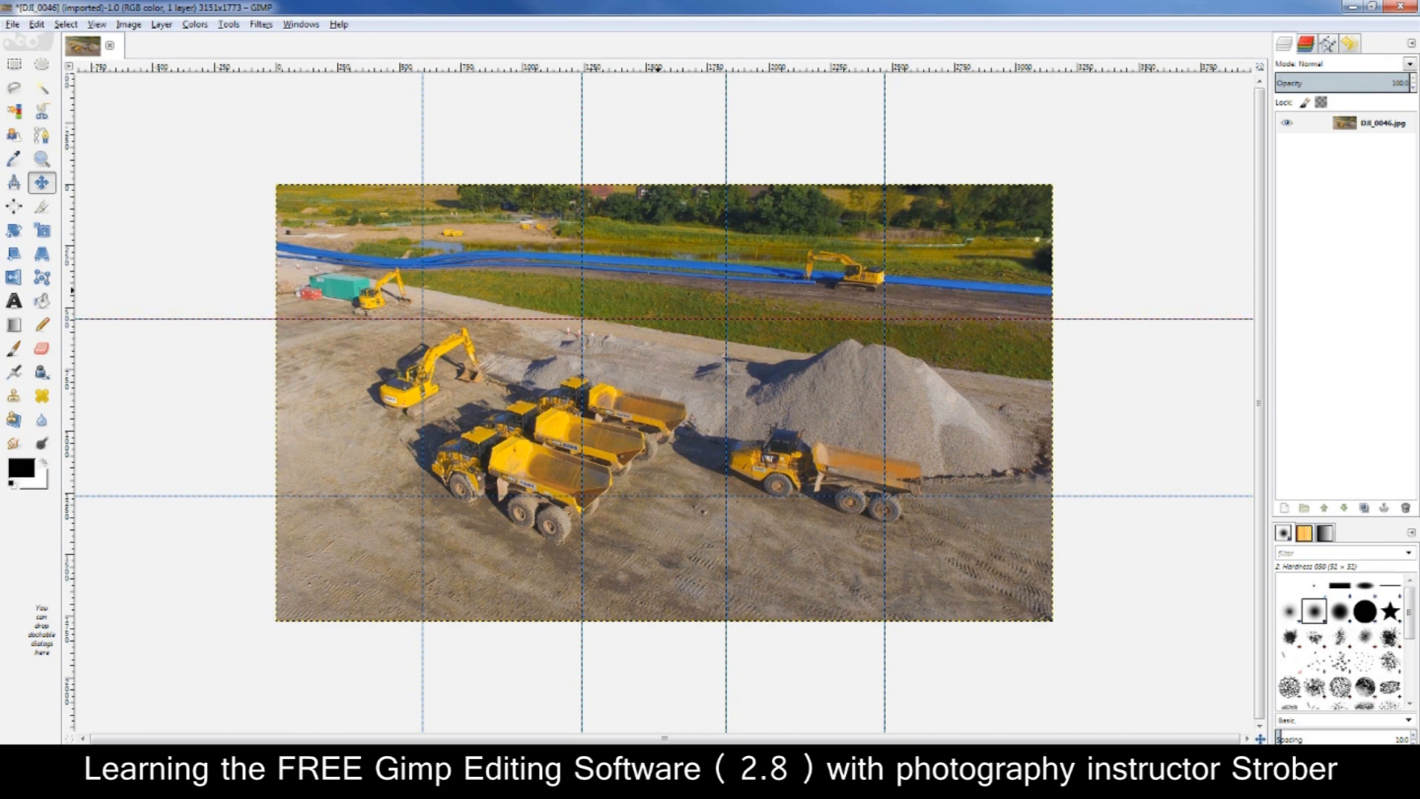
Toggle the guide display to compare the photo with and without guides, leaving the guides hidden
{"action": "left_click", "coordinate": [99, 26]}
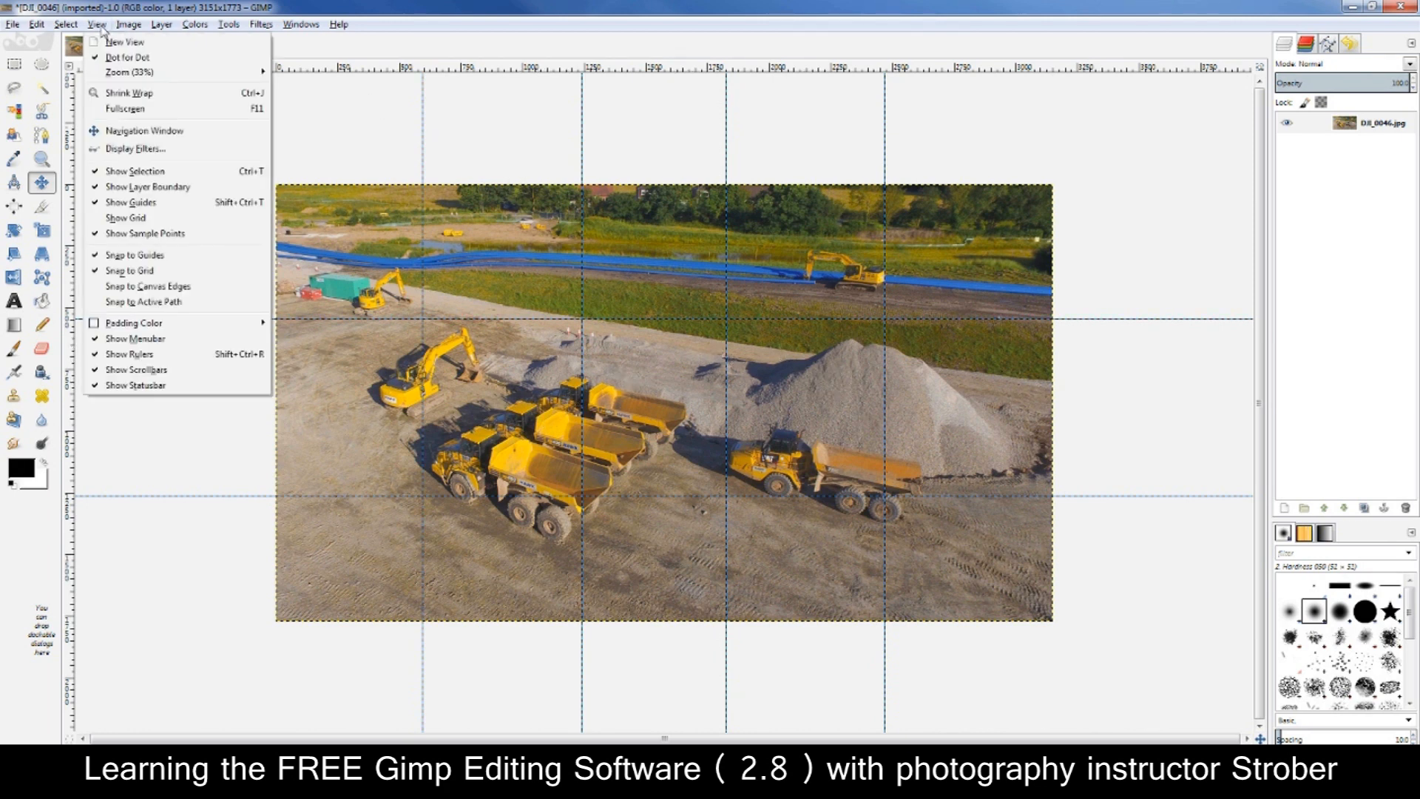
{"action": "left_click", "coordinate": [113, 205]}
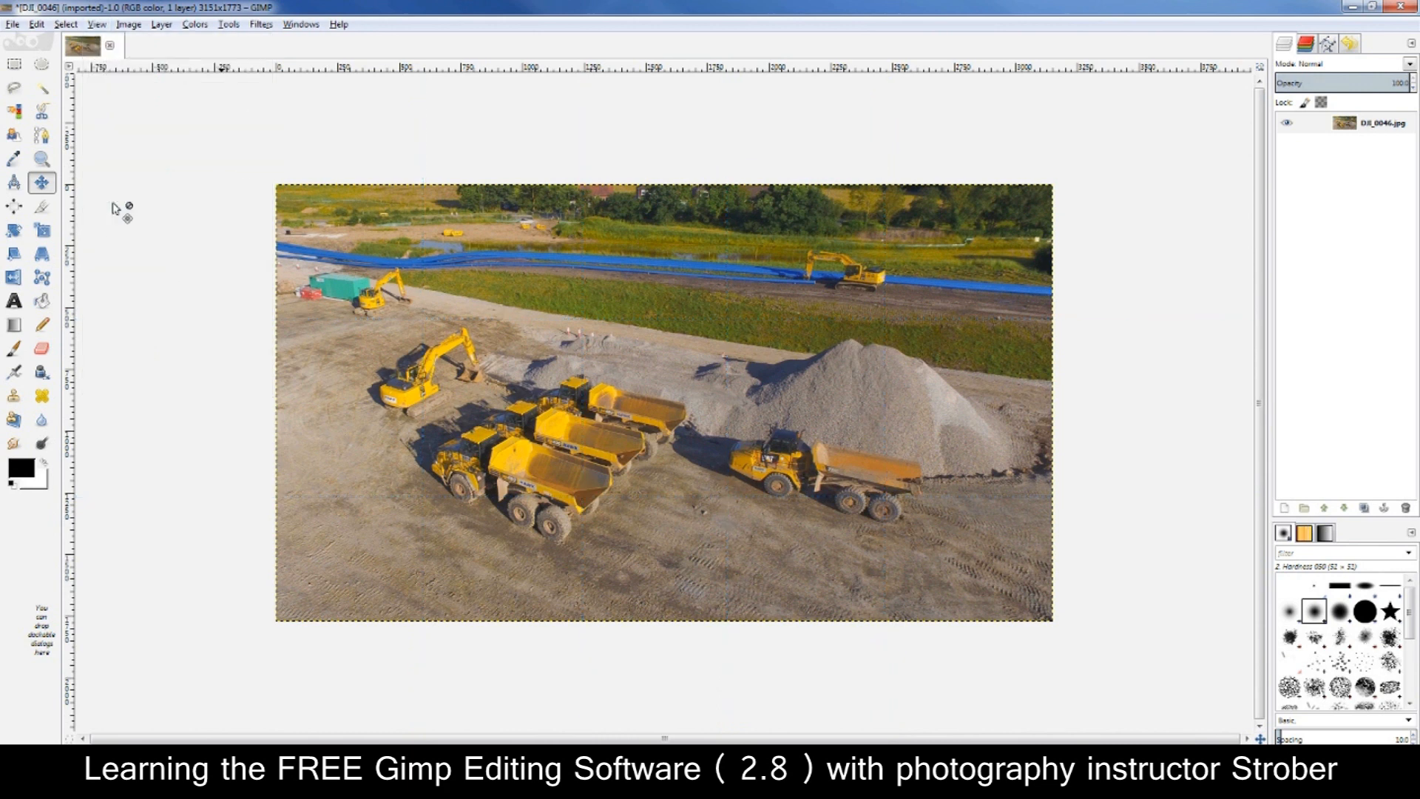
{"action": "left_click", "coordinate": [97, 25]}
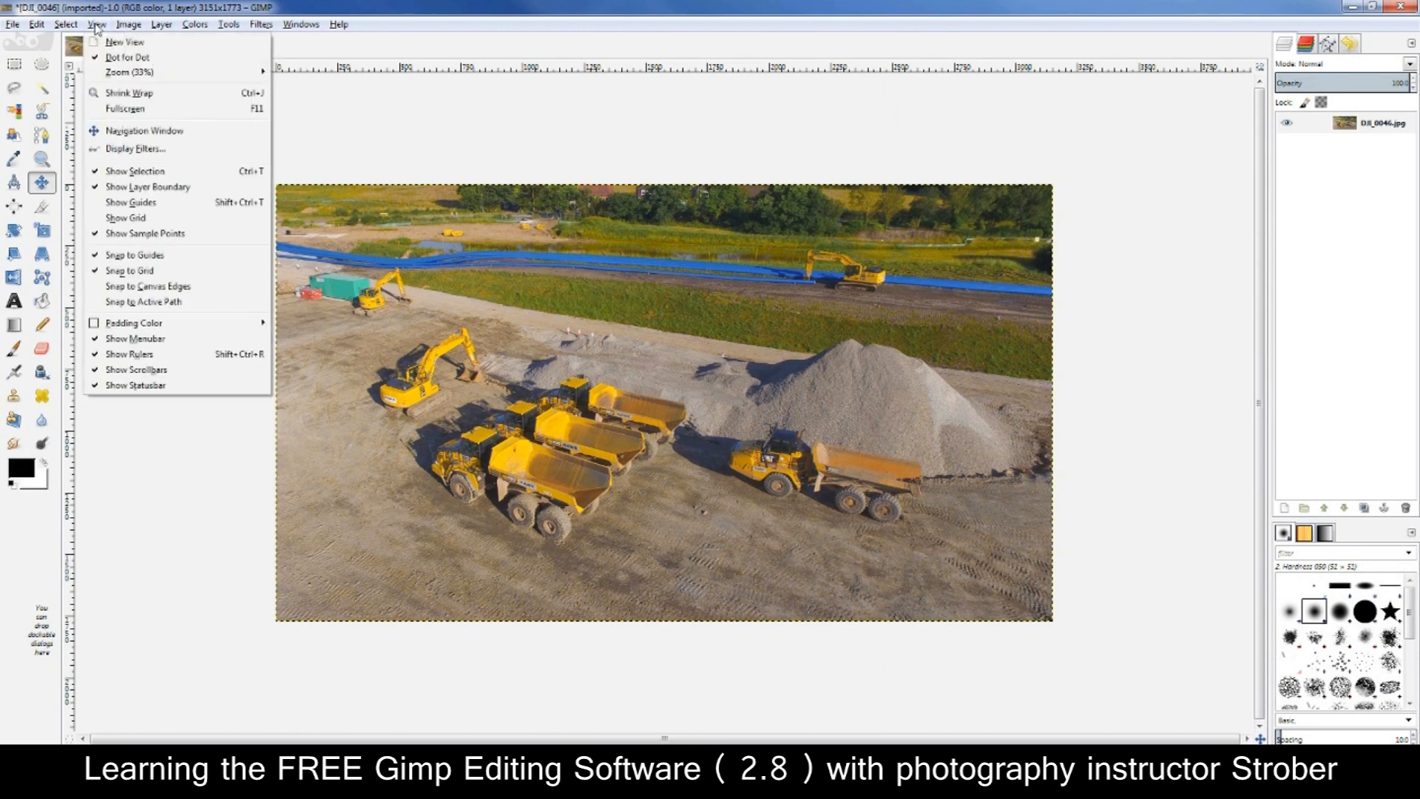
{"action": "left_click", "coordinate": [104, 204]}
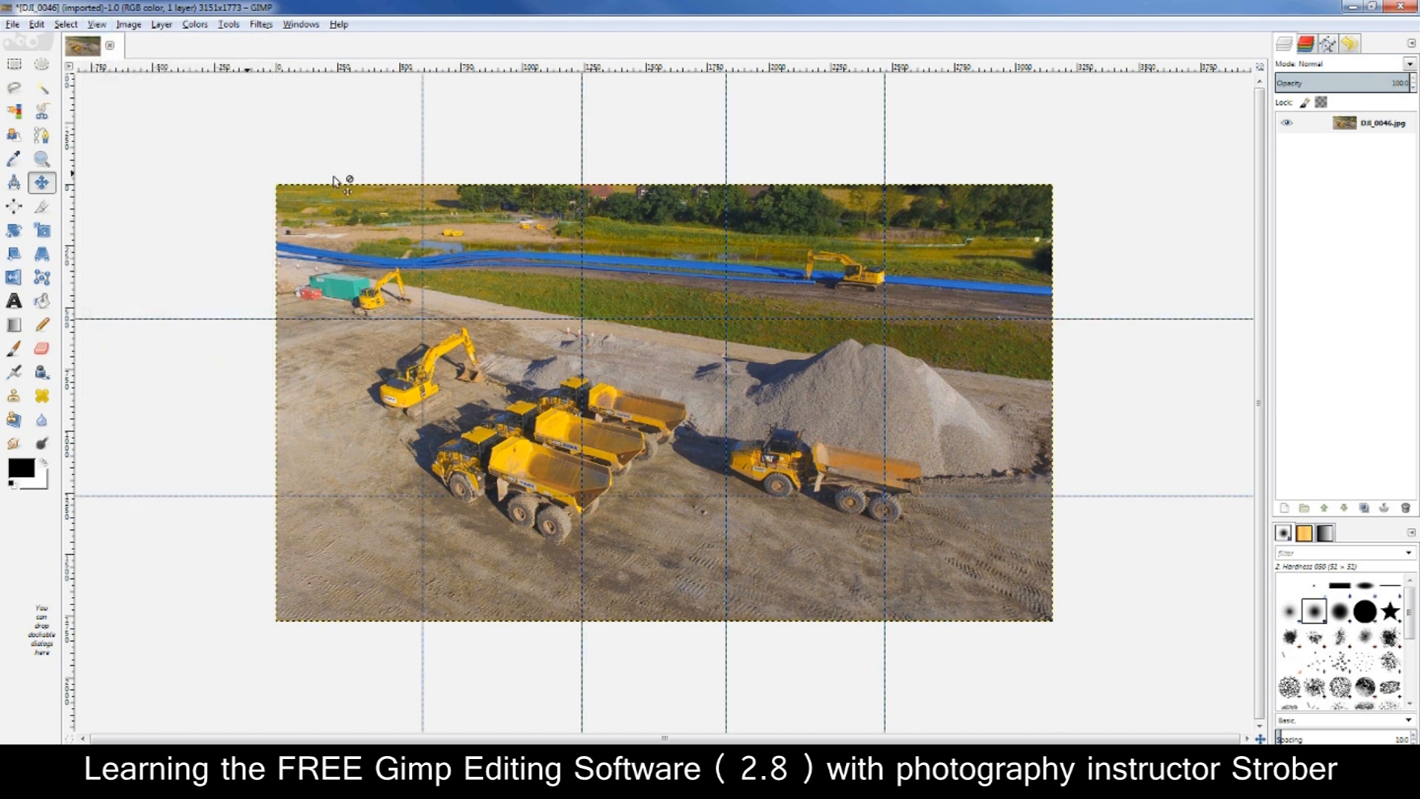
{"action": "left_click", "coordinate": [97, 24]}
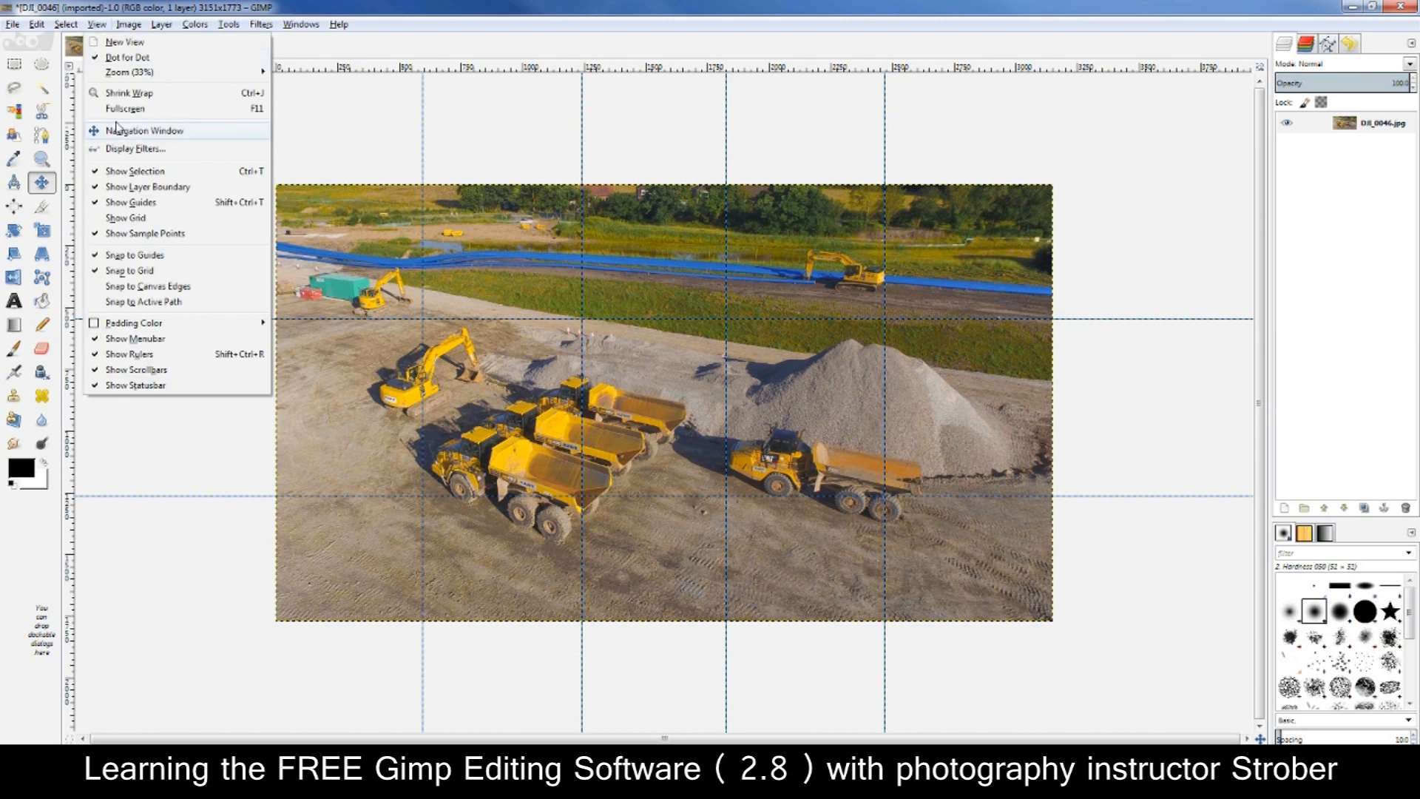
{"action": "left_click", "coordinate": [97, 204]}
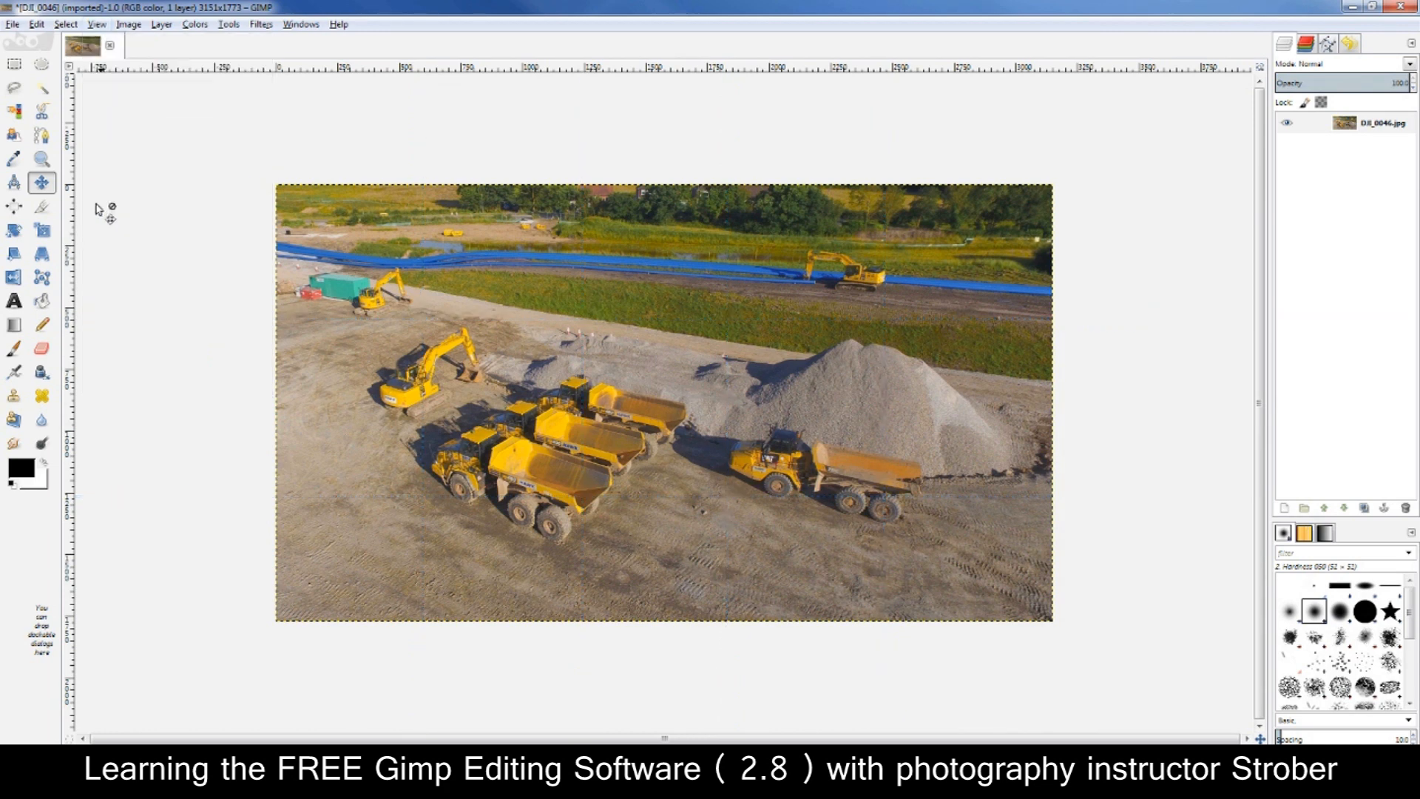
Show the grid over the construction site photo
{"action": "left_click", "coordinate": [102, 26]}
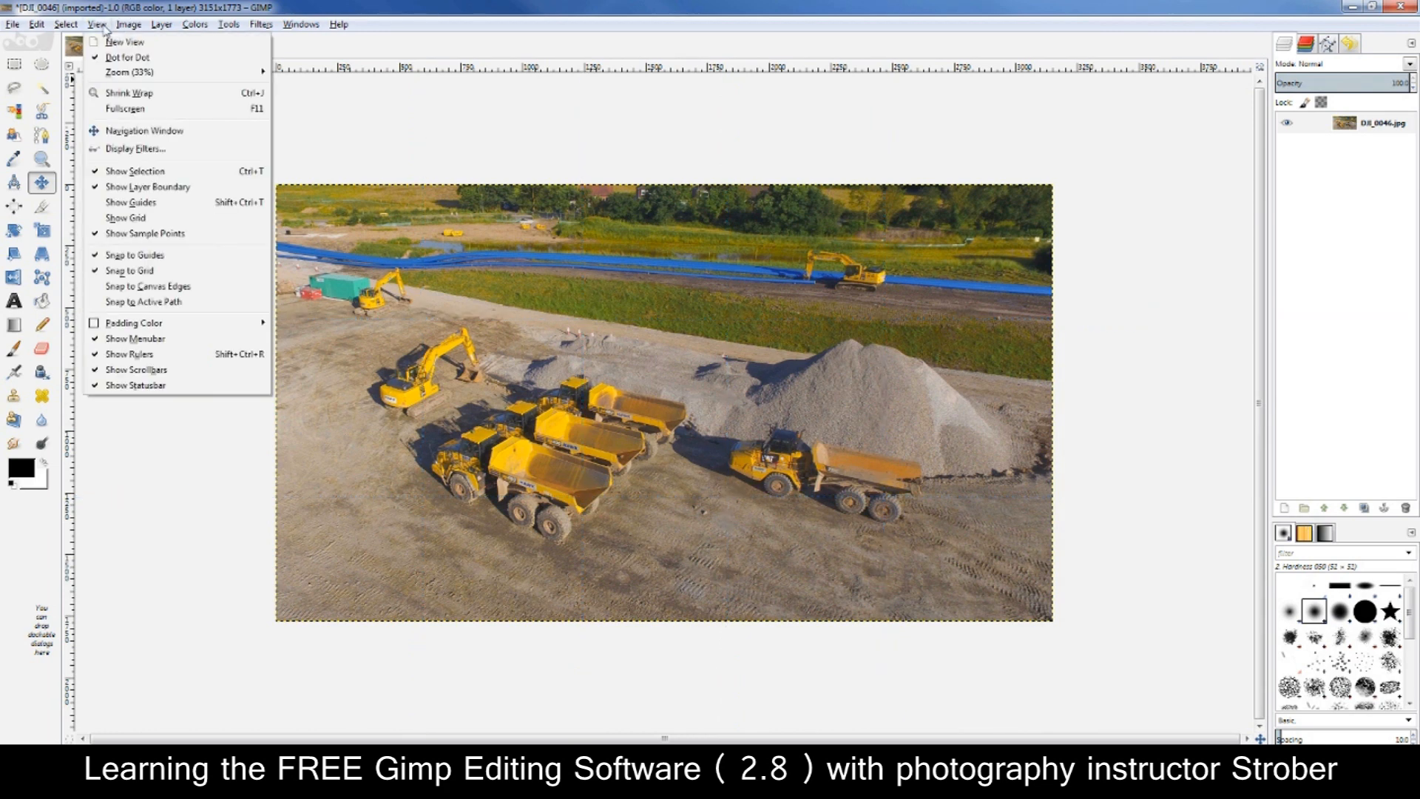
{"action": "left_click", "coordinate": [133, 220]}
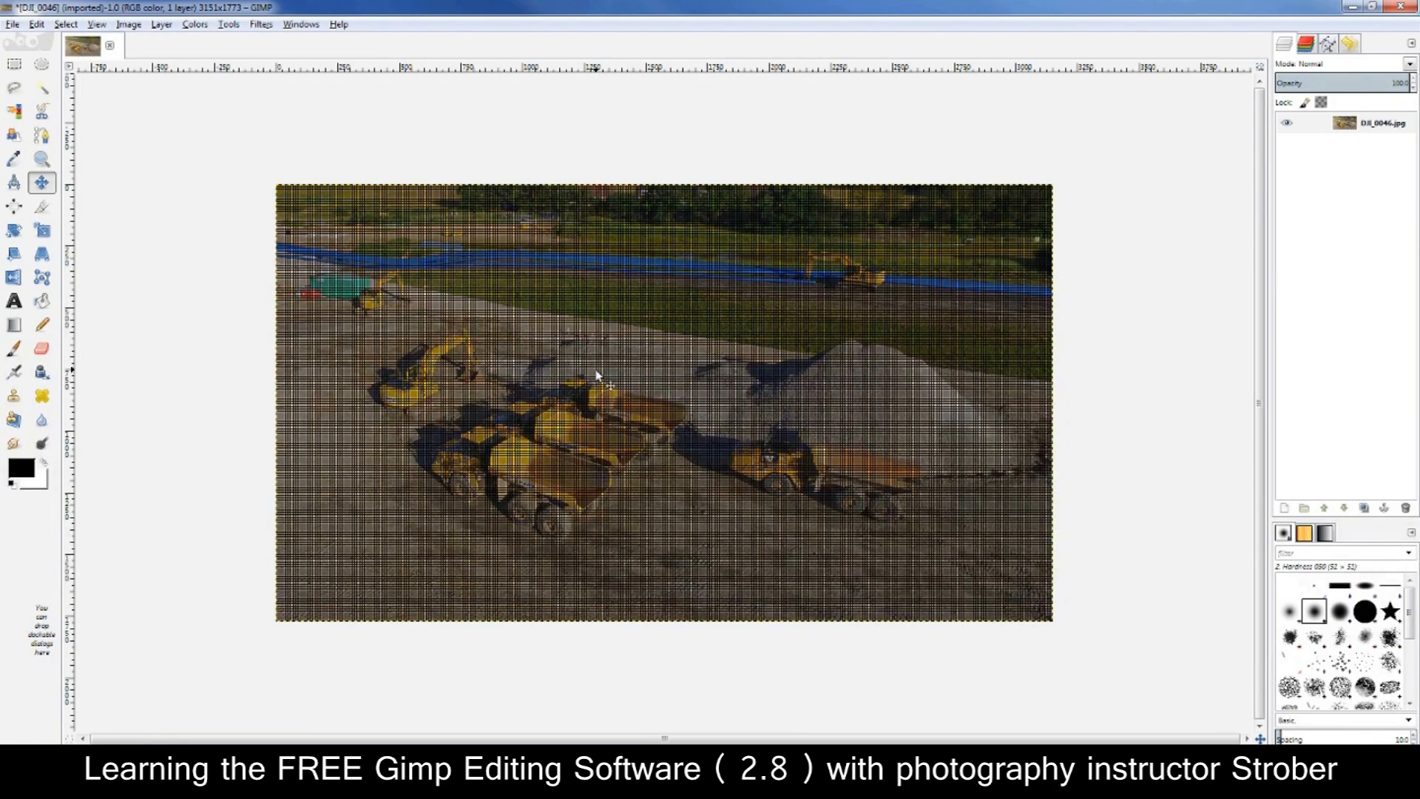
Examine the grid overlay at different magnifications around the yellow dump trucks and the excavator
{"action": "scroll", "coordinate": [596, 375], "scroll_direction": "up", "scroll_amount": 10}
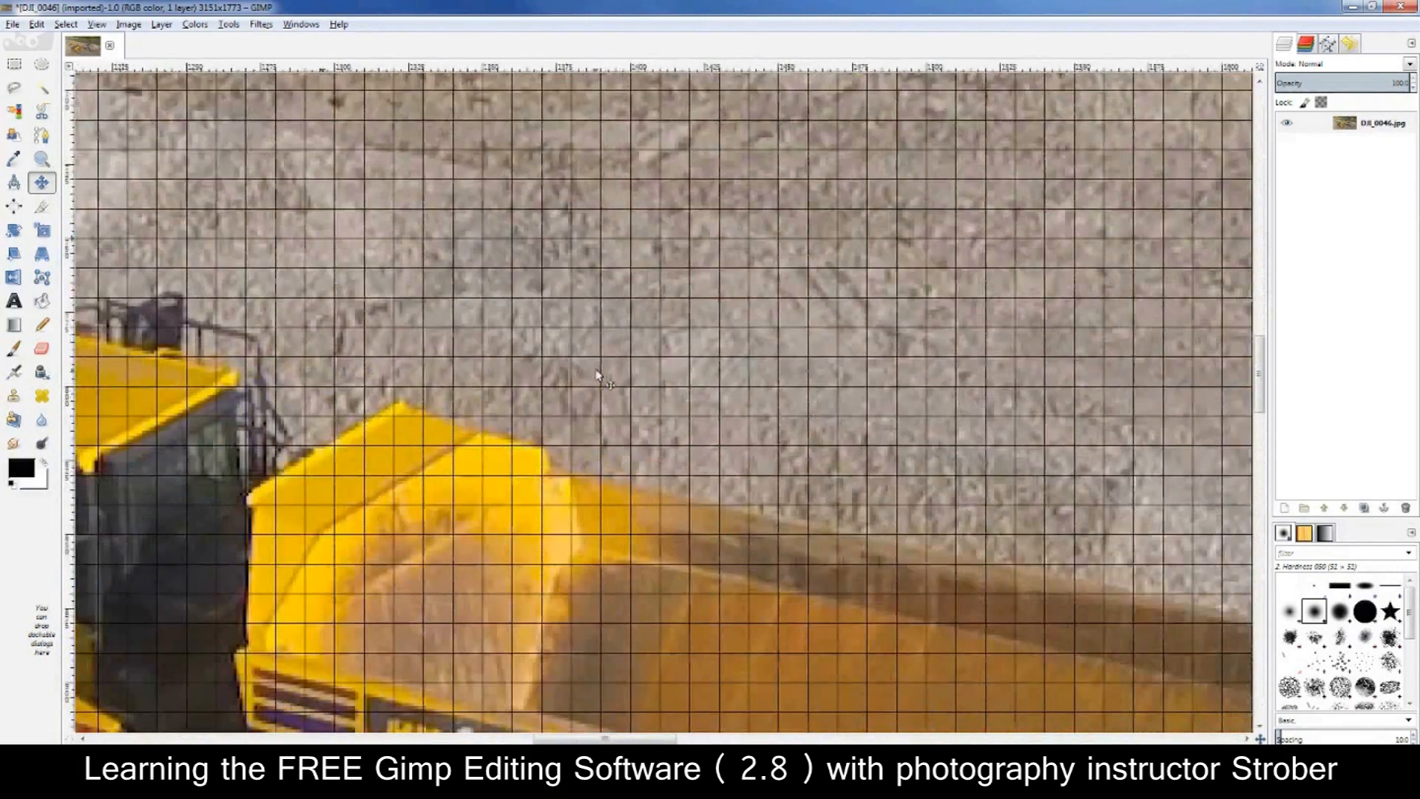
{"action": "left_click_drag", "start_coordinate": [621, 739], "coordinate": [560, 732]}
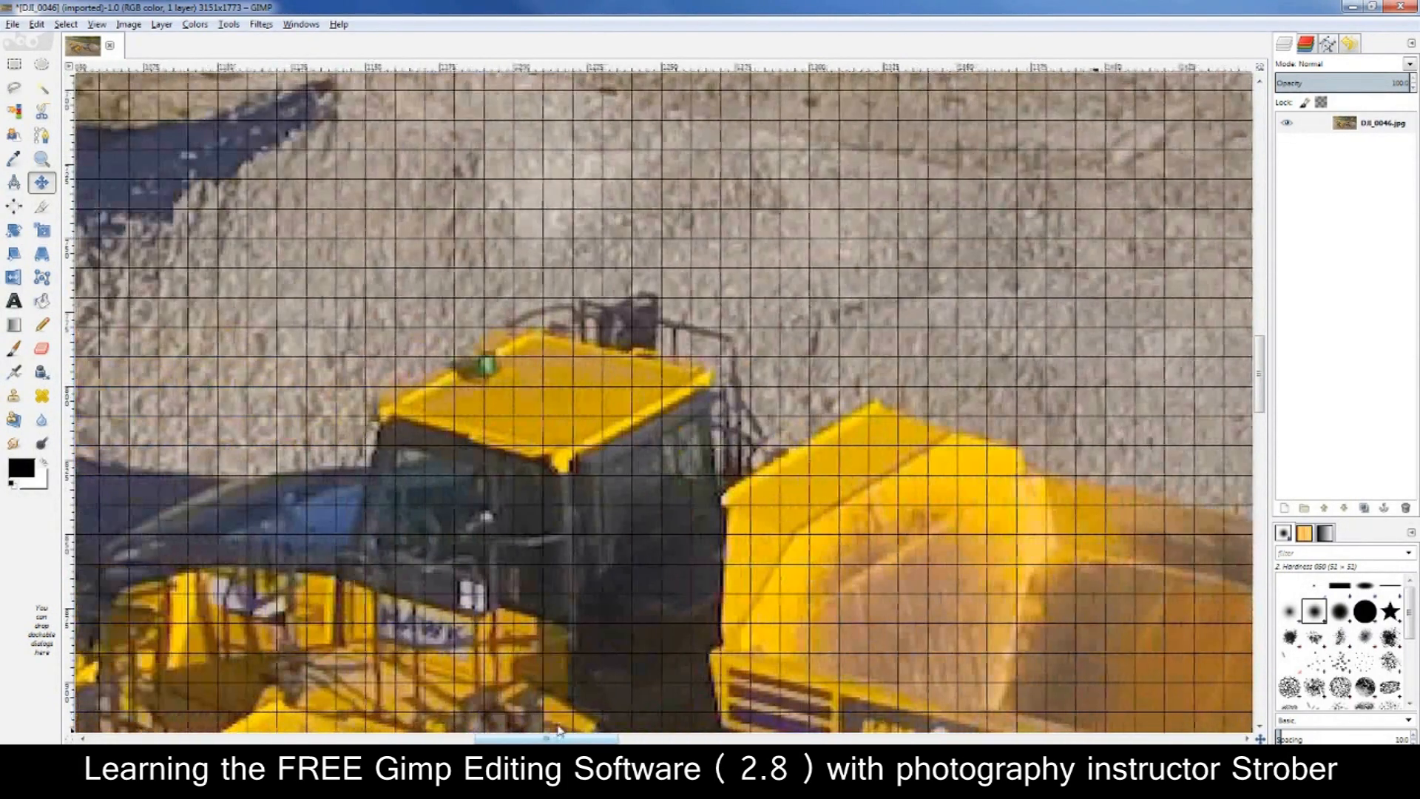
{"action": "scroll", "coordinate": [825, 399], "scroll_direction": "down", "scroll_amount": 6}
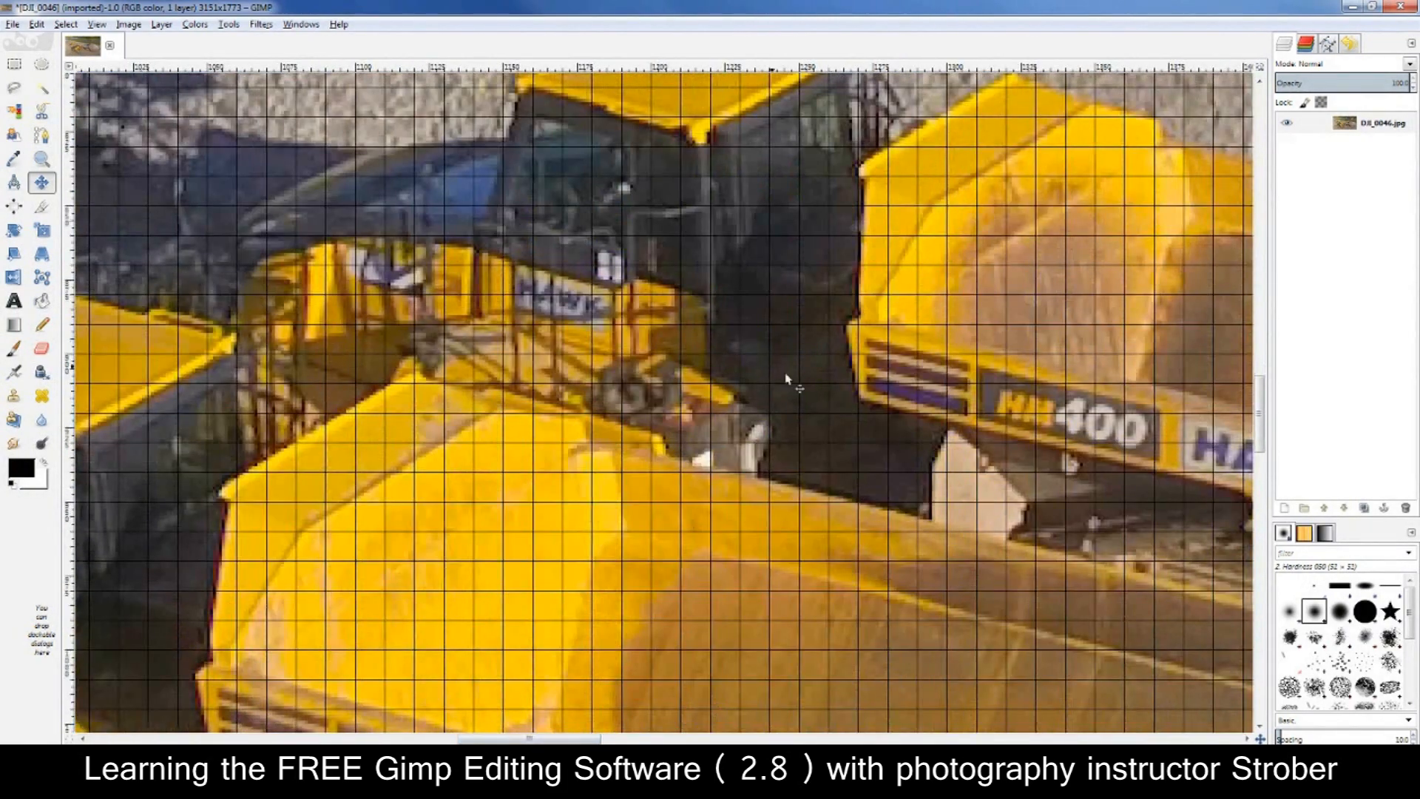
{"action": "scroll", "coordinate": [787, 378], "scroll_direction": "up", "scroll_amount": 3}
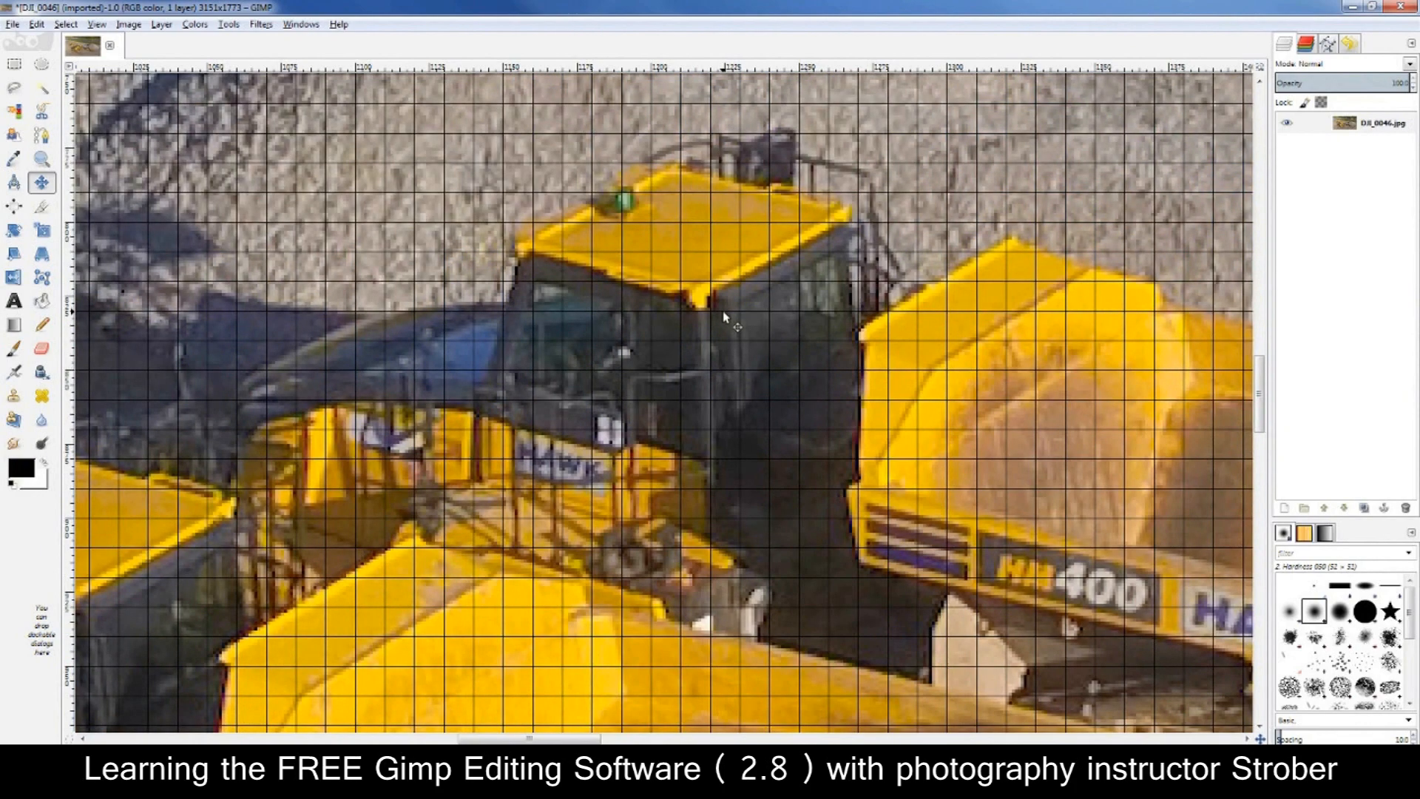
{"action": "scroll", "coordinate": [725, 319], "scroll_direction": "down", "scroll_amount": 2}
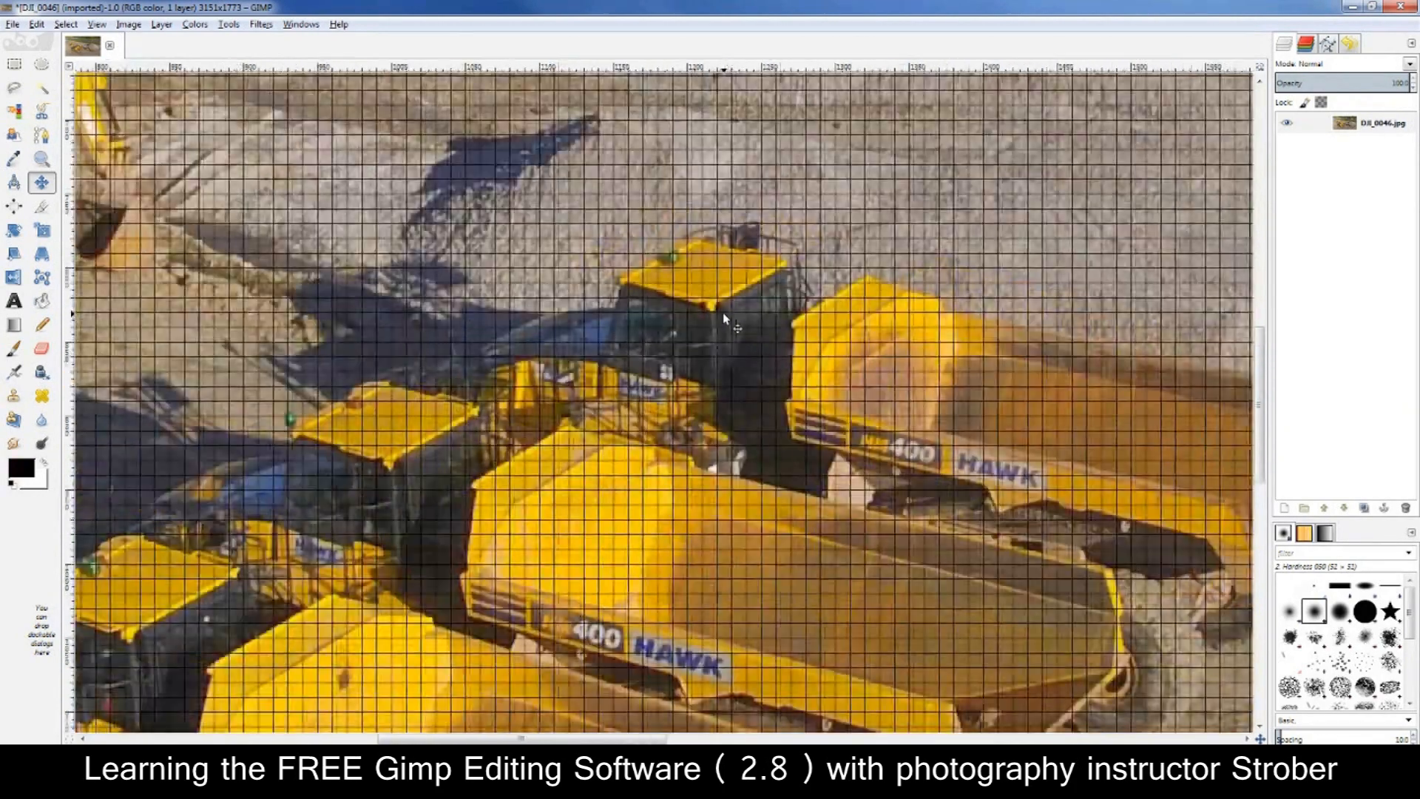
{"action": "scroll", "coordinate": [725, 320], "scroll_direction": "down", "scroll_amount": 1}
{"action": "scroll", "coordinate": [725, 319], "scroll_direction": "down", "scroll_amount": 1}
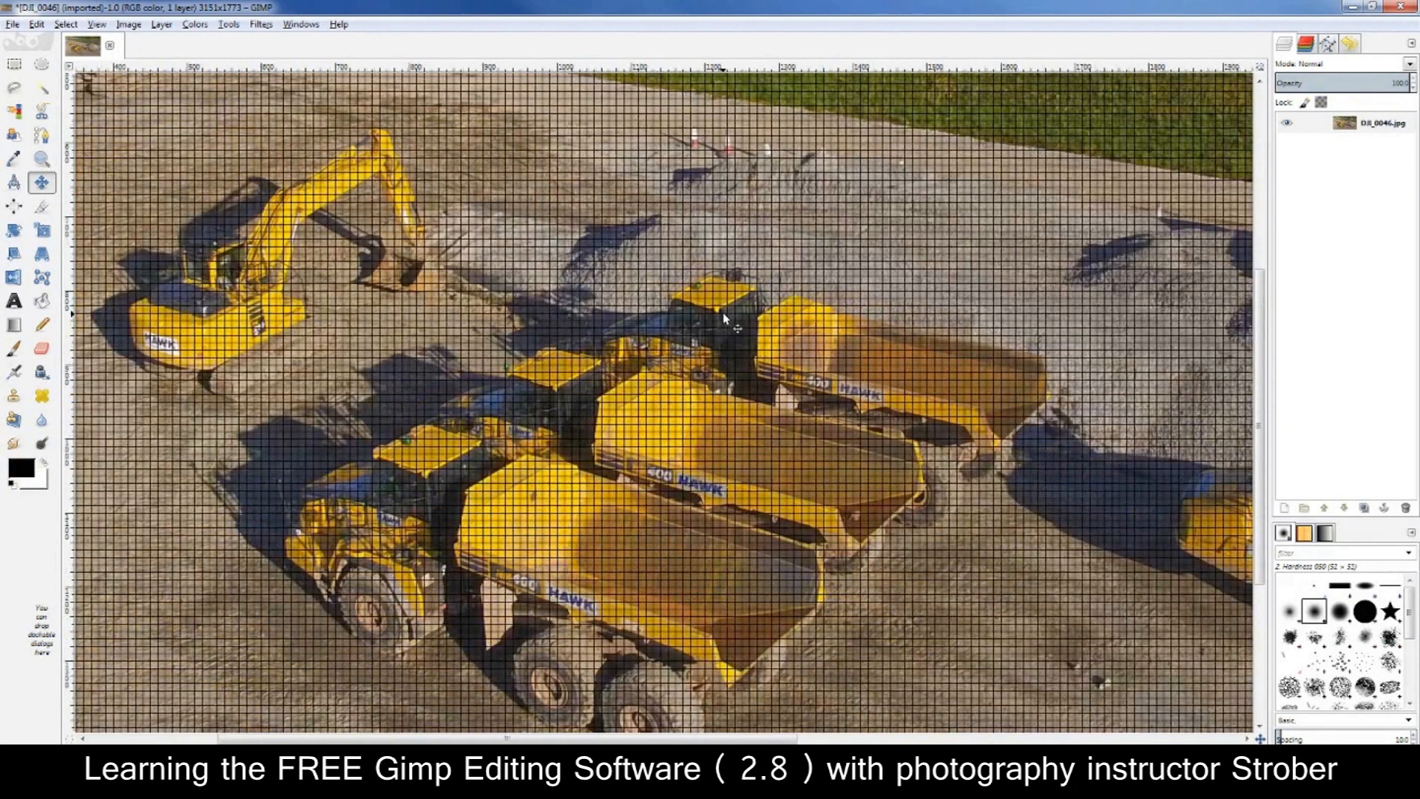
{"action": "scroll", "coordinate": [725, 320], "scroll_direction": "up", "scroll_amount": 4}
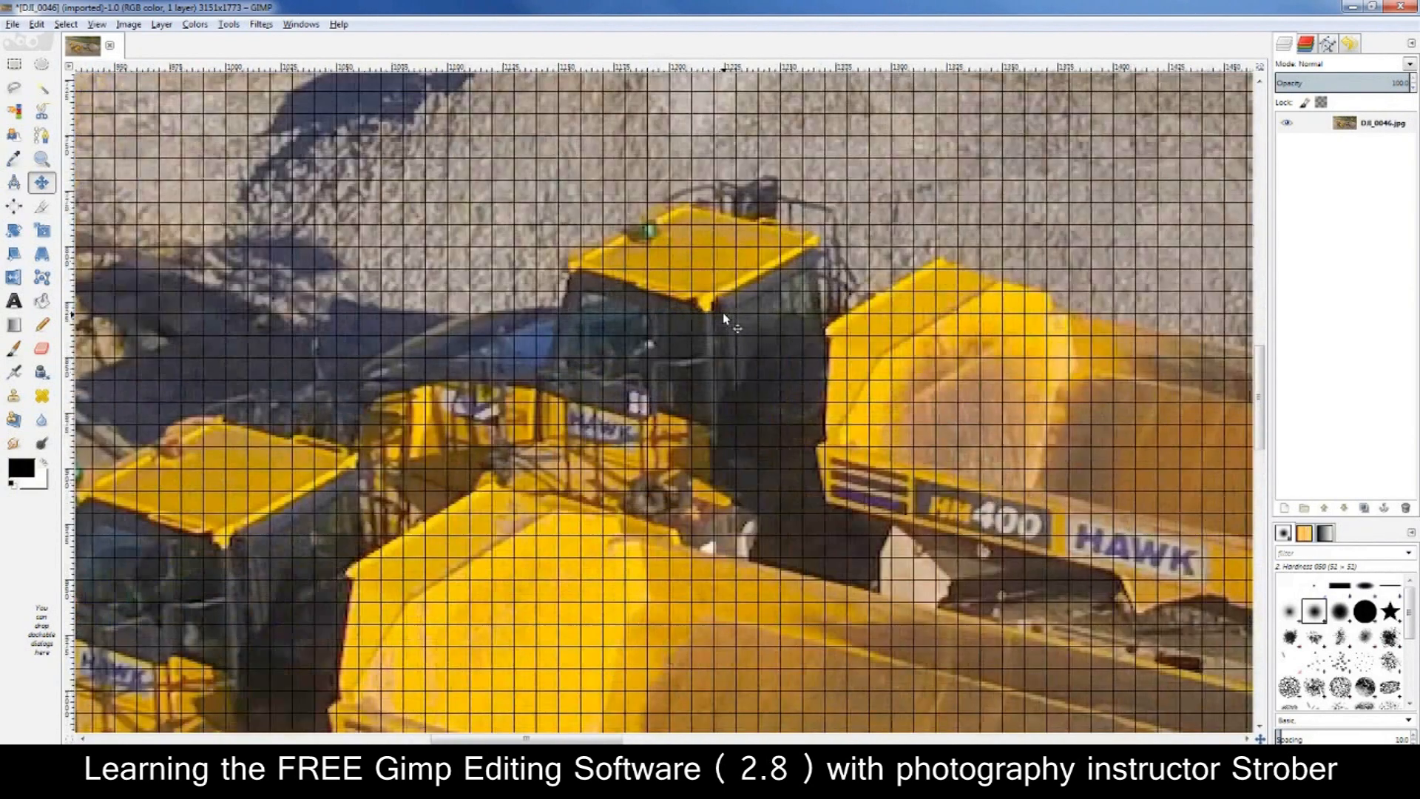
{"action": "left_click_drag", "start_coordinate": [526, 739], "coordinate": [478, 730]}
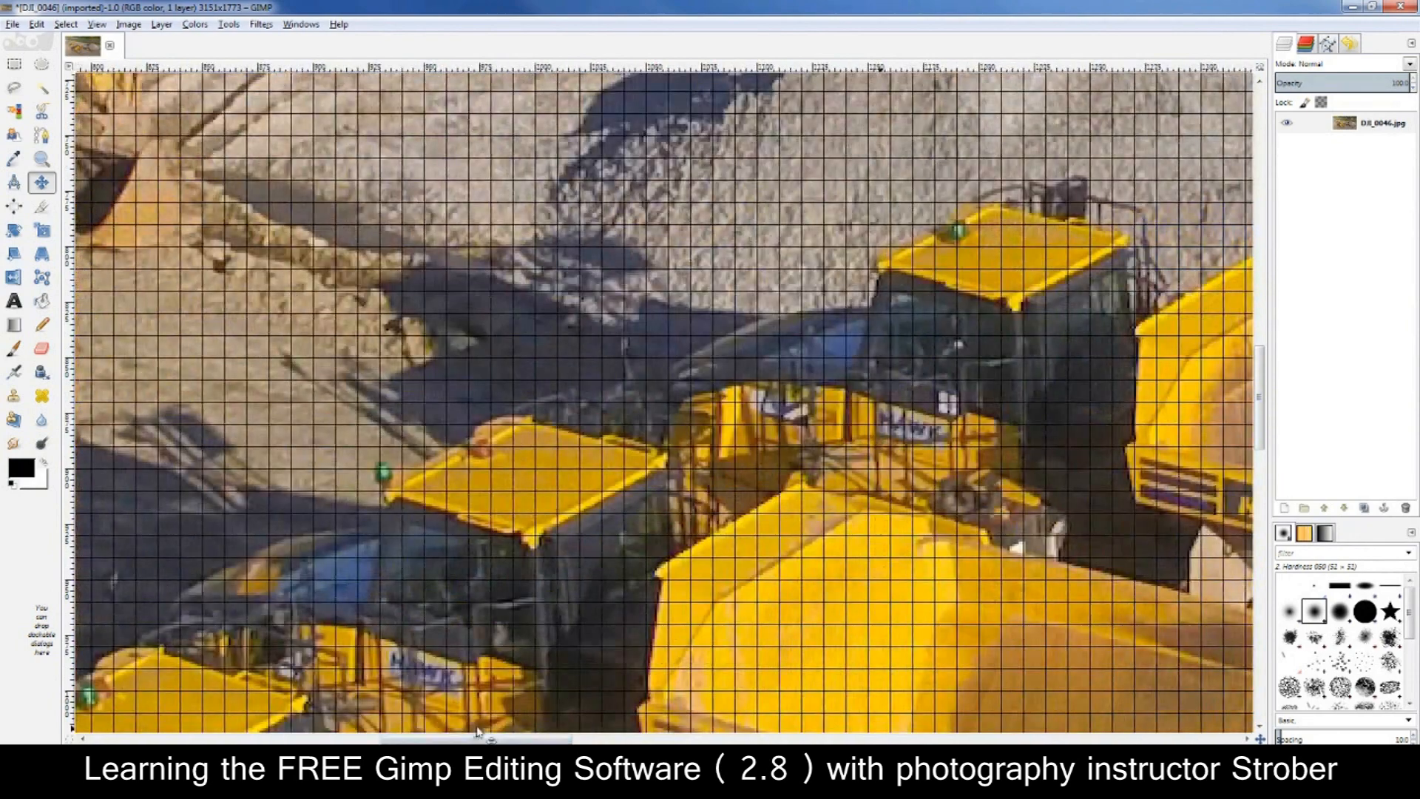
{"action": "scroll", "coordinate": [479, 732], "scroll_direction": "down", "scroll_amount": 5}
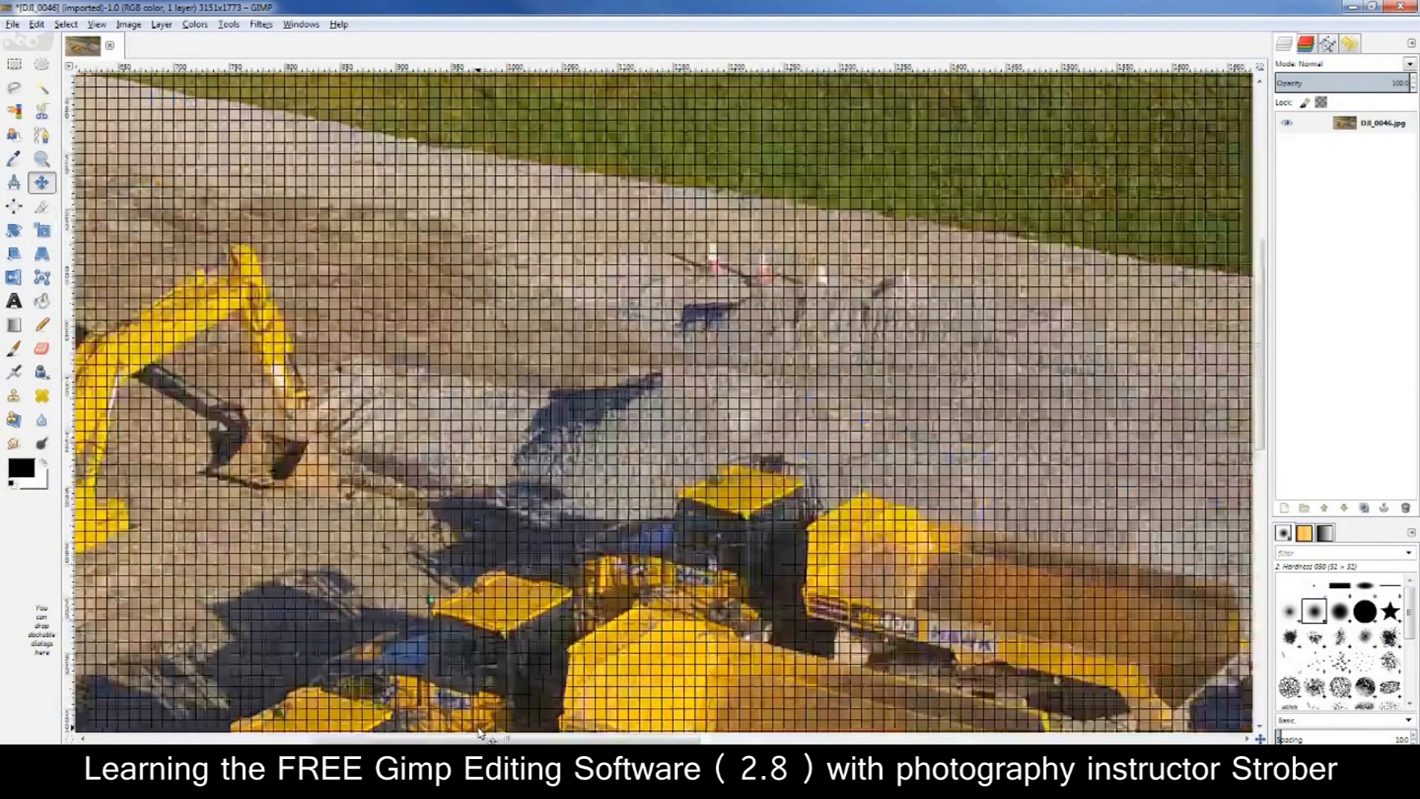
{"action": "scroll", "coordinate": [479, 732], "scroll_direction": "down", "scroll_amount": 1}
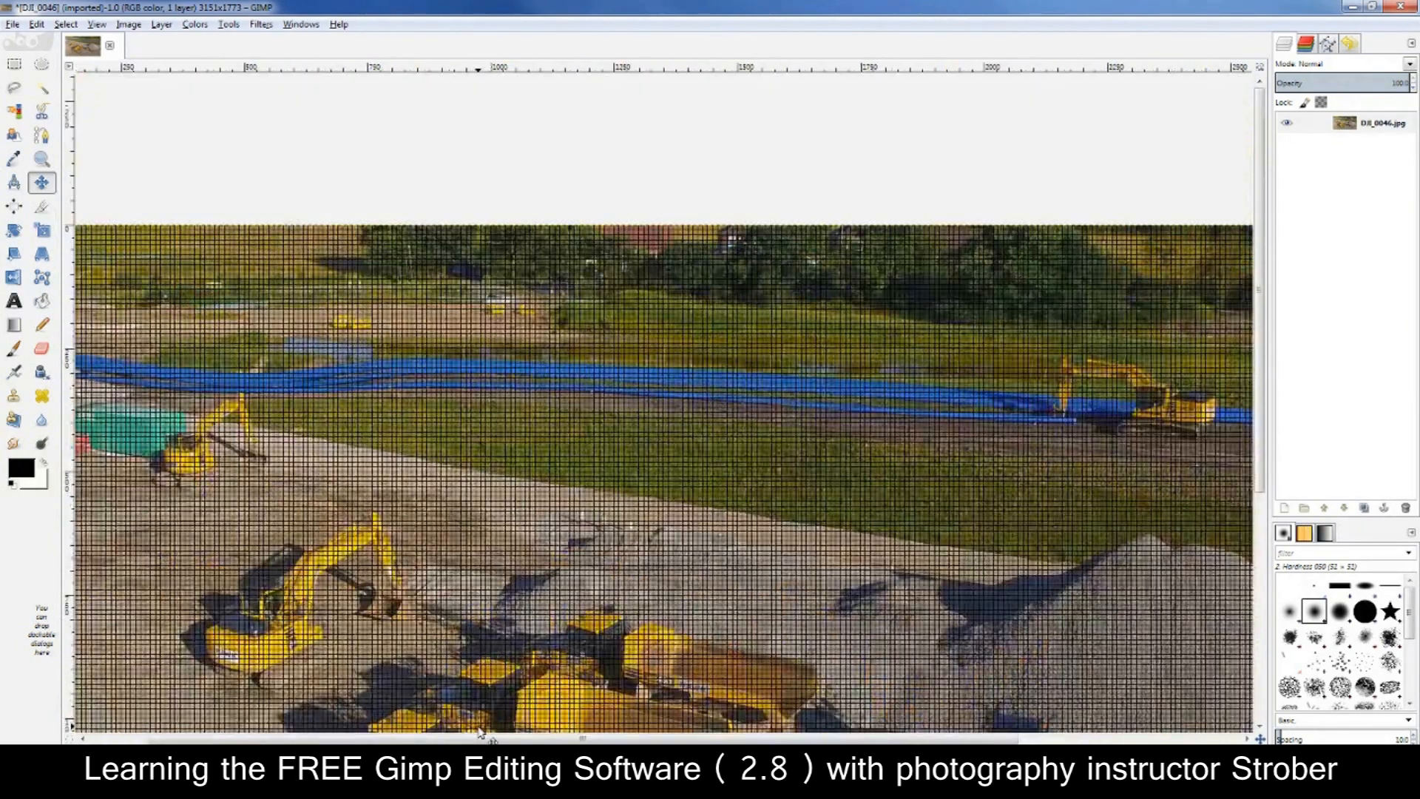
{"action": "scroll", "coordinate": [479, 733], "scroll_direction": "down", "scroll_amount": 1}
{"action": "scroll", "coordinate": [503, 713], "scroll_direction": "down", "scroll_amount": 1}
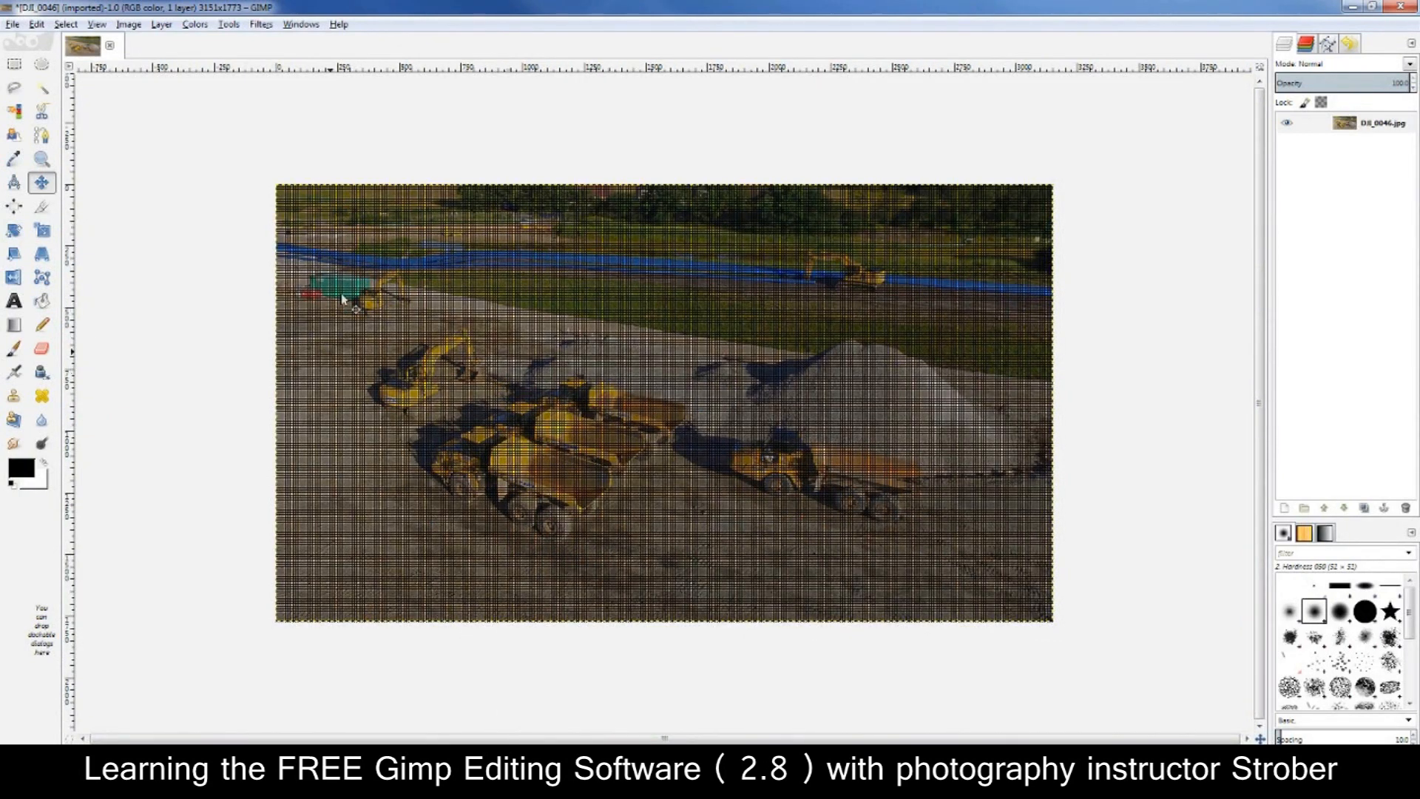
Hide the grid on the construction site photo
{"action": "left_click", "coordinate": [95, 24]}
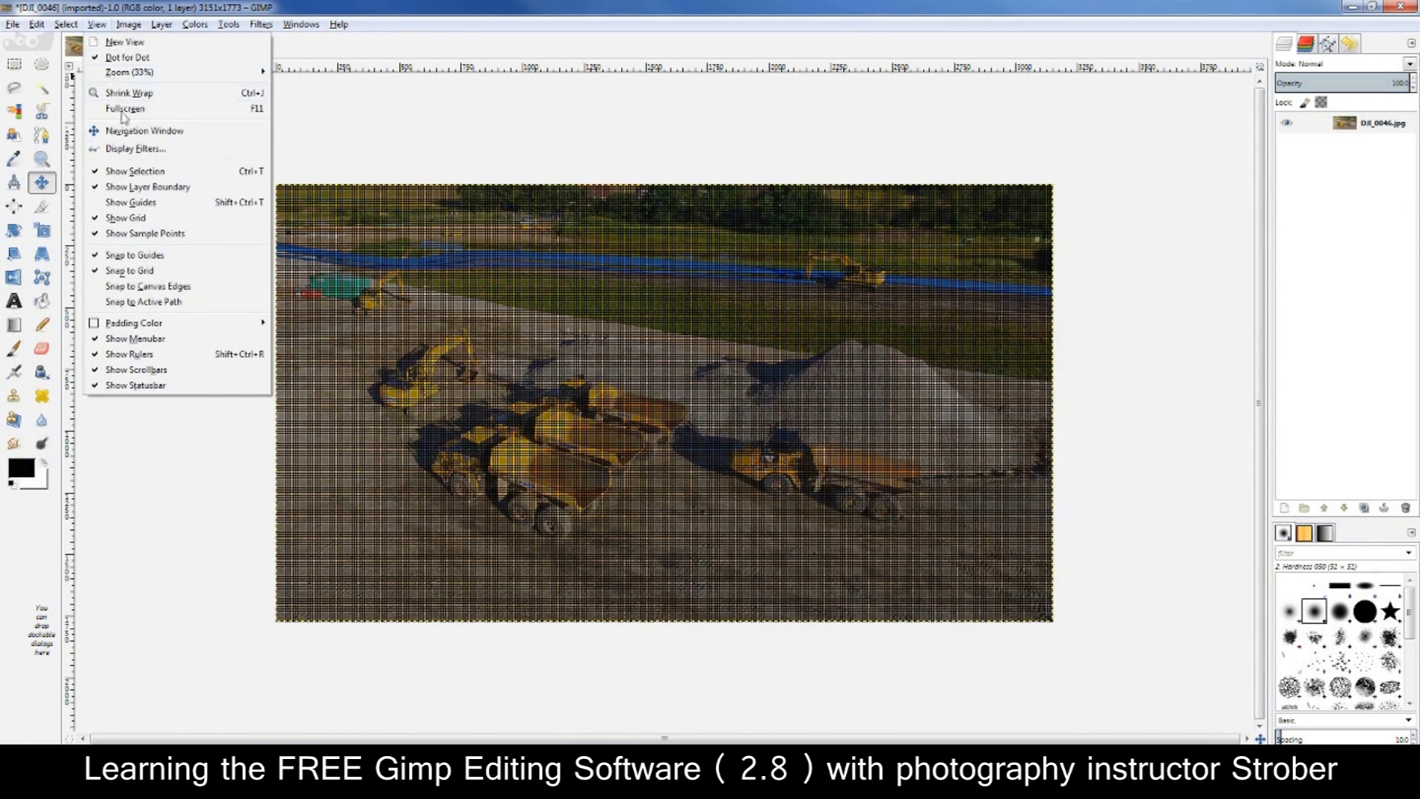
{"action": "left_click", "coordinate": [126, 218]}
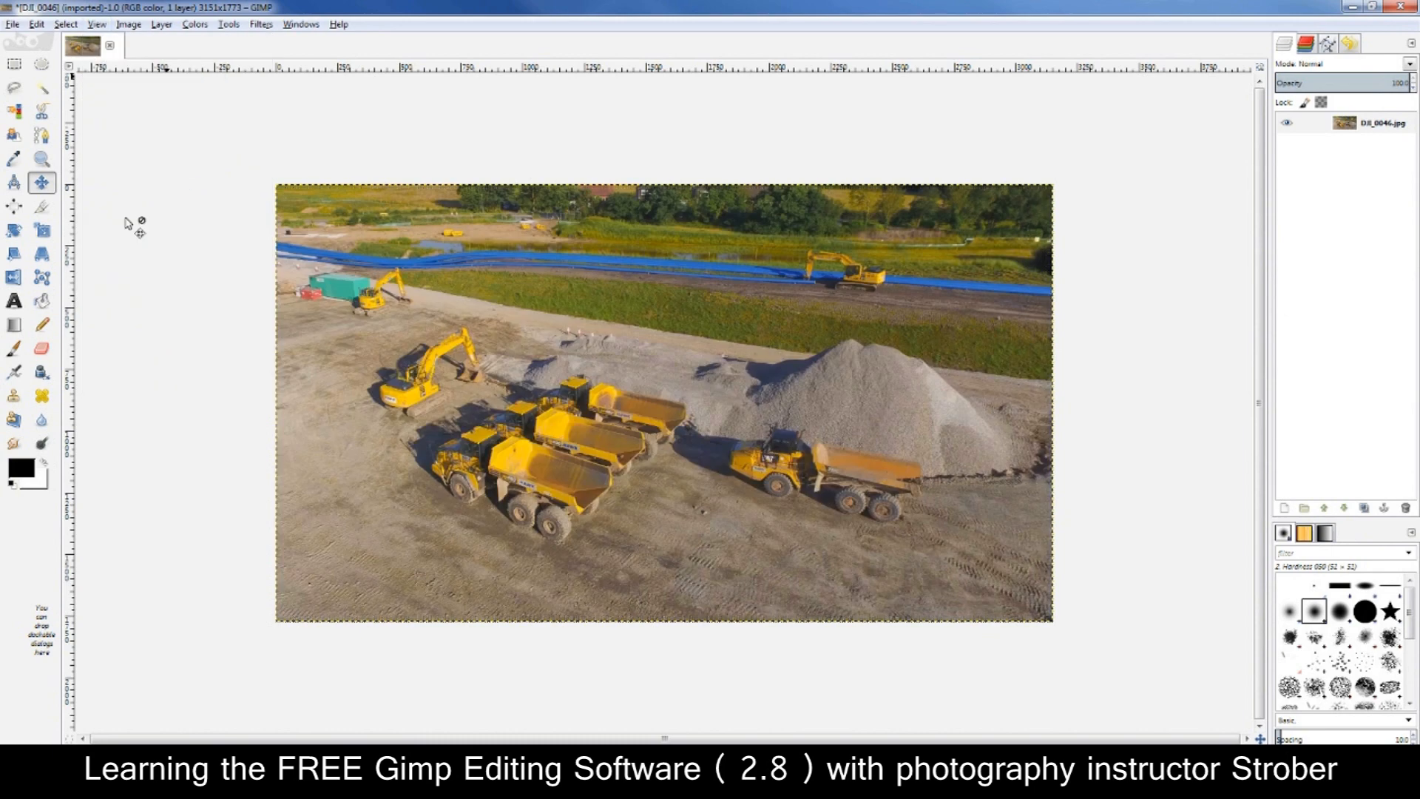
{"action": "key", "text": "plus"}
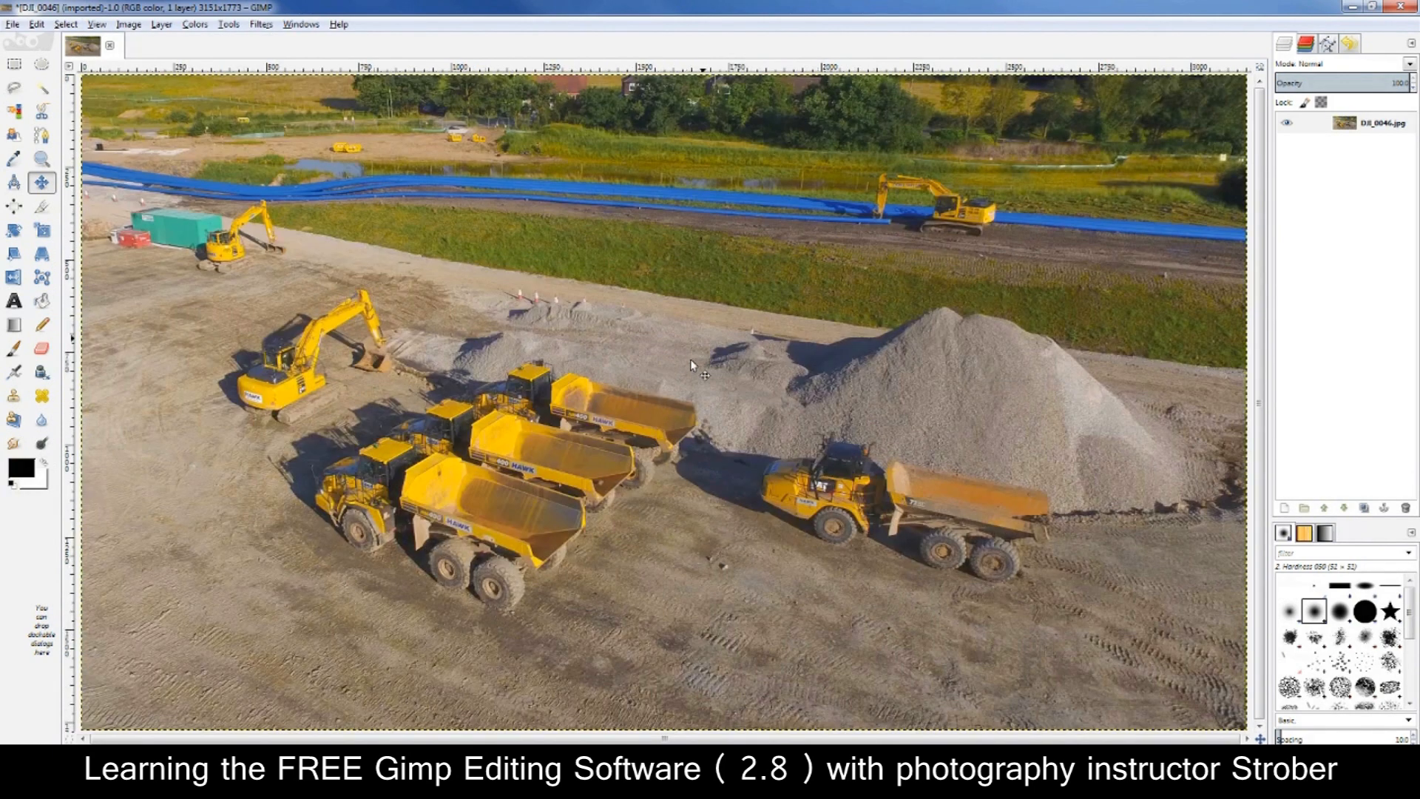
{"action": "key", "text": "minus"}
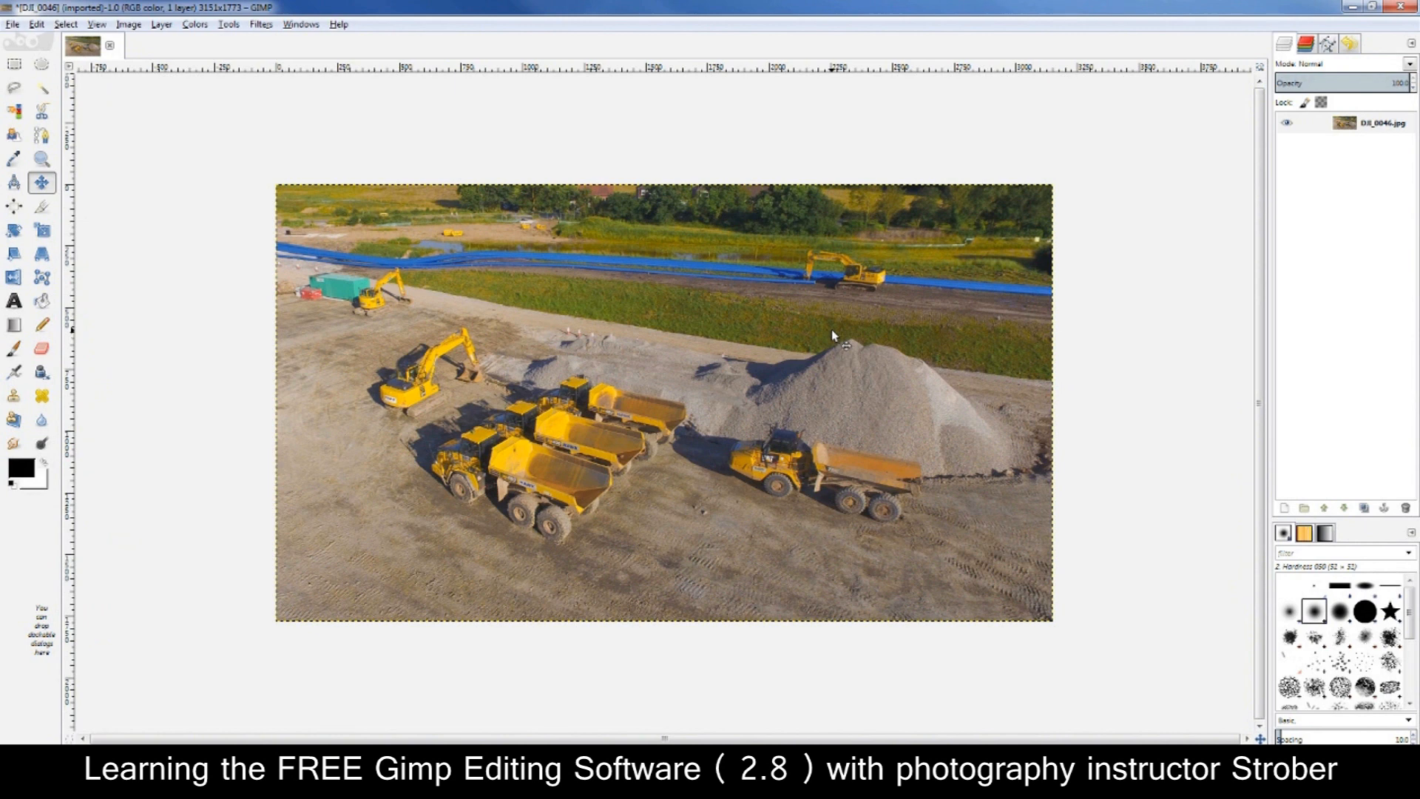
{"action": "left_click", "coordinate": [97, 25]}
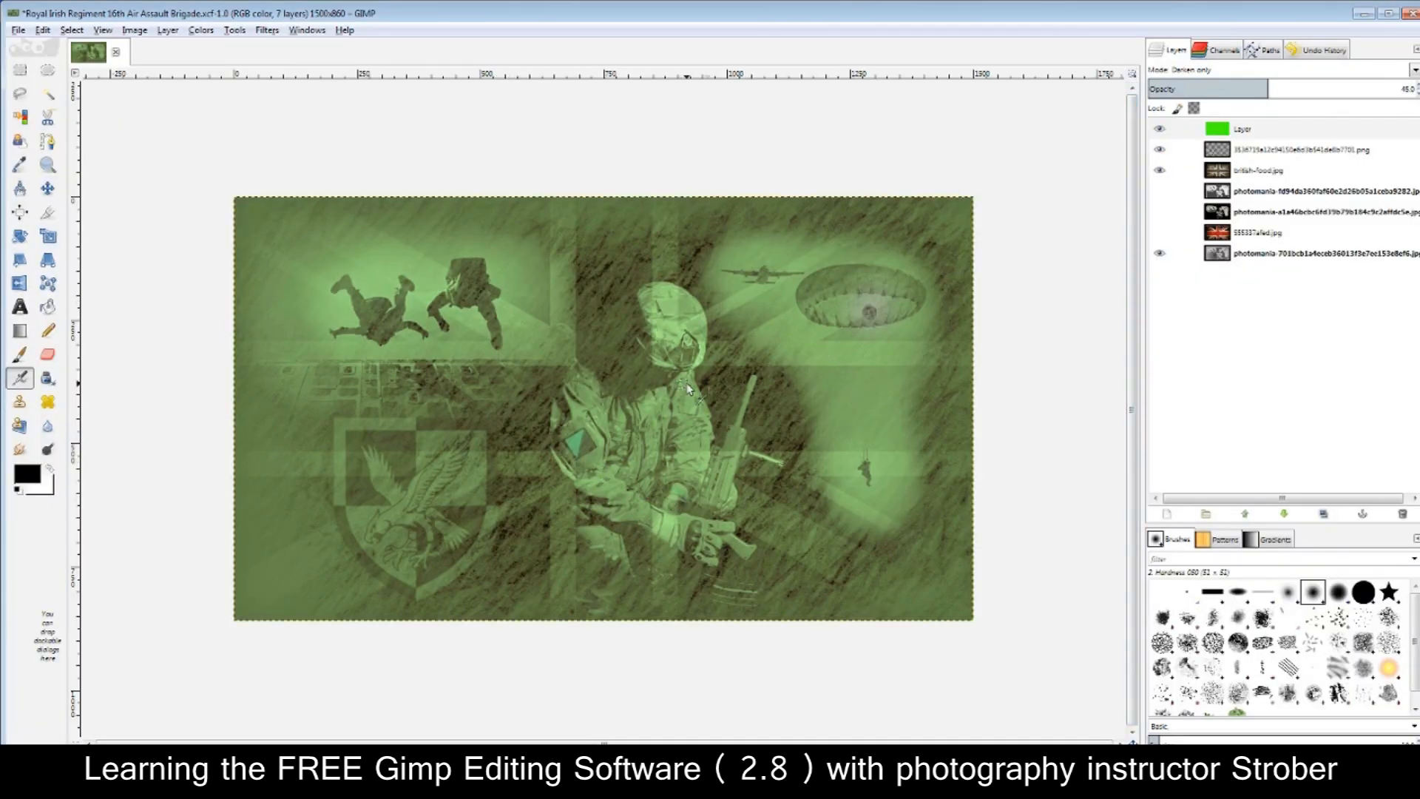
Toggle the visibility of the green colour layer to compare the soldier composite with and without its tint
{"action": "left_click", "coordinate": [1161, 130]}
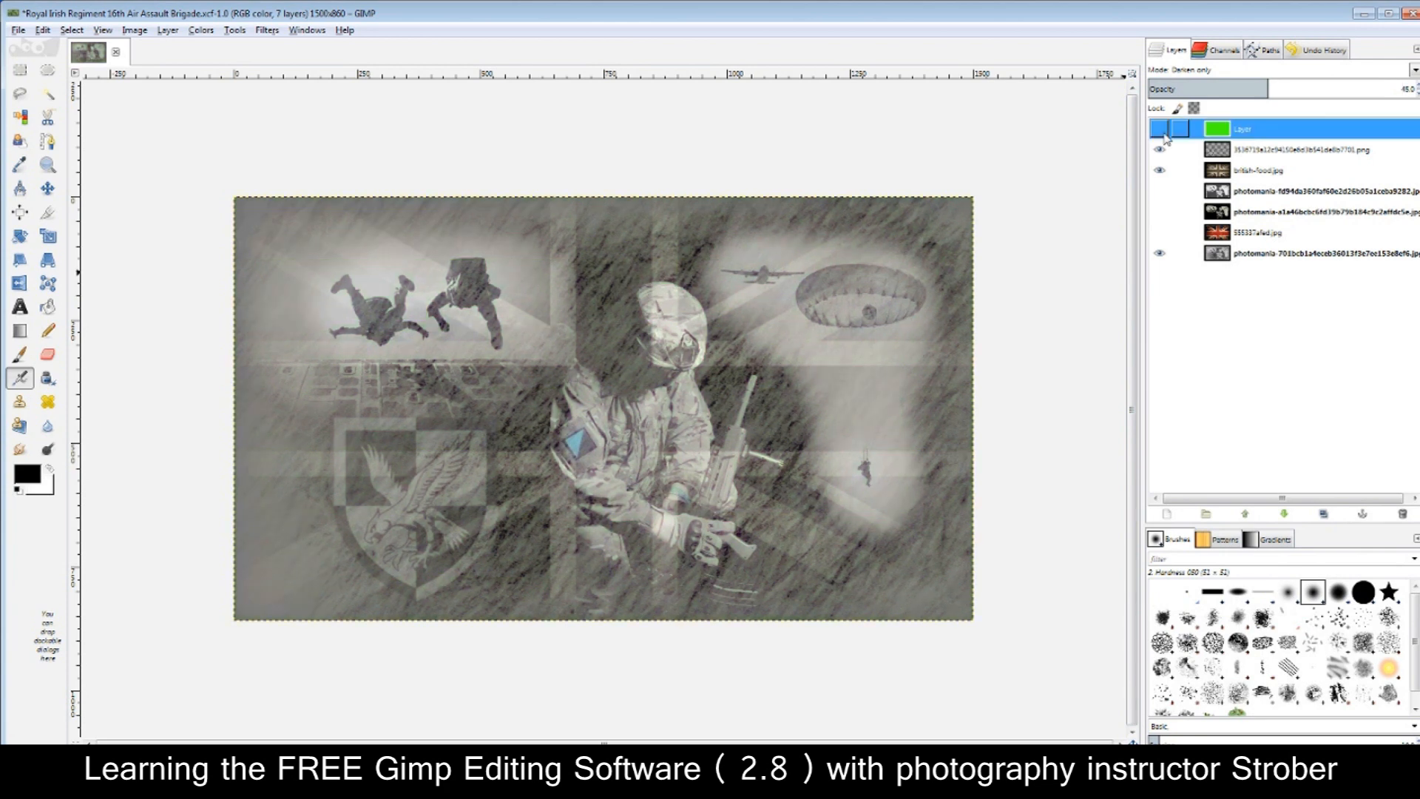
{"action": "left_click", "coordinate": [1164, 136]}
{"action": "left_click", "coordinate": [1165, 136]}
{"action": "left_click", "coordinate": [1163, 133]}
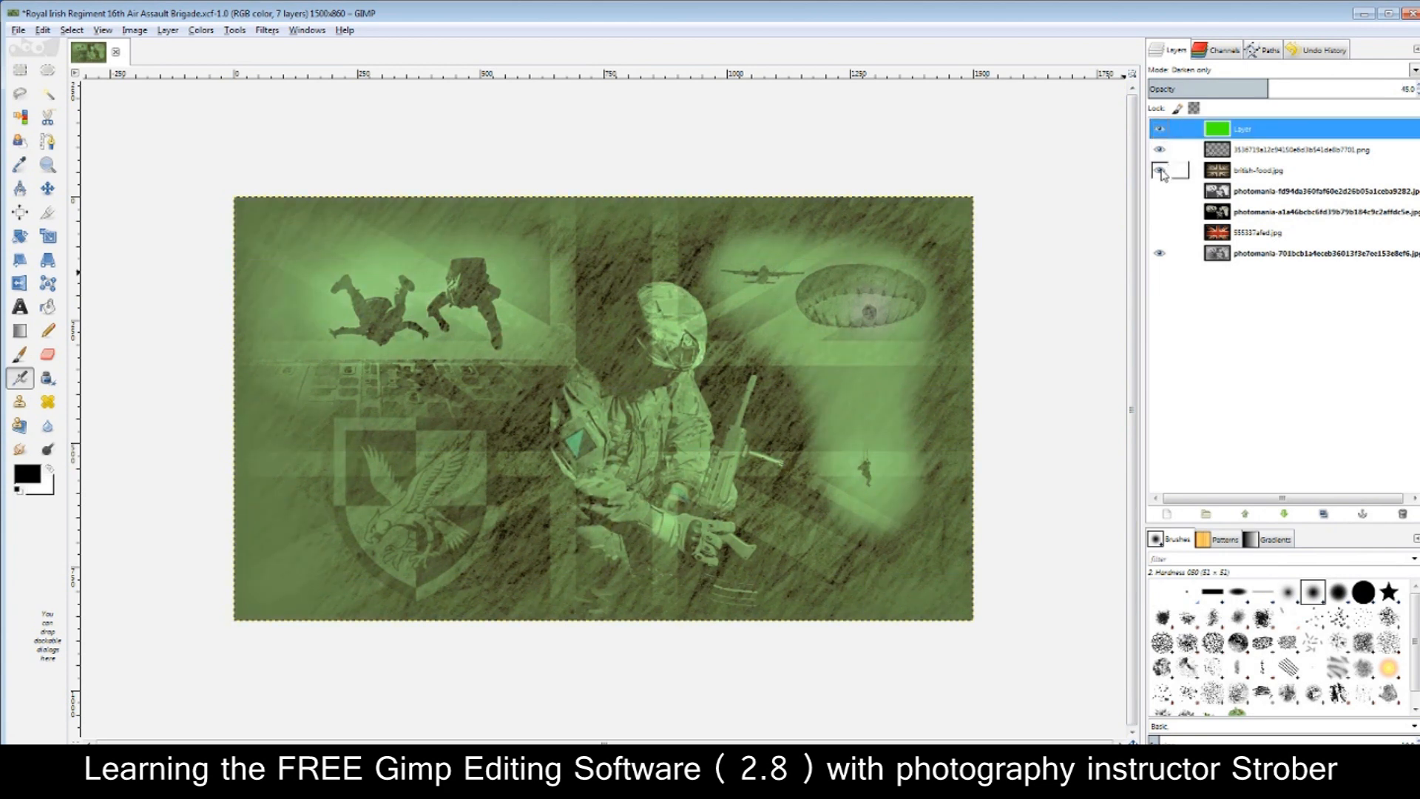
Hide the british-food.jpg, badge and green colour layers to compare the composite, and show all three again
{"action": "left_click", "coordinate": [1162, 170]}
{"action": "left_click", "coordinate": [1161, 170]}
{"action": "left_click_drag", "start_coordinate": [1163, 158], "coordinate": [1161, 170]}
{"action": "left_click", "coordinate": [1163, 130]}
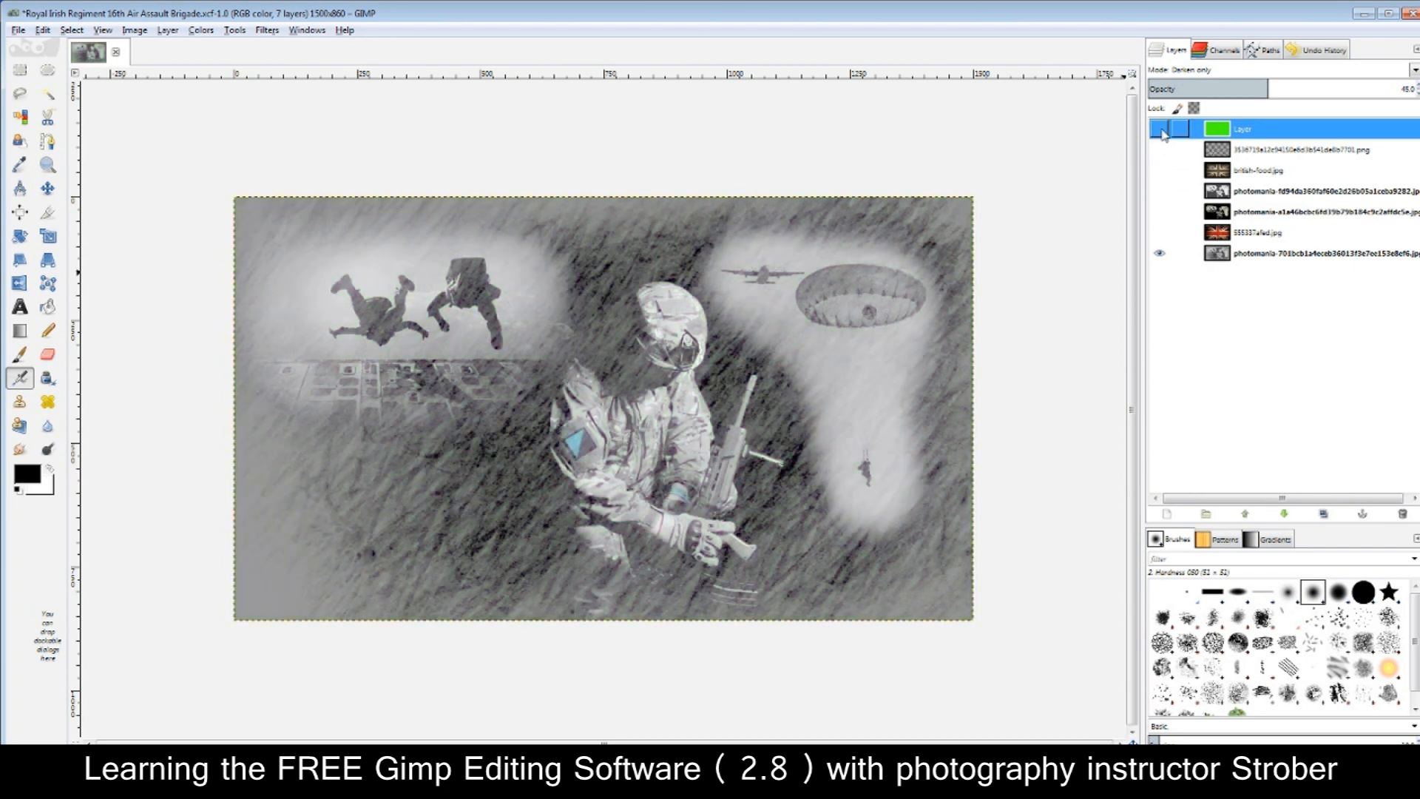
{"action": "left_click", "coordinate": [1162, 132]}
{"action": "left_click", "coordinate": [1165, 153]}
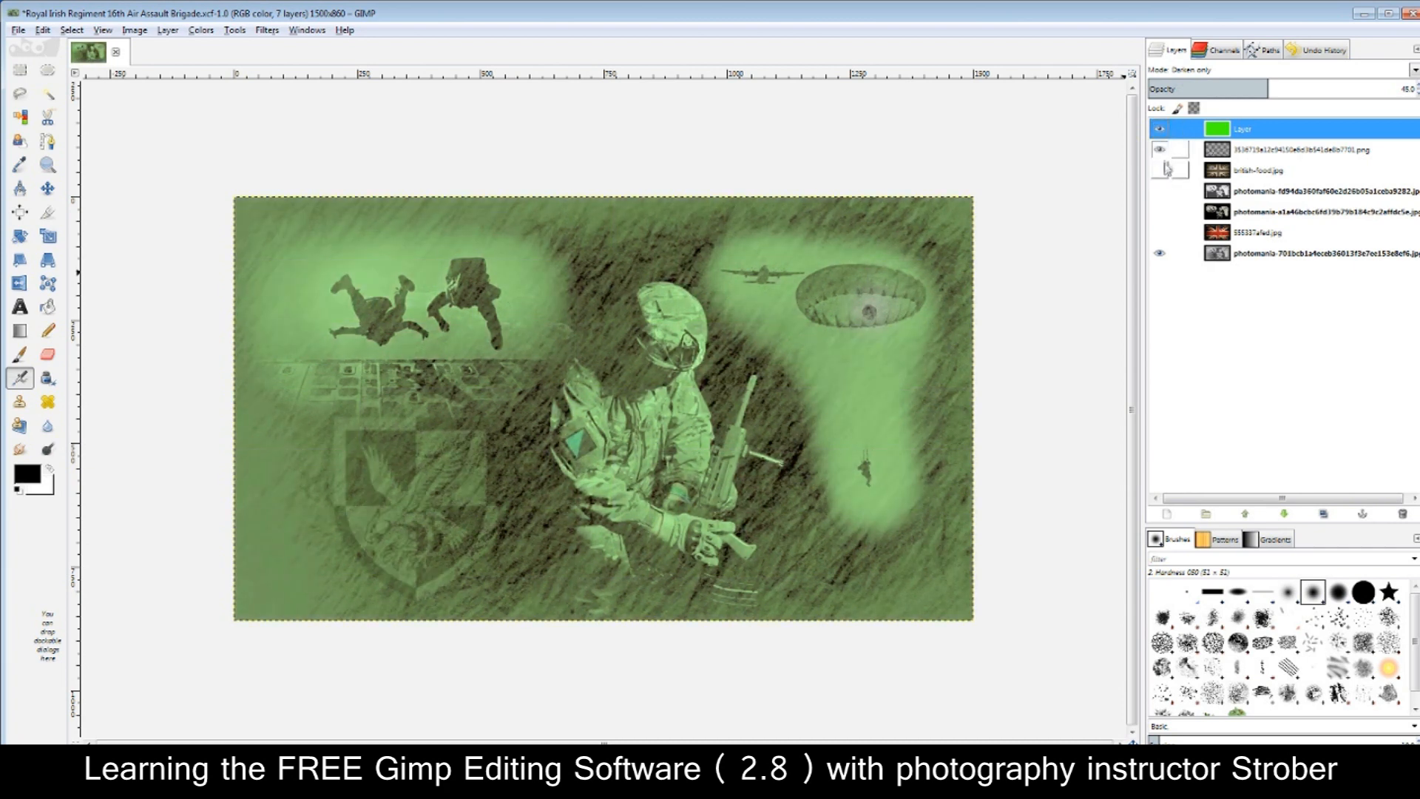
{"action": "left_click", "coordinate": [1162, 170]}
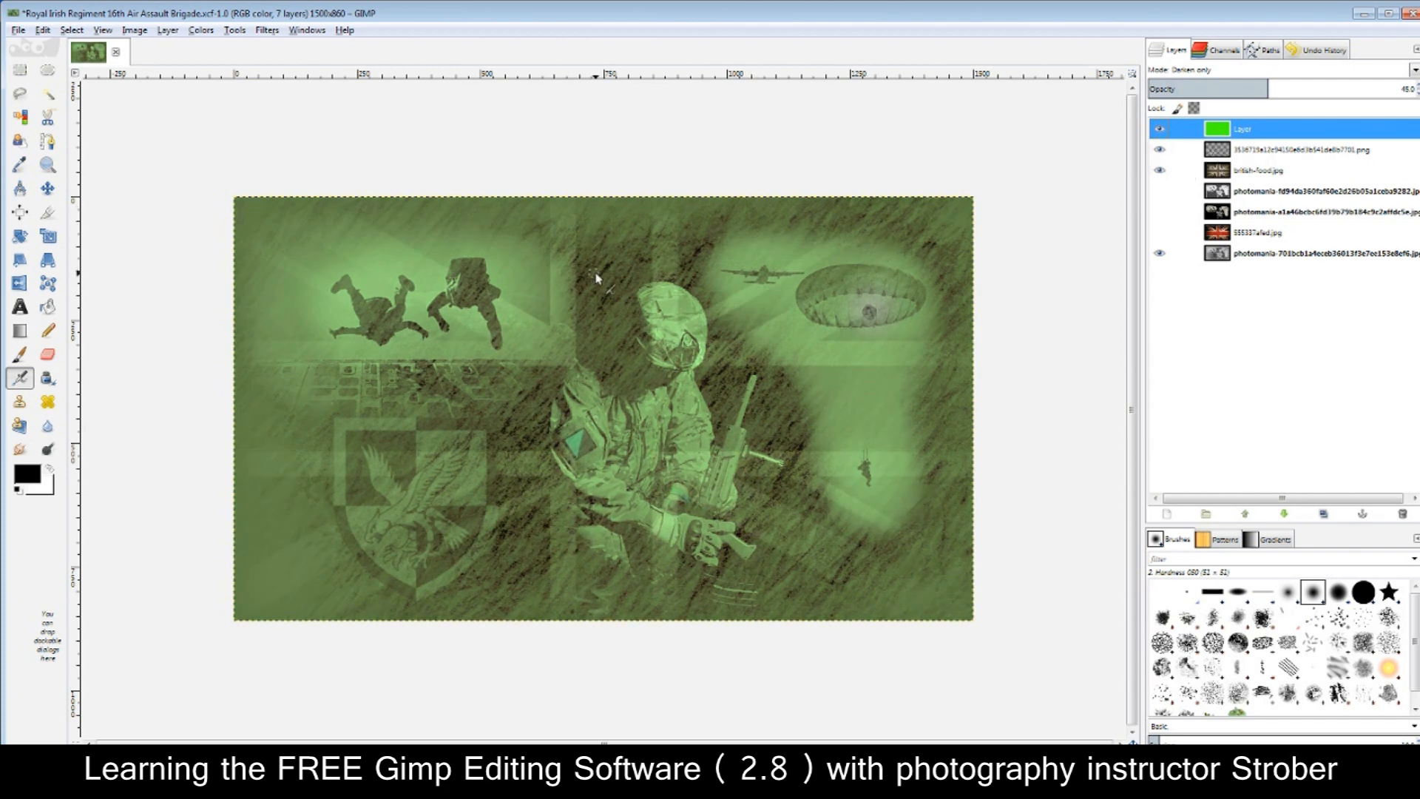
Hide the british-food.jpg layer and briefly preview the Union Jack flag layer, leaving the flag hidden
{"action": "left_click", "coordinate": [1160, 170]}
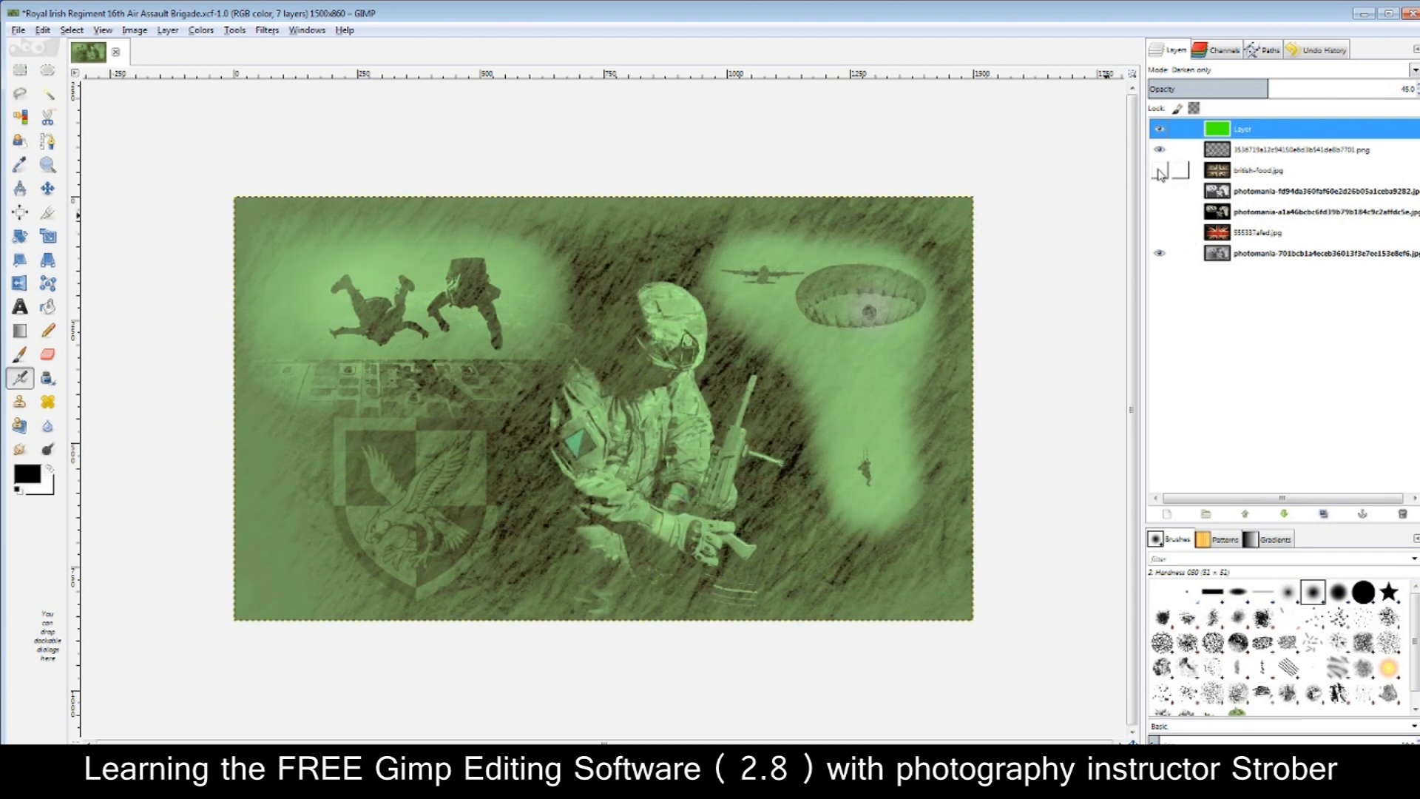
{"action": "left_click", "coordinate": [1159, 233]}
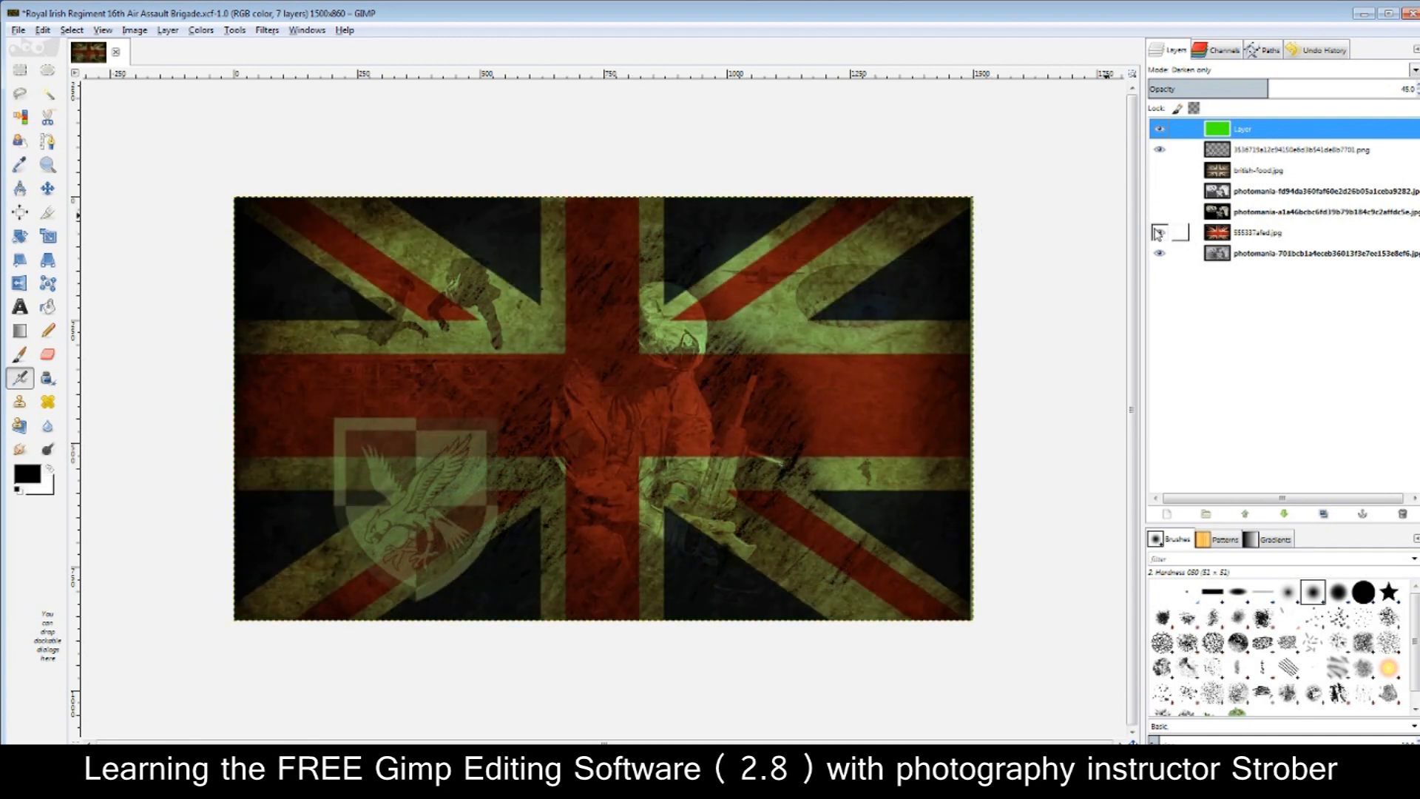
{"action": "left_click", "coordinate": [1159, 232]}
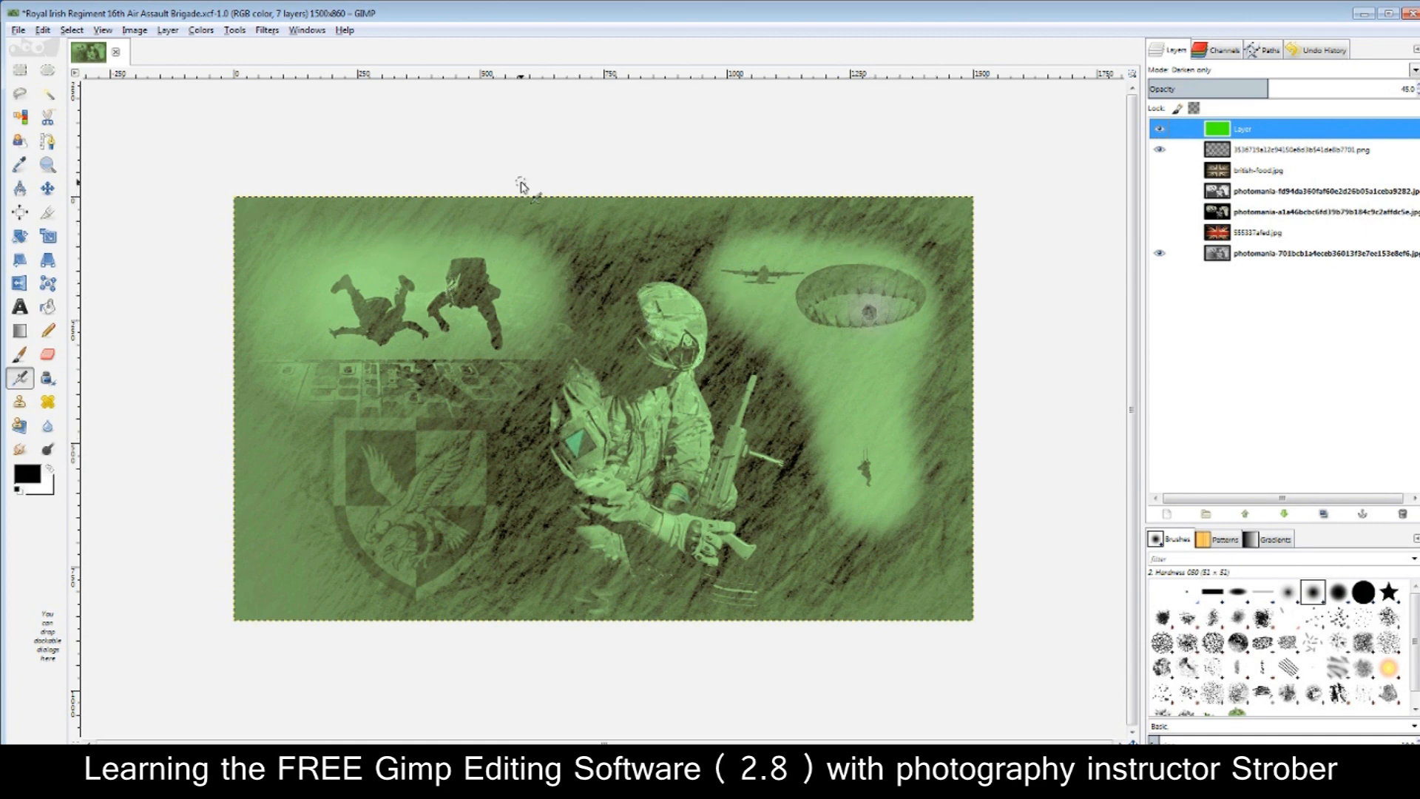
Resize the canvas to 2000 x 1500 px with the composite centred on it
{"action": "left_click", "coordinate": [147, 33]}
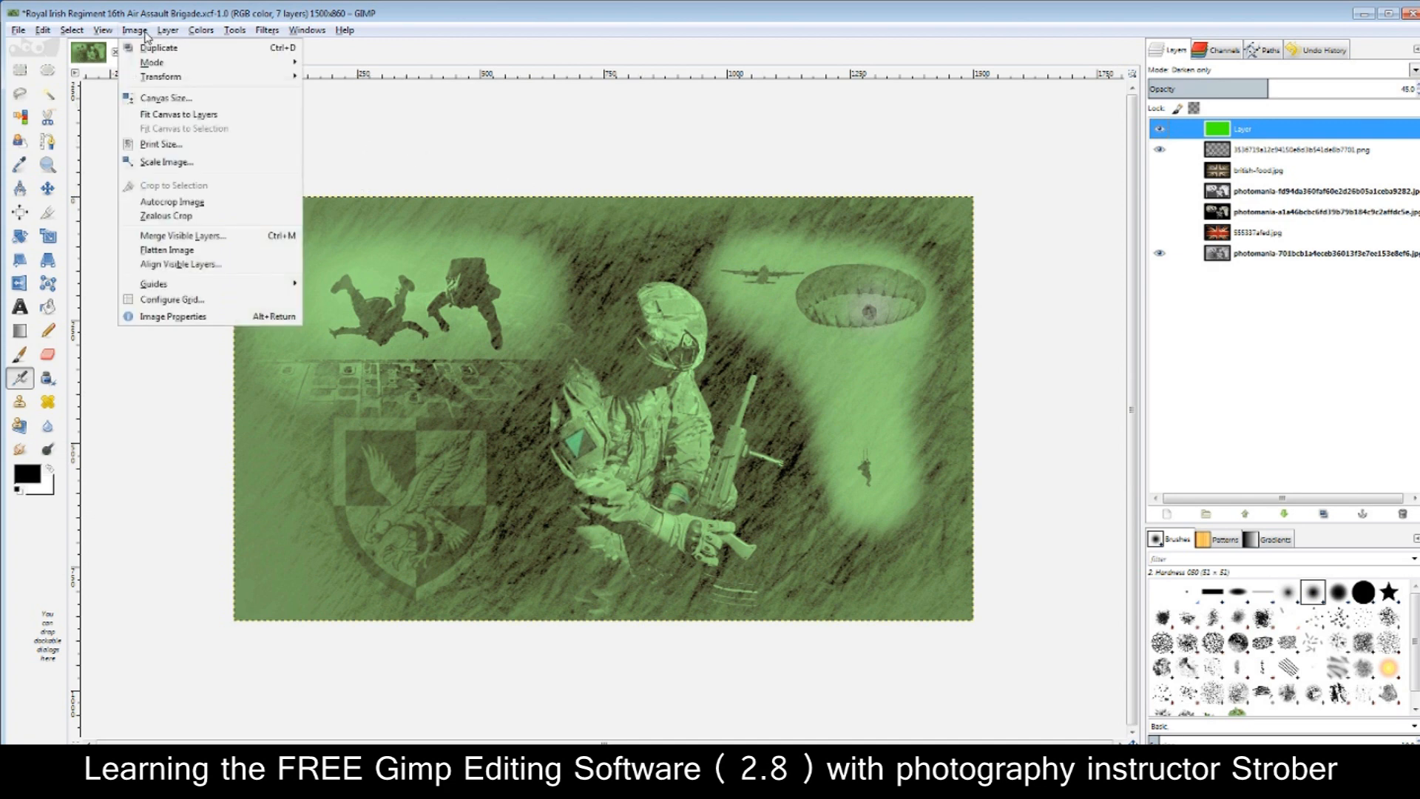
{"action": "left_click", "coordinate": [167, 98]}
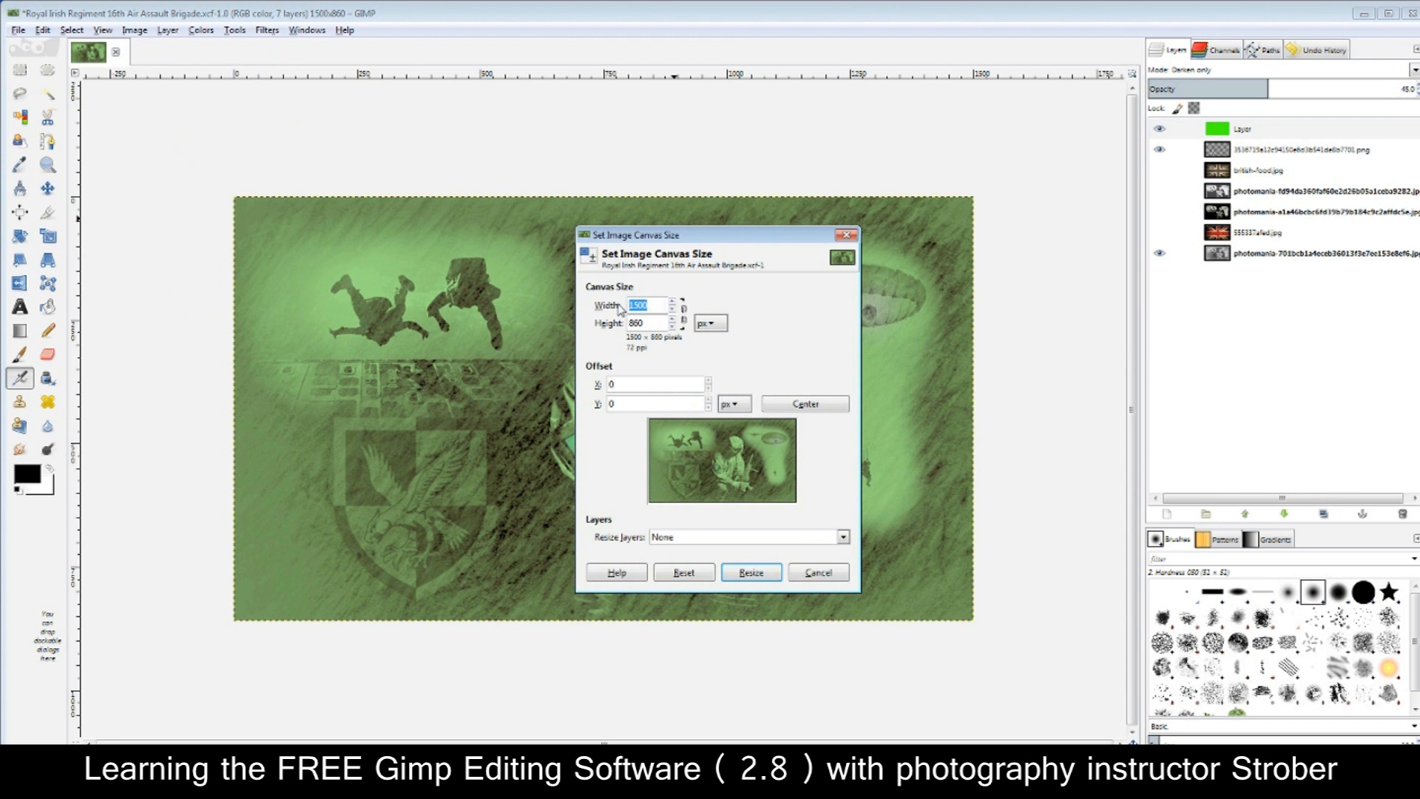
{"action": "left_click", "coordinate": [658, 305]}
{"action": "left_click_drag", "start_coordinate": [653, 305], "coordinate": [615, 303]}
{"action": "key", "text": "Tab"}
{"action": "type", "text": "1500"}
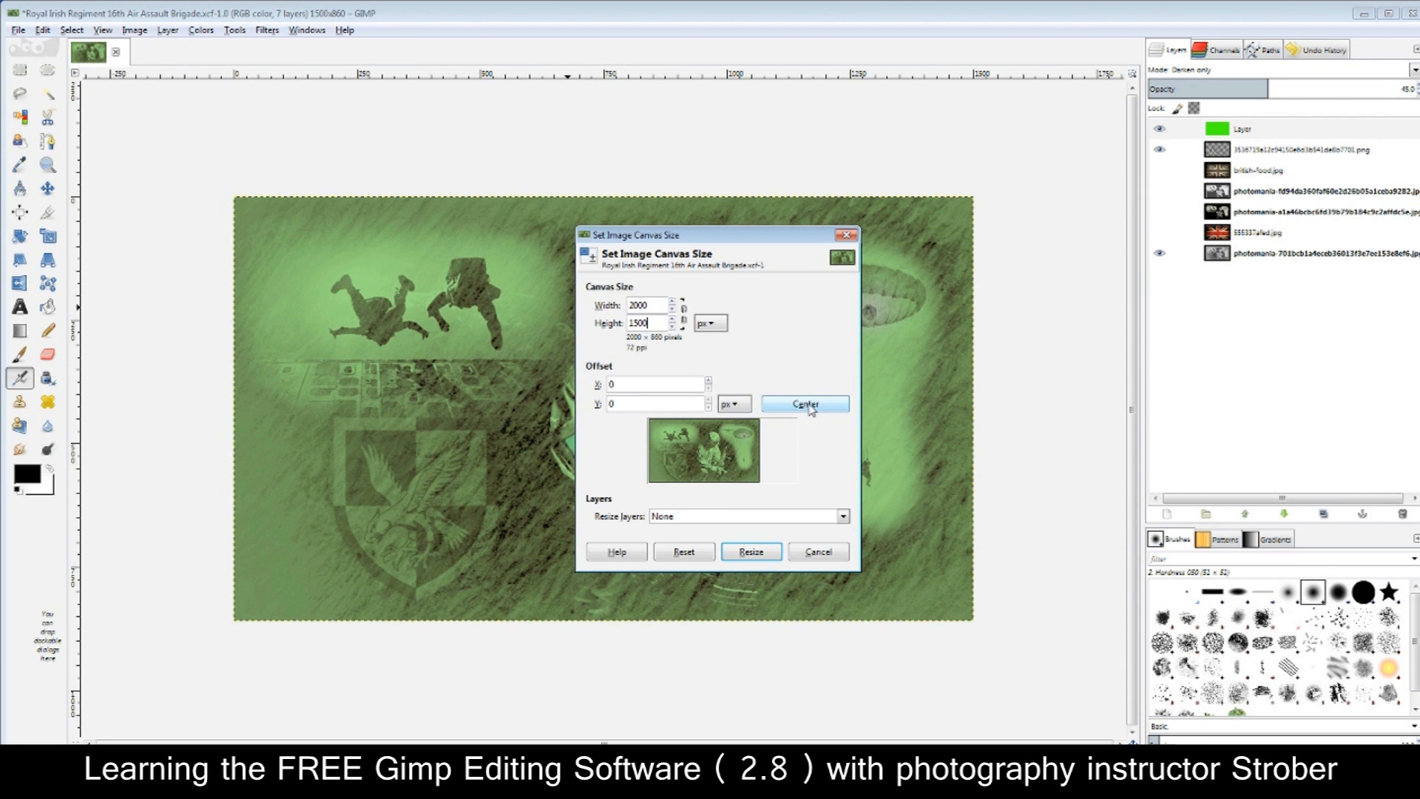
{"action": "left_click", "coordinate": [810, 409]}
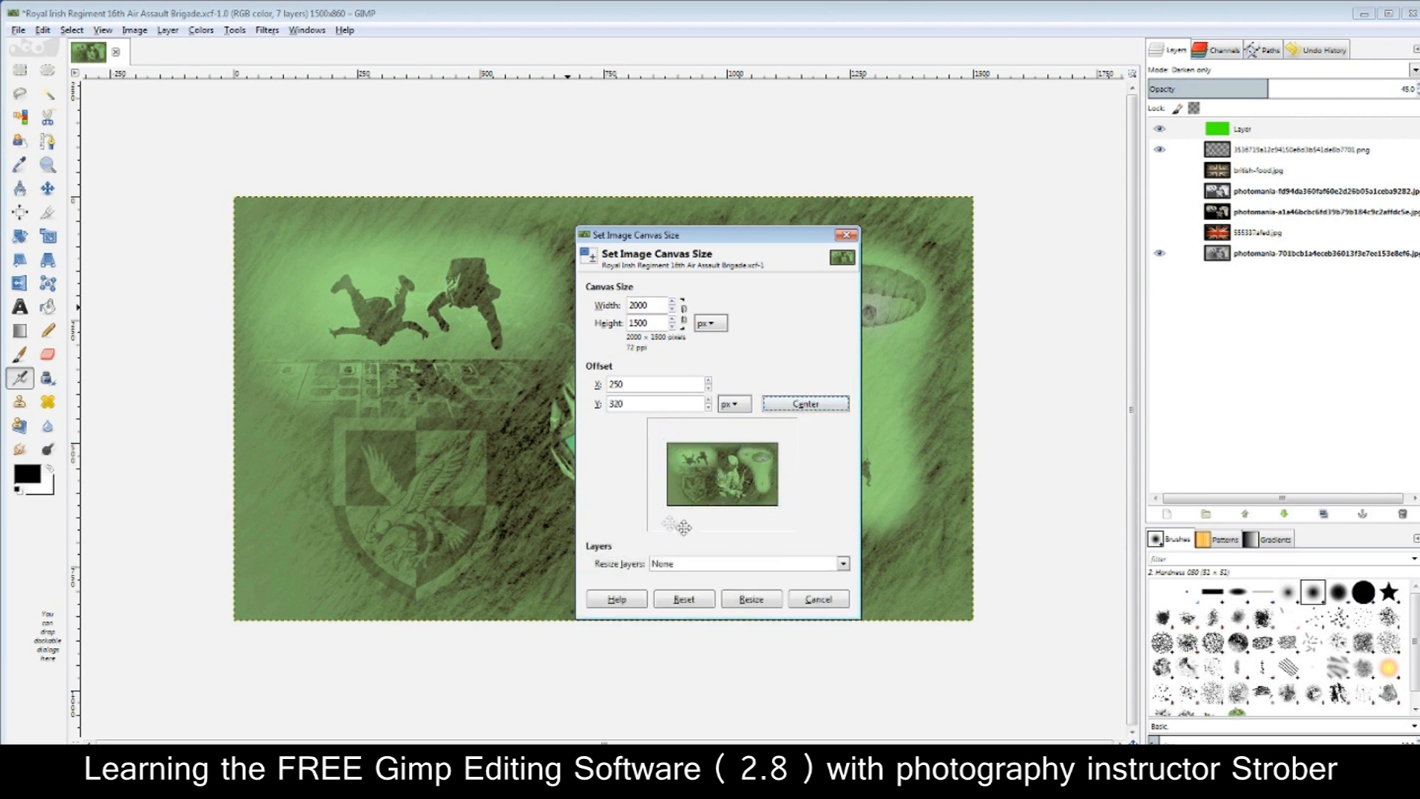
{"action": "left_click", "coordinate": [750, 600]}
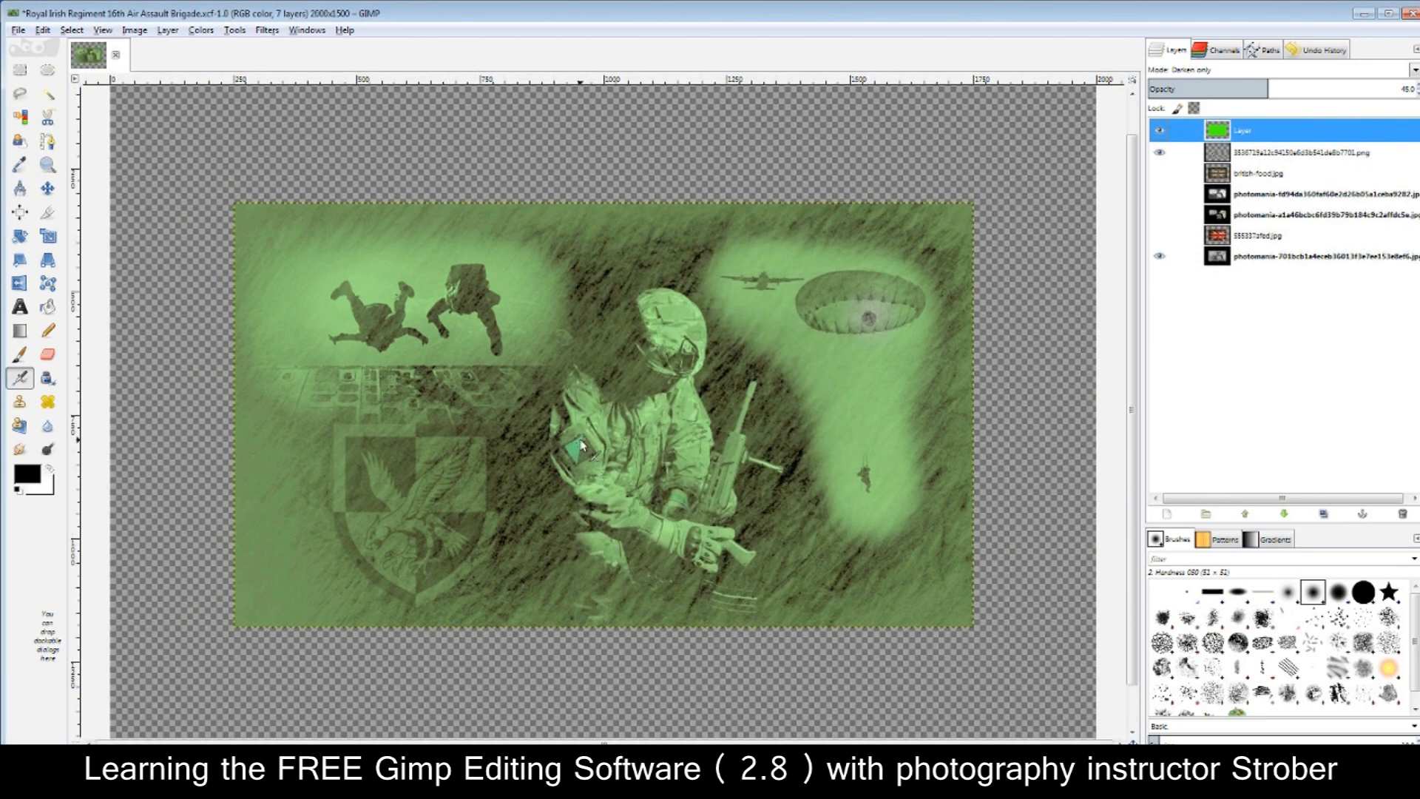
Add a transparent 2000 x 1500 px layer beneath all other layers and fill it with black
{"action": "scroll", "coordinate": [581, 446], "scroll_direction": "down", "scroll_amount": 2}
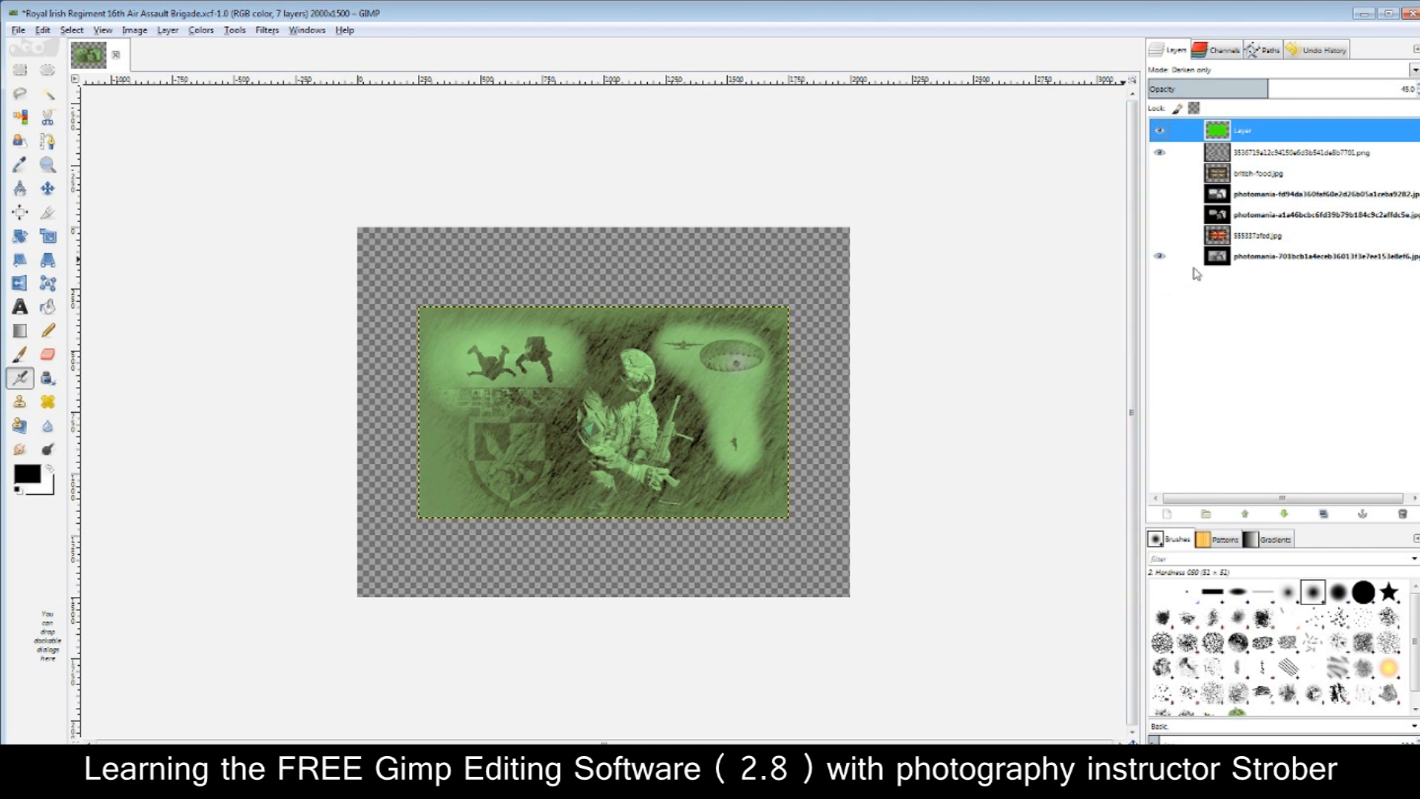
{"action": "left_click", "coordinate": [1169, 515]}
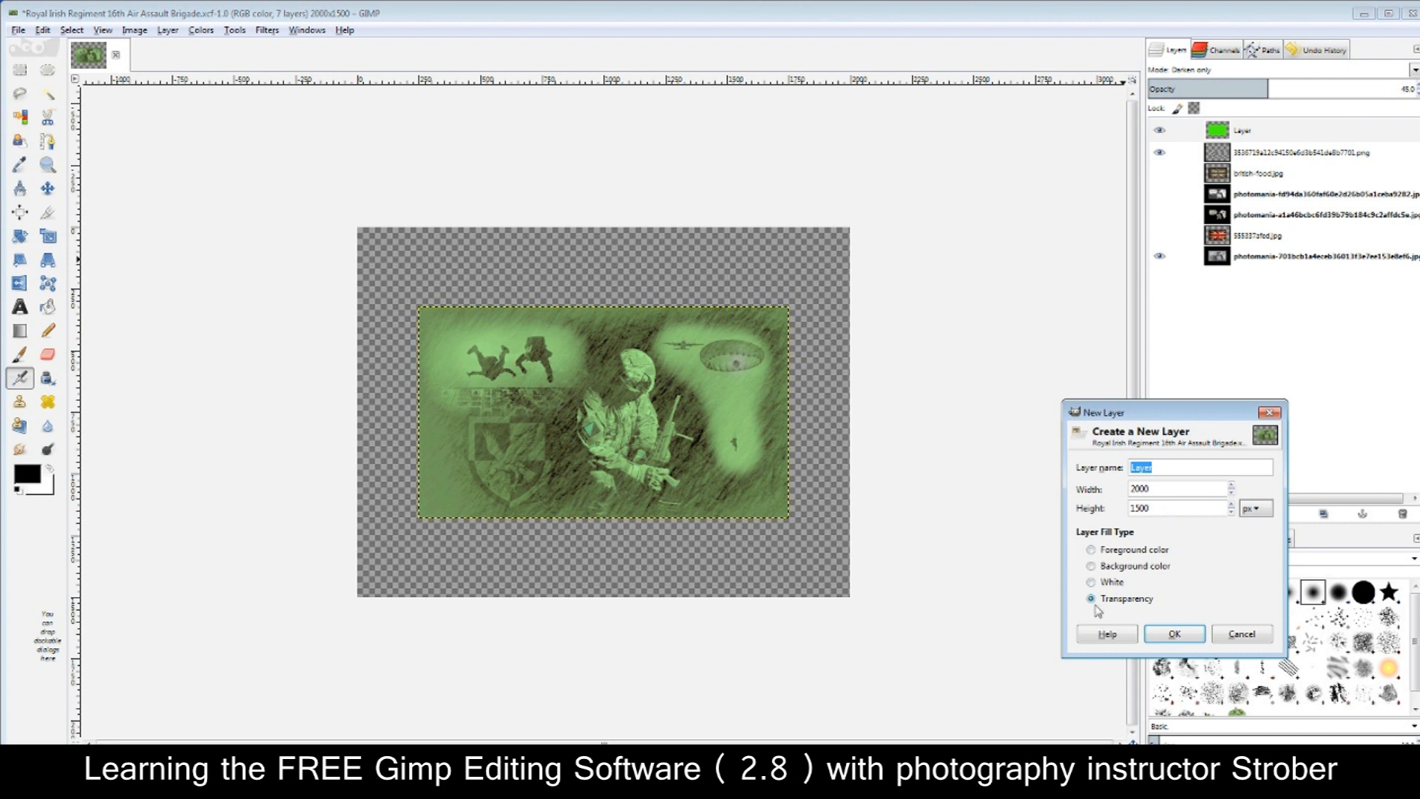
{"action": "left_click", "coordinate": [1174, 633]}
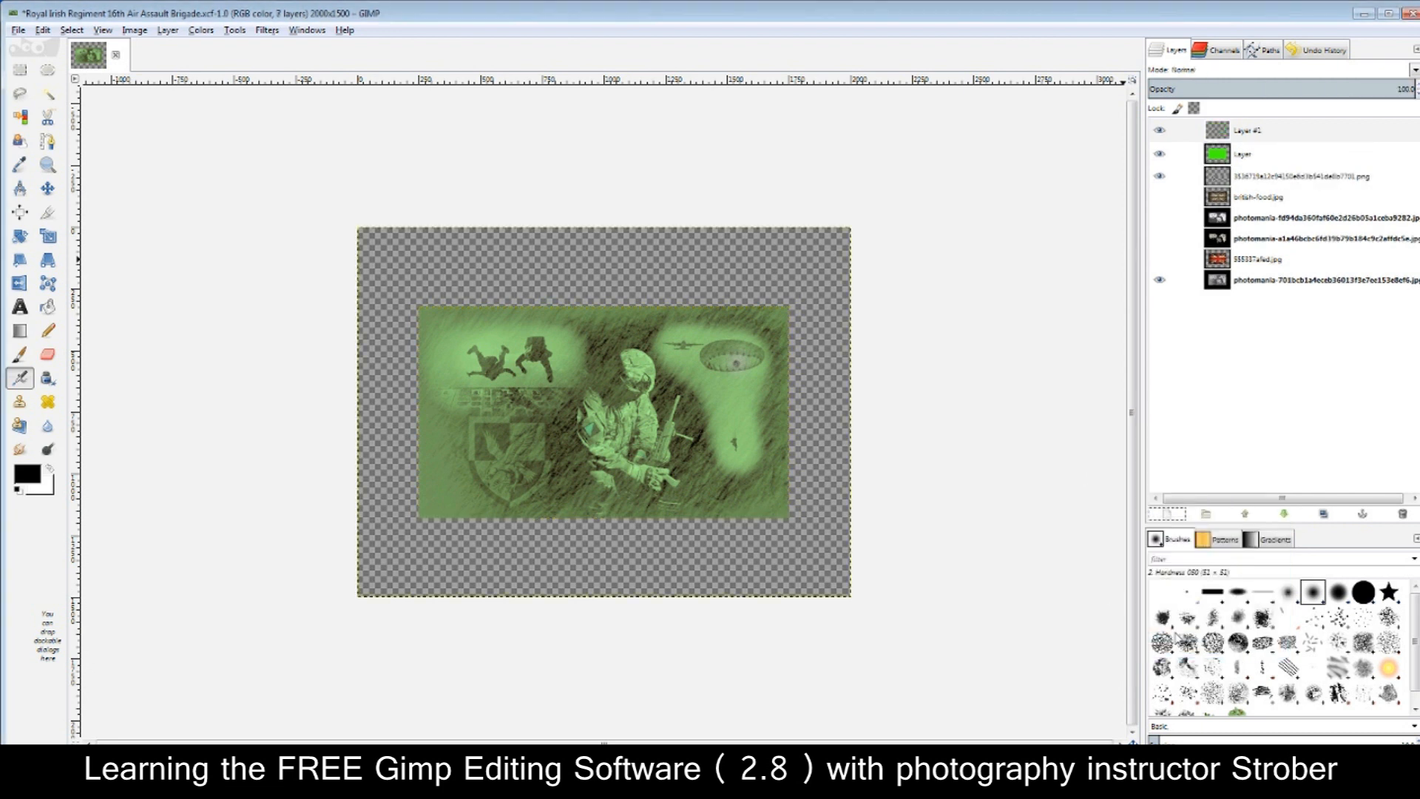
{"action": "left_click_drag", "start_coordinate": [1206, 136], "coordinate": [1222, 297]}
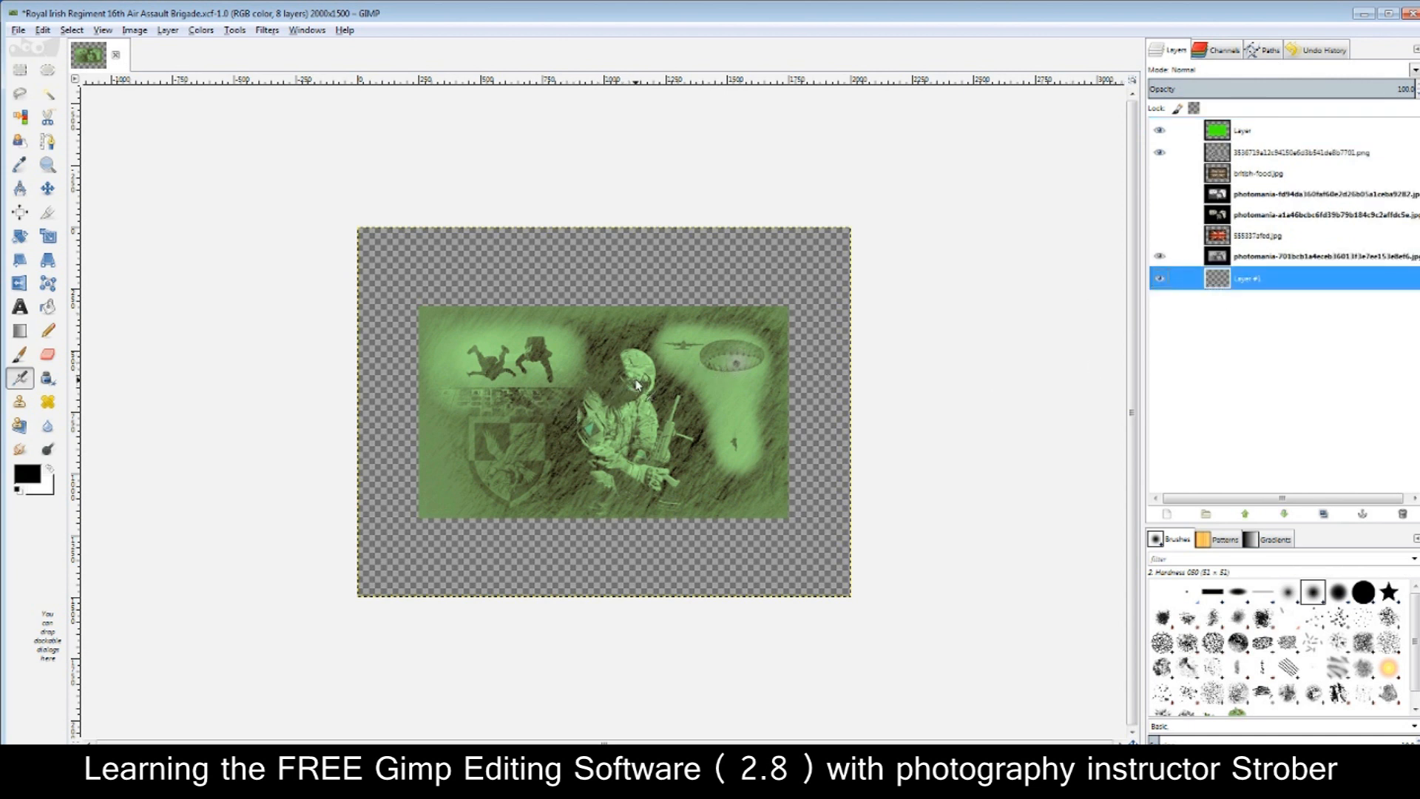
{"action": "left_click", "coordinate": [55, 309]}
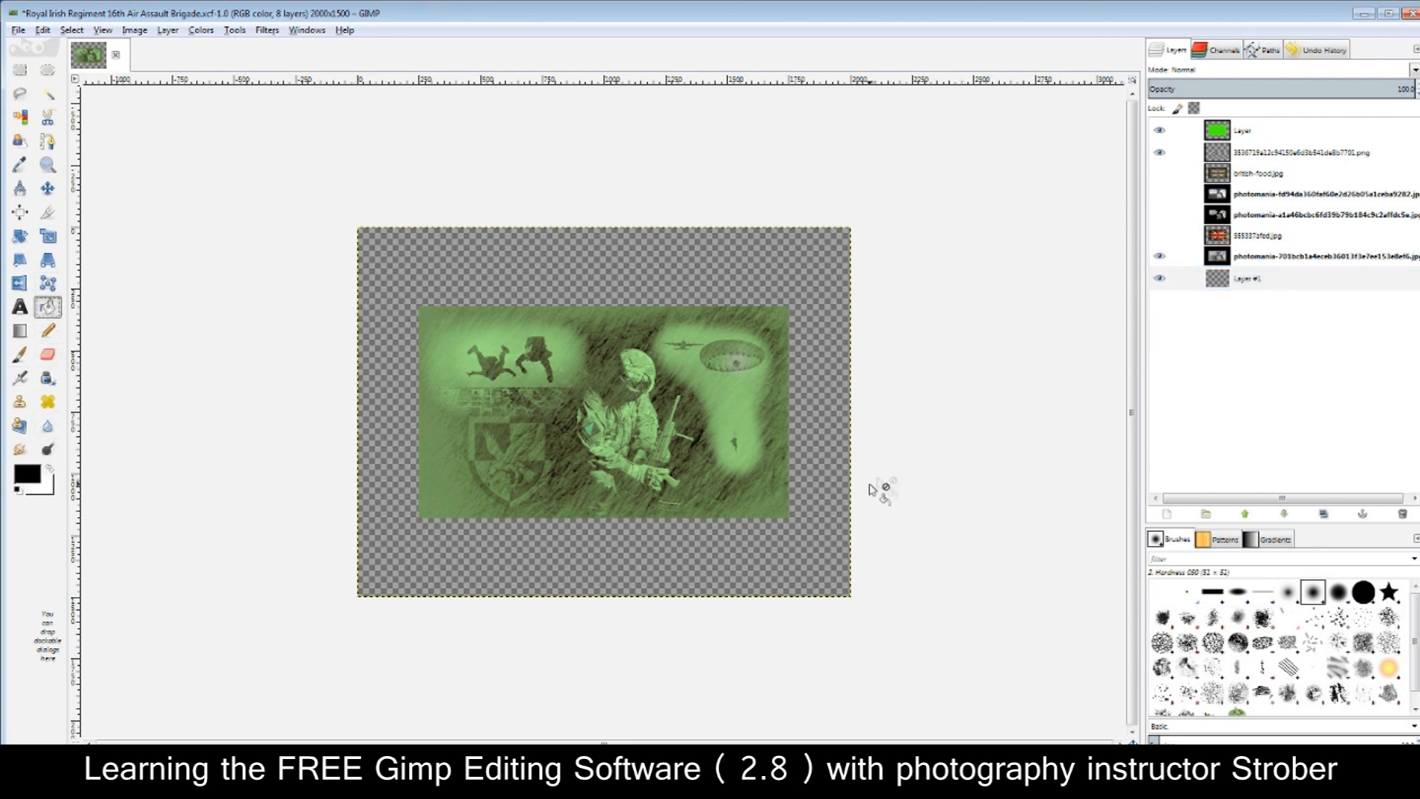
{"action": "left_click", "coordinate": [810, 574]}
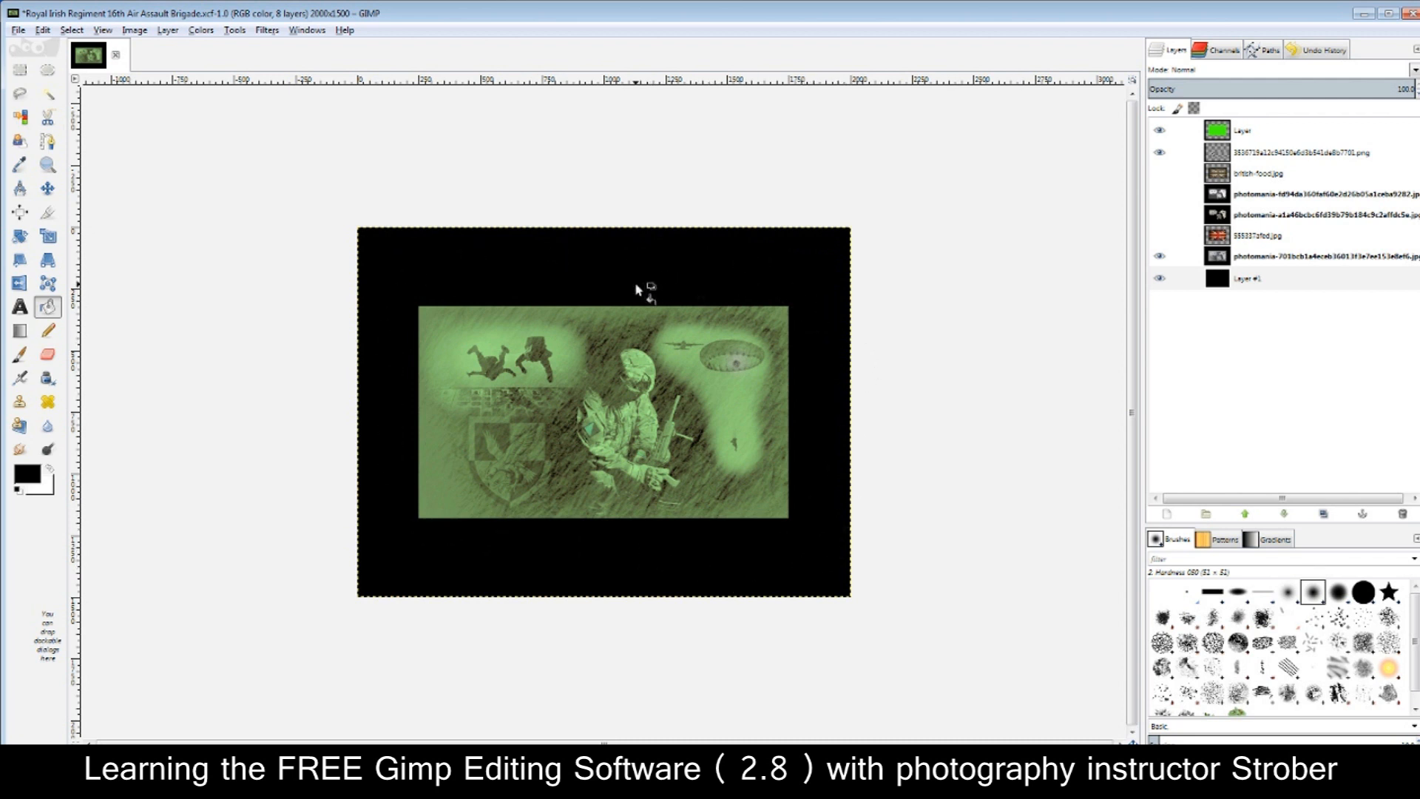
Crop the image to about 1805 x 1329 px, keeping a black border with a deeper strip beneath the picture
{"action": "left_click", "coordinate": [47, 213]}
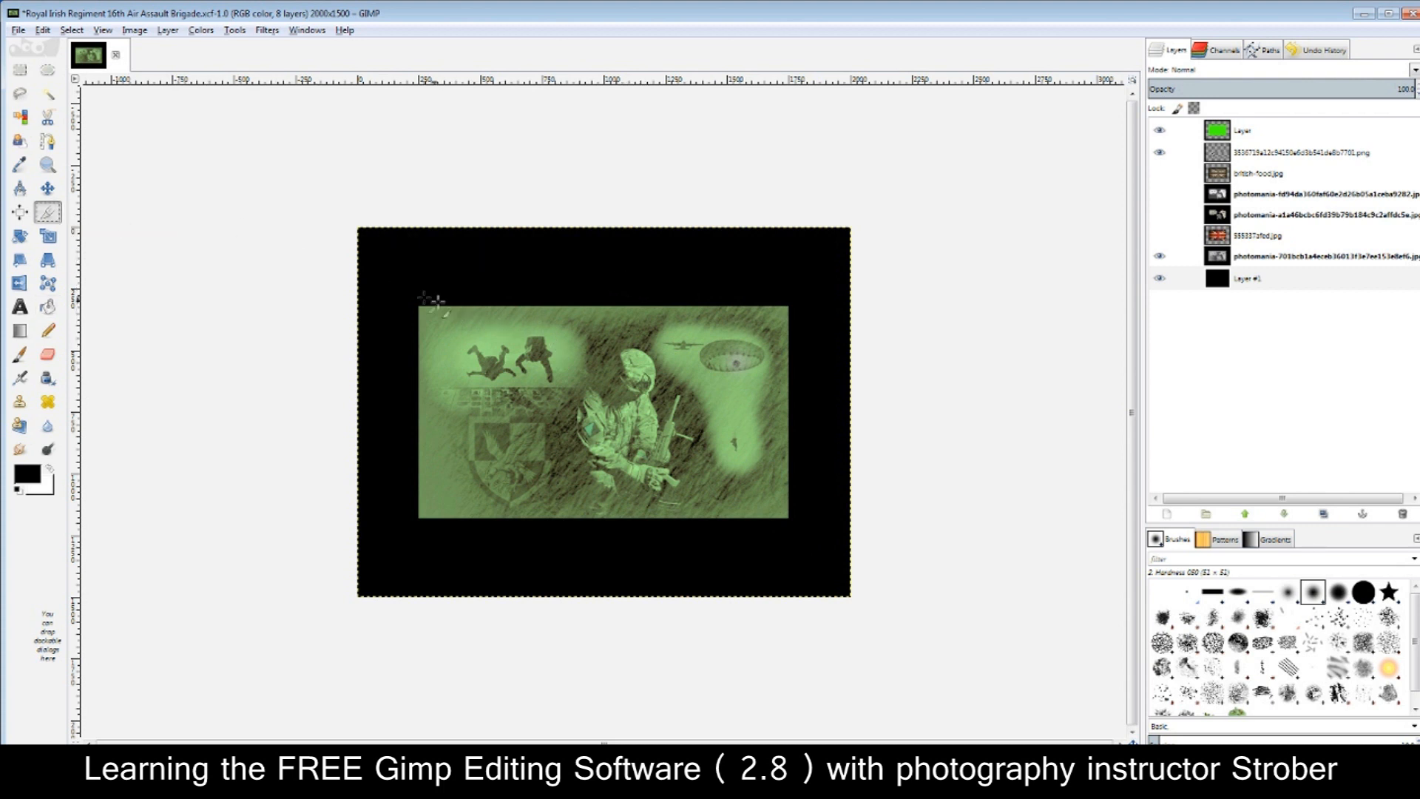
{"action": "left_click_drag", "start_coordinate": [374, 287], "coordinate": [856, 602]}
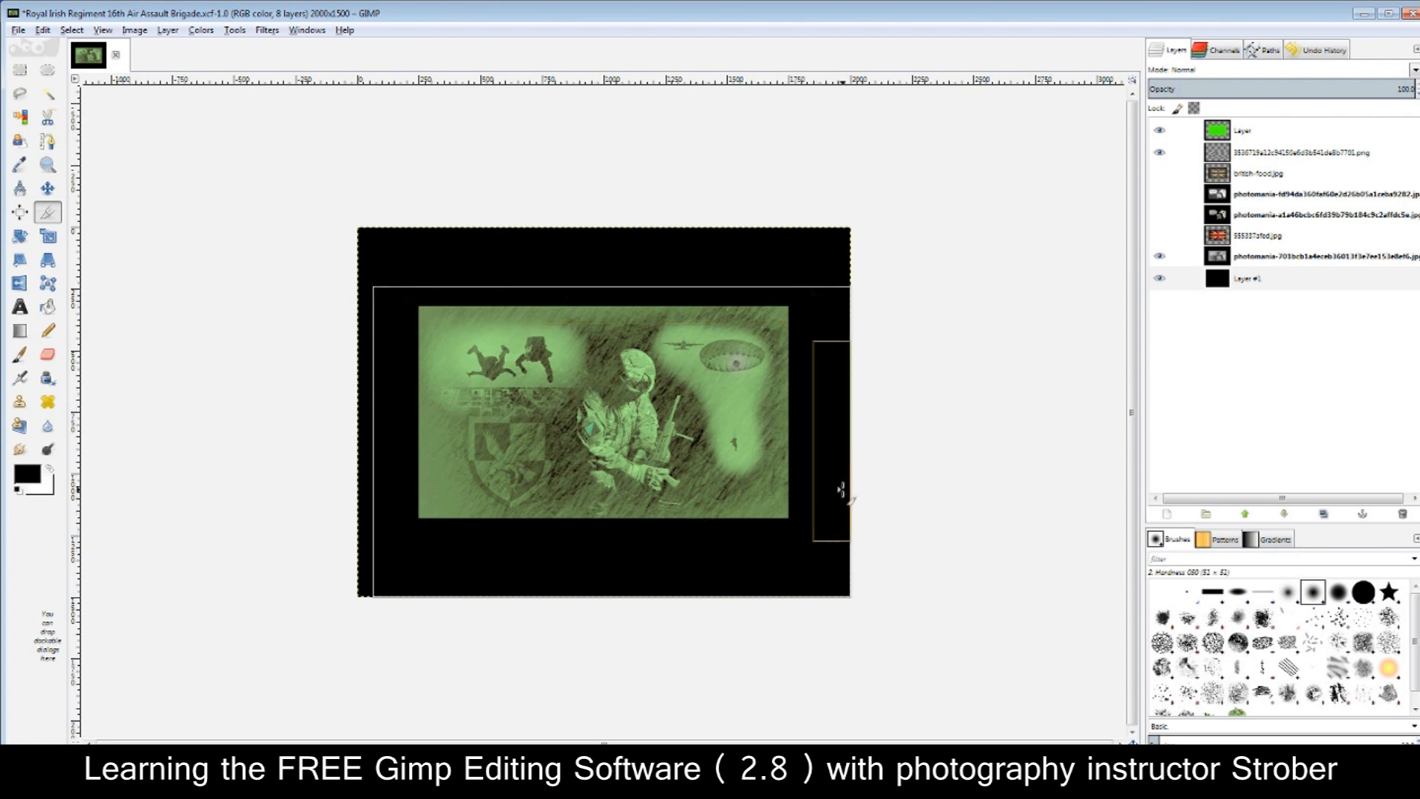
{"action": "left_click_drag", "start_coordinate": [841, 489], "coordinate": [818, 482]}
{"action": "left_click_drag", "start_coordinate": [384, 419], "coordinate": [395, 425]}
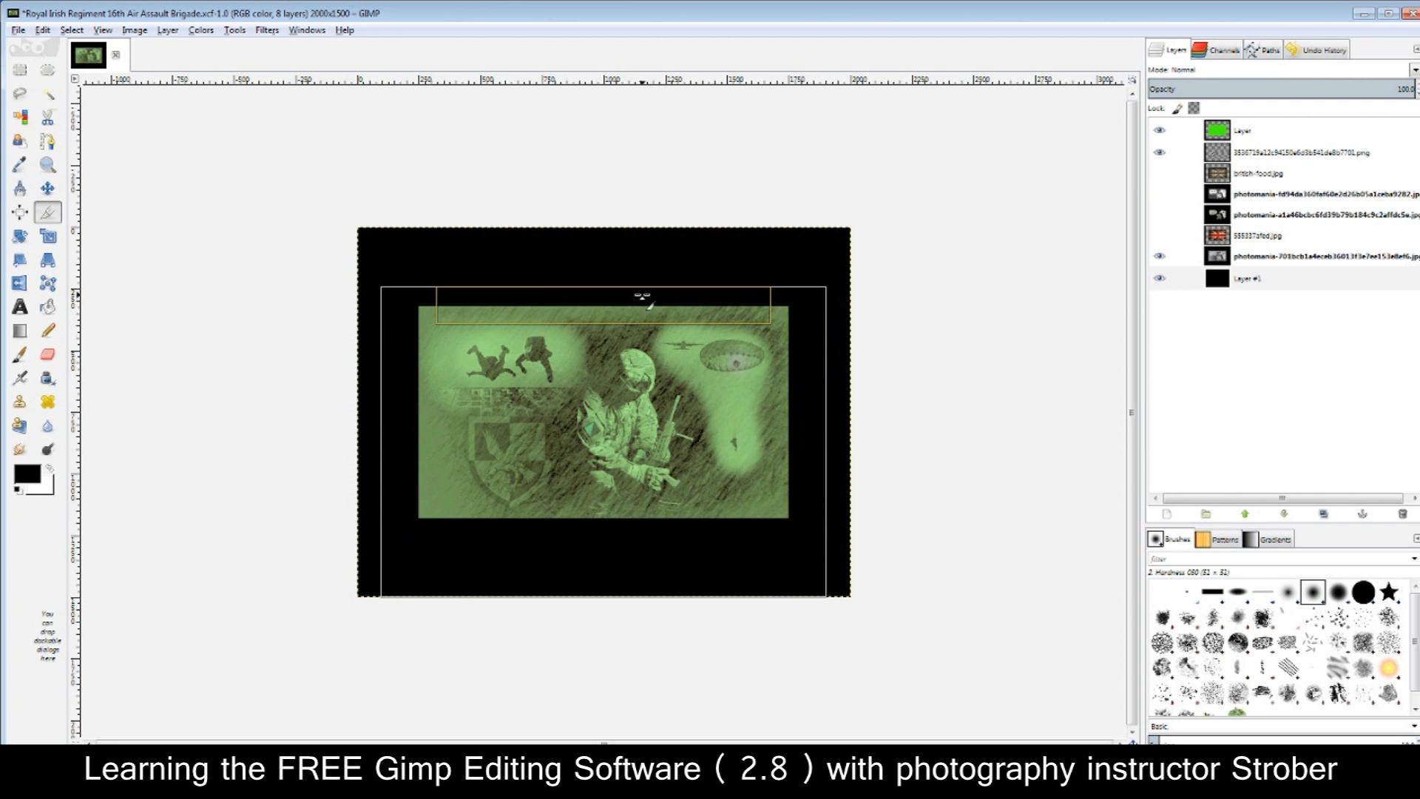
{"action": "left_click_drag", "start_coordinate": [634, 298], "coordinate": [629, 279]}
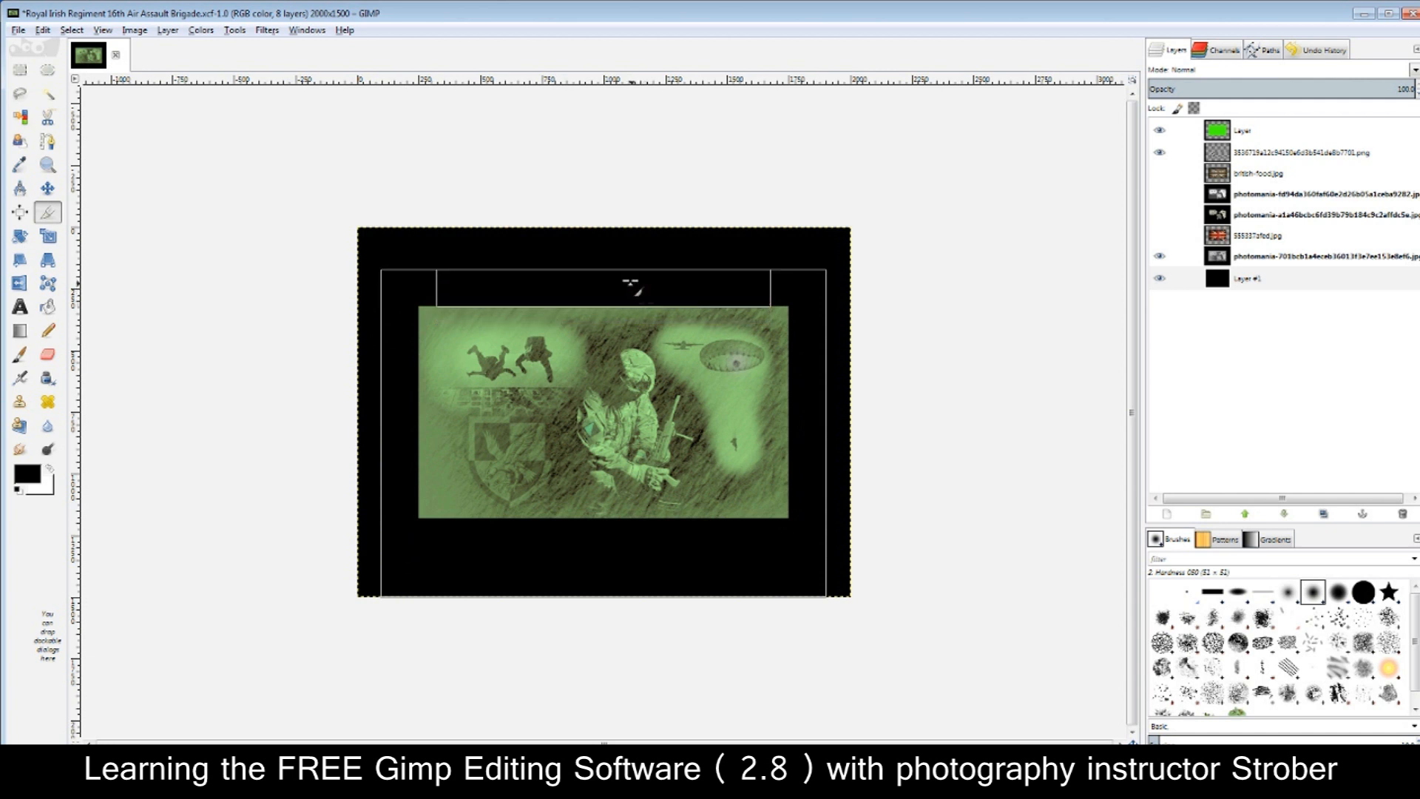
{"action": "left_click", "coordinate": [586, 409]}
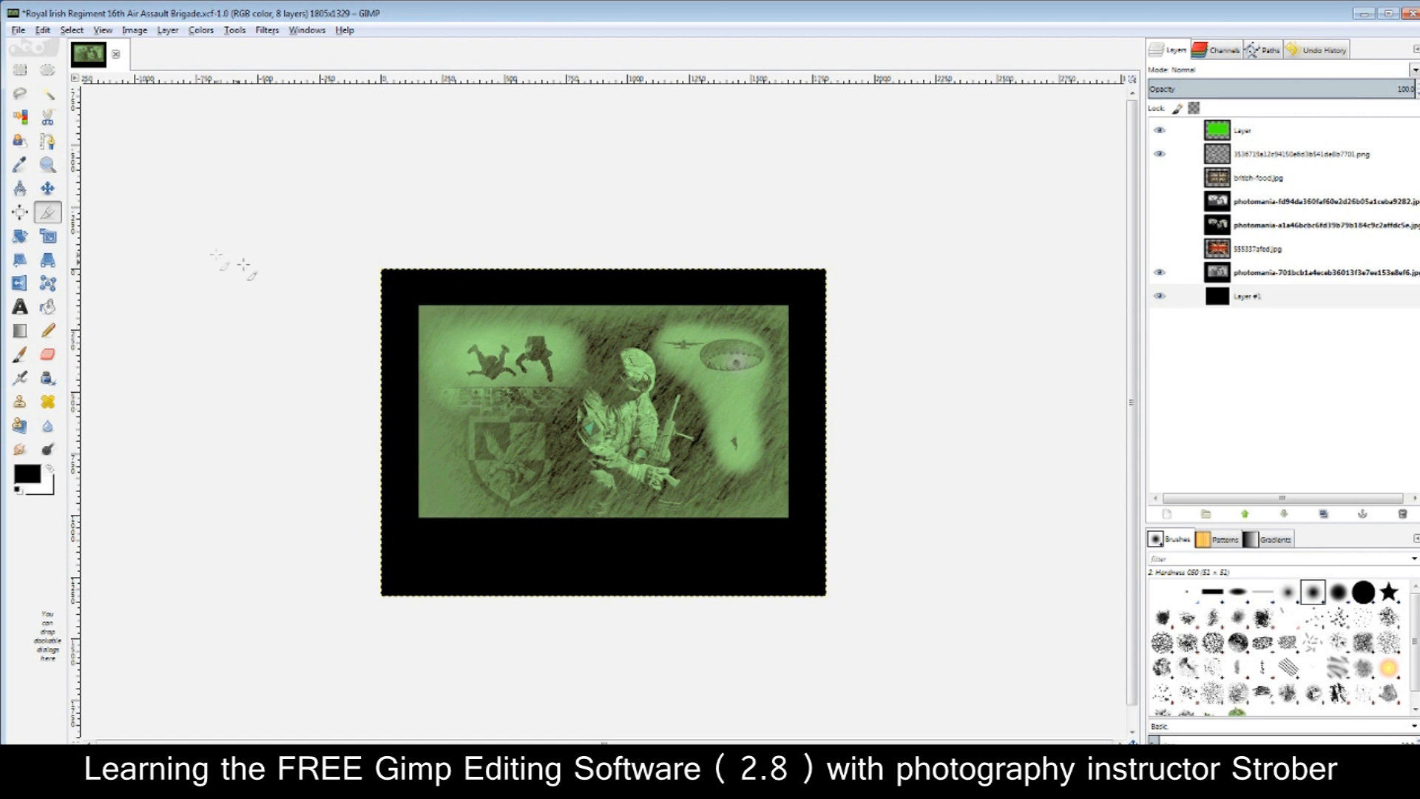
Crop the black border tighter around the picture, to about 1686 x 1158 px
{"action": "left_click_drag", "start_coordinate": [397, 291], "coordinate": [812, 570]}
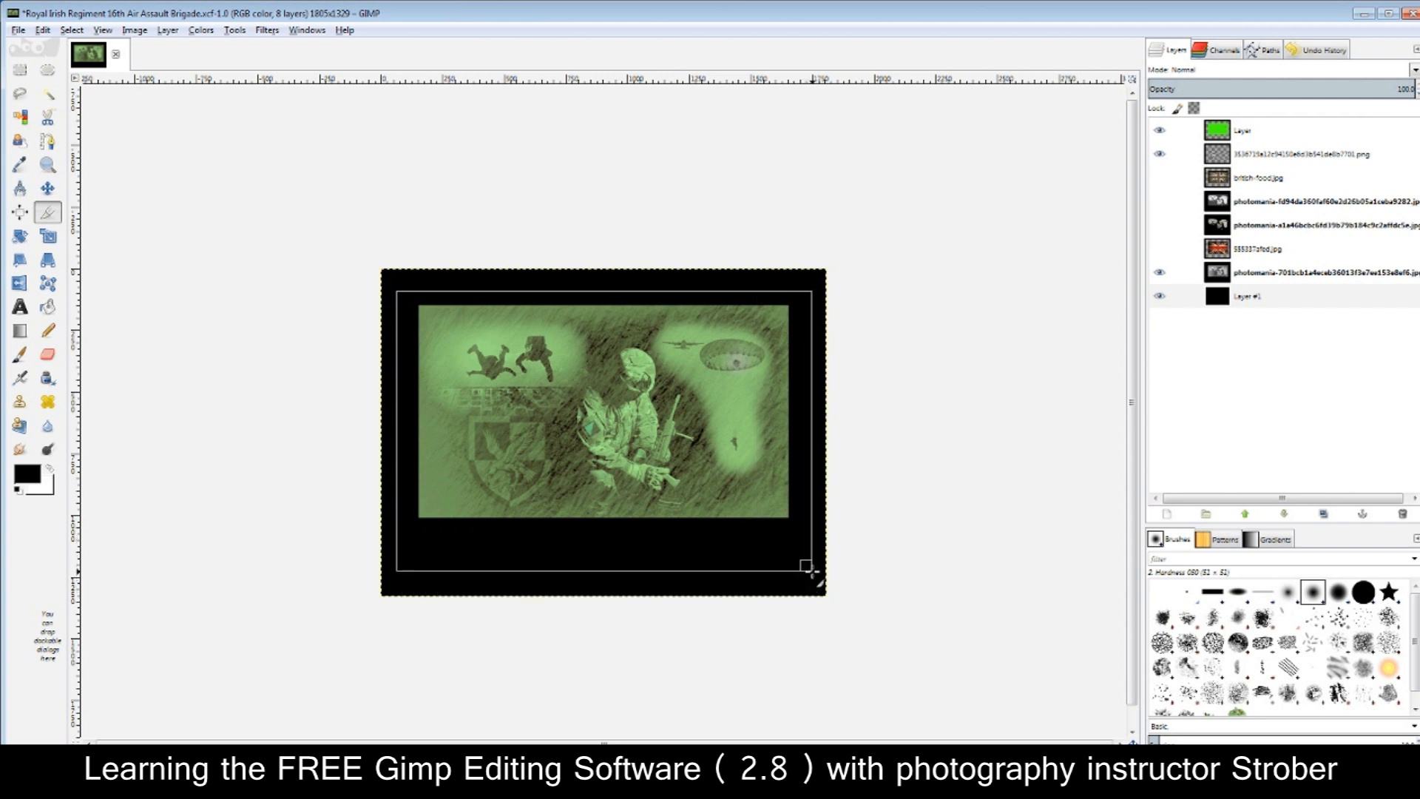
{"action": "left_click_drag", "start_coordinate": [581, 303], "coordinate": [584, 298]}
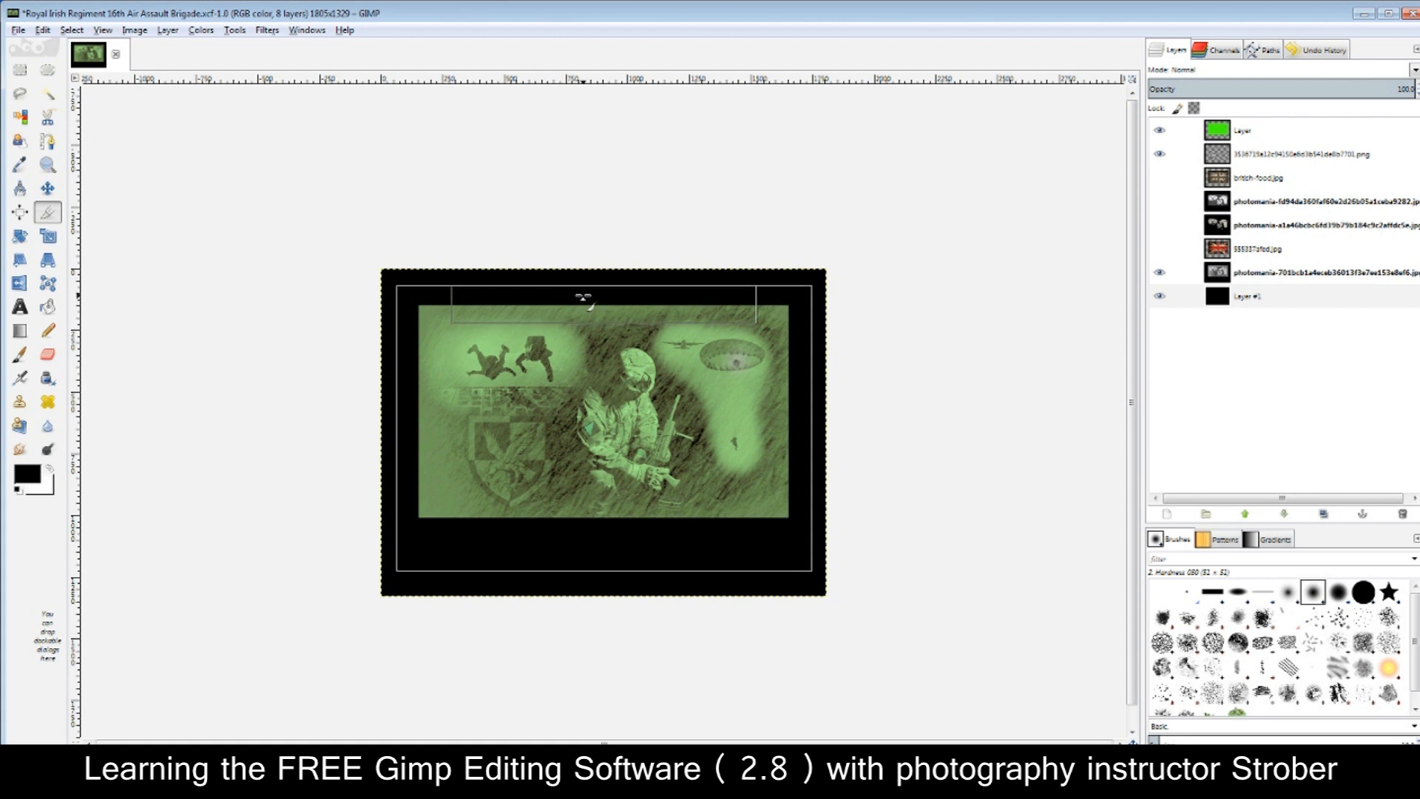
{"action": "left_click", "coordinate": [592, 401]}
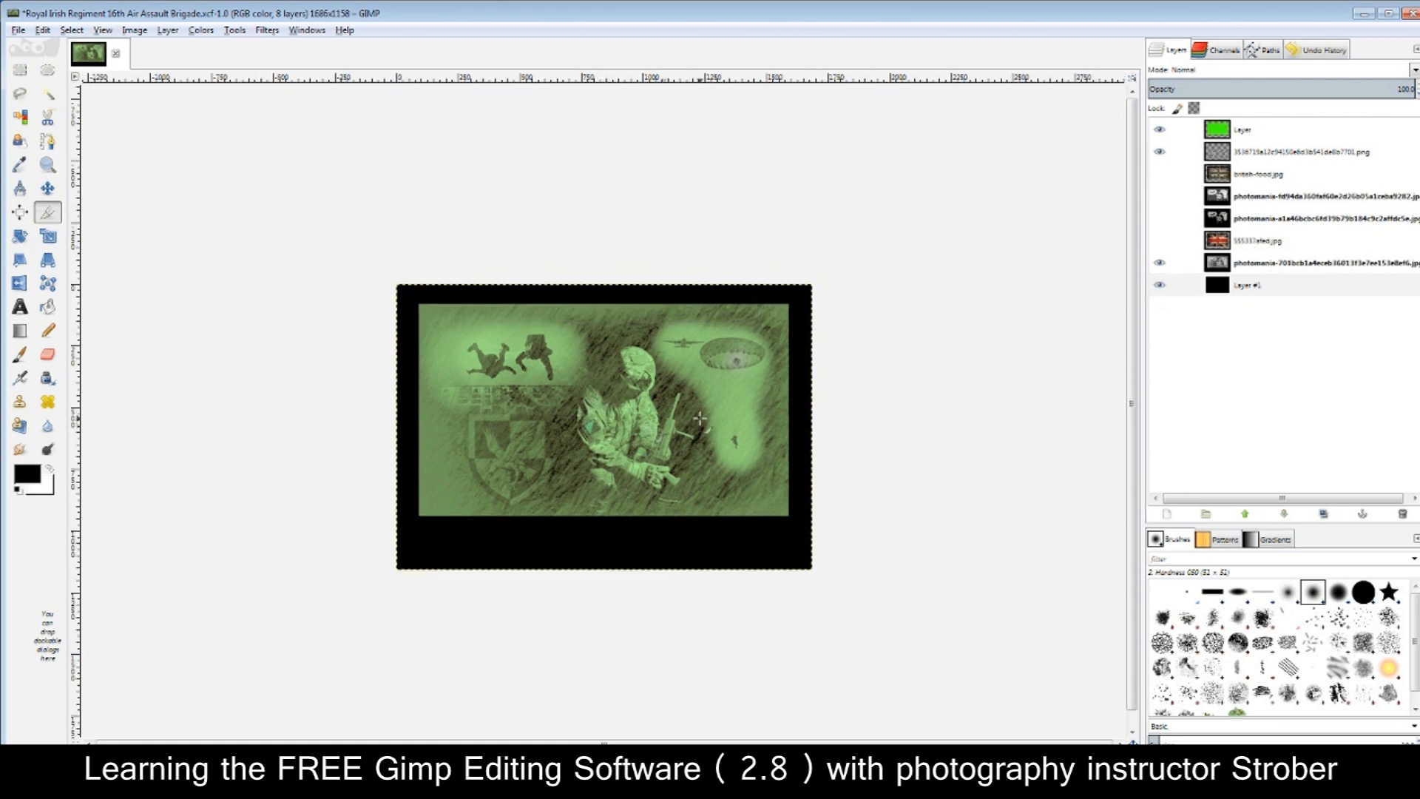
Add a text box across the black strip beneath the picture reading "The Royal Irish Regiment"
{"action": "scroll", "coordinate": [611, 420], "scroll_direction": "up", "scroll_amount": 2}
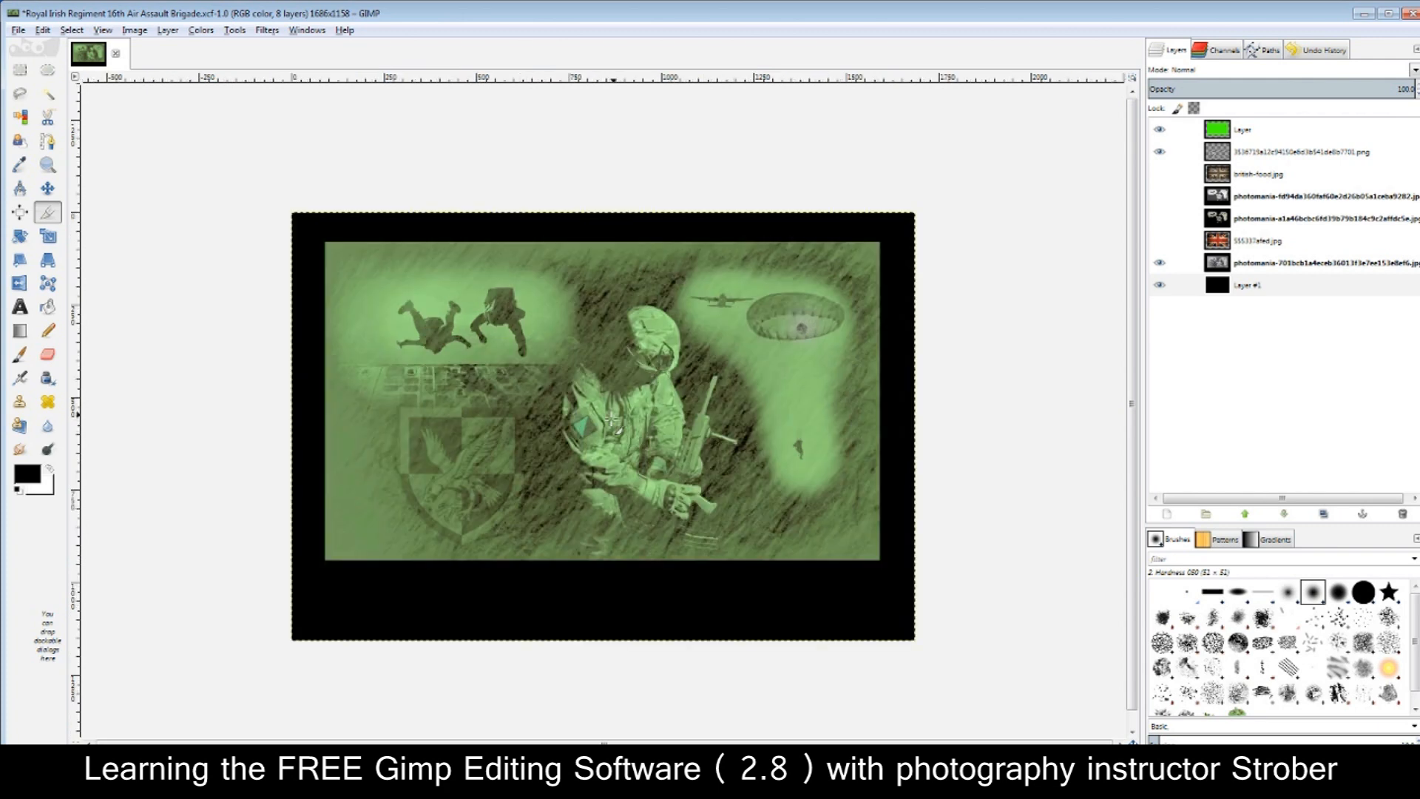
{"action": "scroll", "coordinate": [611, 419], "scroll_direction": "down", "scroll_amount": 1}
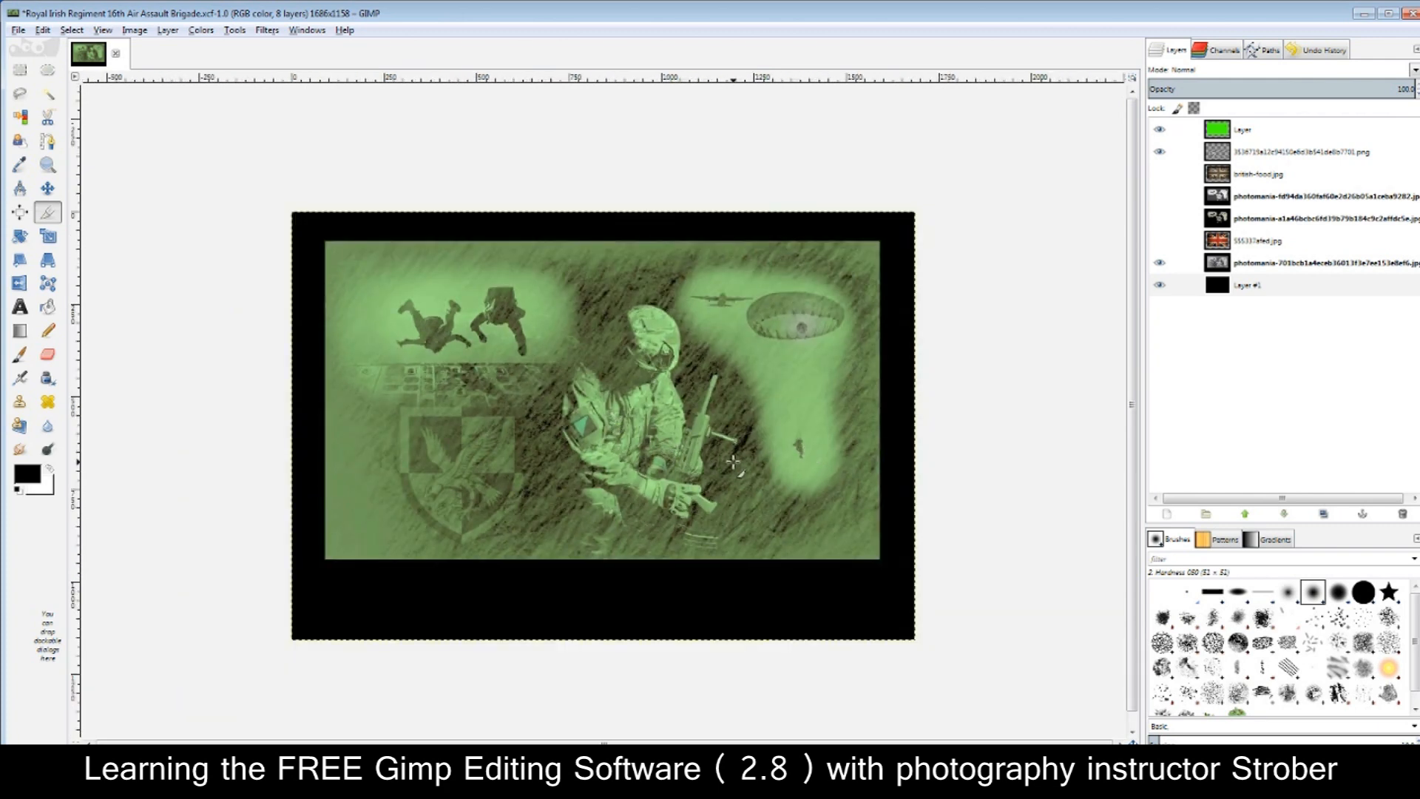
{"action": "left_click", "coordinate": [21, 313]}
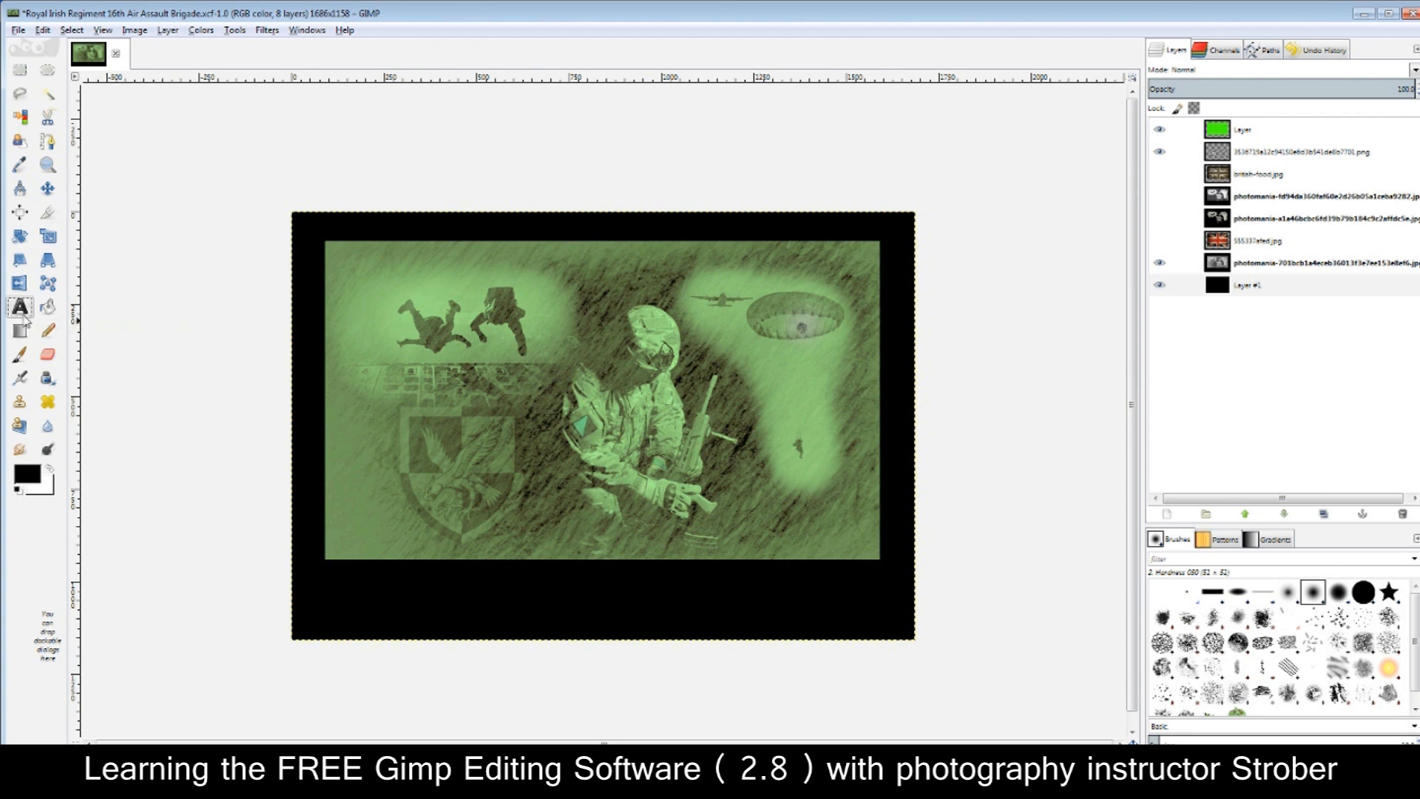
{"action": "left_click_drag", "start_coordinate": [326, 569], "coordinate": [884, 628]}
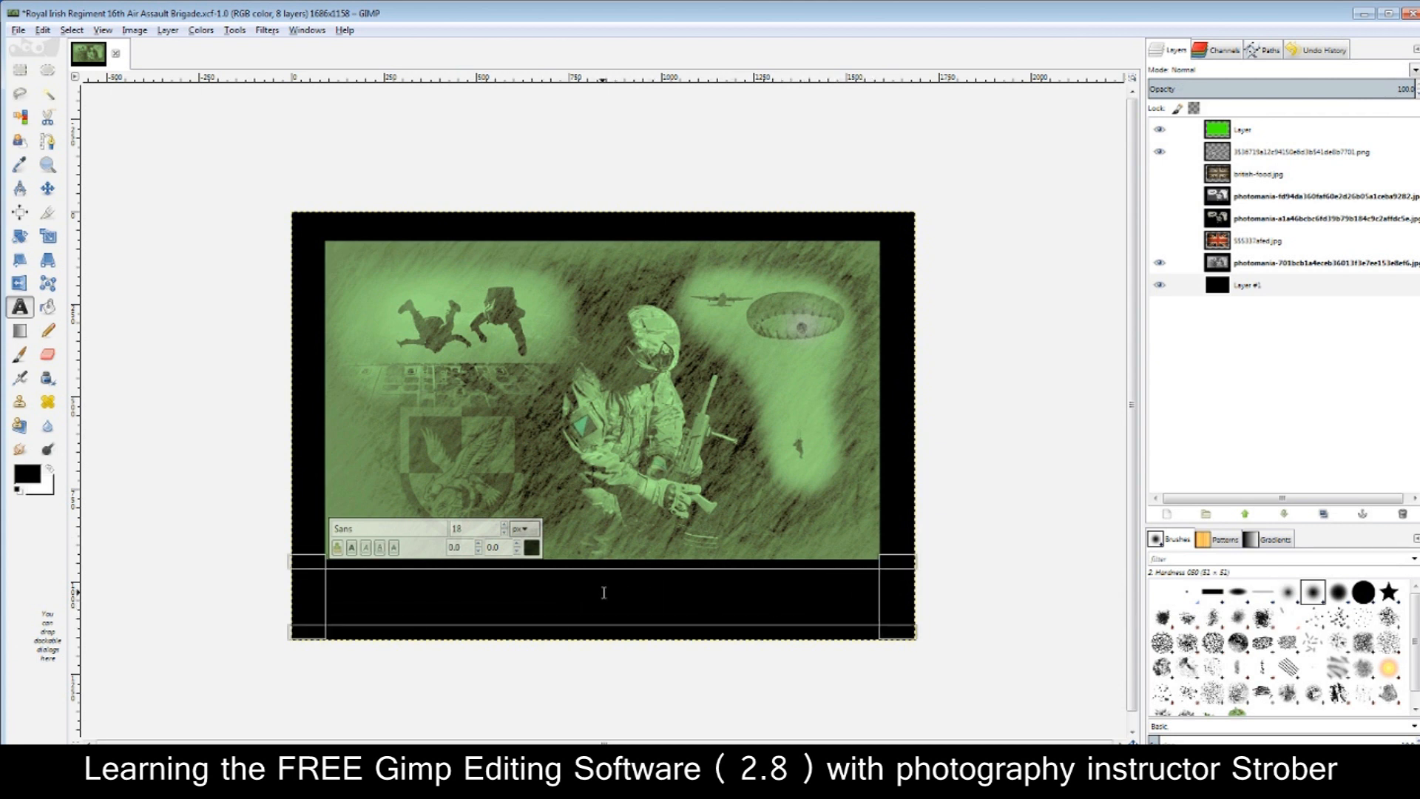
{"action": "type", "text": "The Royal Irish Regiment"}
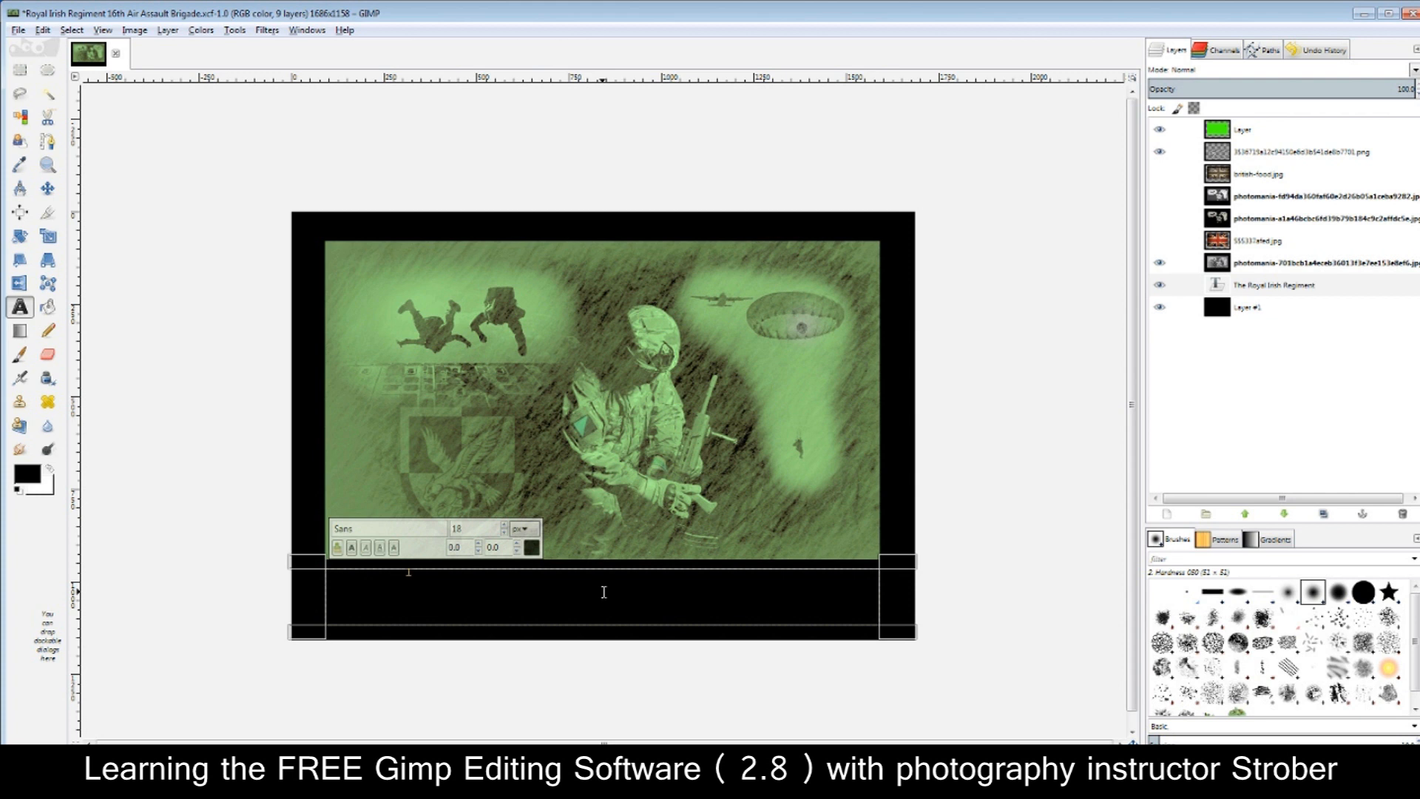
Select all of the caption text and change its color to green 3c8a34
{"action": "left_click_drag", "start_coordinate": [533, 580], "coordinate": [300, 556]}
{"action": "left_click", "coordinate": [532, 552]}
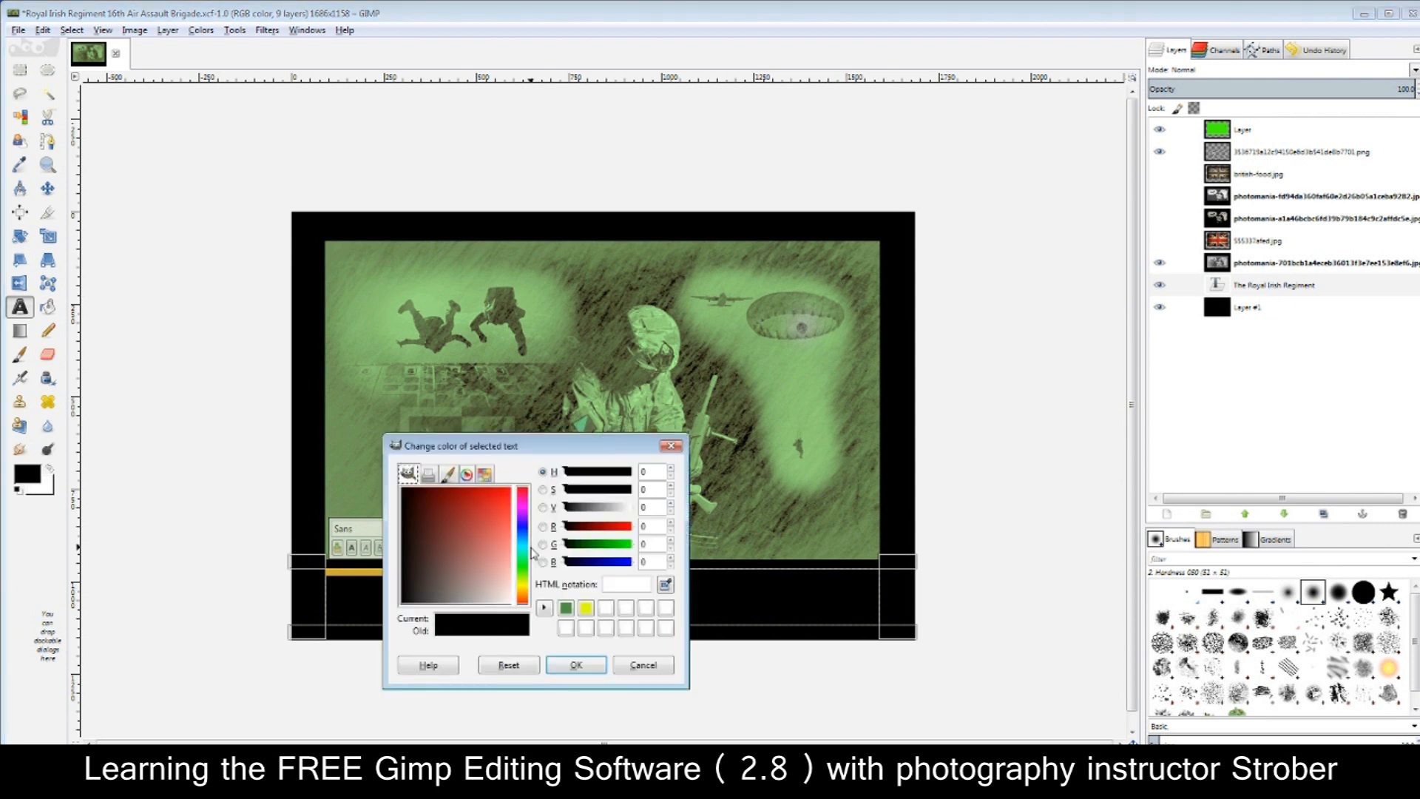
{"action": "left_click", "coordinate": [566, 607]}
{"action": "left_click", "coordinate": [579, 663]}
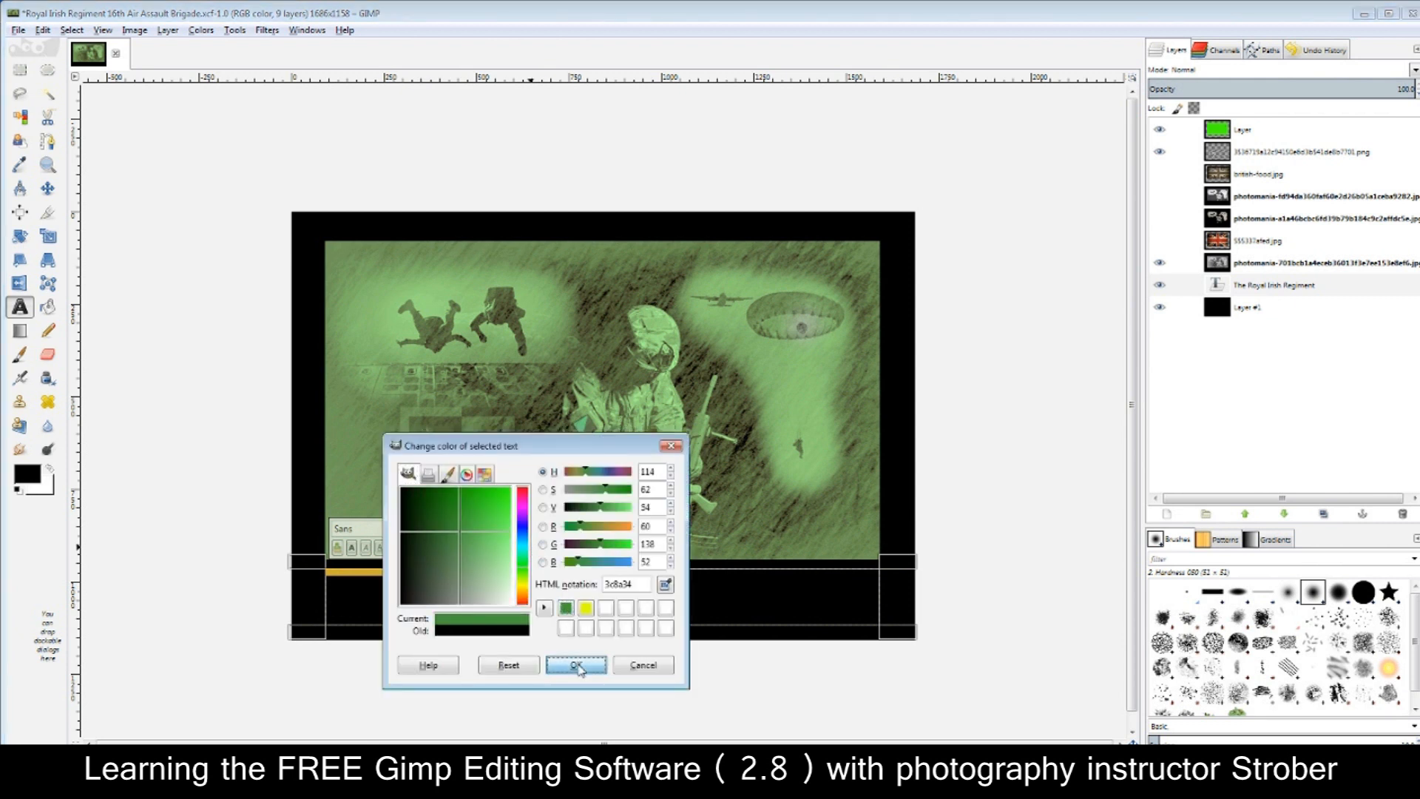
Make the caption bold at 105 px so it spans the picture's width, and make the main picture layer active
{"action": "left_click", "coordinate": [506, 525]}
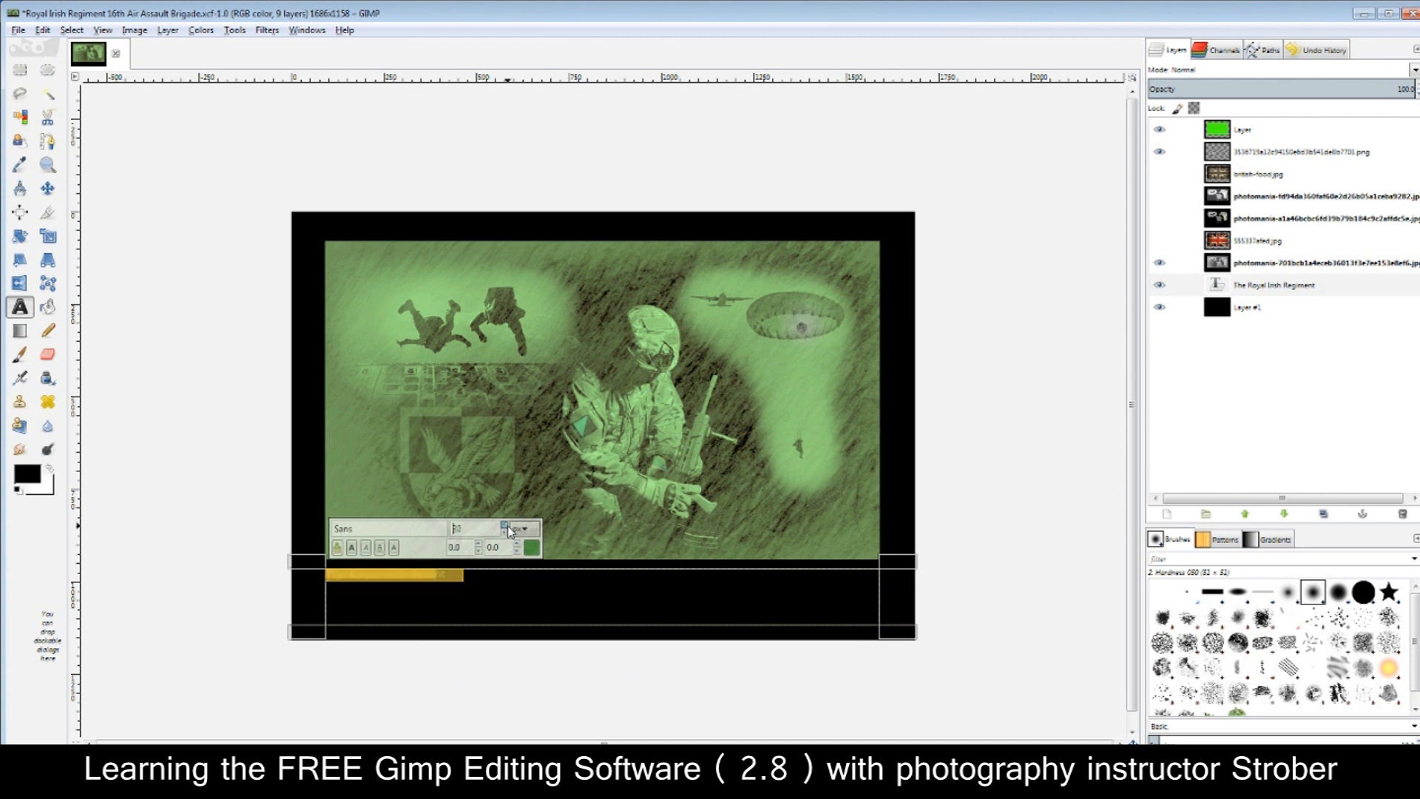
{"action": "left_click", "coordinate": [352, 547]}
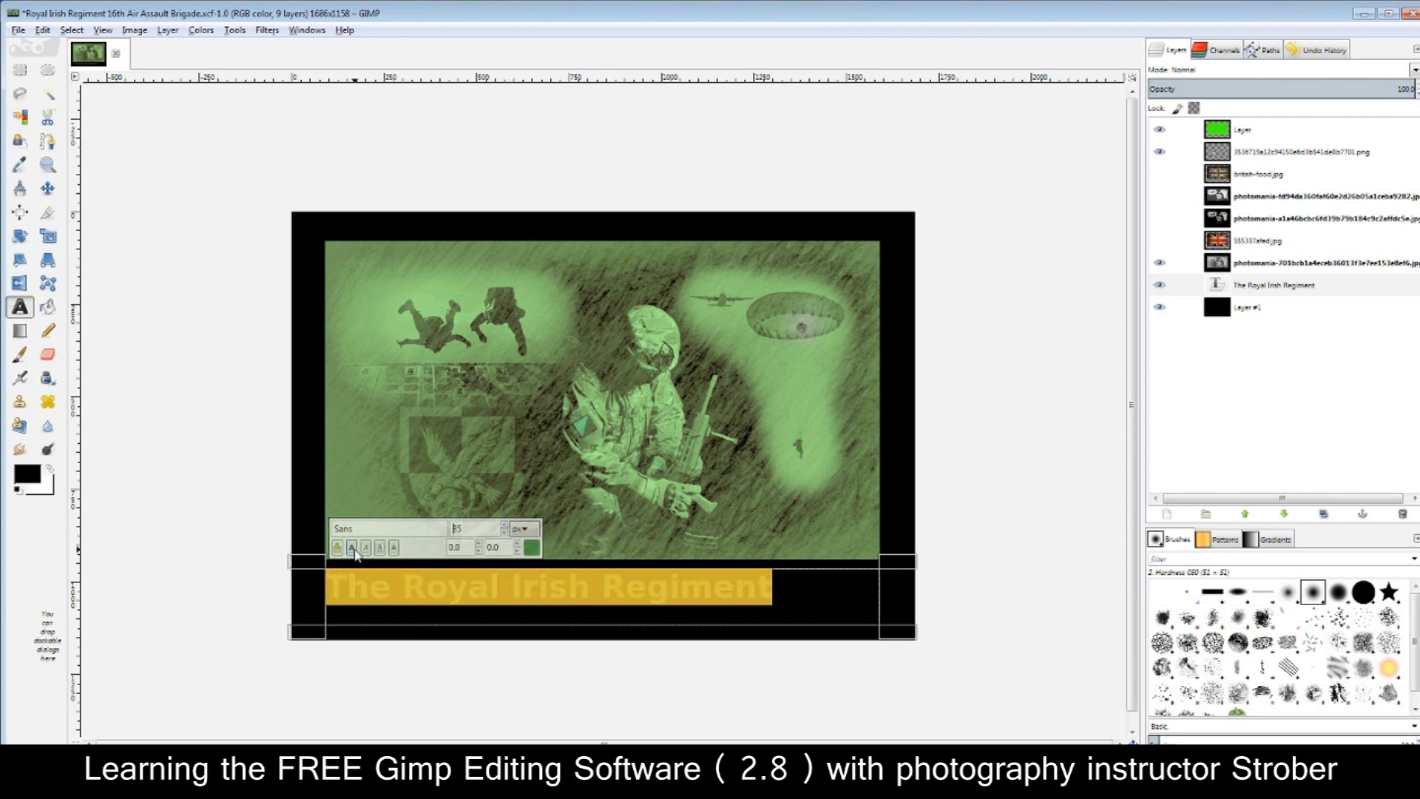
{"action": "left_click", "coordinate": [506, 526]}
{"action": "left_click", "coordinate": [505, 533]}
{"action": "left_click", "coordinate": [505, 532]}
{"action": "left_click", "coordinate": [505, 532]}
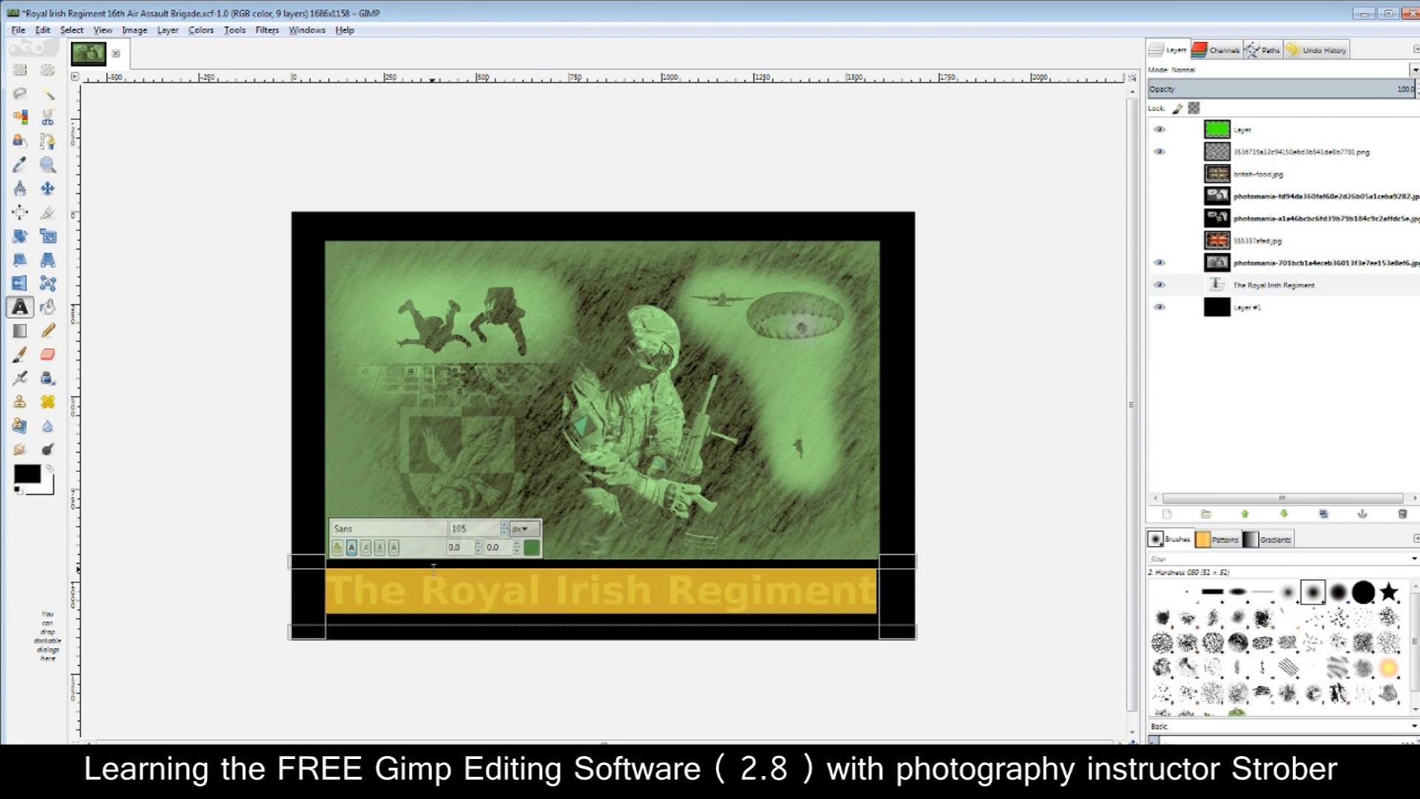
{"action": "left_click", "coordinate": [318, 525]}
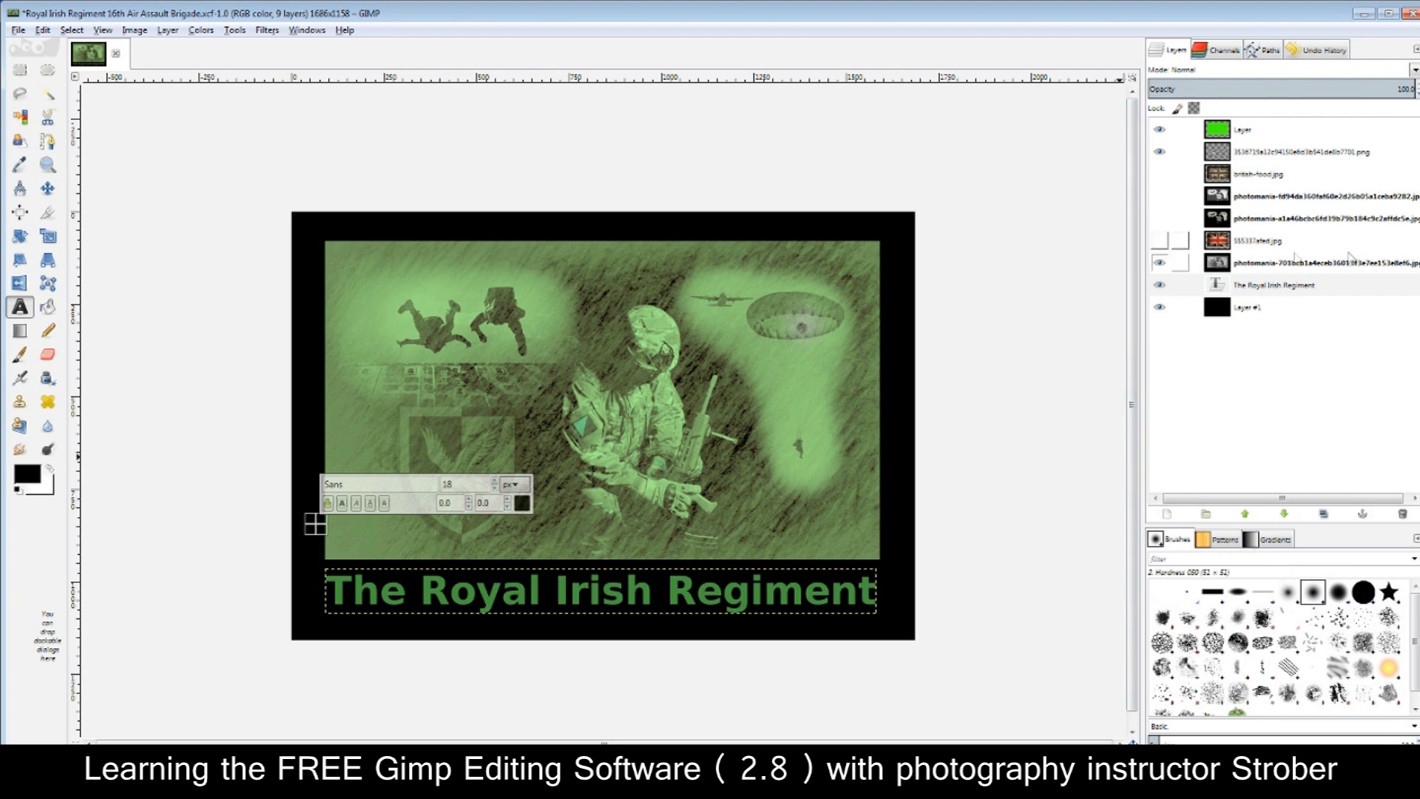
{"action": "left_click", "coordinate": [1237, 263]}
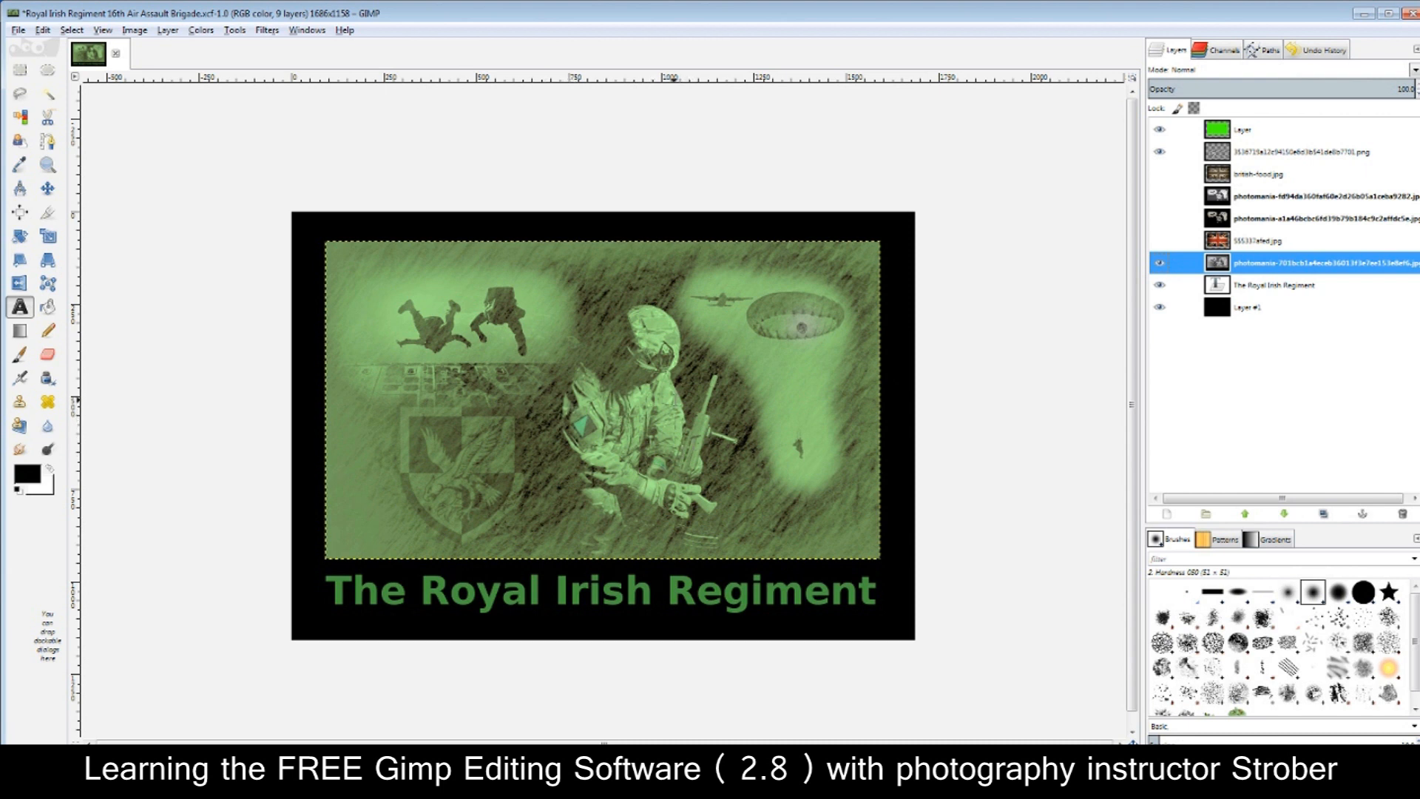
Examine the soldier's uniform up close and the whole bordered composite at several magnifications
{"action": "left_click", "coordinate": [46, 170]}
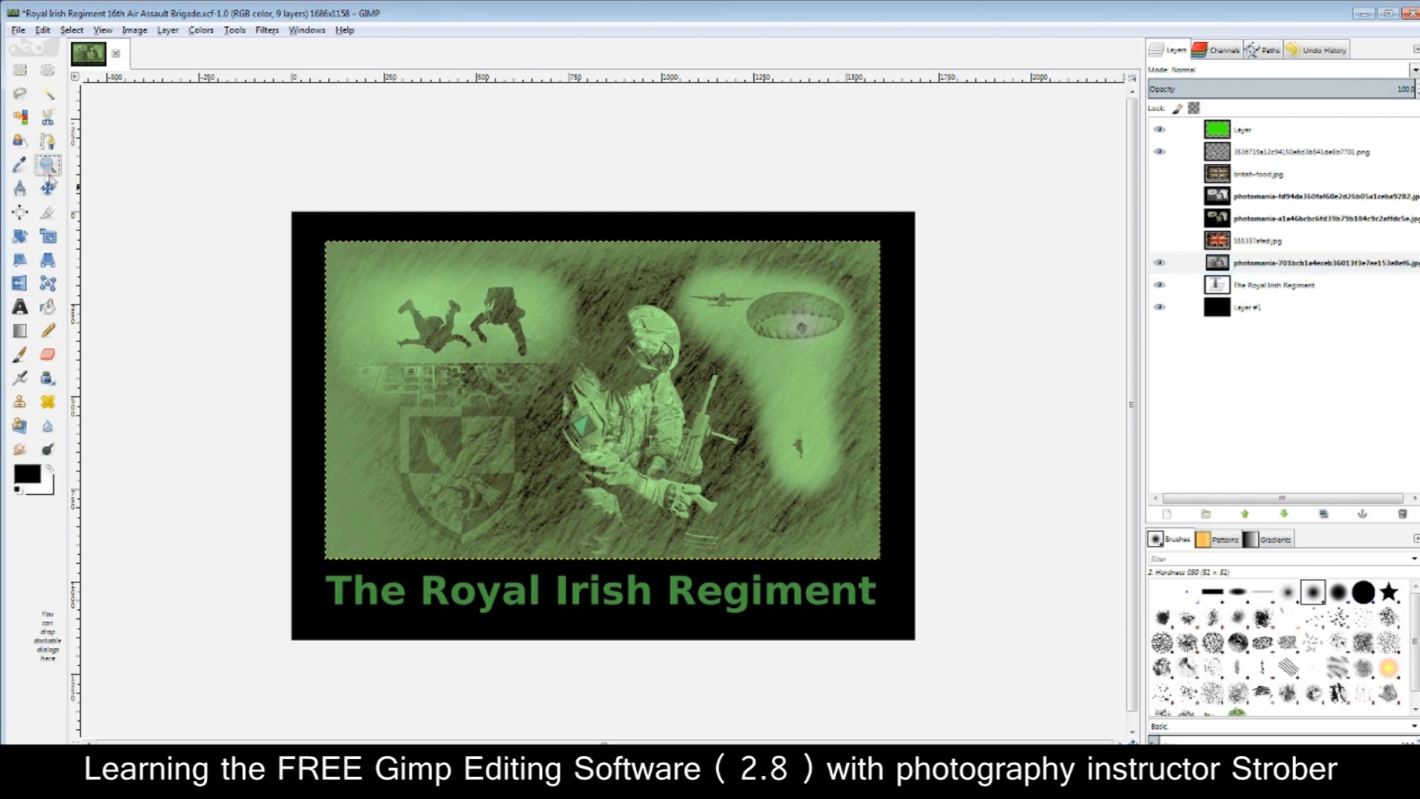
{"action": "left_click", "coordinate": [624, 419]}
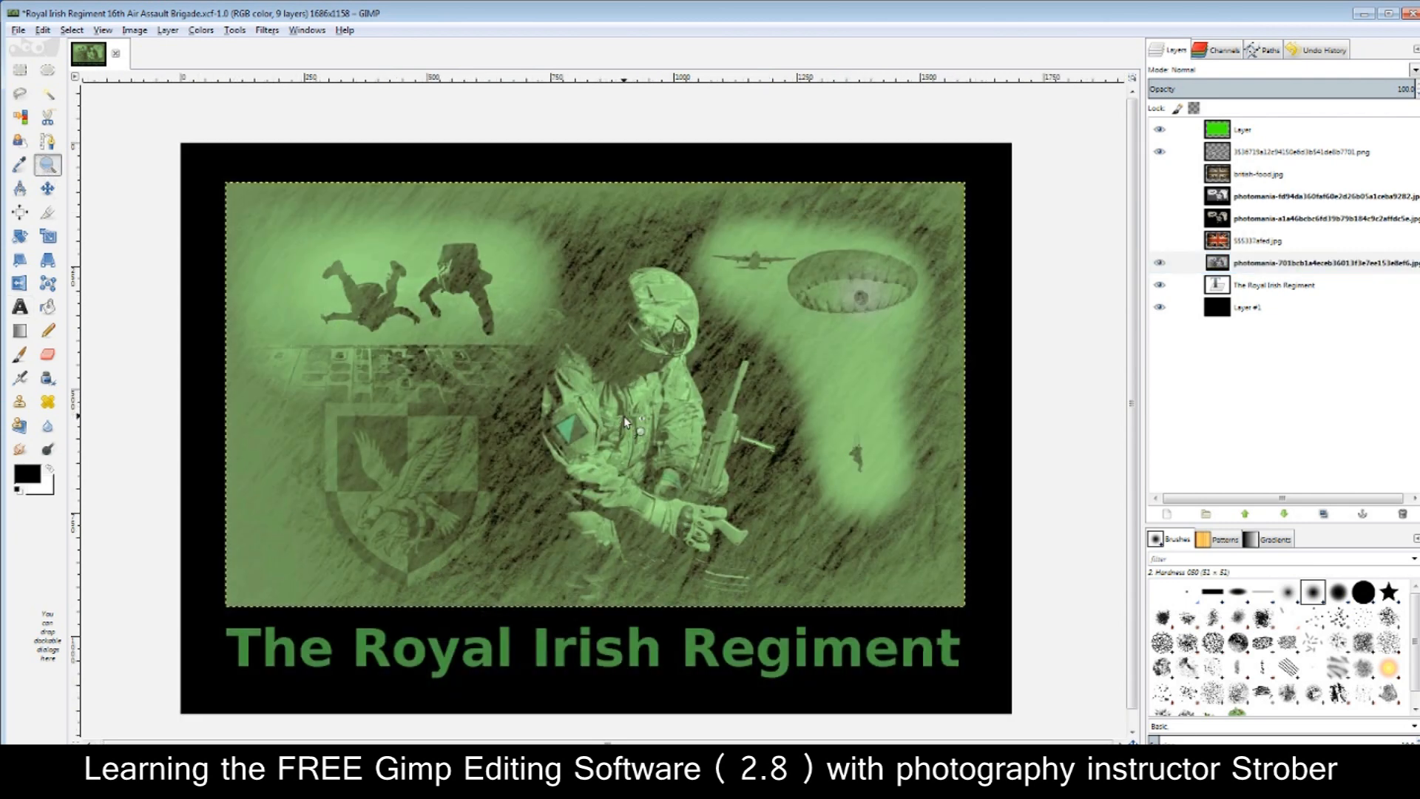
{"action": "left_click", "coordinate": [623, 416]}
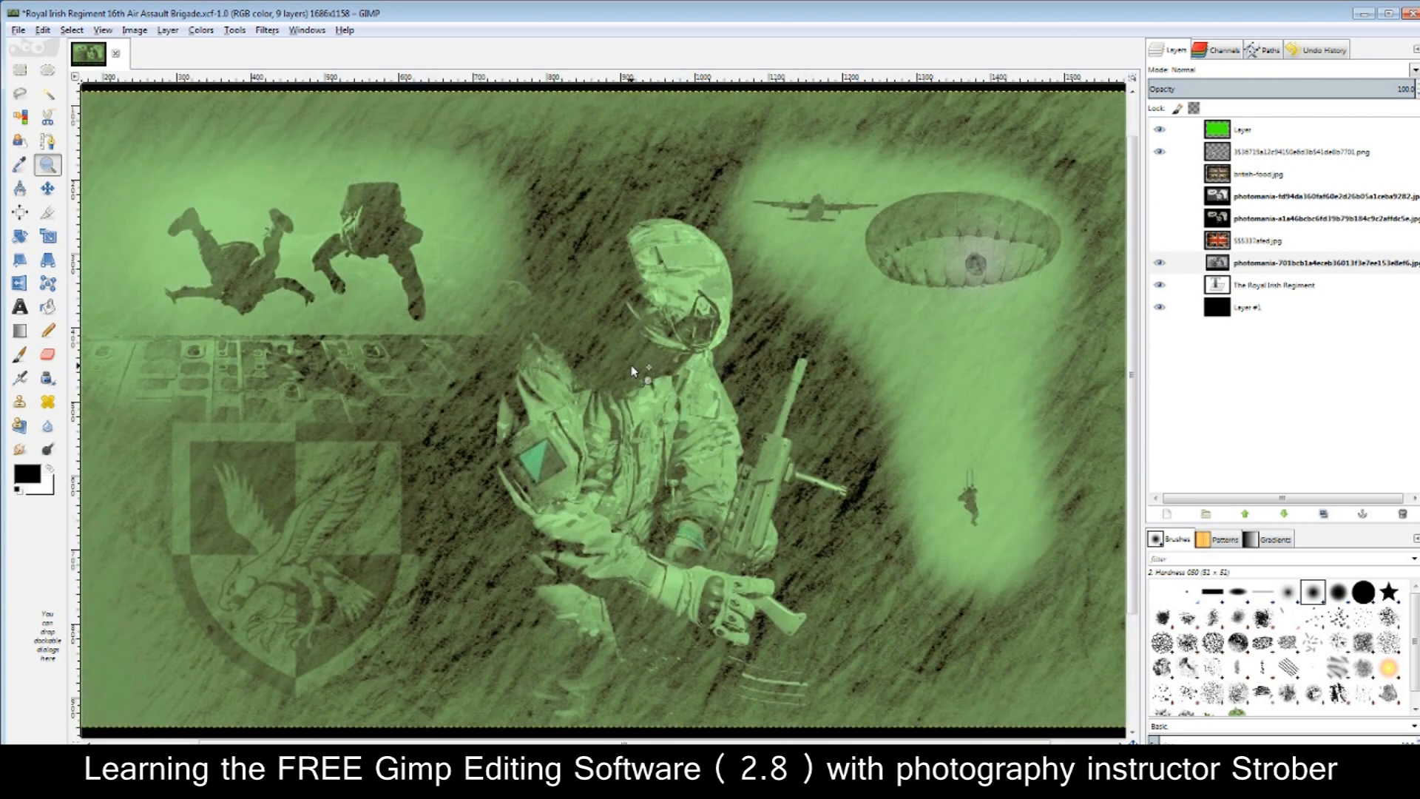
{"action": "left_click", "coordinate": [632, 367]}
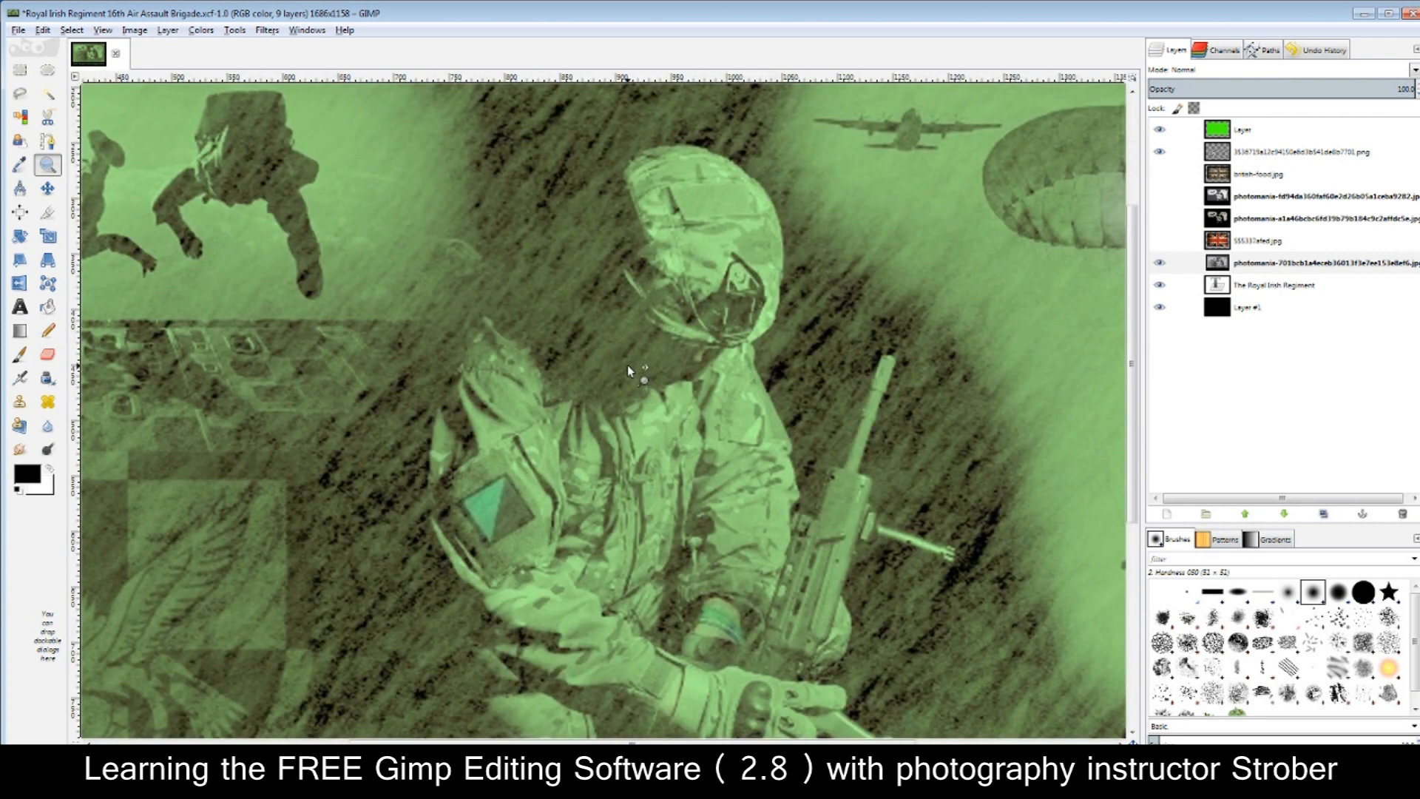
{"action": "left_click", "coordinate": [627, 365], "text": "ctrl"}
{"action": "left_click", "coordinate": [627, 365], "text": "ctrl"}
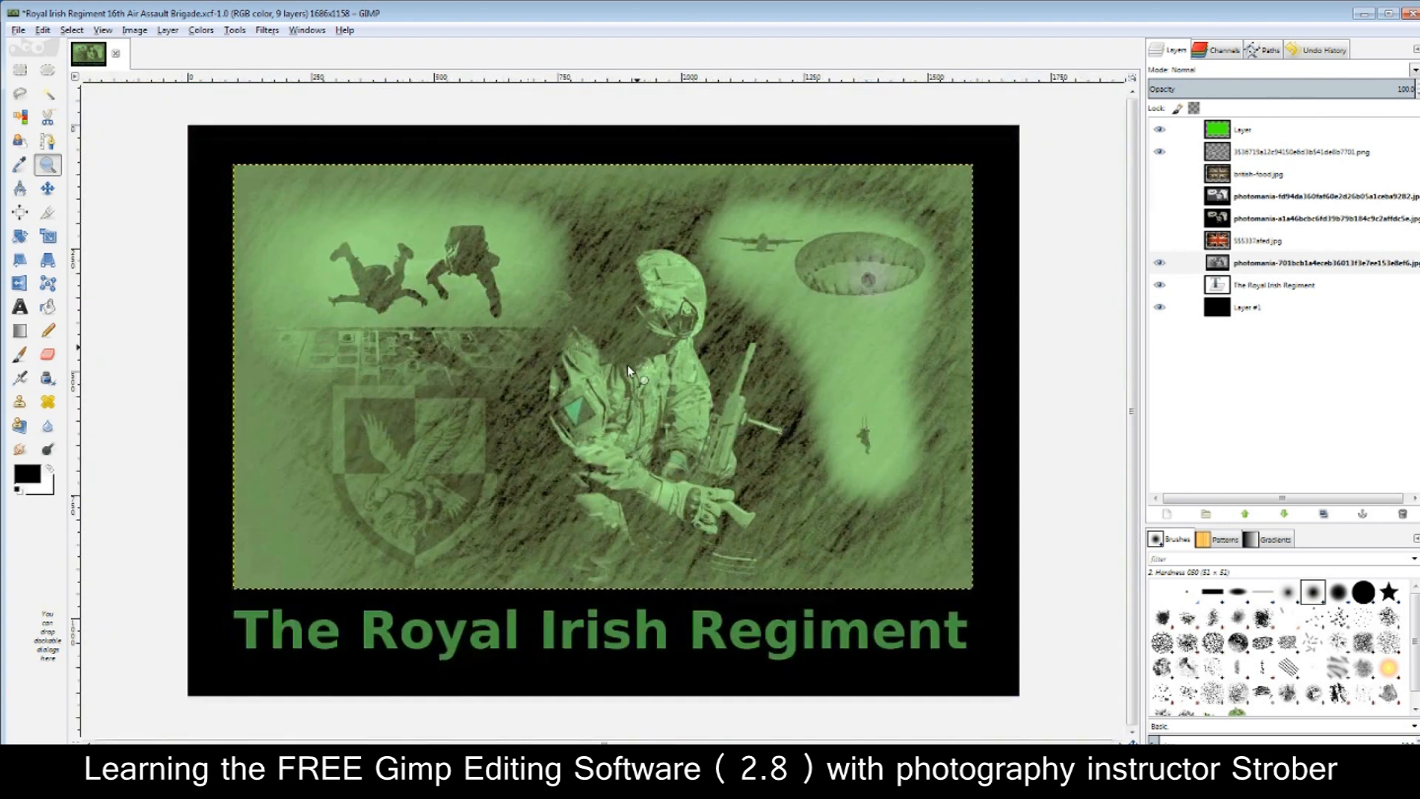
{"action": "left_click", "coordinate": [627, 365], "text": "ctrl"}
{"action": "left_click", "coordinate": [627, 365], "text": "ctrl"}
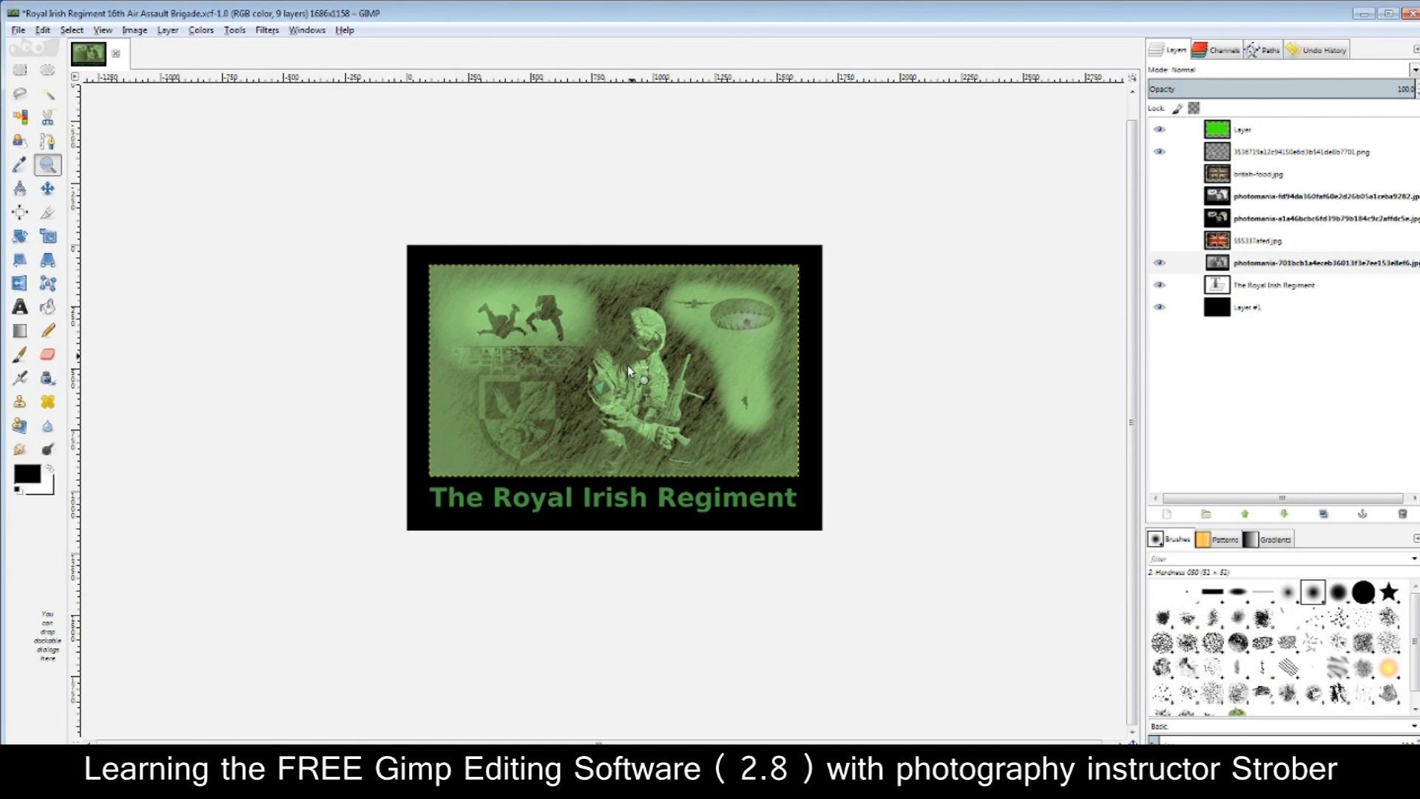
{"action": "left_click", "coordinate": [628, 365]}
{"action": "left_click", "coordinate": [627, 366]}
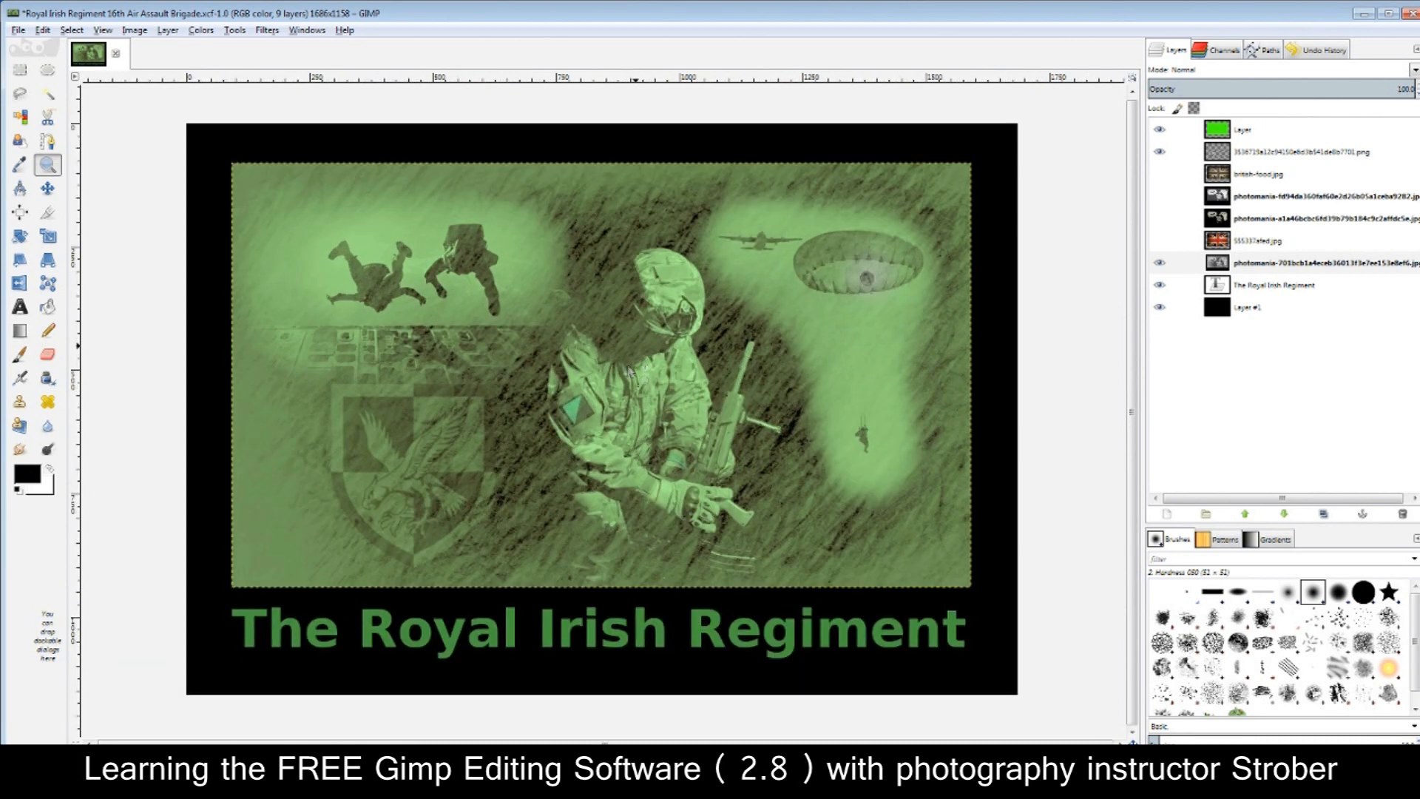
{"action": "left_click", "coordinate": [627, 365]}
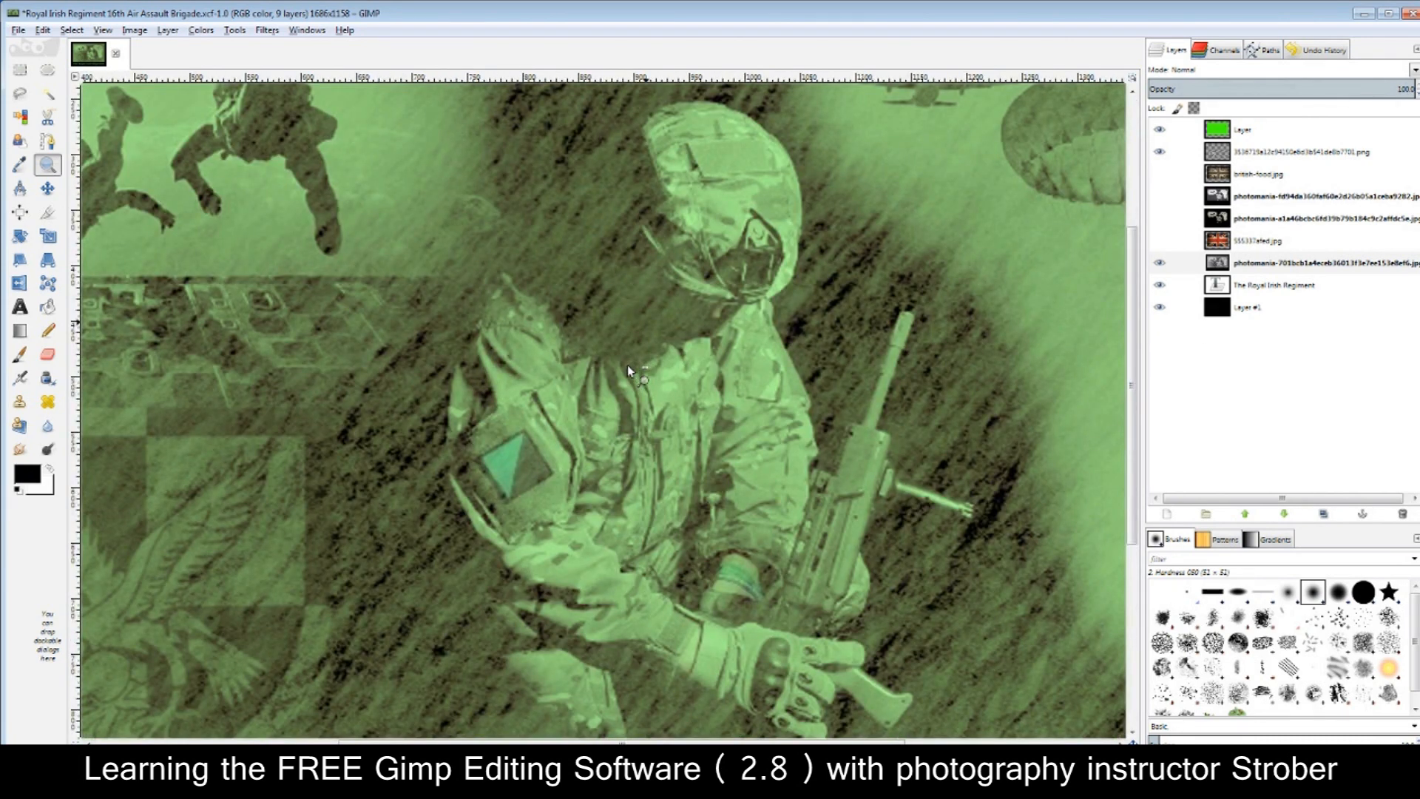
{"action": "left_click", "coordinate": [627, 366], "text": "ctrl"}
{"action": "left_click", "coordinate": [627, 366], "text": "ctrl"}
{"action": "left_click", "coordinate": [627, 365], "text": "ctrl"}
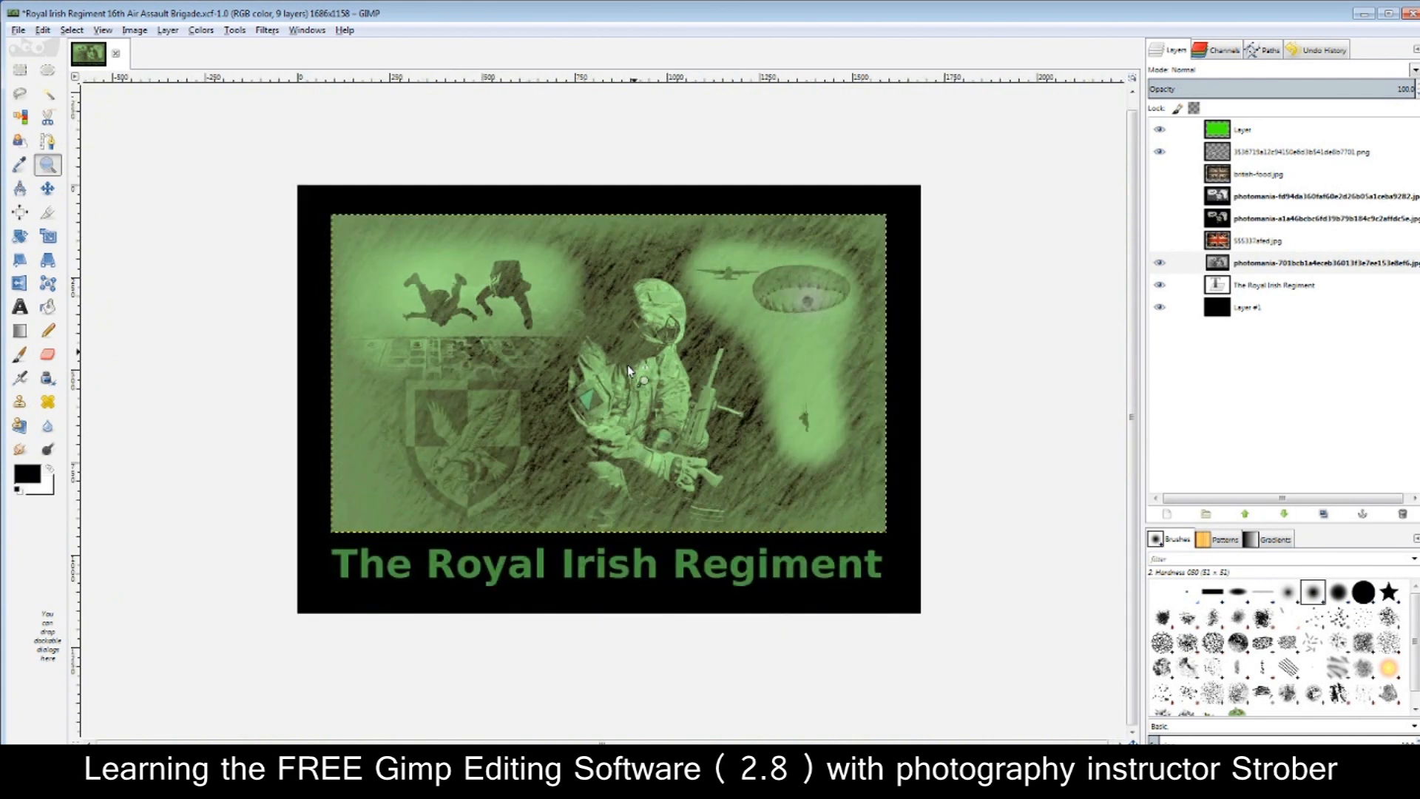
{"action": "left_click", "coordinate": [627, 365]}
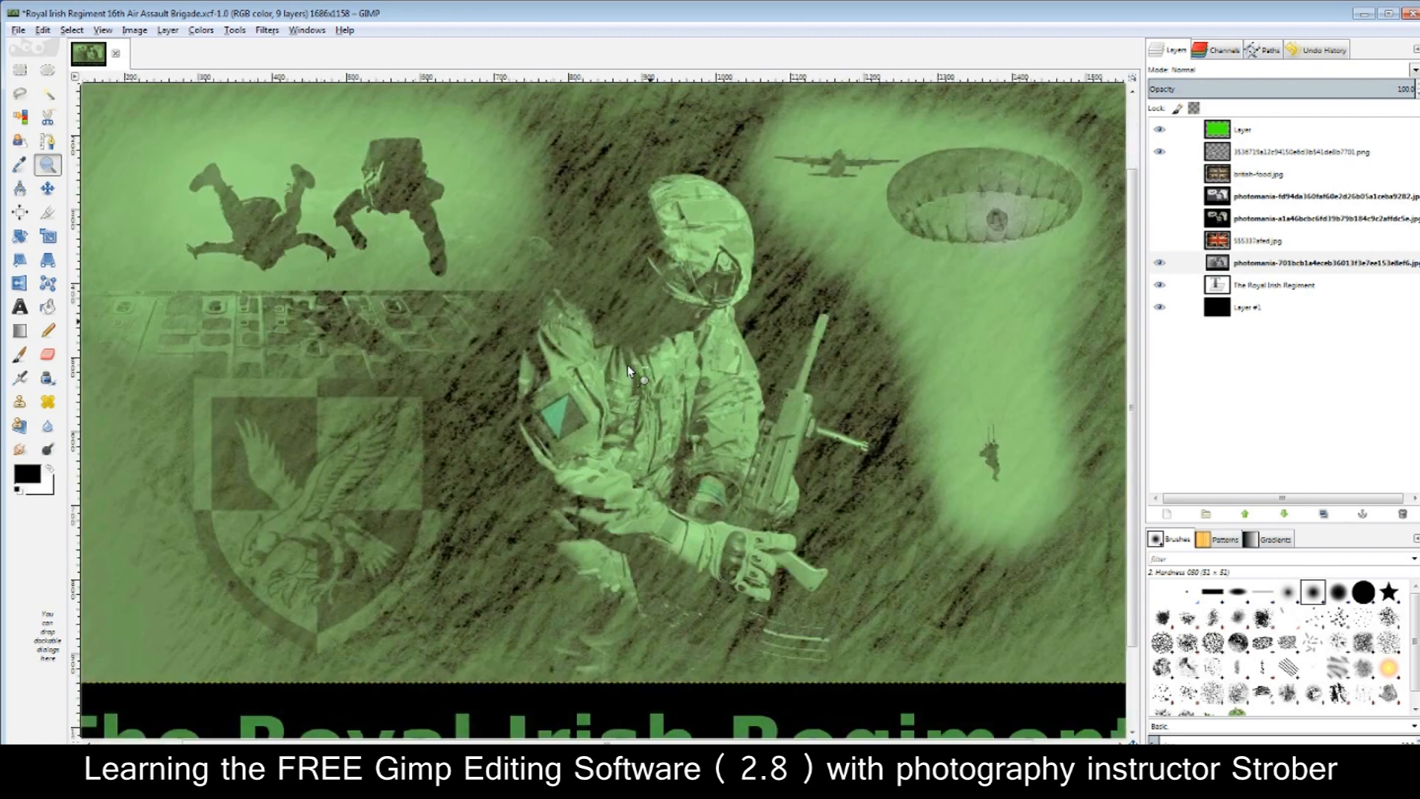
{"action": "left_click", "coordinate": [627, 365]}
{"action": "left_click", "coordinate": [628, 365]}
{"action": "left_click", "coordinate": [627, 366]}
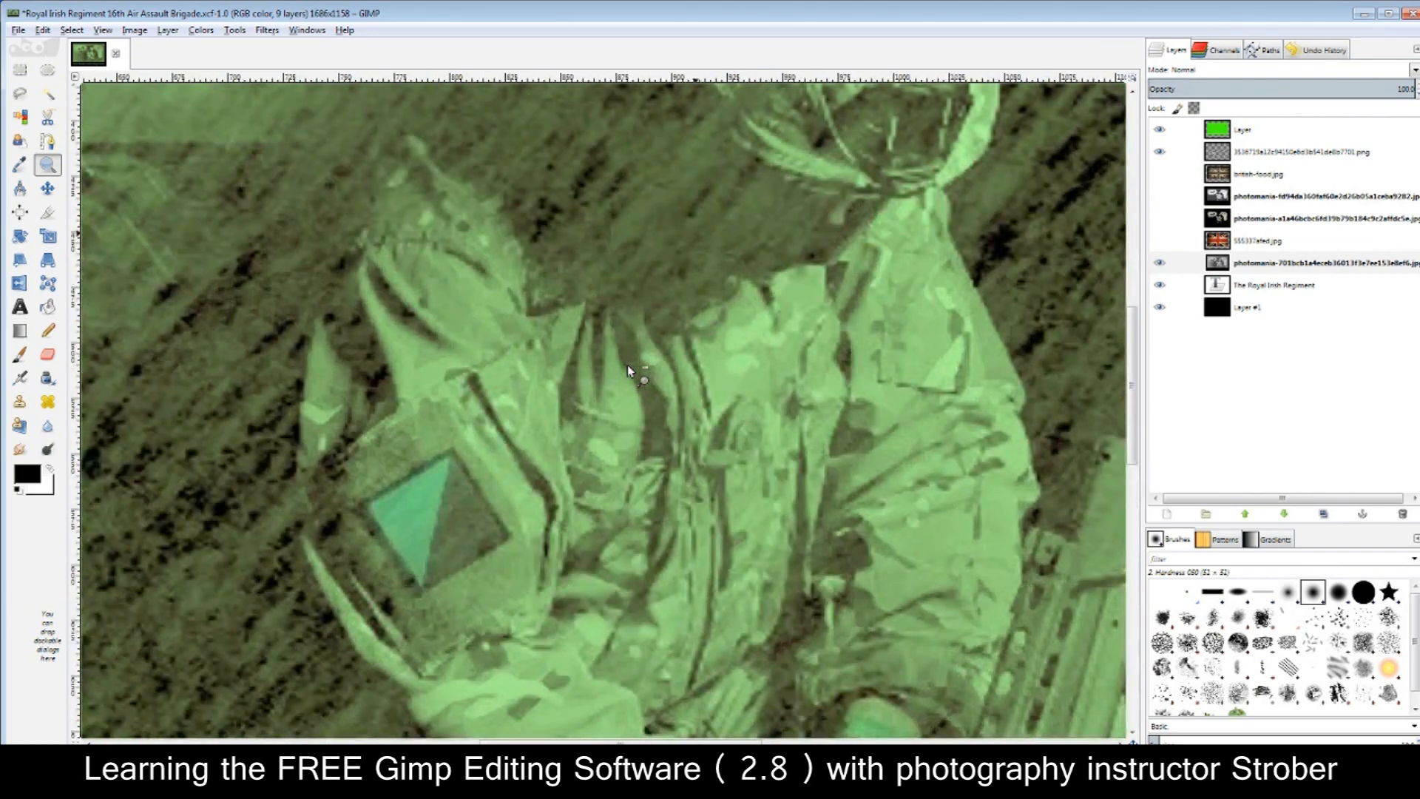
{"action": "left_click", "coordinate": [628, 366], "text": "ctrl"}
{"action": "left_click", "coordinate": [628, 365], "text": "ctrl"}
{"action": "left_click", "coordinate": [627, 366], "text": "ctrl"}
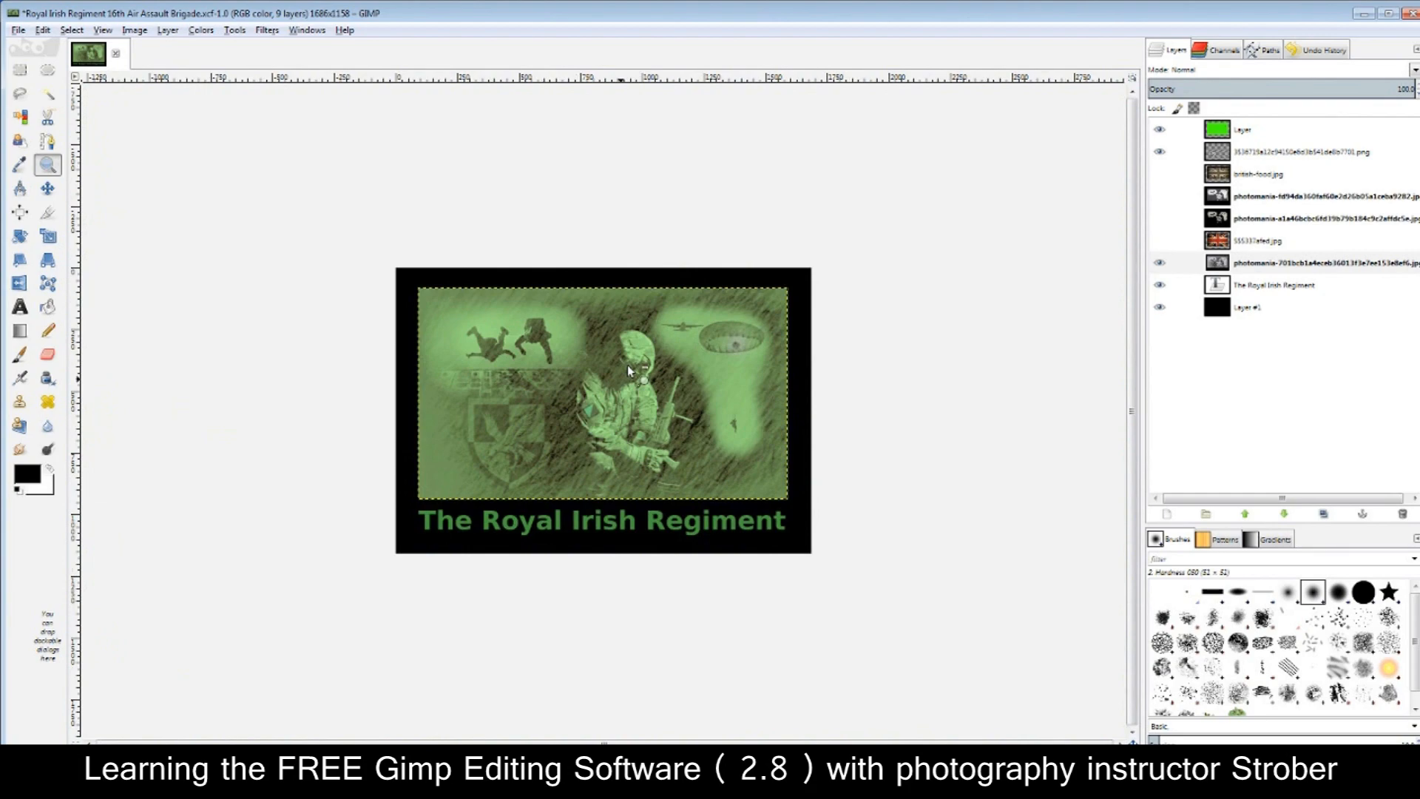
{"action": "left_click", "coordinate": [627, 366]}
{"action": "left_click", "coordinate": [627, 366]}
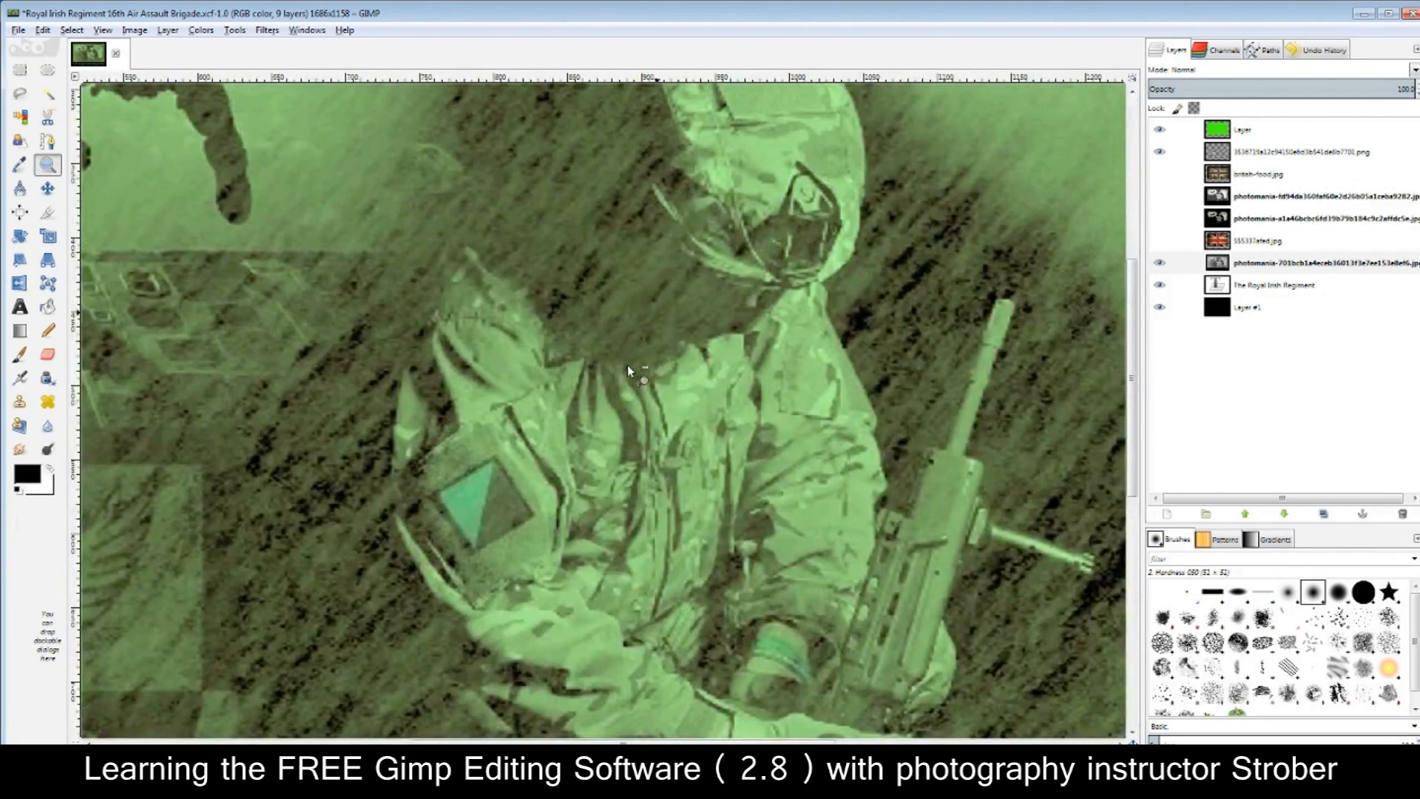
{"action": "left_click", "coordinate": [627, 366], "text": "ctrl"}
{"action": "left_click", "coordinate": [627, 366], "text": "ctrl"}
{"action": "left_click", "coordinate": [627, 366], "text": "ctrl"}
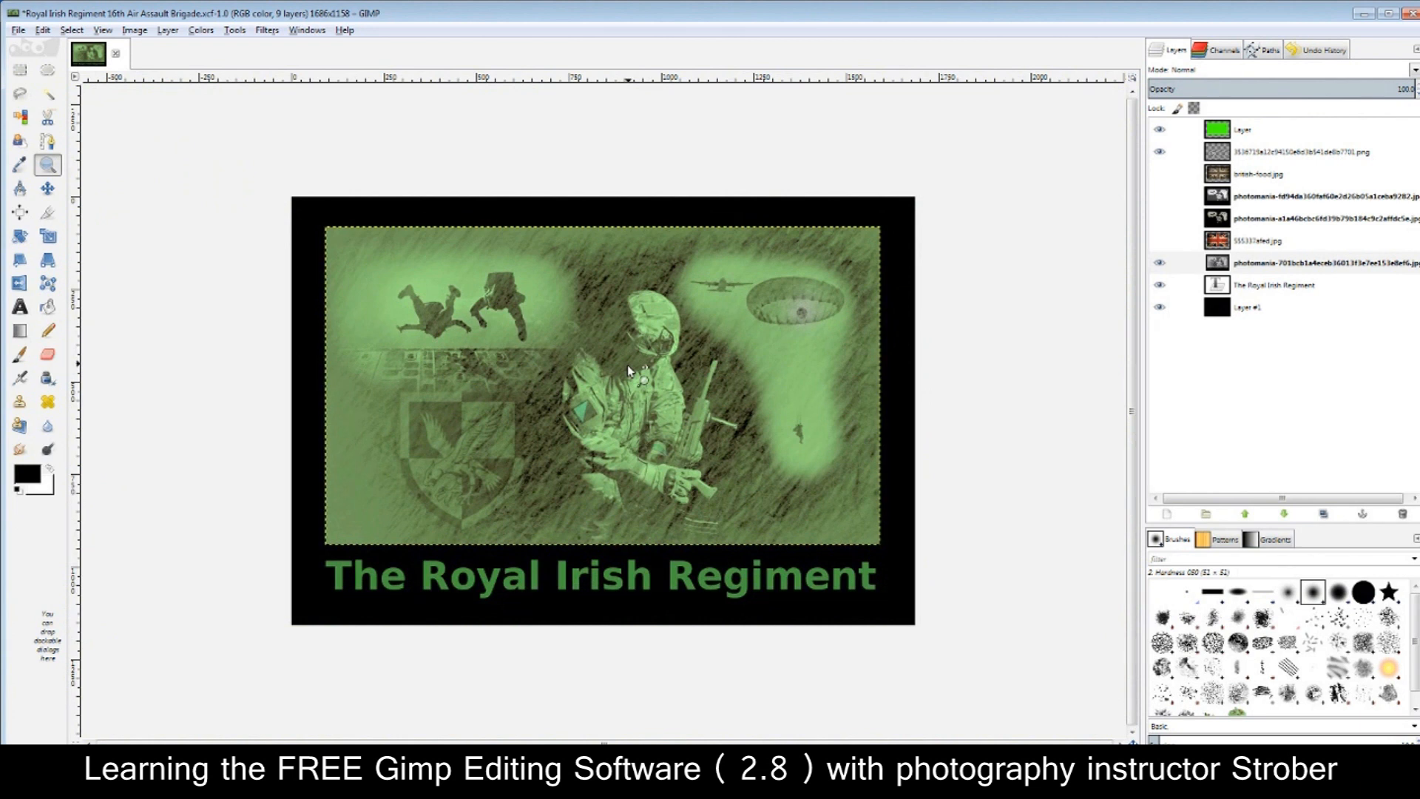
{"action": "left_click", "coordinate": [627, 365]}
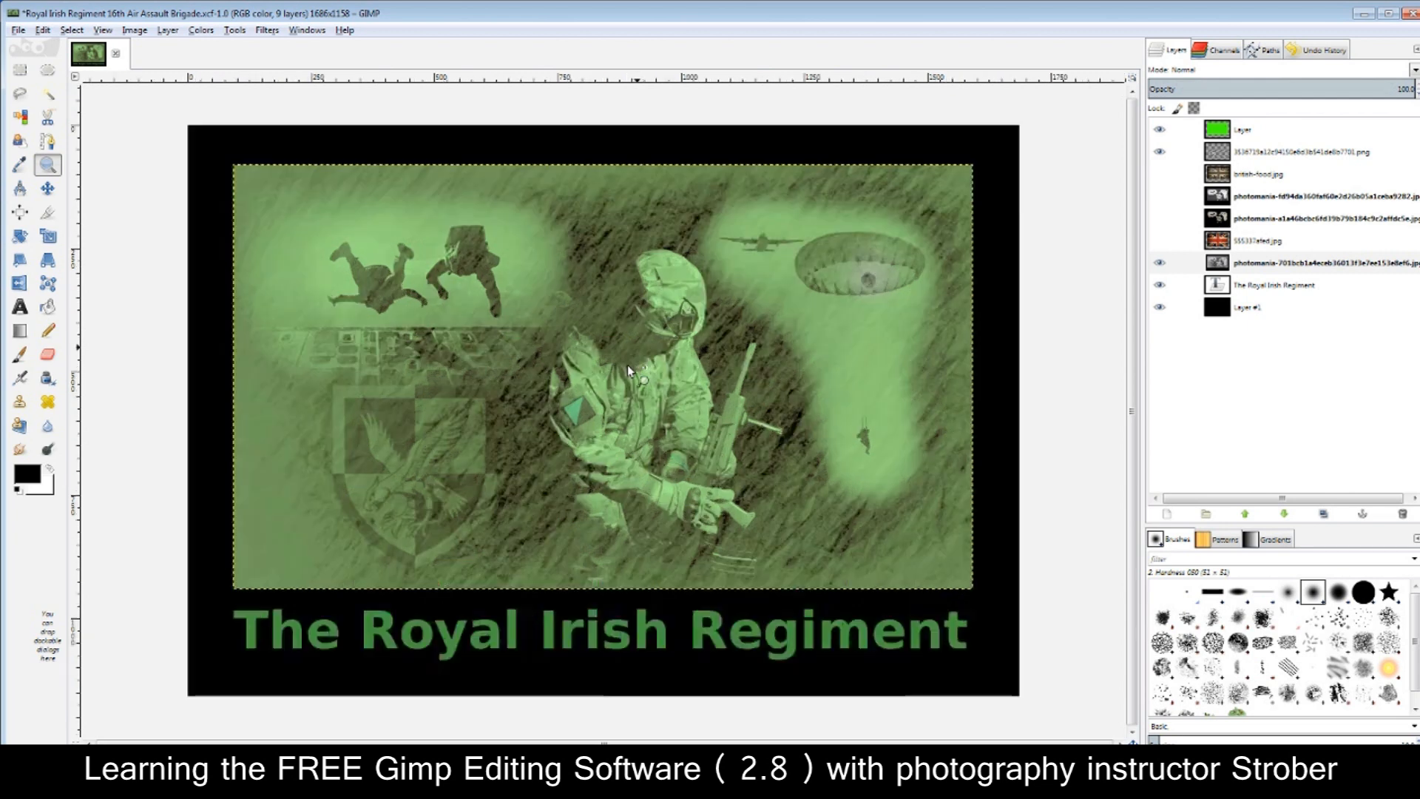
{"action": "left_click", "coordinate": [628, 366]}
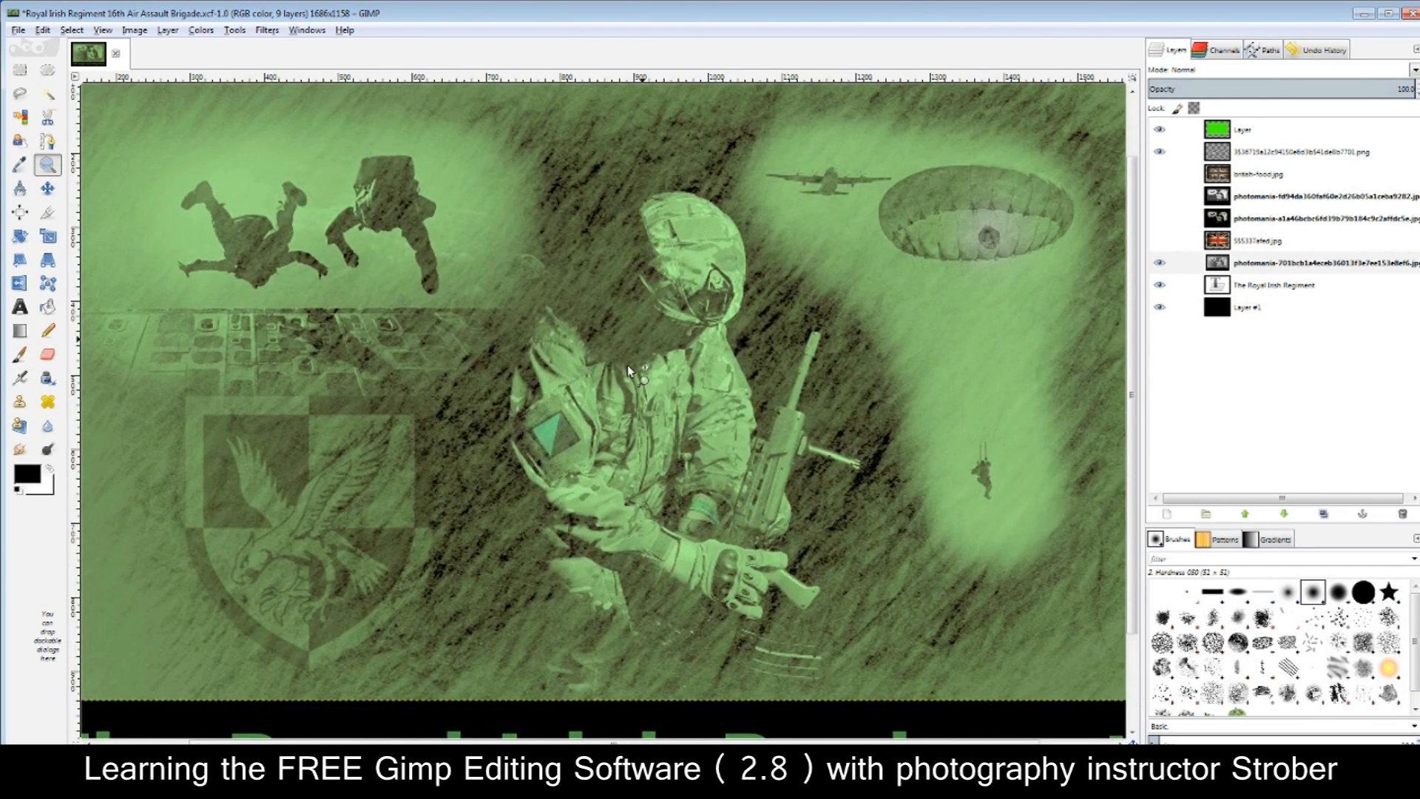
{"action": "left_click", "coordinate": [627, 366]}
{"action": "left_click", "coordinate": [627, 365]}
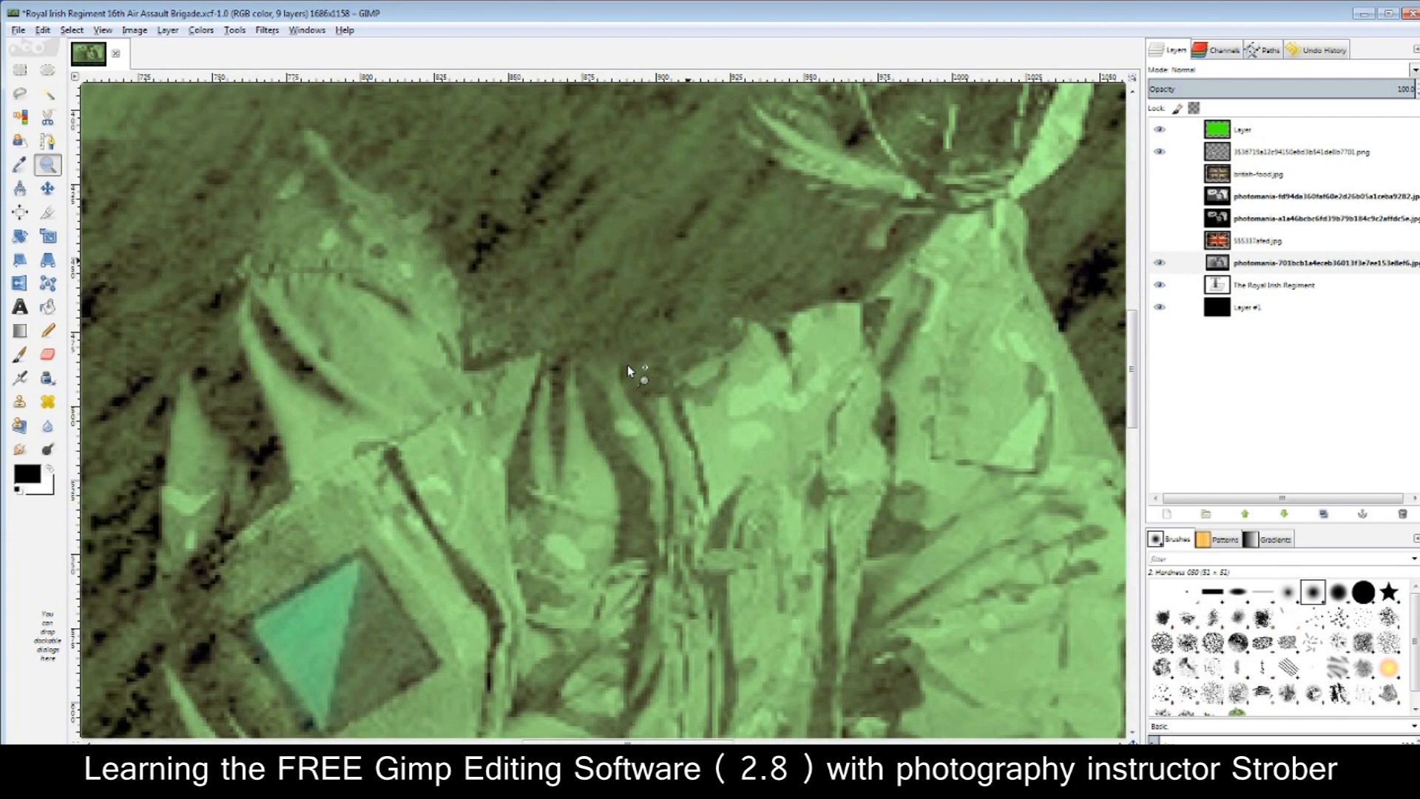
{"action": "left_click", "coordinate": [627, 365], "text": "ctrl"}
{"action": "left_click", "coordinate": [628, 365], "text": "ctrl"}
{"action": "left_click", "coordinate": [628, 366], "text": "ctrl"}
{"action": "left_click", "coordinate": [628, 366], "text": "ctrl"}
{"action": "left_click", "coordinate": [627, 365]}
{"action": "left_click", "coordinate": [627, 365]}
{"action": "left_click", "coordinate": [627, 365], "text": "ctrl"}
{"action": "left_click", "coordinate": [627, 366], "text": "ctrl"}
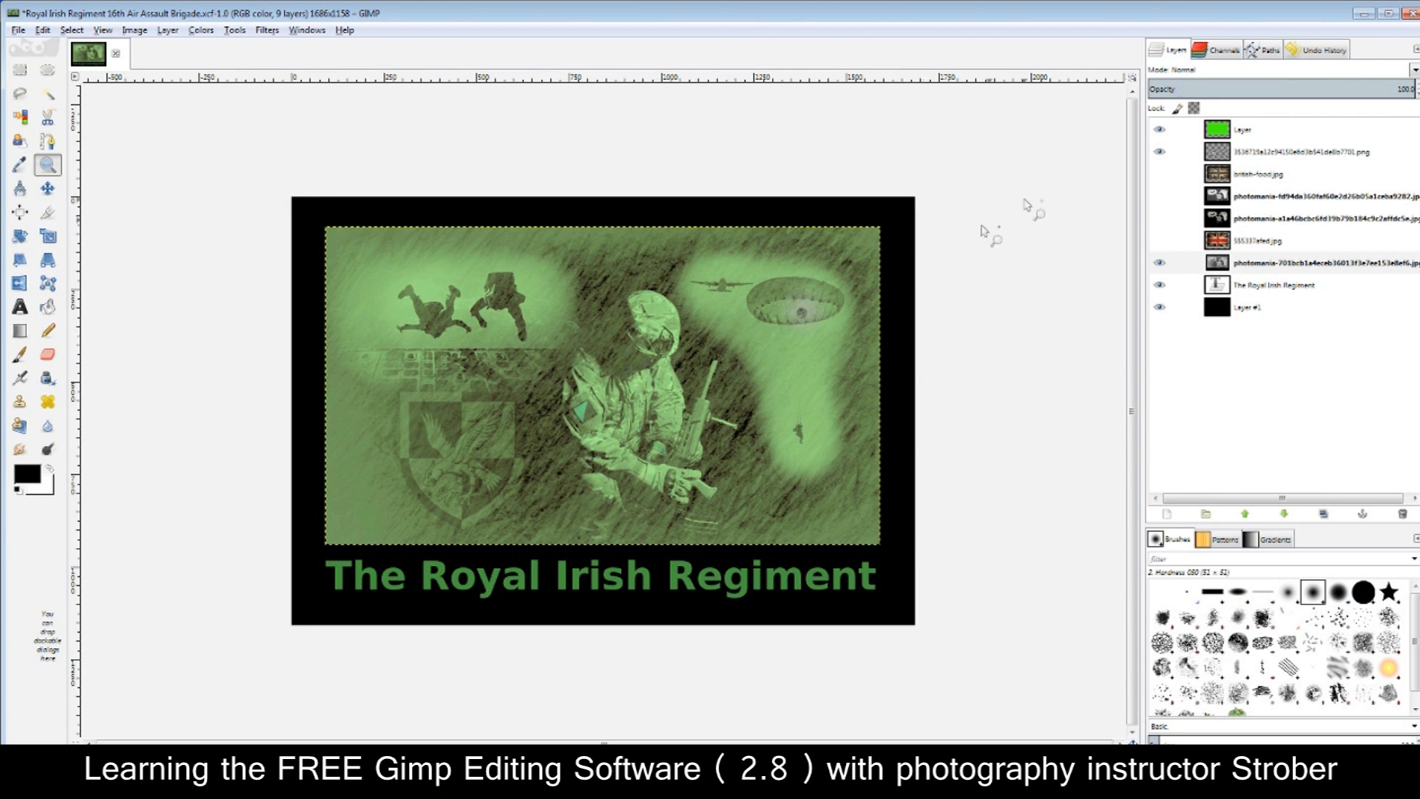
Move the shield crest layer down the stack to directly above the main picture layer
{"action": "left_click", "coordinate": [1160, 152]}
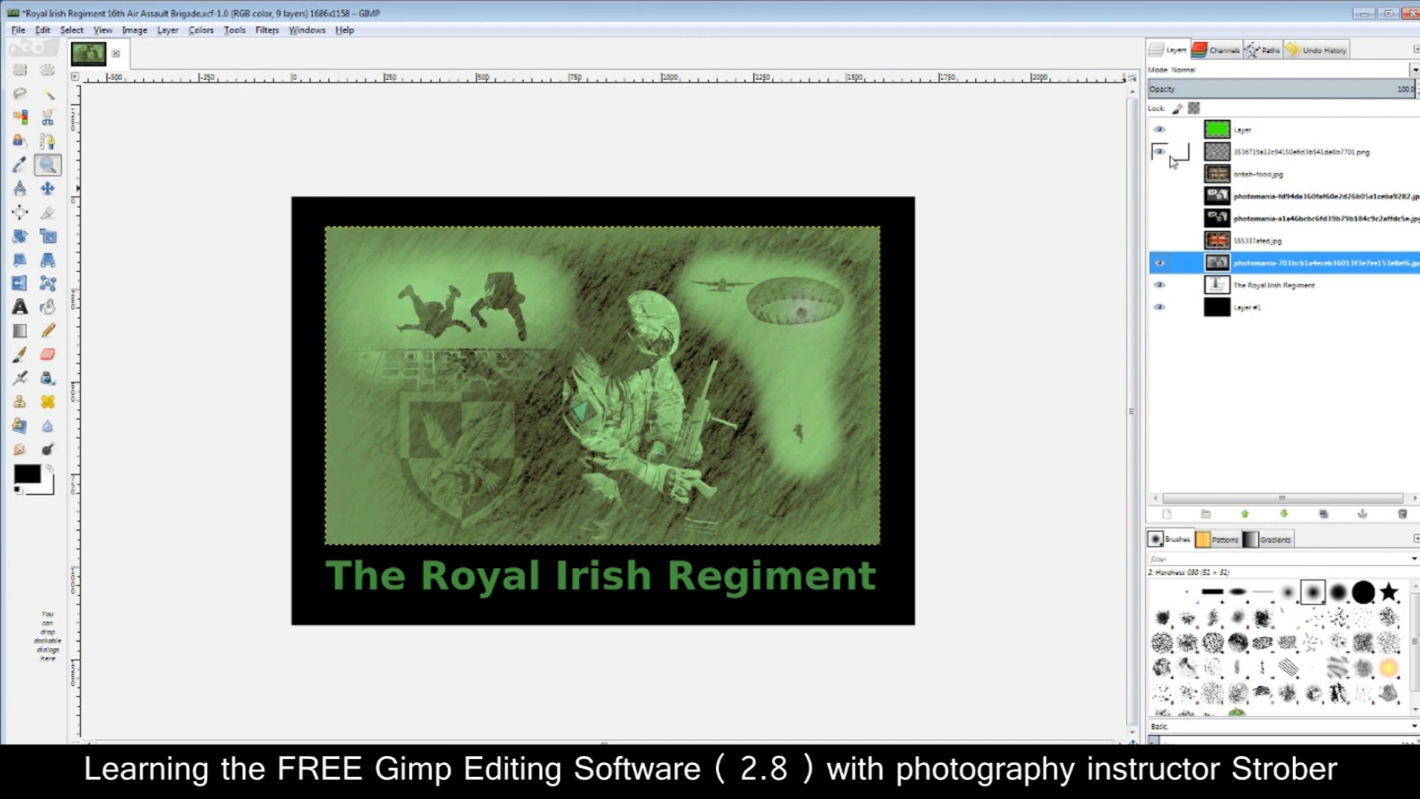
{"action": "left_click", "coordinate": [1224, 154]}
{"action": "left_click_drag", "start_coordinate": [1224, 156], "coordinate": [1198, 259]}
Hide and show the crest layer and the main picture layer in turn to check what each contributes
{"action": "left_click", "coordinate": [1160, 242]}
{"action": "left_click", "coordinate": [1160, 241]}
{"action": "left_click", "coordinate": [1160, 241]}
{"action": "left_click", "coordinate": [1160, 241]}
{"action": "left_click", "coordinate": [1160, 241]}
{"action": "left_click", "coordinate": [1160, 241]}
{"action": "left_click", "coordinate": [1160, 241]}
{"action": "left_click", "coordinate": [1160, 242]}
{"action": "left_click", "coordinate": [1160, 241]}
{"action": "left_click", "coordinate": [1160, 241]}
{"action": "left_click", "coordinate": [1160, 262]}
{"action": "left_click", "coordinate": [1160, 263]}
{"action": "left_click", "coordinate": [1160, 263]}
{"action": "left_click", "coordinate": [1160, 263]}
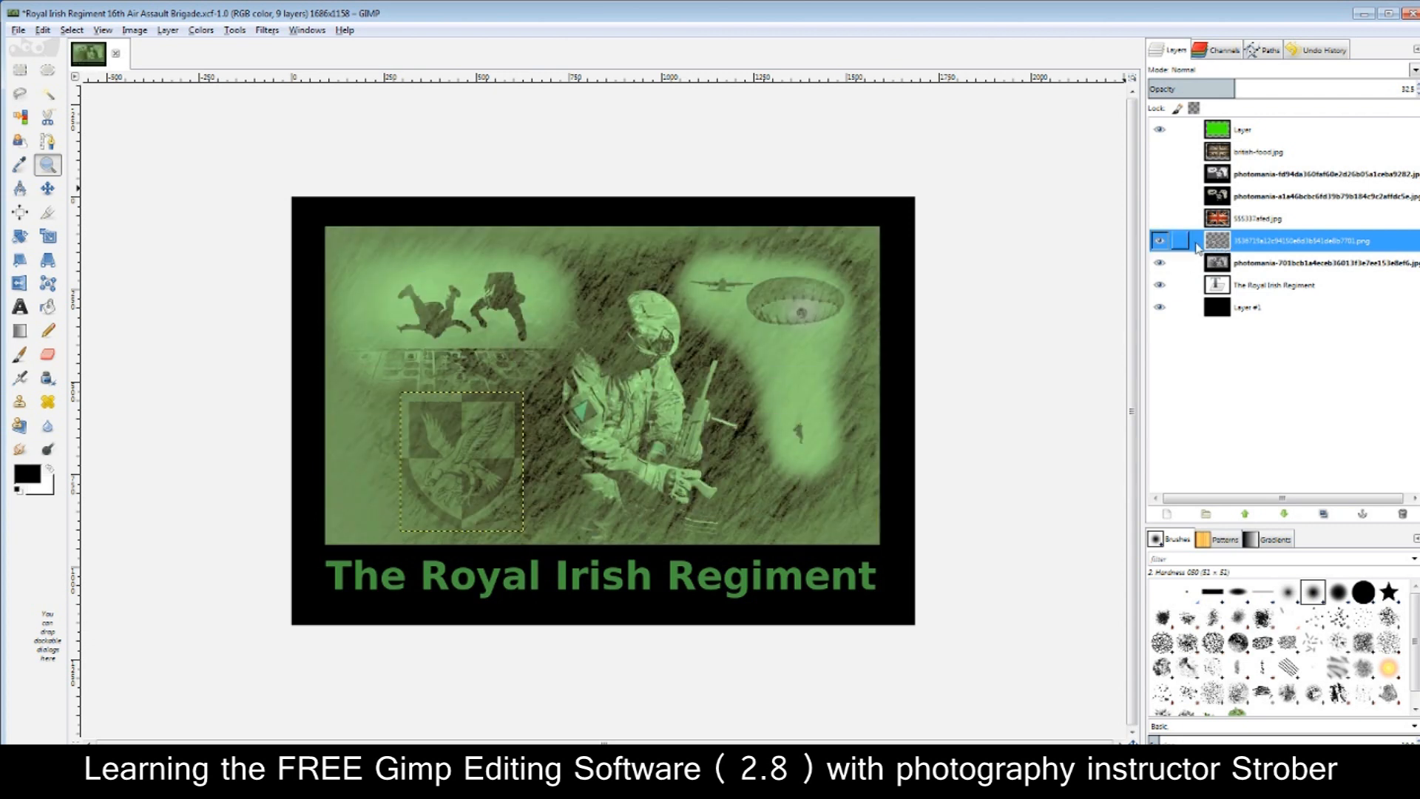
{"action": "left_click", "coordinate": [1159, 241]}
{"action": "left_click", "coordinate": [1160, 241]}
{"action": "left_click", "coordinate": [1160, 242]}
{"action": "left_click", "coordinate": [1160, 242]}
Merge the shield crest layer down into the main picture layer
{"action": "left_click", "coordinate": [135, 30]}
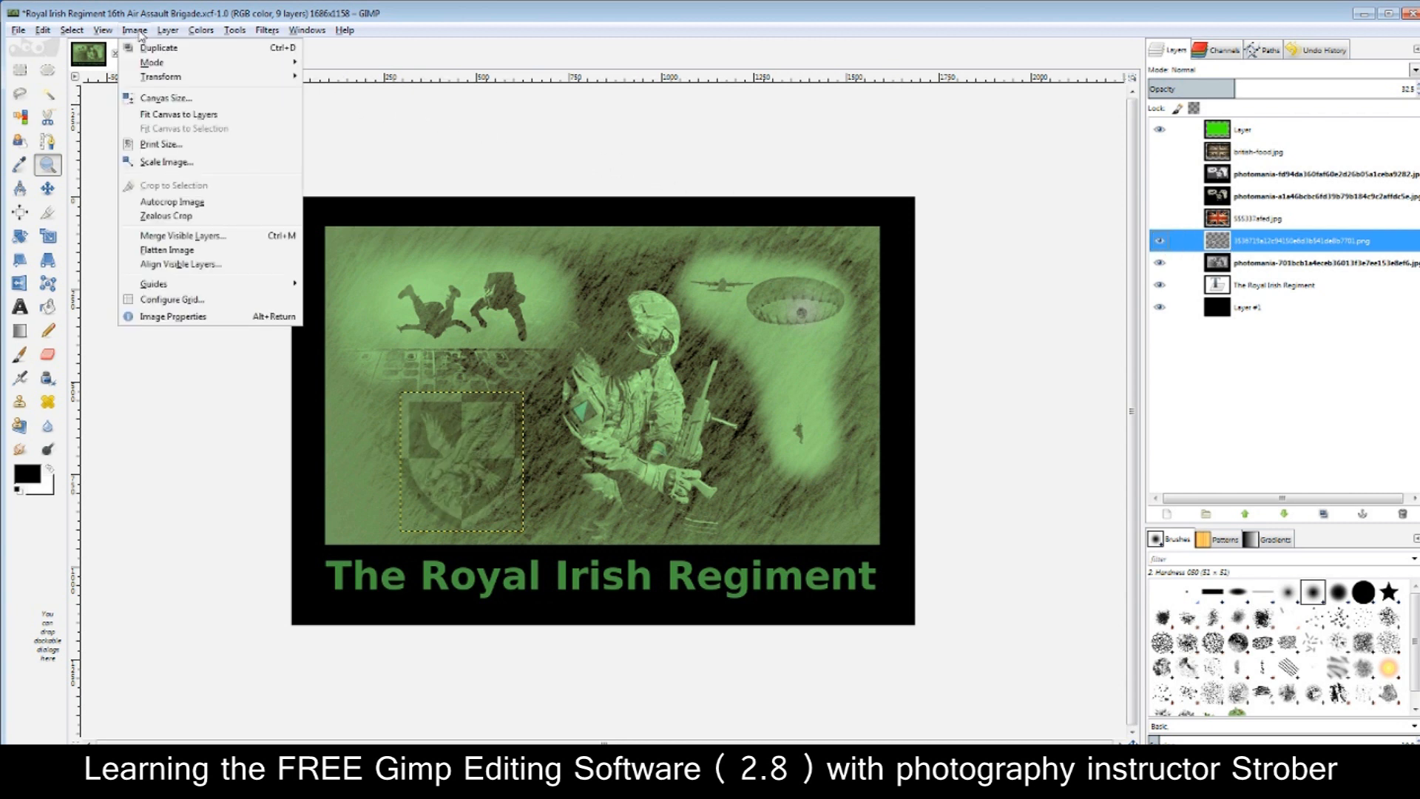
{"action": "mouse_move", "coordinate": [180, 35]}
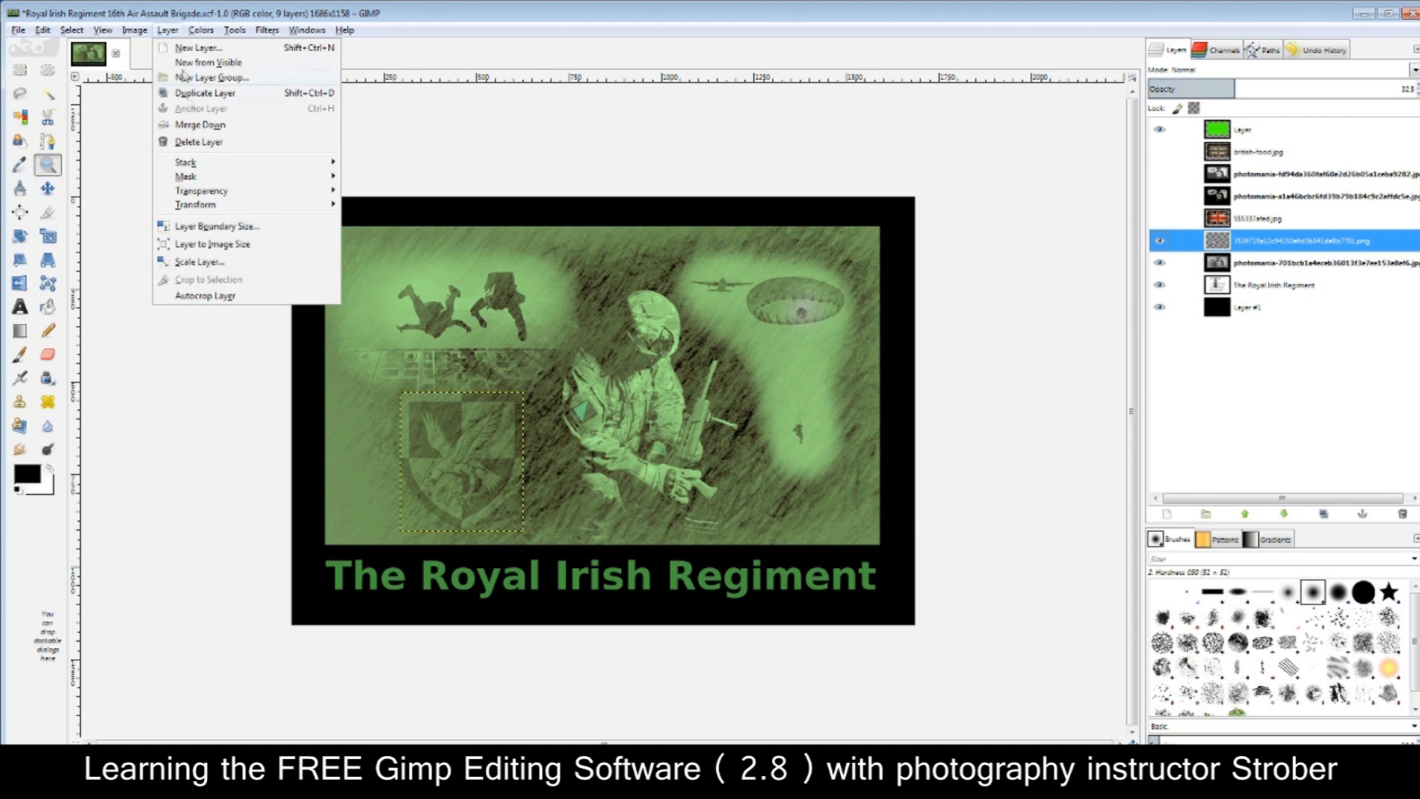
{"action": "left_click", "coordinate": [197, 140]}
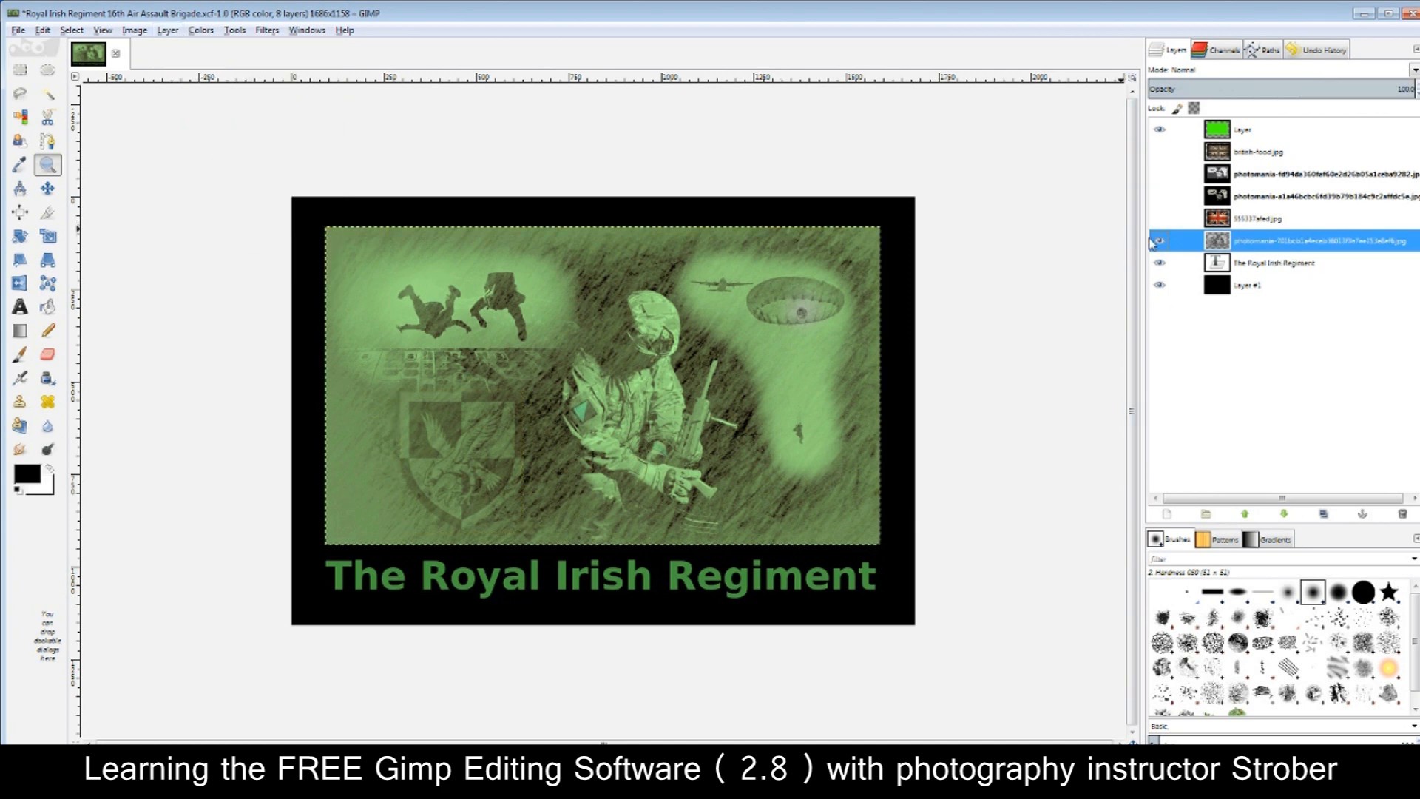
Hide and show the merged picture layer repeatedly to check that it contains the crest
{"action": "left_click", "coordinate": [1160, 242]}
{"action": "left_click", "coordinate": [1160, 242]}
{"action": "left_click", "coordinate": [1160, 241]}
{"action": "left_click", "coordinate": [1159, 242]}
{"action": "left_click", "coordinate": [1160, 242]}
{"action": "left_click", "coordinate": [1160, 243]}
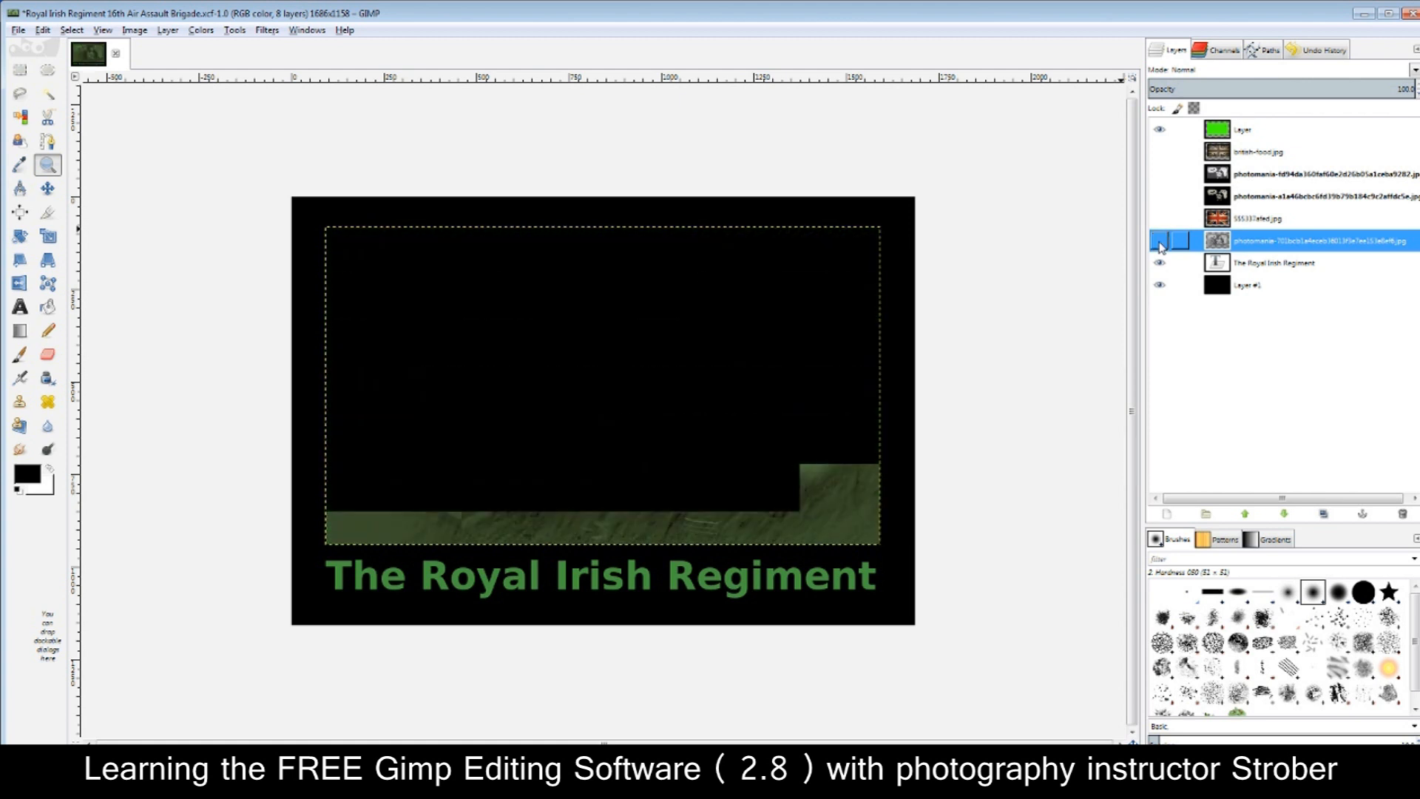
{"action": "left_click", "coordinate": [1160, 242]}
{"action": "left_click", "coordinate": [1160, 242]}
{"action": "left_click", "coordinate": [1160, 242]}
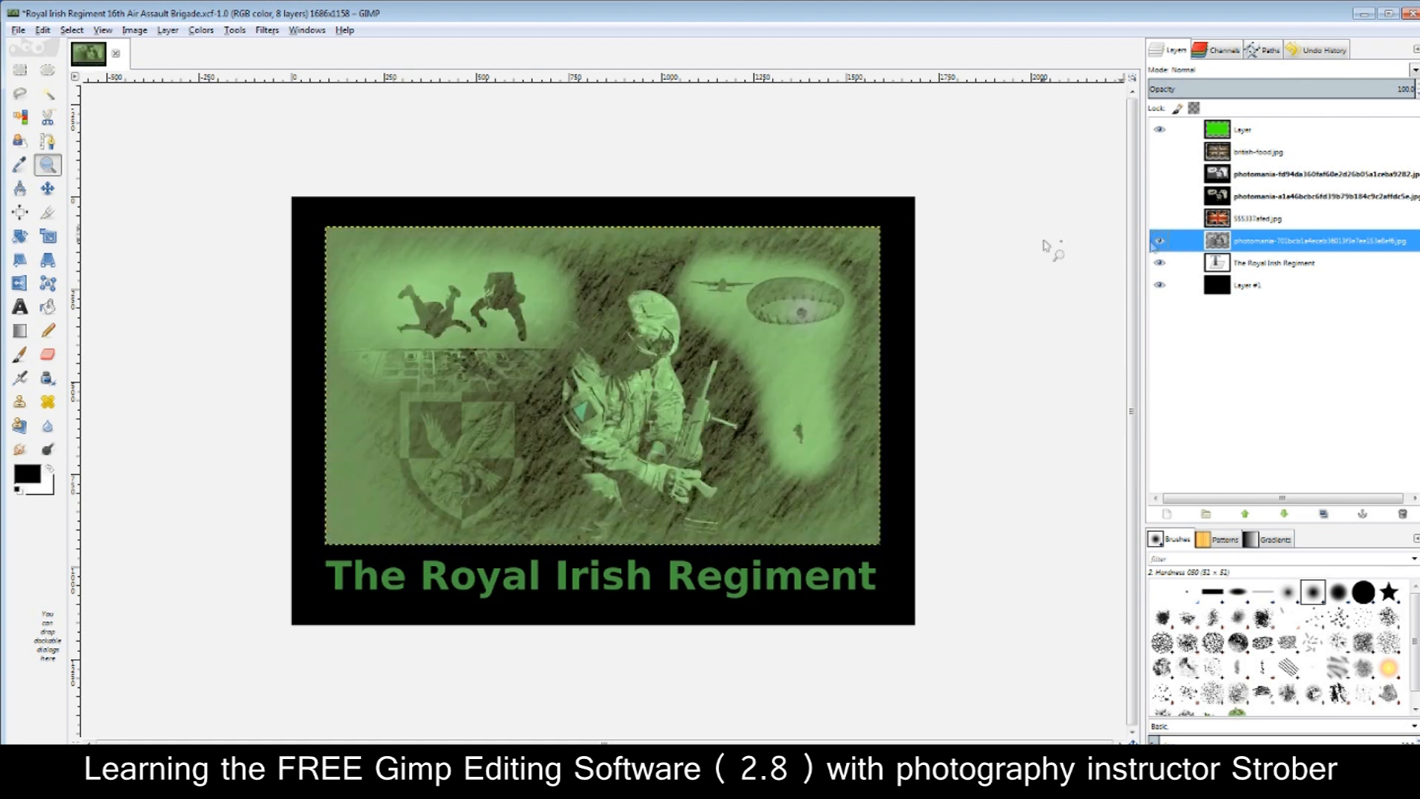
Place vertical guides on the picture's left and right edges and a horizontal guide along its top edge with the Move tool active
{"action": "key", "text": "m"}
{"action": "left_click_drag", "start_coordinate": [90, 281], "coordinate": [329, 296]}
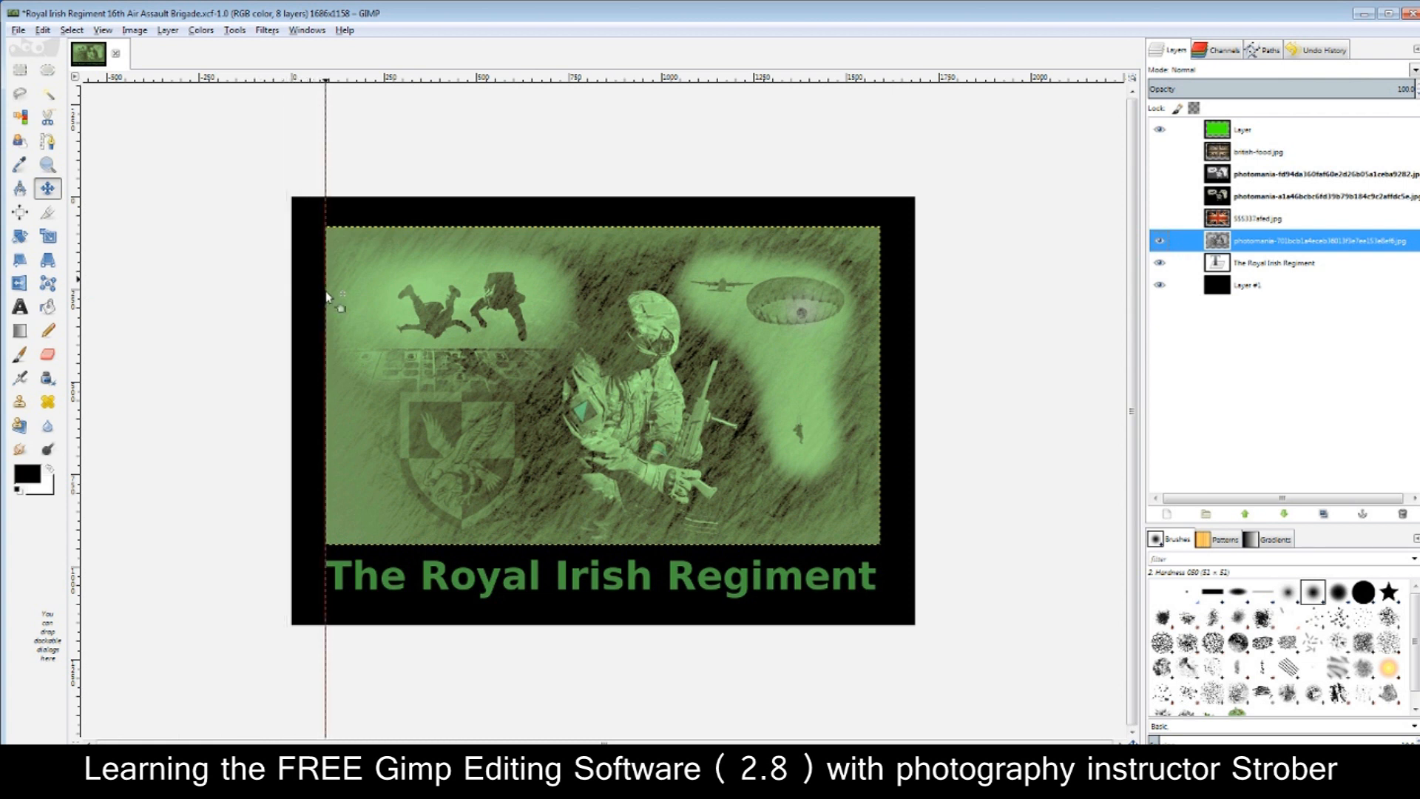
{"action": "left_click_drag", "start_coordinate": [78, 332], "coordinate": [881, 339]}
{"action": "left_click_drag", "start_coordinate": [397, 79], "coordinate": [407, 225]}
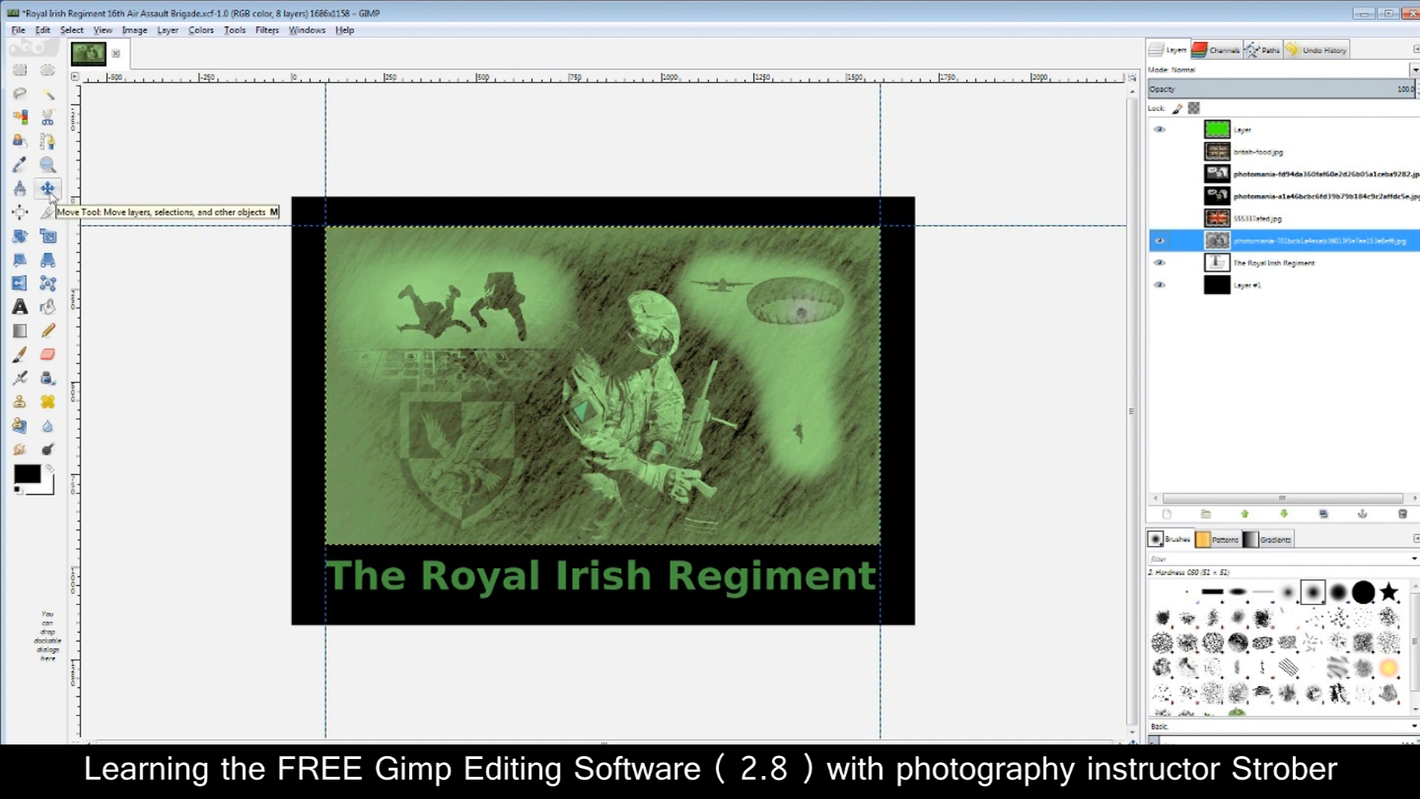
{"action": "left_click", "coordinate": [48, 189]}
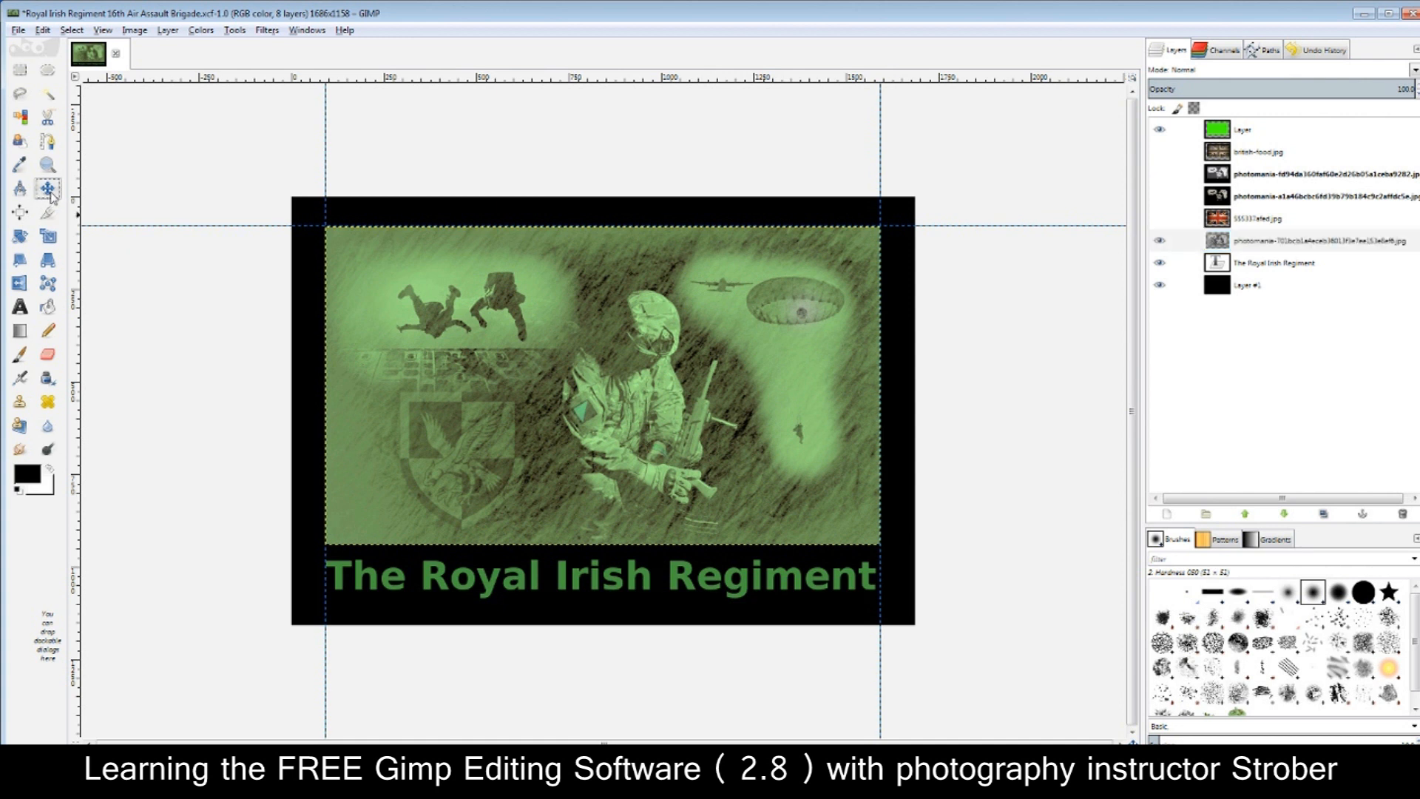
Try moving the picture while the green overlay layer is on top, and toggle the overlay's visibility, leaving it hidden
{"action": "left_click", "coordinate": [662, 396]}
{"action": "left_click_drag", "start_coordinate": [659, 391], "coordinate": [629, 390]}
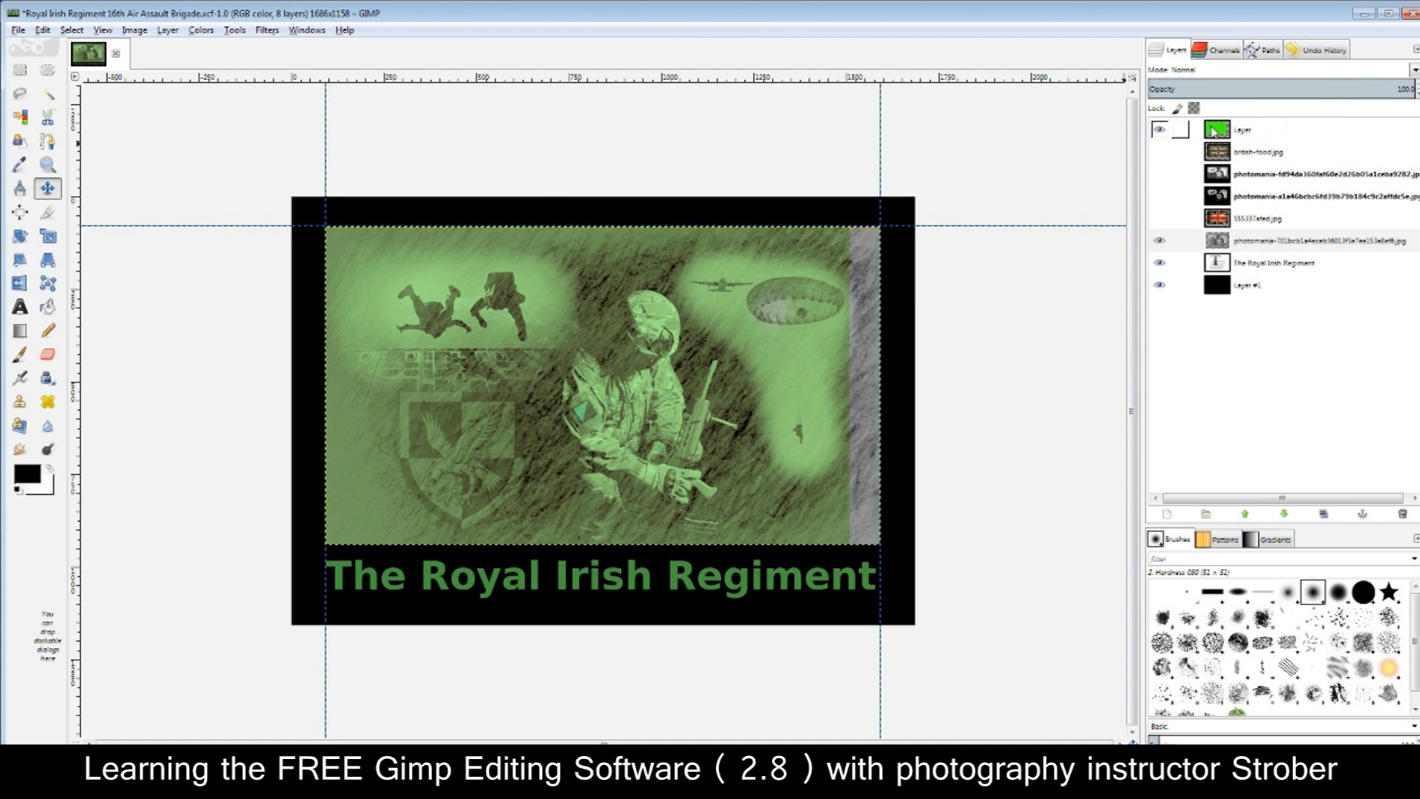
{"action": "left_click", "coordinate": [1160, 129]}
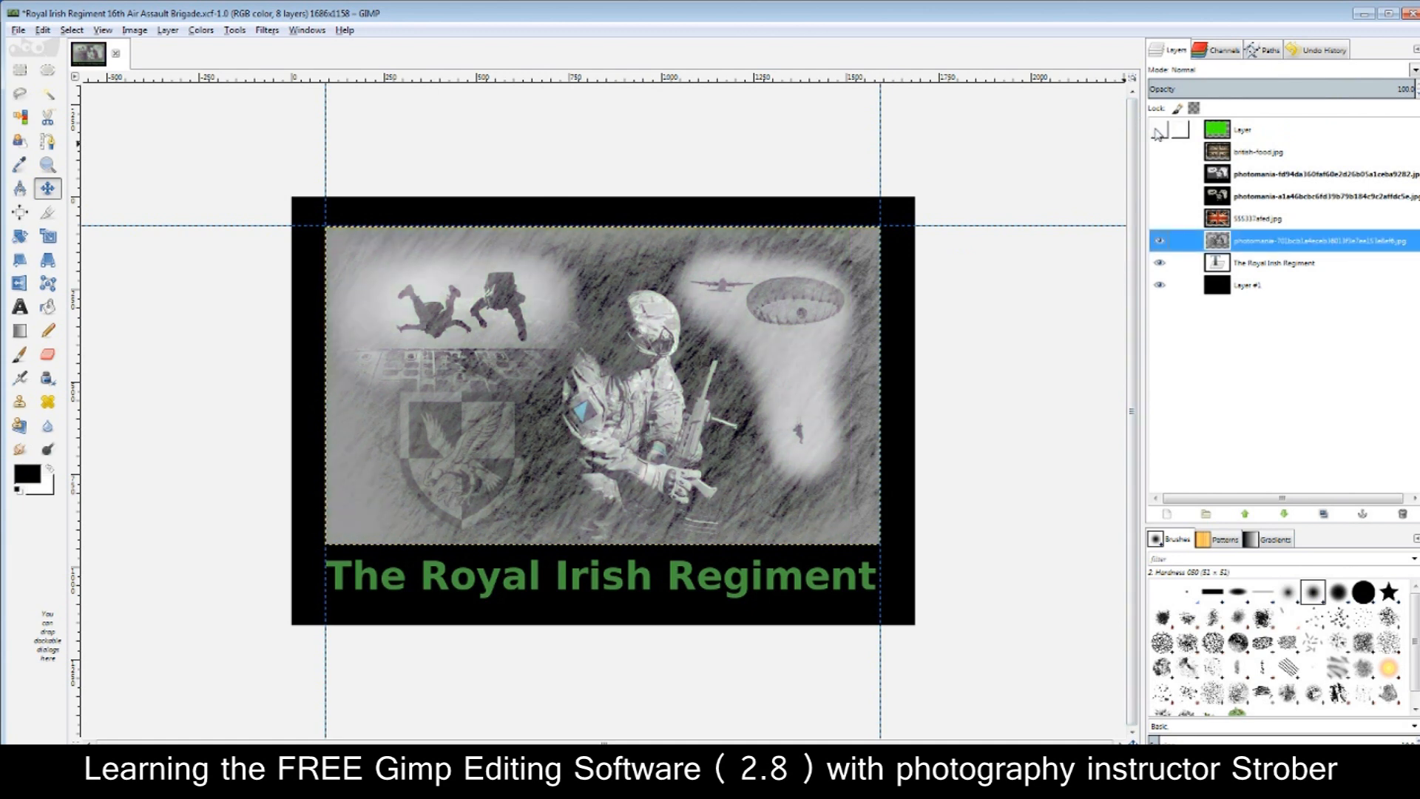
{"action": "left_click", "coordinate": [1158, 134]}
{"action": "left_click", "coordinate": [1159, 134]}
{"action": "left_click", "coordinate": [1160, 130]}
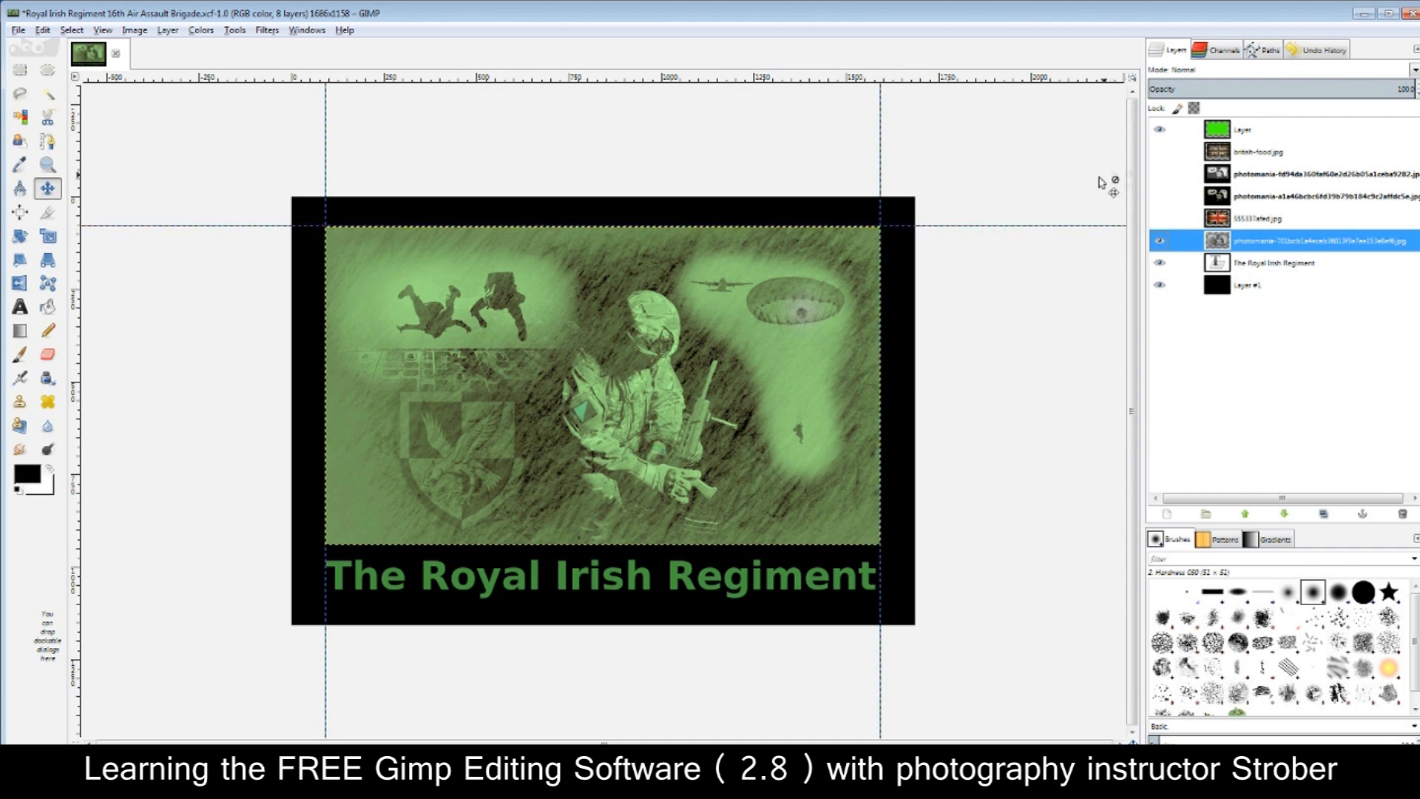
{"action": "left_click", "coordinate": [1165, 131]}
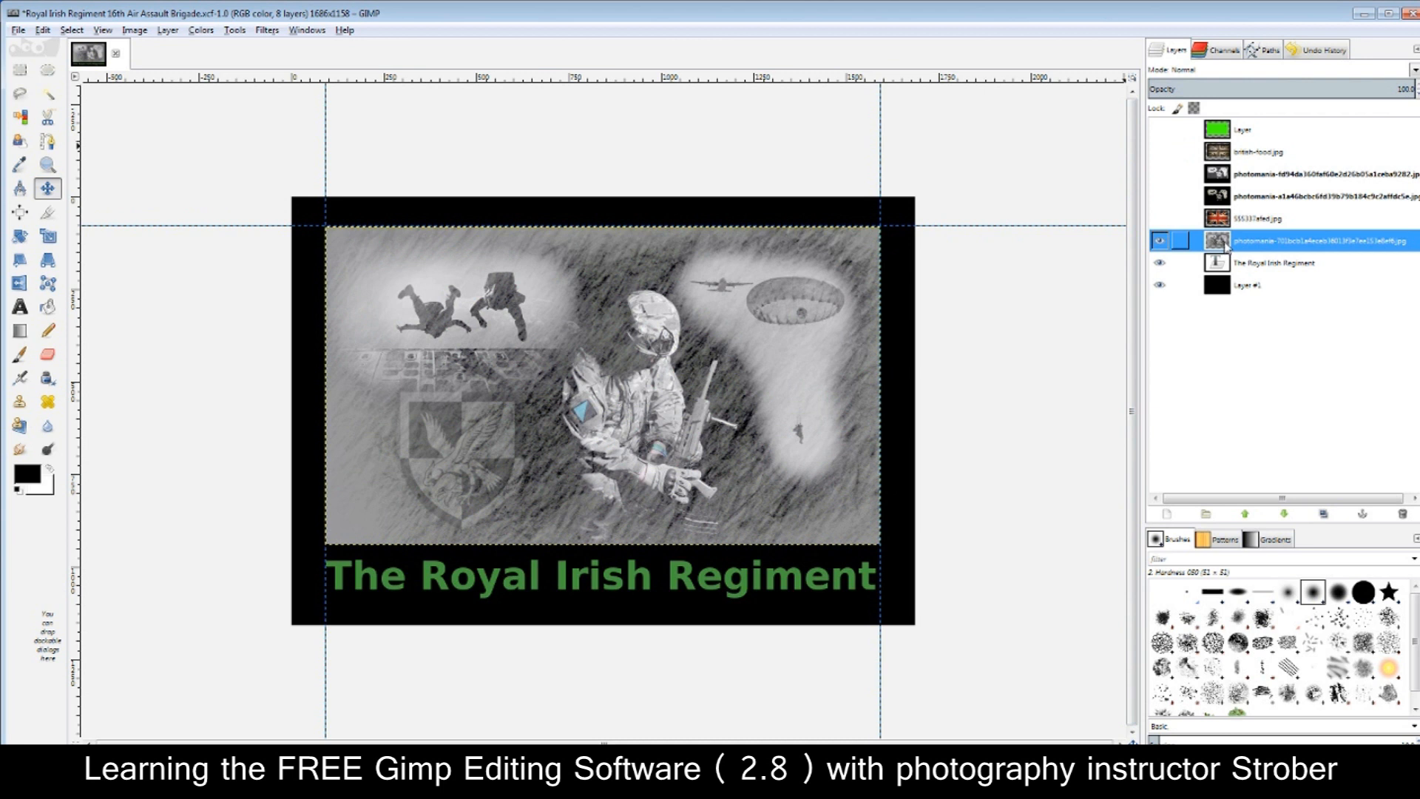
Move the merged picture layer freely, leaving it slightly to the right of and below its guides
{"action": "left_click", "coordinate": [688, 350]}
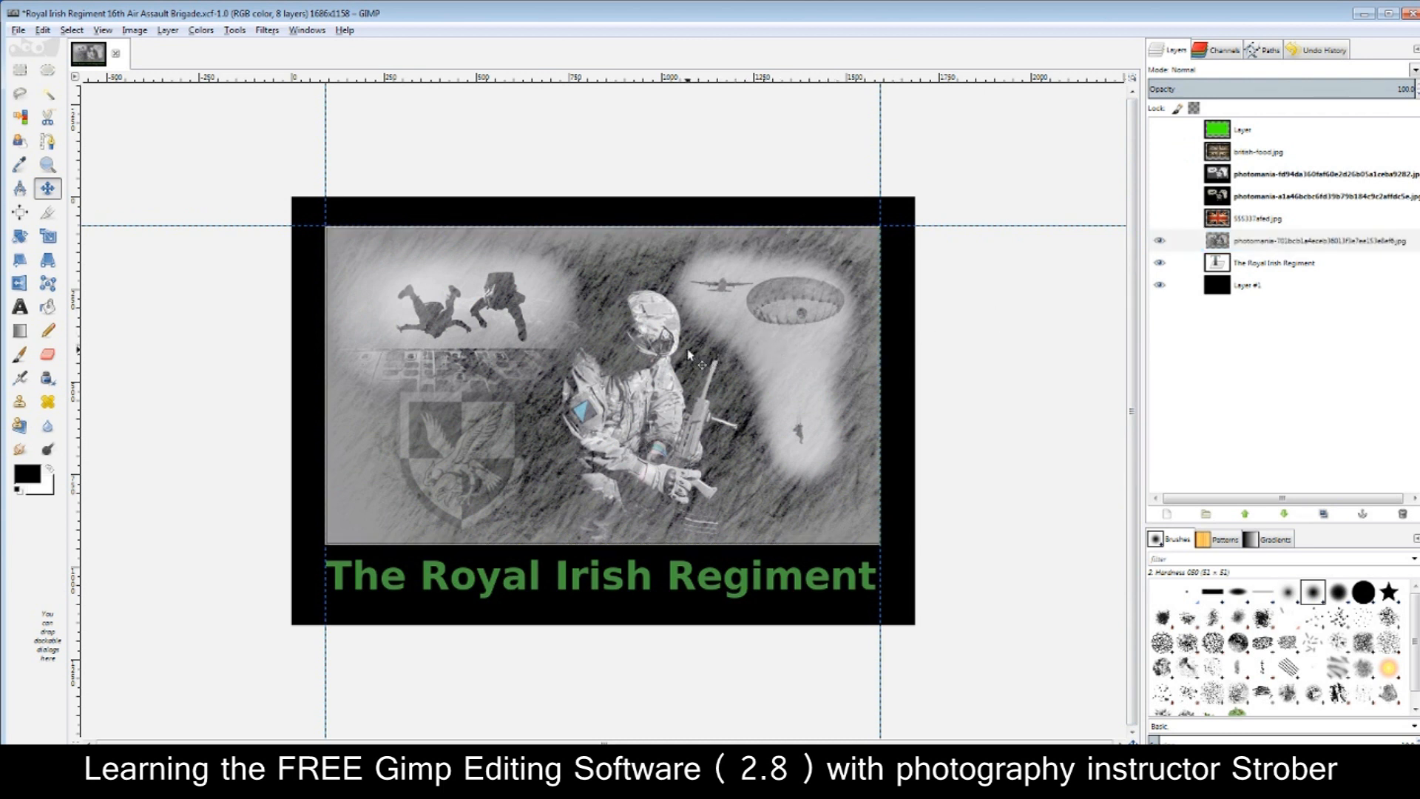
{"action": "left_click_drag", "start_coordinate": [688, 351], "coordinate": [639, 356]}
{"action": "left_click_drag", "start_coordinate": [639, 359], "coordinate": [692, 379]}
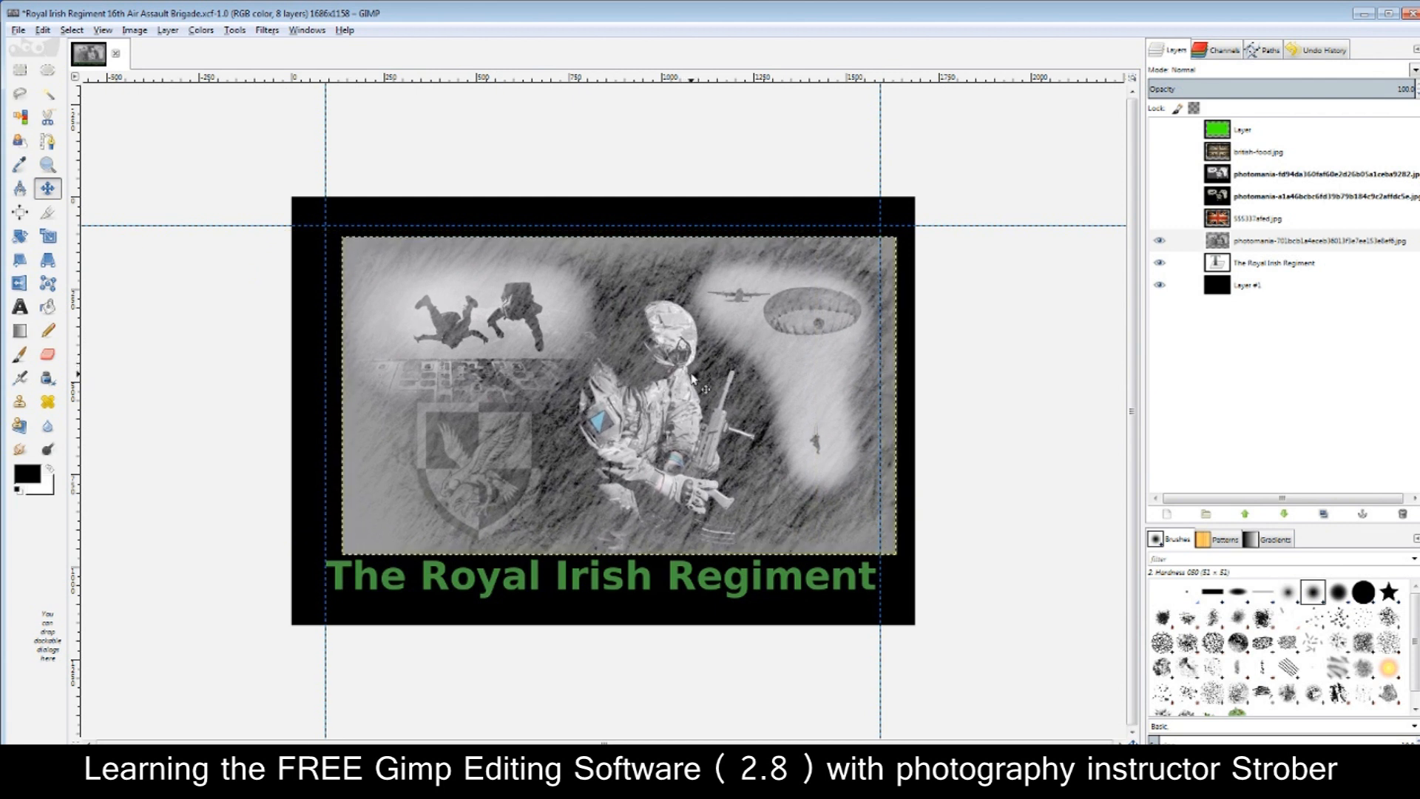
Nudge the picture layer leftwards in small increments until it passes slightly beyond the left guide
{"action": "key", "text": "Left"}
{"action": "key", "text": "Left"}
{"action": "key", "text": "Left"}
{"action": "key", "text": "Left"}
{"action": "key", "text": "Left"}
{"action": "key", "text": "Left"}
{"action": "key", "text": "Left"}
{"action": "key", "text": "Left"}
{"action": "key", "text": "Left"}
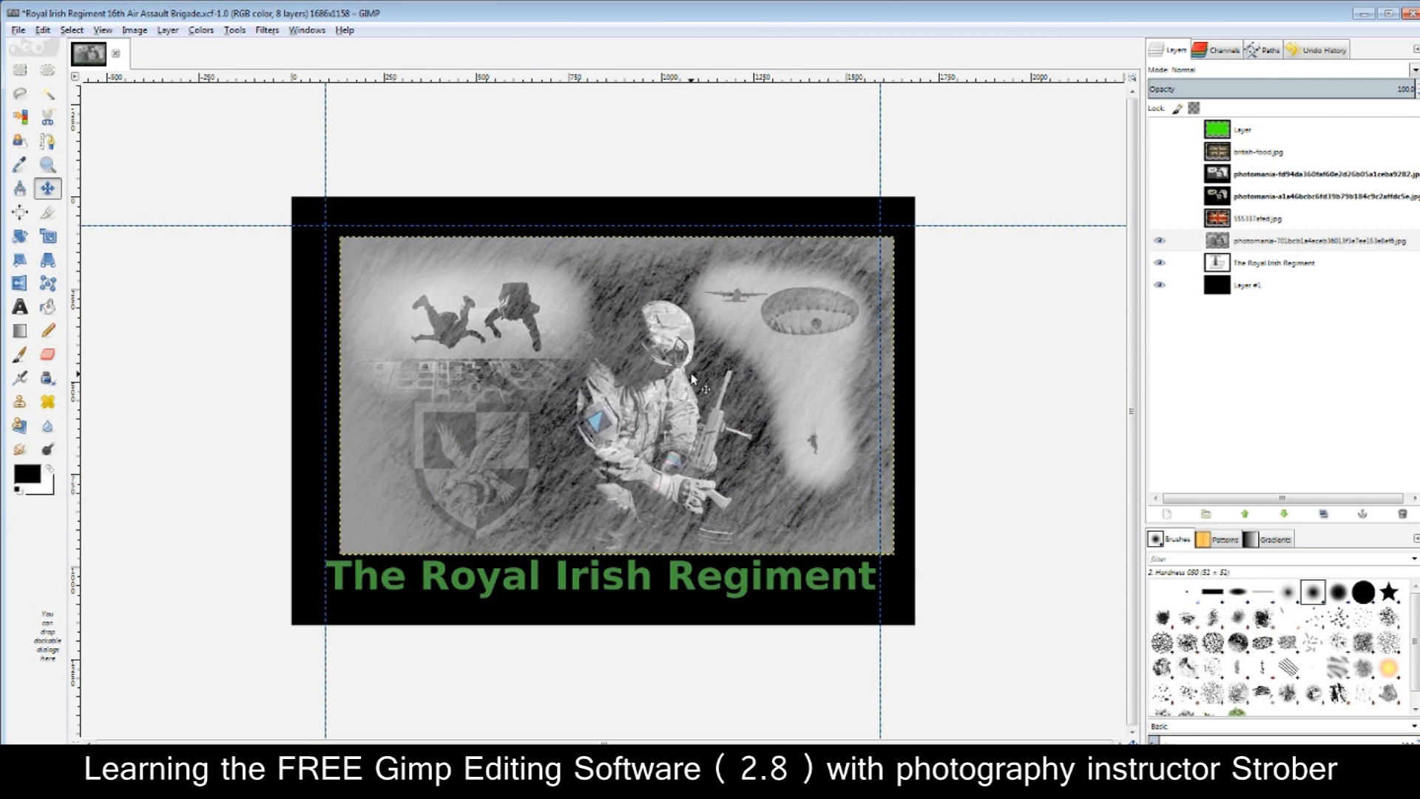
{"action": "key", "text": "Left"}
{"action": "key", "text": "Left"}
{"action": "key", "text": "Left"}
{"action": "key", "text": "Left"}
{"action": "key", "text": "Left"}
{"action": "key", "text": "Left"}
{"action": "key", "text": "Left"}
{"action": "key", "text": "Left"}
{"action": "key", "text": "Left"}
{"action": "key", "text": "Left"}
{"action": "key", "text": "Left"}
{"action": "key", "text": "Left"}
{"action": "key", "text": "Left"}
{"action": "key", "text": "Left"}
{"action": "key", "text": "Left"}
{"action": "key", "text": "Left"}
{"action": "key", "text": "Left"}
{"action": "key", "text": "Left"}
{"action": "key", "text": "Left"}
{"action": "key", "text": "Left"}
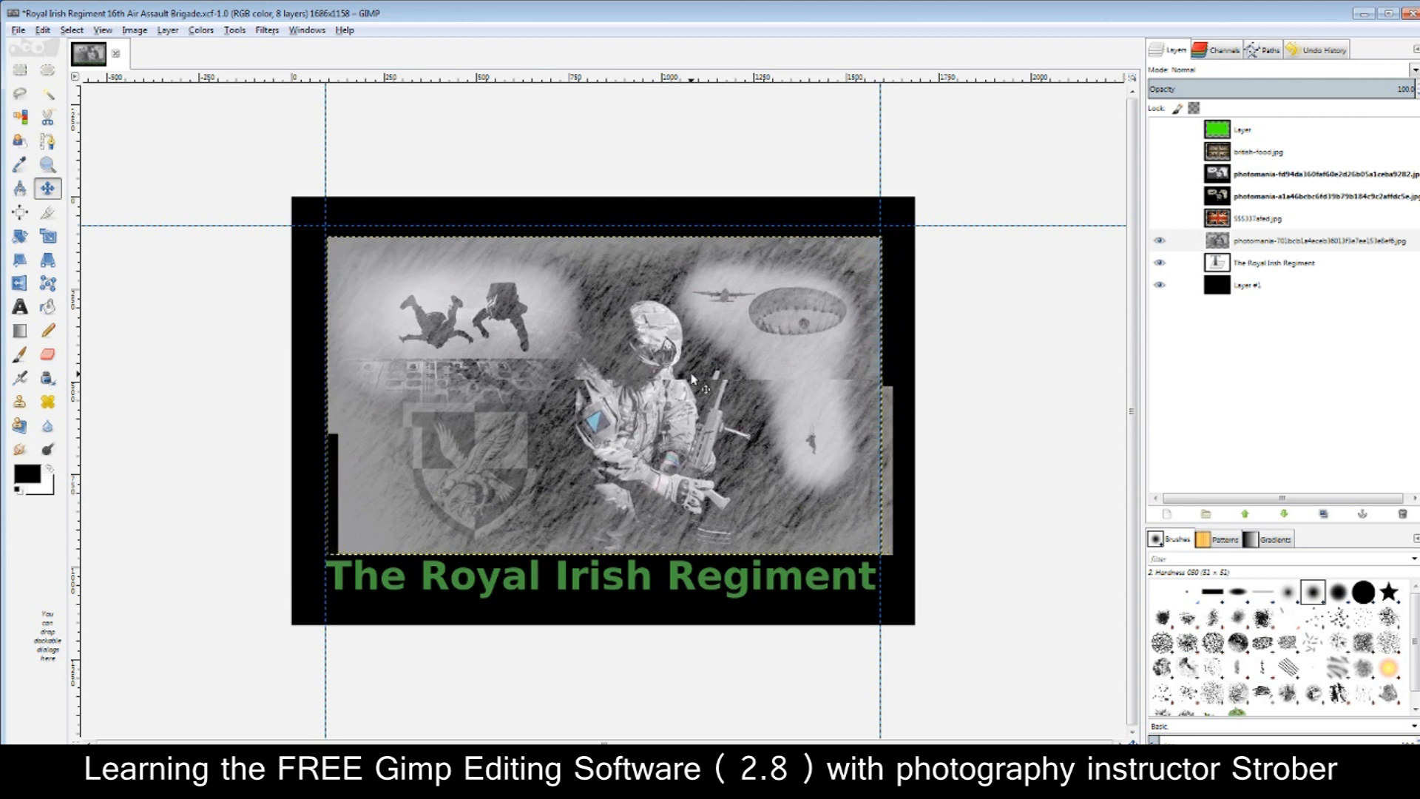
Nudge the picture layer downwards in small increments until it overlaps the upper part of the regiment caption
{"action": "key", "text": "Down"}
{"action": "key", "text": "Down"}
{"action": "key", "text": "Down"}
{"action": "key", "text": "Down"}
{"action": "key", "text": "Down"}
{"action": "key", "text": "Down"}
{"action": "key", "text": "Down"}
{"action": "key", "text": "Down"}
{"action": "key", "text": "Down"}
{"action": "key", "text": "Down"}
{"action": "key", "text": "Down"}
{"action": "key", "text": "Down"}
{"action": "key", "text": "Down"}
{"action": "key", "text": "Down"}
{"action": "key", "text": "Down"}
{"action": "key", "text": "Down"}
{"action": "key", "text": "Down"}
{"action": "key", "text": "Down"}
{"action": "key", "text": "Down"}
{"action": "key", "text": "Down"}
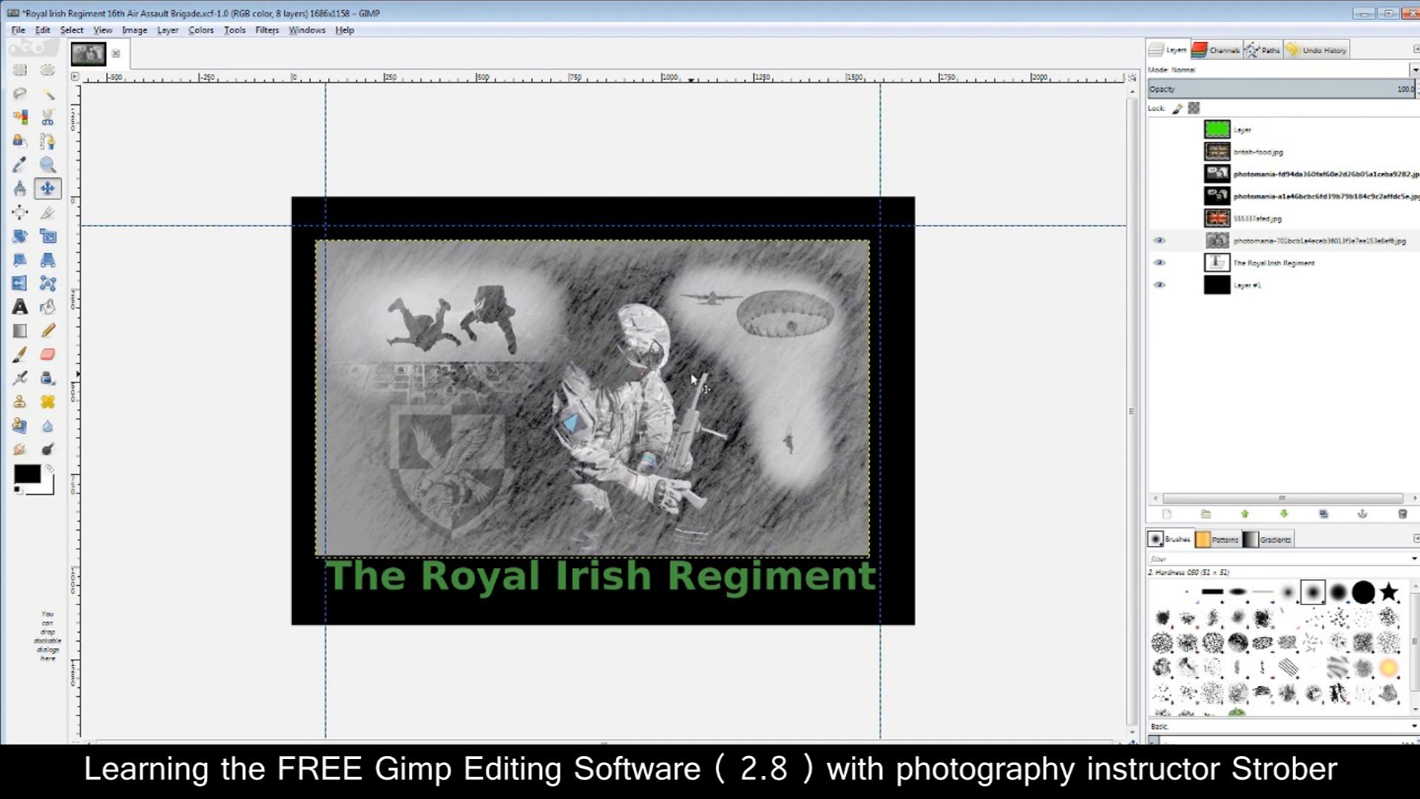
{"action": "key", "text": "Down"}
{"action": "key", "text": "Down"}
{"action": "key", "text": "Down"}
{"action": "key", "text": "Down"}
{"action": "key", "text": "Down"}
{"action": "key", "text": "Down"}
{"action": "key", "text": "Down"}
{"action": "key", "text": "Down"}
{"action": "key", "text": "Down"}
{"action": "key", "text": "Down"}
{"action": "key", "text": "Down"}
{"action": "key", "text": "Down"}
{"action": "key", "text": "Down"}
{"action": "key", "text": "Down"}
{"action": "key", "text": "Down"}
{"action": "key", "text": "Down"}
{"action": "key", "text": "Down"}
{"action": "key", "text": "Down"}
{"action": "key", "text": "Down"}
{"action": "key", "text": "Down"}
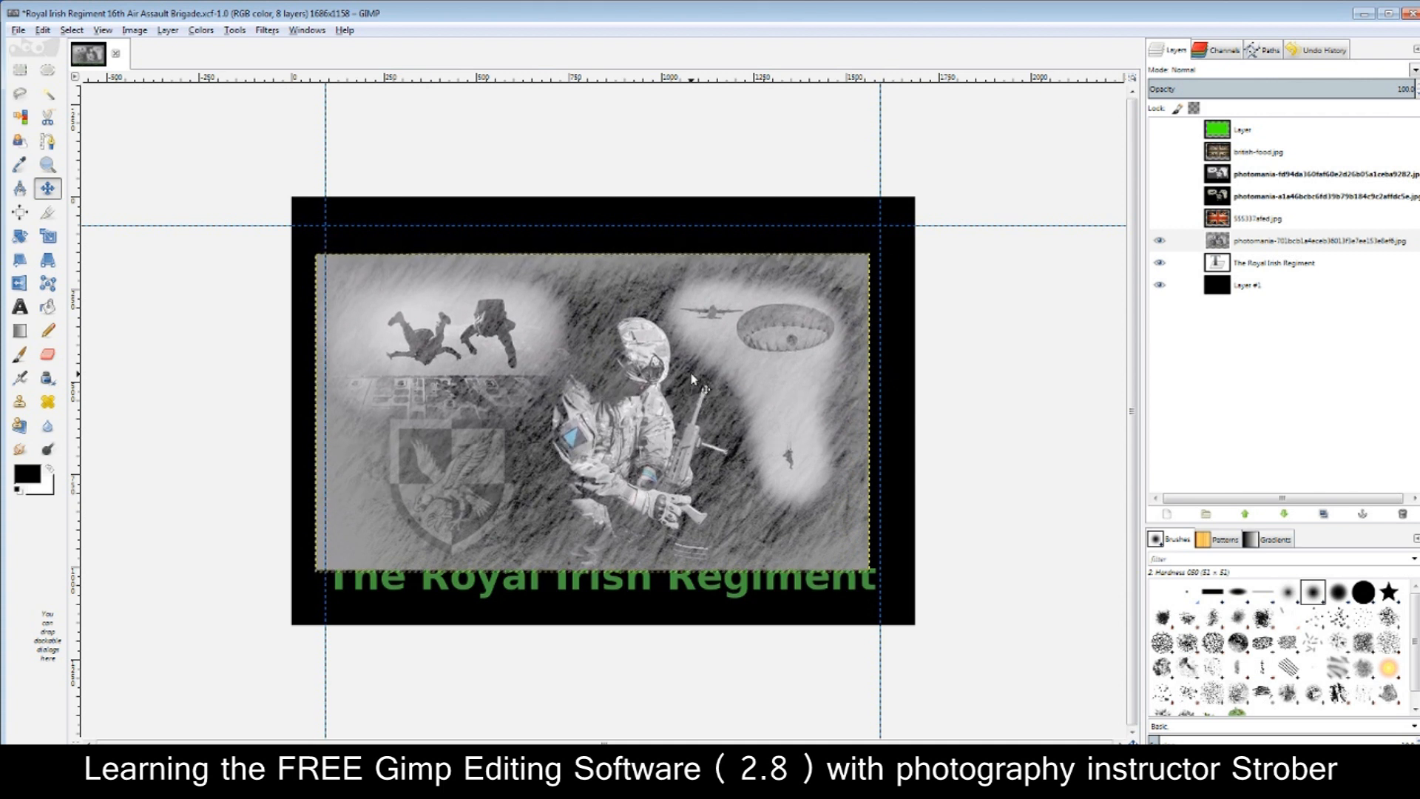
Nudge the picture layer up to the horizontal guide and rightwards until its sides line up with the vertical guides
{"action": "key", "text": "Up"}
{"action": "key", "text": "Up"}
{"action": "key", "text": "Up"}
{"action": "key", "text": "Up"}
{"action": "key", "text": "Up"}
{"action": "key", "text": "Up"}
{"action": "key", "text": "Up"}
{"action": "key", "text": "Up"}
{"action": "key", "text": "Up"}
{"action": "key", "text": "Up"}
{"action": "key", "text": "Up"}
{"action": "key", "text": "Up"}
{"action": "key", "text": "Up"}
{"action": "key", "text": "Up"}
{"action": "key", "text": "Up"}
{"action": "key", "text": "Up"}
{"action": "key", "text": "Up"}
{"action": "key", "text": "Up"}
{"action": "key", "text": "Up"}
{"action": "key", "text": "Up"}
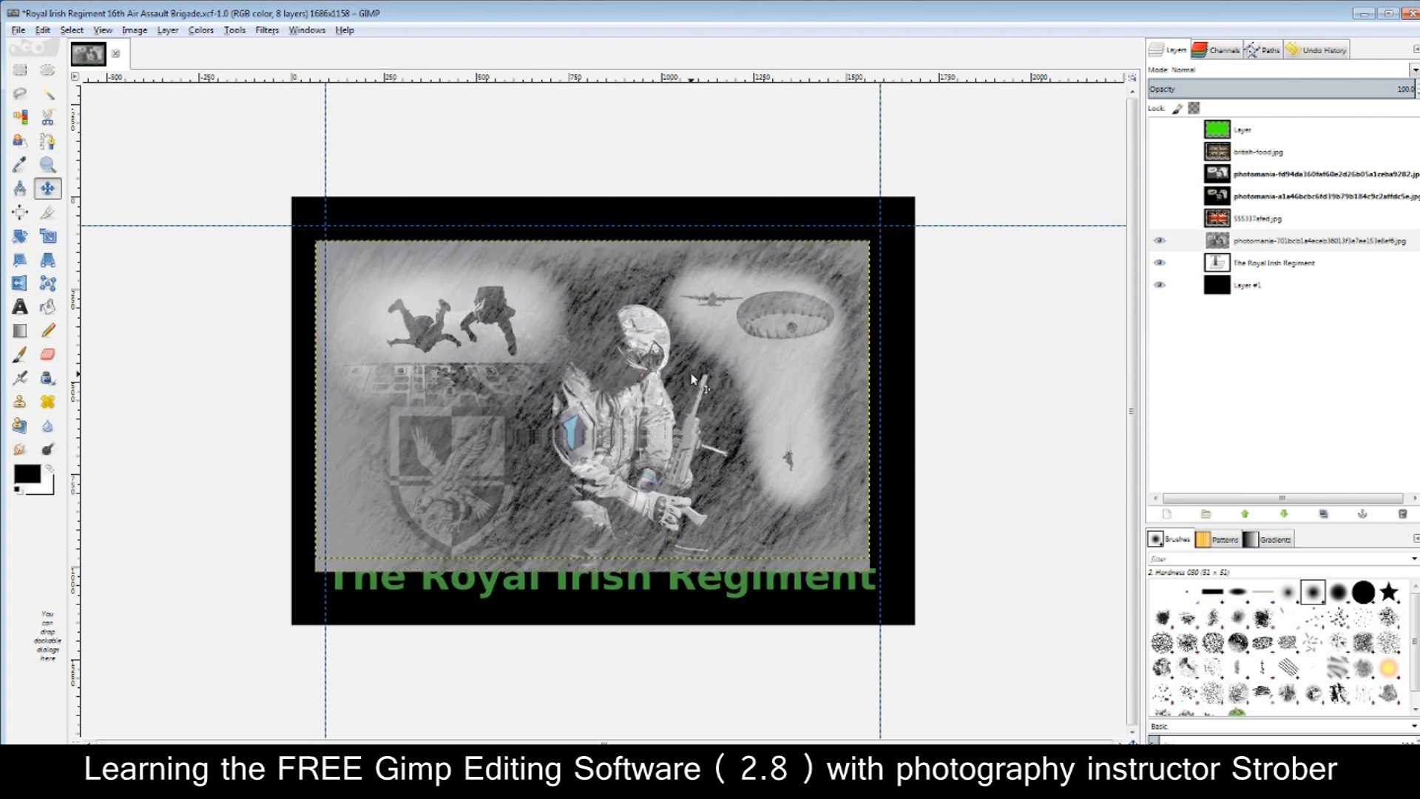
{"action": "key", "text": "Up"}
{"action": "key", "text": "Up"}
{"action": "key", "text": "Up"}
{"action": "key", "text": "Up"}
{"action": "key", "text": "Up"}
{"action": "key", "text": "Up"}
{"action": "key", "text": "Up"}
{"action": "key", "text": "Up"}
{"action": "key", "text": "Up"}
{"action": "key", "text": "Up"}
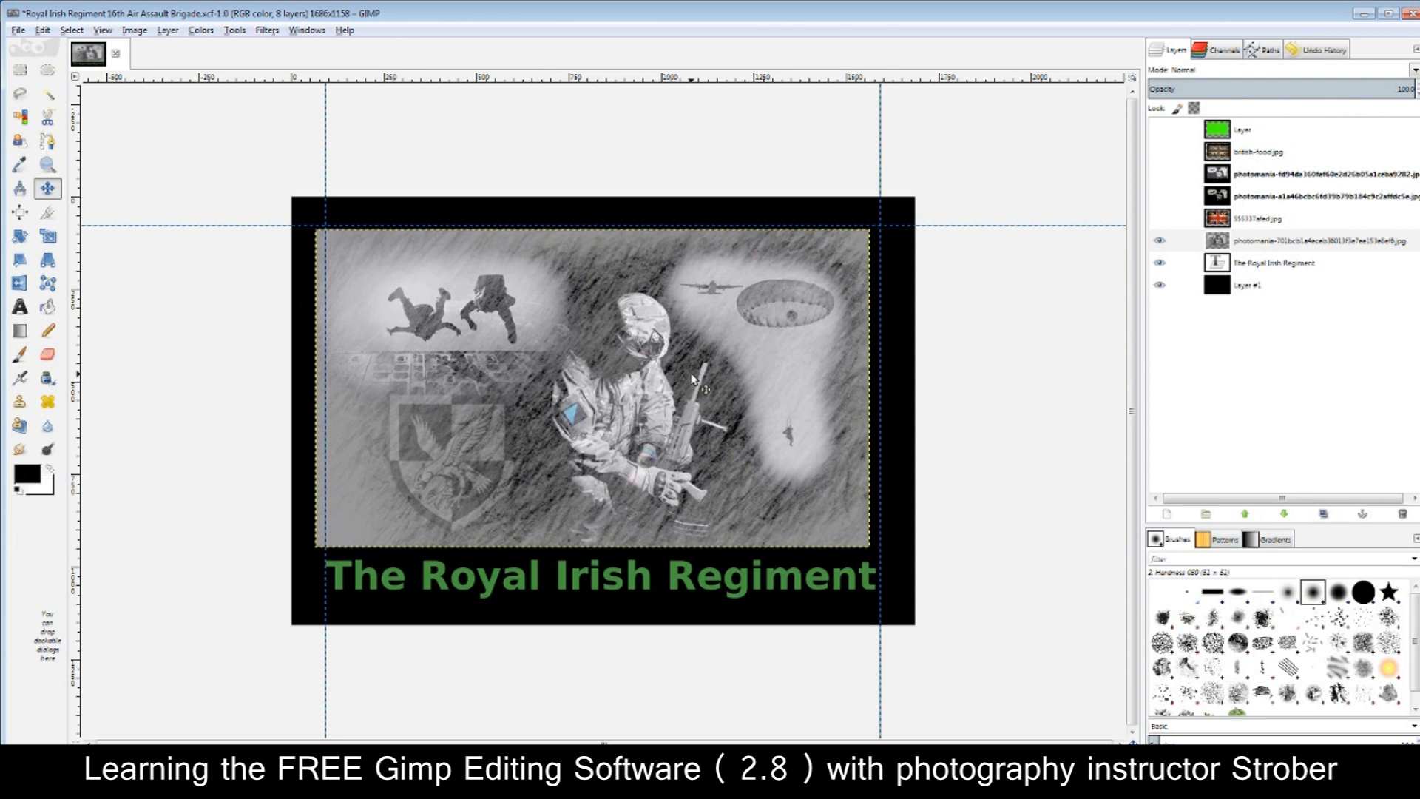
{"action": "key", "text": "Up"}
{"action": "key", "text": "Right"}
{"action": "key", "text": "Right"}
{"action": "key", "text": "Right"}
{"action": "key", "text": "Right"}
{"action": "key", "text": "Right"}
{"action": "key", "text": "Right"}
{"action": "key", "text": "Right"}
{"action": "key", "text": "Right"}
{"action": "key", "text": "Right"}
{"action": "key", "text": "Right"}
{"action": "key", "text": "Right"}
{"action": "key", "text": "Right"}
{"action": "key", "text": "Right"}
{"action": "key", "text": "Right"}
{"action": "key", "text": "Right"}
{"action": "key", "text": "Right"}
{"action": "key", "text": "Right"}
{"action": "key", "text": "Right"}
{"action": "key", "text": "Right"}
{"action": "key", "text": "Right"}
{"action": "key", "text": "Right"}
{"action": "key", "text": "Right"}
{"action": "key", "text": "Right"}
{"action": "key", "text": "Right"}
{"action": "key", "text": "Right"}
{"action": "key", "text": "Right"}
{"action": "key", "text": "Right"}
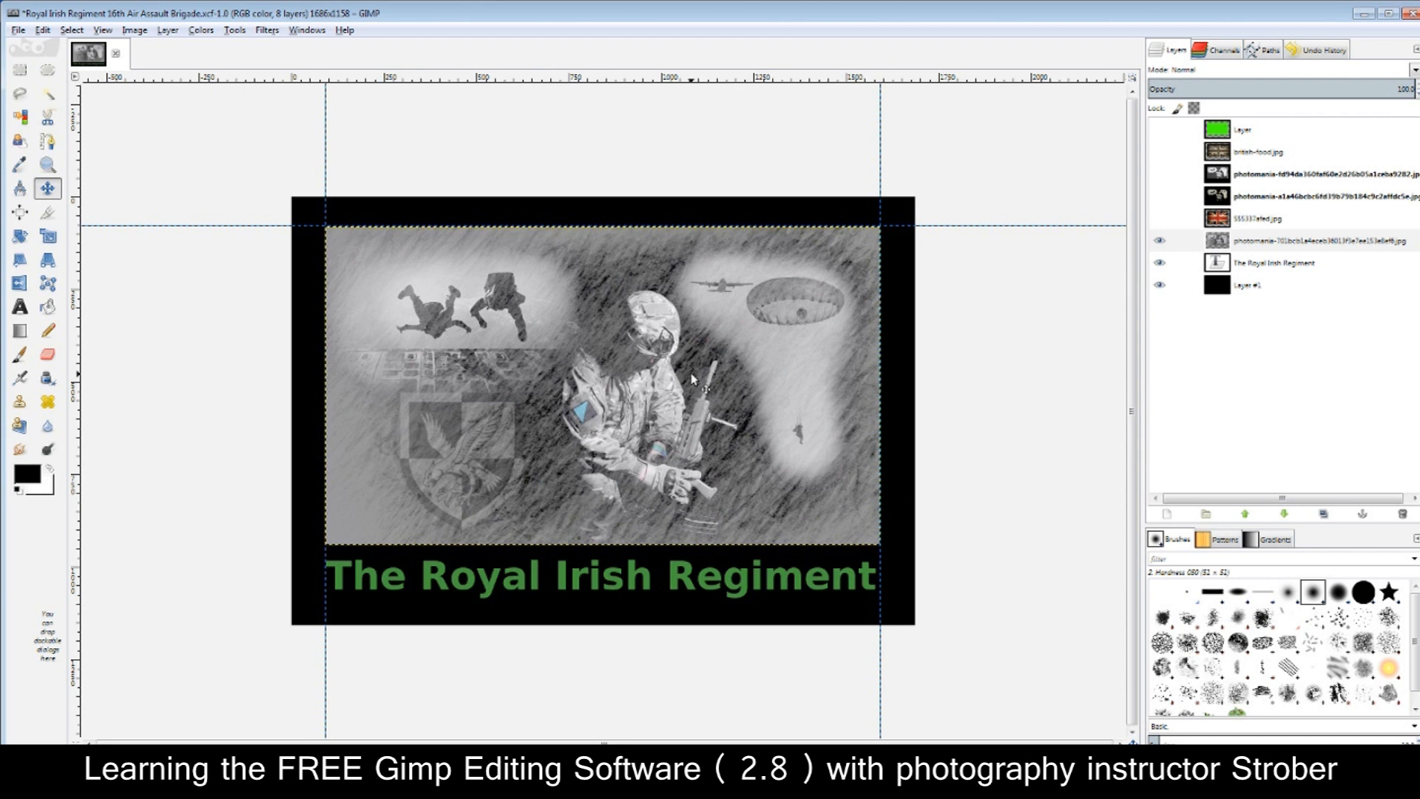
Show and select the green overlay layer, reduce its opacity to 0 and bring it back to 45
{"action": "left_click", "coordinate": [1159, 131]}
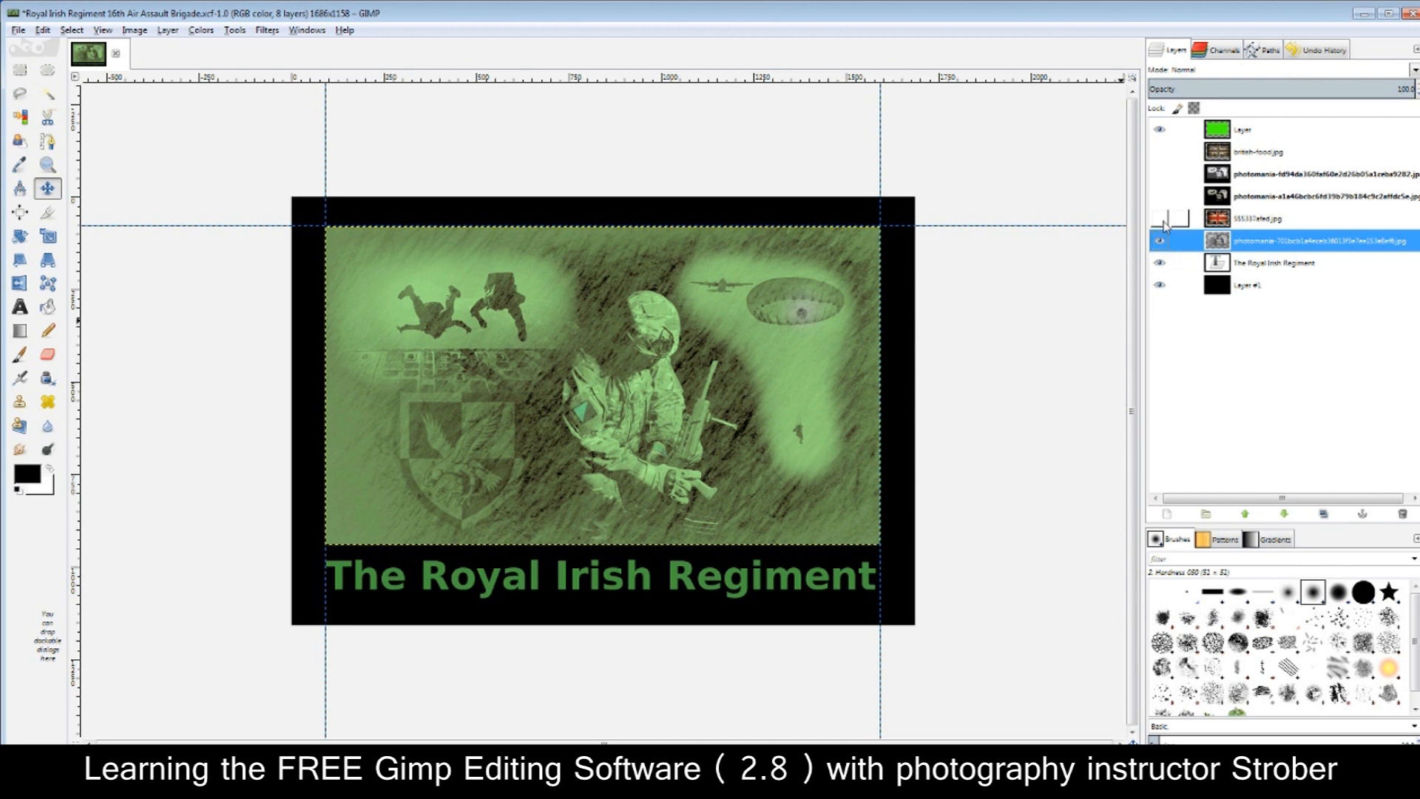
{"action": "left_click", "coordinate": [1219, 132]}
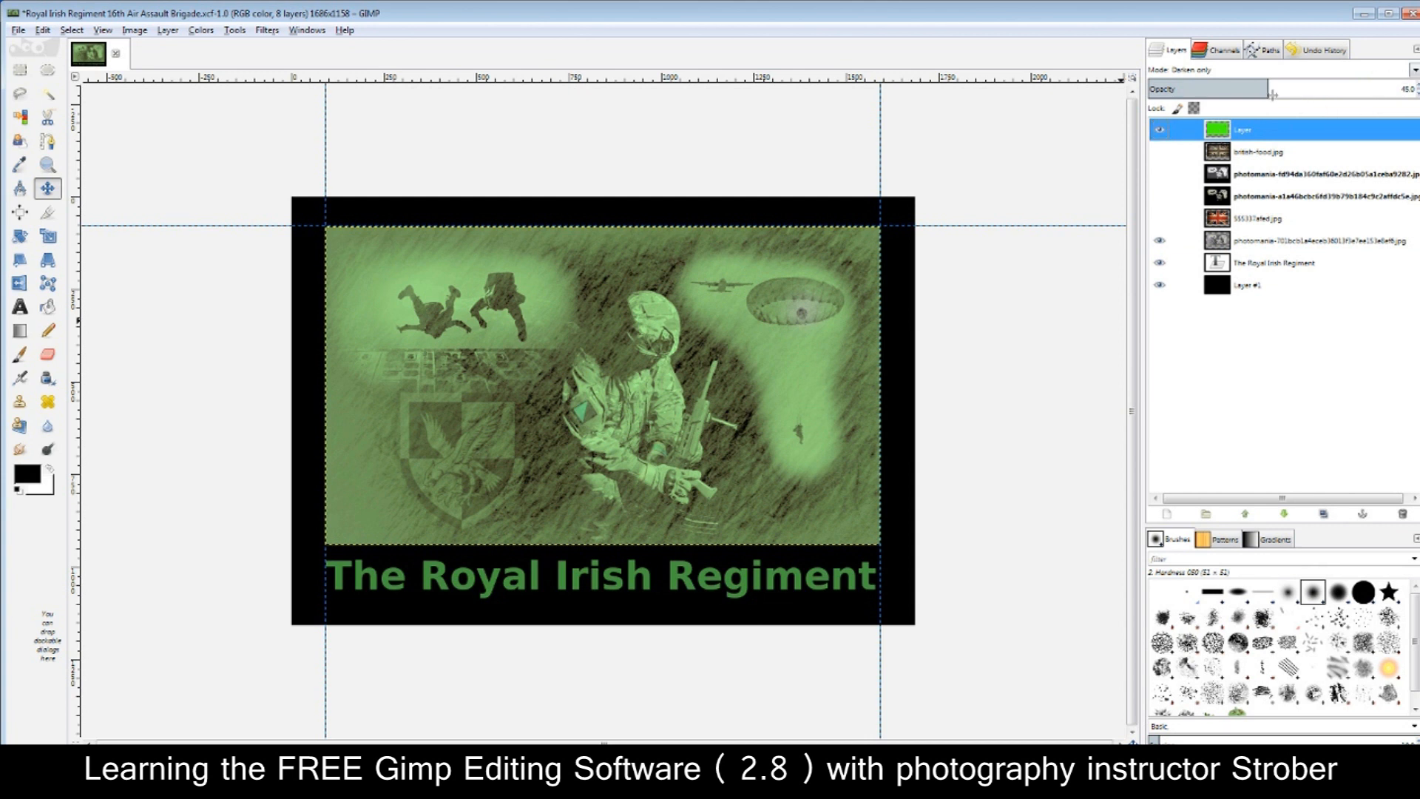
{"action": "left_click_drag", "start_coordinate": [1269, 90], "coordinate": [1146, 90]}
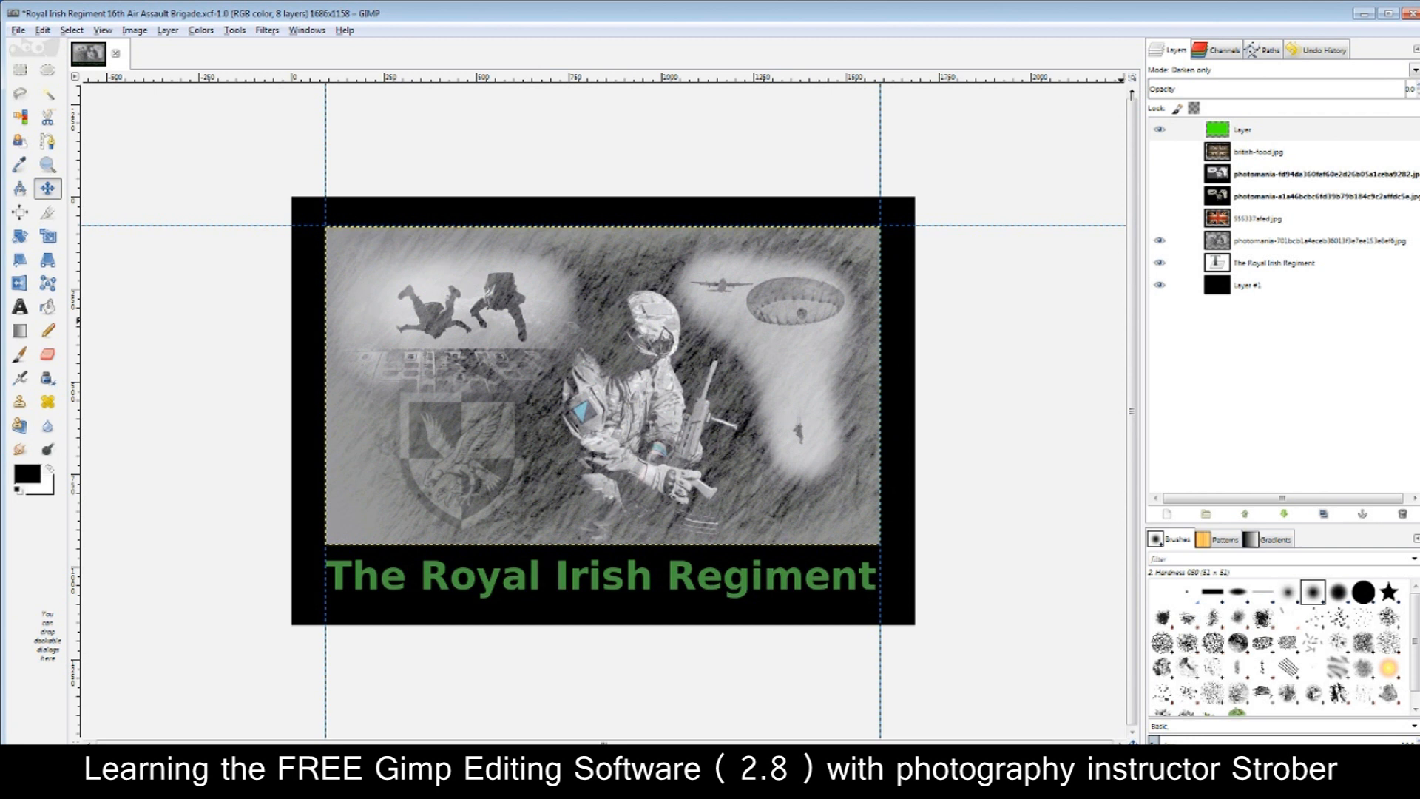
{"action": "left_click_drag", "start_coordinate": [1148, 91], "coordinate": [1272, 102]}
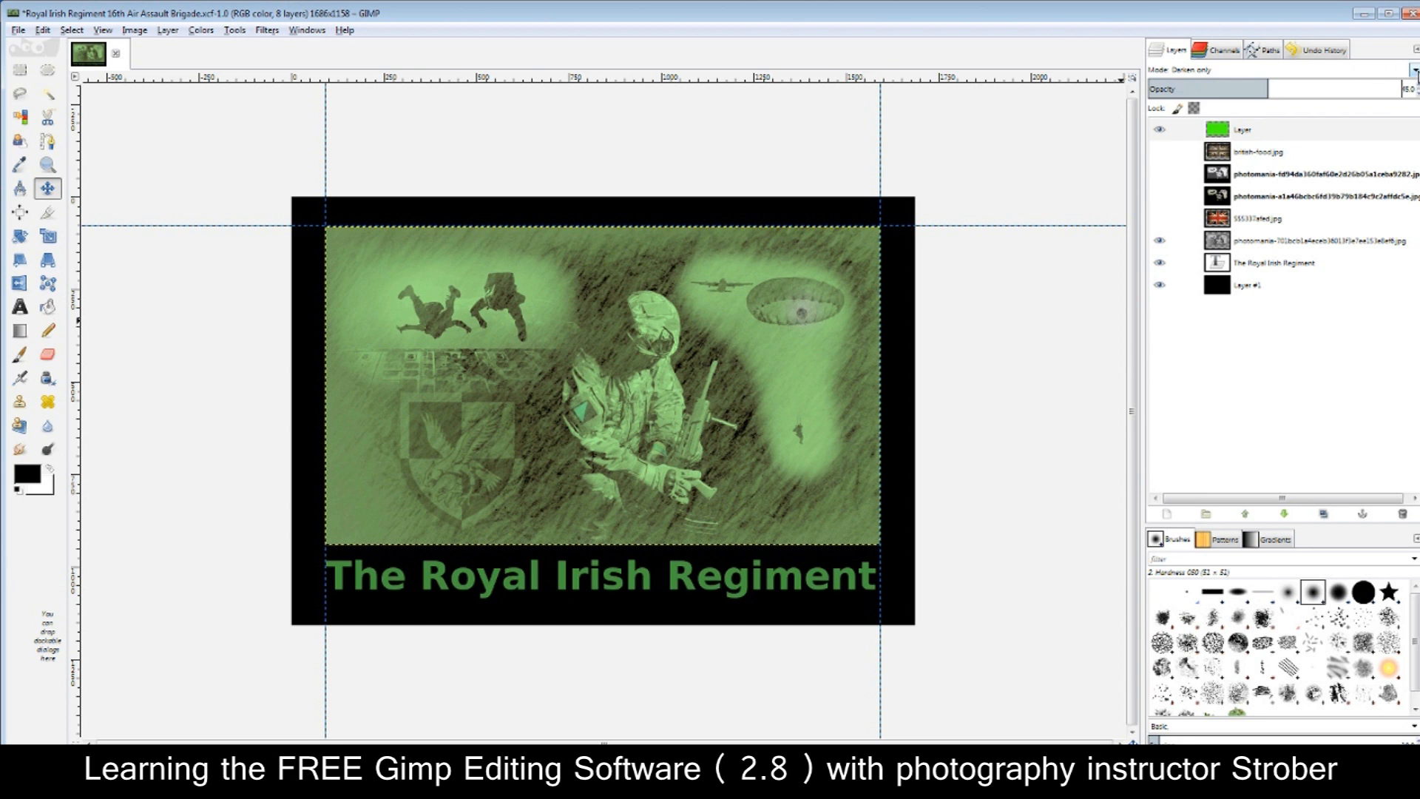
Set the green overlay layer's blend mode to Normal and raise its opacity to 100
{"action": "left_click", "coordinate": [1415, 70]}
{"action": "left_click", "coordinate": [1295, 90]}
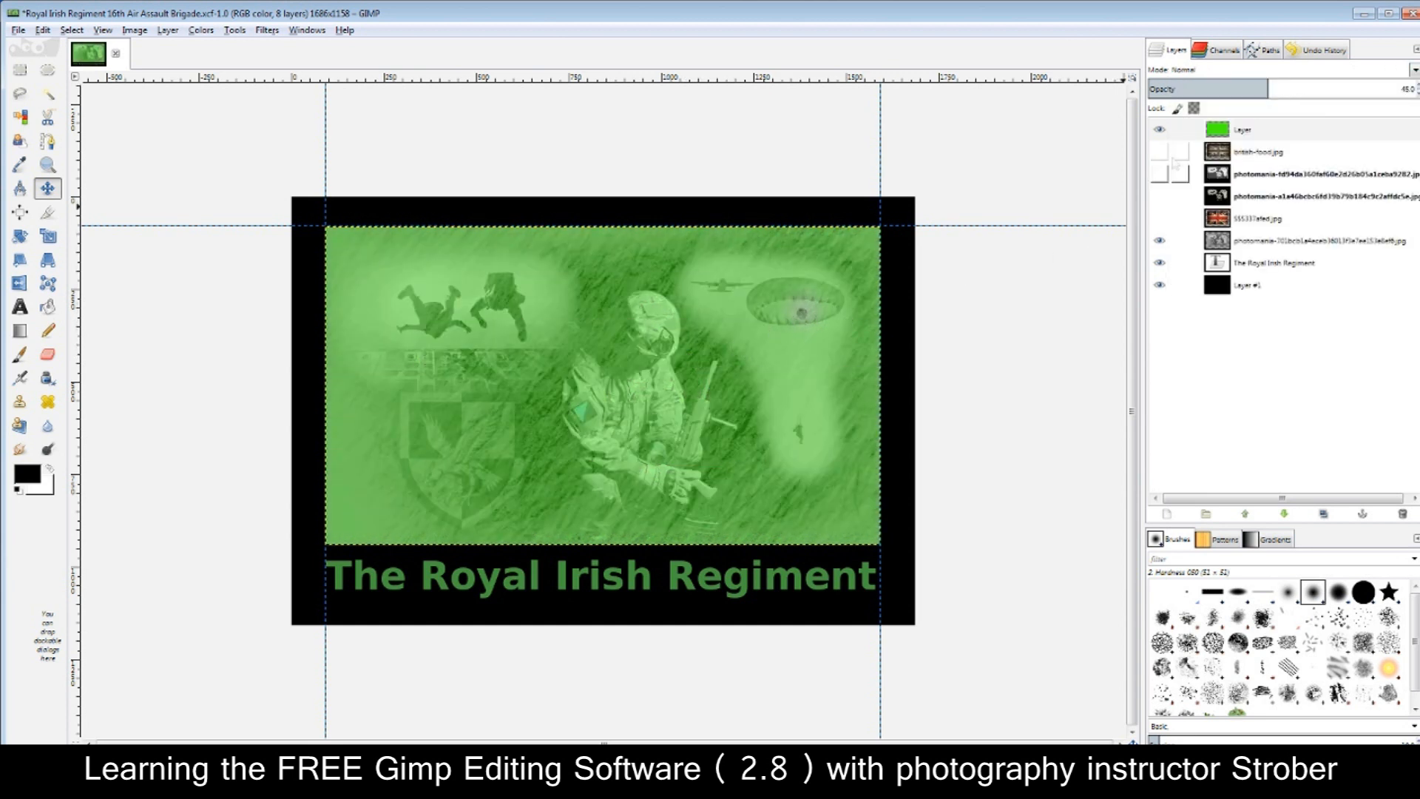
{"action": "left_click_drag", "start_coordinate": [1272, 90], "coordinate": [1413, 89]}
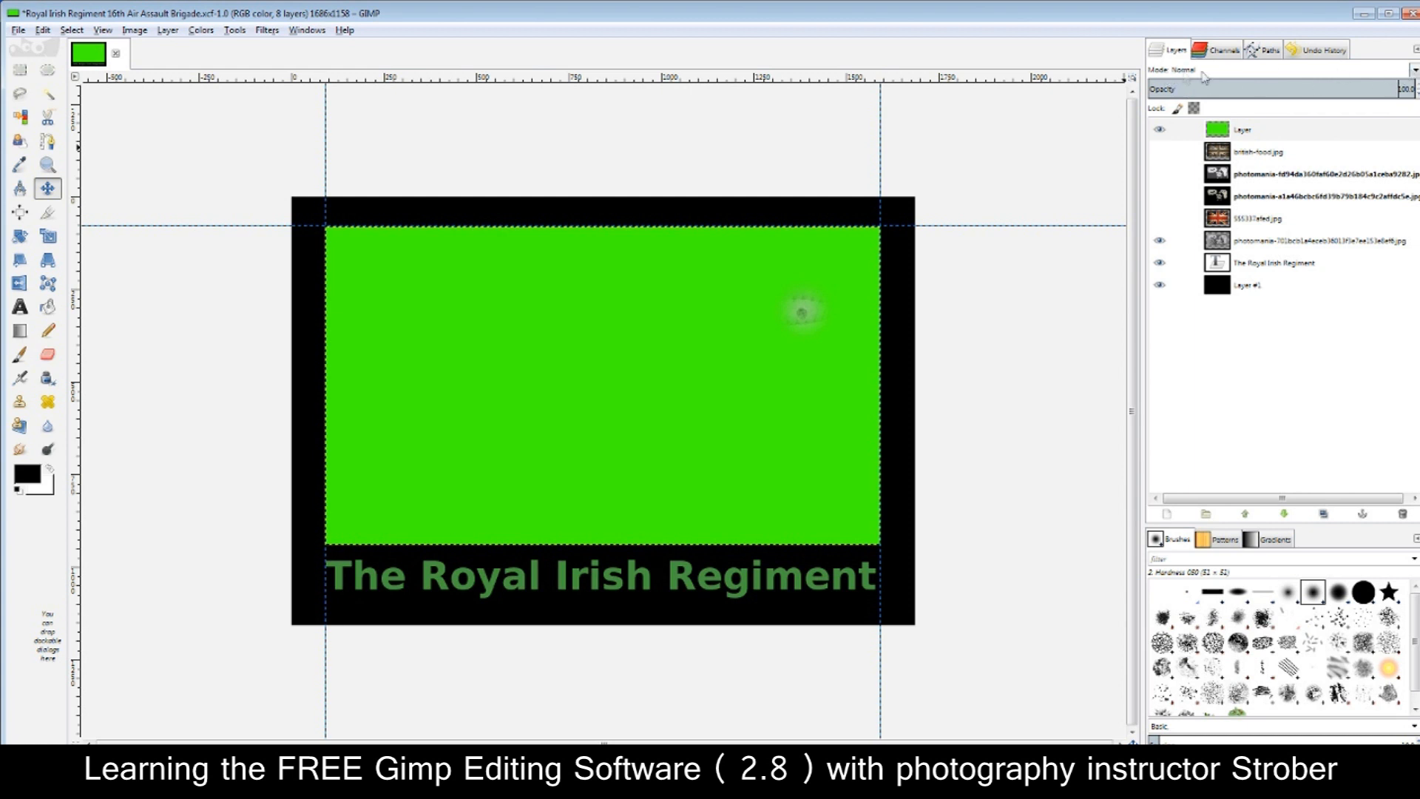
Set the green overlay layer's blend mode to Darken only and lower its opacity to 47.8
{"action": "left_click", "coordinate": [1414, 70]}
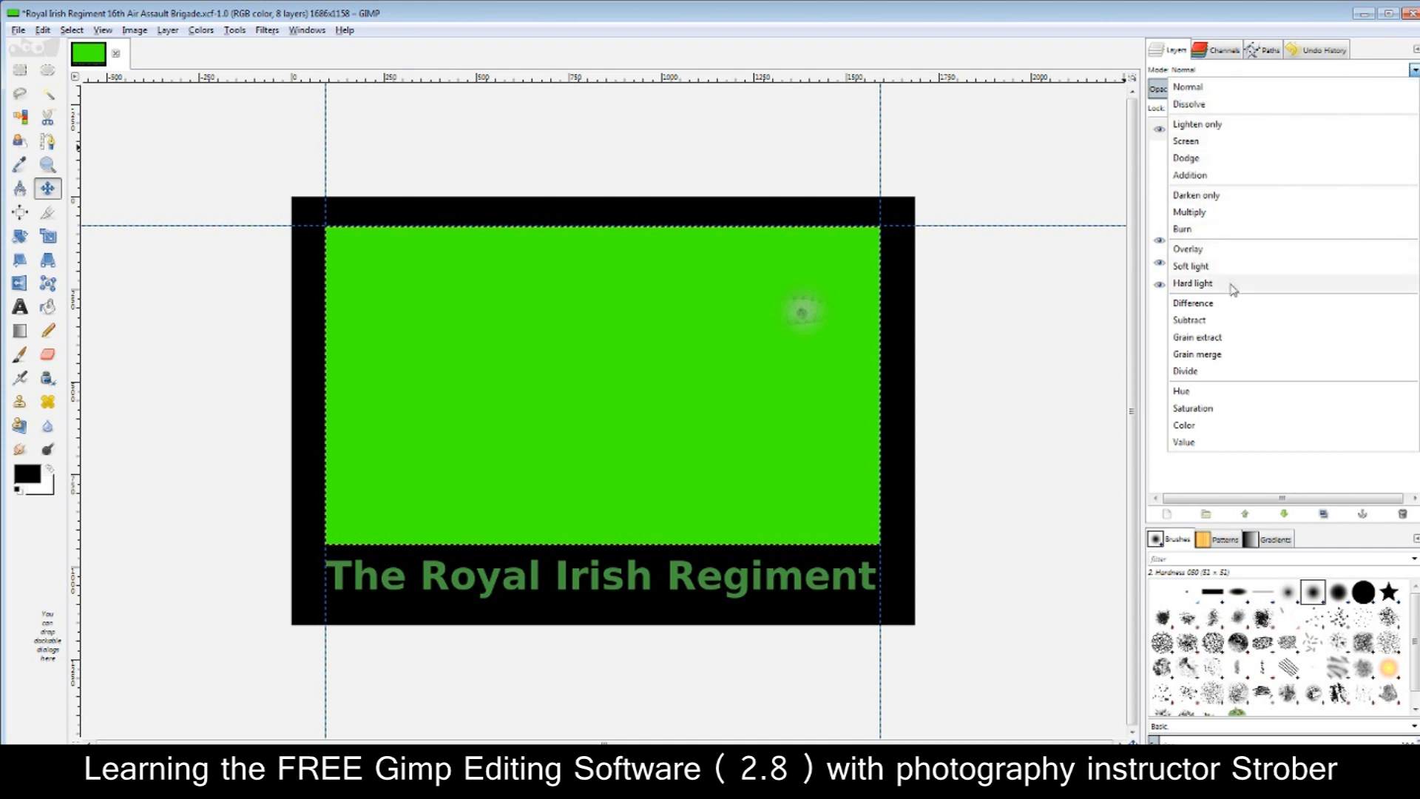
{"action": "left_click", "coordinate": [1221, 196]}
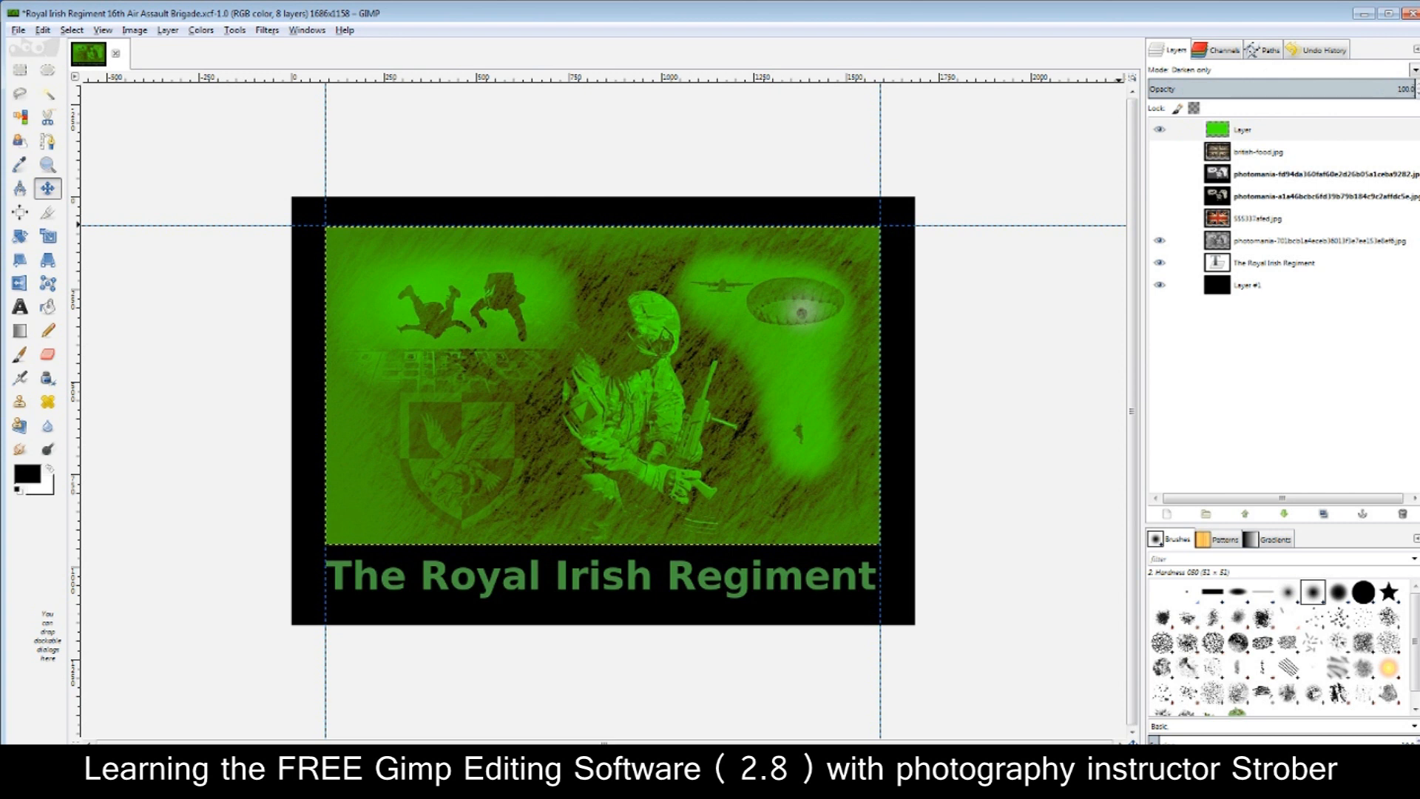
{"action": "left_click_drag", "start_coordinate": [1371, 90], "coordinate": [1265, 95]}
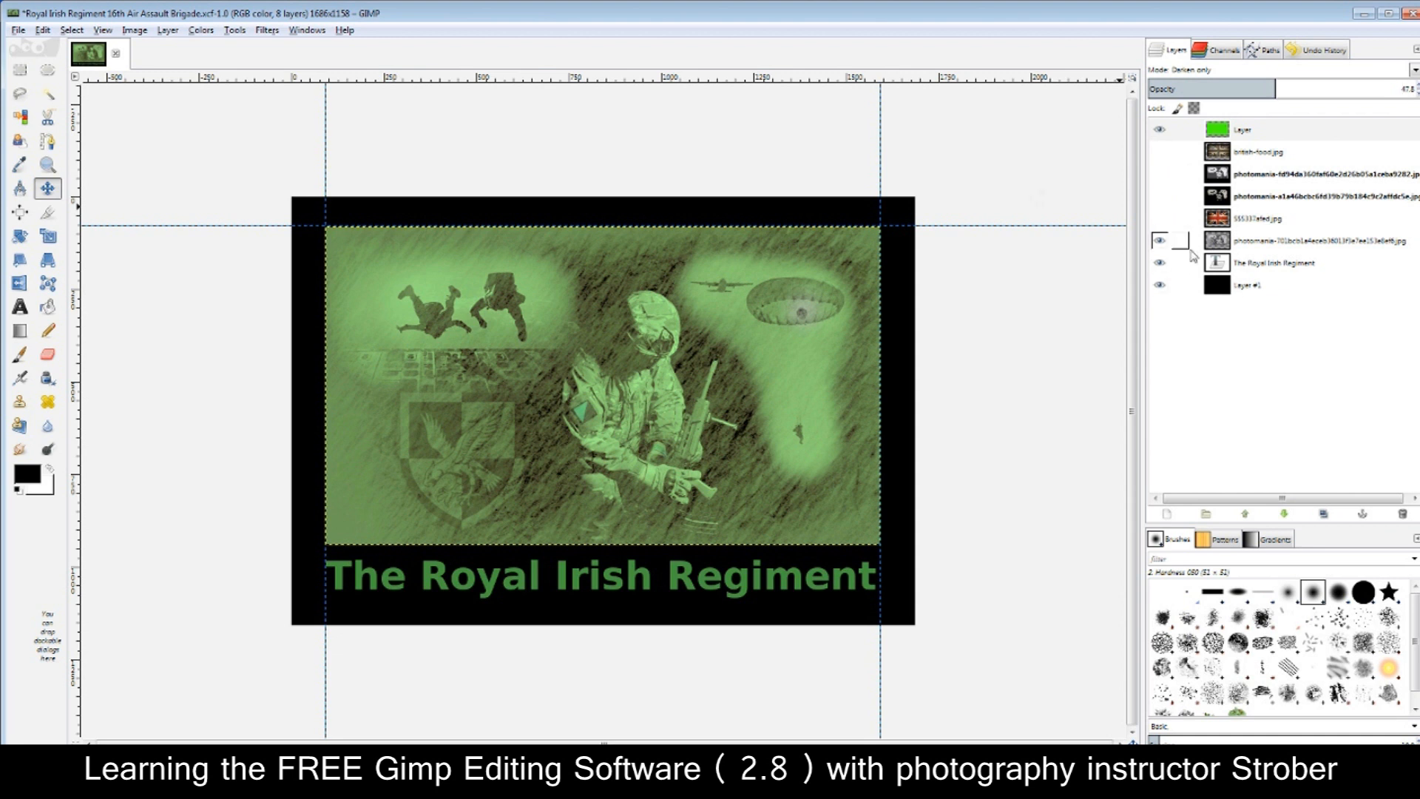
Flatten the image into a single layer and toggle that layer's visibility to check that it holds everything
{"action": "left_click", "coordinate": [137, 32]}
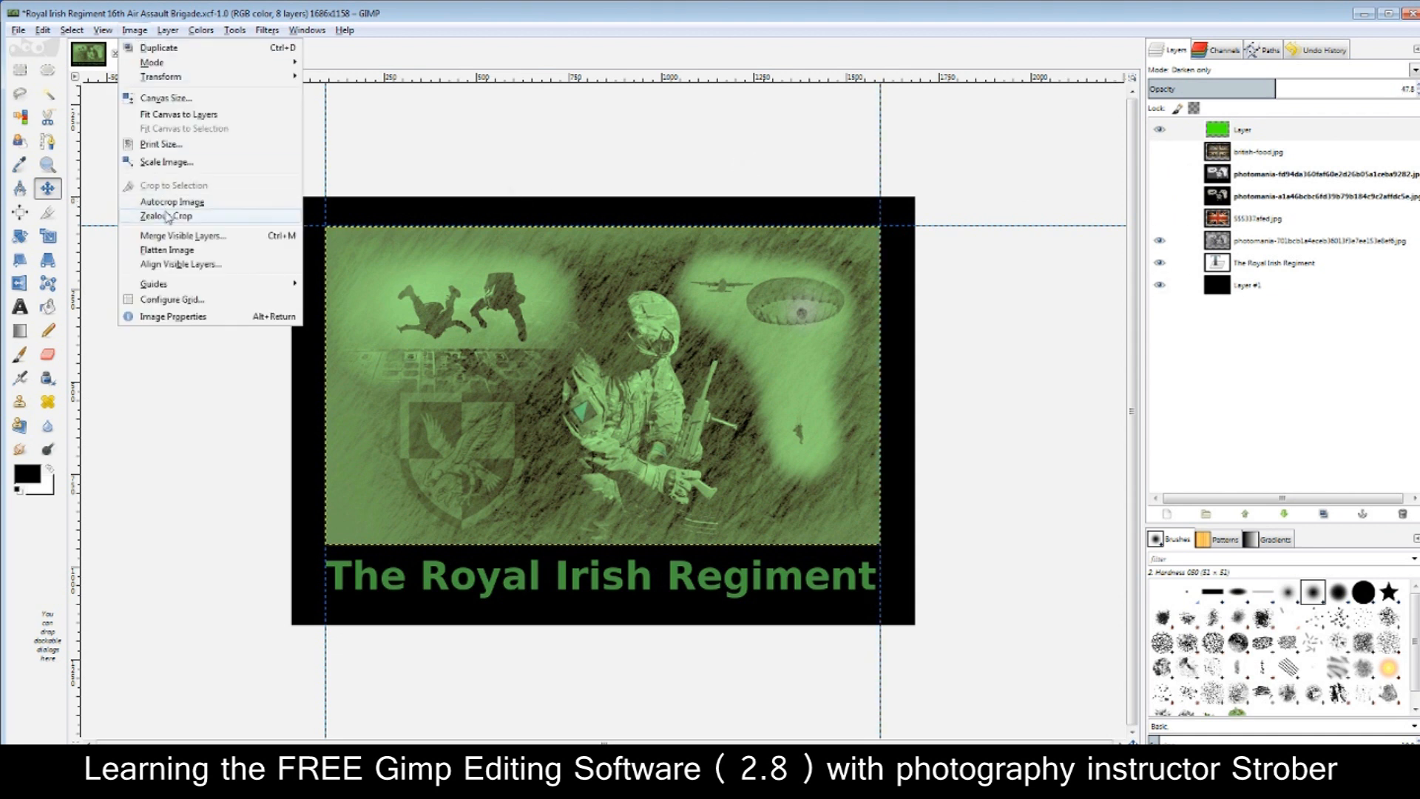
{"action": "left_click", "coordinate": [176, 250]}
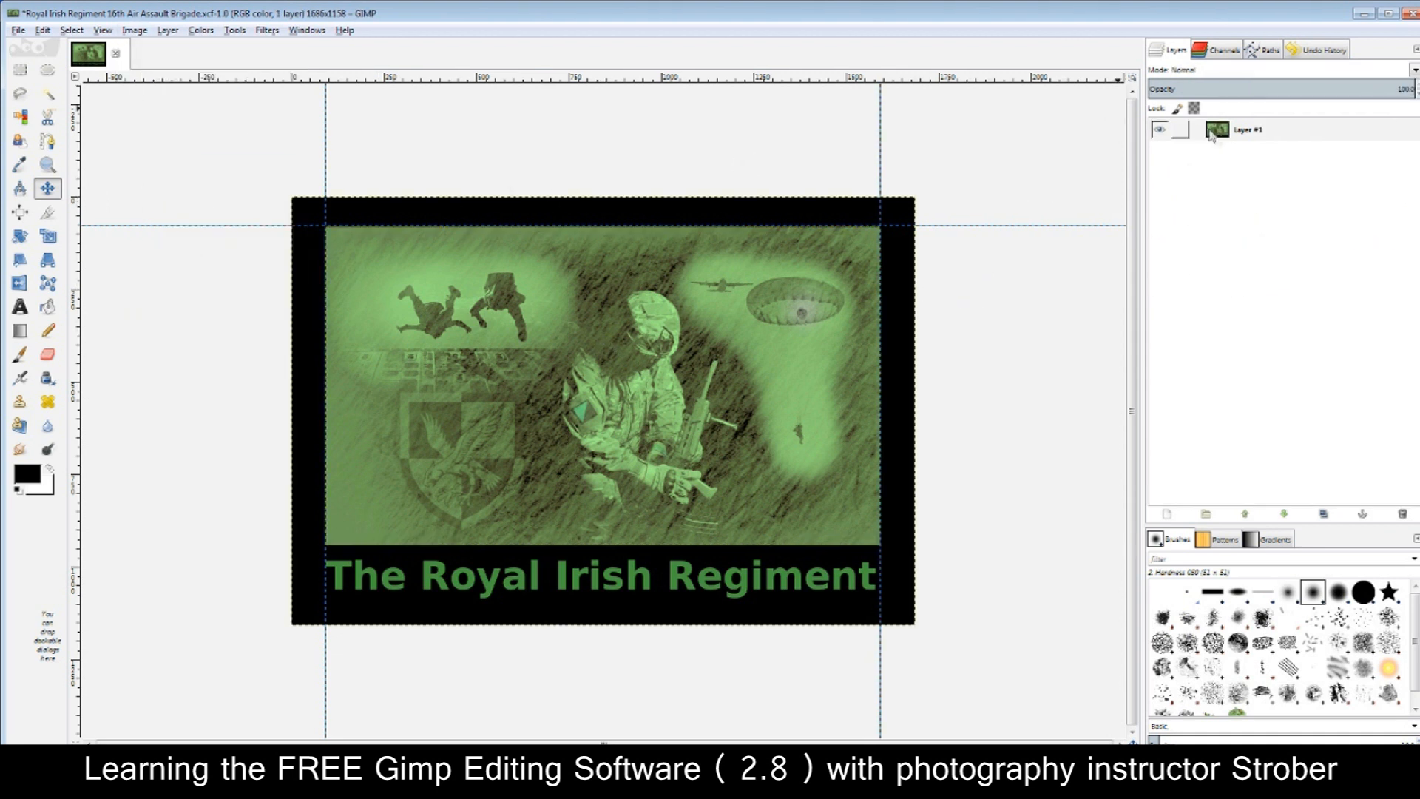
{"action": "left_click", "coordinate": [1160, 130]}
{"action": "left_click", "coordinate": [1161, 130]}
{"action": "left_click", "coordinate": [1159, 133]}
{"action": "left_click", "coordinate": [1159, 133]}
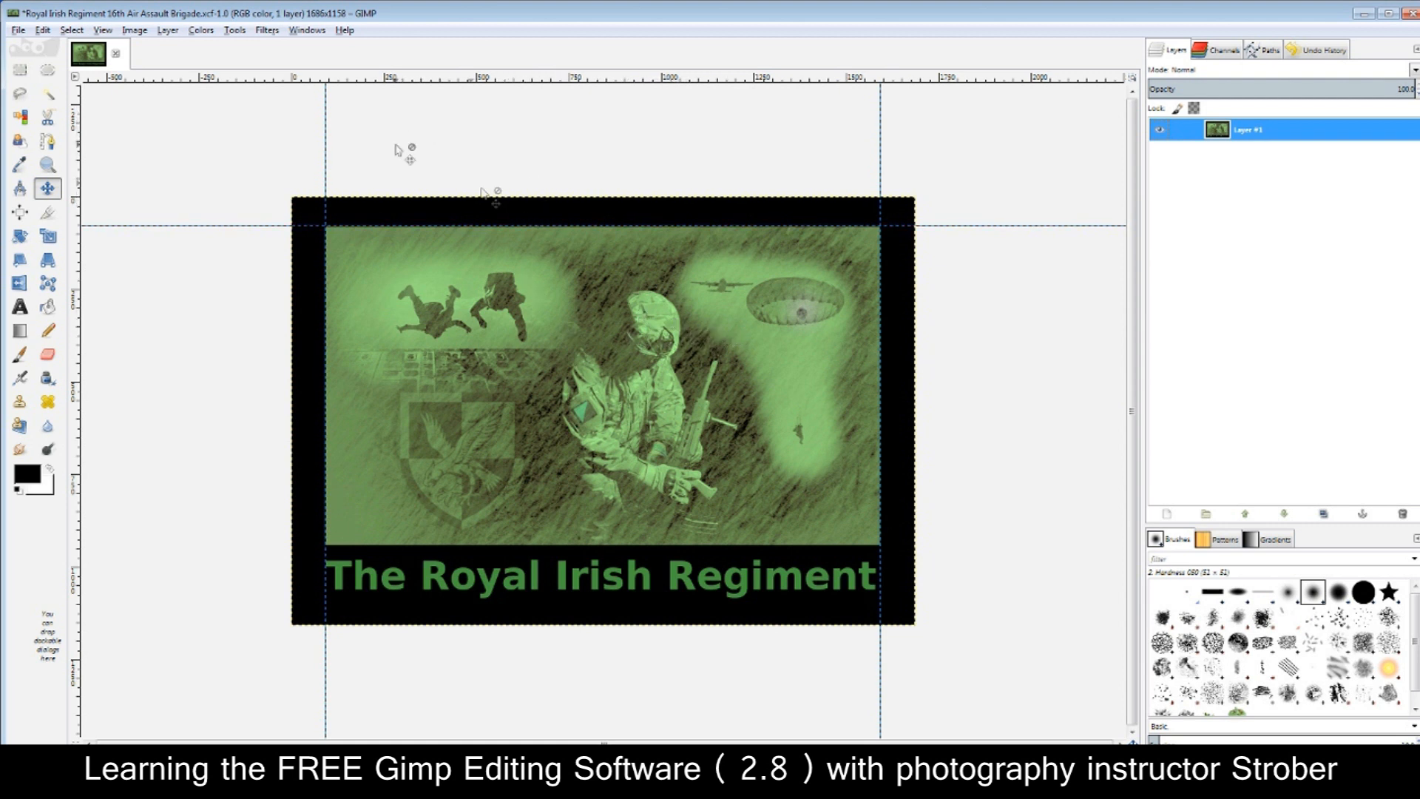
{"action": "left_click", "coordinate": [234, 31]}
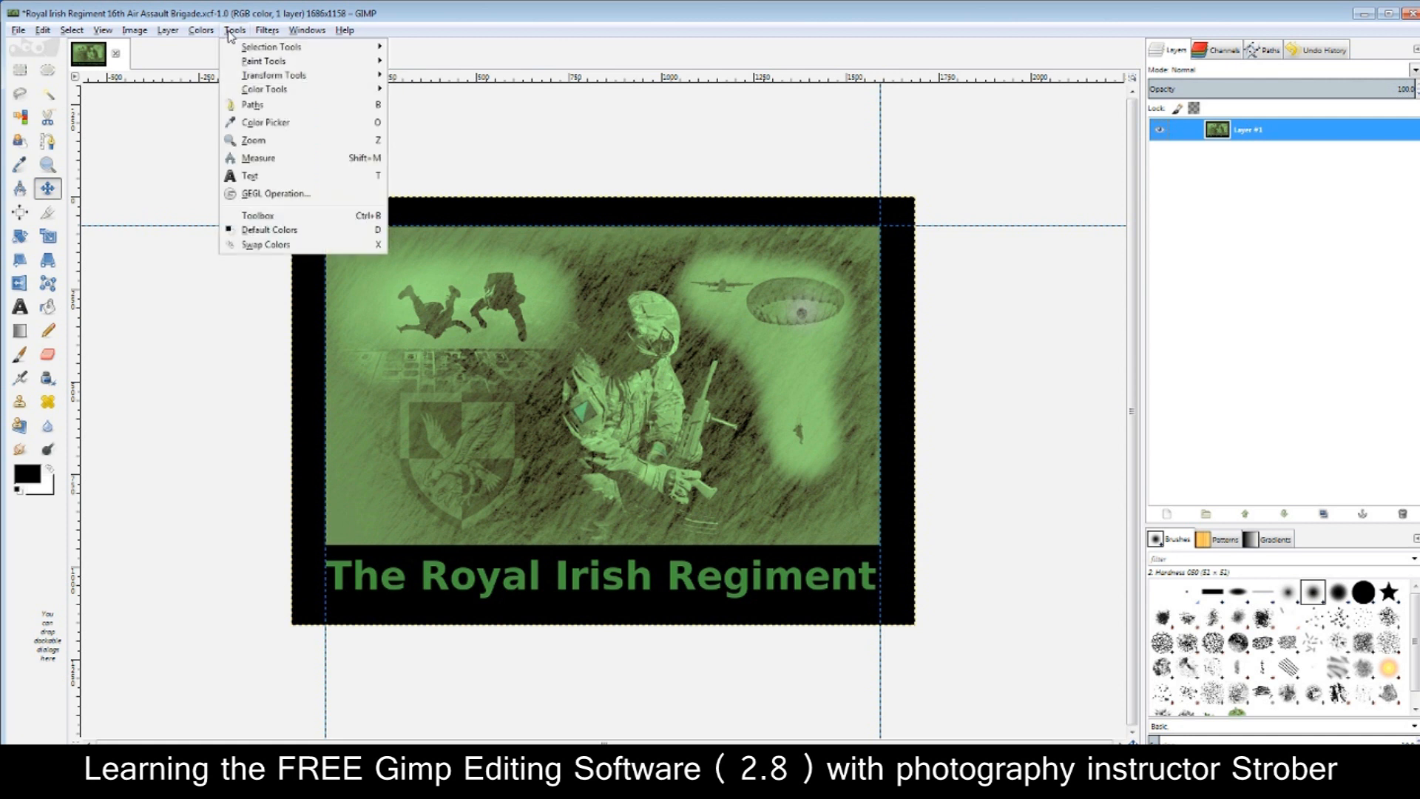
{"action": "mouse_move", "coordinate": [266, 80]}
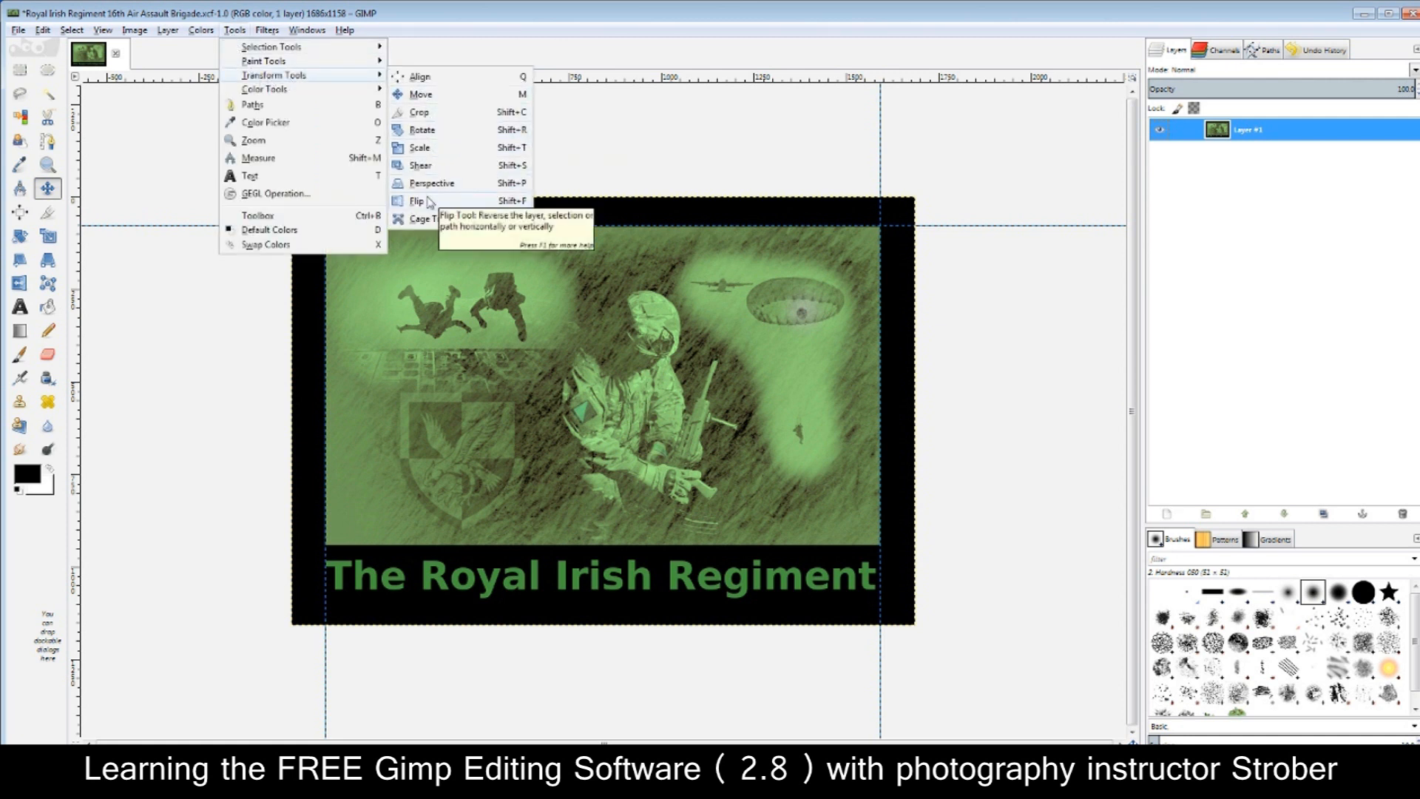
{"action": "left_click", "coordinate": [422, 130]}
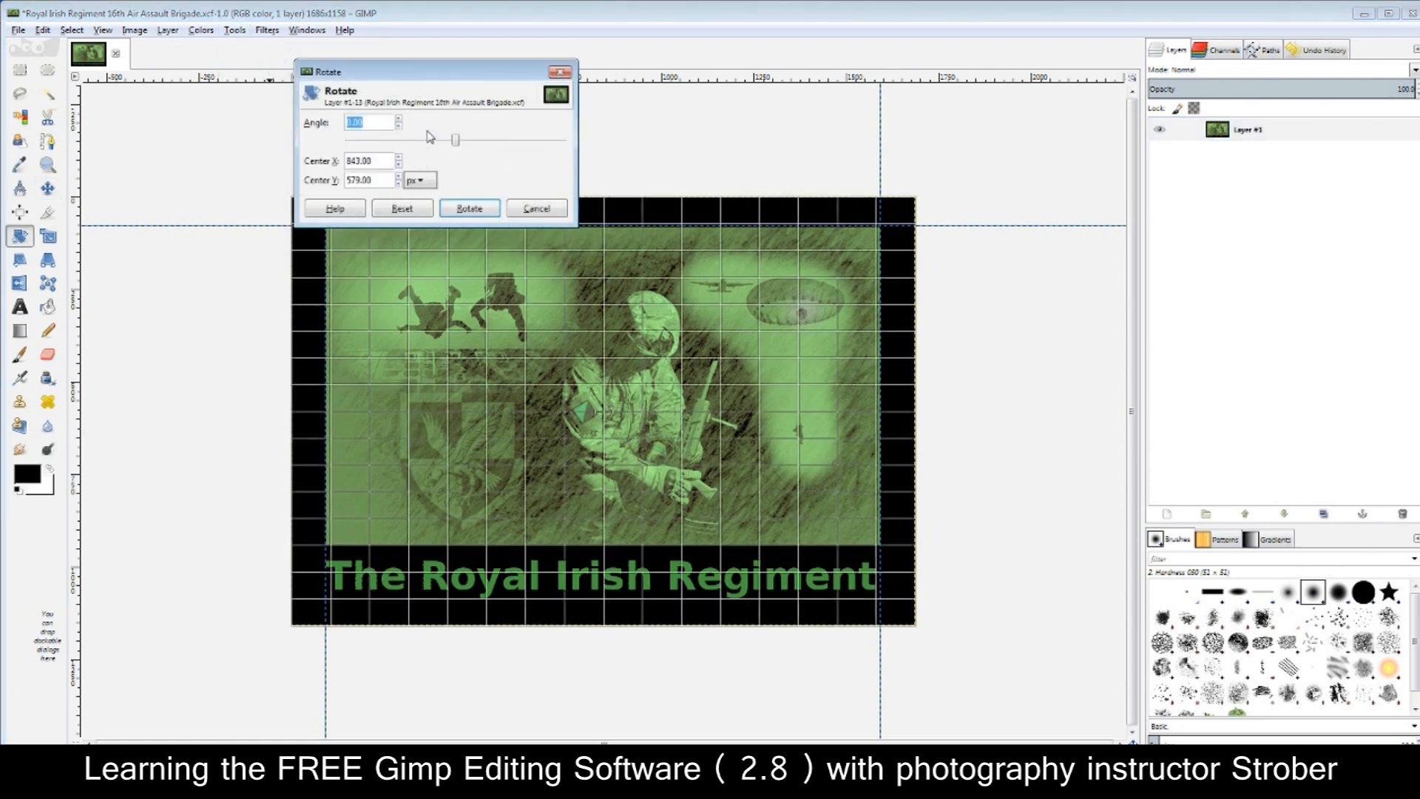
{"action": "left_click_drag", "start_coordinate": [455, 143], "coordinate": [397, 142]}
{"action": "left_click", "coordinate": [537, 210]}
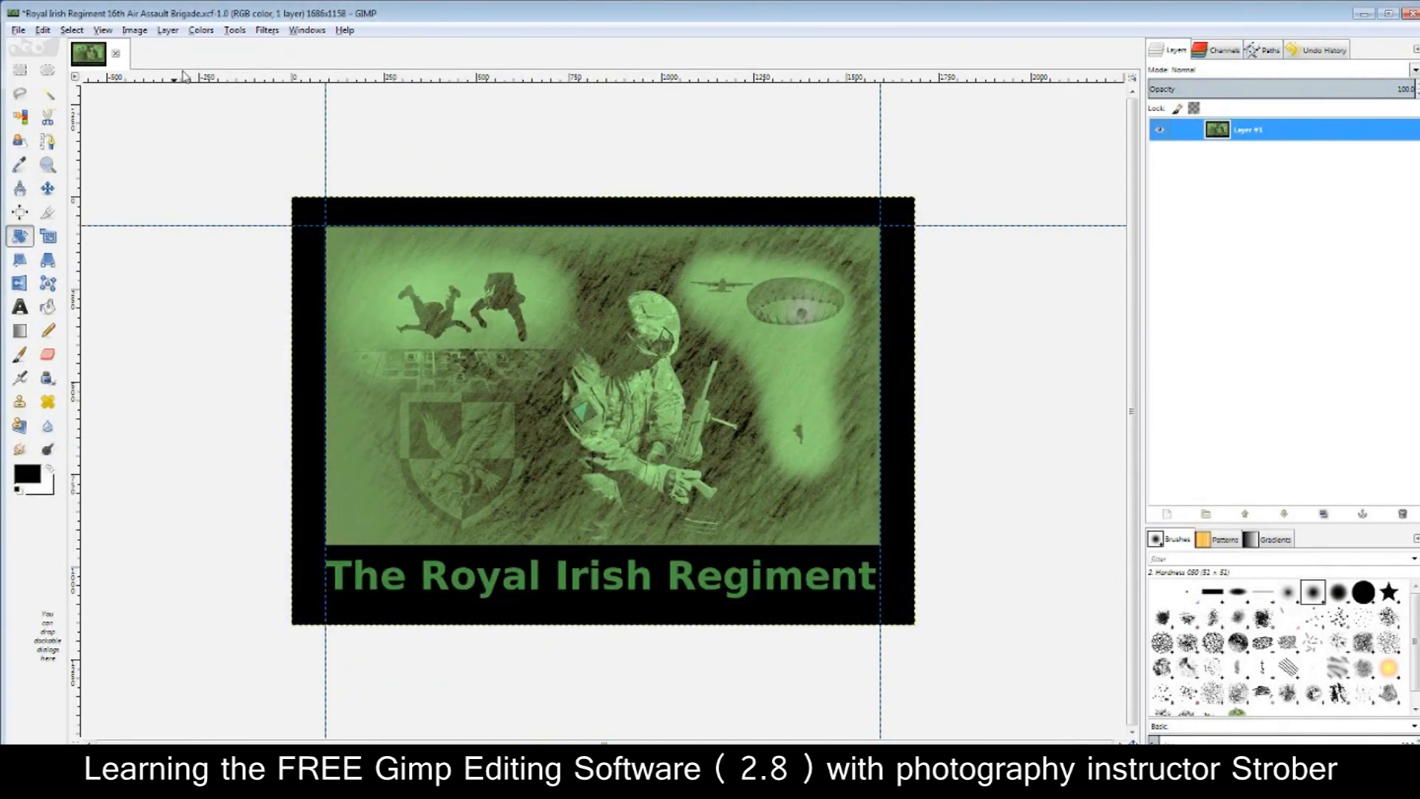
Flip the whole flattened image vertically
{"action": "left_click", "coordinate": [136, 30]}
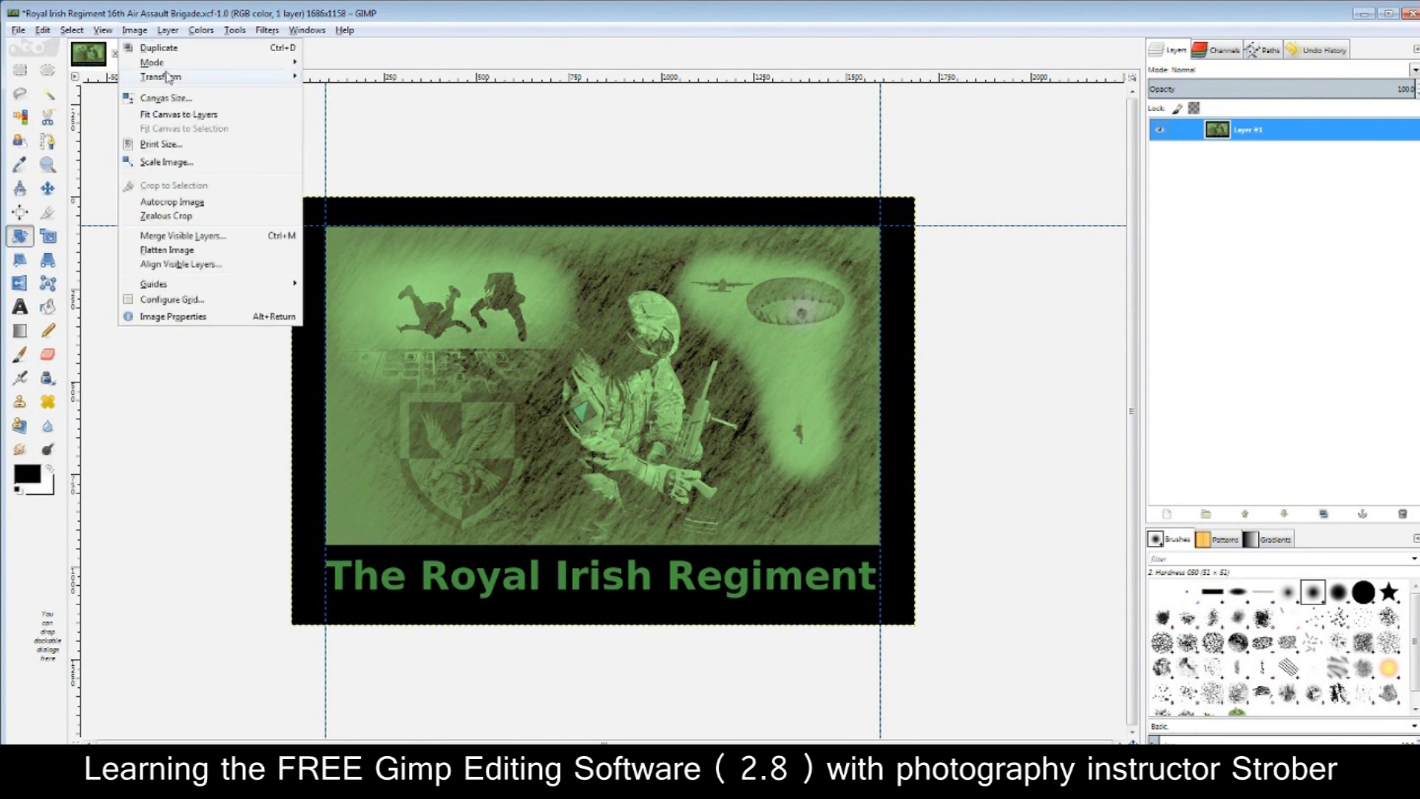
{"action": "mouse_move", "coordinate": [170, 80]}
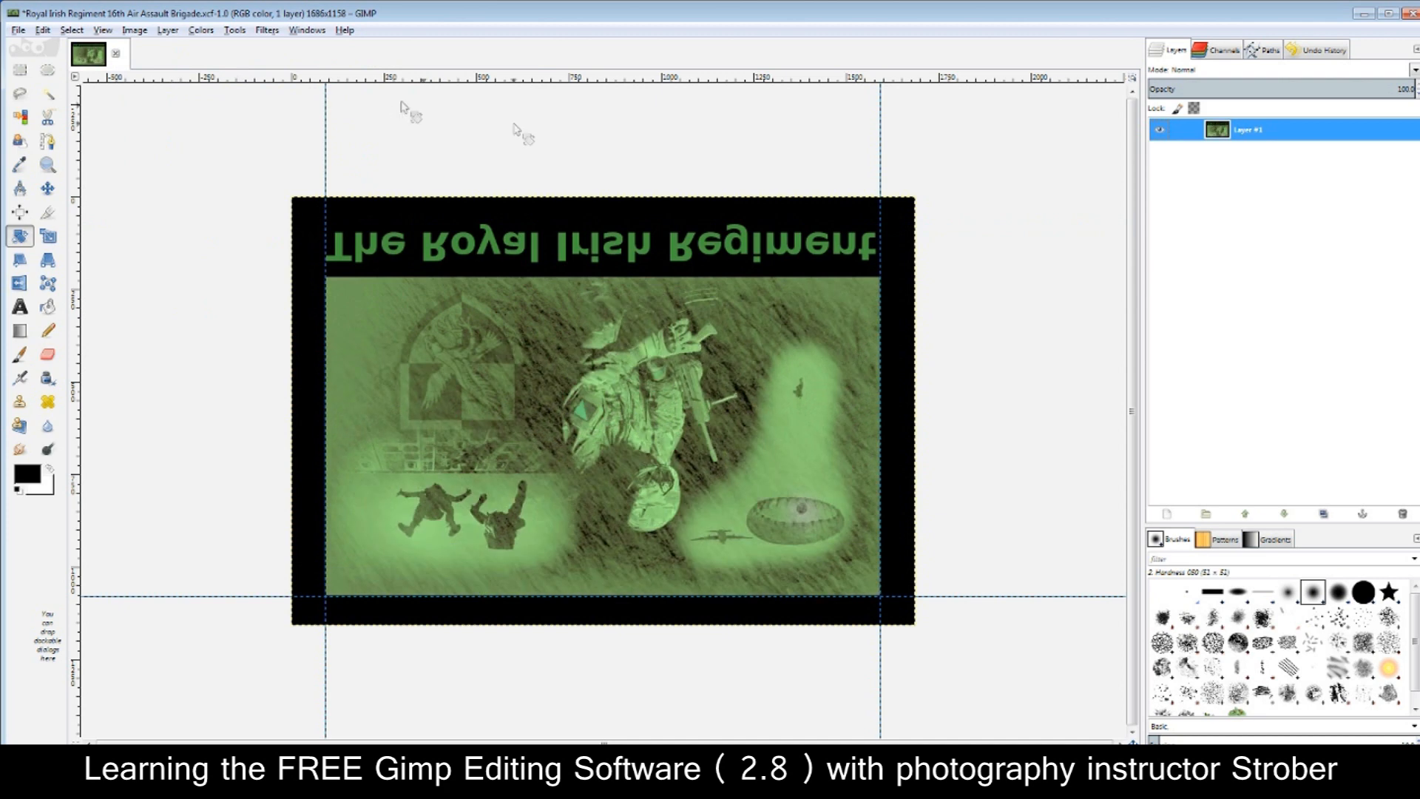
Flip the whole upside-down regiment image vertically to bring it upright again
{"action": "left_click", "coordinate": [134, 33]}
{"action": "mouse_move", "coordinate": [169, 80]}
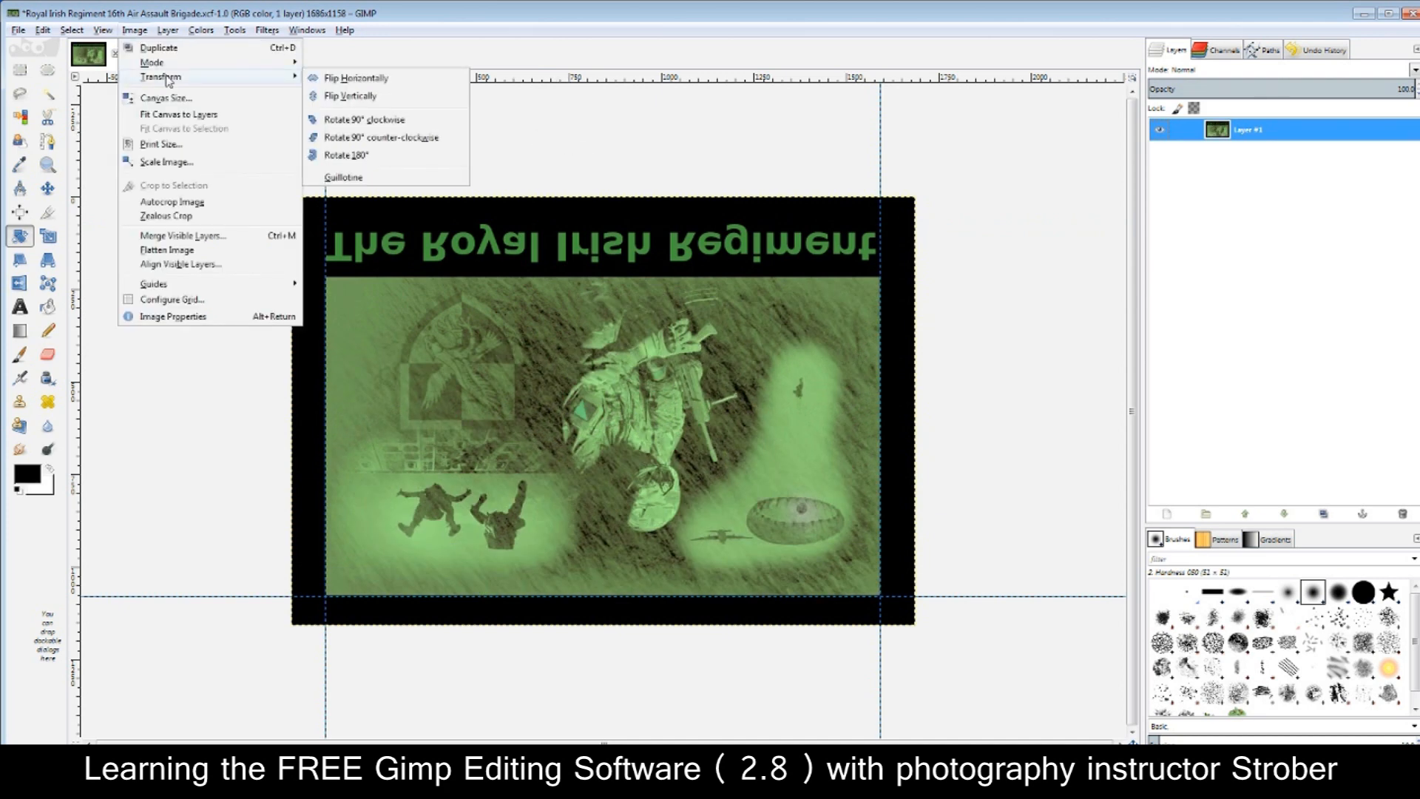
{"action": "left_click", "coordinate": [351, 97]}
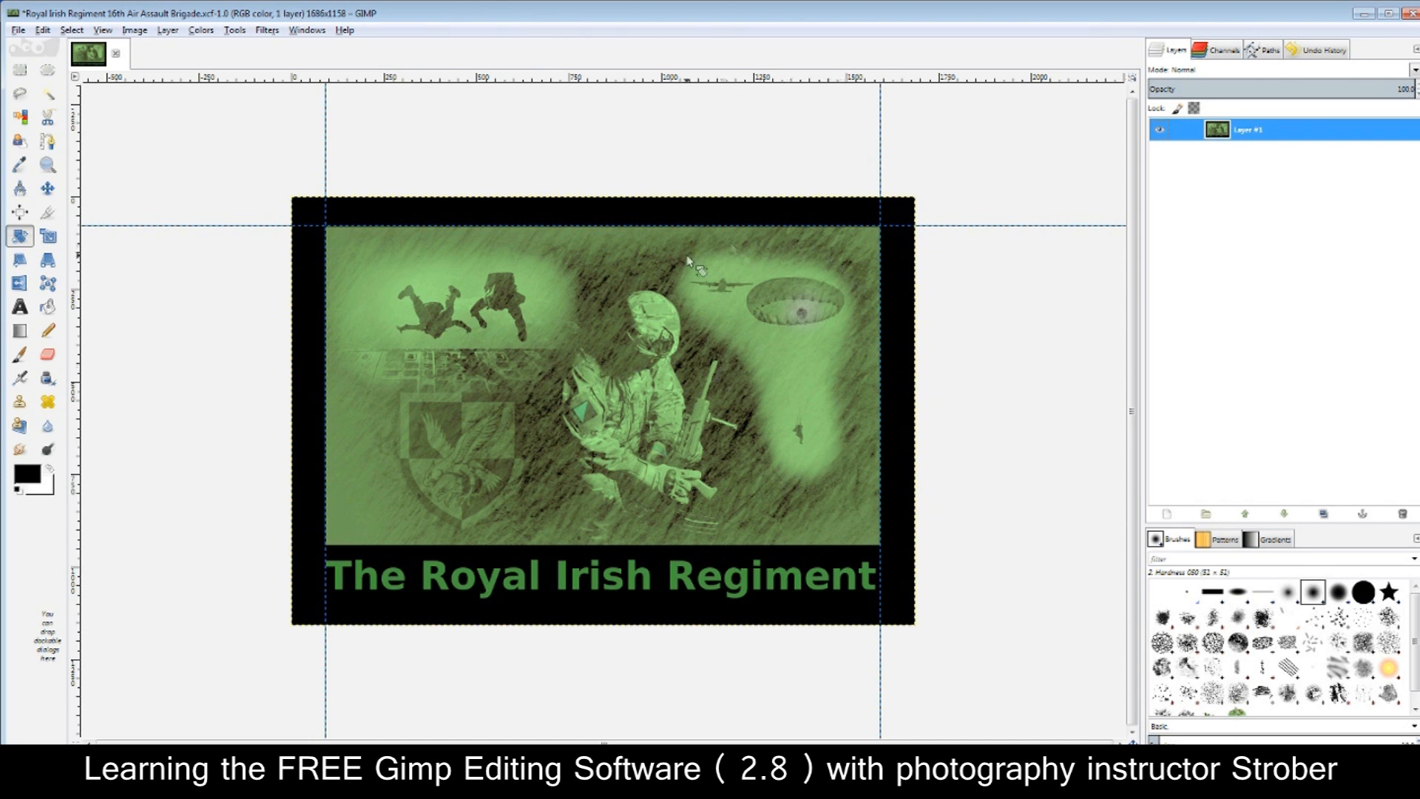
Try scaling the flattened layer down to about 1432 × 654 px and cancel the scaling
{"action": "key", "text": "shift+s"}
{"action": "left_click", "coordinate": [527, 336]}
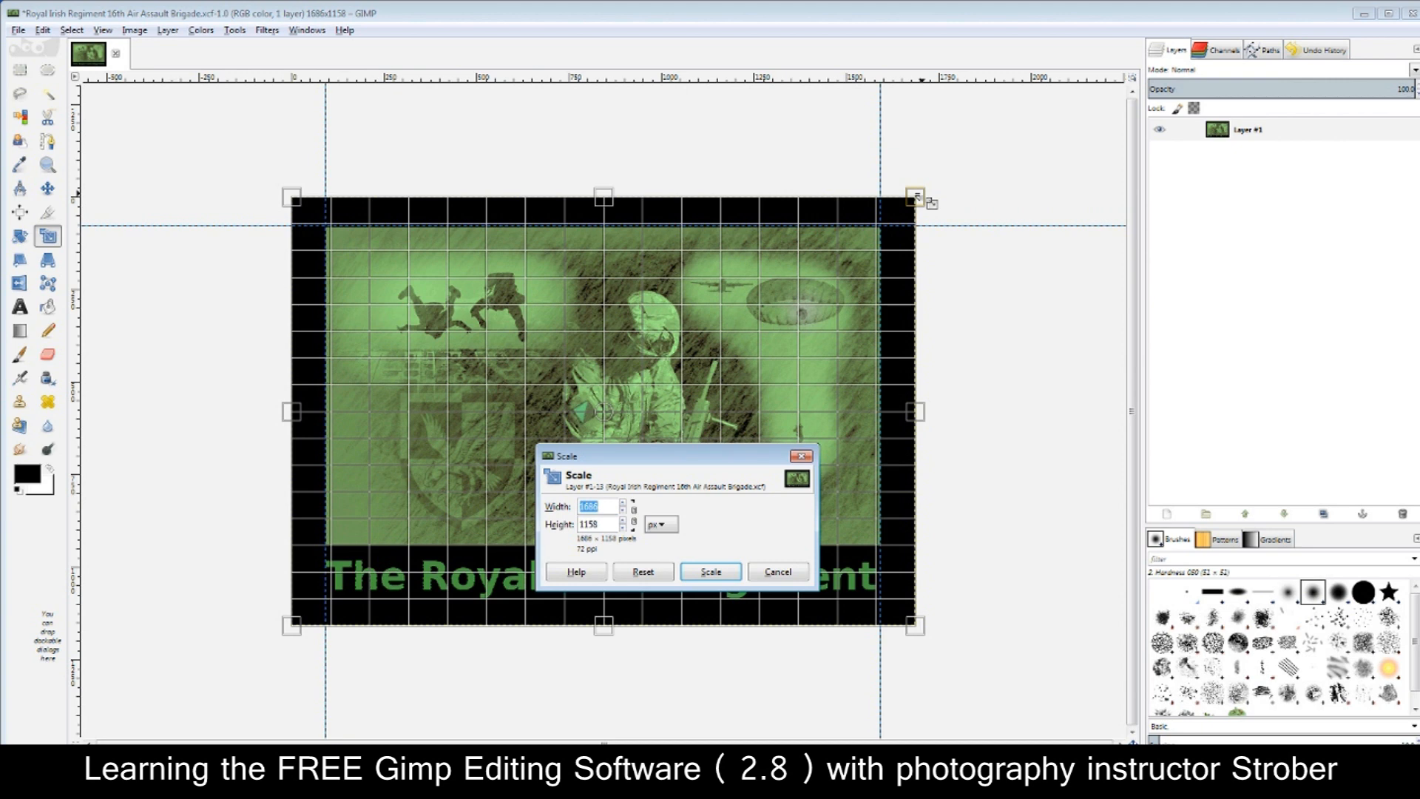
{"action": "left_click_drag", "start_coordinate": [917, 198], "coordinate": [835, 398]}
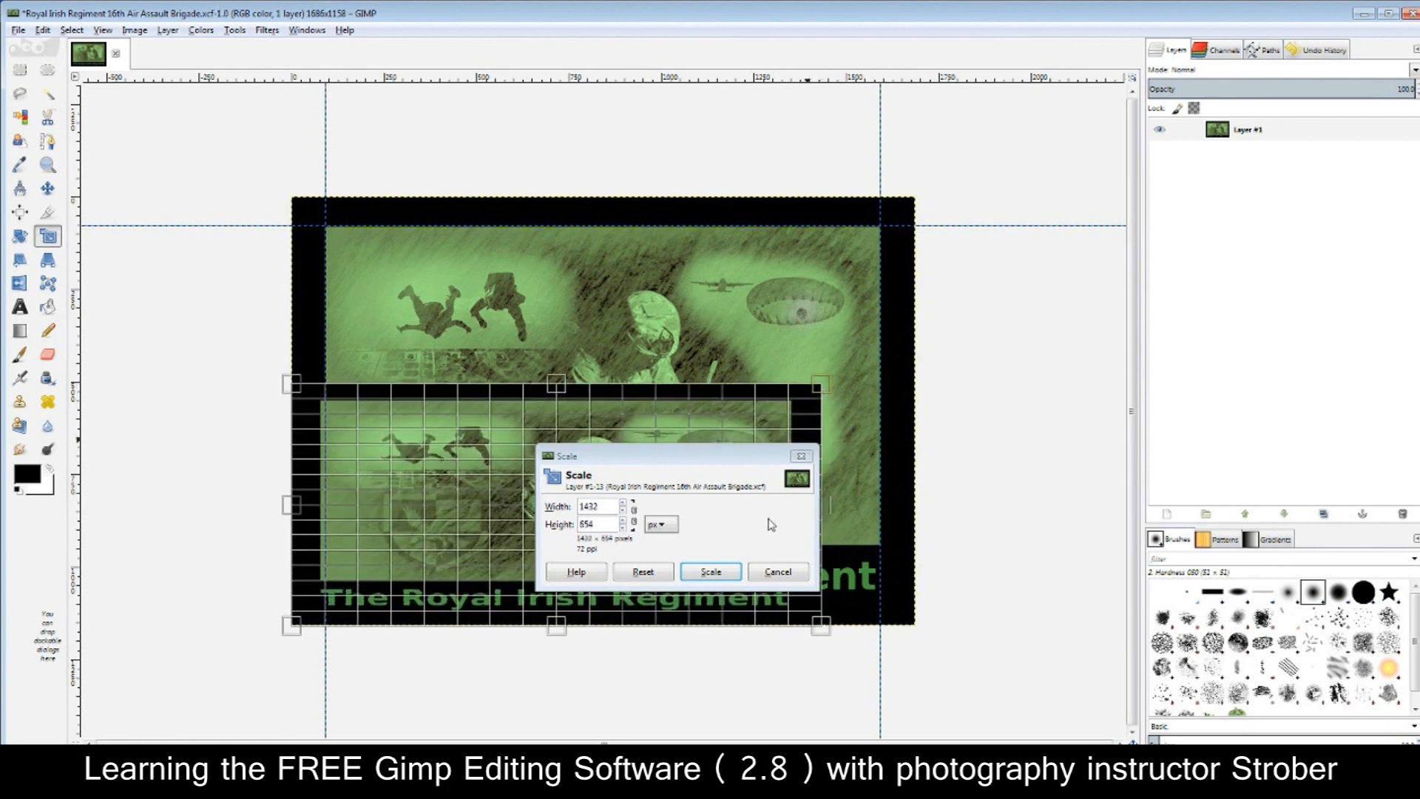
{"action": "left_click", "coordinate": [778, 576]}
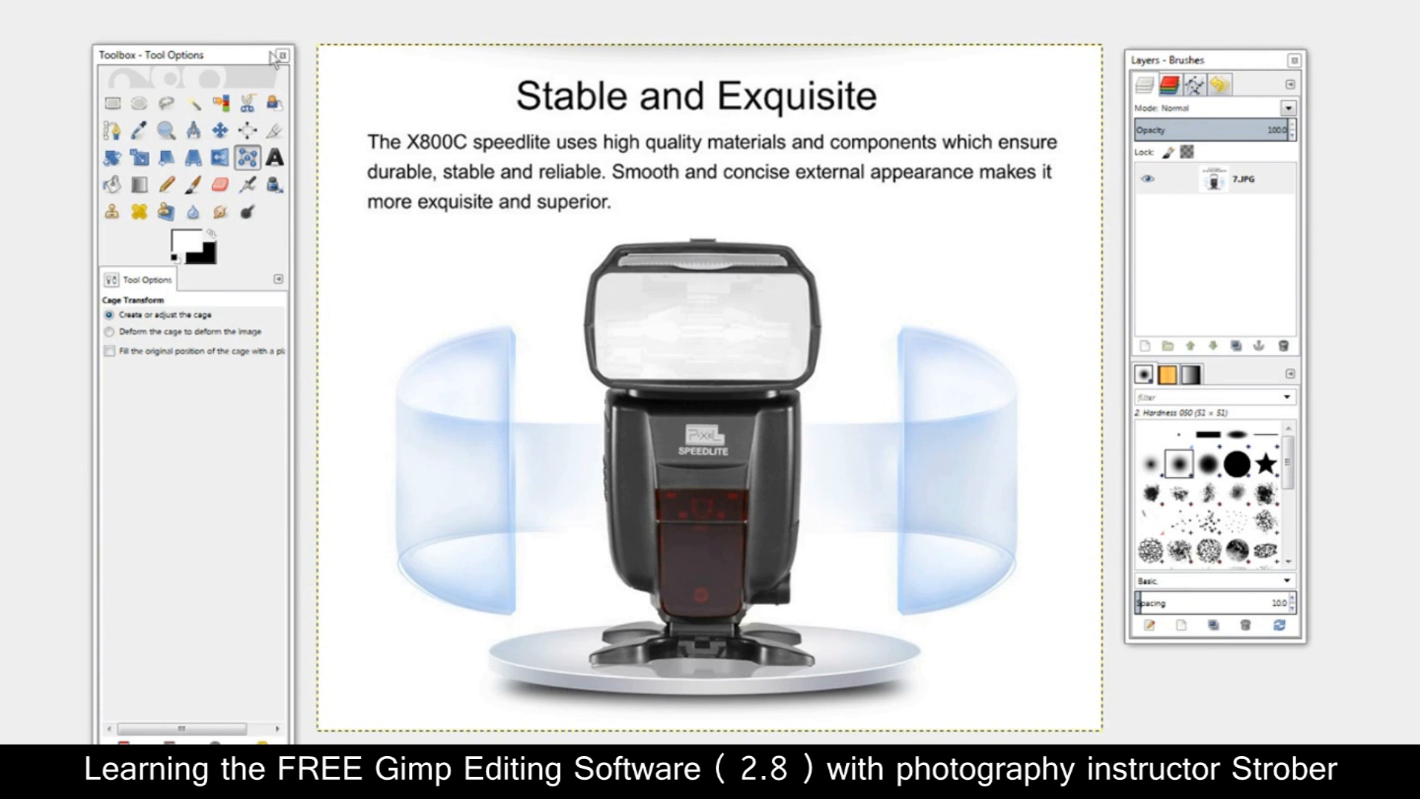
Choose the Paintbrush for the flash product image and set its brush size to 141
{"action": "left_click_drag", "start_coordinate": [244, 61], "coordinate": [247, 59]}
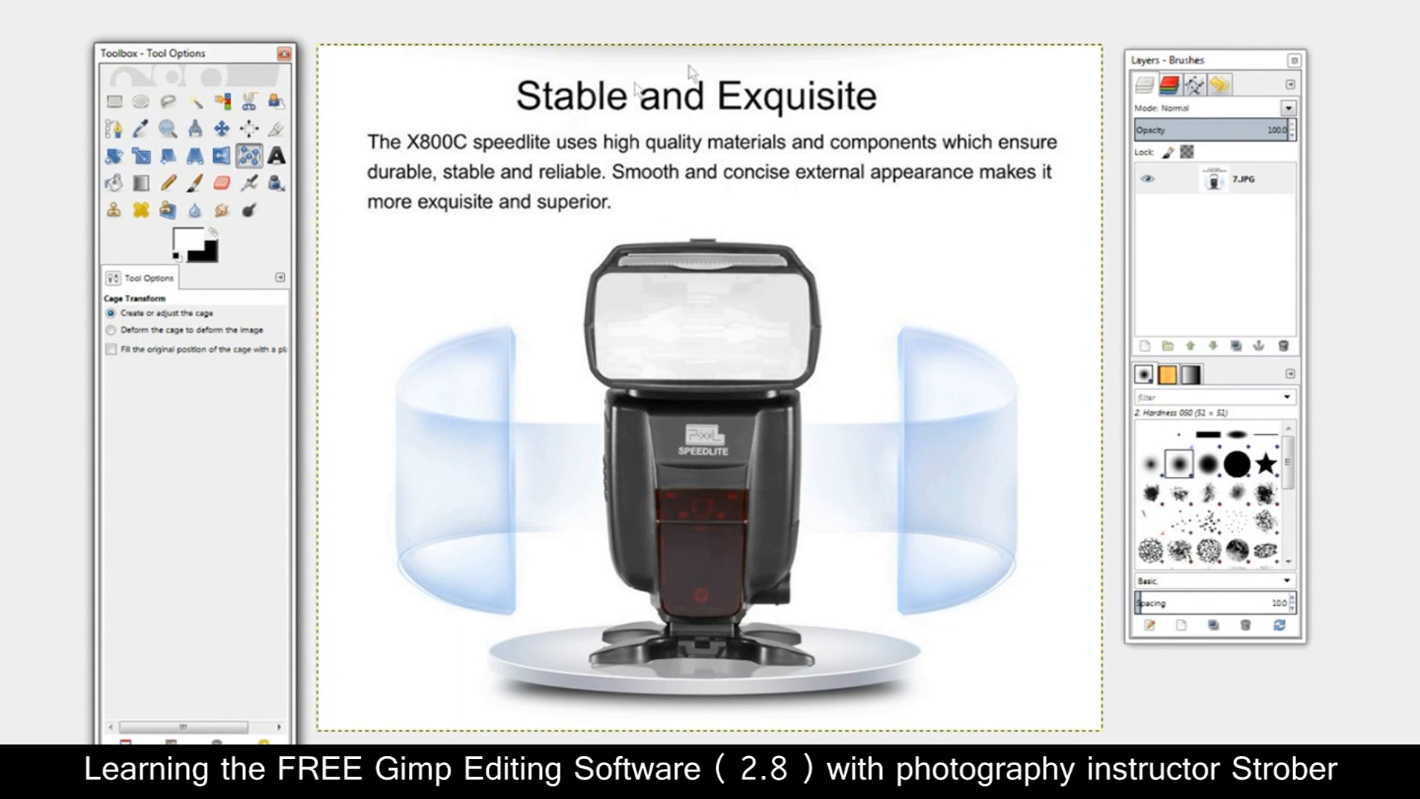
{"action": "left_click", "coordinate": [195, 183]}
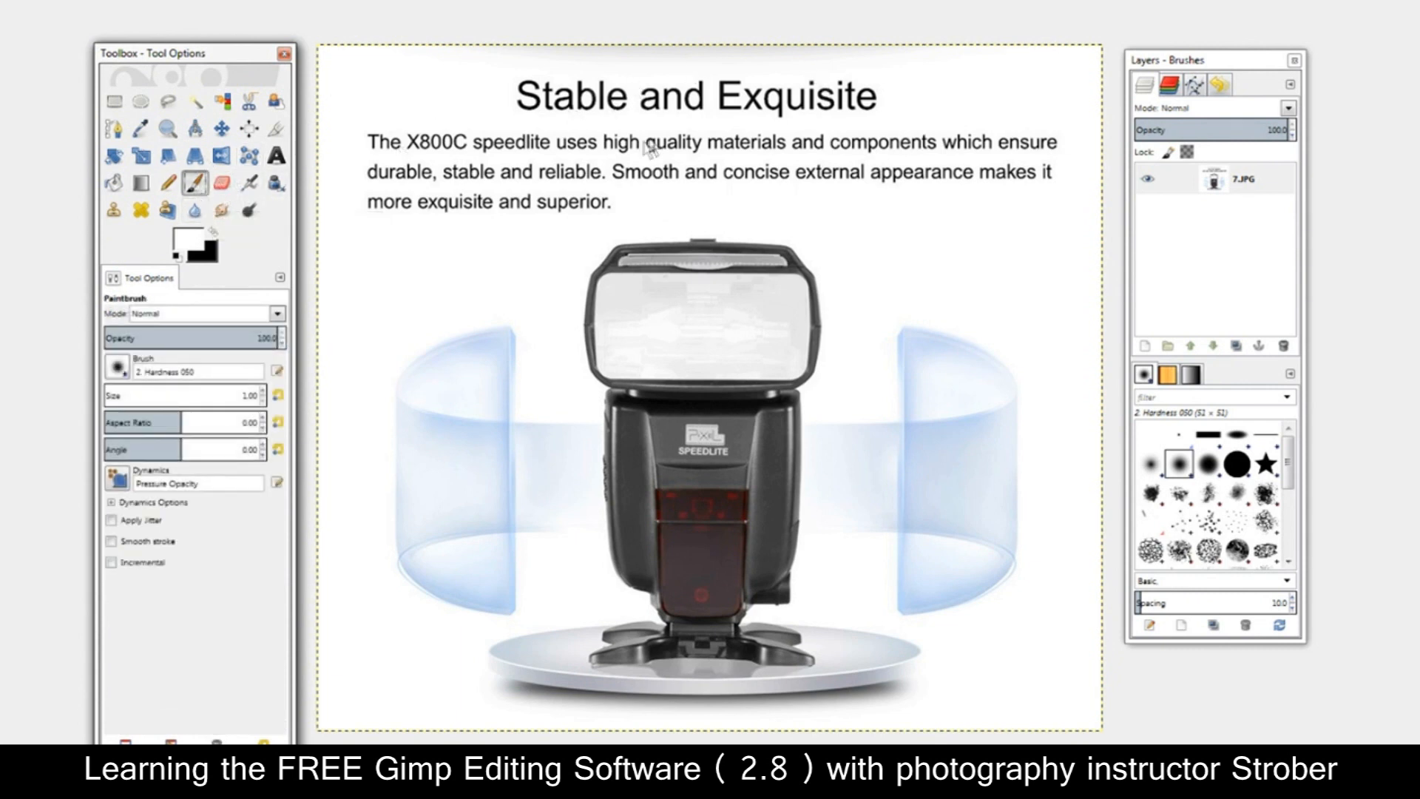
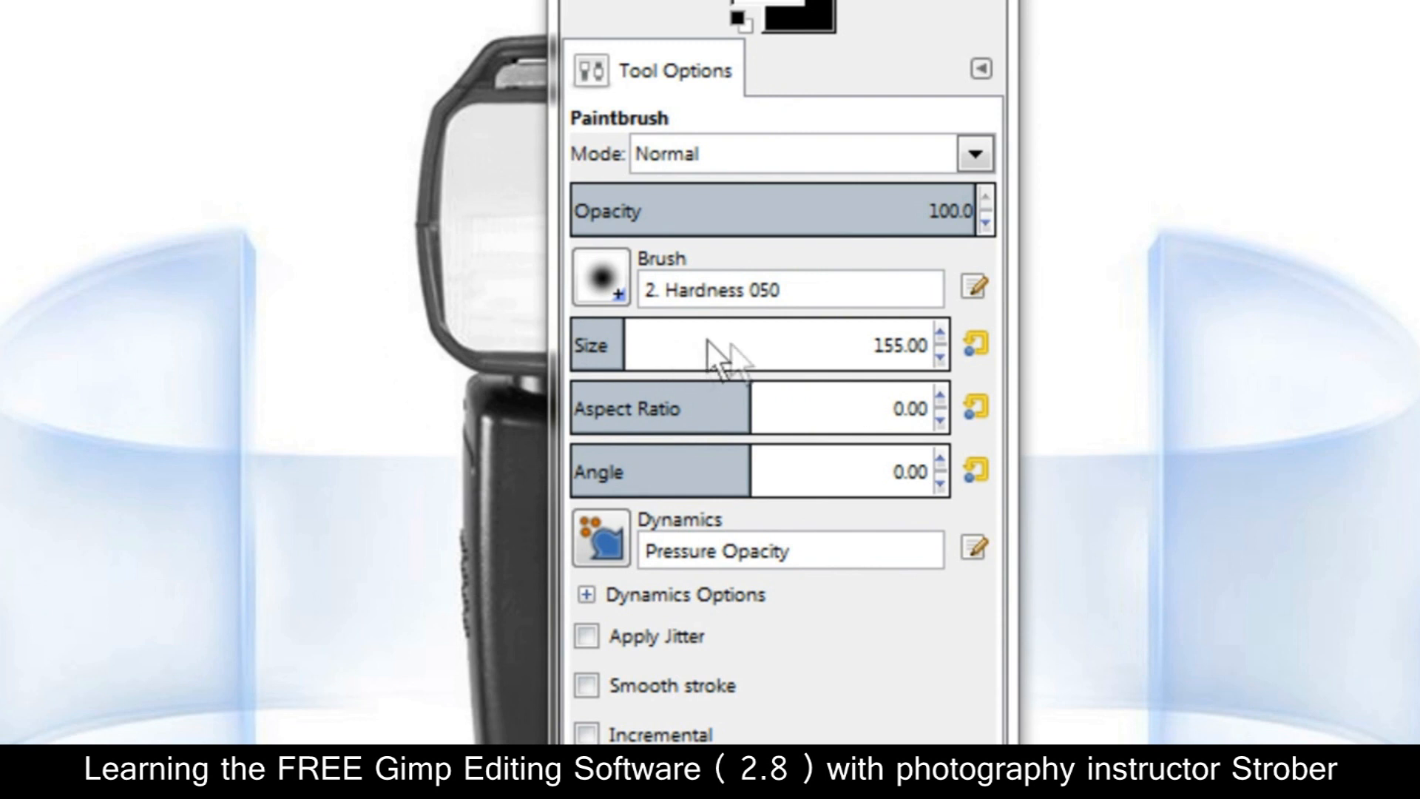
{"action": "scroll", "coordinate": [735, 335], "scroll_direction": "up", "scroll_amount": 3}
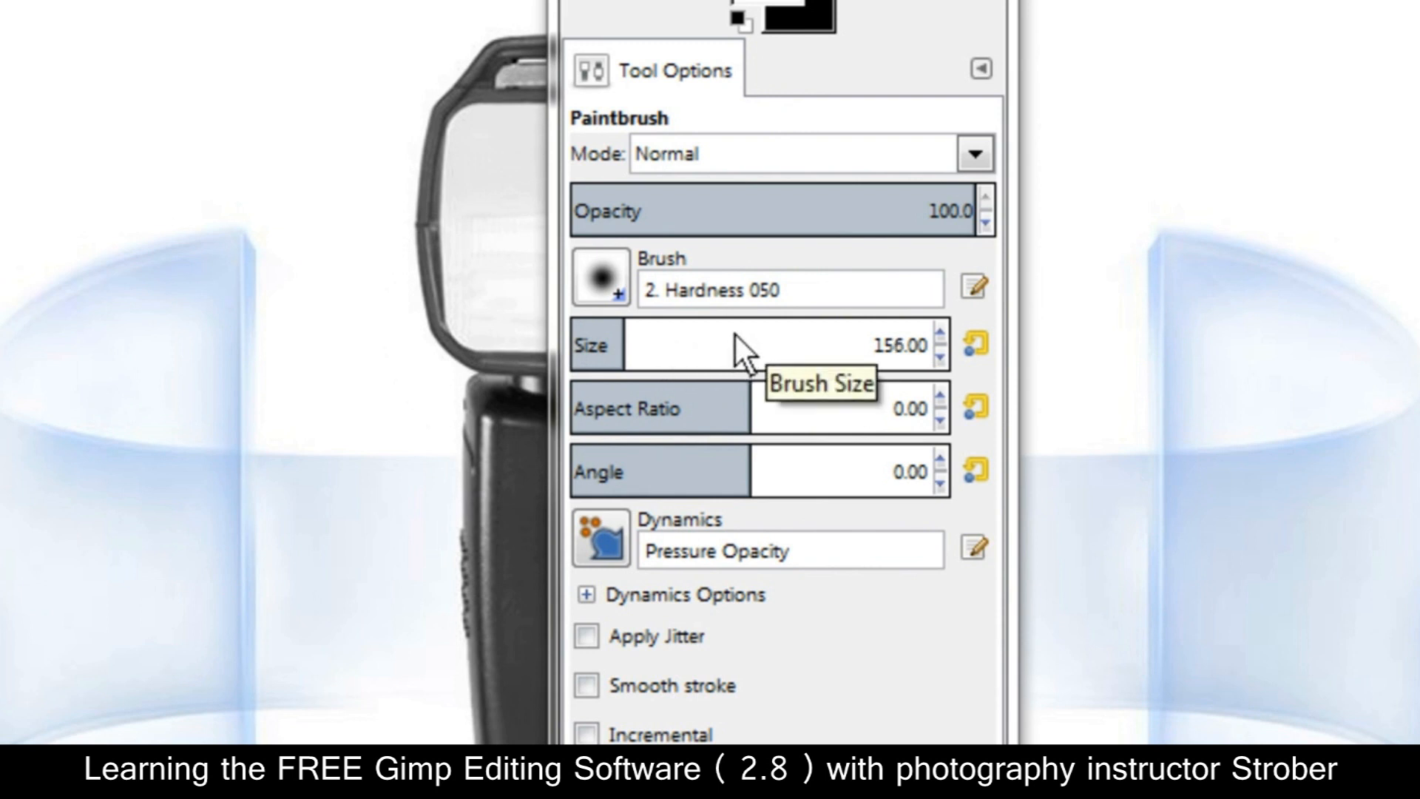
{"action": "scroll", "coordinate": [735, 335], "scroll_direction": "up", "scroll_amount": 20}
{"action": "scroll", "coordinate": [736, 335], "scroll_direction": "up", "scroll_amount": 20}
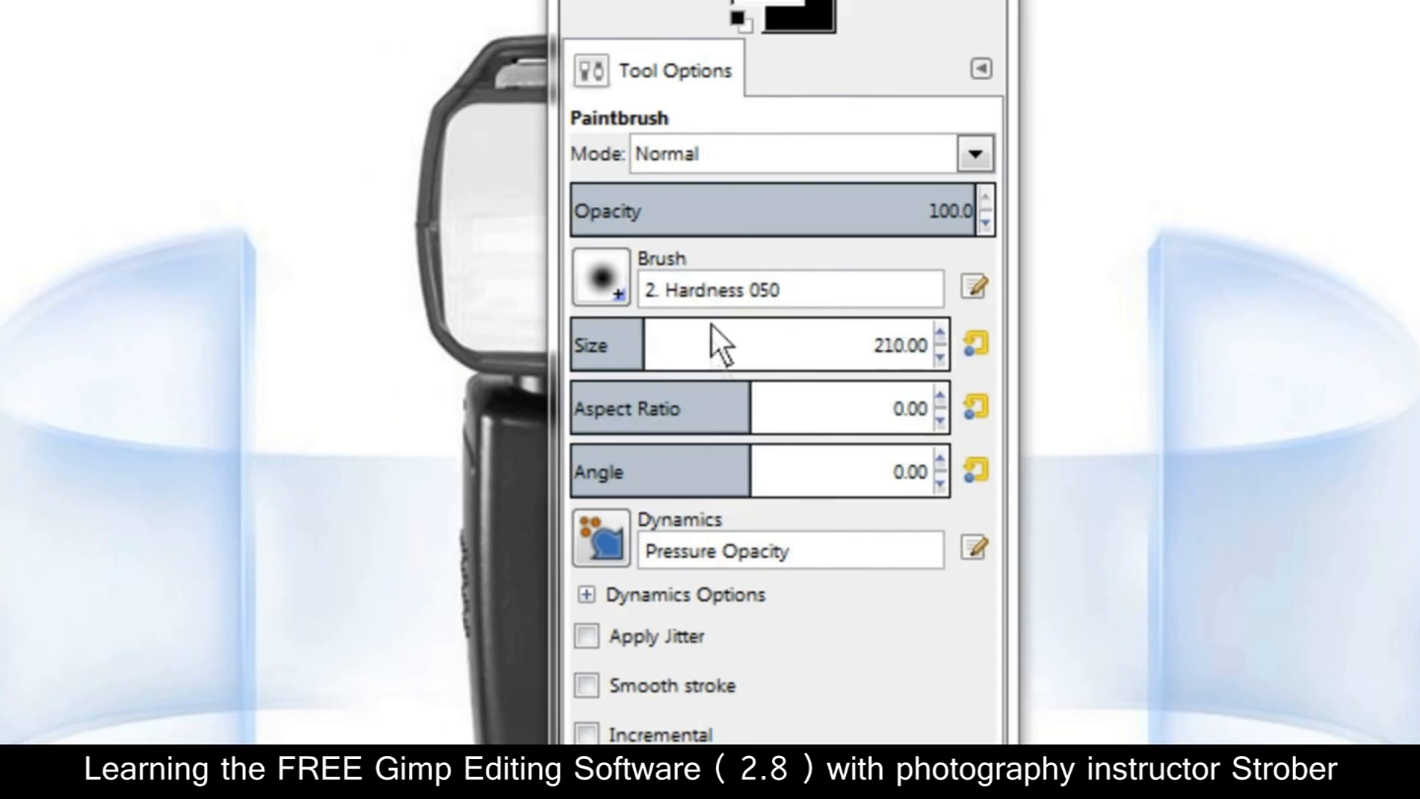
{"action": "scroll", "coordinate": [711, 333], "scroll_direction": "down", "scroll_amount": 16}
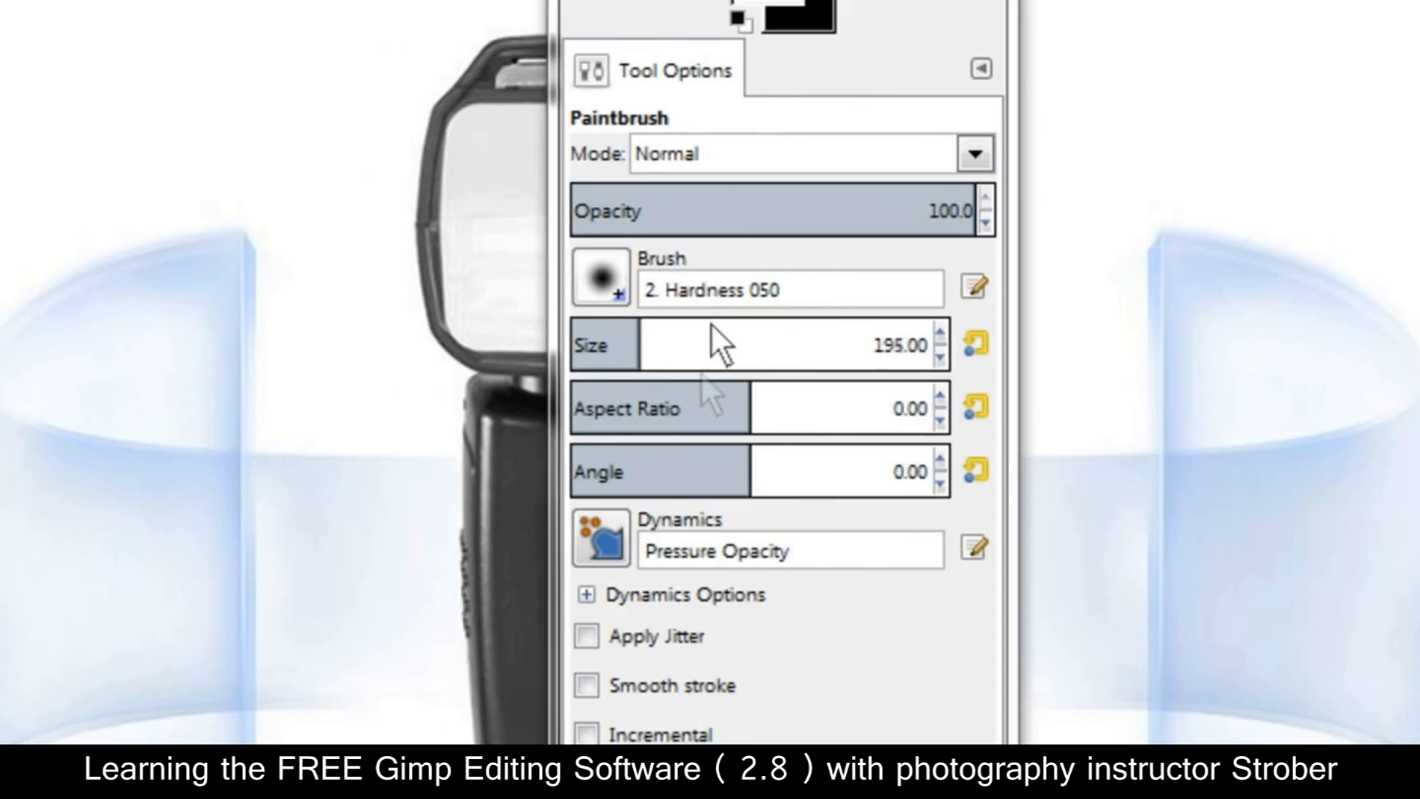
{"action": "scroll", "coordinate": [695, 337], "scroll_direction": "down", "scroll_amount": 12}
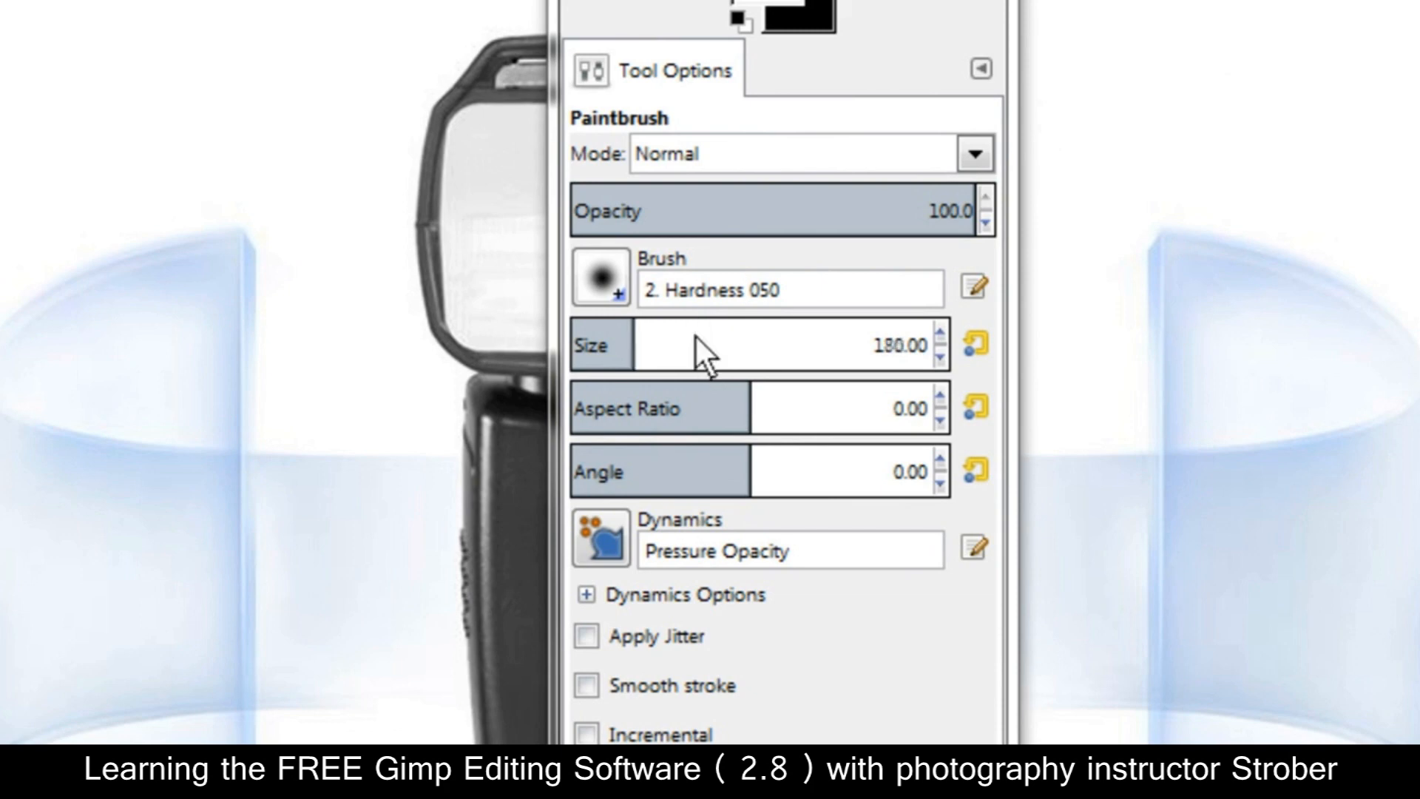
{"action": "scroll", "coordinate": [695, 338], "scroll_direction": "down", "scroll_amount": 20}
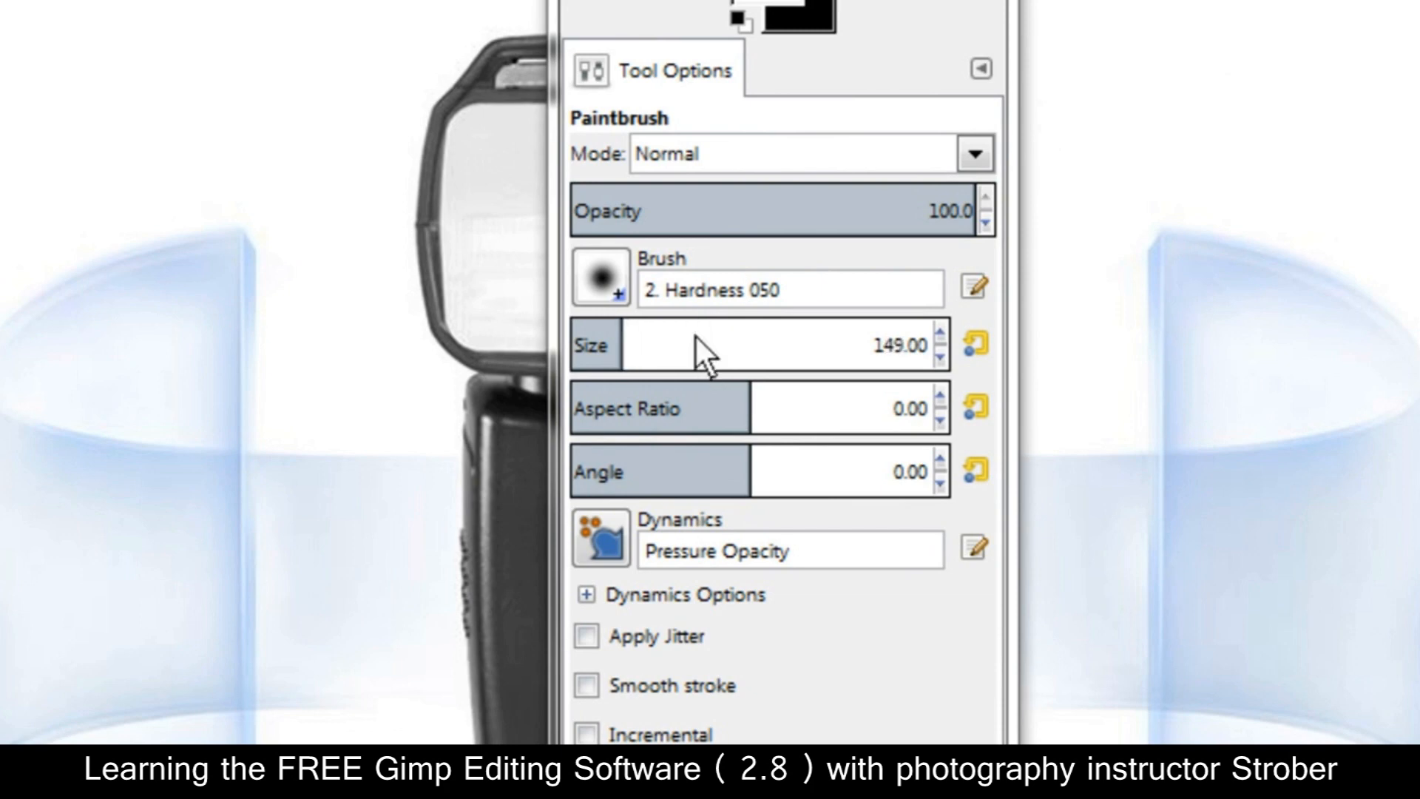
{"action": "scroll", "coordinate": [695, 337], "scroll_direction": "down", "scroll_amount": 2}
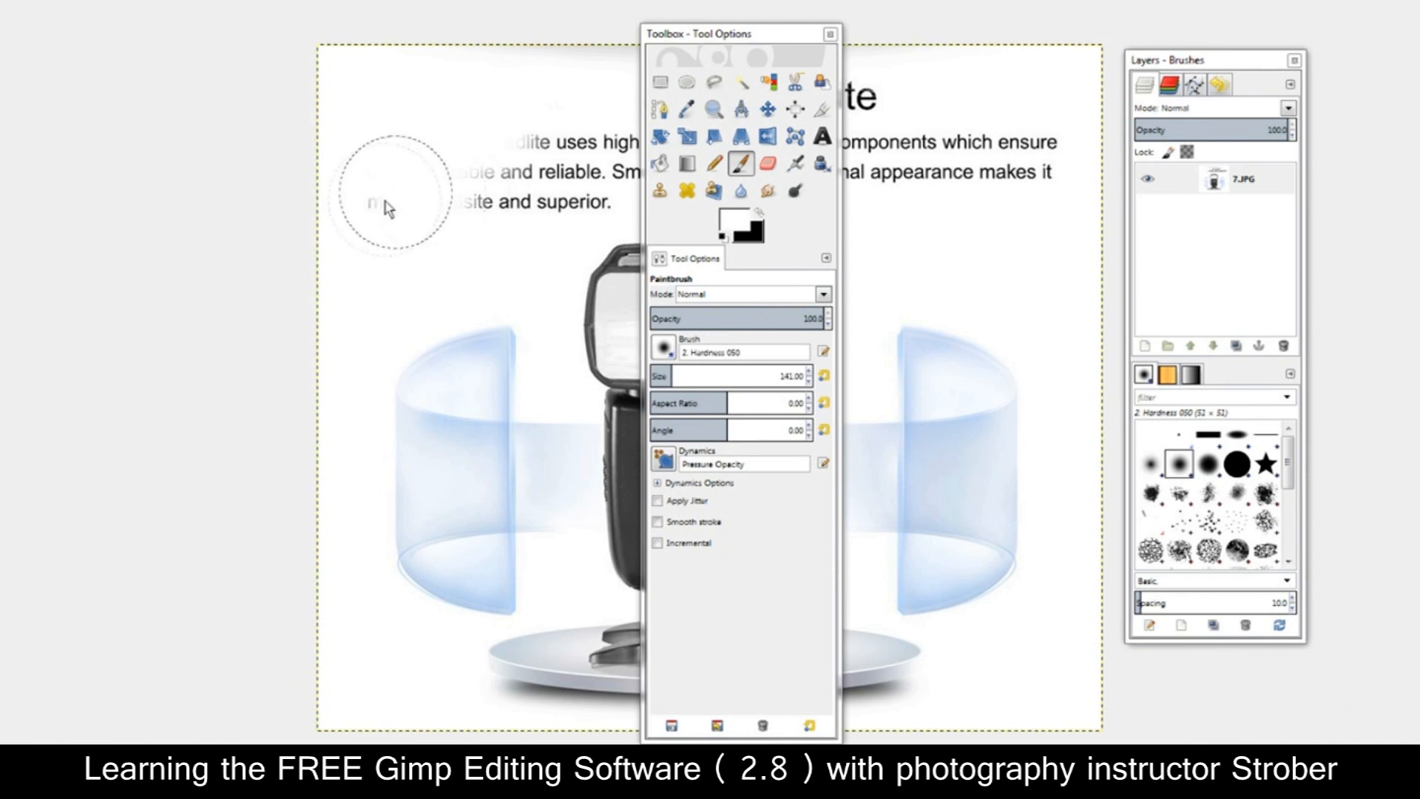
Paint white over the remaining heading and description text above the flash unit, keeping the toolbox clear of the image
{"action": "left_click_drag", "start_coordinate": [782, 33], "coordinate": [208, 58]}
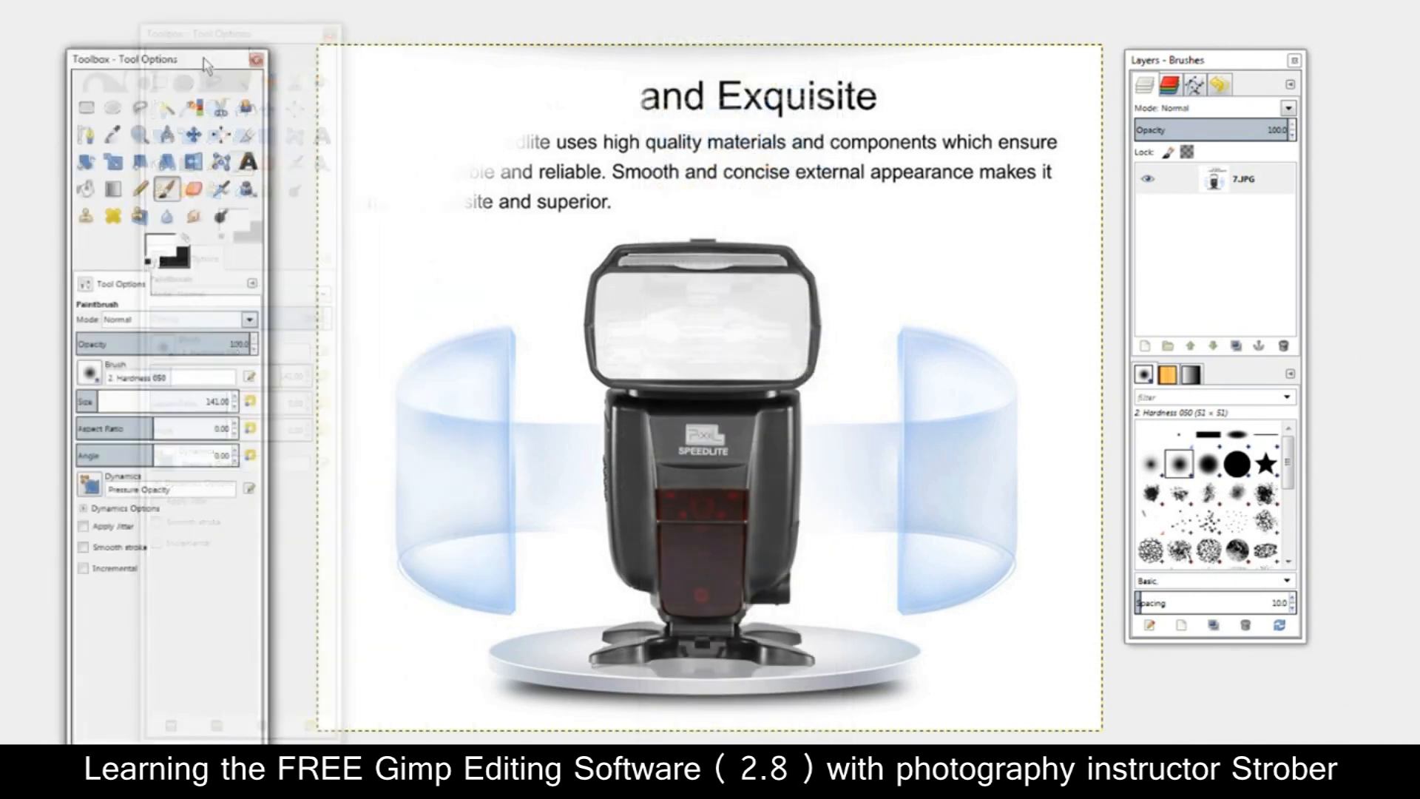
{"action": "mouse_move", "coordinate": [651, 85]}
{"action": "left_mouse_down"}
{"action": "mouse_move", "coordinate": [627, 88]}
{"action": "mouse_move", "coordinate": [792, 85]}
{"action": "mouse_move", "coordinate": [664, 104]}
{"action": "mouse_move", "coordinate": [858, 151]}
{"action": "mouse_move", "coordinate": [1024, 136]}
{"action": "mouse_move", "coordinate": [921, 163]}
{"action": "mouse_move", "coordinate": [605, 164]}
{"action": "mouse_move", "coordinate": [374, 222]}
{"action": "mouse_move", "coordinate": [518, 185]}
{"action": "mouse_move", "coordinate": [552, 209]}
{"action": "mouse_move", "coordinate": [644, 197]}
{"action": "mouse_move", "coordinate": [840, 149]}
{"action": "mouse_move", "coordinate": [1021, 180]}
{"action": "mouse_move", "coordinate": [840, 137]}
{"action": "left_mouse_up"}
Crop the product image around the flash unit, cutting off most of the cleared white area above it
{"action": "left_click", "coordinate": [219, 134]}
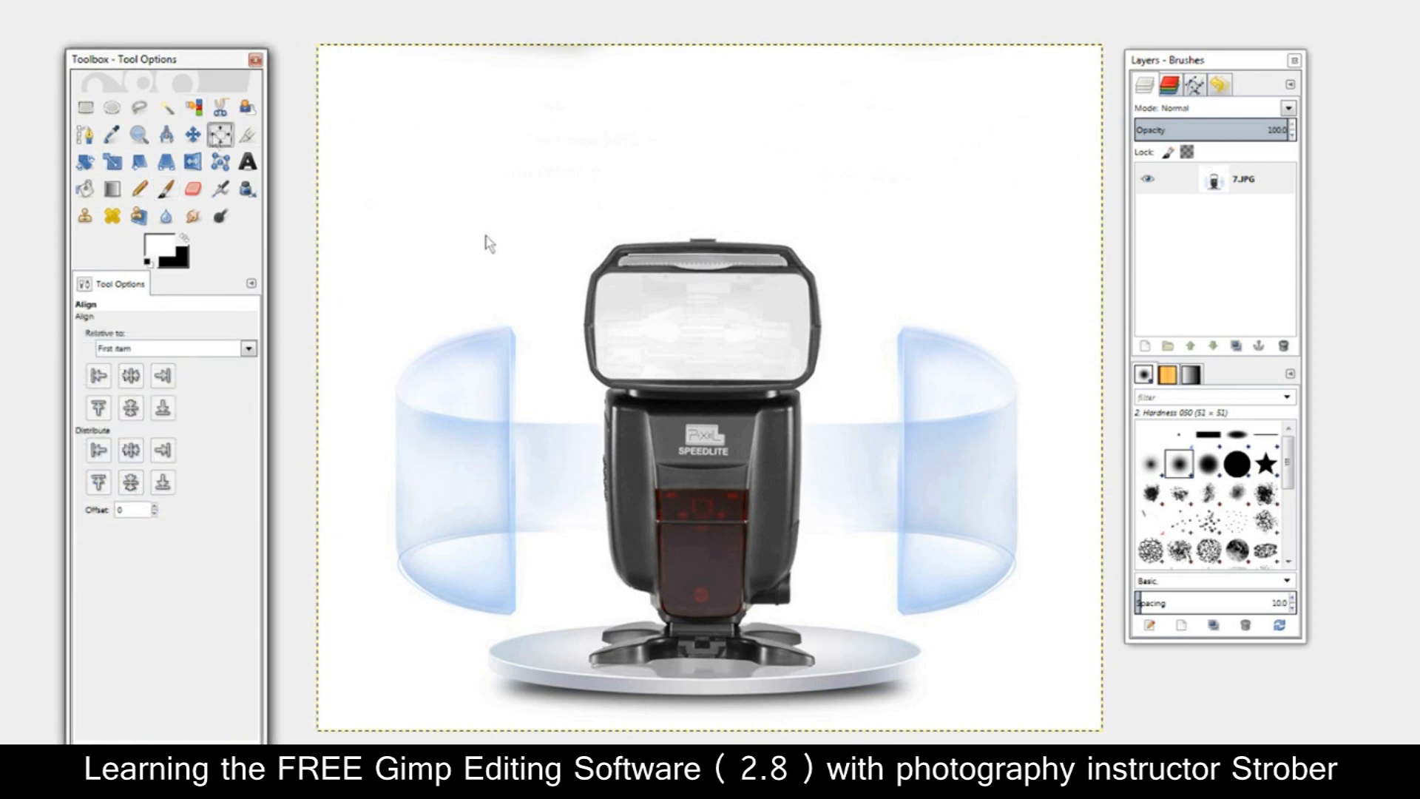
{"action": "left_click", "coordinate": [247, 135]}
{"action": "left_click_drag", "start_coordinate": [320, 163], "coordinate": [1093, 723]}
{"action": "left_click", "coordinate": [774, 455]}
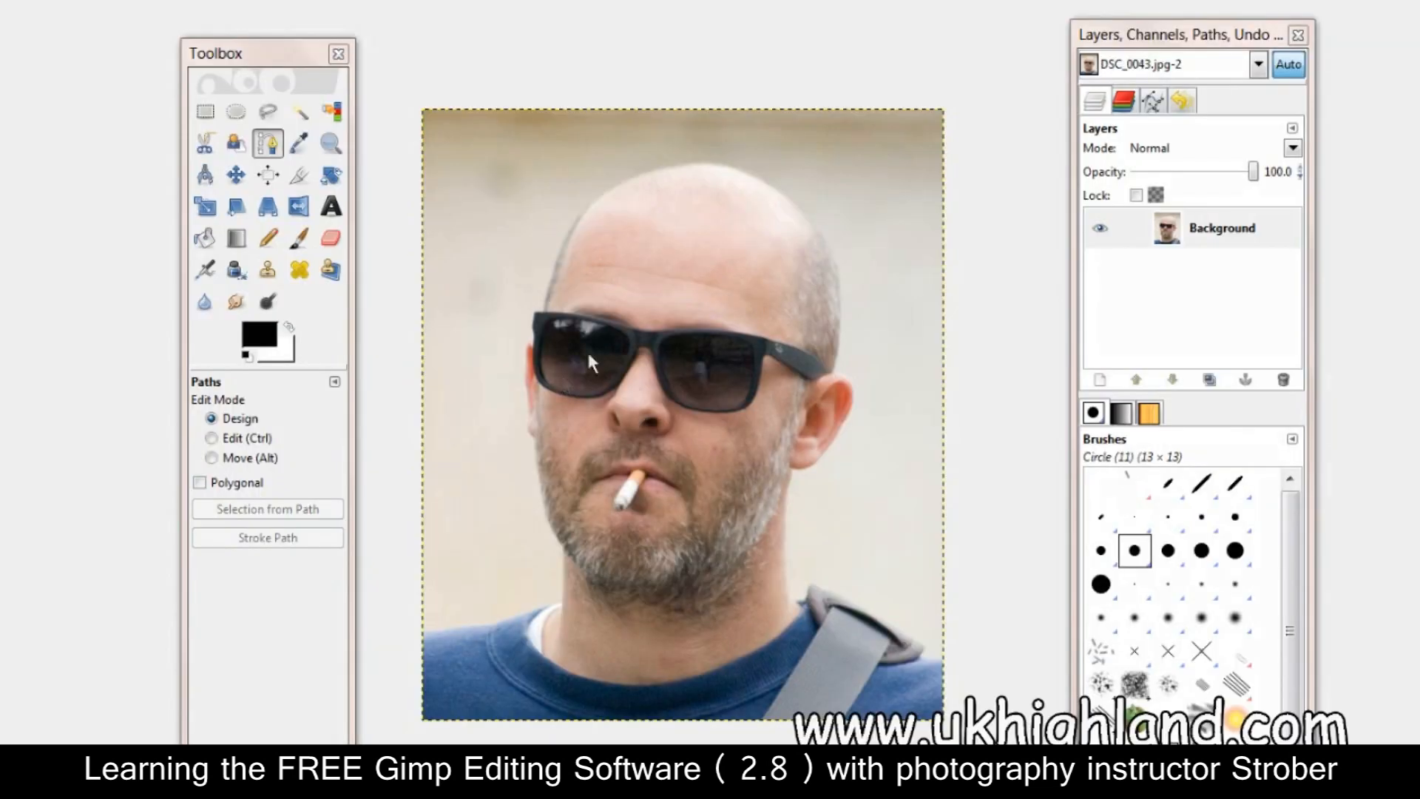
Draw a practice path with the Paths tool up the portrait's background, ending in a curved segment that follows the crown
{"action": "left_click", "coordinate": [260, 52]}
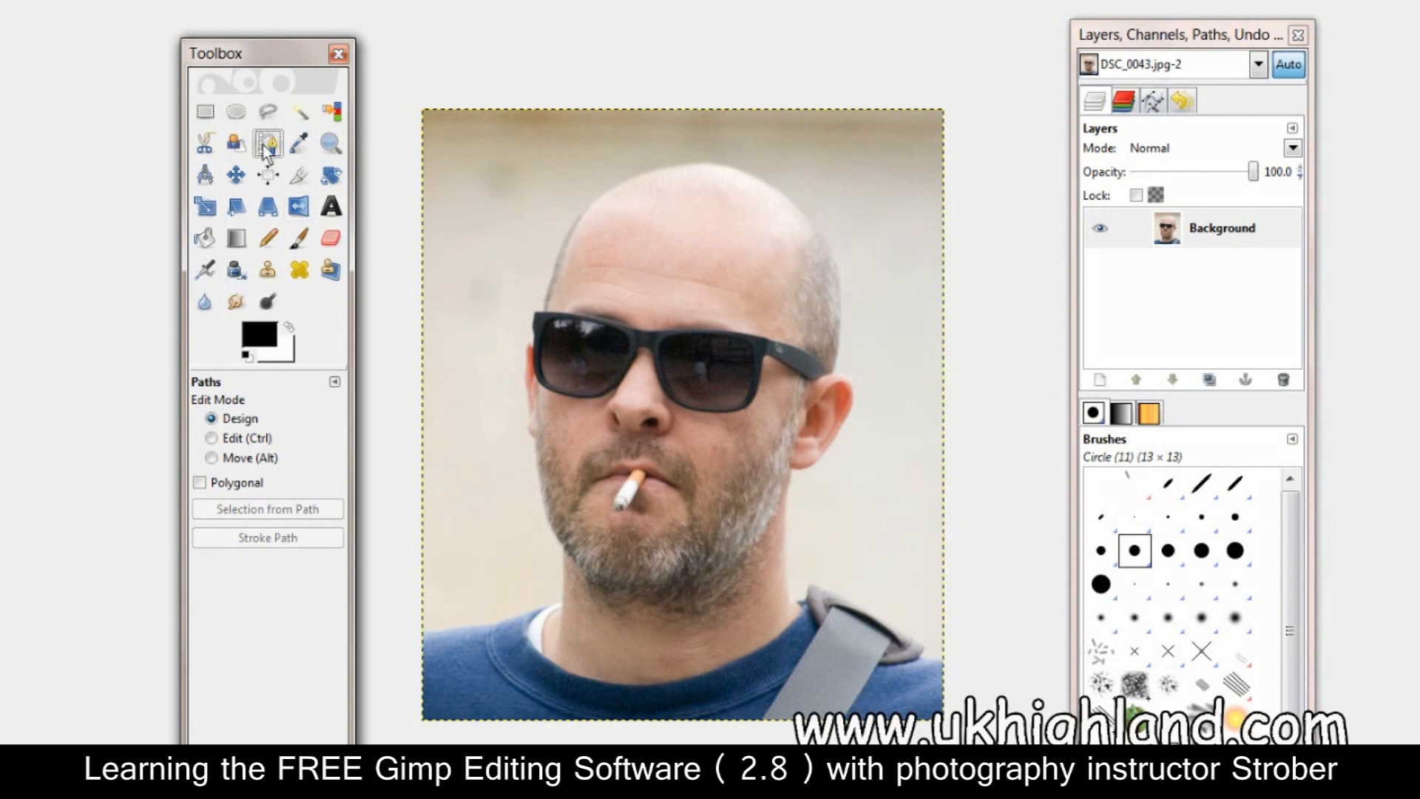
{"action": "left_click", "coordinate": [464, 522]}
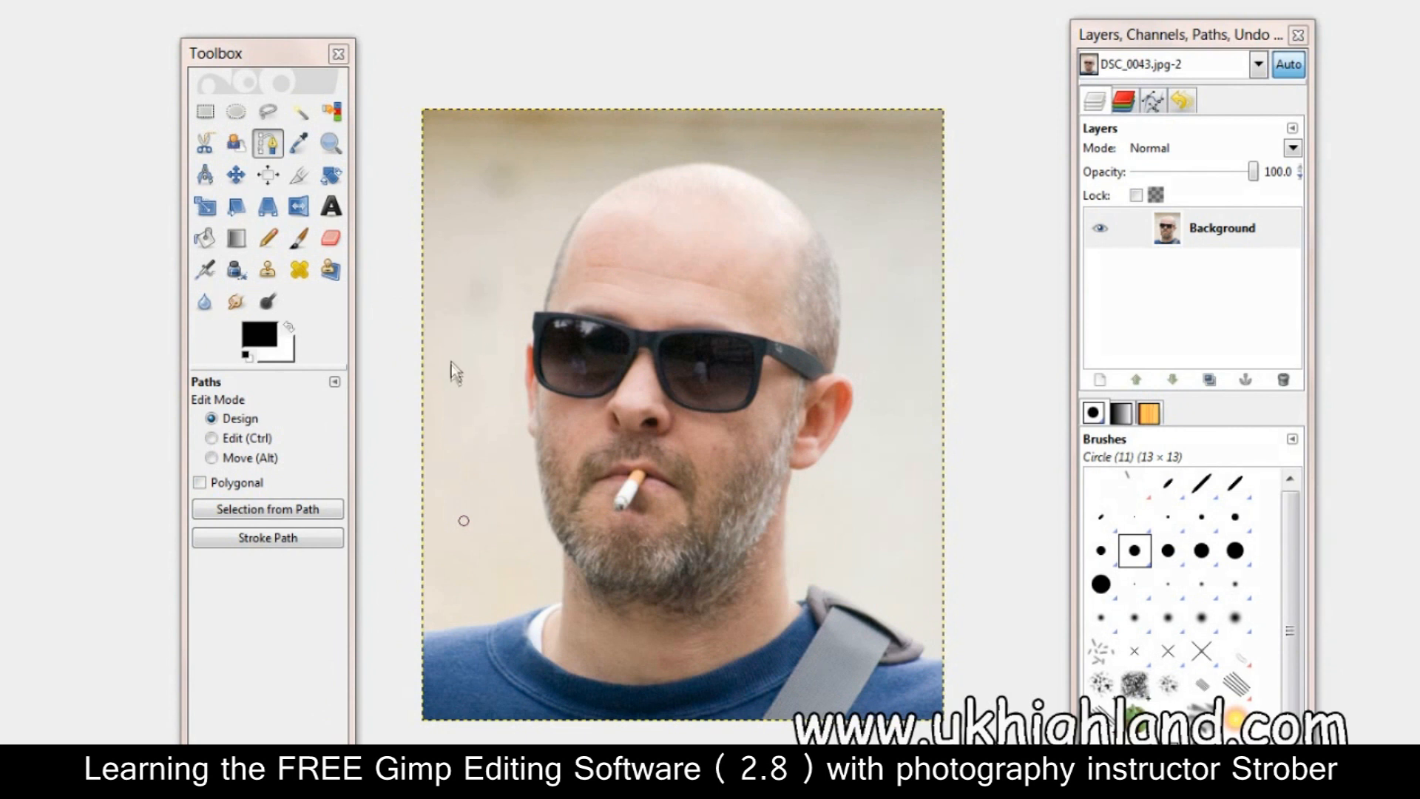
{"action": "left_click", "coordinate": [465, 270]}
{"action": "left_click", "coordinate": [467, 197]}
{"action": "left_click", "coordinate": [527, 163]}
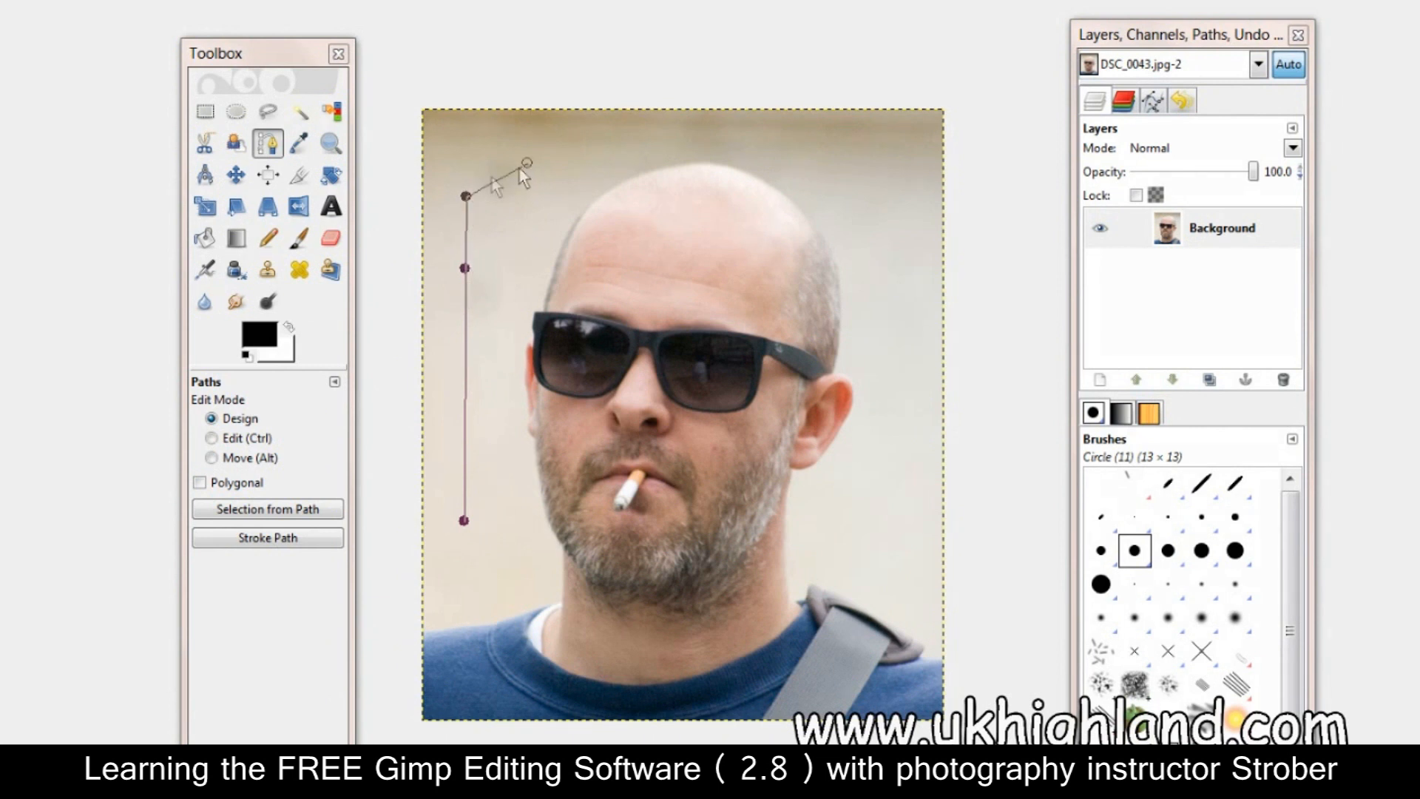
{"action": "left_click", "coordinate": [575, 186]}
{"action": "left_click", "coordinate": [589, 201]}
{"action": "left_click", "coordinate": [823, 236]}
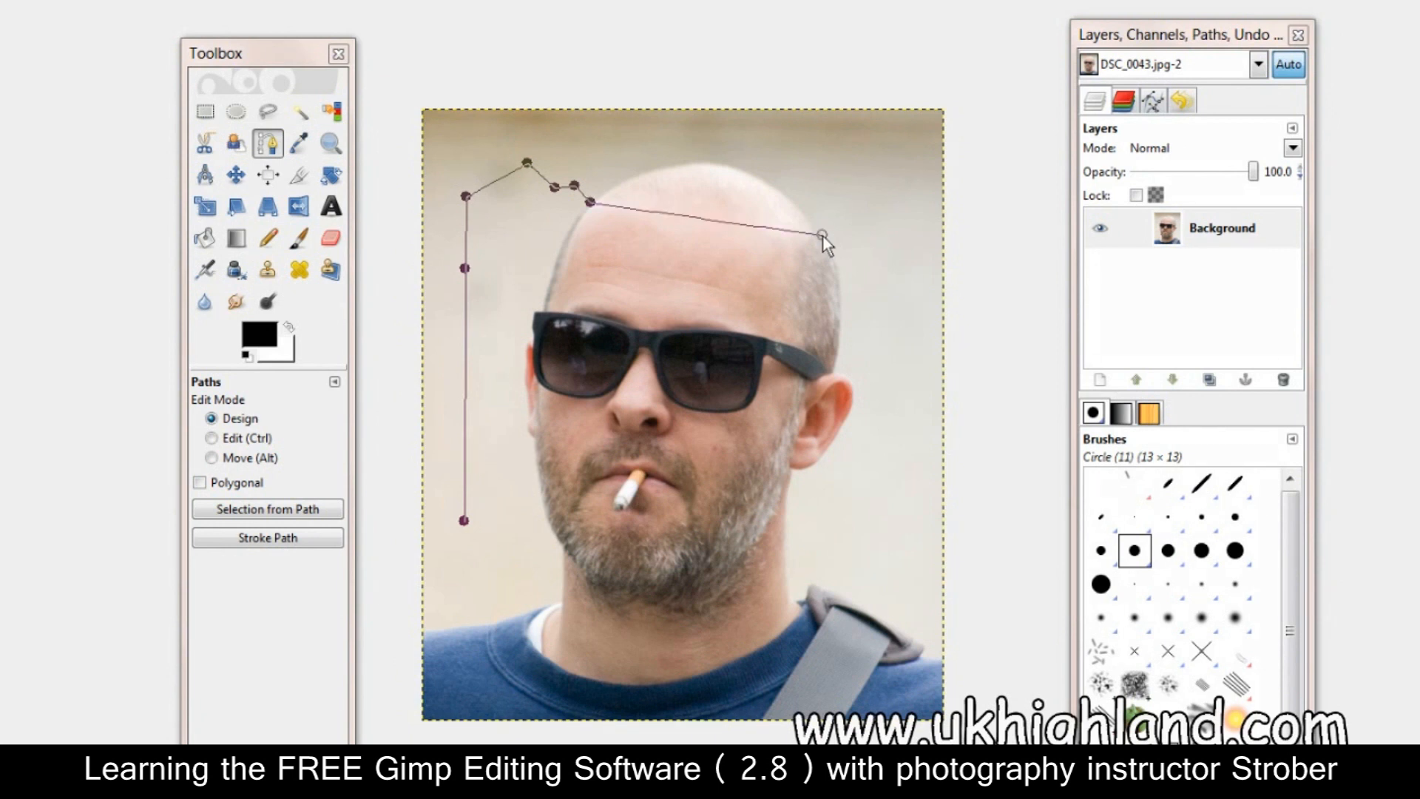
{"action": "left_click_drag", "start_coordinate": [823, 235], "coordinate": [929, 379]}
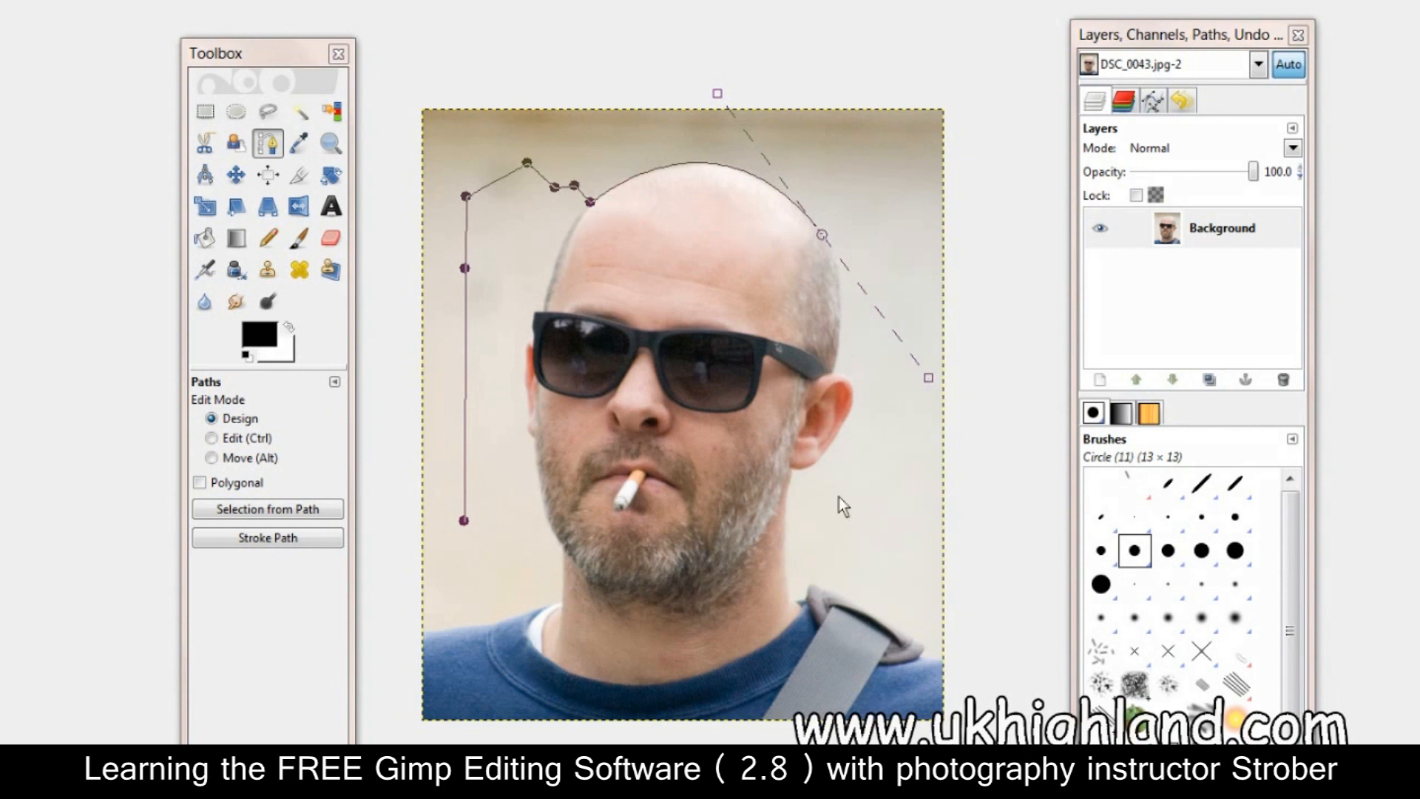
Undo every anchor and curve of the practice path
{"action": "key", "text": "ctrl+z"}
{"action": "key", "text": "ctrl+z"}
{"action": "key", "text": "ctrl+z"}
{"action": "key", "text": "ctrl+z"}
{"action": "key", "text": "ctrl+z"}
{"action": "key", "text": "ctrl+z"}
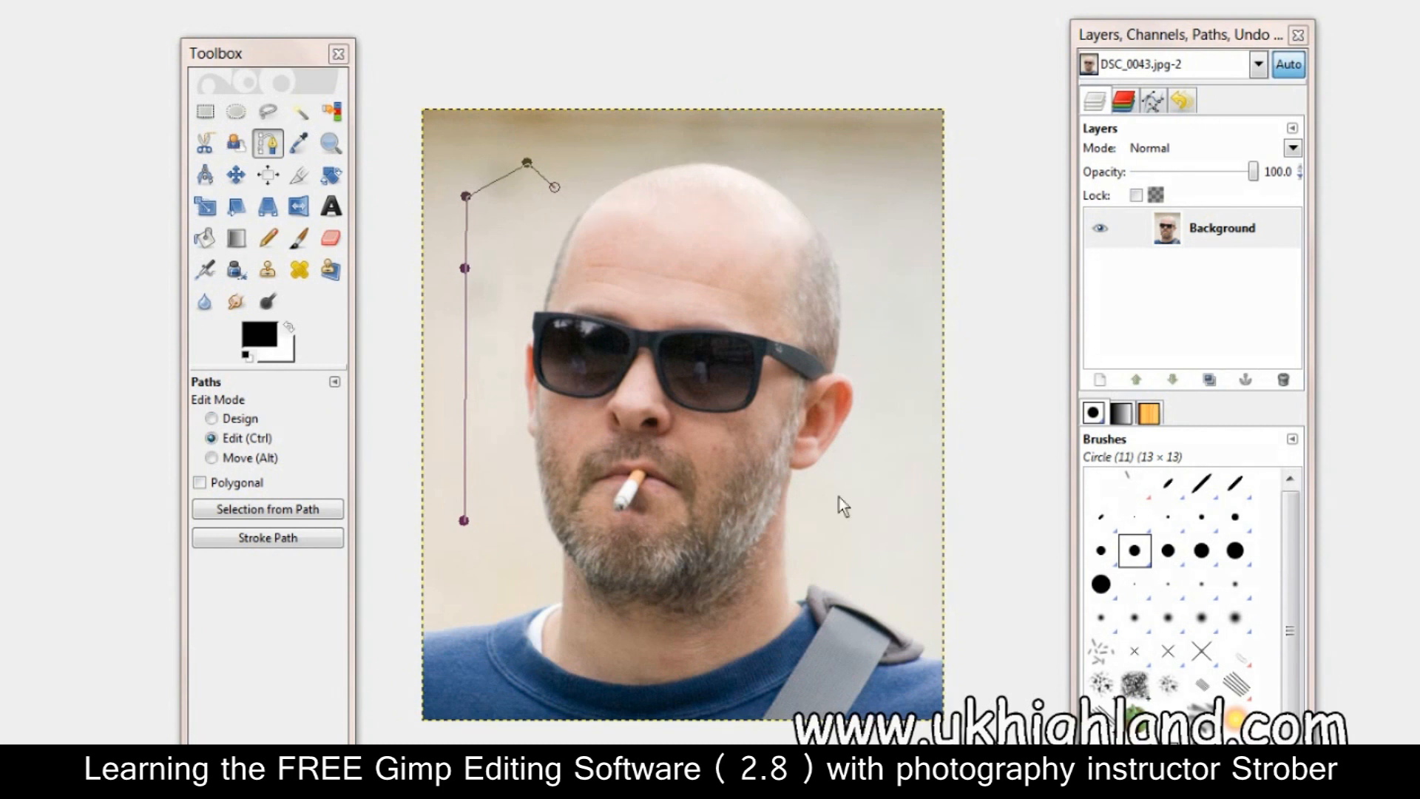
{"action": "key", "text": "ctrl+z"}
{"action": "key", "text": "ctrl+z"}
{"action": "key", "text": "ctrl+z"}
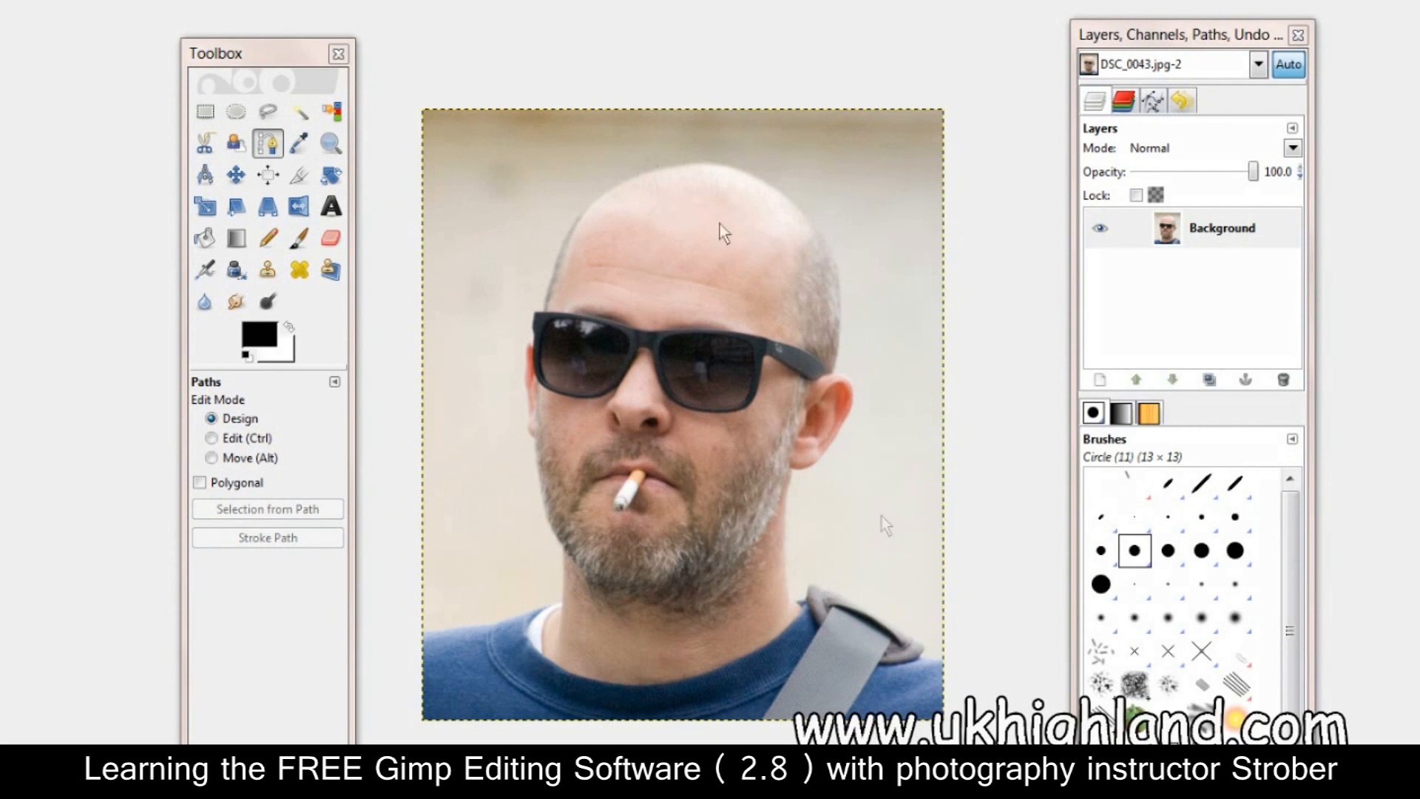
Start a new path where the shoulder strap meets the neck and curve its first segment along the sweater collar
{"action": "left_click", "coordinate": [801, 610]}
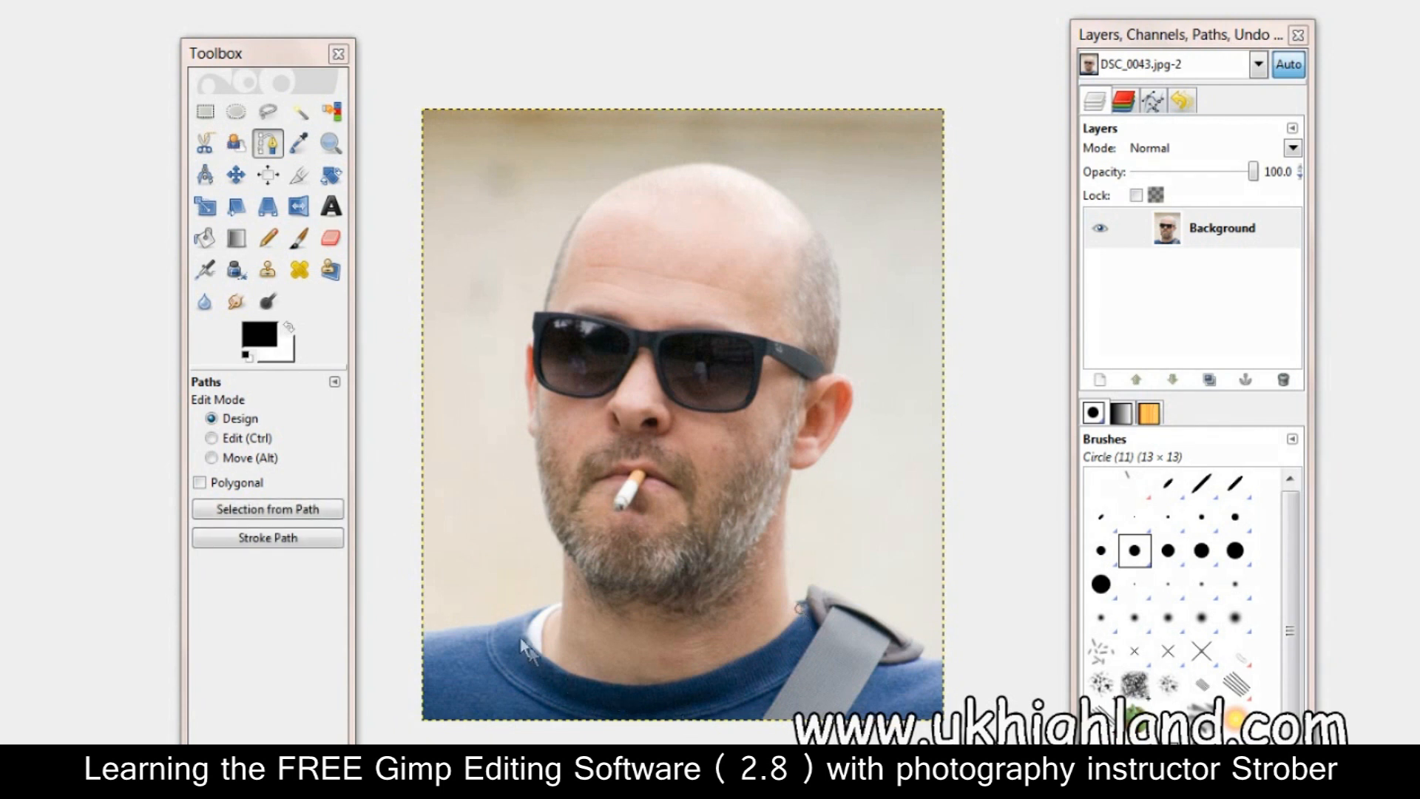
{"action": "left_click_drag", "start_coordinate": [525, 638], "coordinate": [383, 517]}
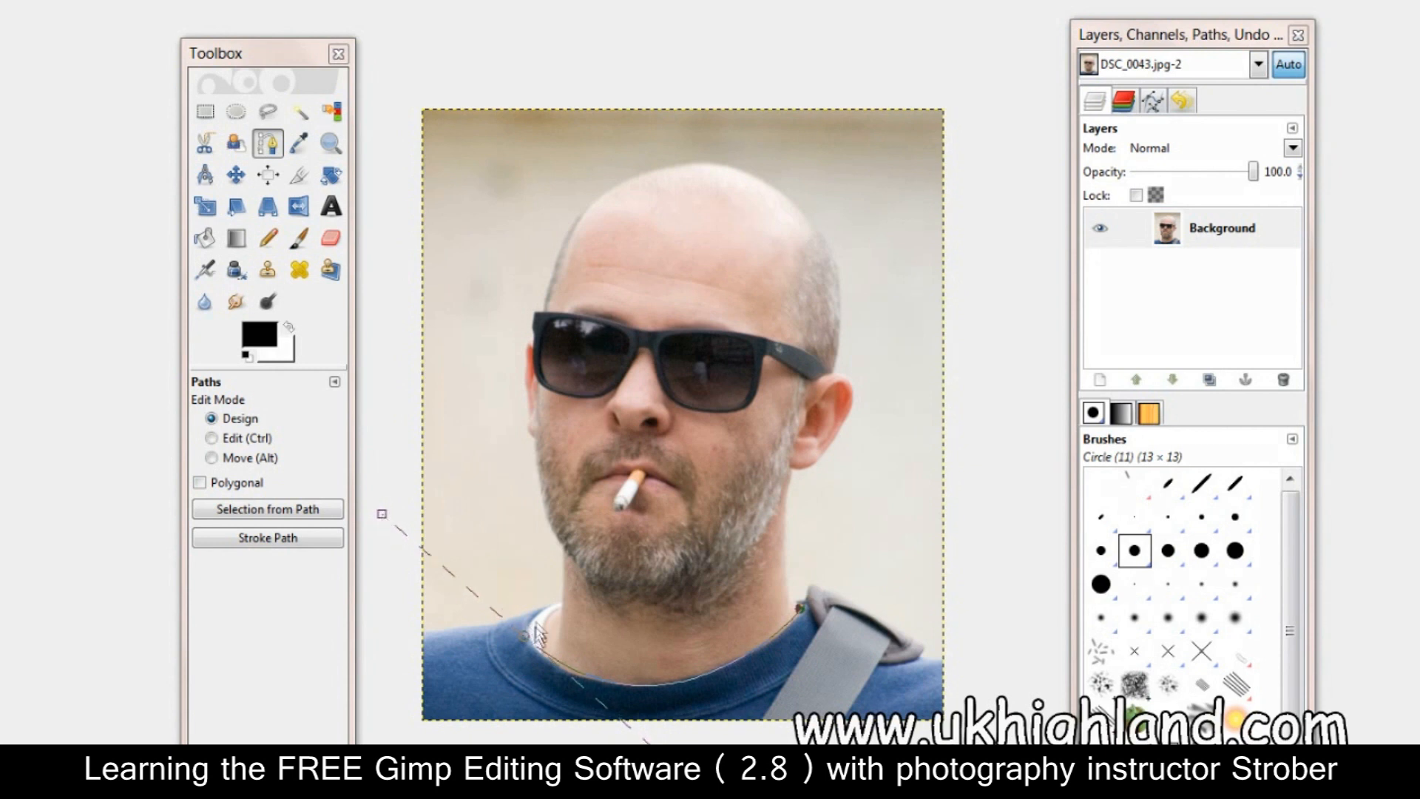
{"action": "left_click_drag", "start_coordinate": [382, 515], "coordinate": [534, 620]}
Continue the path up the neck, bearded jaw, cheek and edge of the sunglasses to the side of the forehead
{"action": "left_click", "coordinate": [564, 552]}
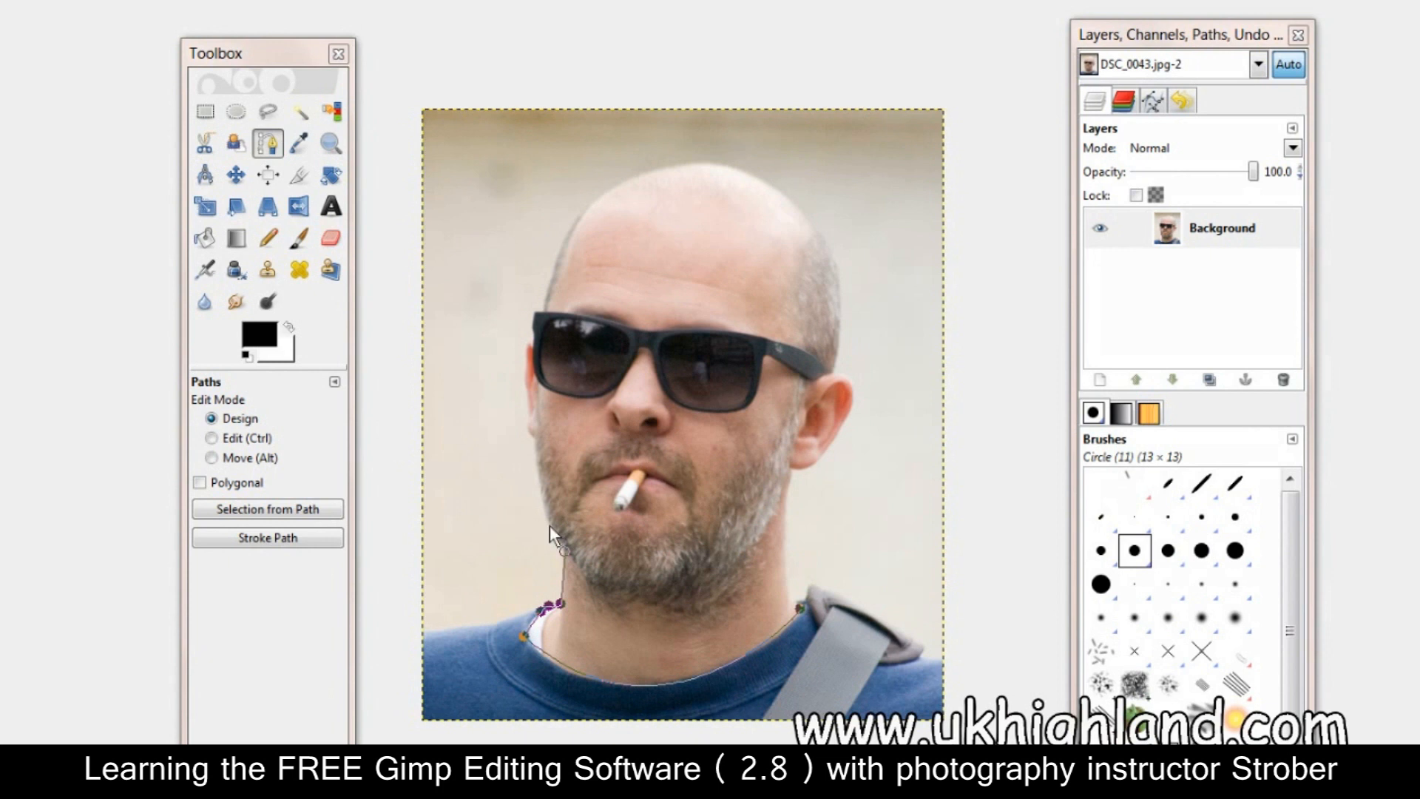
{"action": "left_click", "coordinate": [539, 498]}
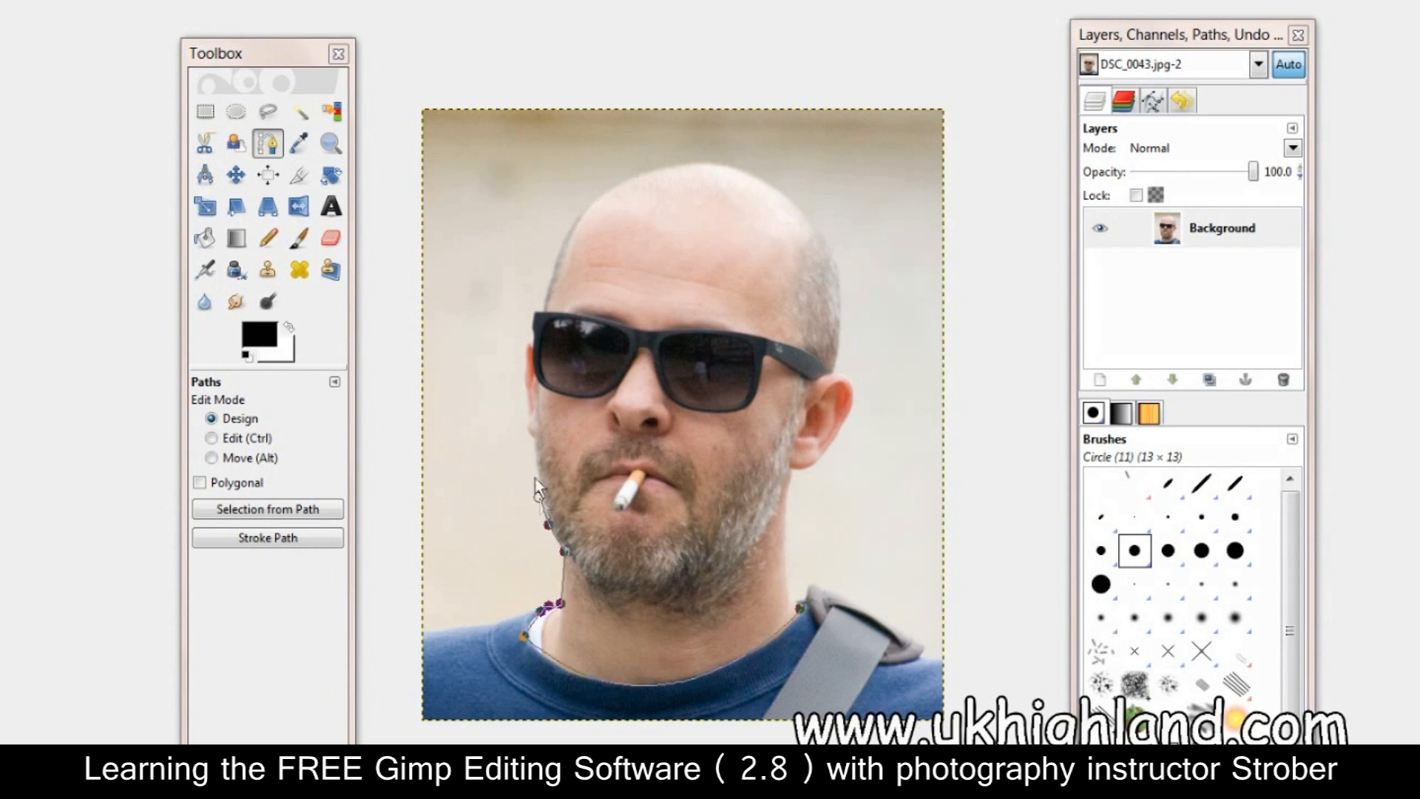
{"action": "left_click", "coordinate": [527, 430]}
{"action": "left_click", "coordinate": [523, 379]}
{"action": "left_click", "coordinate": [522, 359]}
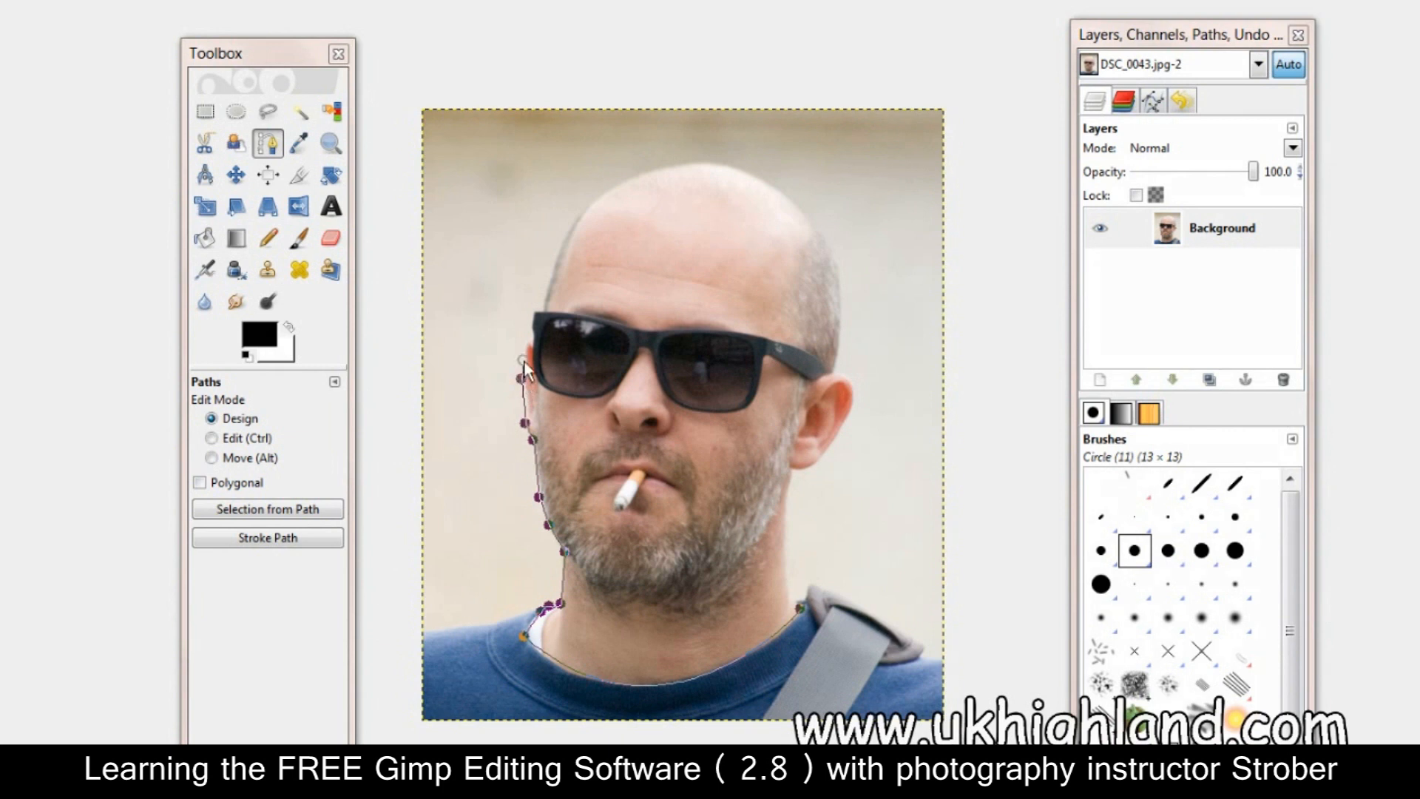
{"action": "left_click", "coordinate": [529, 319]}
{"action": "left_click", "coordinate": [569, 228]}
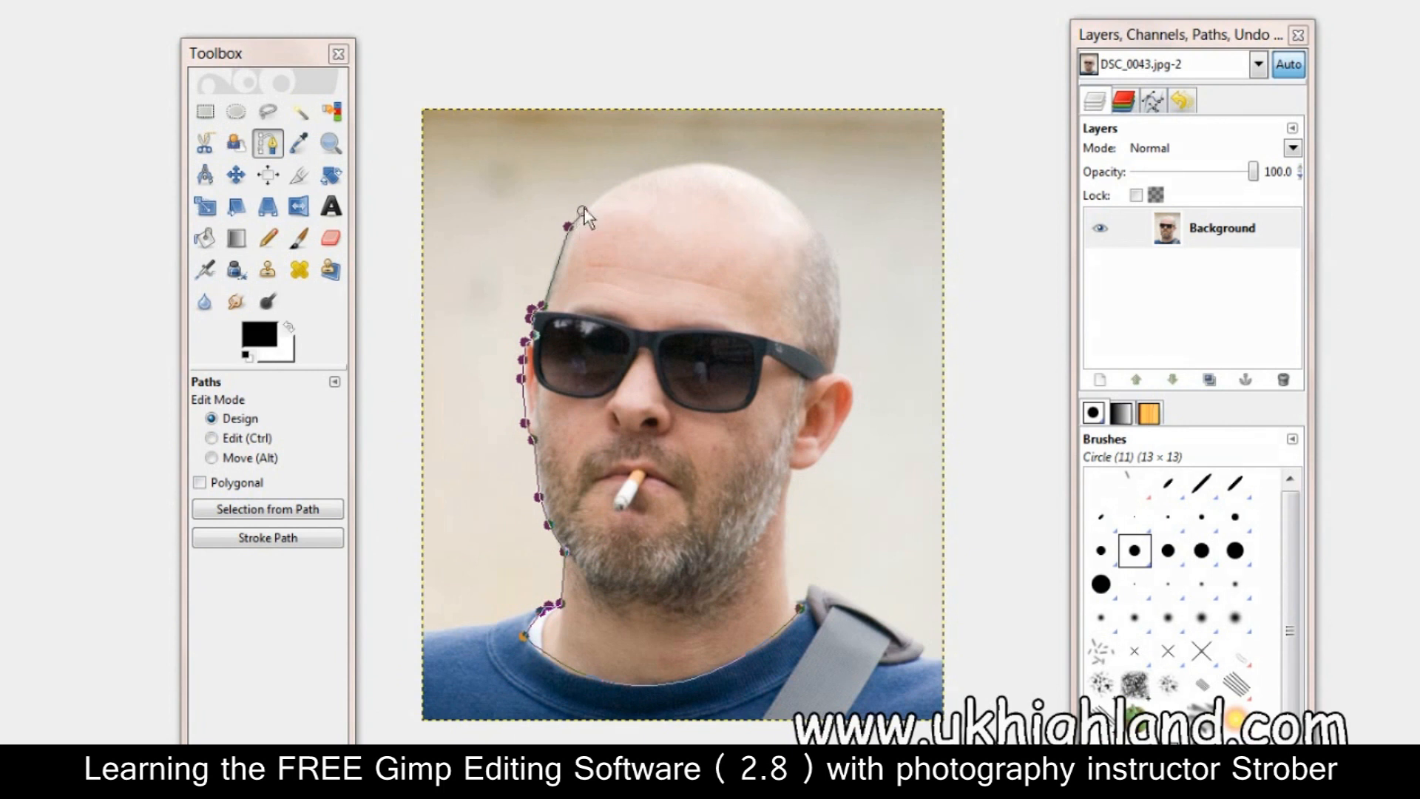
Curve the path over the crown, shorten its outgoing handle, and extend it down the back of the head to the ear
{"action": "left_click", "coordinate": [833, 255]}
{"action": "left_click_drag", "start_coordinate": [832, 255], "coordinate": [948, 435]}
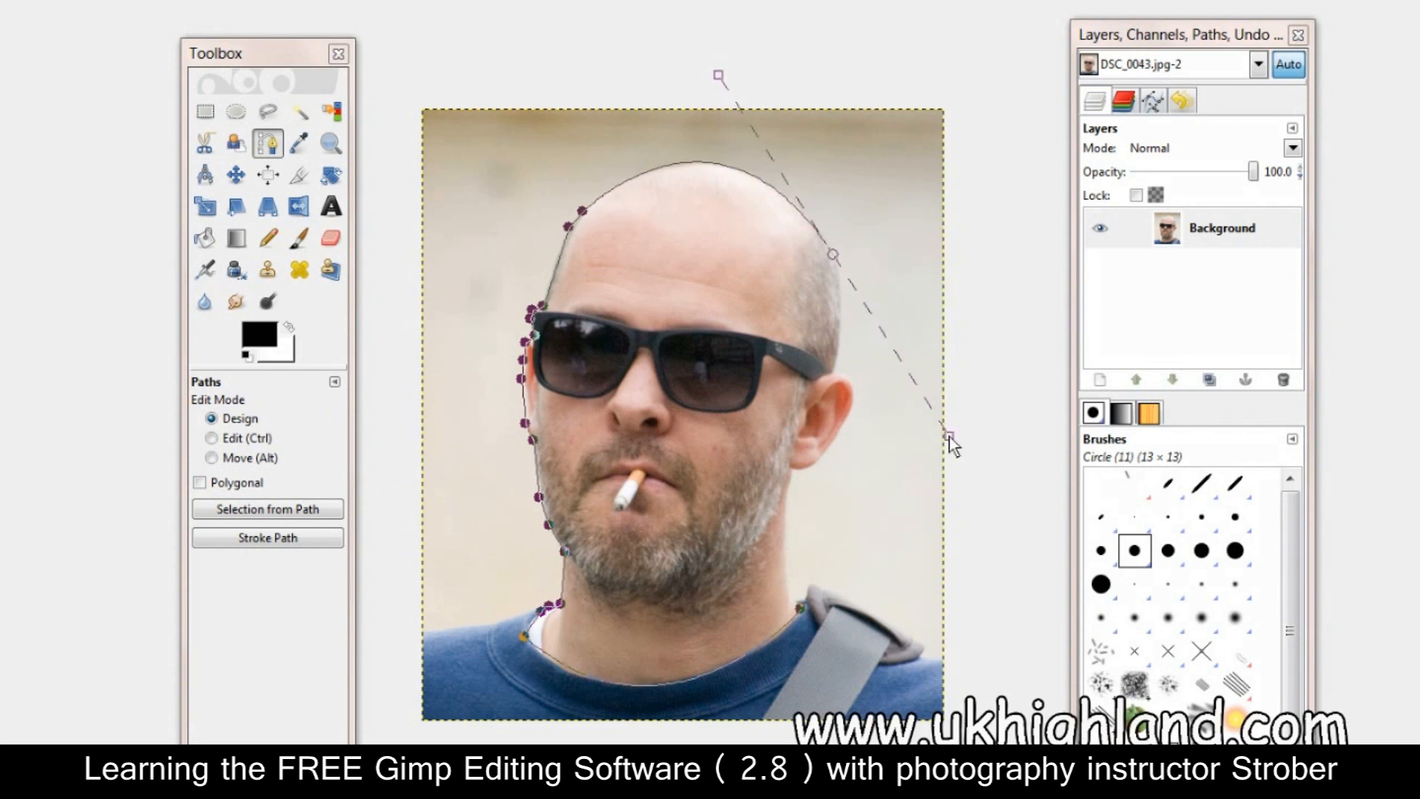
{"action": "left_click_drag", "start_coordinate": [949, 437], "coordinate": [841, 293]}
{"action": "left_click", "coordinate": [842, 329]}
{"action": "left_click", "coordinate": [835, 368]}
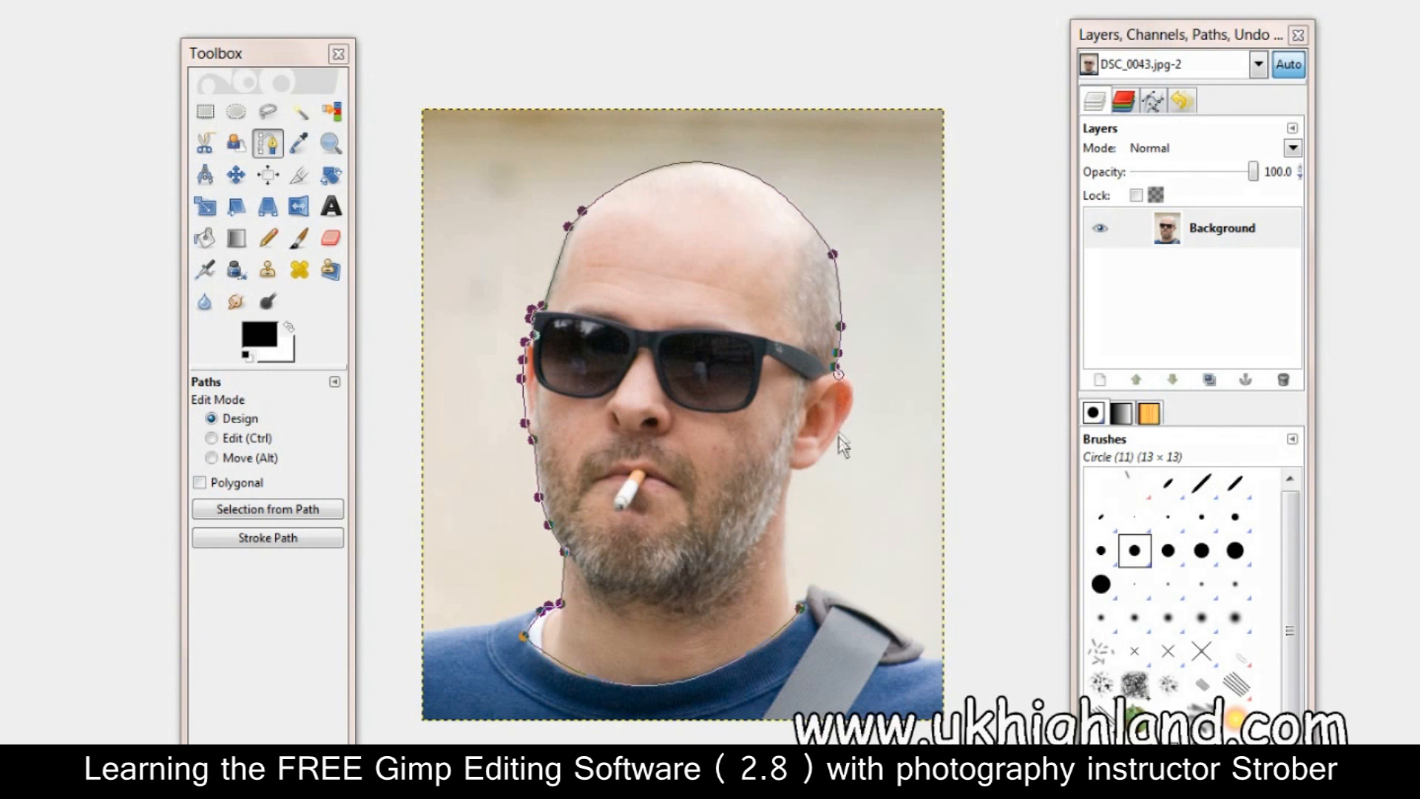
Trace the path around the visible ear and down the neck to just above the starting anchor at the strap
{"action": "left_click_drag", "start_coordinate": [839, 438], "coordinate": [809, 491]}
{"action": "left_click_drag", "start_coordinate": [814, 474], "coordinate": [828, 455]}
{"action": "left_click", "coordinate": [817, 465]}
{"action": "left_click", "coordinate": [806, 468]}
{"action": "left_click", "coordinate": [788, 506]}
{"action": "left_click", "coordinate": [788, 592]}
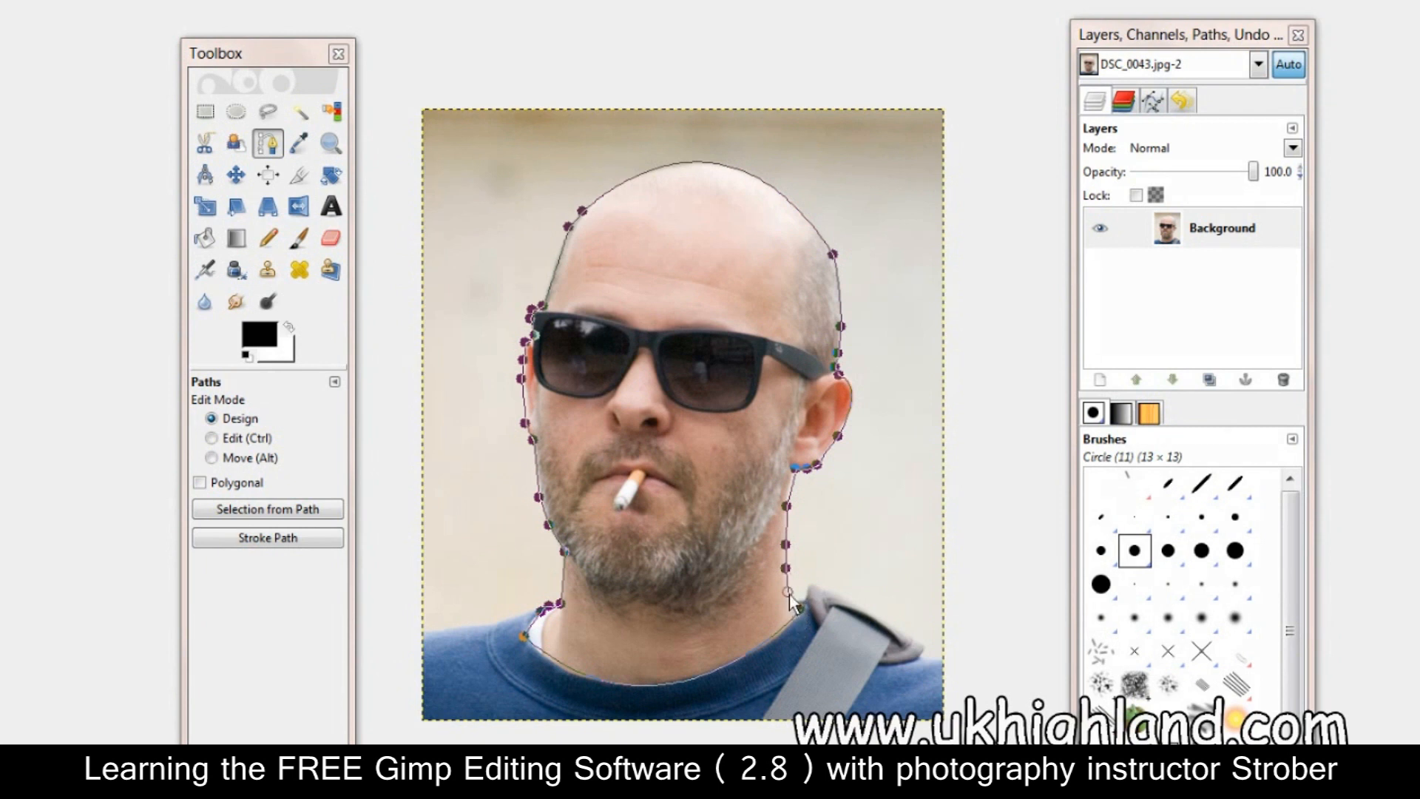
Convert the traced head path into a selection and desaturate the selected head
{"action": "right_click", "coordinate": [788, 593]}
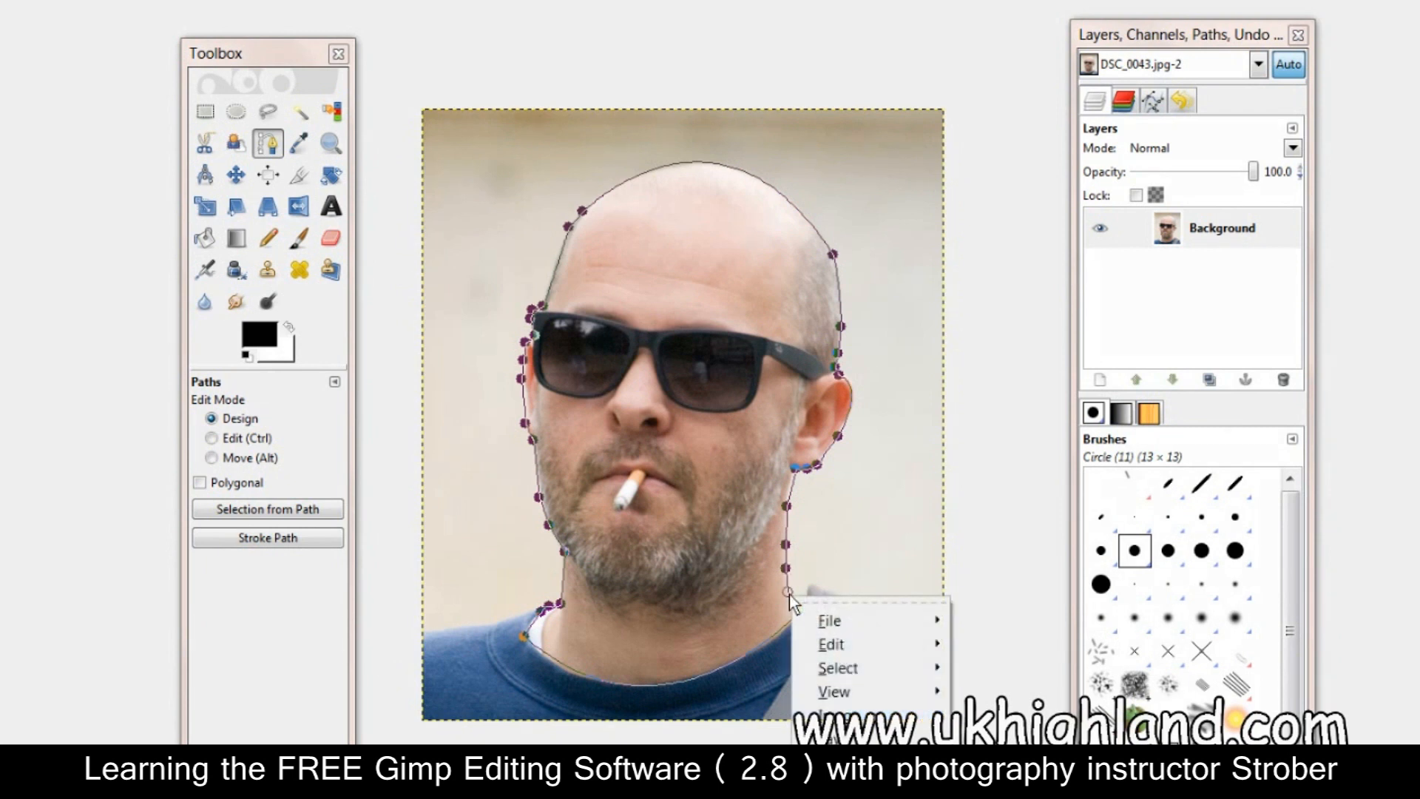
{"action": "mouse_move", "coordinate": [845, 672]}
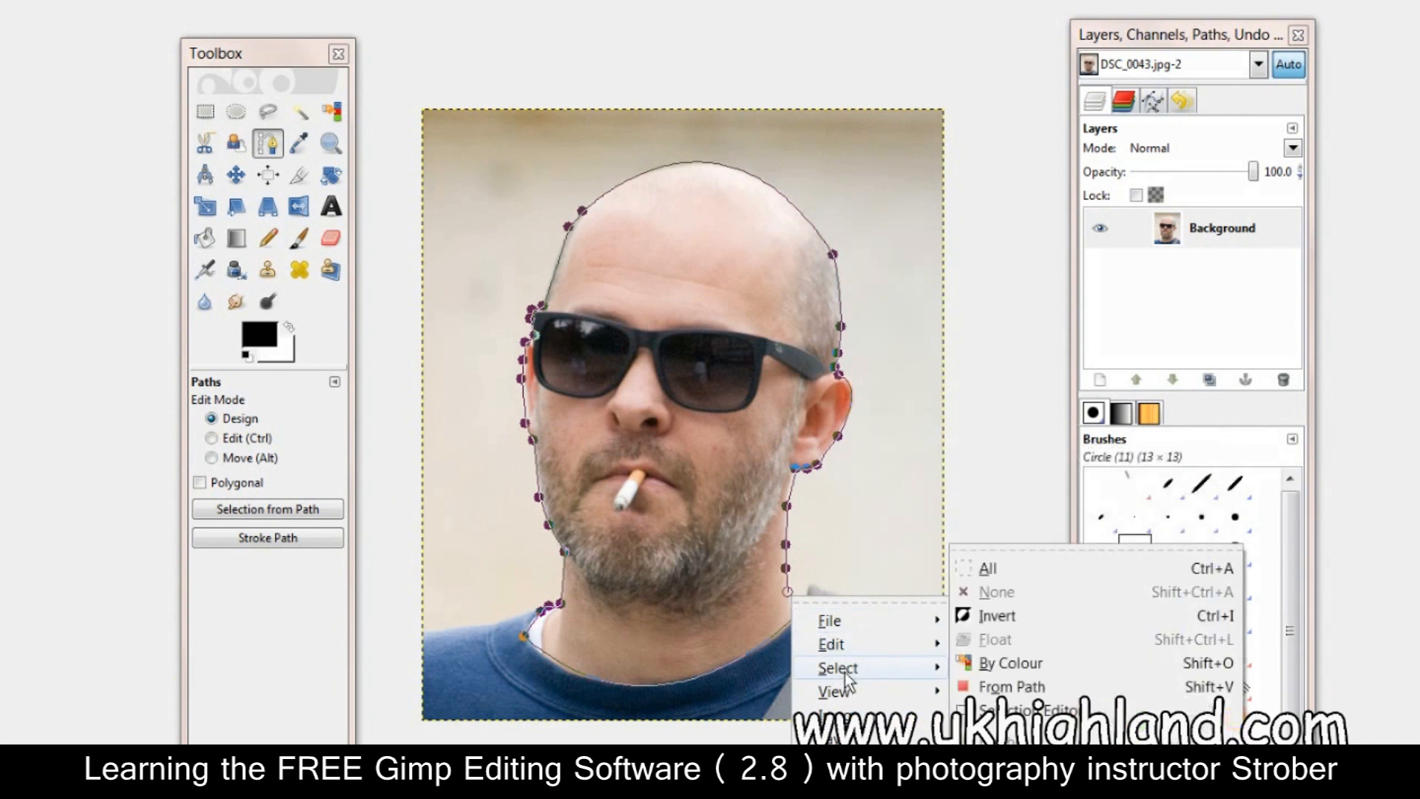
{"action": "left_click", "coordinate": [1012, 688]}
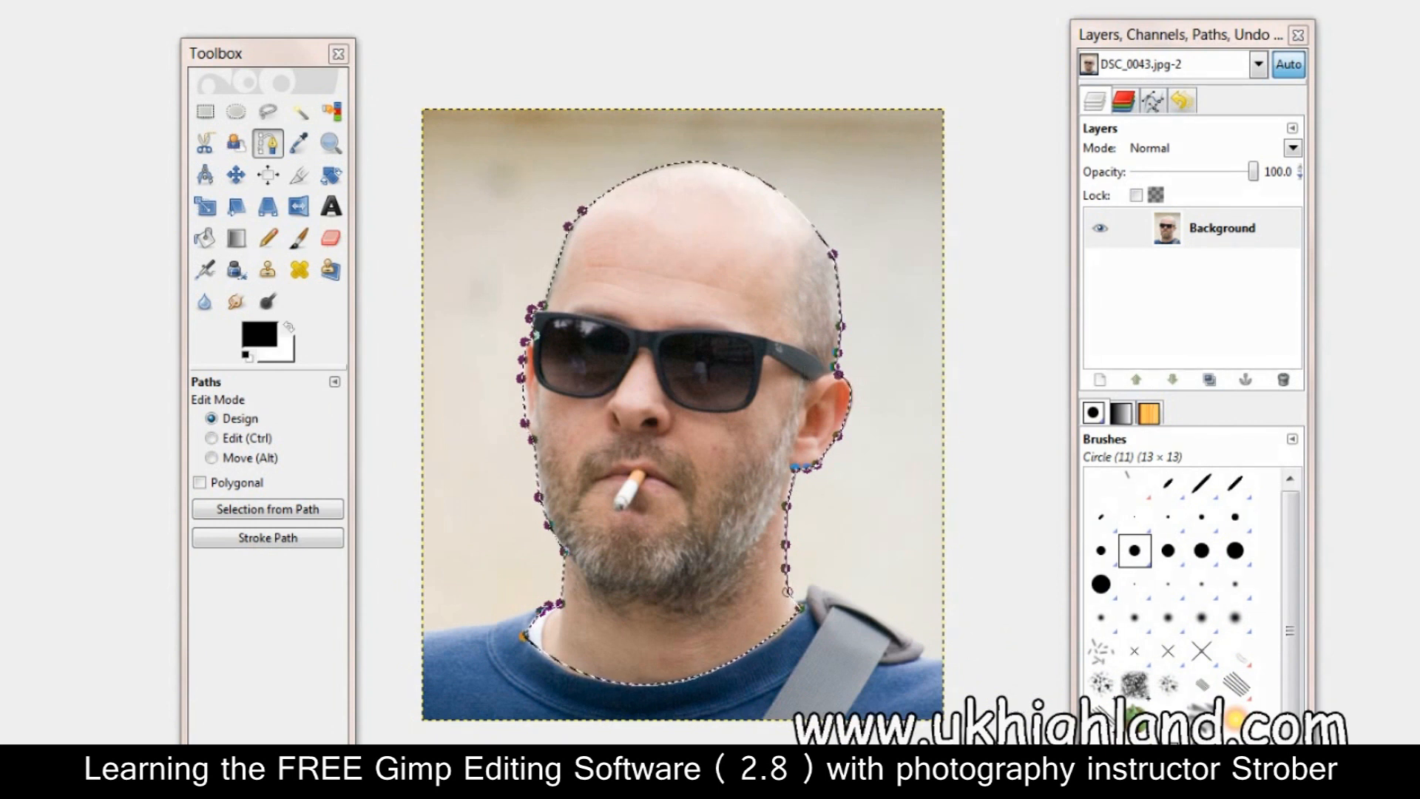
{"action": "left_click", "coordinate": [146, 1]}
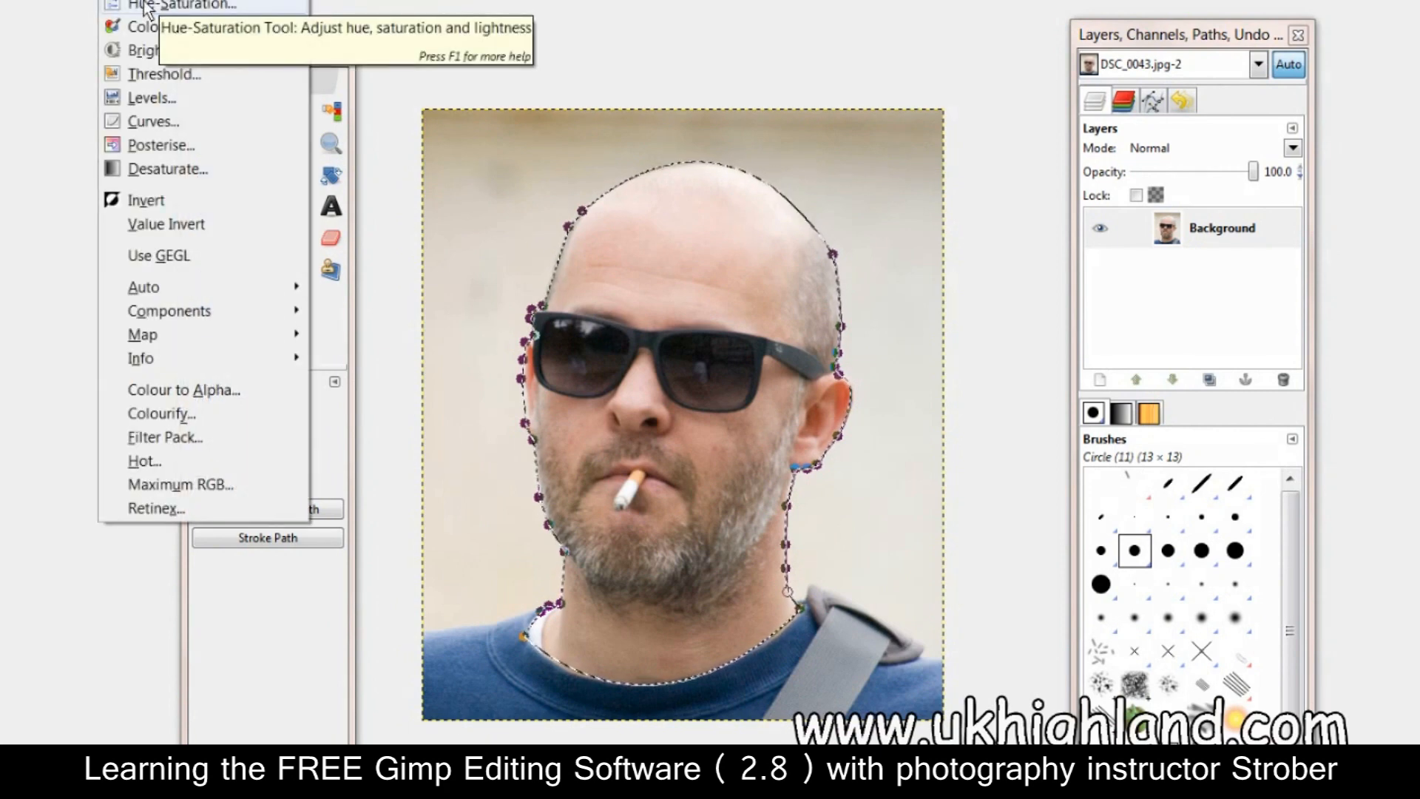
{"action": "left_click", "coordinate": [168, 169]}
{"action": "left_click", "coordinate": [148, 244]}
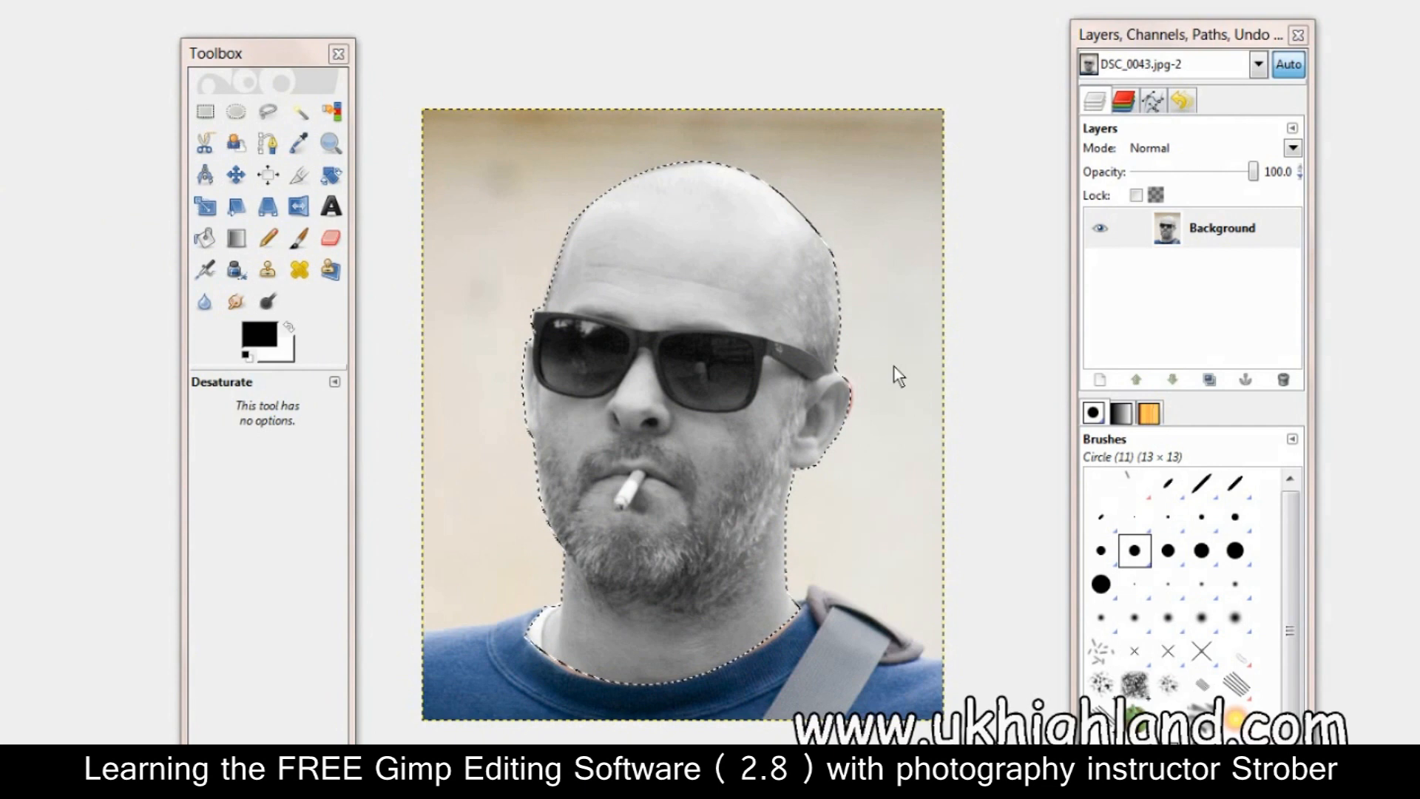
Duplicate the image and close the untitled copy without saving it
{"action": "key", "text": "ctrl+d"}
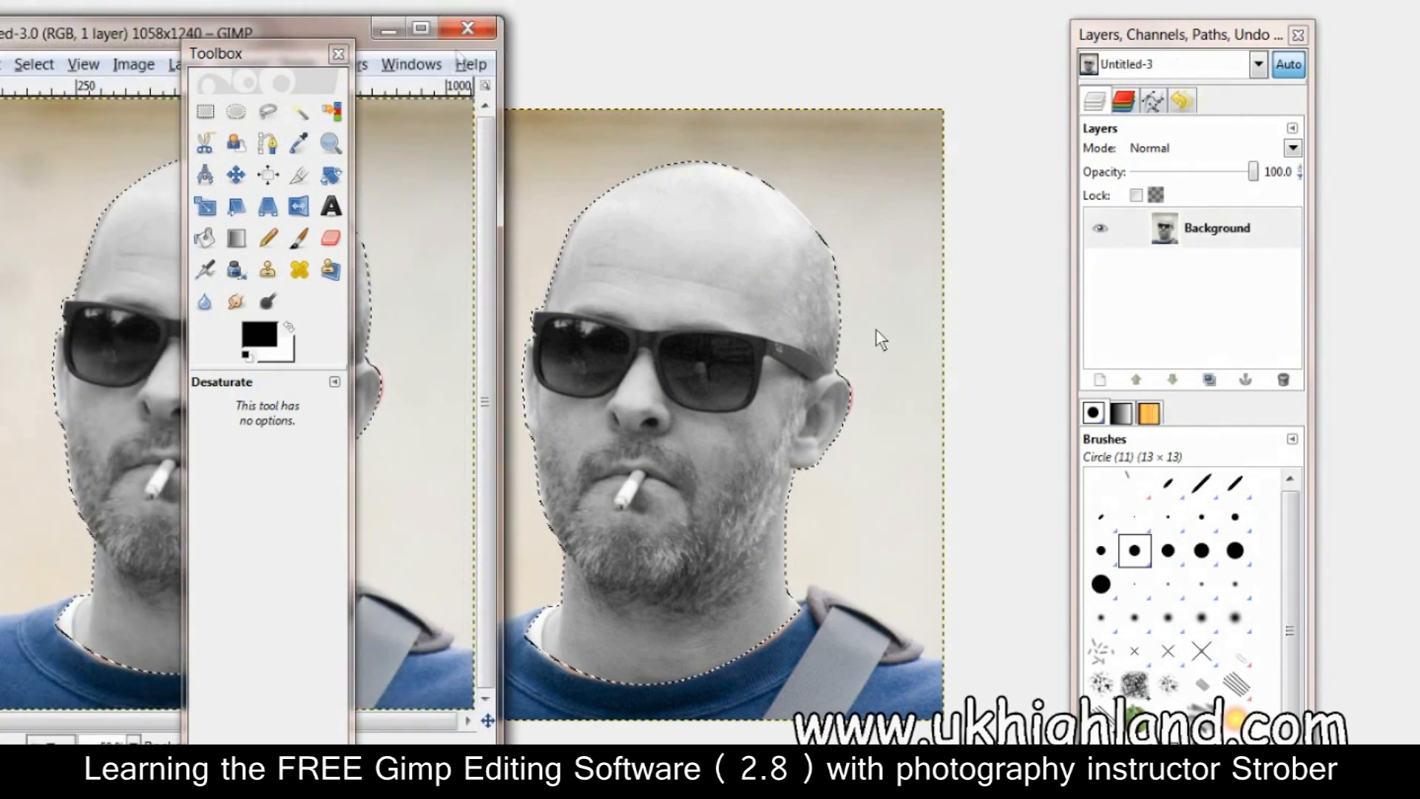
{"action": "left_click", "coordinate": [467, 30]}
{"action": "left_click", "coordinate": [250, 510]}
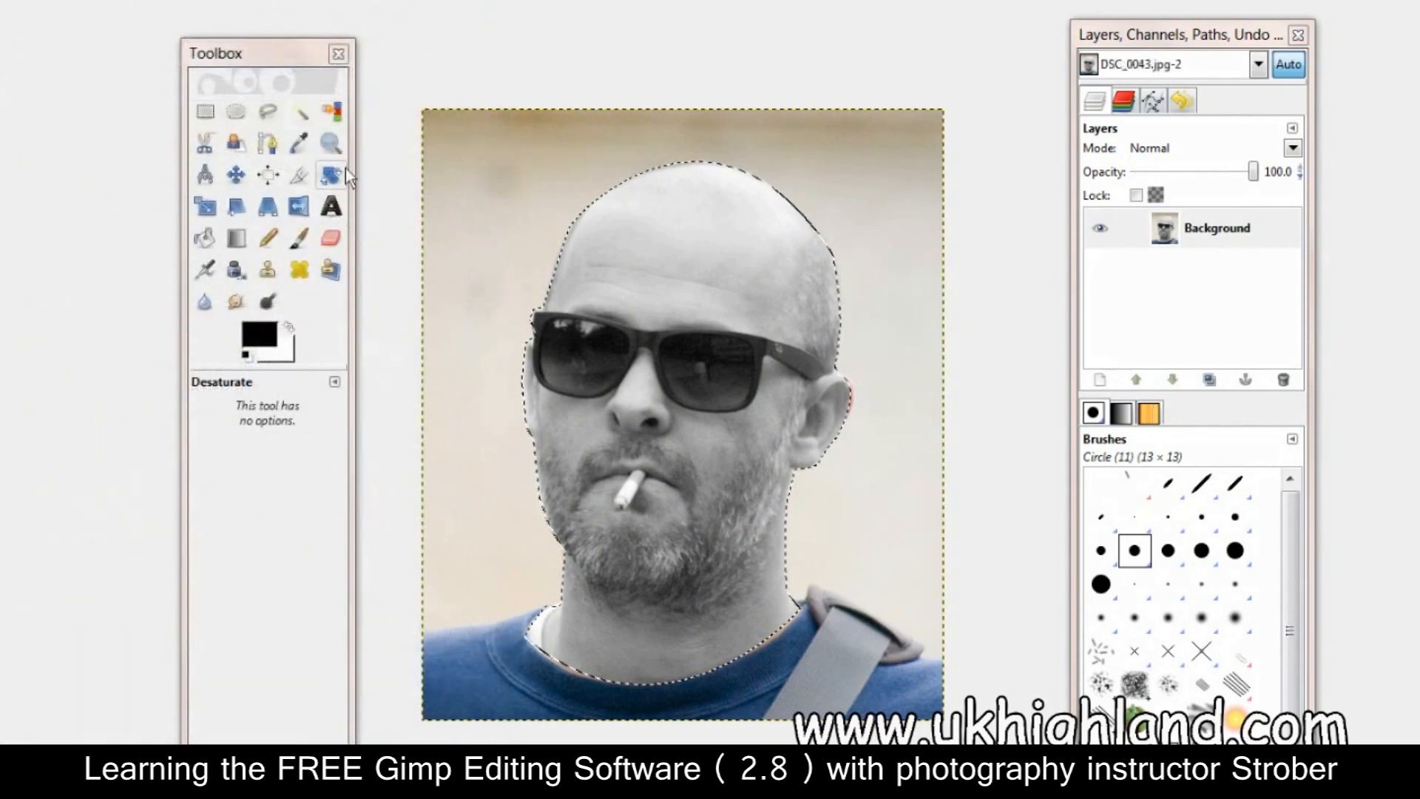
{"action": "left_click", "coordinate": [300, 111]}
{"action": "key", "text": "ctrl+shift+a"}
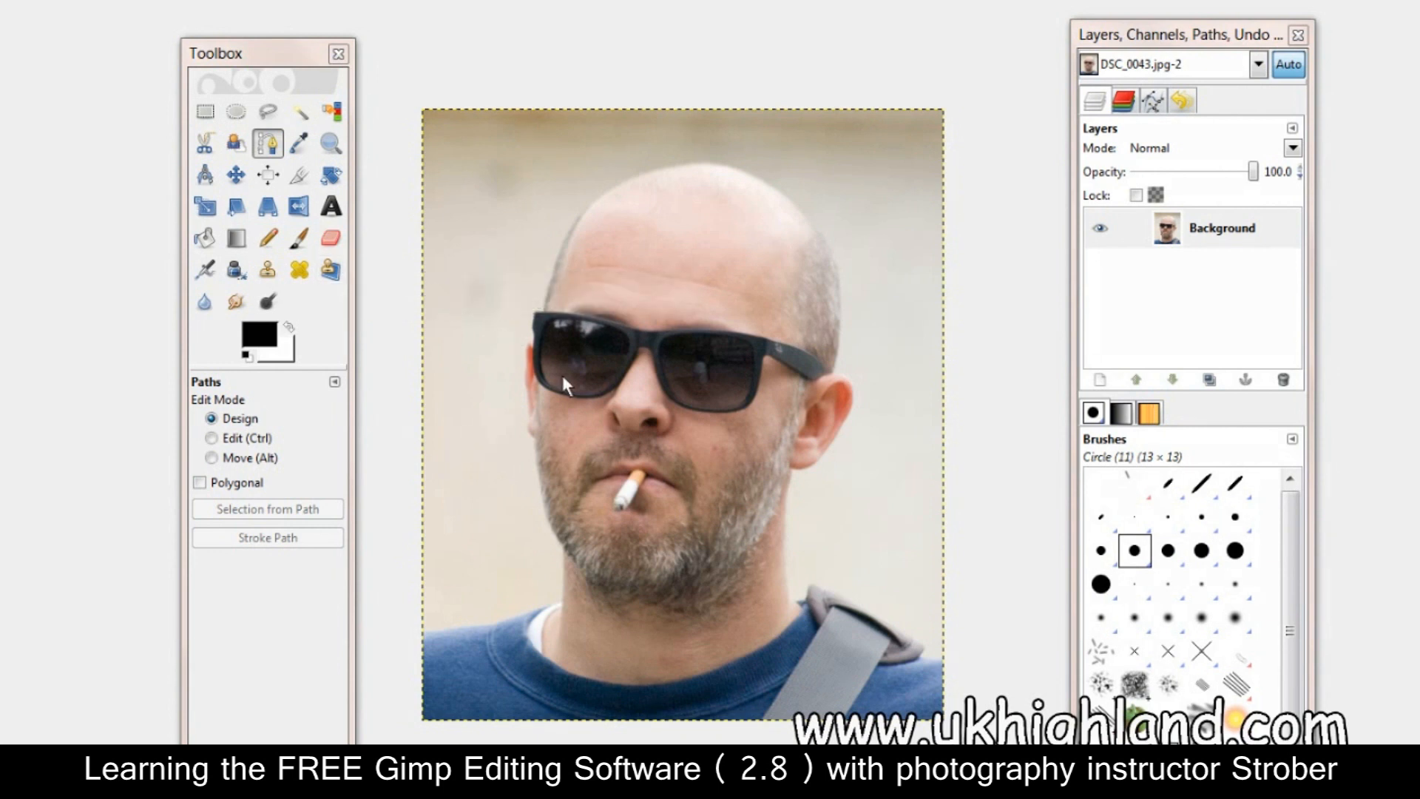
Draw a practice path with straight segments through the background to the forehead and curve its last segment over the crown
{"action": "left_click", "coordinate": [261, 51]}
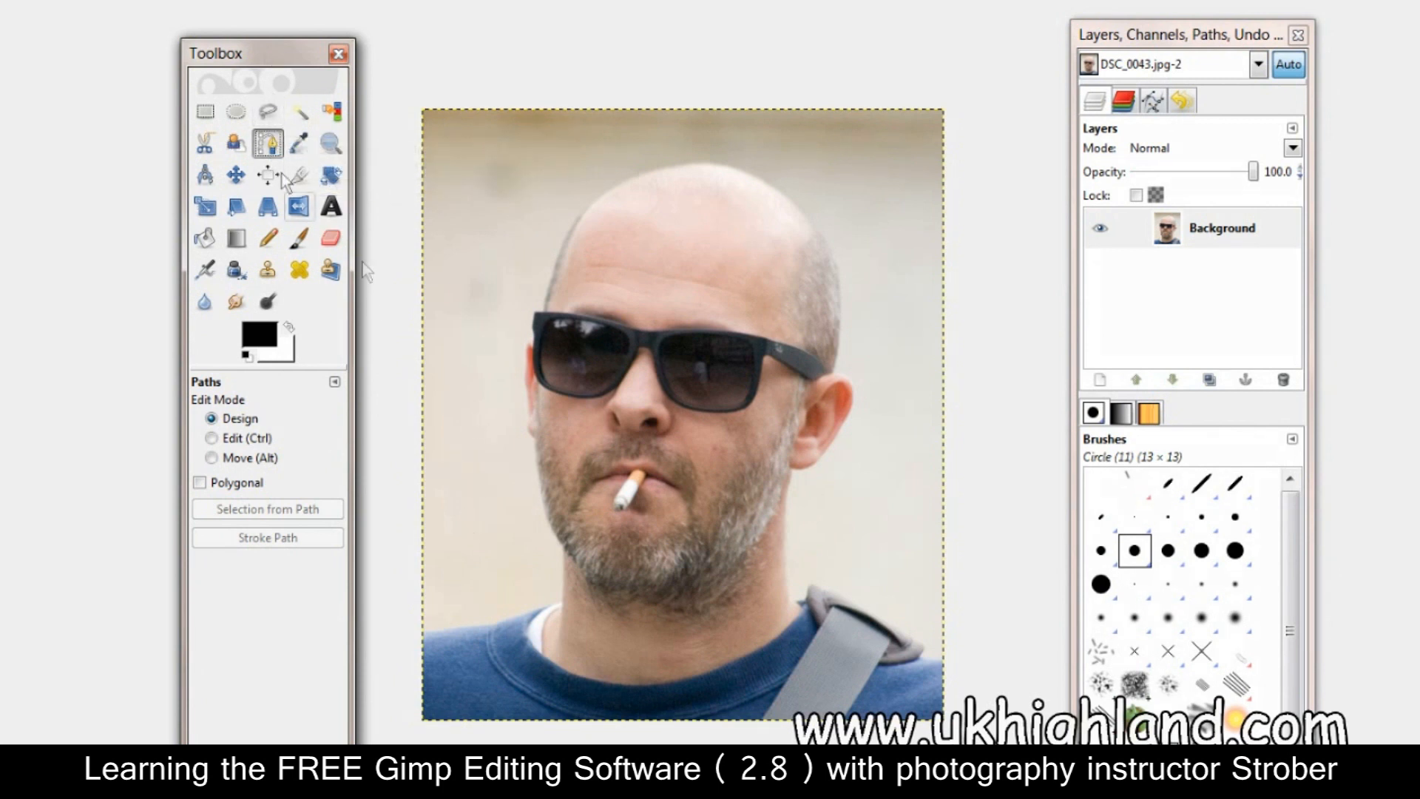
{"action": "left_click", "coordinate": [465, 521]}
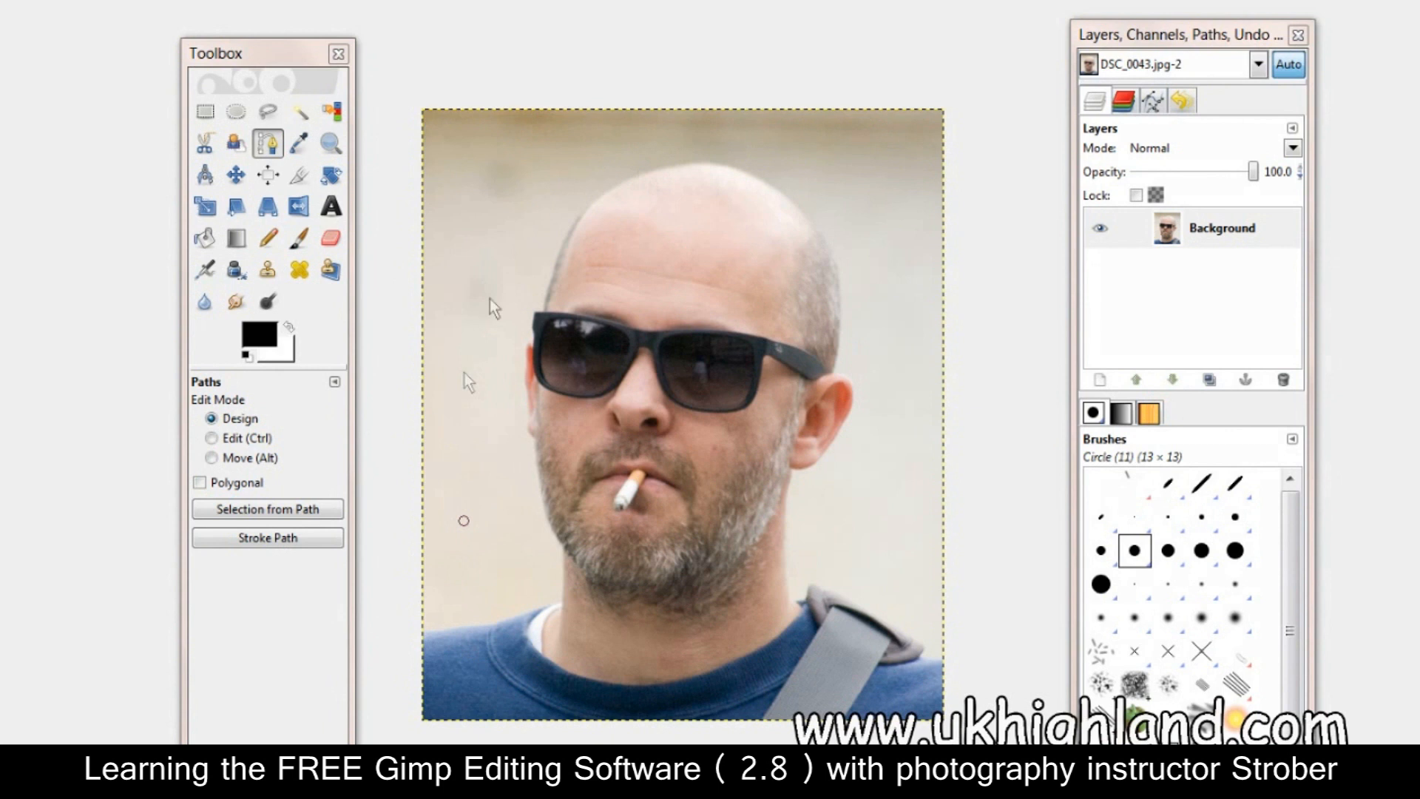
{"action": "left_click", "coordinate": [465, 268]}
{"action": "left_click", "coordinate": [466, 197]}
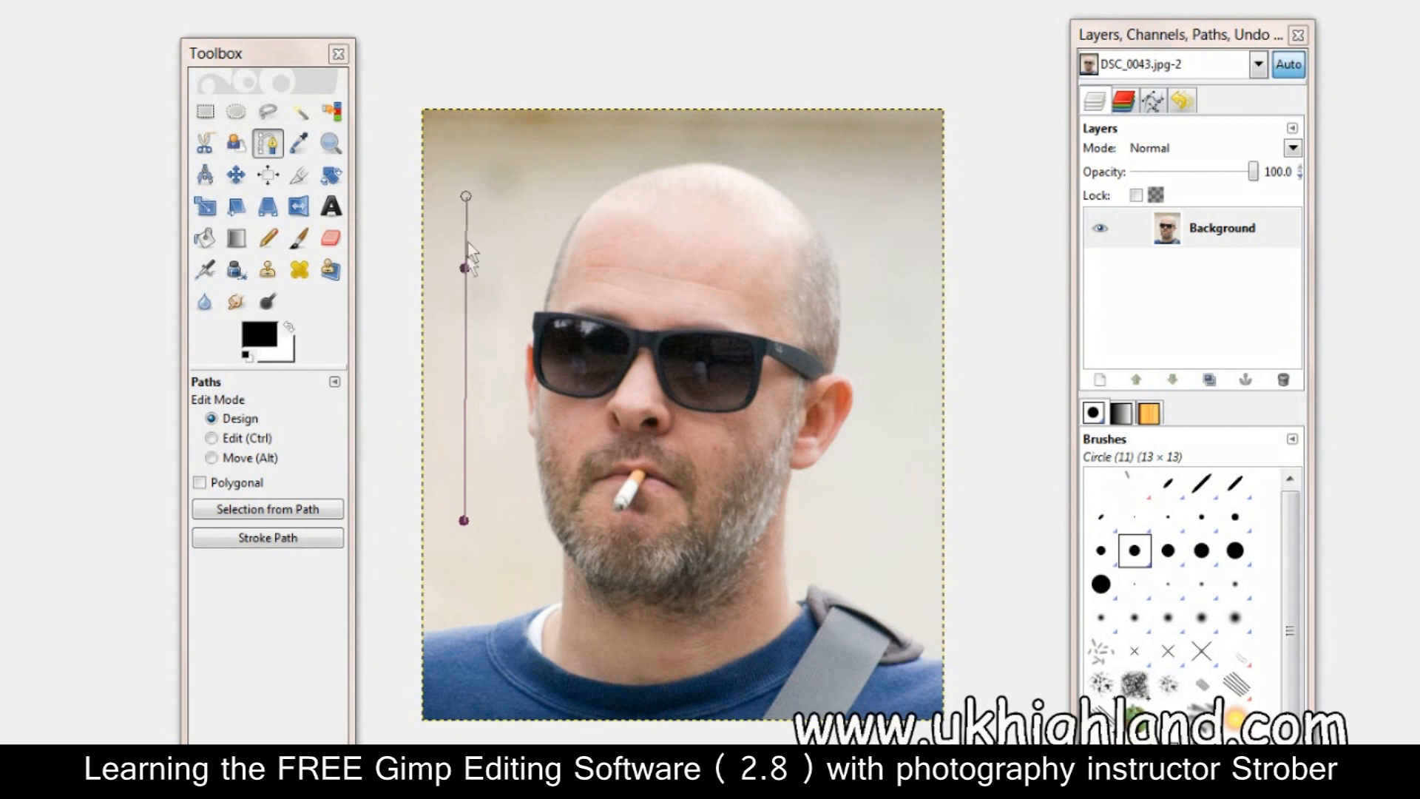
{"action": "left_click", "coordinate": [527, 163]}
{"action": "left_click", "coordinate": [574, 185]}
{"action": "left_click", "coordinate": [823, 235]}
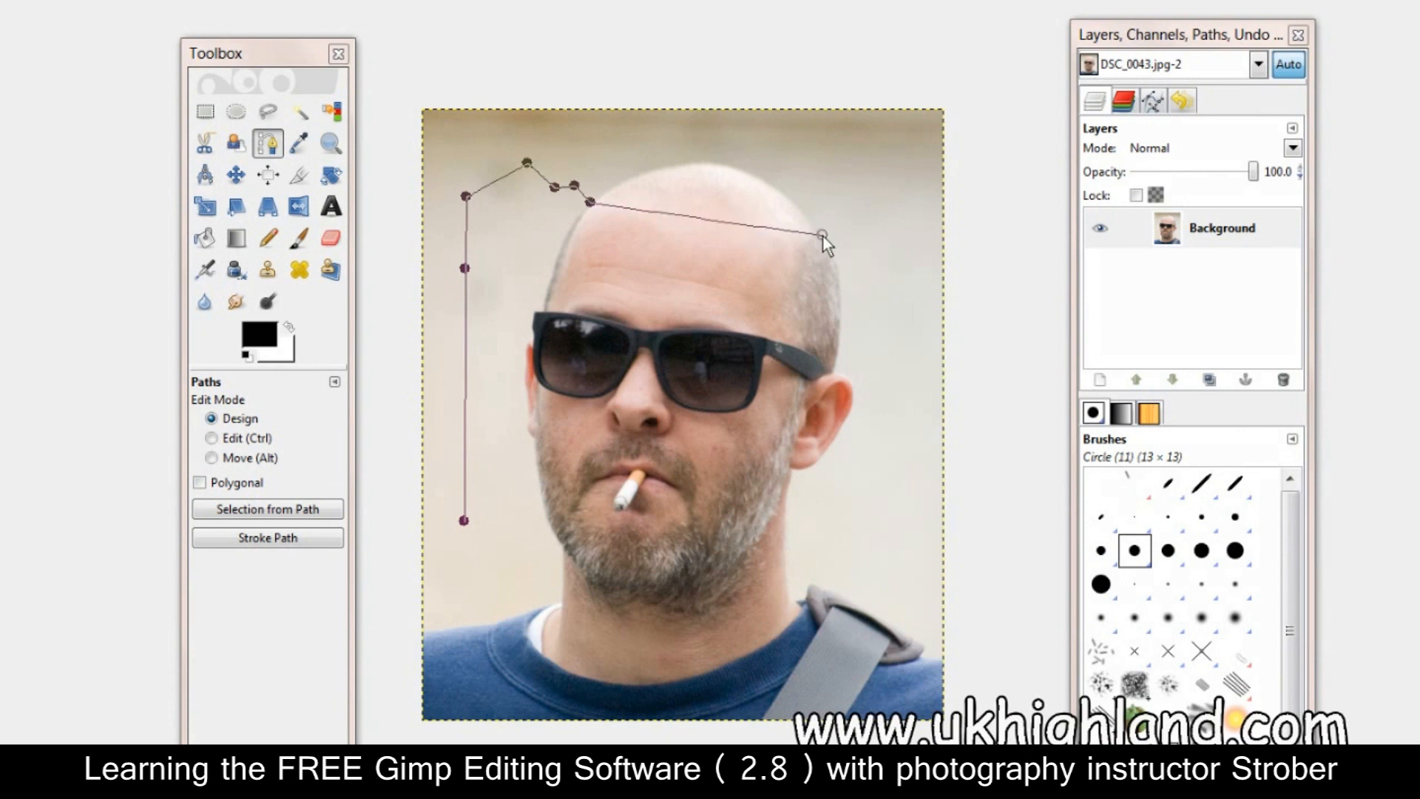
{"action": "mouse_move", "coordinate": [823, 235]}
{"action": "left_mouse_down"}
{"action": "mouse_move", "coordinate": [859, 298]}
{"action": "mouse_move", "coordinate": [945, 378]}
{"action": "mouse_move", "coordinate": [983, 202]}
{"action": "mouse_move", "coordinate": [892, 117]}
{"action": "mouse_move", "coordinate": [738, 96]}
{"action": "mouse_move", "coordinate": [663, 254]}
{"action": "mouse_move", "coordinate": [820, 394]}
{"action": "mouse_move", "coordinate": [917, 388]}
{"action": "mouse_move", "coordinate": [971, 175]}
{"action": "mouse_move", "coordinate": [950, 308]}
{"action": "mouse_move", "coordinate": [912, 358]}
{"action": "mouse_move", "coordinate": [929, 381]}
{"action": "left_mouse_up"}
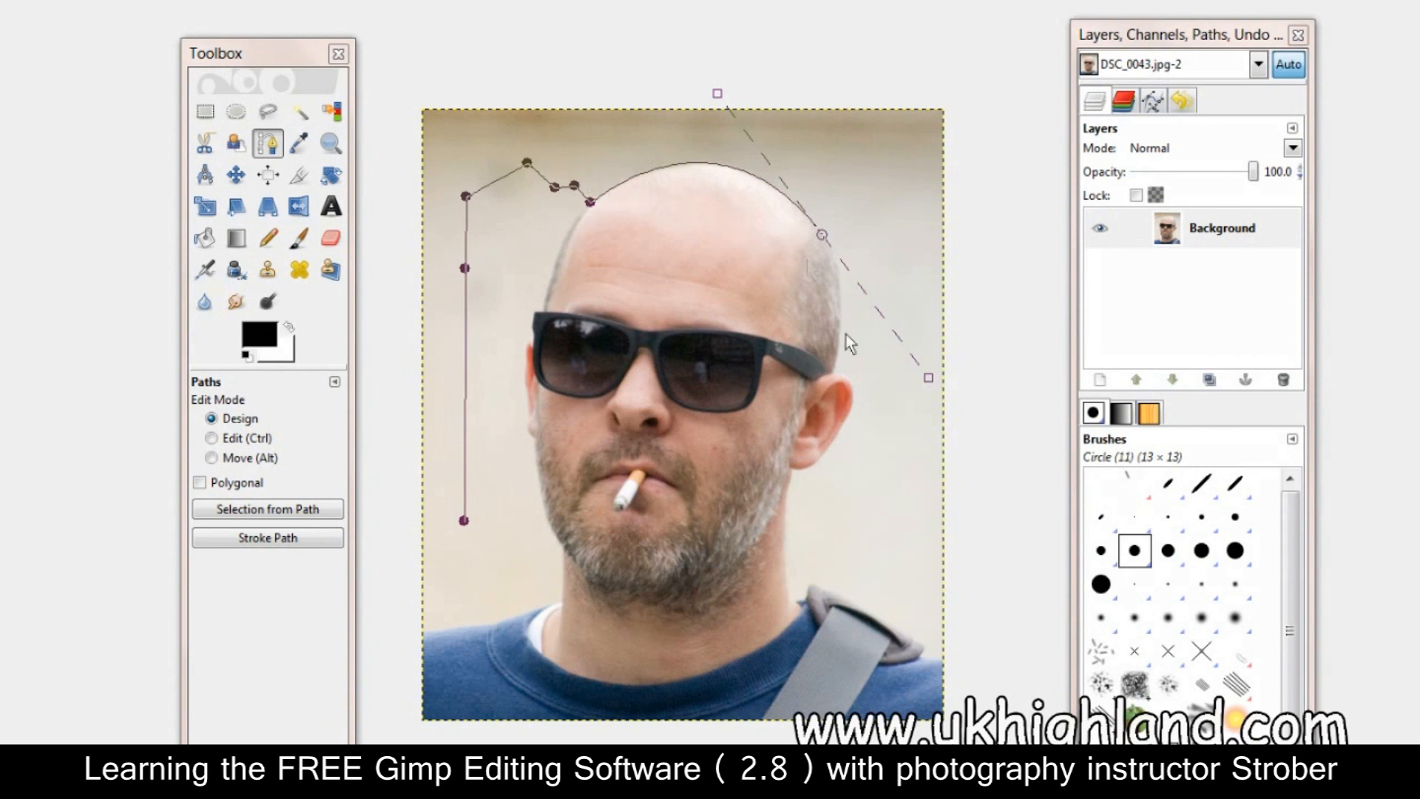
Undo the entire practice path around the forehead and crown
{"action": "key", "text": "ctrl+z"}
{"action": "key", "text": "ctrl+z"}
{"action": "key", "text": "ctrl+z"}
{"action": "key", "text": "ctrl+z"}
{"action": "key", "text": "ctrl+z"}
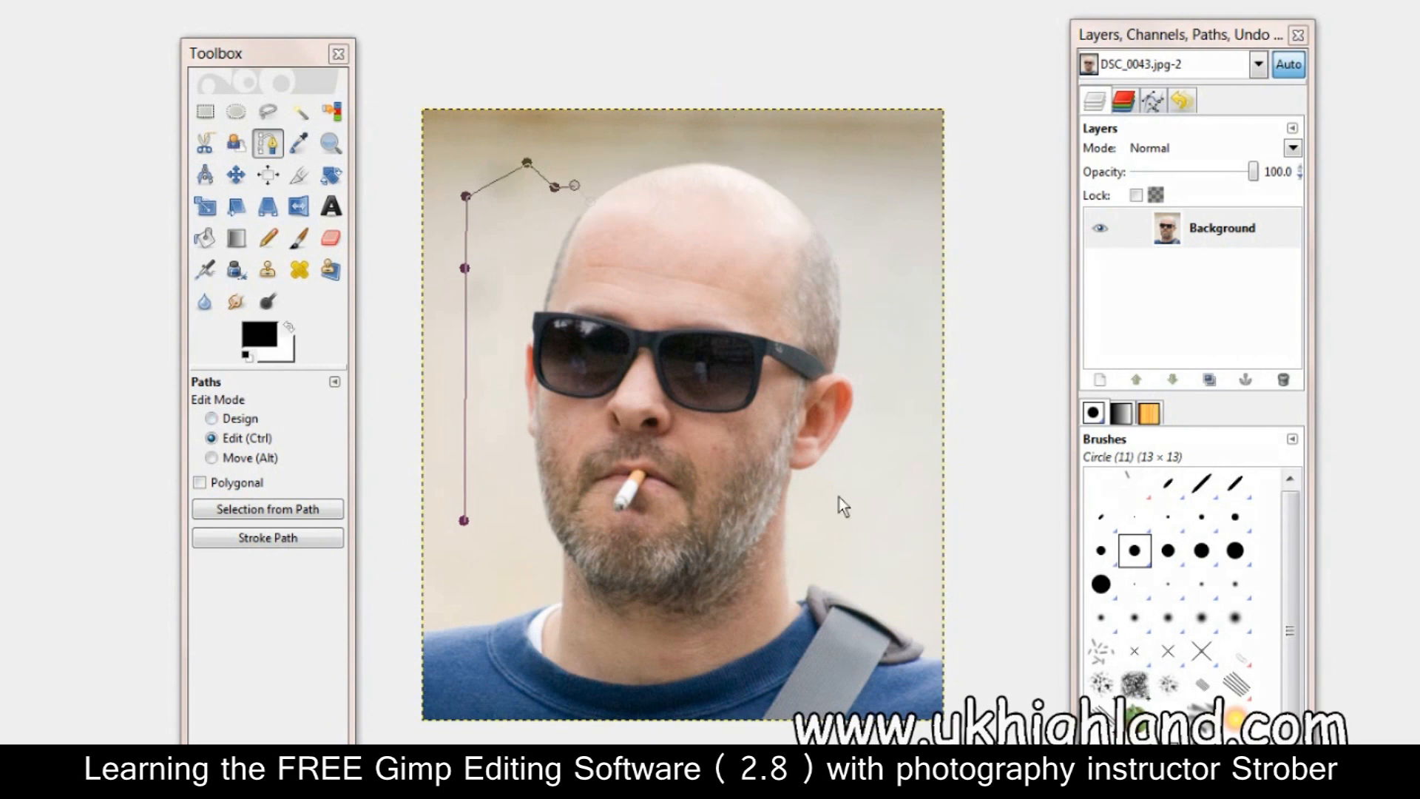
{"action": "key", "text": "ctrl+z"}
{"action": "key", "text": "ctrl+z"}
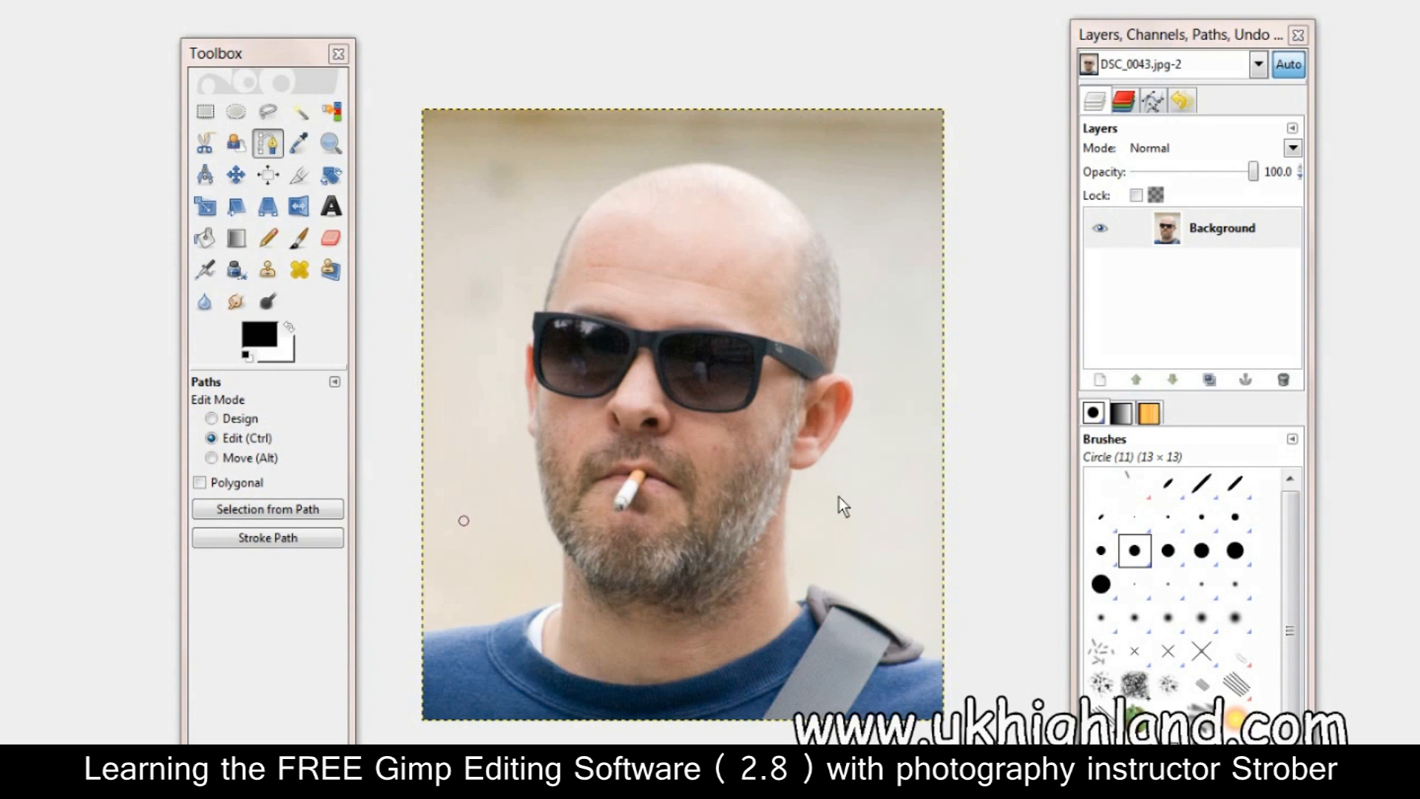
{"action": "key", "text": "ctrl+z"}
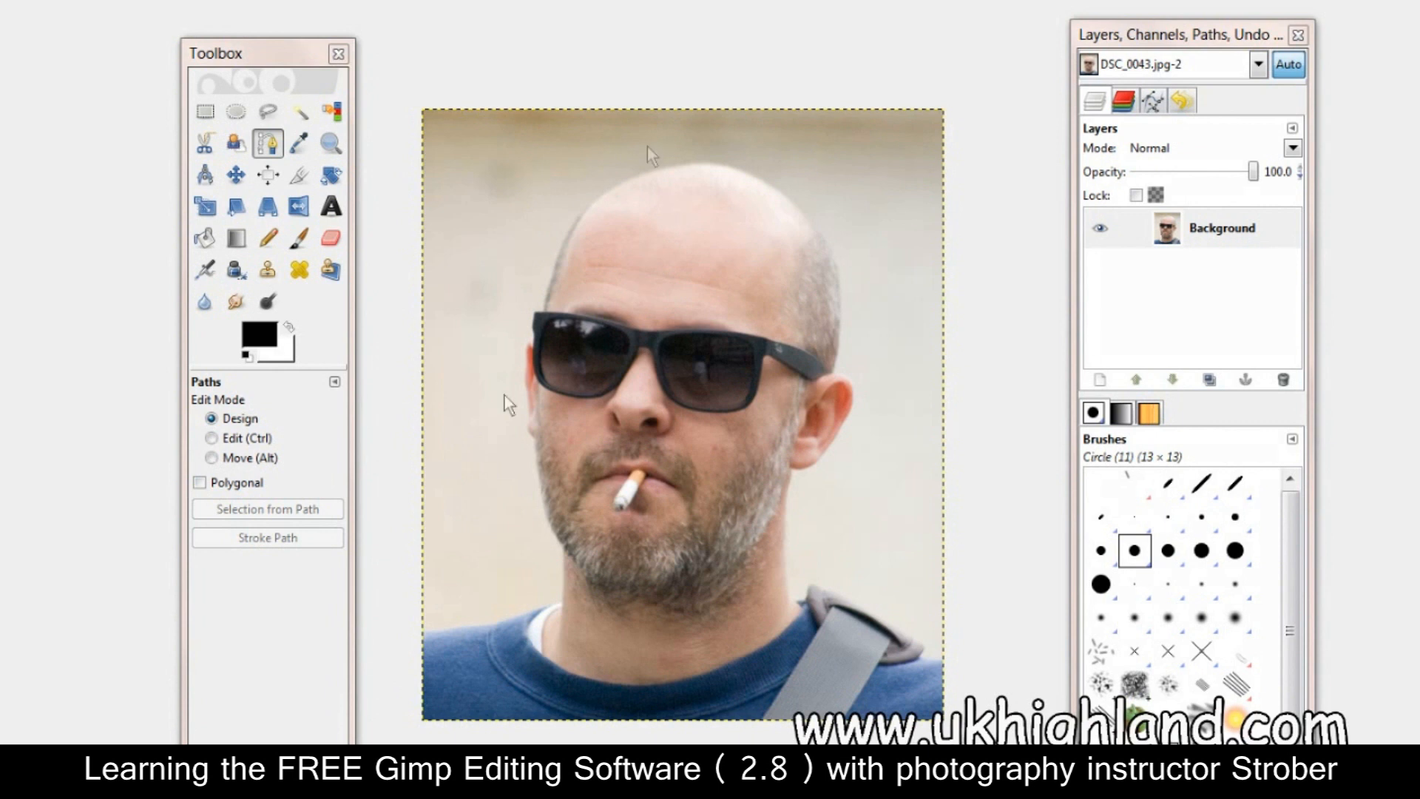
Start a path where the strap meets the neck, curve it along the sweater collar, and shorten the outgoing handle
{"action": "left_click", "coordinate": [801, 609]}
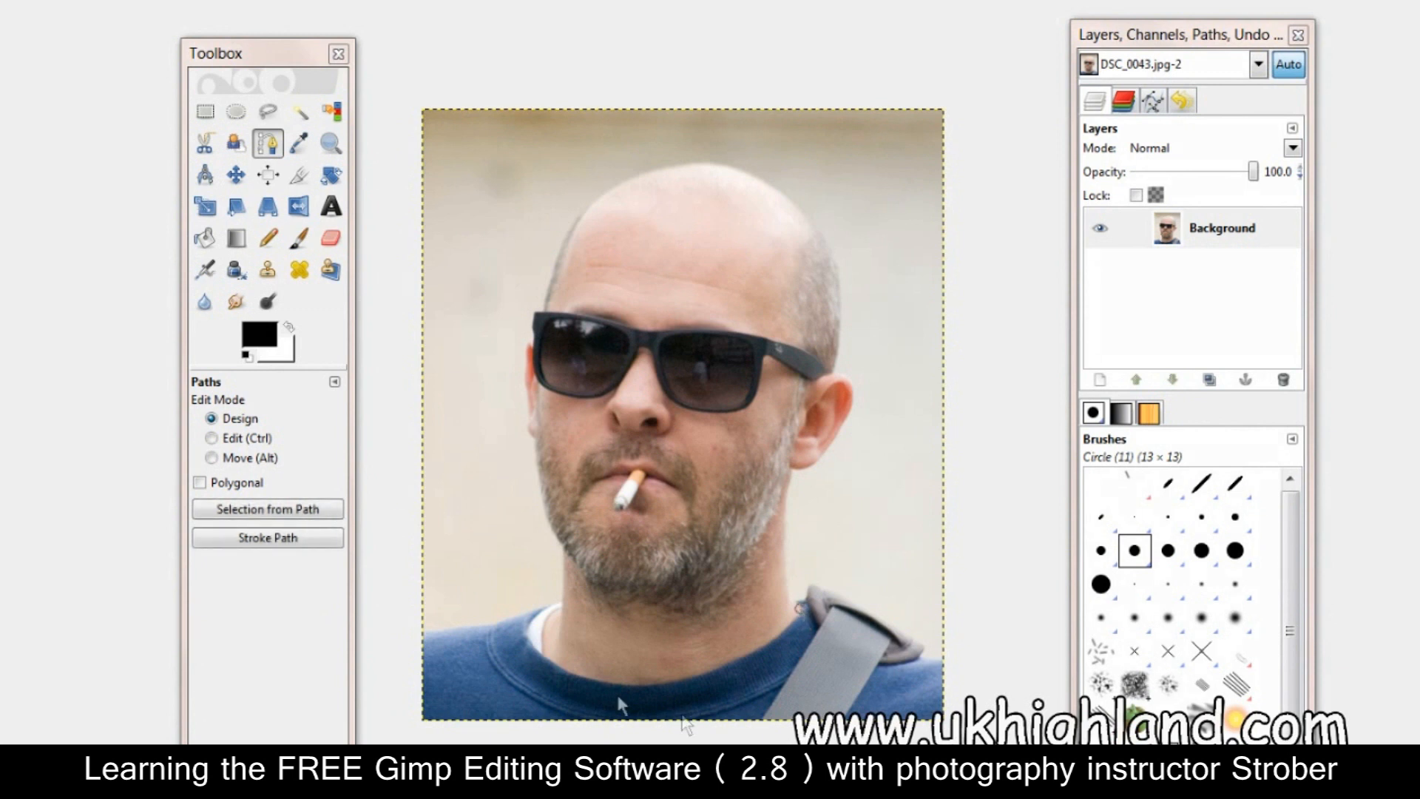
{"action": "left_click_drag", "start_coordinate": [526, 637], "coordinate": [383, 522]}
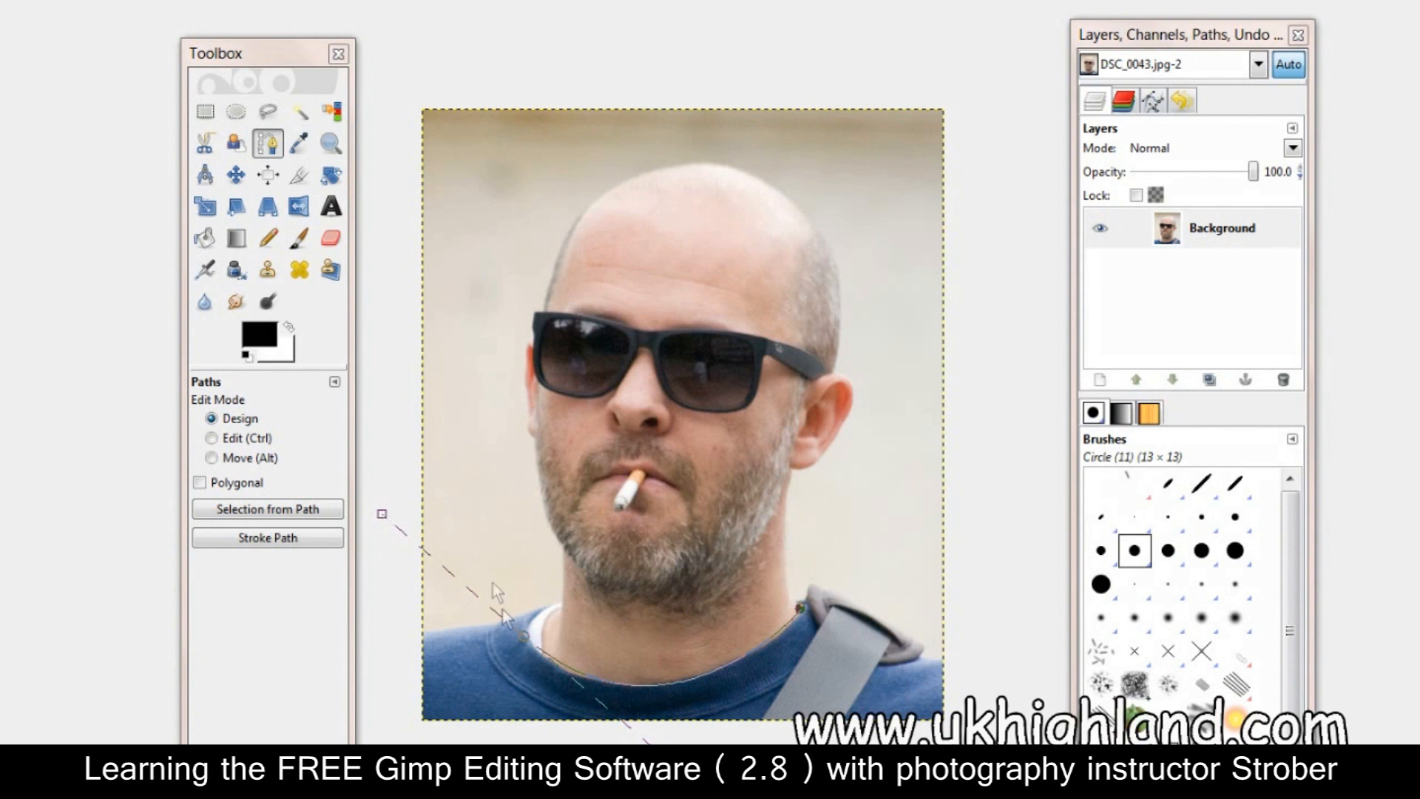
{"action": "left_click_drag", "start_coordinate": [382, 514], "coordinate": [534, 632]}
Continue the path up the neck, bearded jaw and cheek to the upper edge of the sunglasses
{"action": "left_click", "coordinate": [565, 552]}
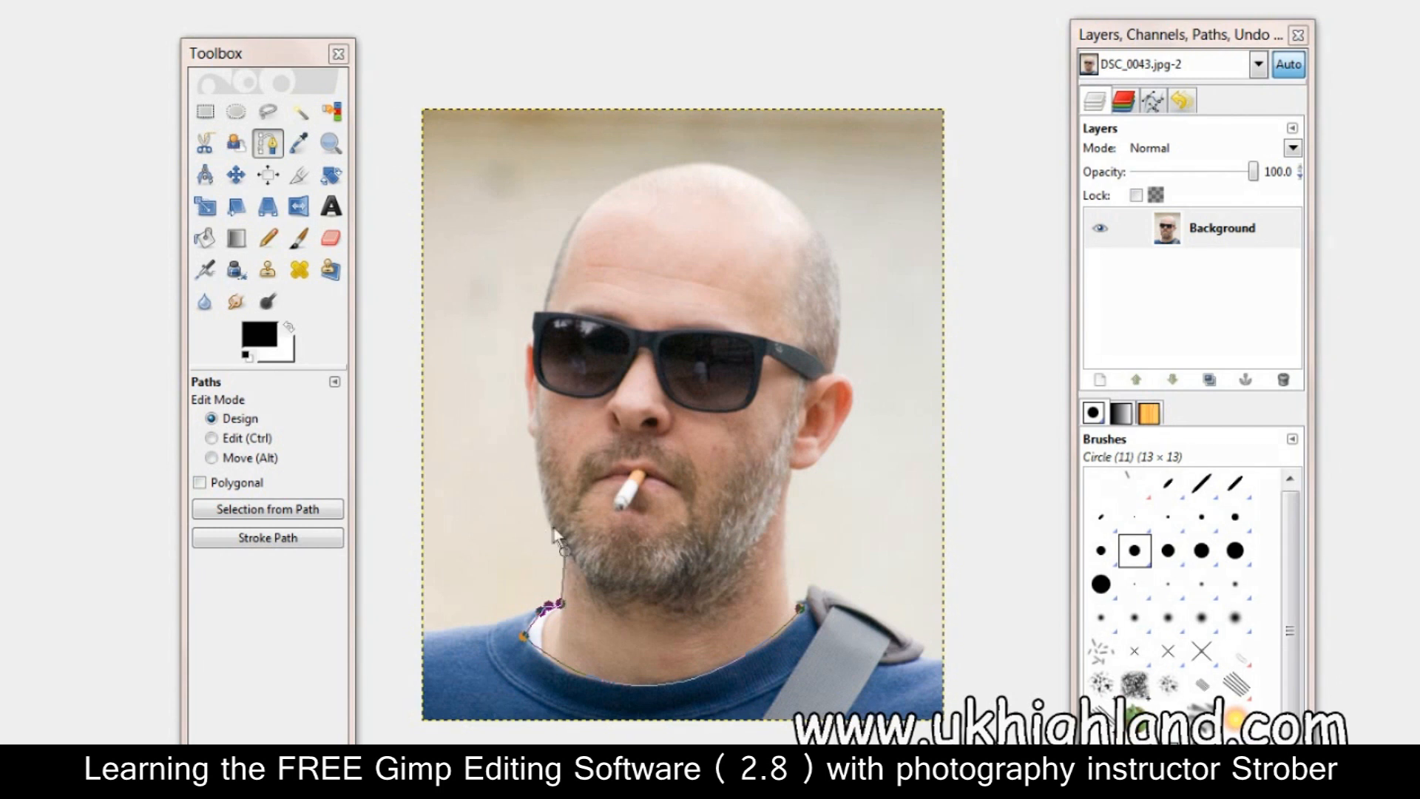
{"action": "left_click_drag", "start_coordinate": [547, 524], "coordinate": [539, 497]}
{"action": "left_click", "coordinate": [535, 443]}
{"action": "left_click", "coordinate": [525, 422]}
{"action": "left_click", "coordinate": [522, 360]}
{"action": "left_click", "coordinate": [524, 342]}
{"action": "left_click", "coordinate": [529, 320]}
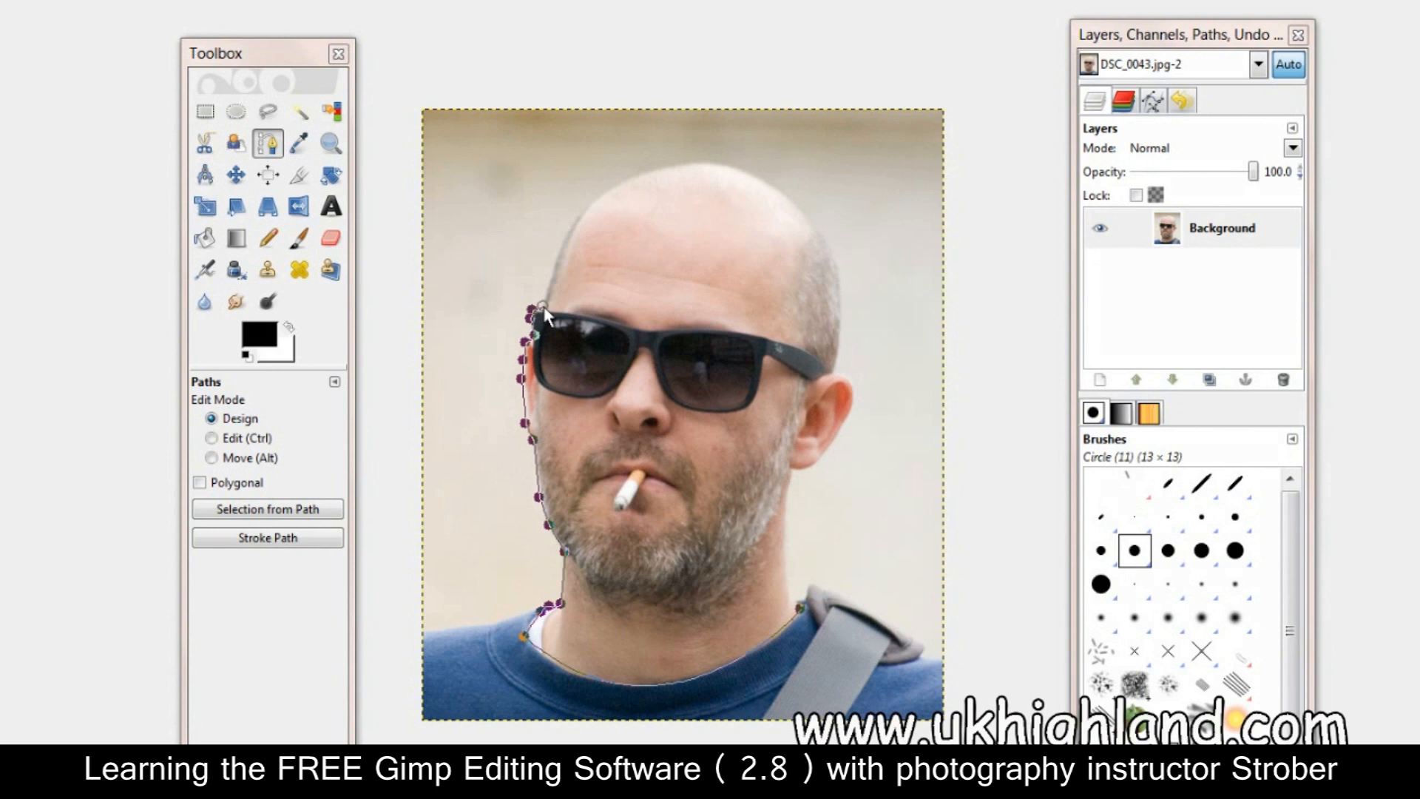
Extend the path up the forehead, curve it over the crown, and shorten its handle to follow the back of the head
{"action": "left_click", "coordinate": [568, 227]}
{"action": "left_click", "coordinate": [833, 254]}
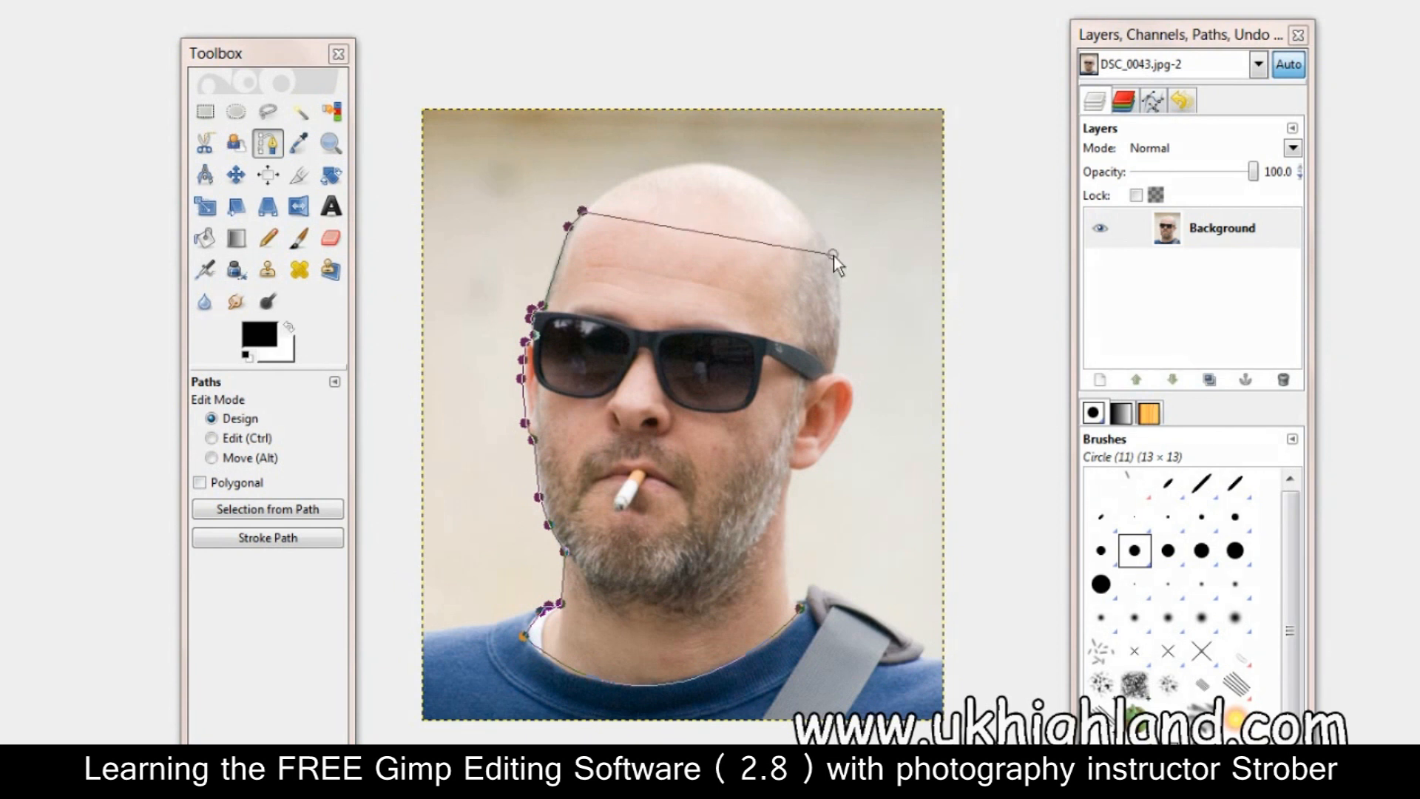
{"action": "left_click_drag", "start_coordinate": [833, 256], "coordinate": [949, 436]}
{"action": "key", "text": "ctrl+z"}
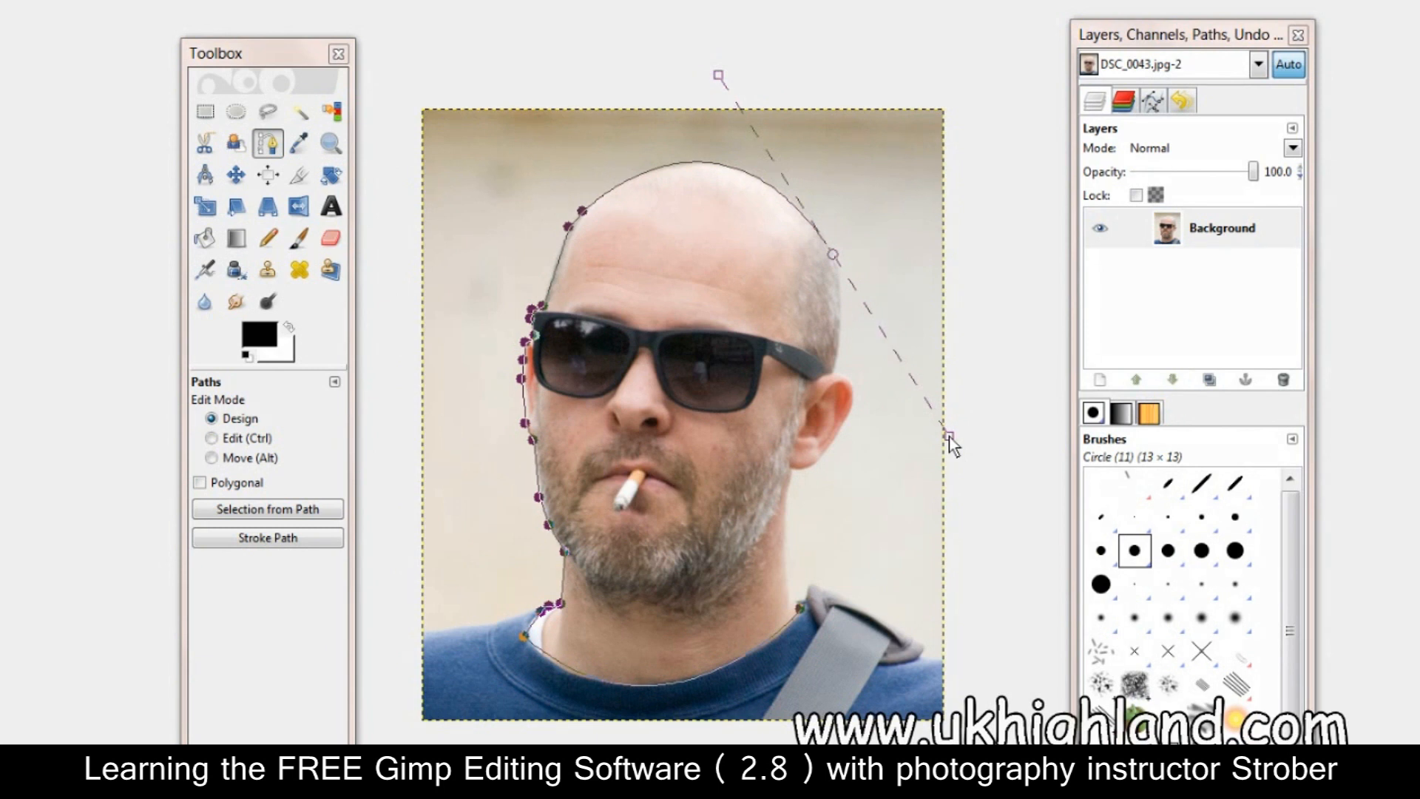
{"action": "left_click_drag", "start_coordinate": [949, 437], "coordinate": [840, 295]}
{"action": "left_click", "coordinate": [842, 328]}
Curve the path around the visible ear and continue it down the neck to just above the strap anchor
{"action": "left_click_drag", "start_coordinate": [839, 438], "coordinate": [811, 495]}
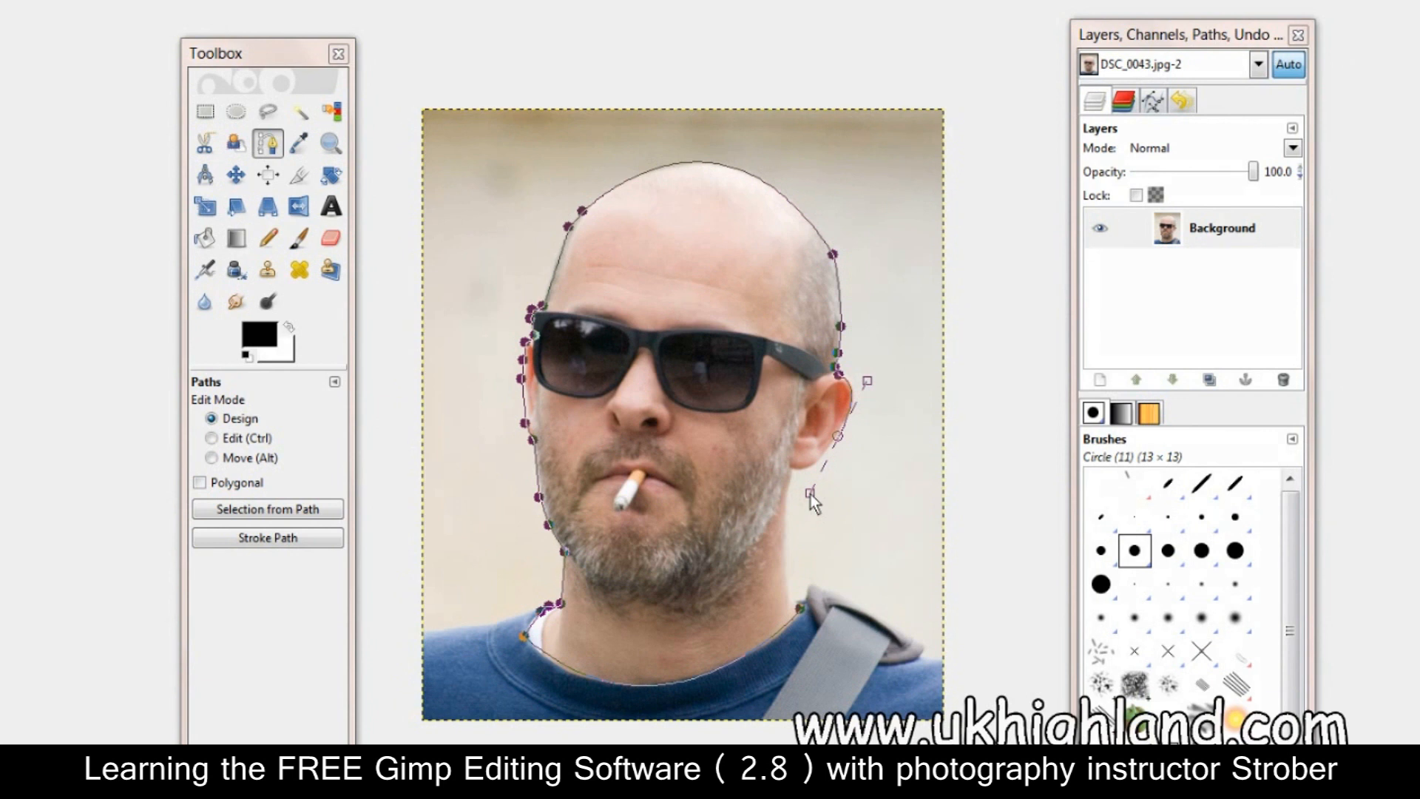
{"action": "left_click_drag", "start_coordinate": [811, 494], "coordinate": [796, 468]}
{"action": "left_click", "coordinate": [786, 567]}
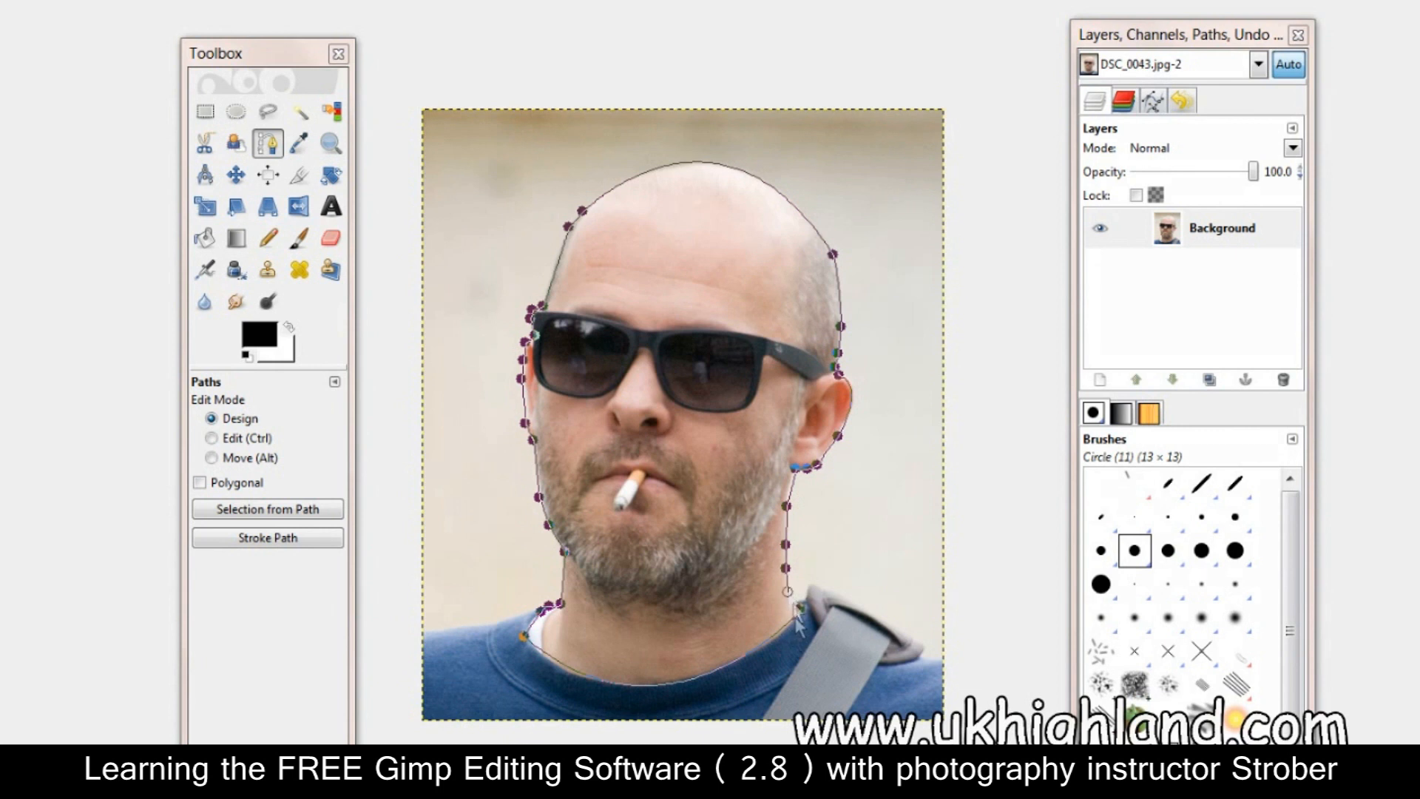
Create a selection from the finished head path and remove the colours inside it with Desaturate
{"action": "right_click", "coordinate": [788, 593]}
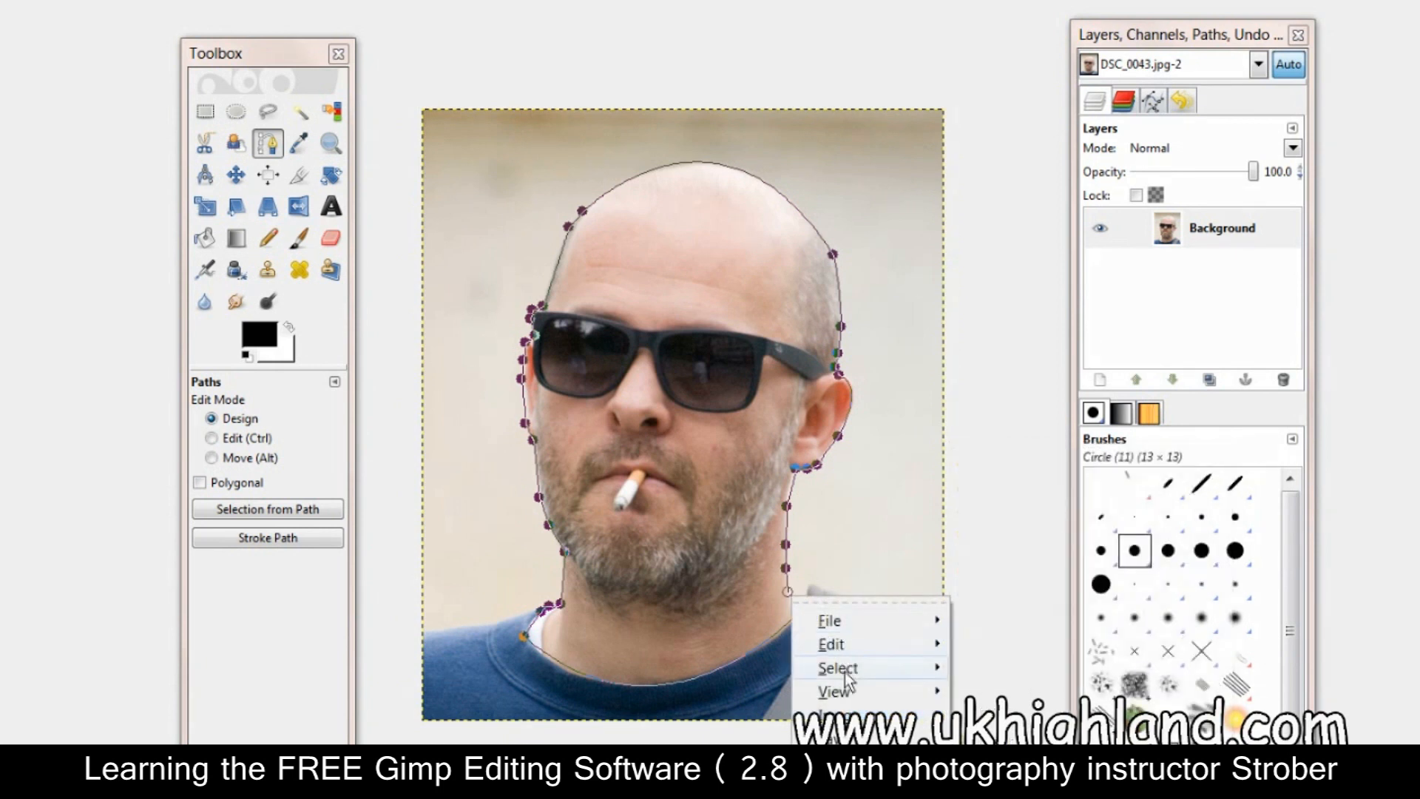
{"action": "mouse_move", "coordinate": [845, 672]}
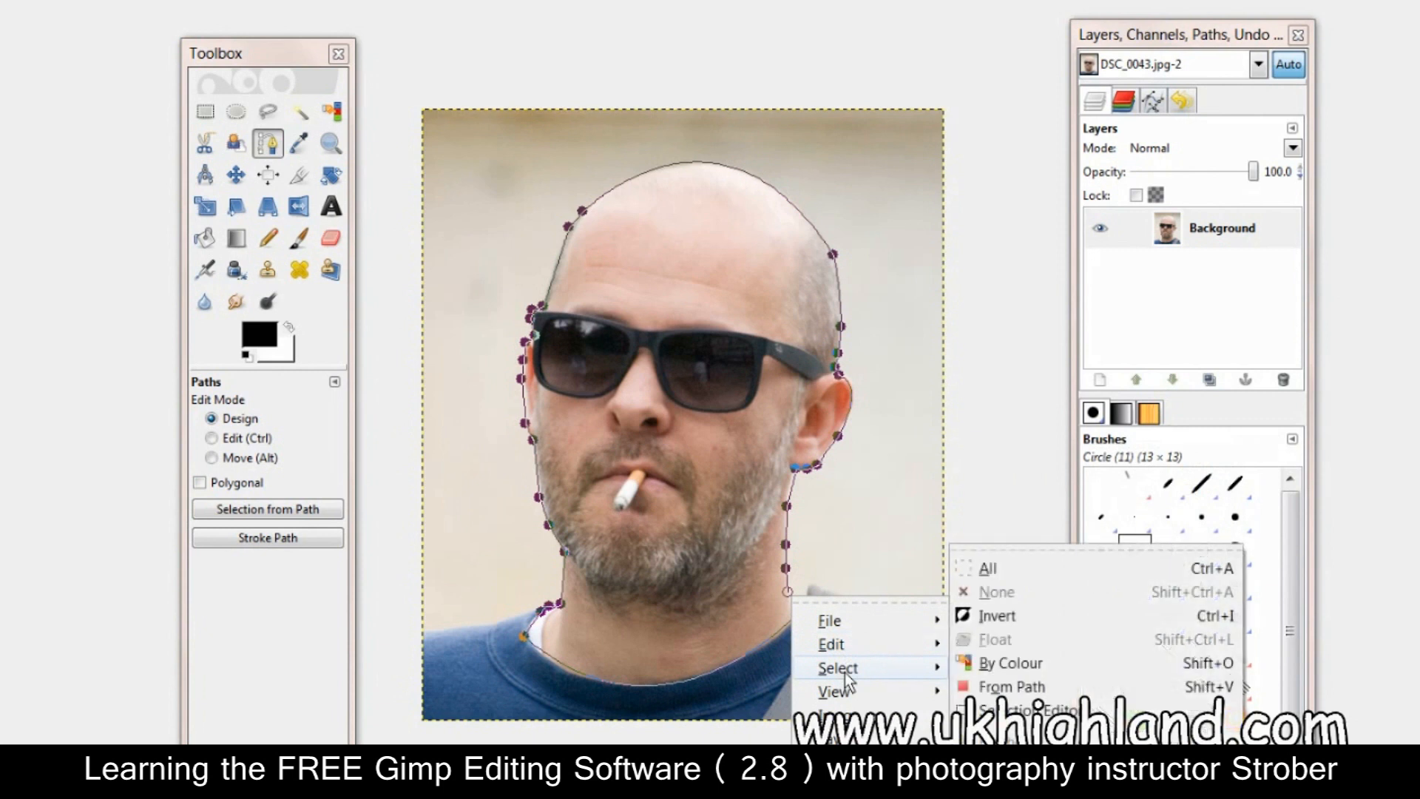
{"action": "left_click", "coordinate": [1012, 694]}
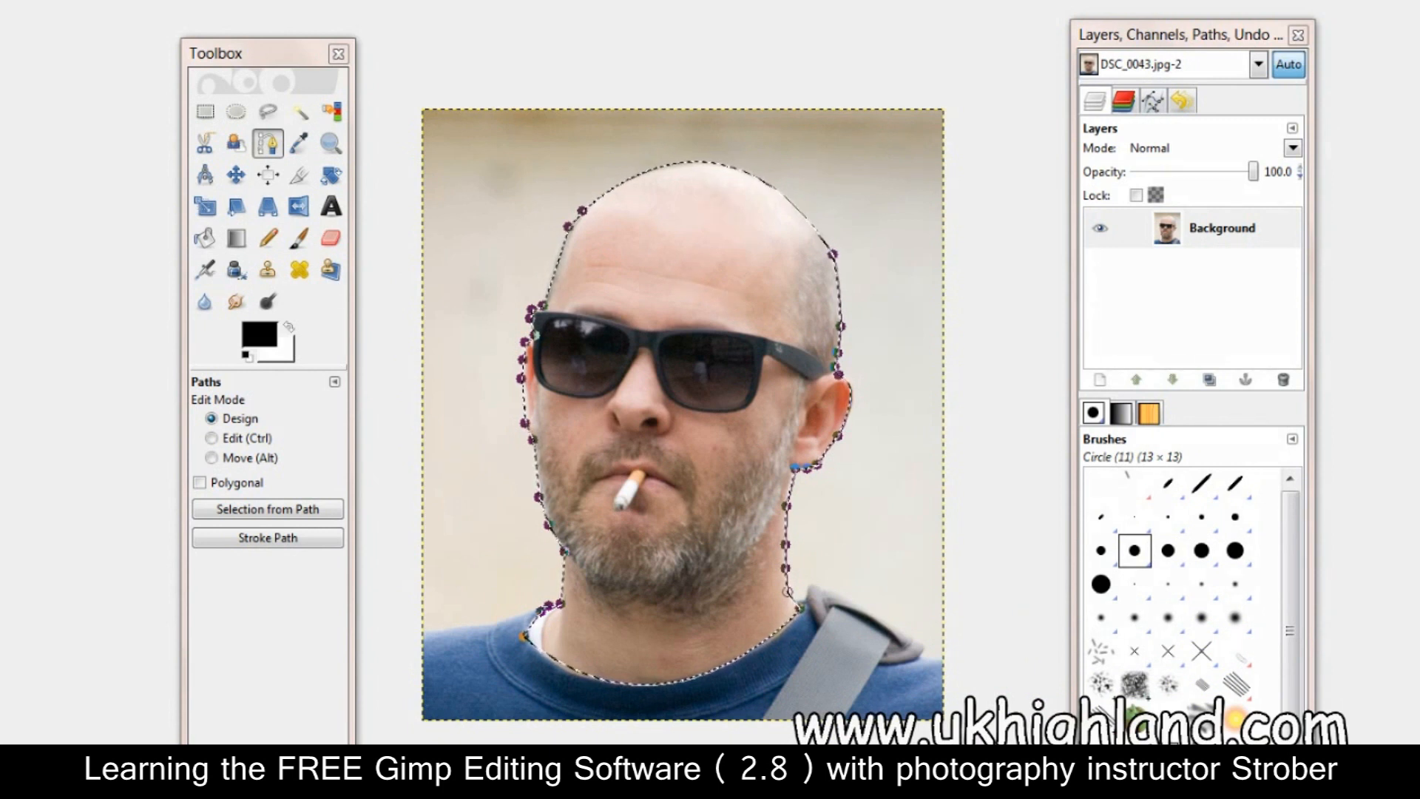
{"action": "left_click", "coordinate": [123, 0]}
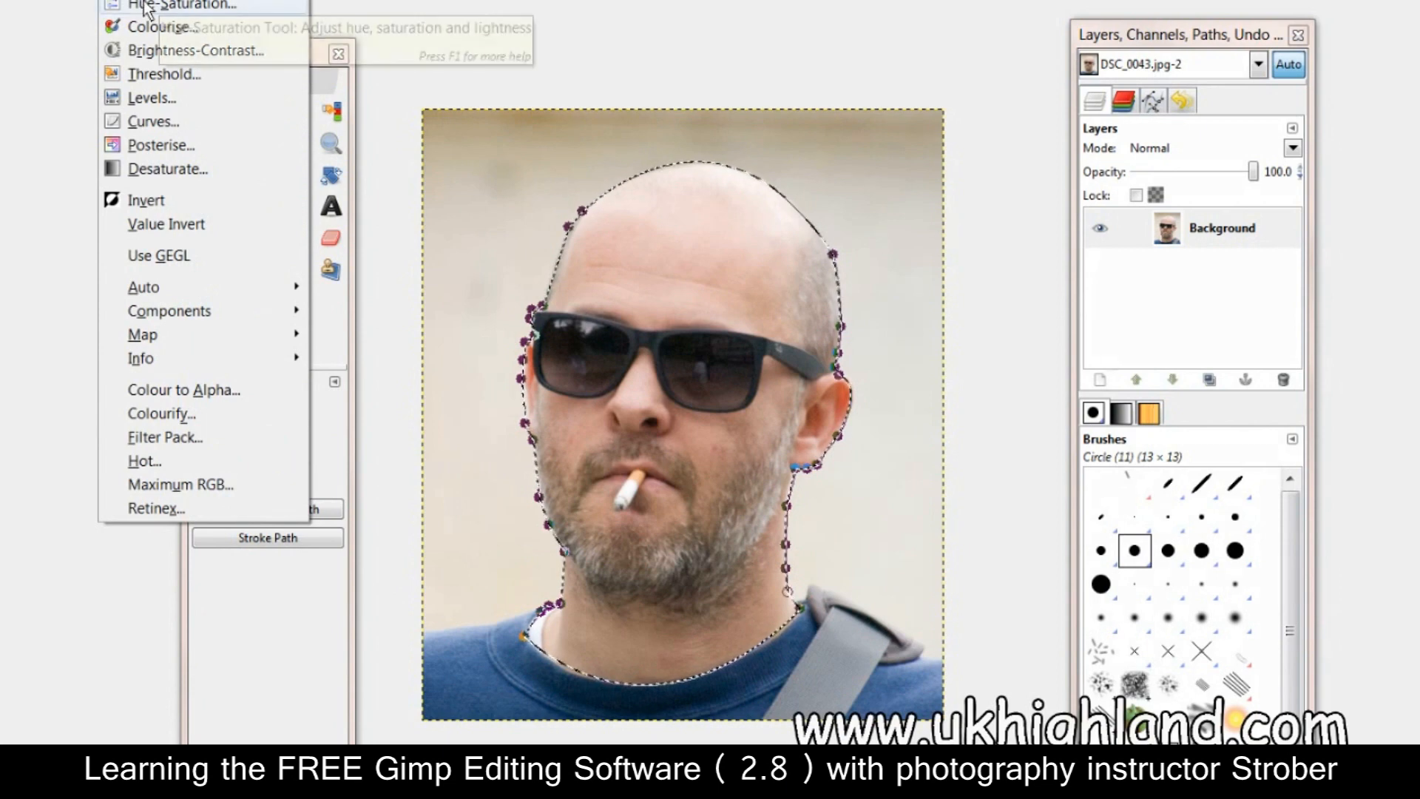
{"action": "left_click", "coordinate": [167, 170]}
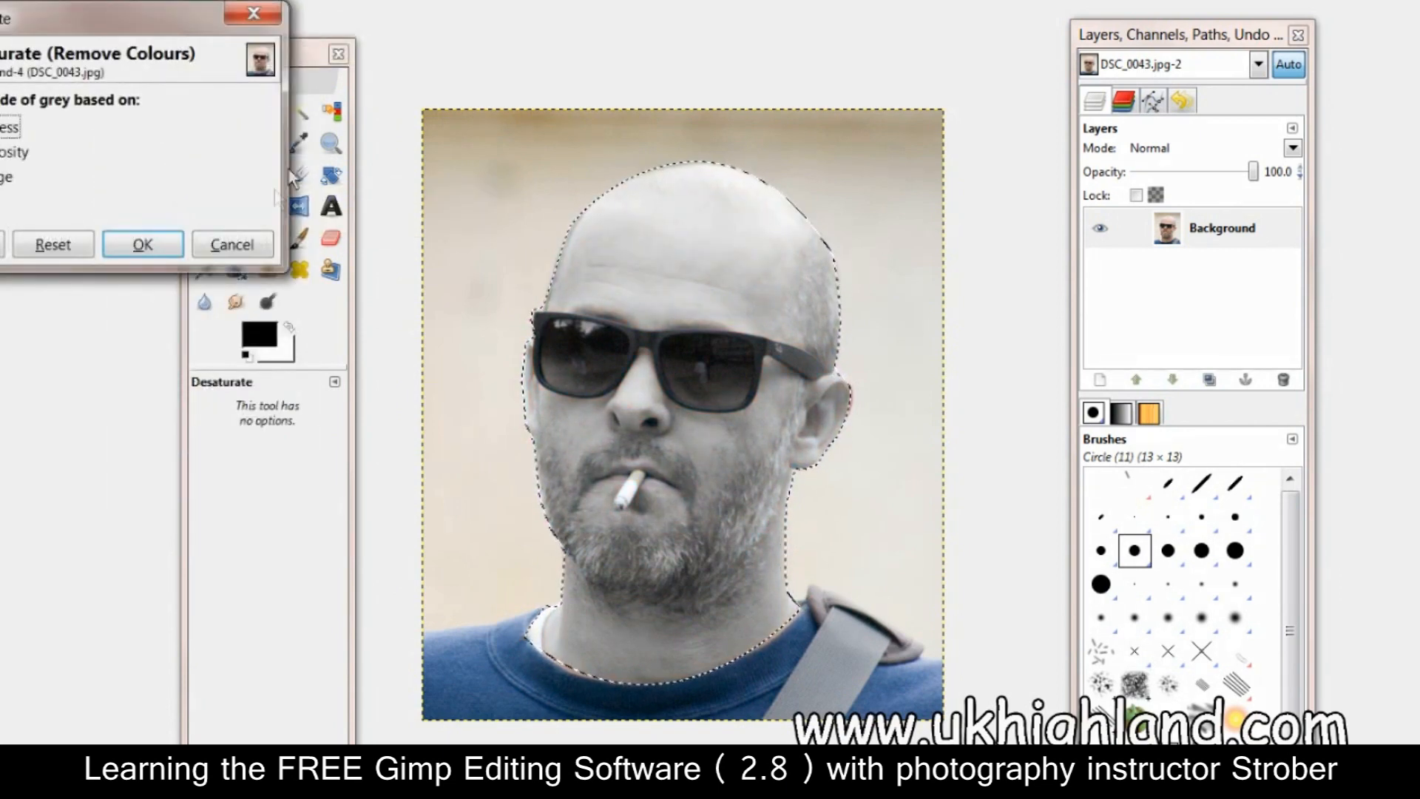
{"action": "left_click", "coordinate": [145, 244]}
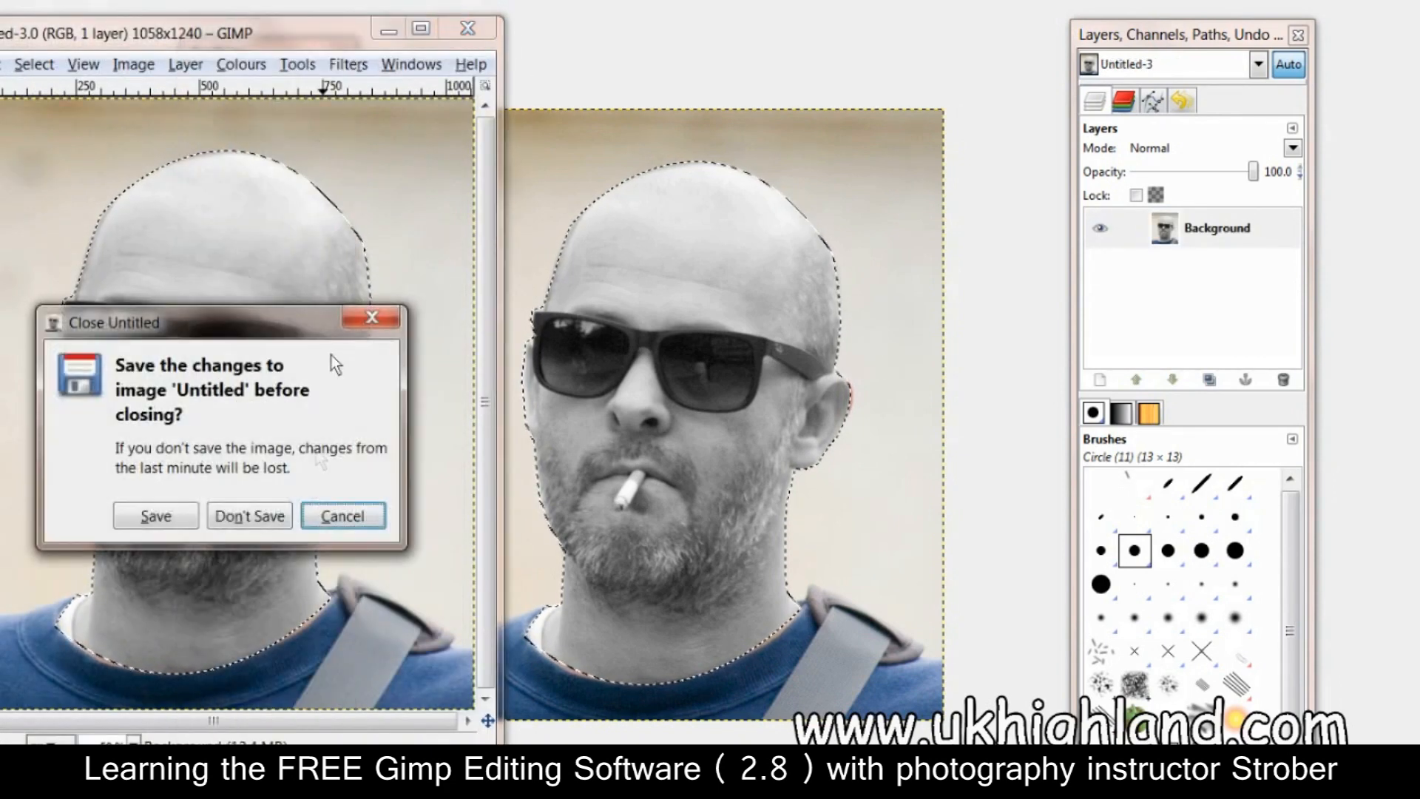
Close the untitled copy of the image without saving its changes
{"action": "left_click", "coordinate": [251, 518]}
{"action": "left_click", "coordinate": [300, 112]}
{"action": "left_click", "coordinate": [588, 59]}
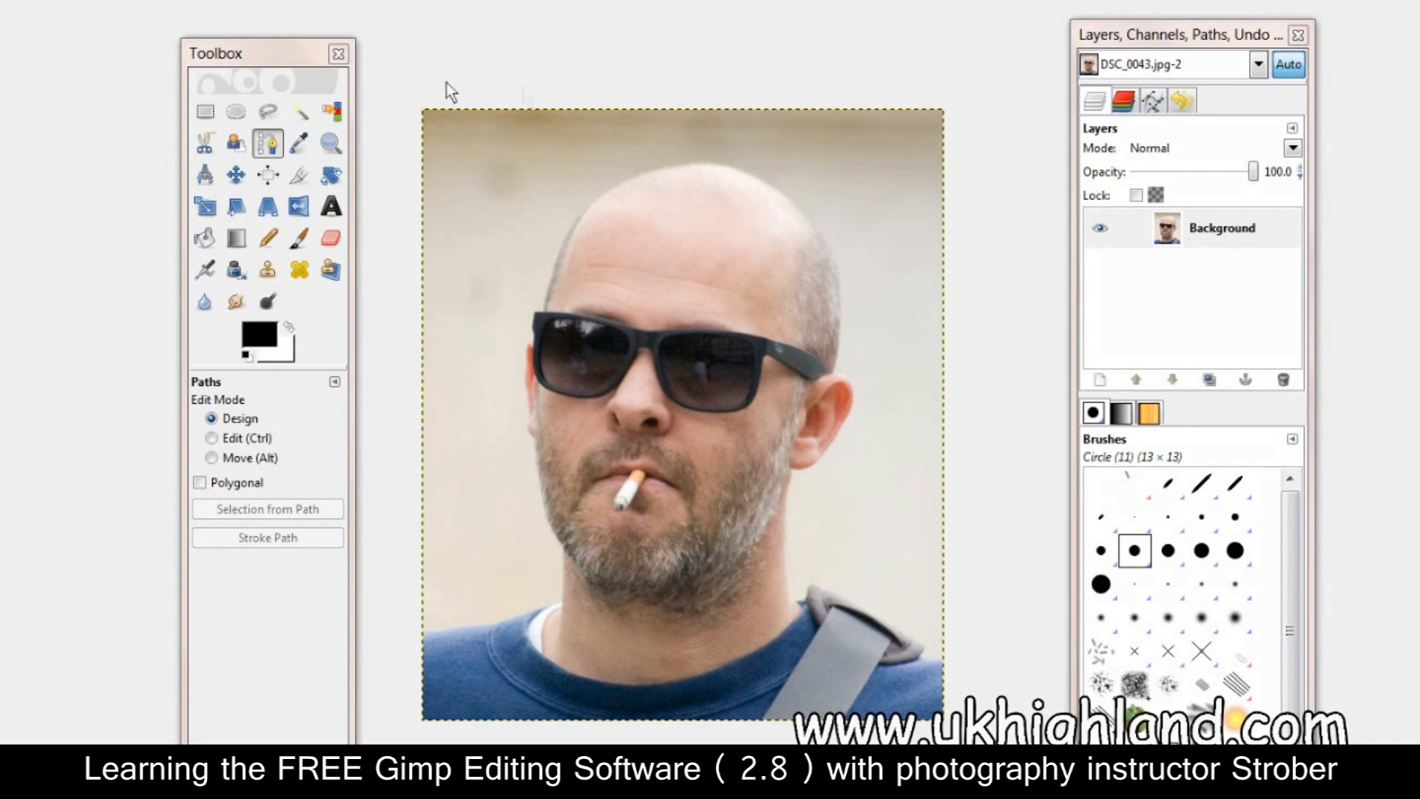
Place straight path segments up the background beside the face to the forehead, and curve the last segment over the crown
{"action": "left_click", "coordinate": [259, 55]}
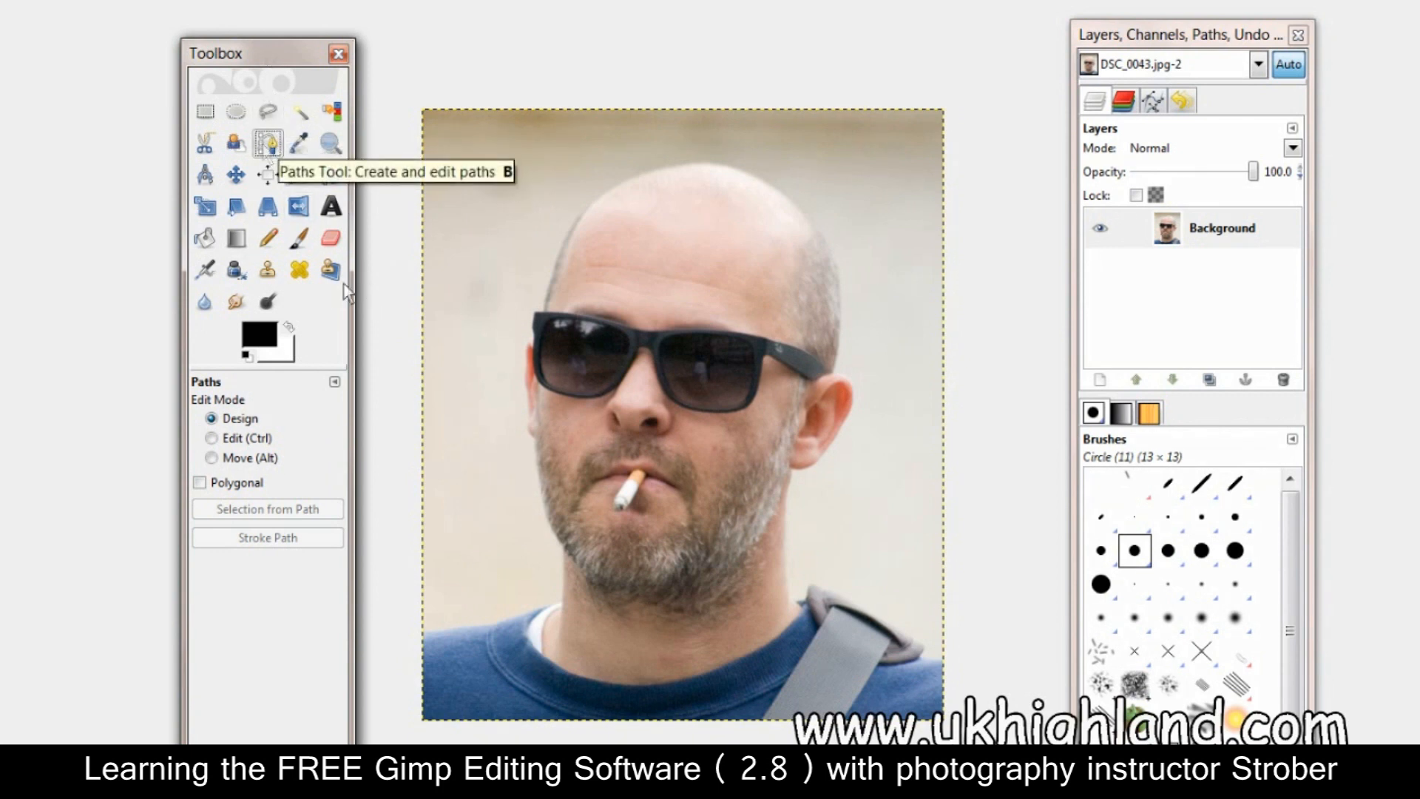
{"action": "left_click", "coordinate": [465, 523]}
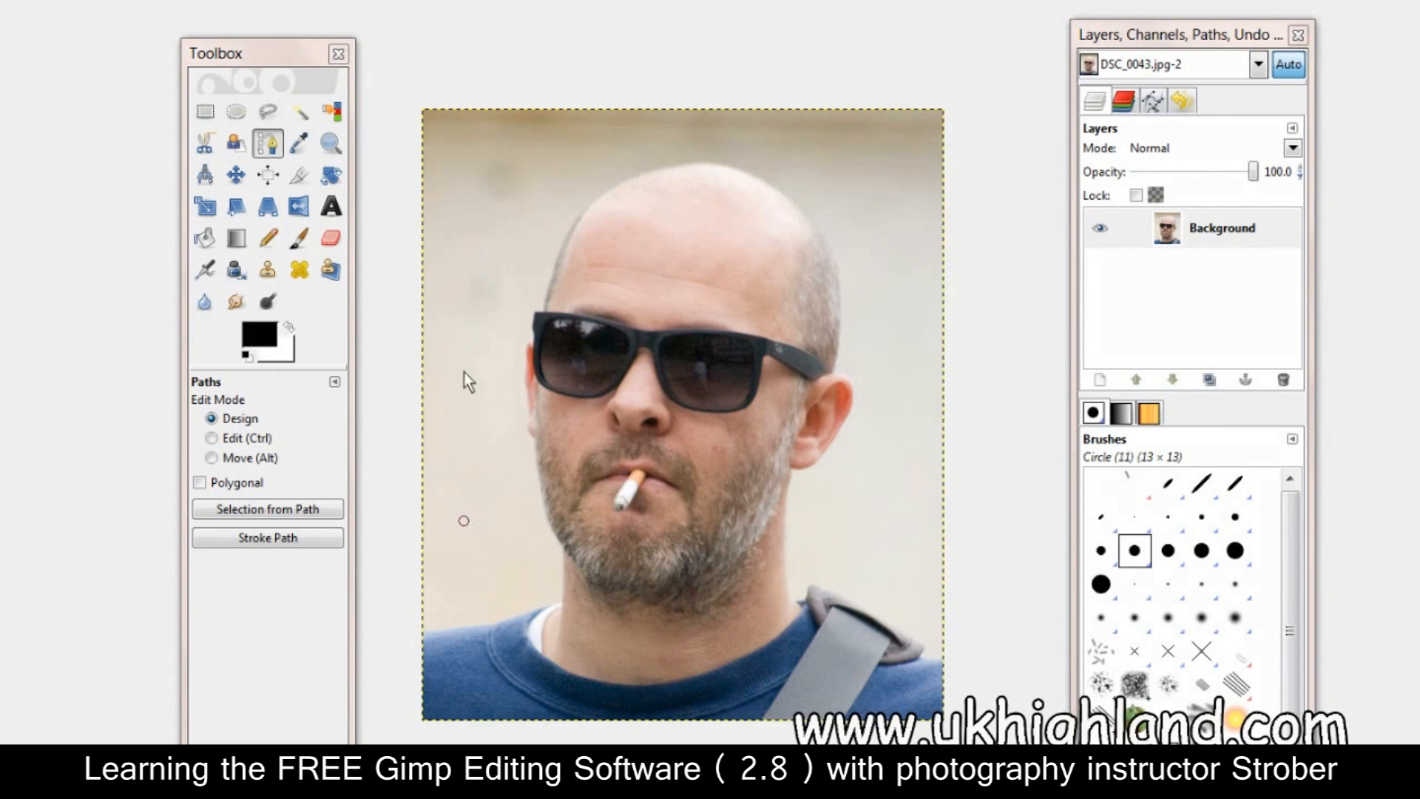
{"action": "left_click", "coordinate": [465, 269]}
{"action": "left_click", "coordinate": [466, 198]}
{"action": "left_click", "coordinate": [527, 163]}
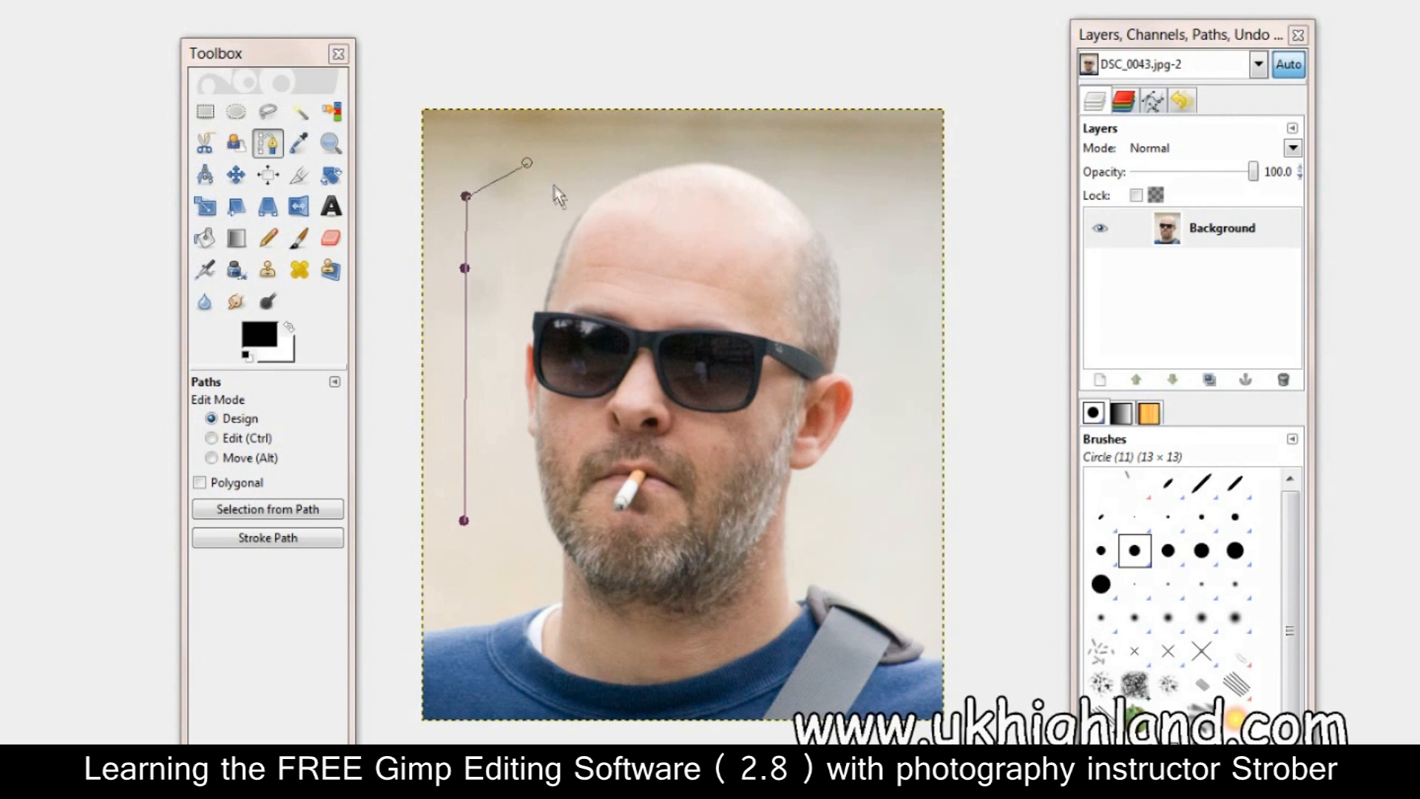
{"action": "left_click", "coordinate": [575, 186]}
{"action": "left_click", "coordinate": [822, 235]}
{"action": "left_click_drag", "start_coordinate": [822, 235], "coordinate": [929, 381]}
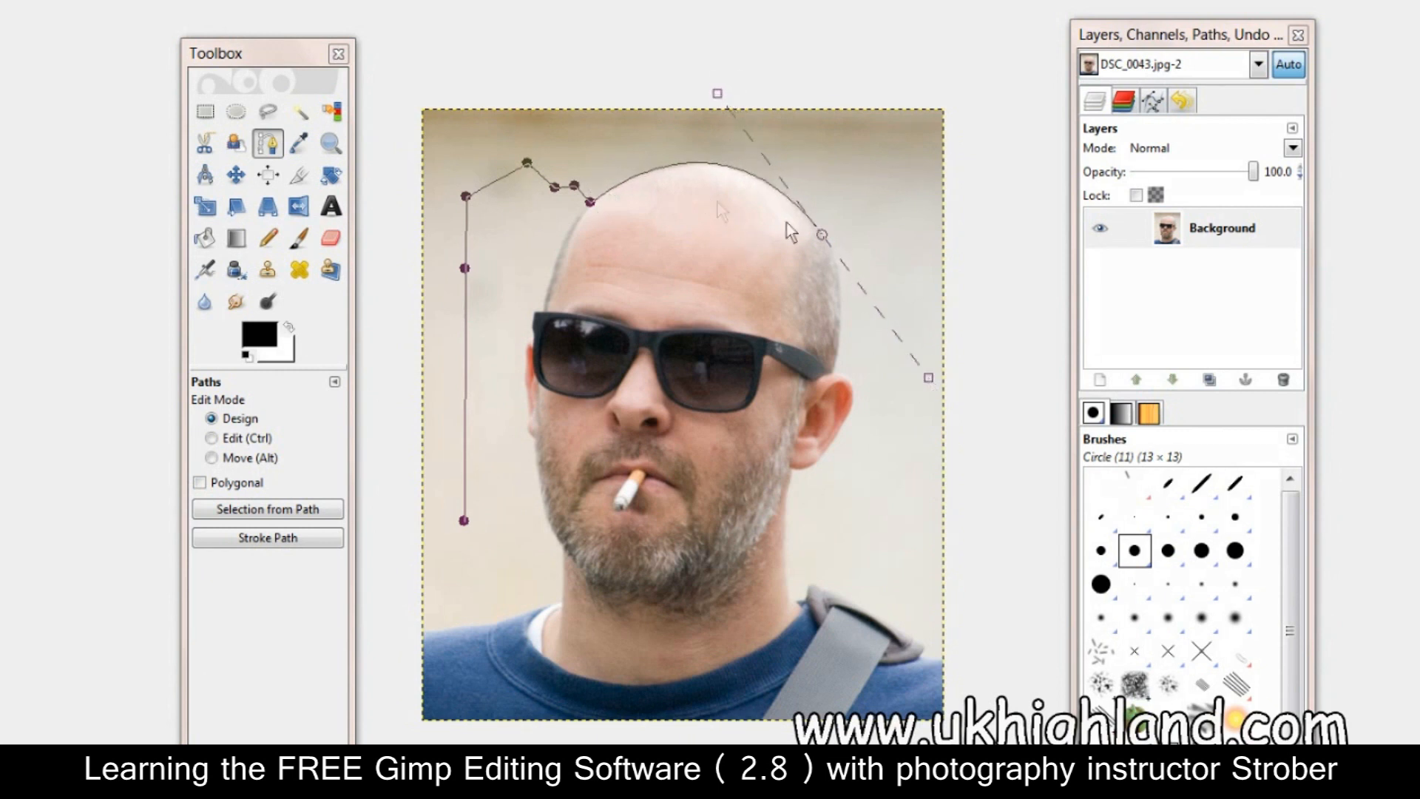
Undo the whole practice path beside the face and over the crown
{"action": "key", "text": "ctrl+z"}
{"action": "key", "text": "ctrl+z"}
{"action": "key", "text": "ctrl+z"}
{"action": "key", "text": "ctrl+z"}
{"action": "key", "text": "ctrl+z"}
{"action": "key", "text": "ctrl+z"}
{"action": "key", "text": "ctrl+z"}
{"action": "key", "text": "ctrl+z"}
{"action": "key", "text": "ctrl+z"}
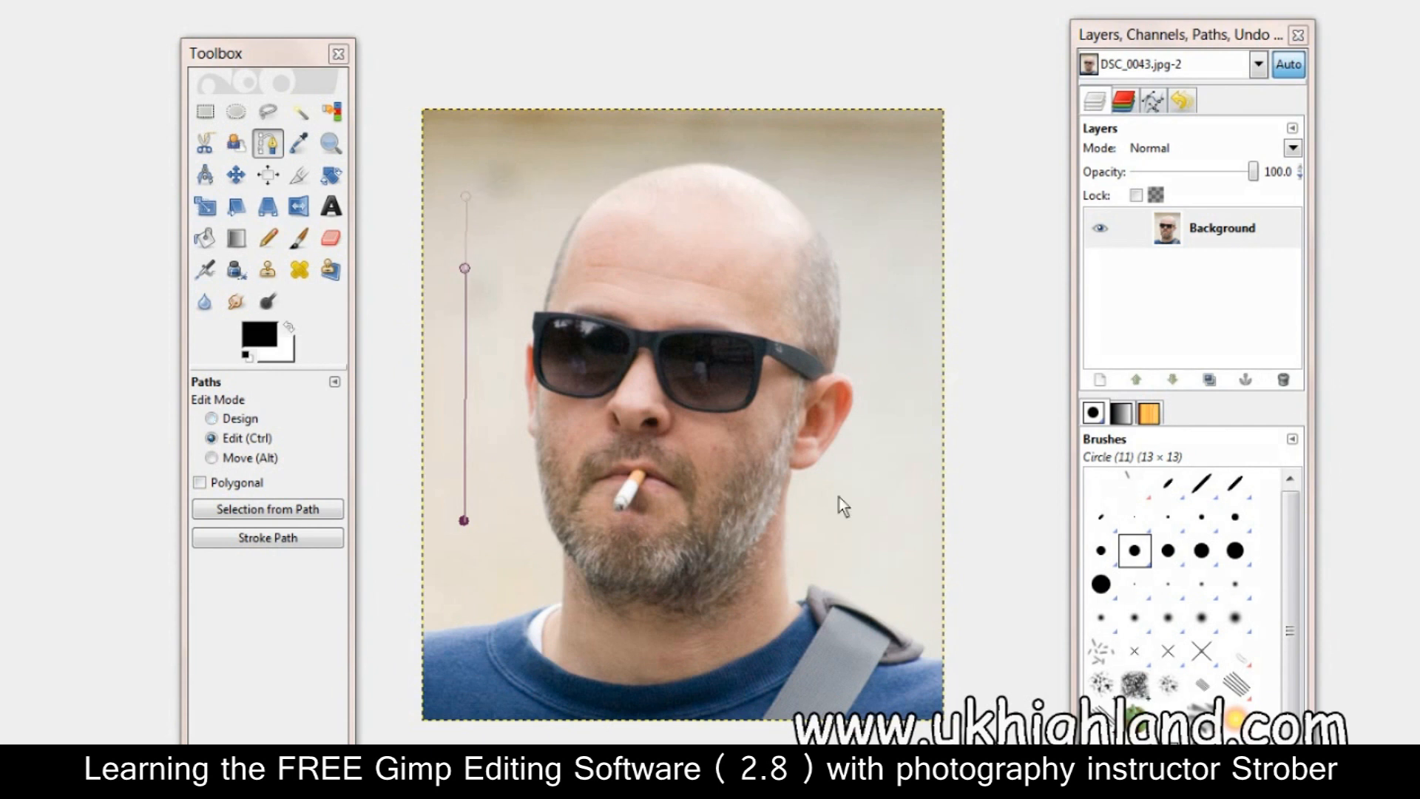
{"action": "key", "text": "ctrl+z"}
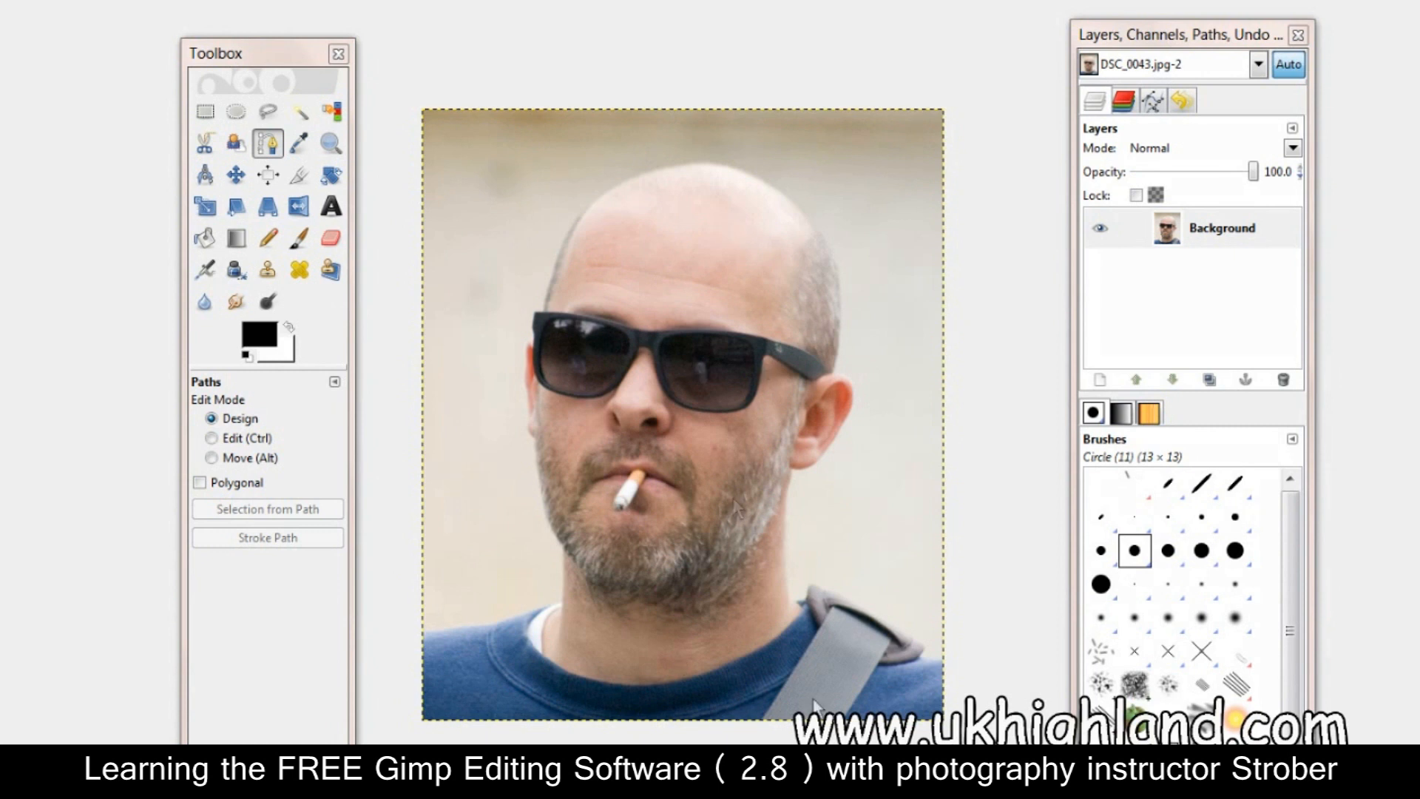
Start a path at the strap by the neck, curve it along the shirt collar and continue it up to the jaw
{"action": "left_click", "coordinate": [801, 609]}
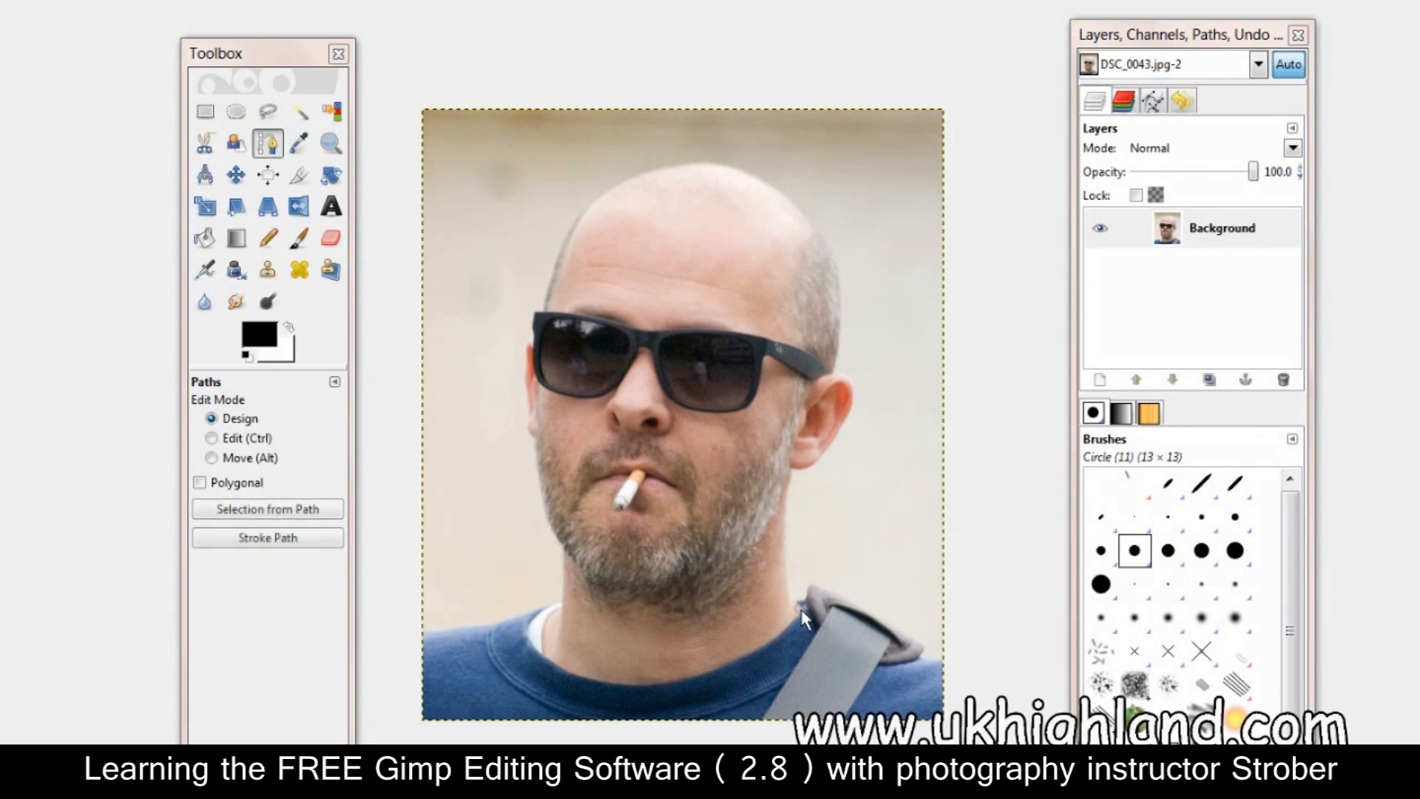
{"action": "left_click_drag", "start_coordinate": [525, 638], "coordinate": [382, 517]}
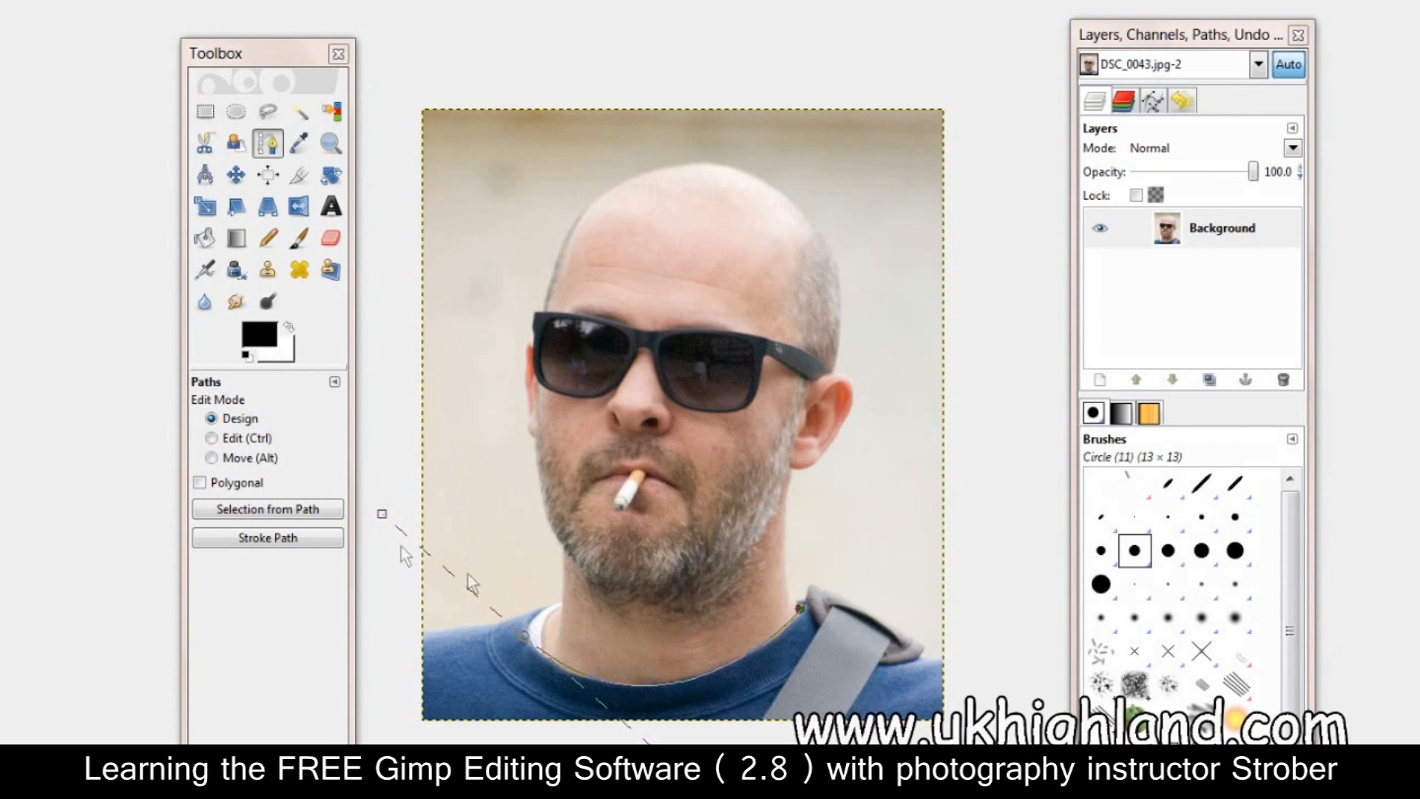
{"action": "left_click_drag", "start_coordinate": [383, 514], "coordinate": [534, 628]}
{"action": "left_click", "coordinate": [564, 552]}
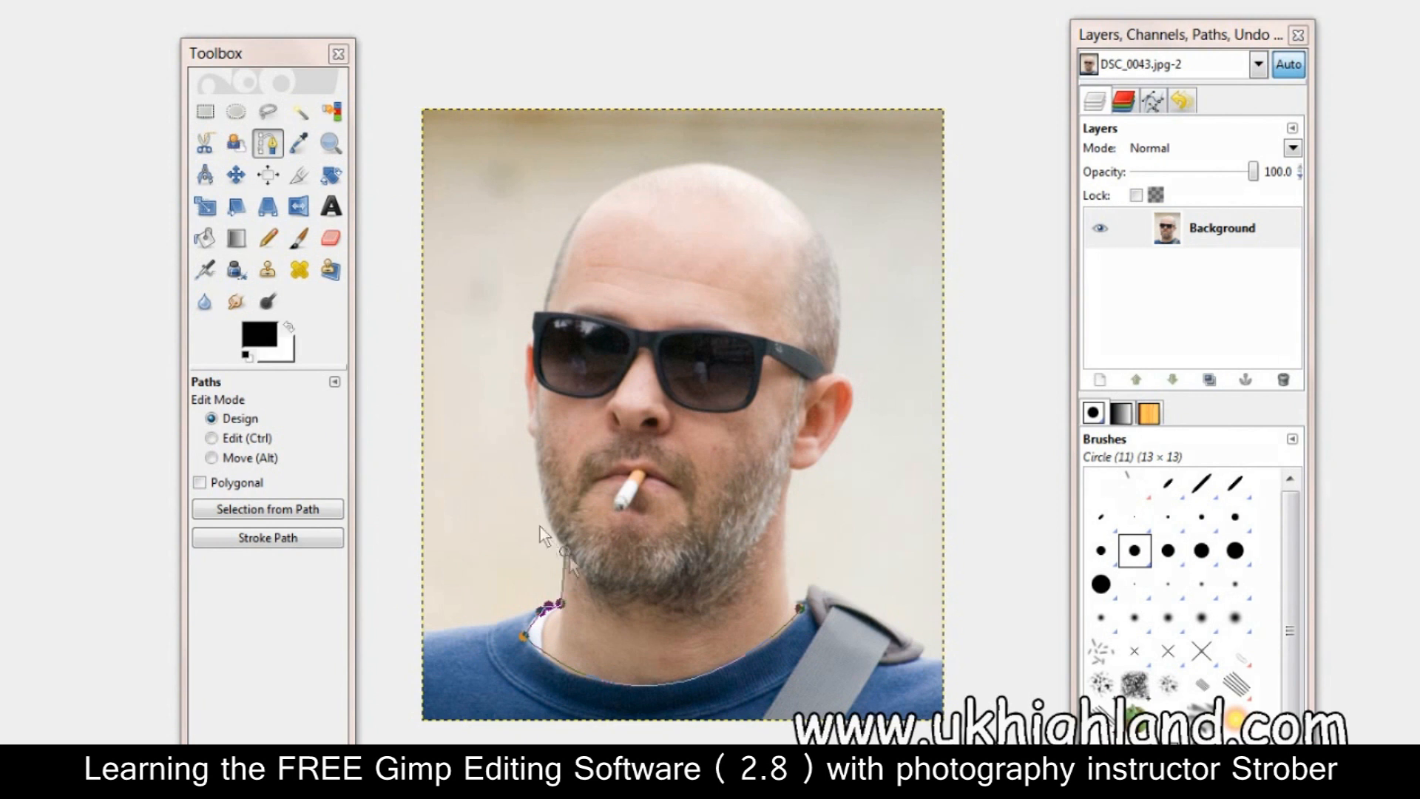
Continue the path up the bearded jaw and cheek, around the sunglasses' edge and up to the forehead
{"action": "left_click_drag", "start_coordinate": [547, 525], "coordinate": [535, 473]}
{"action": "left_click", "coordinate": [531, 438]}
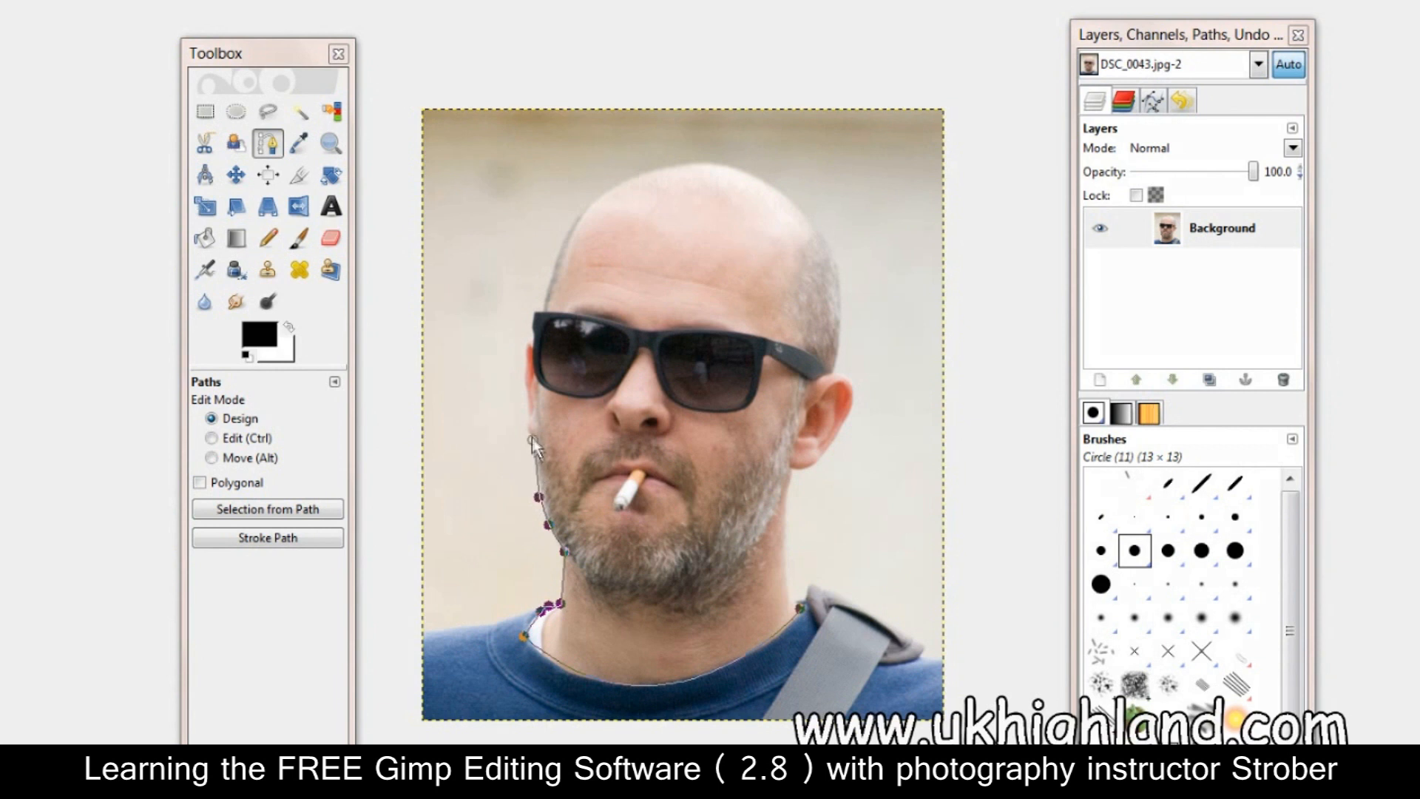
{"action": "left_click", "coordinate": [522, 380]}
{"action": "left_click", "coordinate": [524, 360]}
{"action": "left_click", "coordinate": [530, 318]}
{"action": "left_click", "coordinate": [568, 227]}
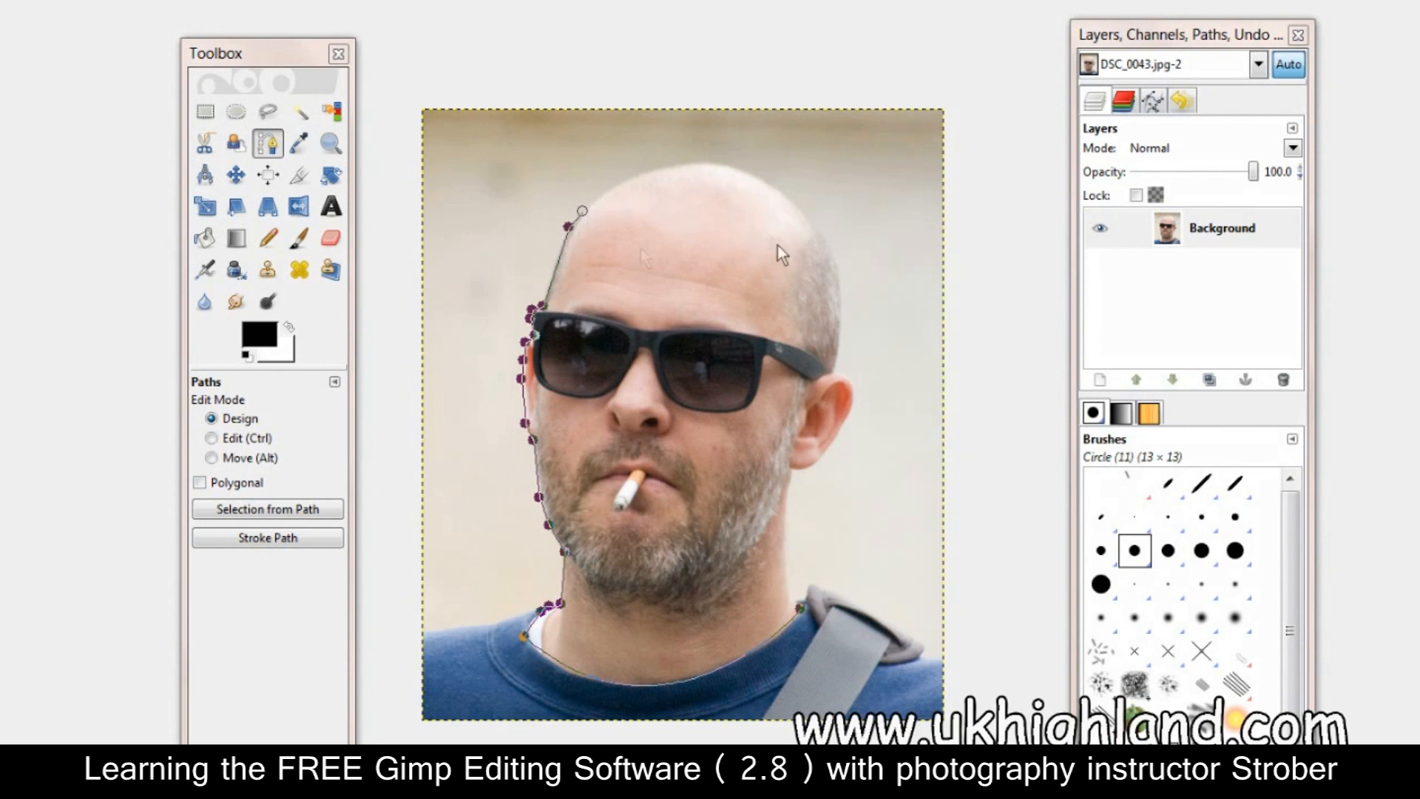
Curve the path over the crown, shorten the curve handle, and run it down the back of the head to the ear
{"action": "left_click", "coordinate": [833, 256]}
{"action": "left_click_drag", "start_coordinate": [833, 256], "coordinate": [949, 437]}
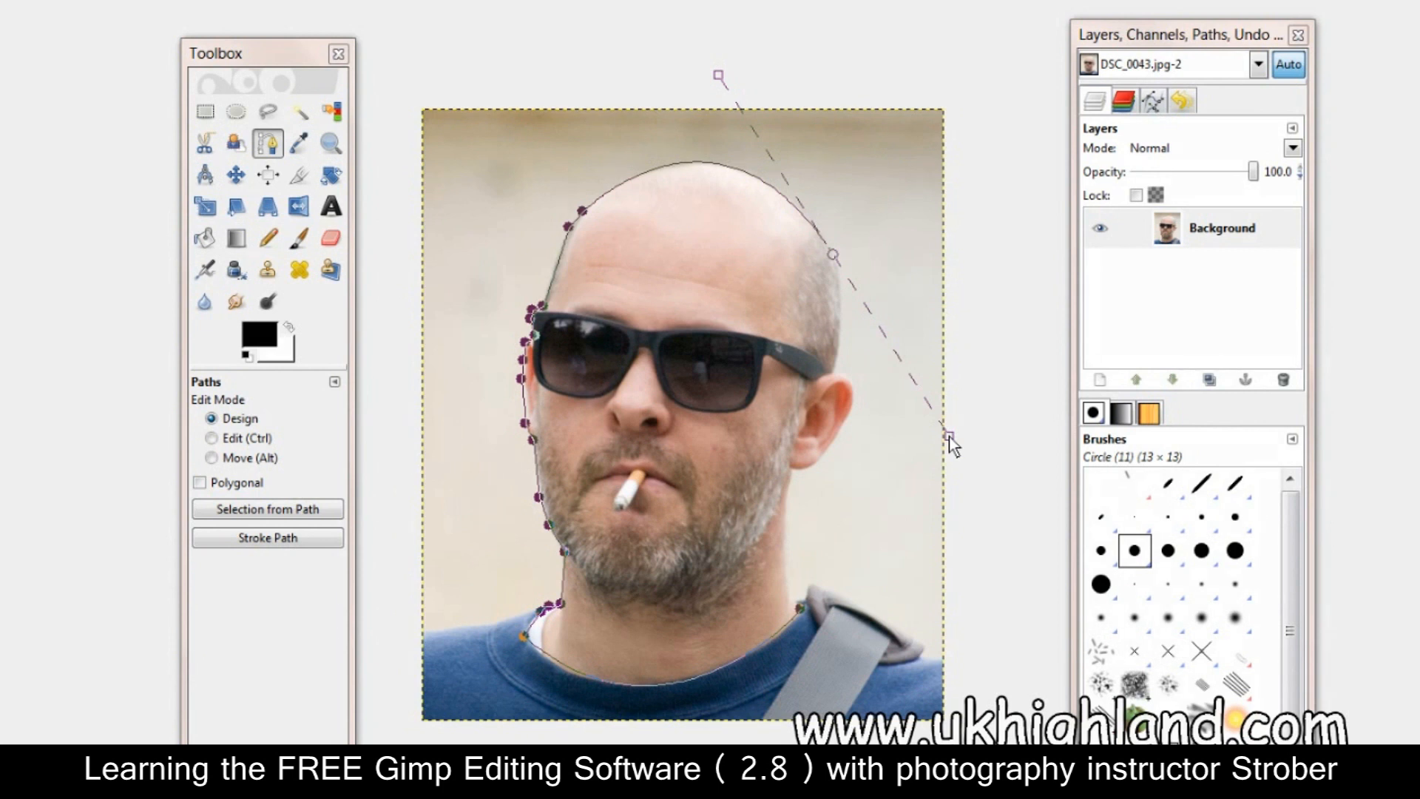
{"action": "left_click_drag", "start_coordinate": [948, 437], "coordinate": [841, 294]}
{"action": "left_click", "coordinate": [842, 327]}
Curve the path around the visible ear and continue it down the neck to near the starting anchor
{"action": "left_click_drag", "start_coordinate": [839, 438], "coordinate": [810, 496]}
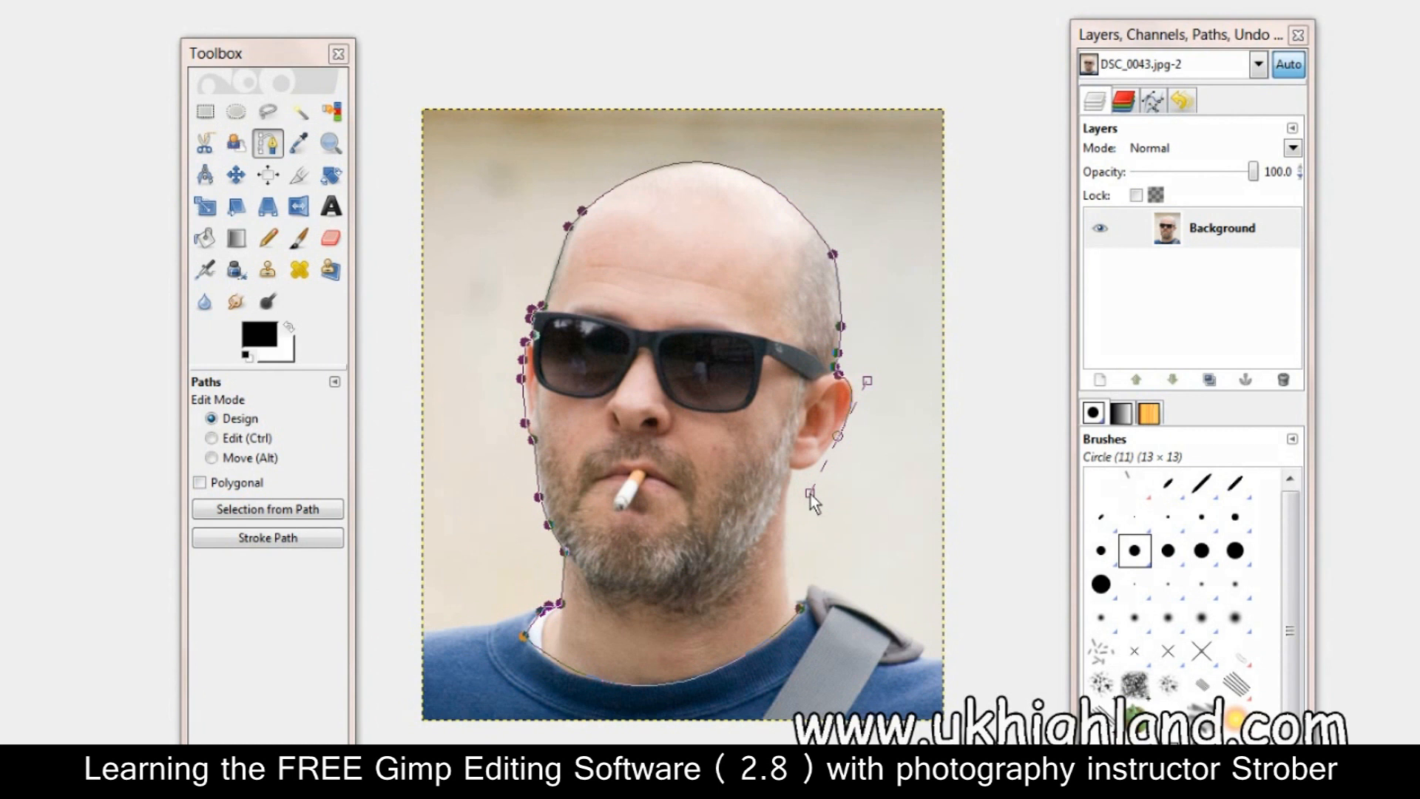
{"action": "left_click_drag", "start_coordinate": [810, 494], "coordinate": [829, 456]}
{"action": "left_click", "coordinate": [817, 466]}
{"action": "left_click", "coordinate": [787, 569]}
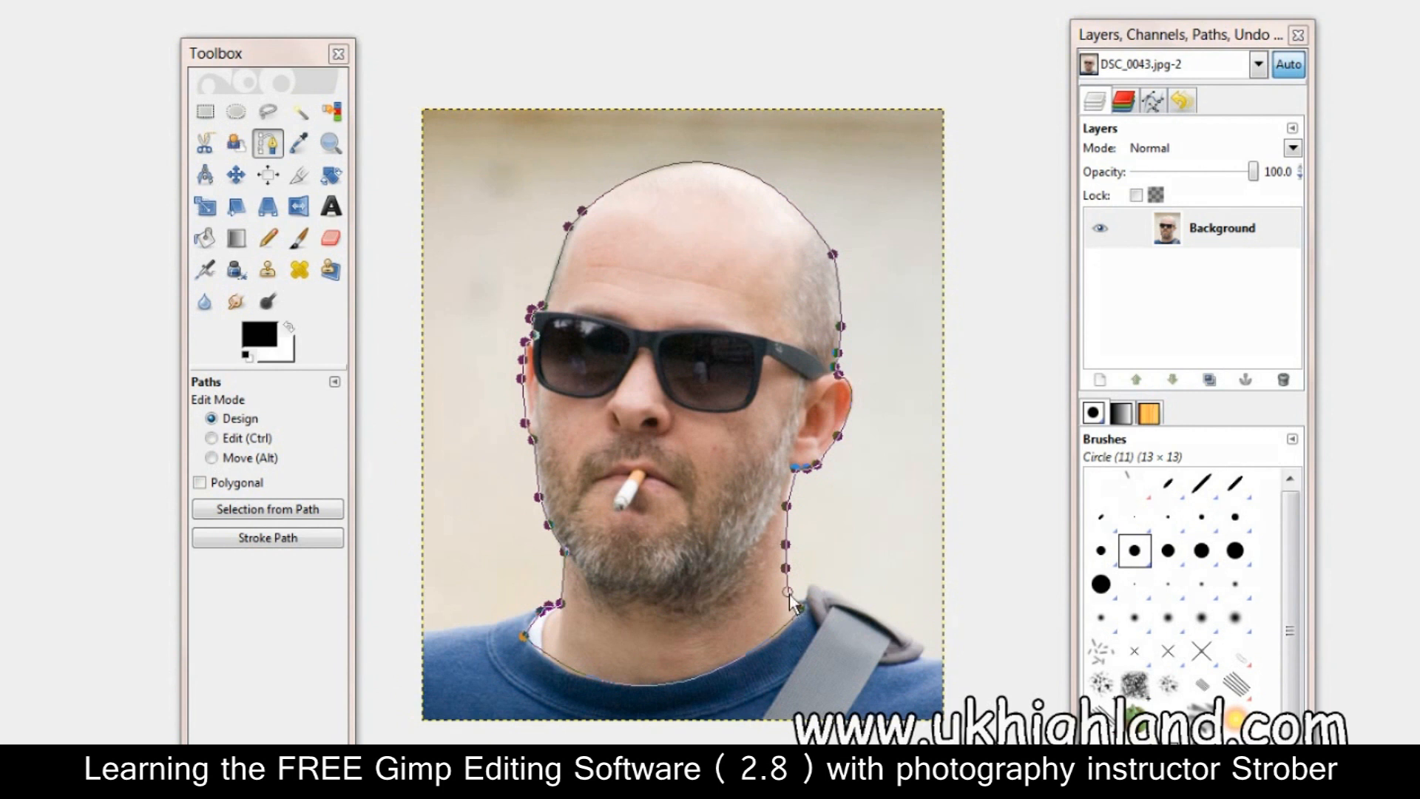
Turn the head path into a selection and remove the colours inside it with Desaturate
{"action": "right_click", "coordinate": [789, 593]}
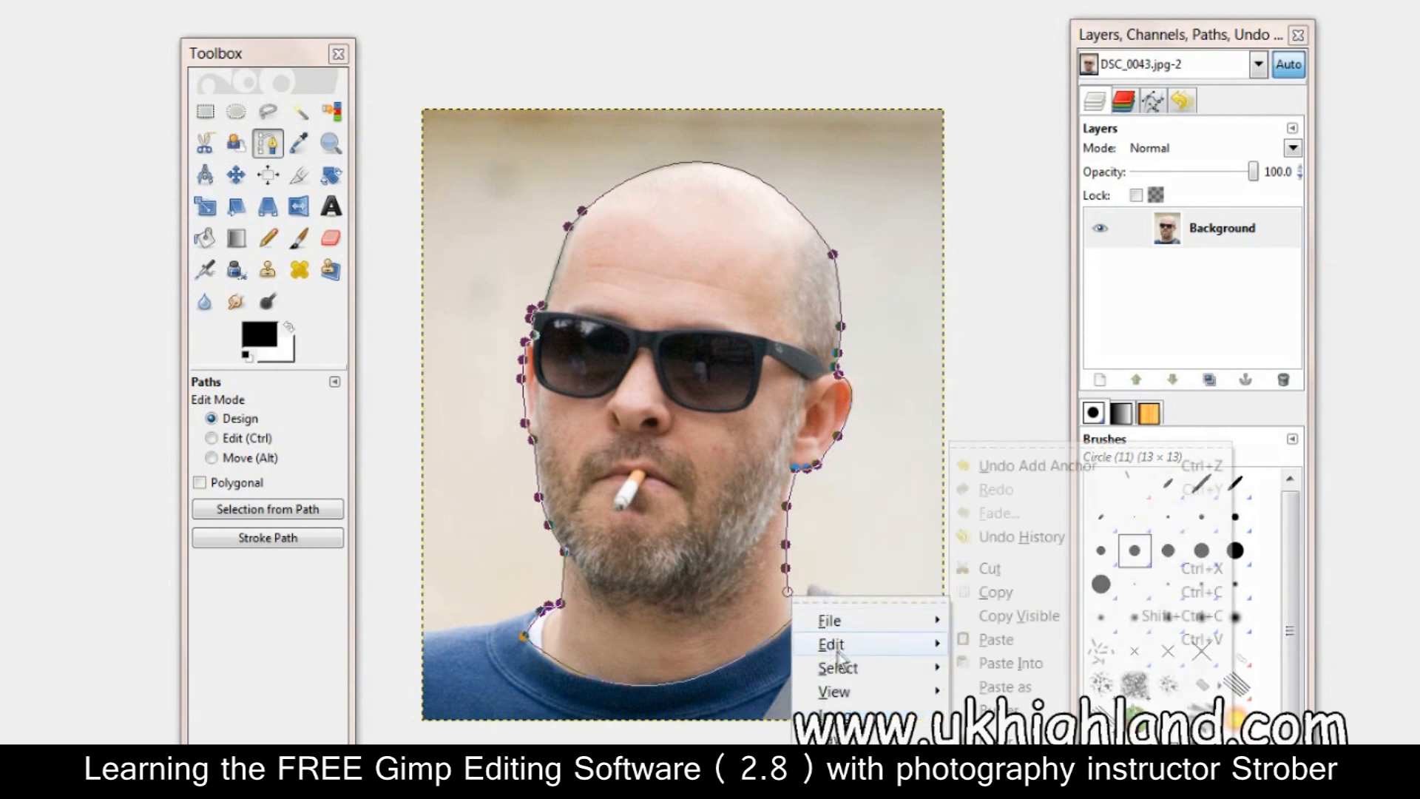
{"action": "mouse_move", "coordinate": [844, 672]}
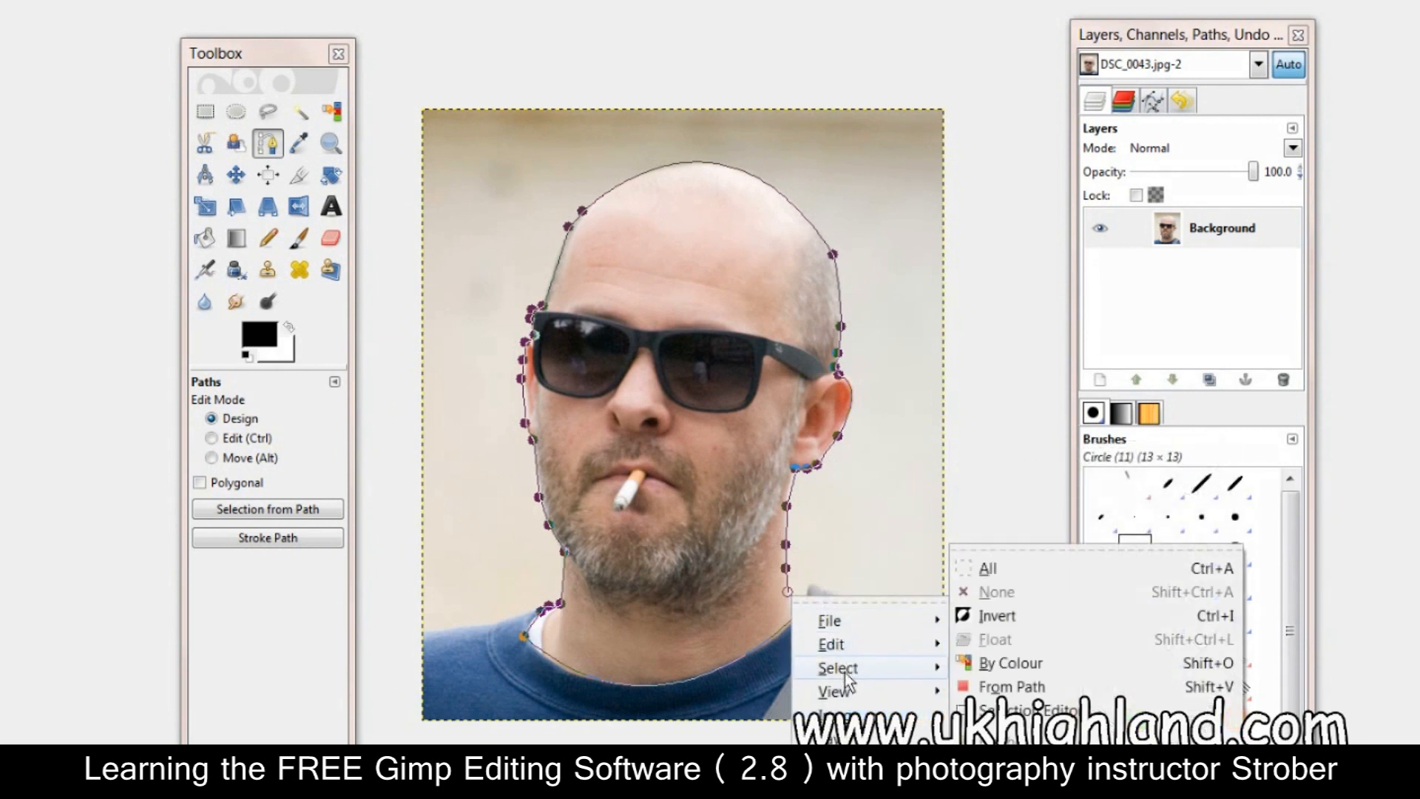
{"action": "left_click", "coordinate": [1013, 694]}
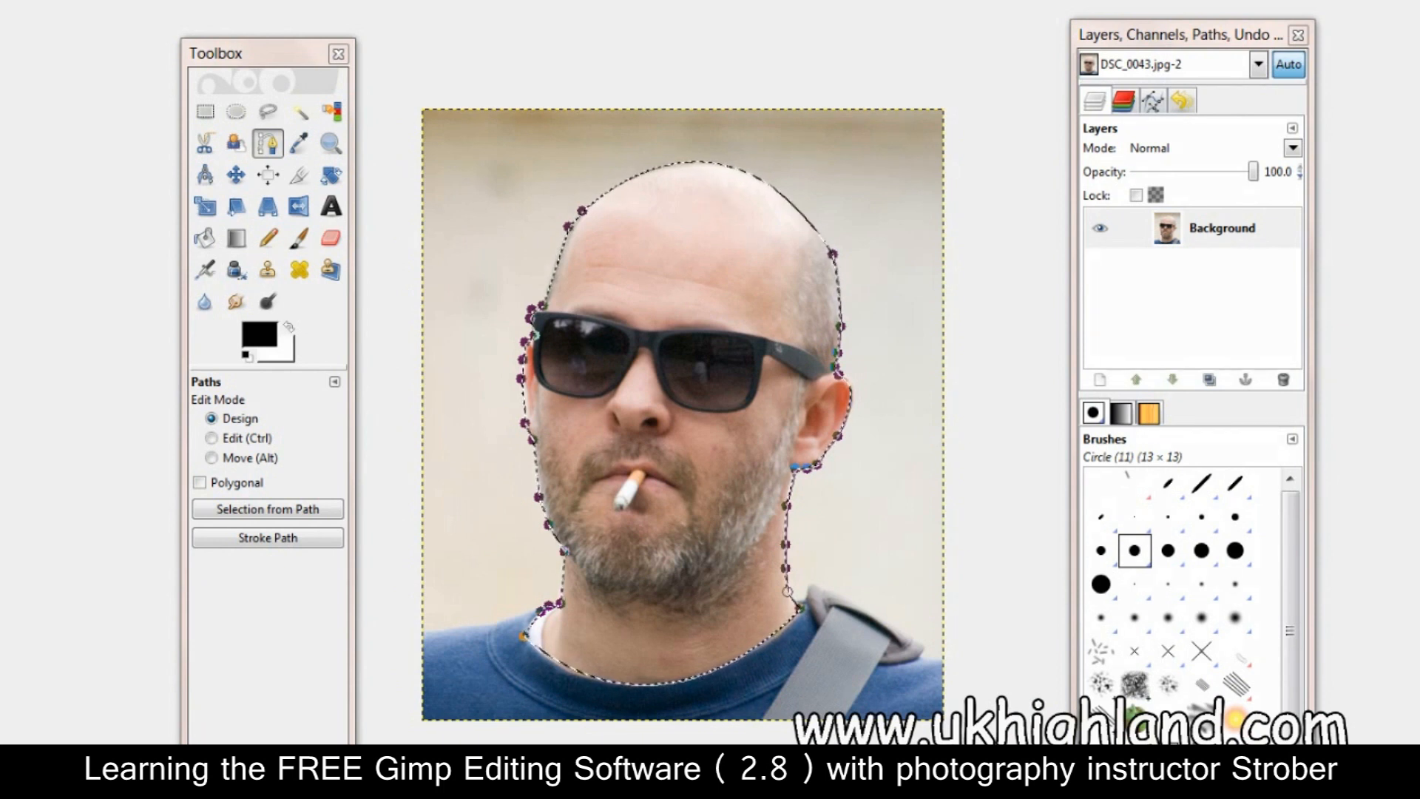
{"action": "left_click", "coordinate": [146, 2]}
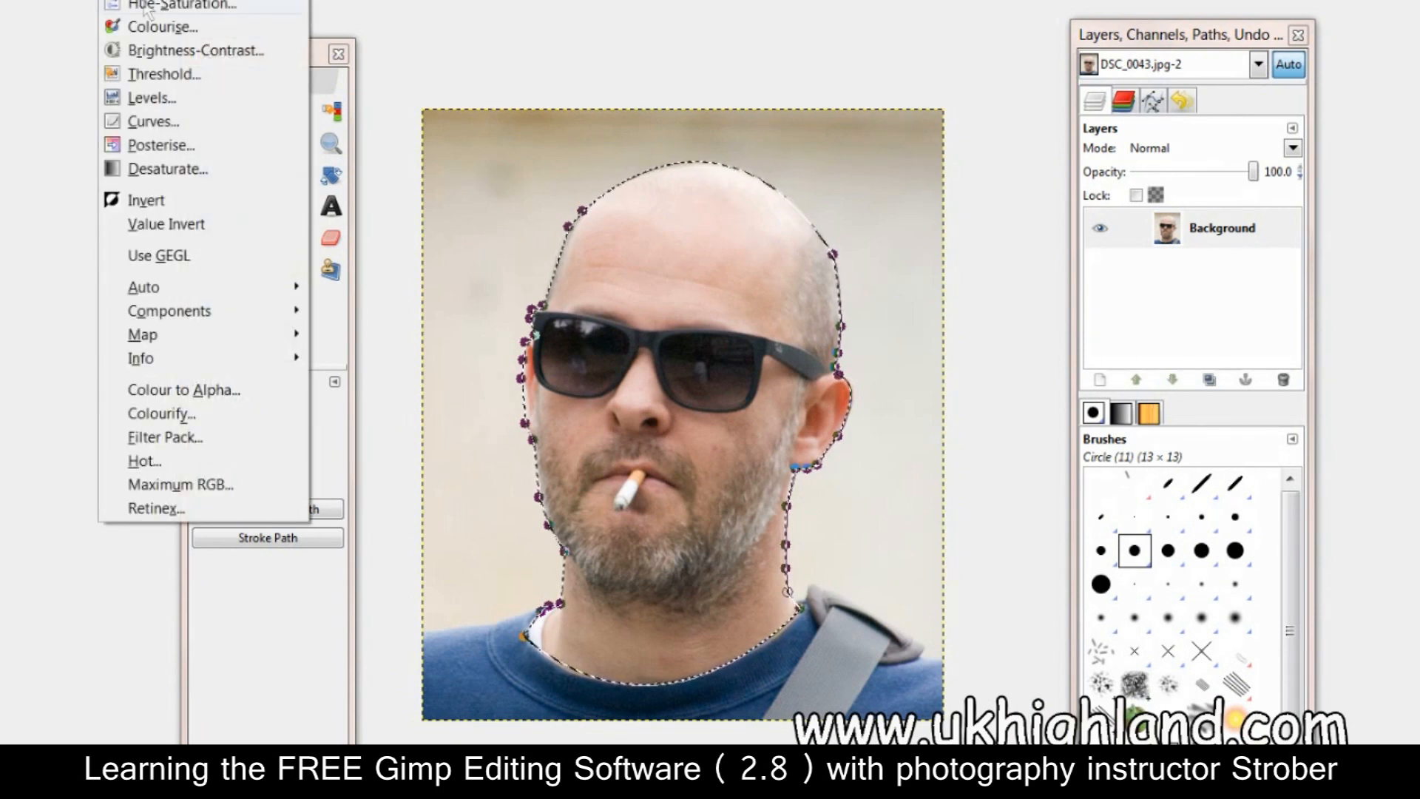
{"action": "left_click", "coordinate": [166, 170]}
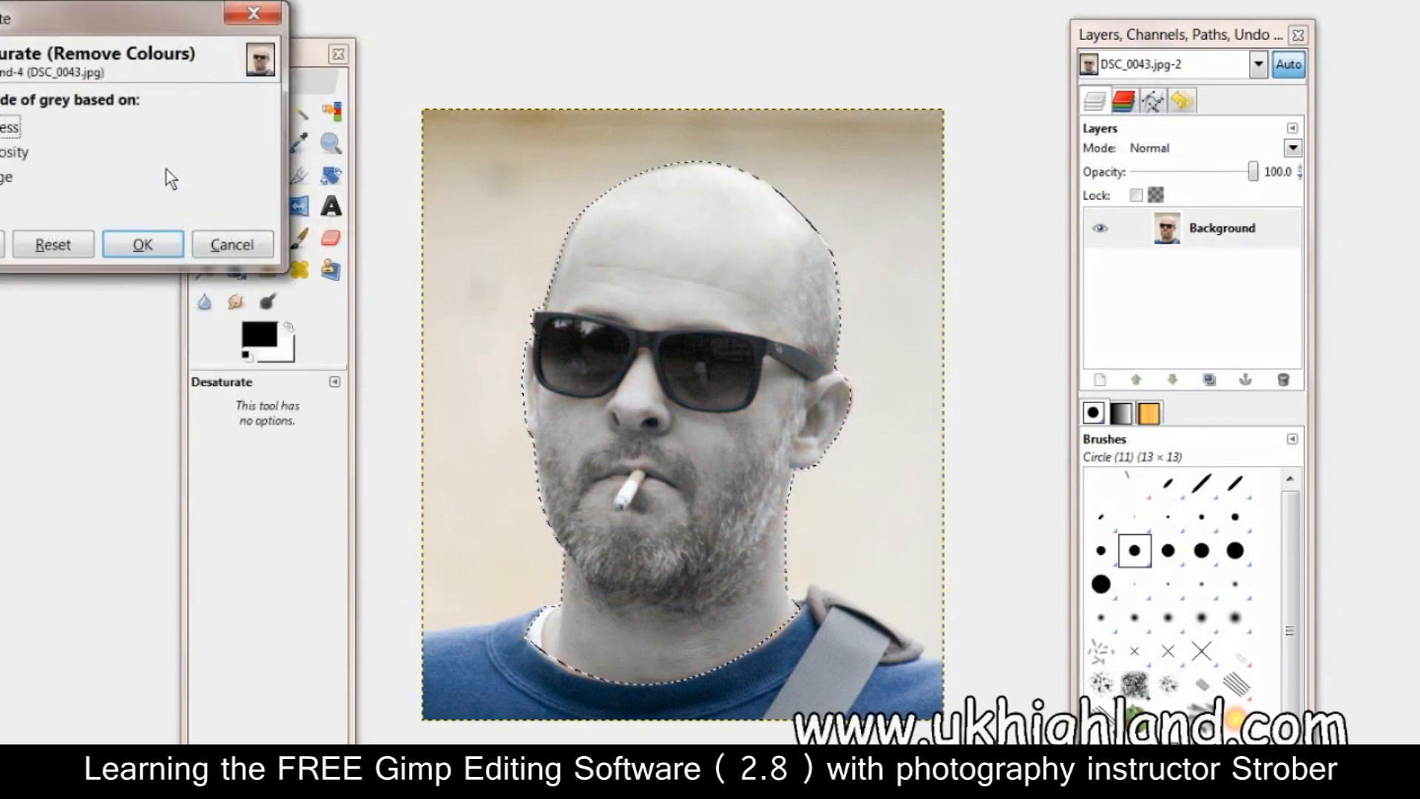
{"action": "left_click", "coordinate": [142, 244]}
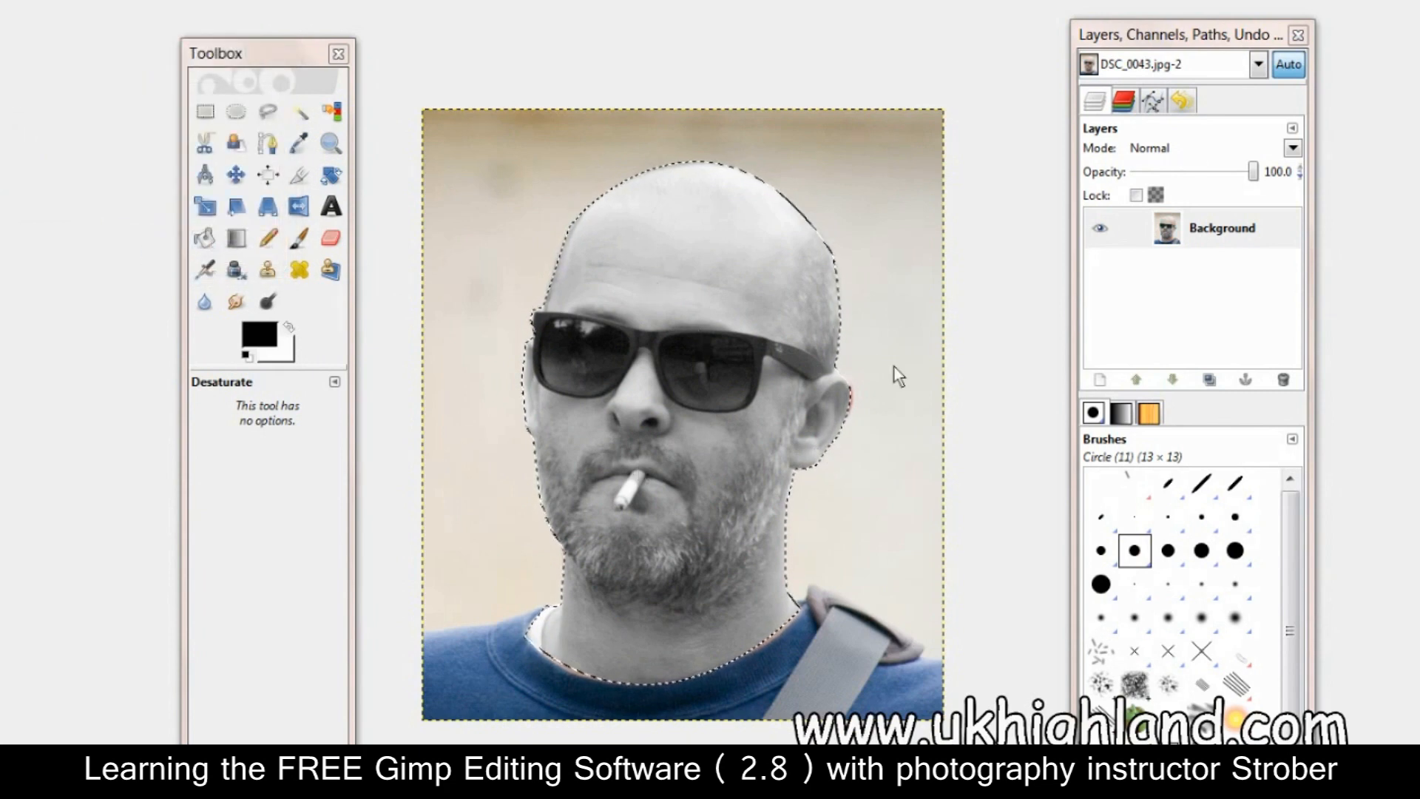
Duplicate the image and close the untitled copy without saving it
{"action": "key", "text": "ctrl+d"}
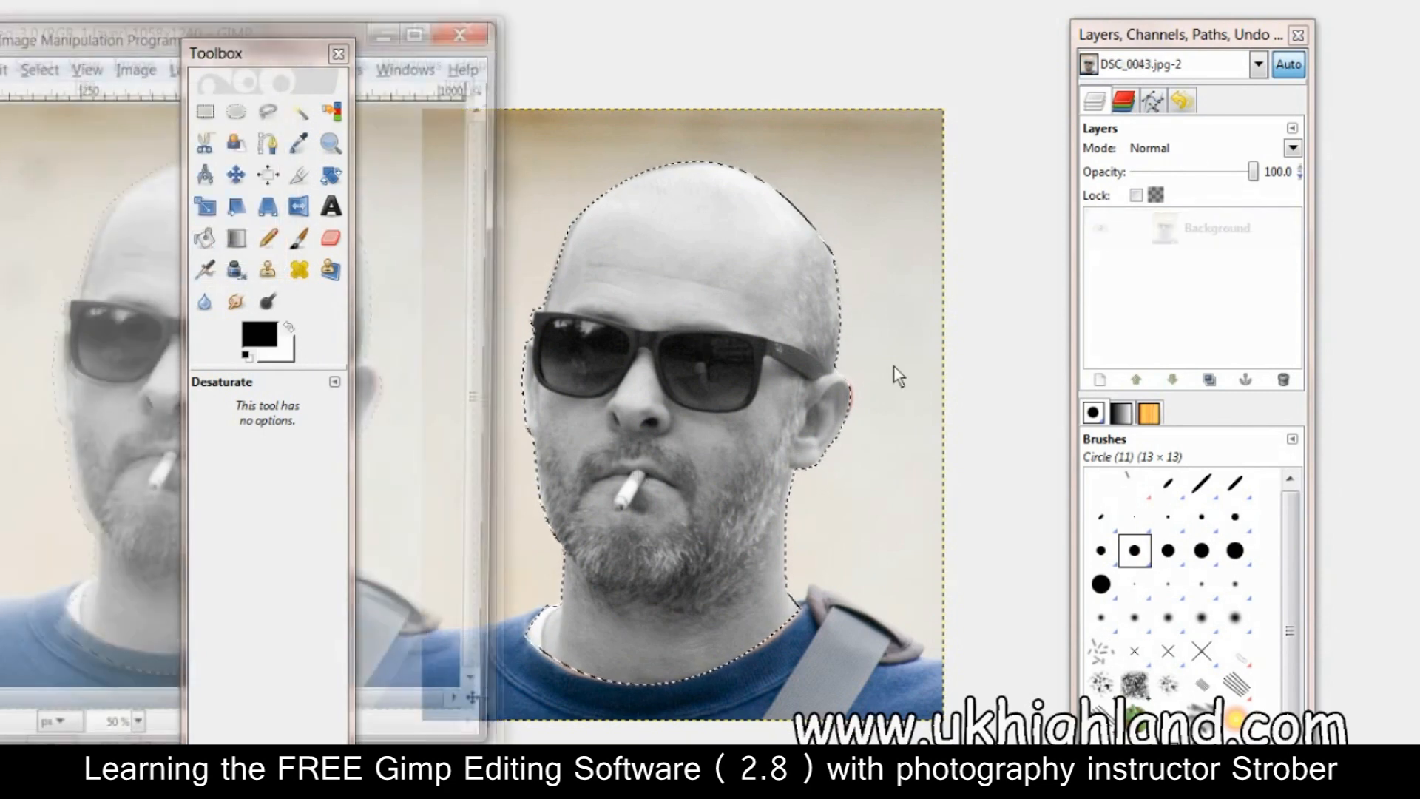
{"action": "left_click", "coordinate": [468, 29]}
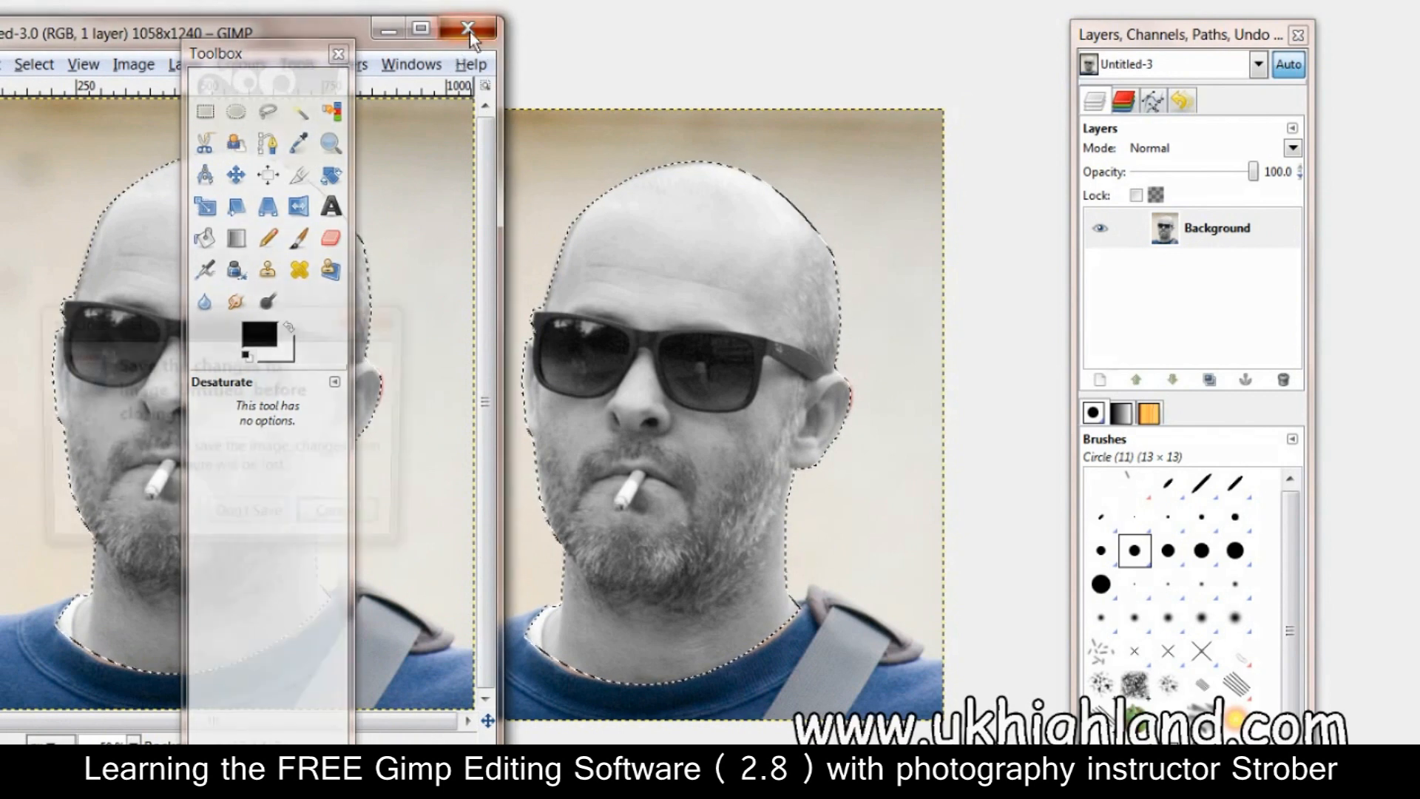
{"action": "left_click", "coordinate": [252, 516]}
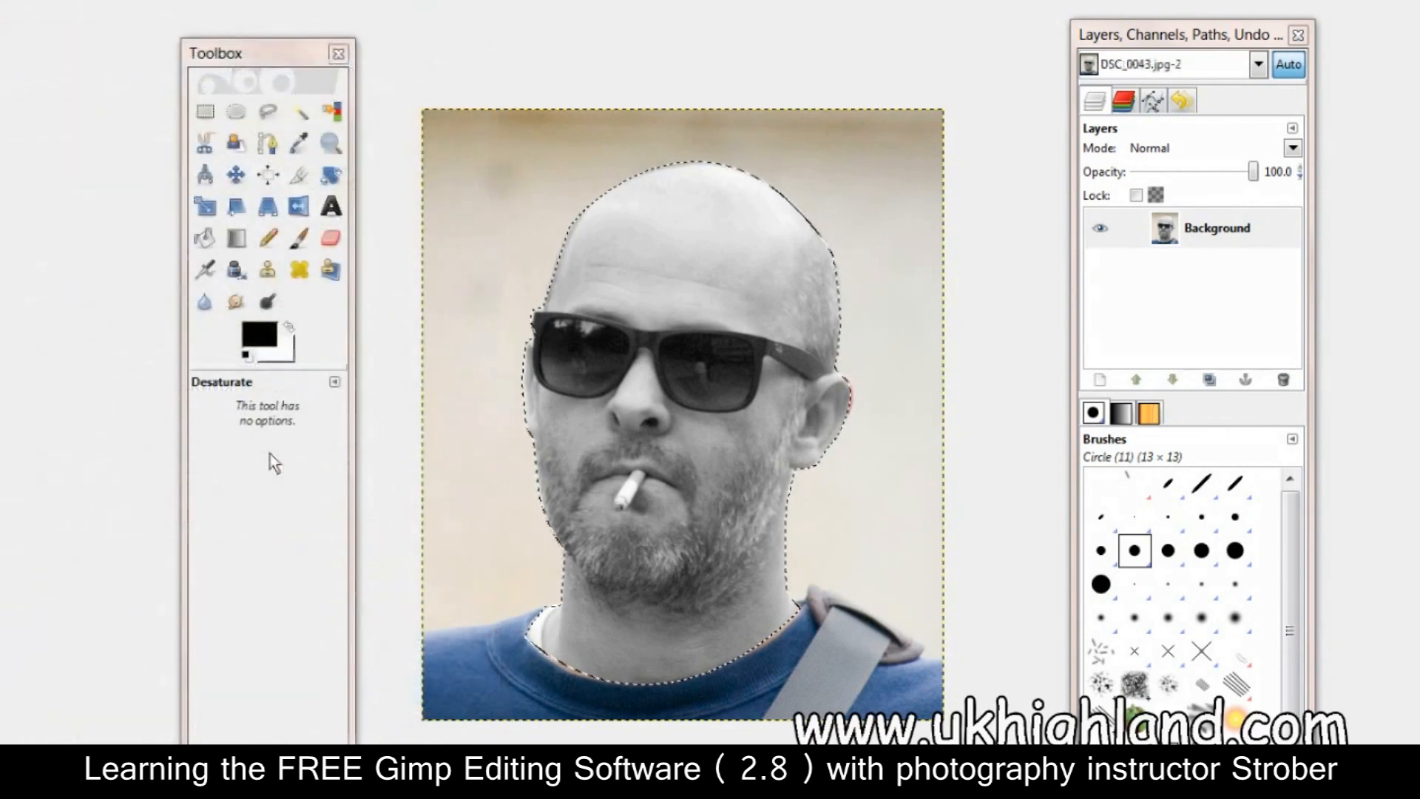
{"action": "left_click", "coordinate": [300, 111]}
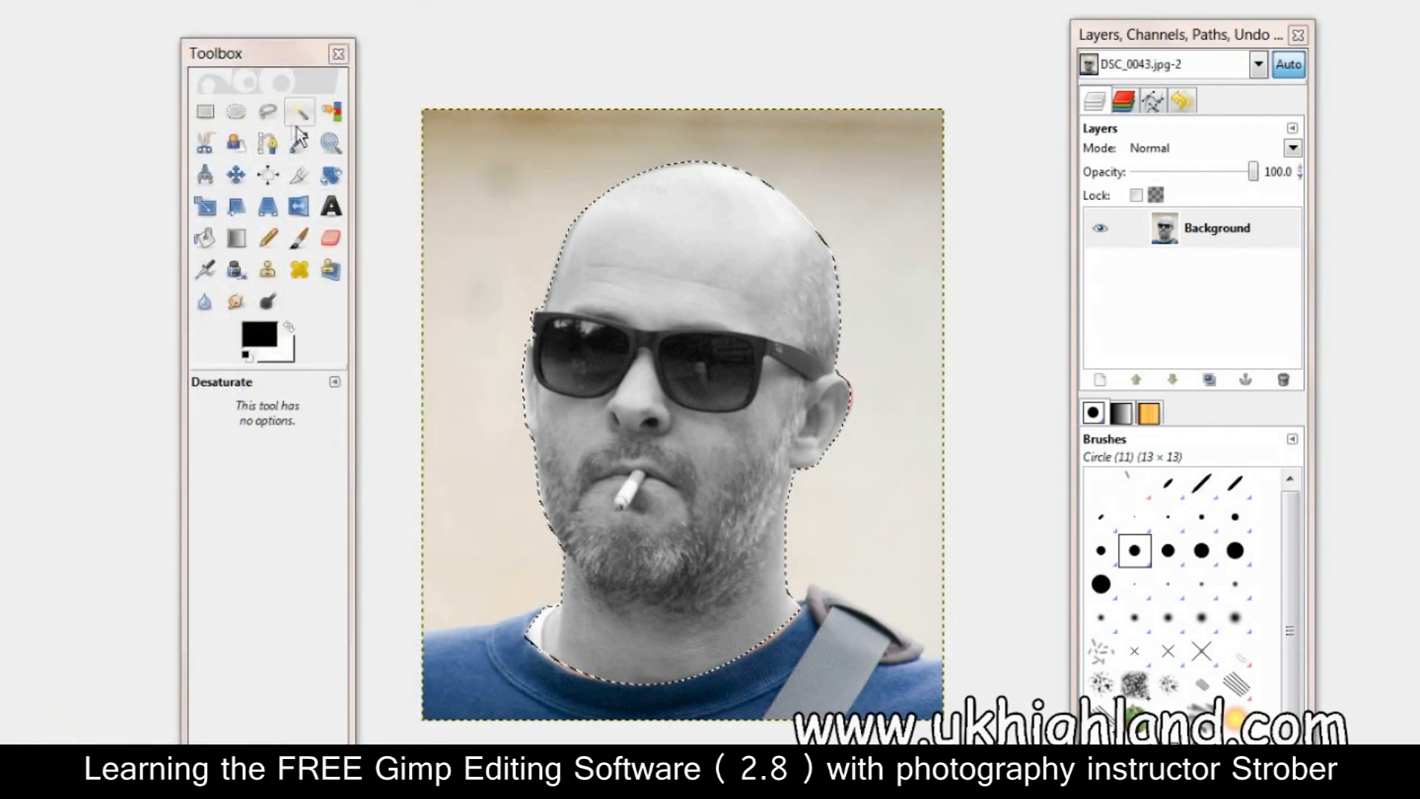
{"action": "left_click", "coordinate": [587, 59]}
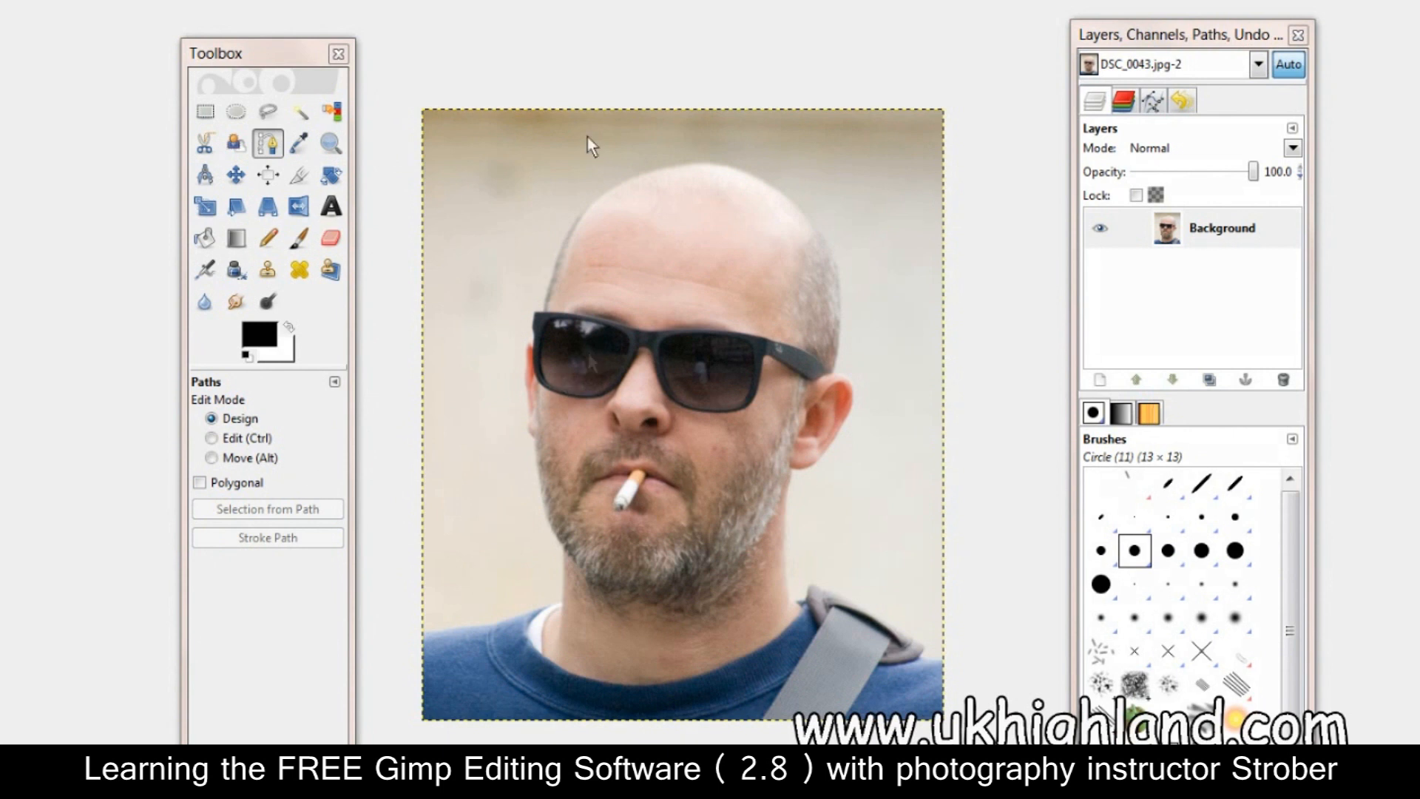
Start a practice path with straight vertical segments running up the background beside the face
{"action": "left_click", "coordinate": [261, 53]}
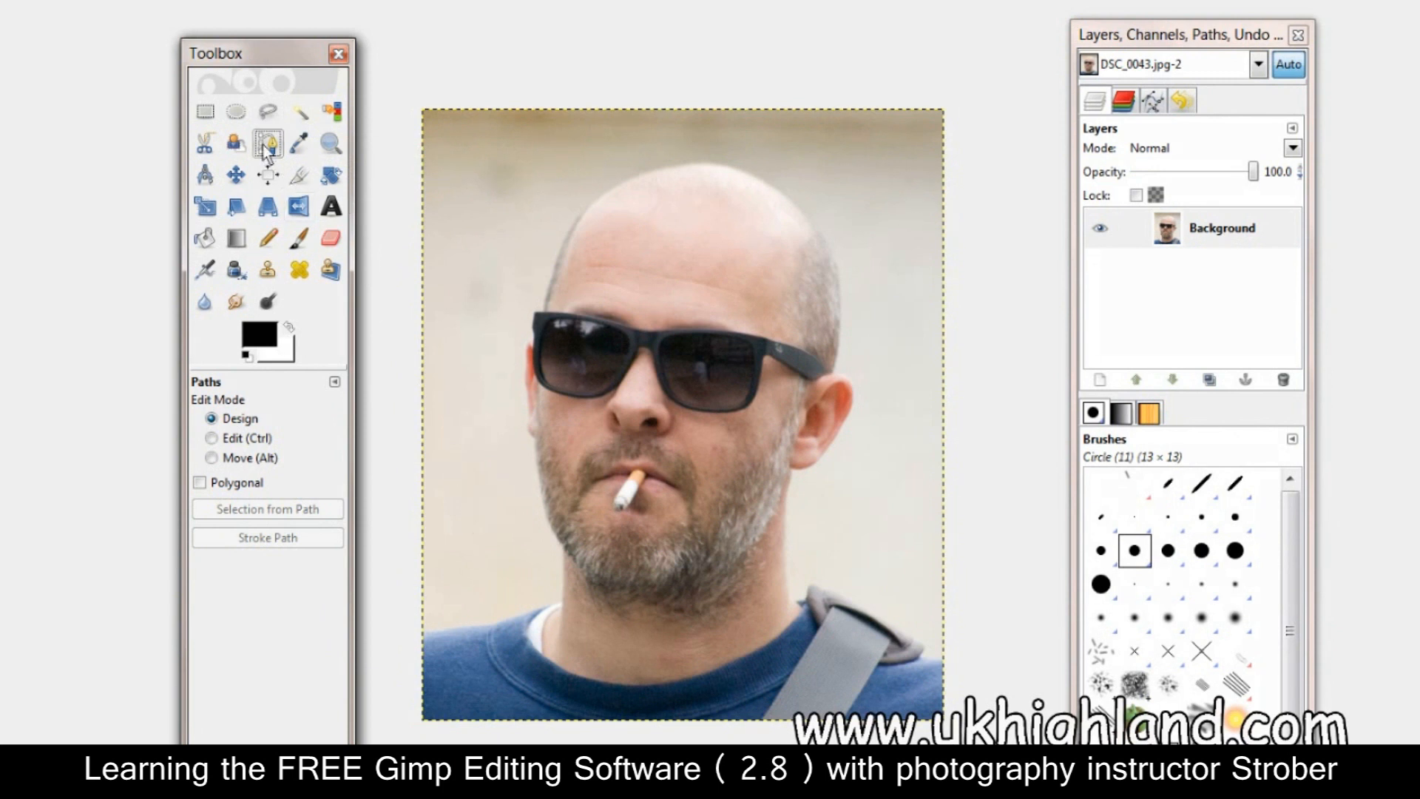
{"action": "left_click", "coordinate": [464, 523]}
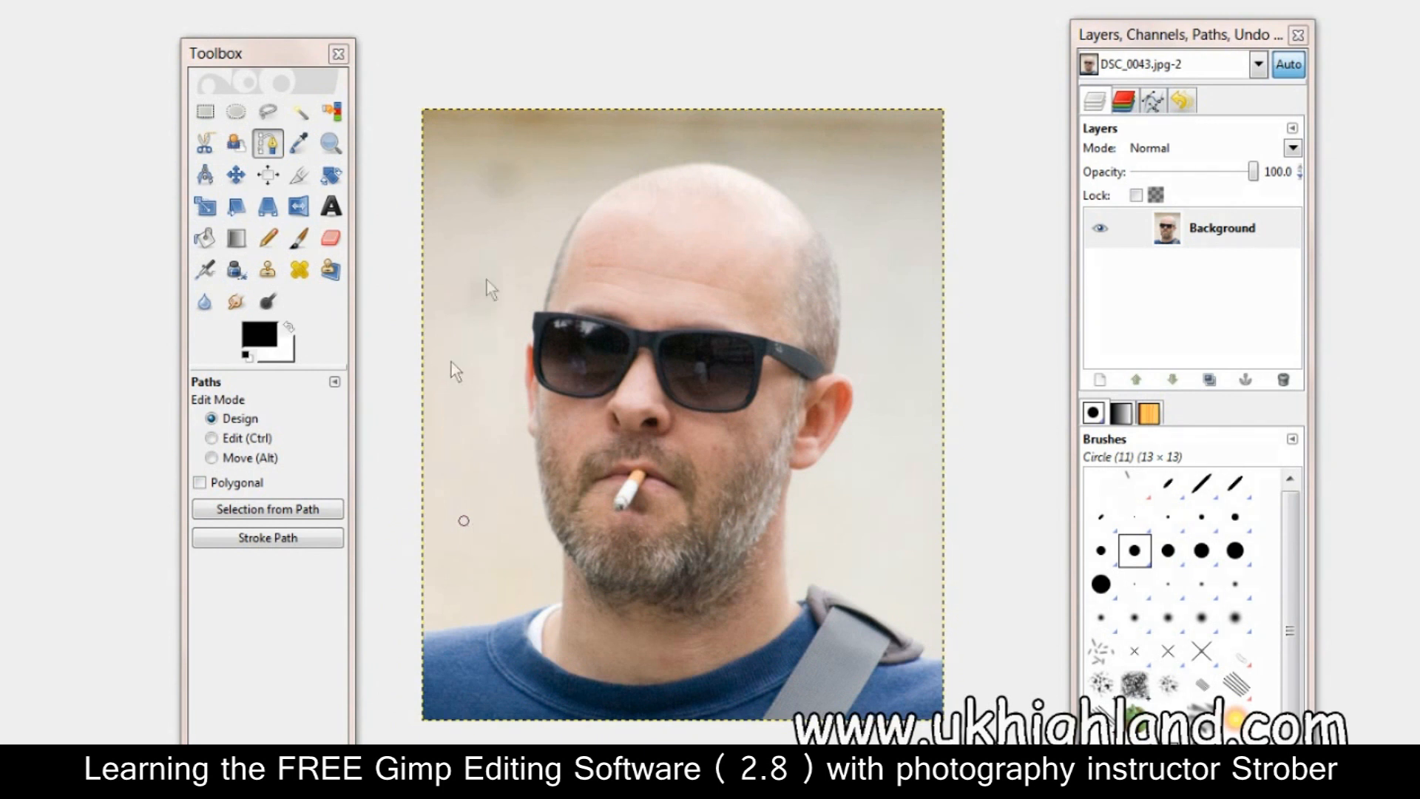
{"action": "left_click", "coordinate": [466, 269]}
{"action": "left_click", "coordinate": [463, 520]}
{"action": "left_click", "coordinate": [466, 197]}
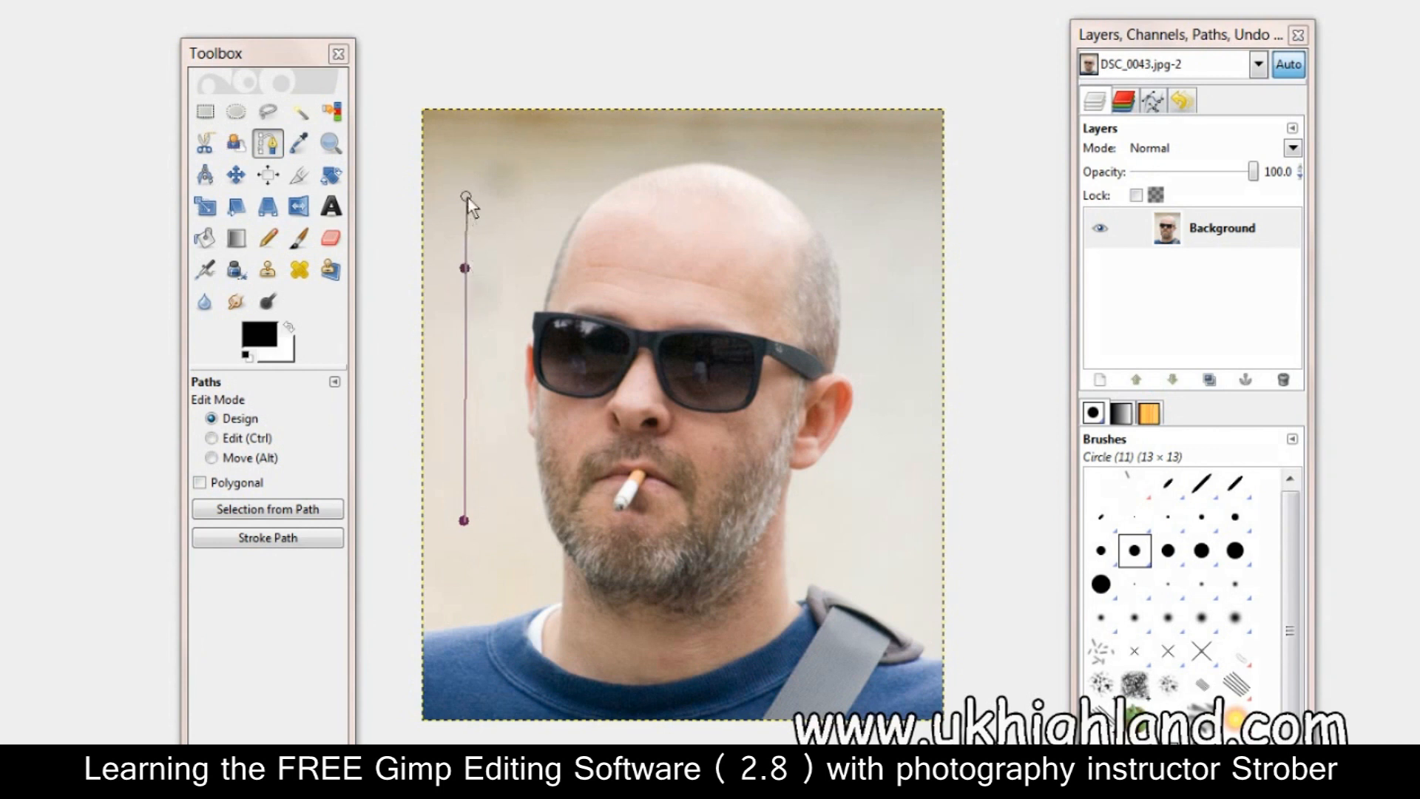
Extend the practice path with short straight segments to the forehead and curve its last segment over the crown
{"action": "left_click", "coordinate": [528, 164]}
{"action": "left_click", "coordinate": [575, 187]}
{"action": "left_click", "coordinate": [590, 201]}
{"action": "left_click", "coordinate": [823, 235]}
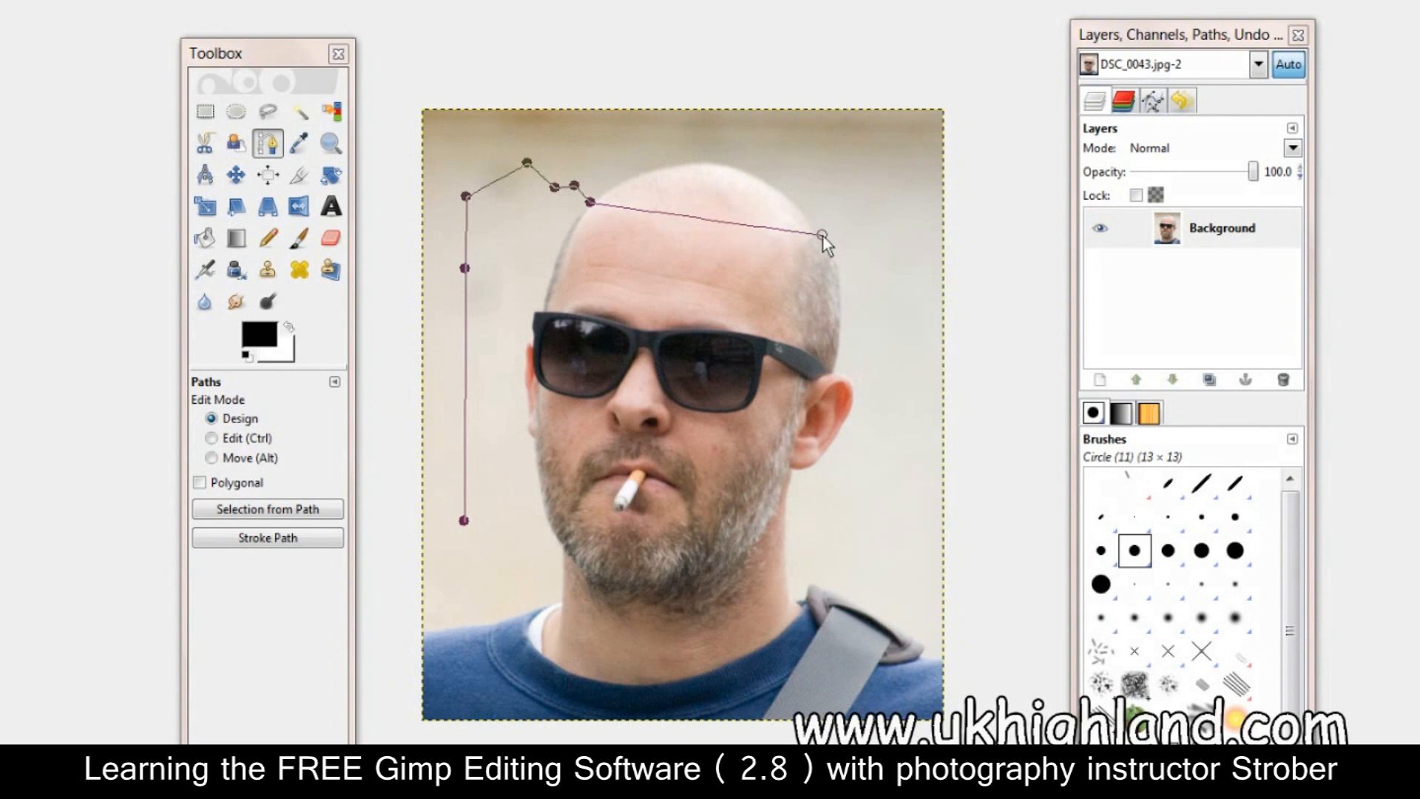
{"action": "mouse_move", "coordinate": [822, 235]}
{"action": "left_mouse_down"}
{"action": "mouse_move", "coordinate": [846, 285]}
{"action": "mouse_move", "coordinate": [944, 380]}
{"action": "mouse_move", "coordinate": [981, 279]}
{"action": "mouse_move", "coordinate": [967, 168]}
{"action": "mouse_move", "coordinate": [853, 99]}
{"action": "mouse_move", "coordinate": [974, 323]}
{"action": "mouse_move", "coordinate": [898, 387]}
{"action": "mouse_move", "coordinate": [926, 367]}
{"action": "mouse_move", "coordinate": [972, 174]}
{"action": "mouse_move", "coordinate": [919, 357]}
{"action": "mouse_move", "coordinate": [922, 392]}
{"action": "mouse_move", "coordinate": [929, 380]}
{"action": "left_mouse_up"}
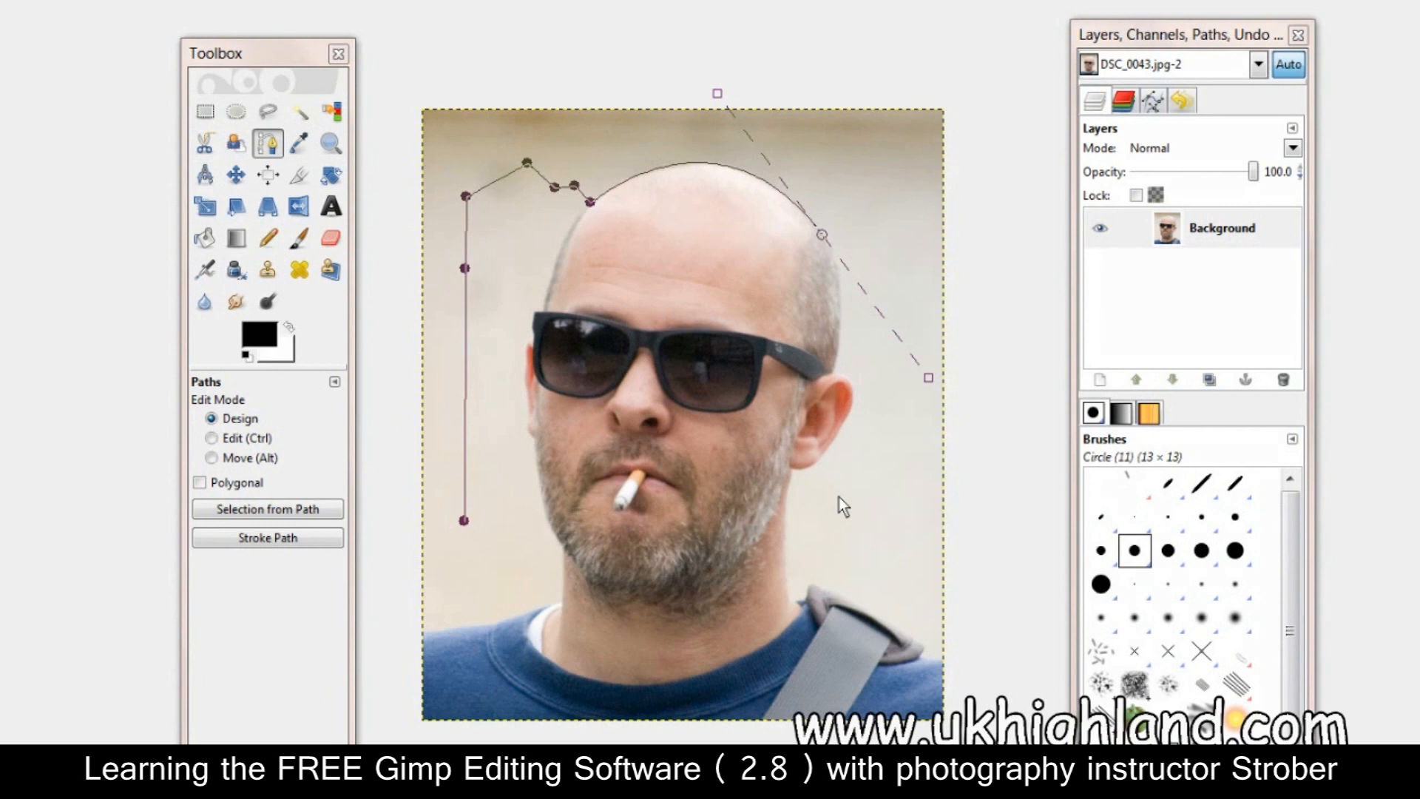
Undo every anchor and curve of the practice path
{"action": "key", "text": "ctrl+z"}
{"action": "key", "text": "ctrl+z"}
{"action": "key", "text": "ctrl+z"}
{"action": "key", "text": "ctrl+z"}
{"action": "key", "text": "ctrl+z"}
{"action": "key", "text": "ctrl+z"}
{"action": "key", "text": "ctrl+z"}
{"action": "key", "text": "ctrl+z"}
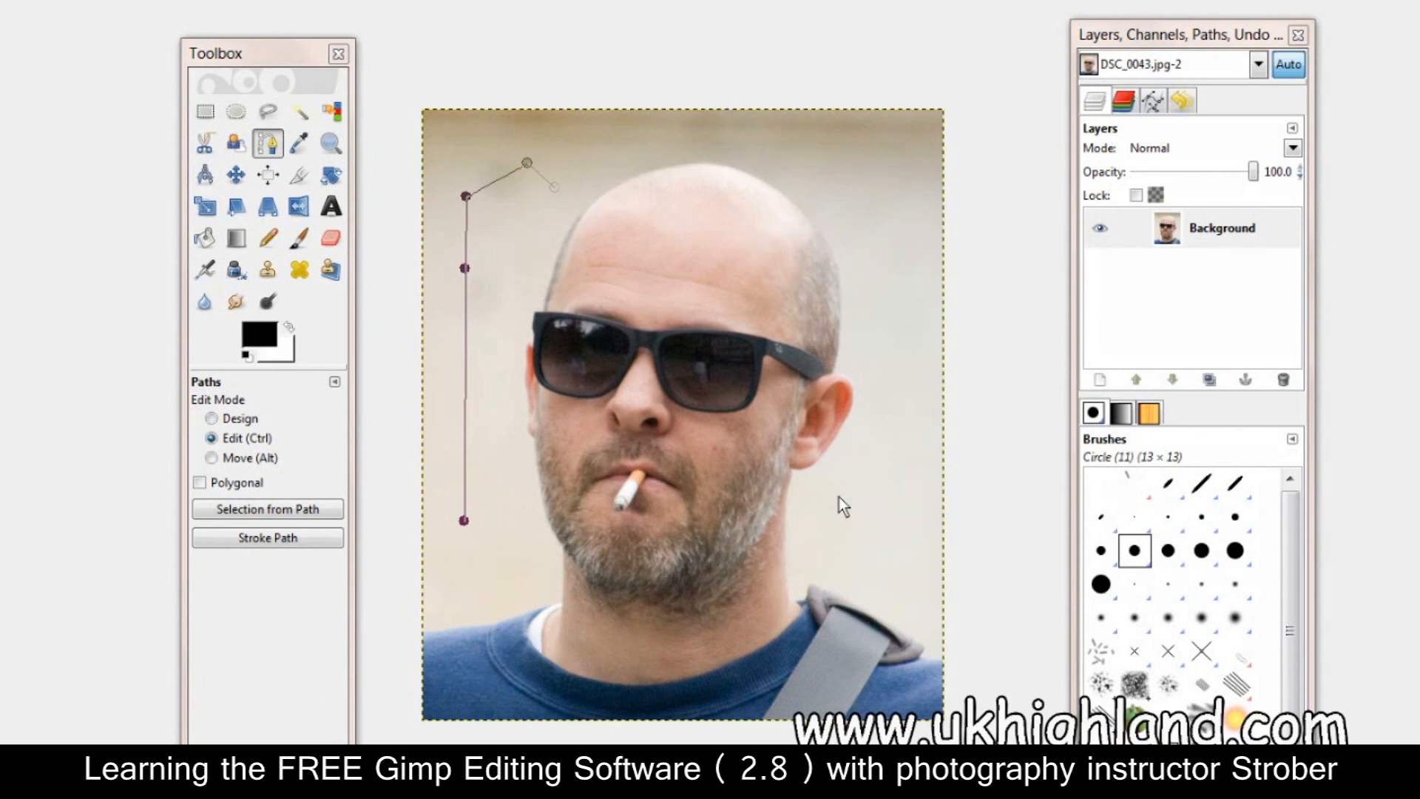
{"action": "key", "text": "ctrl+z"}
{"action": "key", "text": "ctrl+z"}
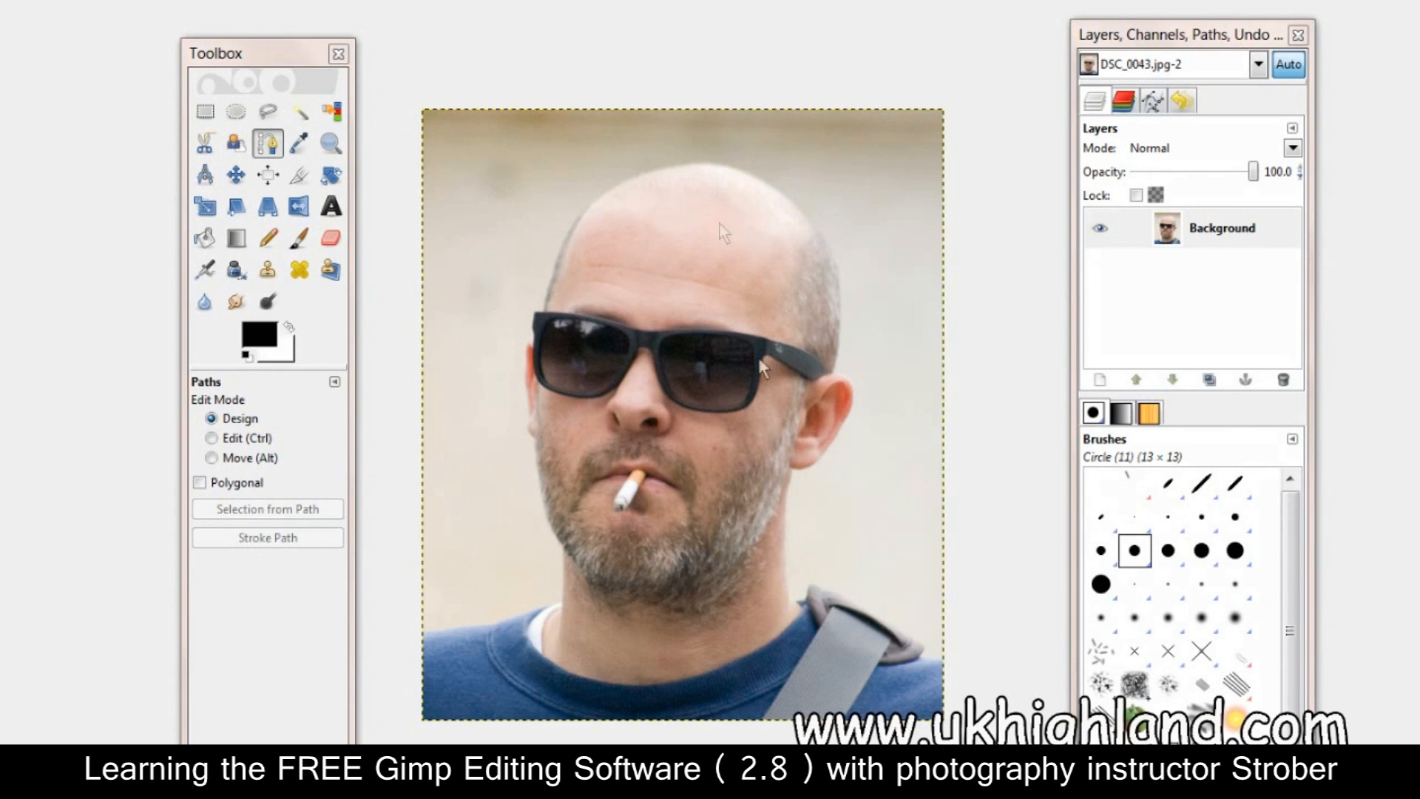
Start a new path beside the strap, curve it along the collar, shorten the curve handle, and continue up to the jaw
{"action": "left_click", "coordinate": [801, 609]}
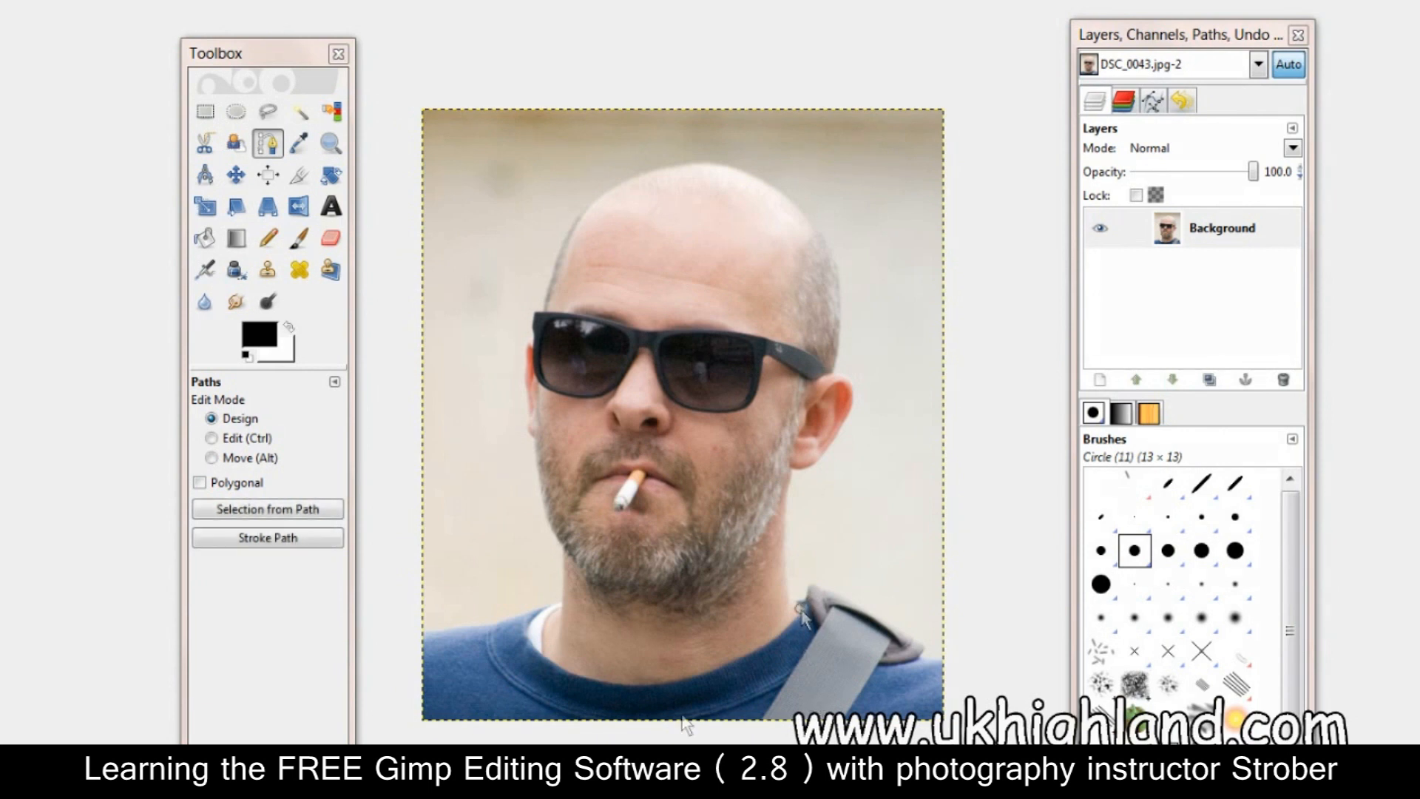
{"action": "left_click", "coordinate": [525, 635]}
{"action": "left_click_drag", "start_coordinate": [525, 637], "coordinate": [382, 518]}
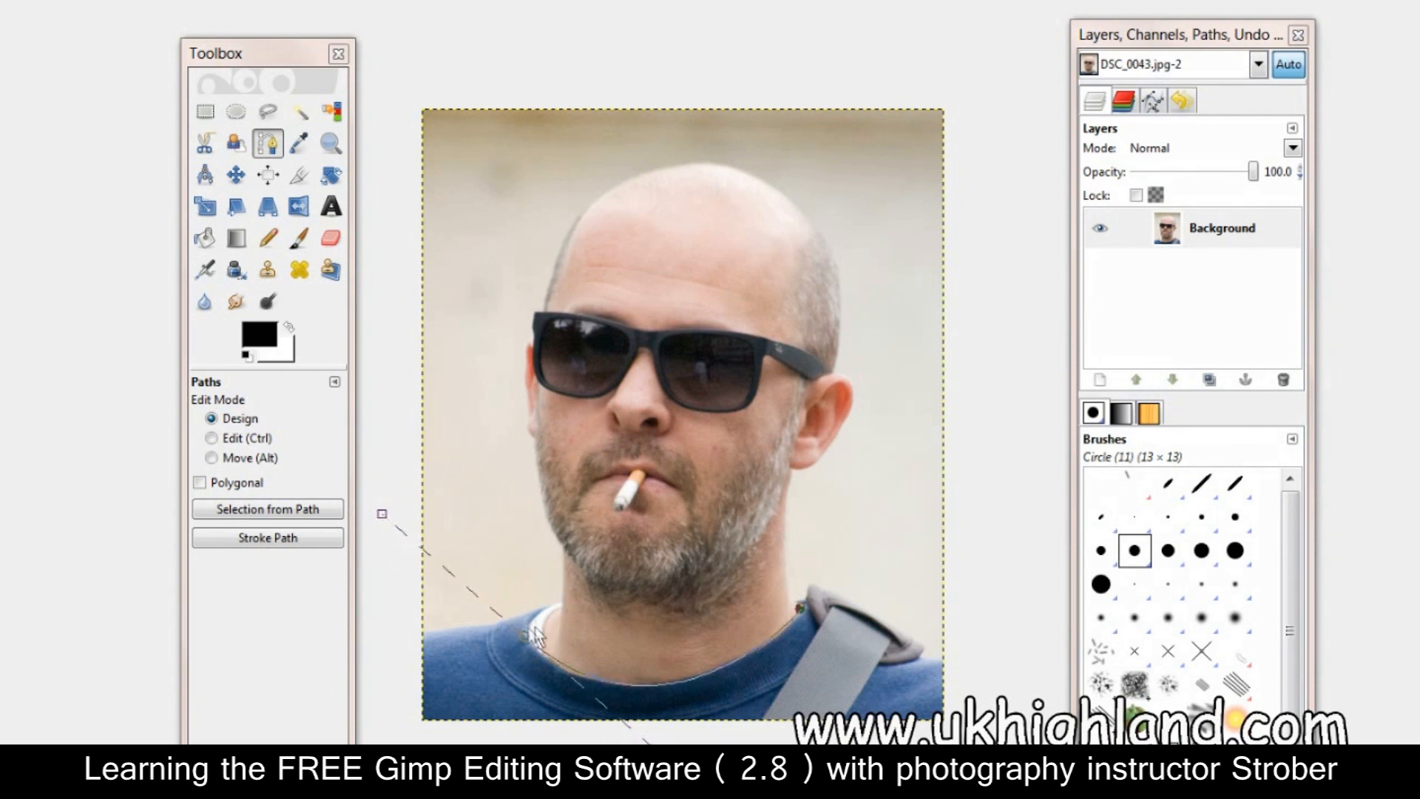
{"action": "left_click_drag", "start_coordinate": [383, 516], "coordinate": [532, 620]}
{"action": "left_click", "coordinate": [565, 551]}
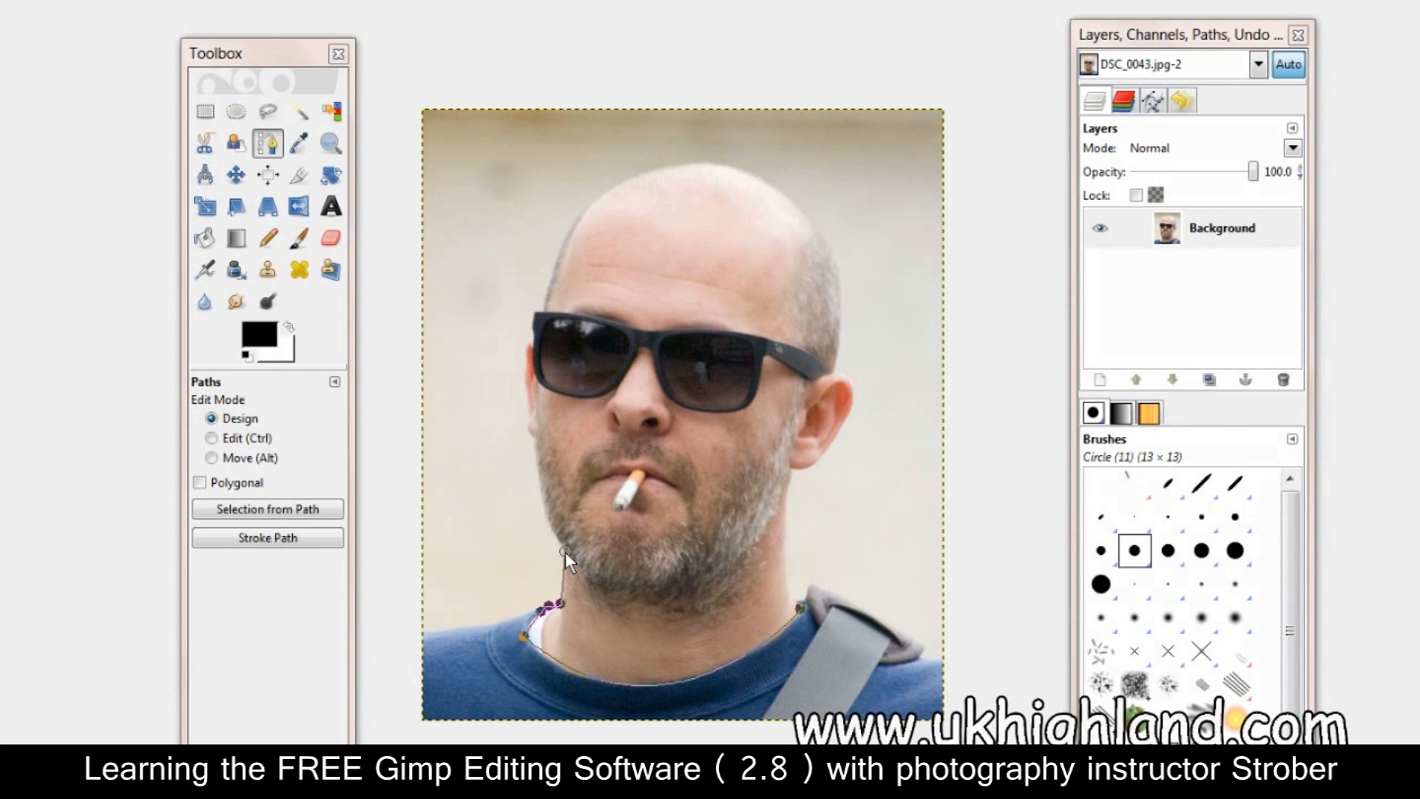
Trace the path up the beard and cheek, past the far ear and sunglasses' edge, to the top of the forehead
{"action": "left_click", "coordinate": [548, 525]}
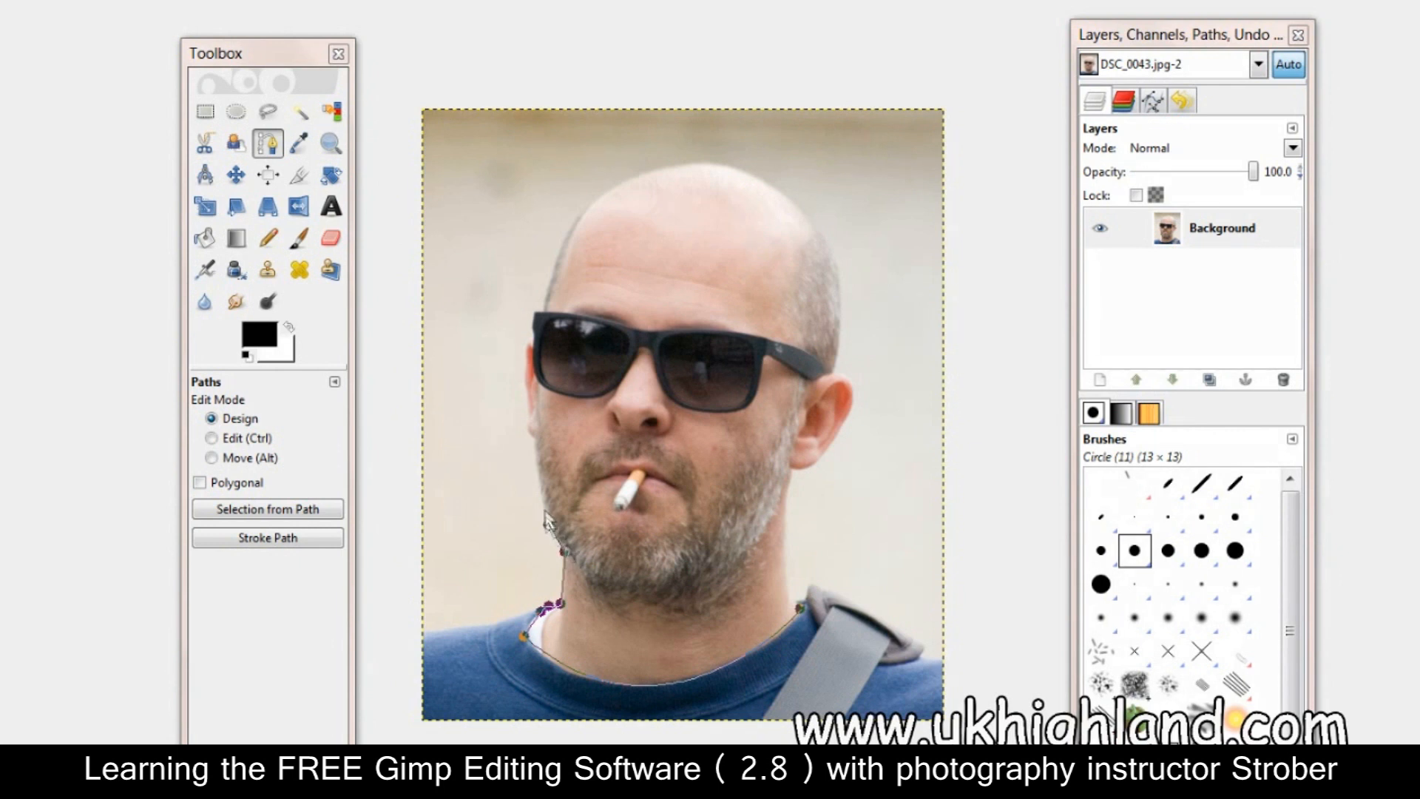
{"action": "left_click", "coordinate": [533, 442]}
{"action": "left_click", "coordinate": [525, 424]}
{"action": "left_click", "coordinate": [521, 359]}
{"action": "left_click", "coordinate": [524, 341]}
{"action": "left_click", "coordinate": [529, 318]}
{"action": "left_click", "coordinate": [569, 226]}
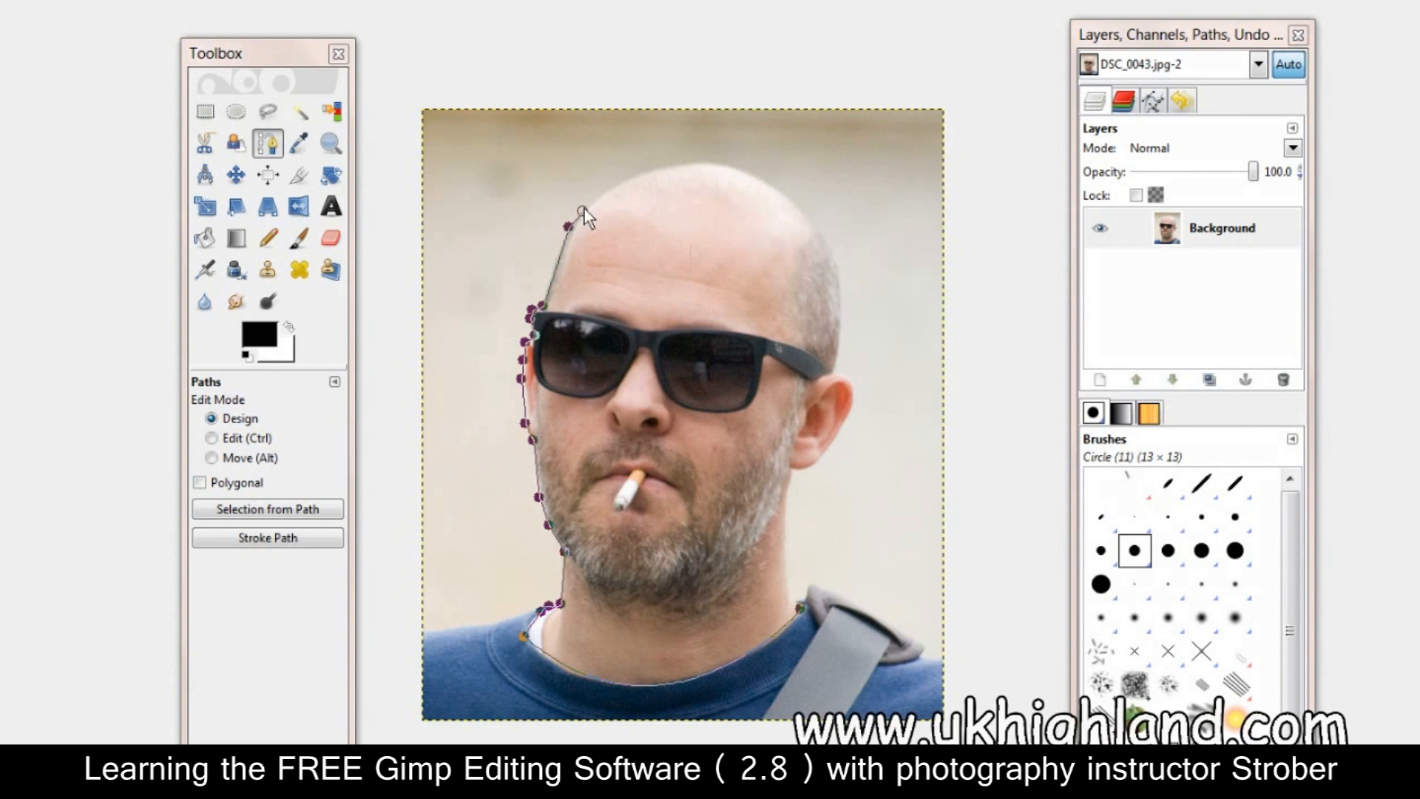
Curve the path over the crown, shorten the curve handle, and continue down the back of the head to the near ear
{"action": "left_click", "coordinate": [832, 255]}
{"action": "left_click_drag", "start_coordinate": [833, 256], "coordinate": [950, 438]}
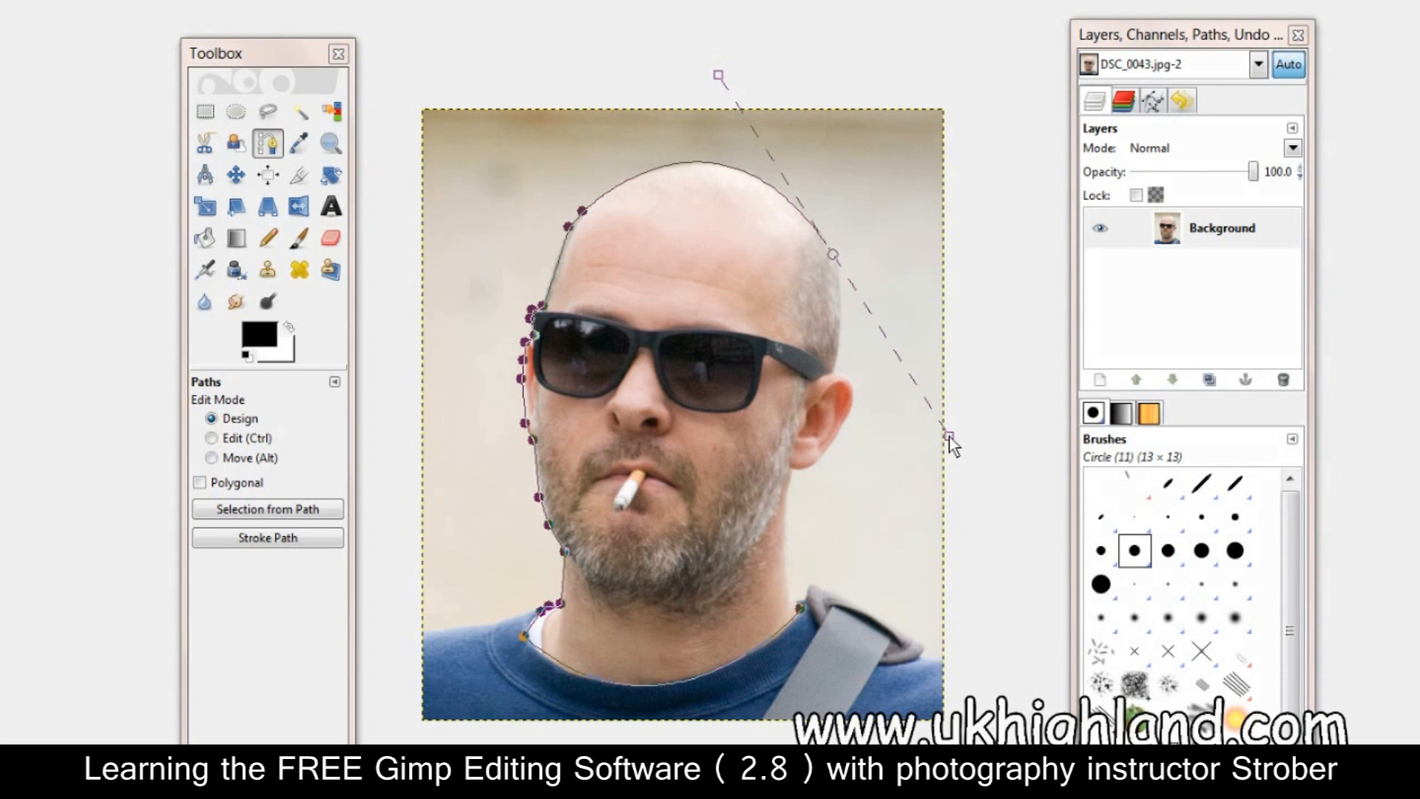
{"action": "left_click_drag", "start_coordinate": [949, 436], "coordinate": [842, 295]}
{"action": "left_click", "coordinate": [841, 329]}
{"action": "left_click", "coordinate": [835, 368]}
Curve the path around the near ear, shorten the curve handle at the earlobe, and continue down the neck to the collar
{"action": "left_click_drag", "start_coordinate": [839, 438], "coordinate": [811, 500]}
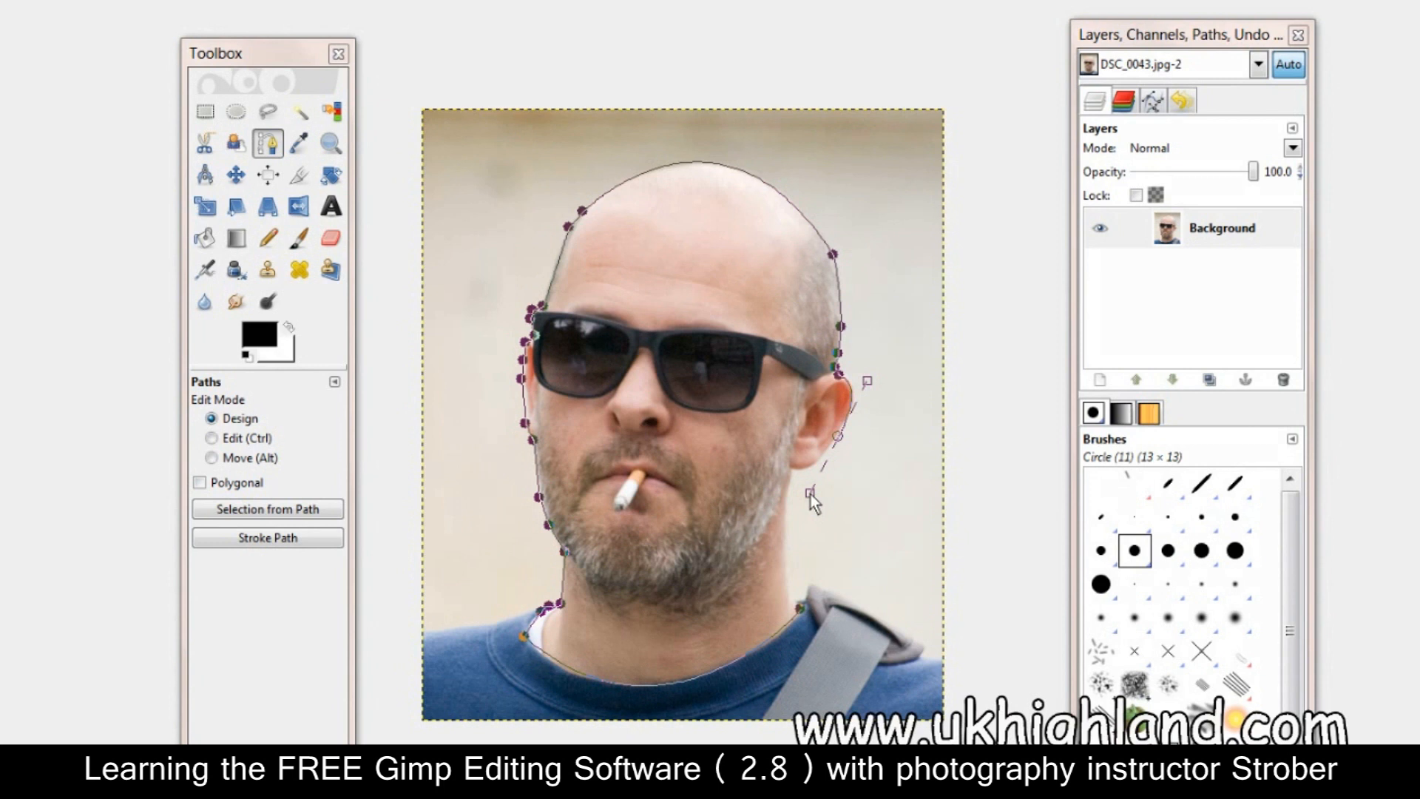
{"action": "left_click_drag", "start_coordinate": [811, 494], "coordinate": [794, 471]}
{"action": "left_click", "coordinate": [786, 568]}
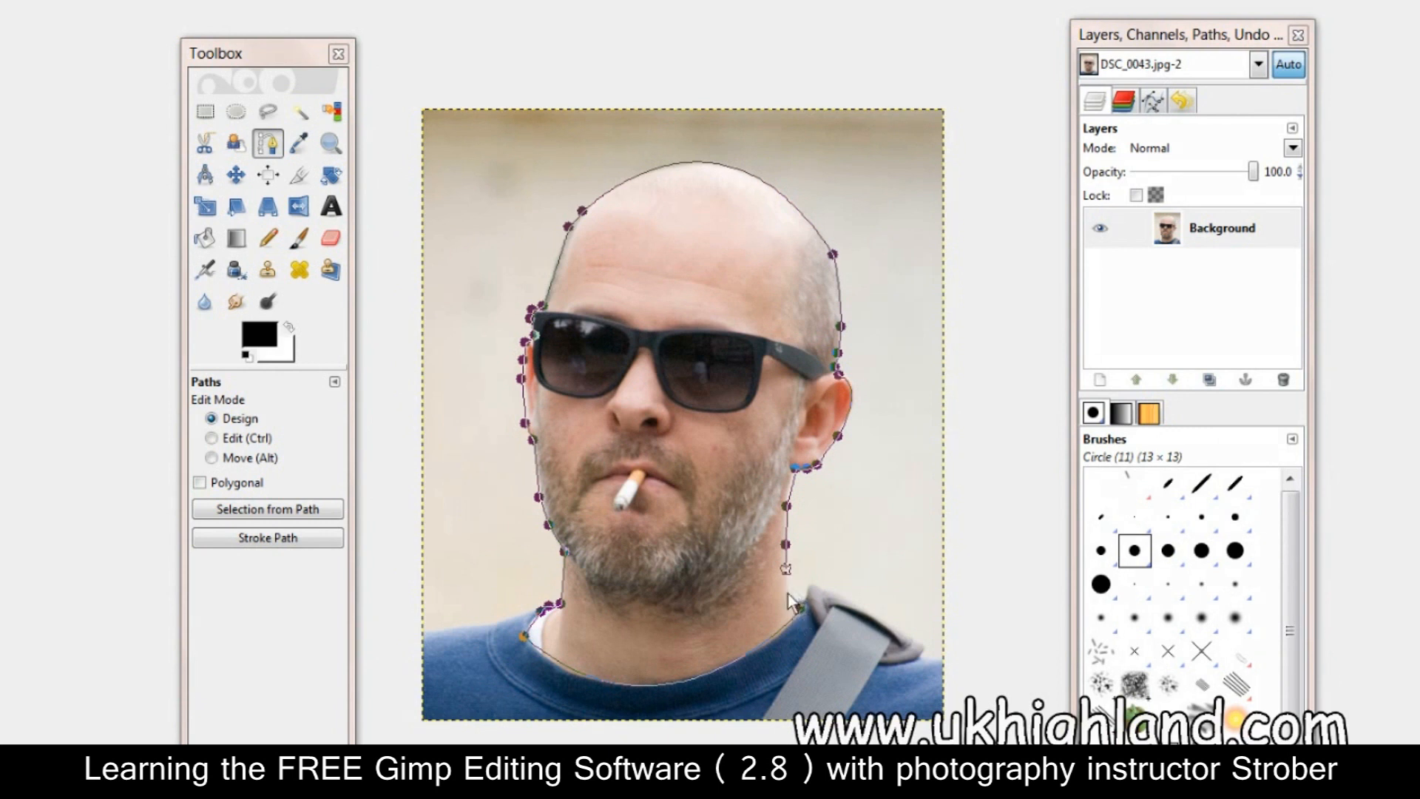
{"action": "left_click", "coordinate": [788, 592]}
Create a selection of the head from the traced path
{"action": "right_click", "coordinate": [789, 594]}
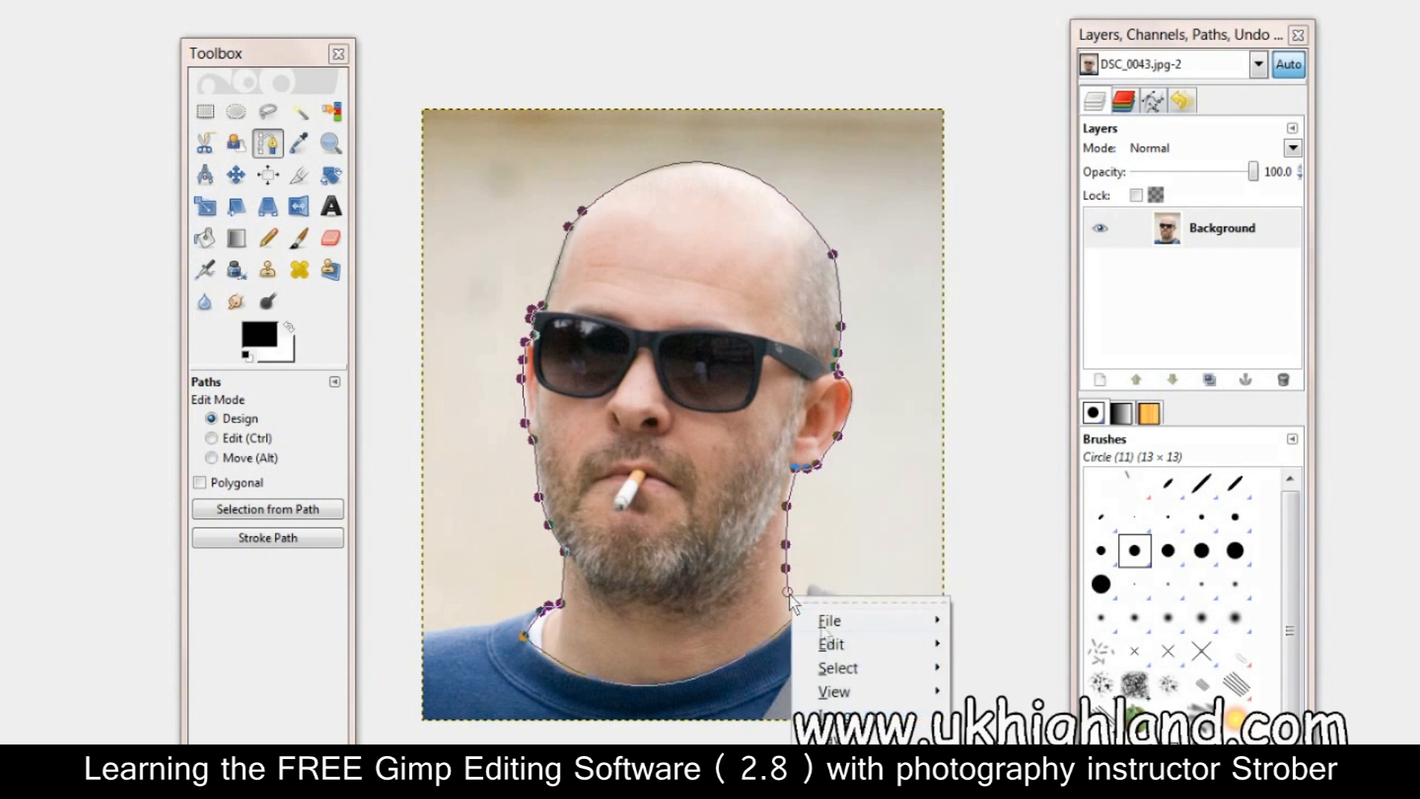
{"action": "mouse_move", "coordinate": [846, 676]}
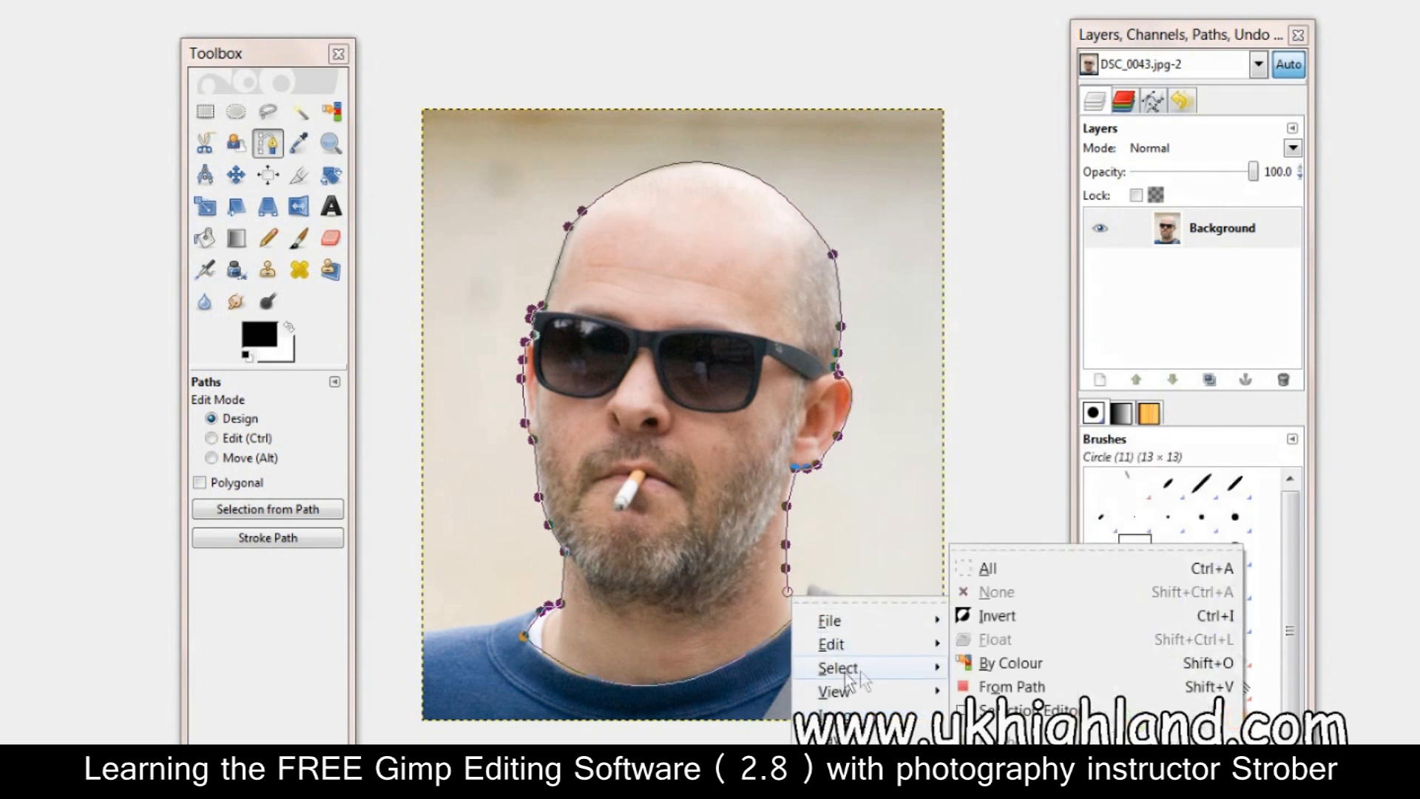
{"action": "left_click", "coordinate": [1012, 688]}
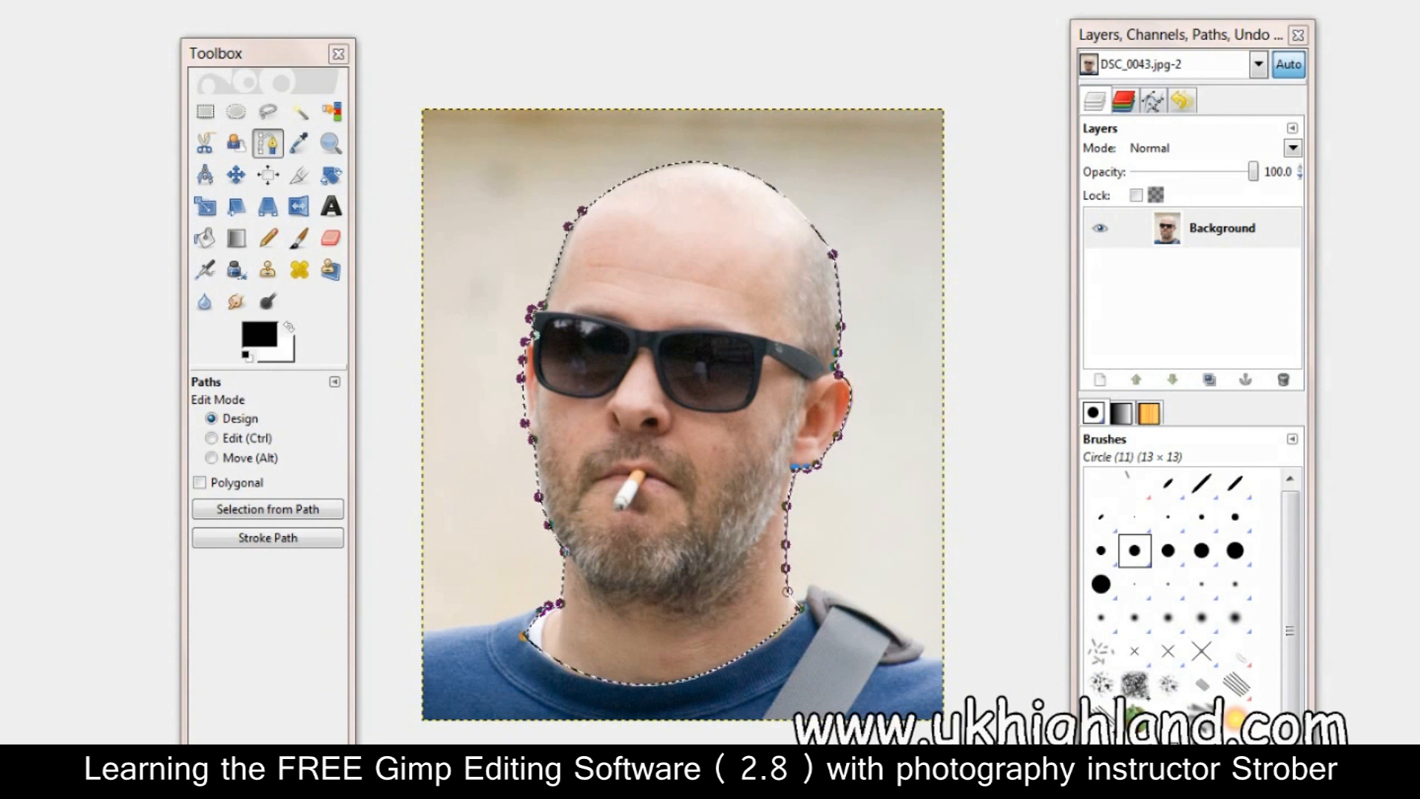
Desaturate the selected head, leaving the background and clothing outside the edit
{"action": "left_click", "coordinate": [122, 0]}
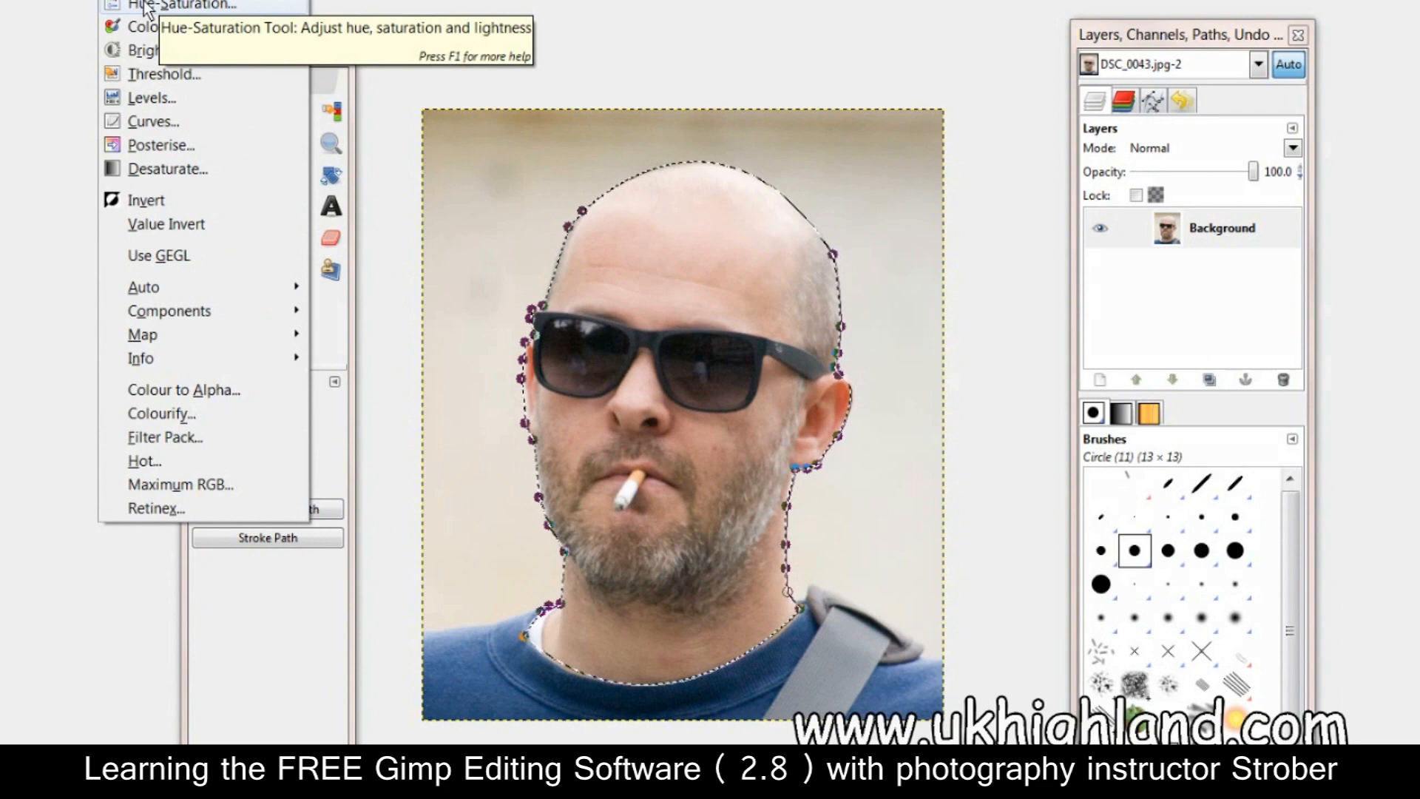
{"action": "left_click", "coordinate": [166, 171]}
{"action": "left_click", "coordinate": [144, 245]}
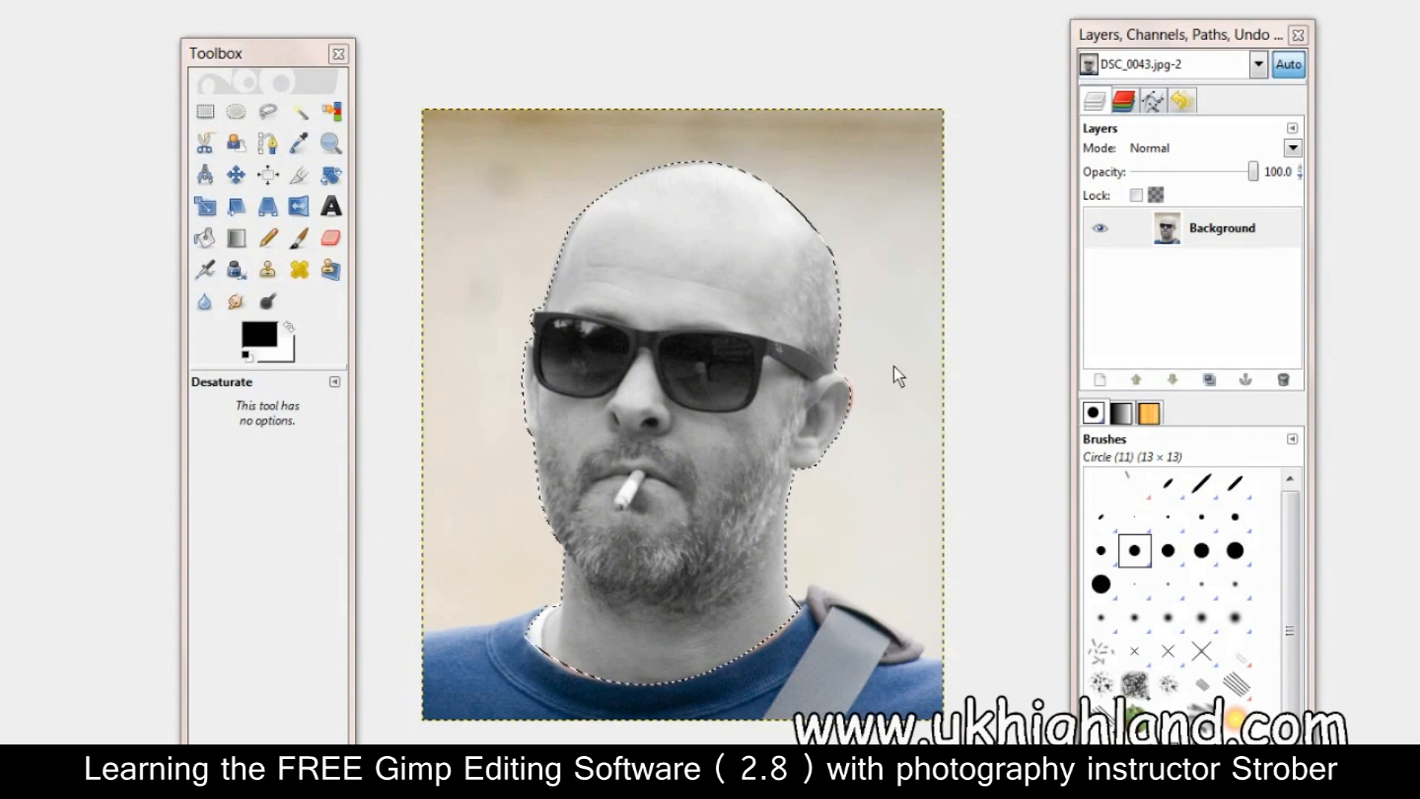
{"action": "key", "text": "ctrl+d"}
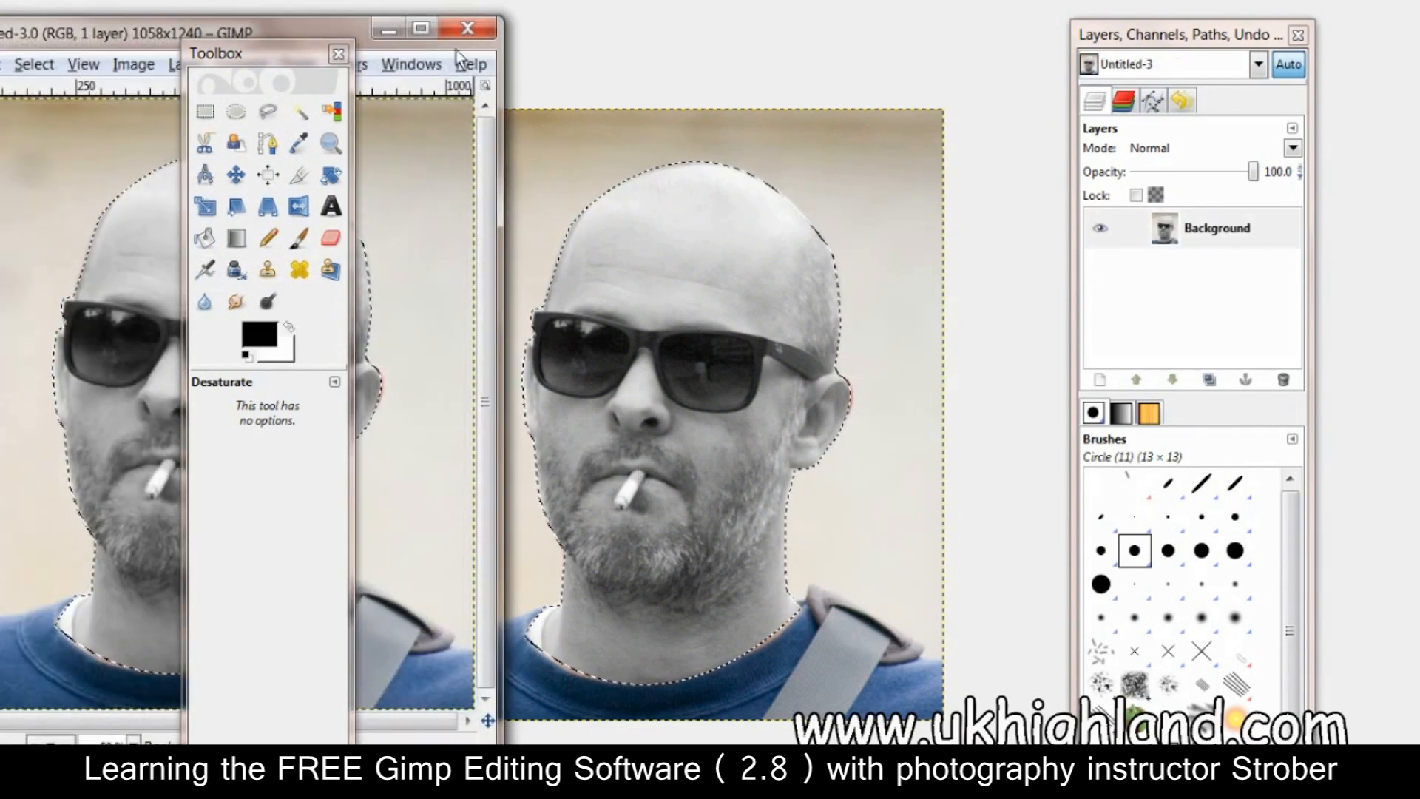
{"action": "left_click", "coordinate": [467, 29]}
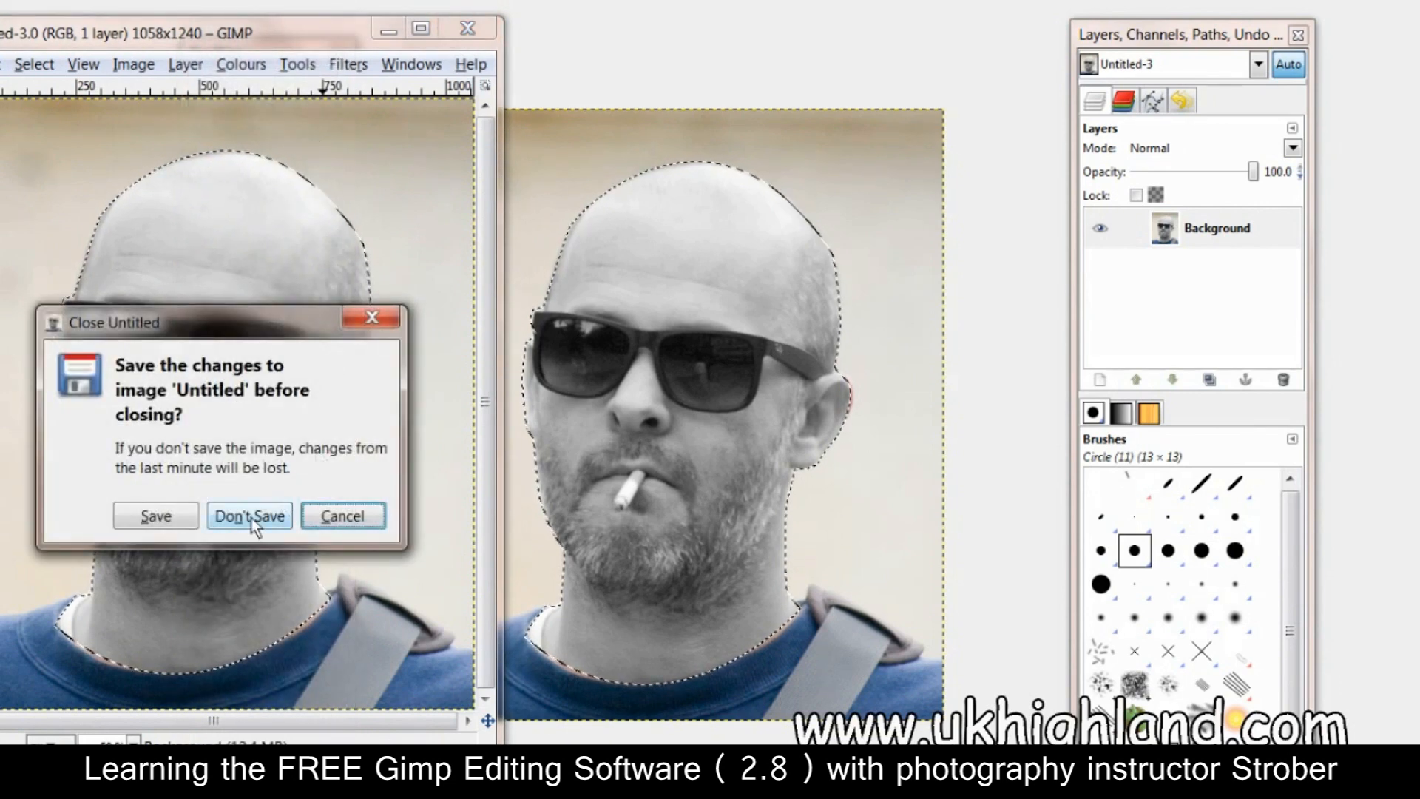
{"action": "left_click", "coordinate": [250, 515]}
{"action": "left_click", "coordinate": [296, 117]}
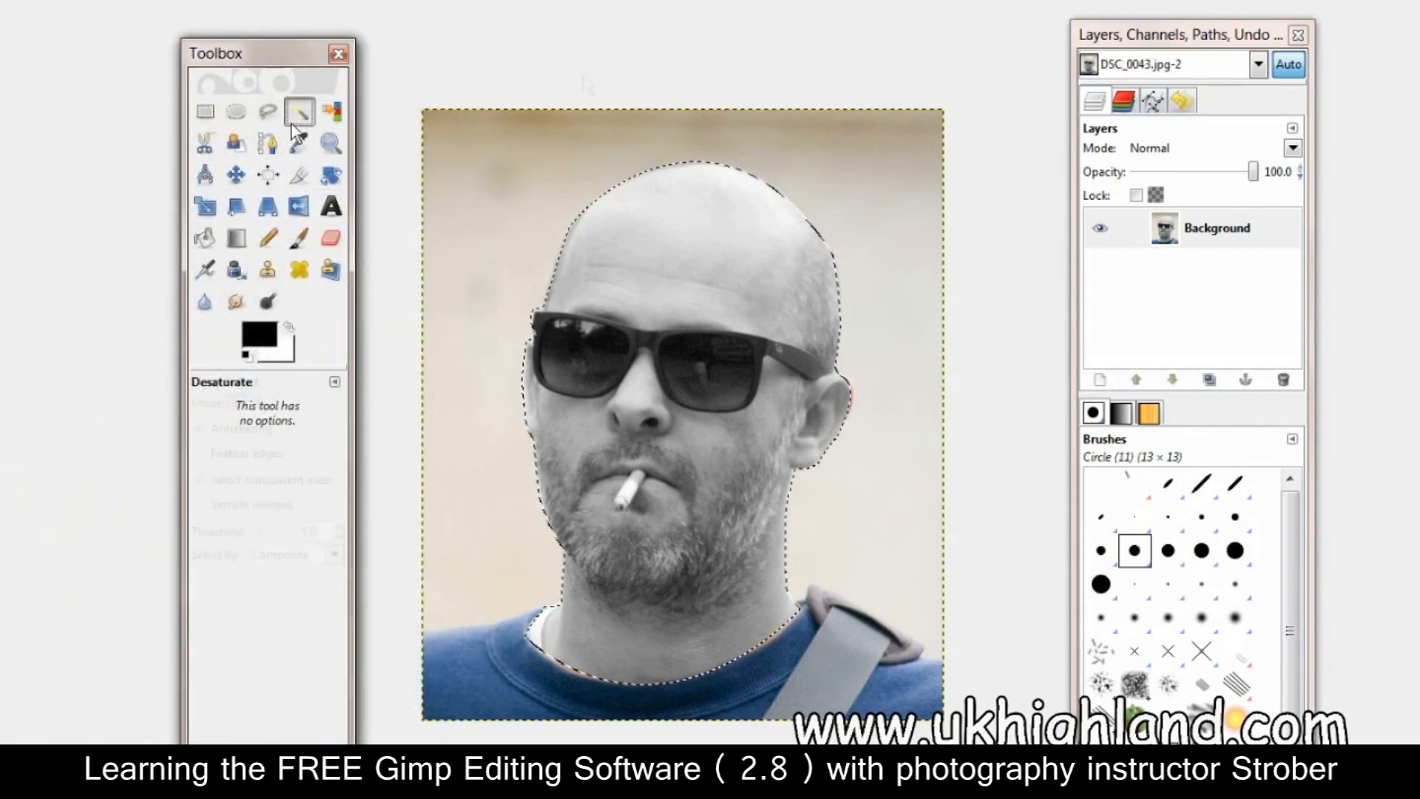
{"action": "left_click", "coordinate": [587, 59]}
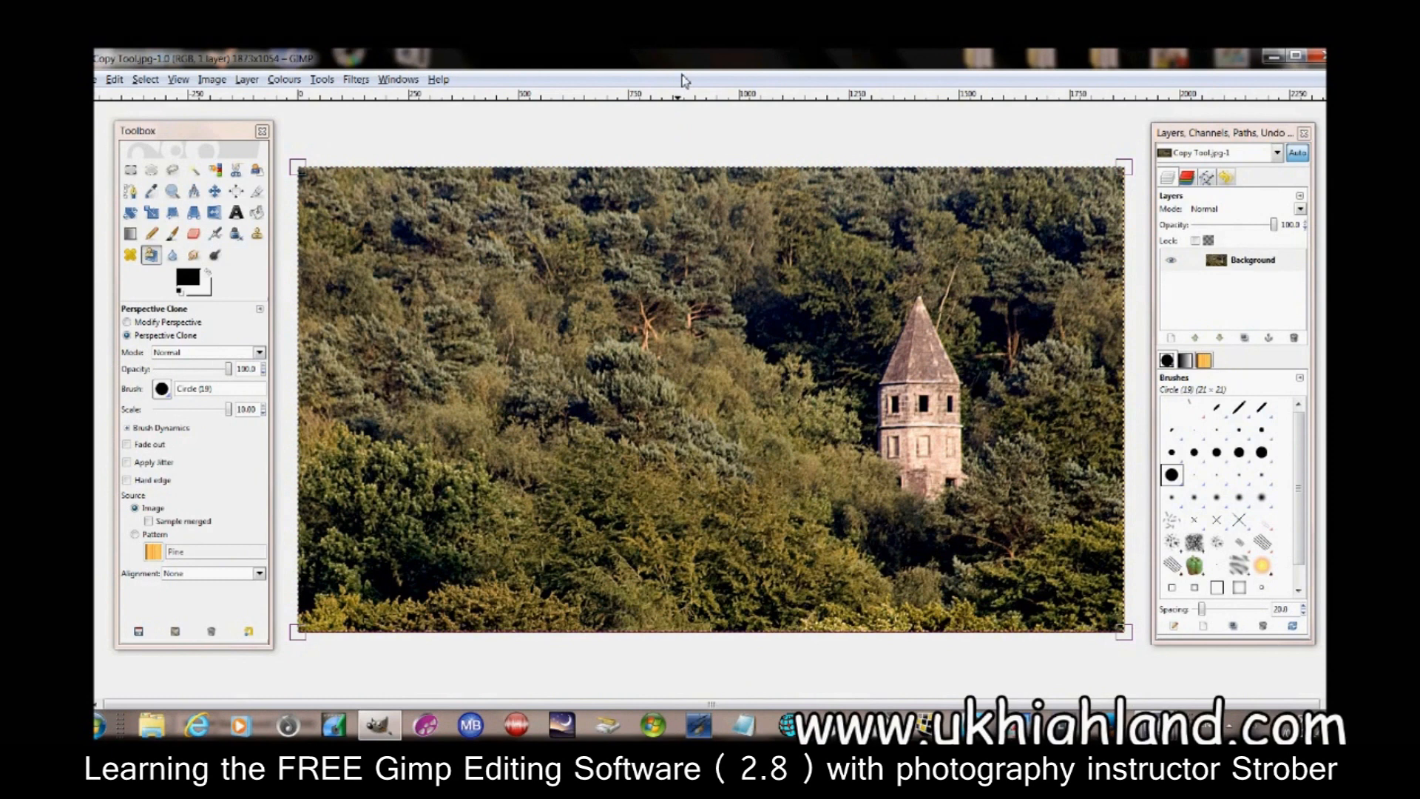
Try to cover the tower's spire with dark foliage sampled from the trees using Perspective Clone, and undo it
{"action": "left_click", "coordinate": [152, 256]}
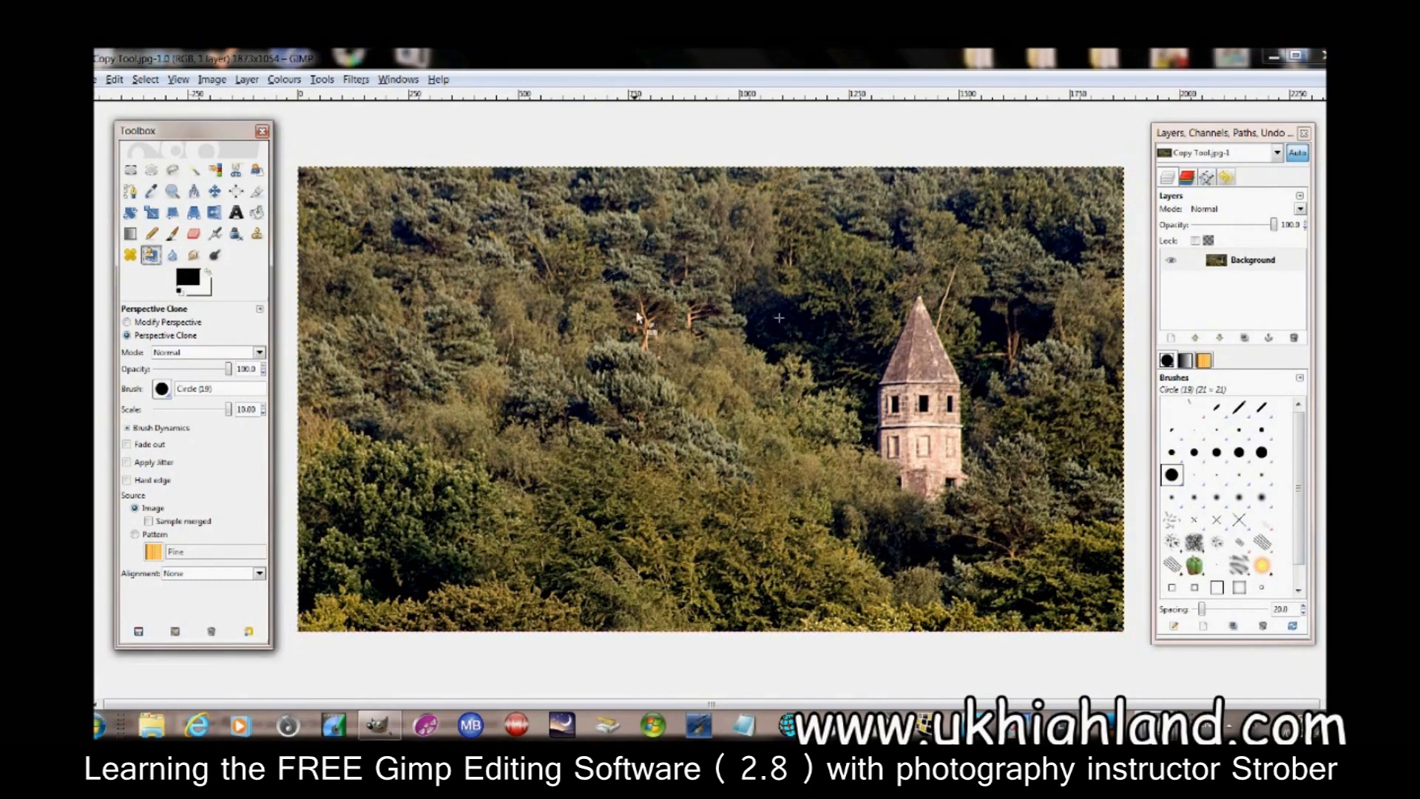
{"action": "left_click", "coordinate": [780, 322], "text": "ctrl"}
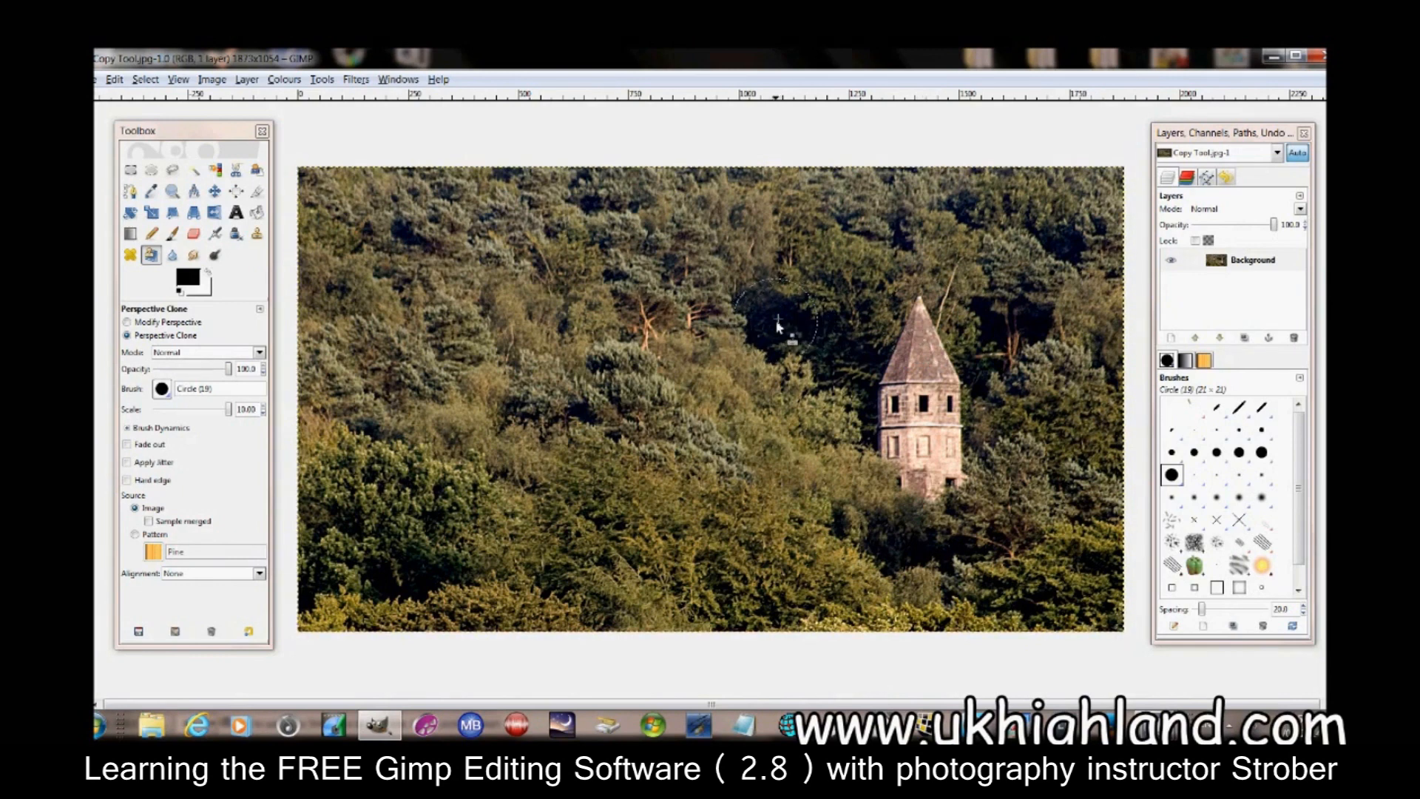
{"action": "left_click", "coordinate": [923, 318]}
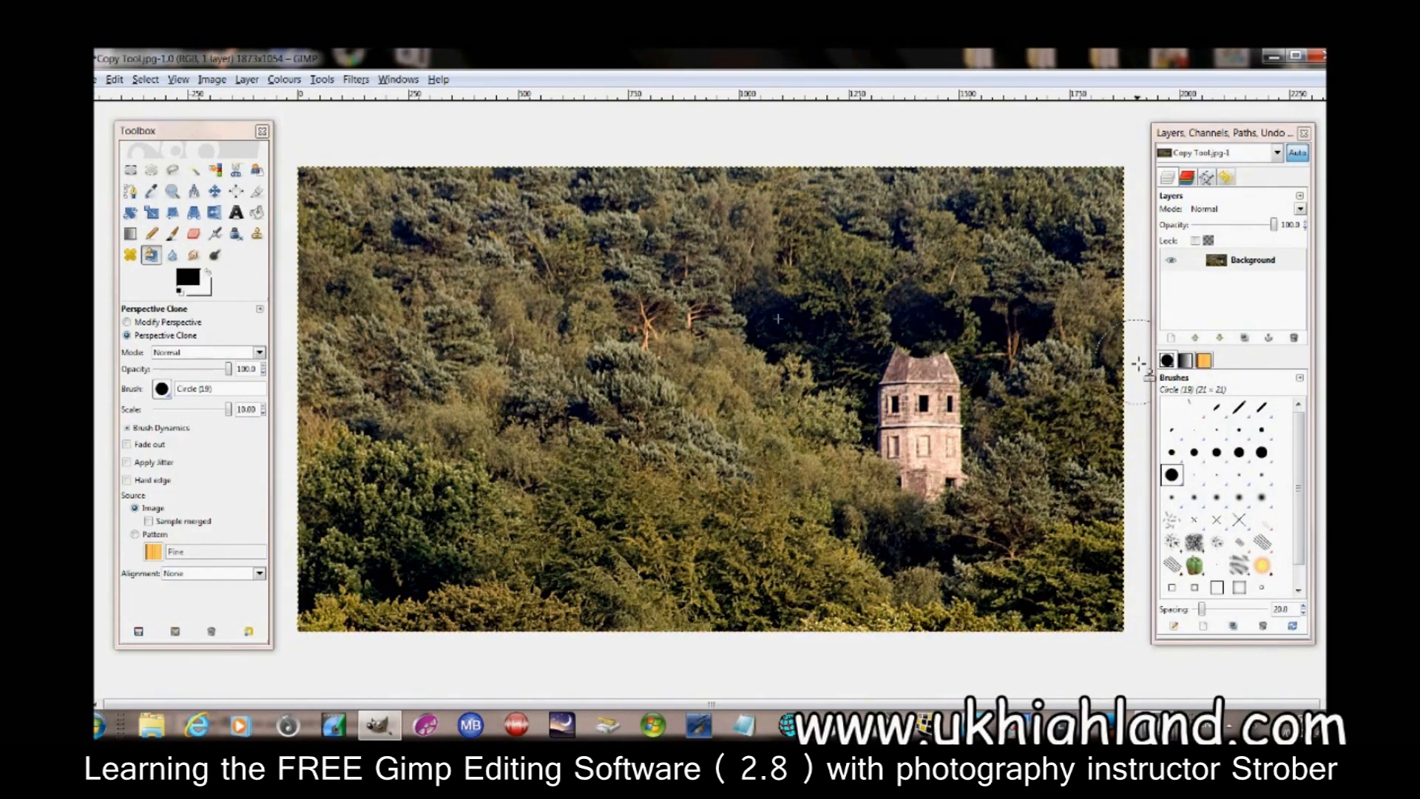
{"action": "key", "text": "ctrl+z"}
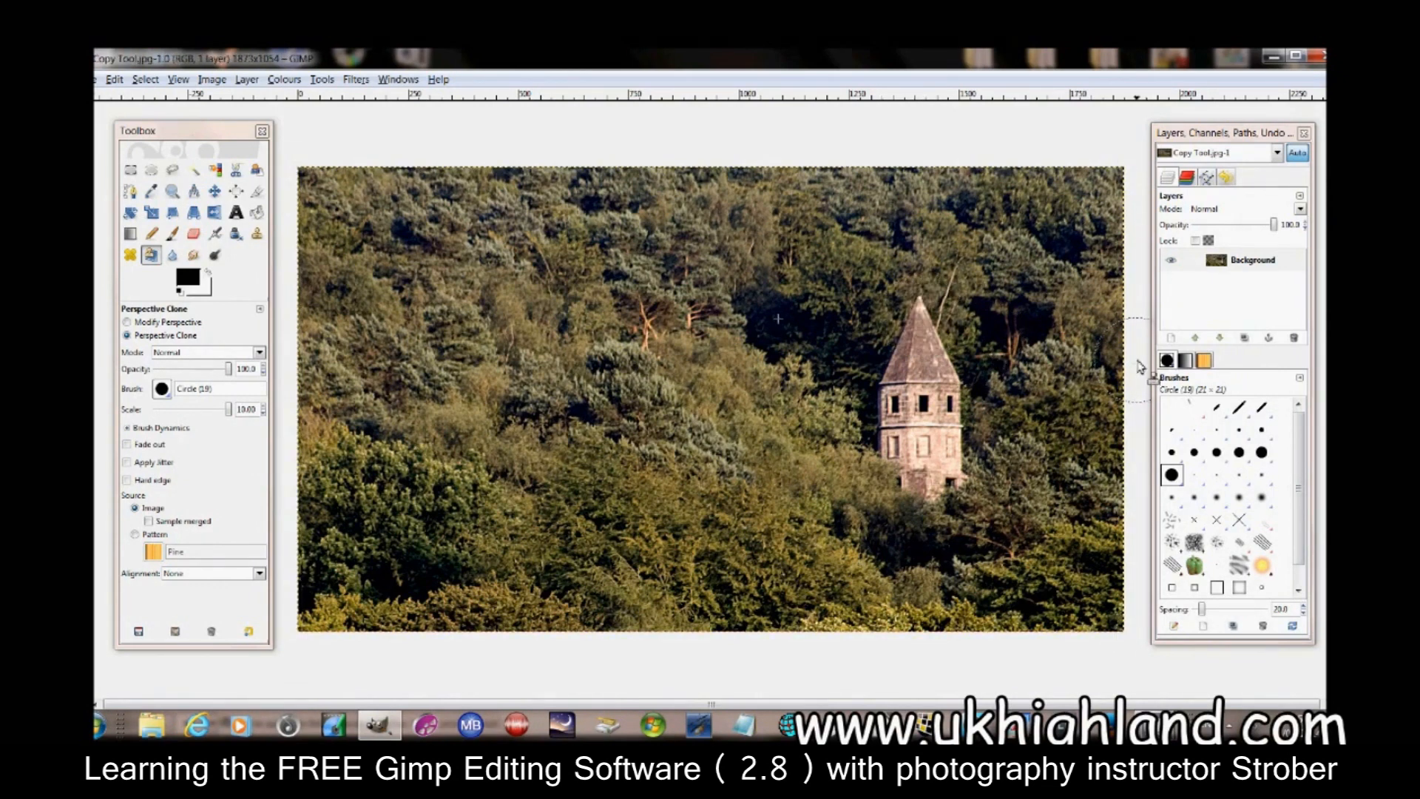
Reduce the Perspective Clone brush scale to 1.92, and return it to 10.00
{"action": "left_click", "coordinate": [230, 409]}
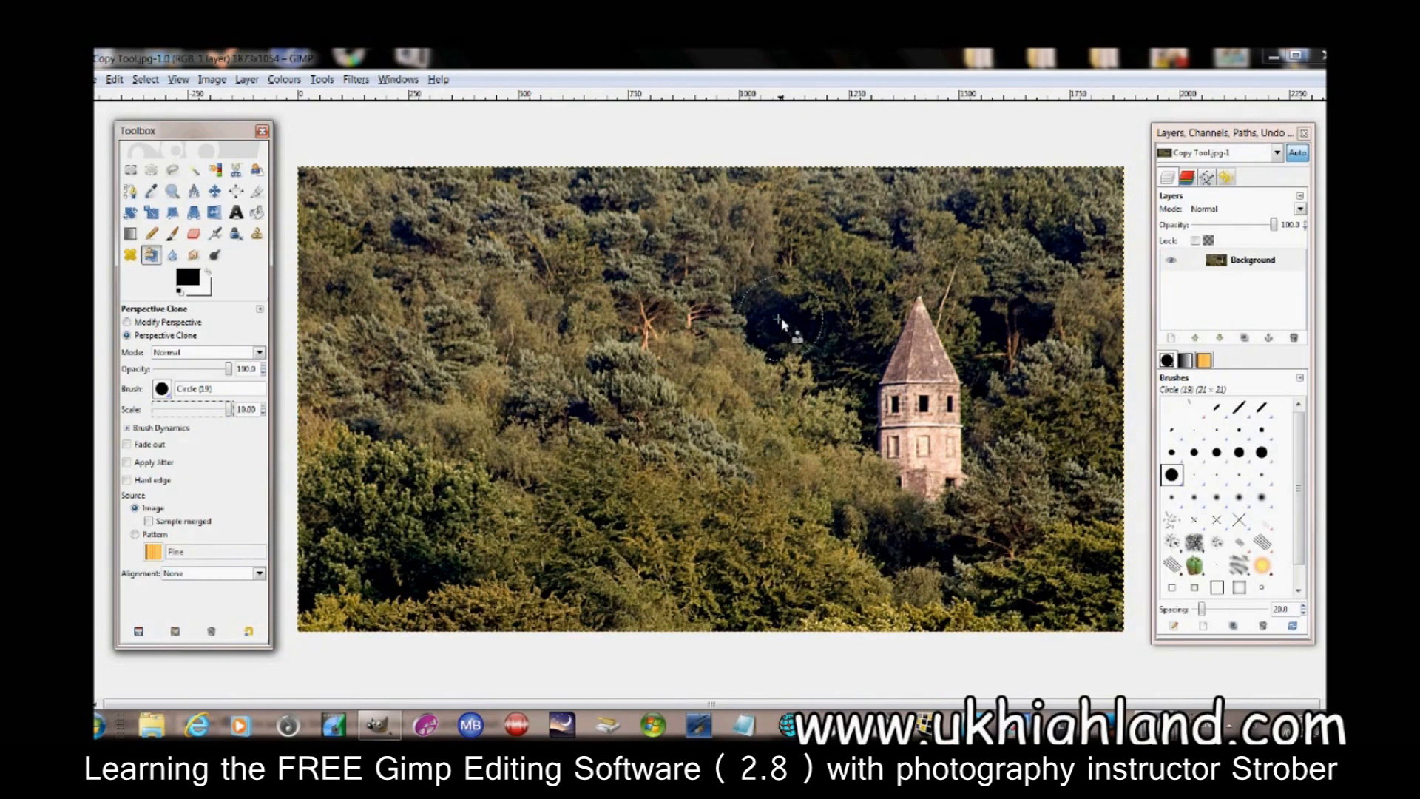
{"action": "left_click_drag", "start_coordinate": [232, 416], "coordinate": [212, 417]}
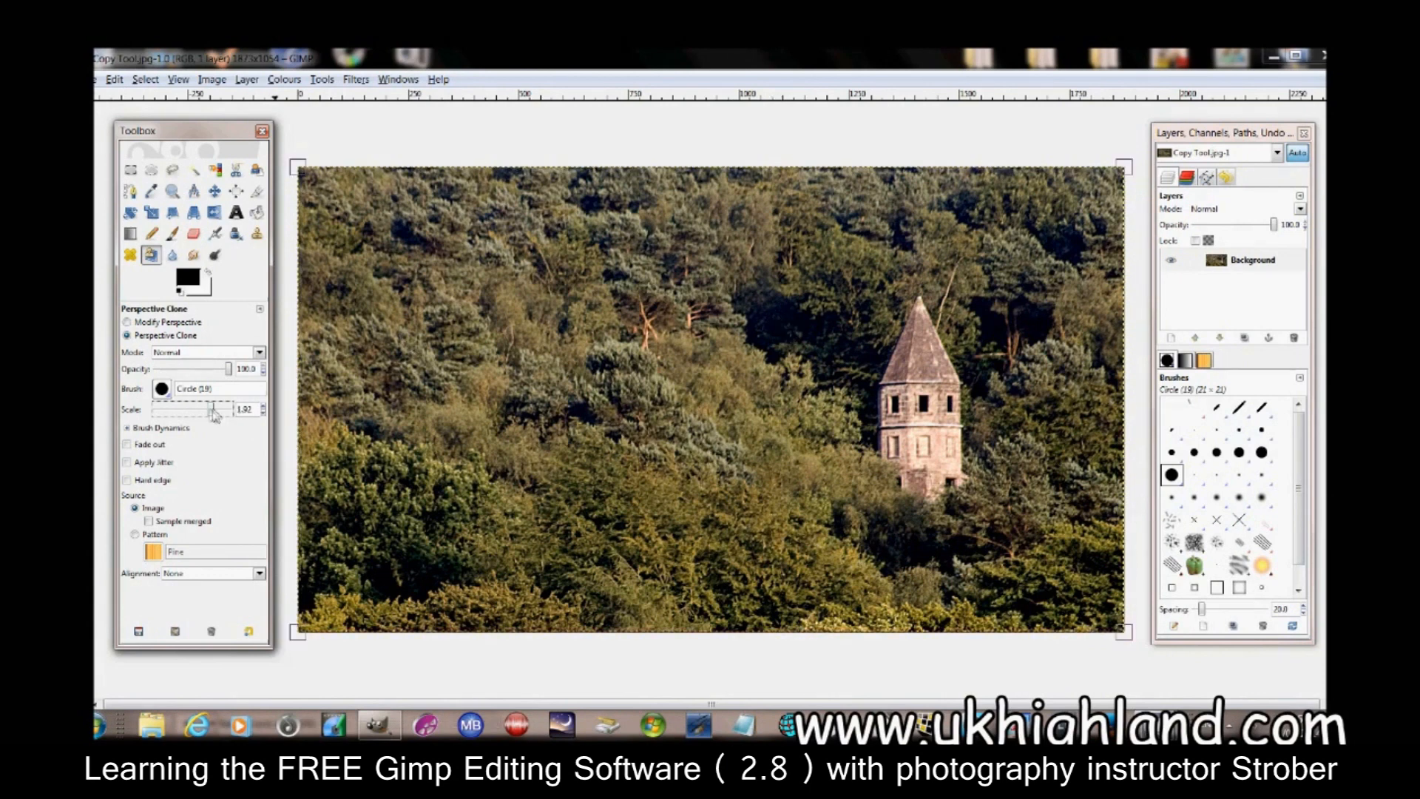
{"action": "left_click_drag", "start_coordinate": [212, 410], "coordinate": [232, 410]}
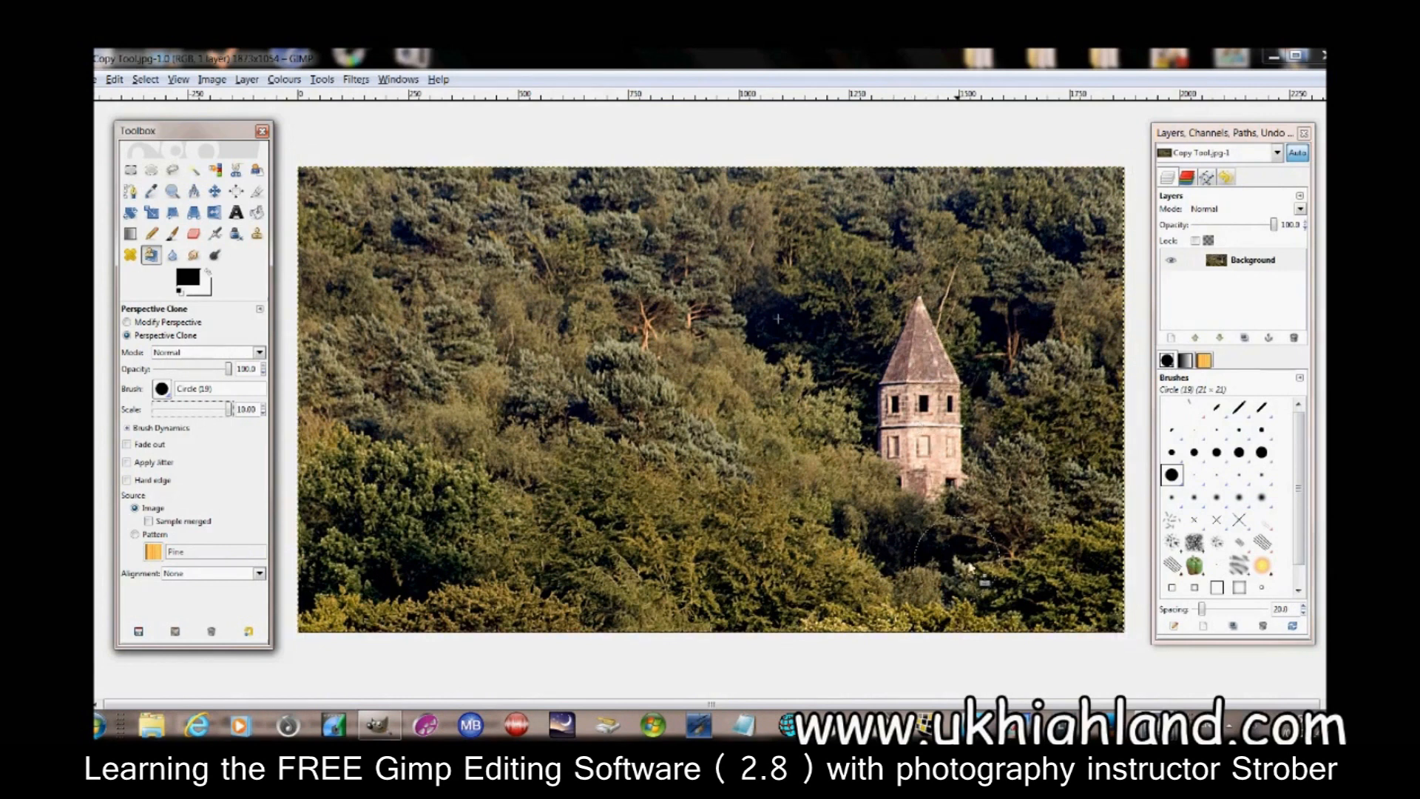
Sample the trees to the right of the tower and clone them over the tower's walls and spire
{"action": "left_click", "coordinate": [1060, 495], "text": "ctrl"}
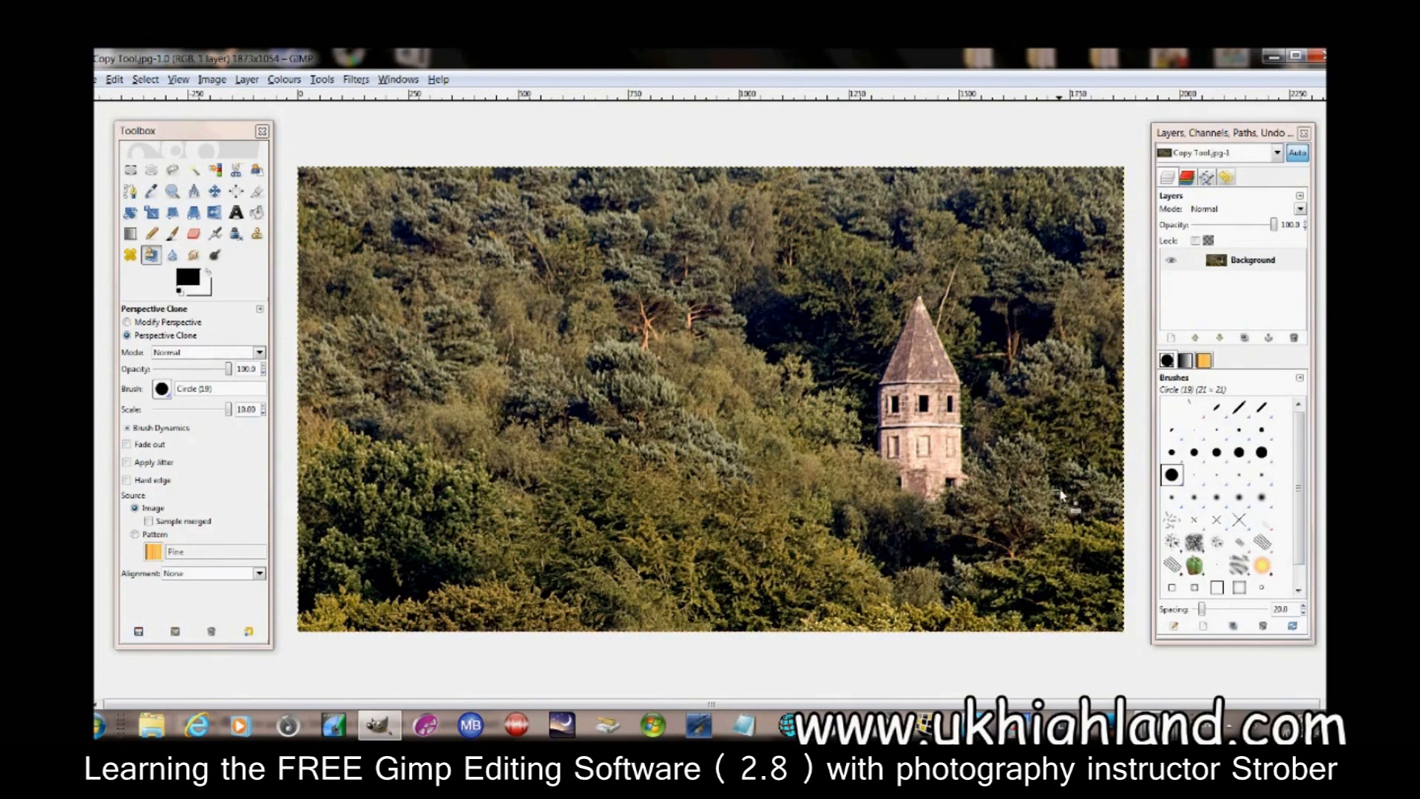
{"action": "left_click", "coordinate": [976, 493]}
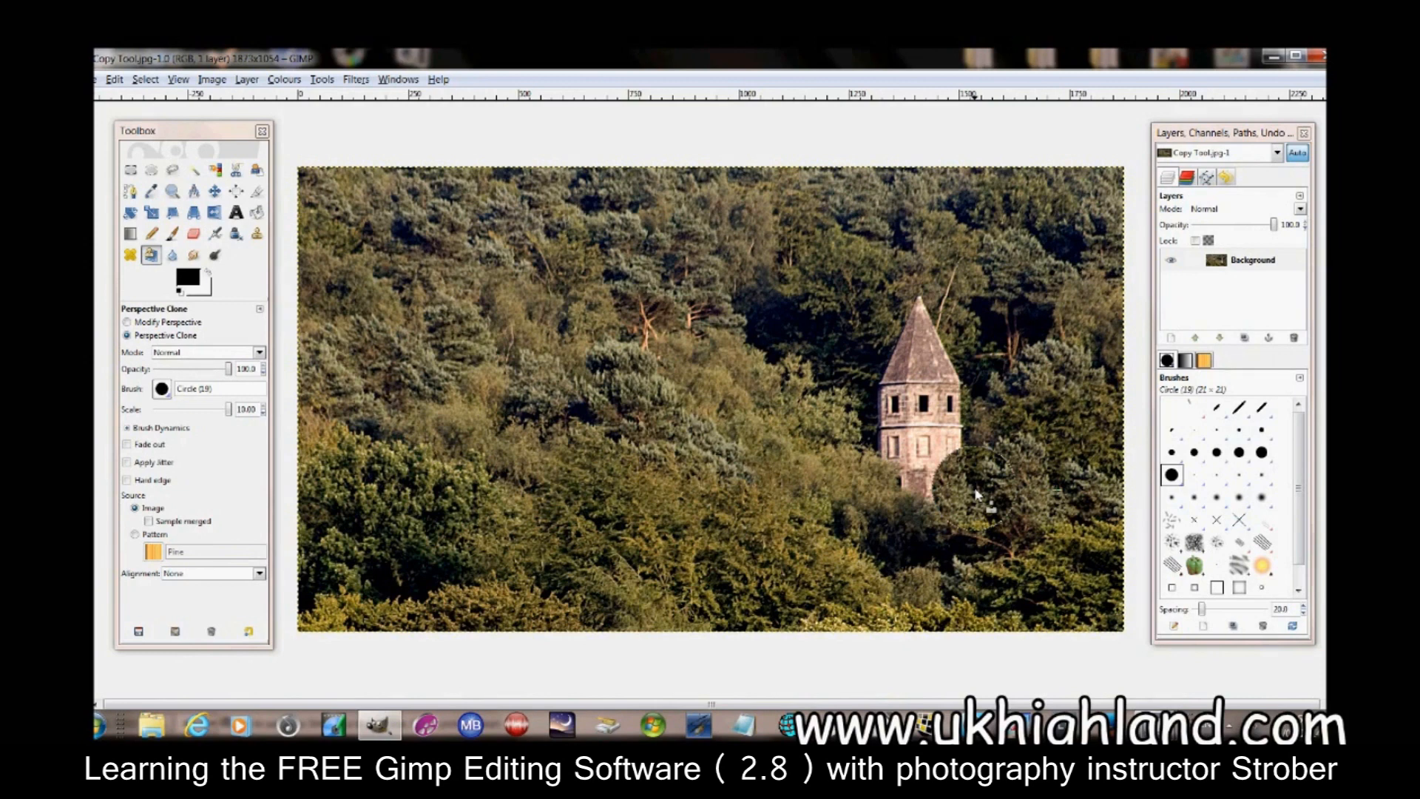
{"action": "mouse_move", "coordinate": [977, 494]}
{"action": "left_mouse_down"}
{"action": "mouse_move", "coordinate": [984, 437]}
{"action": "mouse_move", "coordinate": [943, 330]}
{"action": "mouse_move", "coordinate": [965, 509]}
{"action": "mouse_move", "coordinate": [954, 497]}
{"action": "mouse_move", "coordinate": [934, 510]}
{"action": "mouse_move", "coordinate": [899, 466]}
{"action": "mouse_move", "coordinate": [902, 442]}
{"action": "mouse_move", "coordinate": [884, 474]}
{"action": "mouse_move", "coordinate": [899, 370]}
{"action": "left_mouse_up"}
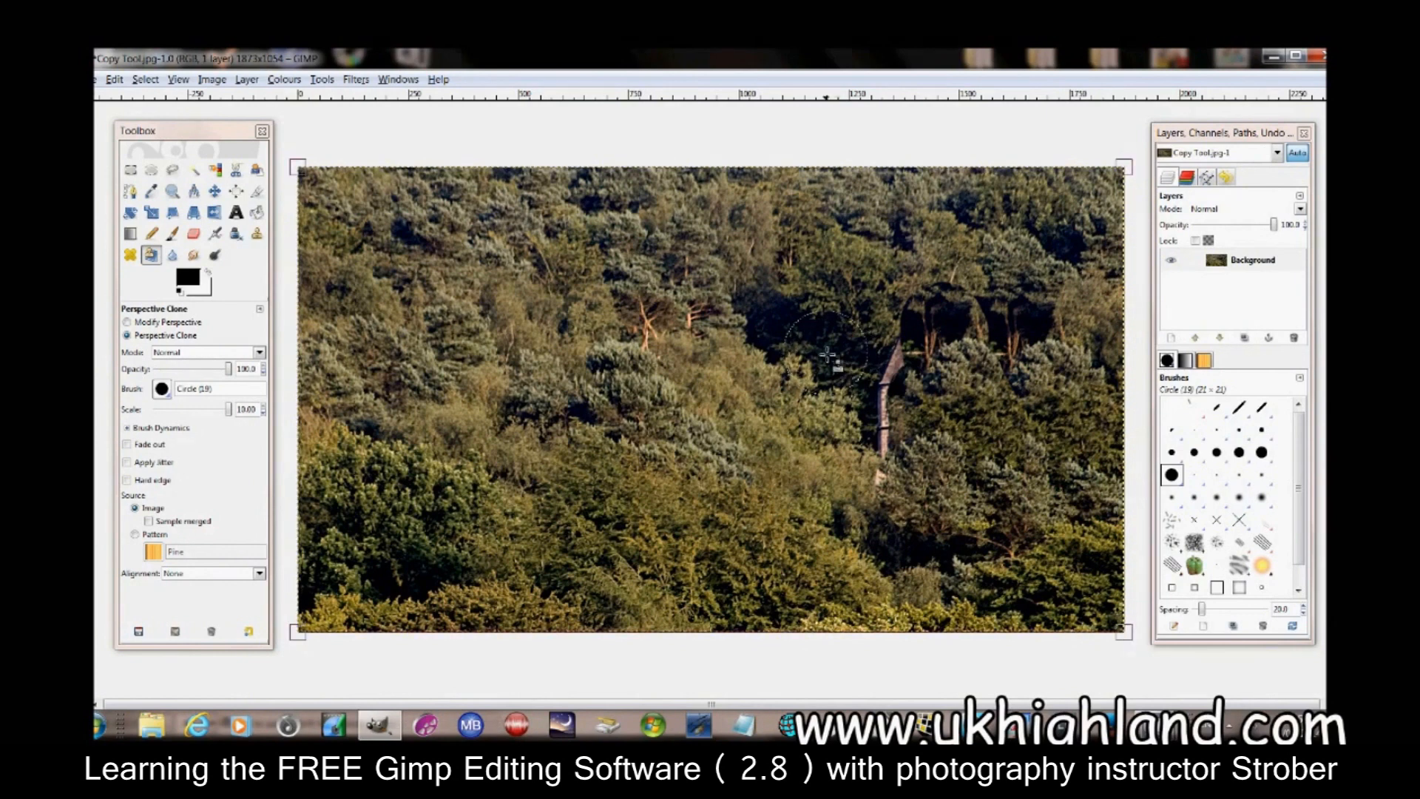
Sample the foliage to the left of the tower and clone it over the tower's remaining edge and the seam beside it
{"action": "left_click", "coordinate": [870, 369]}
{"action": "left_click_drag", "start_coordinate": [887, 373], "coordinate": [881, 455]}
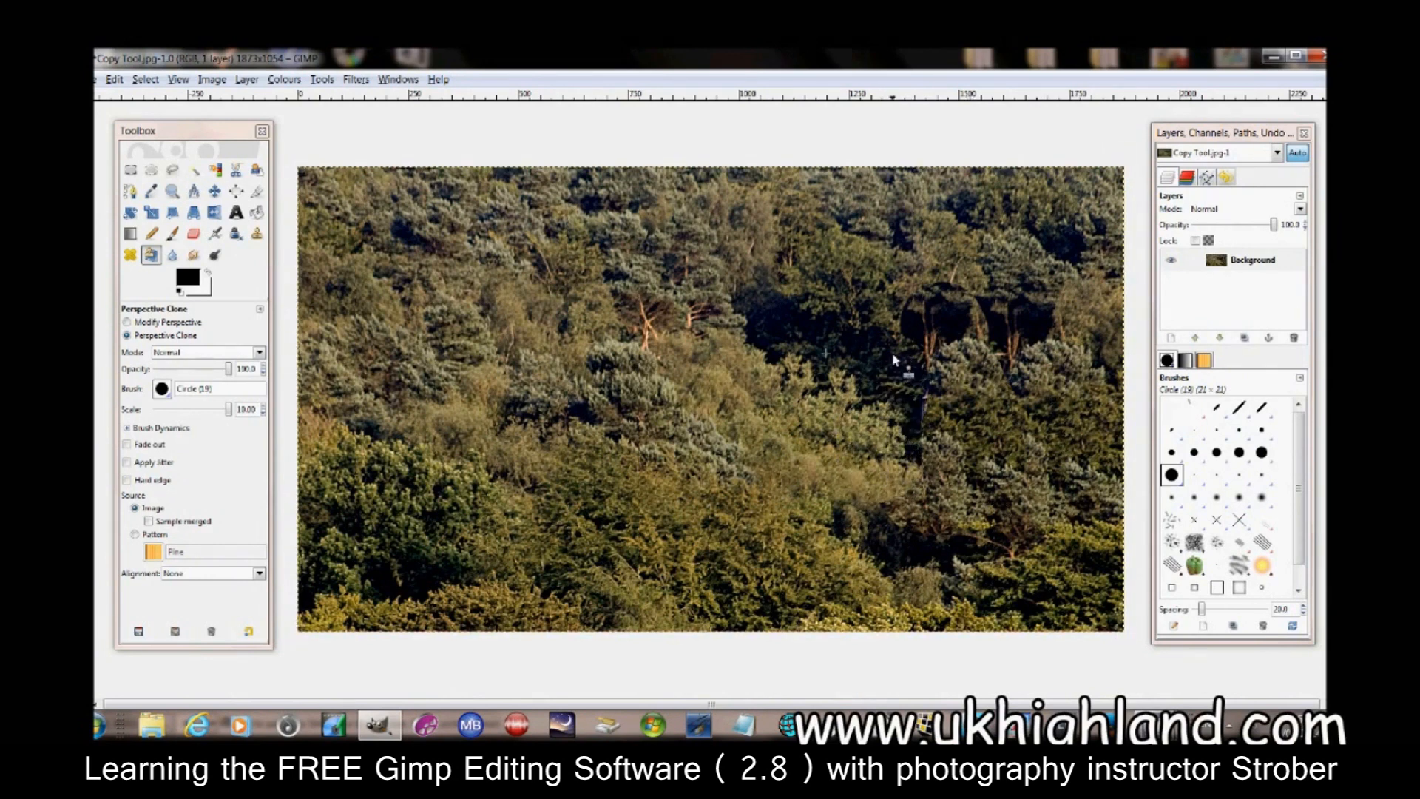
{"action": "left_click_drag", "start_coordinate": [902, 359], "coordinate": [912, 435]}
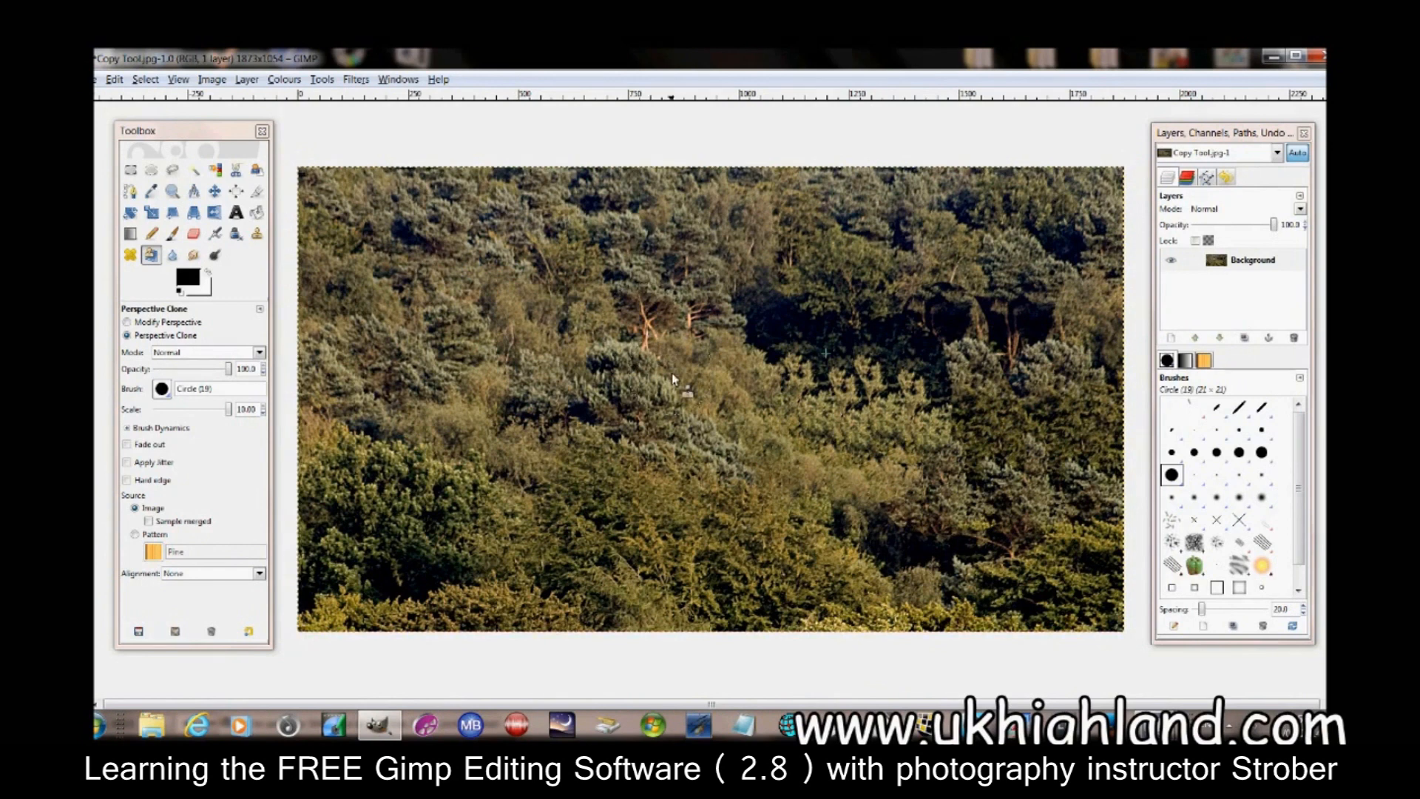
{"action": "left_click", "coordinate": [150, 256]}
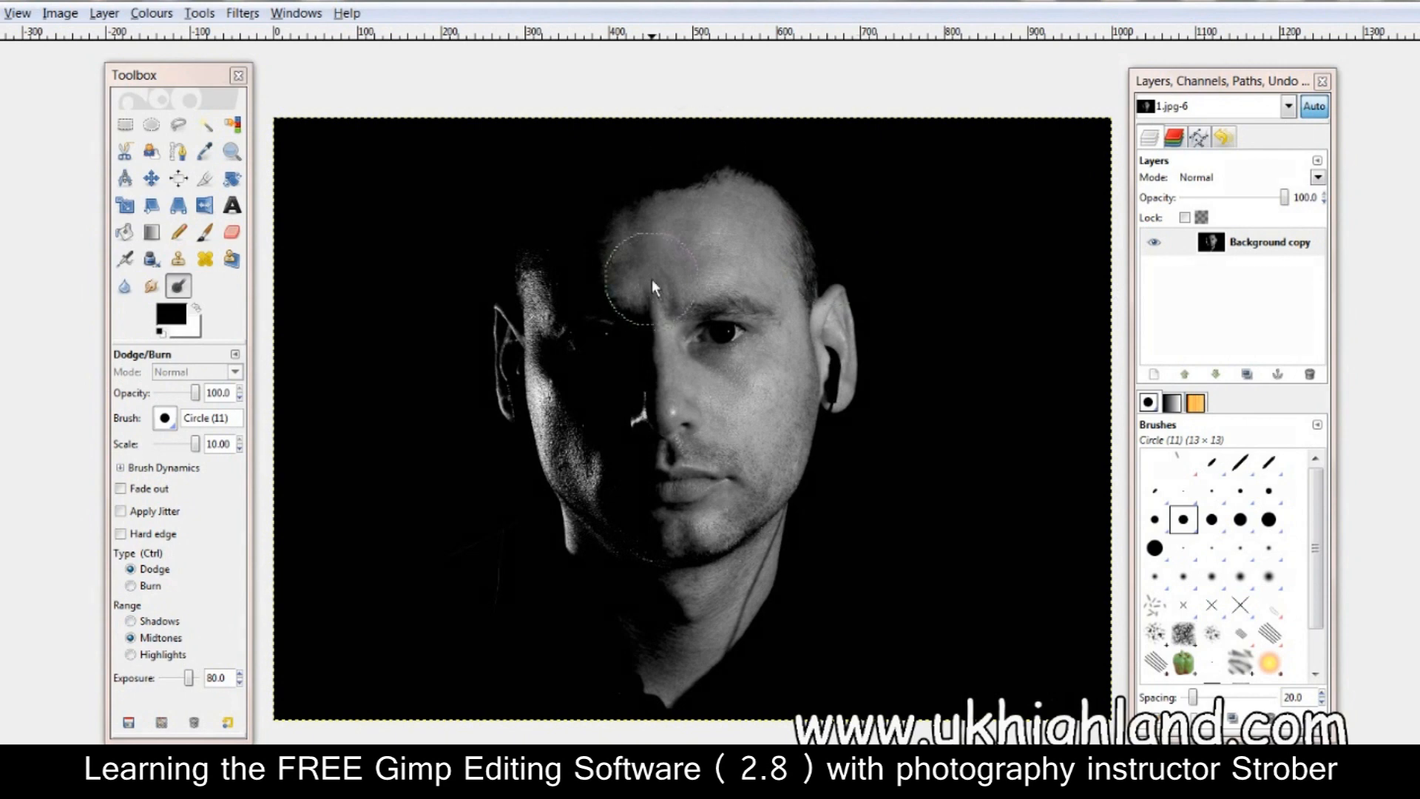
Reposition the toolbox and the layers dock slightly lower beside the portrait
{"action": "left_click_drag", "start_coordinate": [194, 91], "coordinate": [194, 116]}
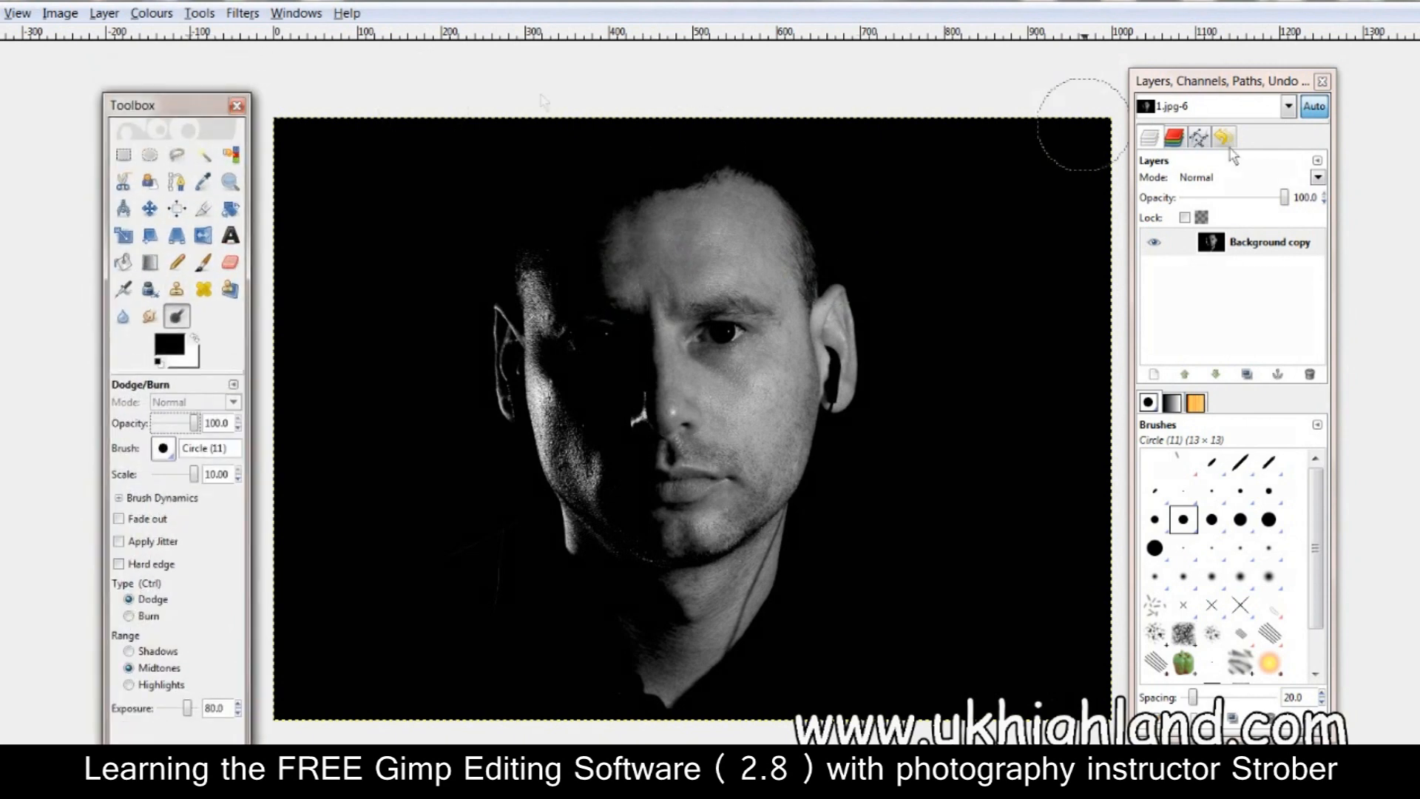
{"action": "left_click_drag", "start_coordinate": [1248, 83], "coordinate": [1247, 117]}
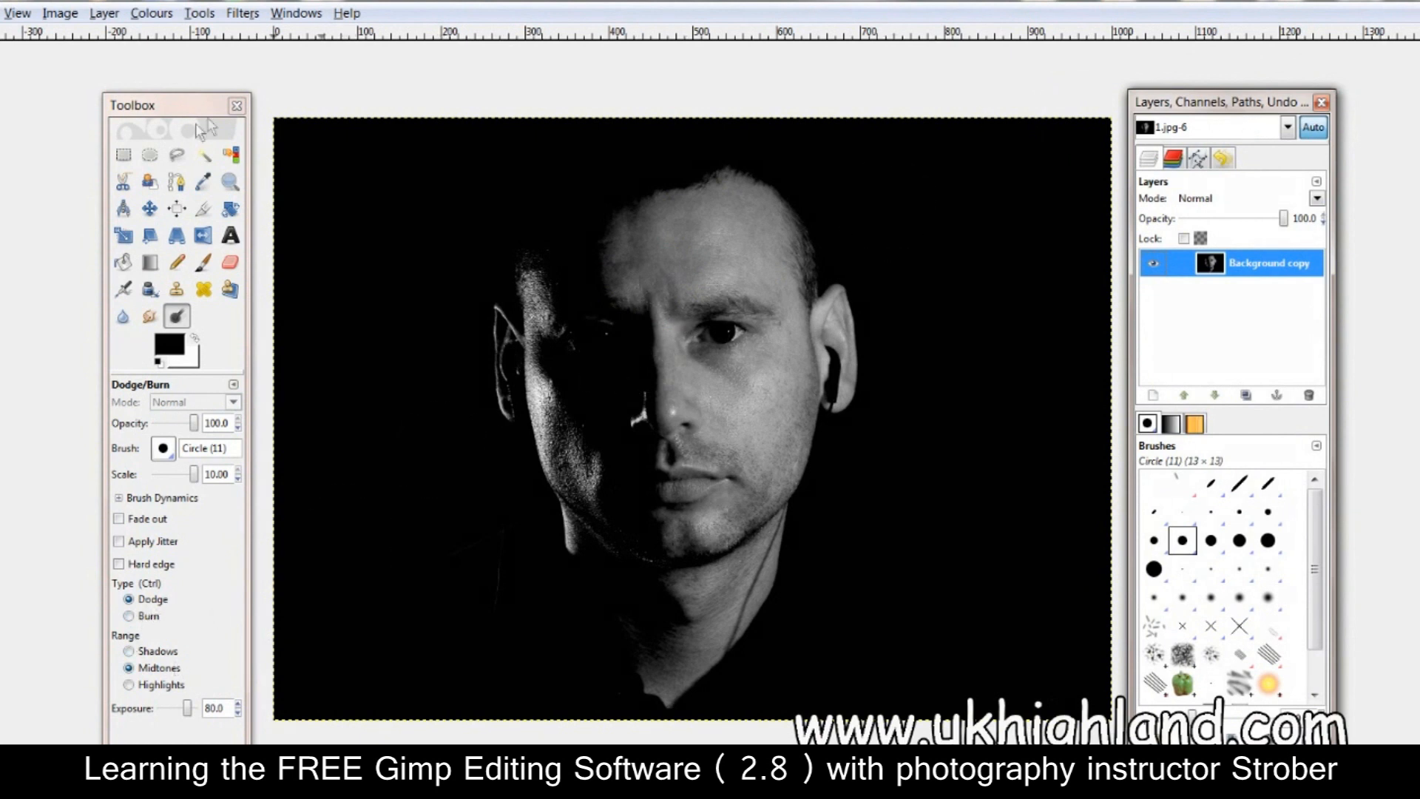
{"action": "mouse_move", "coordinate": [166, 112]}
{"action": "left_mouse_down"}
{"action": "mouse_move", "coordinate": [243, 100]}
{"action": "mouse_move", "coordinate": [1274, 191]}
{"action": "mouse_move", "coordinate": [275, 32]}
{"action": "mouse_move", "coordinate": [157, 143]}
{"action": "mouse_move", "coordinate": [166, 121]}
{"action": "left_mouse_up"}
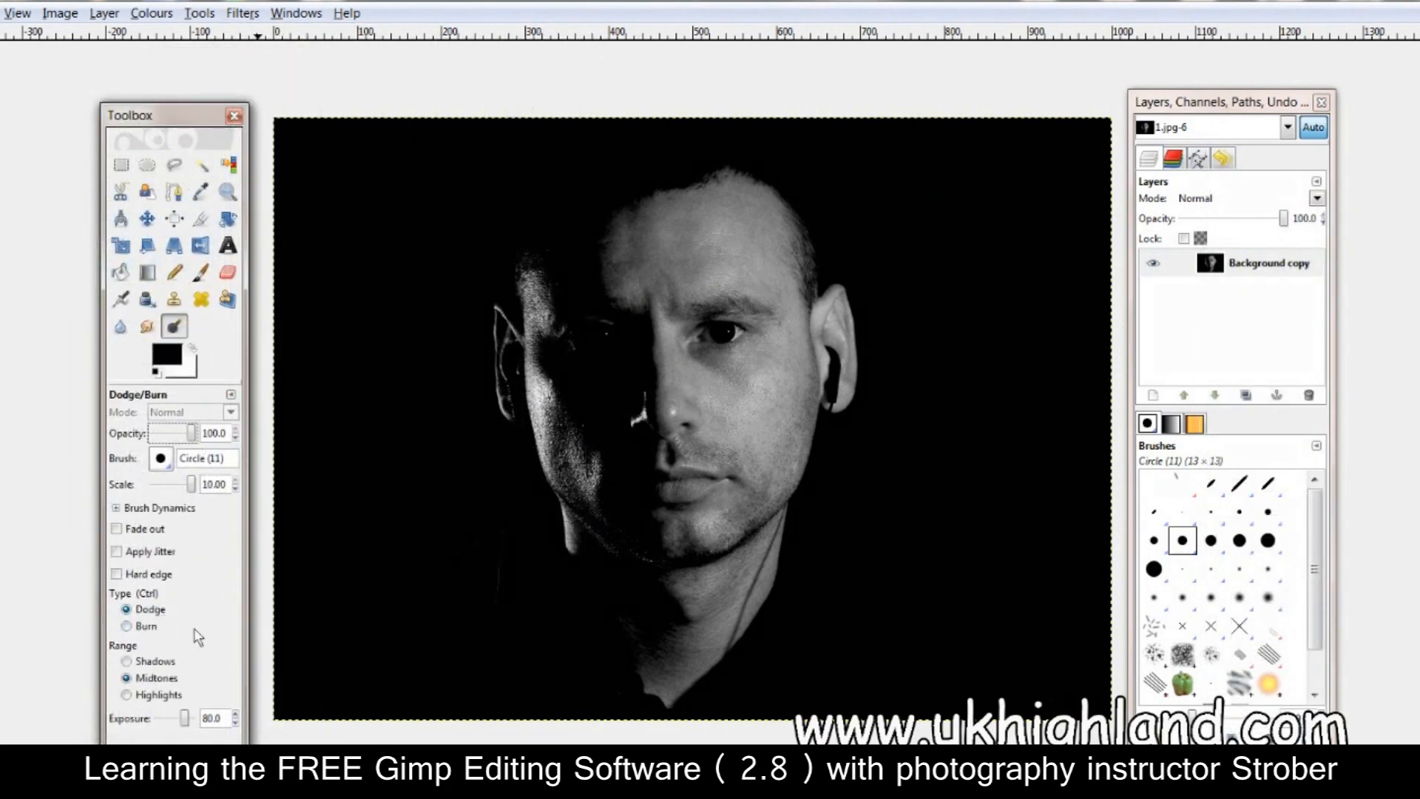
Try the Dodge type on the portrait's midtones with one dab each on the forehead and cheek, and undo both
{"action": "left_click", "coordinate": [694, 246]}
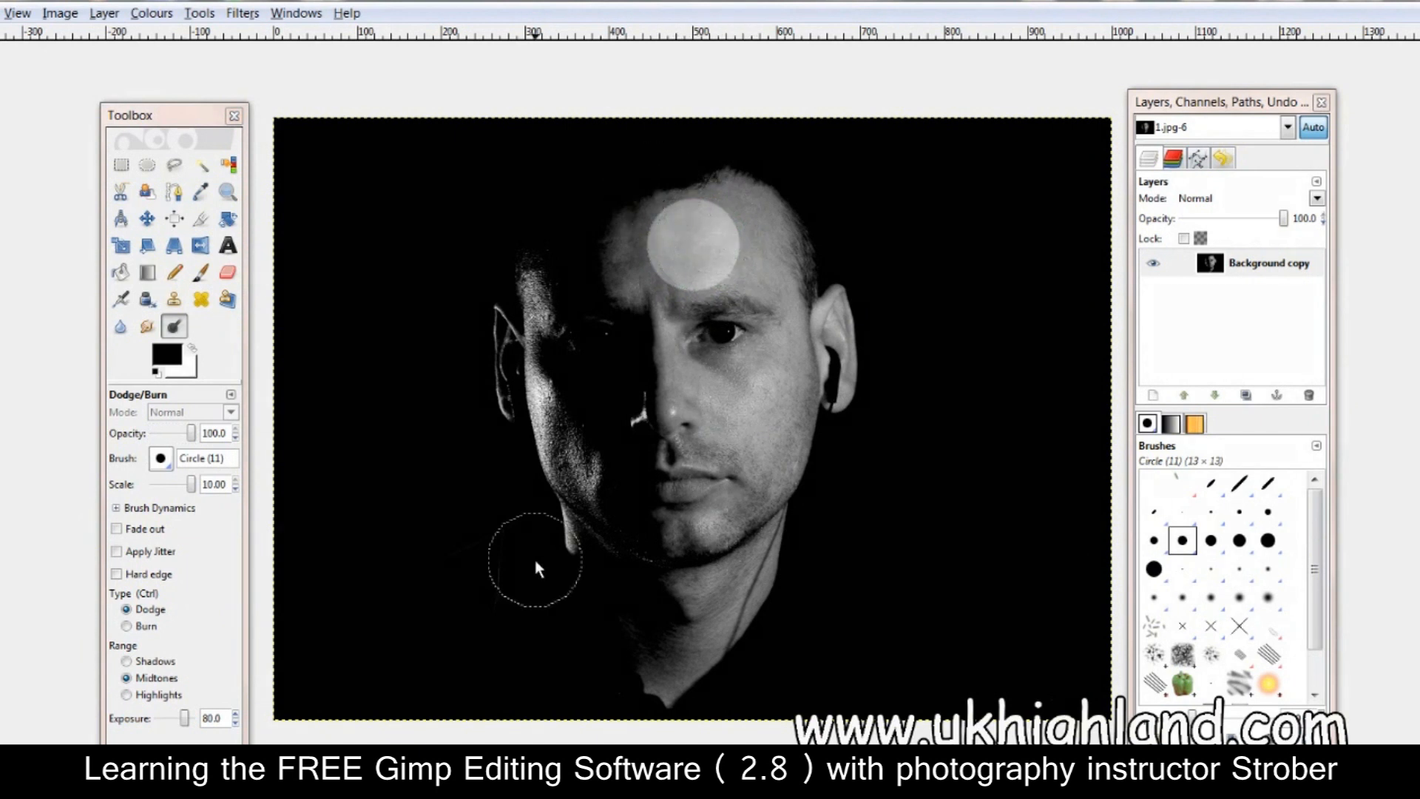
{"action": "left_click", "coordinate": [742, 398]}
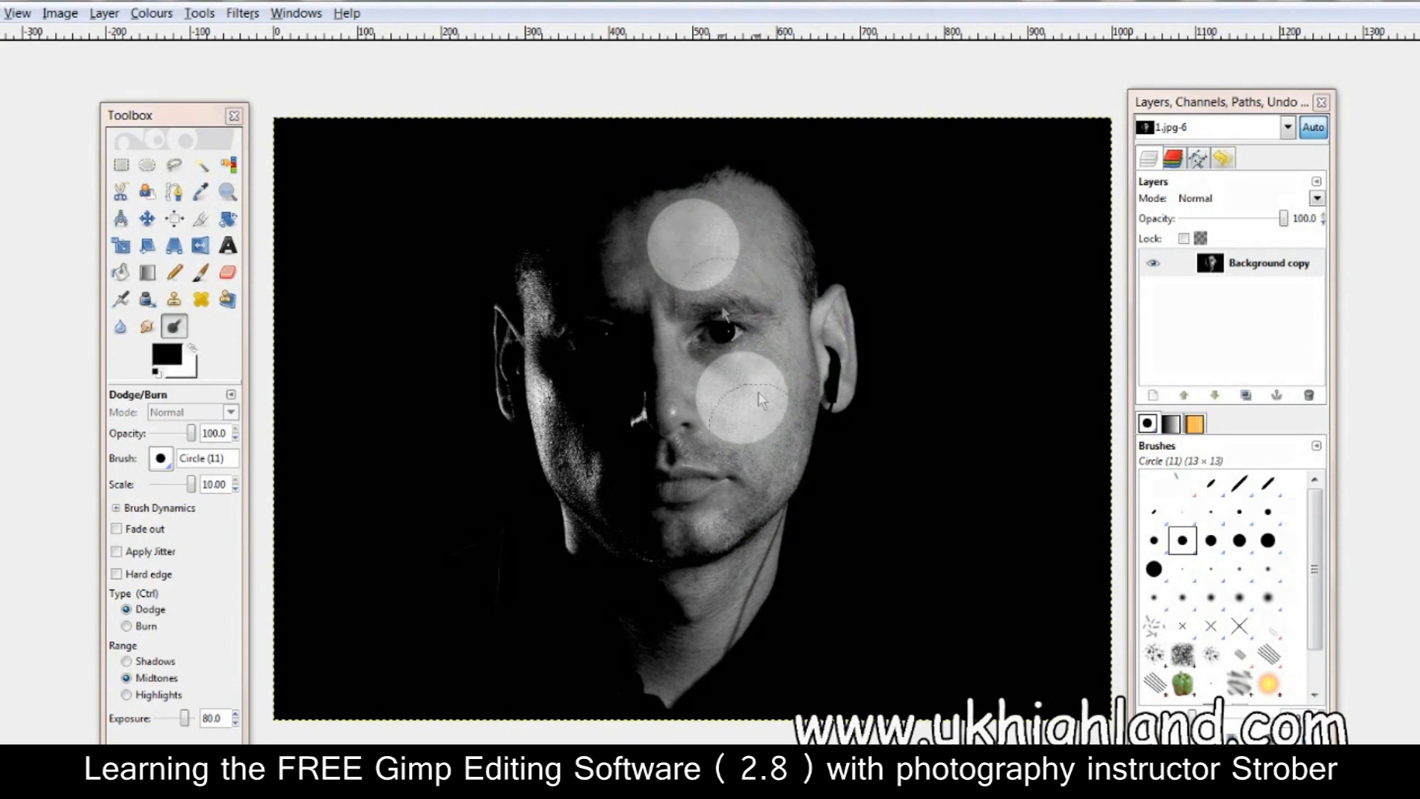
{"action": "key", "text": "ctrl+z"}
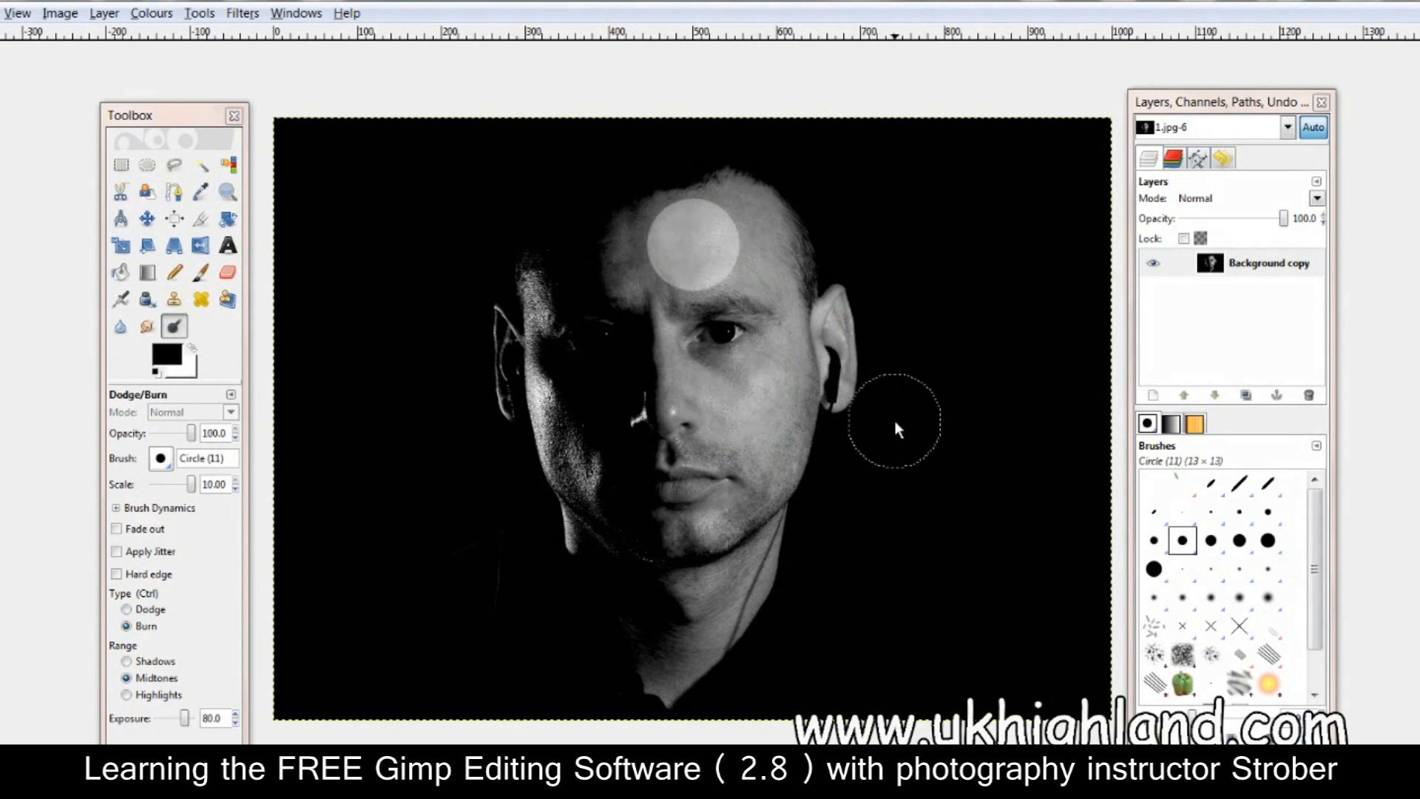
{"action": "key", "text": "ctrl+z"}
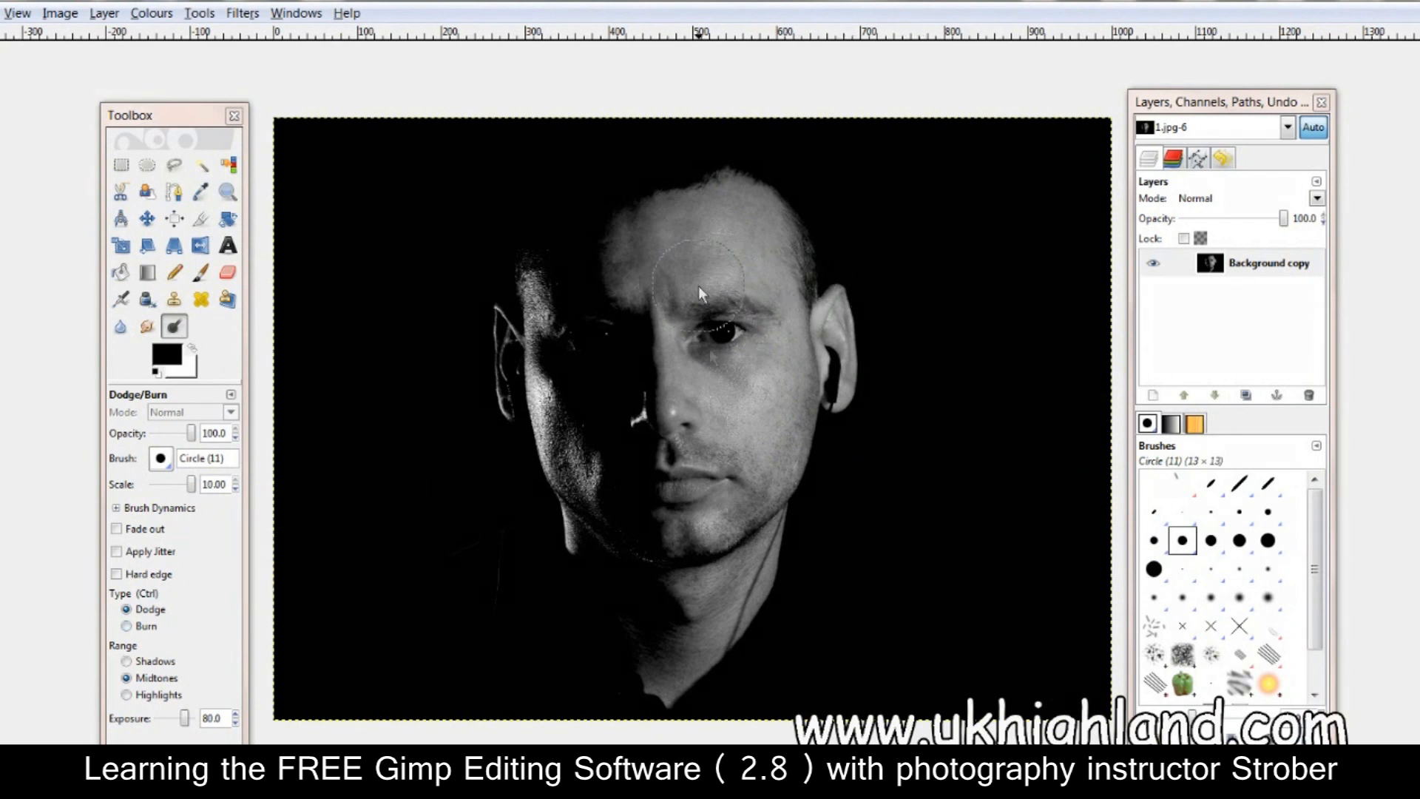
Switch the Dodge/Burn type to Burn and darken one spot on the forehead and one on the cheek
{"action": "left_click", "coordinate": [146, 626]}
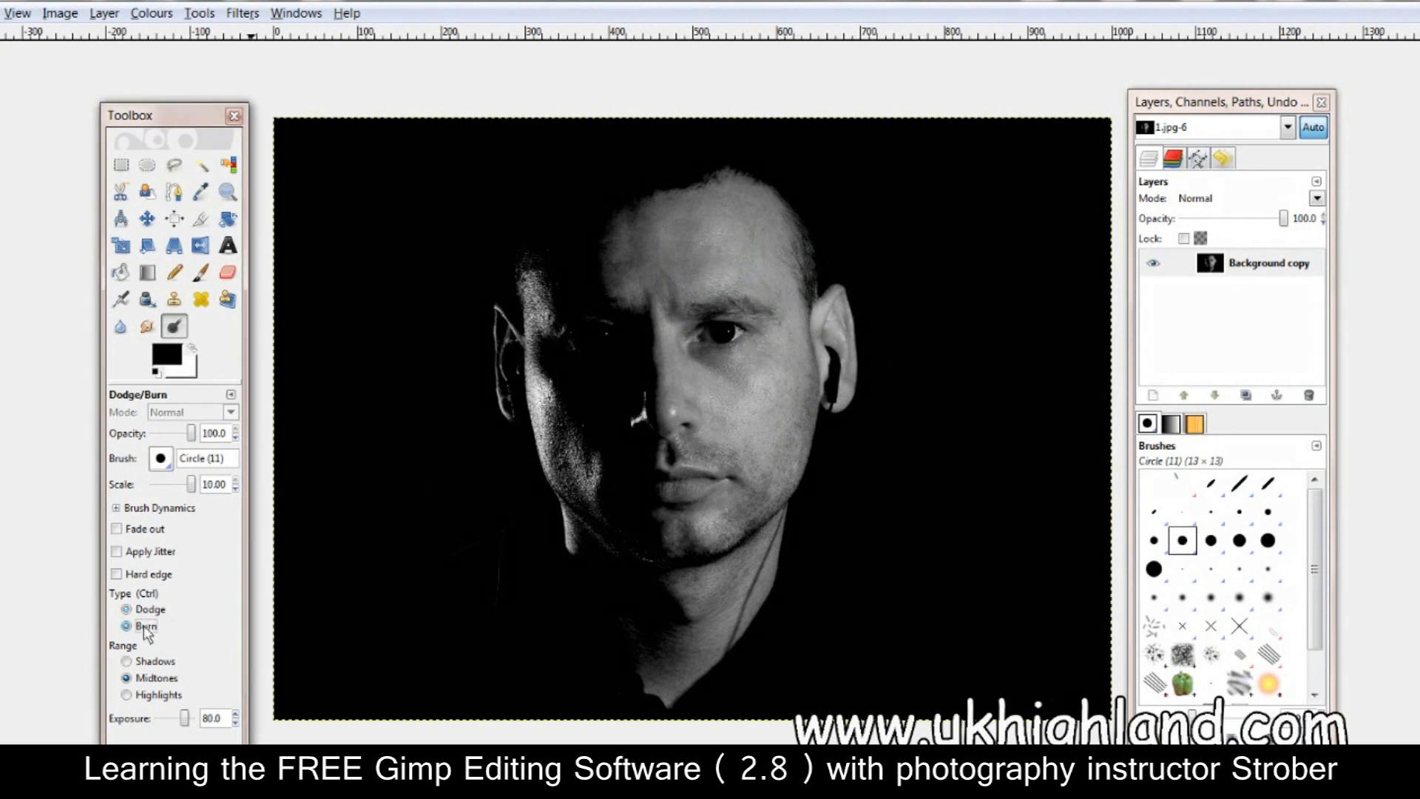
{"action": "left_click", "coordinate": [698, 247]}
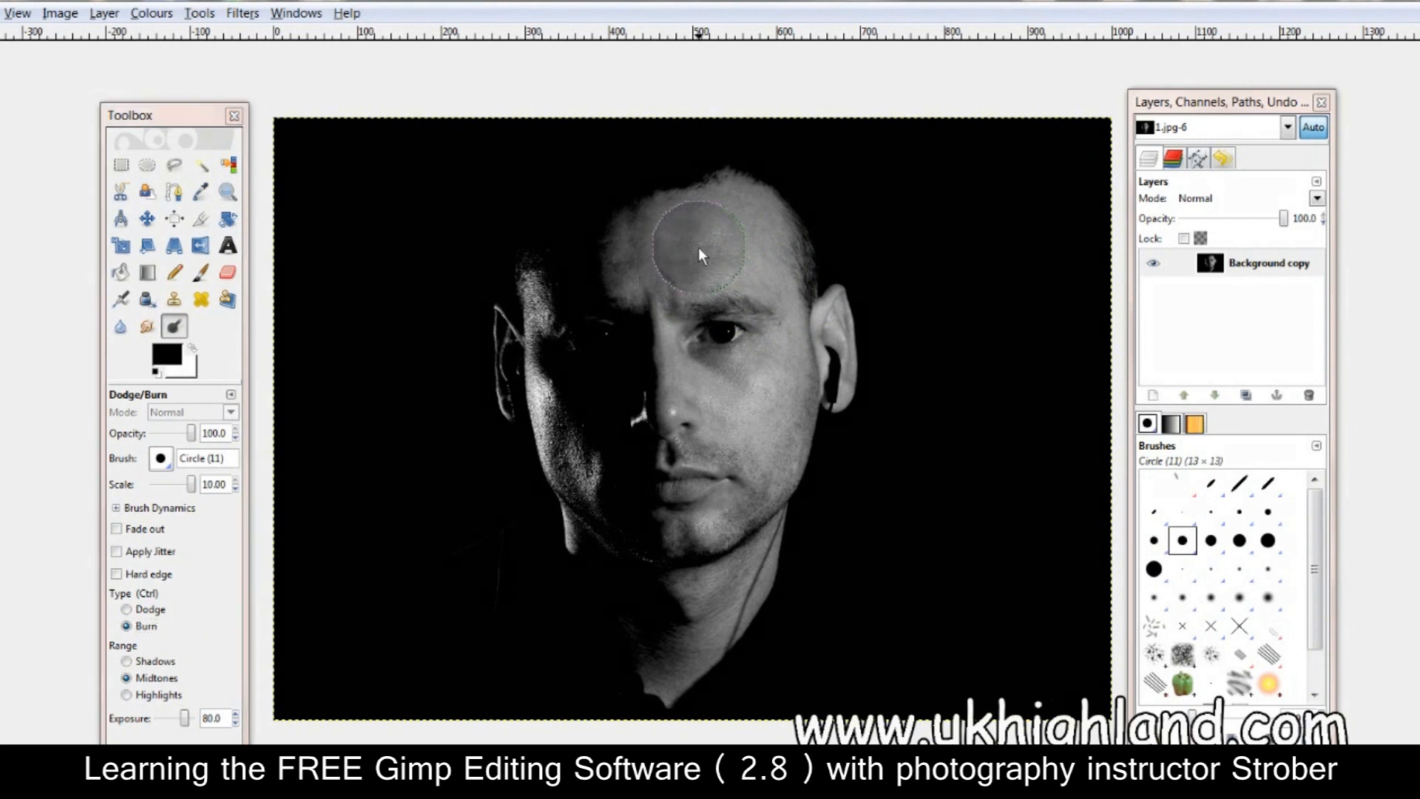
{"action": "left_click", "coordinate": [734, 400]}
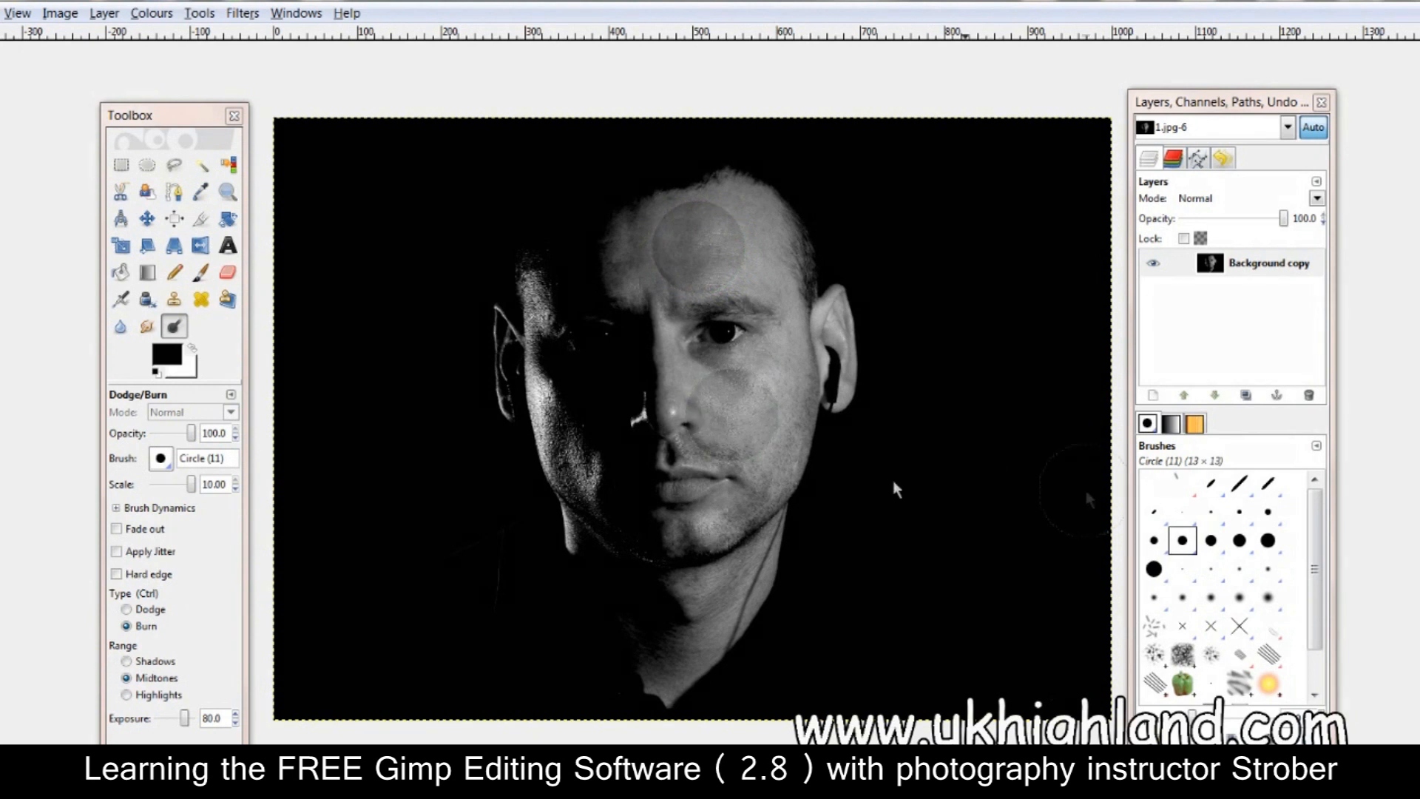
Burn the portrait's forehead and cheek with another dab each, and undo all the burn dabs
{"action": "left_click", "coordinate": [703, 250]}
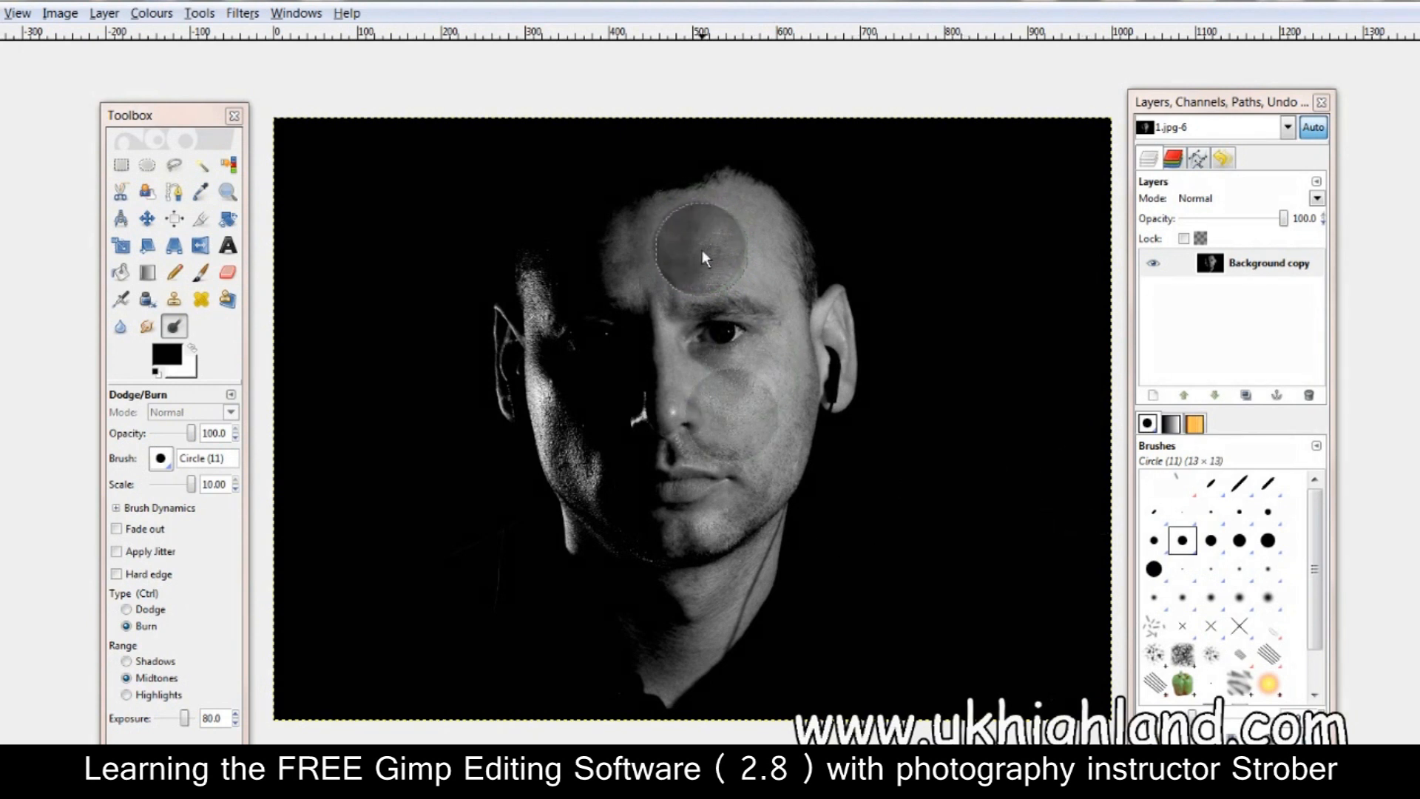
{"action": "left_click", "coordinate": [730, 411]}
{"action": "key", "text": "ctrl+z"}
{"action": "key", "text": "ctrl+z"}
{"action": "key", "text": "ctrl+z"}
{"action": "key", "text": "ctrl+z"}
{"action": "key", "text": "ctrl+z"}
{"action": "key", "text": "ctrl+z"}
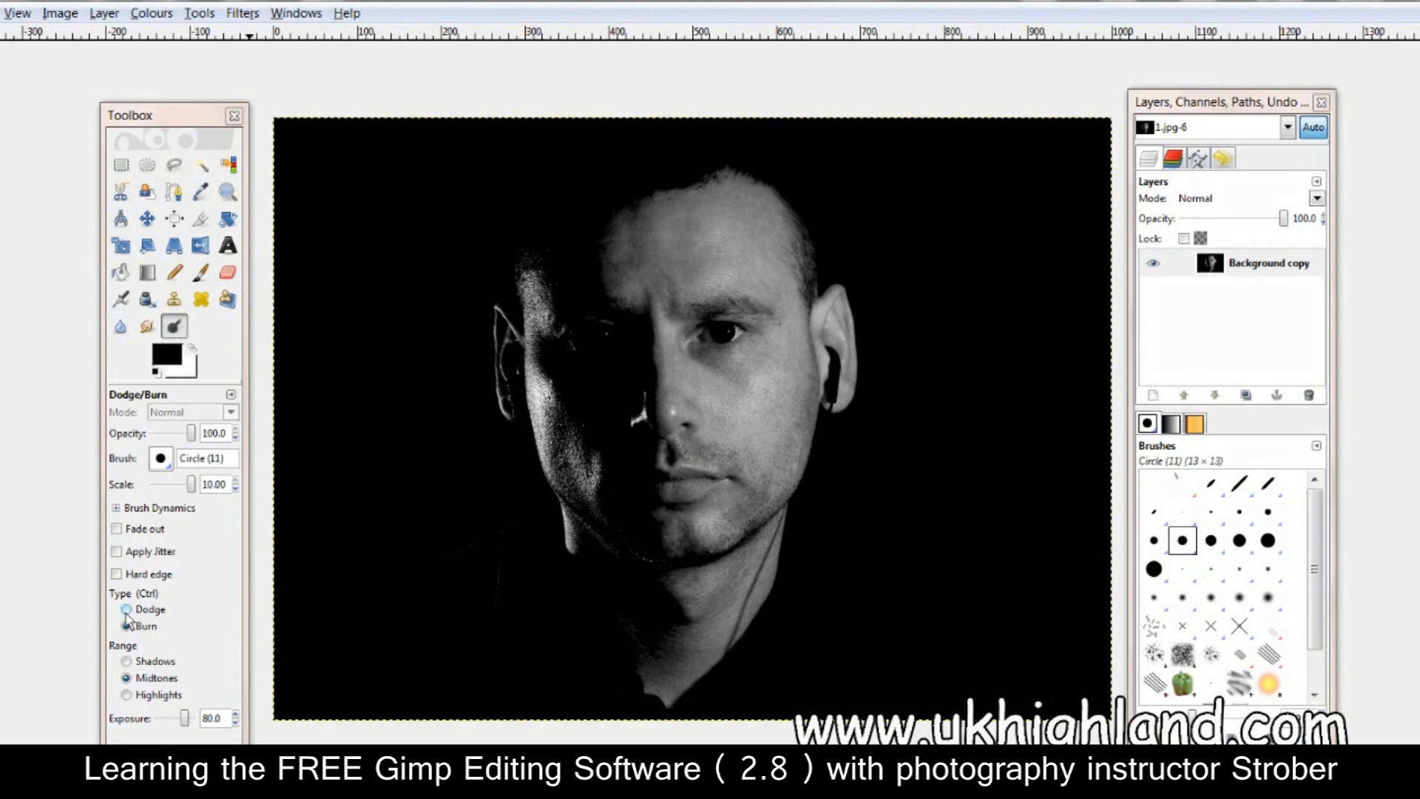
Switch the Dodge/Burn type to Dodge, try one dab on the forehead and undo it
{"action": "left_click", "coordinate": [126, 610]}
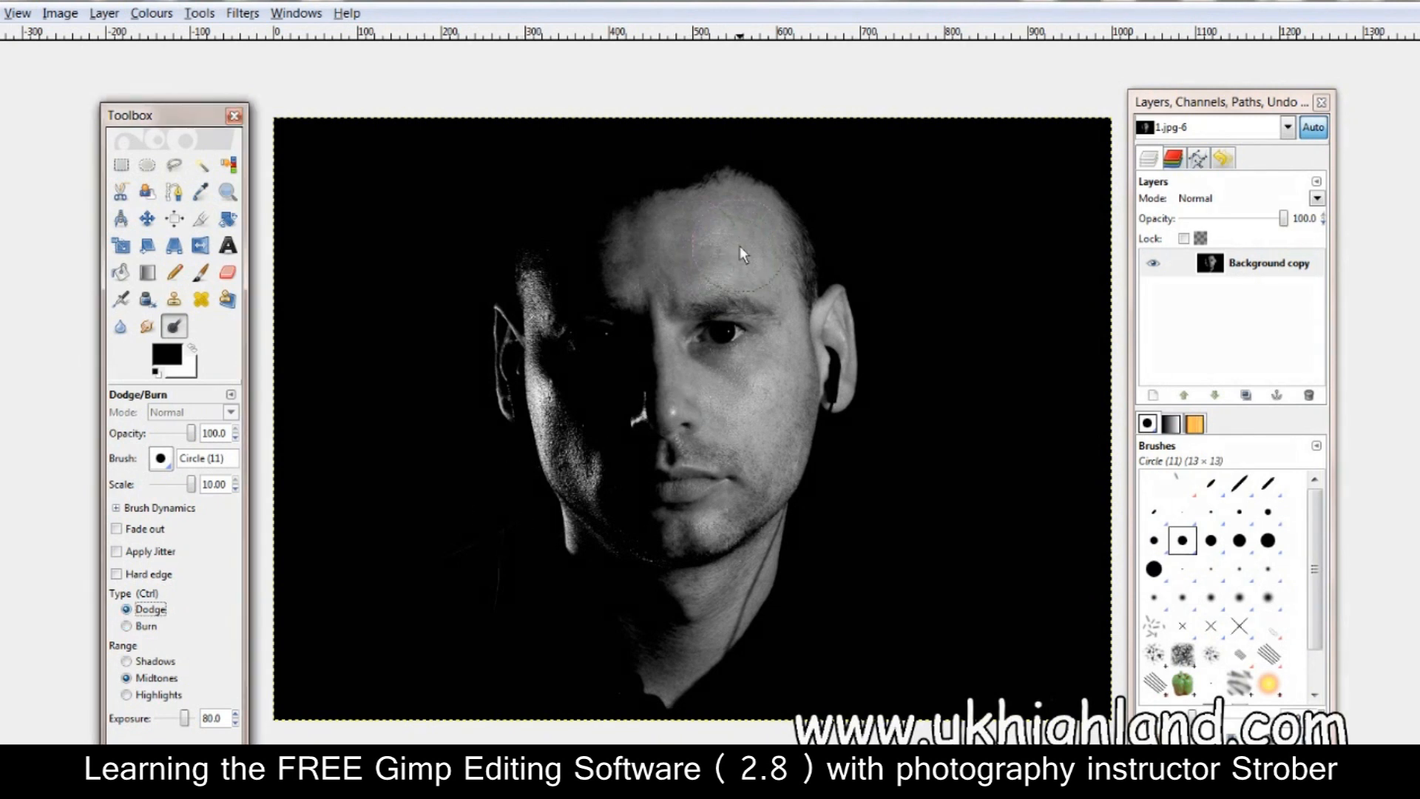
{"action": "left_click", "coordinate": [710, 256]}
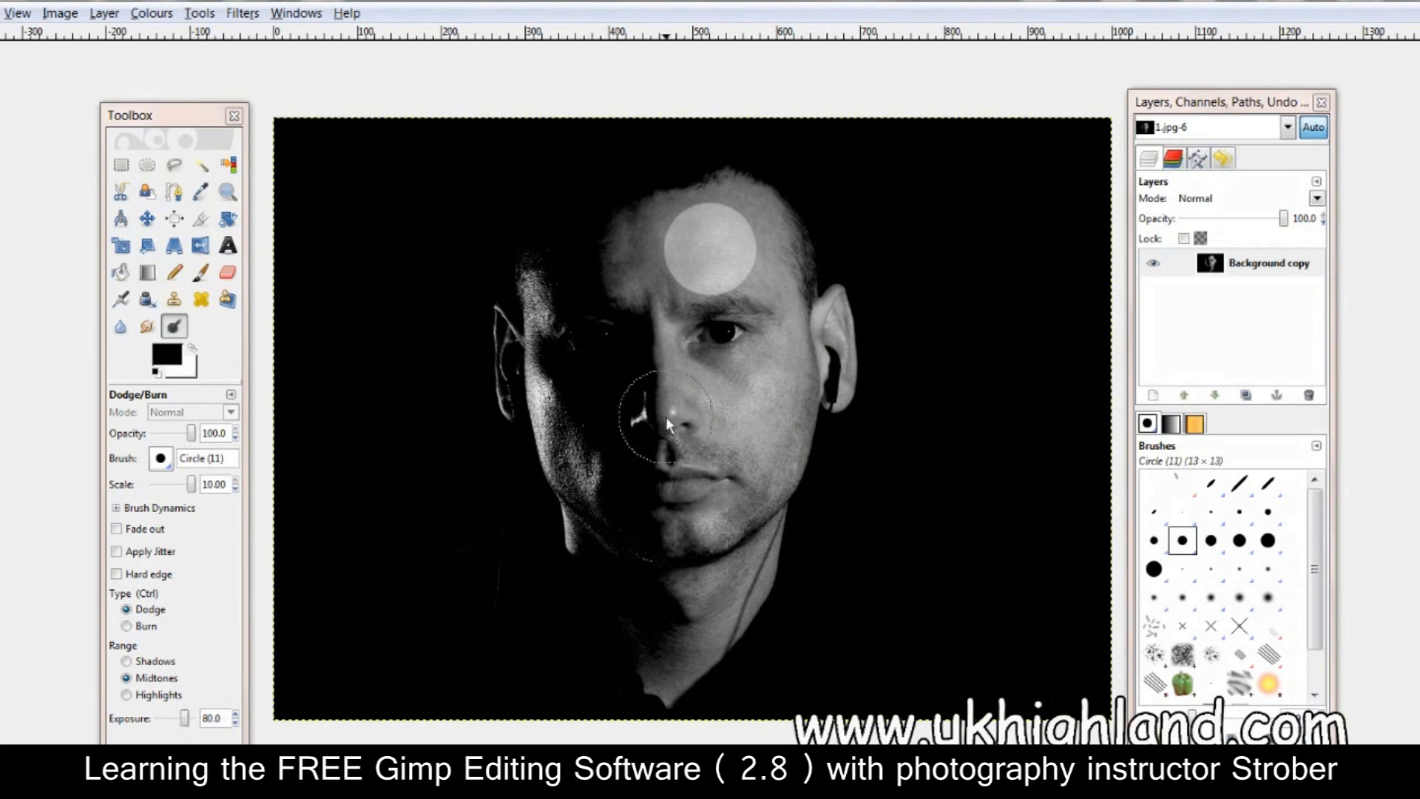
{"action": "key", "text": "ctrl+z"}
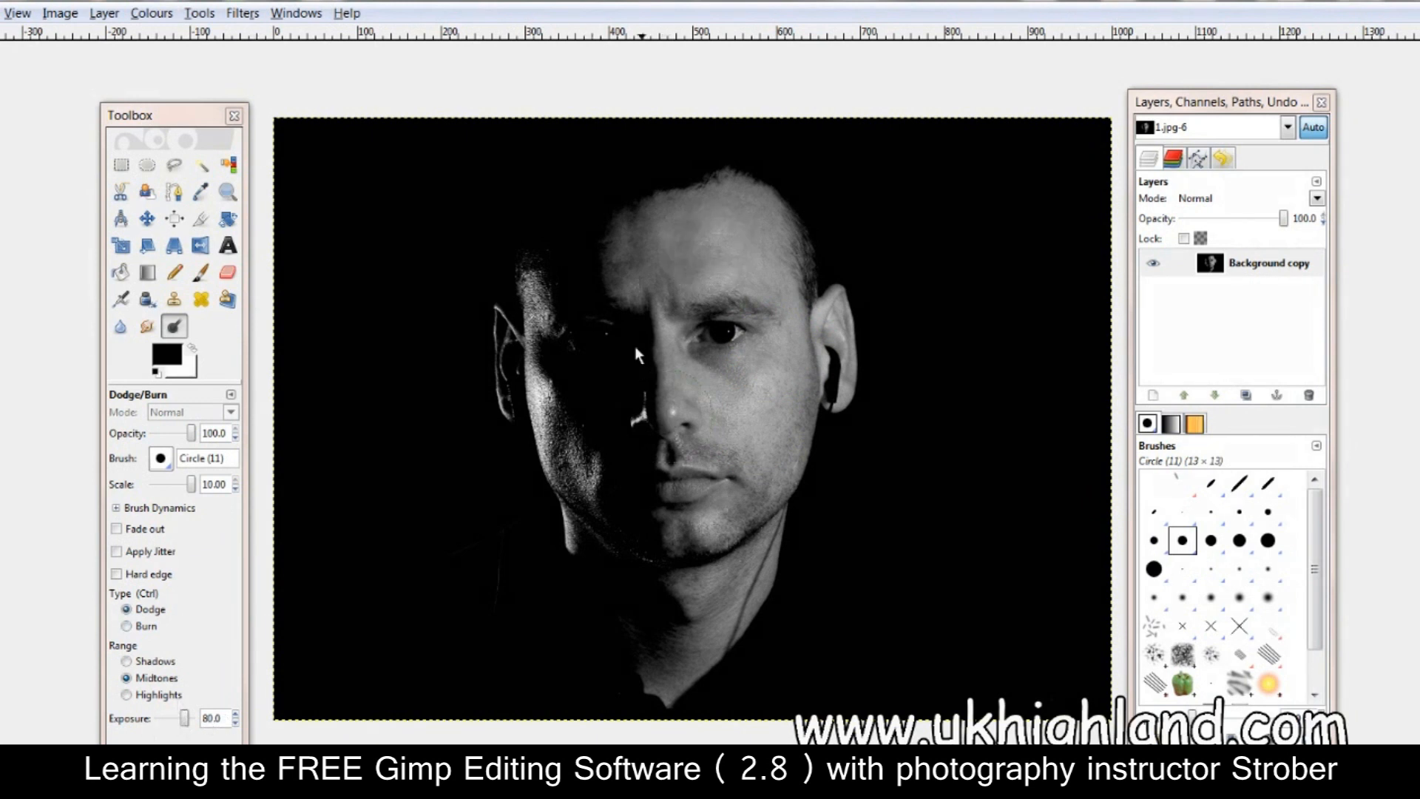
Set the exposure to 10 and dodge the lit side of the portrait's face, including the forehead
{"action": "left_click_drag", "start_coordinate": [228, 722], "coordinate": [187, 717]}
{"action": "type", "text": "10"}
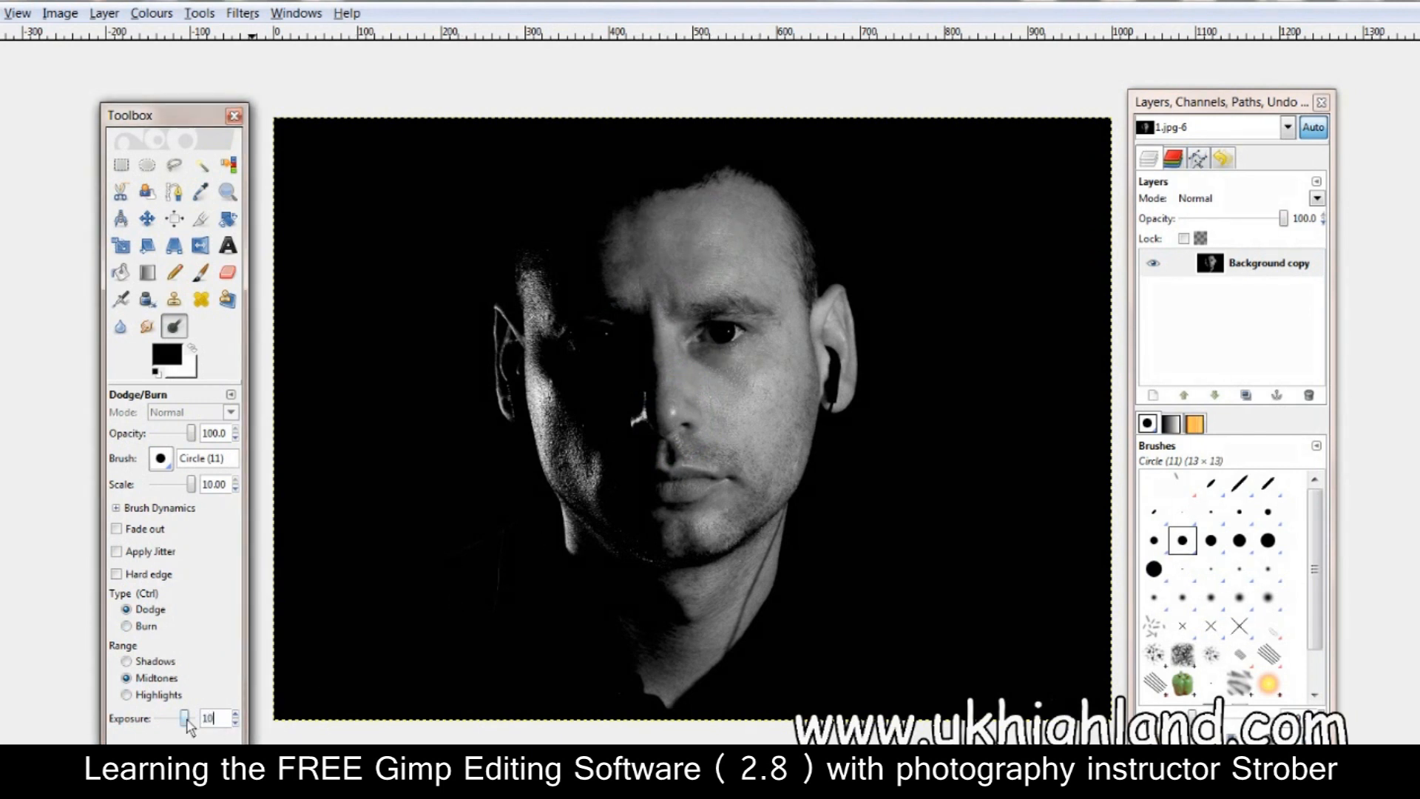
{"action": "key", "text": "Return"}
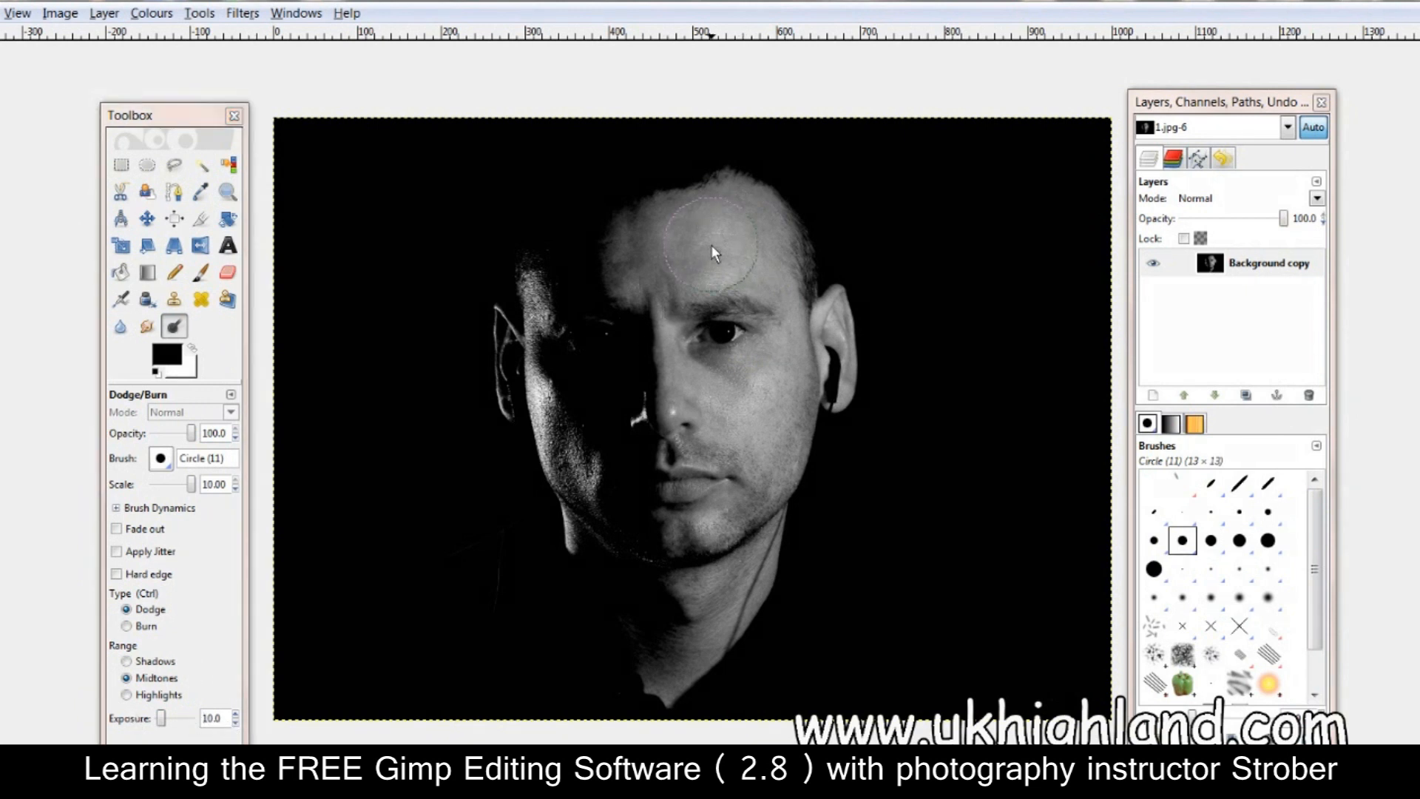
{"action": "left_click_drag", "start_coordinate": [640, 248], "coordinate": [649, 283]}
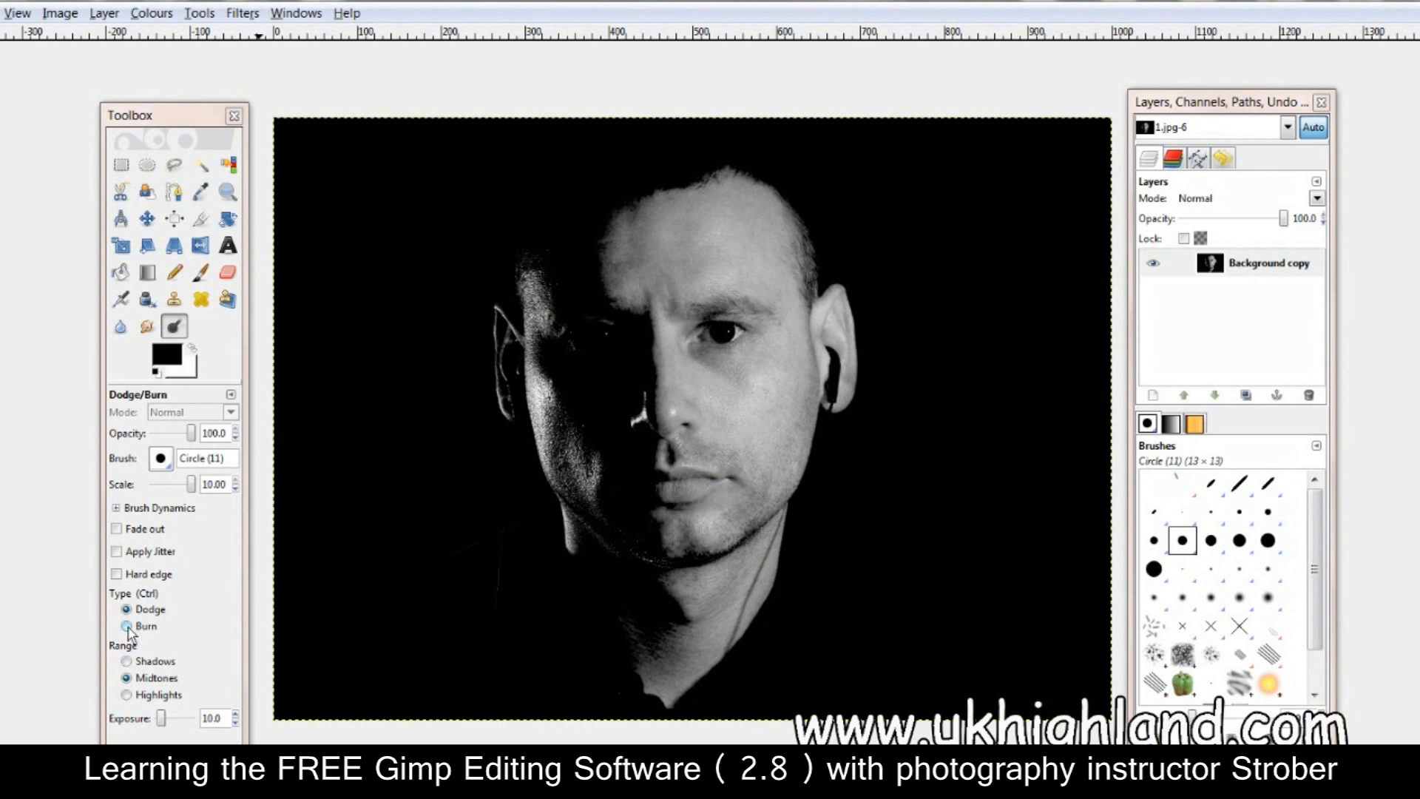
Switch the type to Burn, set the exposure to 20 and darken the forehead and the lit side of the face
{"action": "left_click", "coordinate": [127, 627]}
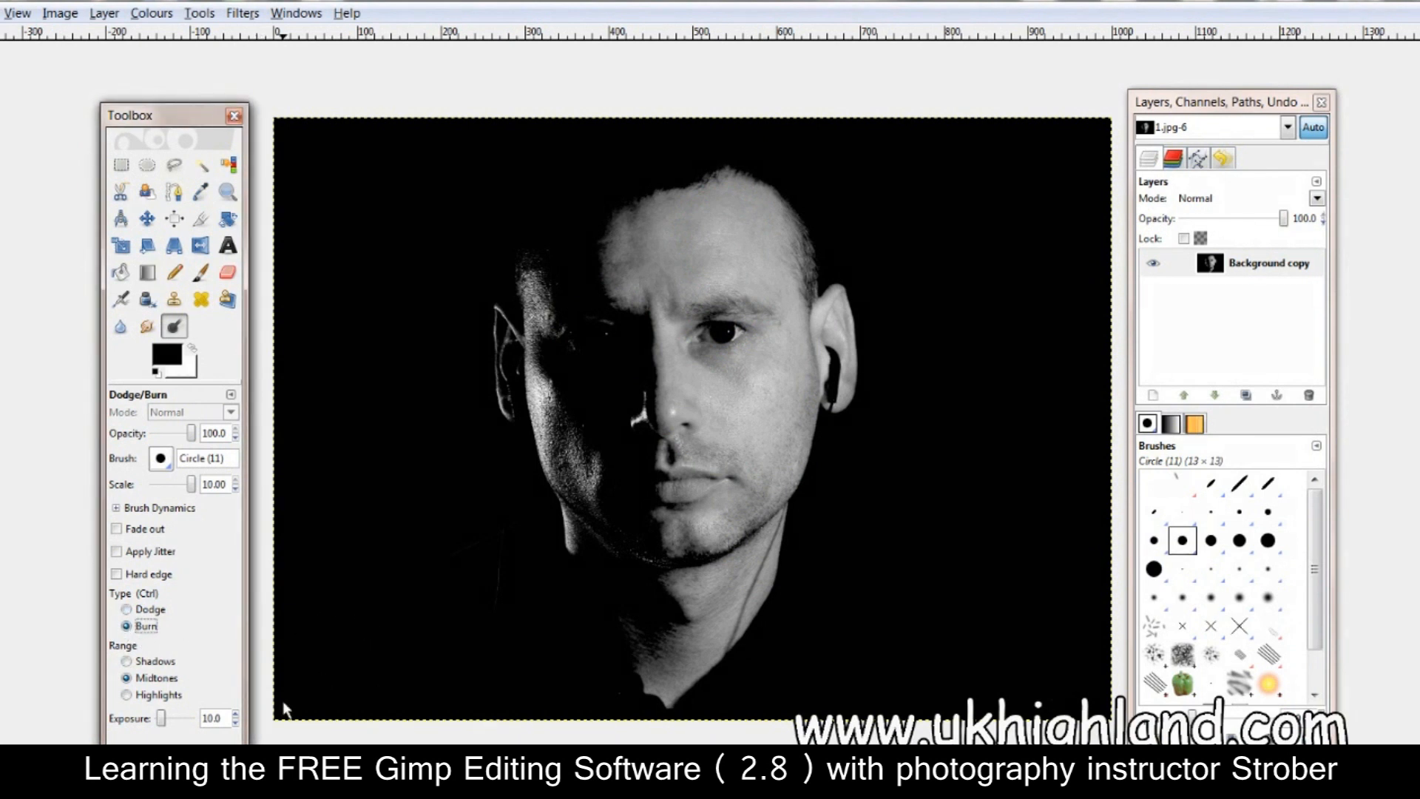
{"action": "left_click", "coordinate": [227, 725]}
{"action": "left_click_drag", "start_coordinate": [226, 724], "coordinate": [151, 724]}
{"action": "type", "text": "20"}
{"action": "key", "text": "Return"}
{"action": "mouse_move", "coordinate": [687, 237]}
{"action": "left_mouse_down"}
{"action": "mouse_move", "coordinate": [722, 239]}
{"action": "mouse_move", "coordinate": [738, 214]}
{"action": "mouse_move", "coordinate": [681, 229]}
{"action": "mouse_move", "coordinate": [656, 331]}
{"action": "mouse_move", "coordinate": [725, 294]}
{"action": "left_mouse_up"}
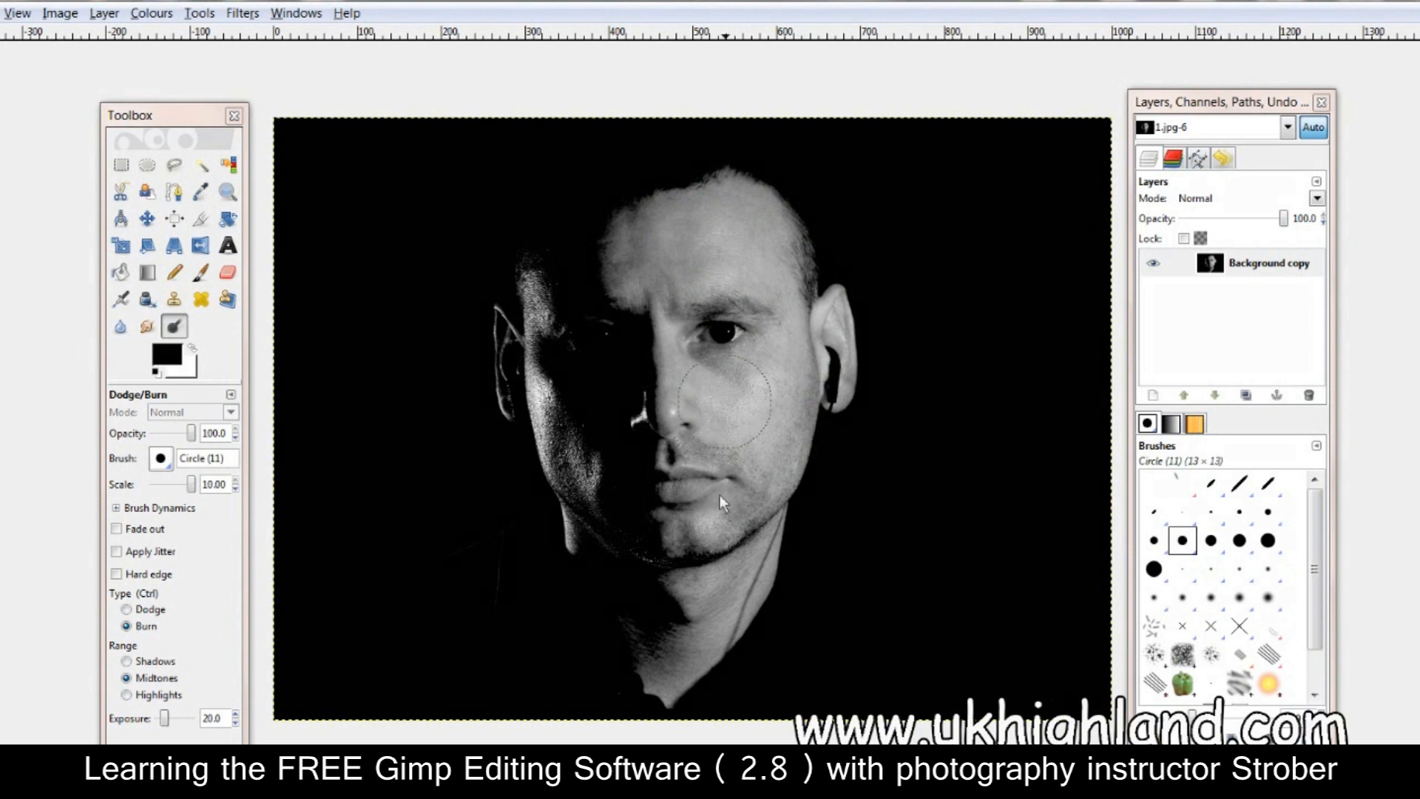
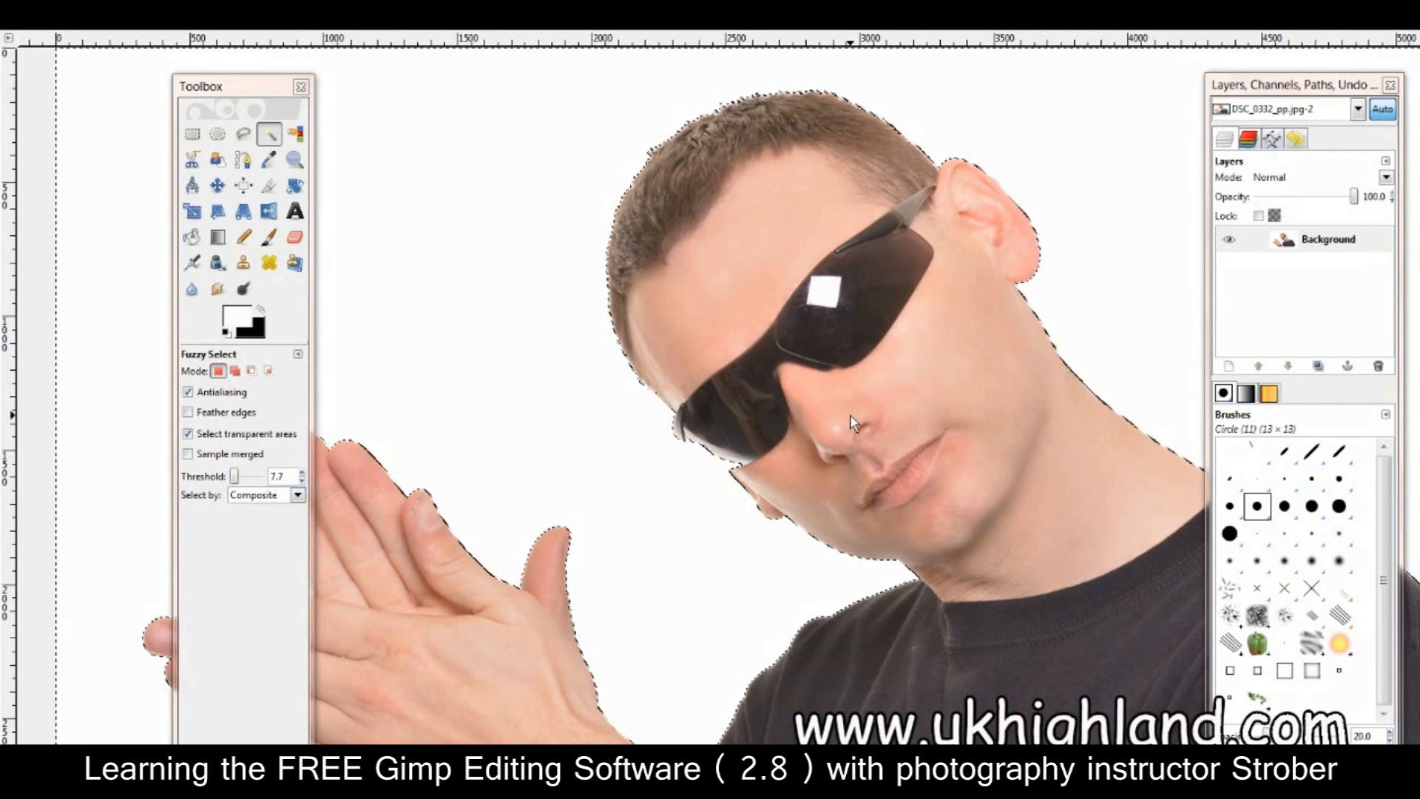
Delete the selected white background around the man in sunglasses to black, and clear the selection
{"action": "key", "text": "Delete"}
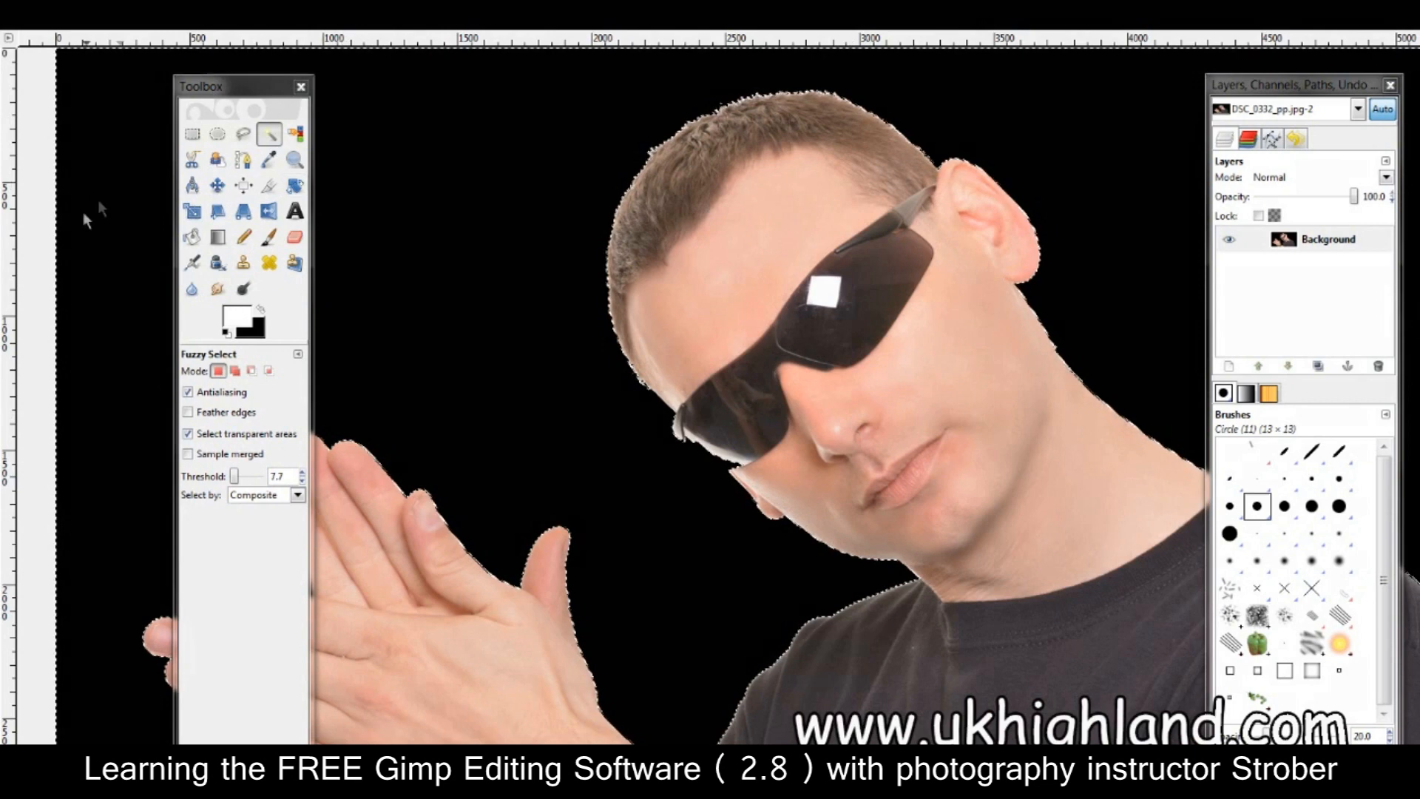
{"action": "key", "text": "ctrl+shift+a"}
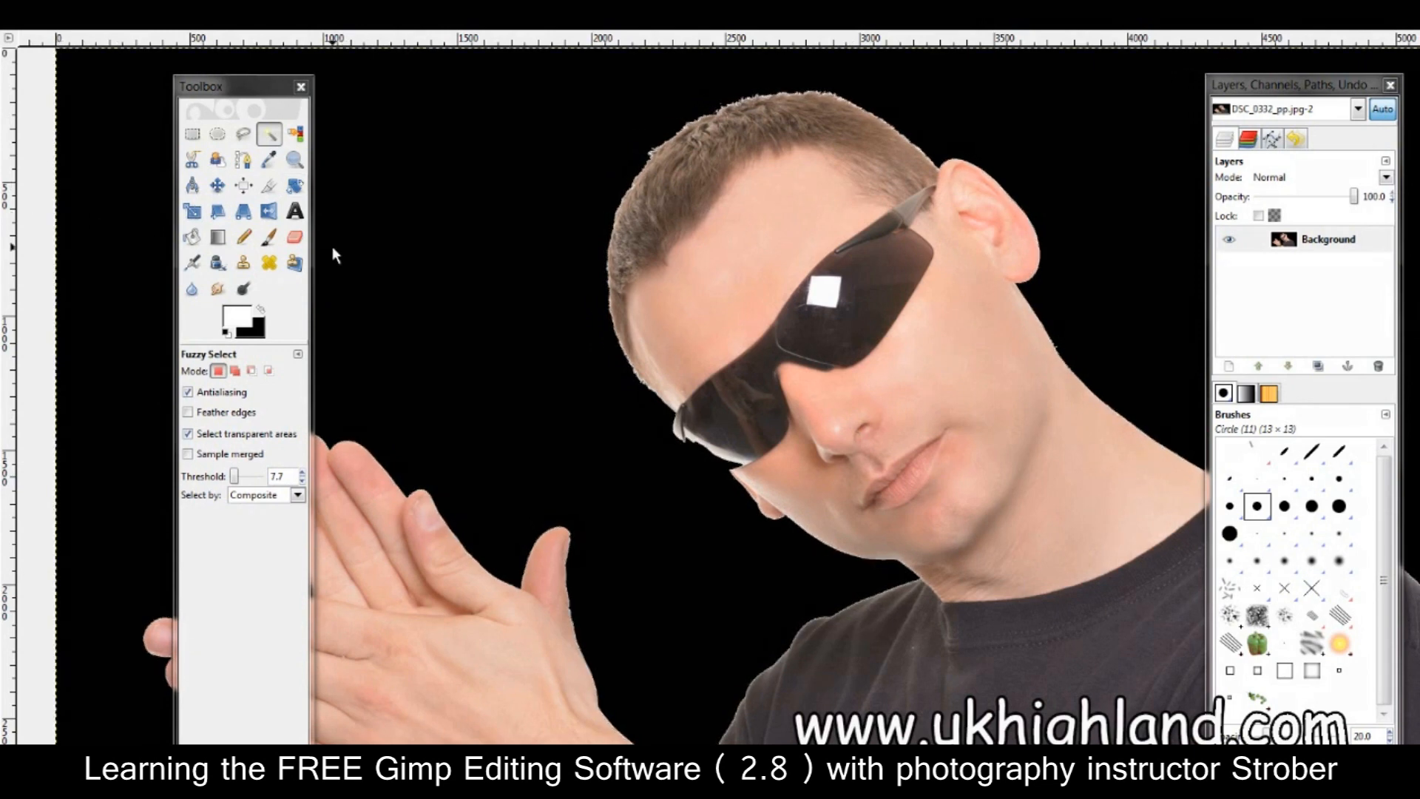
Examine the cut-out edge around the man's hair up close against the black background
{"action": "scroll", "coordinate": [331, 247], "scroll_direction": "up", "scroll_amount": 2}
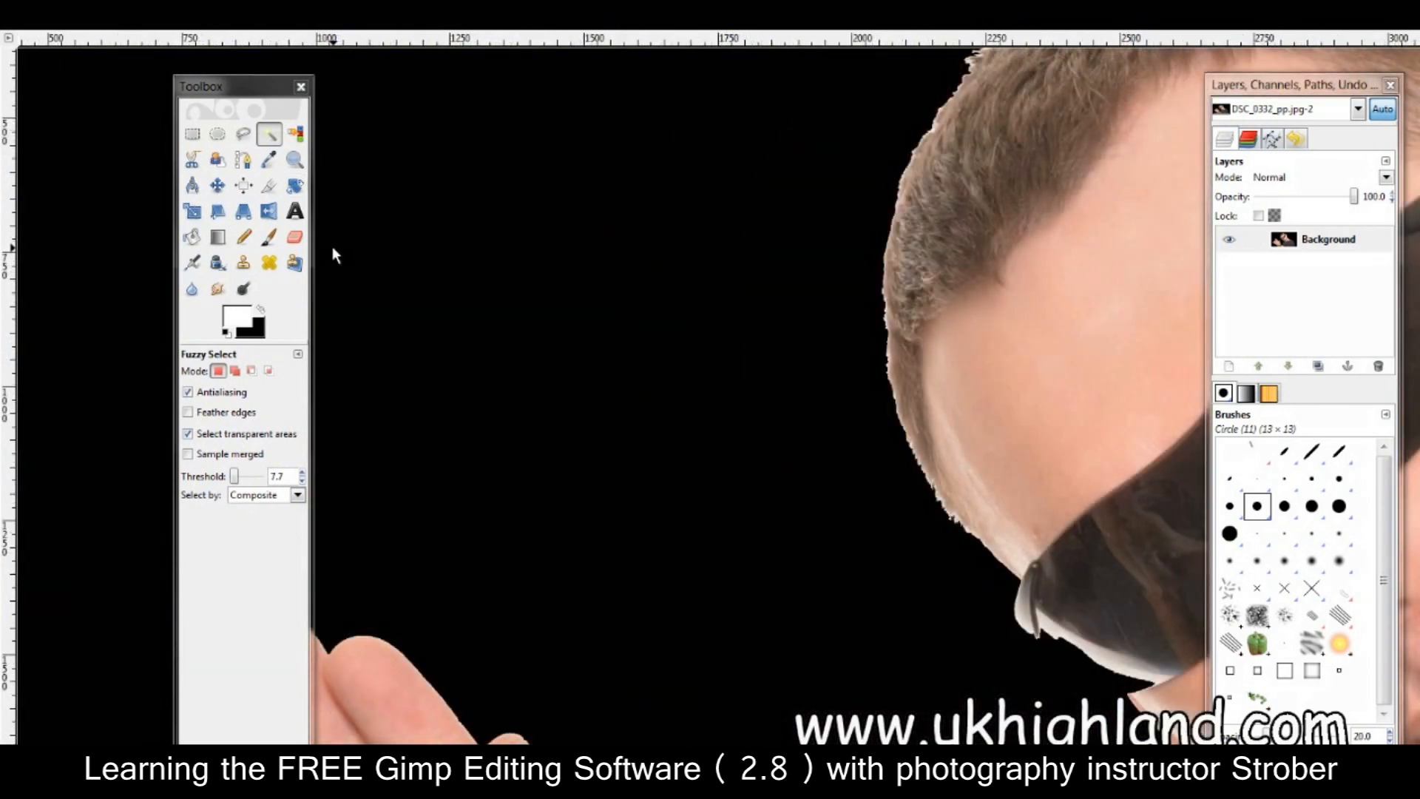
{"action": "left_click_drag", "start_coordinate": [809, 752], "coordinate": [1062, 751]}
{"action": "scroll", "coordinate": [740, 399], "scroll_direction": "up", "scroll_amount": 4}
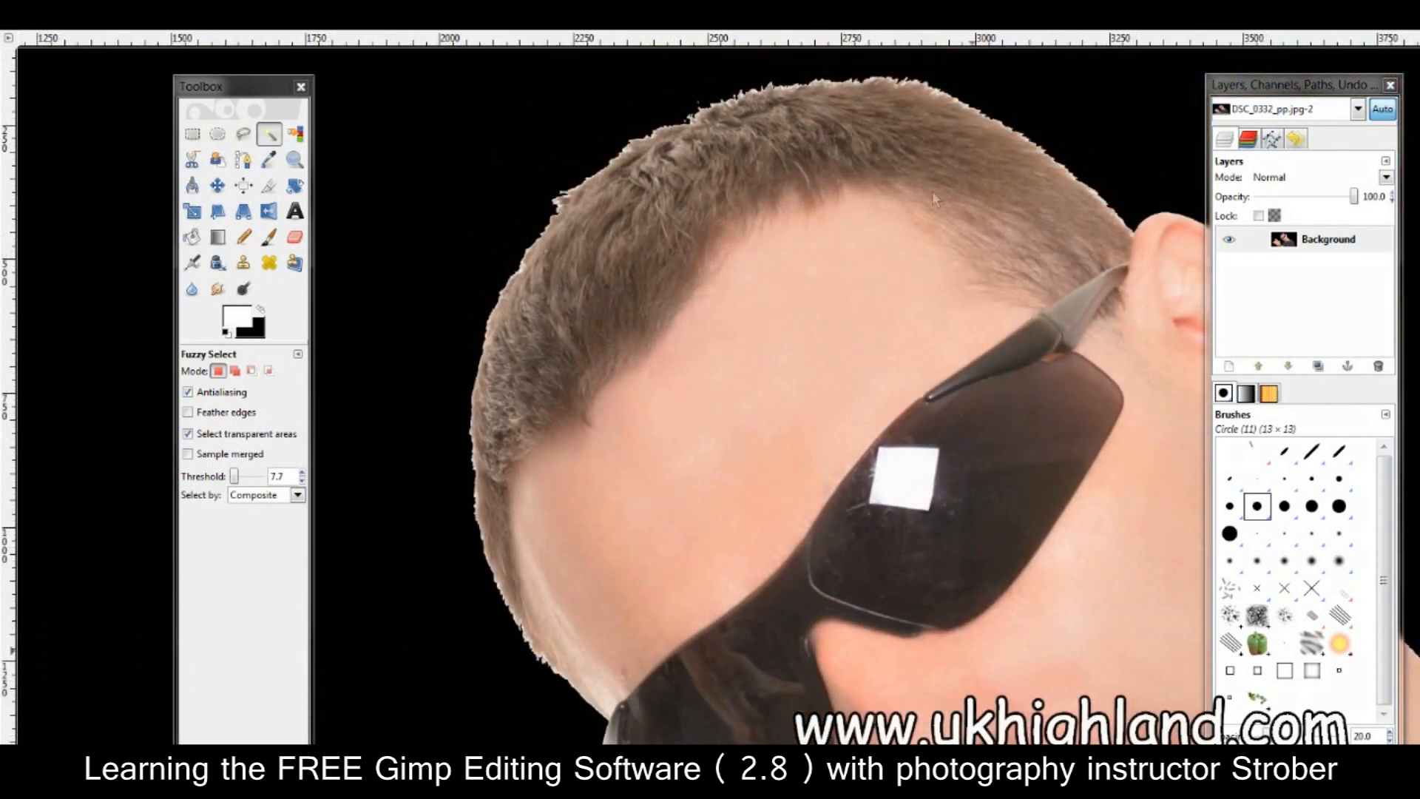
{"action": "scroll", "coordinate": [631, 154], "scroll_direction": "up", "scroll_amount": 1}
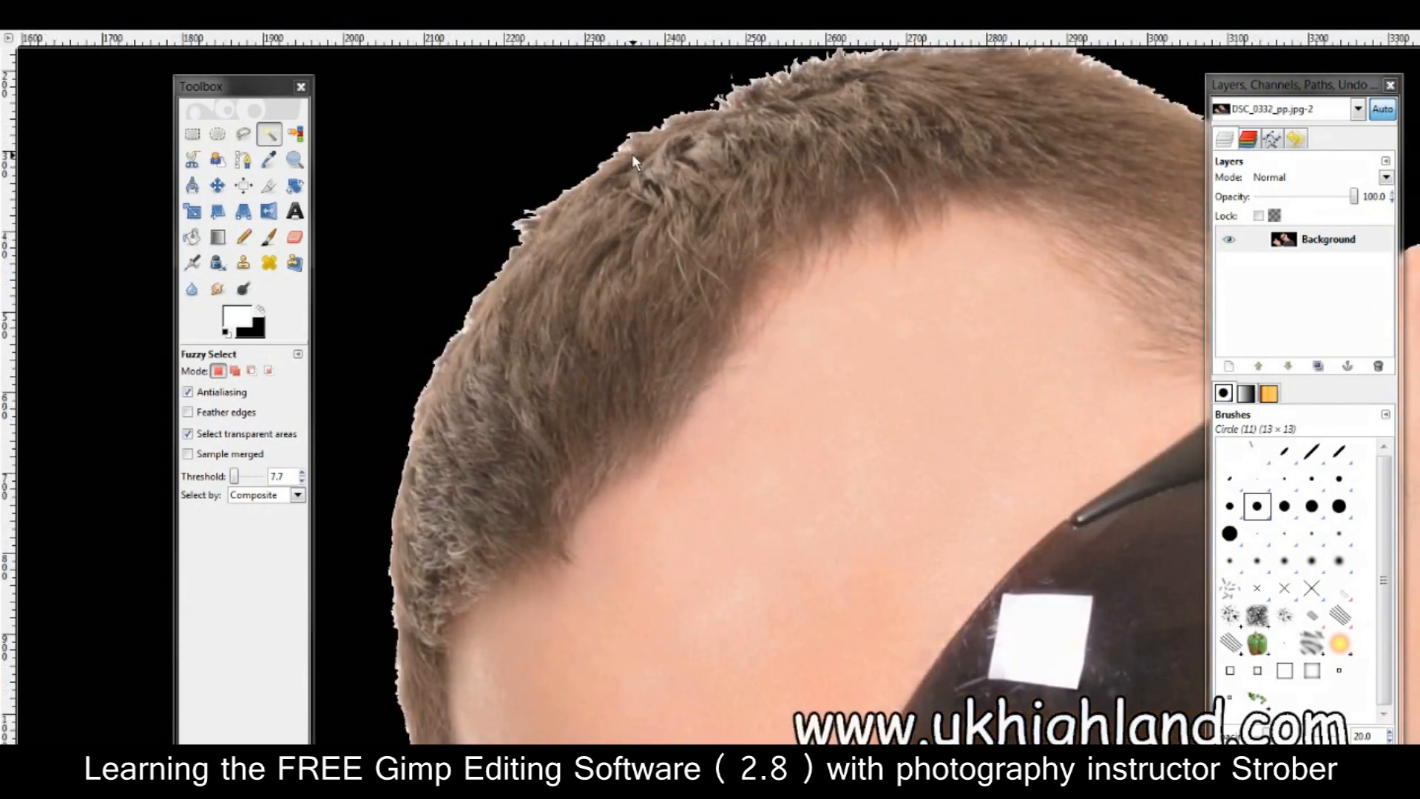
{"action": "scroll", "coordinate": [632, 154], "scroll_direction": "up", "scroll_amount": 1}
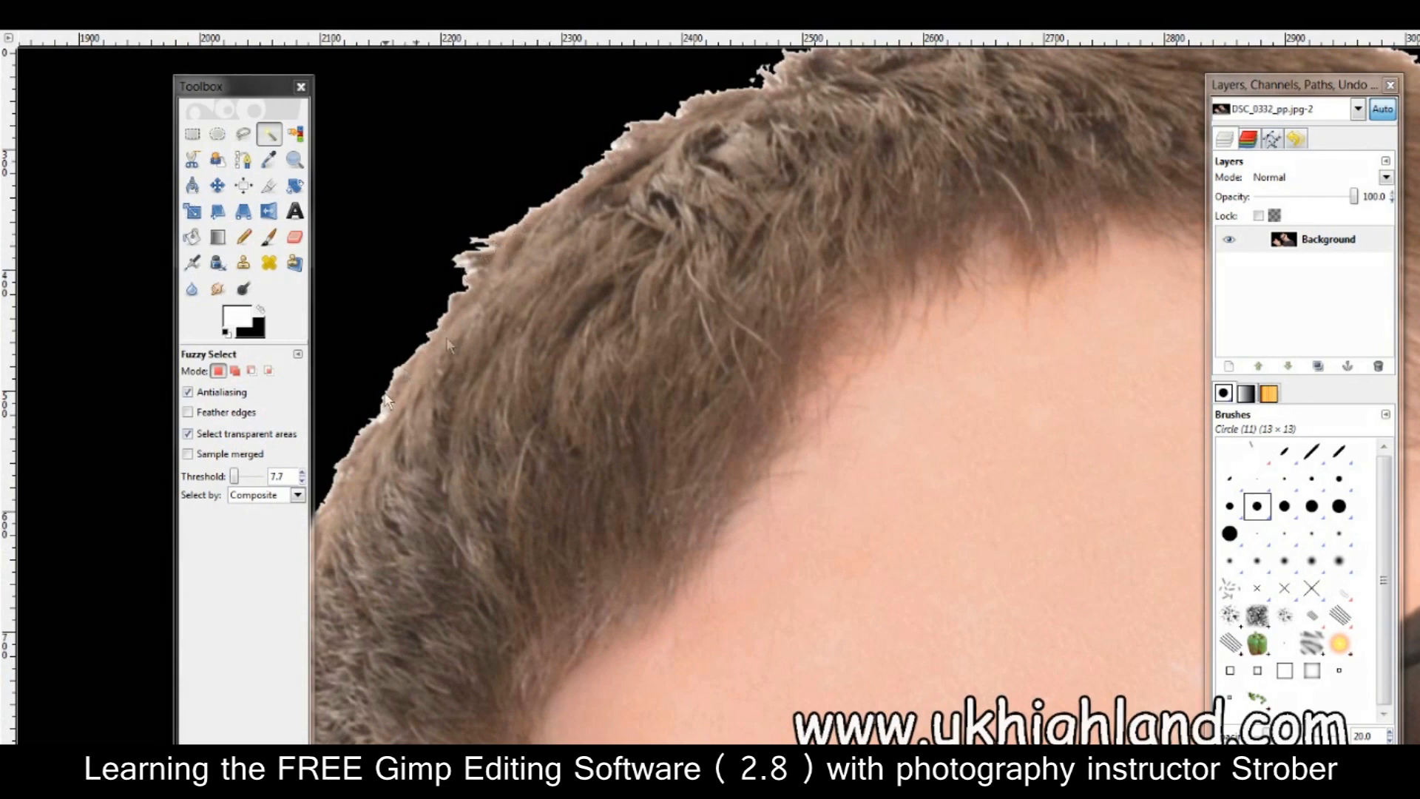
{"action": "scroll", "coordinate": [651, 159], "scroll_direction": "down", "scroll_amount": 2}
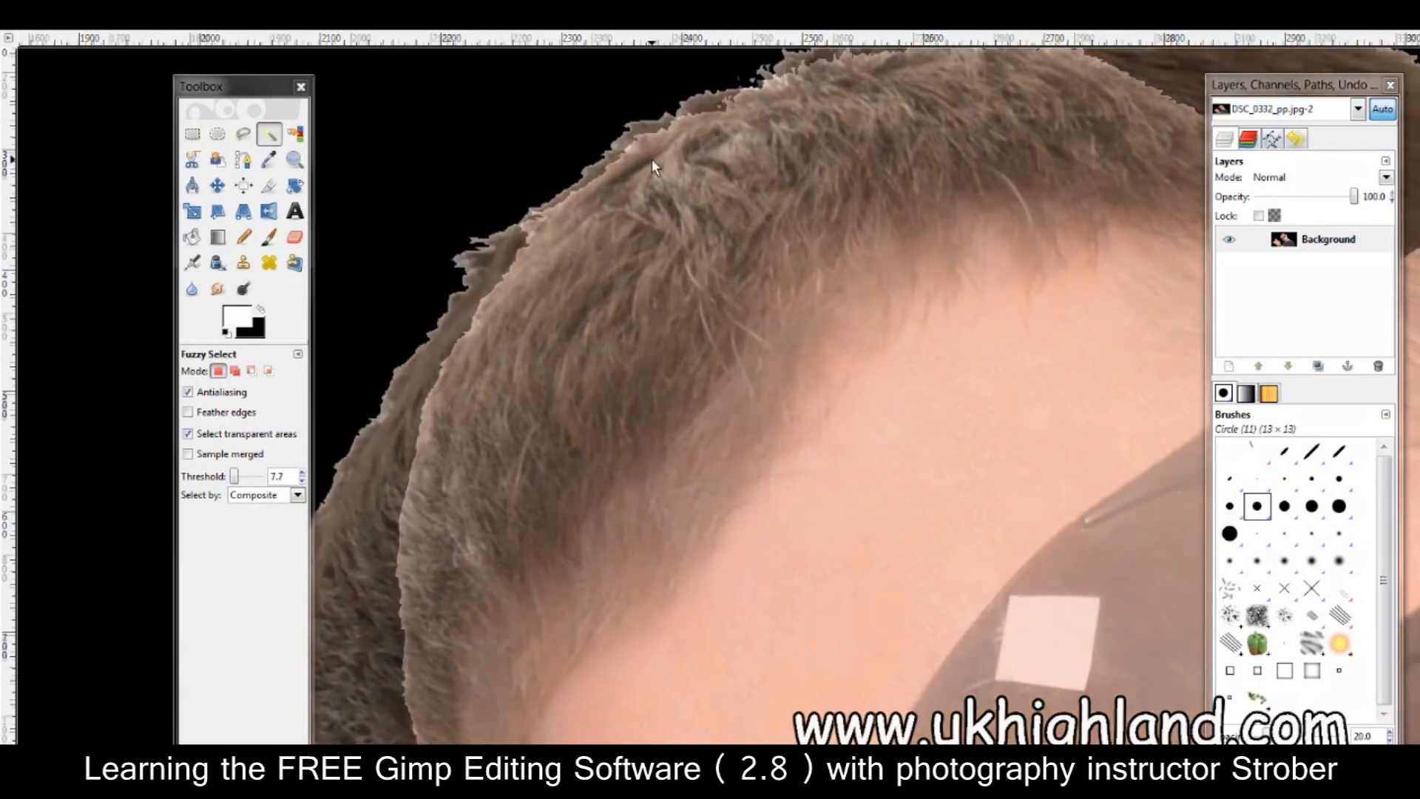
{"action": "scroll", "coordinate": [652, 162], "scroll_direction": "down", "scroll_amount": 1}
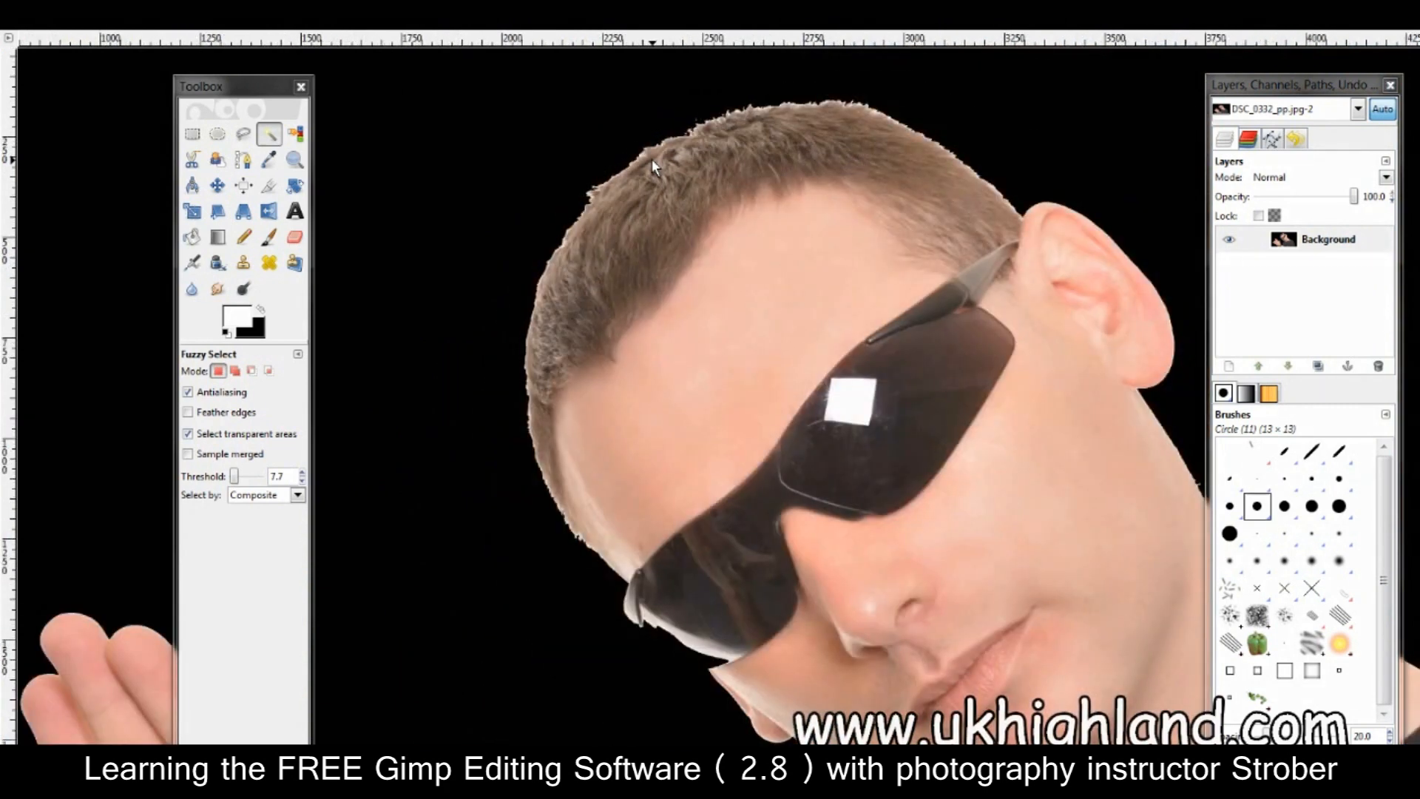
{"action": "scroll", "coordinate": [652, 162], "scroll_direction": "down", "scroll_amount": 1}
{"action": "scroll", "coordinate": [651, 158], "scroll_direction": "down", "scroll_amount": 1}
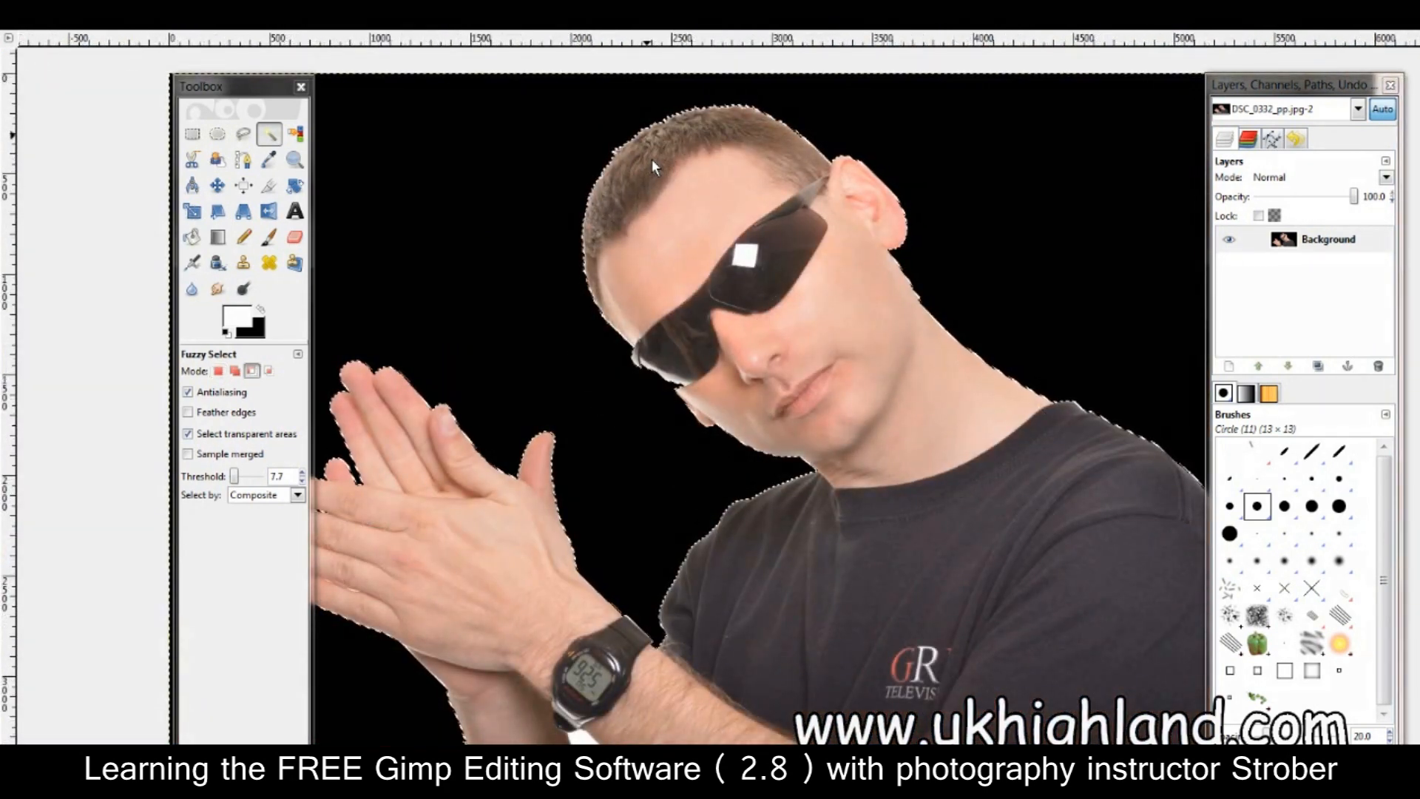
Undo the background deletion and reapply it, clearing the selection to check the hair edge again
{"action": "key", "text": "ctrl+z"}
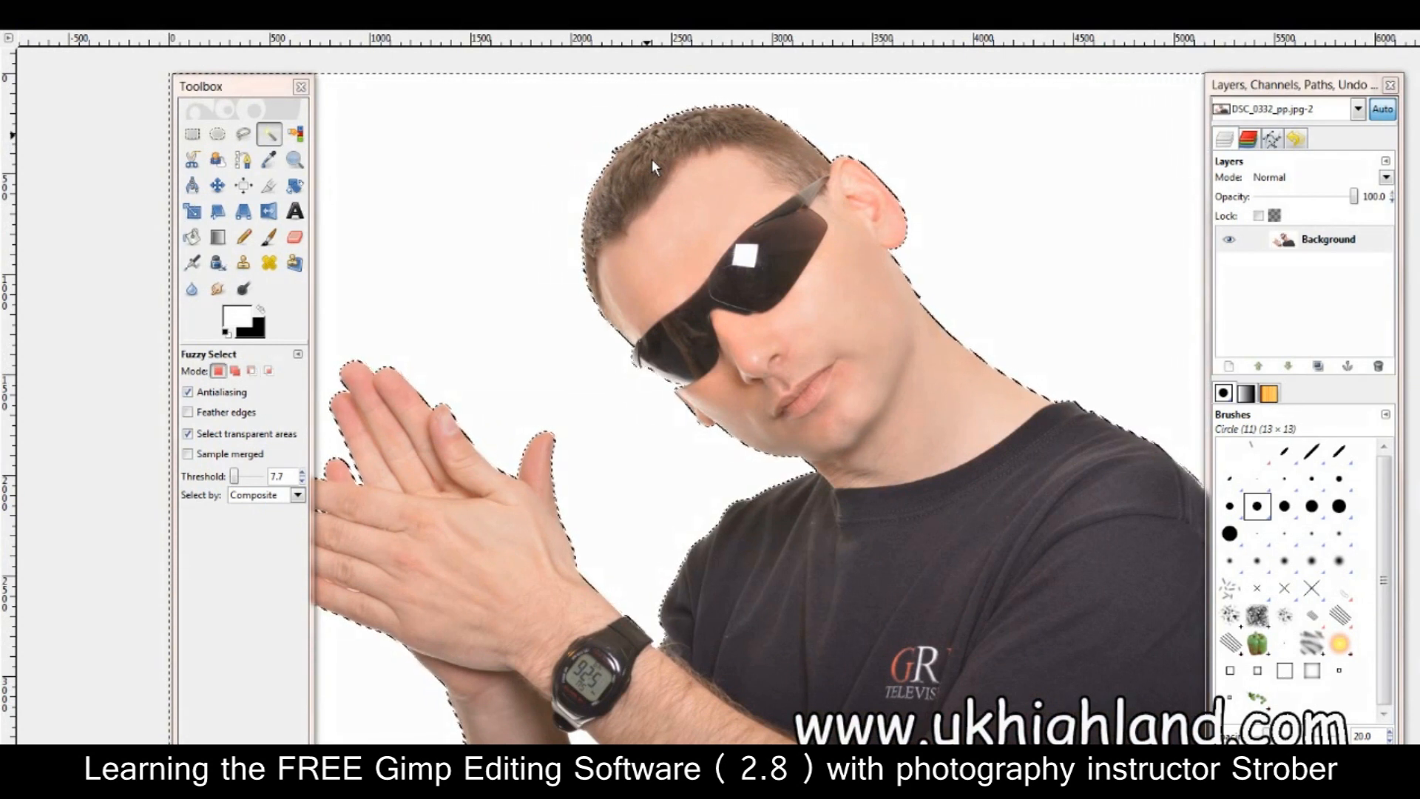
{"action": "key", "text": "ctrl+y"}
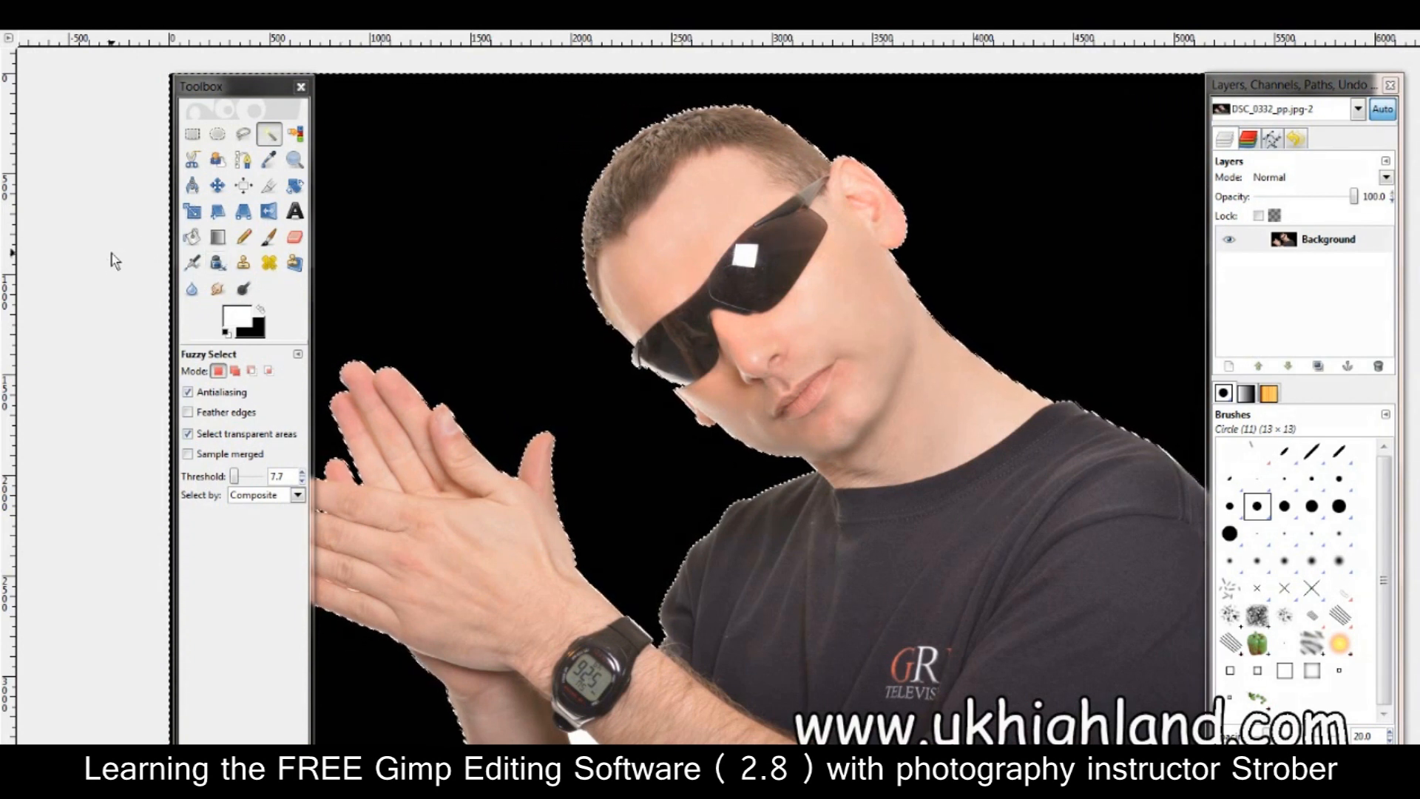
{"action": "key", "text": "ctrl+shift+a"}
{"action": "scroll", "coordinate": [708, 180], "scroll_direction": "up", "scroll_amount": 3}
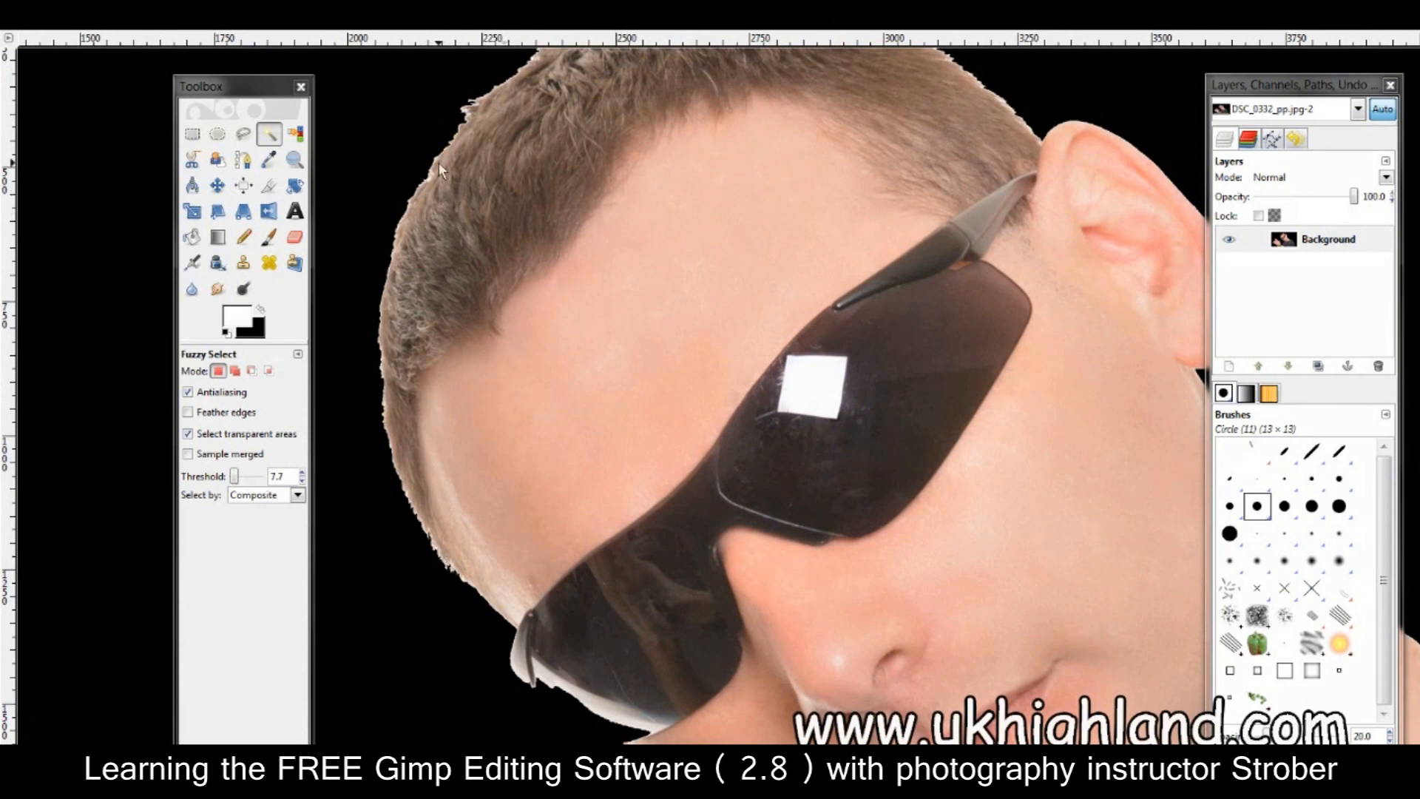
{"action": "scroll", "coordinate": [504, 192], "scroll_direction": "down", "scroll_amount": 1}
{"action": "scroll", "coordinate": [504, 193], "scroll_direction": "down", "scroll_amount": 3}
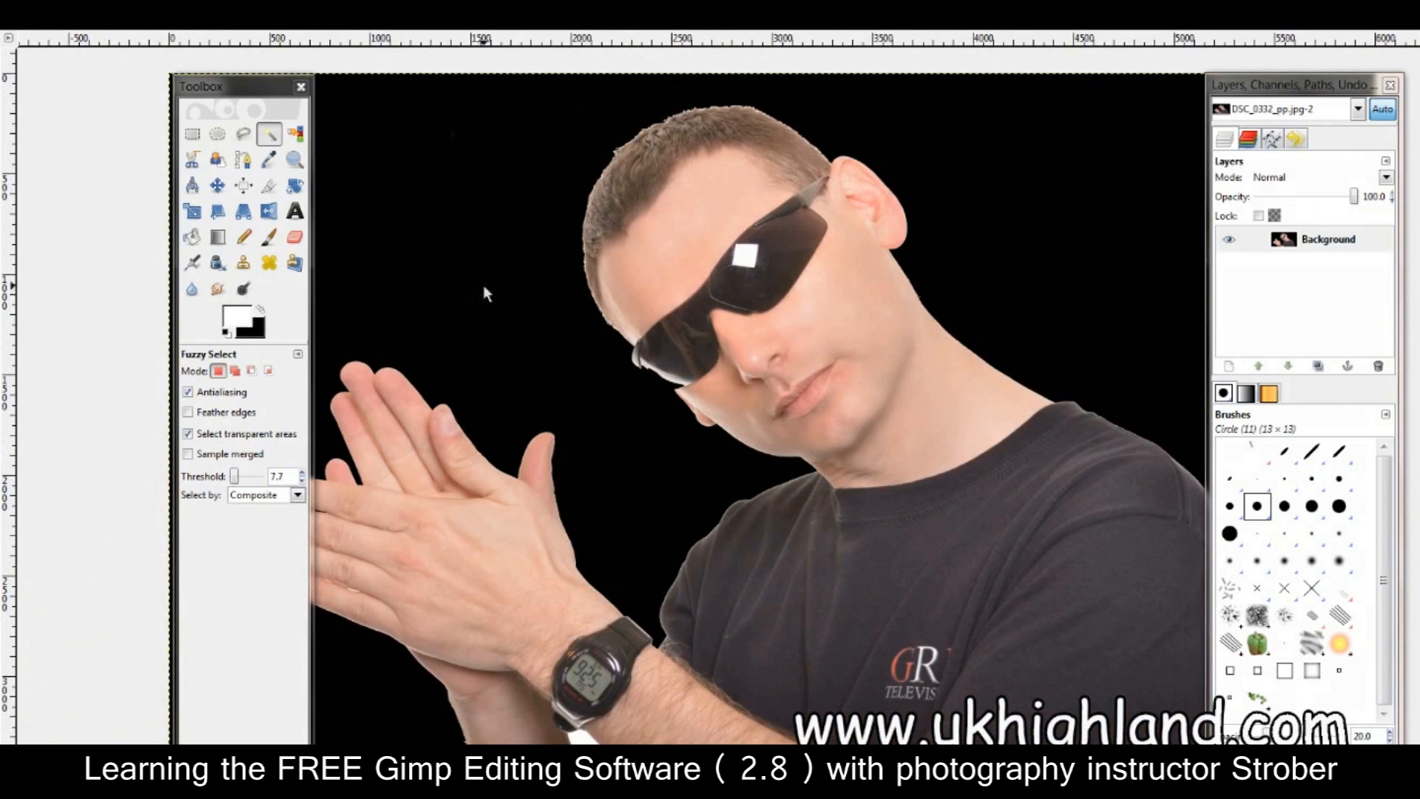
Turn on feathered edges for Fuzzy Select and move the toolbox clear of the image
{"action": "left_click_drag", "start_coordinate": [239, 94], "coordinate": [494, 46]}
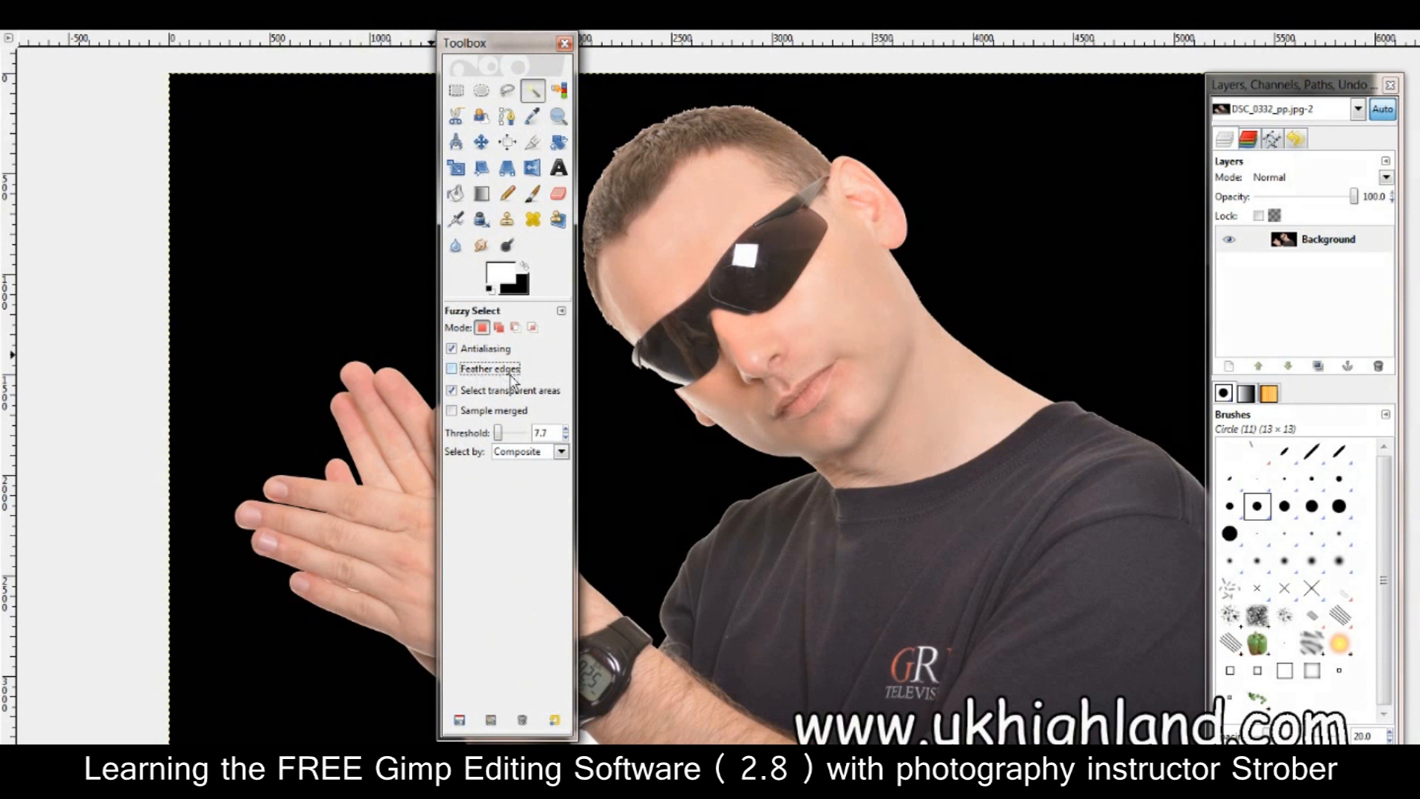
{"action": "left_click", "coordinate": [452, 369]}
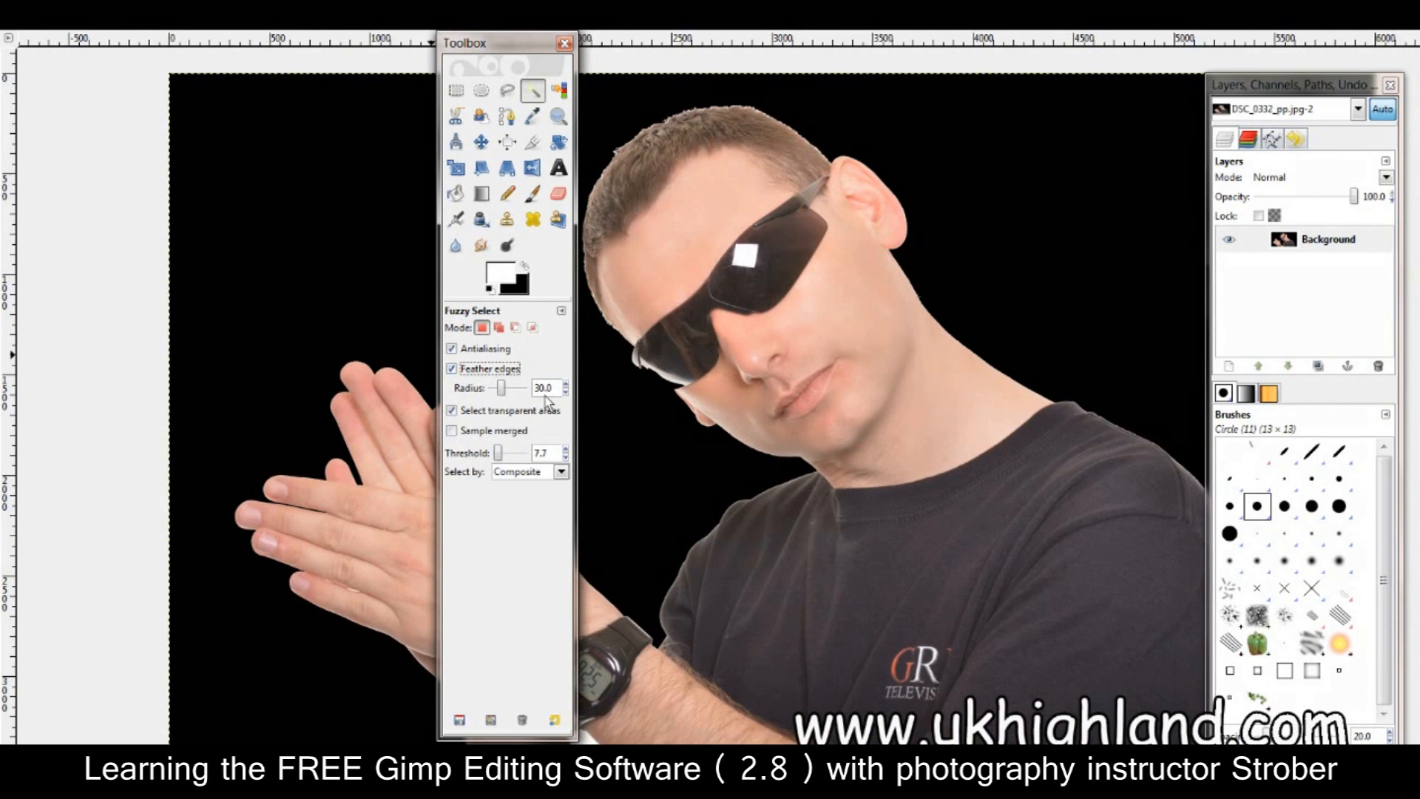
{"action": "left_click_drag", "start_coordinate": [533, 50], "coordinate": [98, 57]}
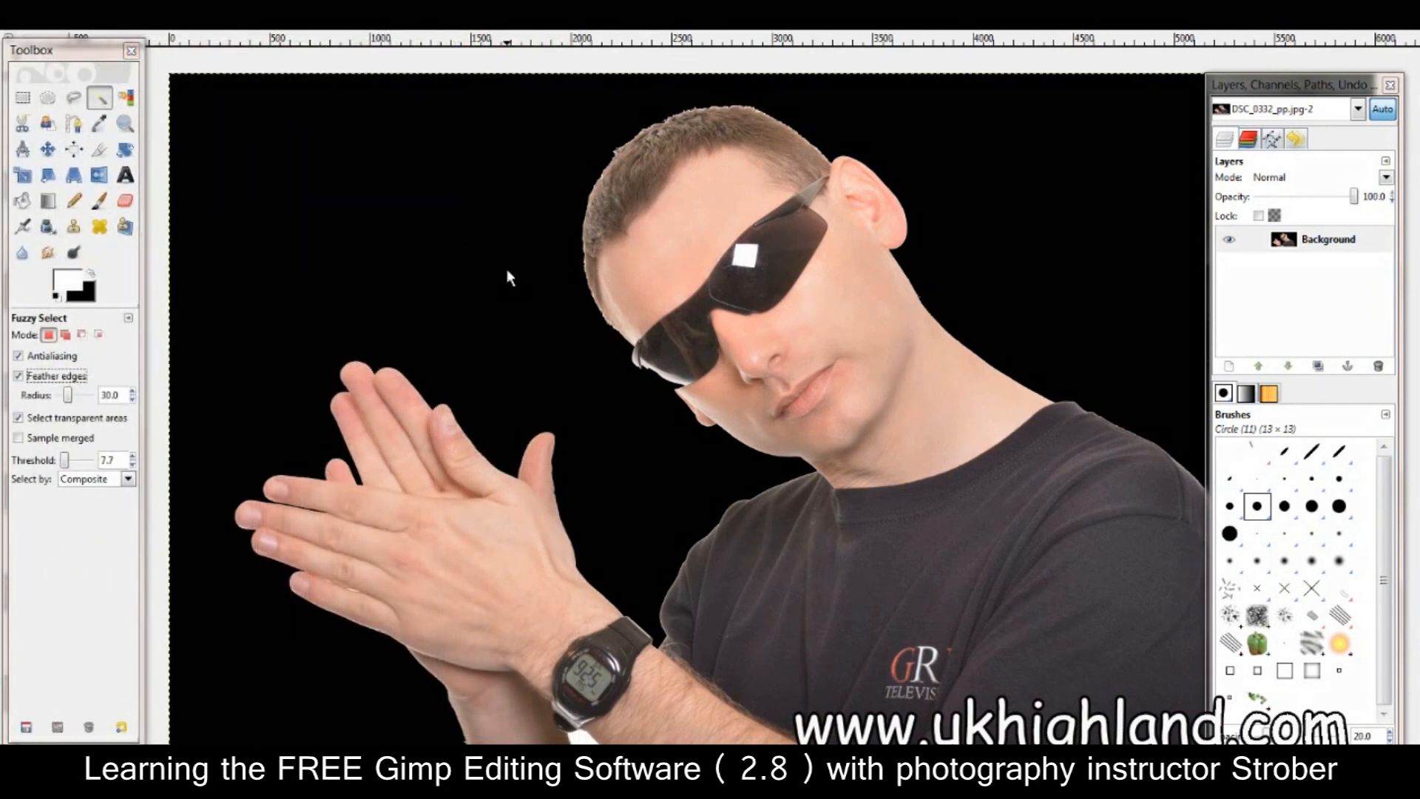
Clear the background again through a feathered Fuzzy Select selection, and deselect it to inspect the hair edge
{"action": "left_click", "coordinate": [548, 272]}
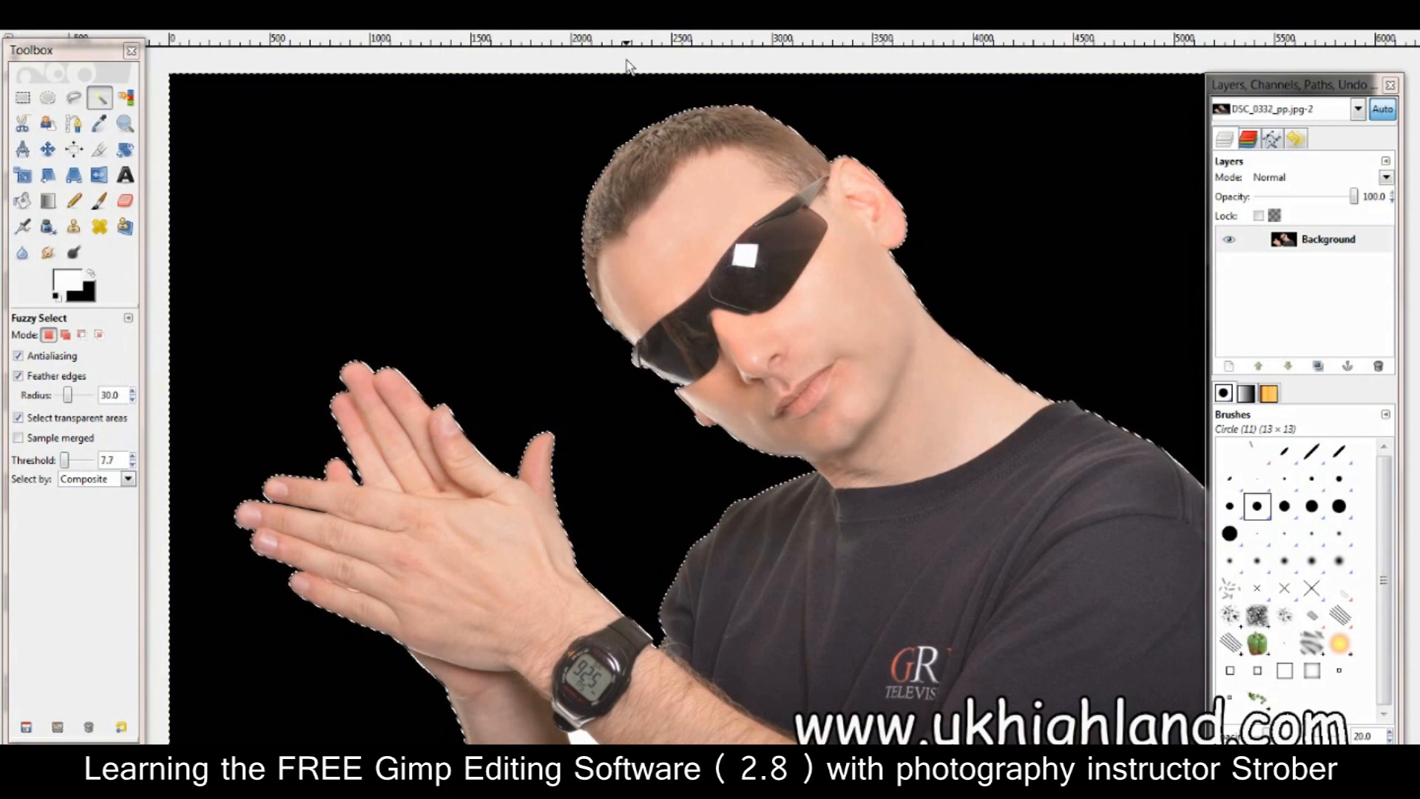
{"action": "key", "text": "ctrl+shift+a"}
{"action": "scroll", "coordinate": [601, 193], "scroll_direction": "up", "scroll_amount": 3}
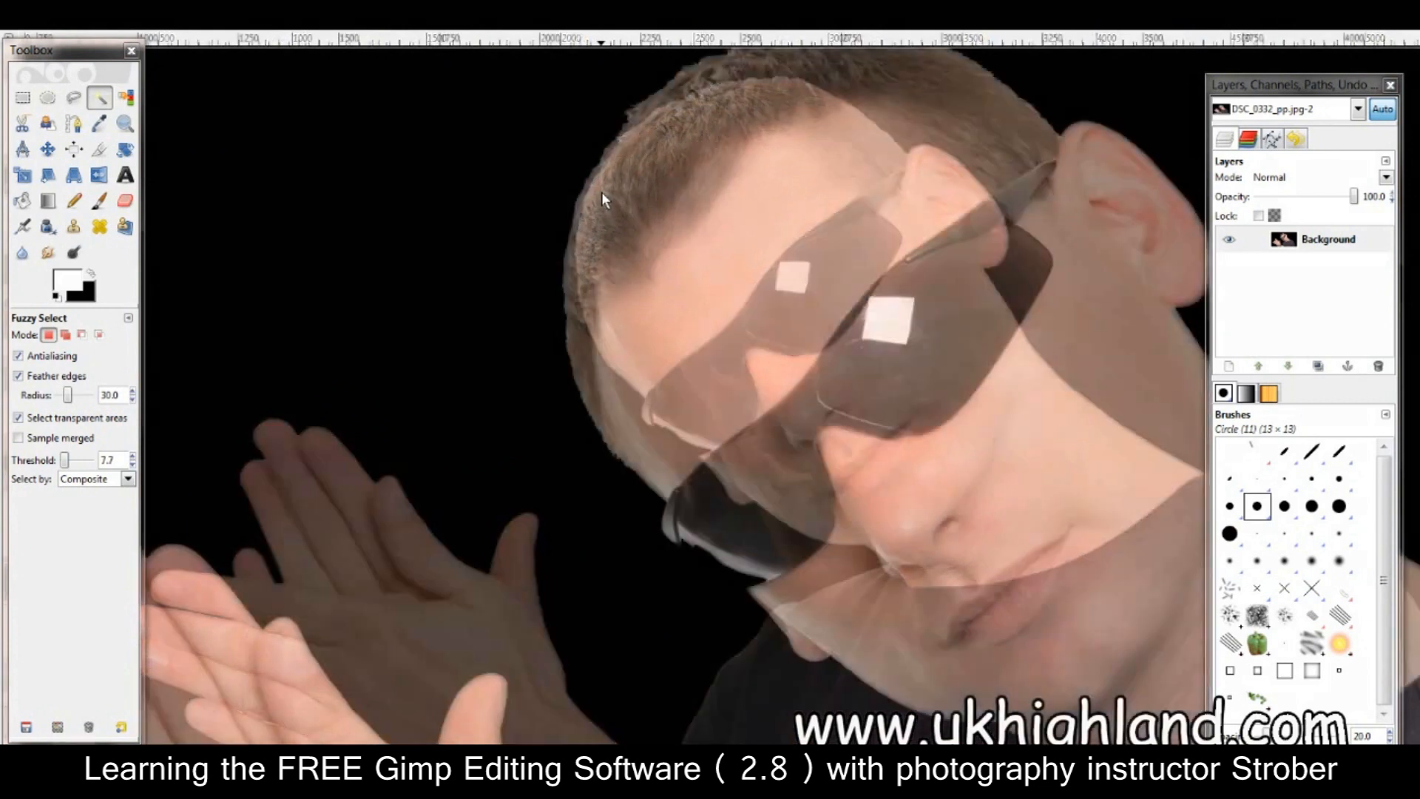
{"action": "scroll", "coordinate": [603, 198], "scroll_direction": "up", "scroll_amount": 1}
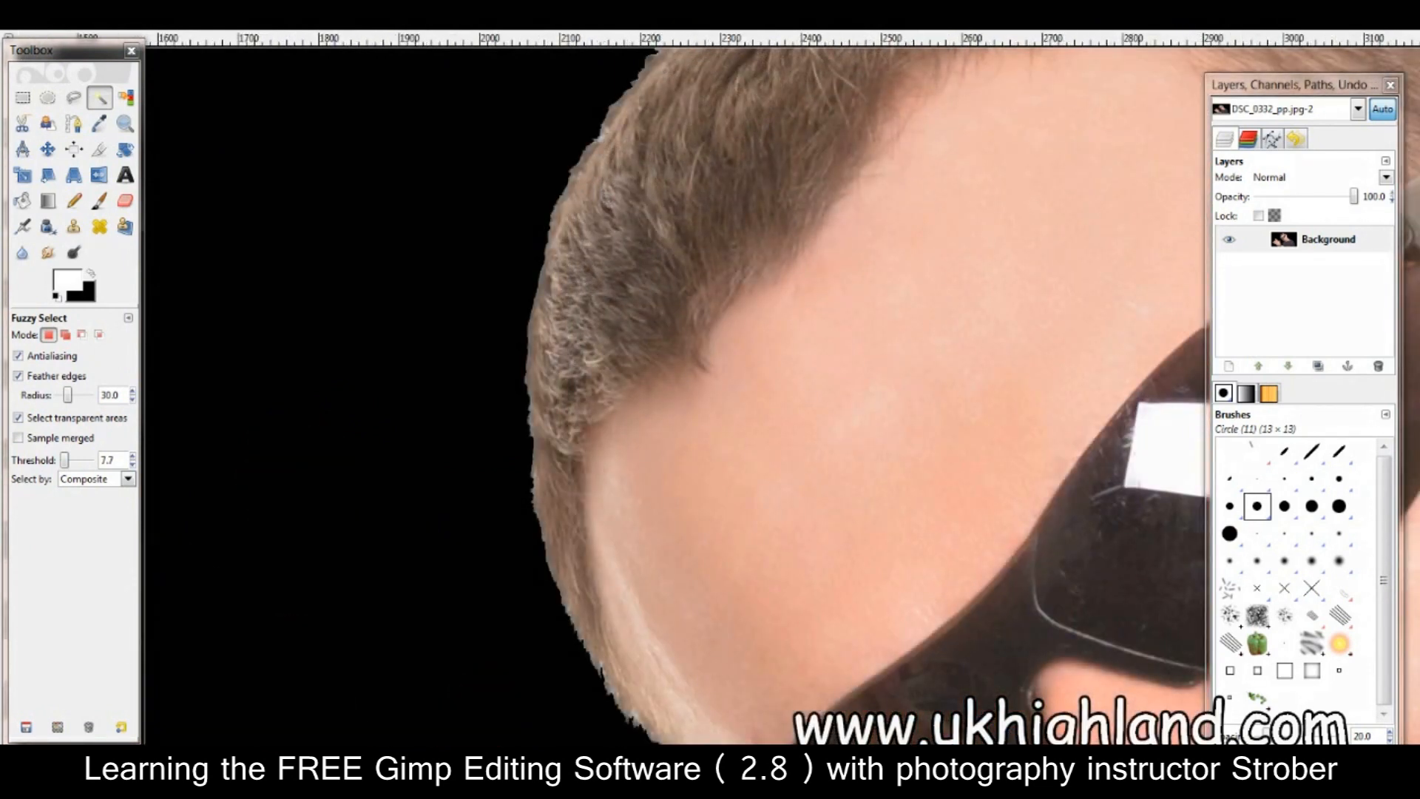
{"action": "scroll", "coordinate": [740, 399], "scroll_direction": "up", "scroll_amount": 5}
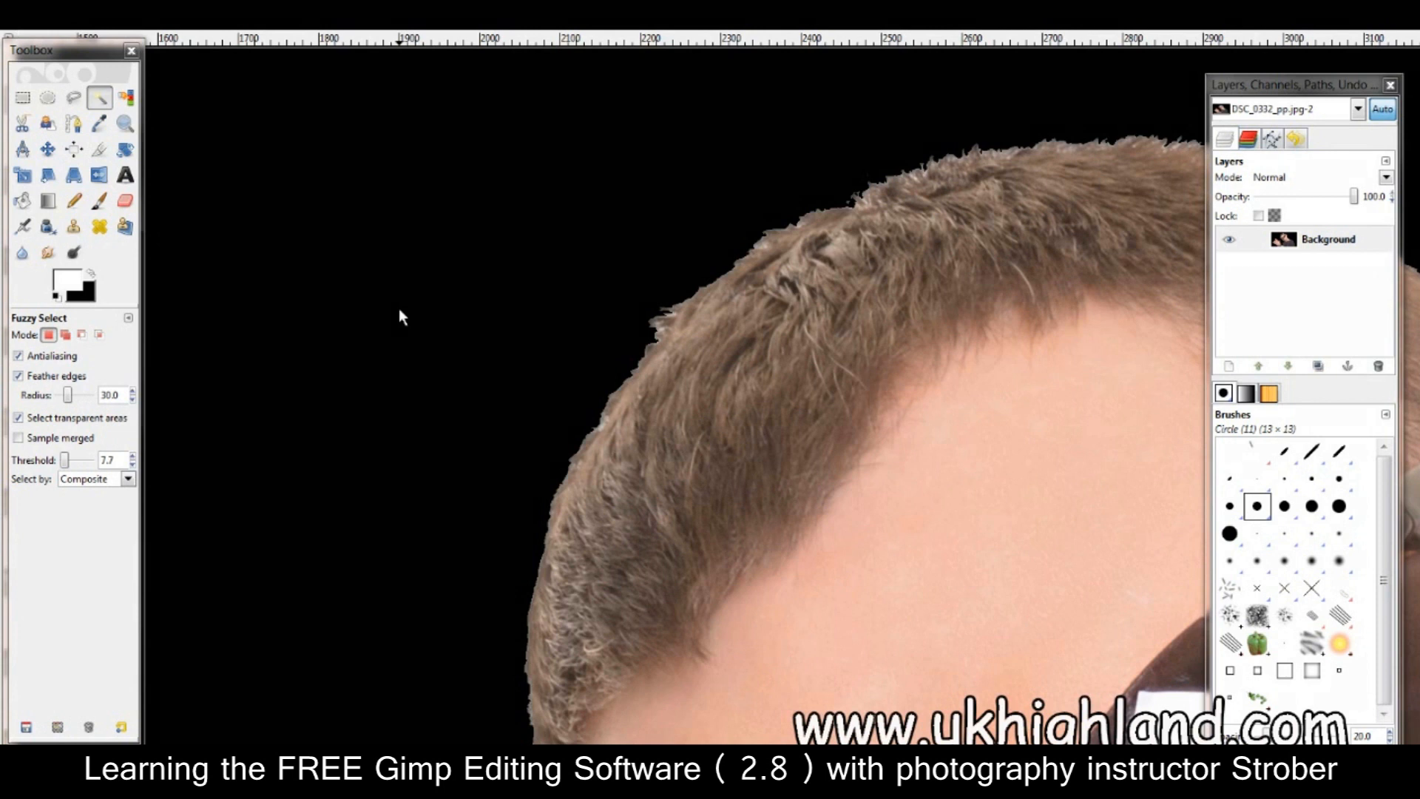
Fuzzy-select the black background outside the man once more and delete into the feathered edge to soften his outline
{"action": "left_click", "coordinate": [532, 344]}
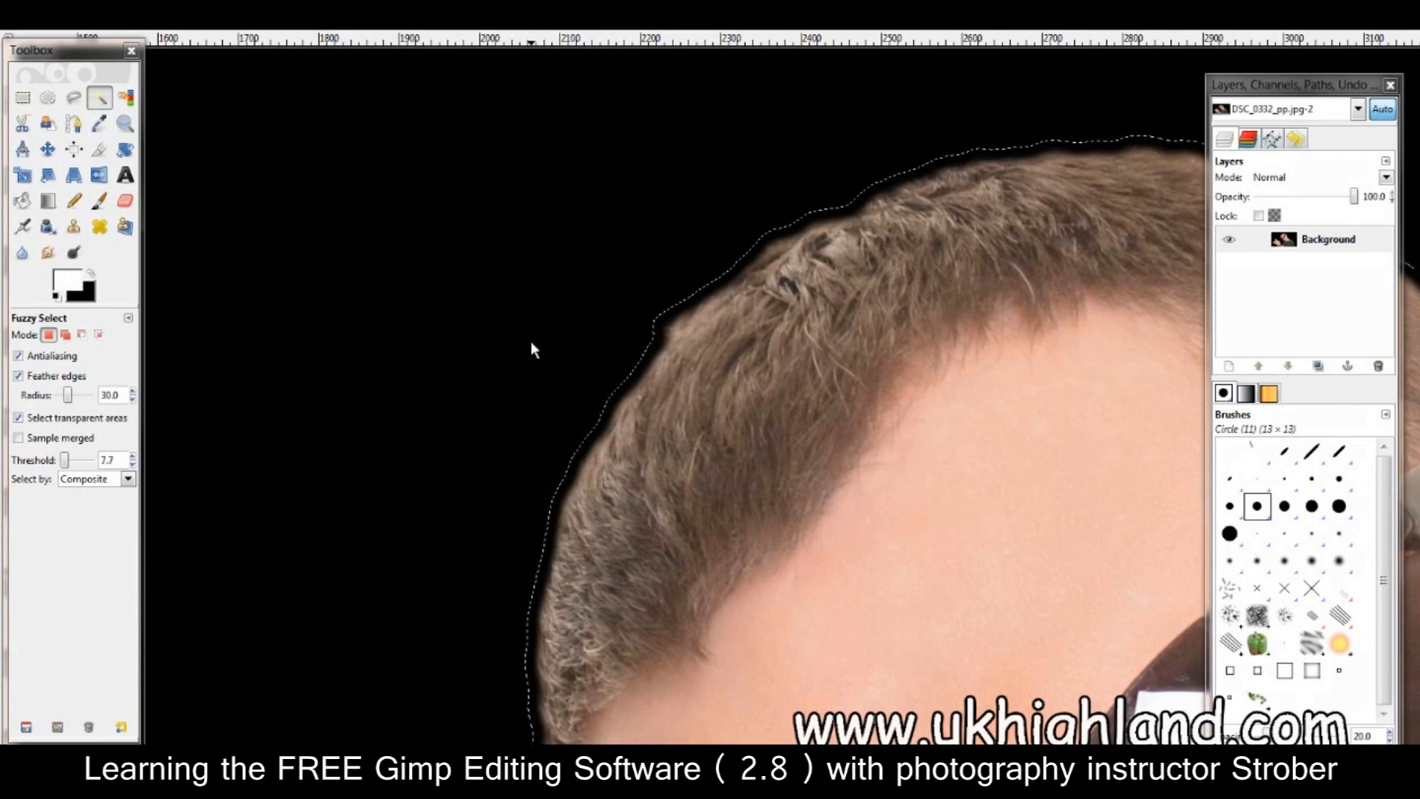
{"action": "scroll", "coordinate": [523, 278], "scroll_direction": "down", "scroll_amount": 1}
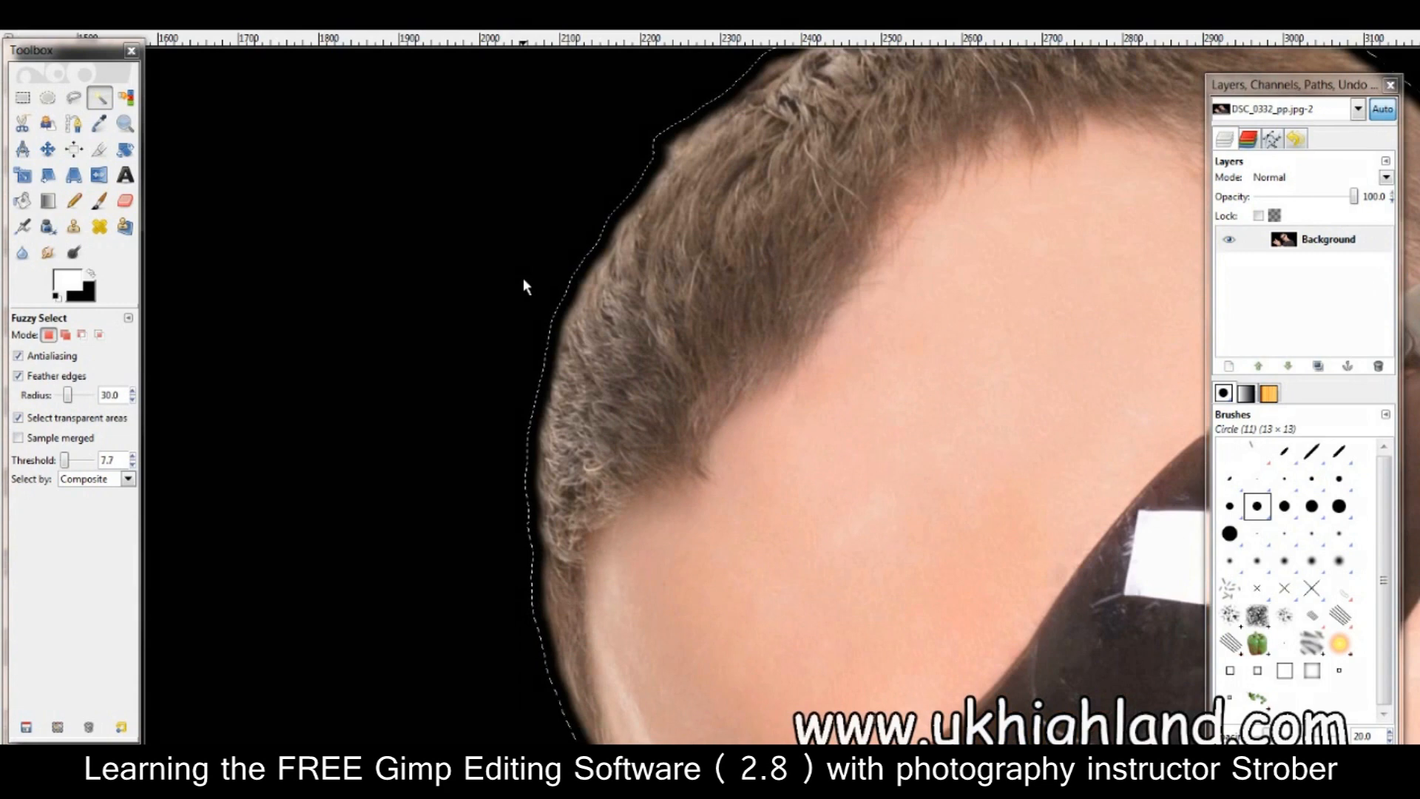
{"action": "scroll", "coordinate": [522, 277], "scroll_direction": "down", "scroll_amount": 1}
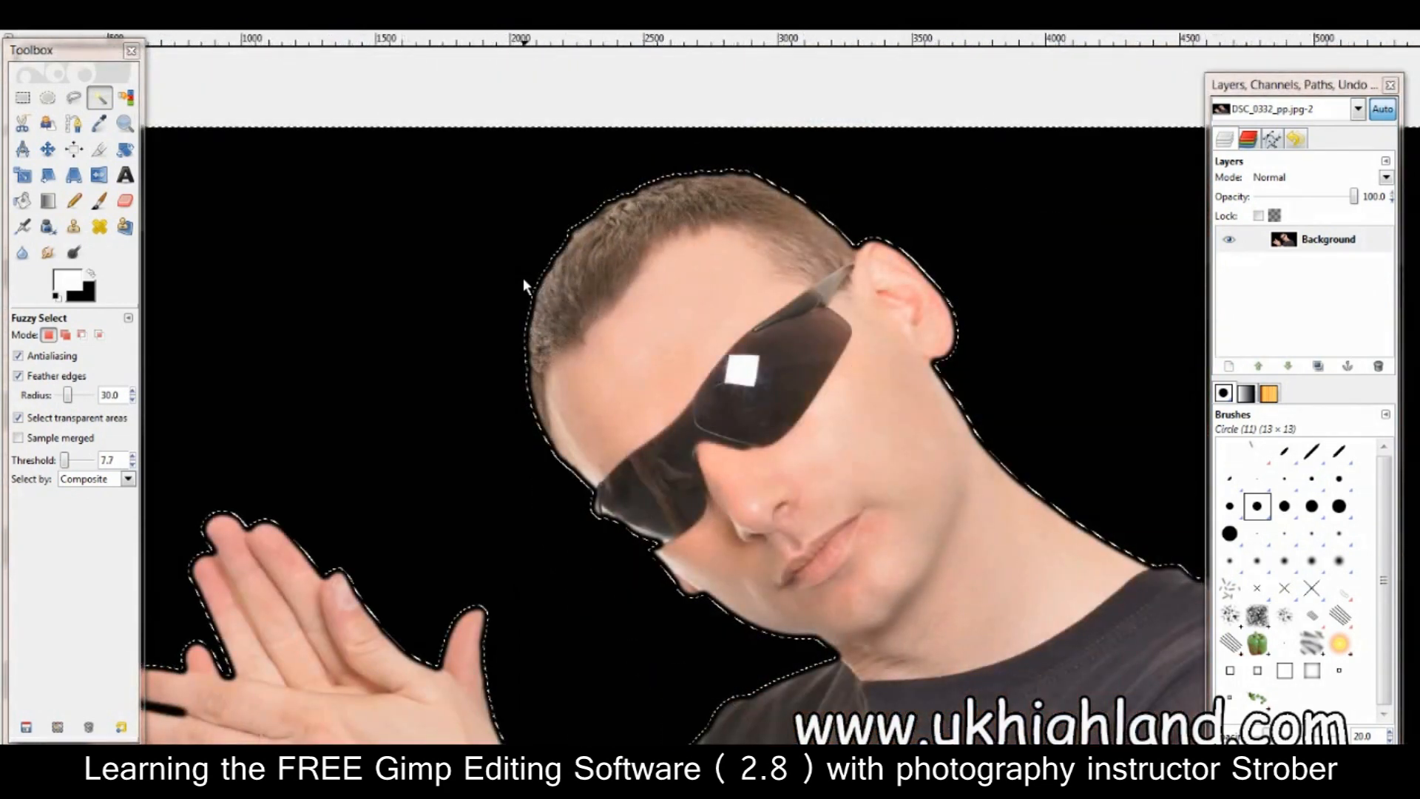
{"action": "scroll", "coordinate": [522, 277], "scroll_direction": "up", "scroll_amount": 1}
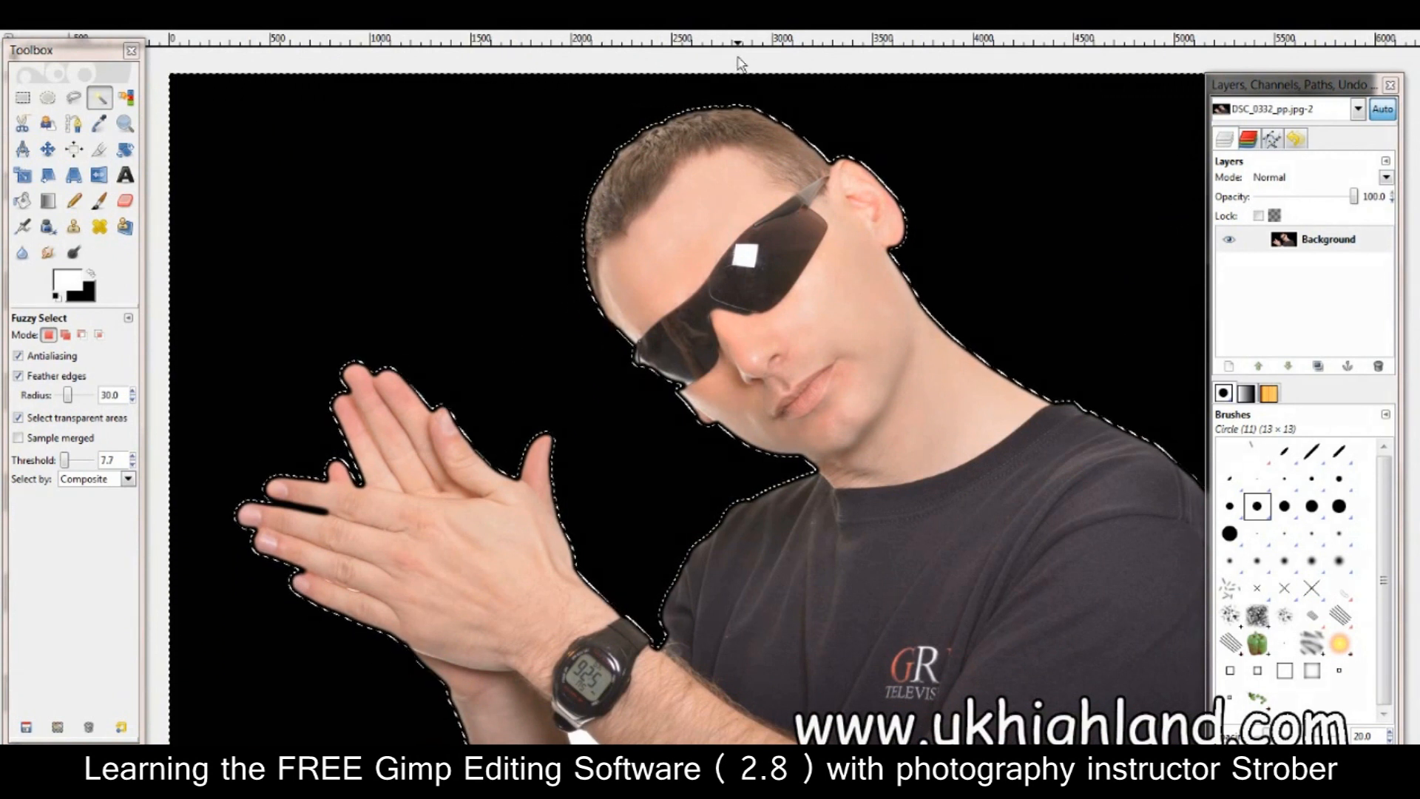
Clear the selection outlining the man and his hands
{"action": "key", "text": "ctrl+shift+a"}
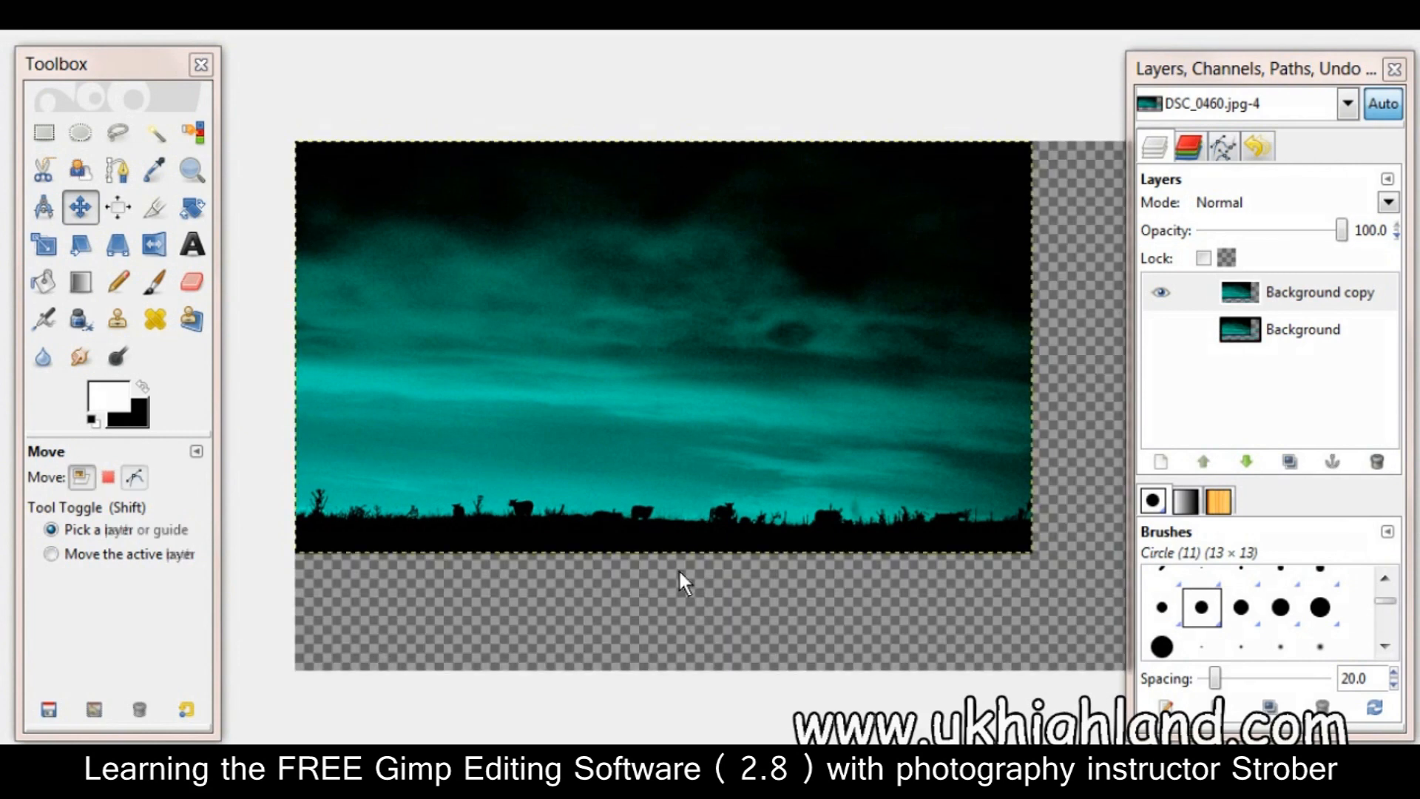
Undo and redo the canvas enlargement twice to compare the landscape image with and without the extra canvas
{"action": "key", "text": "ctrl+z"}
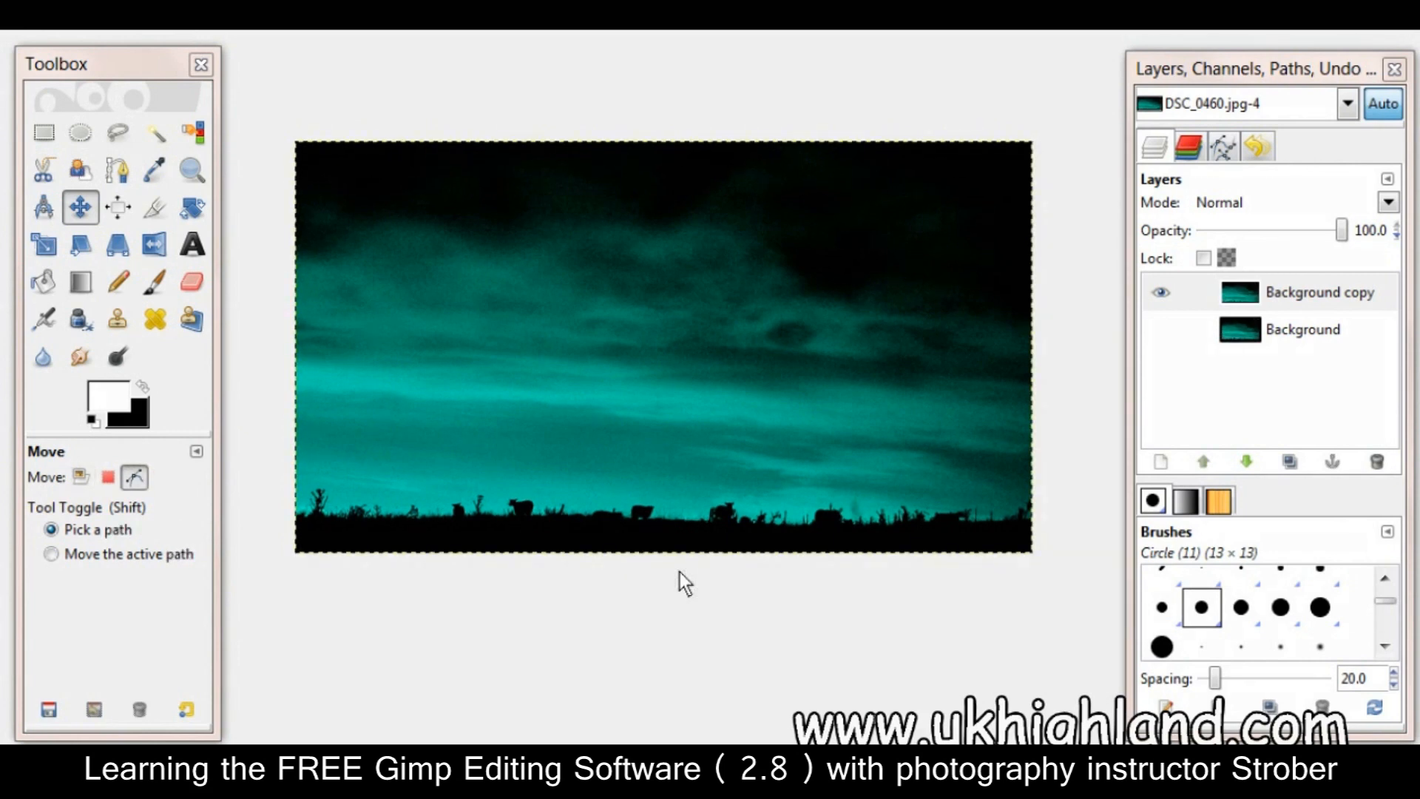
{"action": "key", "text": "ctrl+y"}
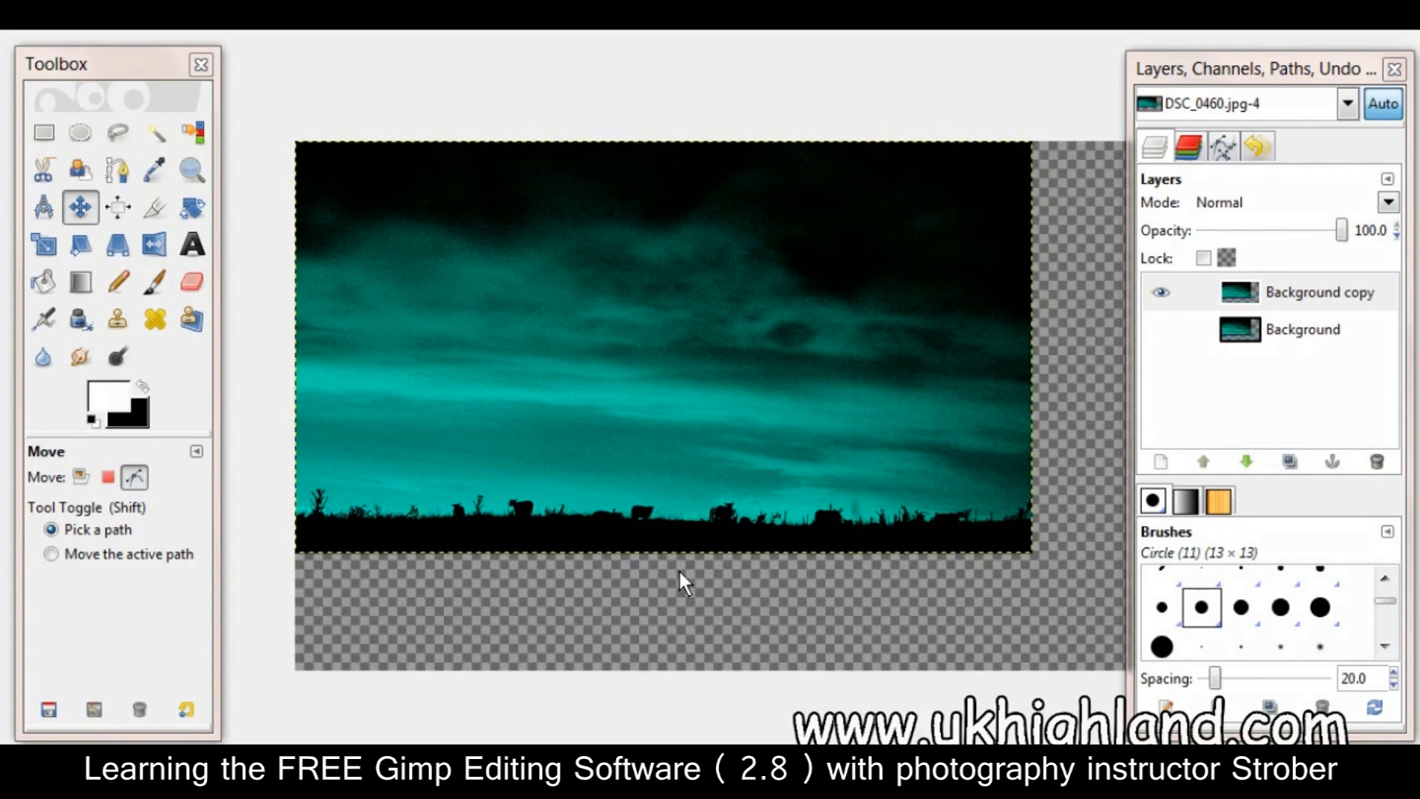
{"action": "key", "text": "ctrl+z"}
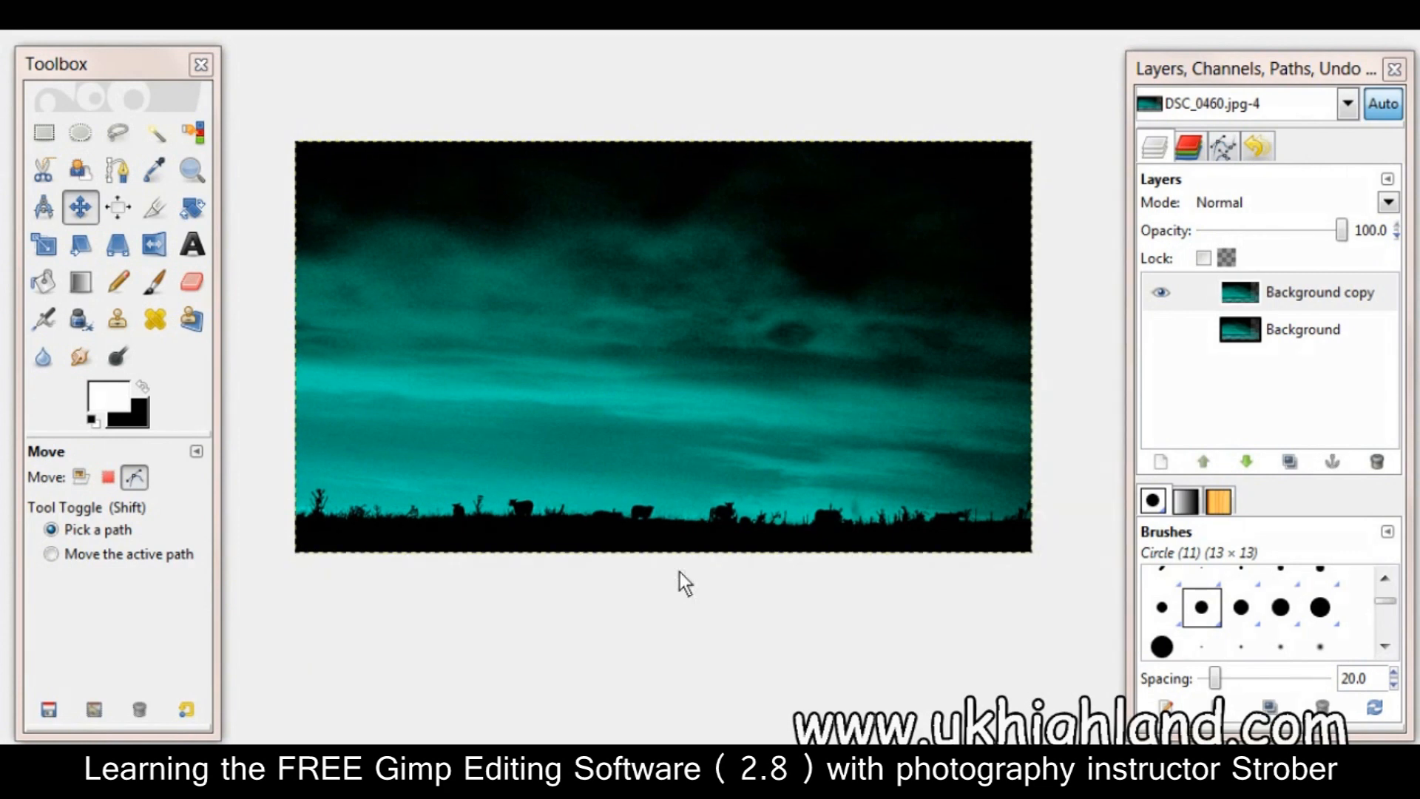
{"action": "key", "text": "ctrl+y"}
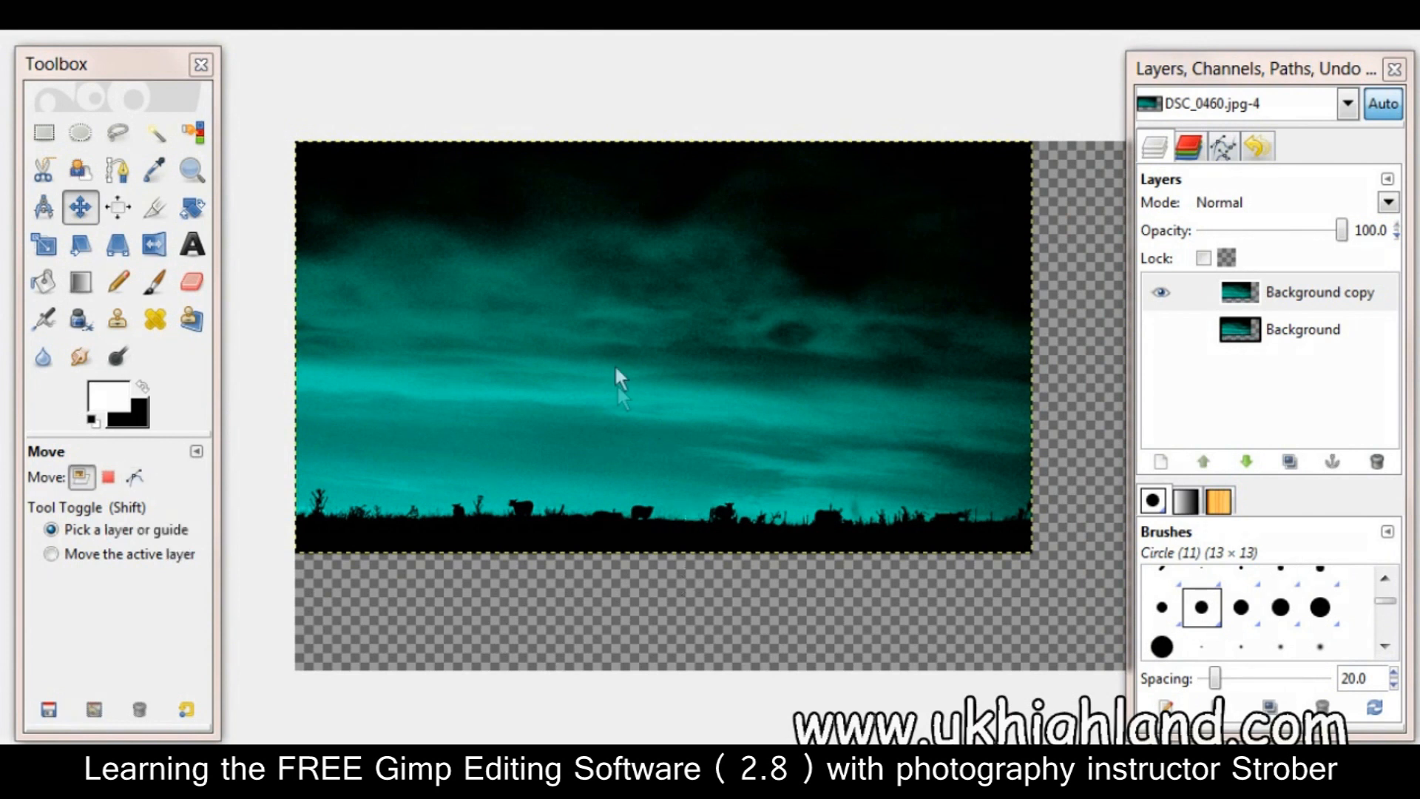
Move the landscape layer around the enlarged canvas and back to its upper-left corner, and crop away the surrounding empty canvas
{"action": "left_click_drag", "start_coordinate": [627, 361], "coordinate": [715, 424]}
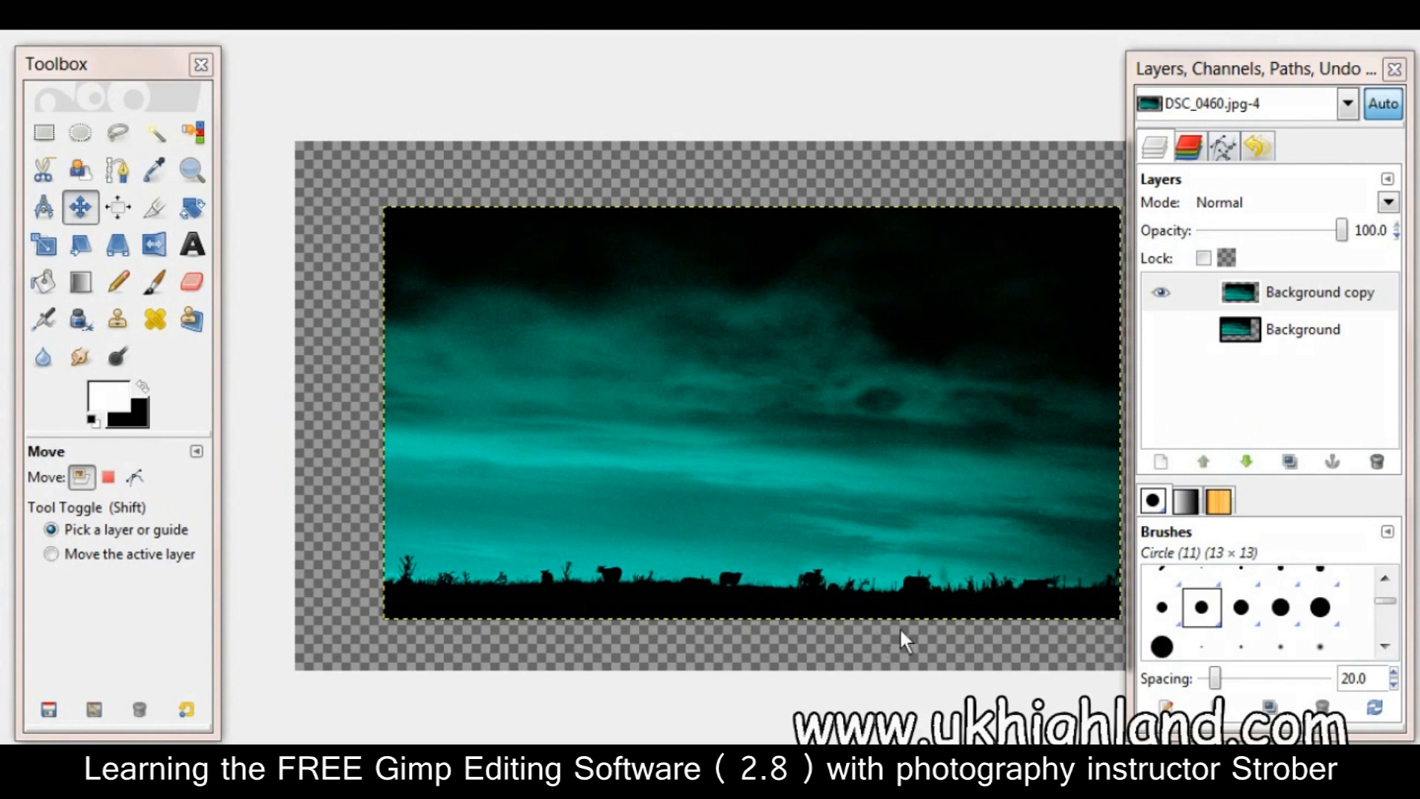
{"action": "left_click_drag", "start_coordinate": [709, 510], "coordinate": [616, 448]}
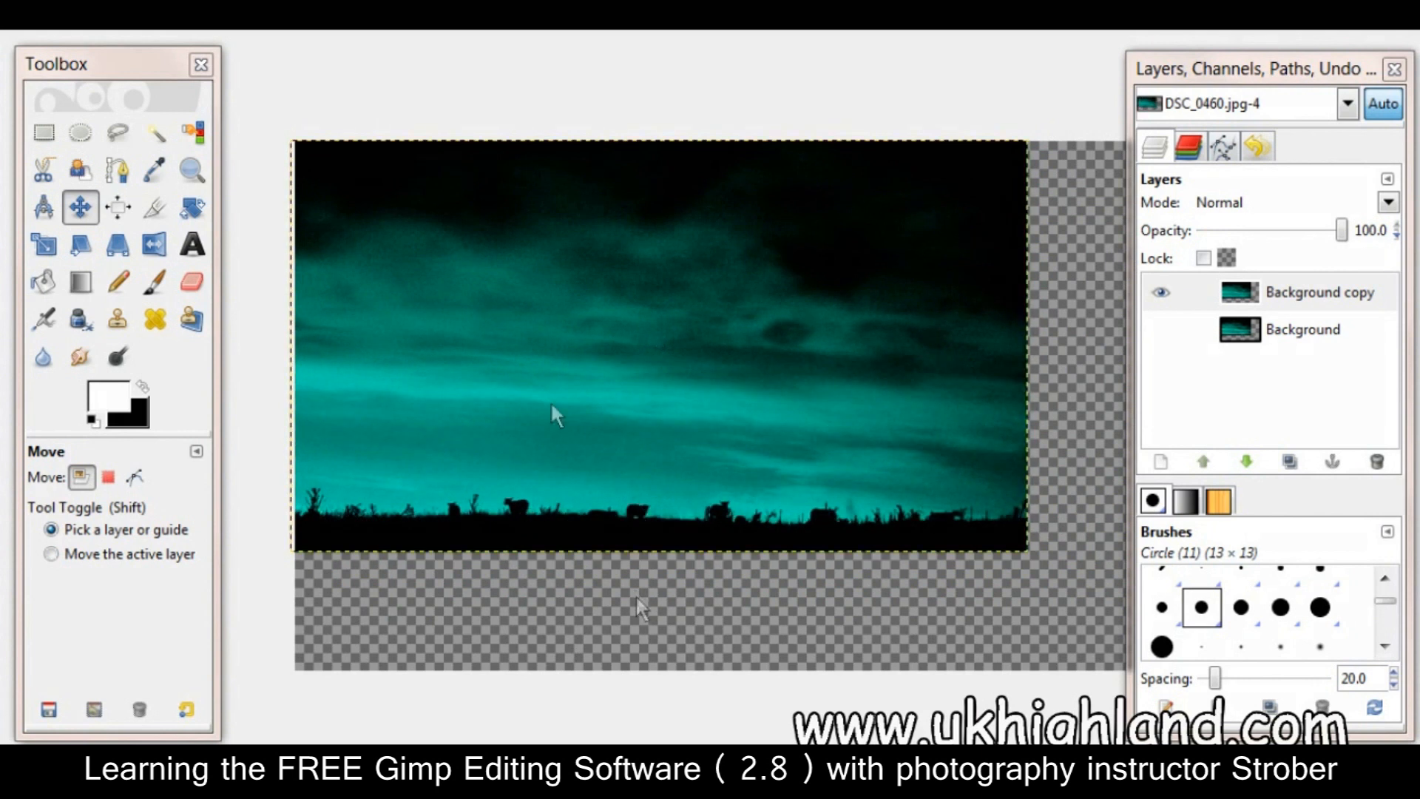
{"action": "left_click", "coordinate": [157, 209]}
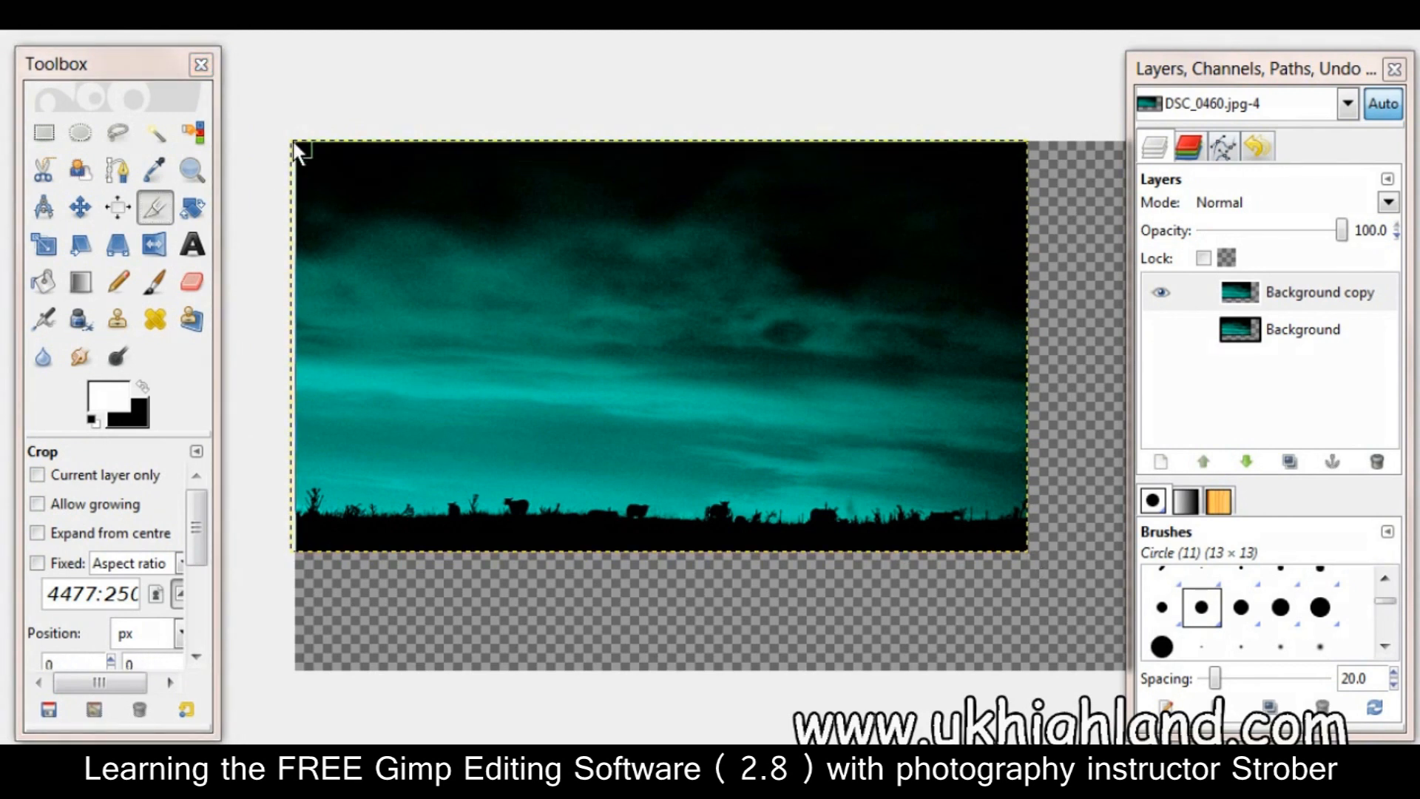
{"action": "left_click", "coordinate": [494, 322]}
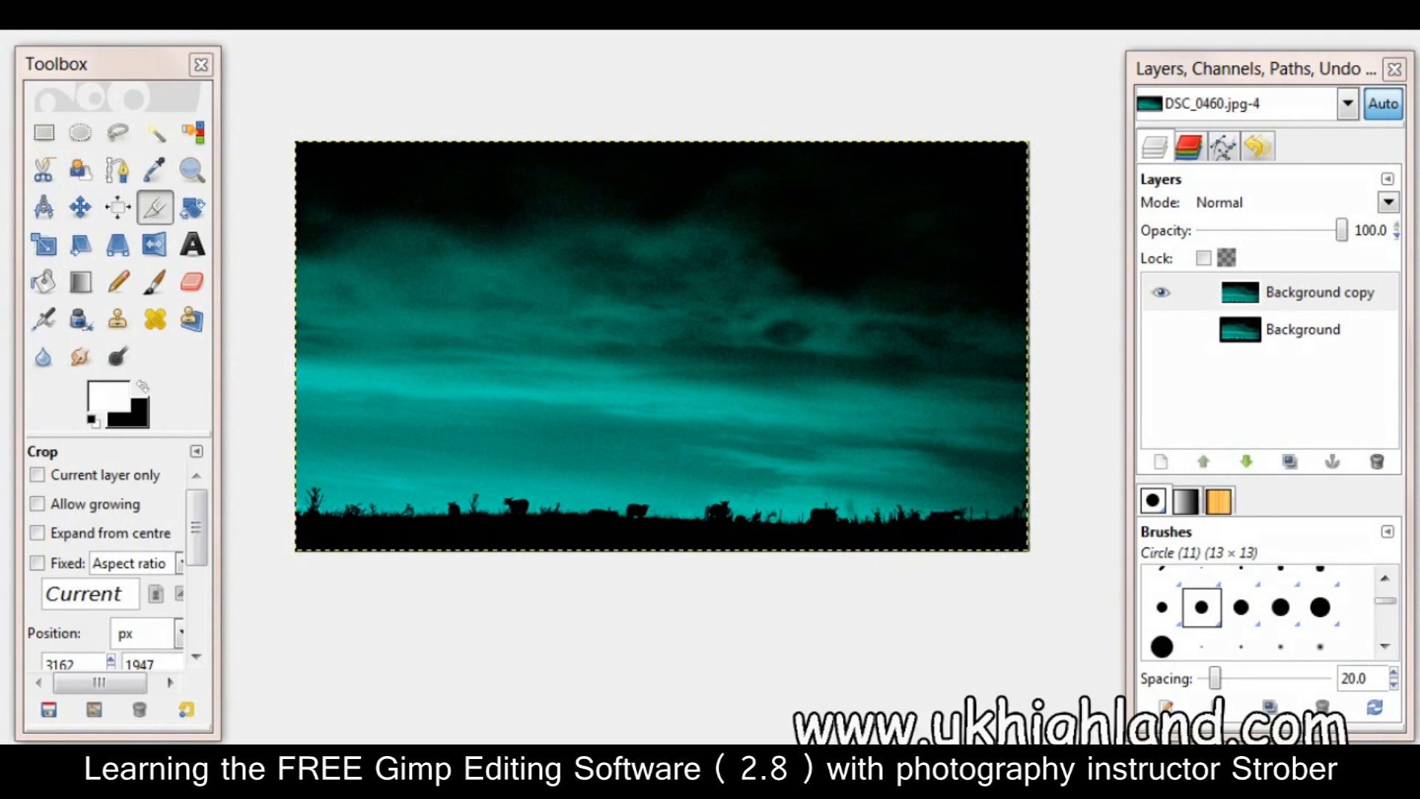
Enlarge the canvas to 2500 pixels high with proportional width, keeping the landscape at zero offset
{"action": "key", "text": "alt+i"}
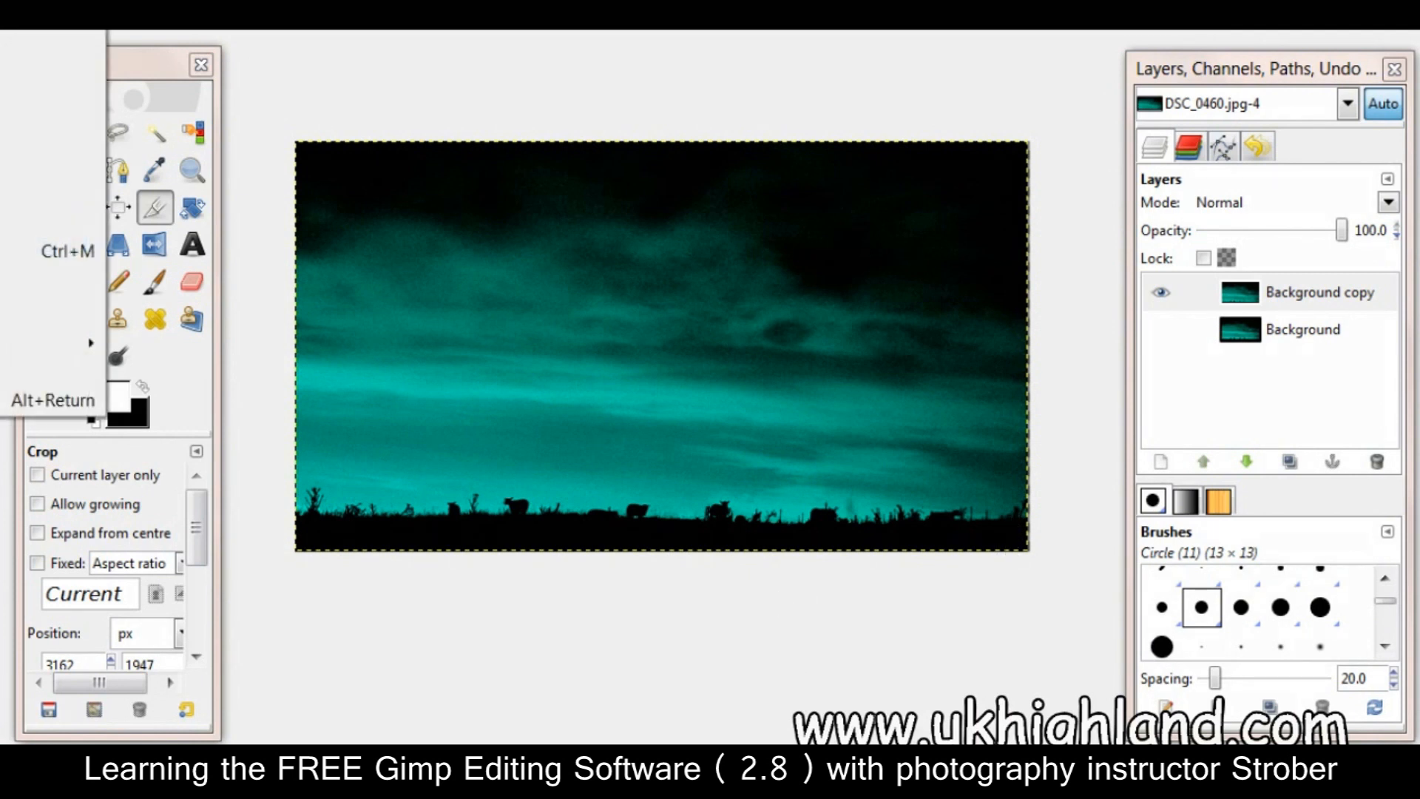
{"action": "key", "text": "Return"}
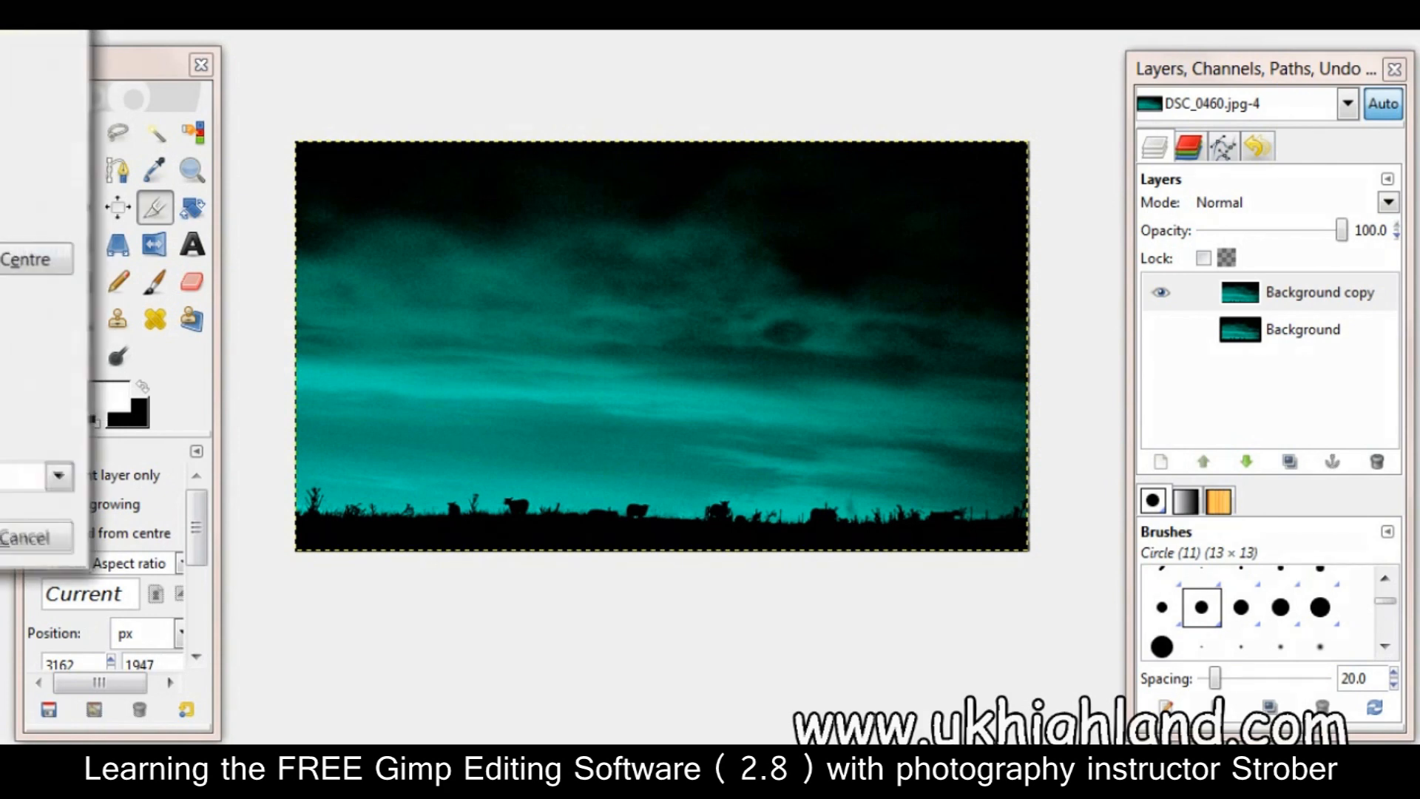
{"action": "left_click_drag", "start_coordinate": [0, 0], "coordinate": [727, 68]}
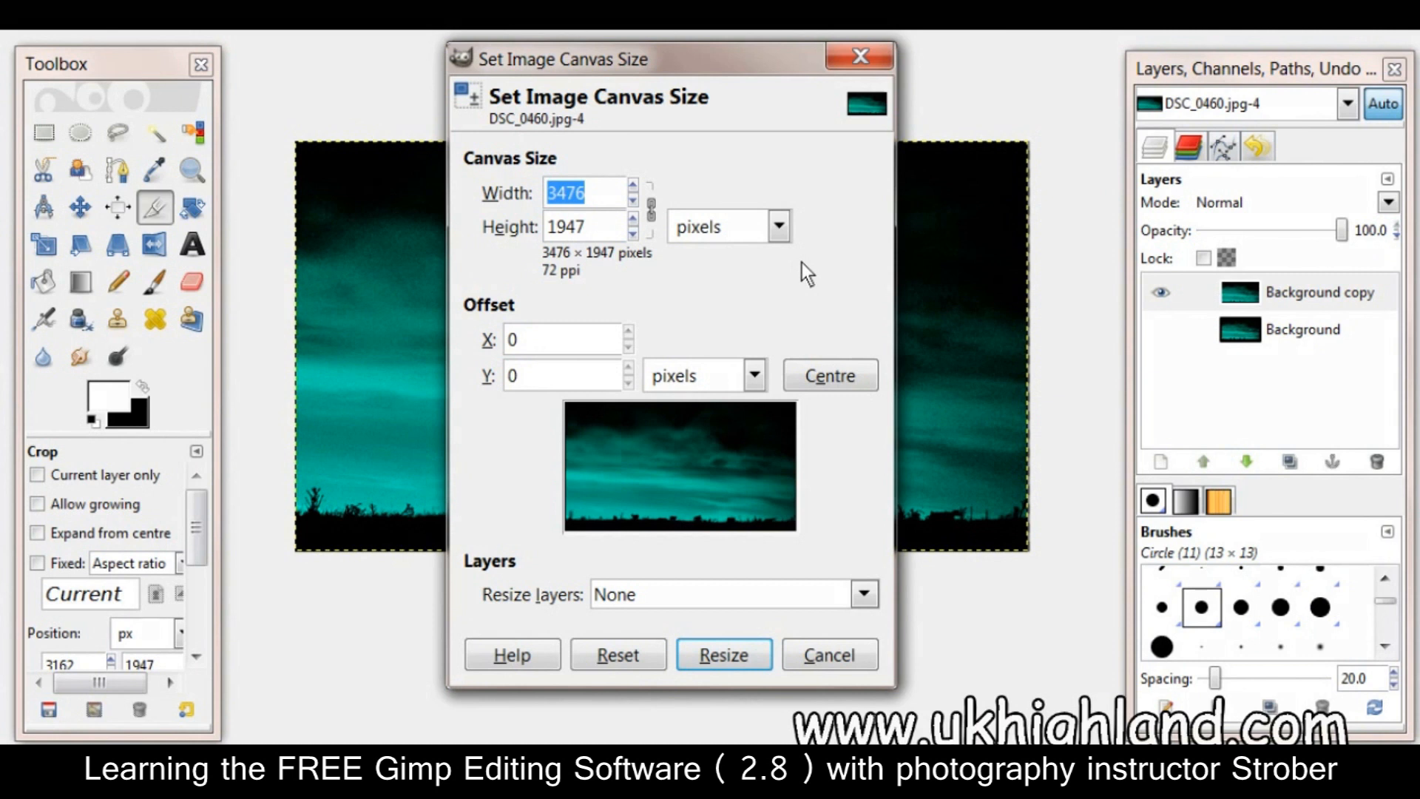
{"action": "left_click", "coordinate": [597, 193]}
{"action": "type", "text": "3700"}
{"action": "key", "text": "Tab"}
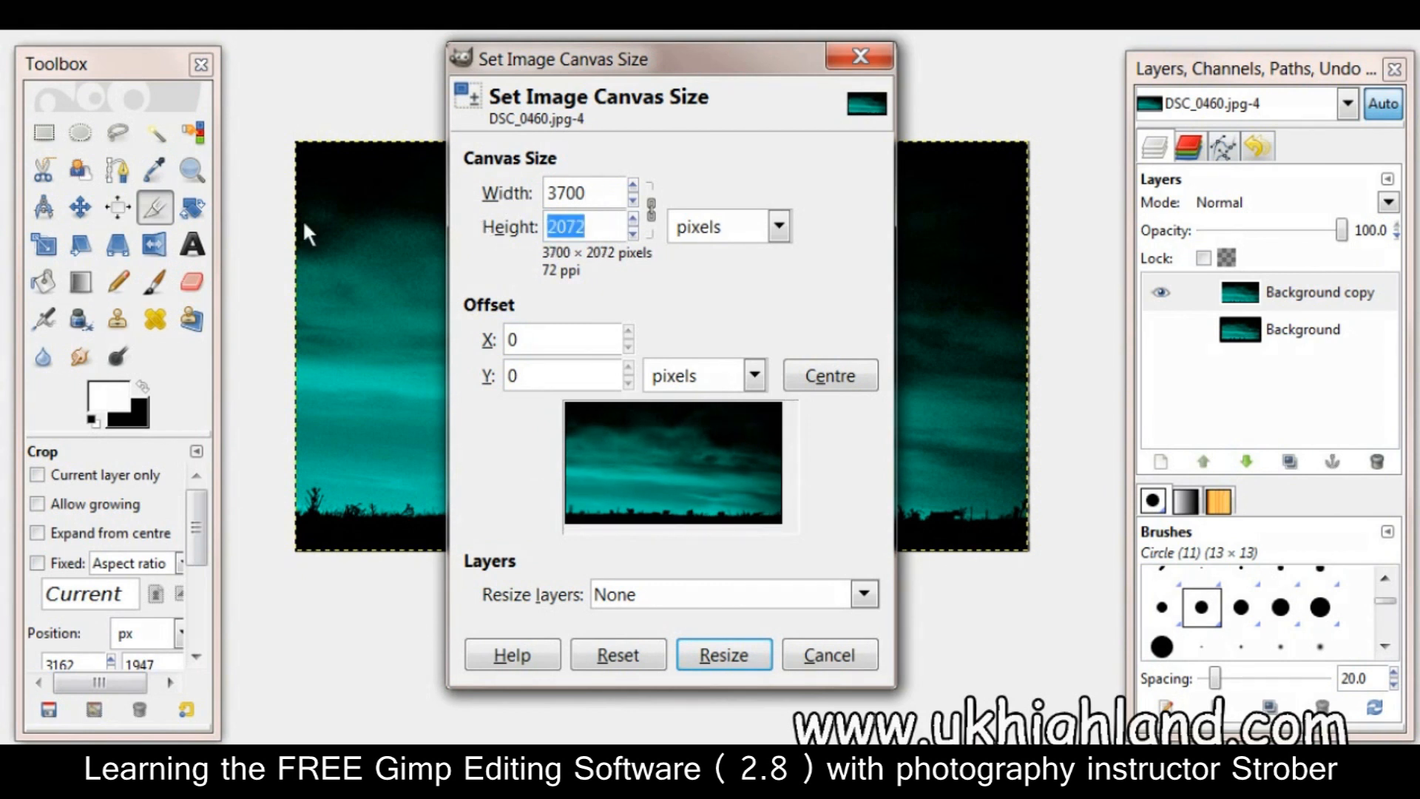
{"action": "type", "text": "2500"}
{"action": "left_click", "coordinate": [734, 659]}
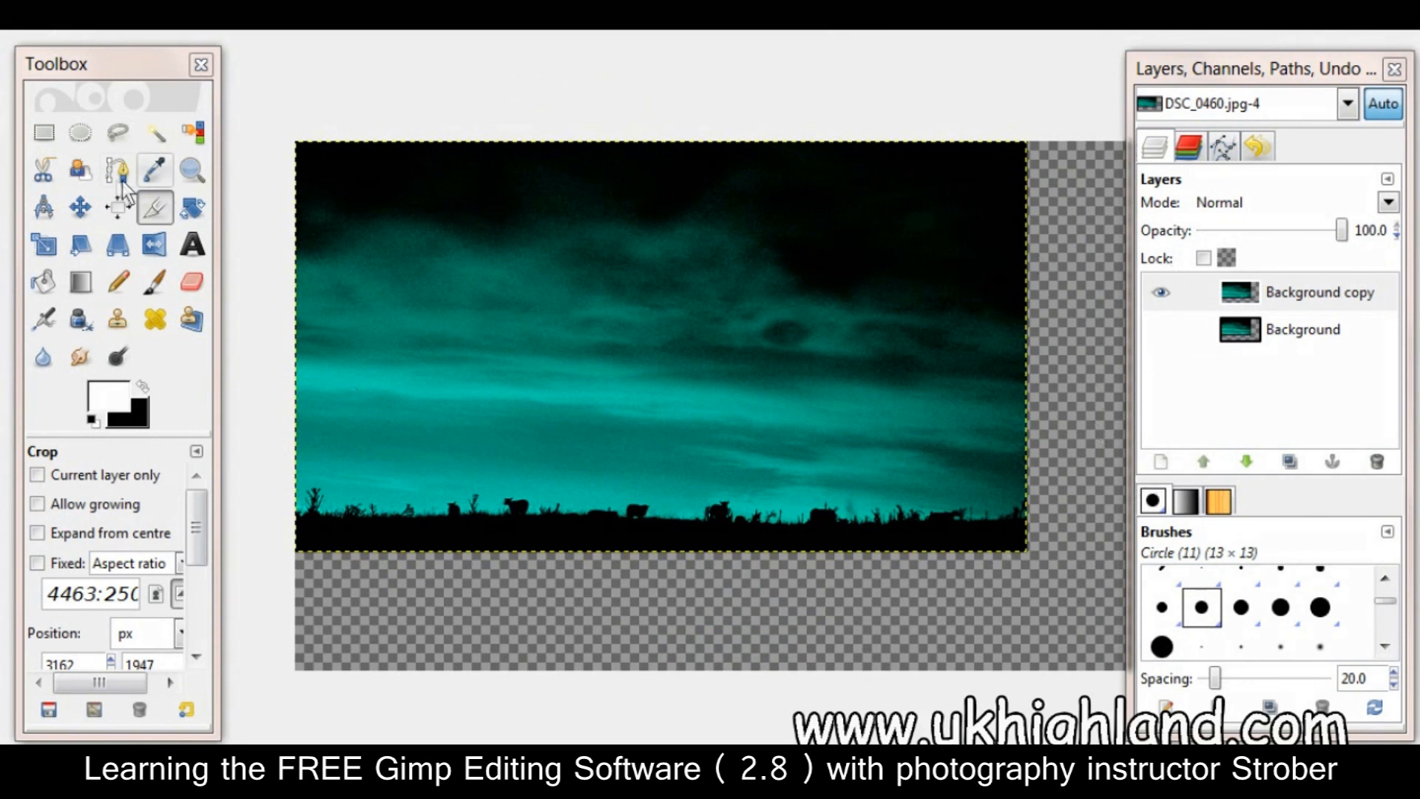
Crop the canvas to the landscape's width, keeping the transparent strip below the picture
{"action": "left_click", "coordinate": [156, 211]}
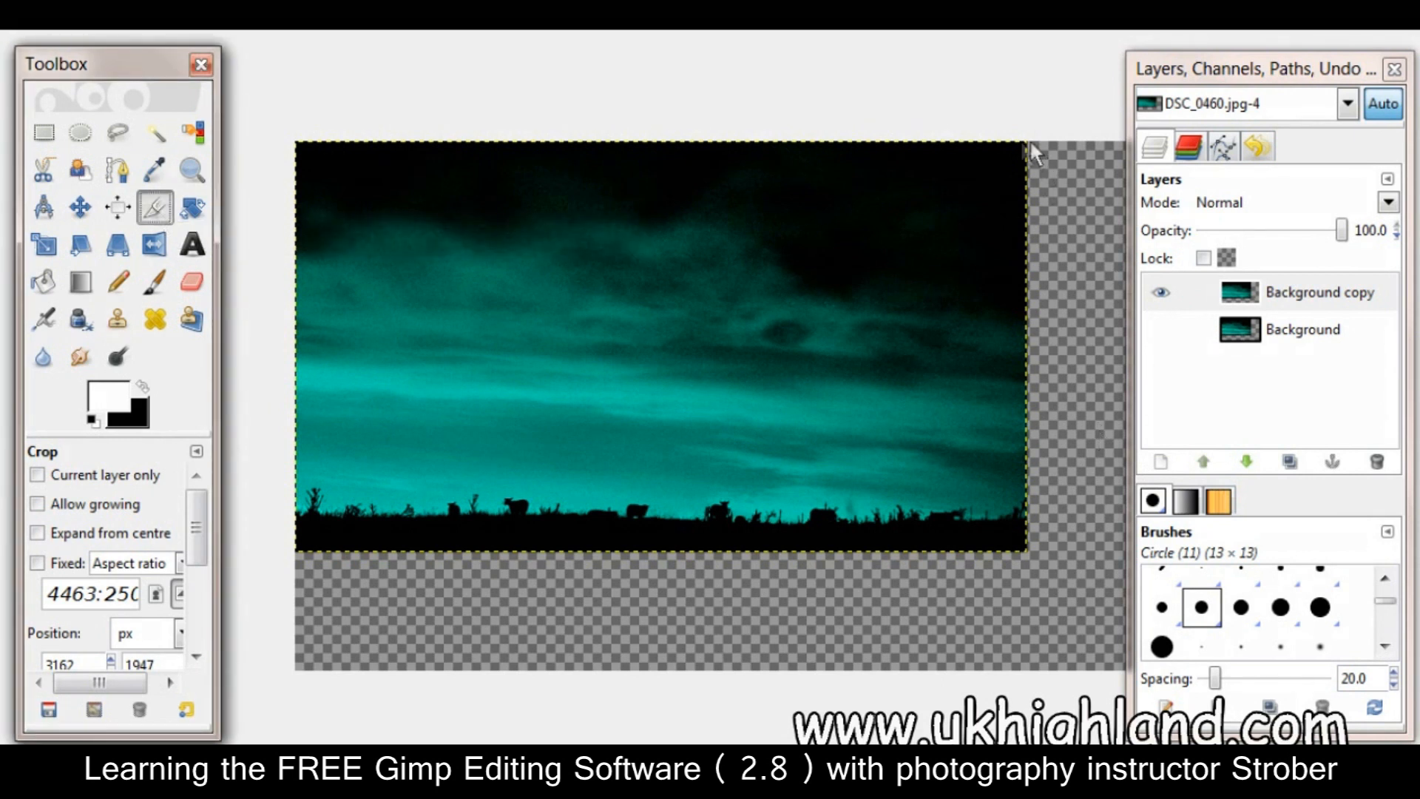
{"action": "left_click_drag", "start_coordinate": [1027, 144], "coordinate": [285, 676]}
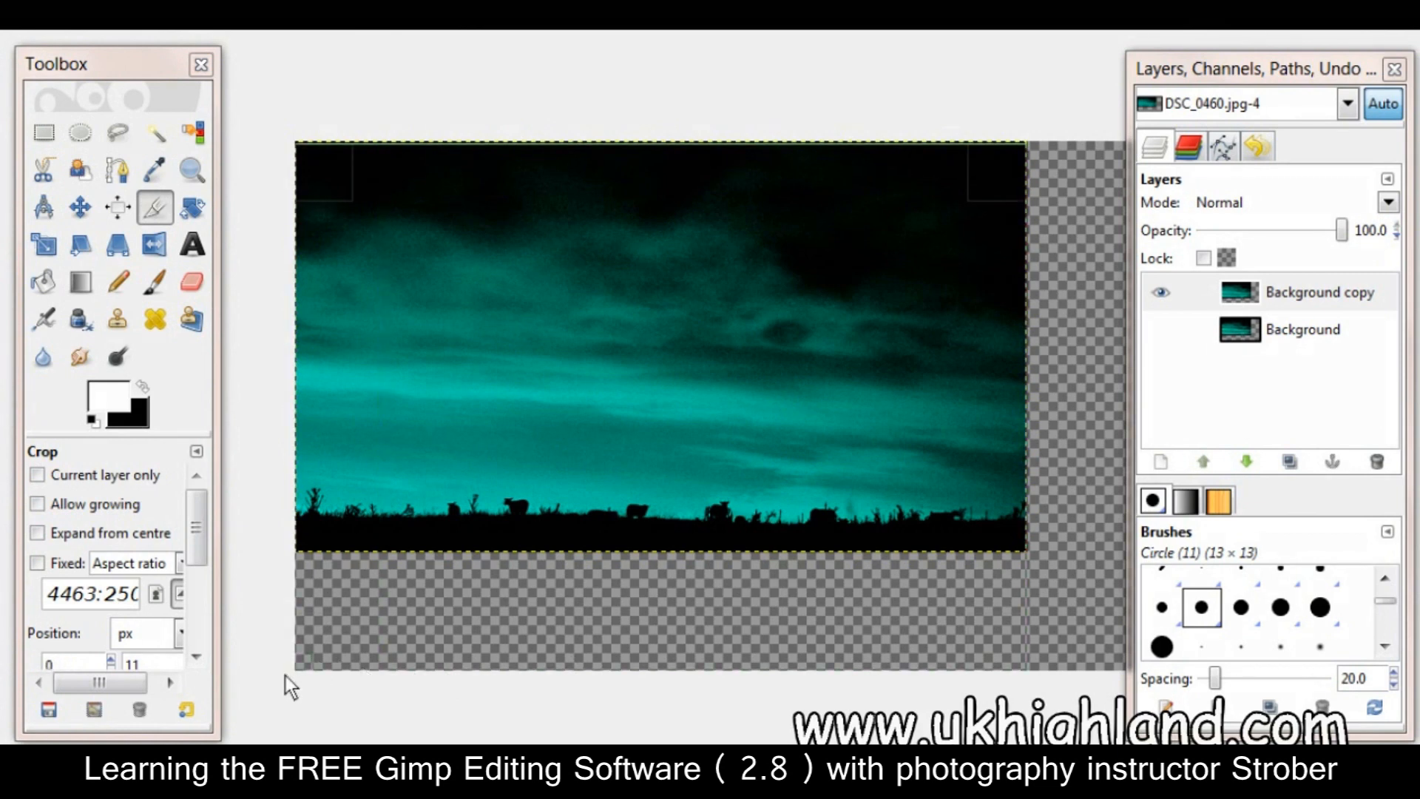
{"action": "left_click", "coordinate": [744, 353]}
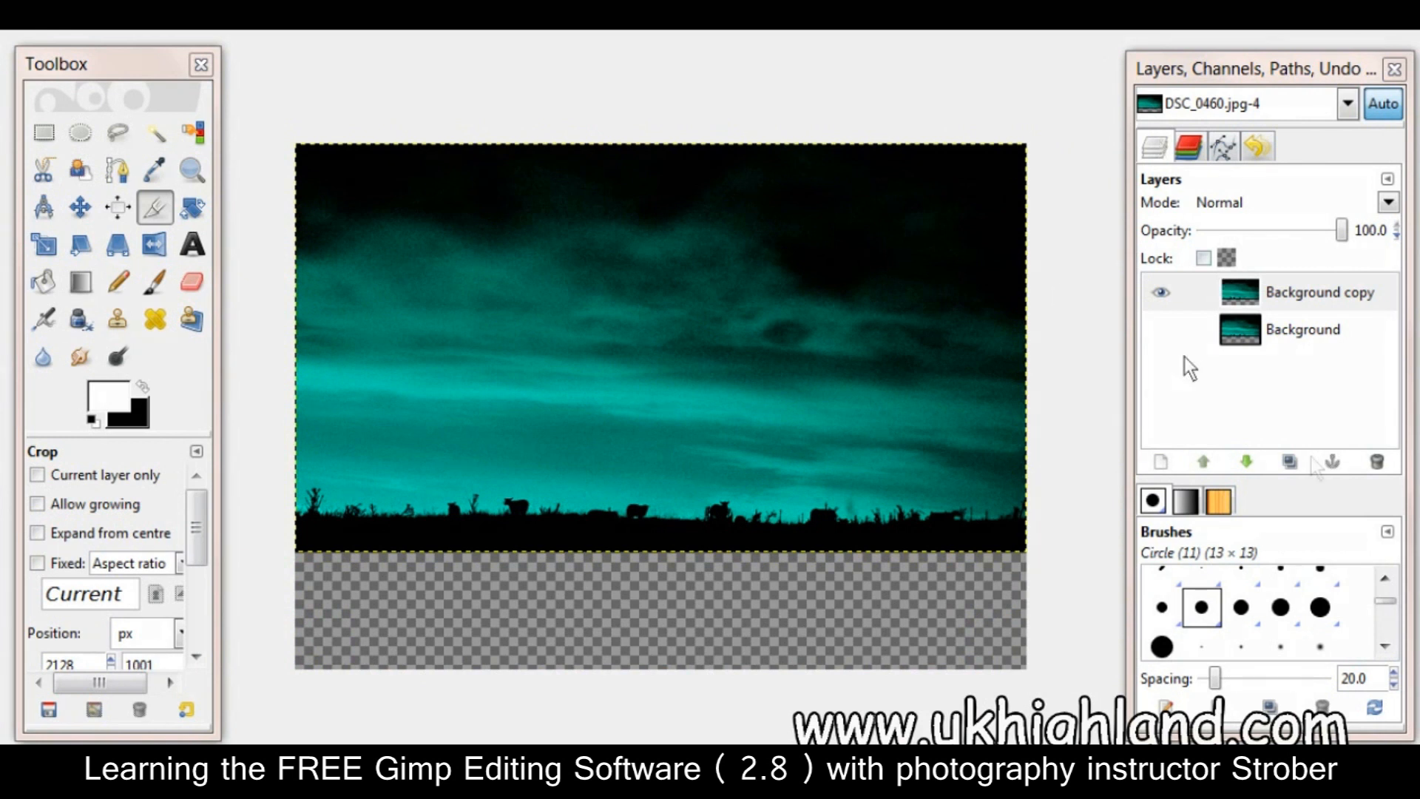
Add a new transparent layer and place it directly below the Background copy layer
{"action": "left_click", "coordinate": [1173, 466]}
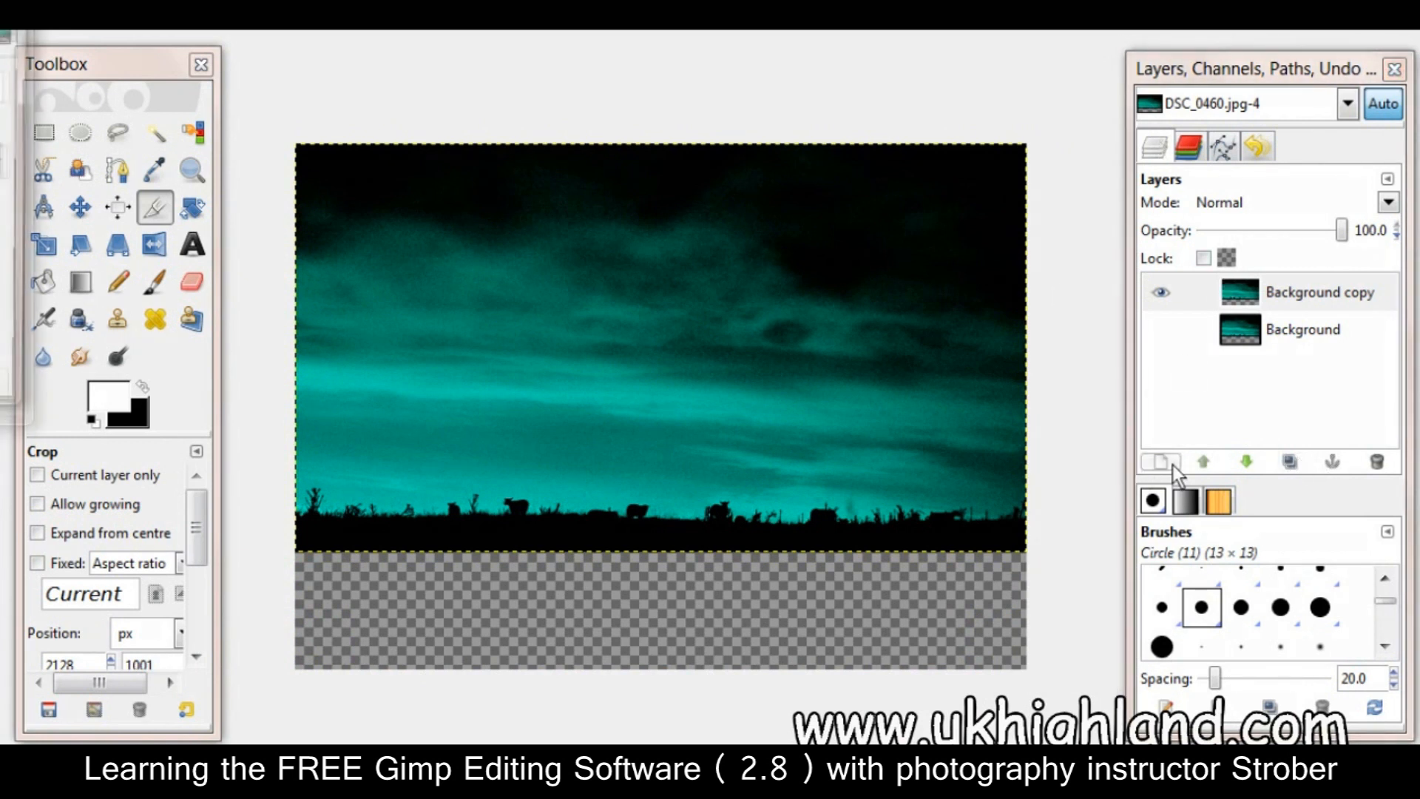
{"action": "key", "text": "Return"}
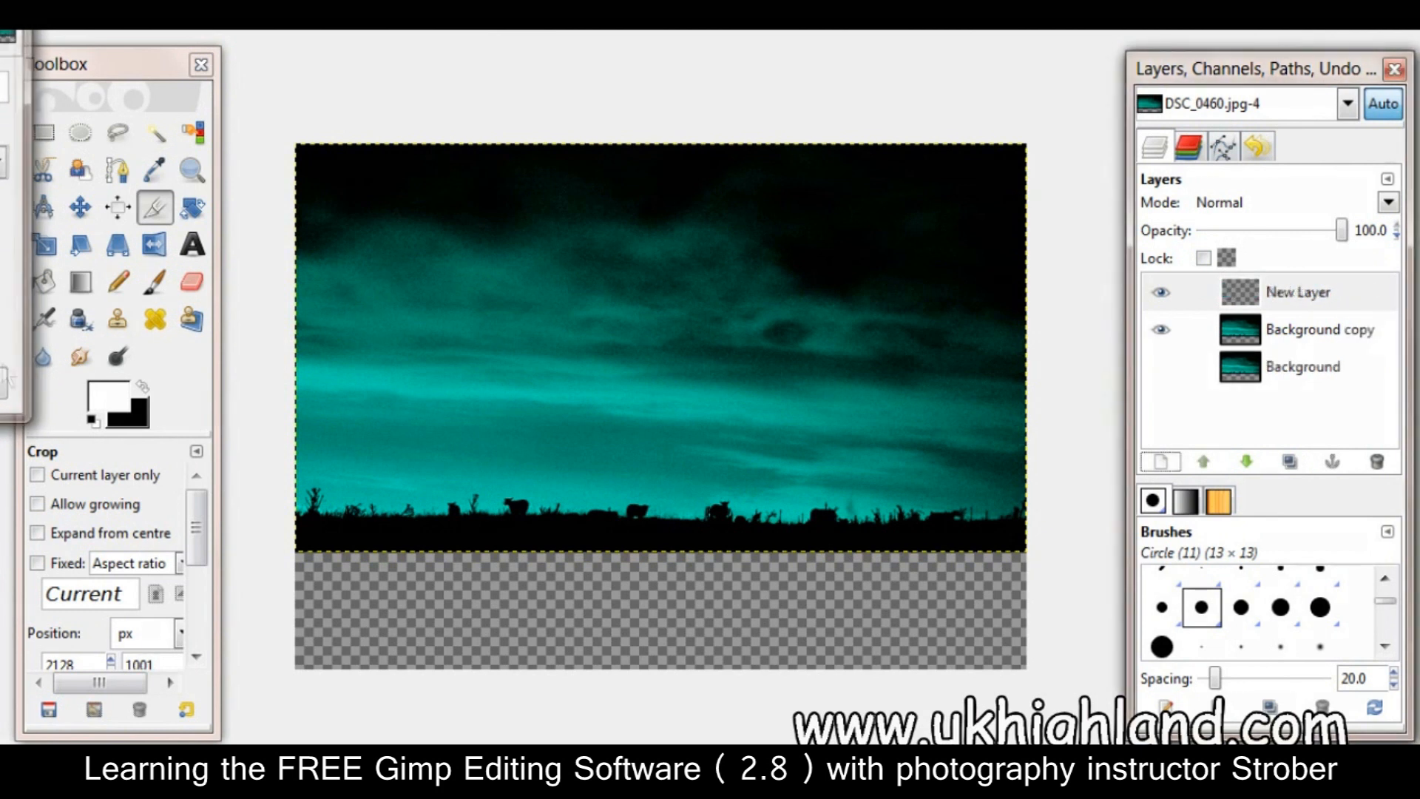
{"action": "left_click_drag", "start_coordinate": [1240, 293], "coordinate": [1243, 352]}
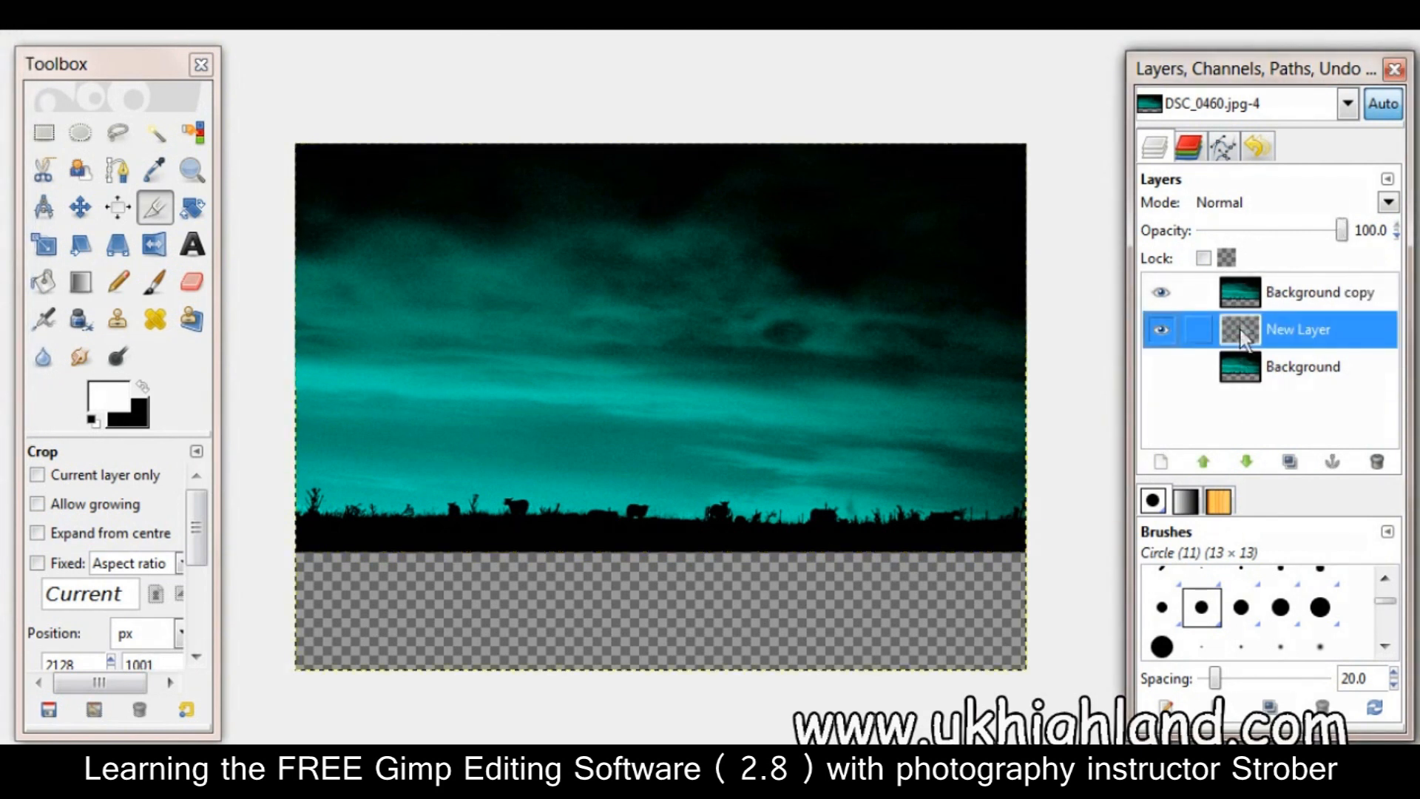
Flatten the image so the empty strip under the landscape is filled with the black background colour
{"action": "left_click", "coordinate": [1239, 296]}
{"action": "left_click", "coordinate": [1, 31]}
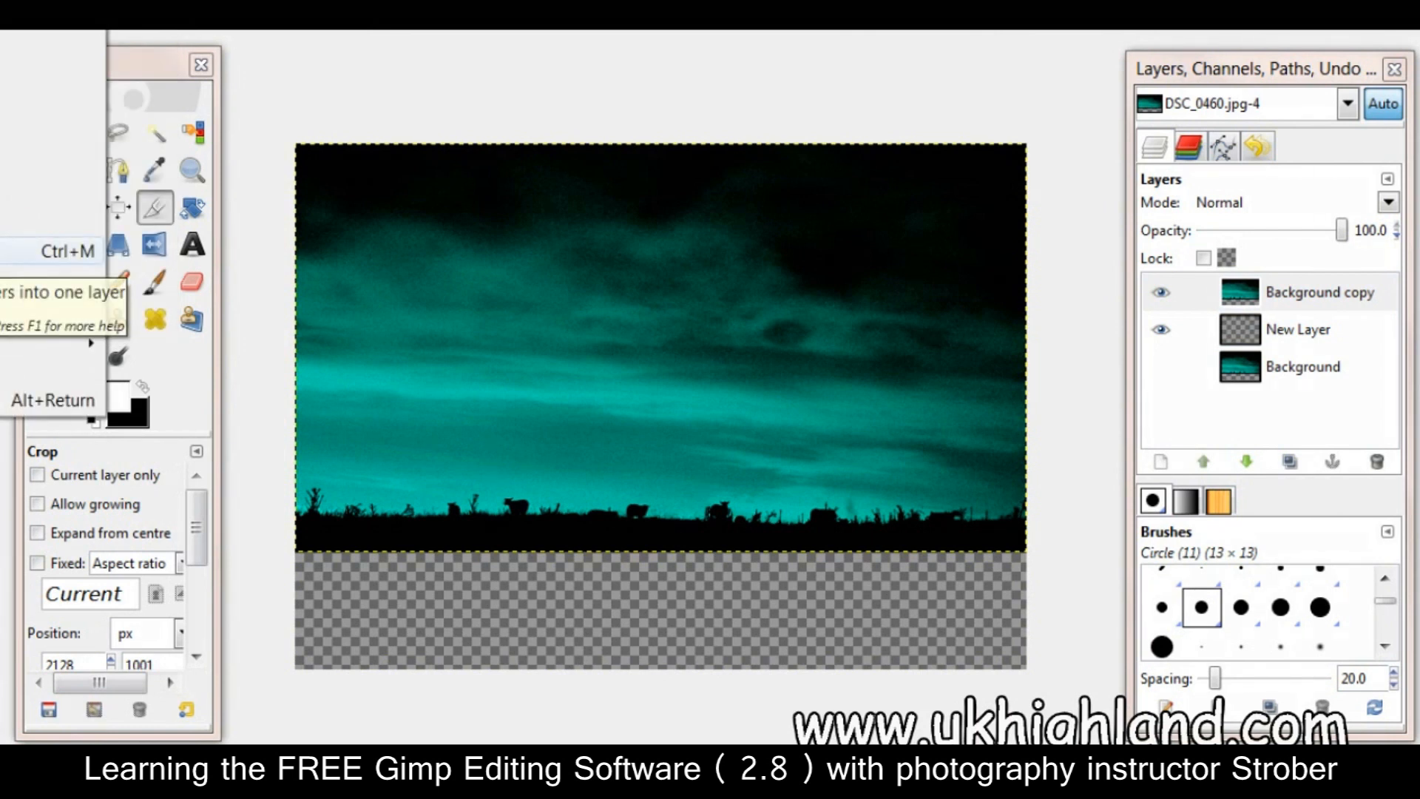
{"action": "left_click", "coordinate": [52, 275]}
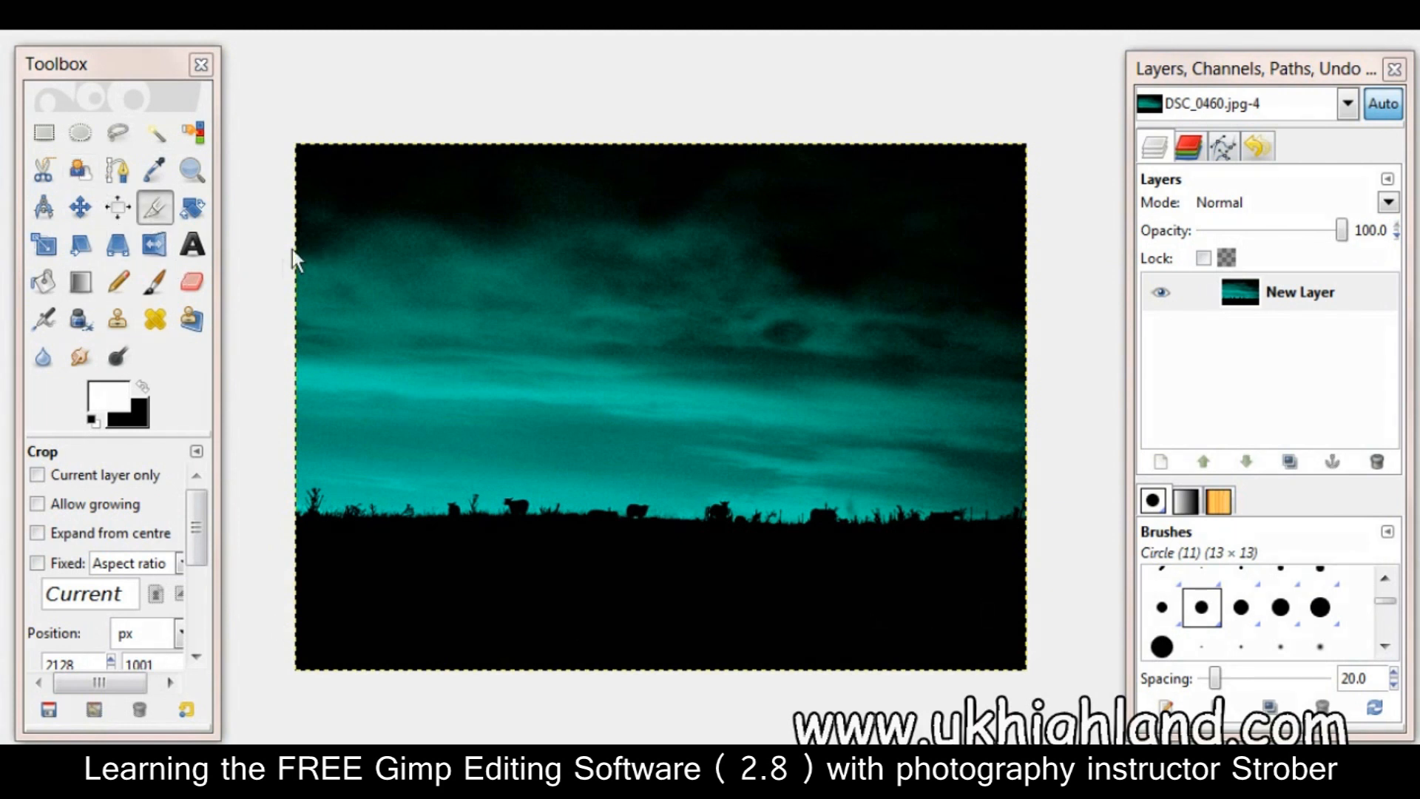
Crop off the upper strip of dark sky, keeping the image's full width and its black lower area
{"action": "mouse_move", "coordinate": [295, 256]}
{"action": "left_mouse_down"}
{"action": "mouse_move", "coordinate": [402, 374]}
{"action": "mouse_move", "coordinate": [744, 577]}
{"action": "mouse_move", "coordinate": [1037, 628]}
{"action": "mouse_move", "coordinate": [1042, 667]}
{"action": "left_mouse_up"}
{"action": "left_click", "coordinate": [818, 477]}
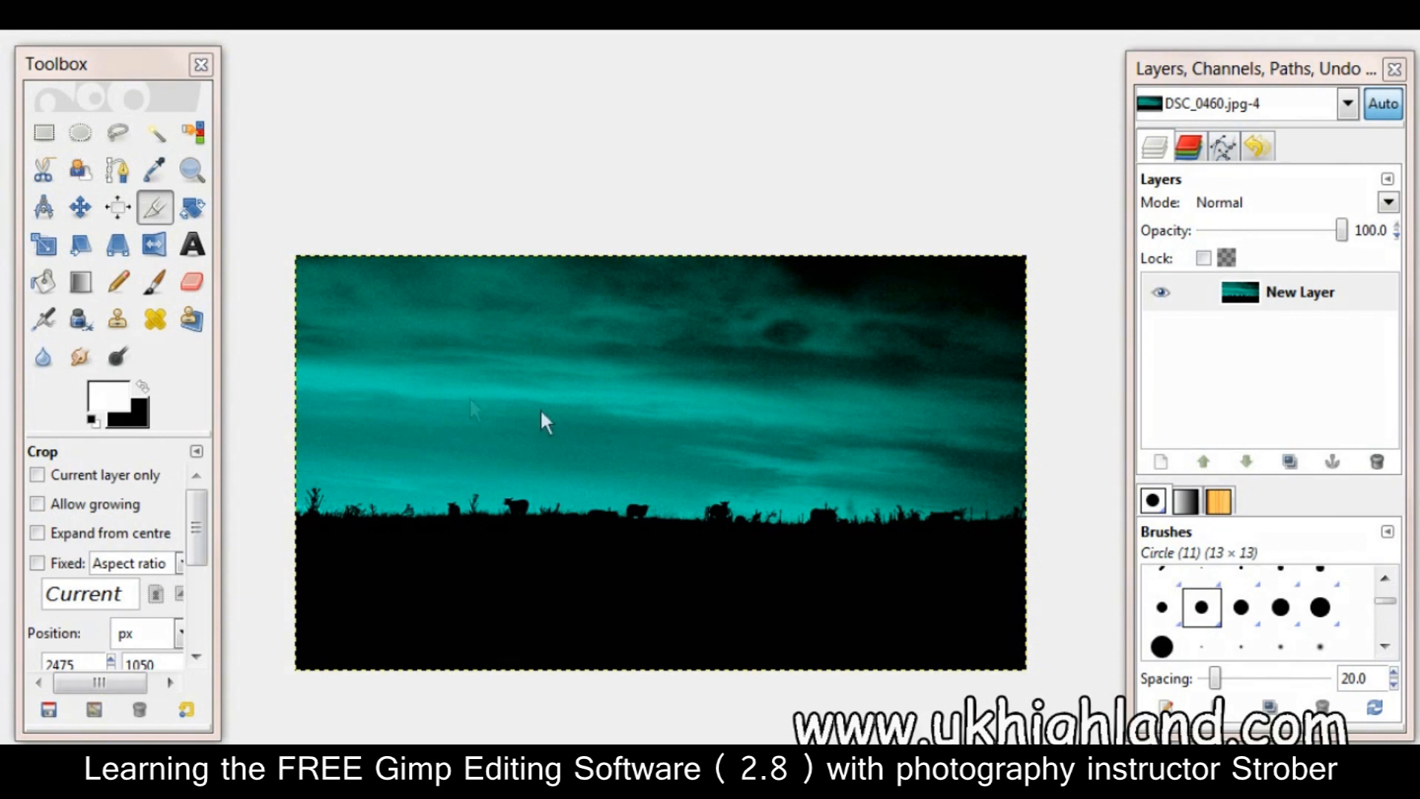
Open the canvas size settings for the cropped landscape and bring the dialog into view
{"action": "key", "text": "alt+i"}
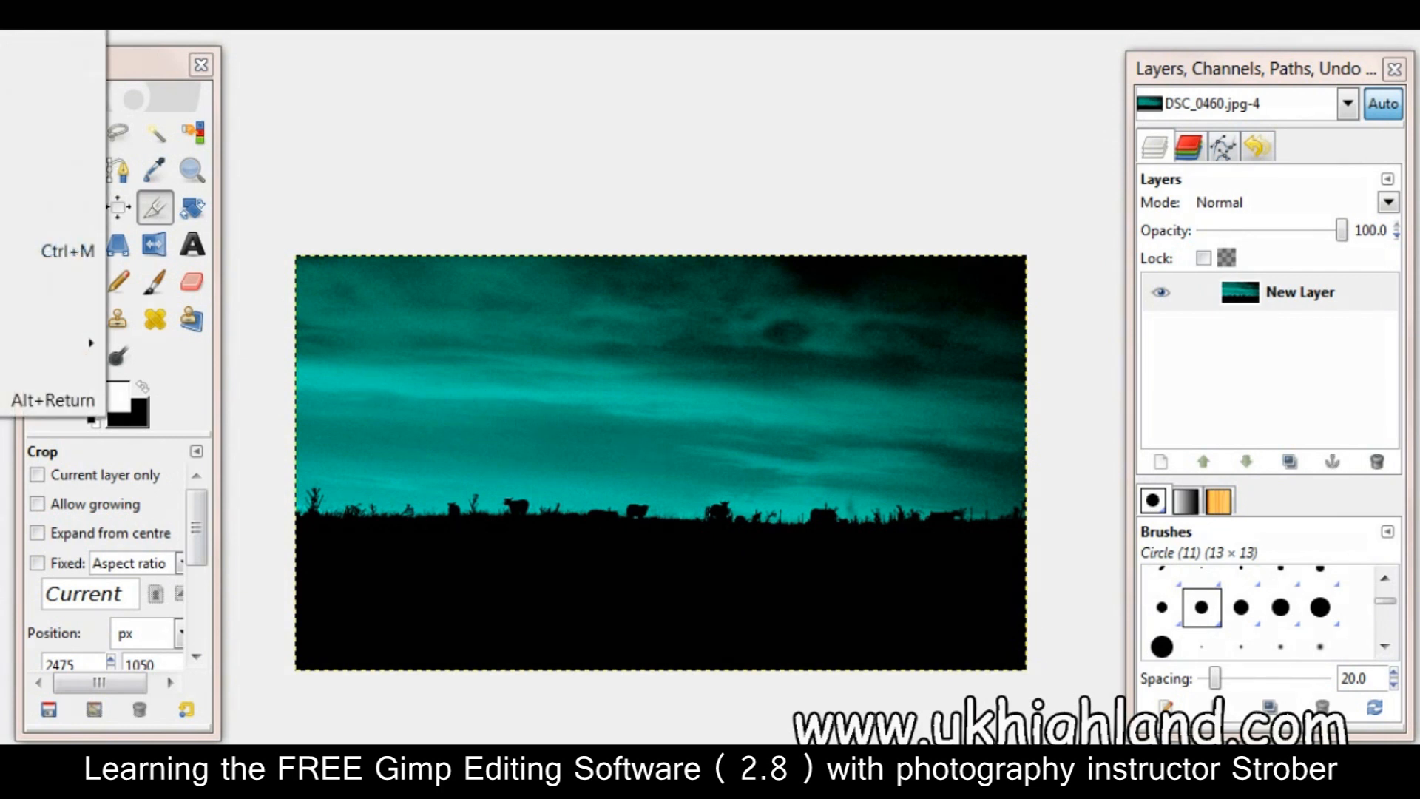
{"action": "left_click", "coordinate": [52, 64]}
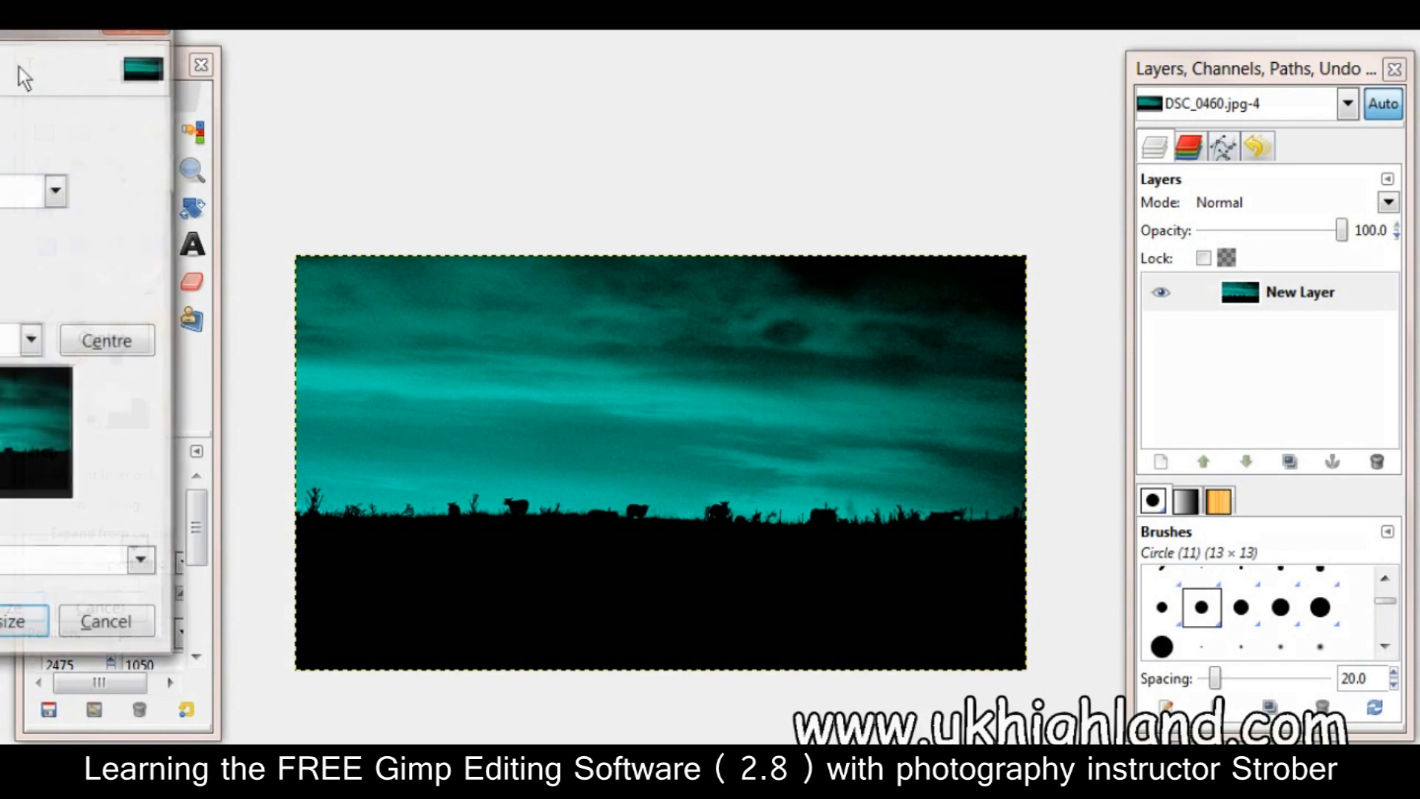
{"action": "left_click_drag", "start_coordinate": [50, 37], "coordinate": [765, 113]}
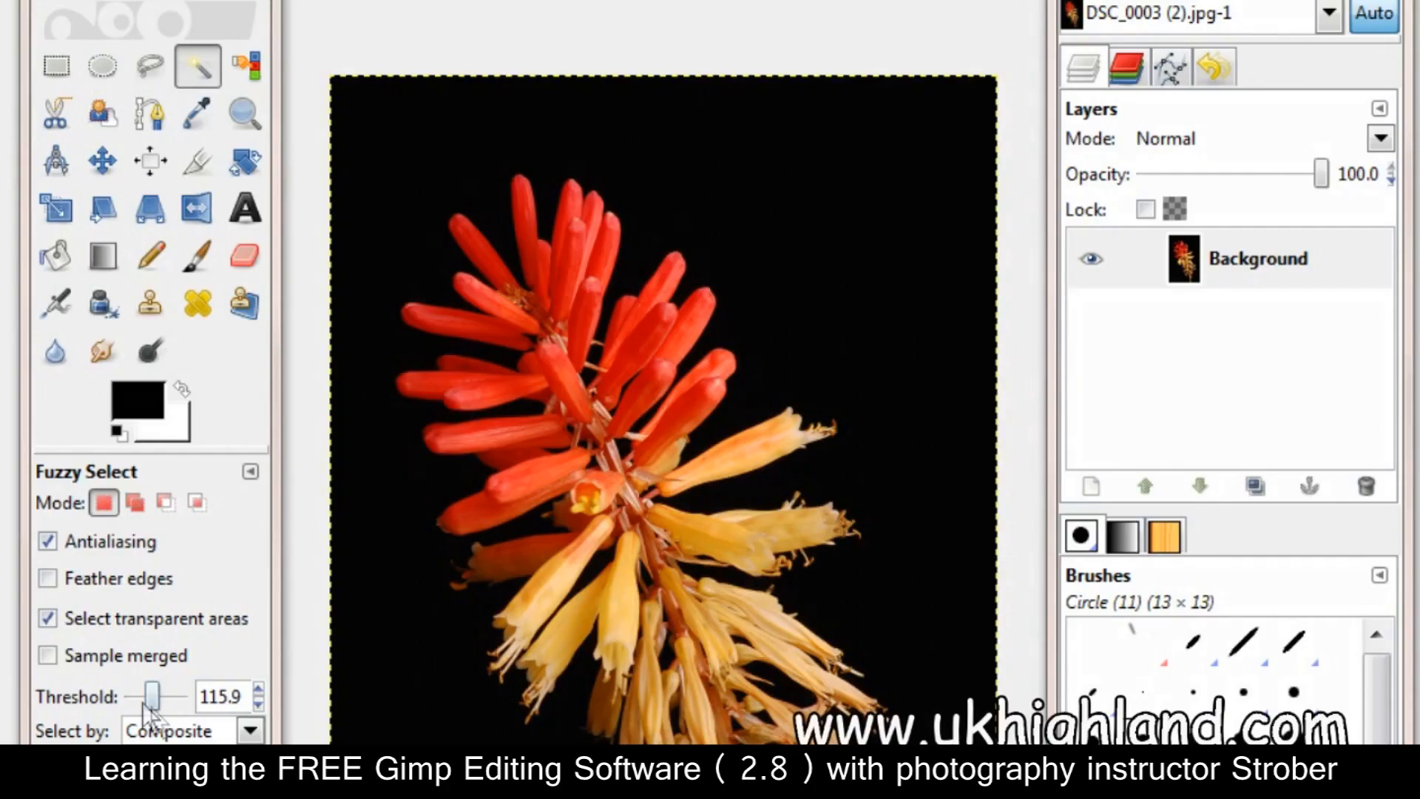
Lower the Fuzzy Select threshold to 15.5 for the flower image
{"action": "left_click_drag", "start_coordinate": [152, 702], "coordinate": [136, 701]}
{"action": "left_click", "coordinate": [134, 700]}
{"action": "left_click_drag", "start_coordinate": [132, 699], "coordinate": [131, 699]}
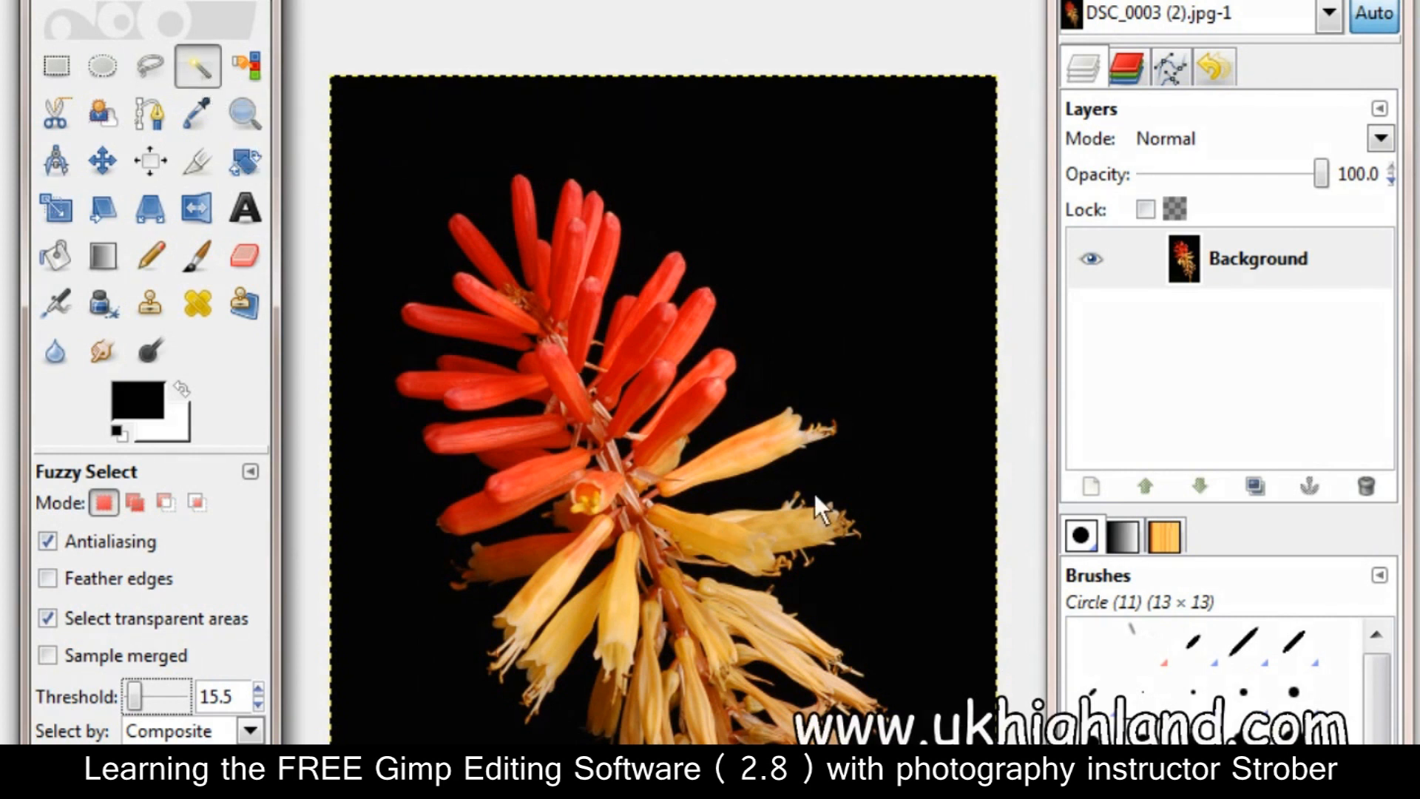
Select different yellow petal areas one after another with Fuzzy Select at threshold 15.5, ending on the flower's lower-left yellow petal
{"action": "left_click", "coordinate": [716, 535]}
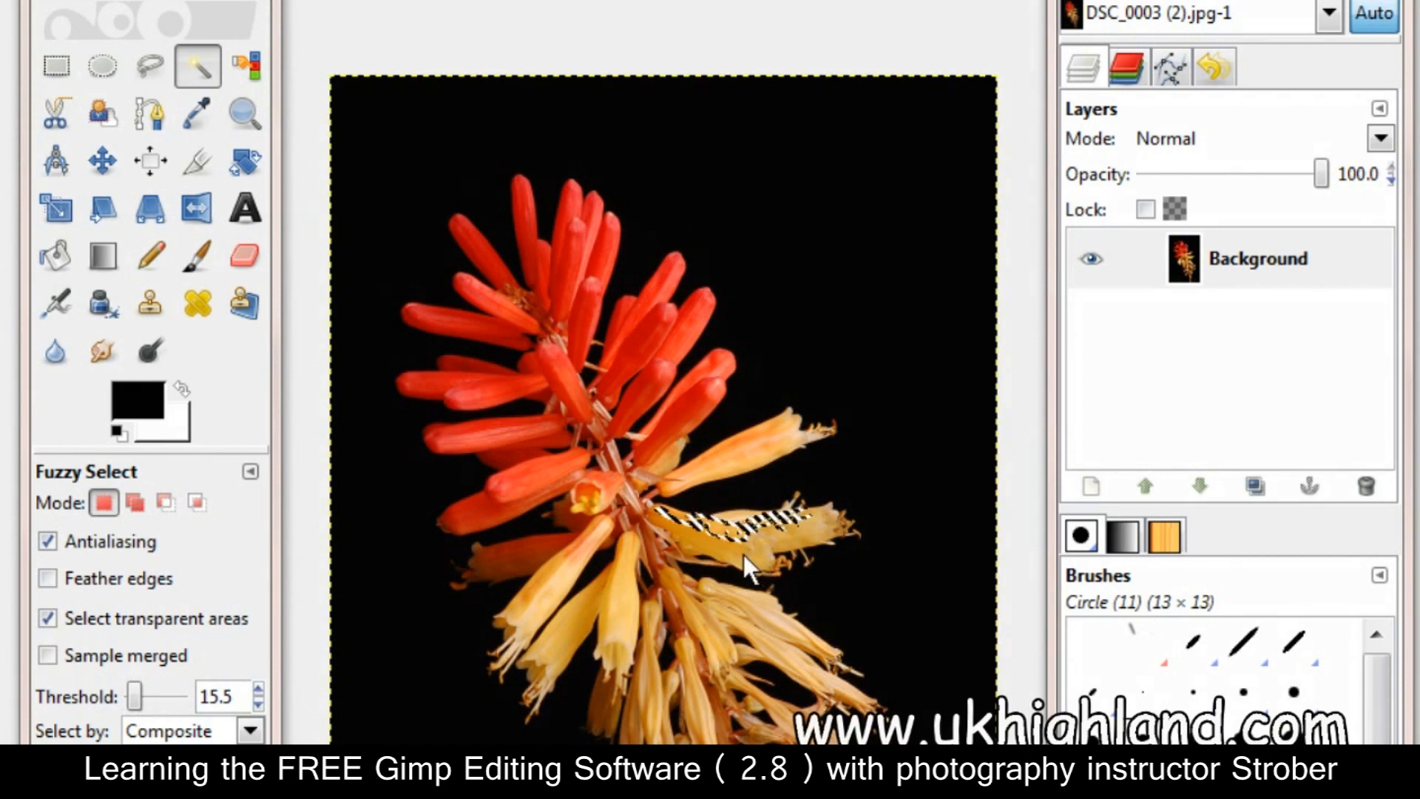
{"action": "left_click", "coordinate": [811, 542]}
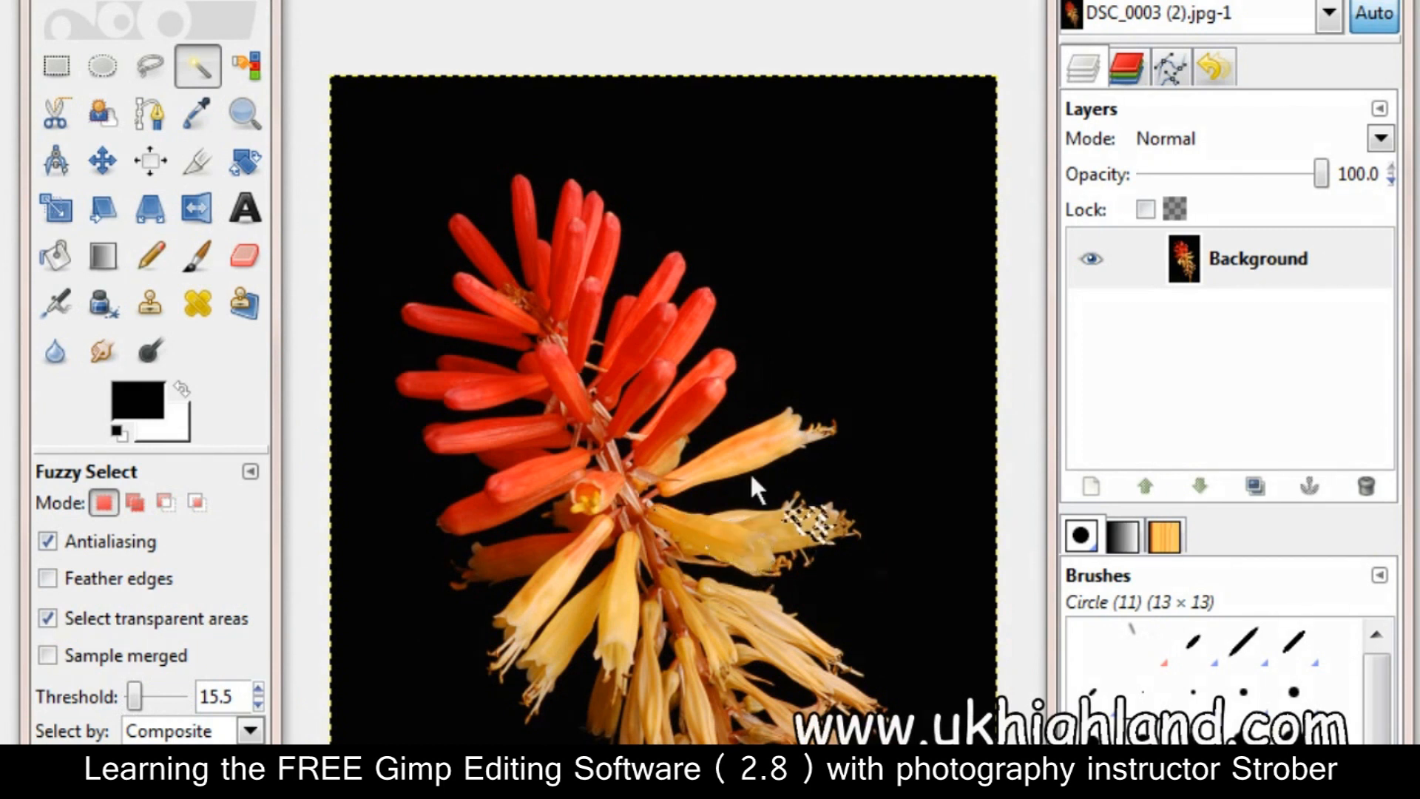
{"action": "left_click", "coordinate": [557, 636]}
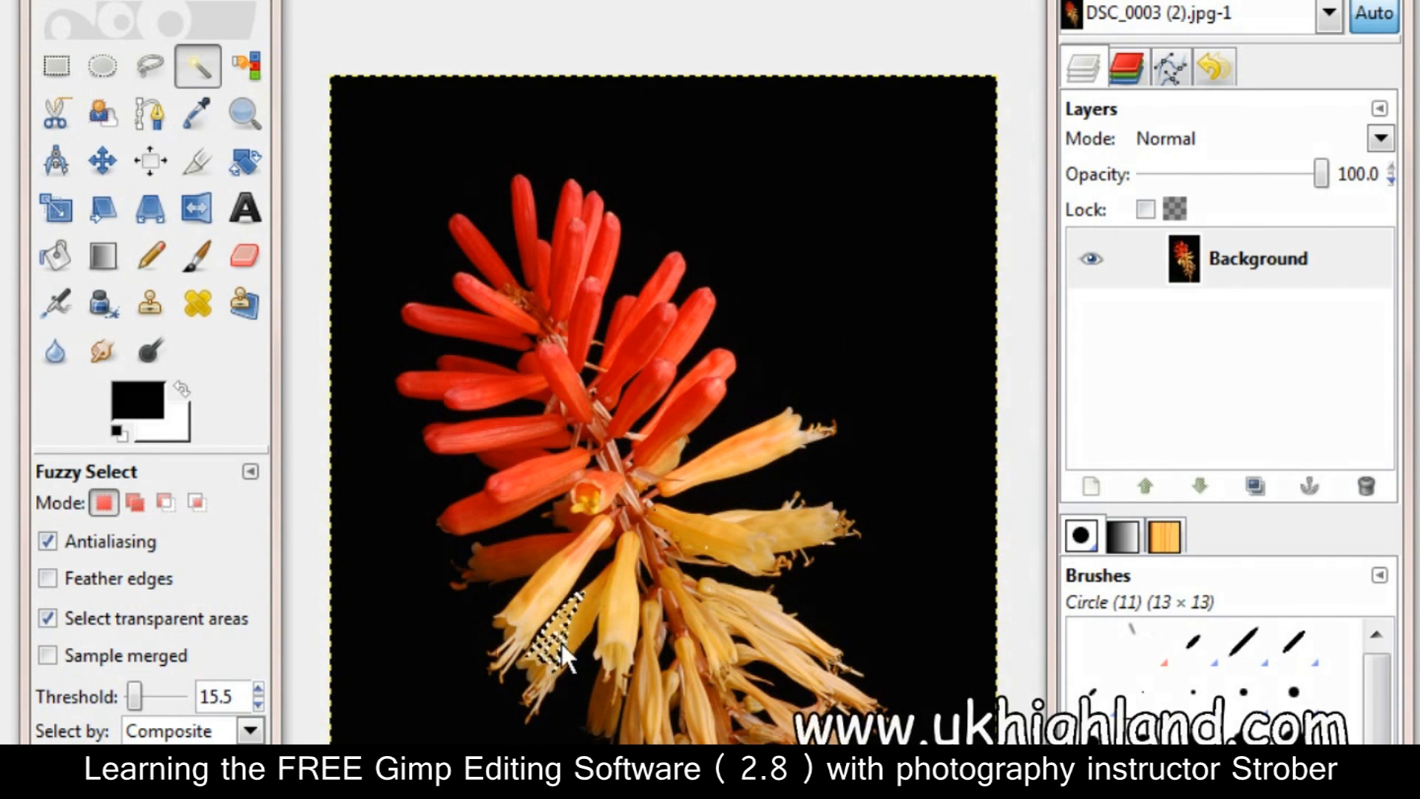
{"action": "left_click", "coordinate": [623, 614]}
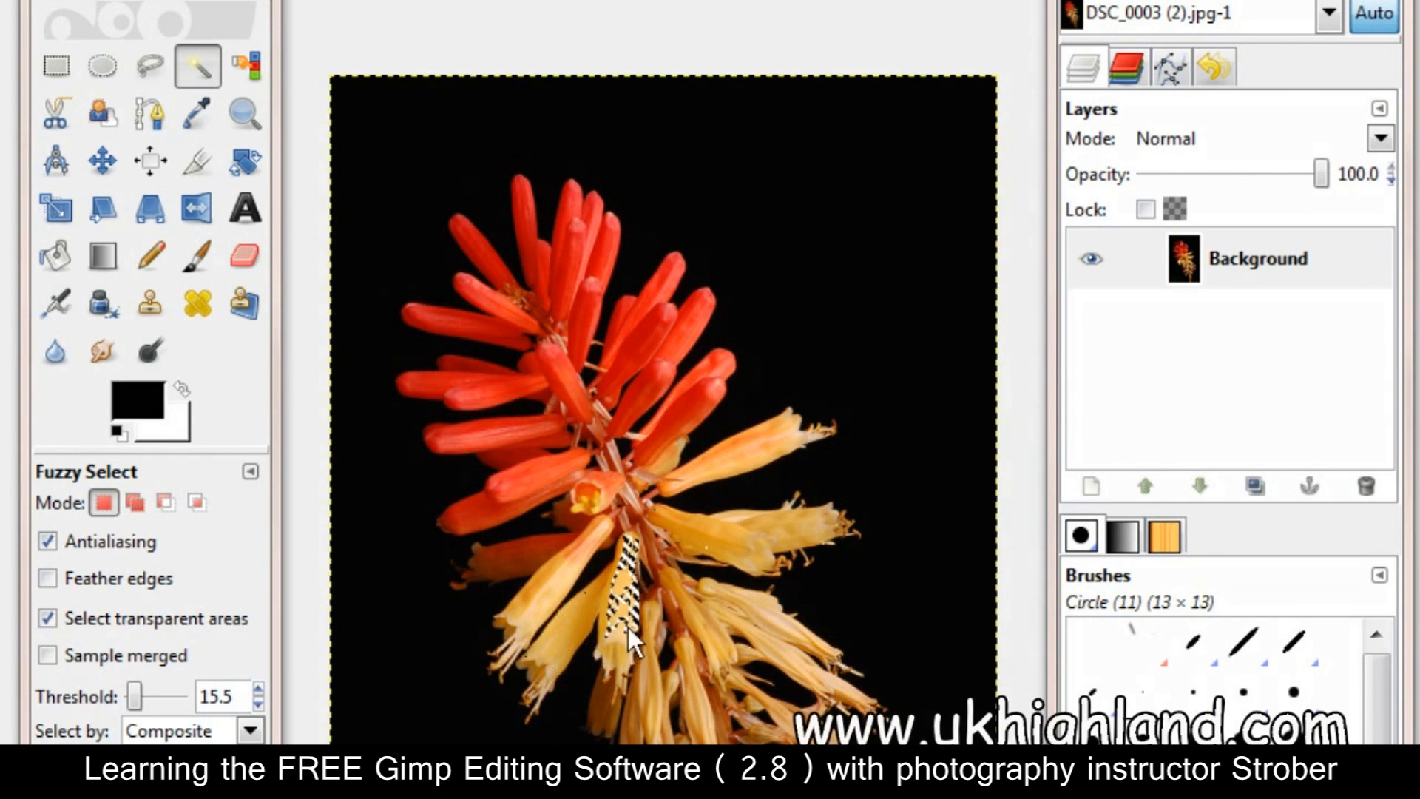
{"action": "left_click", "coordinate": [743, 546]}
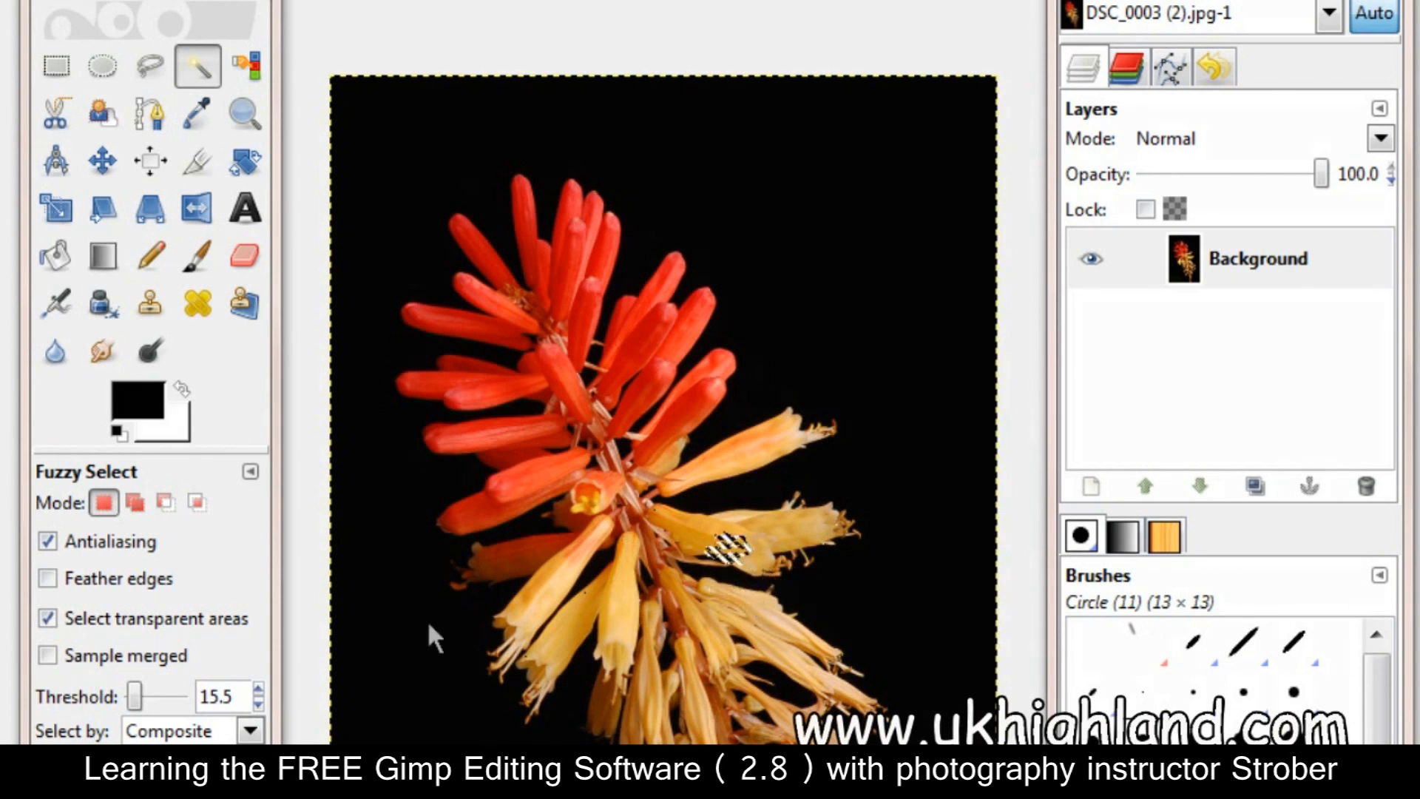
{"action": "left_click", "coordinate": [766, 453]}
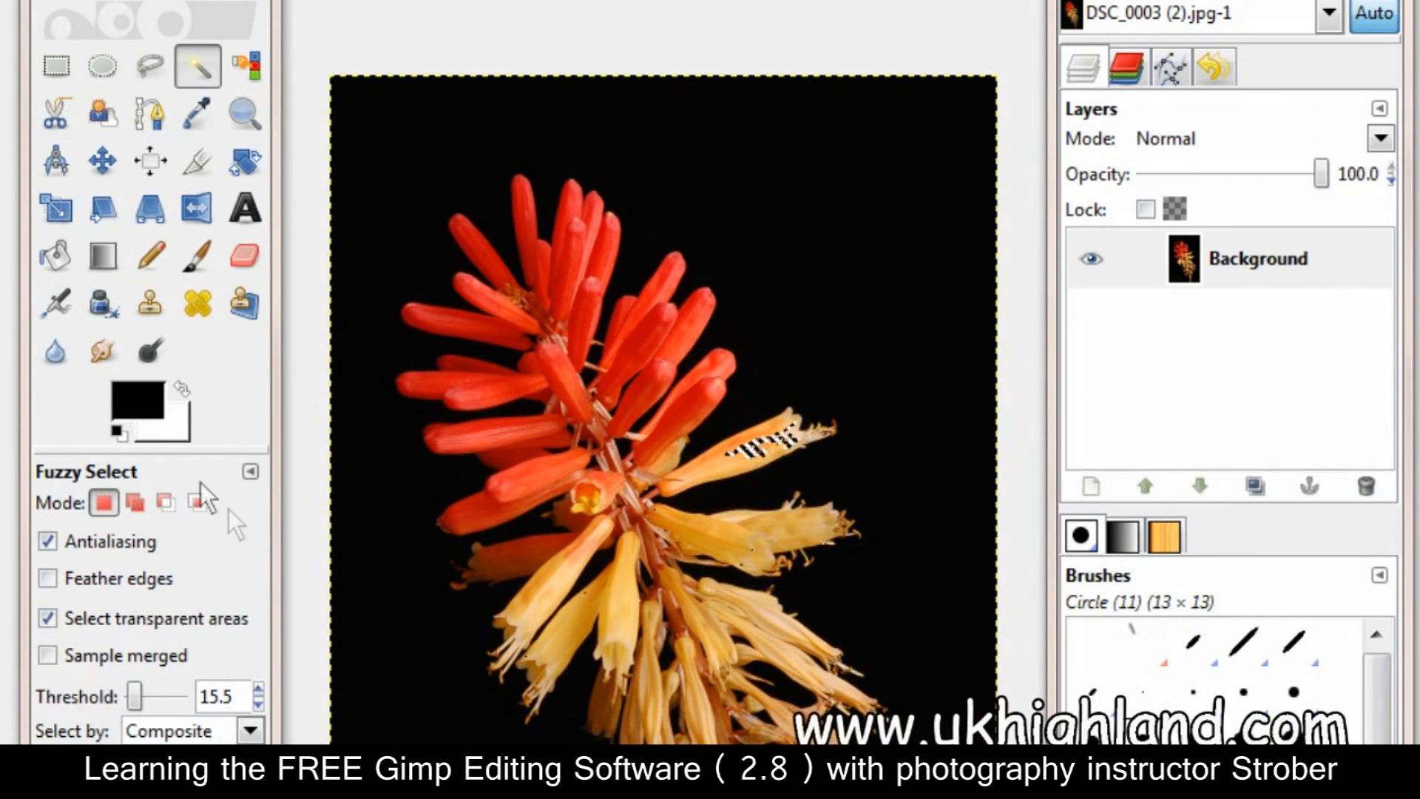
{"action": "left_click", "coordinate": [238, 697]}
{"action": "left_click_drag", "start_coordinate": [238, 696], "coordinate": [133, 687]}
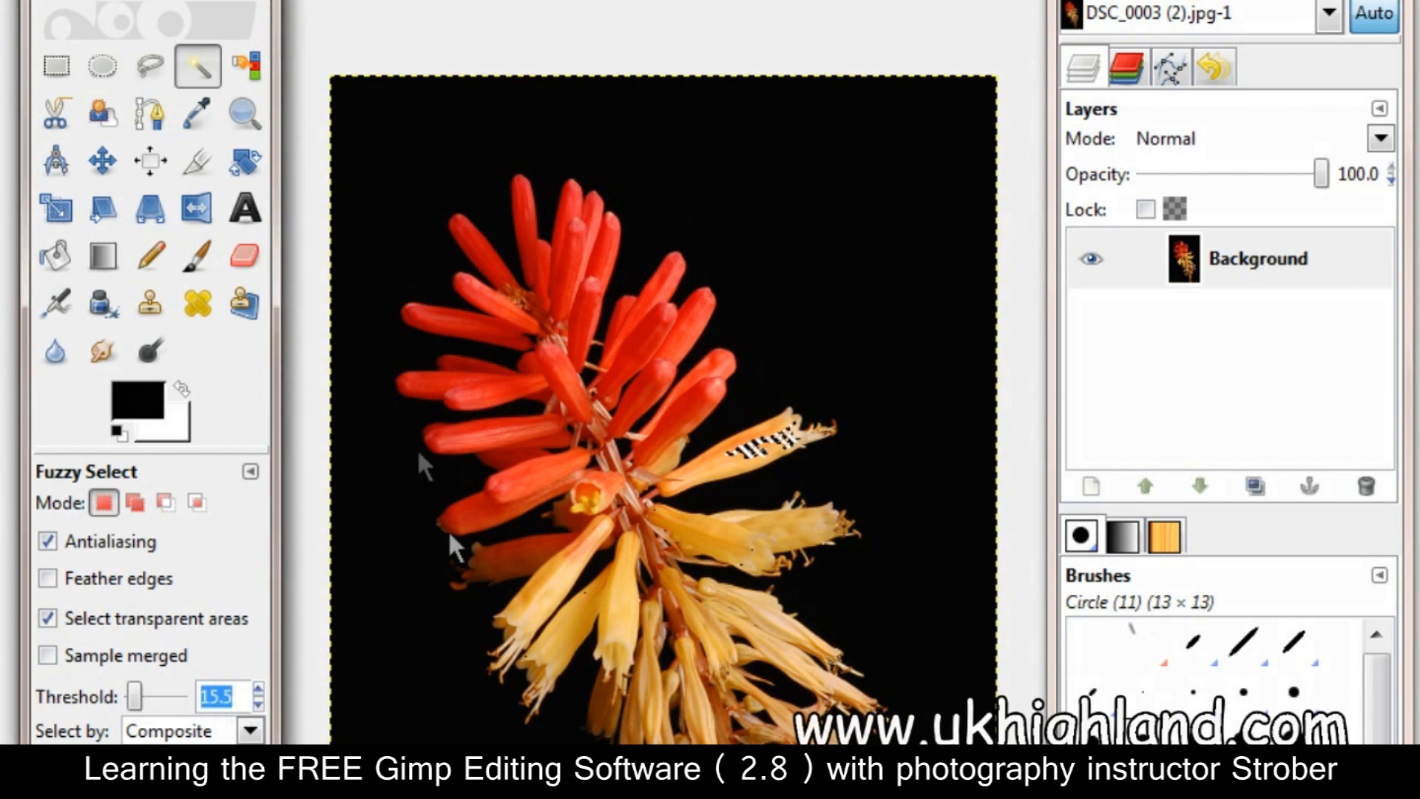
{"action": "left_click", "coordinate": [568, 636]}
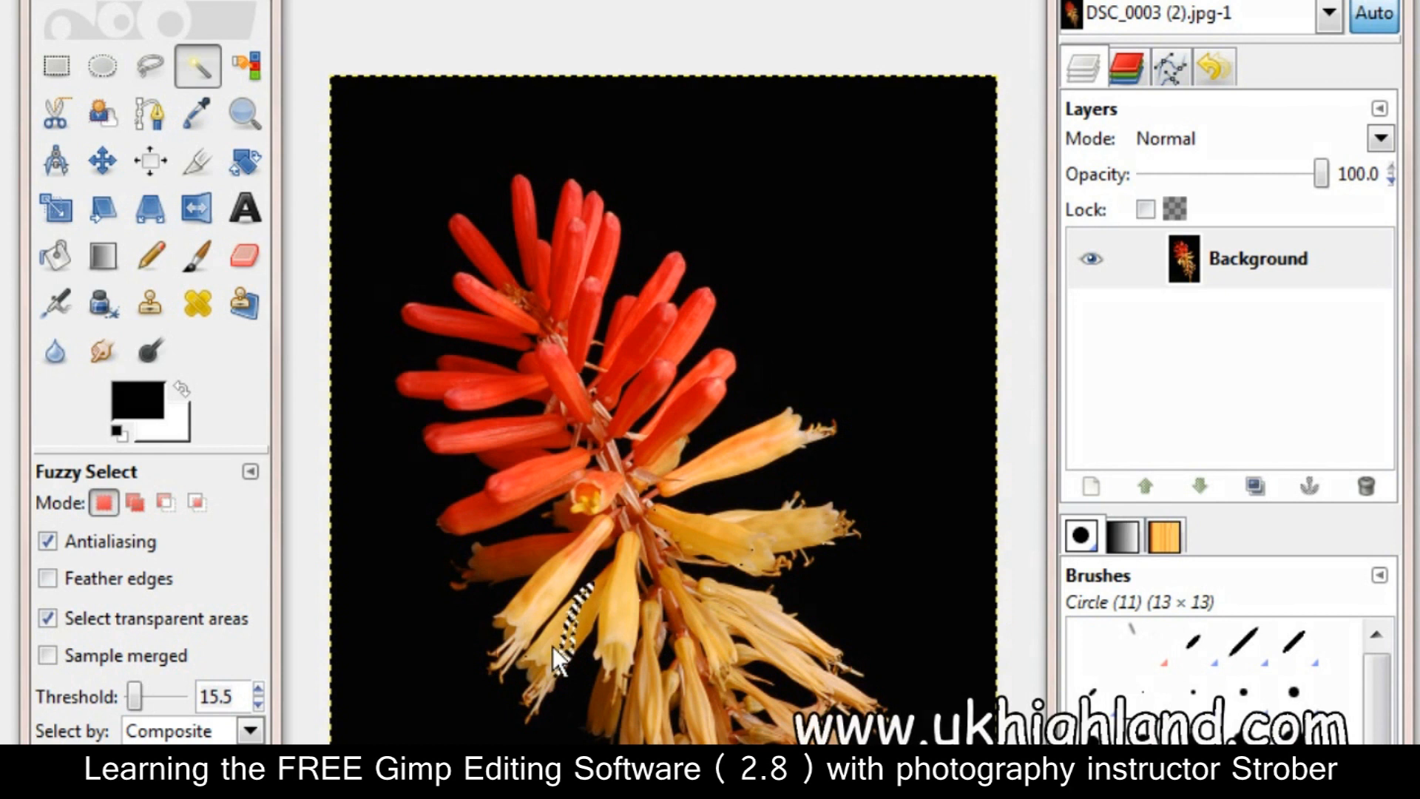
Add the yellow petals right of the stem to the existing Fuzzy Select selection, then clear the whole selection
{"action": "key", "text": "shift"}
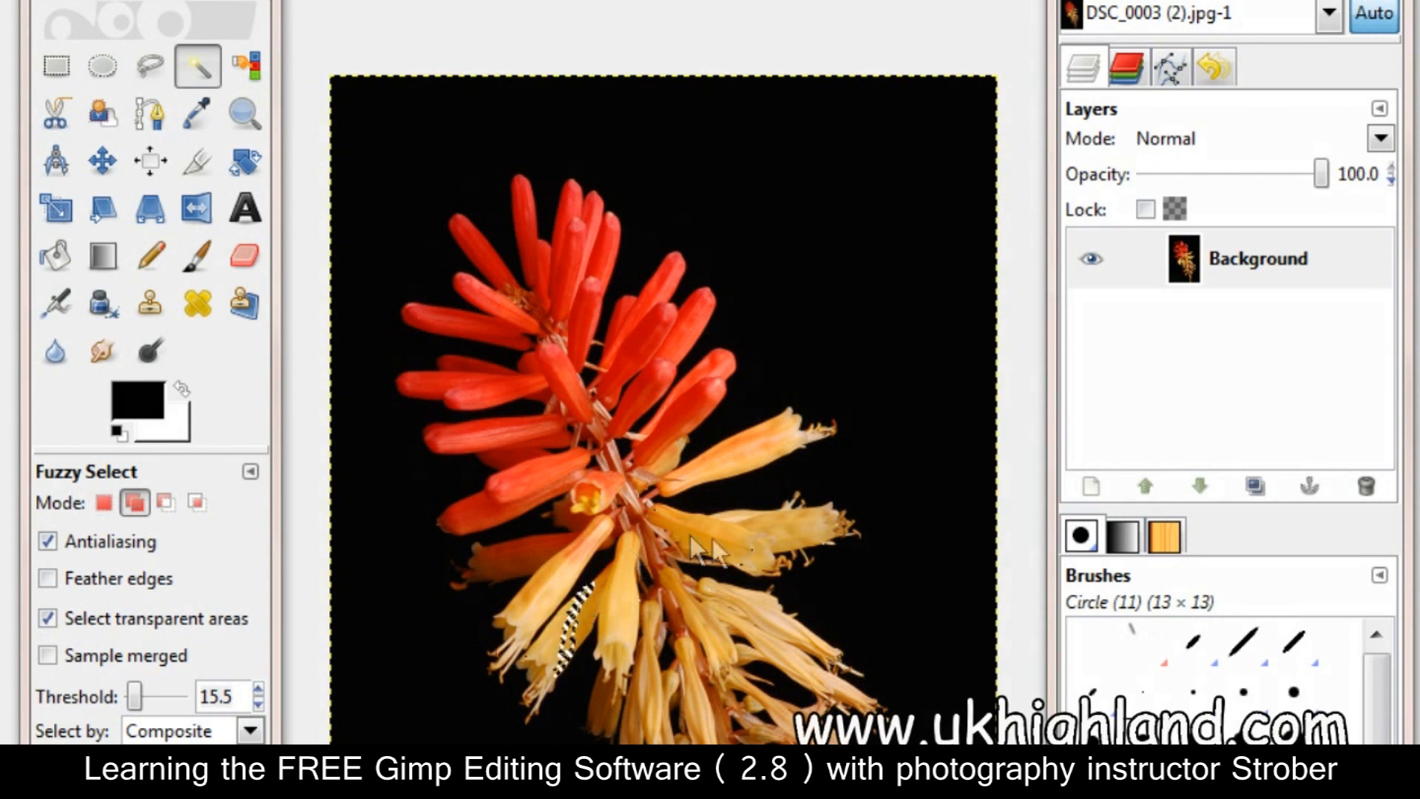
{"action": "left_click", "coordinate": [734, 540]}
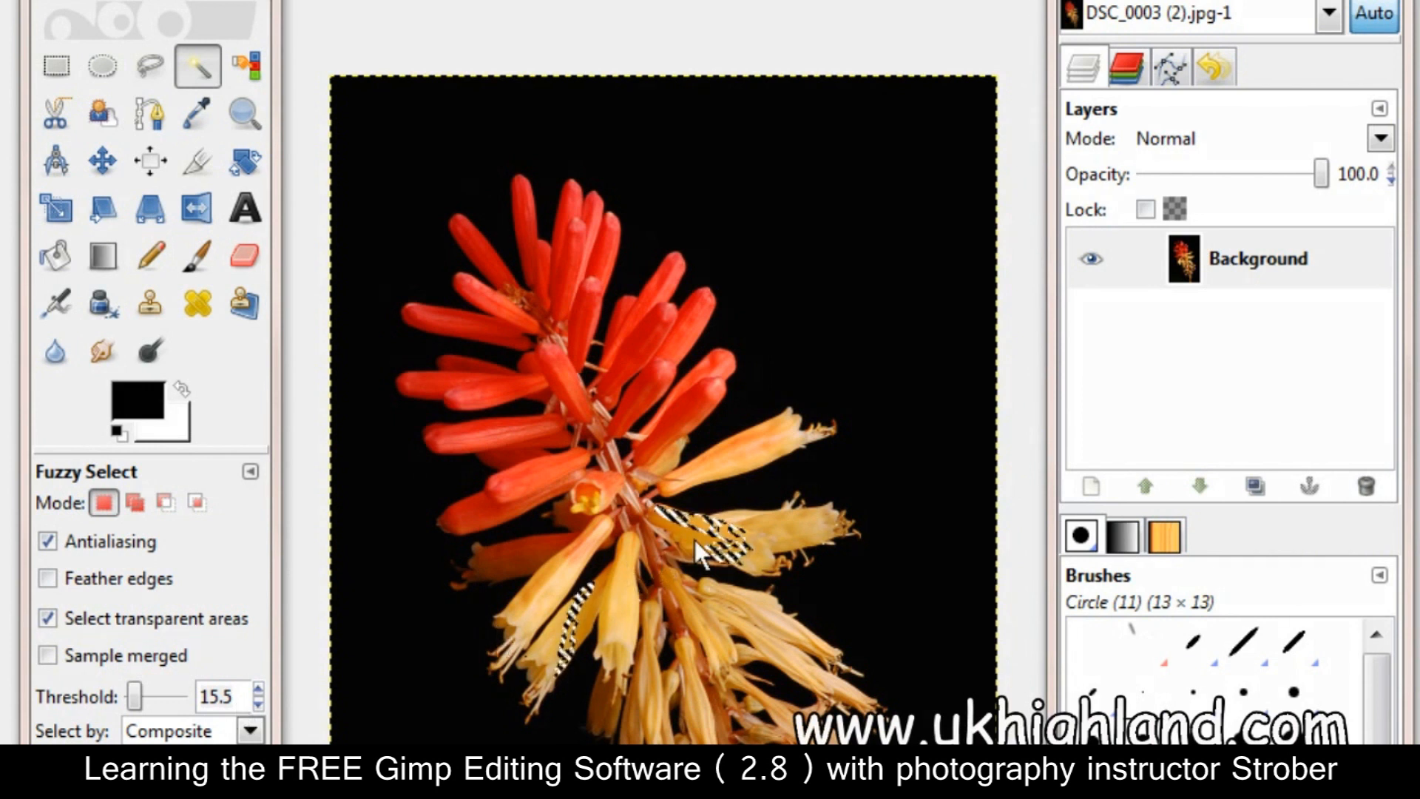
{"action": "key", "text": "shift"}
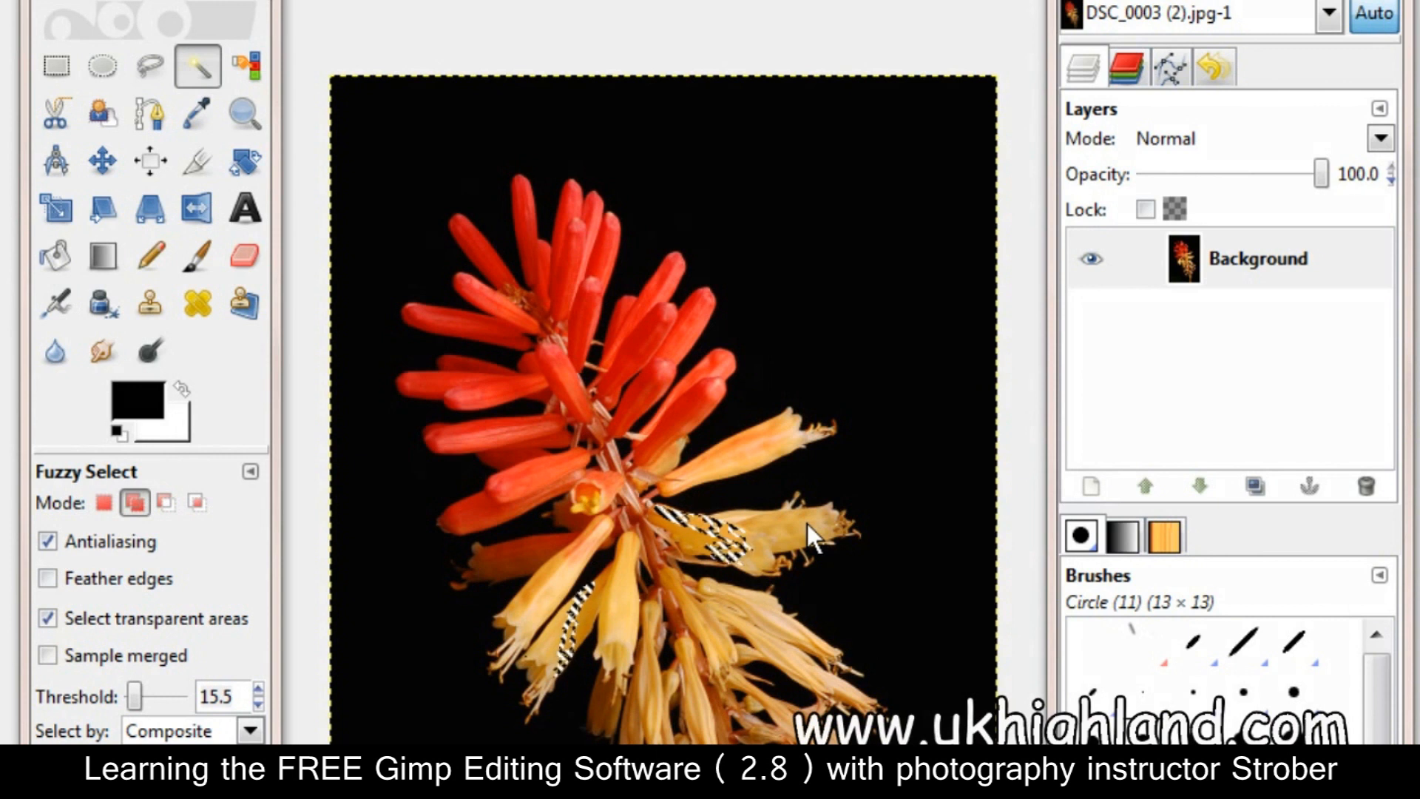
{"action": "left_click", "coordinate": [808, 524], "text": "shift"}
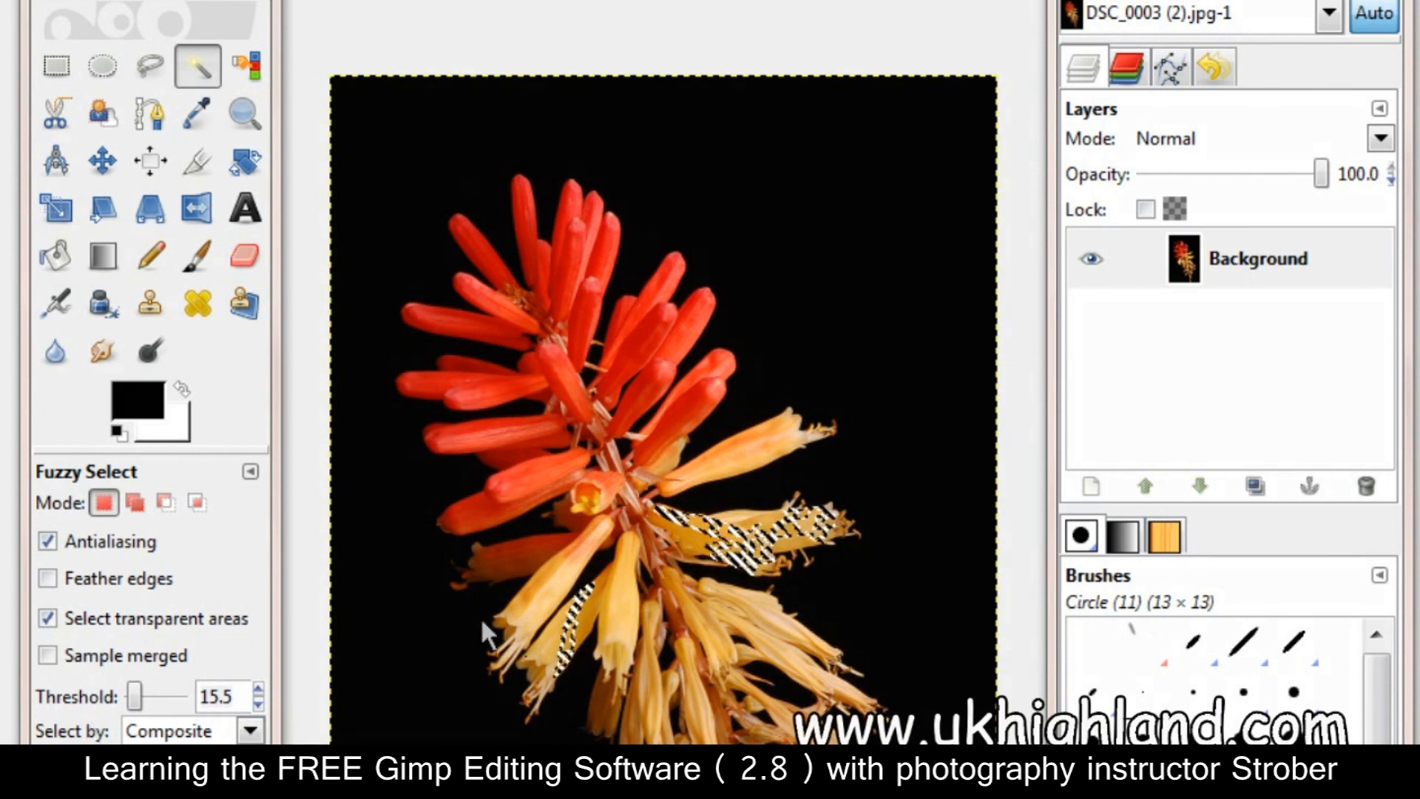
{"action": "left_click", "coordinate": [735, 32]}
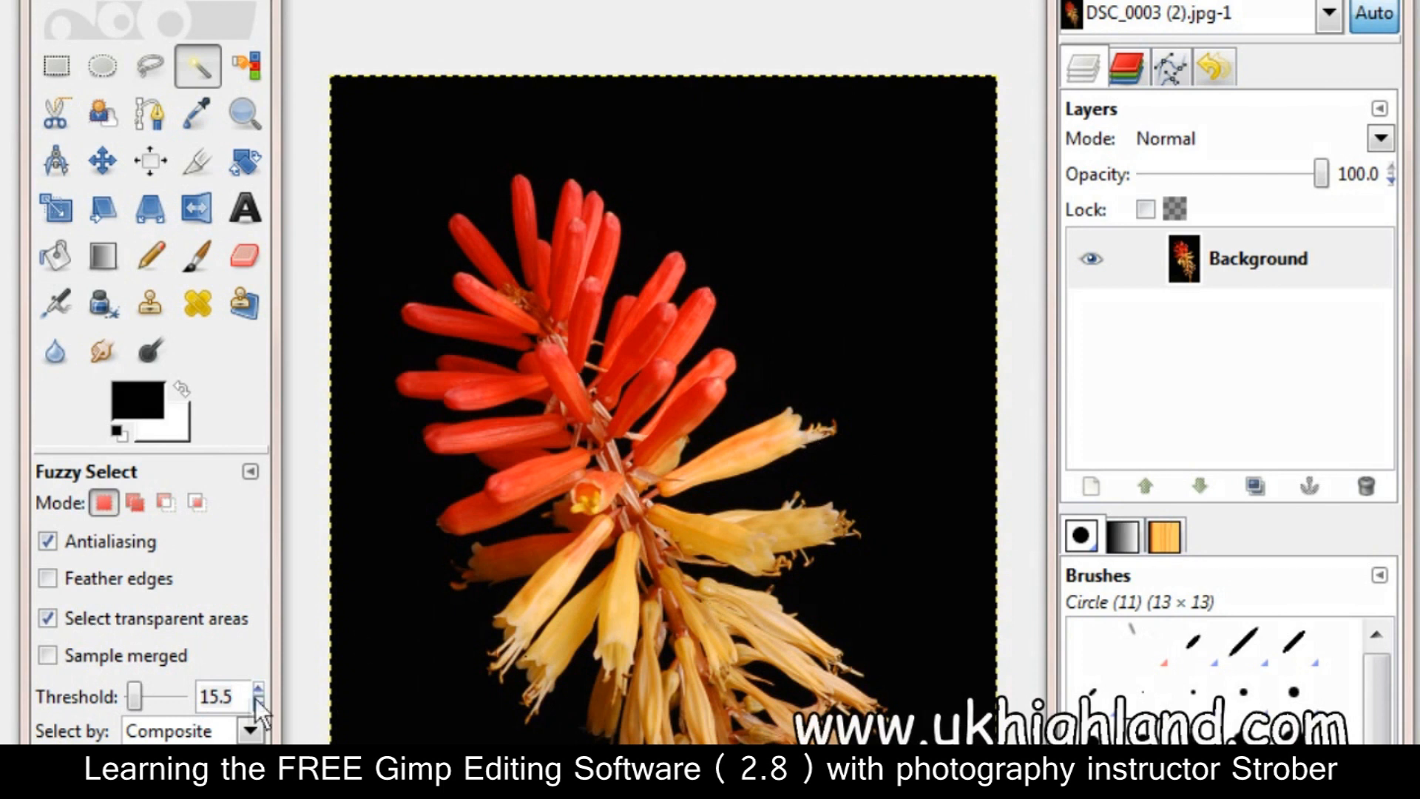
Set the Fuzzy Select threshold to 115.9 and select the flower's connected yellow petals from the petal below the stem's centre
{"action": "double_click", "coordinate": [222, 696]}
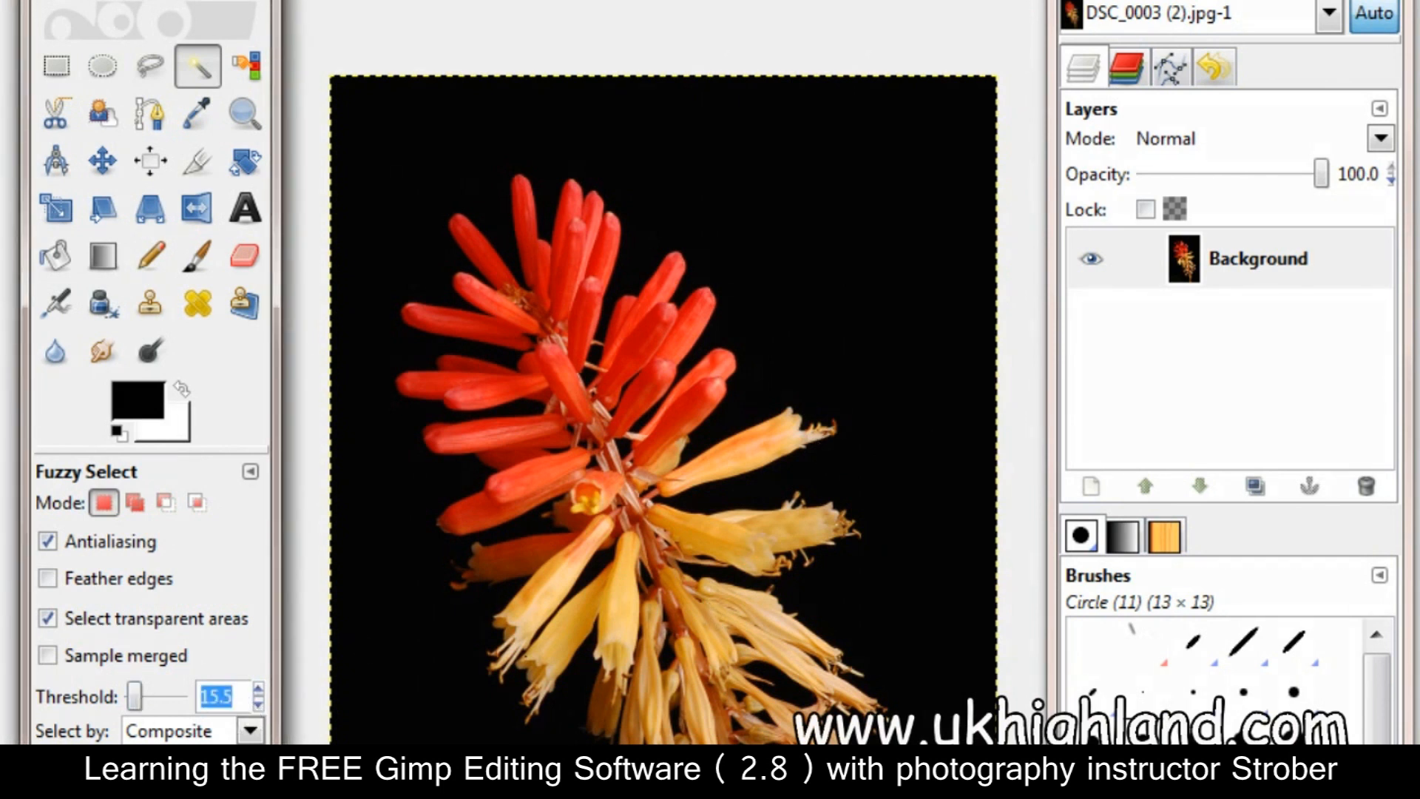
{"action": "type", "text": "115.9"}
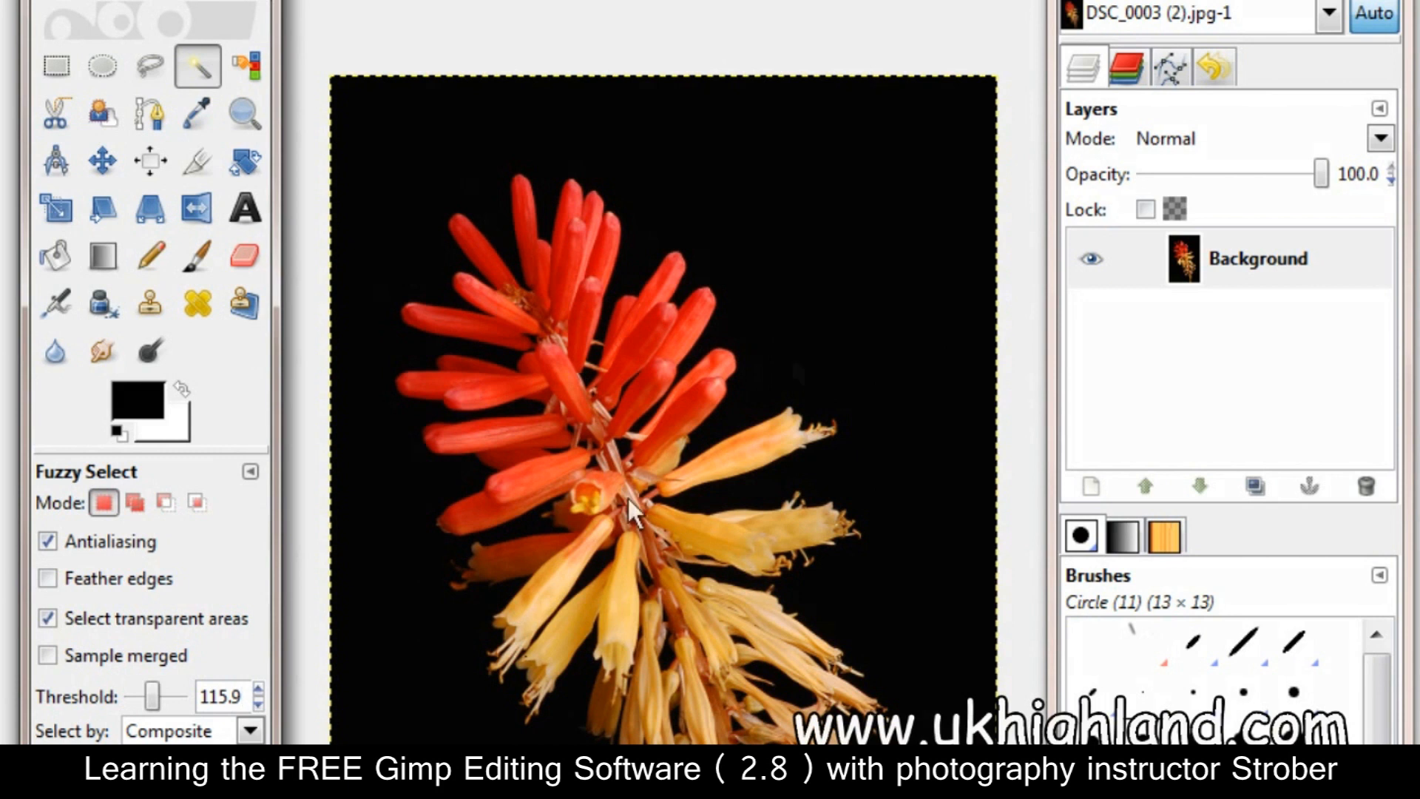
{"action": "left_click", "coordinate": [620, 613]}
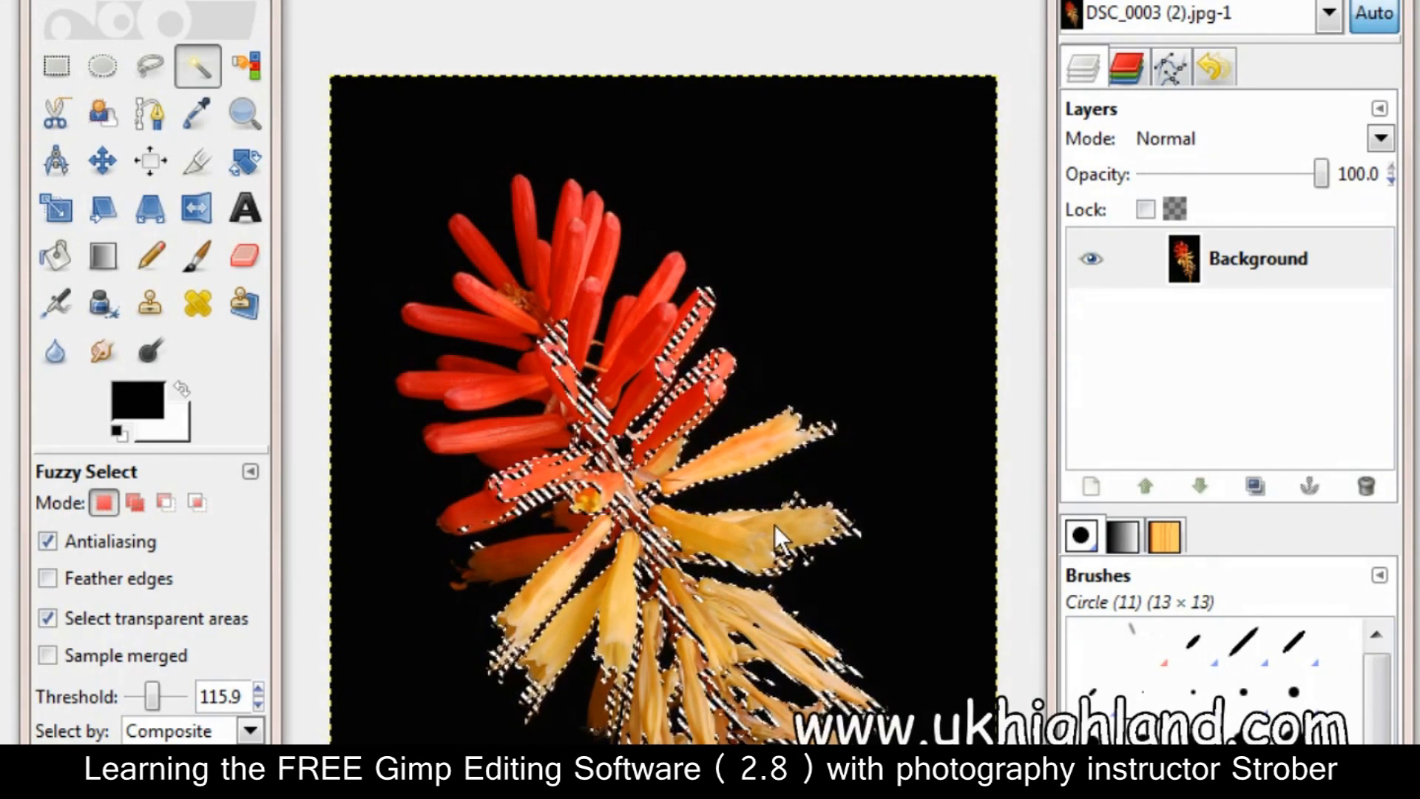
Duplicate the Background layer, paint its selected petals bright red with the Circle (11) Paintbrush at scale 10.00, and clear the selection
{"action": "left_click_drag", "start_coordinate": [1184, 244], "coordinate": [1249, 481]}
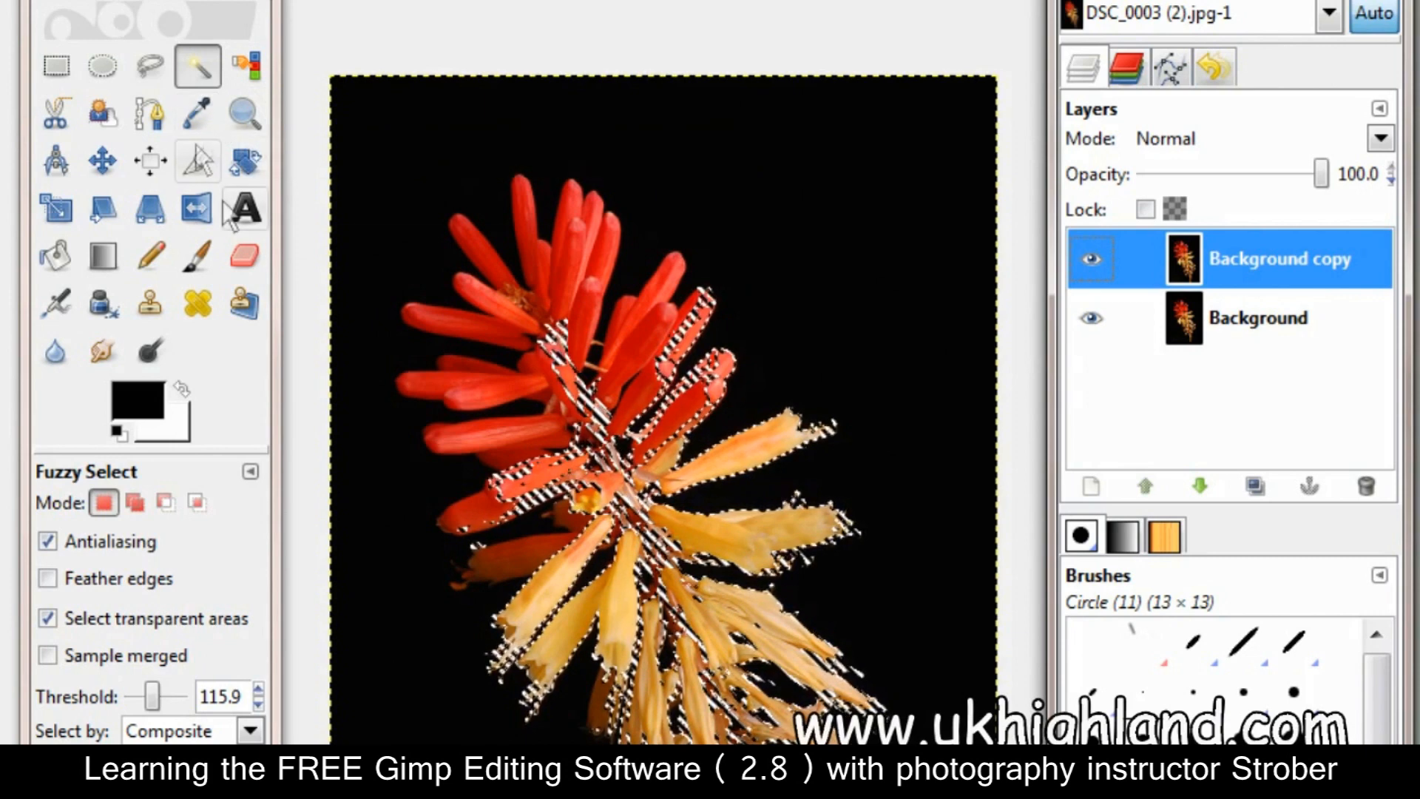
{"action": "left_click", "coordinate": [149, 401]}
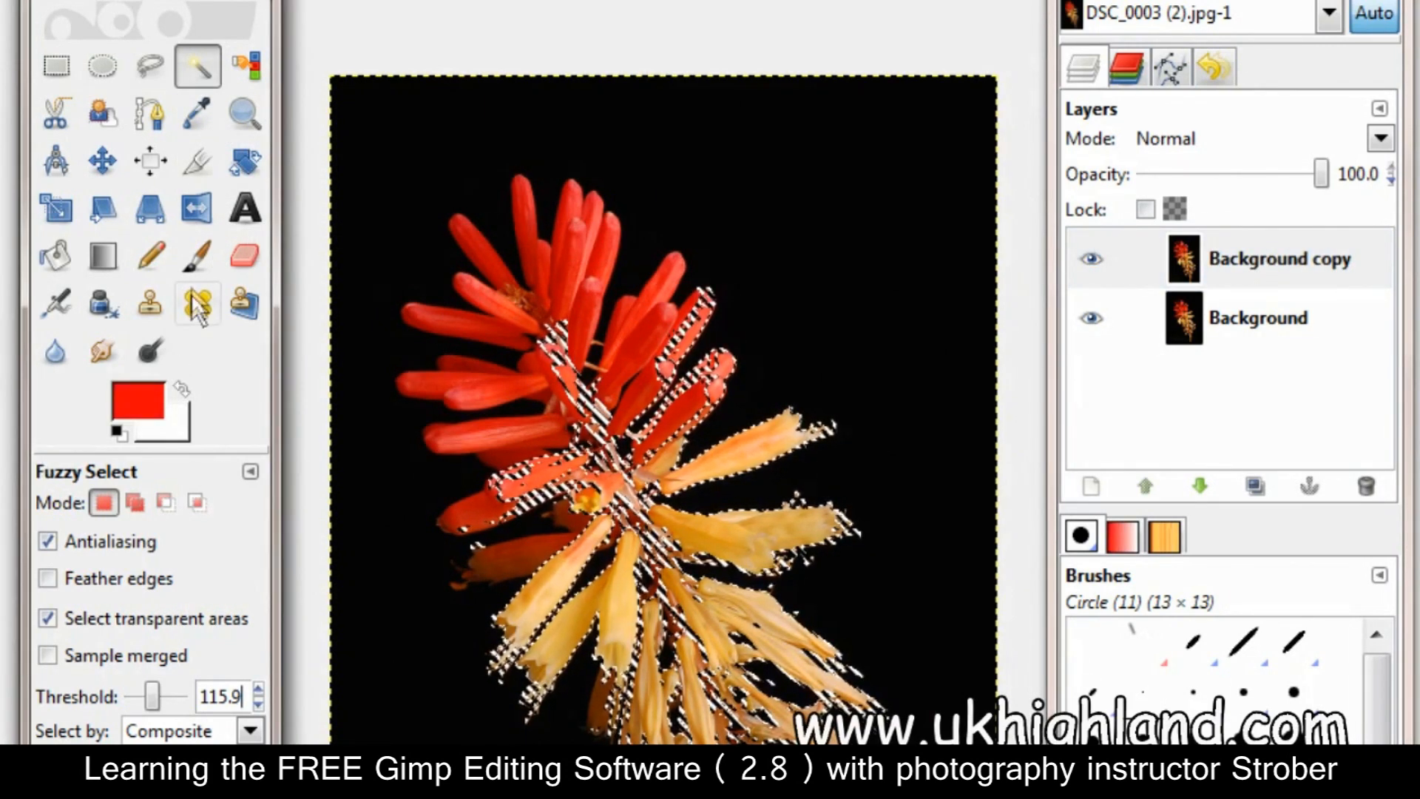
{"action": "left_click", "coordinate": [197, 255]}
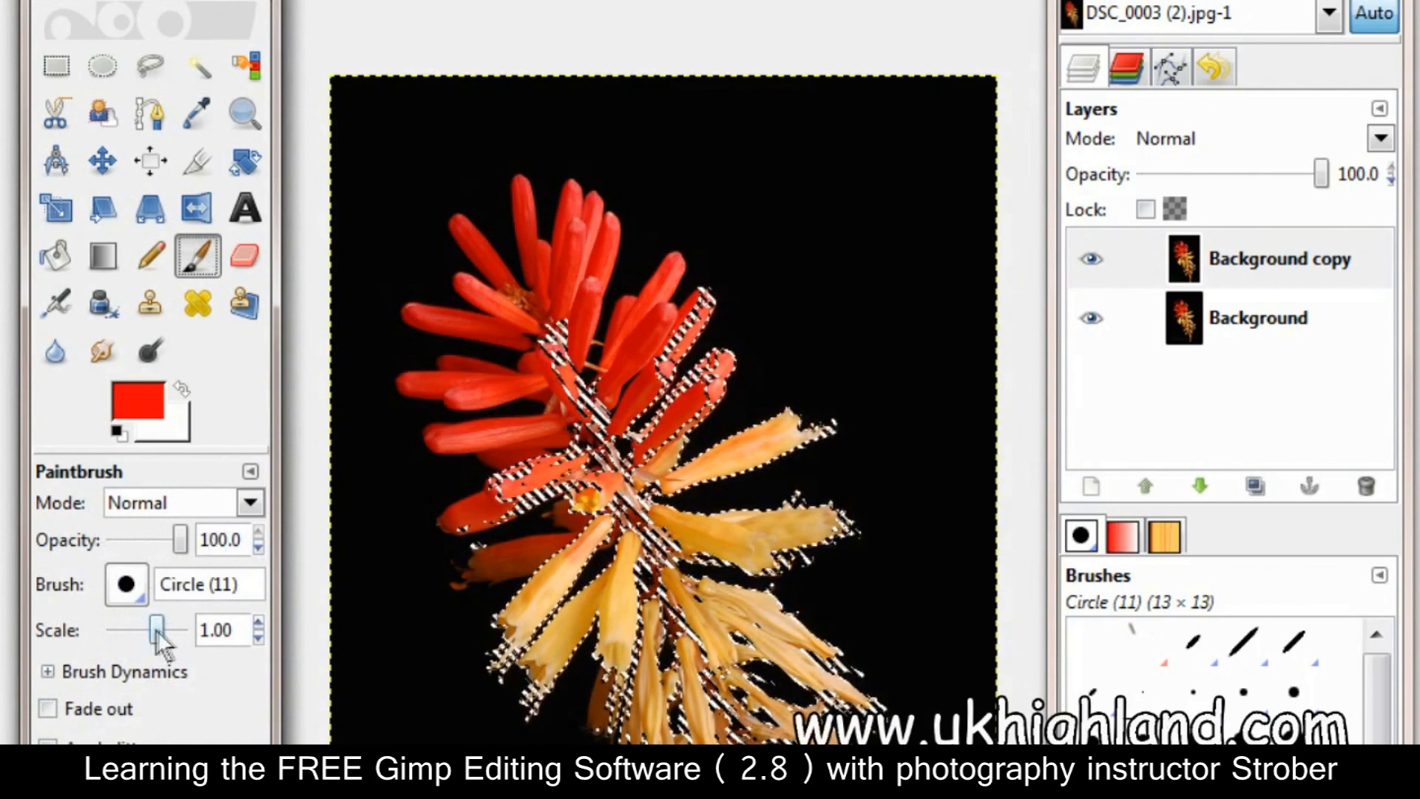
{"action": "left_click_drag", "start_coordinate": [157, 630], "coordinate": [239, 628]}
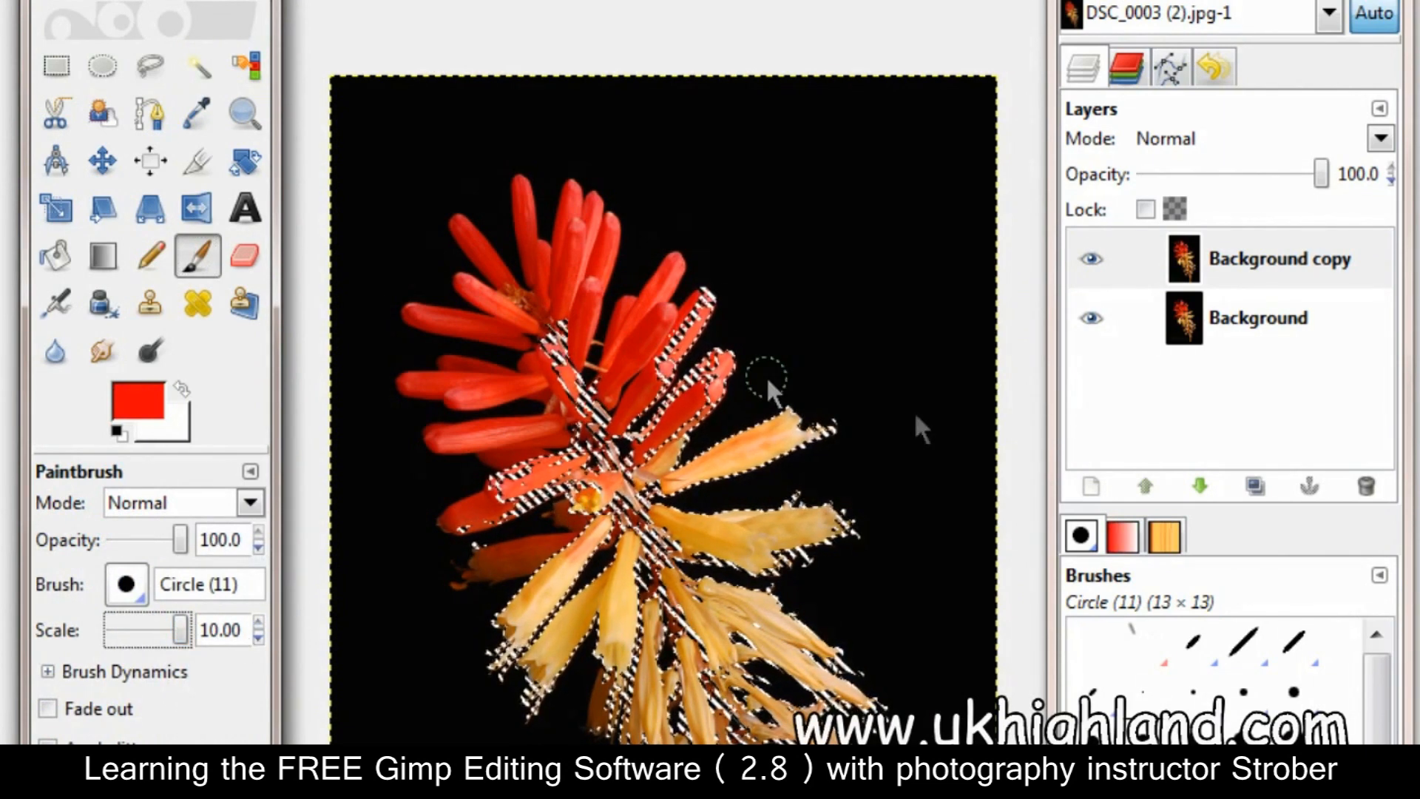
{"action": "mouse_move", "coordinate": [712, 453]}
{"action": "left_mouse_down"}
{"action": "mouse_move", "coordinate": [531, 503]}
{"action": "mouse_move", "coordinate": [879, 398]}
{"action": "mouse_move", "coordinate": [572, 460]}
{"action": "mouse_move", "coordinate": [934, 367]}
{"action": "mouse_move", "coordinate": [780, 466]}
{"action": "mouse_move", "coordinate": [620, 518]}
{"action": "mouse_move", "coordinate": [663, 470]}
{"action": "mouse_move", "coordinate": [619, 497]}
{"action": "mouse_move", "coordinate": [694, 469]}
{"action": "mouse_move", "coordinate": [563, 520]}
{"action": "mouse_move", "coordinate": [504, 629]}
{"action": "mouse_move", "coordinate": [603, 562]}
{"action": "mouse_move", "coordinate": [462, 541]}
{"action": "mouse_move", "coordinate": [843, 543]}
{"action": "mouse_move", "coordinate": [698, 553]}
{"action": "mouse_move", "coordinate": [847, 486]}
{"action": "mouse_move", "coordinate": [744, 598]}
{"action": "mouse_move", "coordinate": [574, 625]}
{"action": "mouse_move", "coordinate": [659, 608]}
{"action": "left_mouse_up"}
{"action": "mouse_move", "coordinate": [833, 620]}
{"action": "left_mouse_down"}
{"action": "mouse_move", "coordinate": [865, 688]}
{"action": "mouse_move", "coordinate": [710, 721]}
{"action": "mouse_move", "coordinate": [568, 725]}
{"action": "left_mouse_up"}
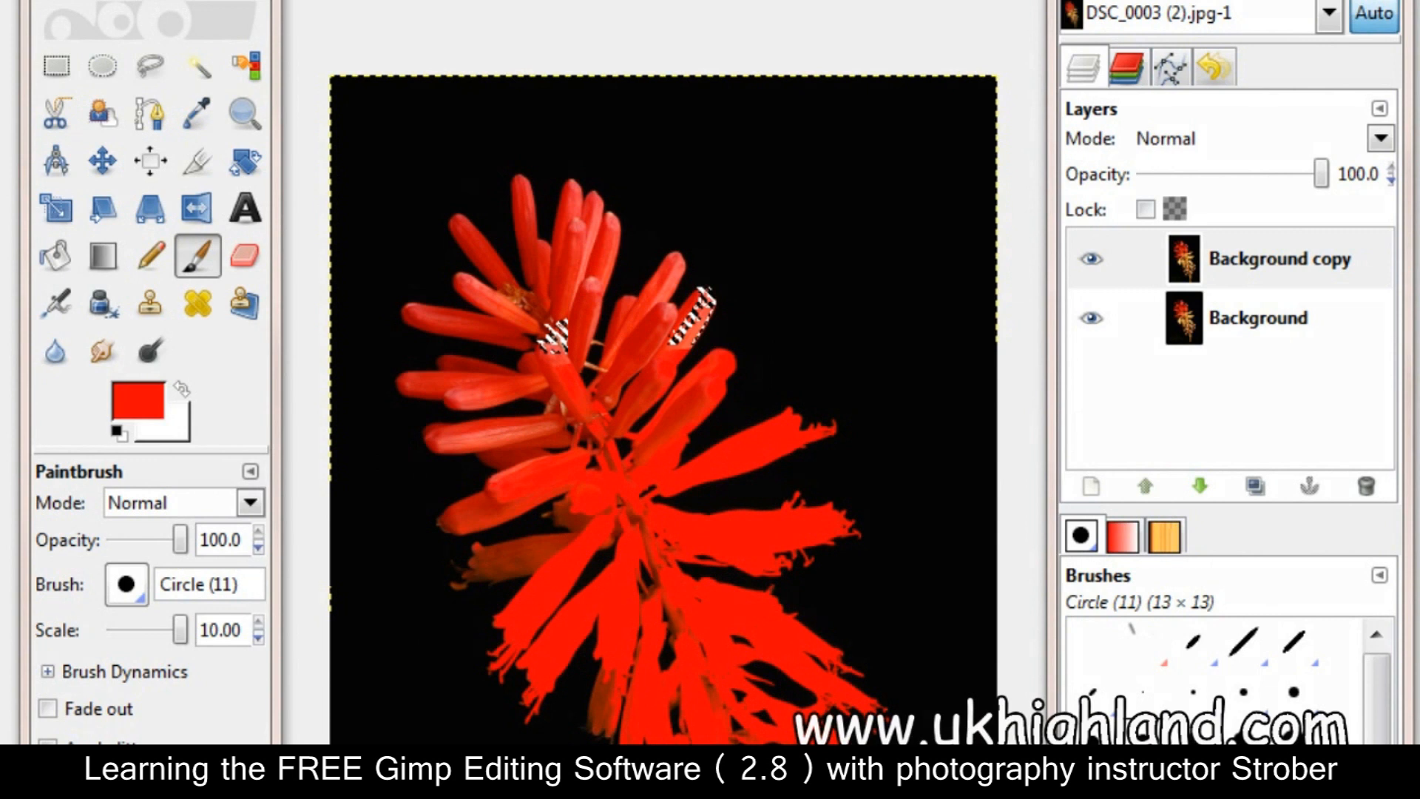
{"action": "mouse_move", "coordinate": [725, 486]}
{"action": "left_mouse_down"}
{"action": "mouse_move", "coordinate": [716, 314]}
{"action": "mouse_move", "coordinate": [590, 330]}
{"action": "mouse_move", "coordinate": [761, 355]}
{"action": "left_mouse_up"}
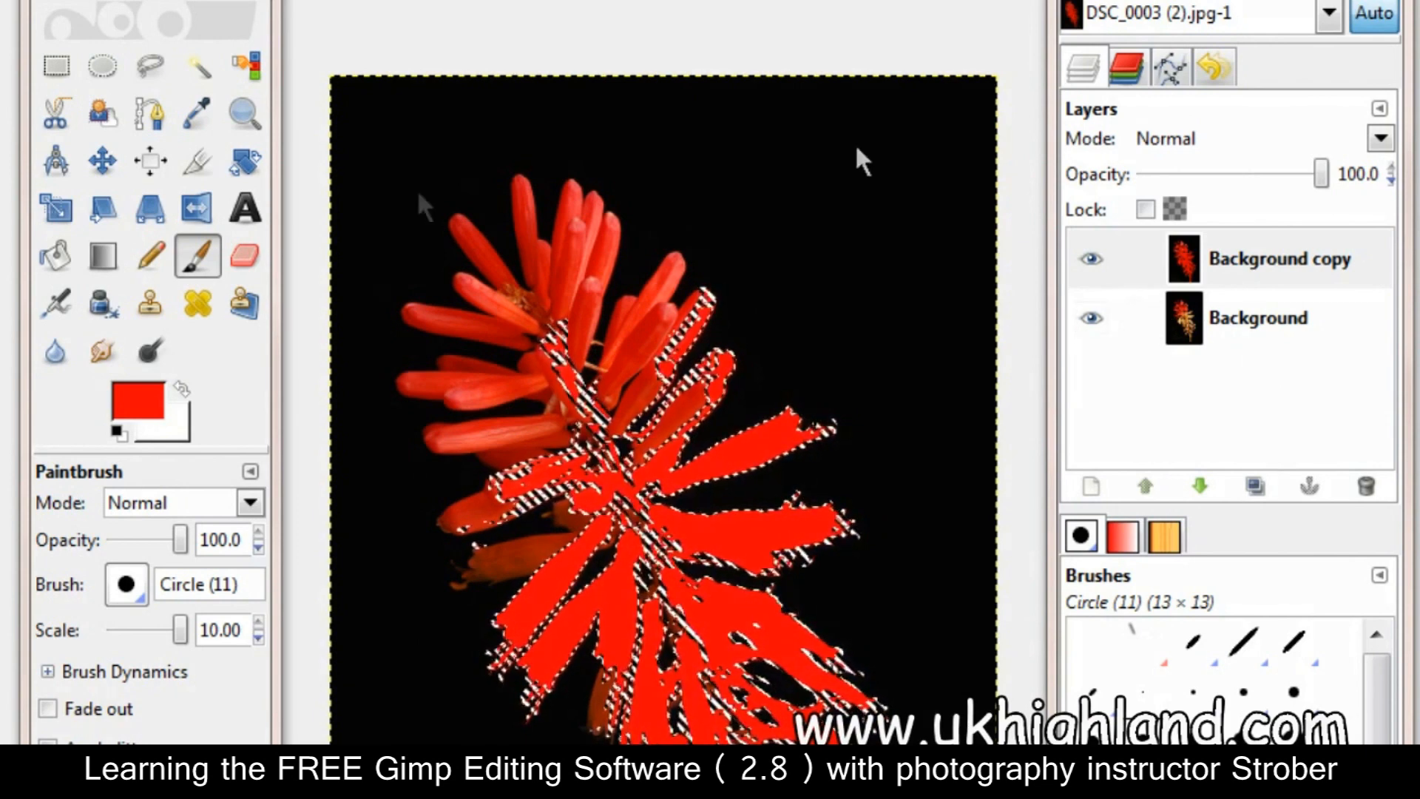
{"action": "left_click", "coordinate": [196, 81]}
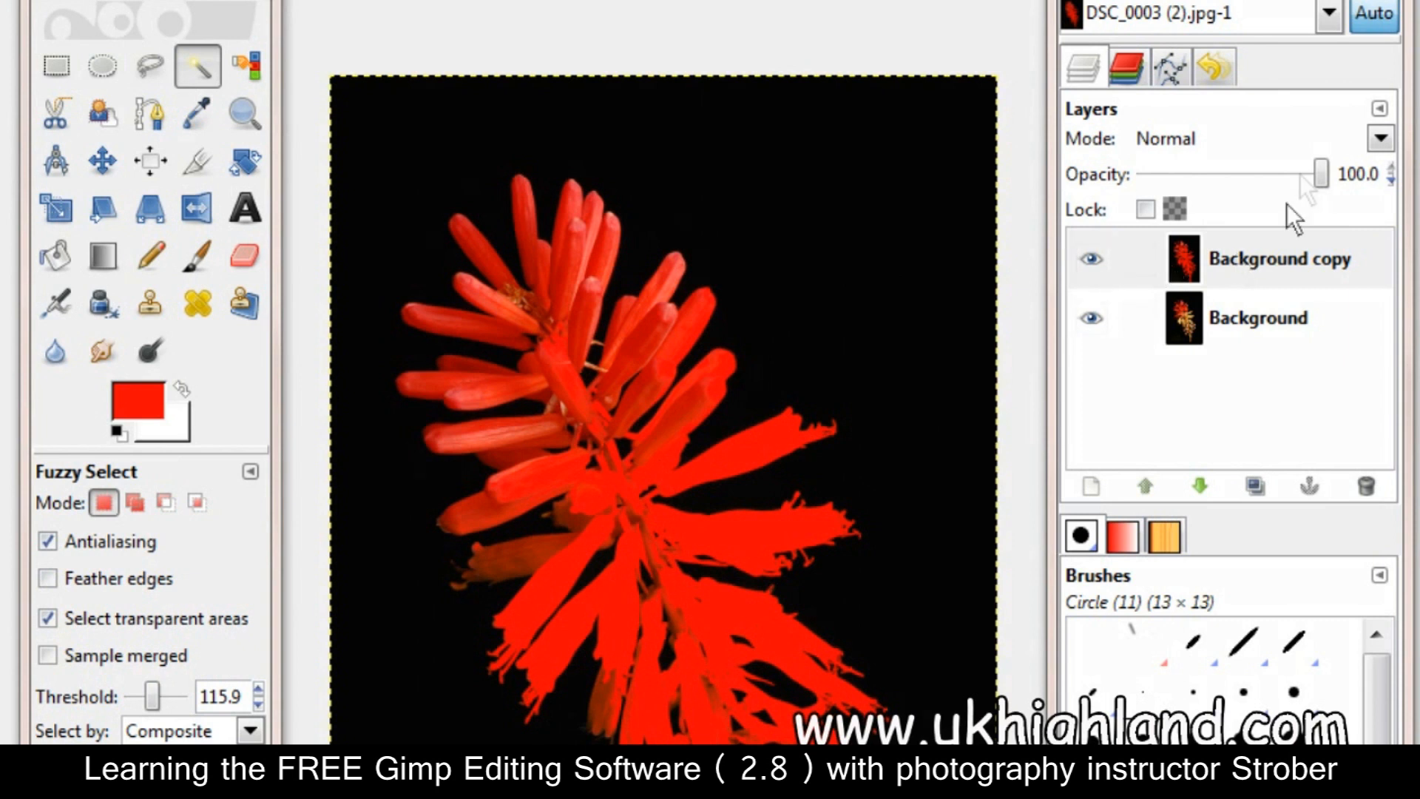
Lower the Background copy layer's opacity to 51.7 and toggle its visibility to compare the petals with the original
{"action": "left_click_drag", "start_coordinate": [1322, 174], "coordinate": [1236, 187]}
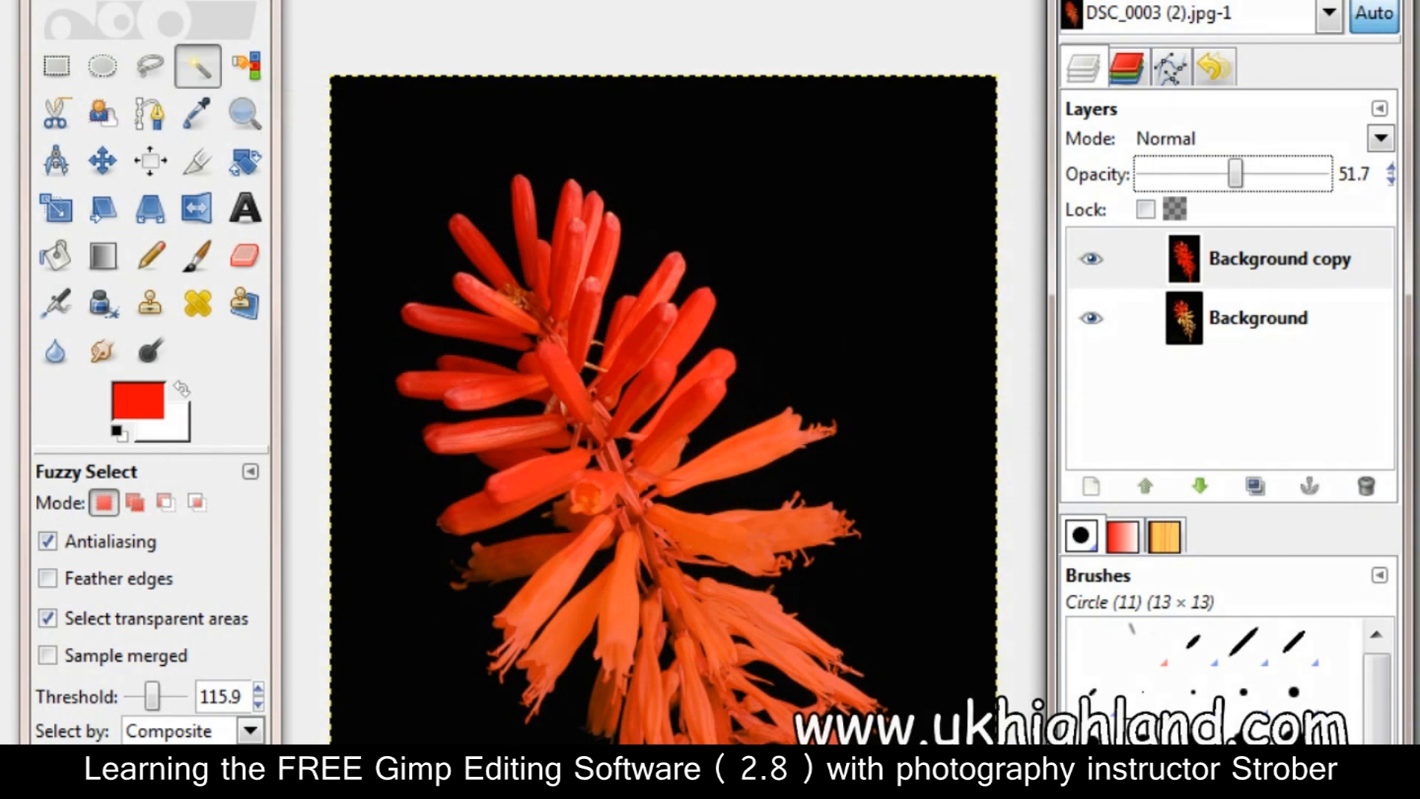
{"action": "left_click", "coordinate": [1088, 259]}
{"action": "left_click", "coordinate": [1085, 261]}
{"action": "left_click", "coordinate": [1085, 260]}
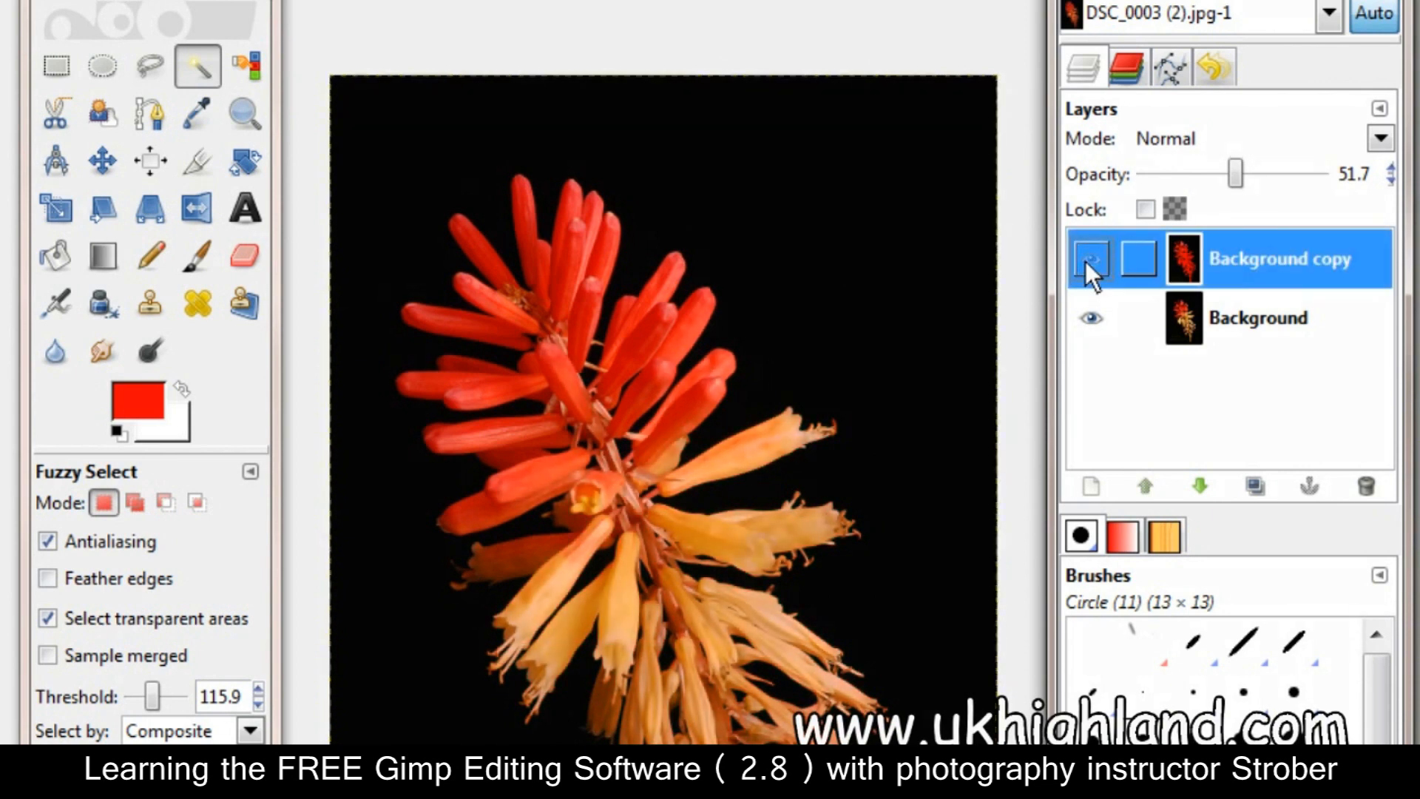
{"action": "left_click", "coordinate": [1085, 261]}
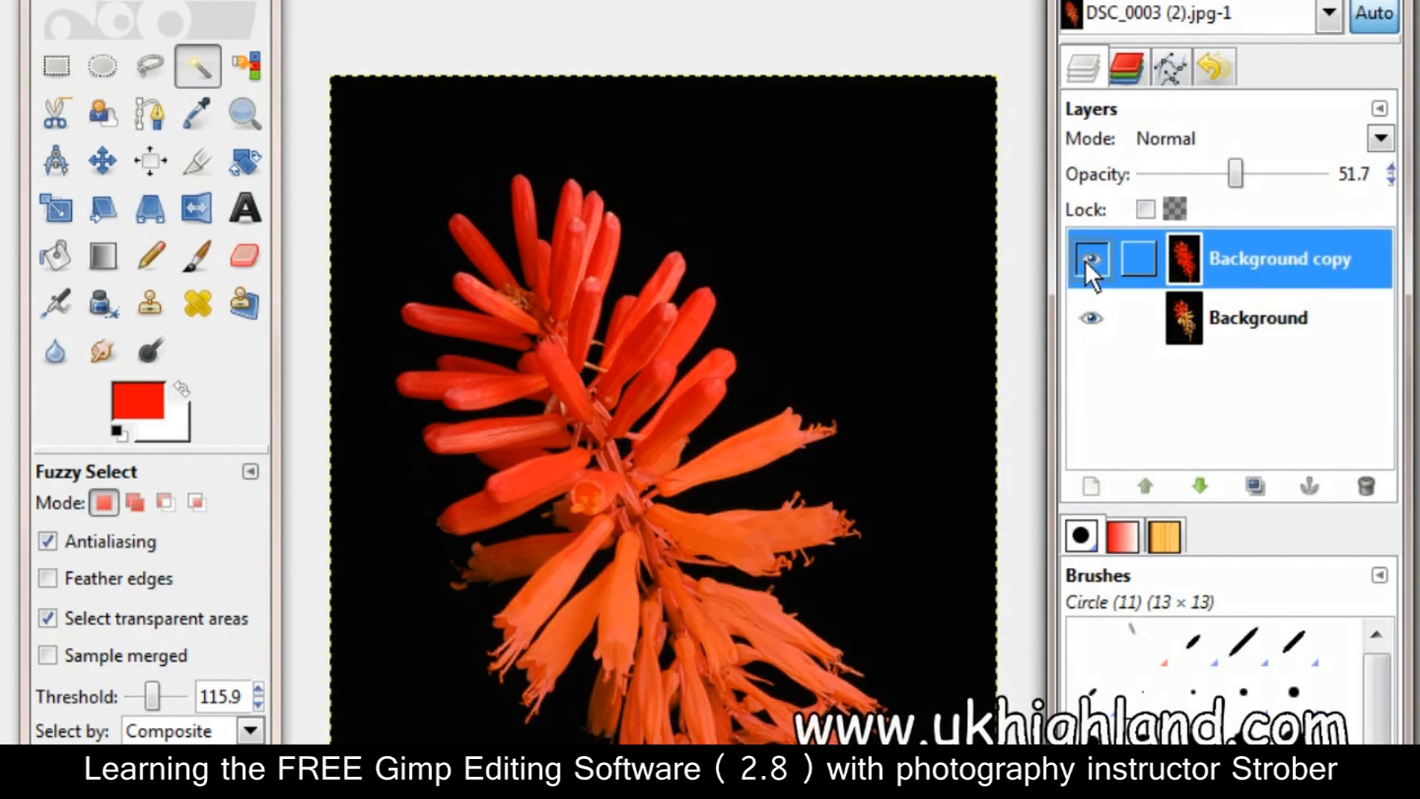
{"action": "left_click", "coordinate": [1085, 261]}
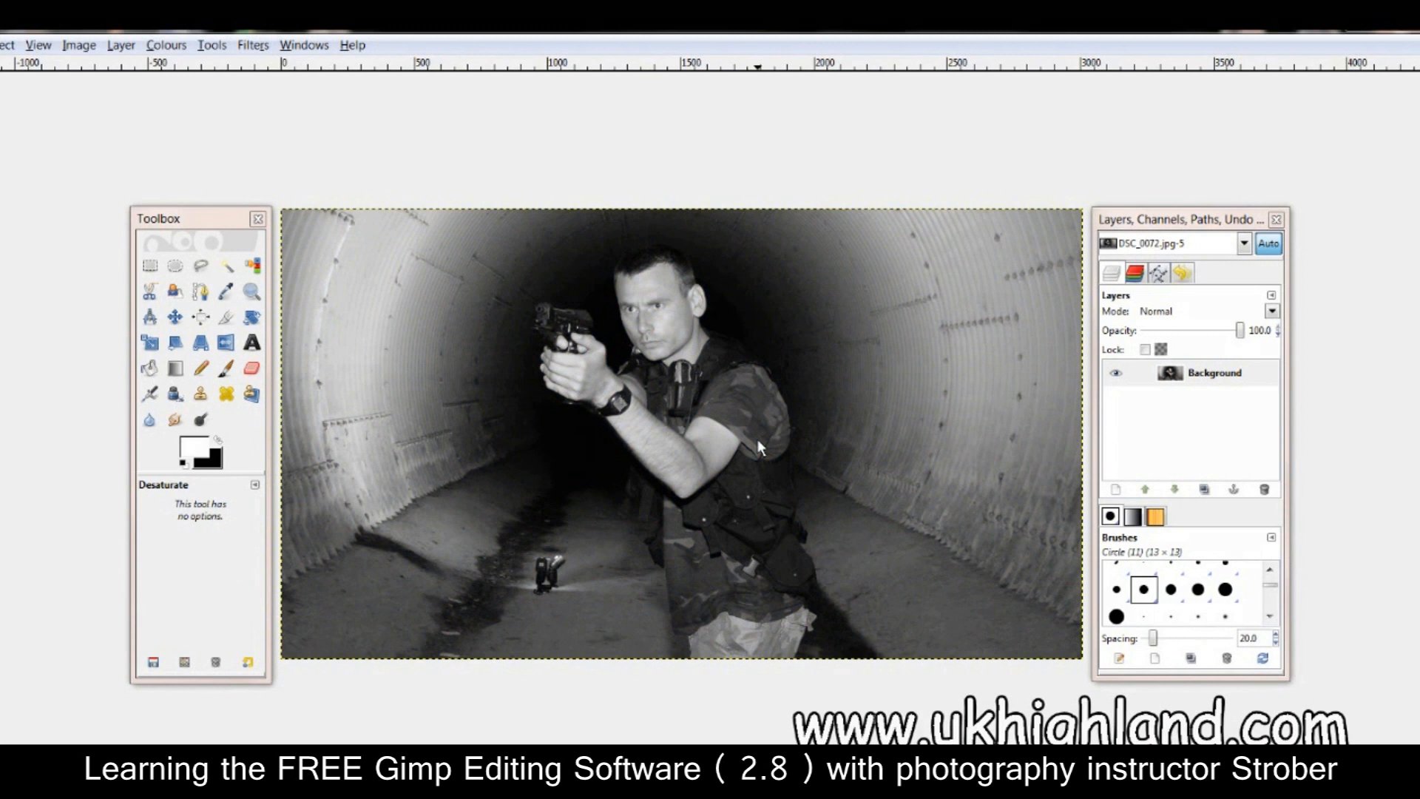
Undo and redo the tunnel photo's desaturation repeatedly to compare black-and-white with colour, ending on the colour version
{"action": "key", "text": "ctrl+z"}
{"action": "key", "text": "ctrl+z"}
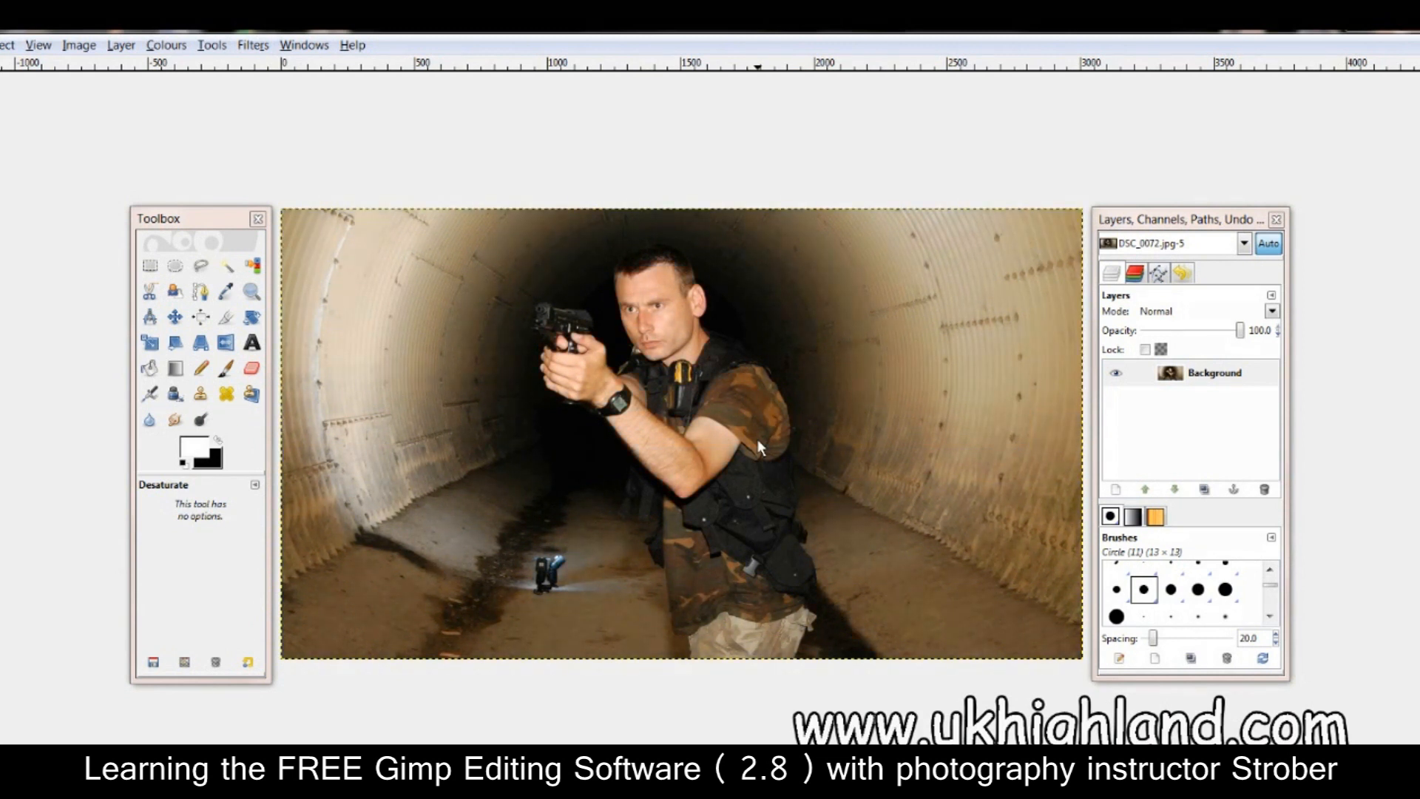
{"action": "key", "text": "ctrl+y"}
{"action": "key", "text": "ctrl+z"}
{"action": "key", "text": "ctrl+y"}
{"action": "key", "text": "ctrl+z"}
{"action": "key", "text": "ctrl+y"}
{"action": "key", "text": "ctrl+z"}
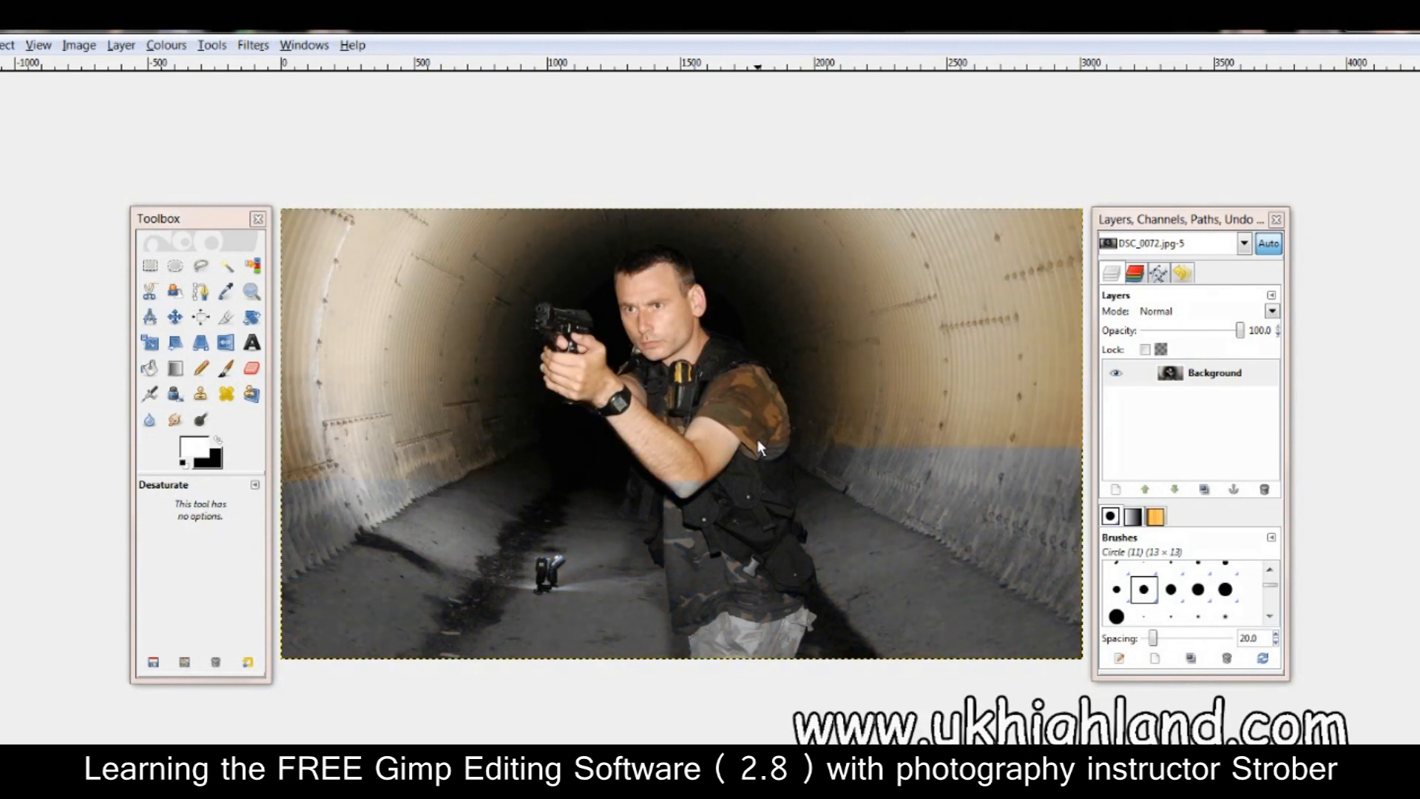
{"action": "key", "text": "ctrl+y"}
{"action": "key", "text": "ctrl+z"}
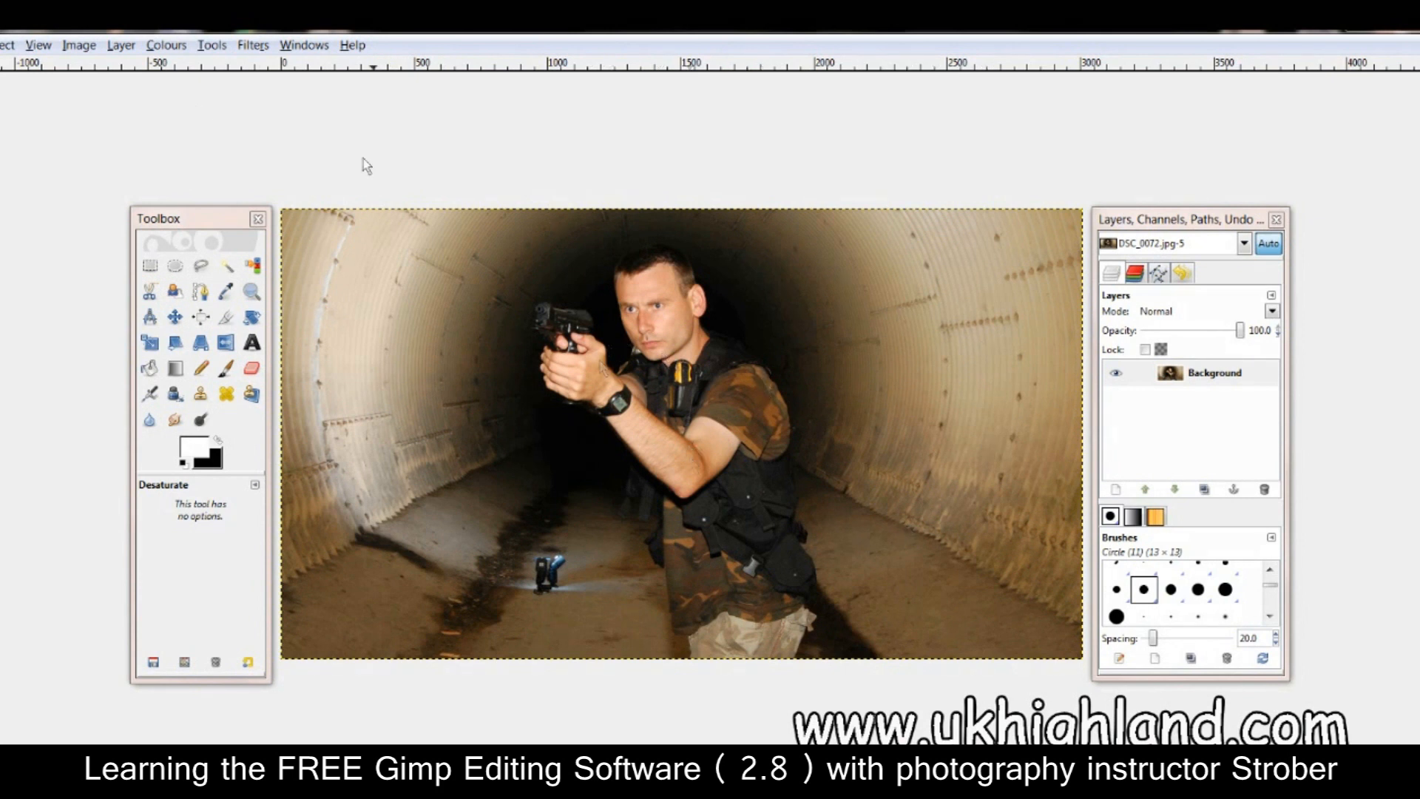
Desaturate the tunnel photo with the shade of grey based on Lightness
{"action": "left_click", "coordinate": [166, 45]}
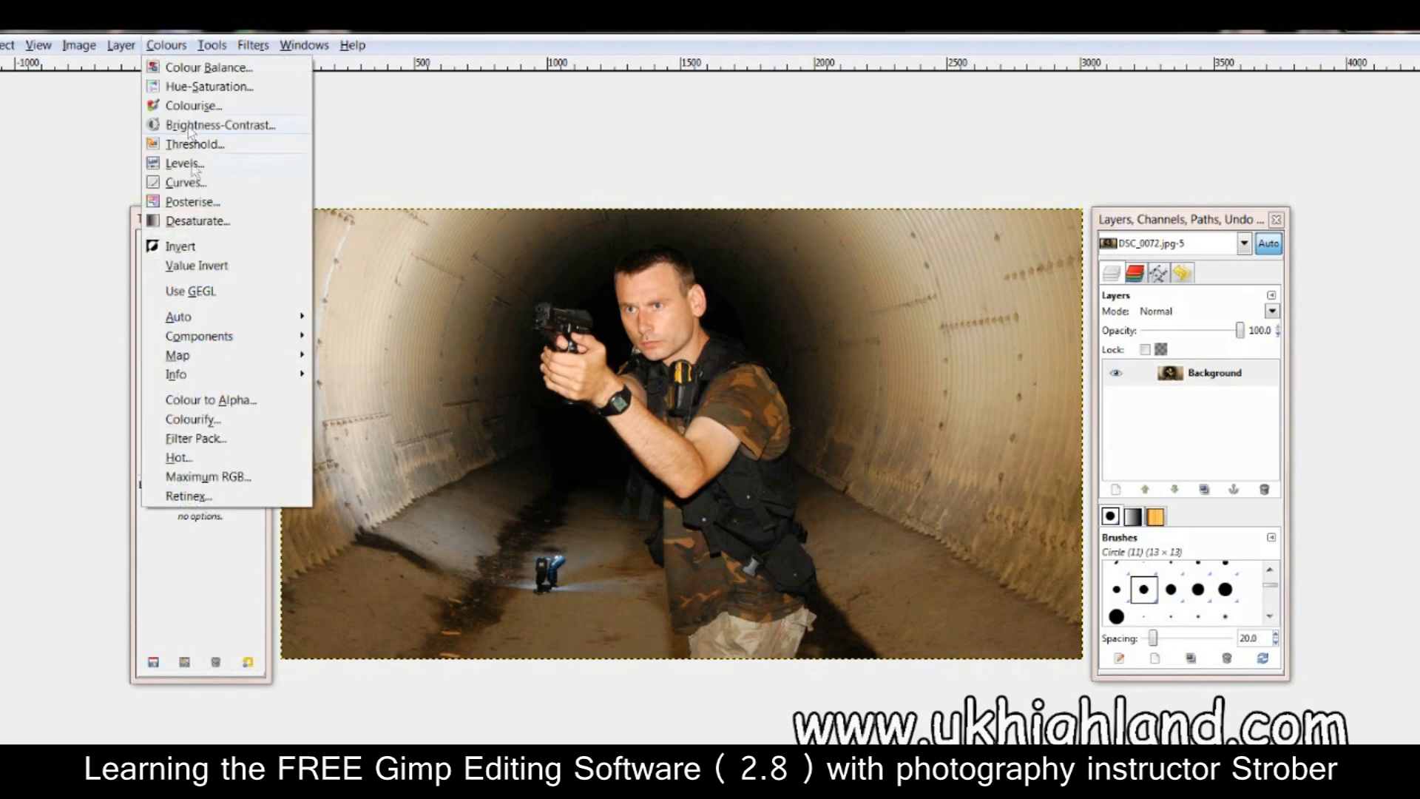
{"action": "left_click", "coordinate": [198, 222]}
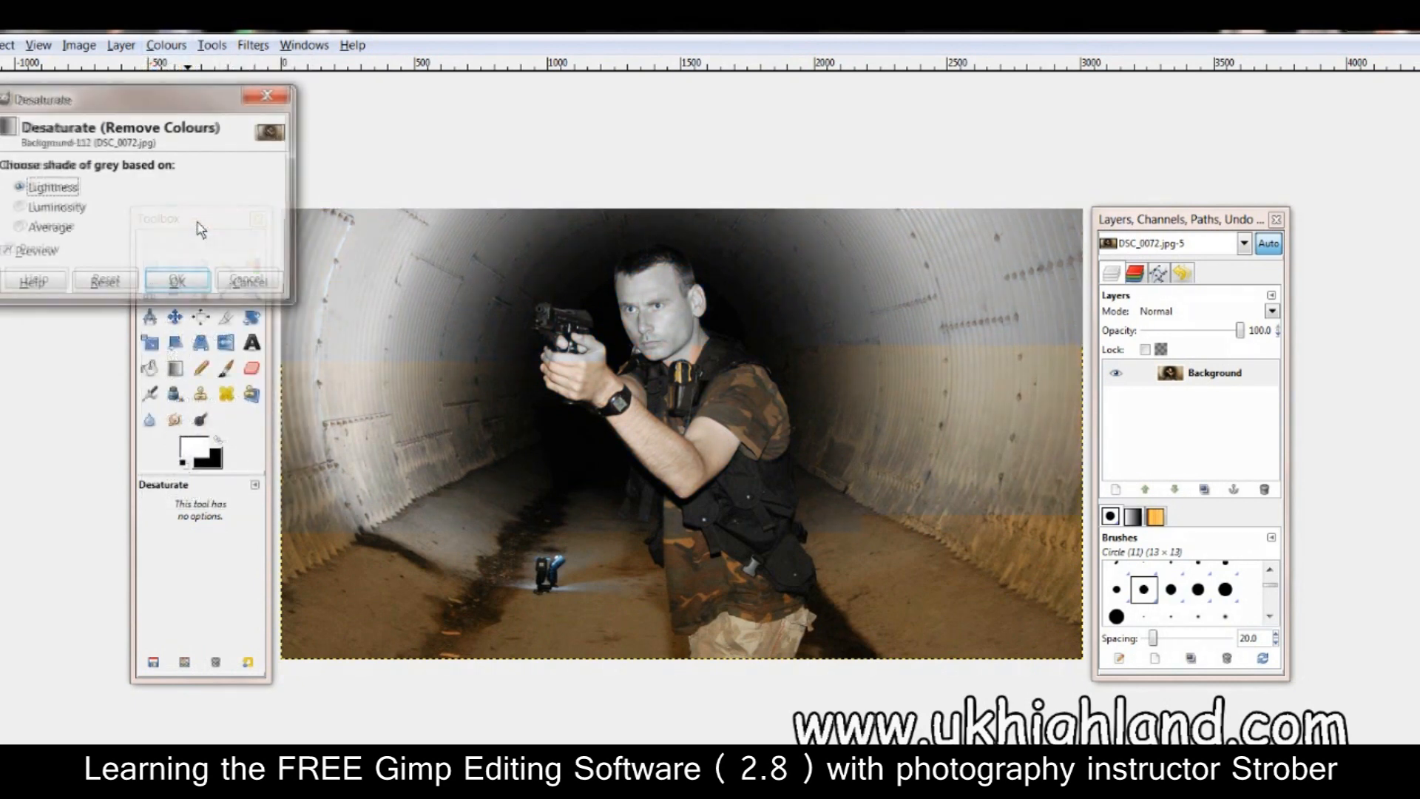
{"action": "left_click", "coordinate": [187, 287]}
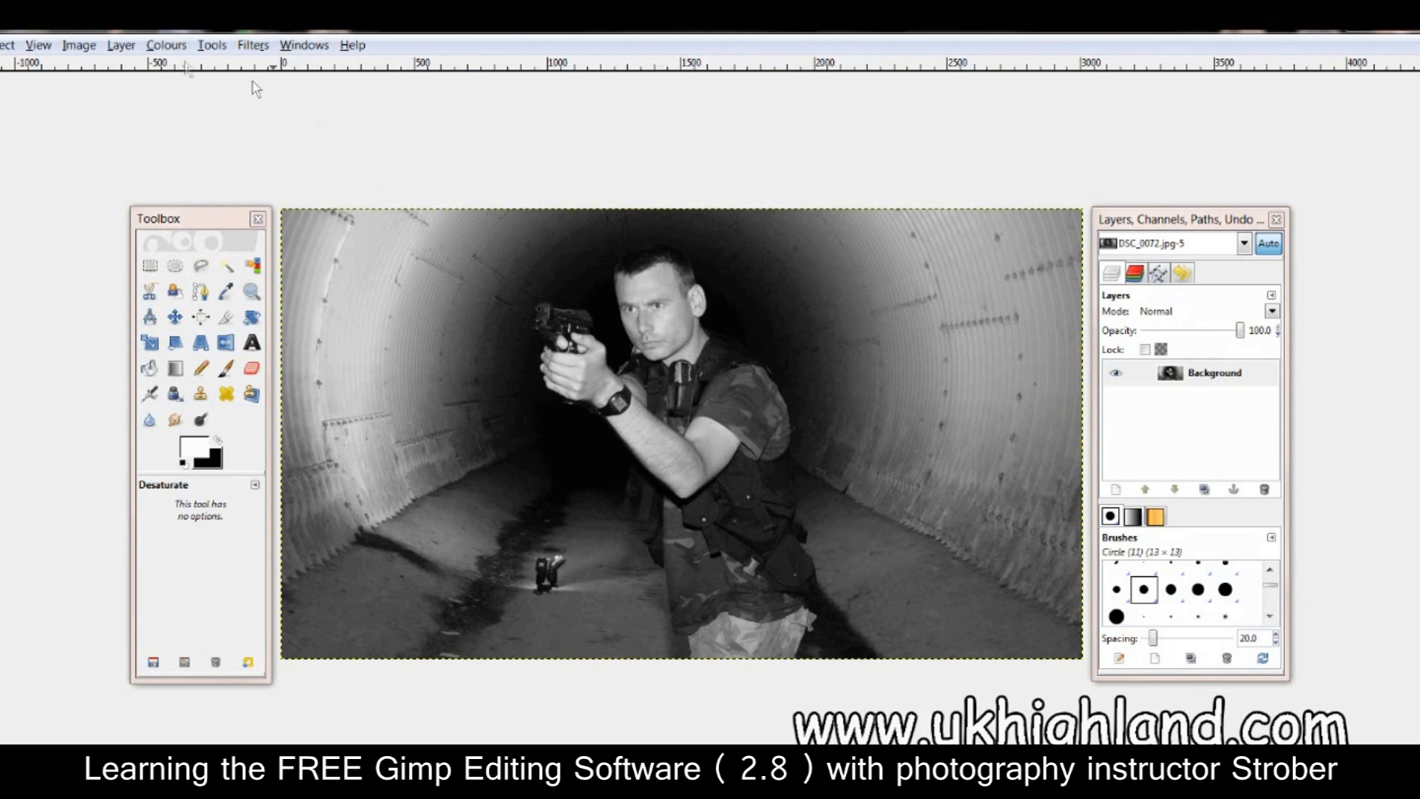
Increase the black-and-white photo's contrast with Levels, setting the input levels to black 45, gamma 1.12 and white 255
{"action": "left_click", "coordinate": [167, 45]}
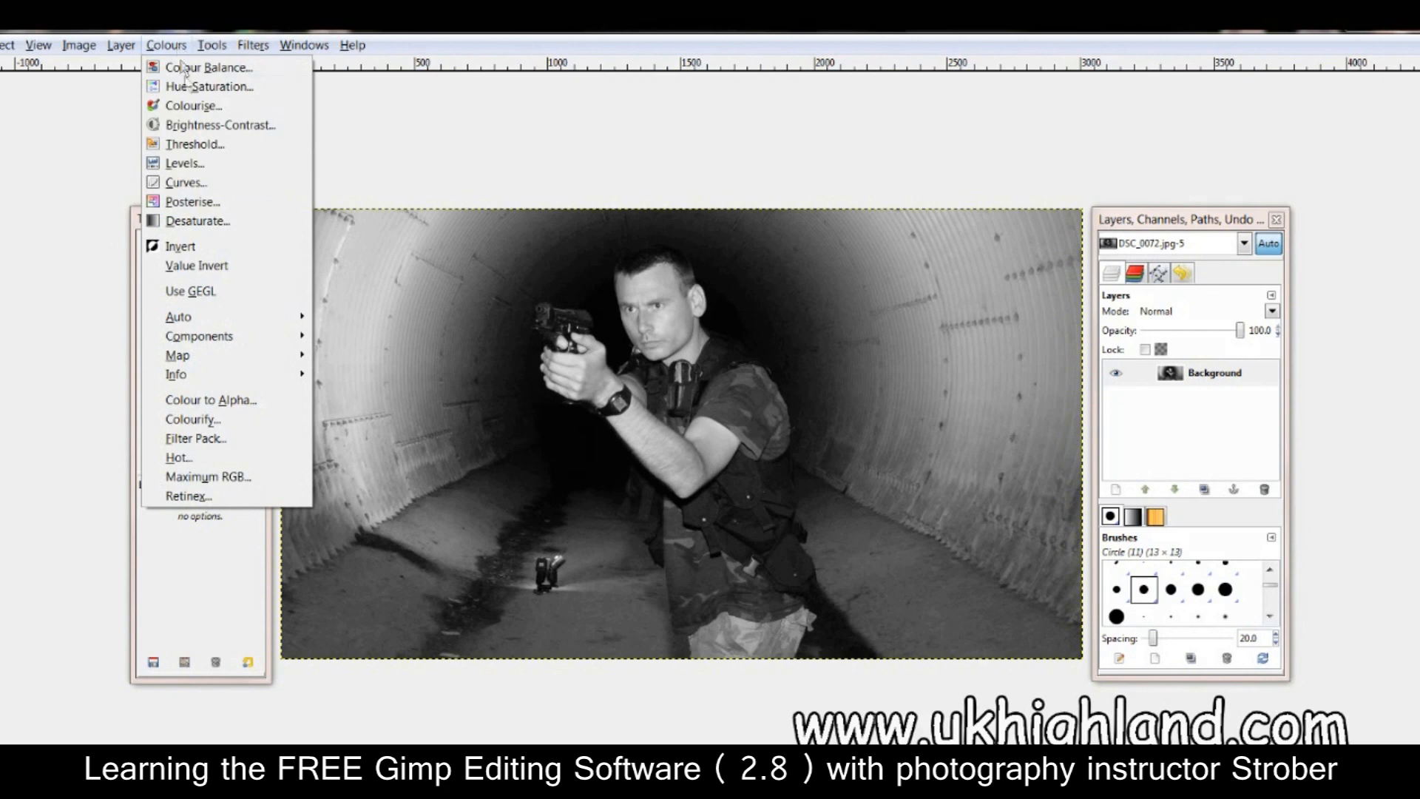
{"action": "left_click", "coordinate": [186, 163]}
{"action": "left_click_drag", "start_coordinate": [1283, 74], "coordinate": [1104, 177]}
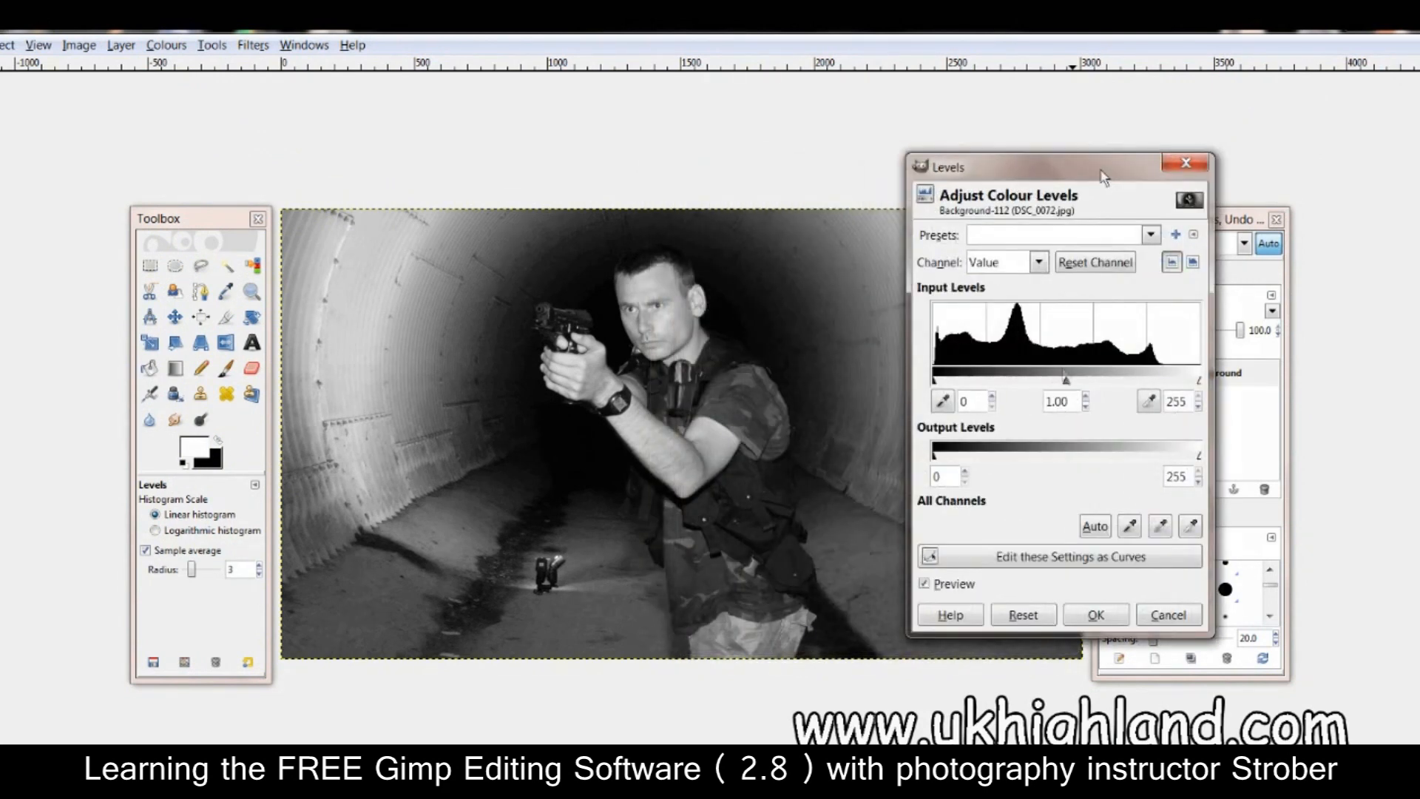
{"action": "left_click_drag", "start_coordinate": [937, 386], "coordinate": [939, 386]}
{"action": "left_click_drag", "start_coordinate": [1072, 386], "coordinate": [1075, 385]}
{"action": "left_click_drag", "start_coordinate": [1202, 383], "coordinate": [1202, 388]}
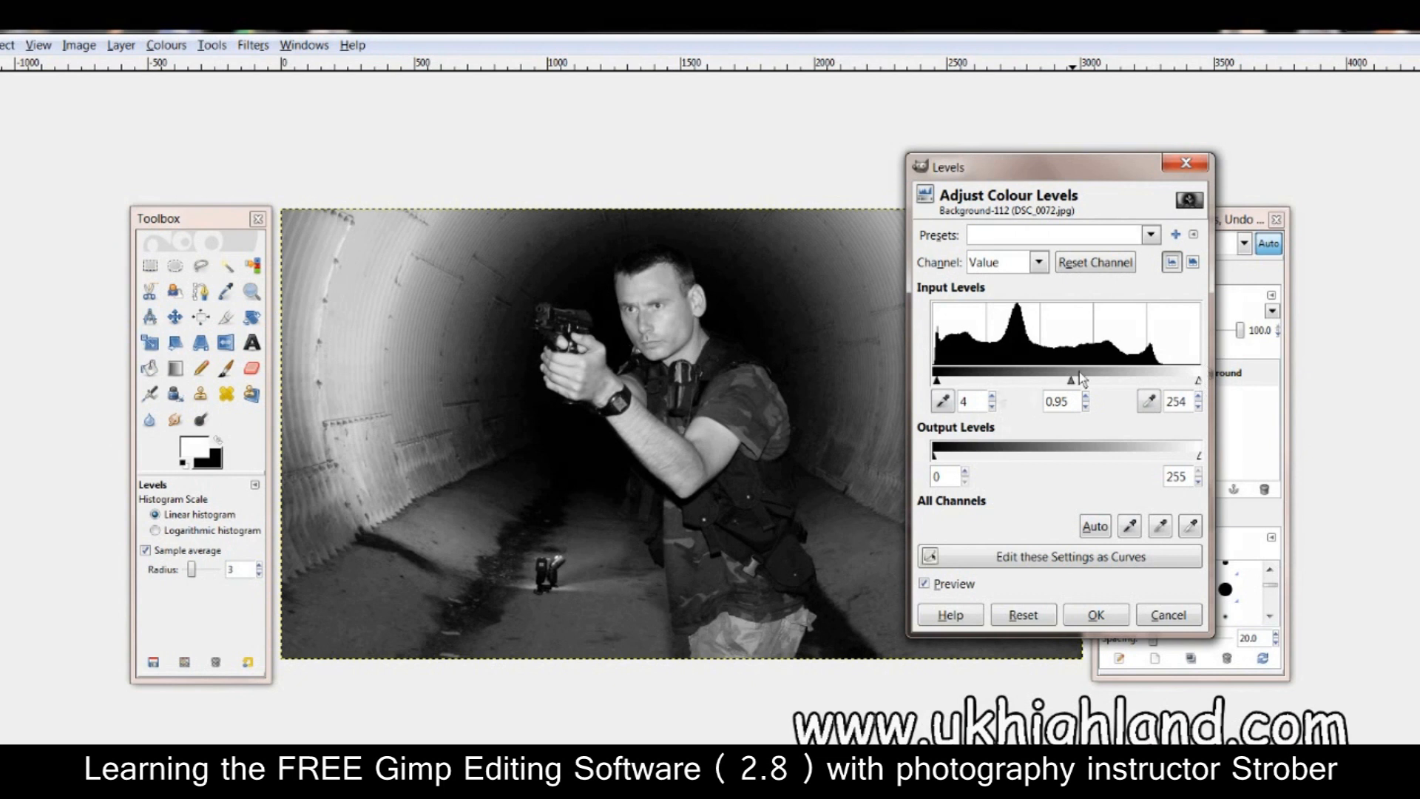
{"action": "left_click_drag", "start_coordinate": [941, 382], "coordinate": [949, 383]}
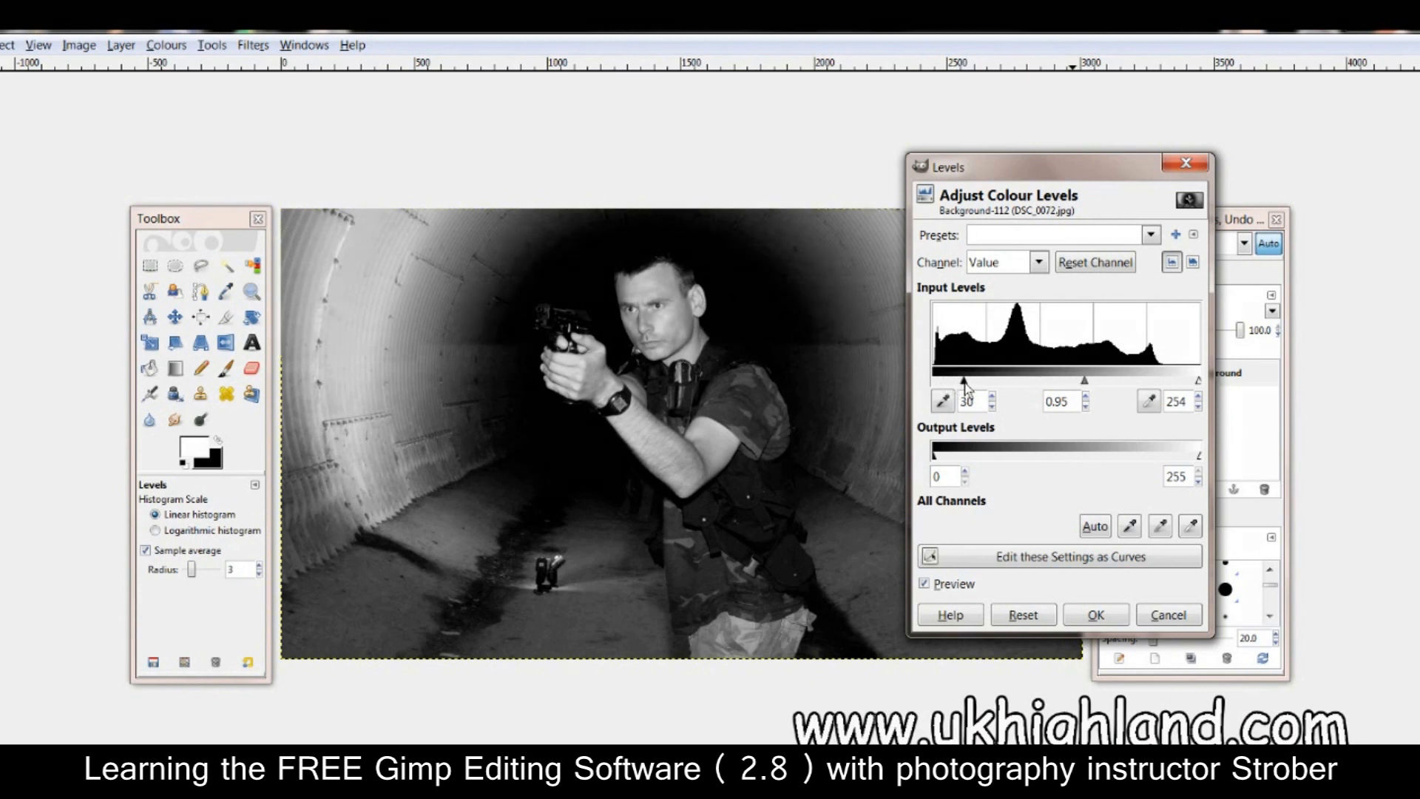
{"action": "left_click_drag", "start_coordinate": [963, 385], "coordinate": [970, 383]}
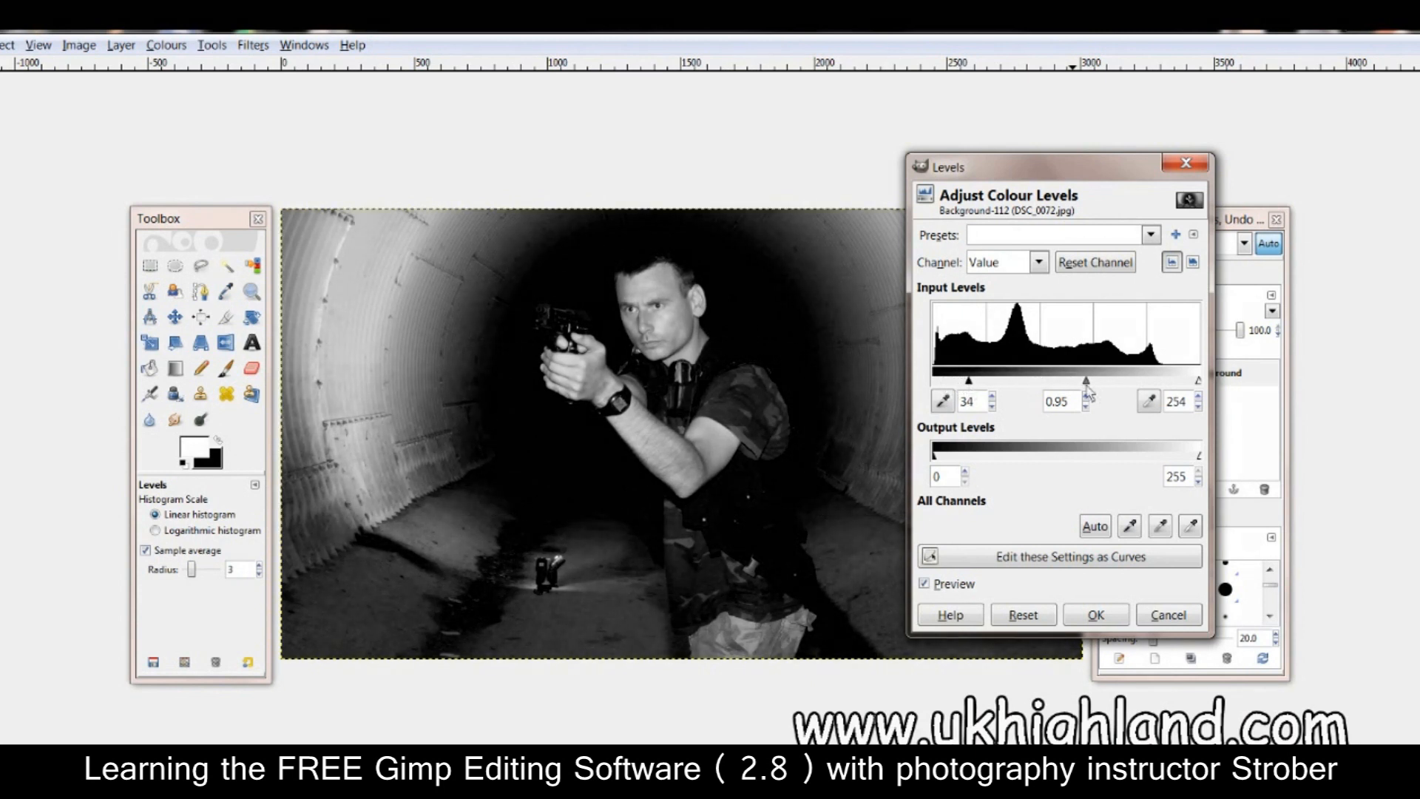
{"action": "left_click_drag", "start_coordinate": [1086, 385], "coordinate": [1080, 385]}
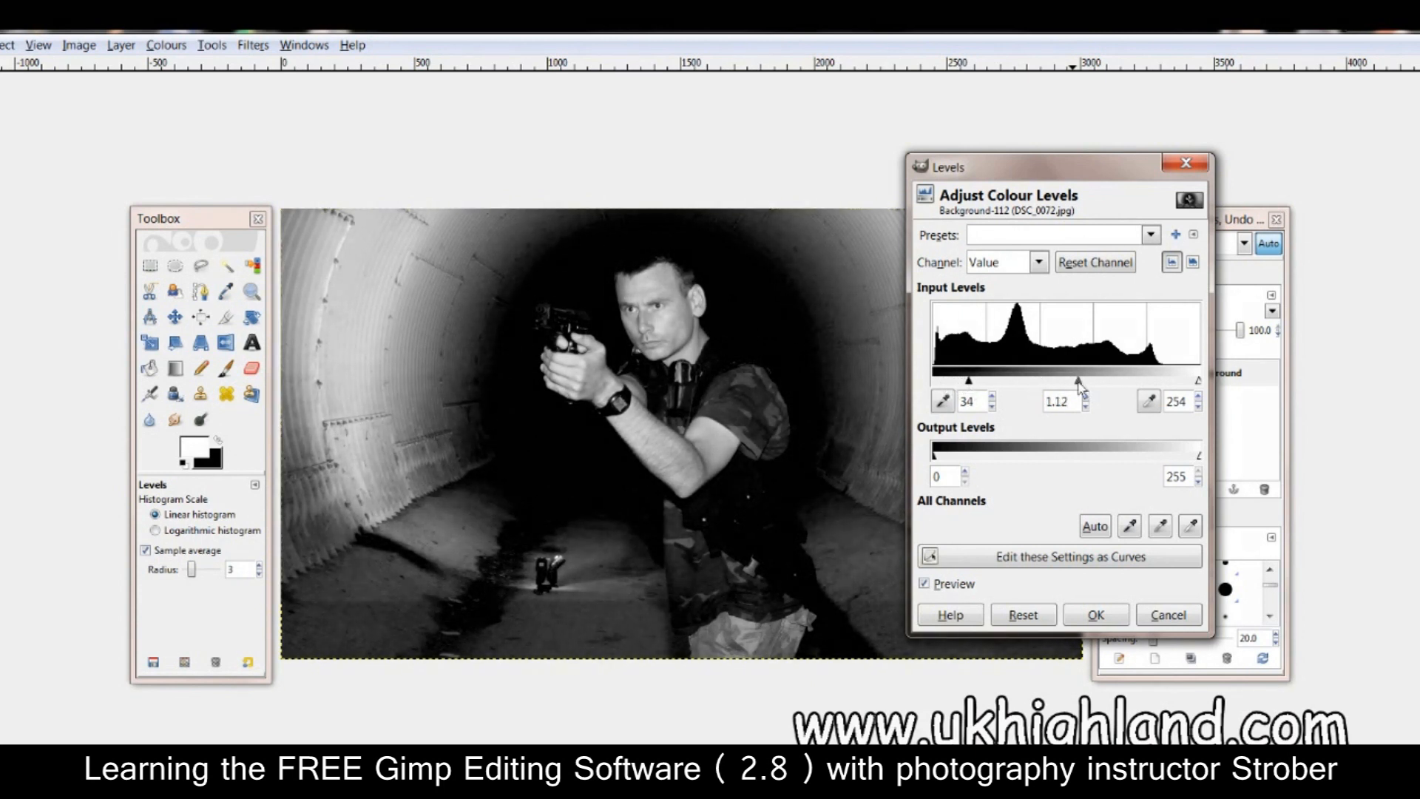
{"action": "left_click_drag", "start_coordinate": [1199, 383], "coordinate": [1199, 382]}
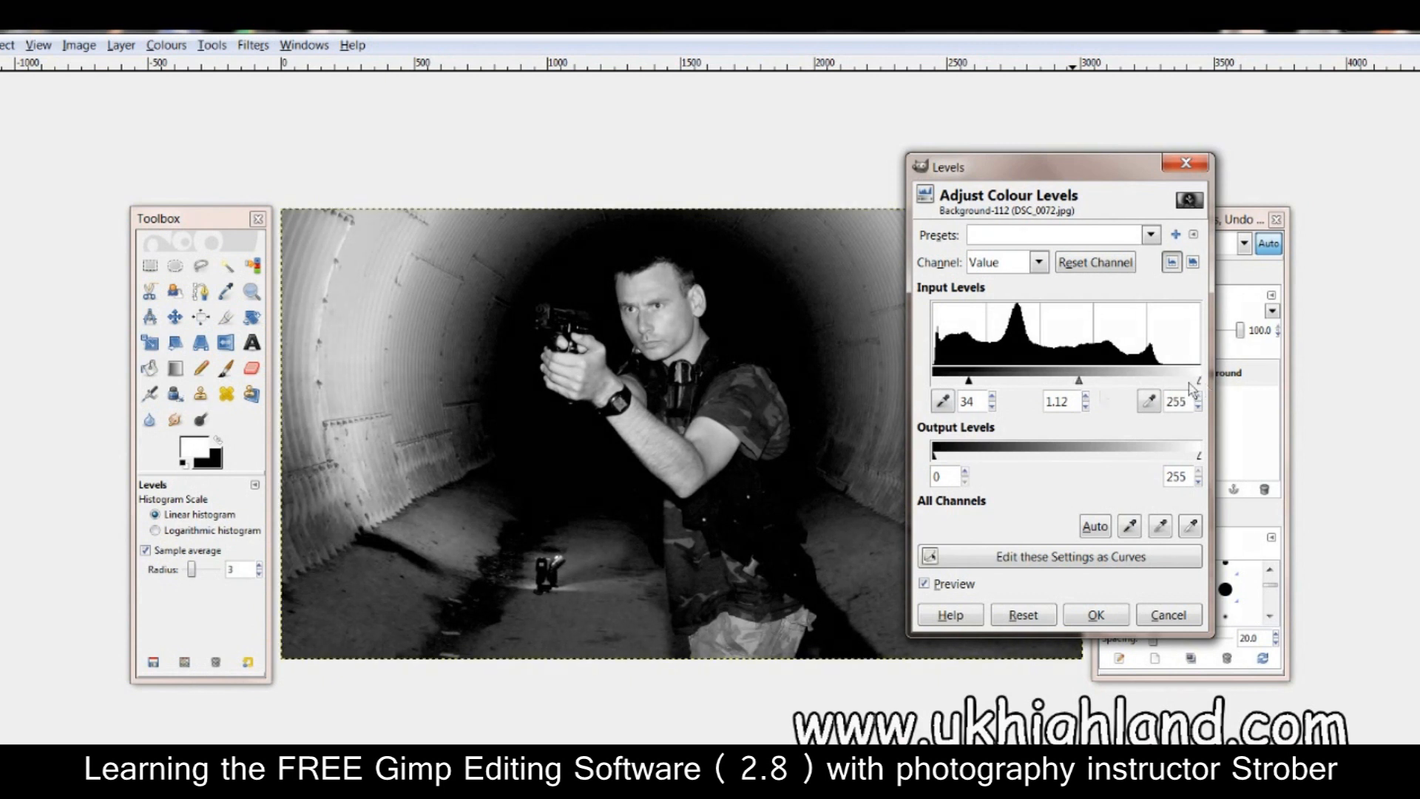
{"action": "left_click_drag", "start_coordinate": [968, 384], "coordinate": [981, 390]}
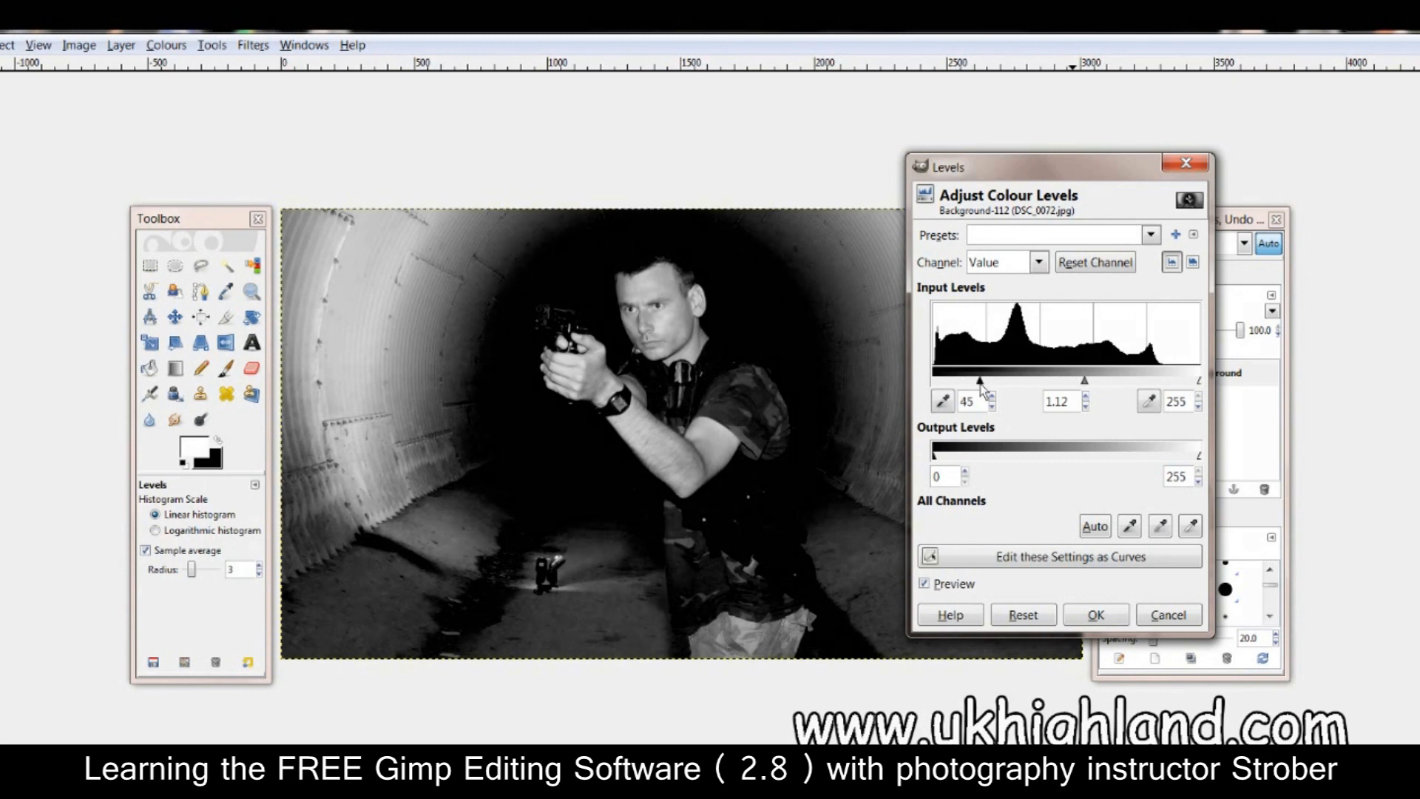
{"action": "left_click", "coordinate": [1114, 625]}
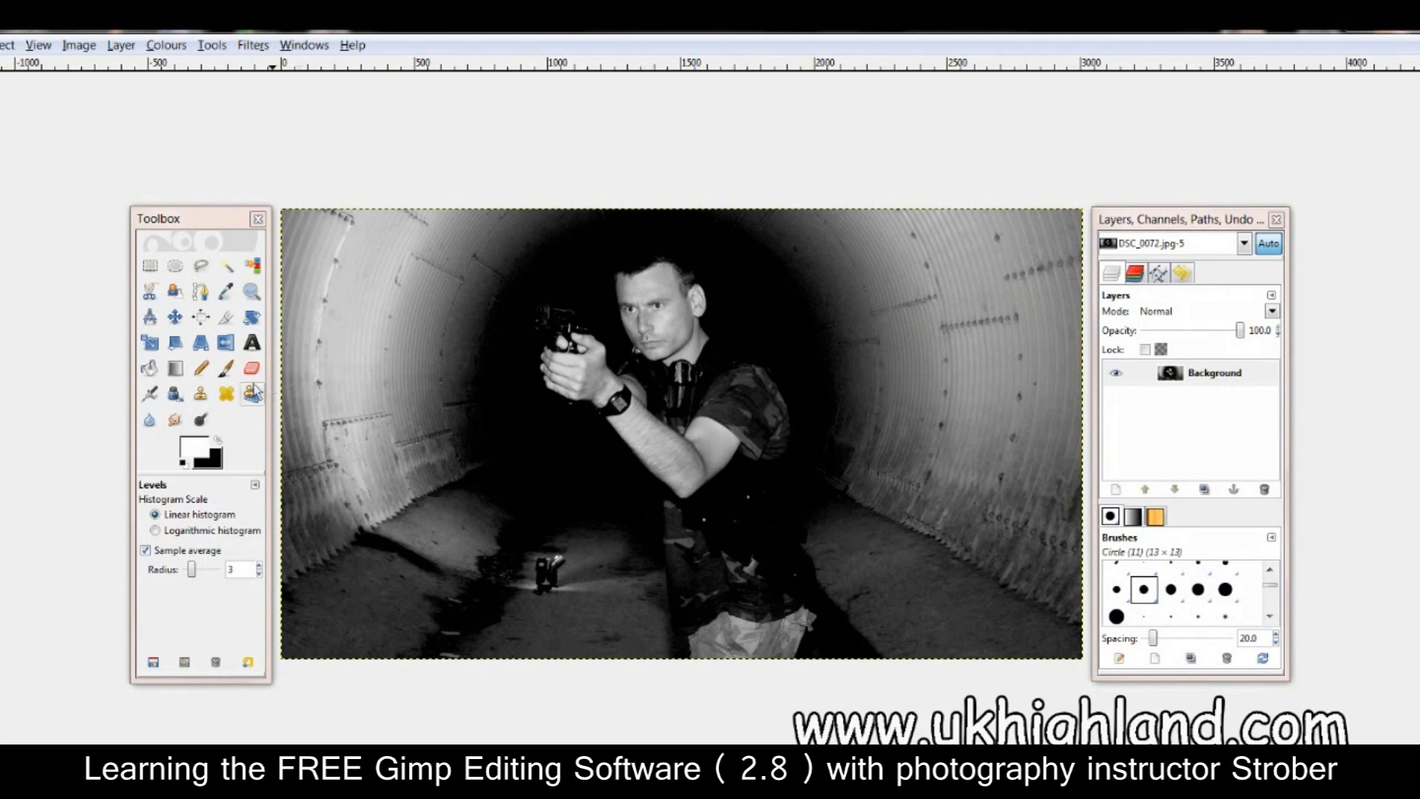
Crop the black-and-white tunnel photo to a full-height area around the armed man and move both tool windows beside it
{"action": "left_click", "coordinate": [225, 320]}
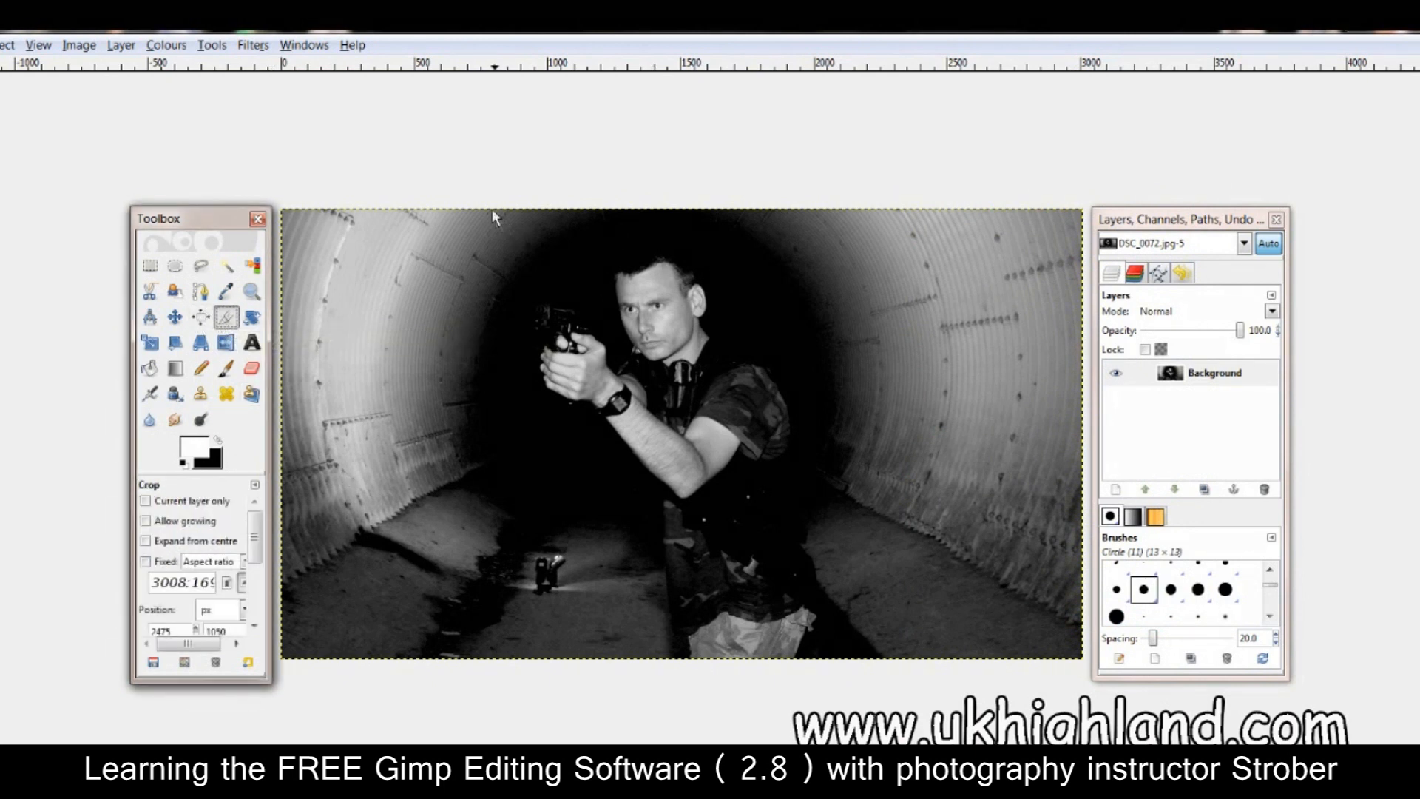
{"action": "left_click_drag", "start_coordinate": [837, 616], "coordinate": [901, 661]}
{"action": "left_click", "coordinate": [767, 517]}
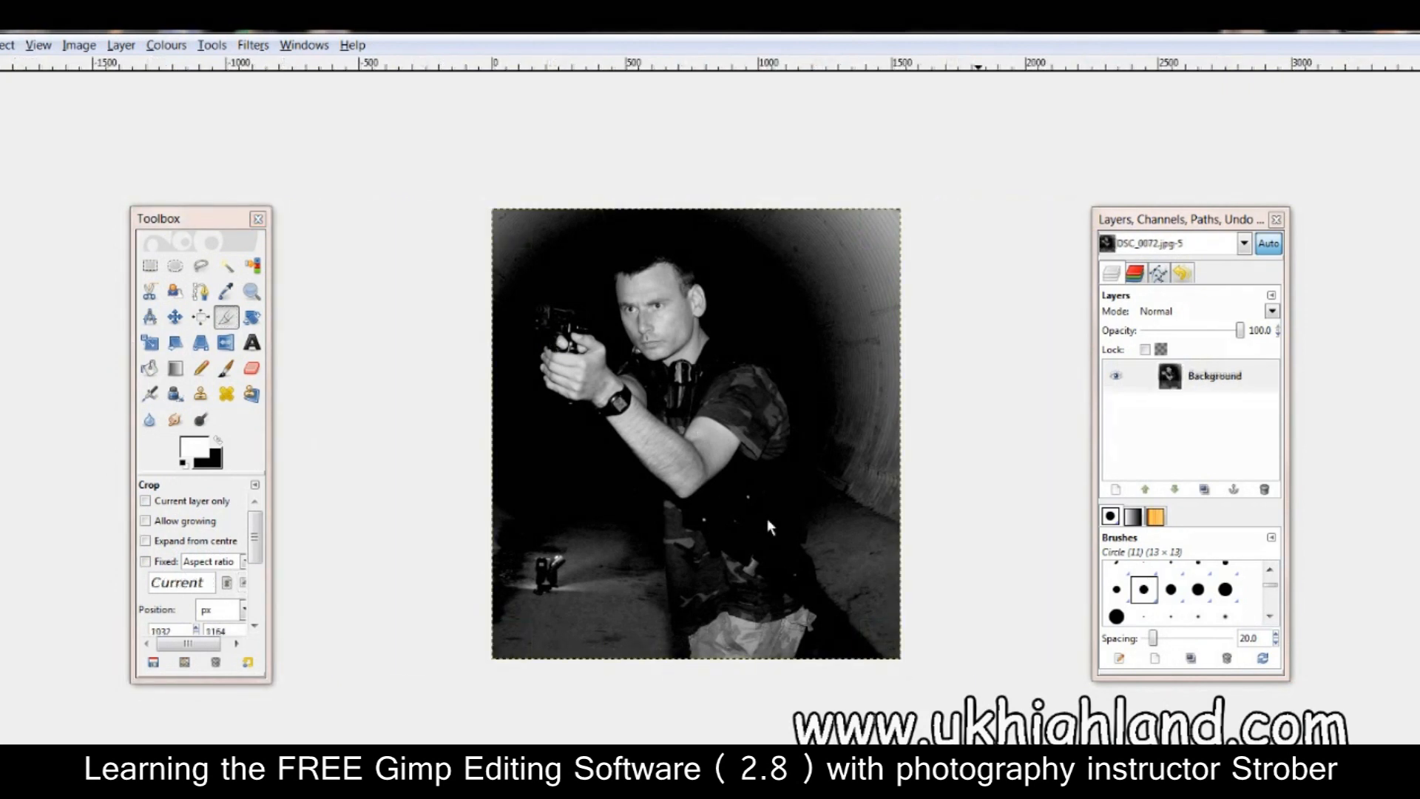
{"action": "left_click_drag", "start_coordinate": [1180, 222], "coordinate": [1003, 225]}
{"action": "left_click_drag", "start_coordinate": [159, 224], "coordinate": [355, 222]}
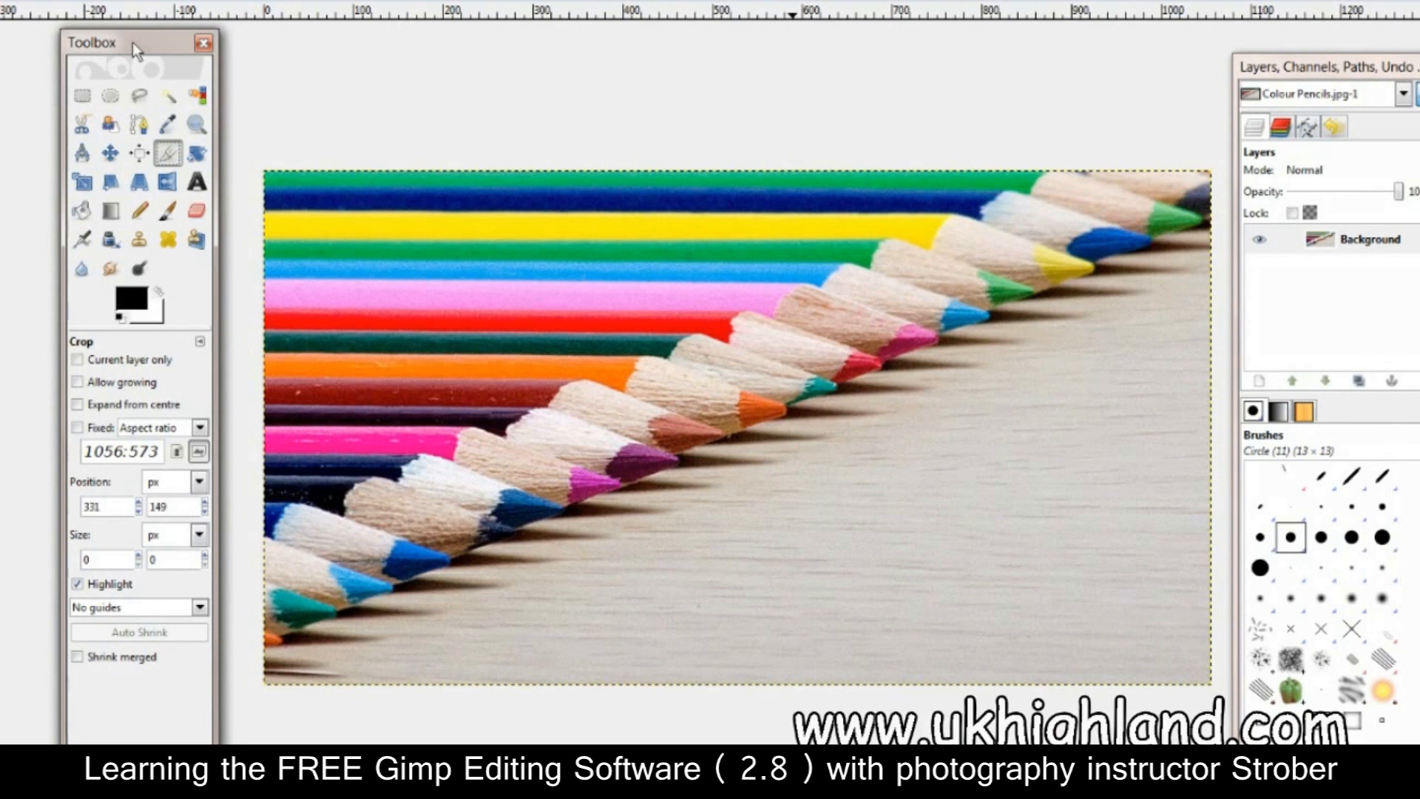
With the Crop tool's Fixed aspect ratio off, crop the pencil photo freehand to about 486 × 341 px and undo it
{"action": "left_click_drag", "start_coordinate": [132, 42], "coordinate": [771, 88]}
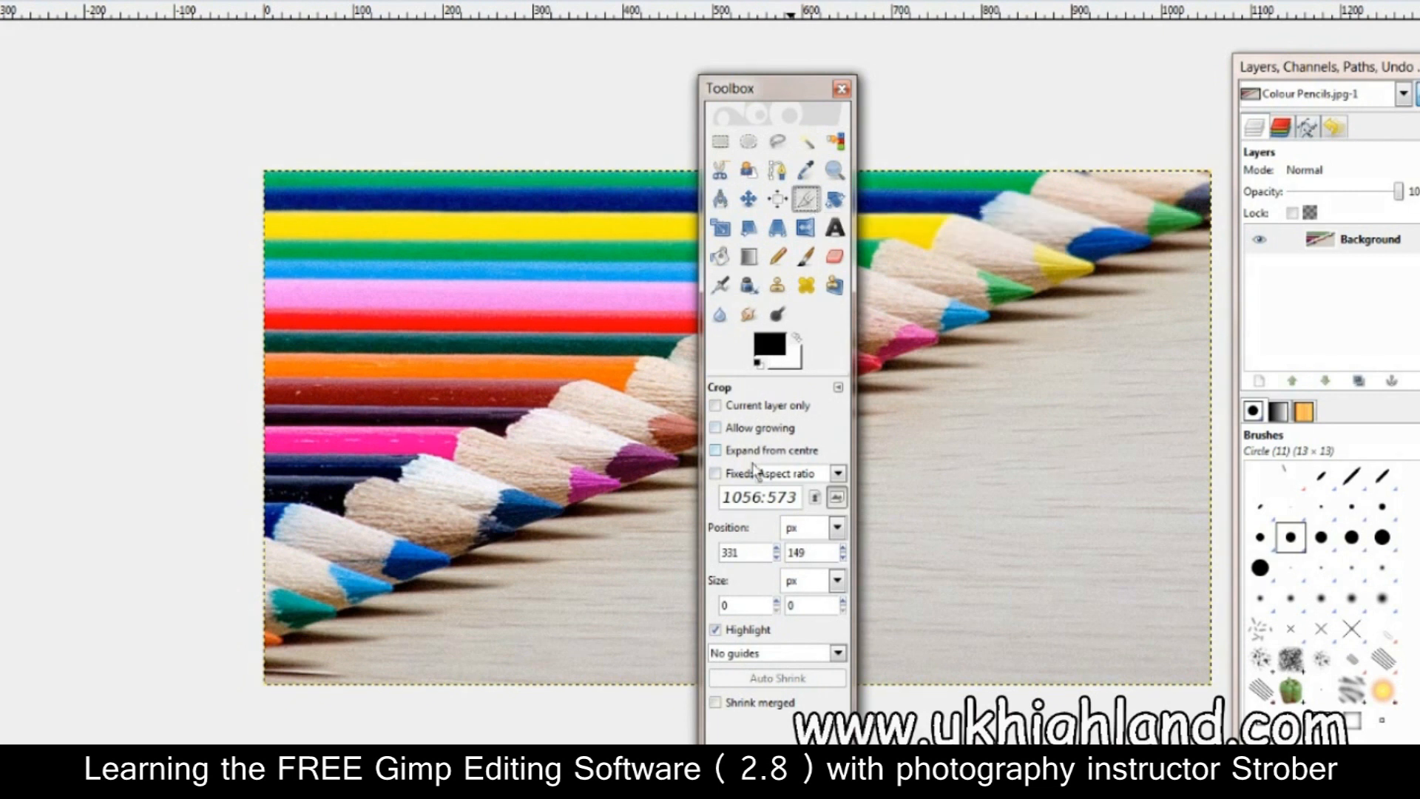
{"action": "left_click", "coordinate": [716, 474]}
{"action": "left_click_drag", "start_coordinate": [766, 93], "coordinate": [132, 67]}
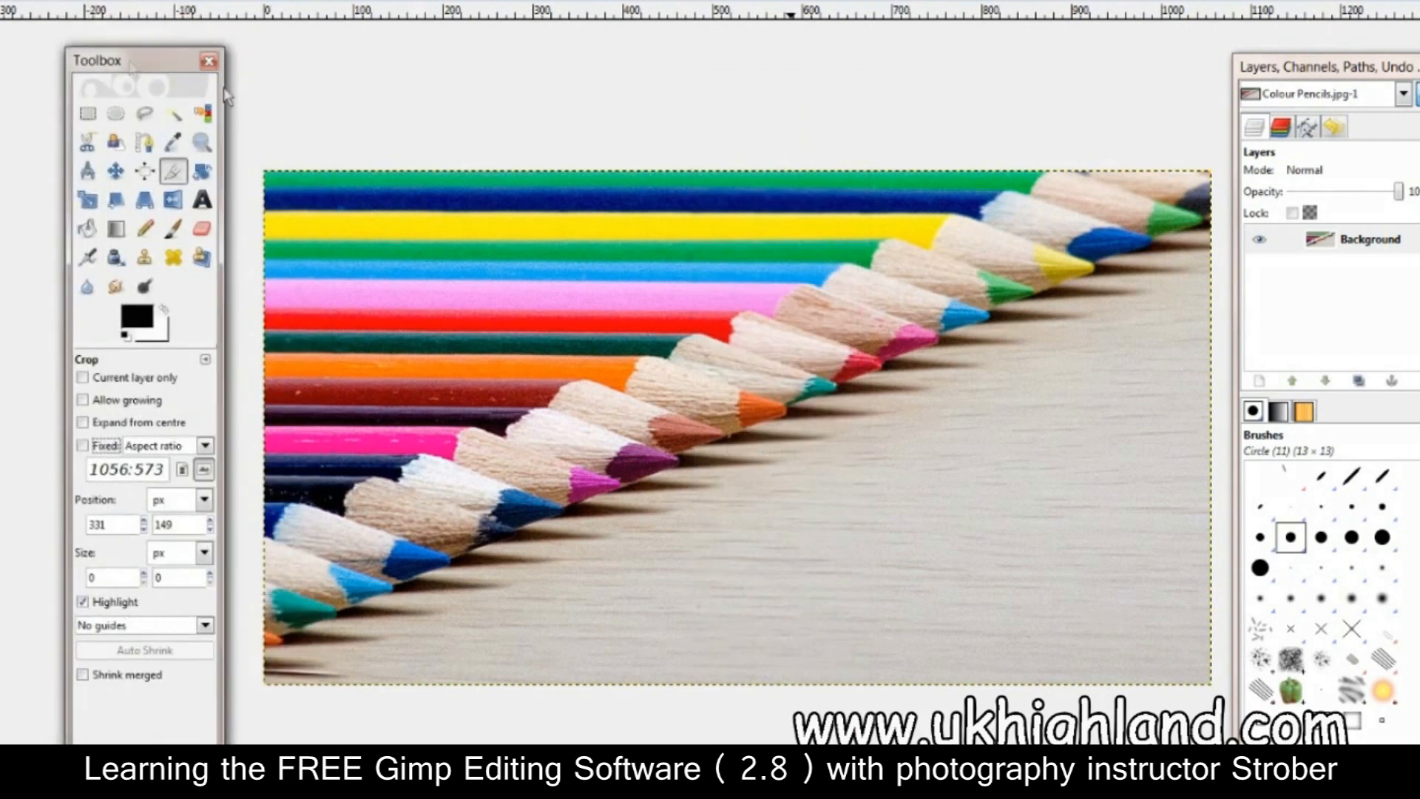
{"action": "left_click_drag", "start_coordinate": [596, 271], "coordinate": [1034, 580]}
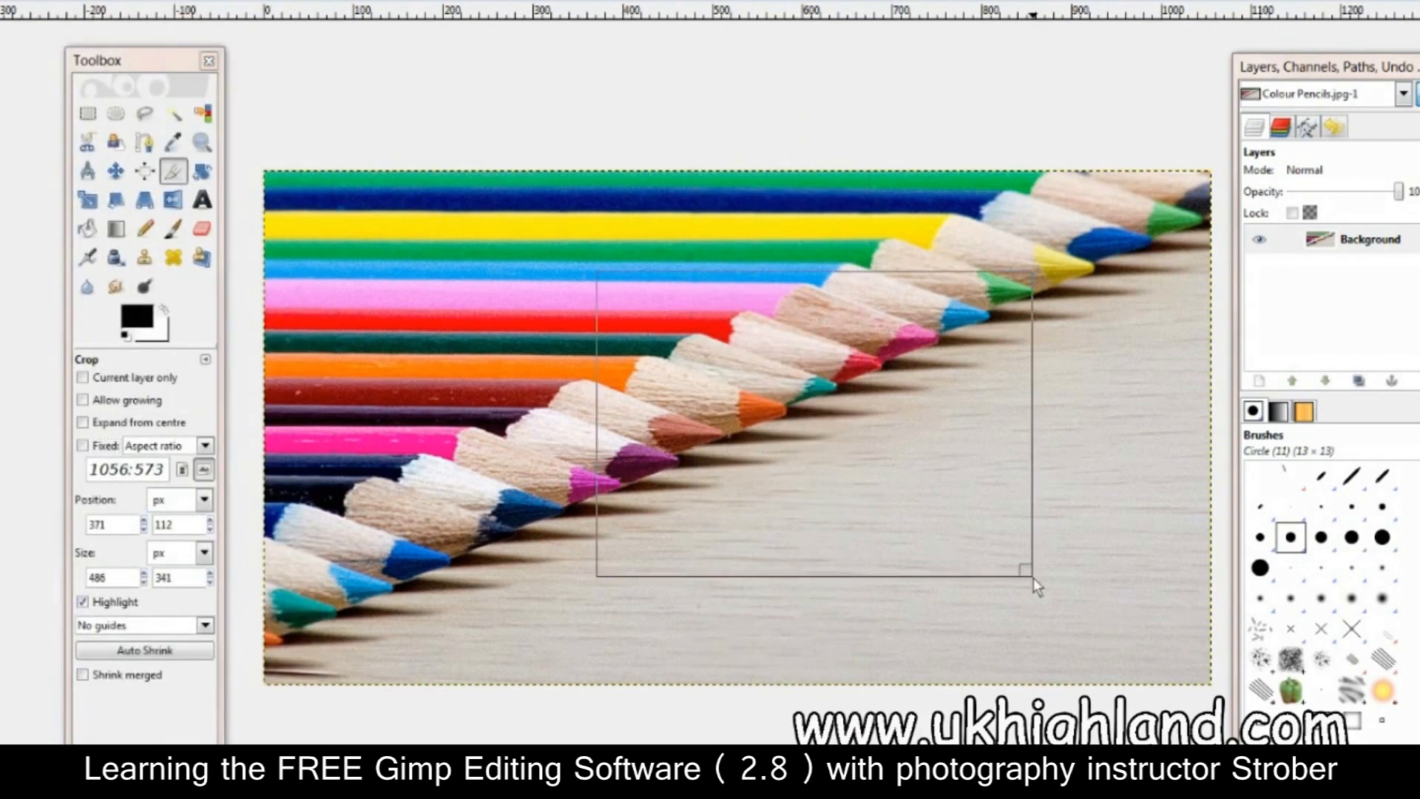
{"action": "key", "text": "Return"}
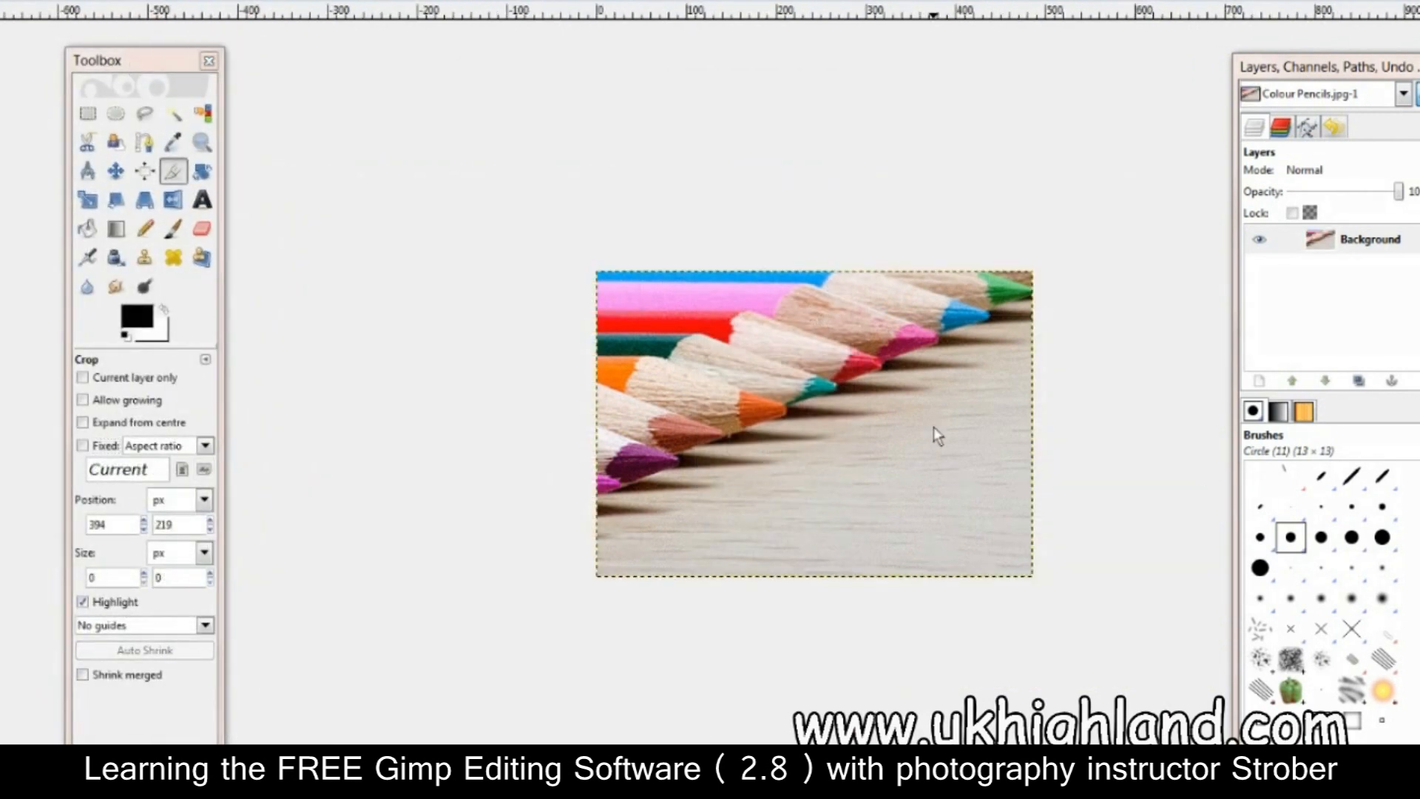
{"action": "key", "text": "ctrl+z"}
Crop the pencil photo freehand to about 951 × 531 px, then try smaller crops of differing shapes and undo each
{"action": "left_click_drag", "start_coordinate": [297, 190], "coordinate": [1150, 664]}
{"action": "double_click", "coordinate": [1043, 534]}
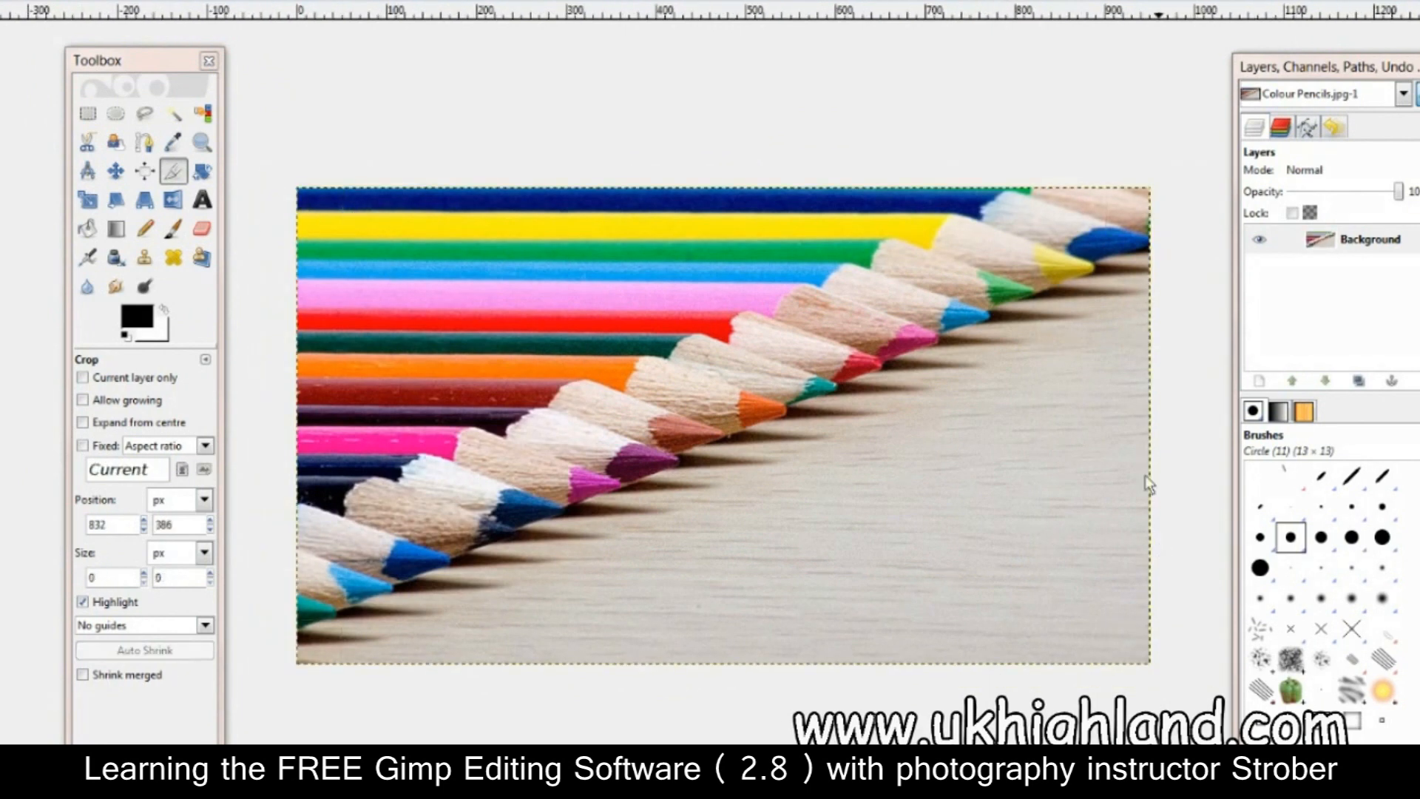
{"action": "left_click_drag", "start_coordinate": [949, 239], "coordinate": [1151, 664]}
{"action": "left_click", "coordinate": [1088, 520]}
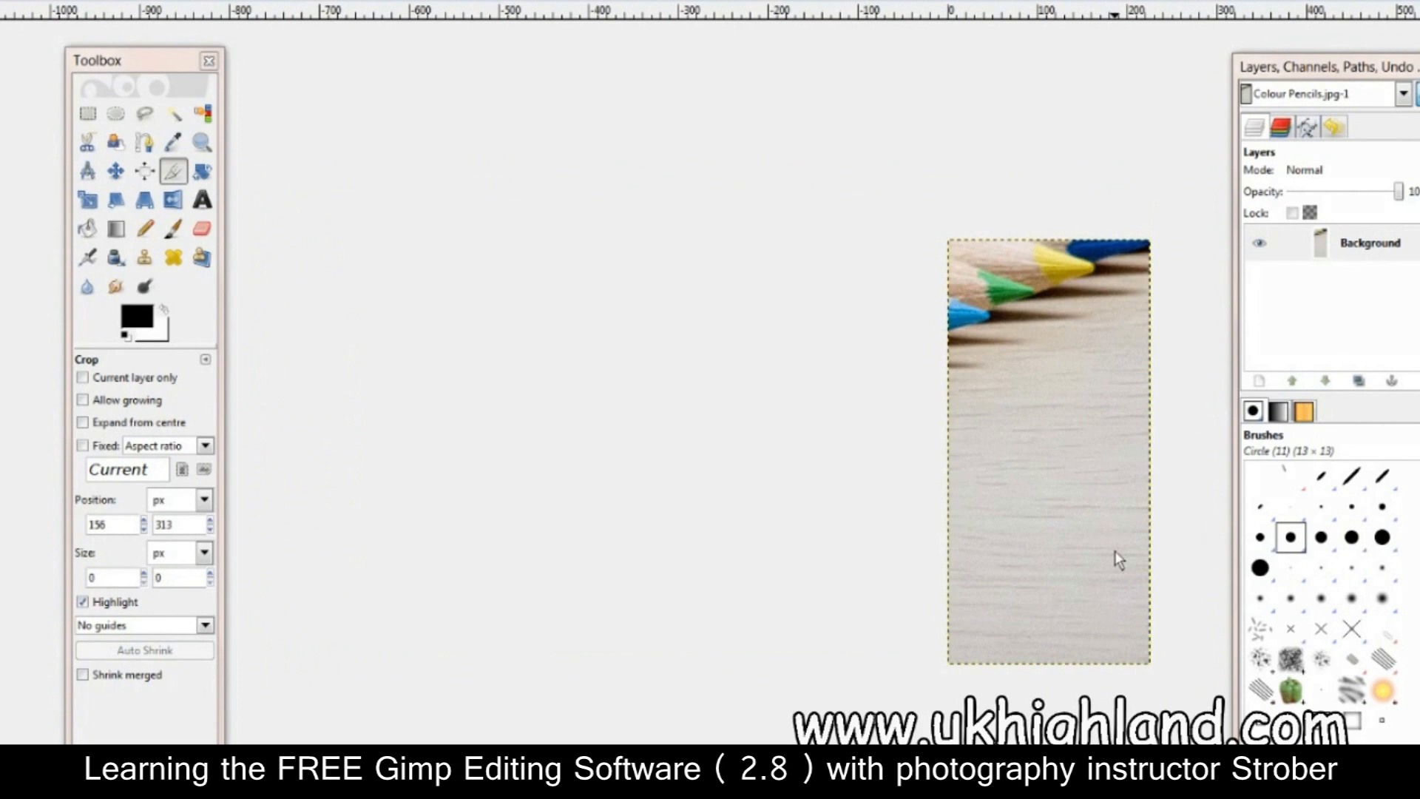
{"action": "key", "text": "ctrl+z"}
{"action": "left_click_drag", "start_coordinate": [1064, 392], "coordinate": [767, 300]}
{"action": "left_click", "coordinate": [832, 363]}
{"action": "key", "text": "ctrl+z"}
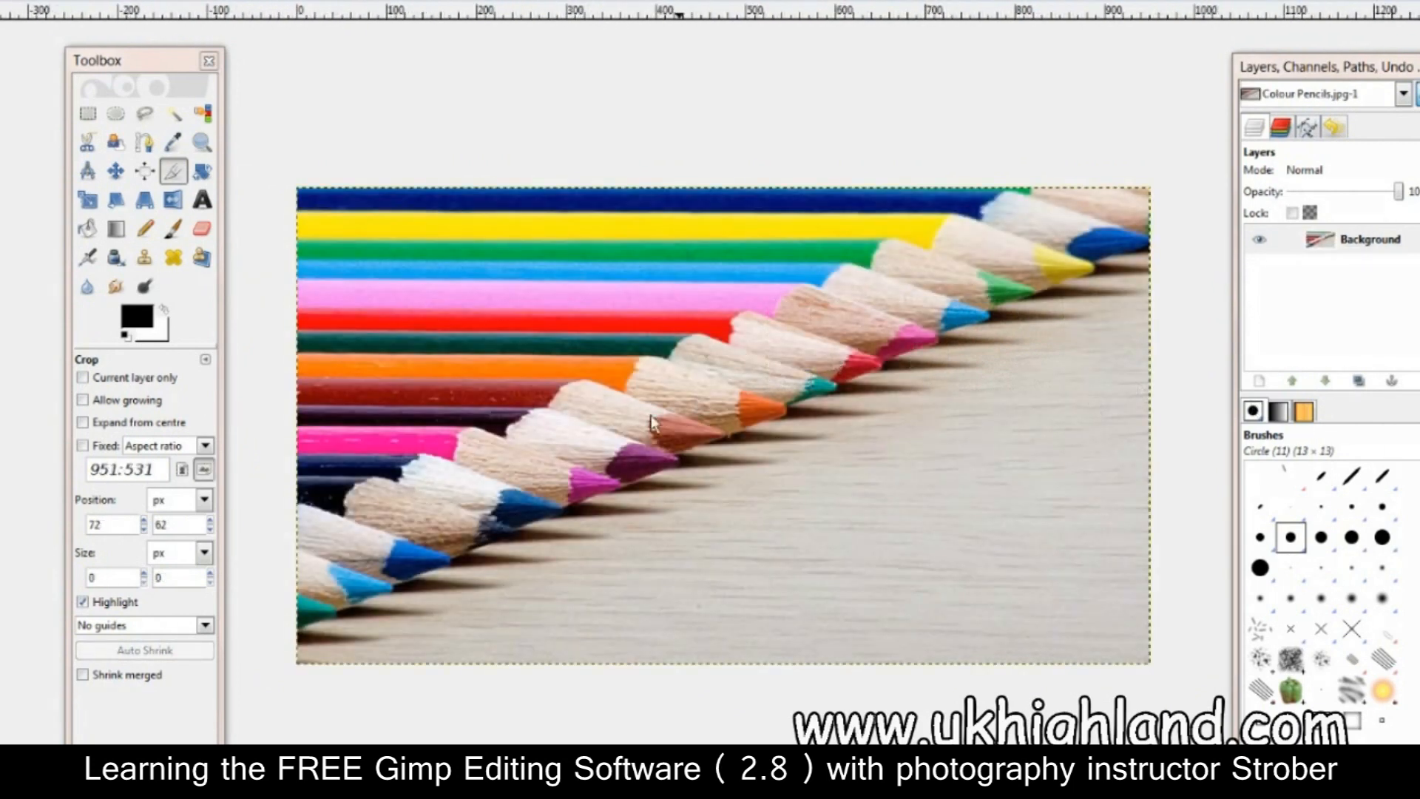
Draw a crop region over the pencil tips, enlarge it to about 611 × 448 px, and restore the full photo
{"action": "left_click_drag", "start_coordinate": [507, 346], "coordinate": [965, 643]}
{"action": "left_click_drag", "start_coordinate": [510, 350], "coordinate": [420, 245]}
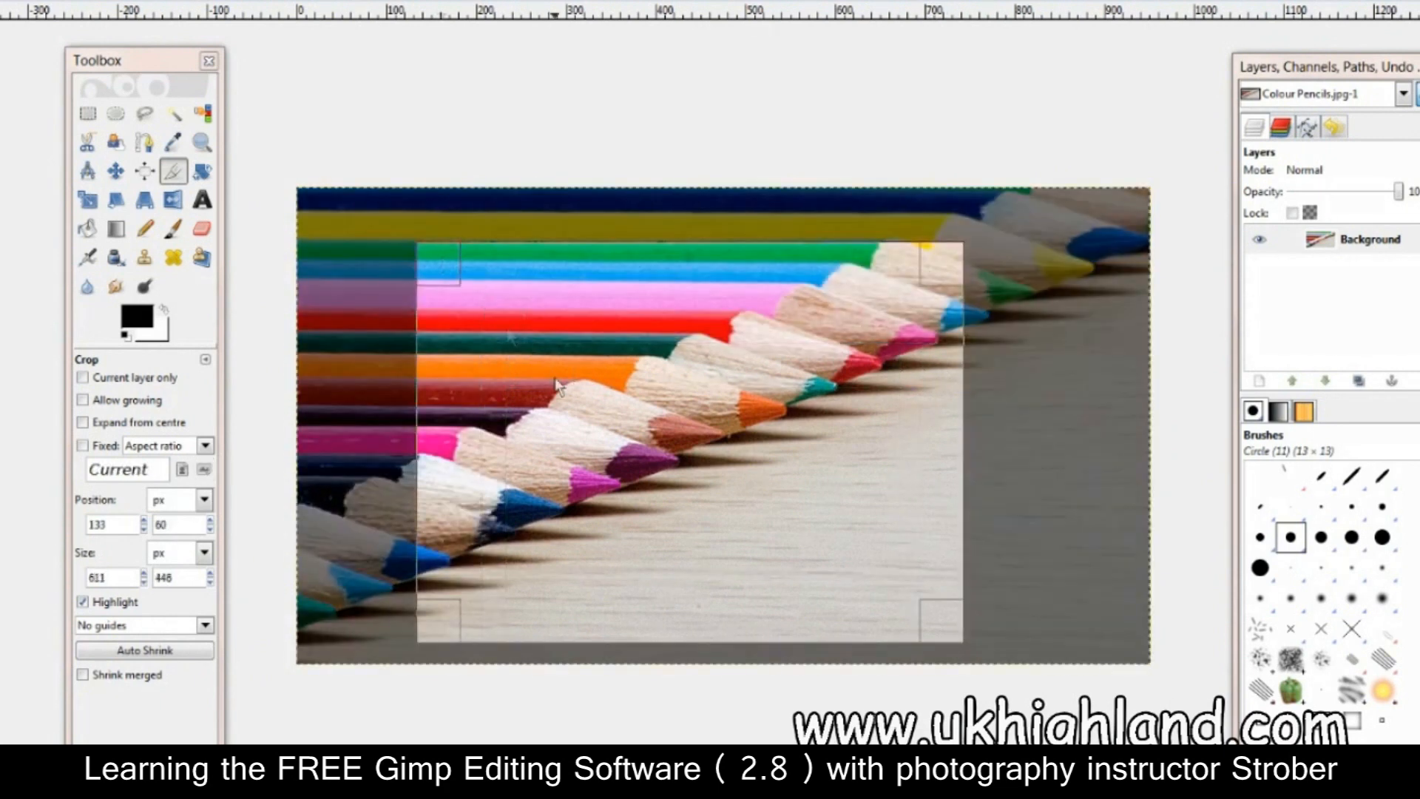
{"action": "left_click", "coordinate": [680, 388]}
{"action": "key", "text": "ctrl+z"}
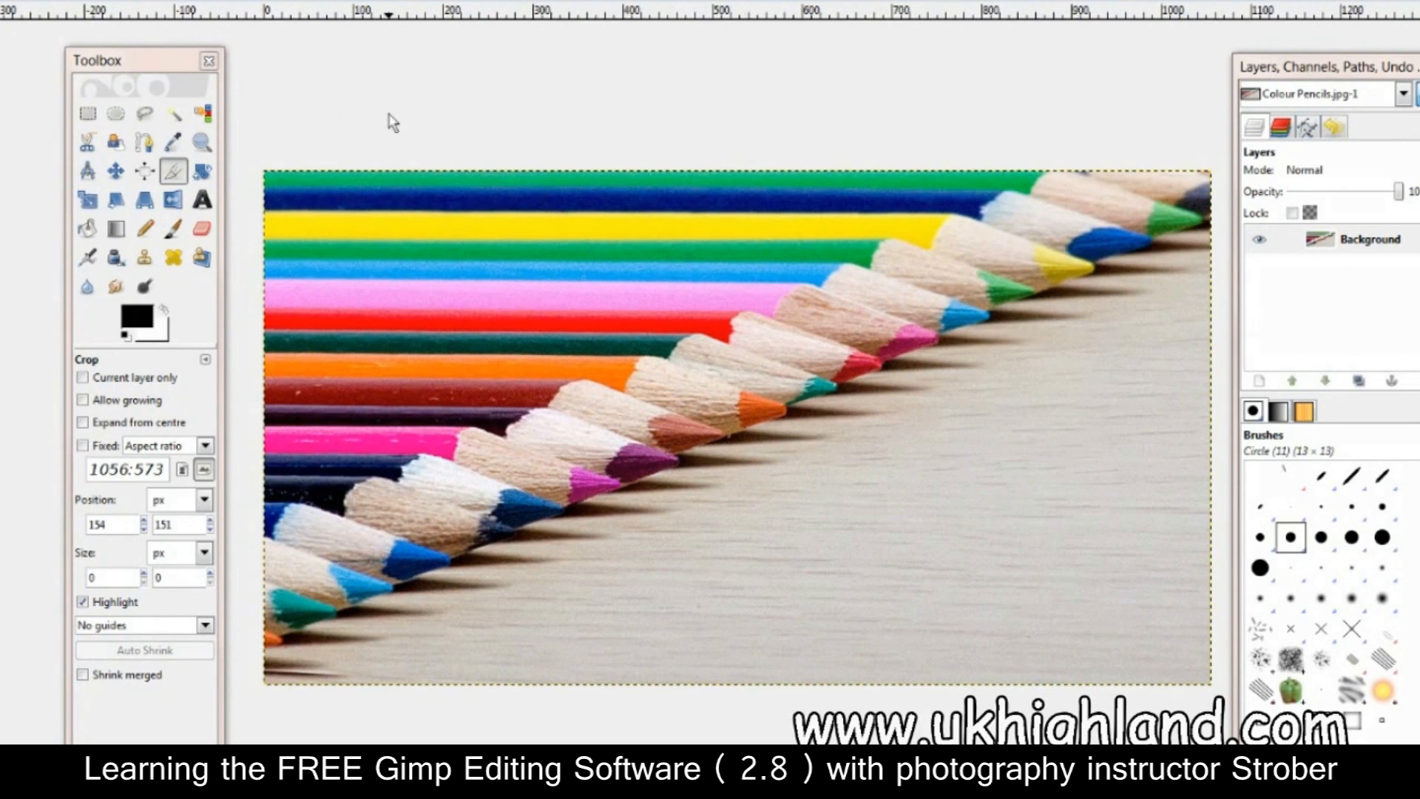
Turn on Fixed for the Crop tool with the Aspect ratio option, keeping the photo's own proportions
{"action": "left_click_drag", "start_coordinate": [157, 67], "coordinate": [651, 46]}
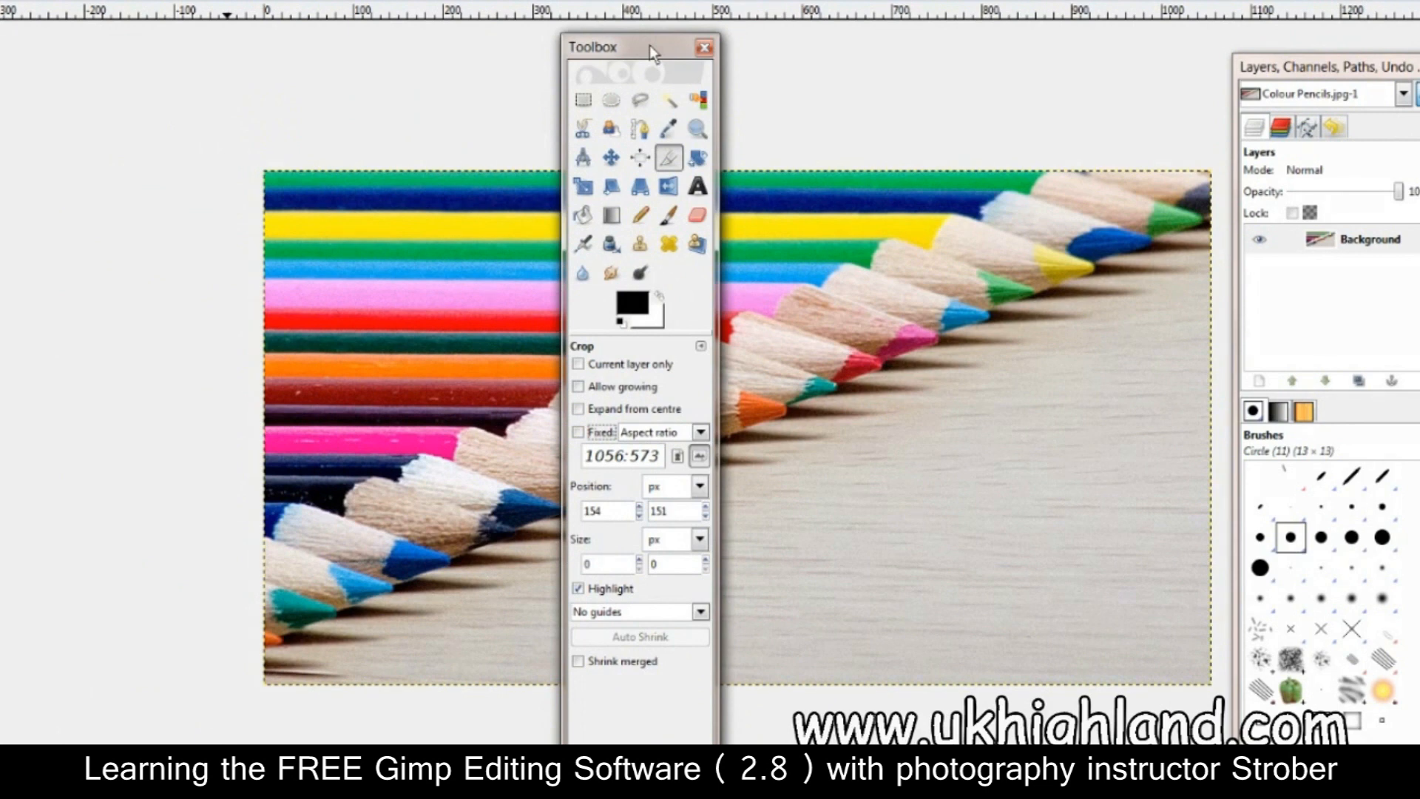
{"action": "left_click_drag", "start_coordinate": [650, 49], "coordinate": [39, 66]}
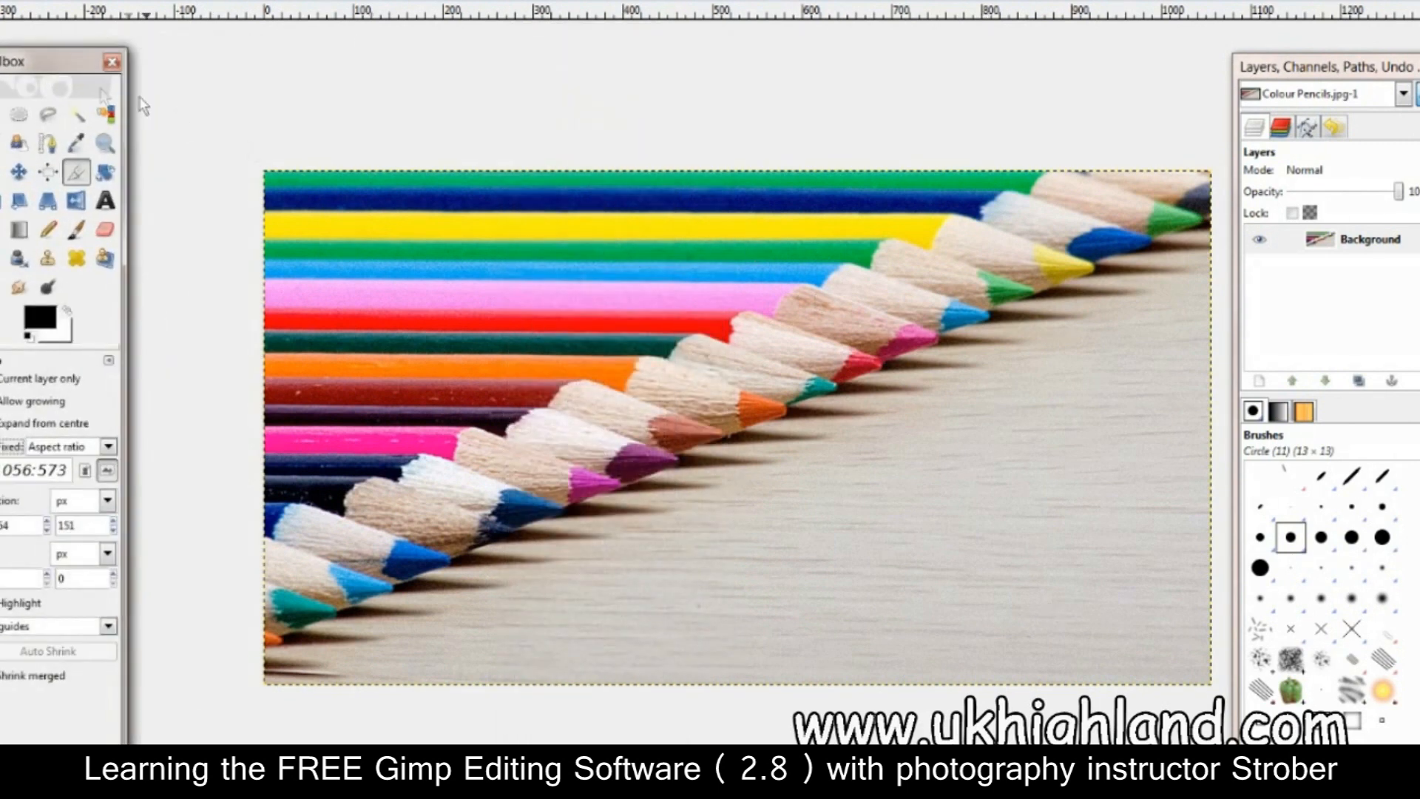
{"action": "left_click_drag", "start_coordinate": [52, 61], "coordinate": [757, 57]}
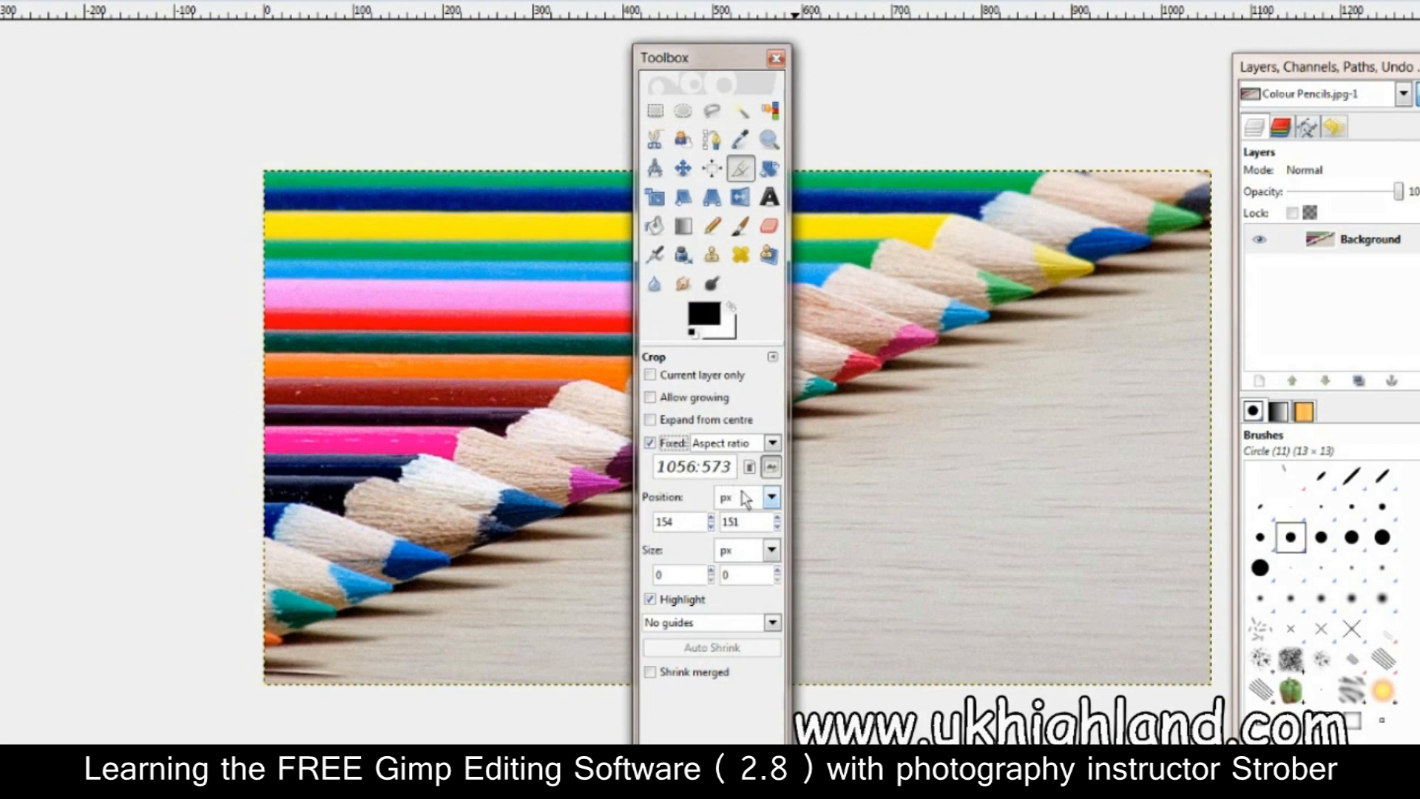
{"action": "left_click_drag", "start_coordinate": [703, 59], "coordinate": [658, 50]}
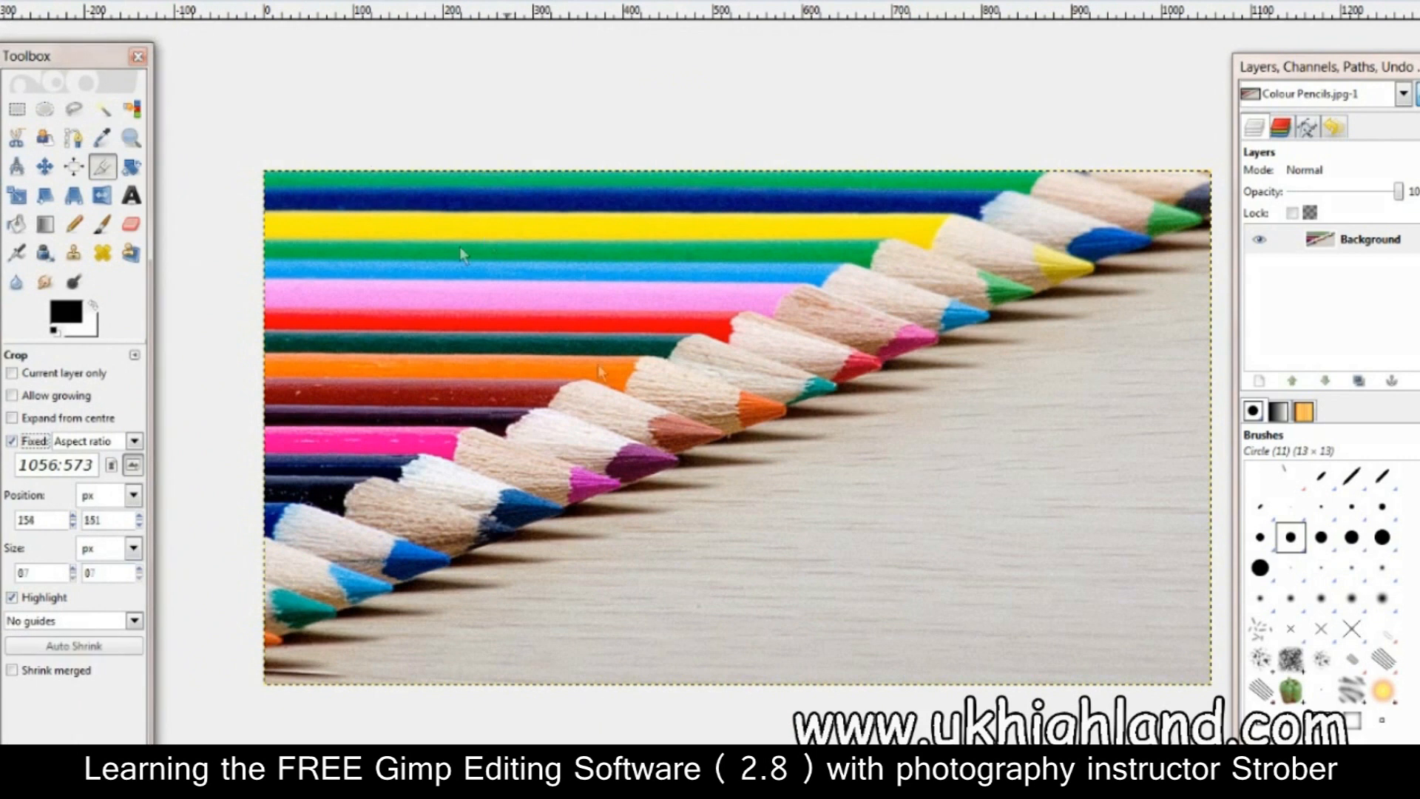
Draw a fixed-ratio crop region on the pencil photo, resize it to about 739 × 401 px, and discard it
{"action": "left_click_drag", "start_coordinate": [459, 247], "coordinate": [1080, 636]}
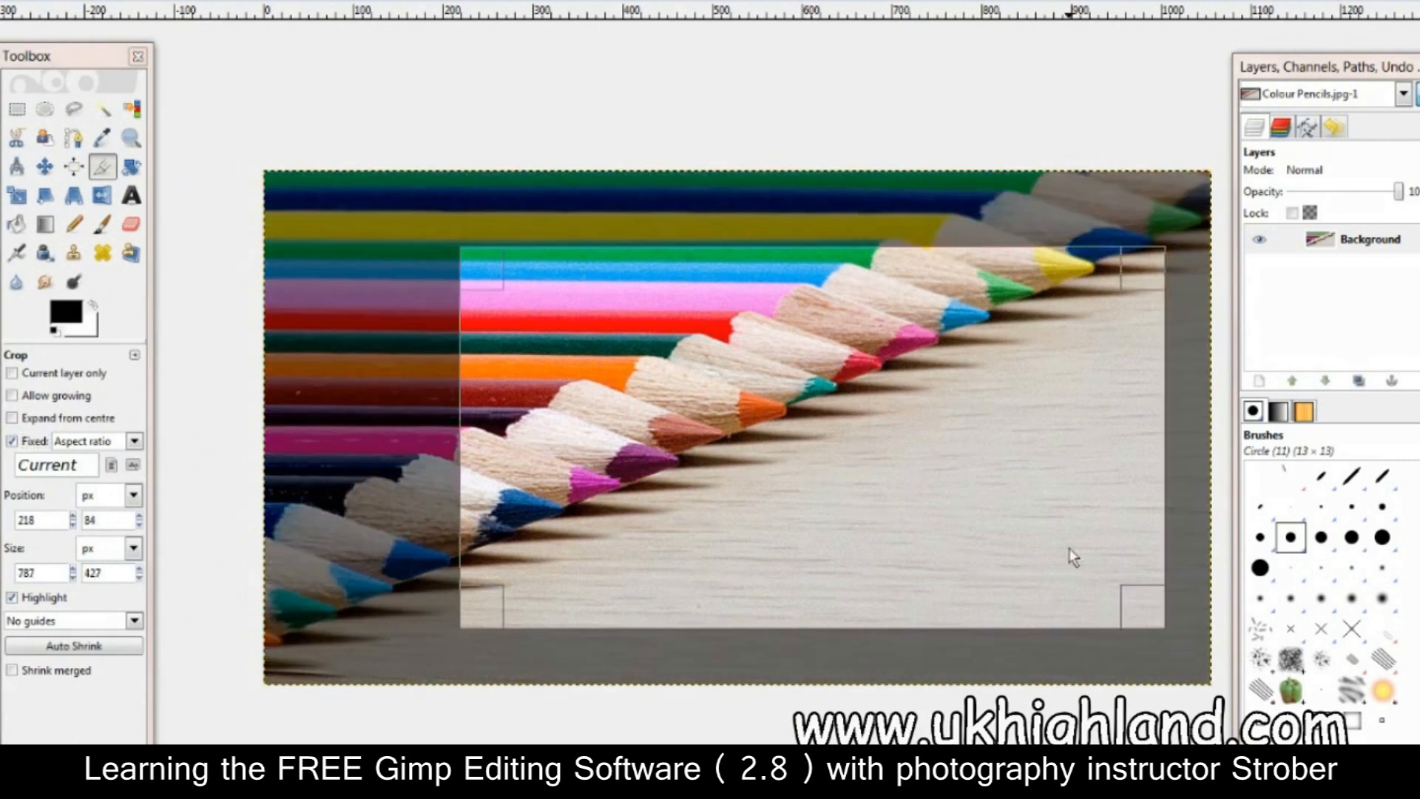
{"action": "left_click_drag", "start_coordinate": [1114, 592], "coordinate": [1057, 574]}
{"action": "left_click_drag", "start_coordinate": [1089, 397], "coordinate": [1008, 584]}
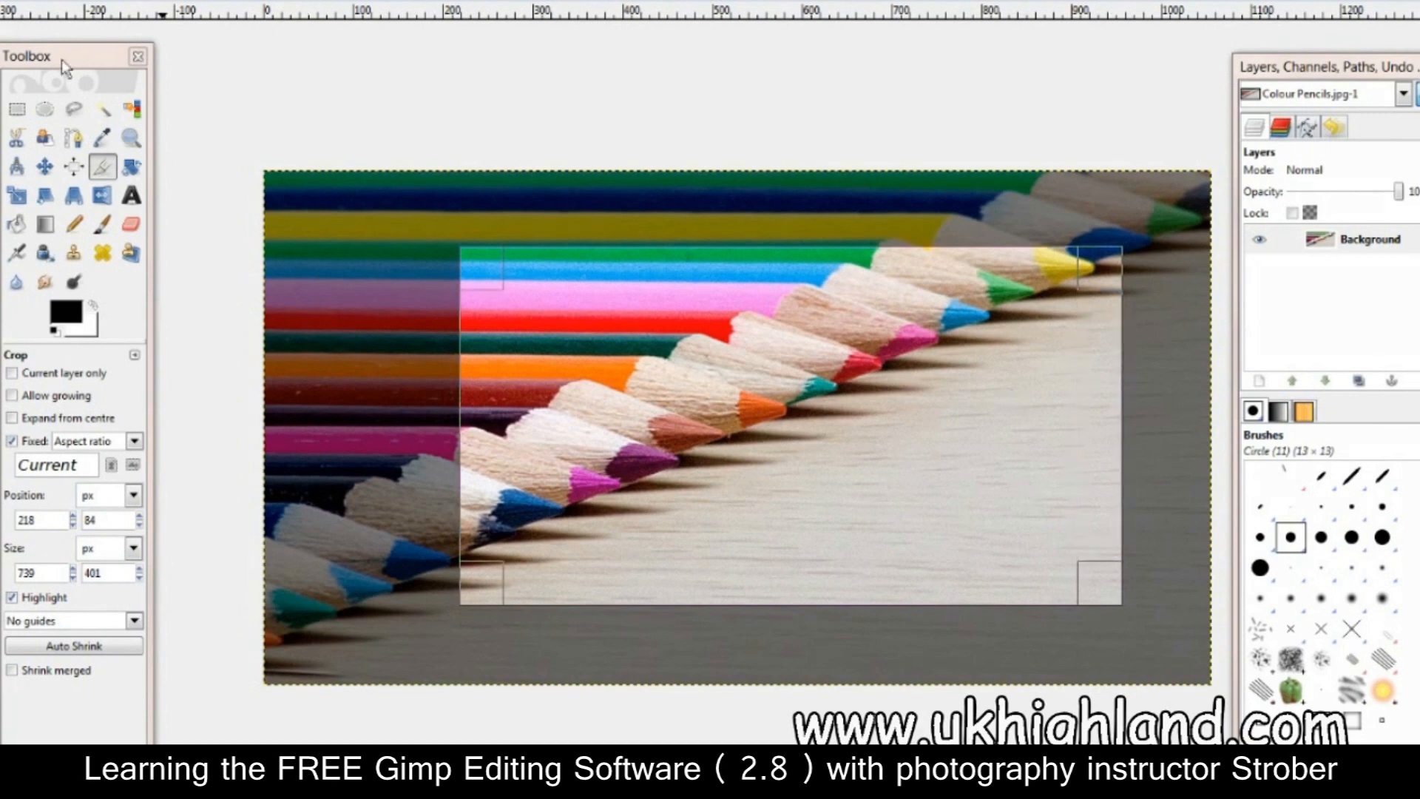
{"action": "left_click_drag", "start_coordinate": [61, 60], "coordinate": [792, 59]}
{"action": "left_click", "coordinate": [265, 122]}
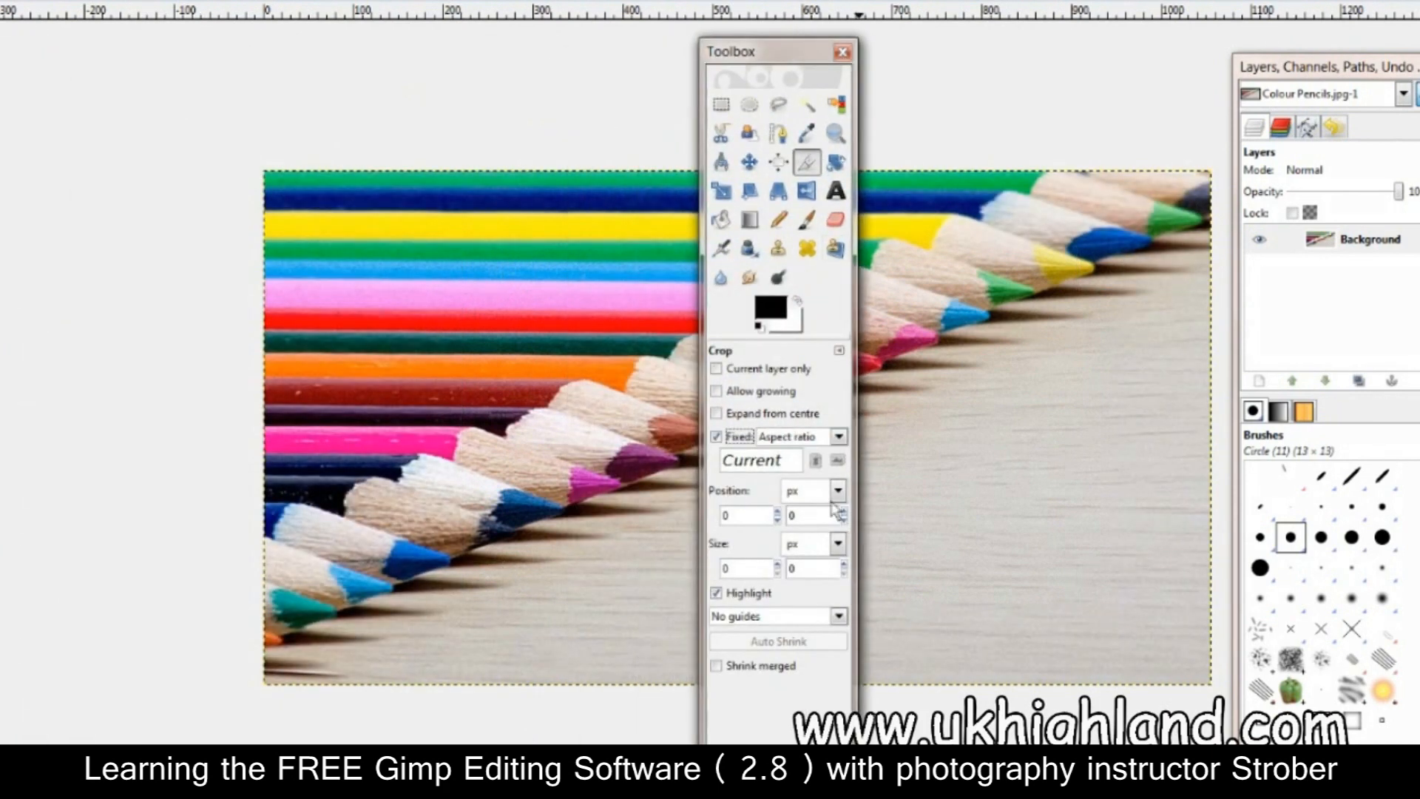
Set the Crop tool's fixed aspect ratio to 420:297 and its position unit to mm, with the toolbox beside the photo
{"action": "left_click", "coordinate": [776, 459]}
{"action": "left_click_drag", "start_coordinate": [787, 466], "coordinate": [513, 446]}
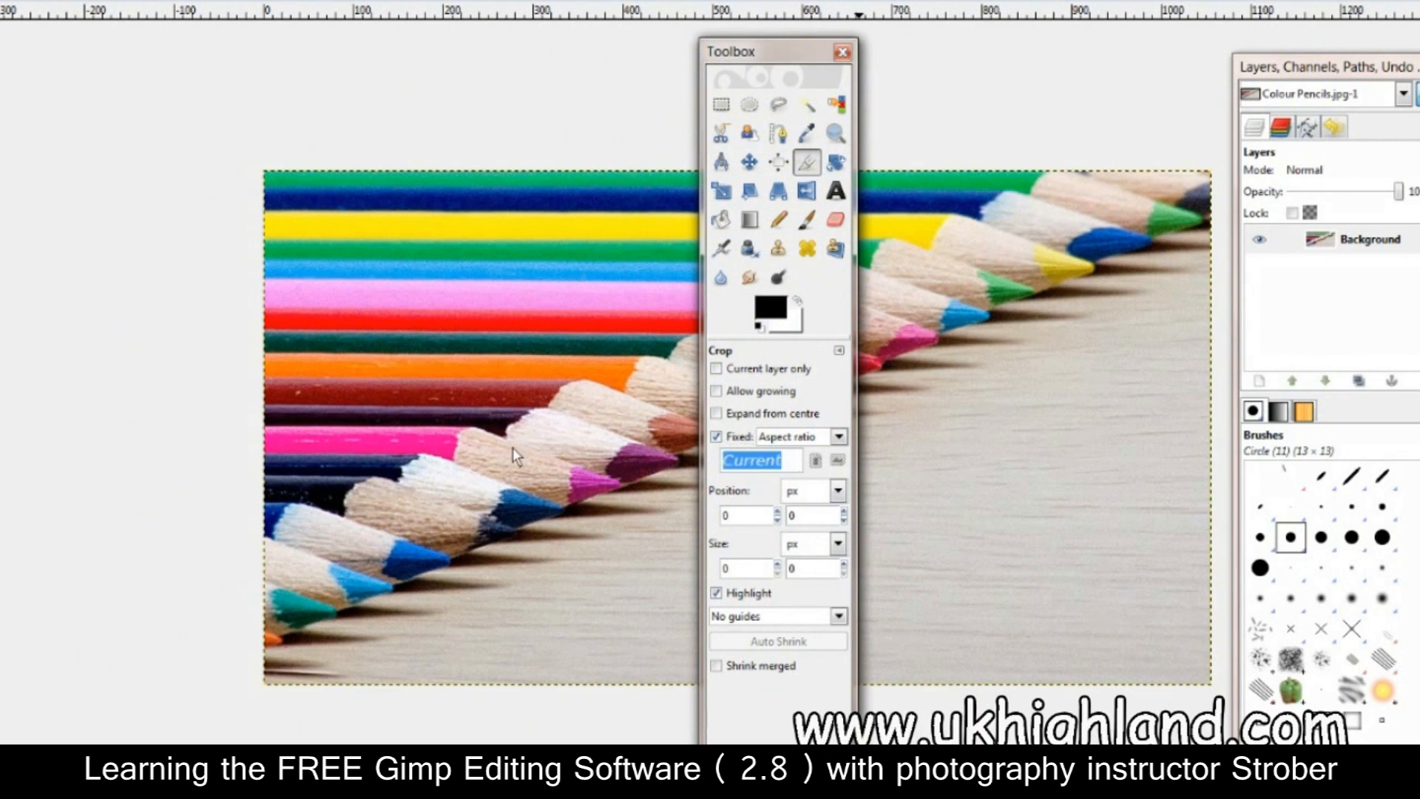
{"action": "type", "text": "420:"}
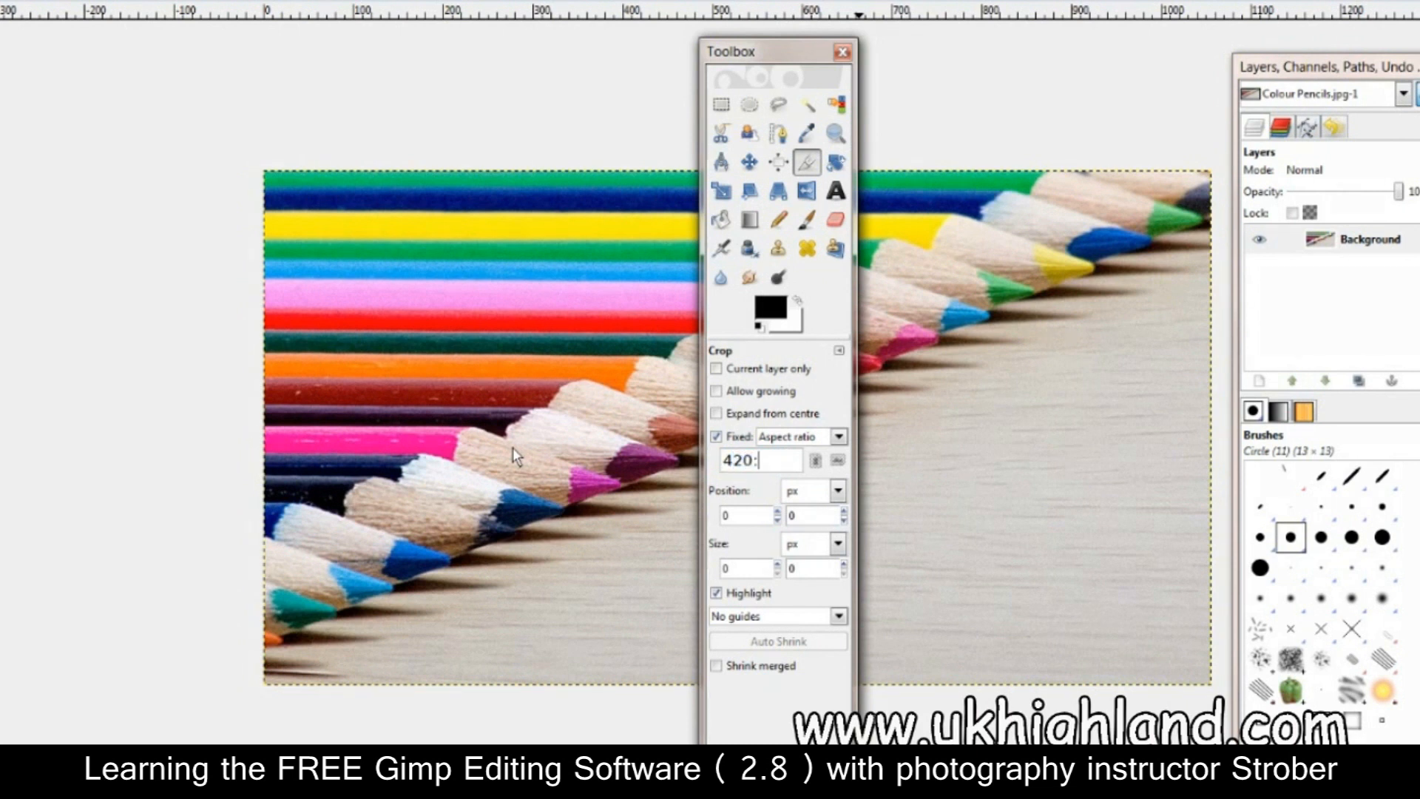
{"action": "type", "text": "297"}
{"action": "left_click", "coordinate": [828, 494]}
{"action": "left_click", "coordinate": [817, 565]}
{"action": "left_click_drag", "start_coordinate": [809, 46], "coordinate": [170, 50]}
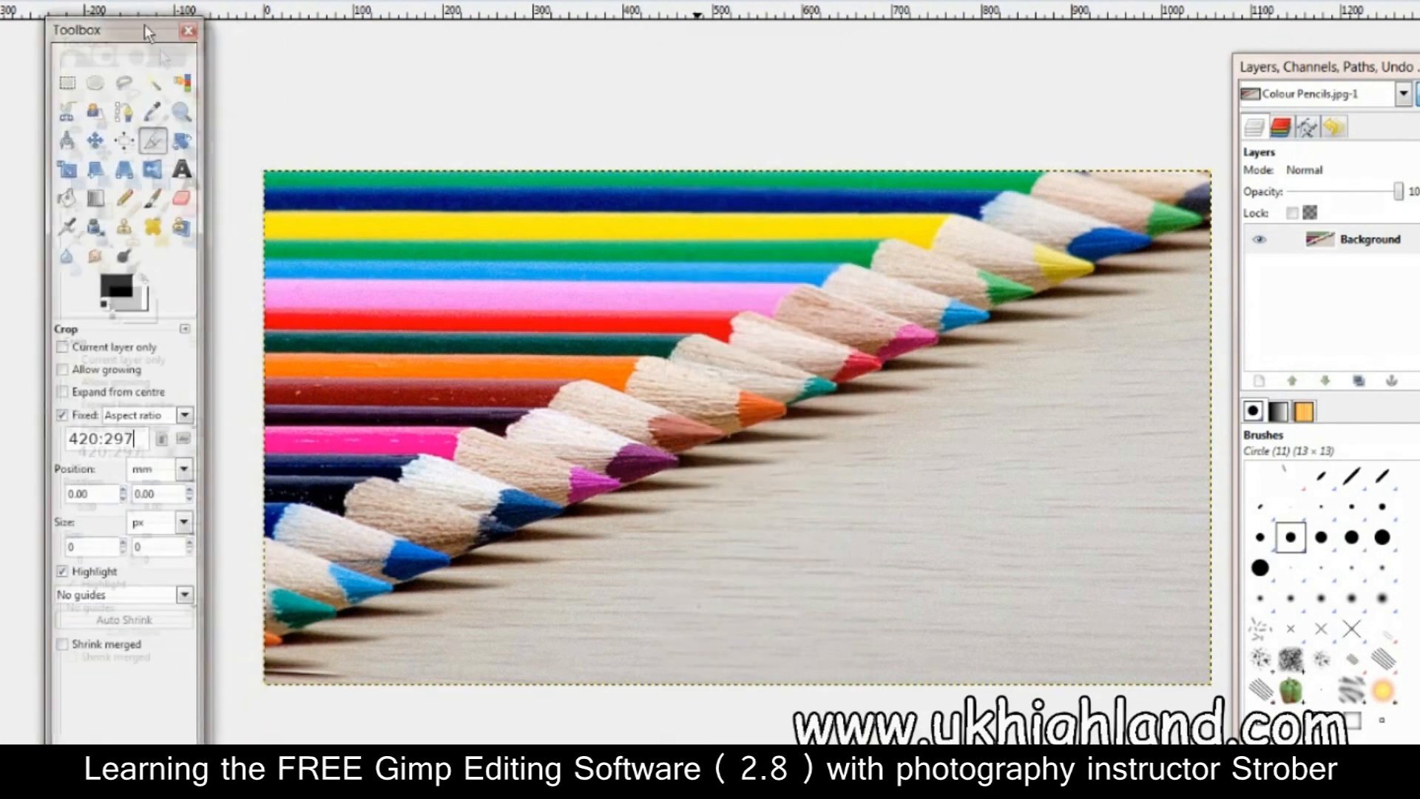
Try a 420:297 crop region of about 662 × 468 px, moving it around over the pencil tips
{"action": "left_click_drag", "start_coordinate": [410, 265], "coordinate": [1010, 620]}
{"action": "mouse_move", "coordinate": [837, 575]}
{"action": "left_mouse_down"}
{"action": "mouse_move", "coordinate": [854, 535]}
{"action": "mouse_move", "coordinate": [869, 546]}
{"action": "mouse_move", "coordinate": [839, 568]}
{"action": "mouse_move", "coordinate": [847, 555]}
{"action": "left_mouse_up"}
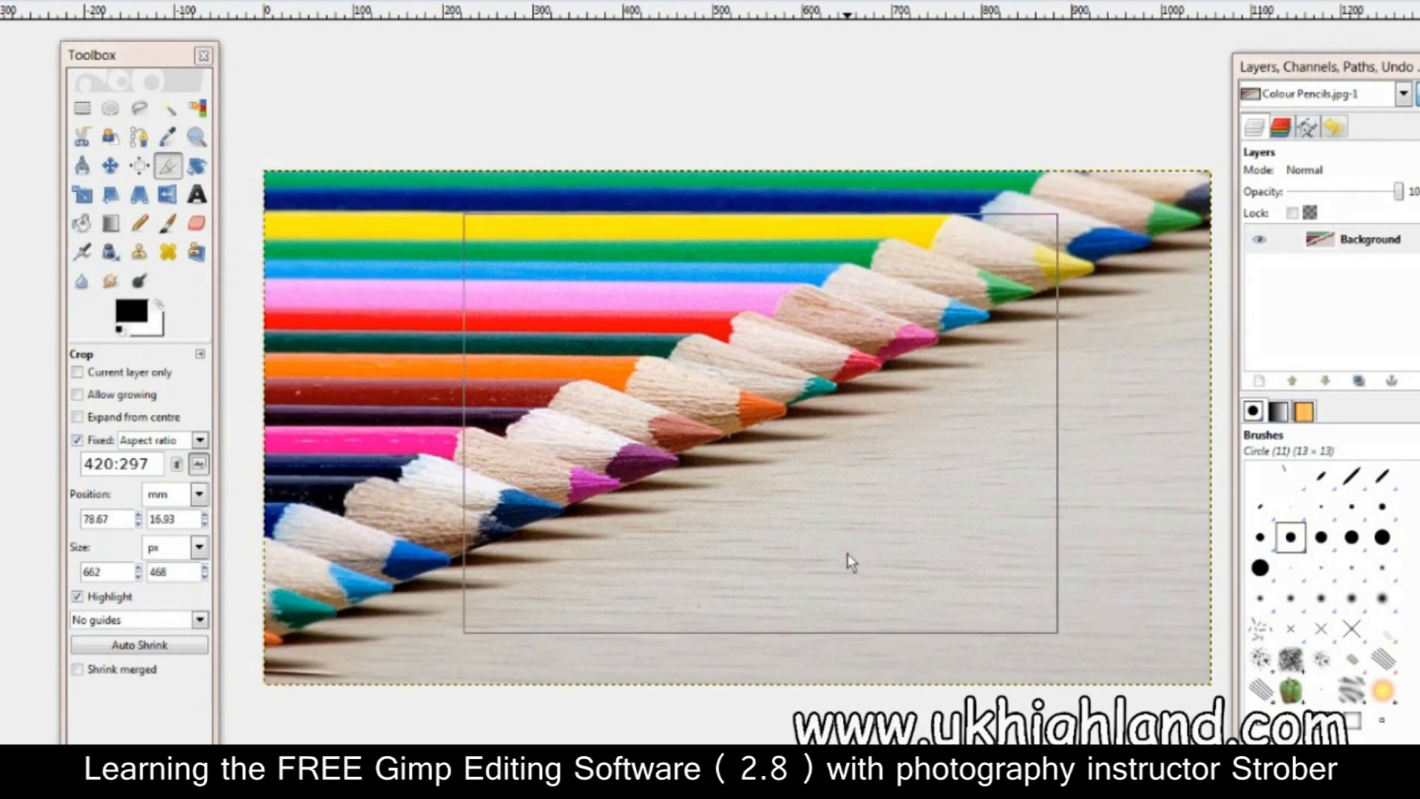
{"action": "mouse_move", "coordinate": [849, 561]}
{"action": "left_mouse_down"}
{"action": "mouse_move", "coordinate": [828, 524]}
{"action": "mouse_move", "coordinate": [880, 524]}
{"action": "mouse_move", "coordinate": [884, 449]}
{"action": "left_mouse_up"}
{"action": "left_click_drag", "start_coordinate": [888, 430], "coordinate": [889, 426]}
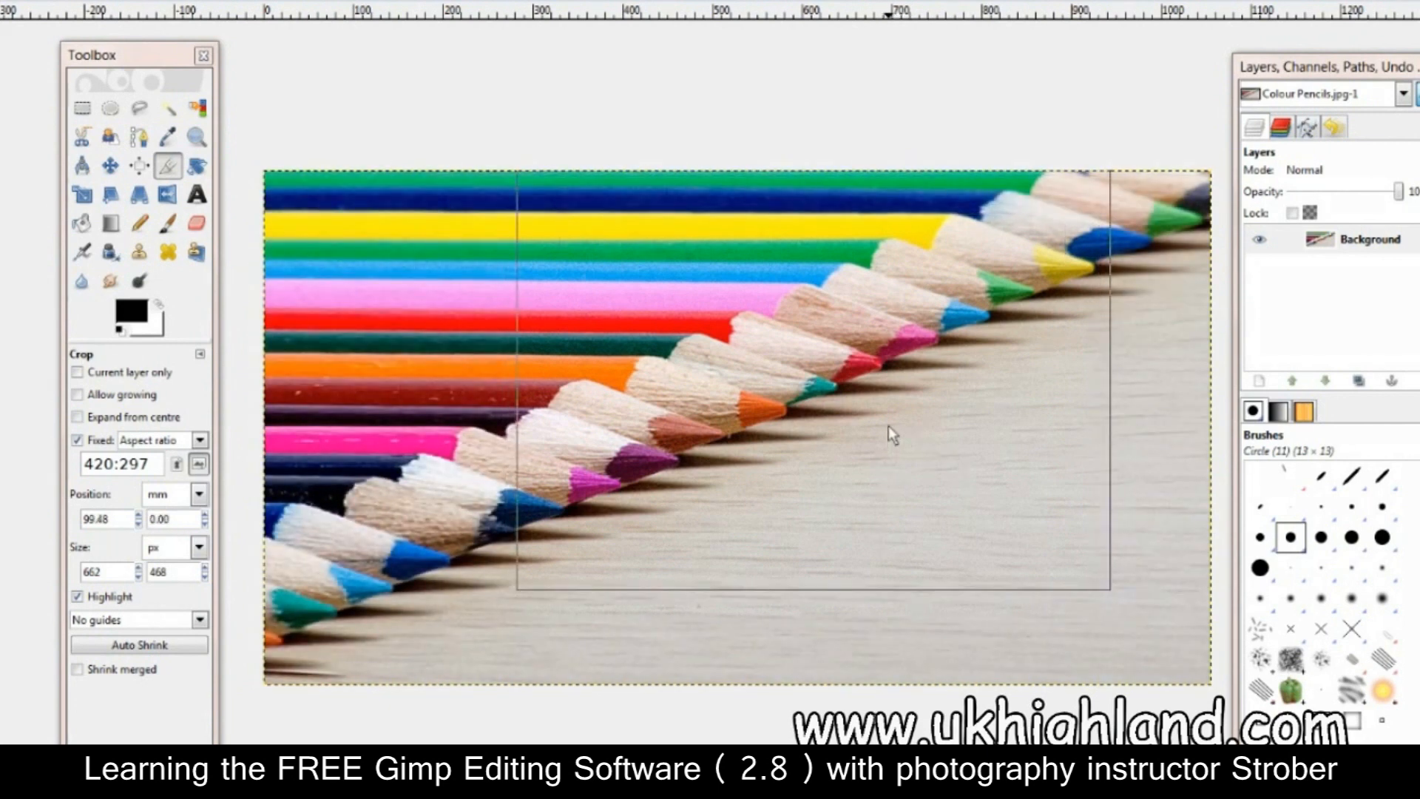
{"action": "left_click", "coordinate": [889, 425]}
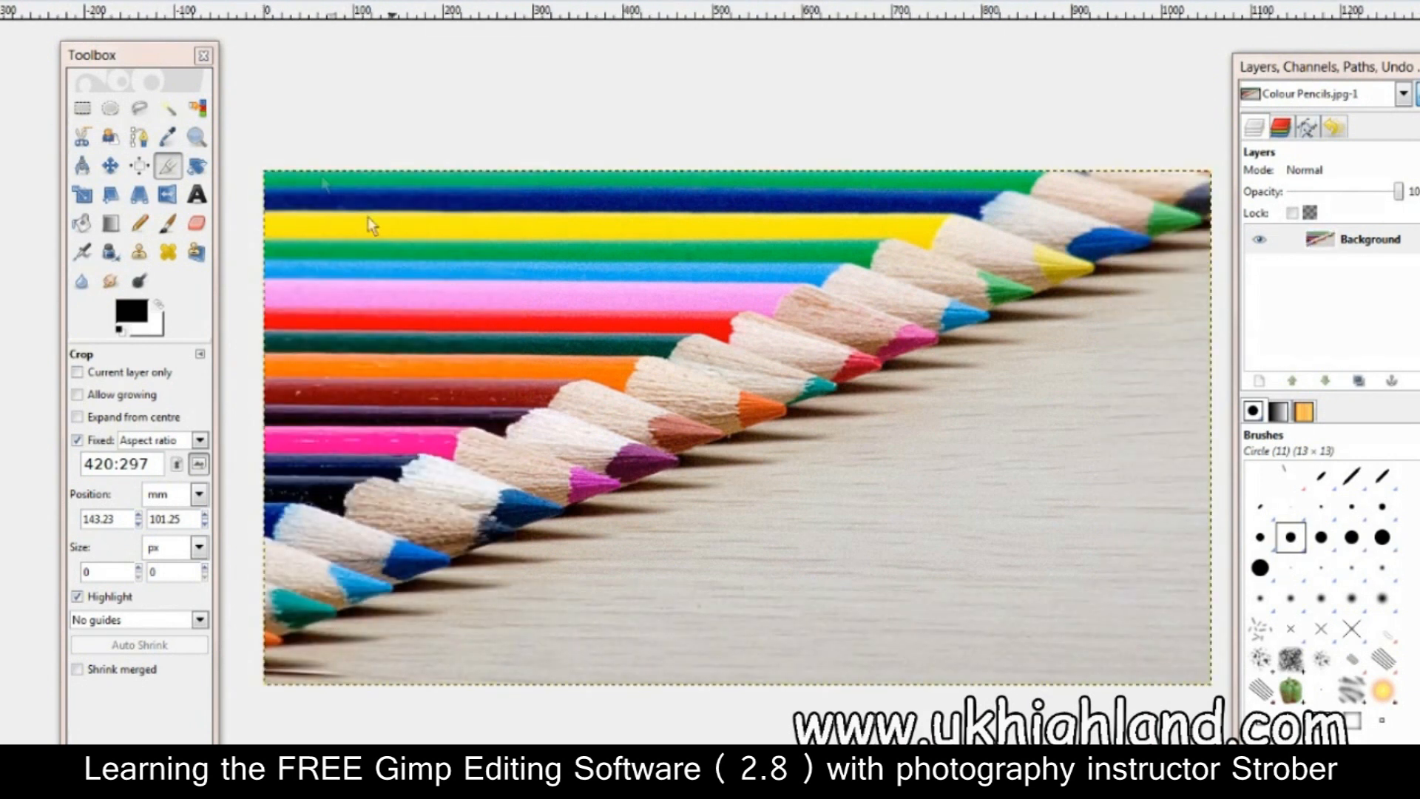
Crop the pencil photo to a full-height 420:297 region of 810 × 573 px and undo the crop
{"action": "left_click_drag", "start_coordinate": [321, 180], "coordinate": [1216, 691]}
{"action": "left_click_drag", "start_coordinate": [801, 546], "coordinate": [842, 517]}
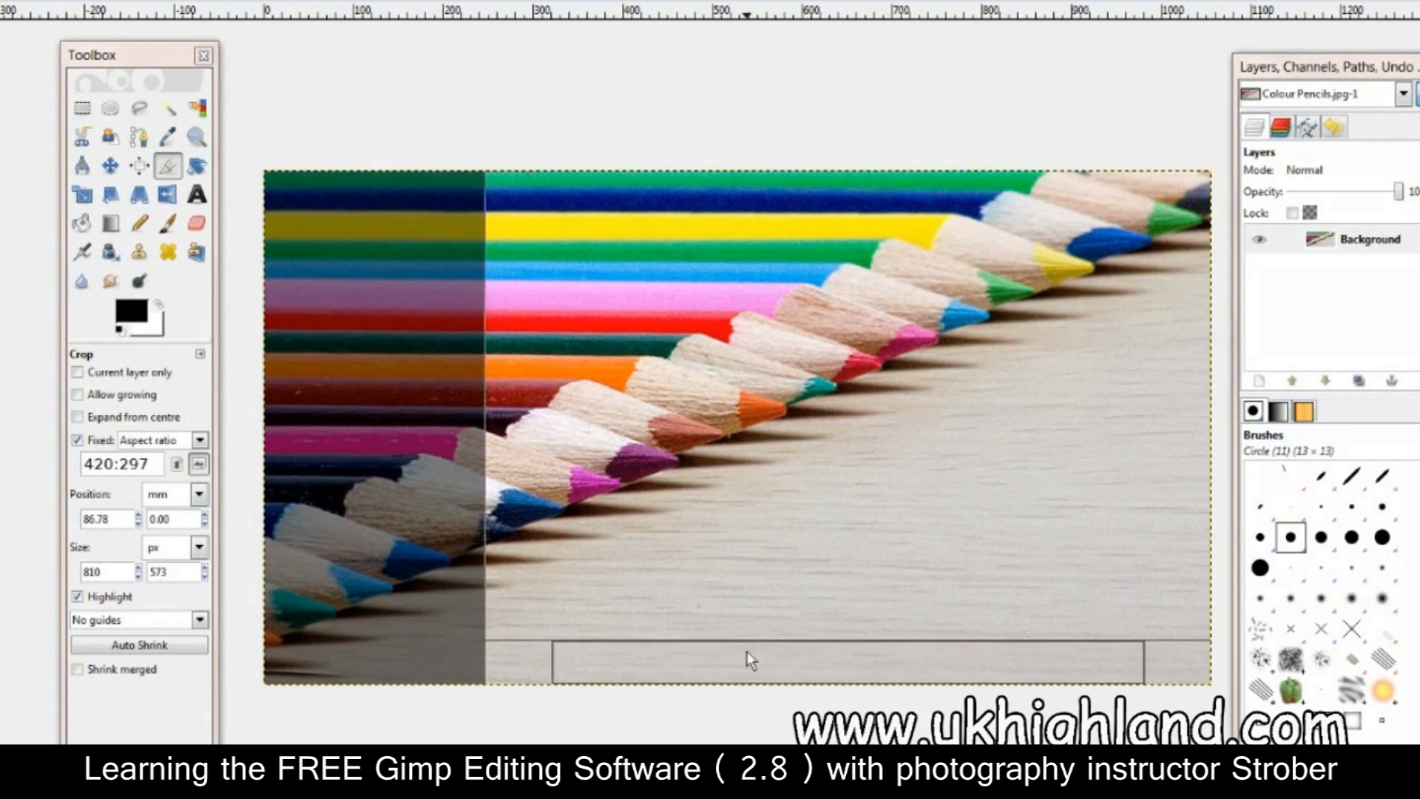
{"action": "left_click", "coordinate": [748, 499]}
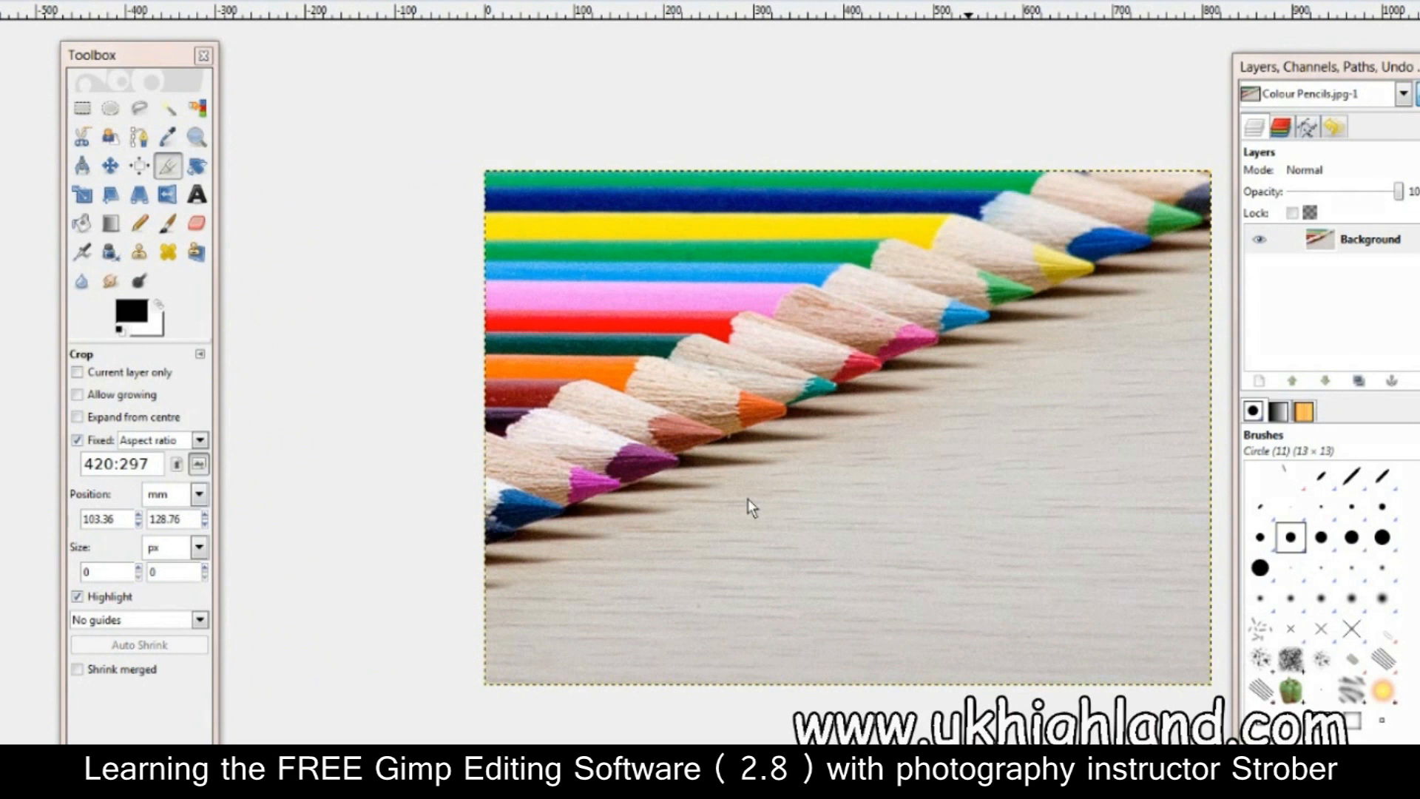
{"action": "key", "text": "ctrl+z"}
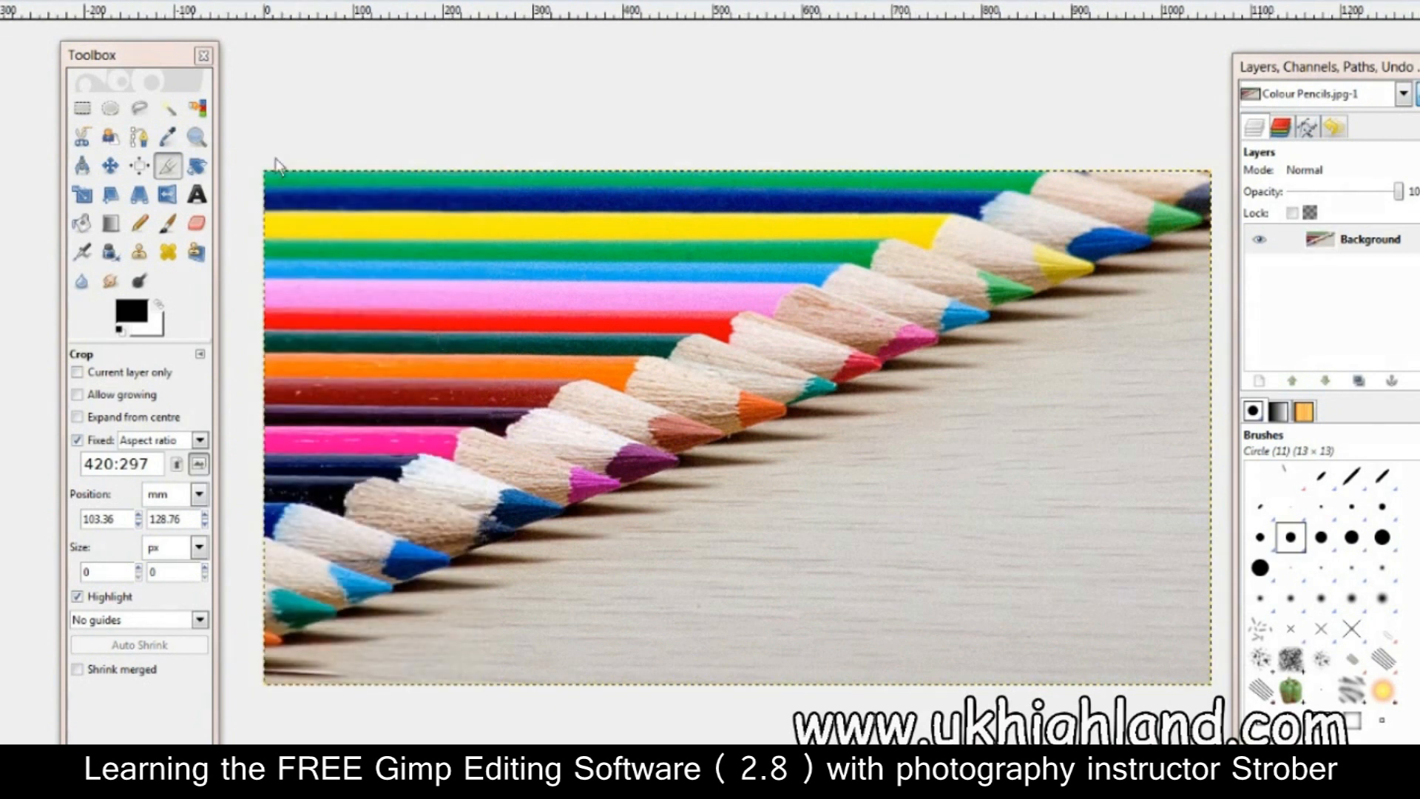
Crop the pencil photo at 420:297 to about 634 × 448 px, starting about 112.5 mm across at the upper edge
{"action": "left_click_drag", "start_coordinate": [266, 177], "coordinate": [988, 684]}
{"action": "left_click_drag", "start_coordinate": [723, 529], "coordinate": [939, 537]}
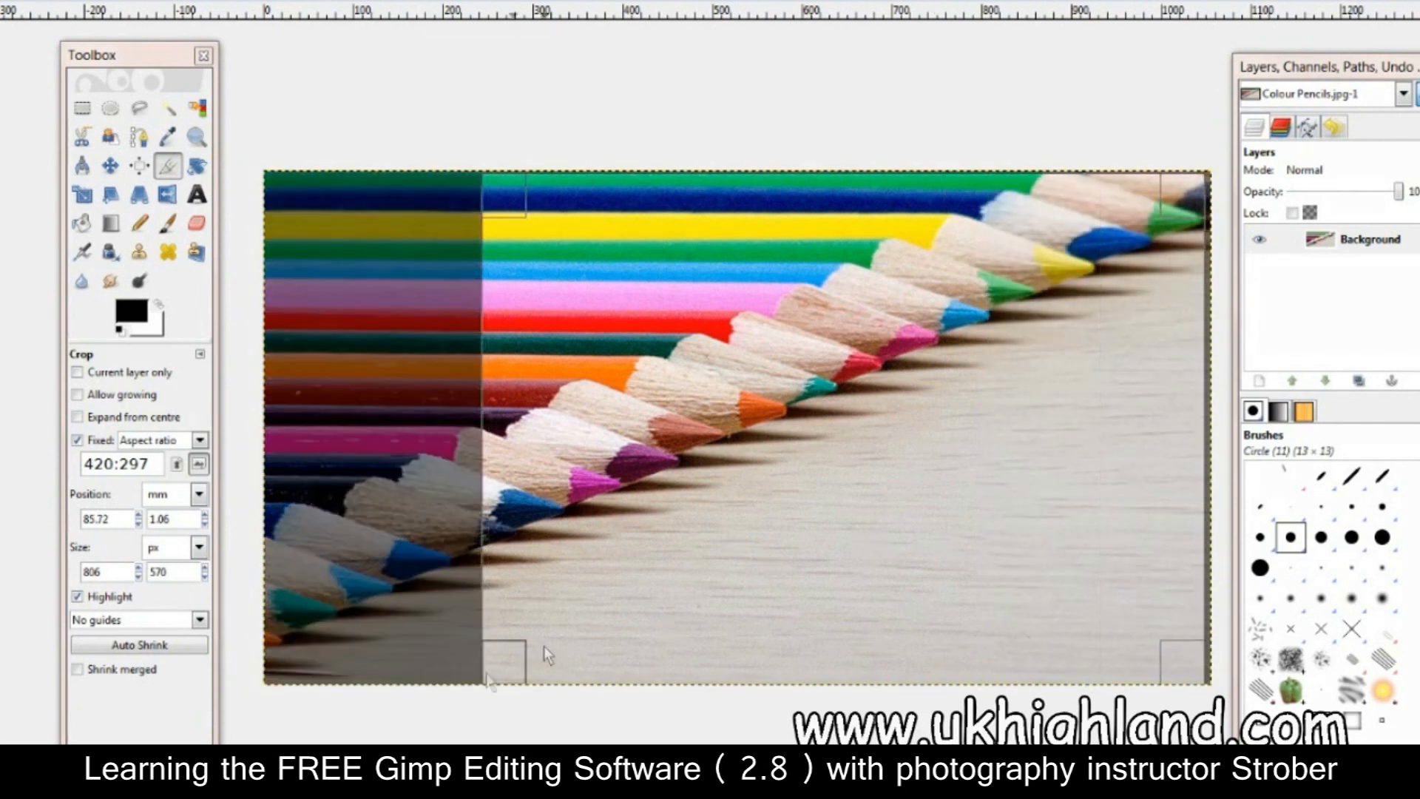
{"action": "left_click_drag", "start_coordinate": [487, 674], "coordinate": [639, 502]}
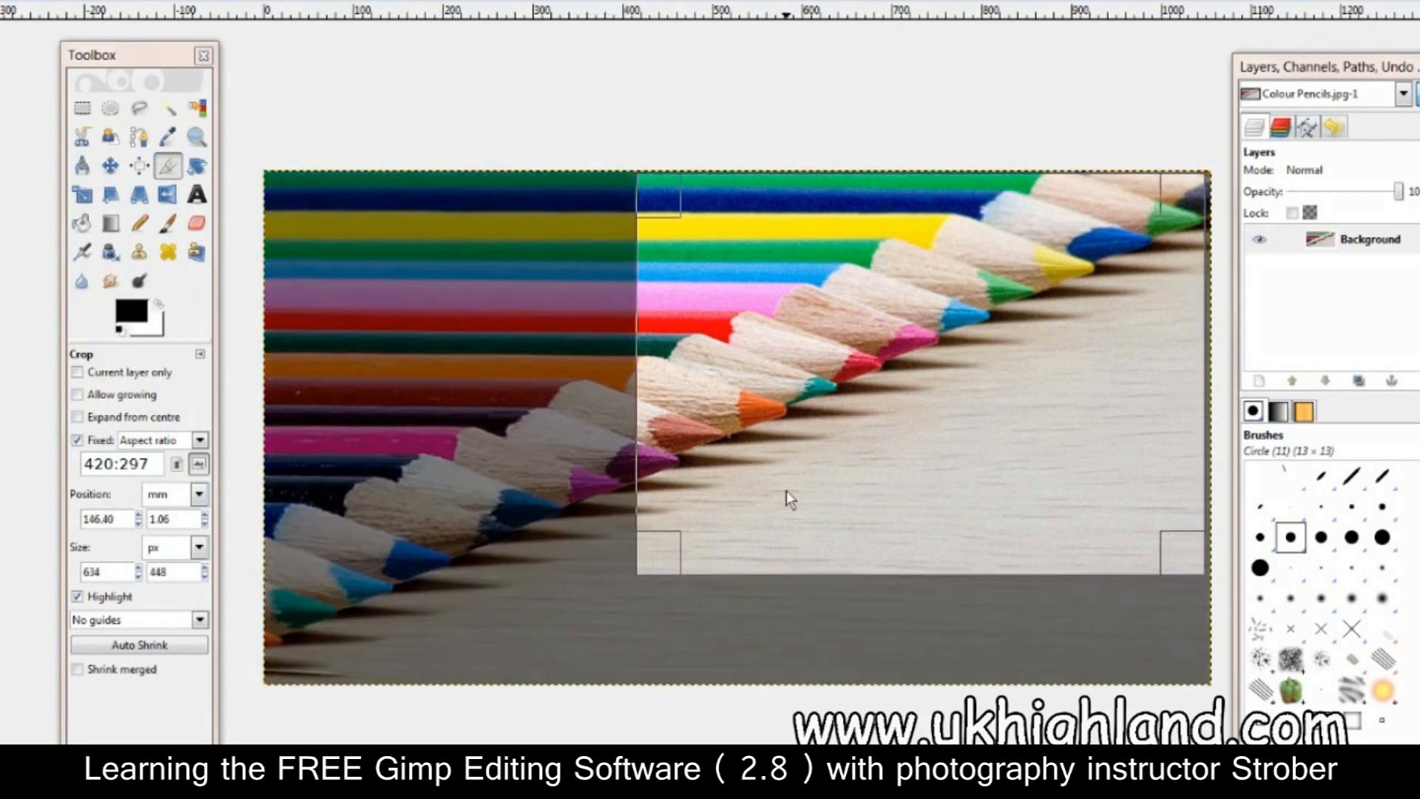
{"action": "left_click_drag", "start_coordinate": [848, 447], "coordinate": [763, 443]}
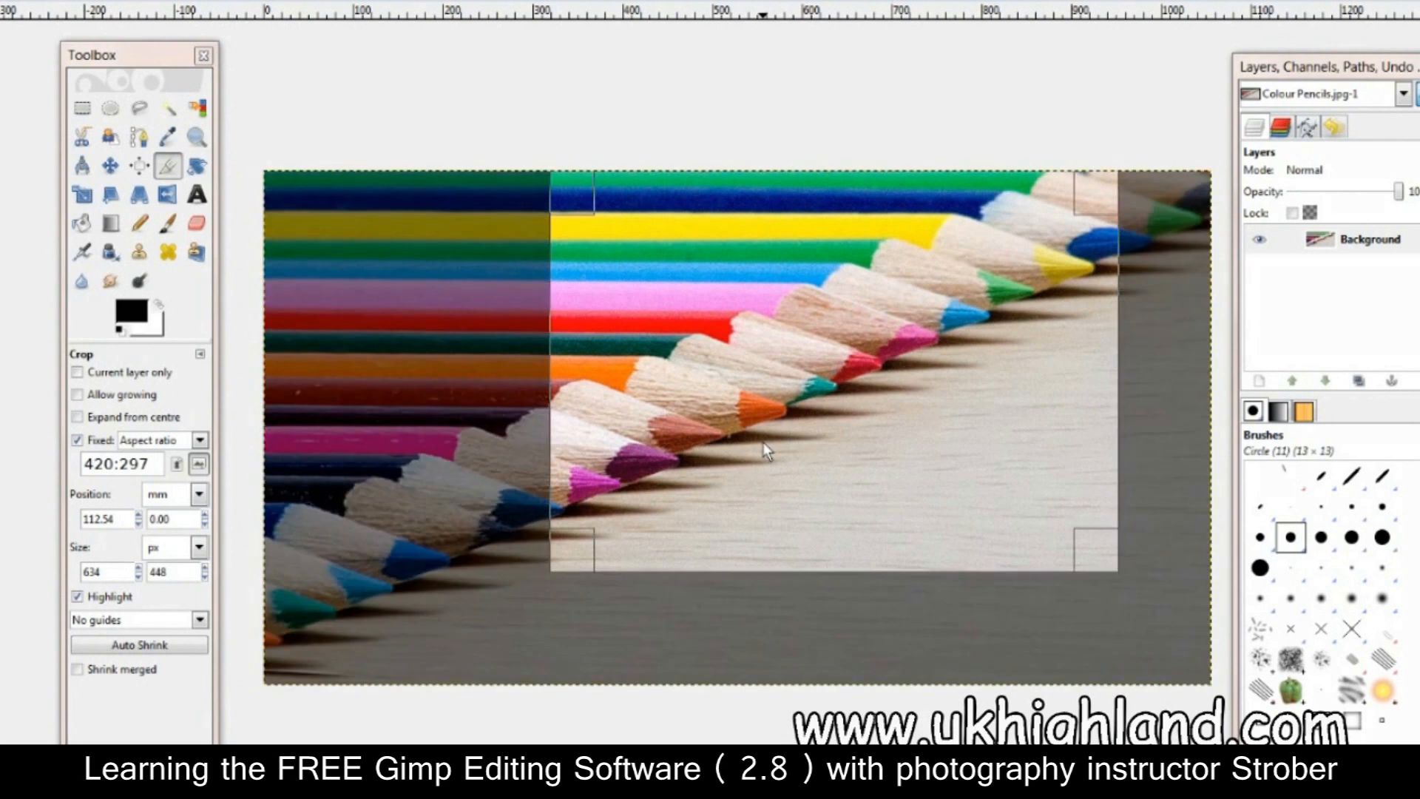
{"action": "left_click", "coordinate": [764, 442]}
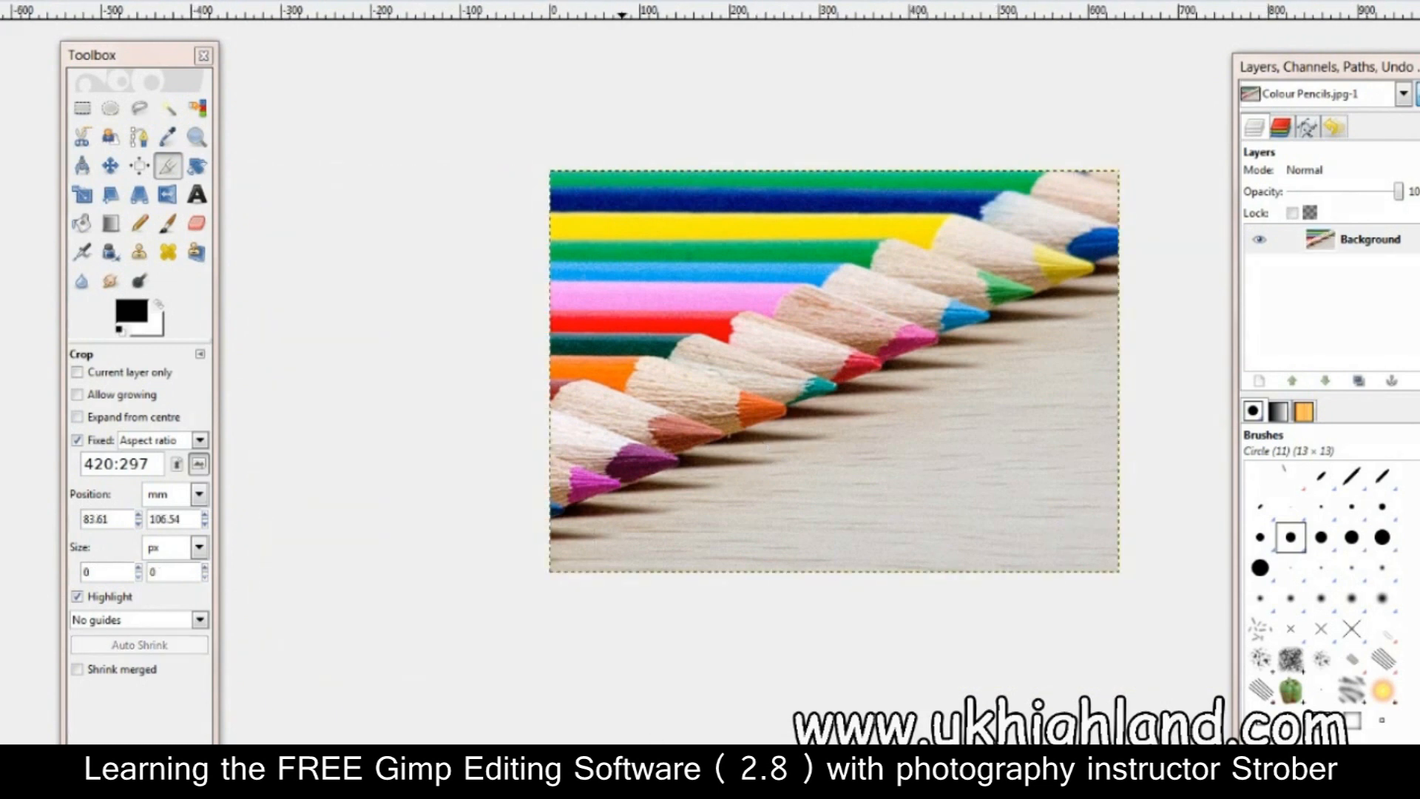
Crop the pencil photo further at 420:297 to about 588 × 416 px, keeping its upper edge
{"action": "left_click_drag", "start_coordinate": [556, 542], "coordinate": [1173, 63]}
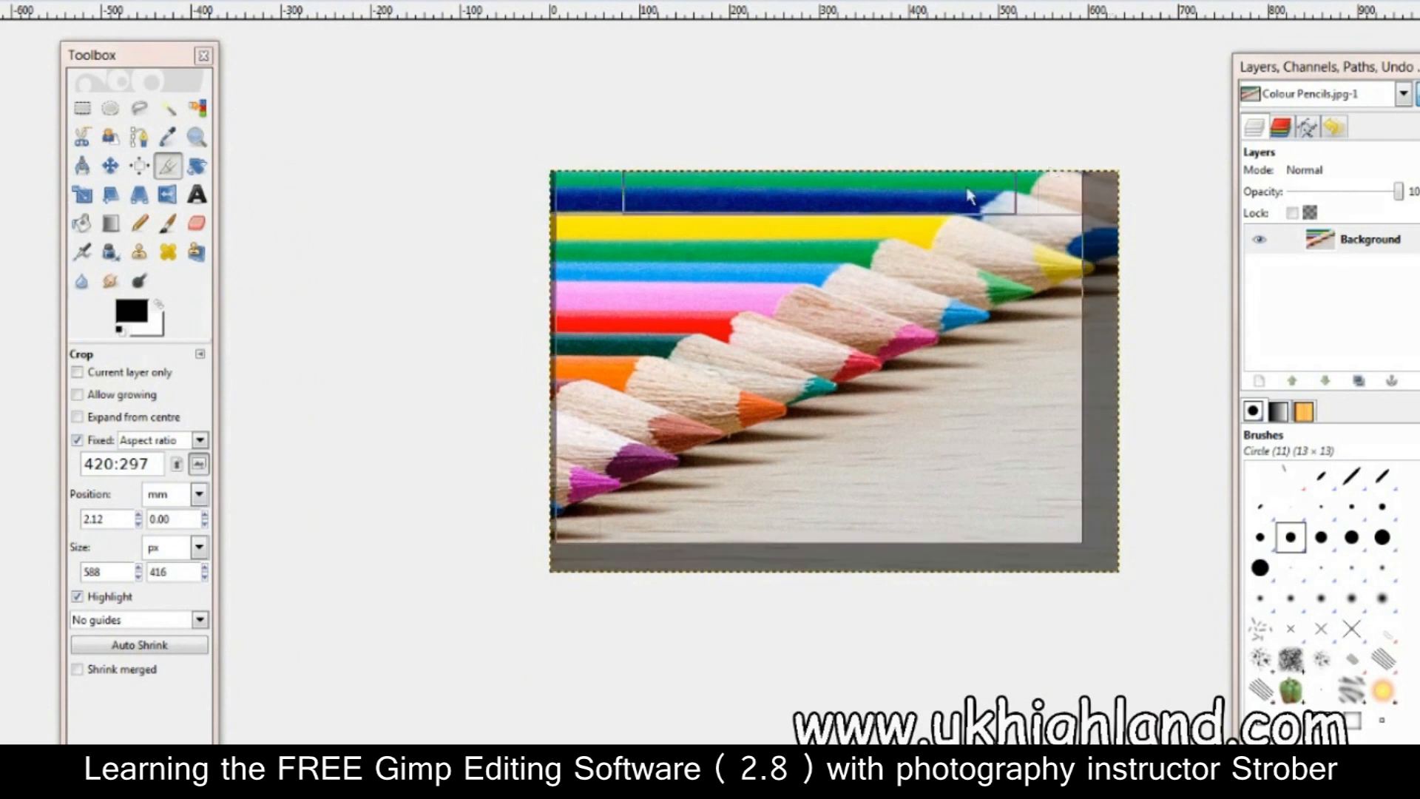
{"action": "left_click", "coordinate": [924, 239]}
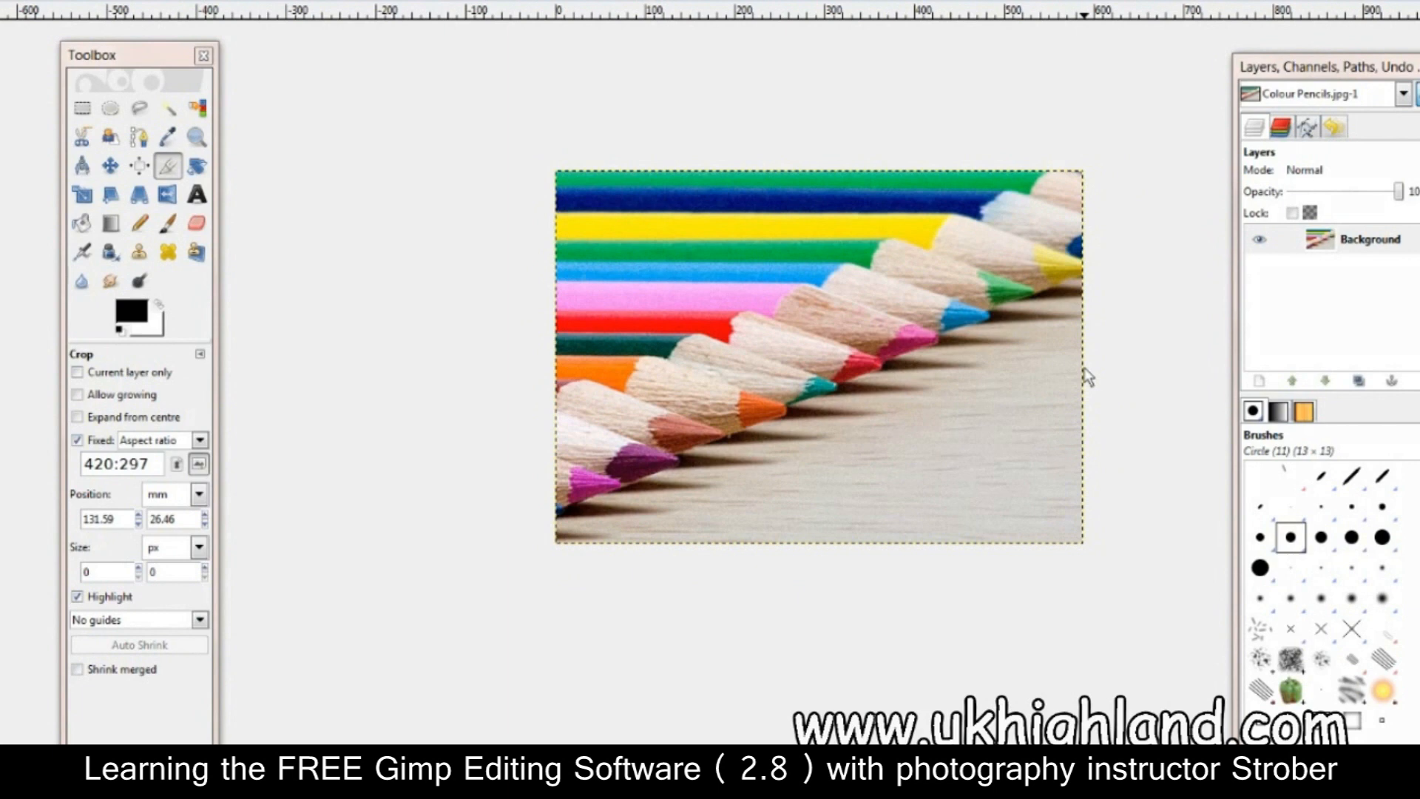
{"action": "key", "text": "plus"}
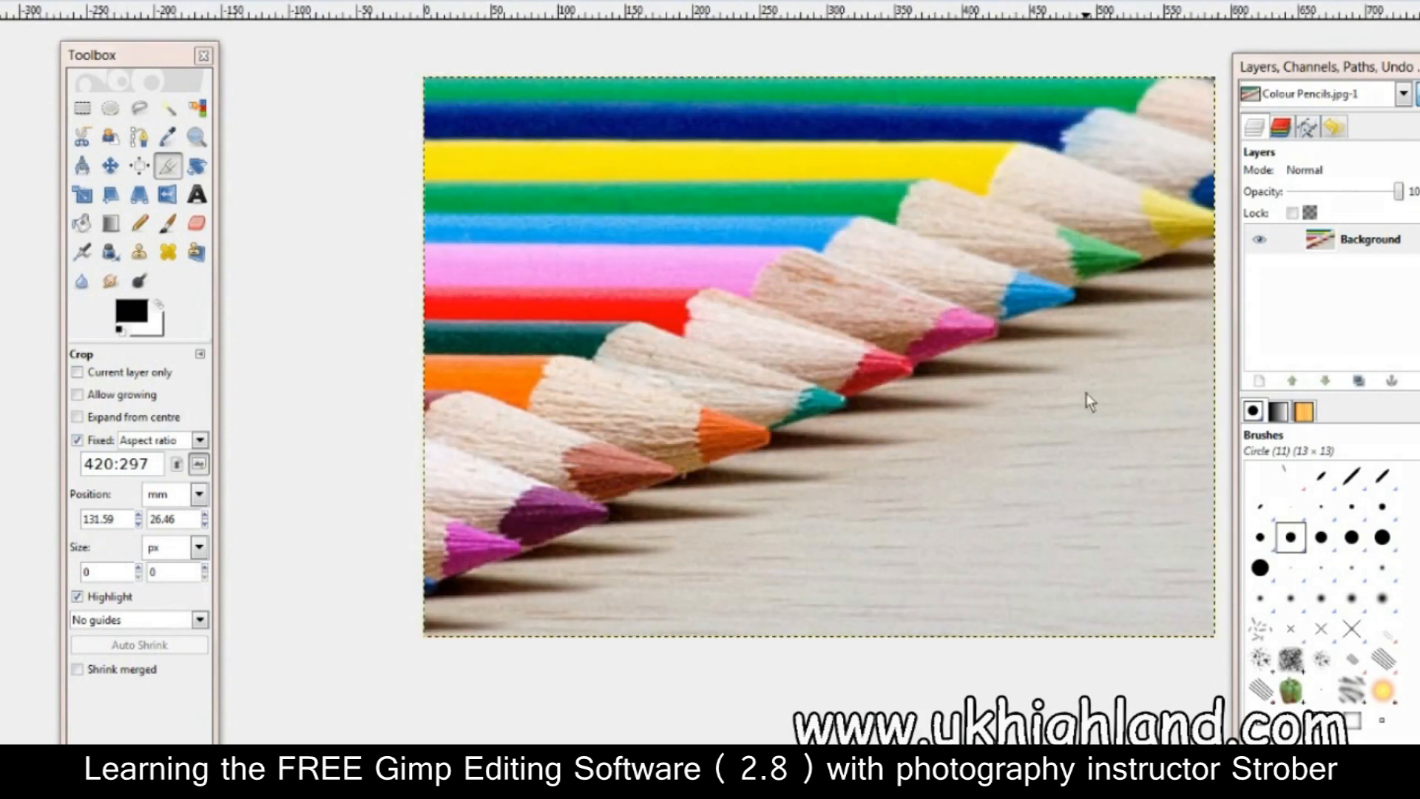
Fuzzy-select the white area around the man in sunglasses and clear it to the black background colour
{"action": "left_click_drag", "start_coordinate": [150, 56], "coordinate": [691, 54]}
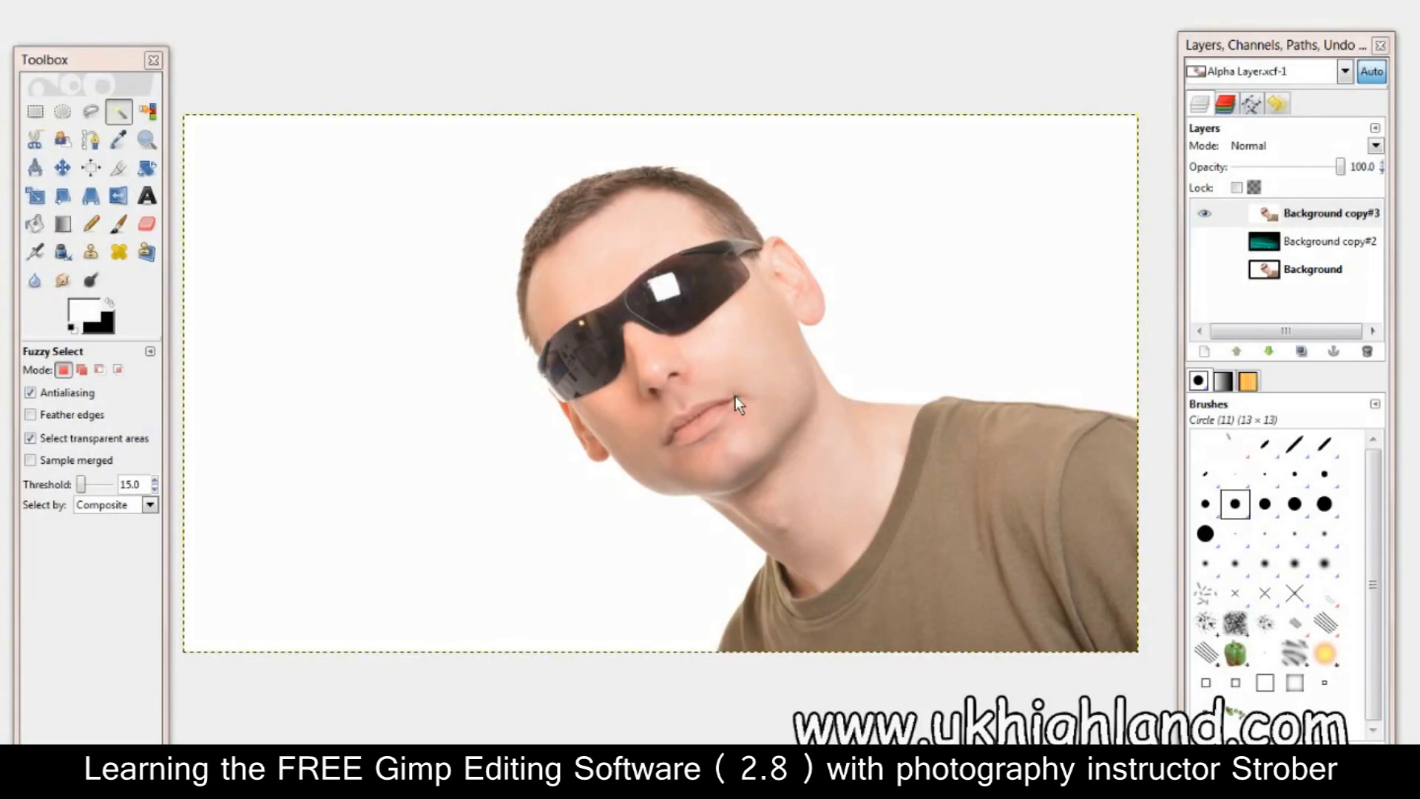
{"action": "mouse_move", "coordinate": [127, 69]}
{"action": "left_mouse_down"}
{"action": "mouse_move", "coordinate": [116, 61]}
{"action": "mouse_move", "coordinate": [127, 54]}
{"action": "mouse_move", "coordinate": [123, 68]}
{"action": "left_mouse_up"}
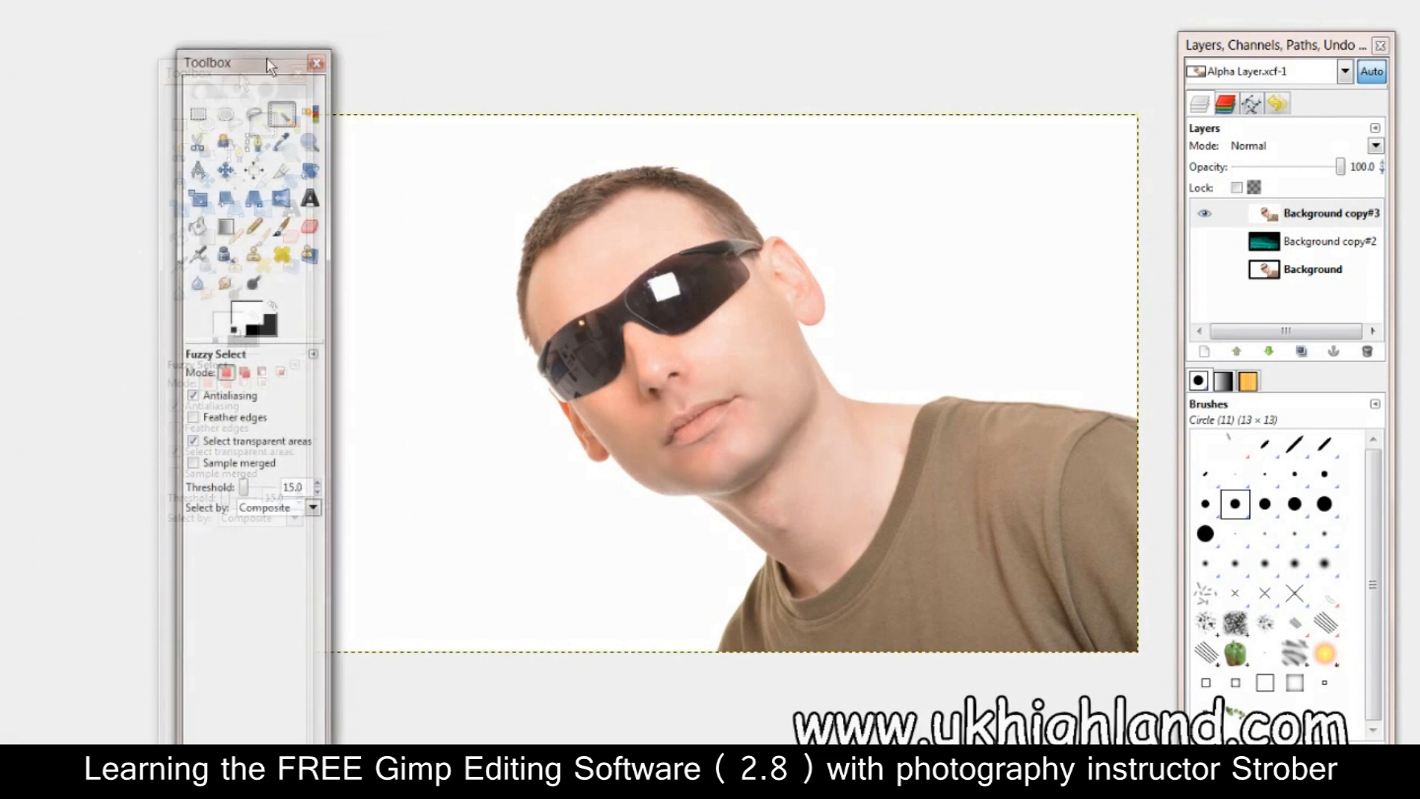
{"action": "left_click_drag", "start_coordinate": [266, 58], "coordinate": [331, 57]}
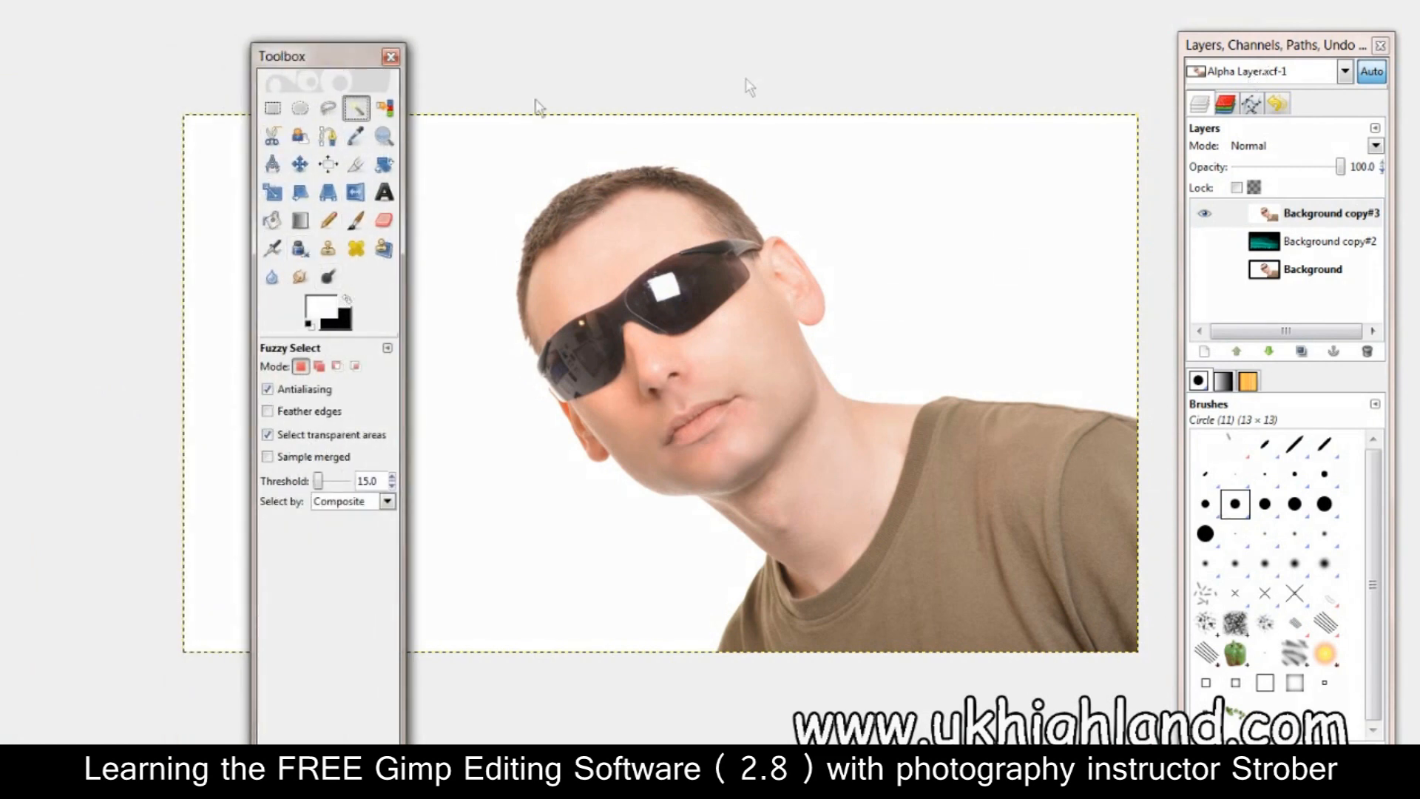
{"action": "left_click_drag", "start_coordinate": [310, 56], "coordinate": [59, 34]}
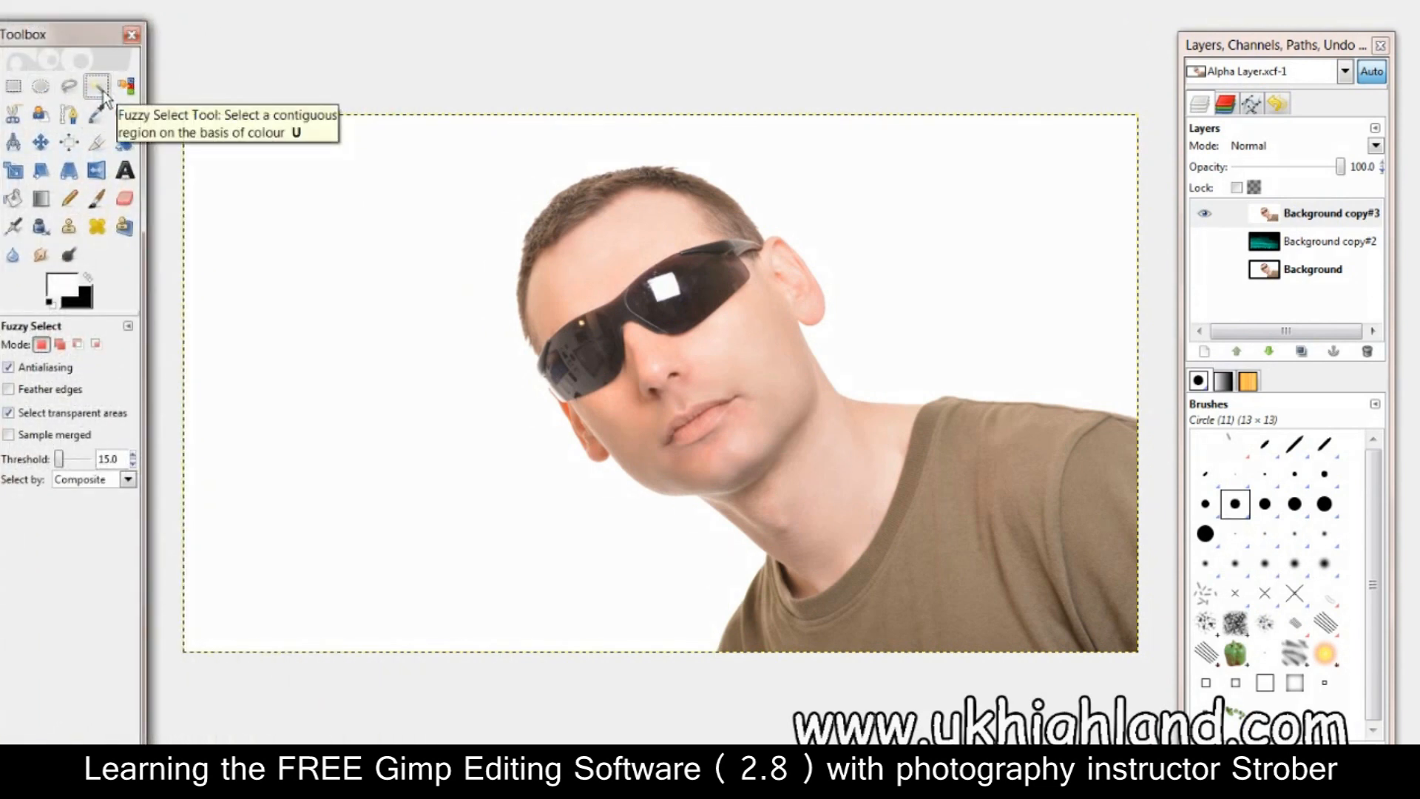
{"action": "left_click", "coordinate": [422, 248]}
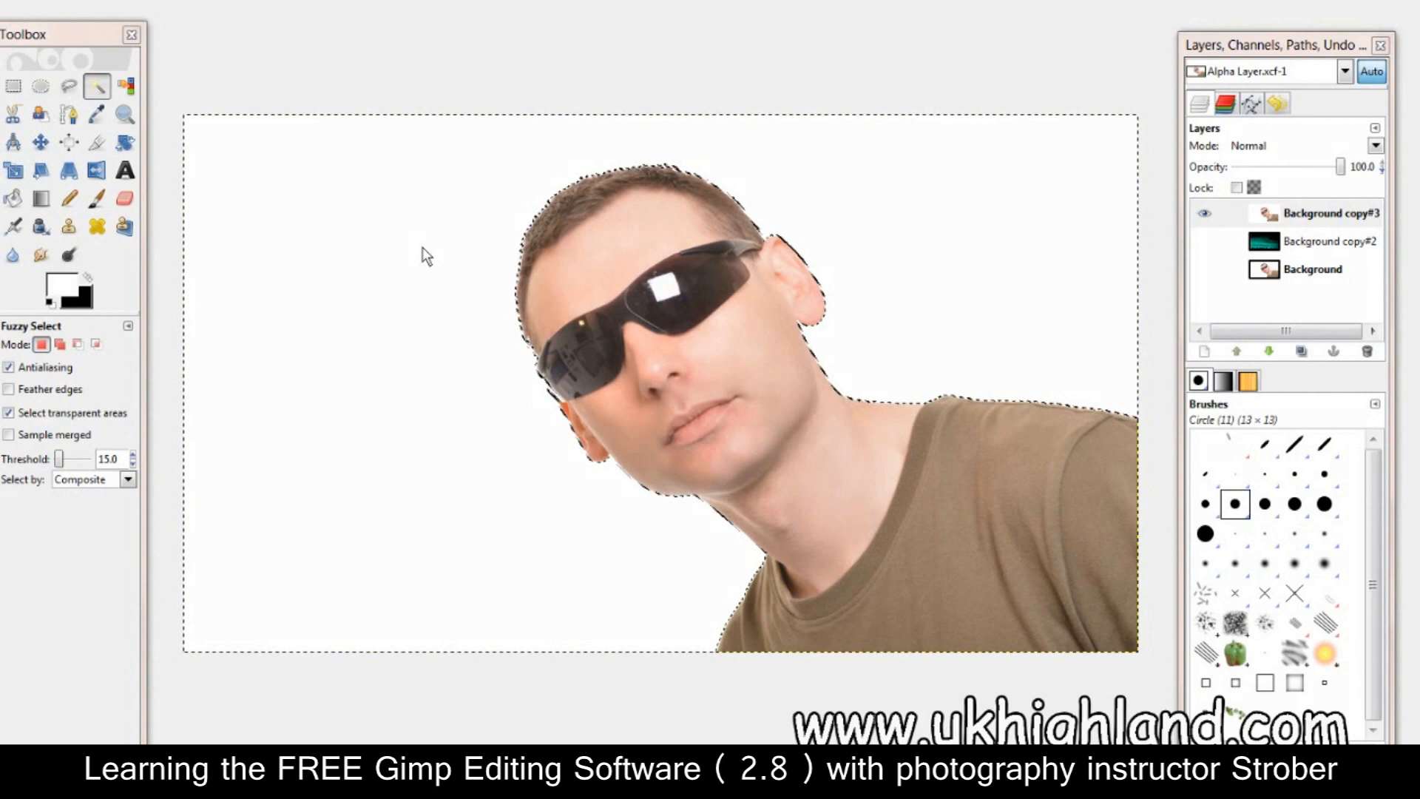
{"action": "key", "text": "Delete"}
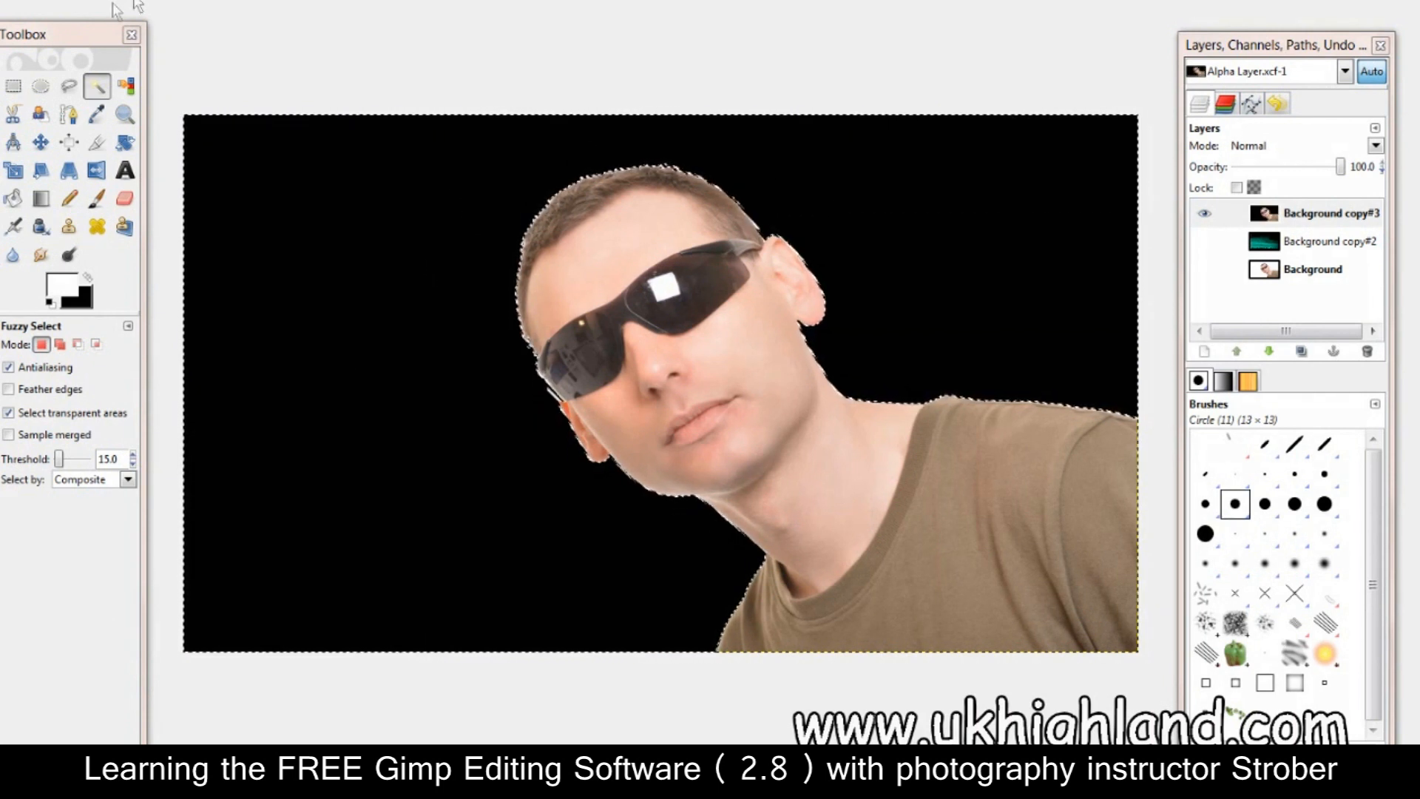
Swap the foreground and background colours and clear the selected area around the man to white
{"action": "left_click_drag", "start_coordinate": [81, 34], "coordinate": [449, 35]}
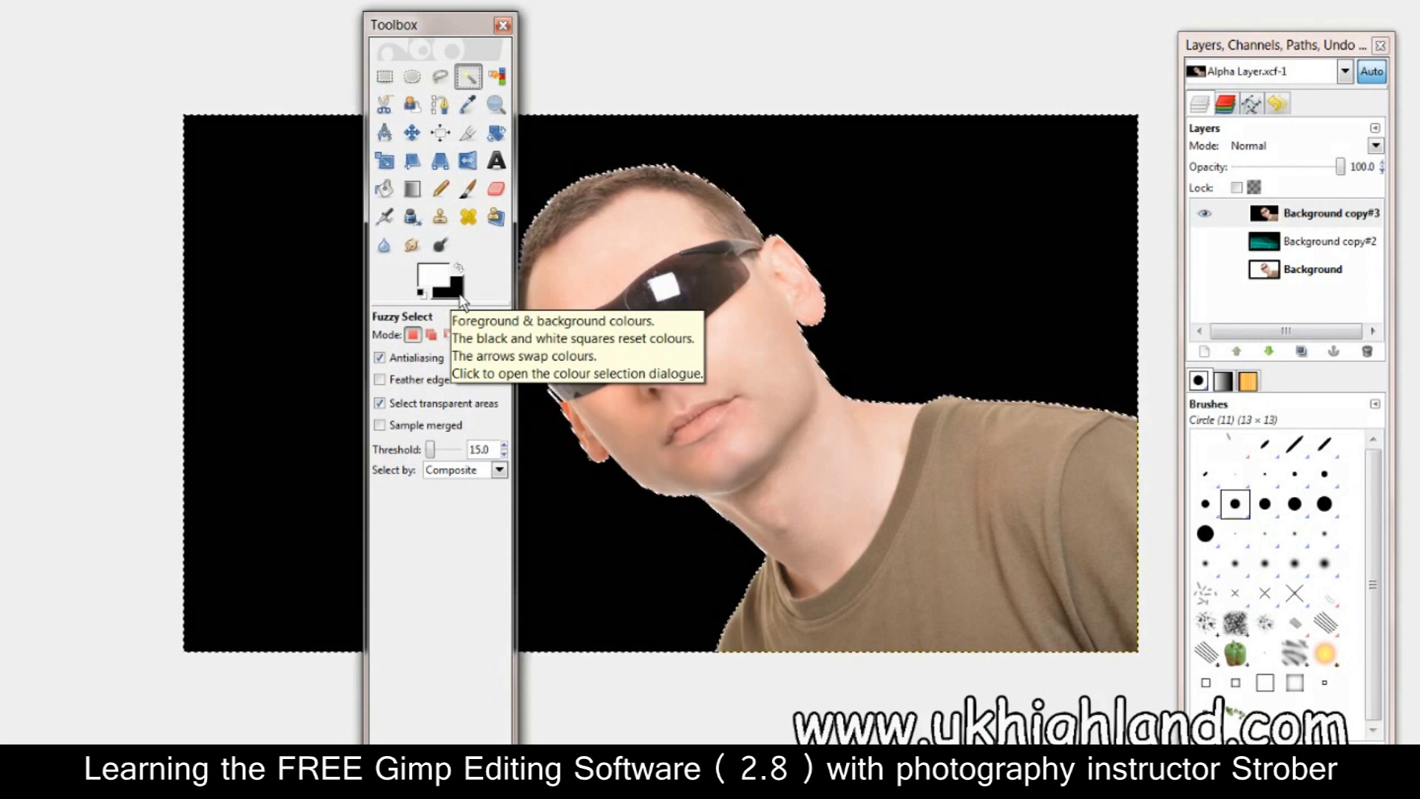
{"action": "key", "text": "x"}
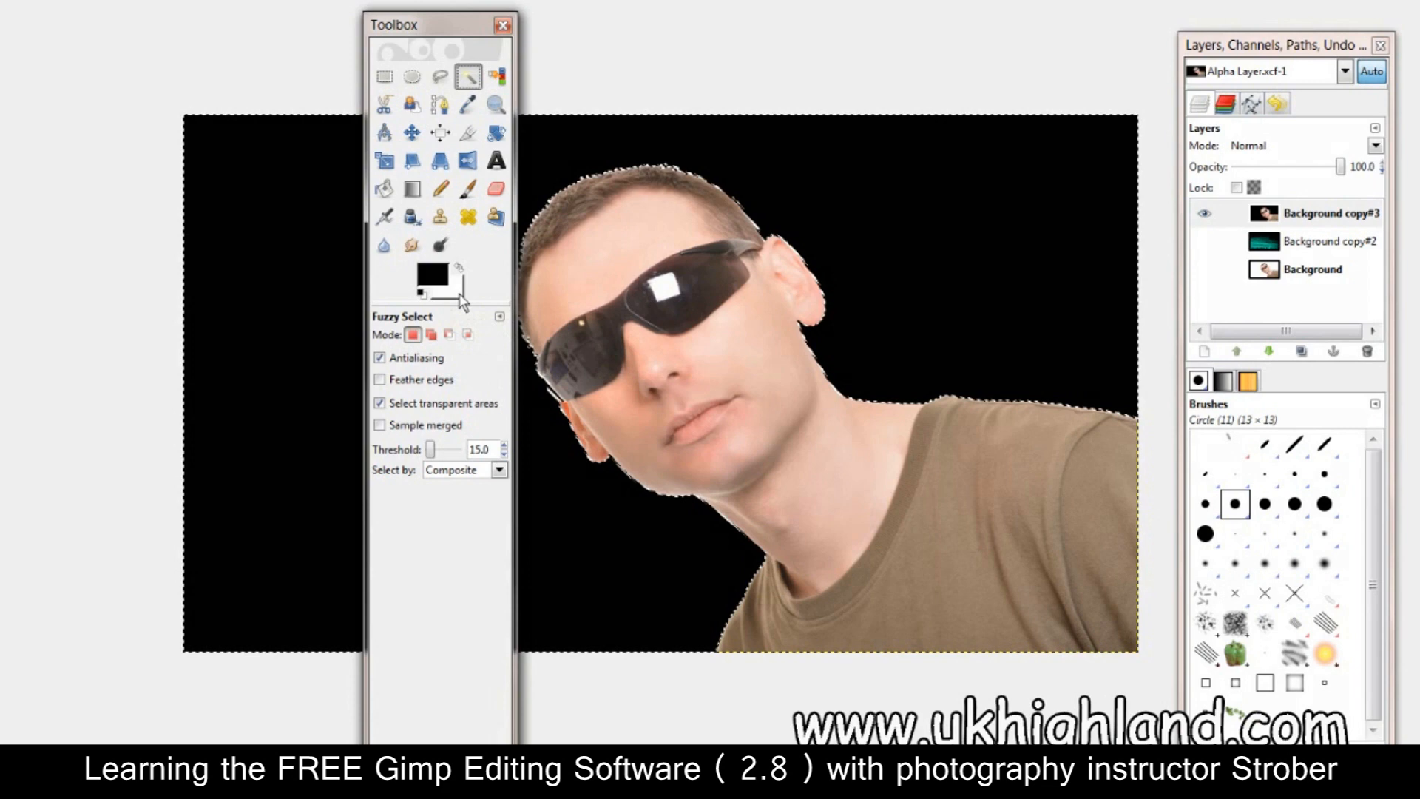
{"action": "left_click_drag", "start_coordinate": [472, 30], "coordinate": [78, 37]}
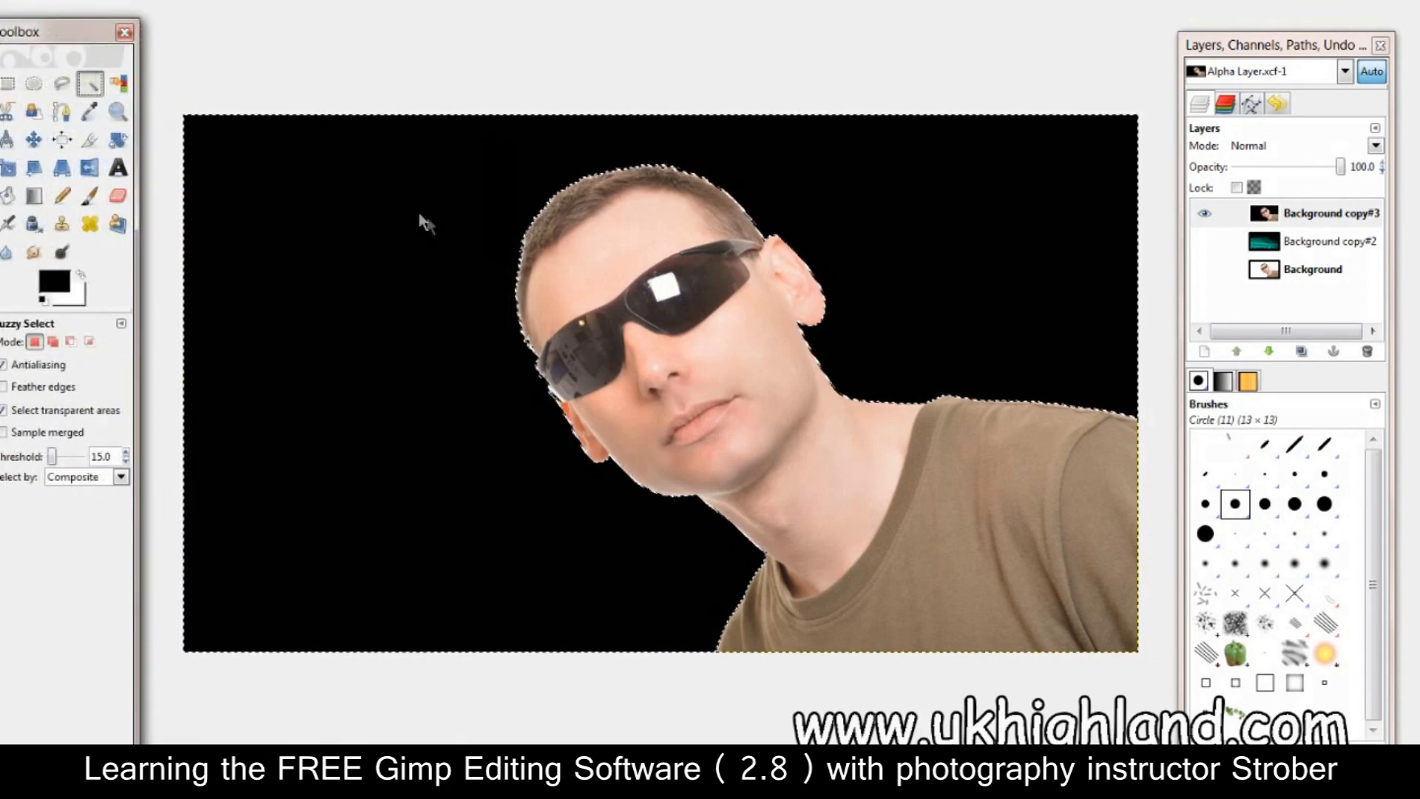
{"action": "key", "text": "Delete"}
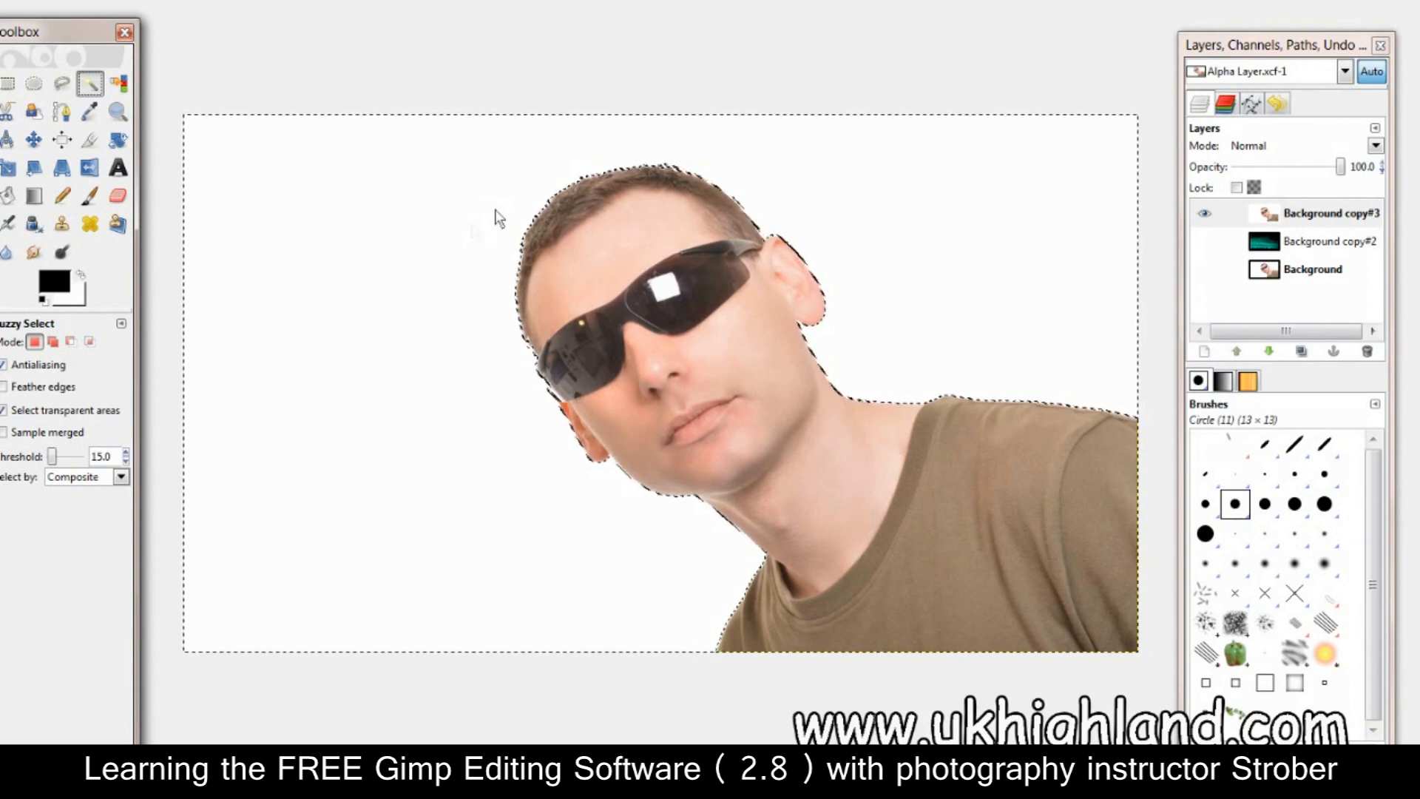
Add an alpha channel to the man's layer, clear the selected surroundings to transparency and remove the selection
{"action": "left_click_drag", "start_coordinate": [120, 37], "coordinate": [151, 51]}
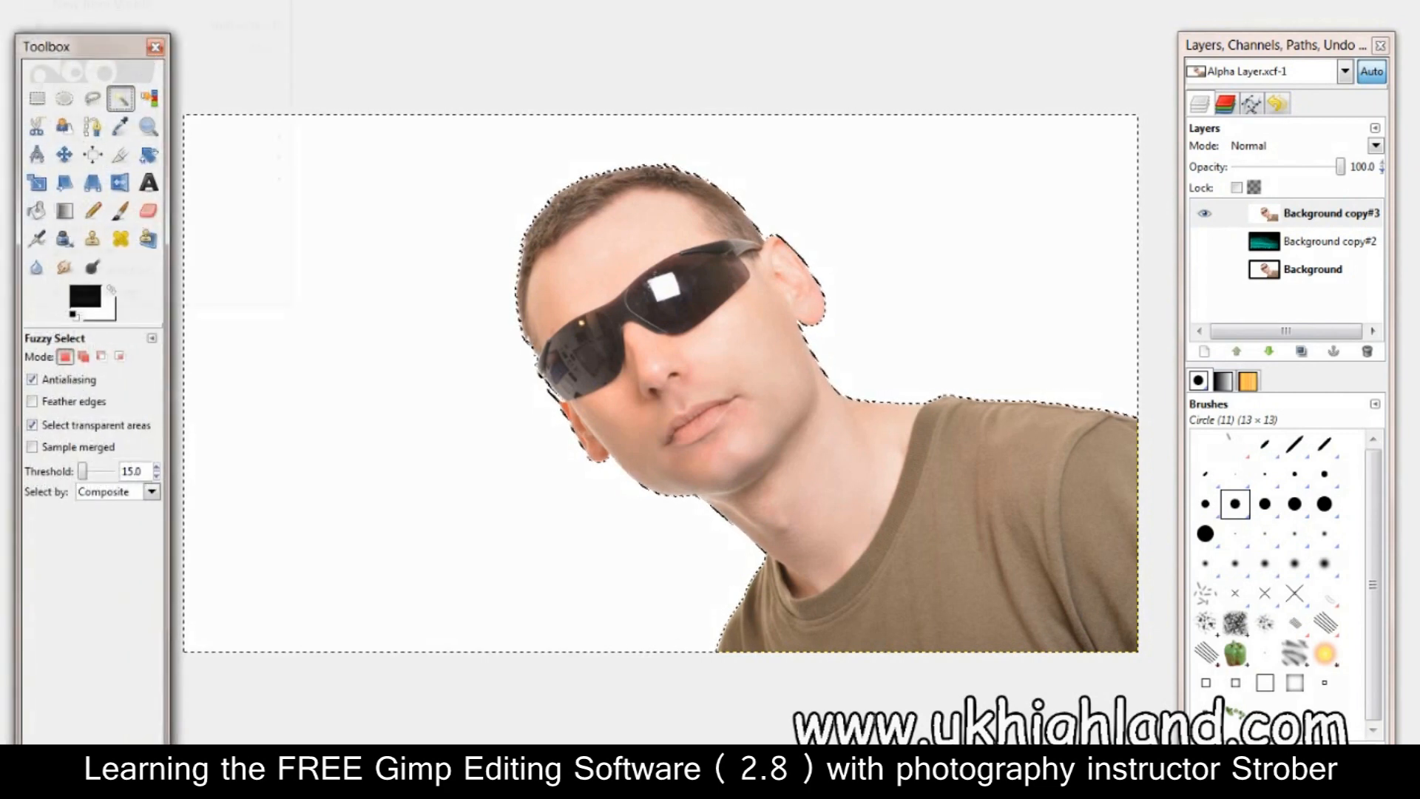
{"action": "left_click", "coordinate": [44, 1]}
{"action": "mouse_move", "coordinate": [149, 159]}
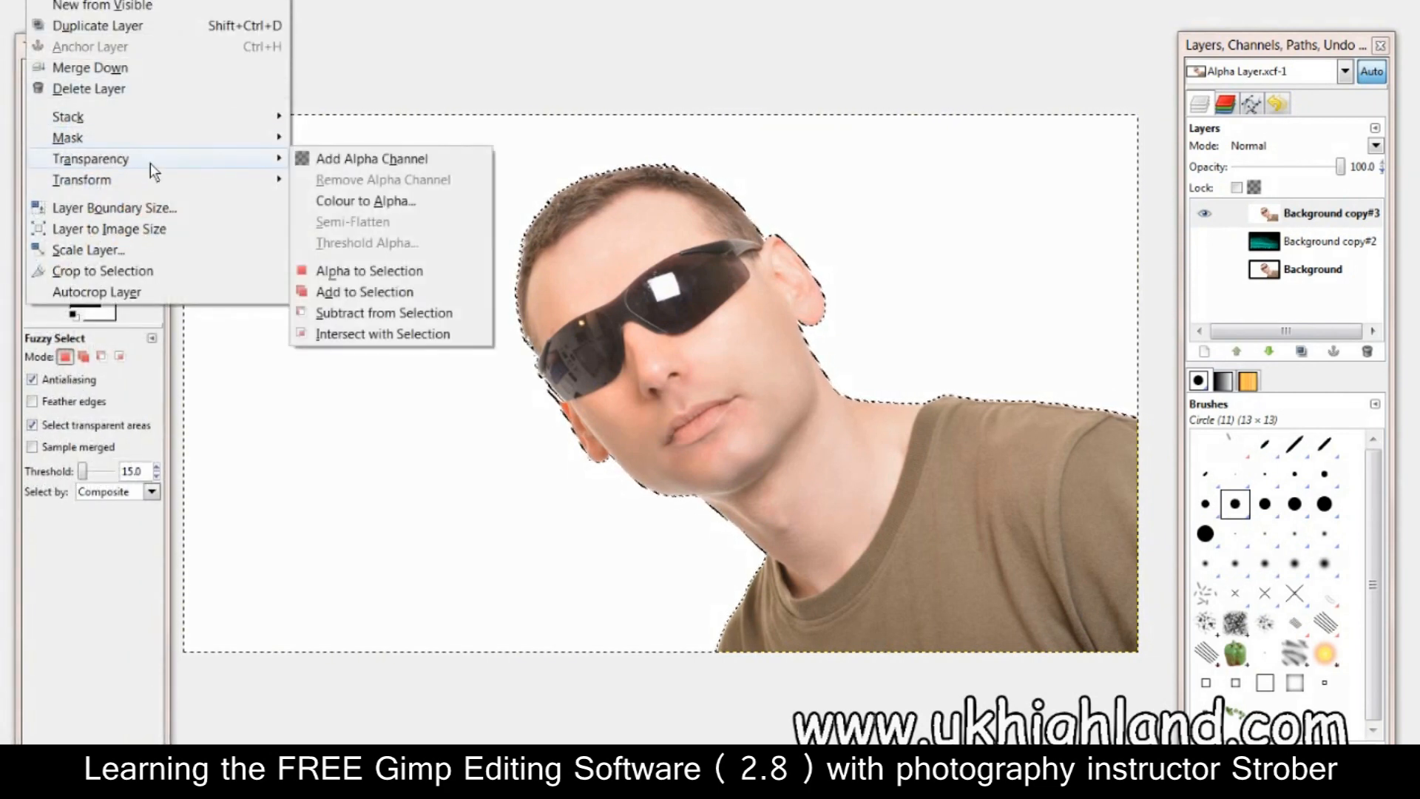
{"action": "left_click", "coordinate": [325, 170]}
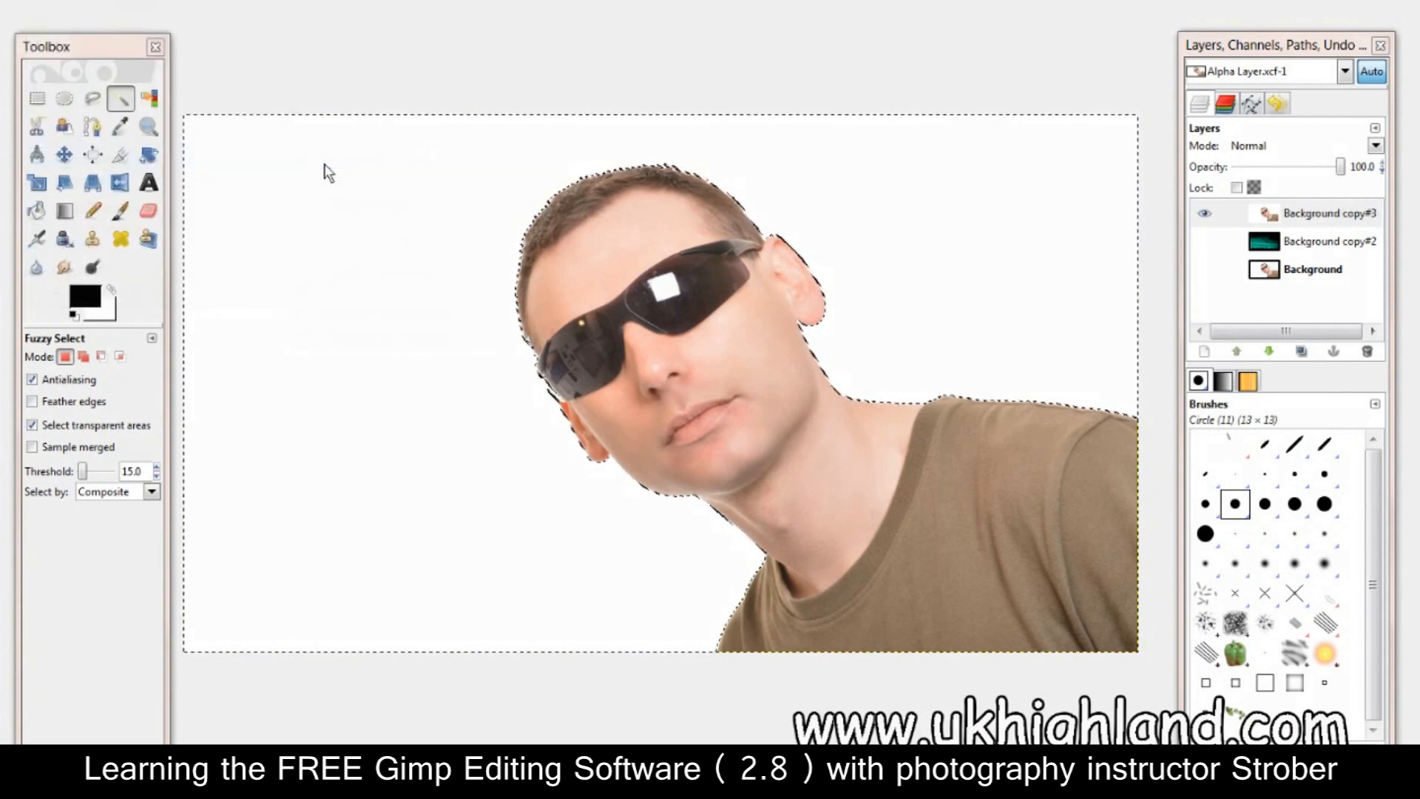
{"action": "left_click", "coordinate": [428, 196]}
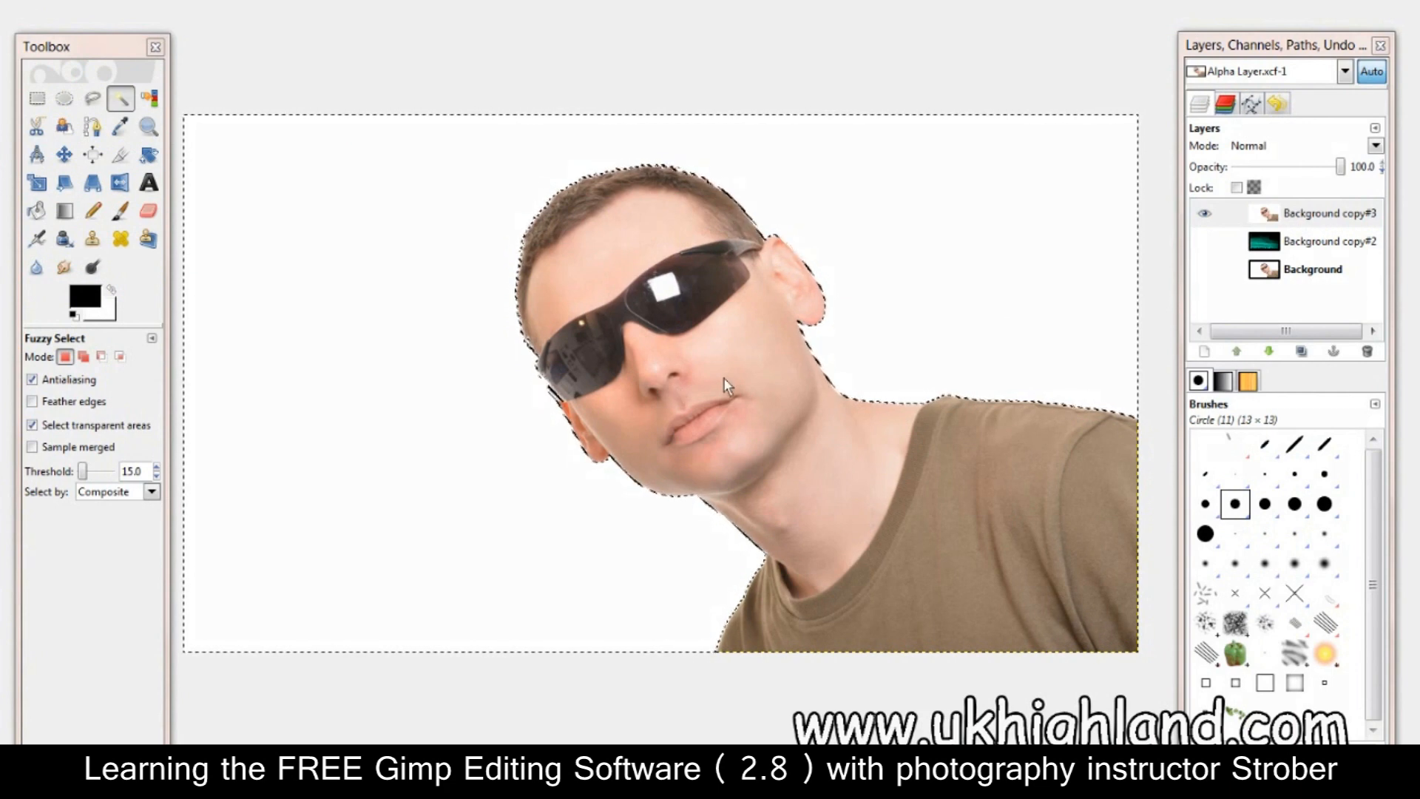
{"action": "key", "text": "Delete"}
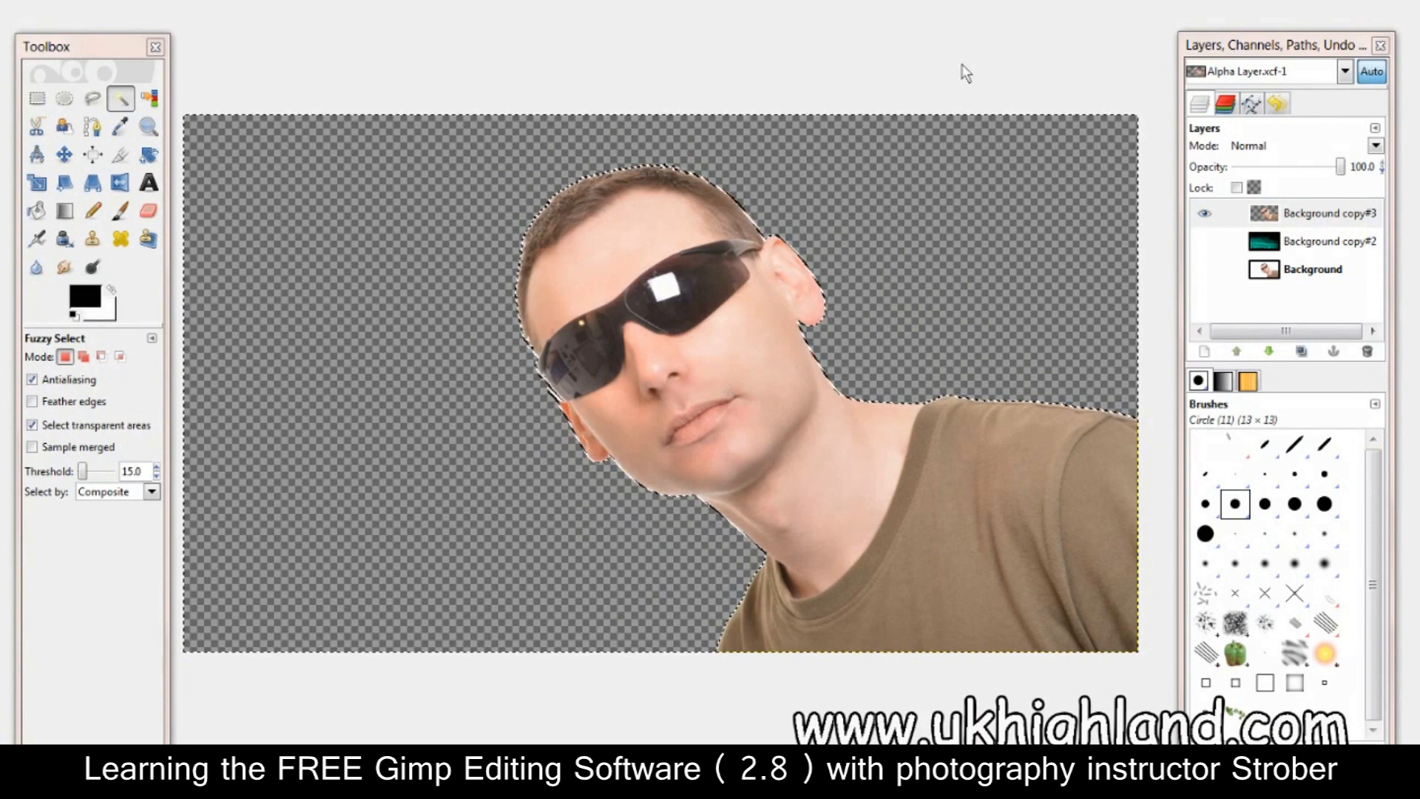
{"action": "key", "text": "ctrl+shift+a"}
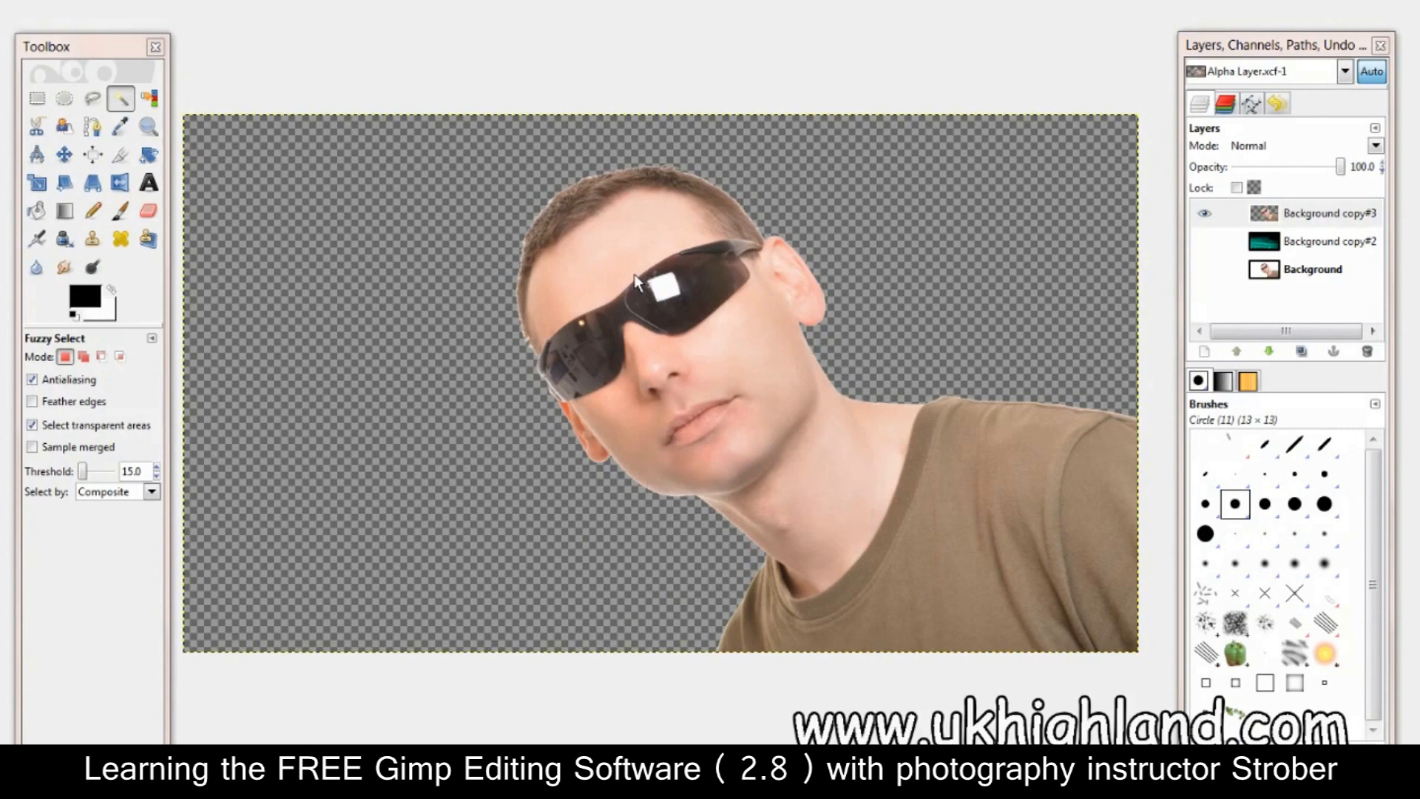
Inspect the cut-out's edges and toggle the visibility of the teal landscape layer and the original Background layer beneath the man
{"action": "scroll", "coordinate": [633, 274], "scroll_direction": "up", "scroll_amount": 4}
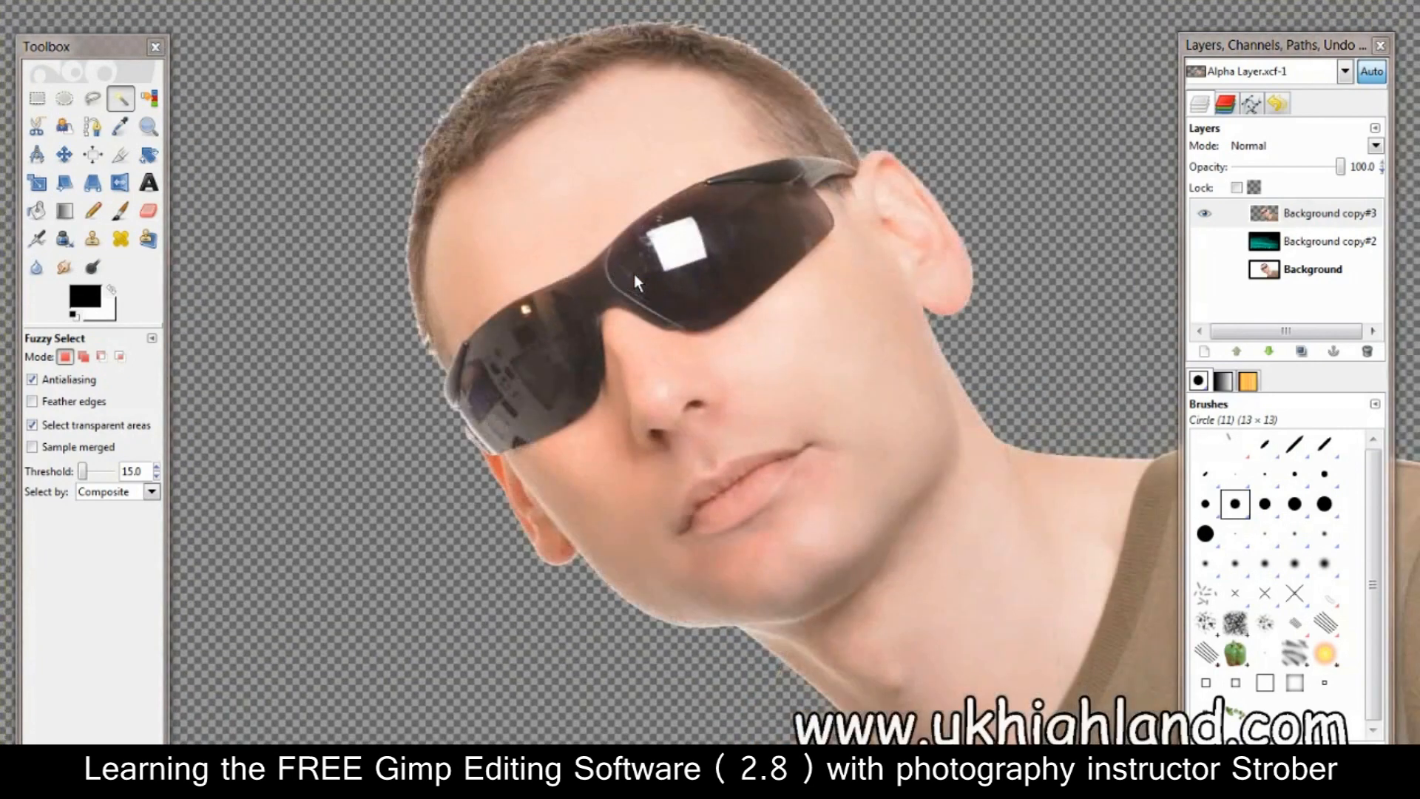
{"action": "scroll", "coordinate": [633, 273], "scroll_direction": "down", "scroll_amount": 4}
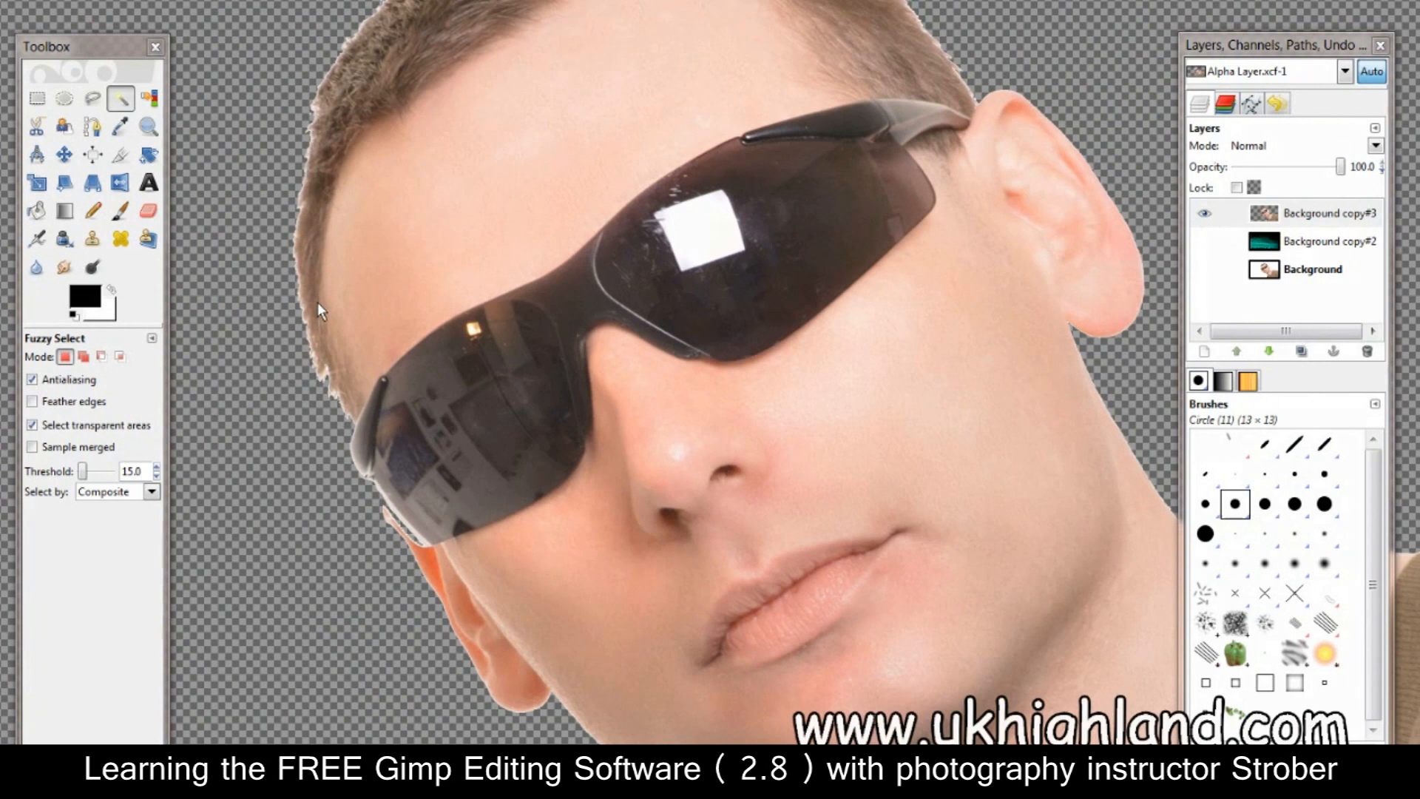
{"action": "scroll", "coordinate": [317, 302], "scroll_direction": "down", "scroll_amount": 1}
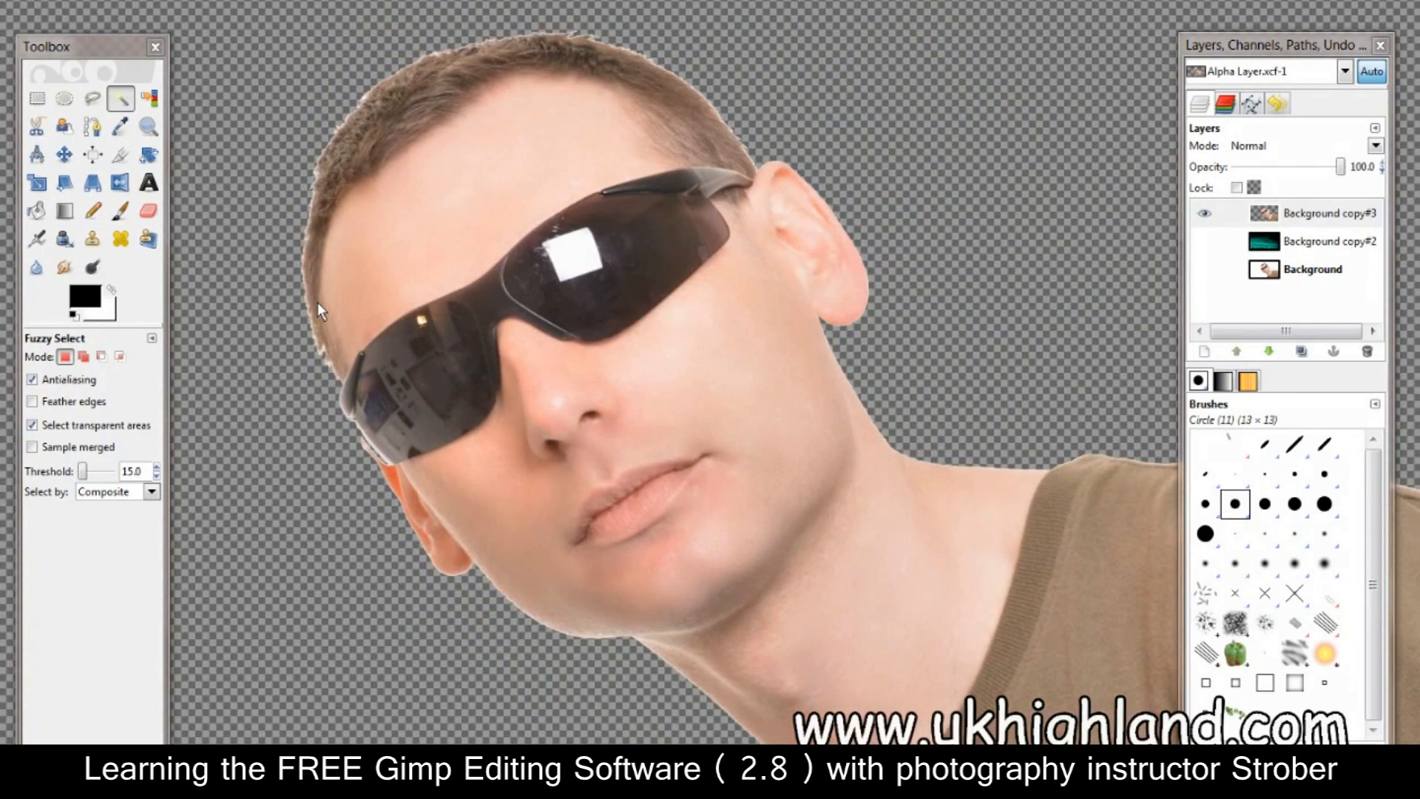
{"action": "scroll", "coordinate": [317, 302], "scroll_direction": "down", "scroll_amount": 3}
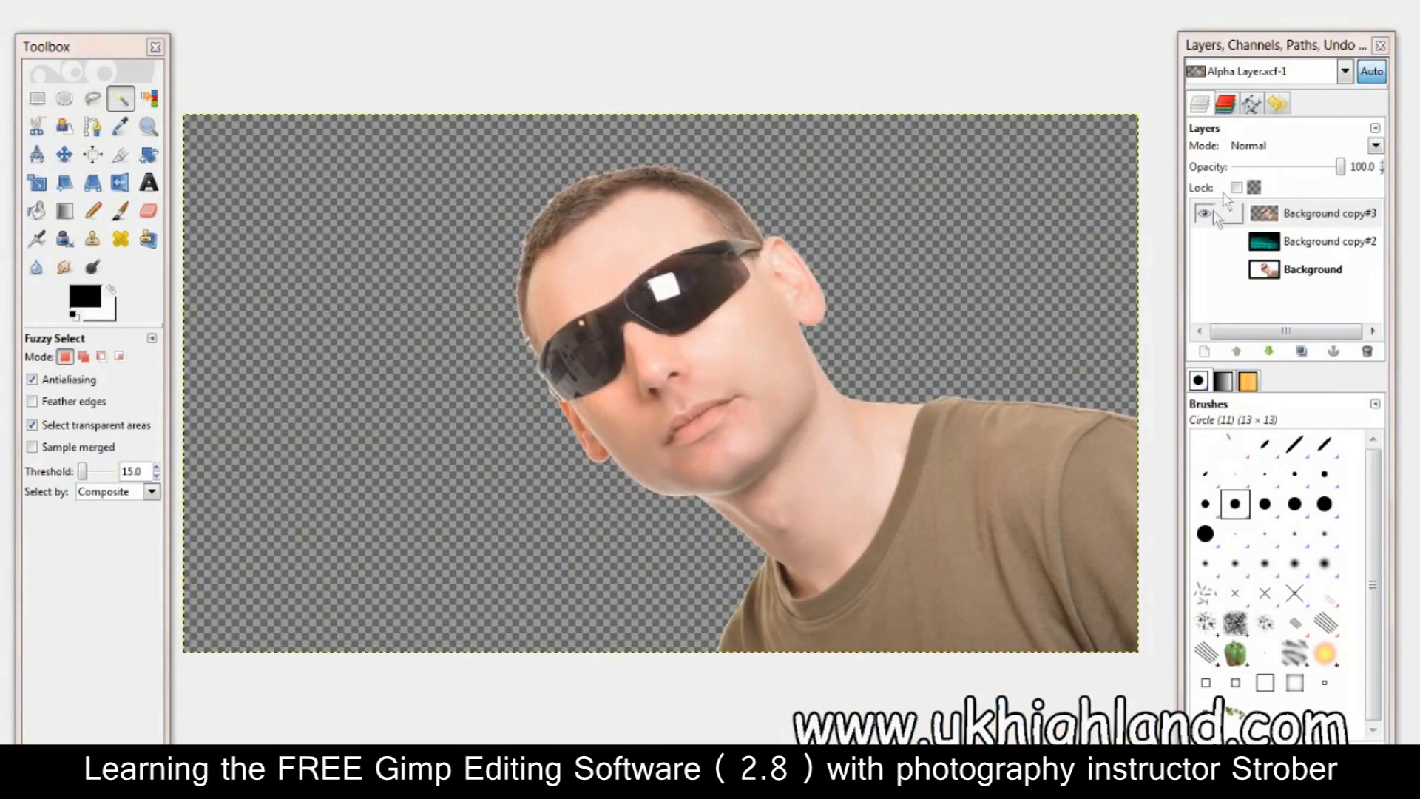
{"action": "left_click", "coordinate": [1205, 243]}
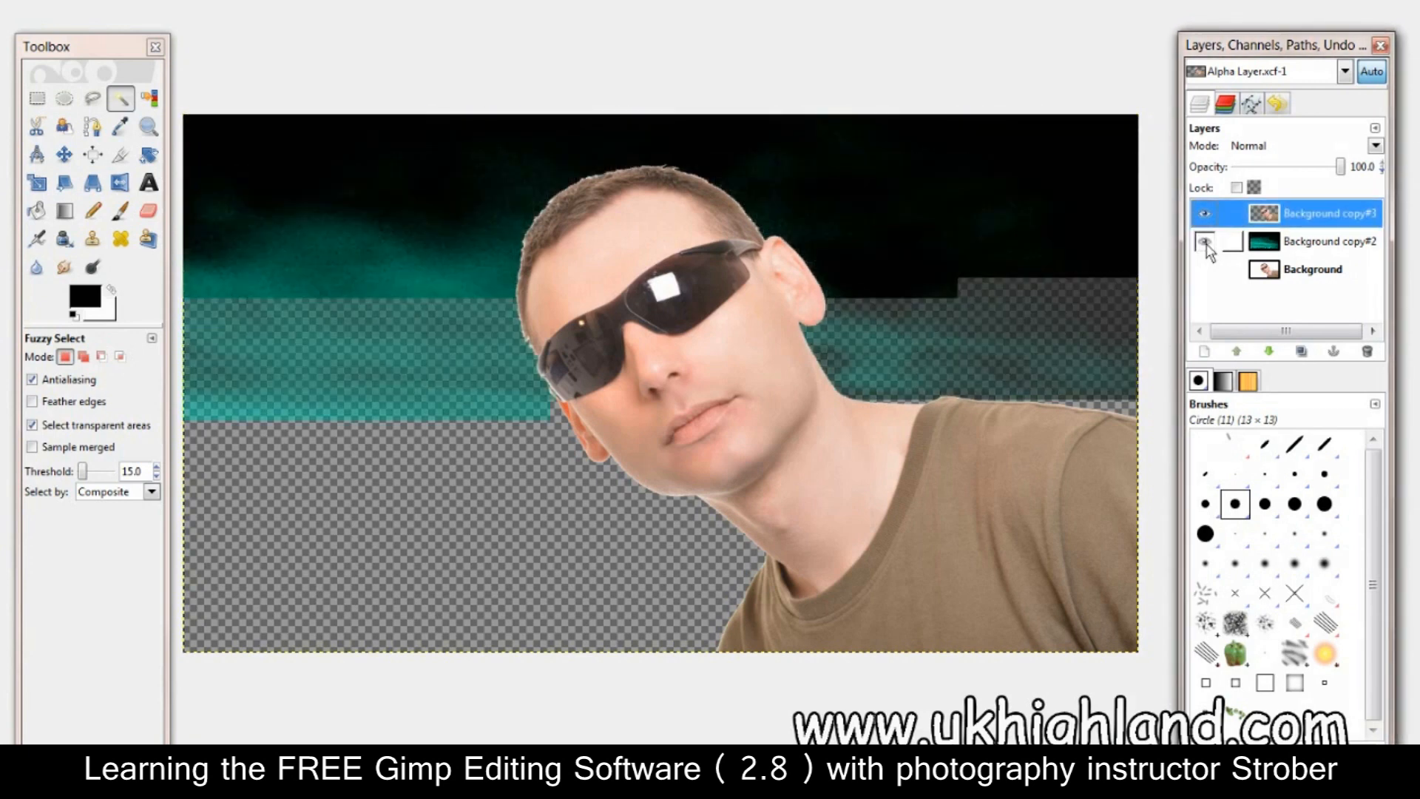
{"action": "left_click", "coordinate": [1205, 243]}
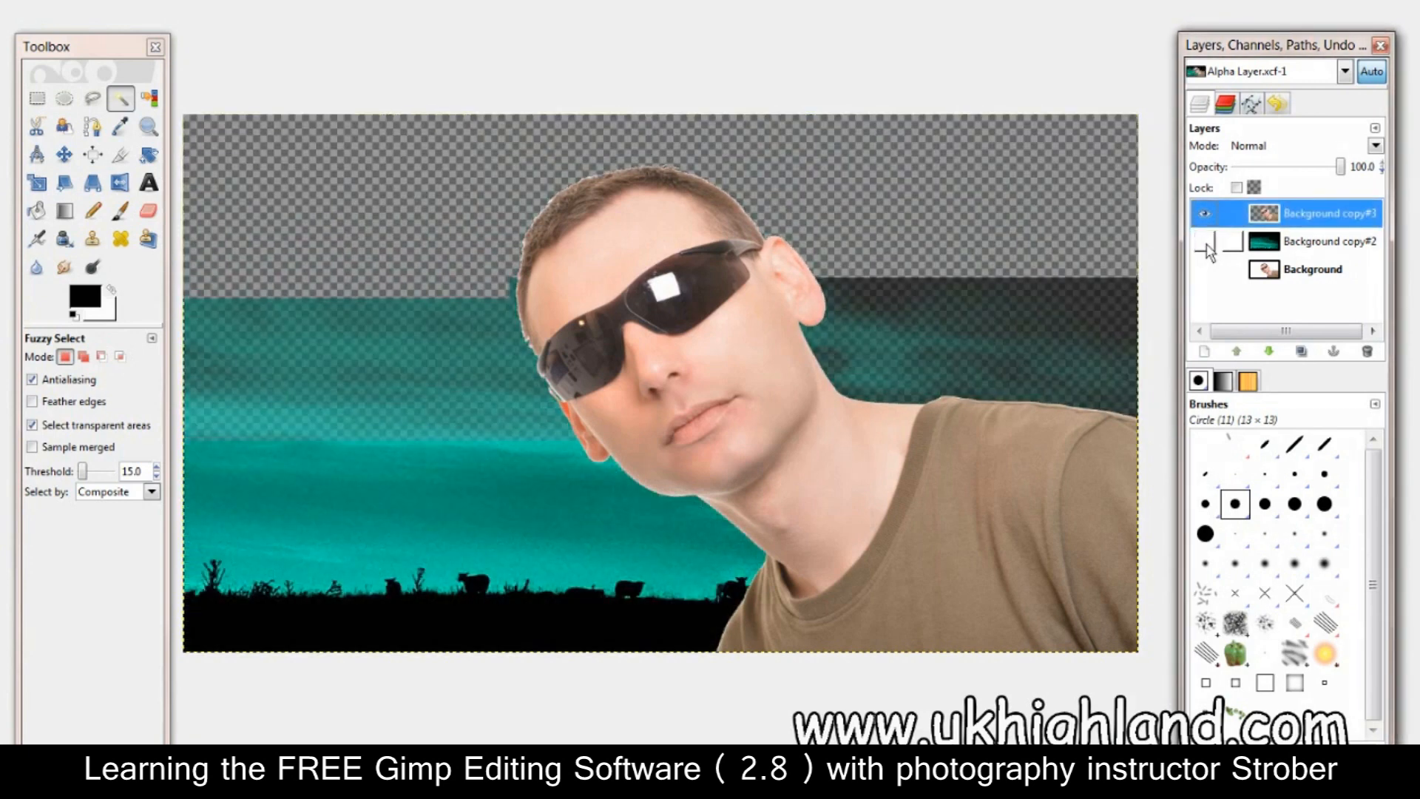
{"action": "left_click", "coordinate": [1205, 243]}
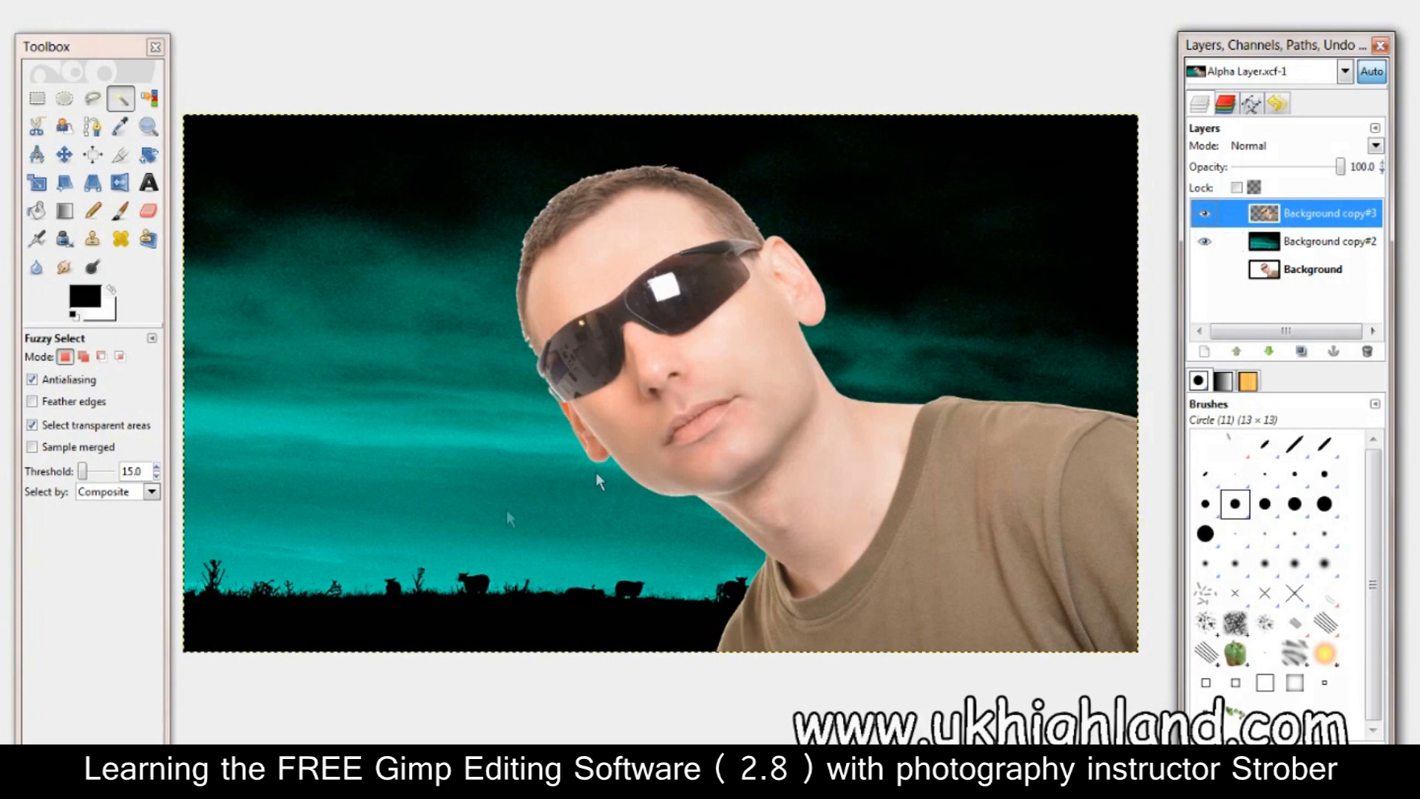
{"action": "left_click", "coordinate": [1206, 244]}
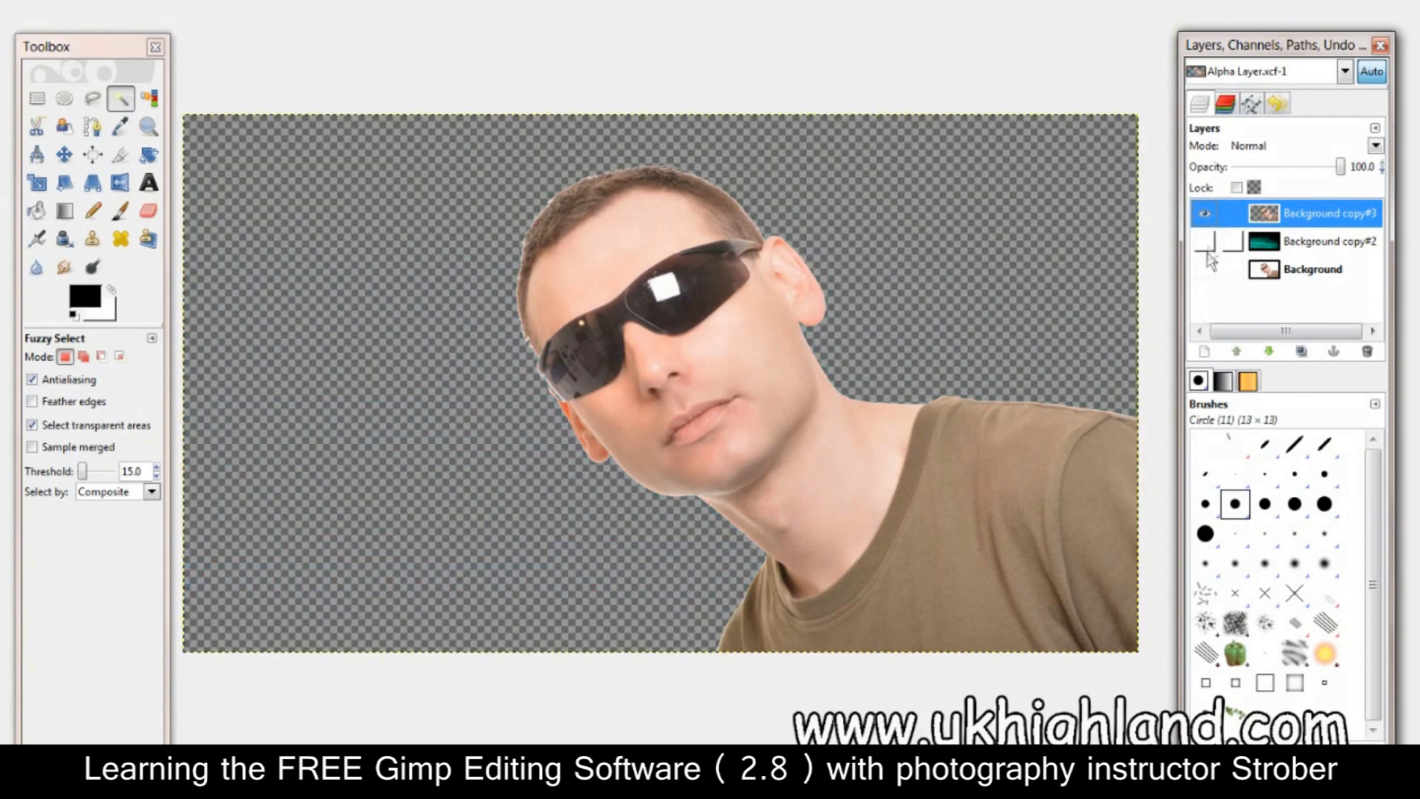
{"action": "left_click", "coordinate": [1206, 270]}
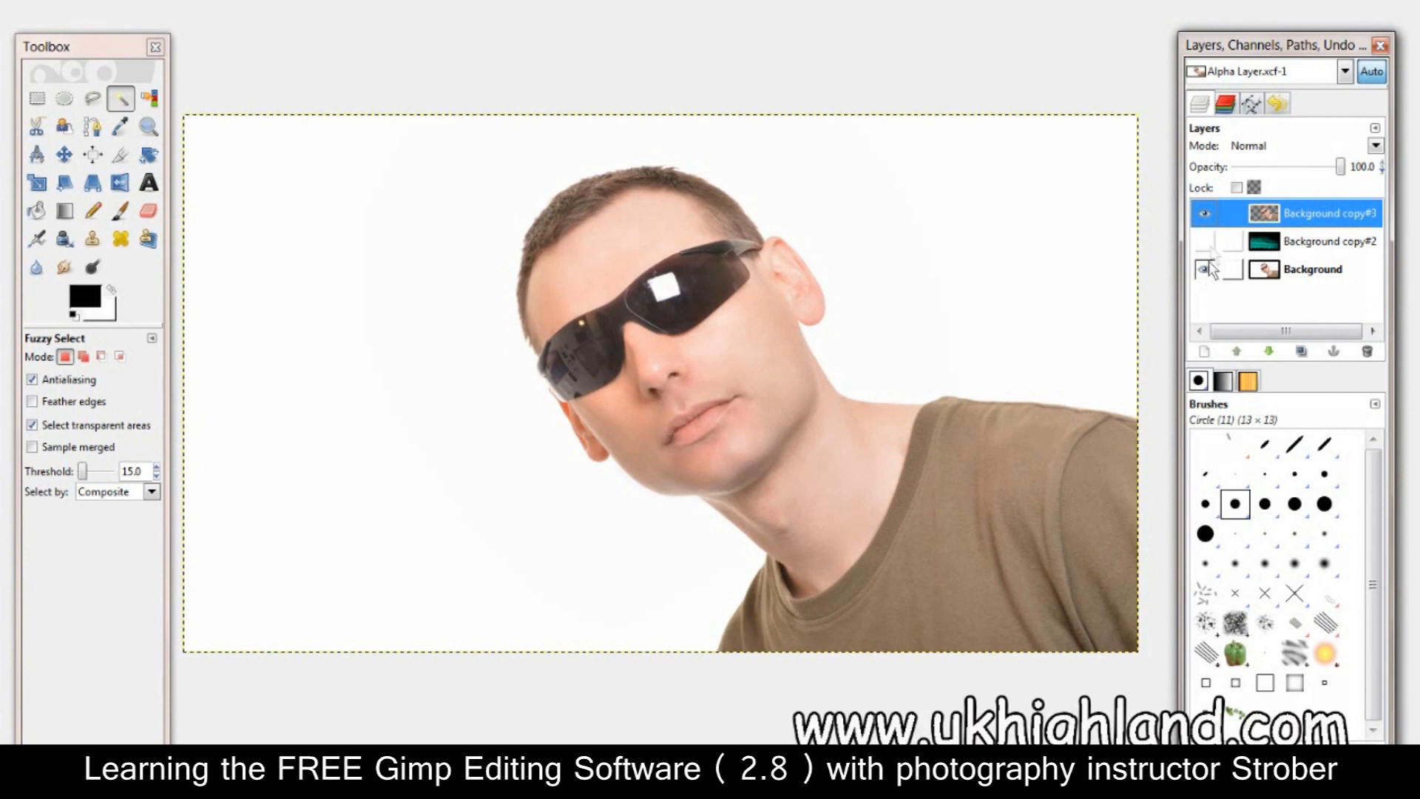
{"action": "left_click", "coordinate": [1205, 242]}
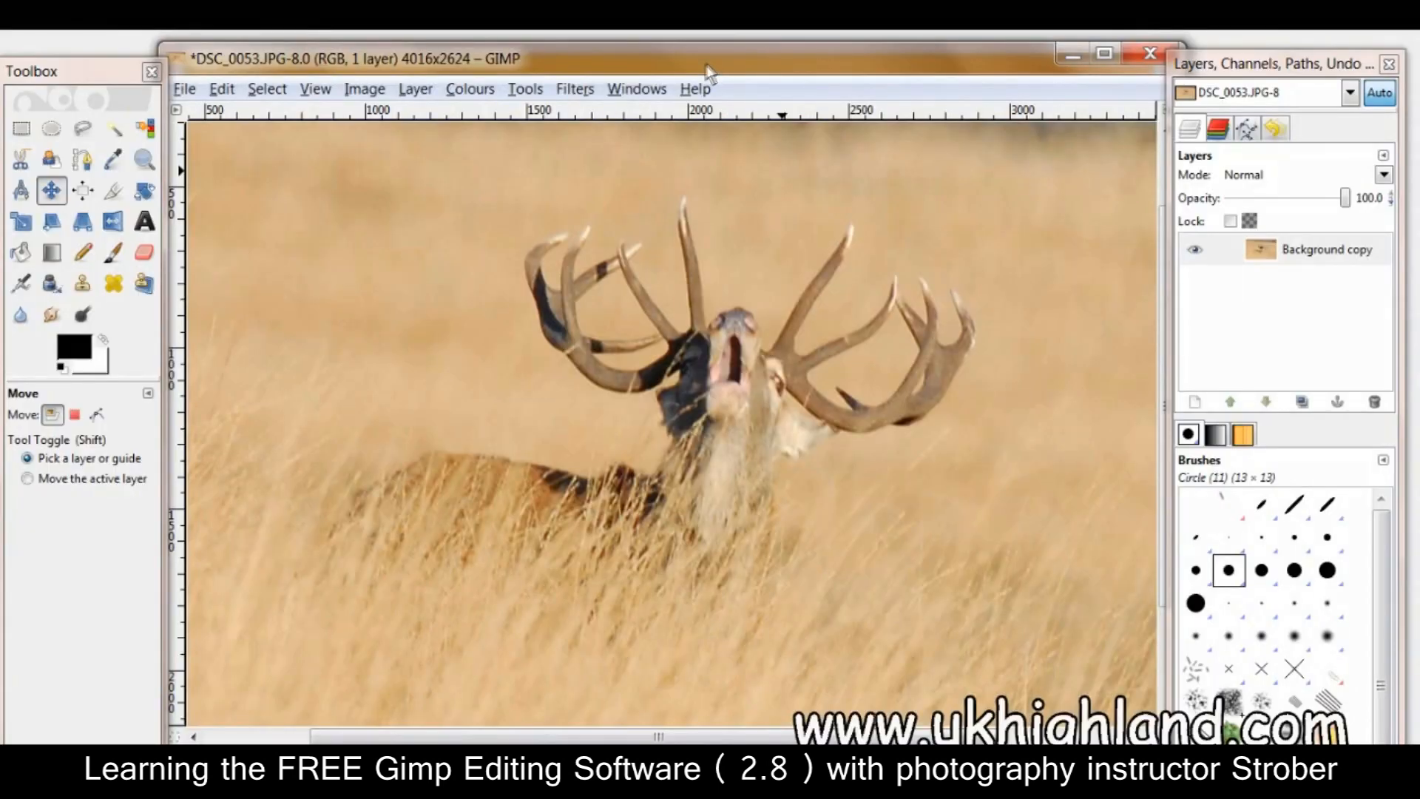
Copy the stag photo's Background copy layer into the sunset tower image as a new layer
{"action": "mouse_move", "coordinate": [704, 65]}
{"action": "left_mouse_down"}
{"action": "mouse_move", "coordinate": [681, 747]}
{"action": "mouse_move", "coordinate": [710, 455]}
{"action": "mouse_move", "coordinate": [684, 303]}
{"action": "mouse_move", "coordinate": [695, 59]}
{"action": "left_mouse_up"}
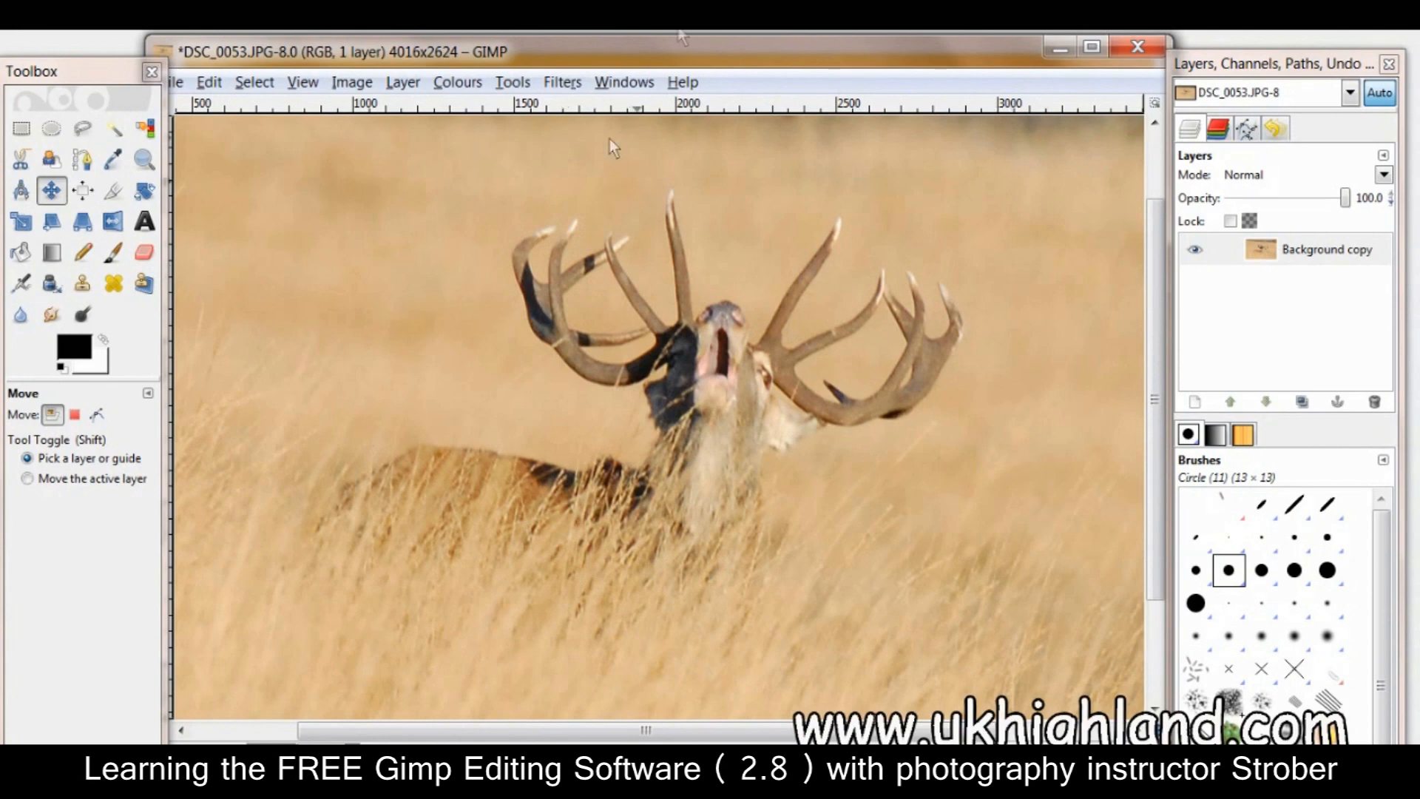
{"action": "left_click_drag", "start_coordinate": [681, 59], "coordinate": [676, 738]}
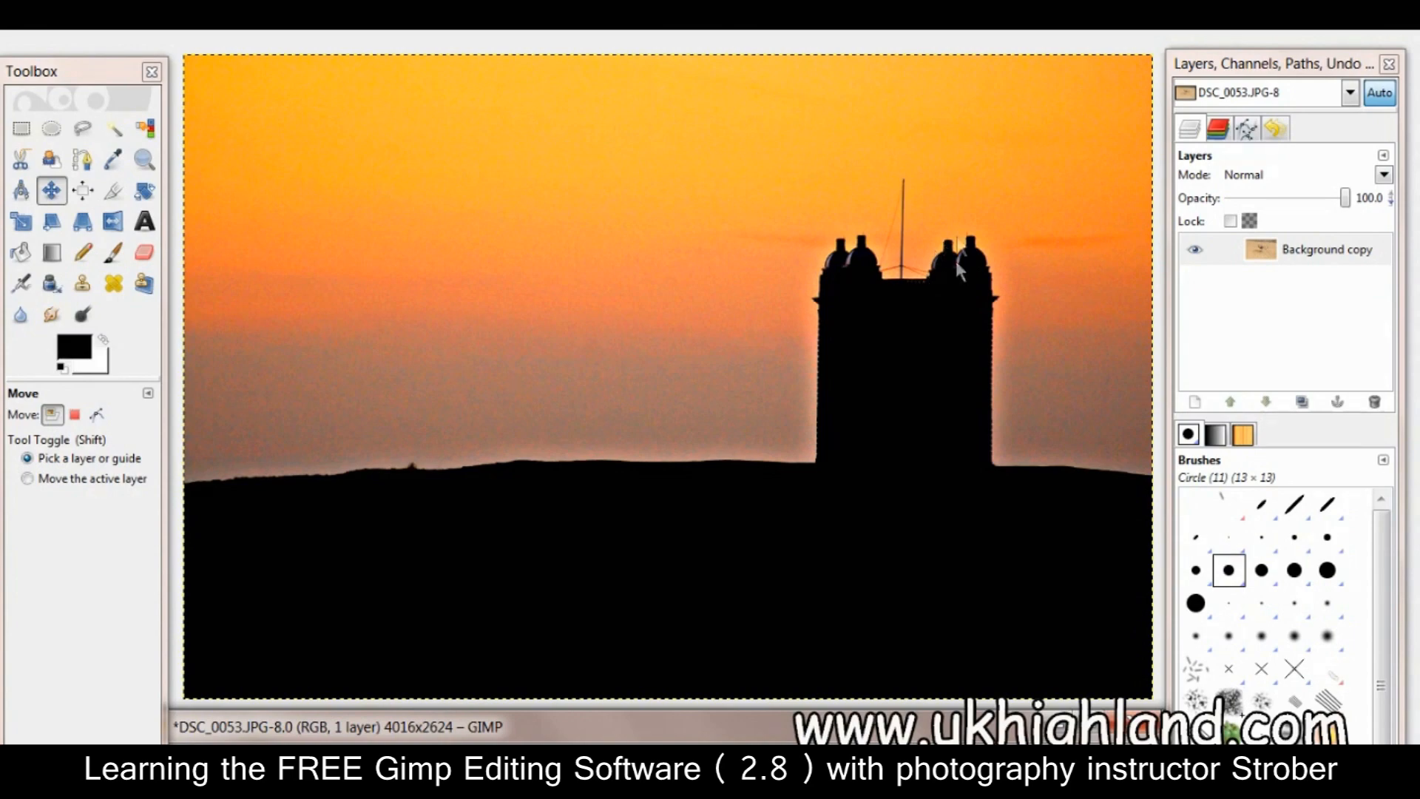
{"action": "left_click_drag", "start_coordinate": [752, 734], "coordinate": [769, 66]}
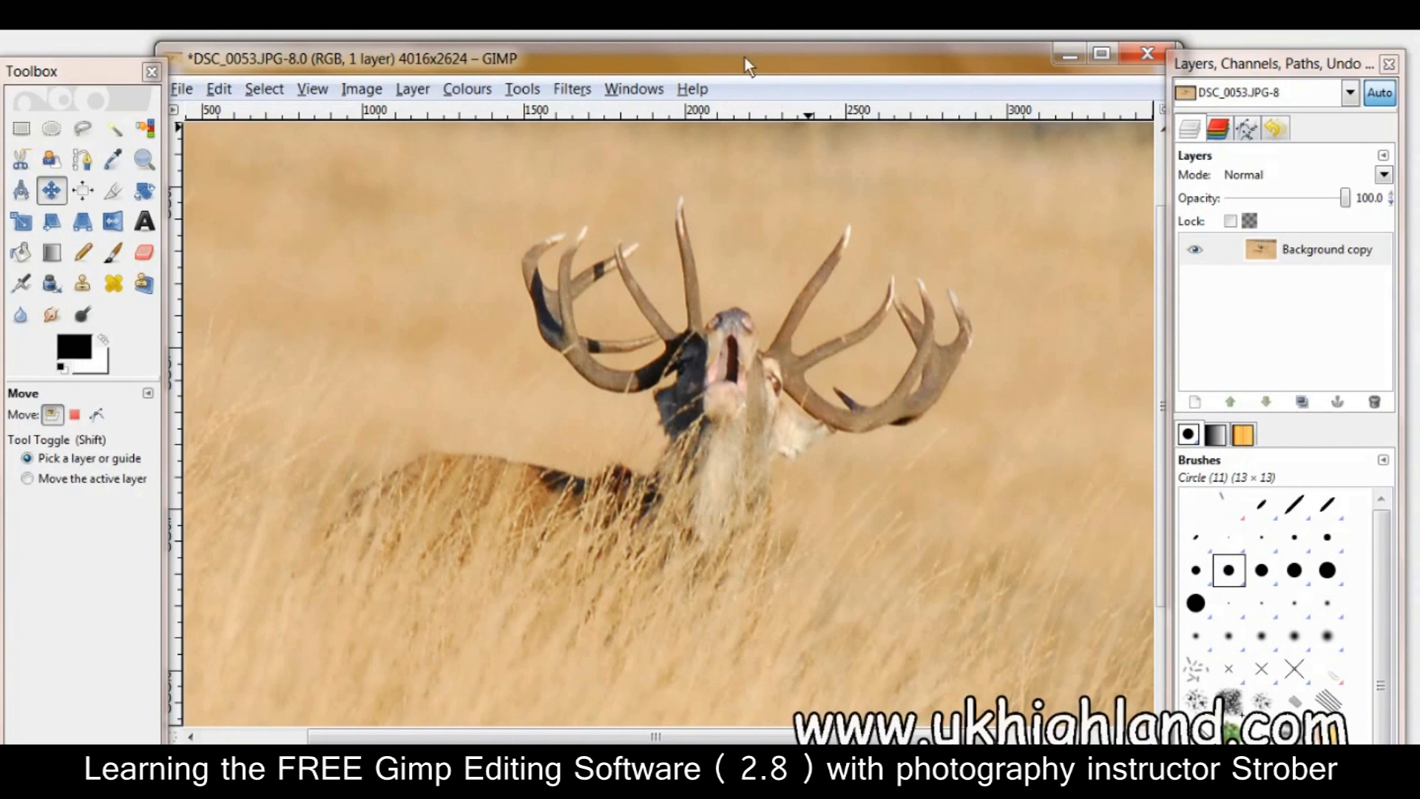
{"action": "left_click_drag", "start_coordinate": [744, 57], "coordinate": [724, 508]}
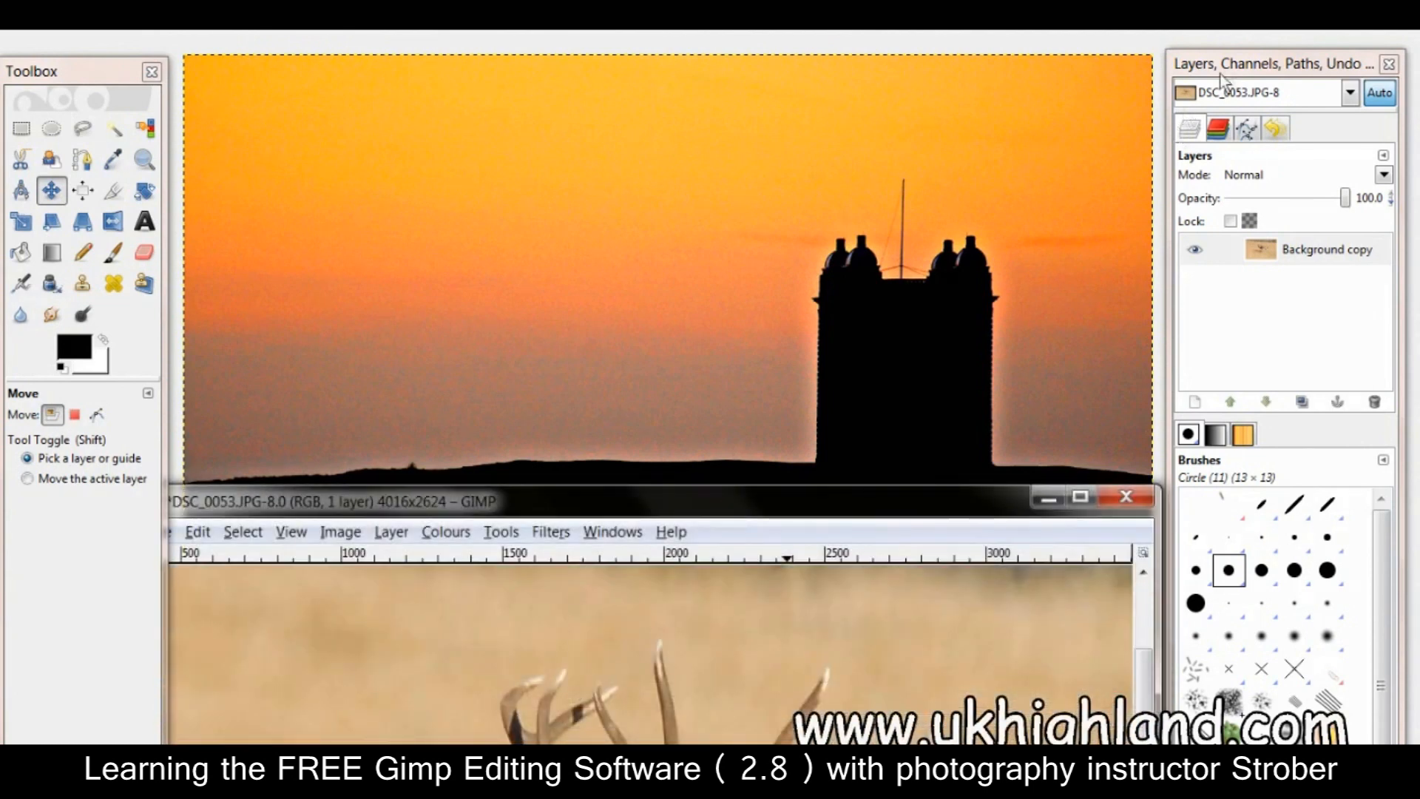
{"action": "left_click_drag", "start_coordinate": [1227, 63], "coordinate": [771, 112]}
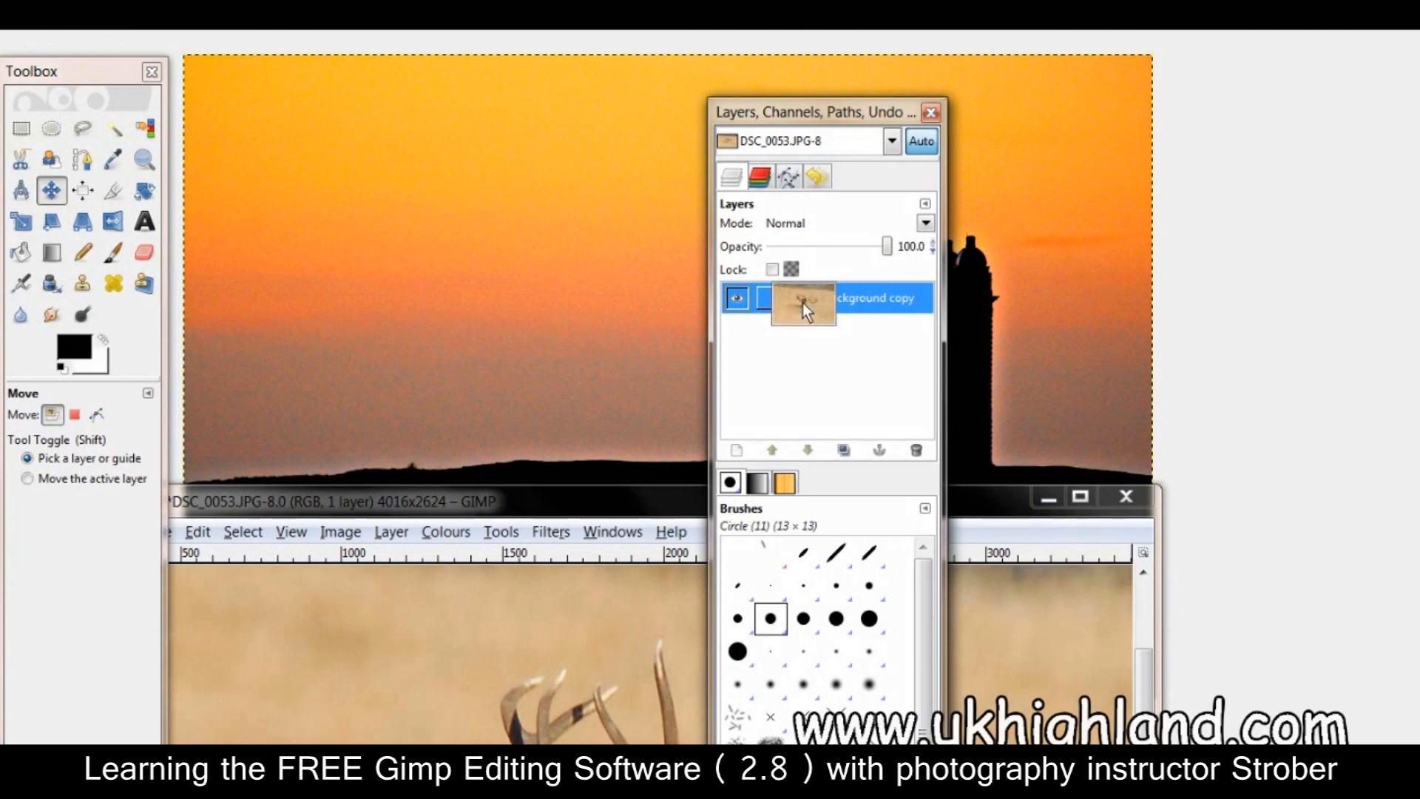
{"action": "left_click_drag", "start_coordinate": [802, 304], "coordinate": [505, 221]}
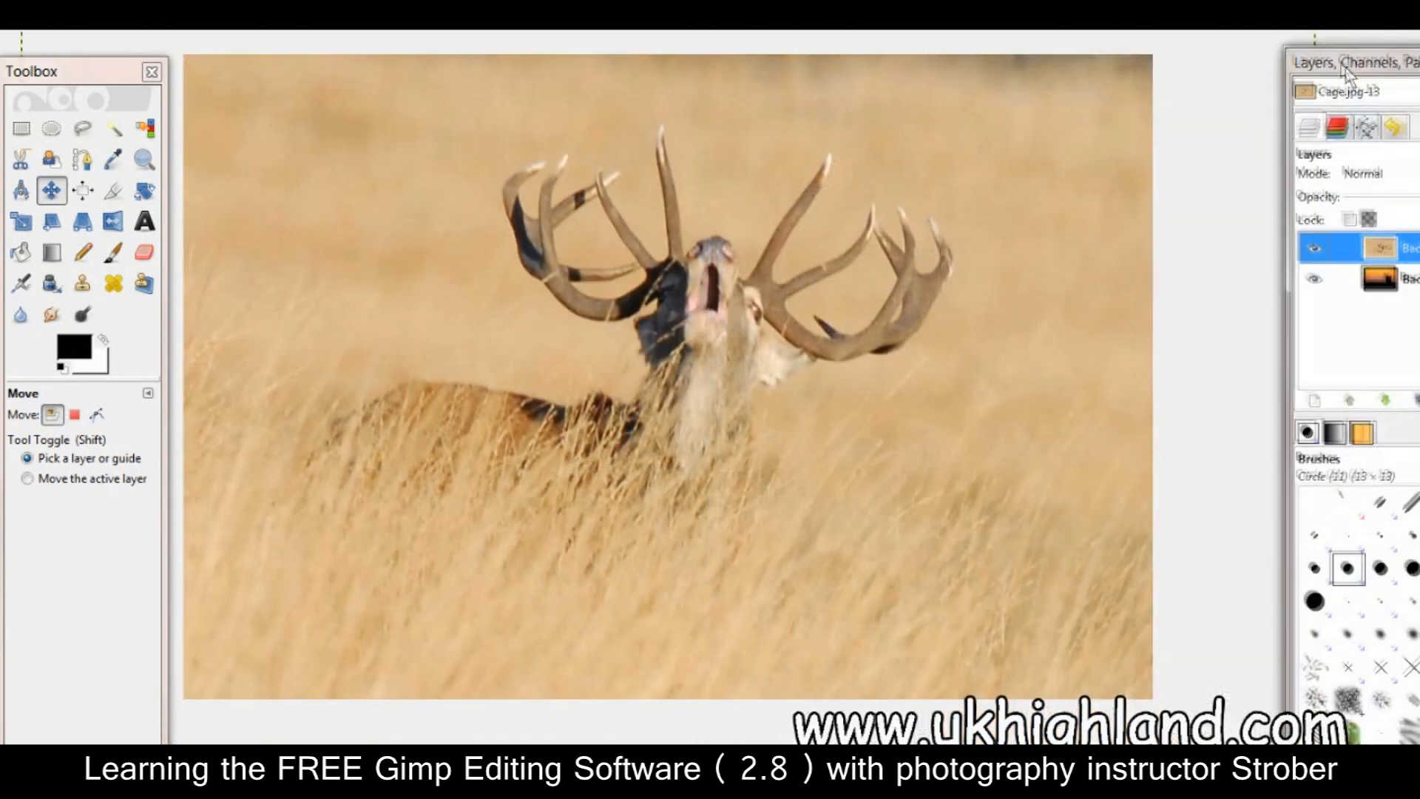
Hide the stag layer above the tower sunset so the Background layer shows
{"action": "left_click_drag", "start_coordinate": [1350, 70], "coordinate": [1331, 55]}
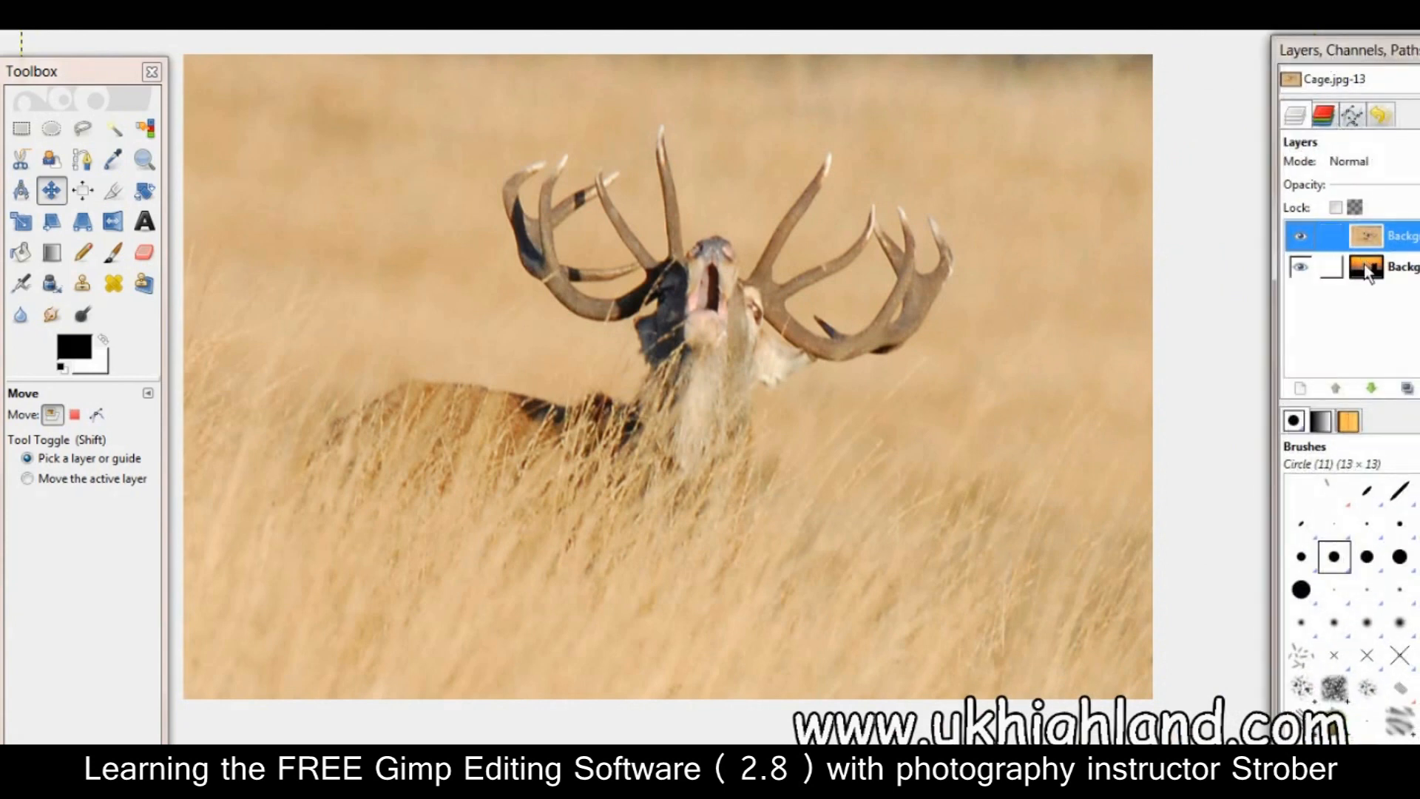
{"action": "left_click_drag", "start_coordinate": [1365, 60], "coordinate": [724, 109]}
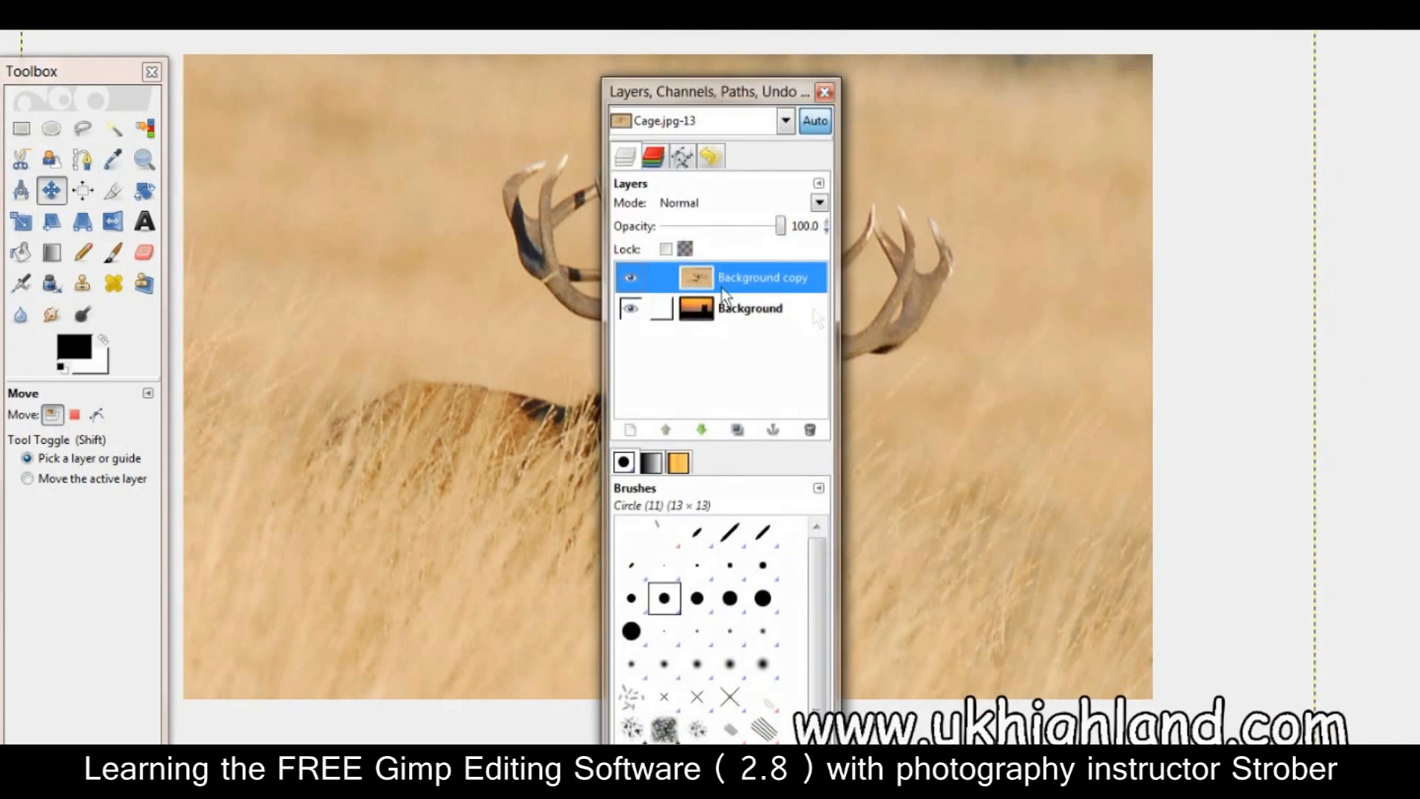
{"action": "left_click", "coordinate": [631, 281]}
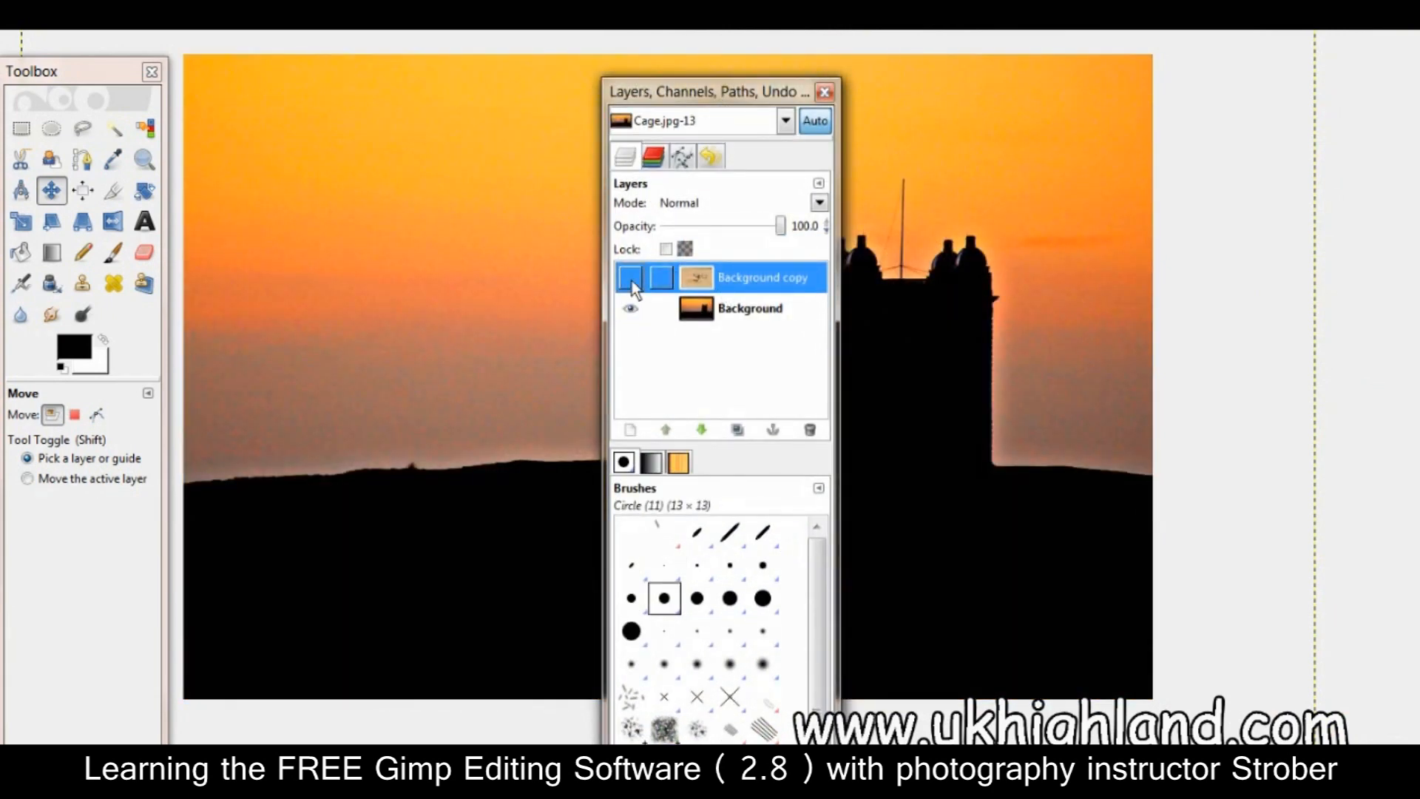
Show the stag layer above the tower sunset again and set its blend mode to Overlay
{"action": "left_click", "coordinate": [631, 281]}
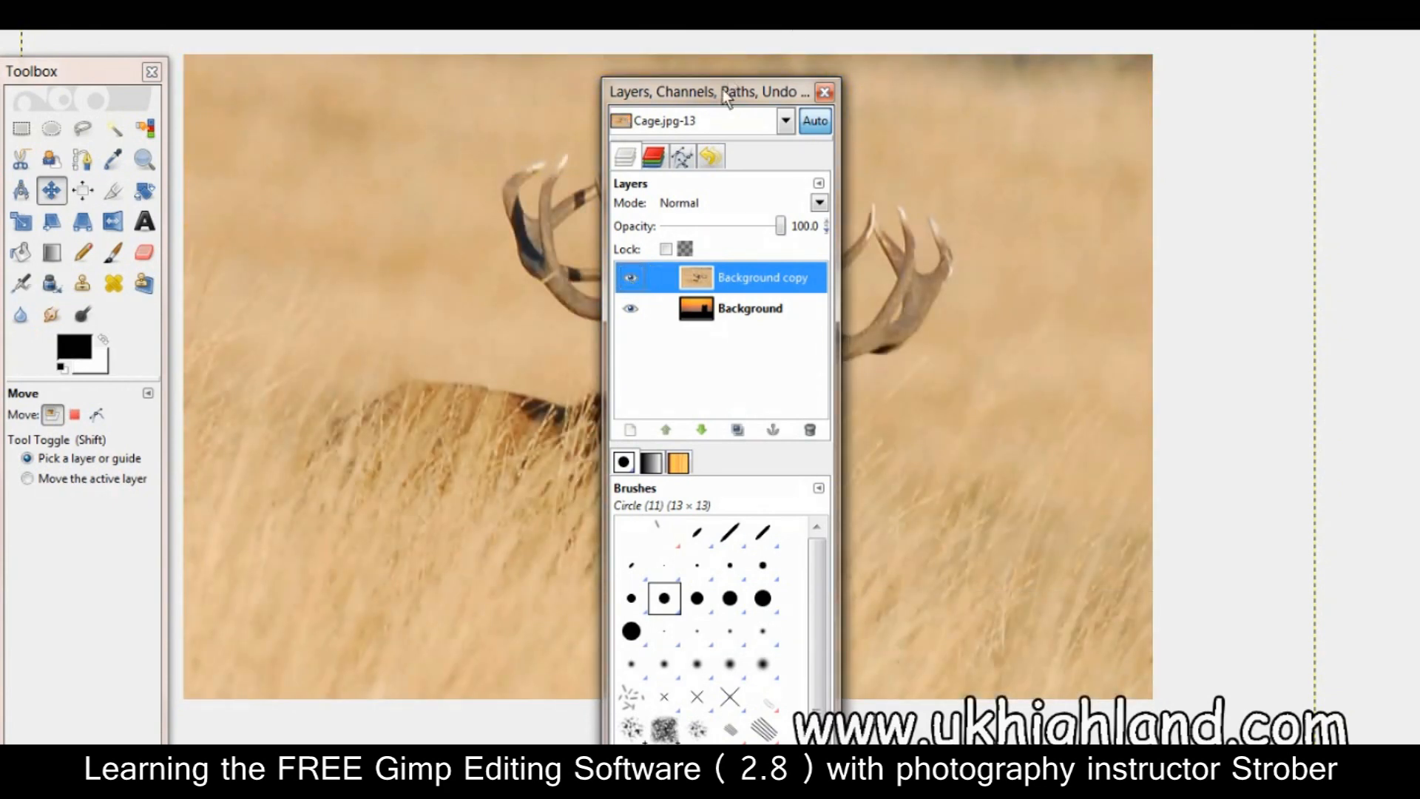
{"action": "mouse_move", "coordinate": [722, 90]}
{"action": "left_mouse_down"}
{"action": "mouse_move", "coordinate": [1222, 59]}
{"action": "mouse_move", "coordinate": [1071, 78]}
{"action": "mouse_move", "coordinate": [1225, 49]}
{"action": "mouse_move", "coordinate": [694, 69]}
{"action": "mouse_move", "coordinate": [715, 87]}
{"action": "left_mouse_up"}
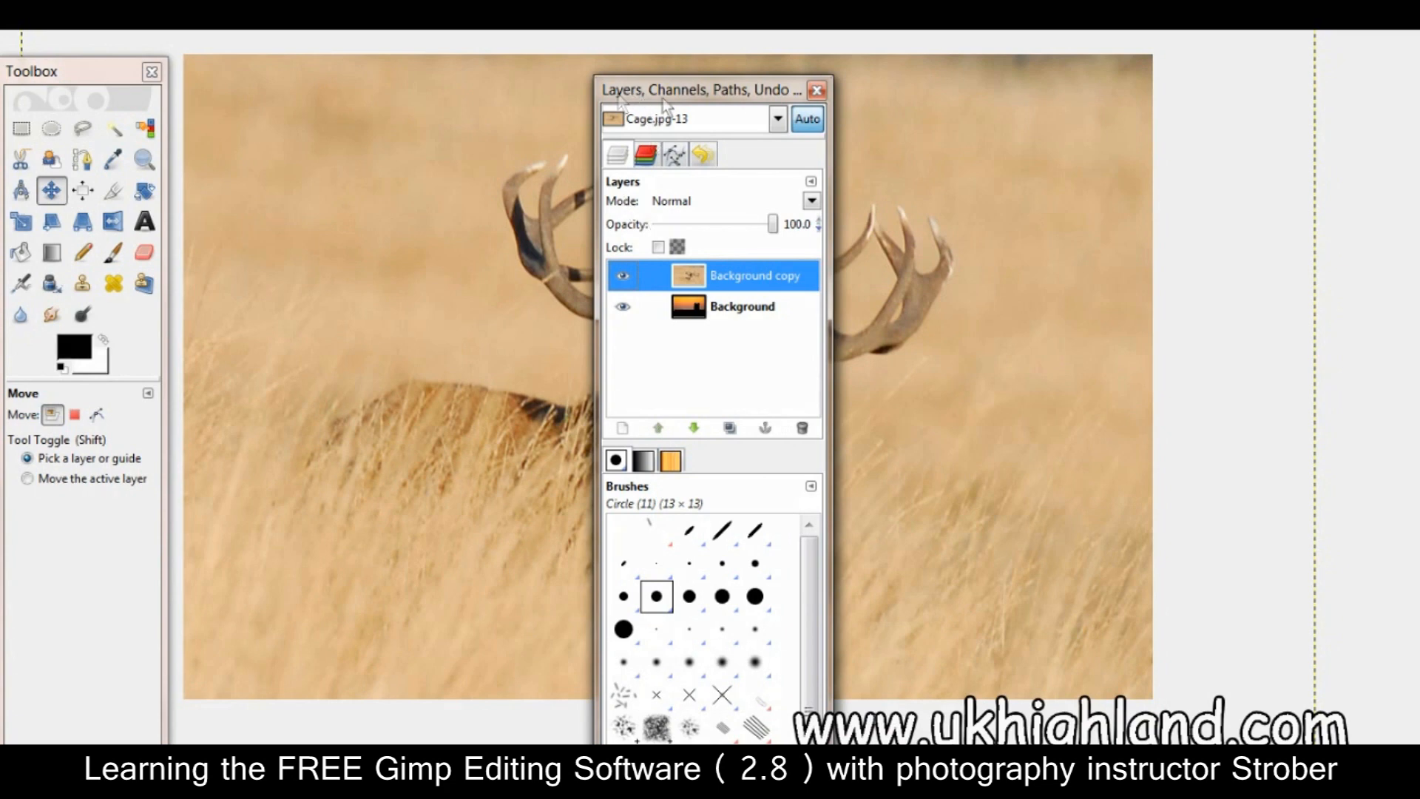
{"action": "left_click_drag", "start_coordinate": [725, 101], "coordinate": [696, 182]}
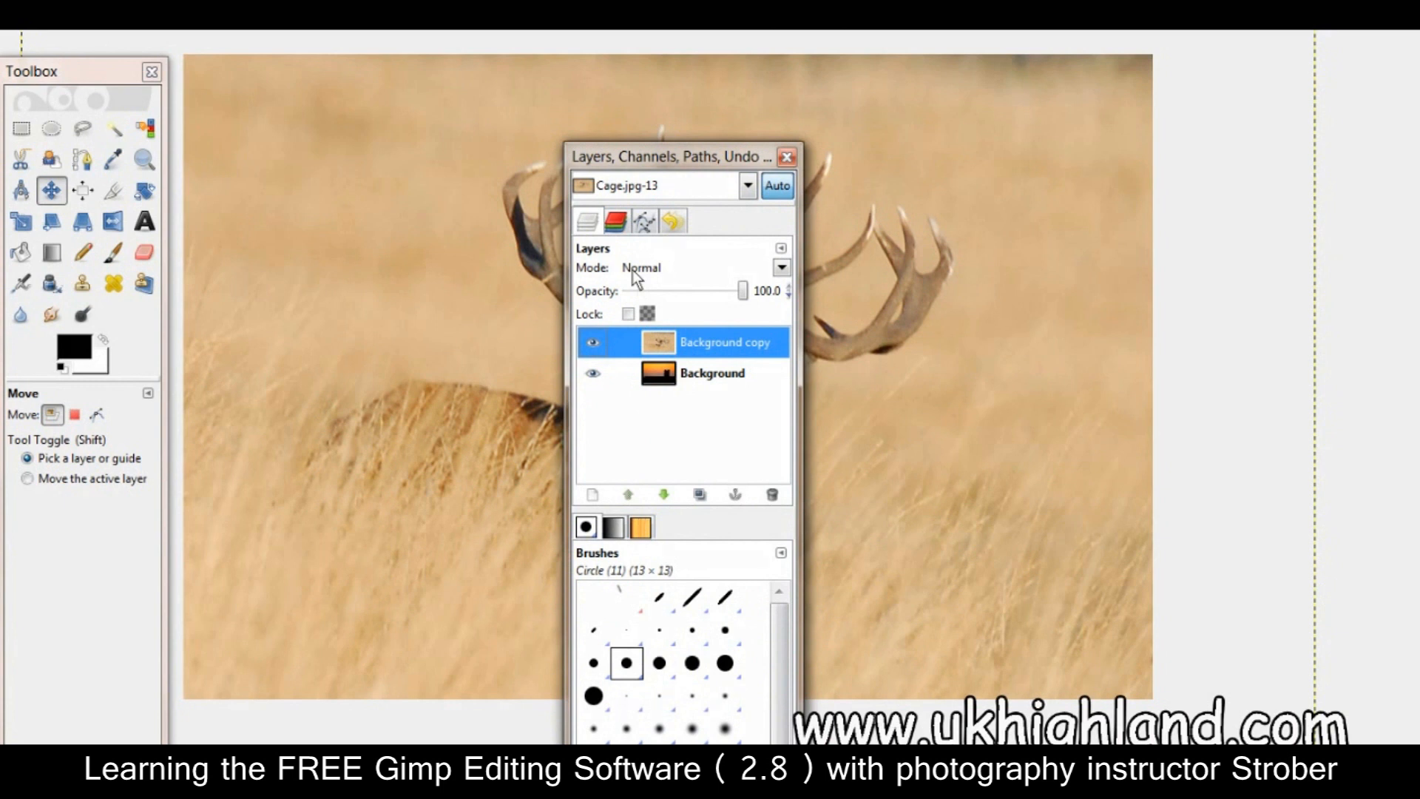
{"action": "left_click", "coordinate": [782, 269]}
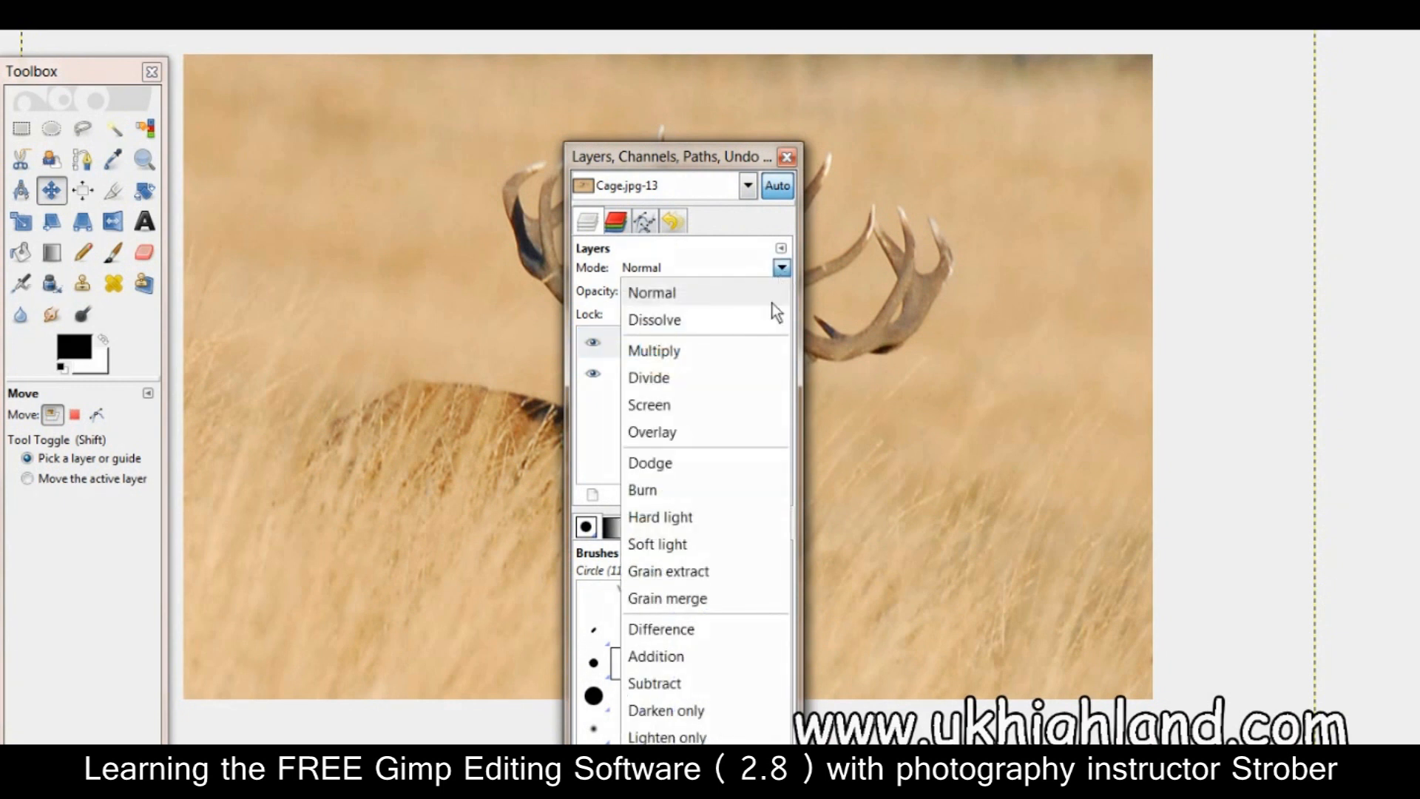
{"action": "left_click", "coordinate": [711, 438]}
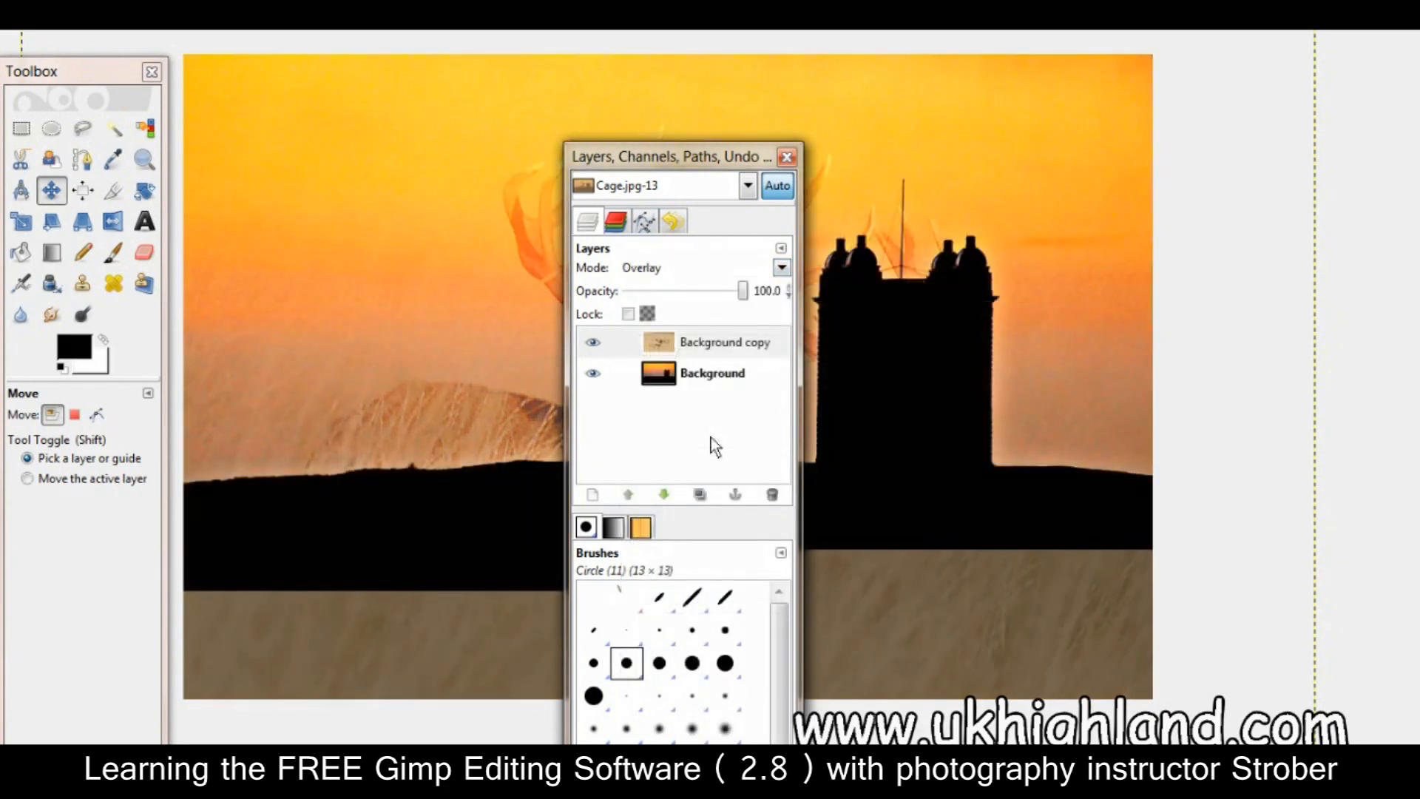
{"action": "left_click_drag", "start_coordinate": [635, 164], "coordinate": [1236, 82]}
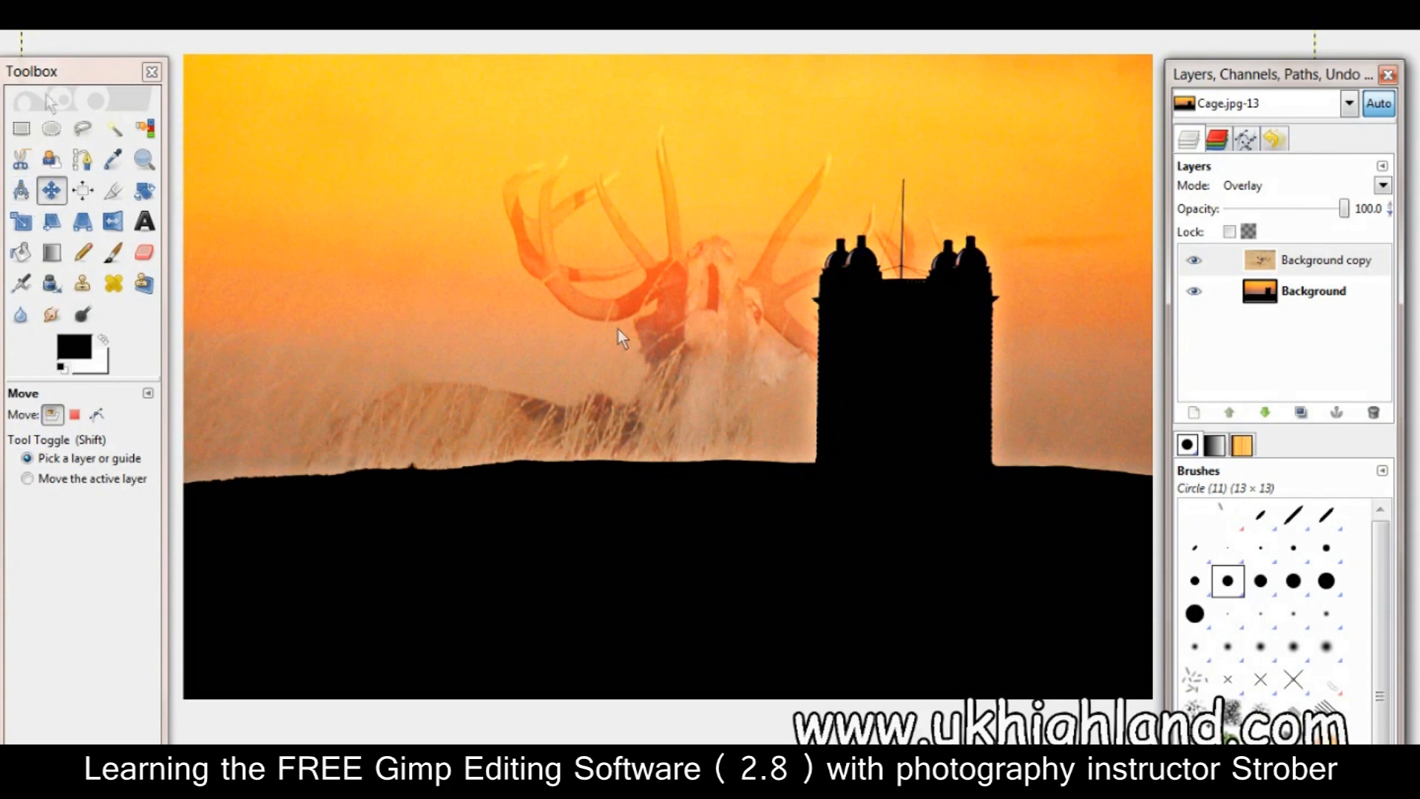
Move the overlaid stag layer left and slightly up in the sunset sky so its antlers clear the tower
{"action": "left_click_drag", "start_coordinate": [34, 82], "coordinate": [889, 144]}
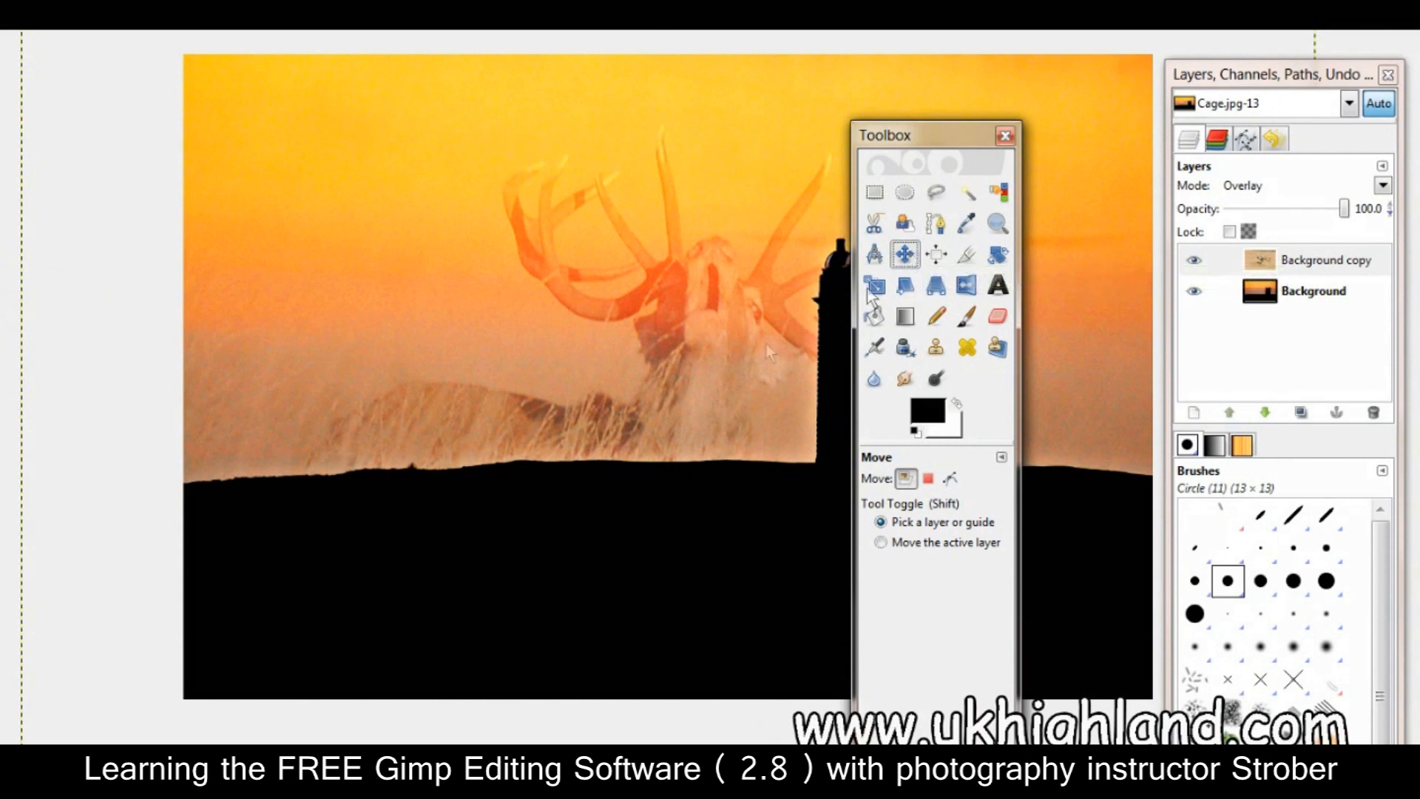
{"action": "left_click_drag", "start_coordinate": [707, 398], "coordinate": [557, 363]}
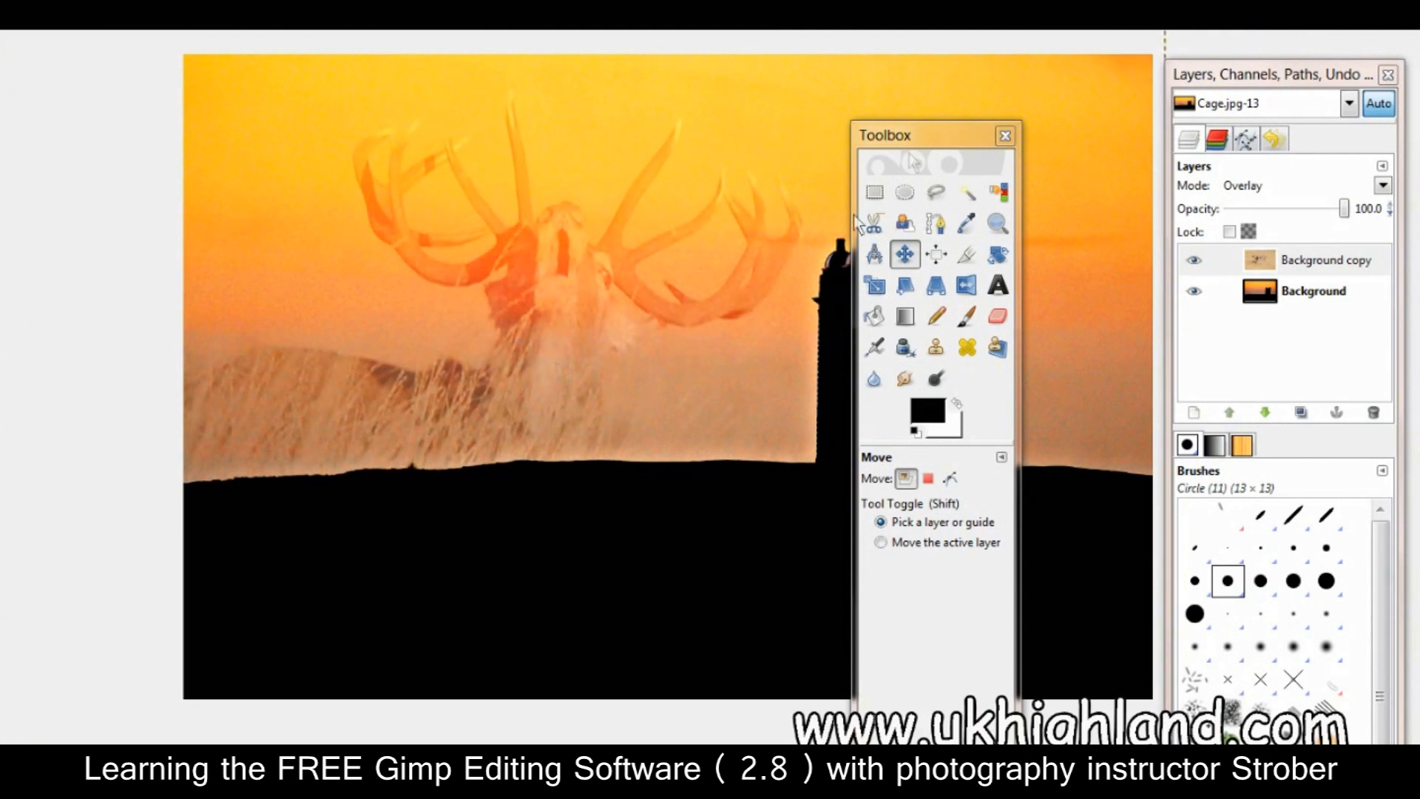
{"action": "left_click_drag", "start_coordinate": [913, 139], "coordinate": [40, 70]}
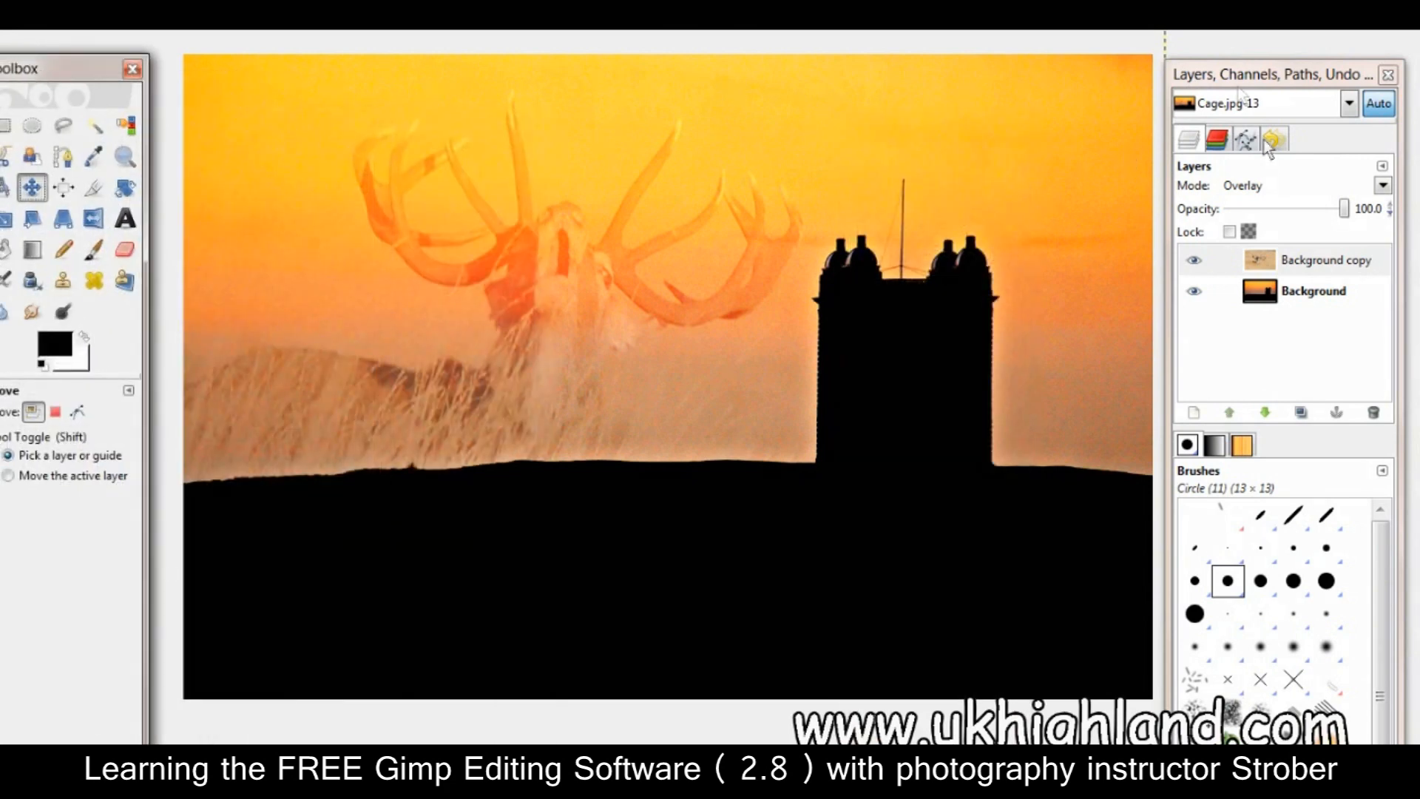
{"action": "left_click_drag", "start_coordinate": [1237, 81], "coordinate": [1246, 76]}
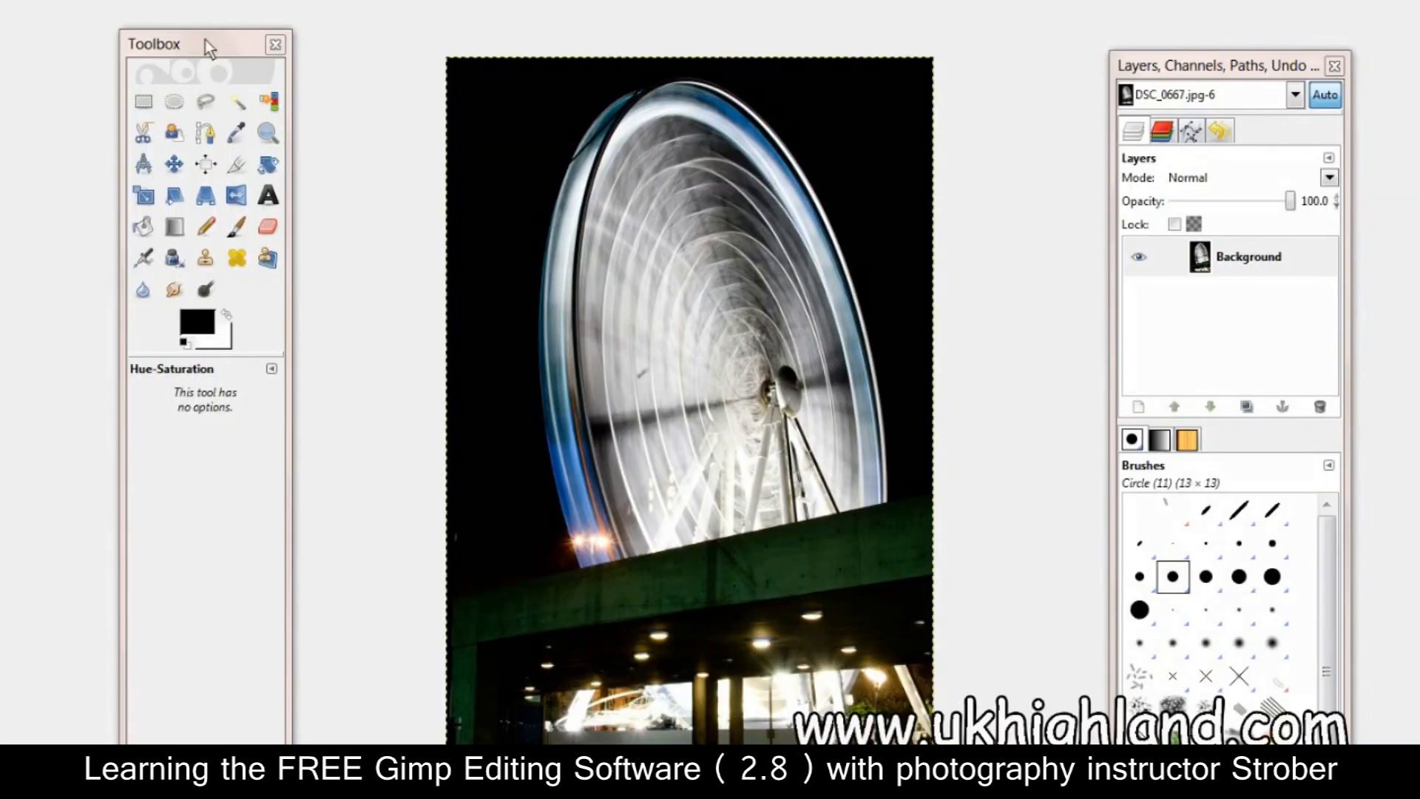
{"action": "left_click_drag", "start_coordinate": [205, 42], "coordinate": [228, 53]}
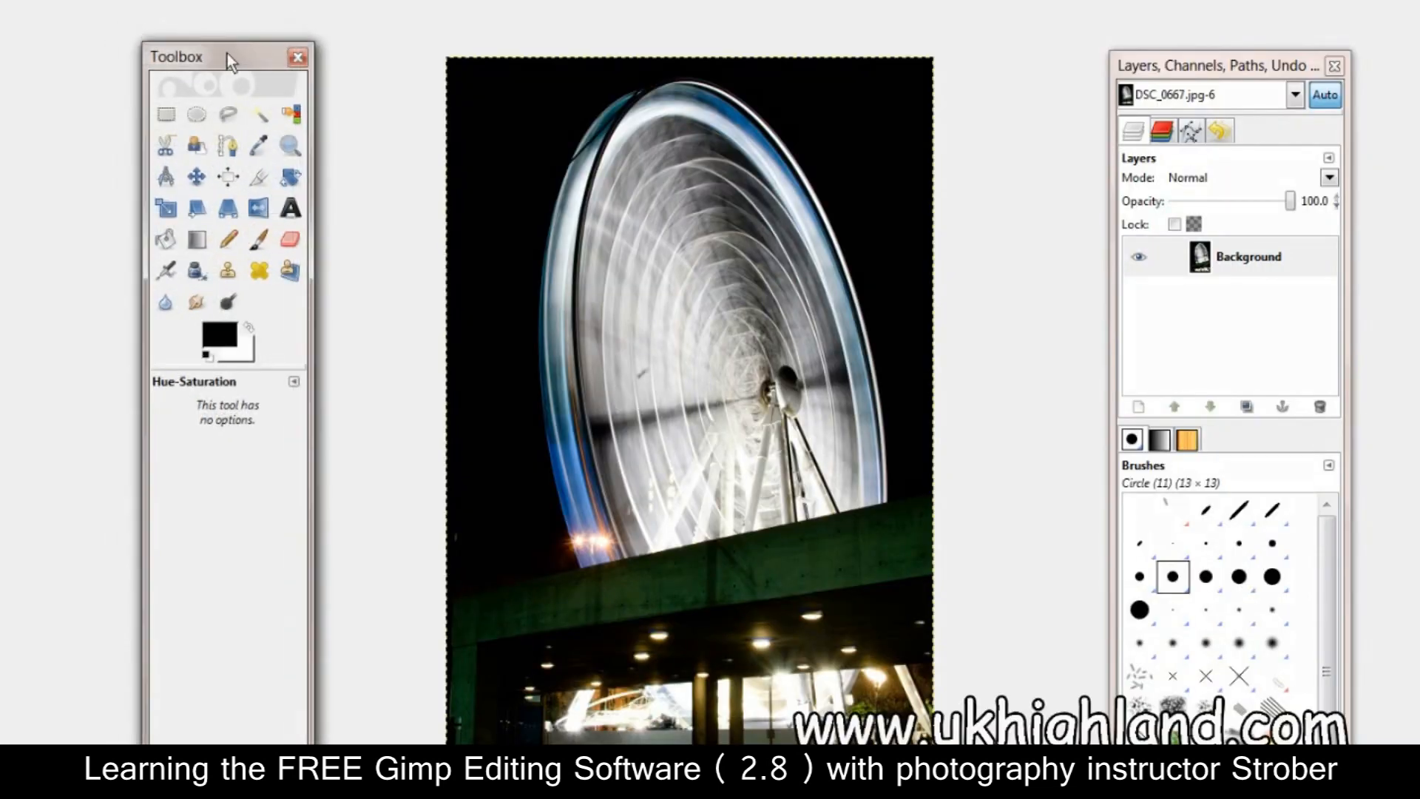
{"action": "left_click_drag", "start_coordinate": [1217, 71], "coordinate": [1134, 70]}
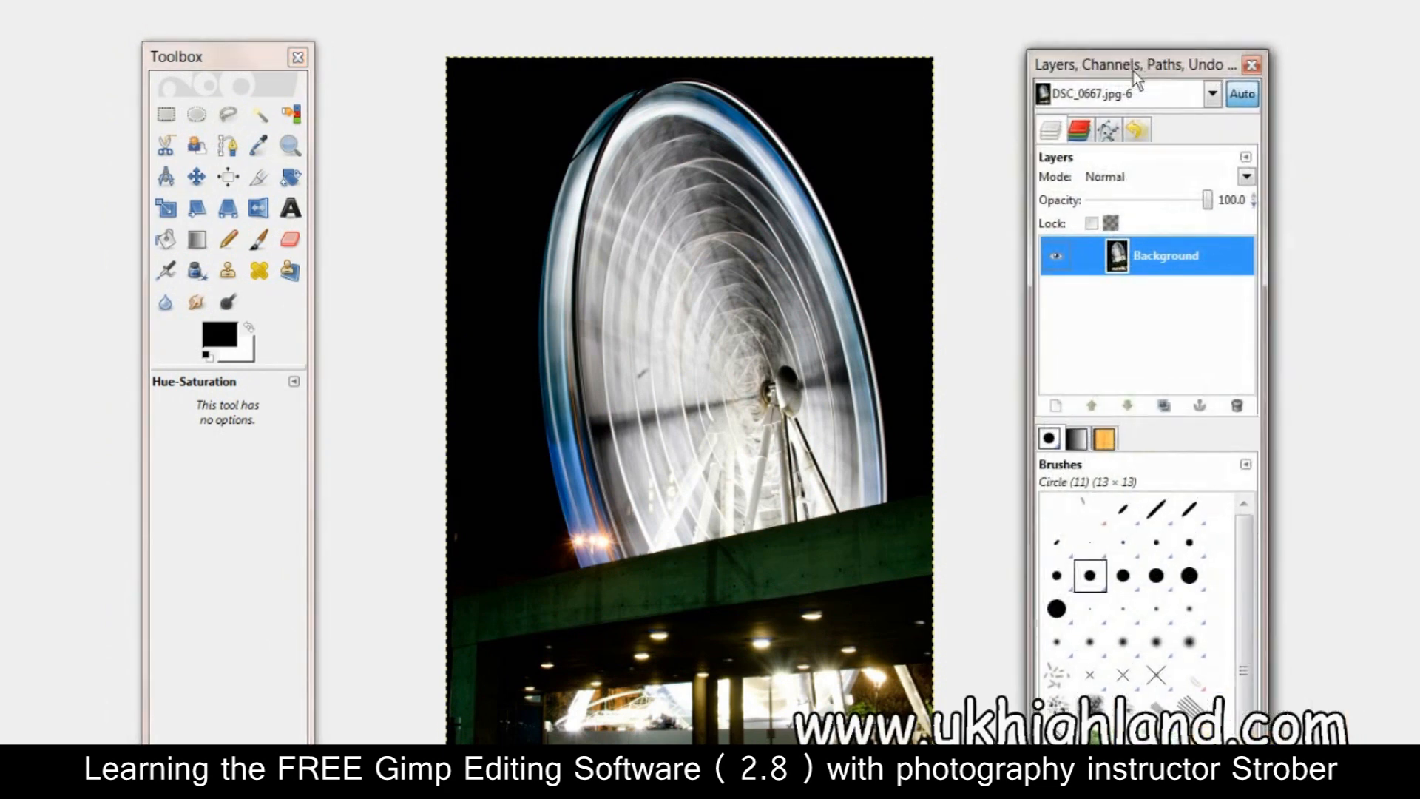
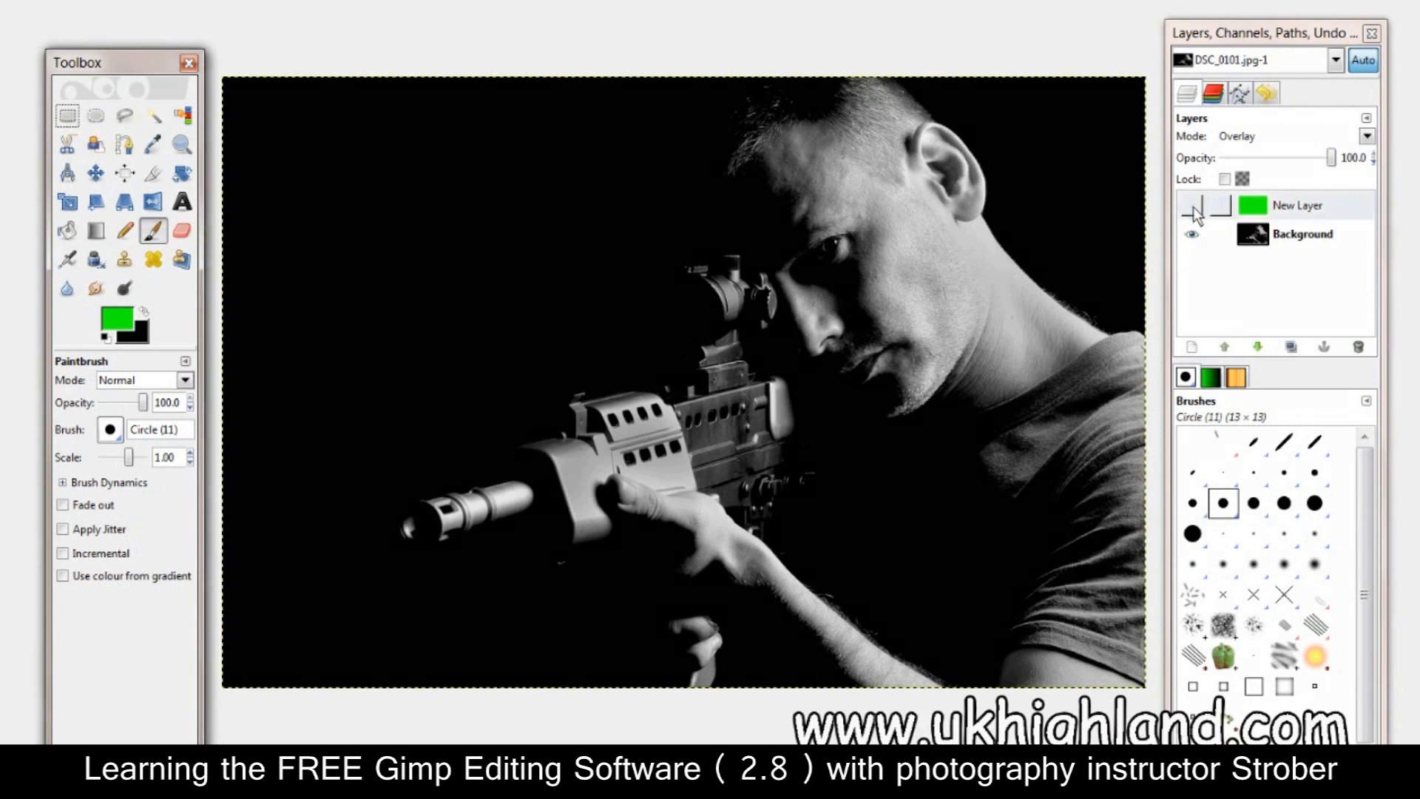
Toggle the green Overlay layer's visibility repeatedly to compare the tinted and black-and-white versions of the rifle portrait
{"action": "left_click", "coordinate": [1192, 207]}
{"action": "left_click", "coordinate": [1192, 207]}
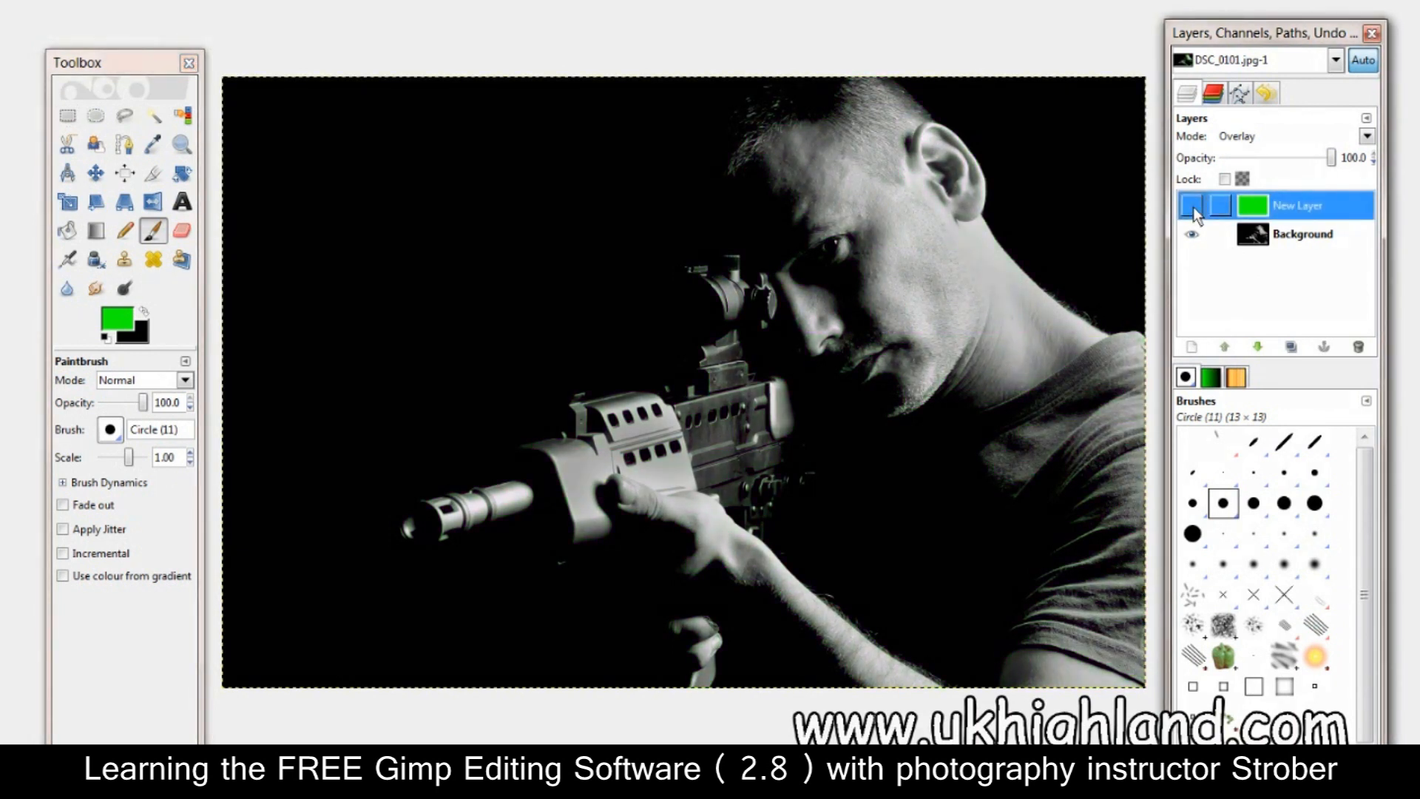
{"action": "left_click", "coordinate": [1192, 206]}
{"action": "left_click", "coordinate": [1192, 207]}
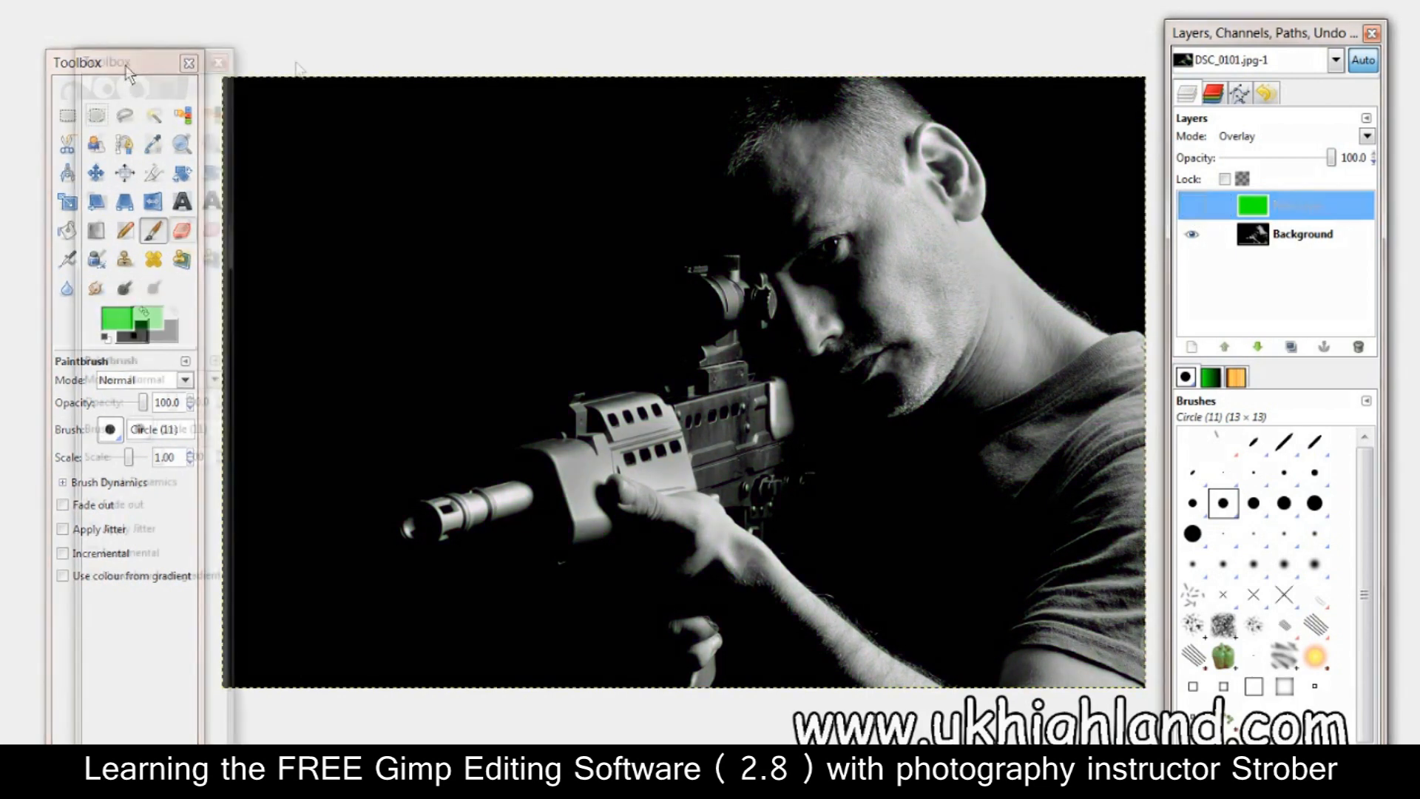
{"action": "left_click_drag", "start_coordinate": [127, 72], "coordinate": [500, 49]}
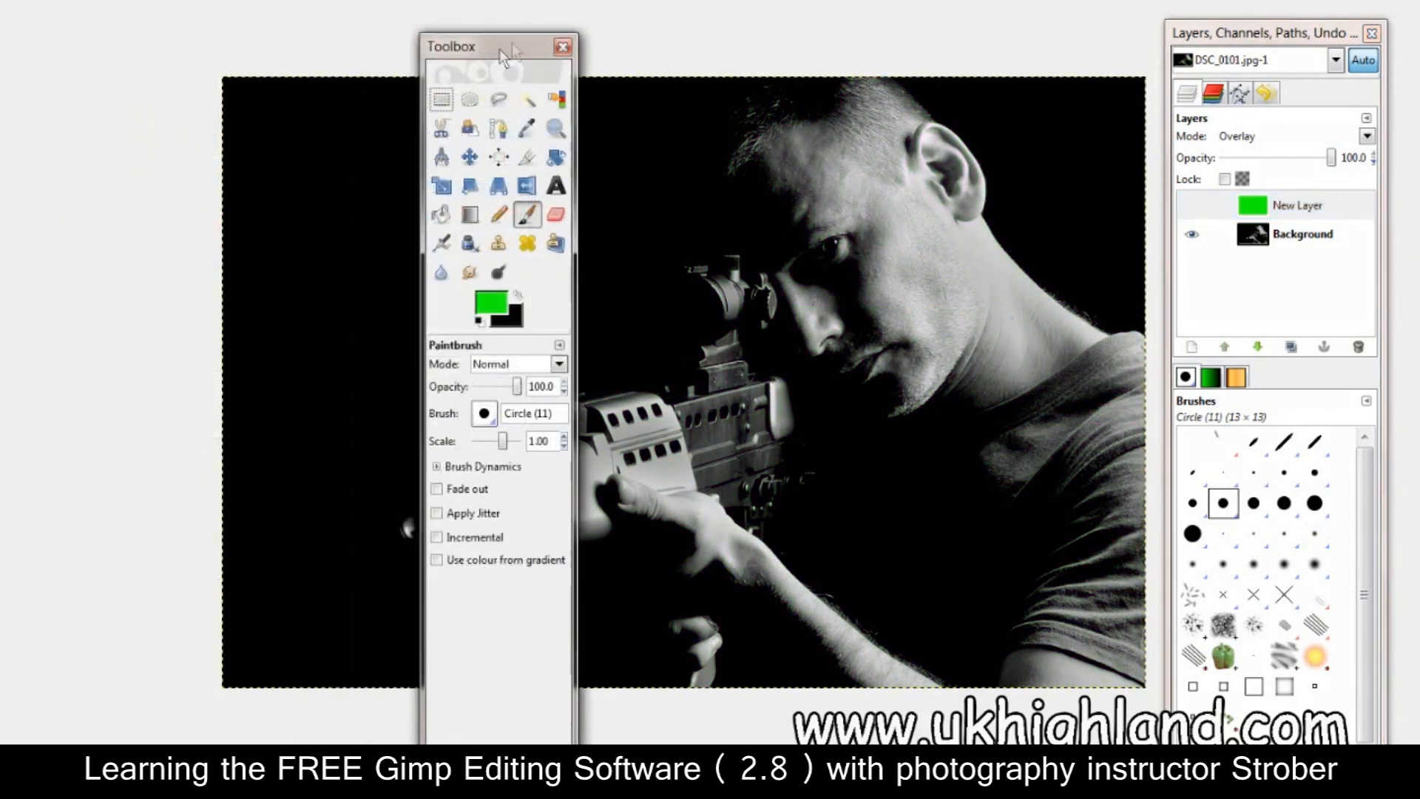
{"action": "left_click", "coordinate": [1192, 207]}
{"action": "left_click", "coordinate": [1194, 207]}
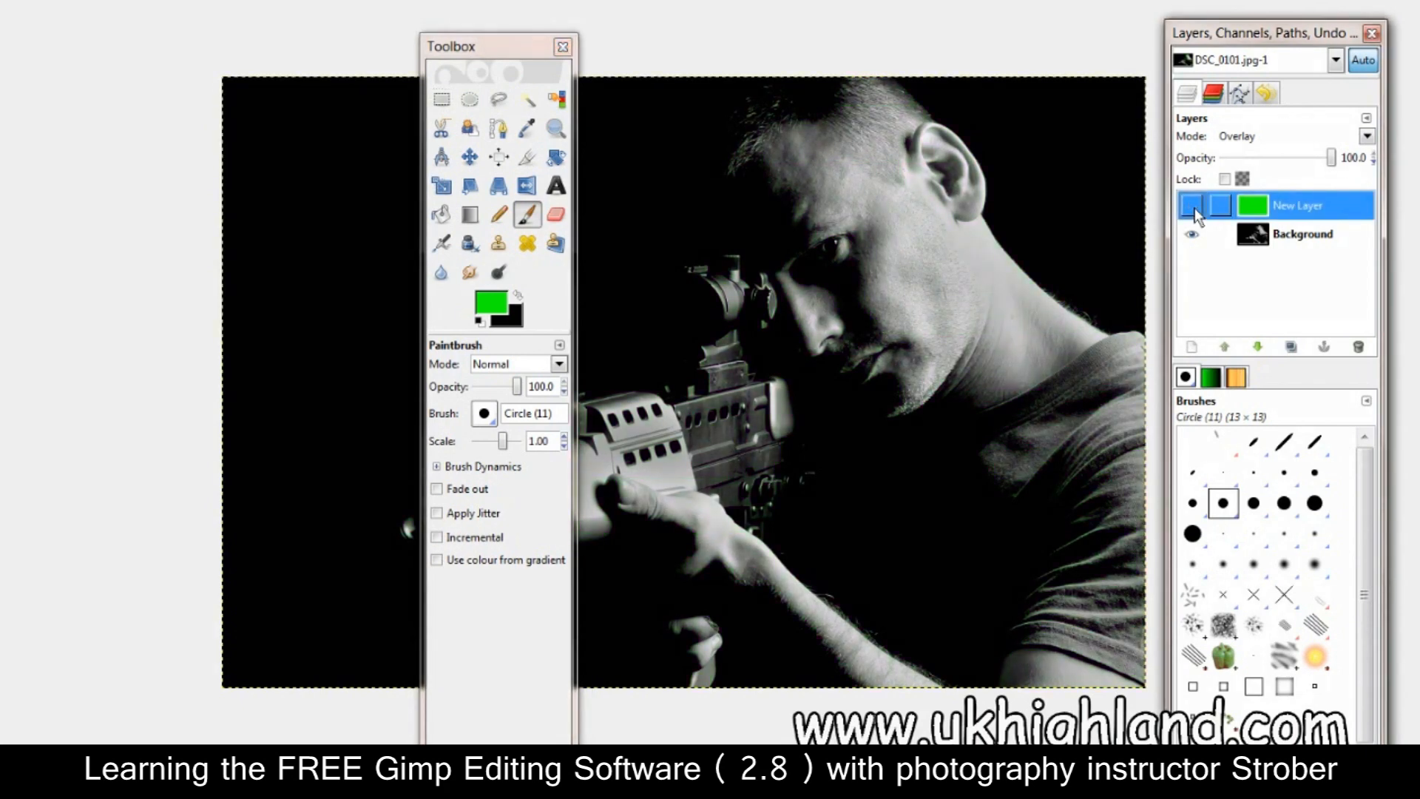
{"action": "left_click", "coordinate": [1192, 207]}
{"action": "left_click", "coordinate": [1193, 207]}
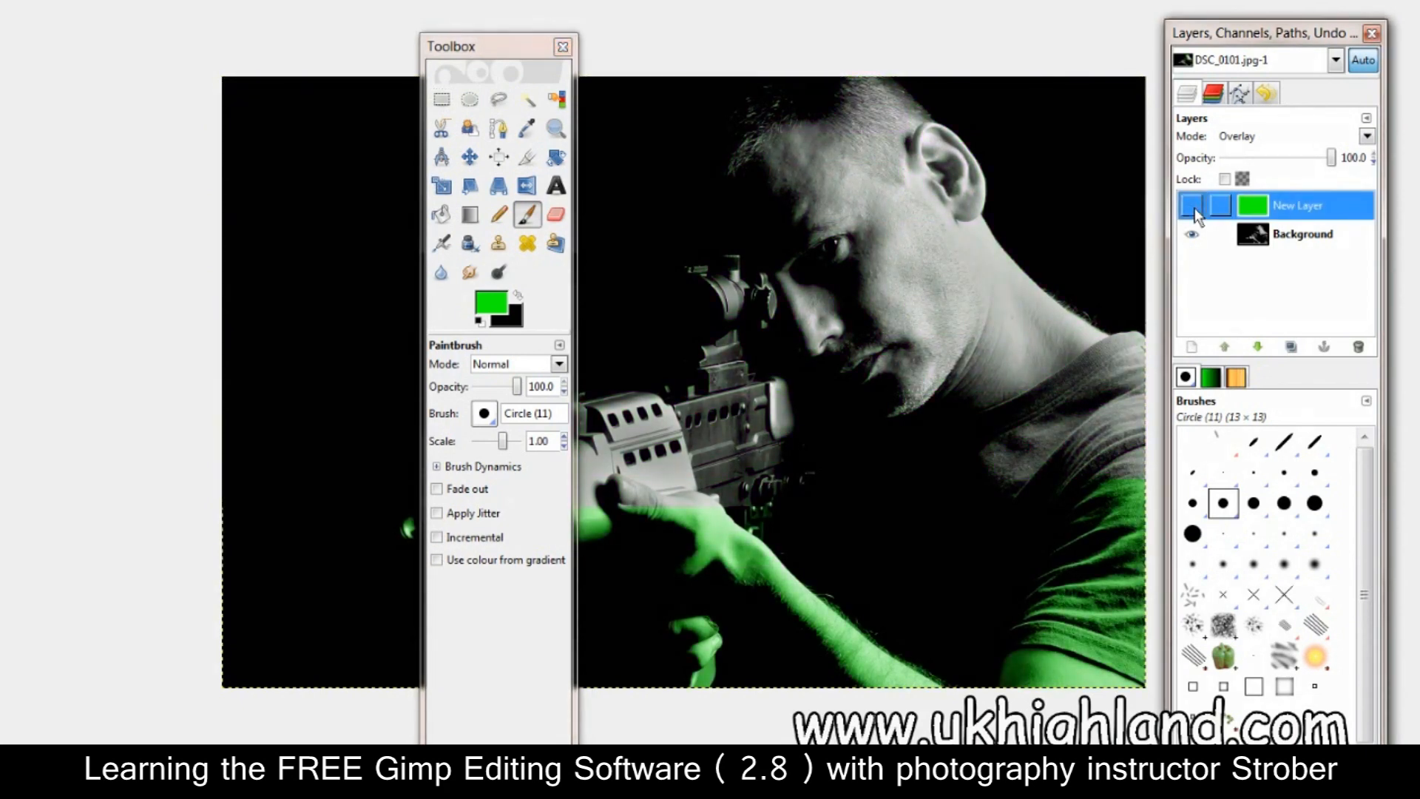
{"action": "left_click_drag", "start_coordinate": [518, 46], "coordinate": [155, 46]}
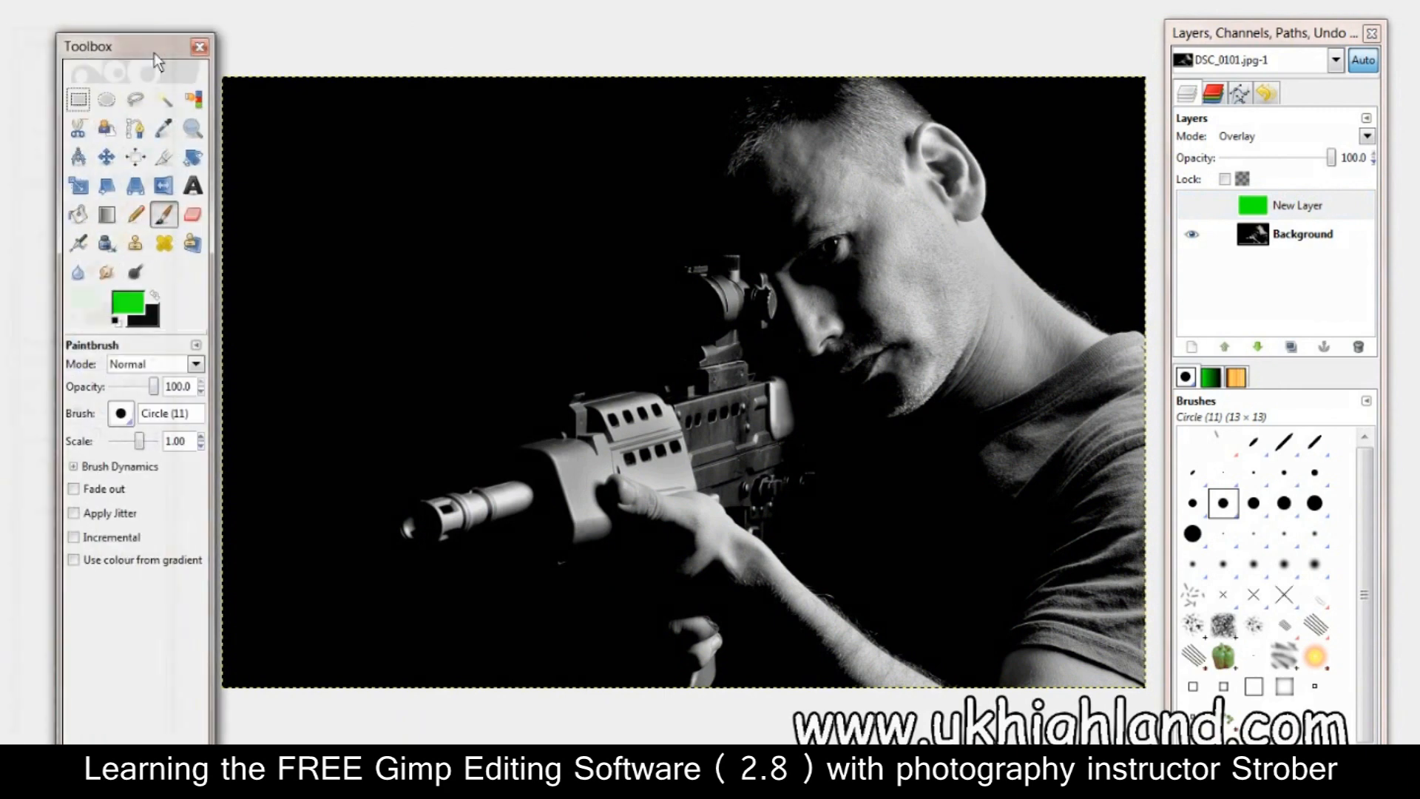
{"action": "left_click", "coordinate": [1192, 208]}
{"action": "left_click", "coordinate": [1193, 209]}
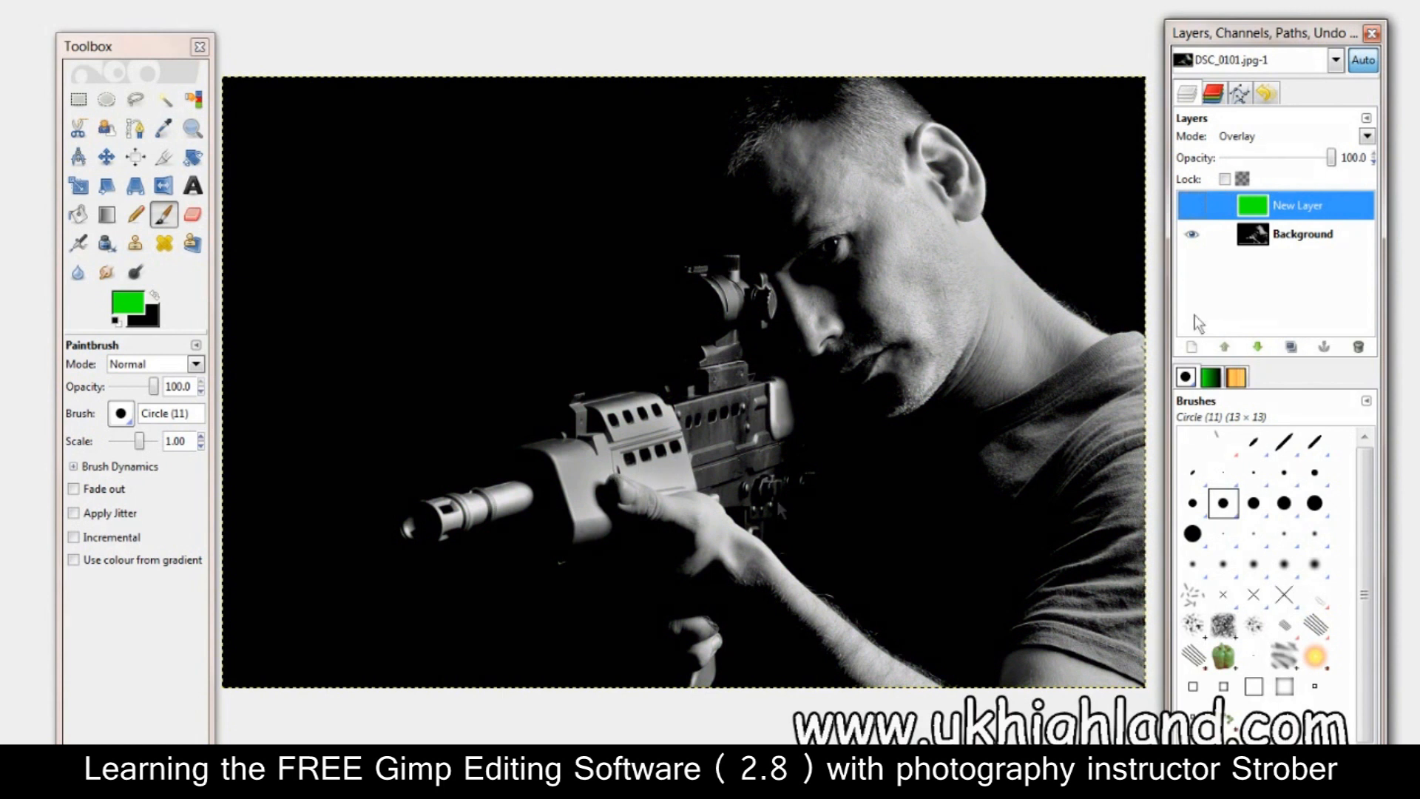
{"action": "left_click", "coordinate": [1192, 207]}
{"action": "left_click", "coordinate": [1193, 207]}
{"action": "left_click", "coordinate": [1199, 208]}
{"action": "left_click", "coordinate": [1199, 207]}
{"action": "left_click", "coordinate": [1200, 207]}
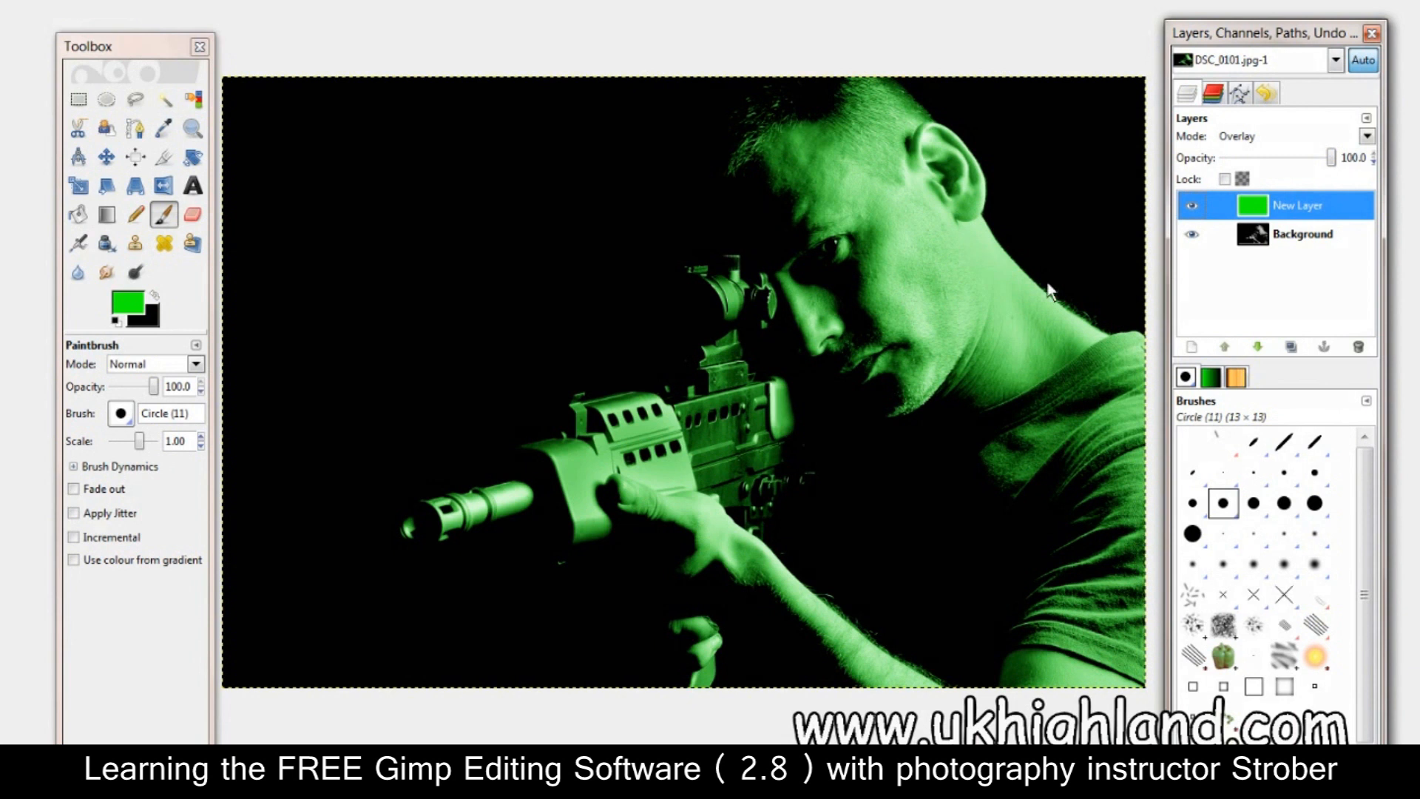
{"action": "left_click", "coordinate": [1341, 162]}
{"action": "left_click", "coordinate": [1196, 208]}
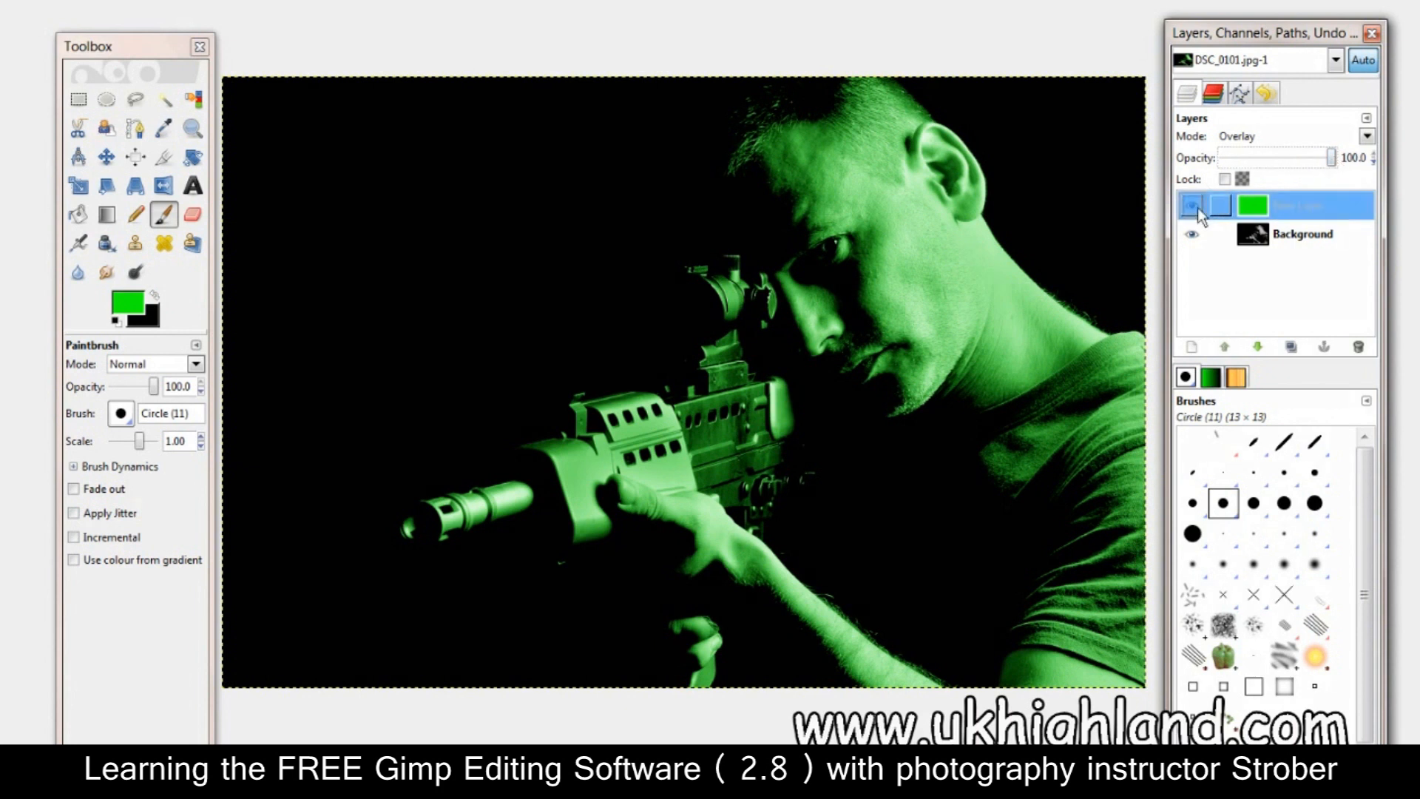
{"action": "left_click", "coordinate": [1196, 208]}
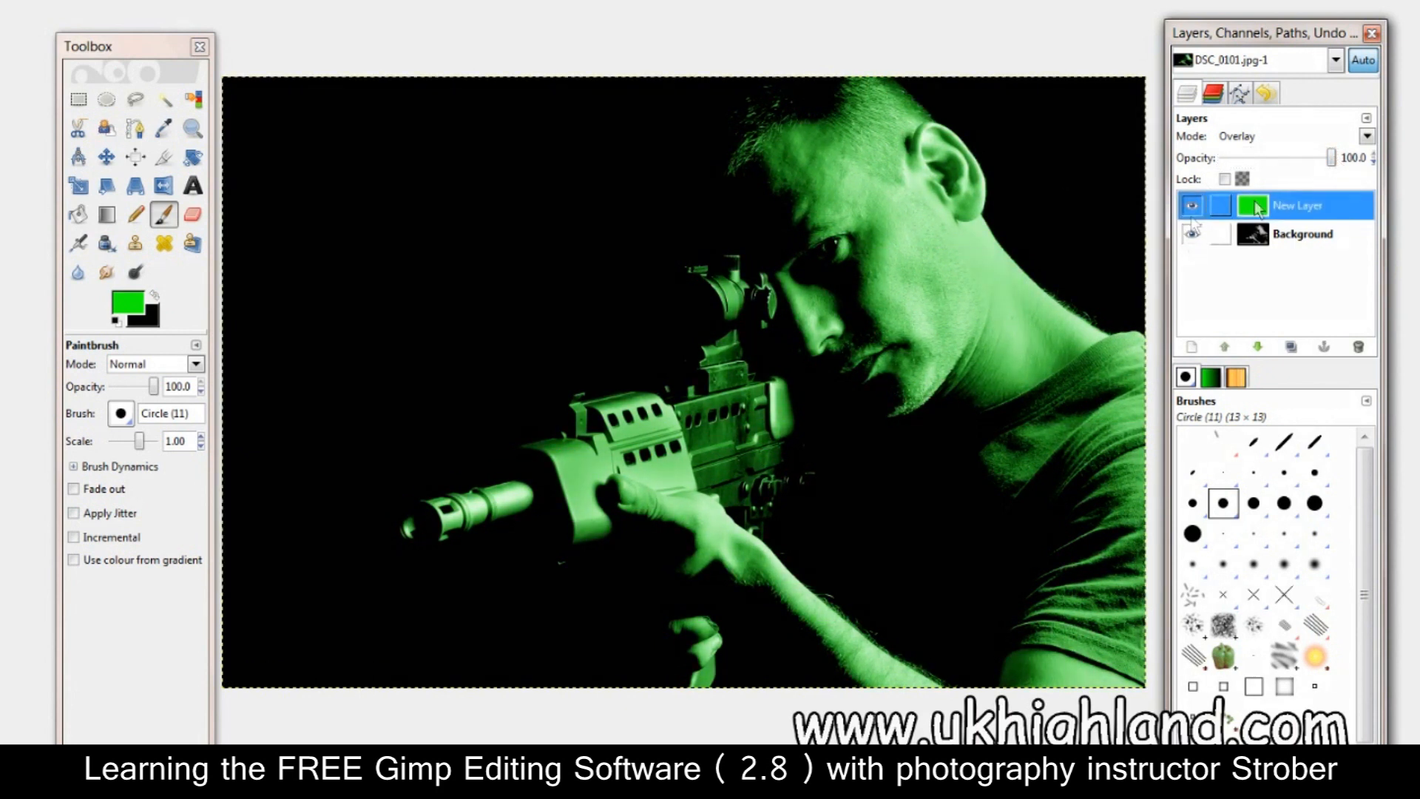
Delete the green layer from the rifle portrait and set the foreground colour to red, f80404
{"action": "left_click_drag", "start_coordinate": [1254, 207], "coordinate": [1358, 347]}
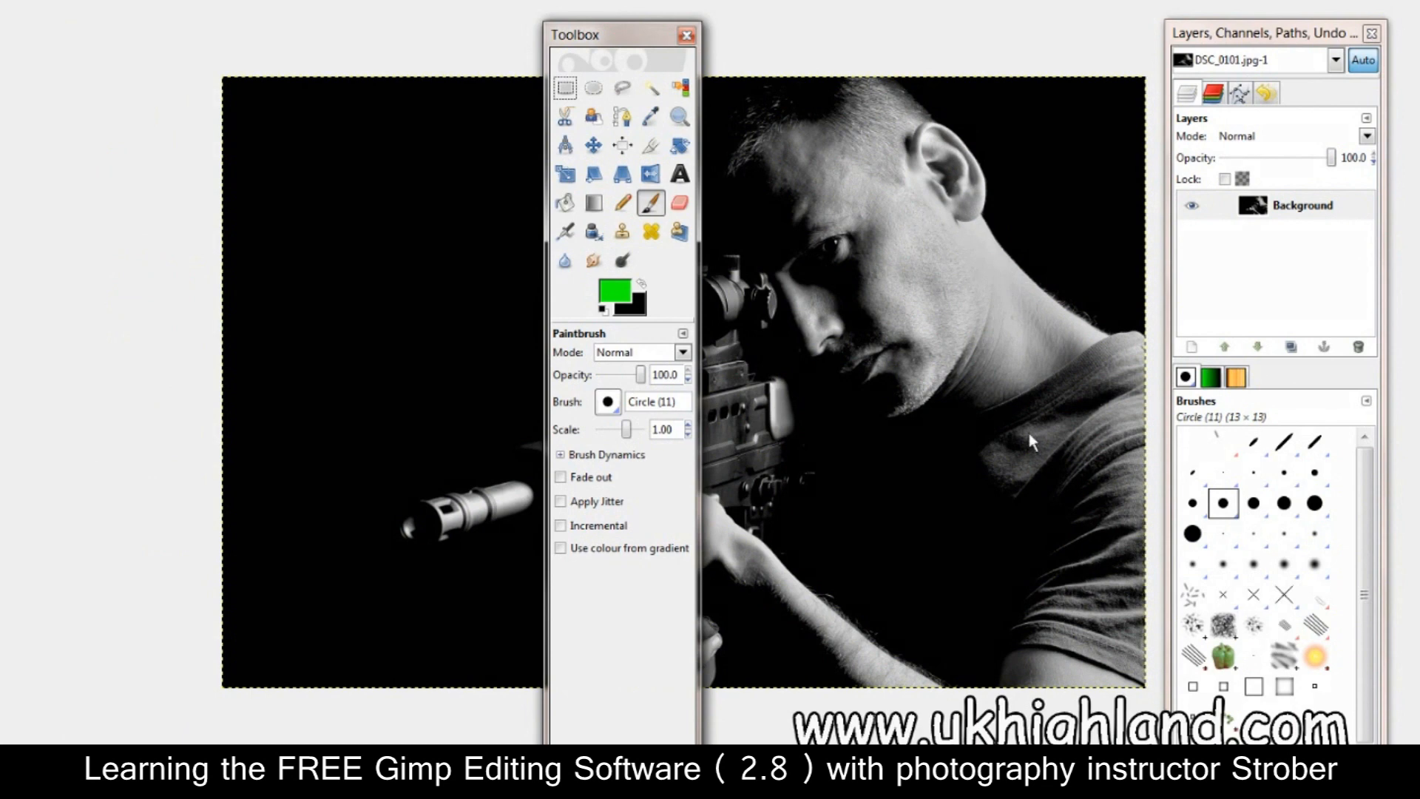
{"action": "left_click_drag", "start_coordinate": [625, 43], "coordinate": [685, 63]}
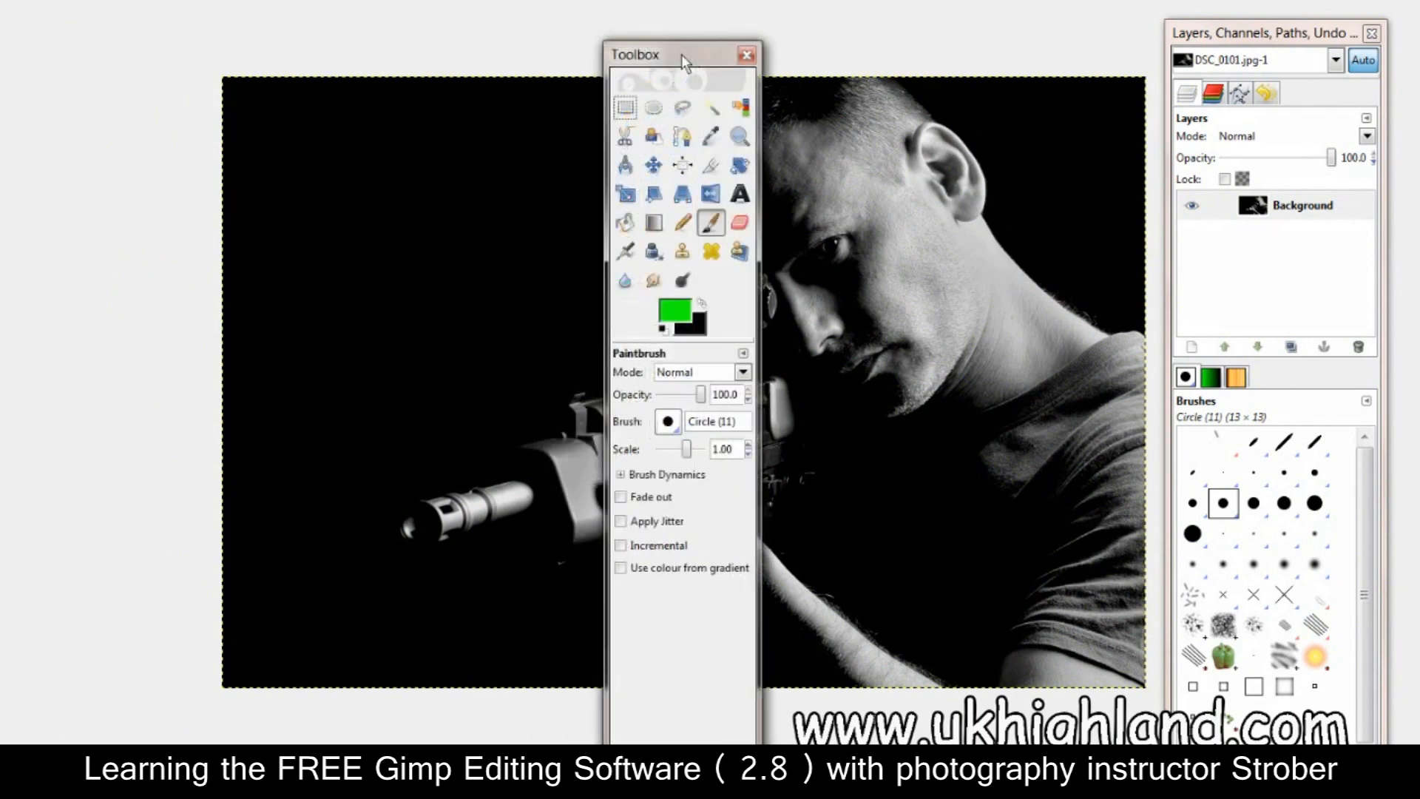
{"action": "left_click", "coordinate": [678, 316]}
{"action": "left_click_drag", "start_coordinate": [162, 138], "coordinate": [800, 187]}
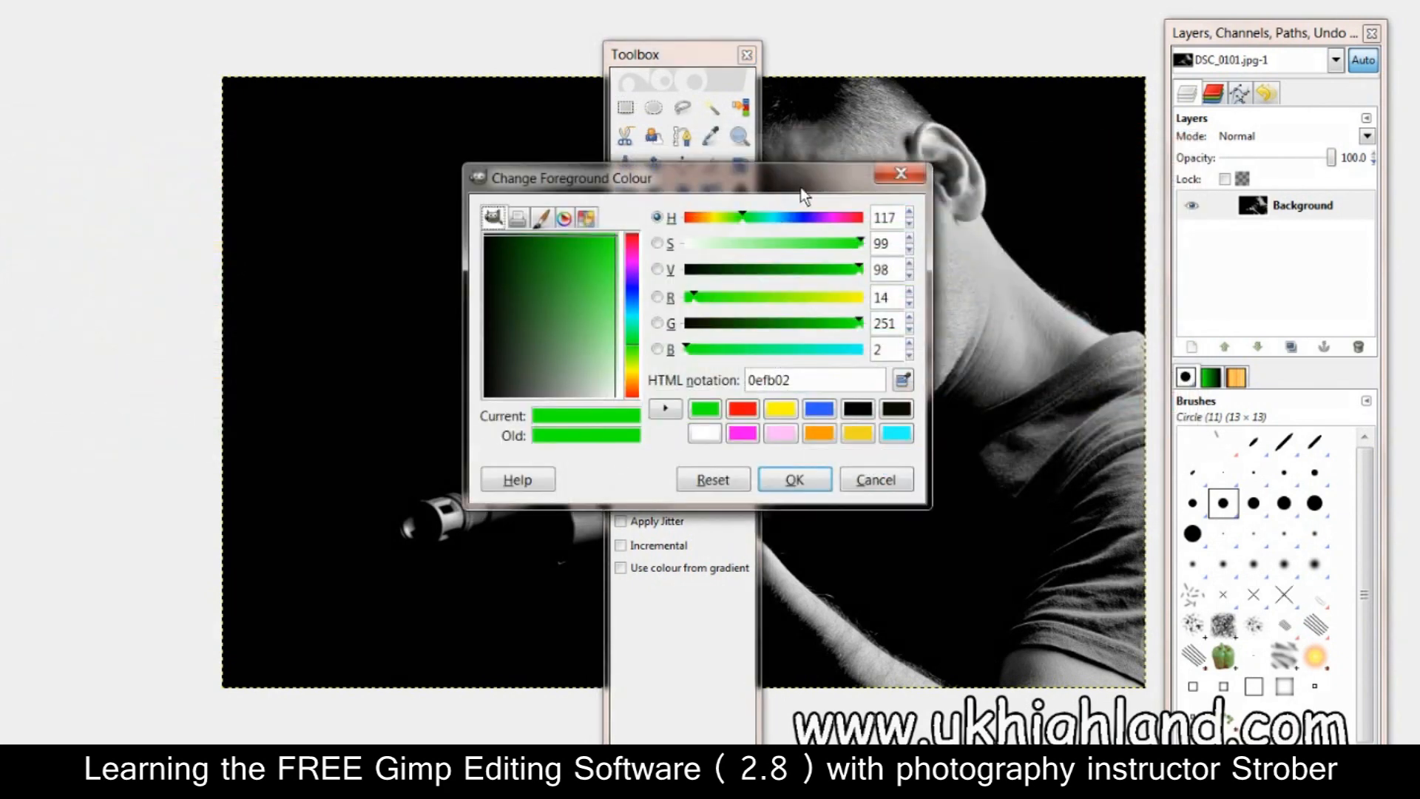
{"action": "left_click", "coordinate": [745, 415]}
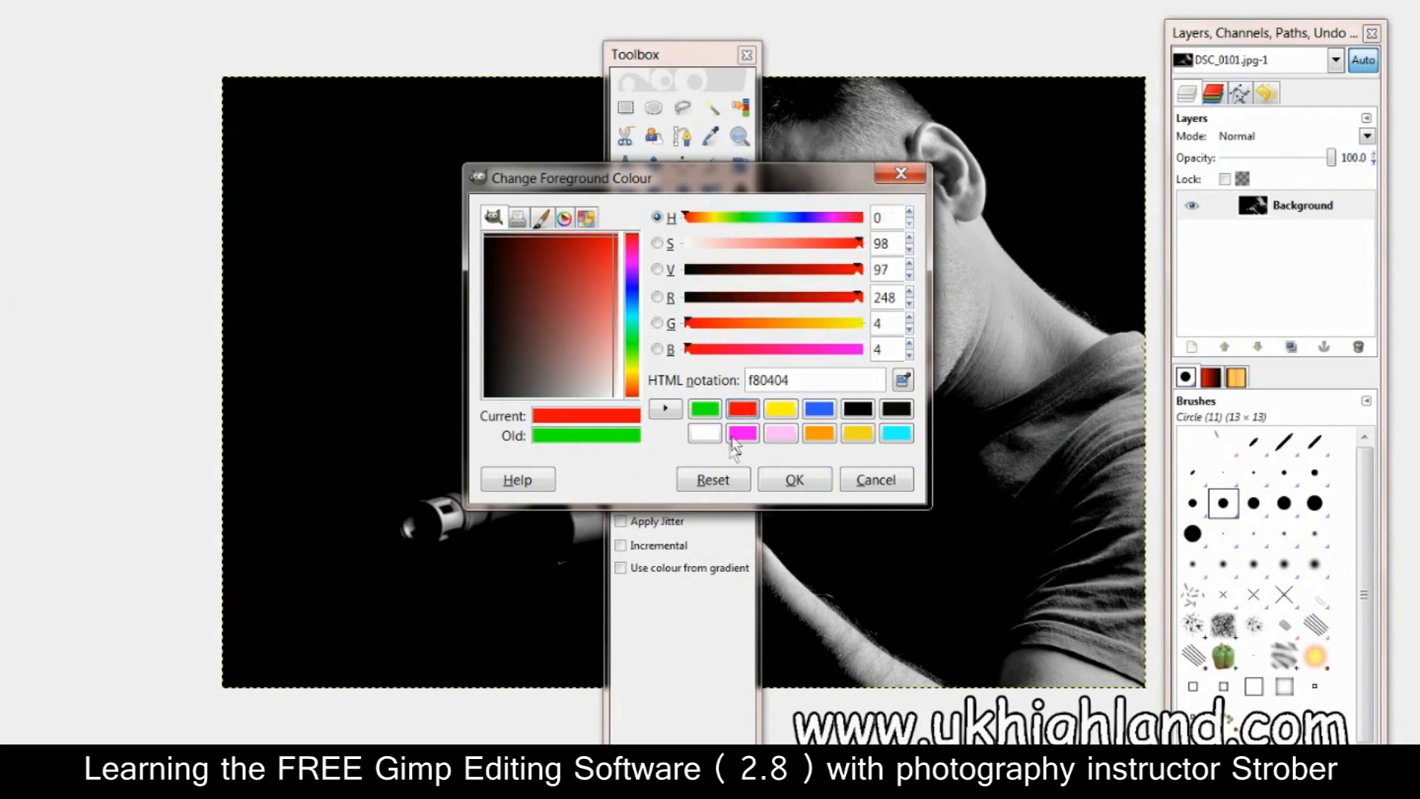
{"action": "left_click", "coordinate": [788, 478]}
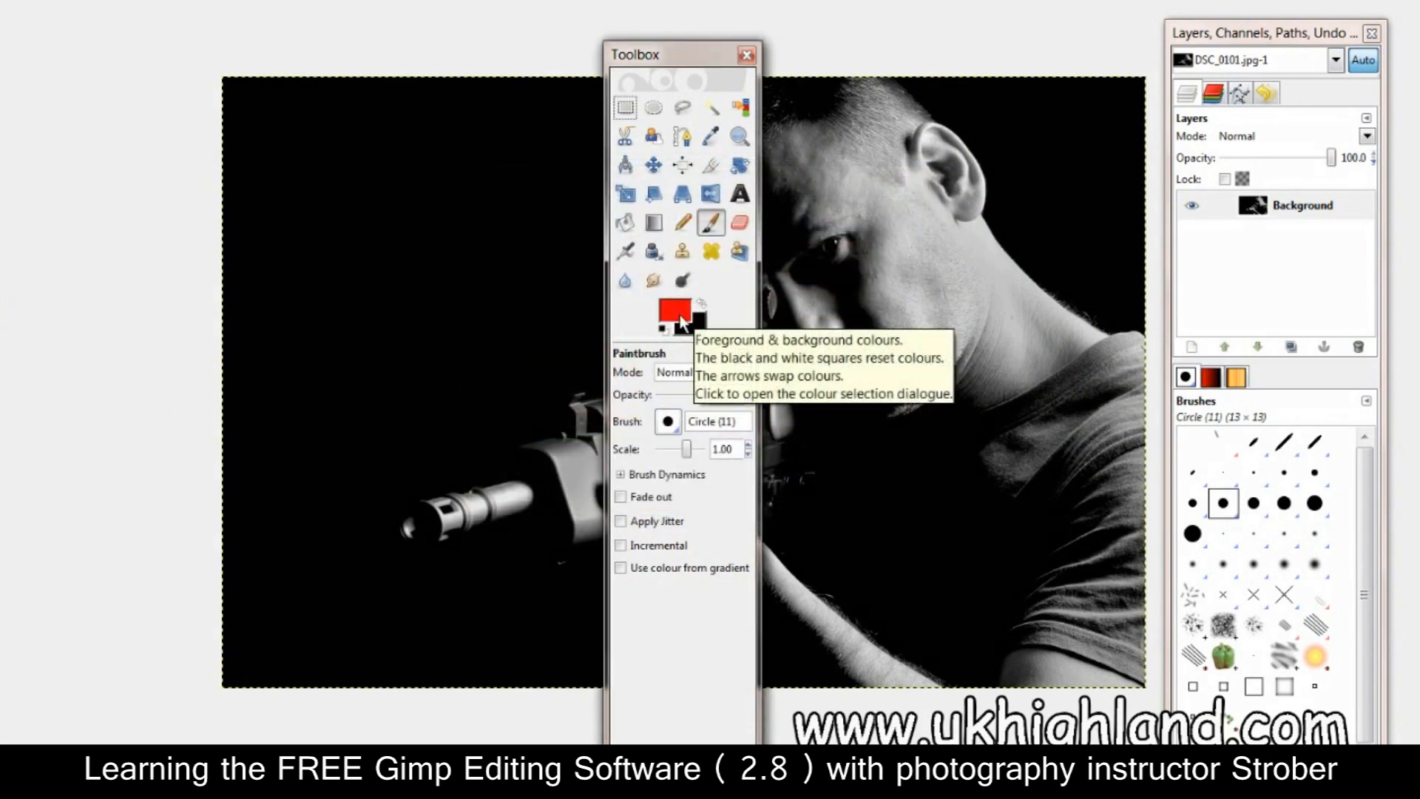
{"action": "left_click_drag", "start_coordinate": [684, 65], "coordinate": [135, 63]}
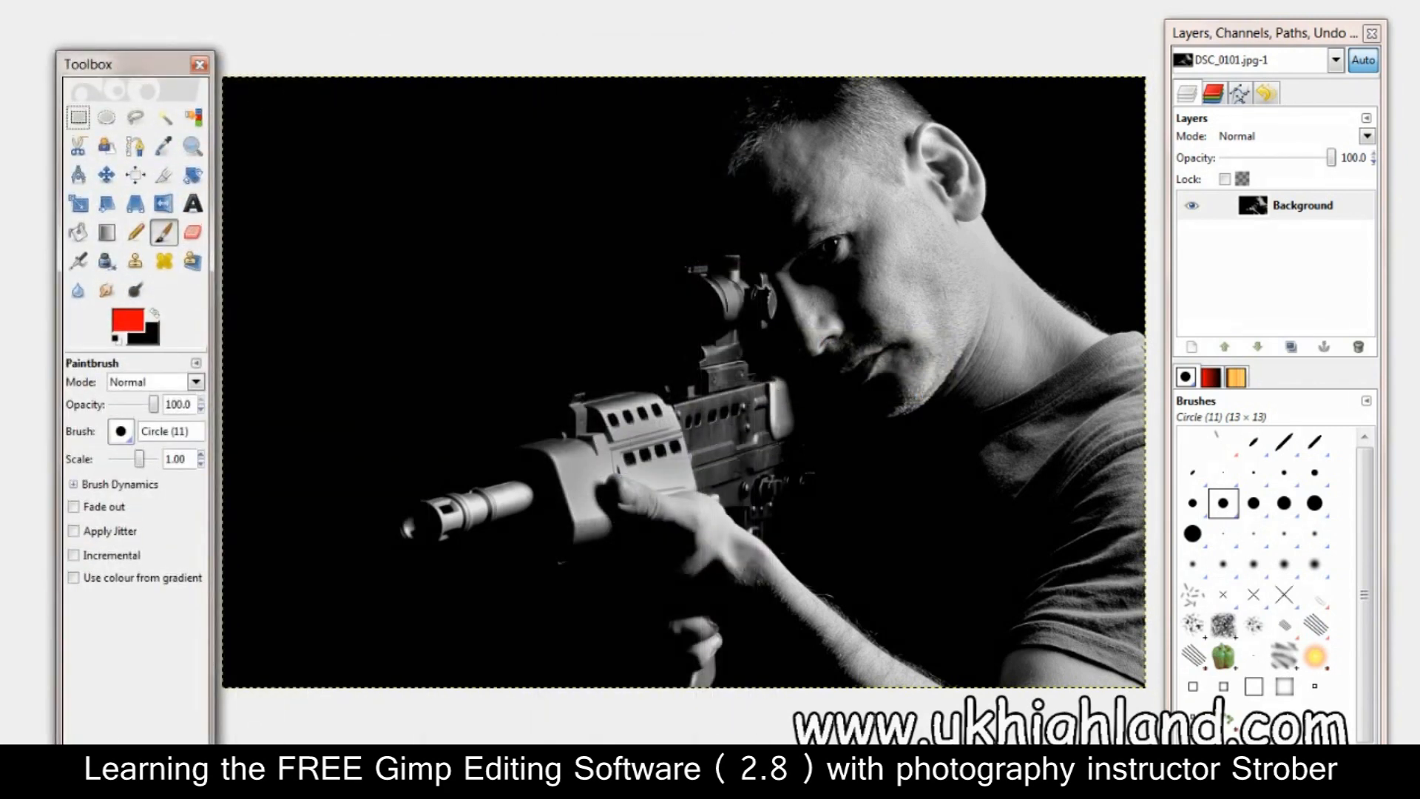
Add a new layer filled with the foreground colour above the portrait's Background layer
{"action": "left_click", "coordinate": [48, 0]}
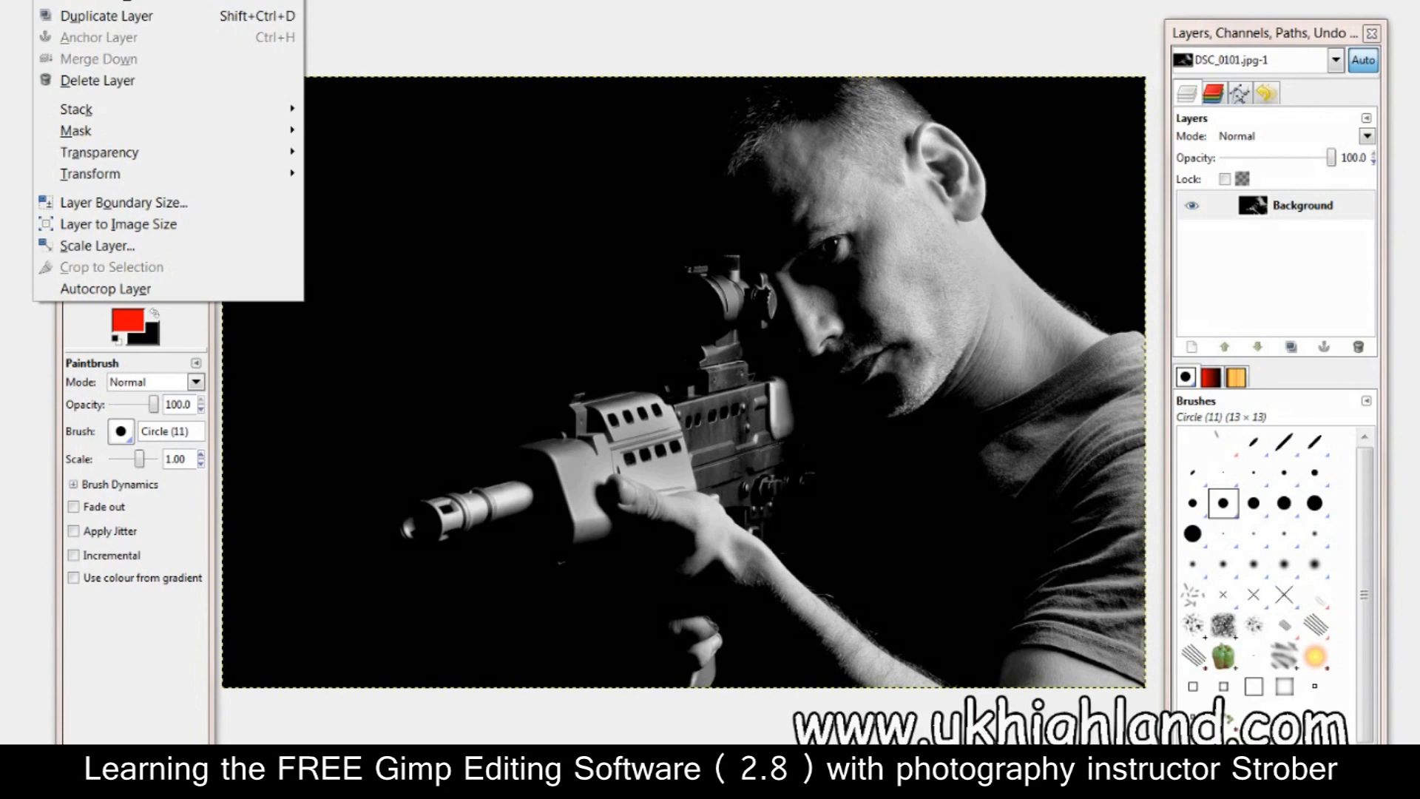
{"action": "left_click", "coordinate": [85, 0]}
{"action": "left_click_drag", "start_coordinate": [183, 90], "coordinate": [770, 169]}
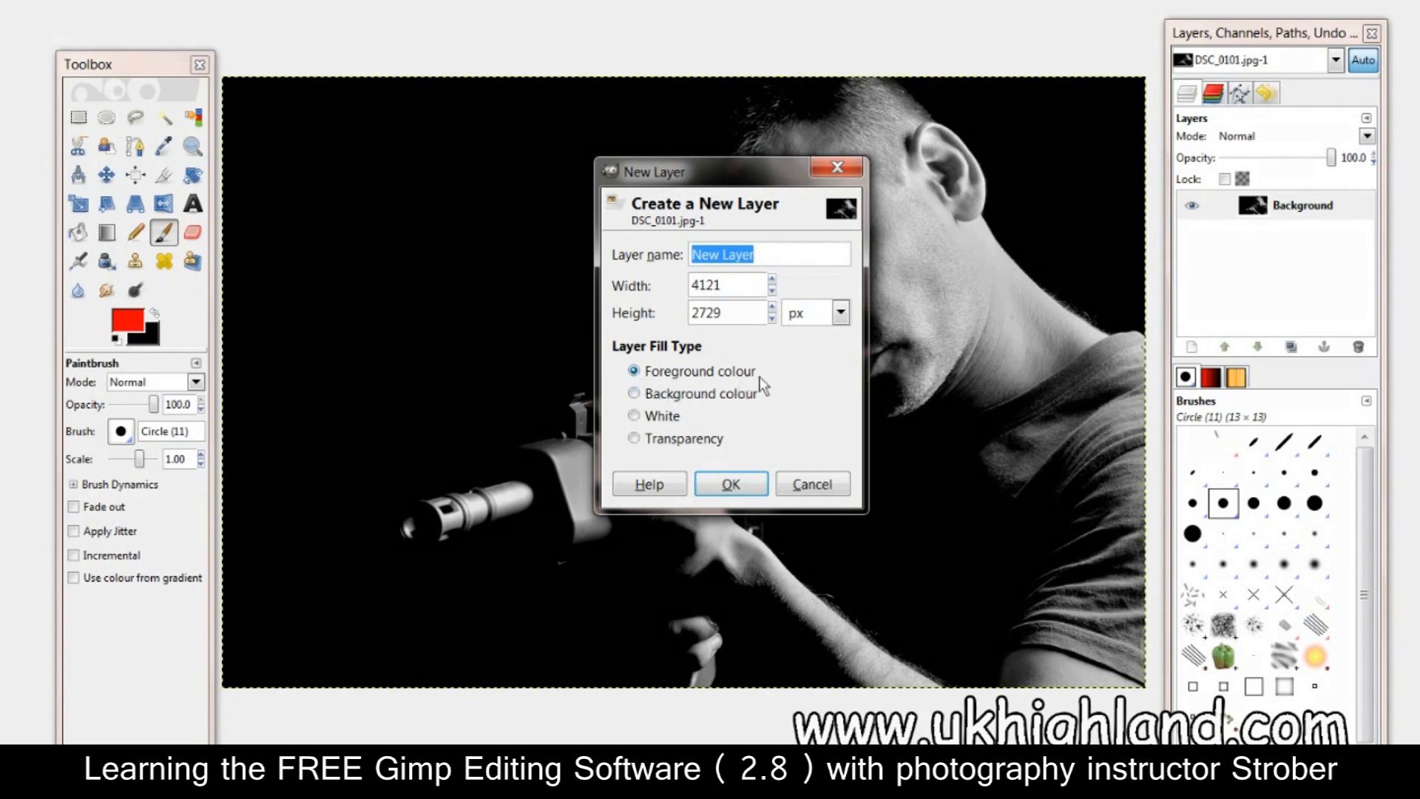
{"action": "left_click", "coordinate": [731, 479]}
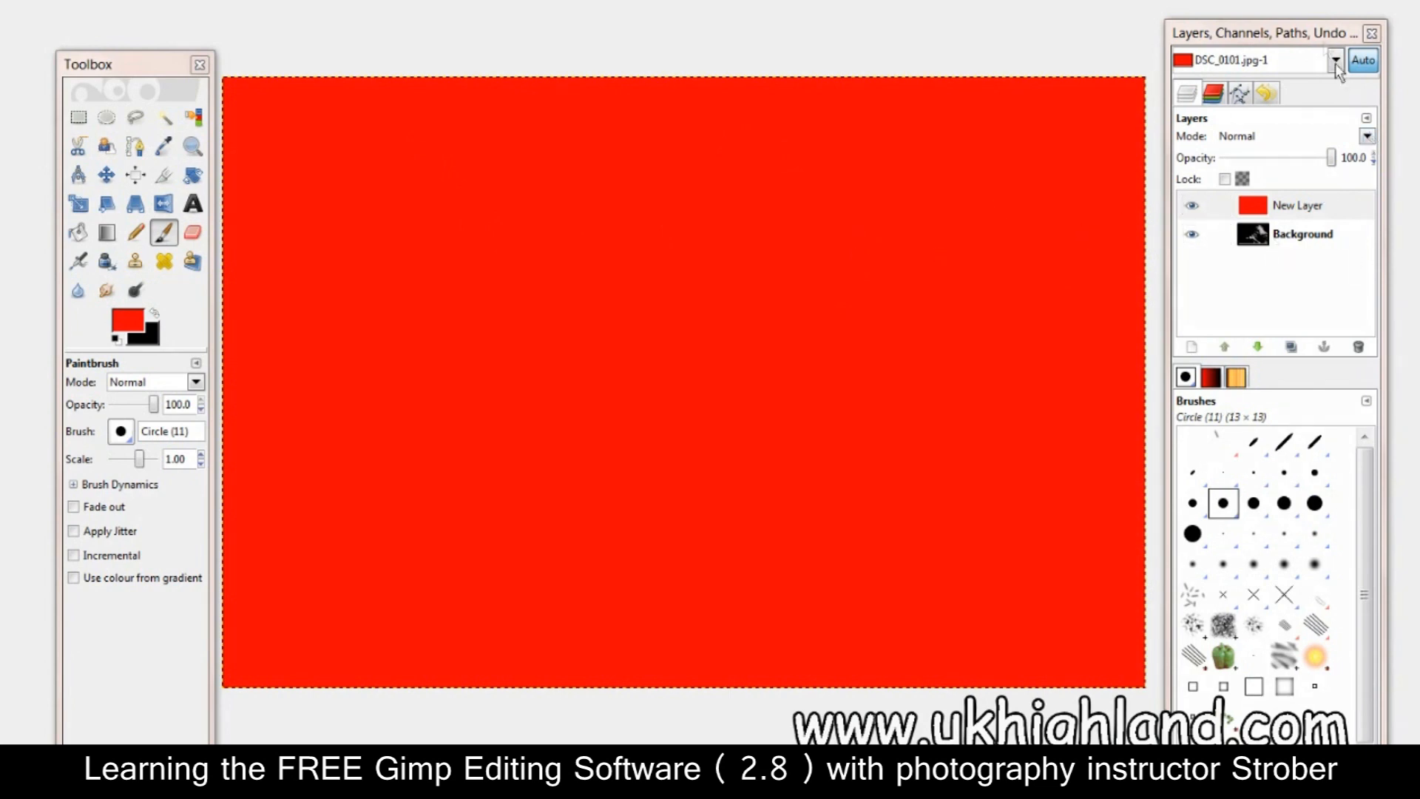
Set the red layer's blend mode to Overlay so it tints the rifle portrait
{"action": "left_click_drag", "start_coordinate": [1321, 35], "coordinate": [867, 96]}
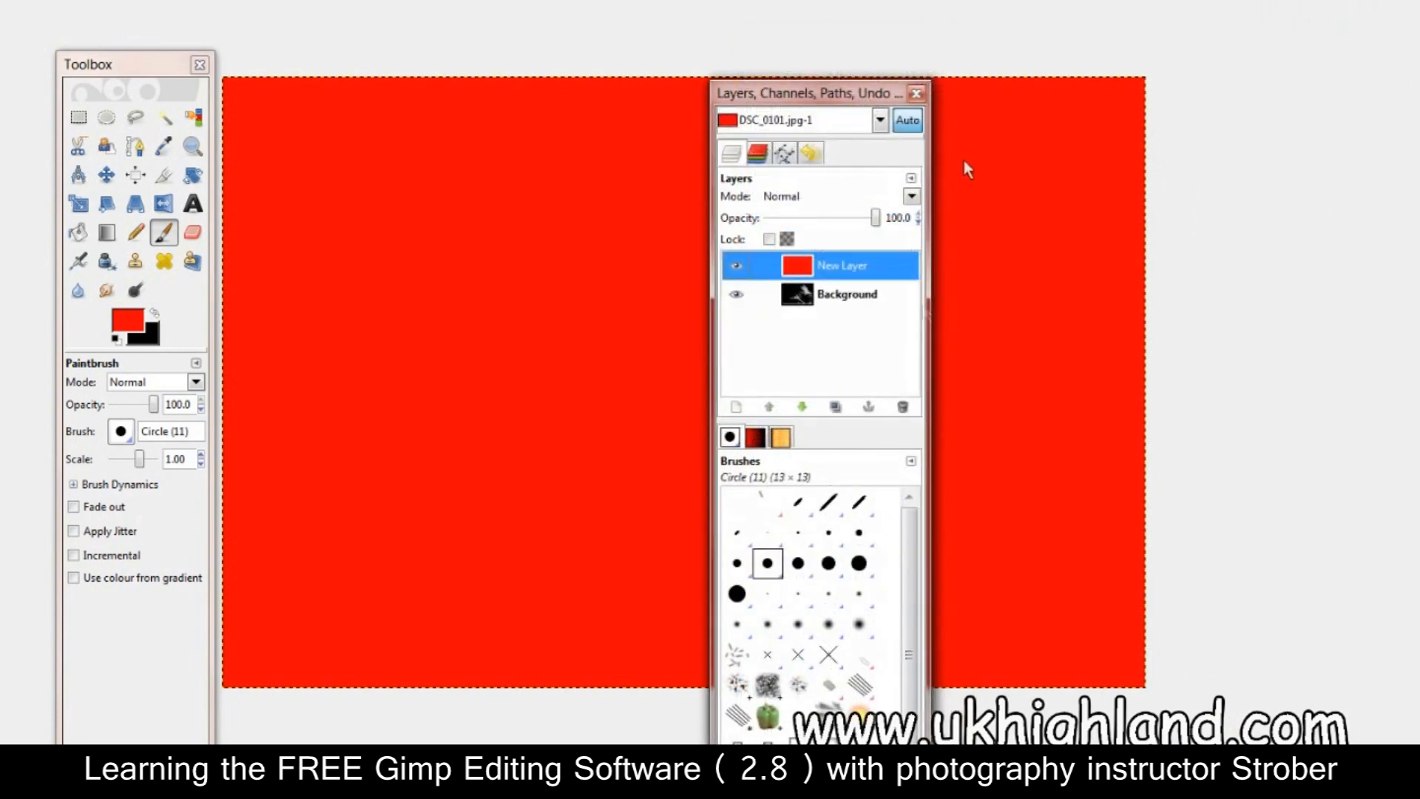
{"action": "left_click", "coordinate": [910, 199]}
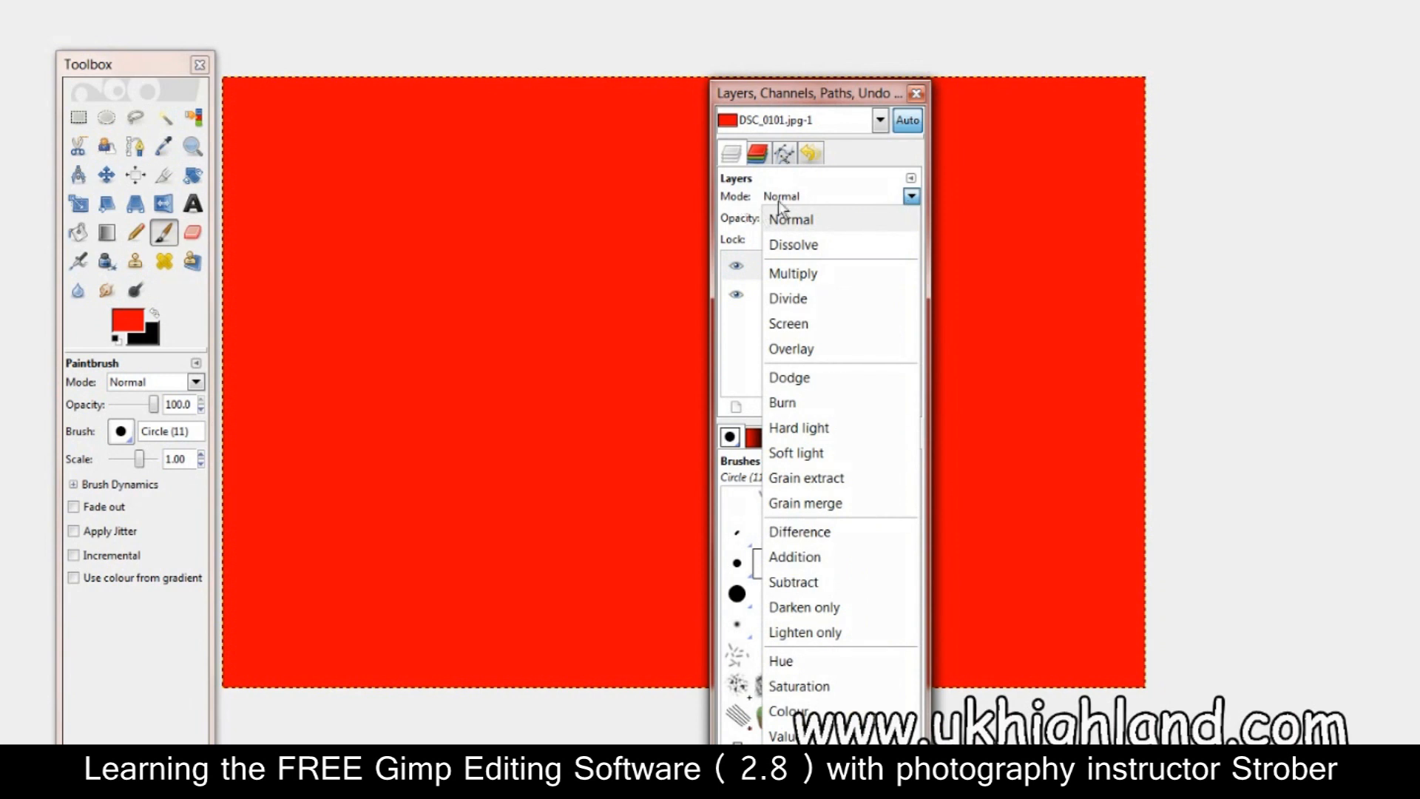
{"action": "left_click", "coordinate": [807, 353]}
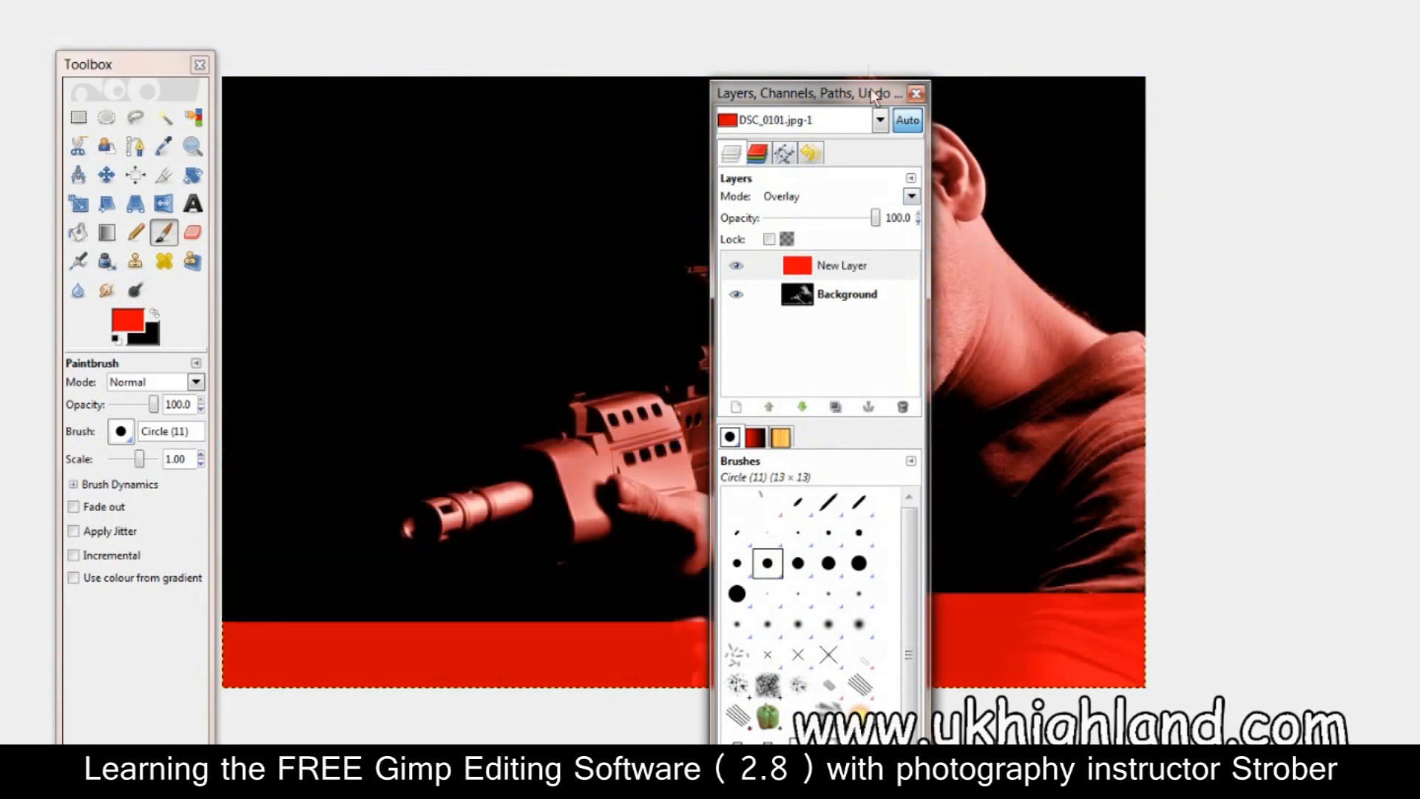
Fade the red Overlay layer's opacity to 0 and restore it to 100 to compare the tinted and untinted portrait
{"action": "left_click_drag", "start_coordinate": [858, 91], "coordinate": [1343, 2]}
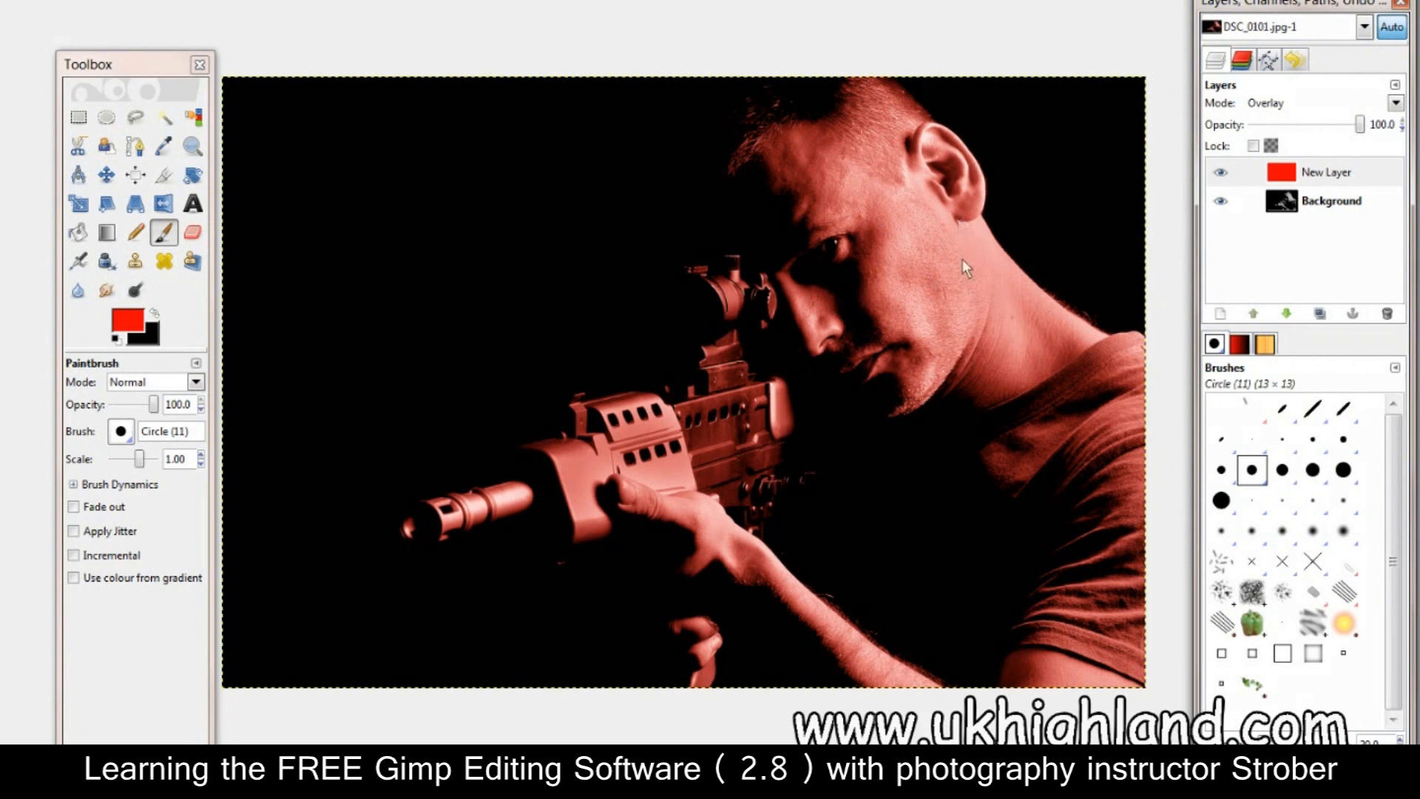
{"action": "left_click_drag", "start_coordinate": [1364, 133], "coordinate": [1253, 134]}
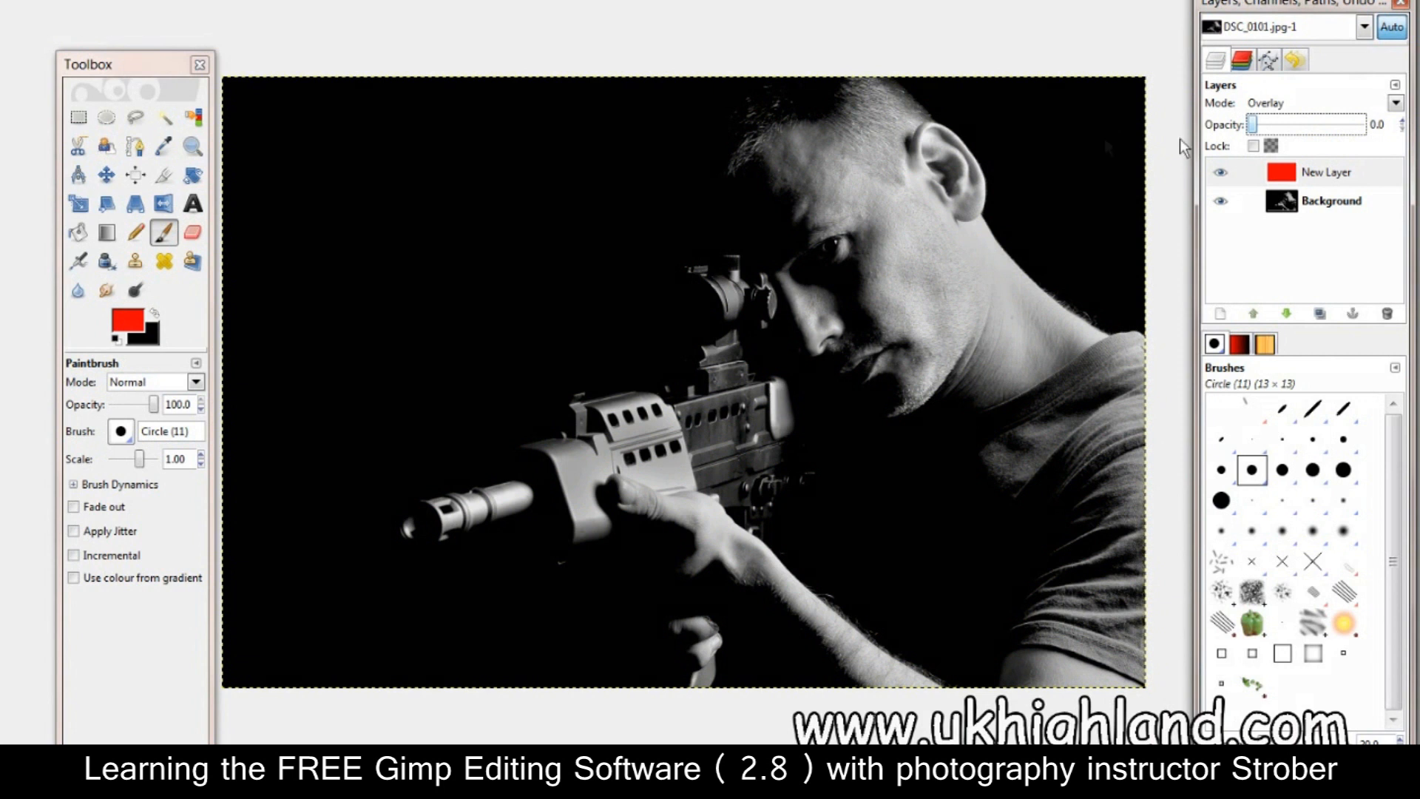
{"action": "left_click_drag", "start_coordinate": [1259, 127], "coordinate": [1366, 137]}
{"action": "left_click_drag", "start_coordinate": [1311, 7], "coordinate": [1282, 63]}
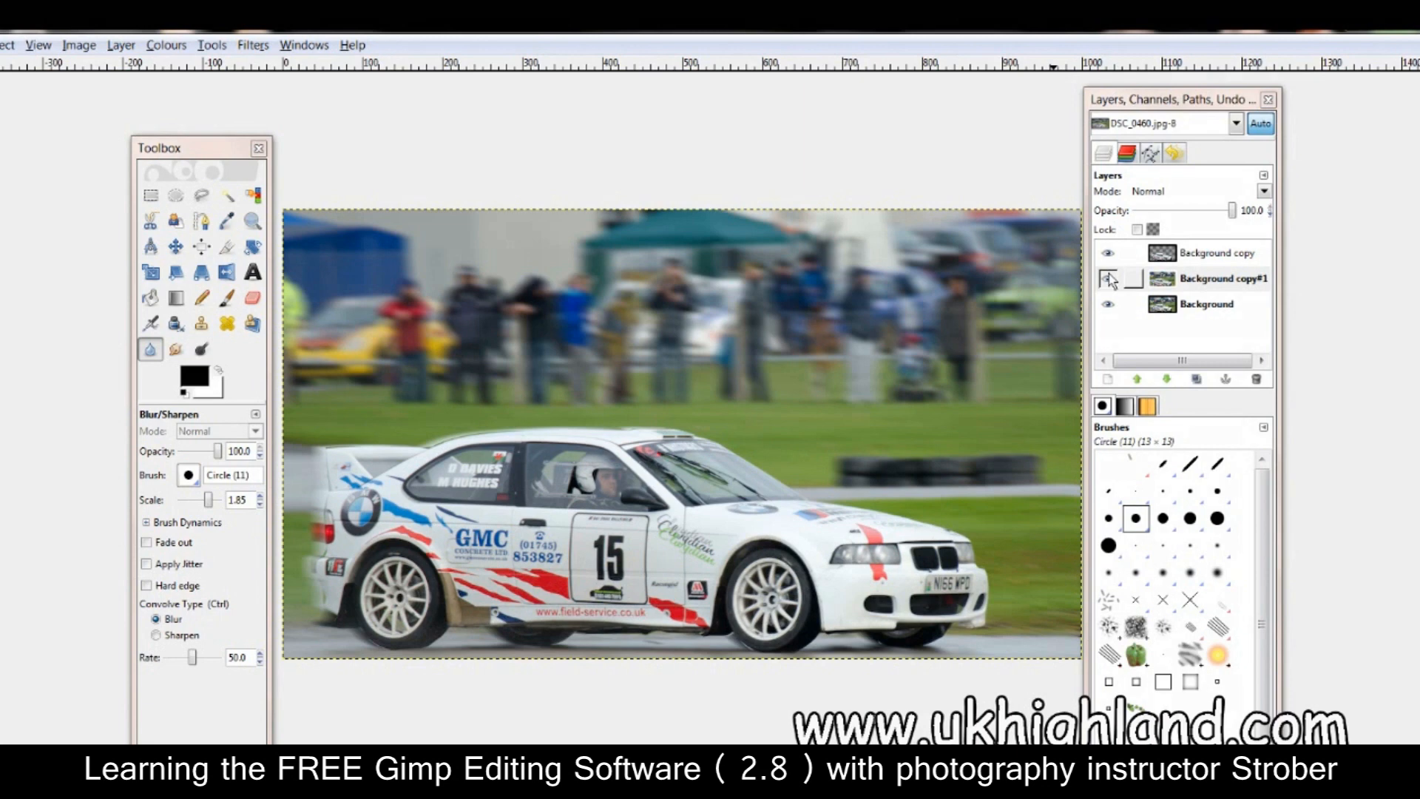
Toggle the Background copy#1 layer's visibility repeatedly to compare the race car photo with and without the blurred background
{"action": "left_click", "coordinate": [1109, 279]}
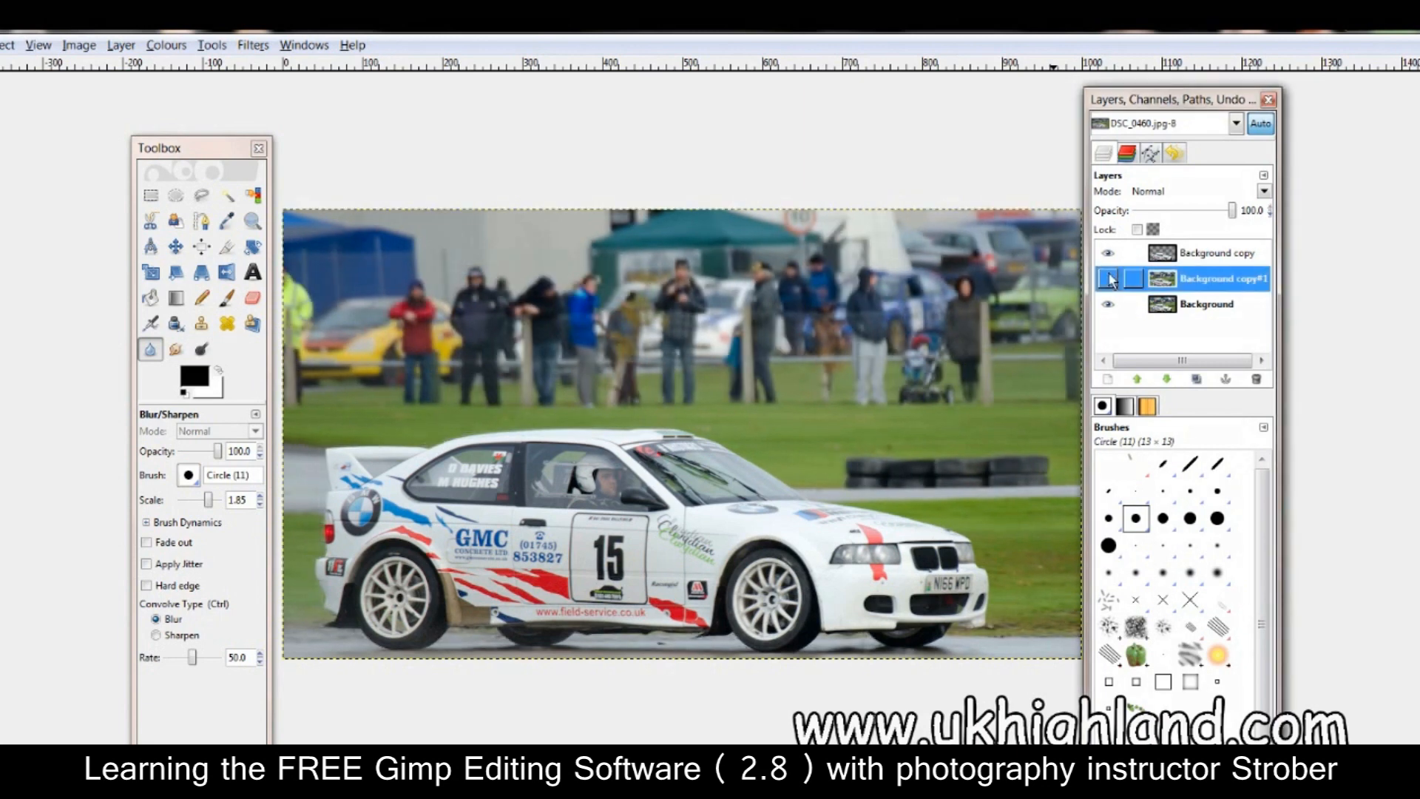
{"action": "left_click", "coordinate": [1109, 279]}
{"action": "left_click", "coordinate": [1110, 279]}
{"action": "left_click", "coordinate": [1110, 279]}
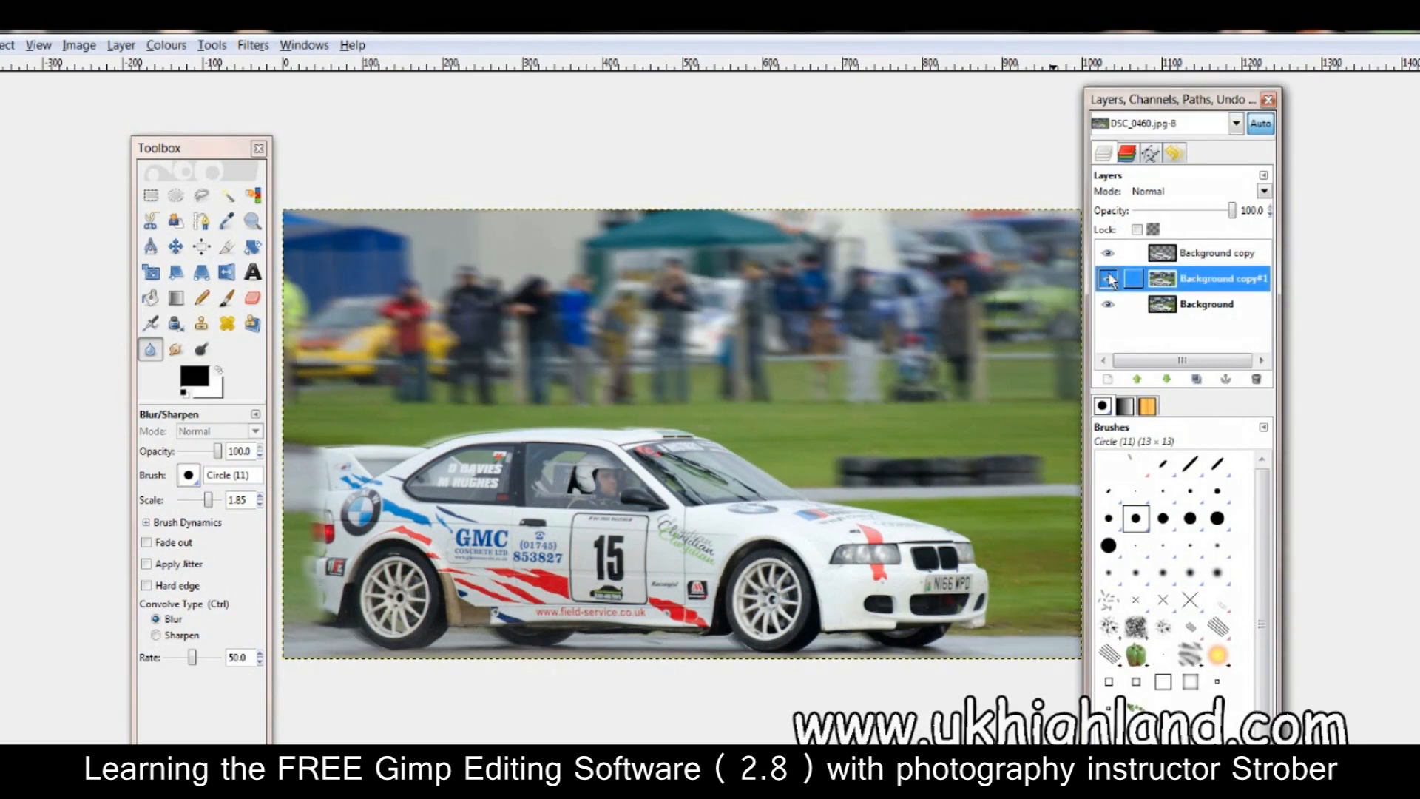
{"action": "left_click", "coordinate": [1109, 279]}
{"action": "left_click", "coordinate": [1109, 279]}
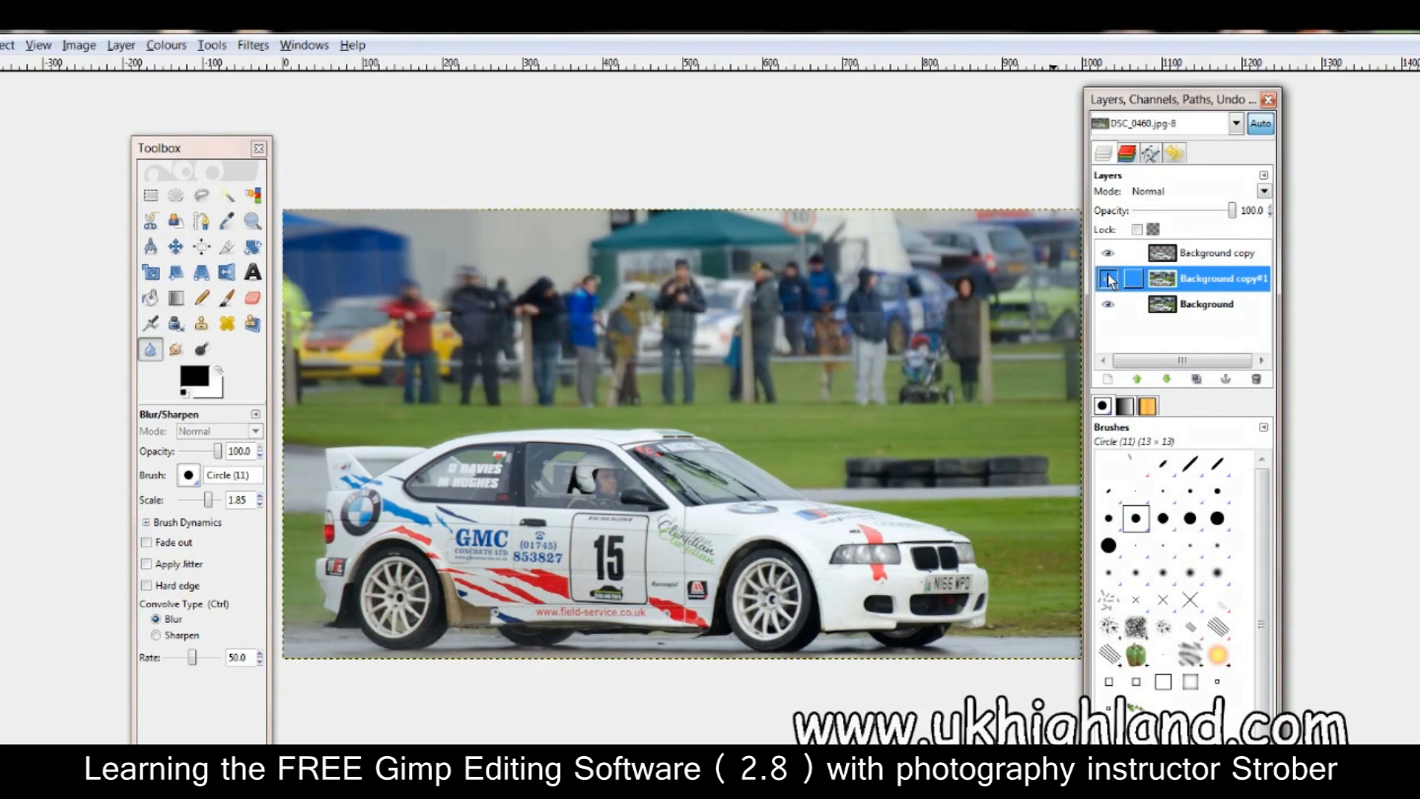
{"action": "left_click", "coordinate": [1109, 278]}
{"action": "left_click", "coordinate": [1109, 279]}
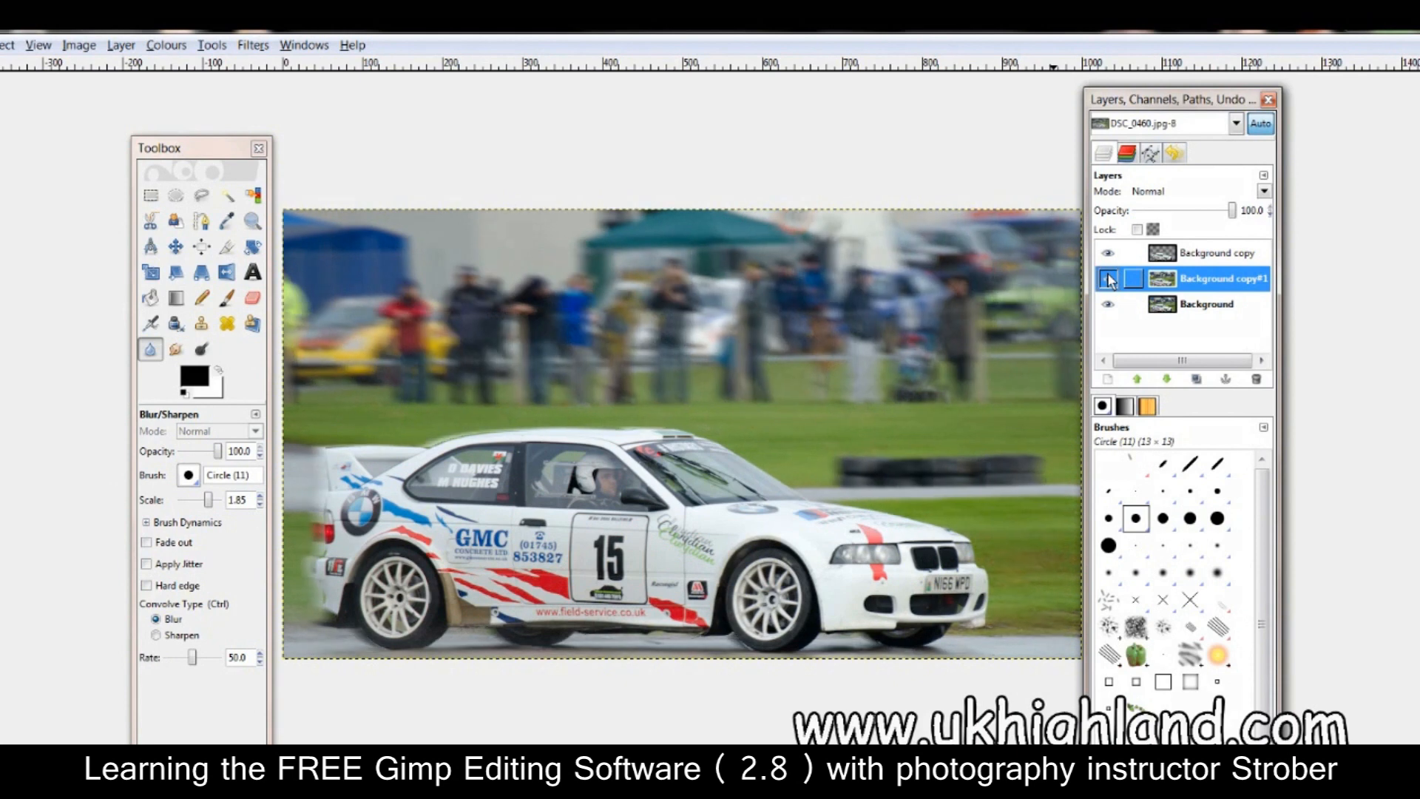
{"action": "left_click", "coordinate": [1109, 279]}
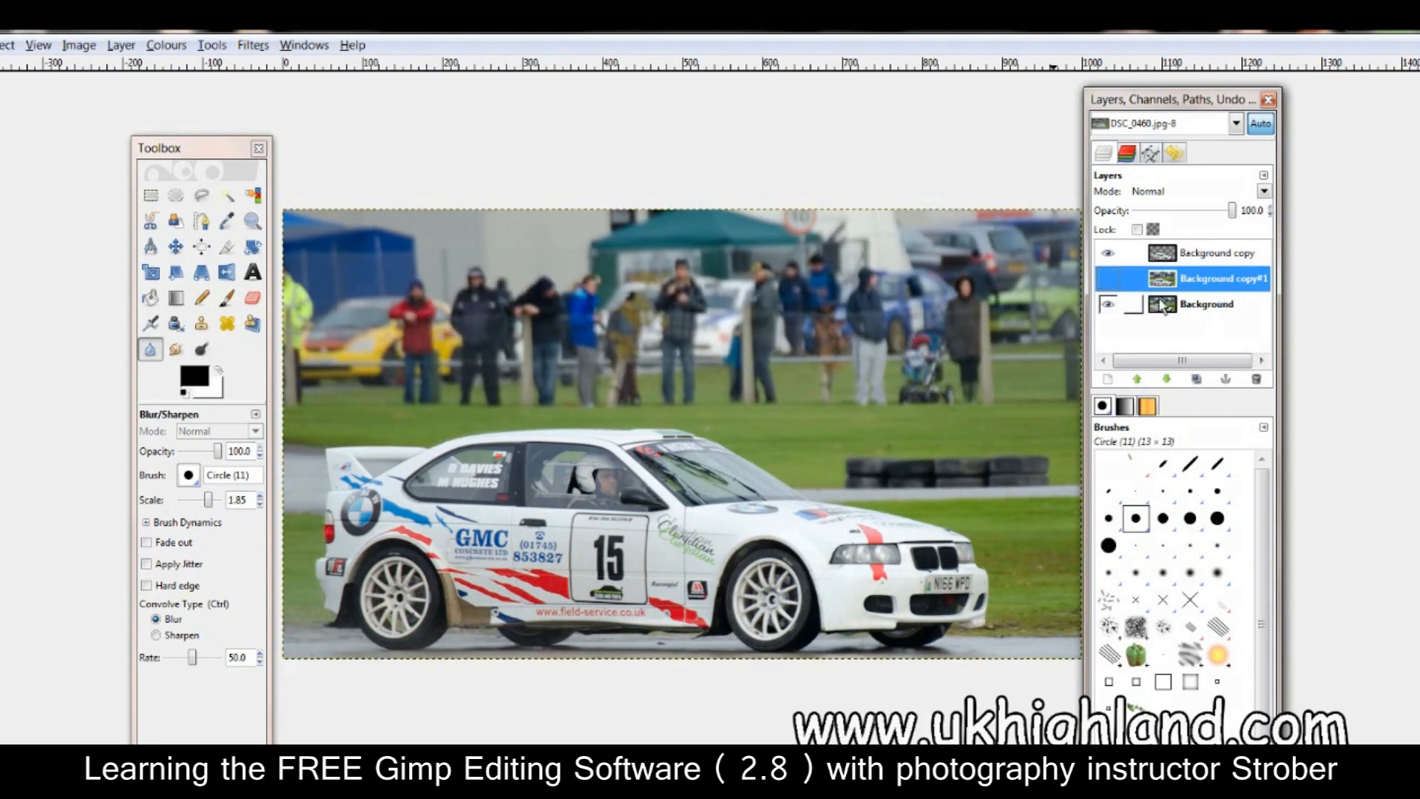
{"action": "left_click", "coordinate": [1109, 281]}
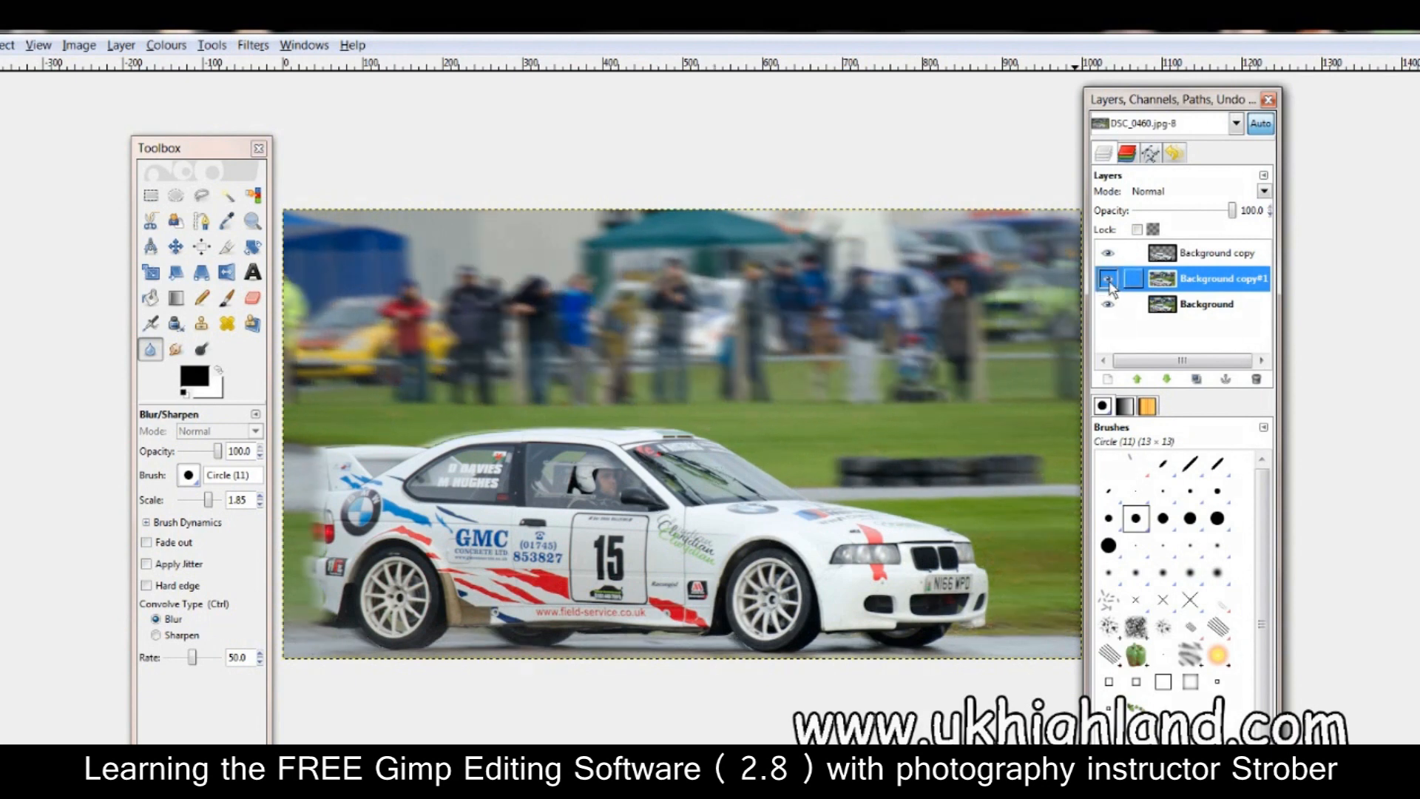
{"action": "left_click", "coordinate": [1109, 281]}
{"action": "left_click_drag", "start_coordinate": [1122, 102], "coordinate": [1134, 110]}
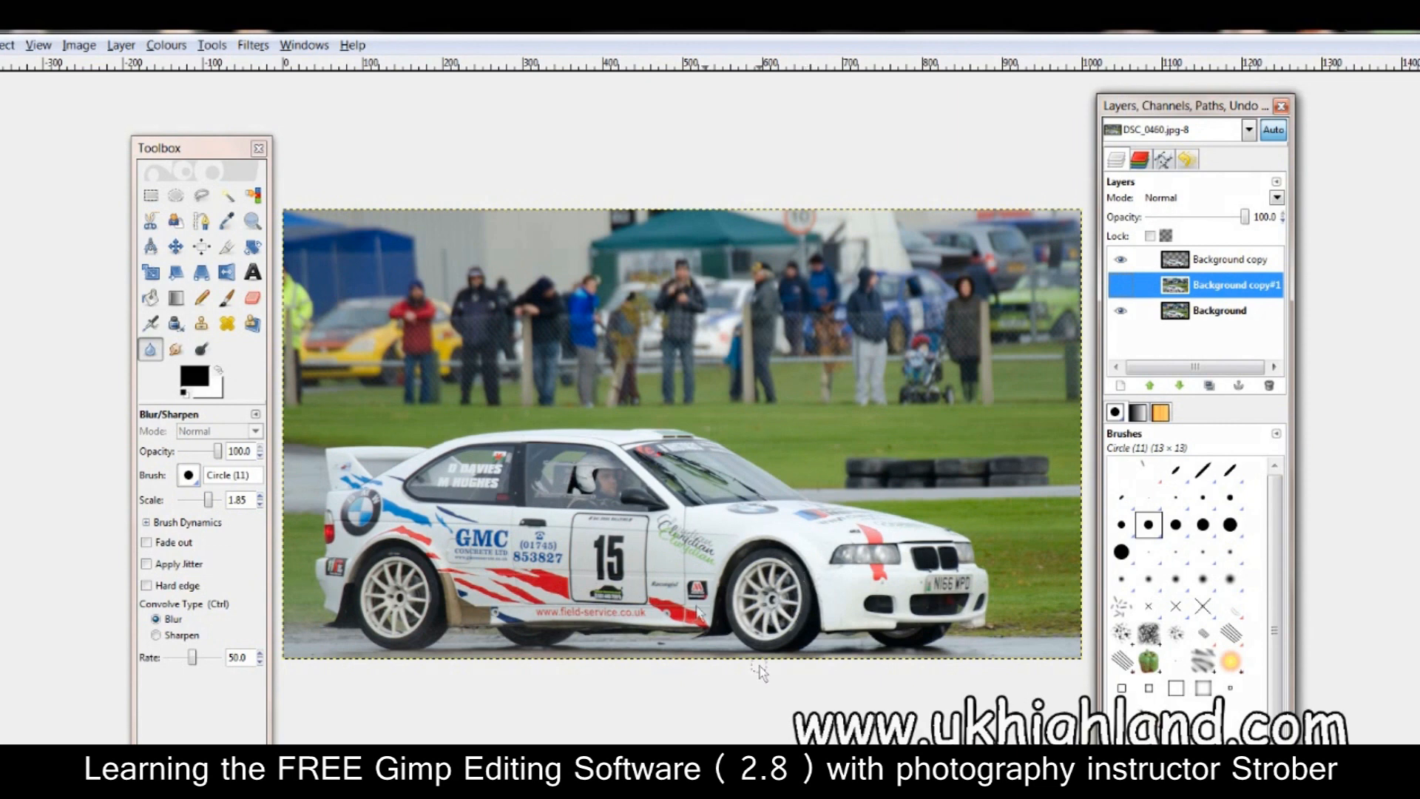
{"action": "left_click", "coordinate": [1124, 287]}
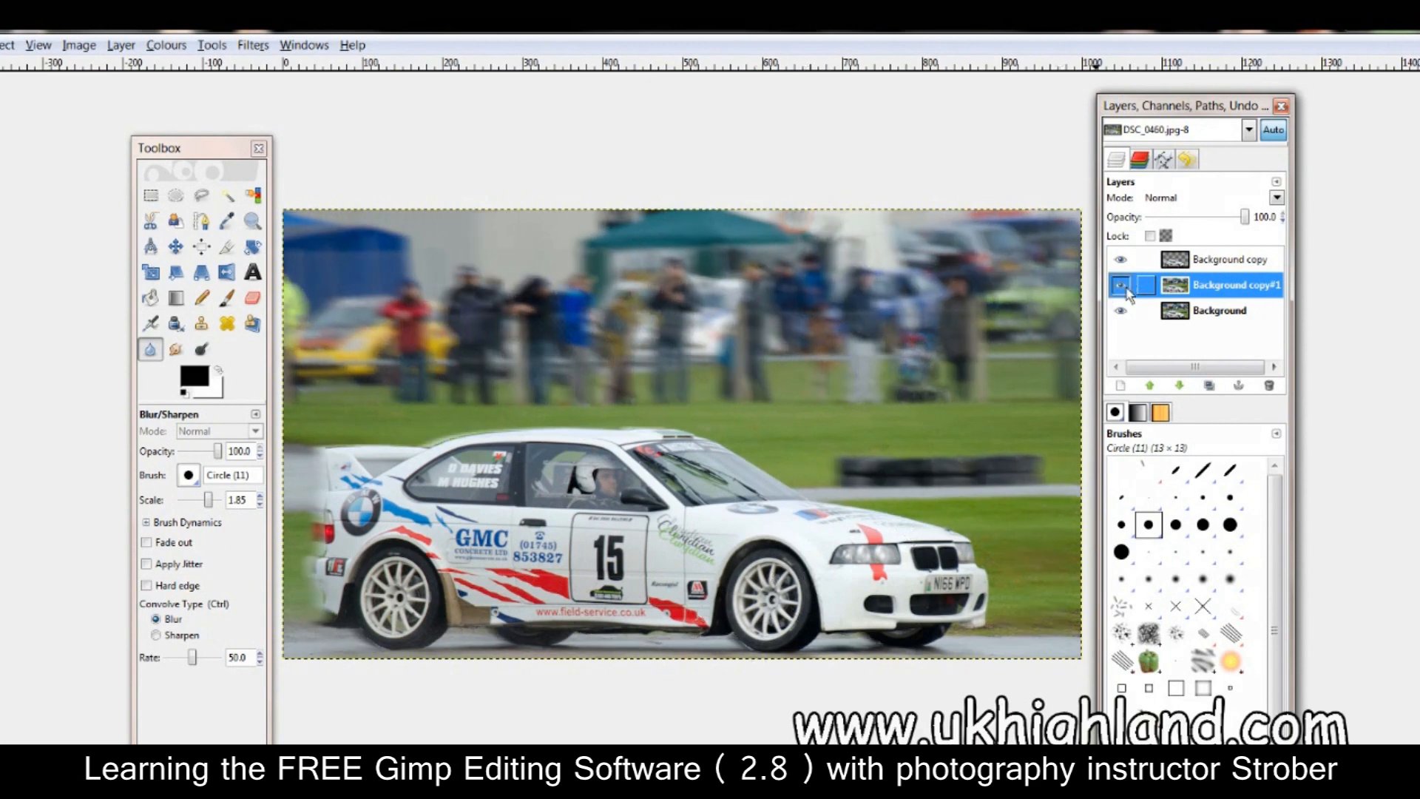
{"action": "left_click", "coordinate": [1125, 287]}
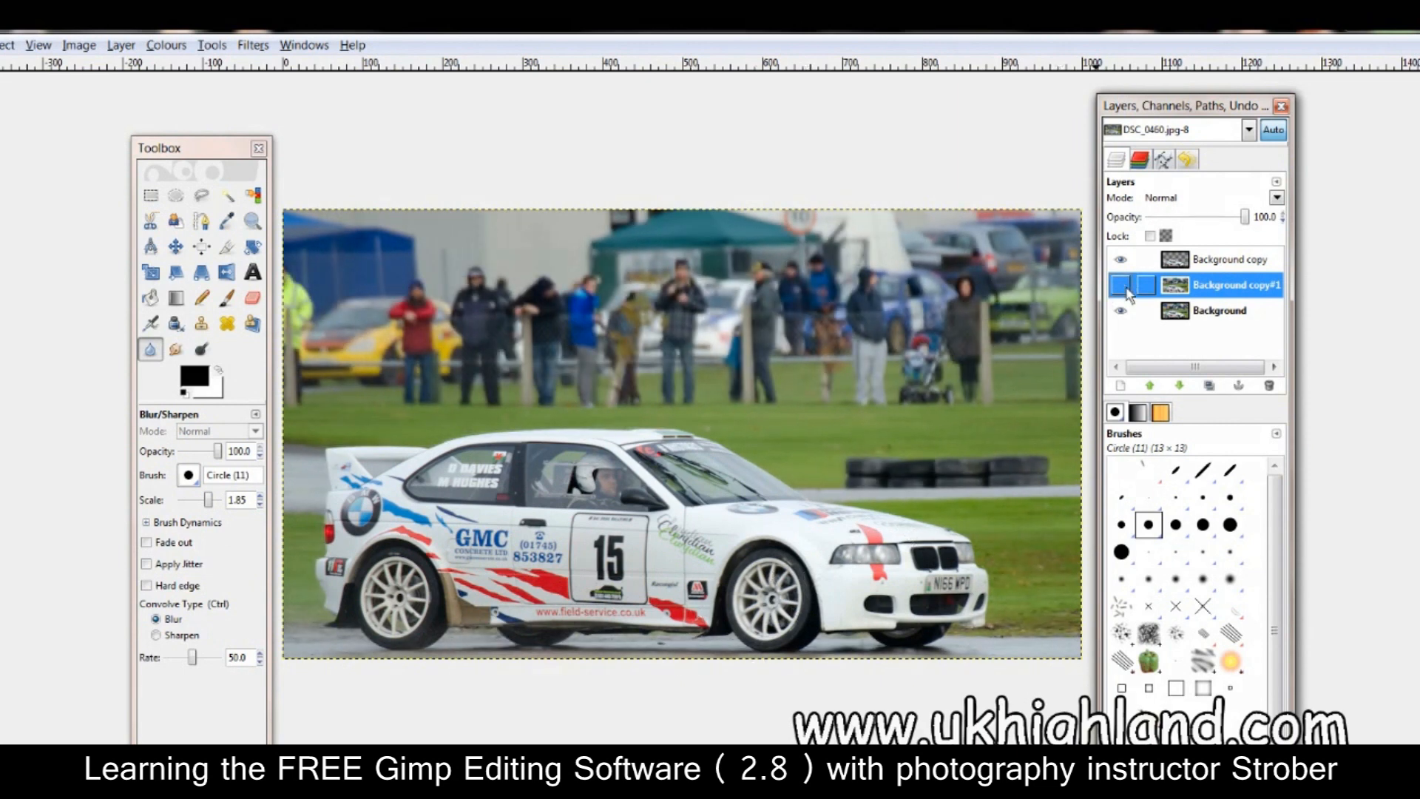
{"action": "left_click", "coordinate": [1124, 287]}
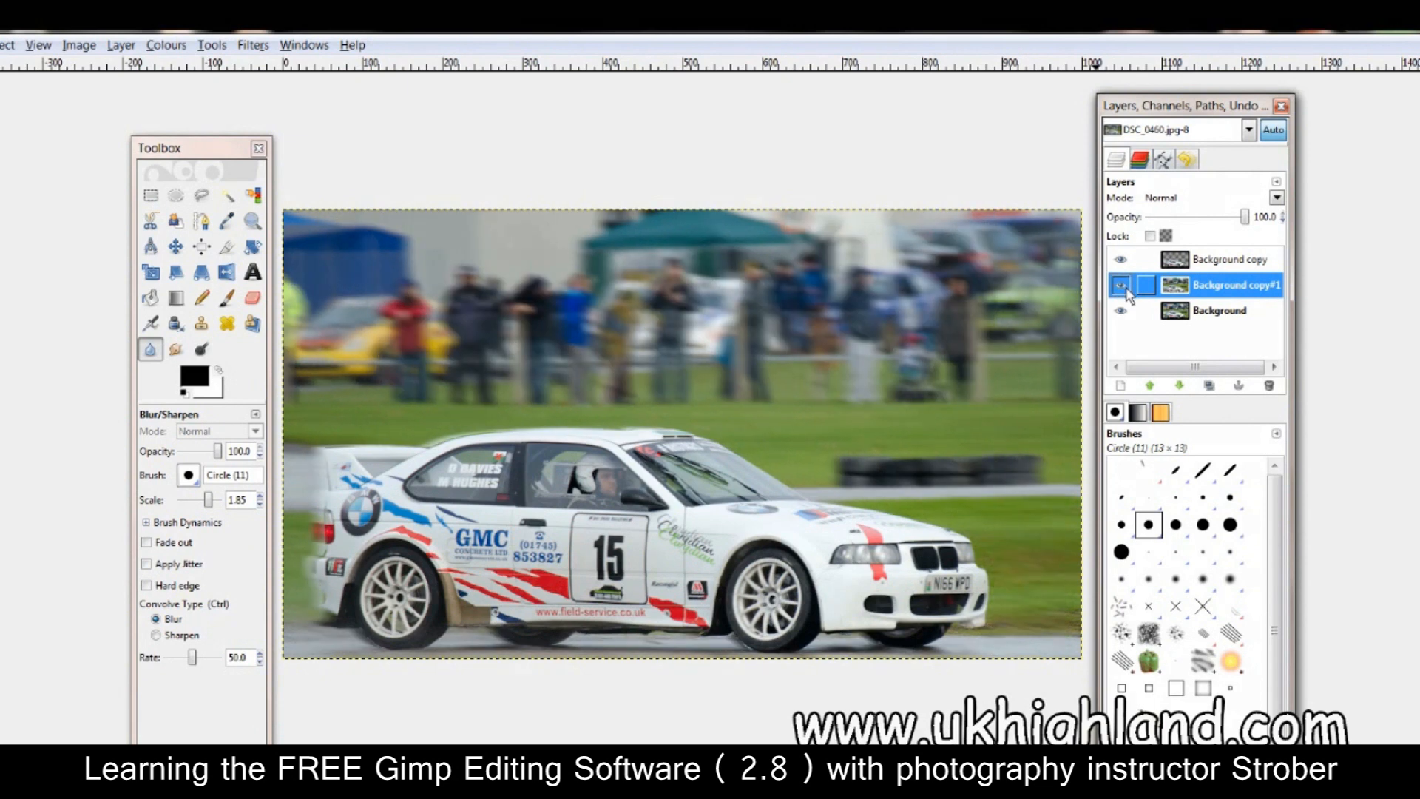
{"action": "left_click", "coordinate": [1124, 287]}
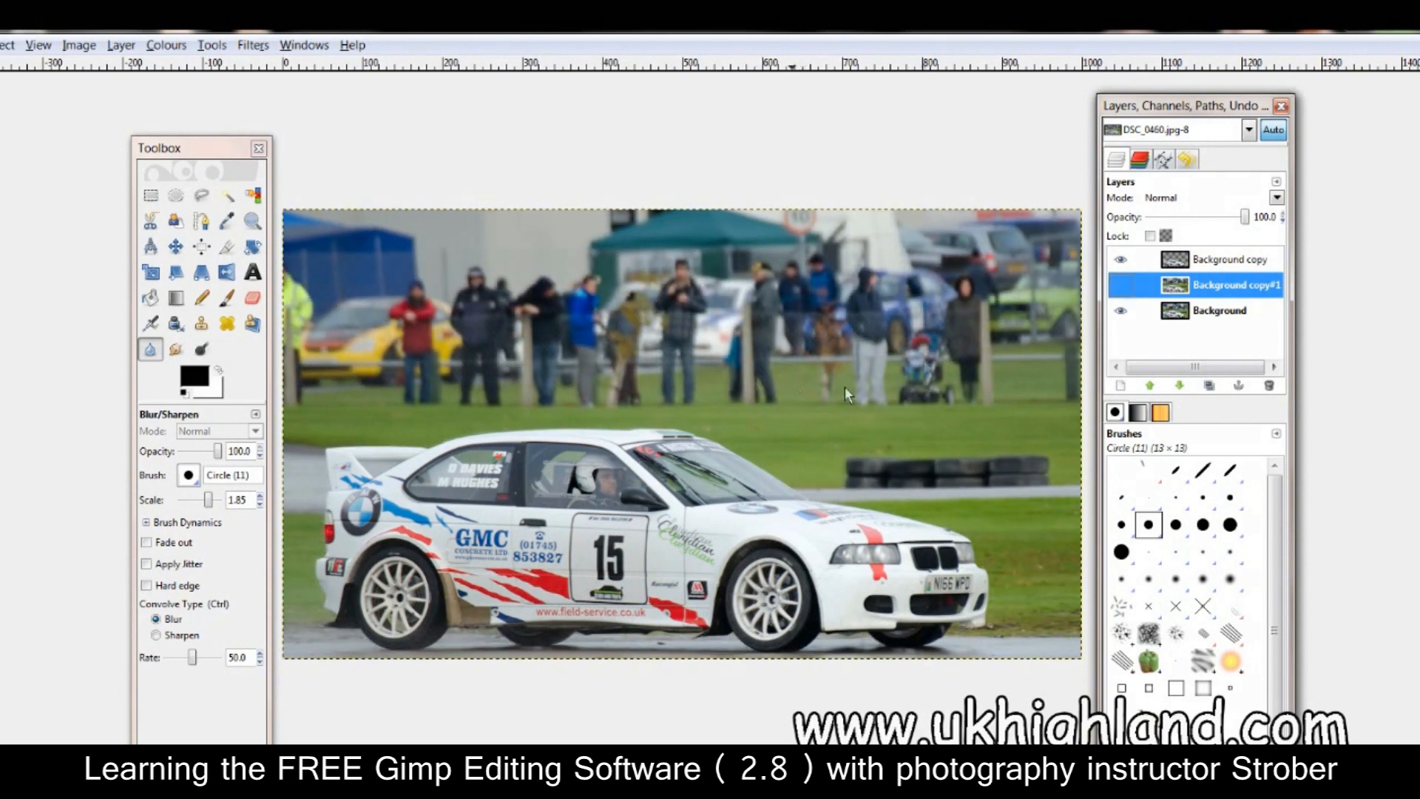
Delete the blurred Background copy#1 layer from the race car photo
{"action": "left_click_drag", "start_coordinate": [1180, 290], "coordinate": [1267, 385]}
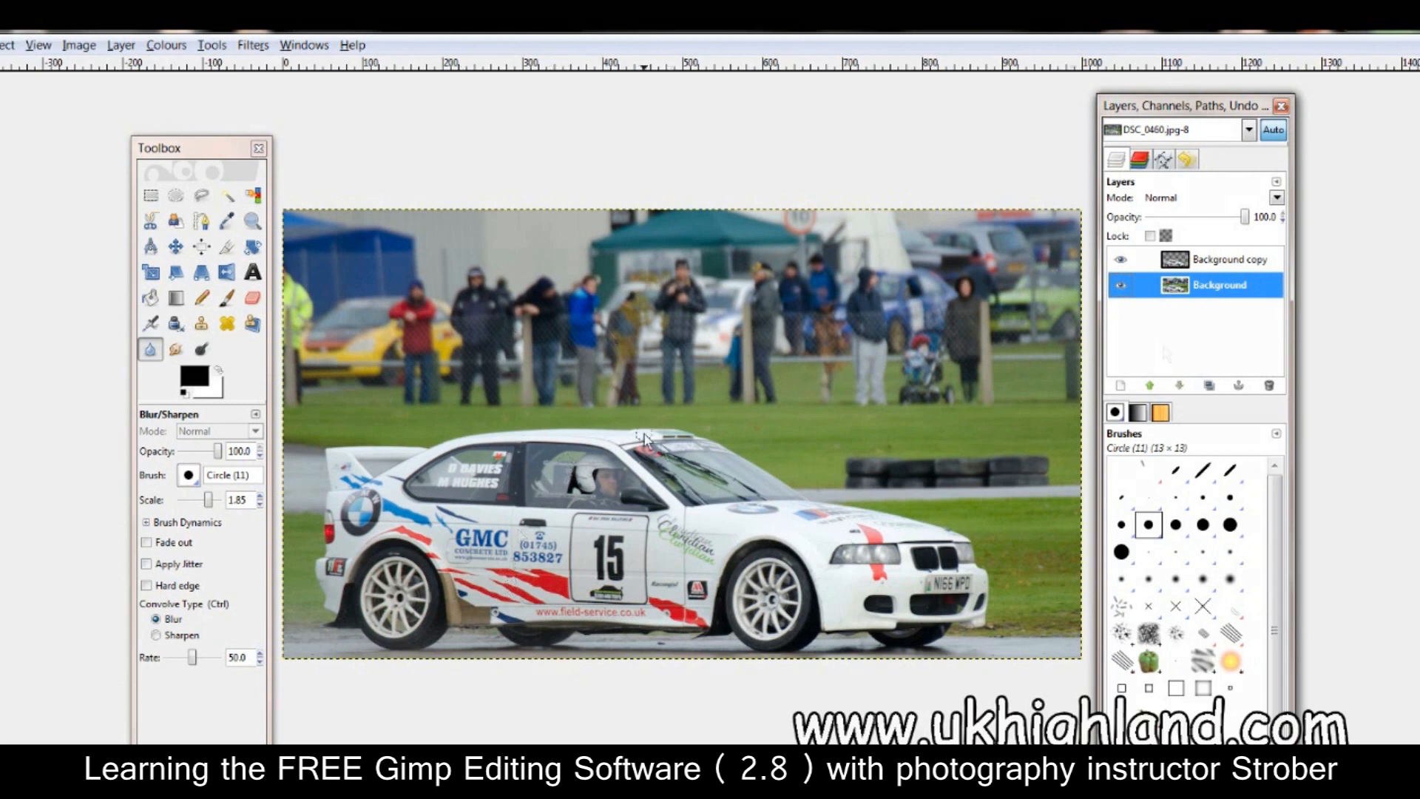
Duplicate the Background layer and place a few Paths tool points along the car's roof line
{"action": "left_click_drag", "start_coordinate": [1184, 287], "coordinate": [1209, 387]}
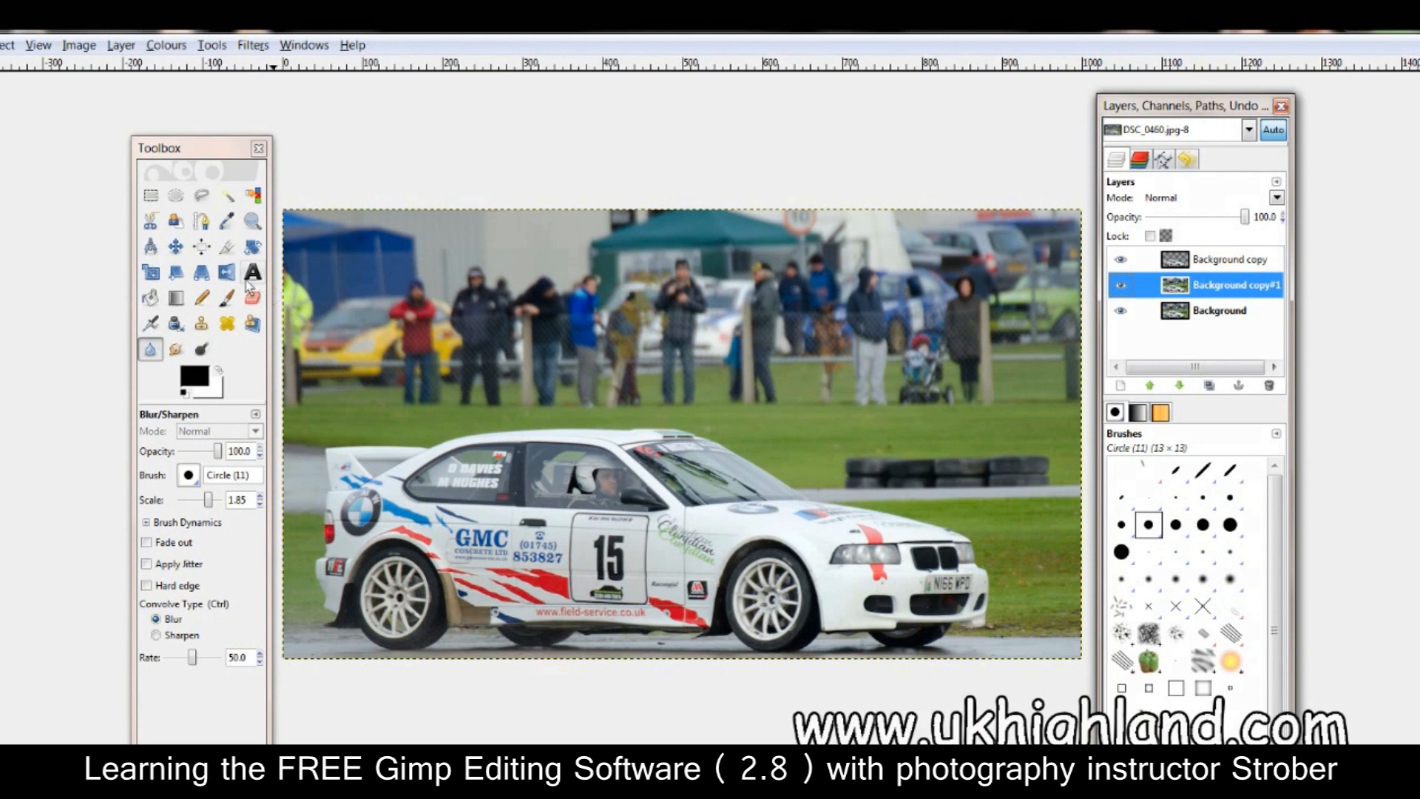
{"action": "left_click", "coordinate": [201, 221]}
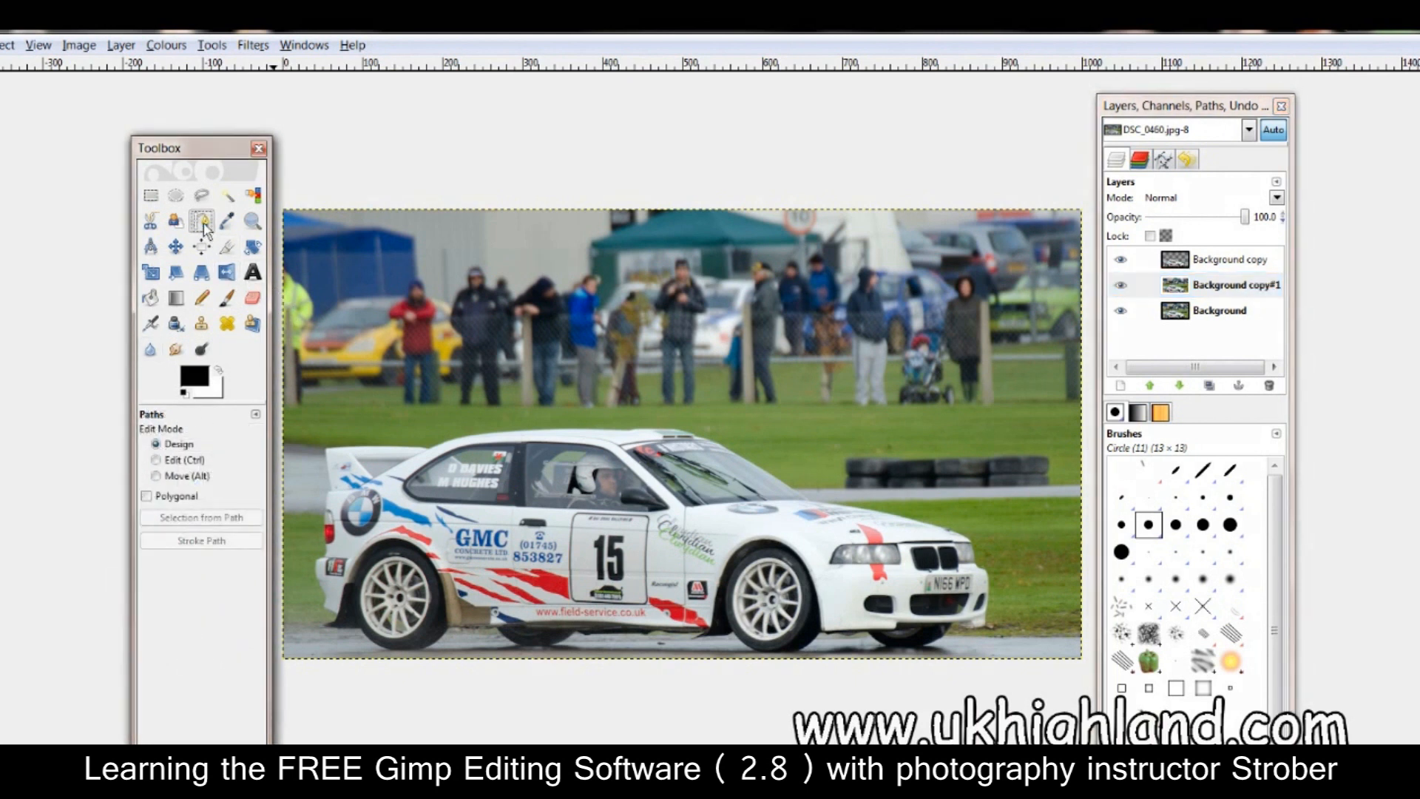
{"action": "left_click", "coordinate": [462, 437]}
{"action": "left_click", "coordinate": [494, 435]}
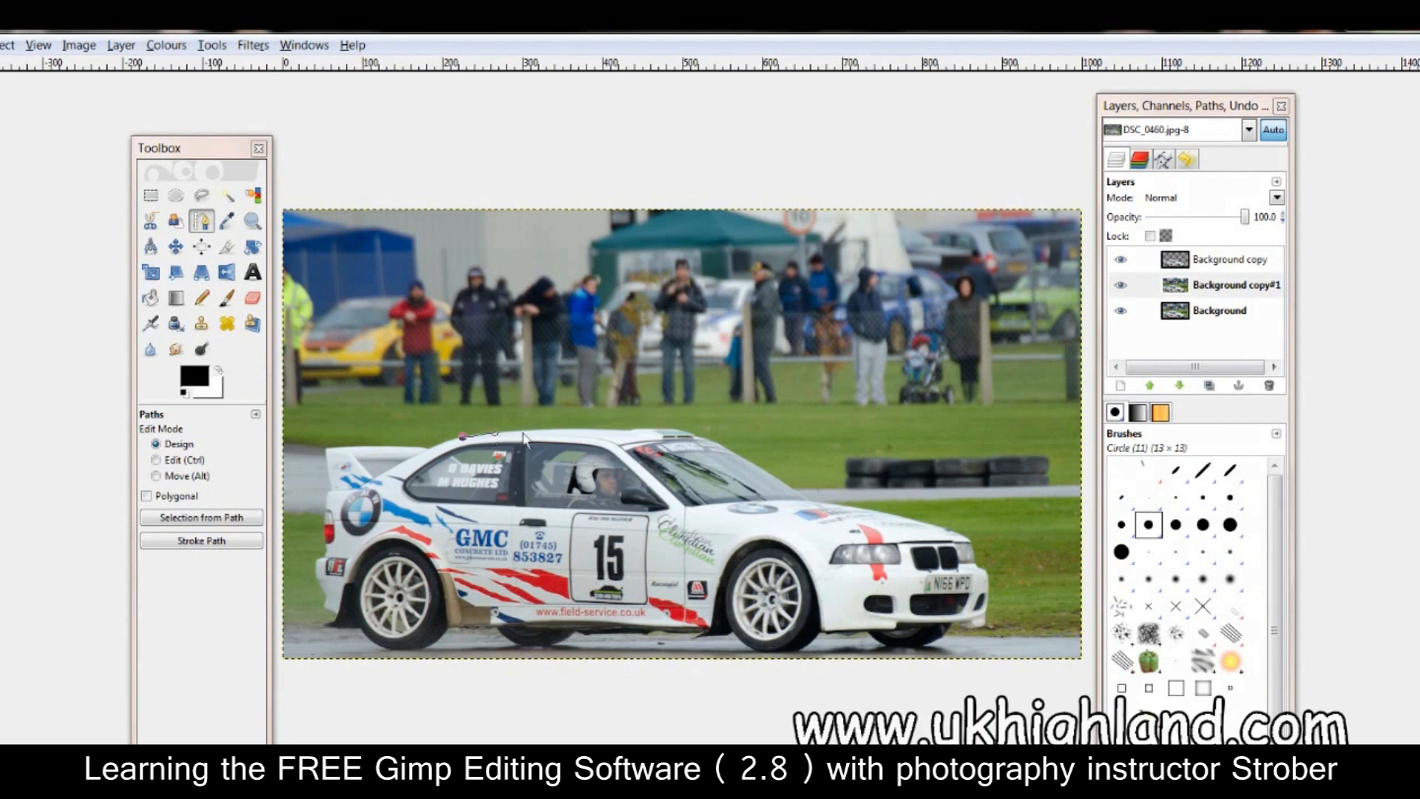
{"action": "left_click", "coordinate": [530, 430]}
{"action": "left_click", "coordinate": [566, 428]}
{"action": "left_click", "coordinate": [599, 431]}
{"action": "left_click", "coordinate": [628, 427]}
Undo the path points on the car's roof and delete the duplicated Background layer
{"action": "key", "text": "ctrl+z"}
{"action": "key", "text": "ctrl+z"}
{"action": "key", "text": "ctrl+z"}
{"action": "key", "text": "ctrl+z"}
{"action": "key", "text": "ctrl+z"}
{"action": "key", "text": "ctrl+z"}
{"action": "key", "text": "ctrl+z"}
{"action": "left_click_drag", "start_coordinate": [1172, 284], "coordinate": [1269, 387]}
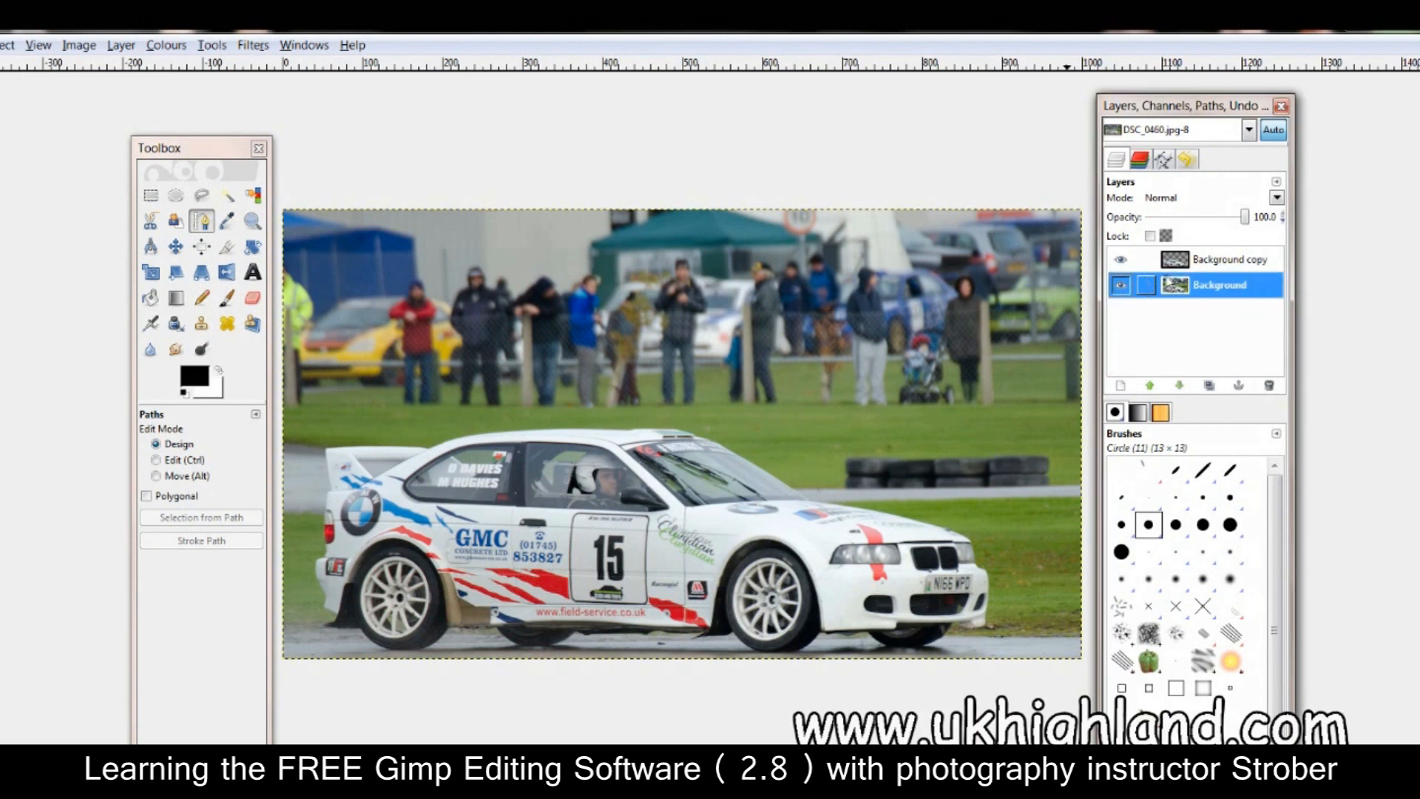
Toggle the Background layer's visibility to inspect the cut-out car on the Background copy layer
{"action": "left_click", "coordinate": [1122, 286]}
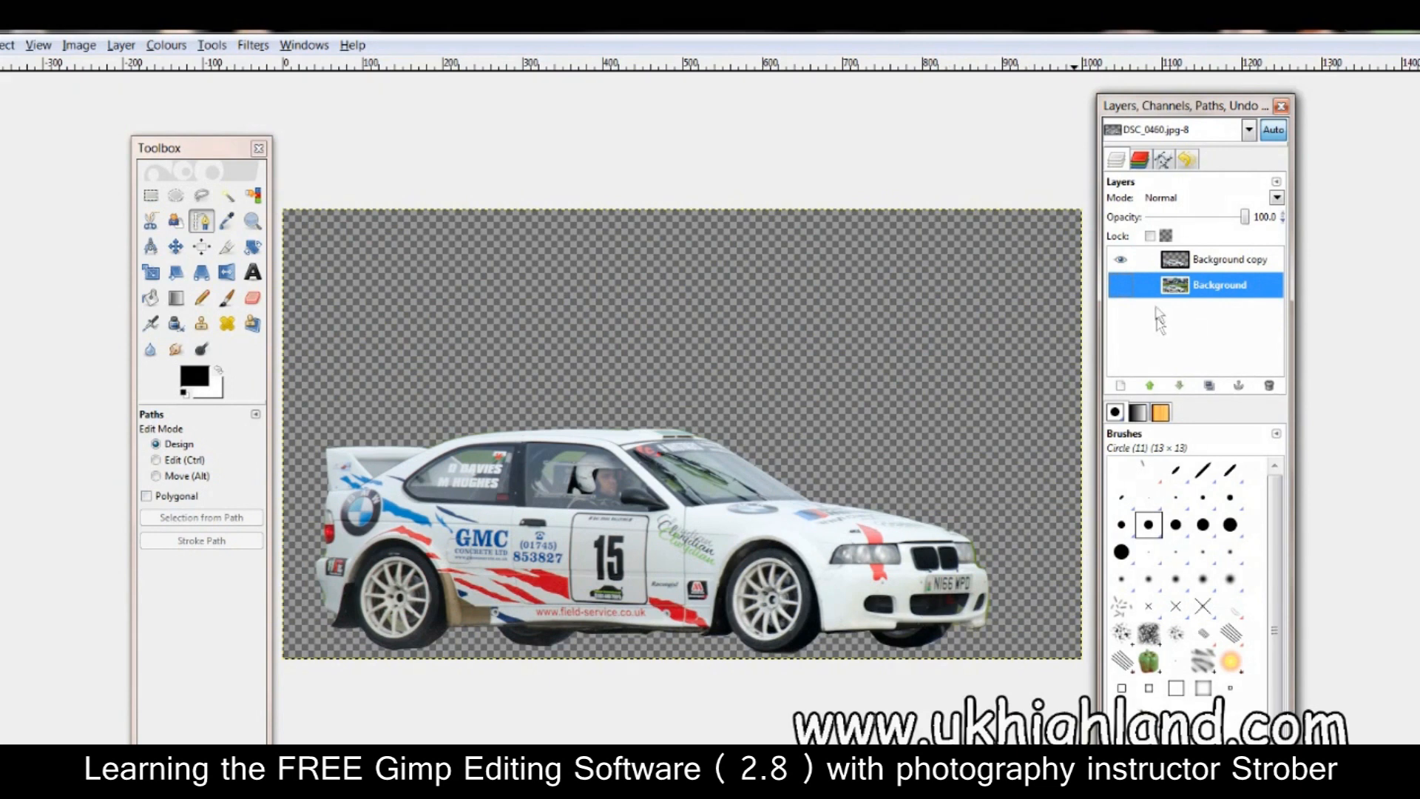
{"action": "left_click", "coordinate": [1121, 288]}
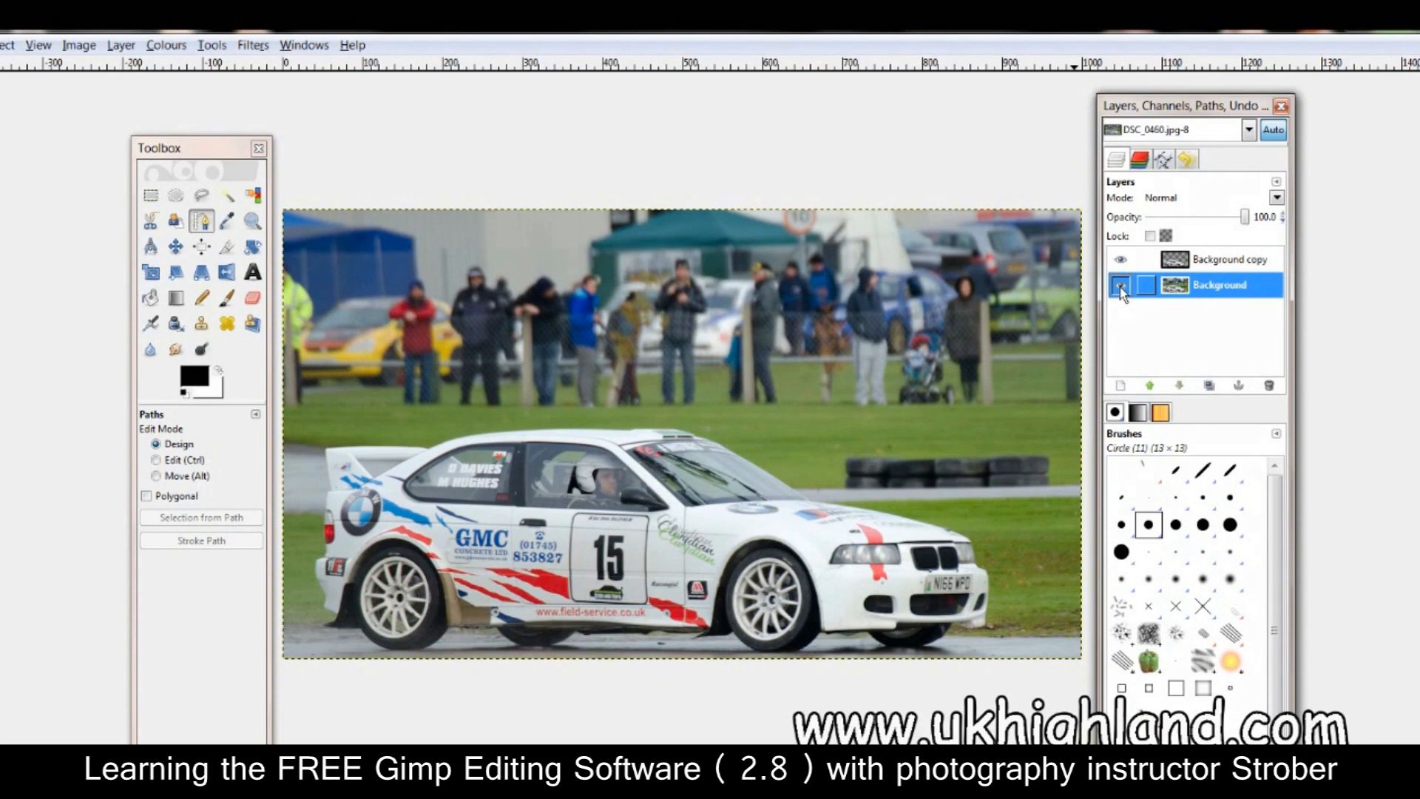
{"action": "left_click", "coordinate": [1121, 288]}
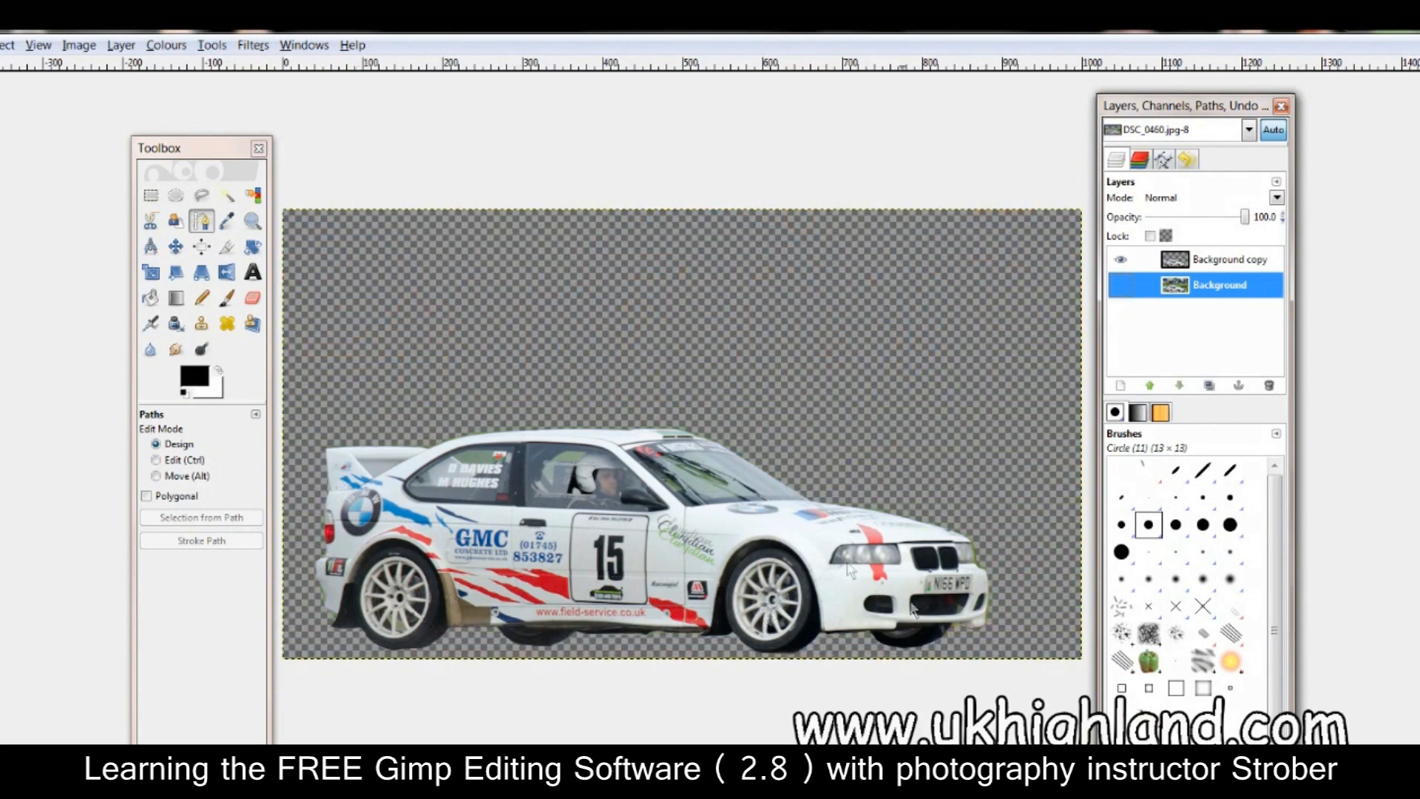
{"action": "left_click", "coordinate": [1126, 289]}
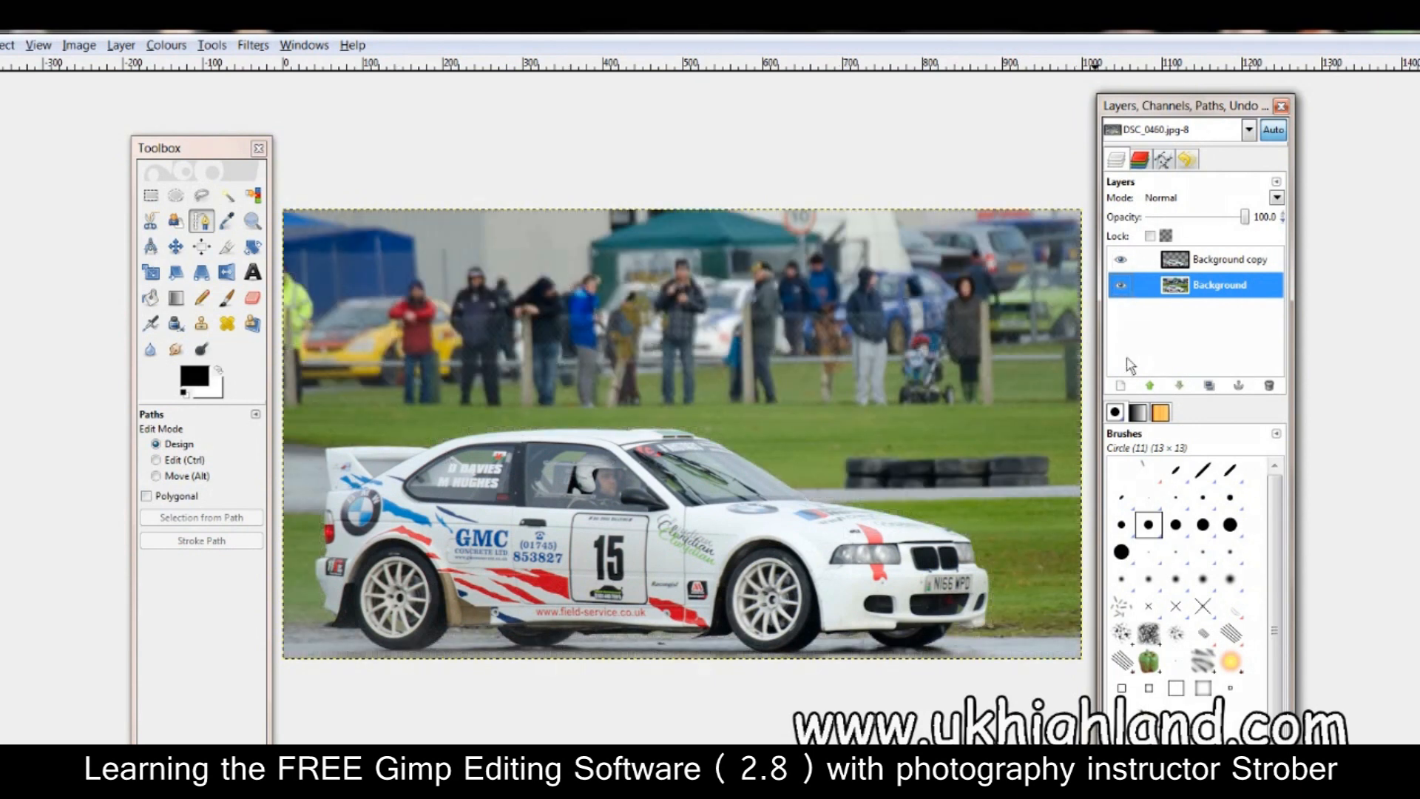
Hide the cut-out car layer, Background copy, and keep only the Background layer visible
{"action": "left_click", "coordinate": [1122, 286]}
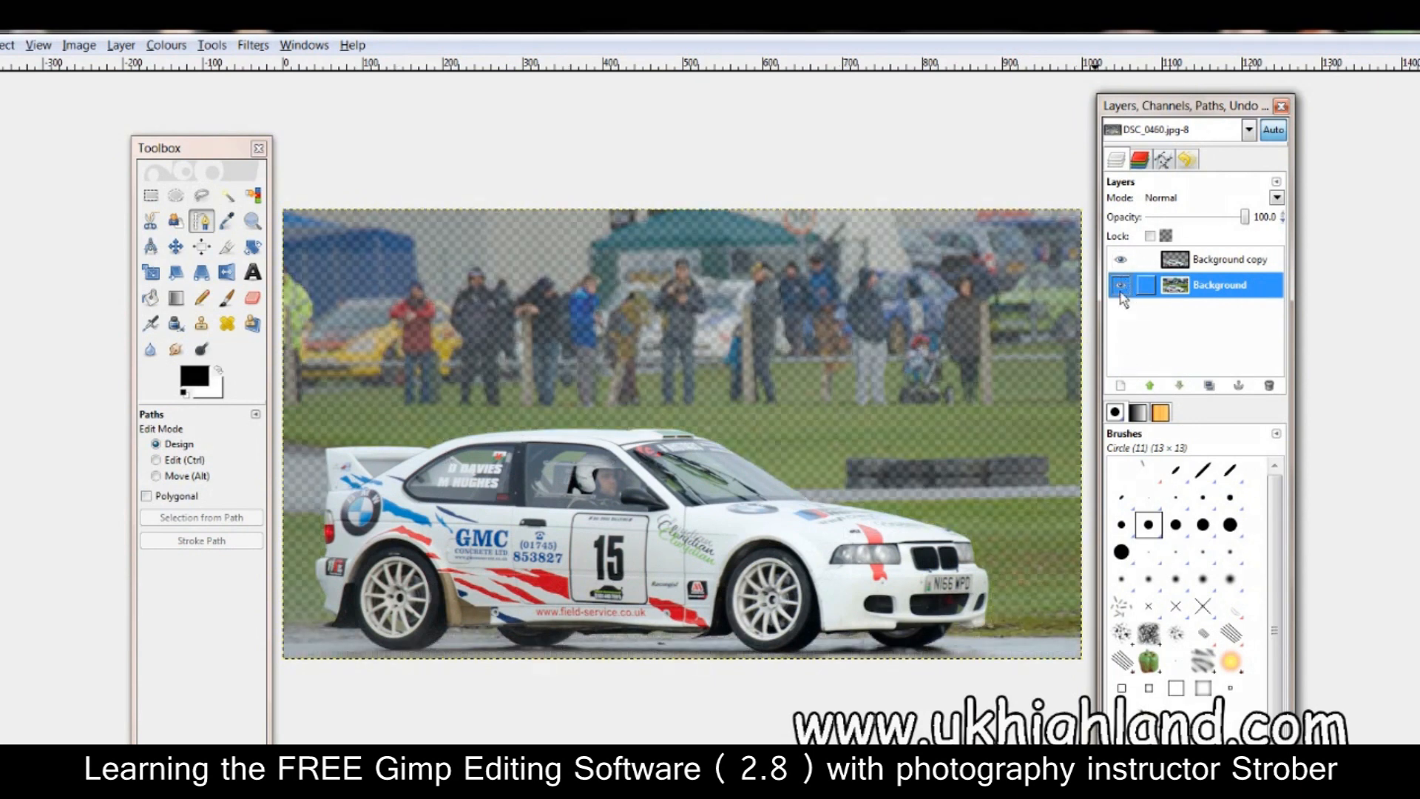
{"action": "left_click", "coordinate": [1127, 262]}
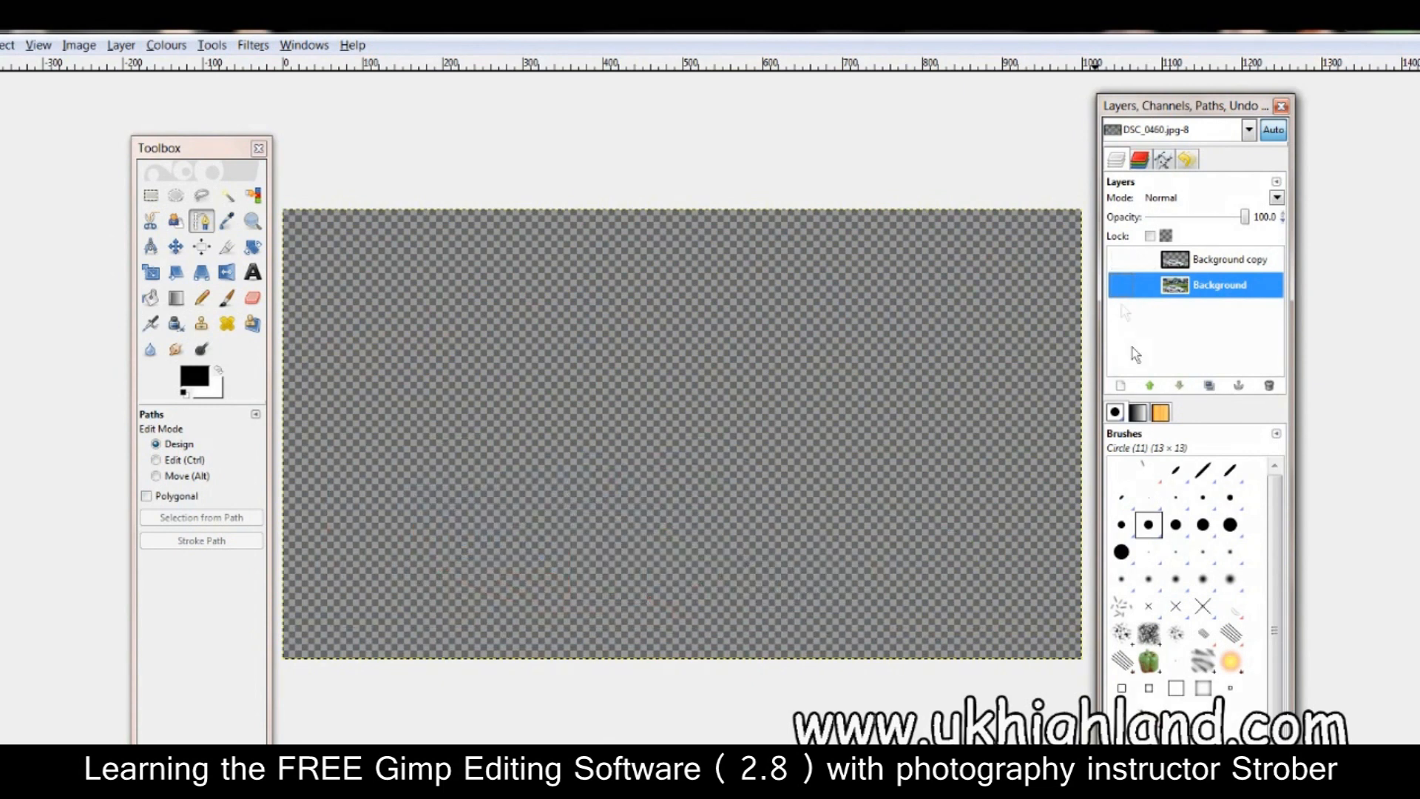
{"action": "left_click", "coordinate": [1120, 286]}
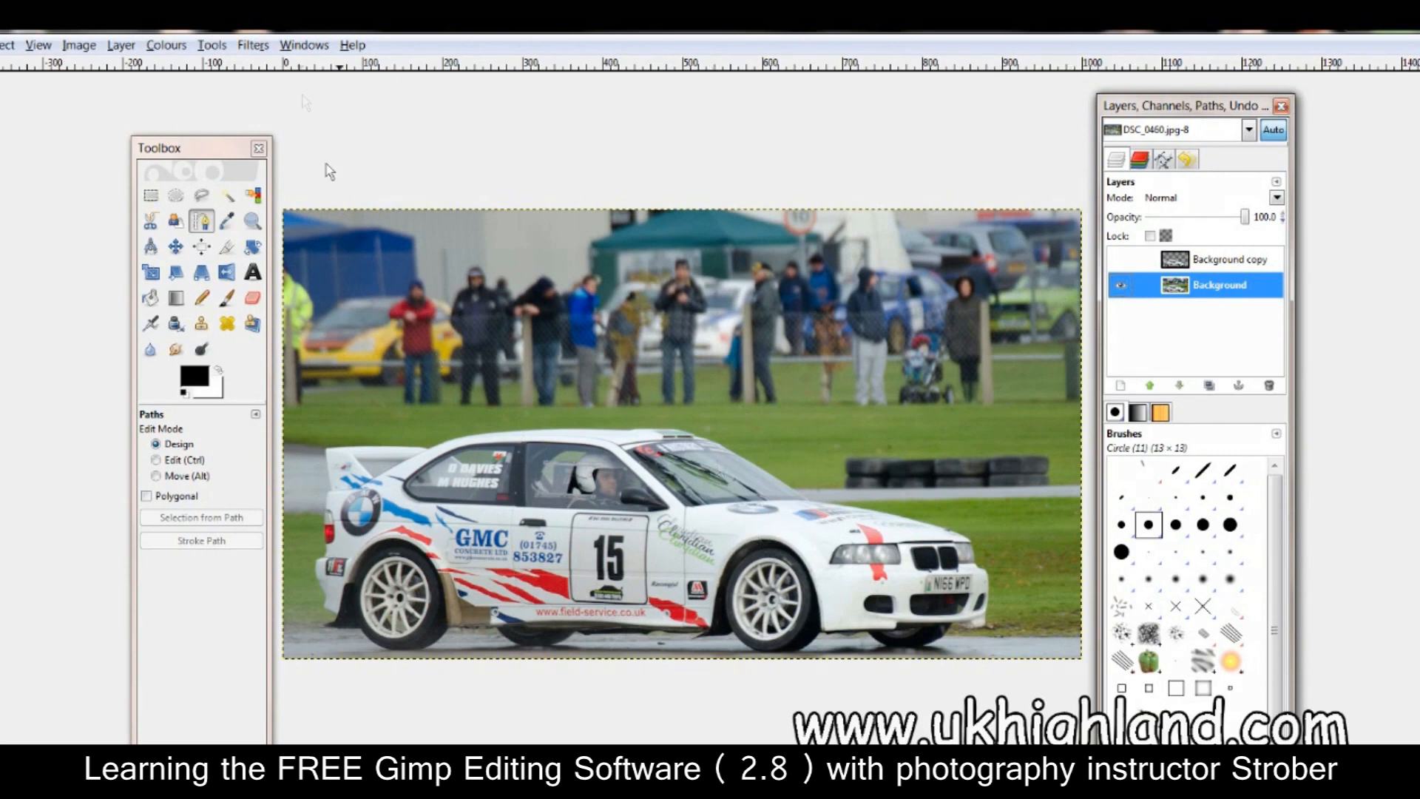
Apply a Linear Motion Blur to the Background layer, trying a longer blur length in the enlarged preview and reducing it again
{"action": "left_click", "coordinate": [253, 46]}
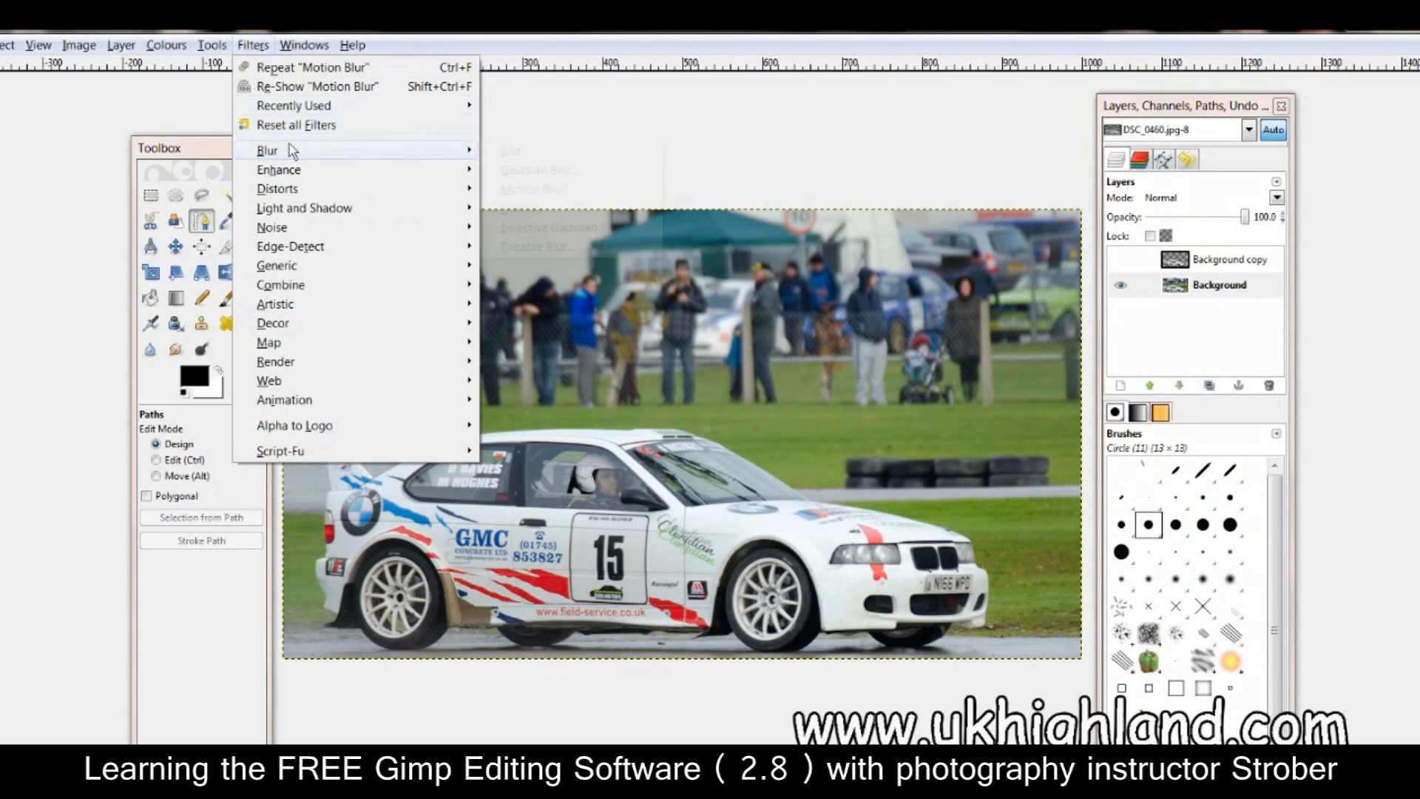
{"action": "mouse_move", "coordinate": [290, 148]}
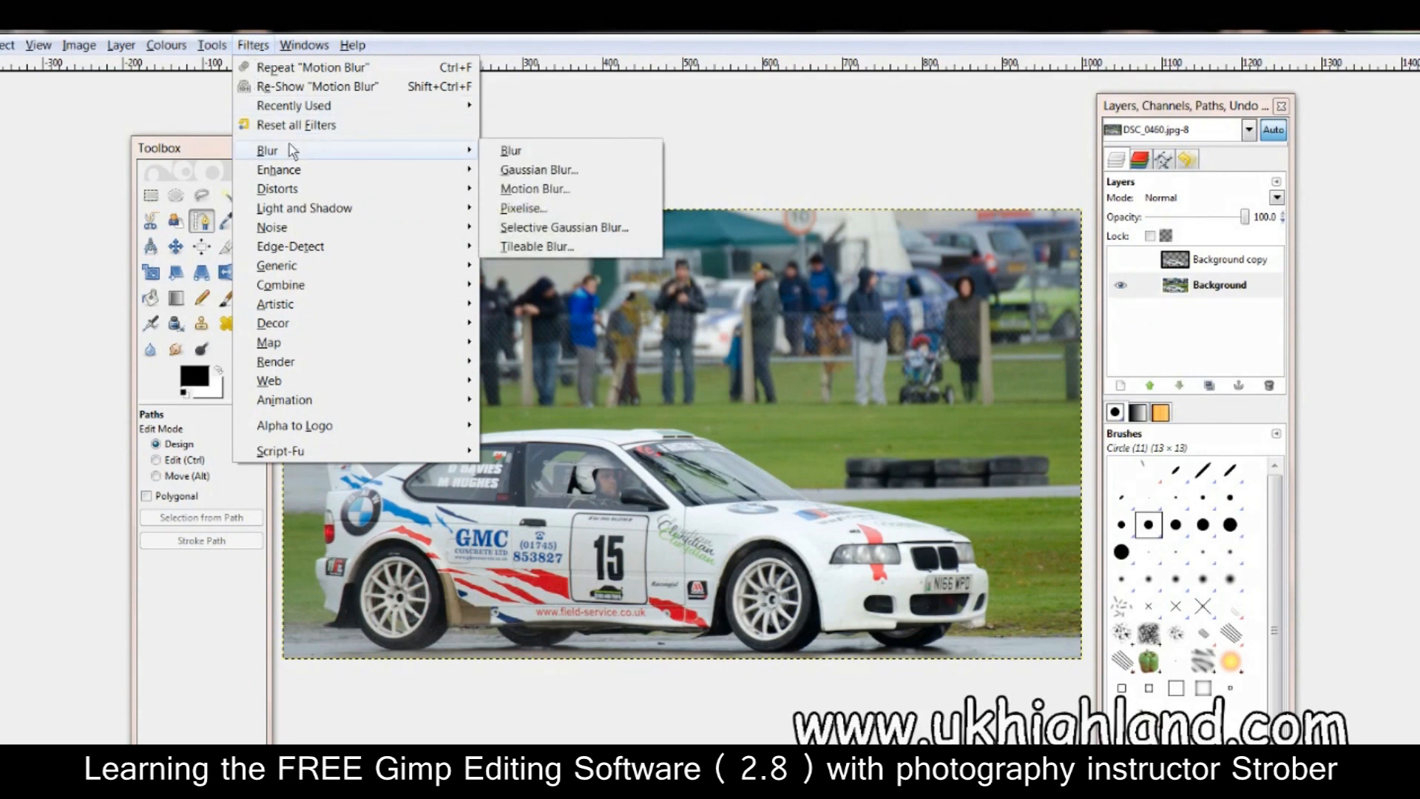
{"action": "left_click", "coordinate": [534, 189]}
{"action": "left_click_drag", "start_coordinate": [88, 107], "coordinate": [476, 166]}
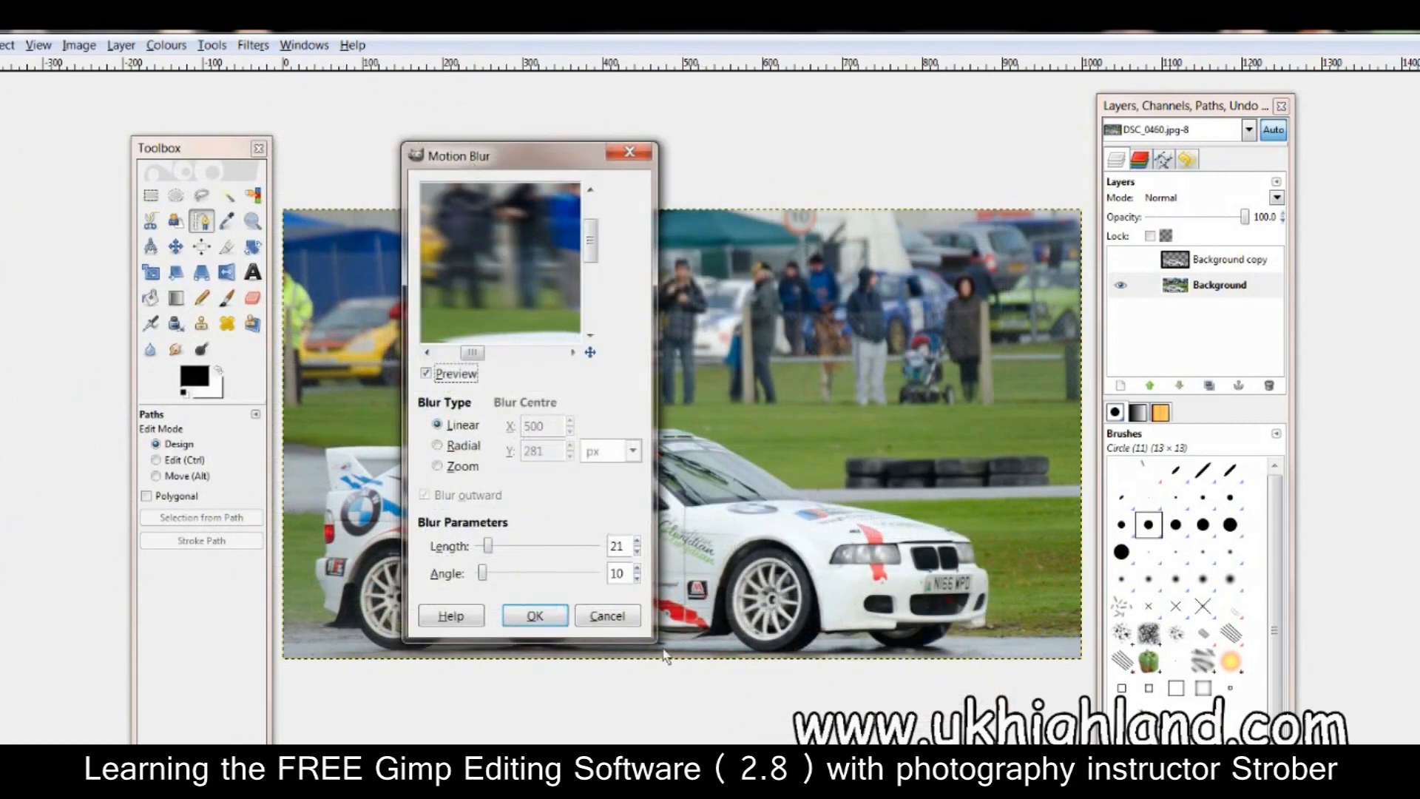
{"action": "left_click_drag", "start_coordinate": [650, 645], "coordinate": [1263, 743]}
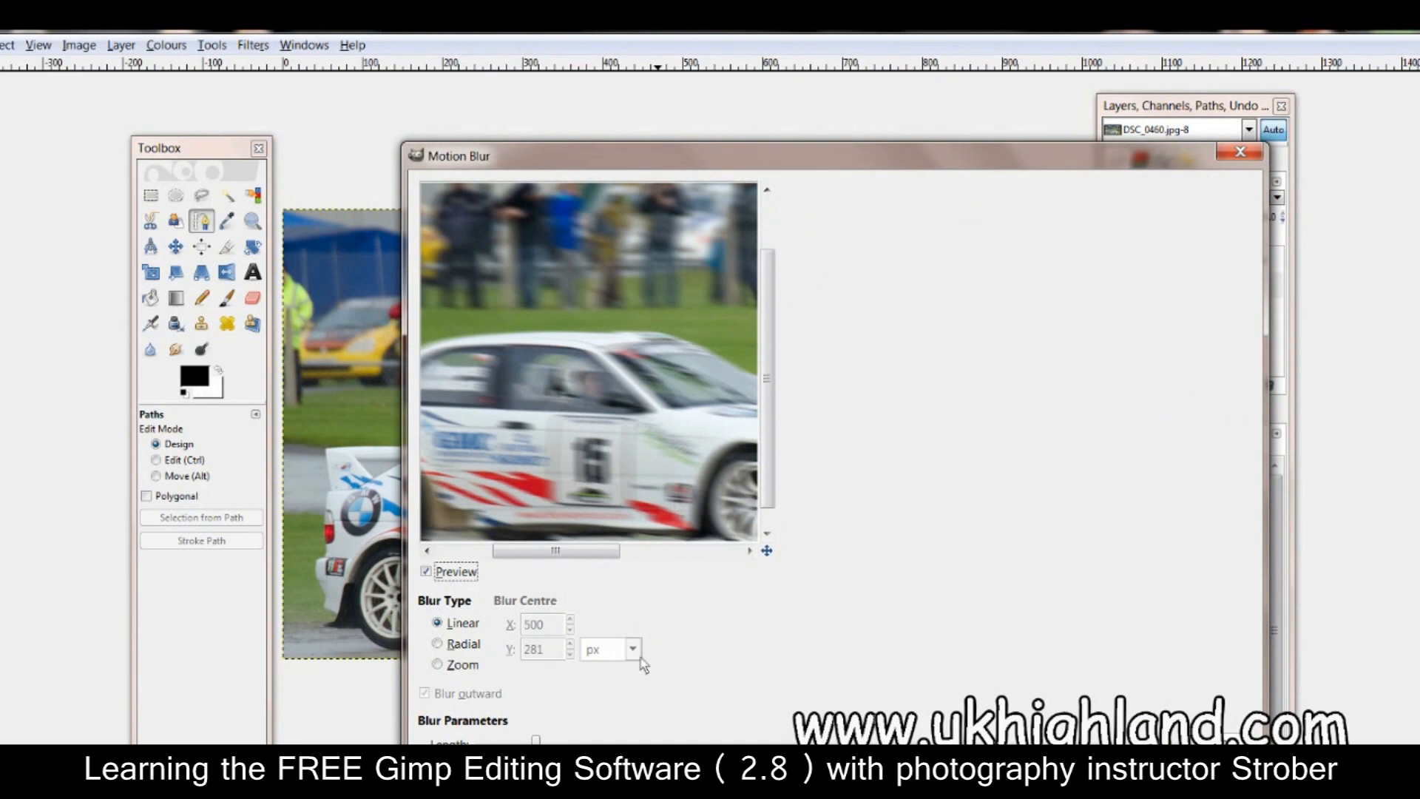
{"action": "left_click", "coordinate": [536, 739]}
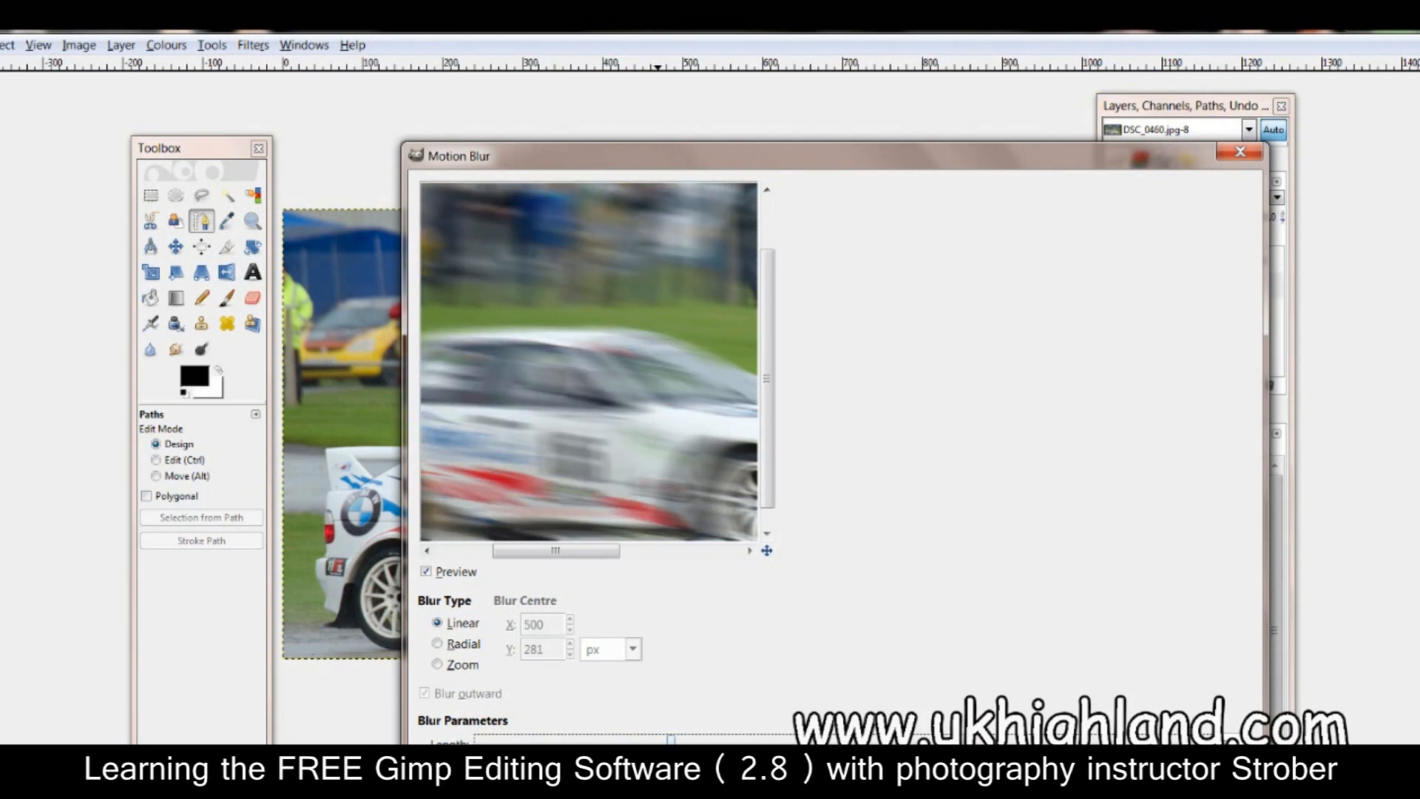
{"action": "key", "text": "Left"}
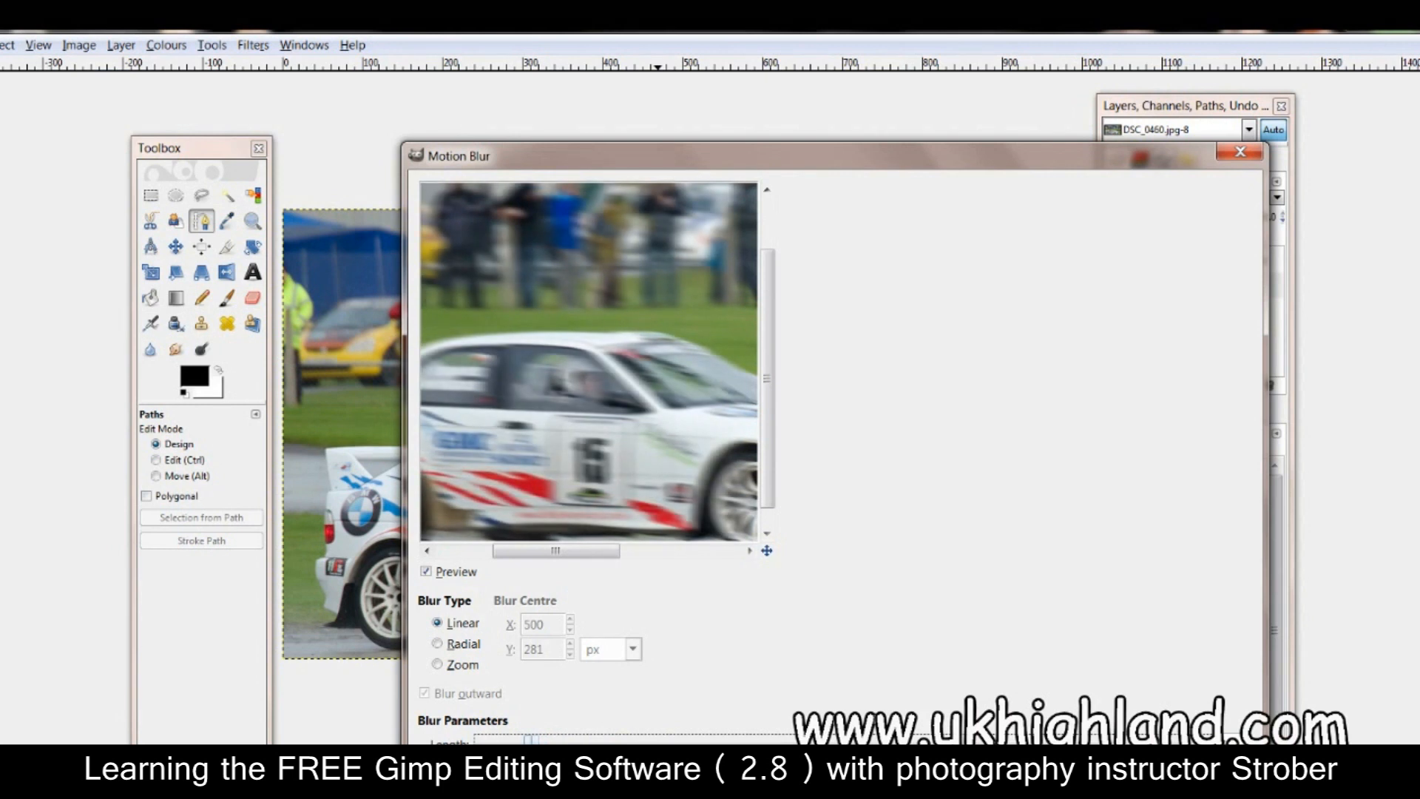
{"action": "key", "text": "Left"}
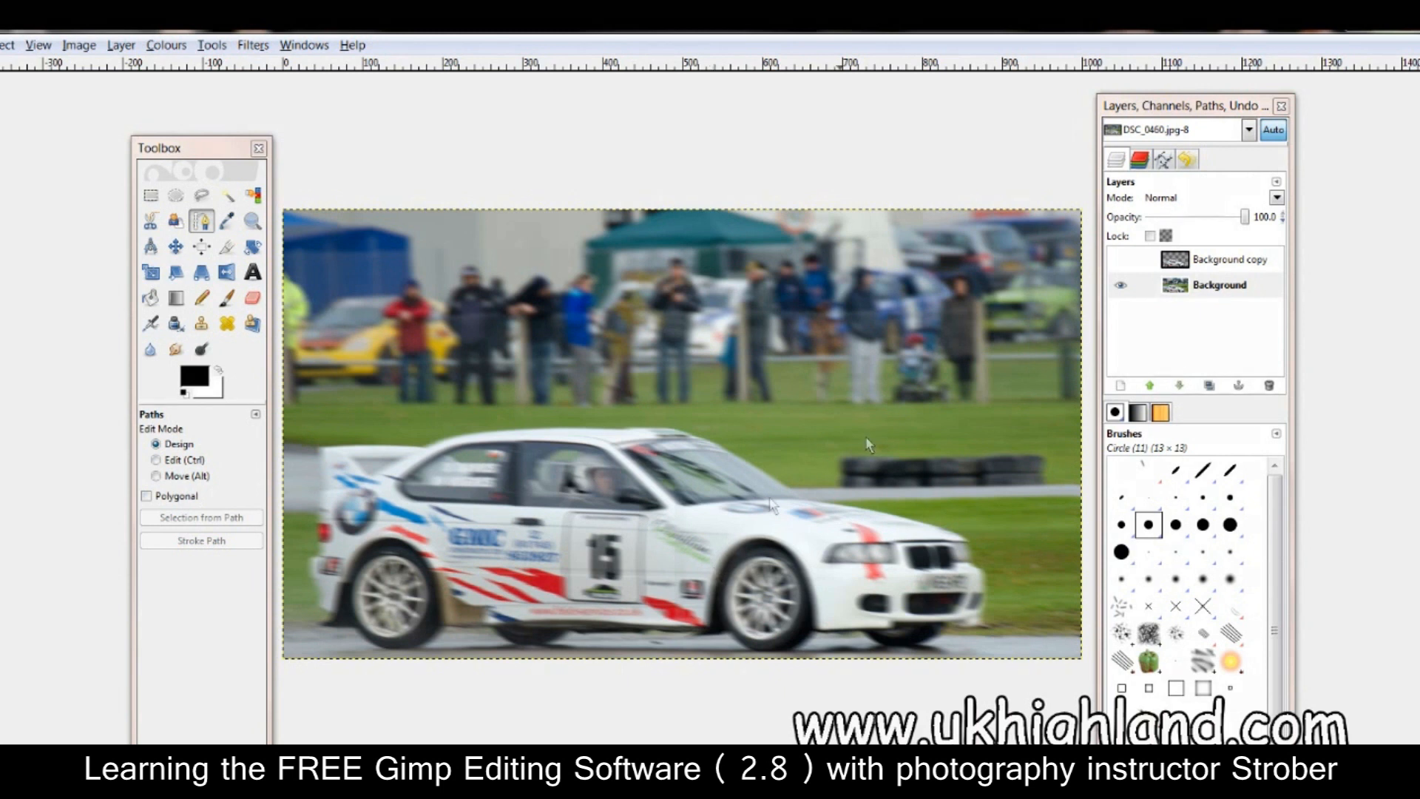
Toggle the cut-out car layer's visibility to compare the sharp car with the motion-blurred Background
{"action": "left_click", "coordinate": [1121, 260]}
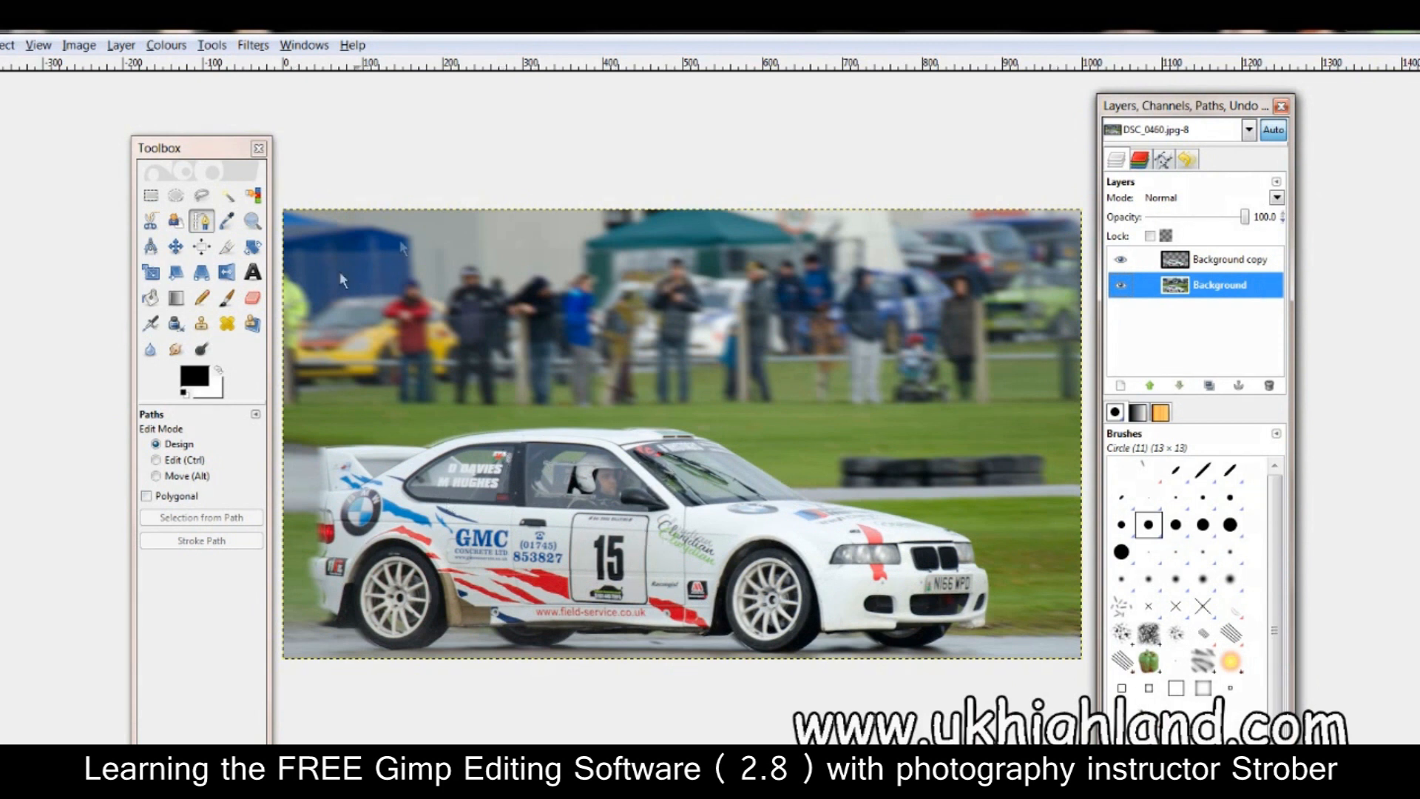
{"action": "left_click", "coordinate": [1121, 260]}
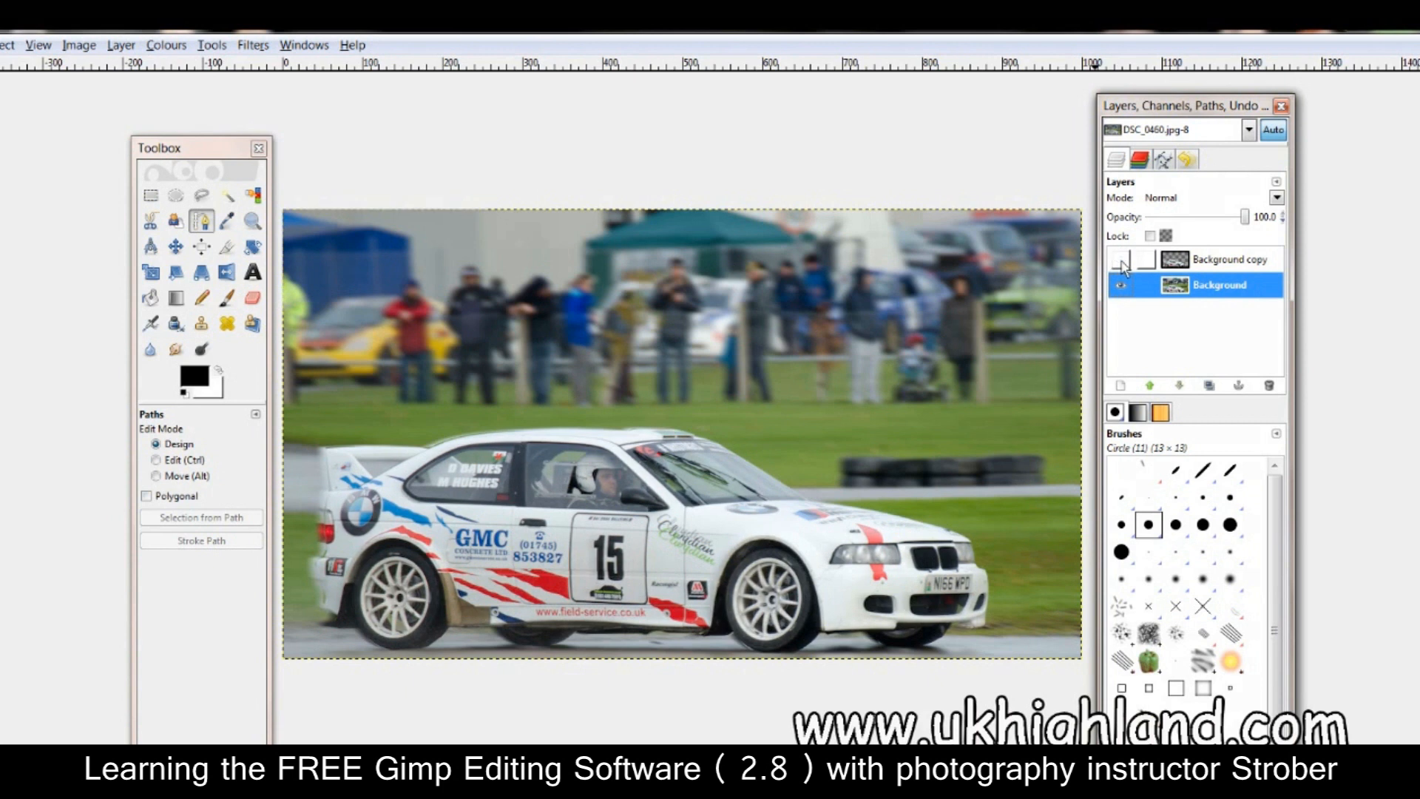
Toggle the Background copy layer's visibility repeatedly to compare the sharp cut-out car with the blurred car beneath
{"action": "left_click", "coordinate": [1121, 260]}
{"action": "left_click", "coordinate": [1122, 260]}
{"action": "left_click", "coordinate": [1122, 260]}
{"action": "left_click", "coordinate": [1122, 261]}
{"action": "left_click", "coordinate": [1122, 261]}
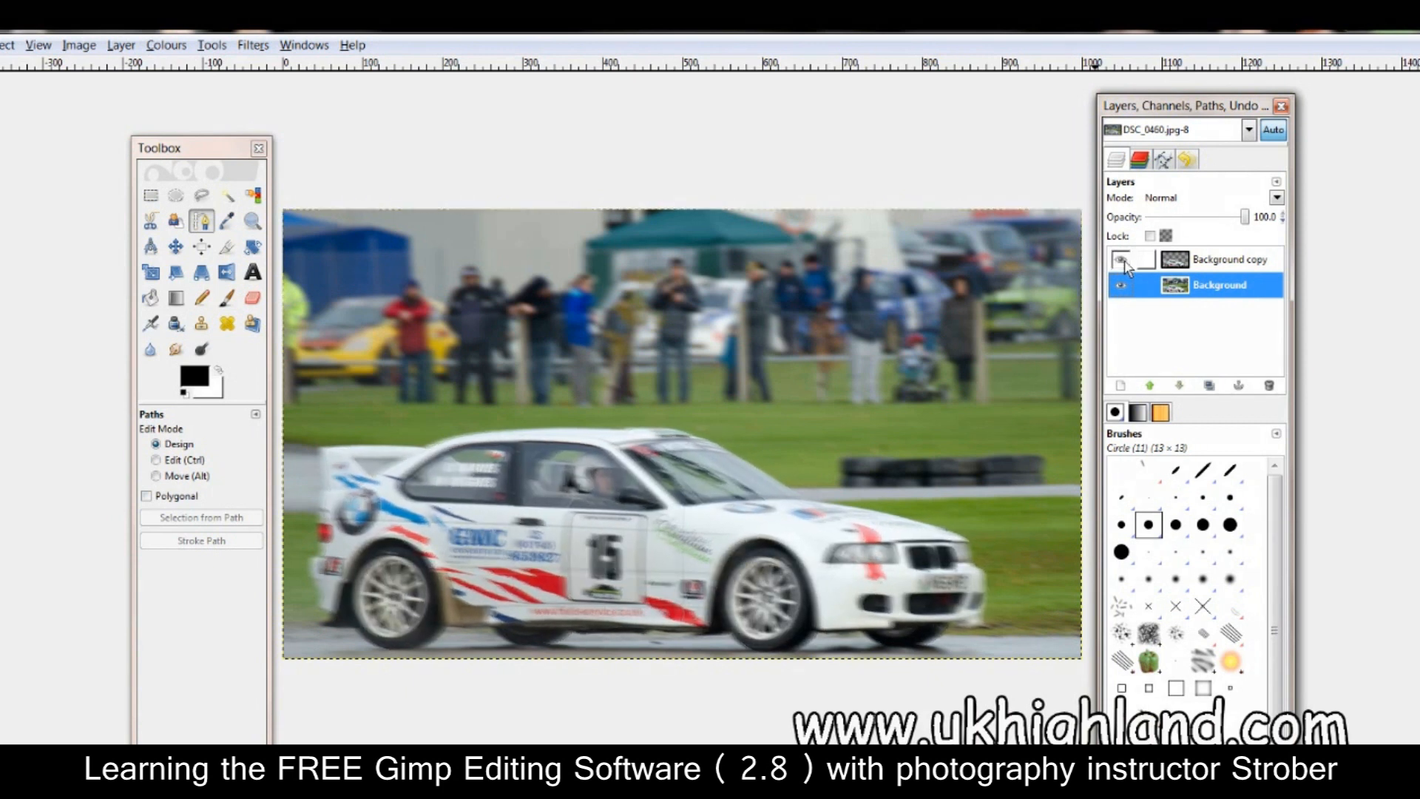
{"action": "left_click", "coordinate": [1122, 262]}
{"action": "left_click", "coordinate": [1122, 261]}
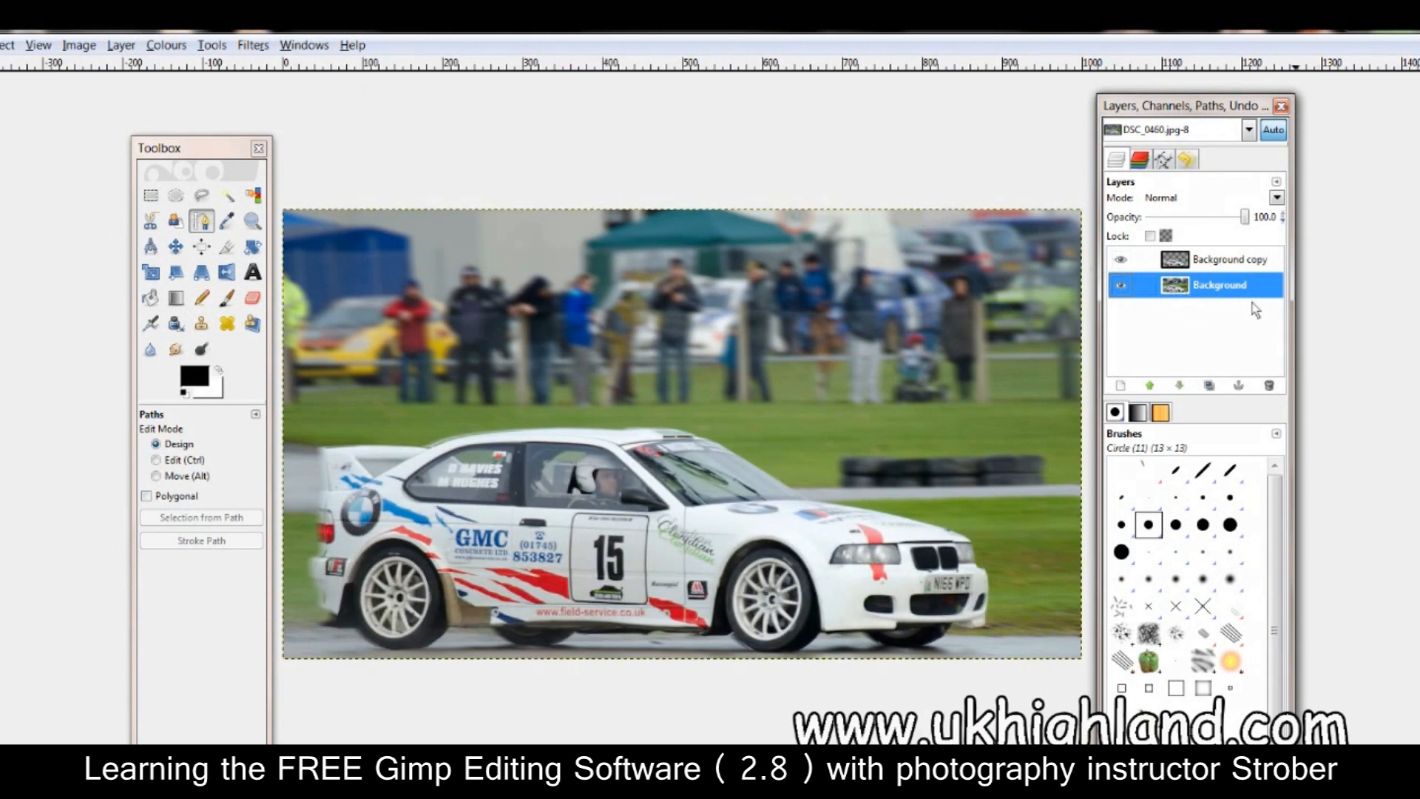
Hide the Background copy layer and apply another Linear Motion Blur to the Background layer, checking it in an enlarged preview
{"action": "left_click", "coordinate": [1122, 261]}
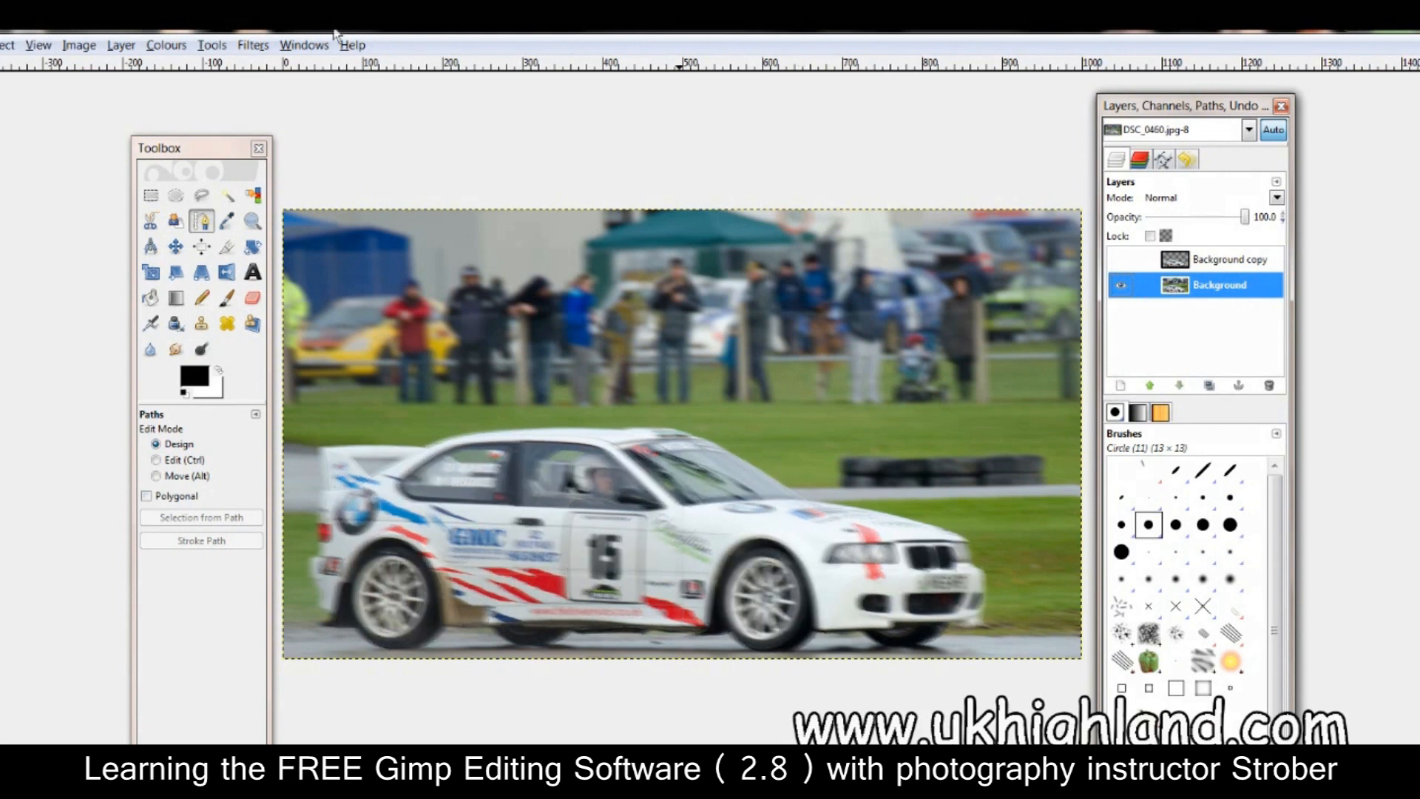
{"action": "left_click", "coordinate": [253, 45]}
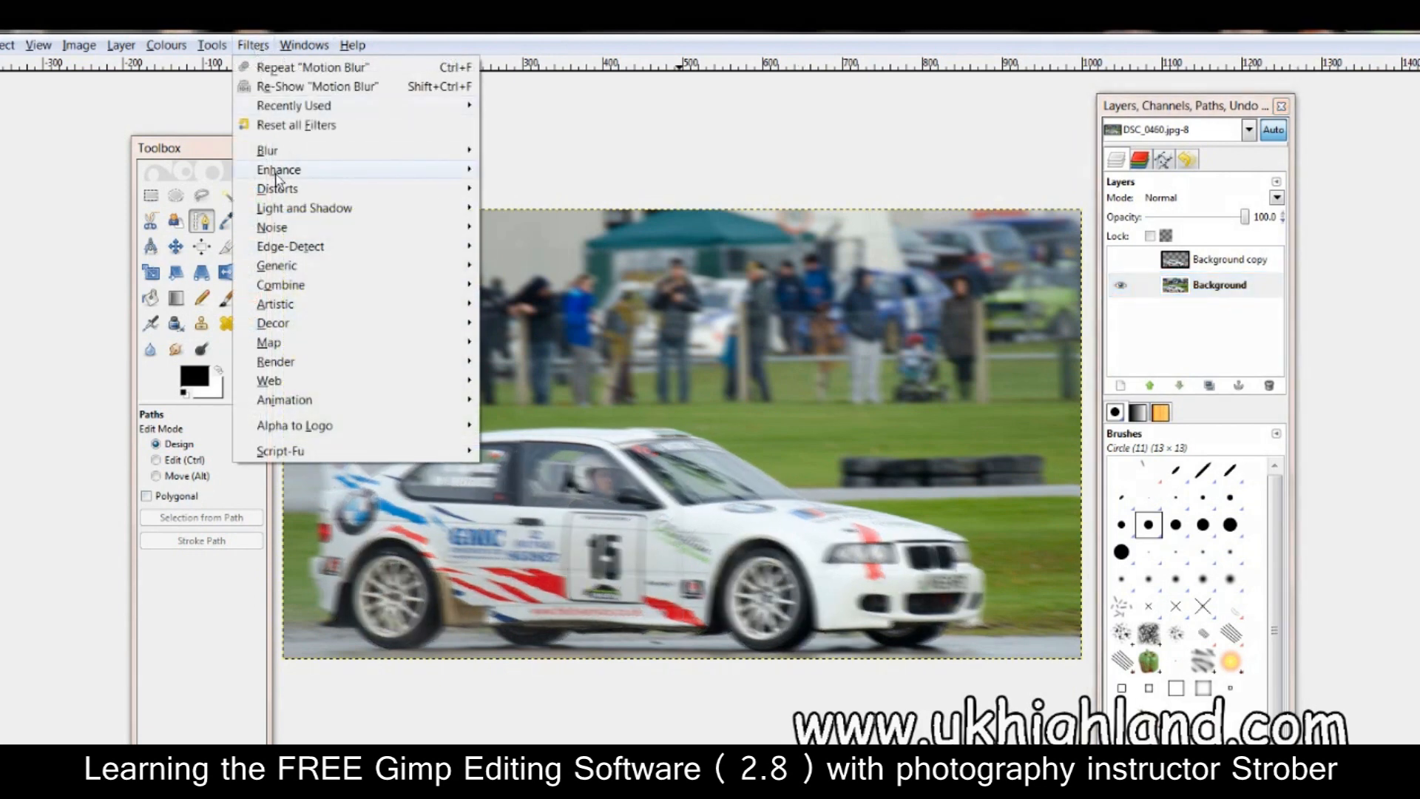
{"action": "mouse_move", "coordinate": [290, 152]}
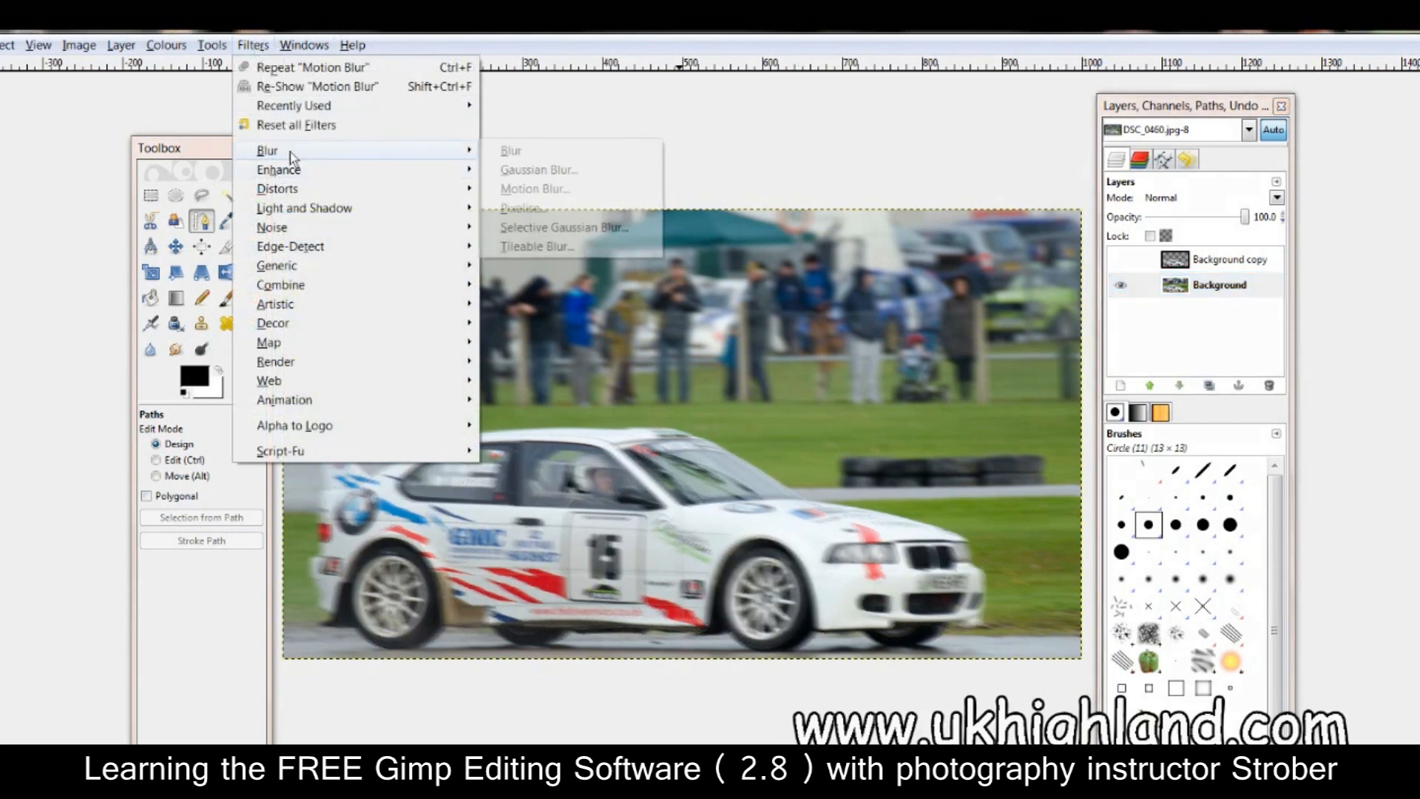
{"action": "left_click", "coordinate": [544, 190]}
{"action": "left_click_drag", "start_coordinate": [158, 156], "coordinate": [603, 153]}
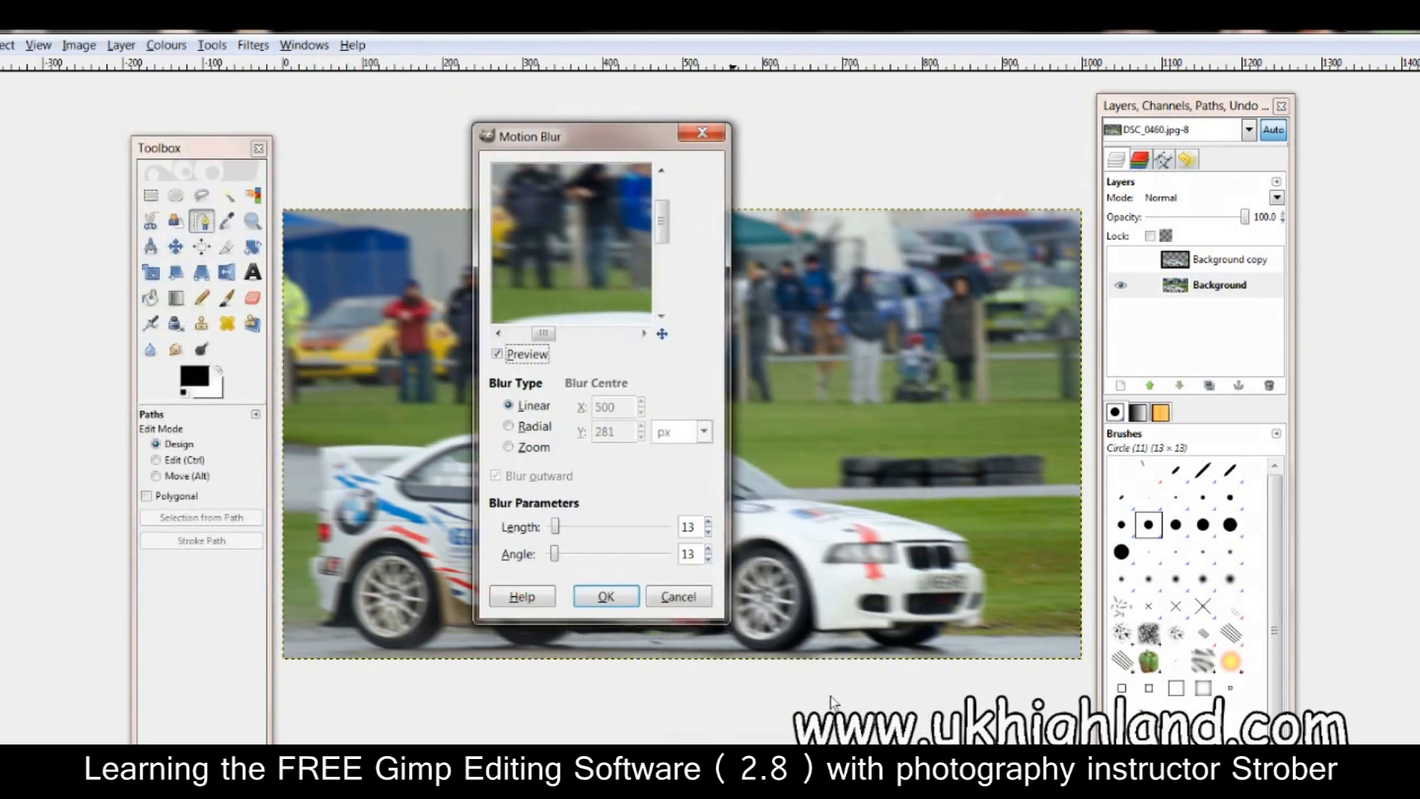
{"action": "left_click_drag", "start_coordinate": [723, 624], "coordinate": [1060, 740]}
{"action": "left_click_drag", "start_coordinate": [574, 737], "coordinate": [597, 740]}
{"action": "left_click", "coordinate": [917, 796]}
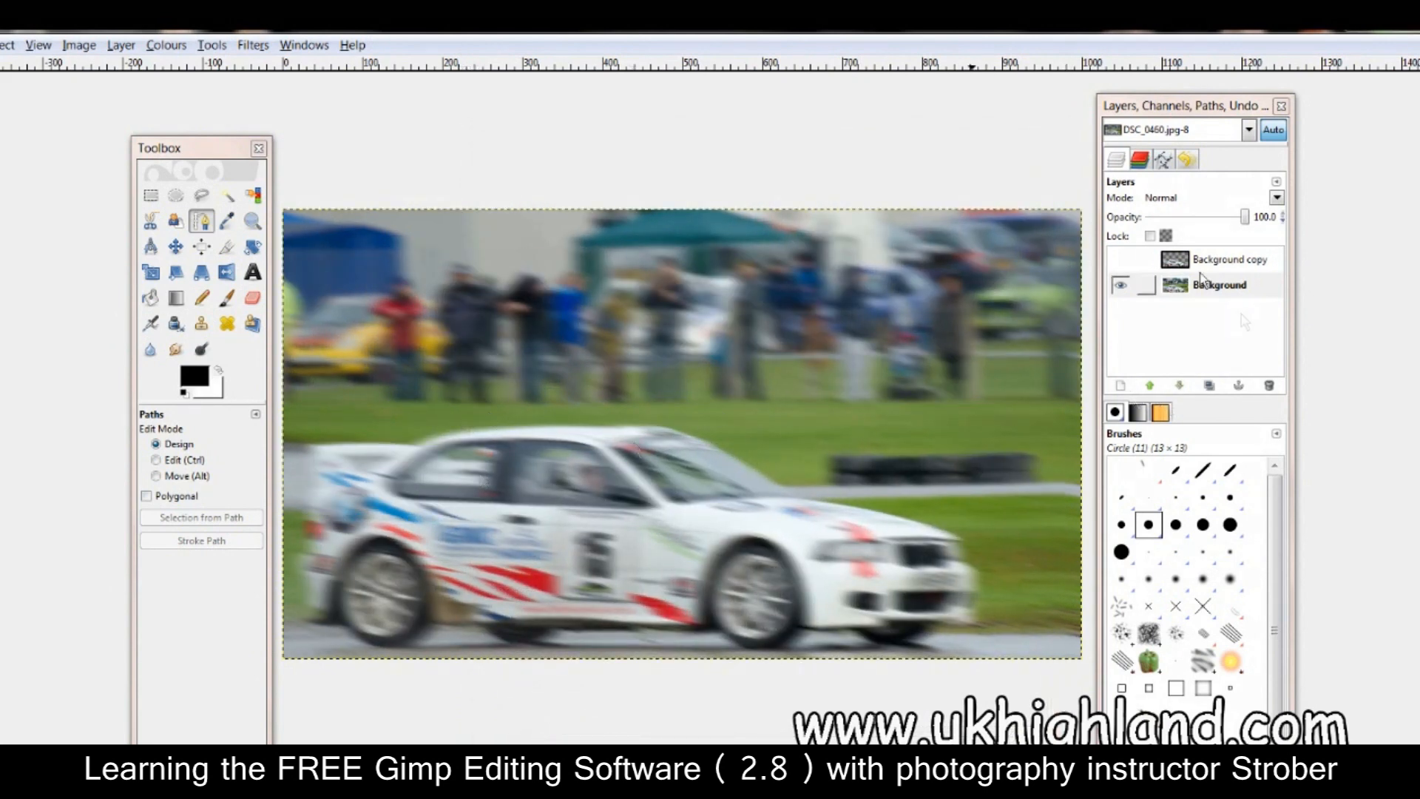
Show the Background copy layer again and toggle its visibility to compare the sharp car against the more heavily blurred Background
{"action": "left_click", "coordinate": [1120, 262]}
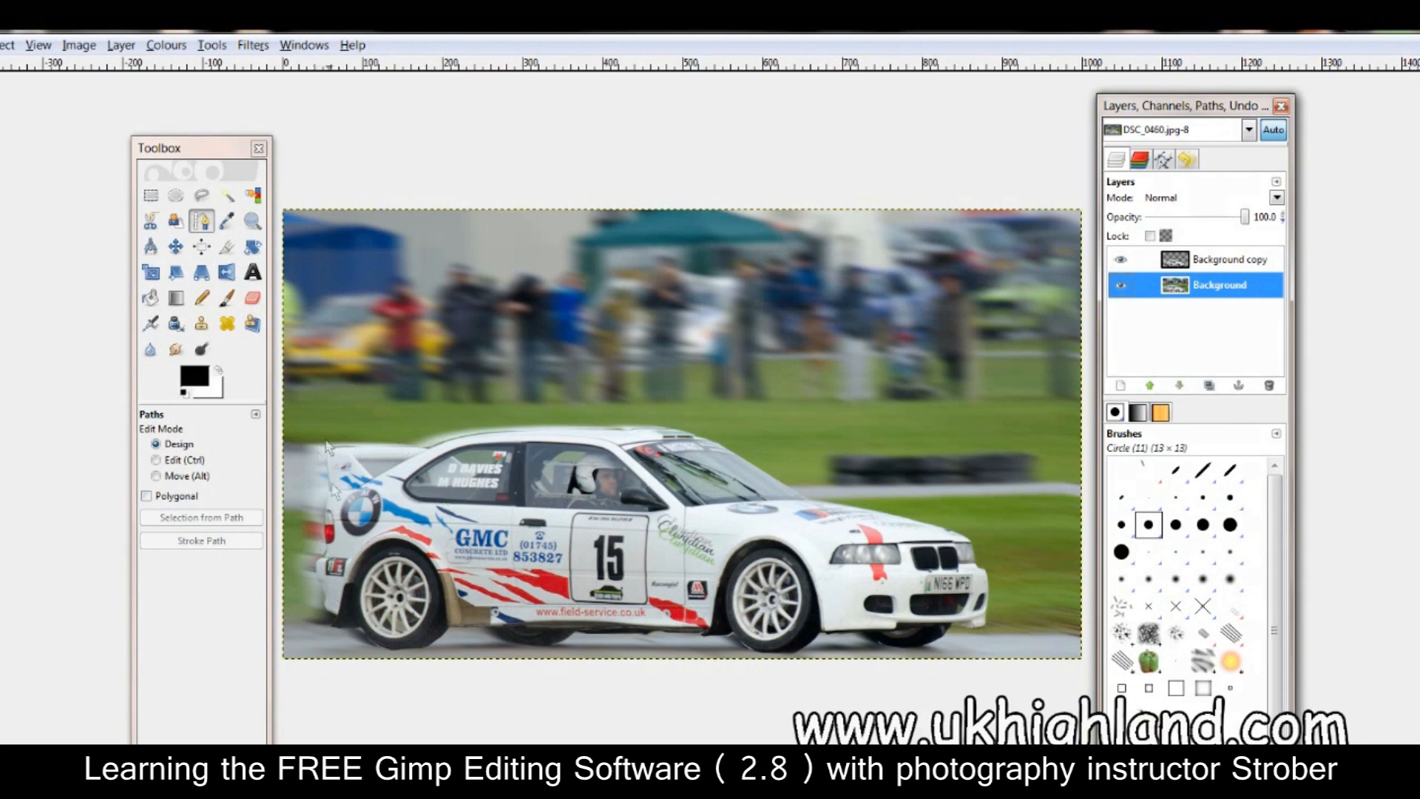
{"action": "left_click", "coordinate": [1122, 260]}
{"action": "left_click", "coordinate": [1120, 259]}
{"action": "left_click", "coordinate": [1121, 259]}
{"action": "left_click", "coordinate": [1121, 259]}
{"action": "left_click", "coordinate": [1121, 259]}
{"action": "left_click", "coordinate": [1120, 259]}
Move the cut-out car on the Background copy layer slightly left so it overlaps the blurred car beneath
{"action": "left_click", "coordinate": [1154, 259]}
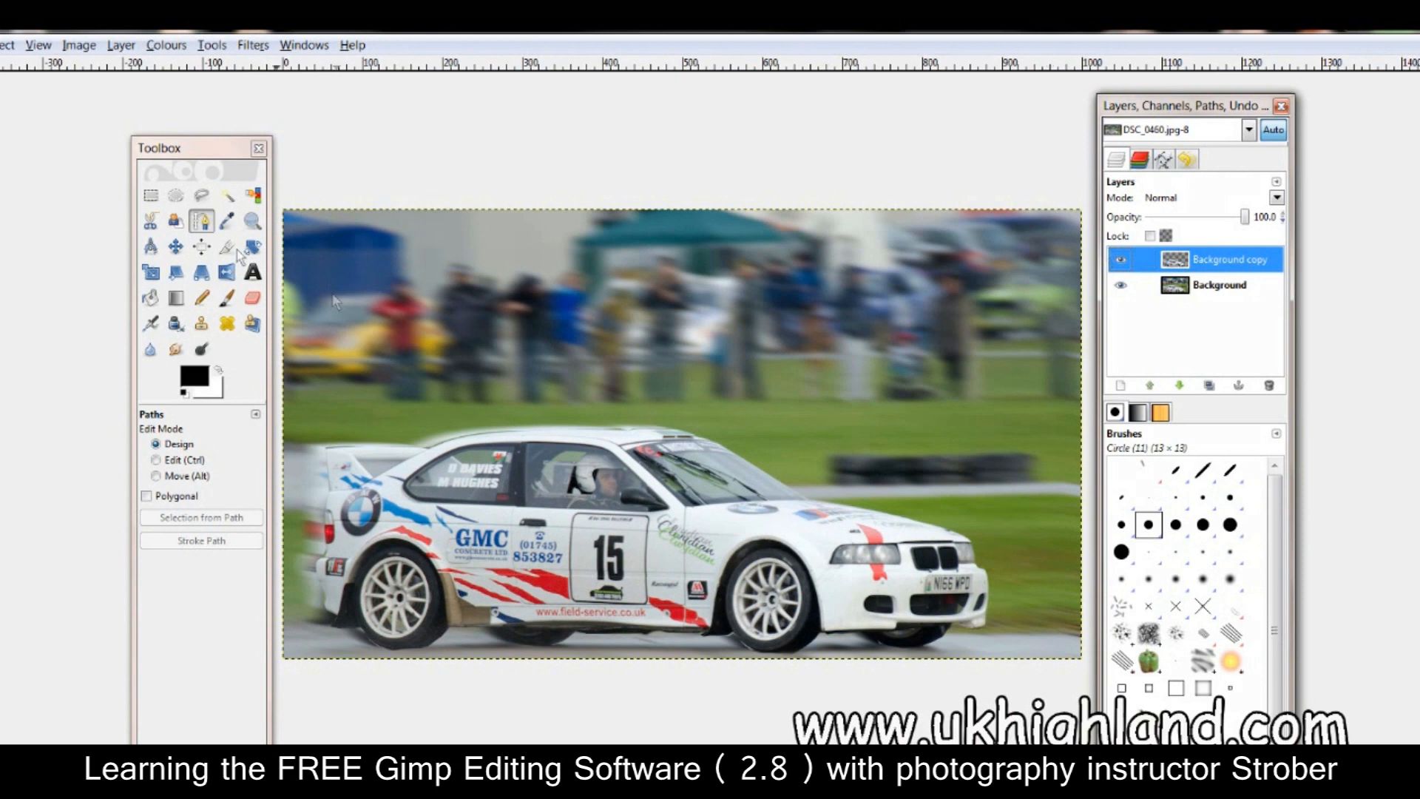
{"action": "left_click", "coordinate": [176, 246]}
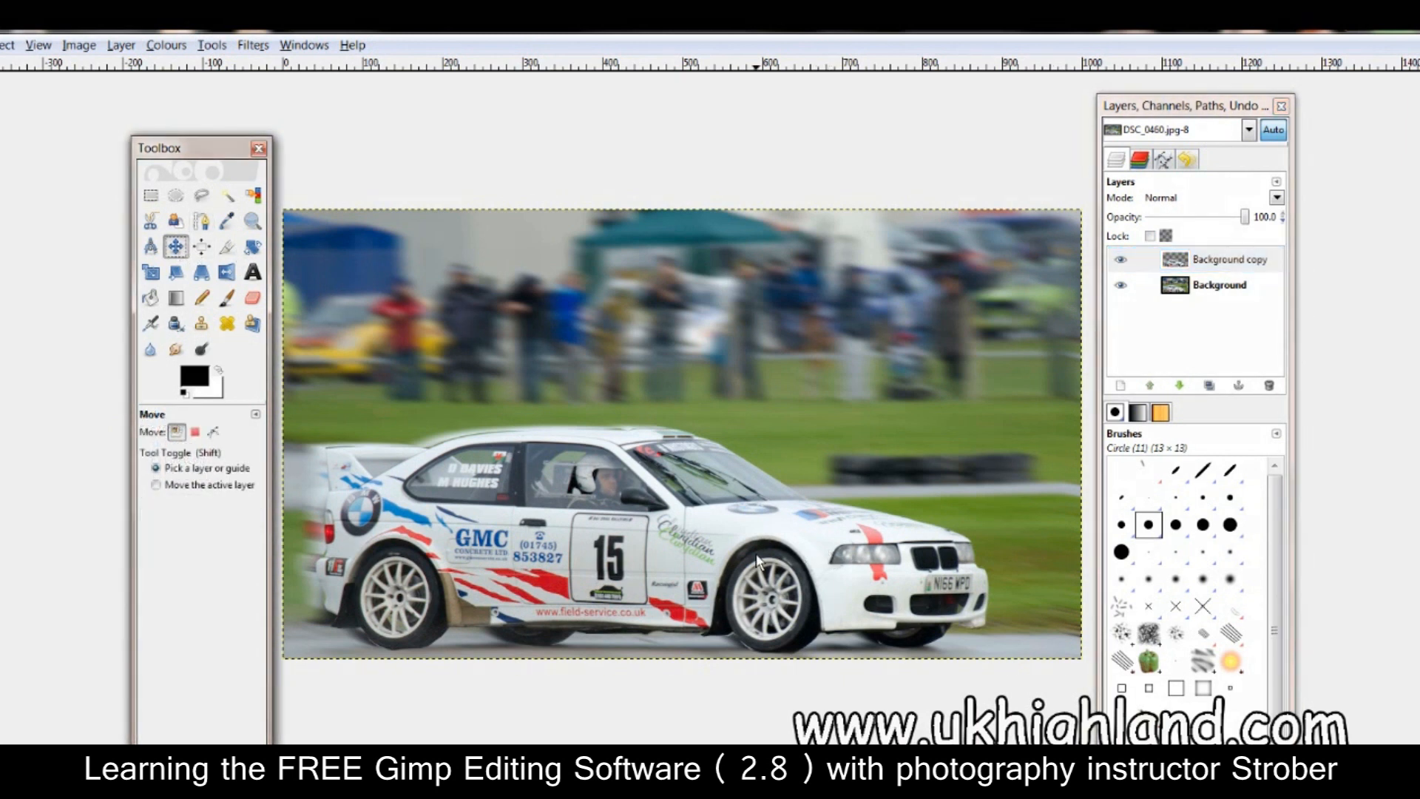
{"action": "left_click_drag", "start_coordinate": [758, 562], "coordinate": [747, 555]}
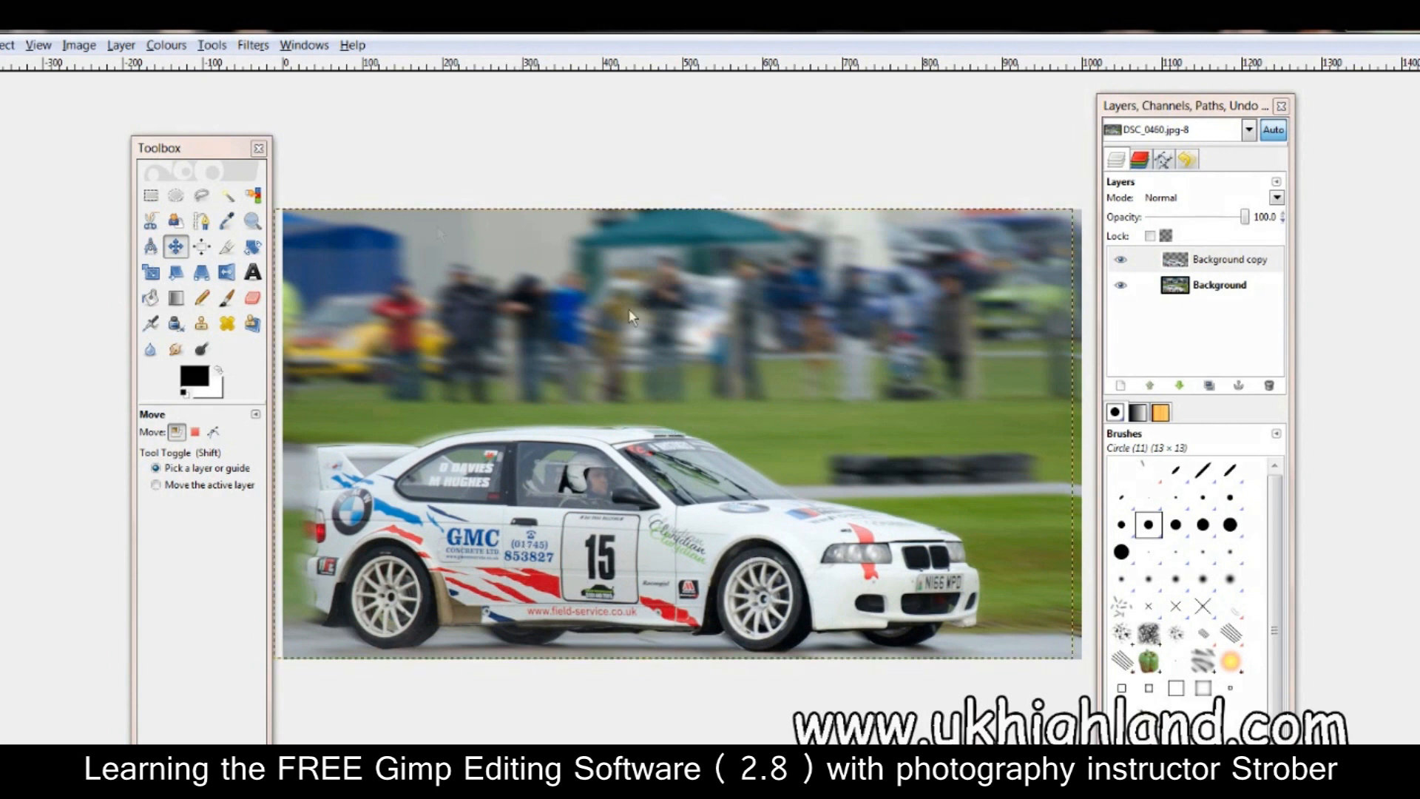
Soften the cut-out car's outline along the rear roof, spoiler and lower body with the Blur tool
{"action": "left_click", "coordinate": [150, 350]}
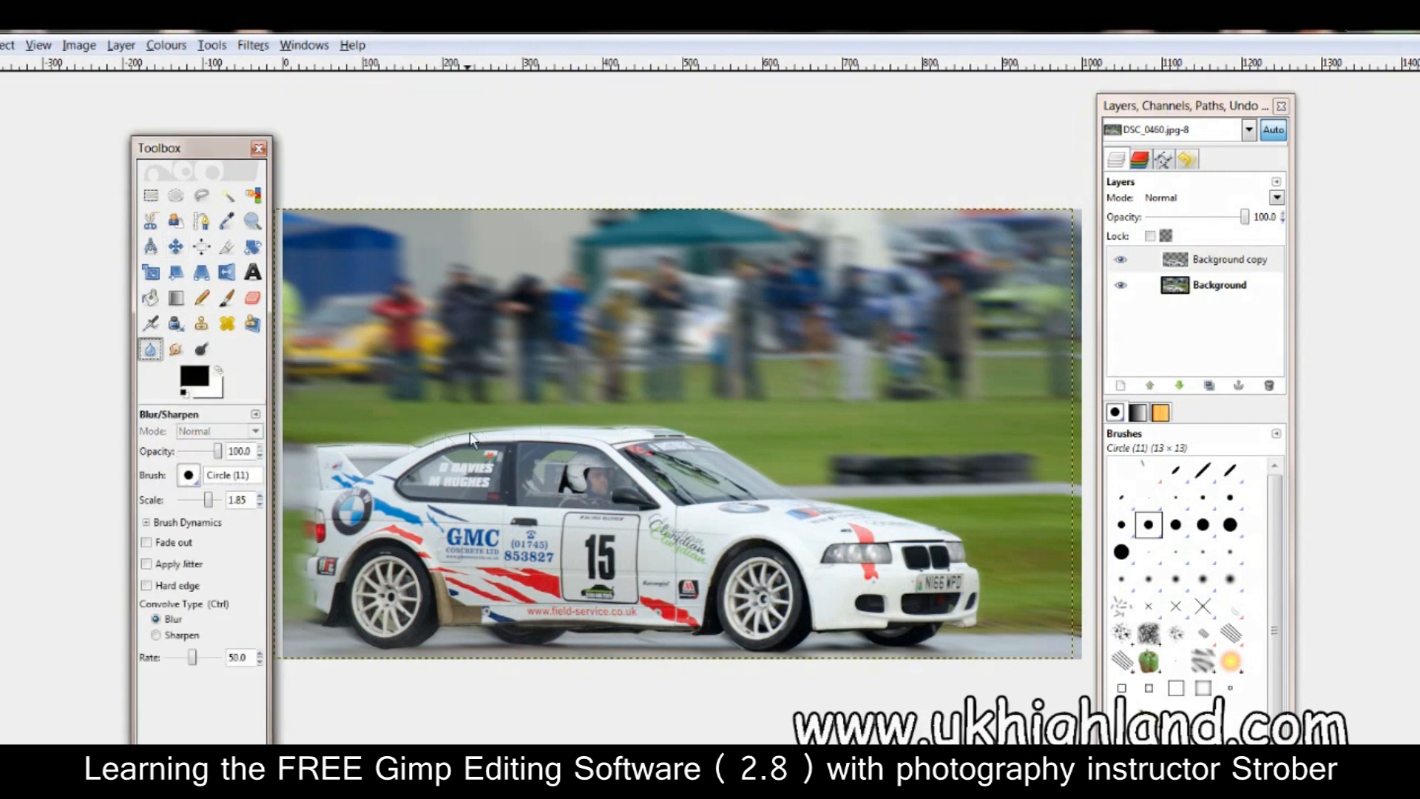
{"action": "mouse_move", "coordinate": [516, 427]}
{"action": "left_mouse_down"}
{"action": "mouse_move", "coordinate": [310, 446]}
{"action": "mouse_move", "coordinate": [342, 446]}
{"action": "mouse_move", "coordinate": [311, 446]}
{"action": "mouse_move", "coordinate": [315, 621]}
{"action": "mouse_move", "coordinate": [324, 453]}
{"action": "left_mouse_up"}
{"action": "mouse_move", "coordinate": [335, 503]}
{"action": "left_mouse_down"}
{"action": "mouse_move", "coordinate": [324, 477]}
{"action": "mouse_move", "coordinate": [321, 621]}
{"action": "mouse_move", "coordinate": [394, 641]}
{"action": "mouse_move", "coordinate": [367, 637]}
{"action": "mouse_move", "coordinate": [388, 653]}
{"action": "mouse_move", "coordinate": [631, 637]}
{"action": "mouse_move", "coordinate": [736, 641]}
{"action": "mouse_move", "coordinate": [751, 656]}
{"action": "mouse_move", "coordinate": [927, 645]}
{"action": "left_mouse_up"}
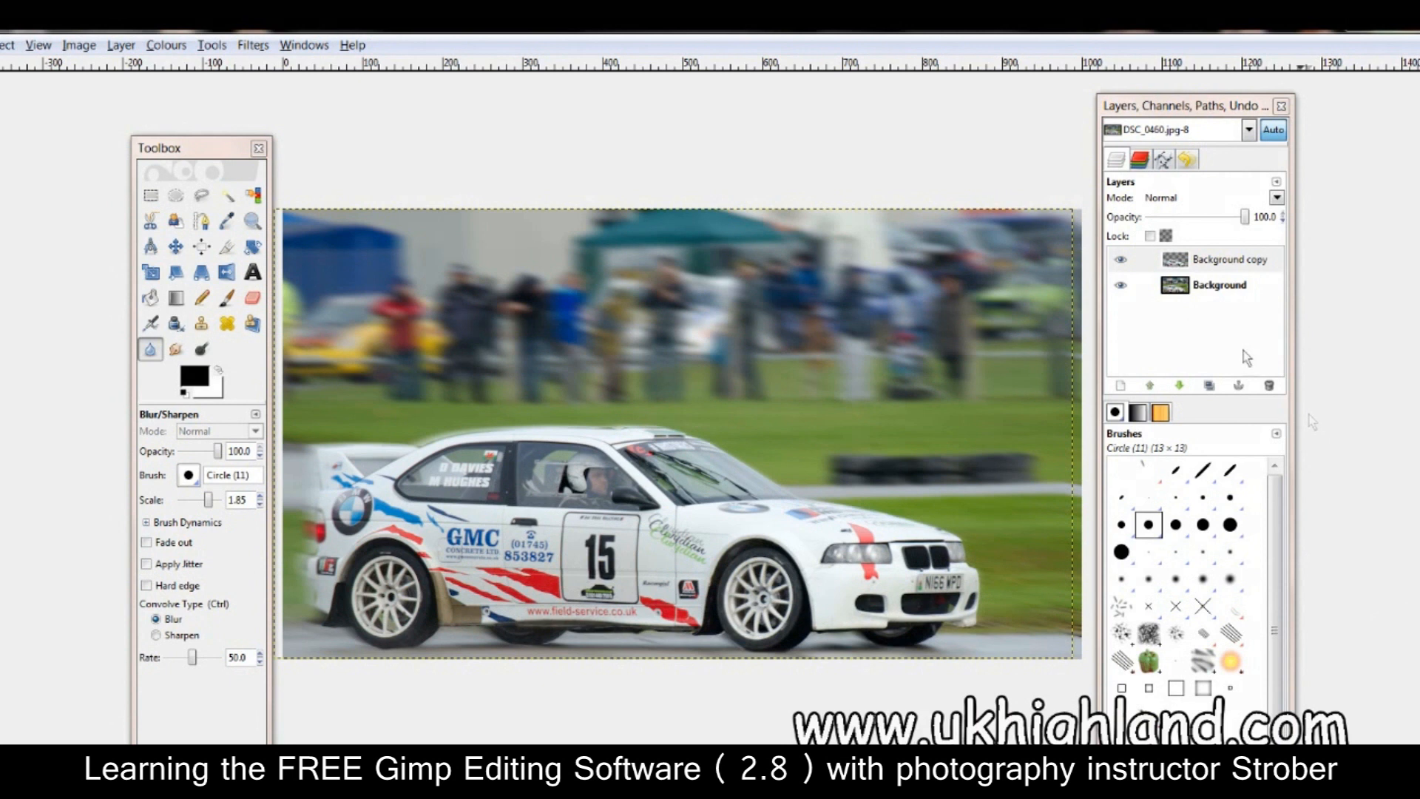
Toggle the Background copy layer off and on to check the repositioned car against the blurred Background
{"action": "left_click", "coordinate": [1121, 260]}
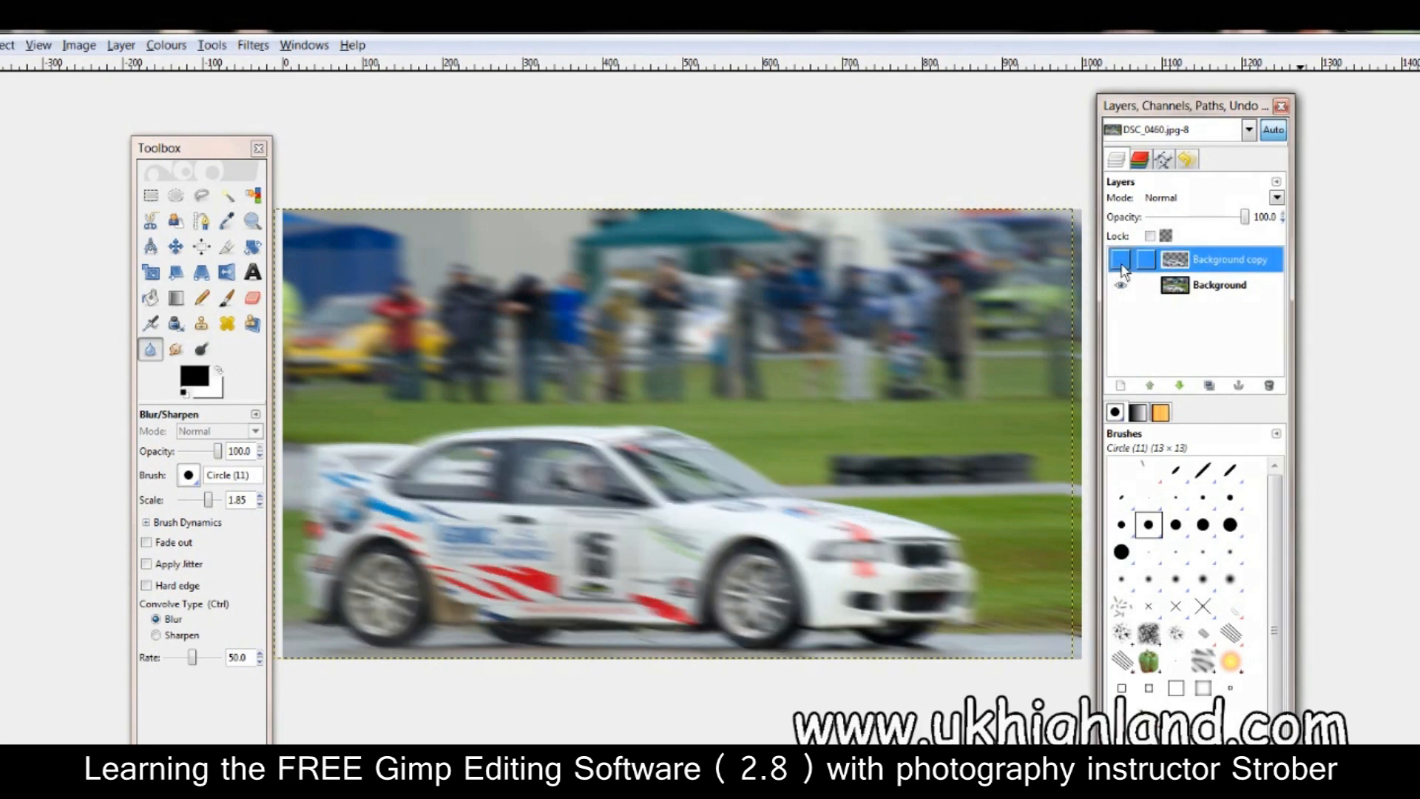
{"action": "left_click", "coordinate": [1122, 260]}
{"action": "left_click", "coordinate": [1121, 260]}
{"action": "left_click", "coordinate": [1121, 260]}
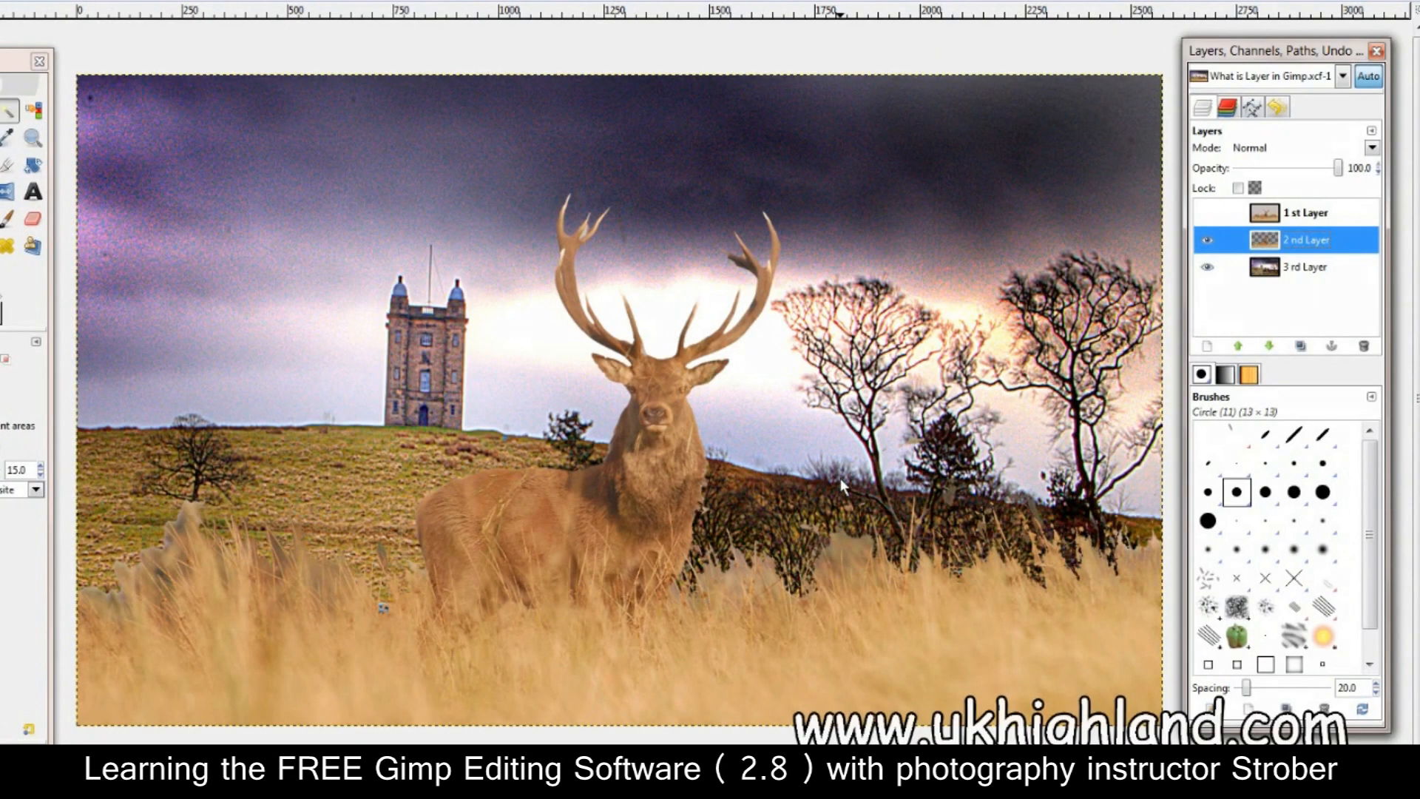
In the What is Layer in Gimp.xcf stag image, toggle the three layers' visibility to compare the original photo, cut-out stag and tower background
{"action": "left_click", "coordinate": [1207, 243]}
{"action": "left_click", "coordinate": [1209, 215]}
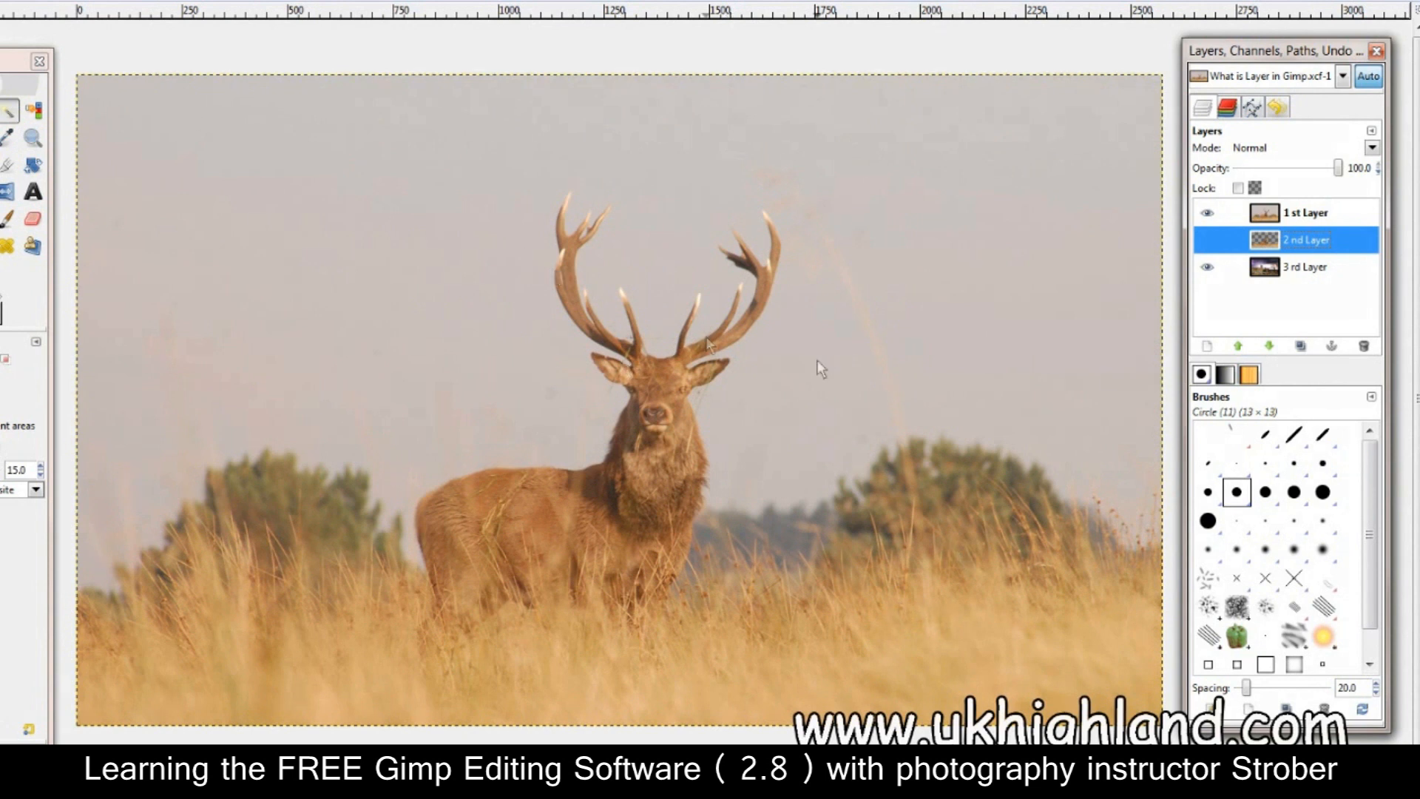
{"action": "left_click", "coordinate": [1207, 239]}
{"action": "left_click", "coordinate": [1208, 213]}
{"action": "left_click", "coordinate": [1207, 267]}
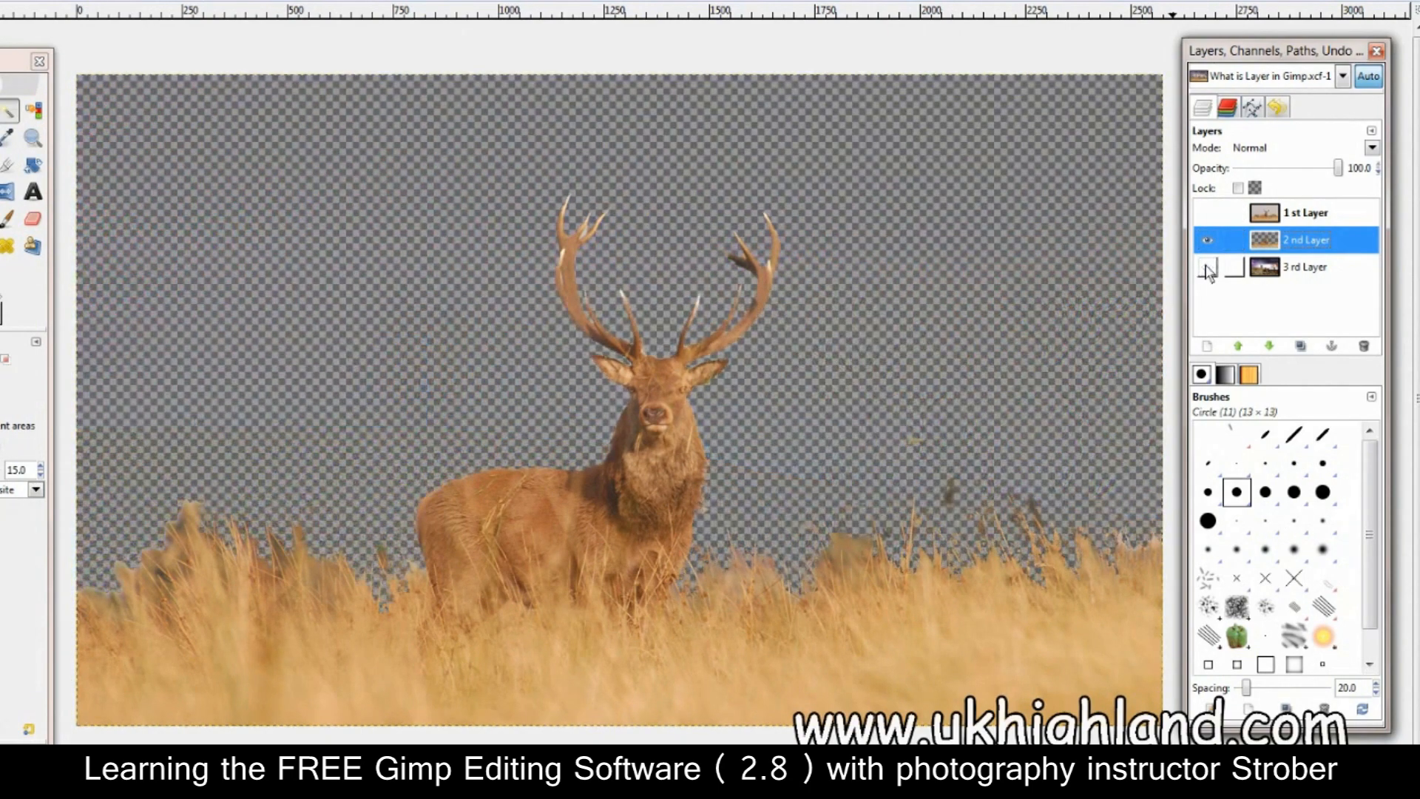
{"action": "left_click", "coordinate": [1207, 268]}
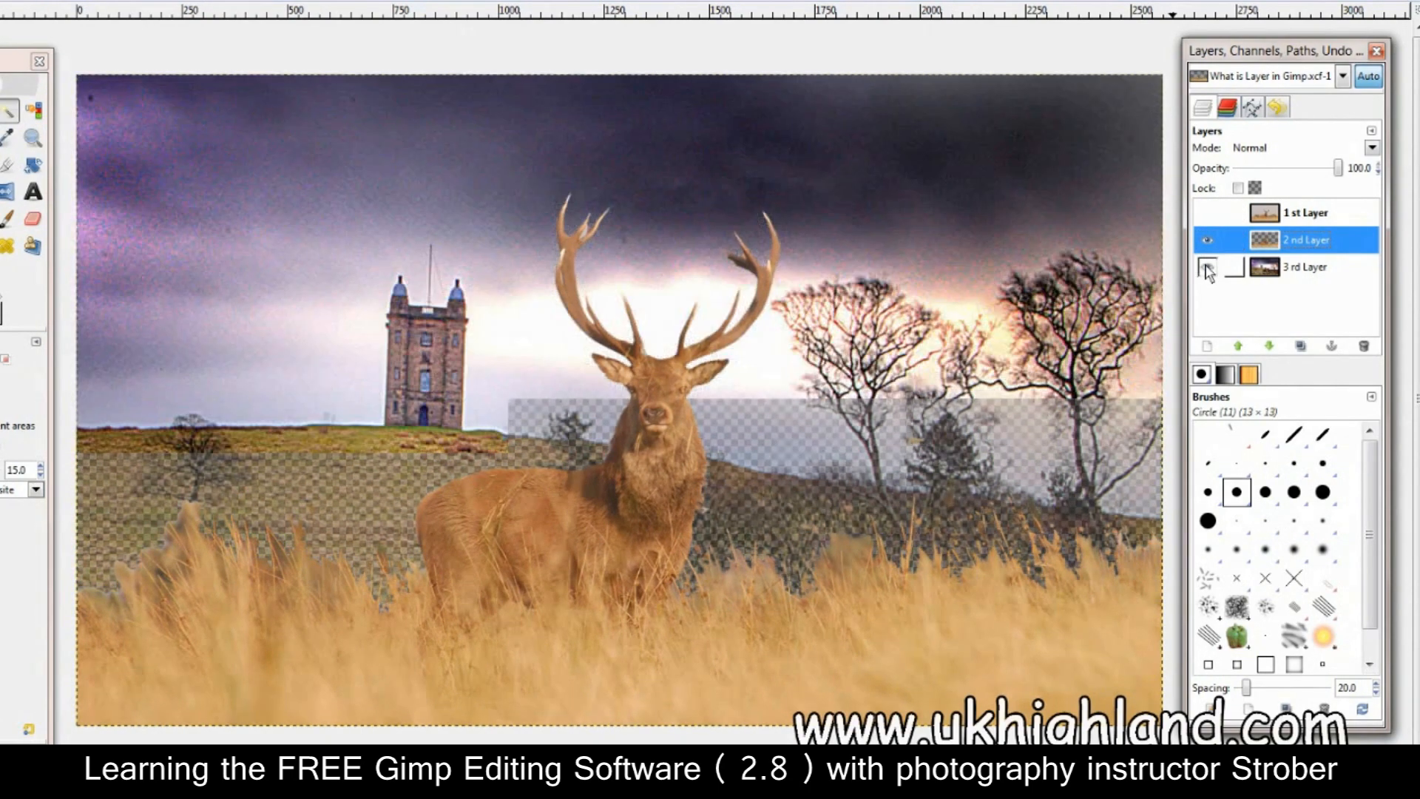
Show 1 st Layer on top, toggle 3 rd Layer beneath it, and reposition the layers dialog beside the stag image
{"action": "left_click", "coordinate": [1208, 215]}
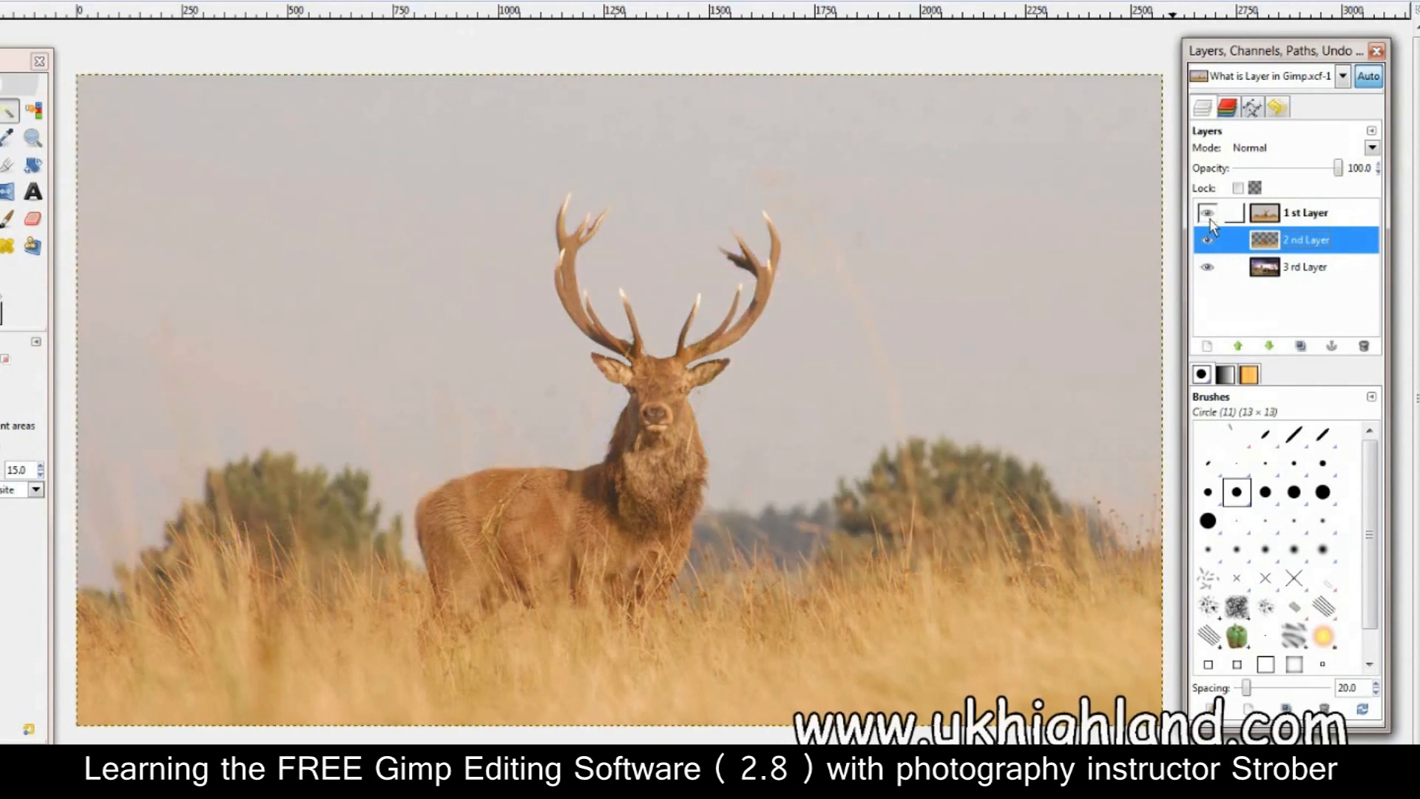
{"action": "left_click", "coordinate": [1207, 266]}
{"action": "left_click", "coordinate": [1207, 266]}
{"action": "mouse_move", "coordinate": [1276, 52]}
{"action": "left_mouse_down"}
{"action": "mouse_move", "coordinate": [903, 57]}
{"action": "mouse_move", "coordinate": [1106, 58]}
{"action": "left_mouse_up"}
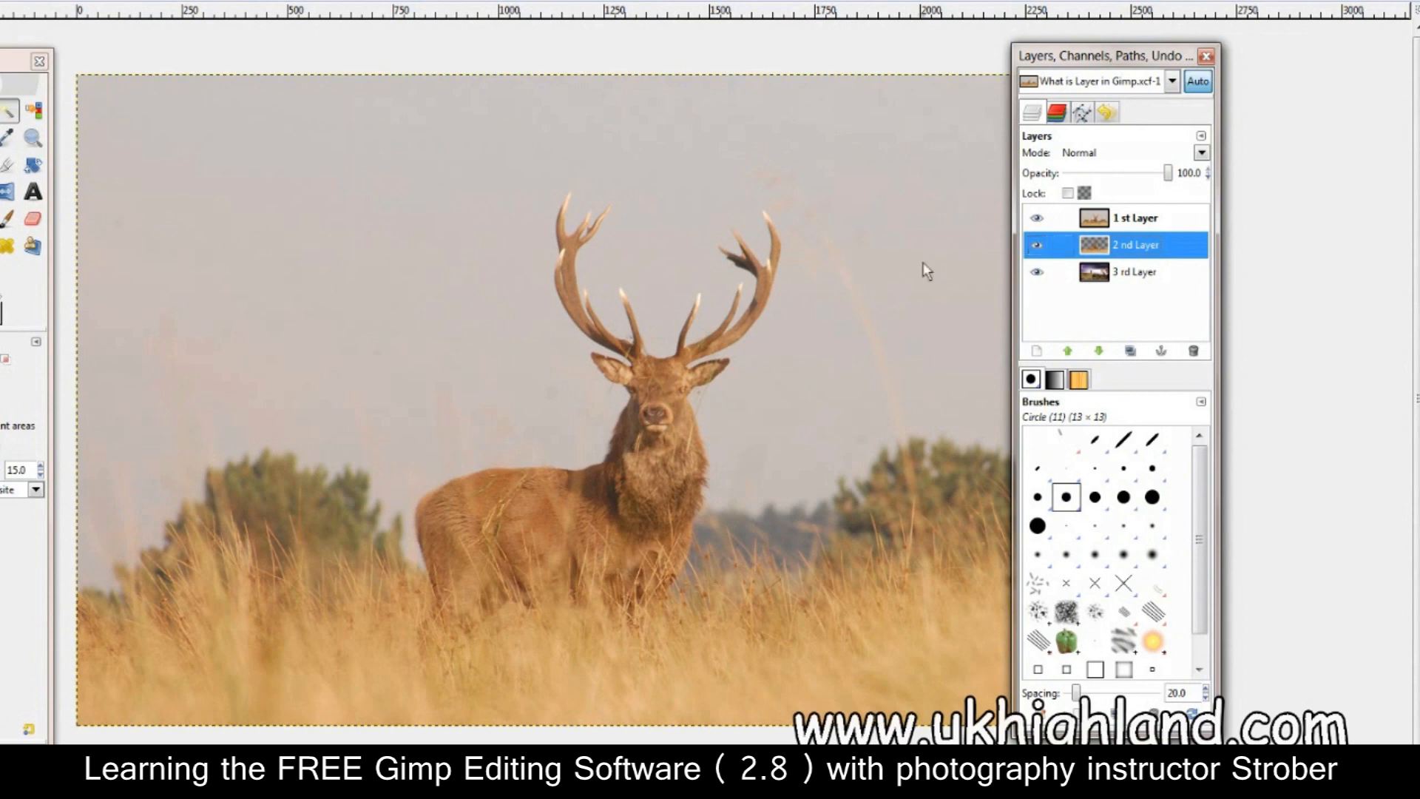
{"action": "left_click_drag", "start_coordinate": [1078, 59], "coordinate": [1230, 75]}
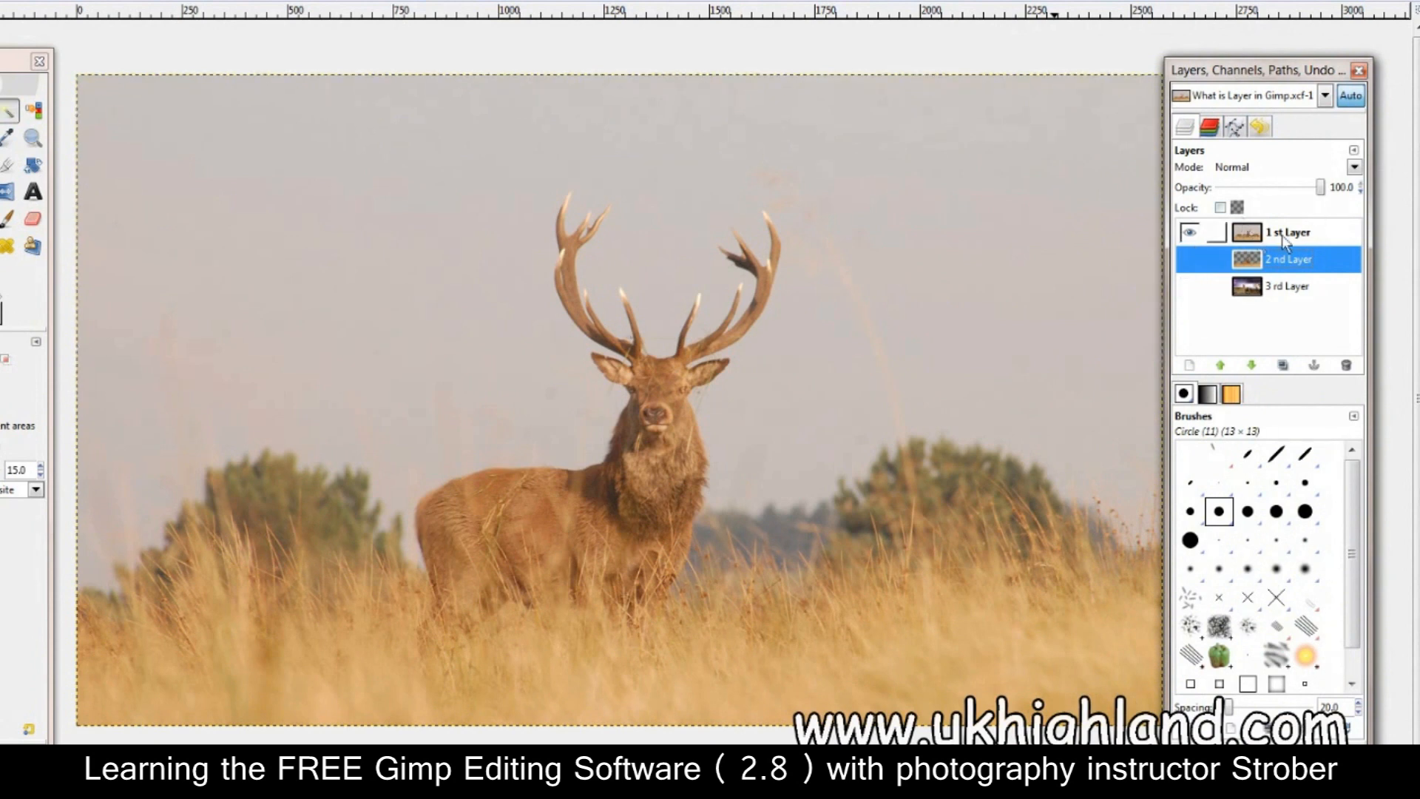
{"action": "left_click_drag", "start_coordinate": [1264, 74], "coordinate": [1304, 86]}
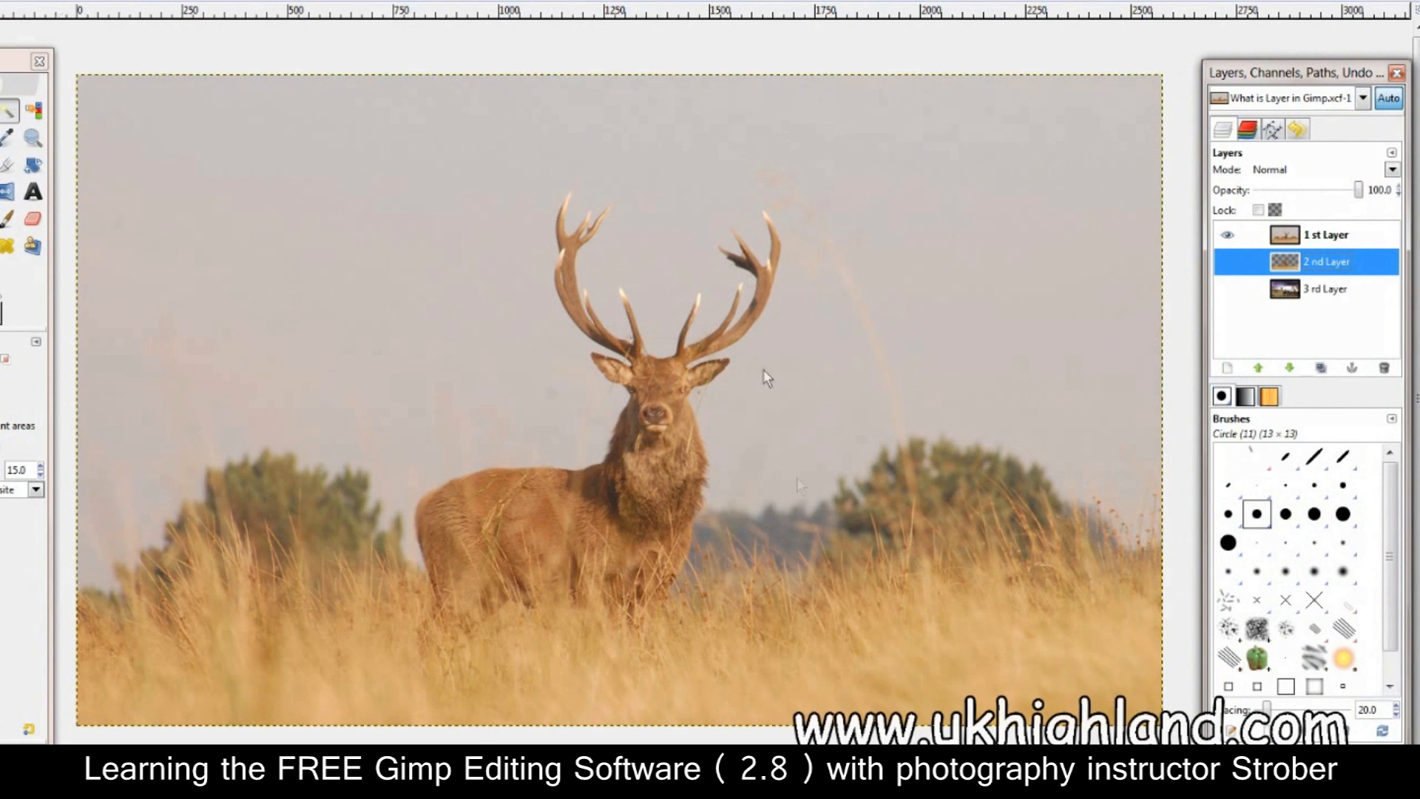
View 1 st Layer and 2 nd Layer separately to compare the full stag photo with the cut-out on transparency
{"action": "left_click", "coordinate": [1232, 236]}
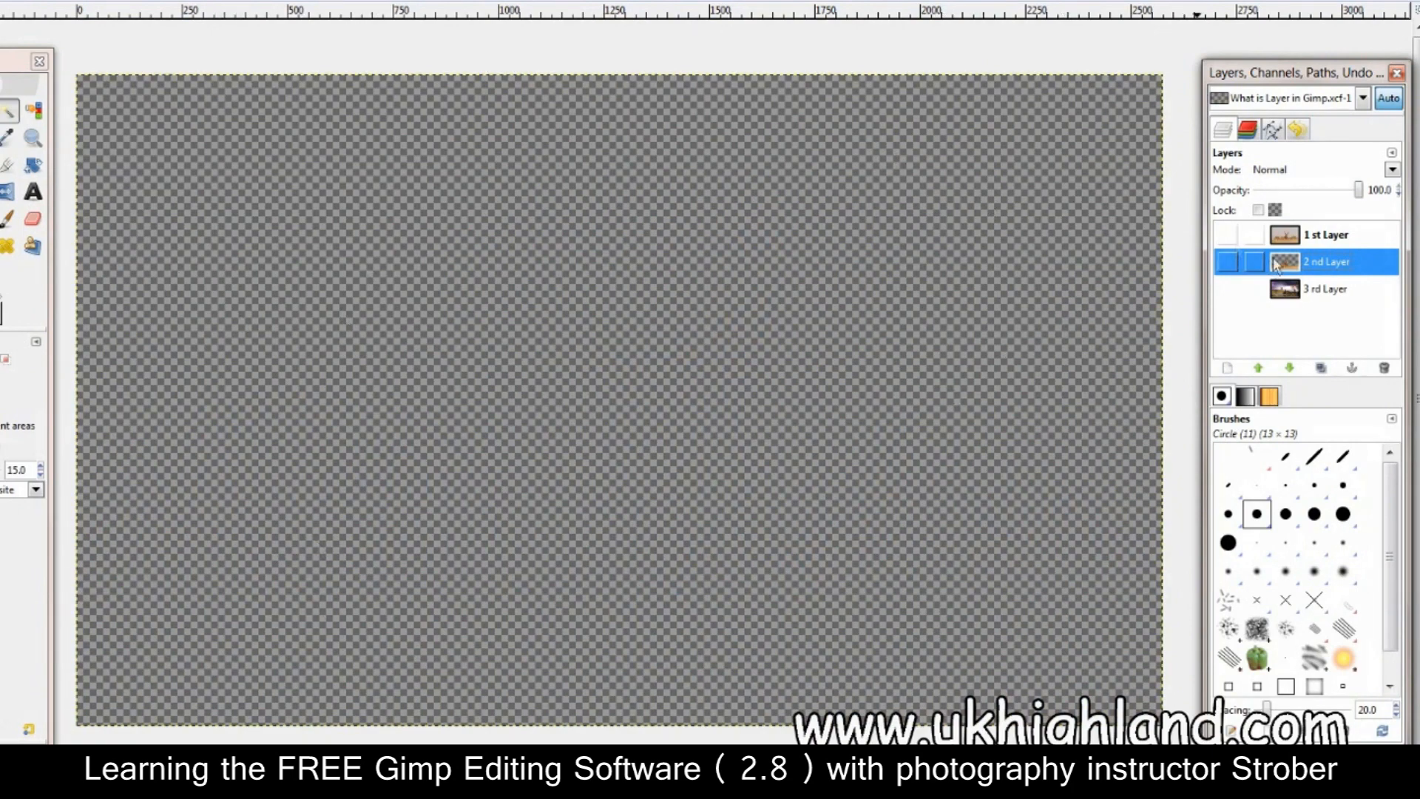
{"action": "left_click", "coordinate": [1227, 236]}
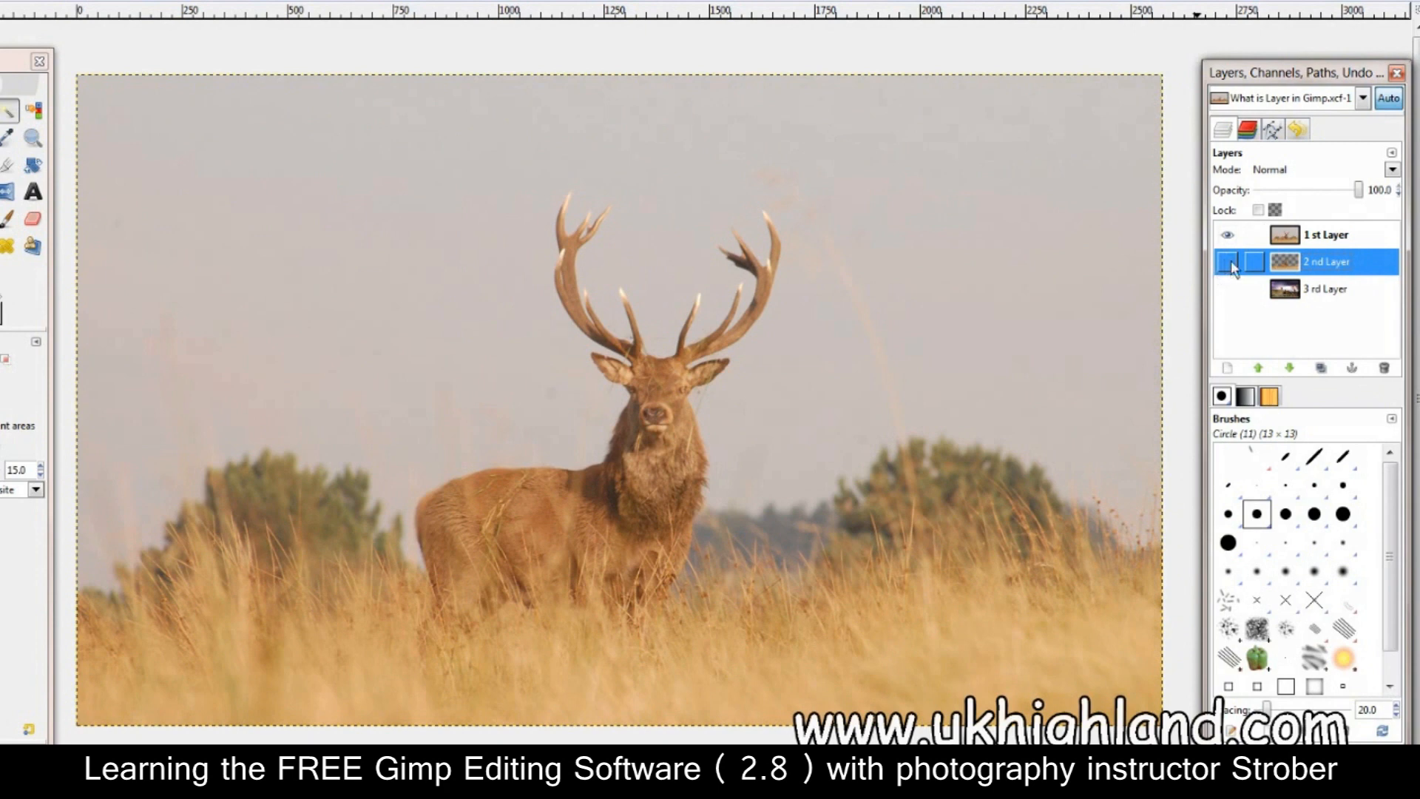
{"action": "left_click", "coordinate": [1229, 262]}
{"action": "left_click", "coordinate": [1228, 235]}
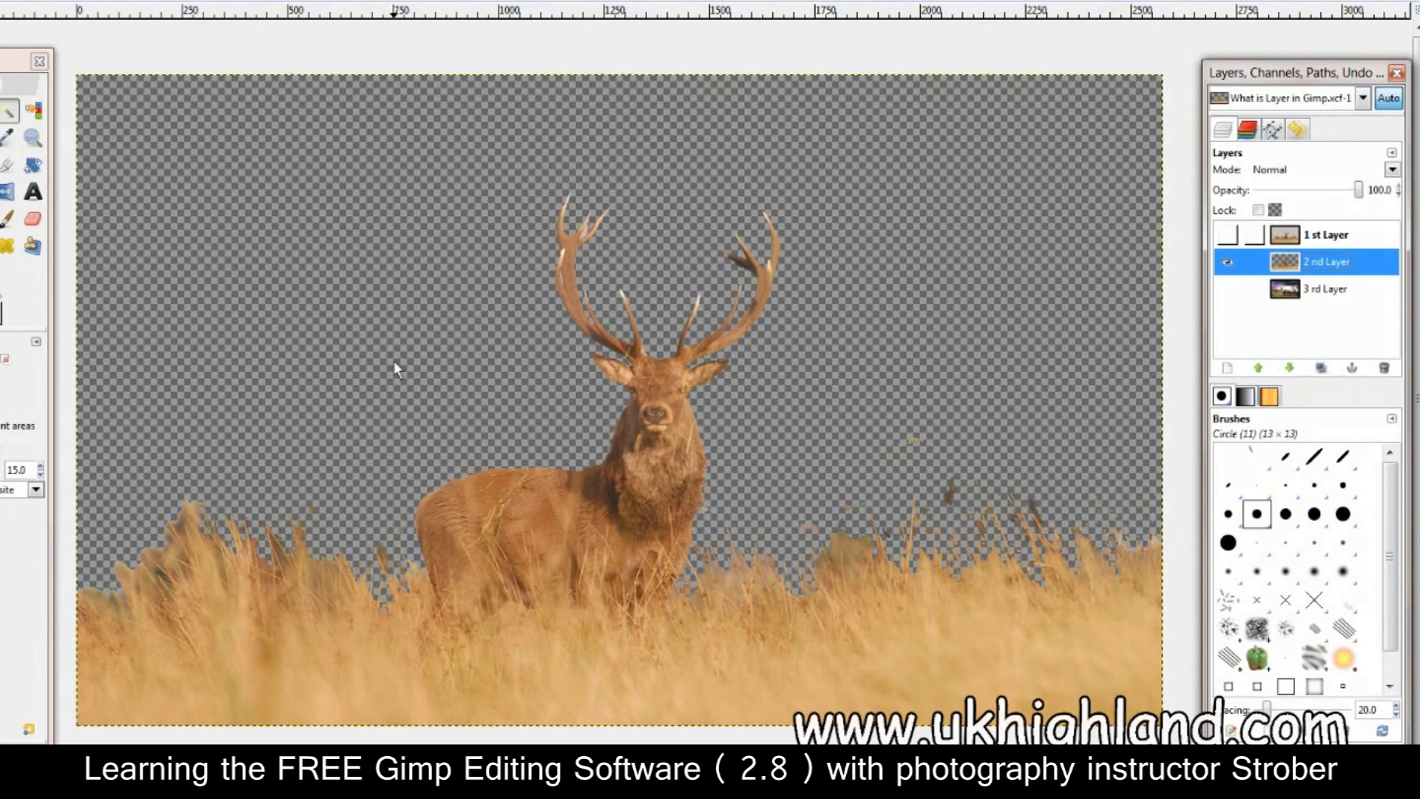
{"action": "left_click", "coordinate": [1228, 264]}
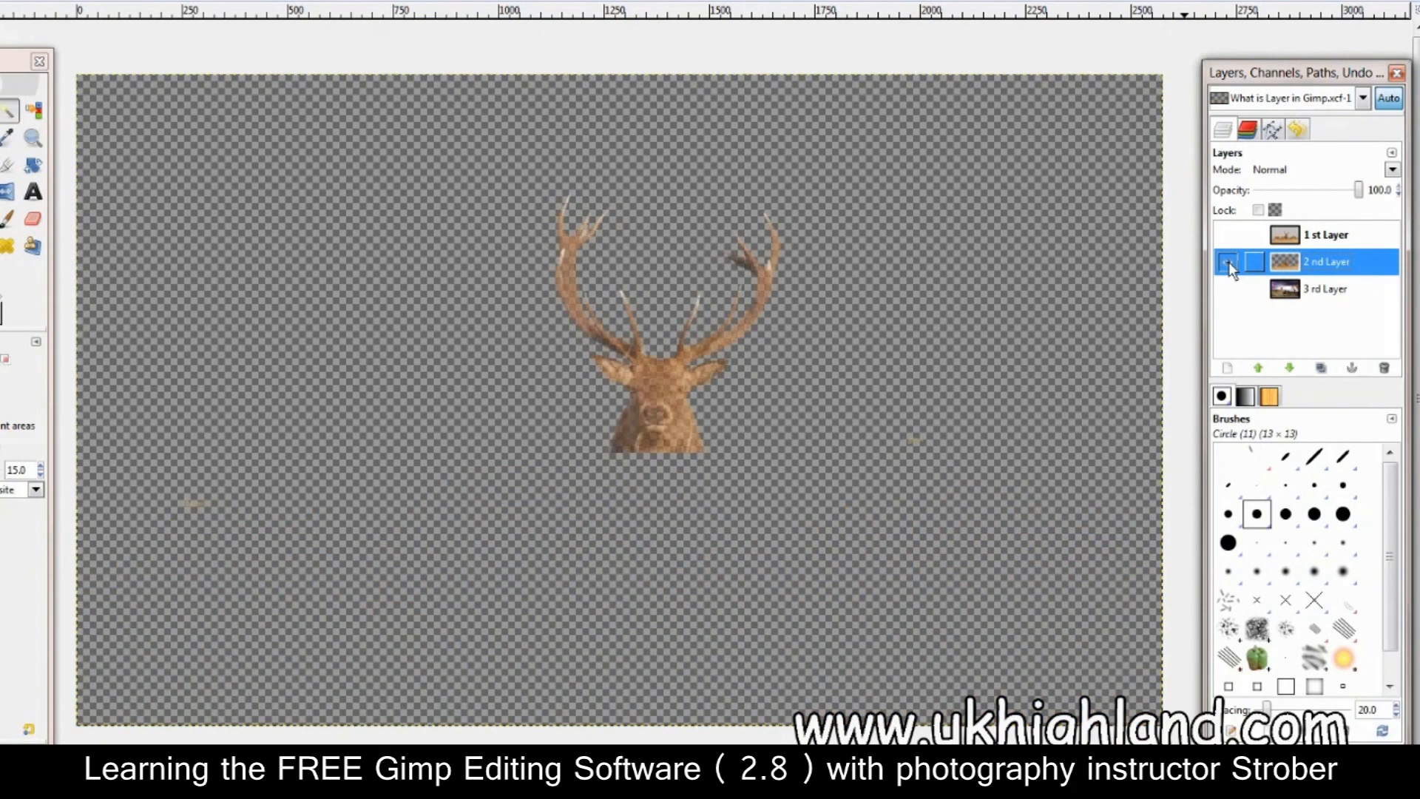
{"action": "left_click", "coordinate": [1229, 263]}
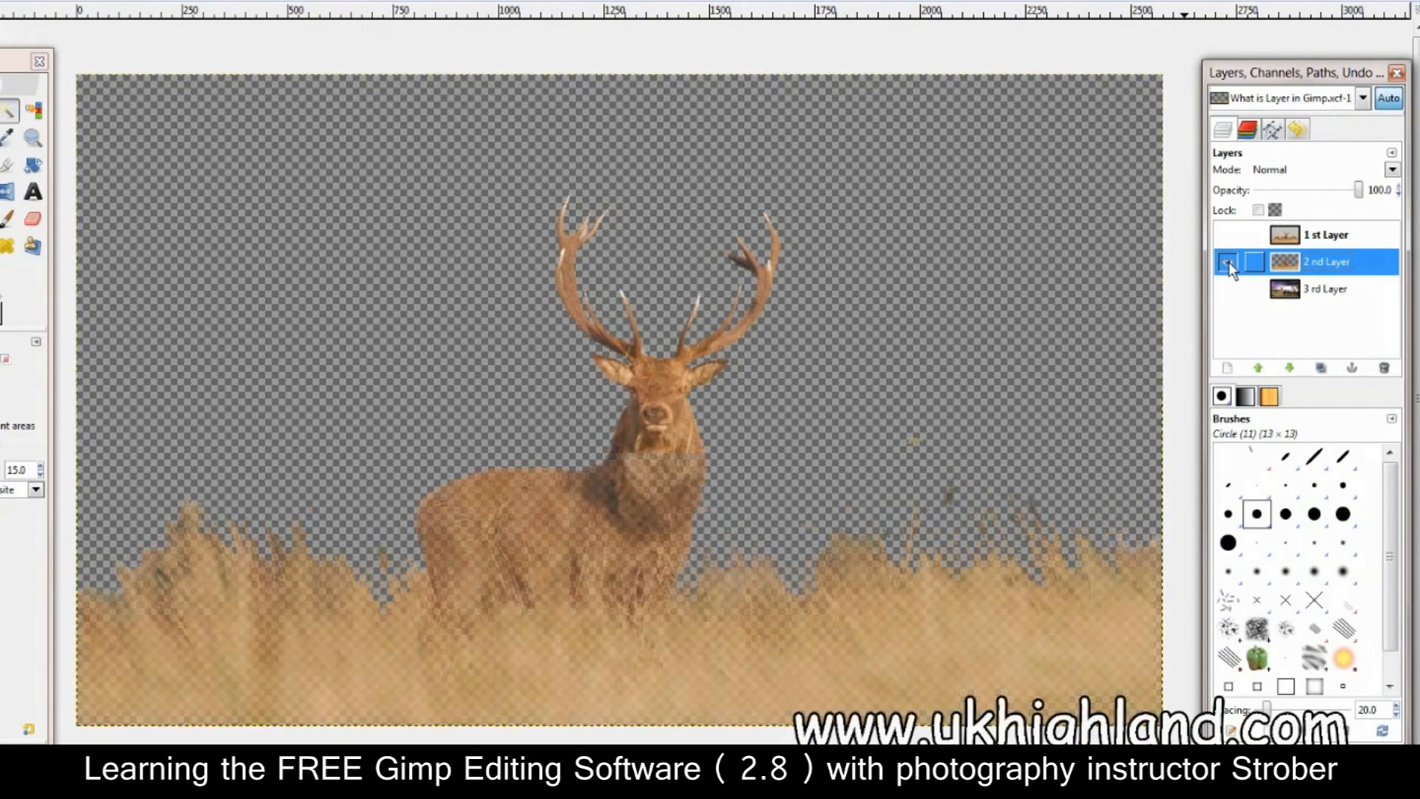
Show 3 rd Layer behind the cut-out stag, hide 2 nd Layer, and toggle 3 rd Layer to inspect the tower landscape alone
{"action": "left_click", "coordinate": [1228, 297]}
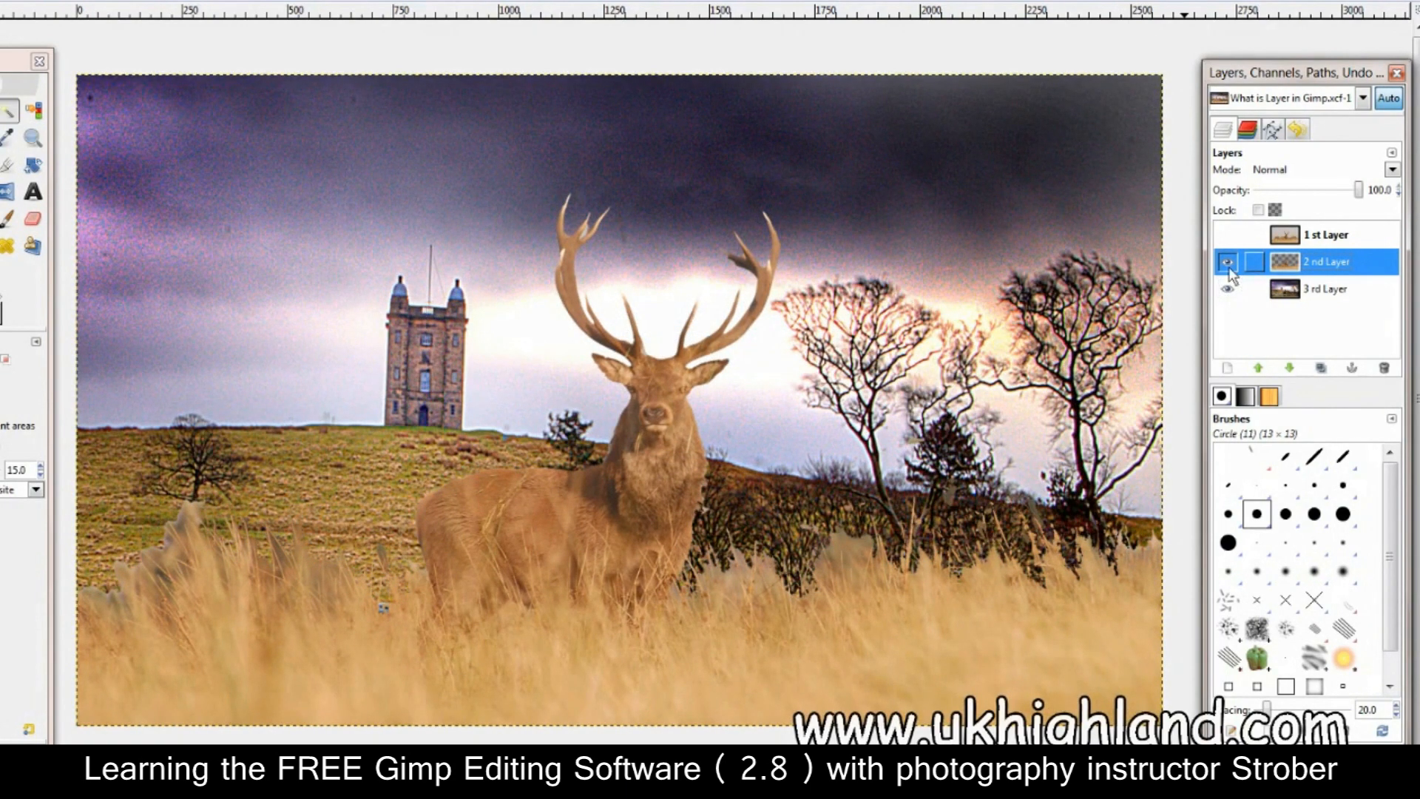
{"action": "left_click", "coordinate": [1228, 264]}
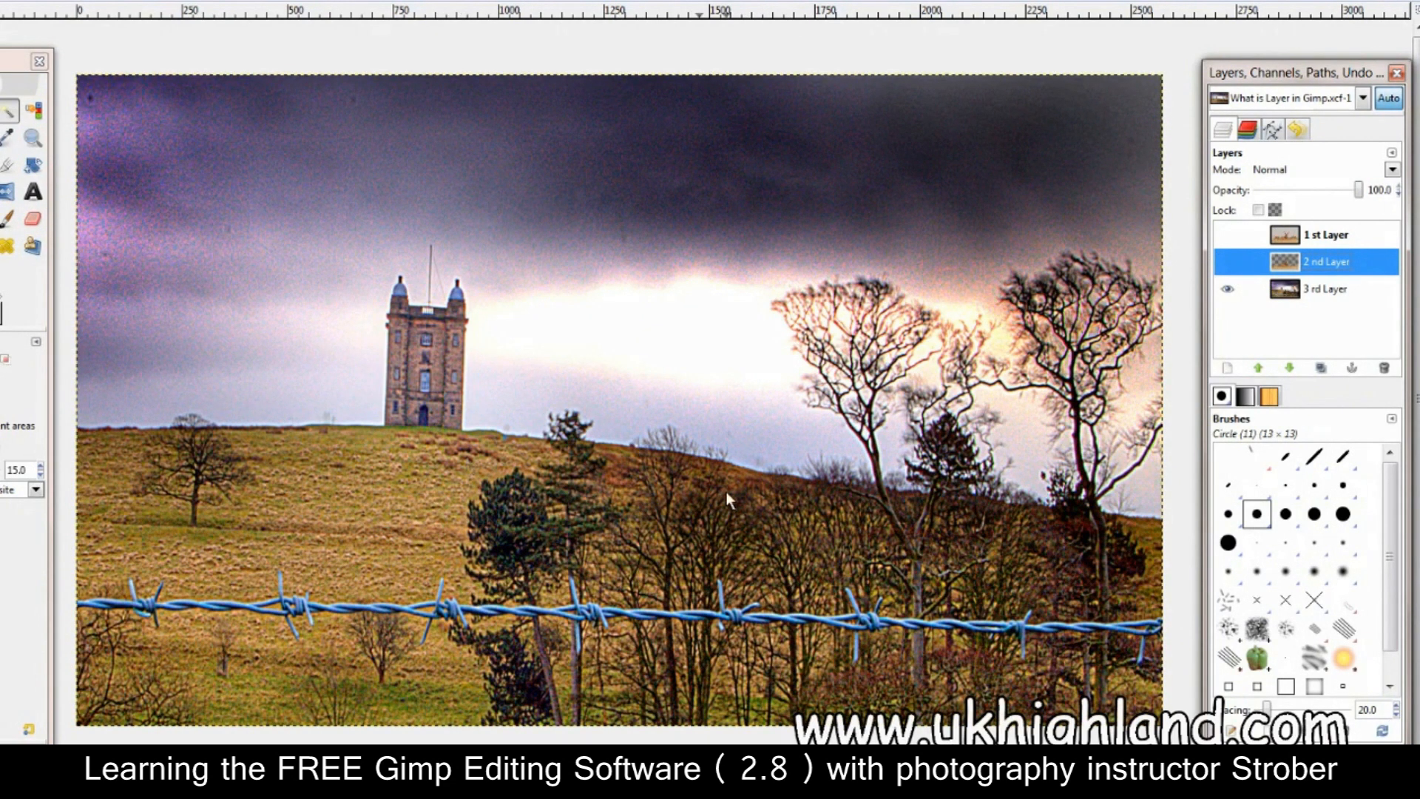
{"action": "left_click", "coordinate": [1227, 292]}
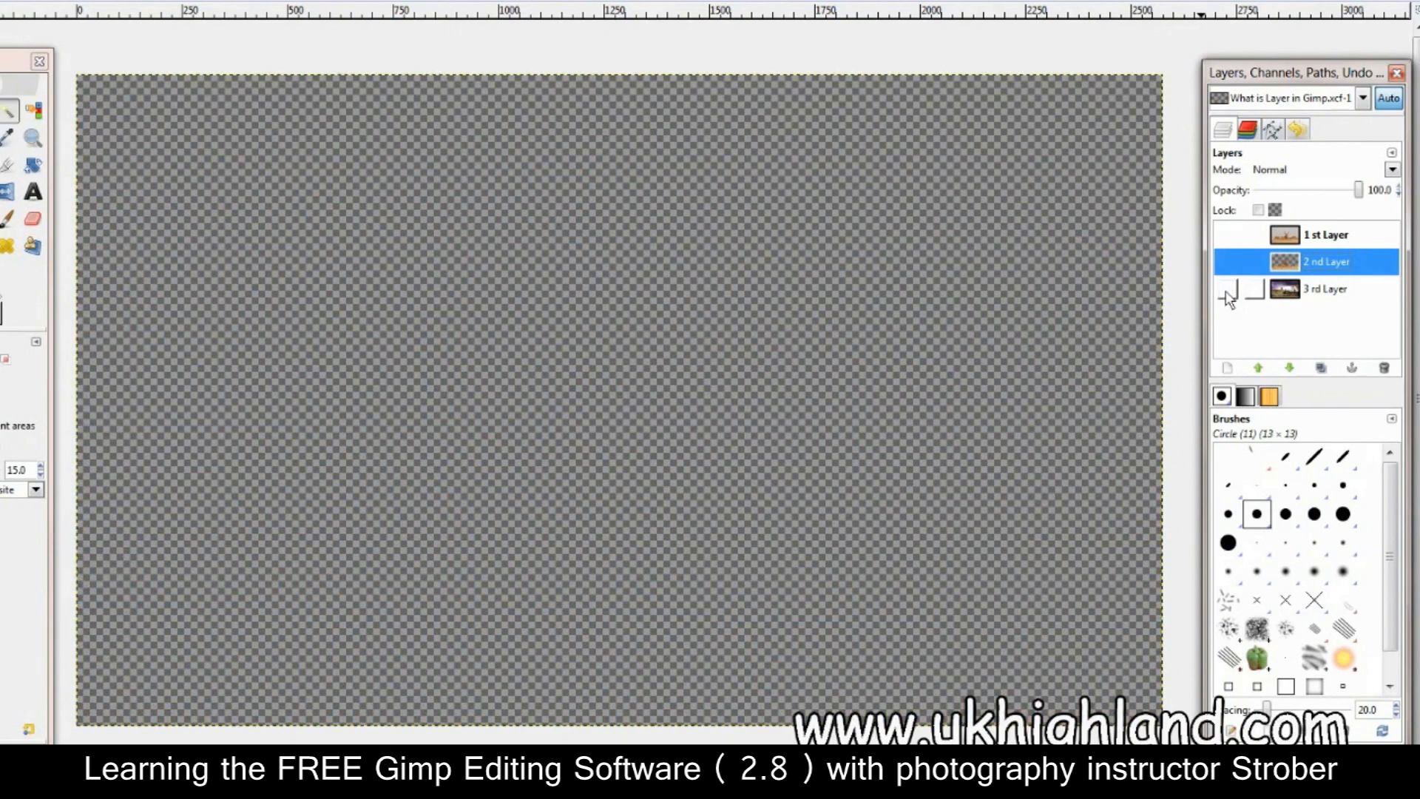
{"action": "left_click", "coordinate": [1227, 292]}
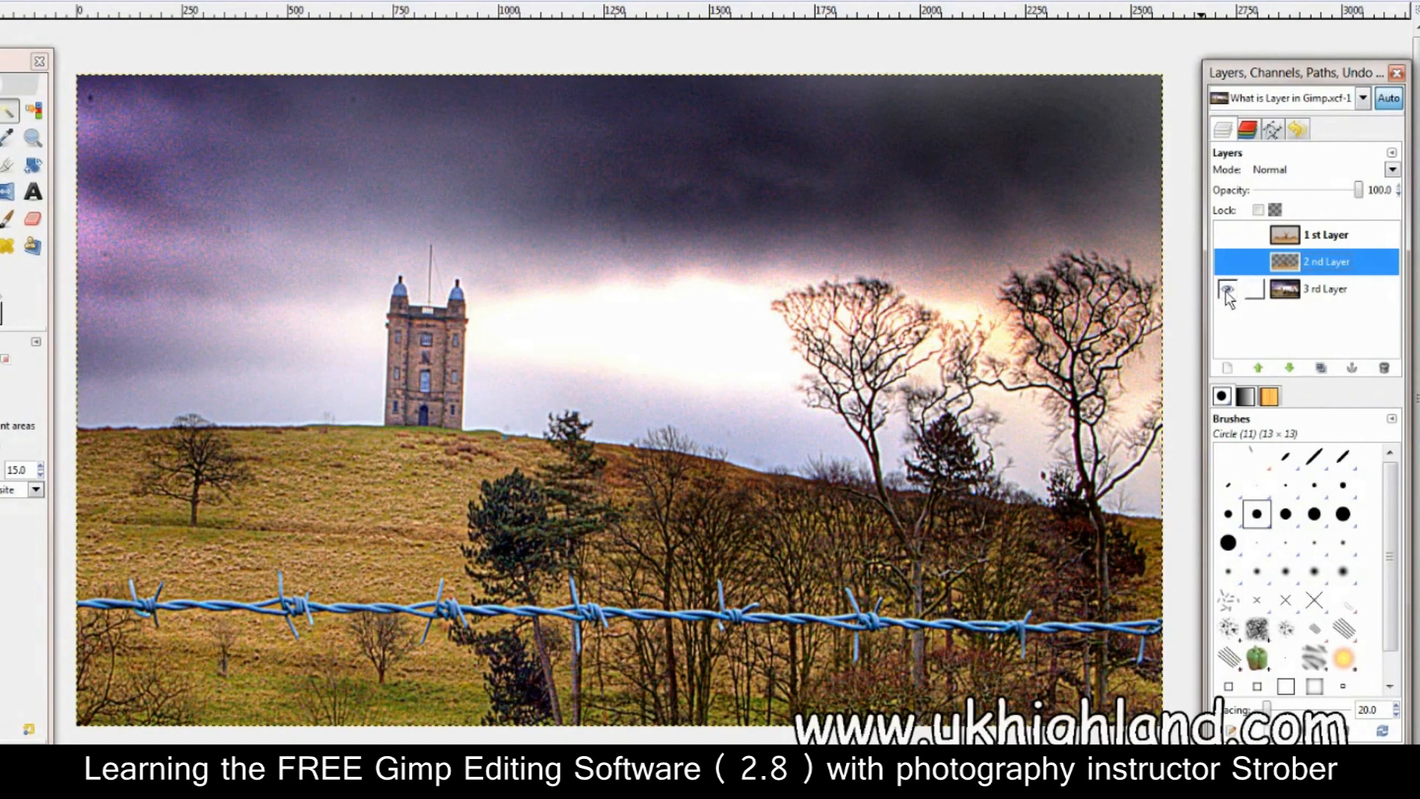
Show 1 st Layer over the landscape, isolate it from the other layers, and return to the cut-out stag over 3 rd Layer
{"action": "left_click", "coordinate": [1226, 237]}
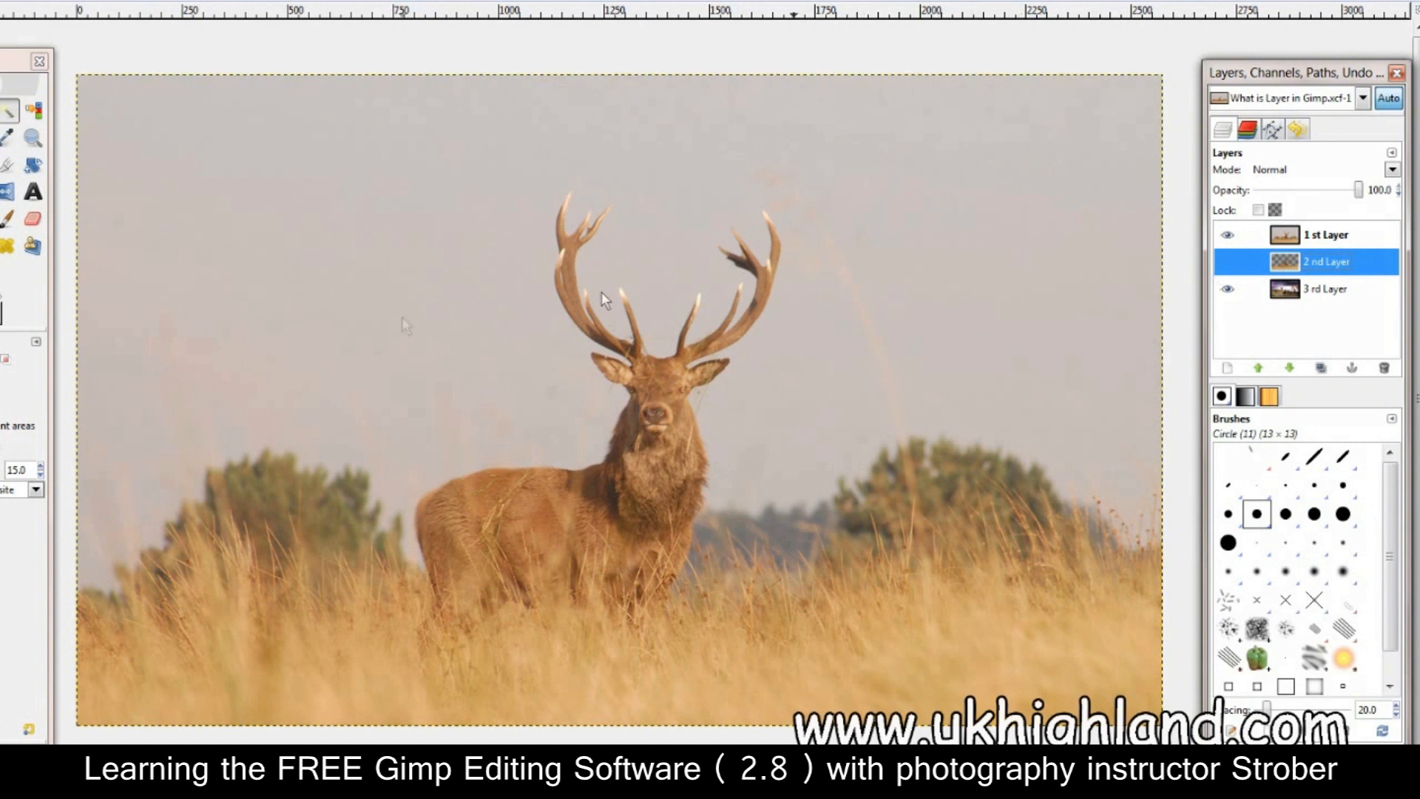
{"action": "left_click", "coordinate": [1231, 240], "text": "shift"}
{"action": "left_click", "coordinate": [1230, 239], "text": "shift"}
{"action": "left_click", "coordinate": [1228, 237]}
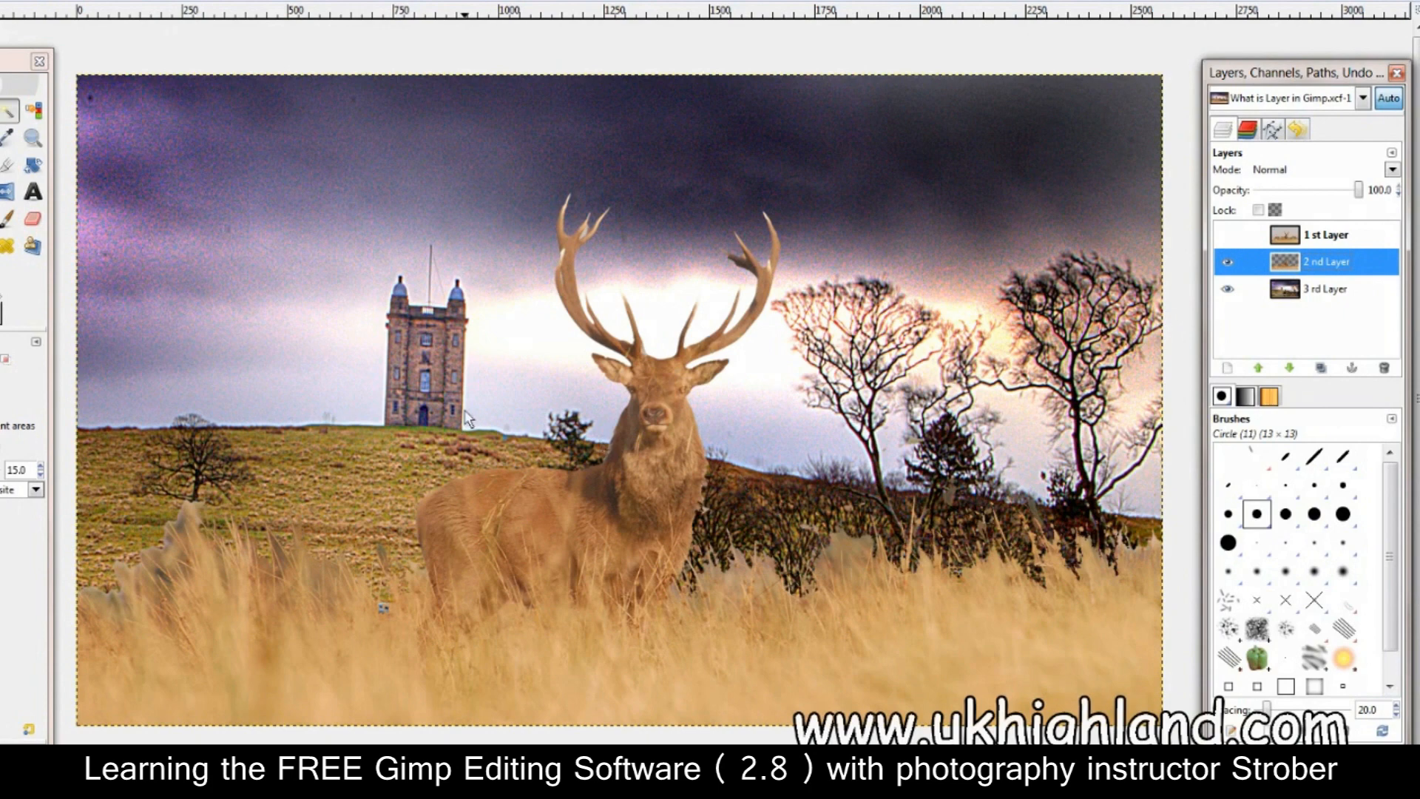
Toggle 2 nd Layer, 3 rd Layer and 1 st Layer off and on in turn to review how the stag composite stacks
{"action": "left_click", "coordinate": [1227, 262]}
{"action": "left_click", "coordinate": [1227, 262]}
{"action": "left_click", "coordinate": [1230, 290]}
{"action": "left_click", "coordinate": [1230, 290]}
{"action": "left_click", "coordinate": [1231, 236]}
{"action": "left_click", "coordinate": [1230, 236]}
{"action": "left_click_drag", "start_coordinate": [1294, 77], "coordinate": [1282, 73]}
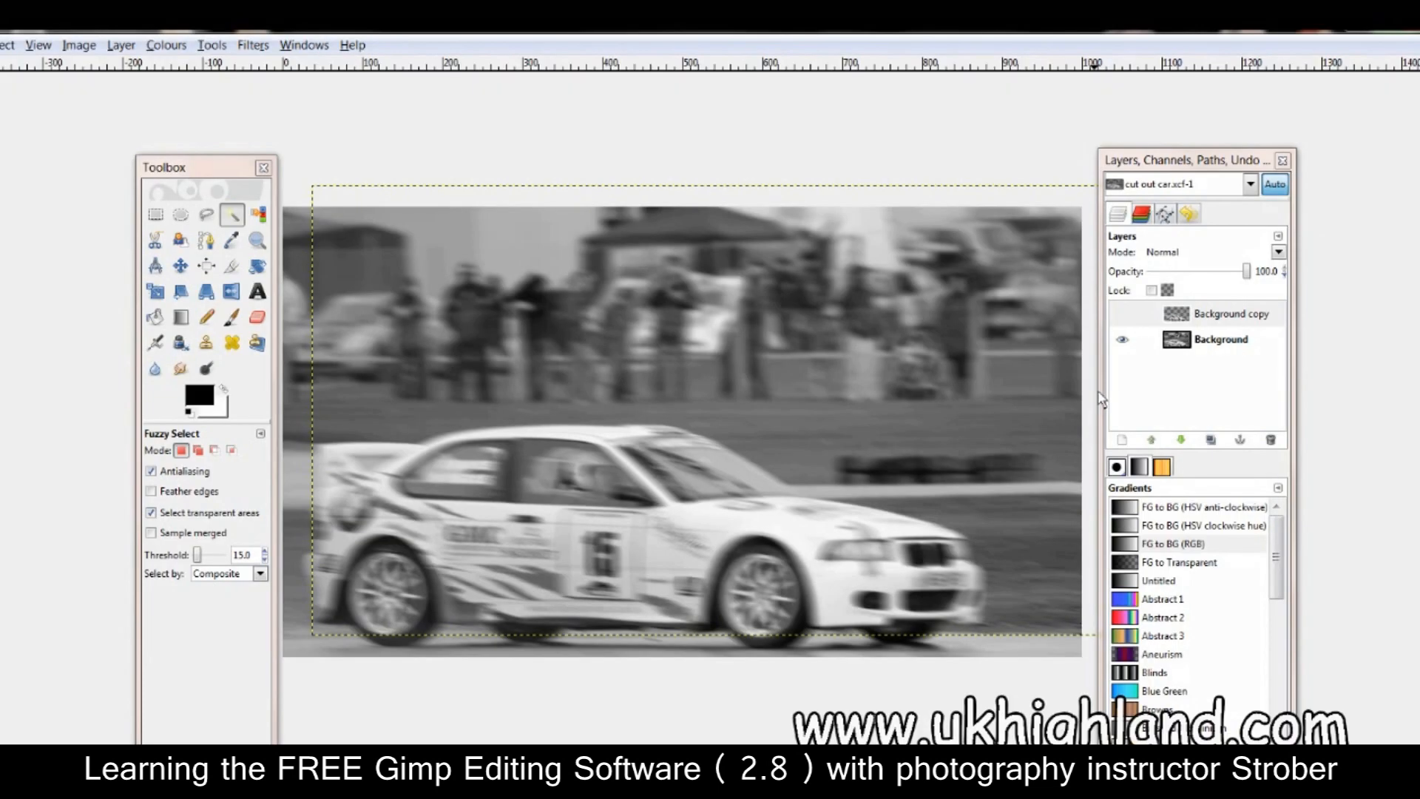
In the cut out car.xcf image, show the Background copy layer with the colour car over the black-and-white blurred Background
{"action": "left_click", "coordinate": [1123, 315]}
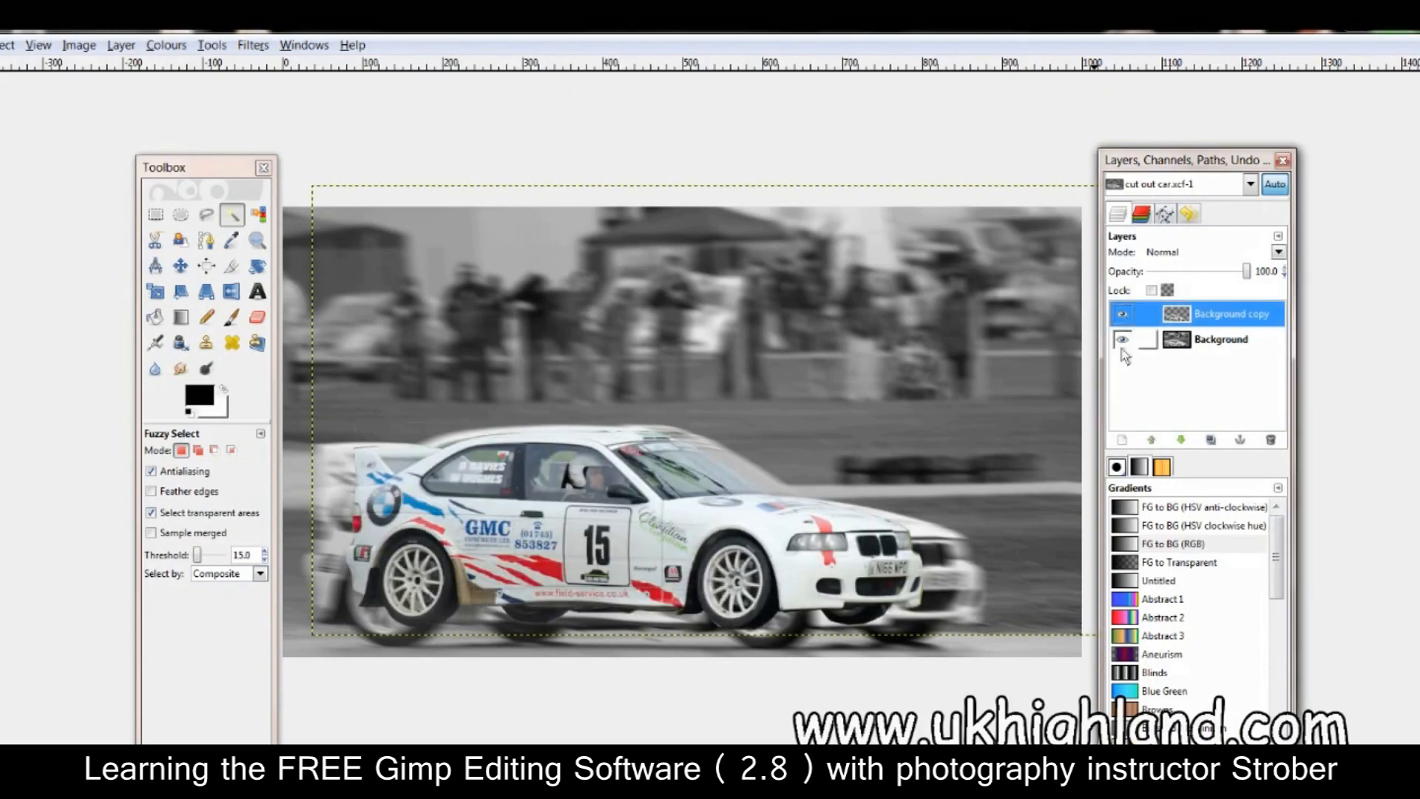
Toggle the Background and Background copy layers in turn, ending with only the cut-out colour car on display
{"action": "left_click", "coordinate": [1123, 340]}
{"action": "left_click", "coordinate": [1123, 340]}
{"action": "left_click", "coordinate": [1123, 314]}
{"action": "left_click", "coordinate": [1125, 315]}
{"action": "left_click", "coordinate": [1123, 341]}
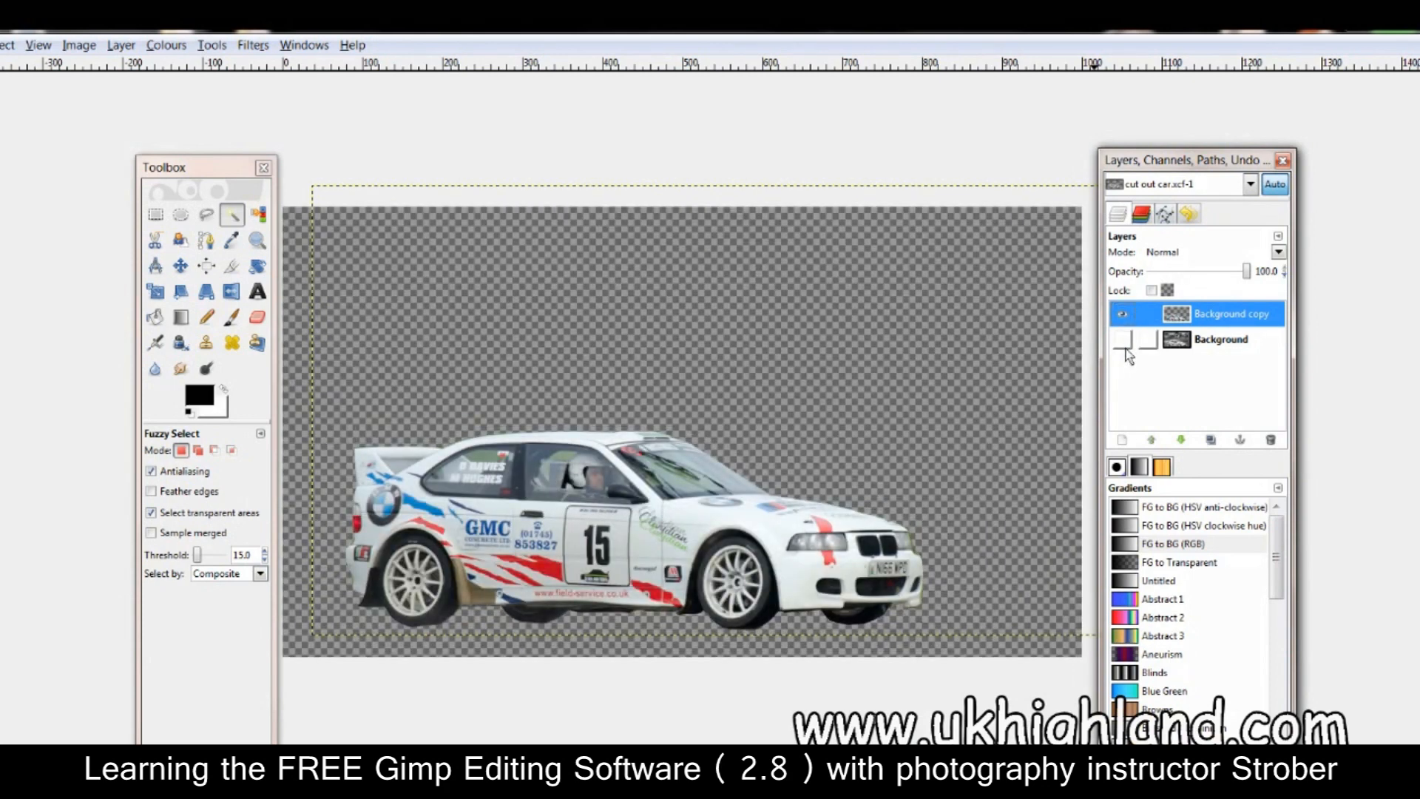
{"action": "left_click", "coordinate": [1124, 341]}
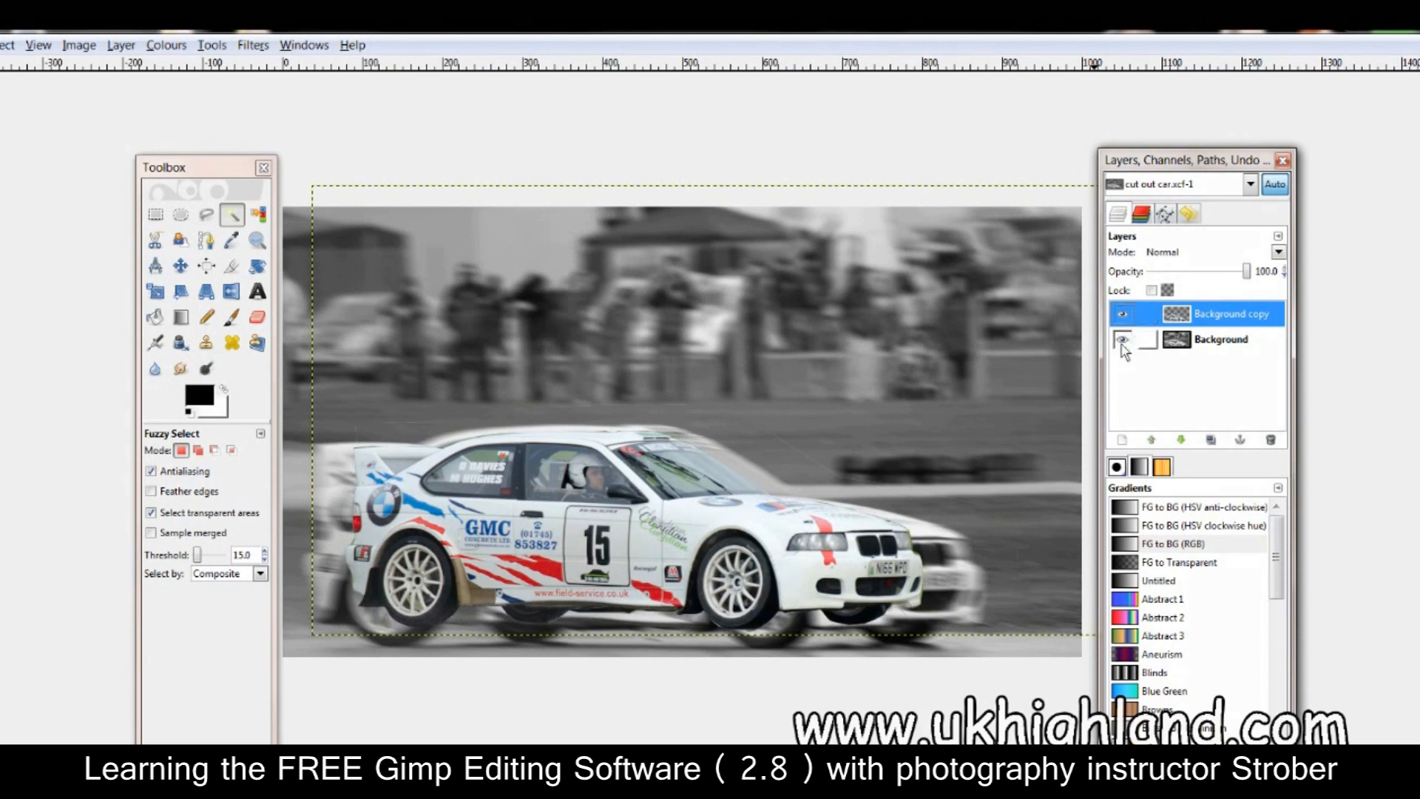
{"action": "left_click", "coordinate": [1123, 345]}
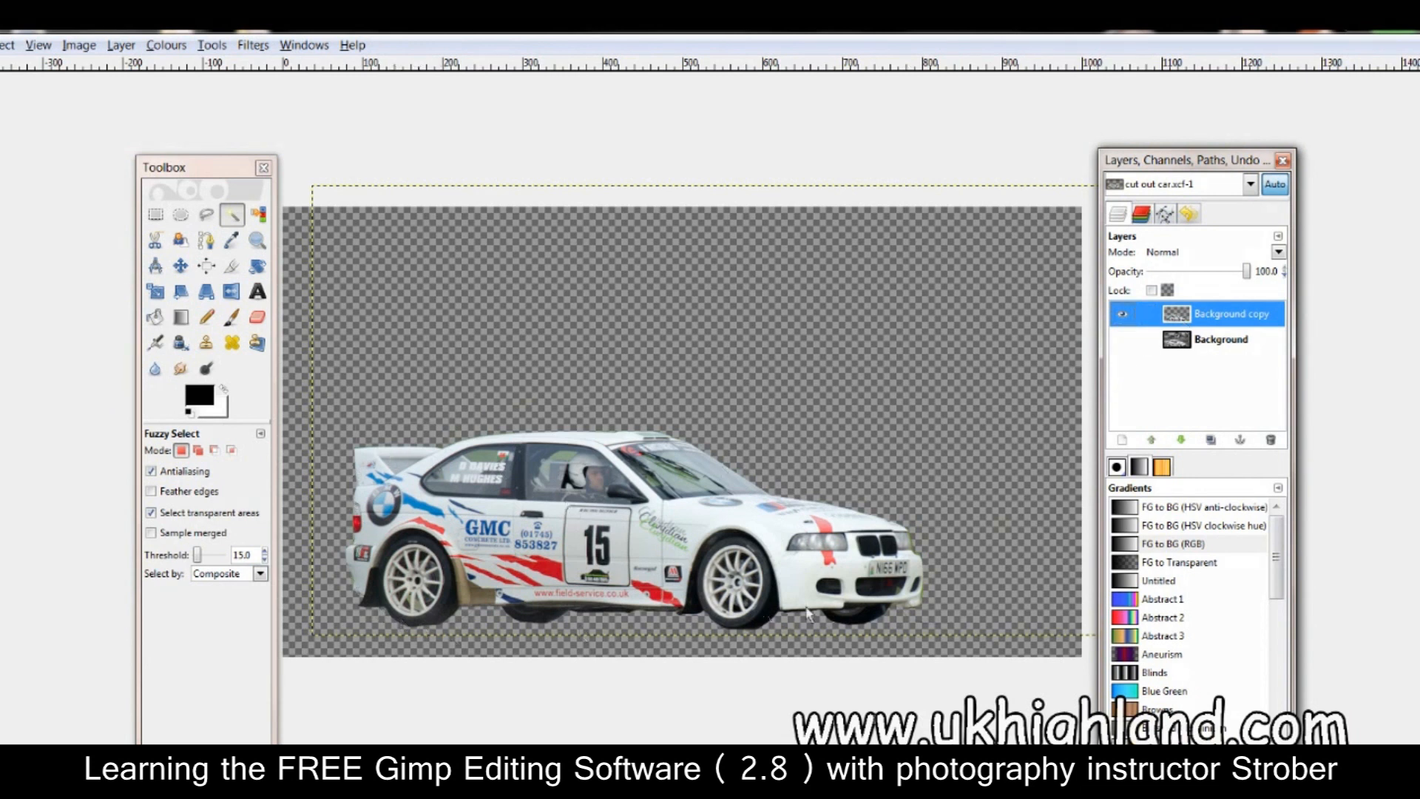
Toggle Background copy and Background to compare the blurred backdrop with and without the colour car, leaving both layers on
{"action": "left_click", "coordinate": [1122, 315]}
{"action": "left_click", "coordinate": [1123, 316]}
{"action": "left_click", "coordinate": [1122, 315]}
{"action": "left_click", "coordinate": [1122, 315]}
{"action": "left_click", "coordinate": [1122, 315]}
{"action": "left_click", "coordinate": [1122, 339]}
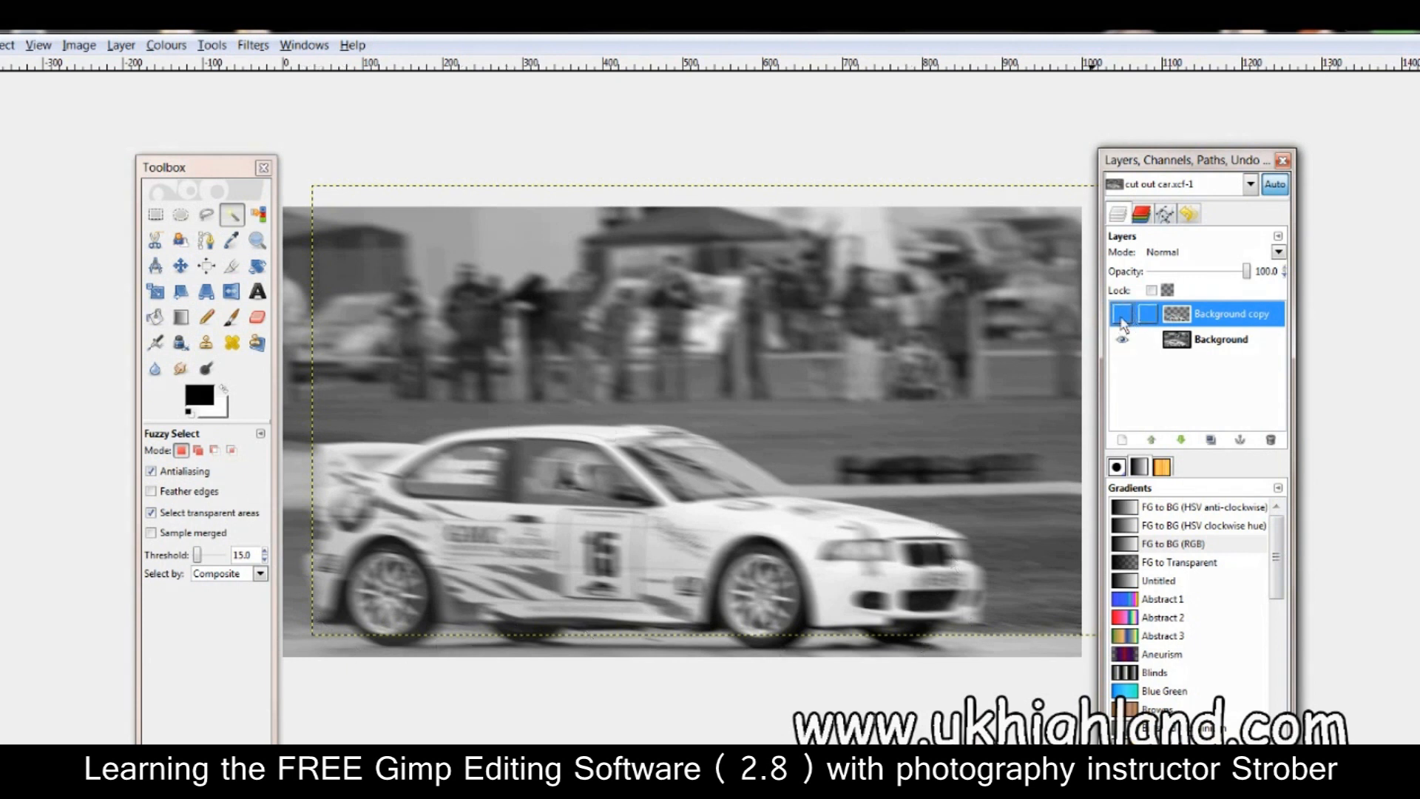
{"action": "left_click", "coordinate": [1122, 315]}
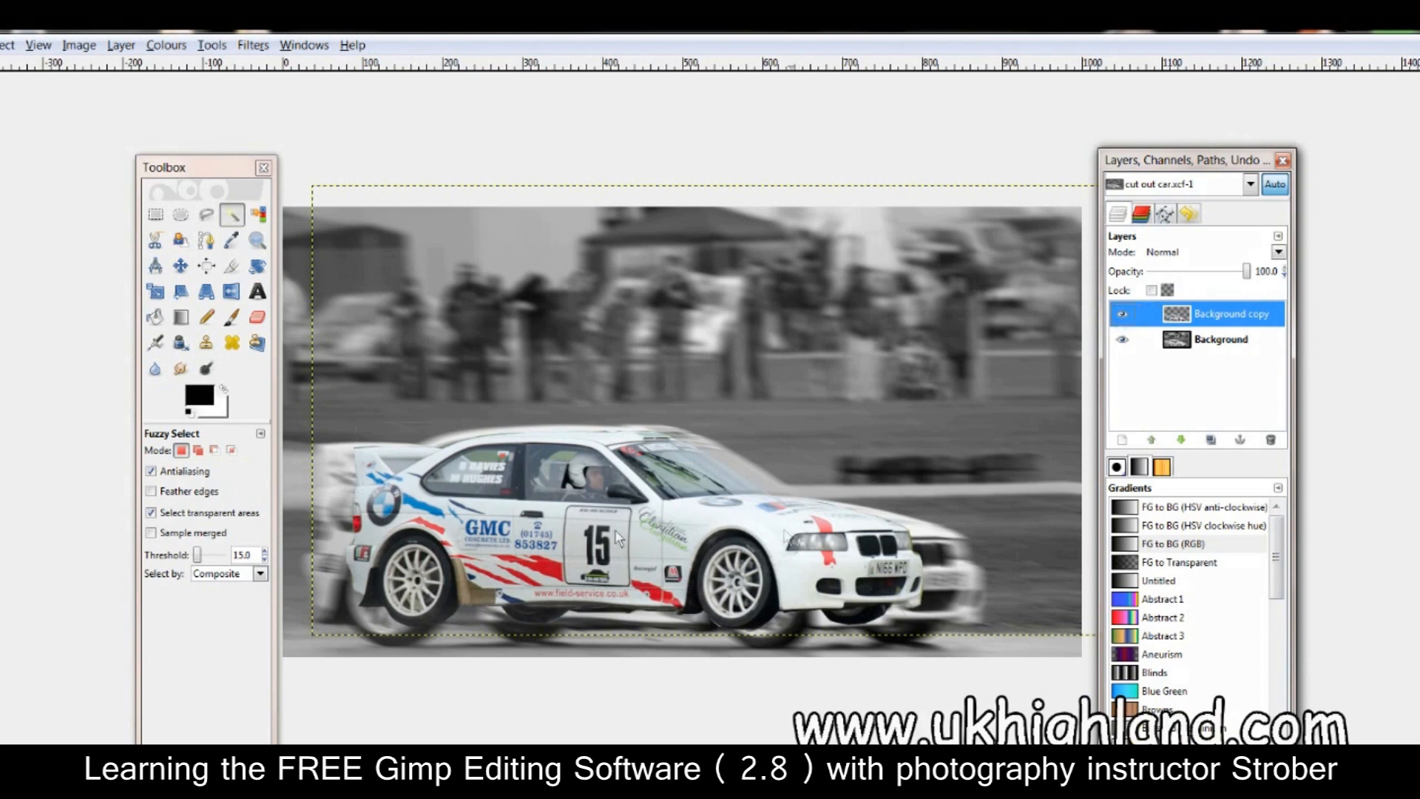
{"action": "left_click", "coordinate": [1125, 341]}
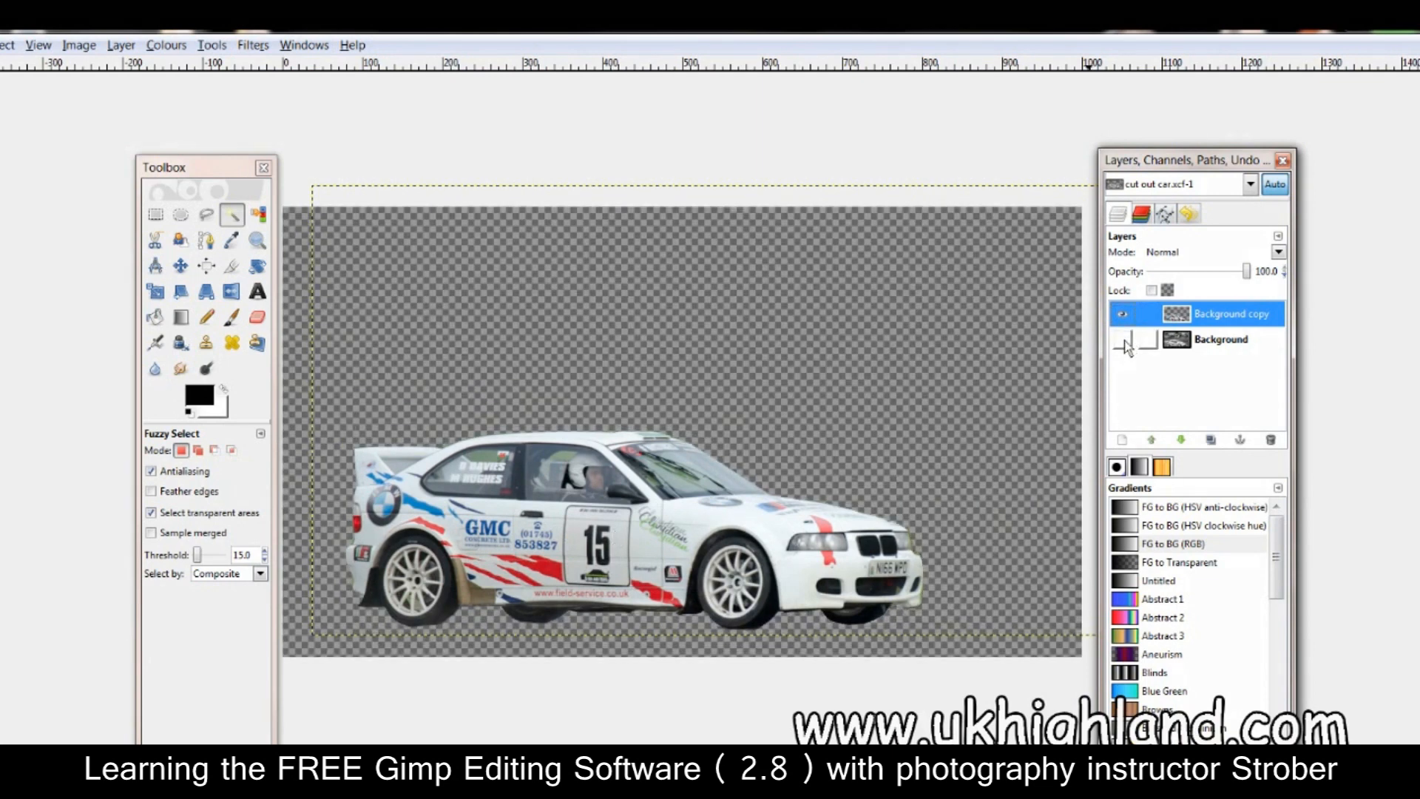
{"action": "left_click", "coordinate": [1124, 342]}
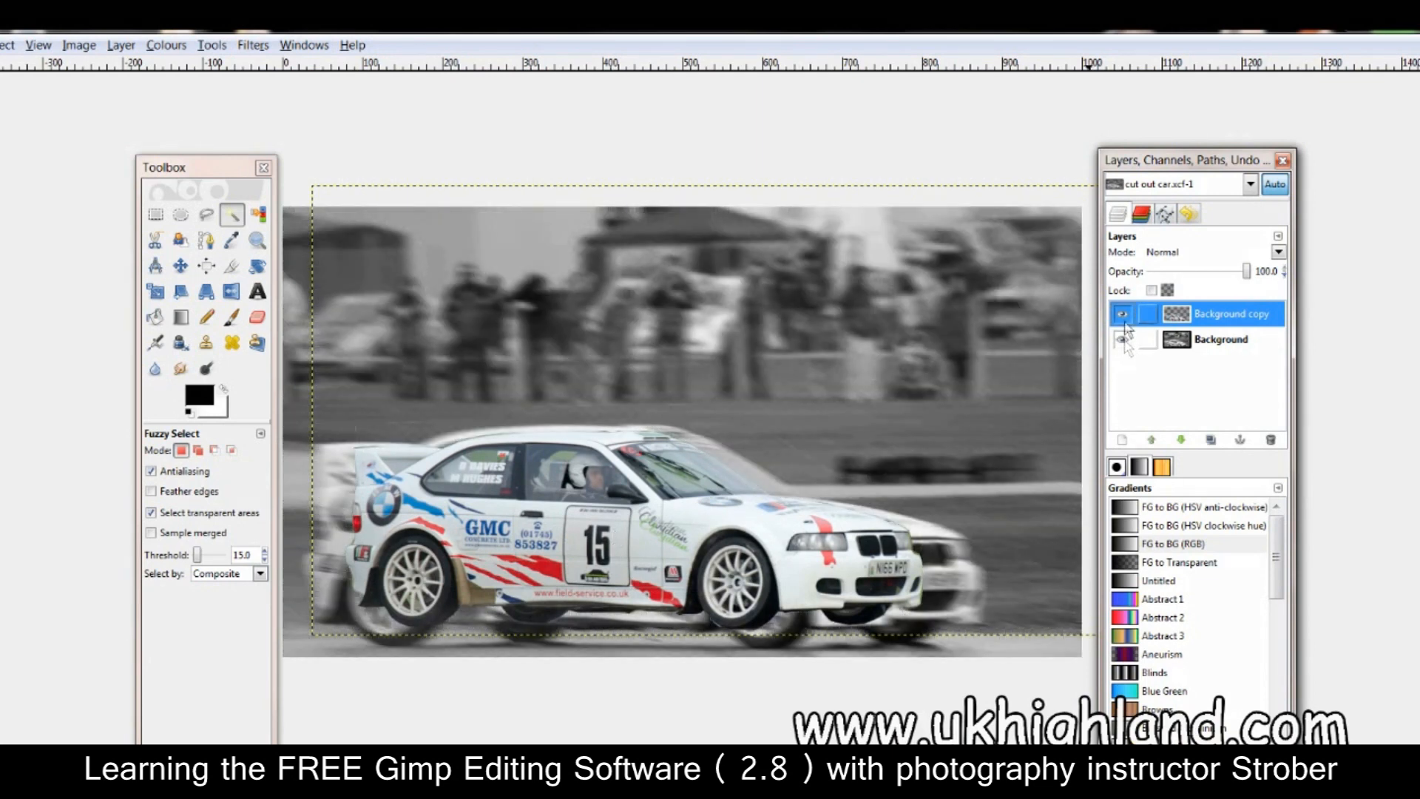
{"action": "left_click", "coordinate": [1123, 316]}
{"action": "left_click", "coordinate": [1125, 318]}
Try scaling the entire car image to a width of 2000 pixels, and undo the scaling
{"action": "left_click", "coordinate": [89, 47]}
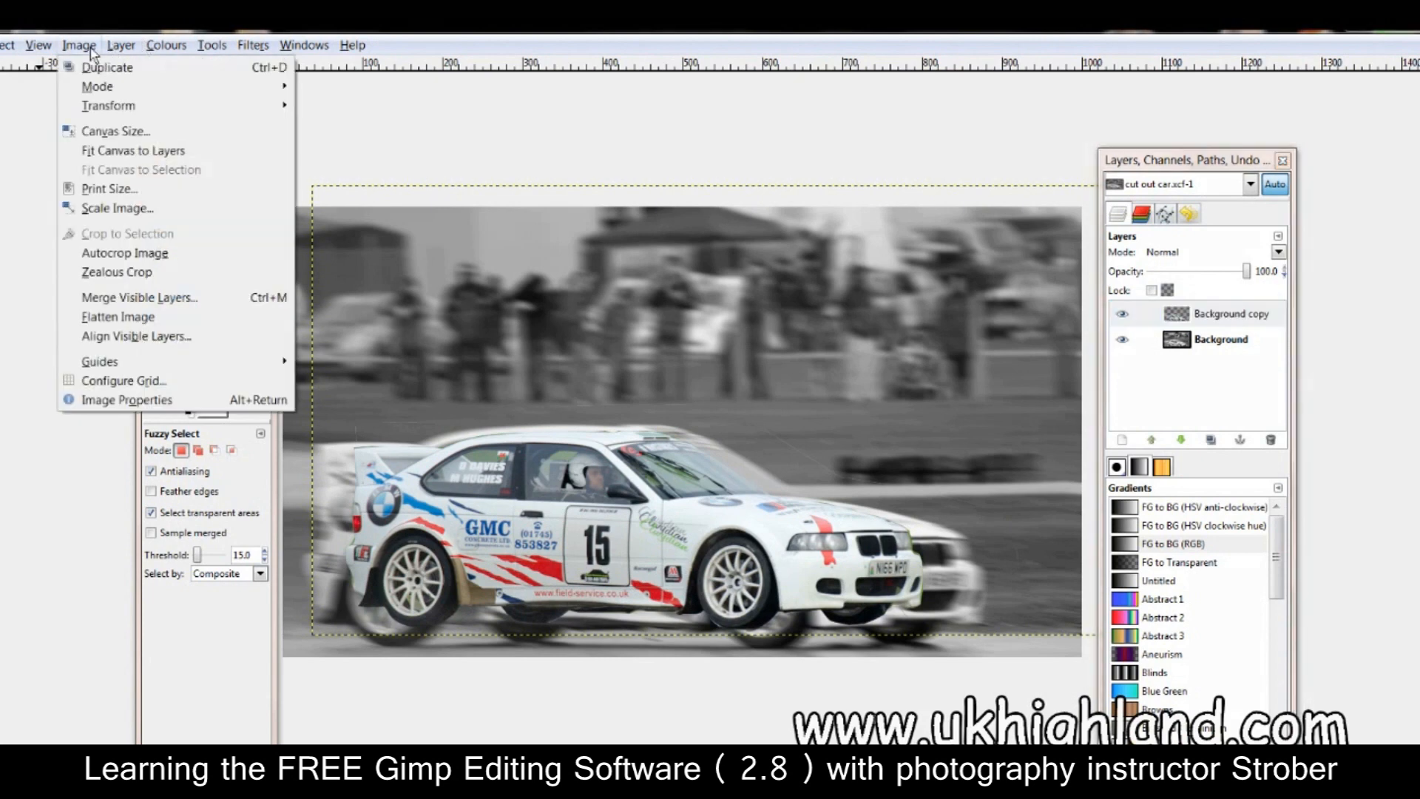
{"action": "left_click", "coordinate": [119, 209]}
{"action": "left_click_drag", "start_coordinate": [264, 179], "coordinate": [902, 266]}
{"action": "type", "text": "20000"}
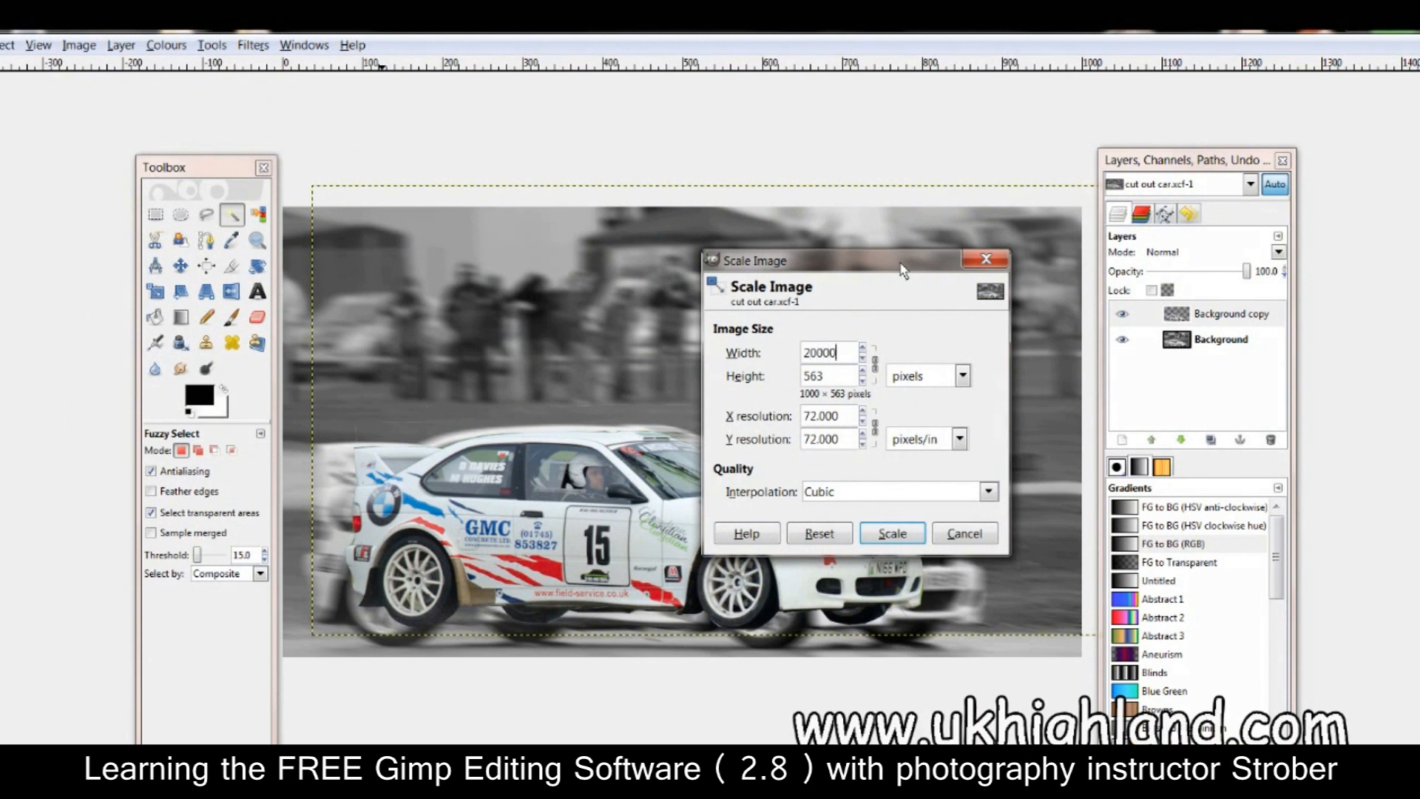
{"action": "key", "text": "Return"}
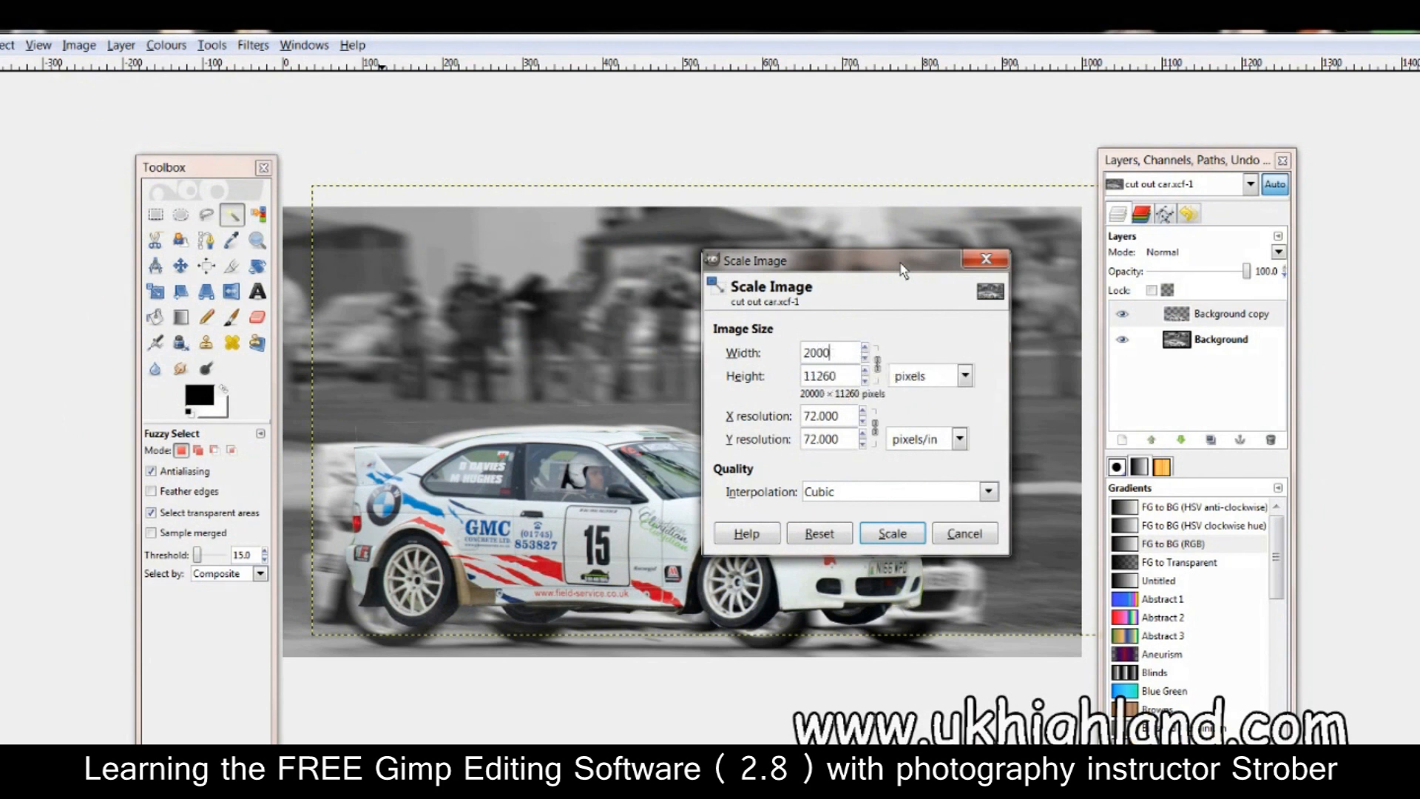
{"action": "left_click", "coordinate": [895, 536]}
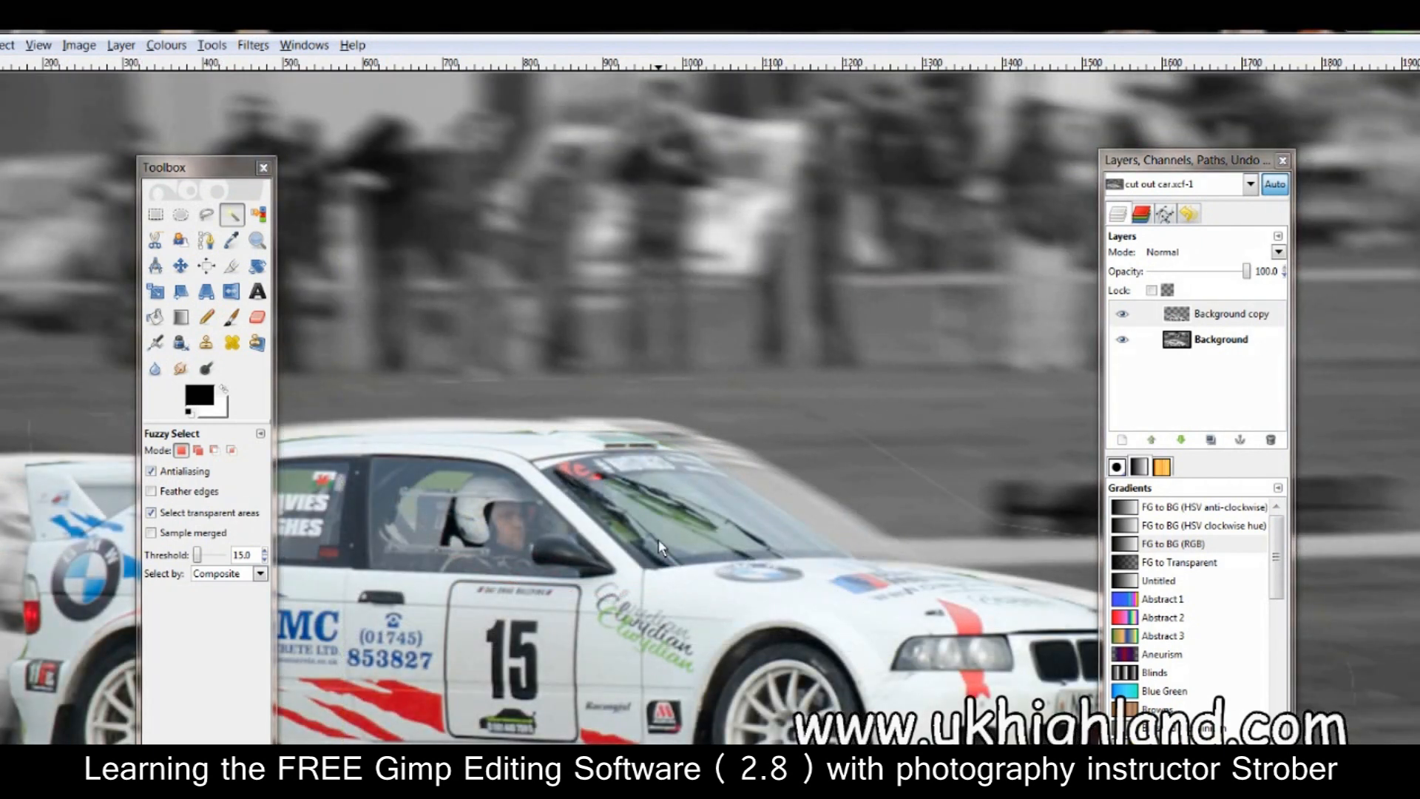
{"action": "key", "text": "shift+ctrl+j"}
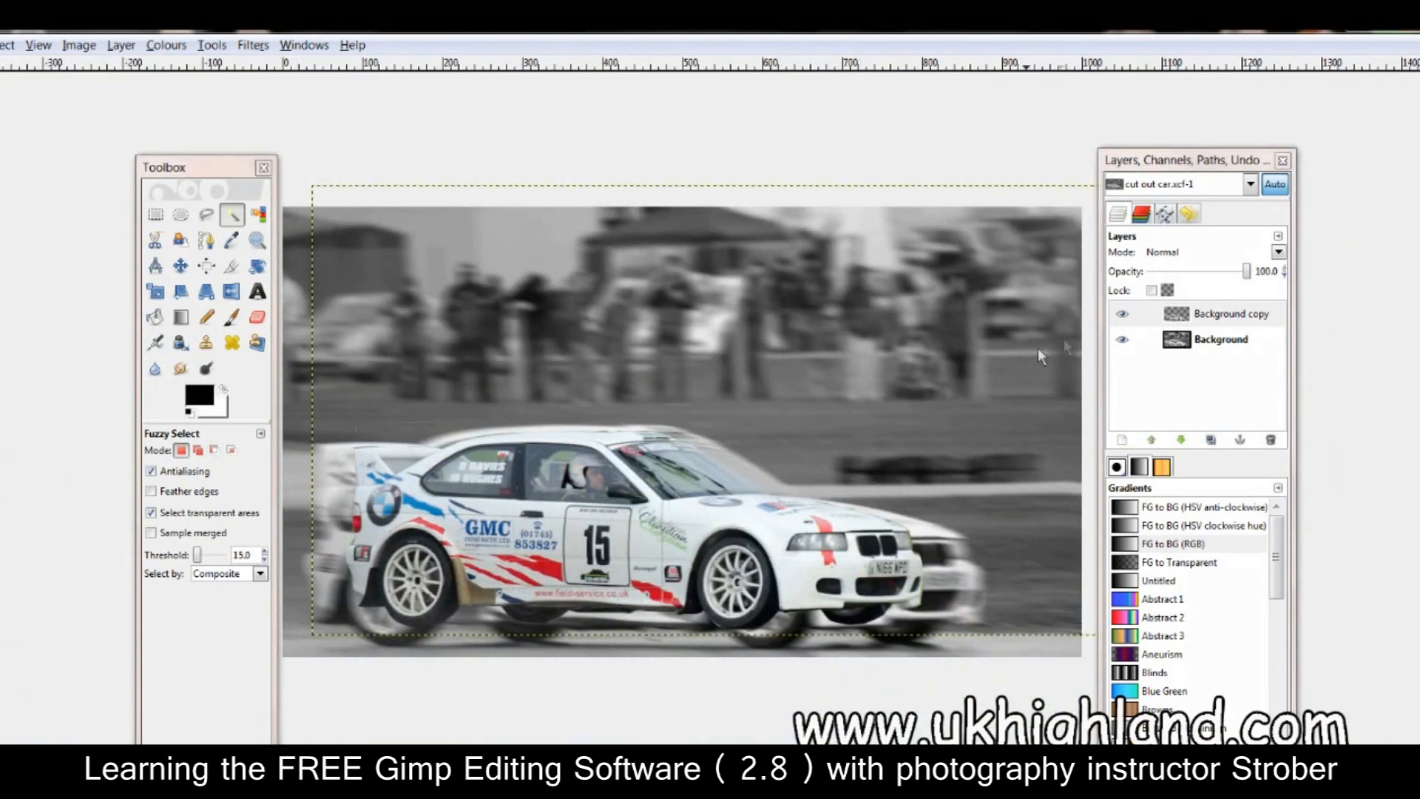
Hide and show the Background layer twice to compare the cut-out car alone with the full composite
{"action": "left_click", "coordinate": [1122, 341]}
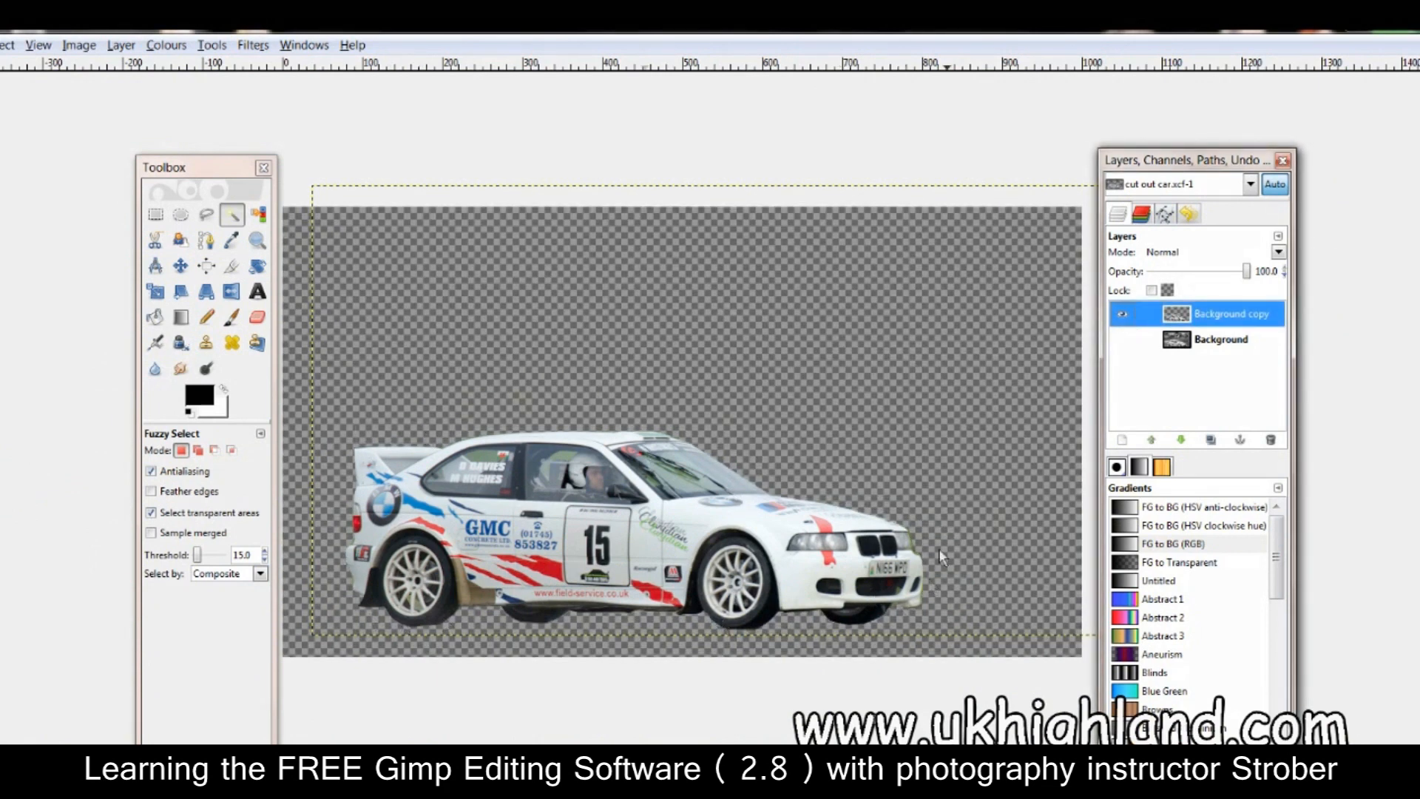
{"action": "left_click", "coordinate": [1125, 340]}
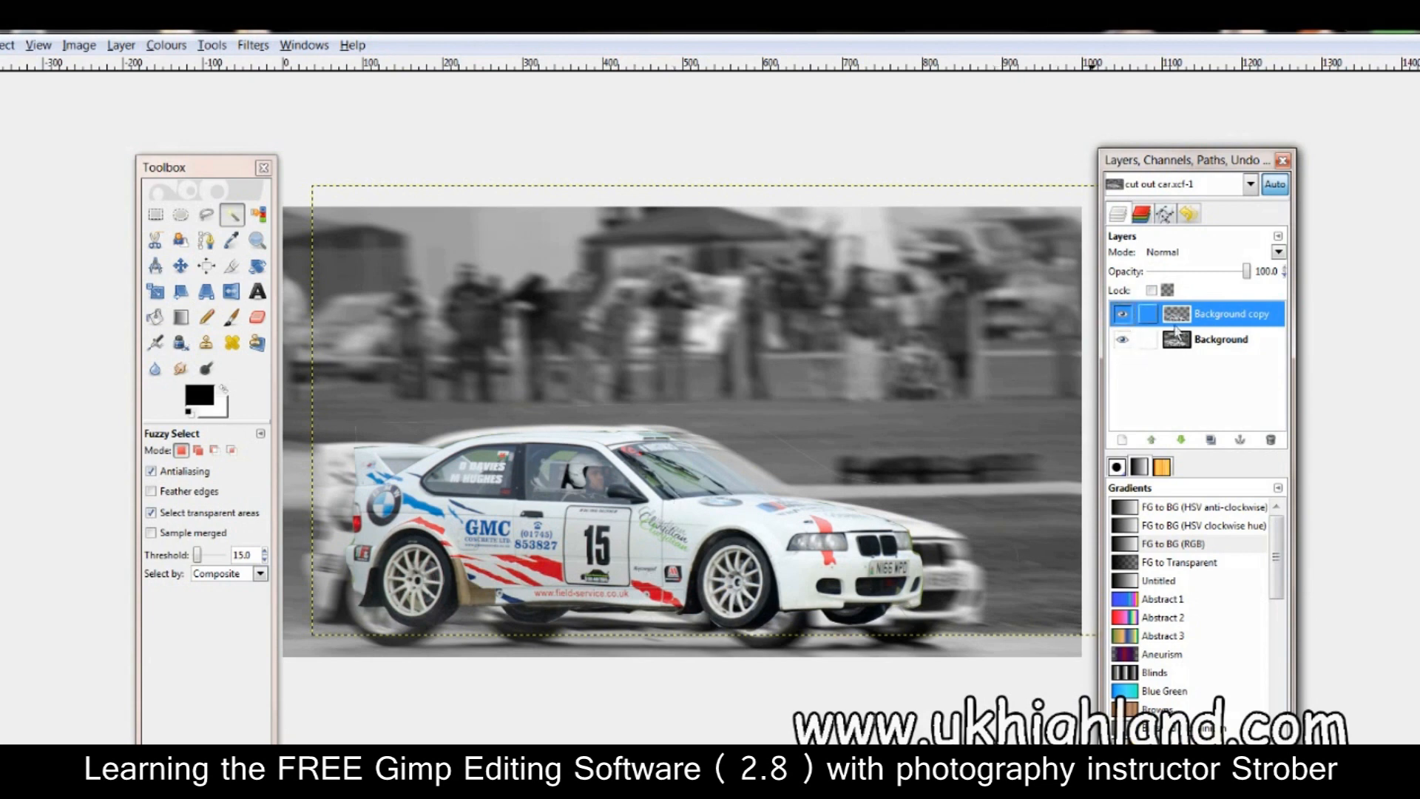
{"action": "left_click", "coordinate": [1123, 340]}
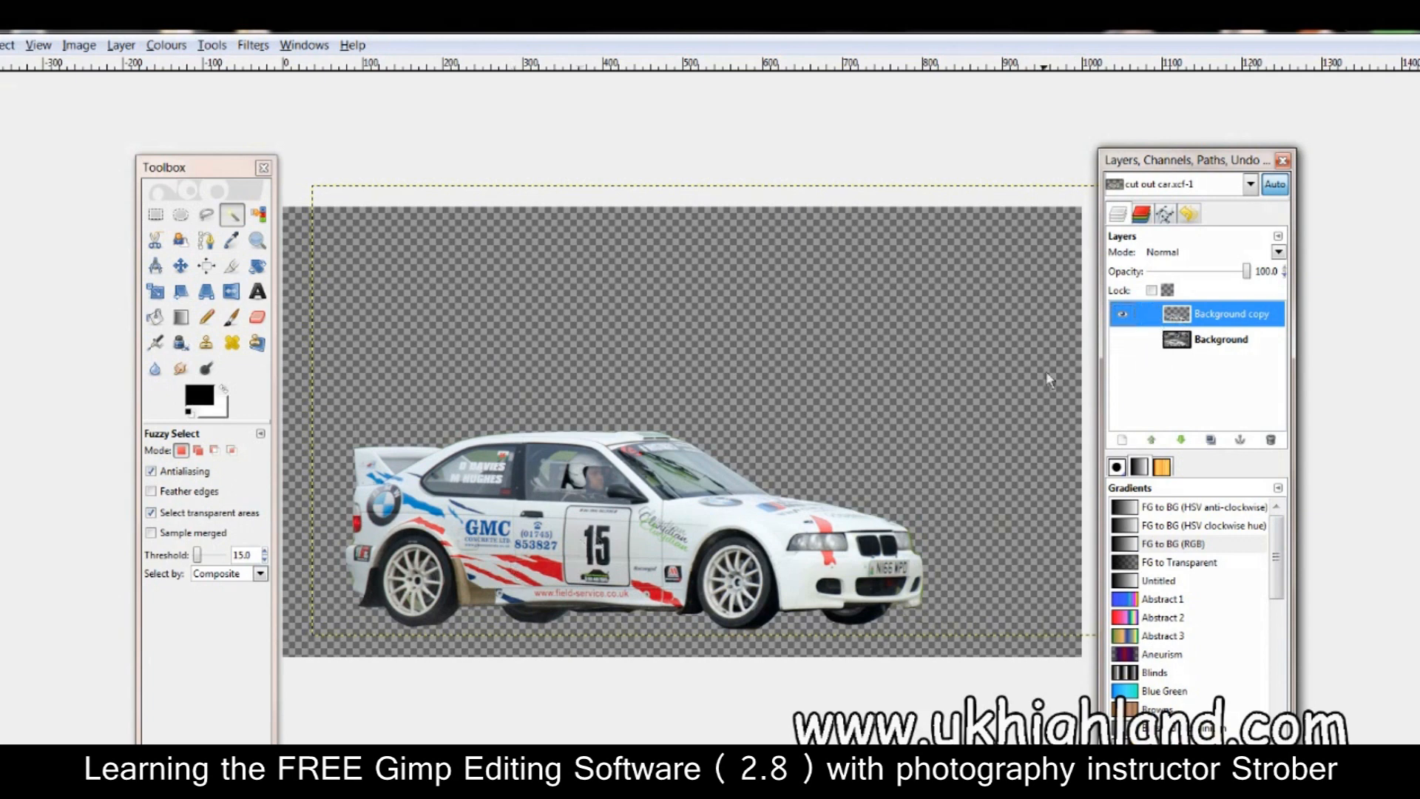
{"action": "left_click", "coordinate": [1123, 342]}
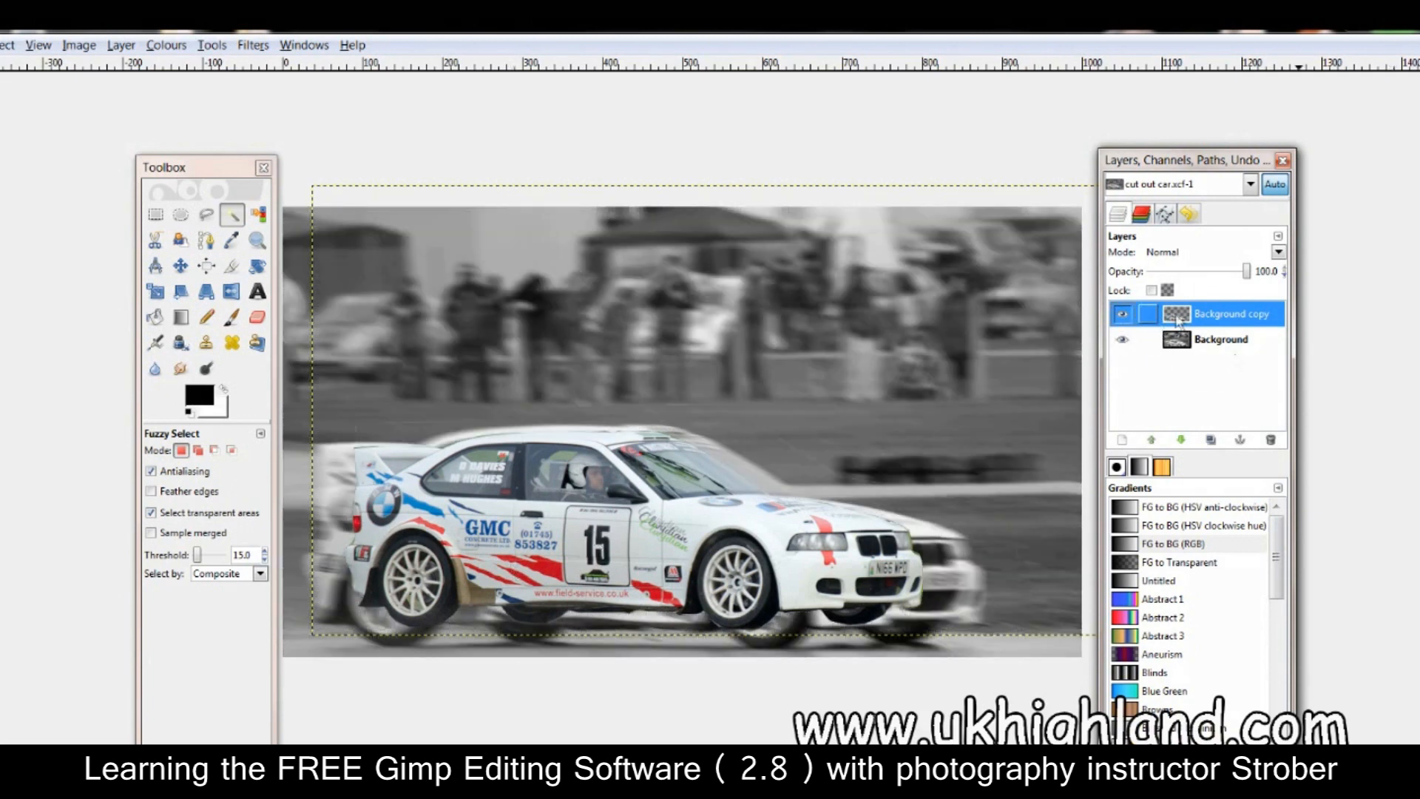
Select the outline of the cut-out car on the Background copy layer with Alpha to Selection
{"action": "left_click_drag", "start_coordinate": [1207, 164], "coordinate": [880, 182]}
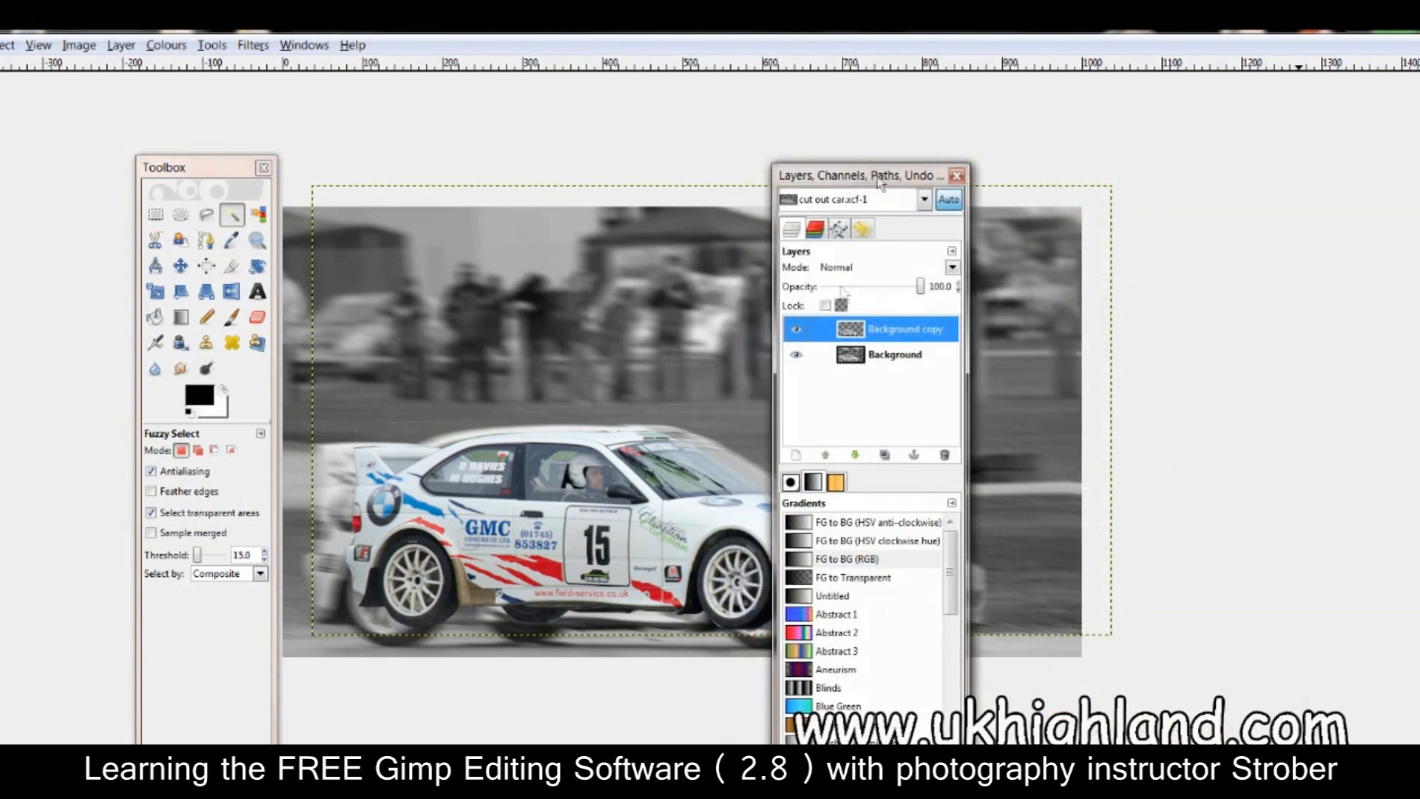
{"action": "right_click", "coordinate": [858, 336]}
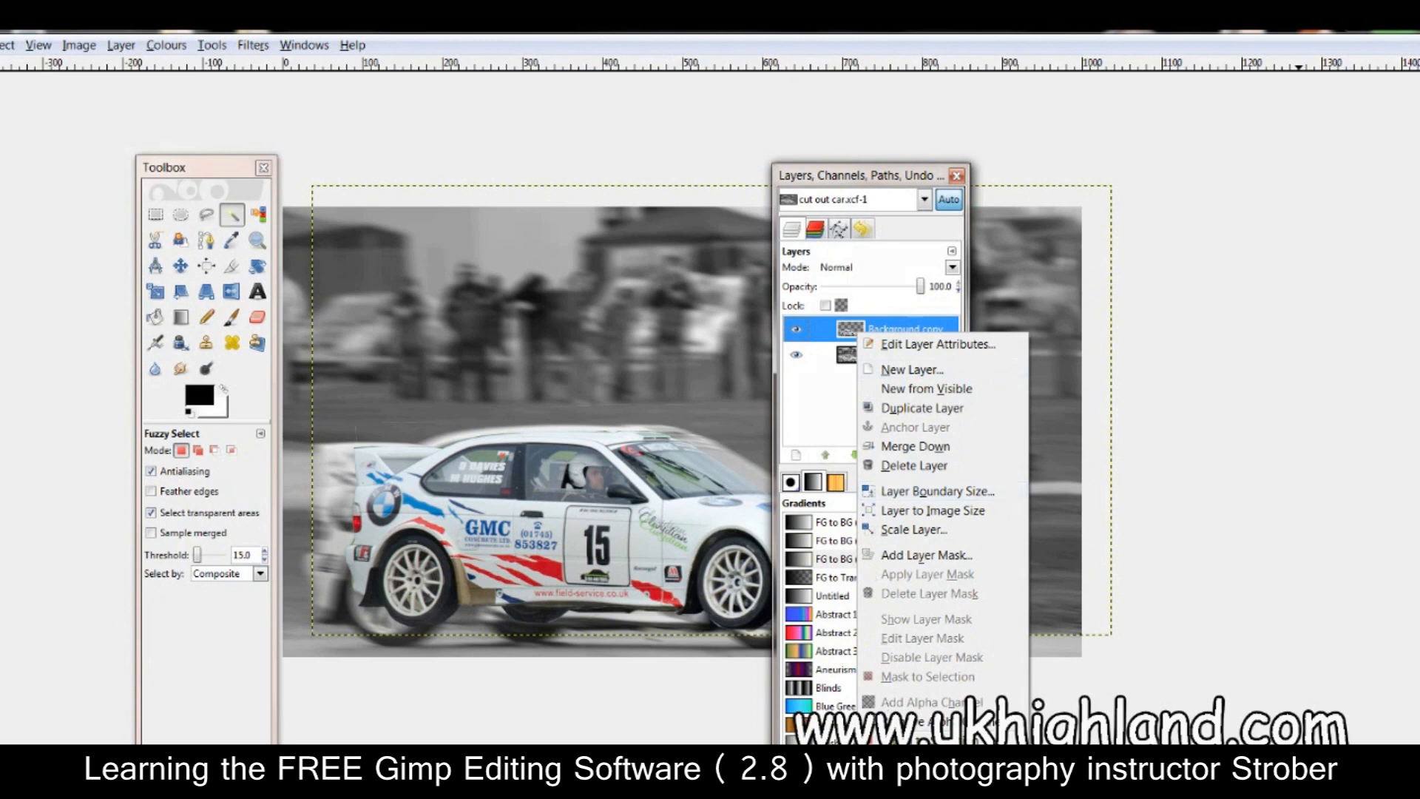
{"action": "left_click", "coordinate": [917, 740]}
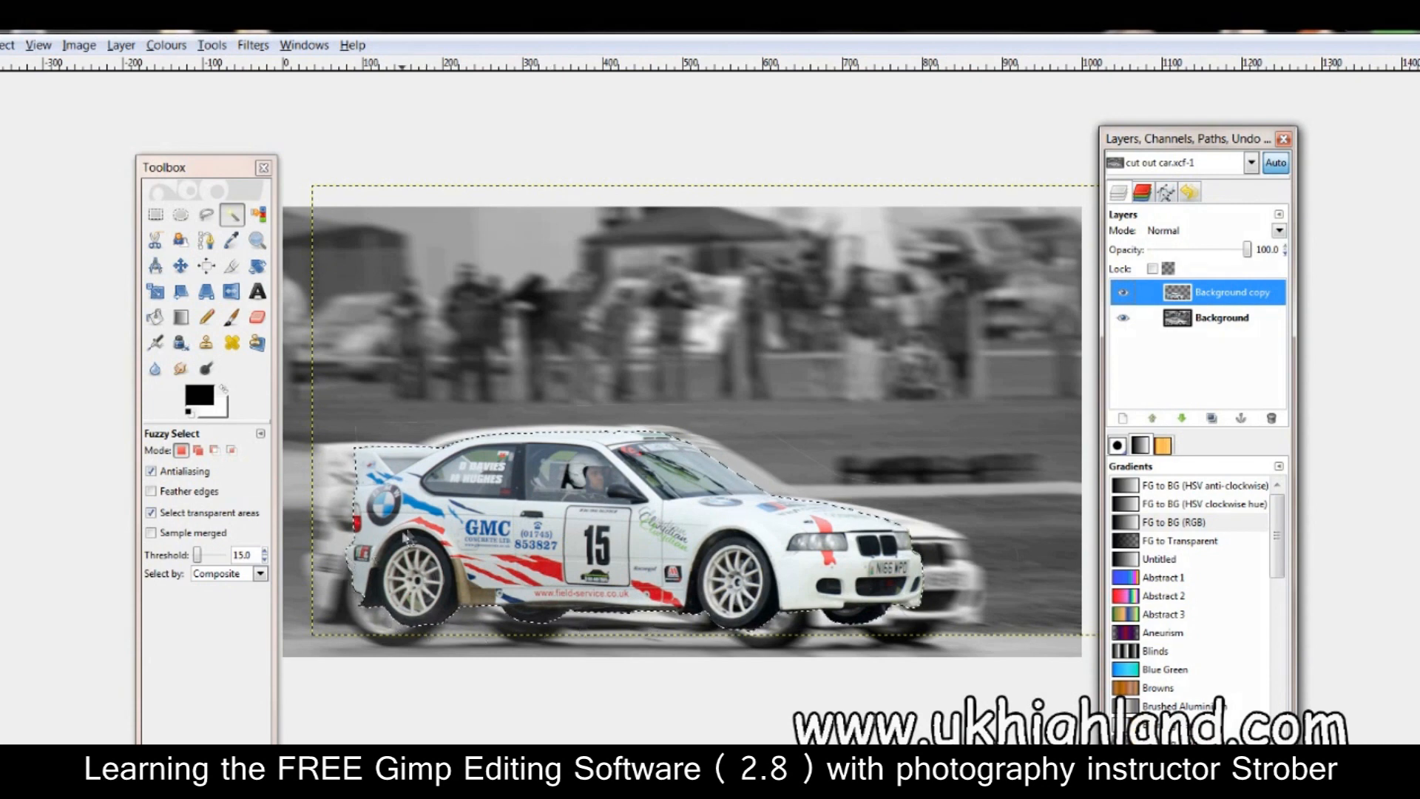
Scale the selected cut-out car to about 999 × 345 pixels so it covers the blurred car behind it
{"action": "left_click_drag", "start_coordinate": [167, 169], "coordinate": [893, 196]}
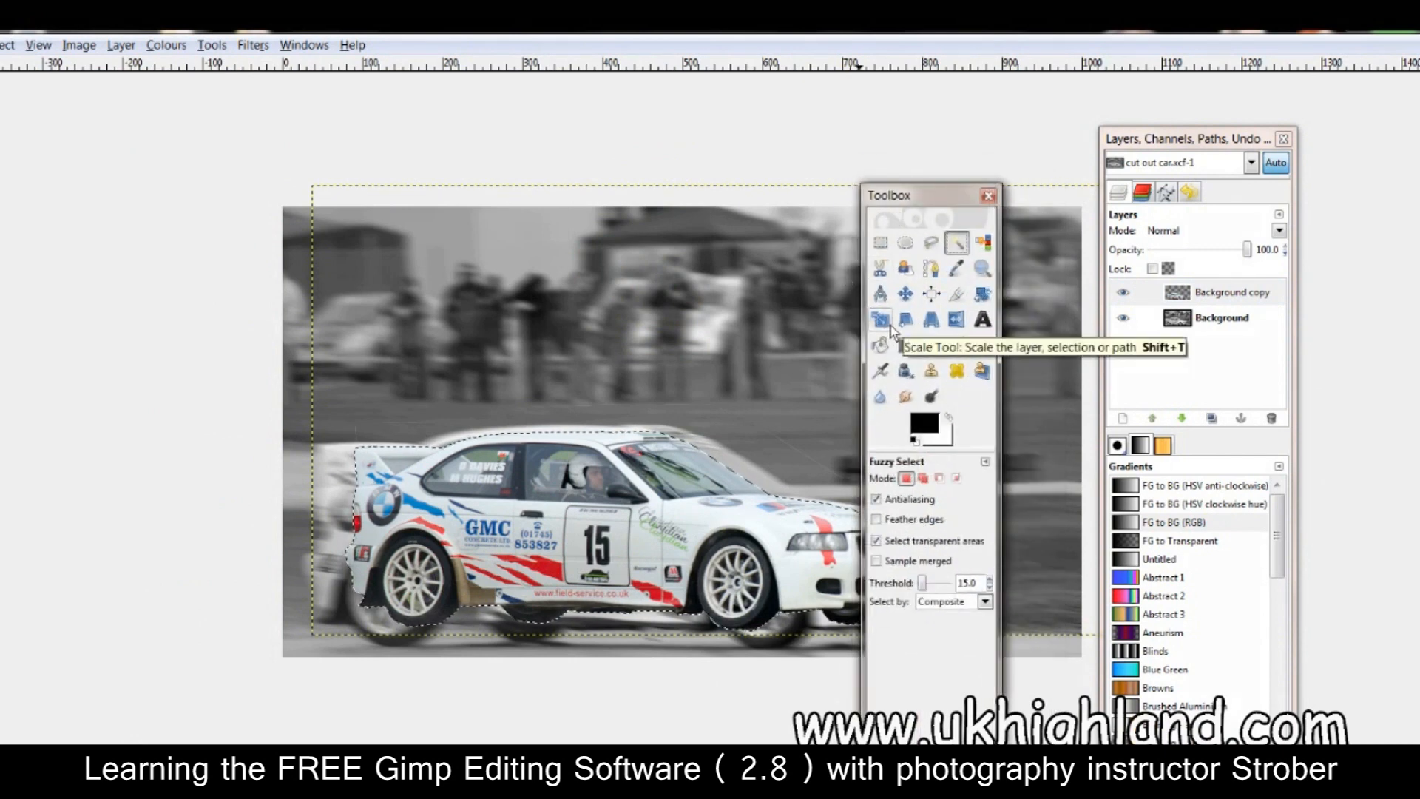
{"action": "left_click", "coordinate": [882, 320]}
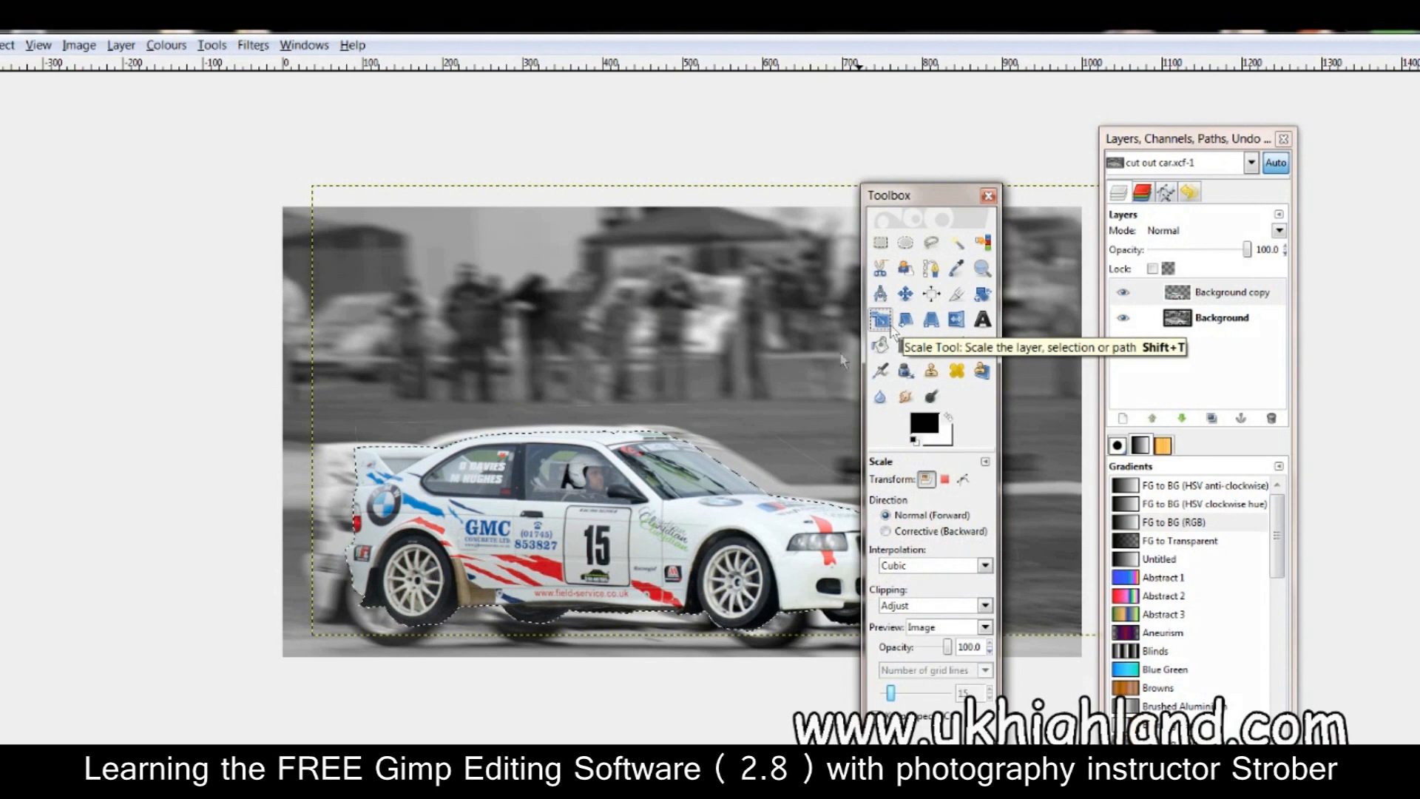
{"action": "left_click", "coordinate": [585, 511]}
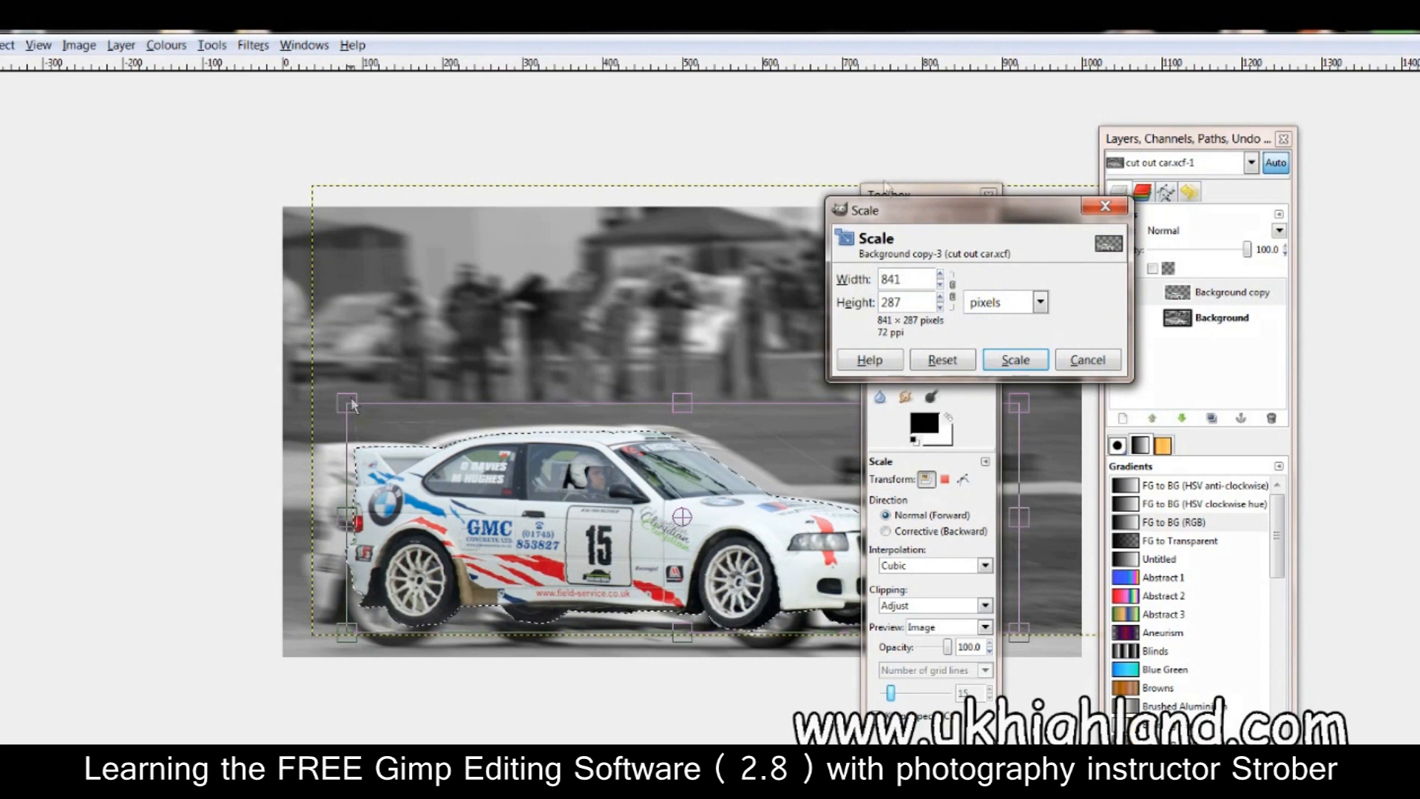
{"action": "left_click", "coordinate": [925, 191]}
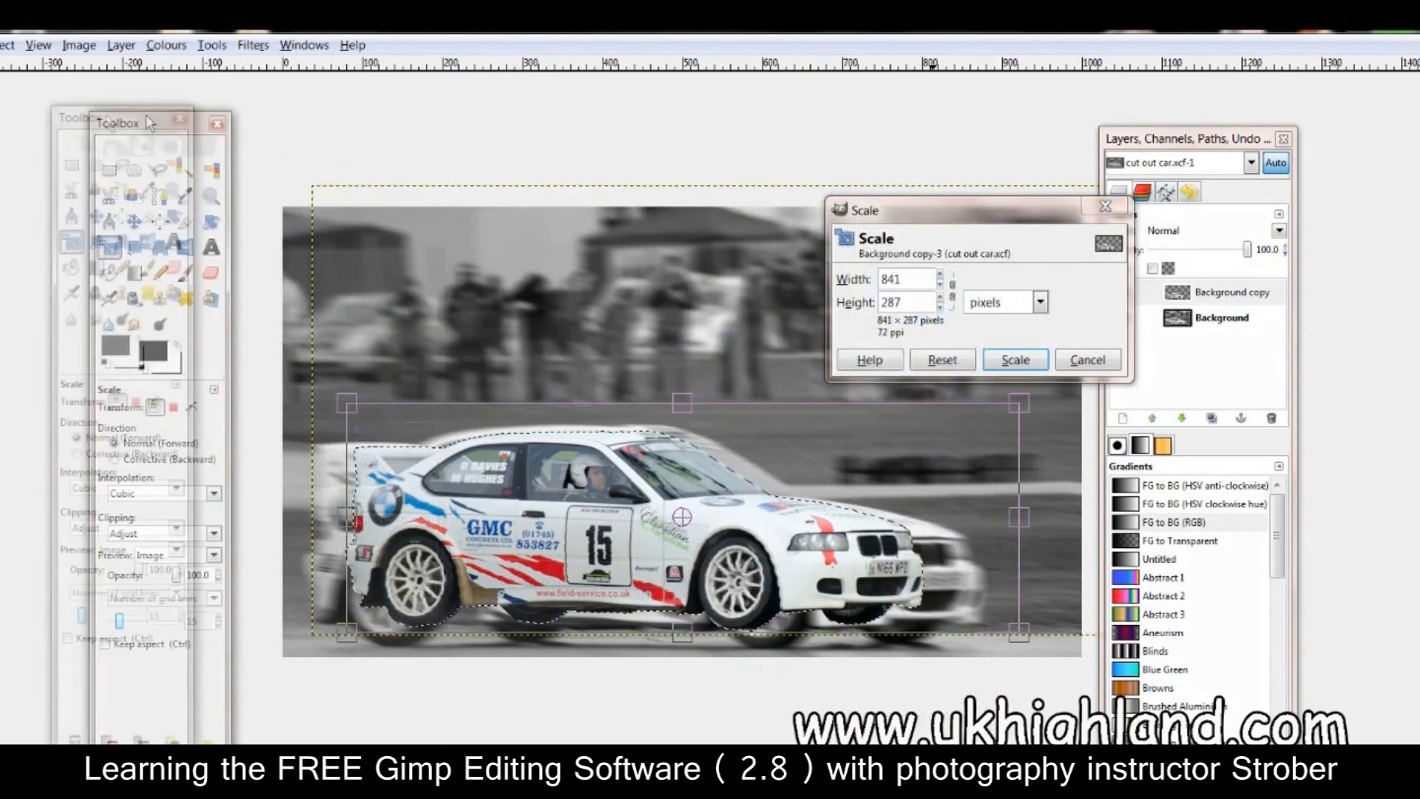
{"action": "left_click_drag", "start_coordinate": [339, 402], "coordinate": [300, 380]}
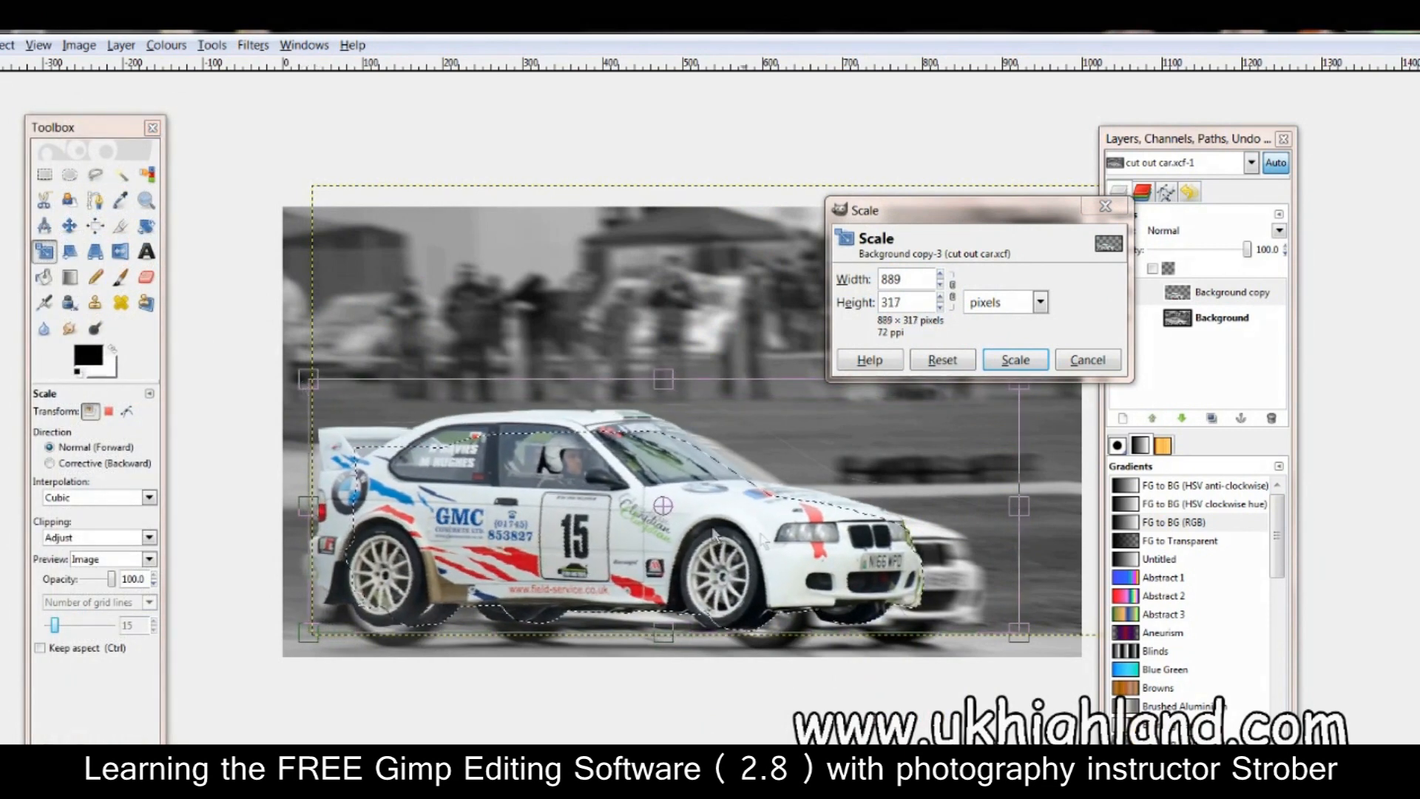
{"action": "left_click_drag", "start_coordinate": [1019, 637], "coordinate": [1115, 662]}
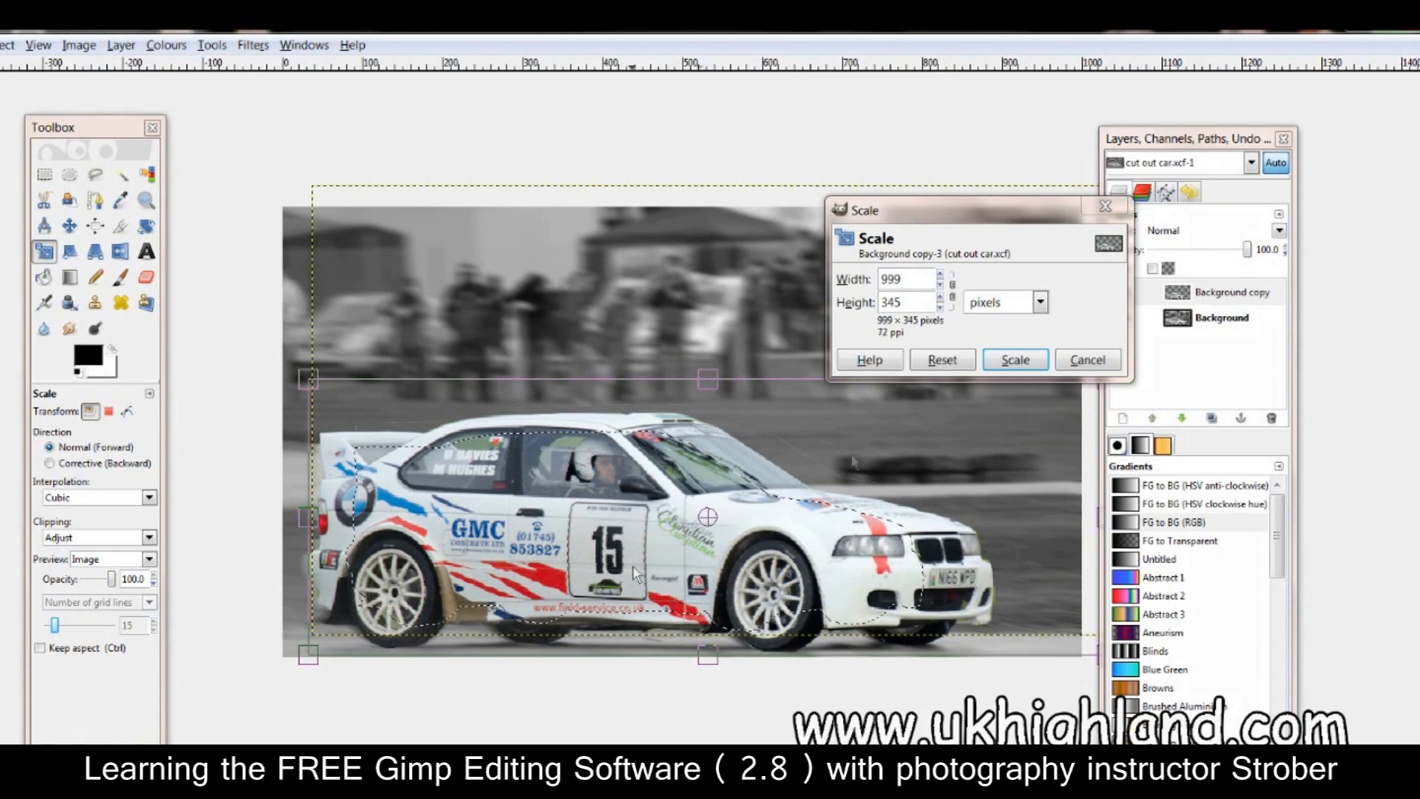
{"action": "left_click", "coordinate": [1015, 360]}
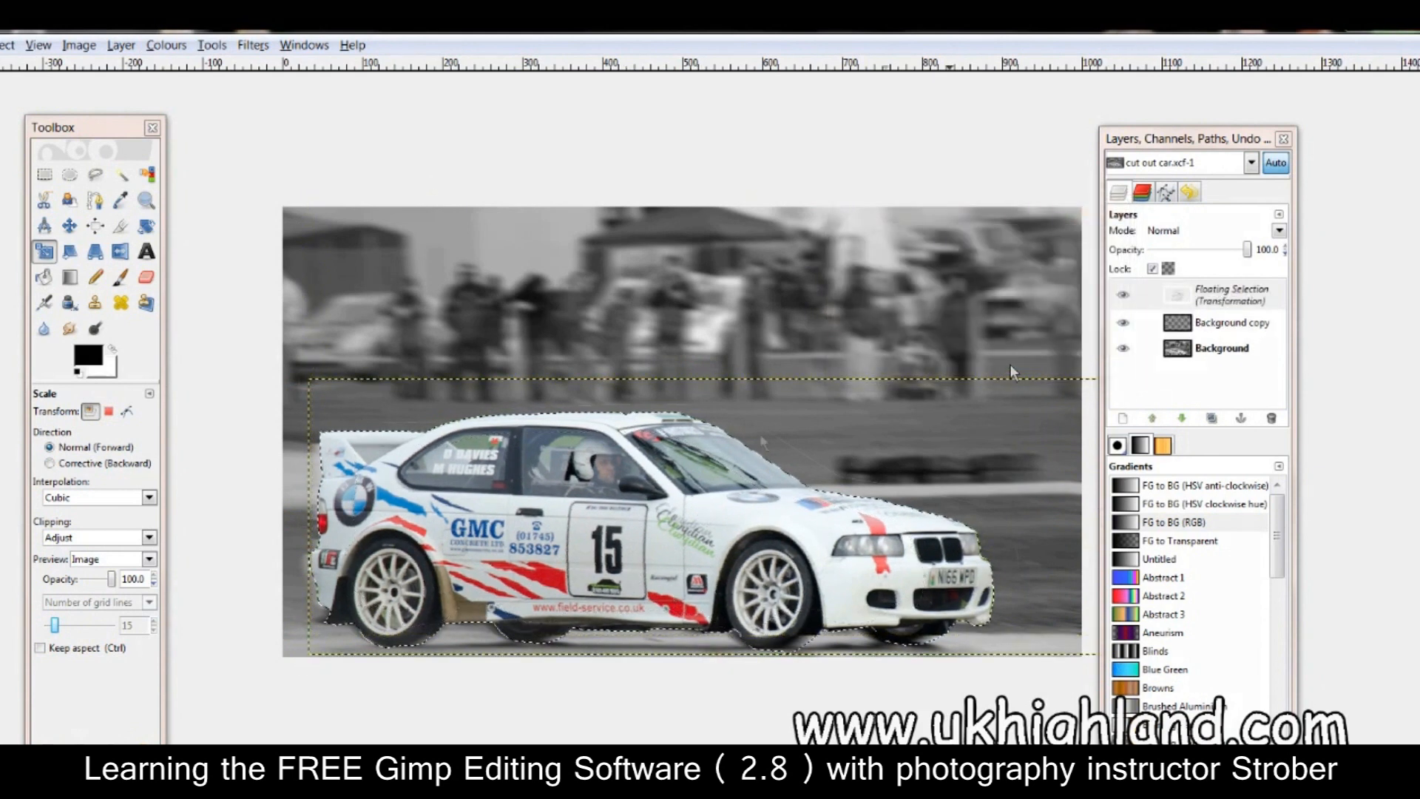
Switch to Fuzzy Select, anchor the enlarged car into the Background copy layer and clear the selection
{"action": "left_click", "coordinate": [124, 181]}
{"action": "left_click", "coordinate": [394, 139]}
{"action": "left_click_drag", "start_coordinate": [109, 131], "coordinate": [181, 143]}
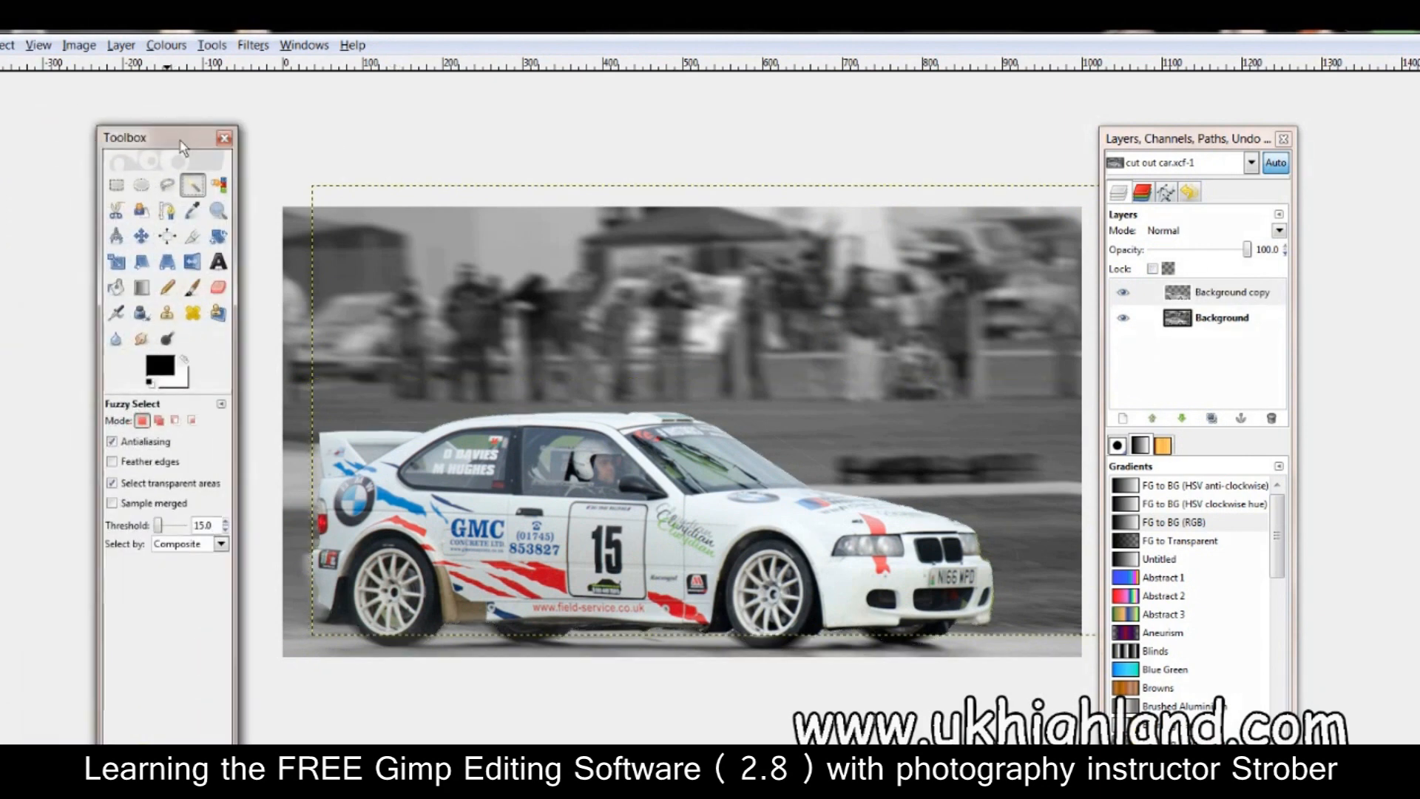
Toggle Background copy repeatedly to compare the enlarged car with the blurred original, and review the layer's Alpha to Selection option
{"action": "left_click", "coordinate": [1123, 293]}
{"action": "left_click", "coordinate": [1123, 293]}
{"action": "left_click", "coordinate": [1123, 293]}
{"action": "left_click", "coordinate": [1123, 293]}
{"action": "left_click", "coordinate": [1122, 293]}
{"action": "left_click", "coordinate": [1123, 293]}
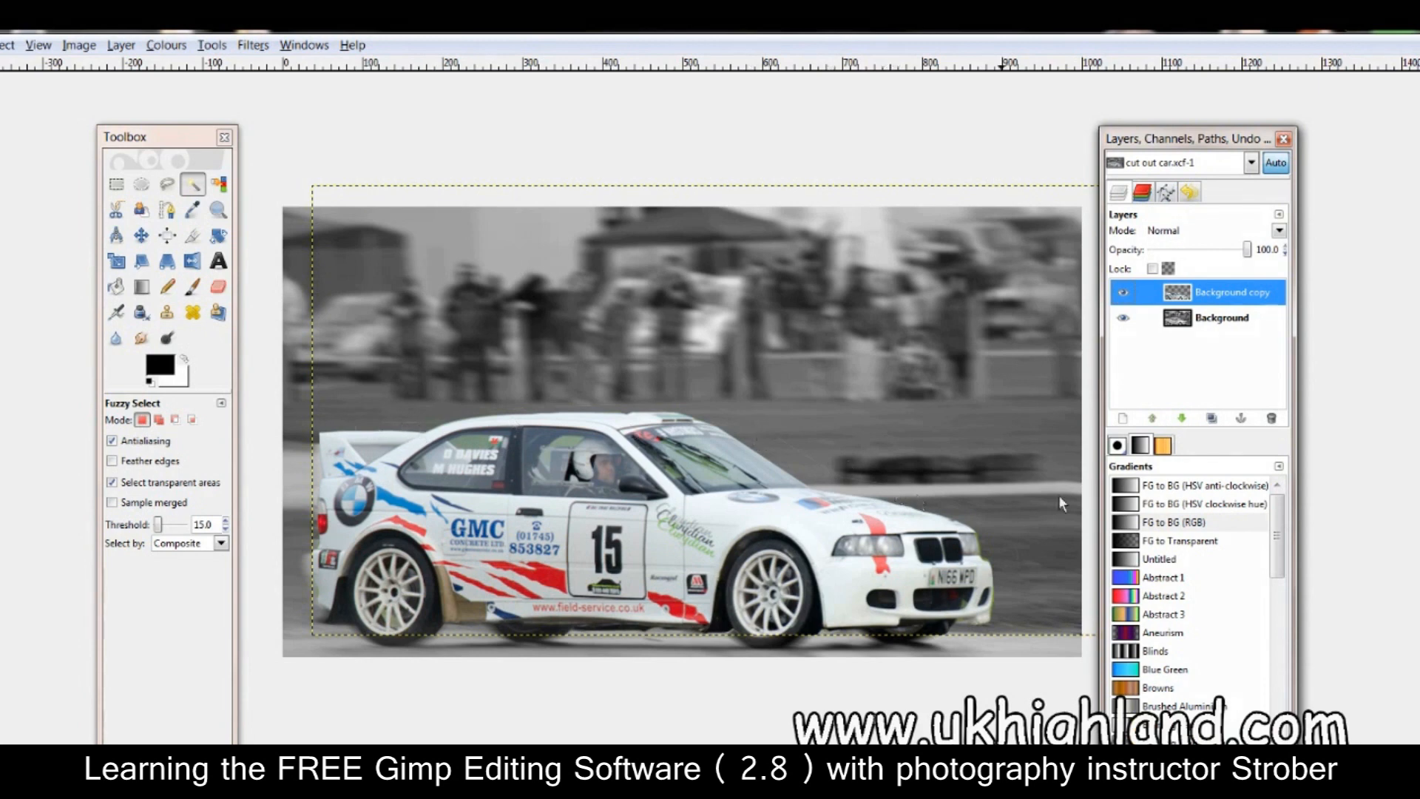
{"action": "left_click", "coordinate": [1124, 293]}
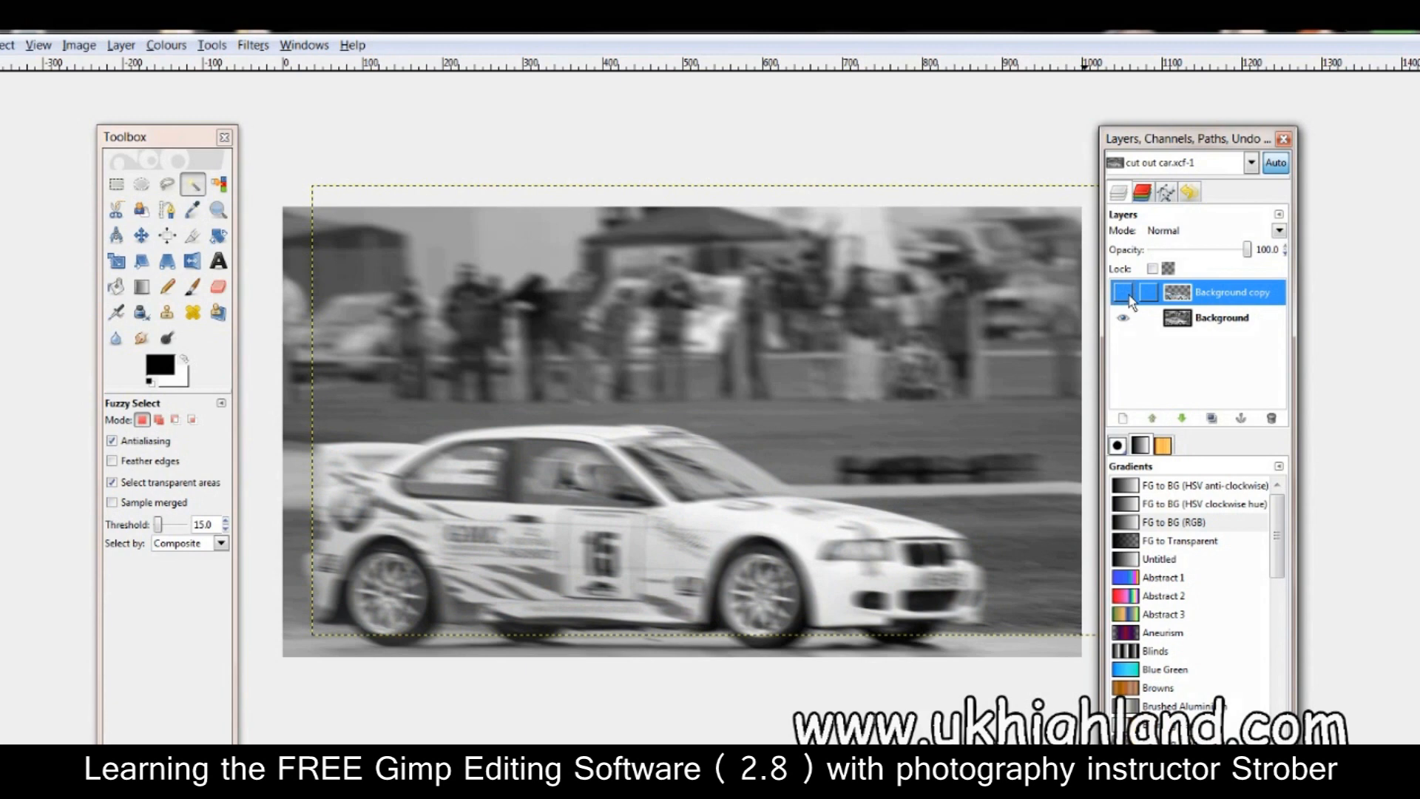
{"action": "left_click", "coordinate": [1123, 292]}
{"action": "left_click", "coordinate": [1123, 293]}
{"action": "left_click", "coordinate": [1124, 293]}
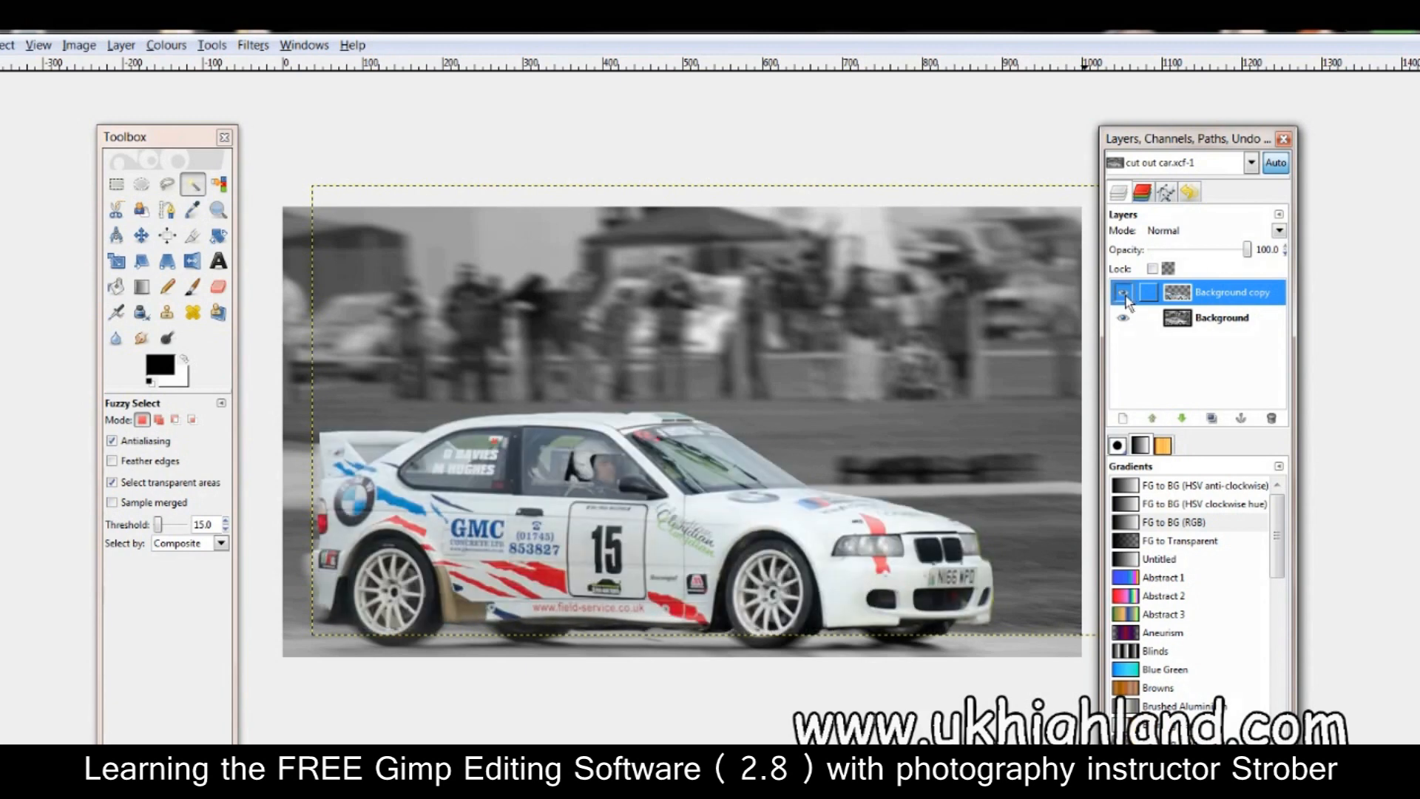
{"action": "left_click", "coordinate": [1124, 293]}
{"action": "left_click", "coordinate": [1125, 295]}
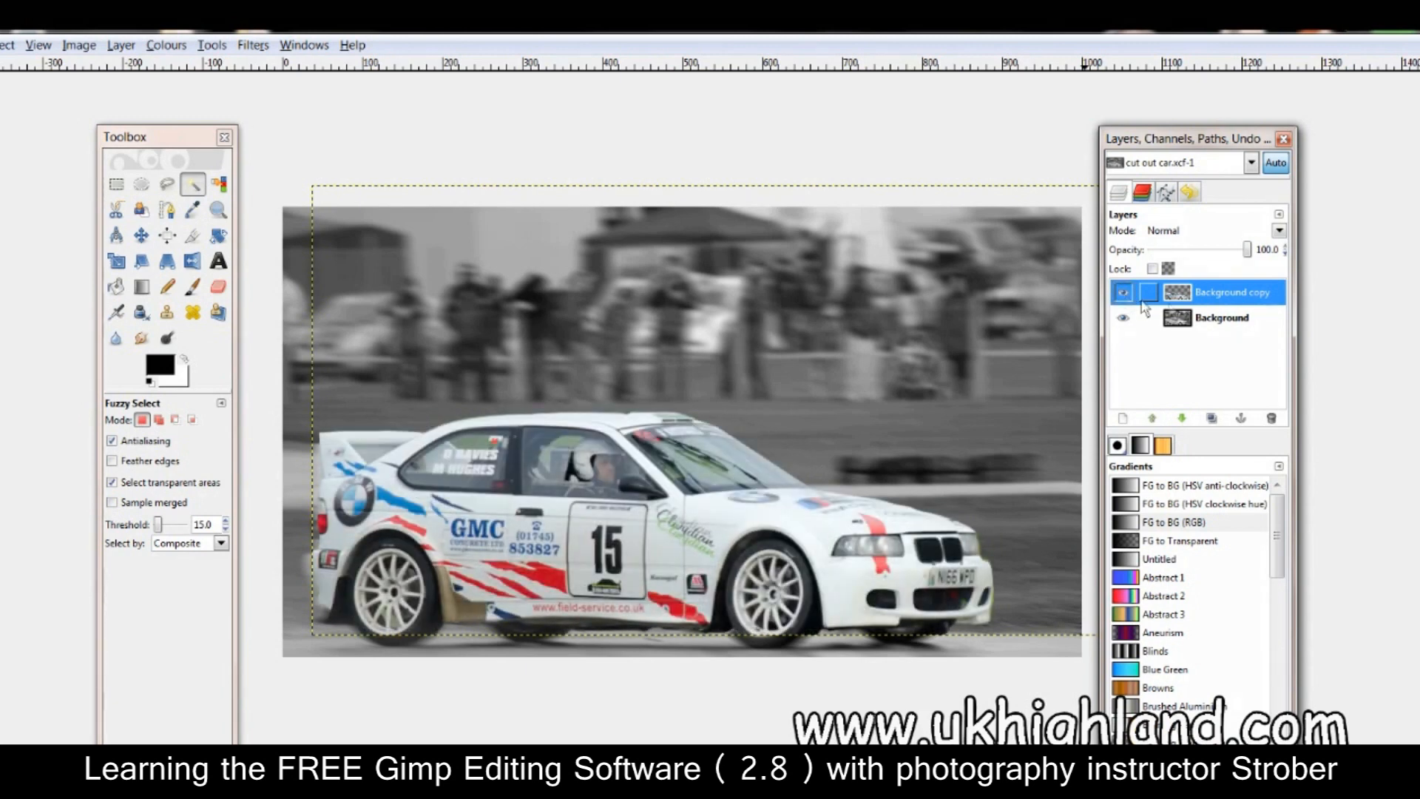
{"action": "right_click", "coordinate": [1181, 298]}
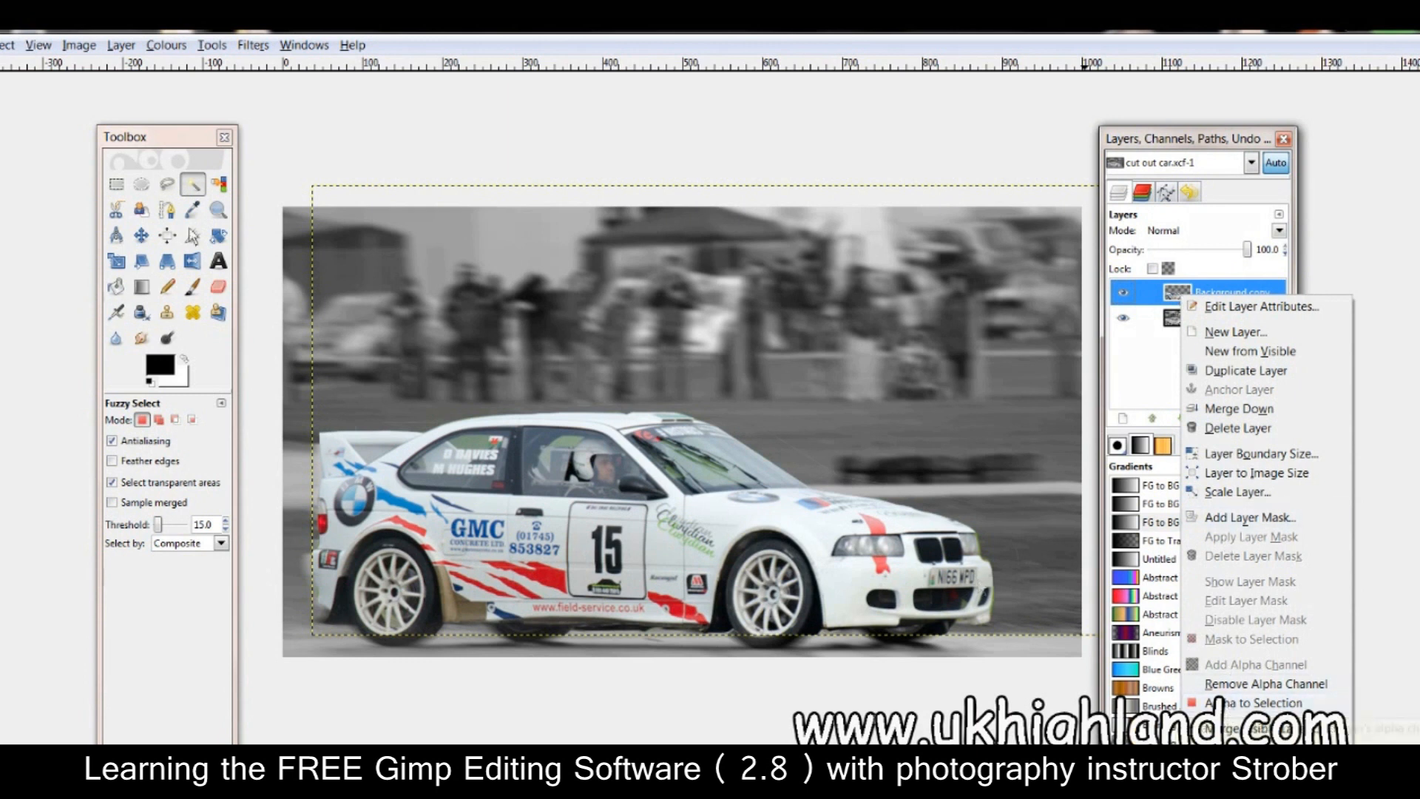
{"action": "left_click", "coordinate": [822, 199]}
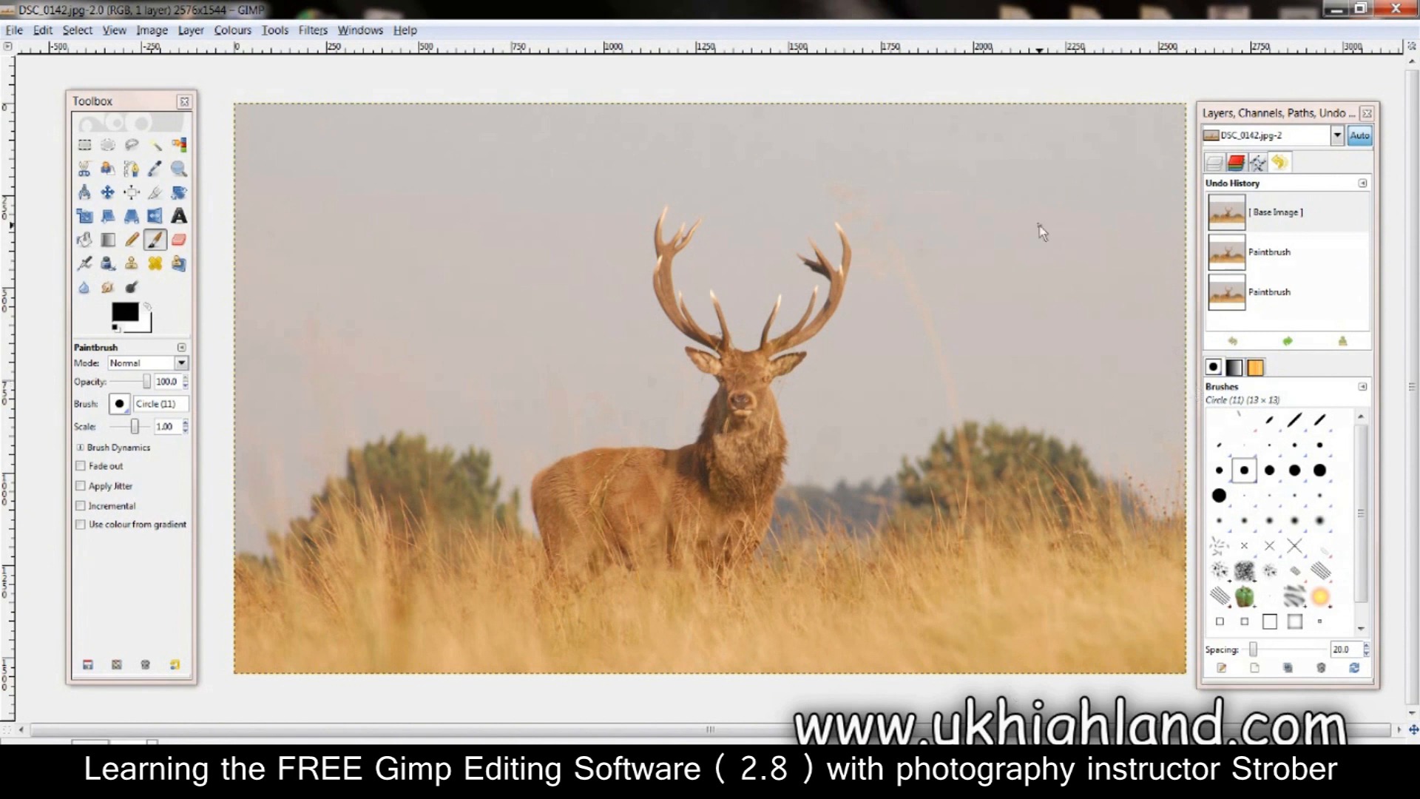
Look over the available Enhance filters and examine the sharpness of the stag's face and coat up close
{"action": "left_click", "coordinate": [313, 31]}
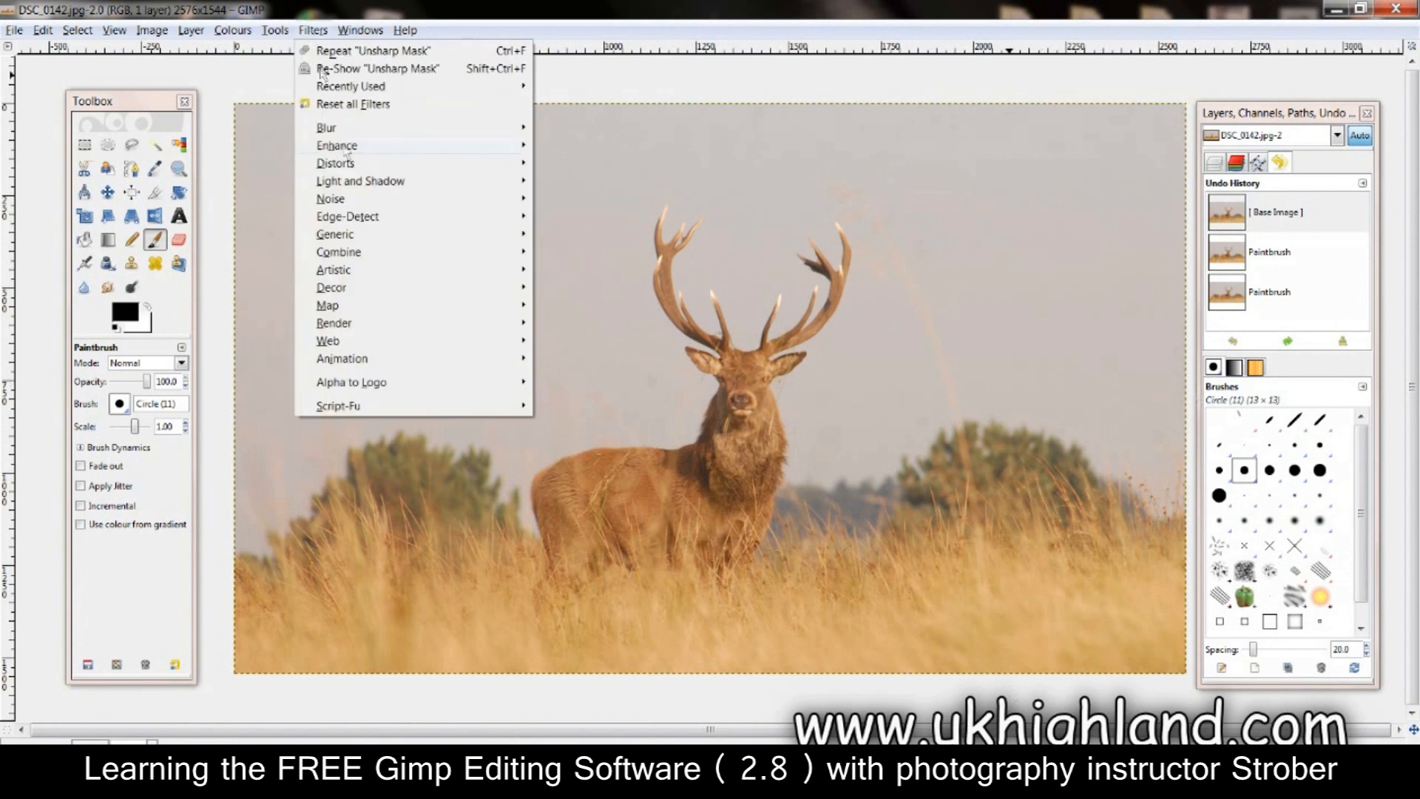
{"action": "mouse_move", "coordinate": [346, 153]}
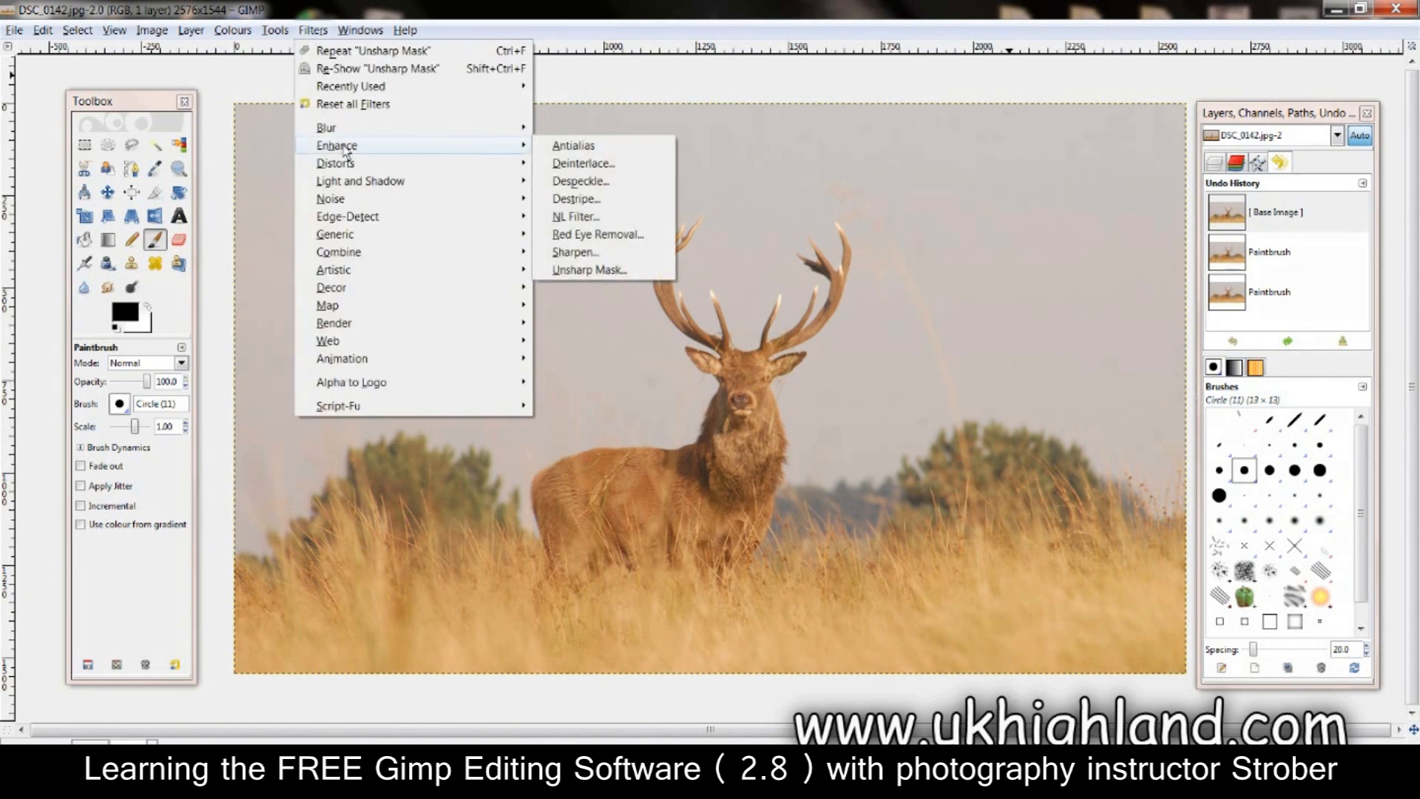
{"action": "left_click", "coordinate": [656, 7]}
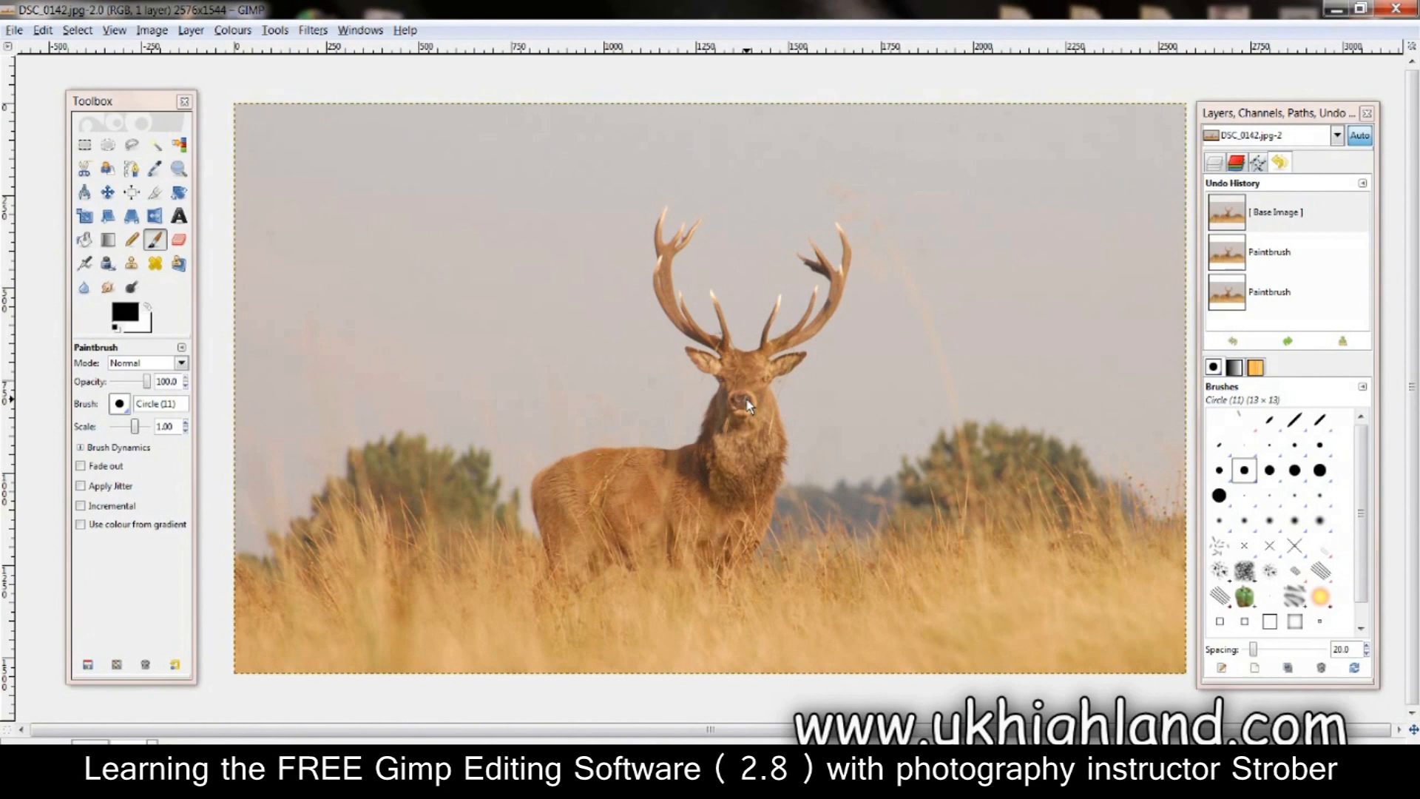
{"action": "scroll", "coordinate": [745, 400], "scroll_direction": "up", "scroll_amount": 3}
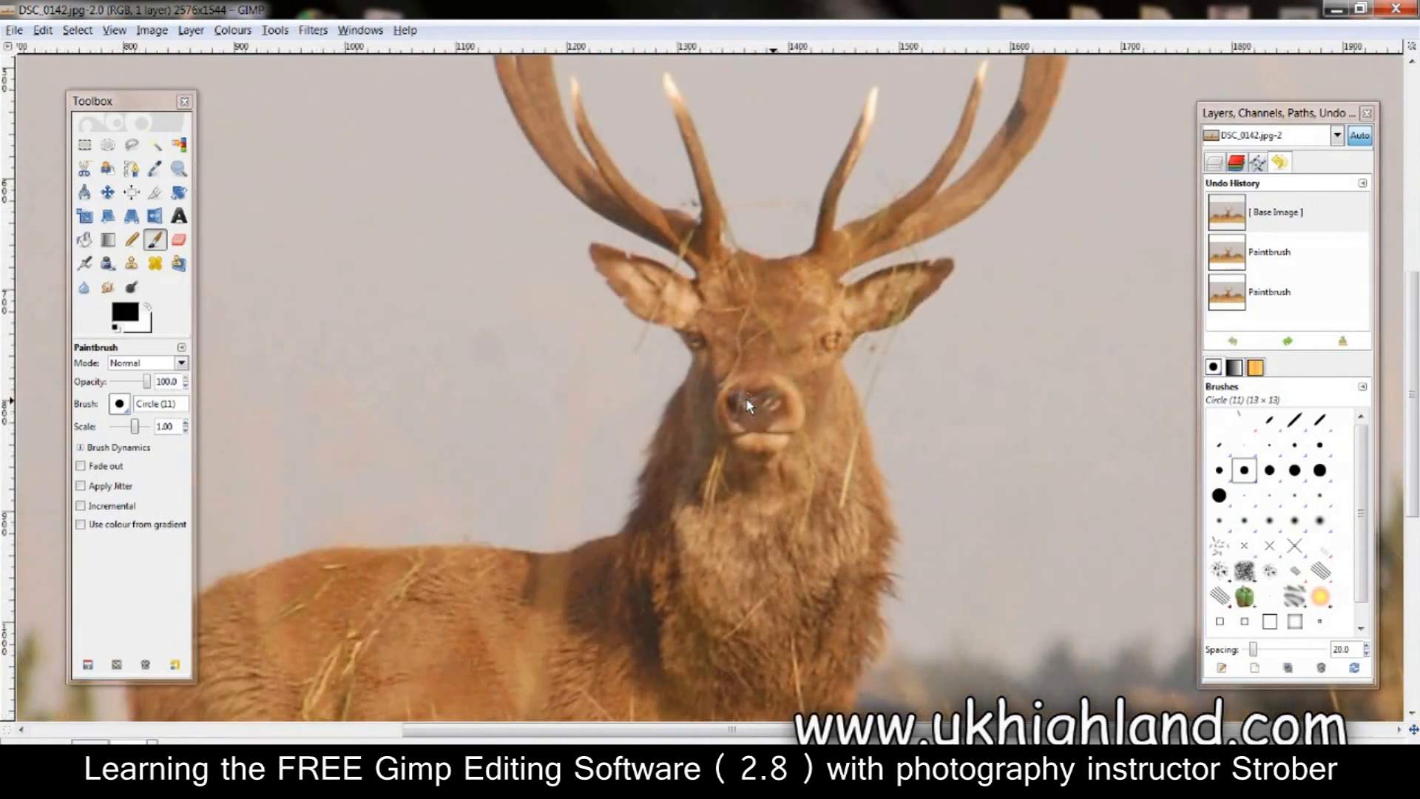
{"action": "scroll", "coordinate": [746, 398], "scroll_direction": "up", "scroll_amount": 1}
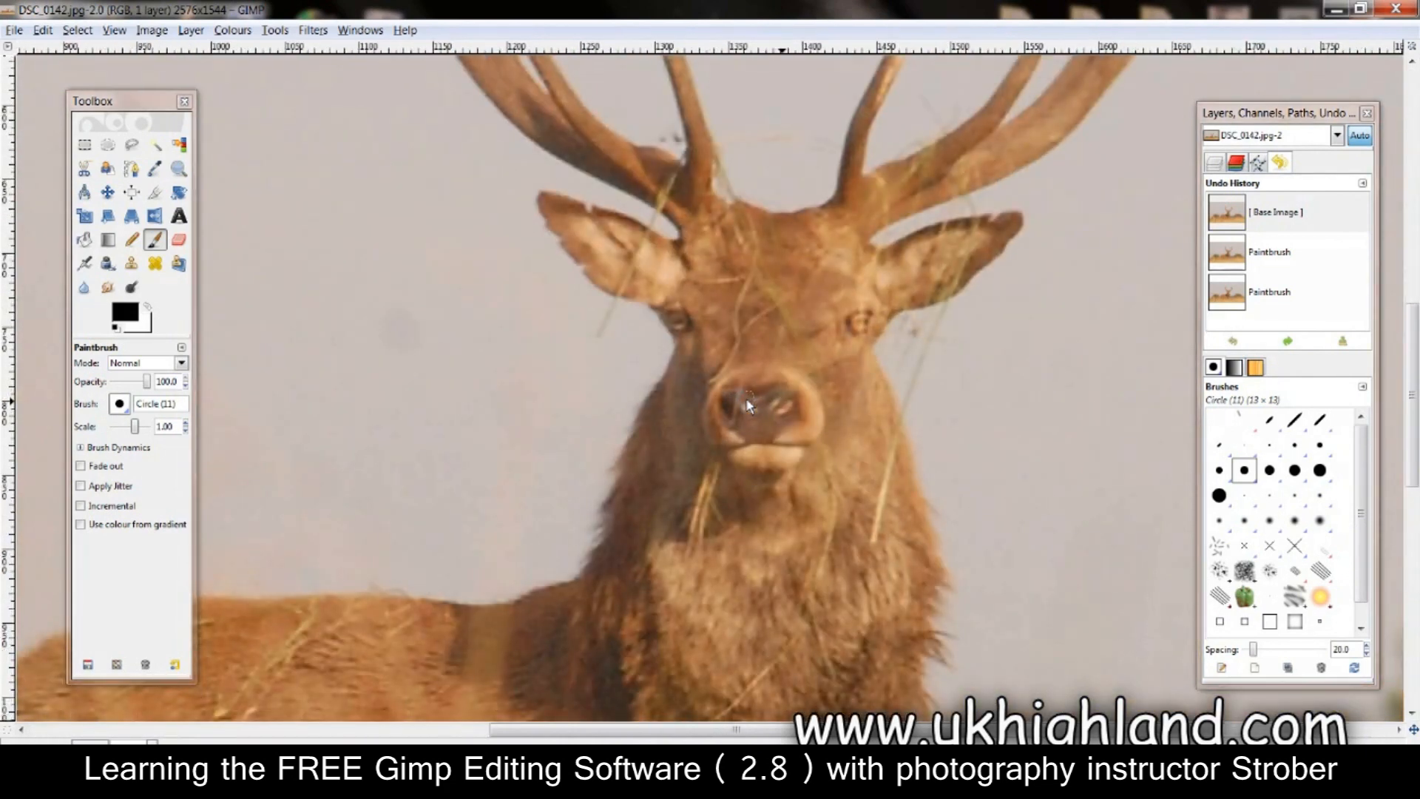
{"action": "scroll", "coordinate": [746, 397], "scroll_direction": "up", "scroll_amount": 1}
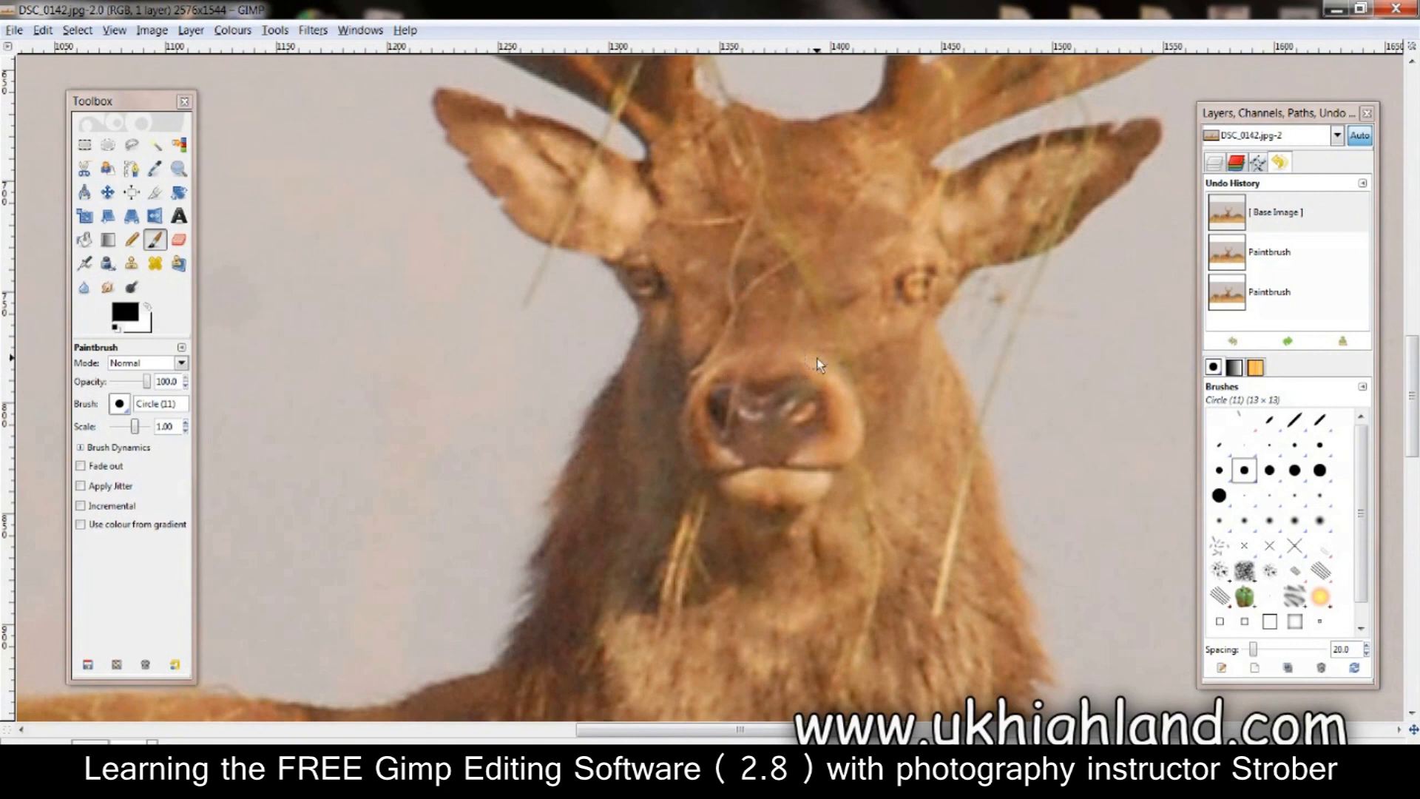
{"action": "scroll", "coordinate": [817, 362], "scroll_direction": "down", "scroll_amount": 2}
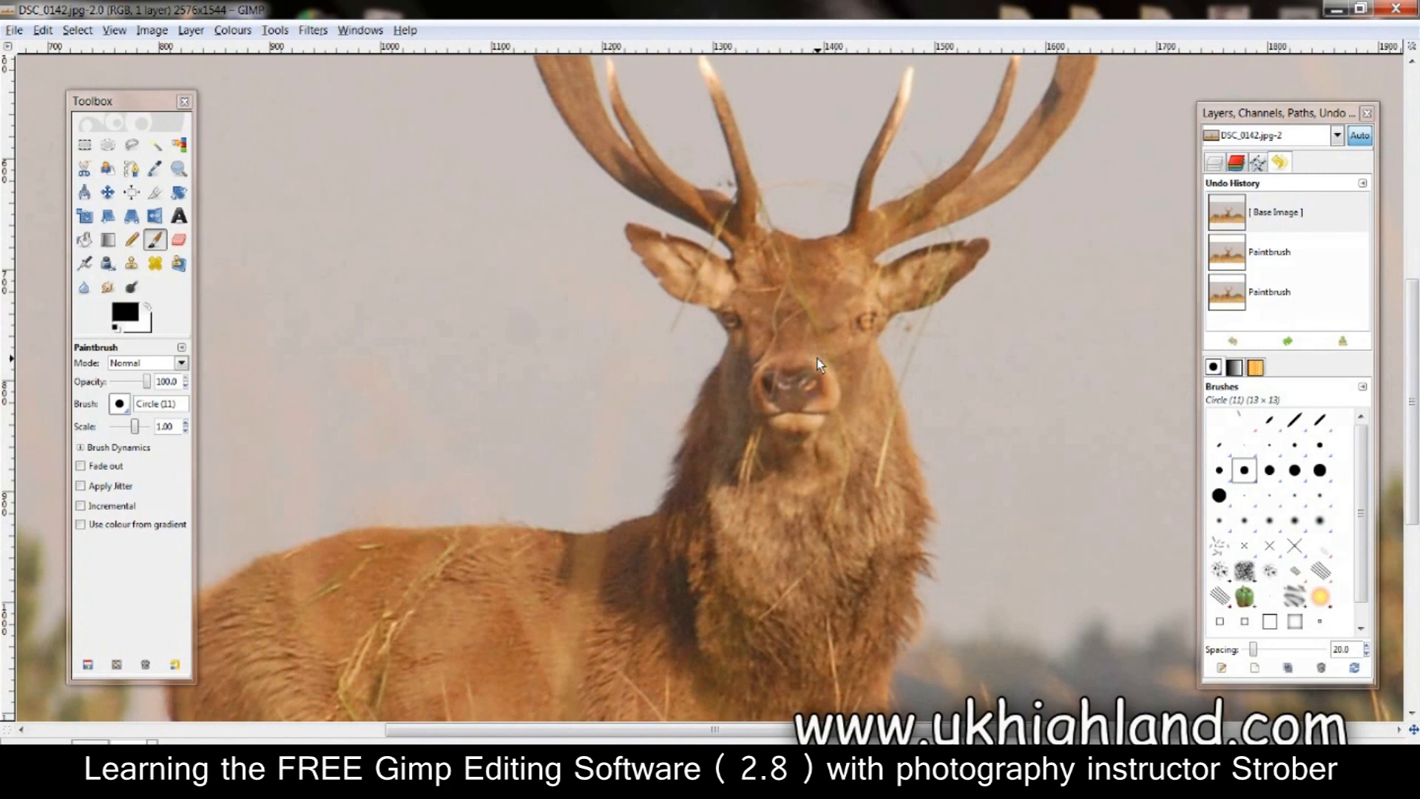
{"action": "scroll", "coordinate": [818, 362], "scroll_direction": "down", "scroll_amount": 2}
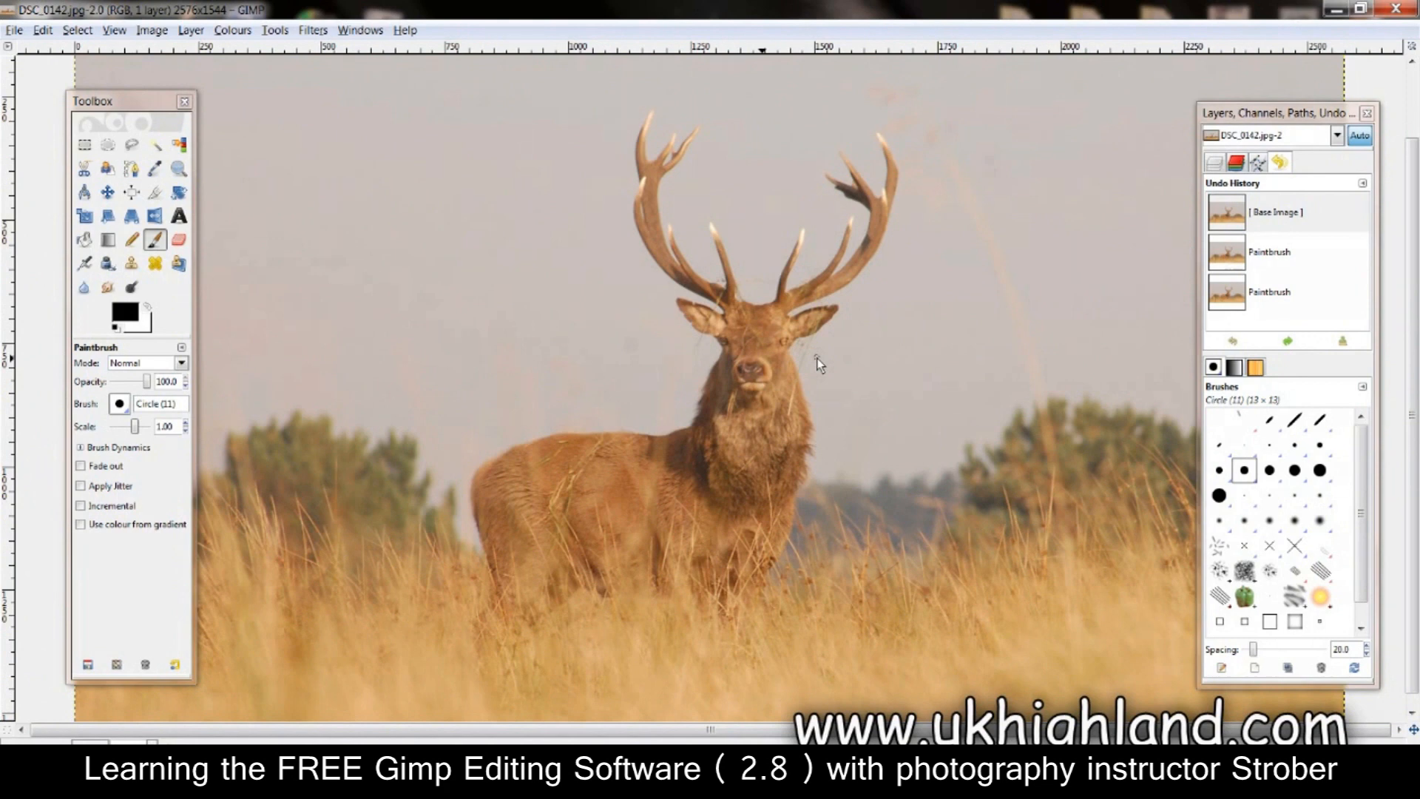
{"action": "scroll", "coordinate": [818, 363], "scroll_direction": "up", "scroll_amount": 4}
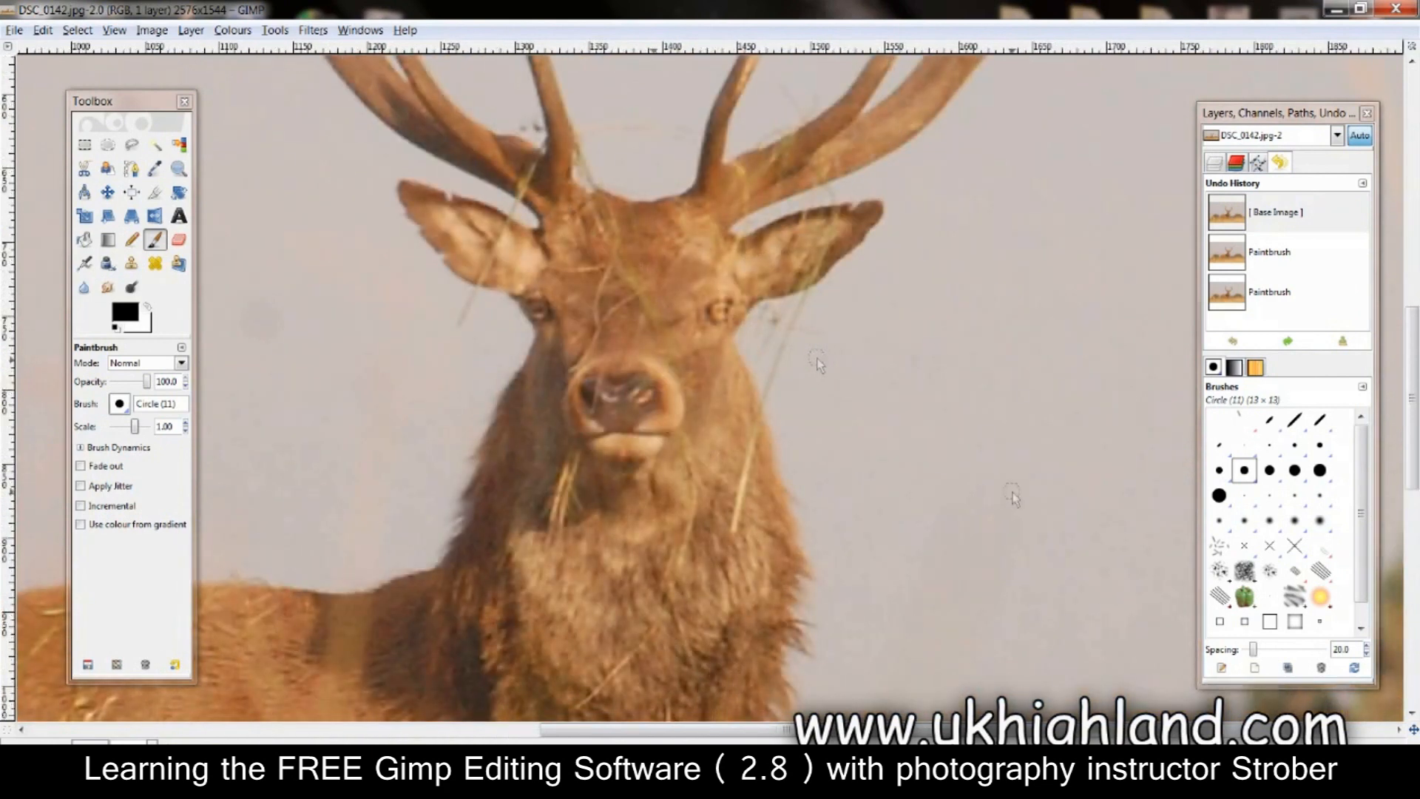
{"action": "left_click_drag", "start_coordinate": [786, 730], "coordinate": [726, 730]}
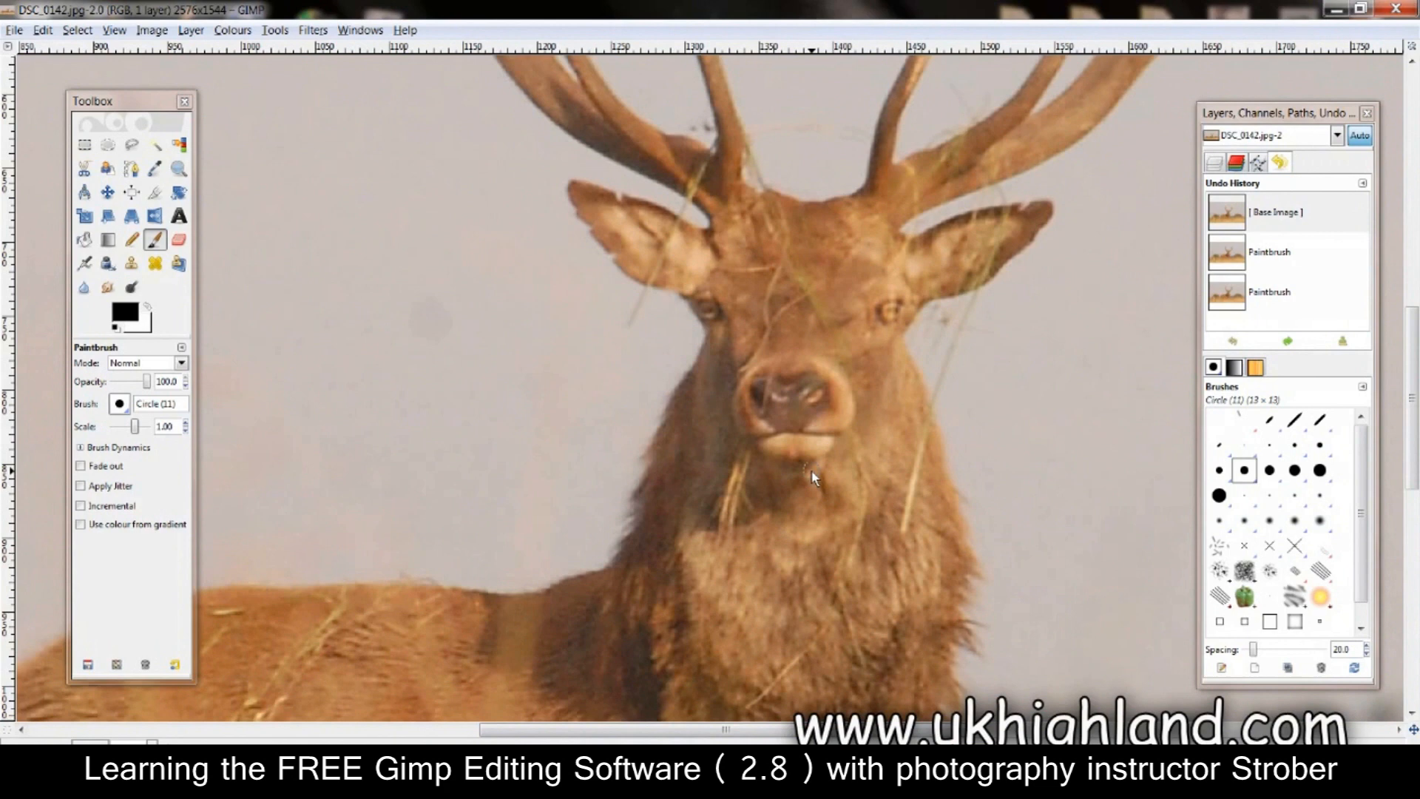
{"action": "scroll", "coordinate": [811, 469], "scroll_direction": "down", "scroll_amount": 3}
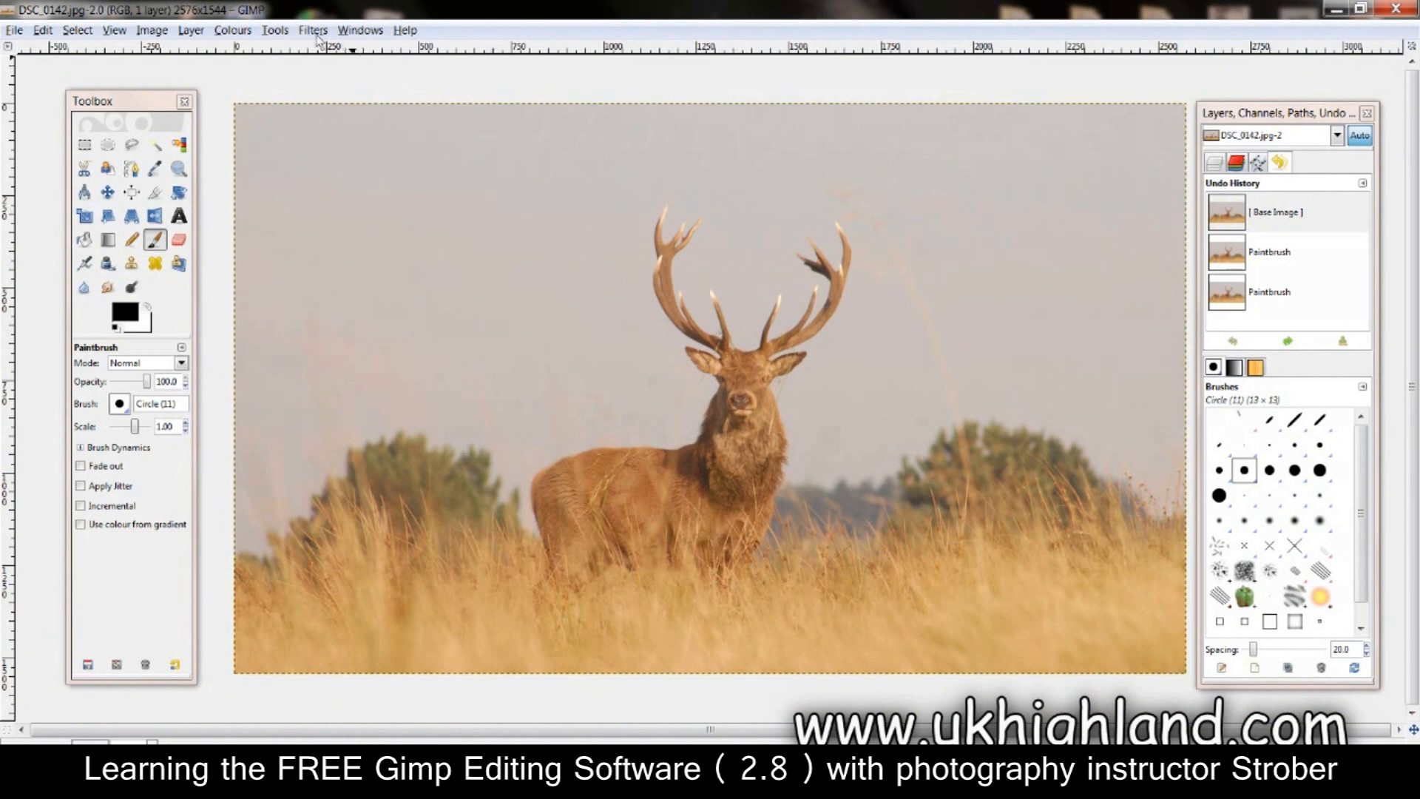
Open the Unsharp Mask filter for the stag photo and enlarge its dialog so the preview shows the stag's head and antlers
{"action": "left_click", "coordinate": [314, 33]}
{"action": "mouse_move", "coordinate": [336, 152]}
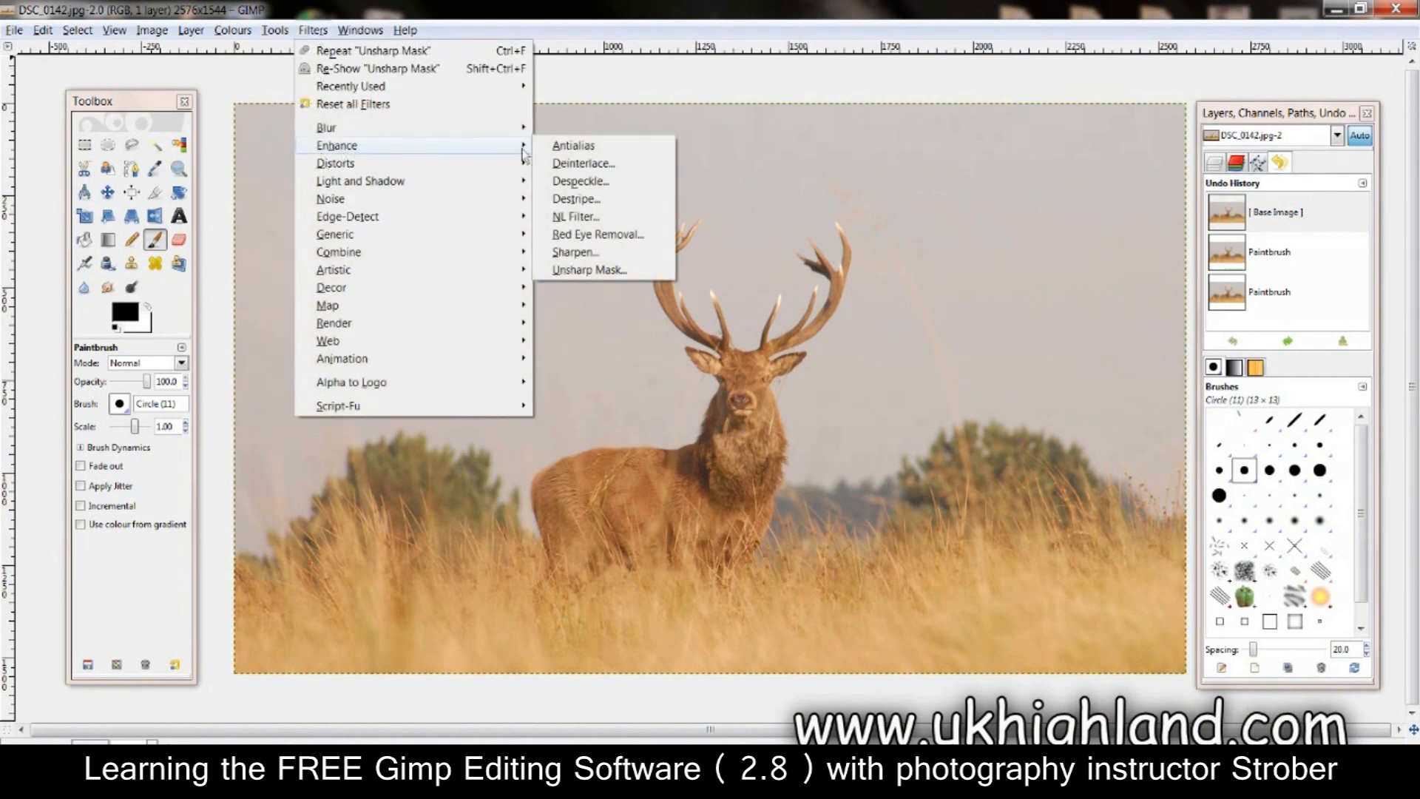
{"action": "left_click", "coordinate": [596, 271]}
{"action": "left_click_drag", "start_coordinate": [152, 52], "coordinate": [641, 139]}
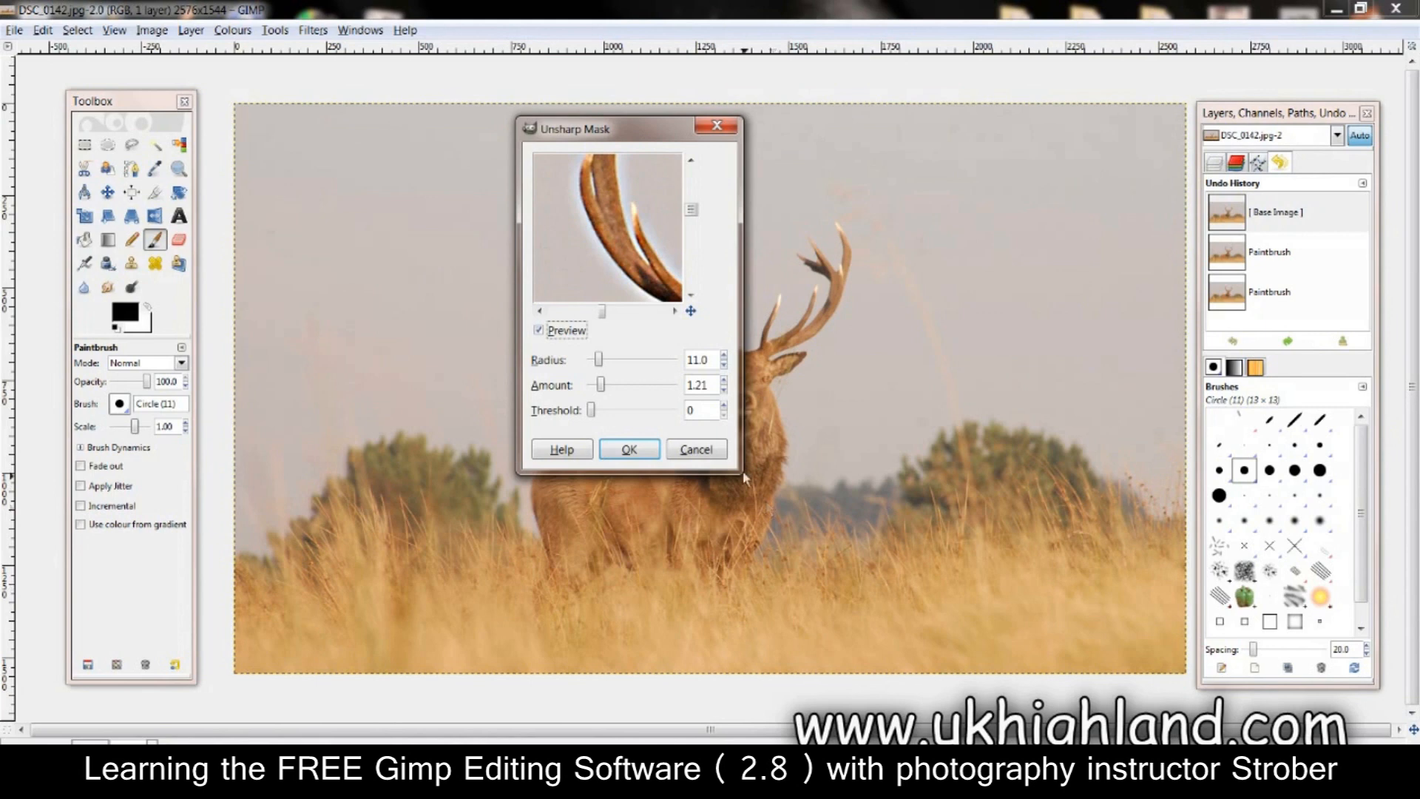
{"action": "left_click_drag", "start_coordinate": [744, 477], "coordinate": [1413, 740]}
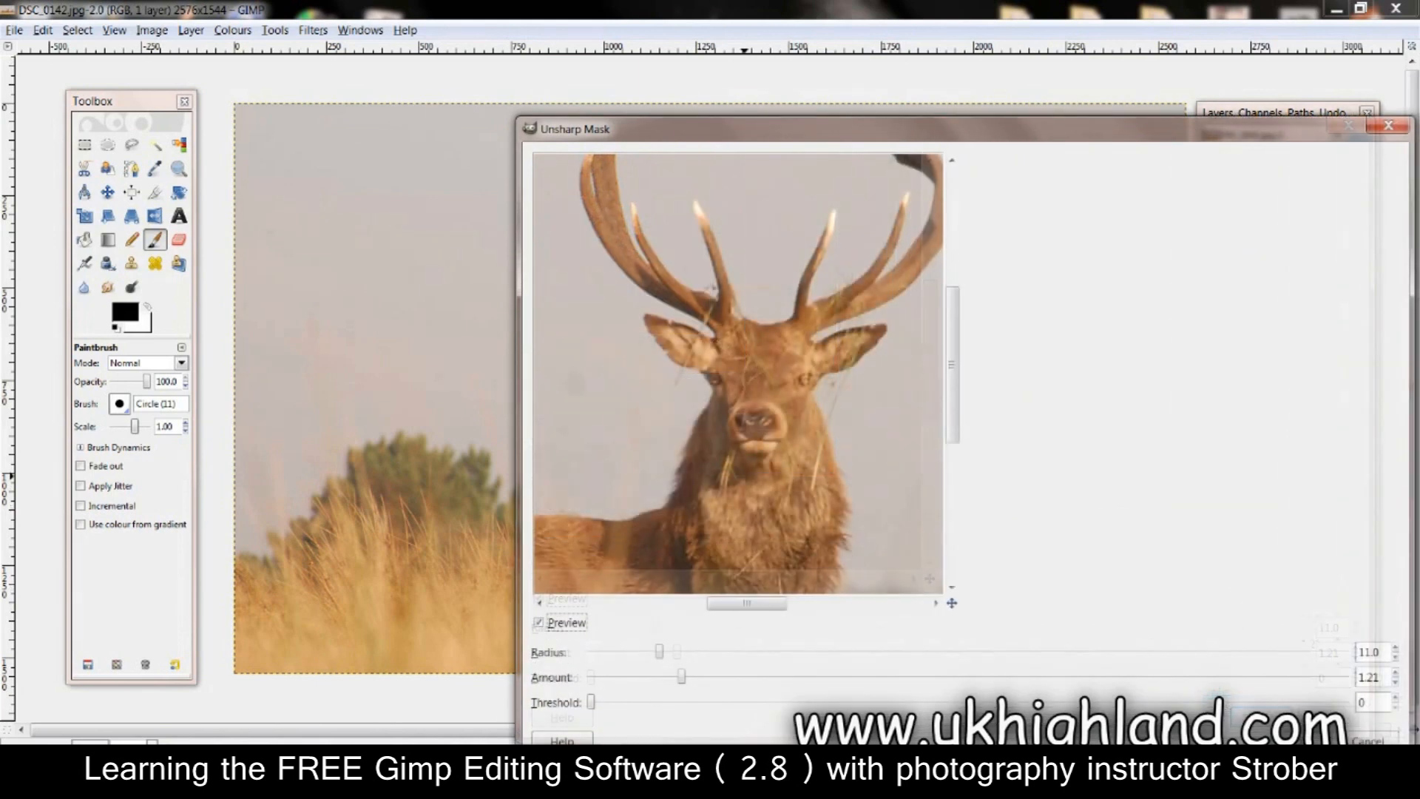
{"action": "left_click_drag", "start_coordinate": [714, 129], "coordinate": [631, 79]}
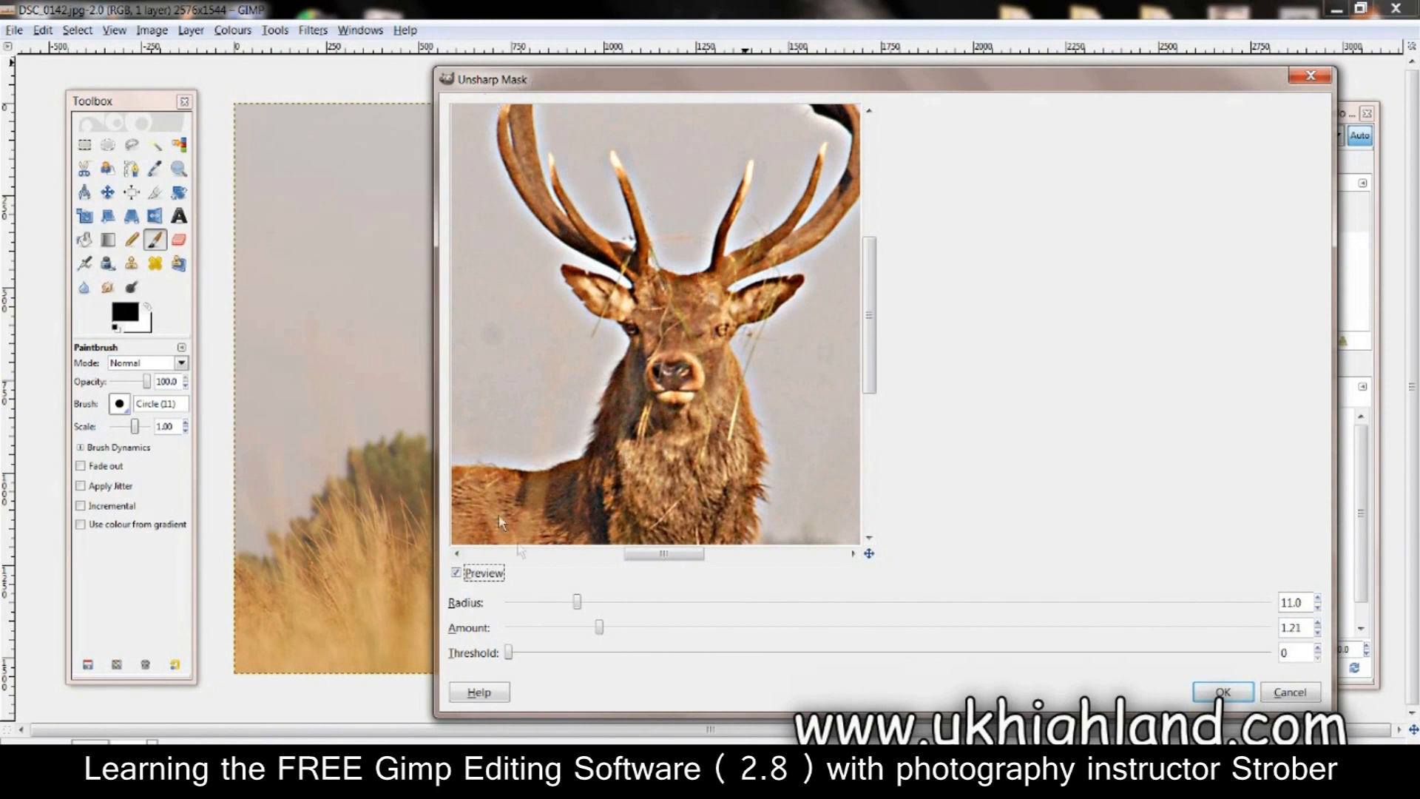
Compare the stag's head with the Unsharp Mask preview switched off and back on
{"action": "left_click", "coordinate": [457, 573]}
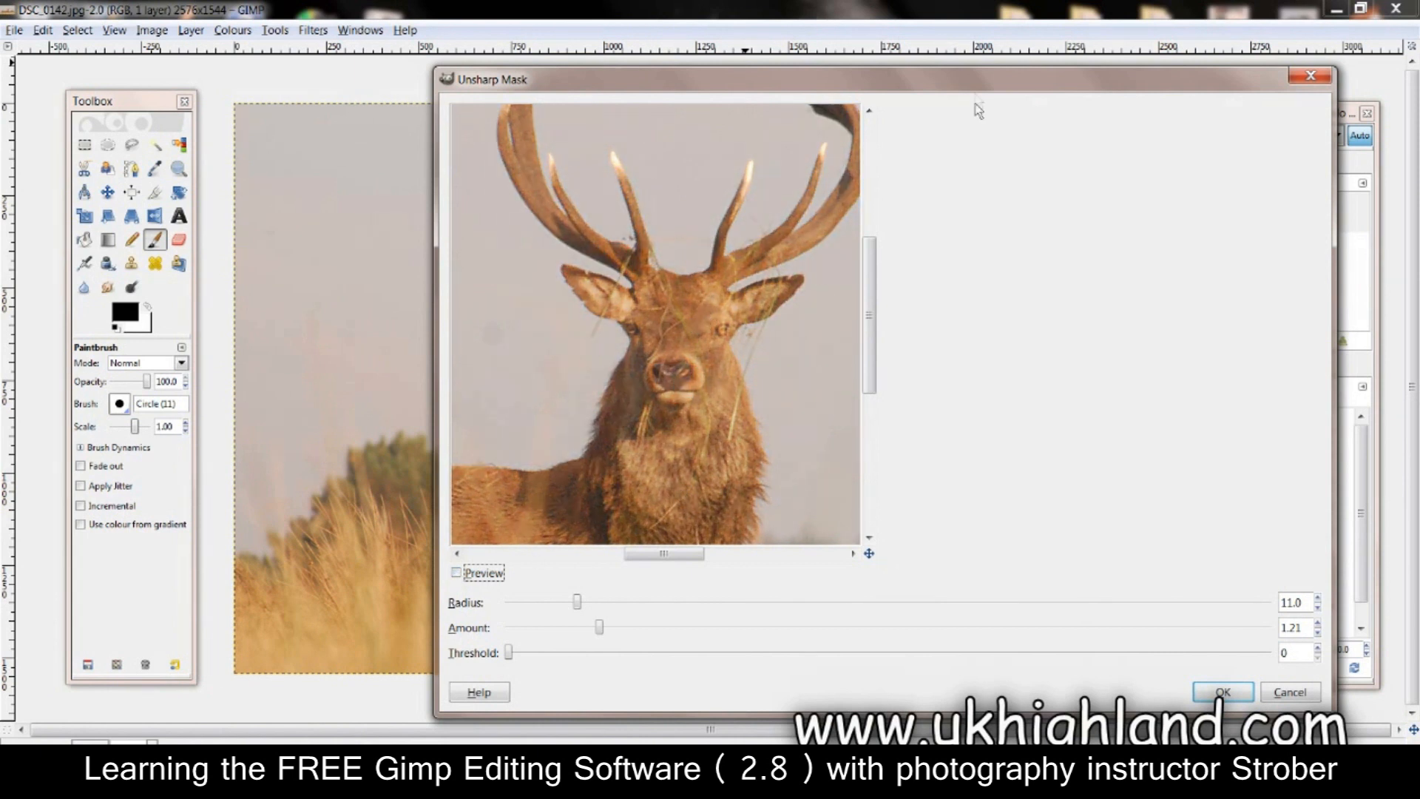
{"action": "mouse_move", "coordinate": [962, 85]}
{"action": "left_mouse_down"}
{"action": "mouse_move", "coordinate": [1014, 696]}
{"action": "mouse_move", "coordinate": [1016, 251]}
{"action": "mouse_move", "coordinate": [995, 6]}
{"action": "mouse_move", "coordinate": [949, 66]}
{"action": "left_mouse_up"}
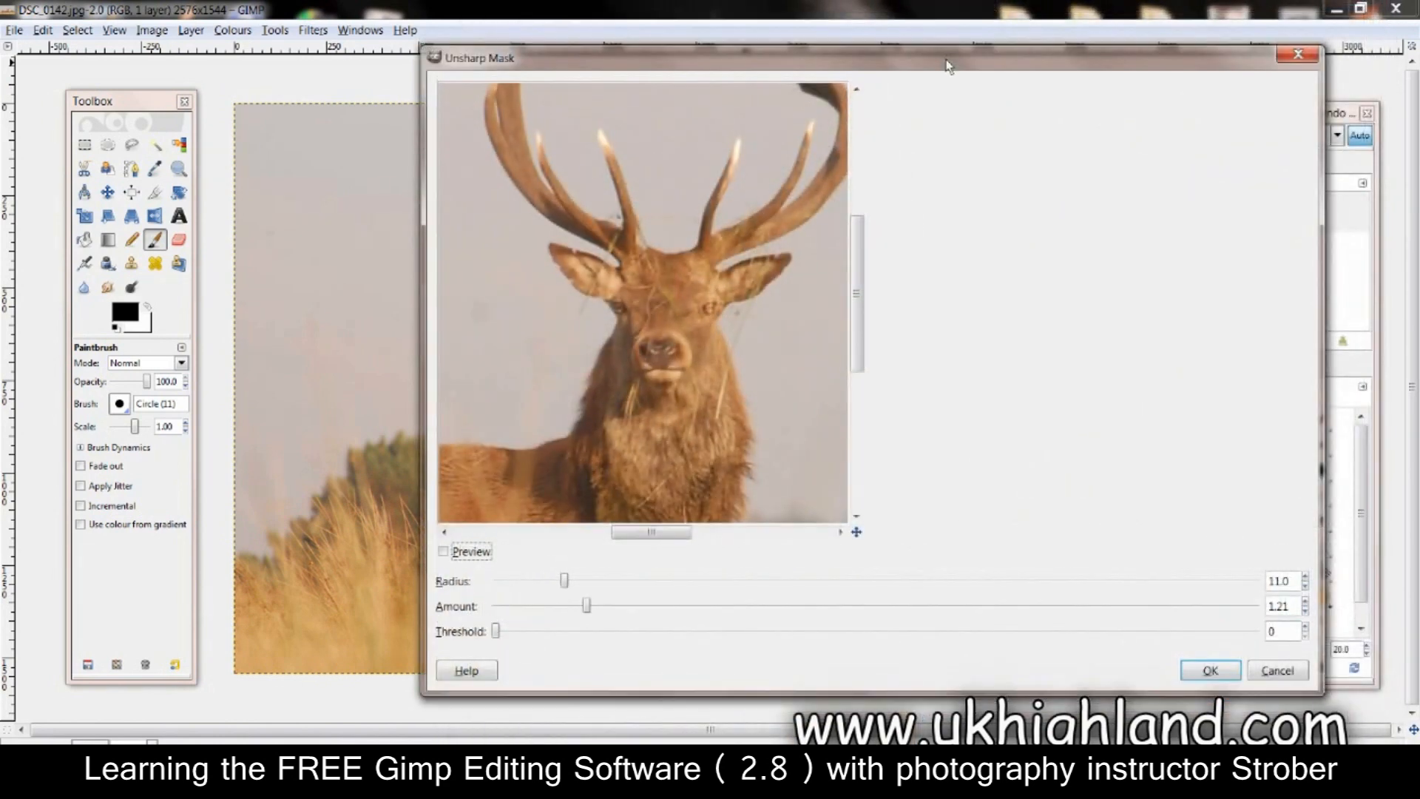
{"action": "left_click", "coordinate": [443, 552]}
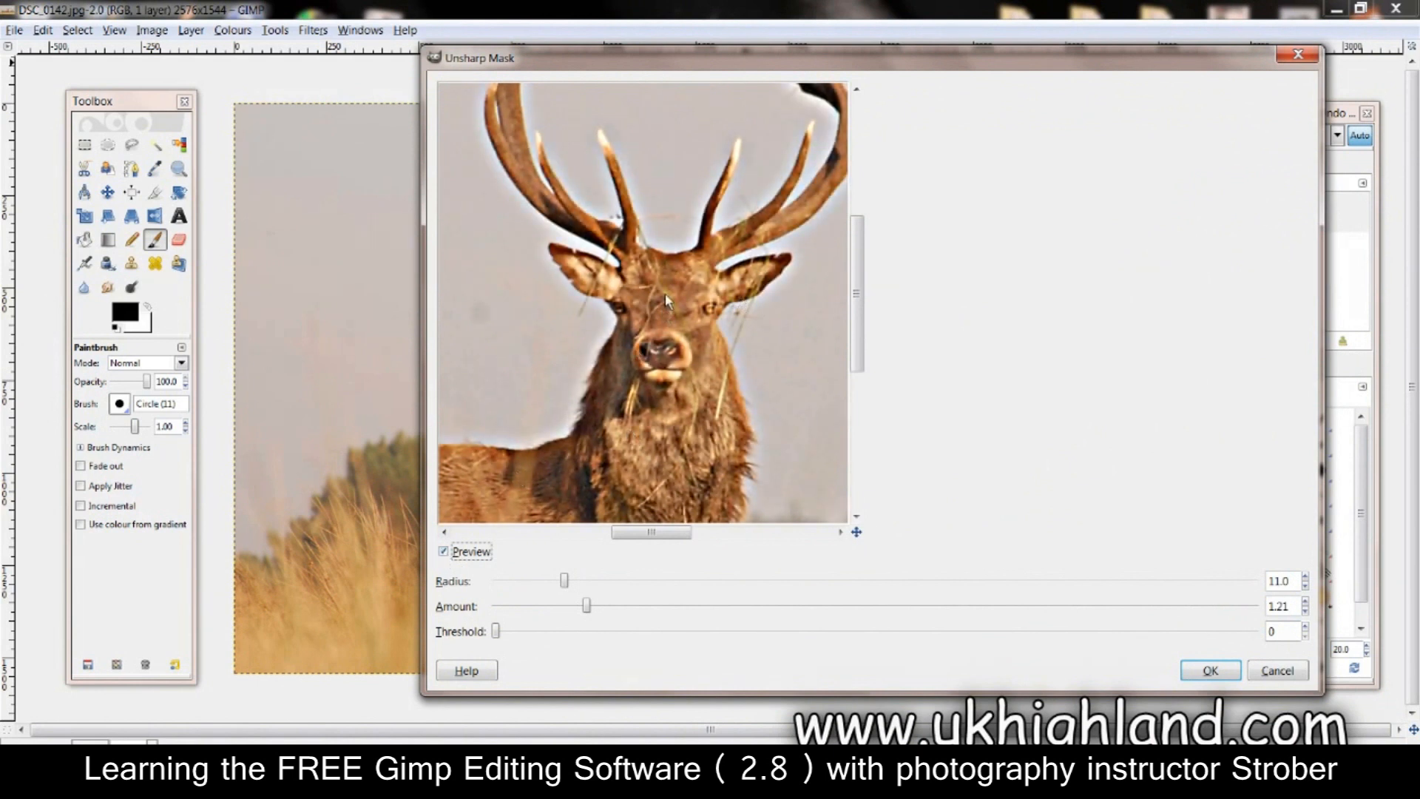
{"action": "left_click_drag", "start_coordinate": [755, 59], "coordinate": [805, 46]}
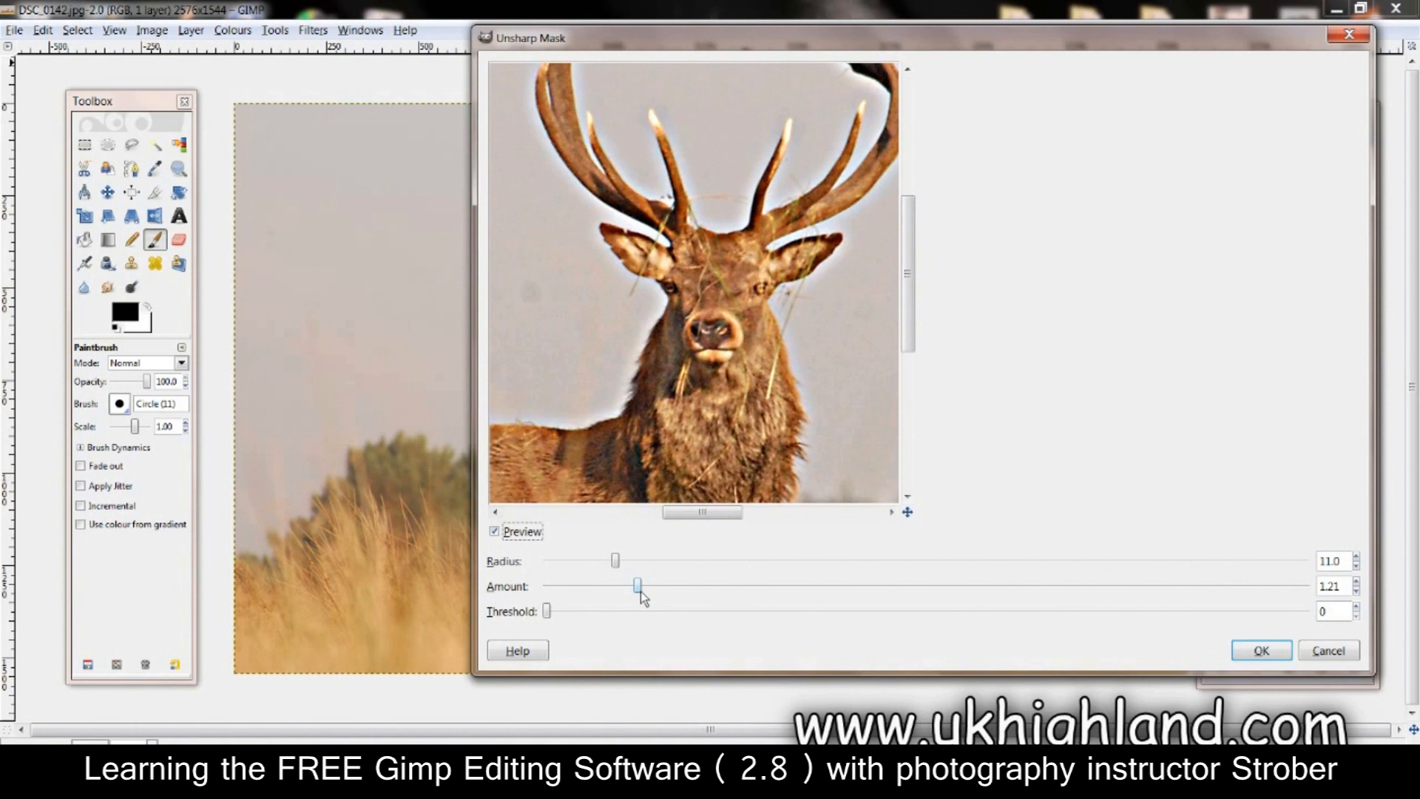
Try Unsharp Mask amounts of 2.40, 3.90 and 1.12, comparing the last one with the unsharpened preview
{"action": "left_click_drag", "start_coordinate": [640, 592], "coordinate": [736, 597]}
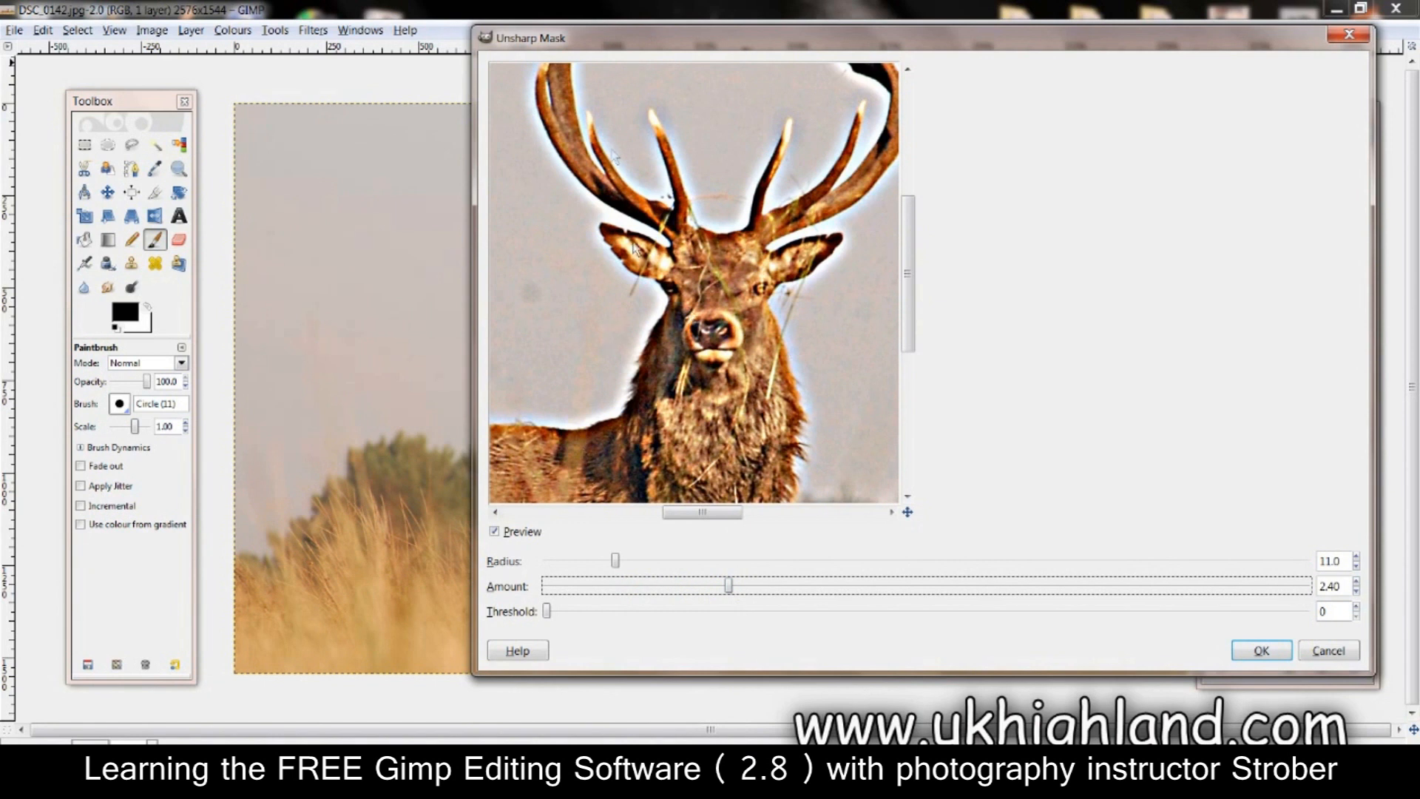
{"action": "left_click_drag", "start_coordinate": [727, 586], "coordinate": [845, 582]}
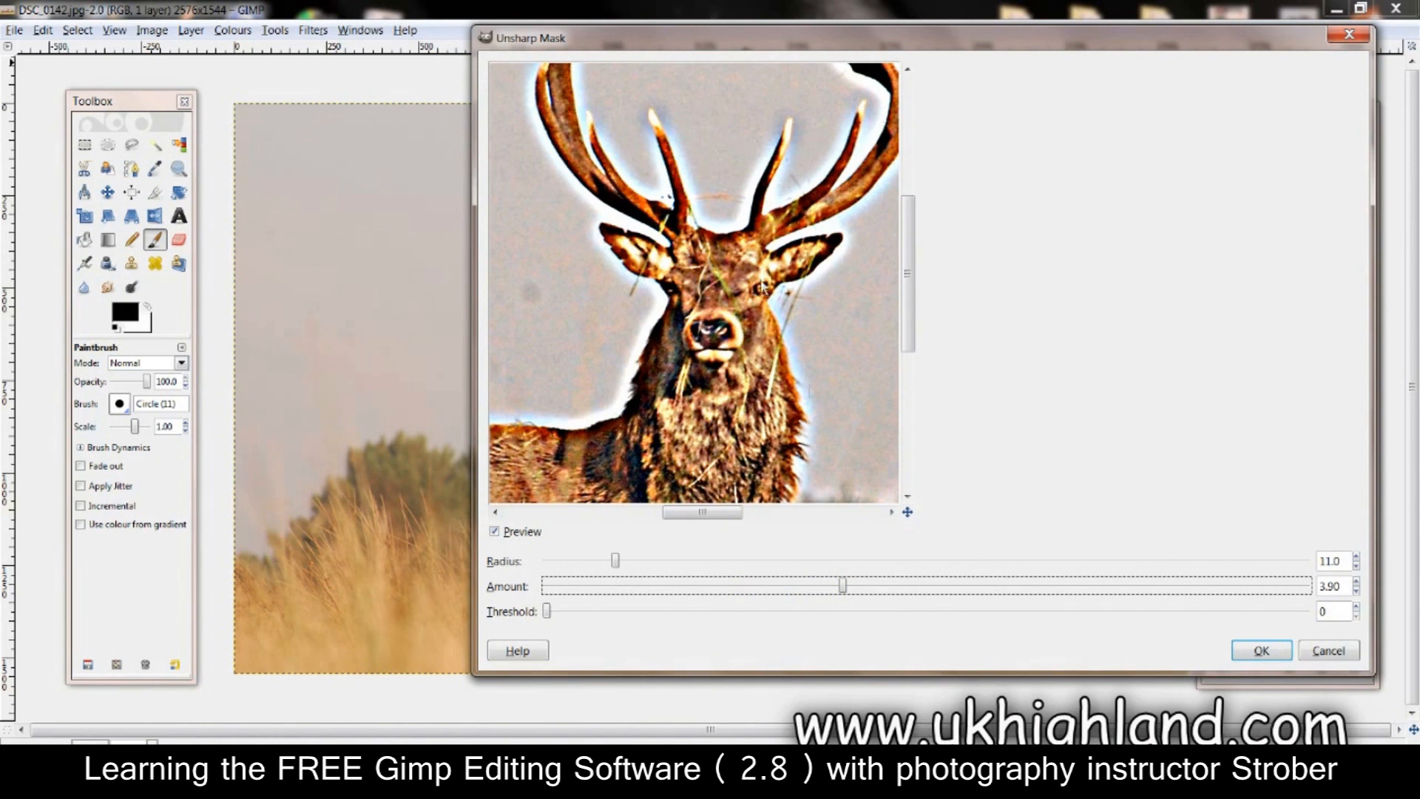
{"action": "left_click_drag", "start_coordinate": [844, 590], "coordinate": [654, 611]}
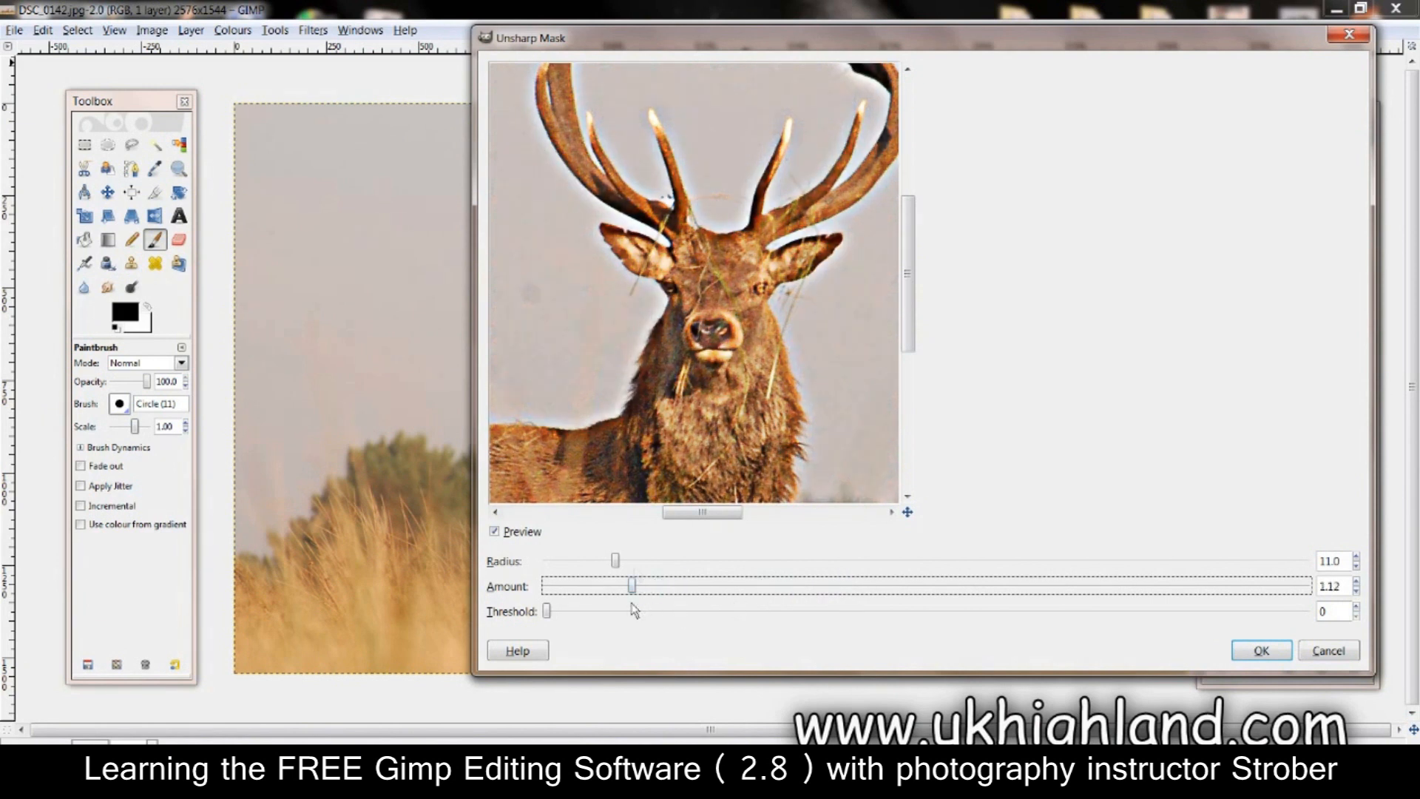
{"action": "left_click", "coordinate": [494, 532]}
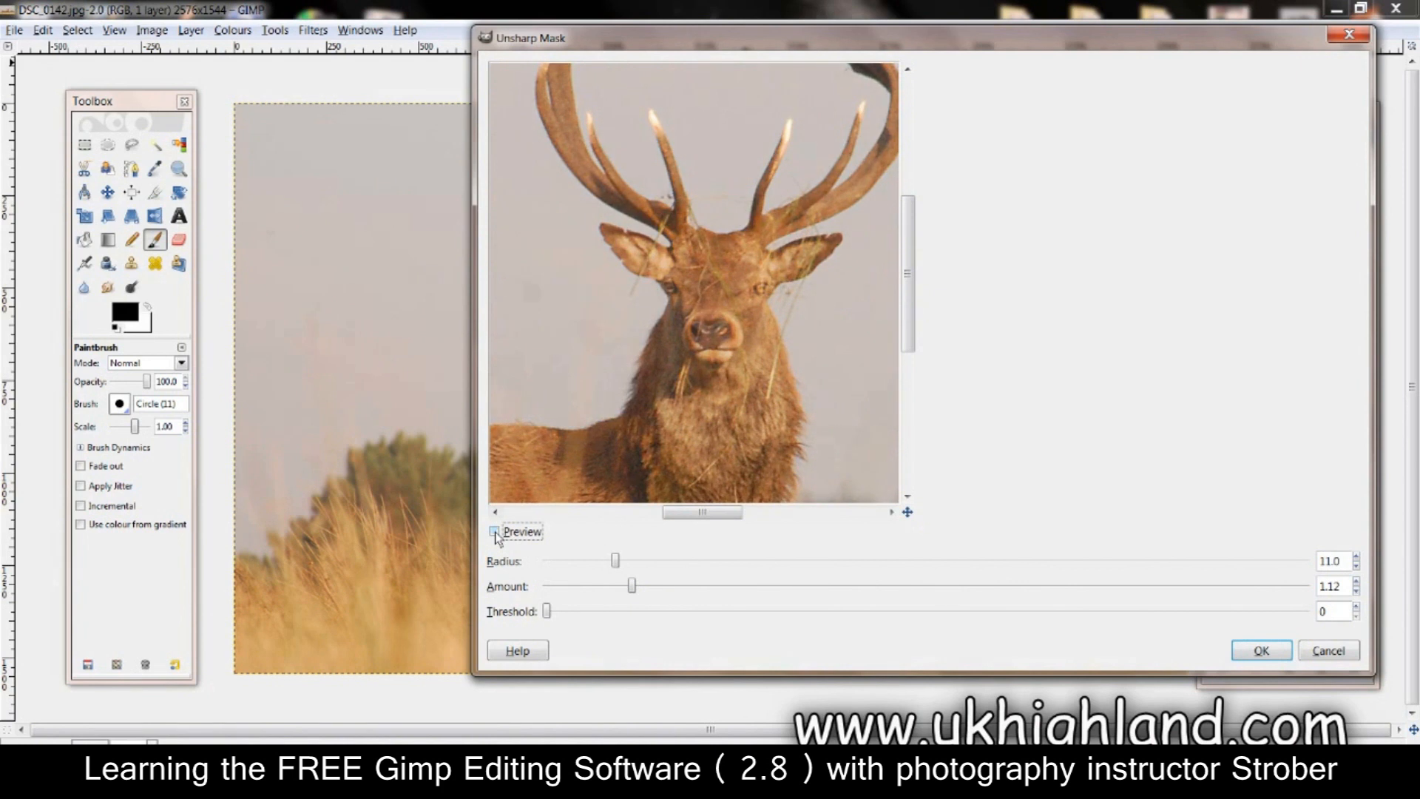
{"action": "left_click", "coordinate": [494, 531]}
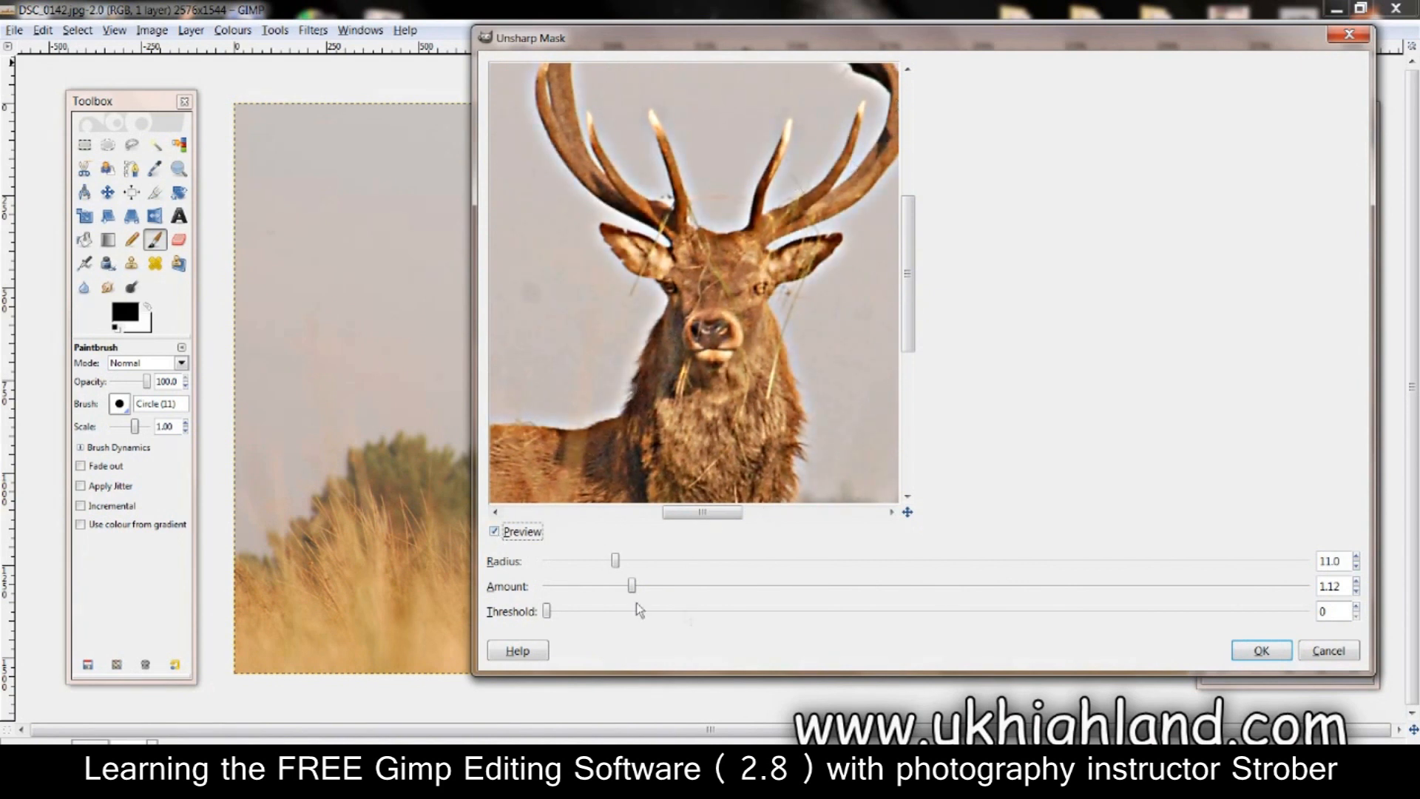
Set the Unsharp Mask amount to 0.91, check the stag in the preview and apply the filter with radius 11.0
{"action": "left_click_drag", "start_coordinate": [634, 590], "coordinate": [620, 590]}
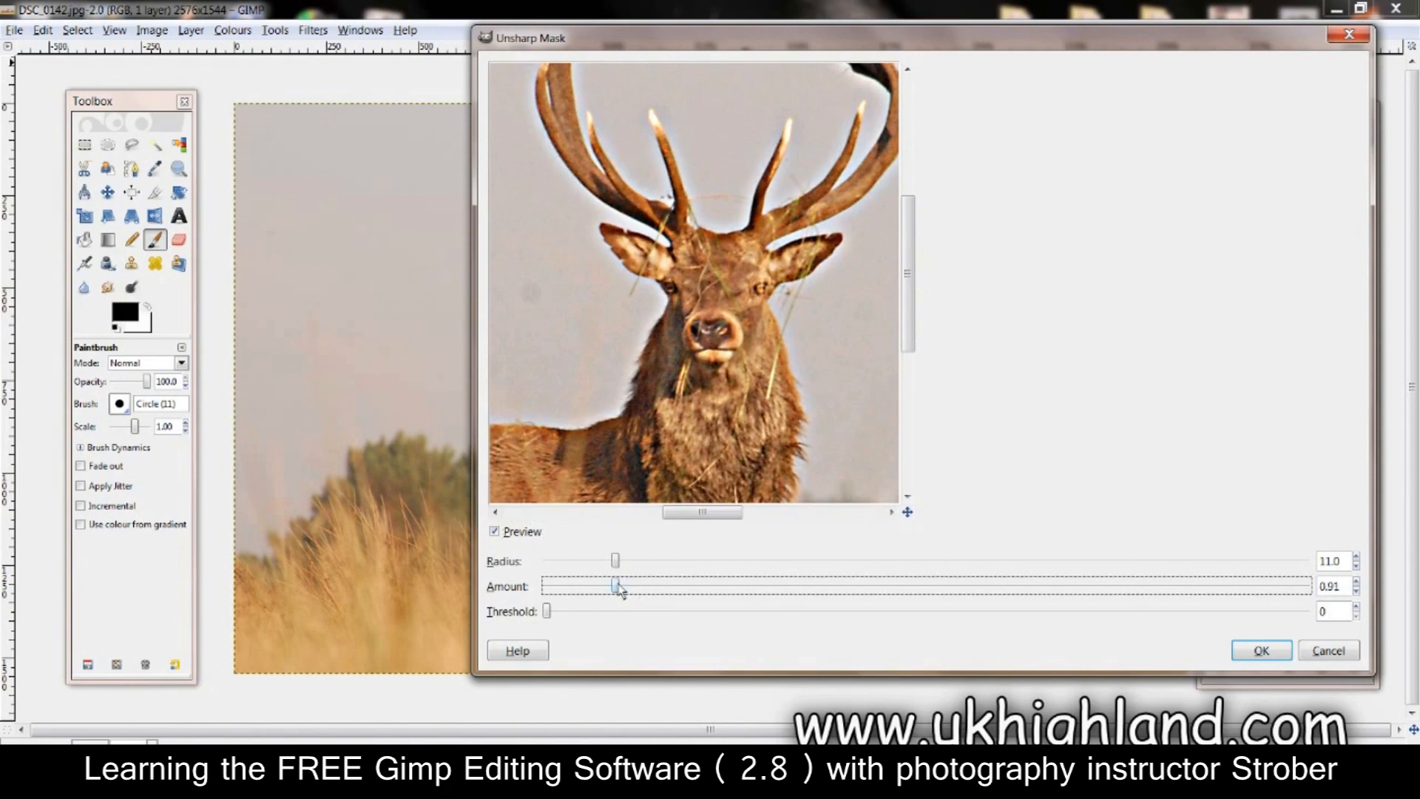
{"action": "left_click_drag", "start_coordinate": [575, 388], "coordinate": [517, 322]}
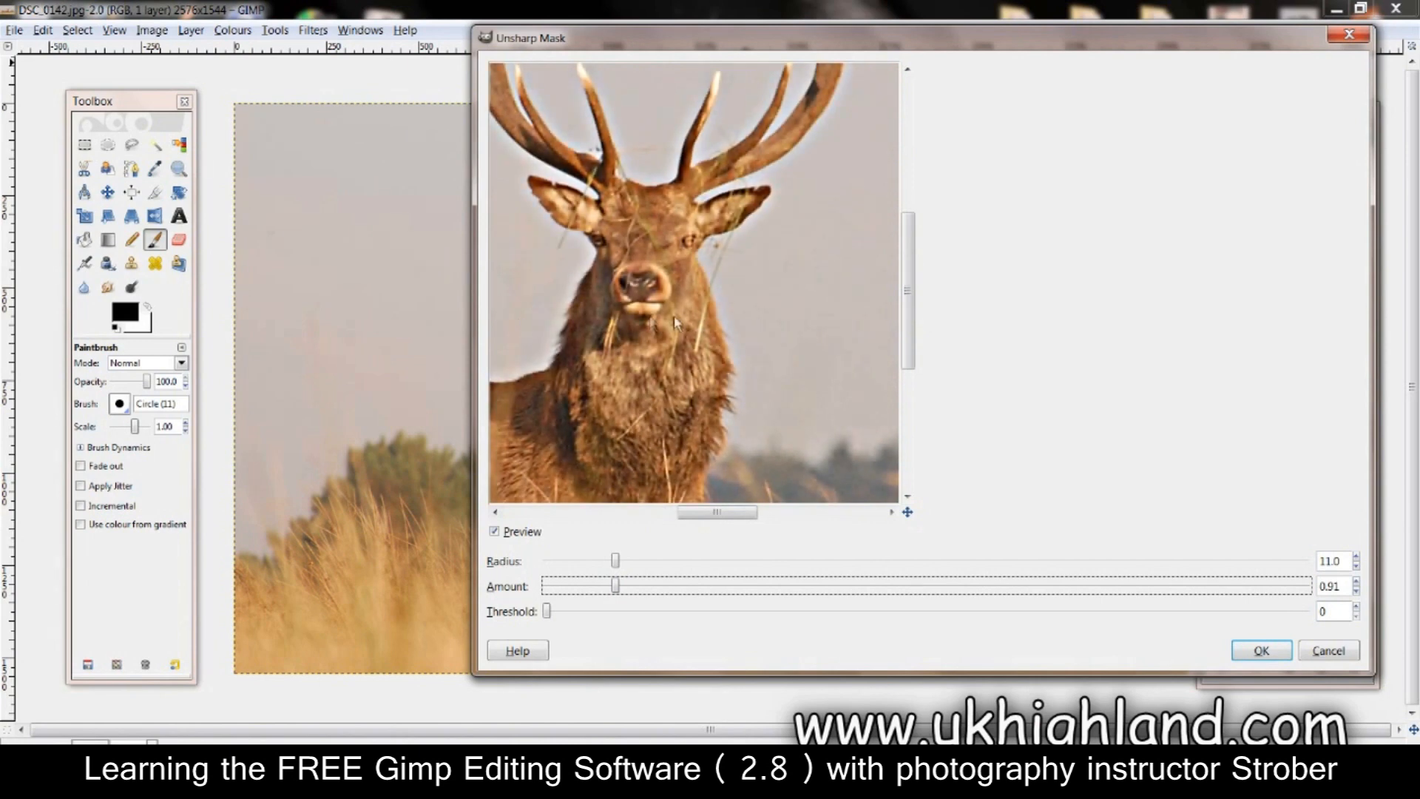
{"action": "left_click_drag", "start_coordinate": [722, 289], "coordinate": [795, 322]}
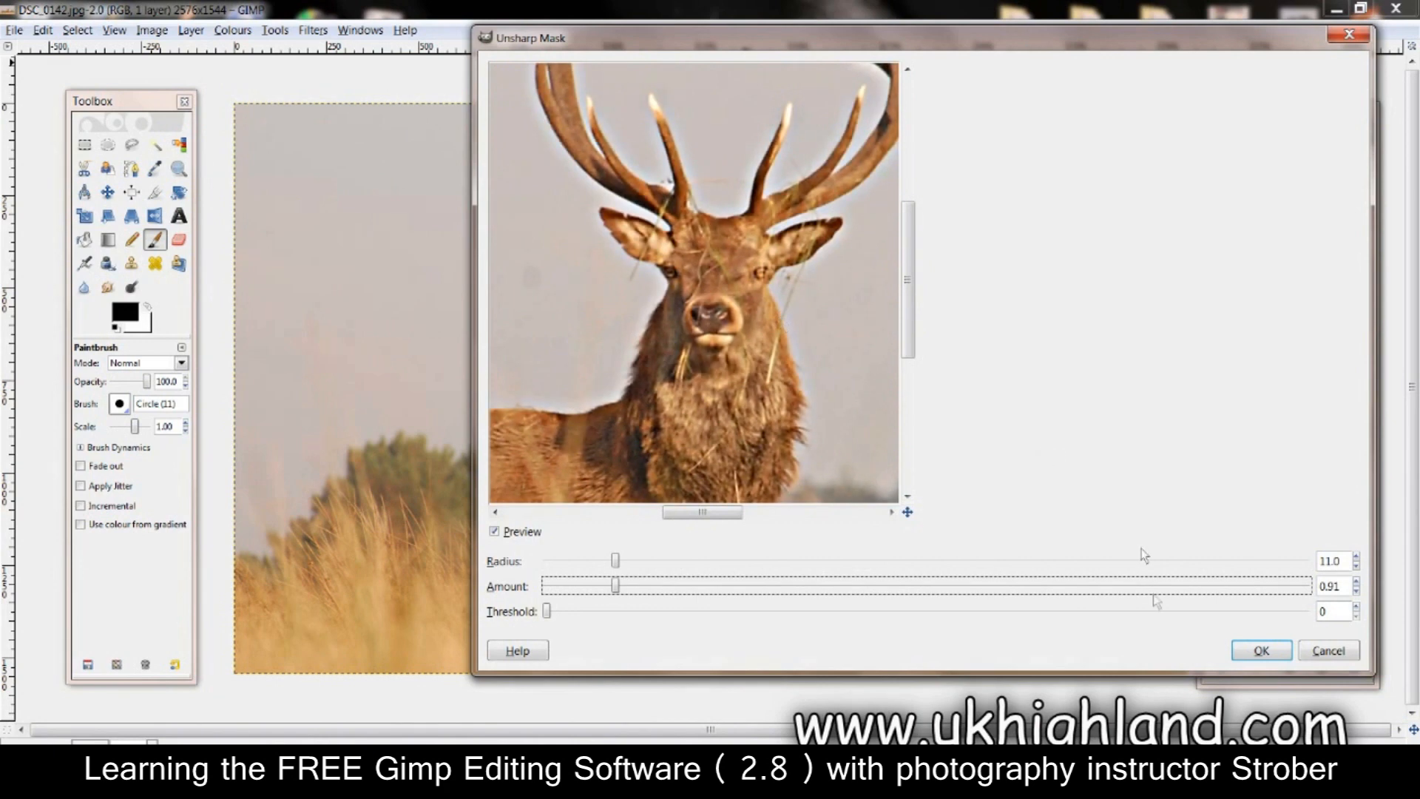
{"action": "left_click", "coordinate": [1261, 651]}
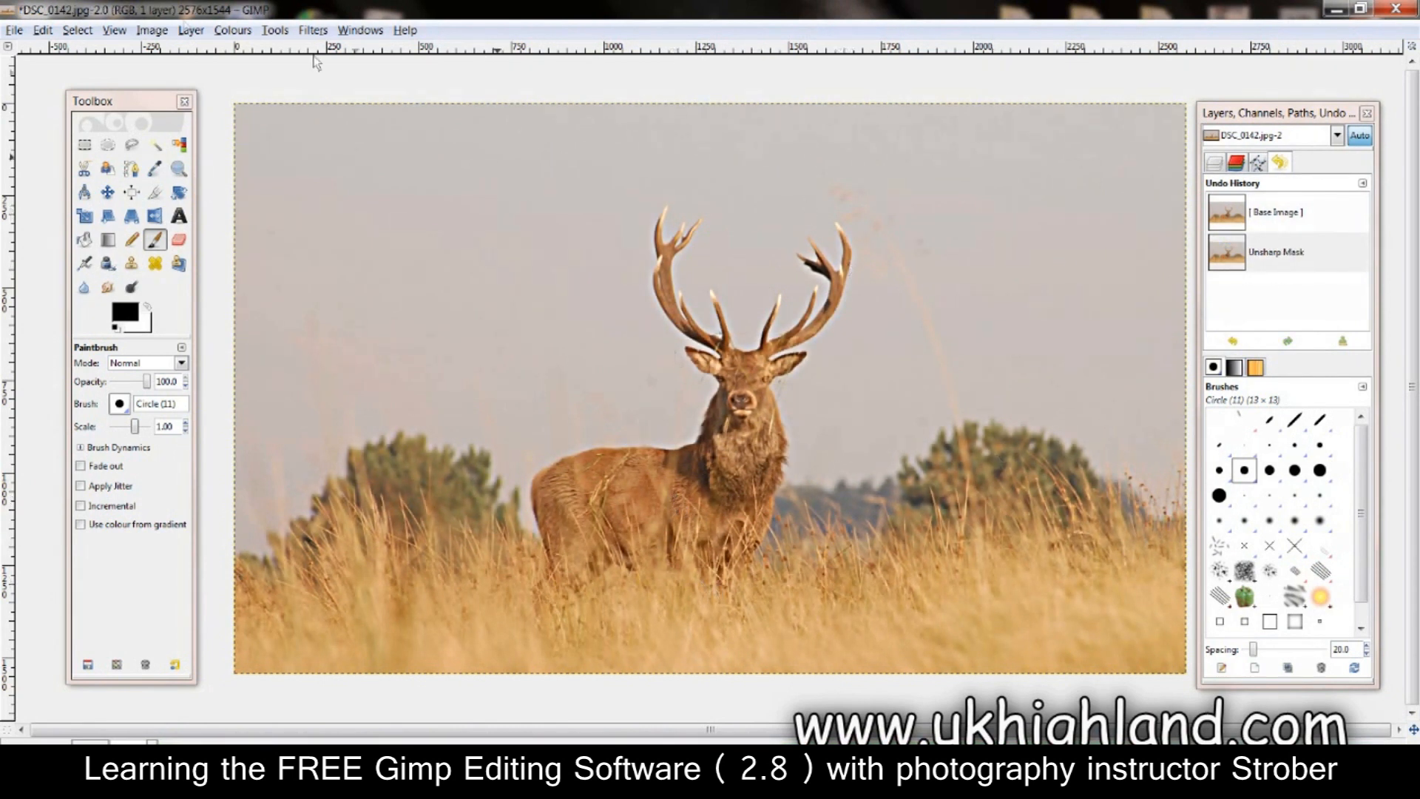
Undo and redo the Unsharp Mask twice to compare the photo before and after sharpening, ending sharpened, and inspect the antler edges up close
{"action": "left_click", "coordinate": [43, 30]}
{"action": "left_click", "coordinate": [55, 50]}
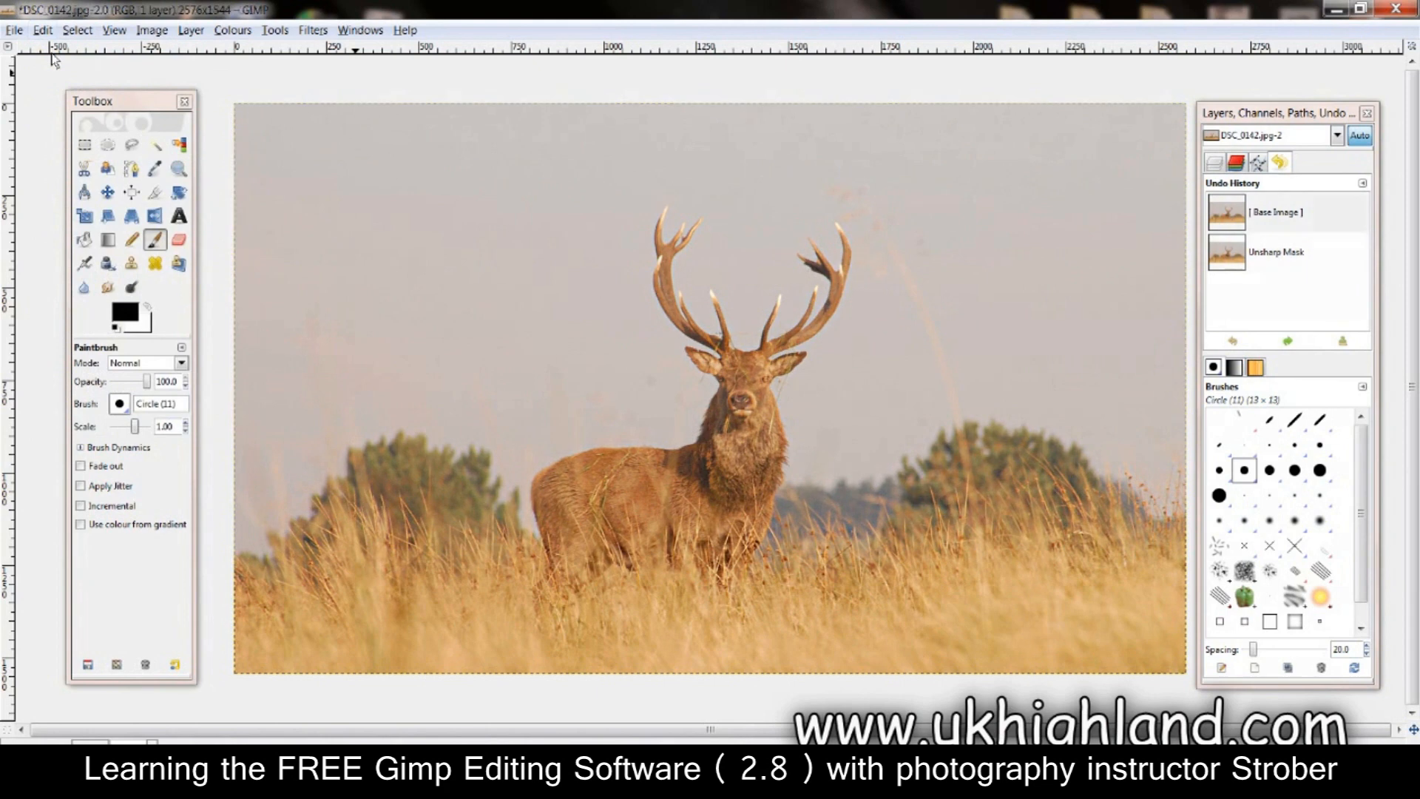
{"action": "left_click", "coordinate": [46, 34]}
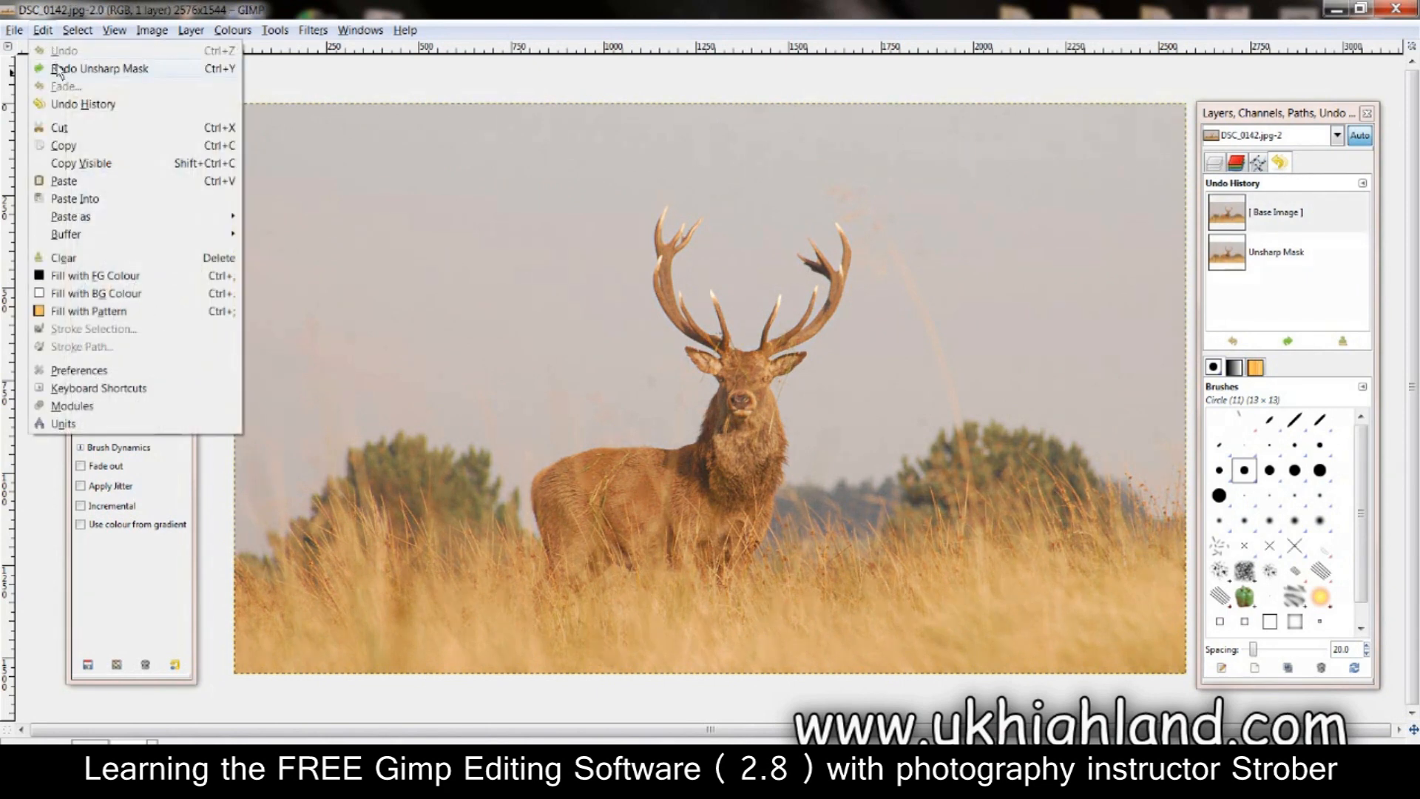
{"action": "left_click", "coordinate": [58, 69]}
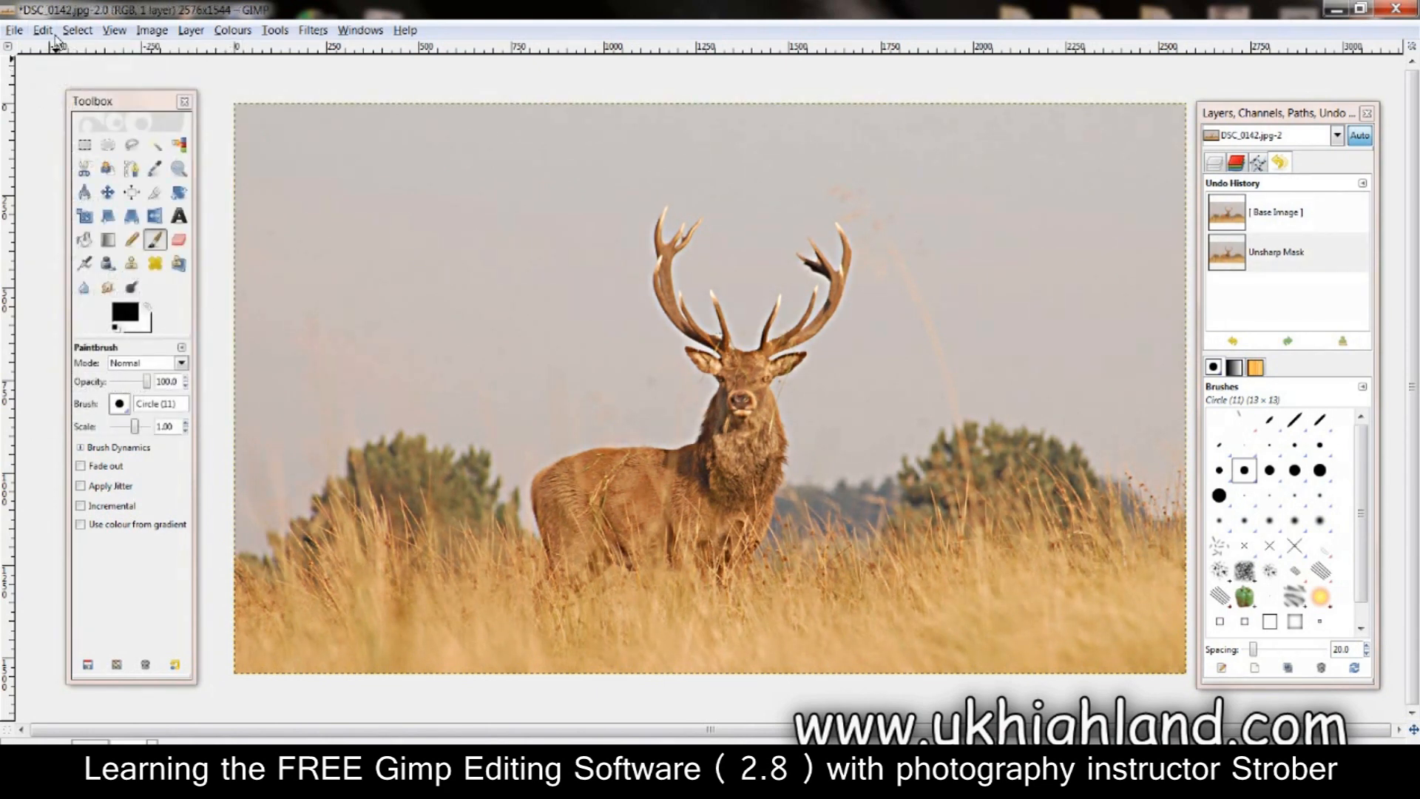
{"action": "left_click", "coordinate": [52, 36]}
{"action": "left_click", "coordinate": [56, 51]}
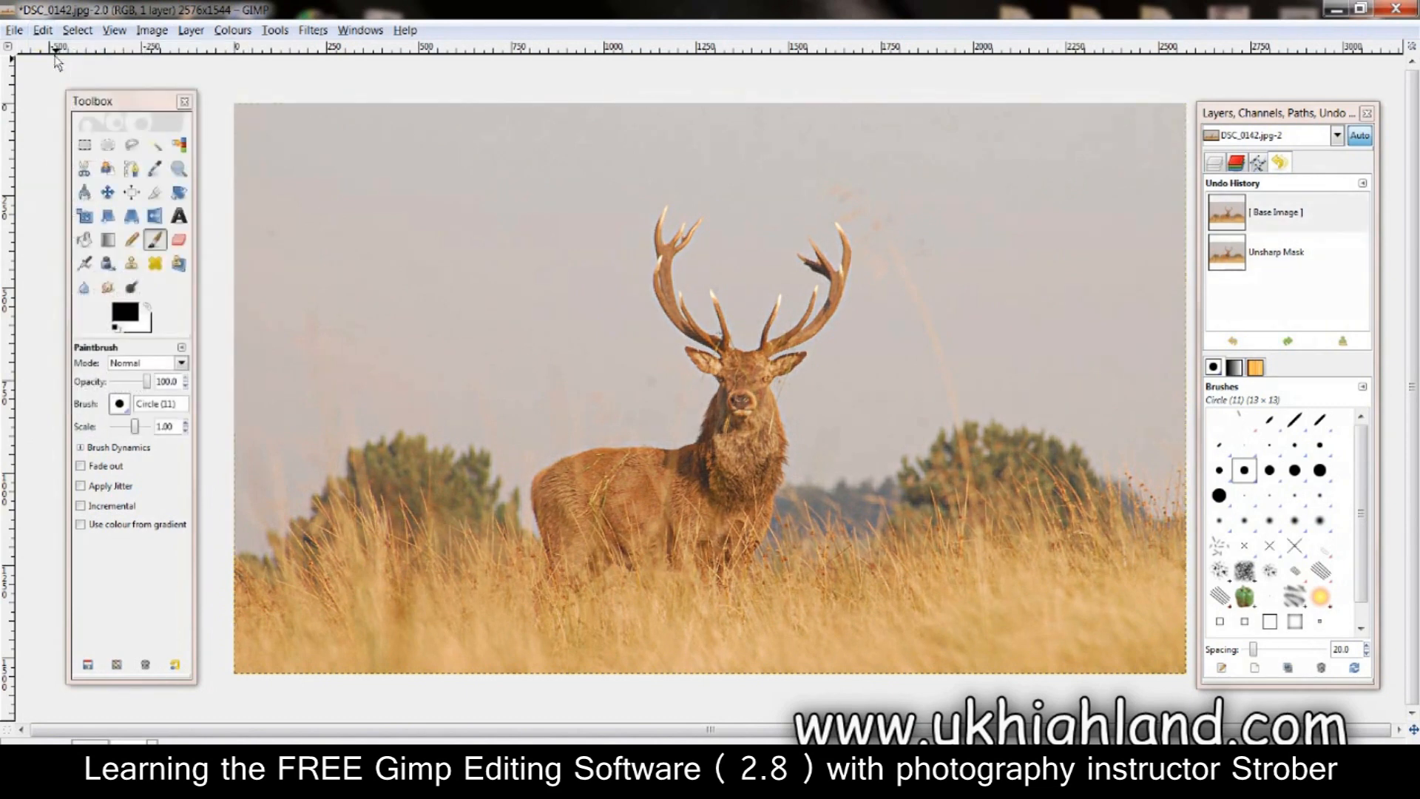
{"action": "left_click", "coordinate": [44, 30]}
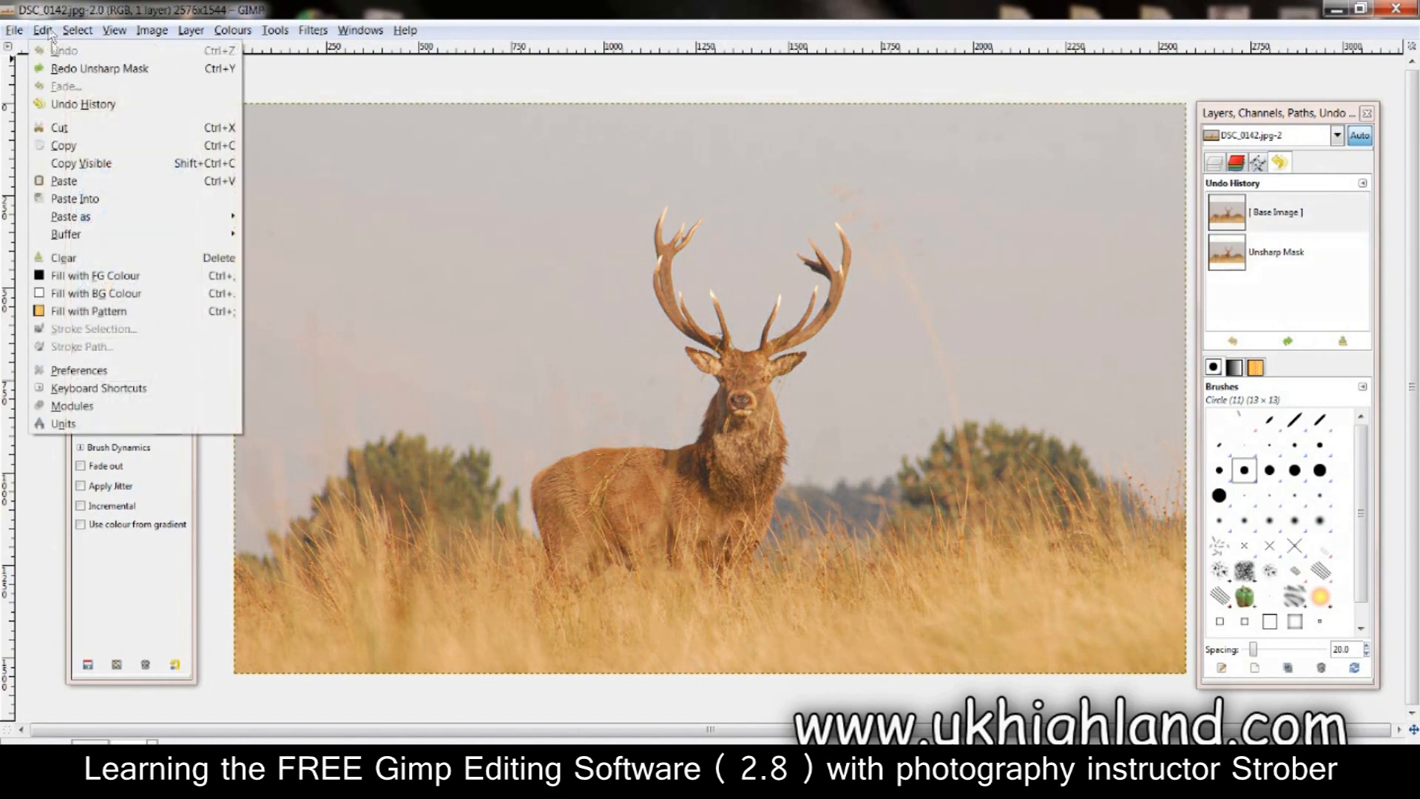
{"action": "left_click", "coordinate": [52, 69]}
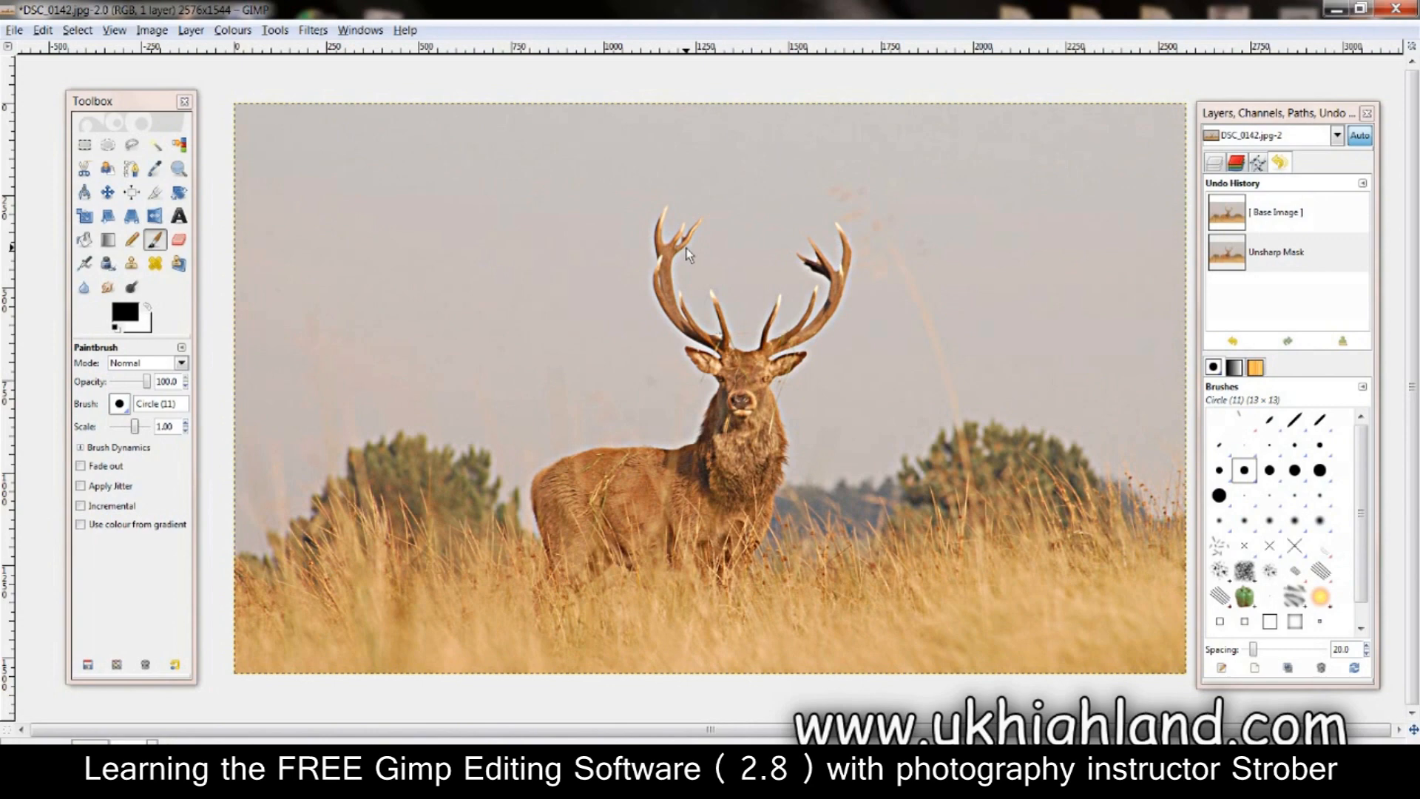
{"action": "scroll", "coordinate": [688, 254], "scroll_direction": "up", "scroll_amount": 1}
{"action": "scroll", "coordinate": [687, 253], "scroll_direction": "up", "scroll_amount": 2}
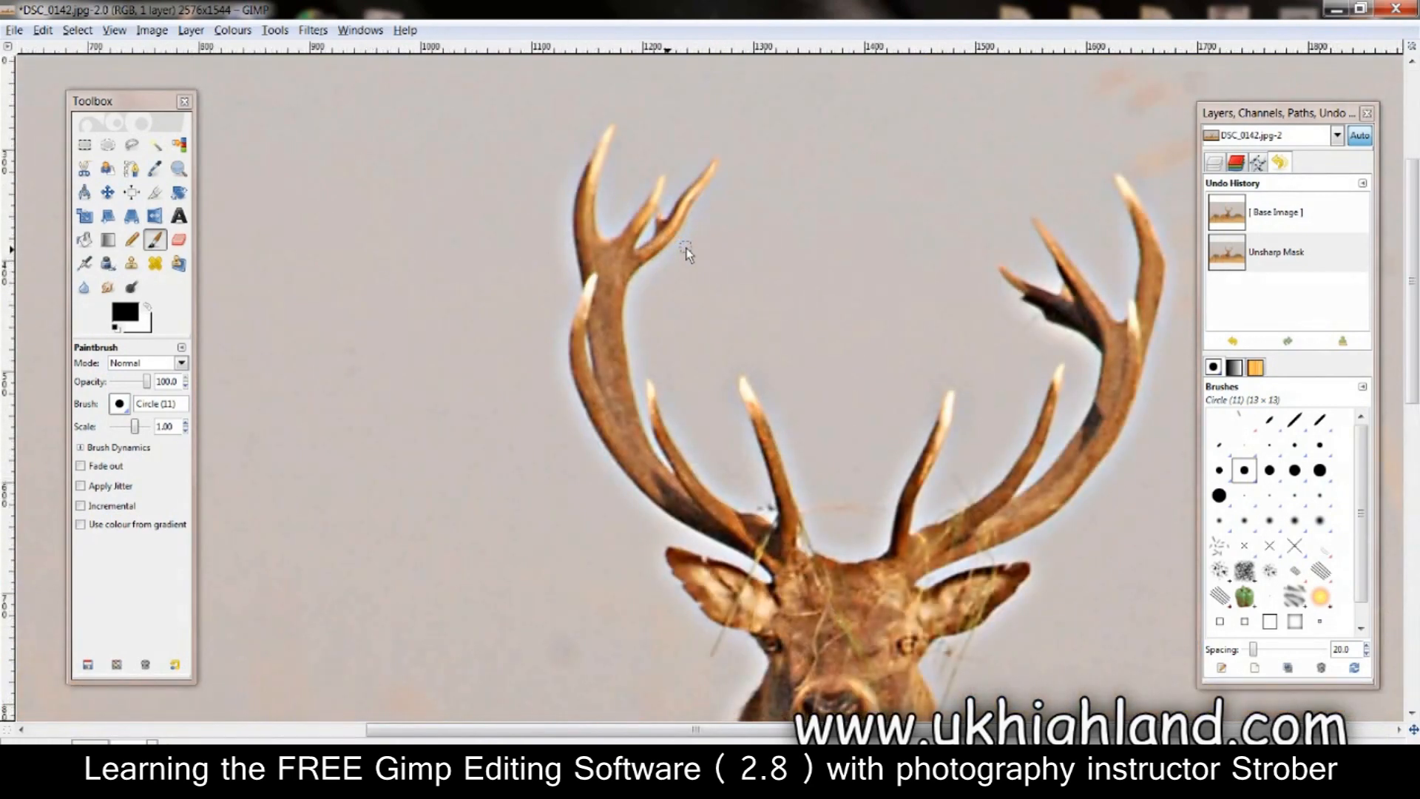
Reposition the floating Toolbox and Layers windows around the stag and inspect the sharpened photo from the head down to the body
{"action": "scroll", "coordinate": [682, 382], "scroll_direction": "down", "scroll_amount": 3}
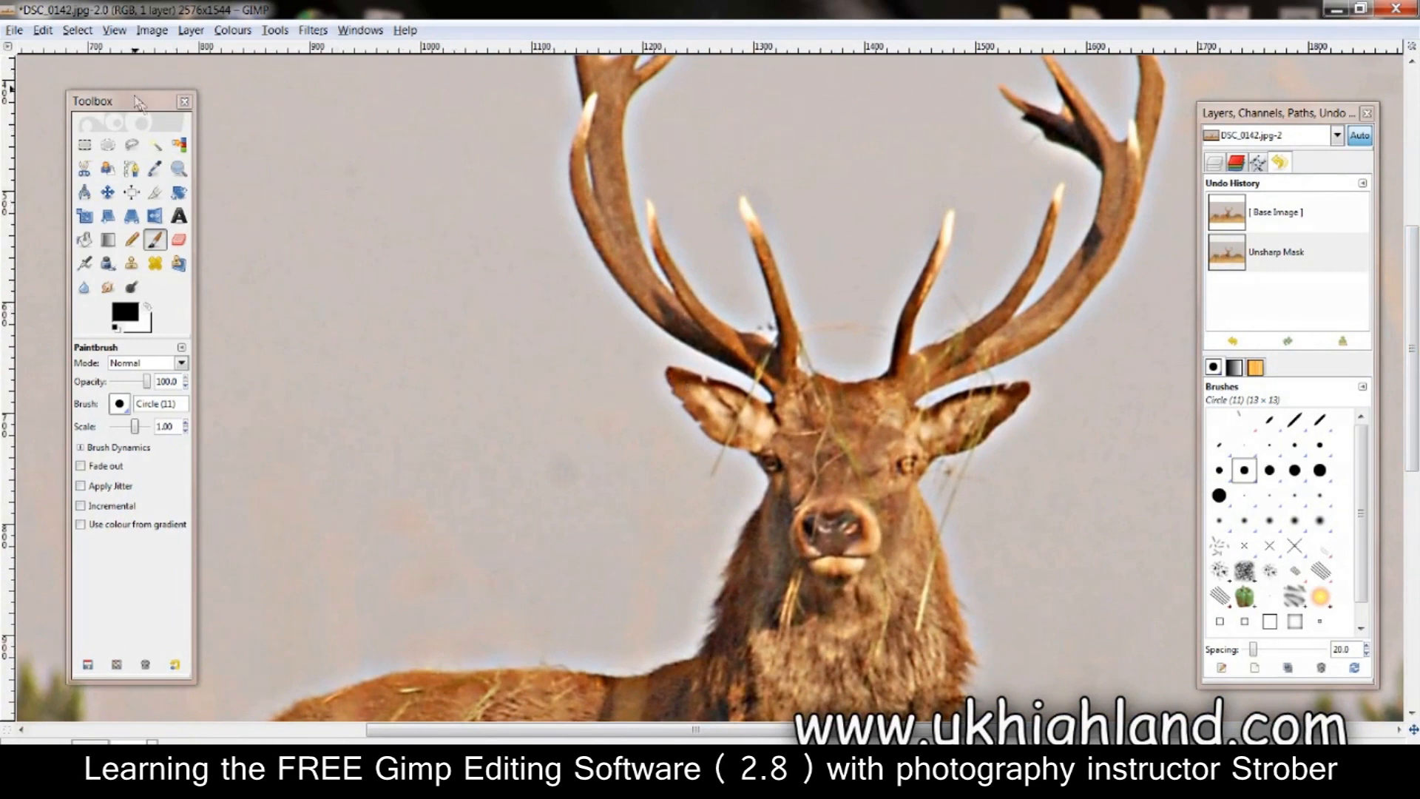
{"action": "left_click_drag", "start_coordinate": [137, 102], "coordinate": [393, 72]}
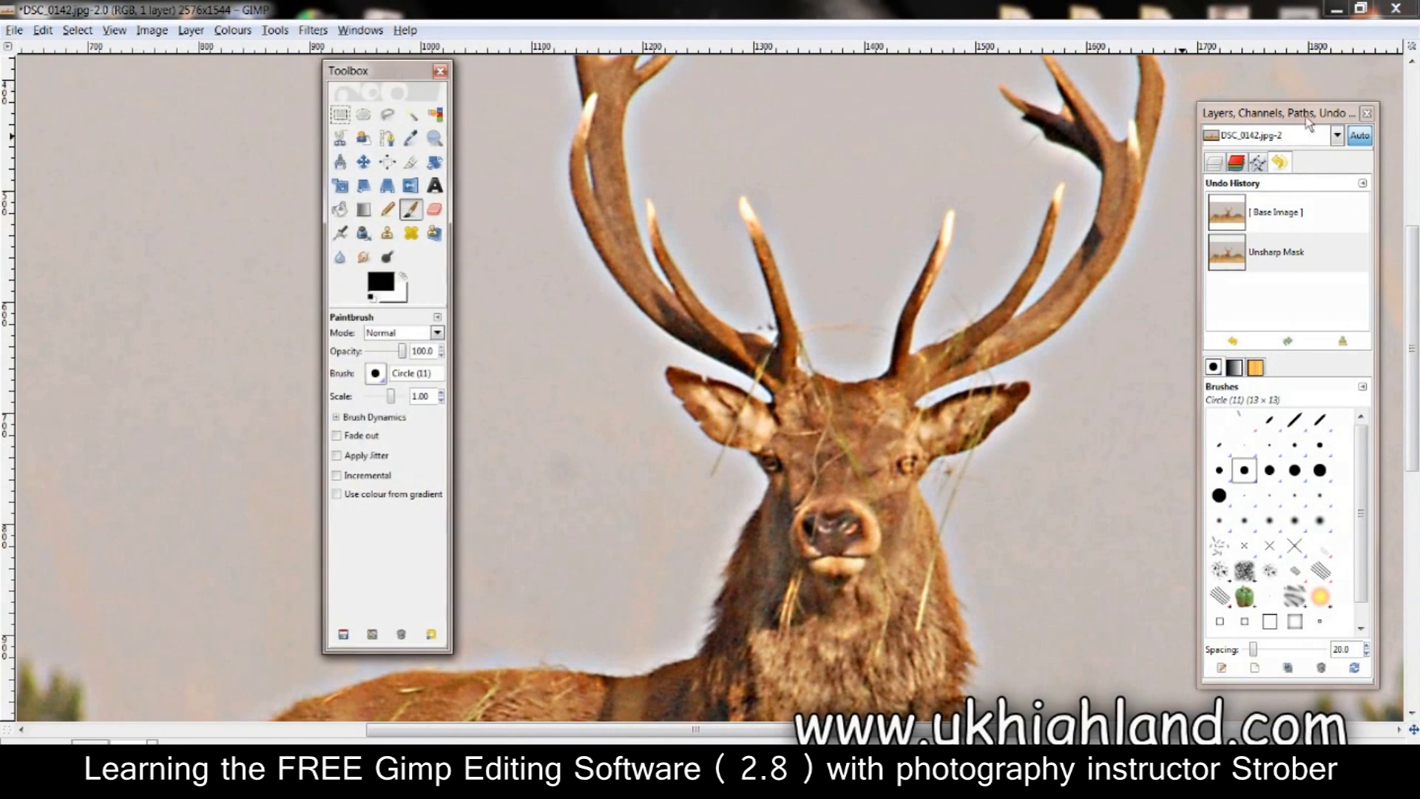
{"action": "left_click_drag", "start_coordinate": [1307, 122], "coordinate": [1300, 107]}
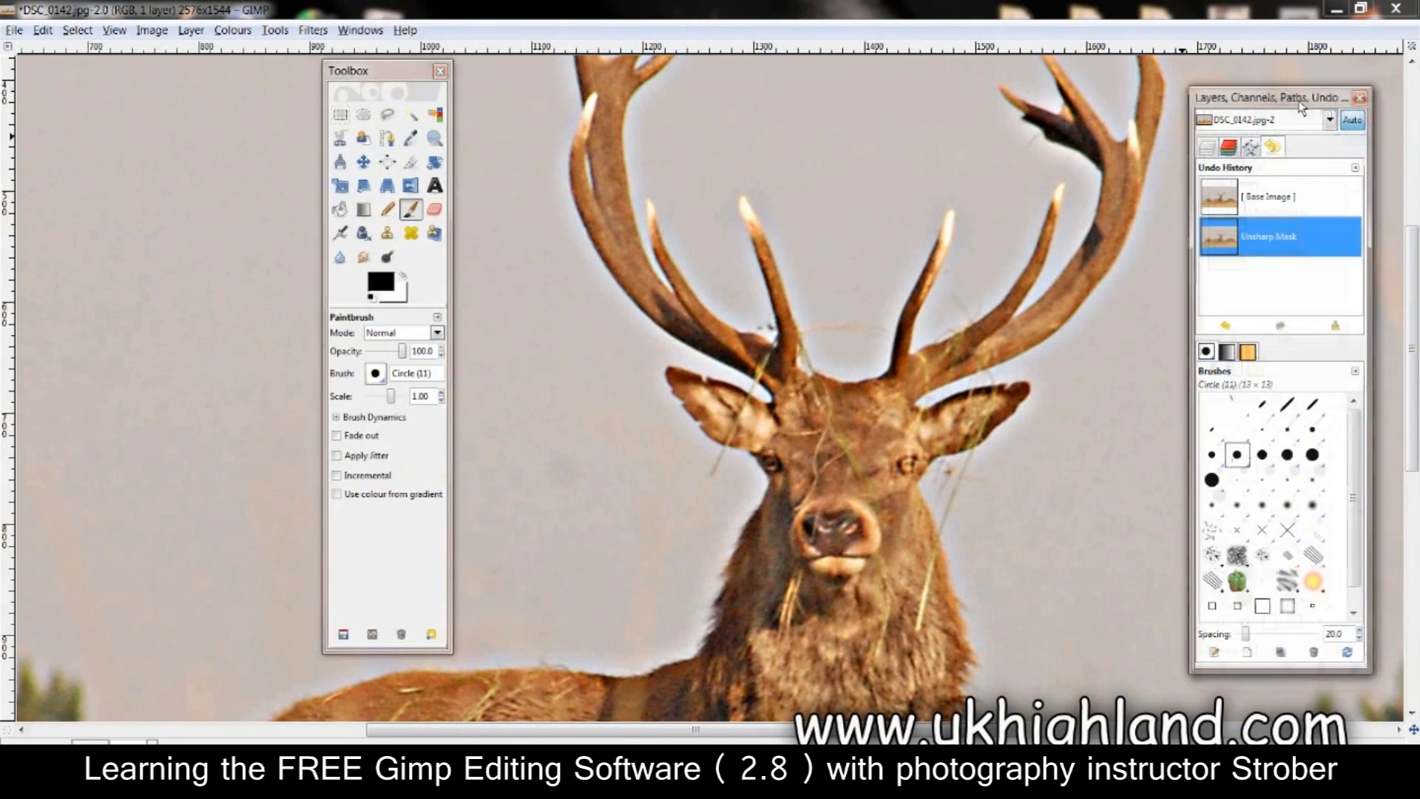
{"action": "left_click", "coordinate": [1093, 429]}
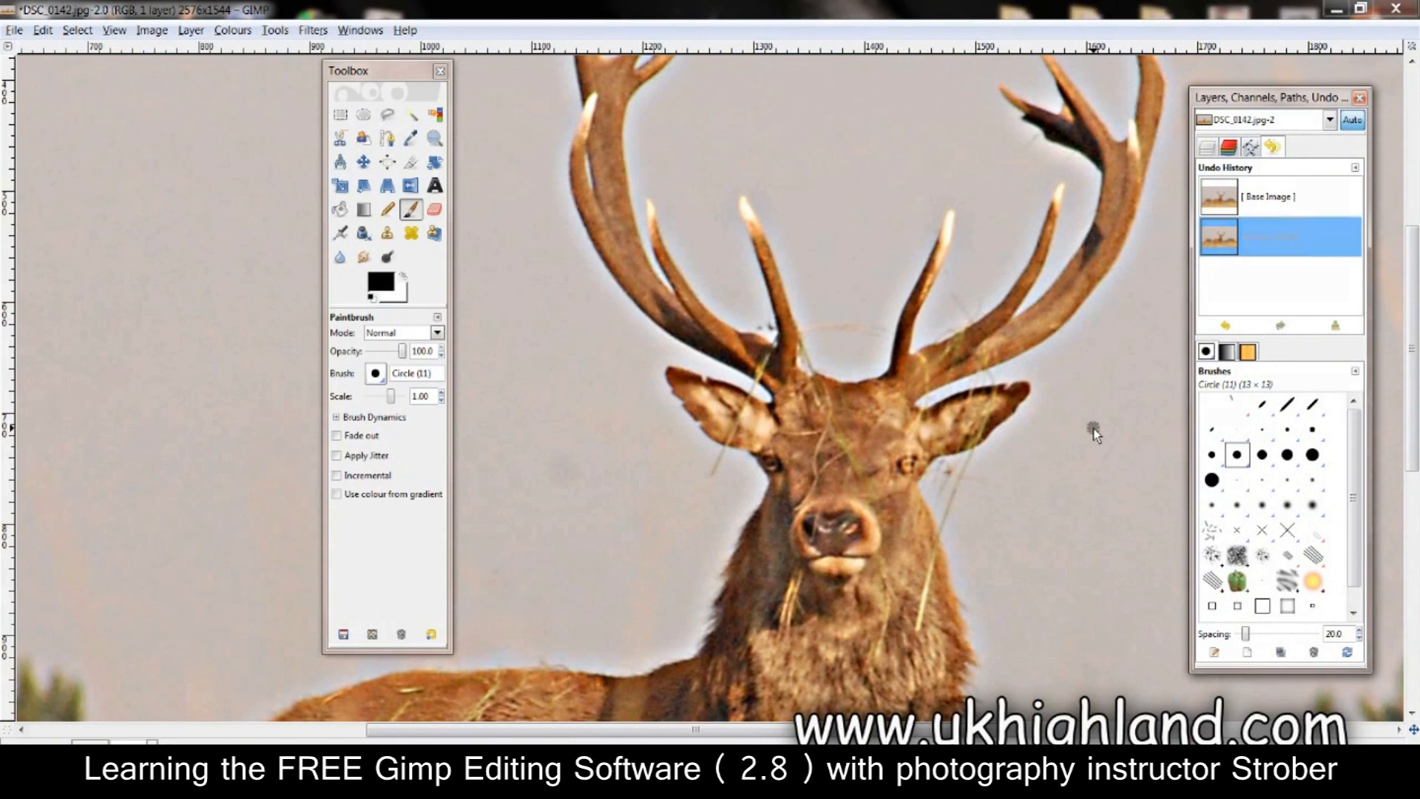
{"action": "scroll", "coordinate": [1093, 429], "scroll_direction": "down", "scroll_amount": 1}
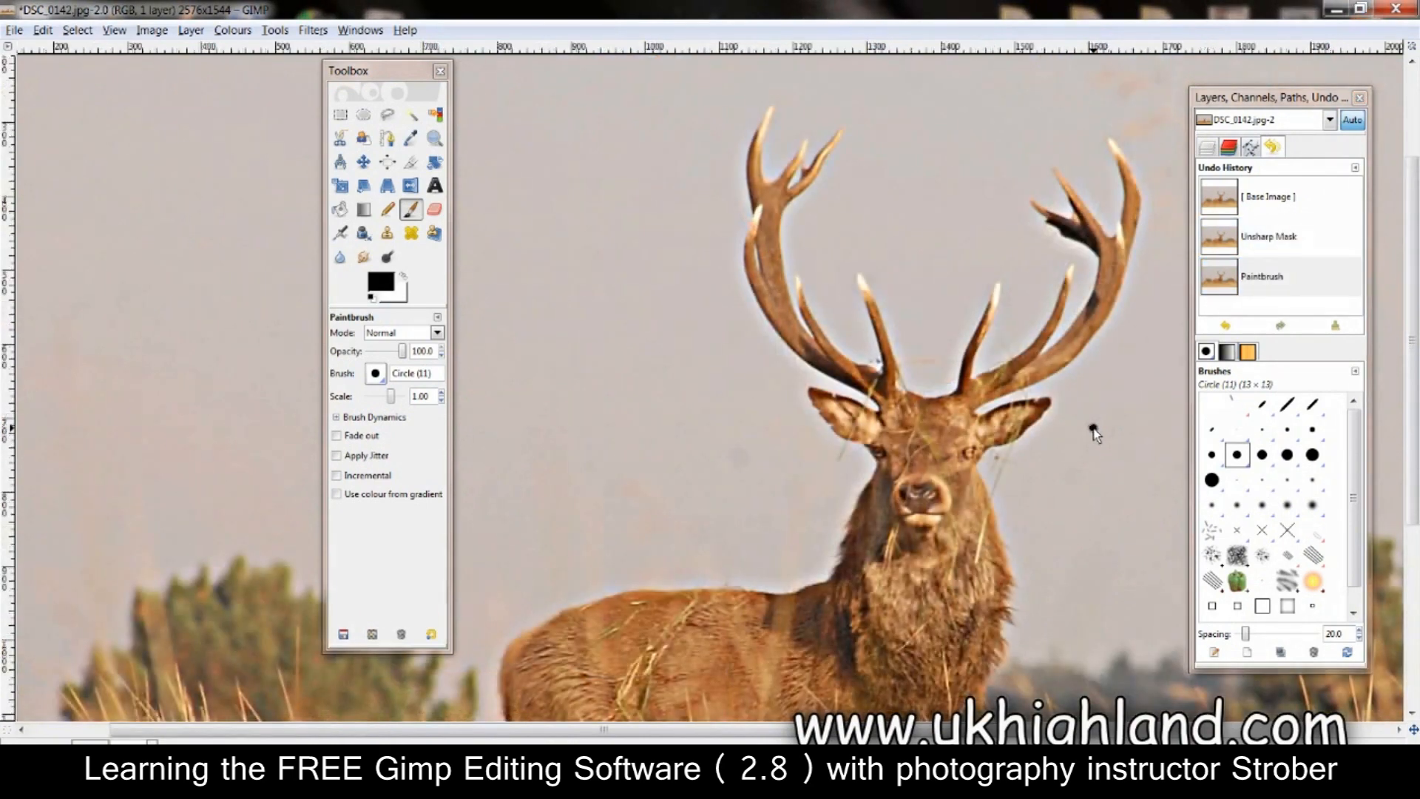
{"action": "scroll", "coordinate": [1094, 433], "scroll_direction": "down", "scroll_amount": 2}
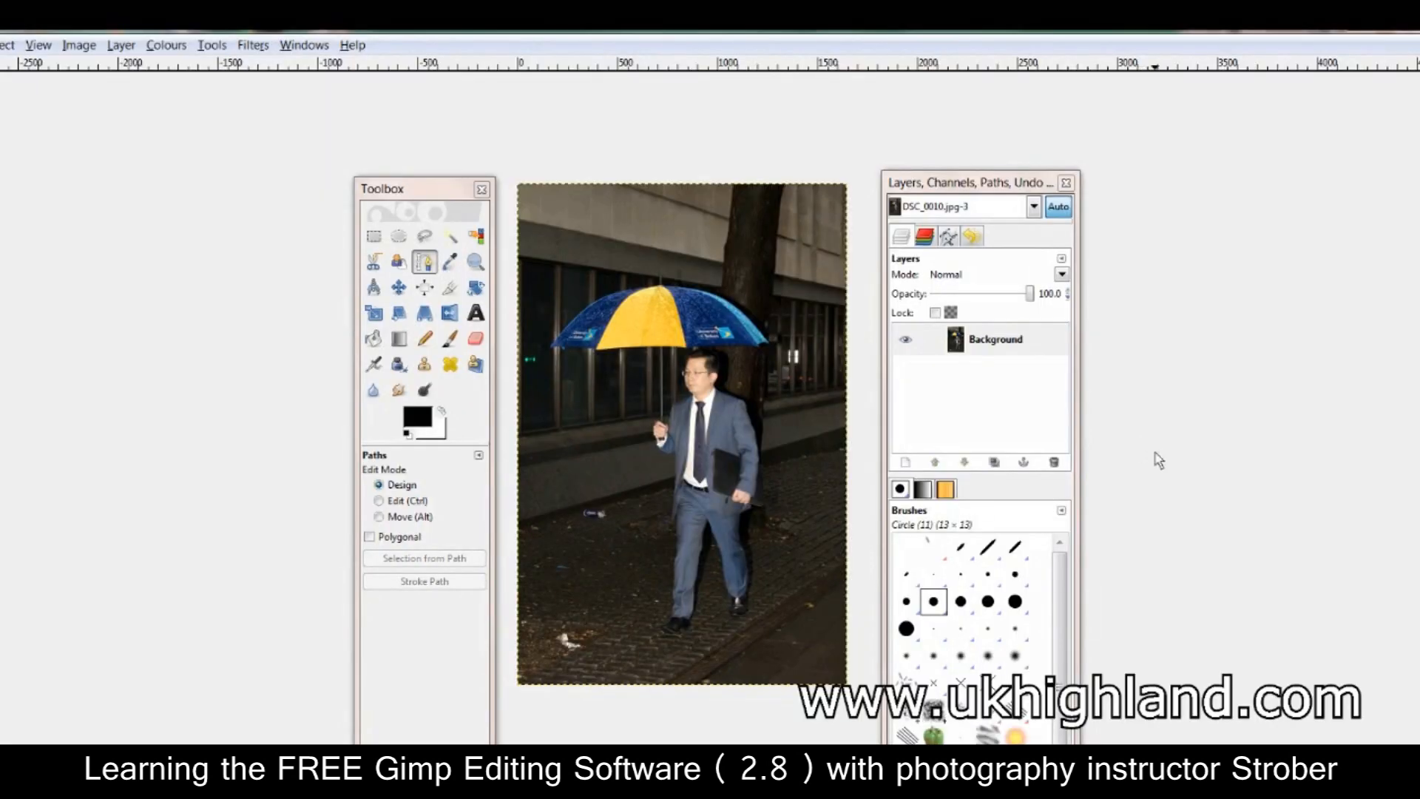
Duplicate the Background layer of the umbrella photo and hide the duplicate
{"action": "left_click_drag", "start_coordinate": [956, 187], "coordinate": [947, 193]}
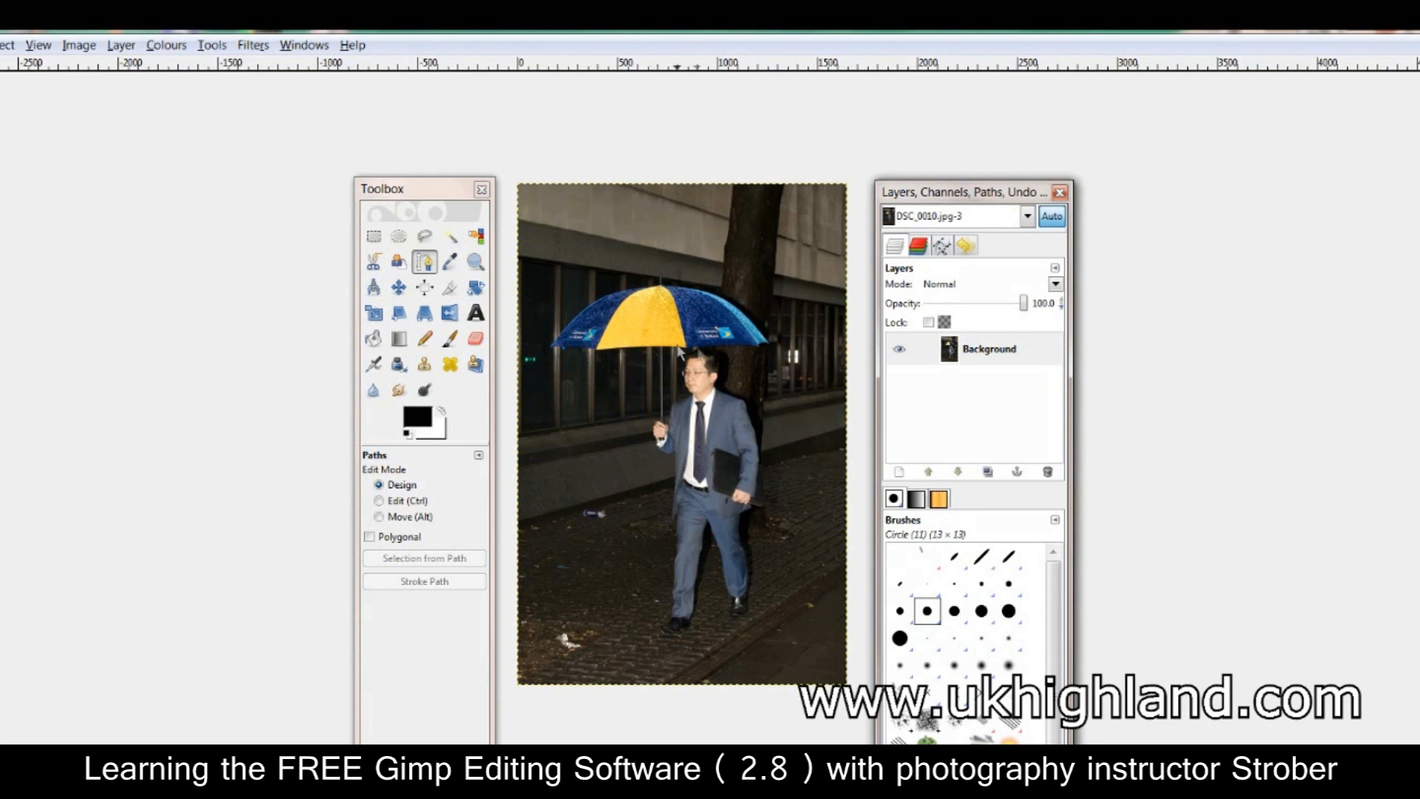
{"action": "left_click", "coordinate": [956, 353]}
{"action": "left_click_drag", "start_coordinate": [956, 349], "coordinate": [984, 472]}
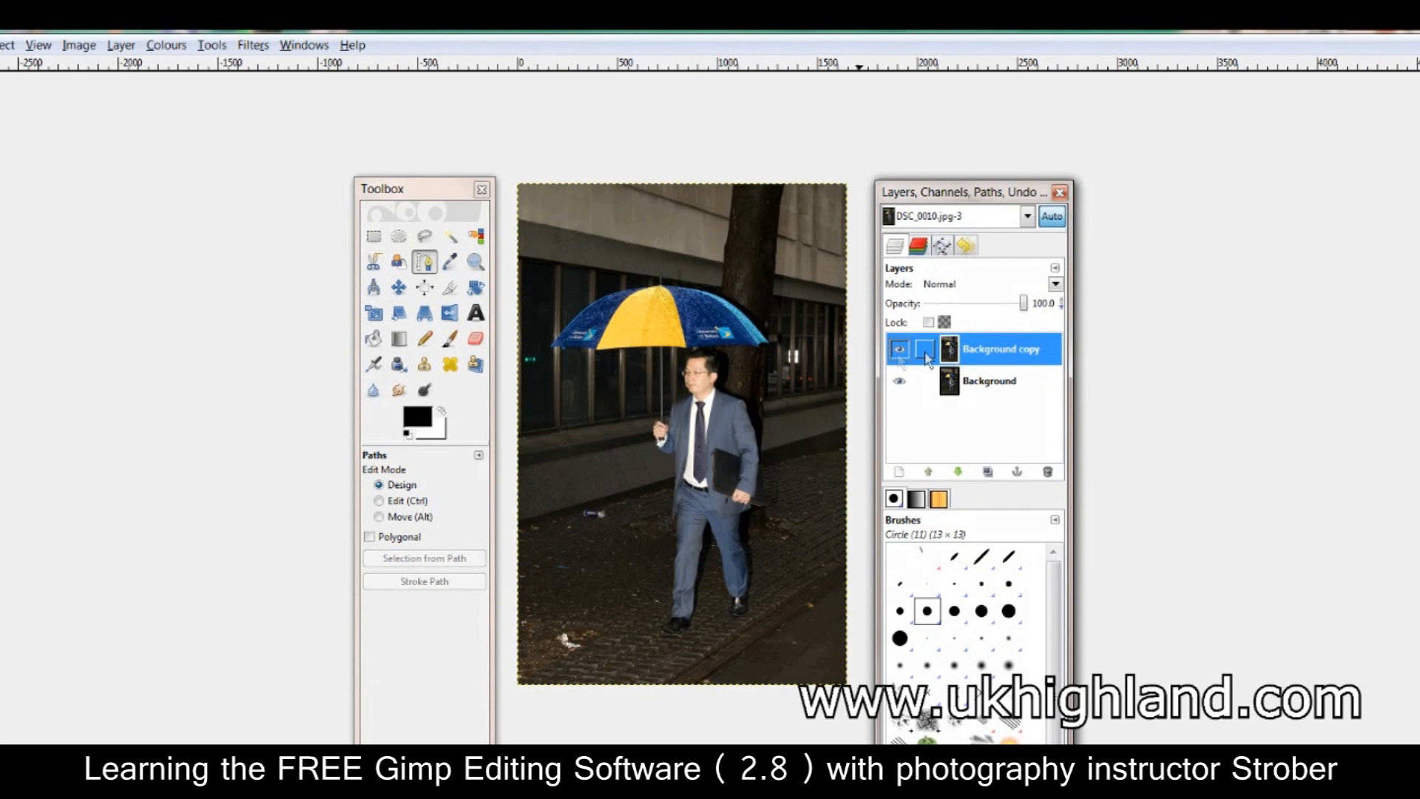
{"action": "left_click", "coordinate": [900, 351]}
Desaturate the original Background layer based on Lightness, and make the Background copy layer active and visible
{"action": "left_click", "coordinate": [952, 393]}
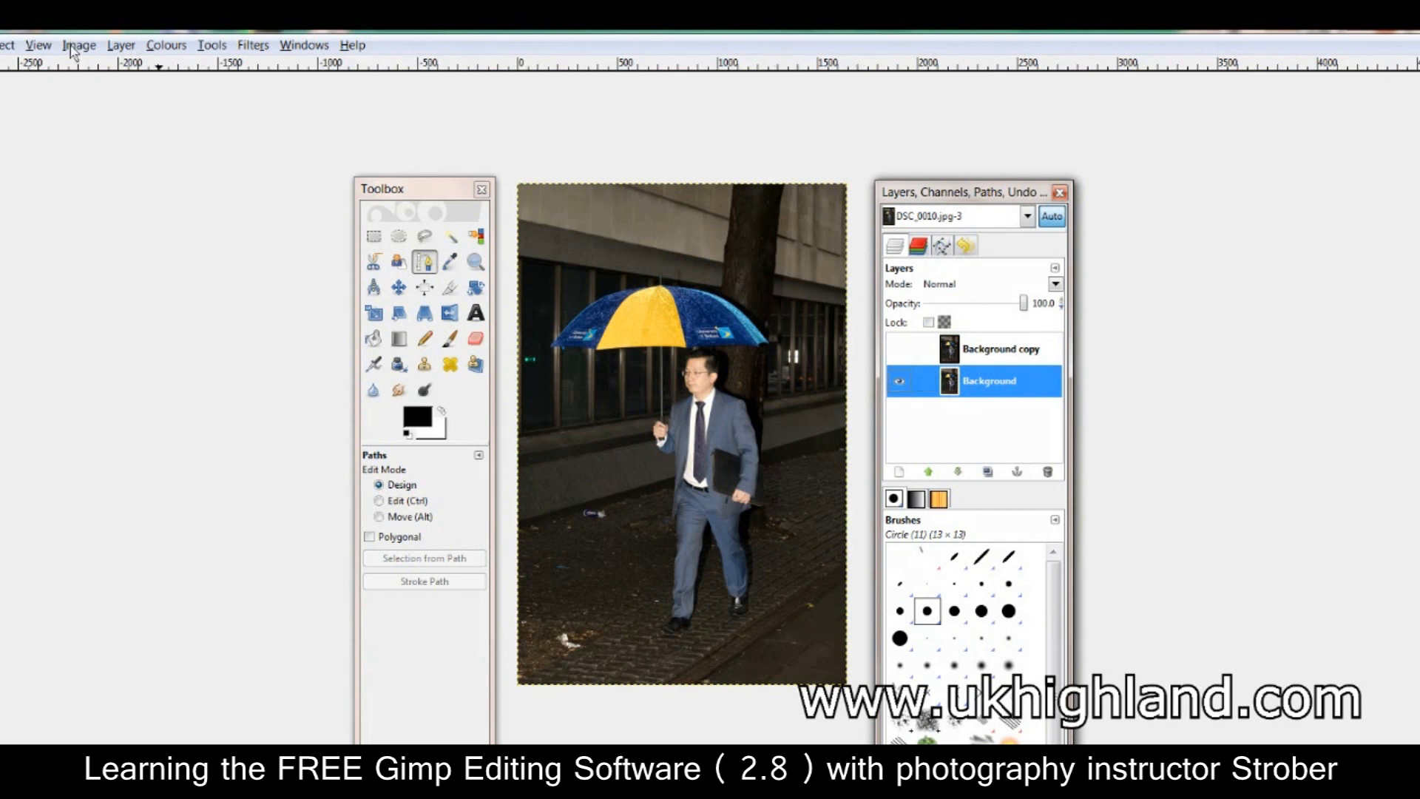
{"action": "left_click", "coordinate": [161, 49]}
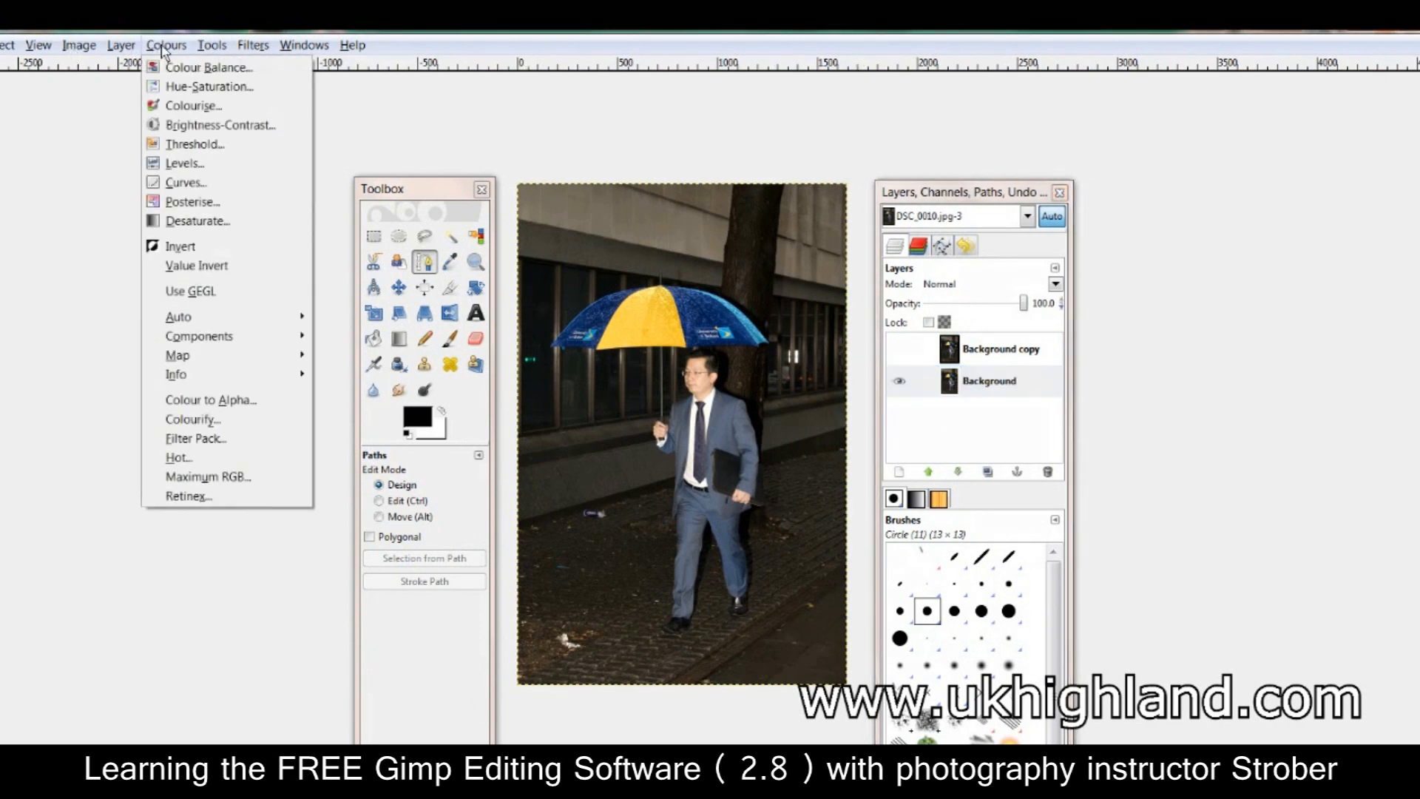
{"action": "left_click", "coordinate": [213, 223]}
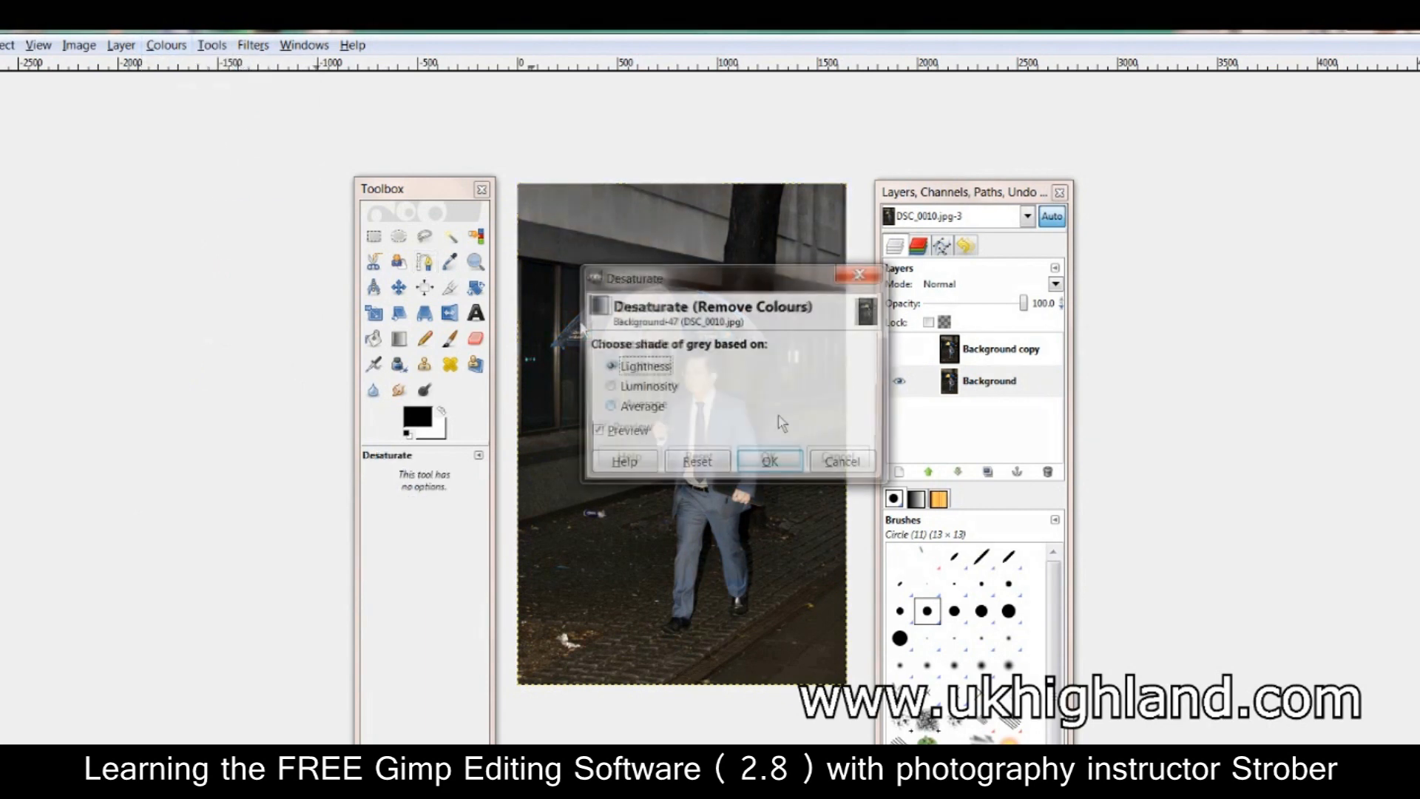
{"action": "left_click", "coordinate": [773, 462]}
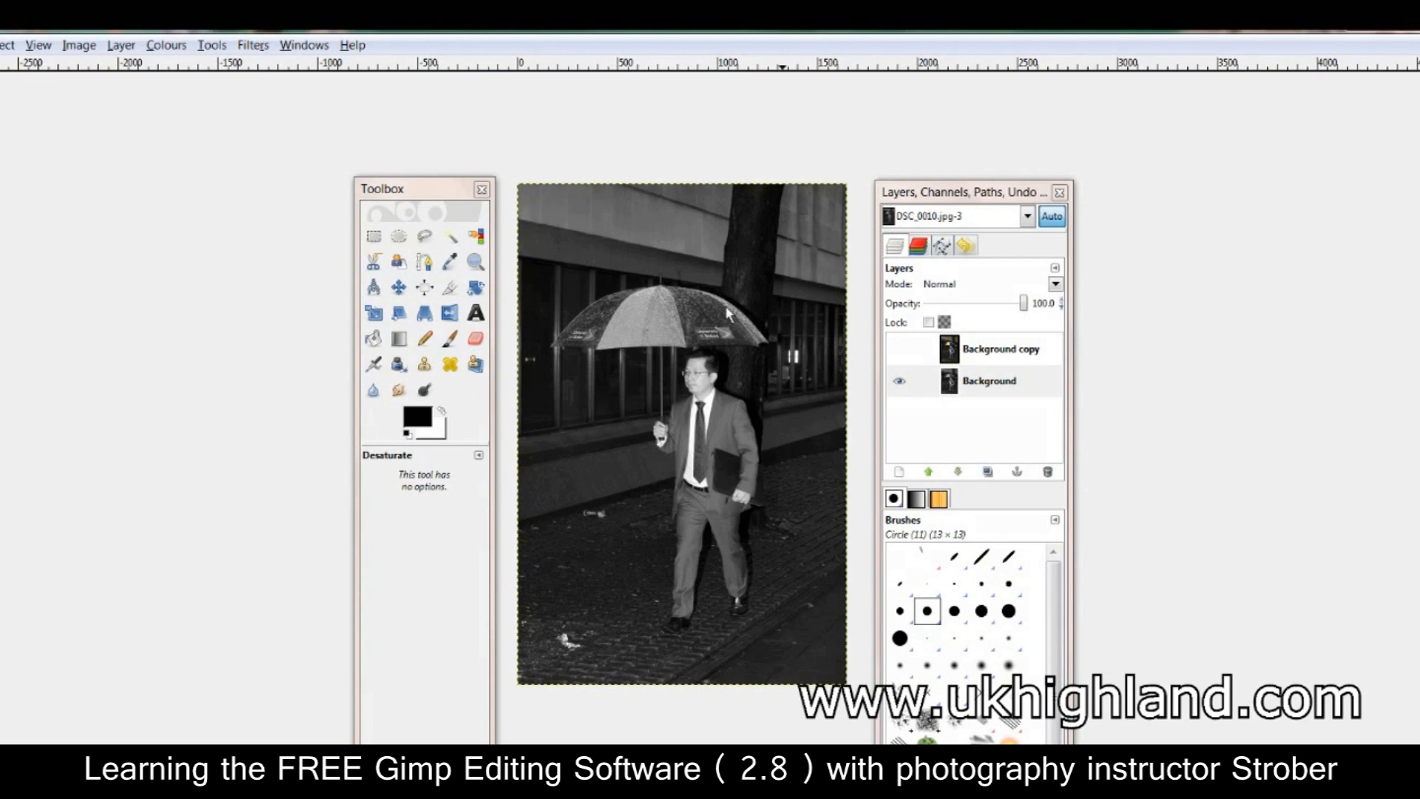
{"action": "left_click", "coordinate": [958, 355]}
{"action": "left_click", "coordinate": [900, 349]}
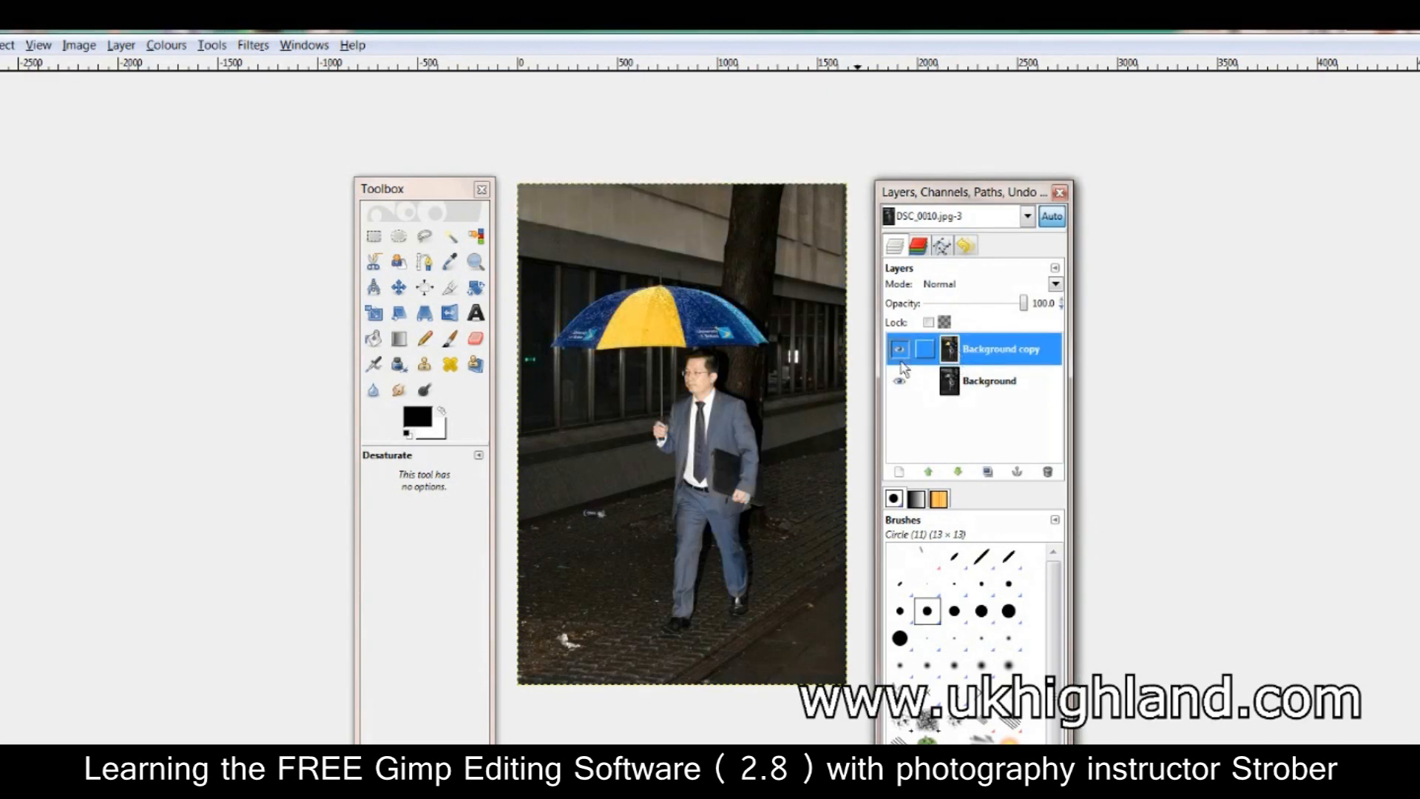
Trace a closed path around the blue and yellow umbrella canopy with the Paths tool on the Background copy layer
{"action": "left_click", "coordinate": [423, 268]}
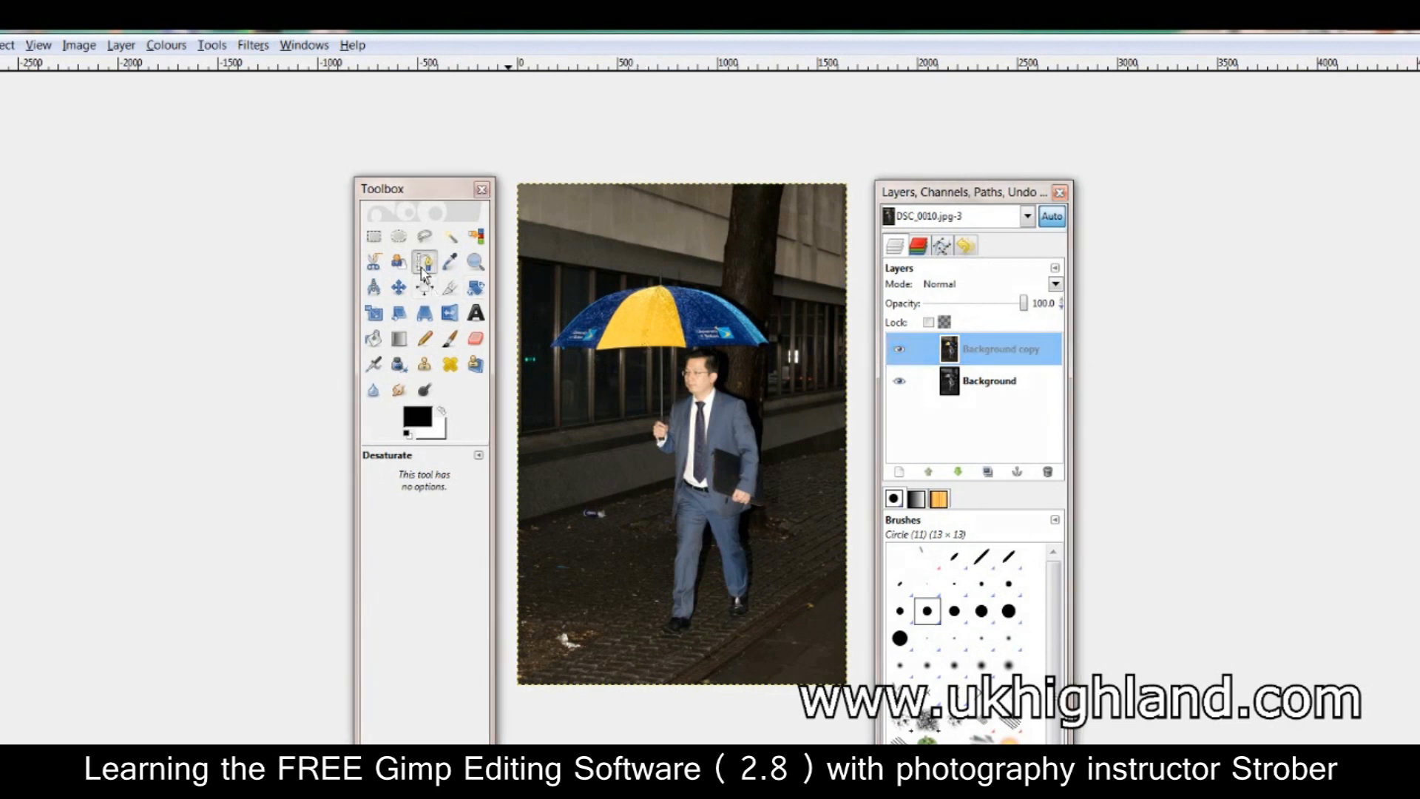
{"action": "left_click", "coordinate": [551, 348]}
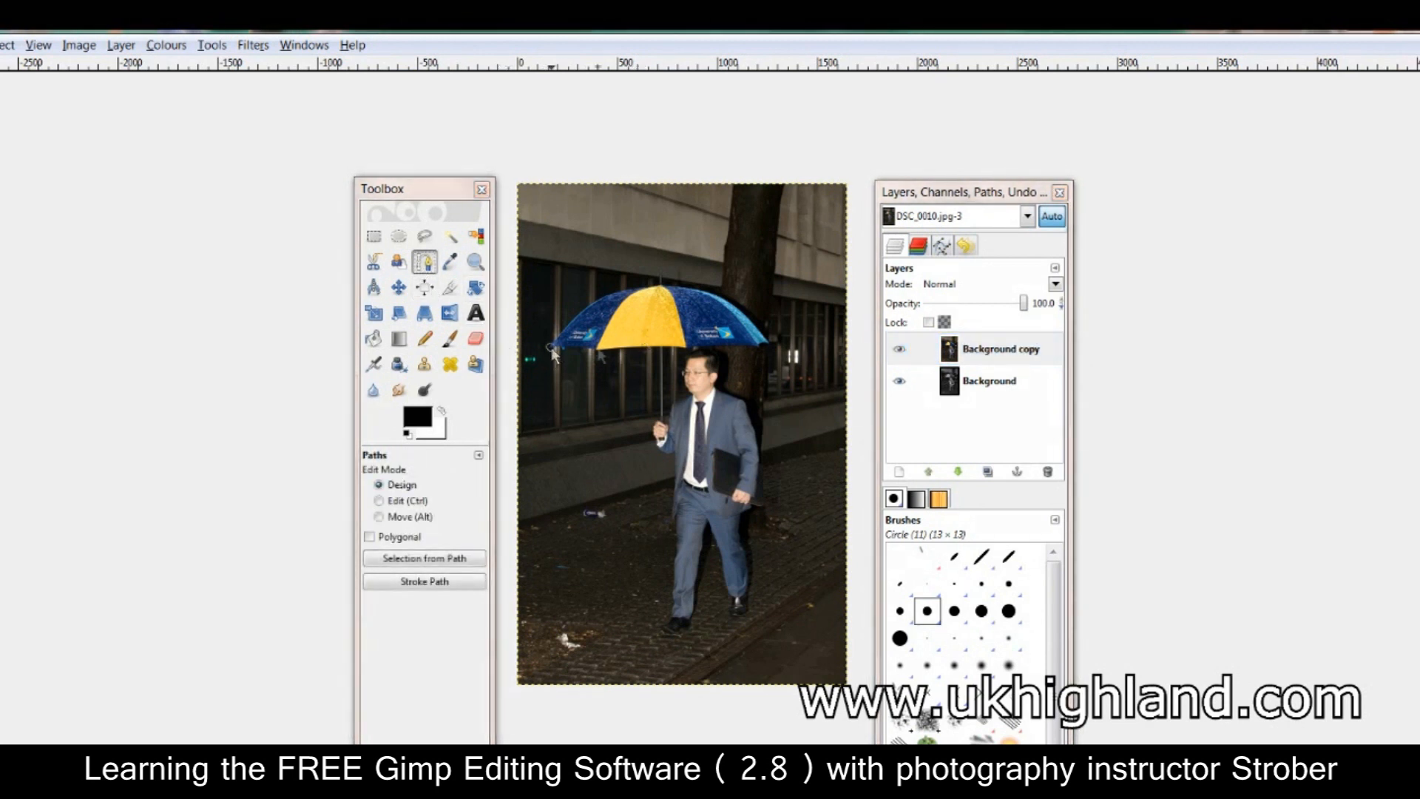
{"action": "left_click", "coordinate": [595, 351]}
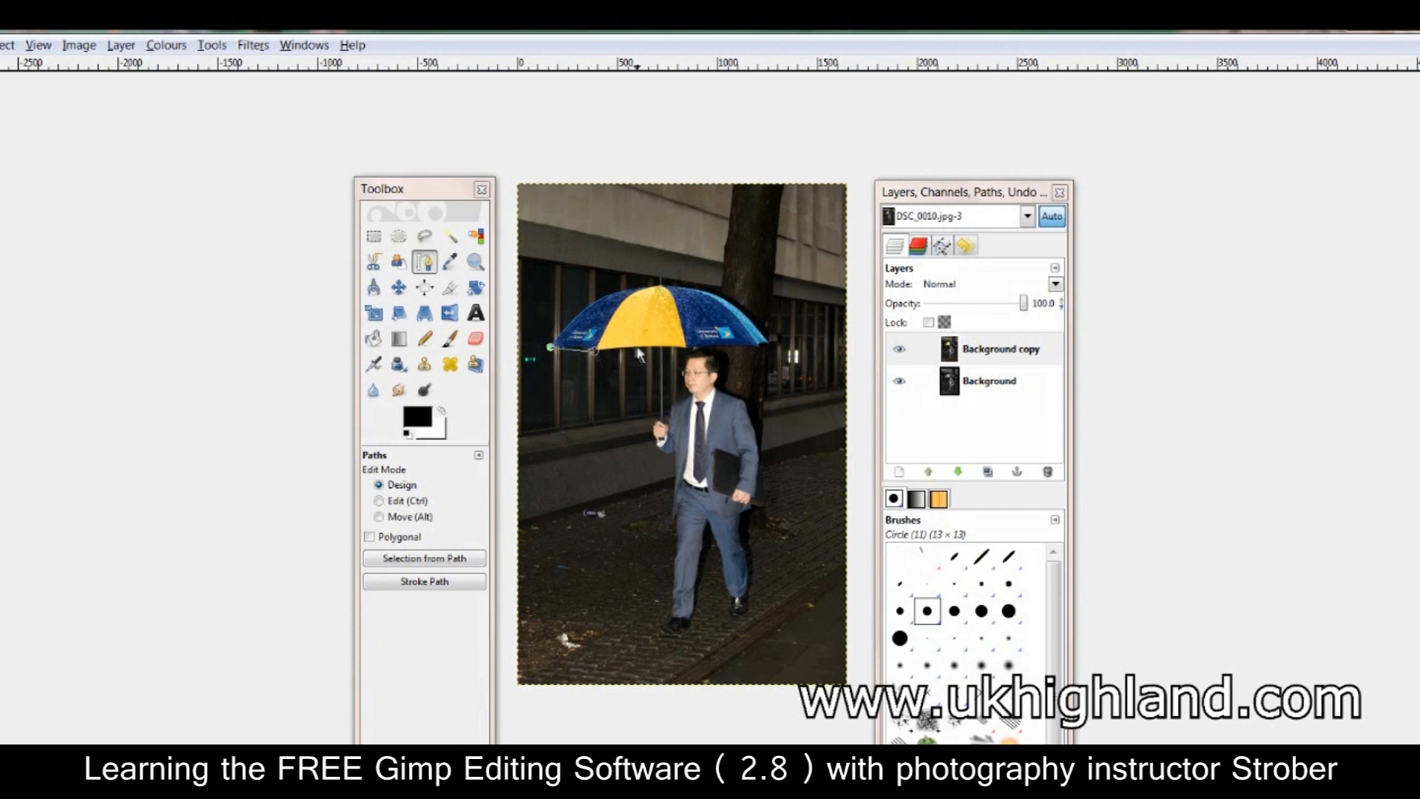
{"action": "left_click", "coordinate": [688, 348]}
{"action": "left_click", "coordinate": [732, 346]}
{"action": "left_click", "coordinate": [756, 347]}
{"action": "left_click", "coordinate": [768, 342]}
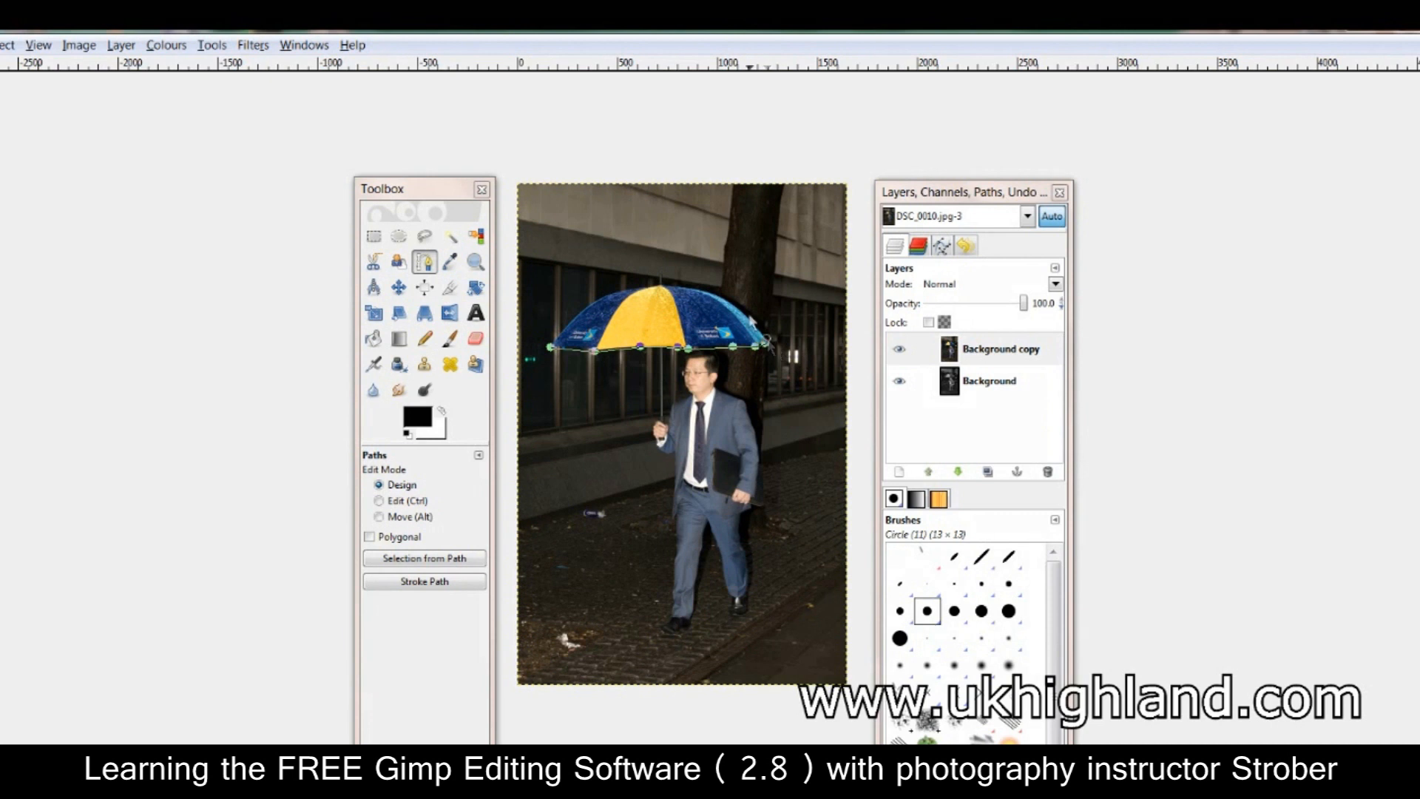
{"action": "left_click", "coordinate": [713, 293]}
{"action": "left_click", "coordinate": [683, 284]}
{"action": "left_click", "coordinate": [661, 283]}
{"action": "left_click", "coordinate": [627, 287]}
{"action": "left_click", "coordinate": [599, 295]}
{"action": "left_click", "coordinate": [583, 308]}
{"action": "left_click", "coordinate": [566, 325]}
{"action": "left_click", "coordinate": [551, 347], "text": "ctrl"}
Create a selection from the umbrella path and invert it to cover everything outside the canopy
{"action": "right_click", "coordinate": [649, 315]}
{"action": "mouse_move", "coordinate": [758, 424]}
{"action": "mouse_move", "coordinate": [739, 381]}
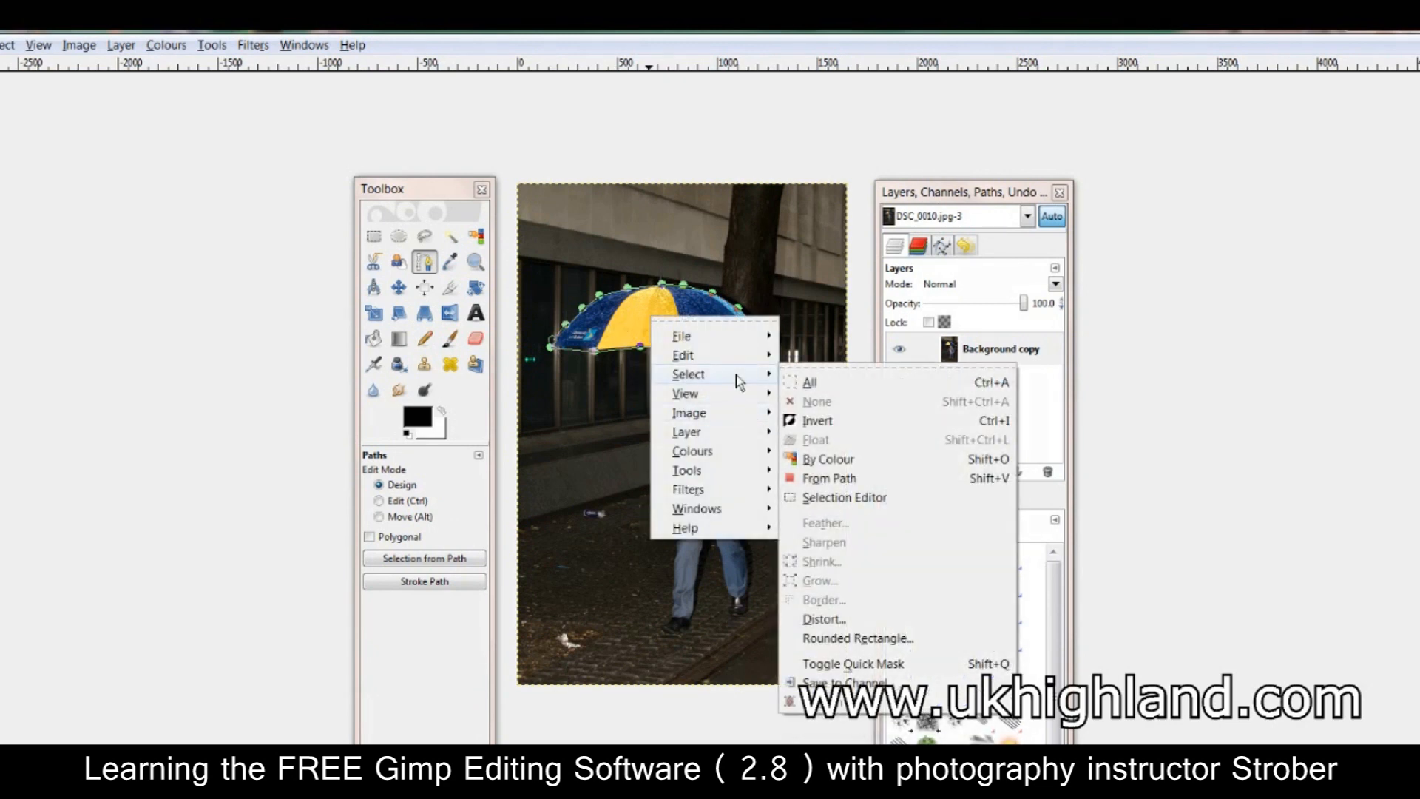
{"action": "left_click", "coordinate": [877, 480]}
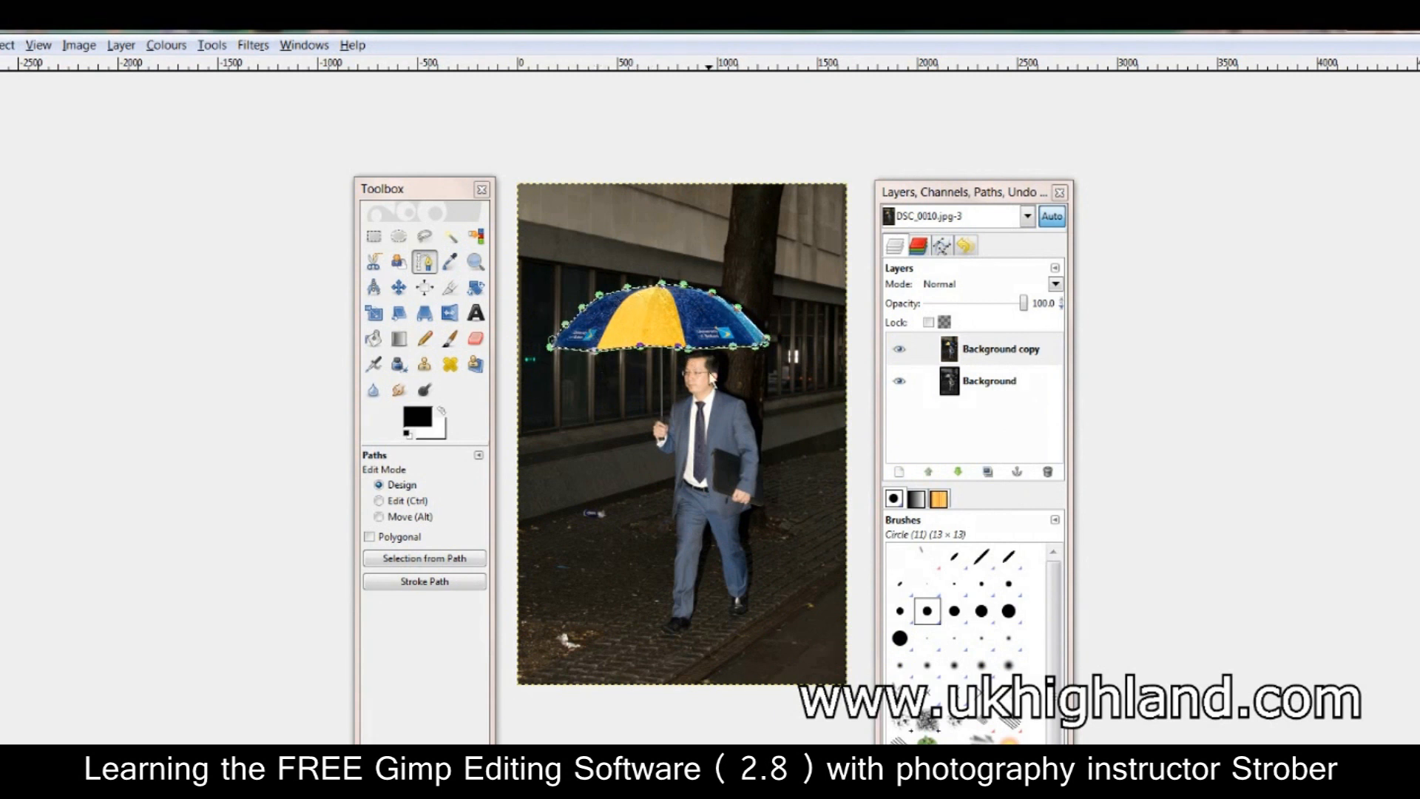
{"action": "left_click", "coordinate": [9, 45]}
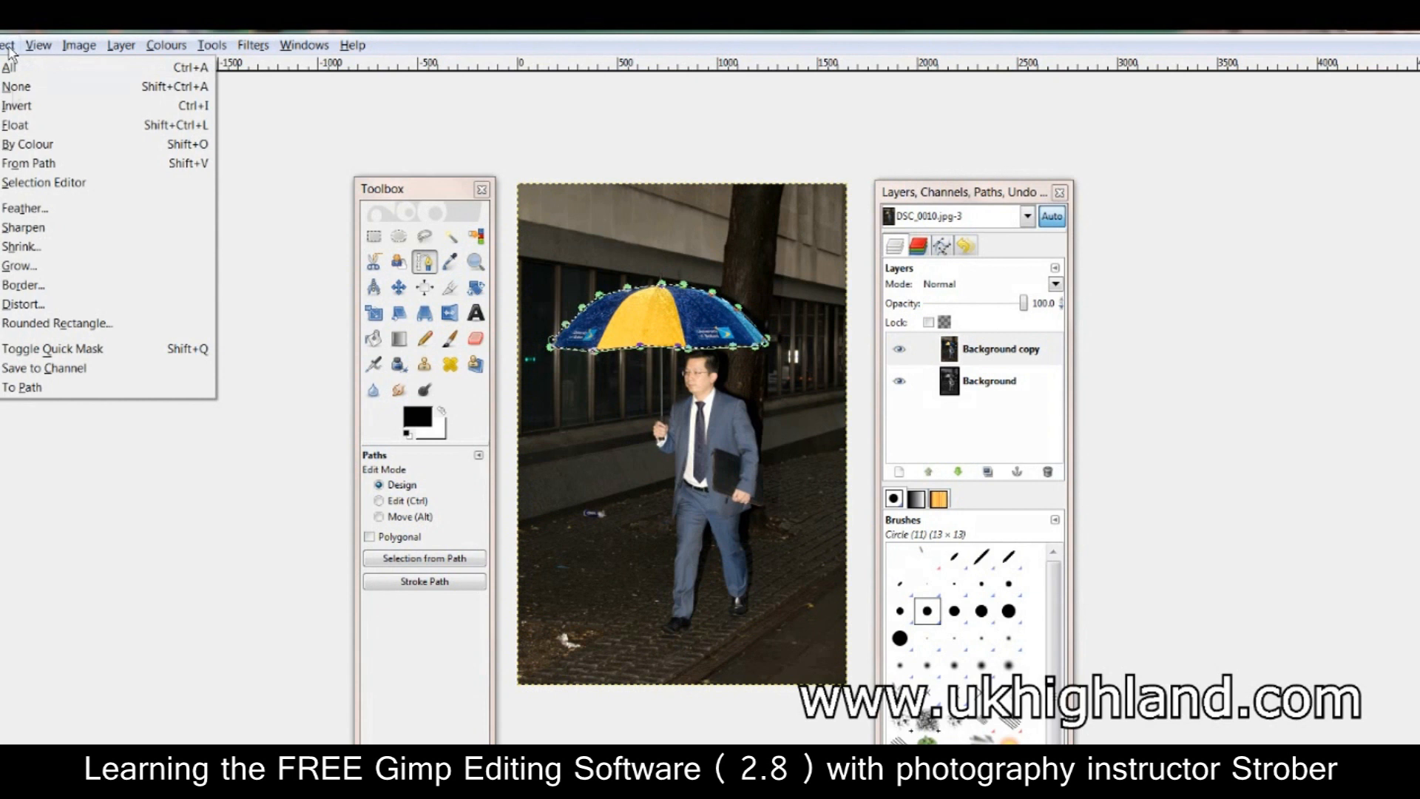
{"action": "left_click", "coordinate": [22, 111]}
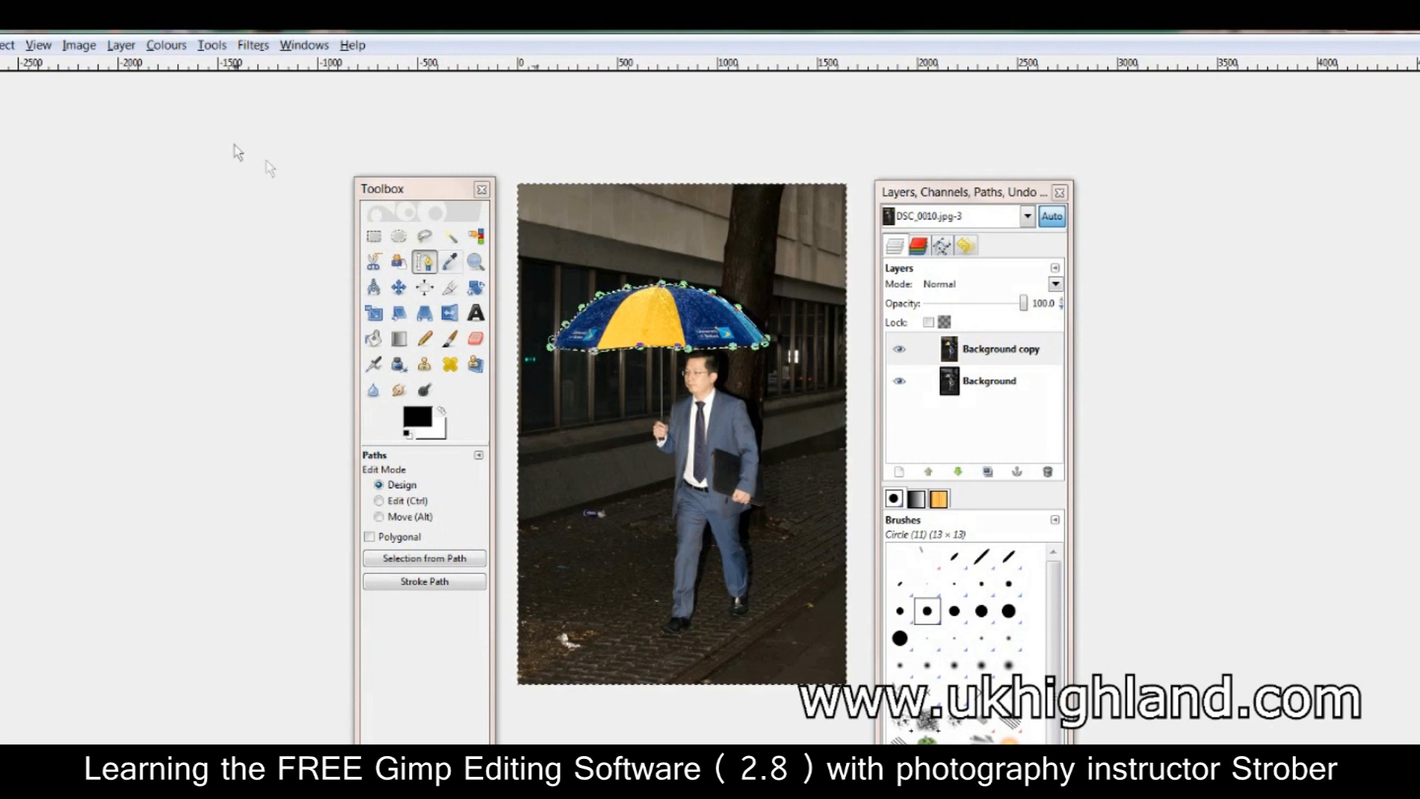
Add an alpha channel to the Background copy layer, delete everything outside the umbrella and clear the selection
{"action": "left_click", "coordinate": [121, 45]}
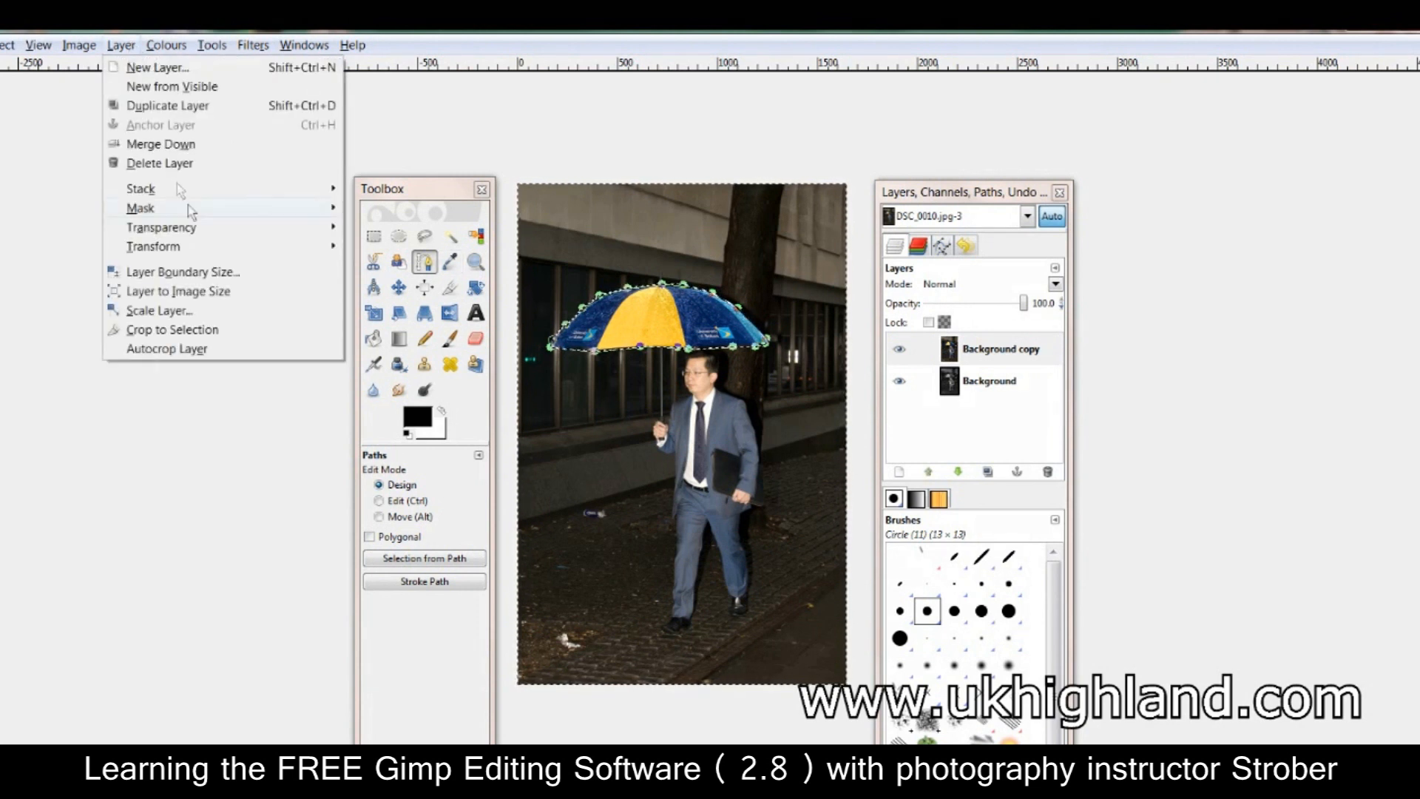
{"action": "mouse_move", "coordinate": [212, 229]}
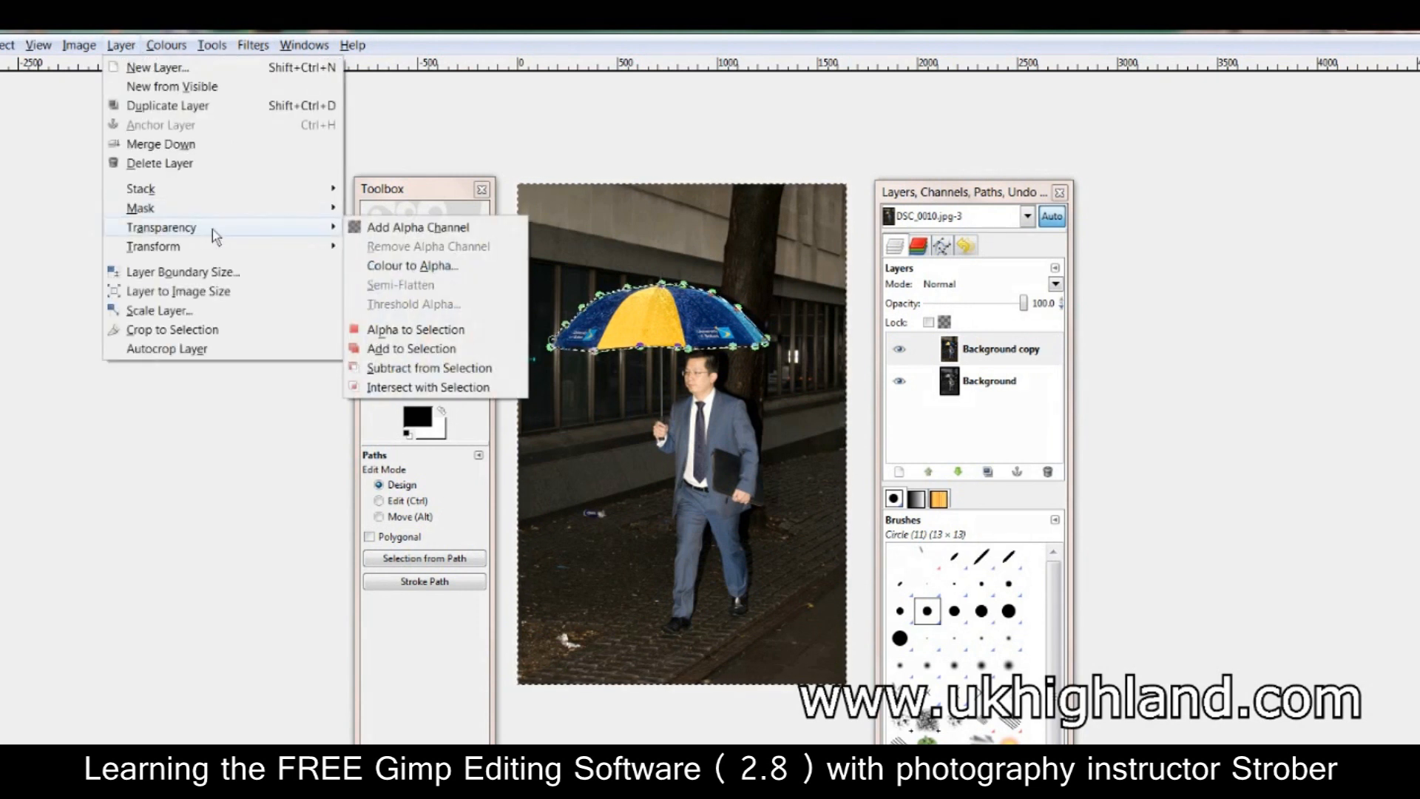
{"action": "left_click", "coordinate": [418, 233]}
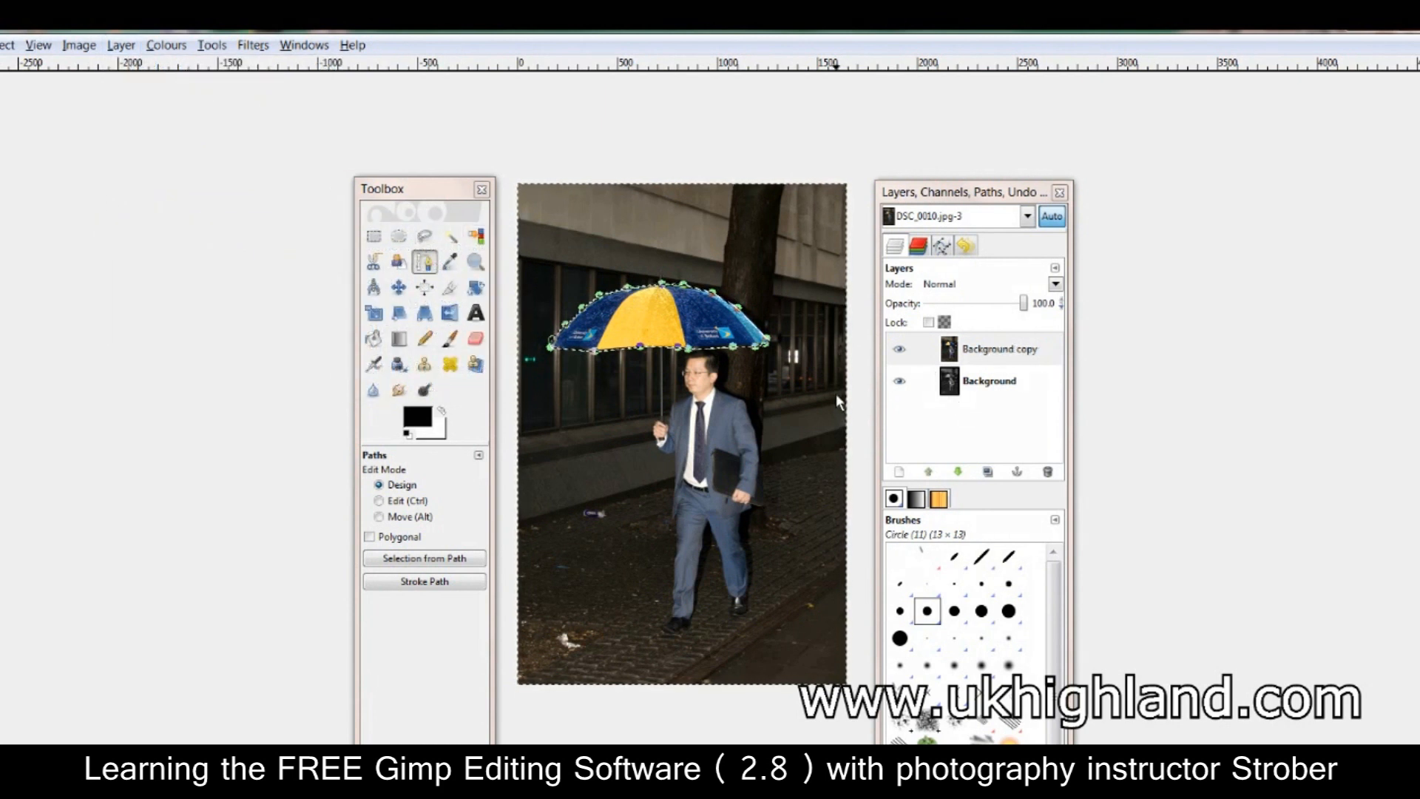
{"action": "key", "text": "Delete"}
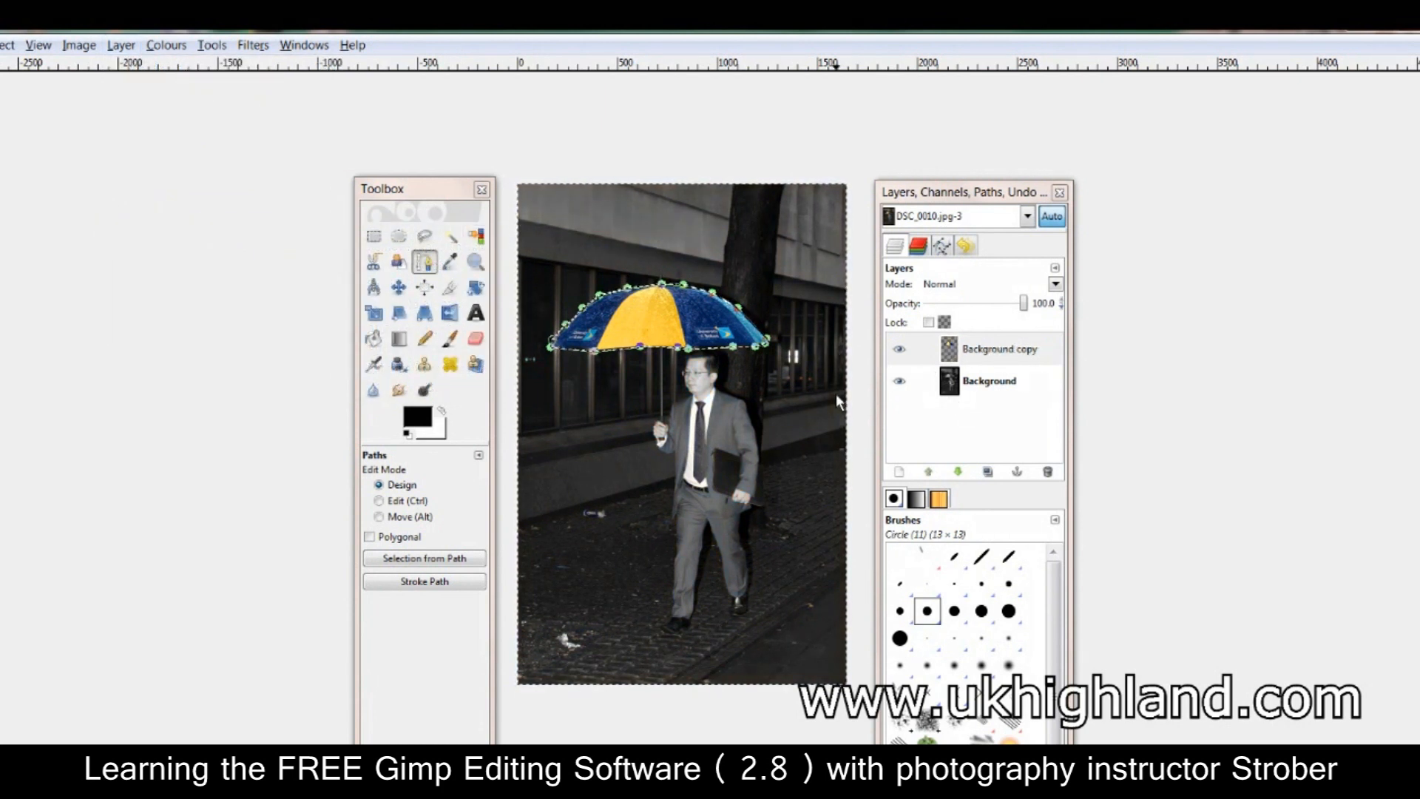
{"action": "left_click", "coordinate": [449, 236]}
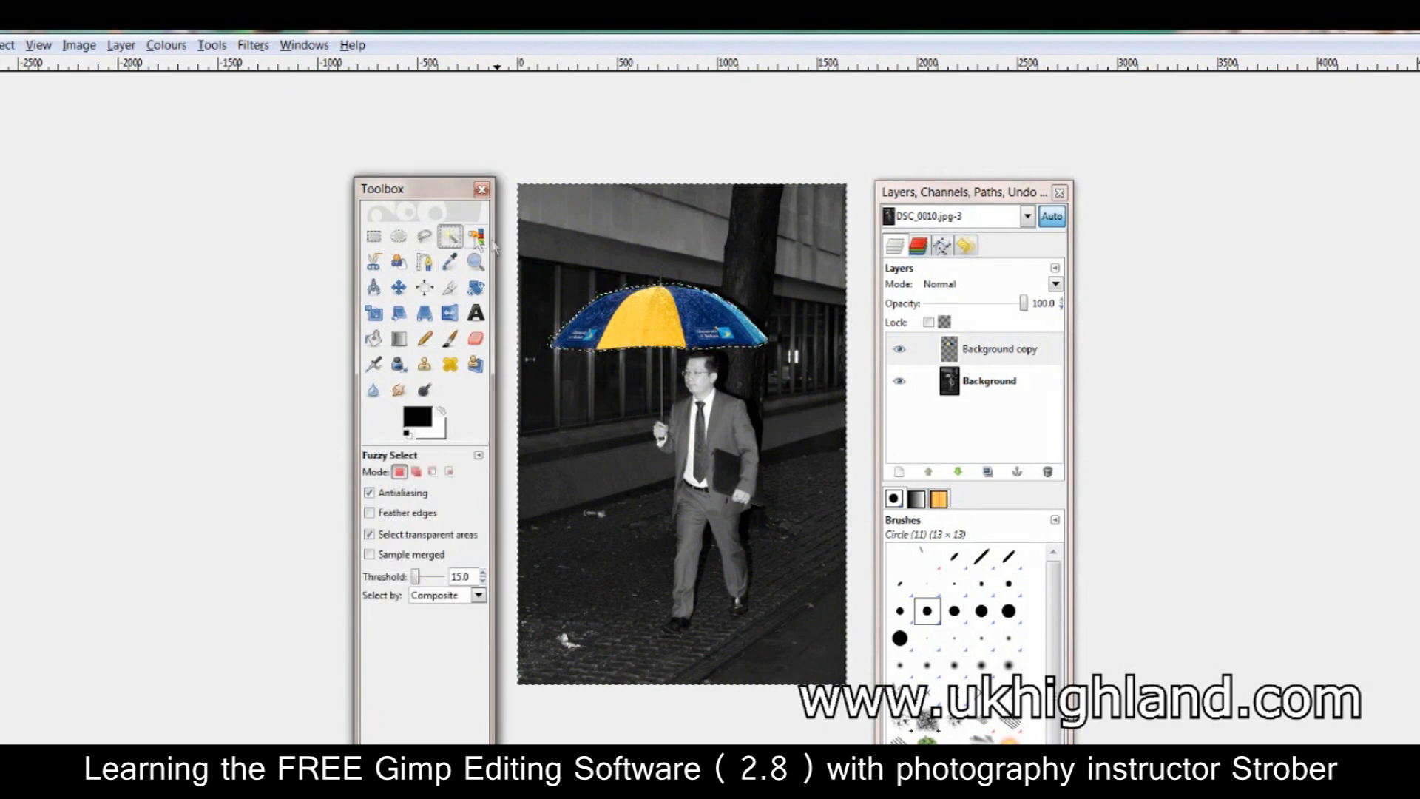
{"action": "left_click", "coordinate": [509, 258]}
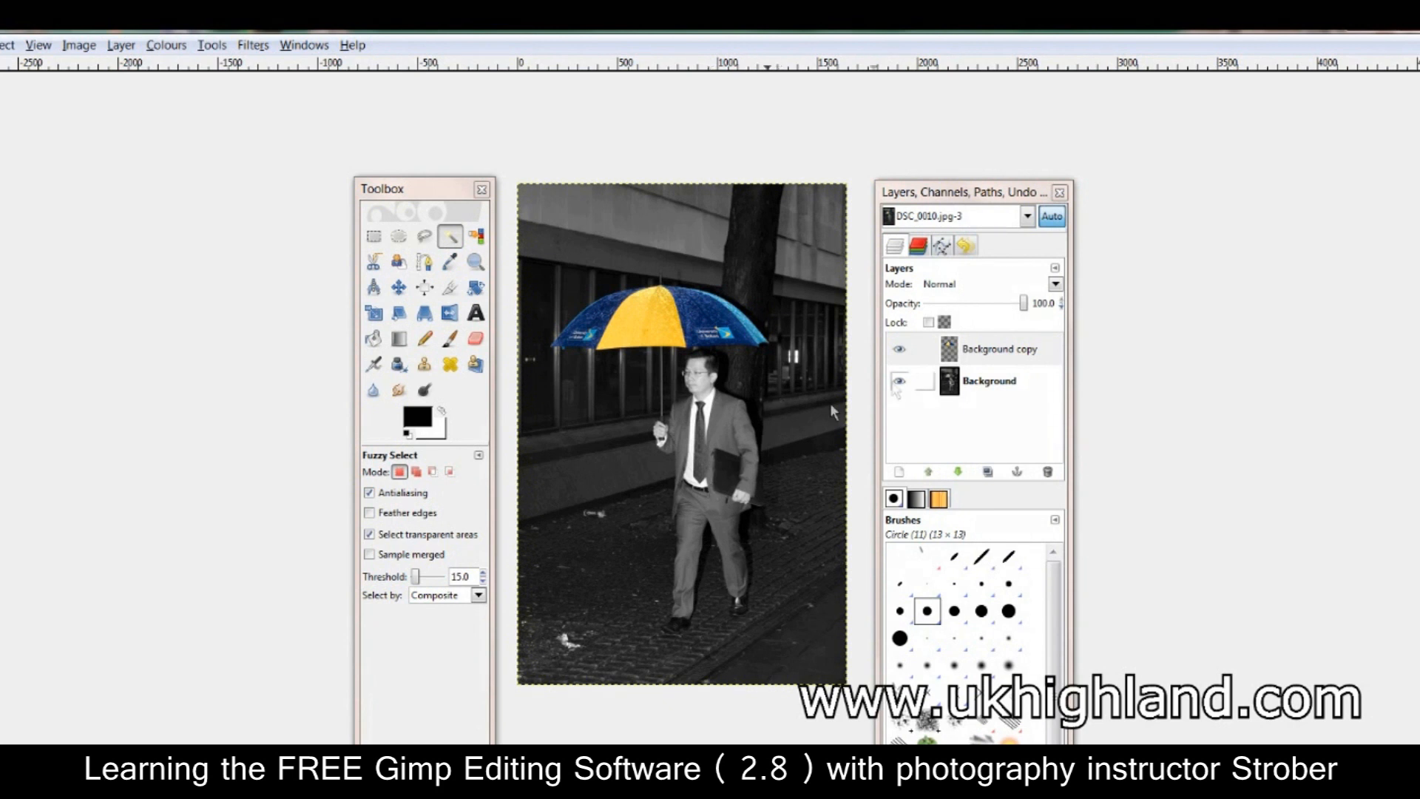
Toggle the Background copy layer off and on twice to compare the photo with and without the coloured umbrella
{"action": "left_click", "coordinate": [911, 354]}
{"action": "left_click", "coordinate": [900, 349]}
{"action": "left_click", "coordinate": [900, 349]}
{"action": "left_click", "coordinate": [899, 349]}
{"action": "left_click", "coordinate": [899, 349]}
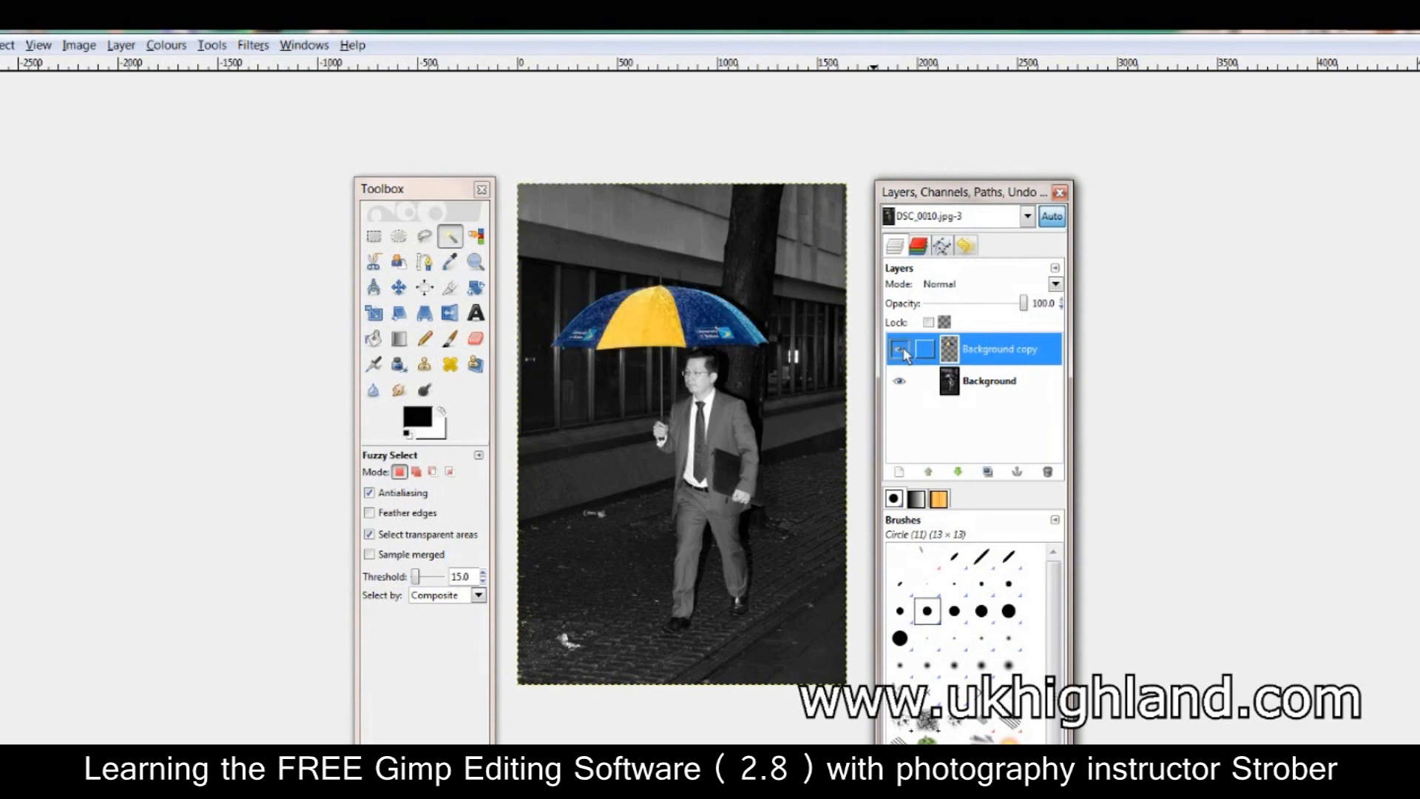